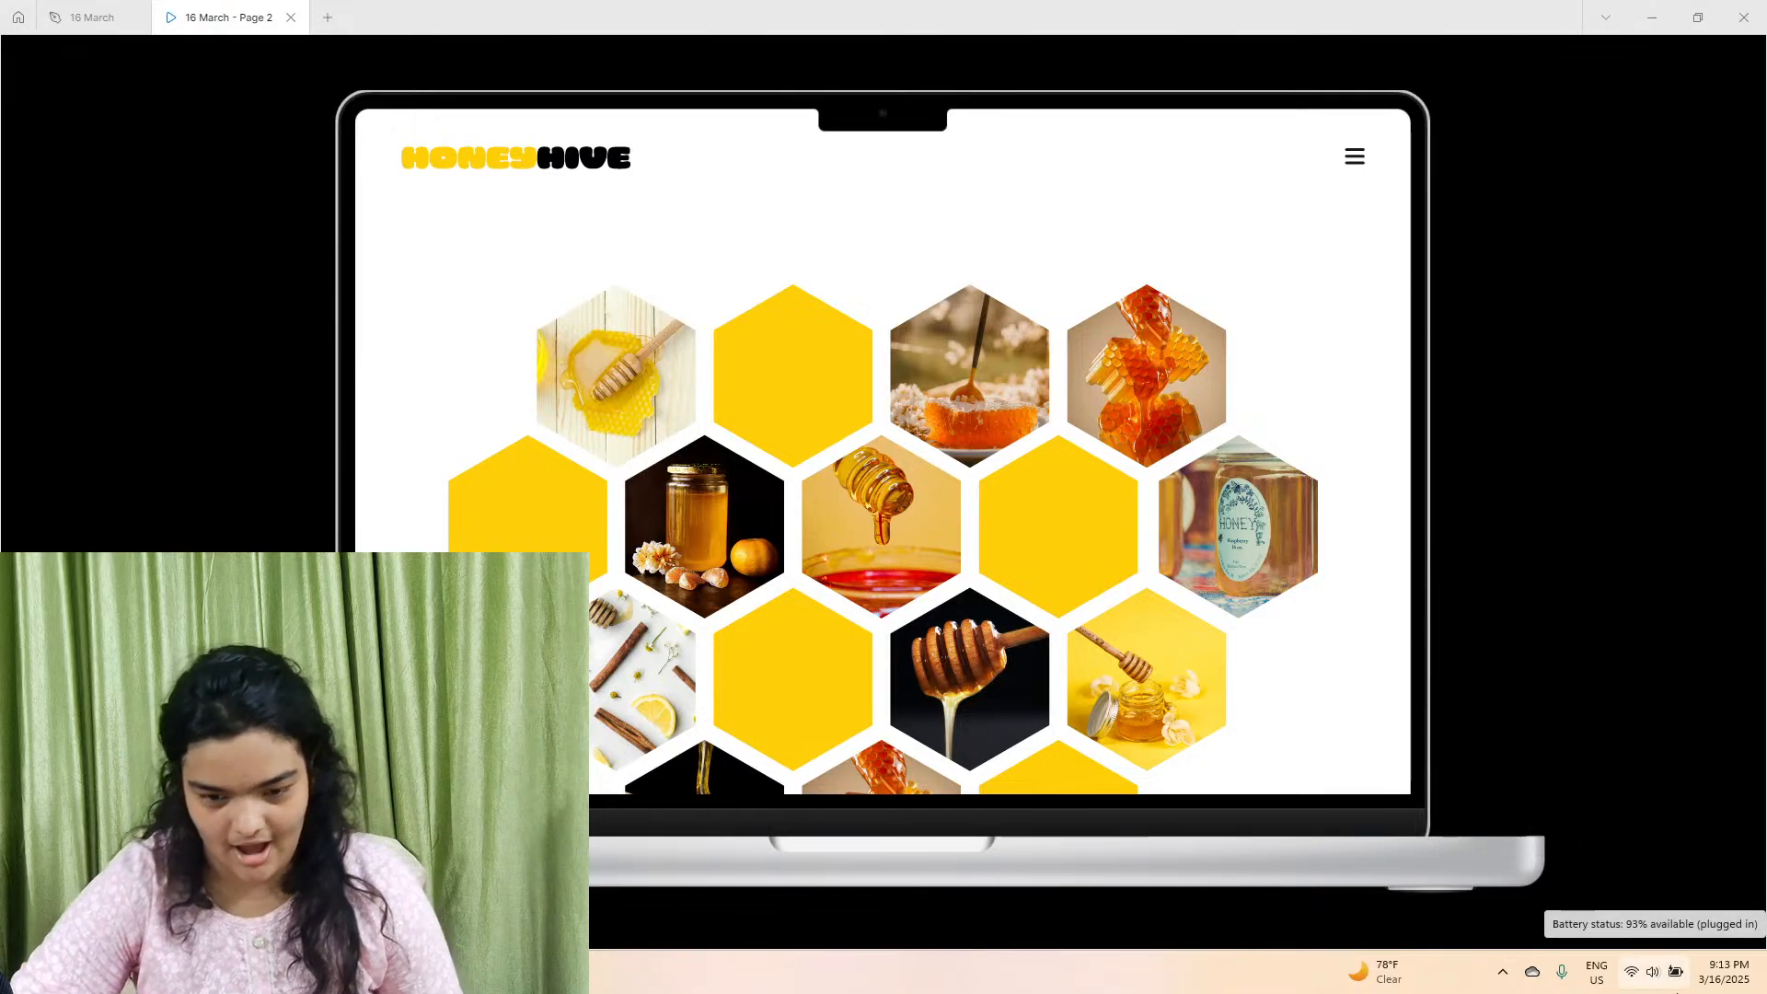
Review the finished HoneyHive landing page prototype from the hexagon image grid down to the footer.
{"action": "scroll", "coordinate": [1238, 632], "scroll_direction": "down", "scroll_amount": 2}
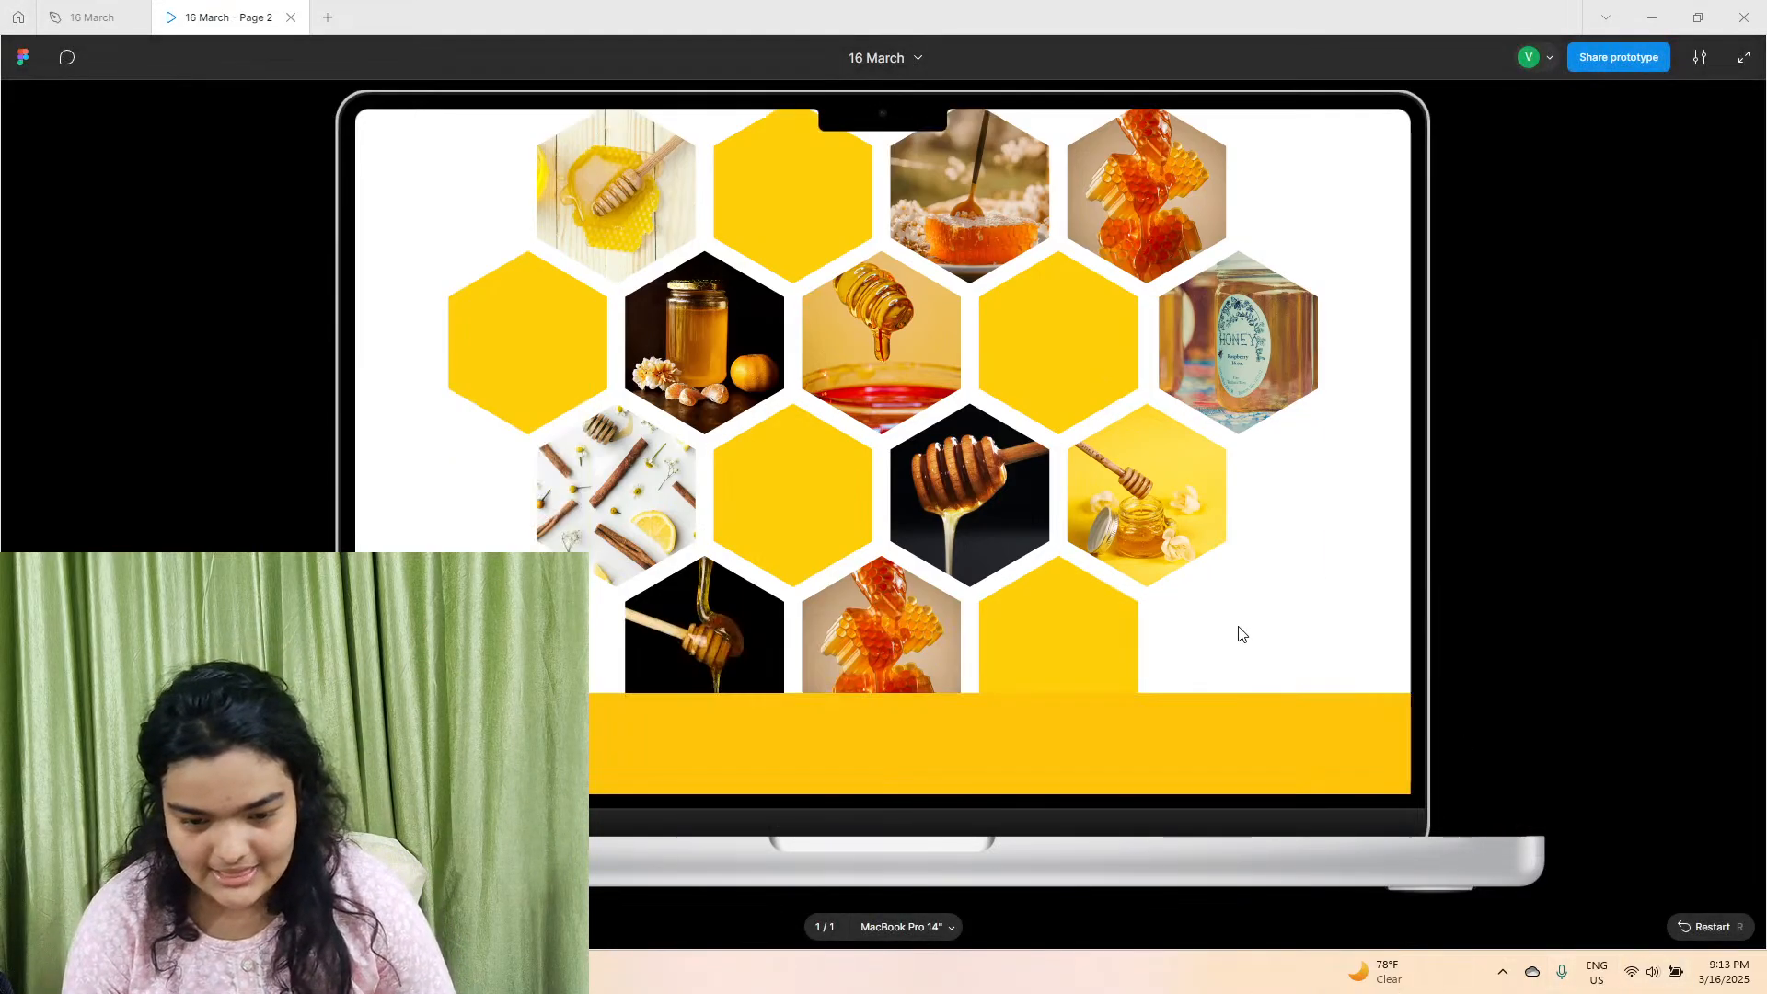
{"action": "scroll", "coordinate": [1239, 632], "scroll_direction": "up", "scroll_amount": 2}
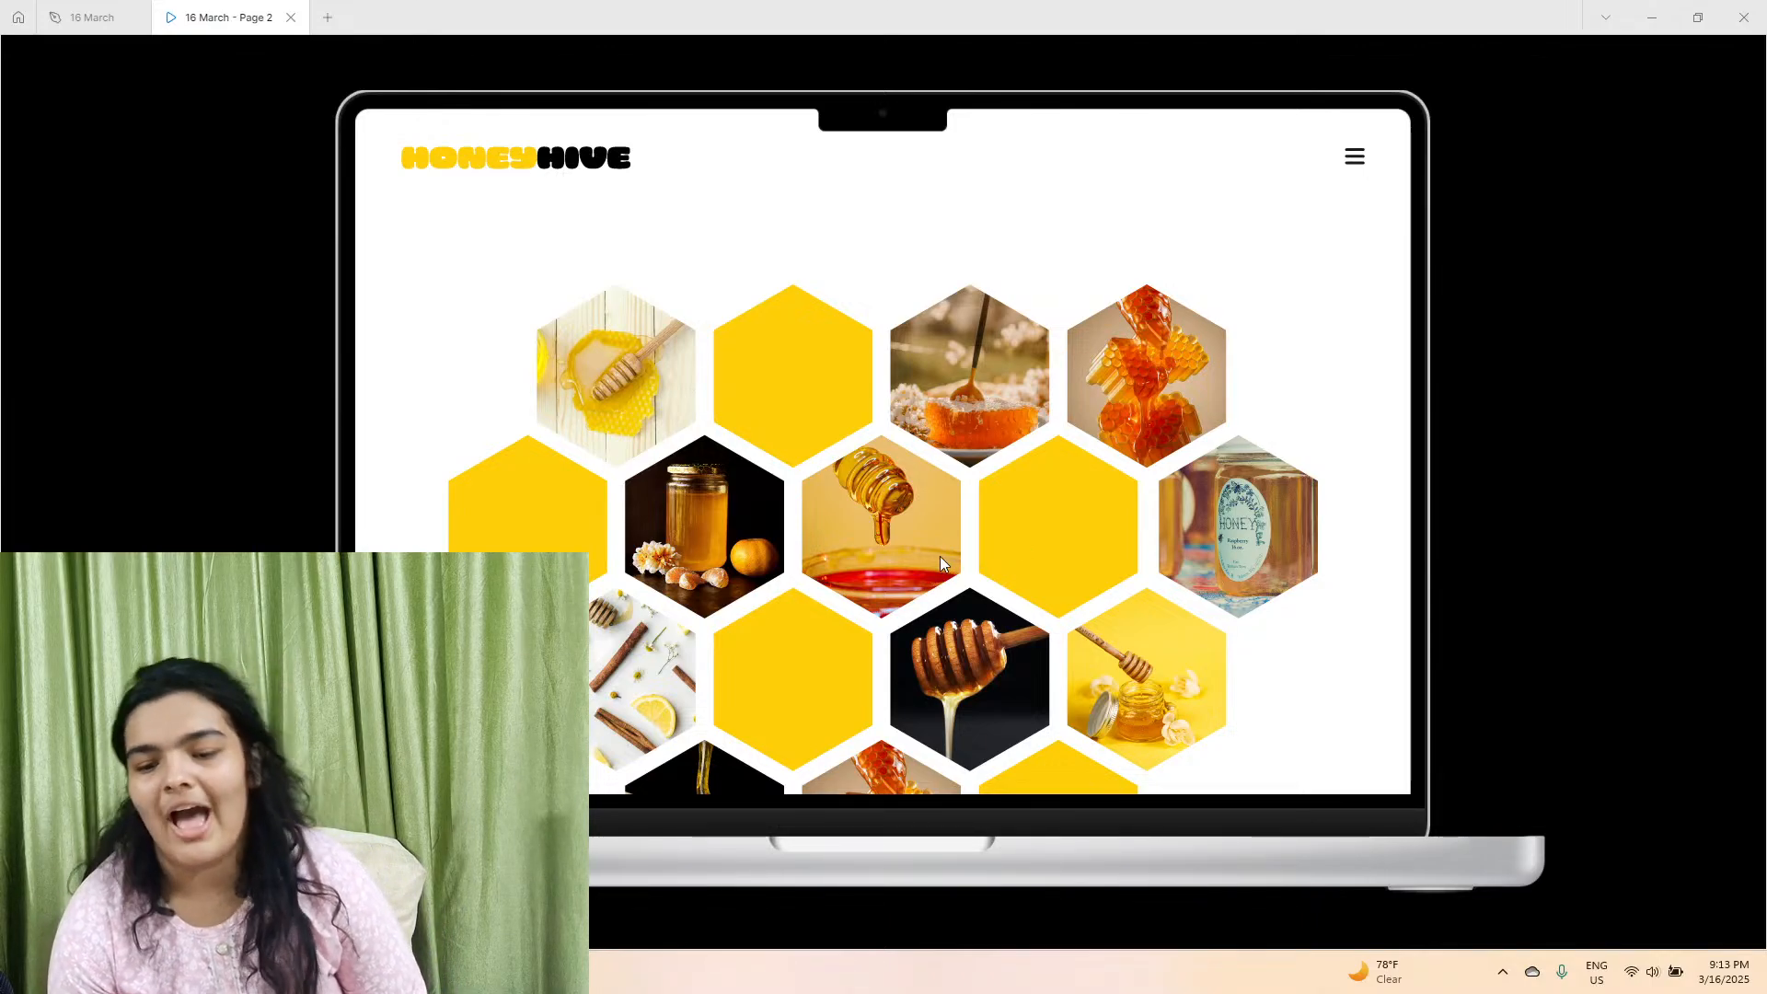
{"action": "scroll", "coordinate": [940, 555], "scroll_direction": "down", "scroll_amount": 5}
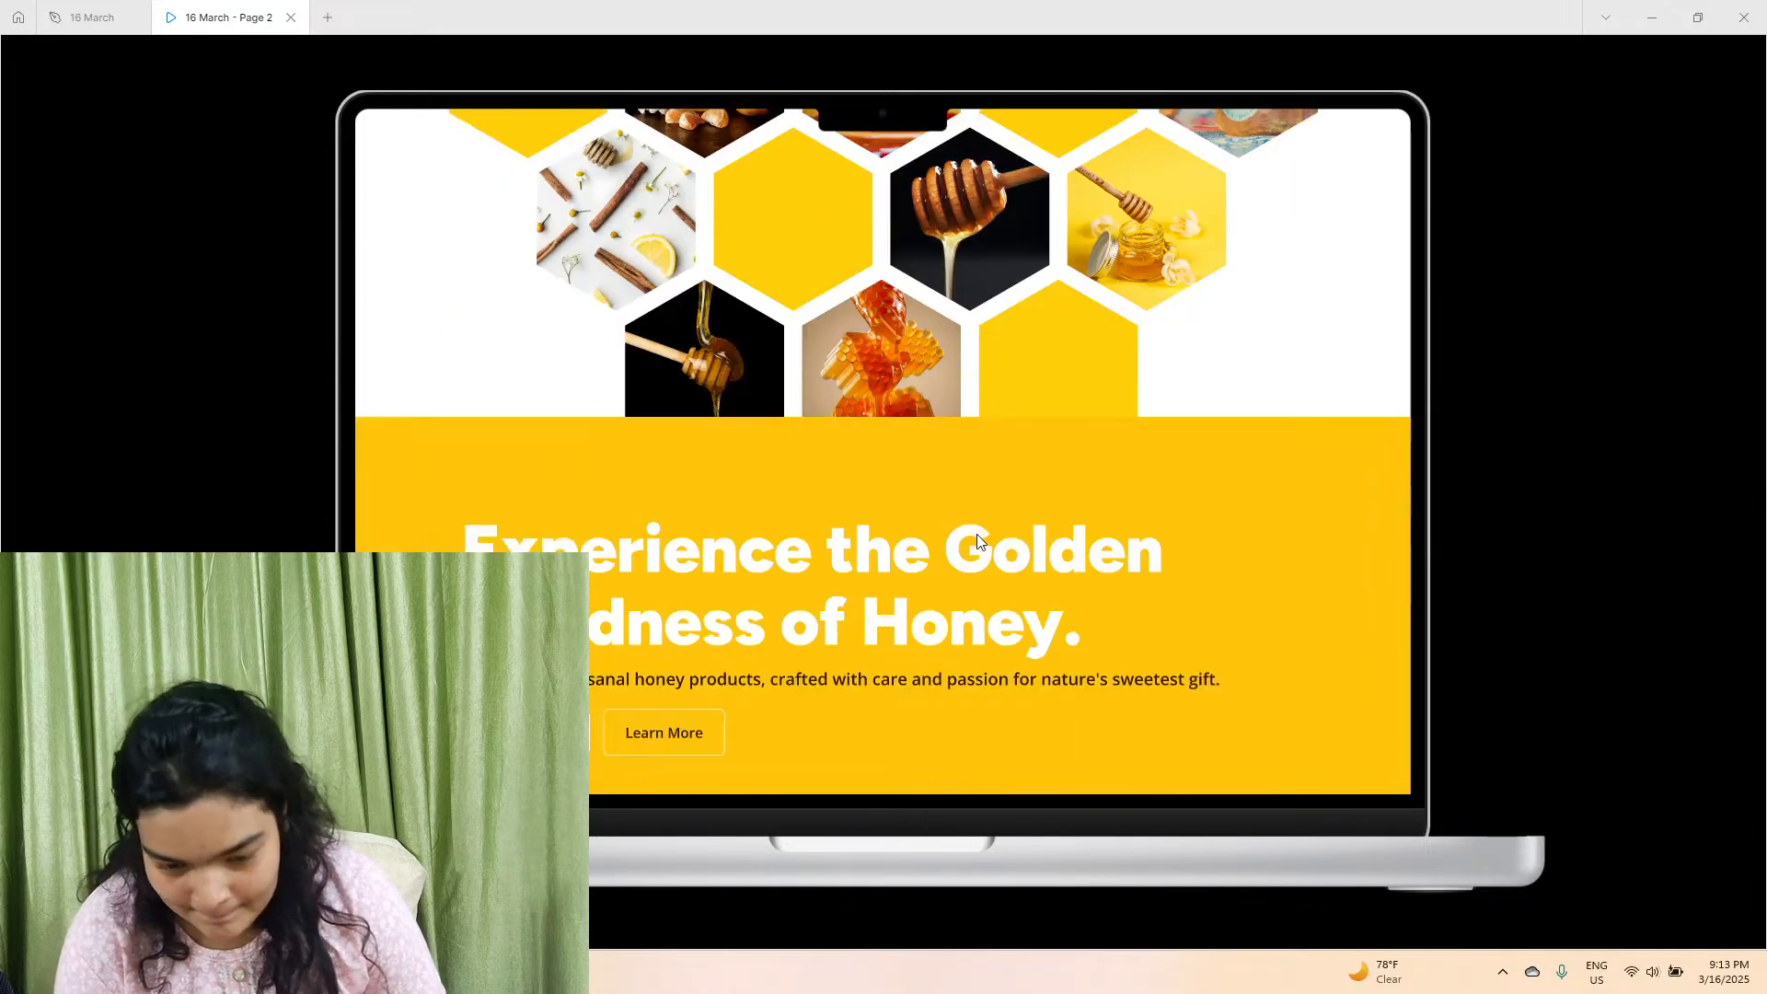
{"action": "scroll", "coordinate": [979, 538], "scroll_direction": "down", "scroll_amount": 2}
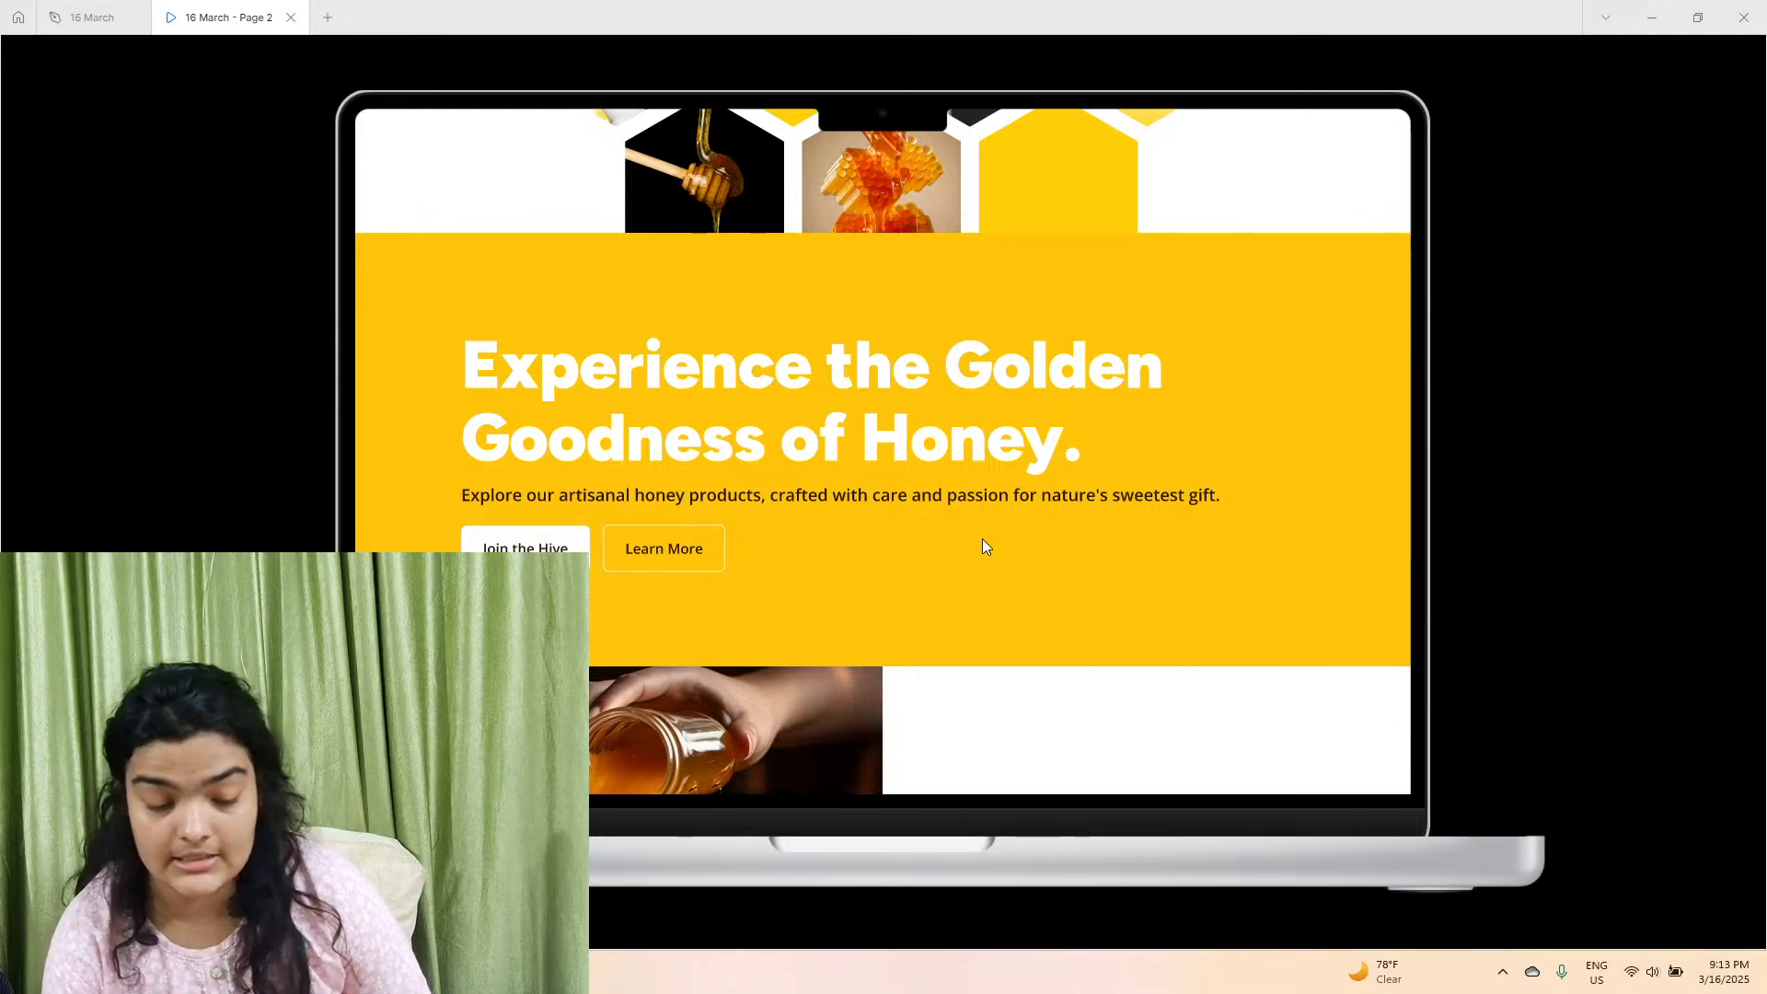
{"action": "scroll", "coordinate": [966, 535], "scroll_direction": "down", "scroll_amount": 5}
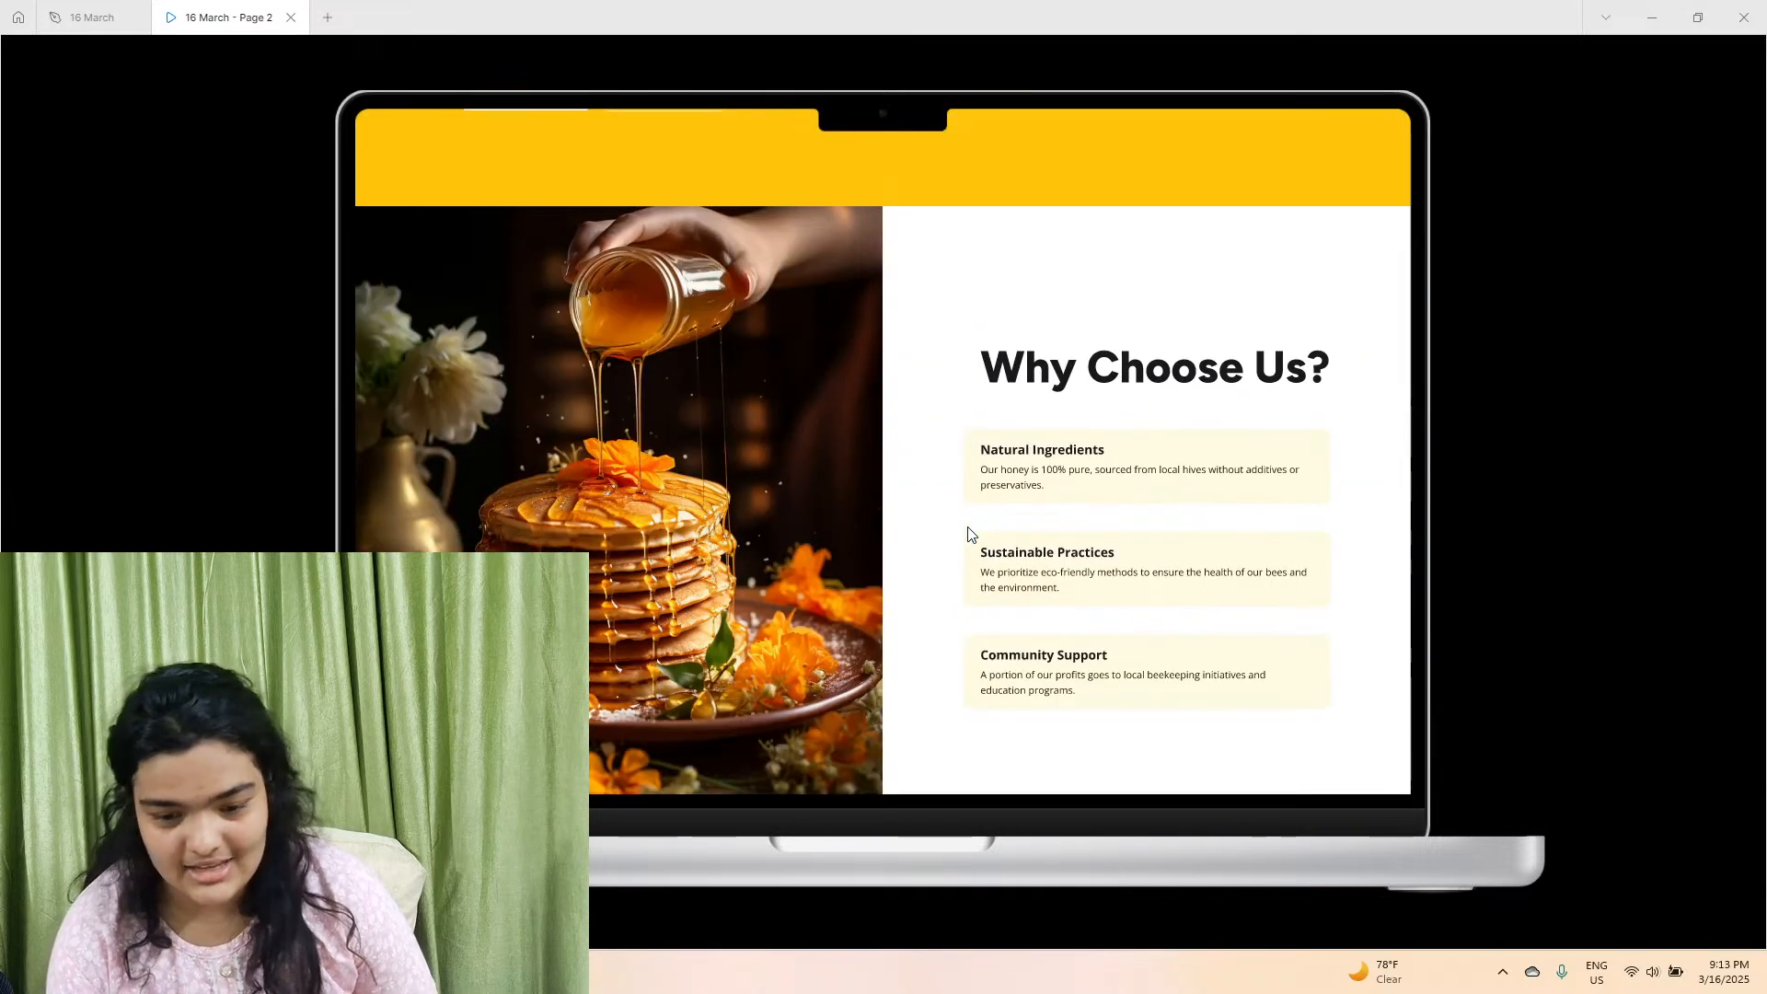
{"action": "scroll", "coordinate": [967, 527], "scroll_direction": "down", "scroll_amount": 1}
{"action": "scroll", "coordinate": [970, 569], "scroll_direction": "up", "scroll_amount": 1}
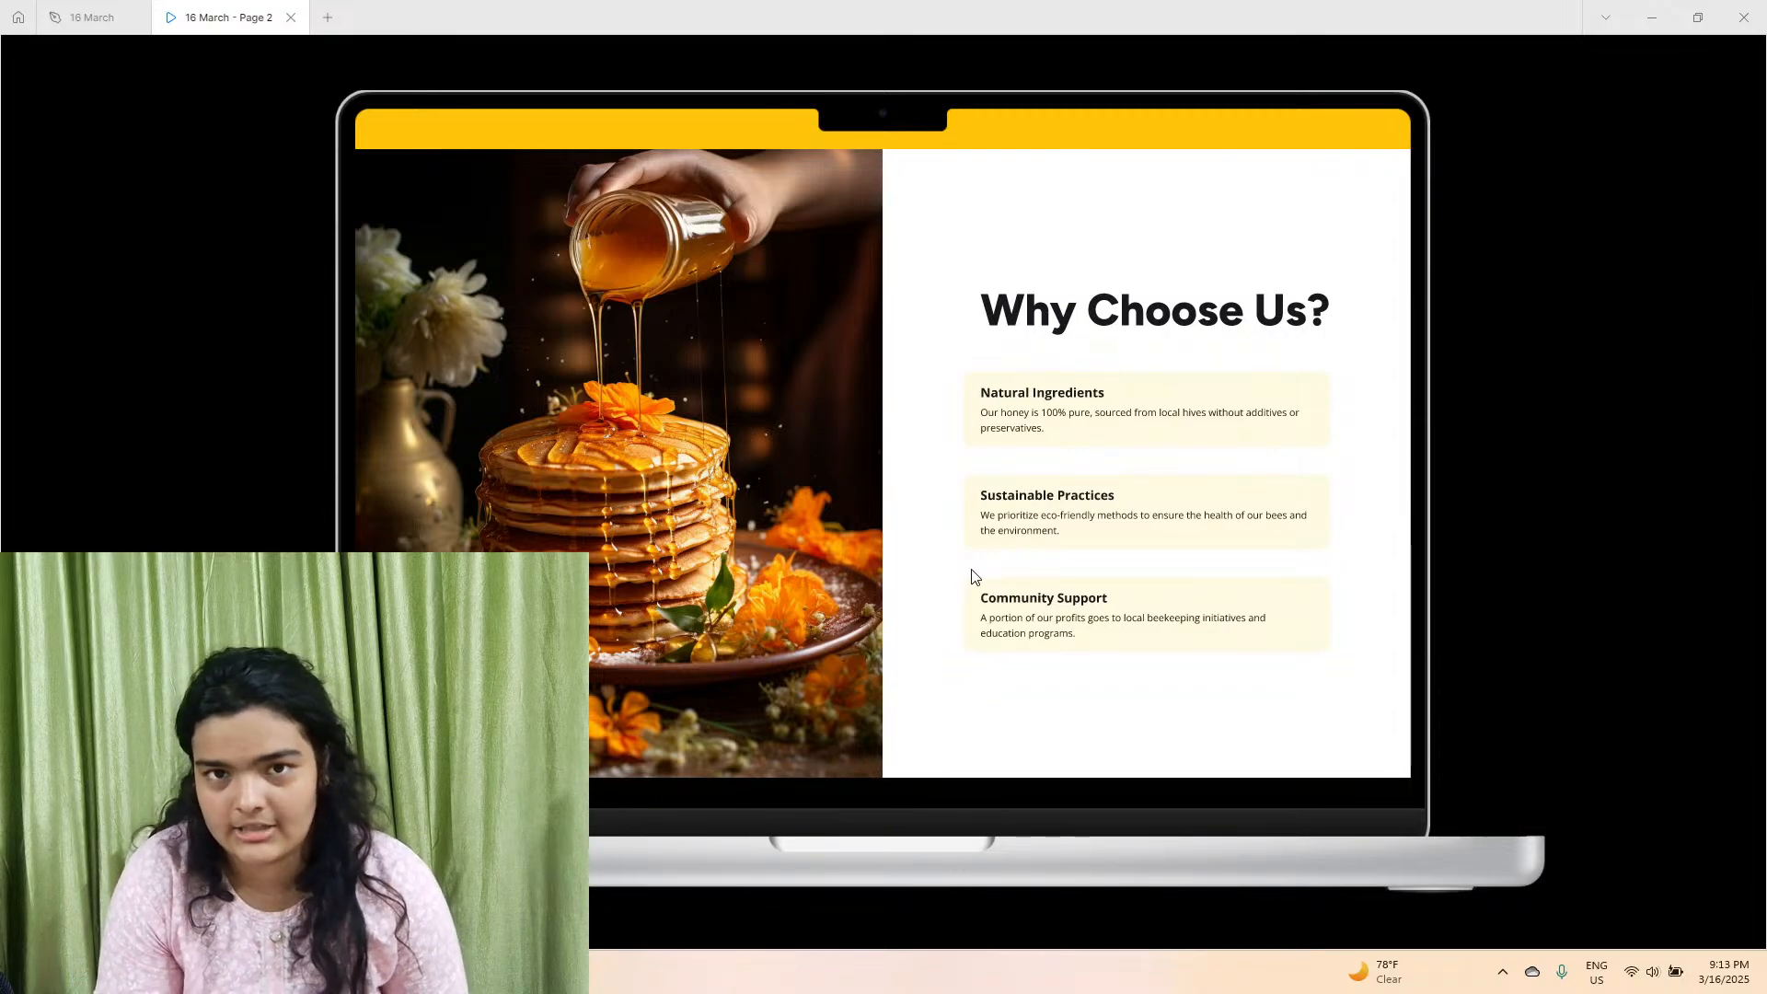
{"action": "scroll", "coordinate": [981, 573], "scroll_direction": "down", "scroll_amount": 1}
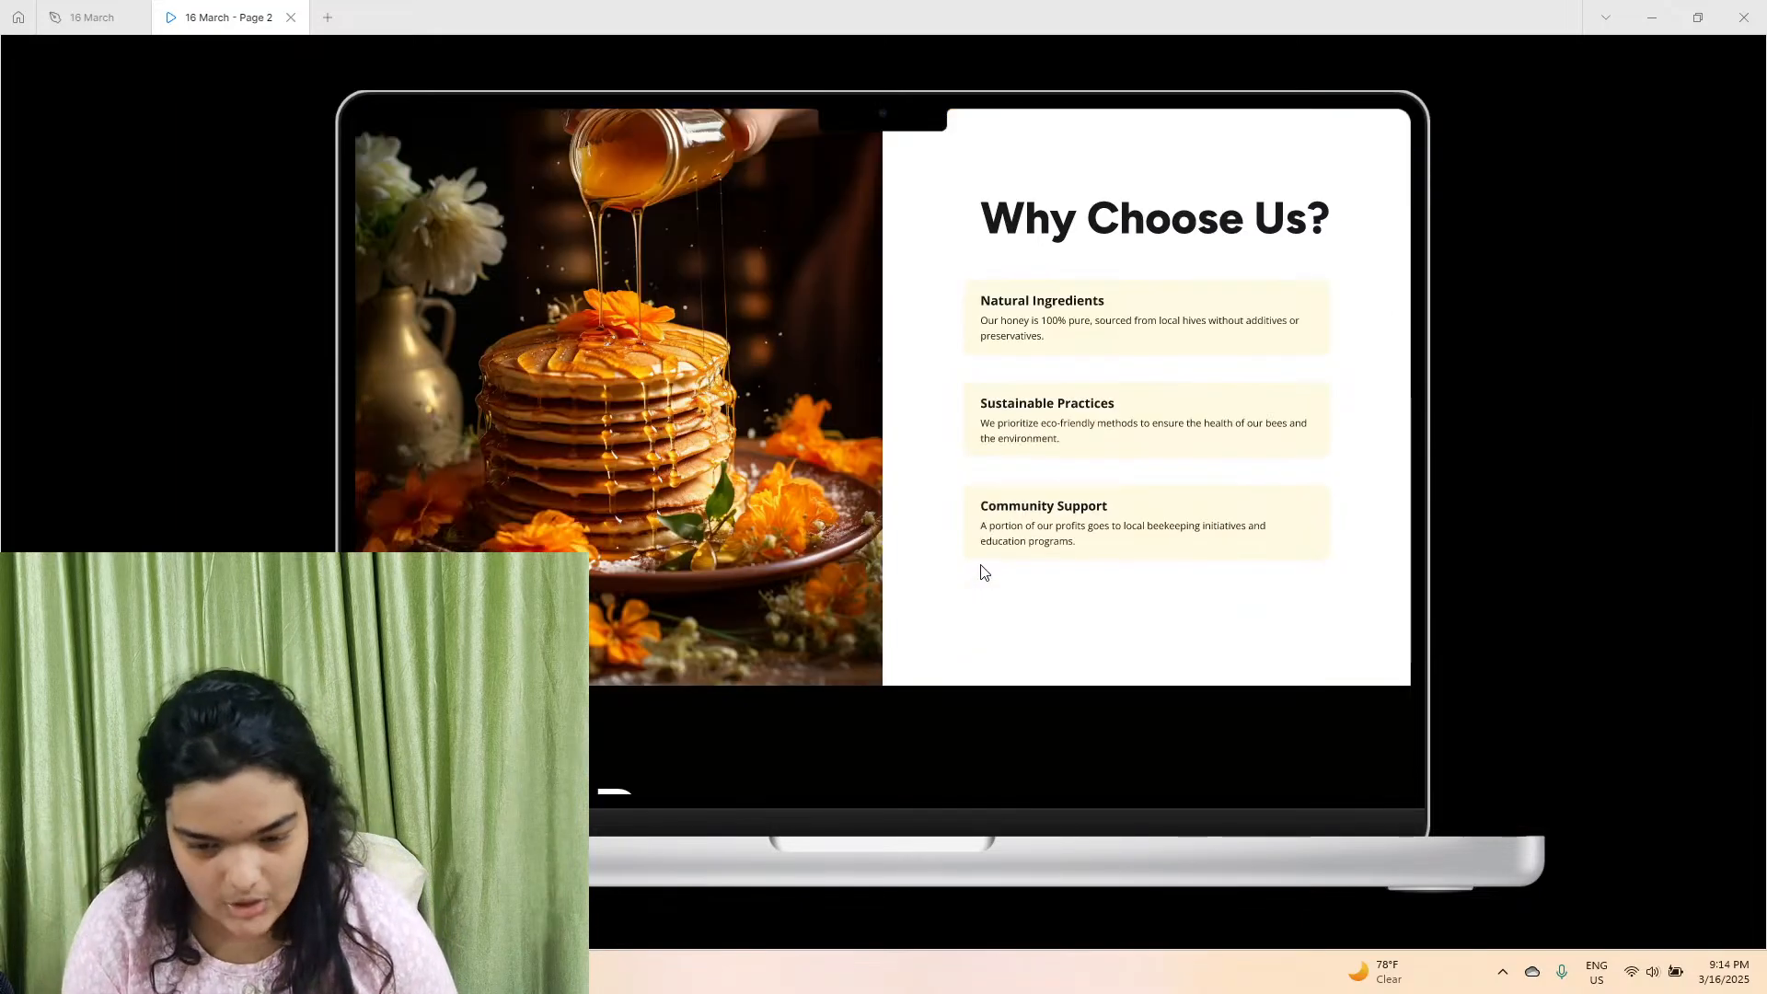
{"action": "scroll", "coordinate": [981, 567], "scroll_direction": "down", "scroll_amount": 6}
{"action": "scroll", "coordinate": [981, 565], "scroll_direction": "up", "scroll_amount": 2}
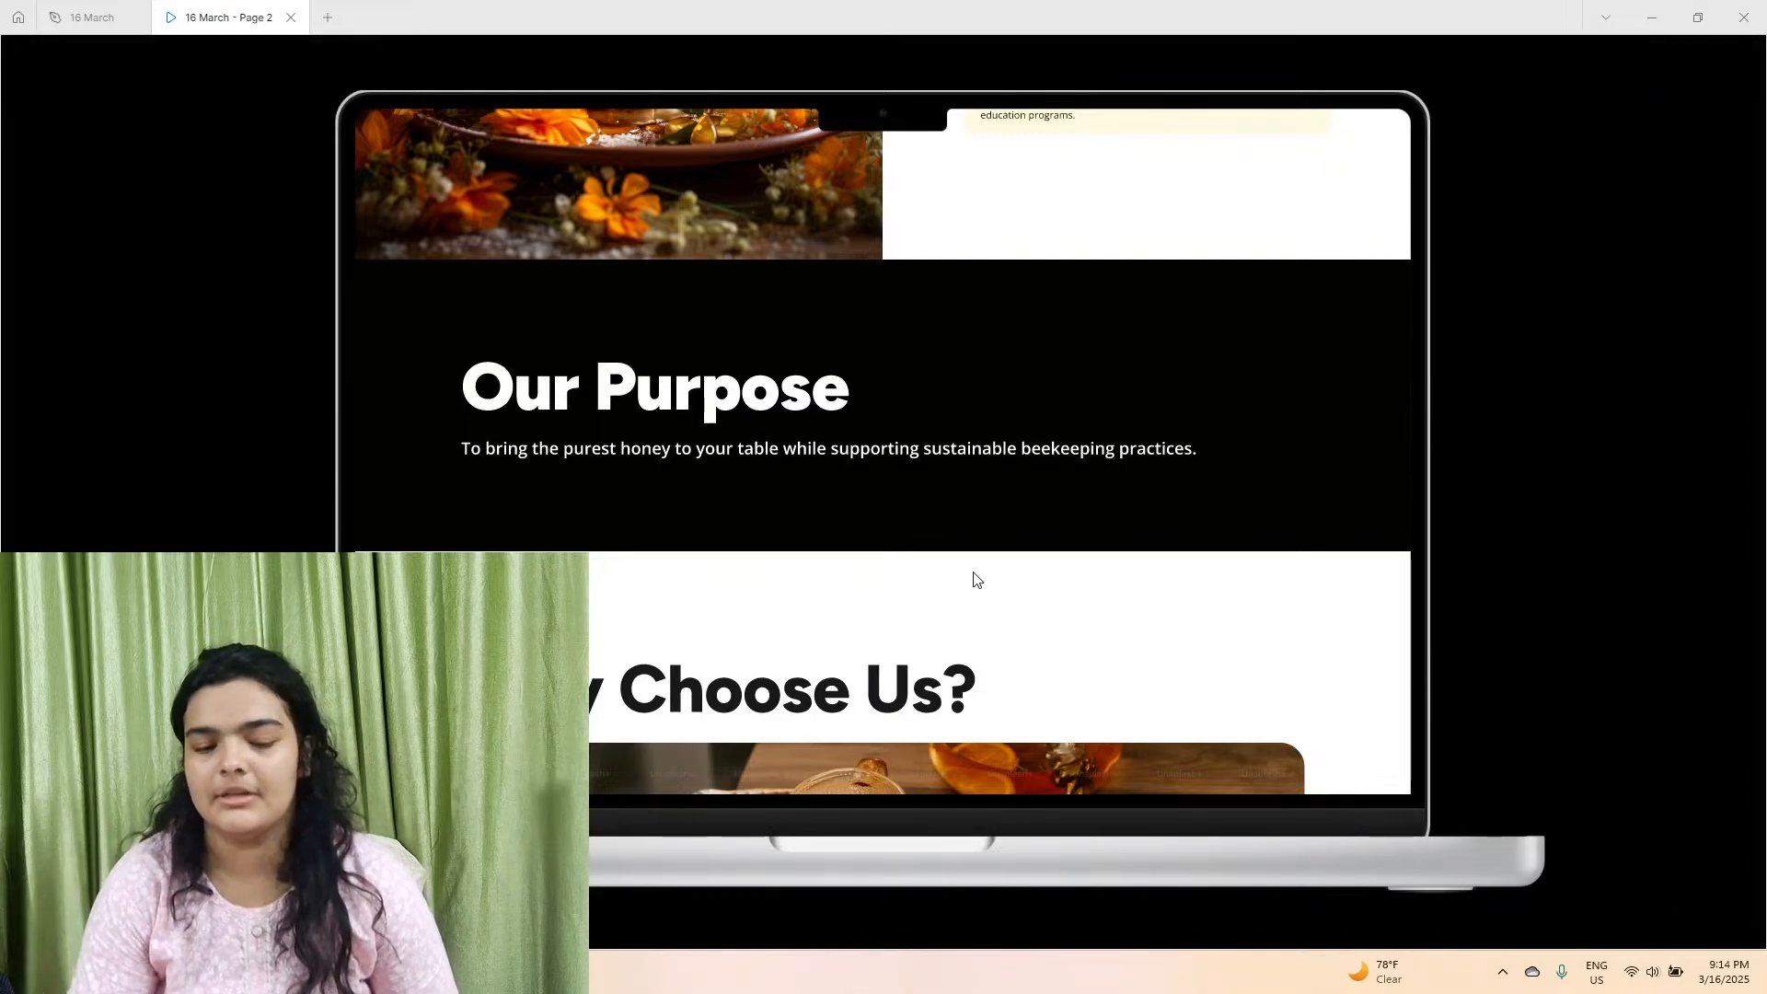
{"action": "scroll", "coordinate": [975, 575], "scroll_direction": "up", "scroll_amount": 5}
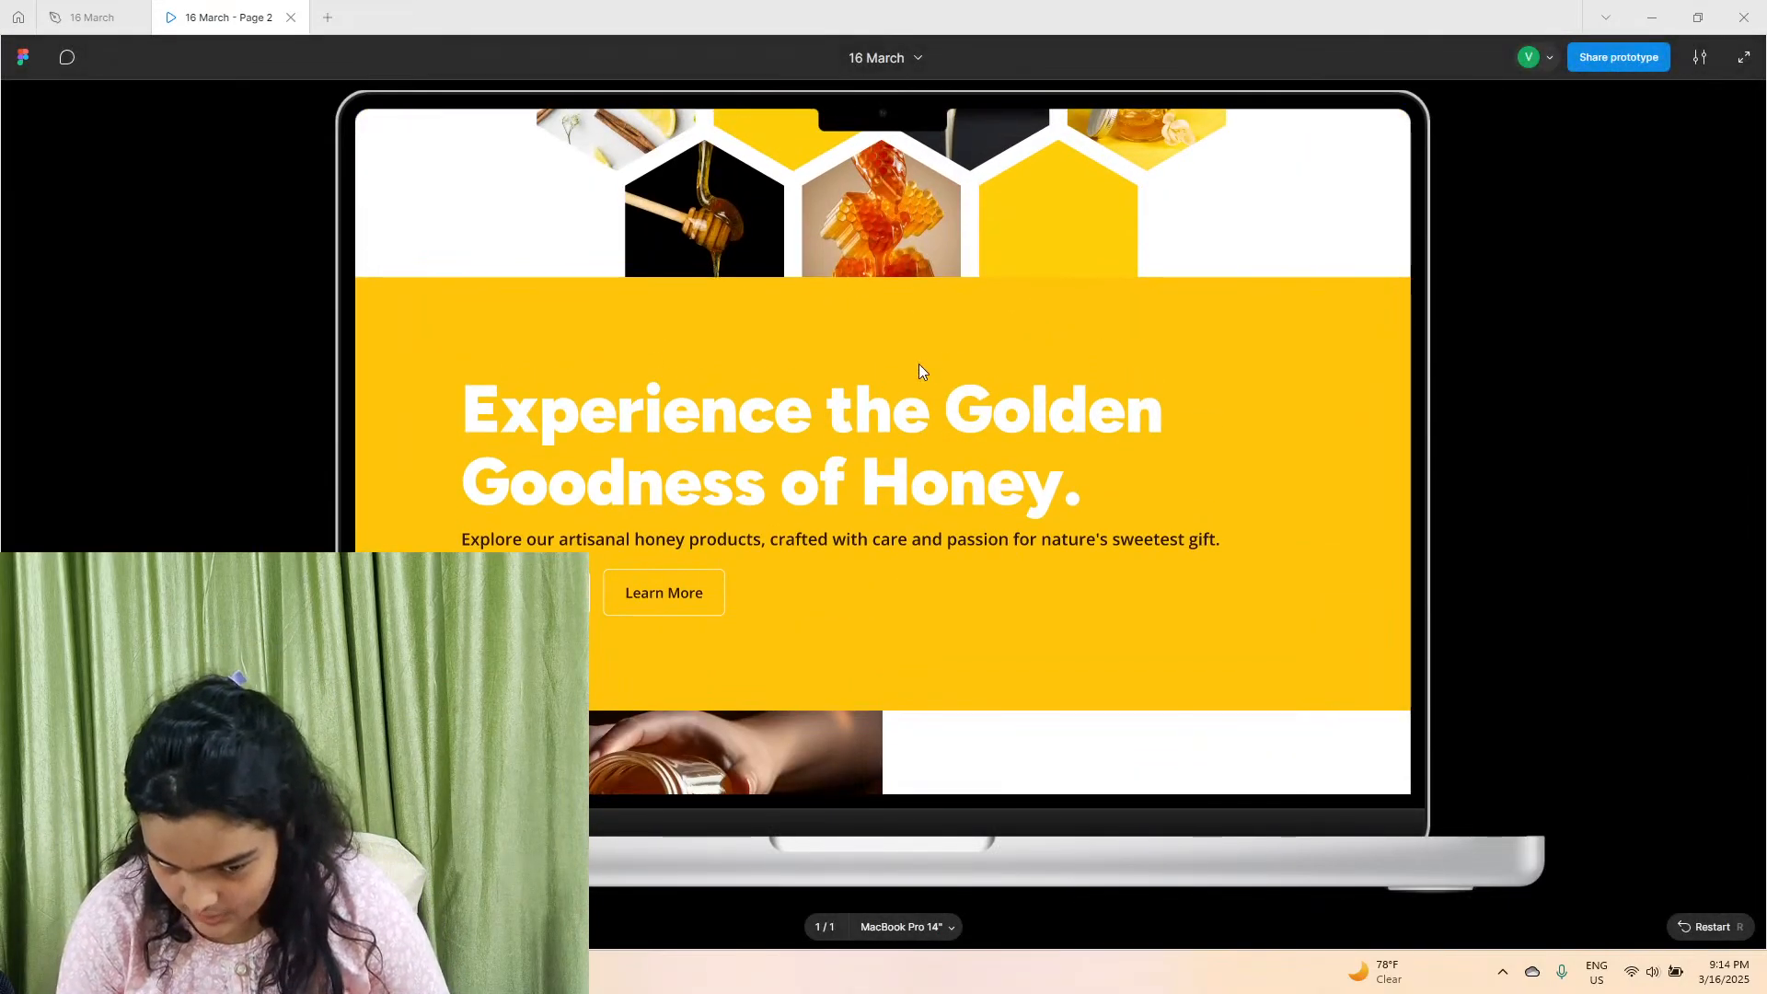
{"action": "scroll", "coordinate": [898, 543], "scroll_direction": "down", "scroll_amount": 5}
{"action": "scroll", "coordinate": [903, 550], "scroll_direction": "down", "scroll_amount": 1}
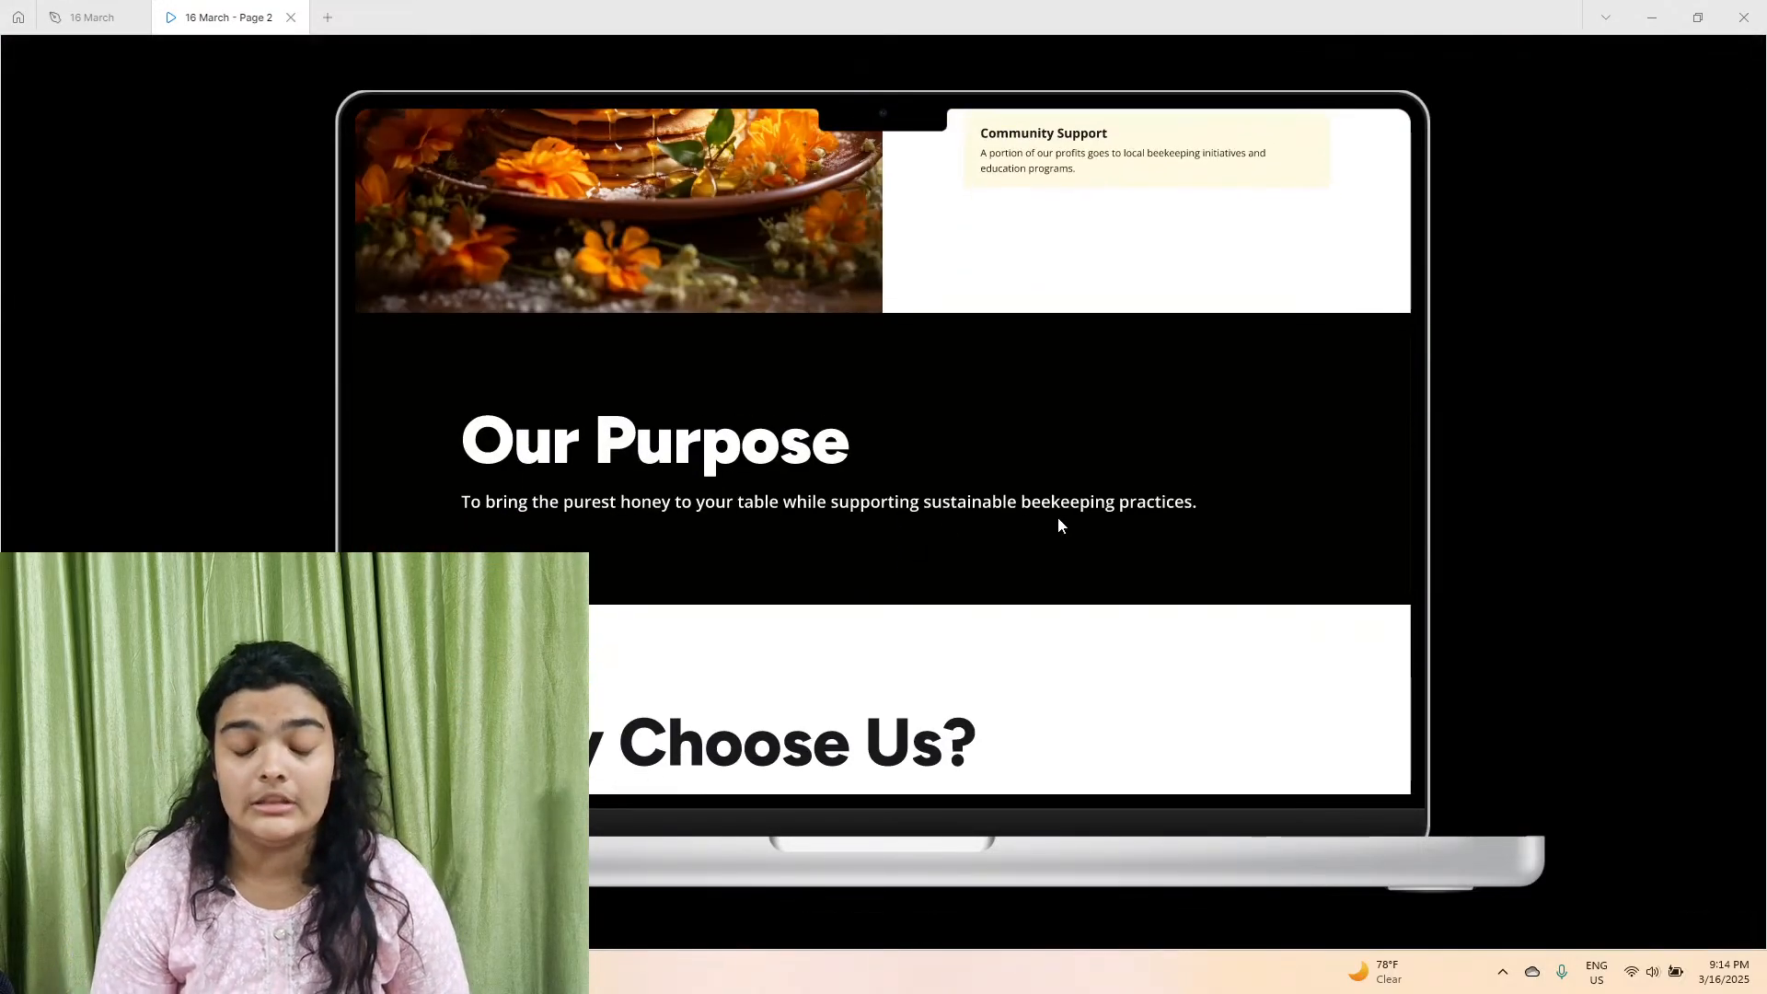
{"action": "scroll", "coordinate": [1058, 517], "scroll_direction": "up", "scroll_amount": 5}
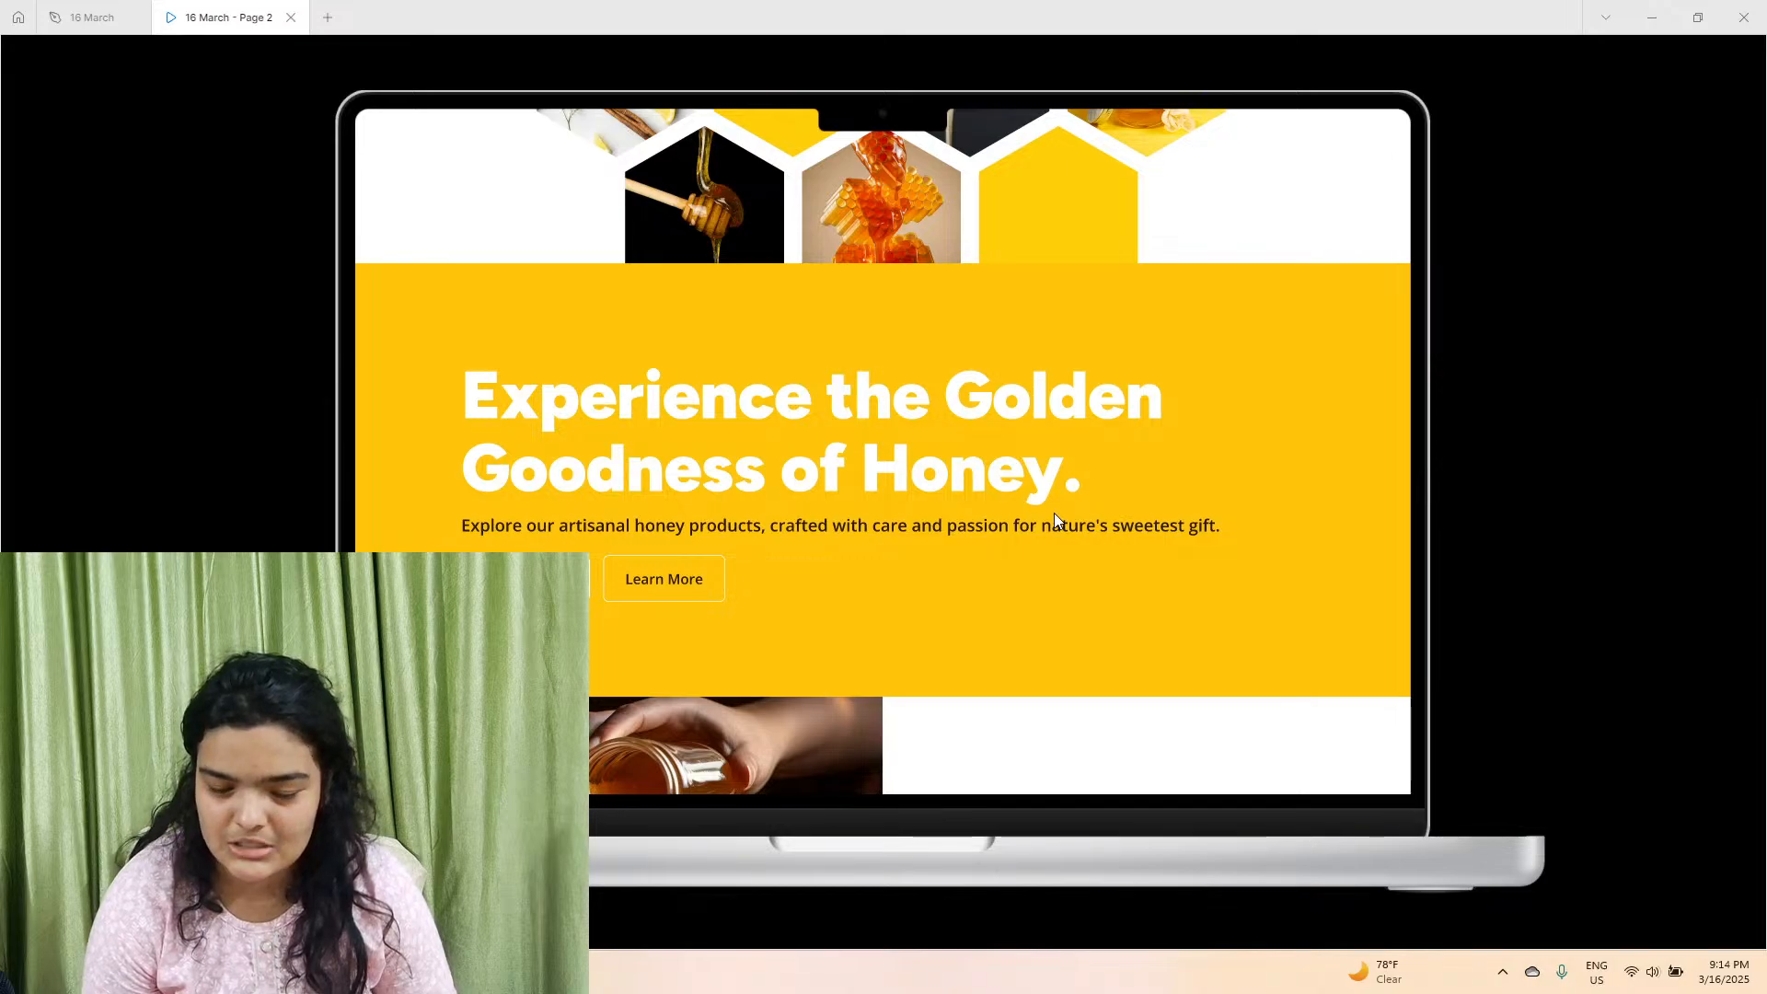
{"action": "scroll", "coordinate": [1055, 515], "scroll_direction": "down", "scroll_amount": 5}
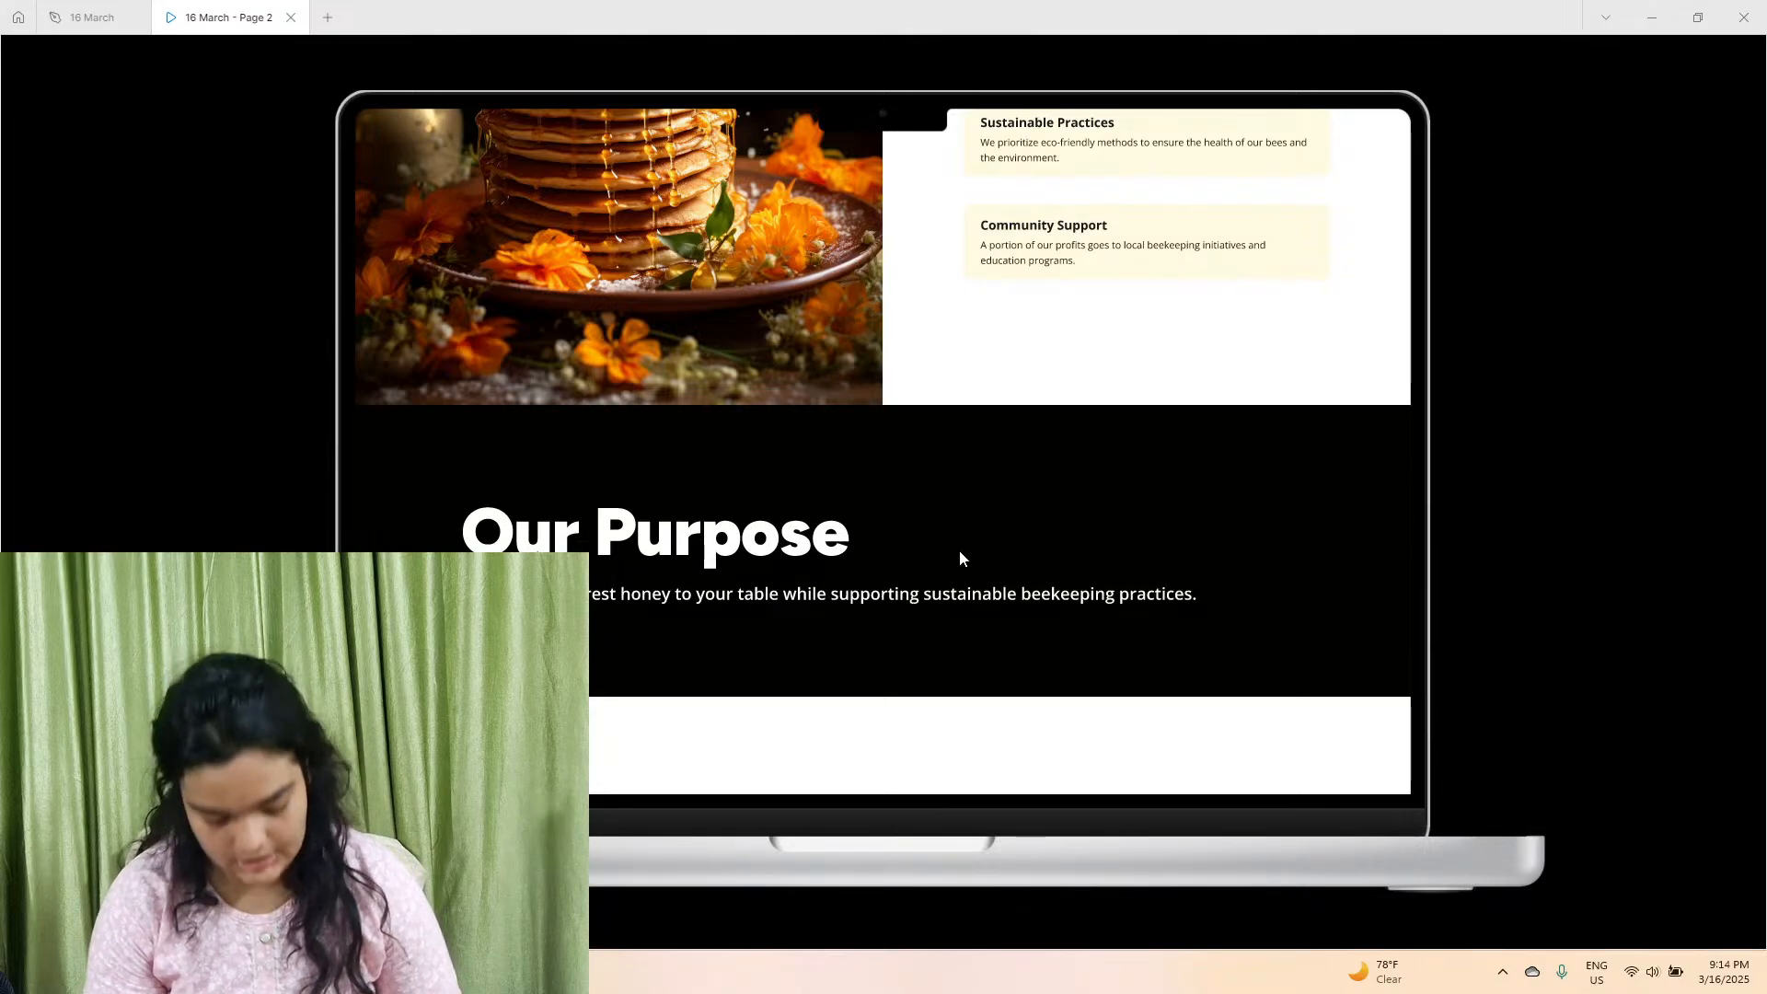
{"action": "scroll", "coordinate": [959, 549], "scroll_direction": "up", "scroll_amount": 3}
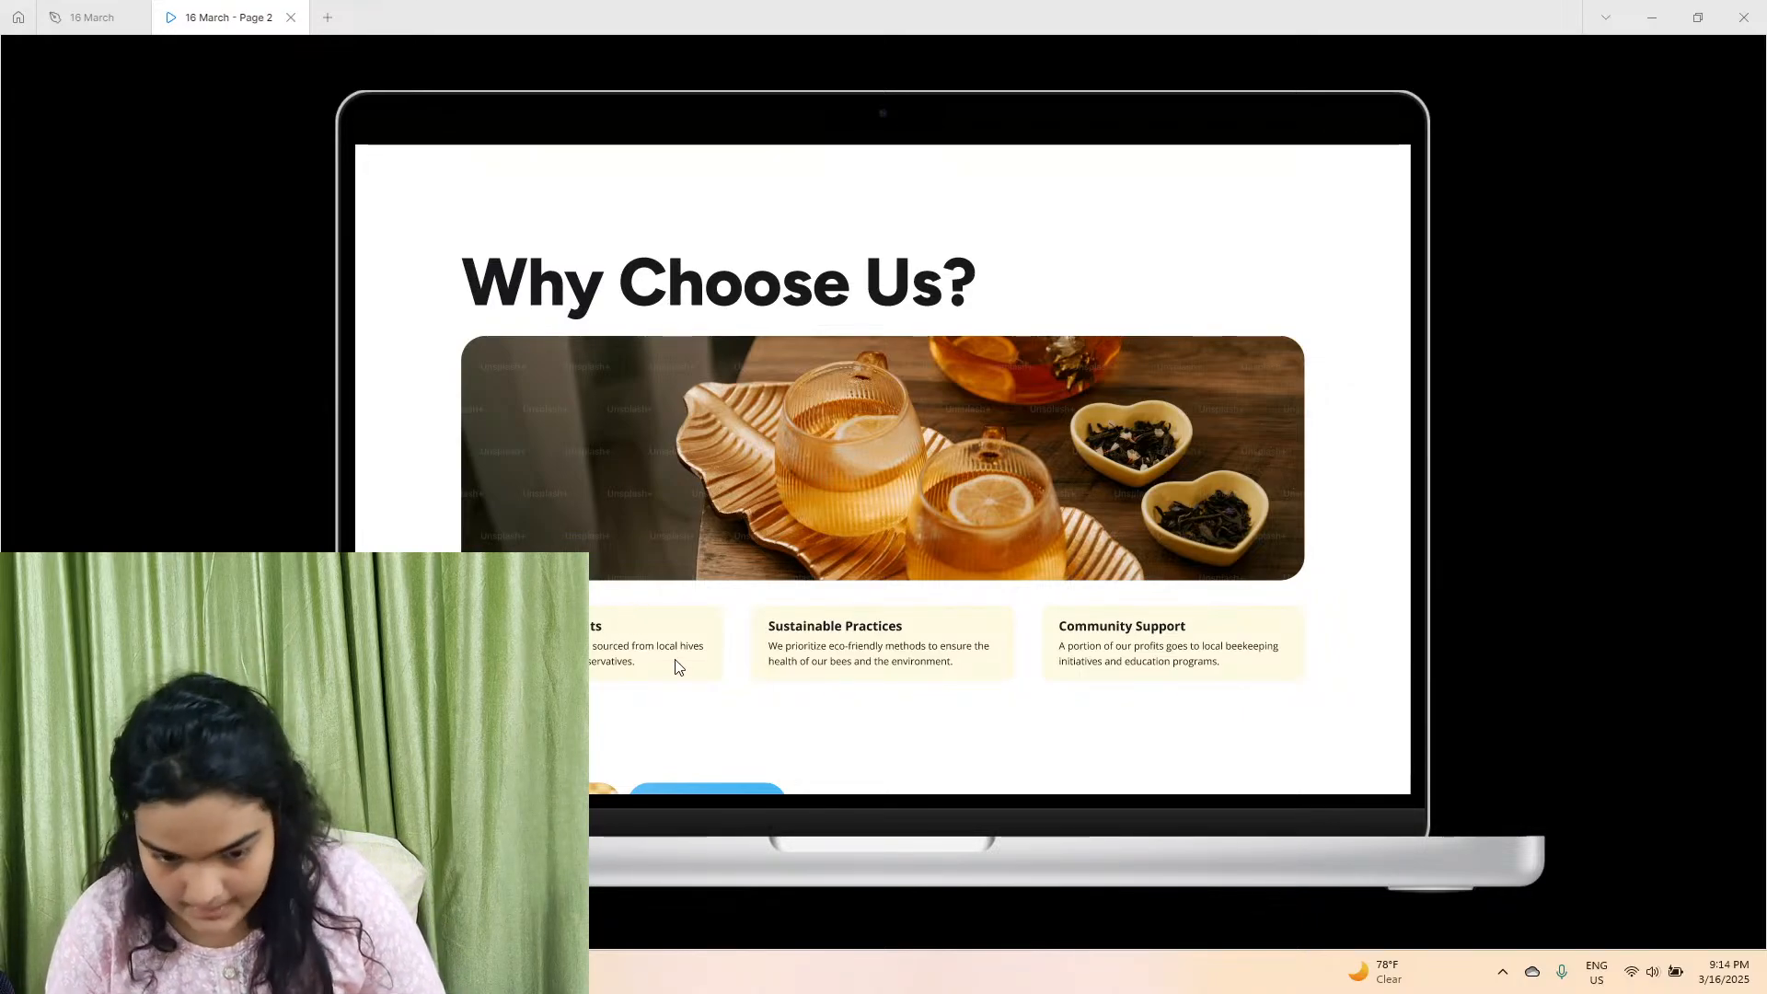
{"action": "scroll", "coordinate": [676, 662], "scroll_direction": "down", "scroll_amount": 3}
{"action": "scroll", "coordinate": [676, 661], "scroll_direction": "down", "scroll_amount": 4}
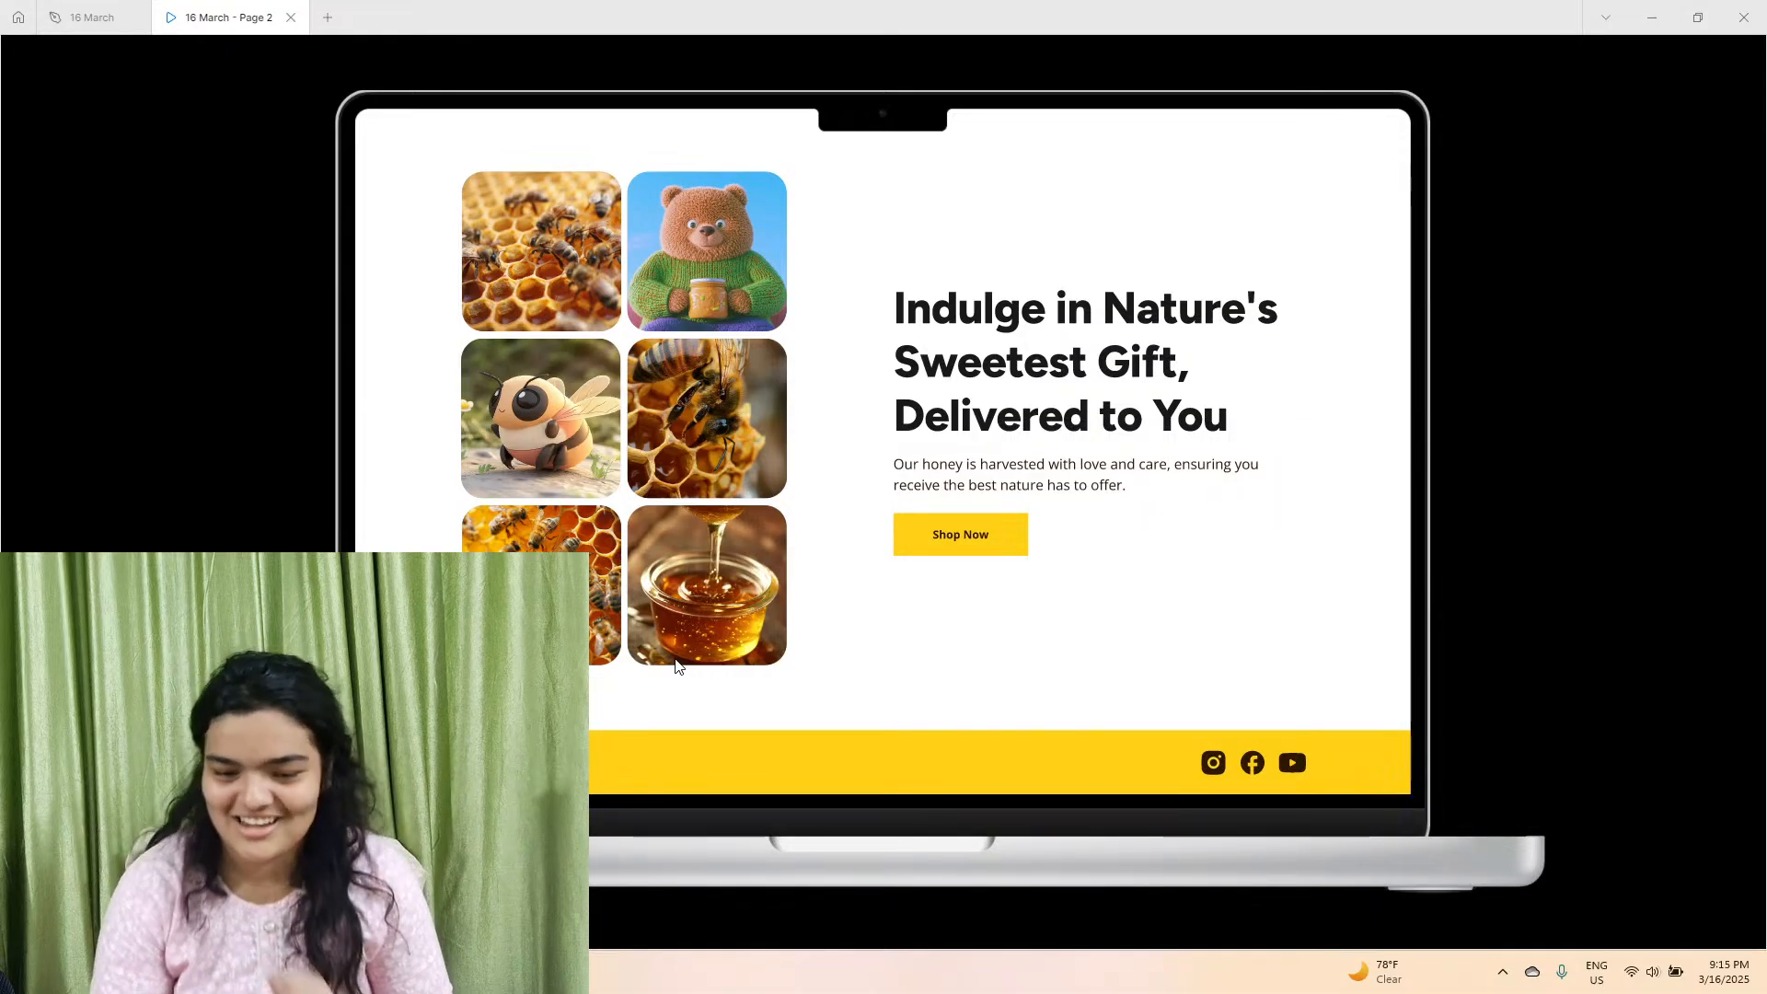
Look over the whole prototype once more, from the HoneyHive header to the Shop Now section.
{"action": "scroll", "coordinate": [752, 598], "scroll_direction": "up", "scroll_amount": 15}
{"action": "scroll", "coordinate": [759, 602], "scroll_direction": "up", "scroll_amount": 5}
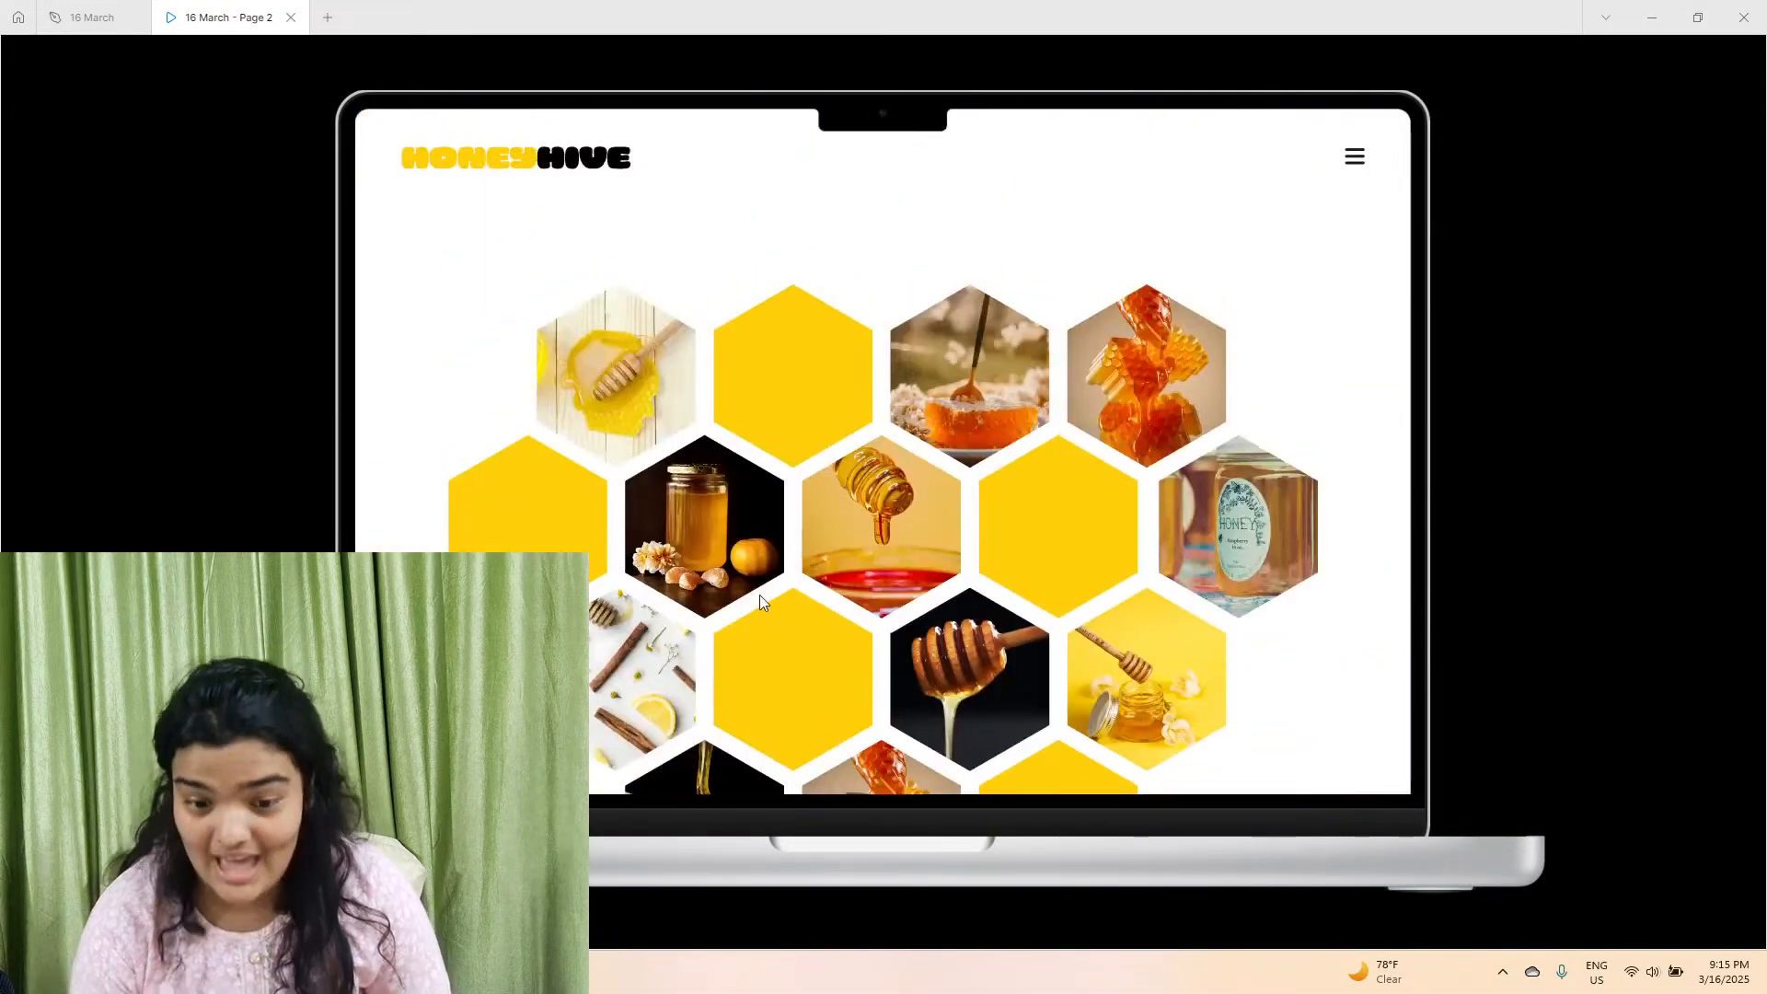
{"action": "scroll", "coordinate": [760, 602], "scroll_direction": "down", "scroll_amount": 1}
{"action": "scroll", "coordinate": [759, 602], "scroll_direction": "up", "scroll_amount": 1}
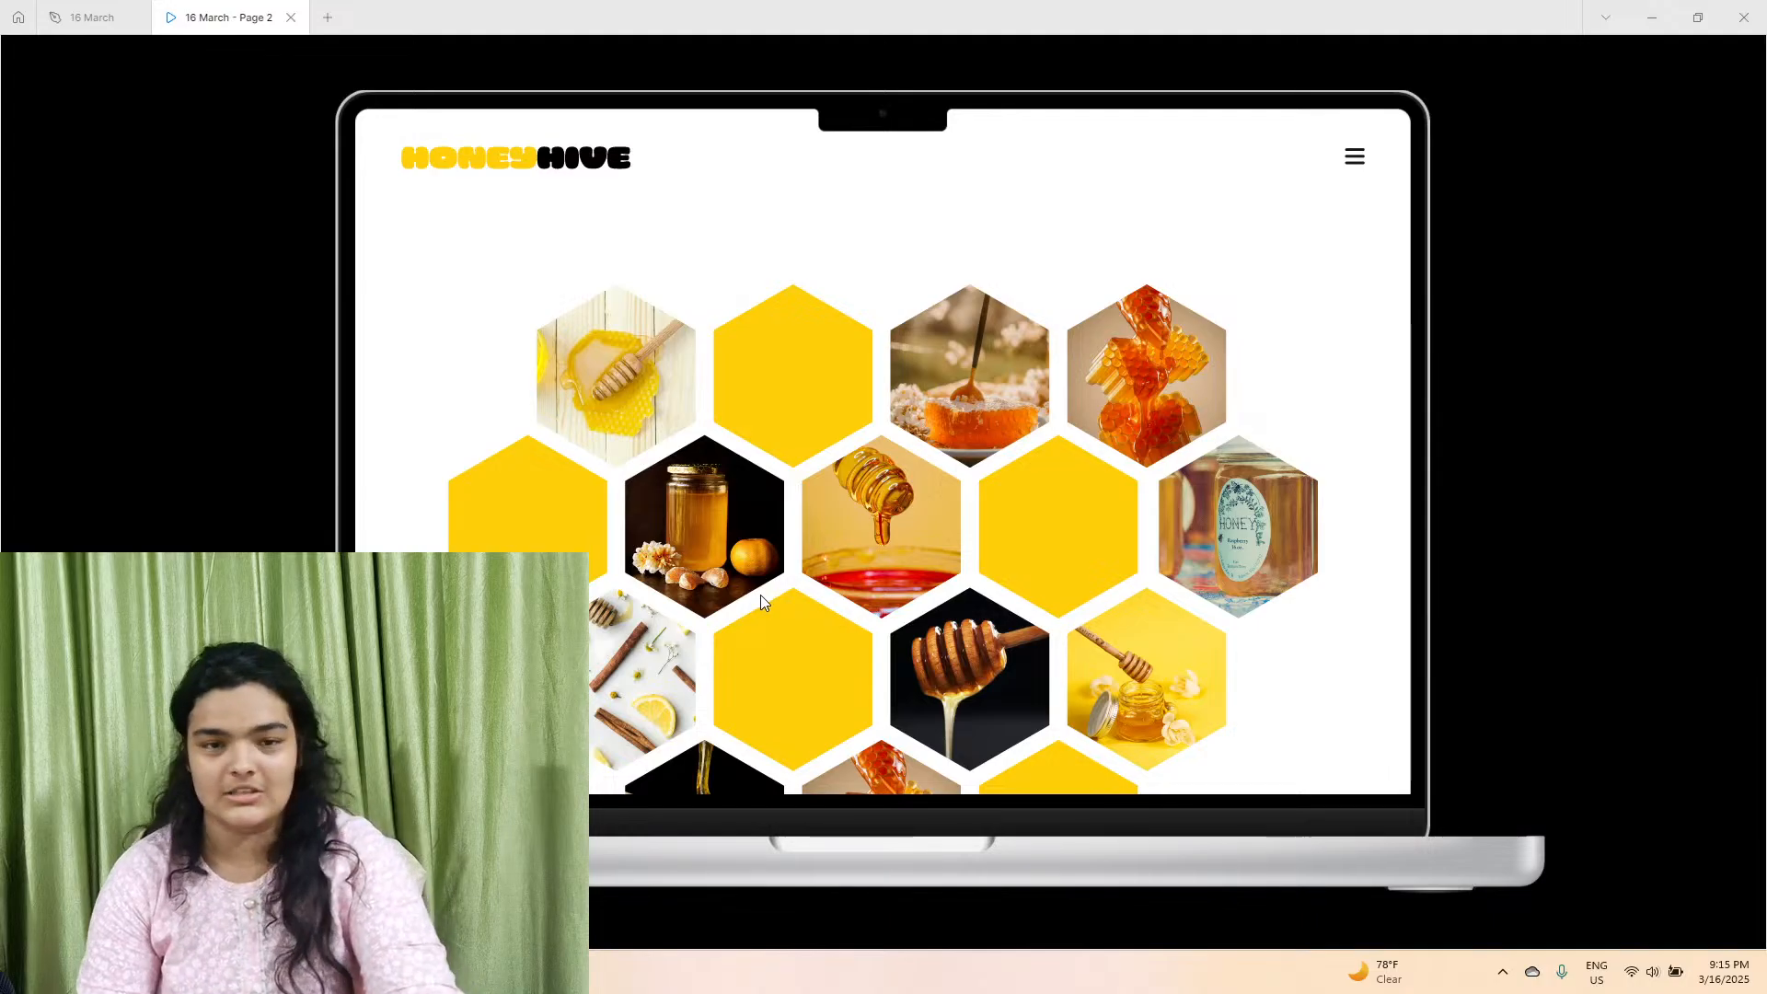
{"action": "scroll", "coordinate": [876, 570], "scroll_direction": "down", "scroll_amount": 1}
{"action": "scroll", "coordinate": [877, 570], "scroll_direction": "down", "scroll_amount": 10}
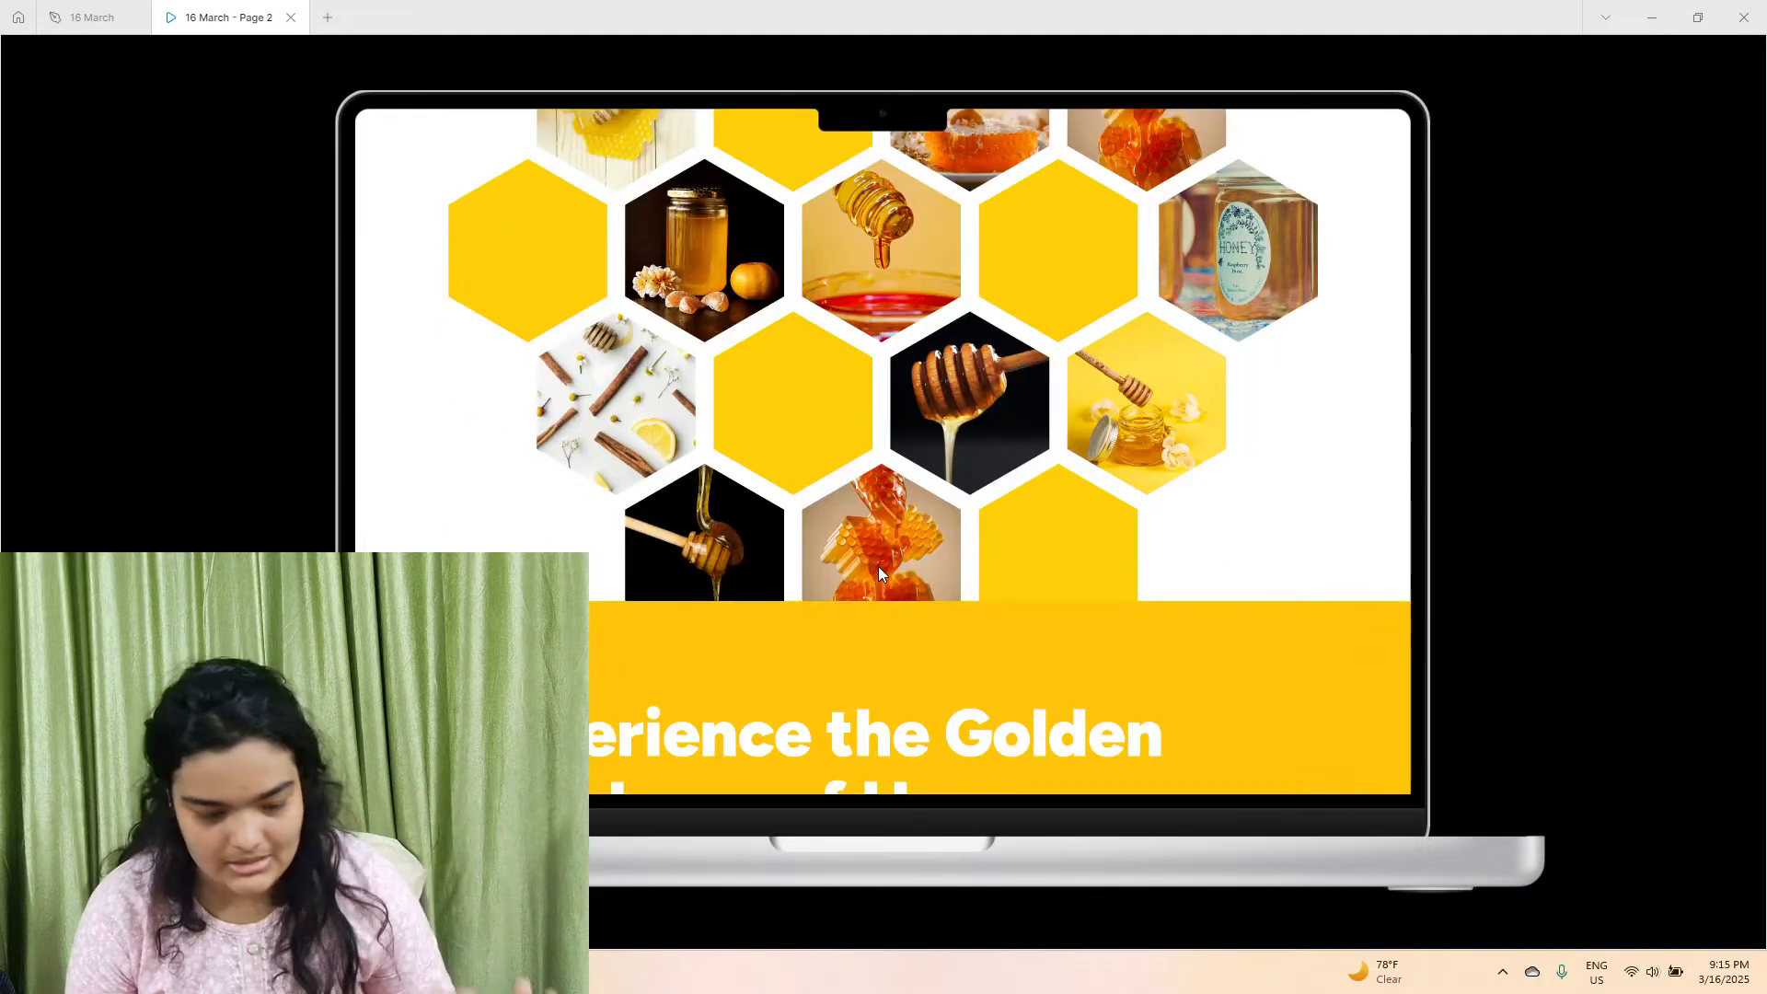
{"action": "scroll", "coordinate": [882, 572], "scroll_direction": "down", "scroll_amount": 12}
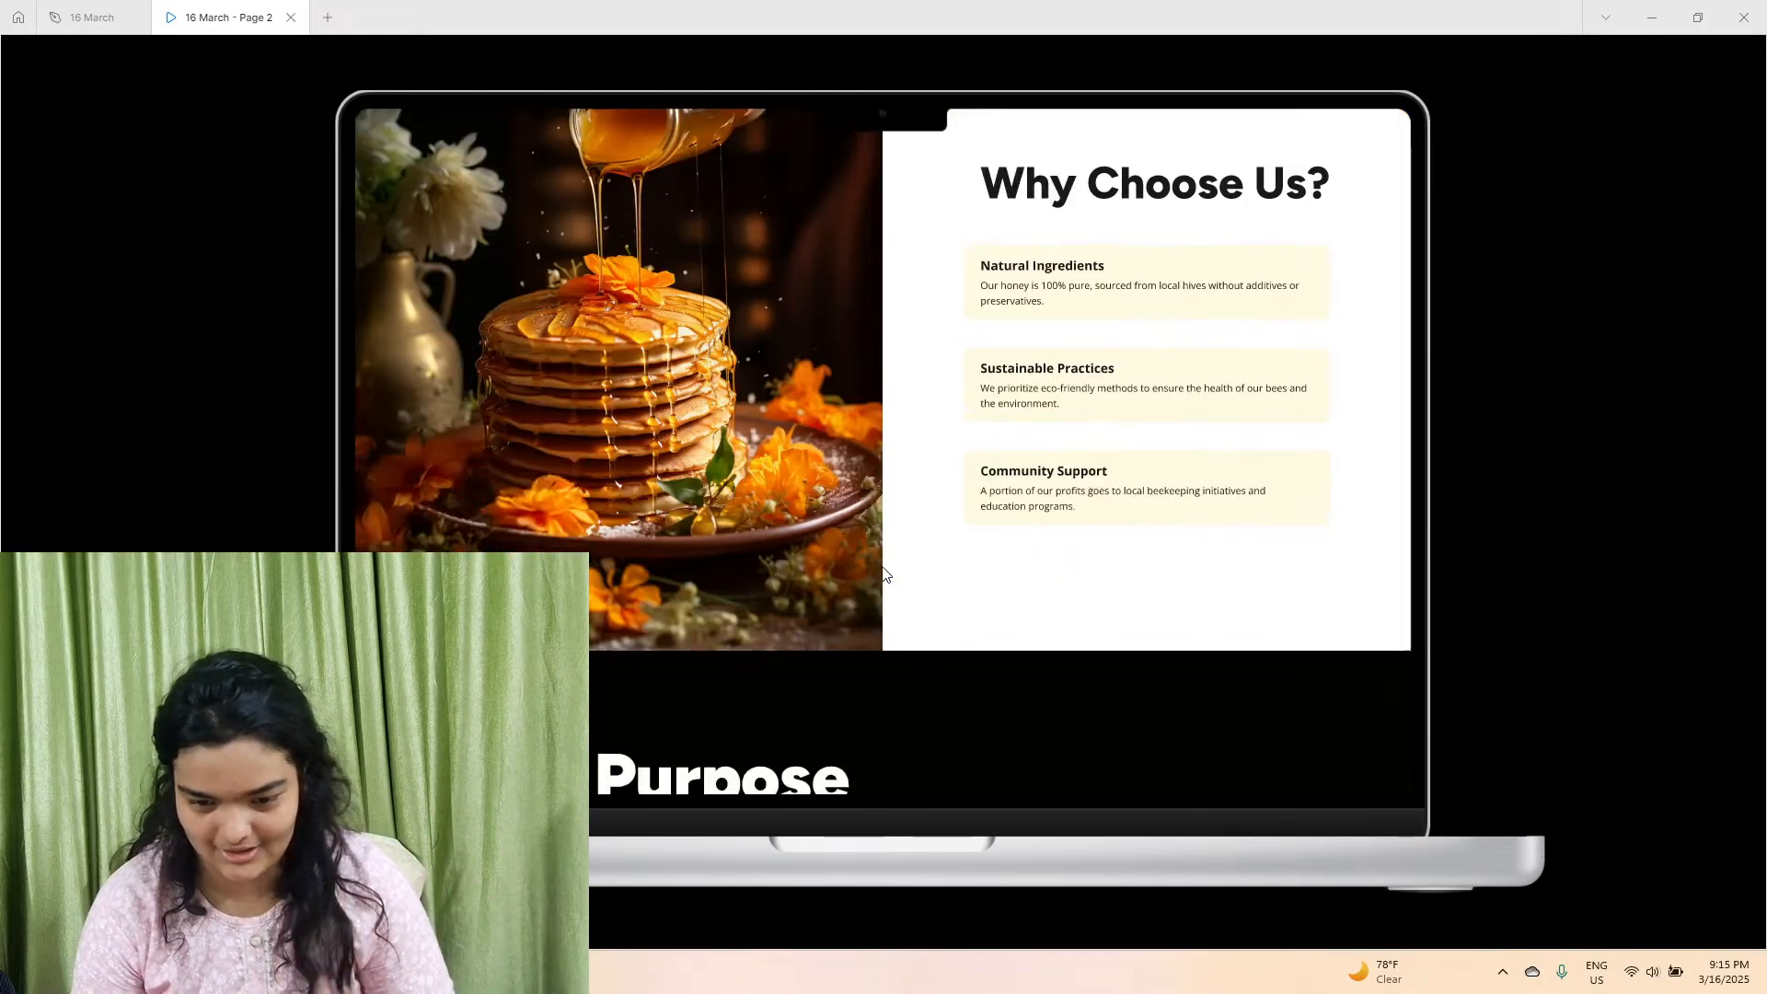
{"action": "scroll", "coordinate": [883, 573], "scroll_direction": "down", "scroll_amount": 1}
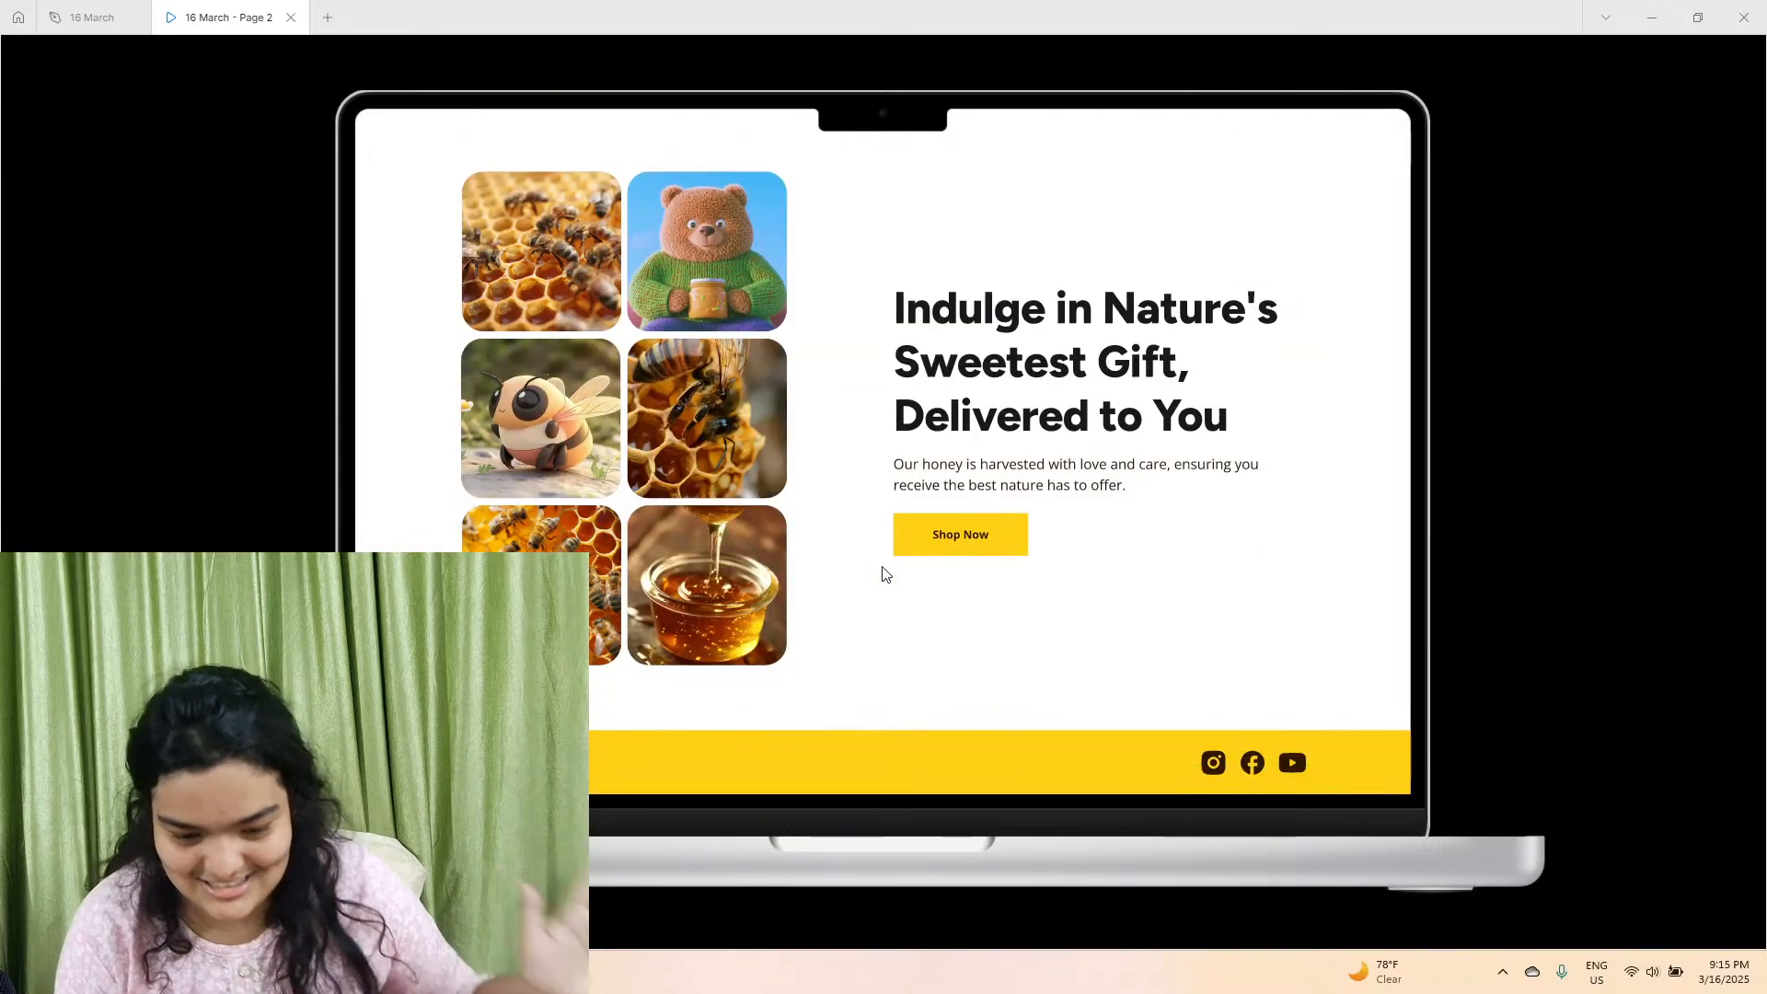
Create a new design file and add a MacBook Pro 14" frame to it.
{"action": "mouse_move", "coordinate": [152, 44]}
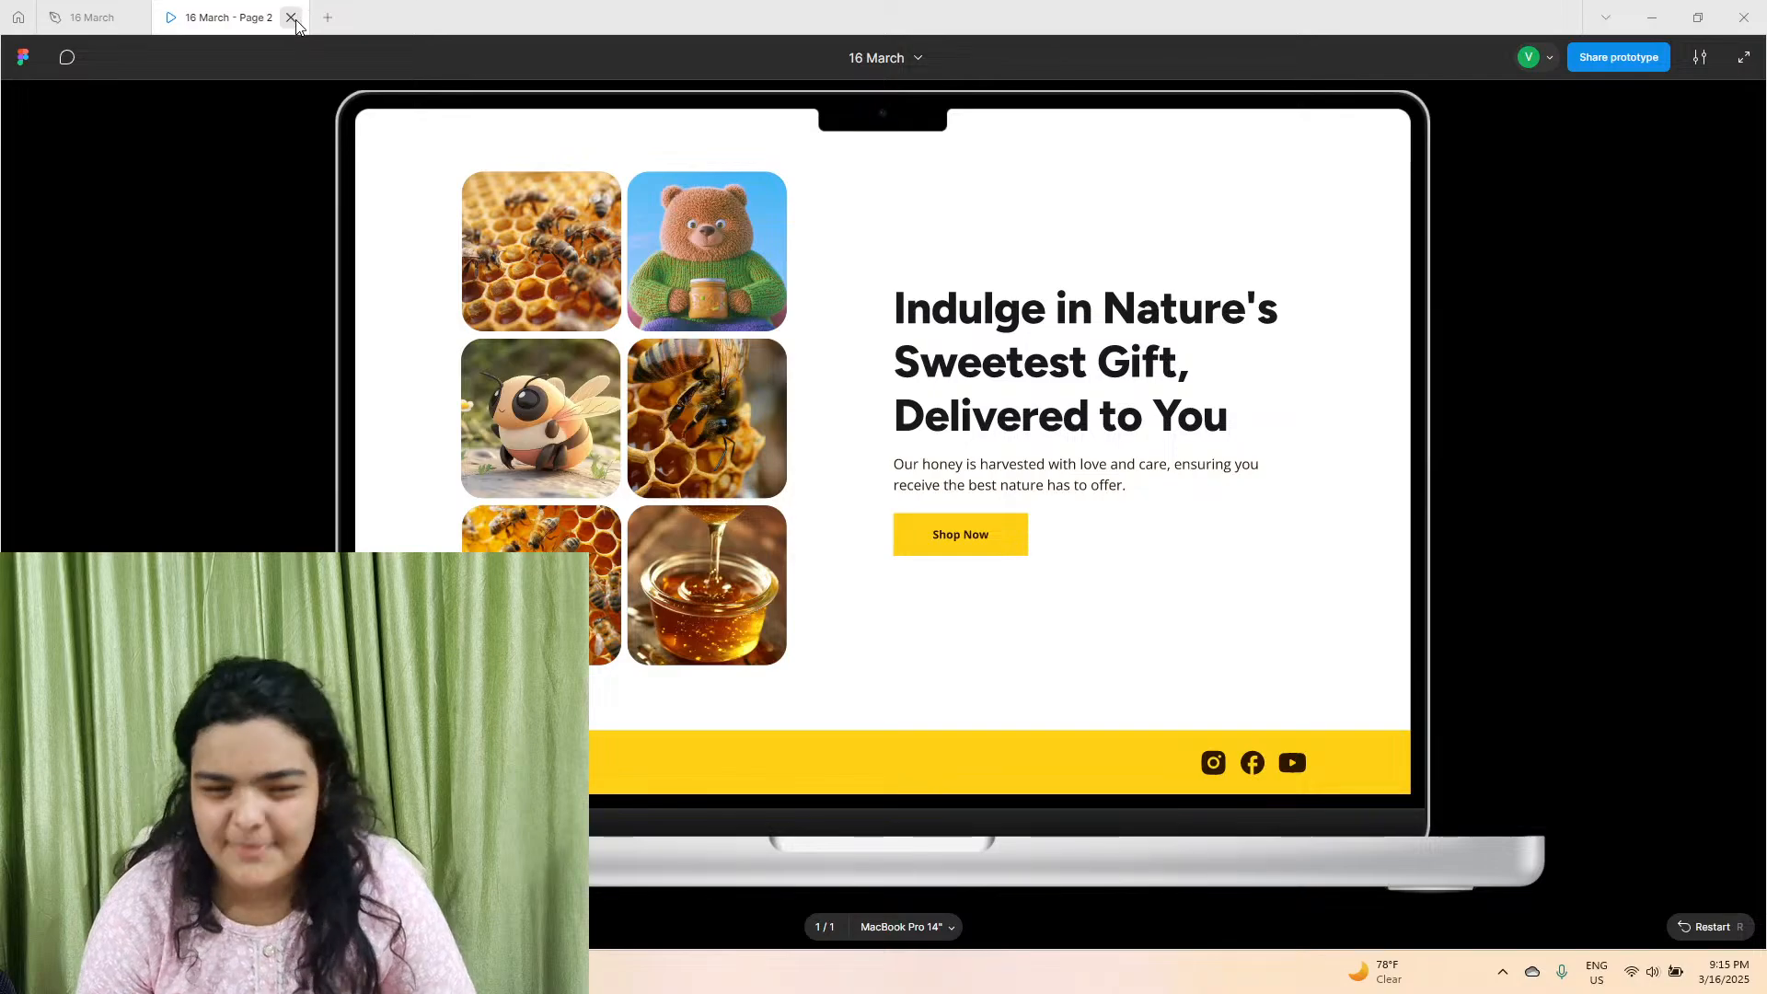
{"action": "left_click", "coordinate": [329, 18]}
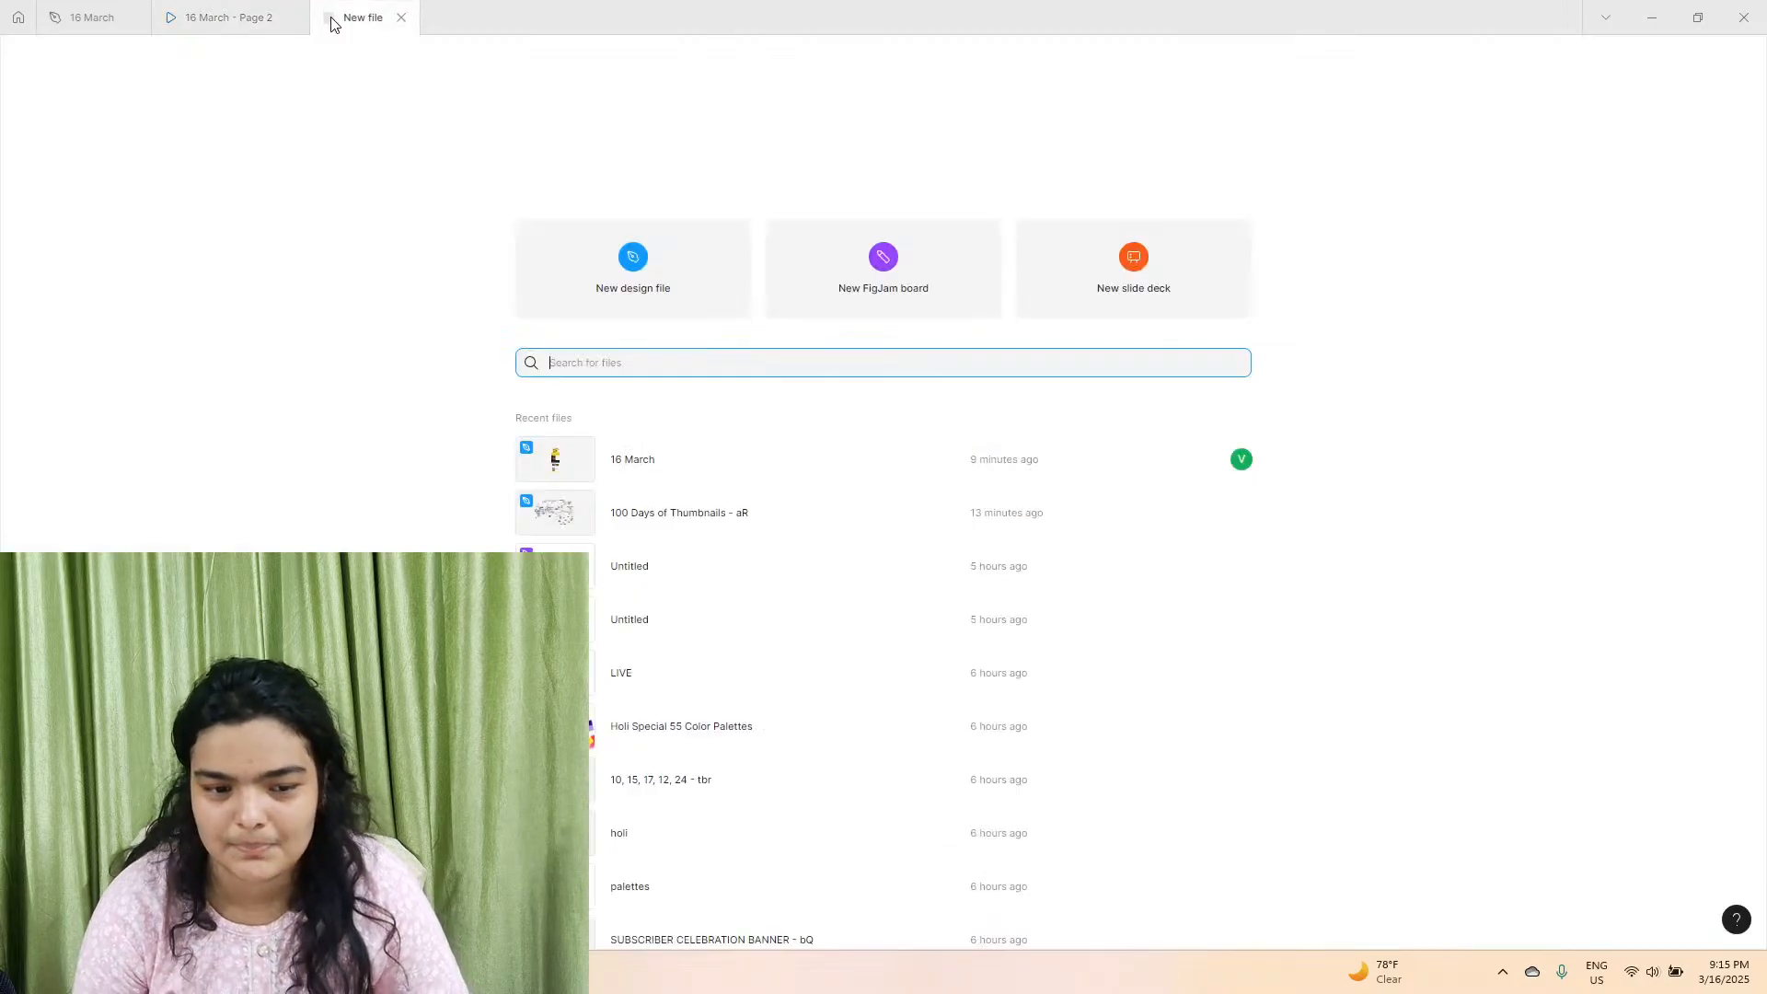
{"action": "left_click", "coordinate": [554, 257]}
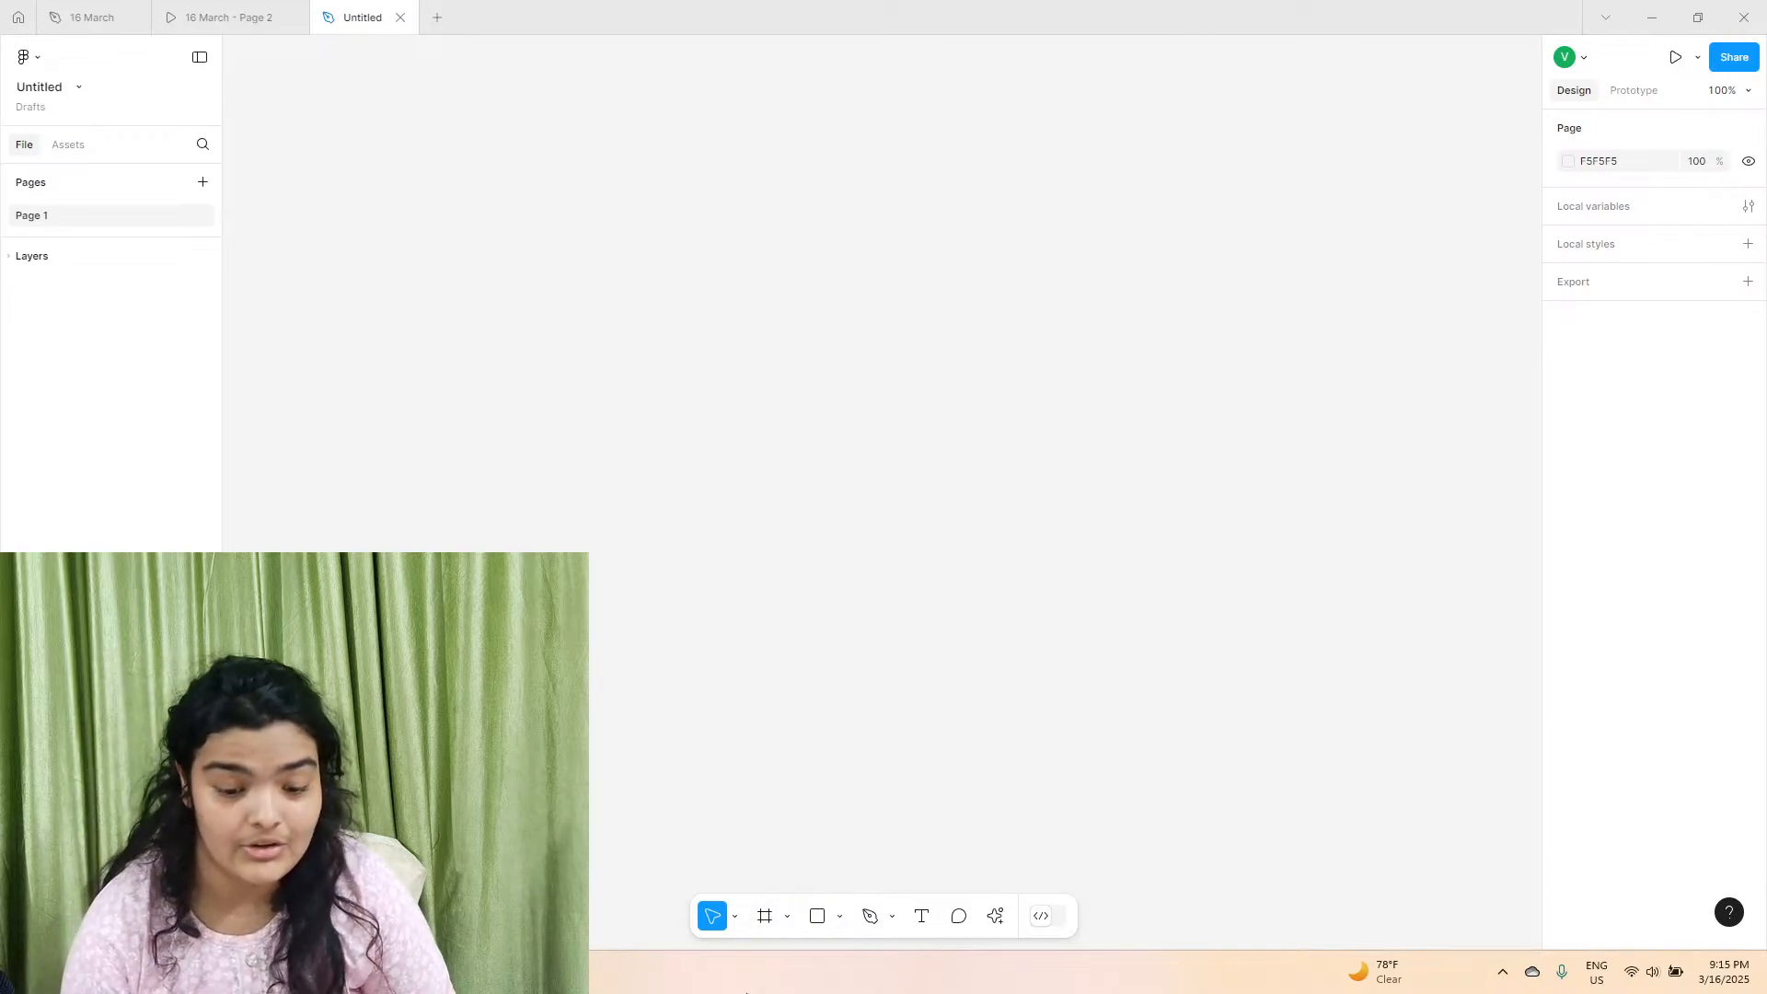
{"action": "left_click", "coordinate": [763, 933]}
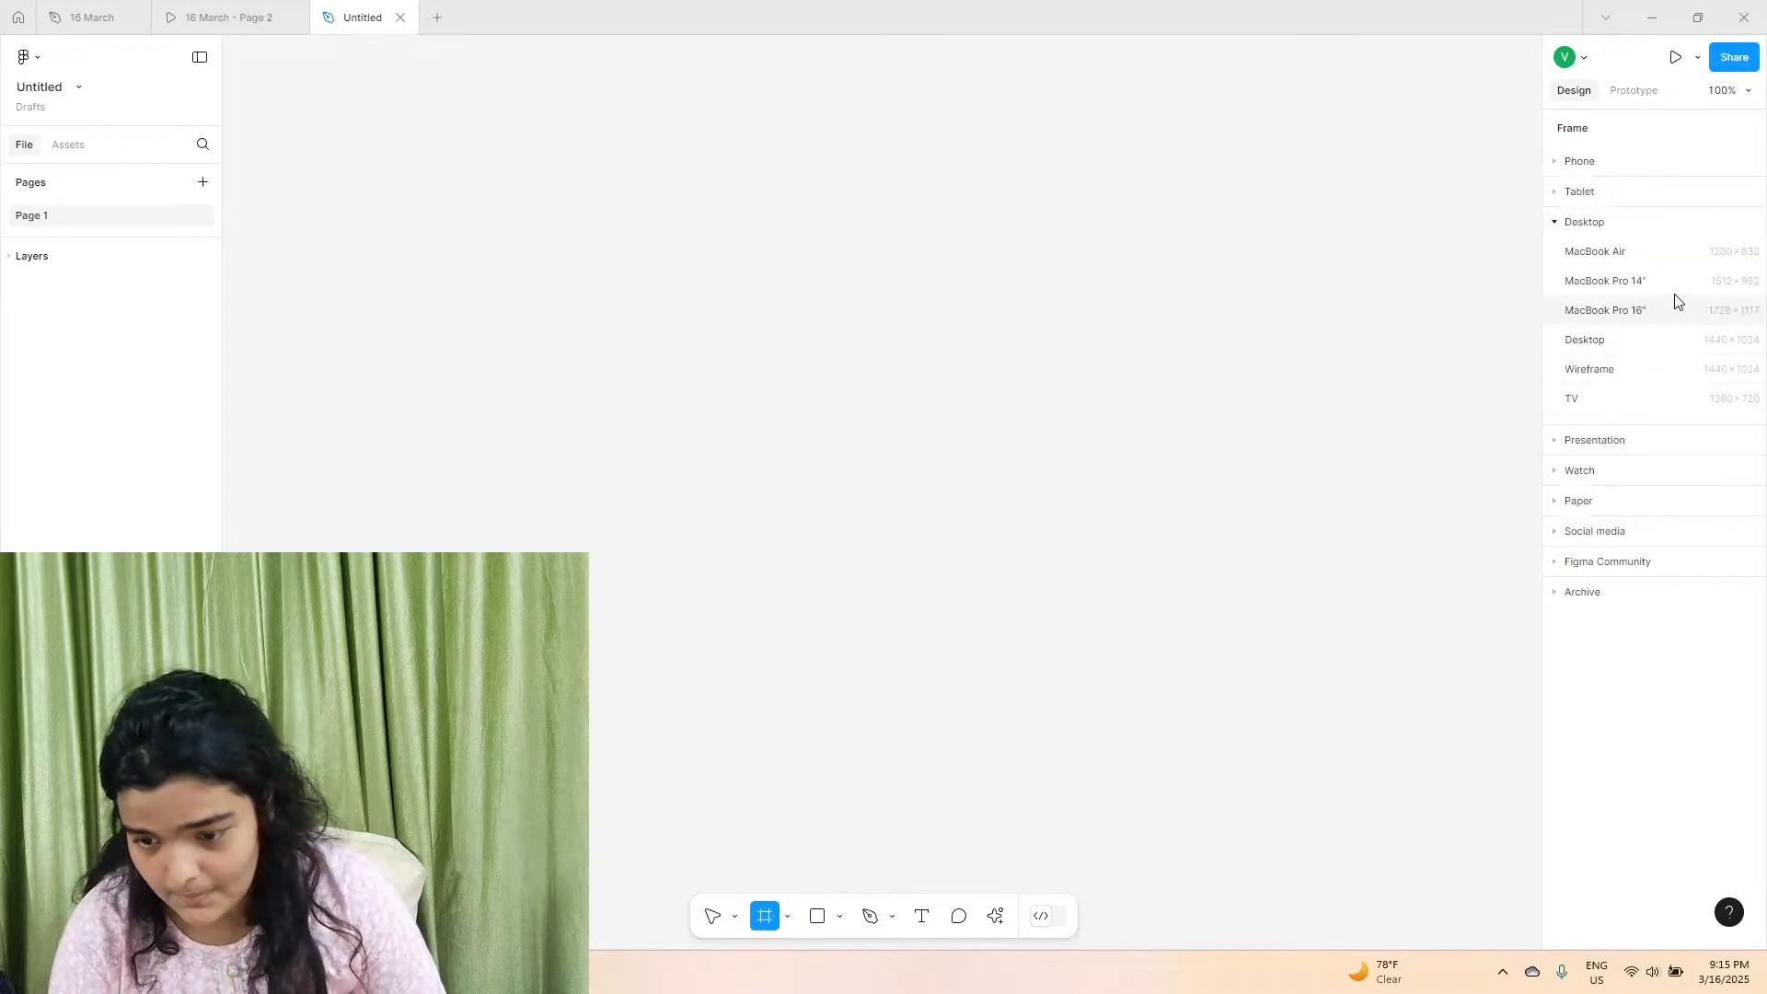
{"action": "left_click", "coordinate": [1620, 282]}
Inspect the typography of the HONEYHIVE logo text in the 16 March design file, including its font family.
{"action": "left_click", "coordinate": [198, 17]}
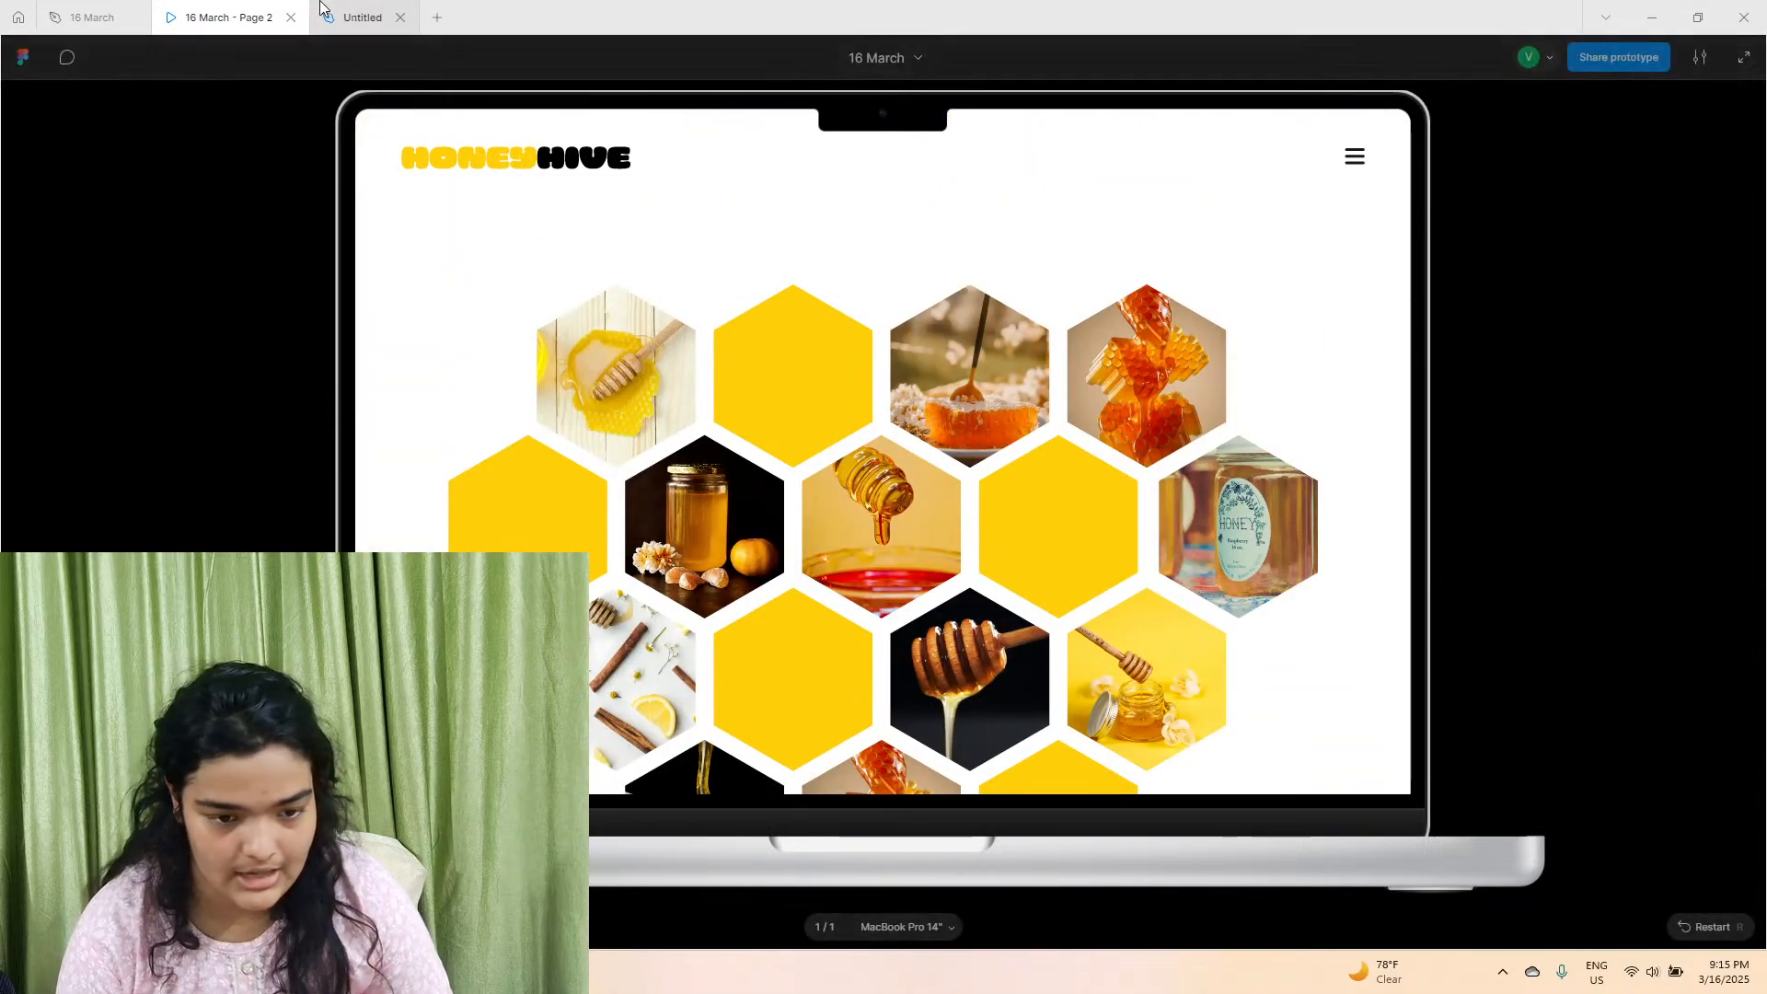
{"action": "left_click", "coordinate": [88, 17]}
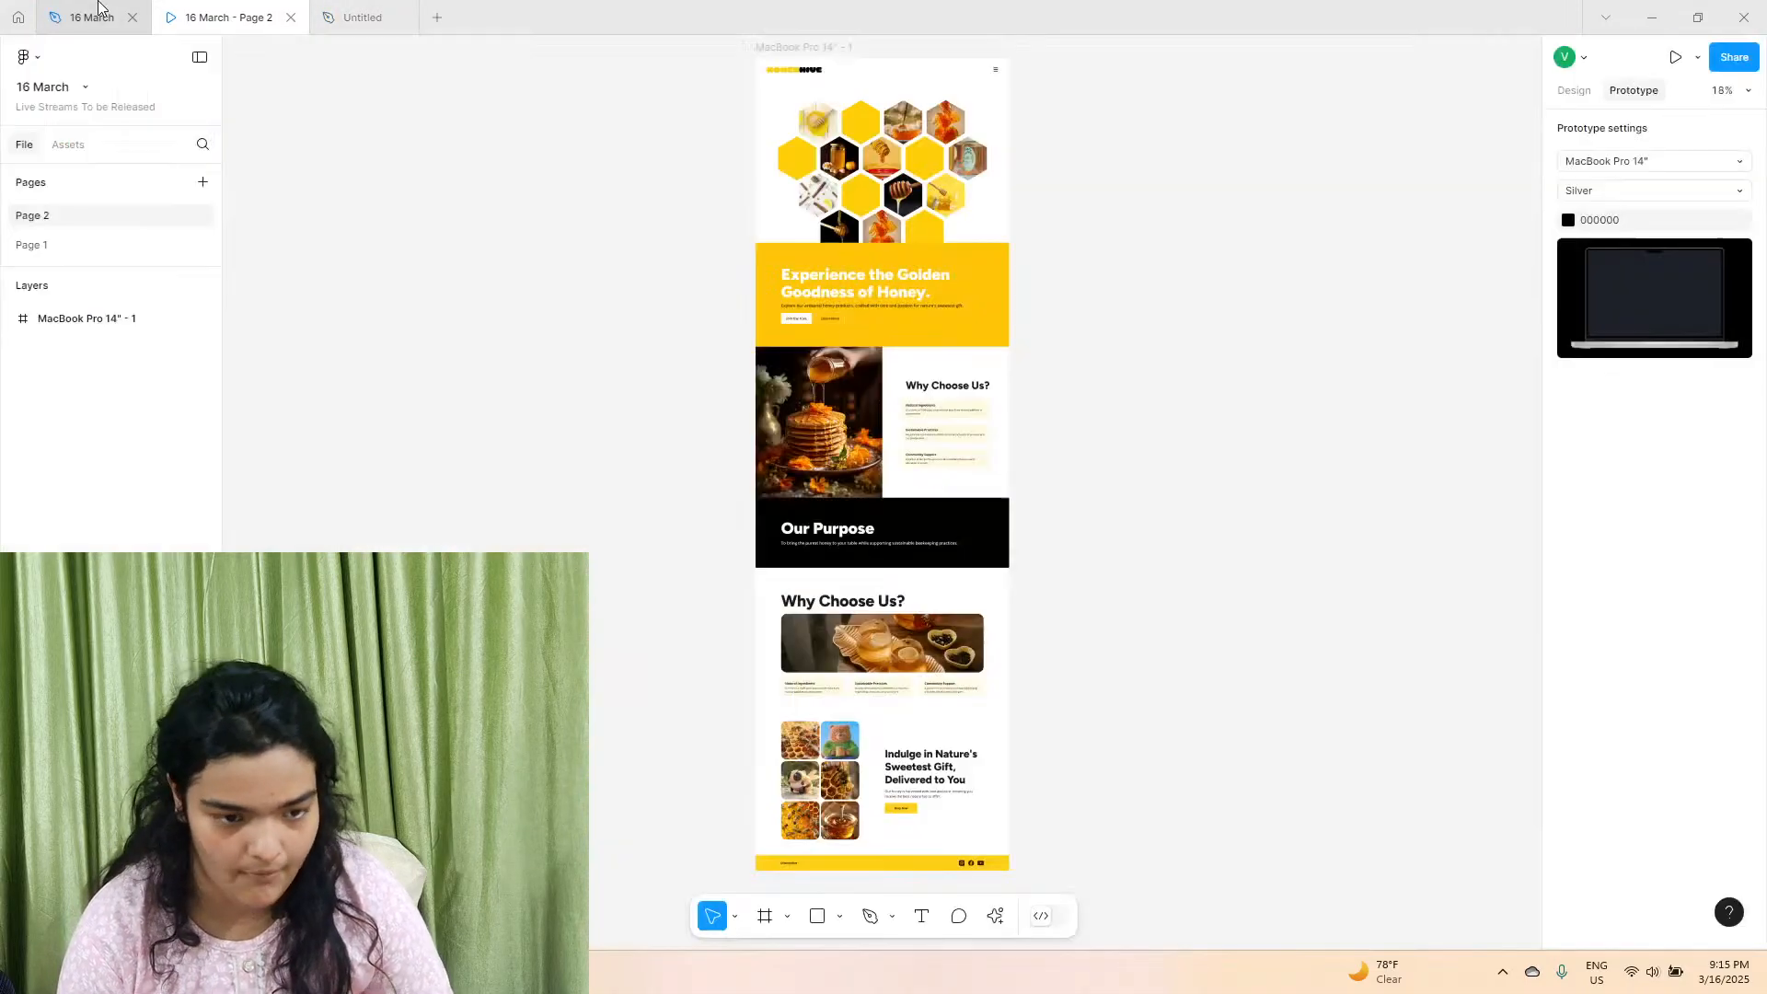
{"action": "left_click", "coordinate": [799, 75]}
{"action": "left_click", "coordinate": [1573, 90]}
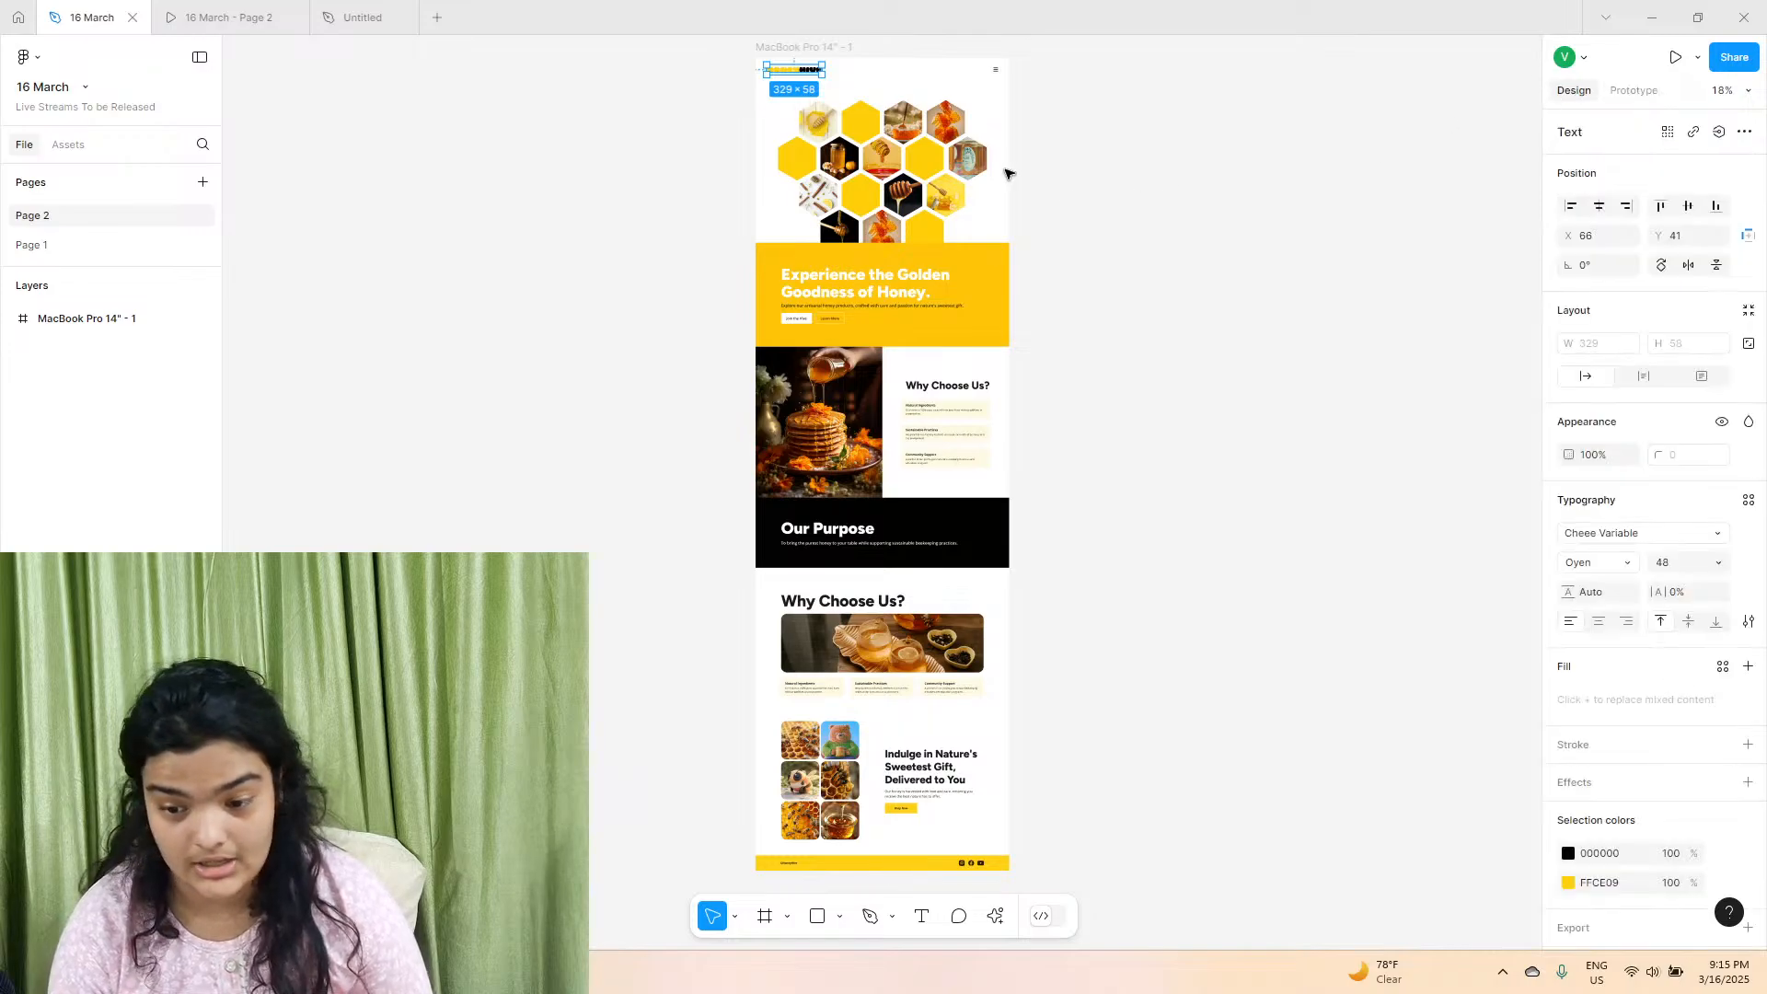
{"action": "scroll", "coordinate": [753, 157], "scroll_direction": "up", "scroll_amount": 10}
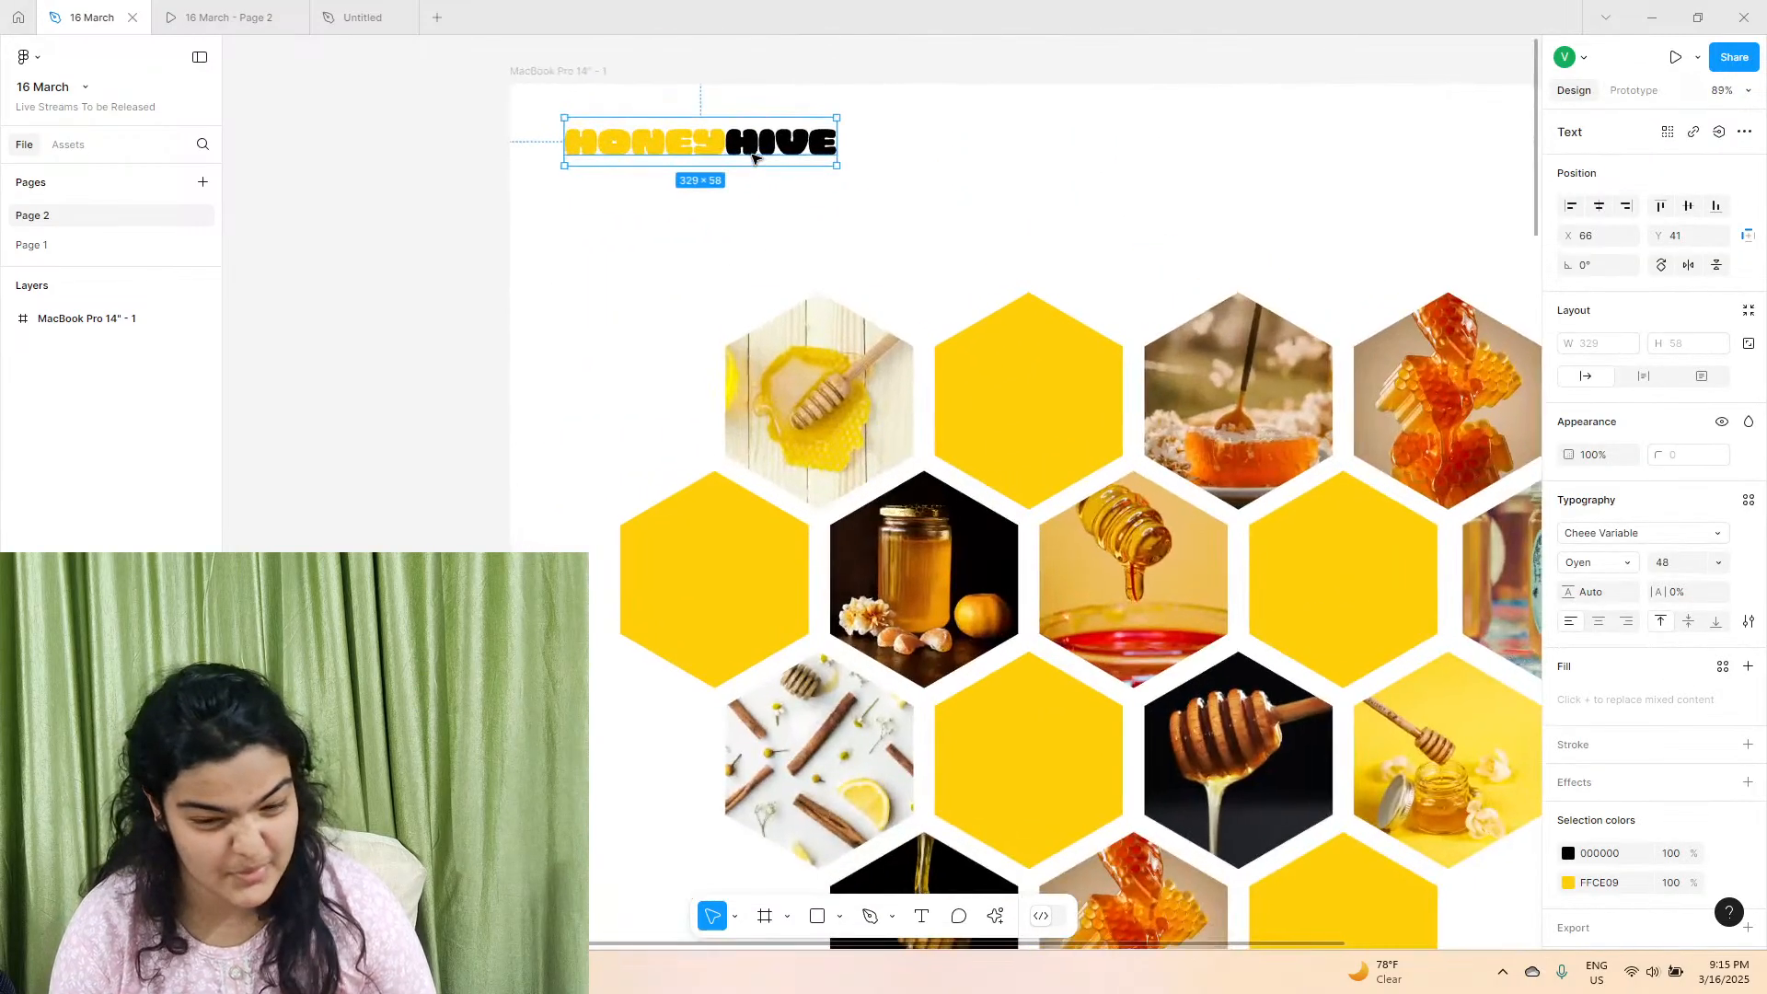
{"action": "scroll", "coordinate": [752, 158], "scroll_direction": "down", "scroll_amount": 3}
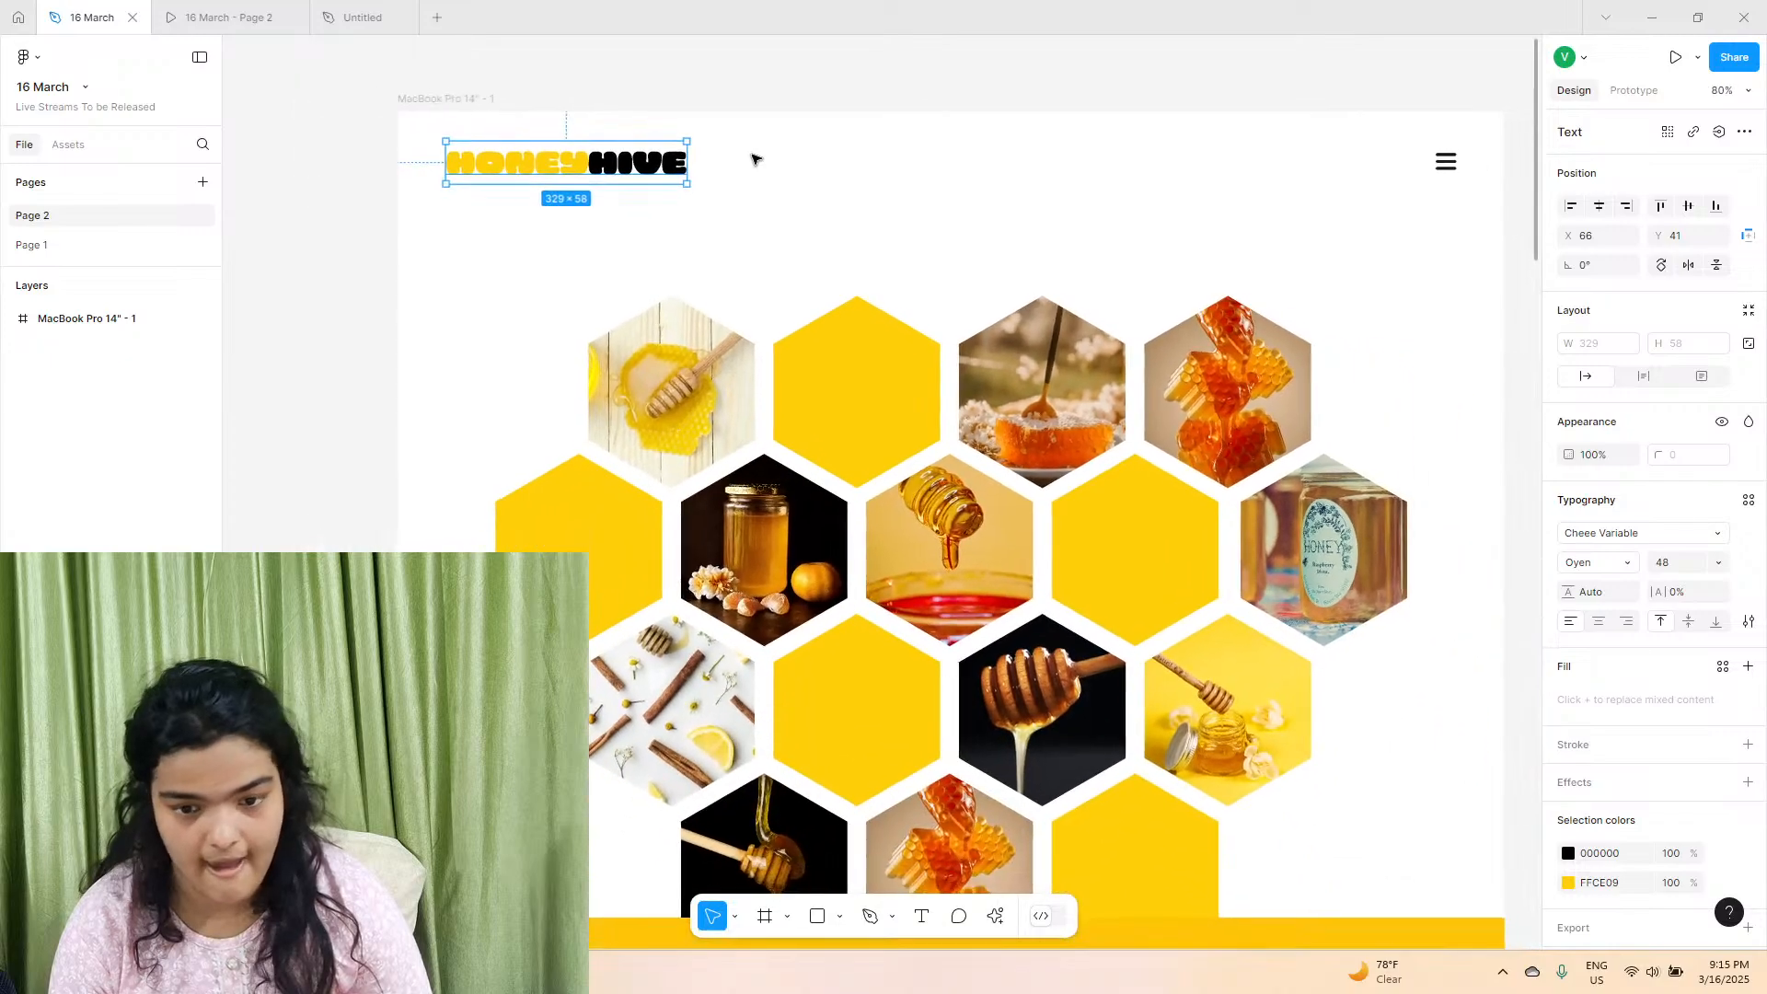
{"action": "scroll", "coordinate": [752, 159], "scroll_direction": "right", "scroll_amount": 3}
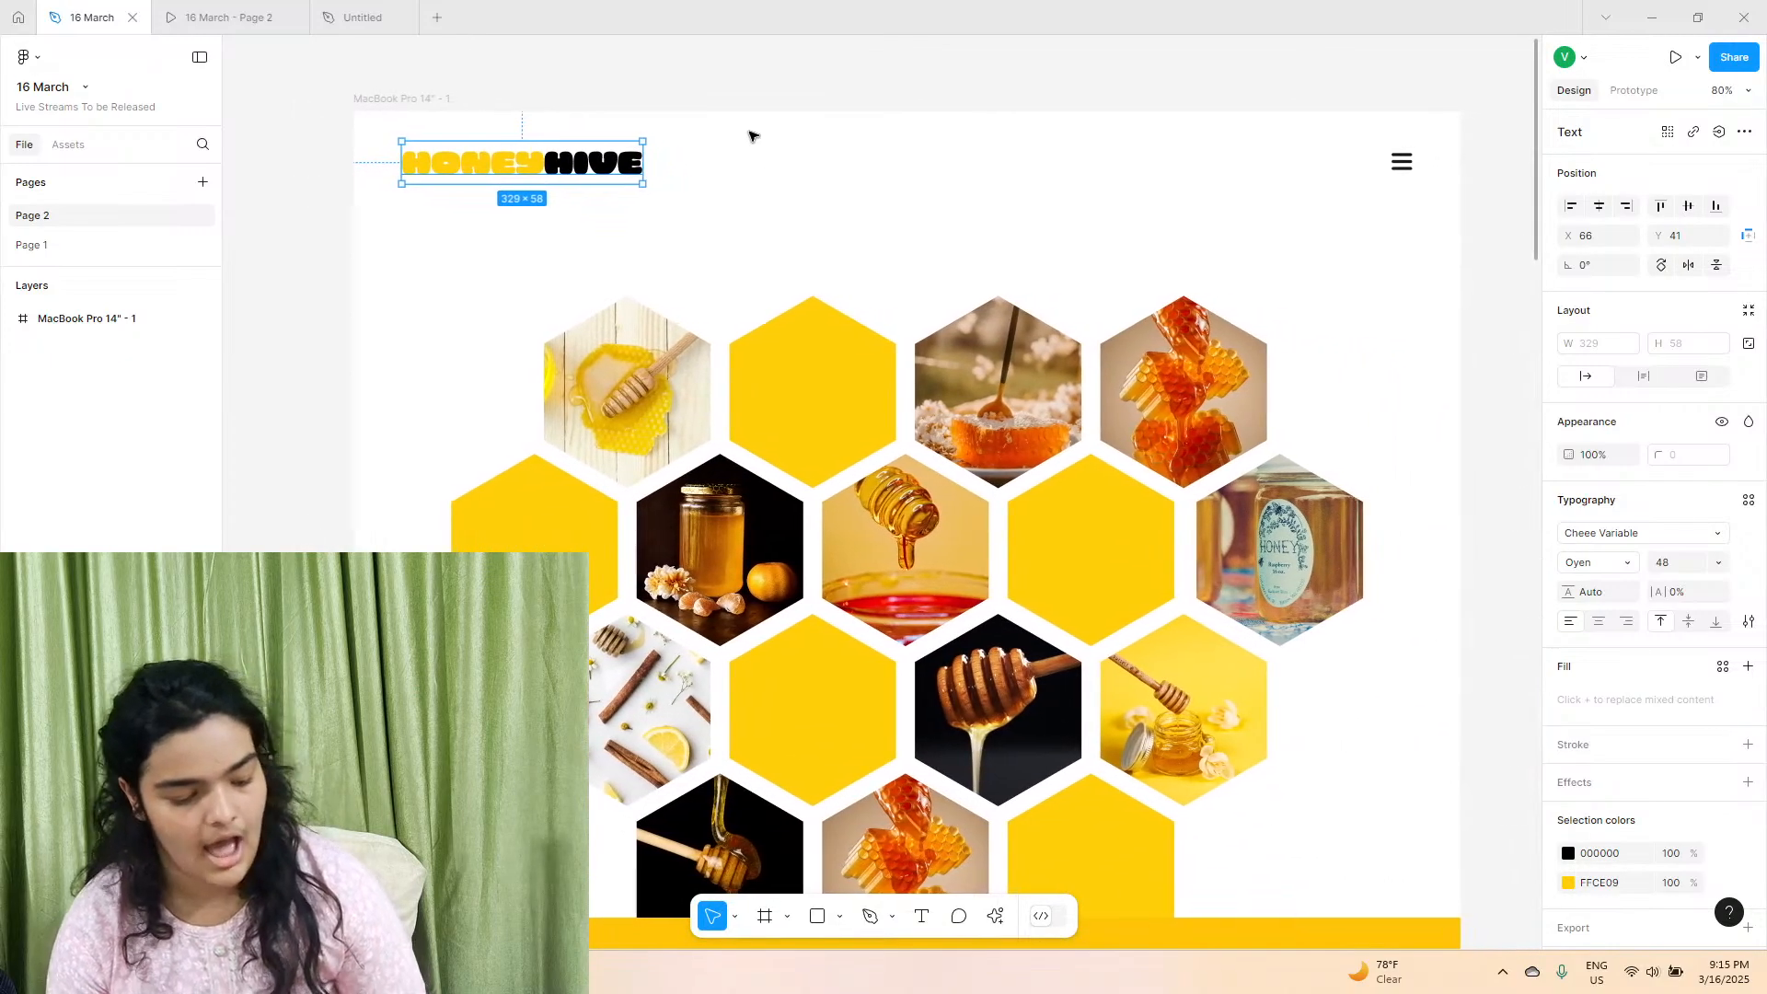
{"action": "scroll", "coordinate": [753, 136], "scroll_direction": "right", "scroll_amount": 1}
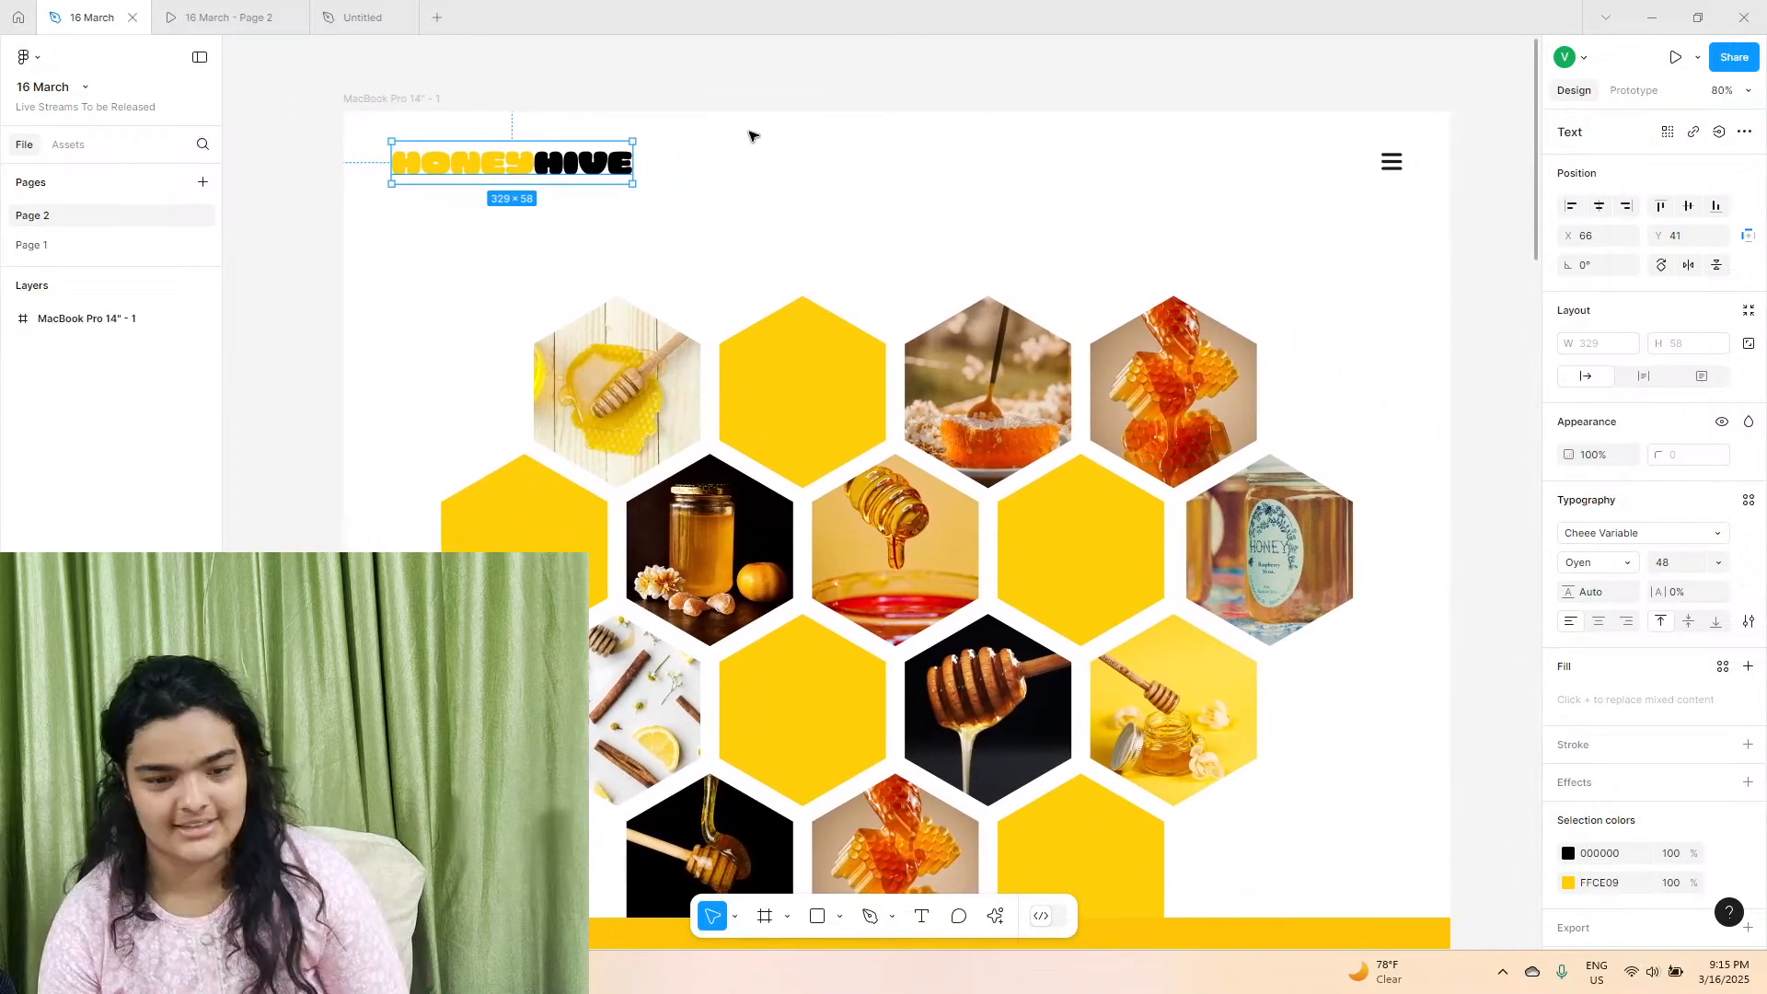
{"action": "left_click", "coordinate": [1654, 532]}
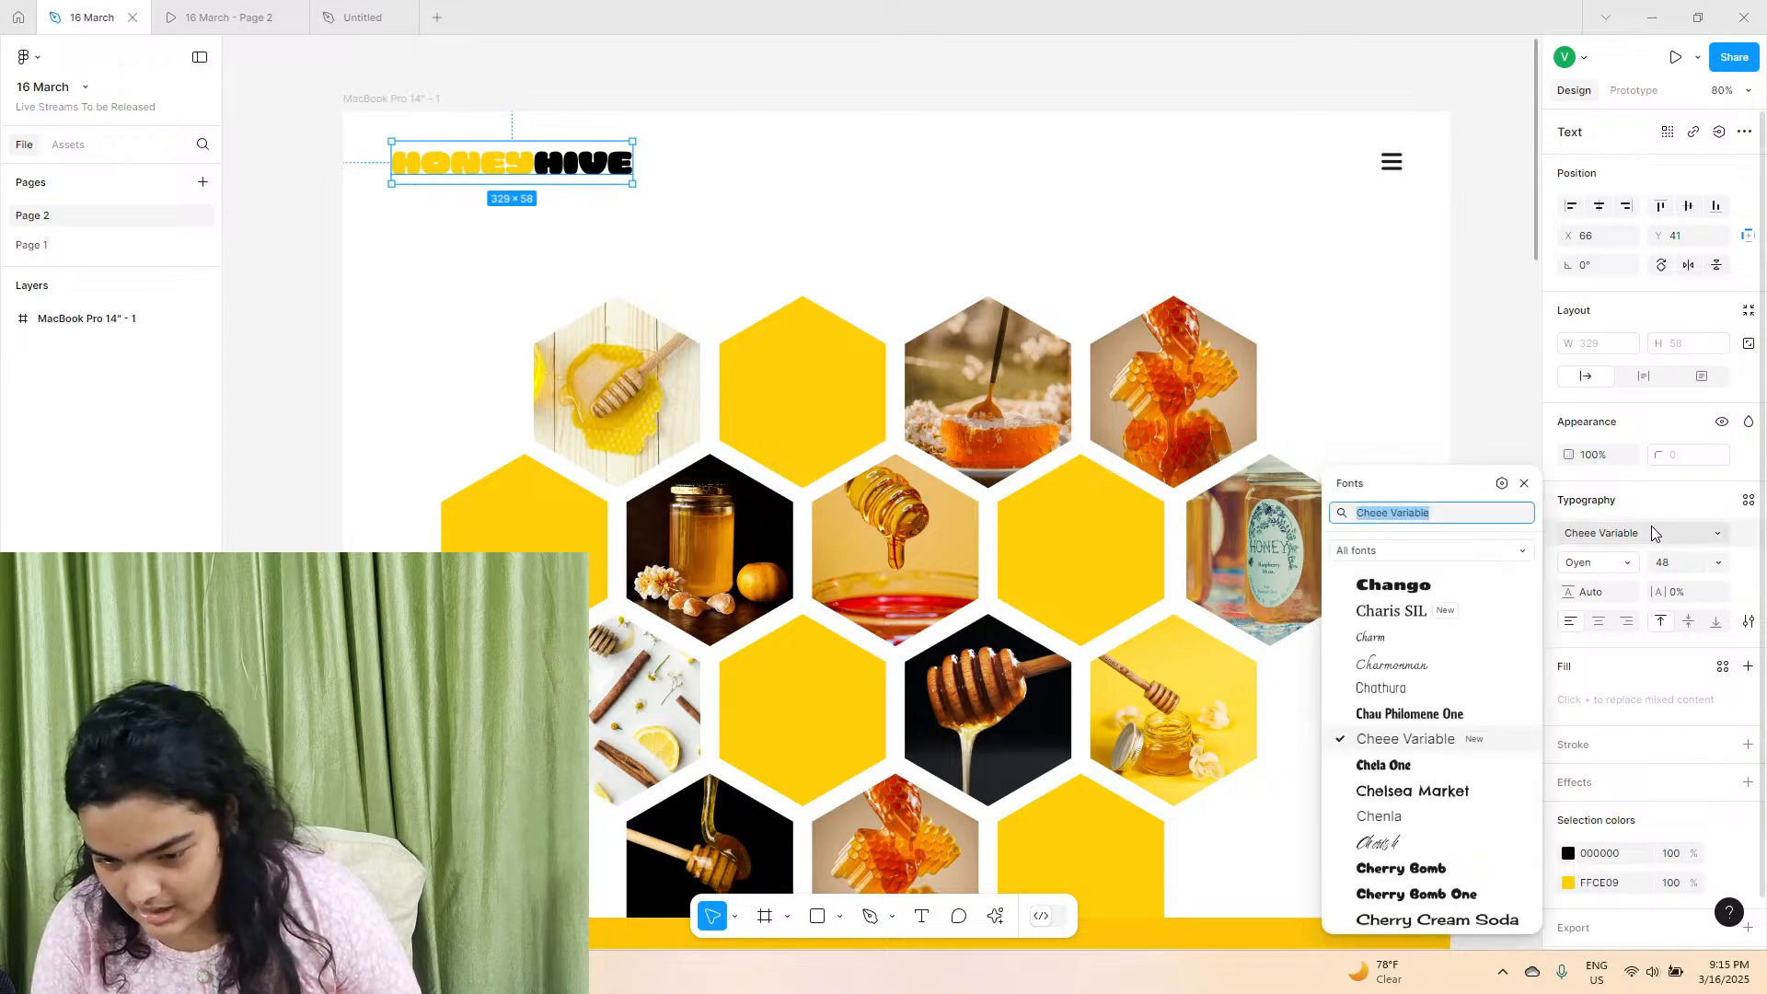
{"action": "left_click", "coordinate": [1654, 510]}
{"action": "mouse_move", "coordinate": [300, 7]}
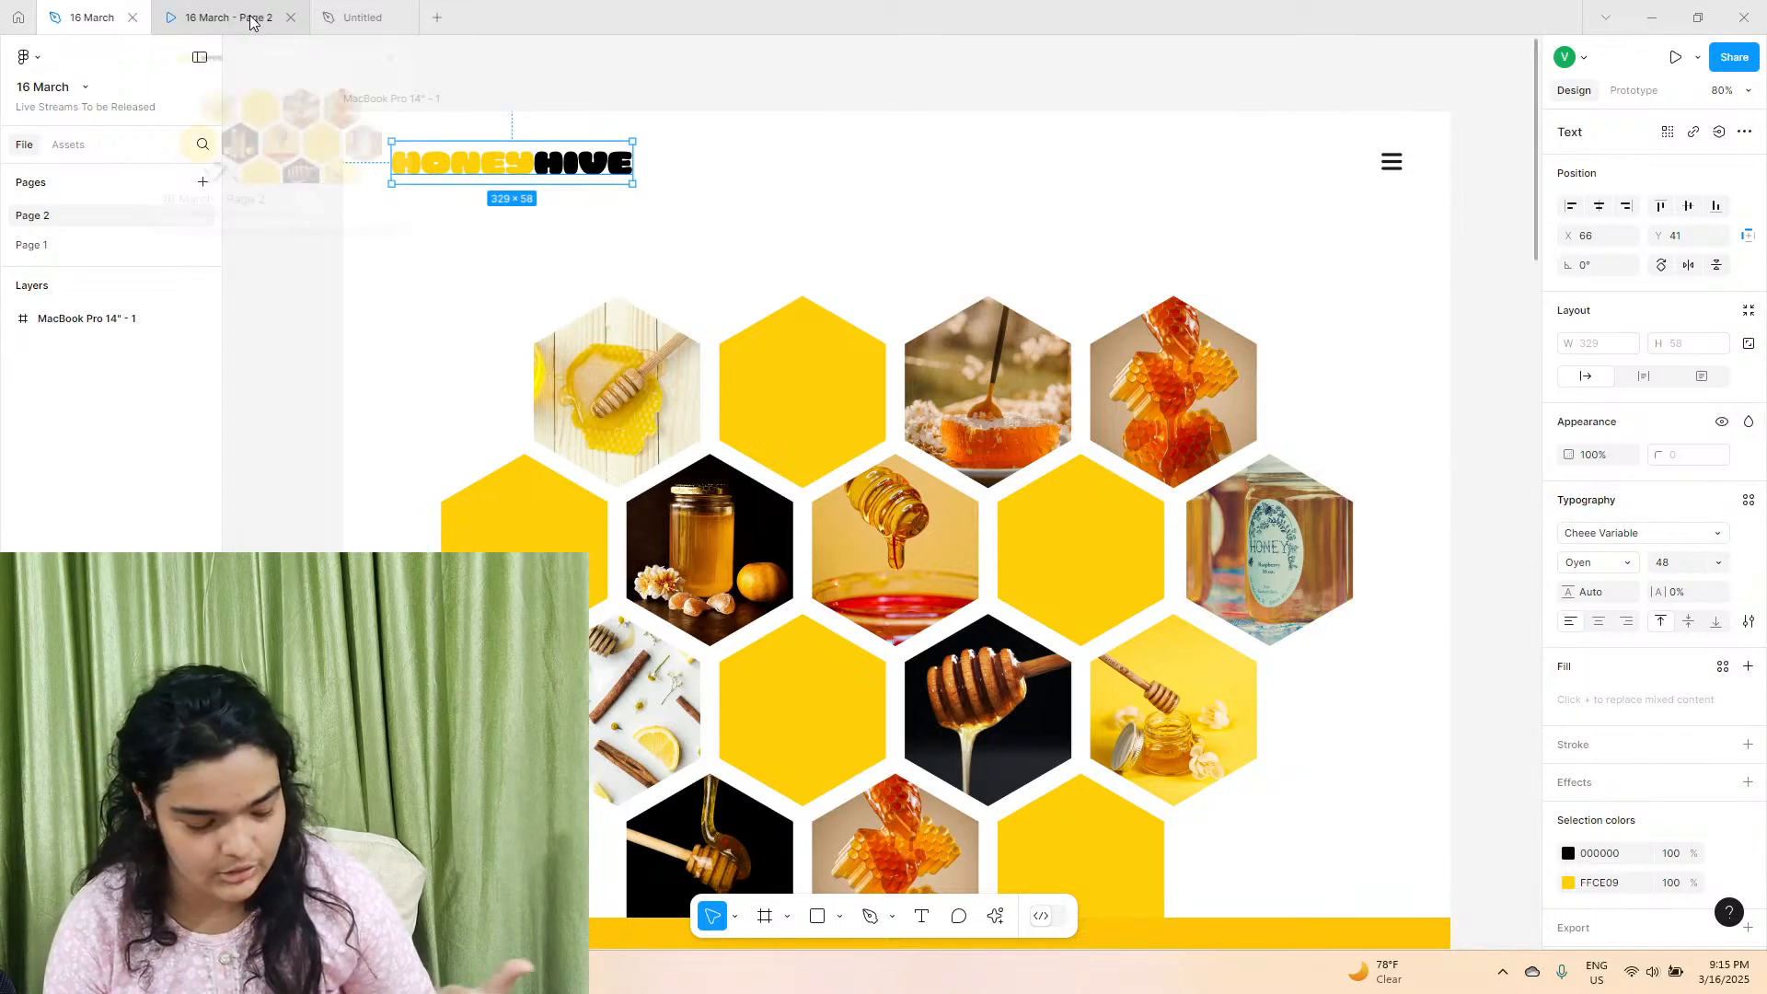
In the untitled design file, add the text HONEYHIVE near the upper-left corner of the MacBook Pro 14" frame.
{"action": "left_click", "coordinate": [361, 17]}
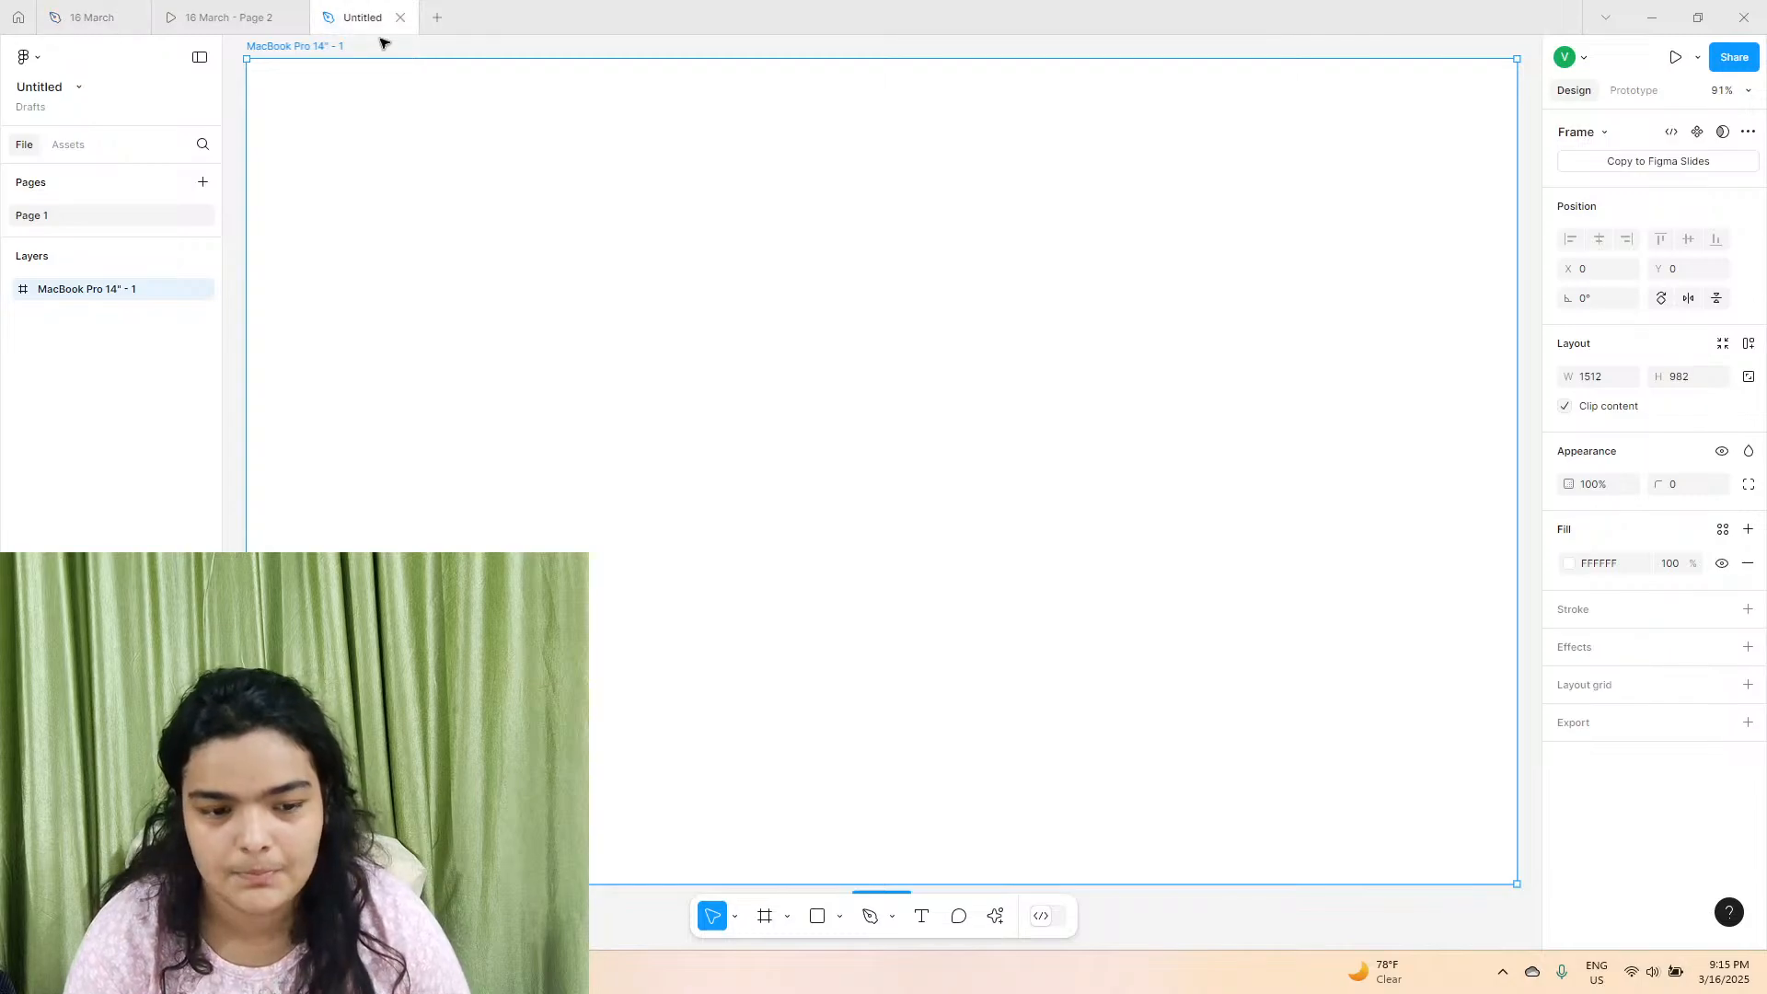
{"action": "left_click", "coordinate": [919, 916]}
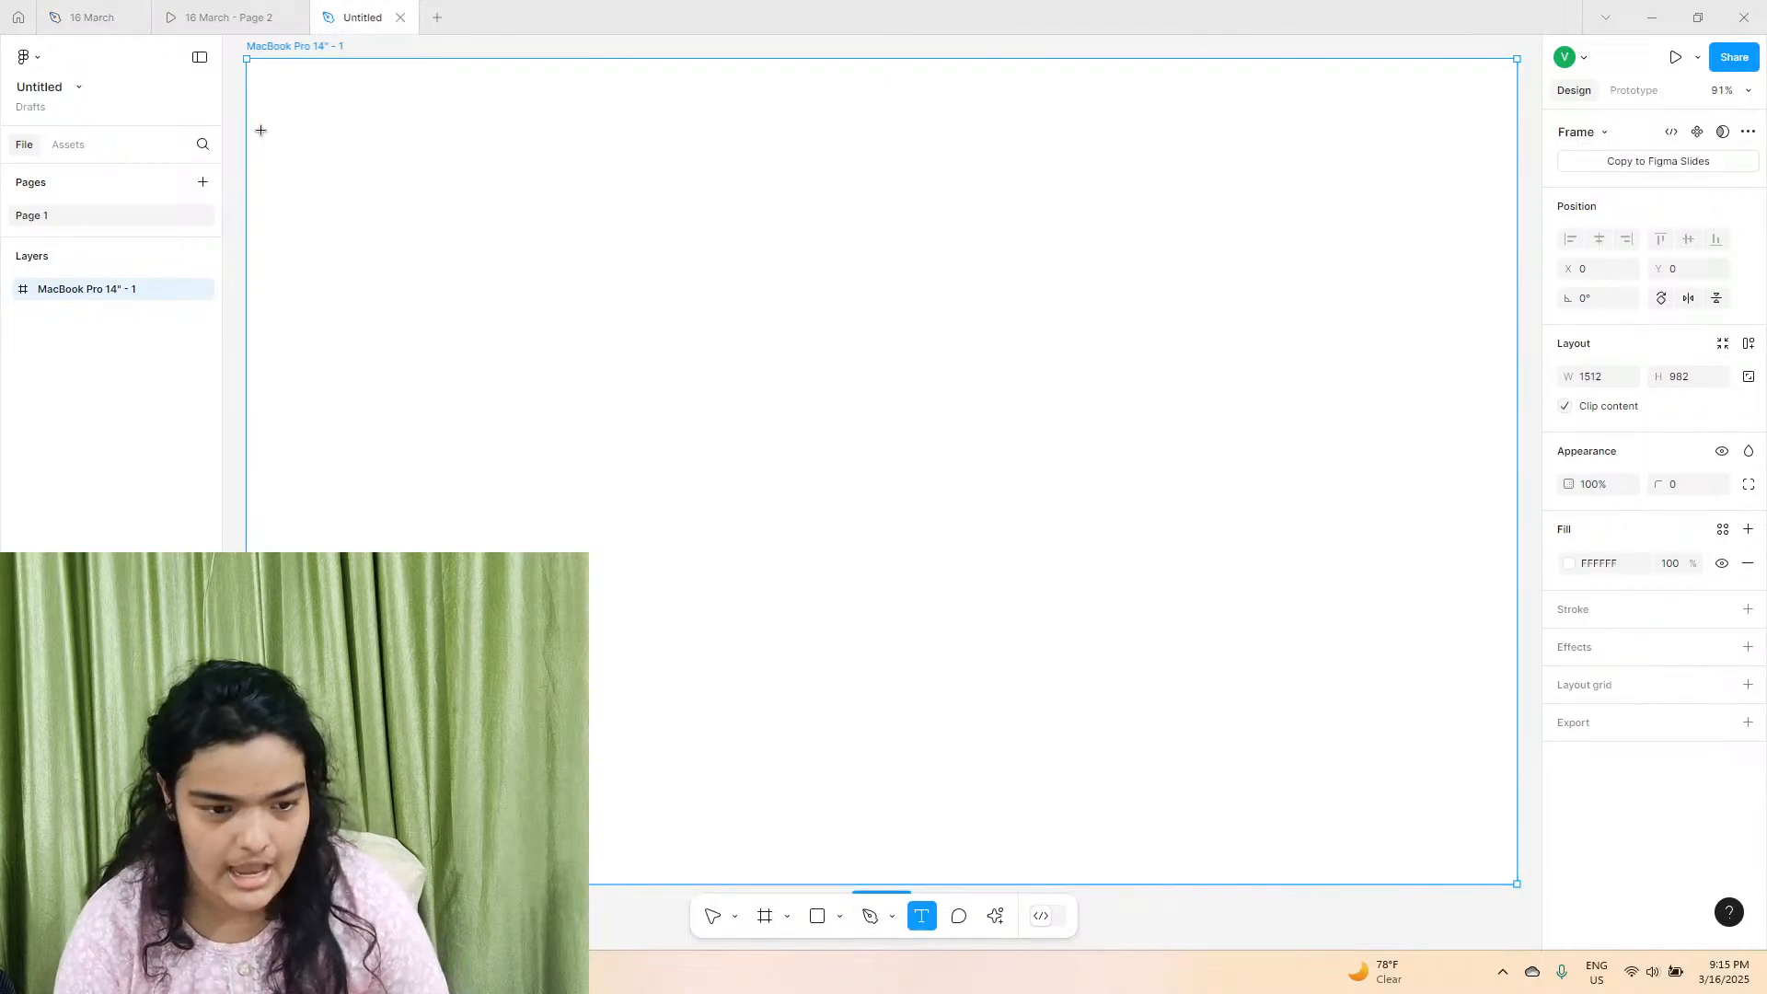
{"action": "left_click", "coordinate": [286, 92]}
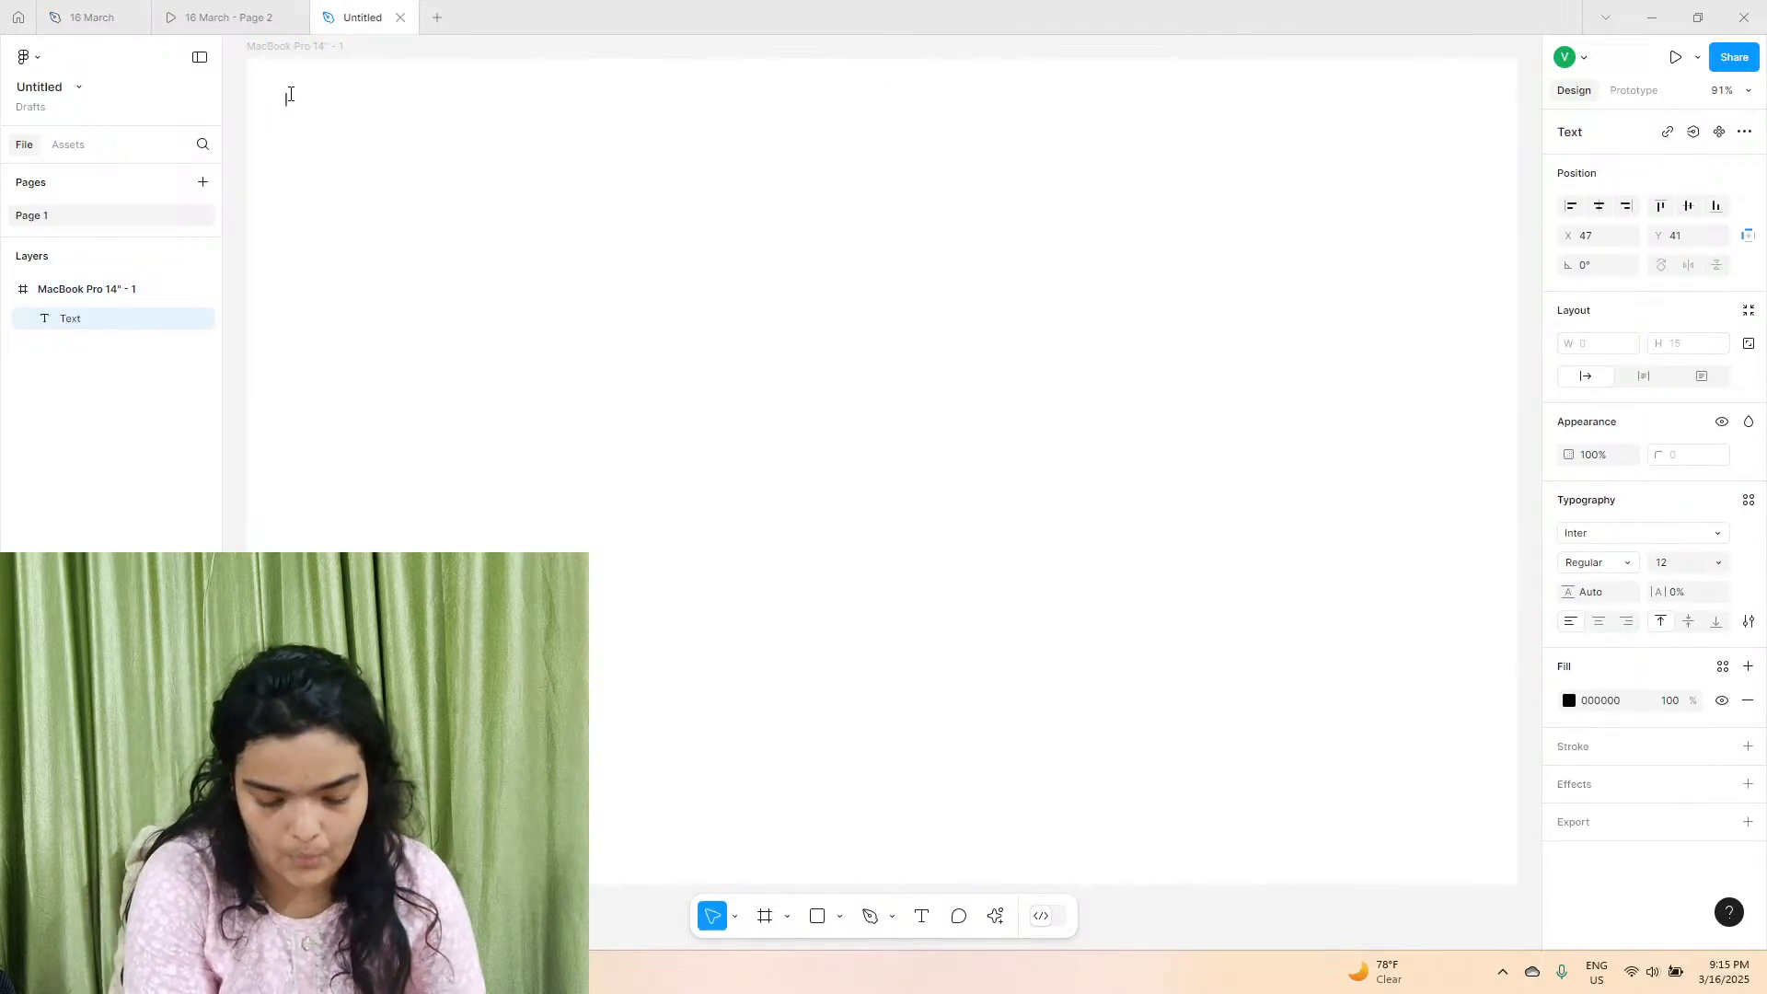
{"action": "type", "text": "H"}
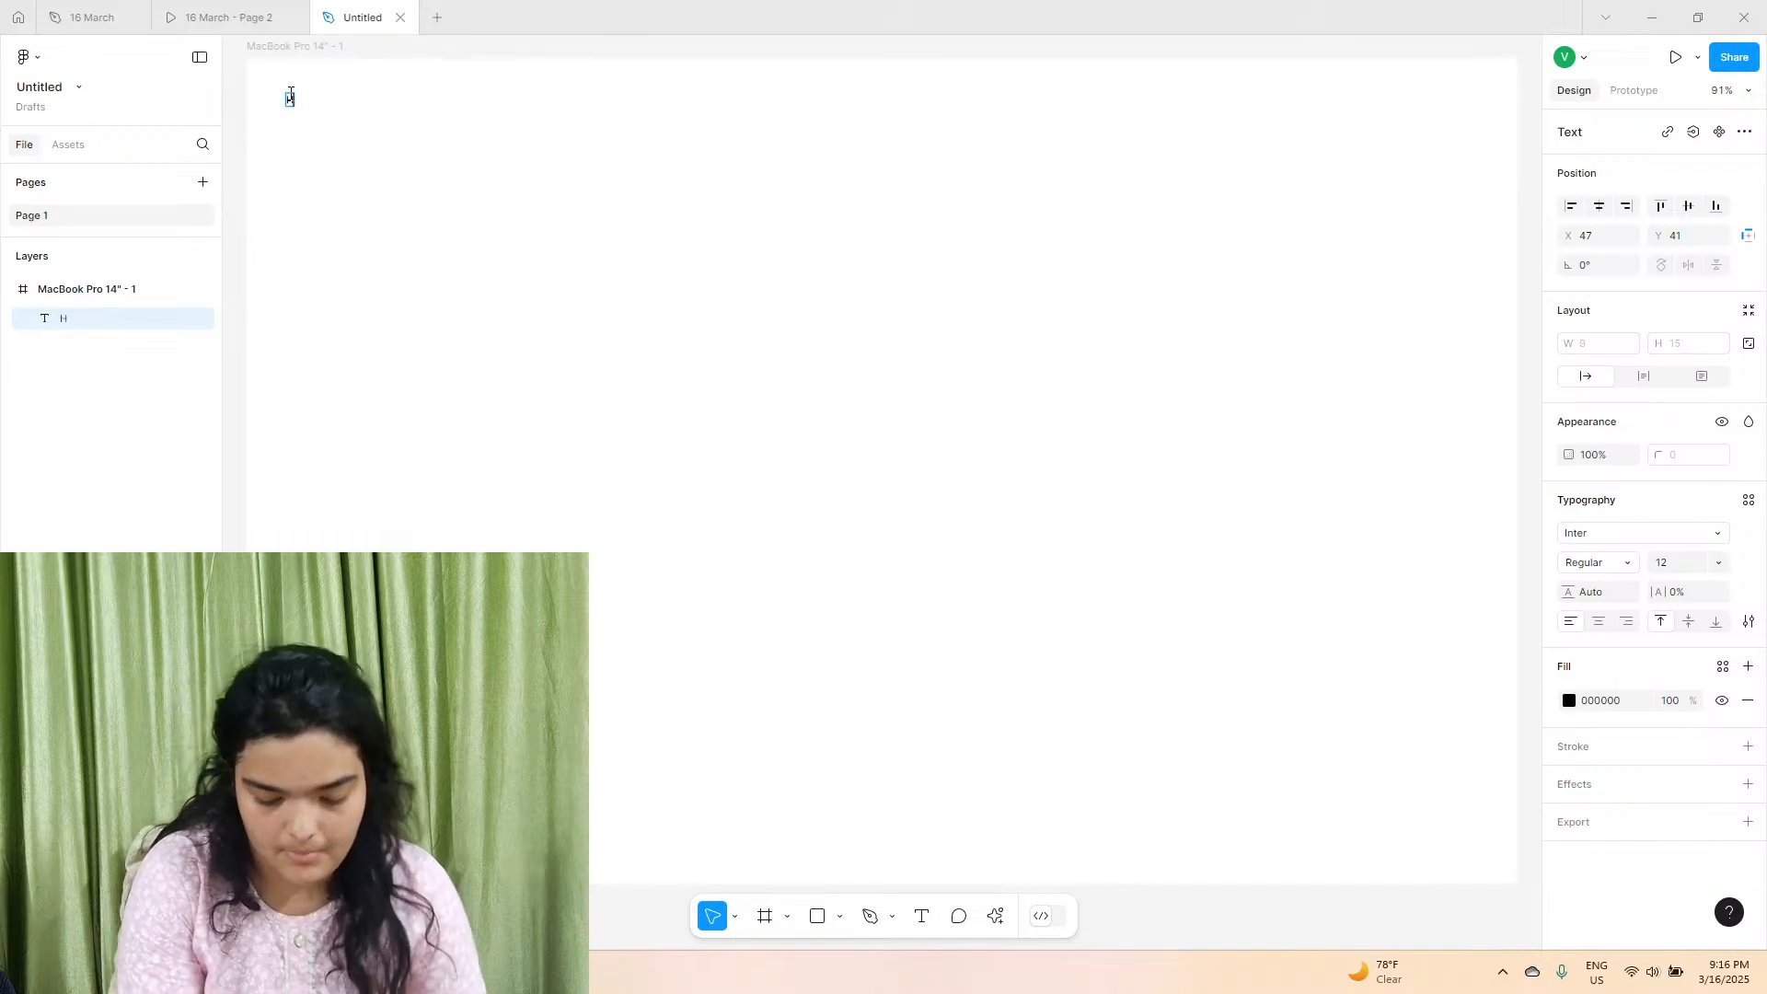
{"action": "type", "text": "ONEYHIV"}
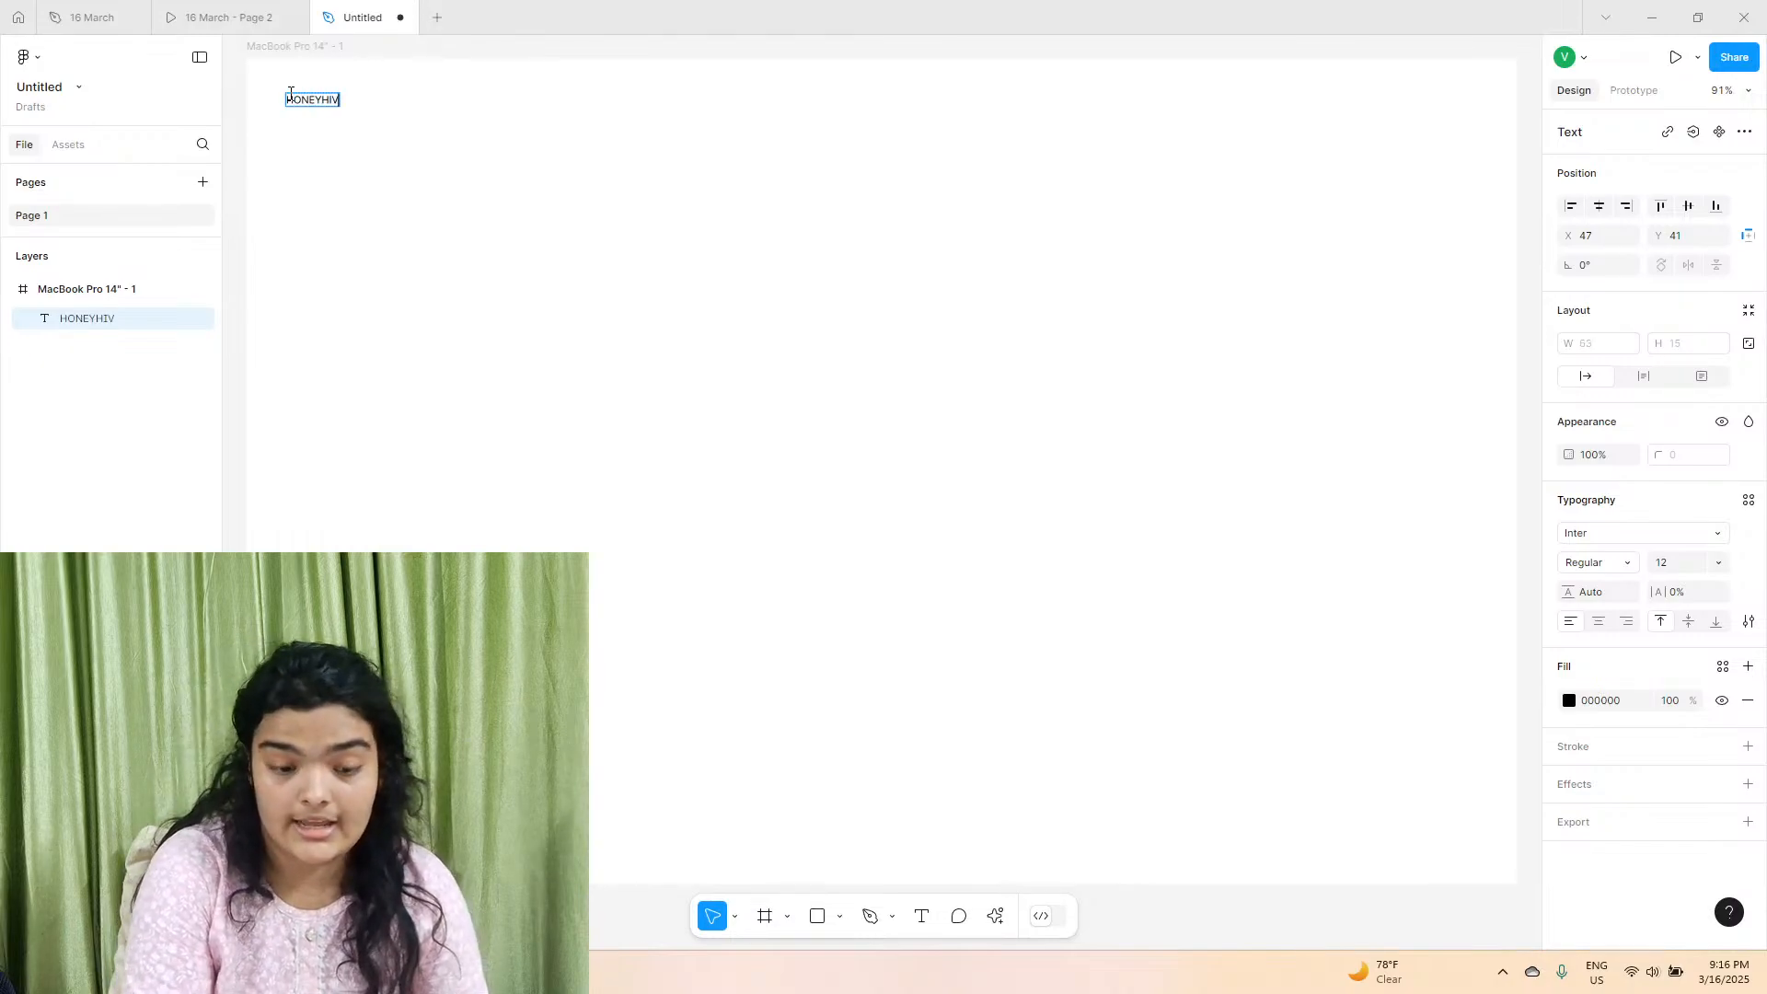
{"action": "type", "text": "E"}
{"action": "key", "text": "Escape"}
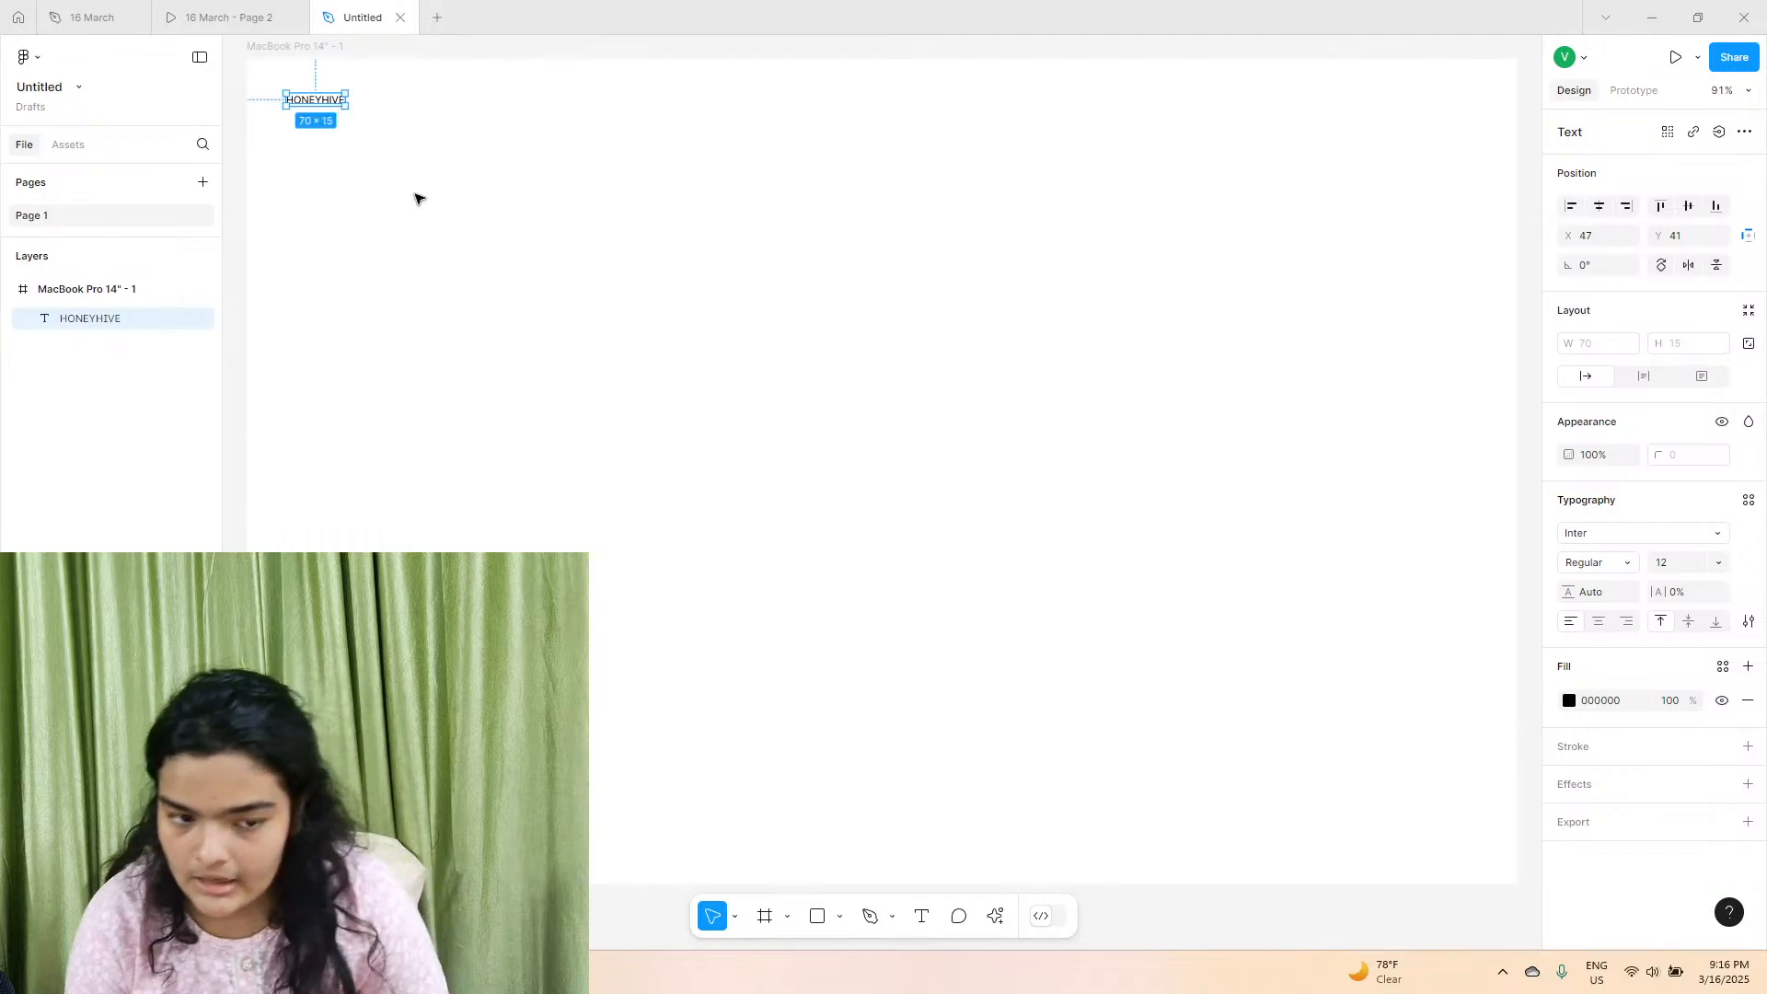
Set the HONEYHIVE text to the Cheee Variable font at size 48 and move it to about X 51, Y 29.
{"action": "left_click", "coordinate": [1612, 532]}
{"action": "type", "text": "CHE"}
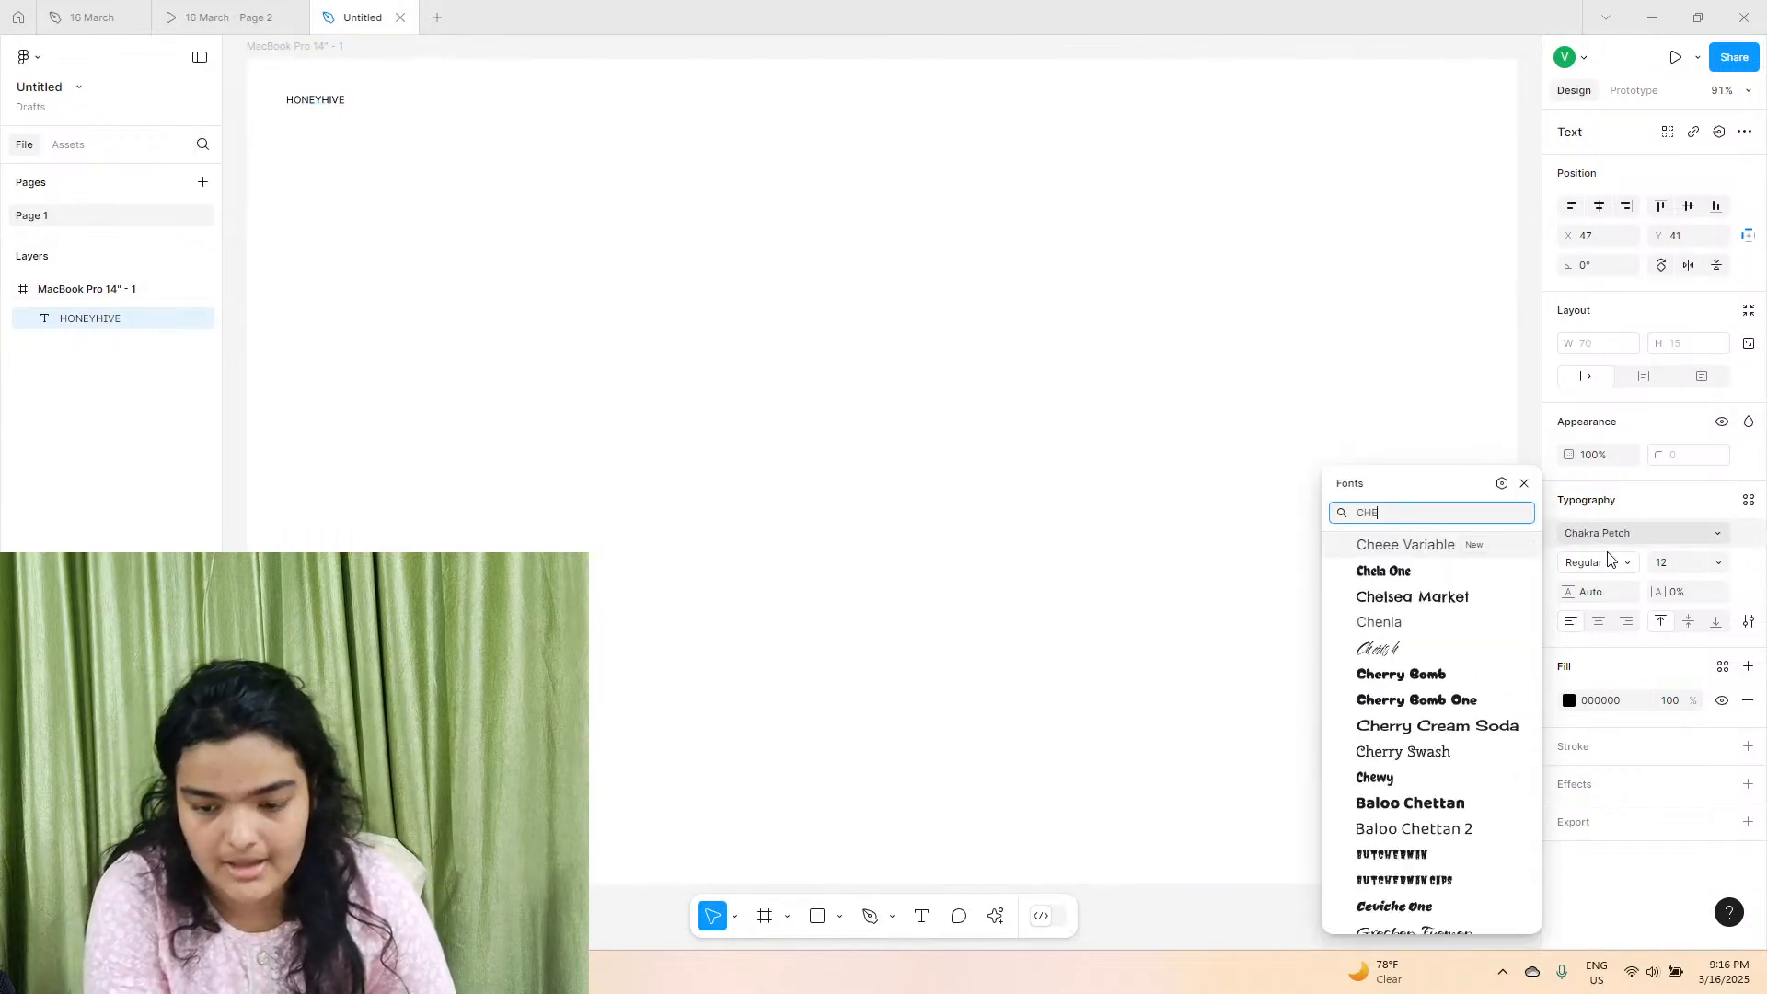
{"action": "left_click", "coordinate": [1442, 535]}
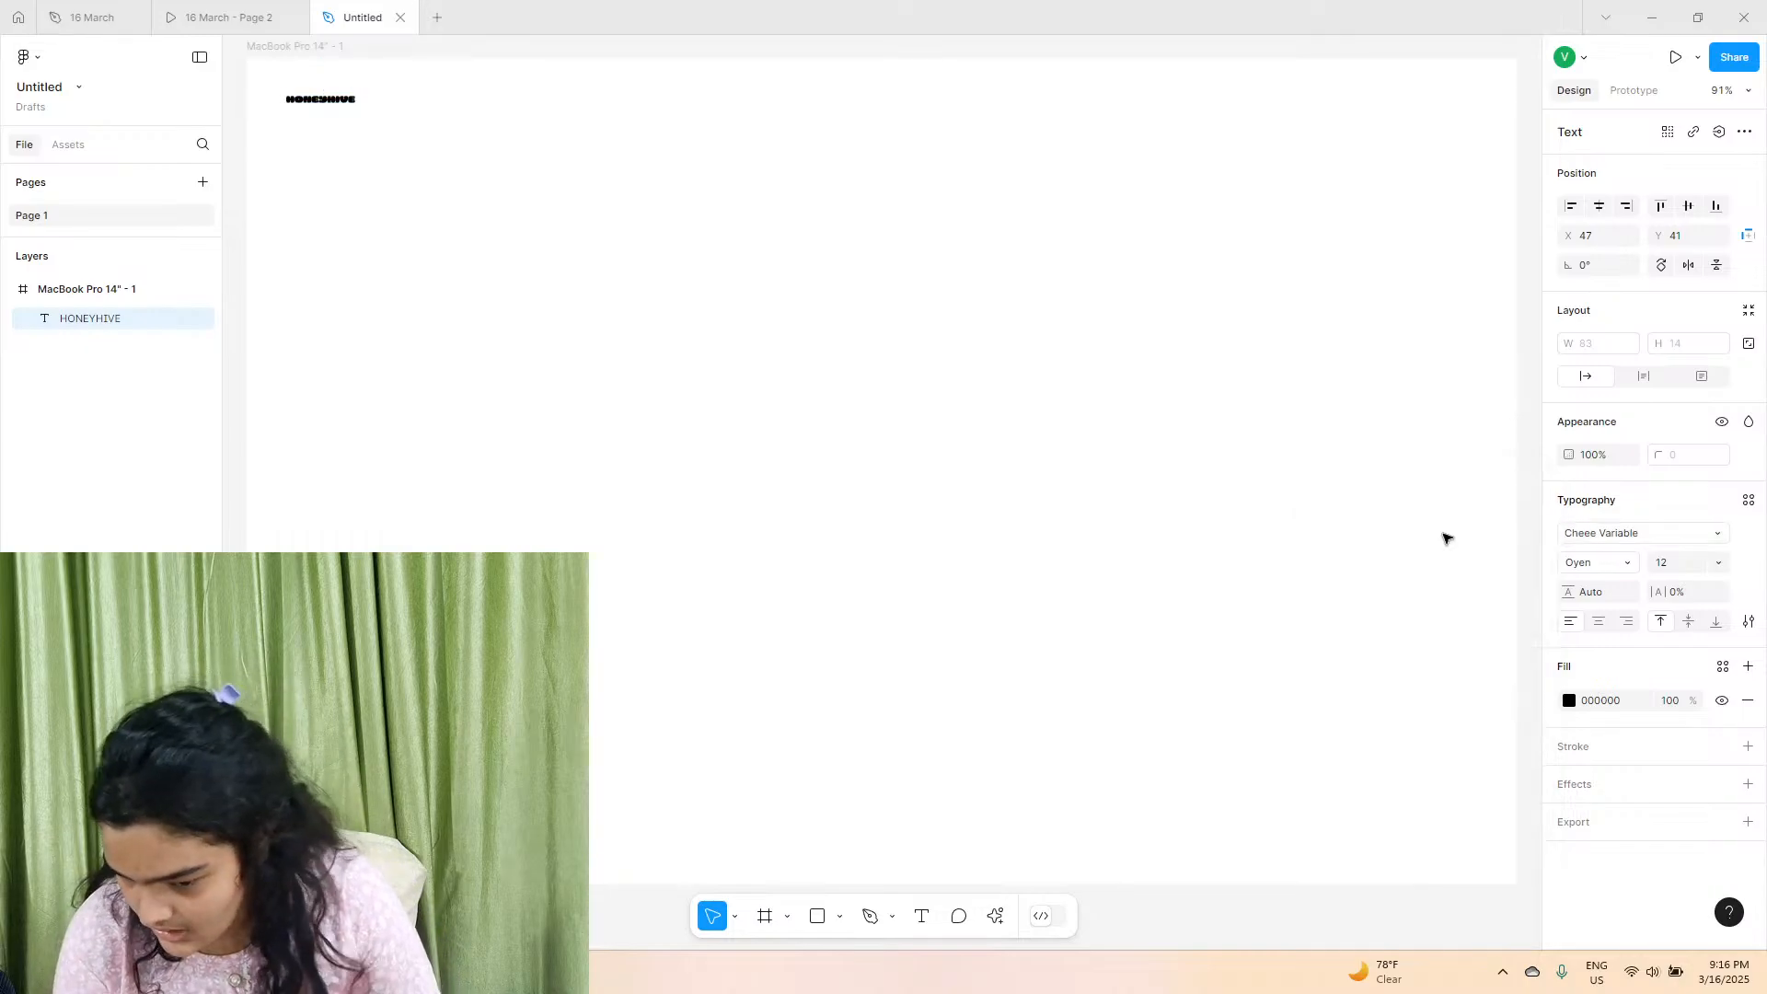
{"action": "left_click", "coordinate": [1718, 563]}
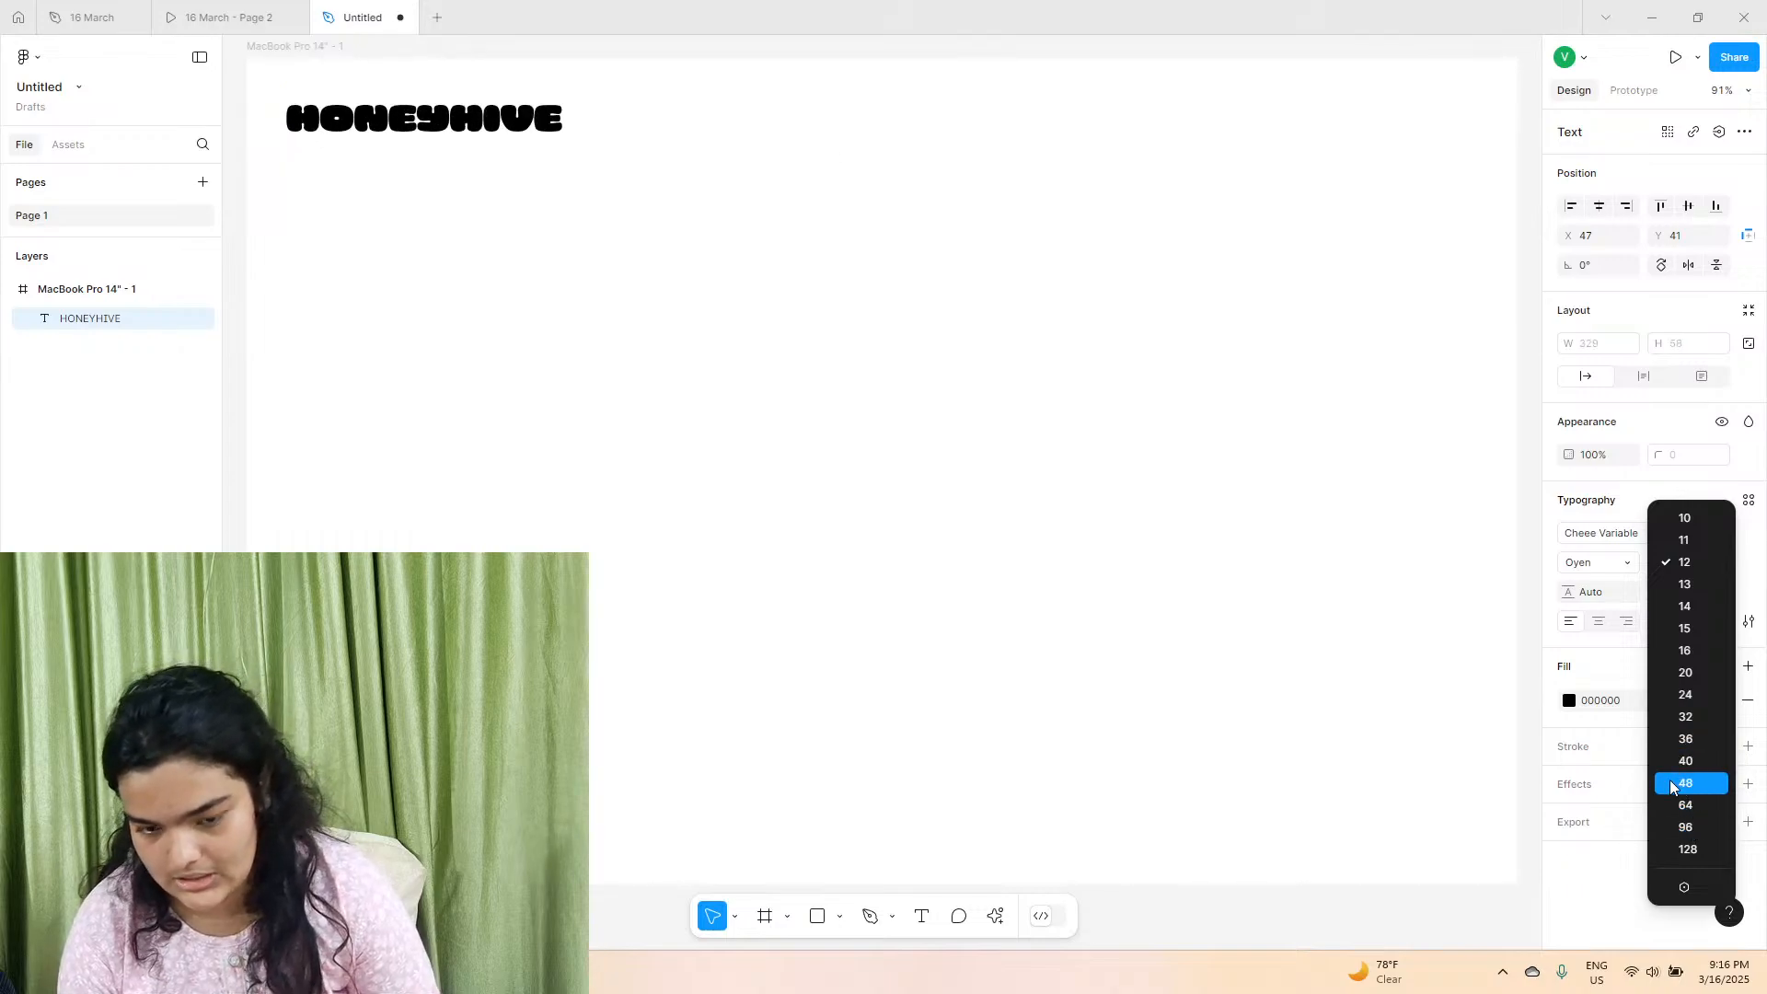
{"action": "left_click", "coordinate": [1677, 782]}
{"action": "left_click_drag", "start_coordinate": [394, 138], "coordinate": [391, 115]}
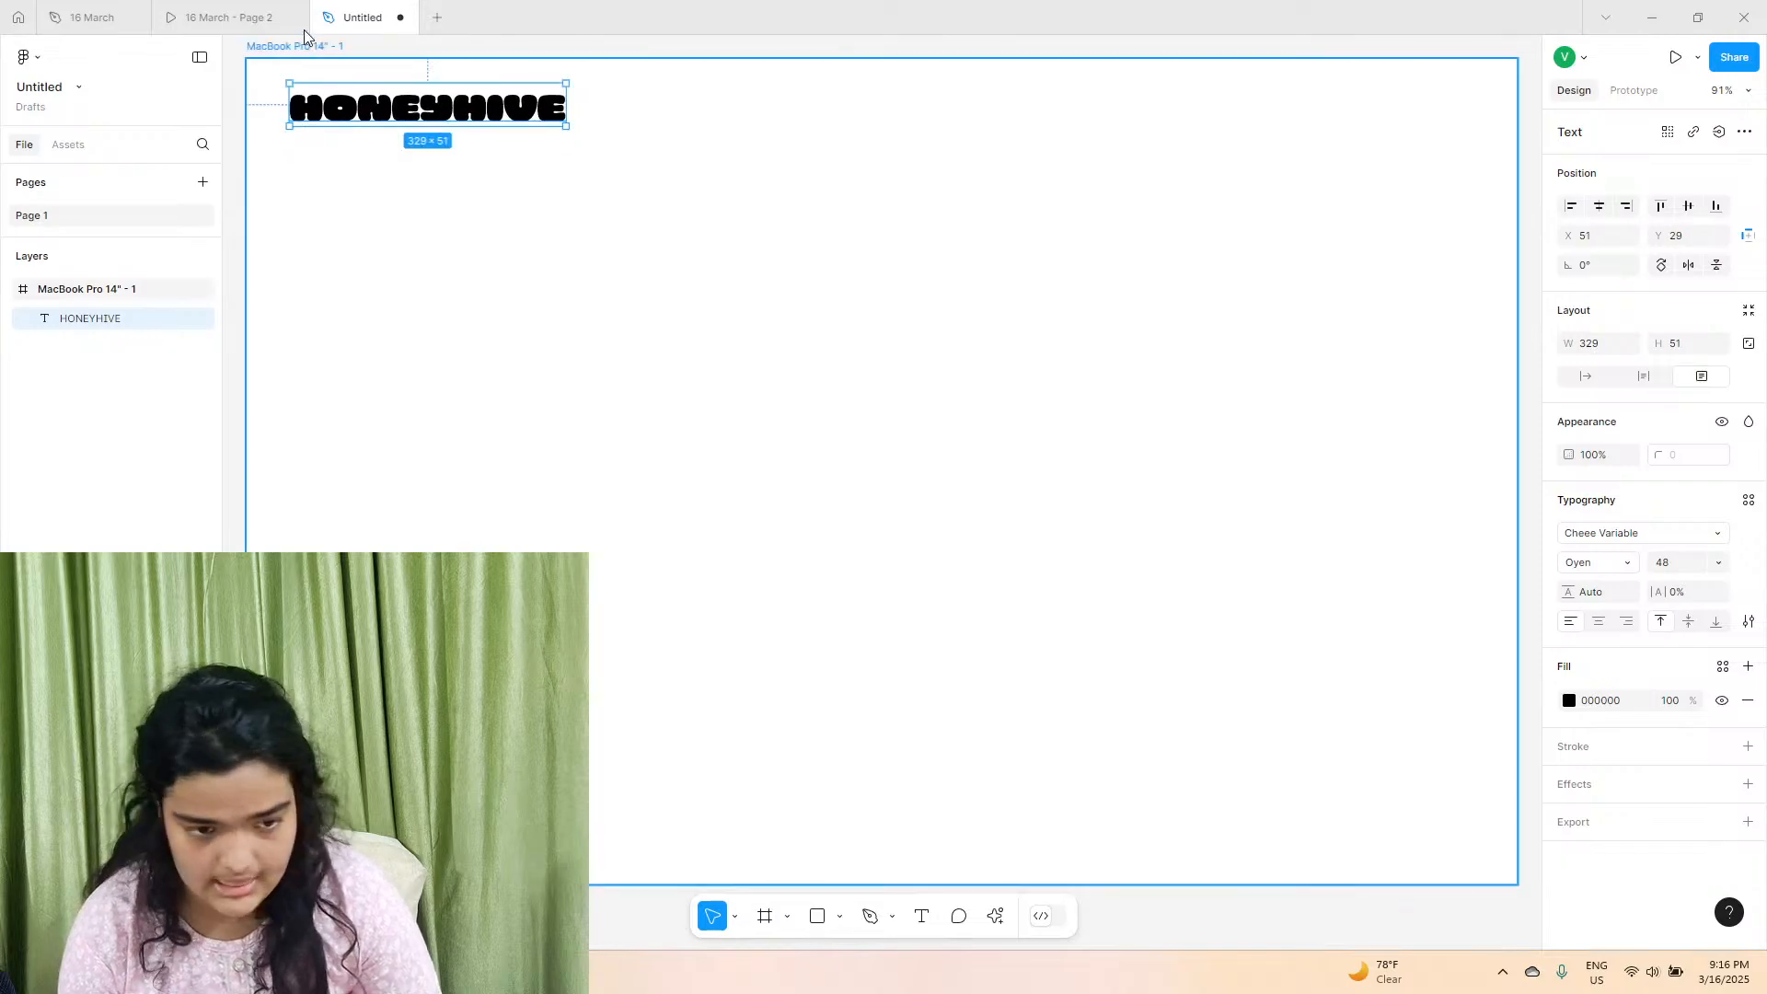
Using the 16 March logo as the colour reference, add an FFCC09 yellow fill to only the letters HONEY in the new logo.
{"action": "left_click", "coordinate": [118, 7]}
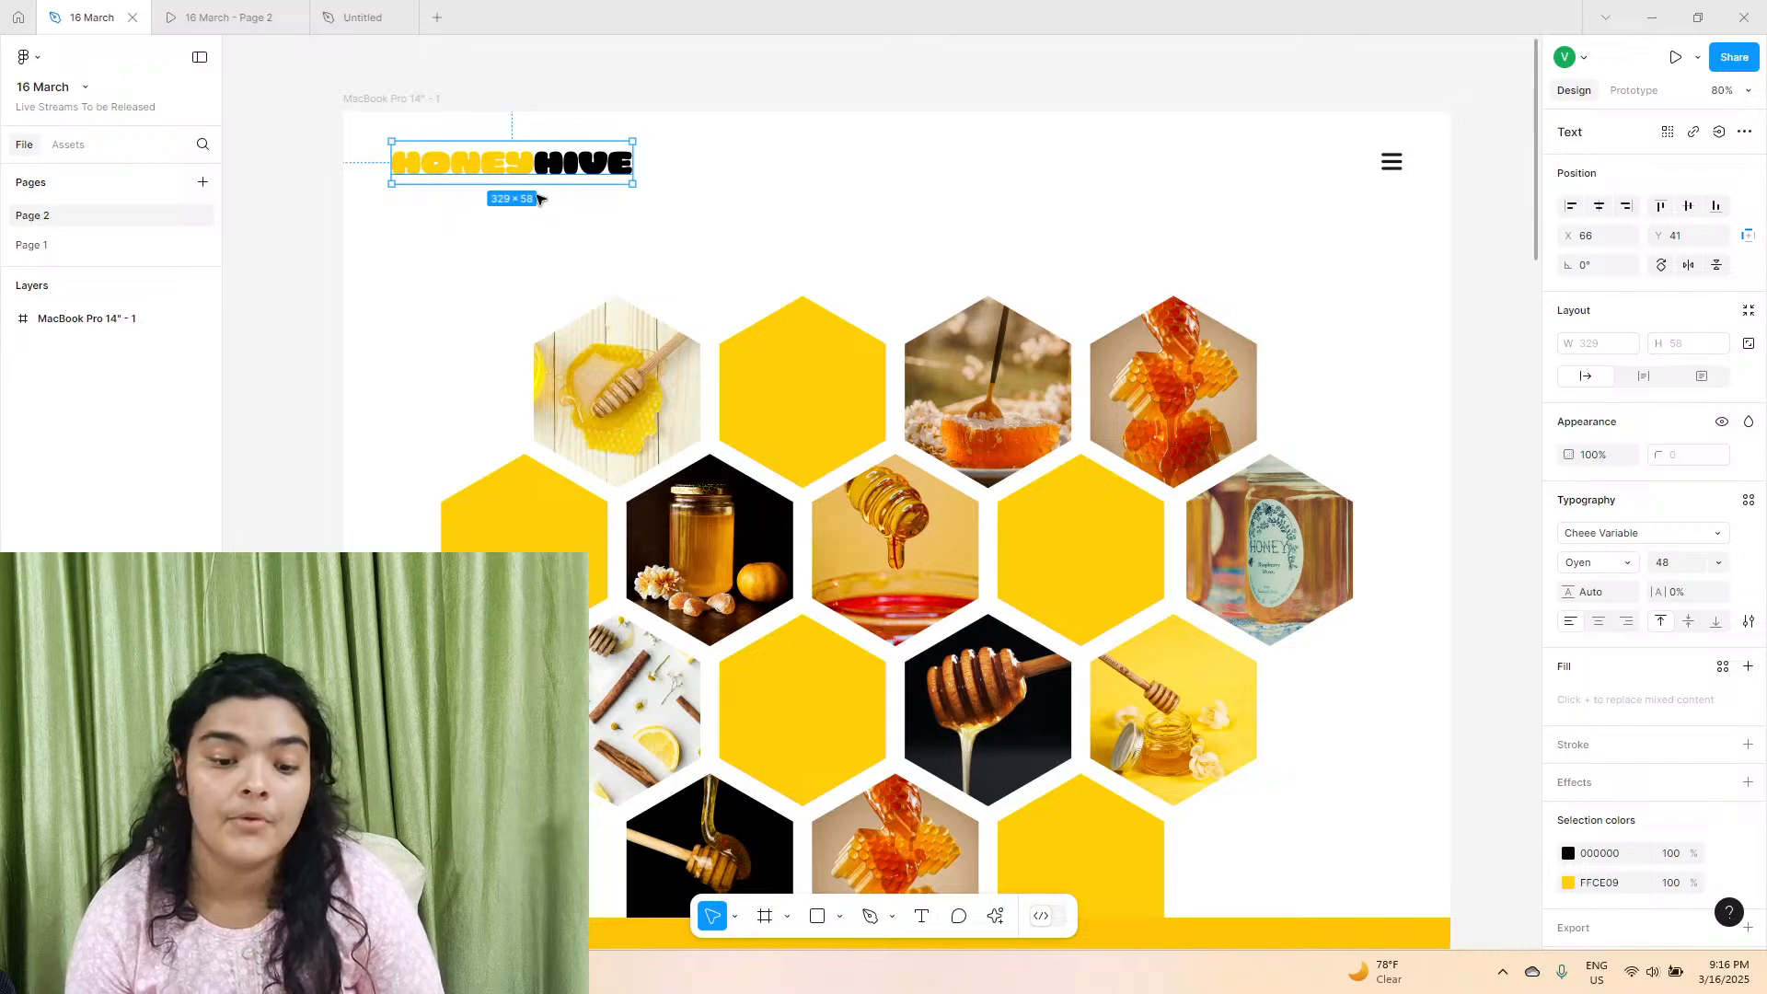
{"action": "left_click", "coordinate": [1601, 883]}
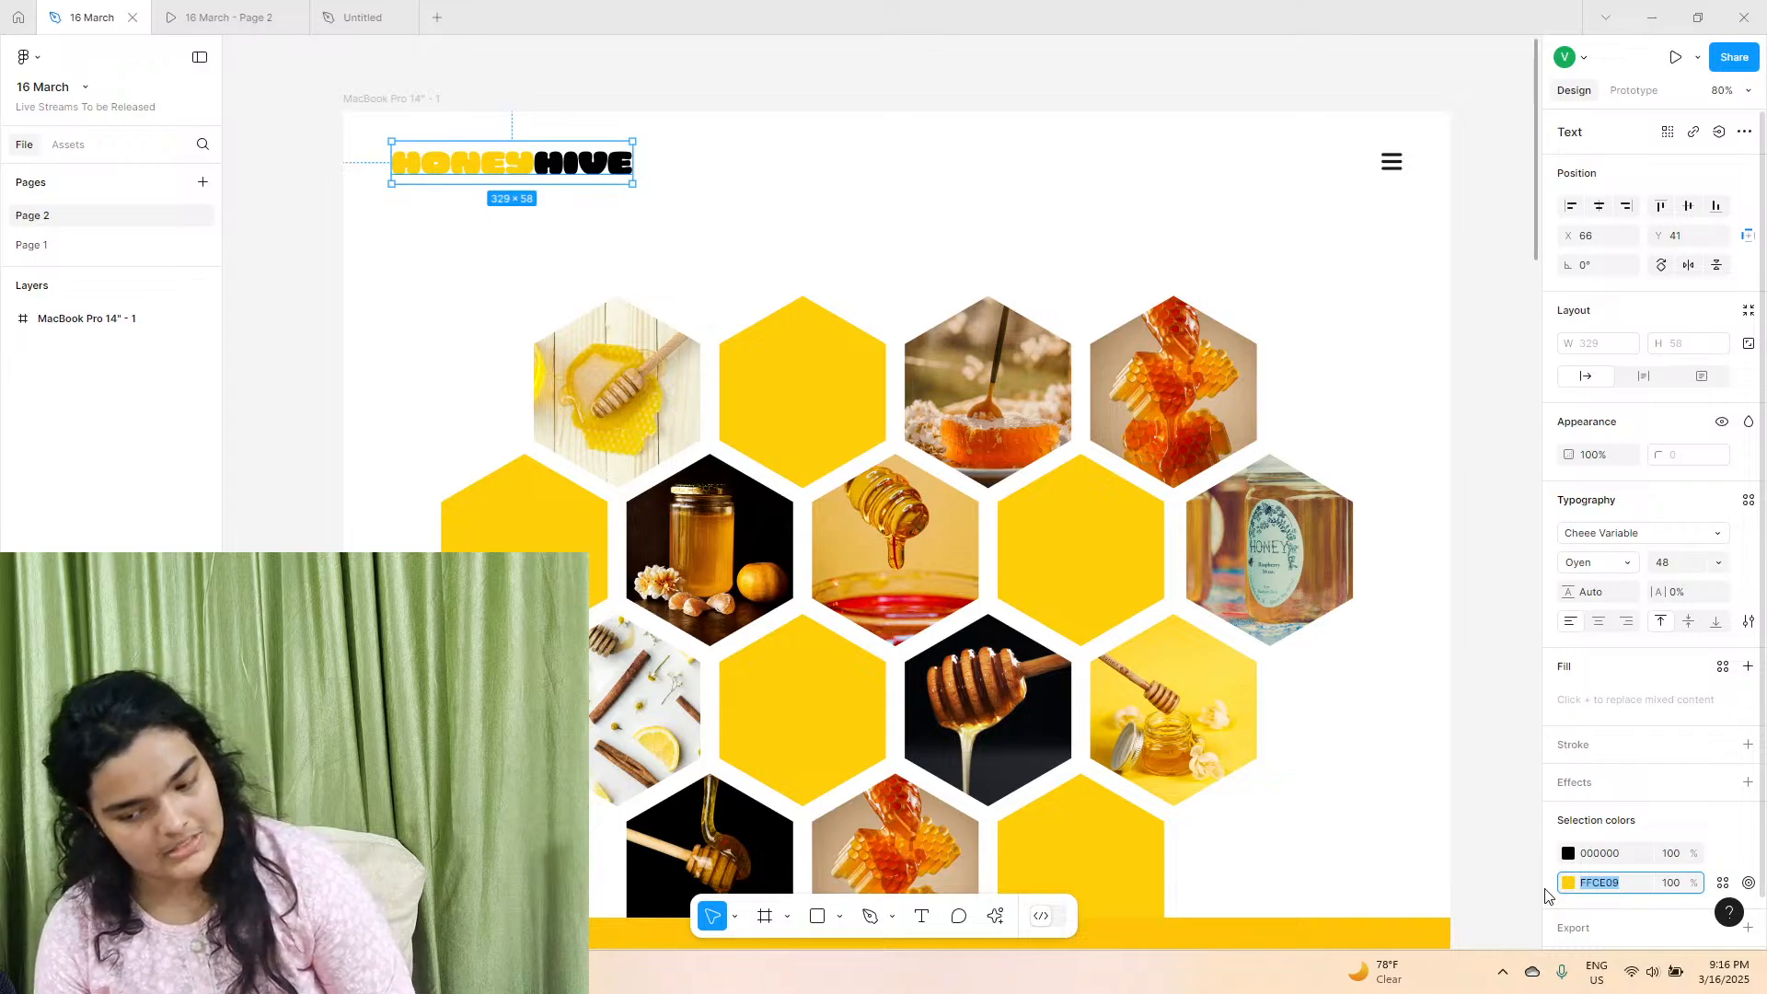
{"action": "left_click", "coordinate": [349, 14]}
{"action": "double_click", "coordinate": [429, 115]}
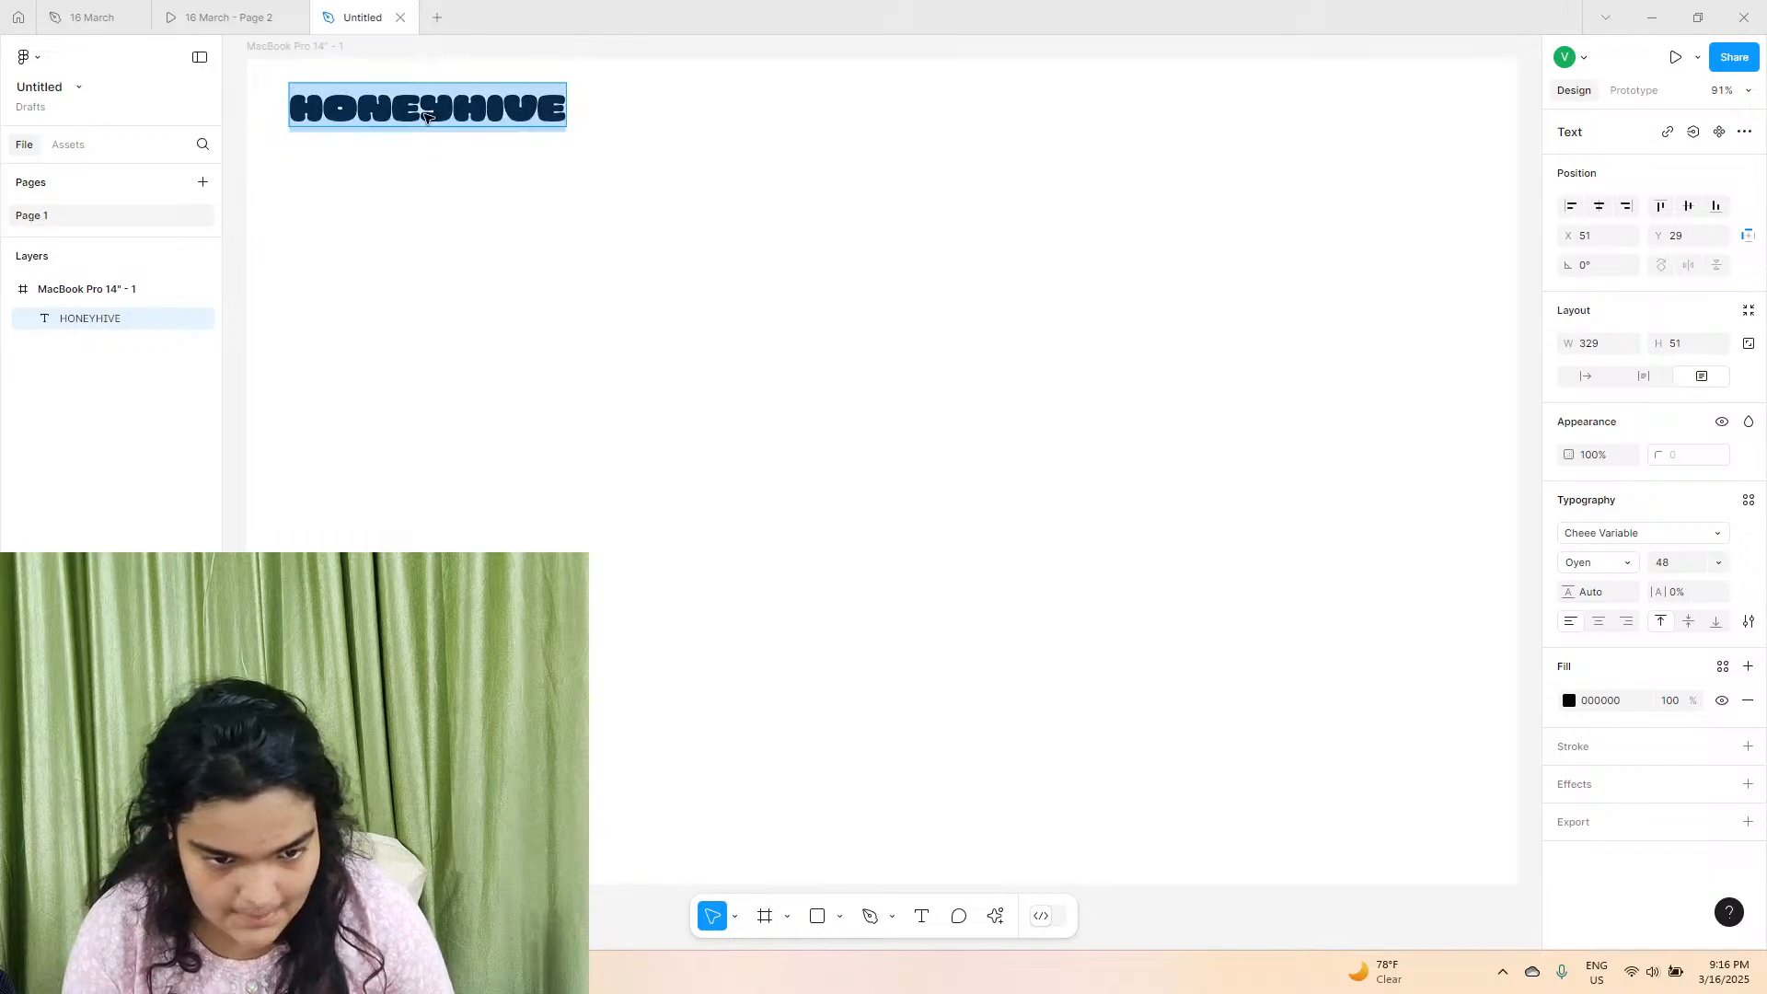
{"action": "left_click", "coordinate": [427, 116]}
{"action": "left_click_drag", "start_coordinate": [454, 114], "coordinate": [152, 85]}
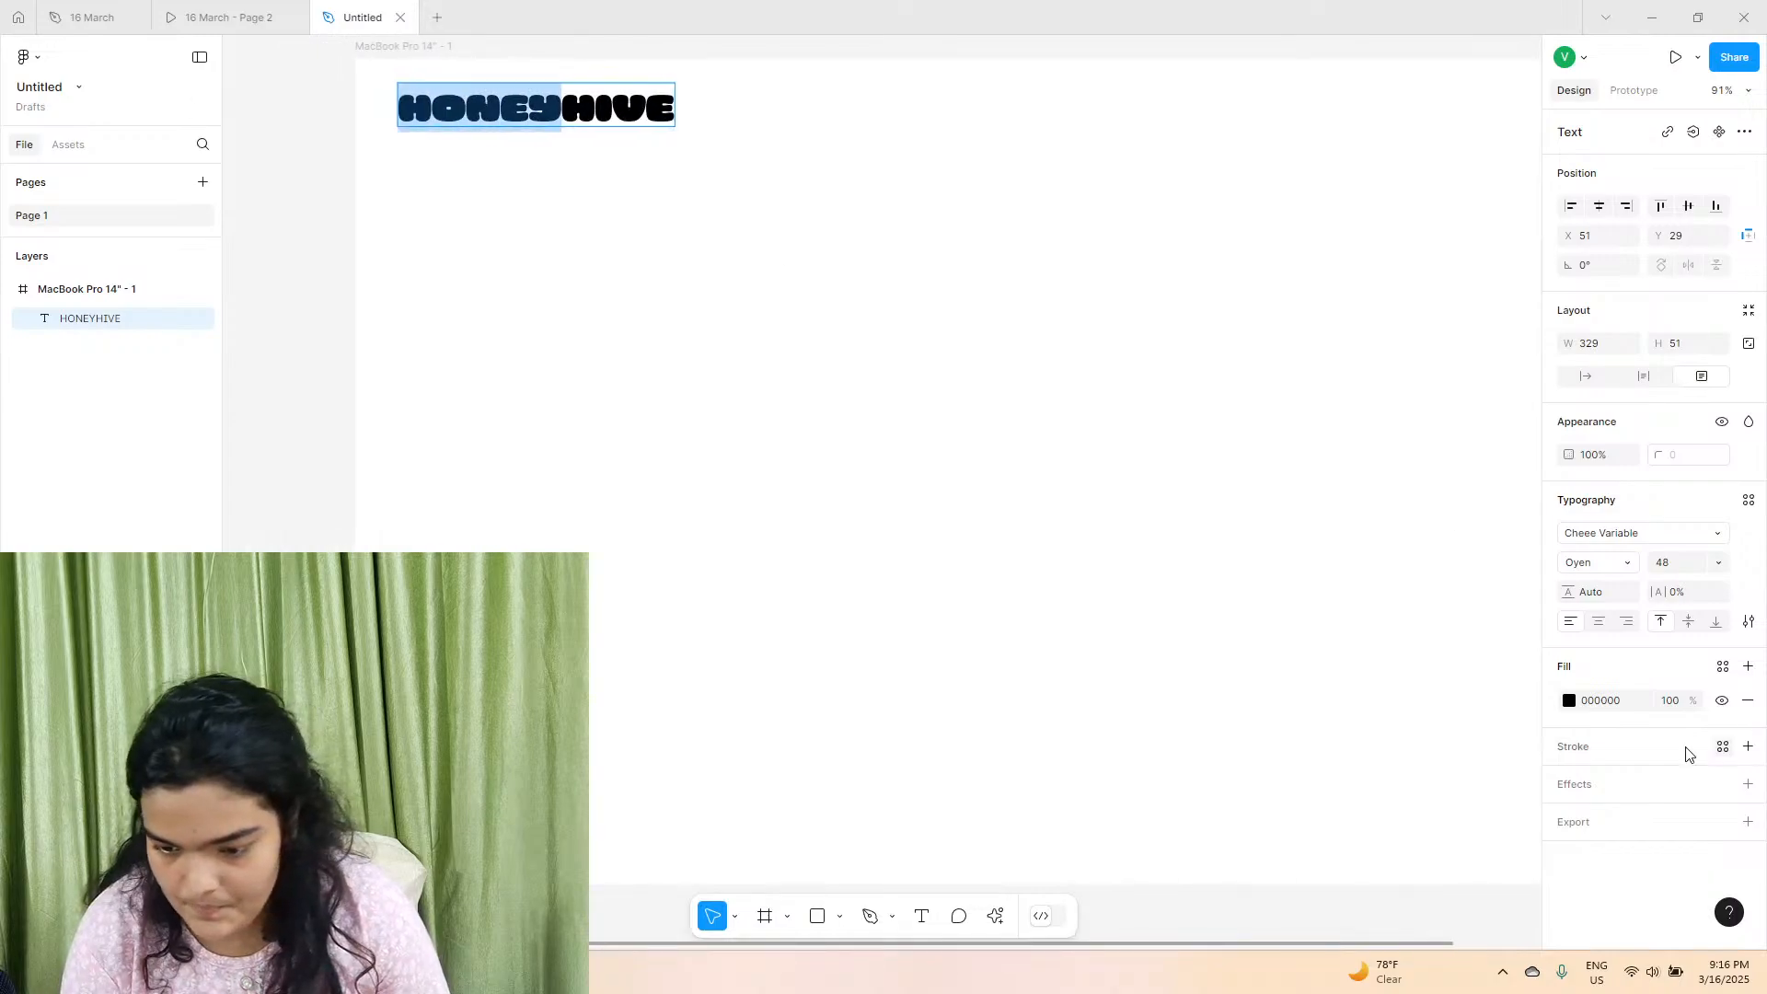
{"action": "left_click", "coordinate": [1747, 666]}
{"action": "left_click", "coordinate": [1609, 701]}
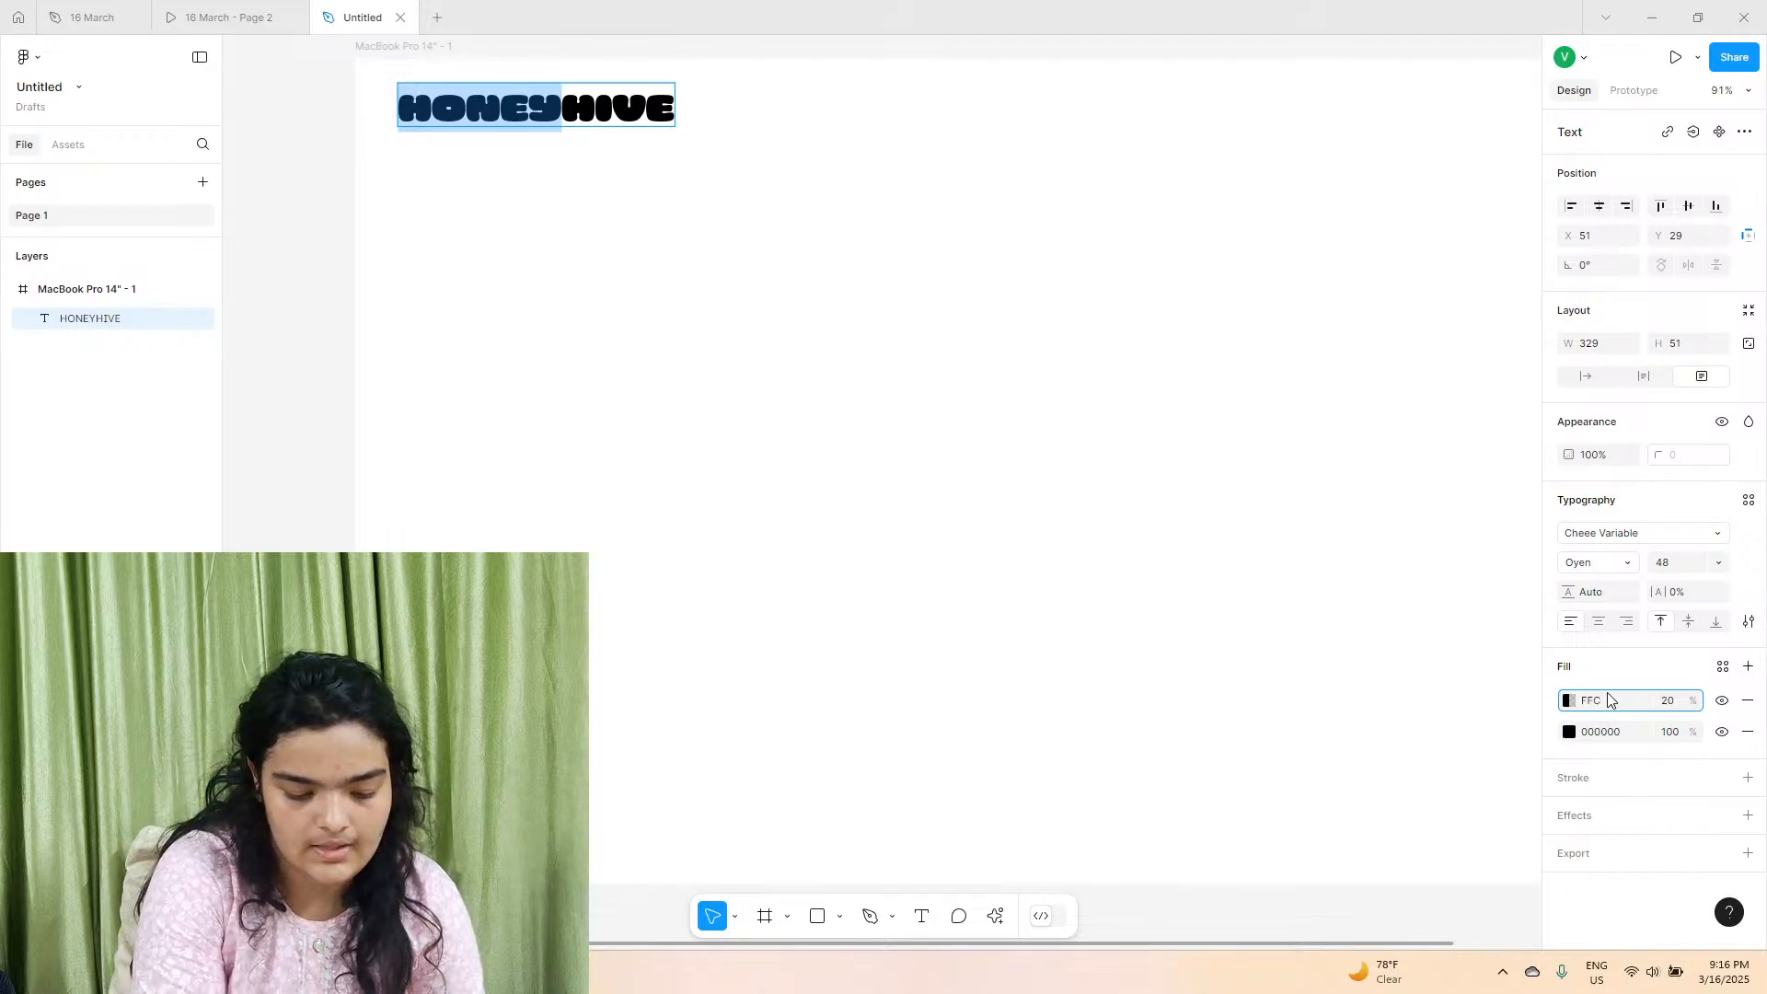
{"action": "left_click", "coordinate": [89, 15]}
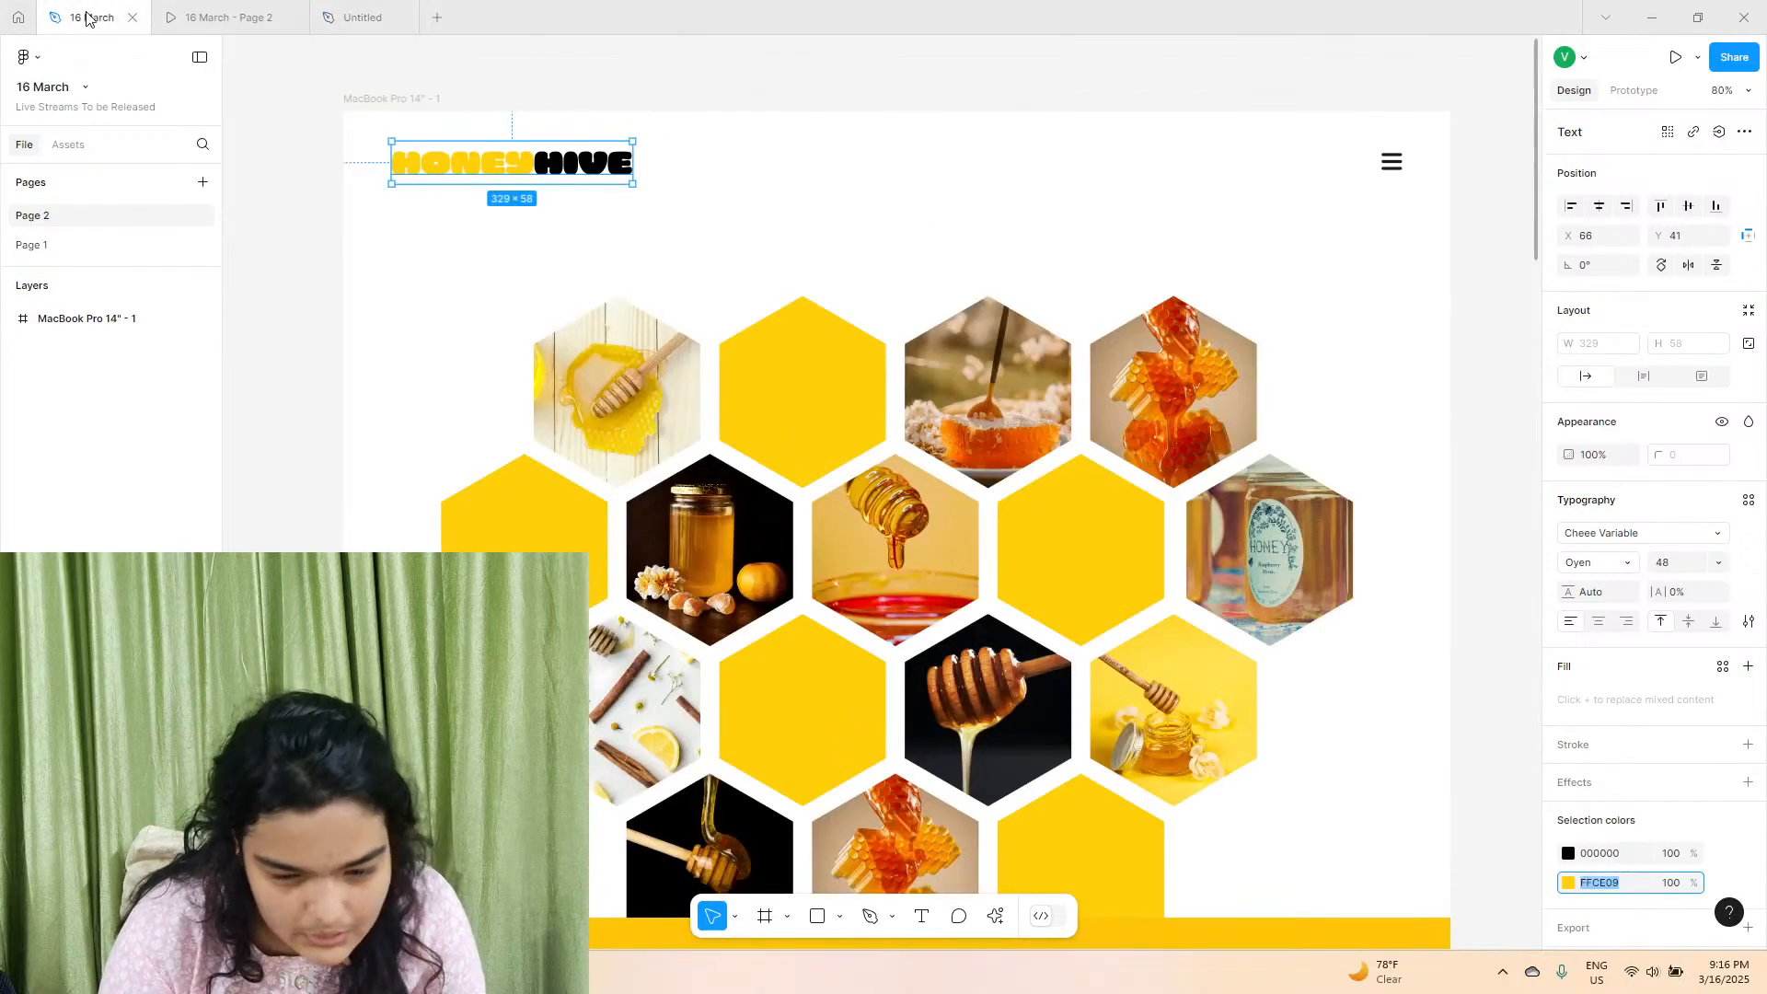
{"action": "left_click", "coordinate": [362, 11]}
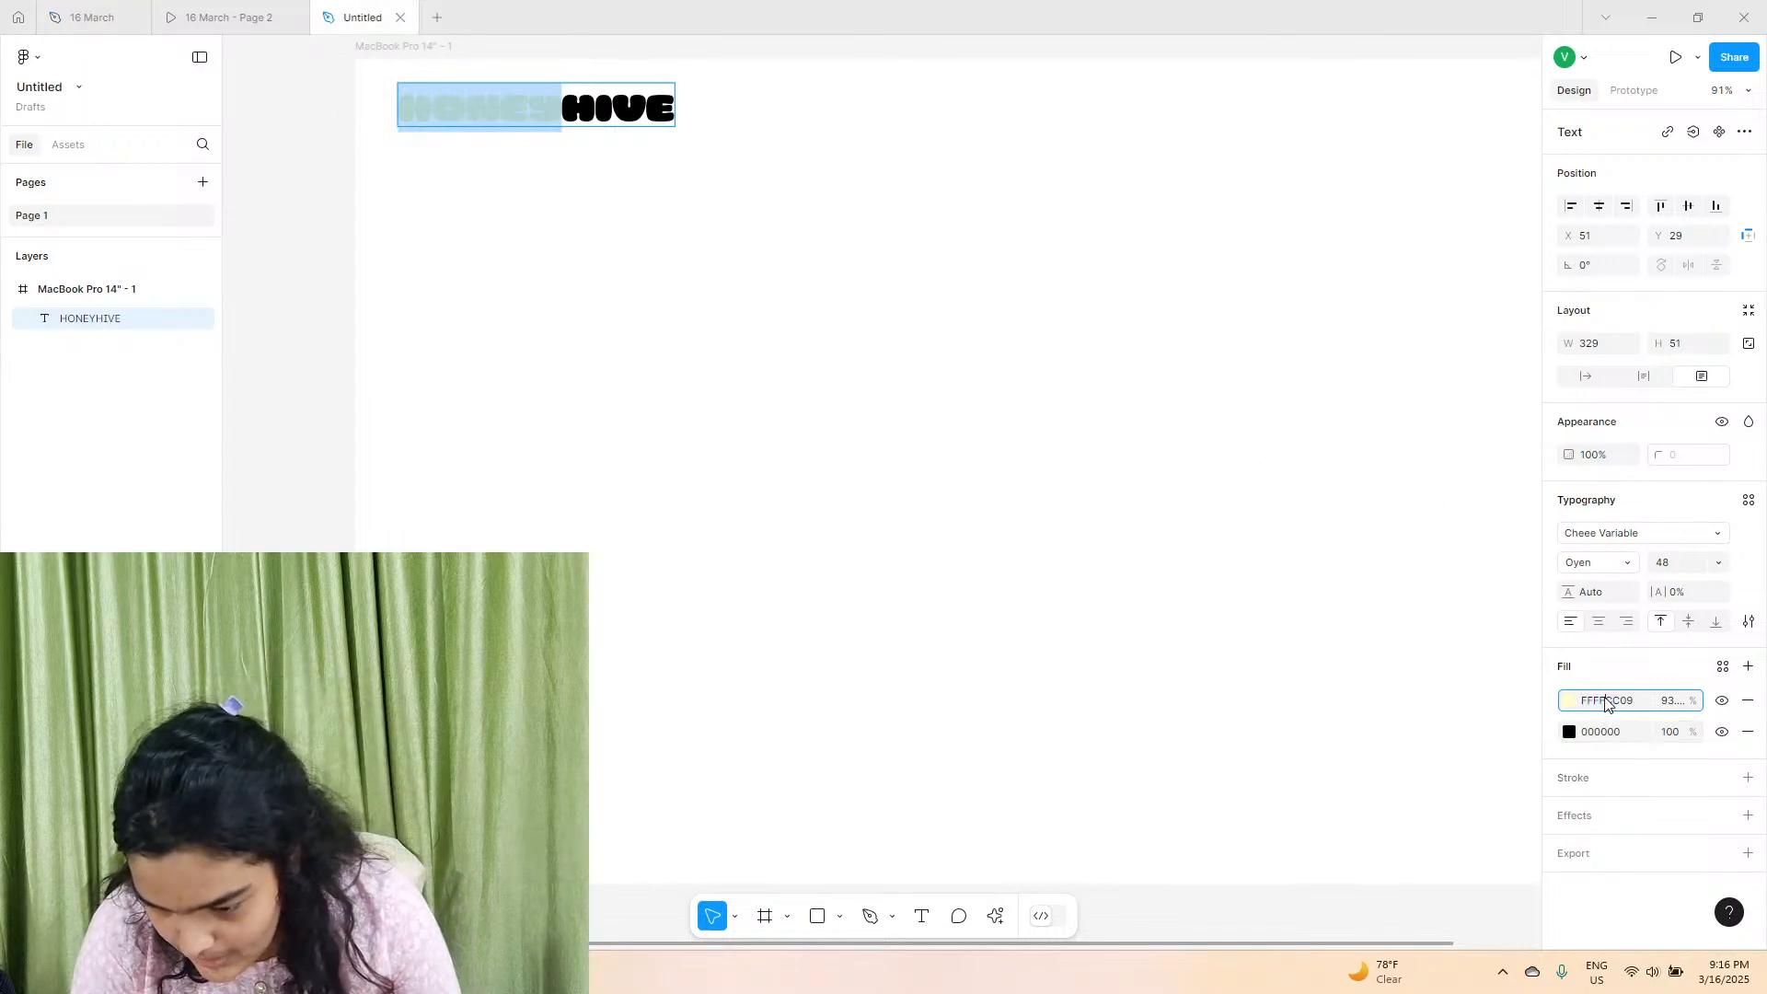
{"action": "key", "text": "Return"}
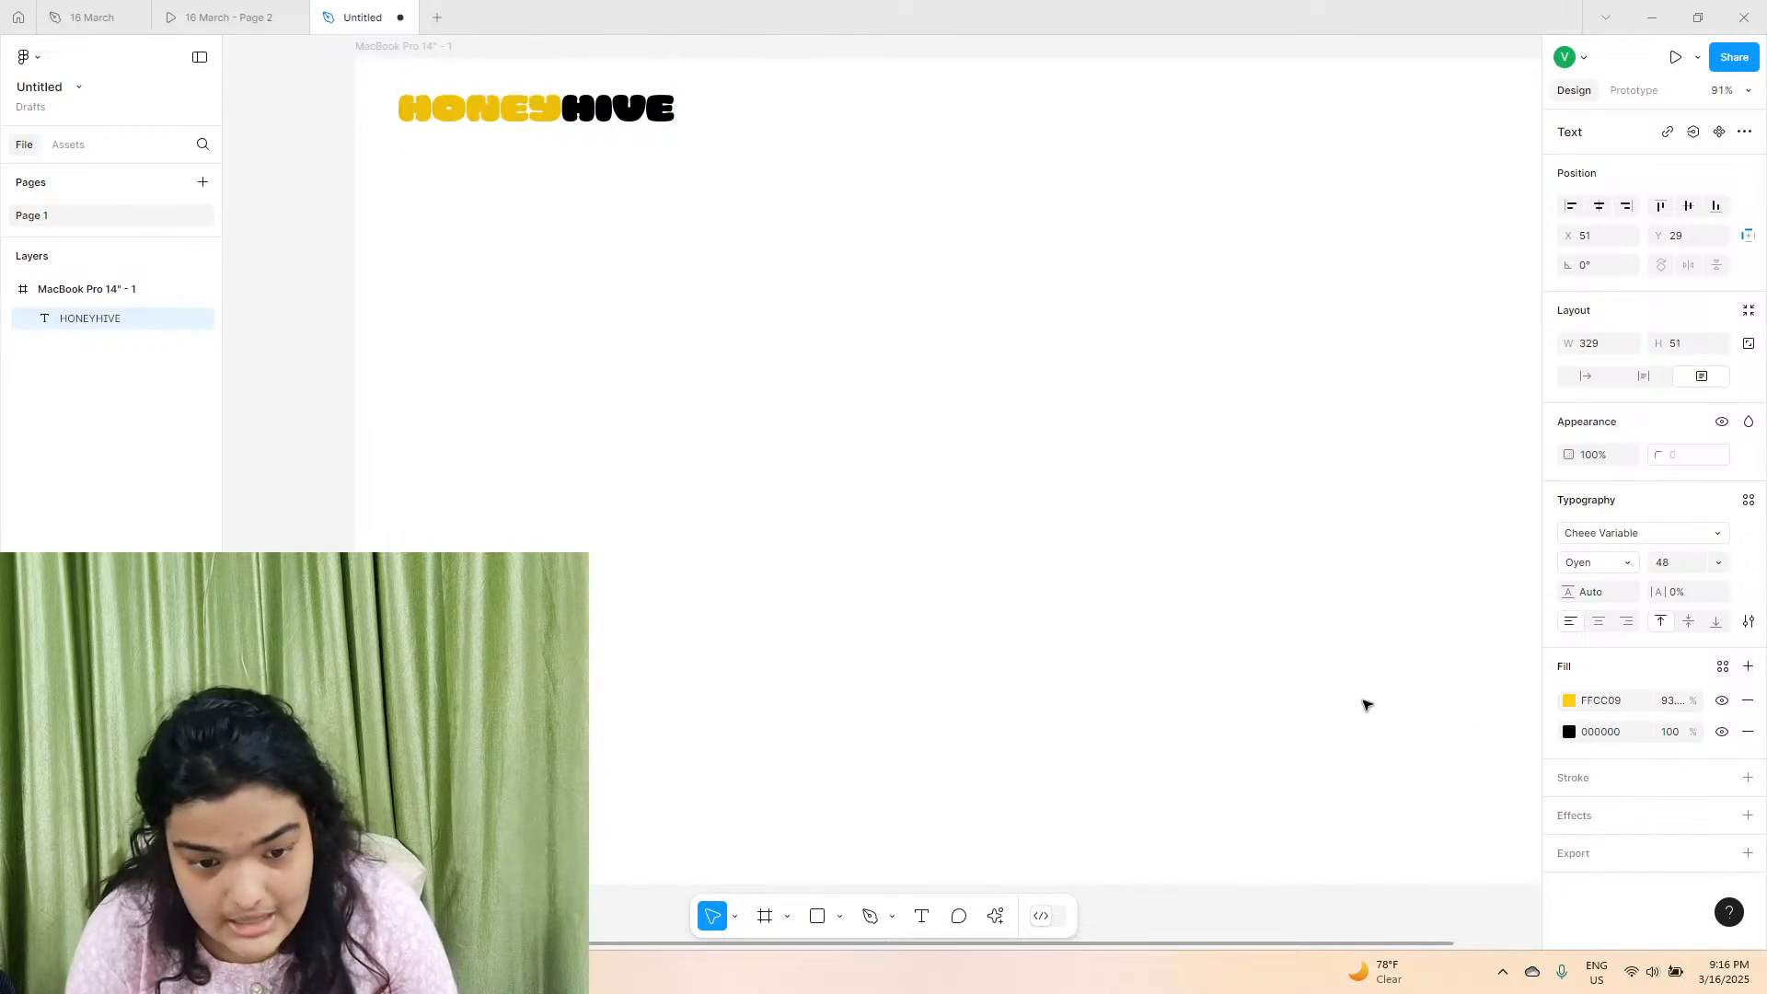
Increase the opacity of the yellow fill on the letters HONEY and deselect the logo text.
{"action": "left_click", "coordinate": [1567, 704]}
{"action": "left_click_drag", "start_coordinate": [1463, 751], "coordinate": [1599, 765]}
{"action": "left_click", "coordinate": [944, 489]}
{"action": "left_click", "coordinate": [940, 488]}
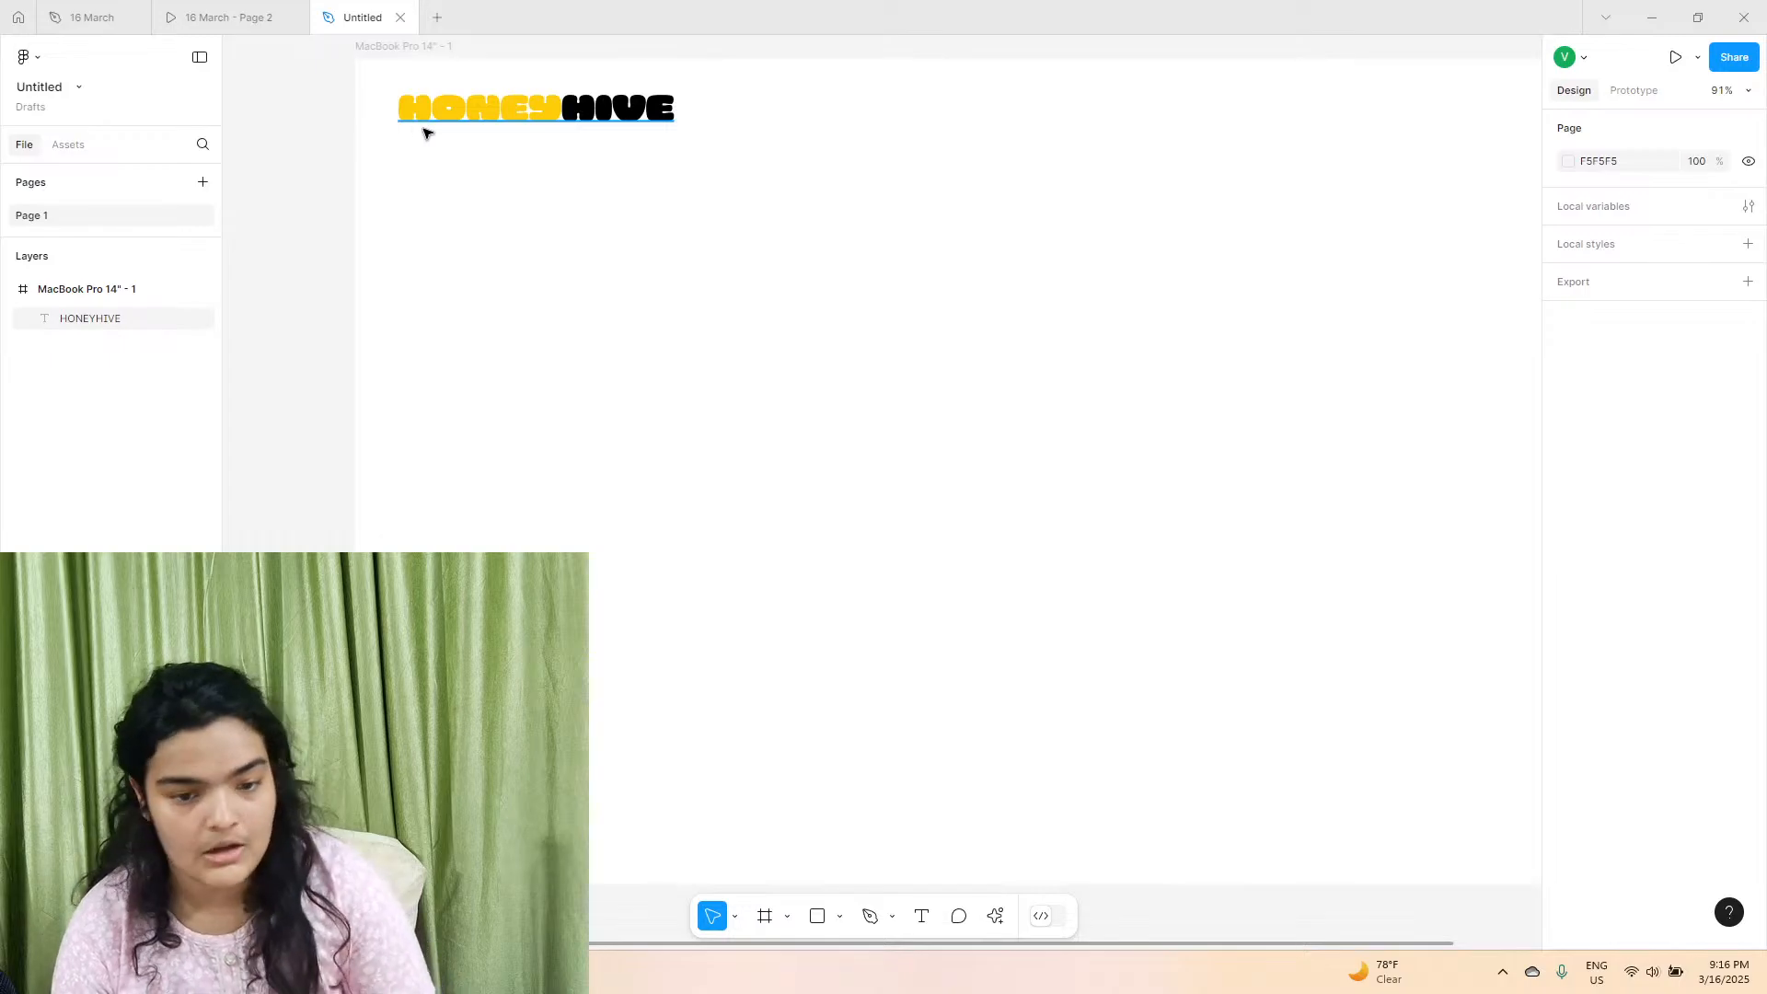
{"action": "scroll", "coordinate": [425, 132], "scroll_direction": "right", "scroll_amount": 3}
{"action": "scroll", "coordinate": [426, 130], "scroll_direction": "left", "scroll_amount": 3}
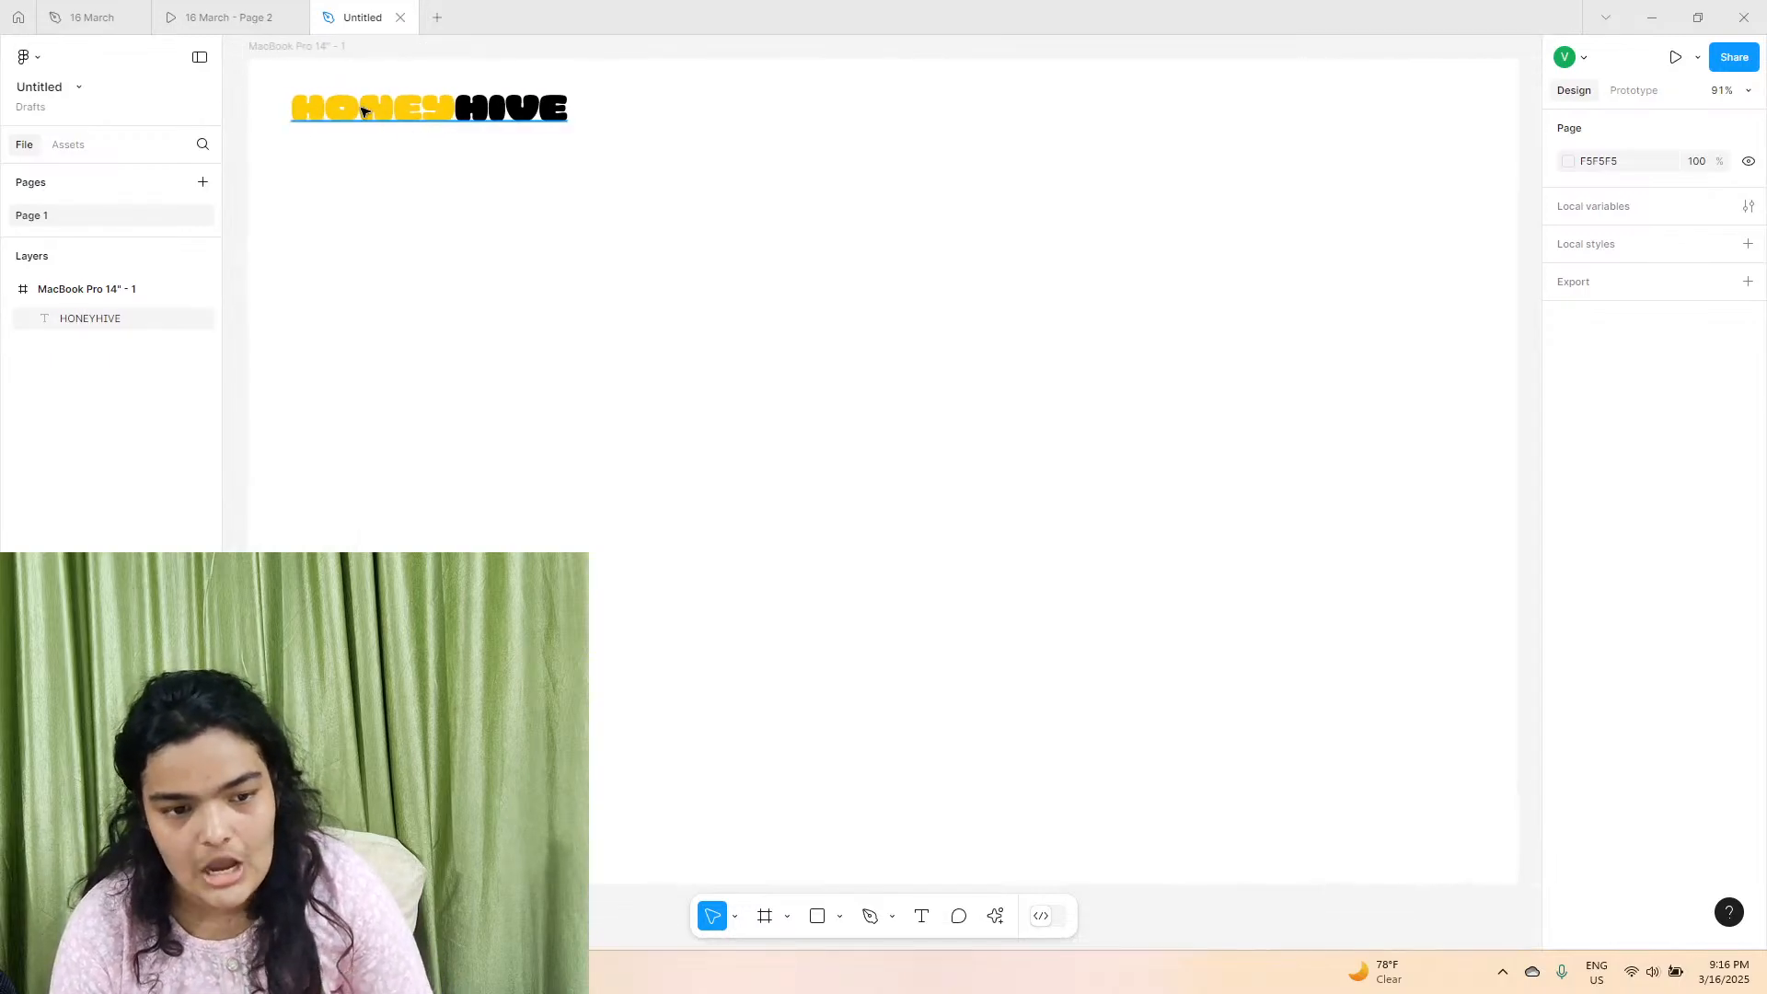
Check the header of the 16 March prototype, and search the Iconify plugin for MENU icons in the untitled file.
{"action": "left_click", "coordinate": [230, 7]}
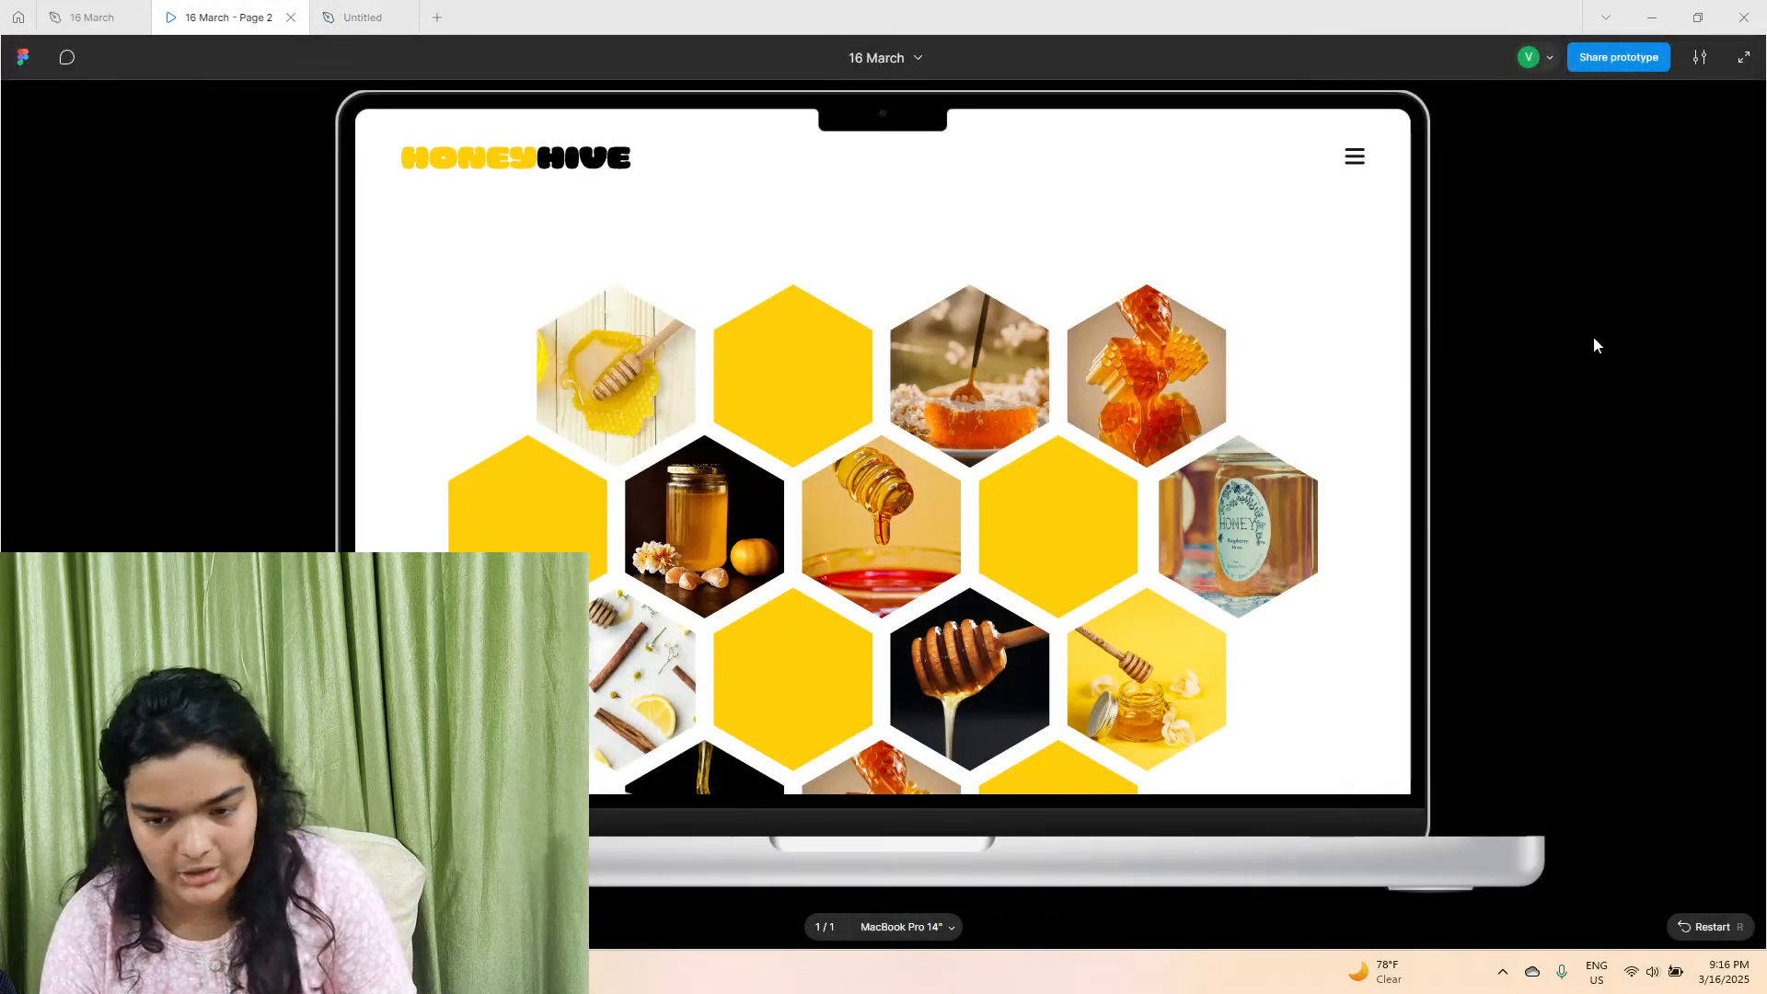
{"action": "scroll", "coordinate": [962, 557], "scroll_direction": "down", "scroll_amount": 2}
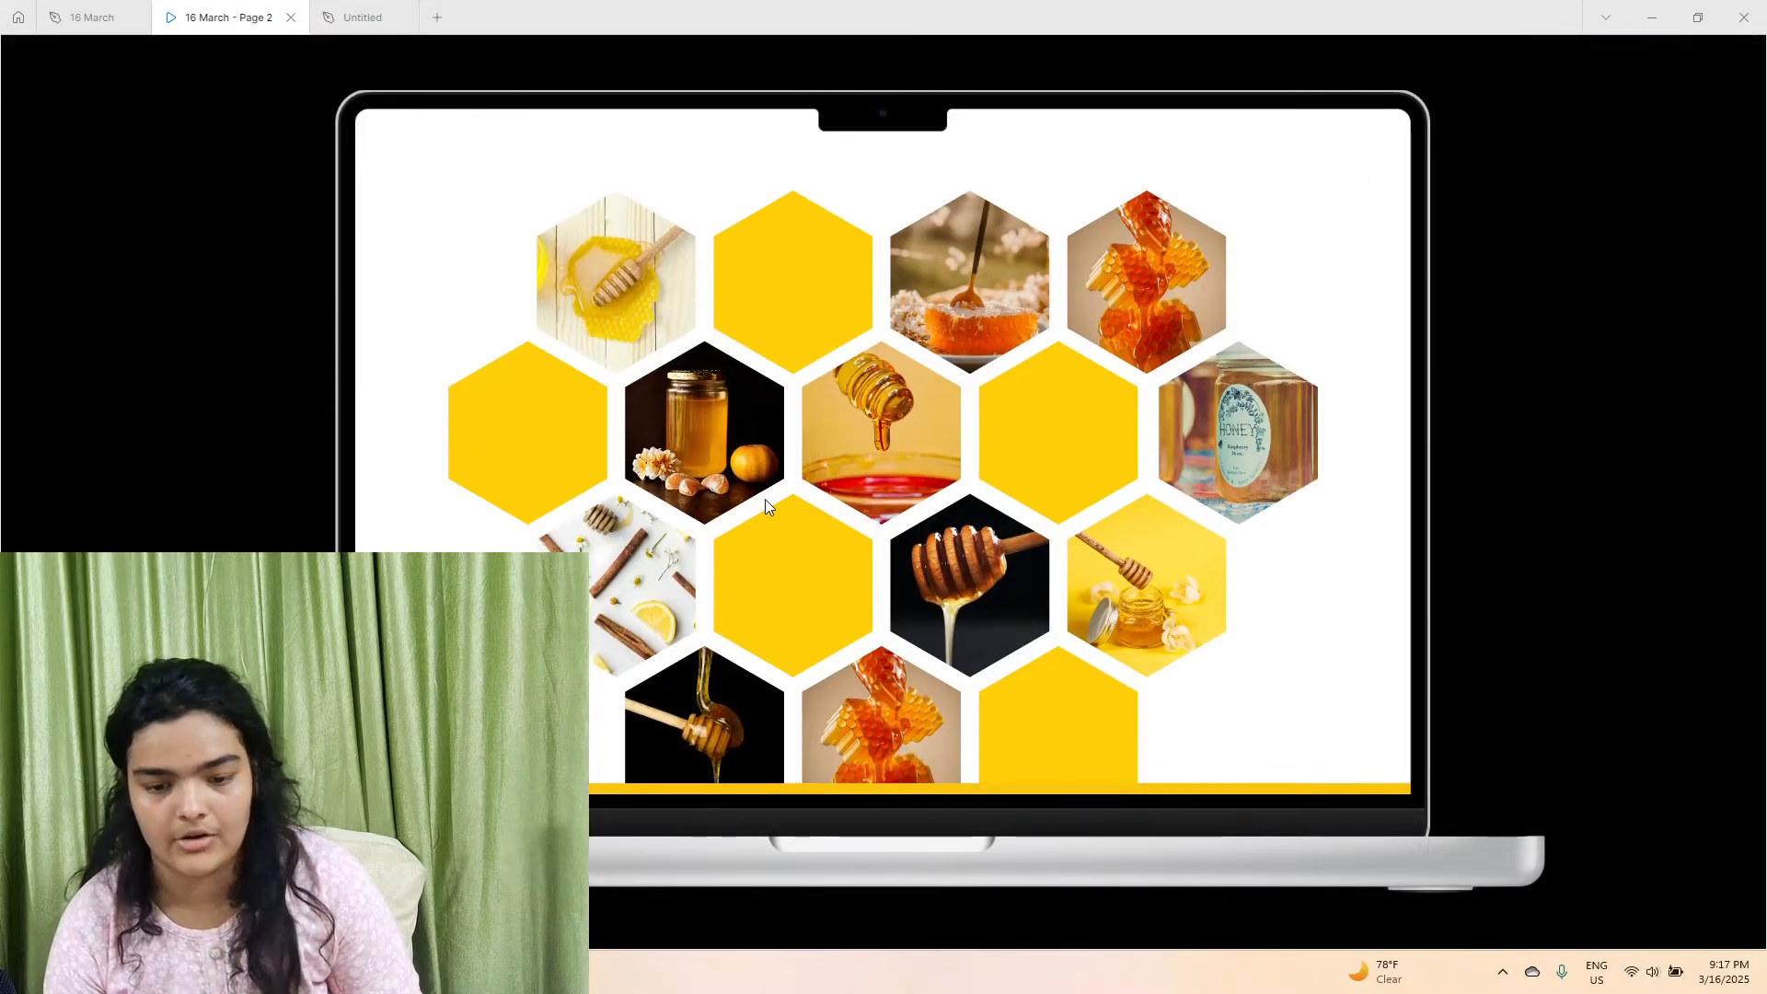
{"action": "scroll", "coordinate": [1174, 350], "scroll_direction": "up", "scroll_amount": 2}
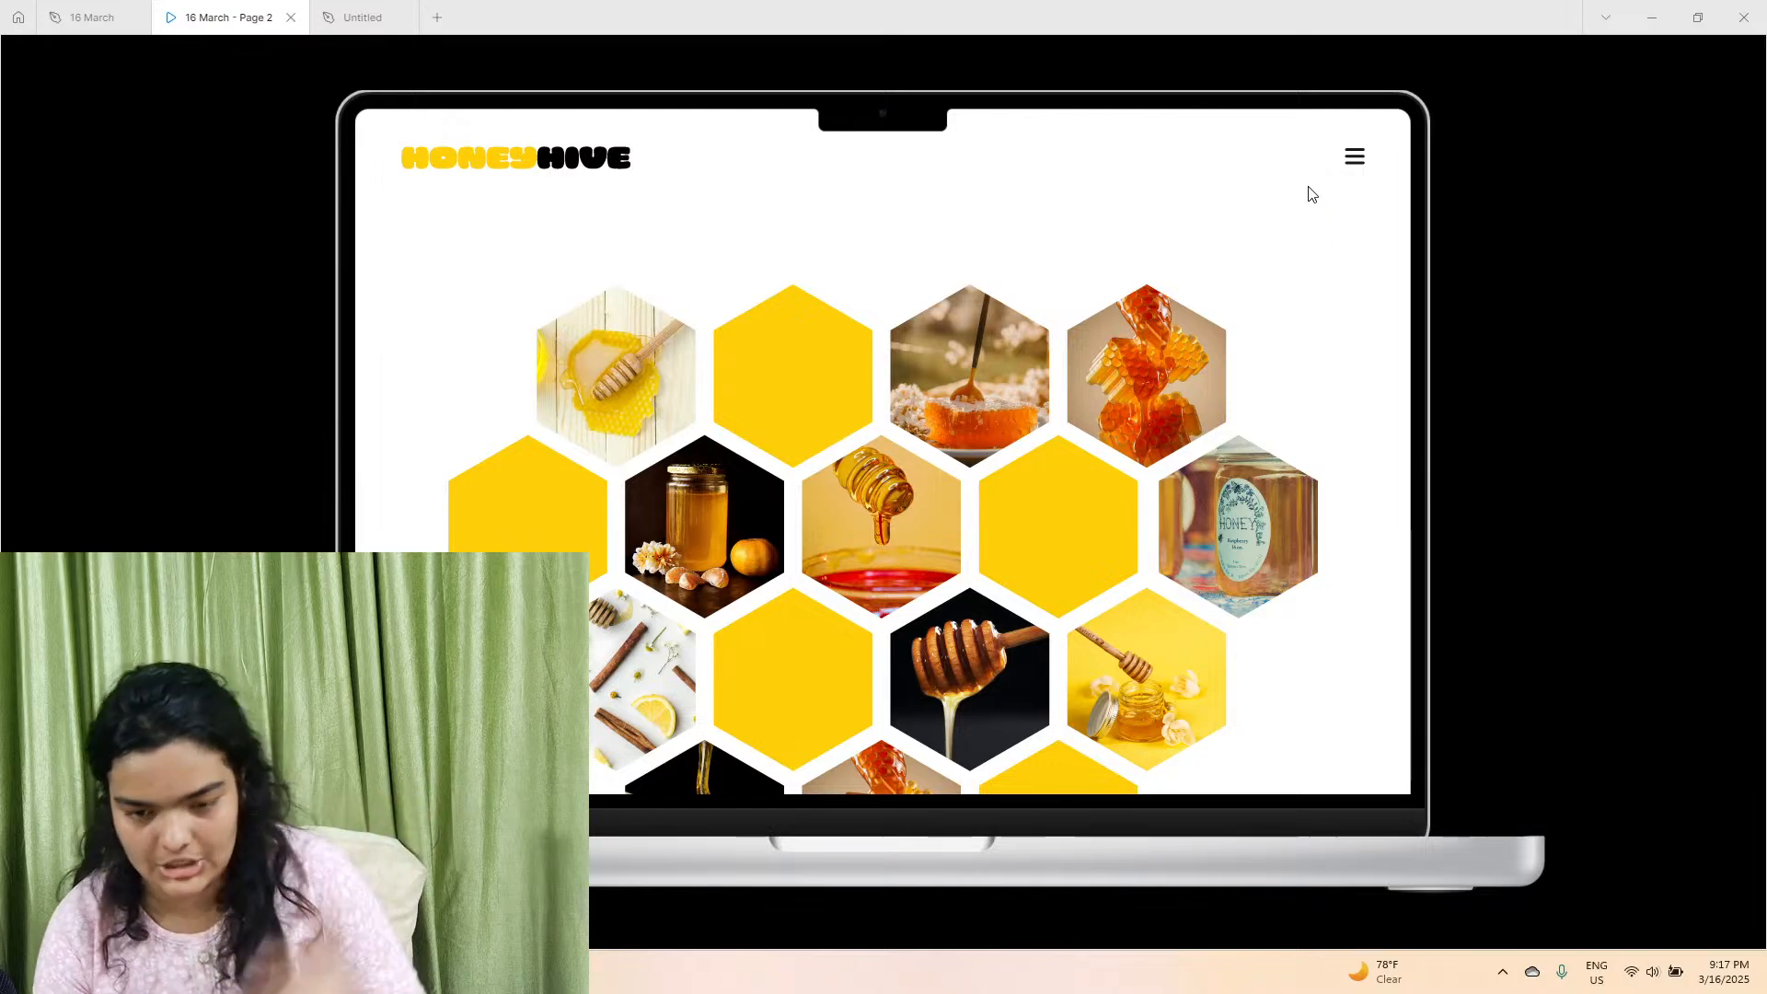
{"action": "left_click", "coordinate": [355, 16]}
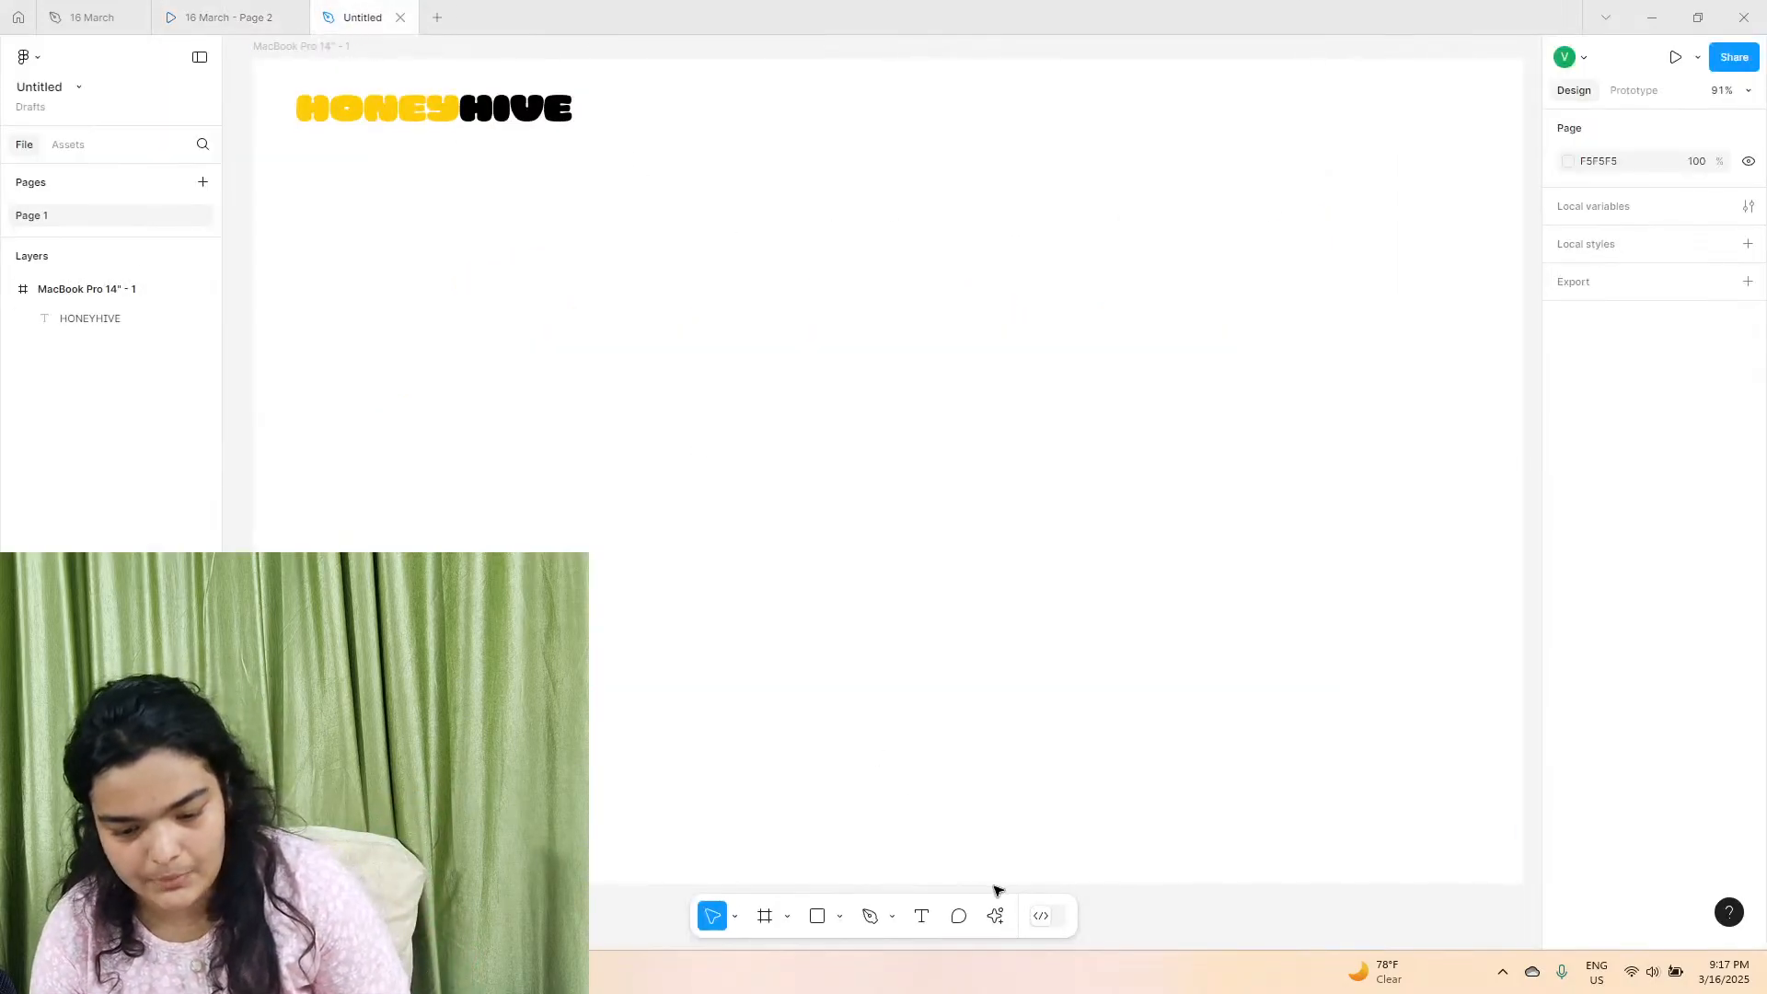
{"action": "left_click", "coordinate": [995, 917]}
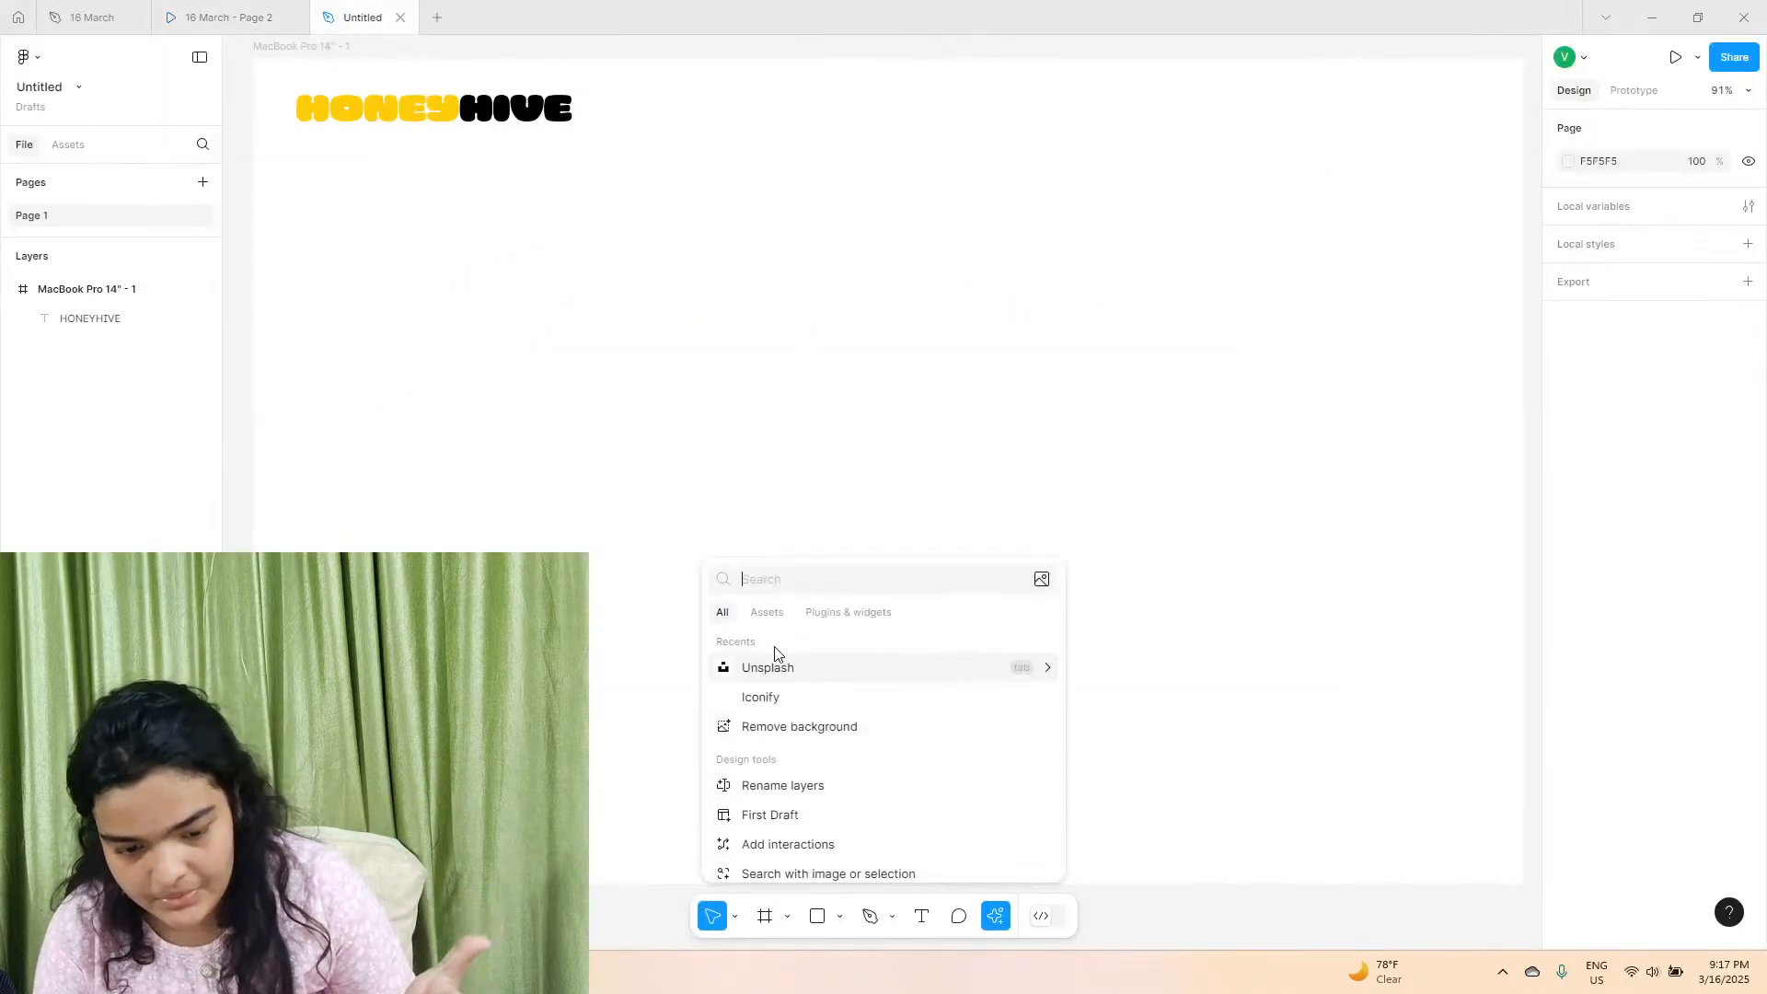
{"action": "left_click", "coordinate": [763, 701]}
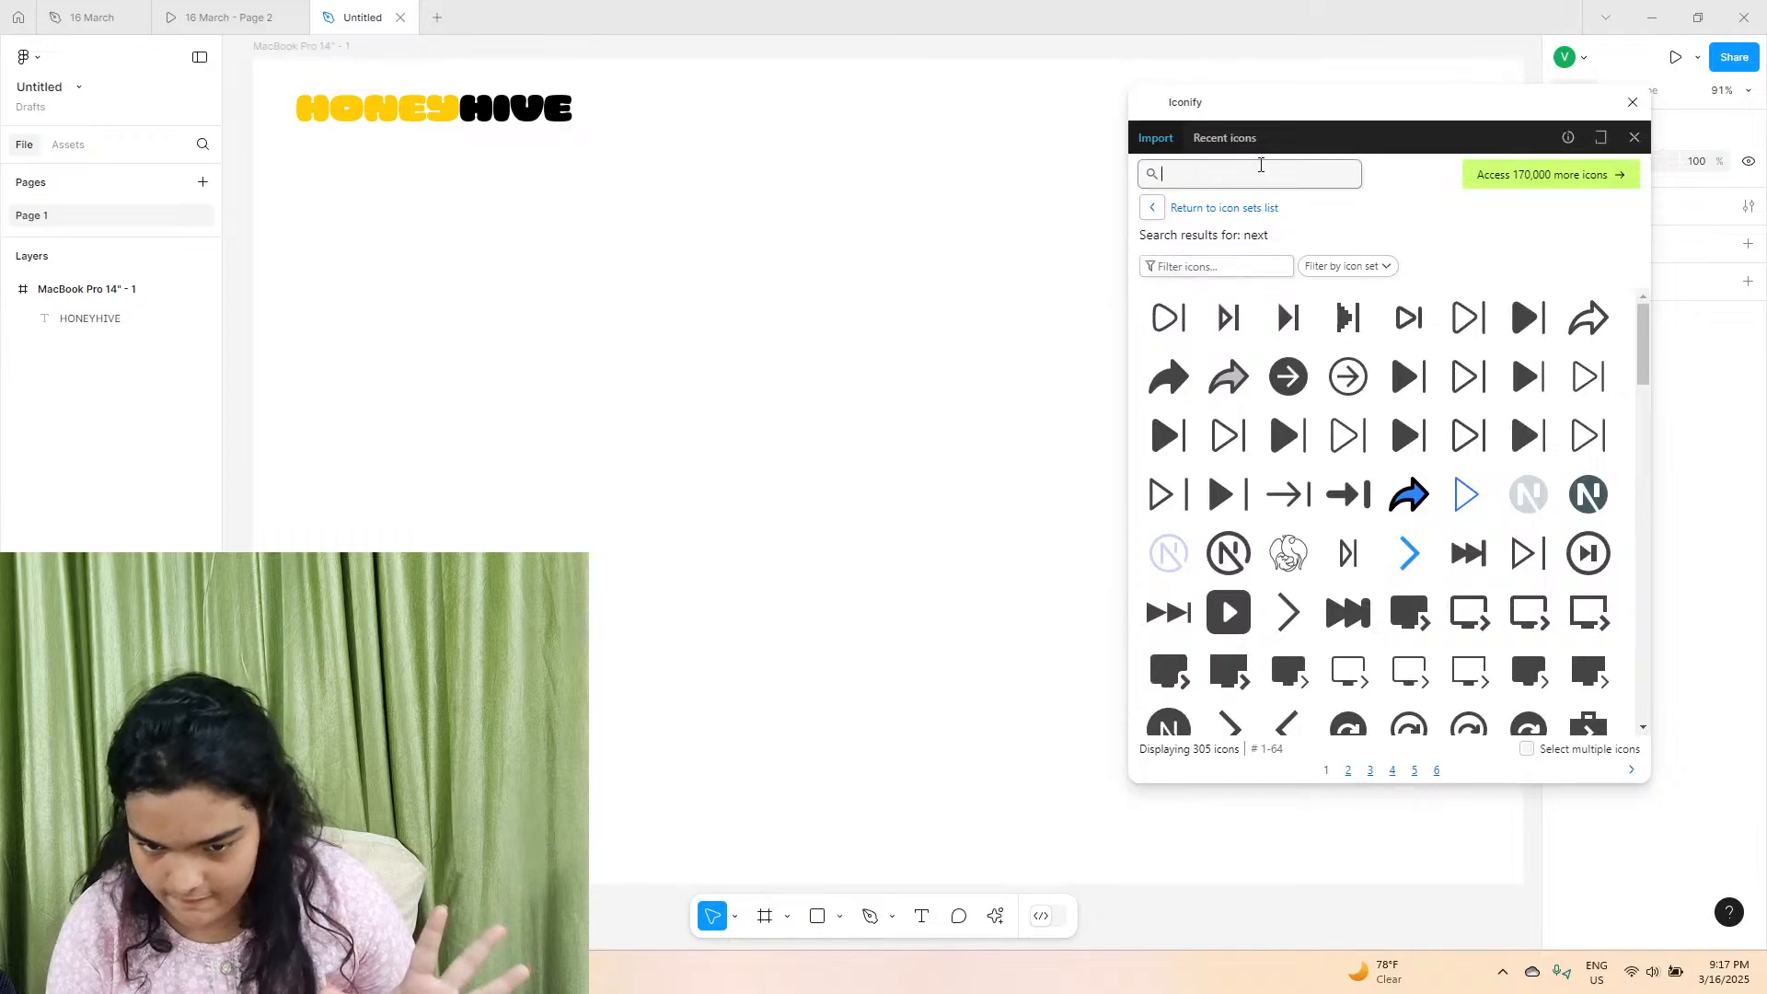
{"action": "type", "text": "MENU"}
{"action": "key", "text": "Return"}
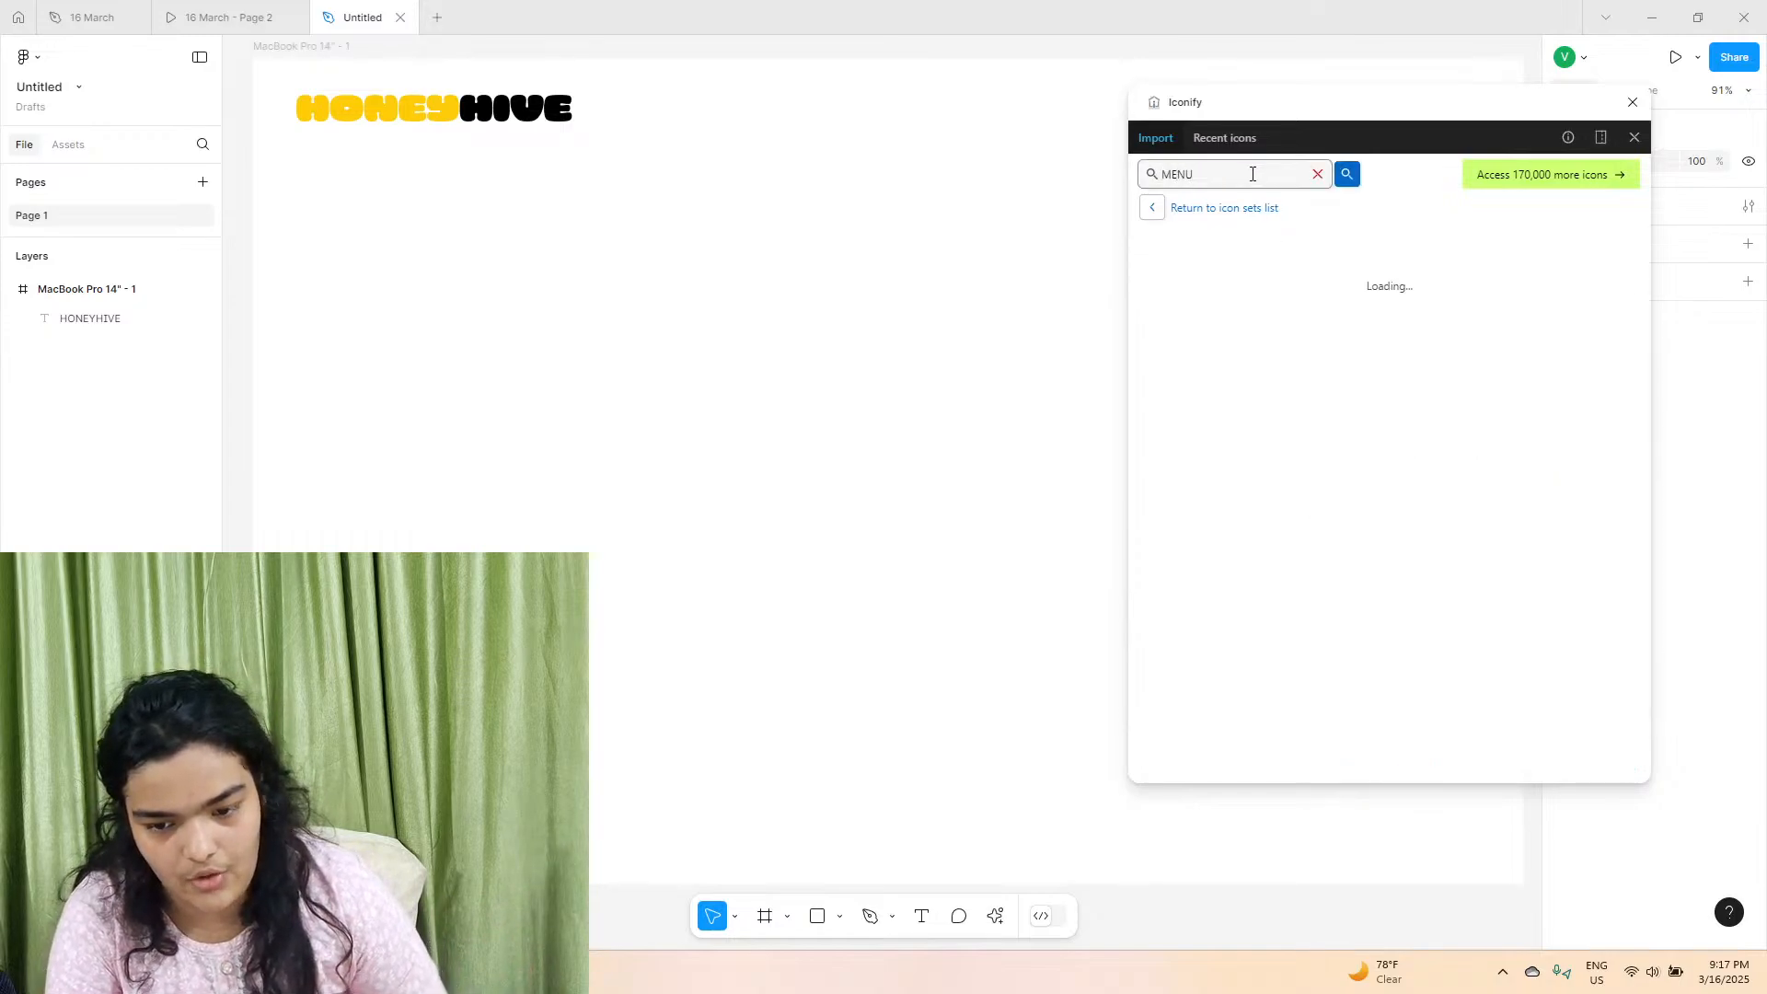
Import the material-symbols menu-rounded icon into the upper-right corner of the MacBook frame and close the Iconify plugin.
{"action": "left_click_drag", "start_coordinate": [1420, 109], "coordinate": [991, 127]}
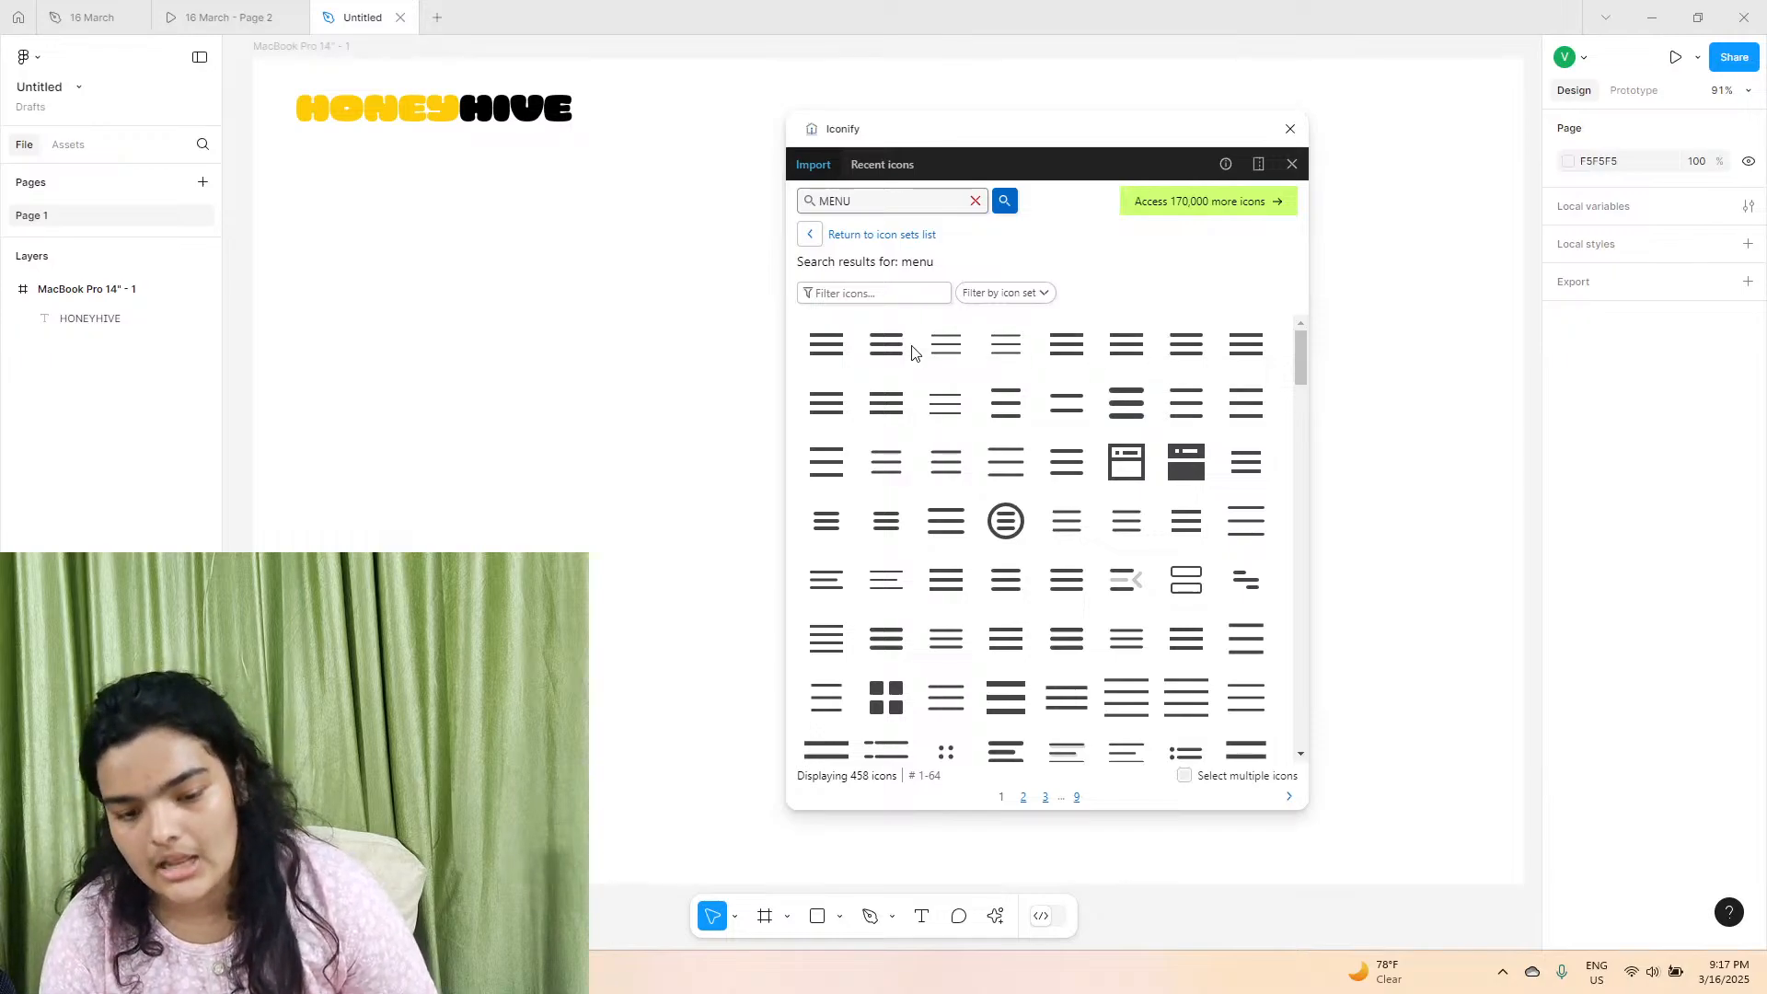
{"action": "left_click_drag", "start_coordinate": [889, 350], "coordinate": [1405, 179]}
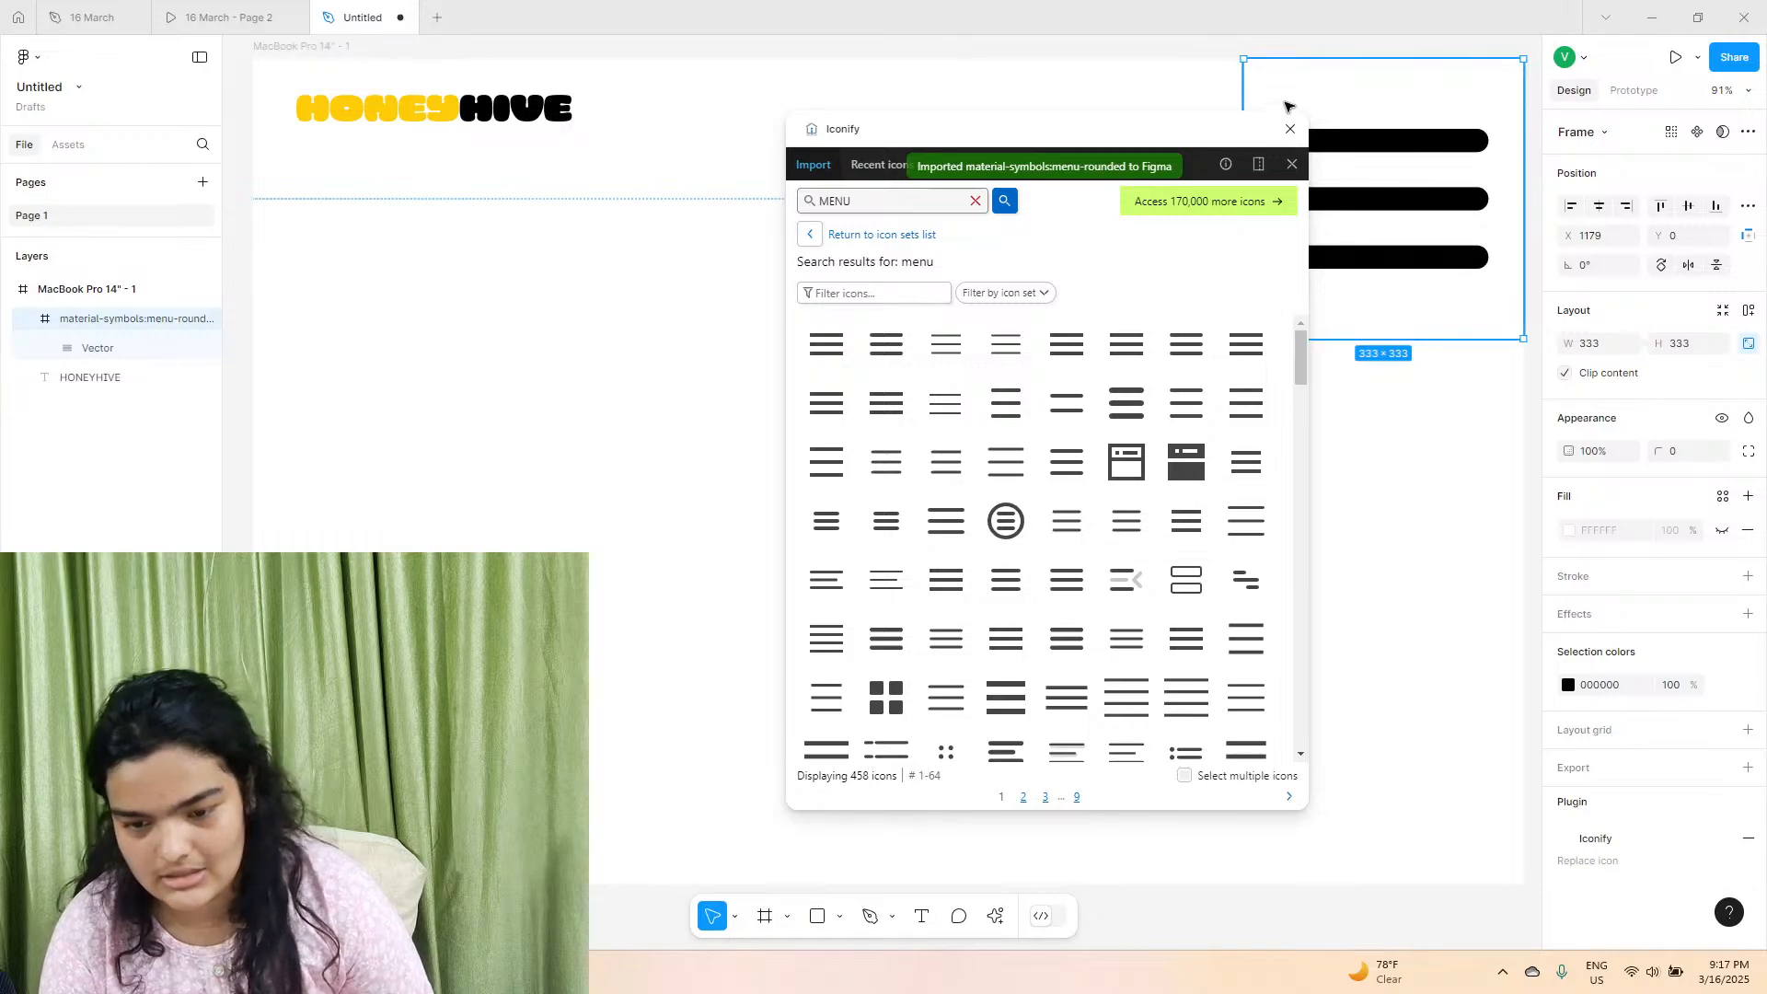
{"action": "left_click", "coordinate": [1290, 130]}
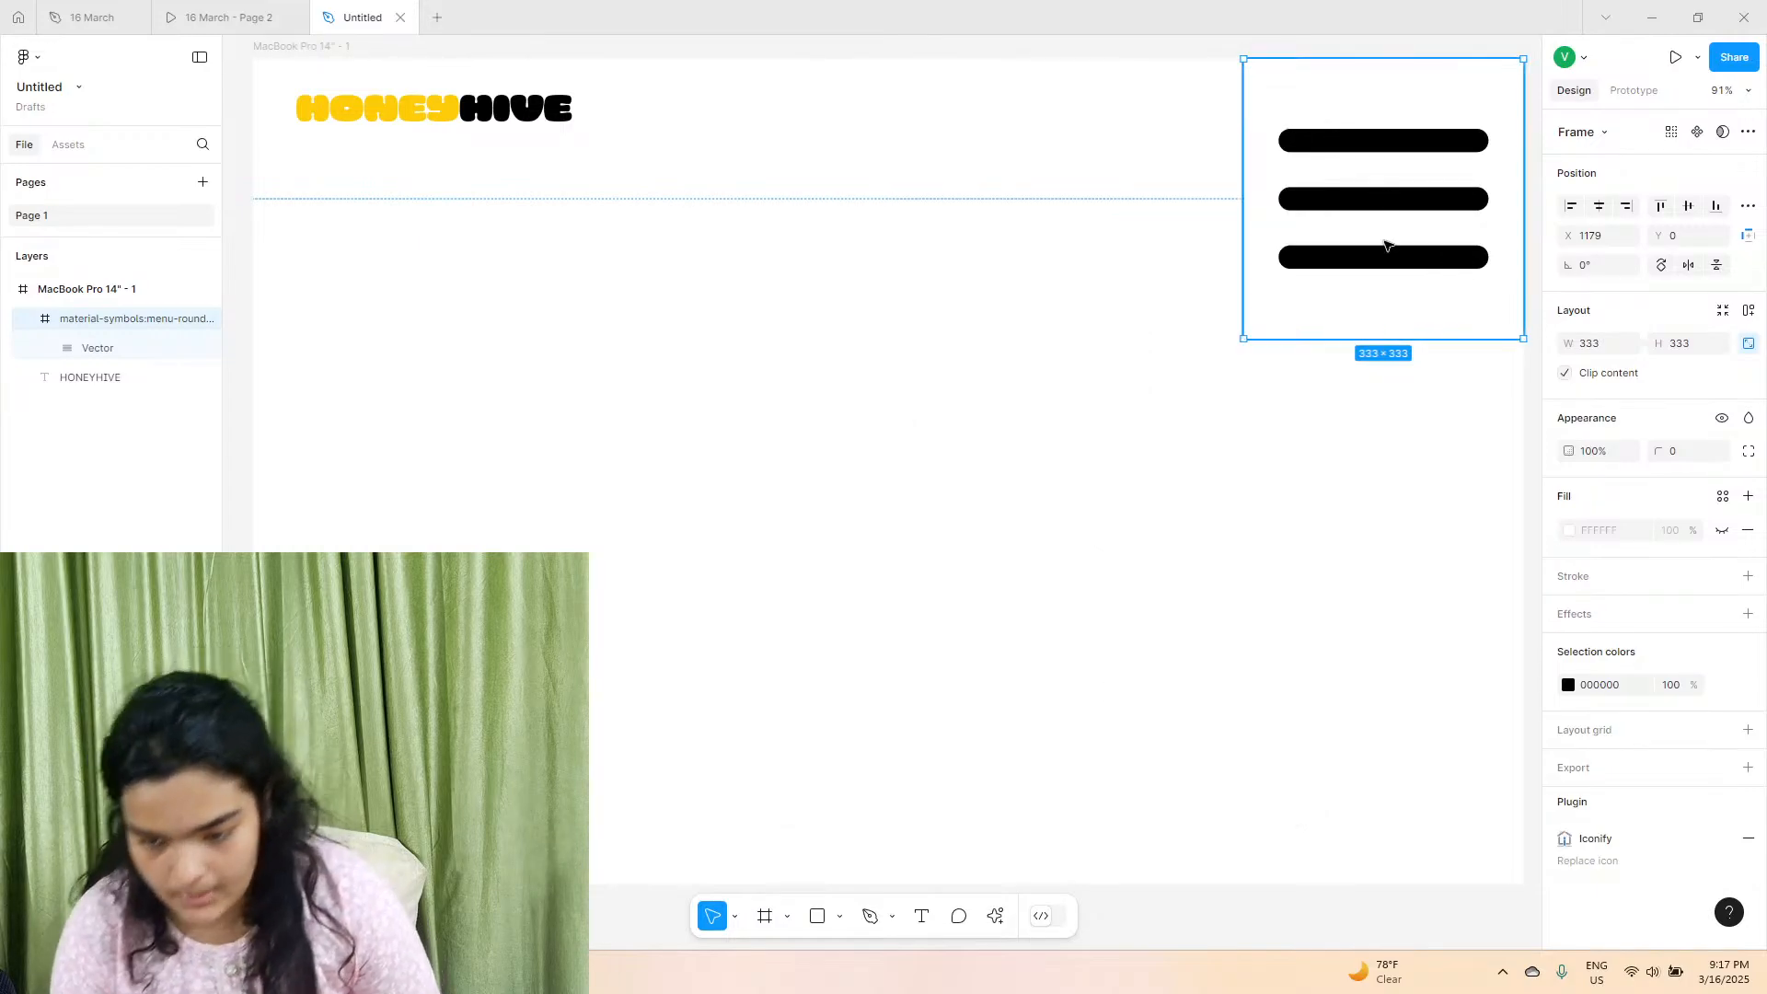
Shrink the menu icon to 49 × 49 and place it at the header's right end, level with the logo, at about X 1417, Y 30.
{"action": "left_click_drag", "start_coordinate": [1571, 342], "coordinate": [1289, 331]}
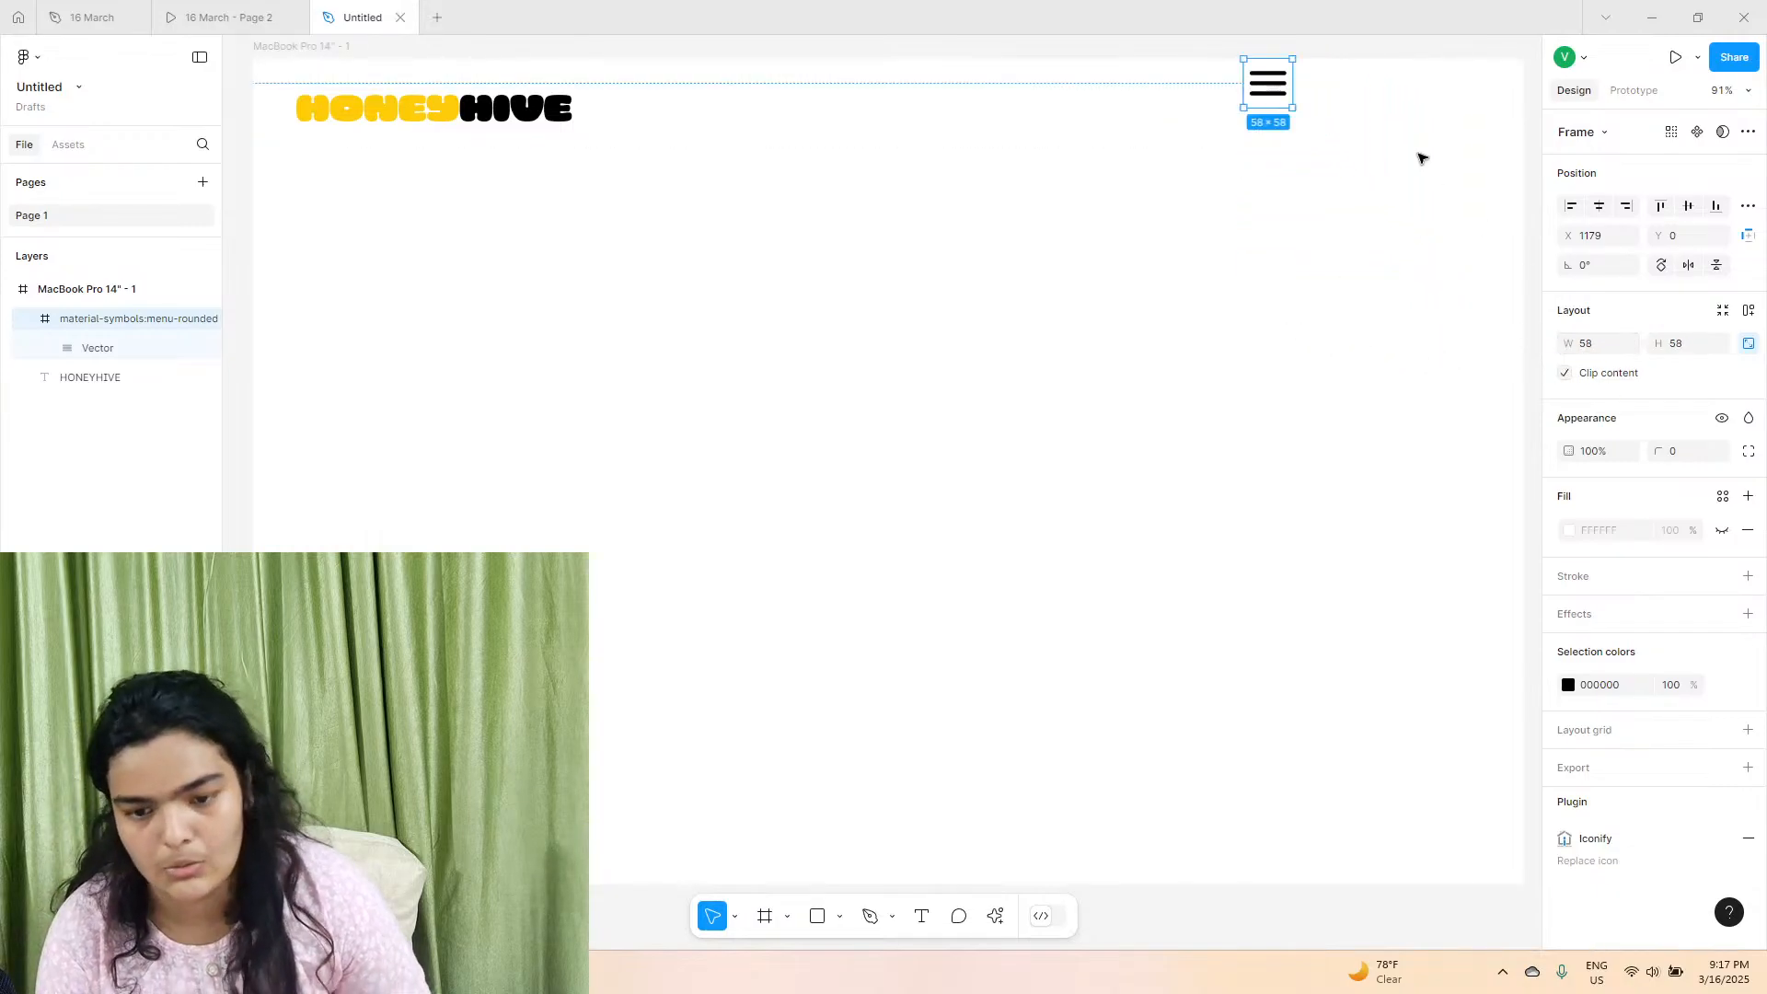
{"action": "left_click_drag", "start_coordinate": [1265, 95], "coordinate": [1469, 121]}
{"action": "scroll", "coordinate": [1465, 138], "scroll_direction": "up", "scroll_amount": 2}
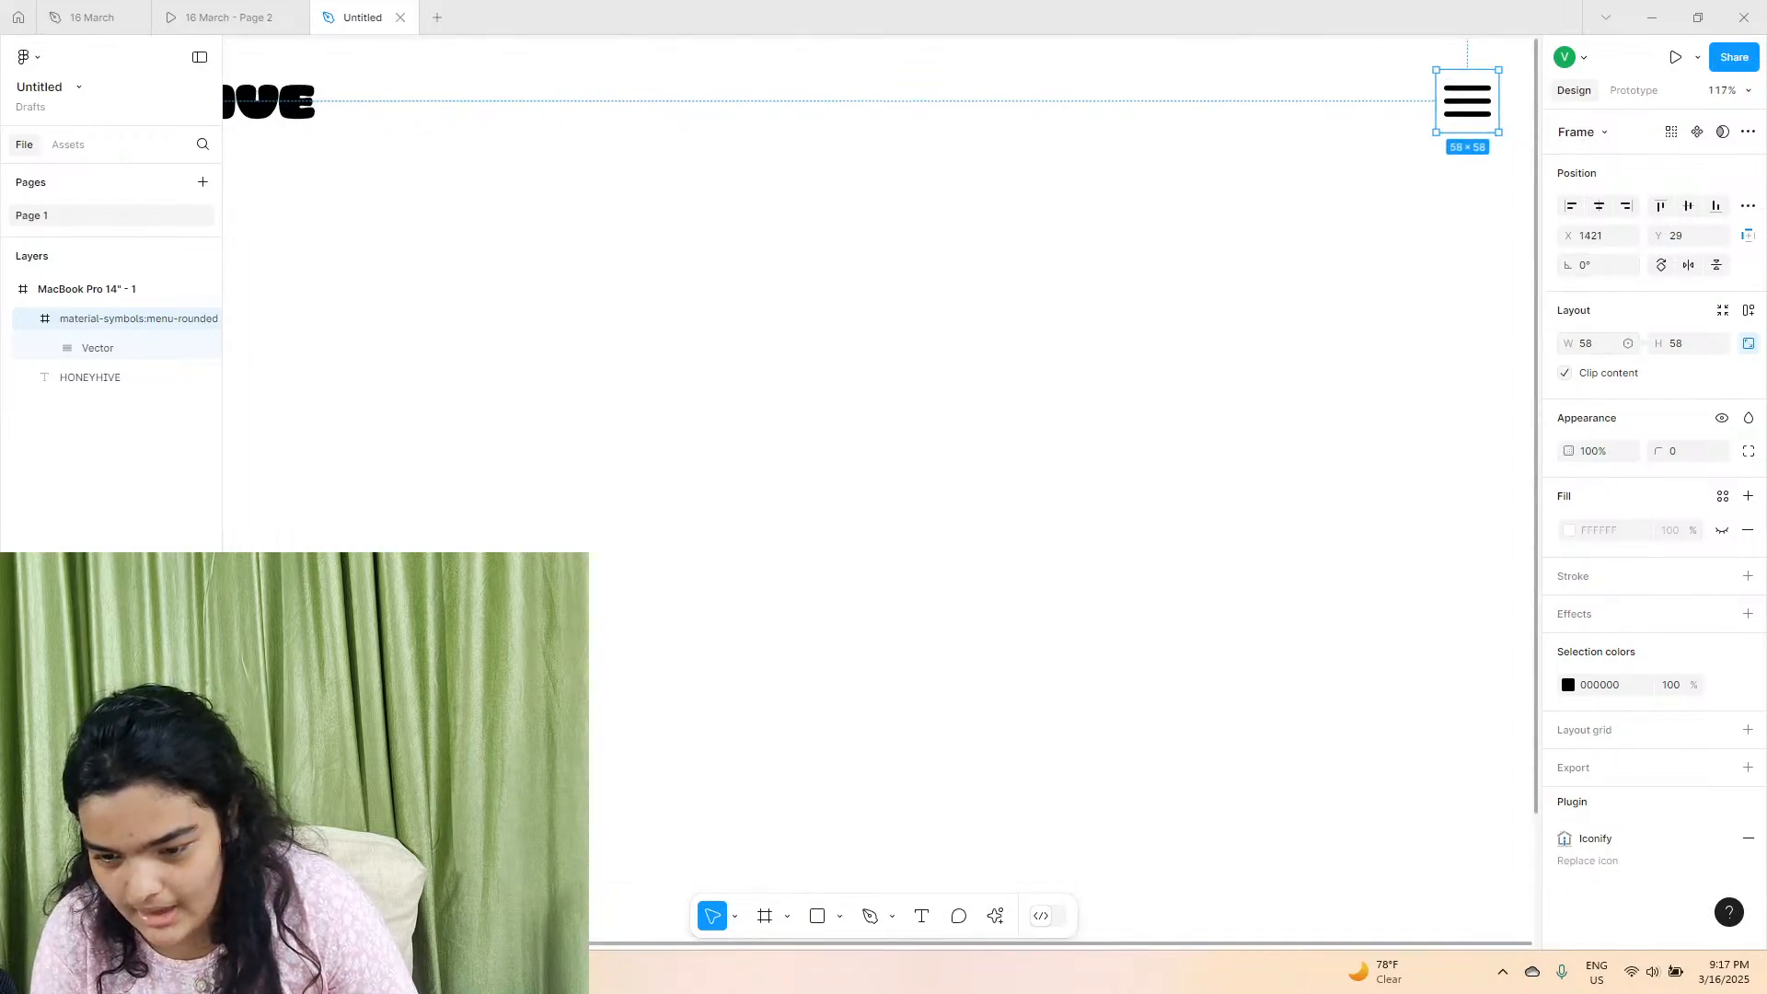
{"action": "left_click_drag", "start_coordinate": [1562, 343], "coordinate": [1551, 339]}
{"action": "scroll", "coordinate": [1467, 210], "scroll_direction": "up", "scroll_amount": 2}
{"action": "left_click_drag", "start_coordinate": [1469, 248], "coordinate": [1461, 250]}
{"action": "scroll", "coordinate": [1415, 295], "scroll_direction": "down", "scroll_amount": 3}
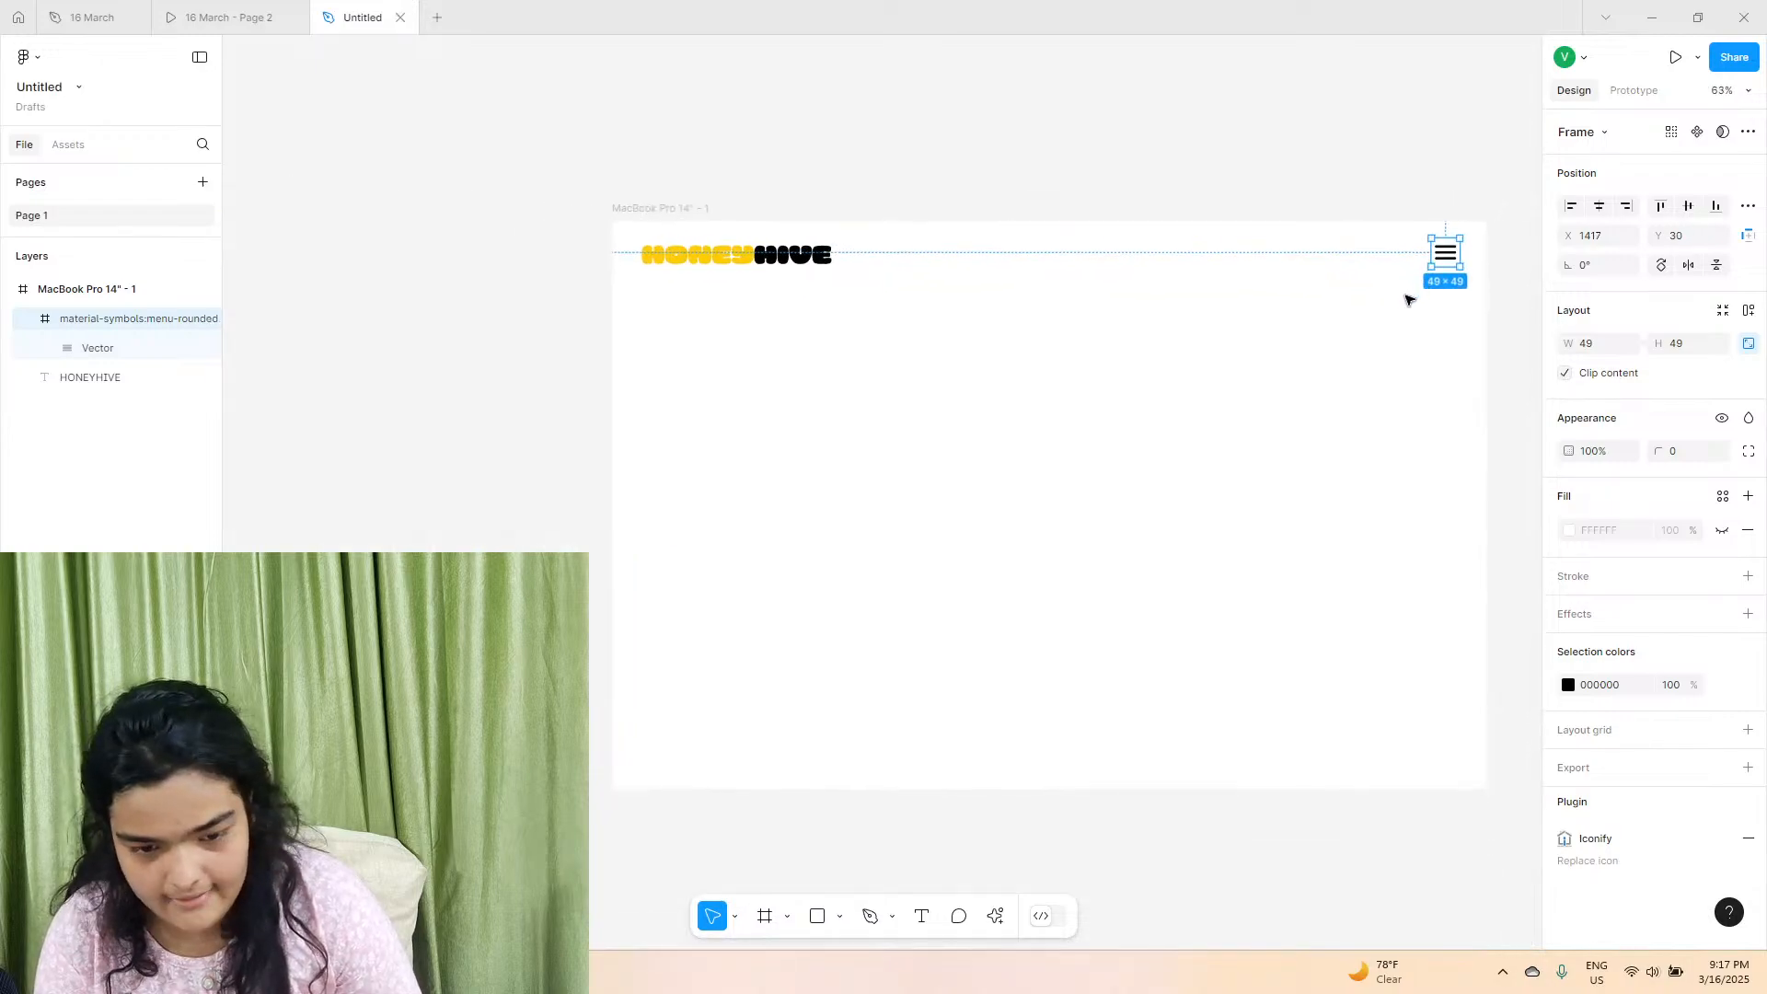
{"action": "scroll", "coordinate": [1246, 280], "scroll_direction": "right", "scroll_amount": 2}
{"action": "left_click", "coordinate": [1279, 276]}
{"action": "left_click", "coordinate": [1371, 257]}
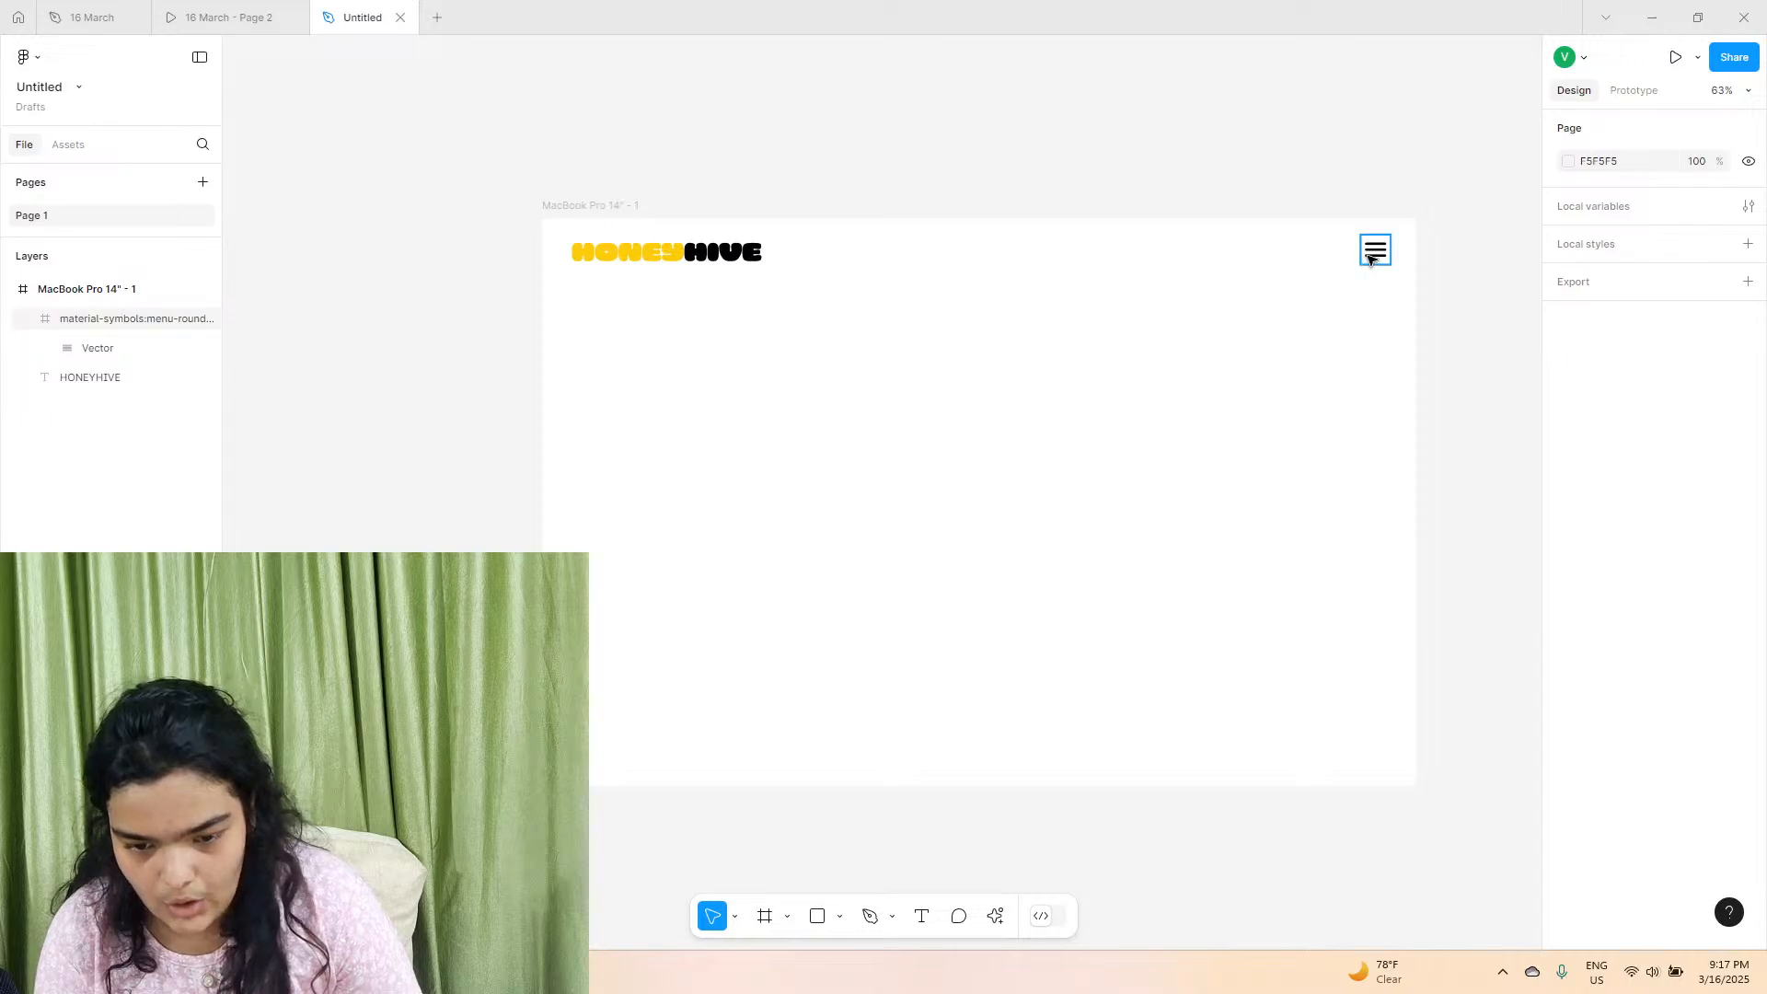
{"action": "scroll", "coordinate": [1368, 258], "scroll_direction": "right", "scroll_amount": 3}
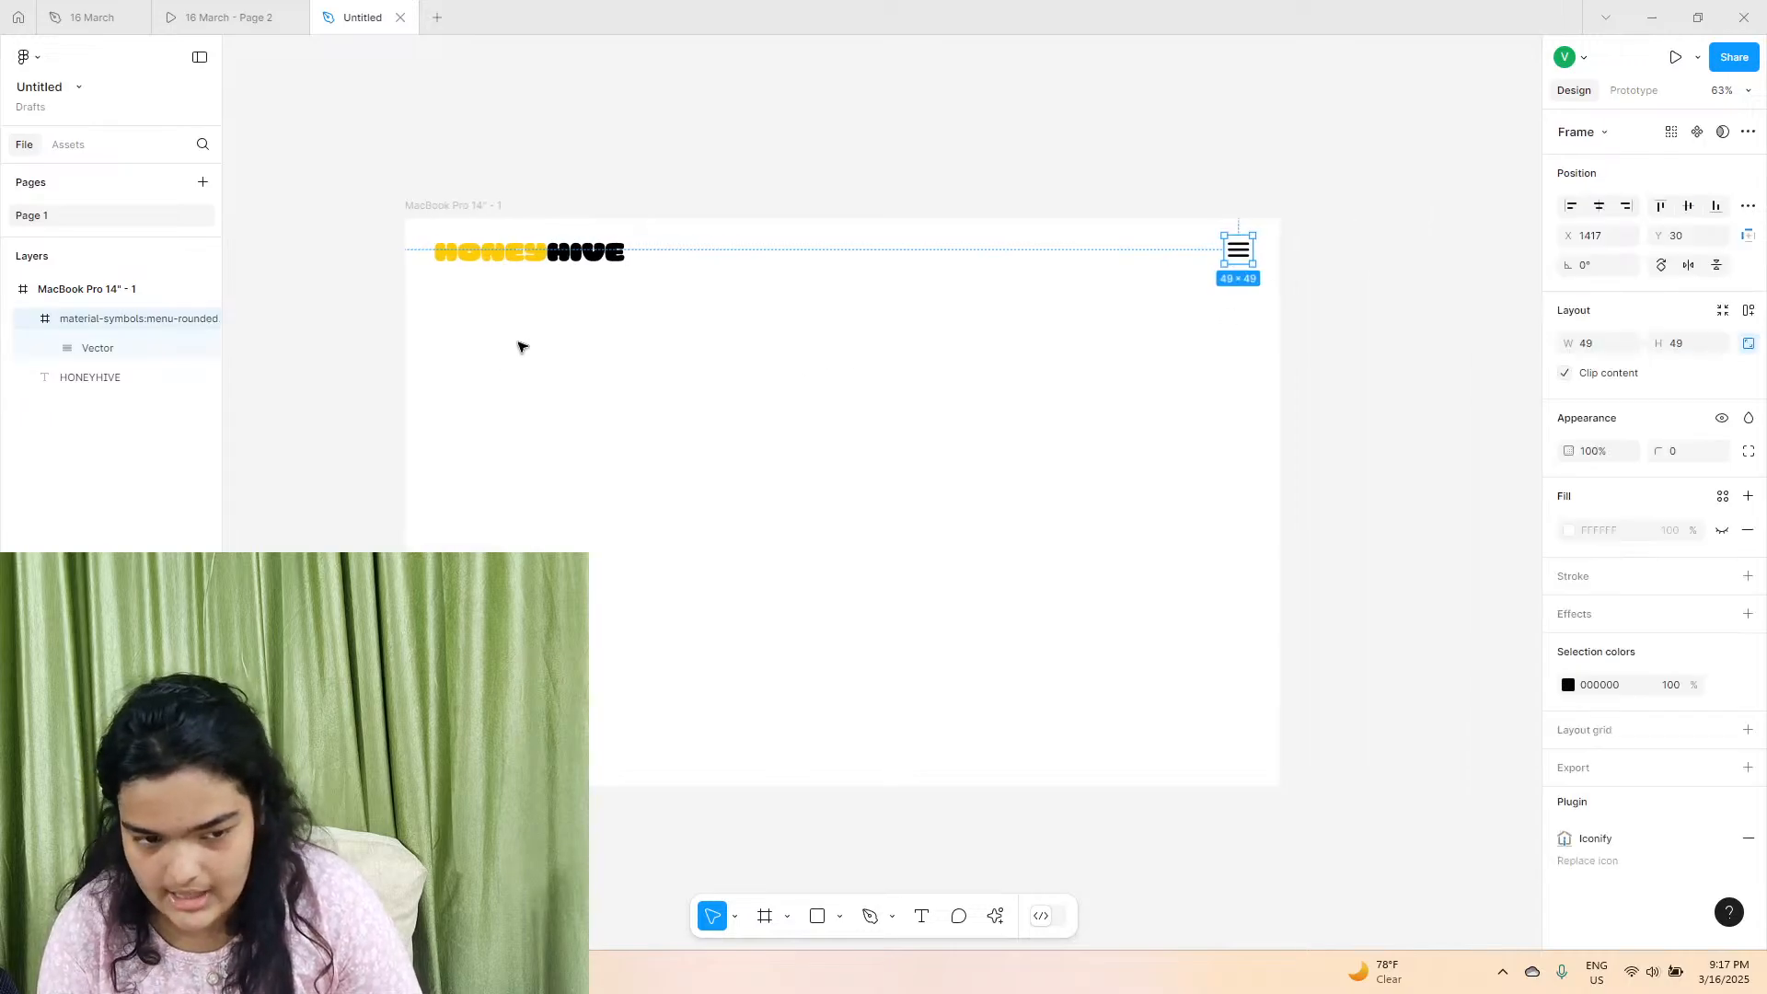
Examine the staggered honeycomb layout in the 16 March prototype, and return to the untitled file with nothing selected.
{"action": "left_click", "coordinate": [254, 11]}
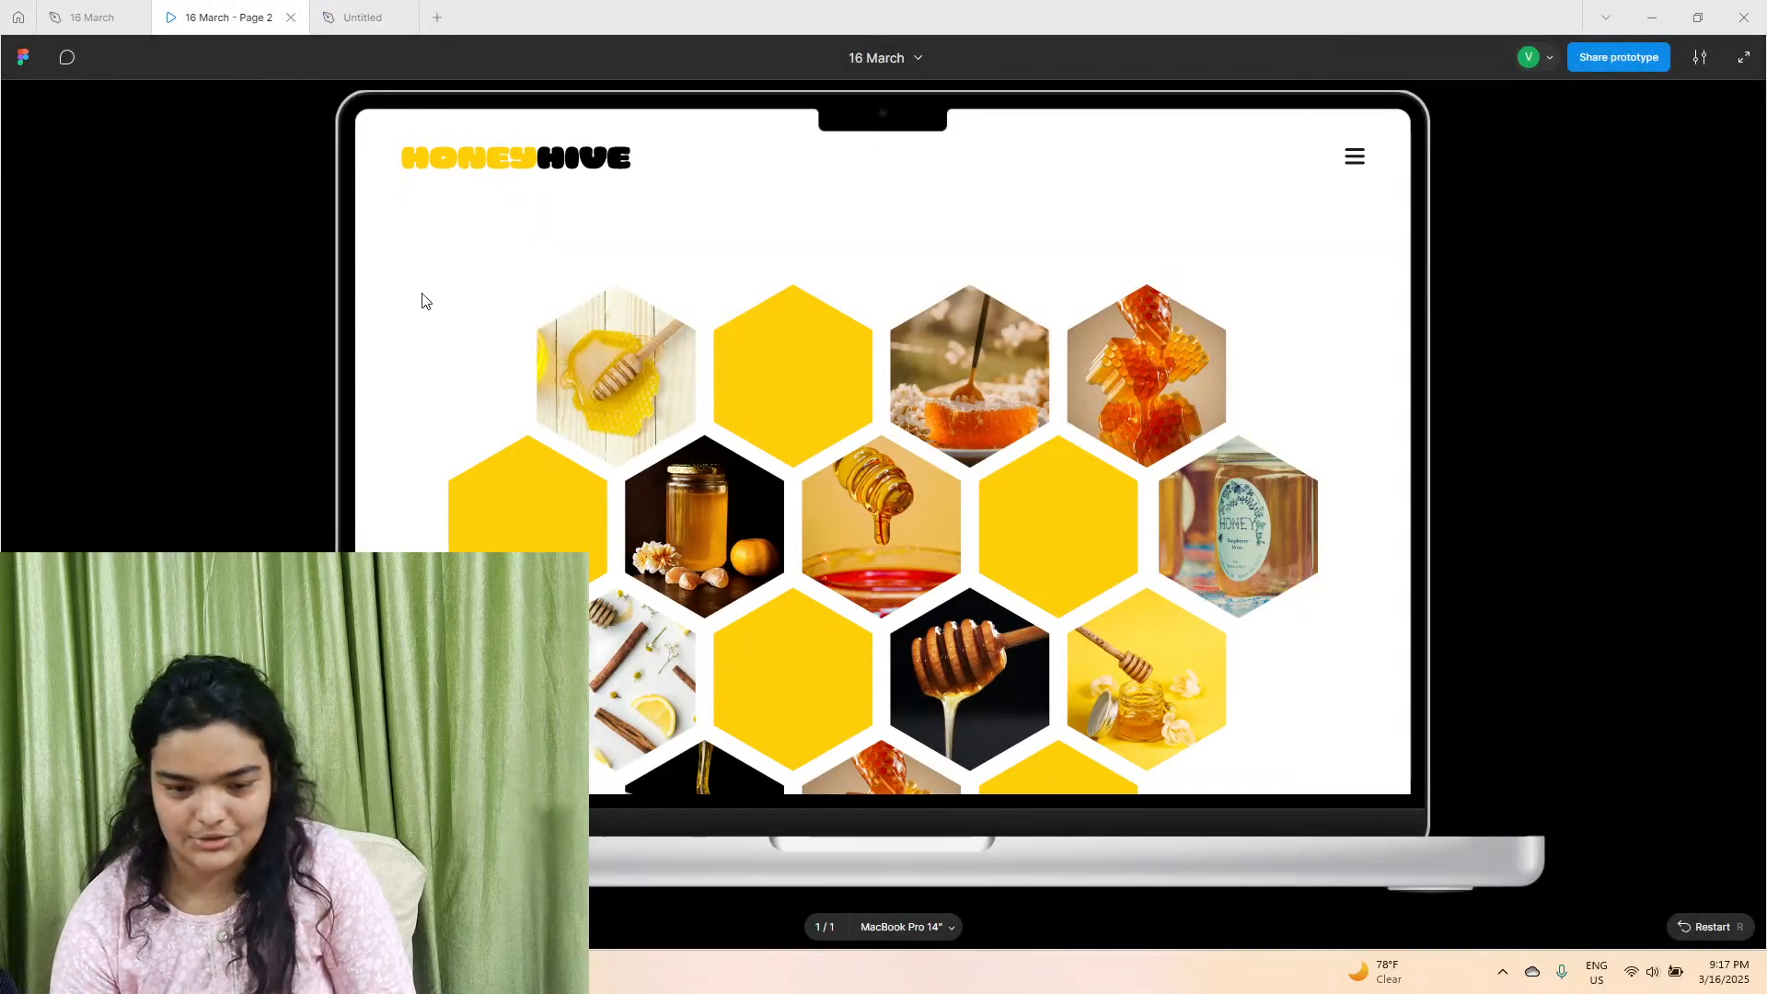
{"action": "scroll", "coordinate": [627, 474], "scroll_direction": "down", "scroll_amount": 2}
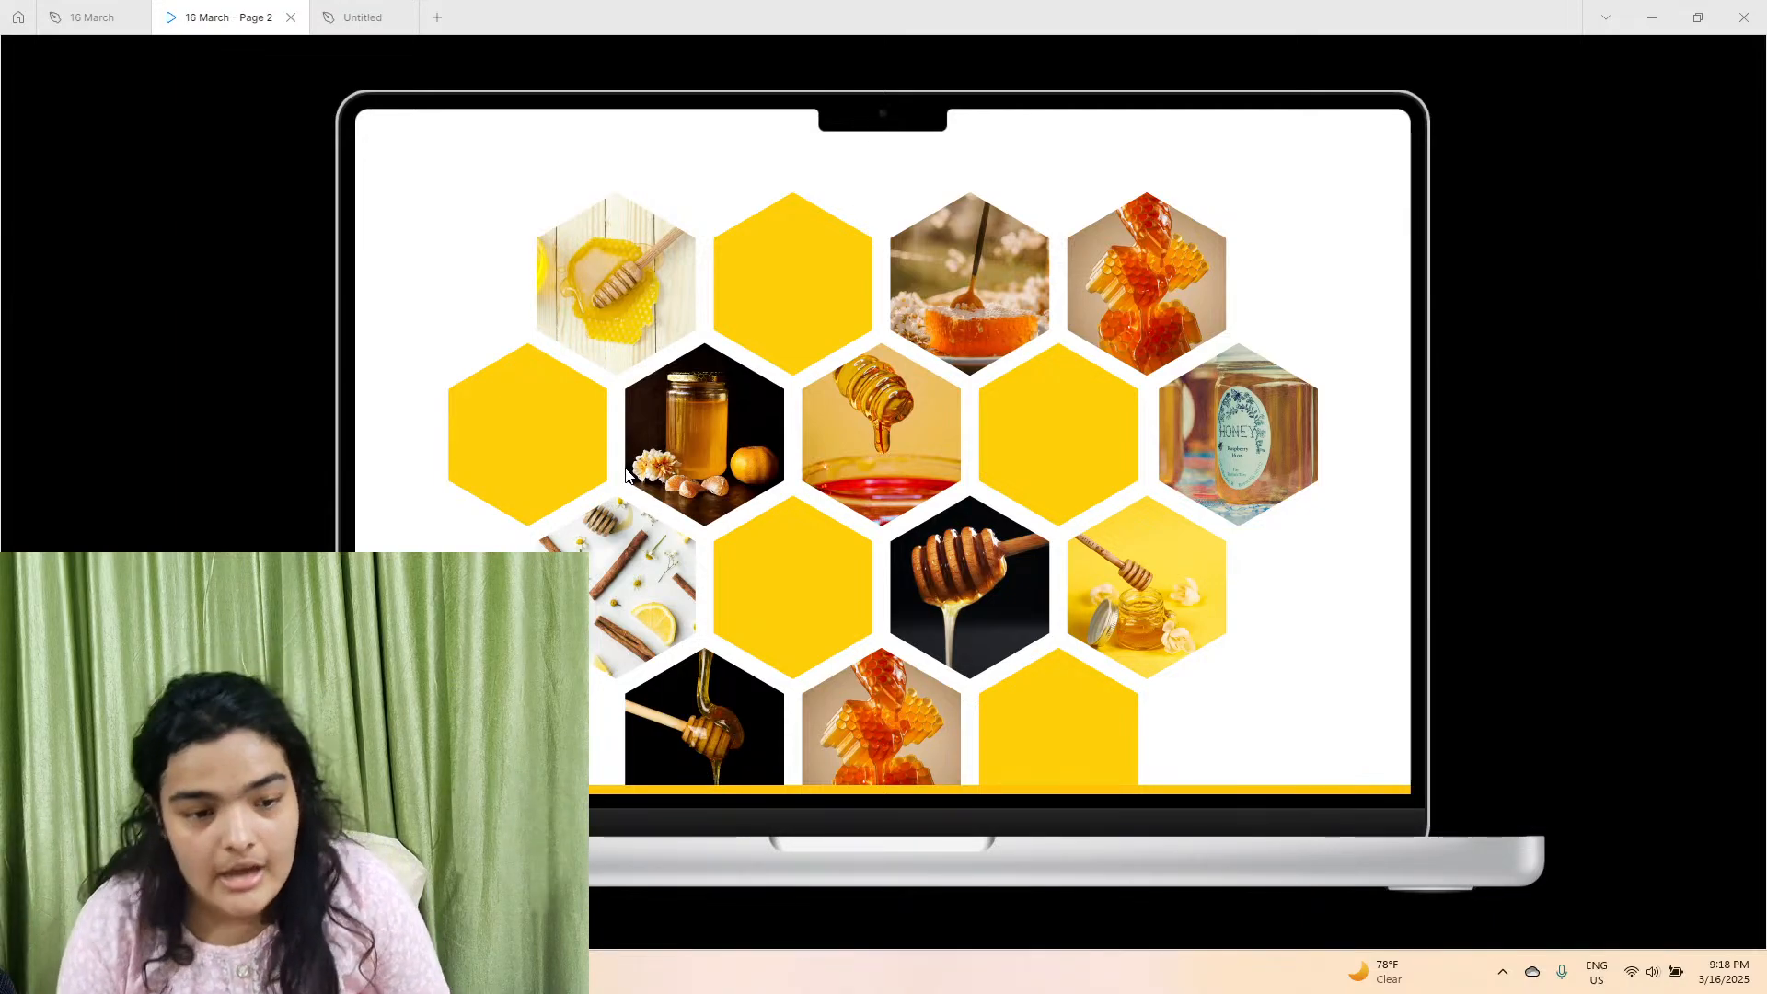
{"action": "left_click", "coordinate": [350, 7]}
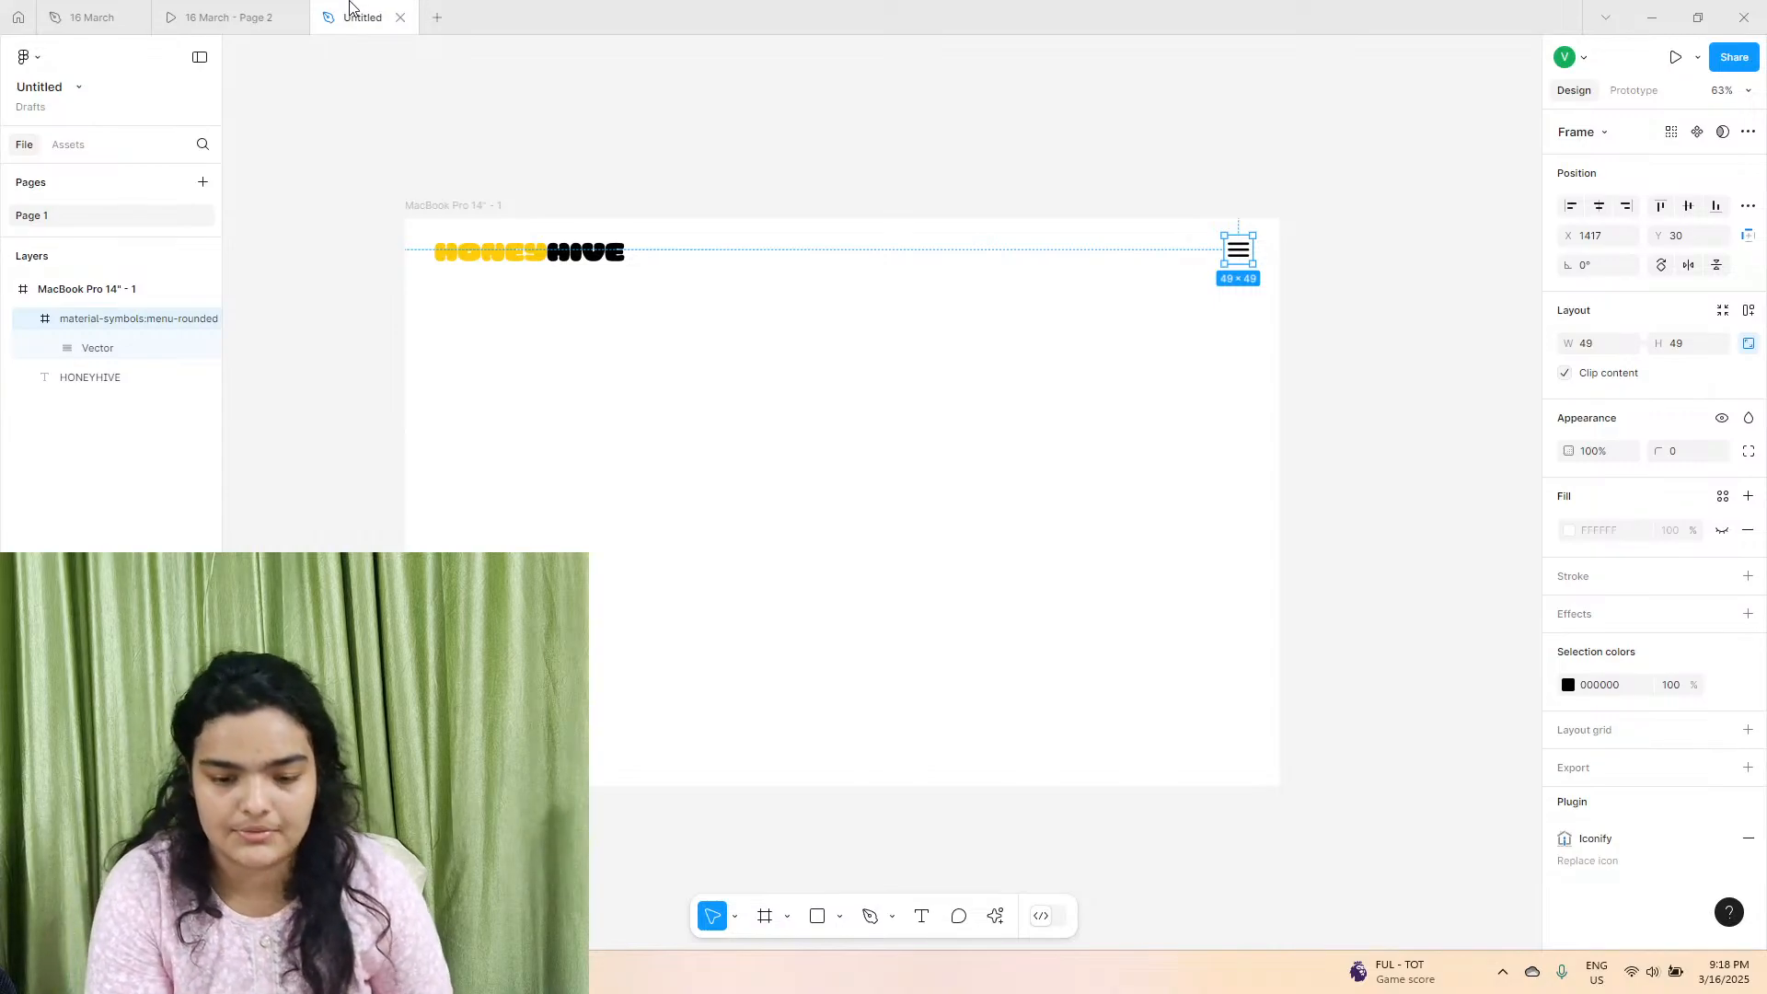
{"action": "left_click", "coordinate": [402, 283]}
{"action": "scroll", "coordinate": [402, 284], "scroll_direction": "left", "scroll_amount": 2}
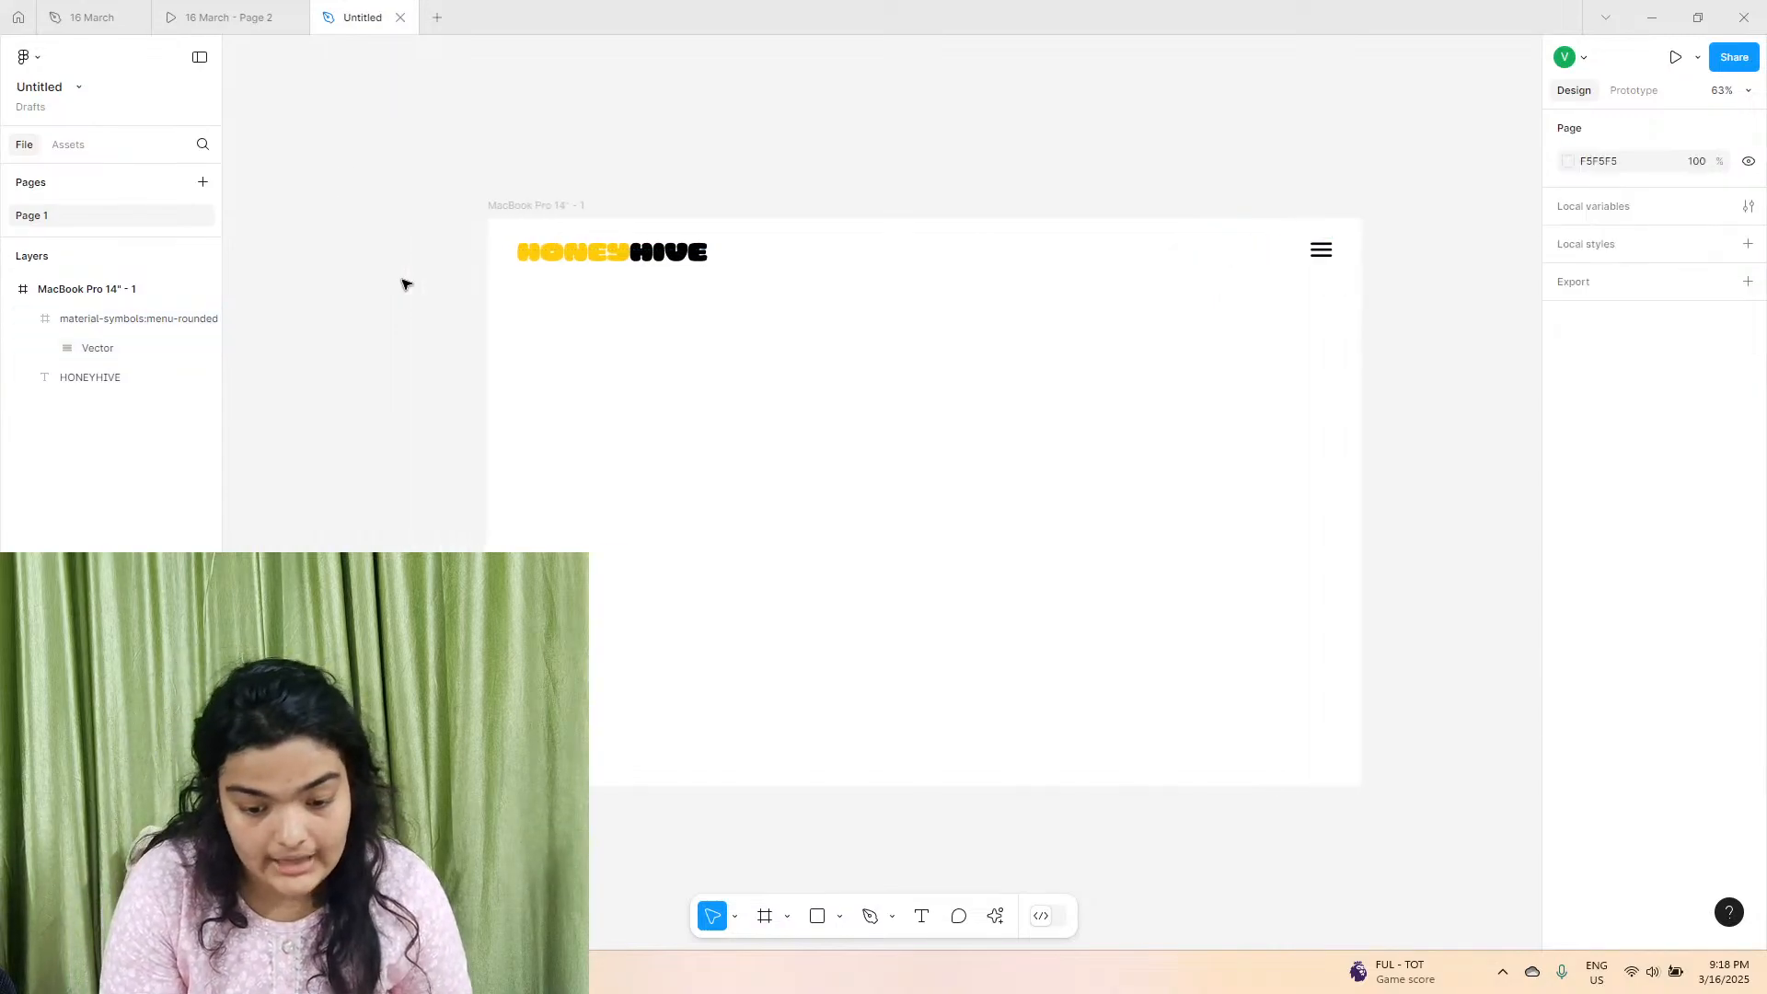
{"action": "scroll", "coordinate": [402, 284], "scroll_direction": "up", "scroll_amount": 3}
{"action": "scroll", "coordinate": [402, 283], "scroll_direction": "right", "scroll_amount": 3}
{"action": "scroll", "coordinate": [402, 283], "scroll_direction": "down", "scroll_amount": 2}
{"action": "scroll", "coordinate": [402, 284], "scroll_direction": "up", "scroll_amount": 1}
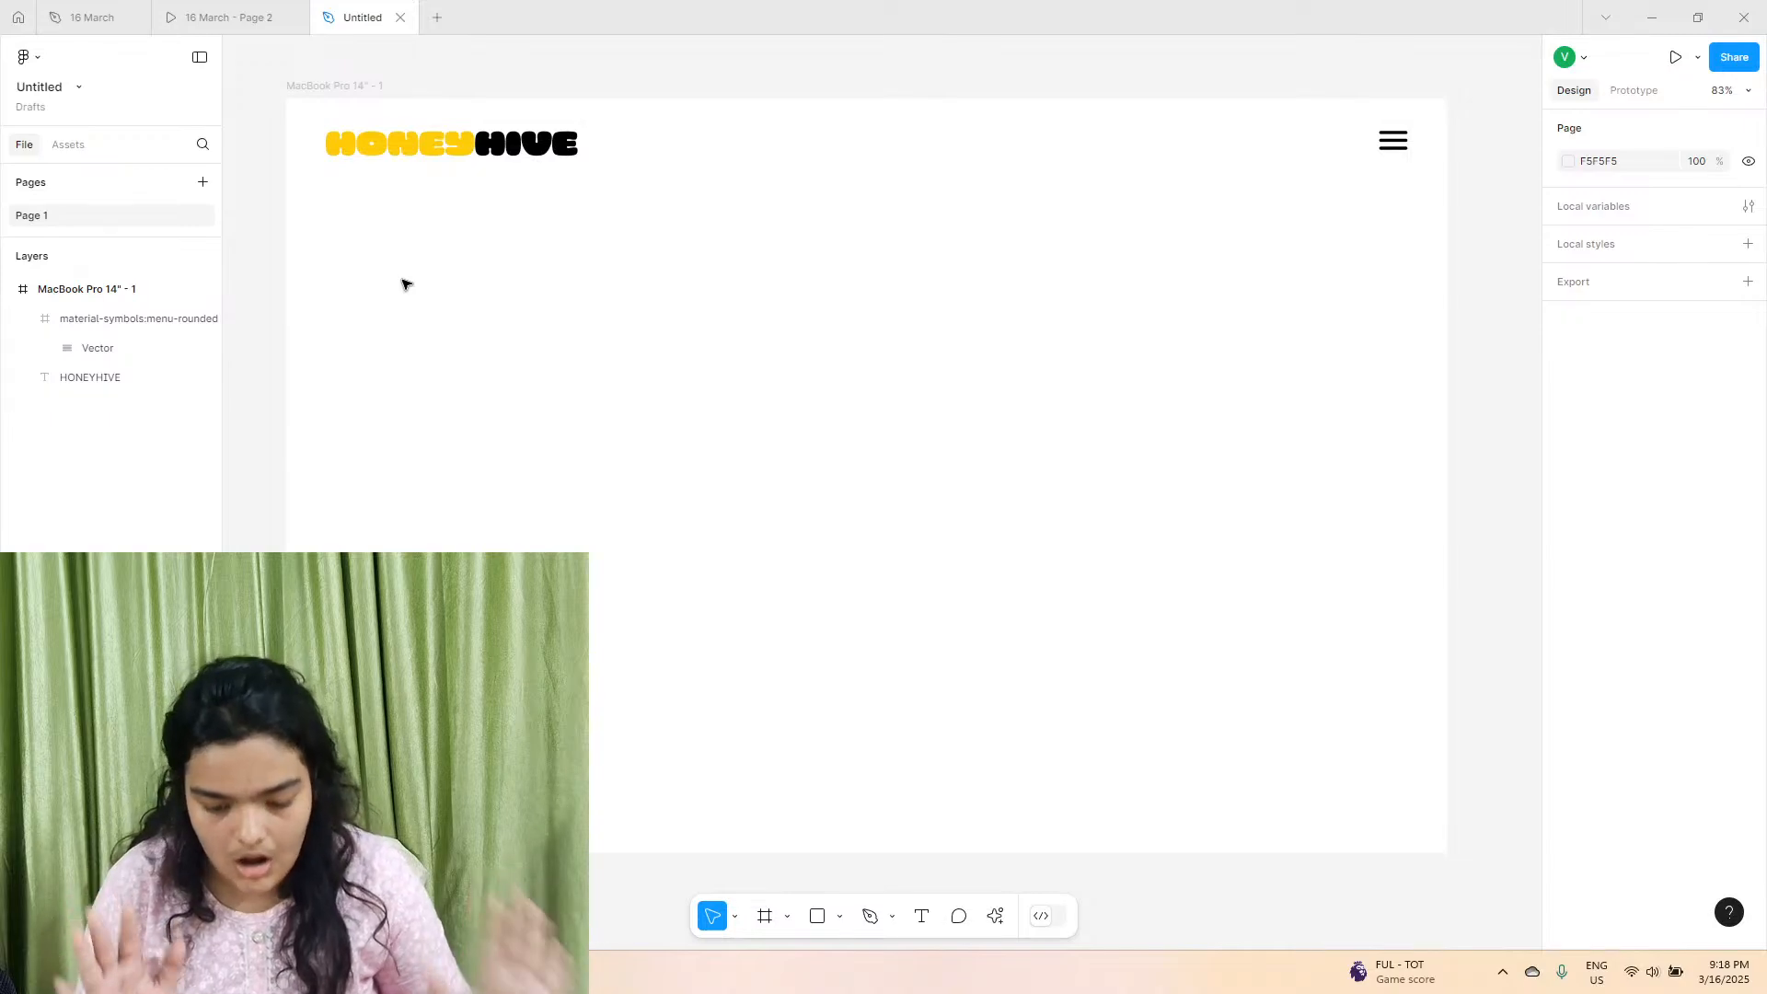
Draw a polygon about 531 × 407 in the middle of the MacBook frame and raise its side count to 6.
{"action": "left_click", "coordinate": [840, 919]}
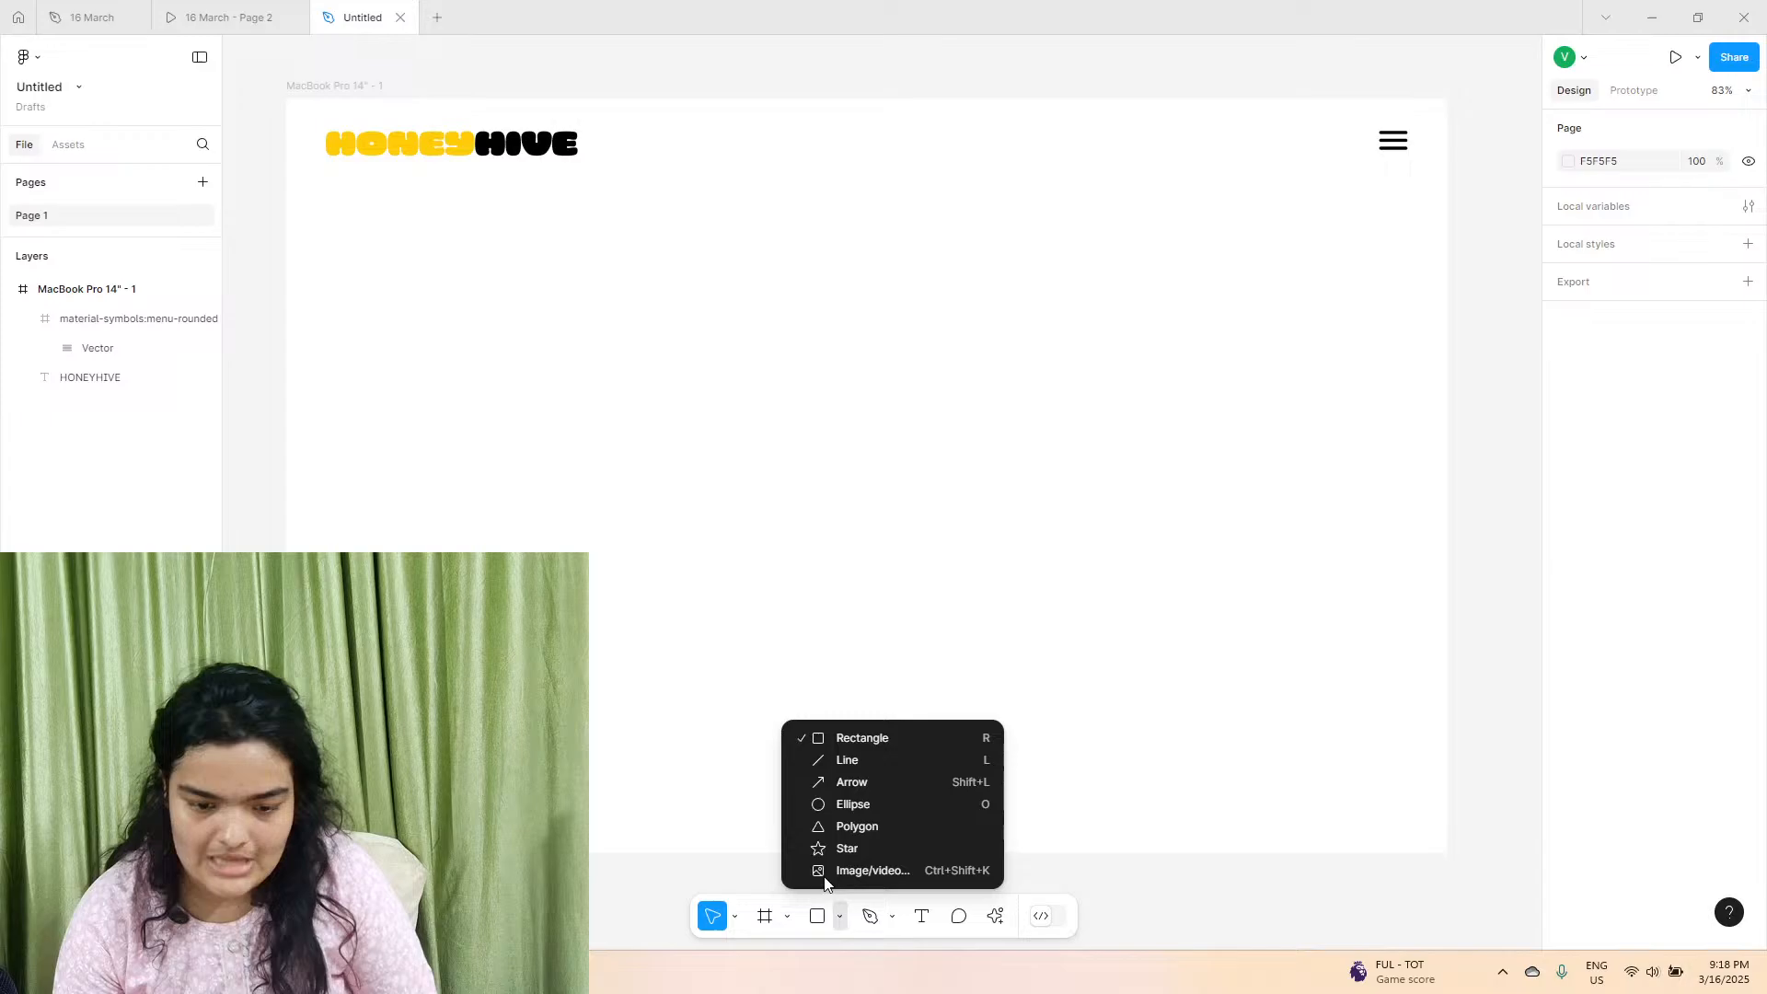
{"action": "left_click", "coordinate": [832, 826]}
{"action": "left_click_drag", "start_coordinate": [694, 392], "coordinate": [1103, 705]}
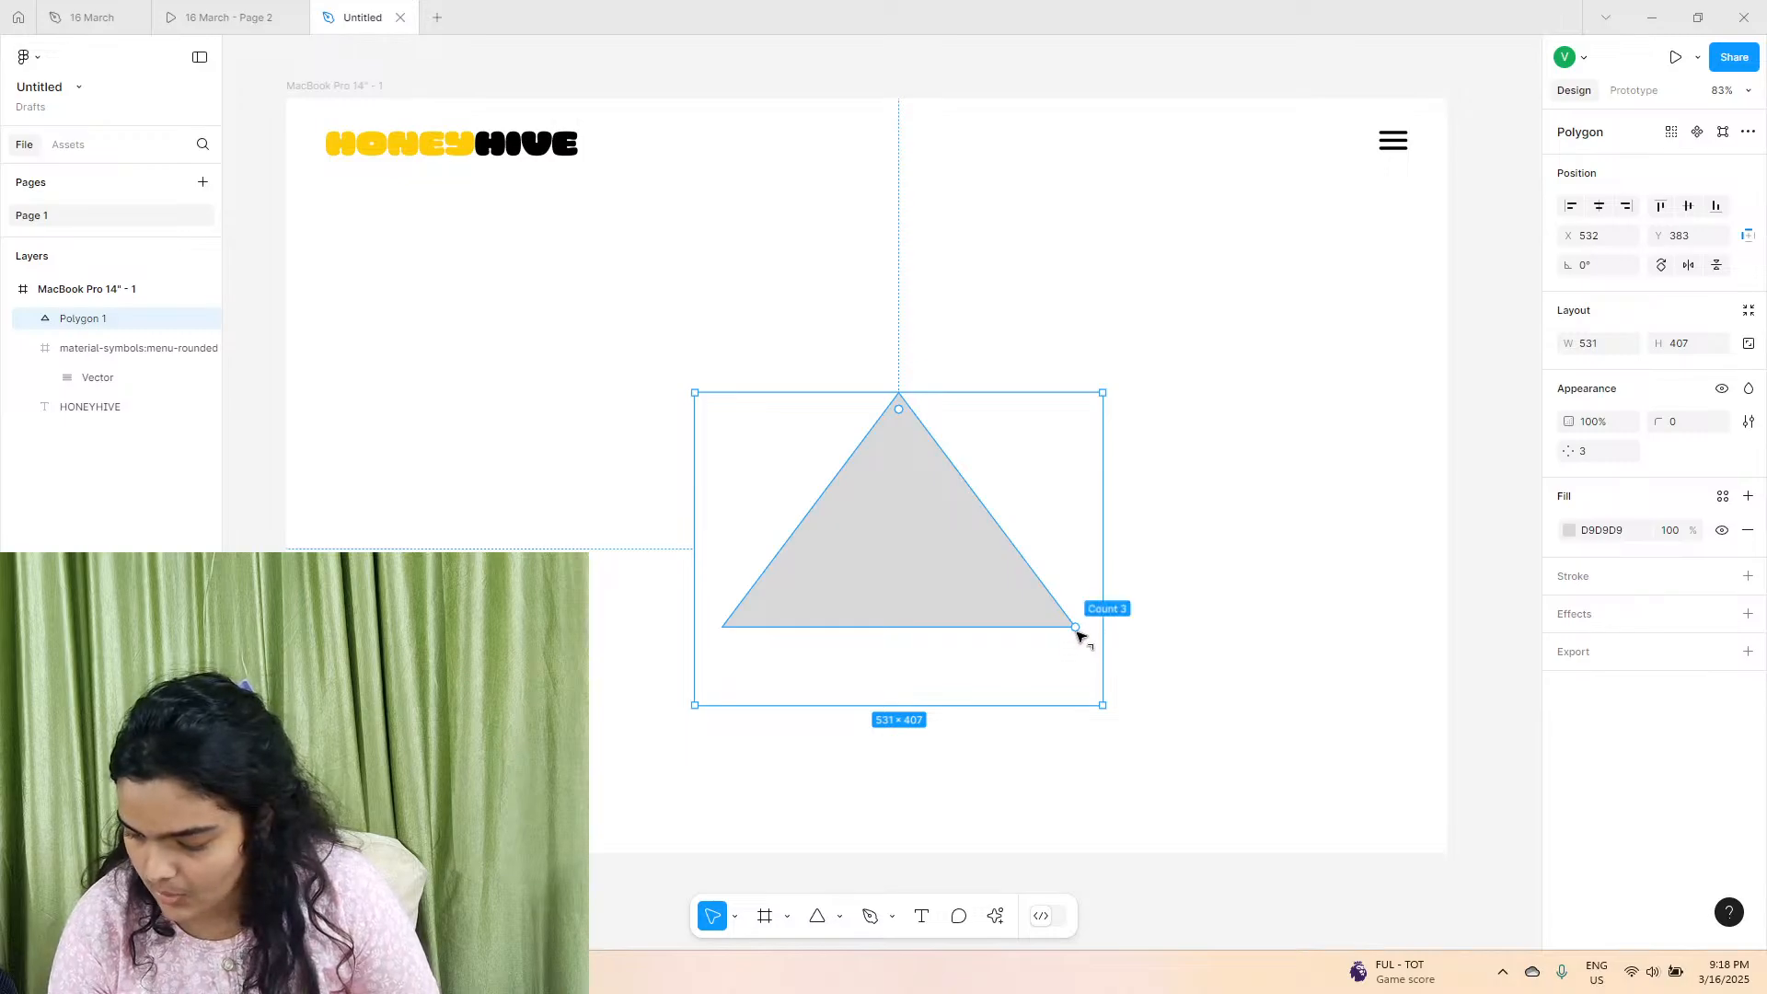
{"action": "left_click_drag", "start_coordinate": [981, 707], "coordinate": [1105, 582]}
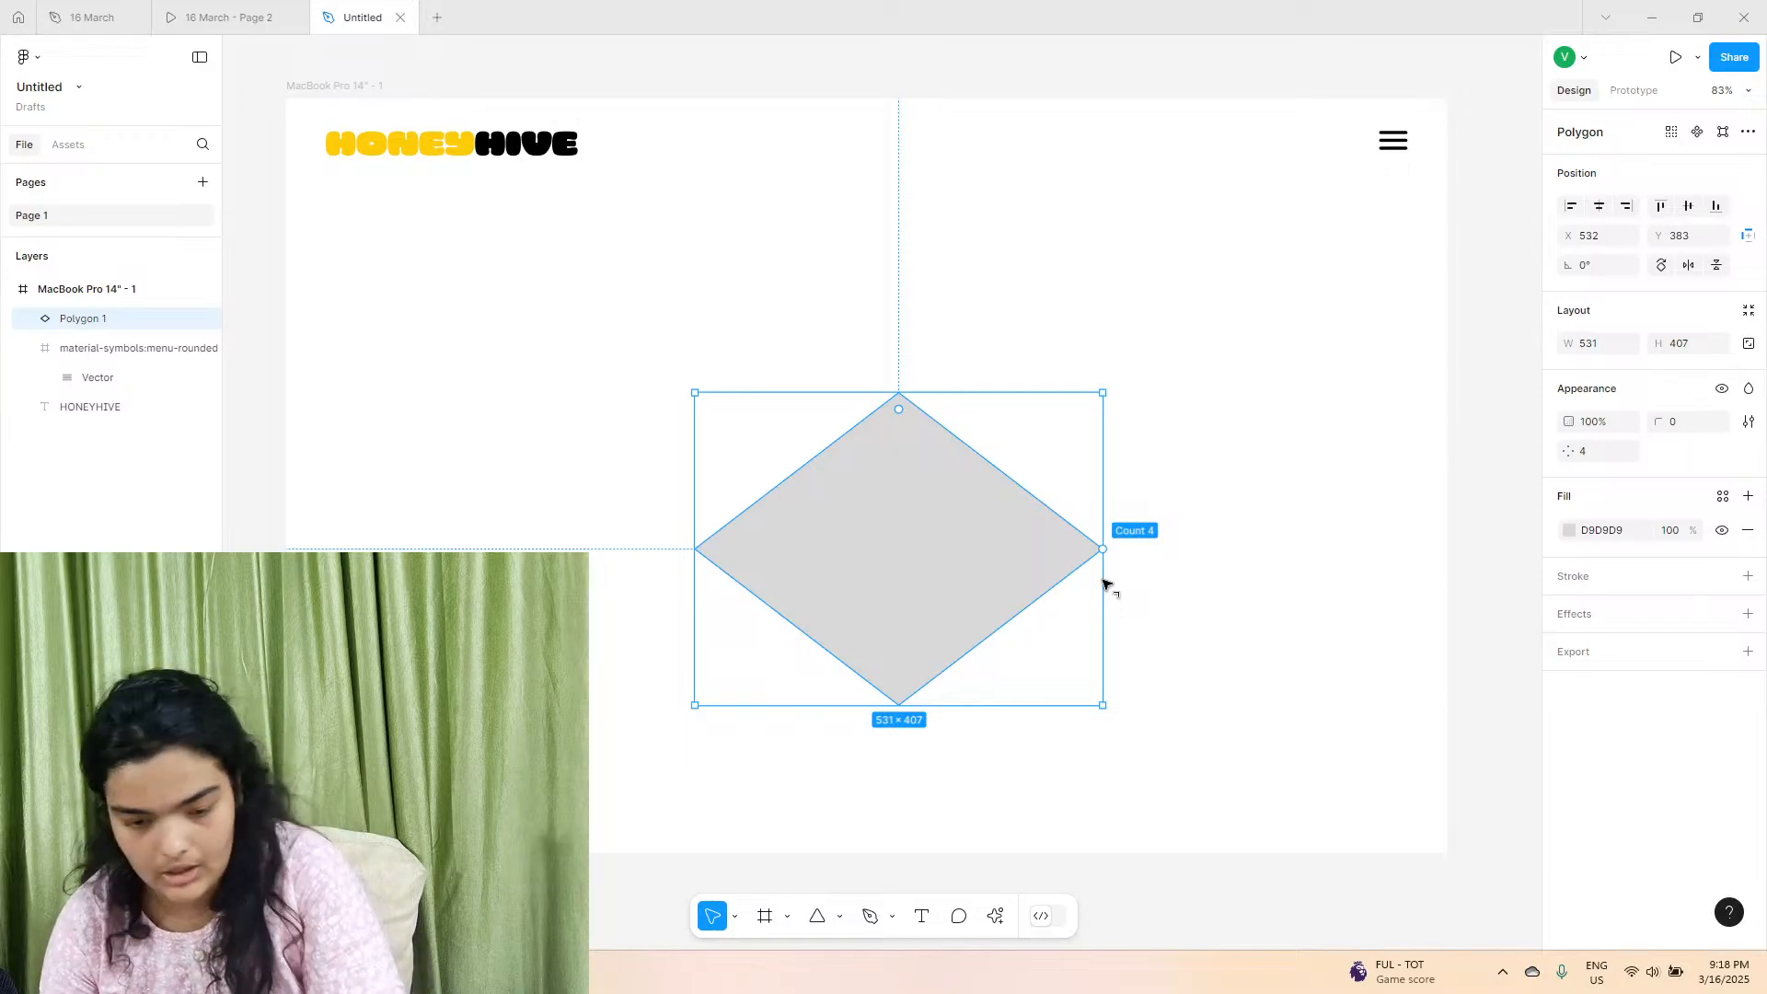
{"action": "left_click_drag", "start_coordinate": [1109, 544], "coordinate": [1123, 480]}
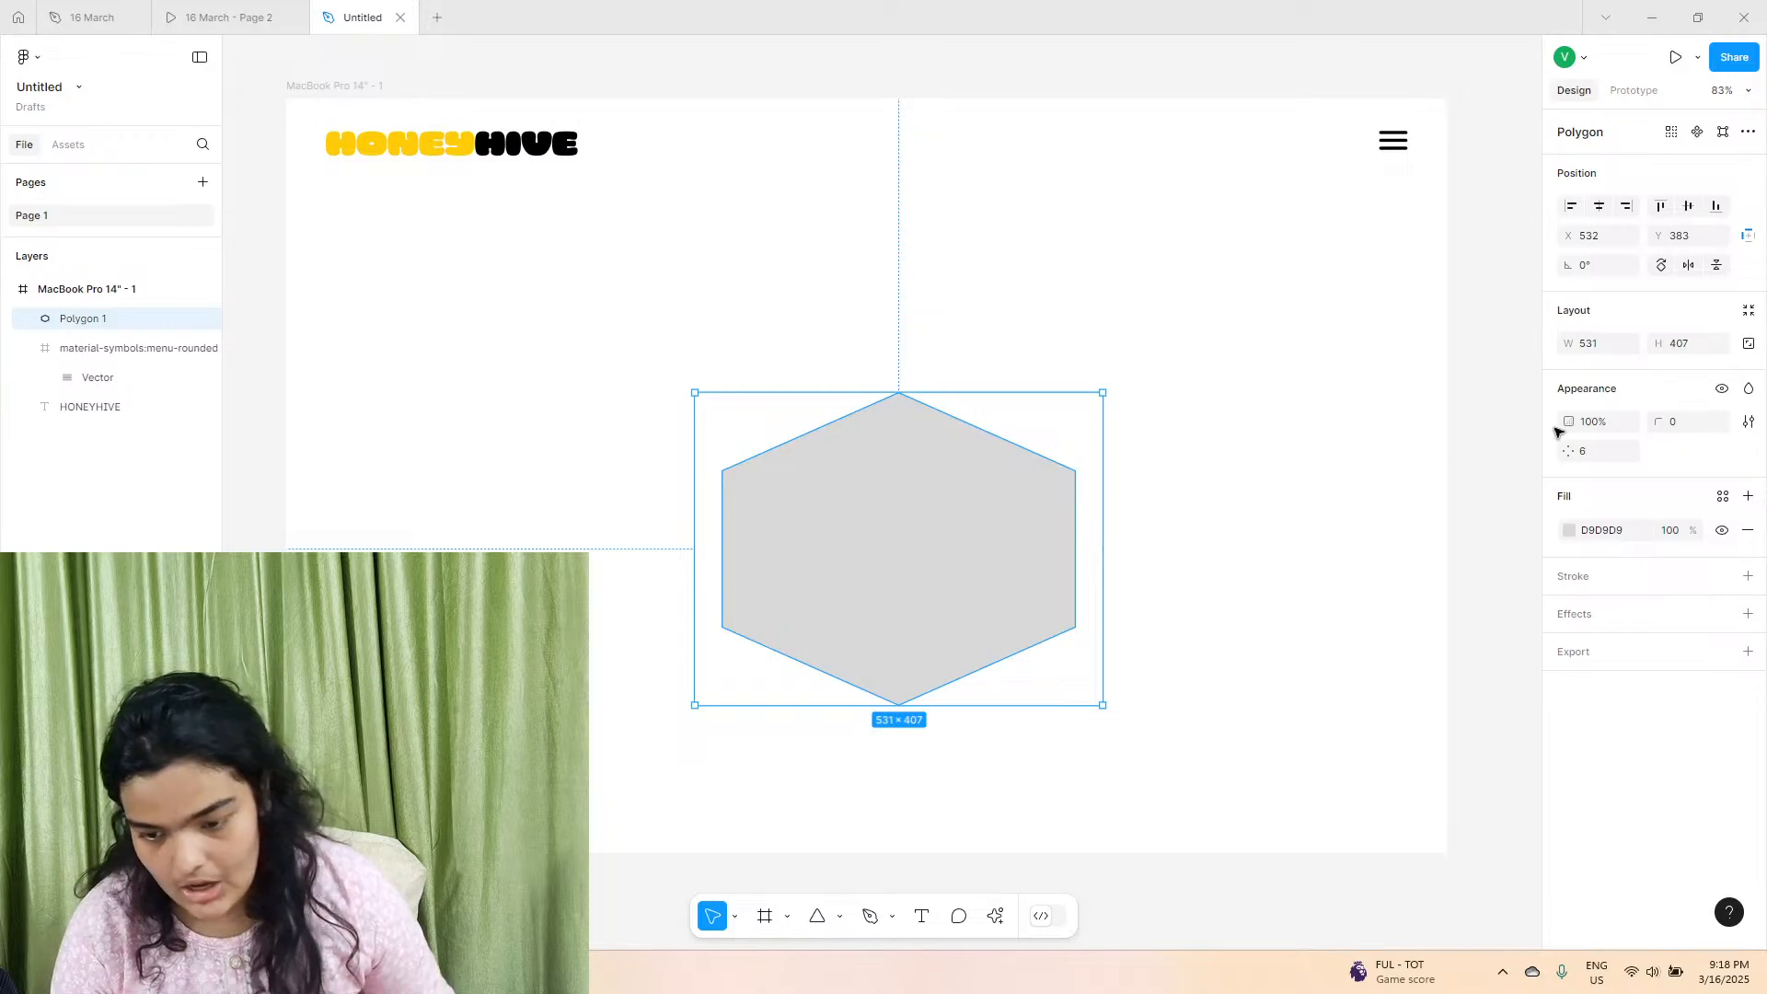
Set the hexagon's width to 407 so it matches its height.
{"action": "left_click", "coordinate": [1627, 343]}
{"action": "left_click", "coordinate": [1601, 348]}
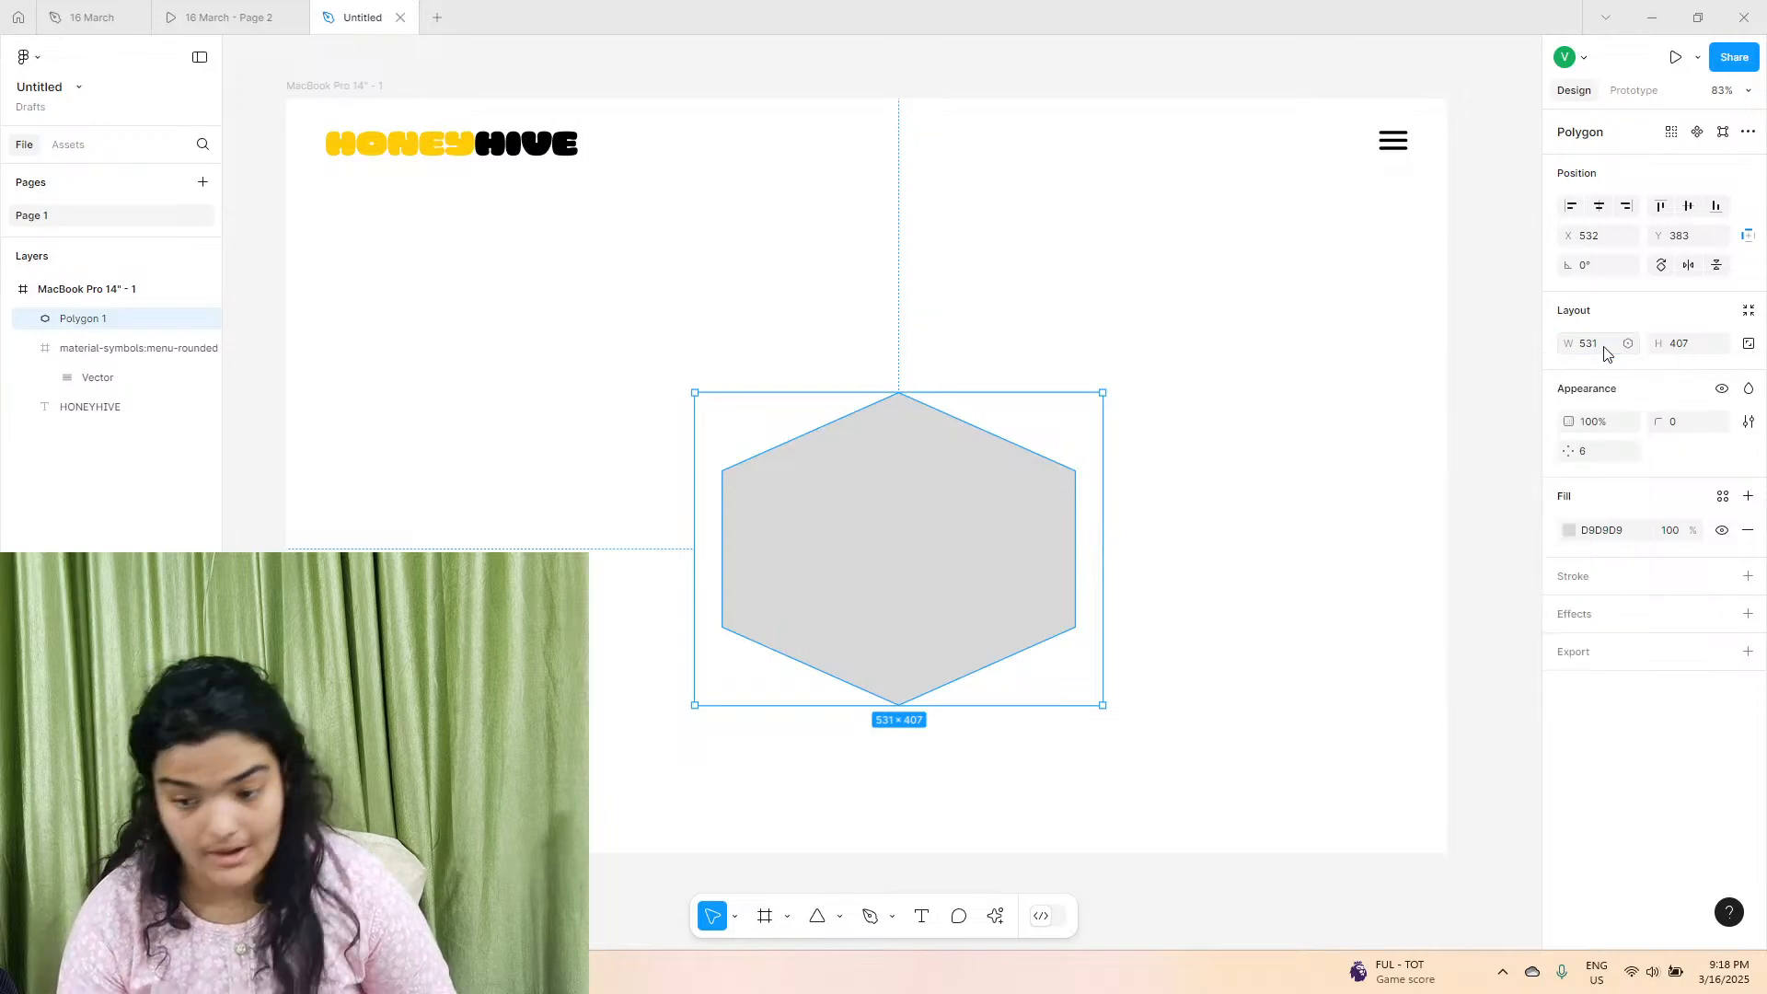
{"action": "left_click", "coordinate": [1589, 344]}
{"action": "type", "text": "4"}
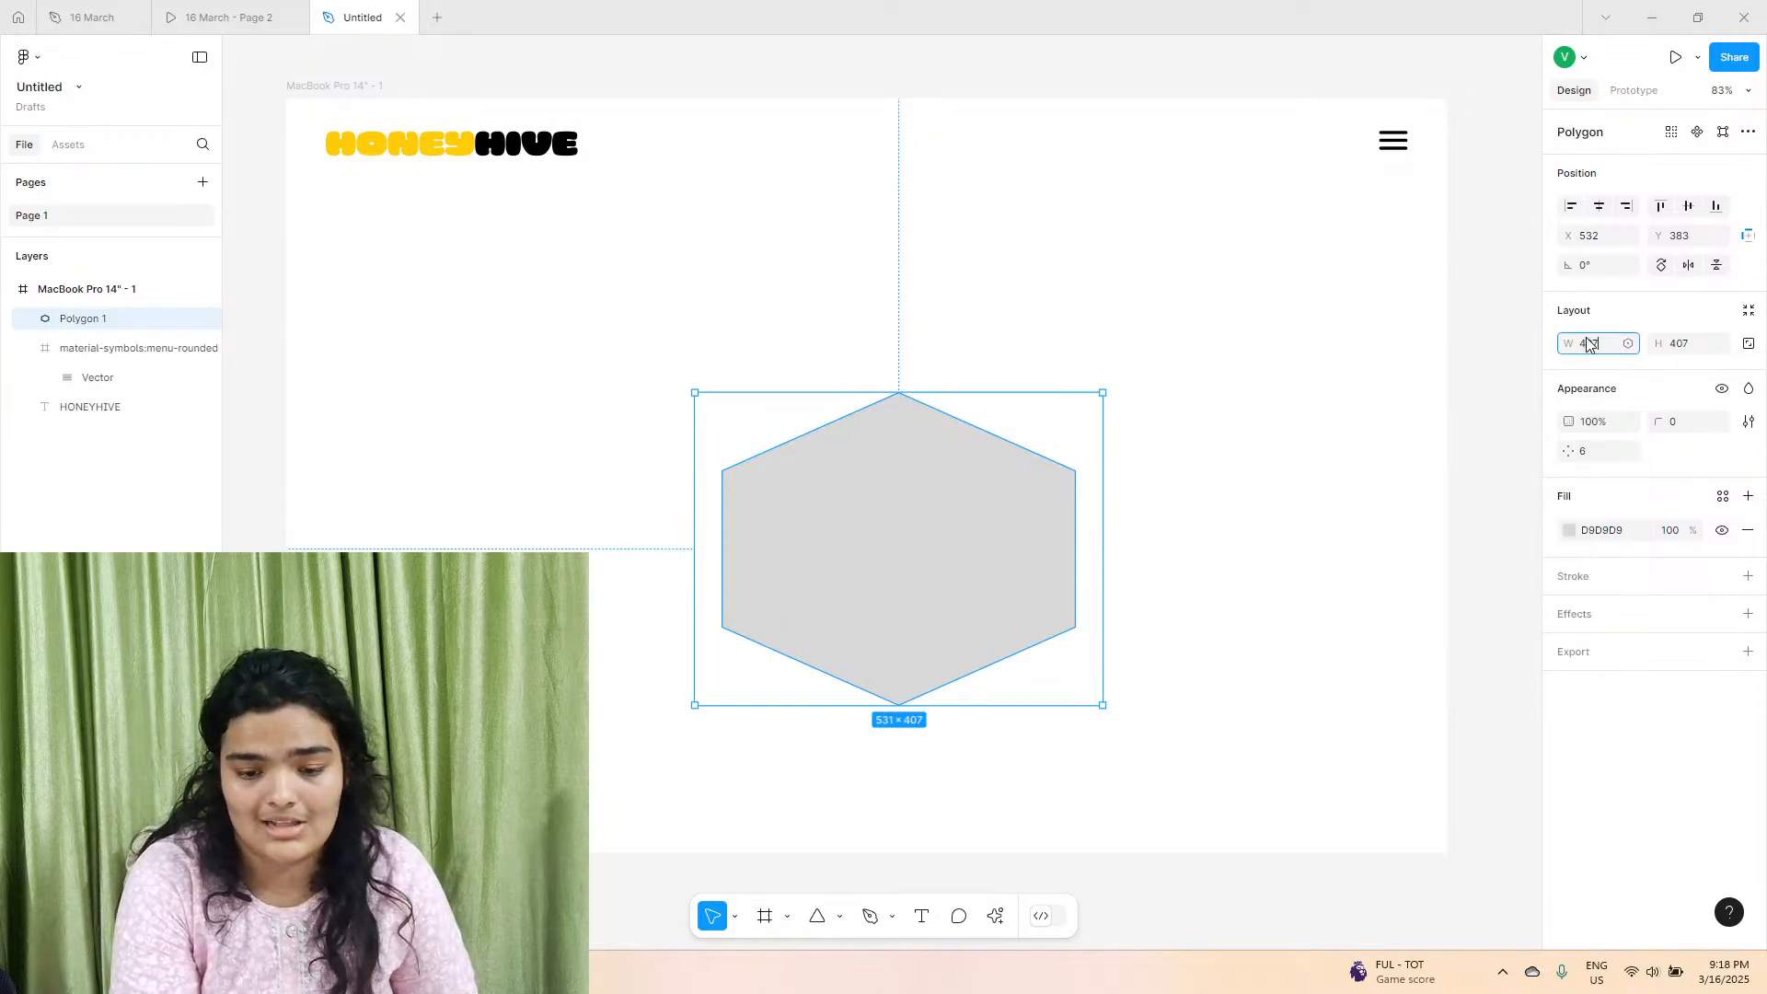
{"action": "type", "text": "07"}
{"action": "key", "text": "Return"}
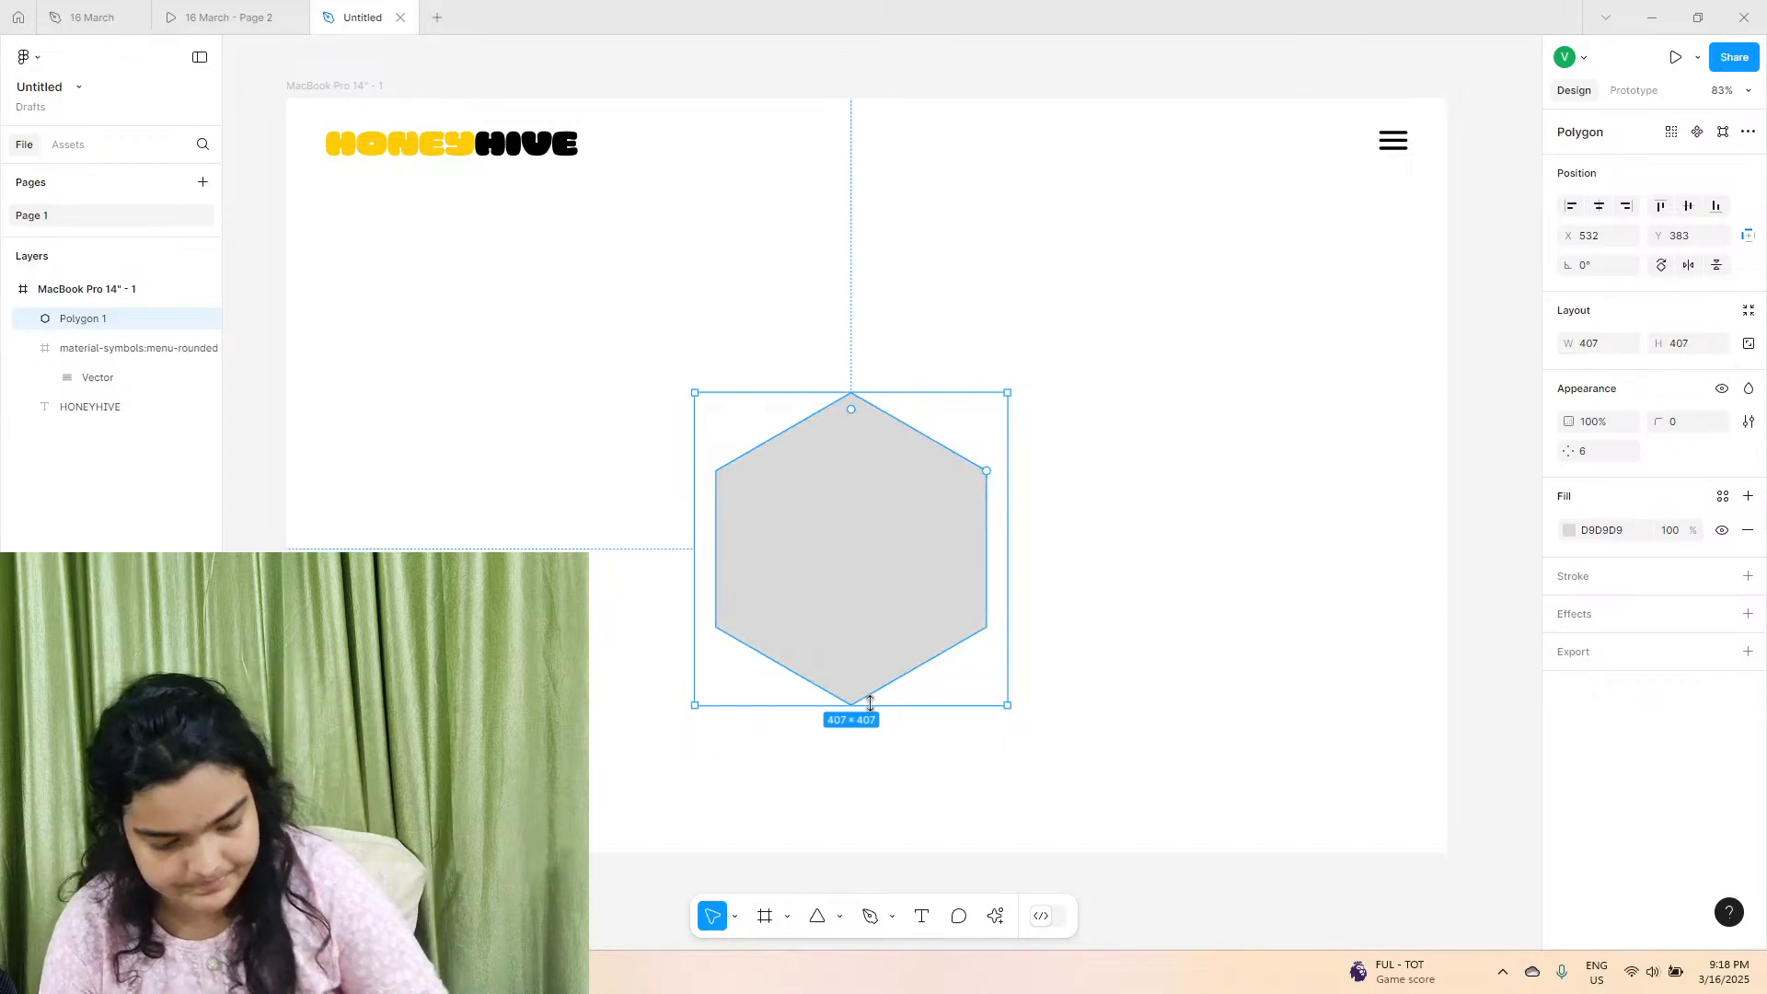
Shrink the hexagon to about 246 × 246 at about X 292, Y 323, and check the first hexagon's size in the 16 March file.
{"action": "left_click_drag", "start_coordinate": [876, 711], "coordinate": [602, 489]}
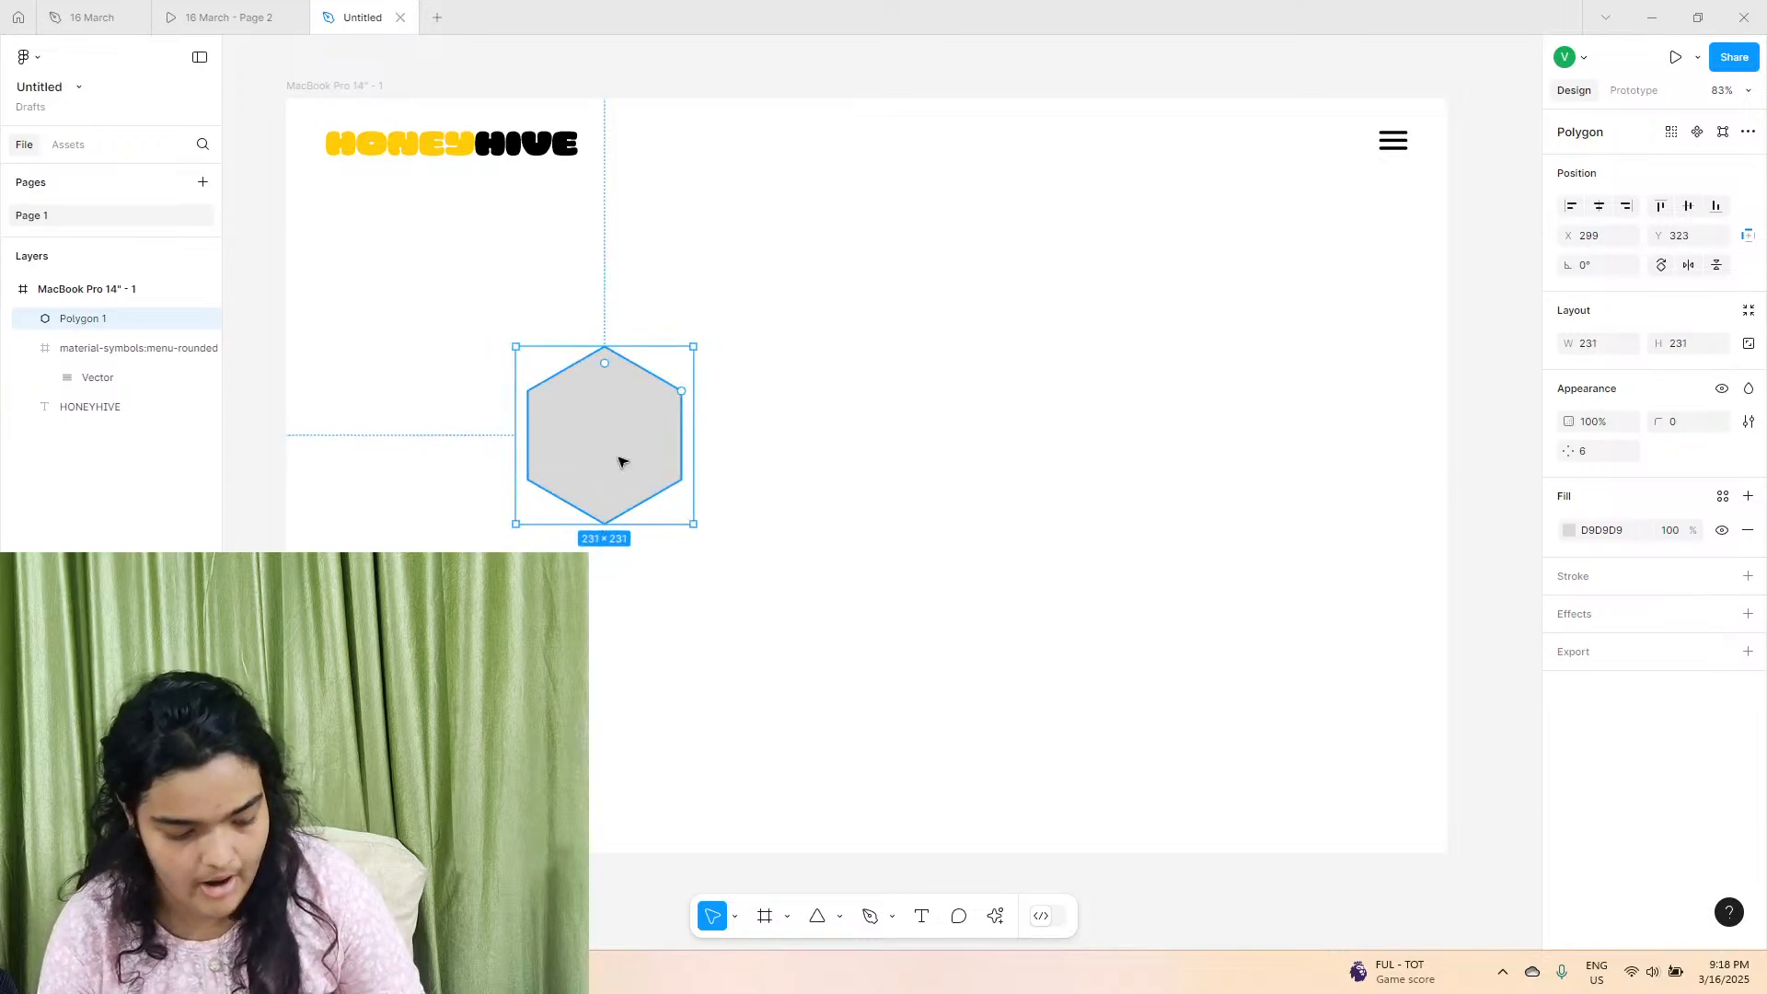
{"action": "mouse_move", "coordinate": [629, 528]}
{"action": "left_mouse_down"}
{"action": "mouse_move", "coordinate": [619, 489]}
{"action": "mouse_move", "coordinate": [611, 576]}
{"action": "mouse_move", "coordinate": [617, 541]}
{"action": "left_mouse_up"}
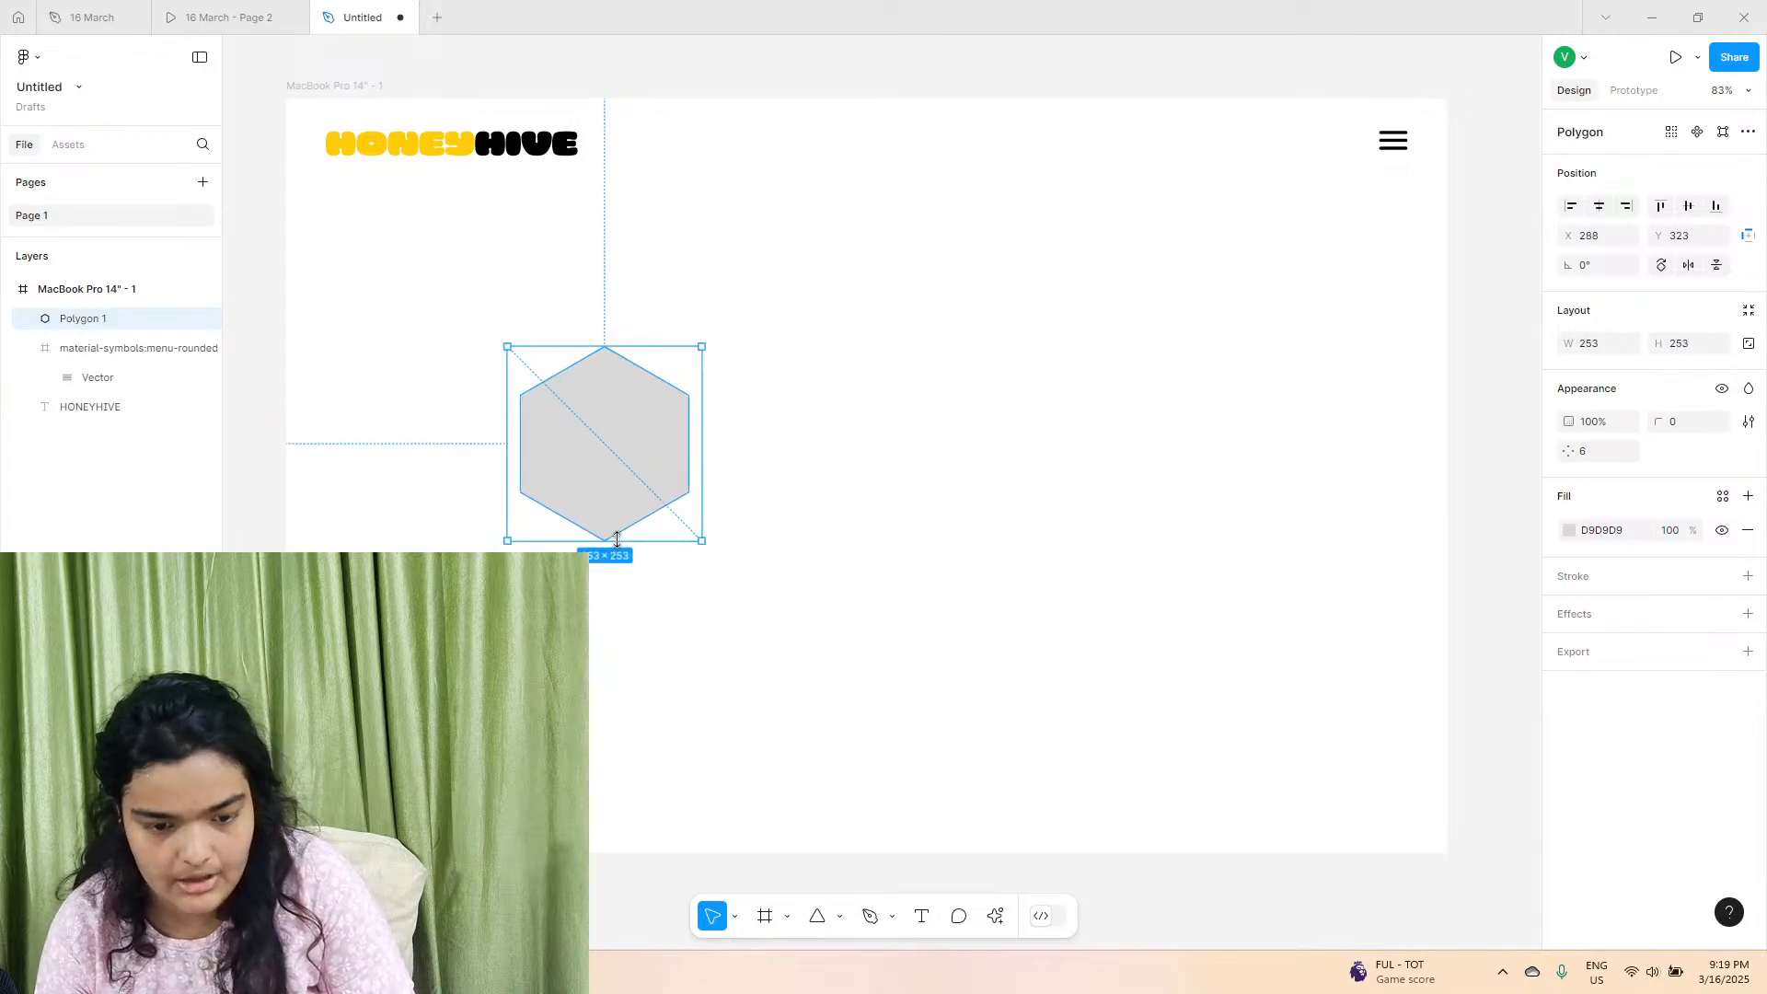
{"action": "left_click", "coordinate": [93, 18]}
{"action": "left_click", "coordinate": [613, 370]}
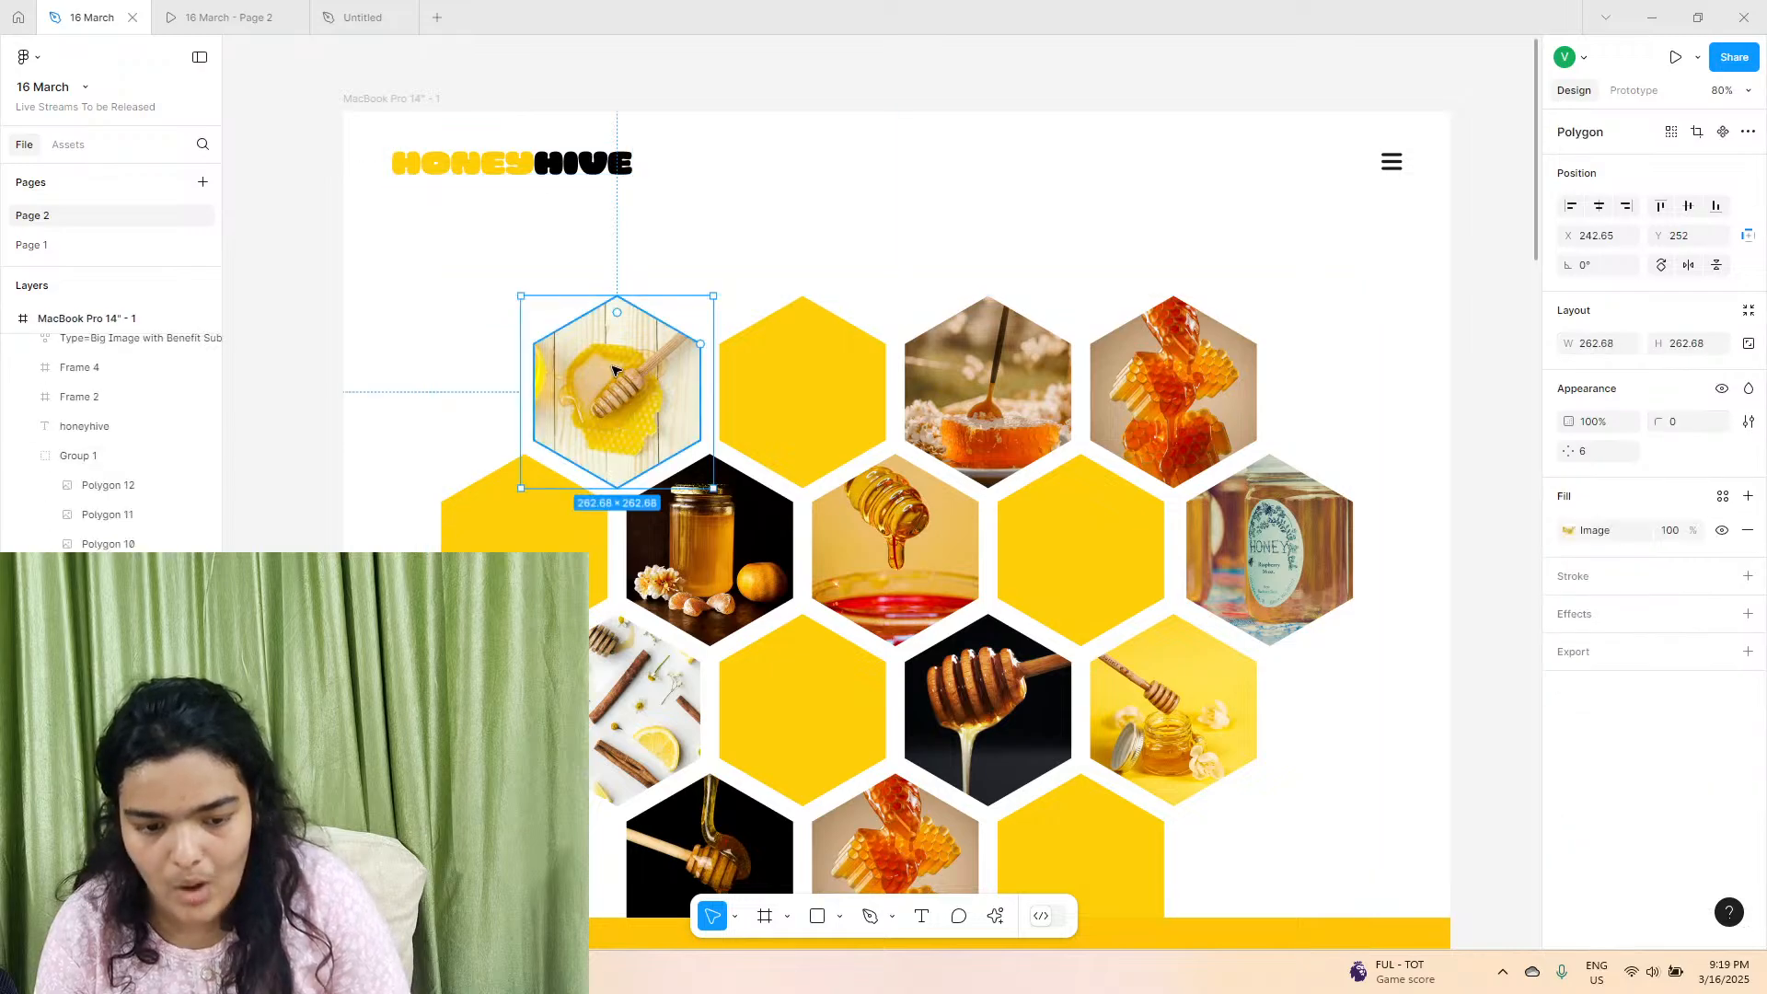
{"action": "left_click", "coordinate": [355, 14]}
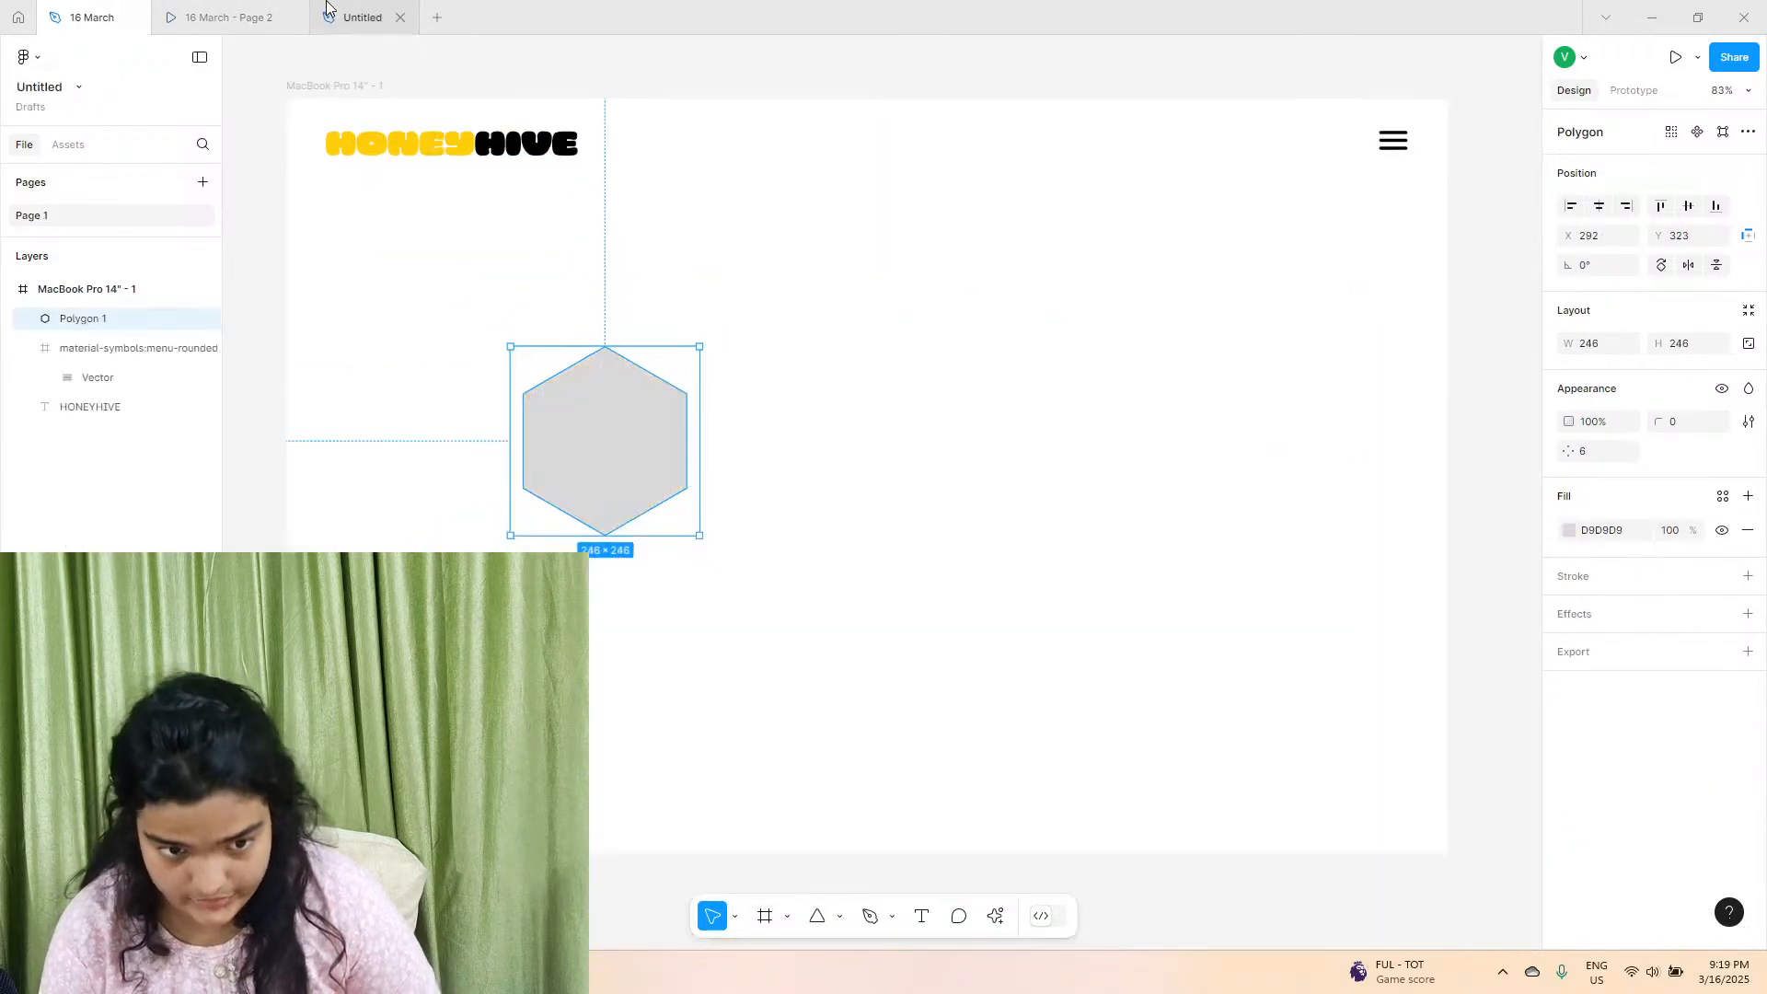
Lock the hexagon's aspect ratio in the untitled file and set its width to 262.
{"action": "left_click", "coordinate": [1617, 344]}
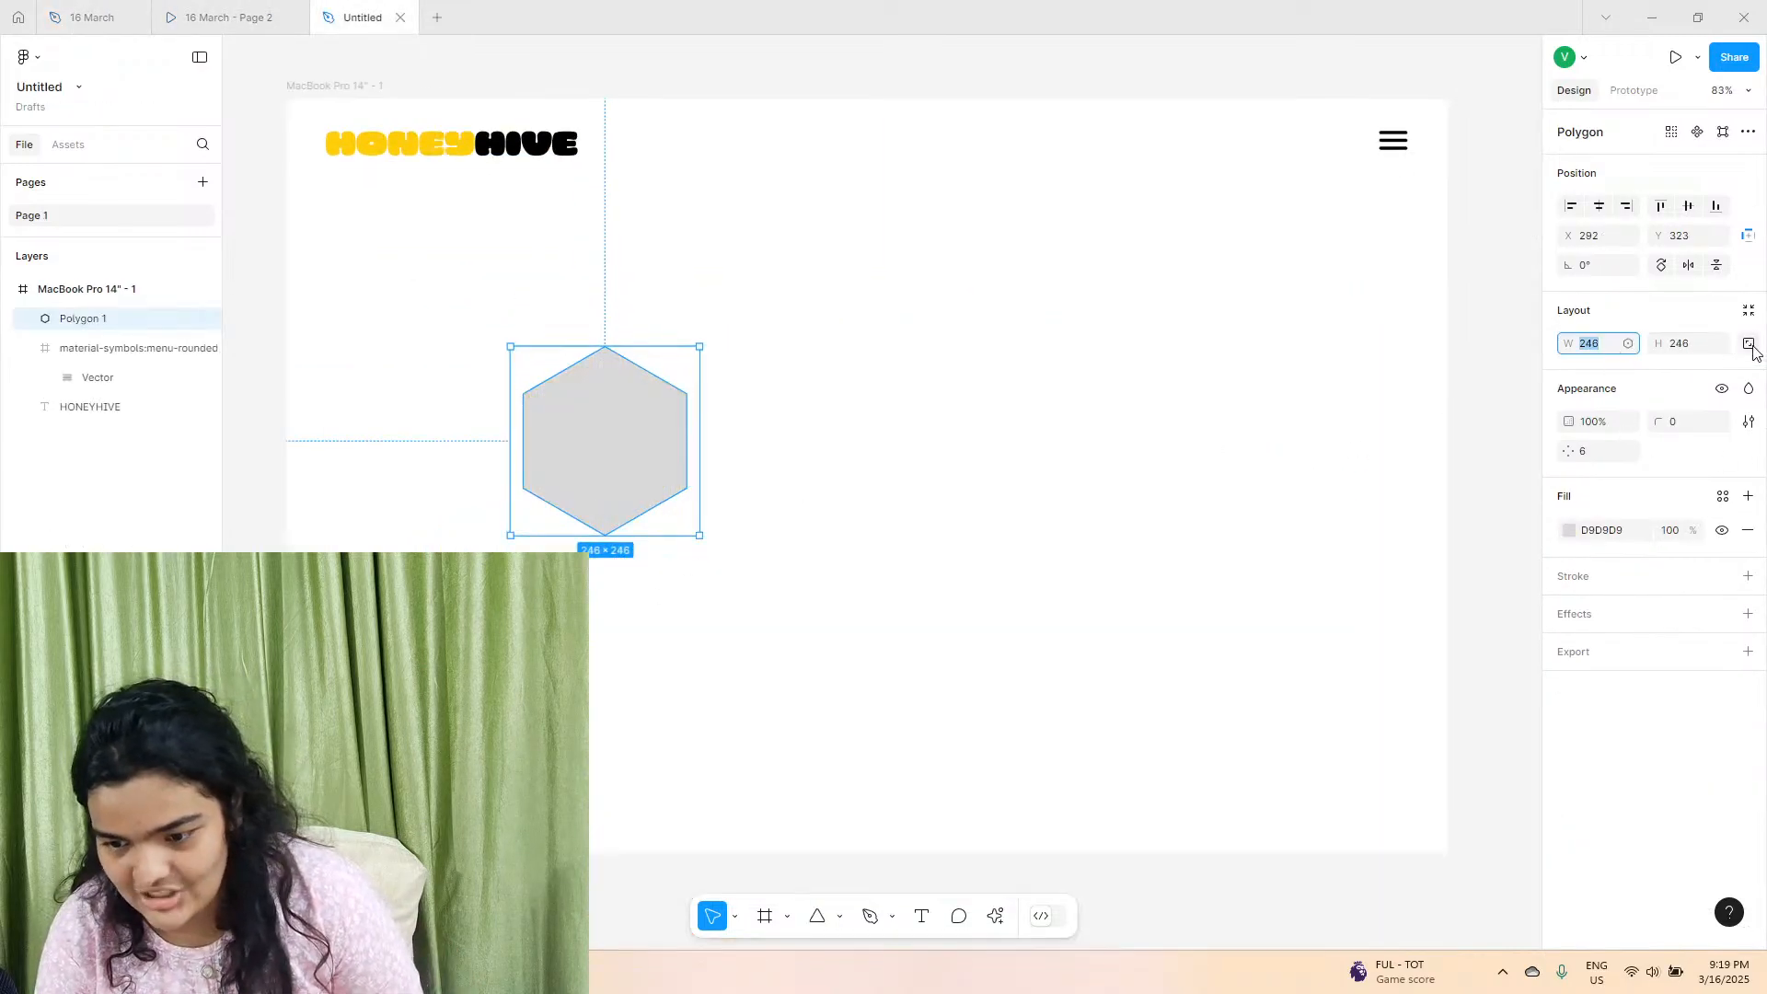
{"action": "left_click", "coordinate": [1751, 347]}
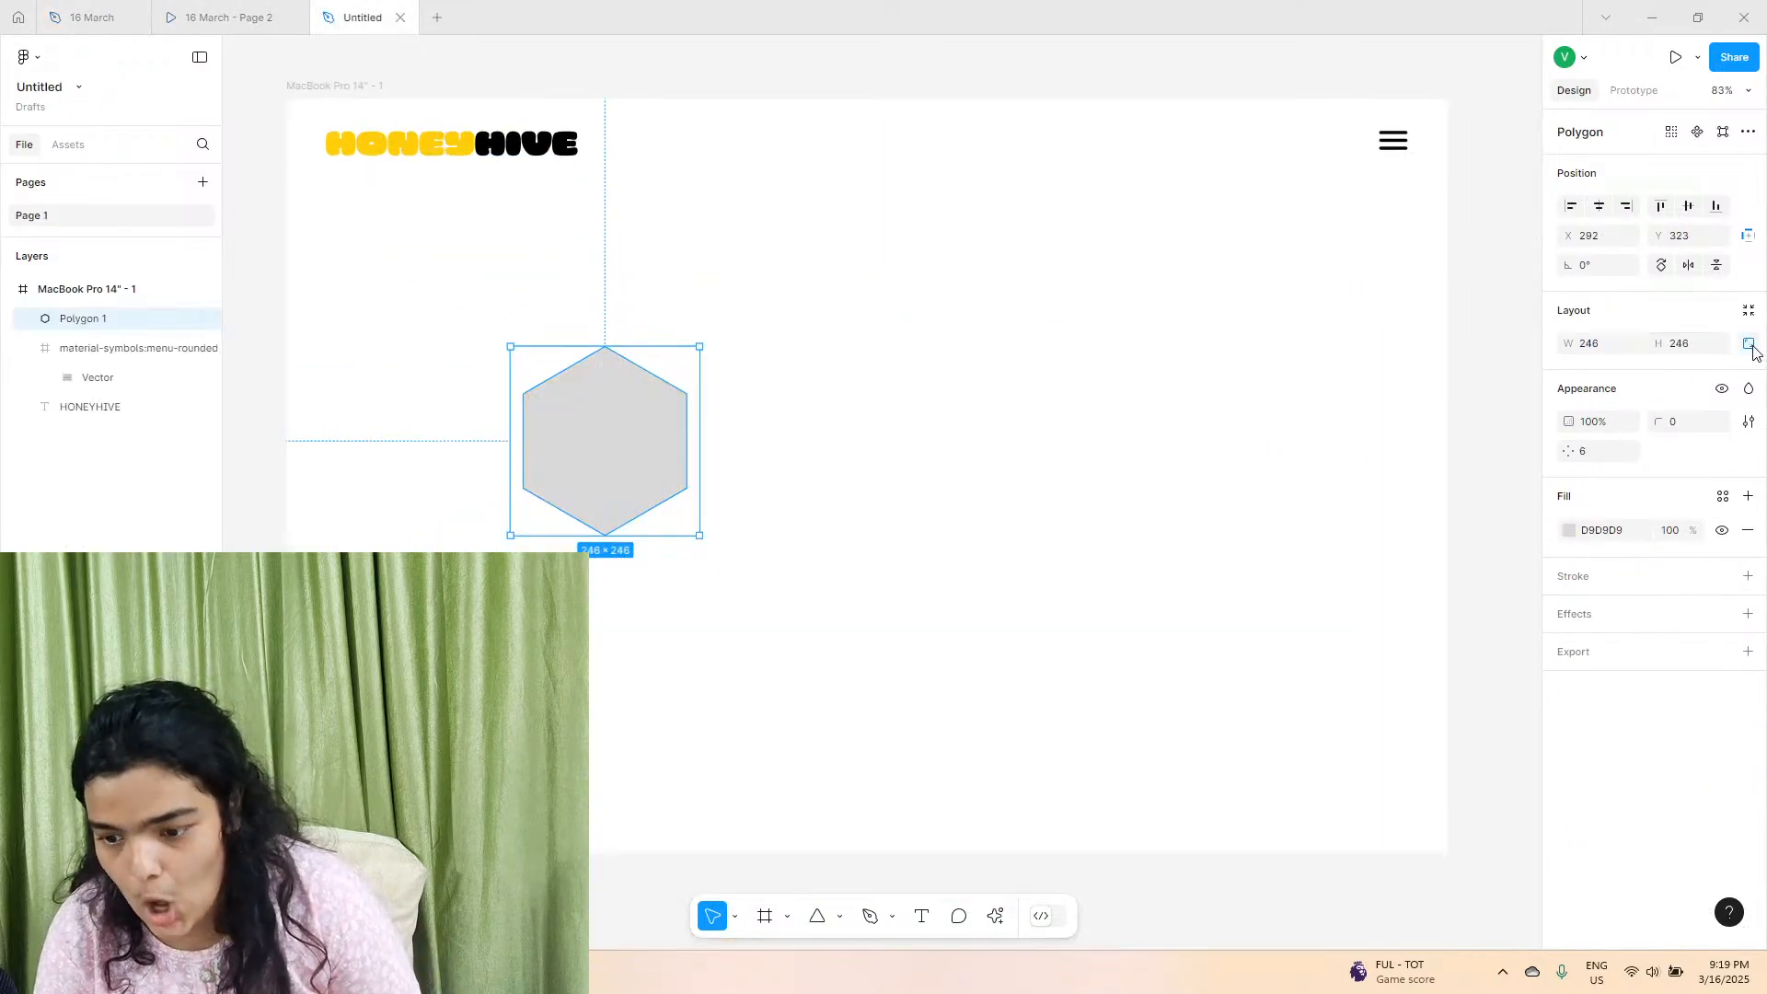
{"action": "left_click", "coordinate": [1610, 343]}
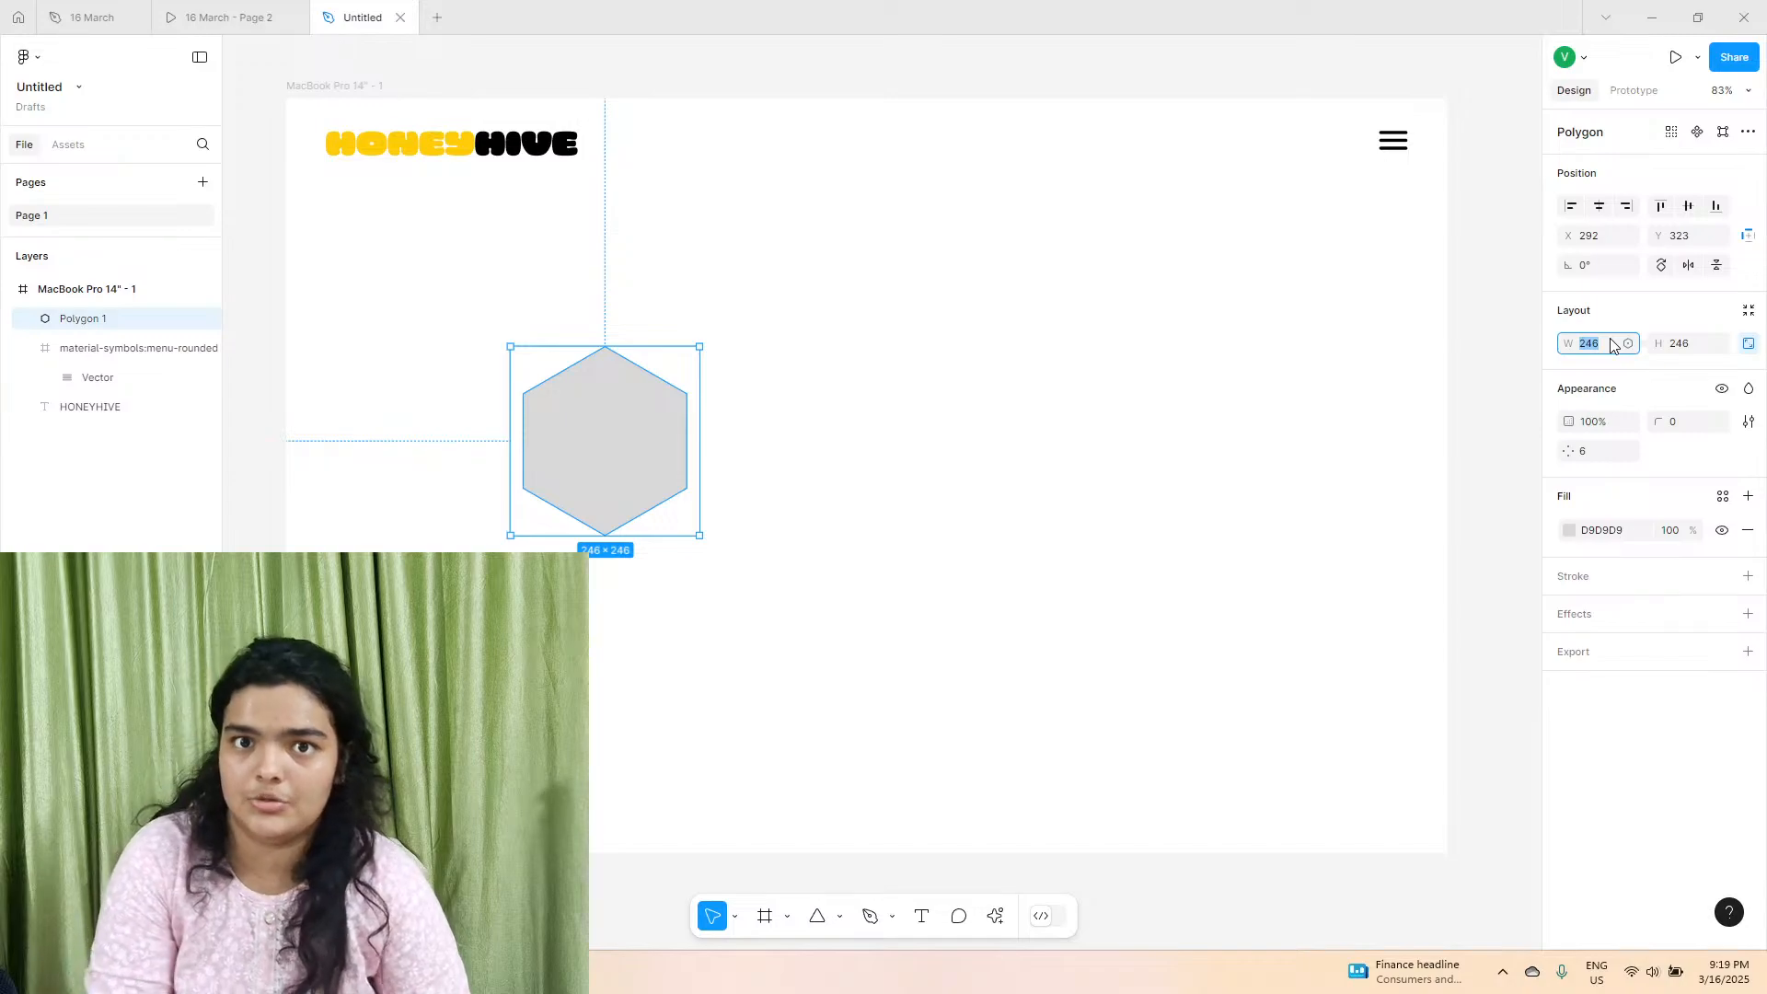
{"action": "type", "text": "252"}
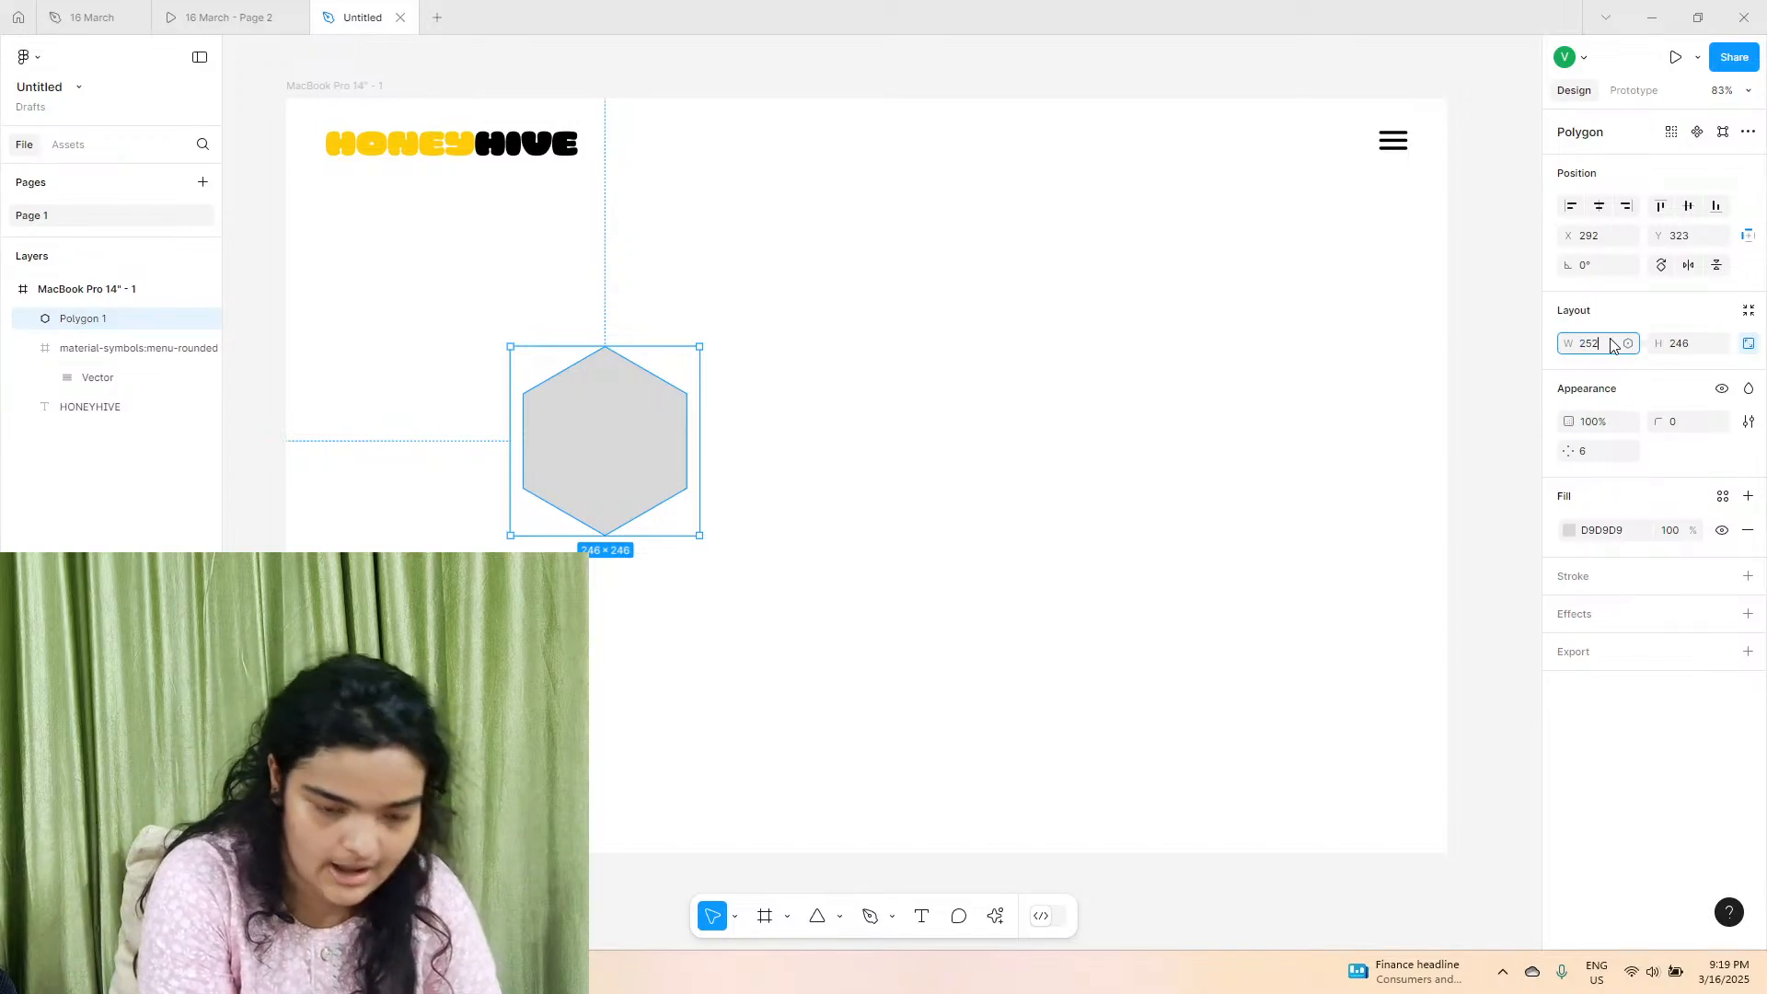
{"action": "key", "text": "Return"}
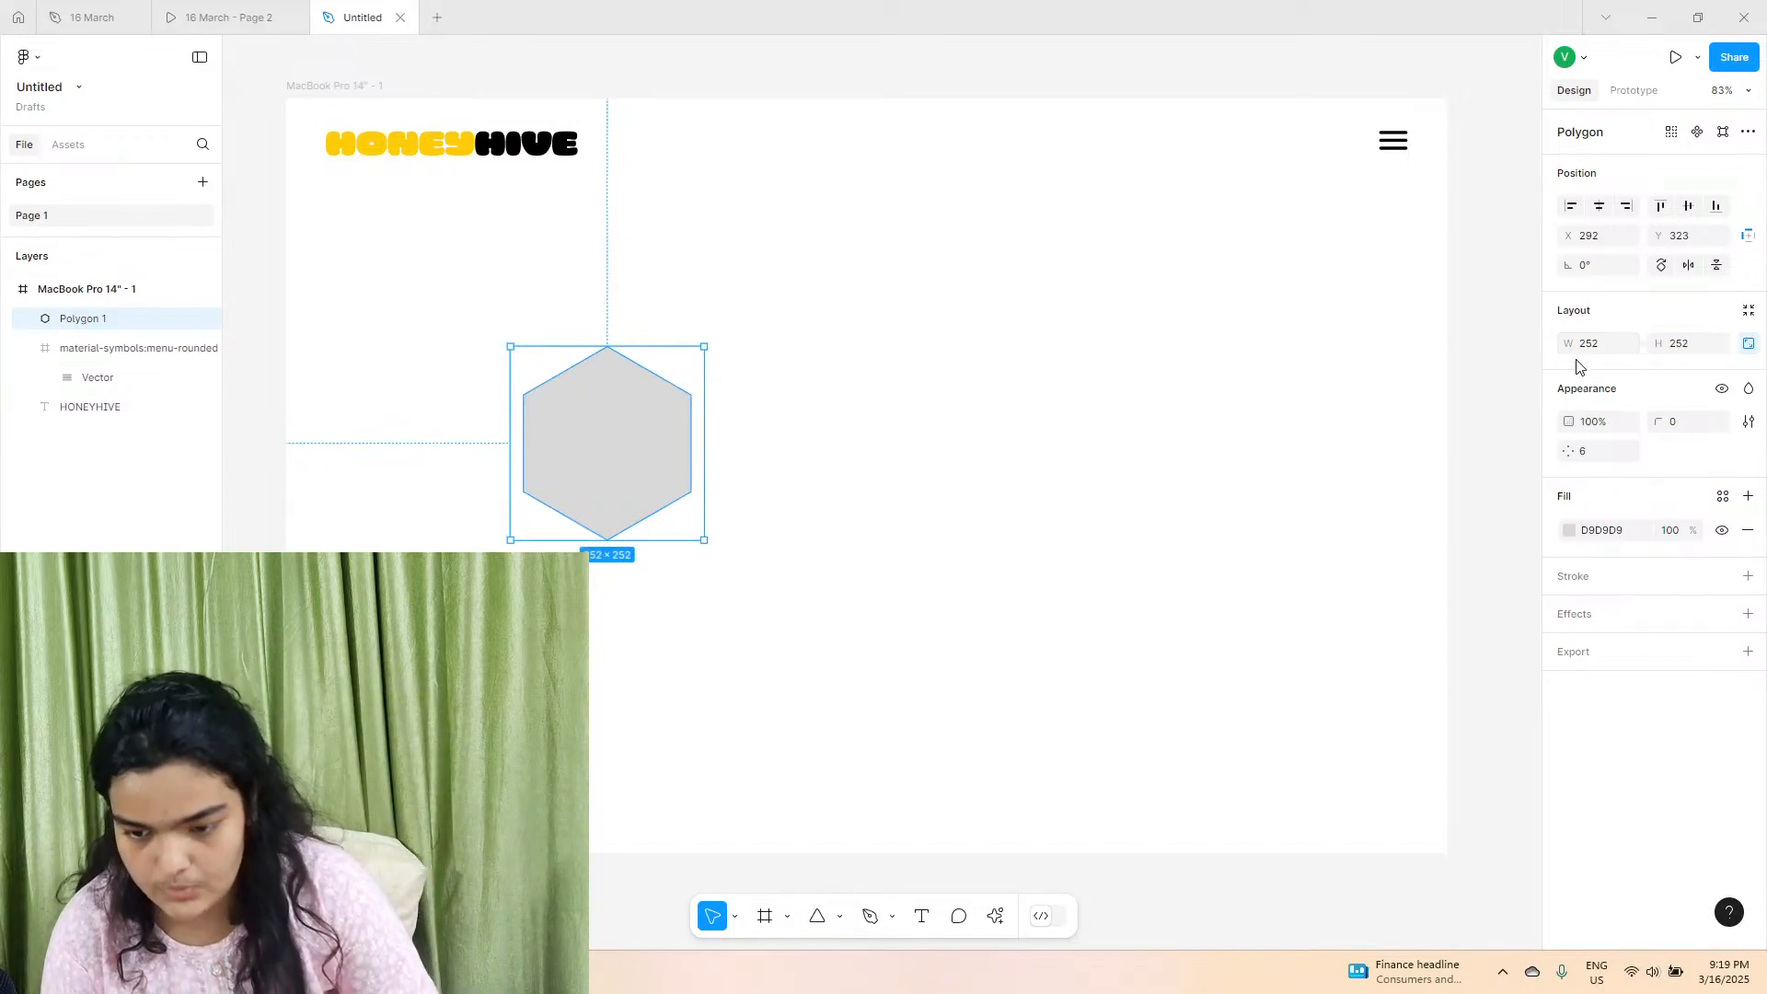
{"action": "type", "text": "262"}
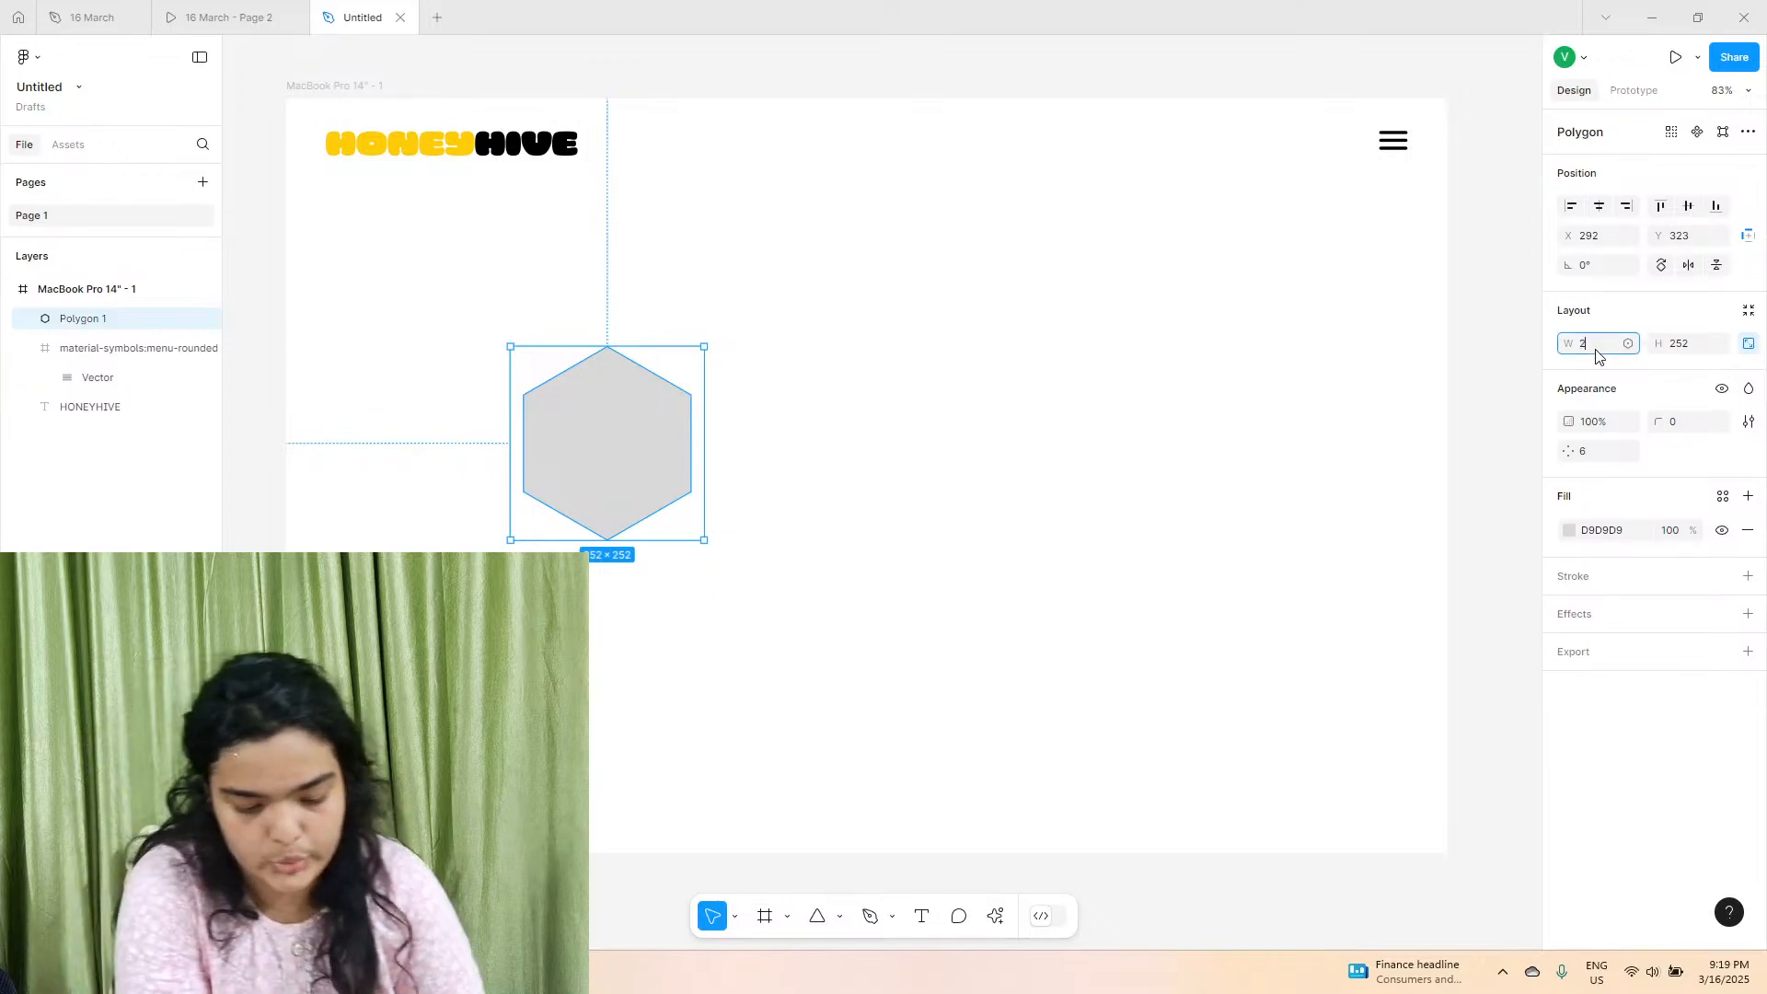
{"action": "key", "text": "Return"}
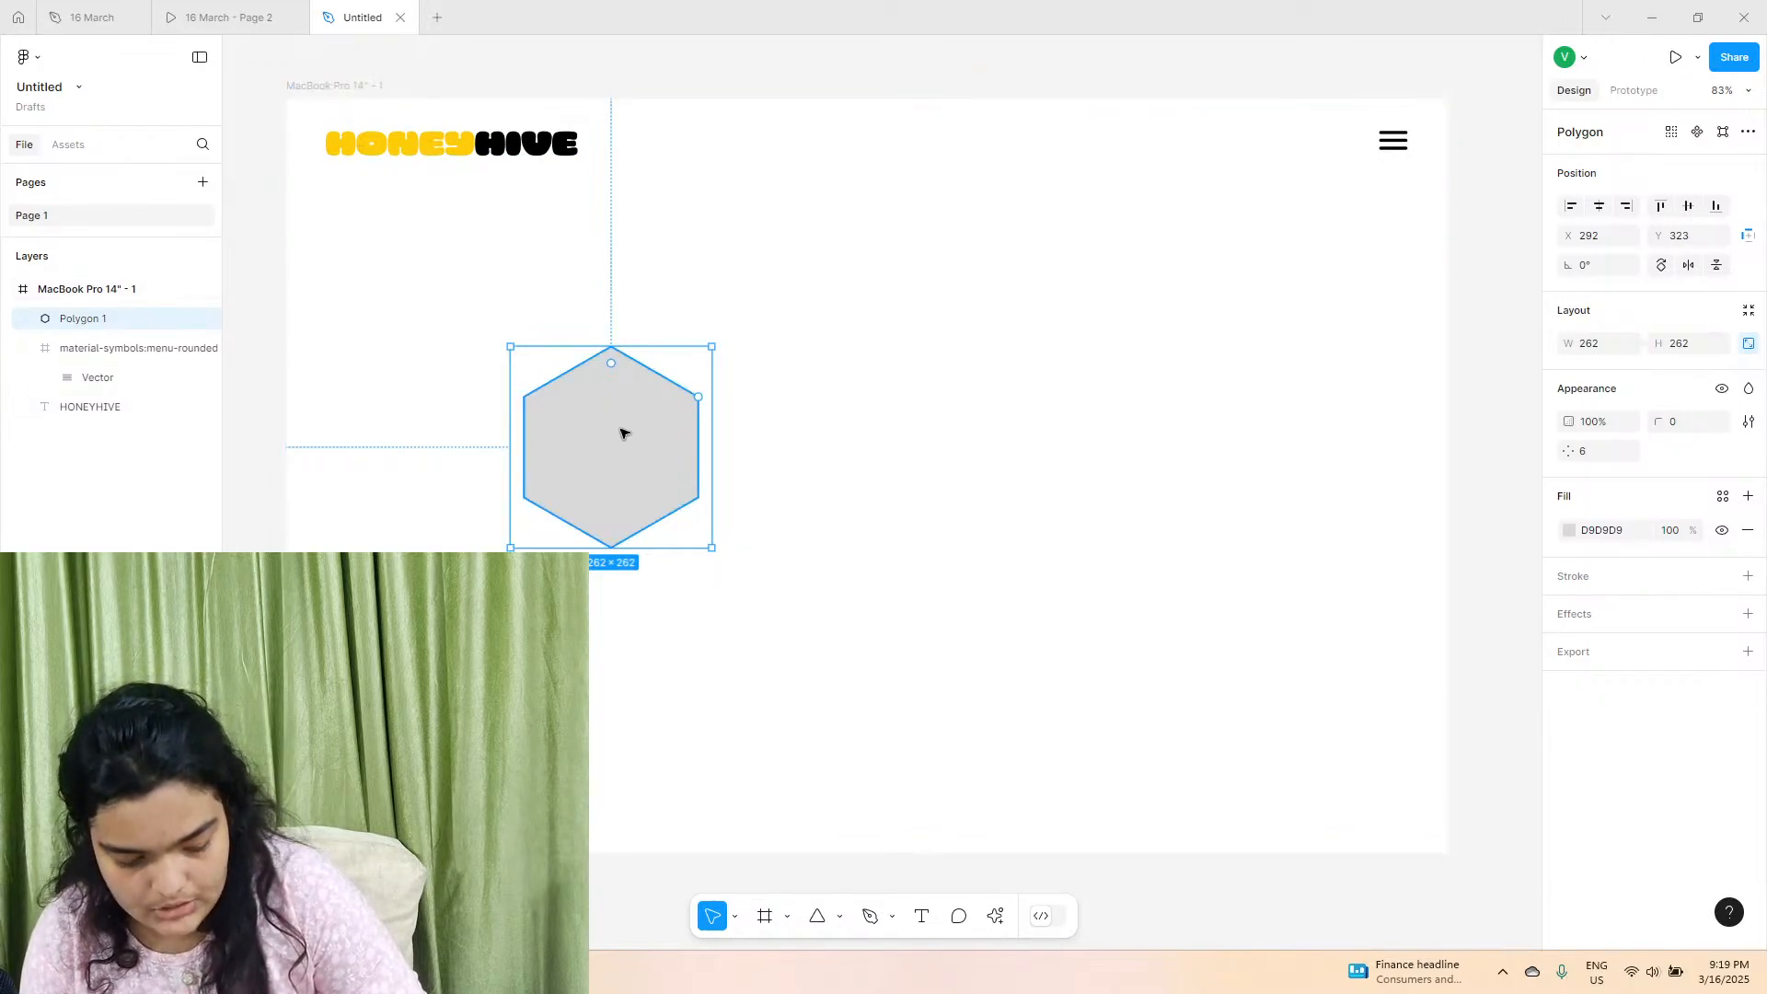
Duplicate the hexagon sideways at the same height to form a horizontal row of four.
{"action": "left_click_drag", "start_coordinate": [578, 487], "coordinate": [952, 479]}
{"action": "key", "text": "ctrl+v"}
{"action": "left_click_drag", "start_coordinate": [789, 453], "coordinate": [1155, 452]}
{"action": "key", "text": "ctrl+z"}
{"action": "left_click", "coordinate": [801, 446]}
{"action": "key", "text": "ctrl+d"}
Even out the spacing between the four hexagons and move the whole row up to about Y 229.
{"action": "left_click", "coordinate": [974, 444], "text": "shift"}
{"action": "left_click", "coordinate": [828, 434], "text": "shift"}
{"action": "left_click", "coordinate": [573, 426], "text": "shift"}
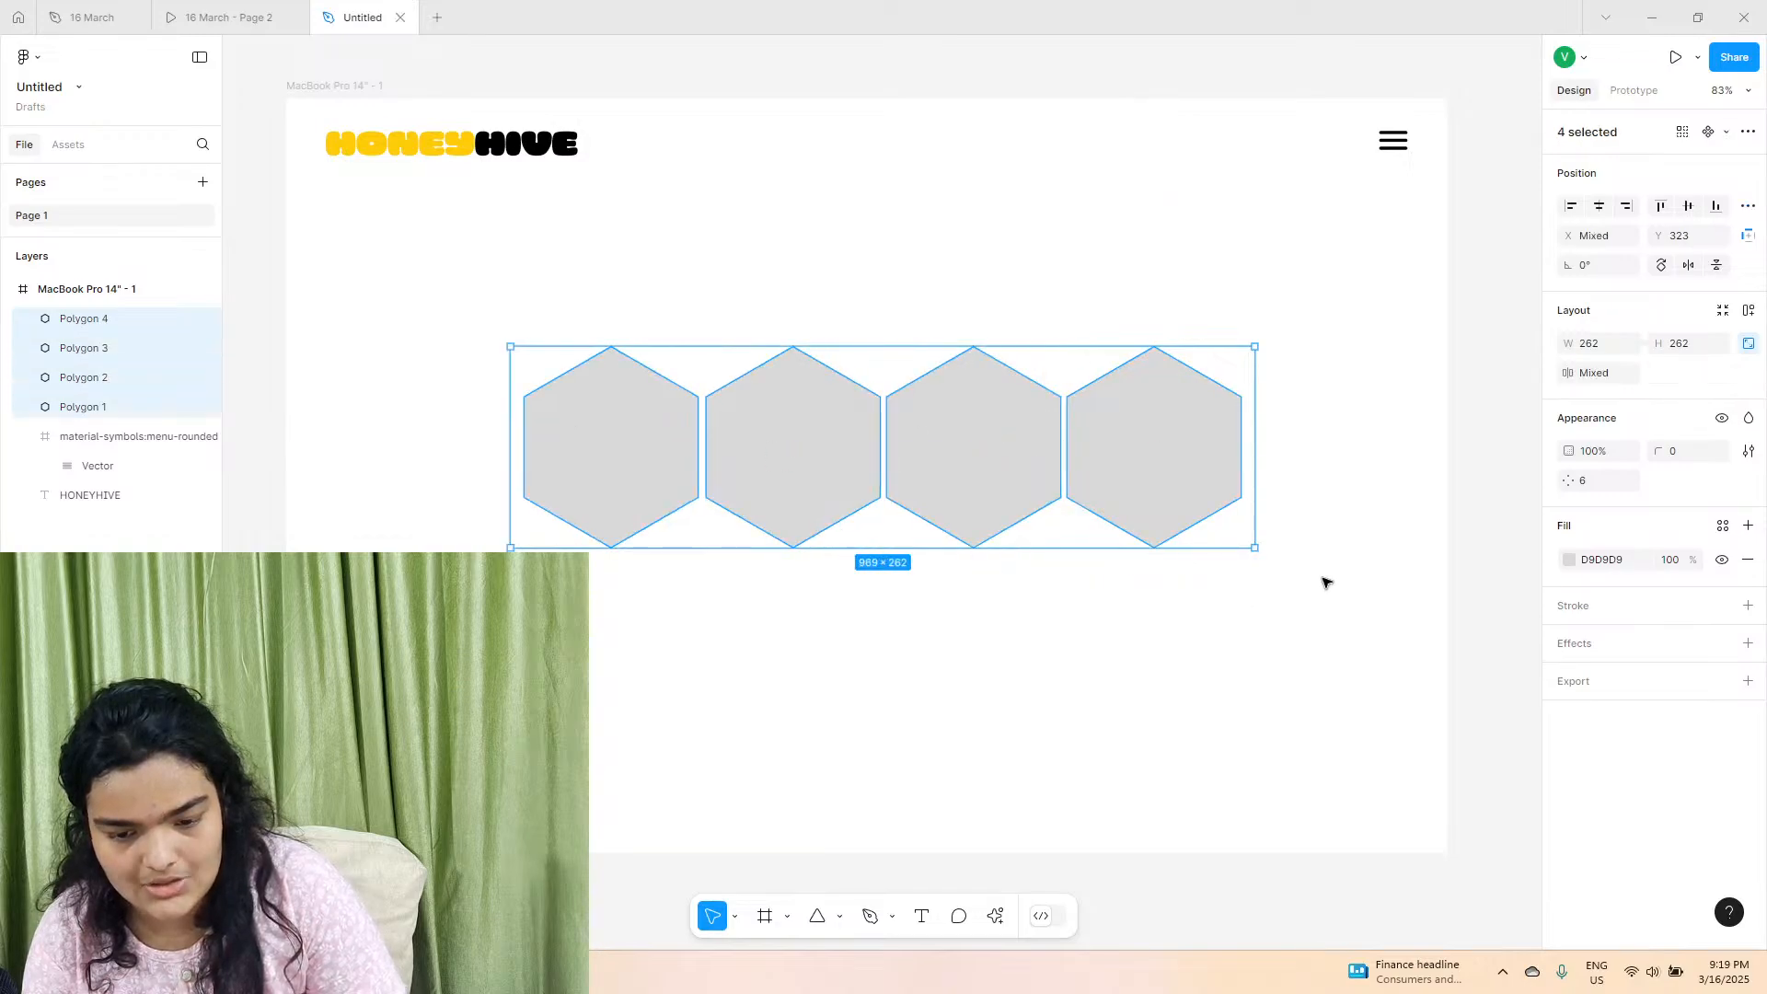
{"action": "left_click", "coordinate": [1240, 533]}
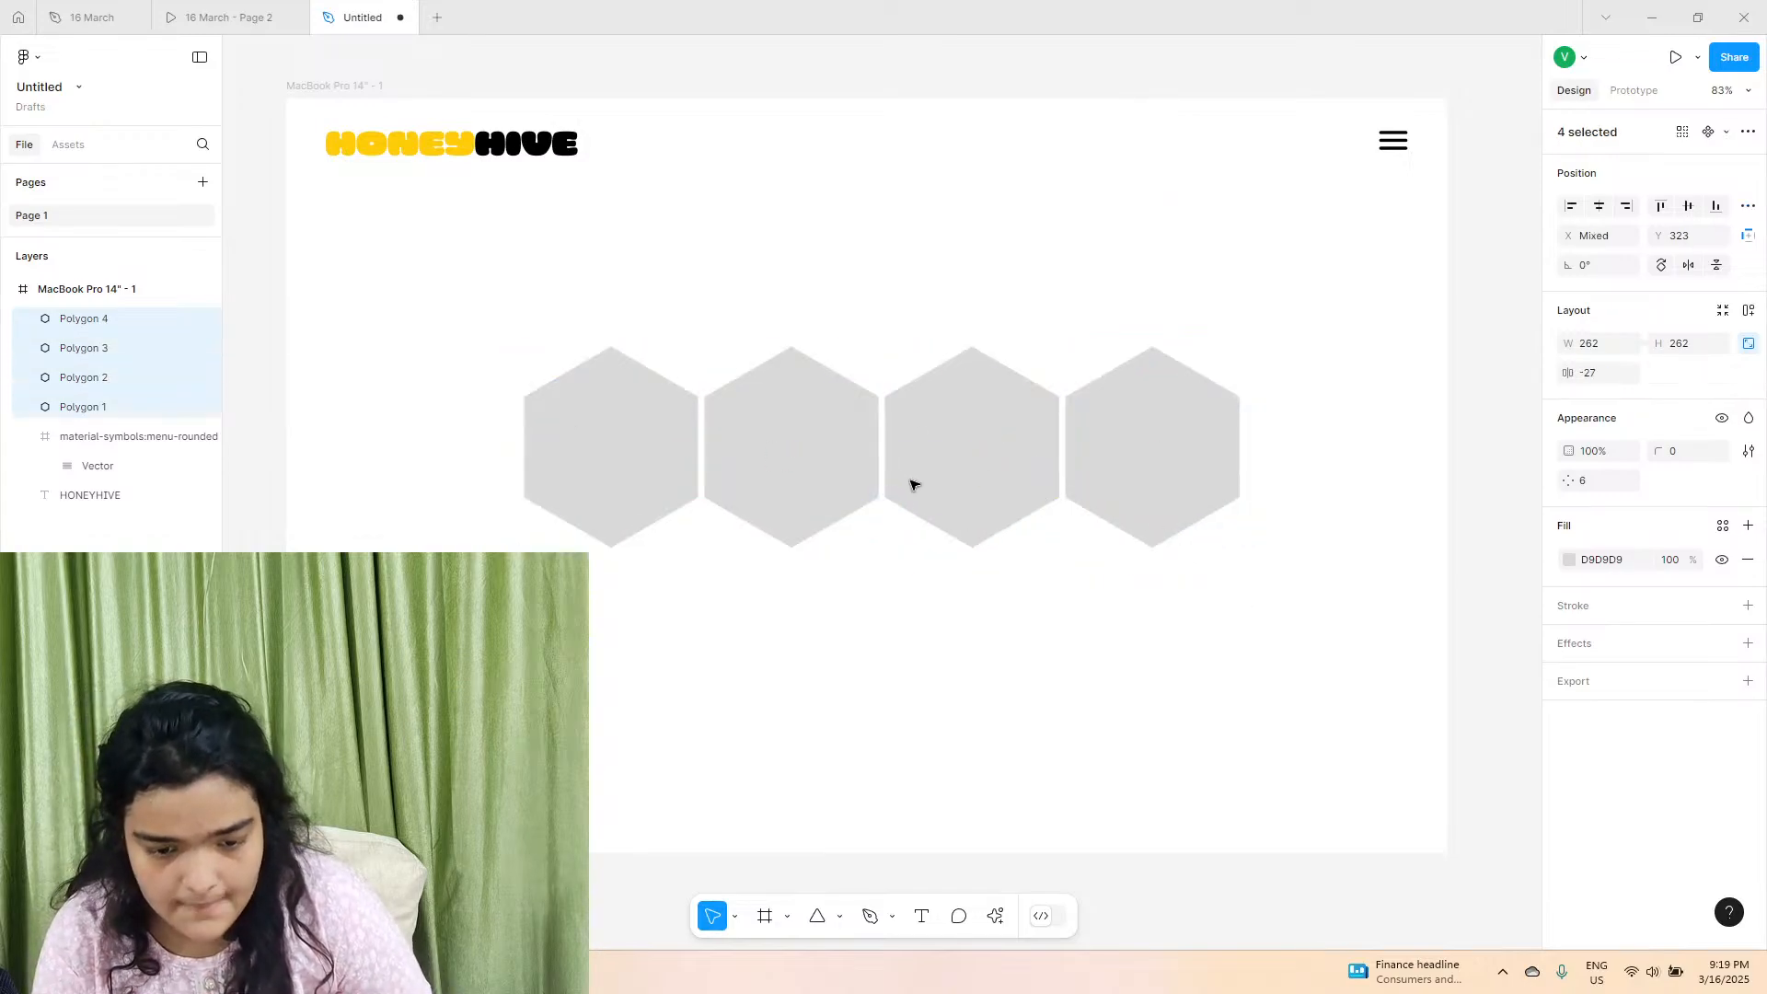
{"action": "left_click_drag", "start_coordinate": [911, 485], "coordinate": [894, 415]}
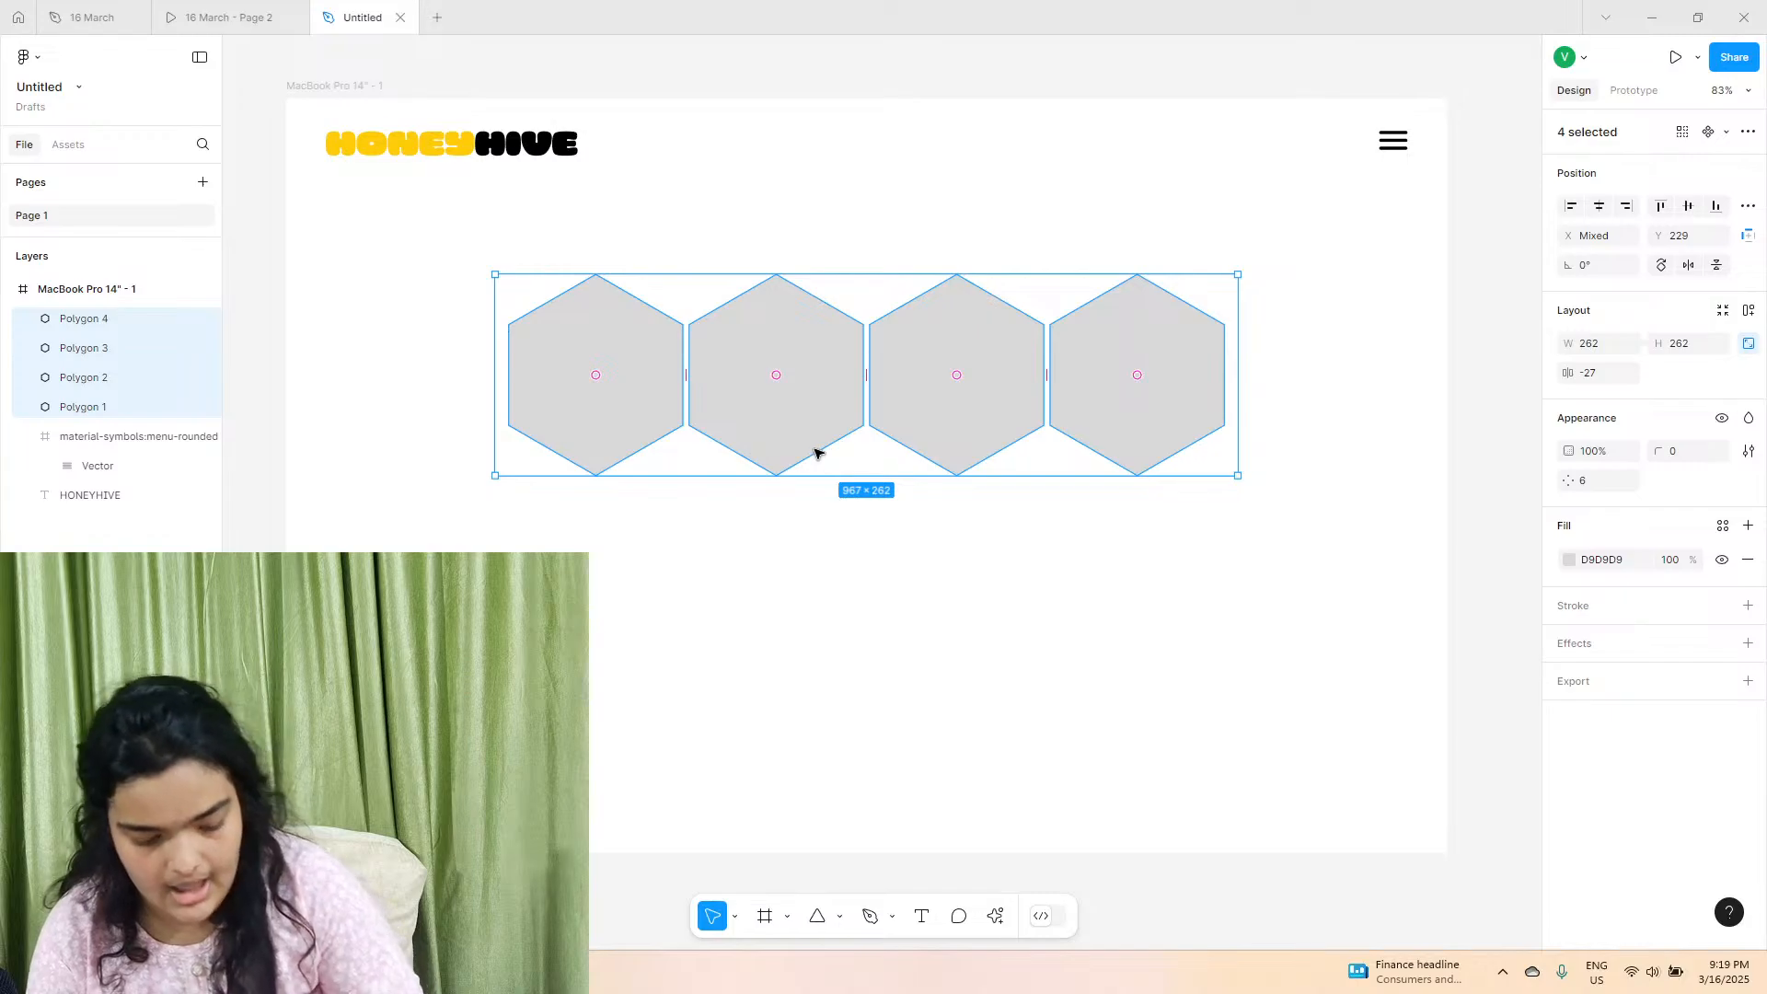
Duplicate the hexagon row into a second row of five, nested half a hexagon offset beneath the first.
{"action": "key", "text": "ctrl+d"}
{"action": "left_click_drag", "start_coordinate": [782, 411], "coordinate": [1239, 542]}
{"action": "left_click", "coordinate": [765, 559]}
{"action": "left_click", "coordinate": [1274, 323]}
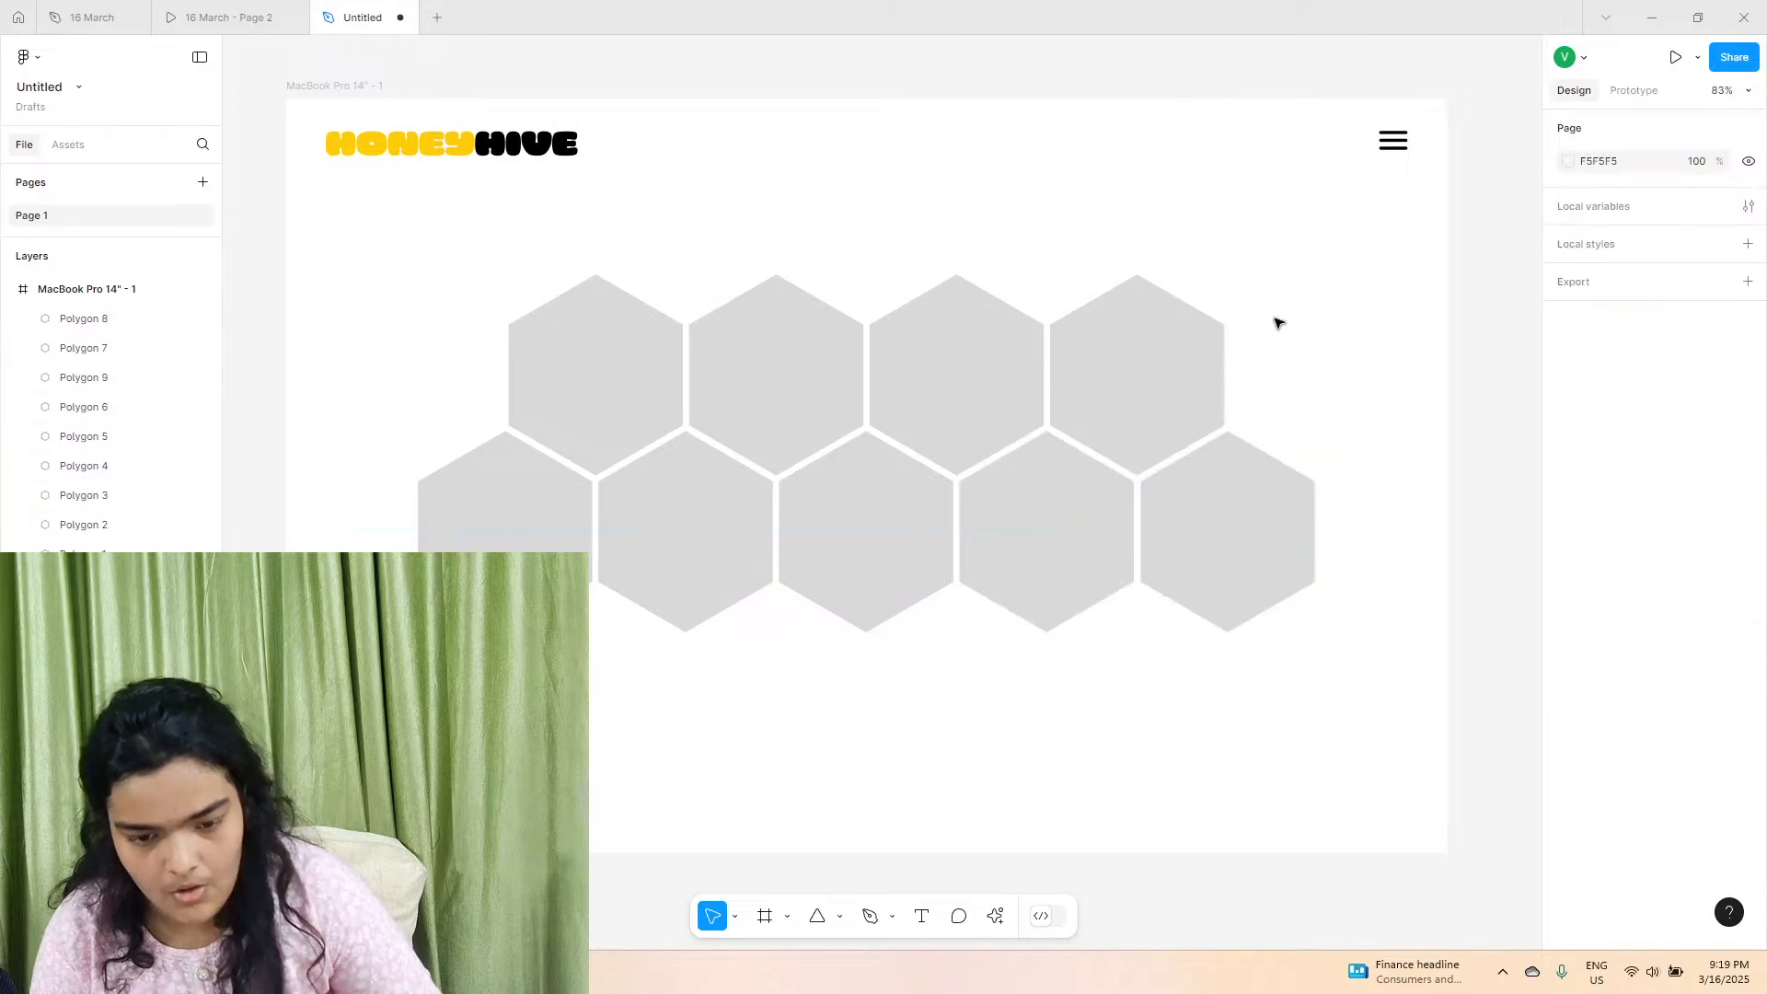
Copy the four top-row hexagons into a third row beneath the second, aligned with the first row at about Y 636.
{"action": "left_click_drag", "start_coordinate": [1358, 293], "coordinate": [402, 347]}
{"action": "left_click_drag", "start_coordinate": [571, 371], "coordinate": [571, 749]}
{"action": "left_click_drag", "start_coordinate": [570, 686], "coordinate": [570, 686]}
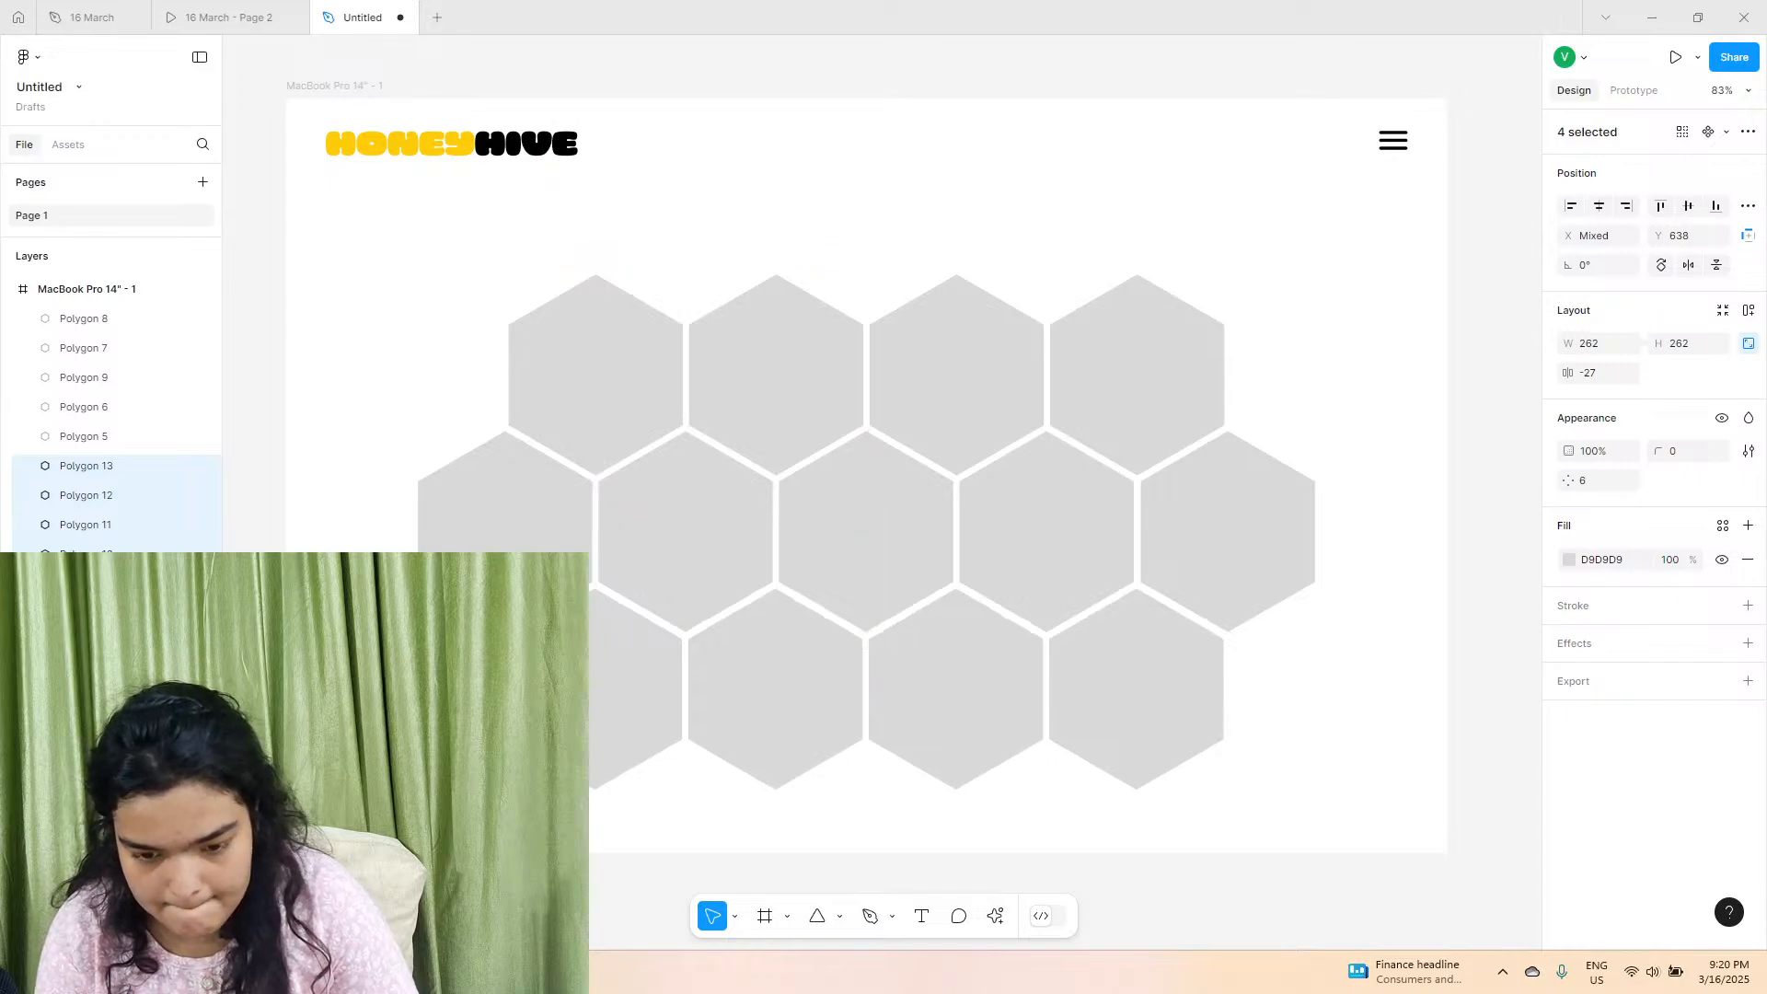
{"action": "key", "text": "Right"}
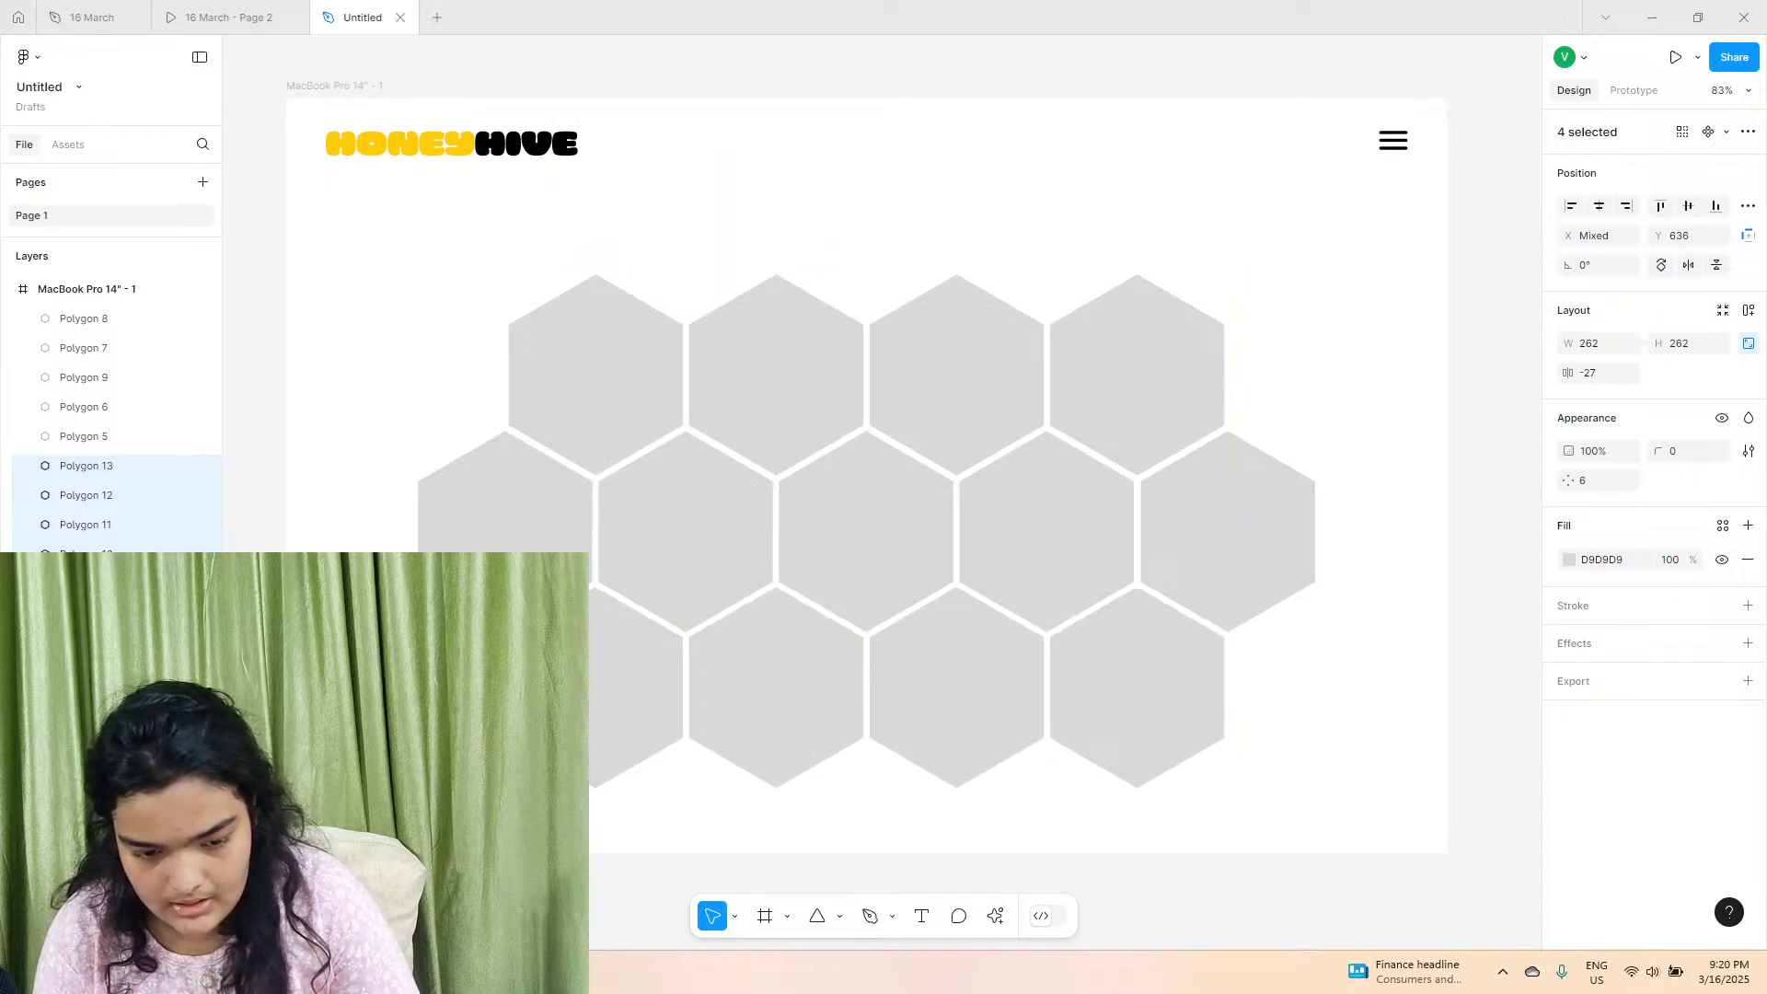
{"action": "key", "text": "Left"}
{"action": "left_click", "coordinate": [1041, 875]}
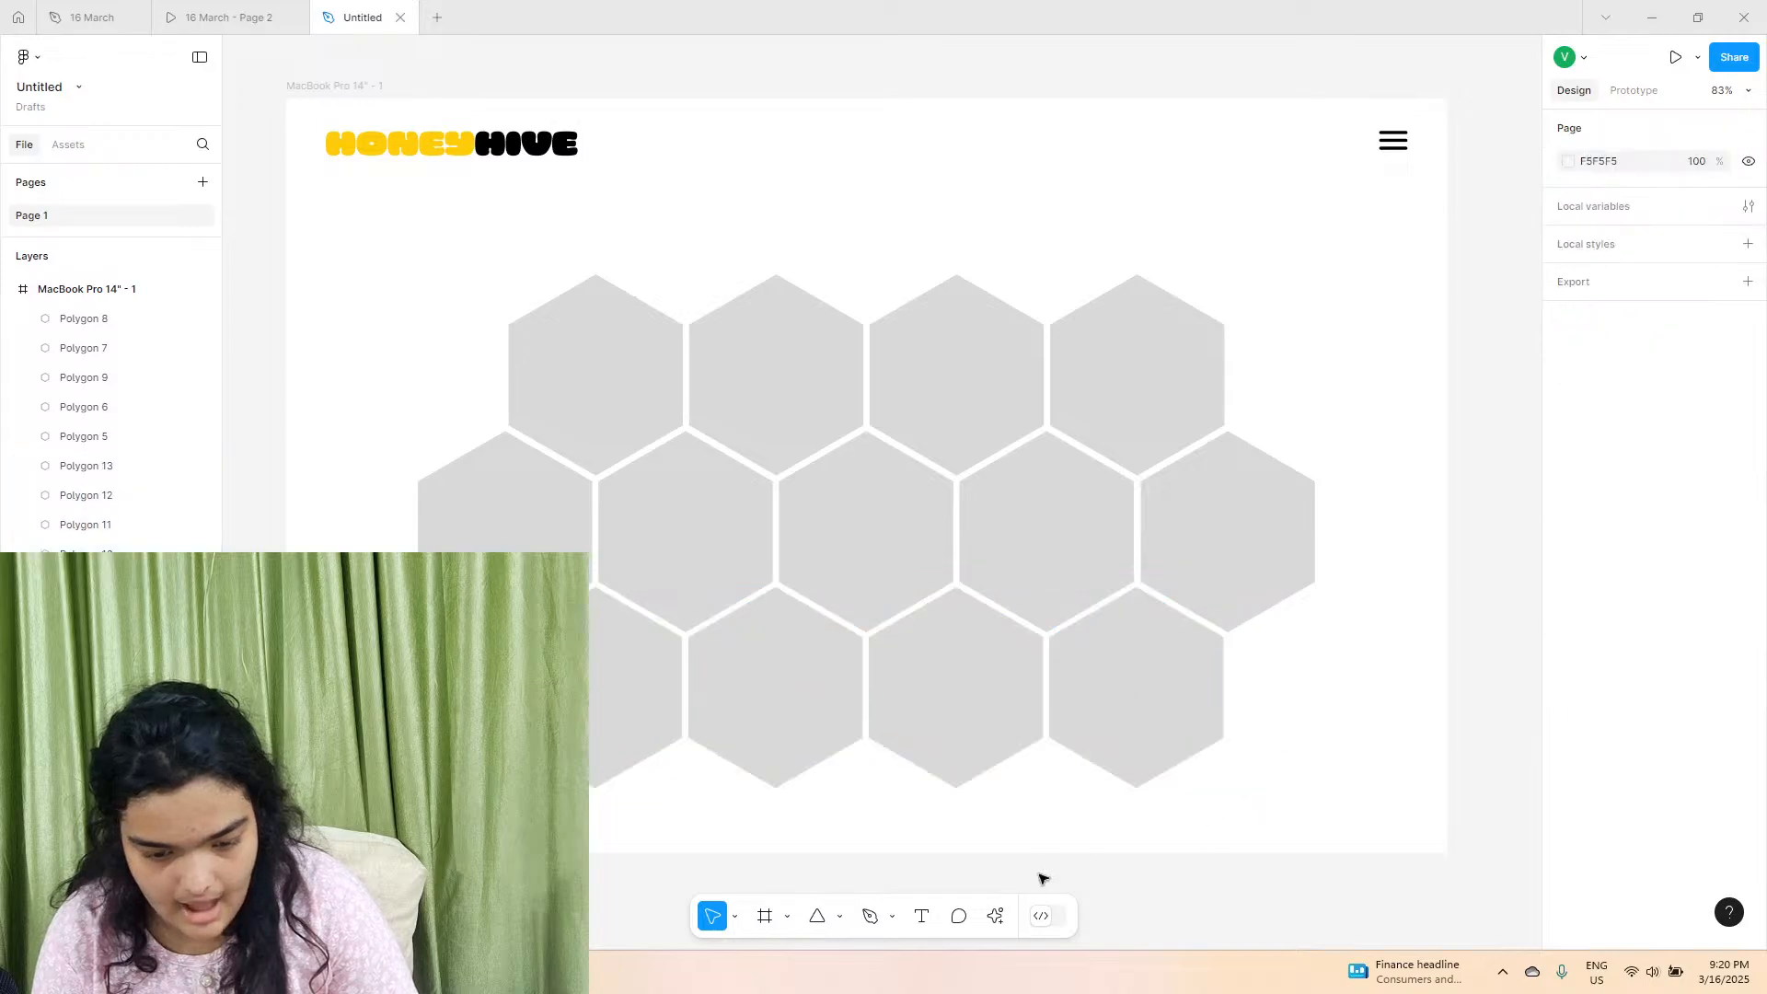
Examine the fourth honeycomb row in the 16 March prototype, and return to the untitled file.
{"action": "left_click", "coordinate": [221, 18]}
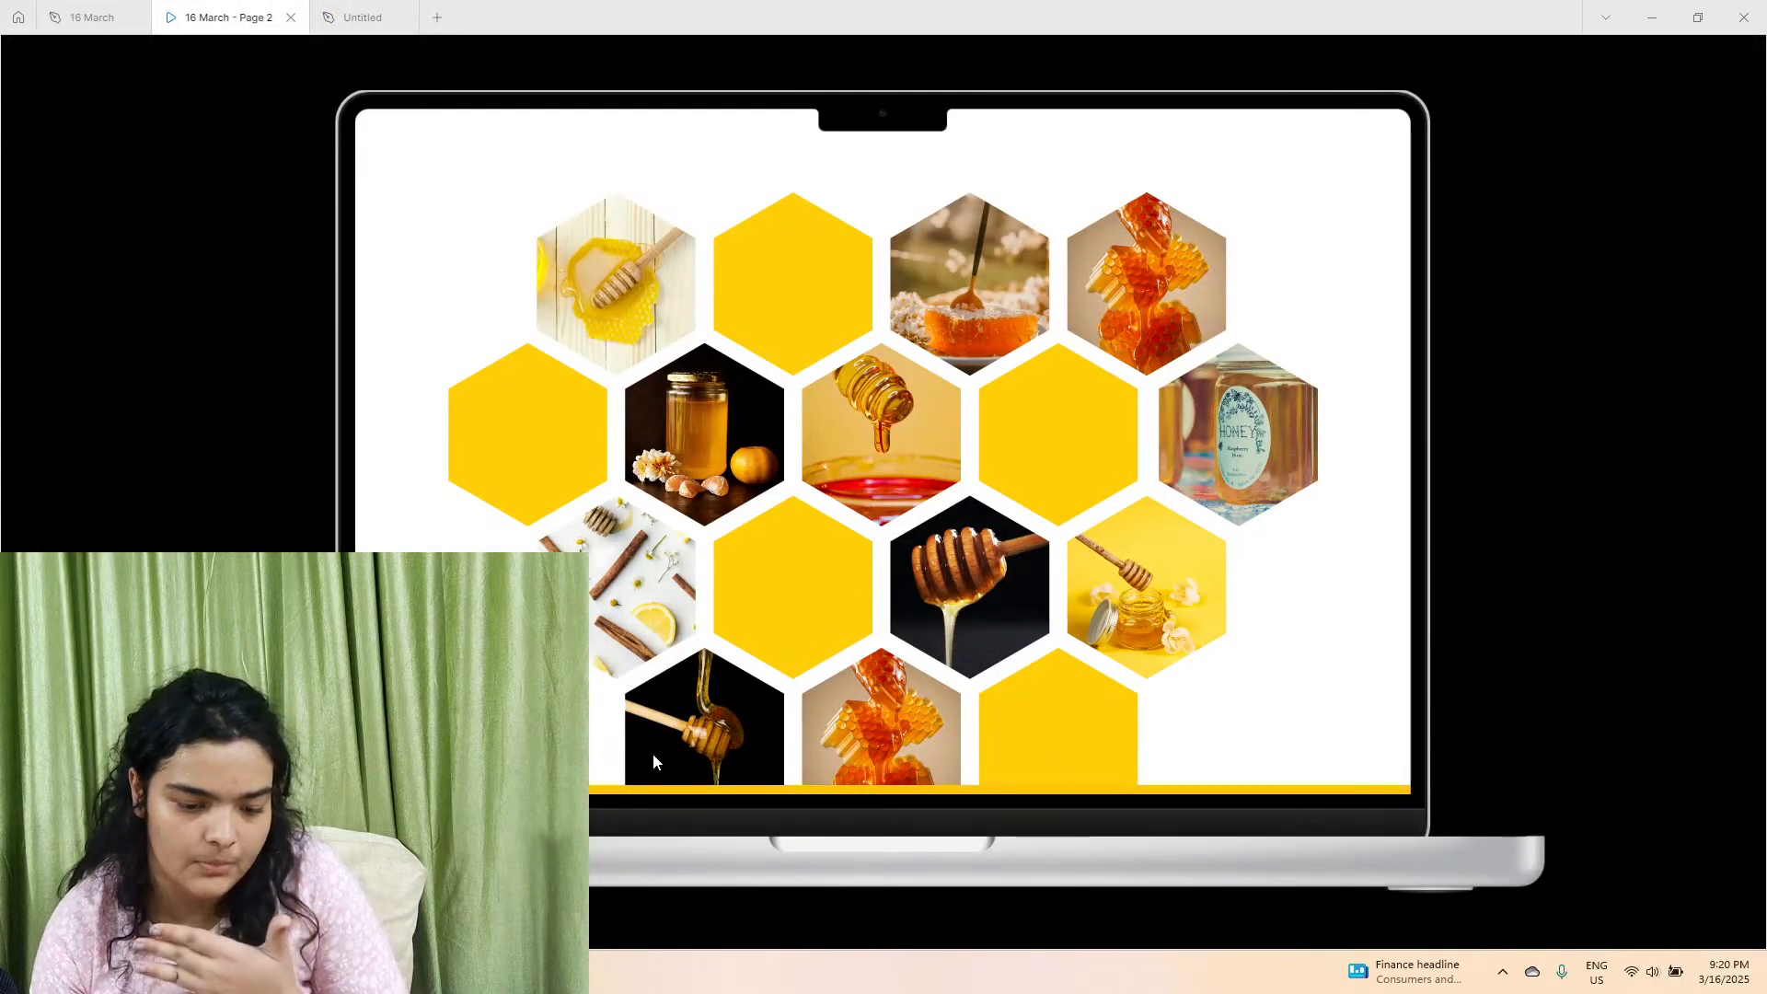
{"action": "scroll", "coordinate": [653, 752], "scroll_direction": "down", "scroll_amount": 1}
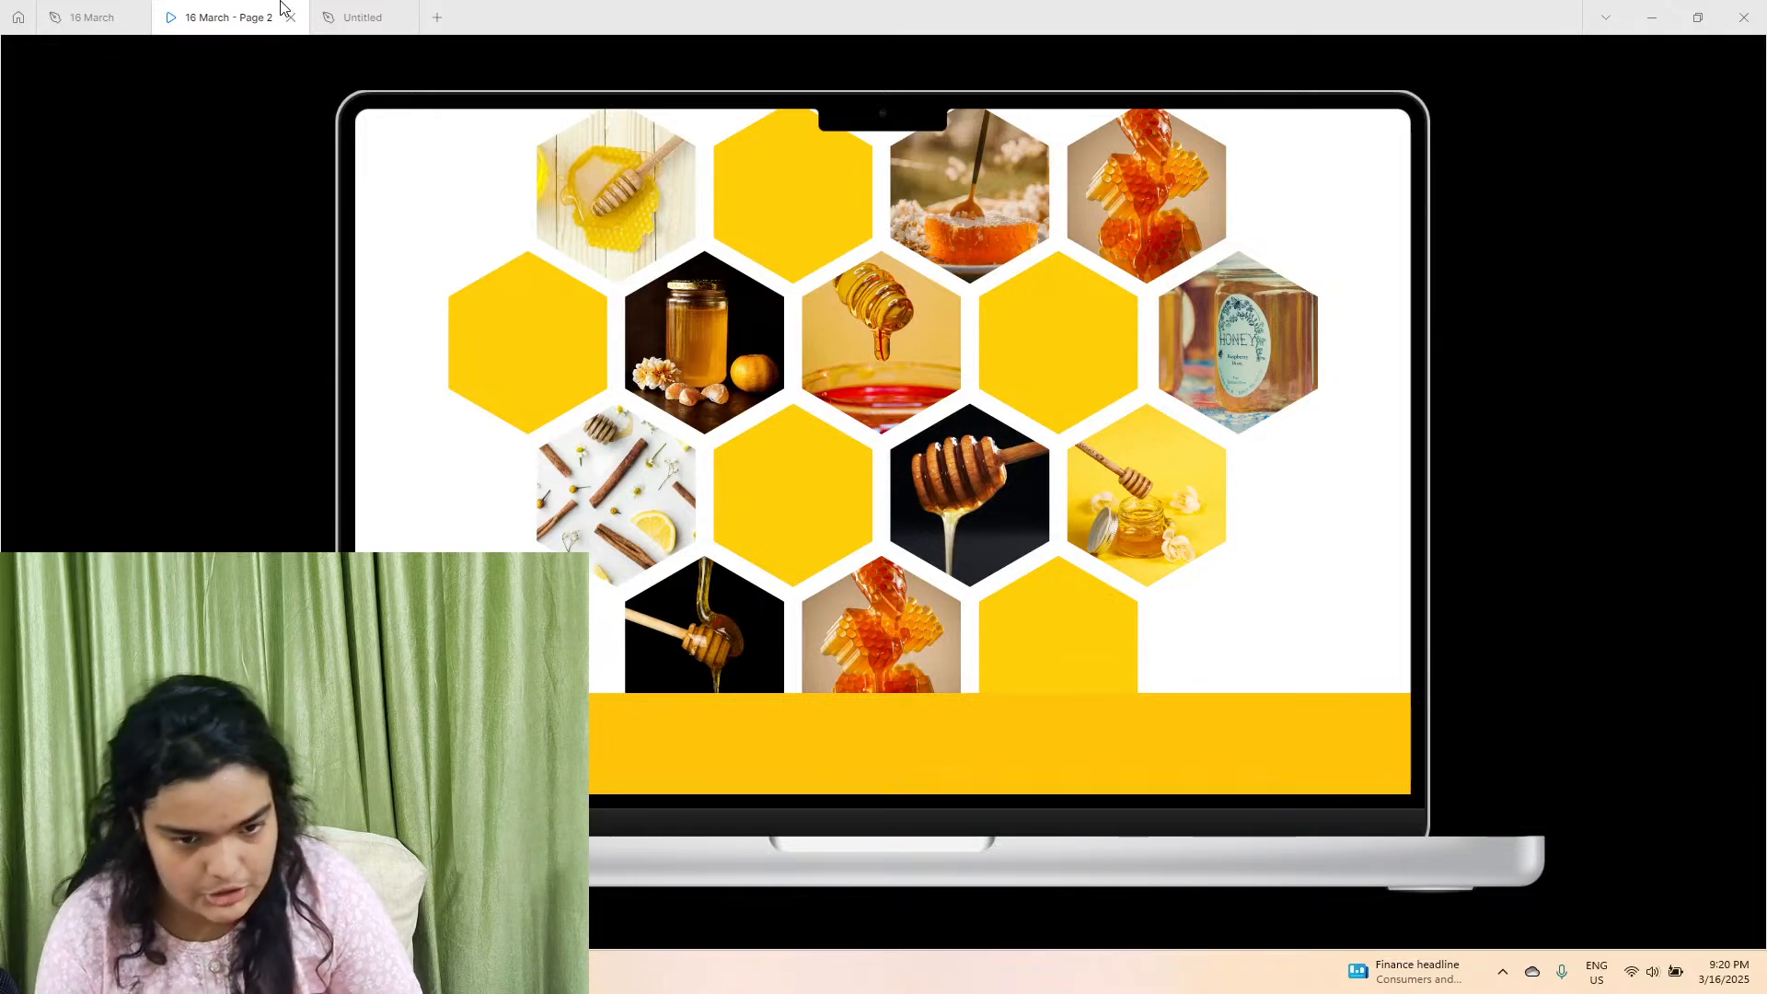
{"action": "left_click", "coordinate": [362, 16]}
Copy three hexagons into a fourth row nested half a hexagon offset beneath the third, at about Y 839.
{"action": "scroll", "coordinate": [635, 731], "scroll_direction": "down", "scroll_amount": 2}
{"action": "left_click_drag", "start_coordinate": [650, 741], "coordinate": [1051, 692]}
{"action": "left_click_drag", "start_coordinate": [1278, 733], "coordinate": [828, 724]}
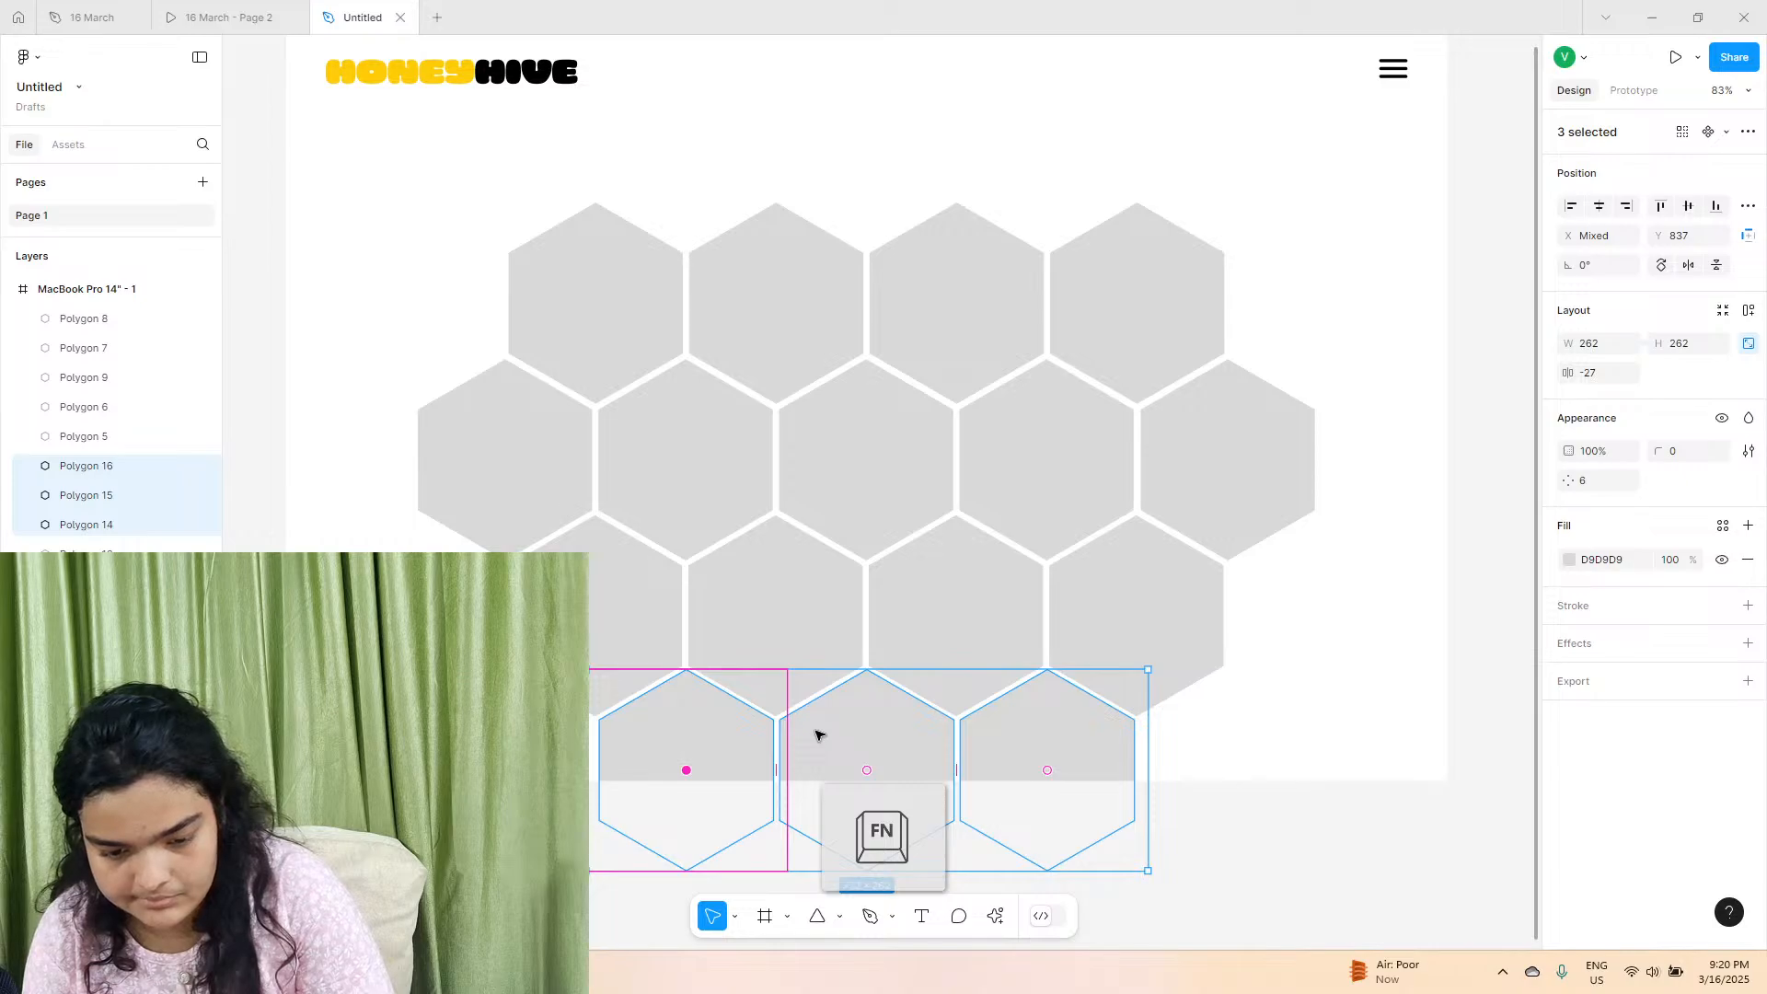
{"action": "key", "text": "Left"}
{"action": "key", "text": "Left"}
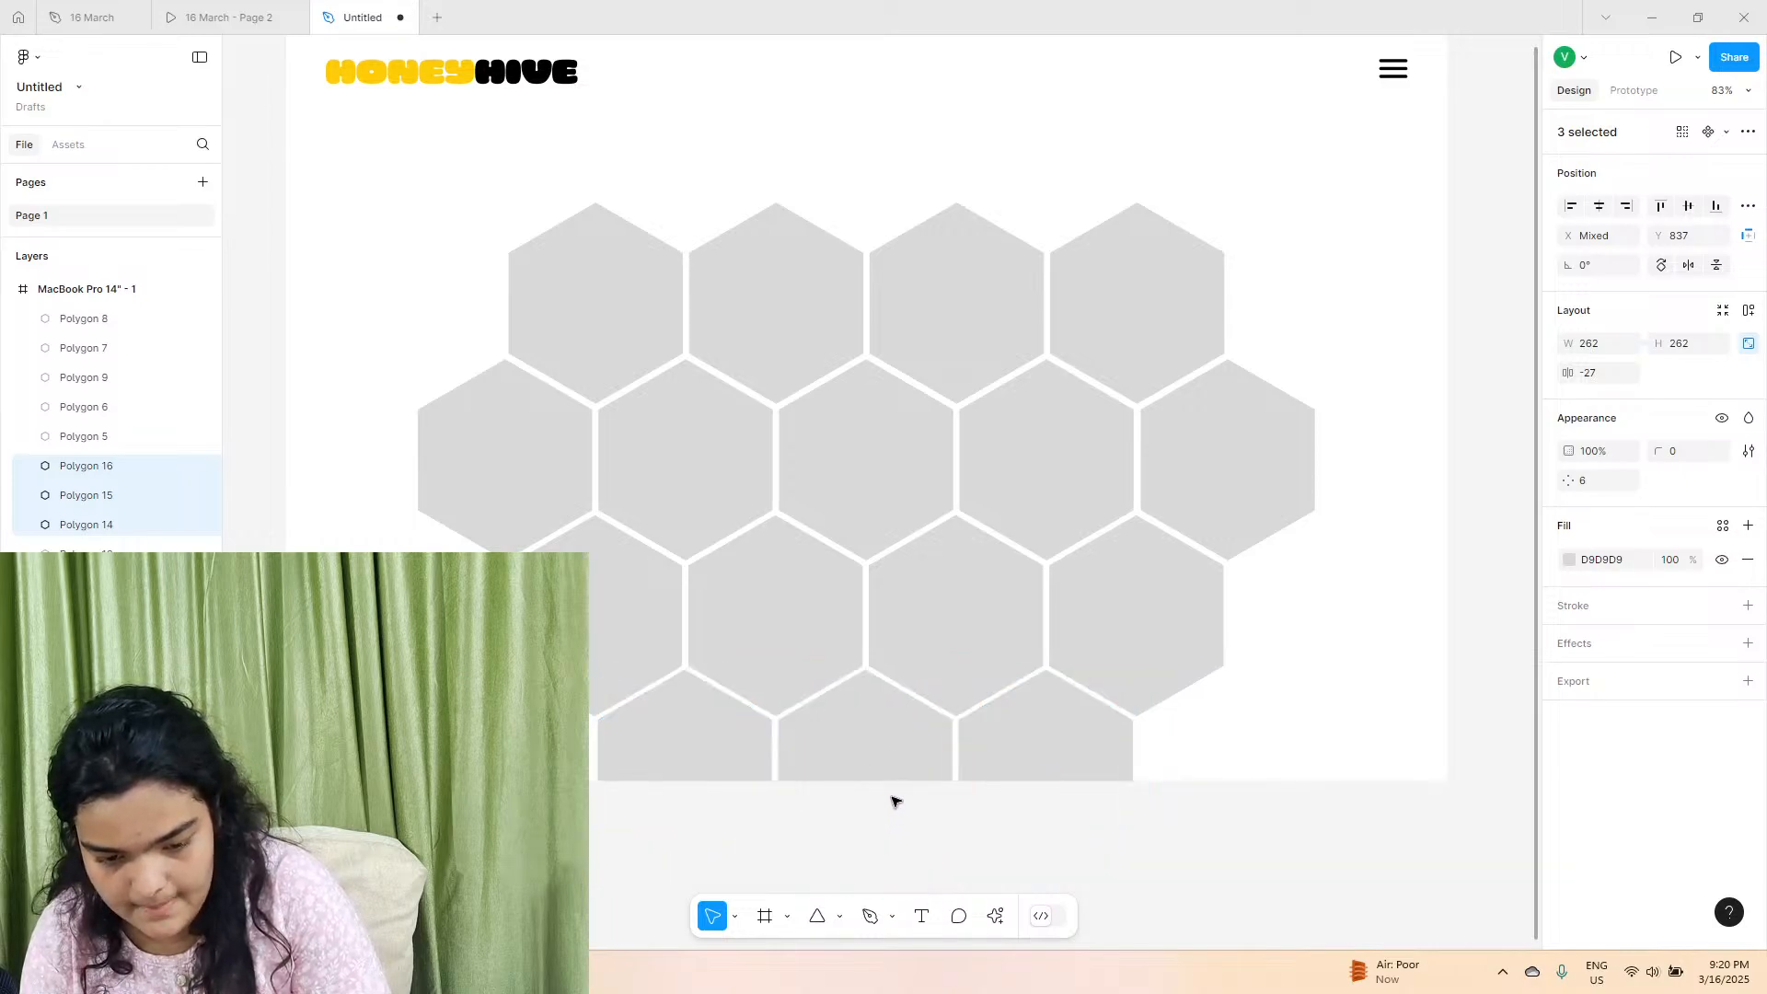
{"action": "left_click_drag", "start_coordinate": [890, 746], "coordinate": [887, 742]}
Try to nudge the middle hexagon of the fourth row to the right on its own.
{"action": "left_click", "coordinate": [888, 742]}
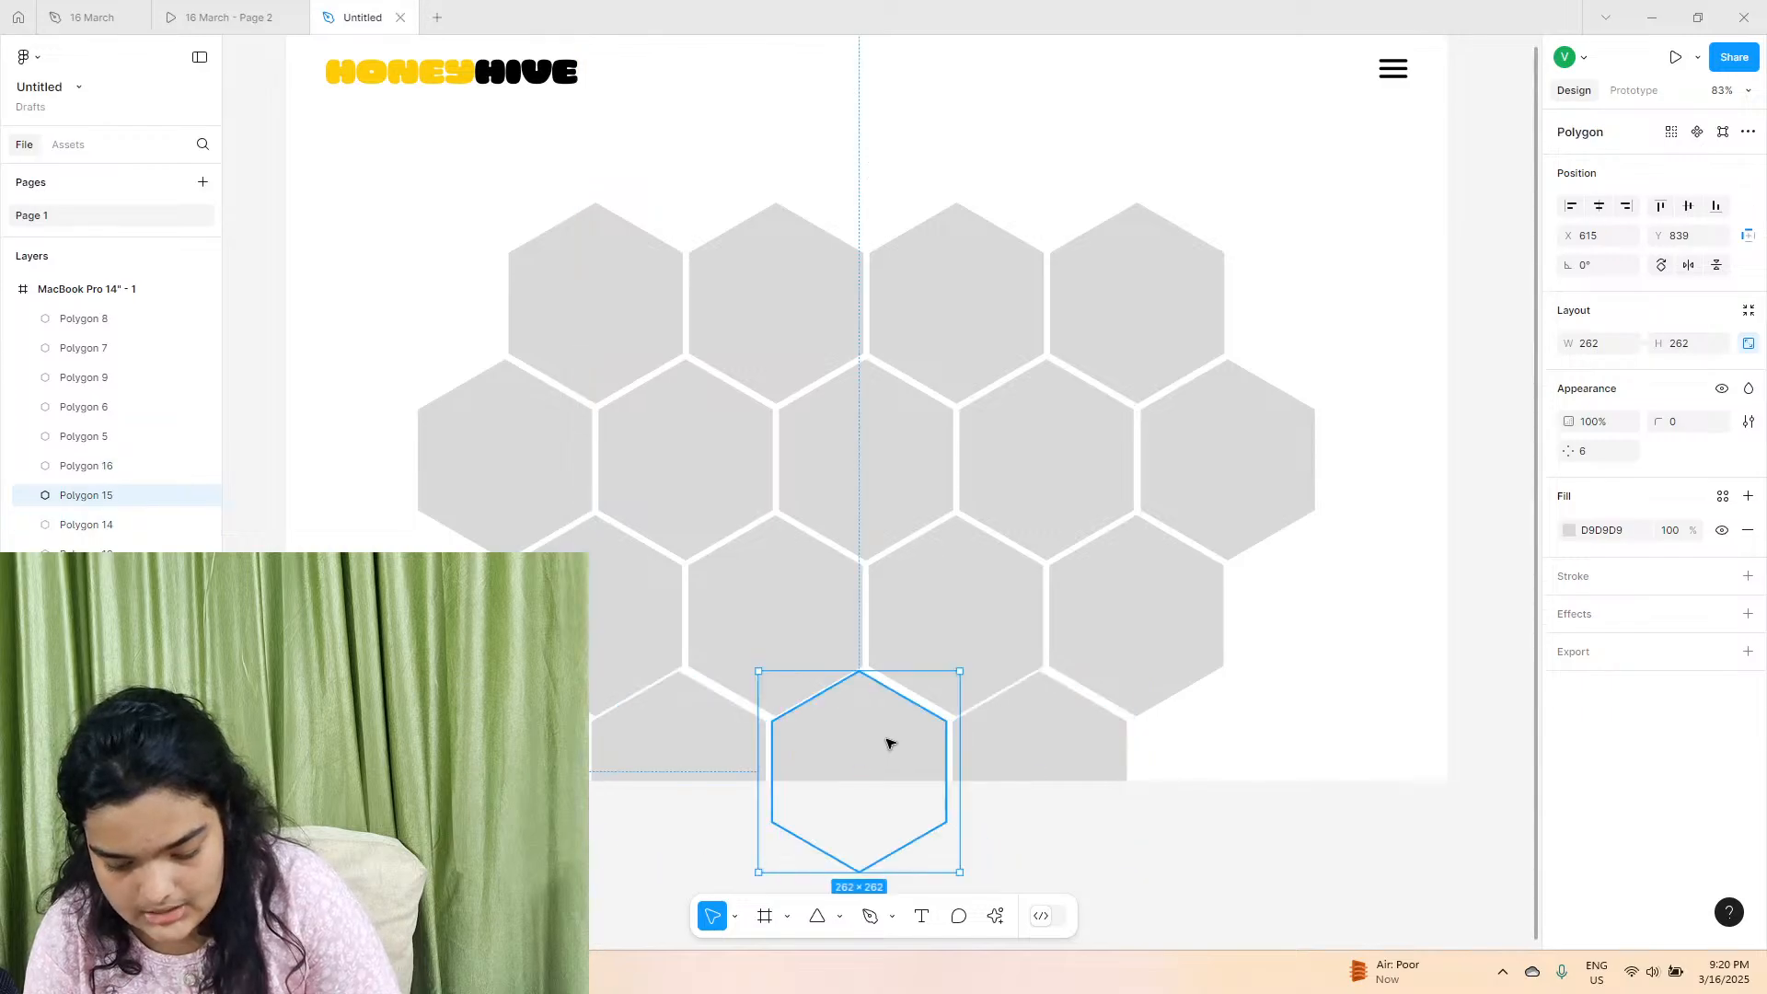
{"action": "key", "text": "Right"}
{"action": "key", "text": "Right"}
{"action": "key", "text": "Right"}
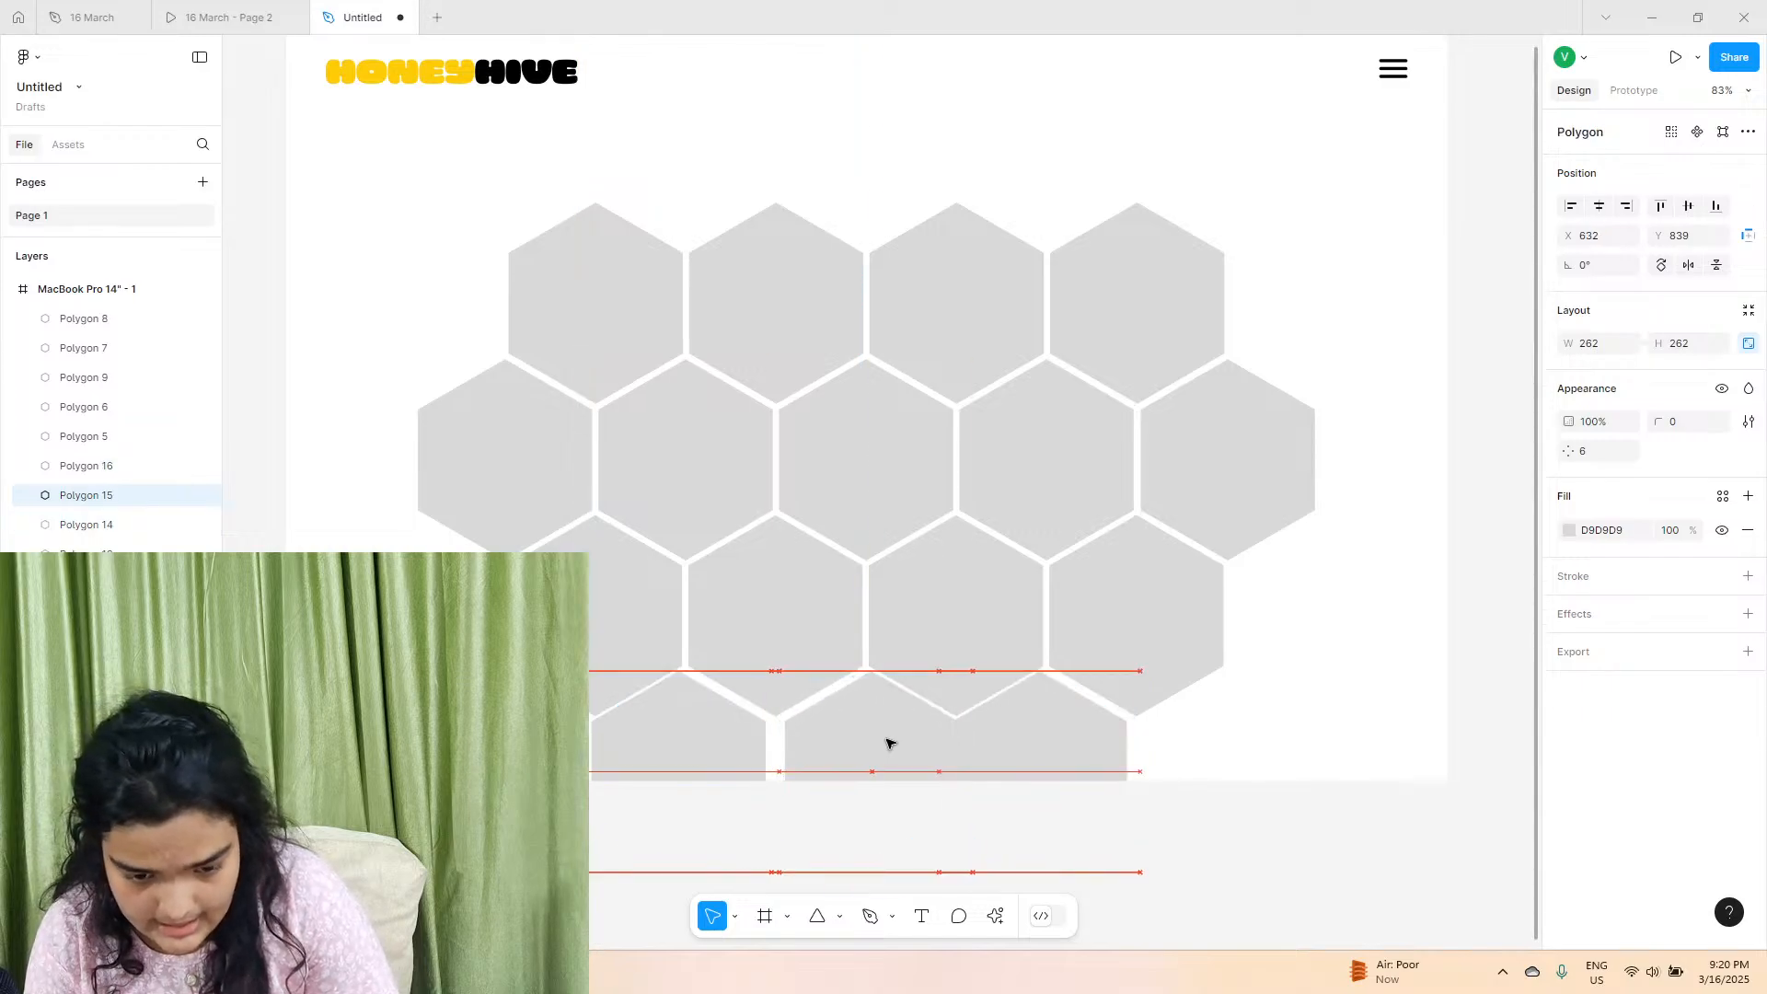
{"action": "left_click", "coordinate": [699, 733], "text": "shift"}
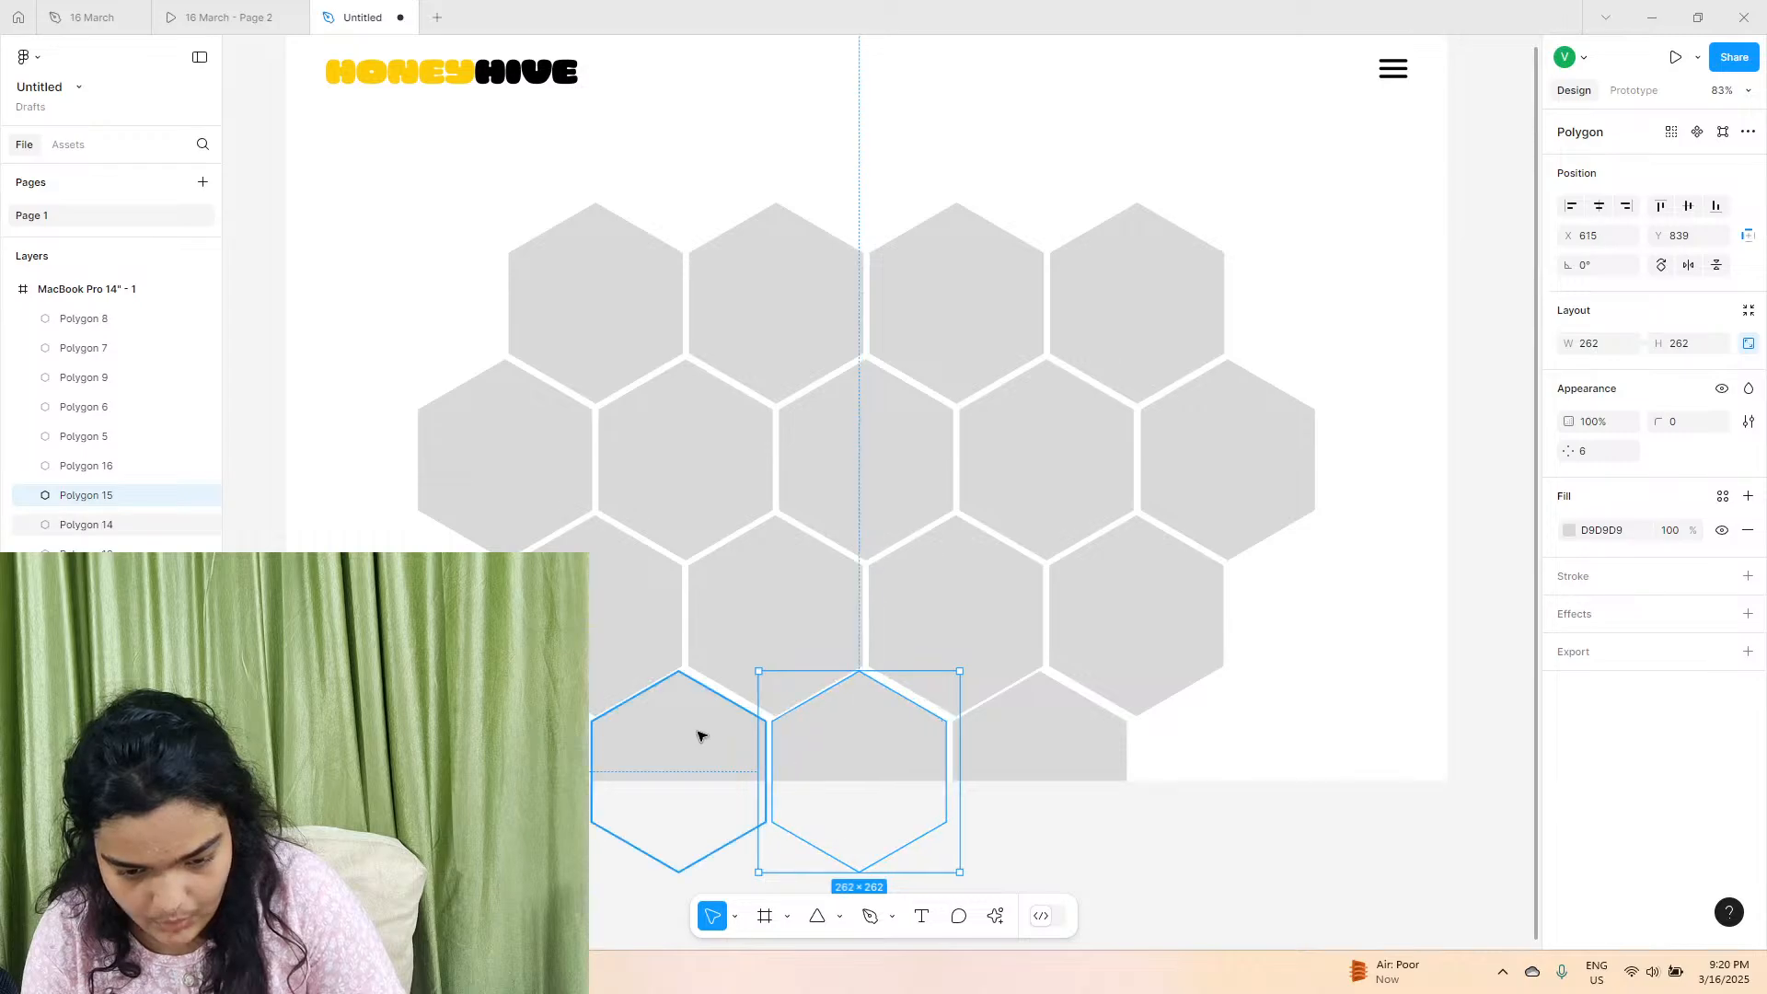
Nudge the three fourth-row hexagons right together until their gaps line up with the rows above.
{"action": "left_click", "coordinate": [1040, 741], "text": "shift"}
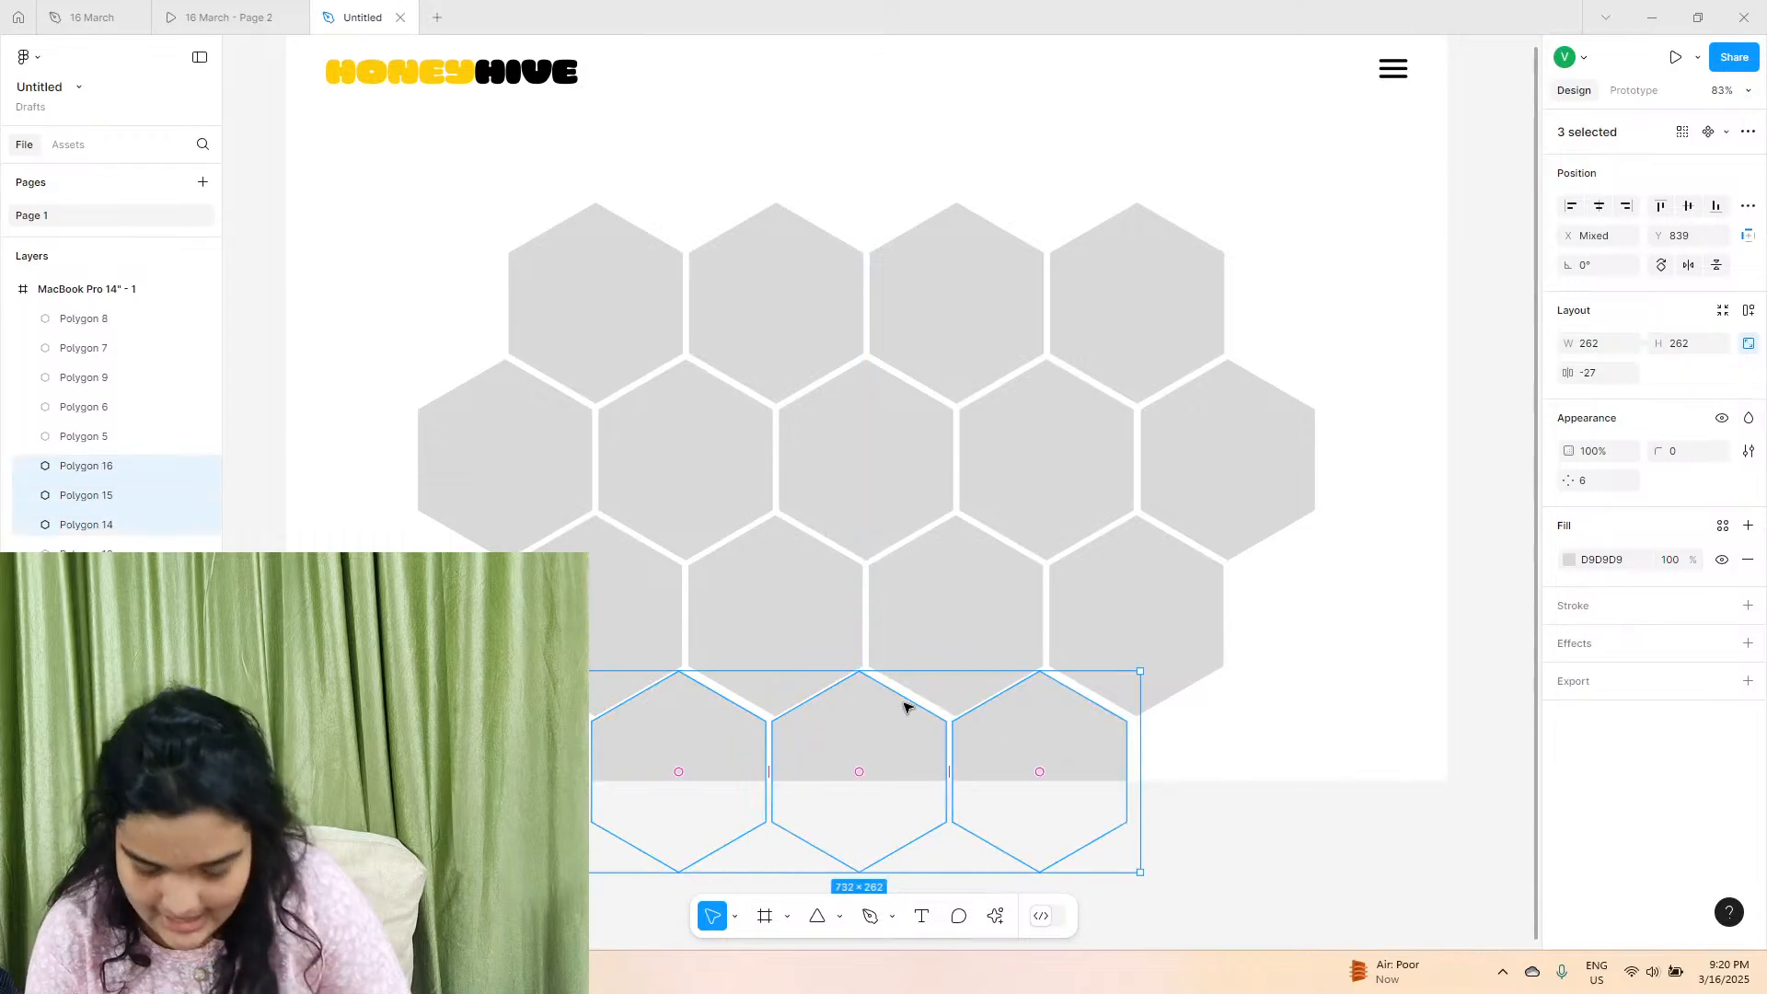
{"action": "key", "text": "Right"}
{"action": "key", "text": "Right"}
{"action": "key", "text": "Right"}
{"action": "key", "text": "Right"}
{"action": "key", "text": "Right"}
{"action": "key", "text": "Right"}
{"action": "key", "text": "Right"}
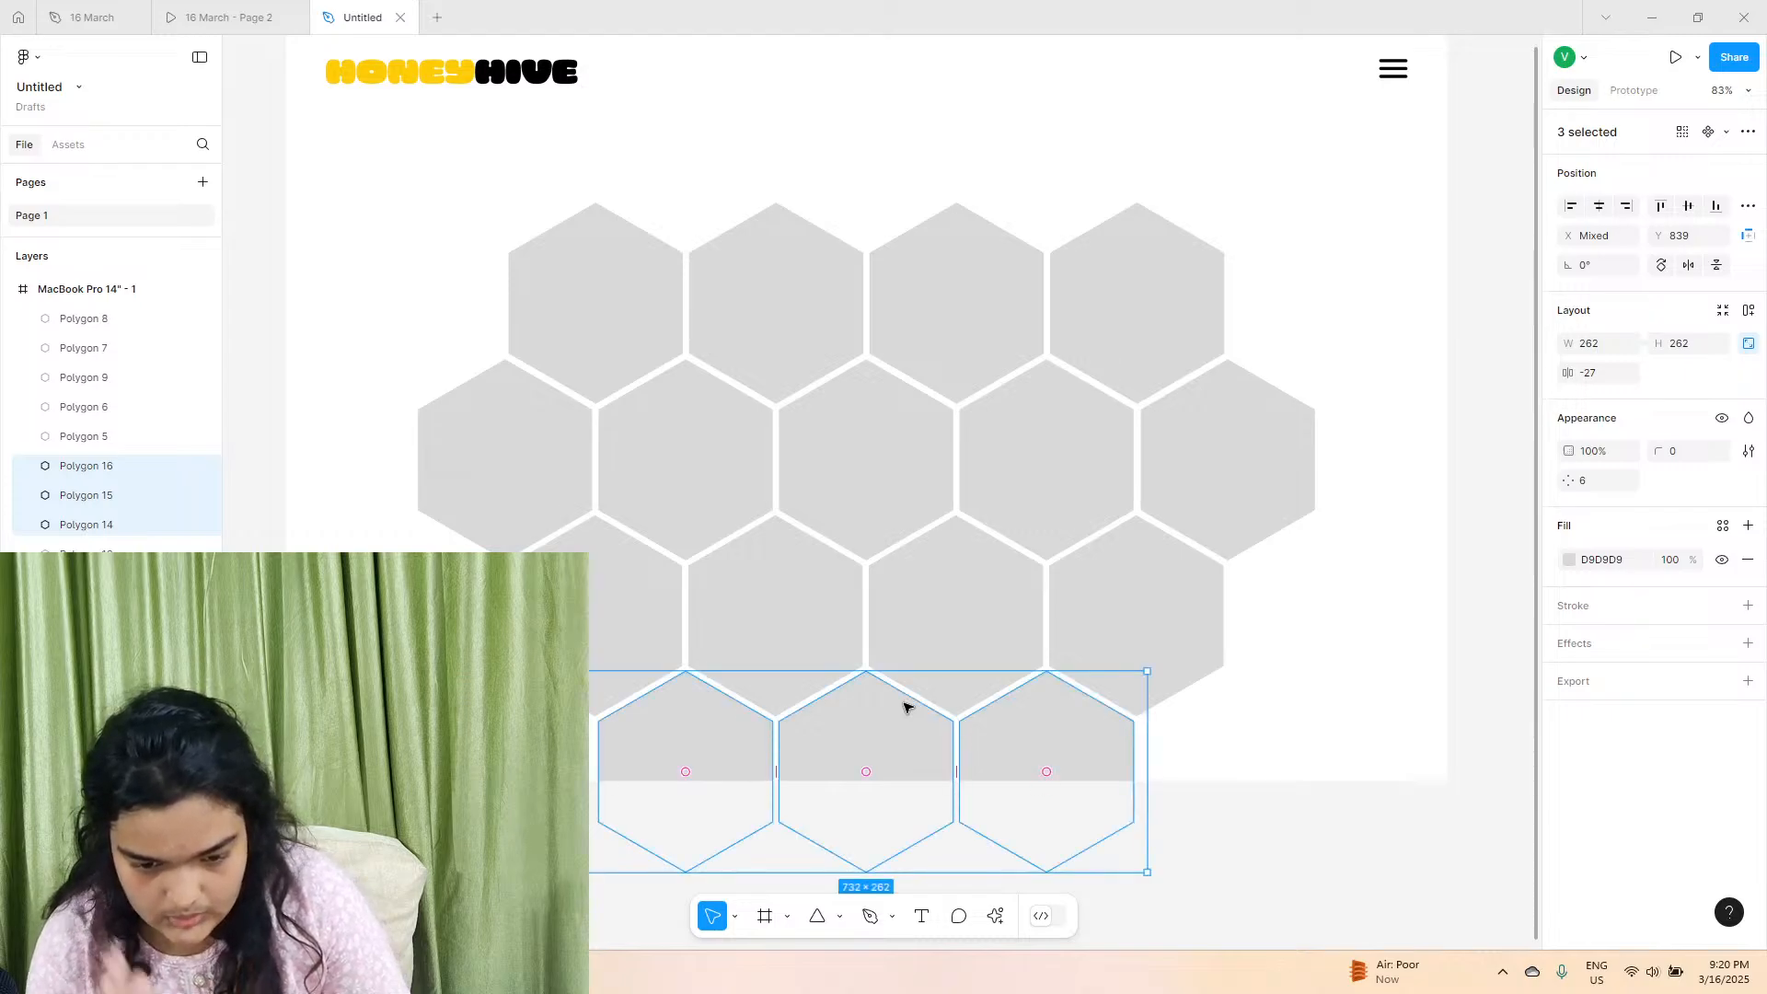
Select all sixteen hexagons and move the whole honeycomb up slightly, closer to the header.
{"action": "left_click_drag", "start_coordinate": [1329, 268], "coordinate": [268, 833]}
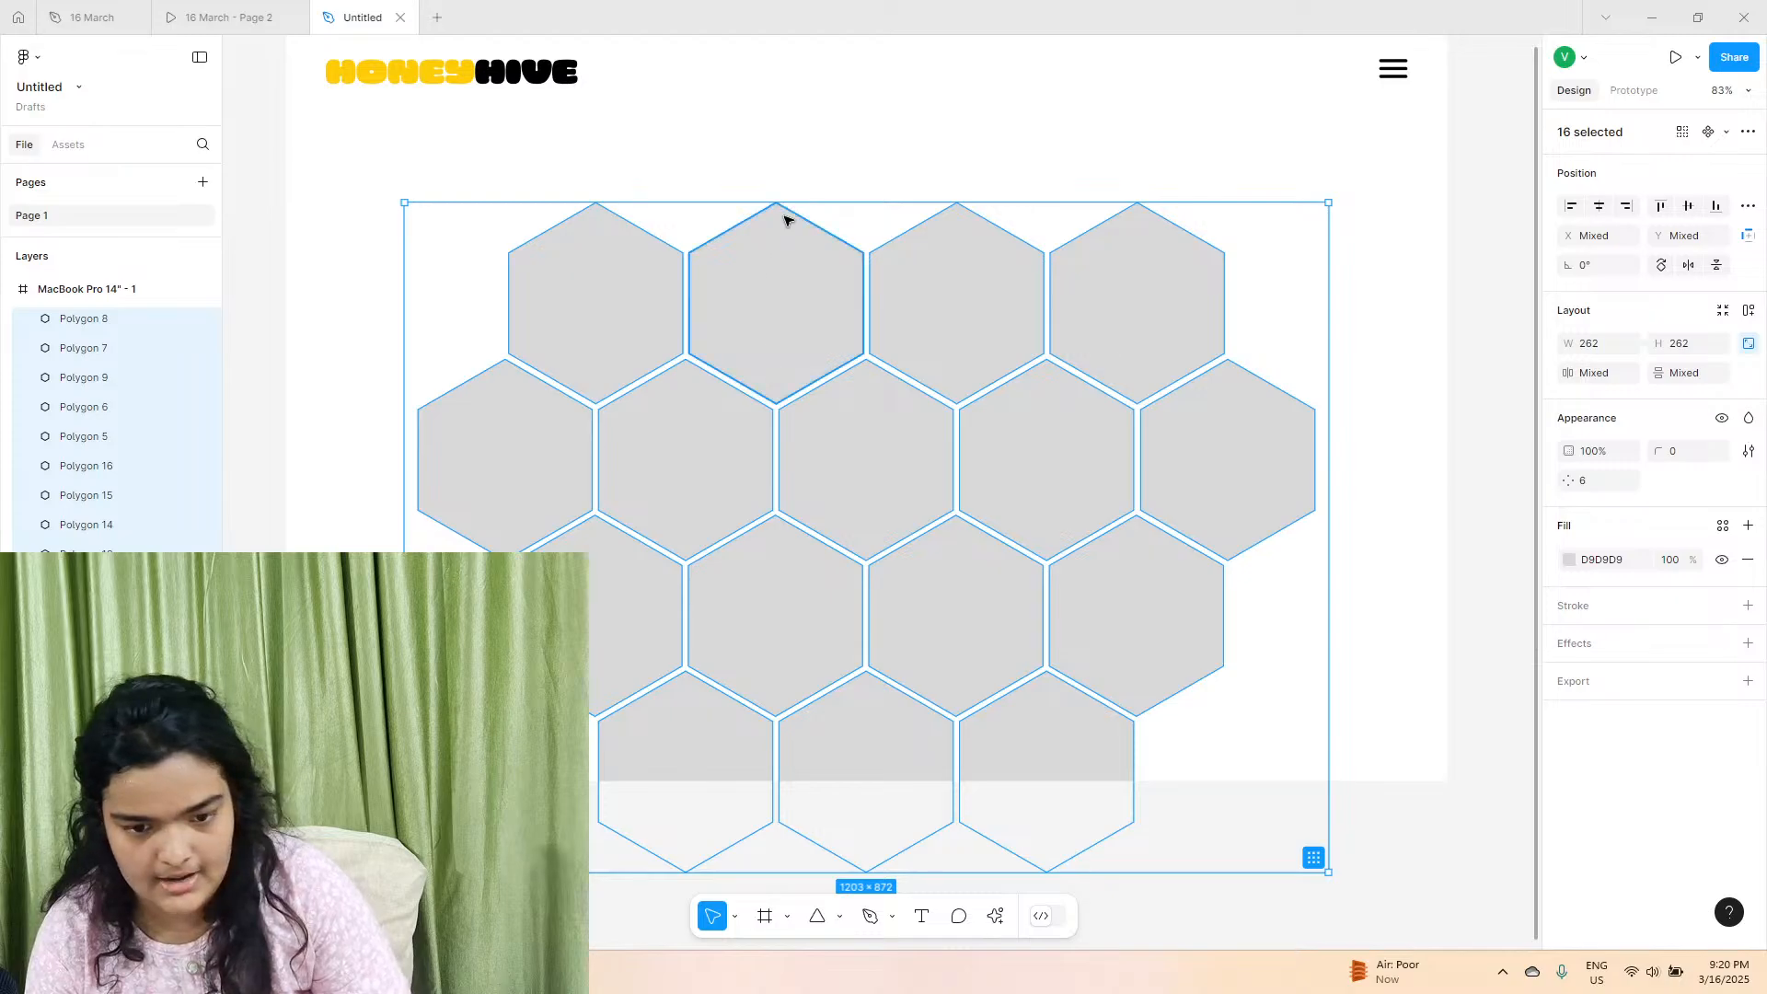
{"action": "left_click_drag", "start_coordinate": [796, 321], "coordinate": [797, 298]}
{"action": "scroll", "coordinate": [773, 414], "scroll_direction": "up", "scroll_amount": 2}
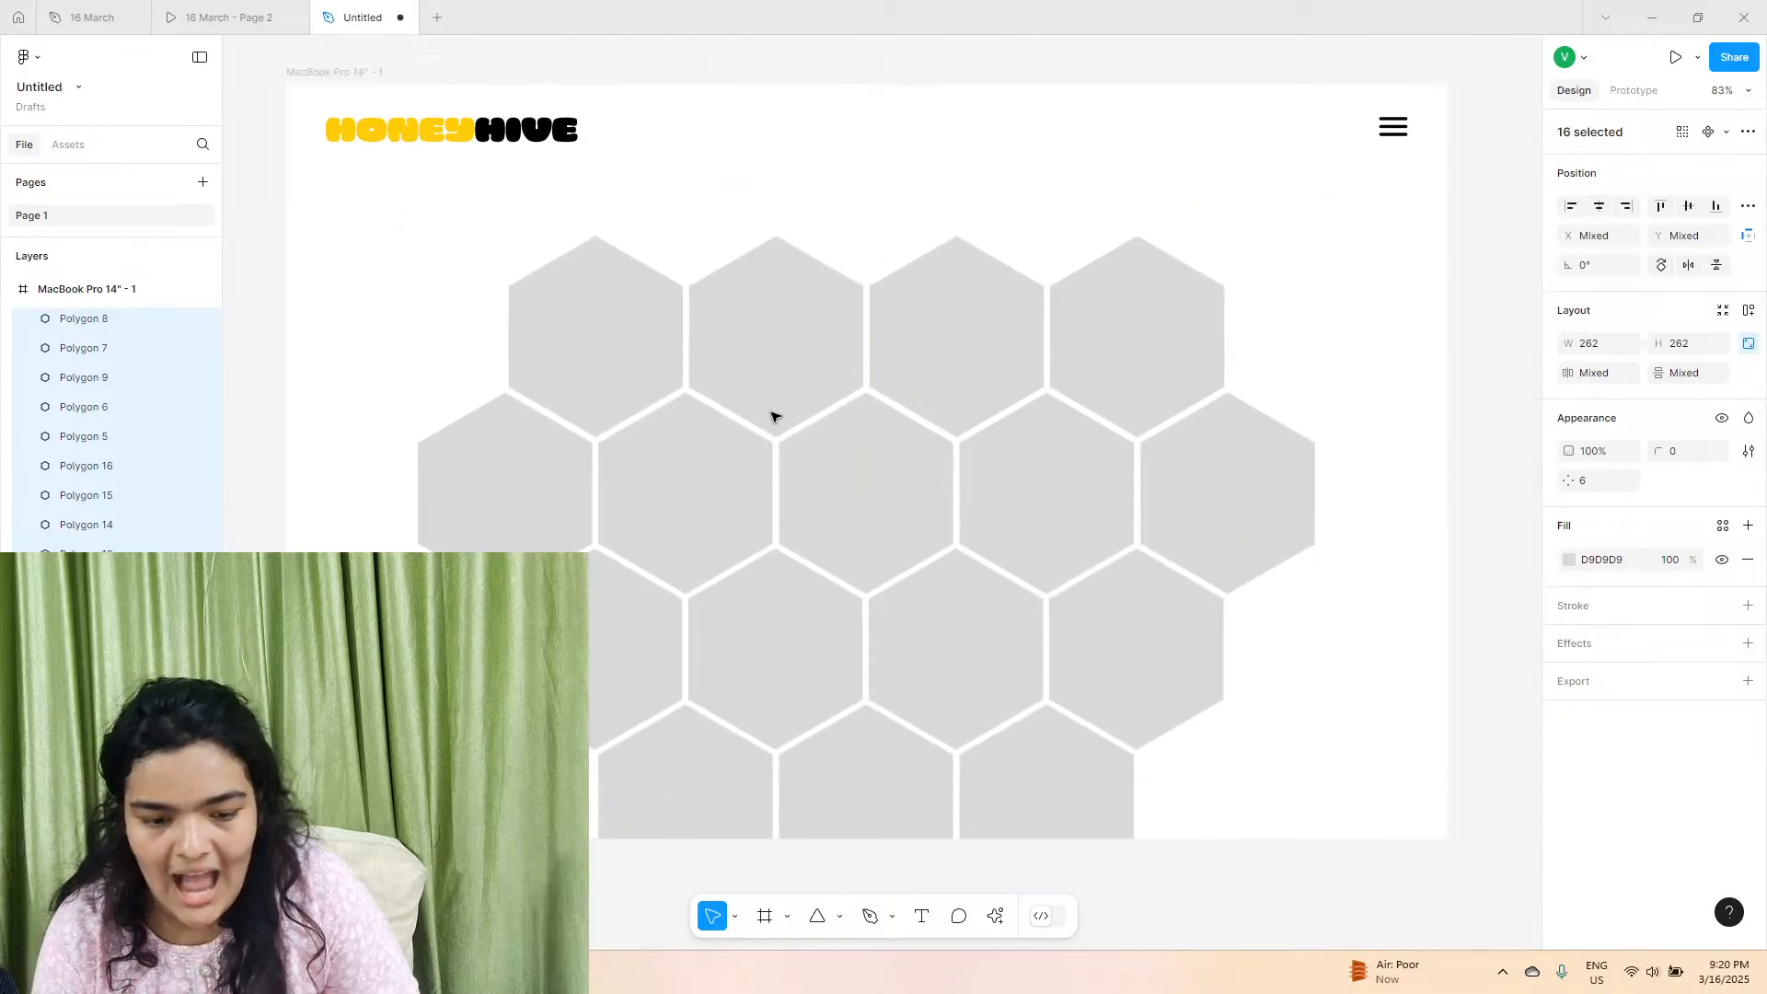
{"action": "scroll", "coordinate": [763, 456], "scroll_direction": "up", "scroll_amount": 2}
{"action": "scroll", "coordinate": [764, 456], "scroll_direction": "left", "scroll_amount": 2}
{"action": "scroll", "coordinate": [773, 456], "scroll_direction": "right", "scroll_amount": 3}
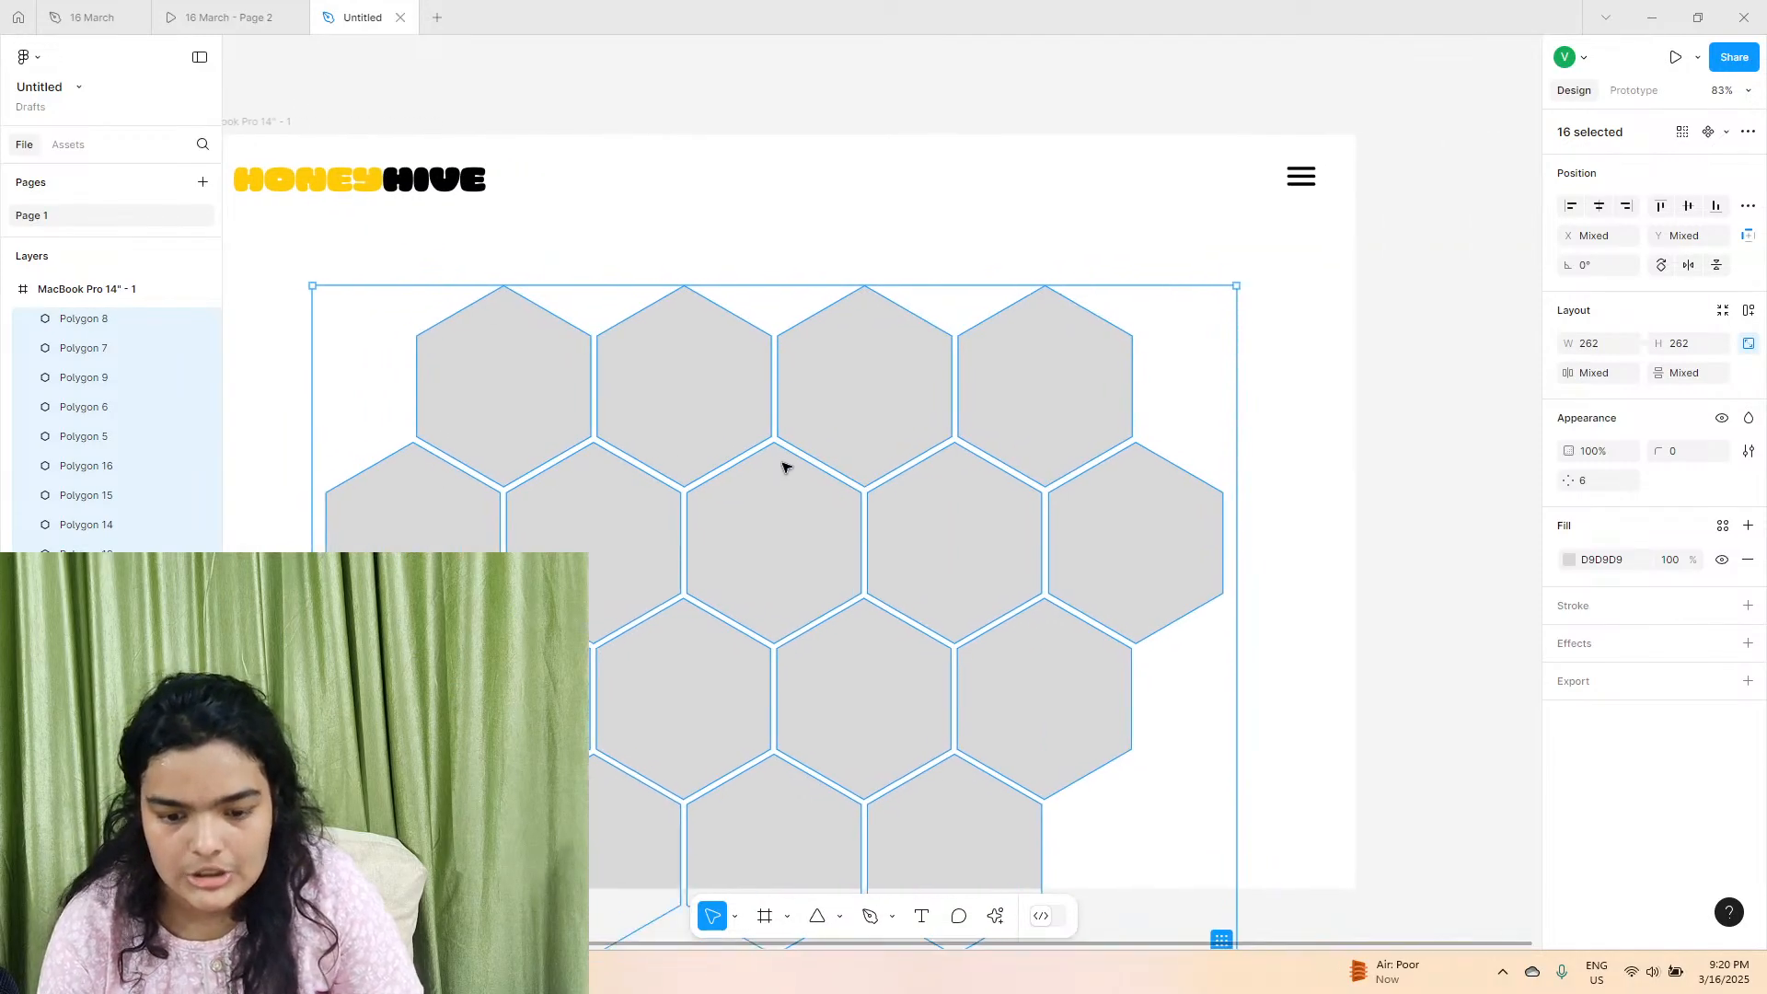
{"action": "scroll", "coordinate": [787, 368], "scroll_direction": "left", "scroll_amount": 2}
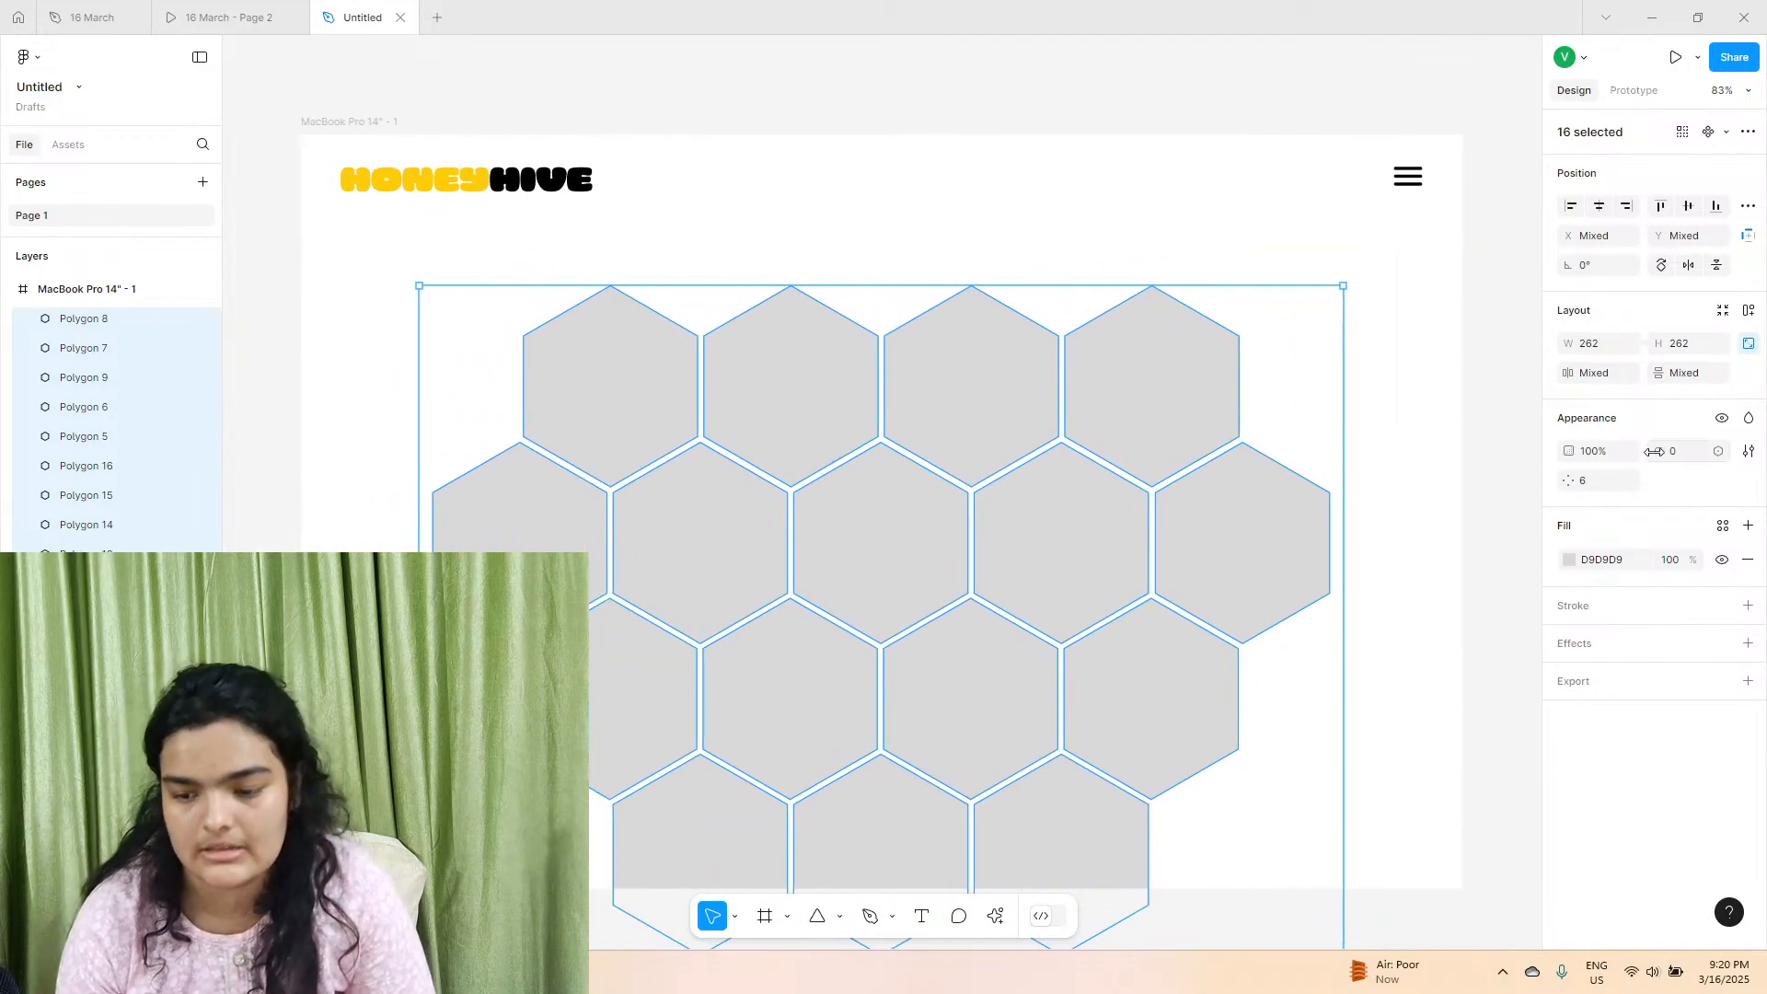
Set the corner radius of all sixteen hexagons to 4.
{"action": "left_click_drag", "start_coordinate": [1668, 447], "coordinate": [1698, 451]}
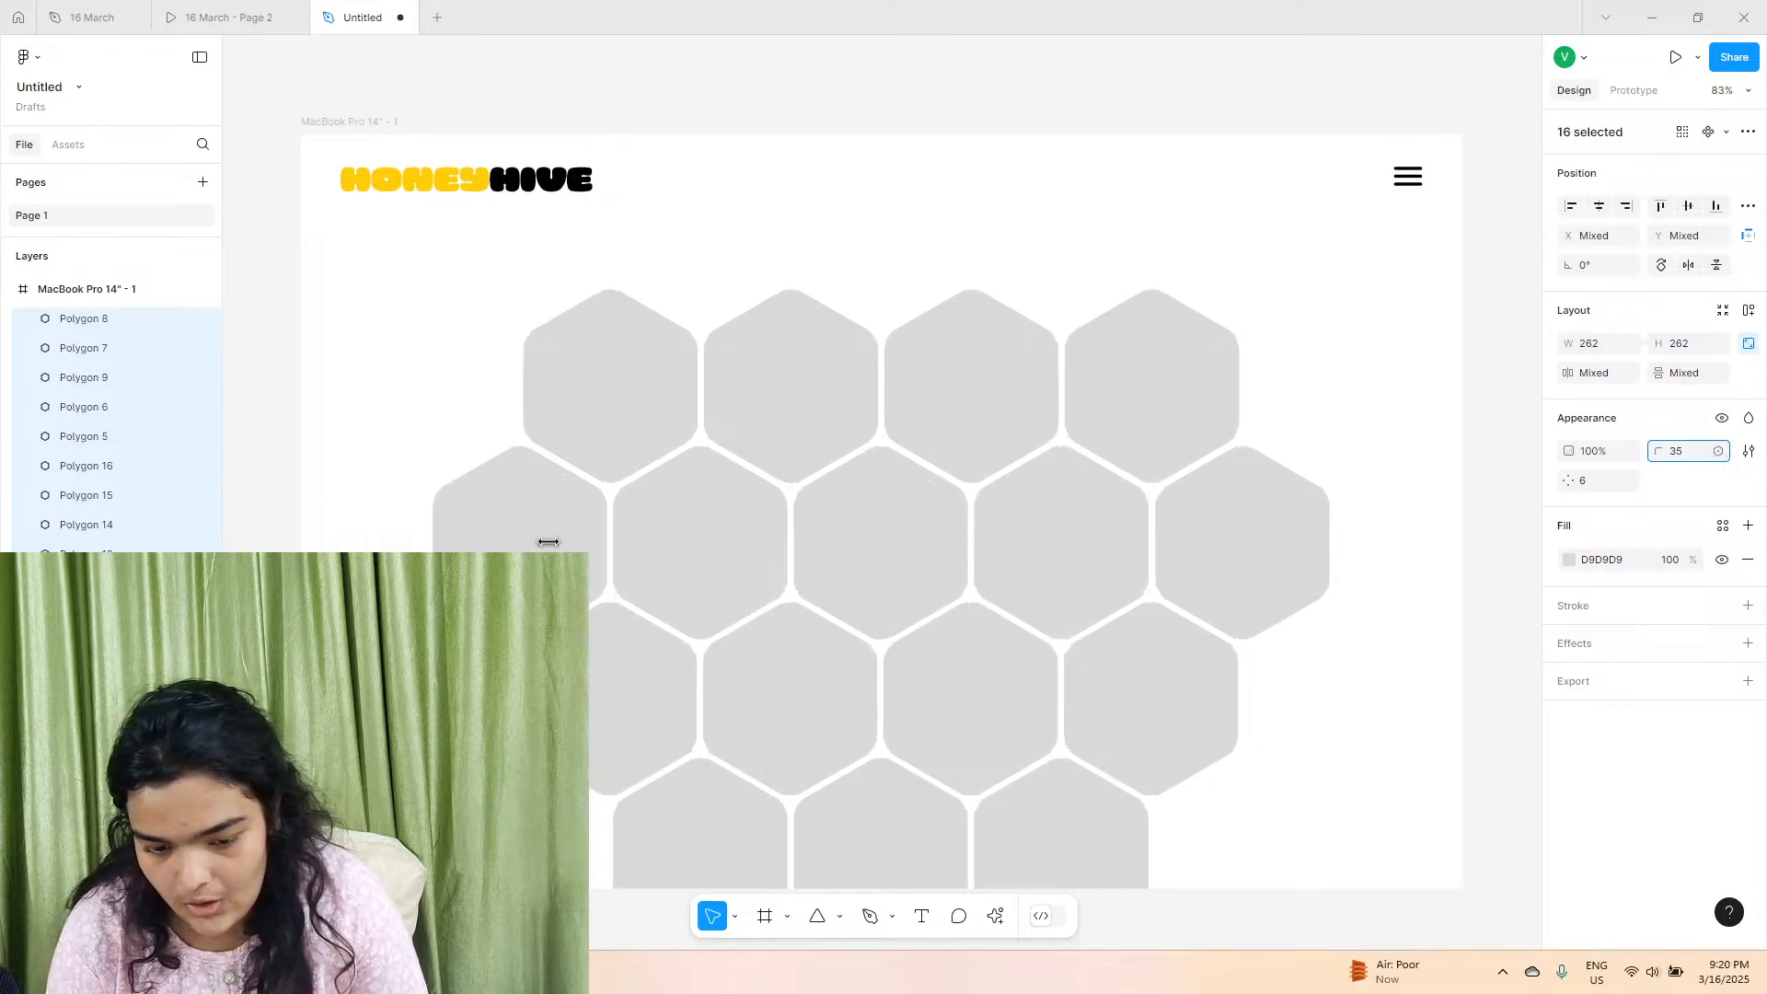
{"action": "left_click_drag", "start_coordinate": [549, 543], "coordinate": [1686, 450]}
{"action": "left_click", "coordinate": [1664, 453]}
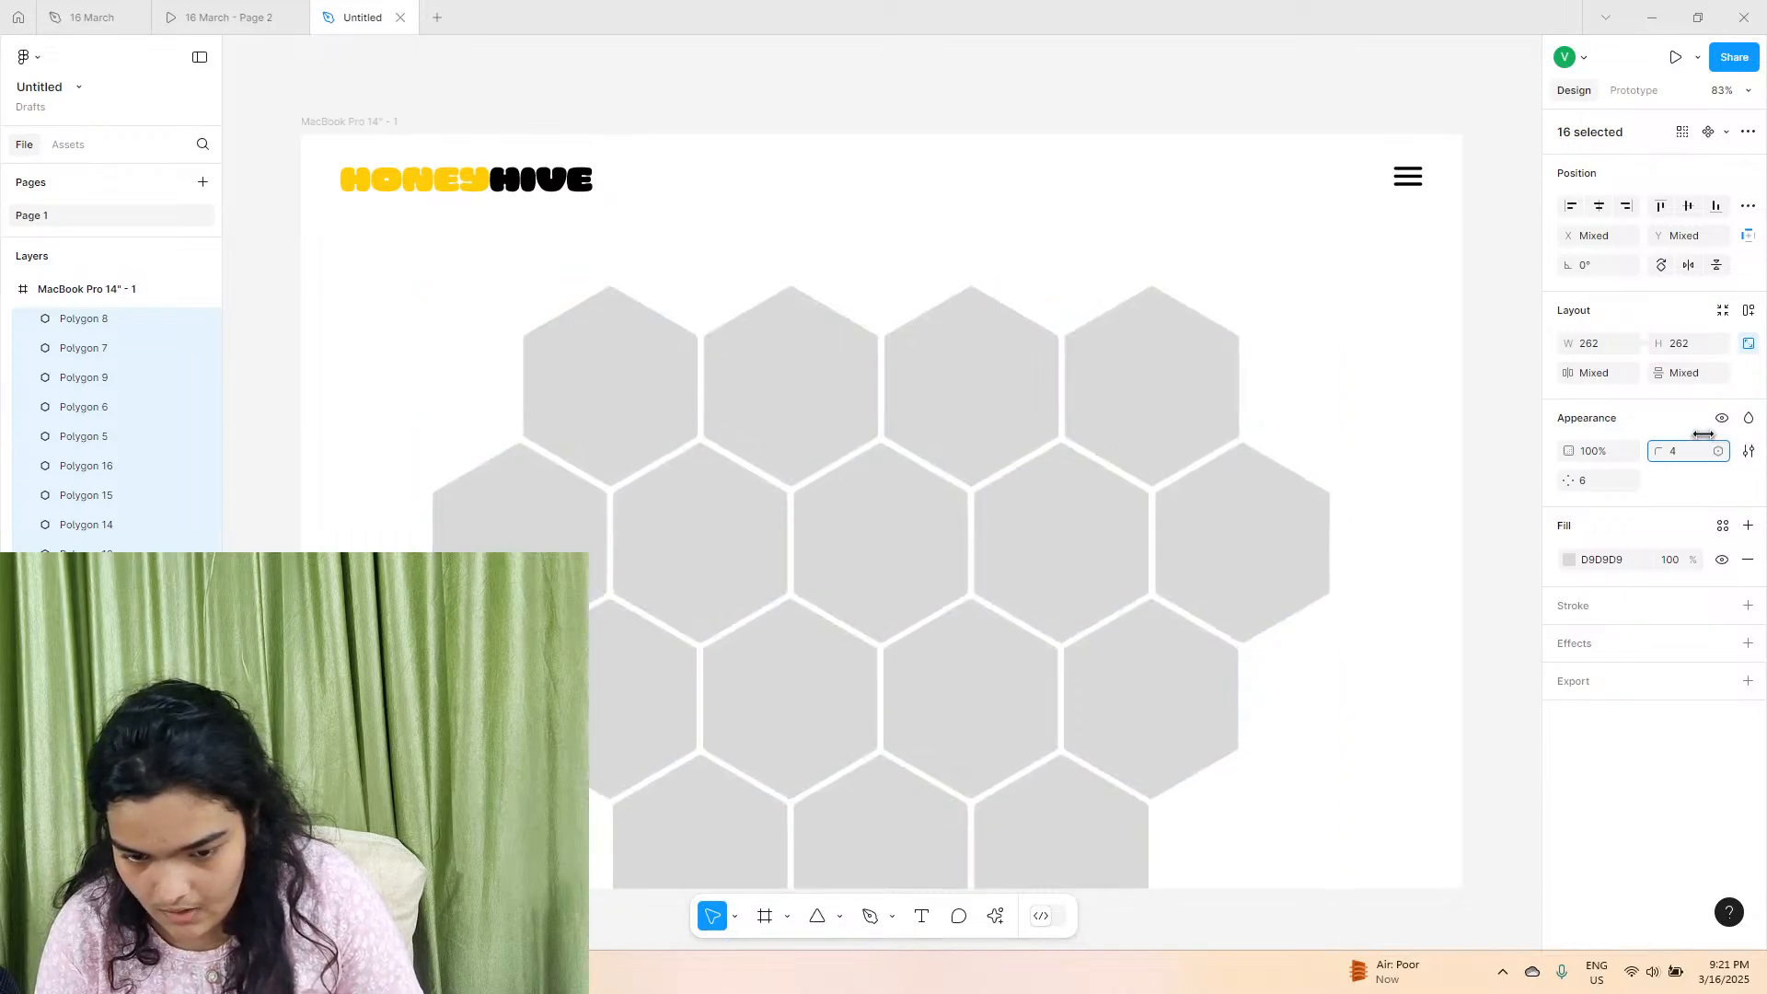
{"action": "left_click_drag", "start_coordinate": [1695, 435], "coordinate": [1698, 434]}
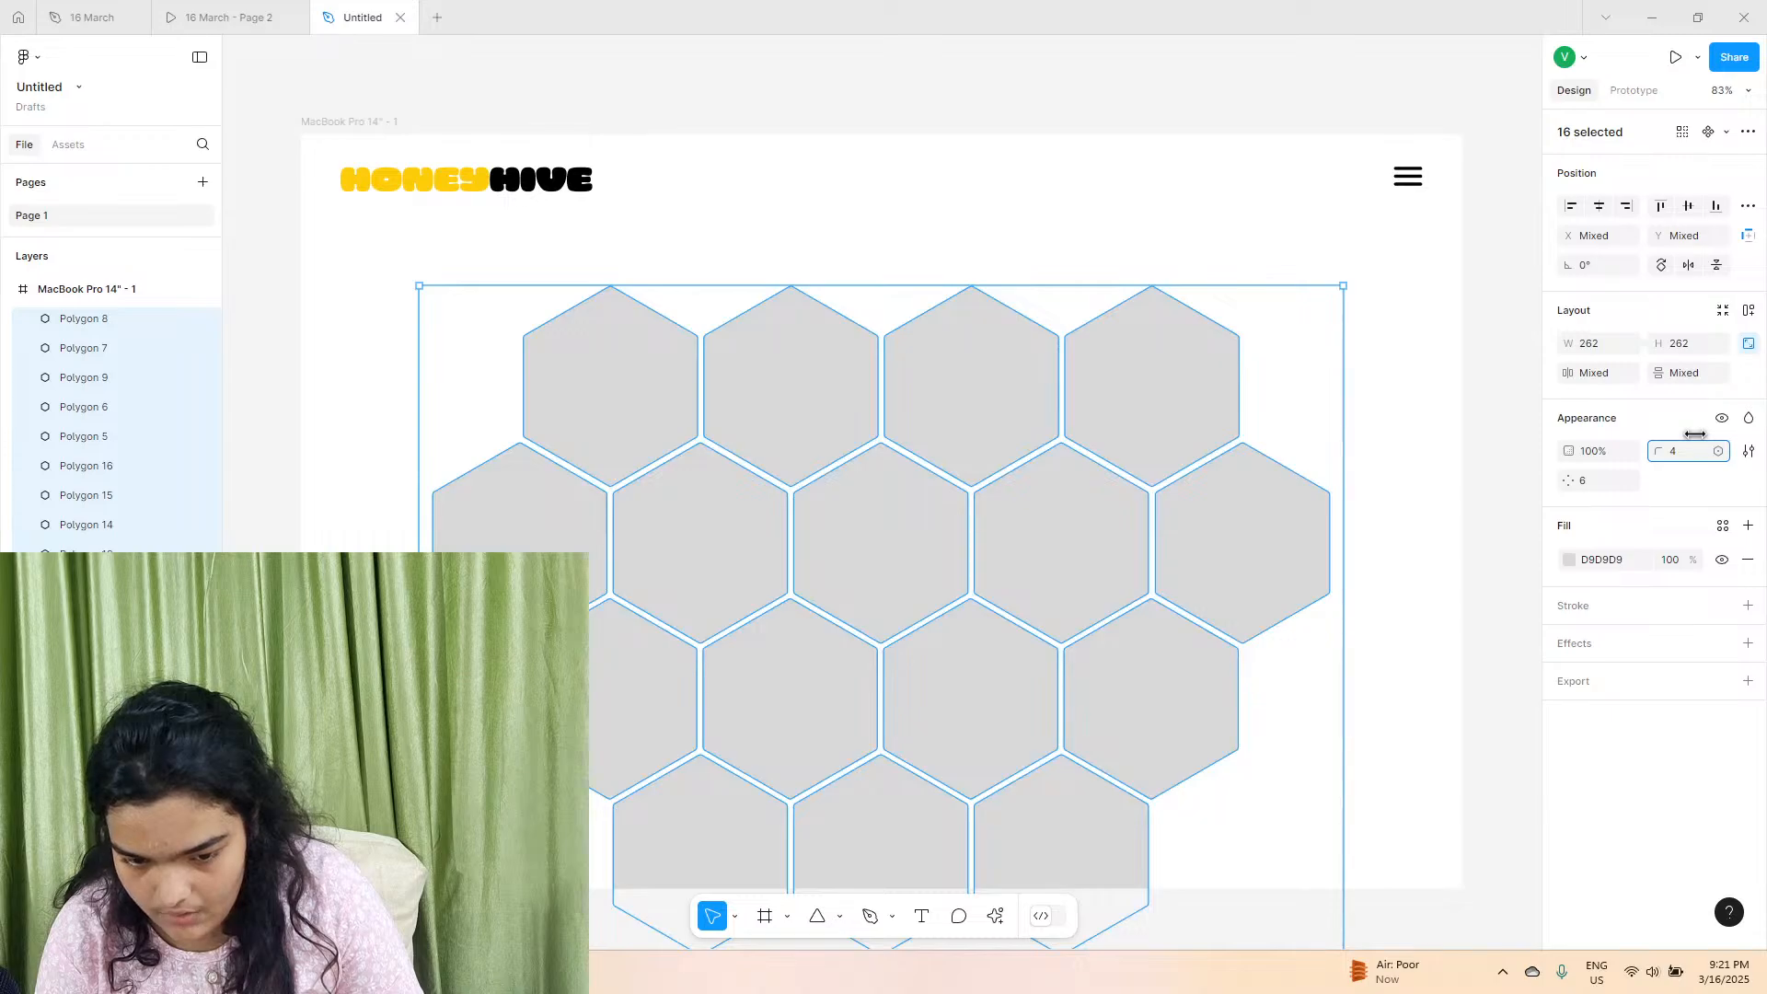
{"action": "left_click", "coordinate": [1418, 468]}
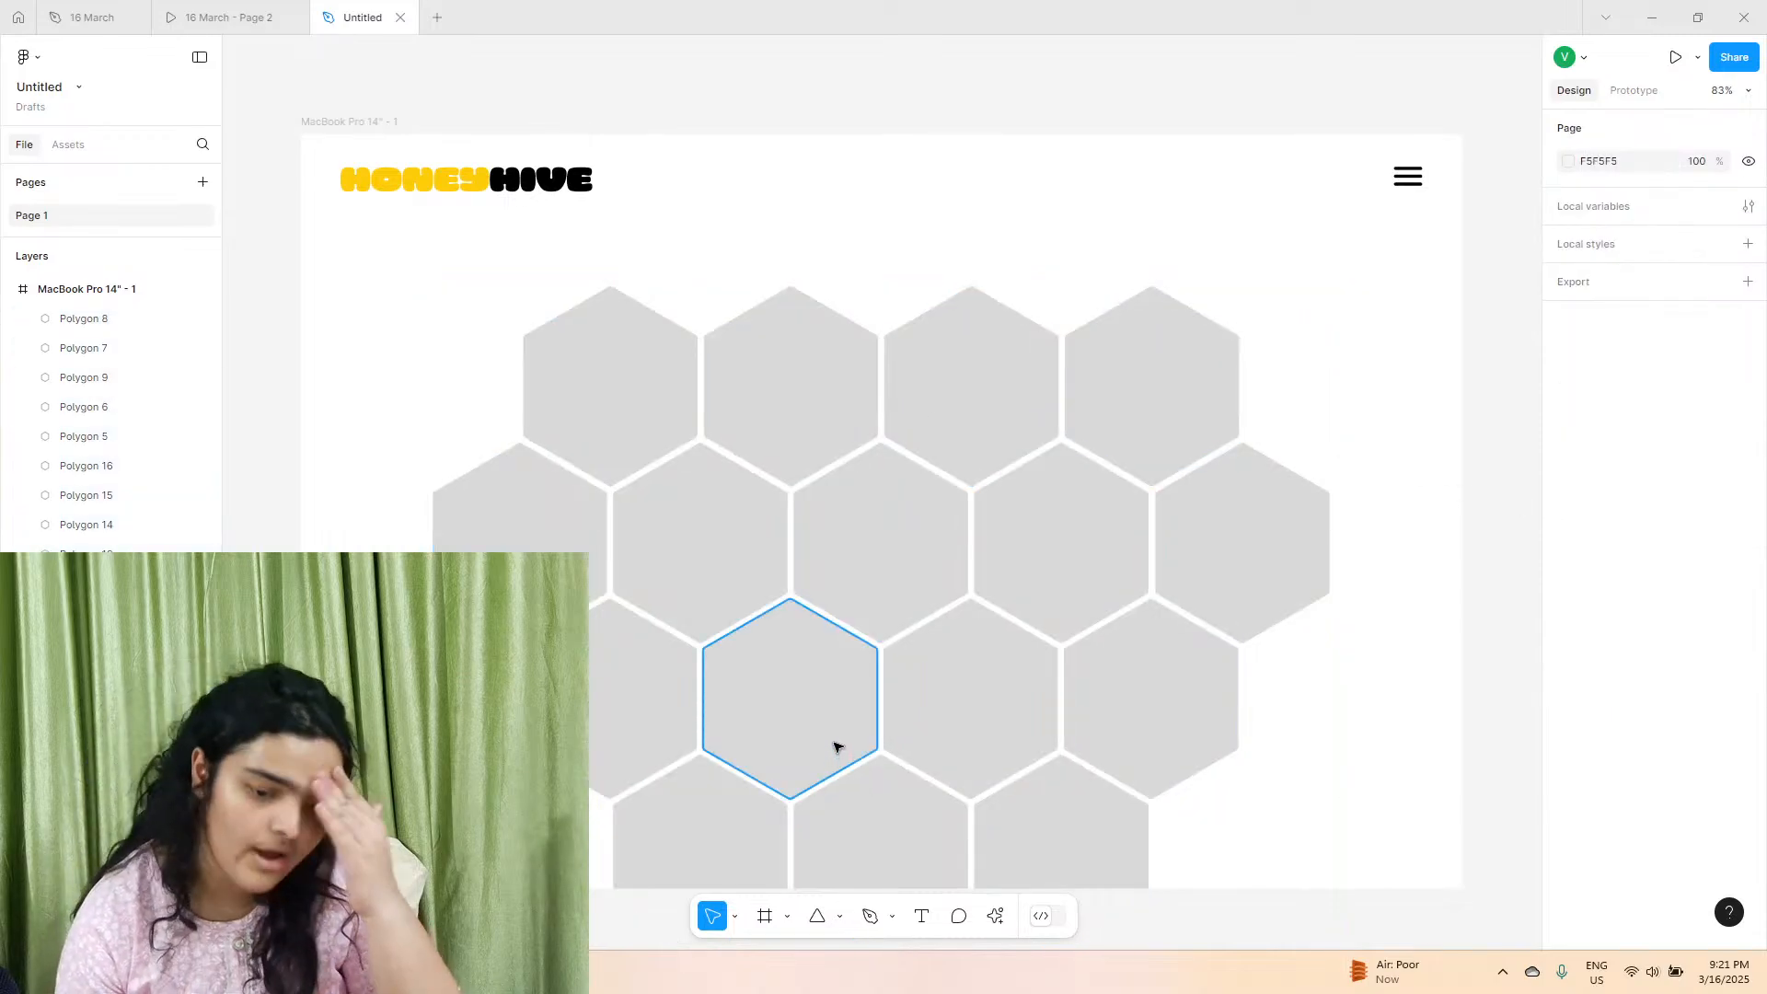
Check the prototype briefly and try tidying up the spacing of all sixteen hexagons in the untitled file.
{"action": "left_click", "coordinate": [230, 18]}
{"action": "left_click", "coordinate": [359, 17]}
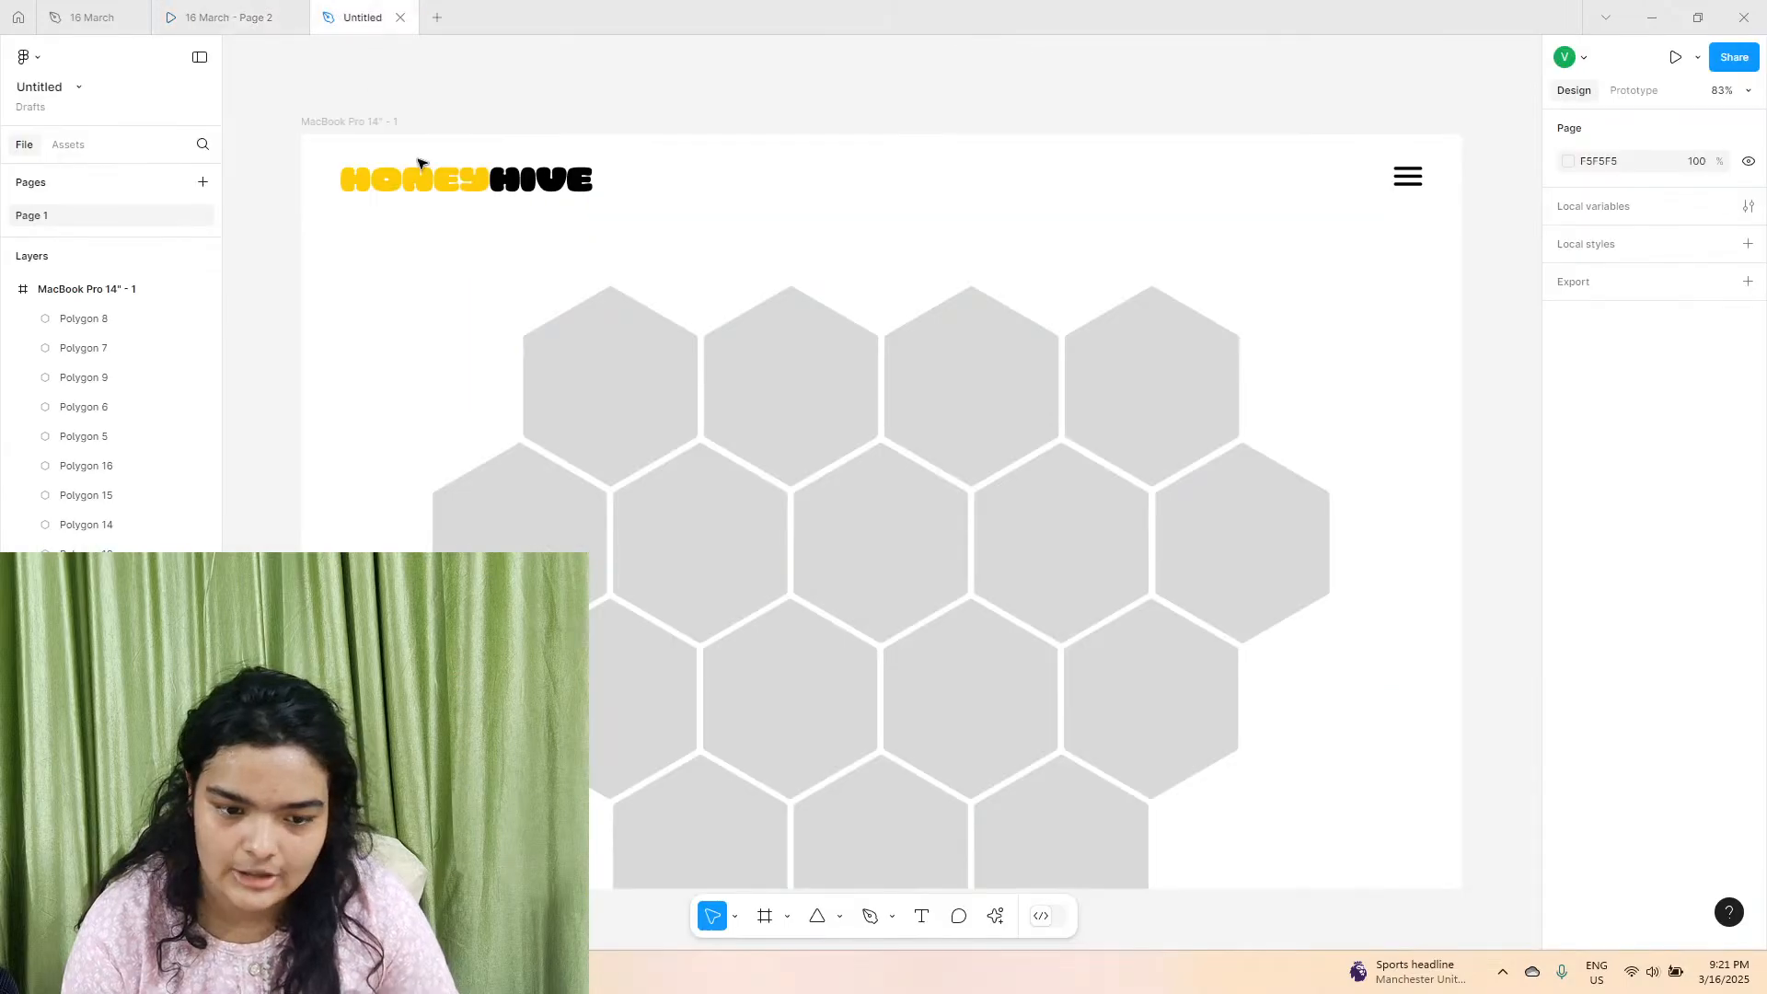
{"action": "left_click_drag", "start_coordinate": [399, 335], "coordinate": [1220, 824]}
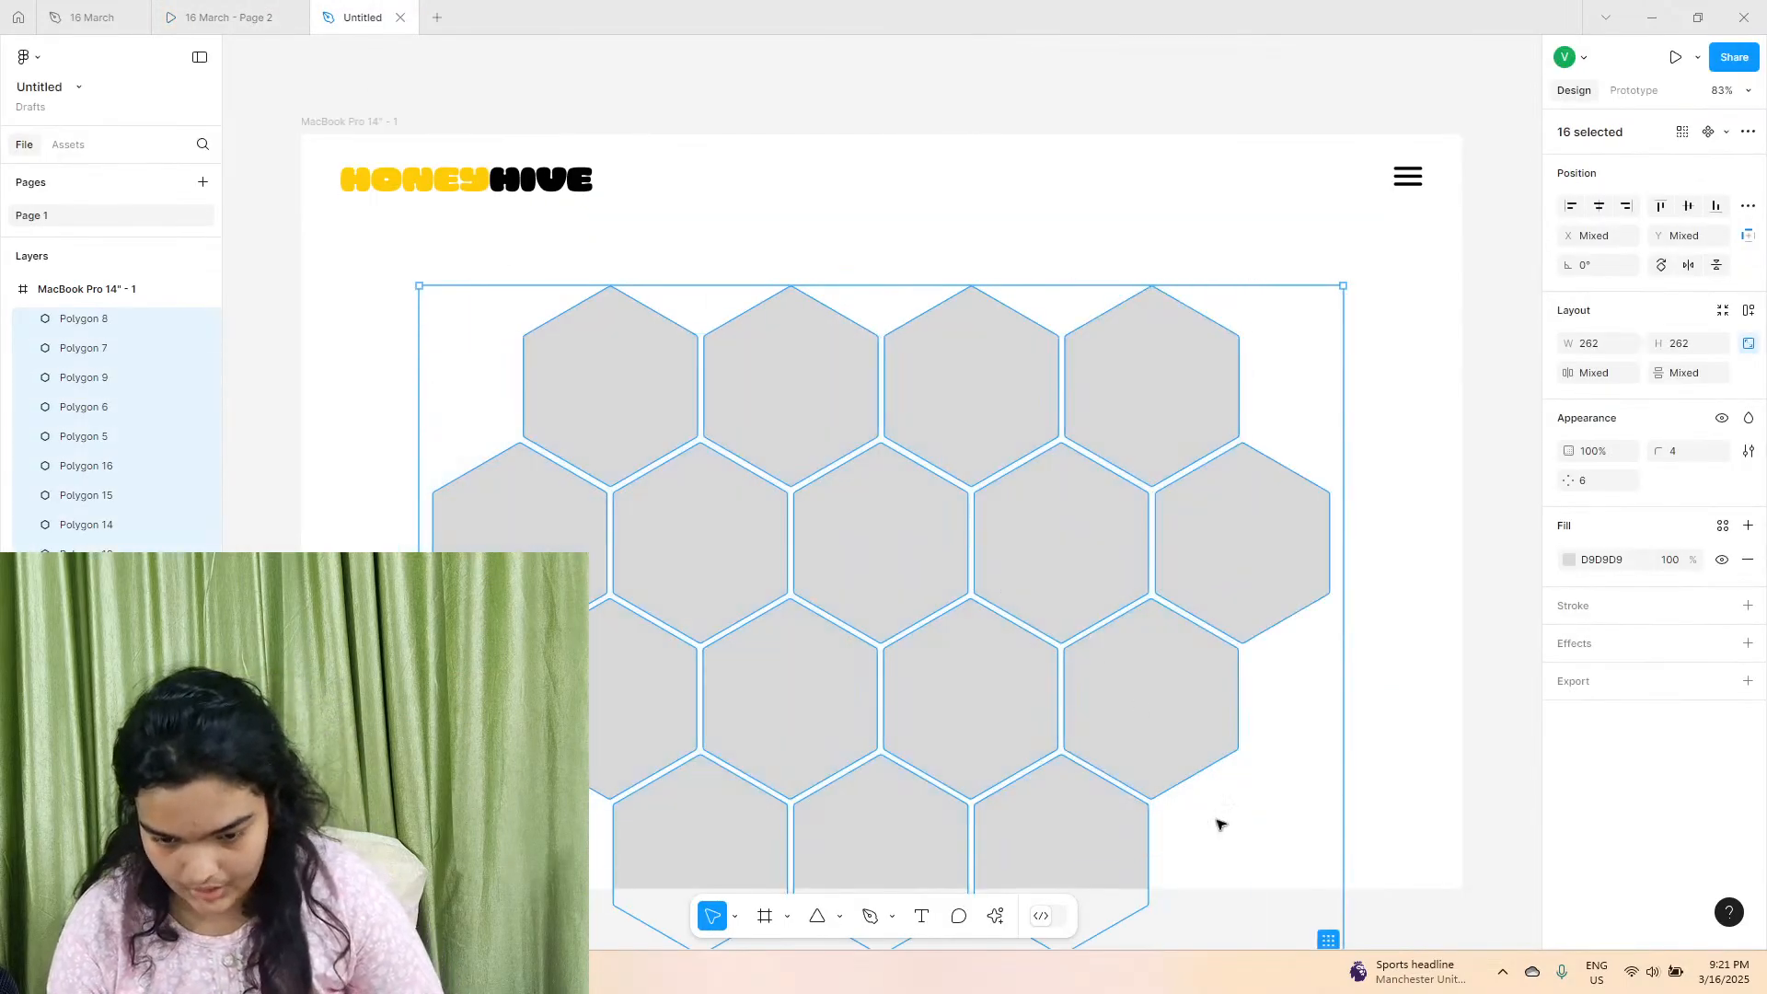
{"action": "left_click", "coordinate": [1327, 937]}
{"action": "key", "text": "ctrl+z"}
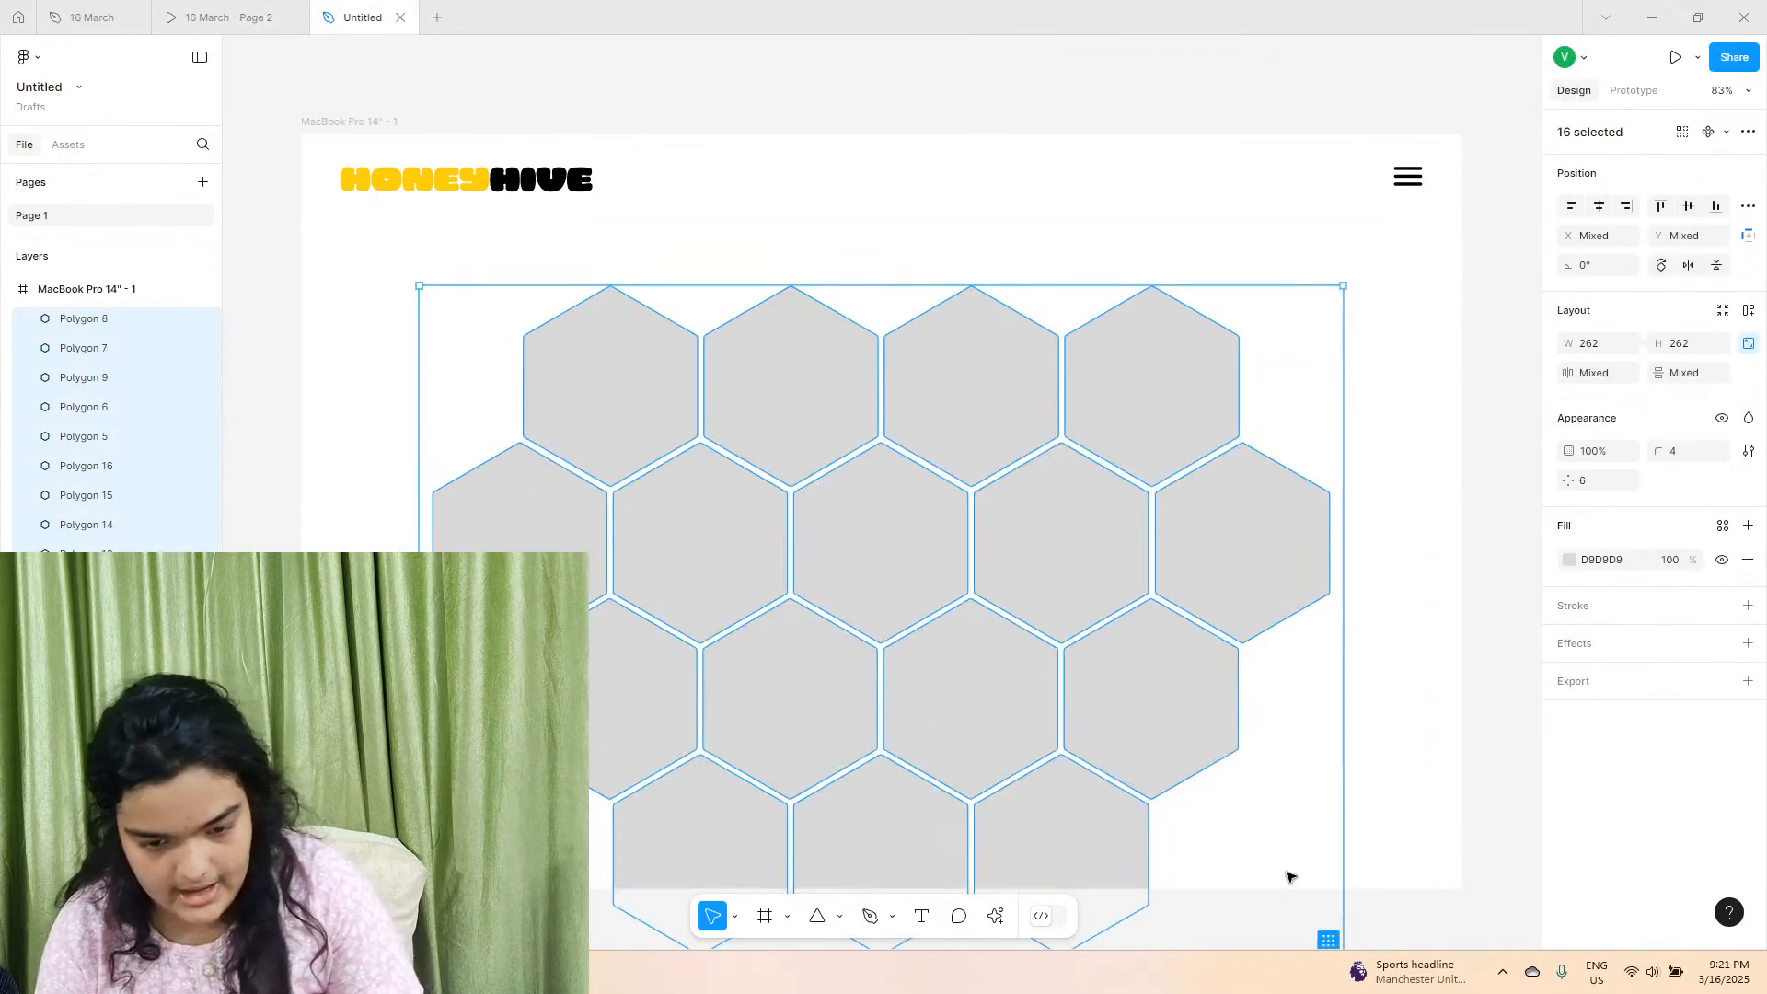
{"action": "left_click", "coordinate": [582, 324]}
{"action": "left_click", "coordinate": [438, 284]}
{"action": "left_click_drag", "start_coordinate": [432, 284], "coordinate": [1126, 631]}
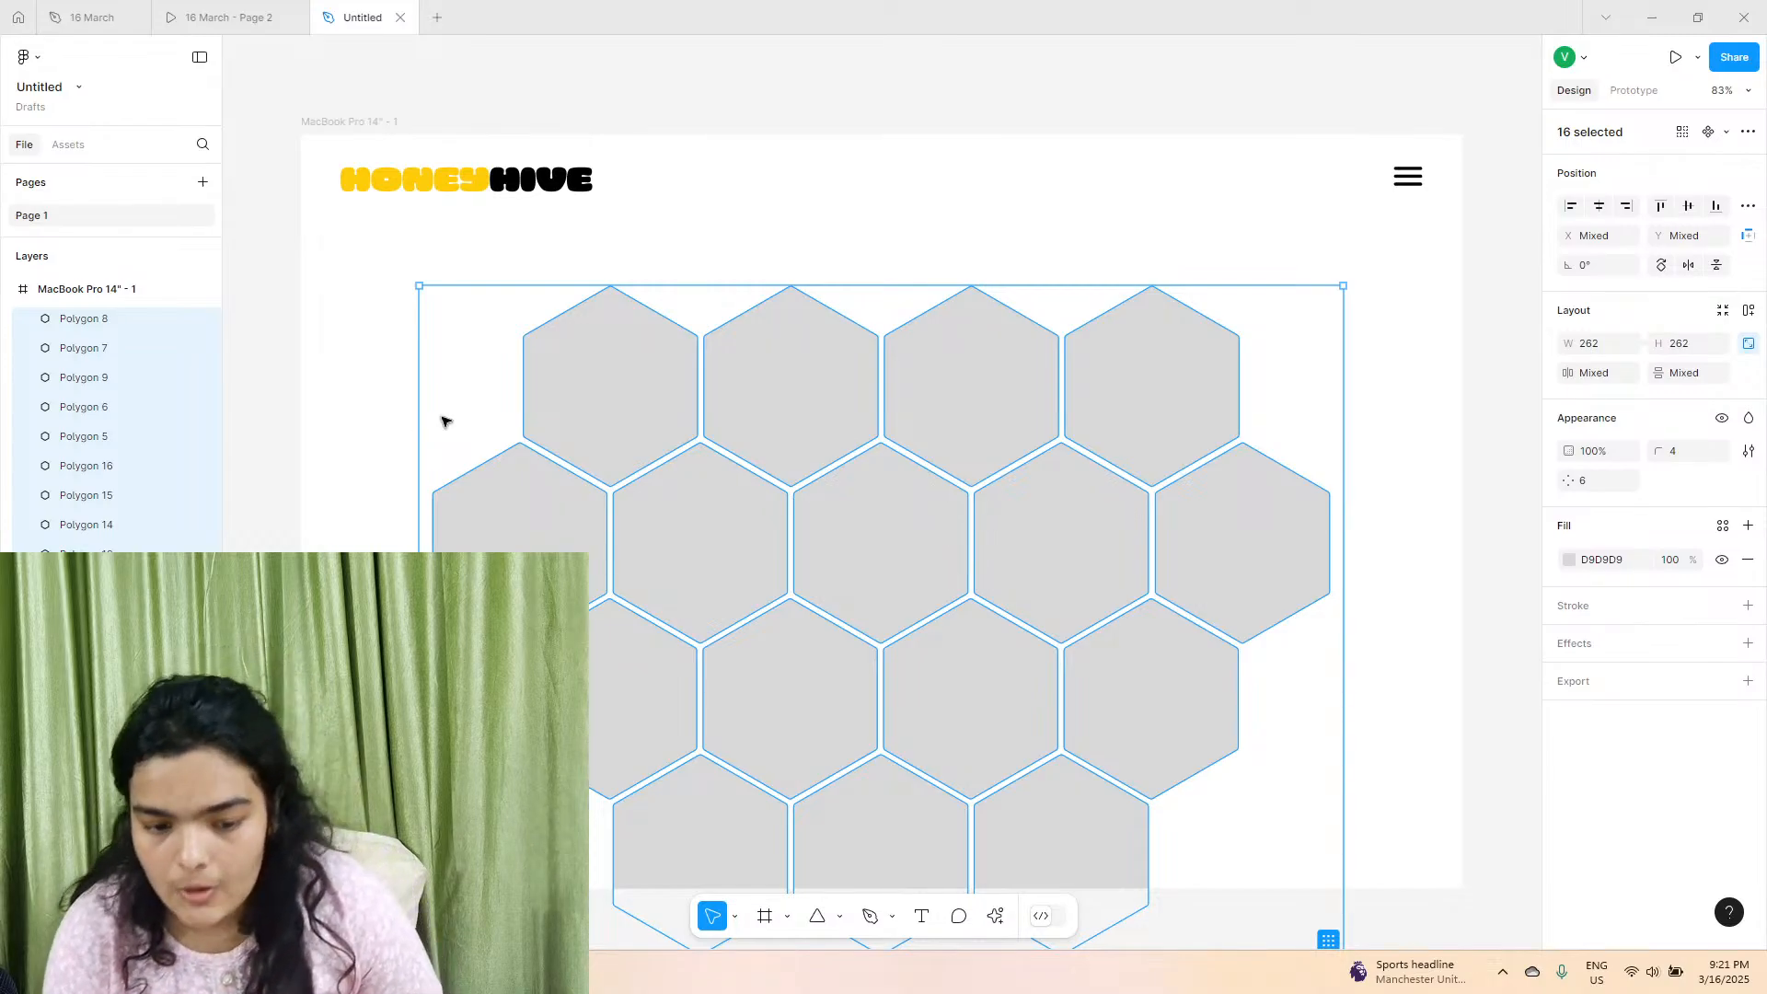
{"action": "left_click", "coordinate": [511, 382]}
{"action": "left_click", "coordinate": [650, 400]}
{"action": "mouse_move", "coordinate": [650, 400]}
{"action": "left_mouse_down"}
{"action": "mouse_move", "coordinate": [619, 394]}
{"action": "mouse_move", "coordinate": [647, 389]}
{"action": "left_mouse_up"}
Add a white FFFFFF stroke to all sixteen hexagons.
{"action": "mouse_move", "coordinate": [336, 346]}
{"action": "left_mouse_down"}
{"action": "mouse_move", "coordinate": [871, 619]}
{"action": "mouse_move", "coordinate": [1199, 706]}
{"action": "mouse_move", "coordinate": [1268, 747]}
{"action": "left_mouse_up"}
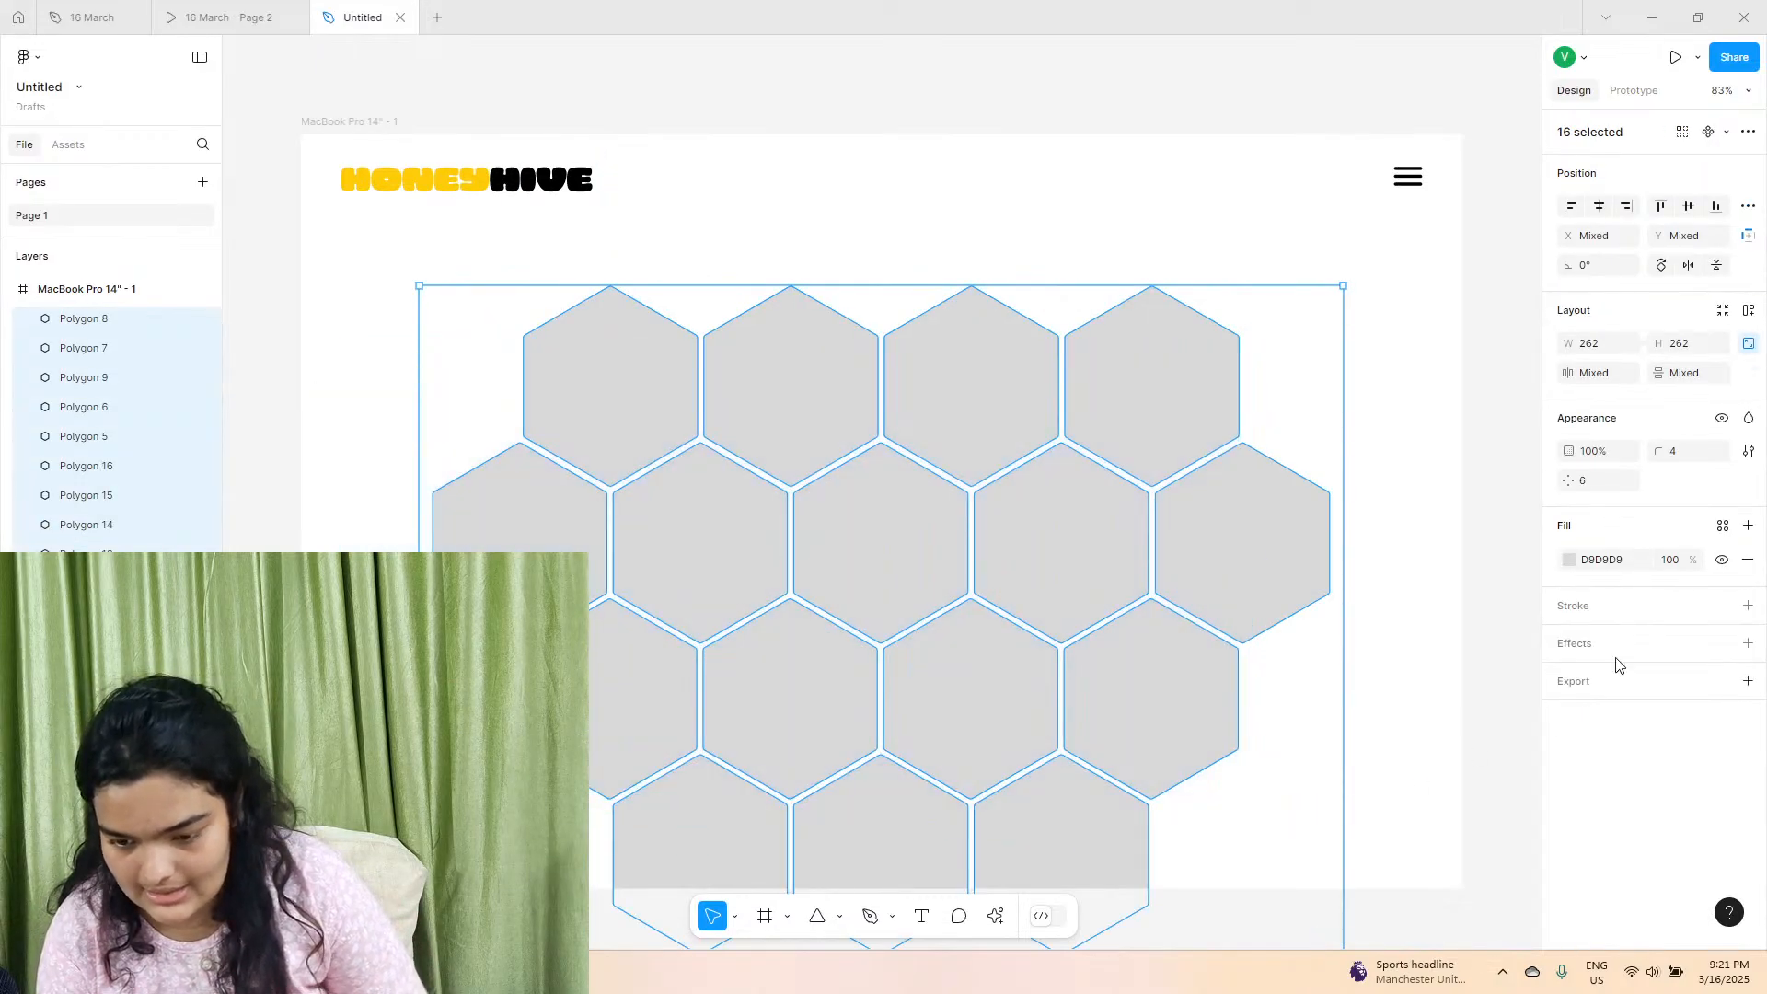
{"action": "left_click", "coordinate": [1749, 606]}
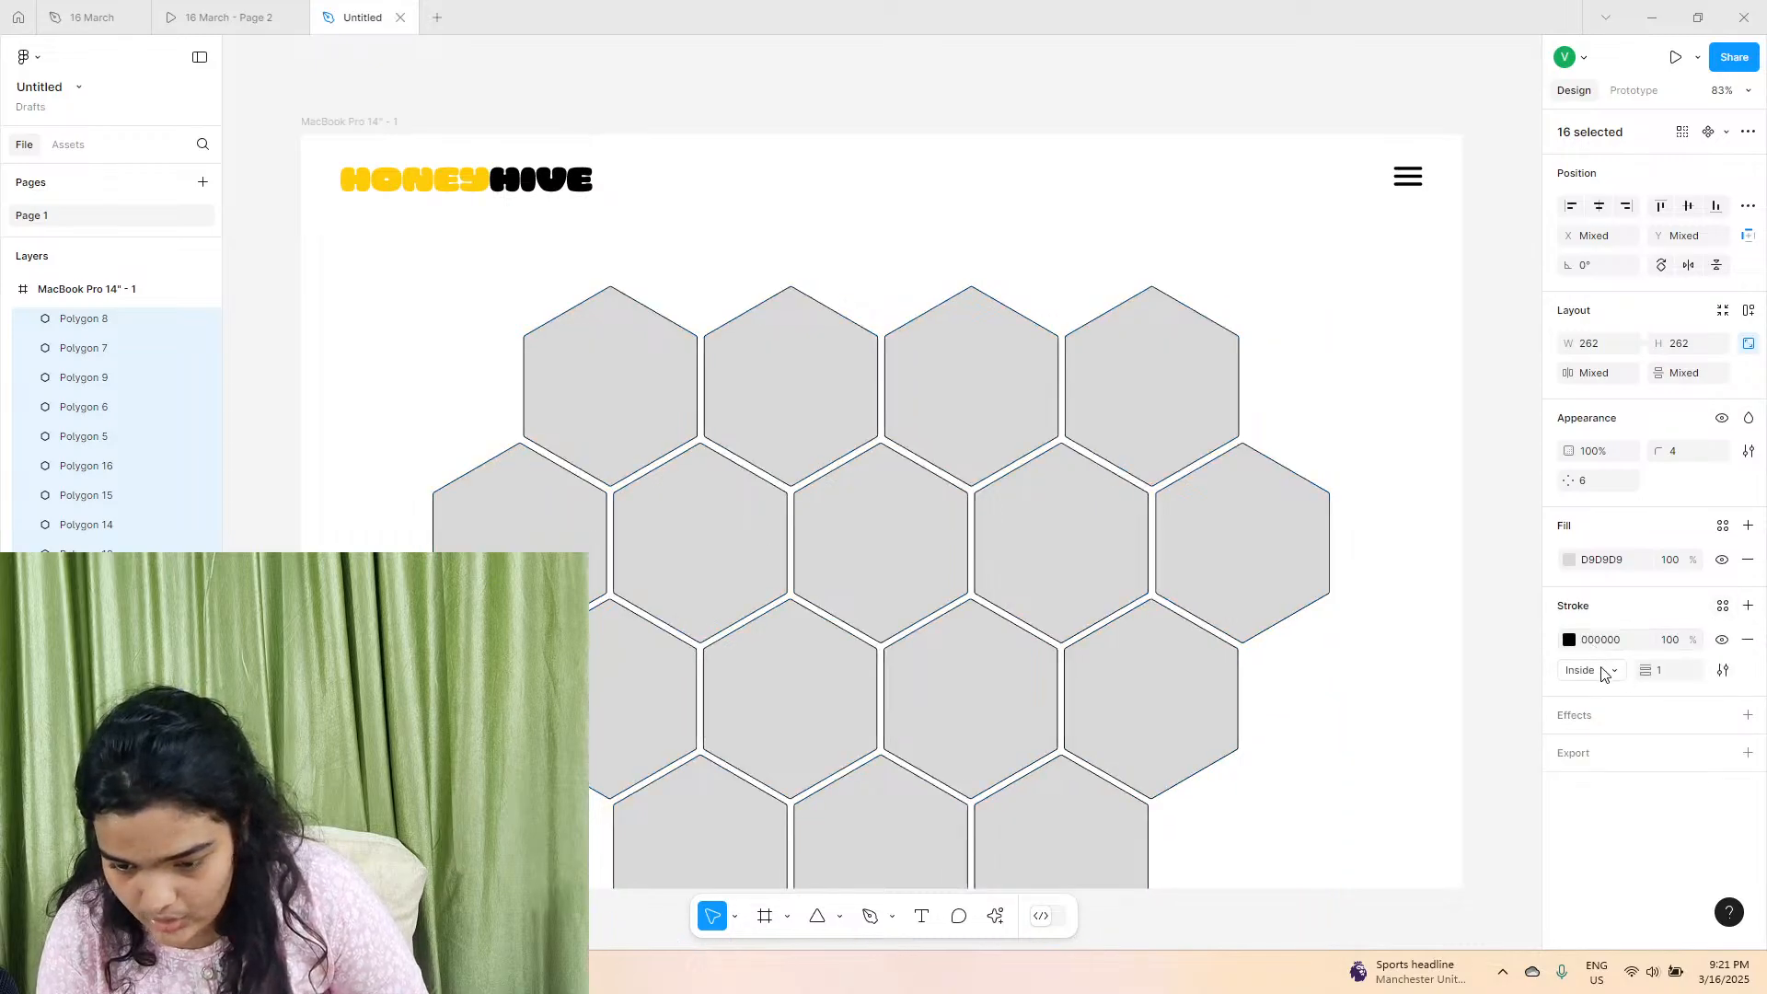
{"action": "left_click", "coordinate": [1569, 640]}
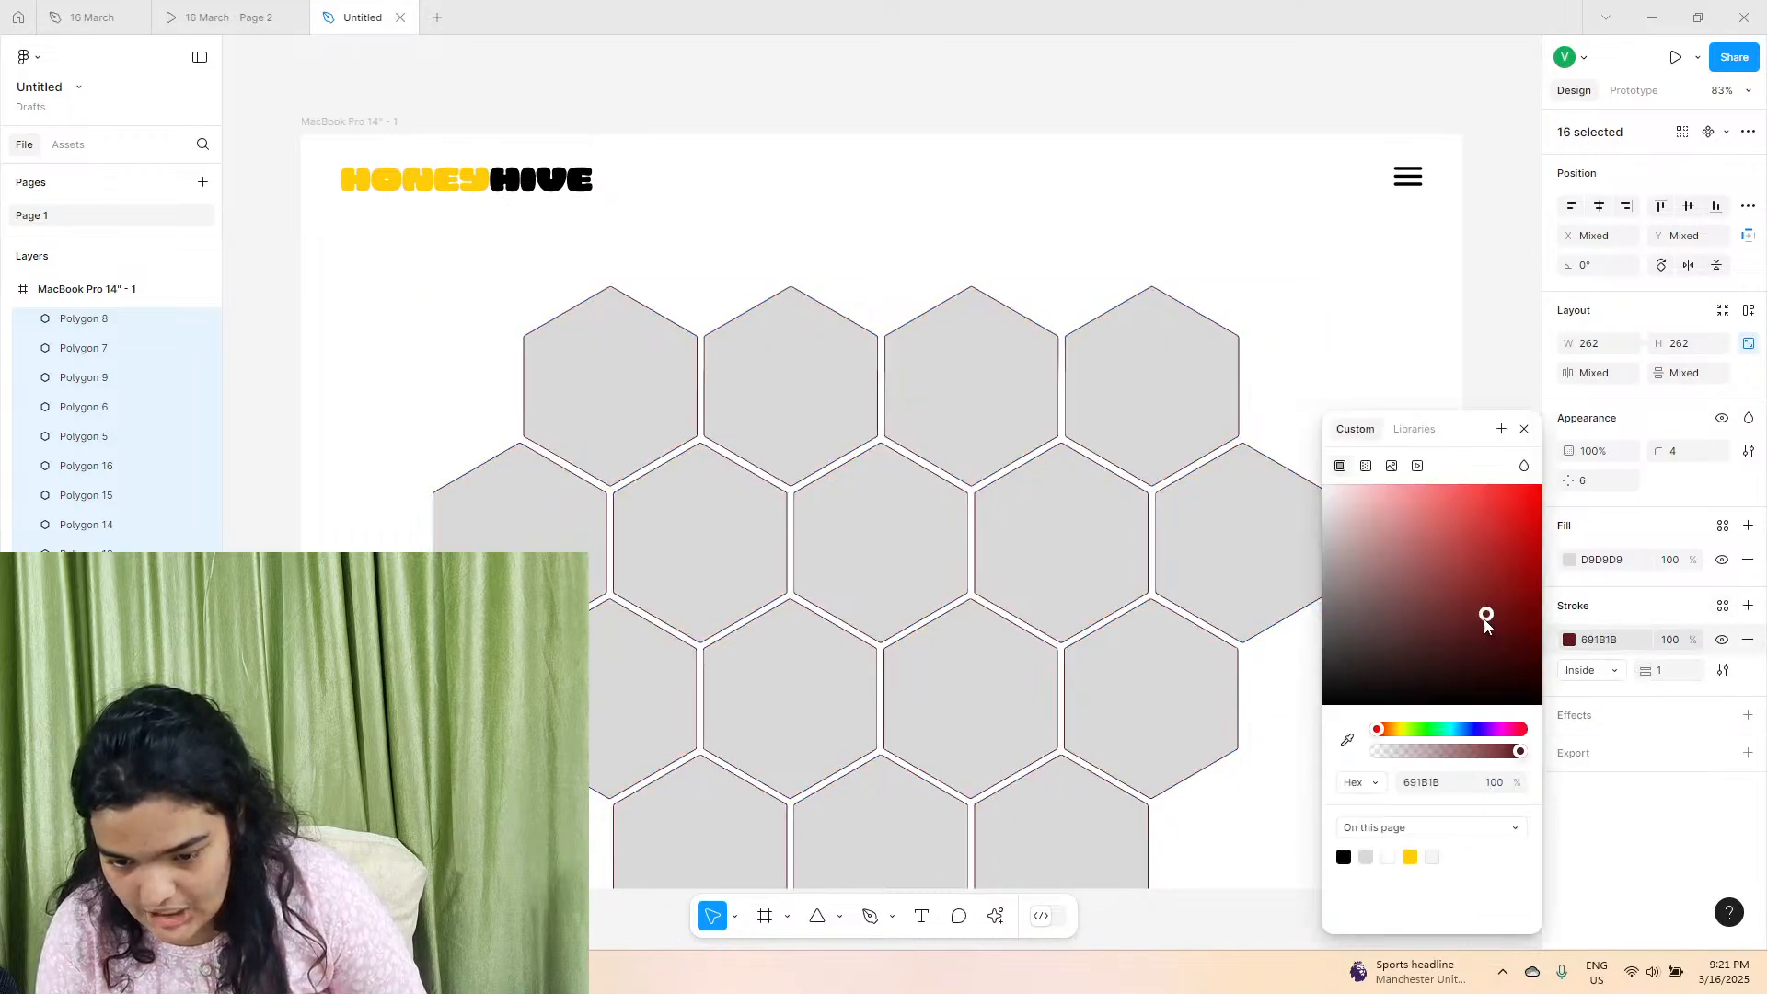
{"action": "left_click_drag", "start_coordinate": [1487, 619], "coordinate": [1146, 352]}
Set the hexagons' white stroke to a width of 6, positioned Inside, to widen the visible gaps.
{"action": "left_click_drag", "start_coordinate": [1640, 670], "coordinate": [1666, 681]}
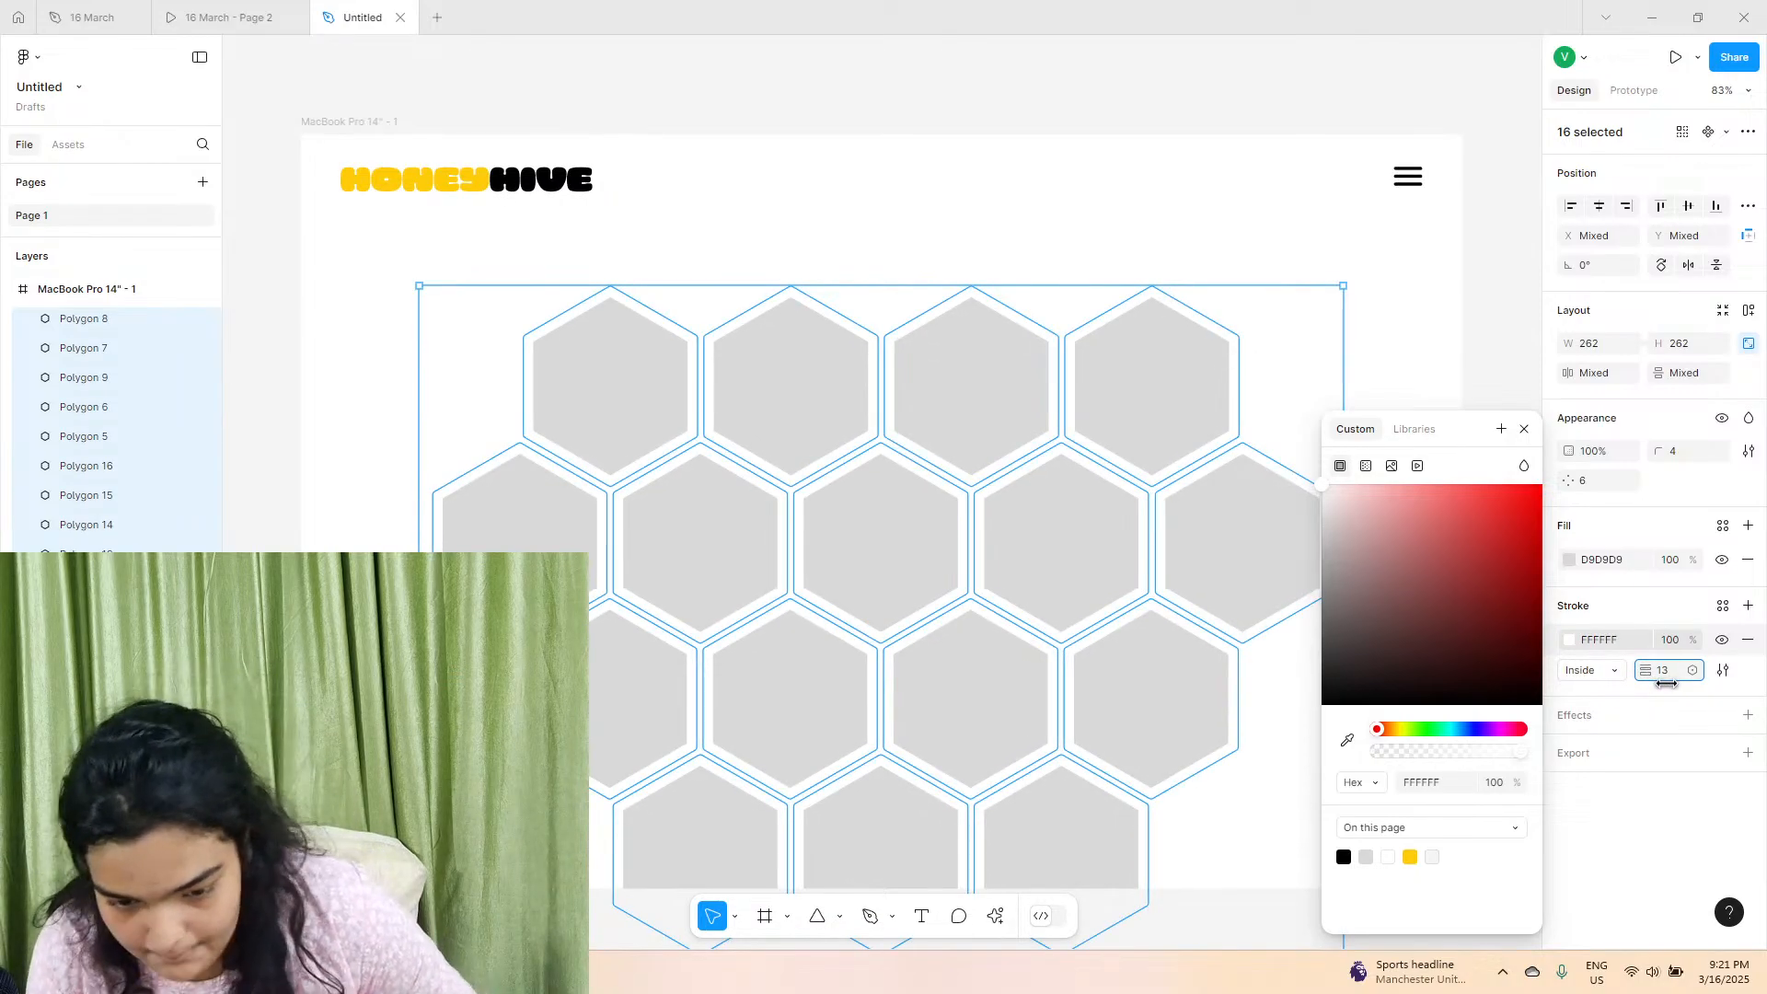
{"action": "mouse_move", "coordinate": [1667, 683]}
{"action": "left_mouse_down"}
{"action": "mouse_move", "coordinate": [1698, 710]}
{"action": "mouse_move", "coordinate": [1659, 719]}
{"action": "mouse_move", "coordinate": [1690, 726]}
{"action": "mouse_move", "coordinate": [1622, 778]}
{"action": "mouse_move", "coordinate": [1642, 718]}
{"action": "left_mouse_up"}
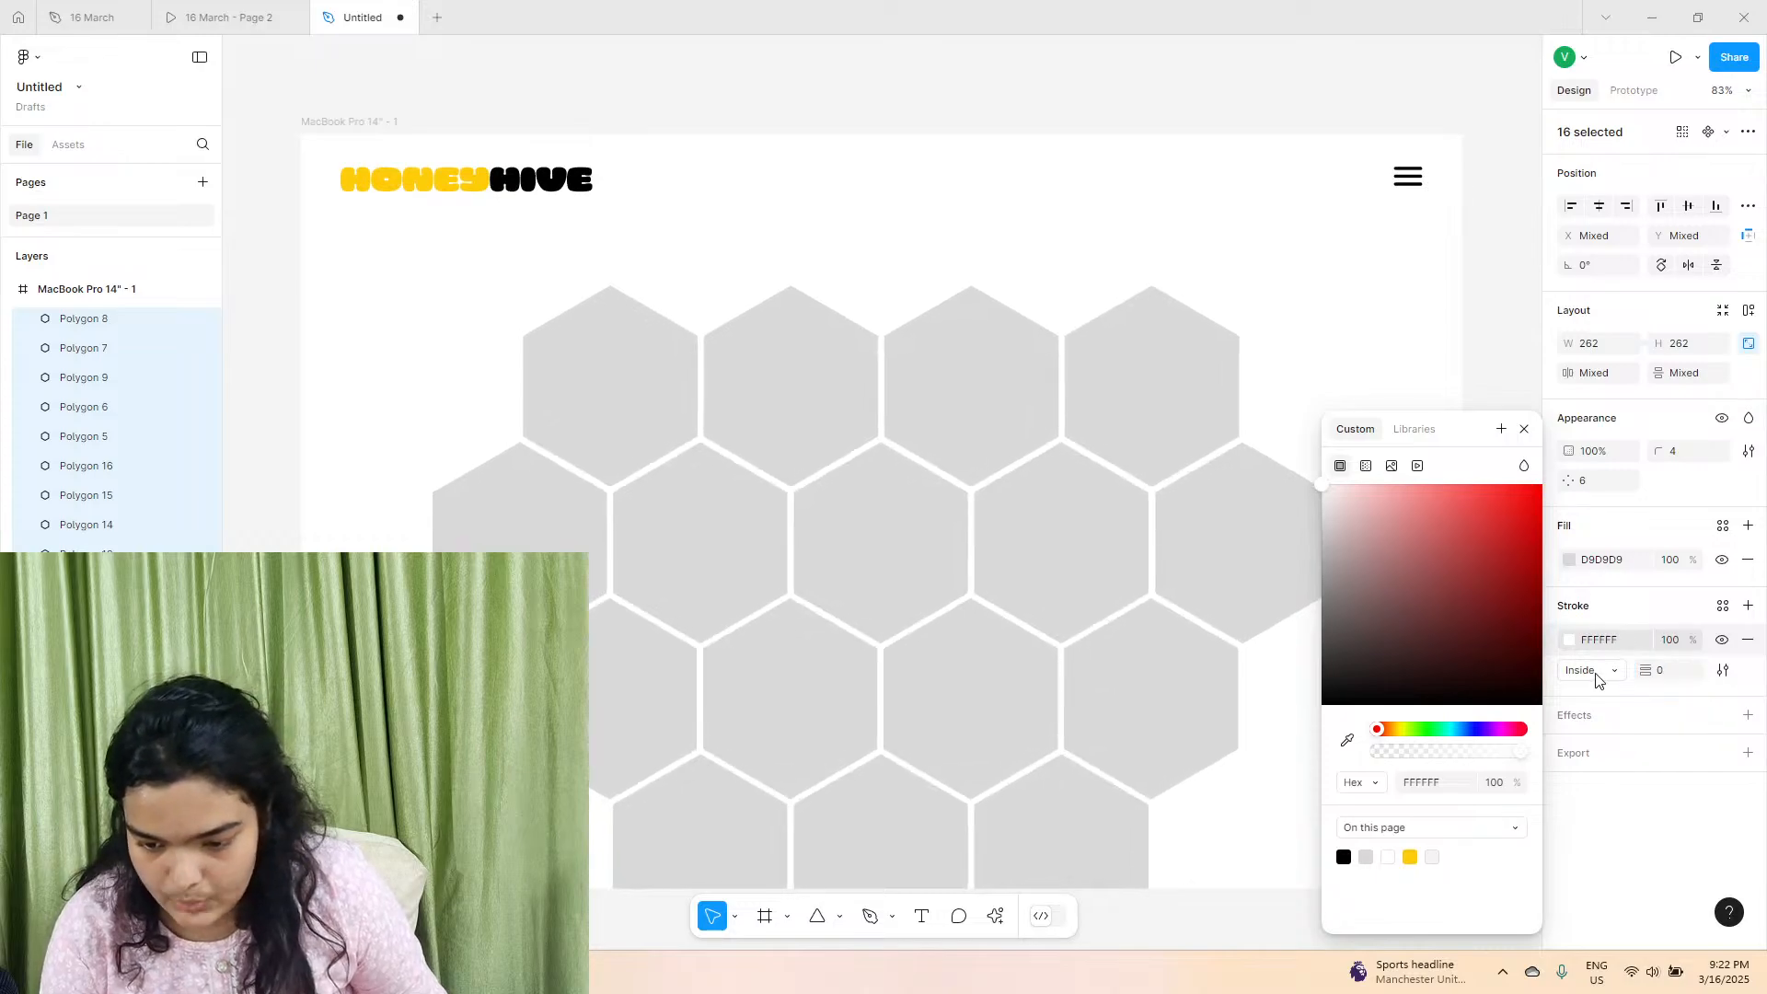
{"action": "left_click", "coordinate": [1595, 680]}
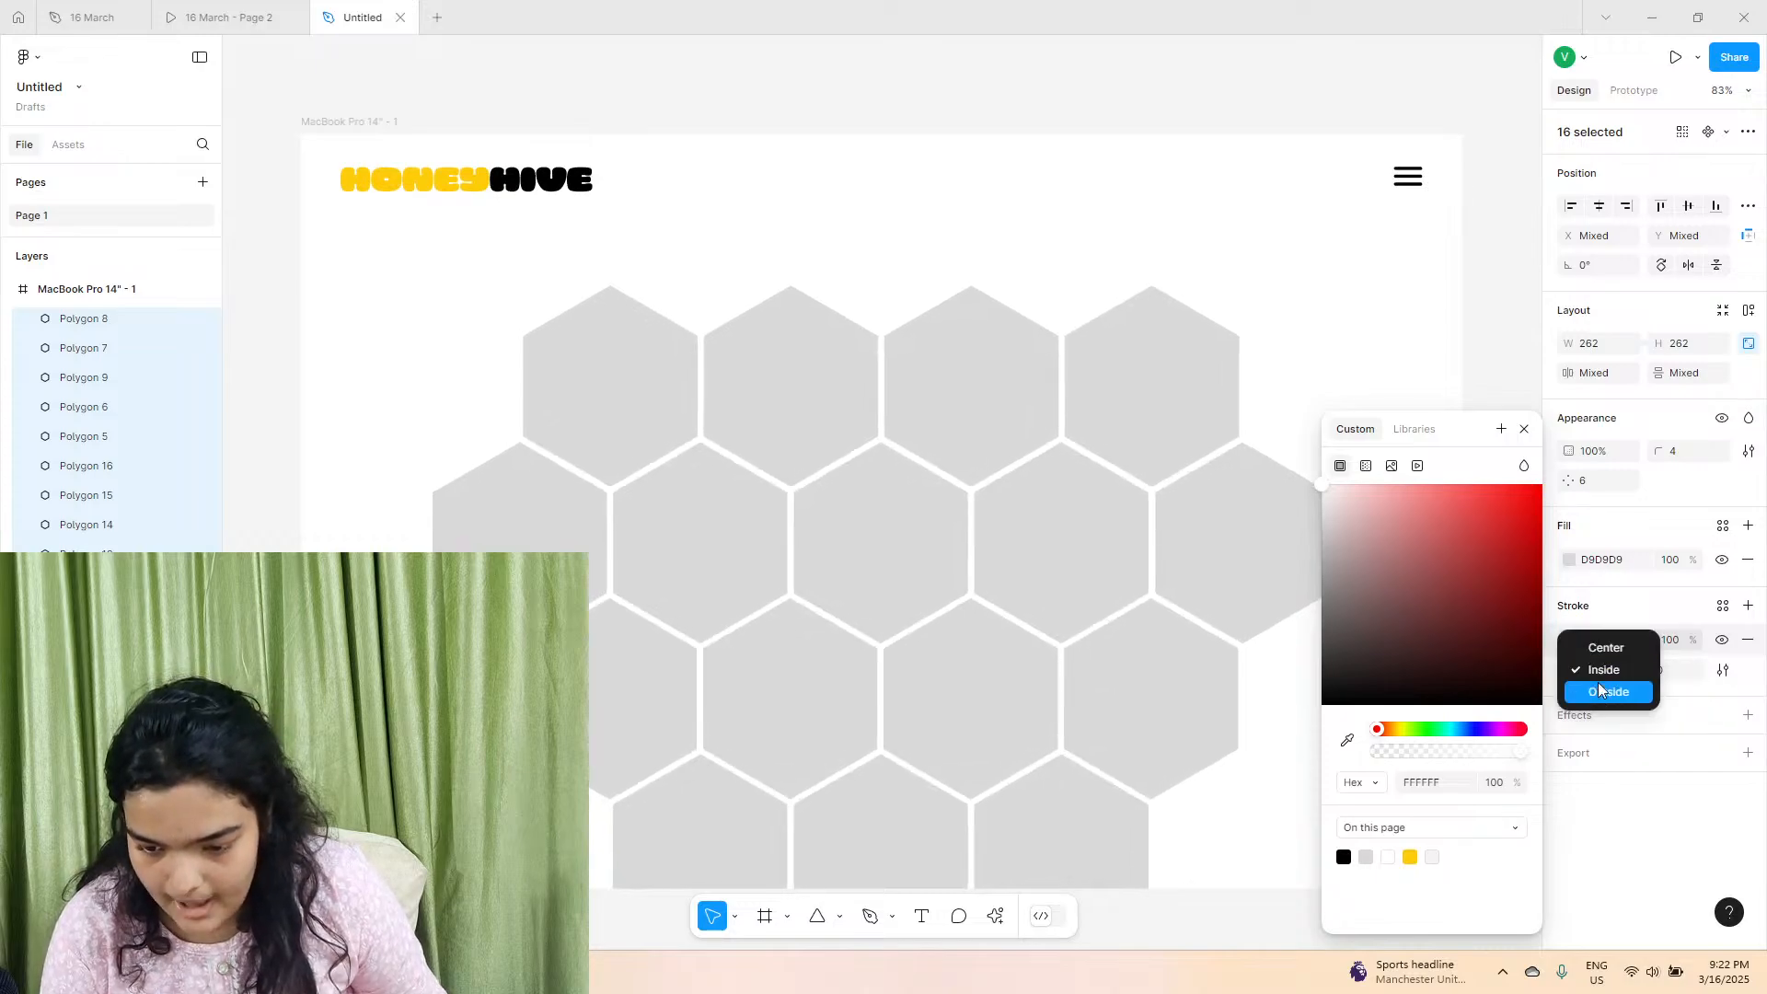
{"action": "left_click", "coordinate": [1649, 615]}
{"action": "left_click", "coordinate": [1645, 670]}
{"action": "left_click_drag", "start_coordinate": [1646, 670], "coordinate": [1652, 671]}
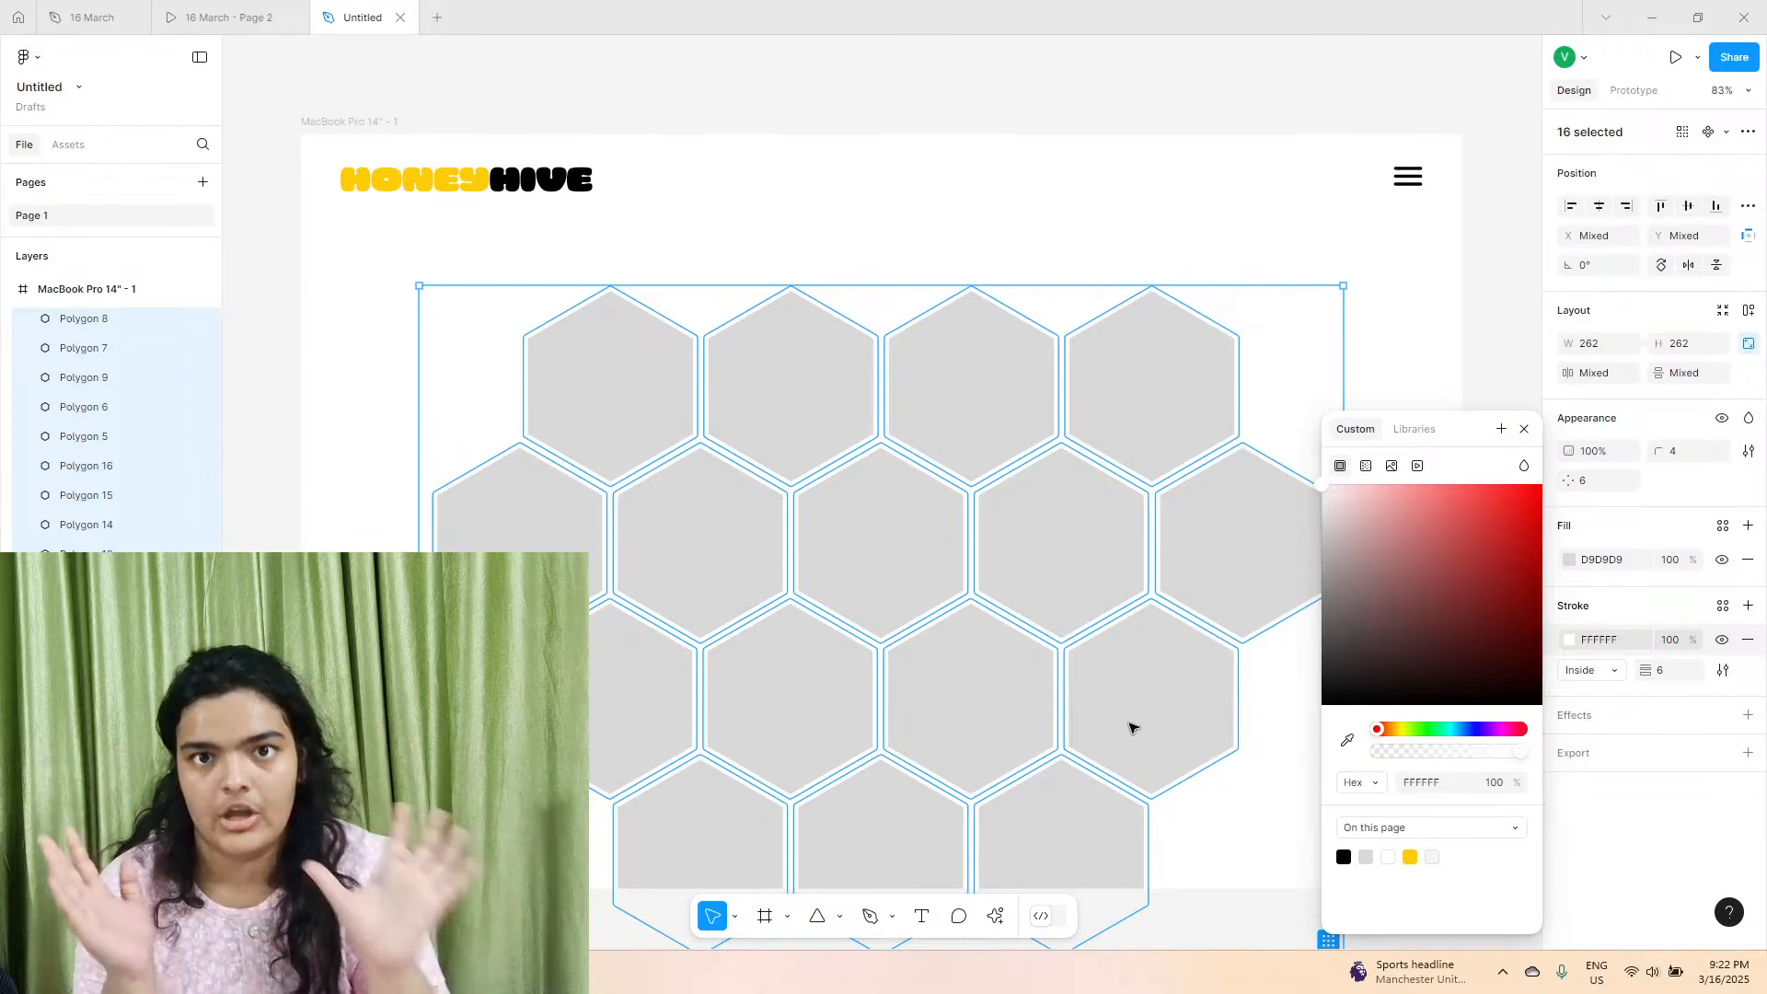
{"action": "left_click", "coordinate": [673, 232]}
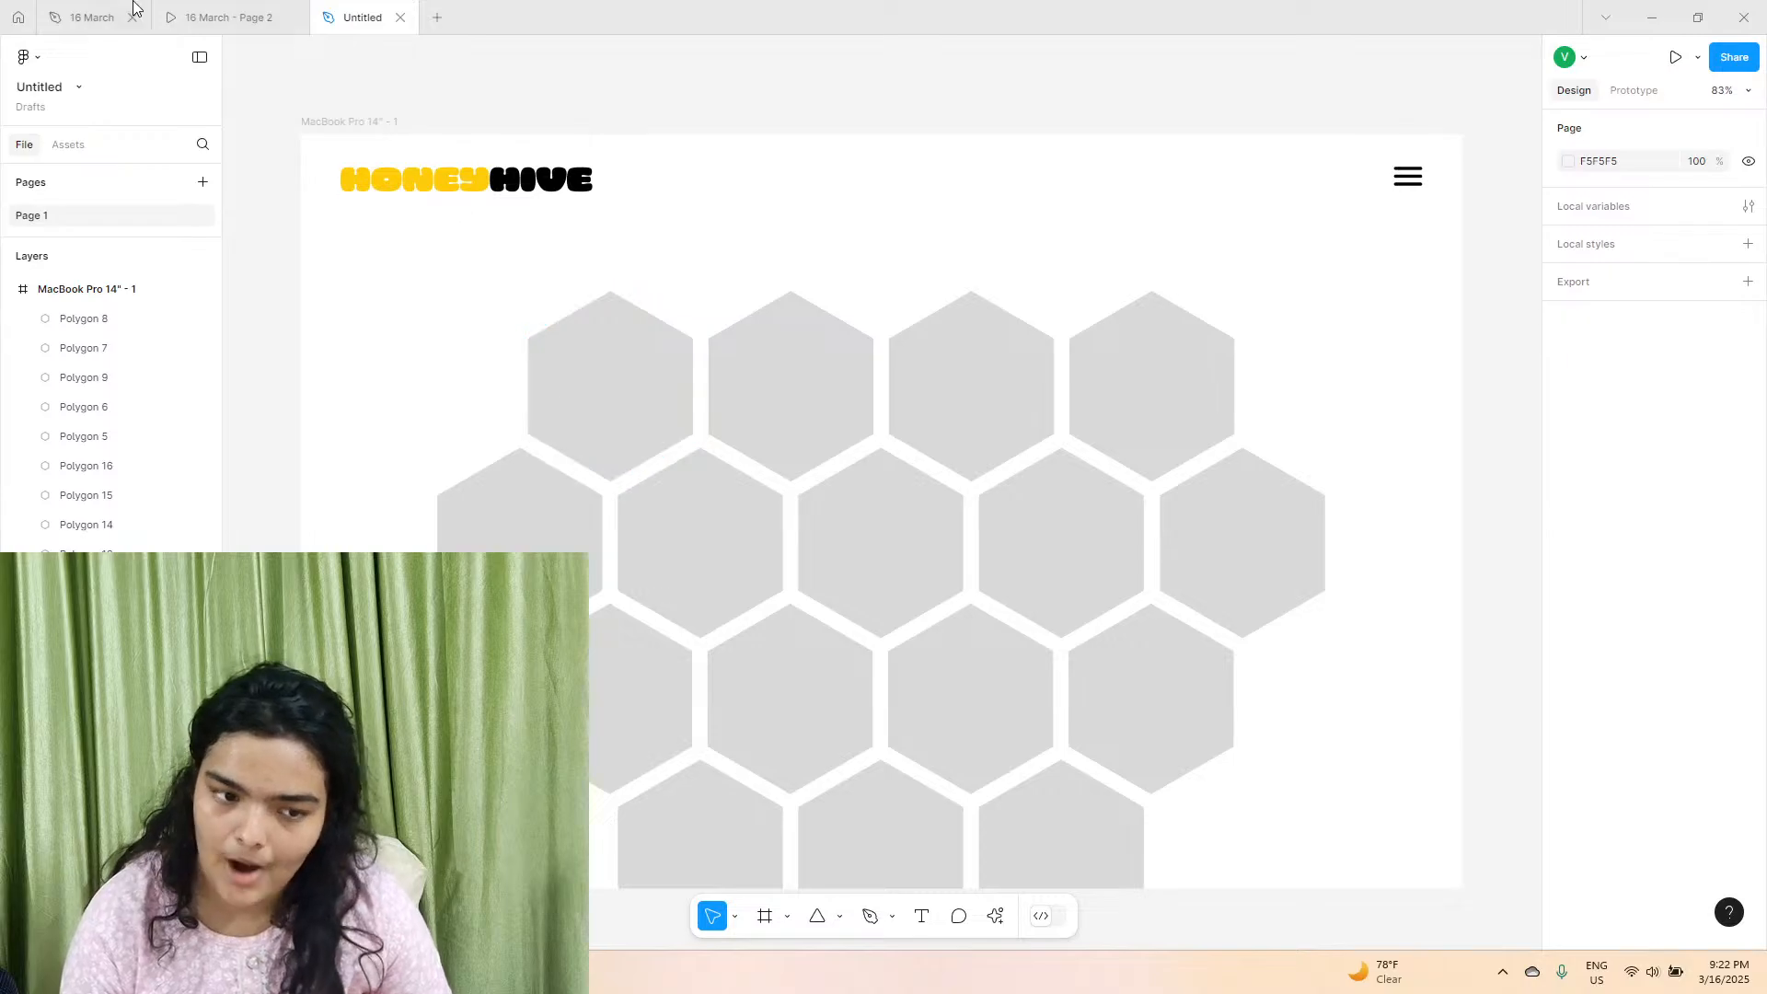
Compare the honeycomb's gaps and photo-filled cells with the 16 March prototype, and return to the untitled file.
{"action": "left_click", "coordinate": [230, 18]}
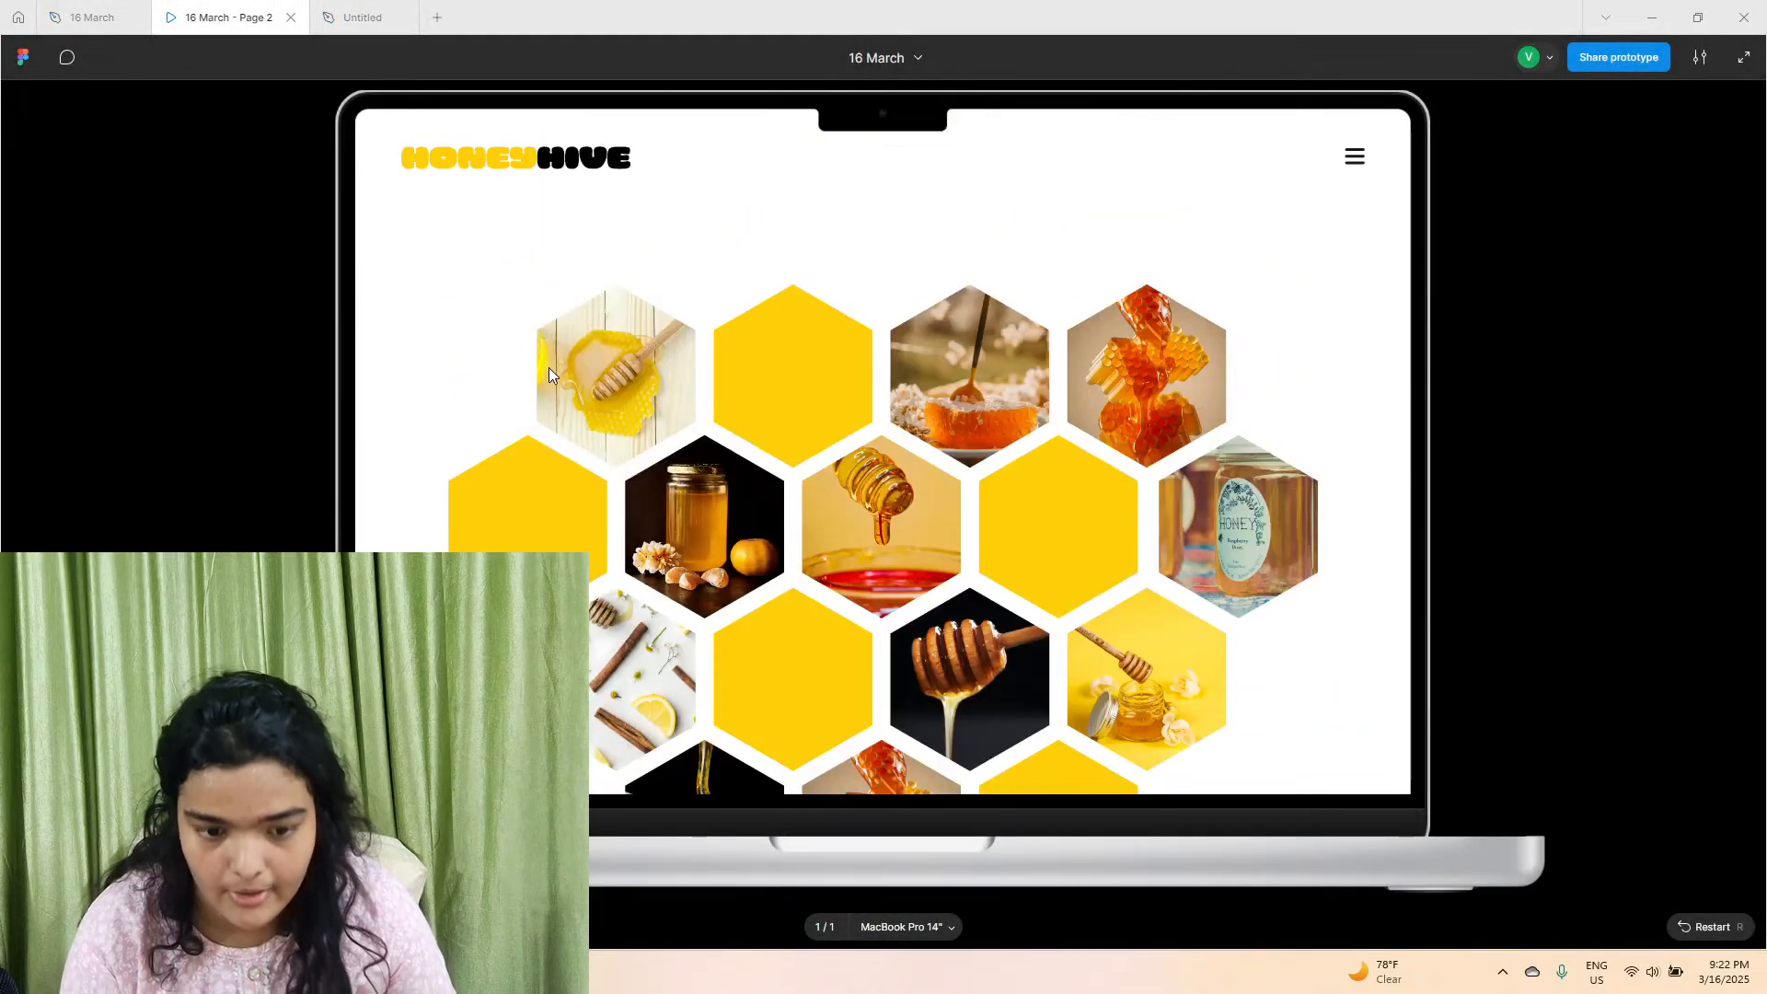
{"action": "left_click", "coordinate": [396, 17]}
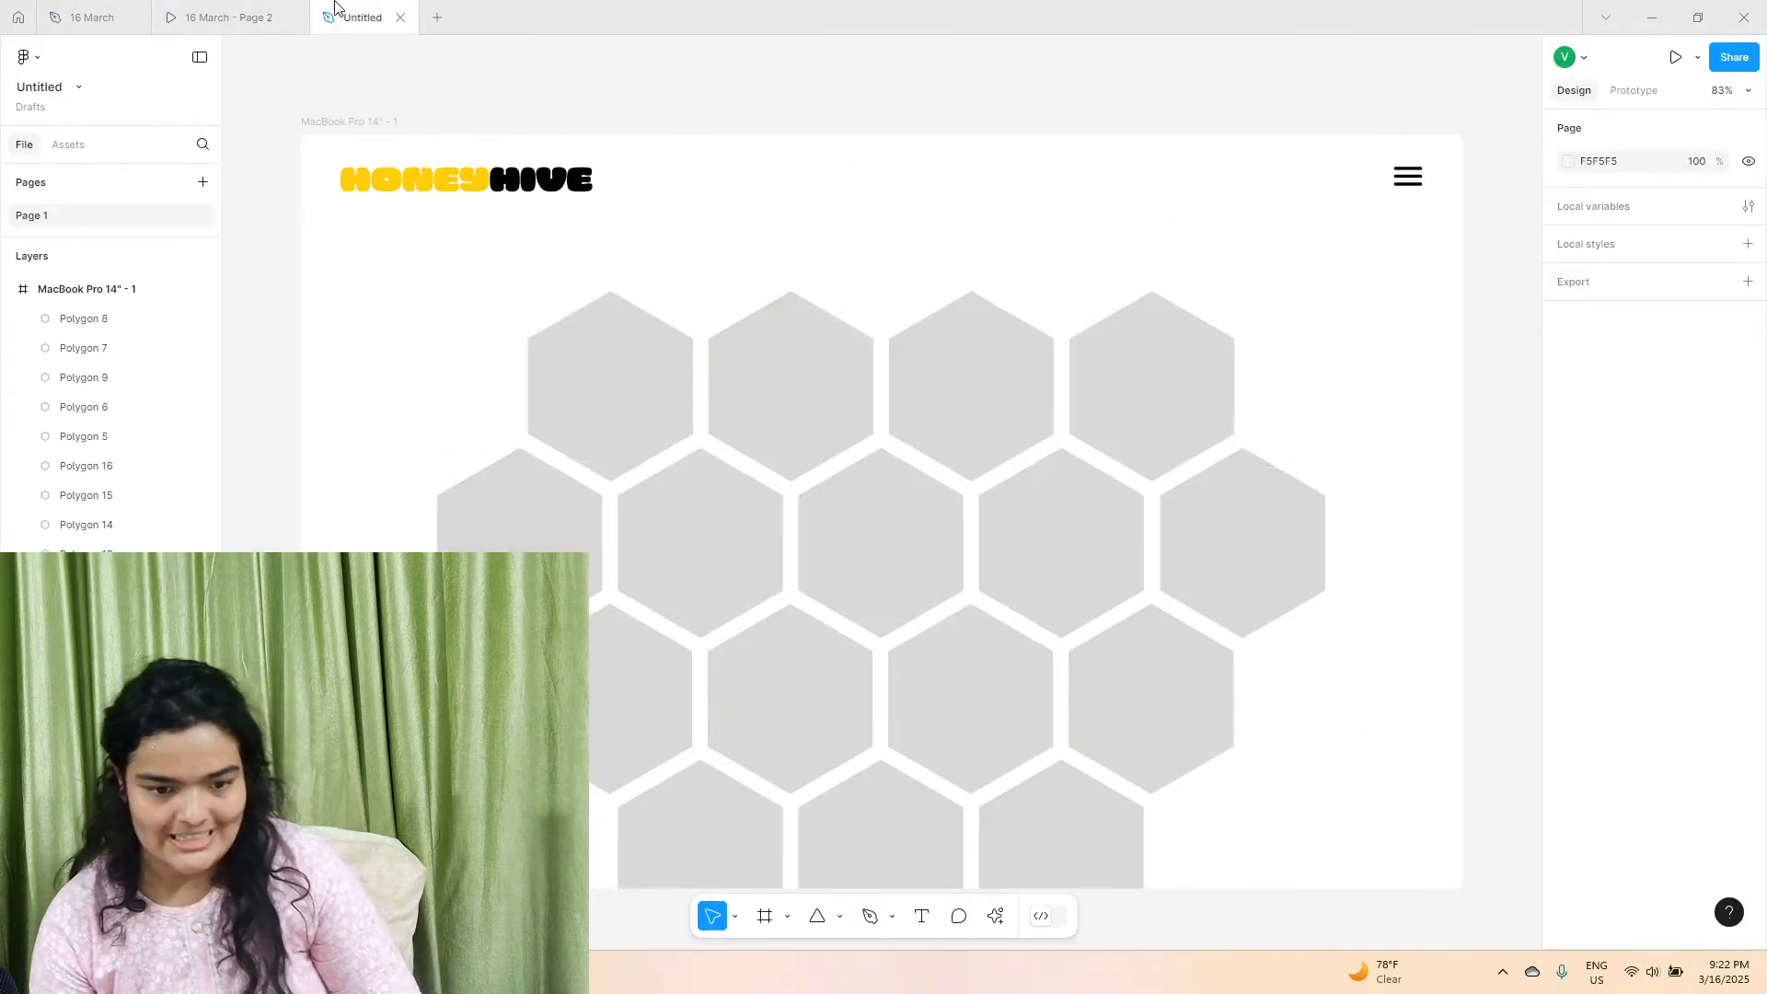
{"action": "left_click", "coordinate": [221, 11]}
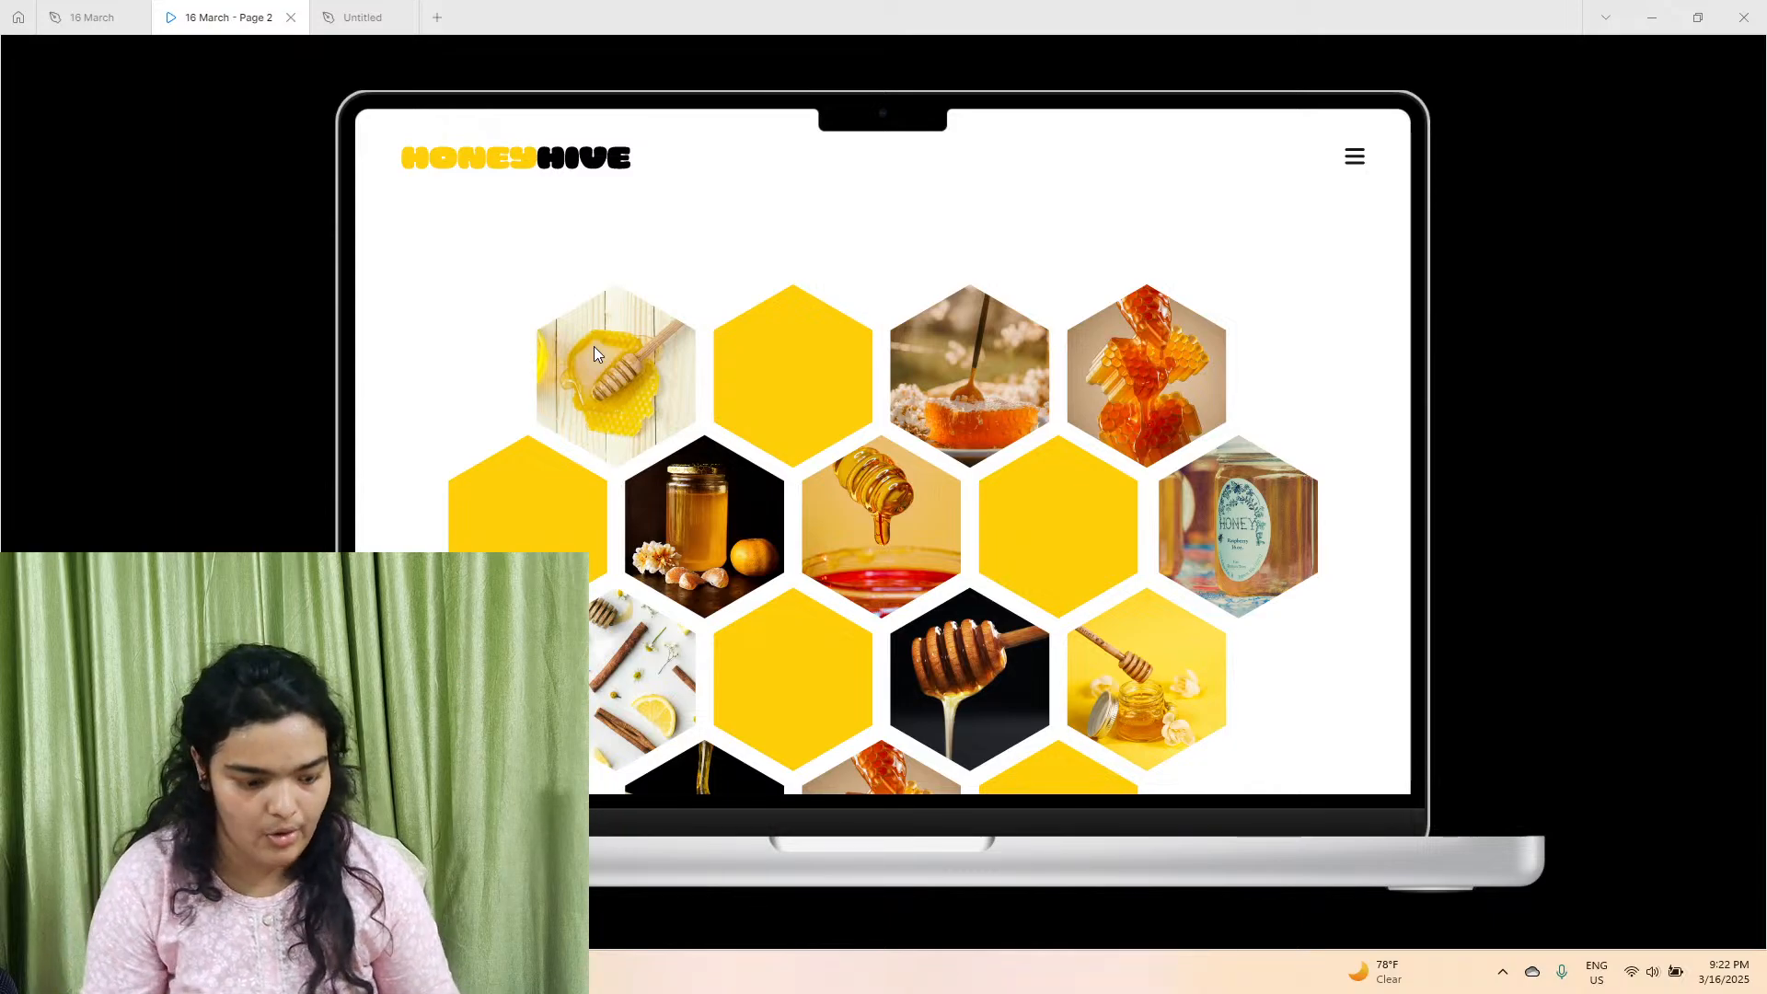
{"action": "left_click", "coordinate": [409, 15]}
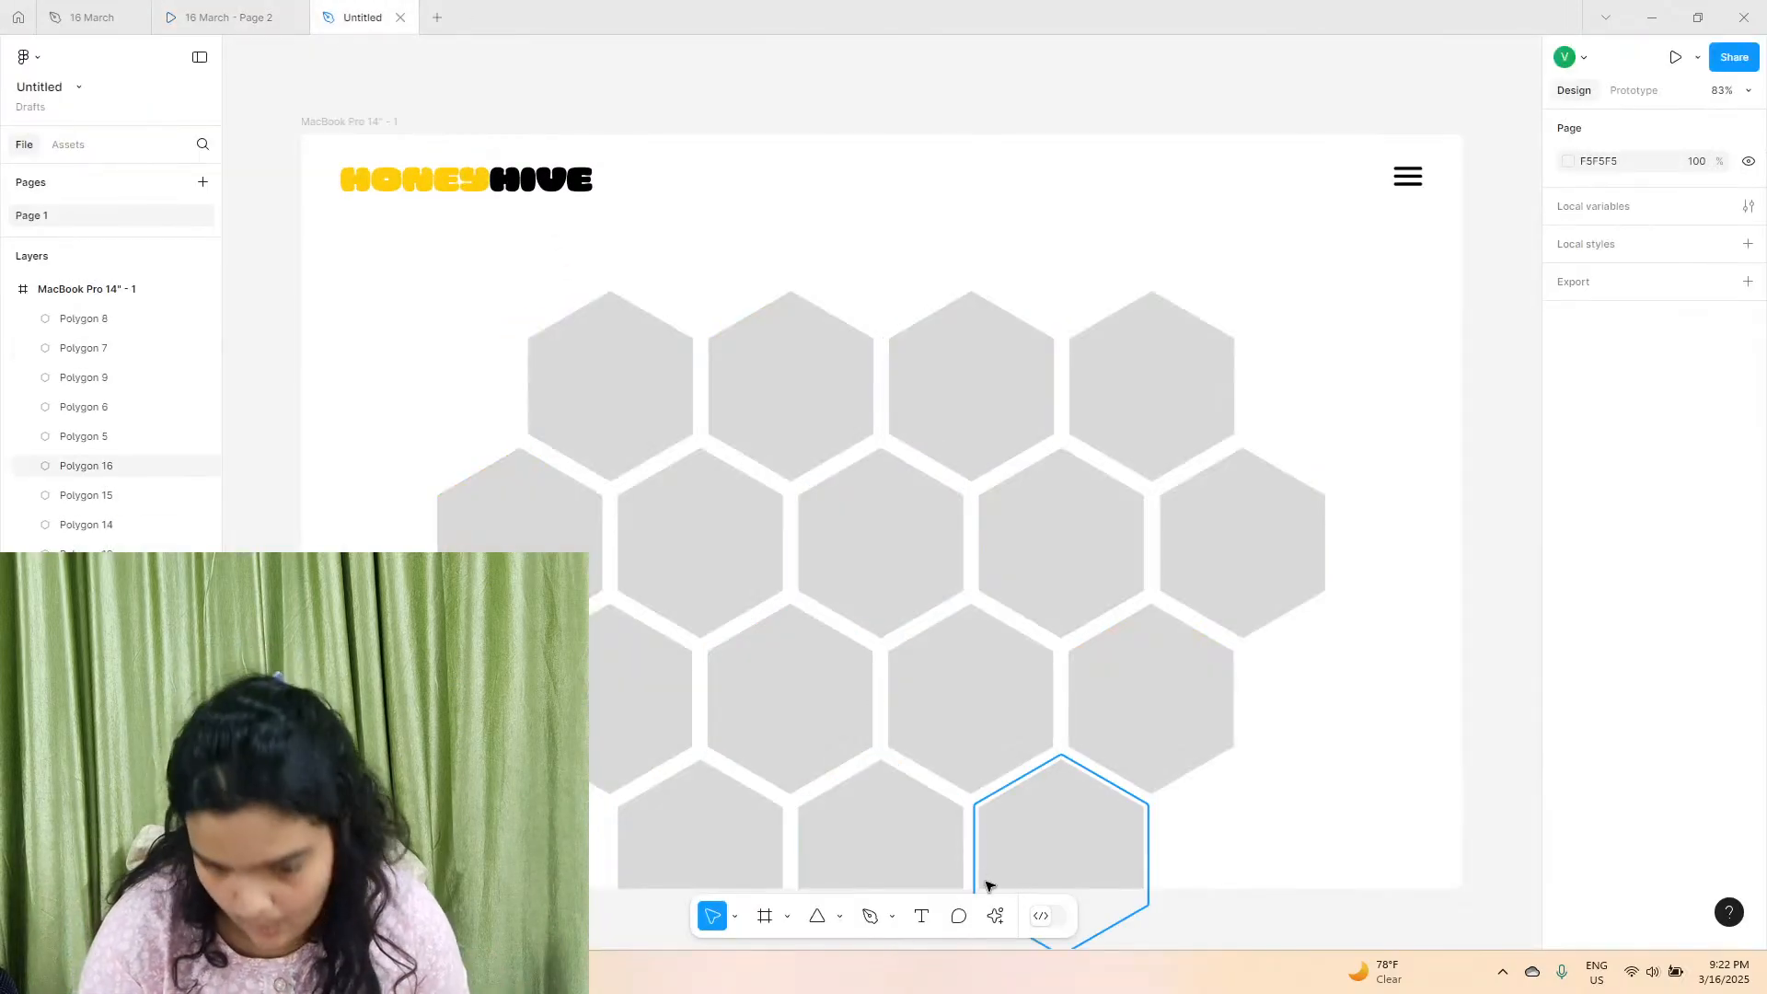
Open the Unsplash plugin and search its photo library for HONEY.
{"action": "left_click", "coordinate": [995, 916]}
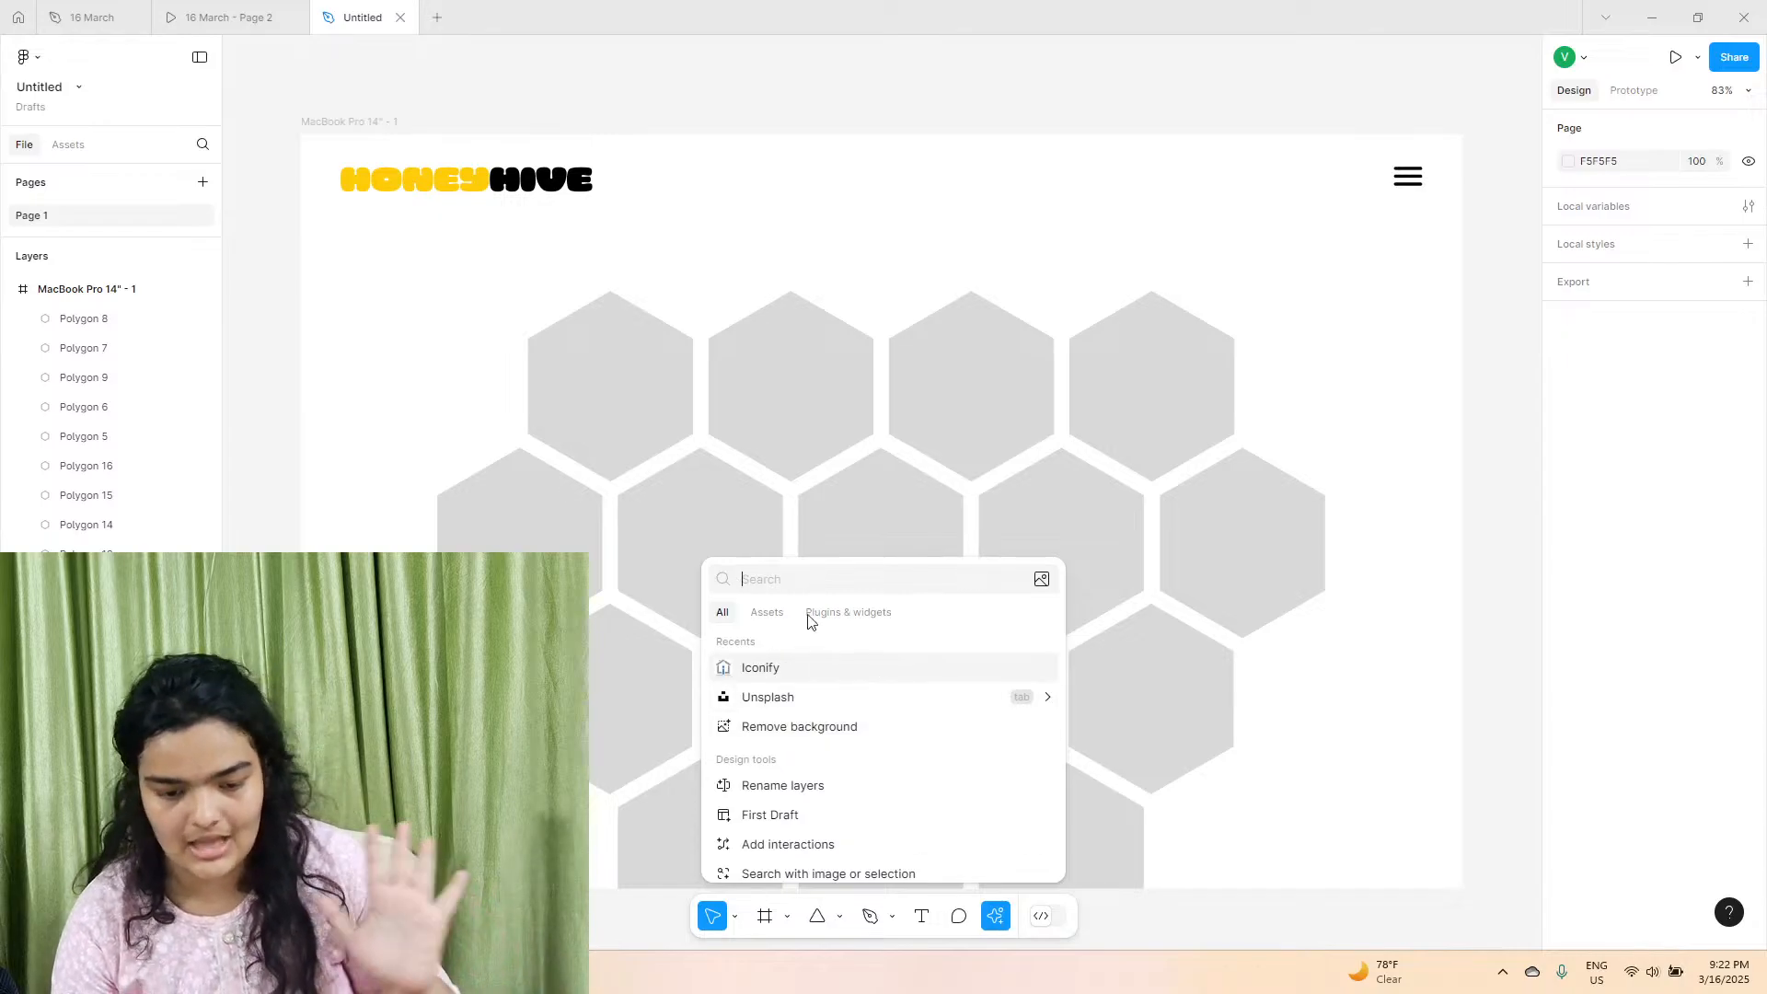
{"action": "left_click", "coordinate": [810, 697]}
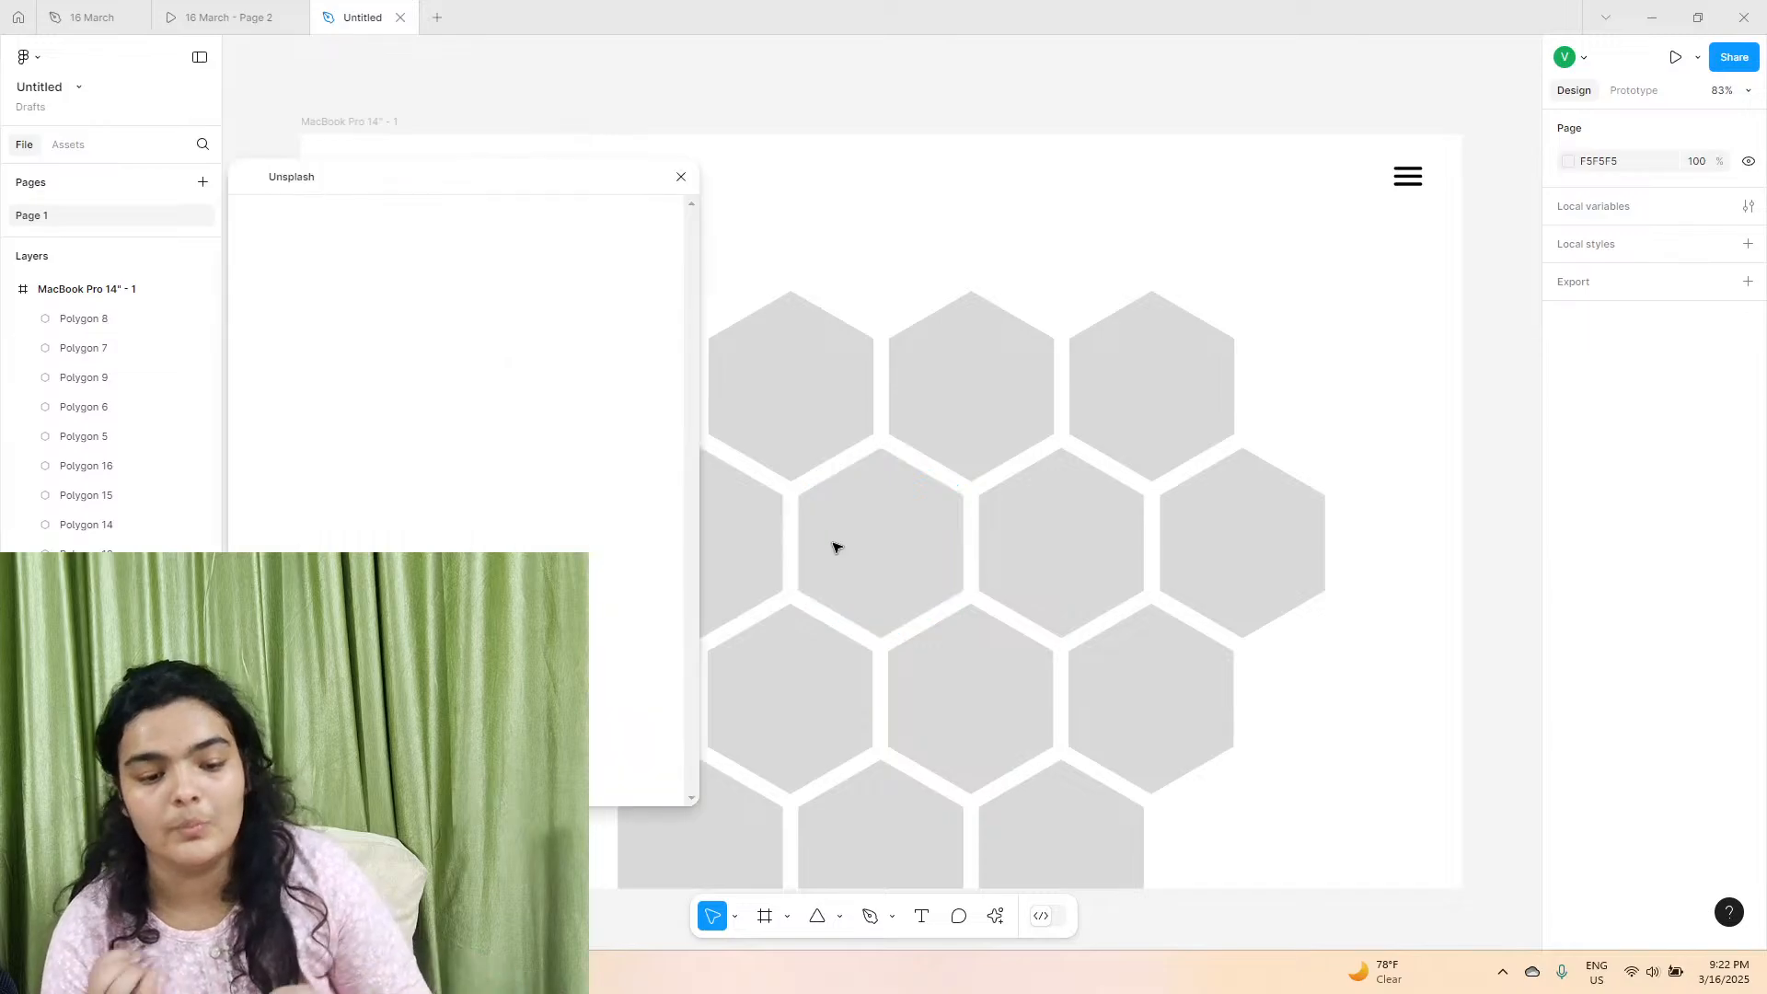
{"action": "left_click_drag", "start_coordinate": [539, 187], "coordinate": [1360, 161]}
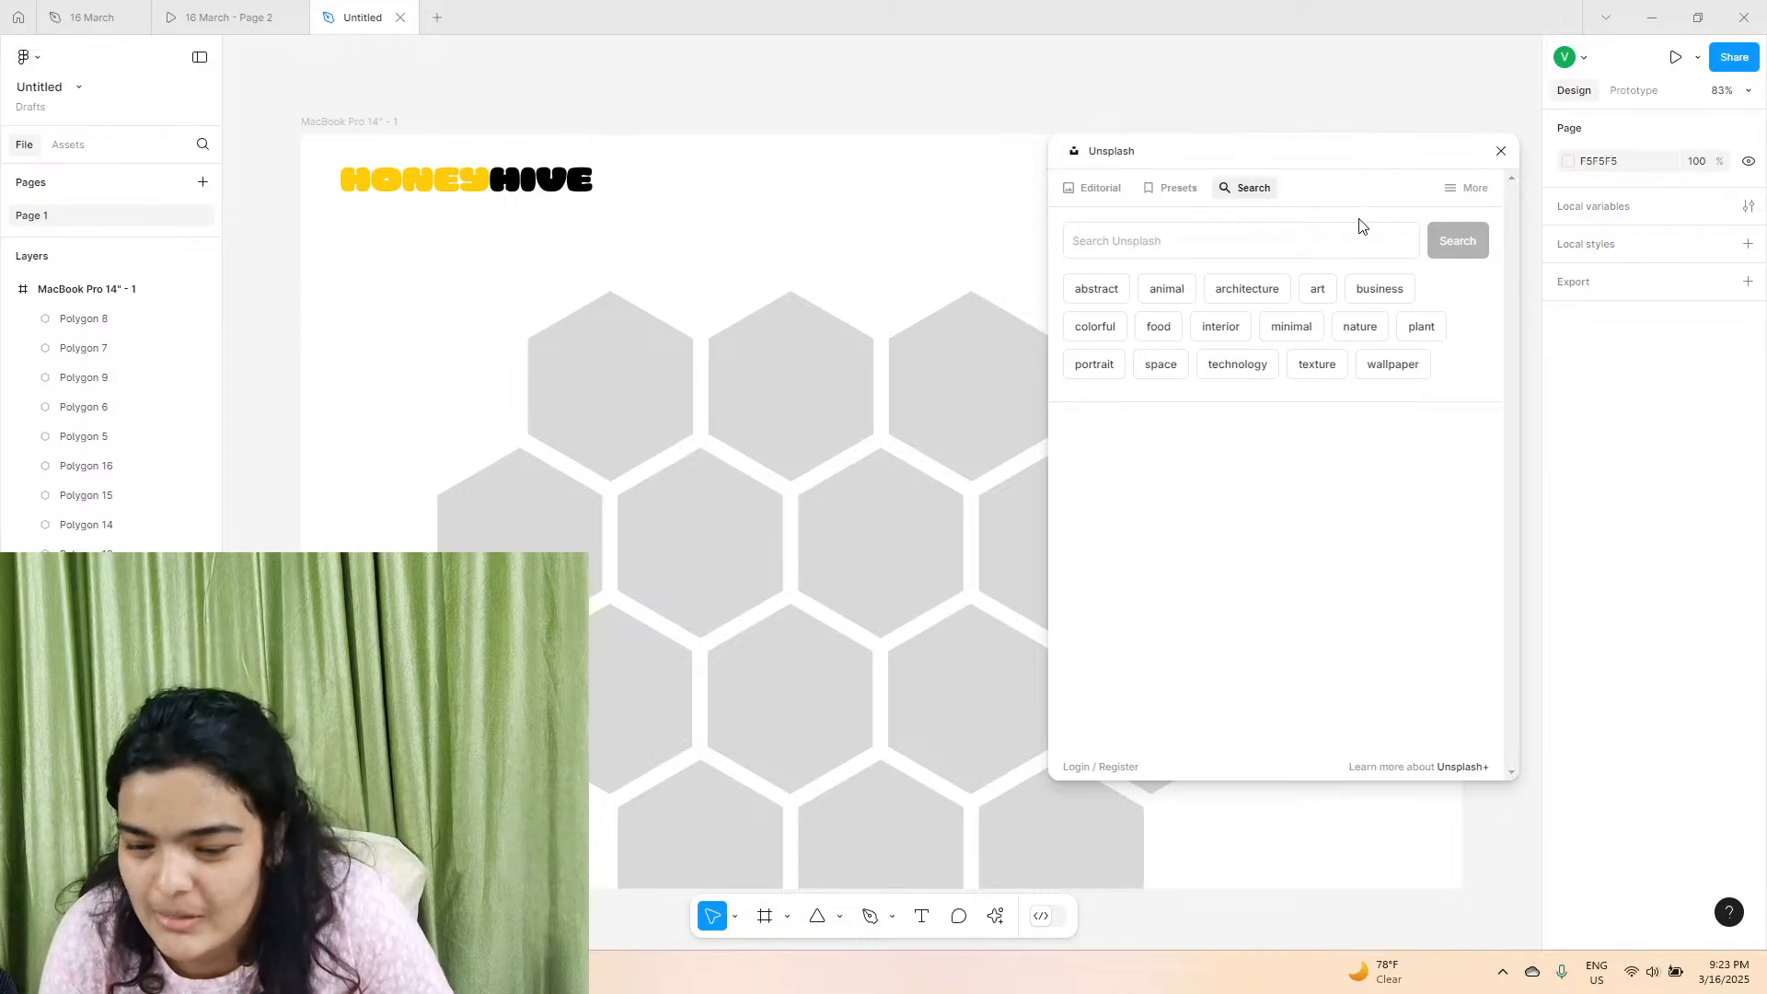
{"action": "left_click", "coordinate": [1377, 239]}
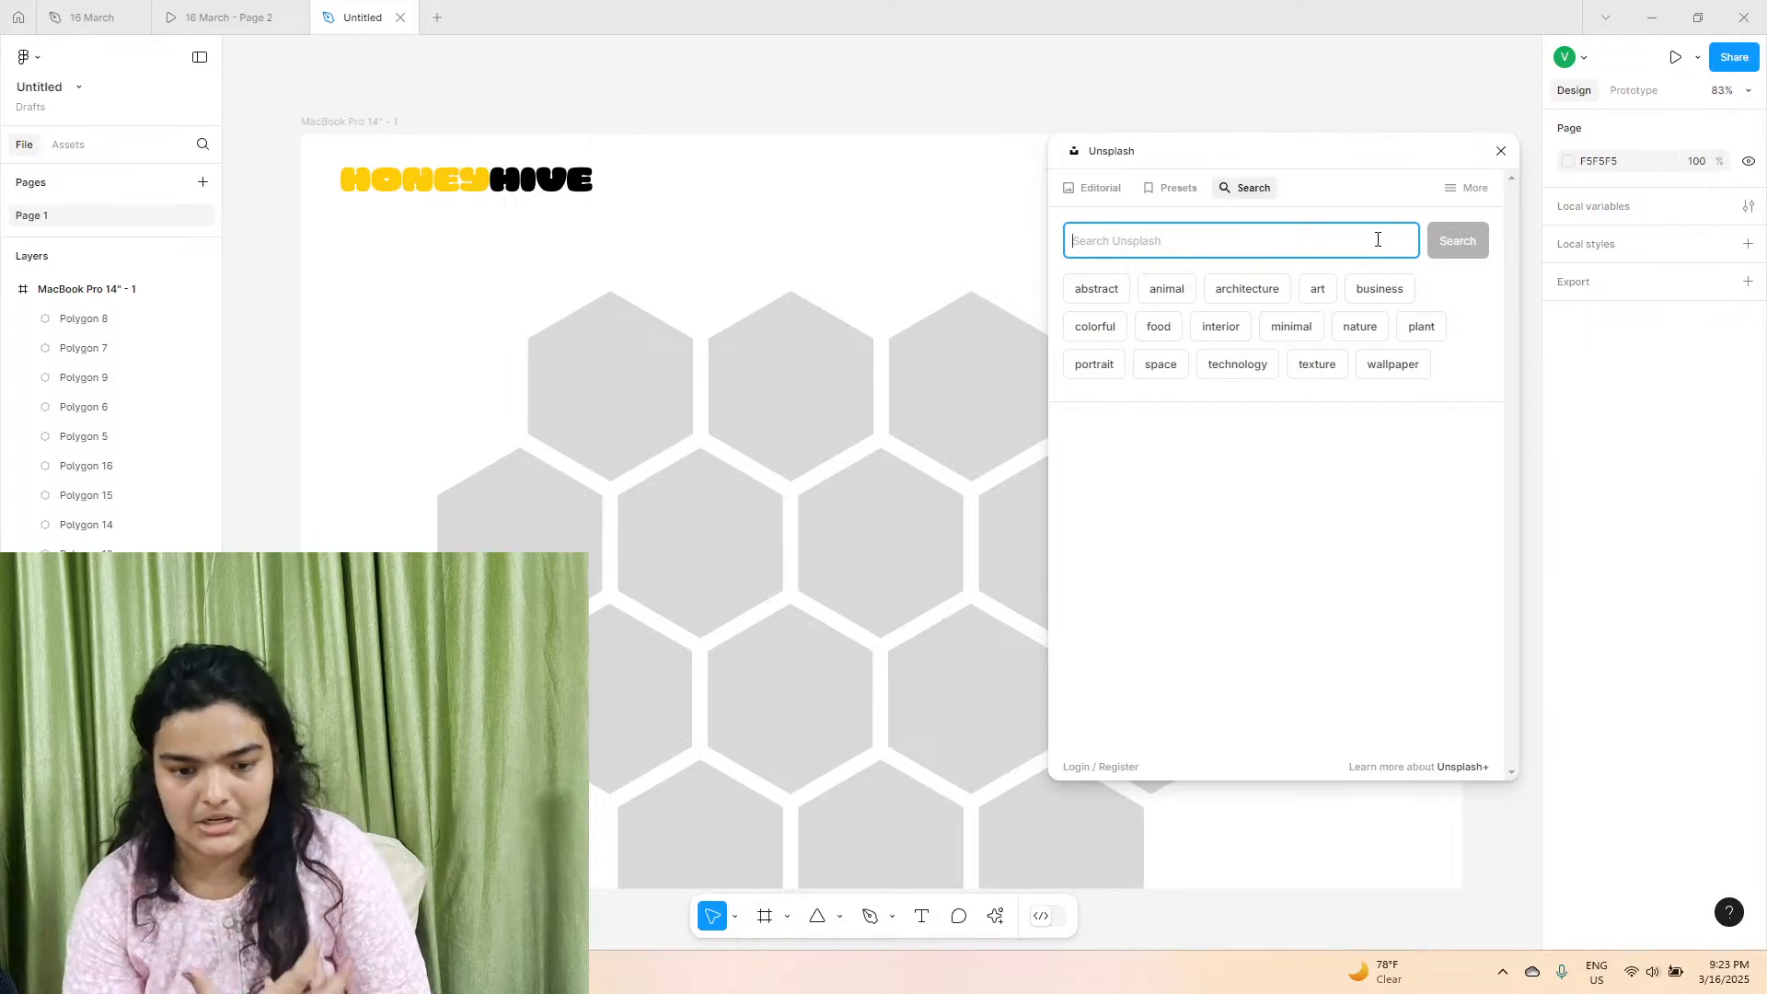
{"action": "type", "text": "HONEY"}
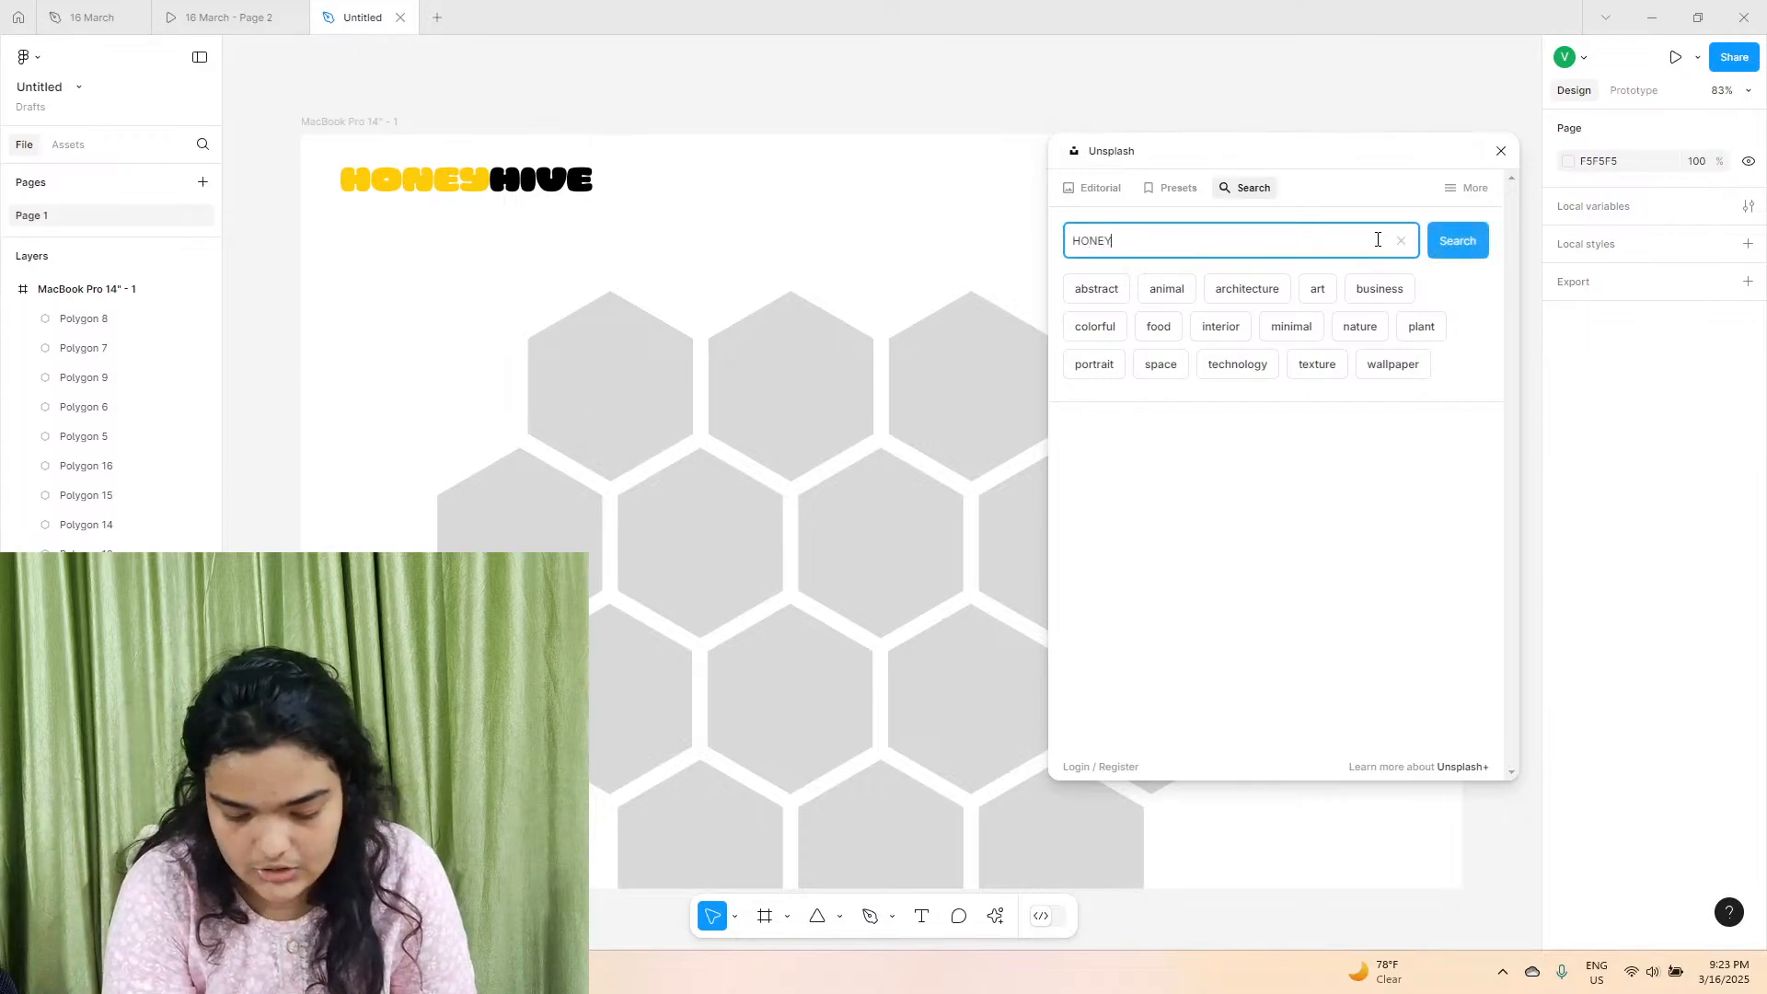
{"action": "key", "text": "Return"}
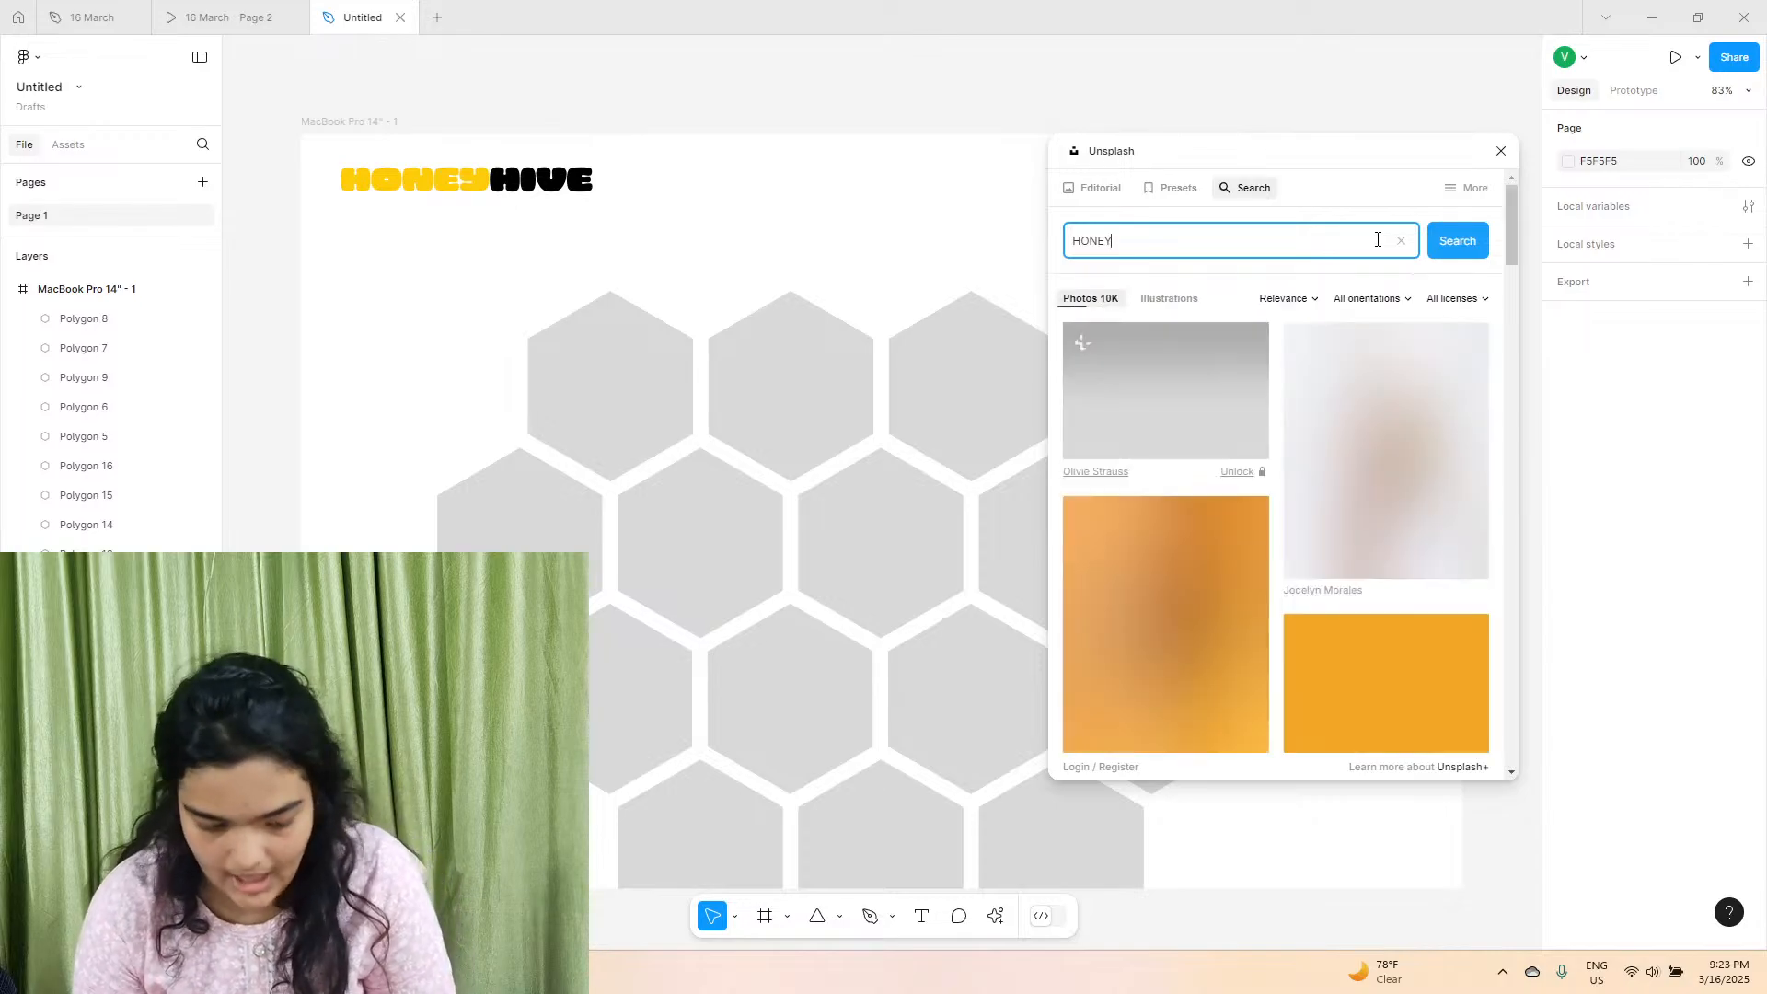
Fill the first hexagon of the top row with the Unsplash photo of a honey jar, dipper and lemon slice.
{"action": "scroll", "coordinate": [1400, 390], "scroll_direction": "down", "scroll_amount": 8}
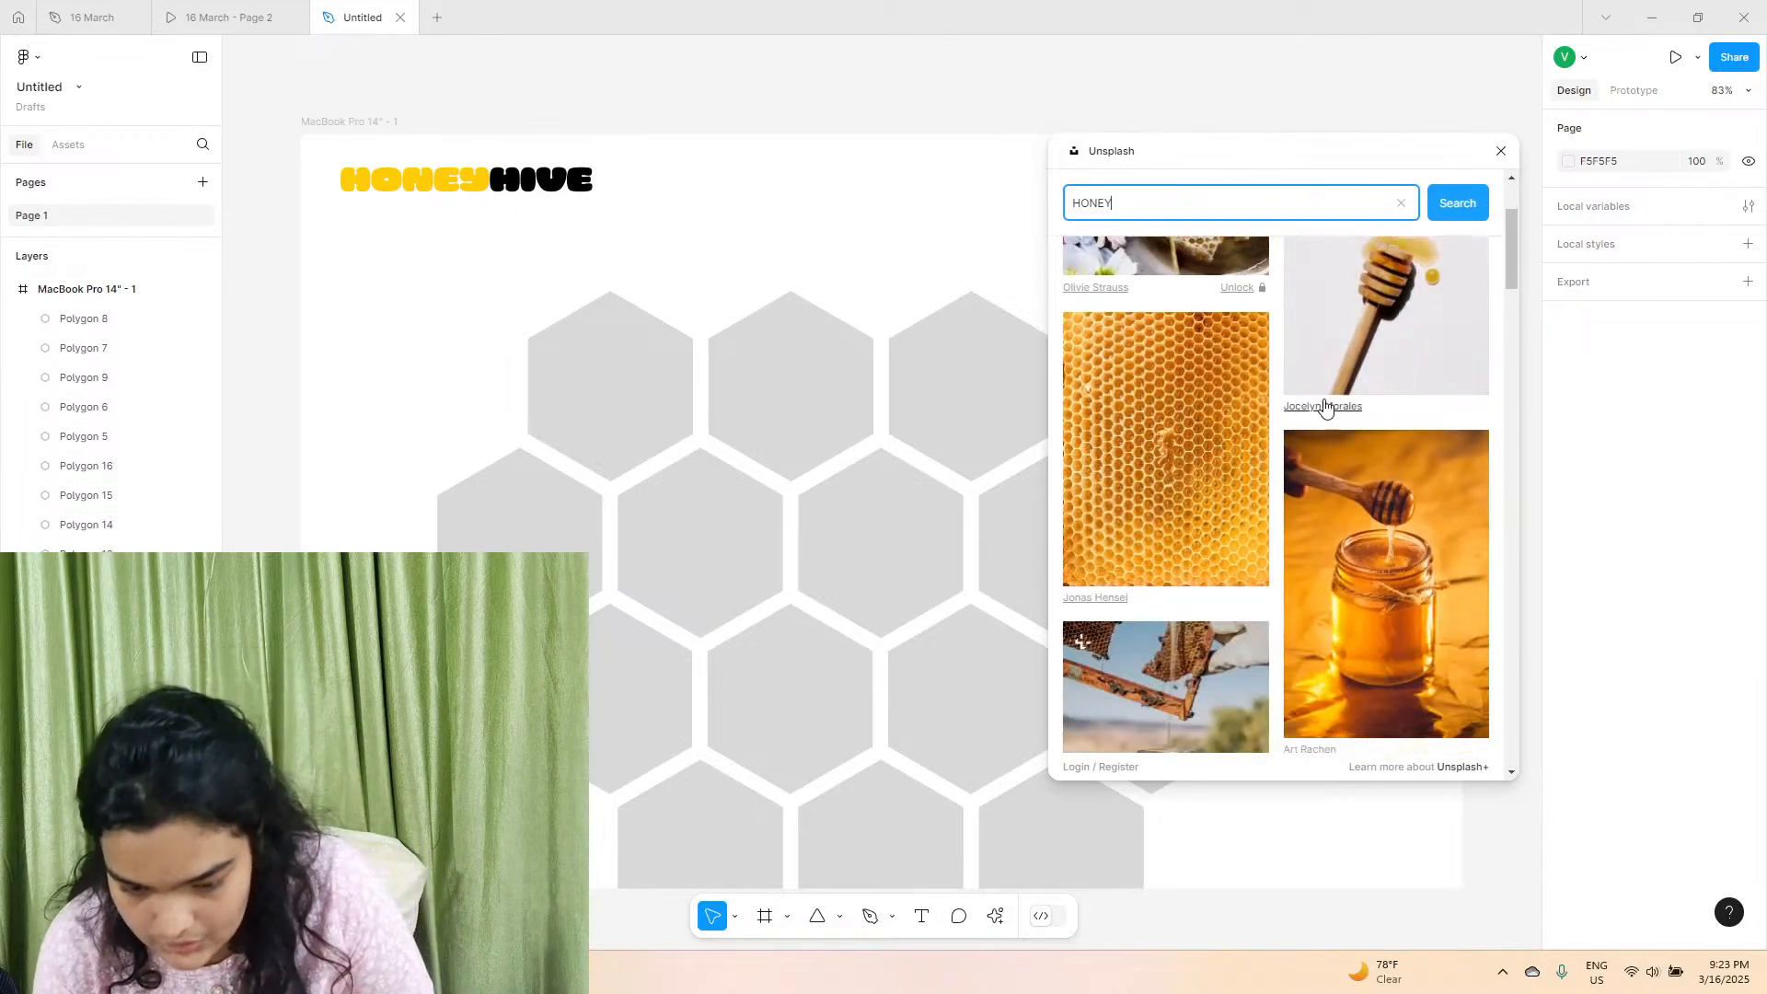
{"action": "scroll", "coordinate": [1322, 406], "scroll_direction": "down", "scroll_amount": 3}
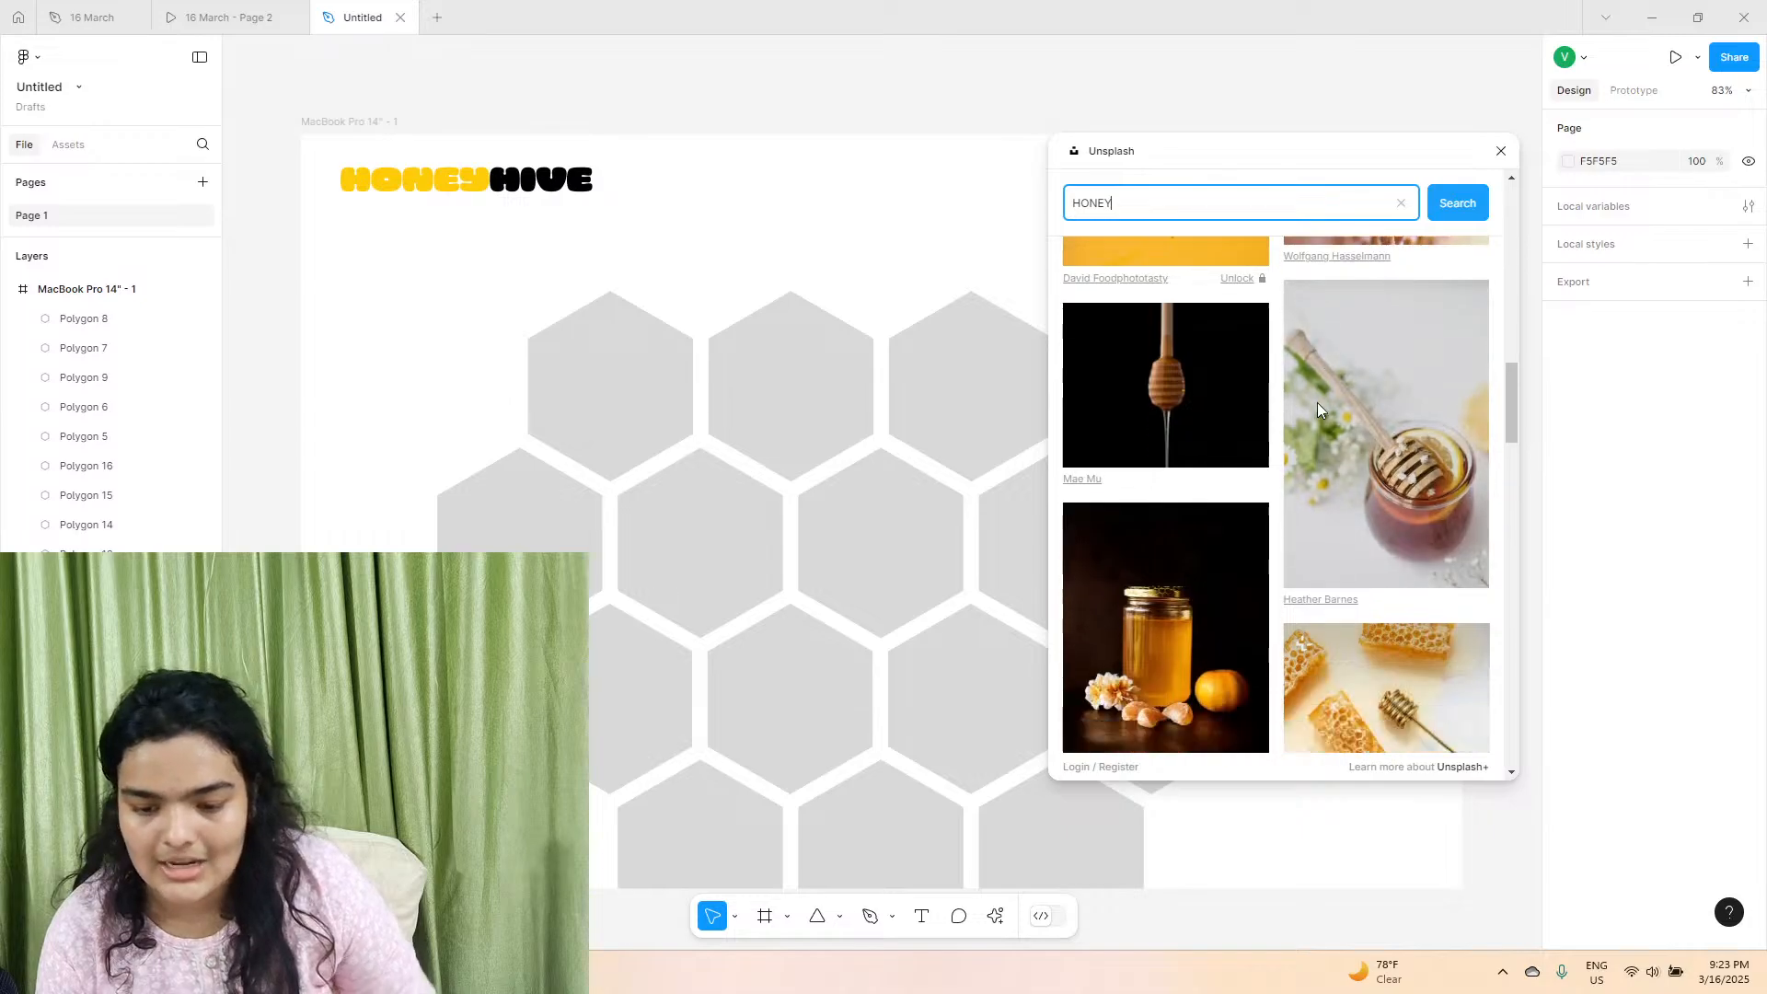
{"action": "left_click", "coordinate": [607, 428]}
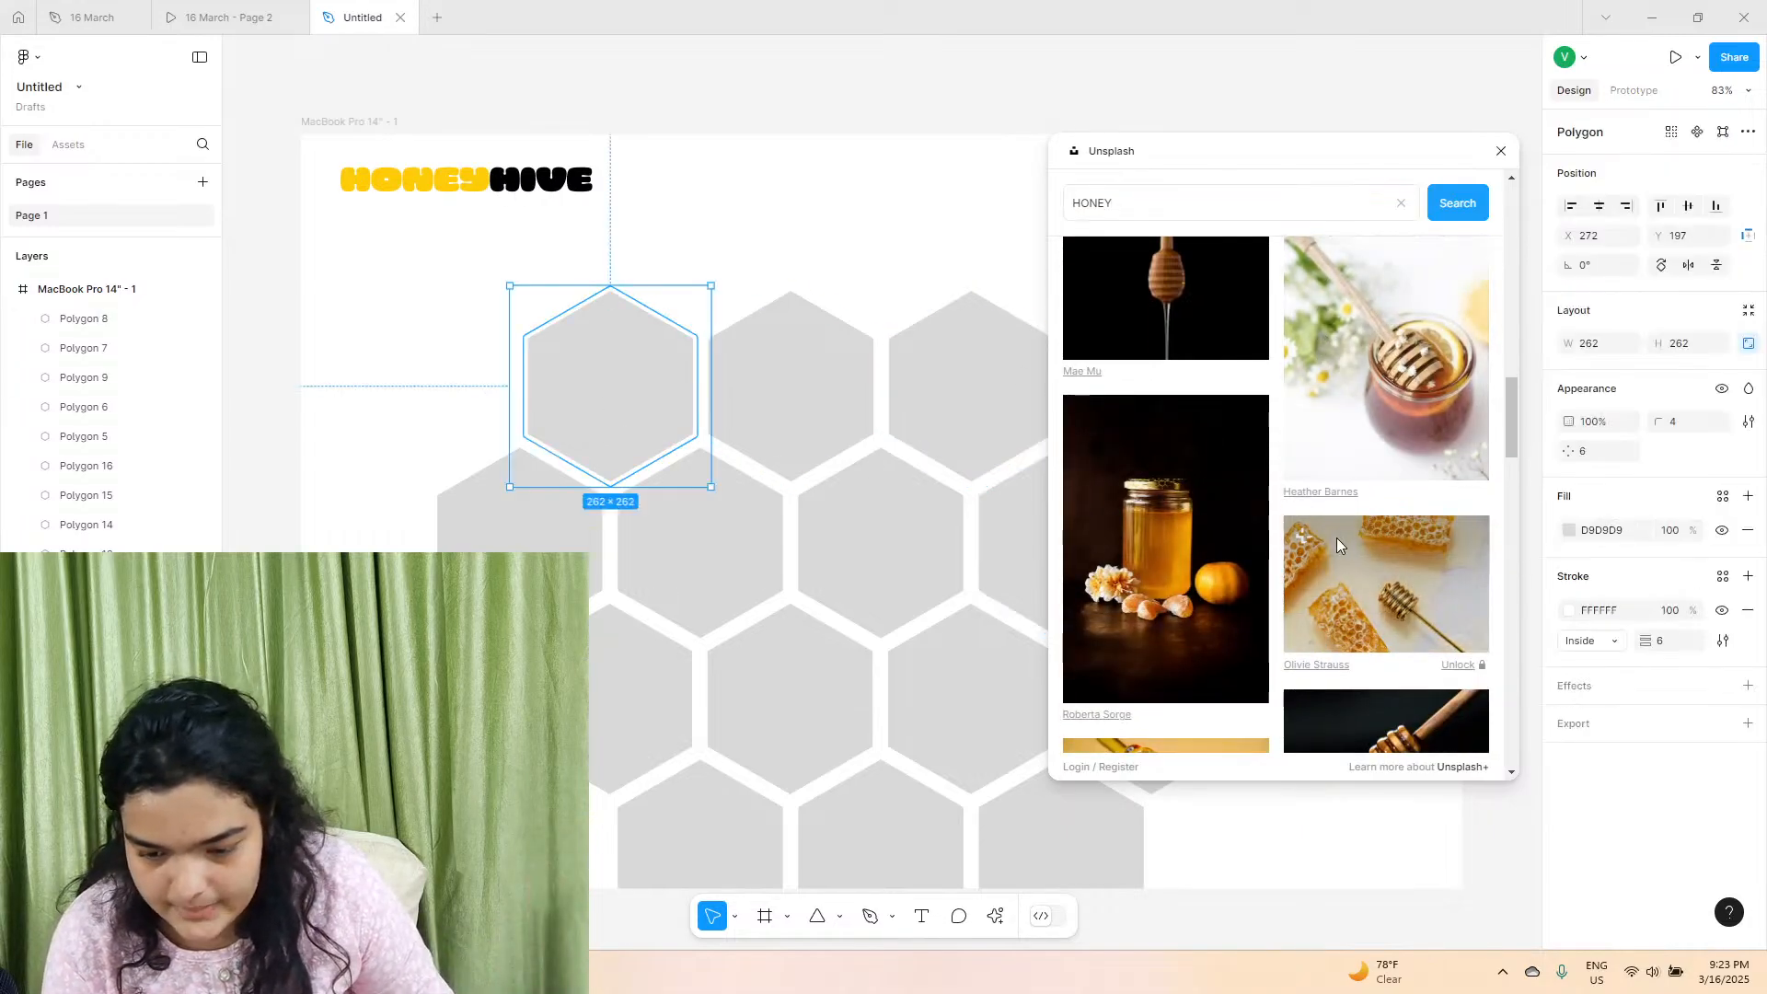
{"action": "left_click", "coordinate": [1347, 421]}
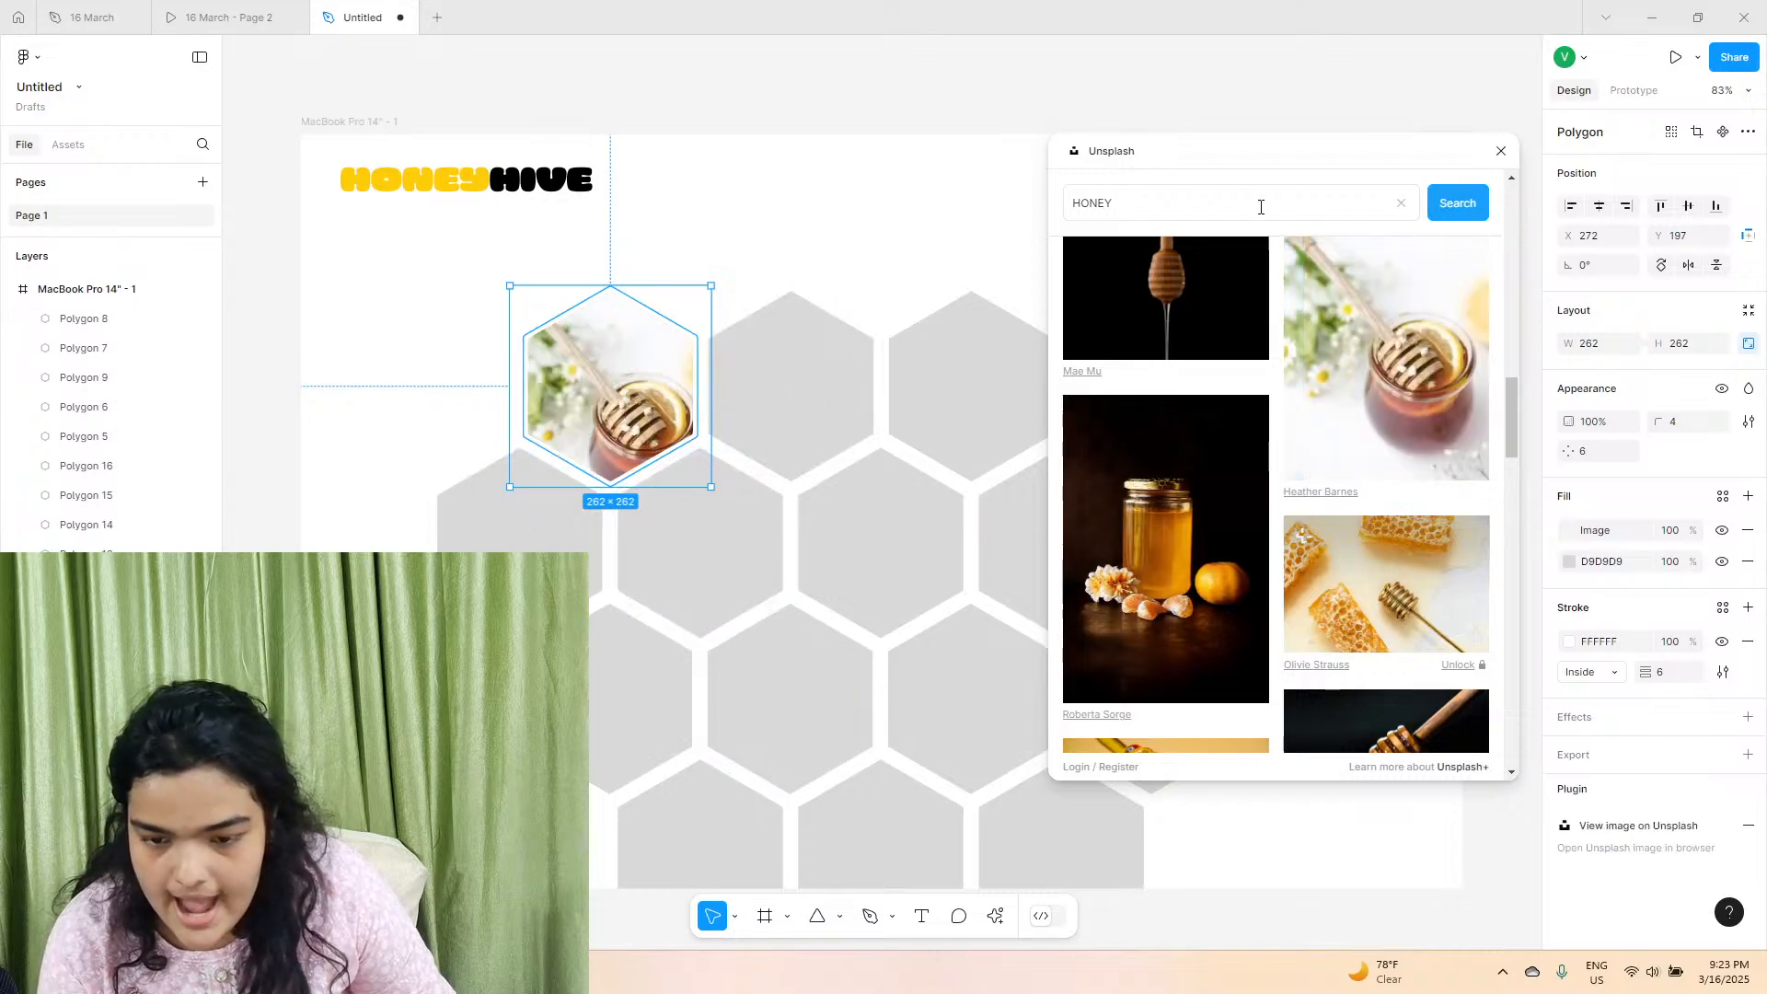
Switch the first top-row hexagon's image fill to Crop and reposition the honey jar photo within the hexagon.
{"action": "left_click_drag", "start_coordinate": [1258, 167], "coordinate": [1170, 601]}
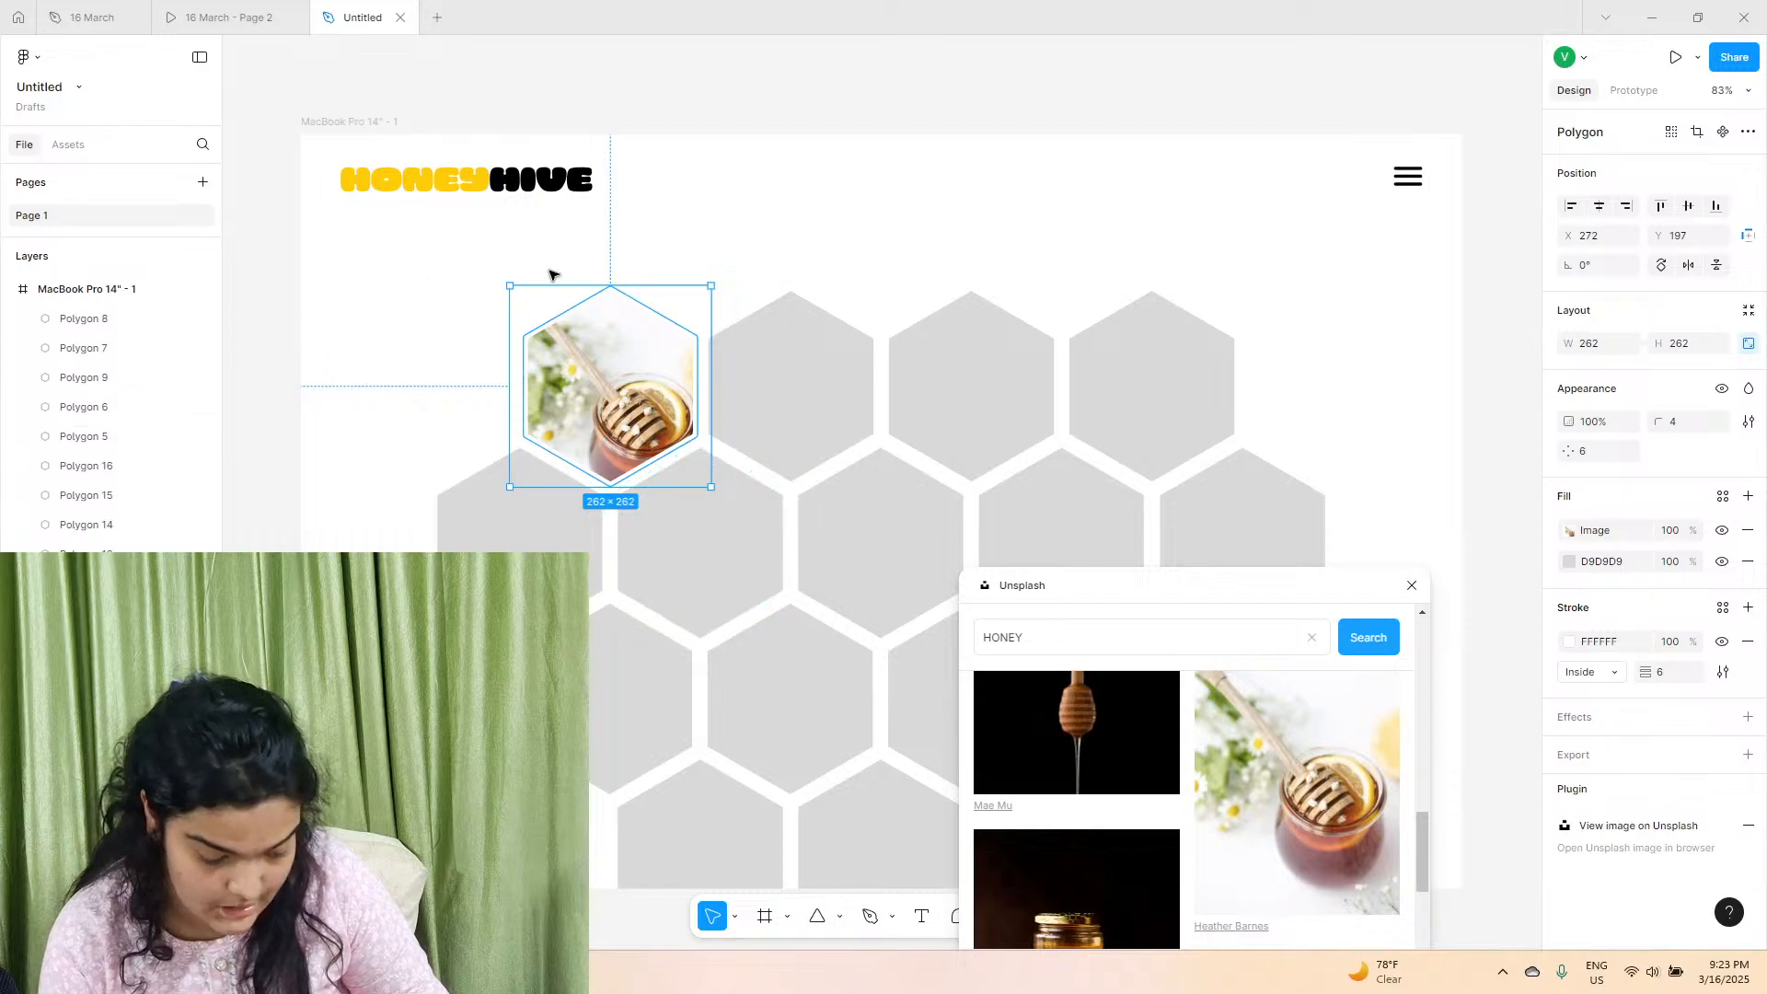
{"action": "left_click", "coordinate": [1564, 536]}
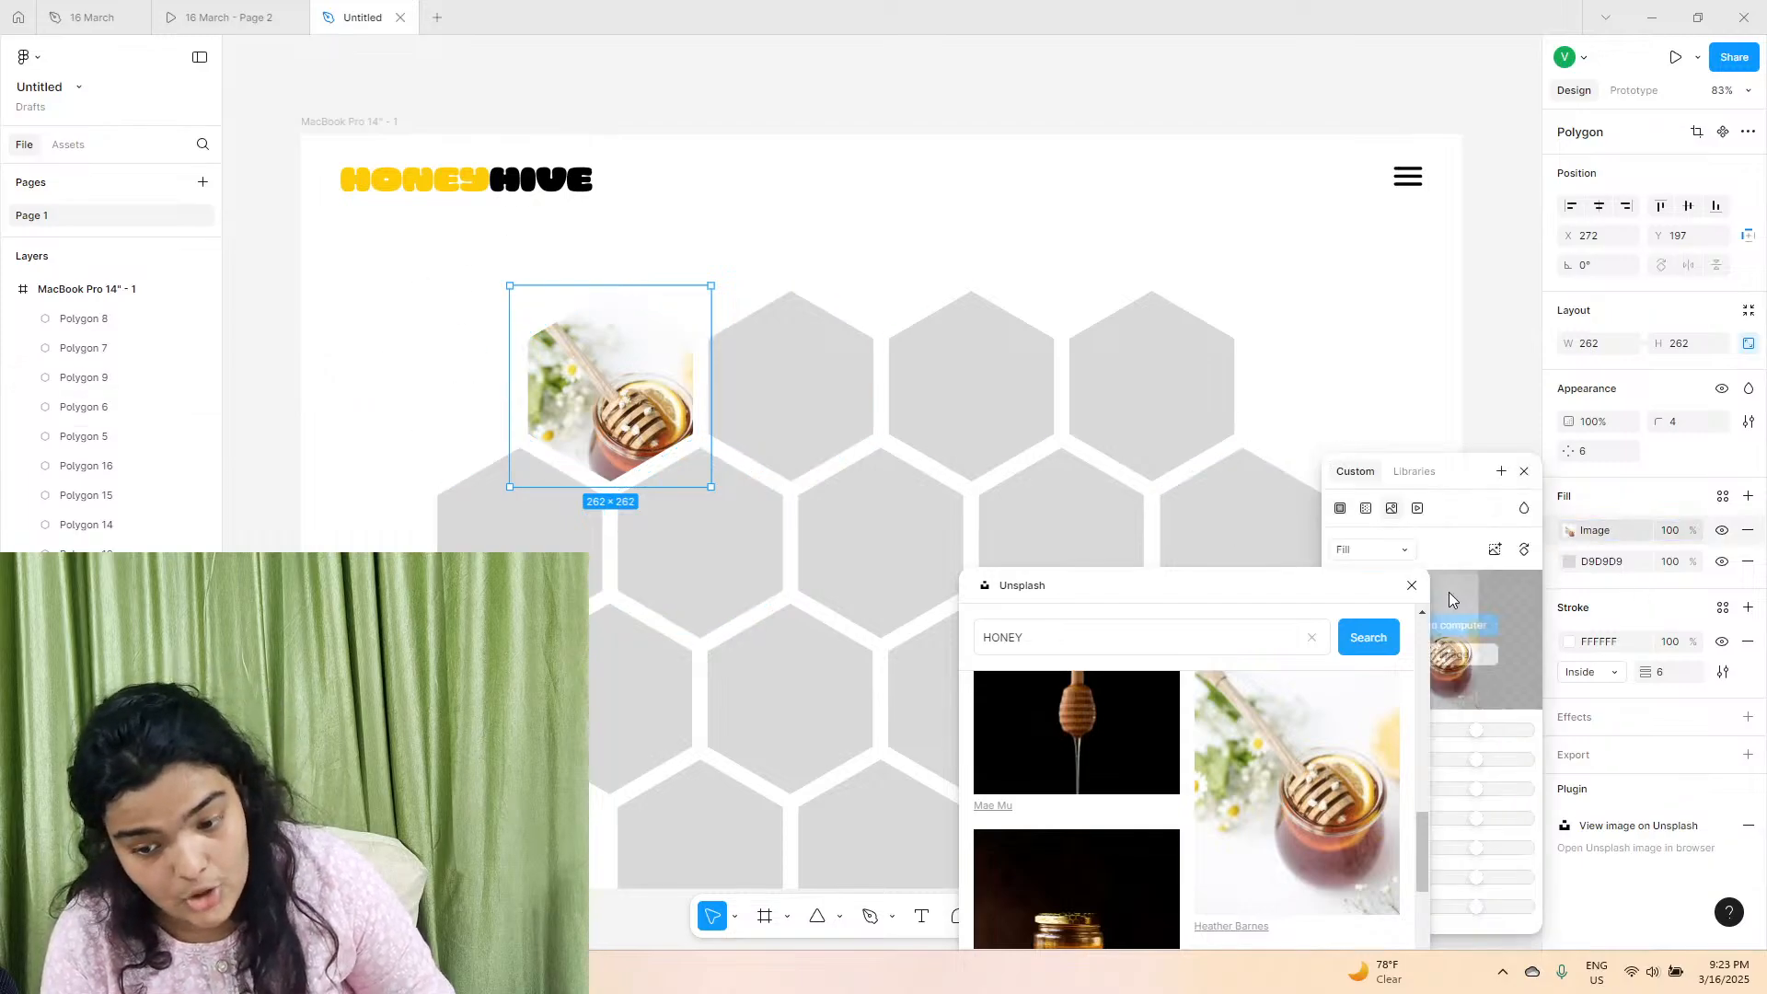
{"action": "left_click", "coordinate": [1386, 552]}
{"action": "left_click_drag", "start_coordinate": [1377, 587], "coordinate": [1100, 543]}
{"action": "left_click", "coordinate": [1397, 556]}
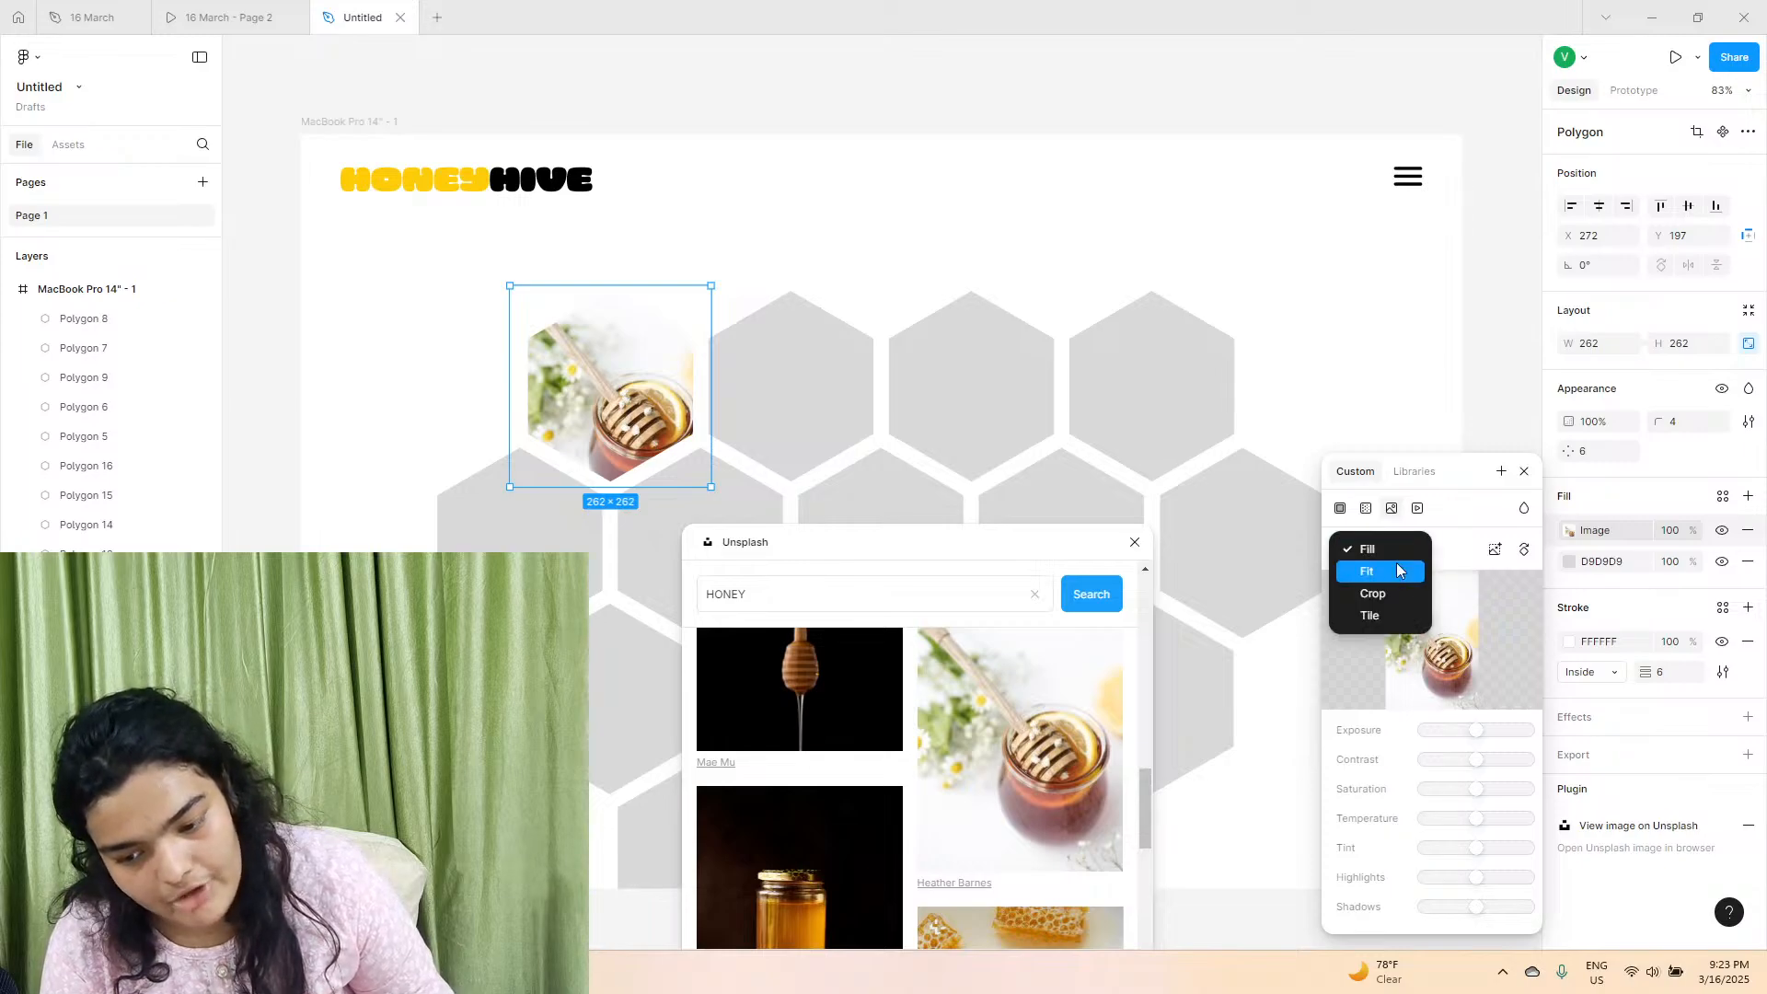
{"action": "left_click", "coordinate": [1384, 596]}
{"action": "left_click_drag", "start_coordinate": [598, 352], "coordinate": [596, 325]}
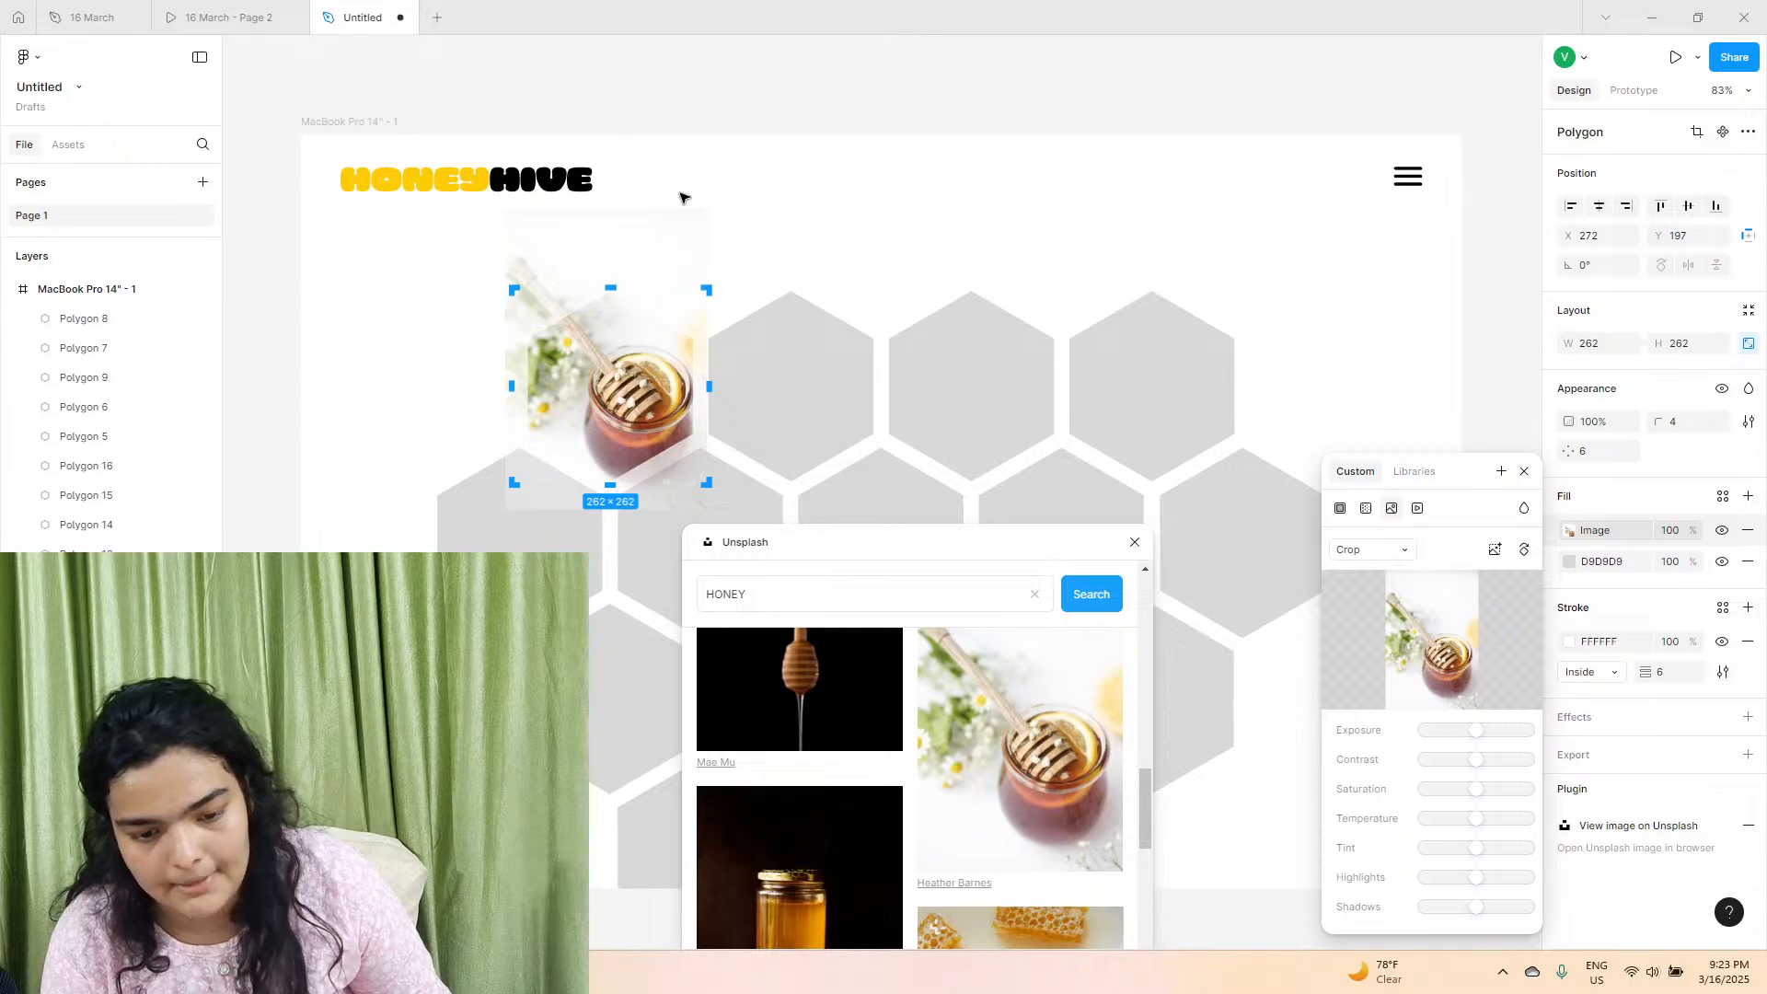
{"action": "left_click", "coordinate": [683, 200]}
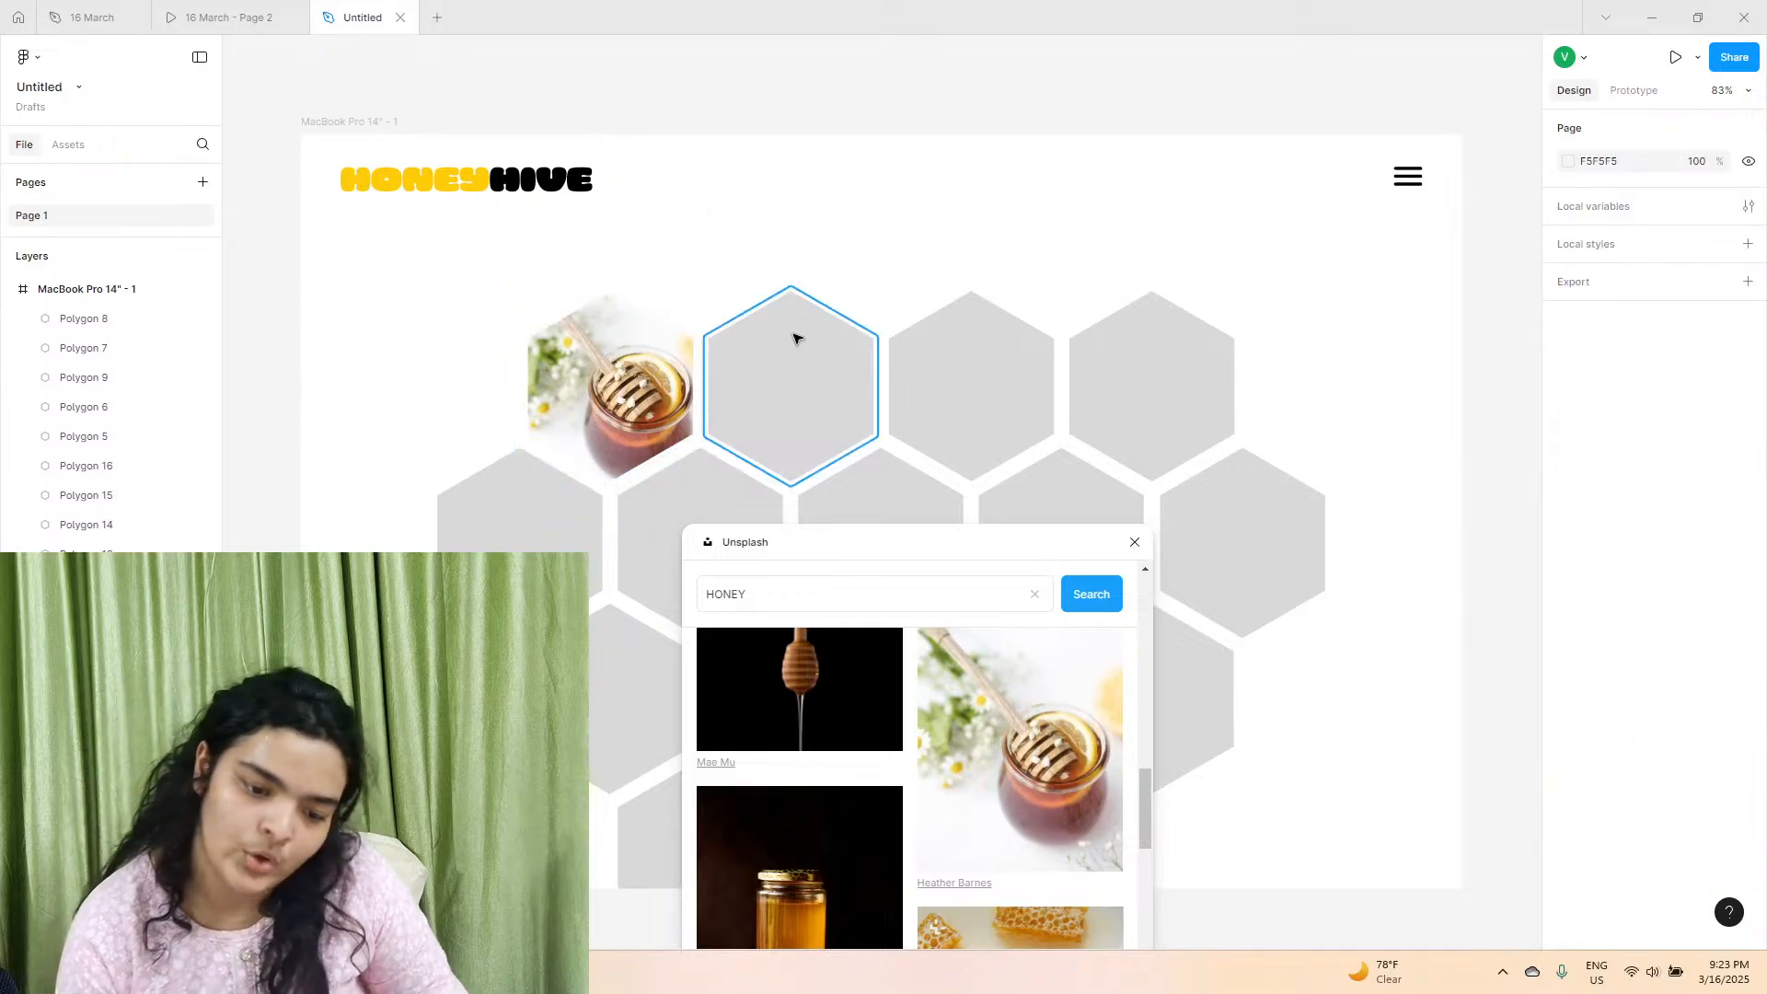
Check the arrangement of photos and yellow cells in the 16 March prototype, and return to the untitled file.
{"action": "left_click_drag", "start_coordinate": [847, 557], "coordinate": [1256, 156]}
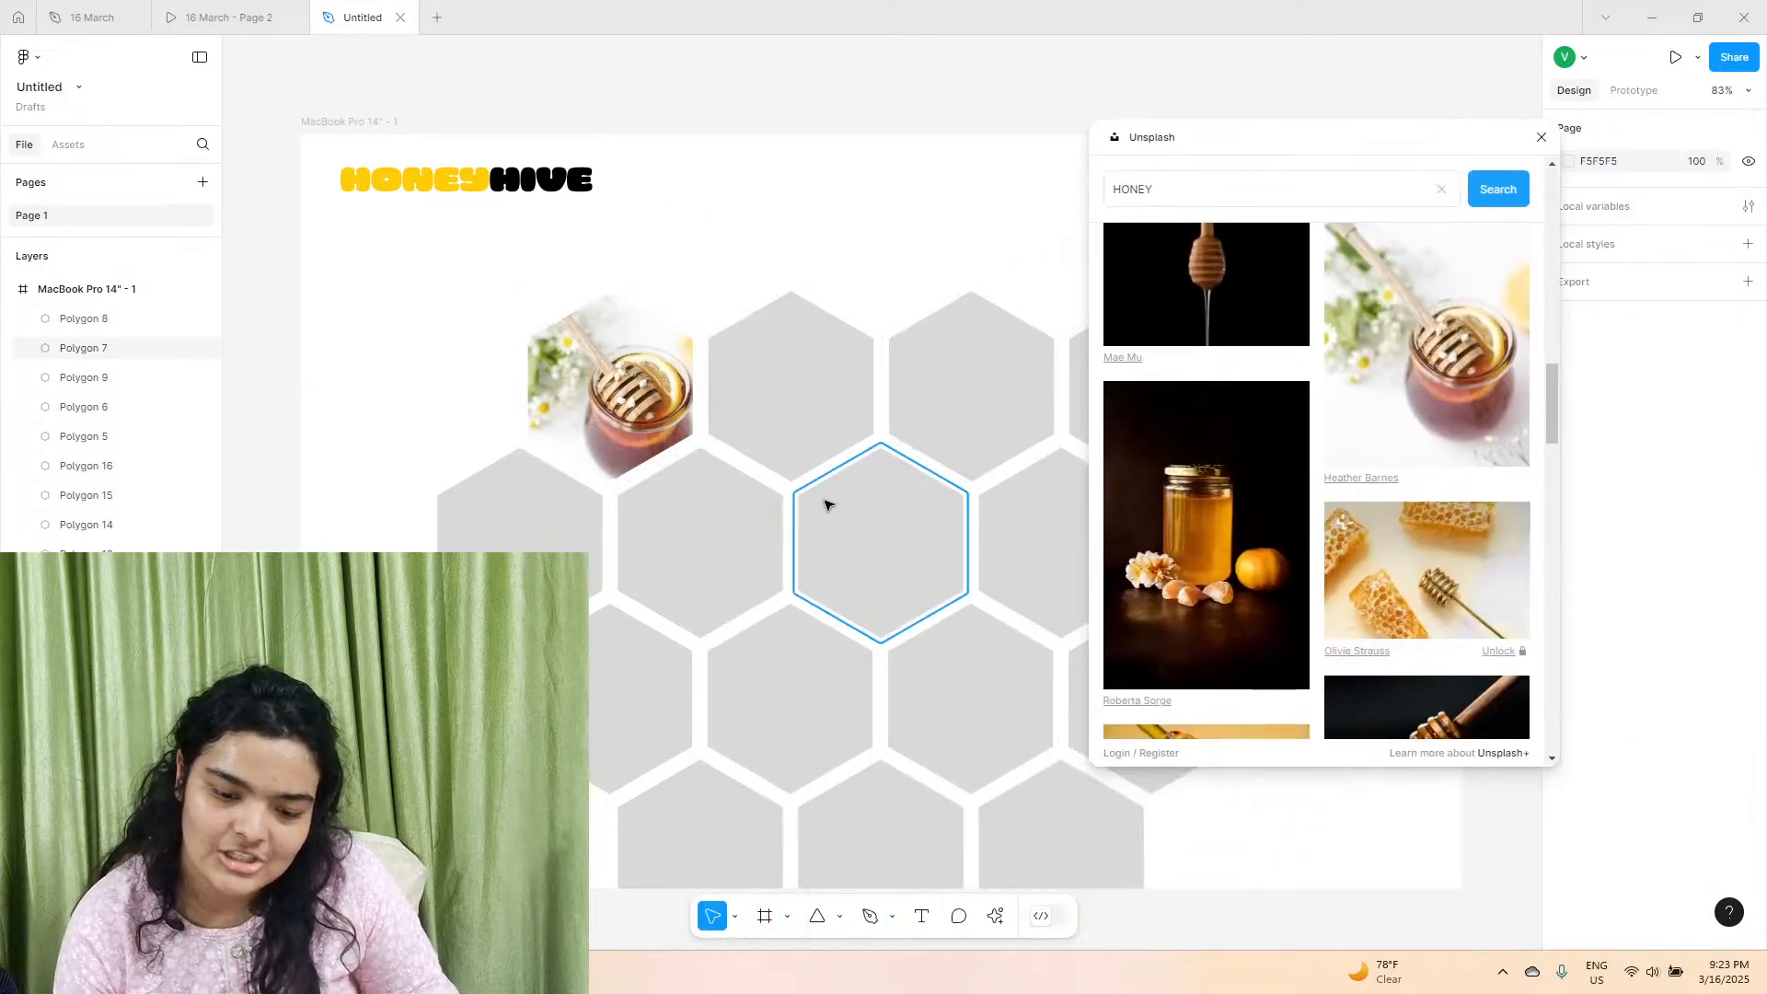
{"action": "left_click", "coordinate": [253, 9]}
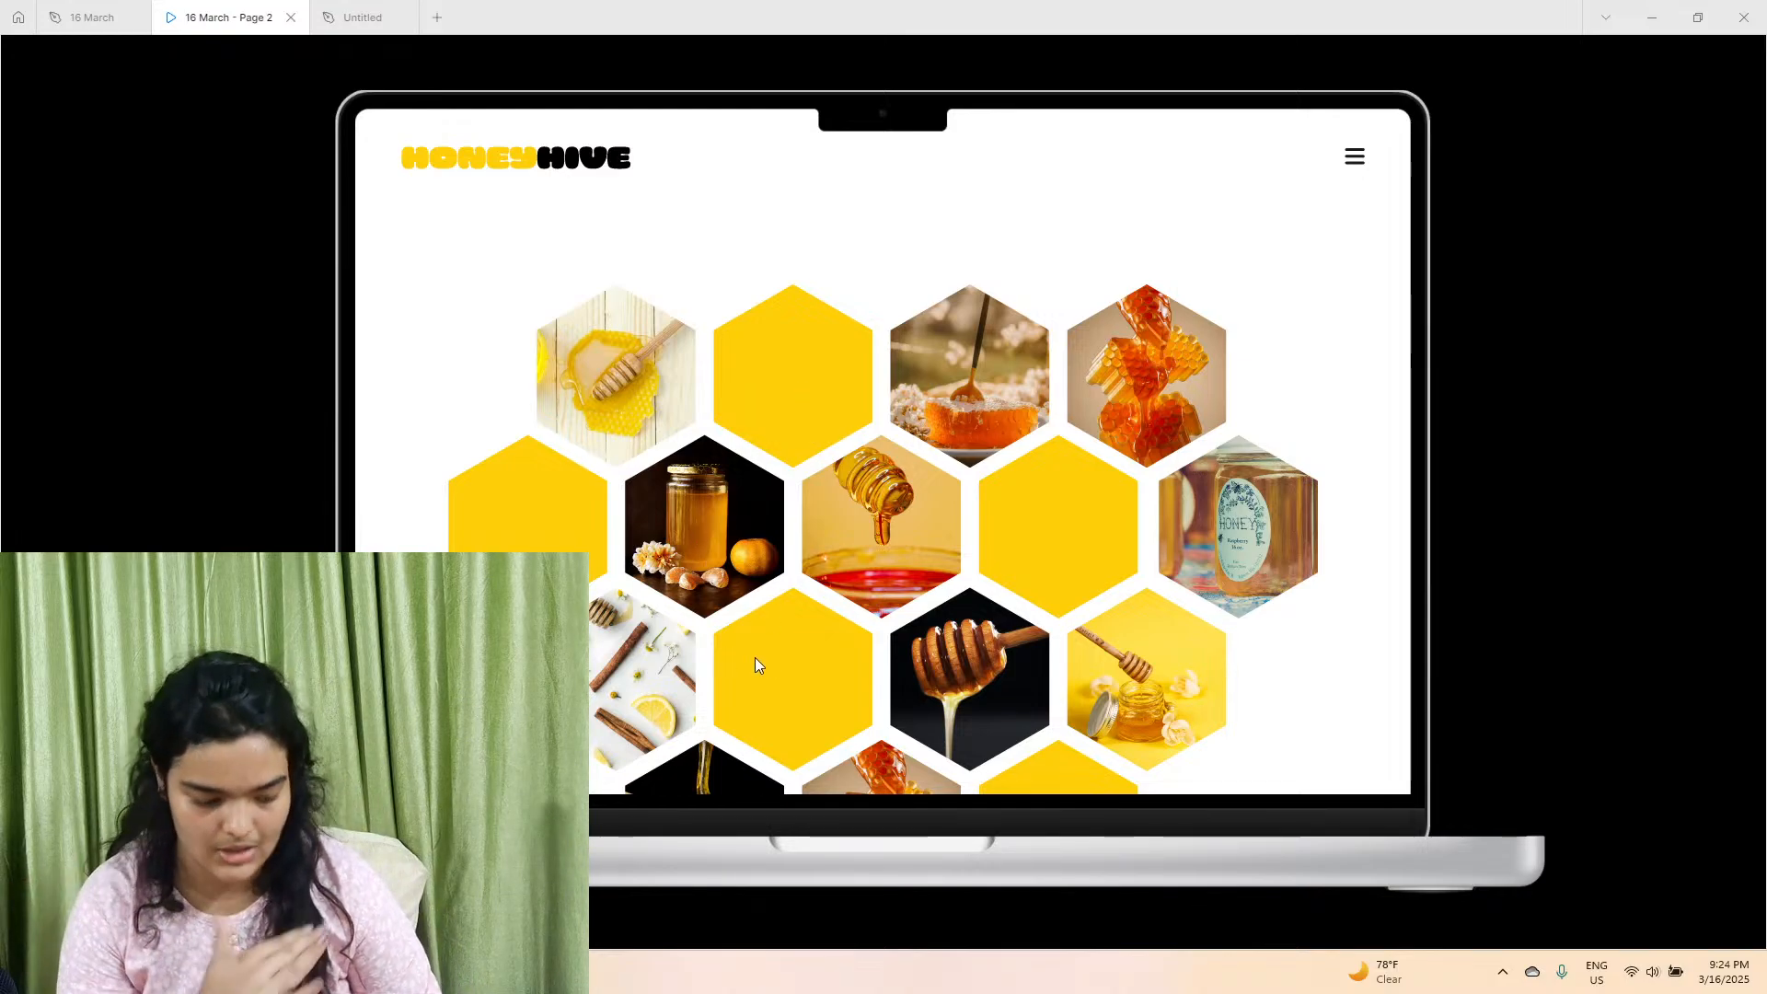
{"action": "left_click", "coordinate": [362, 17]}
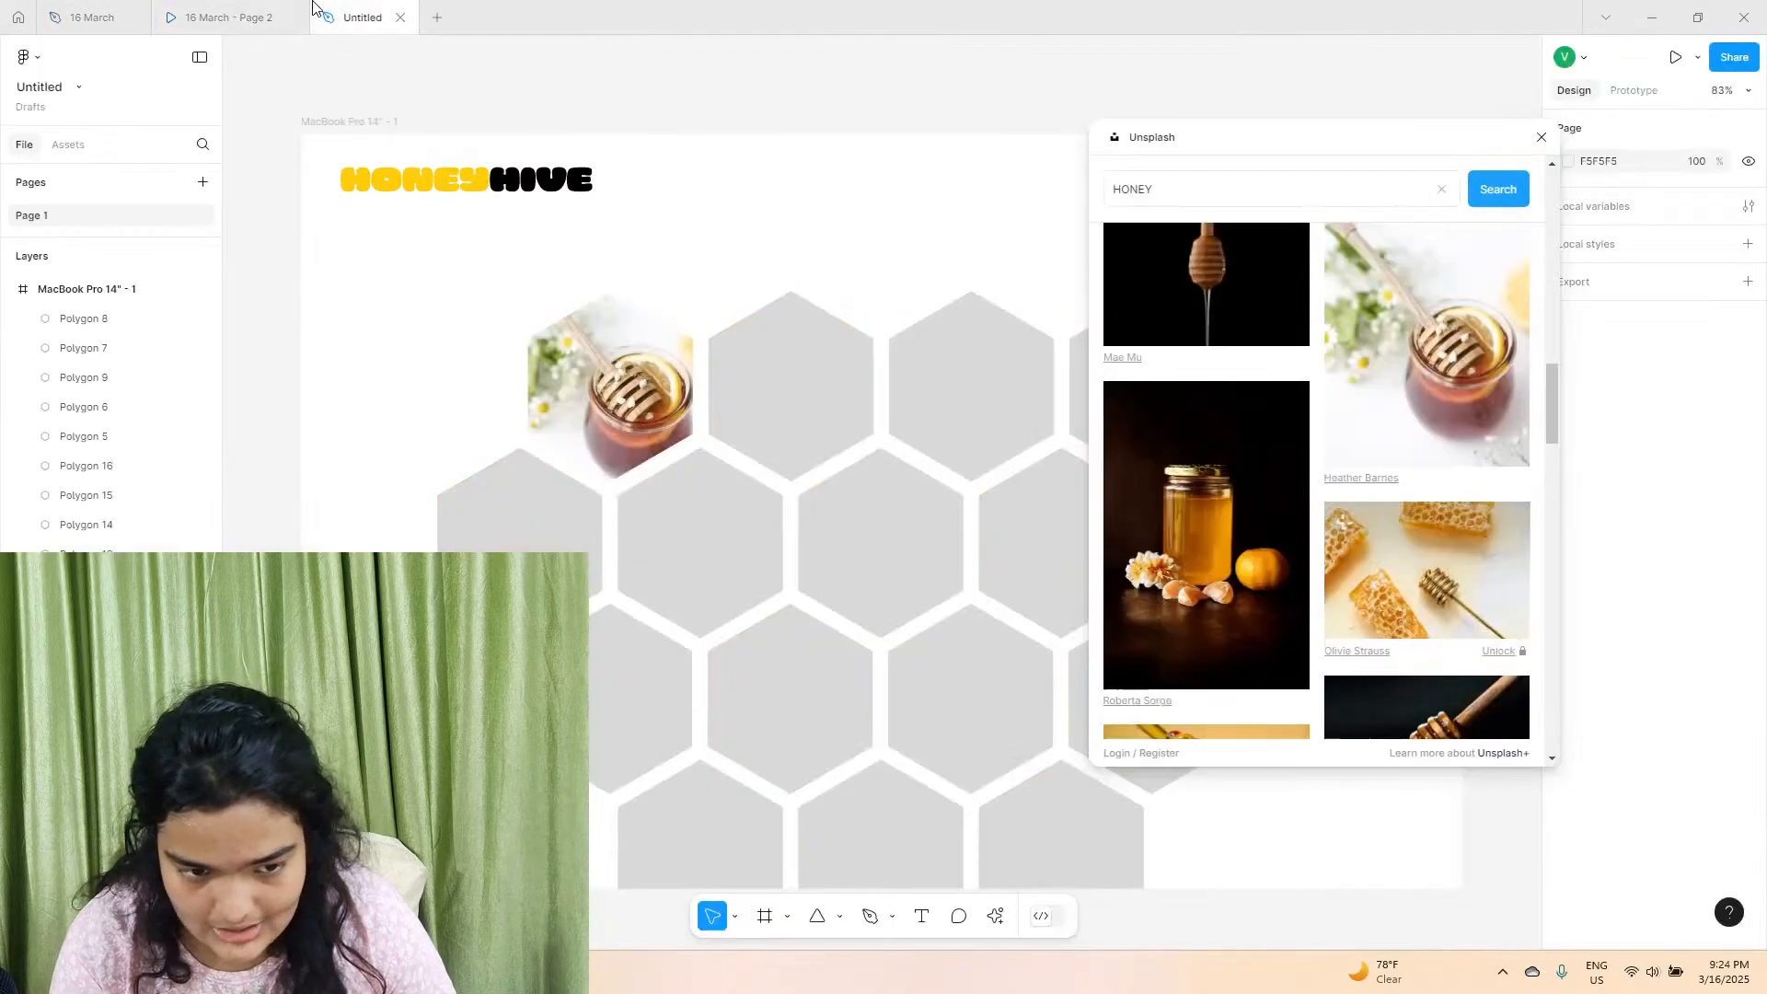
Fill the first and fourth hexagons of the second row with the page's yellow FFCC09.
{"action": "left_click", "coordinate": [943, 532]}
{"action": "left_click", "coordinate": [468, 309]}
{"action": "left_click_drag", "start_coordinate": [1393, 147], "coordinate": [1178, 825]}
{"action": "left_click", "coordinate": [520, 515]}
{"action": "left_click", "coordinate": [1569, 530]}
{"action": "left_click", "coordinate": [1432, 784]}
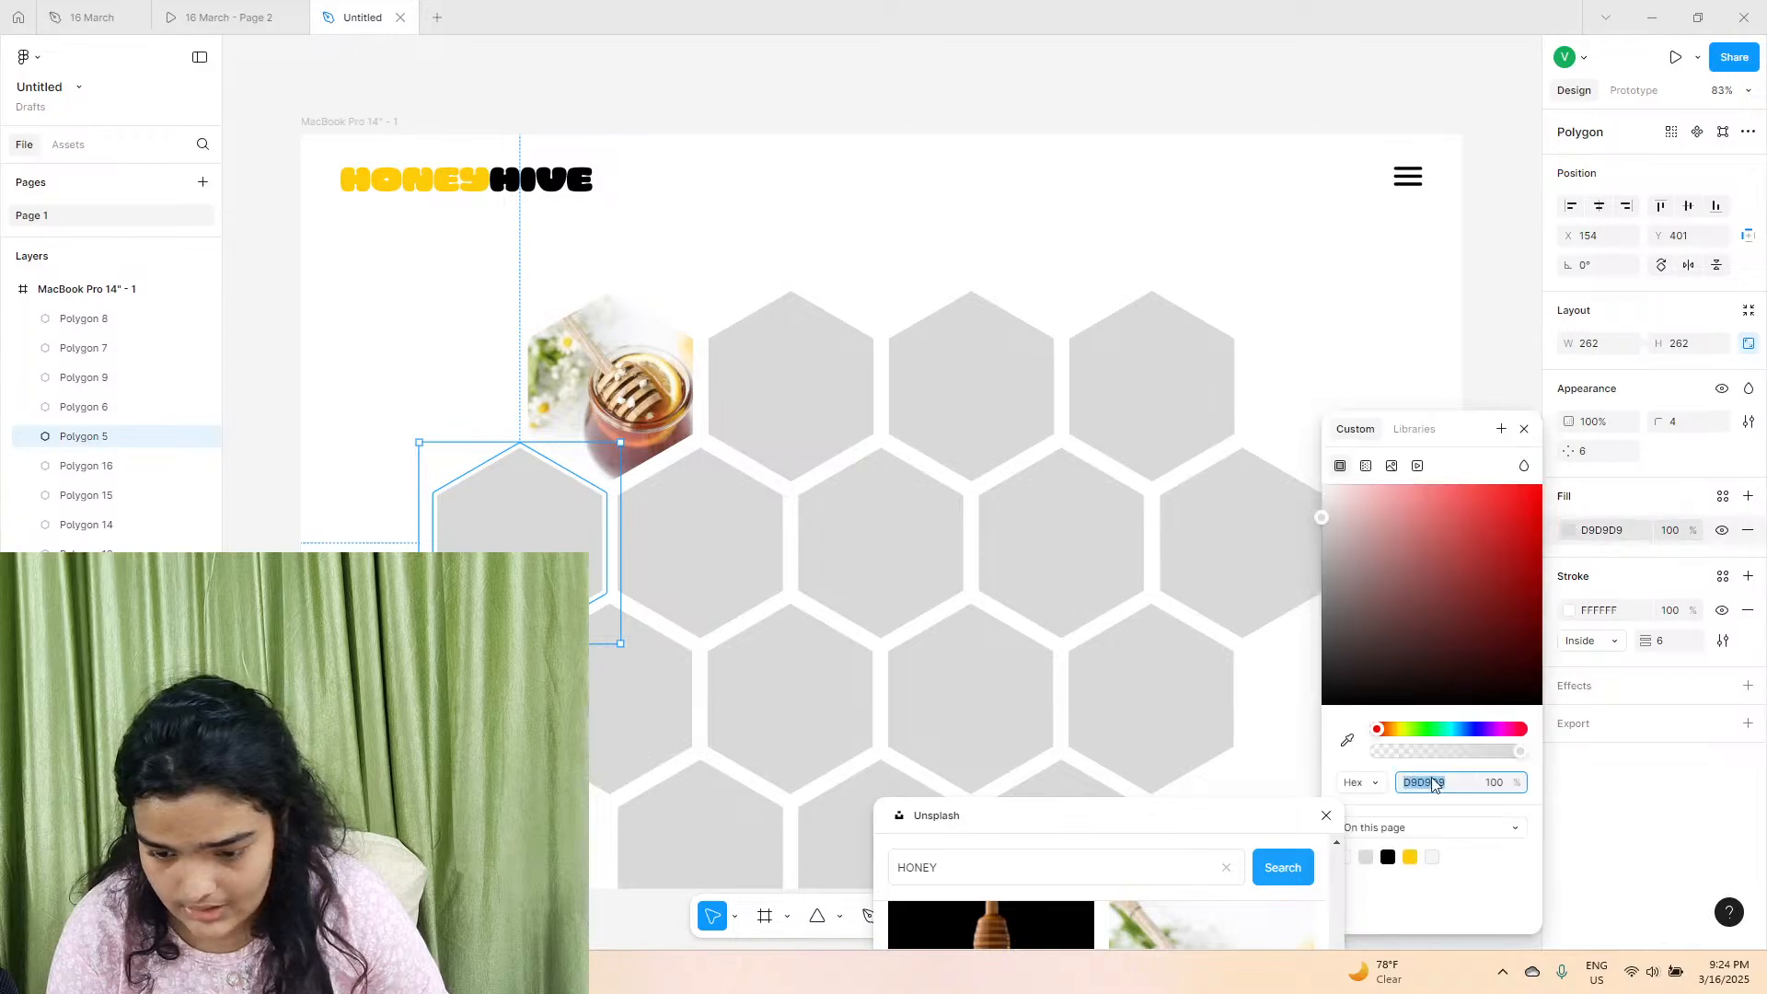
{"action": "left_click", "coordinate": [1411, 857]}
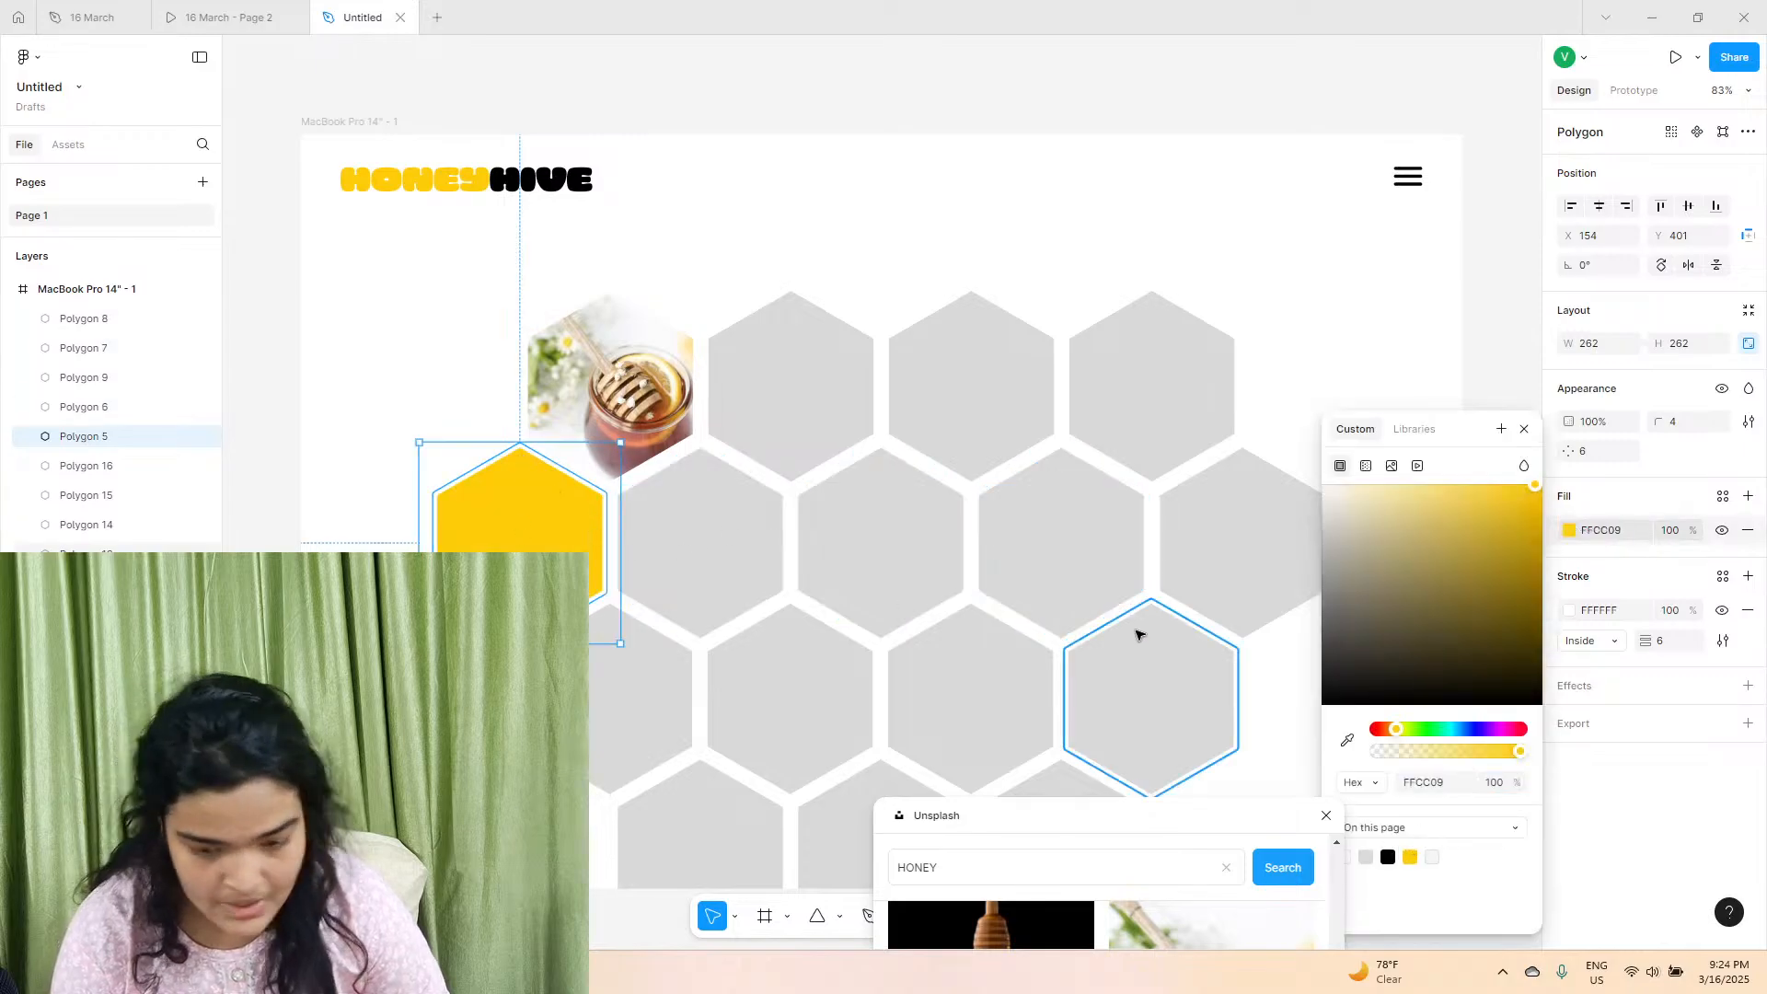
{"action": "left_click", "coordinate": [1145, 603]}
{"action": "left_click", "coordinate": [1569, 530]}
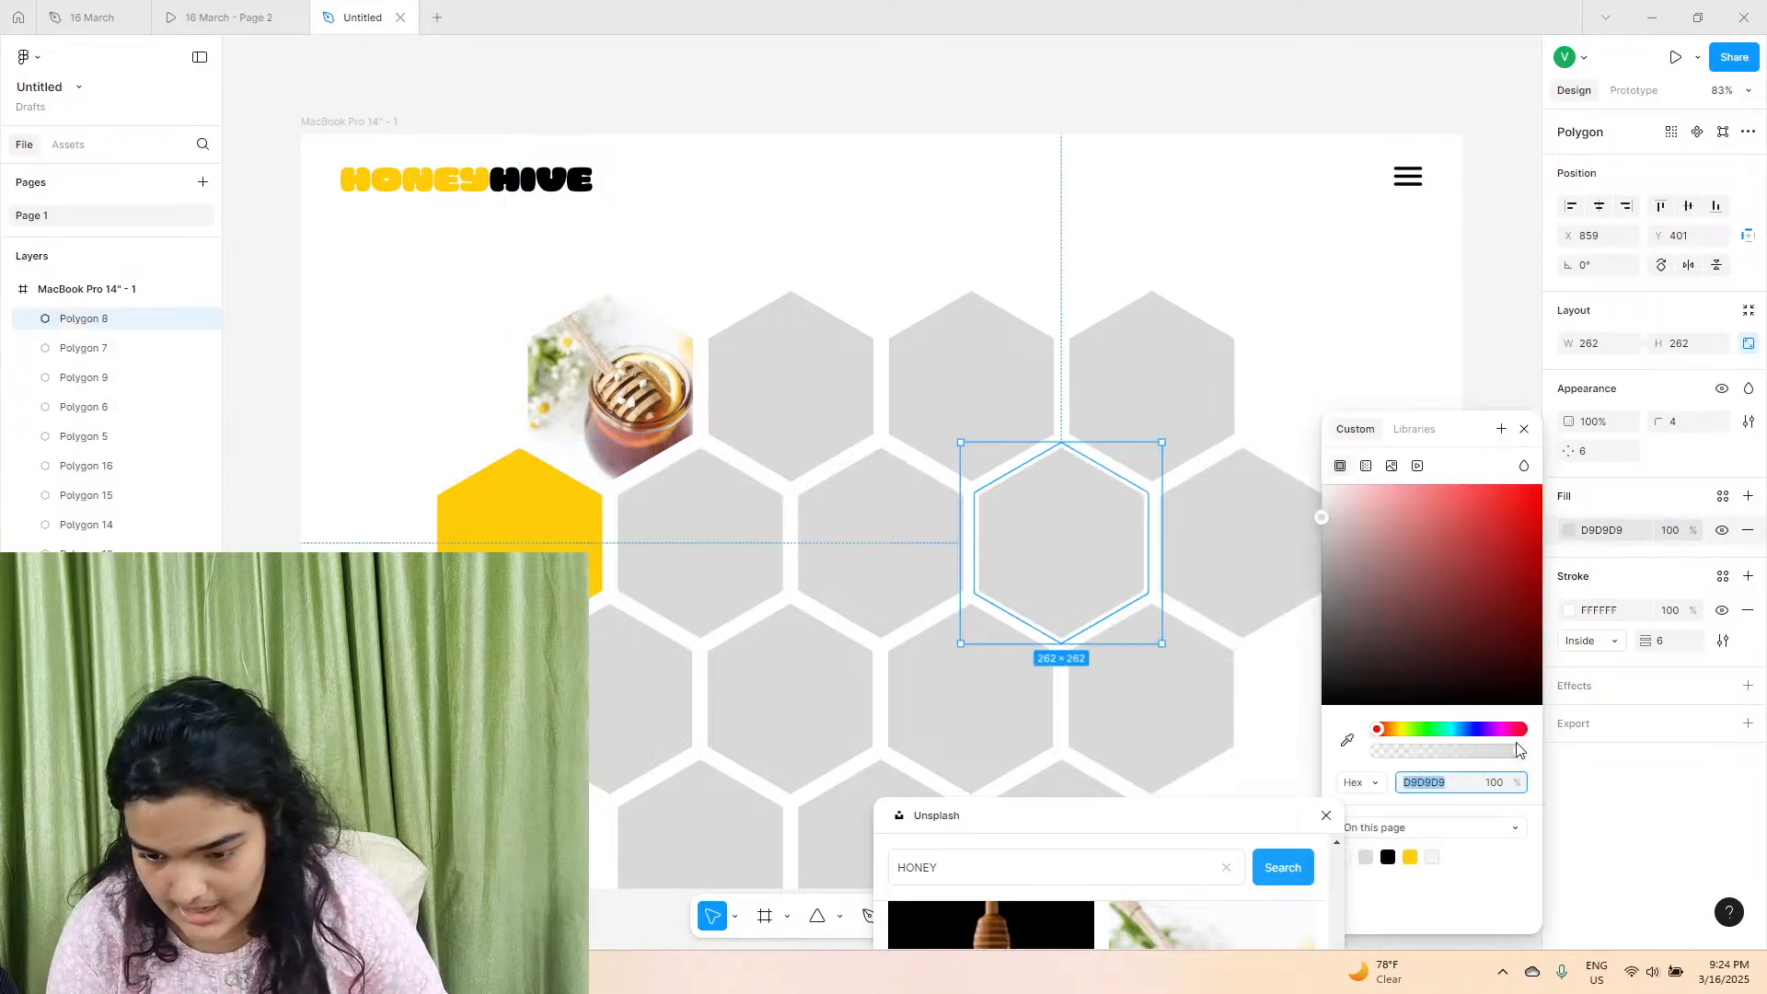
{"action": "left_click", "coordinate": [1410, 856]}
Fill the second hexagon of the second row with the Unsplash photo of a bee on honeycomb.
{"action": "left_click_drag", "start_coordinate": [1092, 814], "coordinate": [1230, 211]}
{"action": "left_click", "coordinate": [821, 191]}
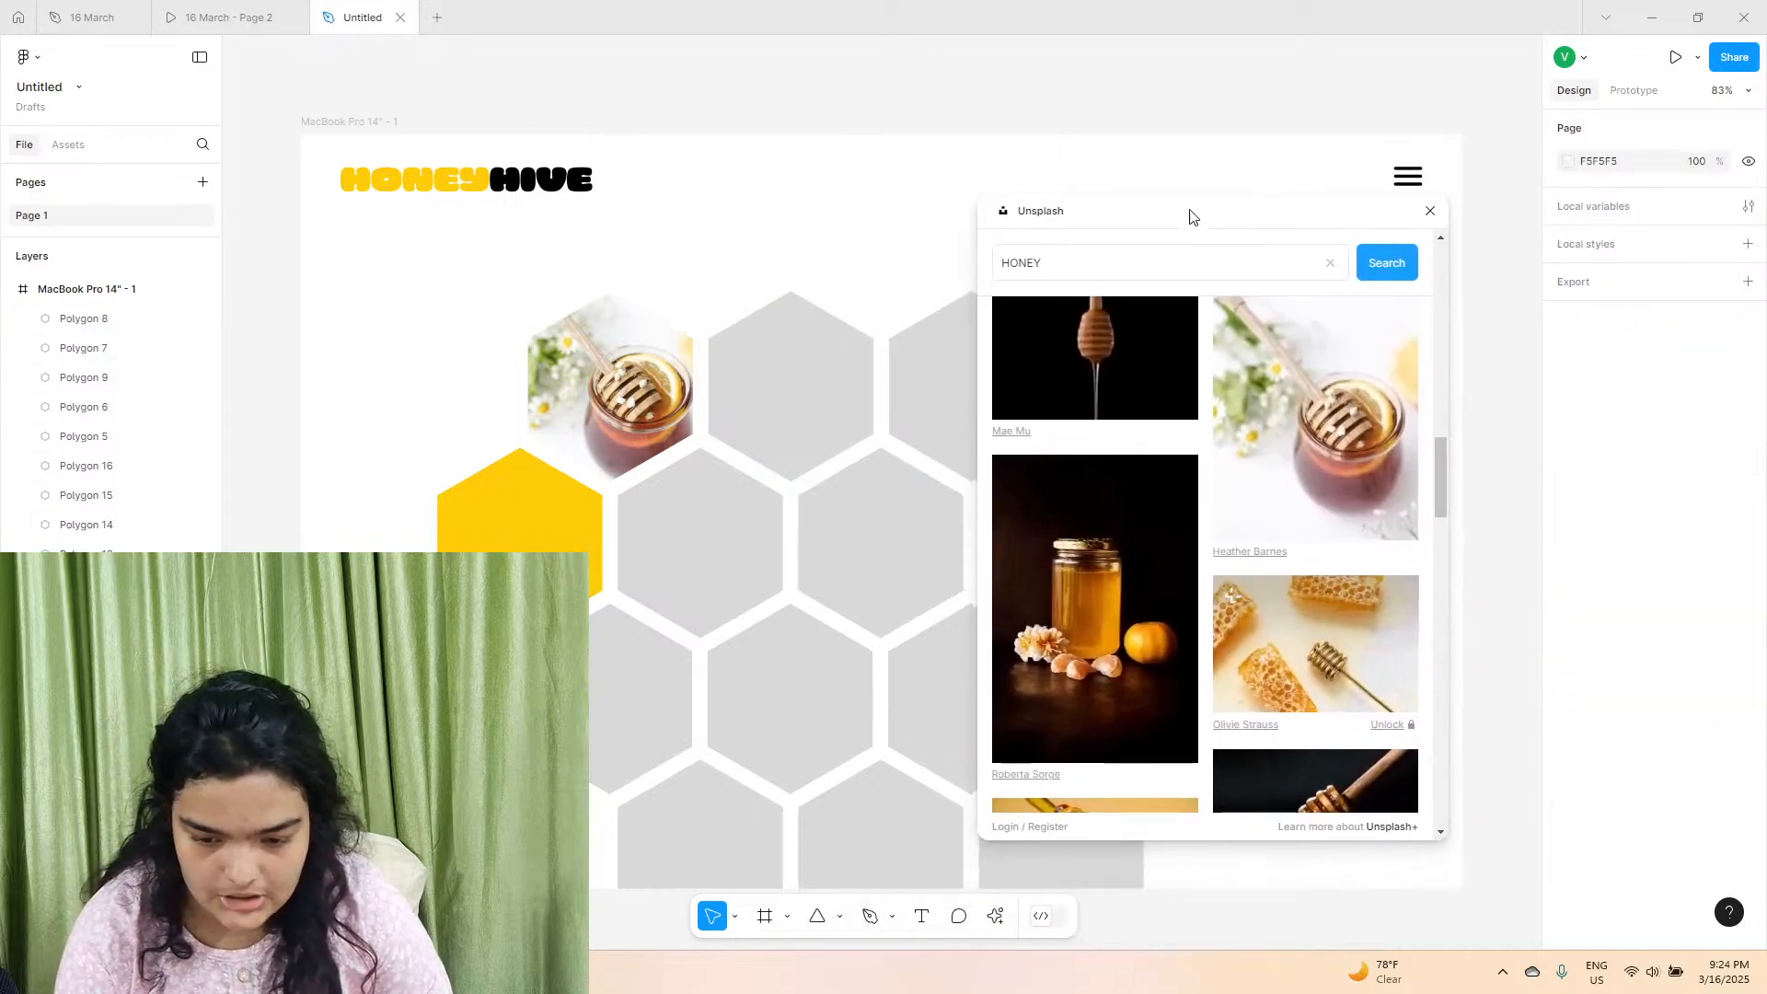
{"action": "left_click", "coordinate": [699, 488]}
{"action": "scroll", "coordinate": [1279, 643], "scroll_direction": "down", "scroll_amount": 3}
{"action": "scroll", "coordinate": [1119, 747], "scroll_direction": "down", "scroll_amount": 10}
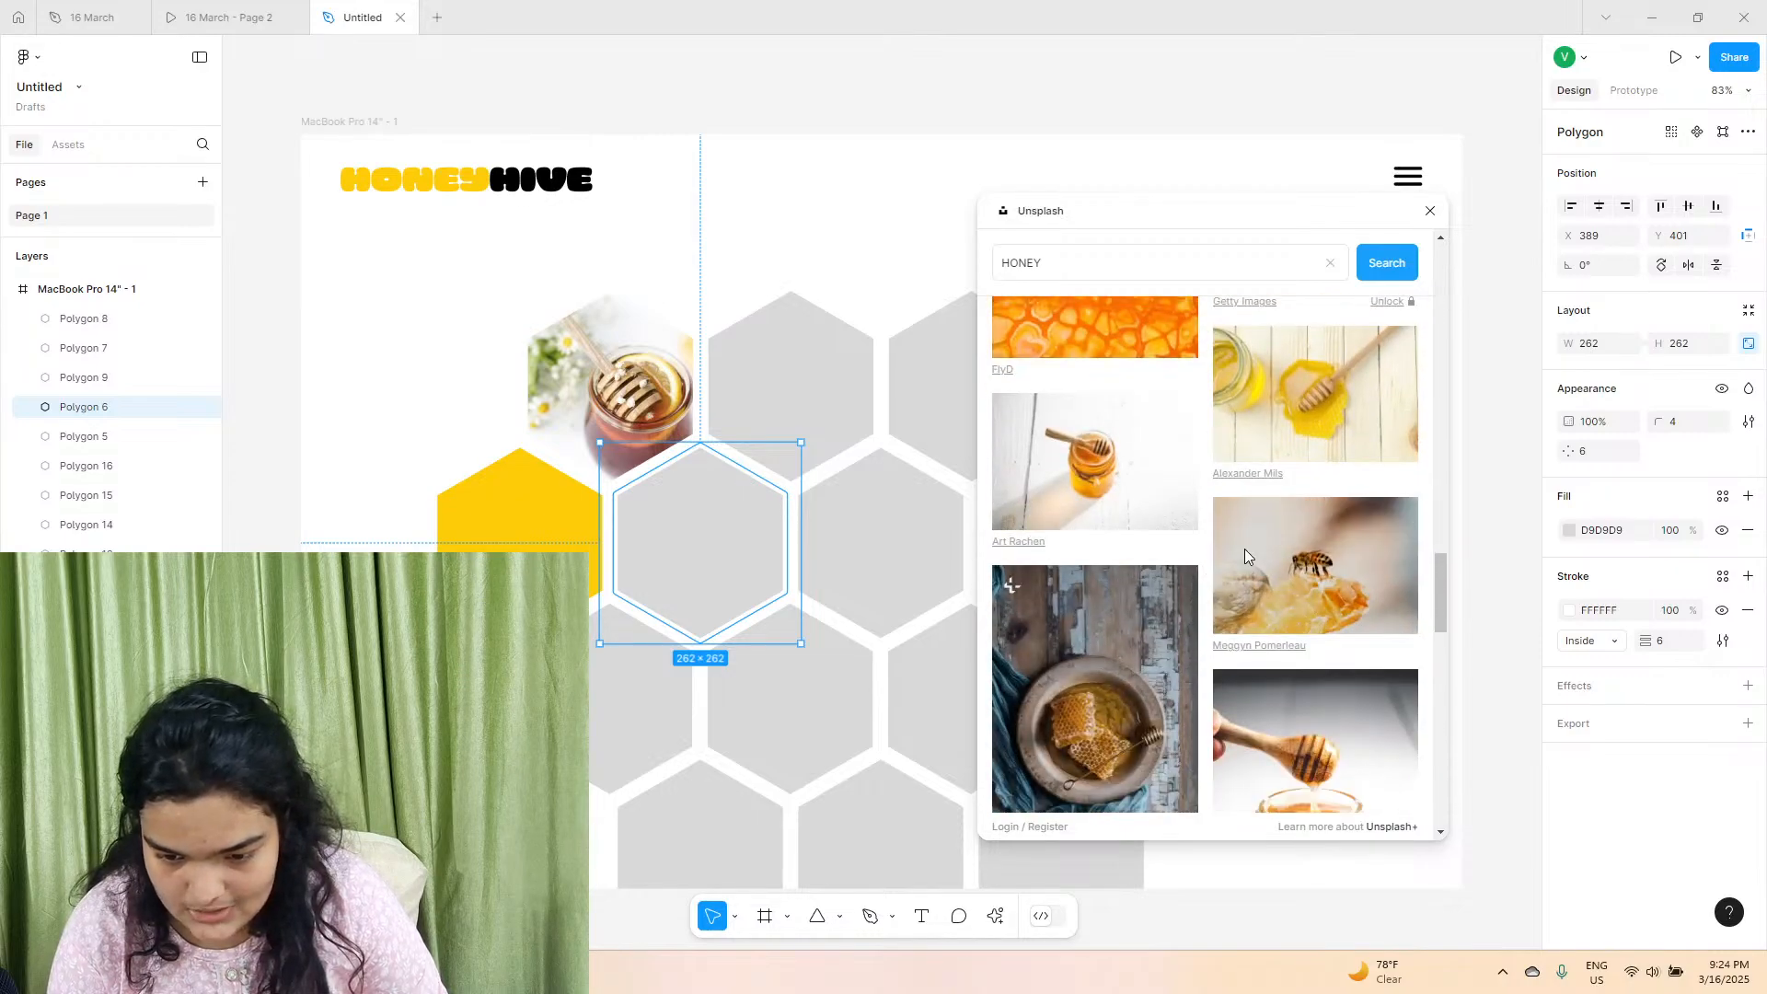
{"action": "left_click", "coordinate": [1248, 546]}
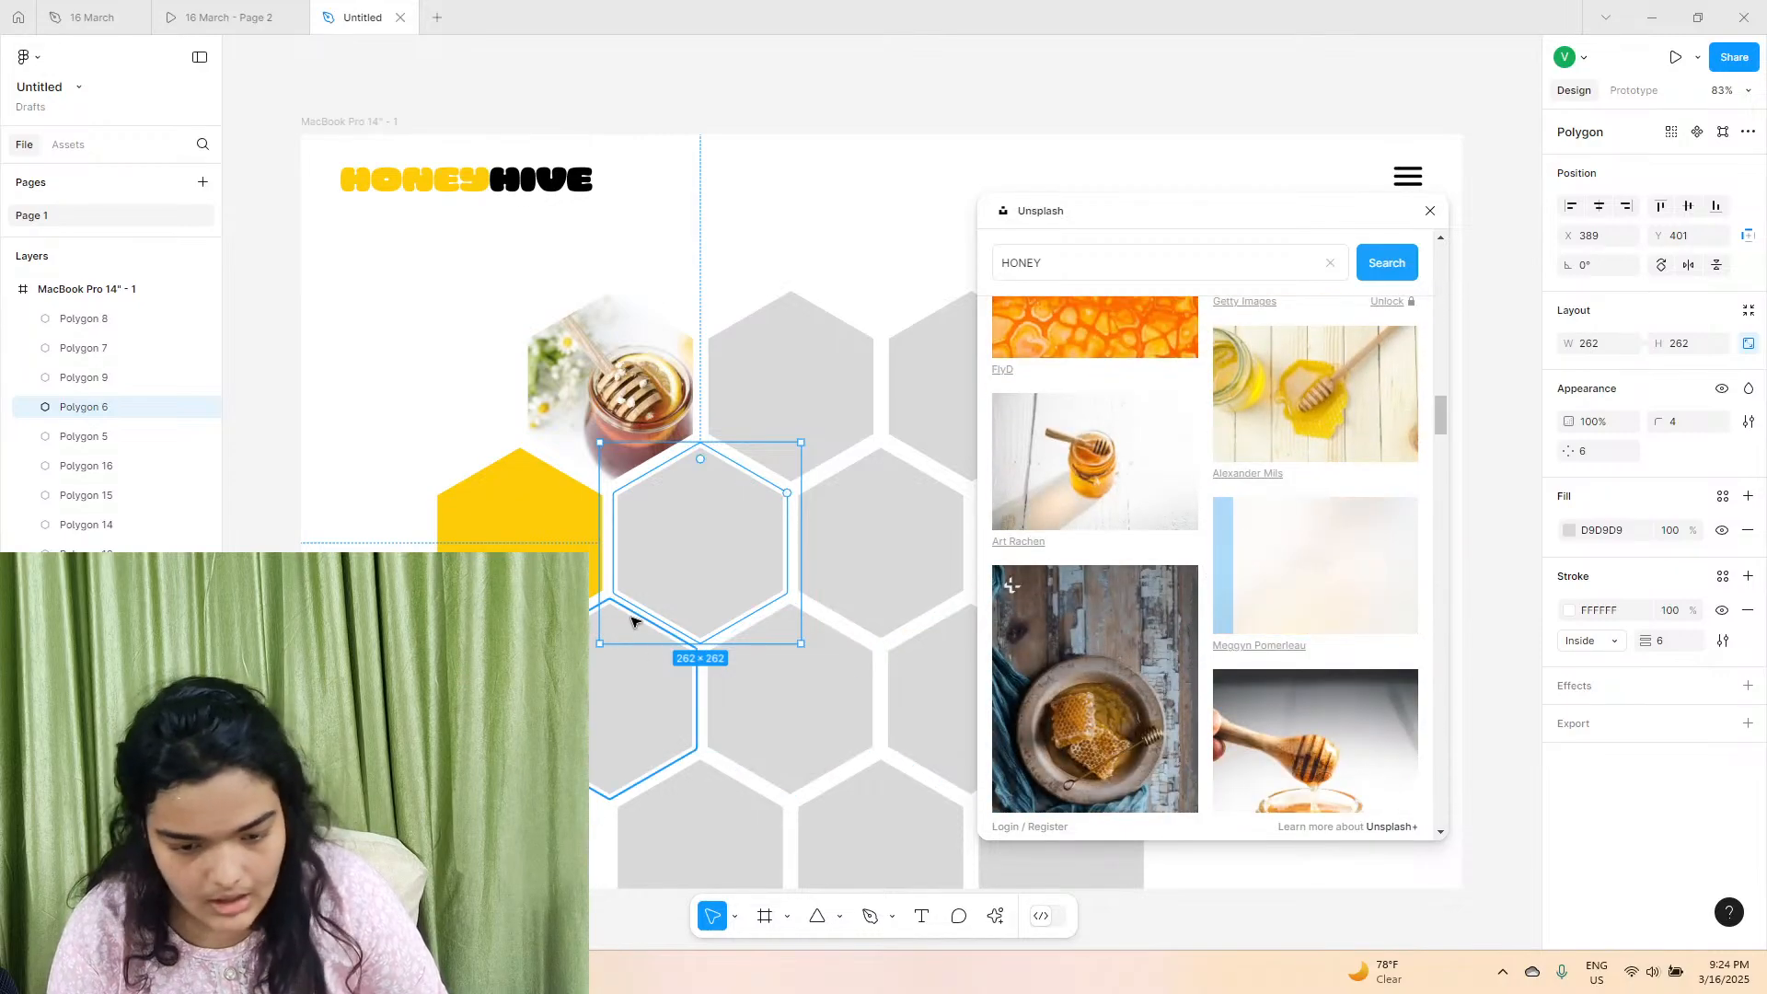
Fill the first hexagon of the third row with the Unsplash photo of cinnamon sticks, dippers and lemon slices.
{"action": "left_click", "coordinate": [641, 692]}
{"action": "scroll", "coordinate": [1349, 576], "scroll_direction": "down", "scroll_amount": 10}
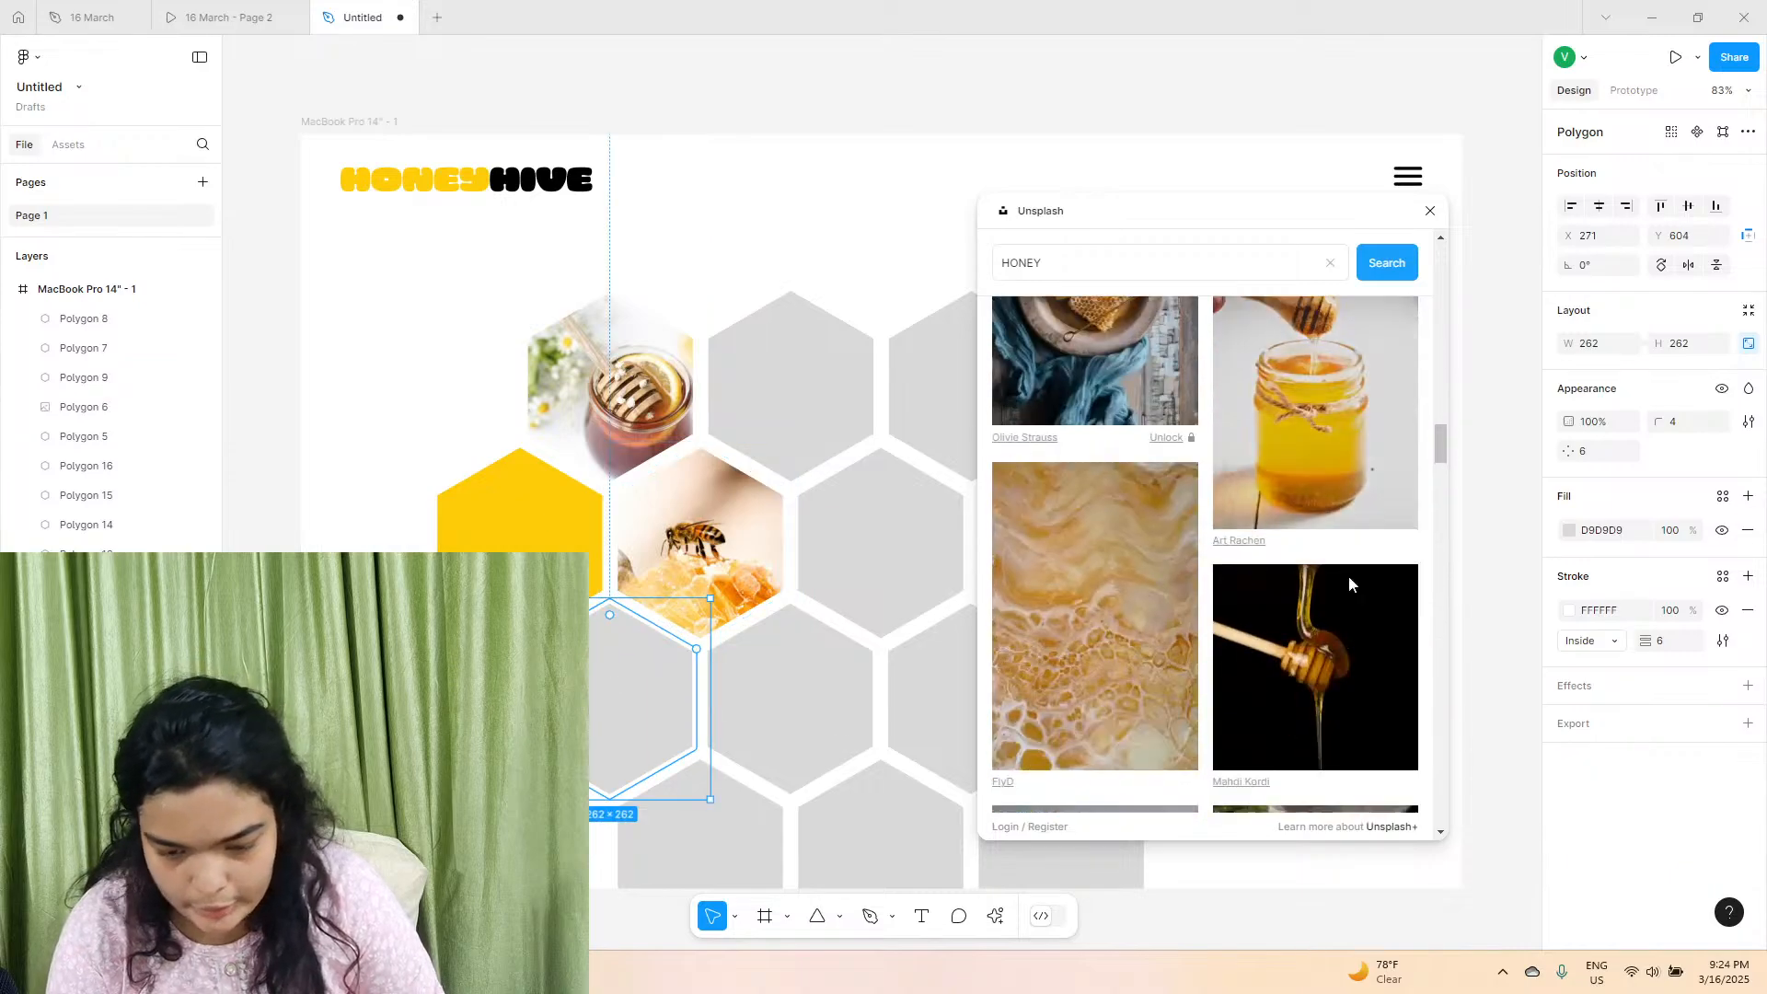
{"action": "scroll", "coordinate": [1304, 649], "scroll_direction": "down", "scroll_amount": 10}
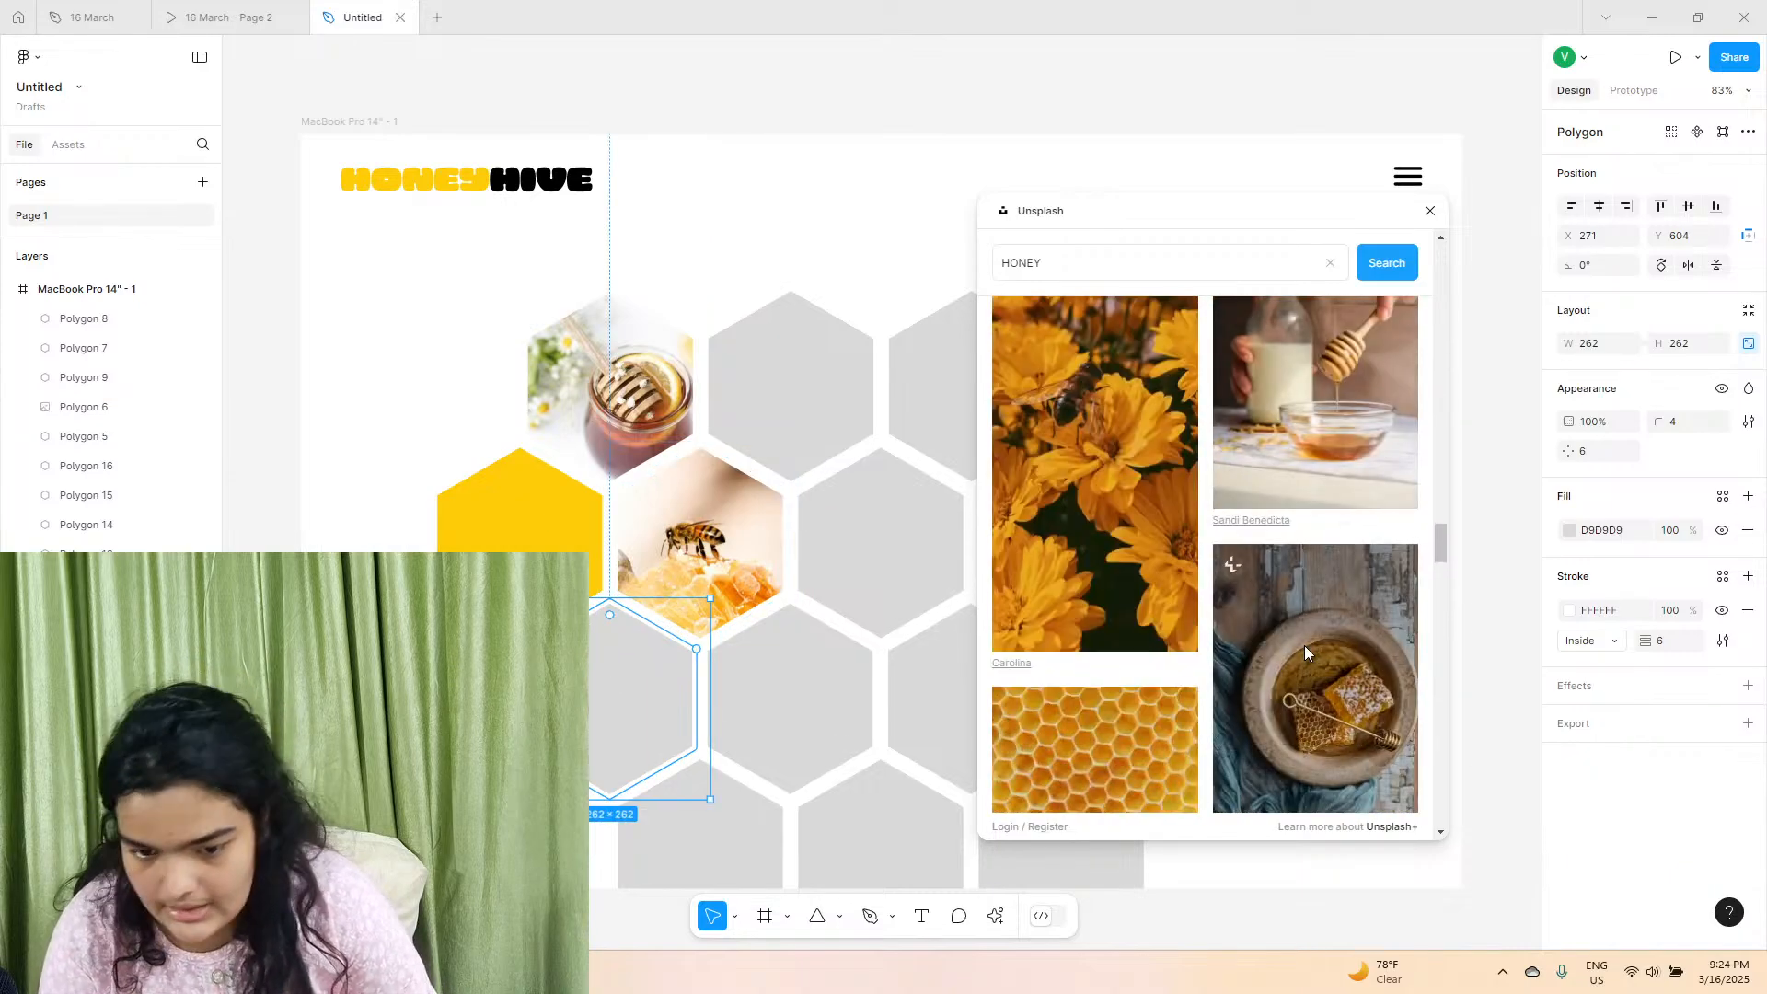
{"action": "left_click", "coordinate": [1355, 358]}
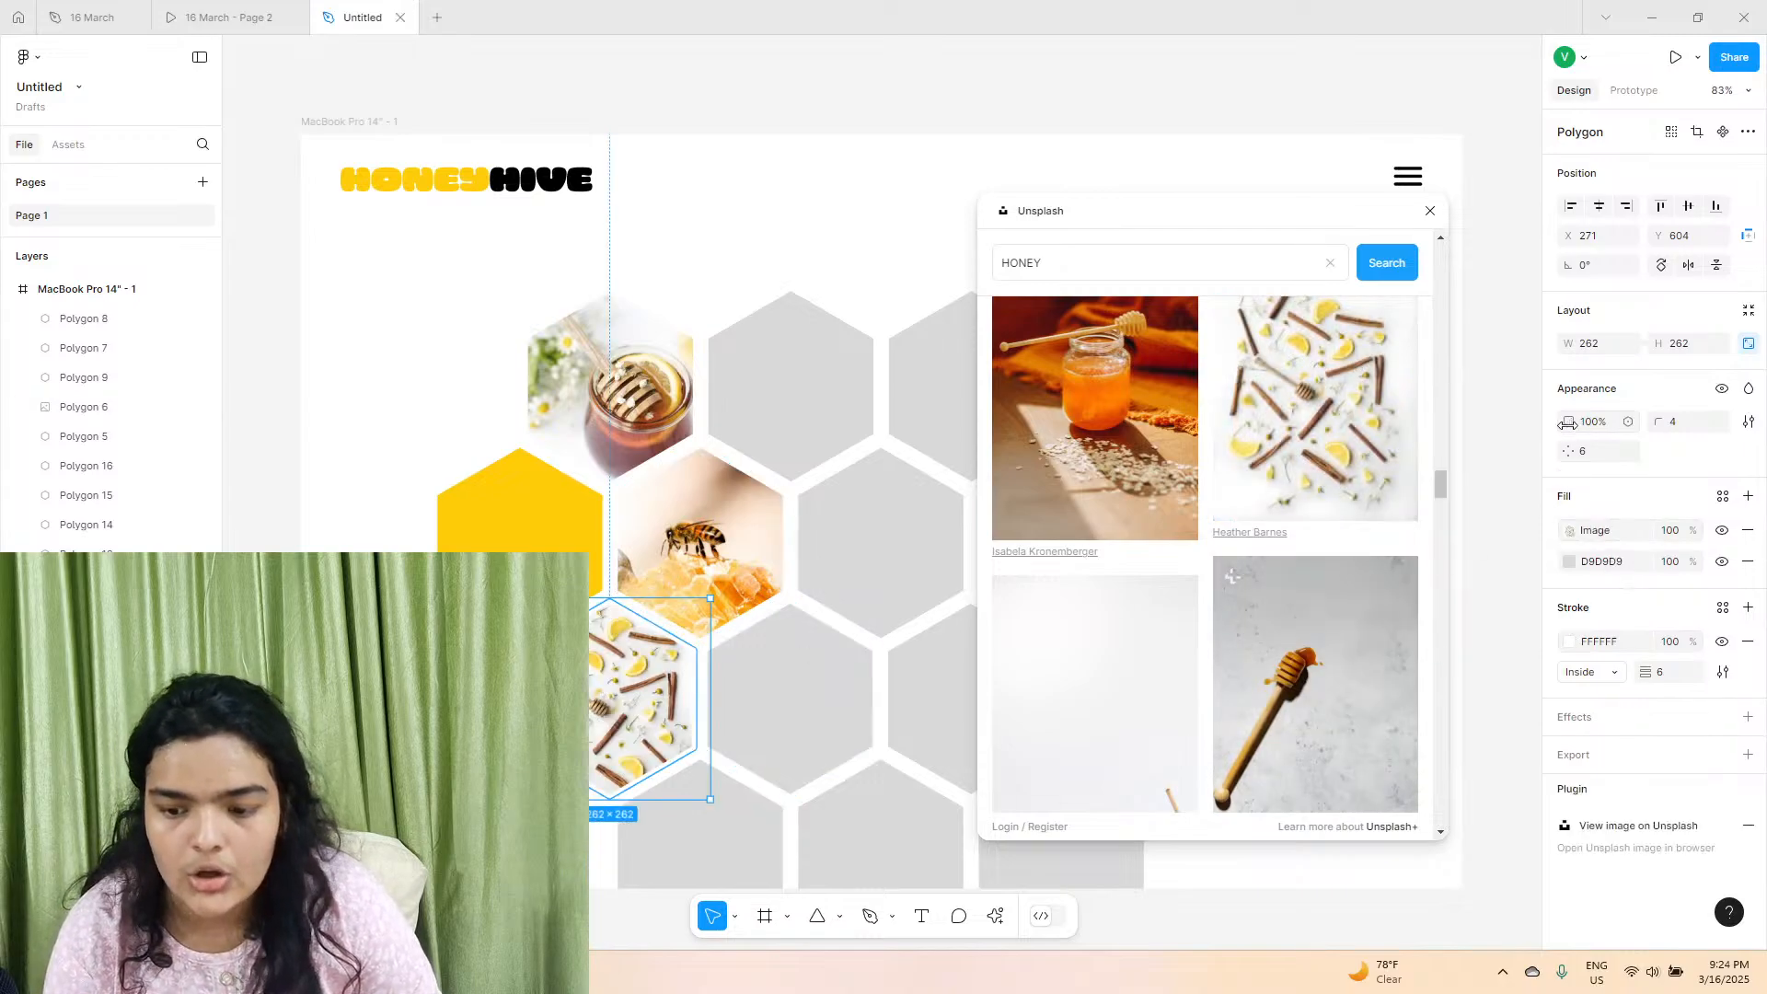
Set the cinnamon and lemon photo's fill to Crop, and enlarge and reposition it within its hexagon.
{"action": "left_click", "coordinate": [1496, 636]}
{"action": "left_click", "coordinate": [684, 688]}
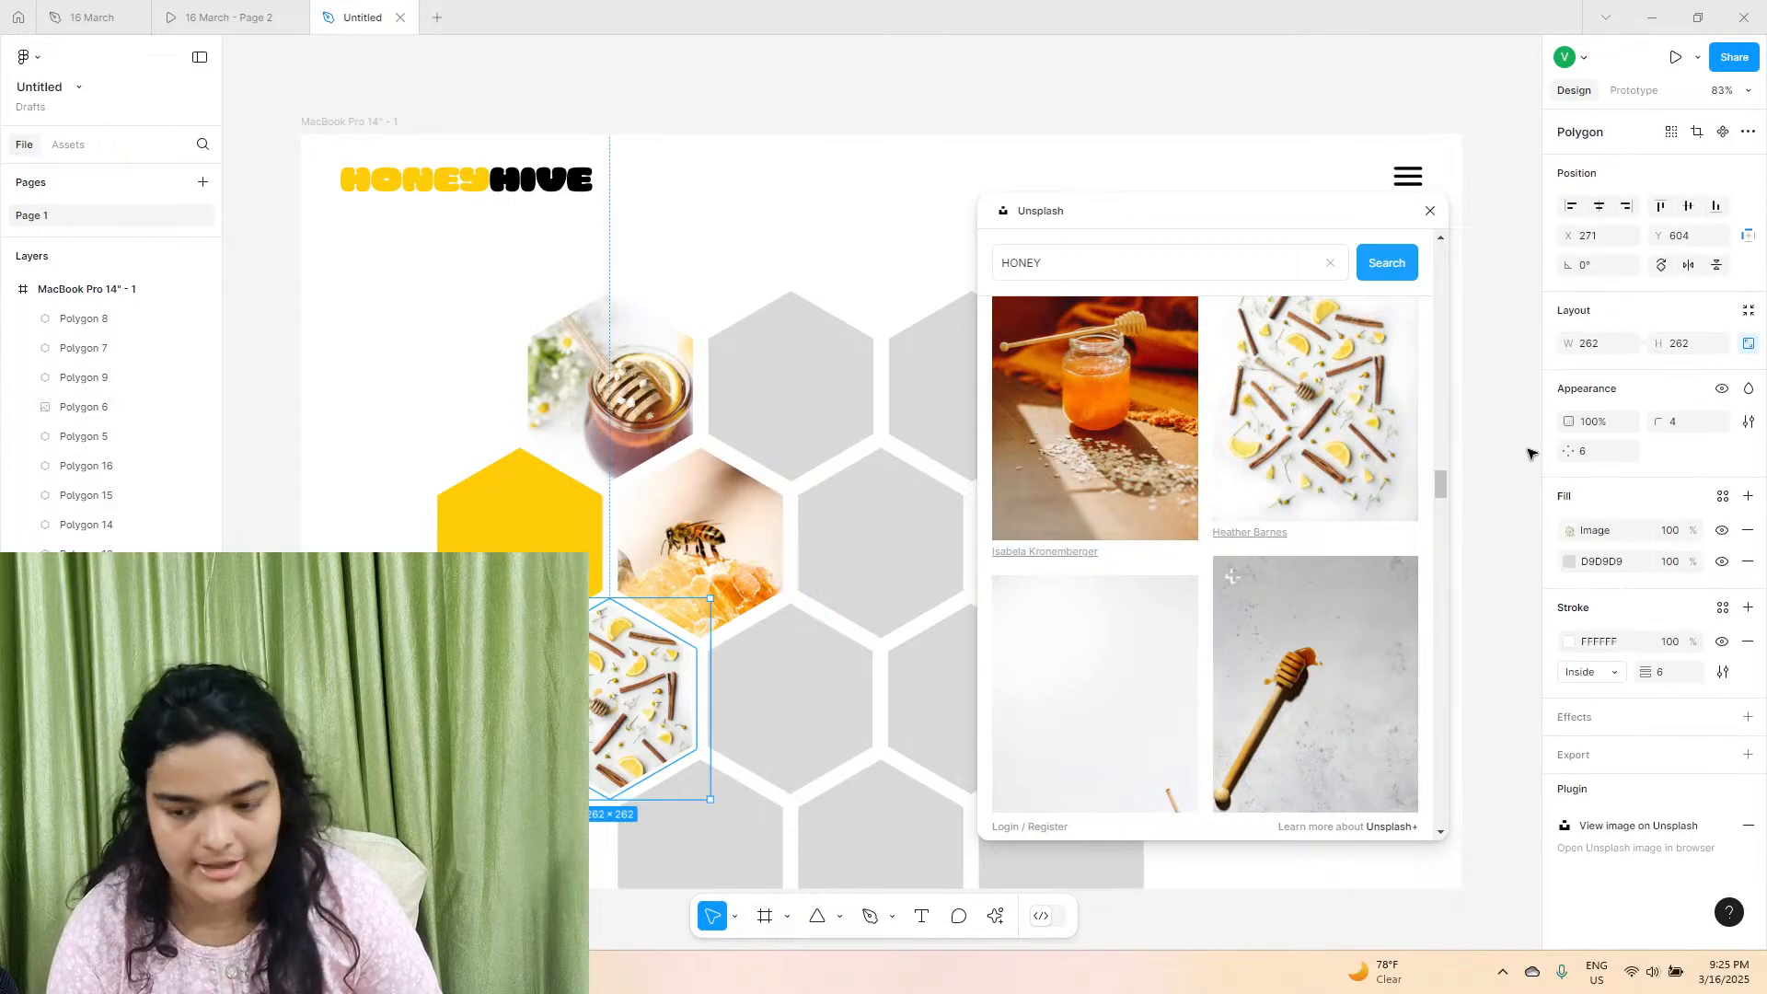
{"action": "left_click", "coordinate": [1570, 531]}
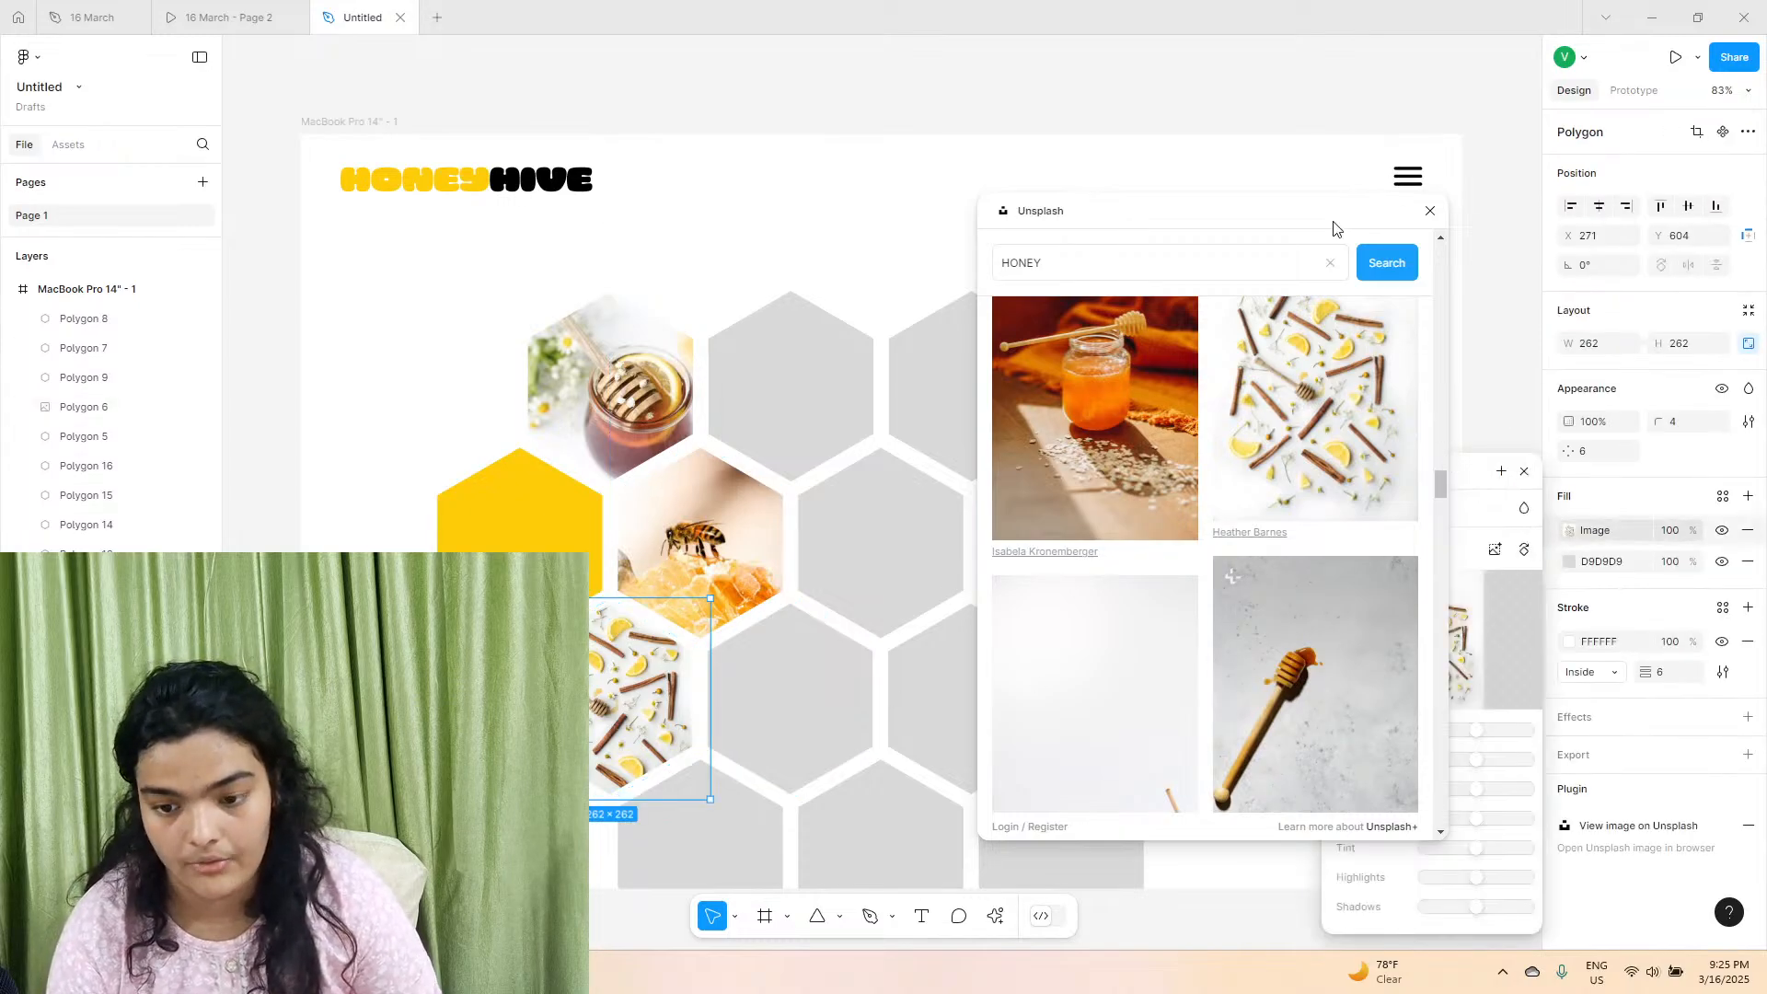
{"action": "left_click_drag", "start_coordinate": [1334, 228], "coordinate": [961, 934]}
{"action": "left_click", "coordinate": [1352, 551]}
{"action": "left_click", "coordinate": [1344, 575]}
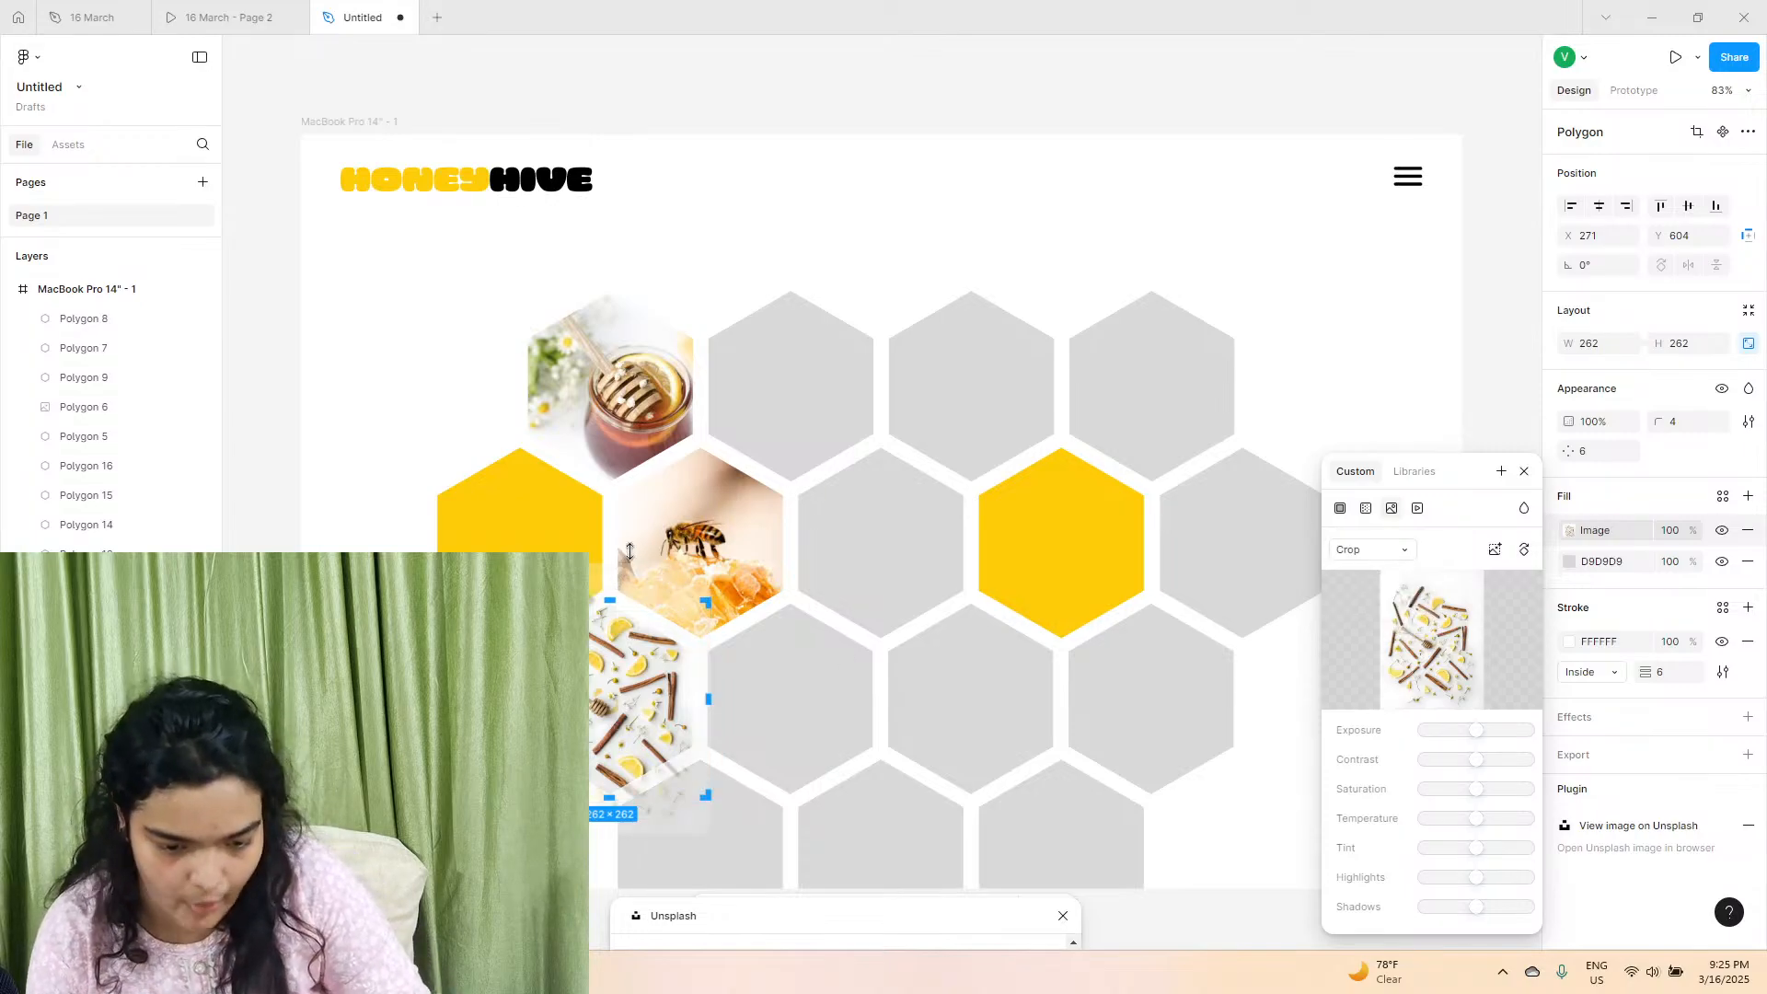
{"action": "left_click_drag", "start_coordinate": [629, 551], "coordinate": [679, 396]}
{"action": "mouse_move", "coordinate": [585, 644]}
{"action": "left_mouse_down"}
{"action": "mouse_move", "coordinate": [586, 686]}
{"action": "mouse_move", "coordinate": [589, 666]}
{"action": "left_mouse_up"}
{"action": "key", "text": "Escape"}
{"action": "key", "text": "Escape"}
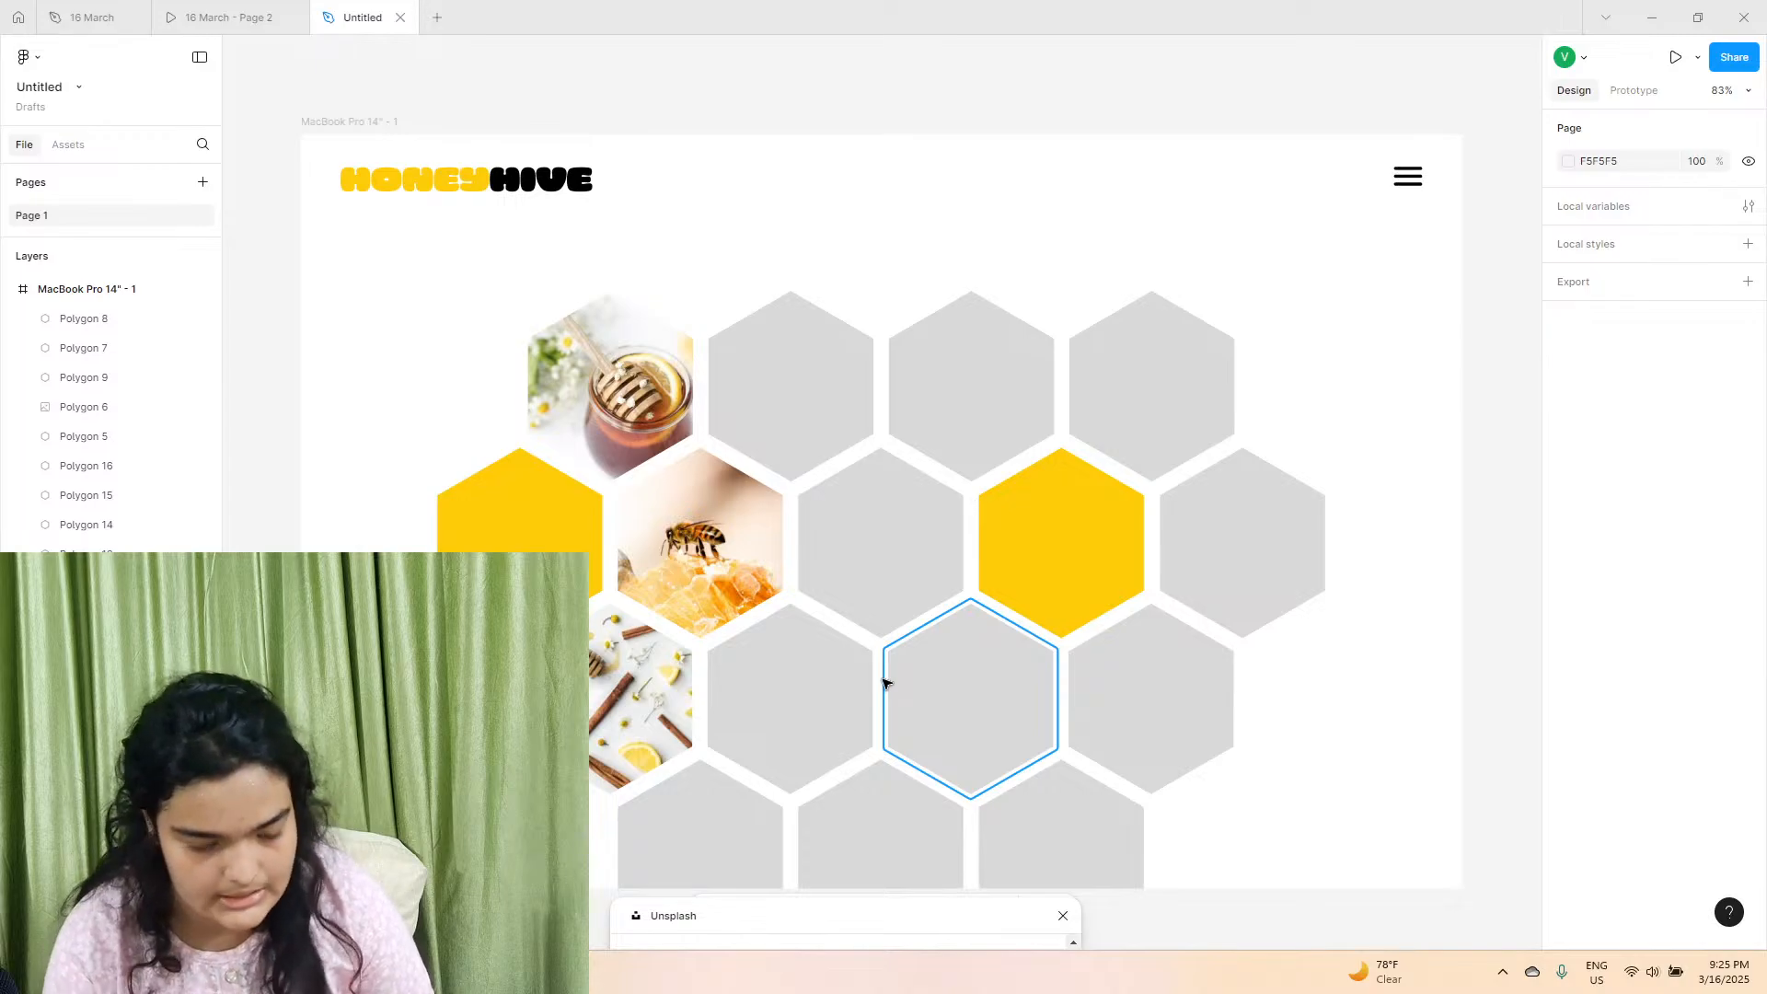
Fill the fifth hexagon of the second row with the Unsplash photo of a honey bowl and dipper on teal.
{"action": "left_click", "coordinate": [907, 394]}
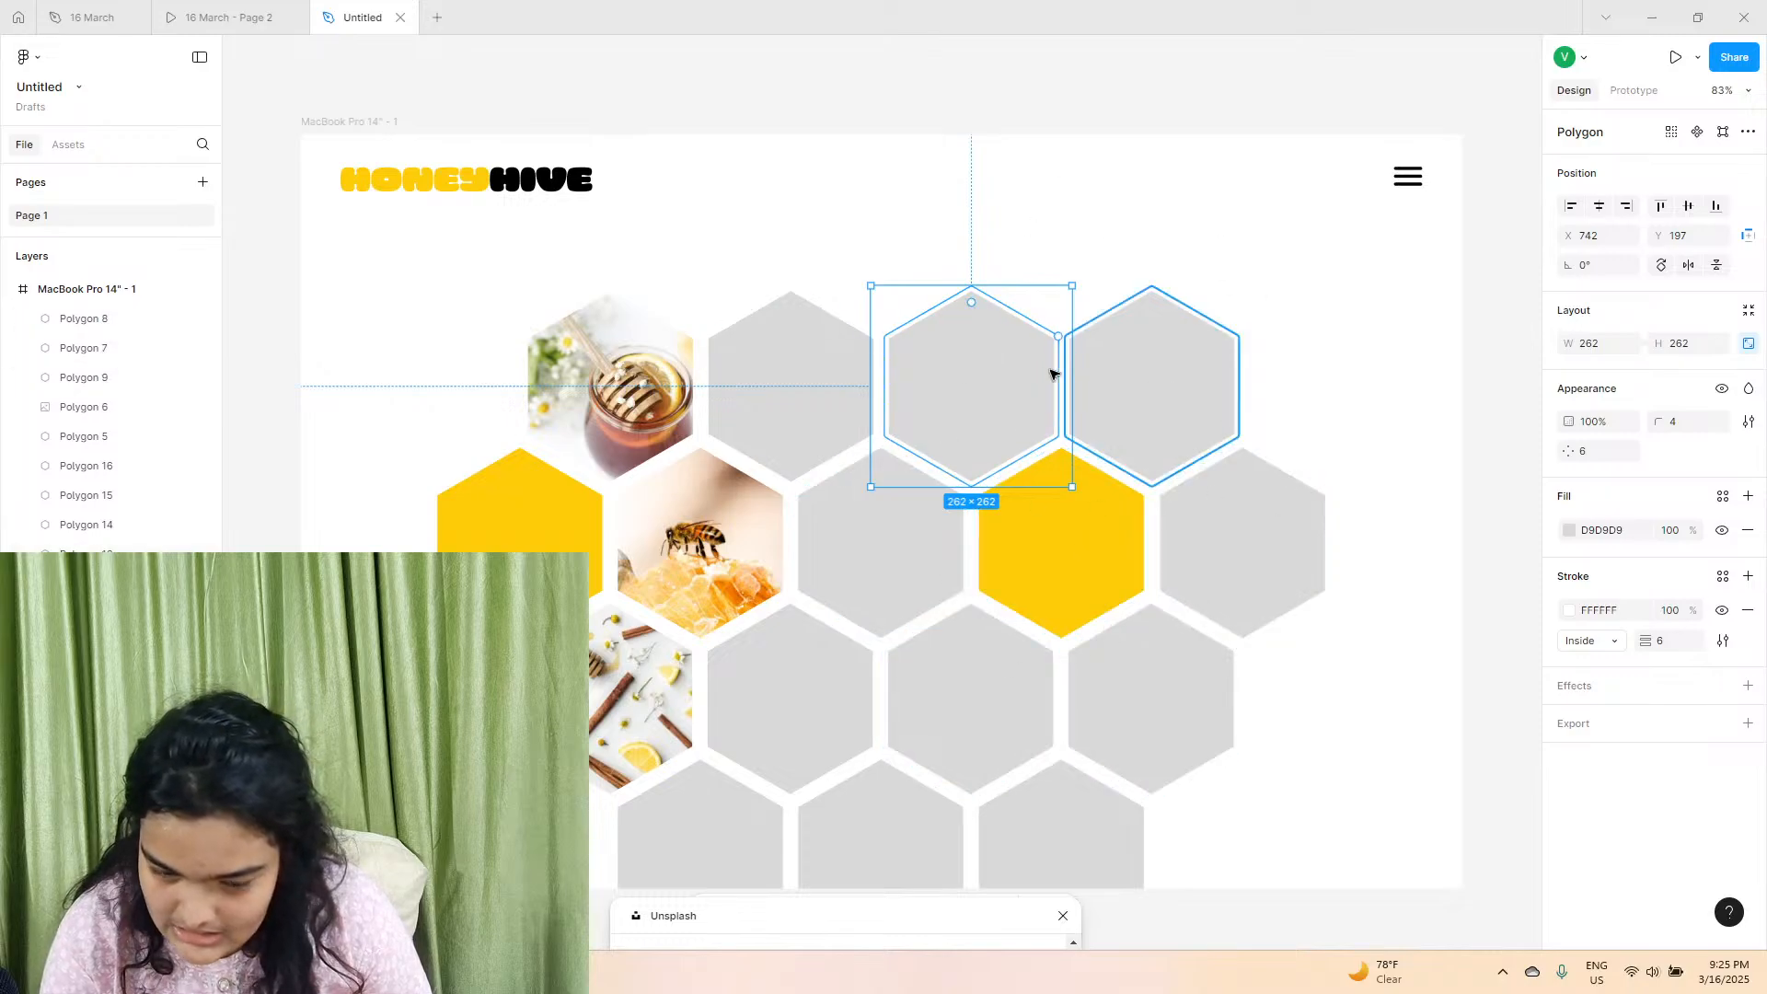
{"action": "left_click", "coordinate": [1565, 532]}
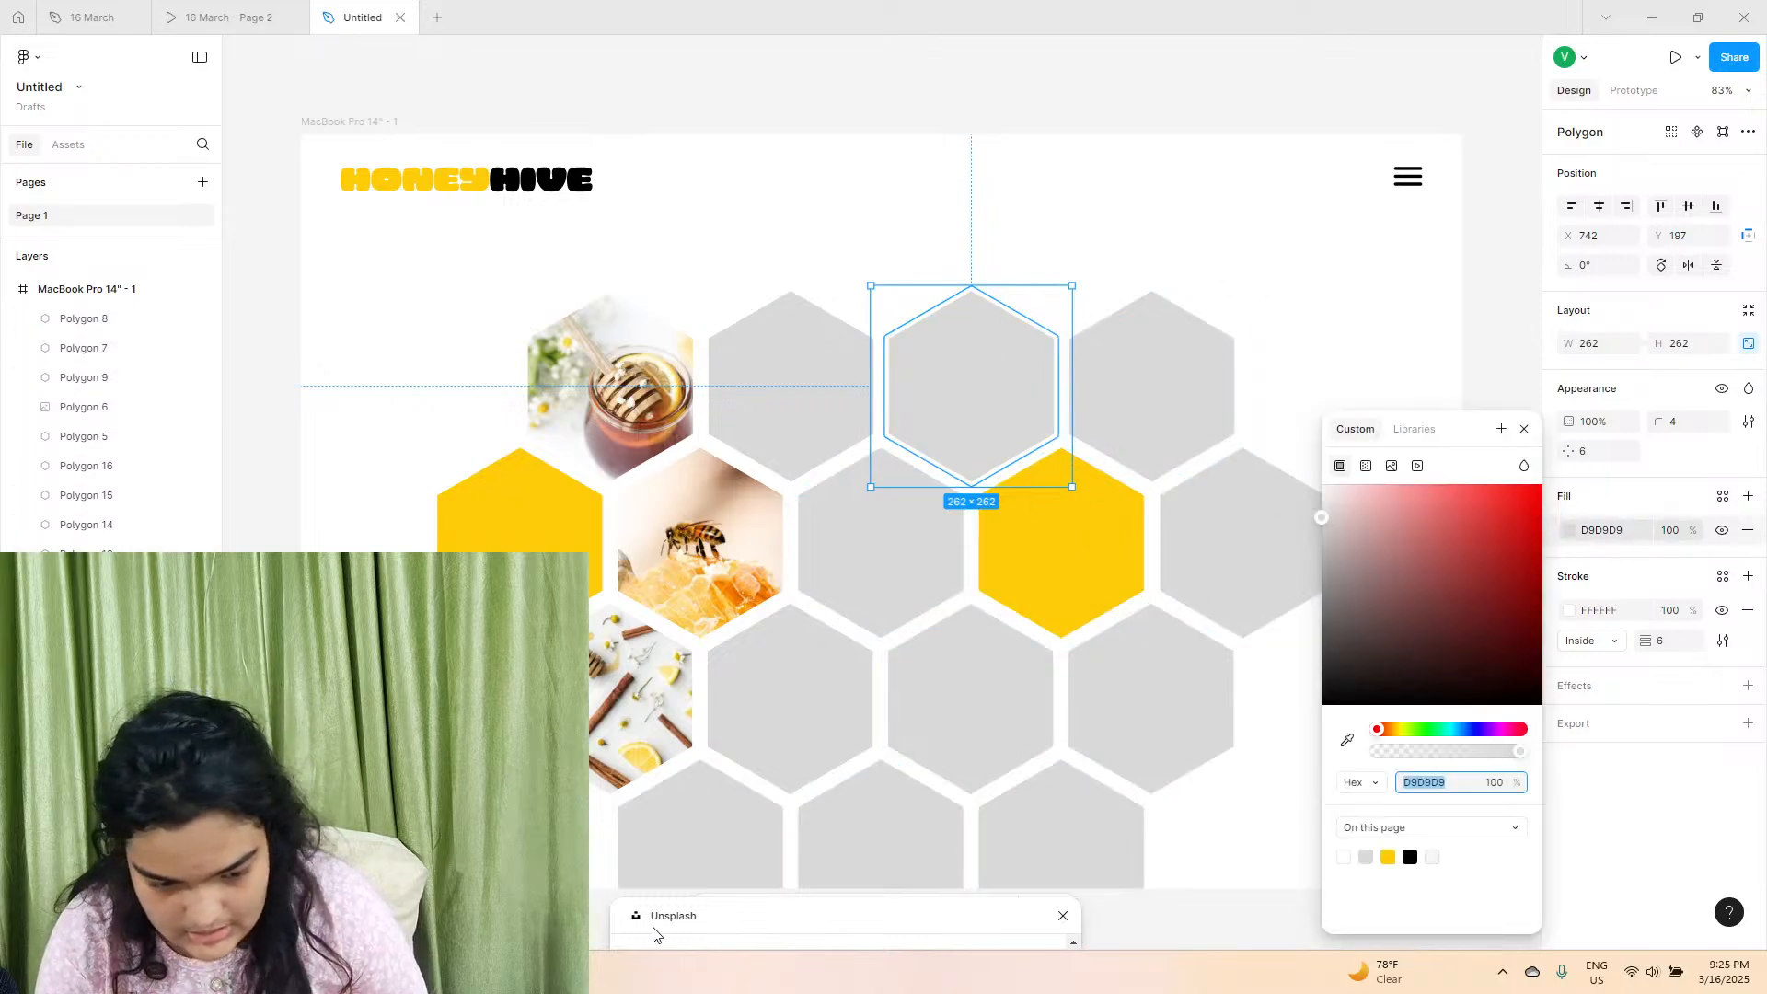
{"action": "left_click_drag", "start_coordinate": [757, 920], "coordinate": [453, 150]}
{"action": "left_click", "coordinate": [1393, 238]}
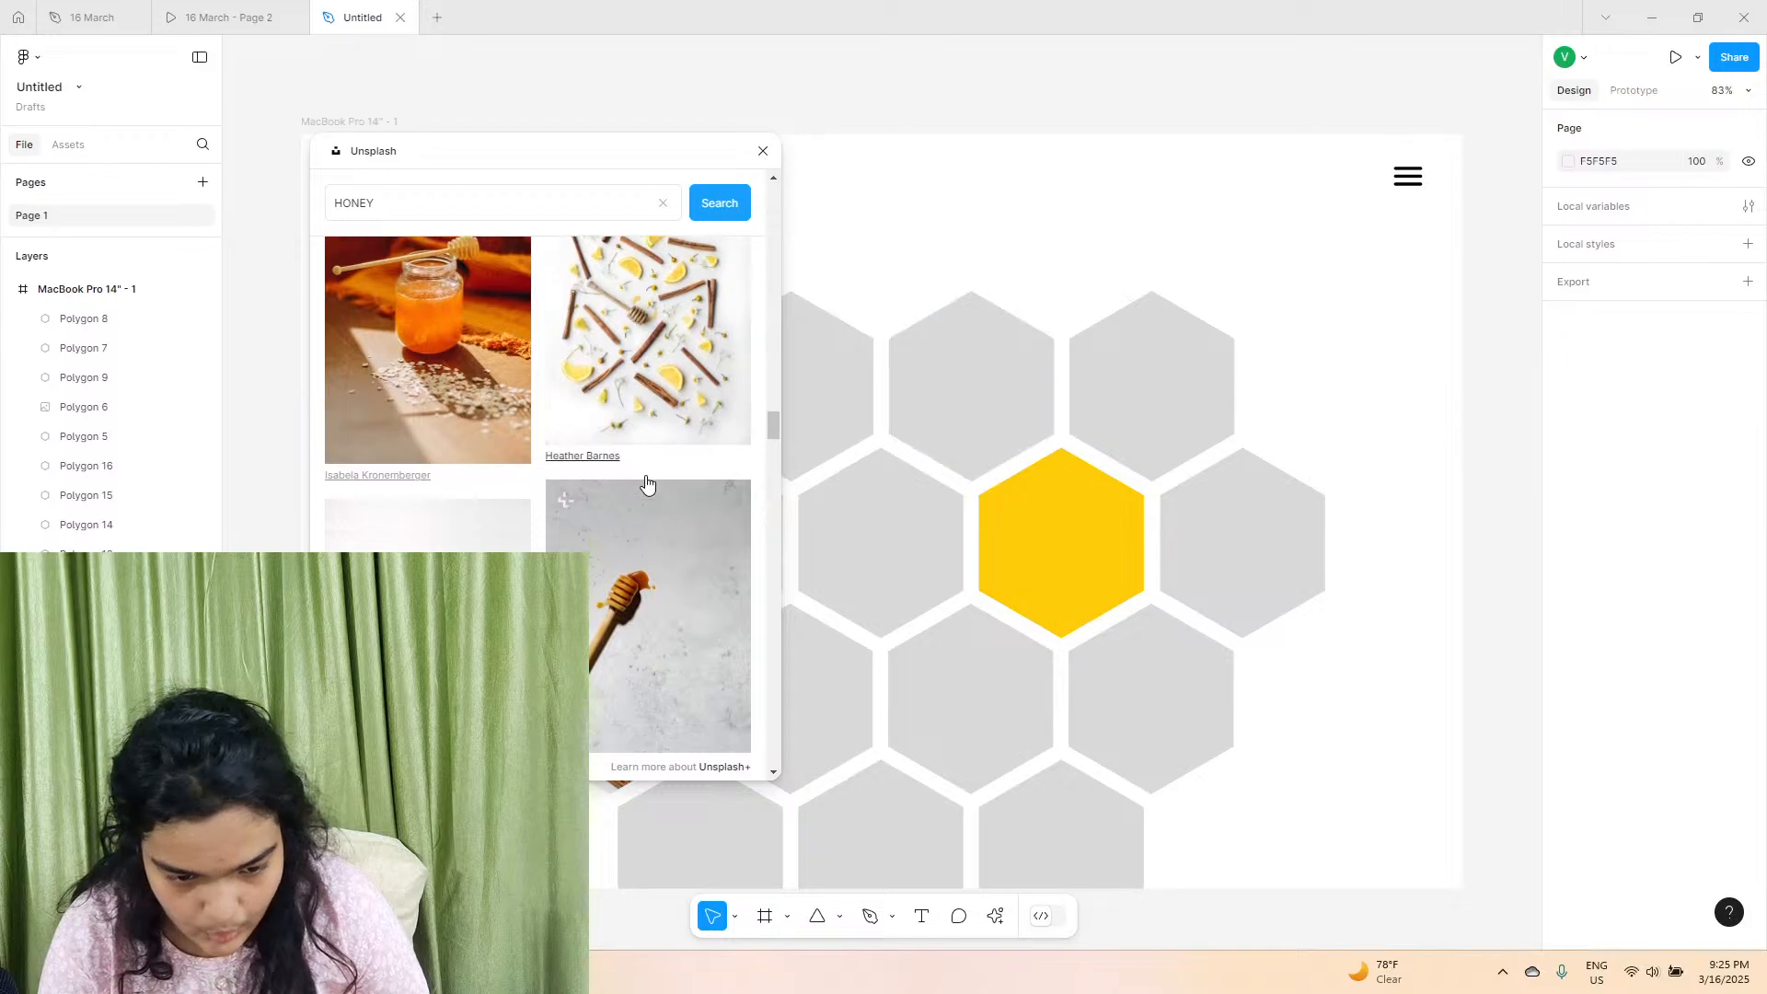
{"action": "scroll", "coordinate": [645, 474], "scroll_direction": "down", "scroll_amount": 5}
{"action": "scroll", "coordinate": [757, 445], "scroll_direction": "down", "scroll_amount": 1}
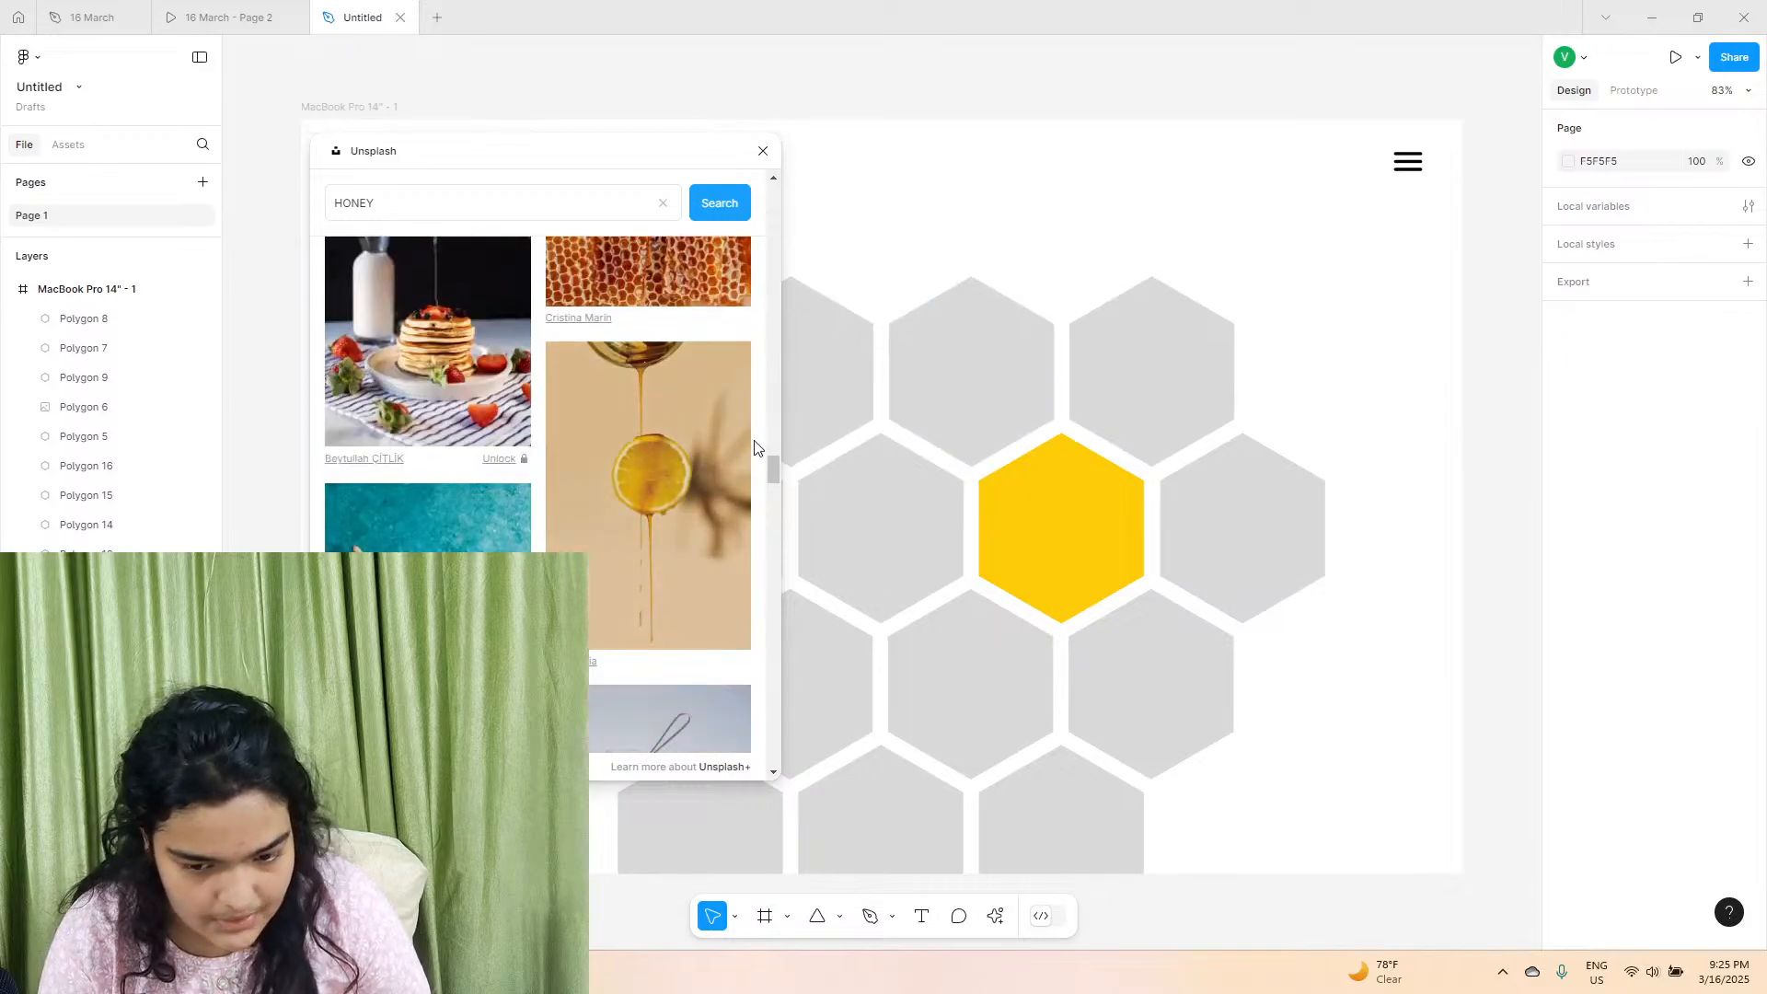
{"action": "left_click", "coordinate": [886, 557]}
{"action": "left_click", "coordinate": [1242, 509]}
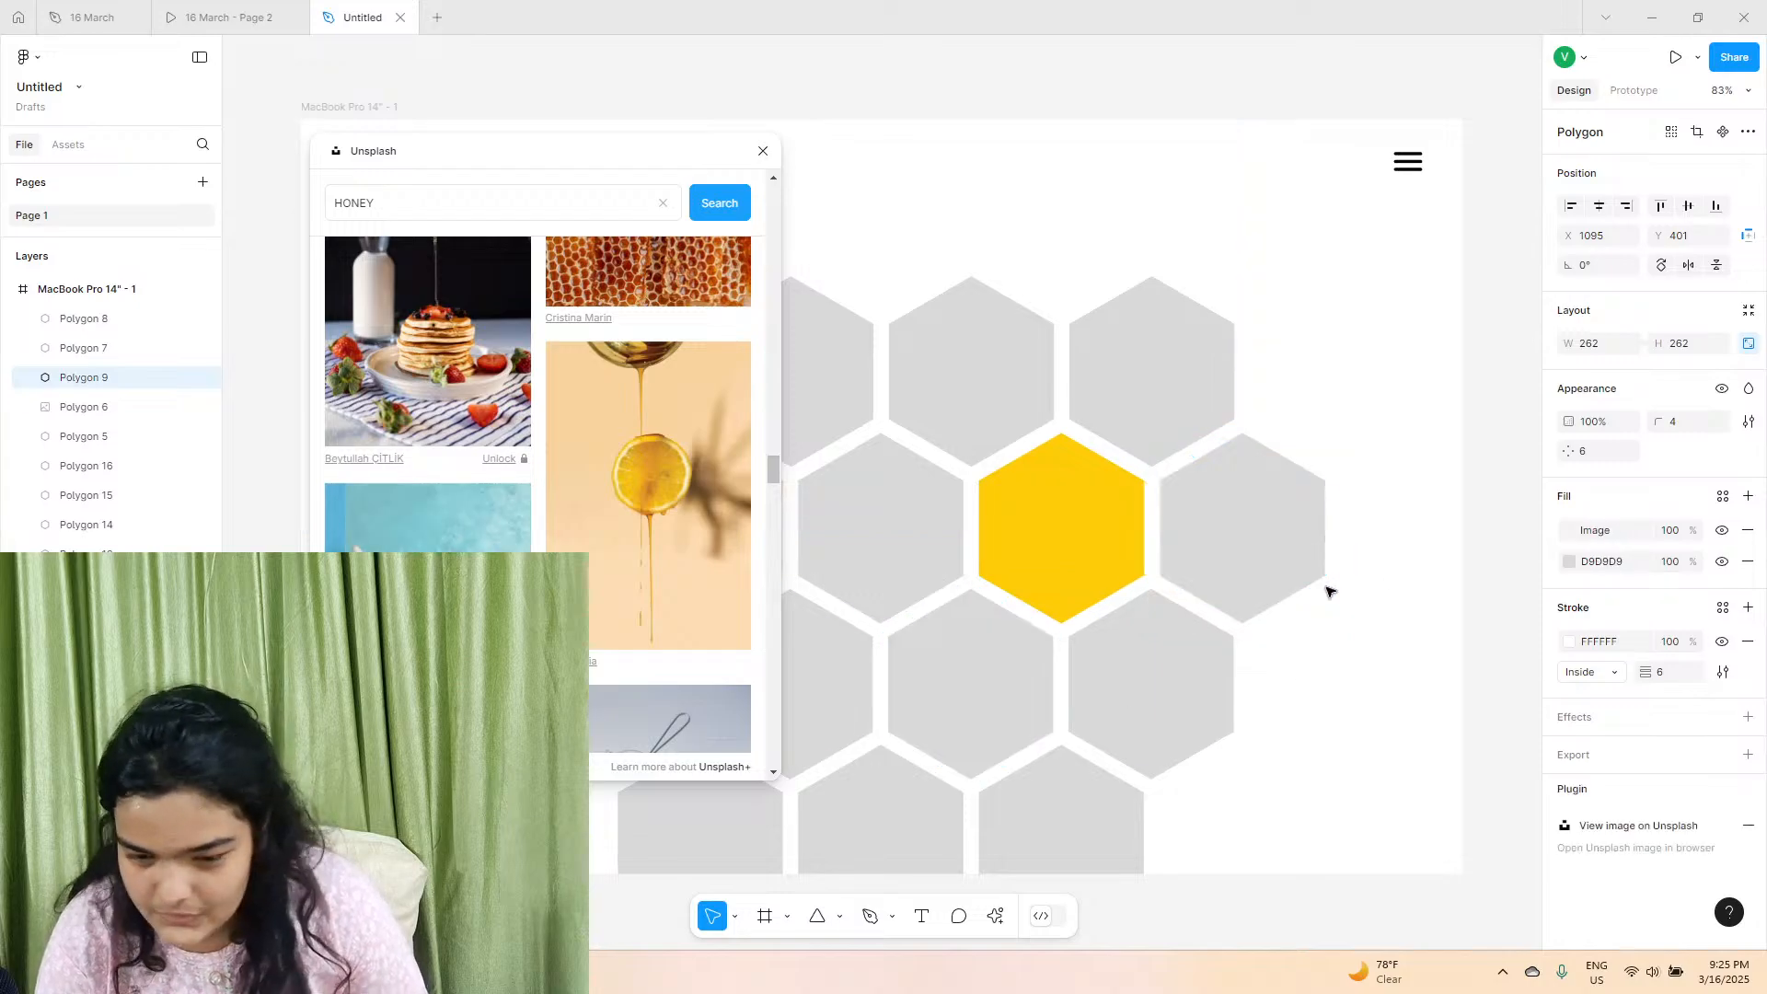
Set the teal honey-bowl photo's fill to Crop and reposition it so the bowl sits near the hexagon's centre.
{"action": "left_click", "coordinate": [1570, 530]}
{"action": "left_click", "coordinate": [1370, 549]}
{"action": "left_click", "coordinate": [1345, 569]}
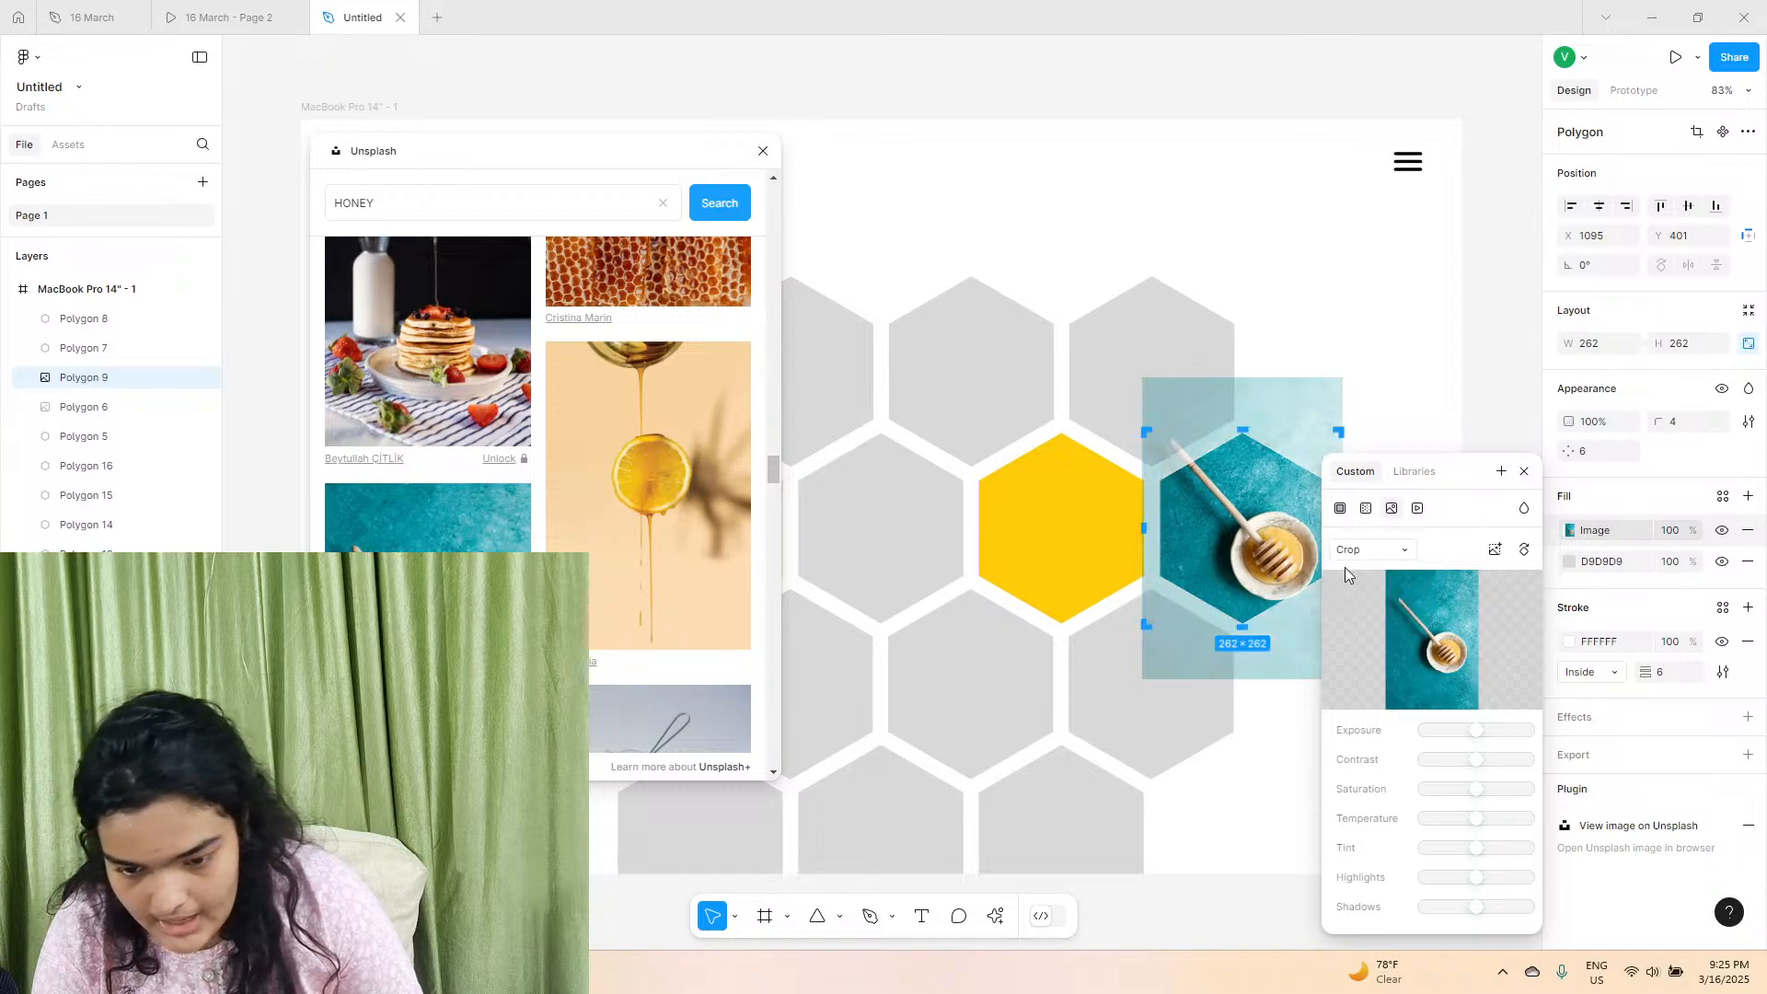
{"action": "left_click_drag", "start_coordinate": [1255, 525], "coordinate": [1240, 495]}
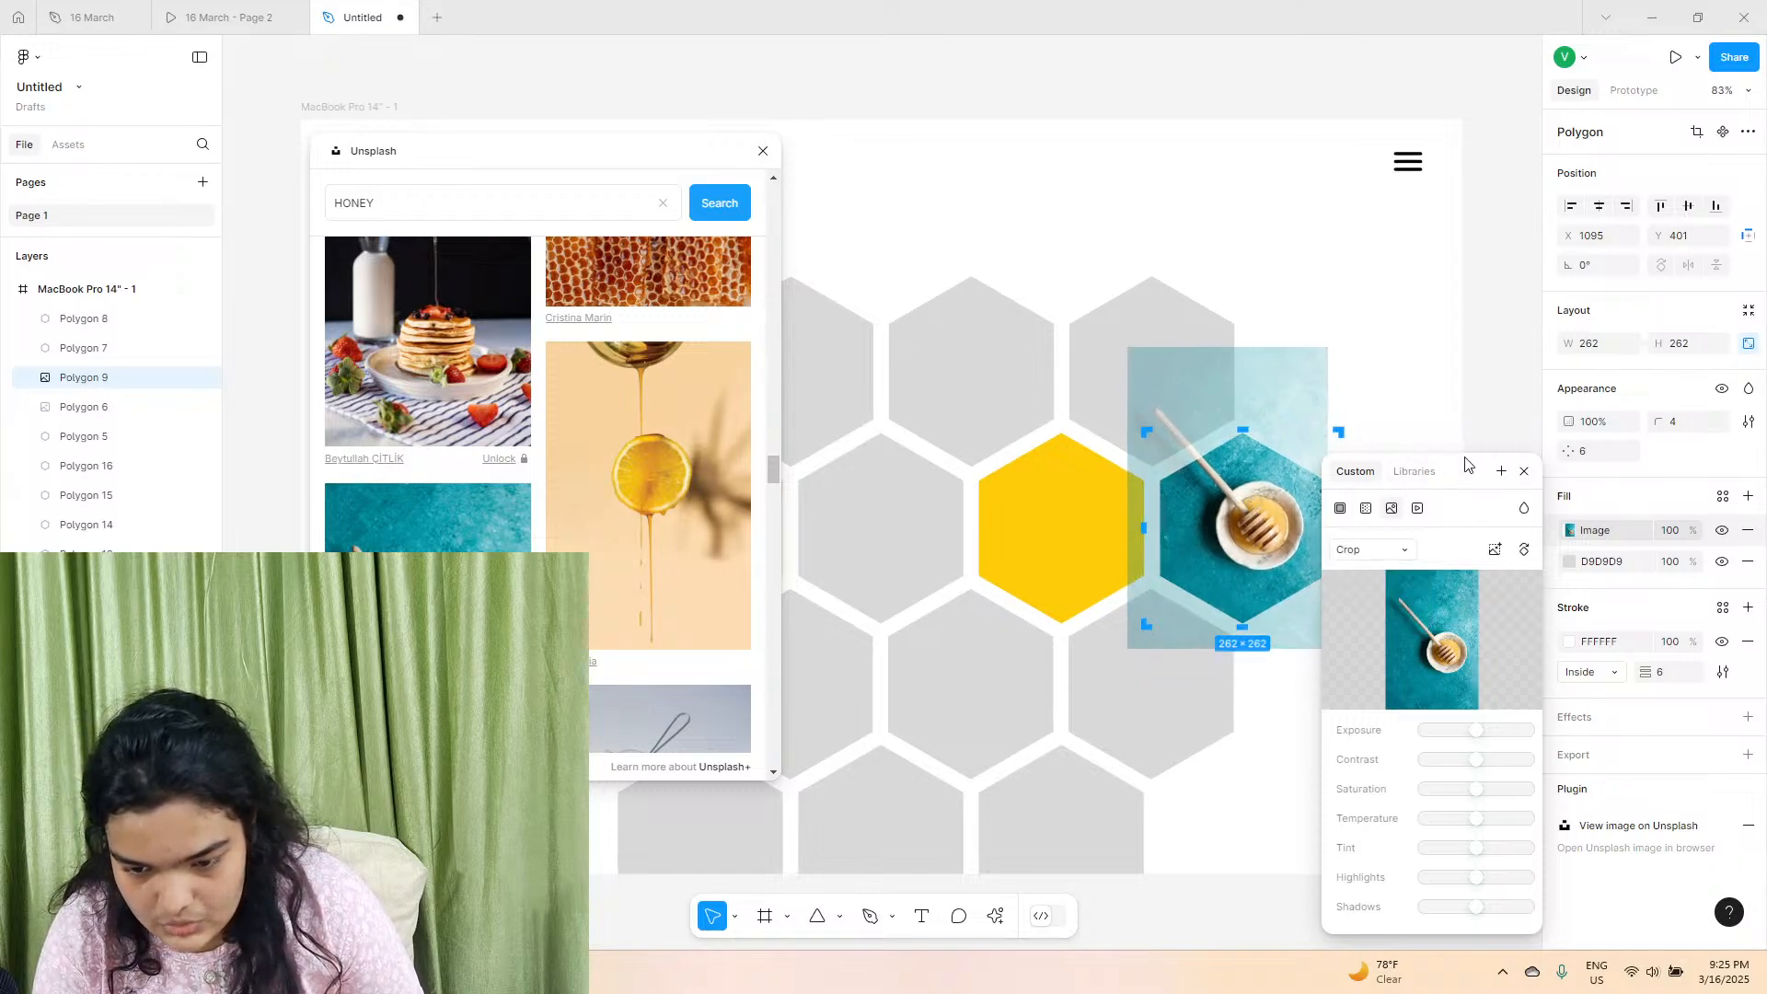
{"action": "left_click_drag", "start_coordinate": [1465, 458], "coordinate": [1462, 589]}
{"action": "left_click", "coordinate": [1372, 485]}
{"action": "left_click", "coordinate": [1372, 485]}
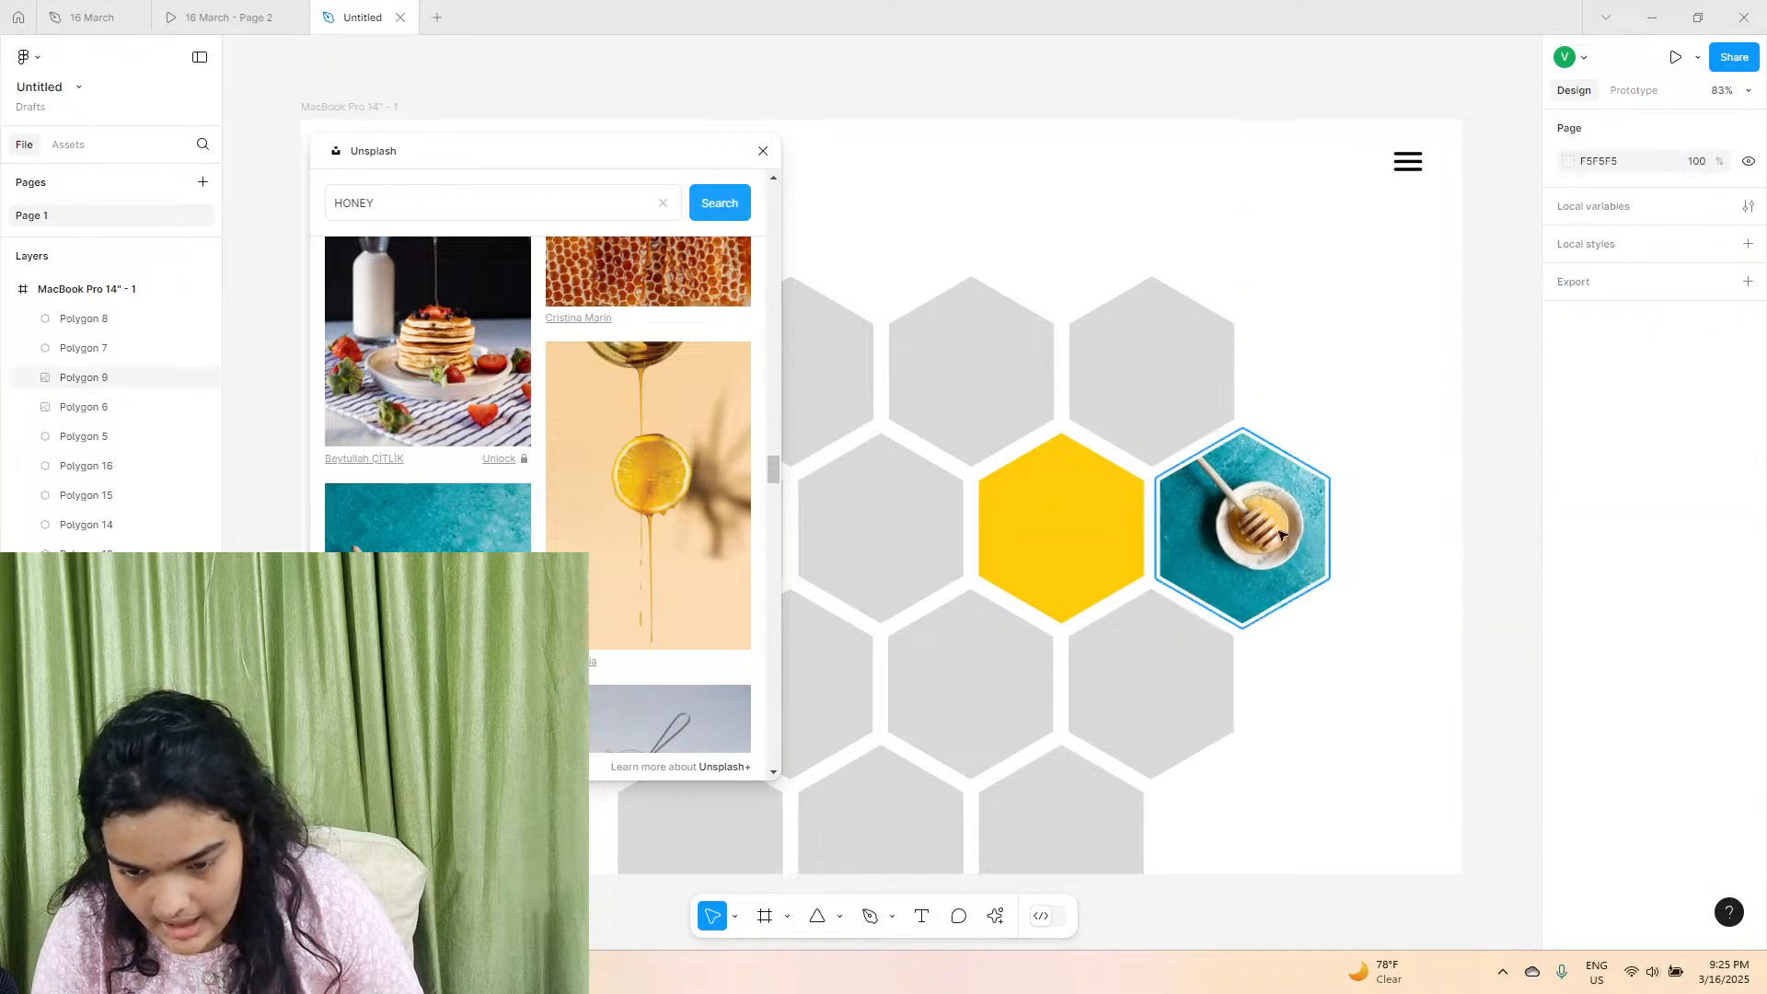
Fill the third hexagon of the second row with the Unsplash photo of a dipper and spilled honey on white.
{"action": "left_click_drag", "start_coordinate": [643, 166], "coordinate": [685, 172]}
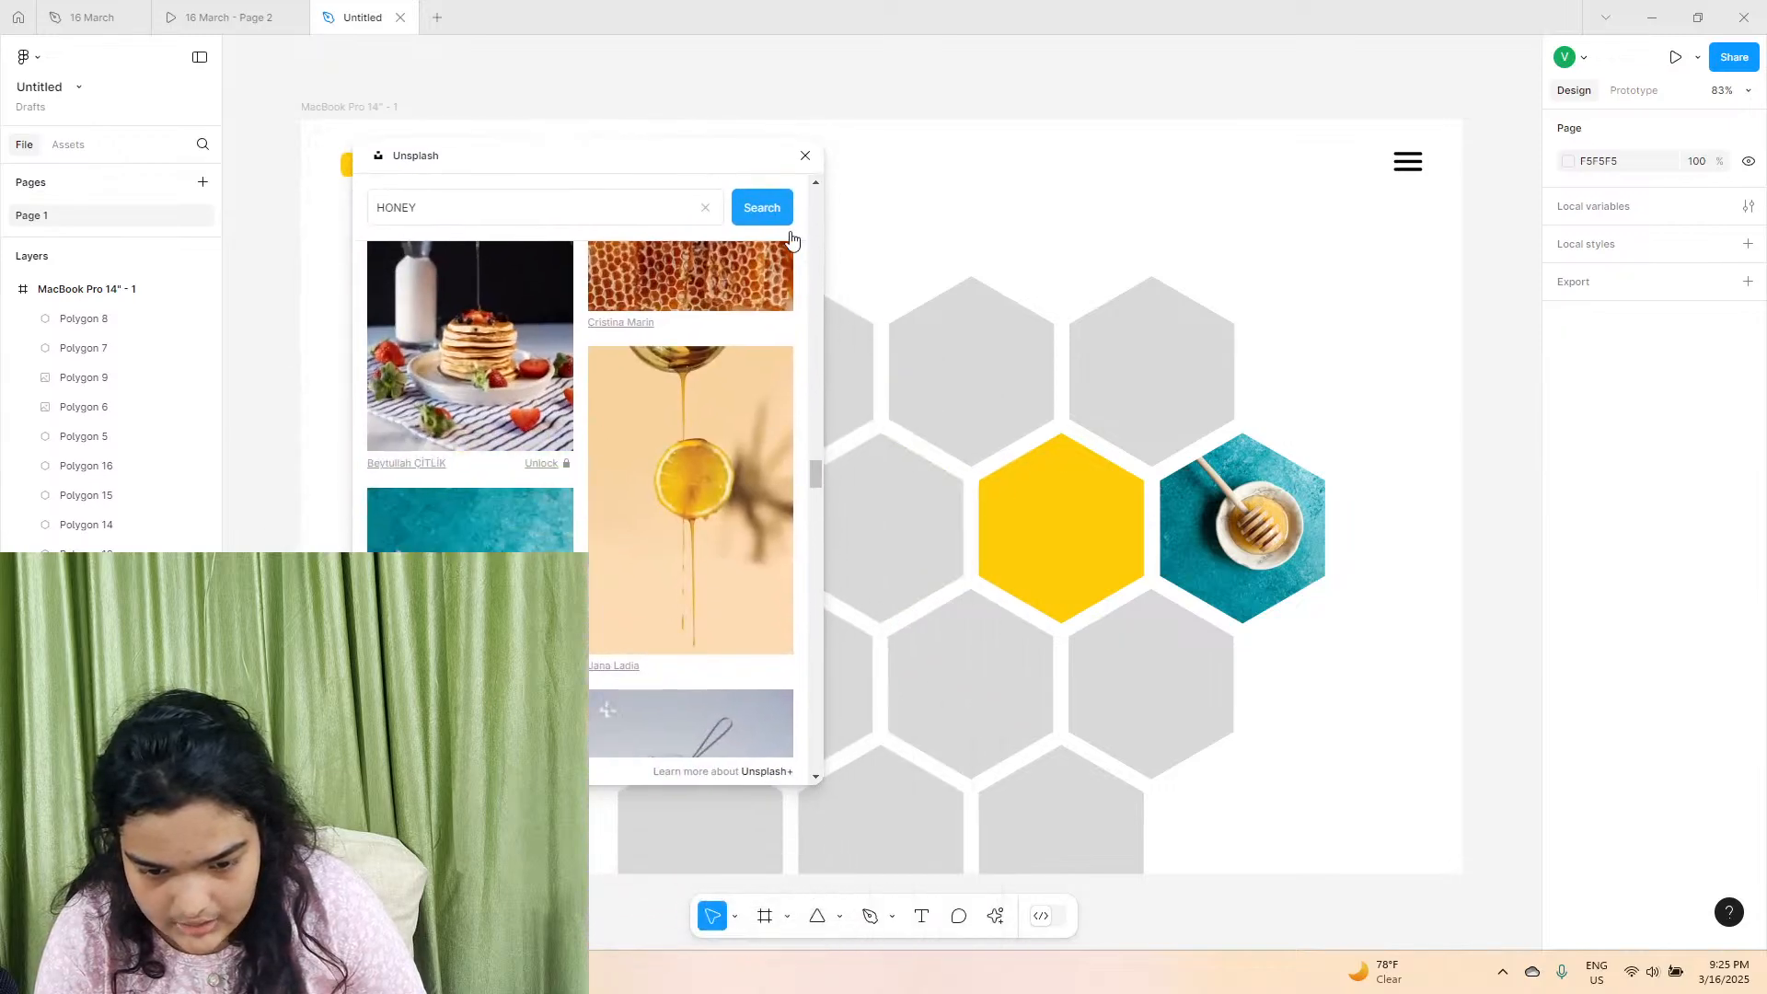
{"action": "left_click", "coordinate": [887, 552]}
{"action": "scroll", "coordinate": [559, 521], "scroll_direction": "down", "scroll_amount": 3}
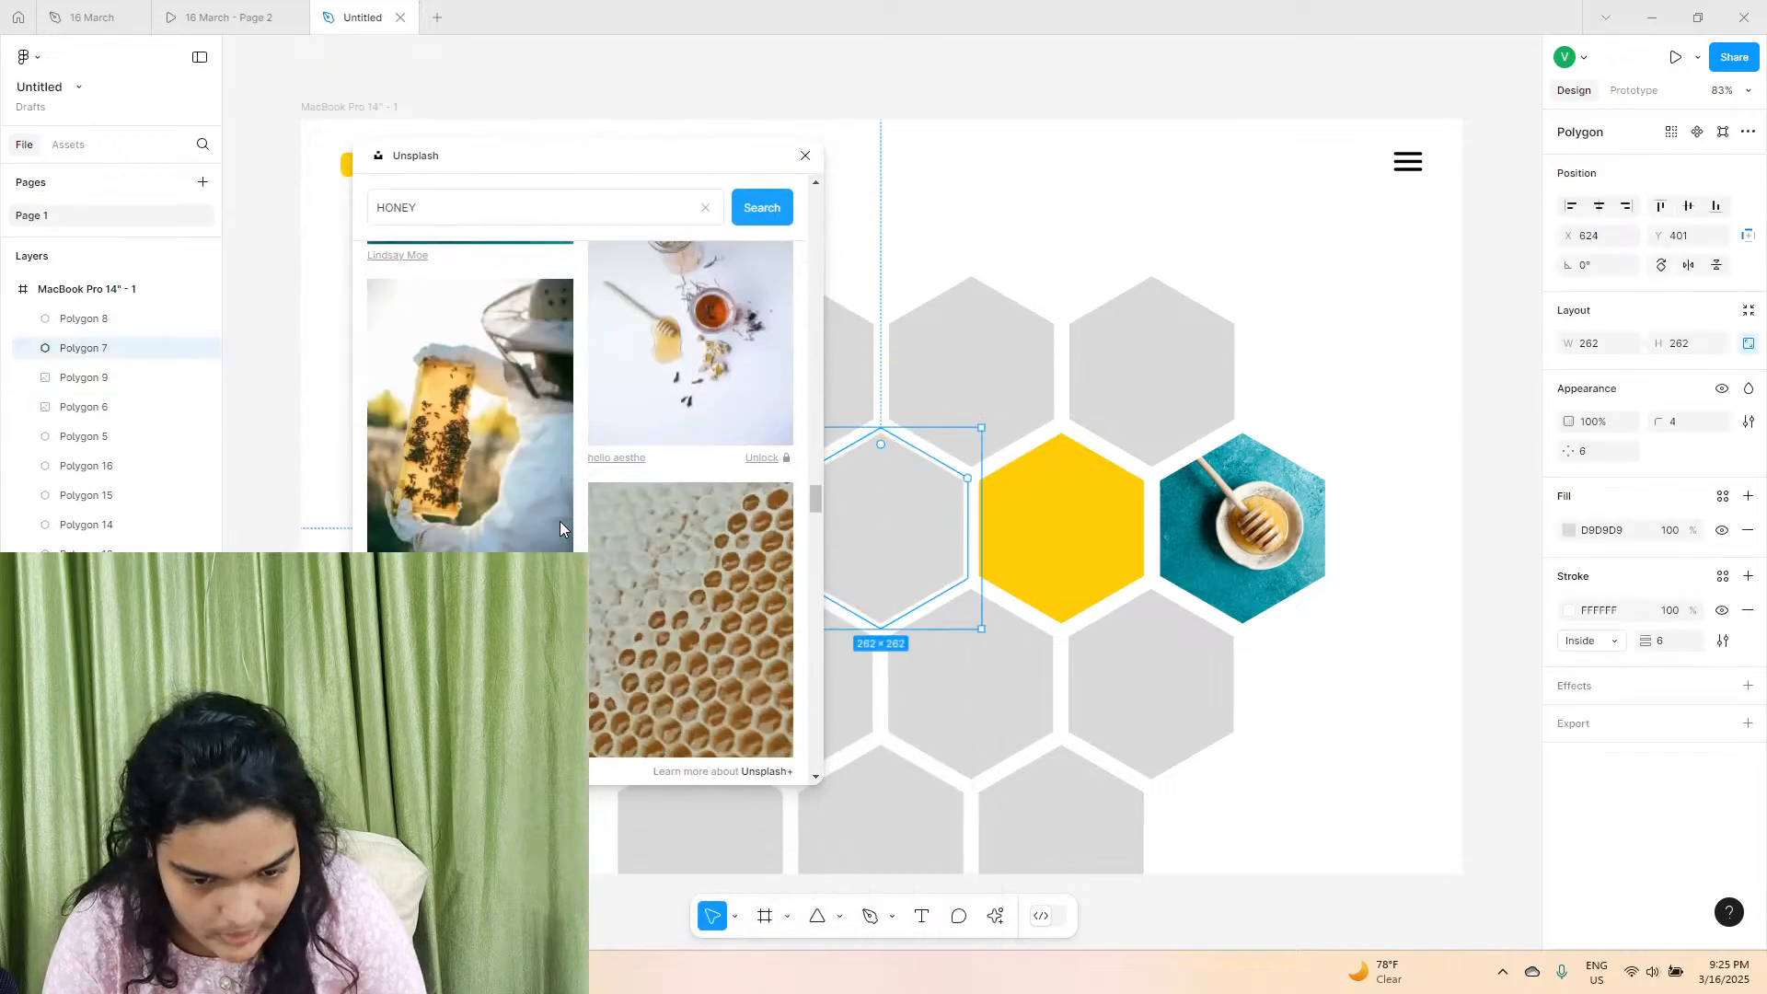
{"action": "scroll", "coordinate": [559, 520], "scroll_direction": "down", "scroll_amount": 5}
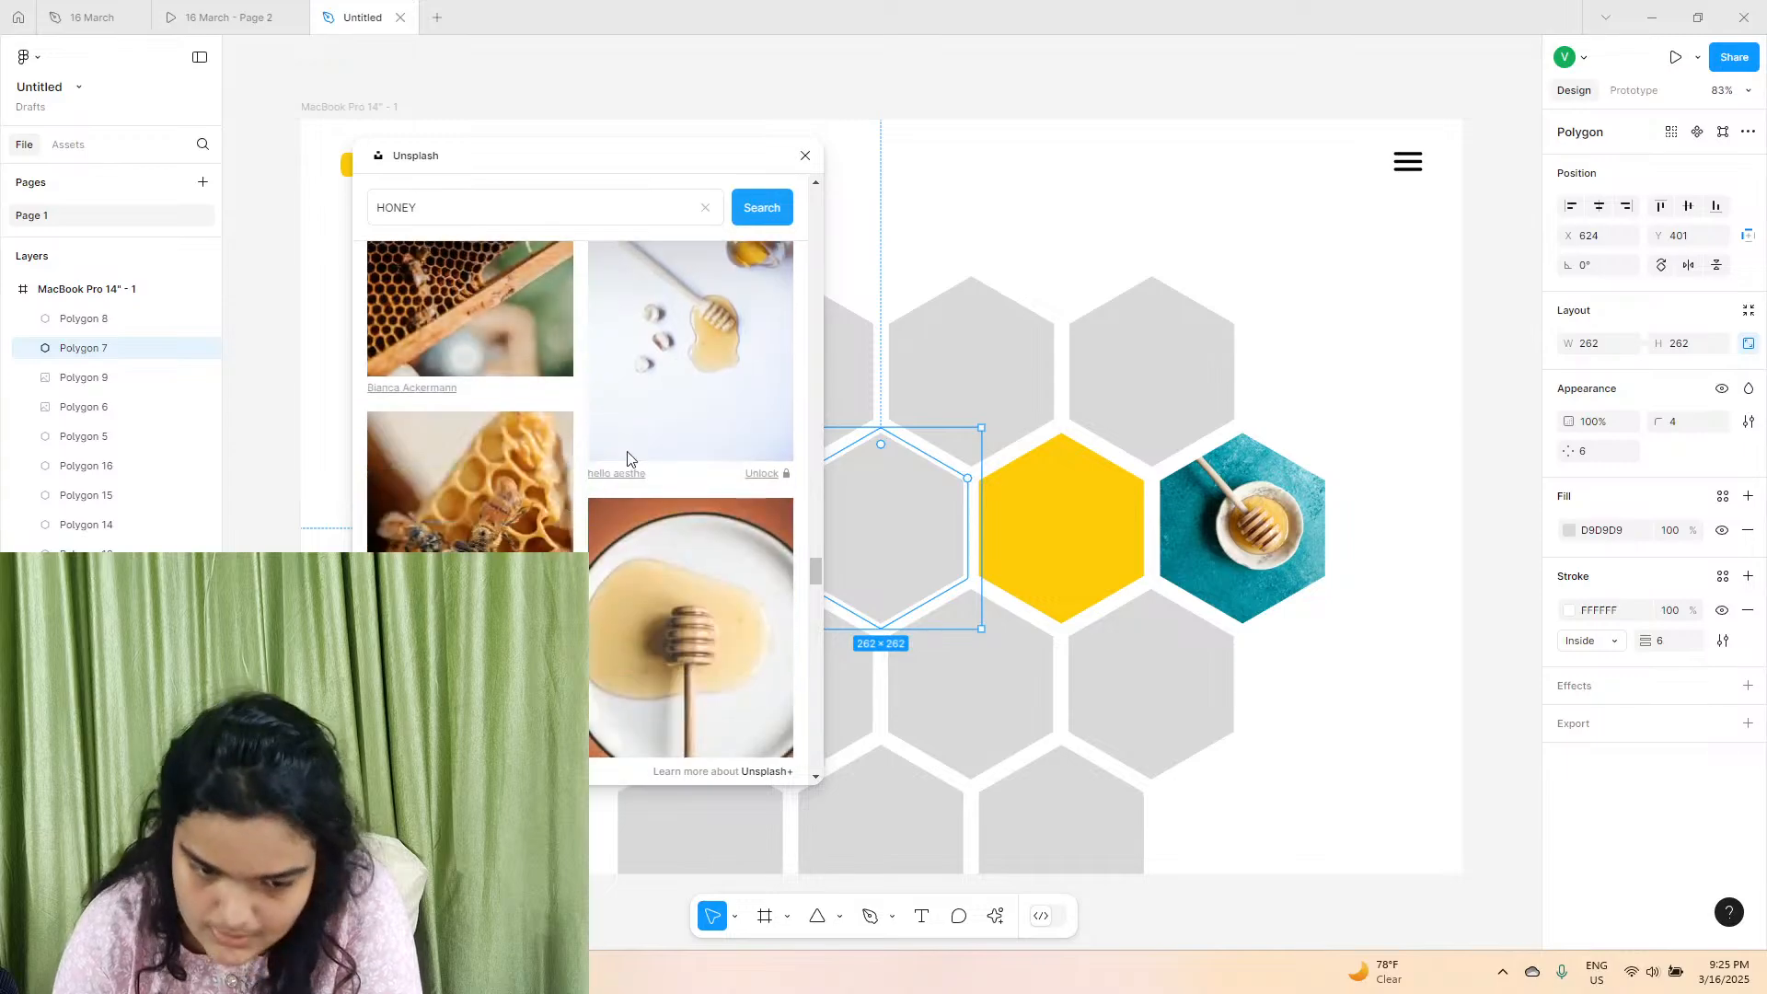
{"action": "left_click", "coordinate": [628, 457]}
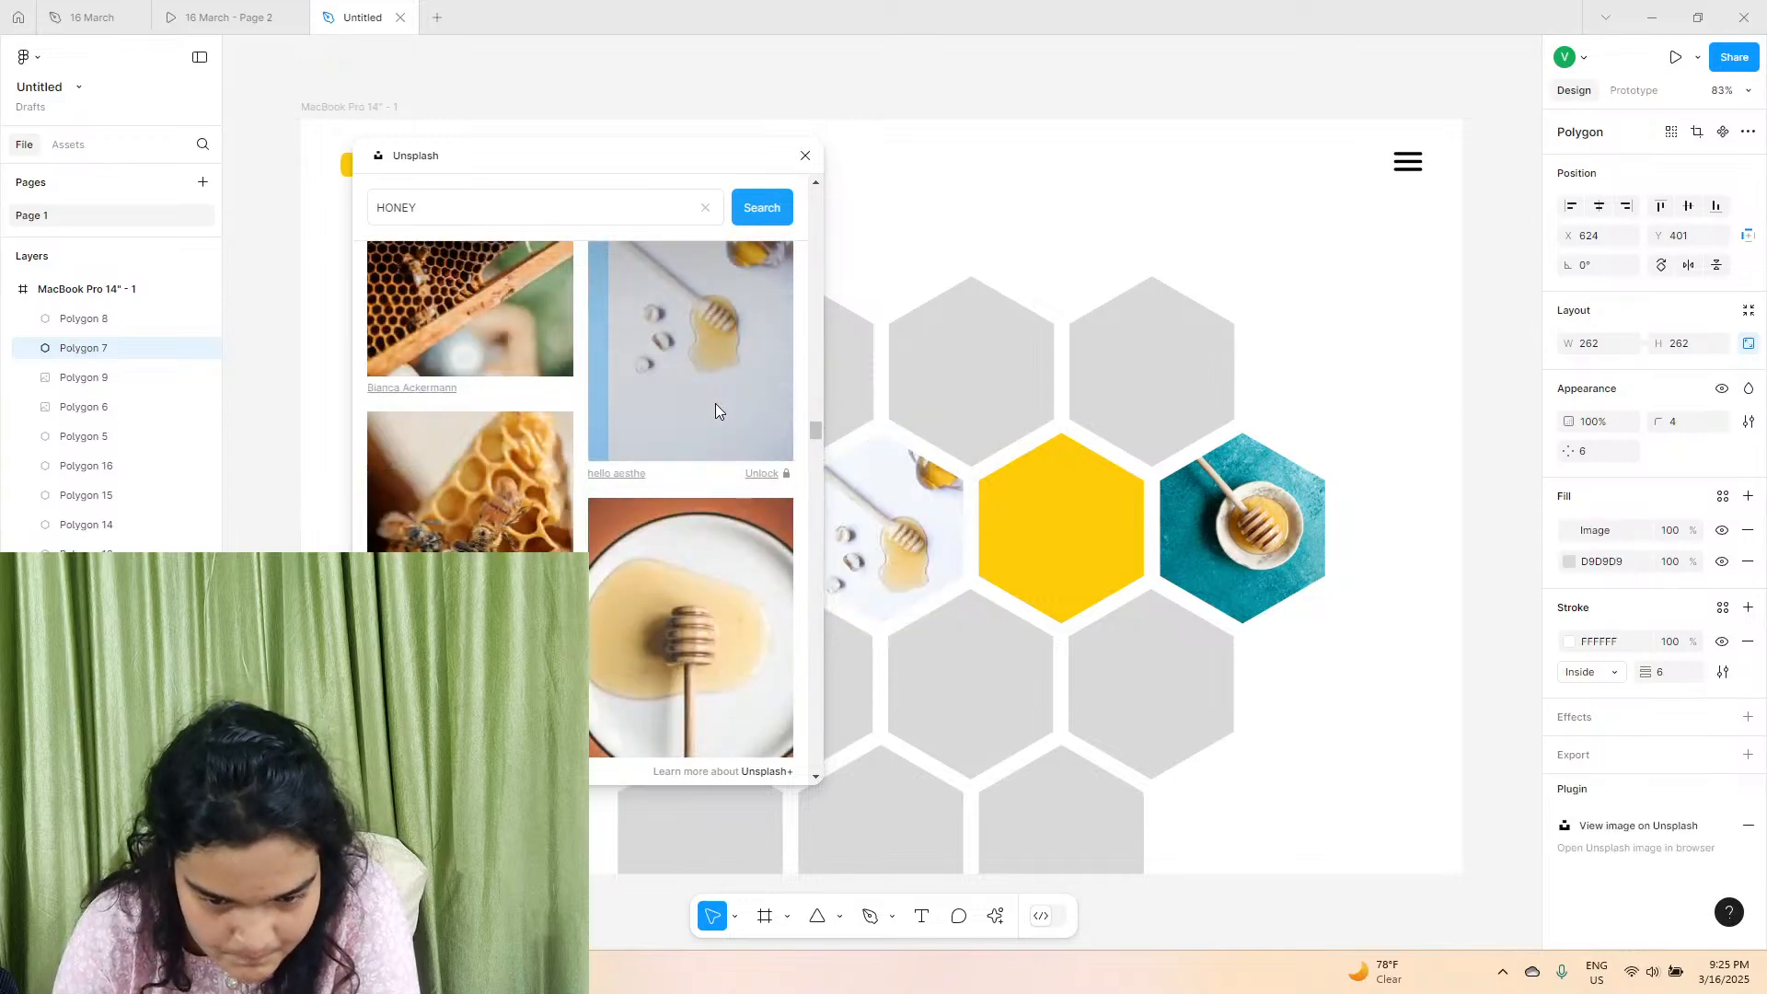
Set the spilled-honey photo's fill to Crop, and enlarge and reposition it within its hexagon.
{"action": "left_click", "coordinate": [957, 433]}
{"action": "scroll", "coordinate": [727, 649], "scroll_direction": "down", "scroll_amount": 3}
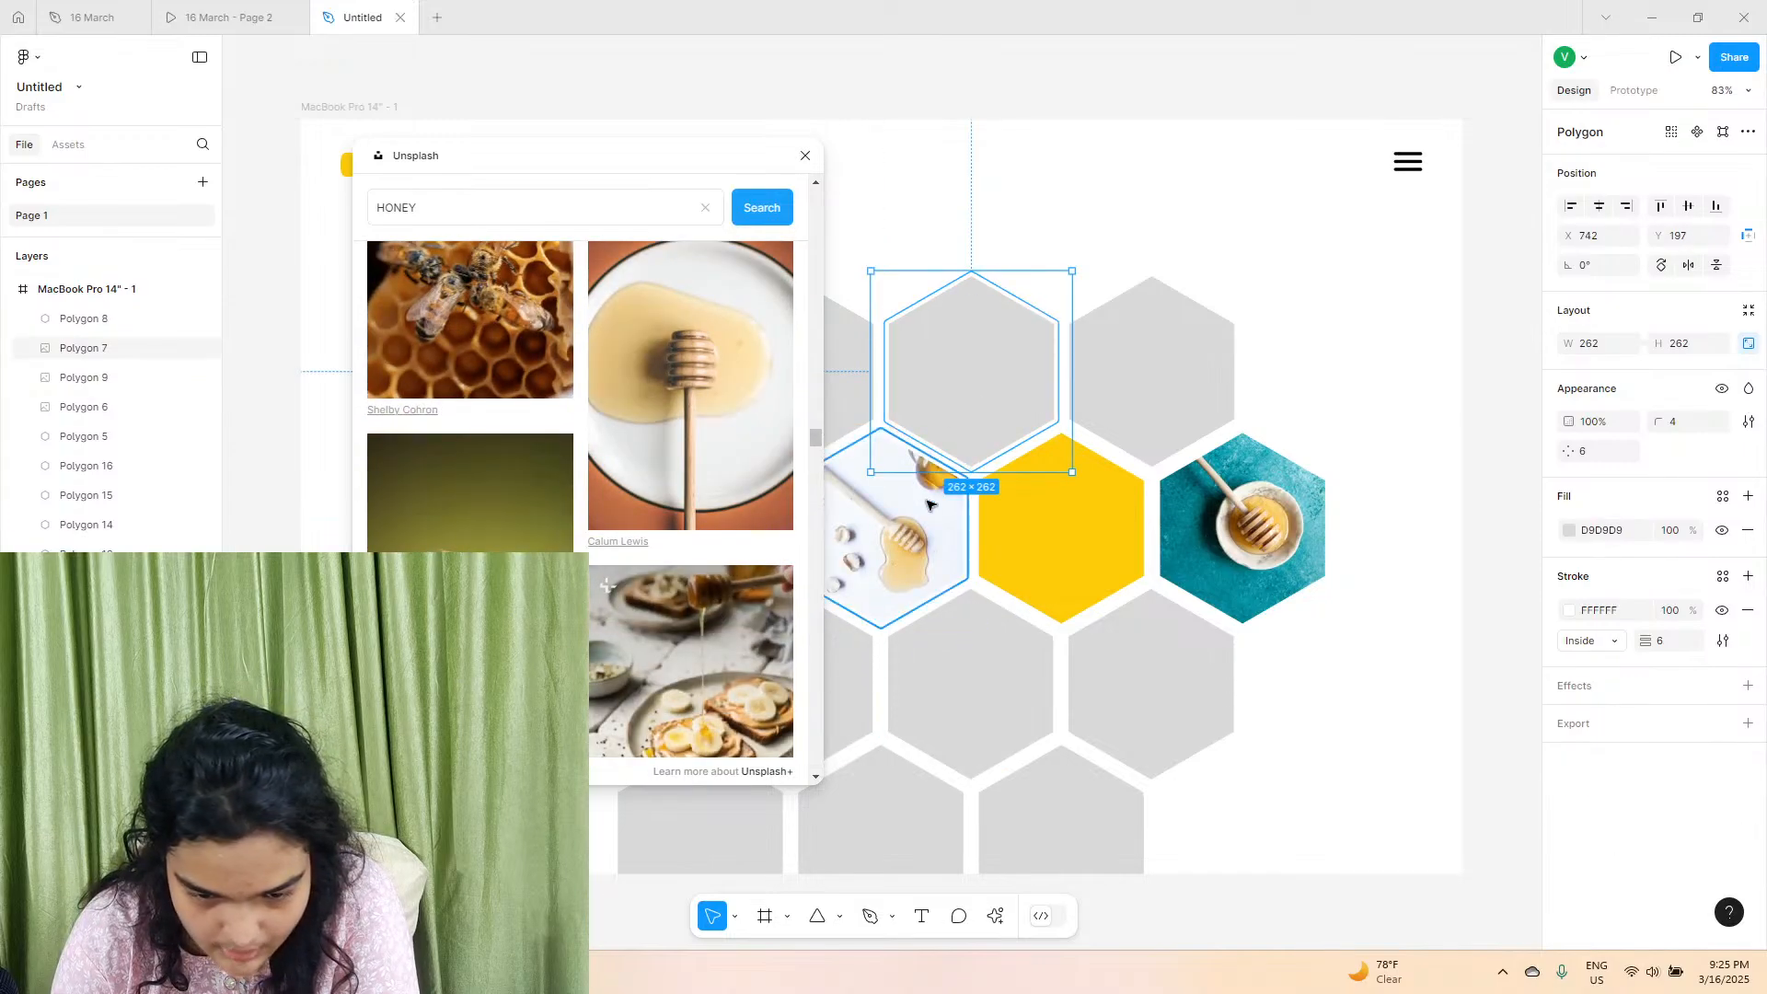
{"action": "left_click", "coordinate": [930, 504]}
{"action": "left_click", "coordinate": [1604, 542]}
{"action": "left_click", "coordinate": [1371, 549]}
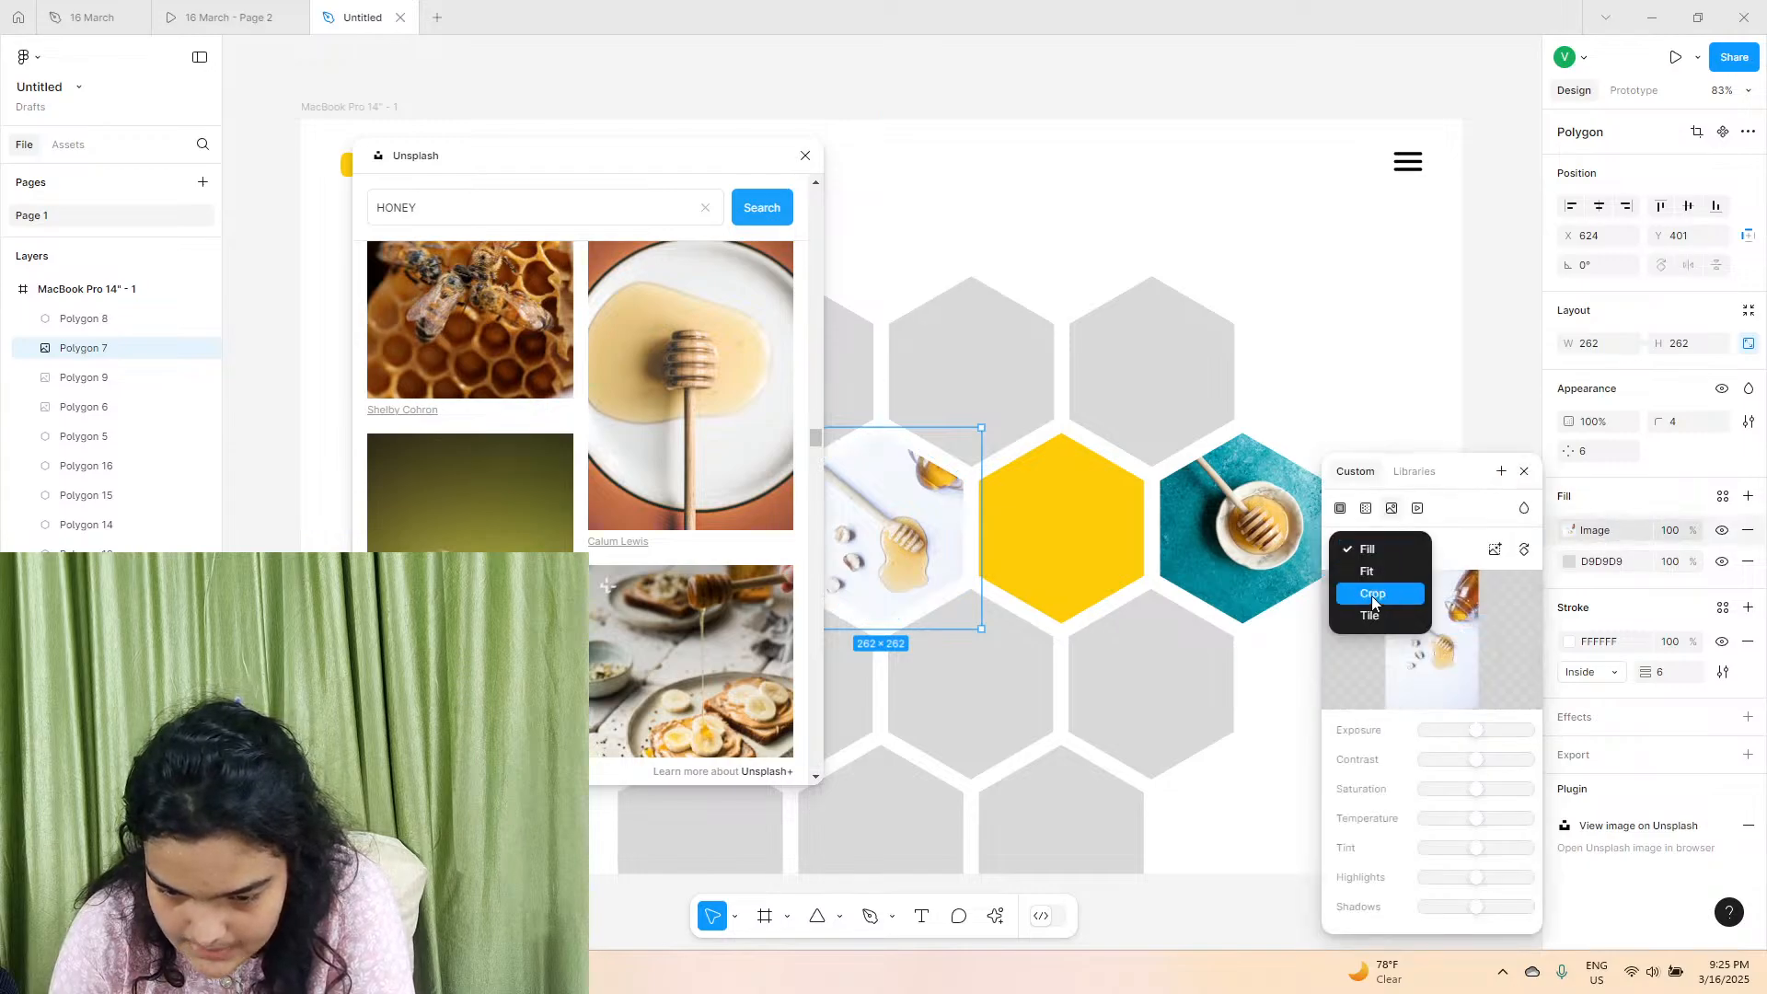
{"action": "left_click", "coordinate": [1362, 583]}
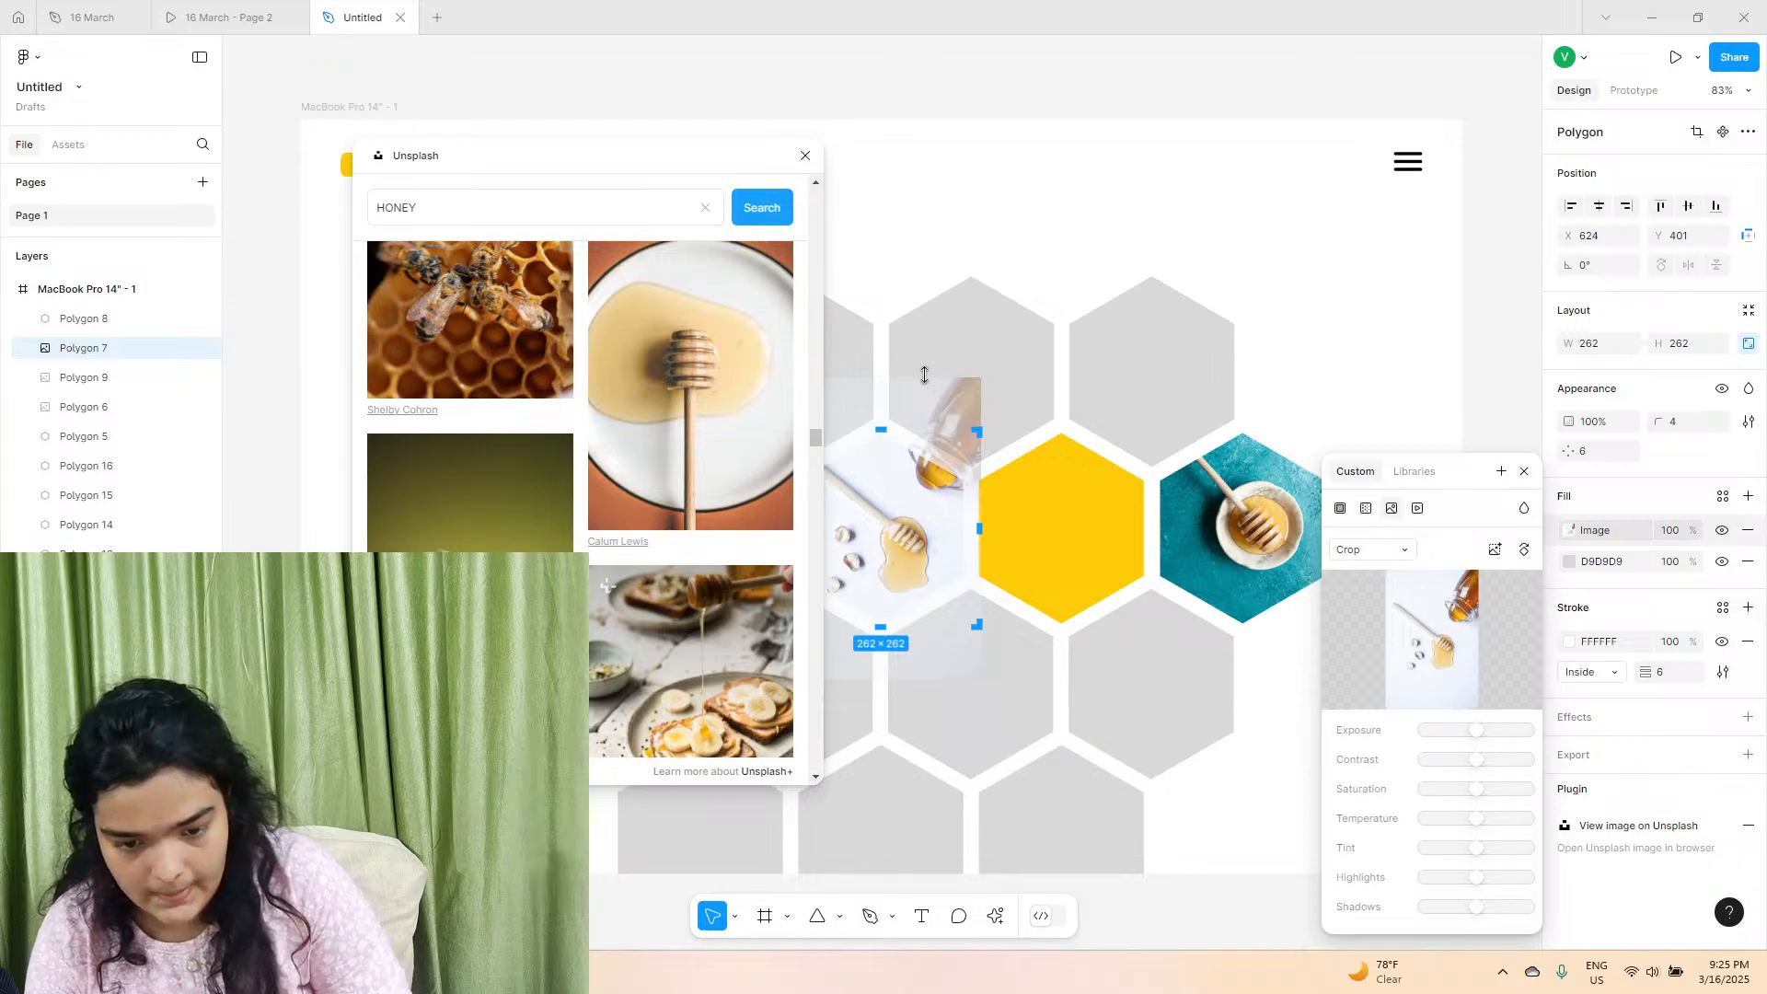
{"action": "left_click_drag", "start_coordinate": [924, 375], "coordinate": [1067, 276]}
{"action": "left_click_drag", "start_coordinate": [920, 515], "coordinate": [922, 544]}
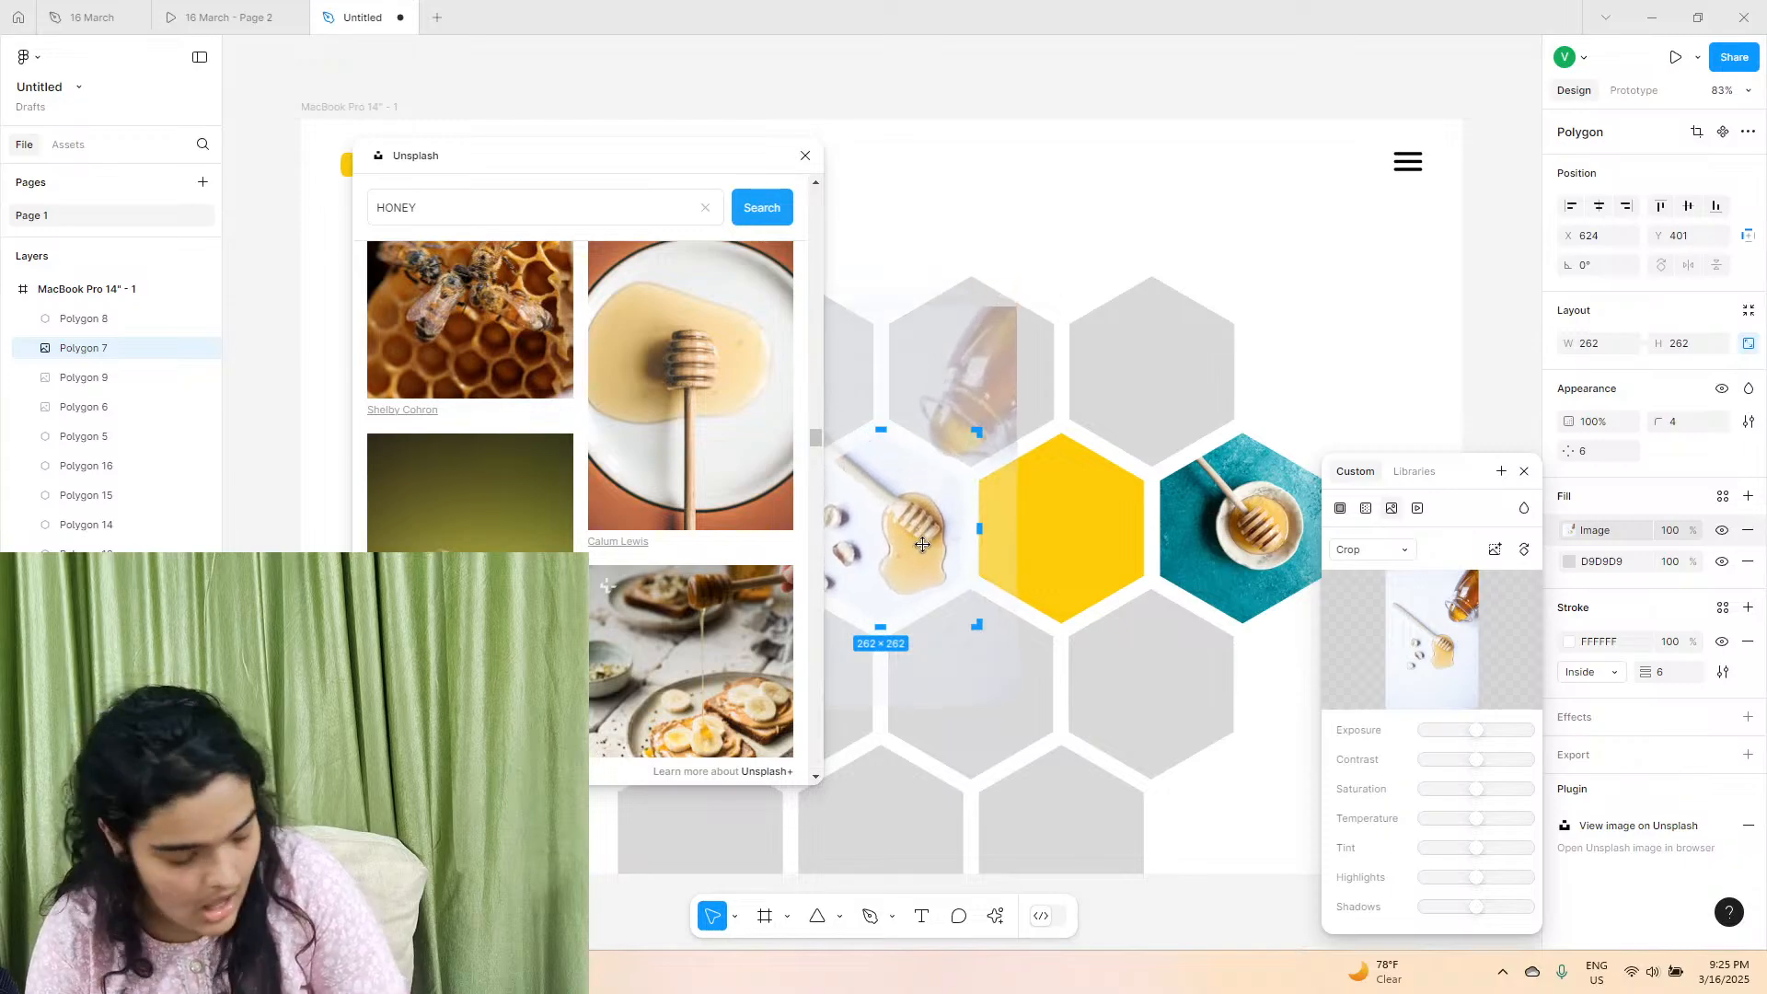
{"action": "left_click_drag", "start_coordinate": [681, 166], "coordinate": [509, 188]}
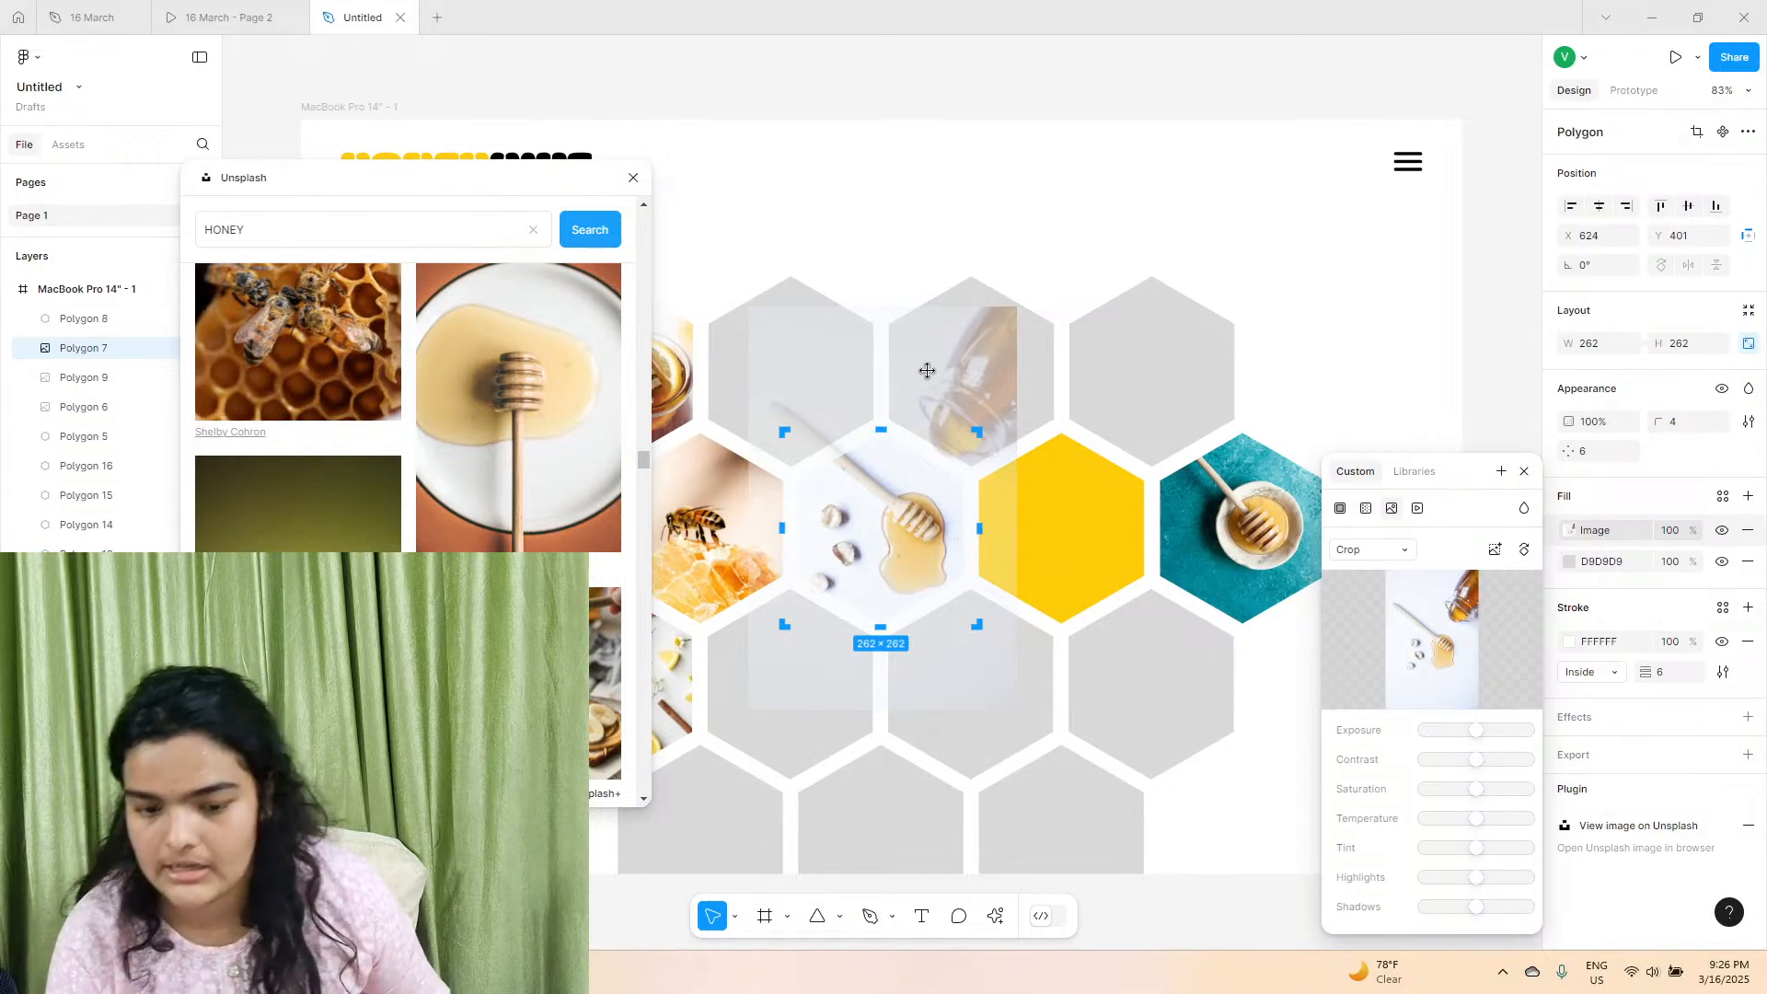
{"action": "key", "text": "Escape"}
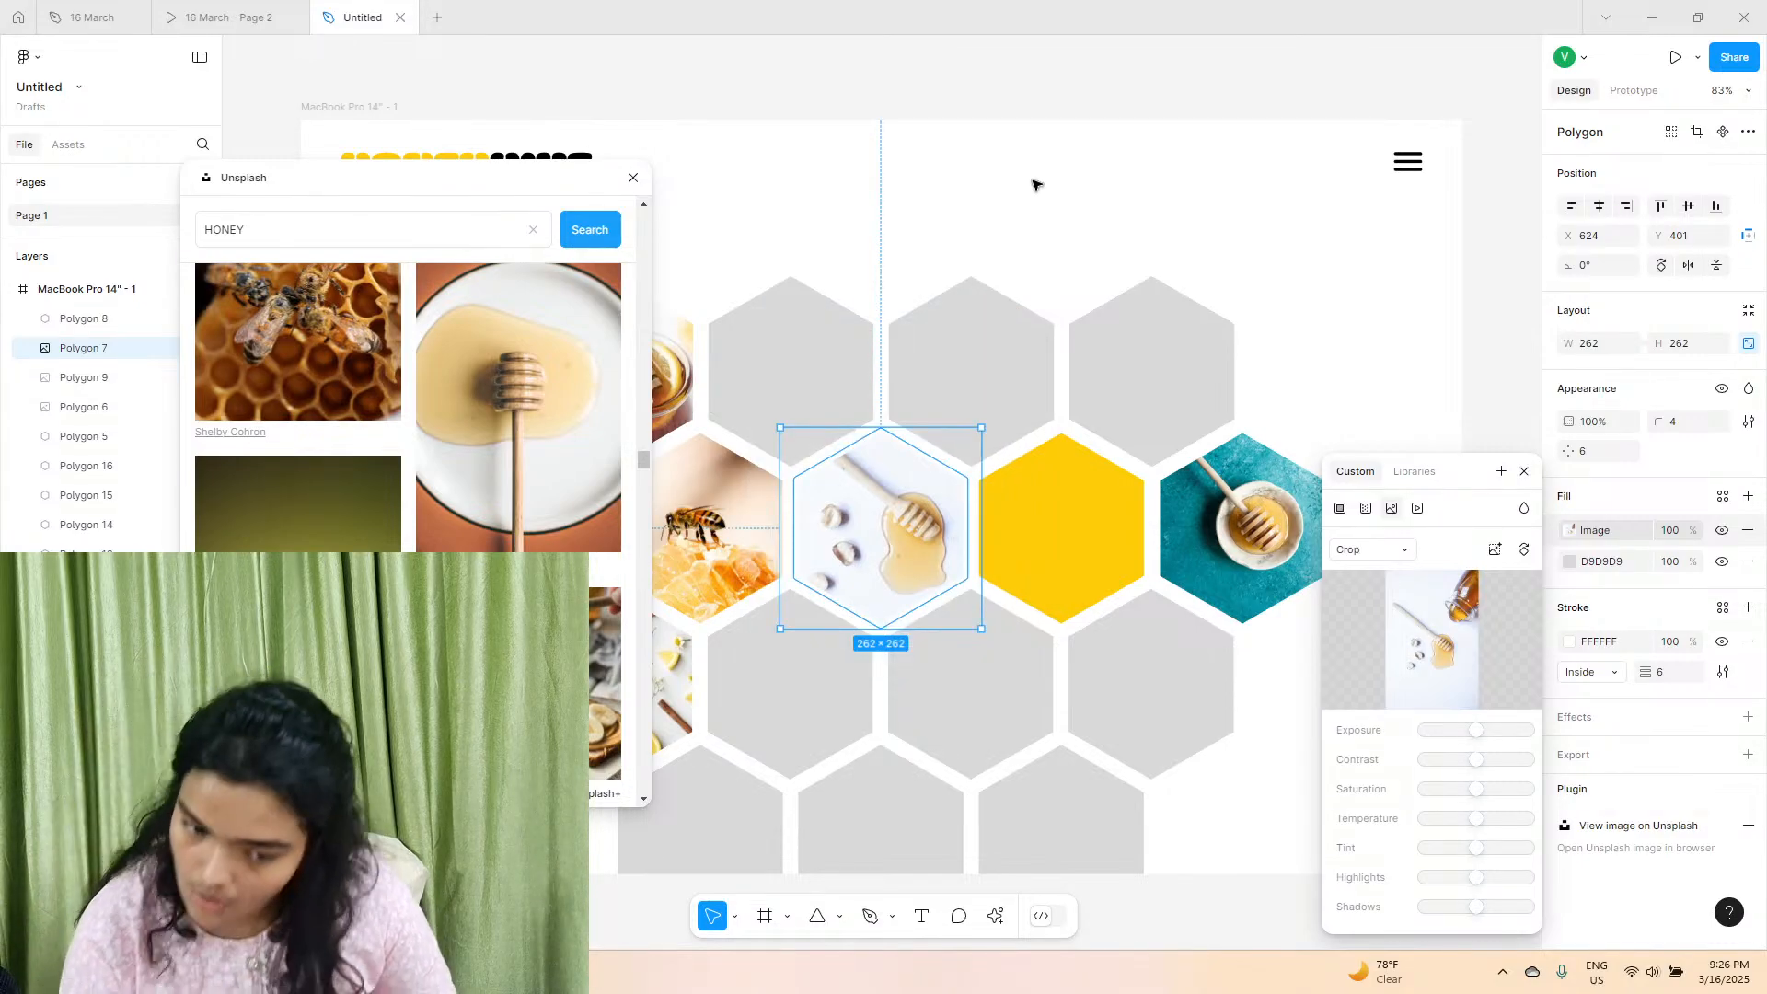
{"action": "left_click", "coordinate": [1036, 185]}
Fill the third hexagon of the first row with the Unsplash photo of a honey jar, dipper and scattered oats.
{"action": "left_click", "coordinate": [1017, 340]}
{"action": "scroll", "coordinate": [428, 523], "scroll_direction": "down", "scroll_amount": 4}
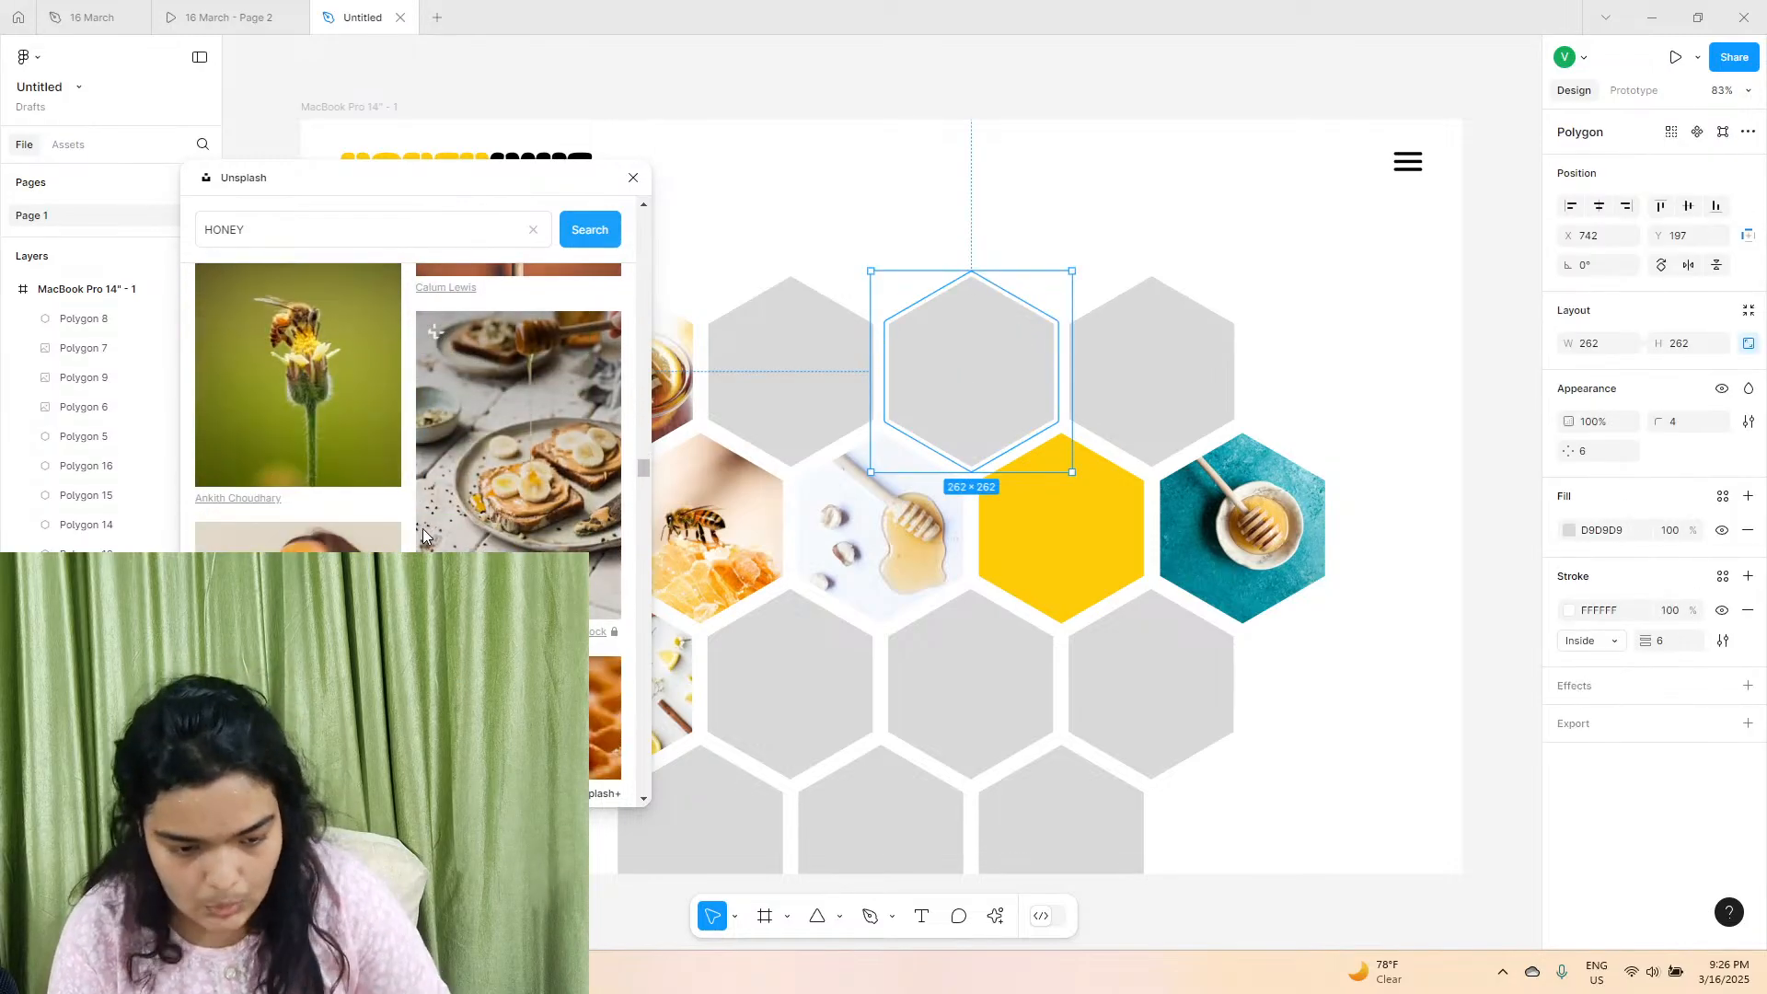
{"action": "scroll", "coordinate": [423, 528], "scroll_direction": "down", "scroll_amount": 8}
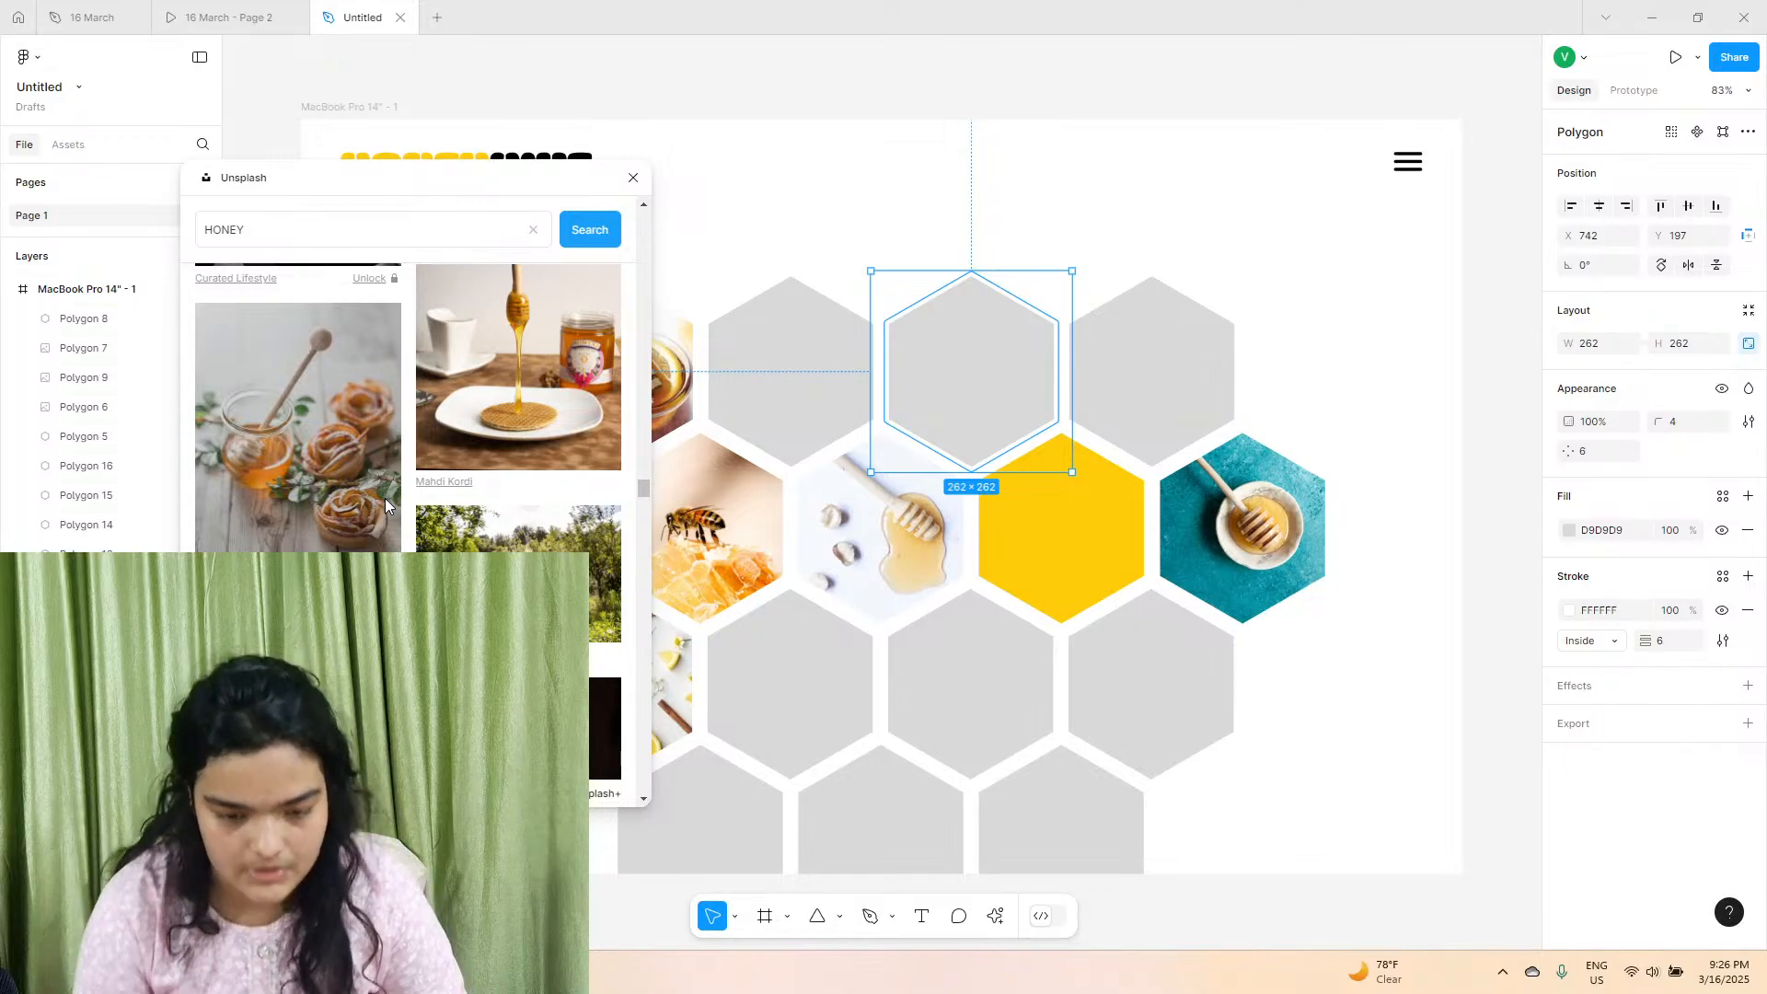
{"action": "scroll", "coordinate": [385, 498], "scroll_direction": "down", "scroll_amount": 6}
{"action": "scroll", "coordinate": [407, 515], "scroll_direction": "down", "scroll_amount": 7}
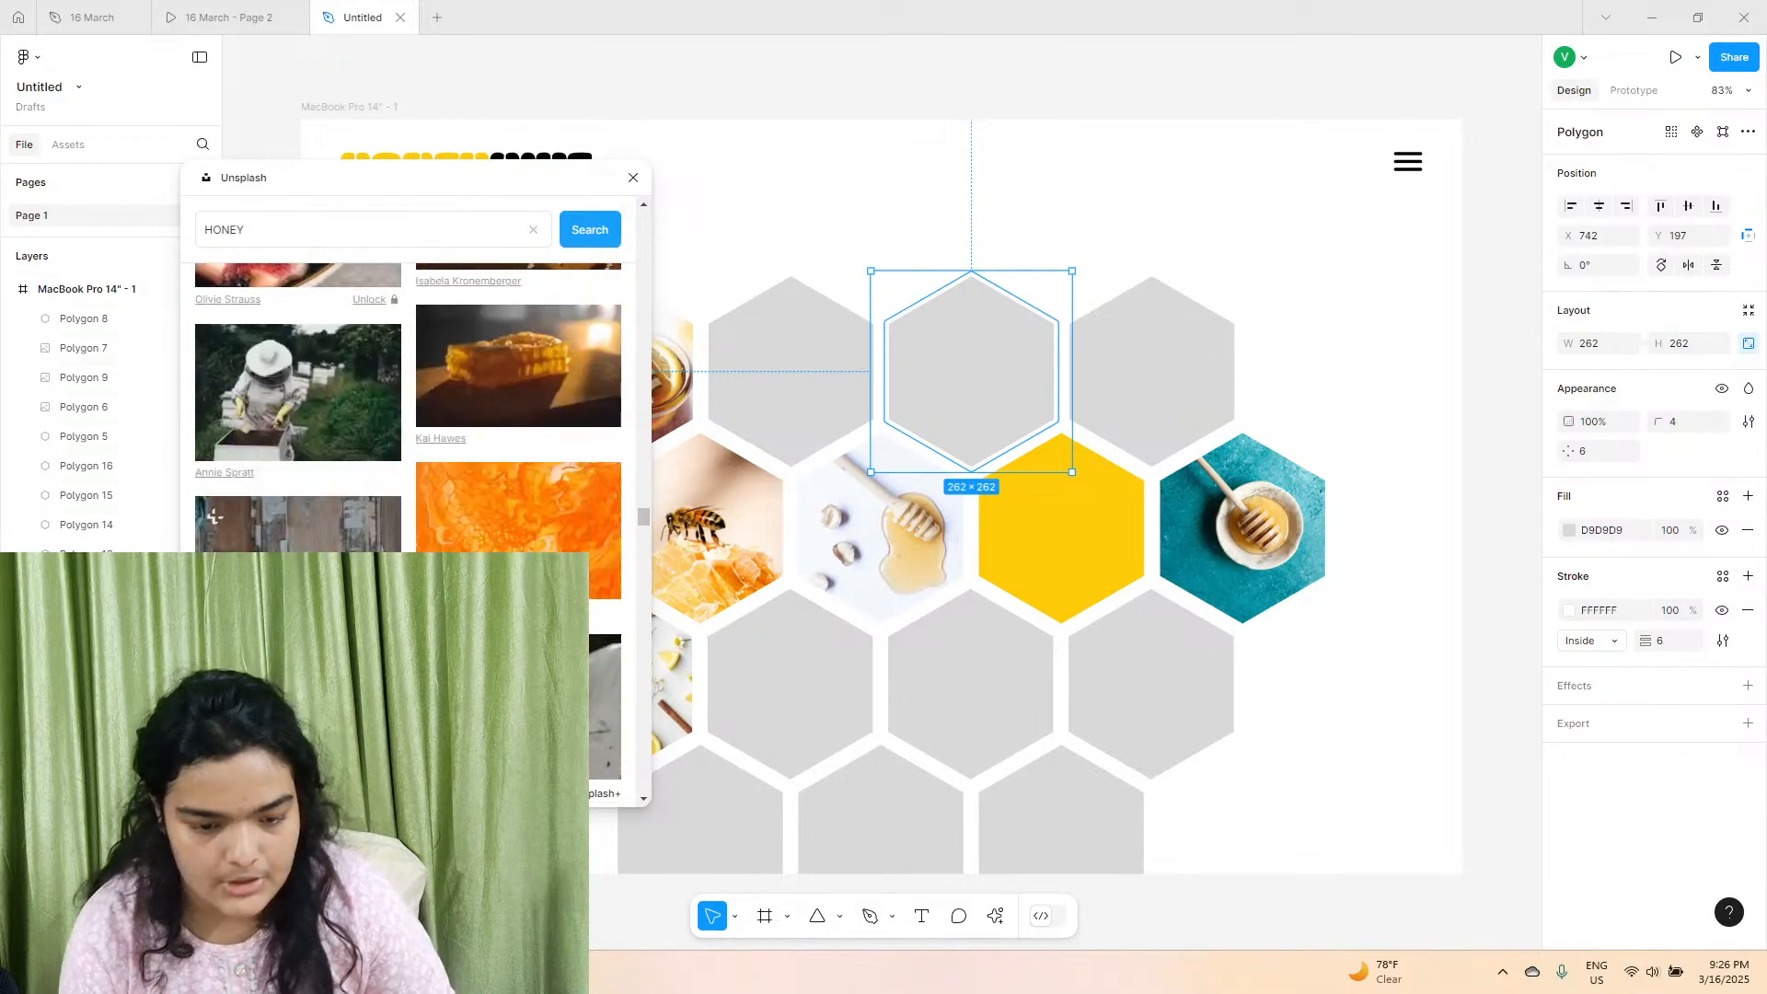
{"action": "scroll", "coordinate": [500, 446], "scroll_direction": "up", "scroll_amount": 6}
{"action": "left_click", "coordinate": [499, 445]}
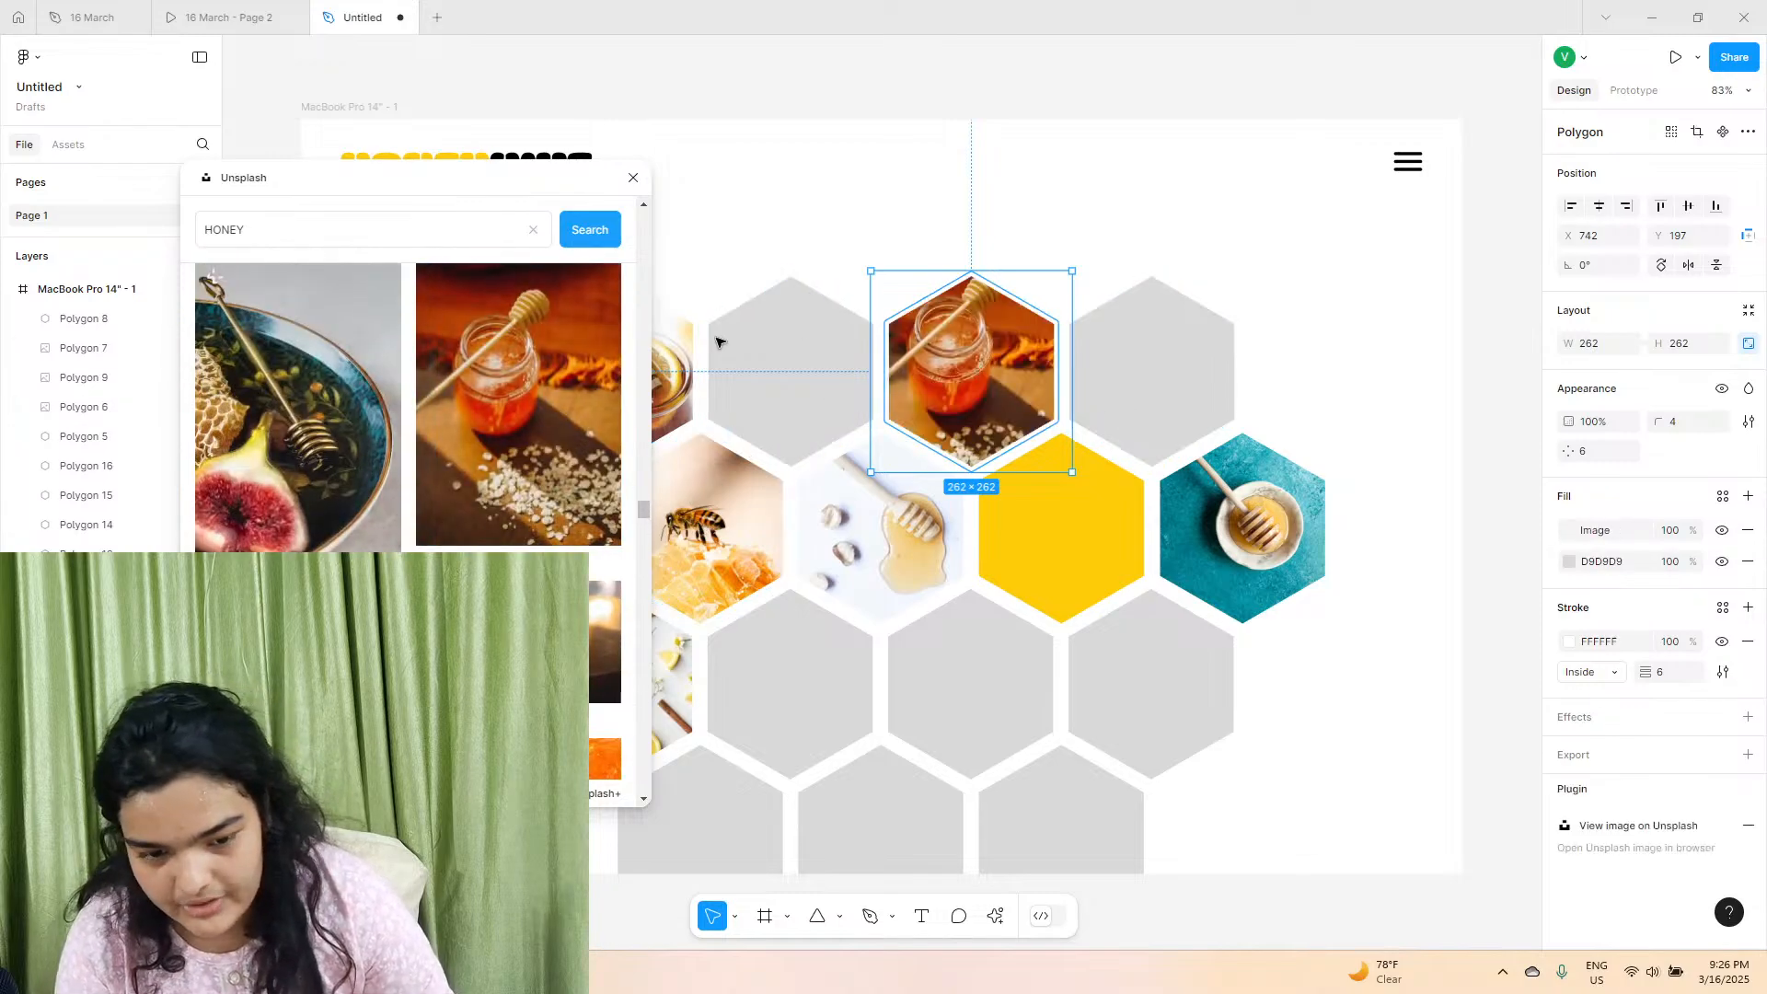
Fill the third hexagon of the first row with the Unsplash photo of a honey bowl on patterned cloth.
{"action": "scroll", "coordinate": [456, 502], "scroll_direction": "down", "scroll_amount": 4}
{"action": "scroll", "coordinate": [970, 363], "scroll_direction": "down", "scroll_amount": 2}
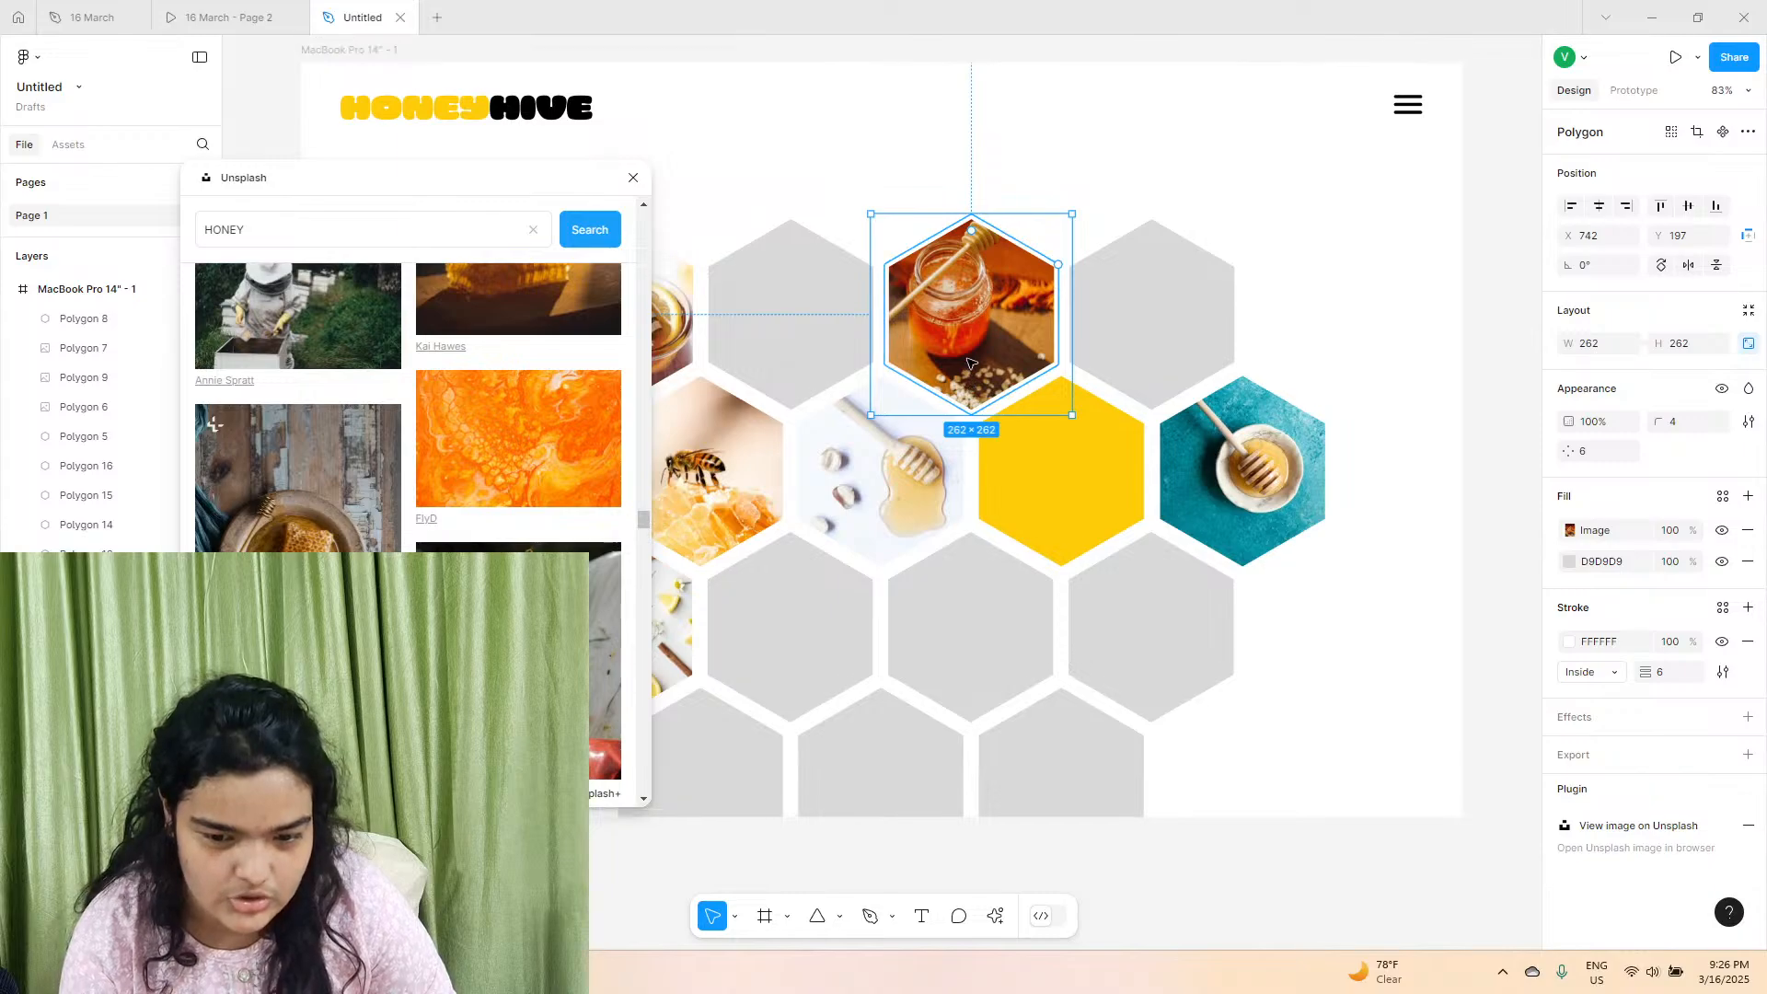
{"action": "scroll", "coordinate": [971, 364], "scroll_direction": "up", "scroll_amount": 1}
{"action": "scroll", "coordinate": [408, 515], "scroll_direction": "down", "scroll_amount": 5}
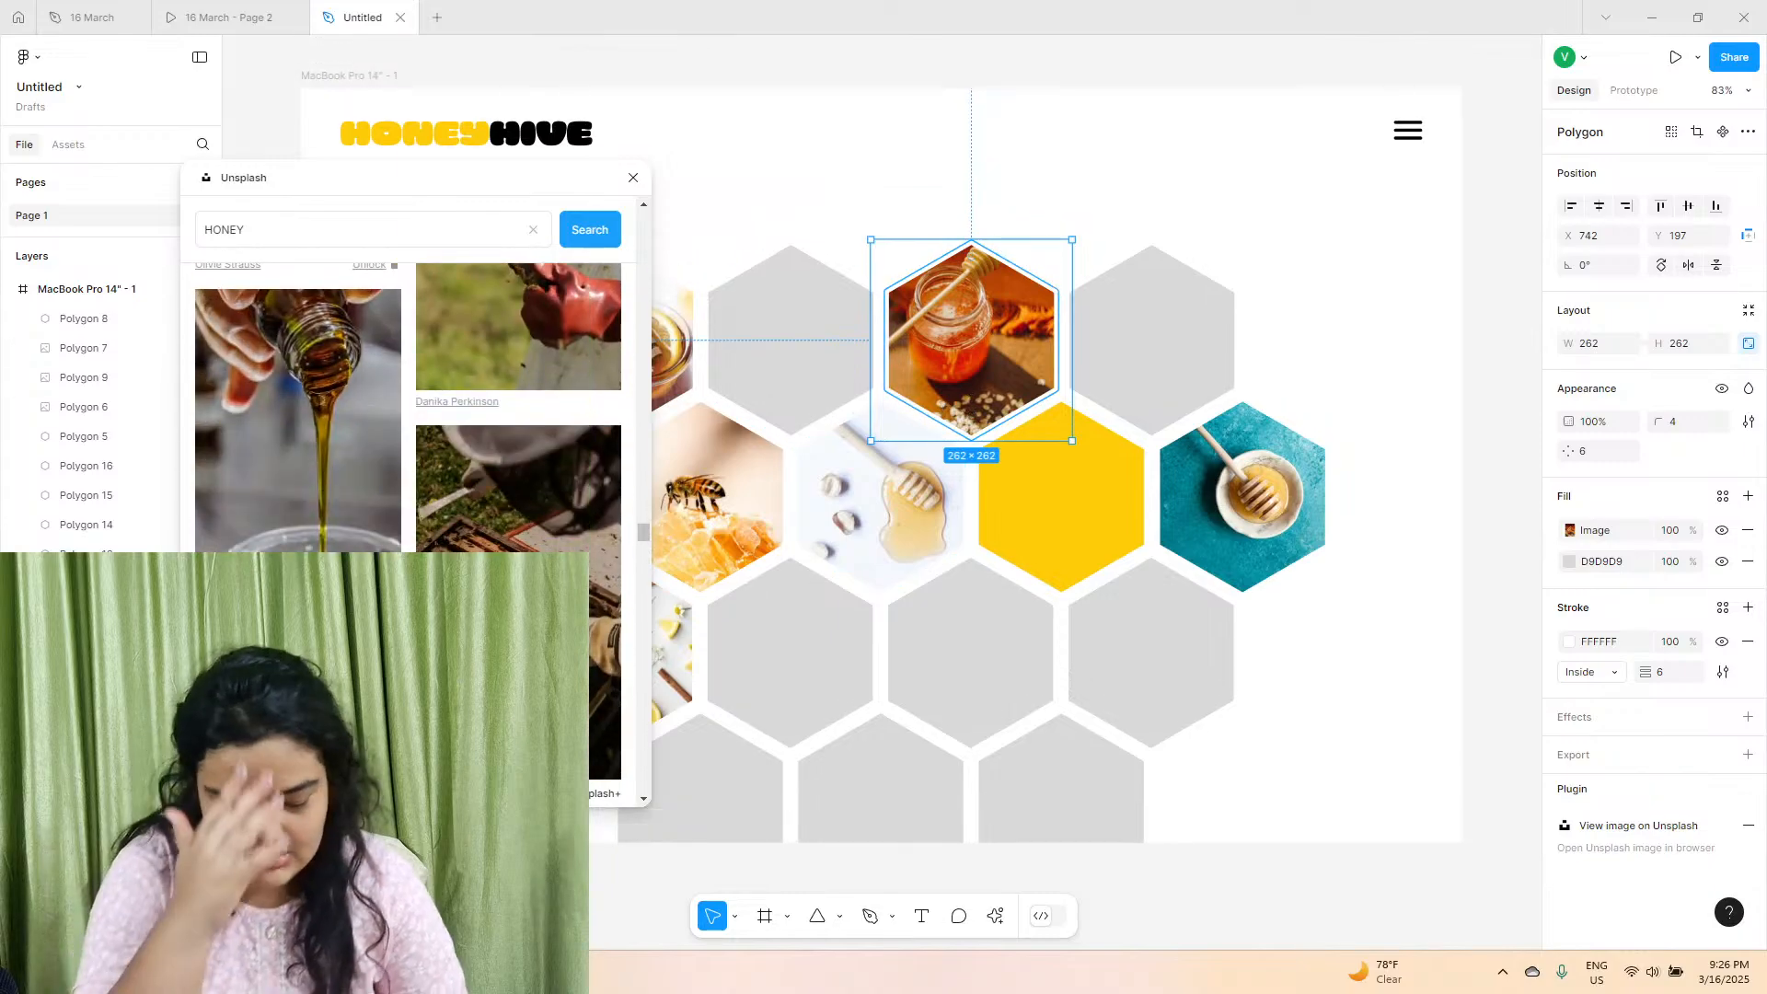
{"action": "scroll", "coordinate": [408, 414], "scroll_direction": "down", "scroll_amount": 5}
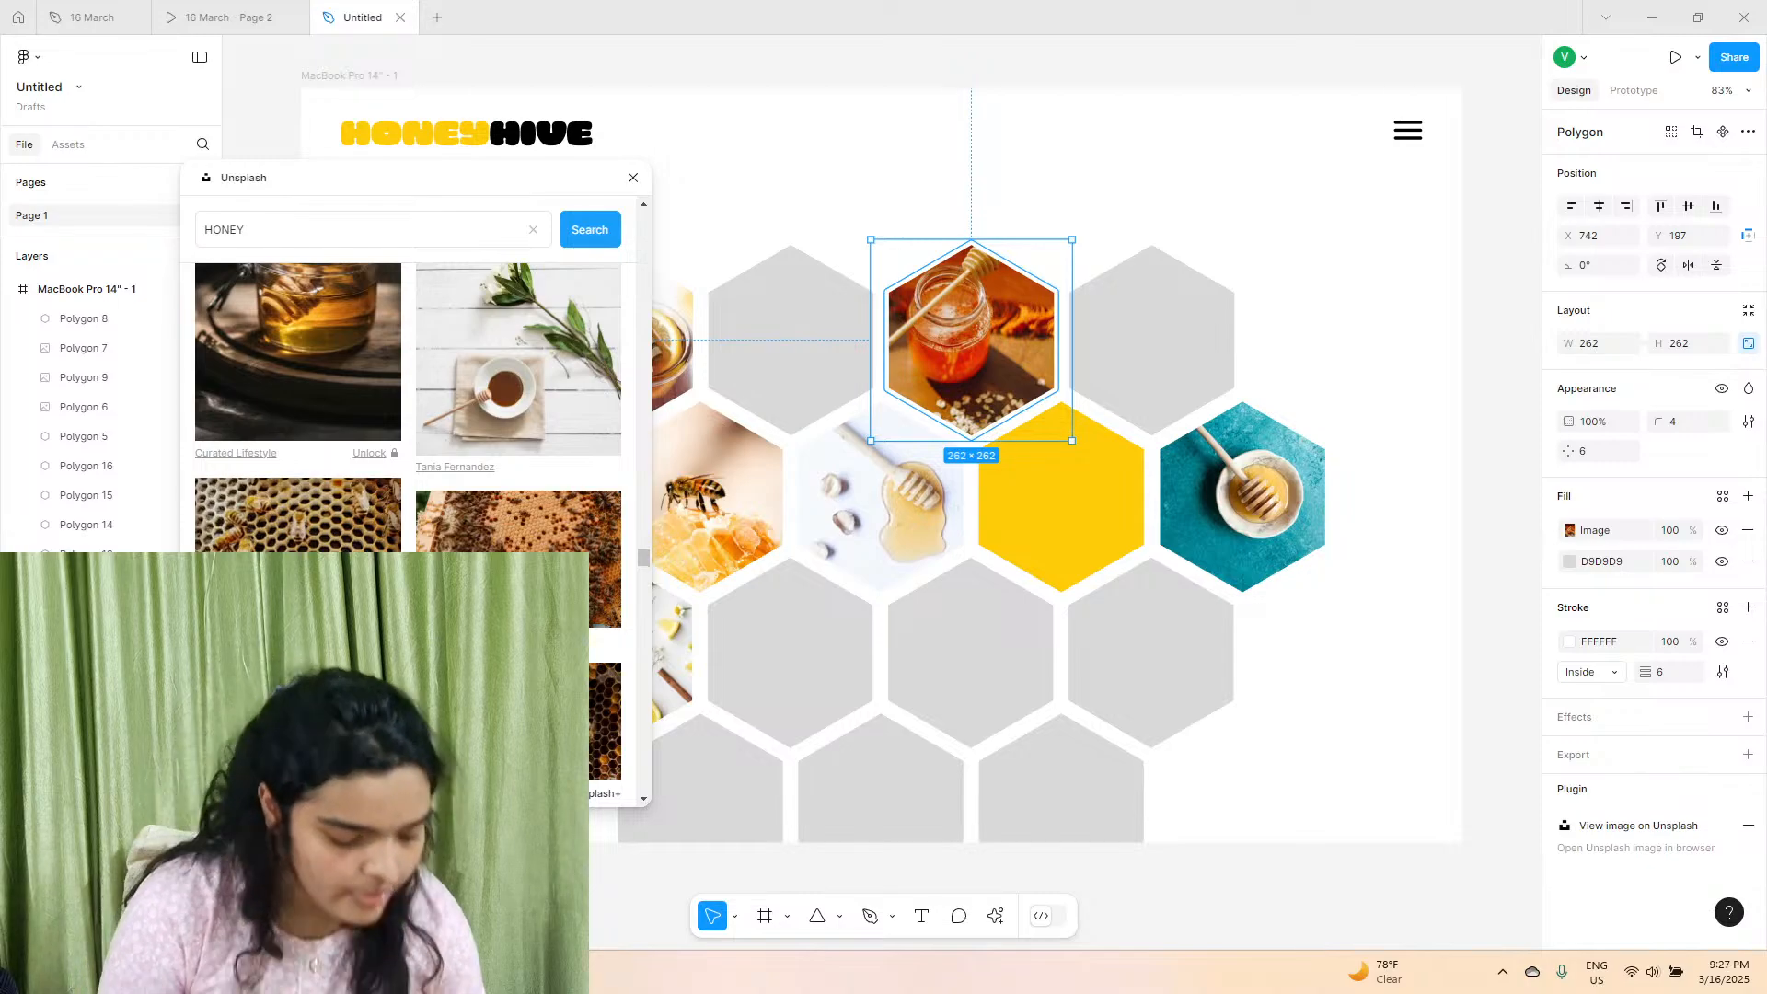
{"action": "scroll", "coordinate": [456, 503], "scroll_direction": "down", "scroll_amount": 6}
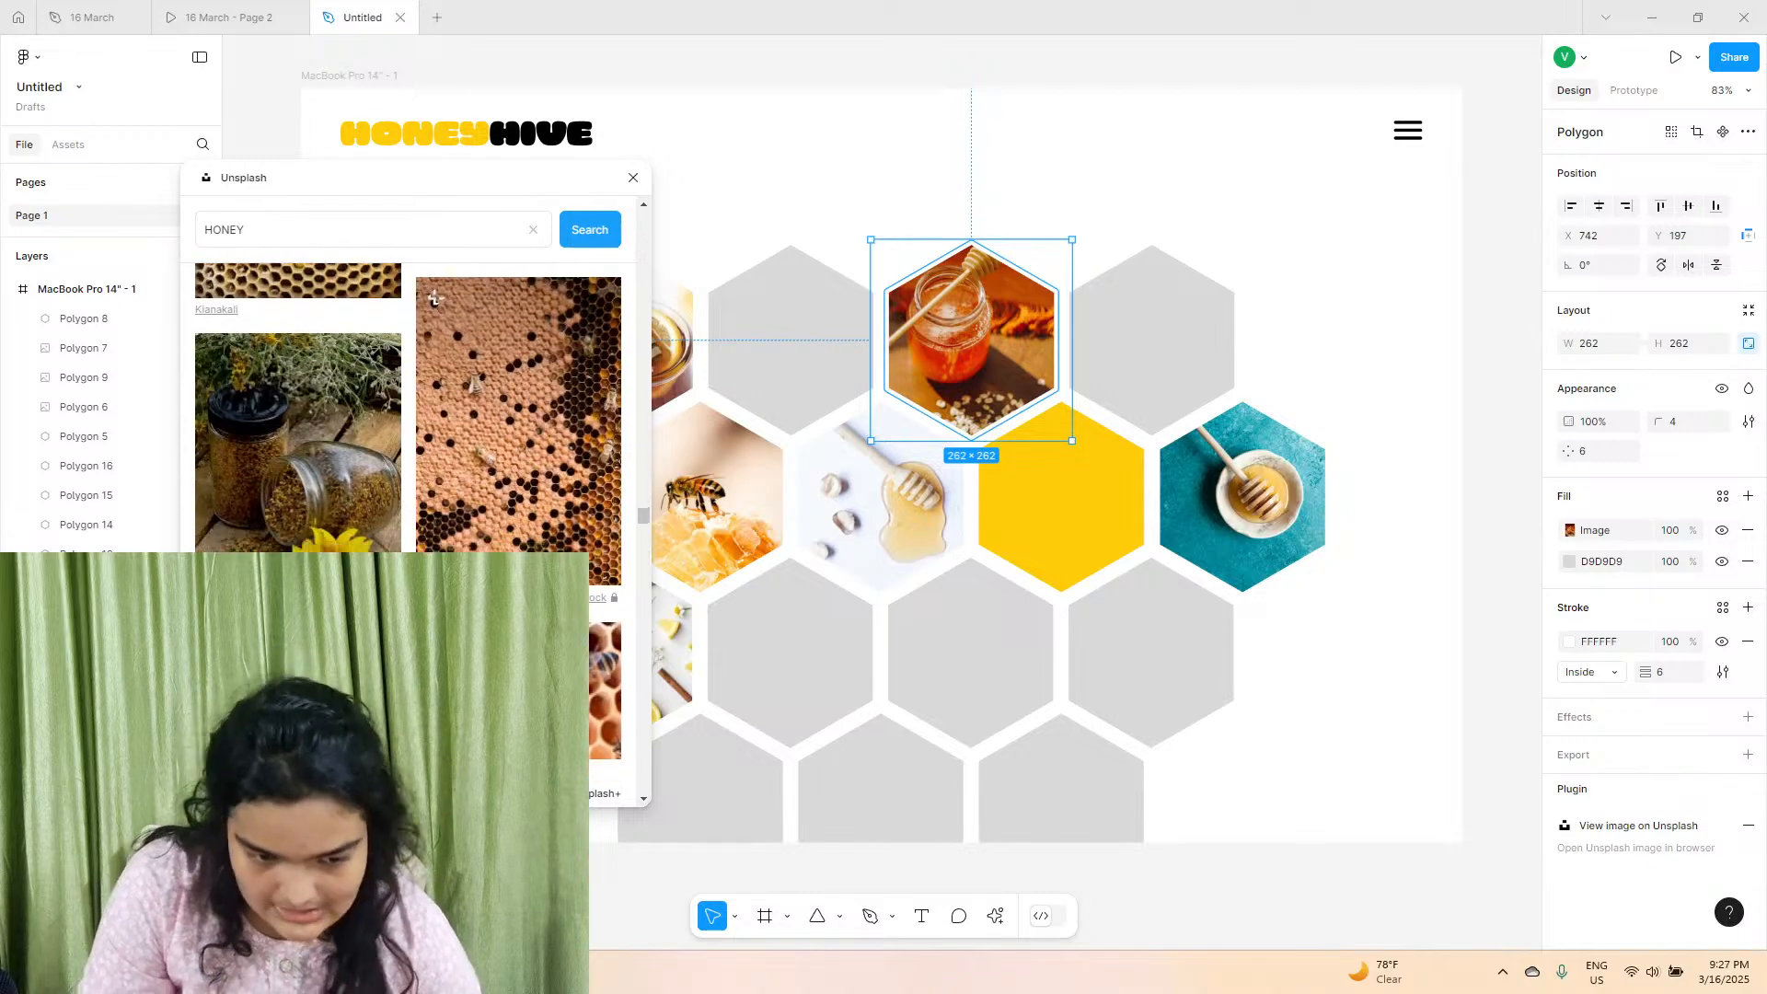
{"action": "scroll", "coordinate": [460, 501], "scroll_direction": "down", "scroll_amount": 2}
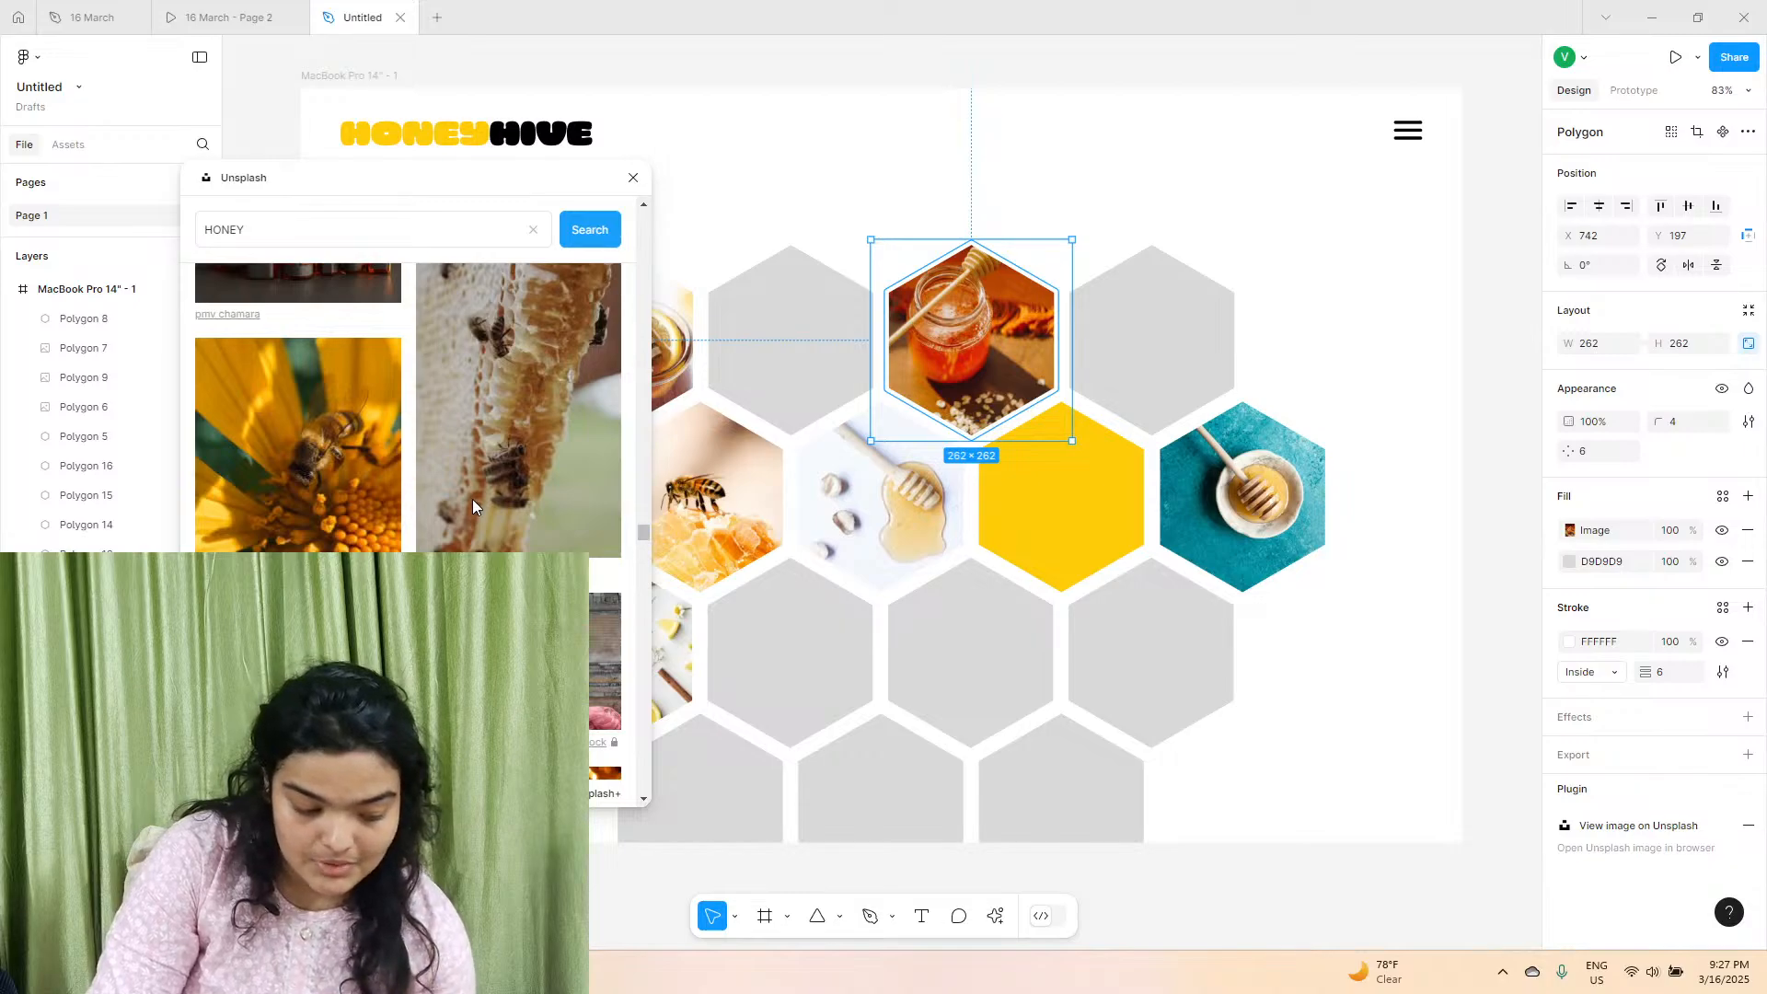
{"action": "scroll", "coordinate": [473, 502], "scroll_direction": "down", "scroll_amount": 6}
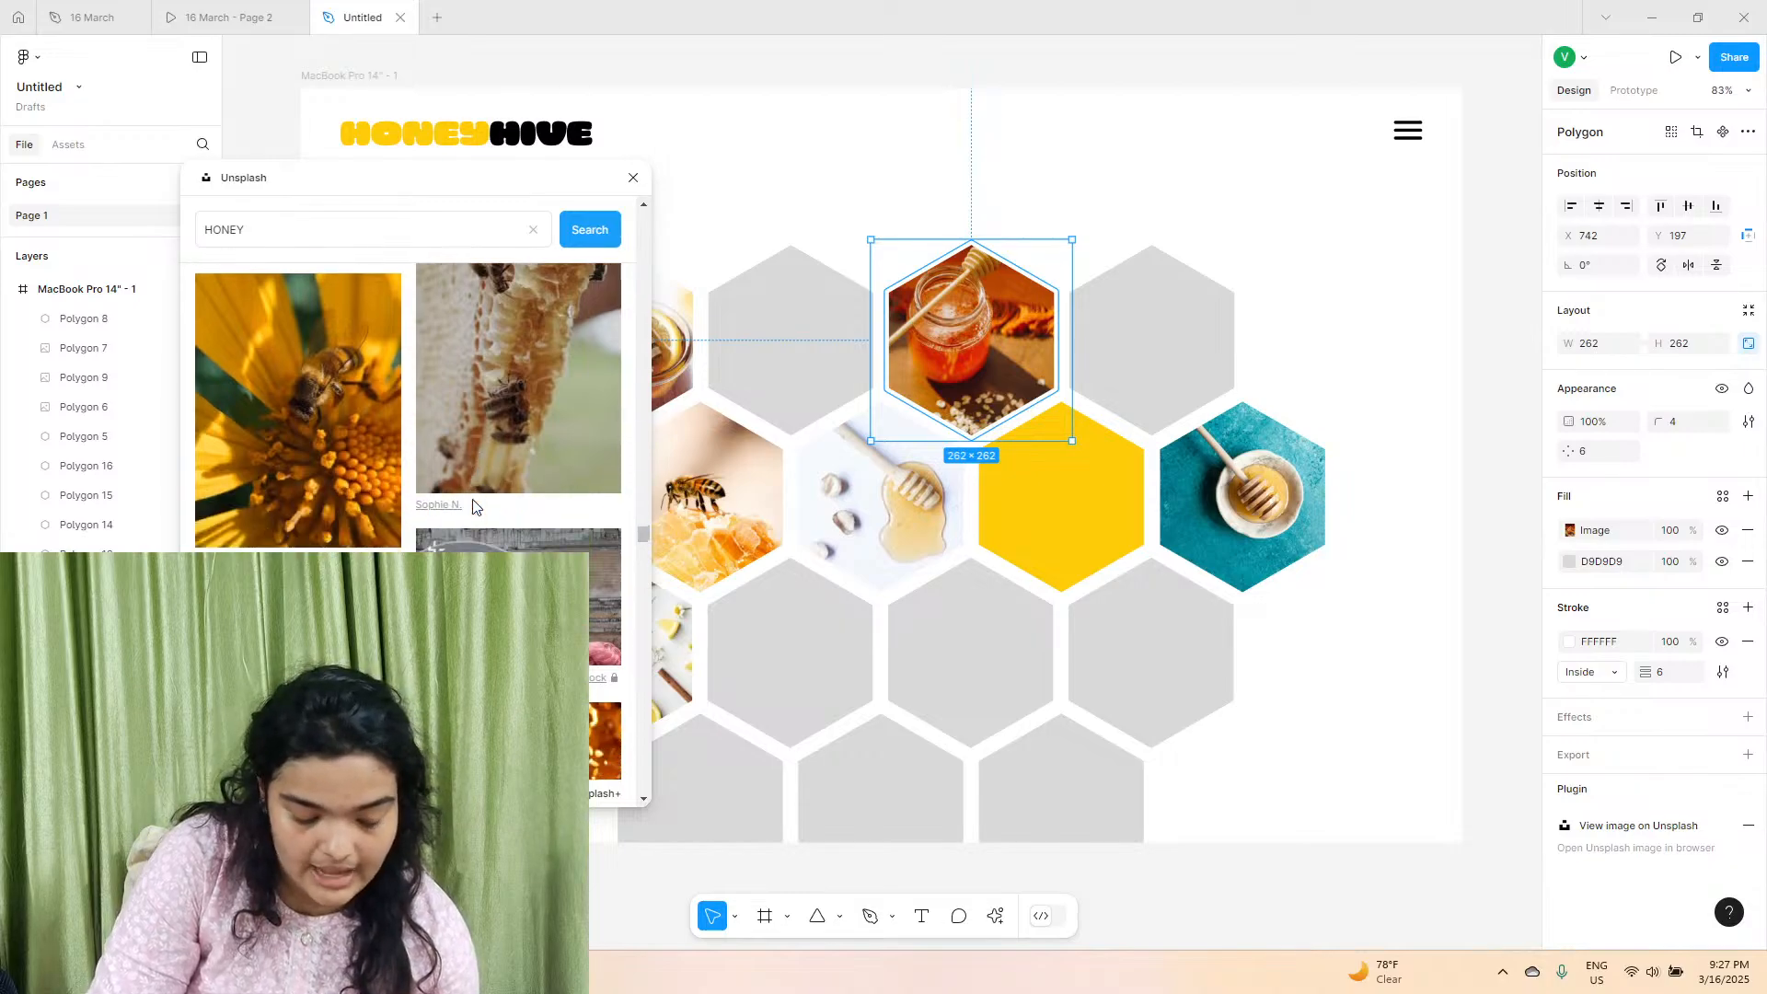
{"action": "scroll", "coordinate": [473, 499], "scroll_direction": "down", "scroll_amount": 3}
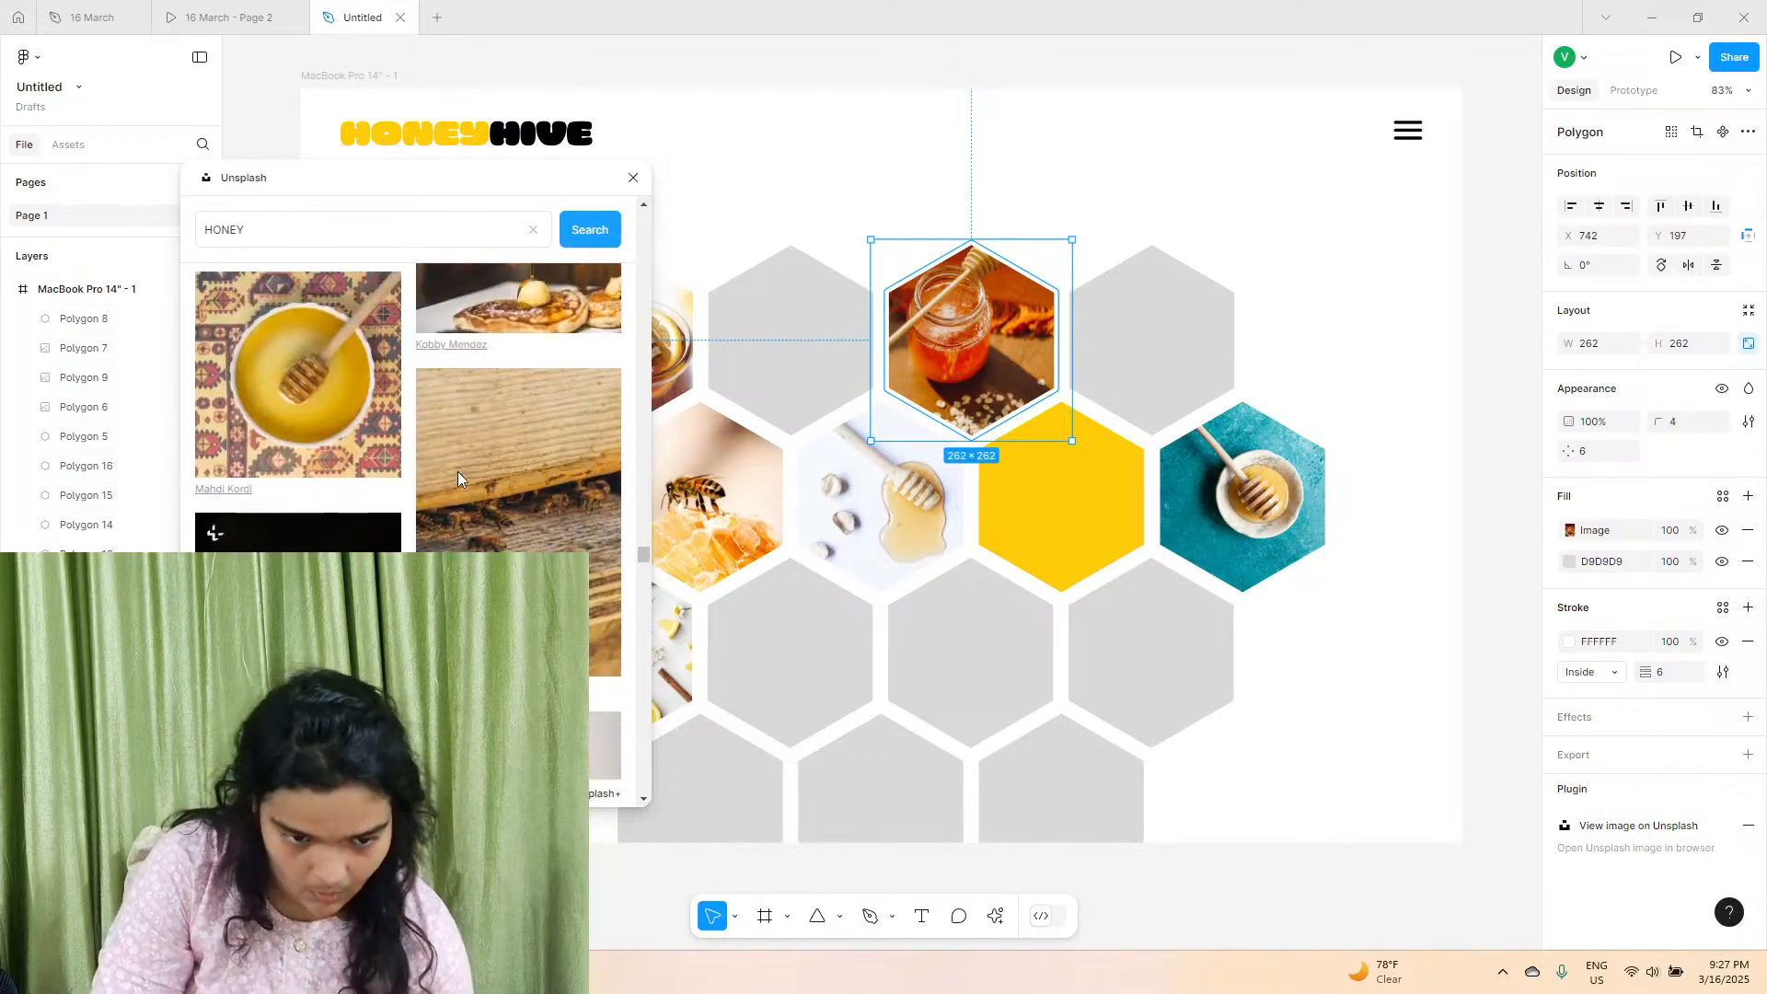
{"action": "left_click", "coordinate": [302, 359]}
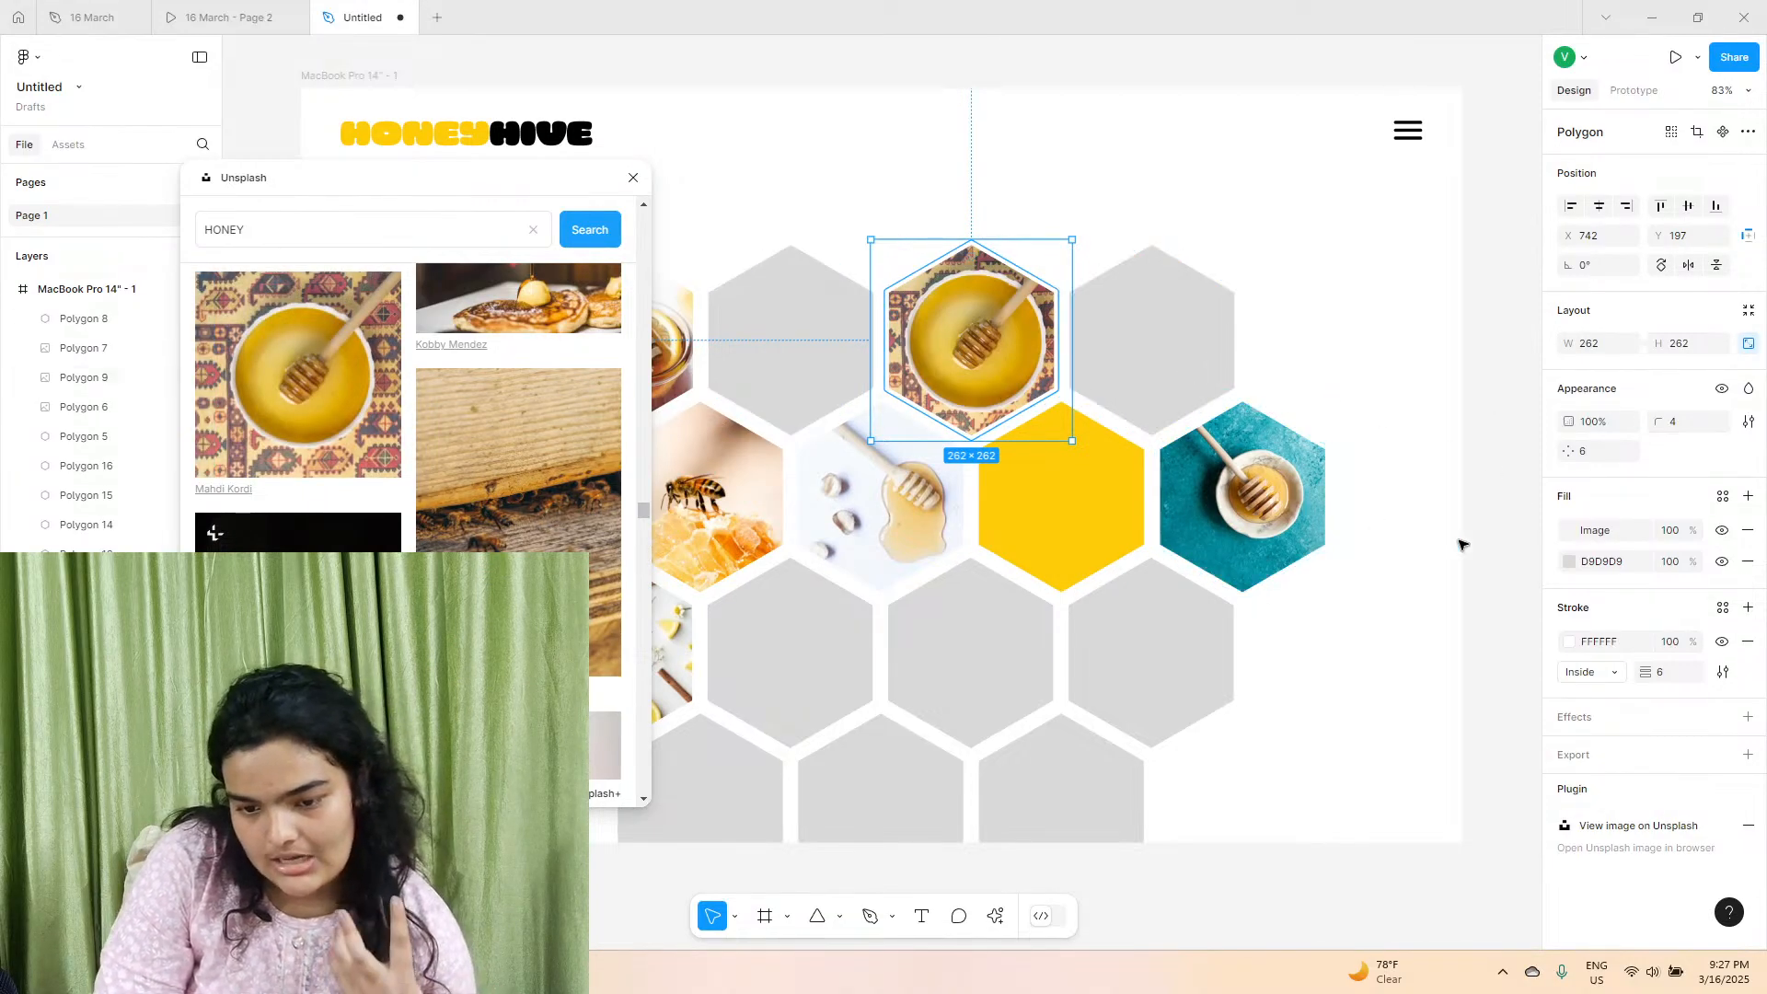
Set the patterned-cloth honey-bowl photo's fill to Crop, keeping the hexagon at its original size.
{"action": "left_click", "coordinate": [1570, 530]}
{"action": "left_click", "coordinate": [1356, 556]}
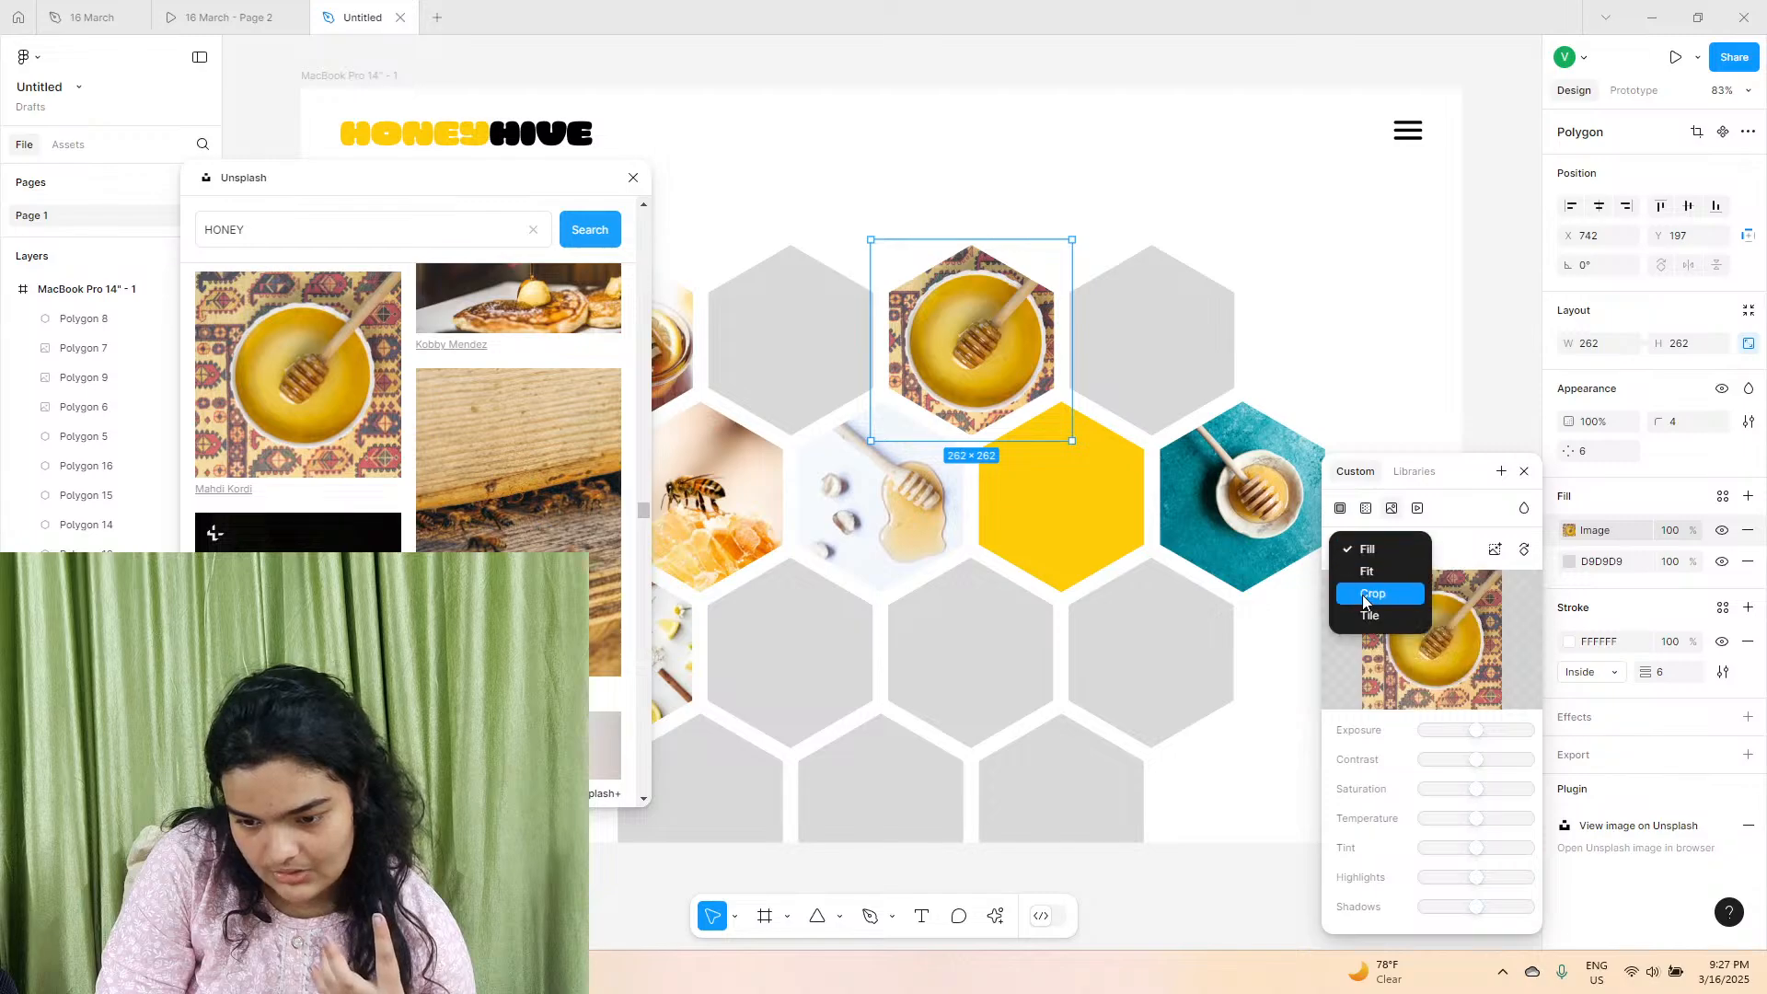
{"action": "left_click", "coordinate": [1362, 594]}
{"action": "left_click_drag", "start_coordinate": [1017, 237], "coordinate": [1029, 209]}
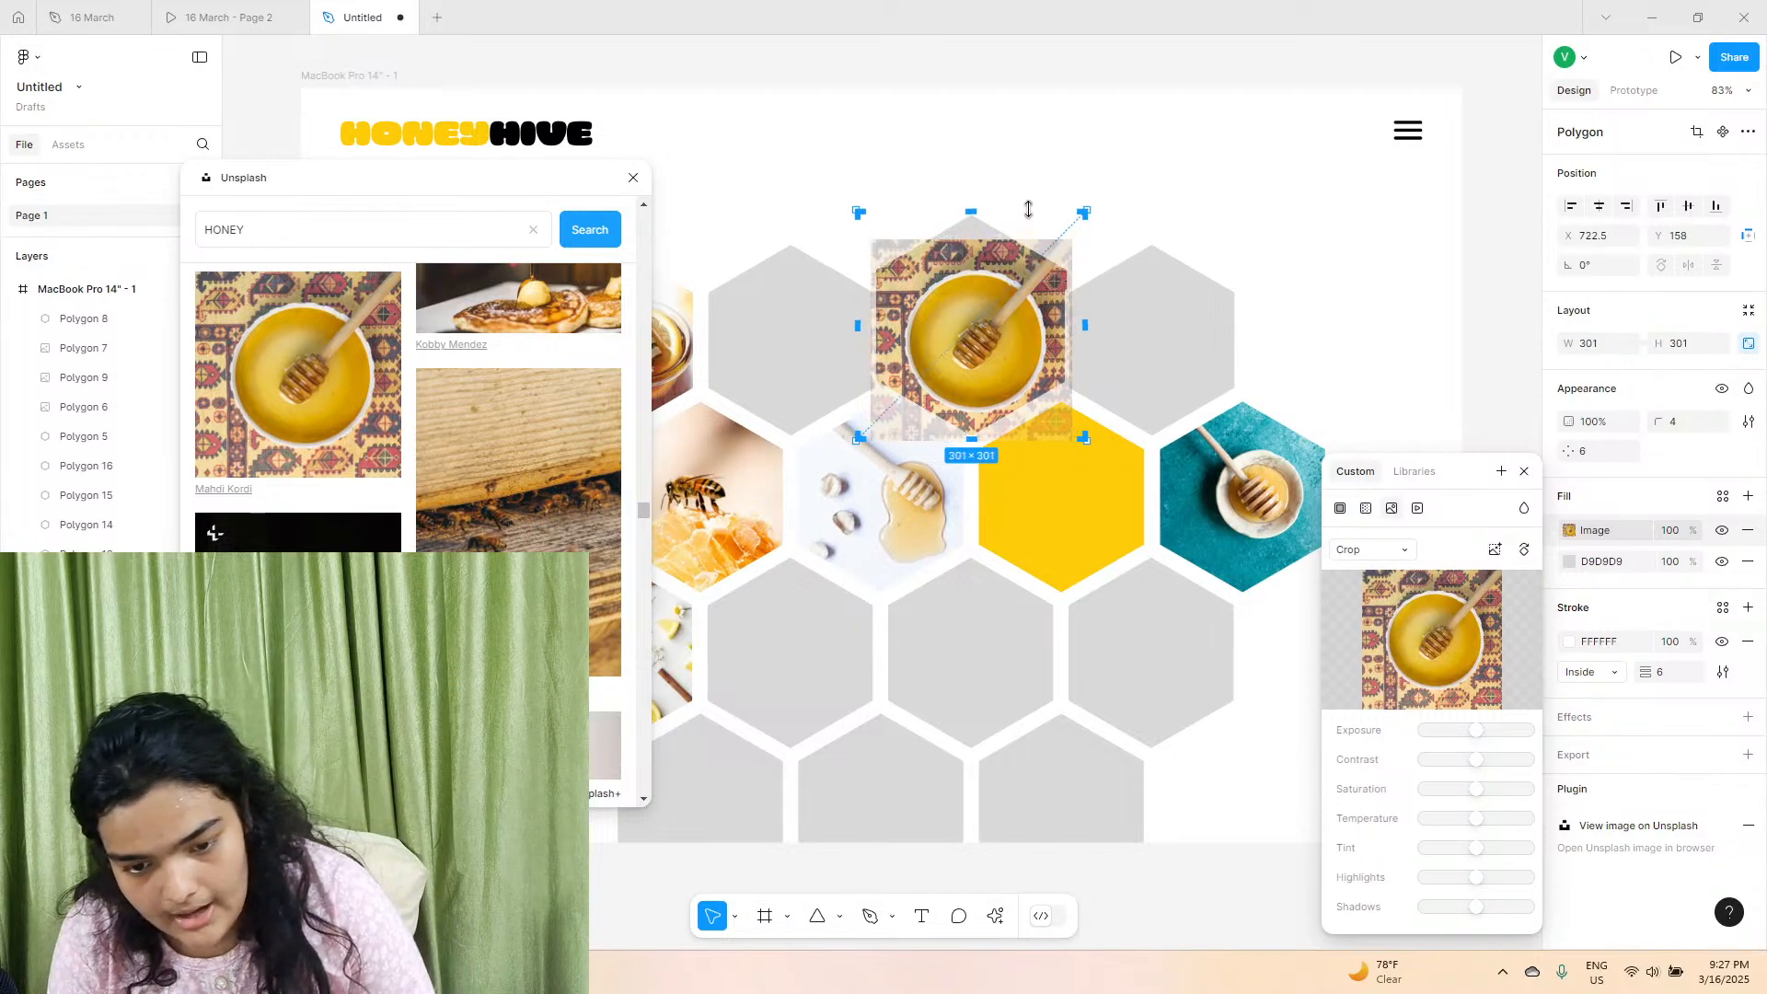
{"action": "key", "text": "ctrl+z"}
Try enlarging and repositioning the patterned-cloth photo so the honey bowl covers the hexagon, and undo those crop adjustments.
{"action": "left_click_drag", "start_coordinate": [979, 283], "coordinate": [1017, 196]}
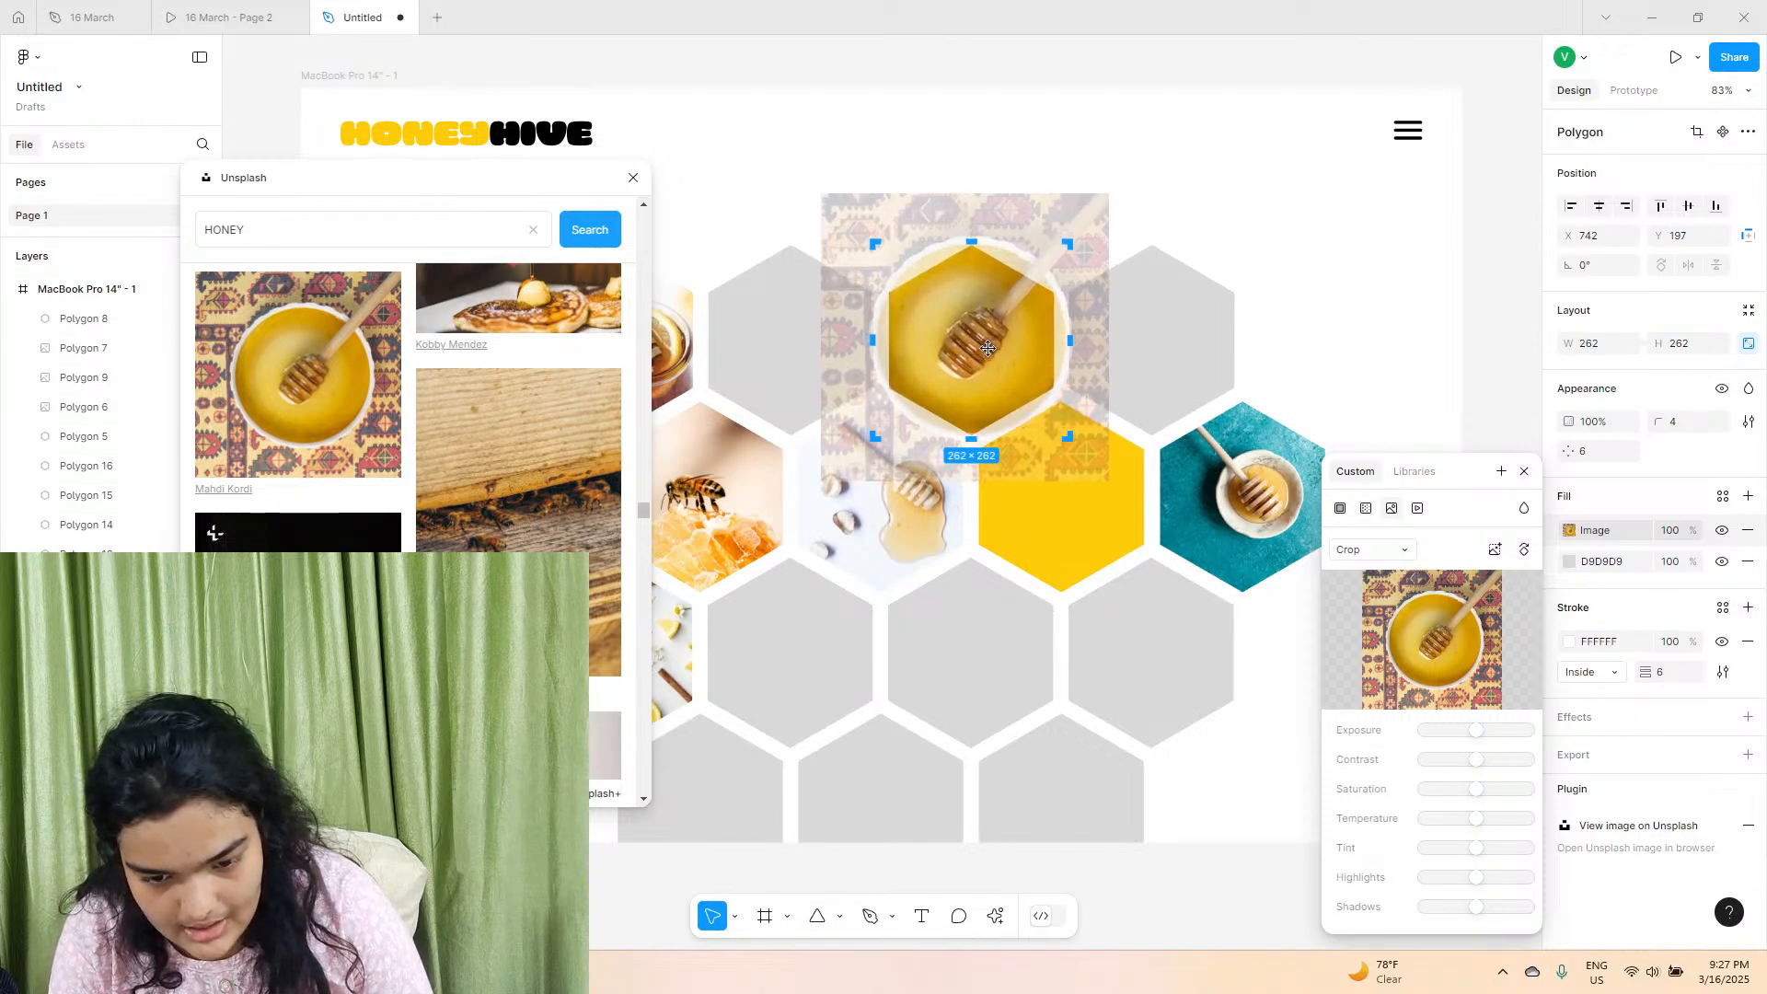
{"action": "left_click", "coordinate": [1457, 138]}
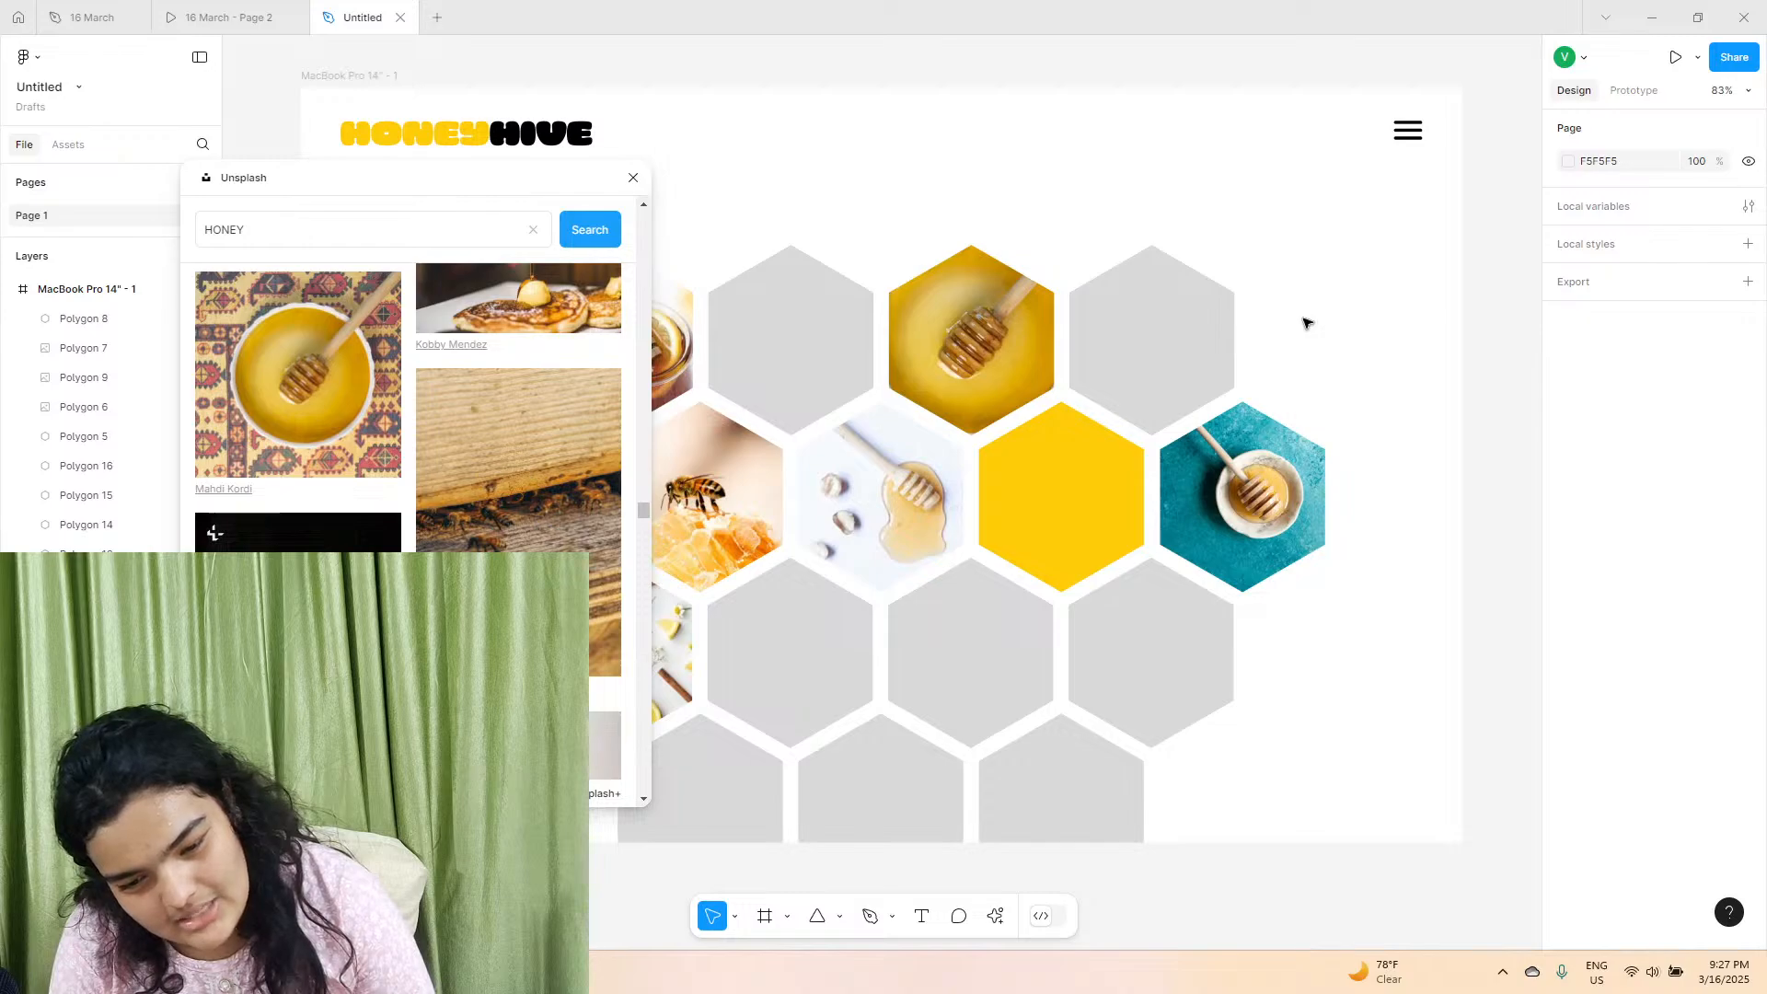
{"action": "key", "text": "ctrl+z"}
{"action": "key", "text": "ctrl+z"}
{"action": "key", "text": "ctrl+z"}
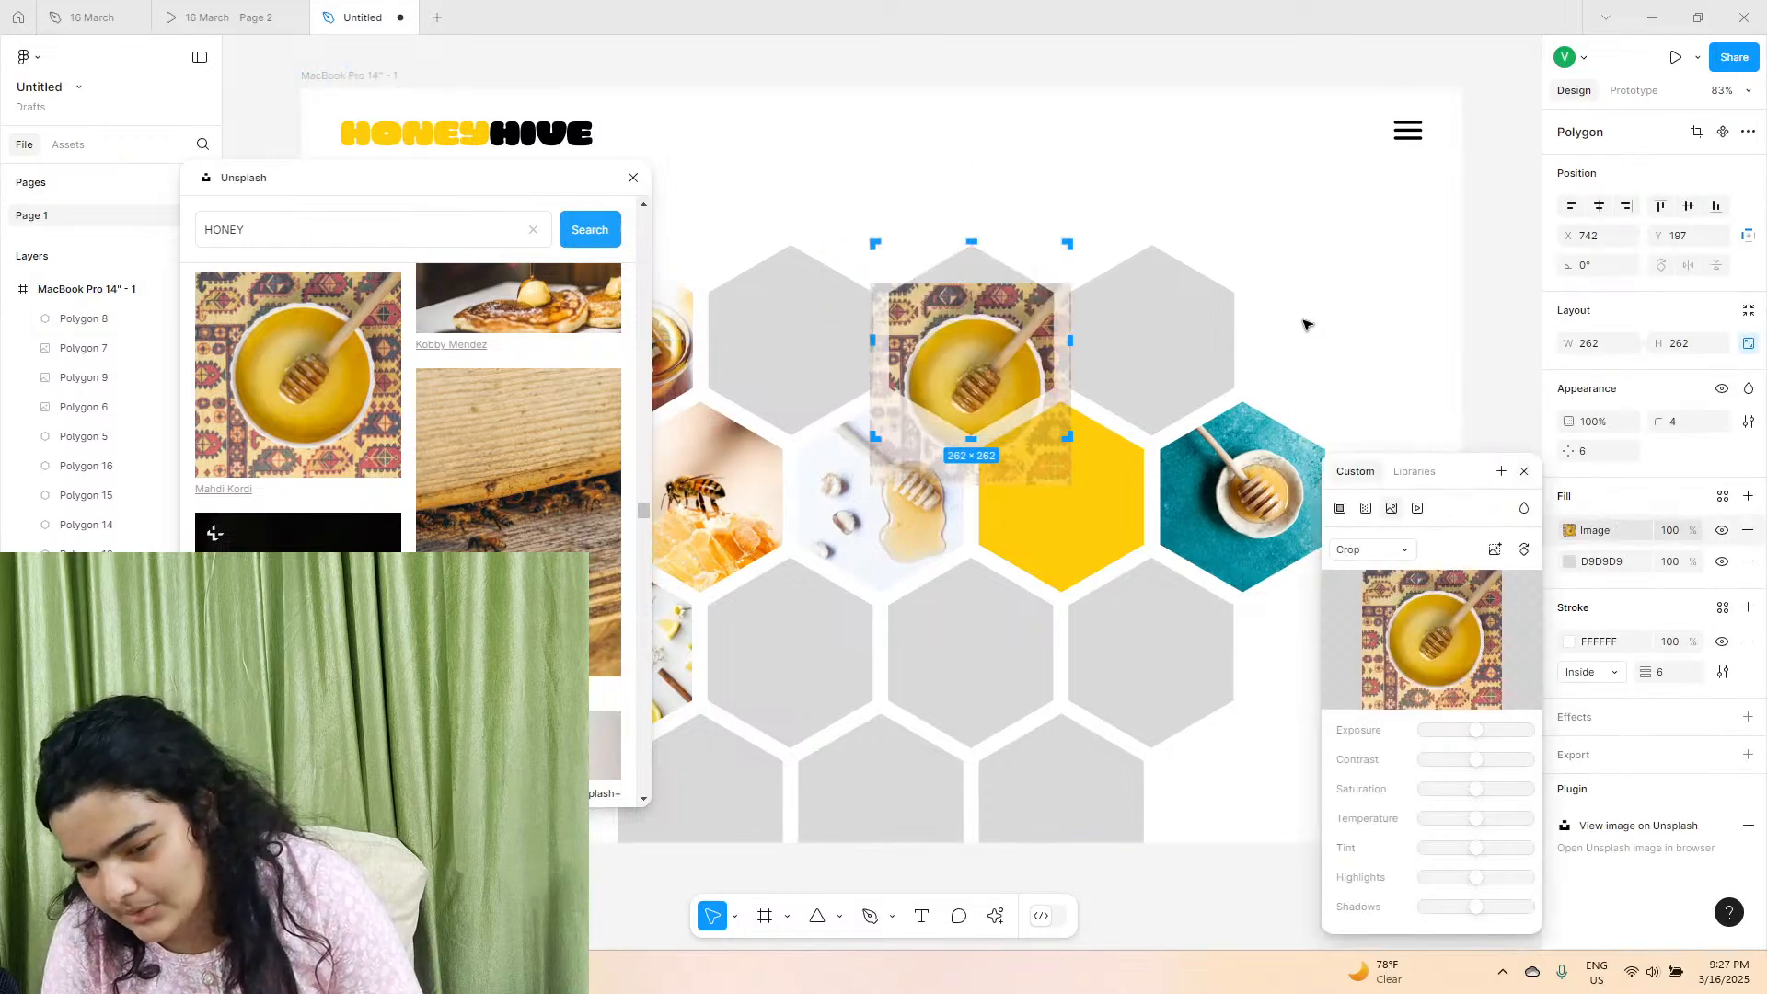
Reposition the cropped patterned-cloth photo so the honey bowl sits centred in the third hexagon of the first row.
{"action": "key", "text": "ctrl+z"}
{"action": "left_click_drag", "start_coordinate": [987, 316], "coordinate": [981, 315]}
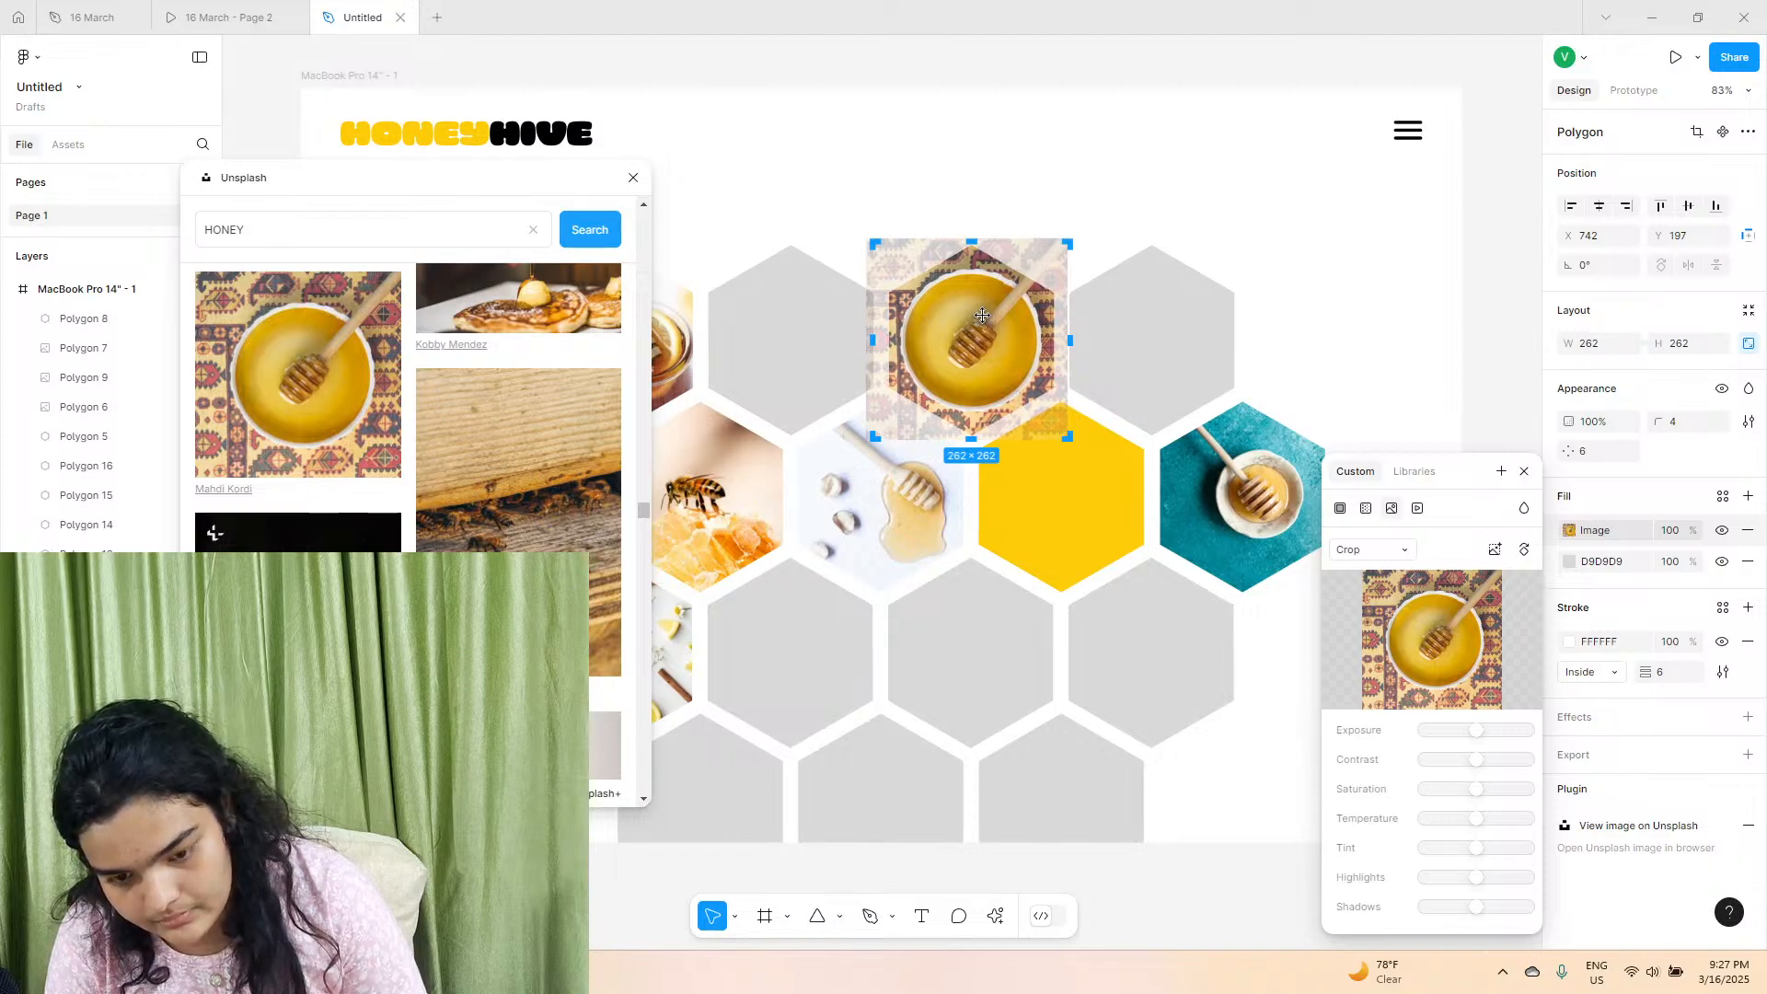
{"action": "left_click", "coordinate": [1335, 206]}
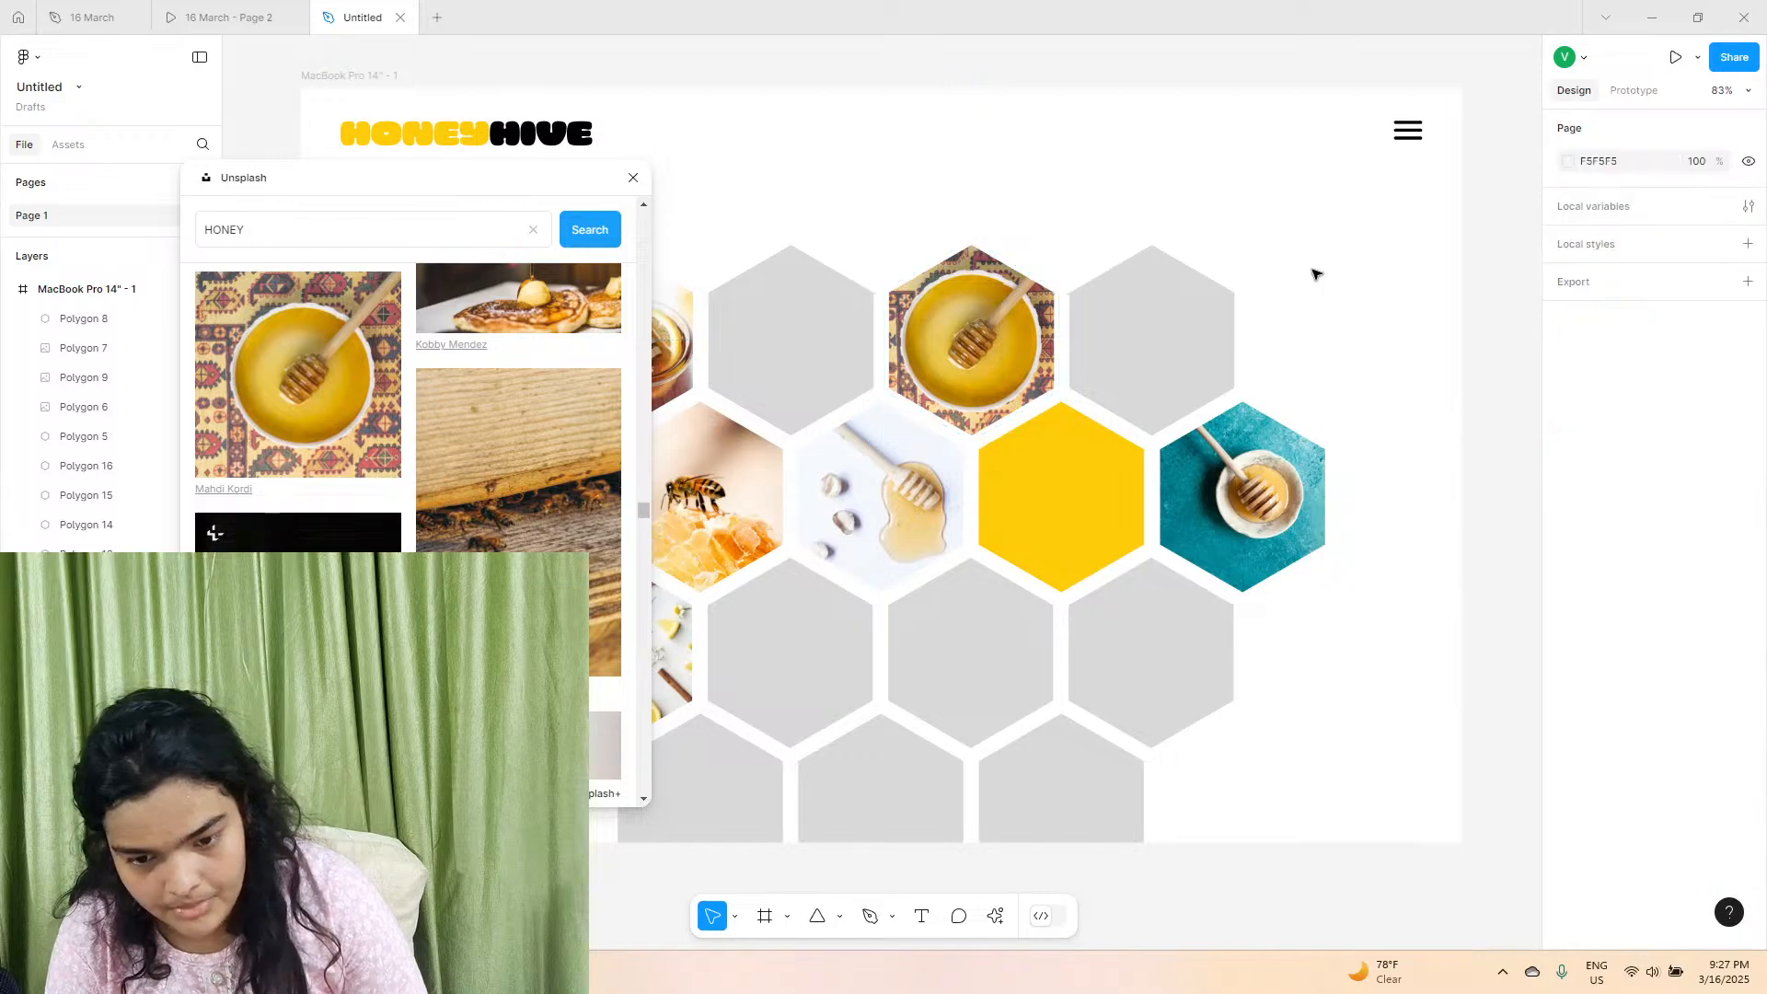
{"action": "left_click", "coordinate": [1173, 605]}
{"action": "scroll", "coordinate": [515, 460], "scroll_direction": "down", "scroll_amount": 2}
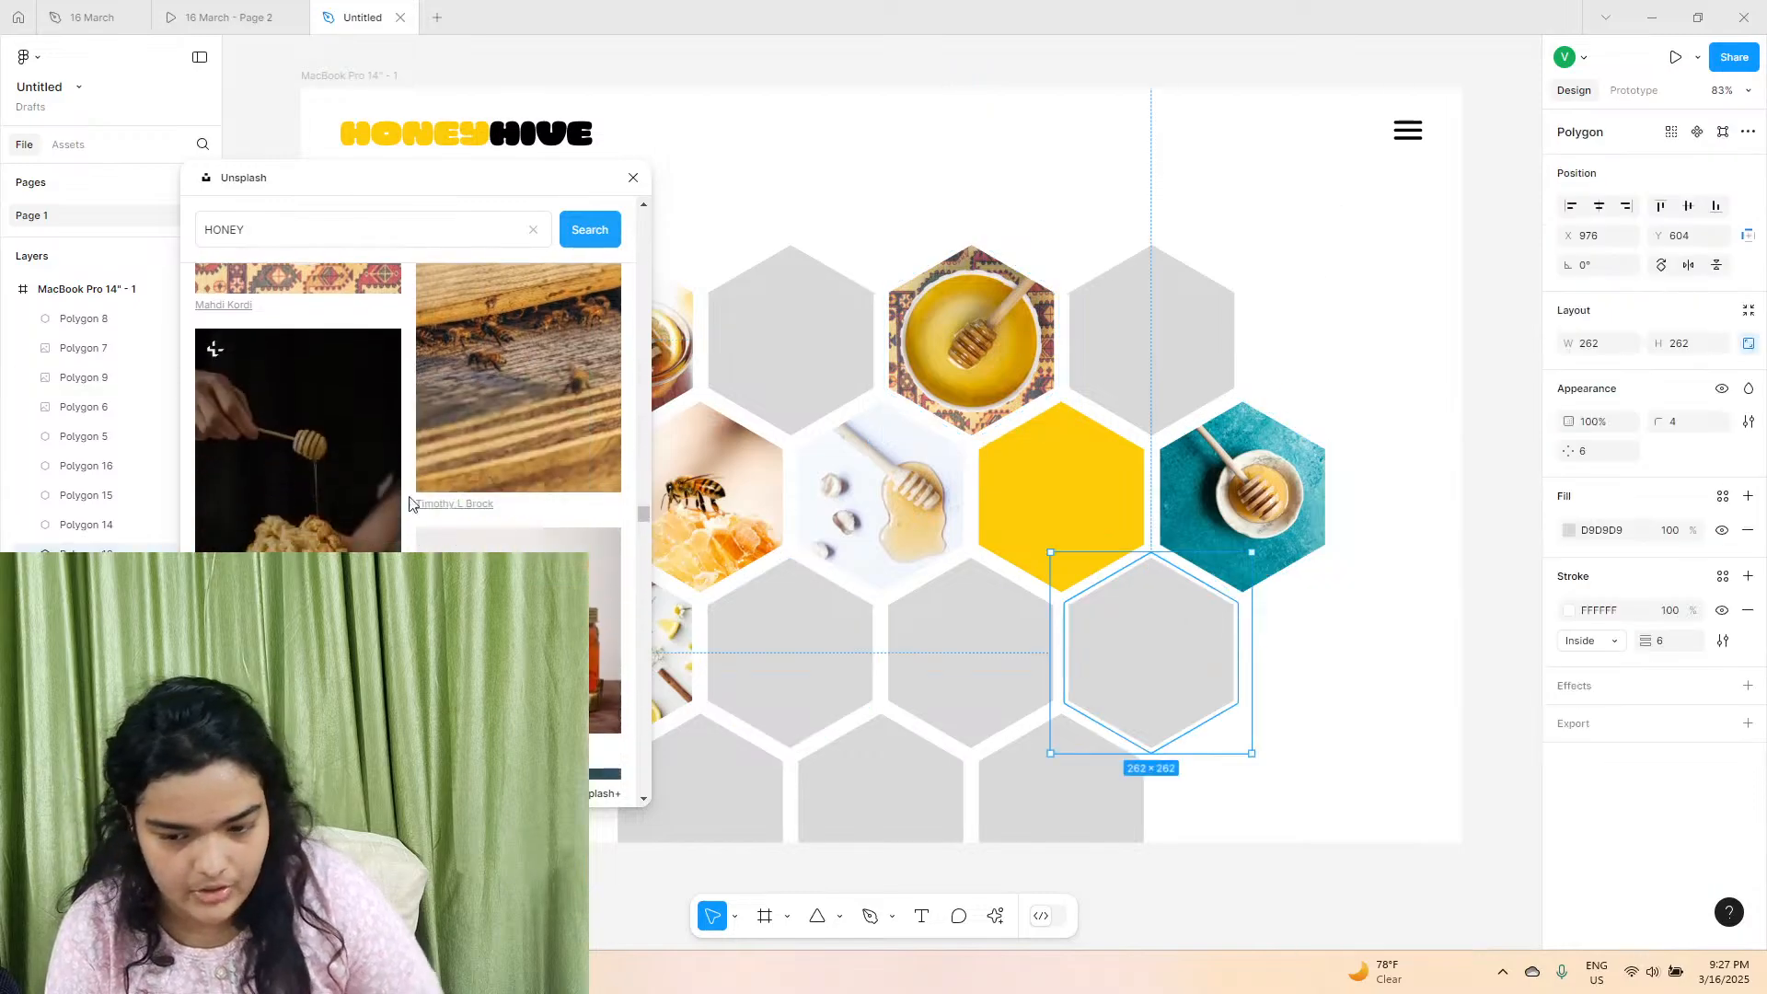
Enlarge and reposition the cropped teal-background photo so the white honey bowl sits centred in the last hexagon of the second row.
{"action": "left_click", "coordinate": [1251, 516]}
{"action": "left_click", "coordinate": [1569, 530]}
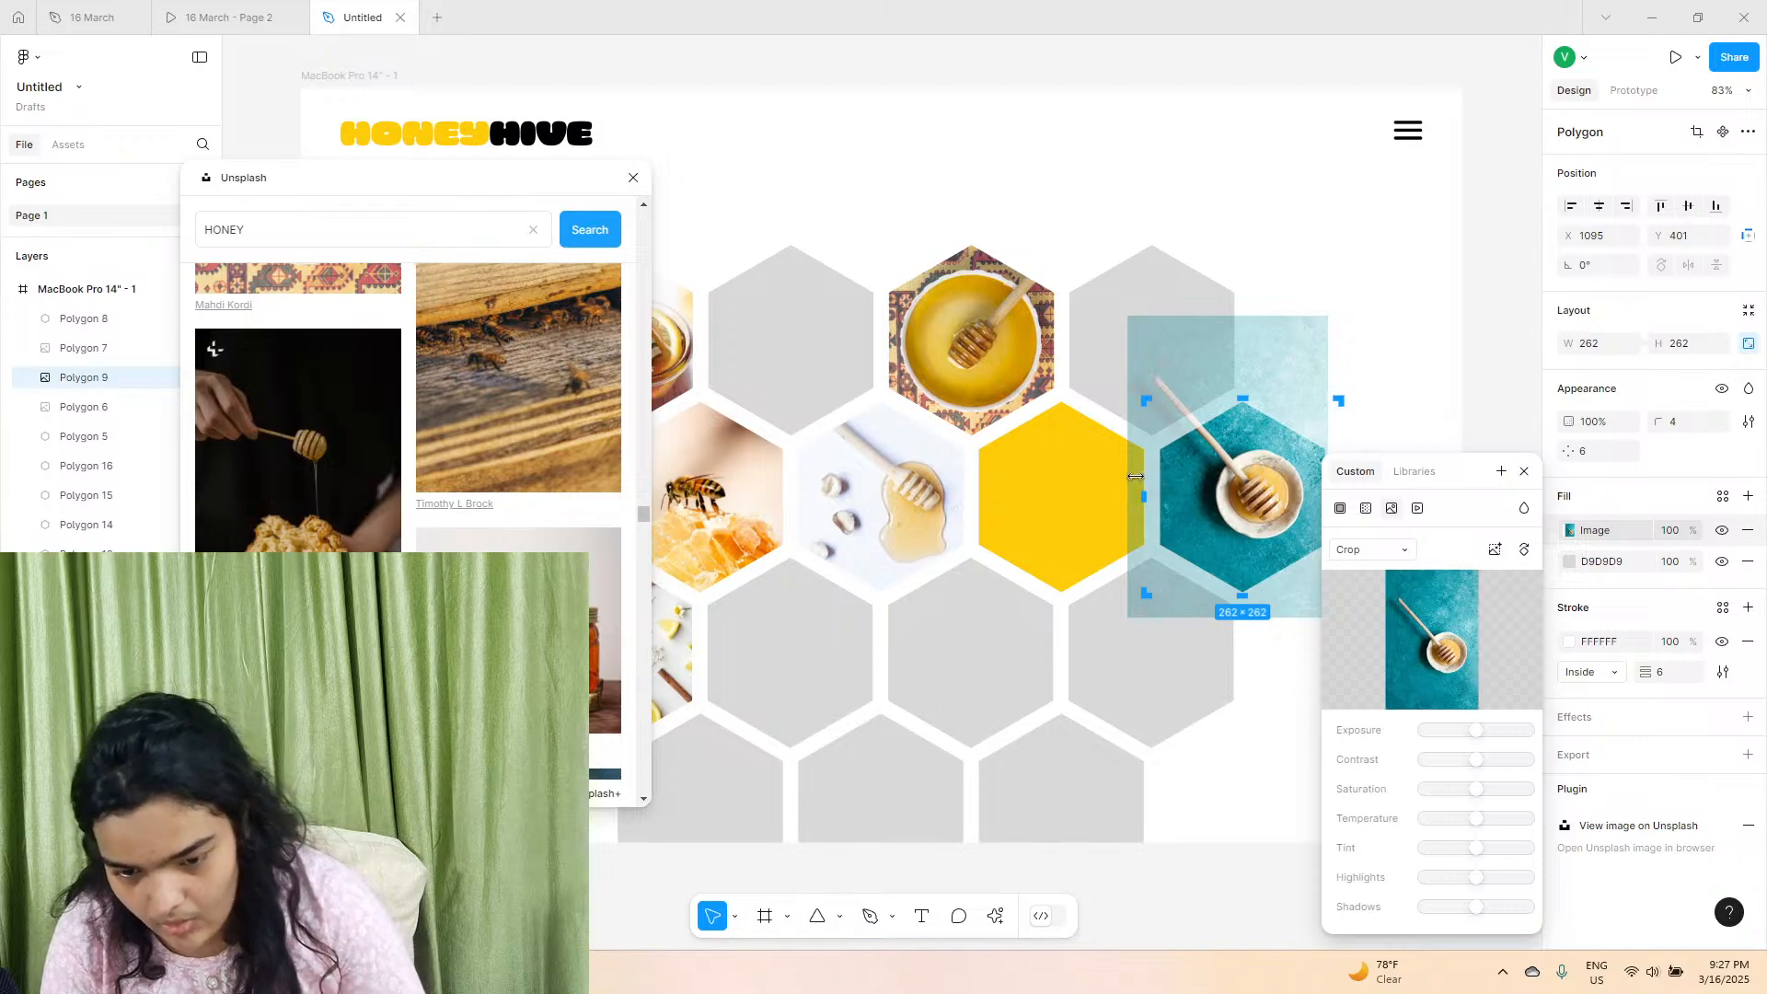
{"action": "left_click_drag", "start_coordinate": [1134, 475], "coordinate": [1108, 473]}
{"action": "key", "text": "ctrl+z"}
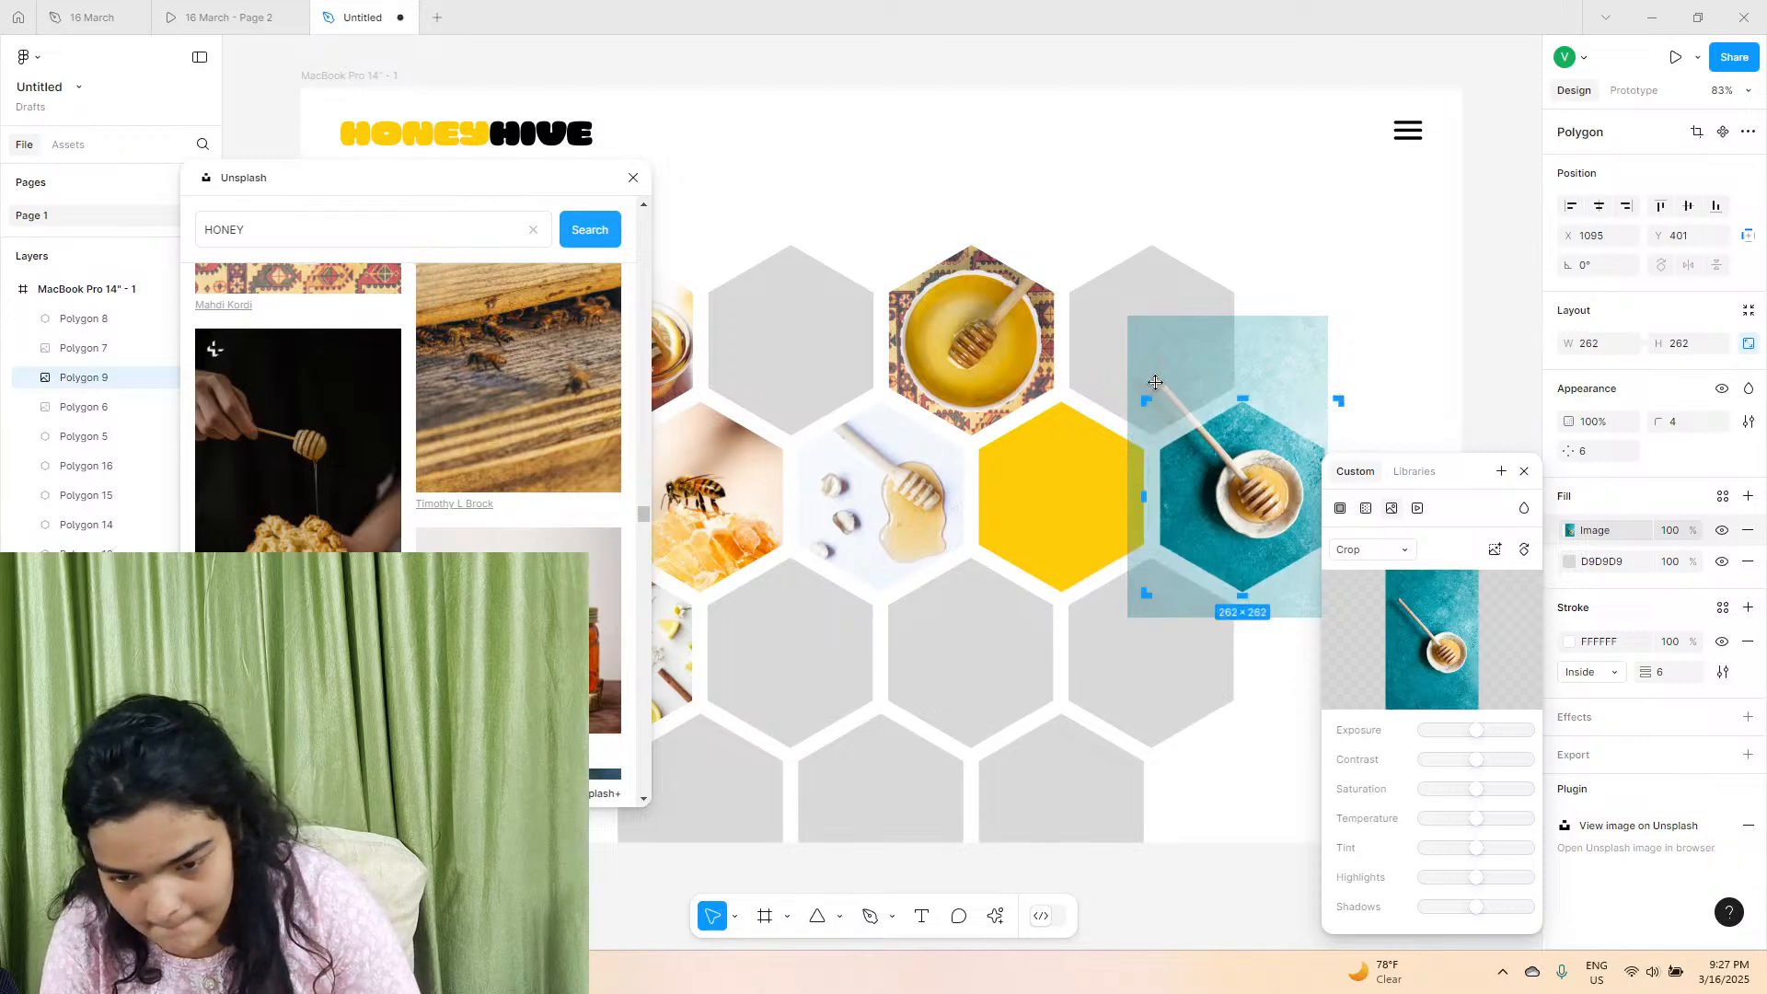
{"action": "left_click_drag", "start_coordinate": [1170, 353], "coordinate": [1215, 263]}
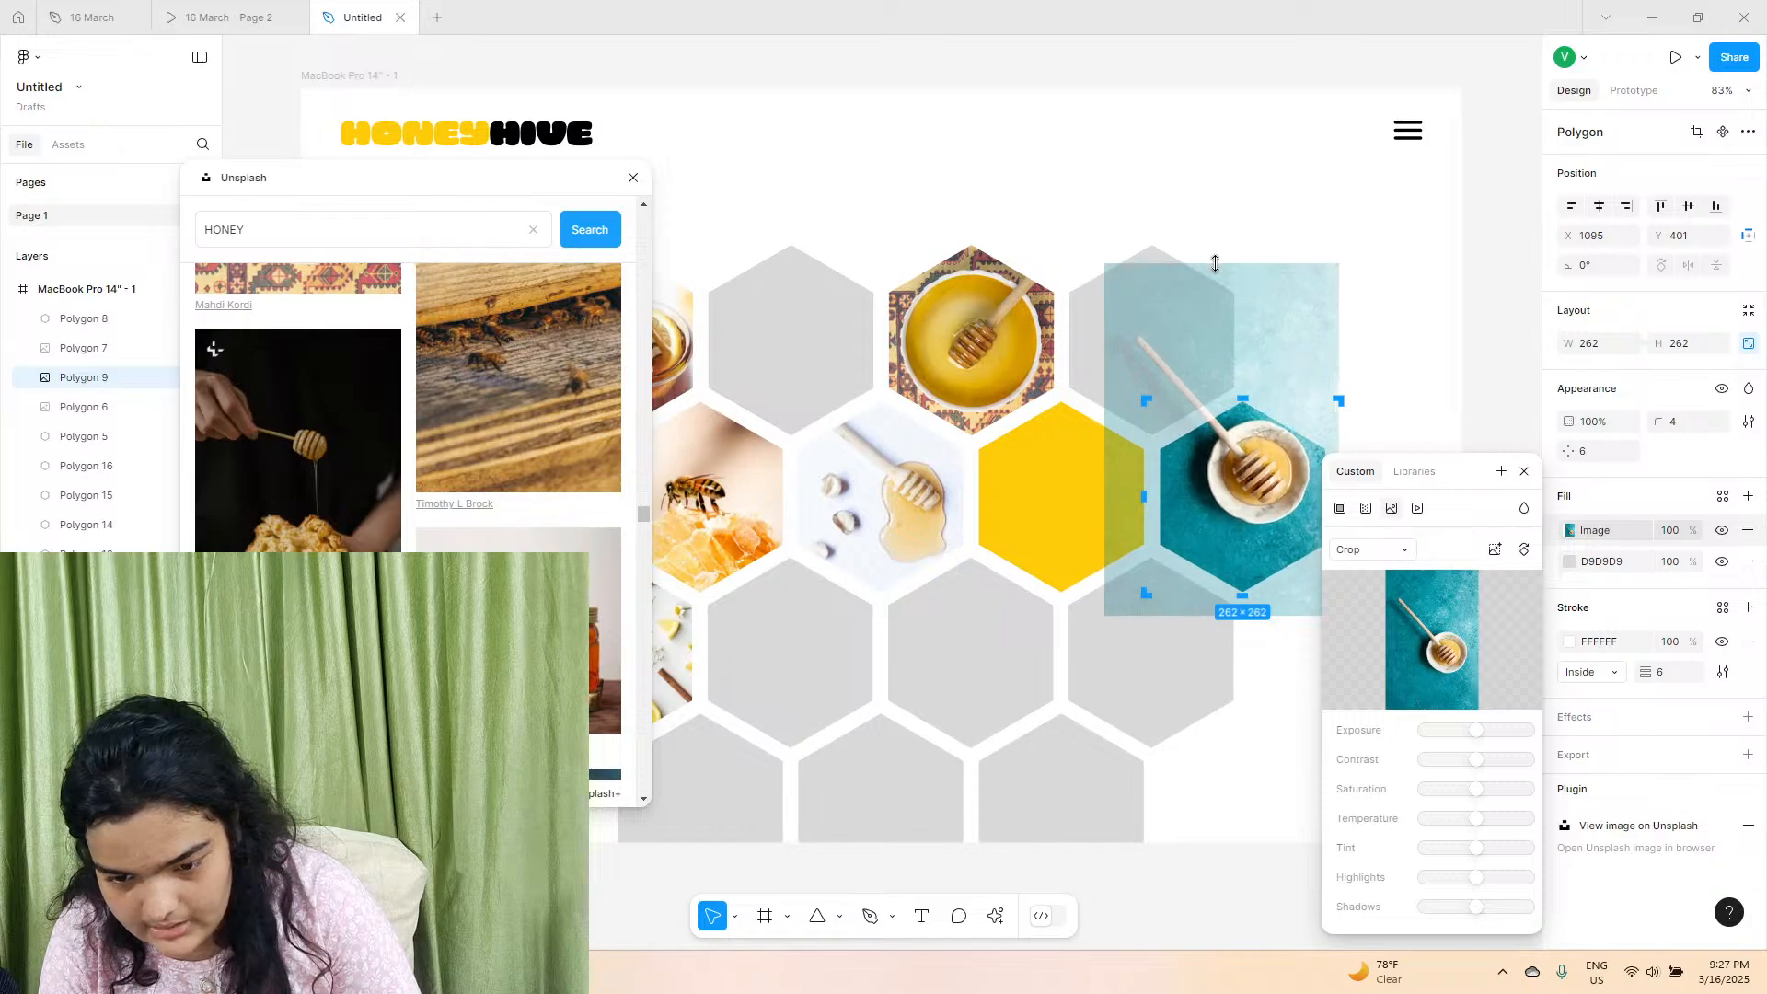
{"action": "left_click_drag", "start_coordinate": [1247, 505], "coordinate": [1240, 532]}
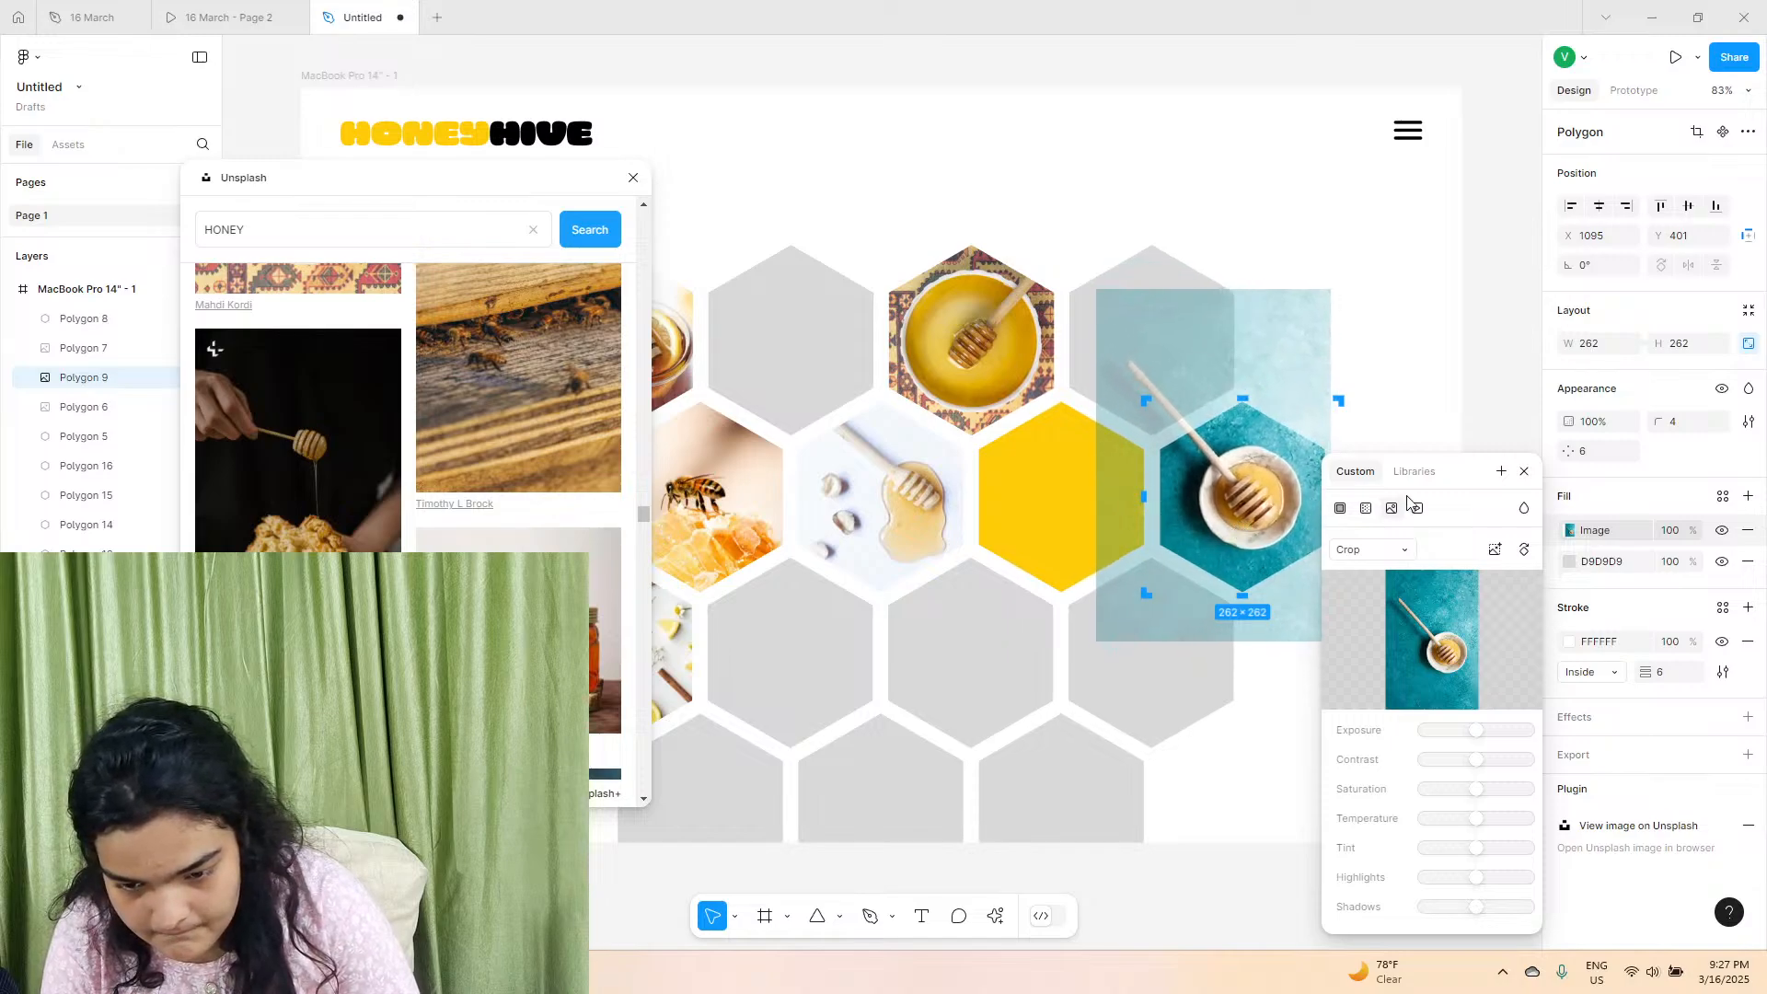
{"action": "left_click_drag", "start_coordinate": [1463, 480], "coordinate": [1441, 667]}
{"action": "left_click_drag", "start_coordinate": [1238, 516], "coordinate": [1235, 520]}
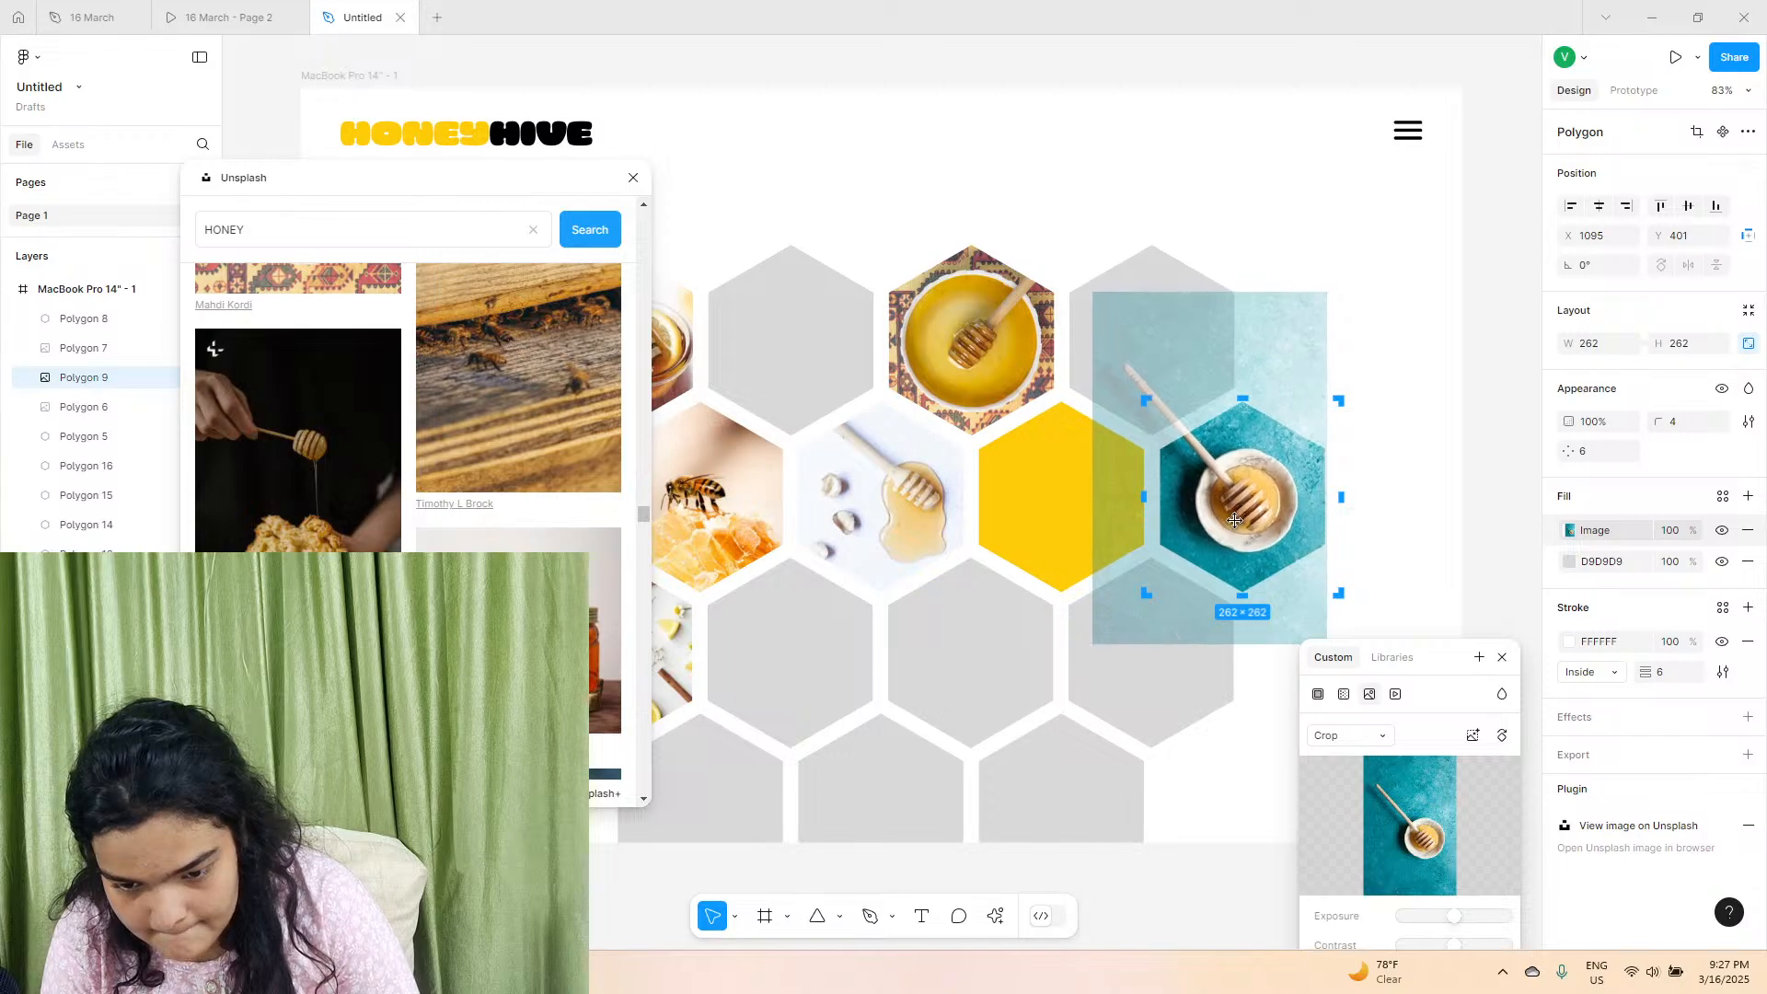
{"action": "left_click", "coordinate": [1418, 469]}
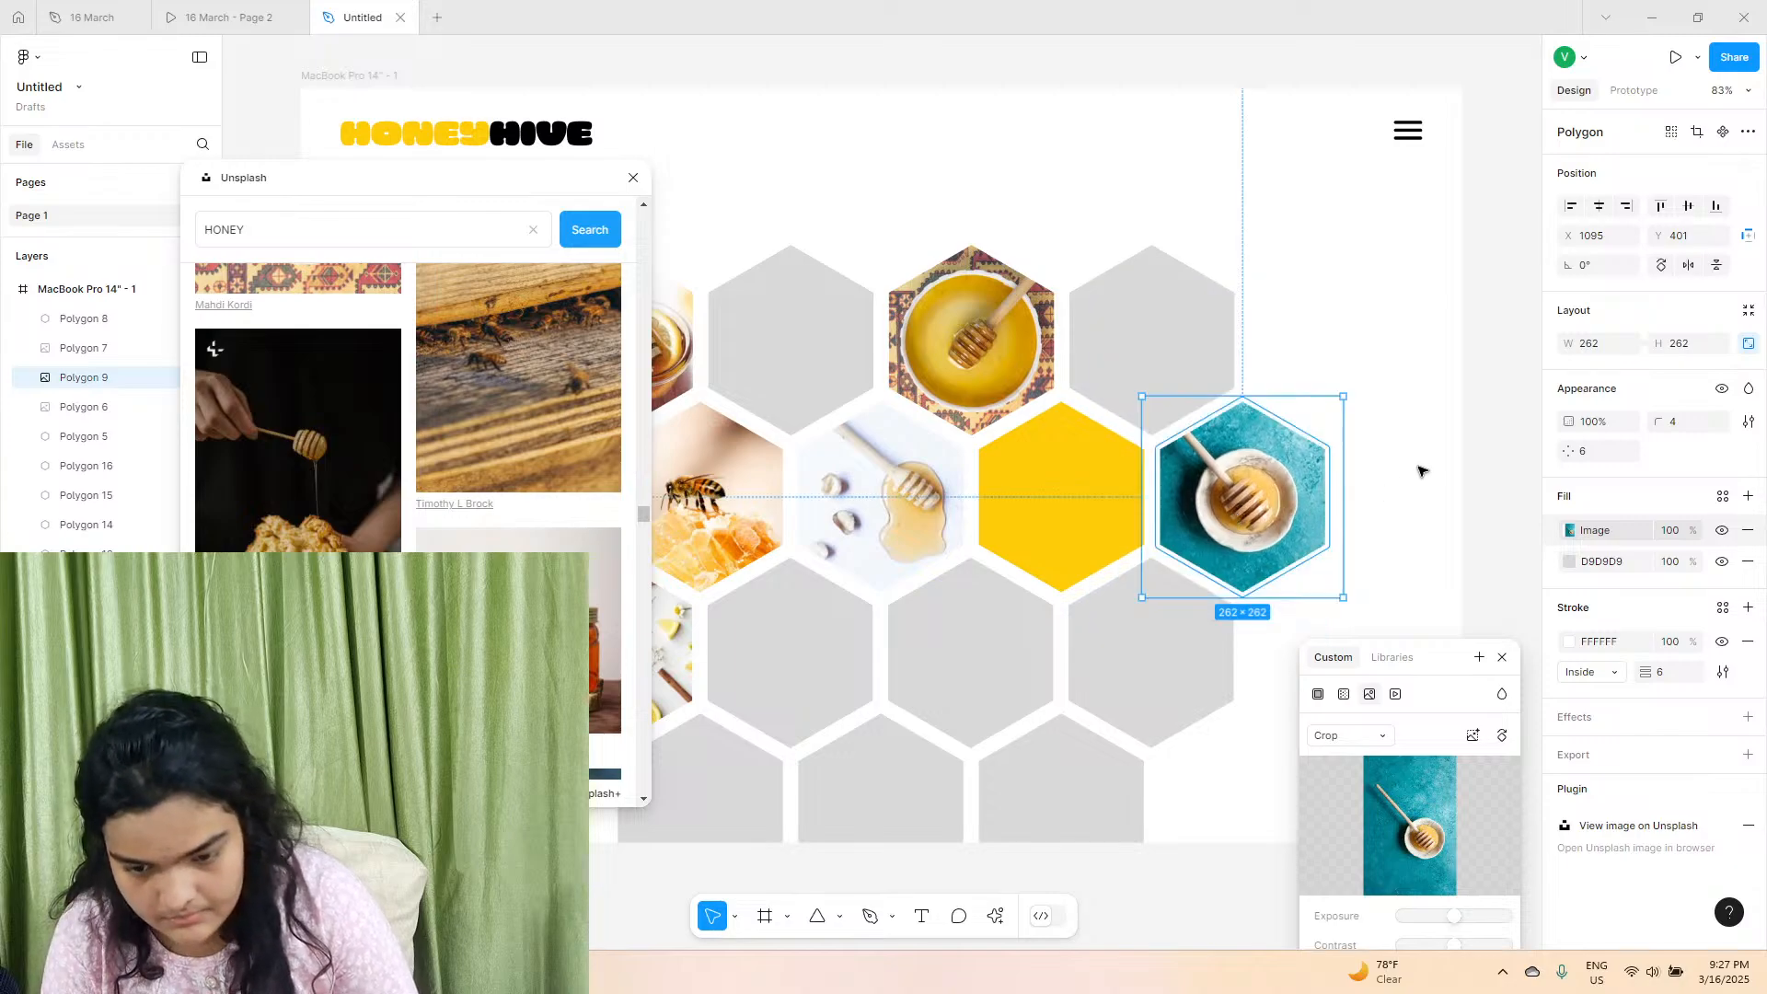
{"action": "left_click", "coordinate": [1421, 470]}
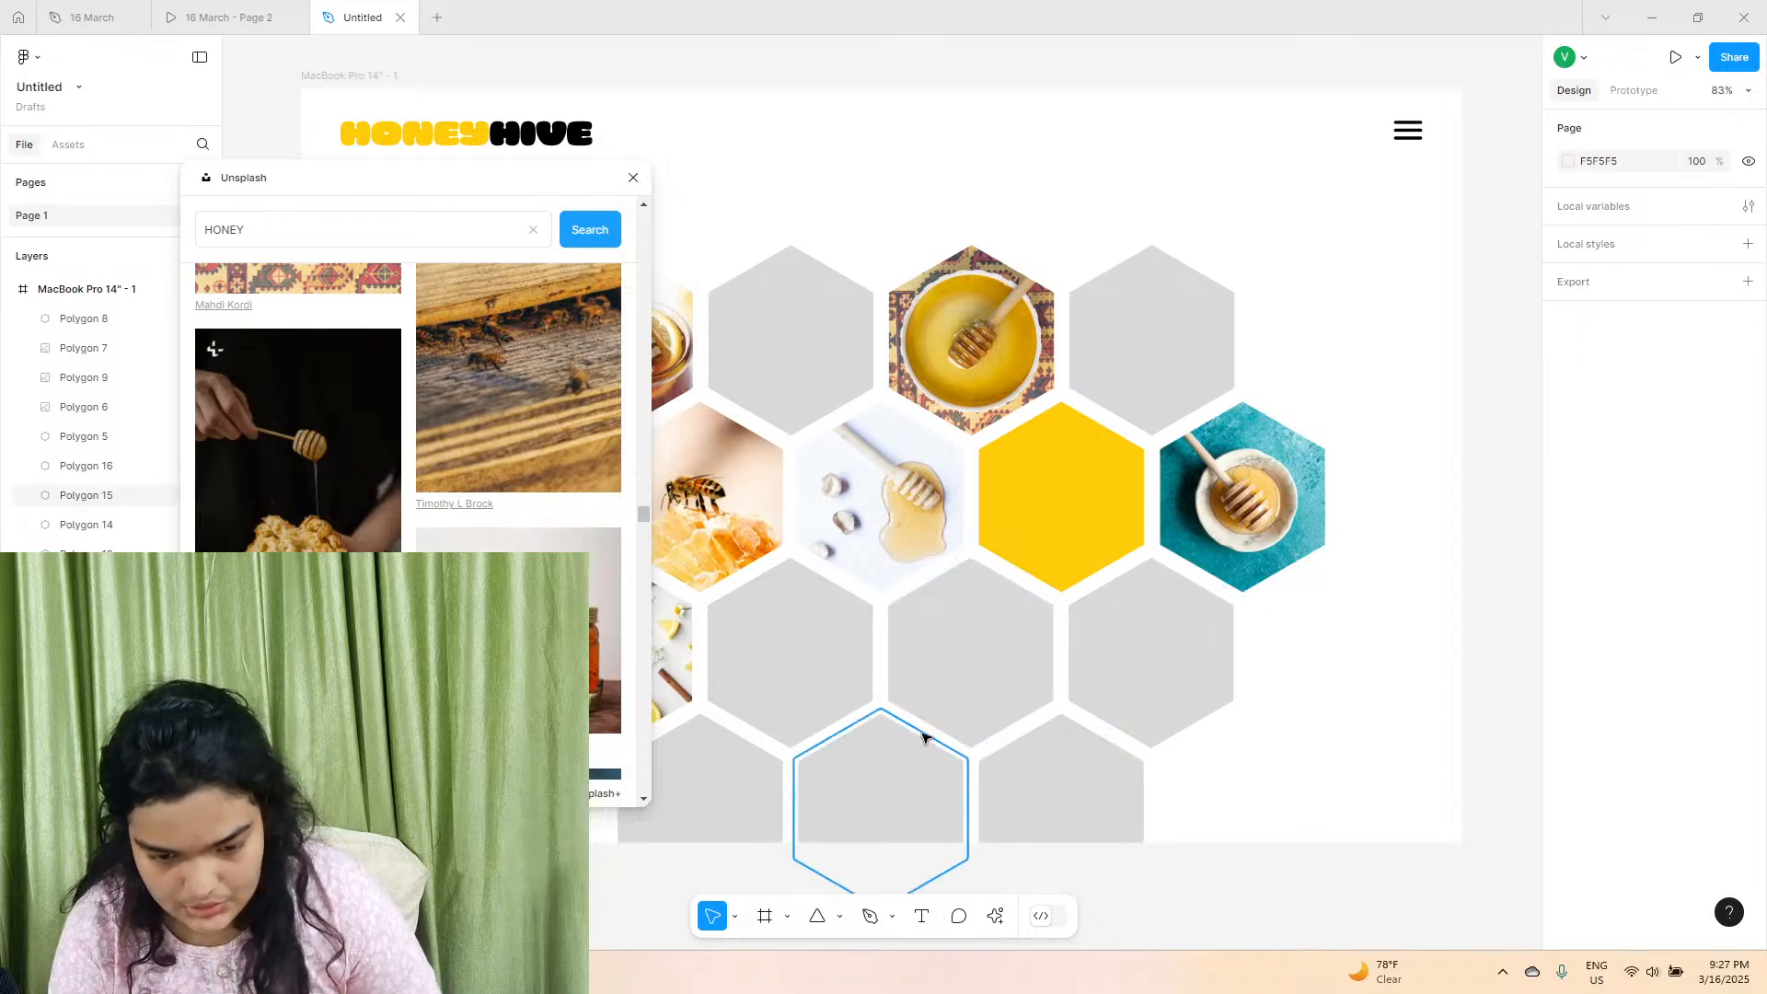
Fill the third hexagon of the third row with the Unsplash photo of an upright dipper in spilled honey, and shift the Unsplash window off the honeycomb.
{"action": "left_click", "coordinate": [938, 663]}
{"action": "scroll", "coordinate": [478, 532], "scroll_direction": "down", "scroll_amount": 2}
{"action": "scroll", "coordinate": [479, 527], "scroll_direction": "down", "scroll_amount": 5}
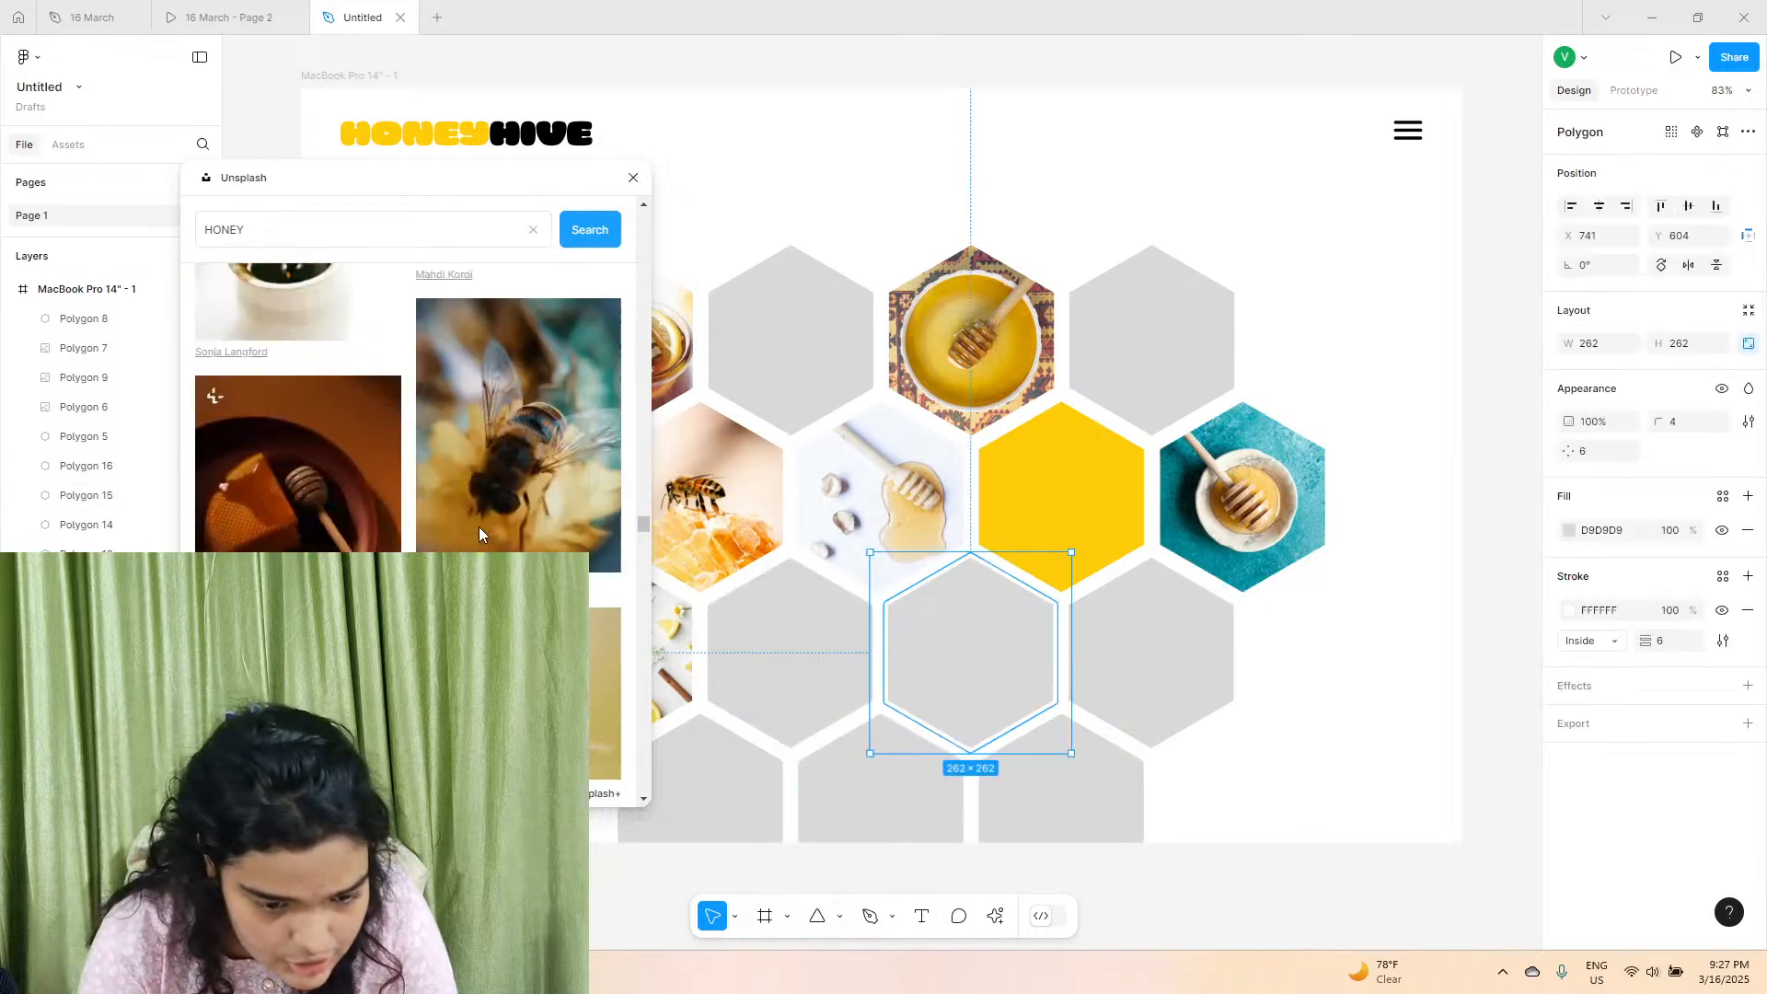
{"action": "scroll", "coordinate": [479, 532], "scroll_direction": "down", "scroll_amount": 4}
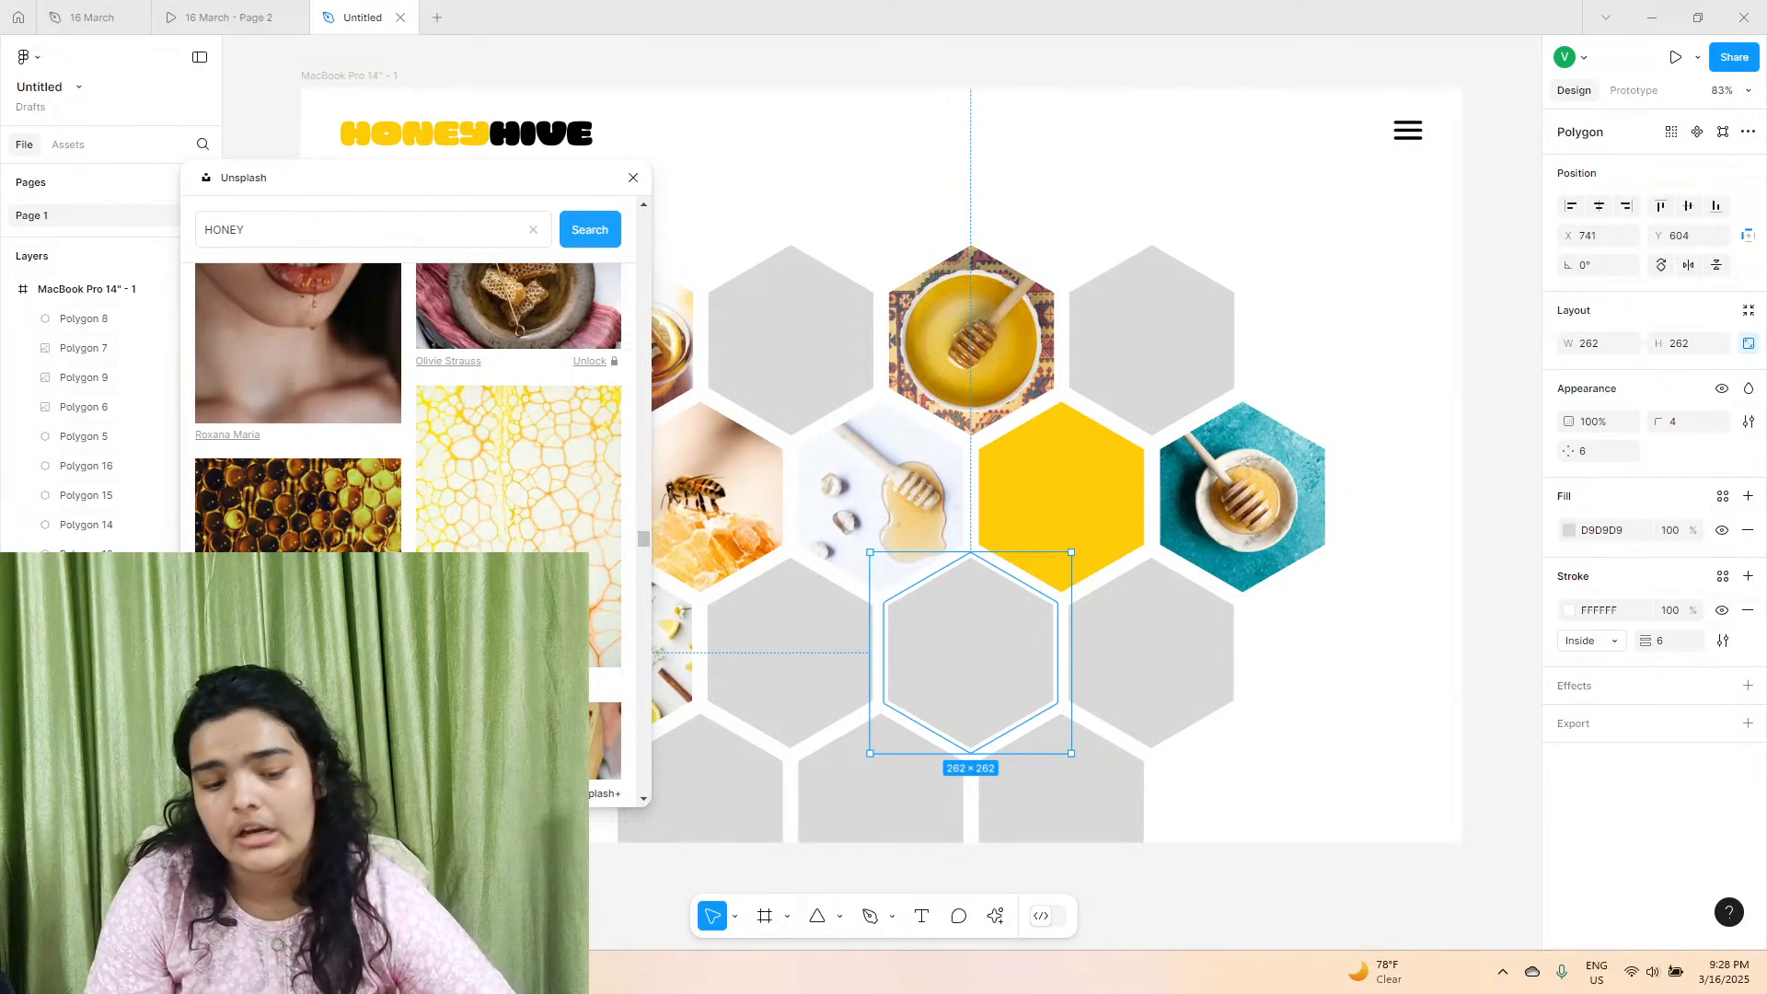
{"action": "scroll", "coordinate": [407, 405], "scroll_direction": "down", "scroll_amount": 2}
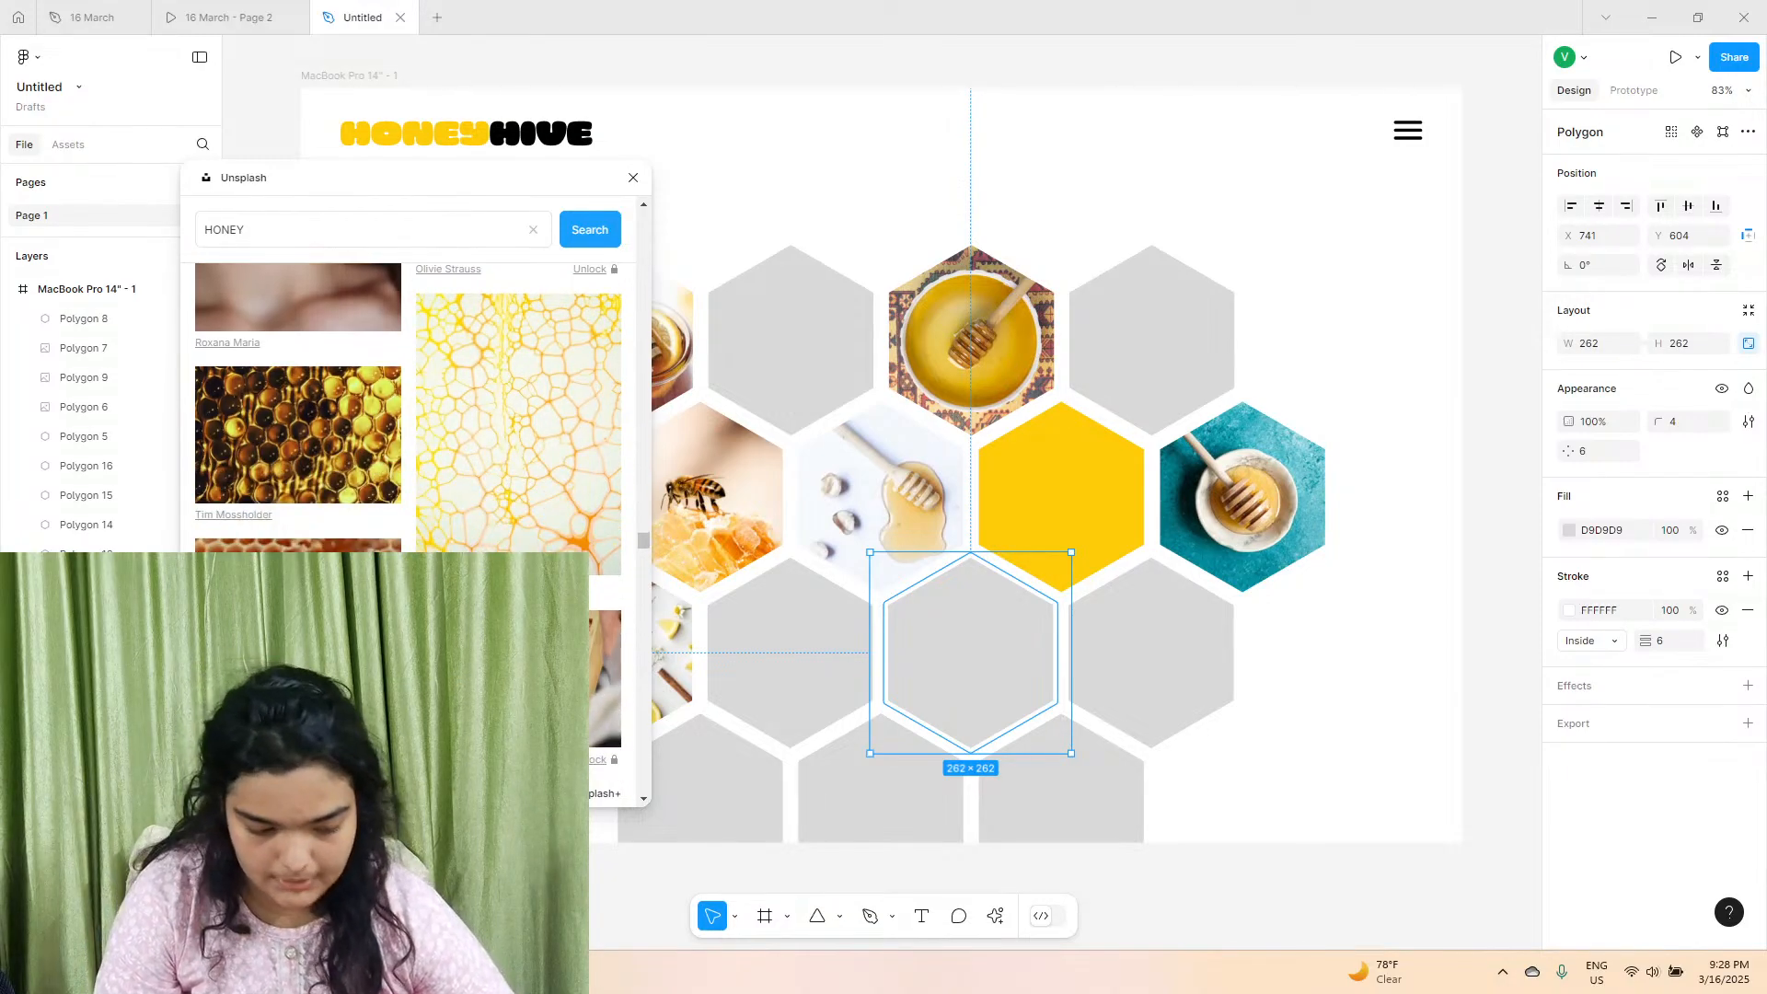
{"action": "scroll", "coordinate": [408, 404], "scroll_direction": "down", "scroll_amount": 10}
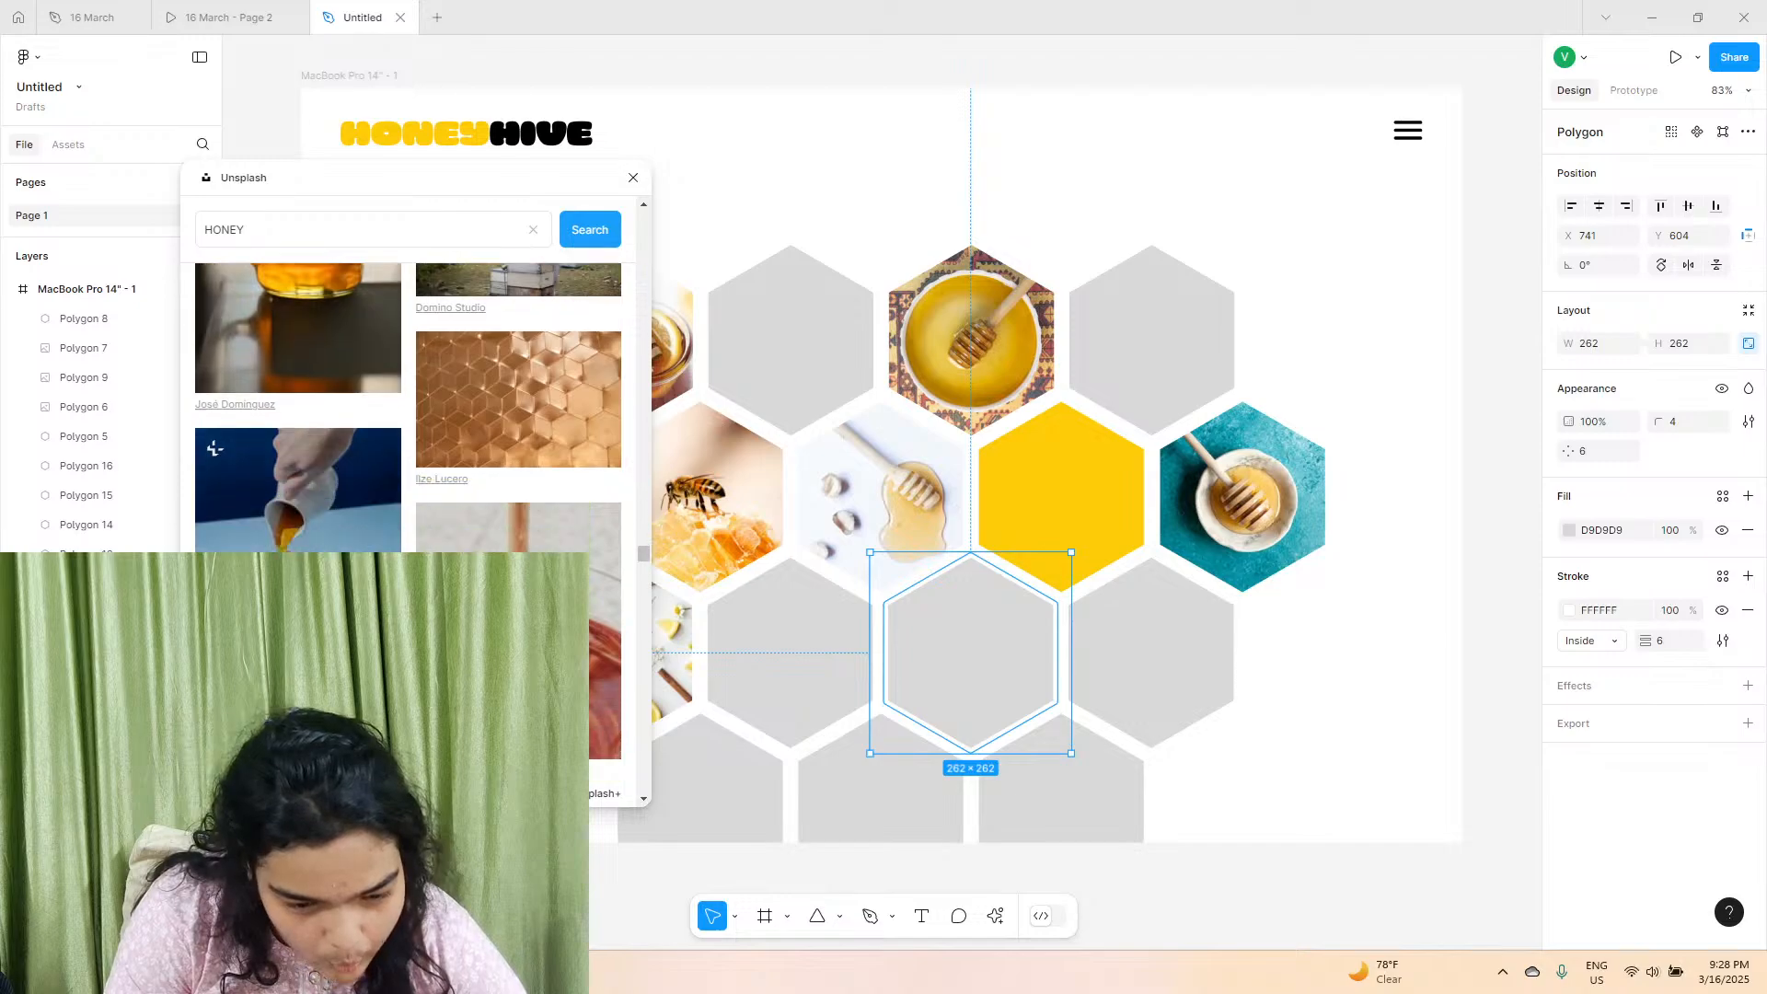
{"action": "scroll", "coordinate": [408, 405], "scroll_direction": "down", "scroll_amount": 5}
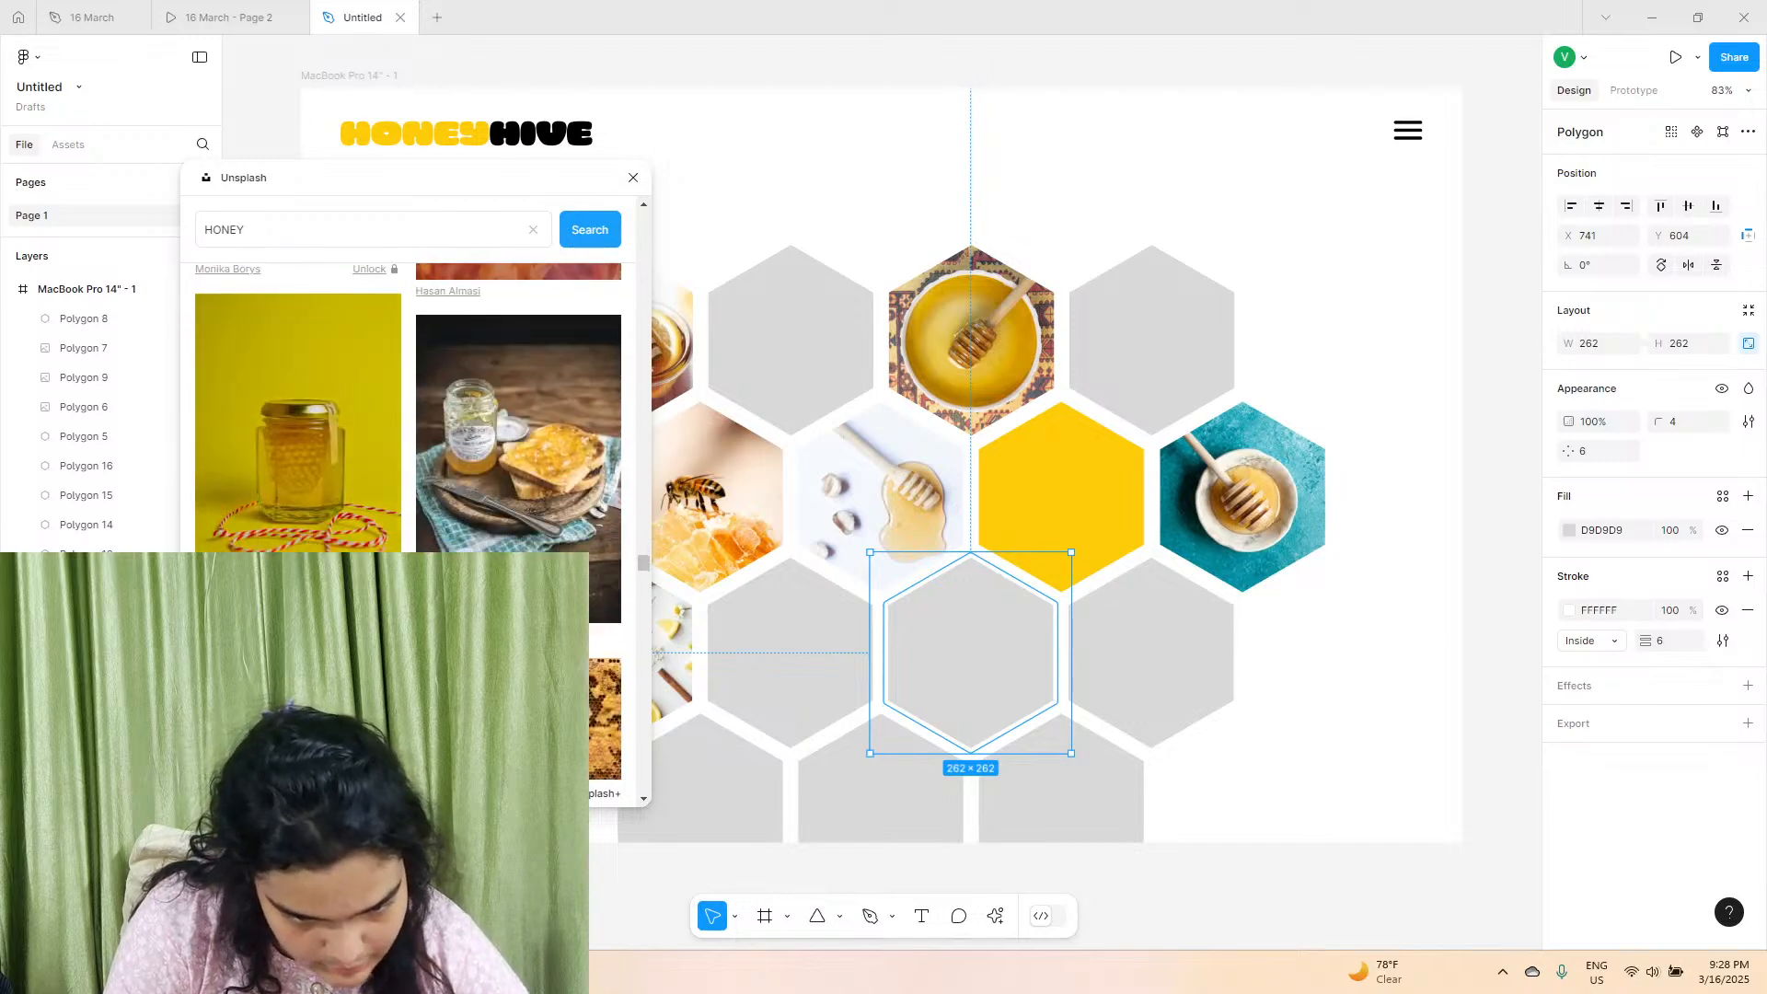
{"action": "scroll", "coordinate": [408, 405], "scroll_direction": "down", "scroll_amount": 10}
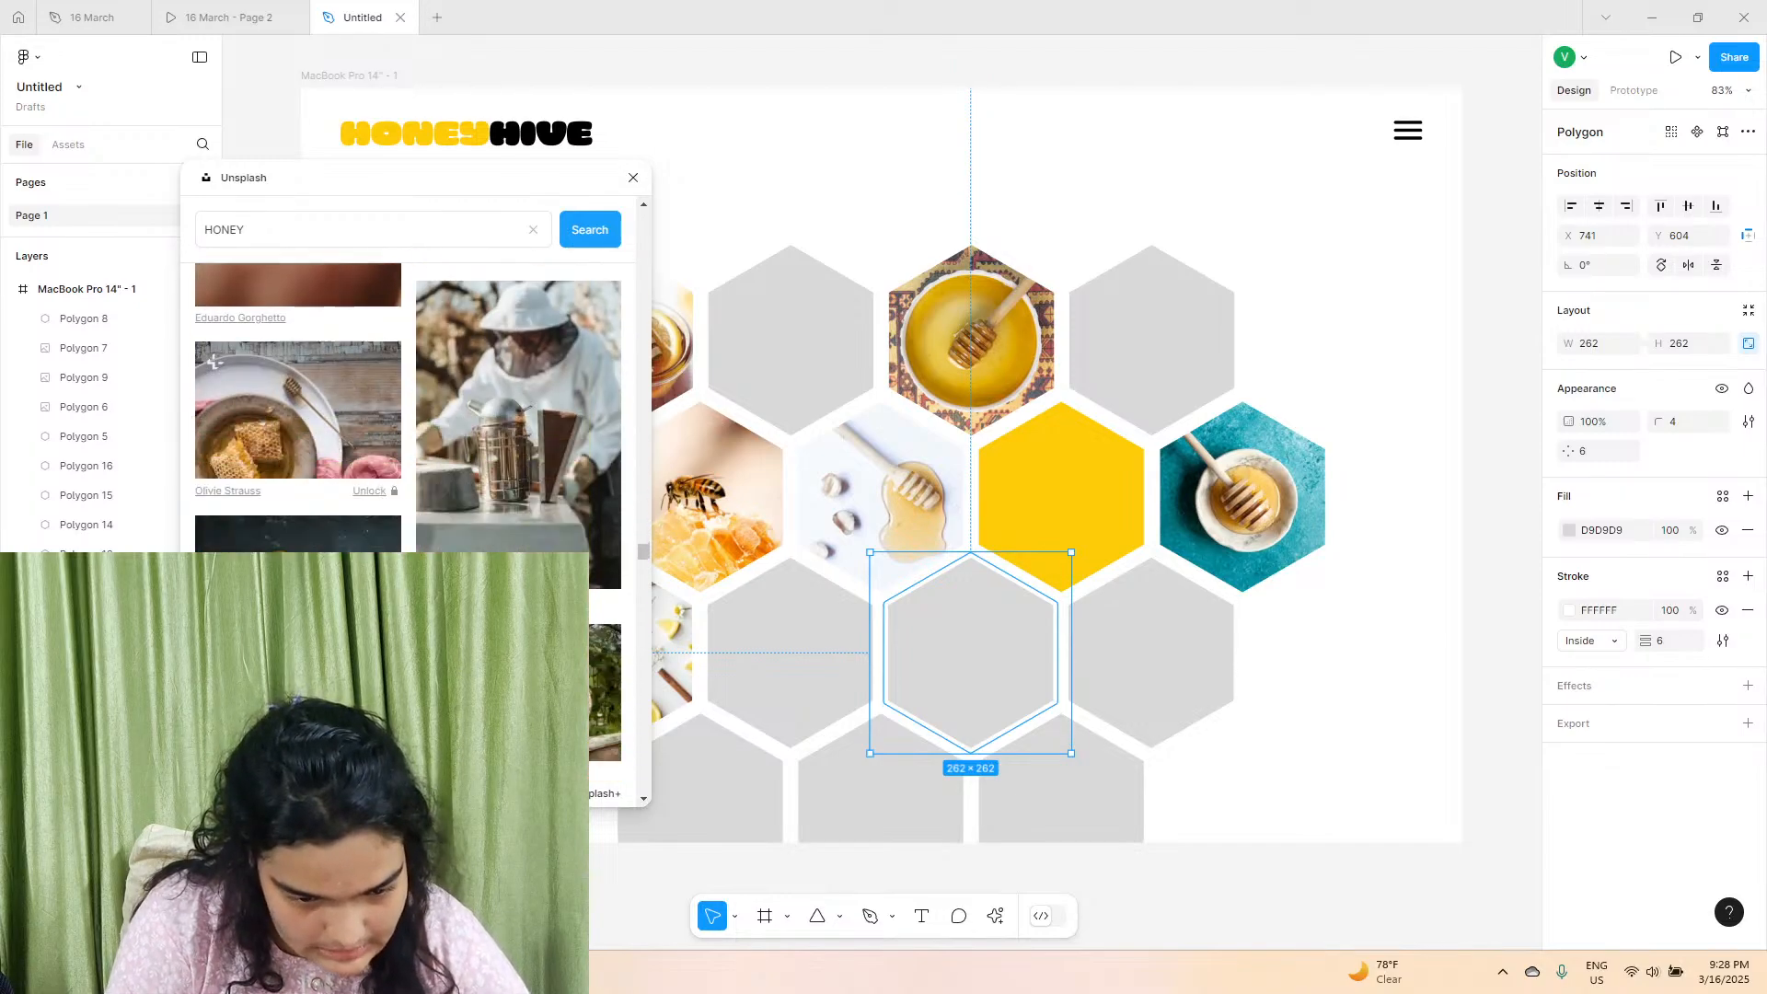
{"action": "scroll", "coordinate": [408, 405], "scroll_direction": "down", "scroll_amount": 10}
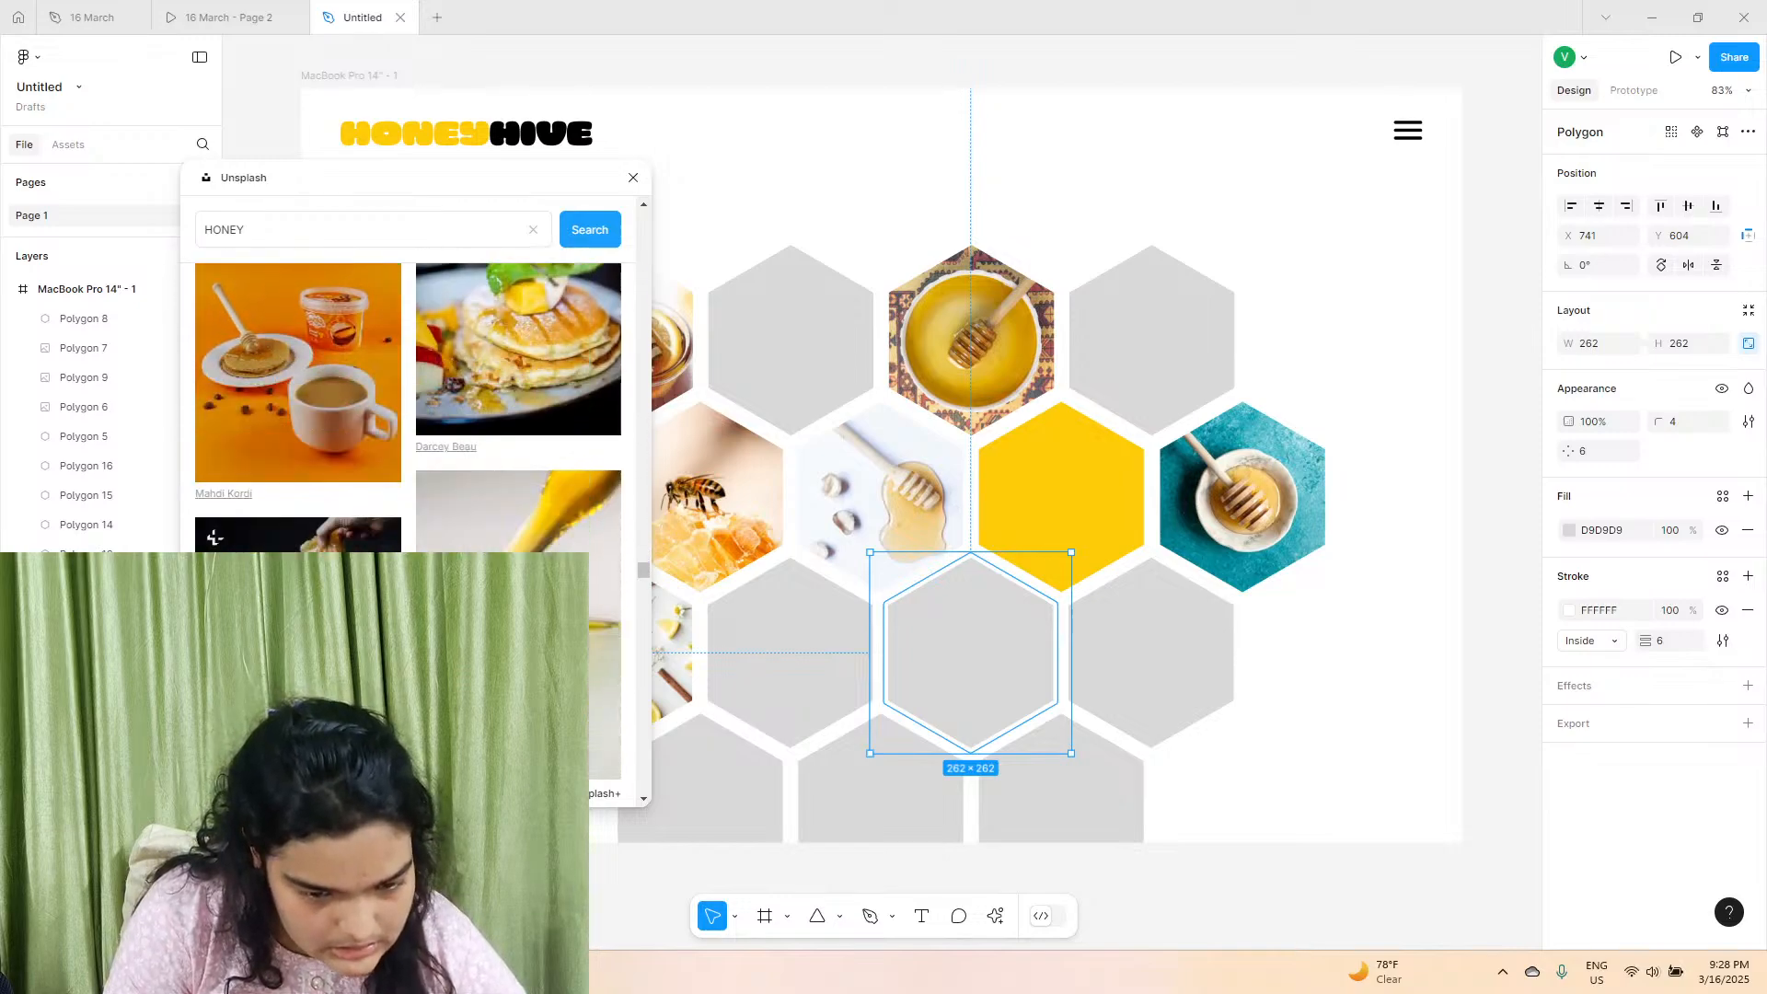
{"action": "scroll", "coordinate": [407, 405], "scroll_direction": "down", "scroll_amount": 2}
{"action": "scroll", "coordinate": [408, 405], "scroll_direction": "down", "scroll_amount": 10}
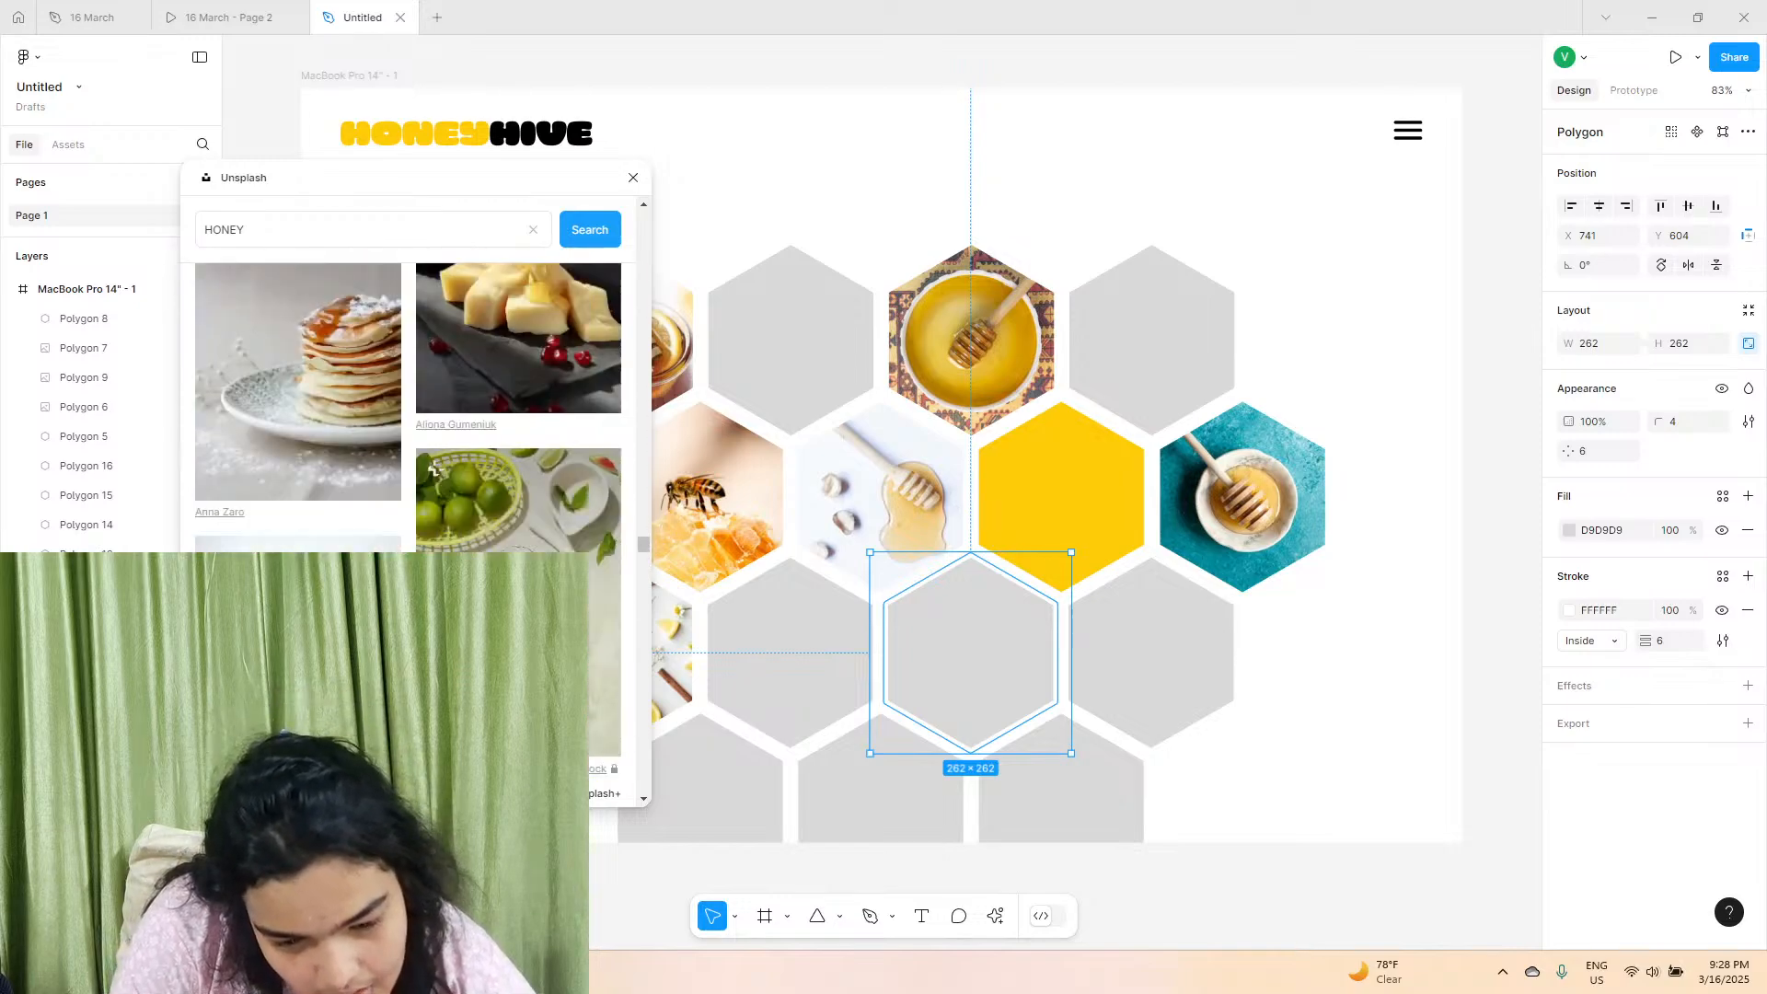
{"action": "scroll", "coordinate": [432, 363], "scroll_direction": "down", "scroll_amount": 5}
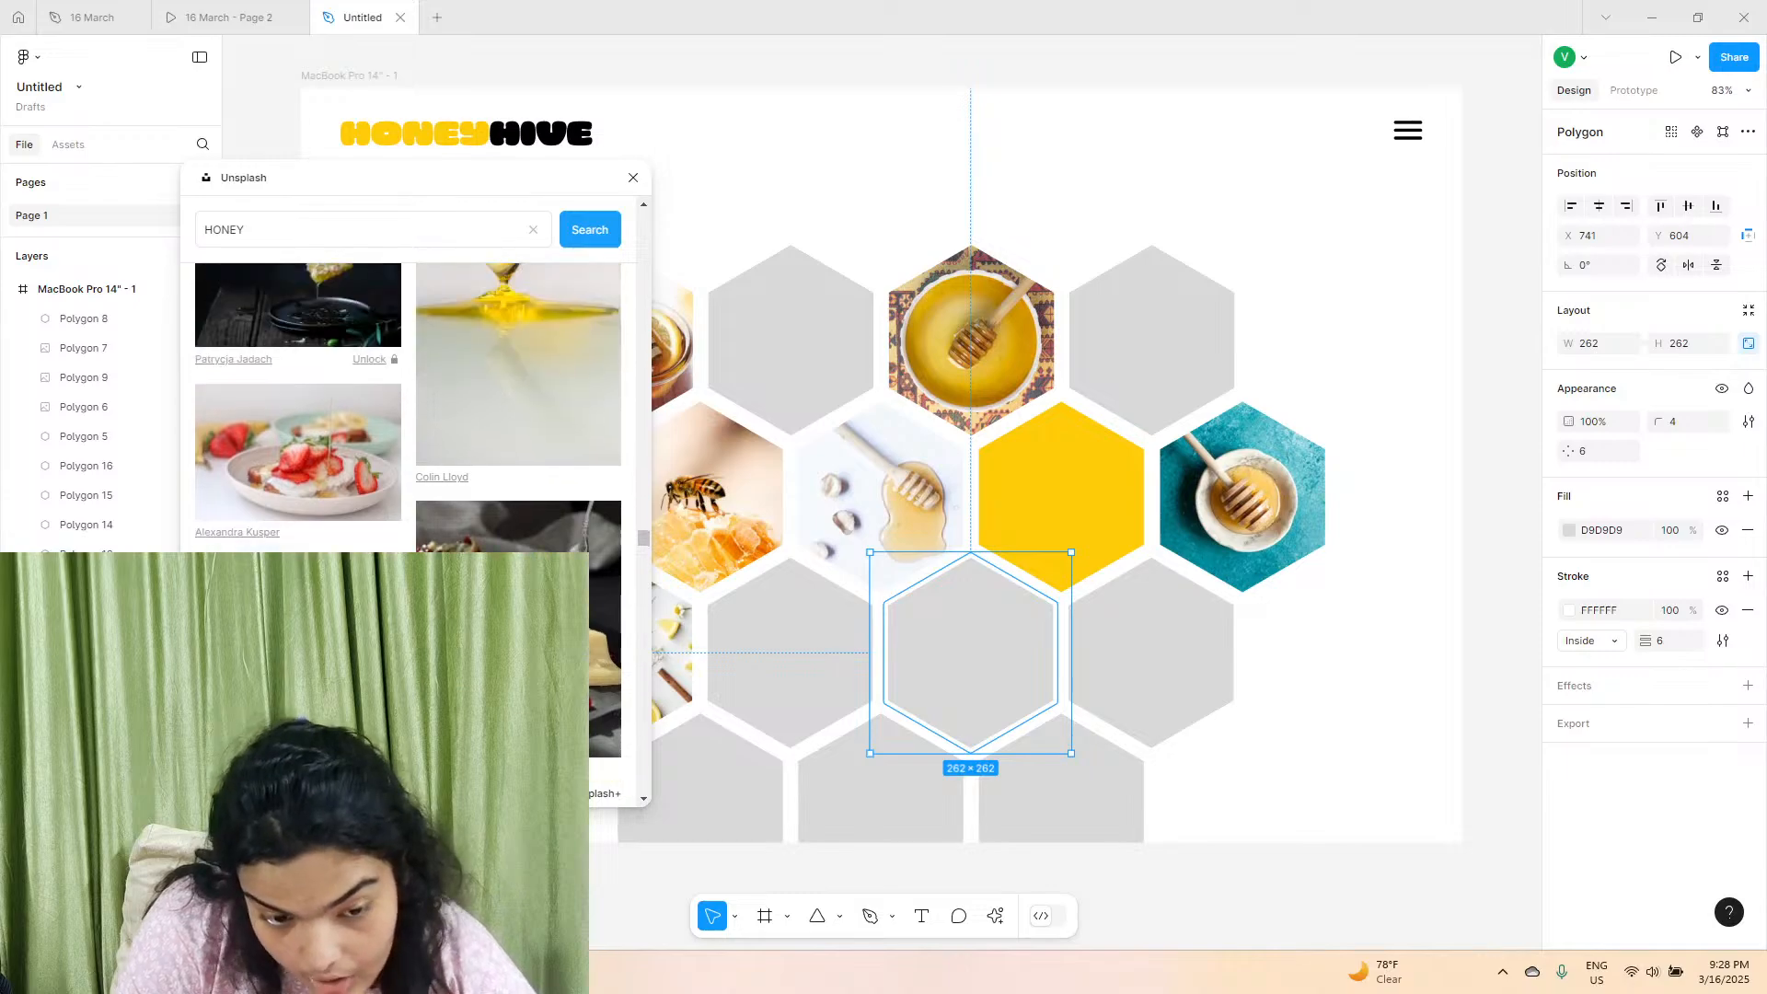
{"action": "scroll", "coordinate": [434, 363], "scroll_direction": "down", "scroll_amount": 6}
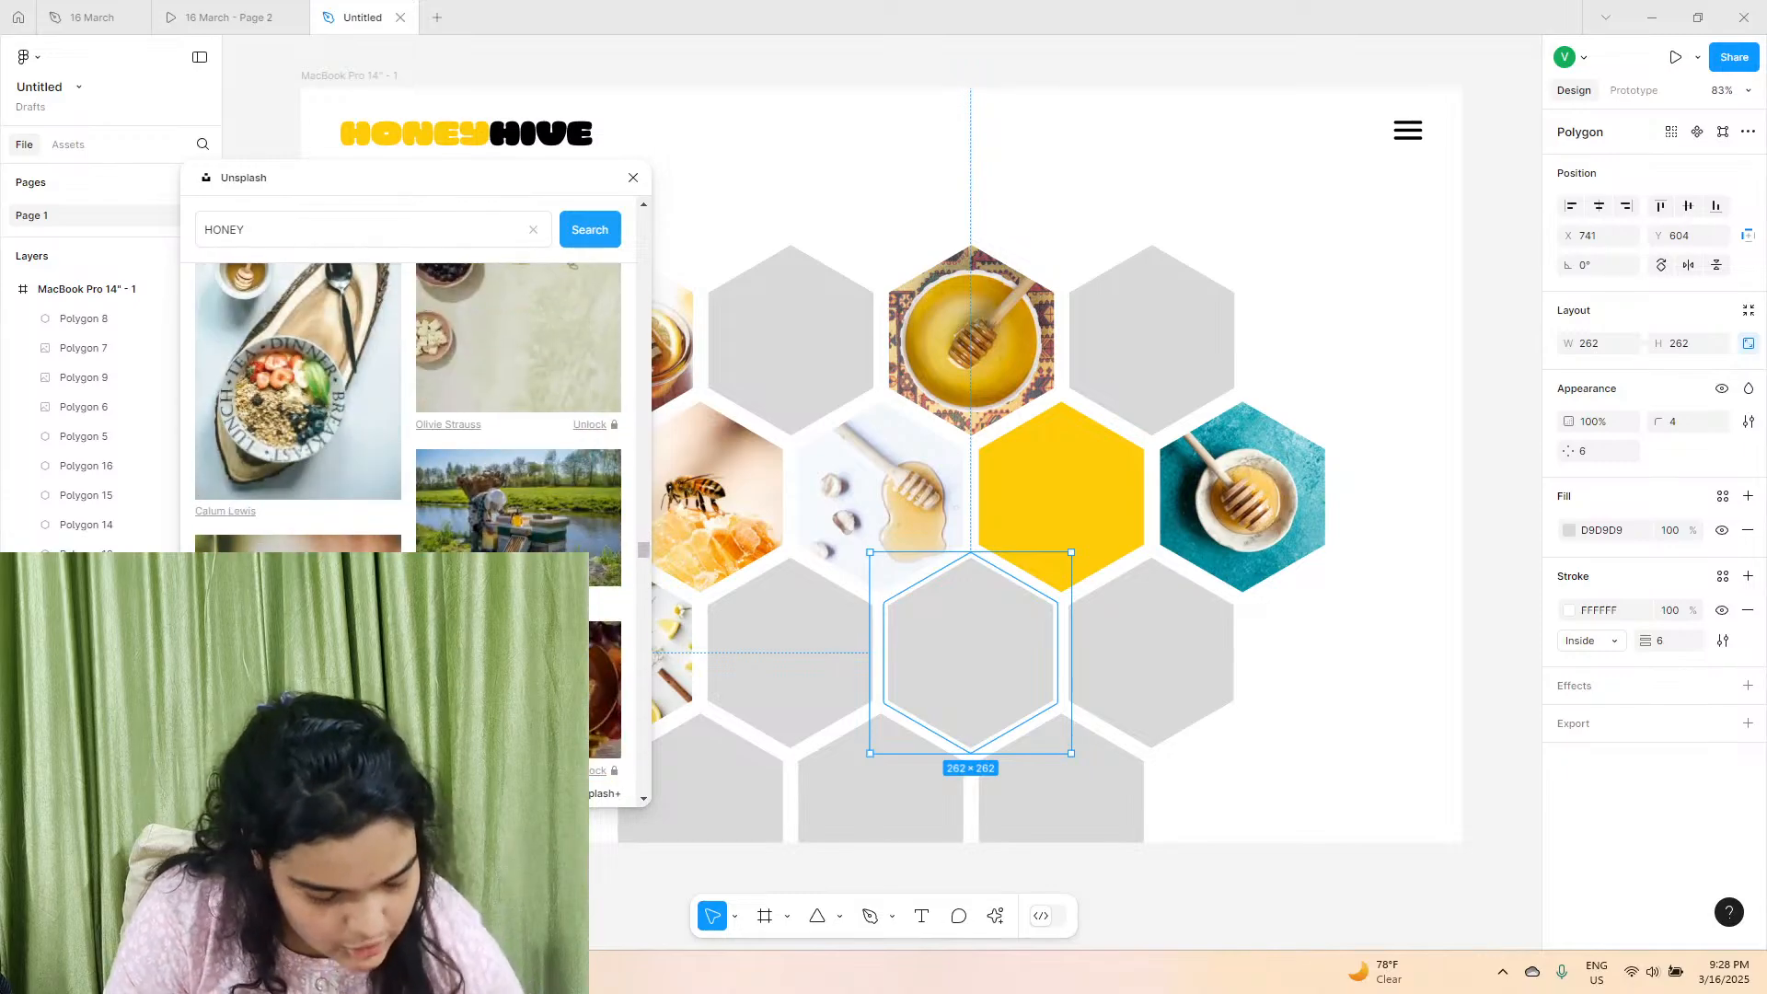
{"action": "scroll", "coordinate": [408, 405], "scroll_direction": "down", "scroll_amount": 8}
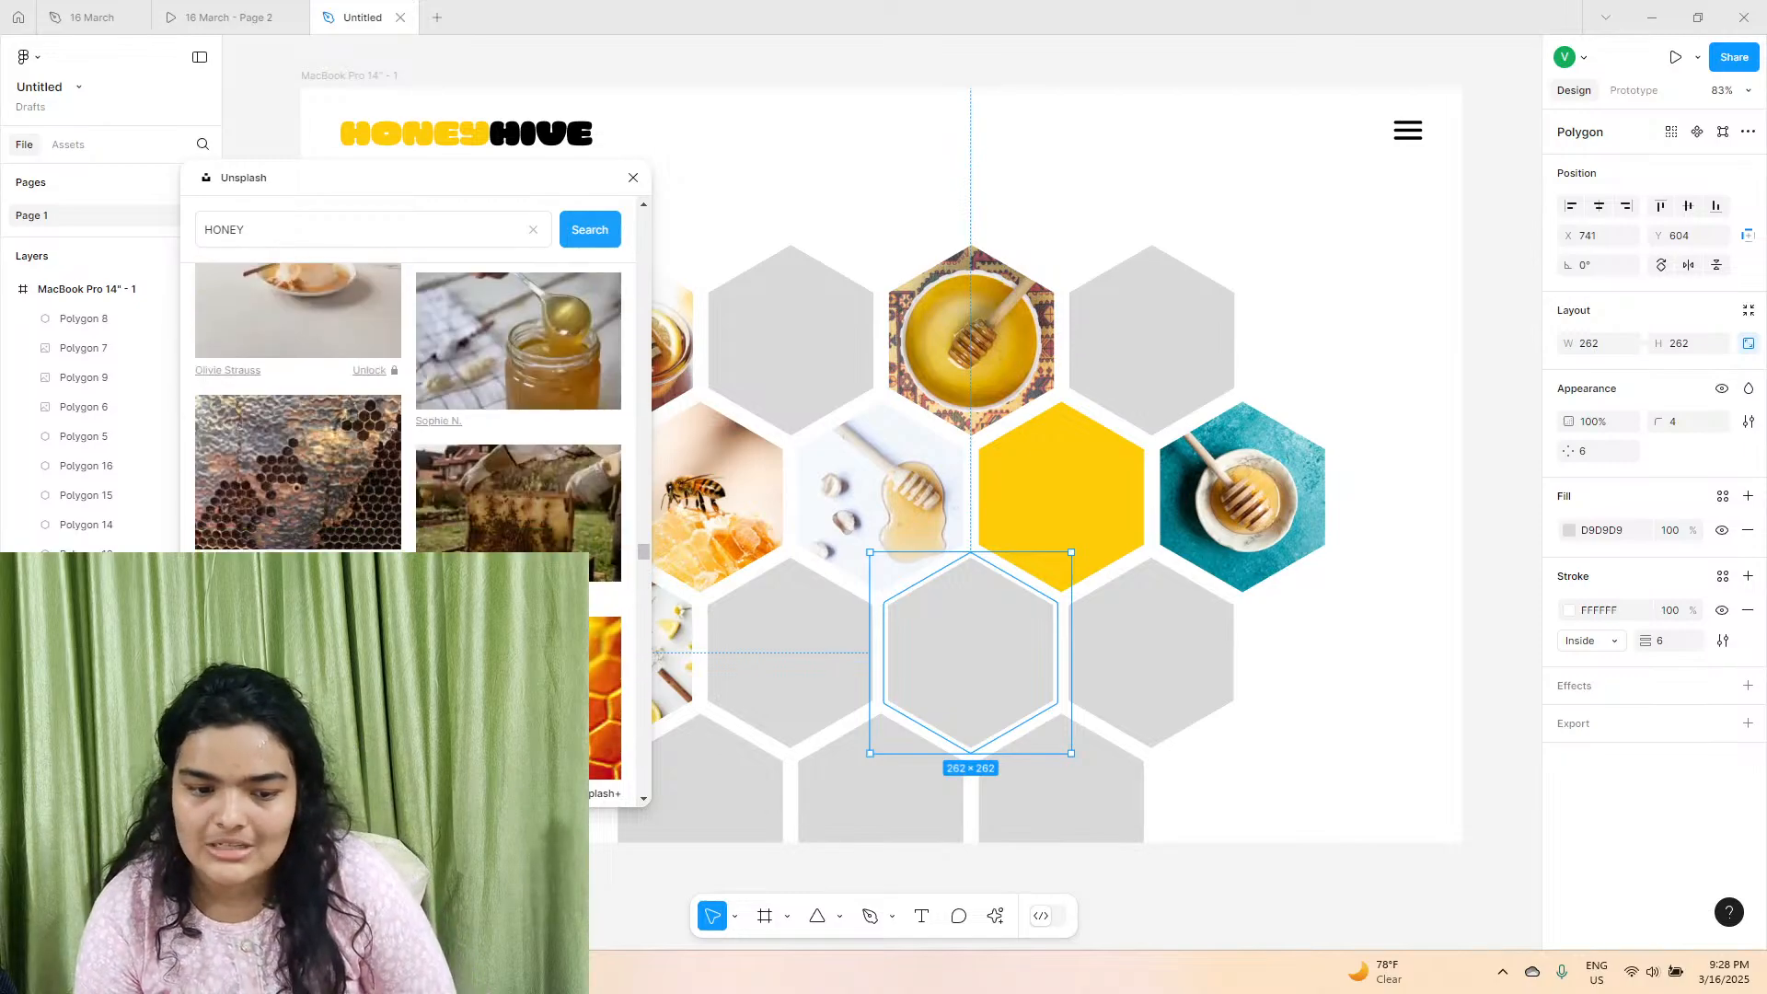
{"action": "scroll", "coordinate": [408, 405], "scroll_direction": "down", "scroll_amount": 8}
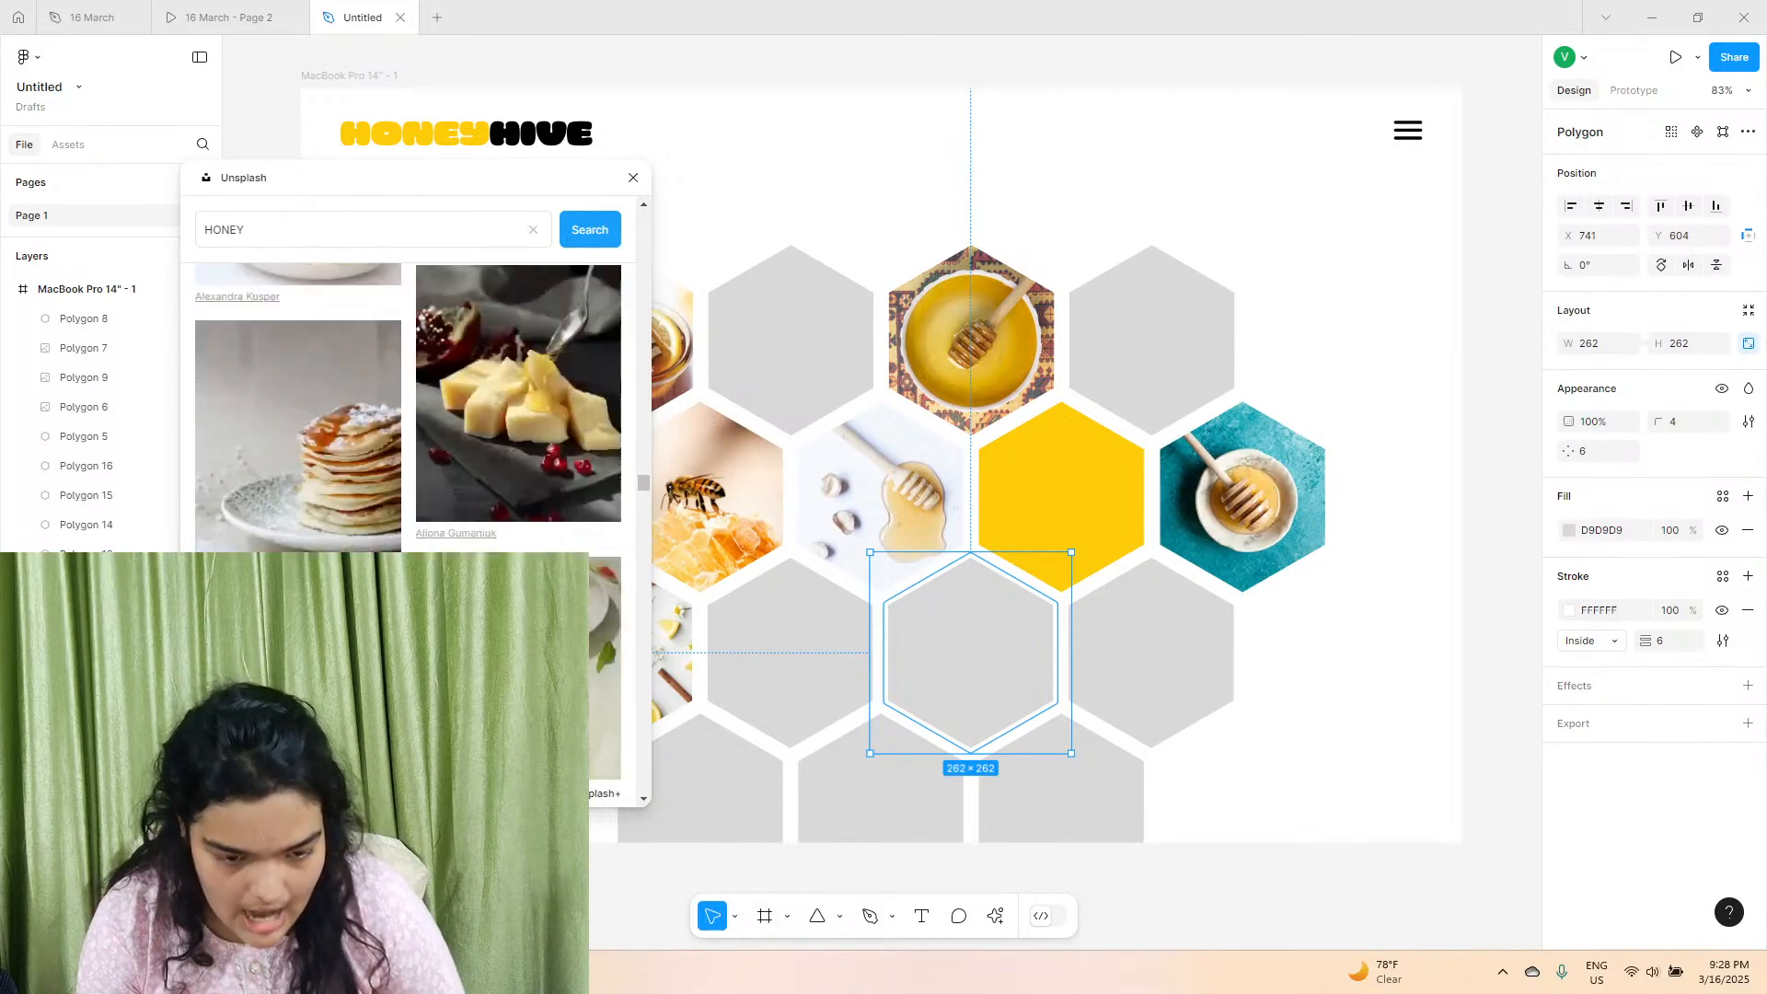
{"action": "scroll", "coordinate": [554, 493], "scroll_direction": "down", "scroll_amount": 8}
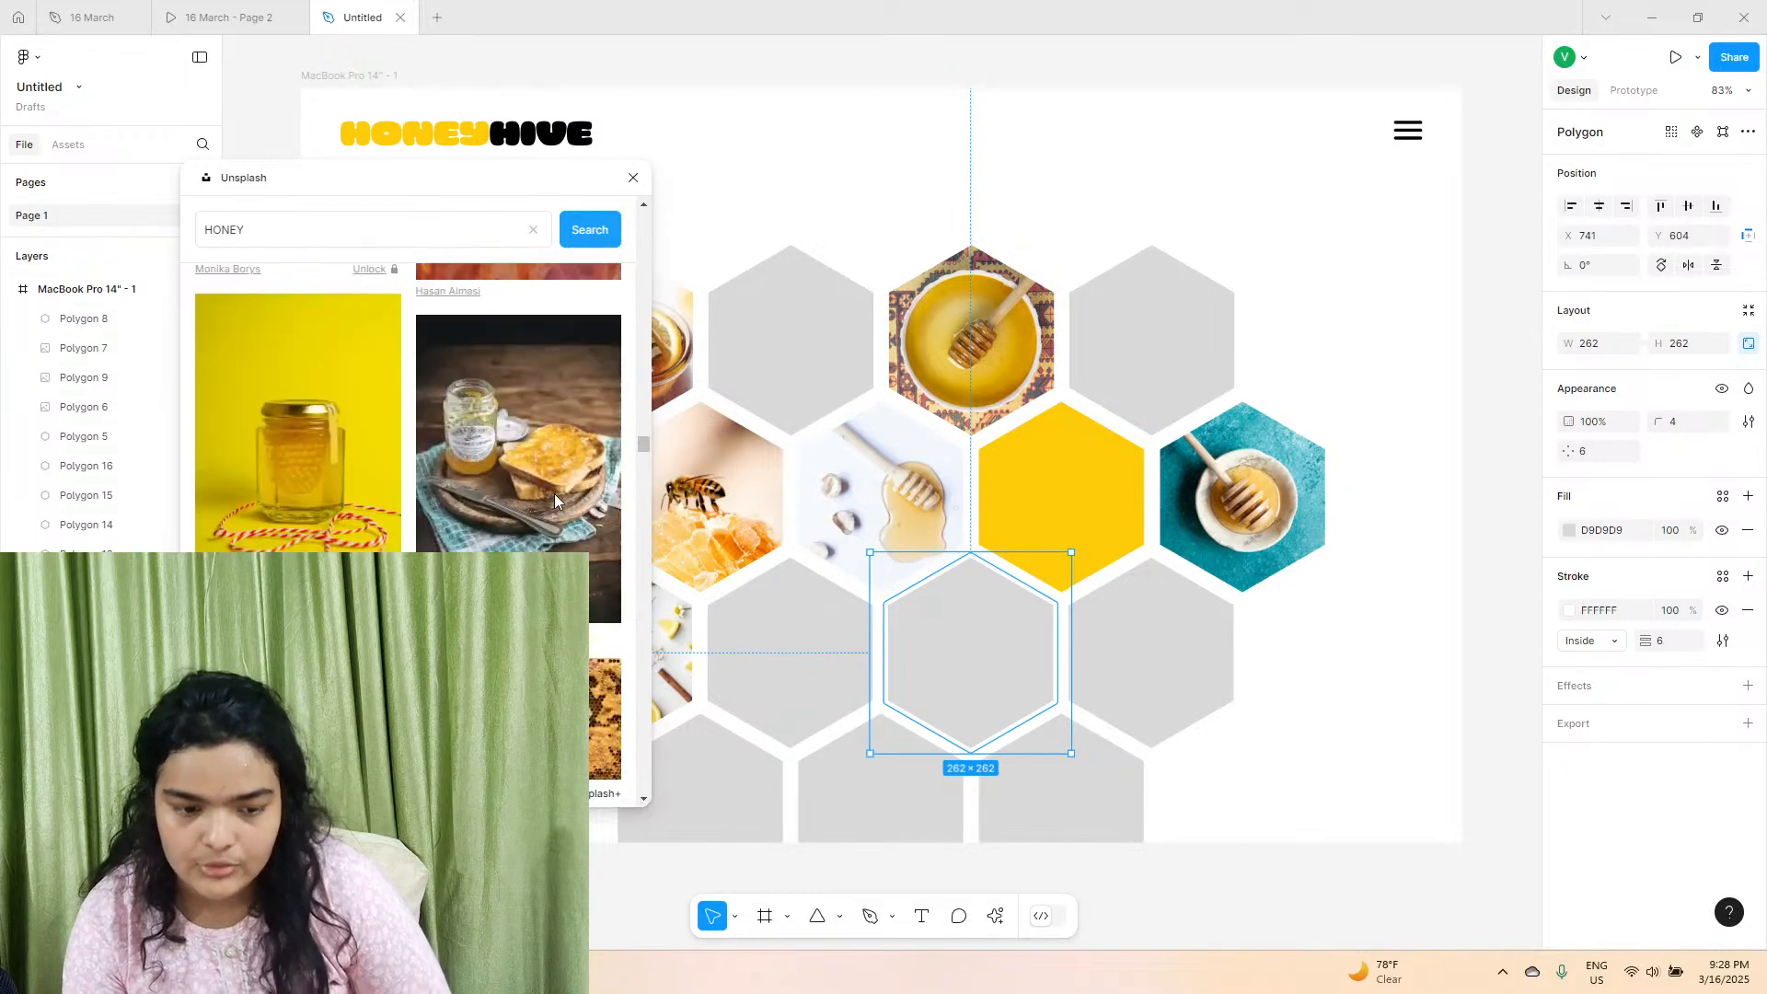
{"action": "scroll", "coordinate": [554, 493], "scroll_direction": "down", "scroll_amount": 8}
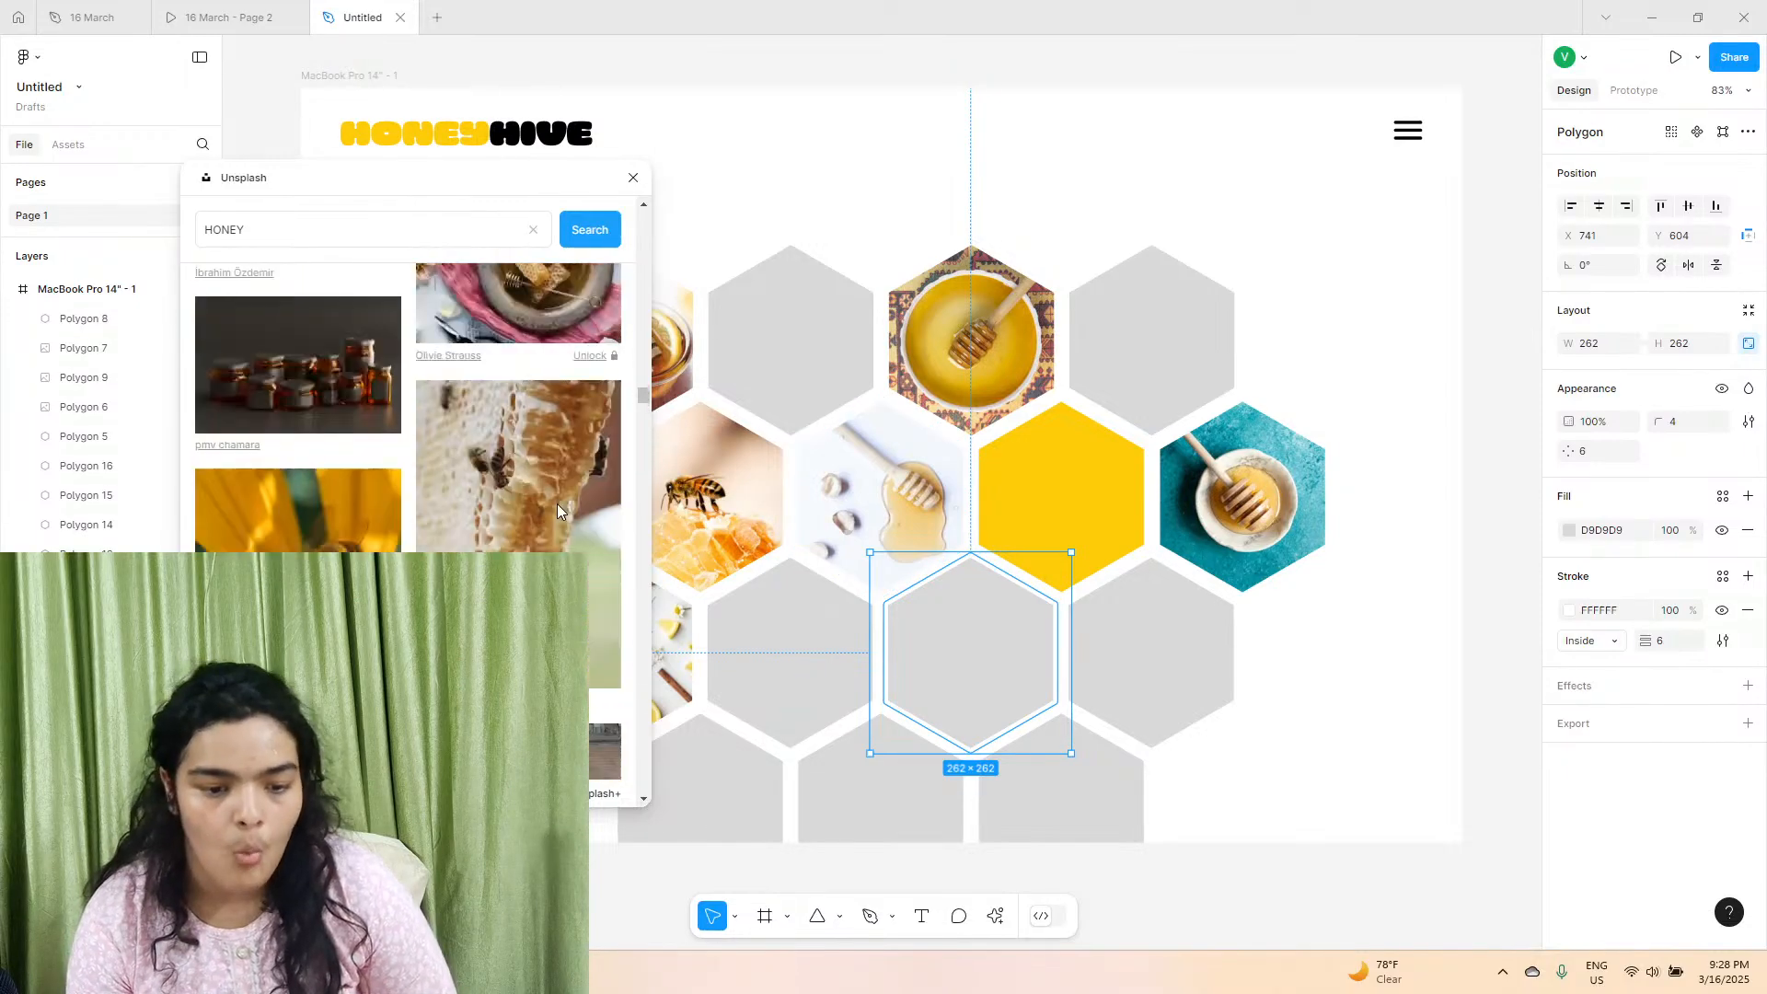
{"action": "scroll", "coordinate": [556, 504], "scroll_direction": "down", "scroll_amount": 8}
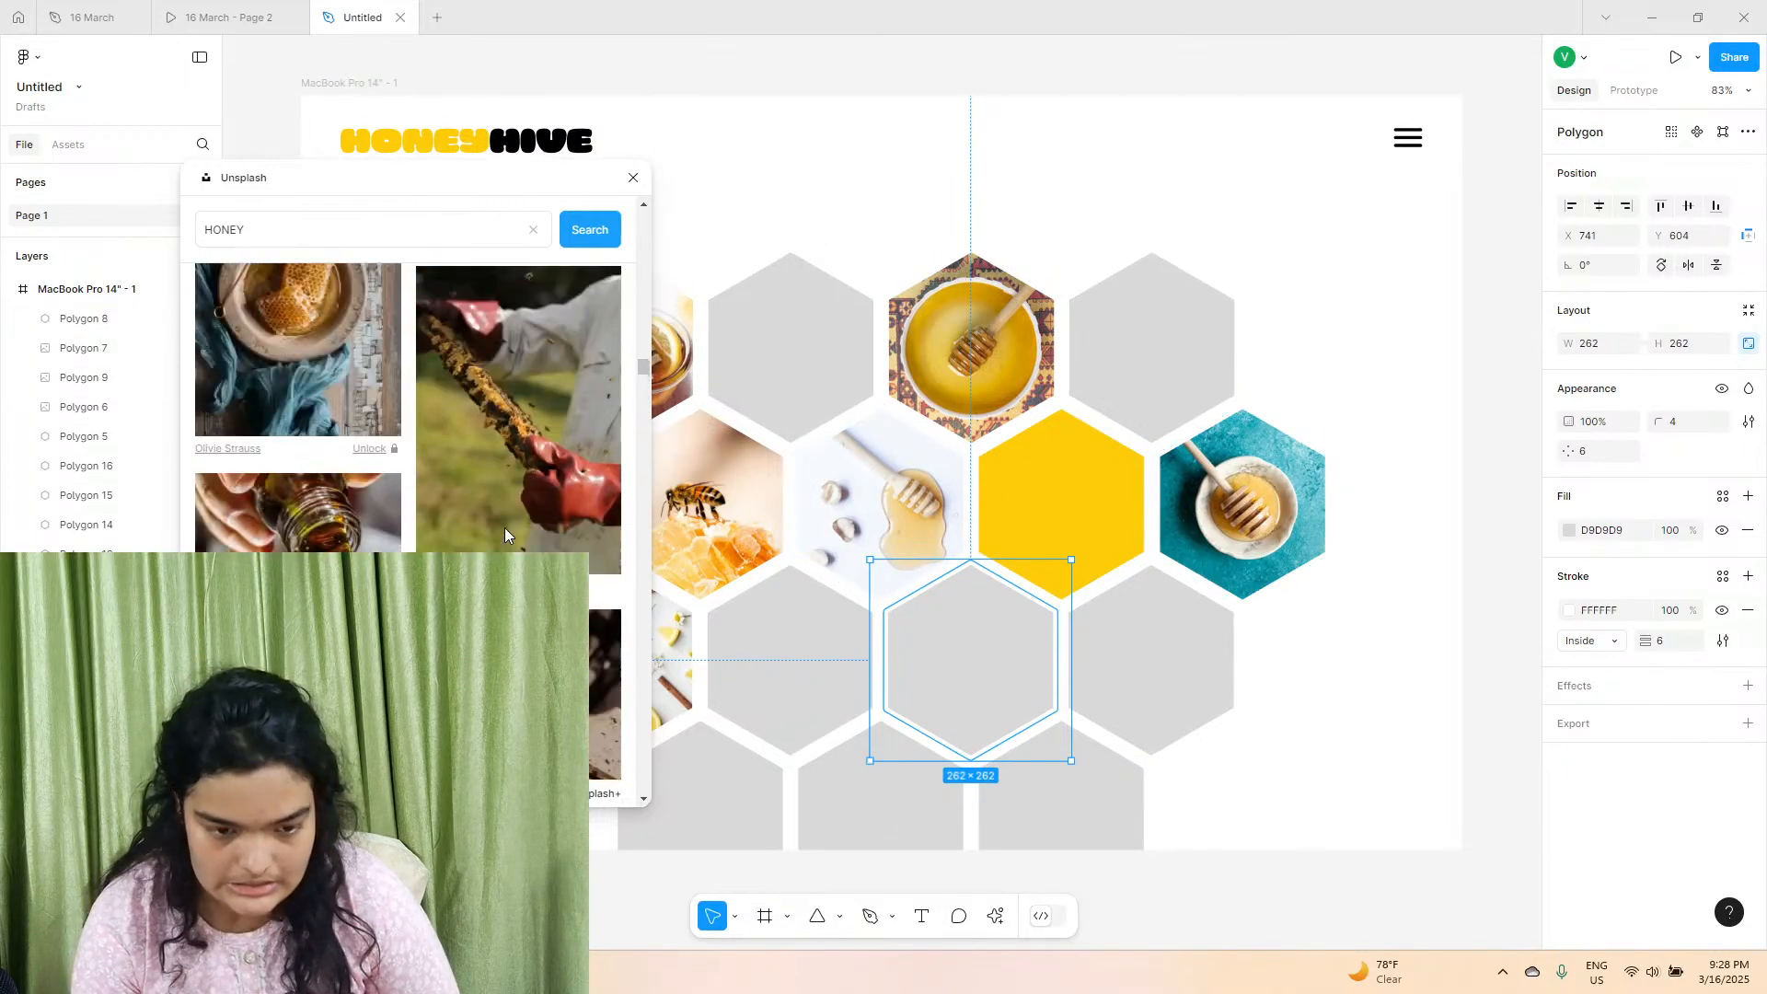
{"action": "scroll", "coordinate": [505, 527], "scroll_direction": "up", "scroll_amount": 10}
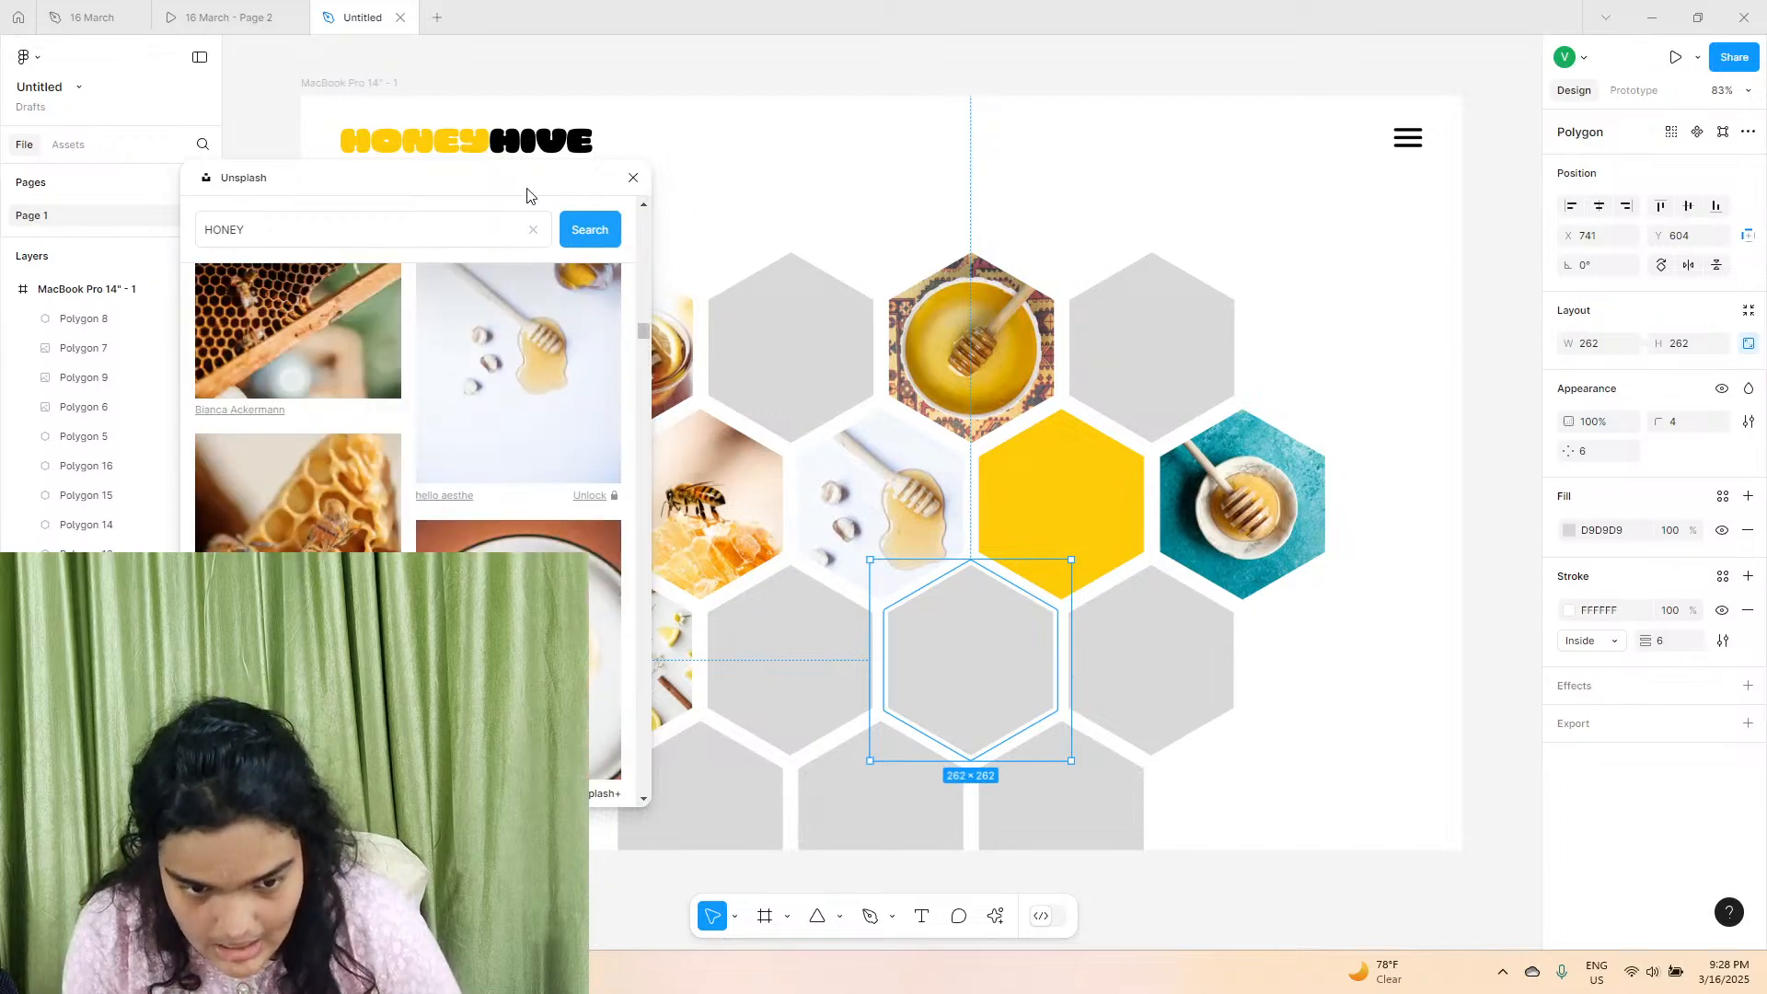
{"action": "left_click_drag", "start_coordinate": [527, 195], "coordinate": [406, 217]}
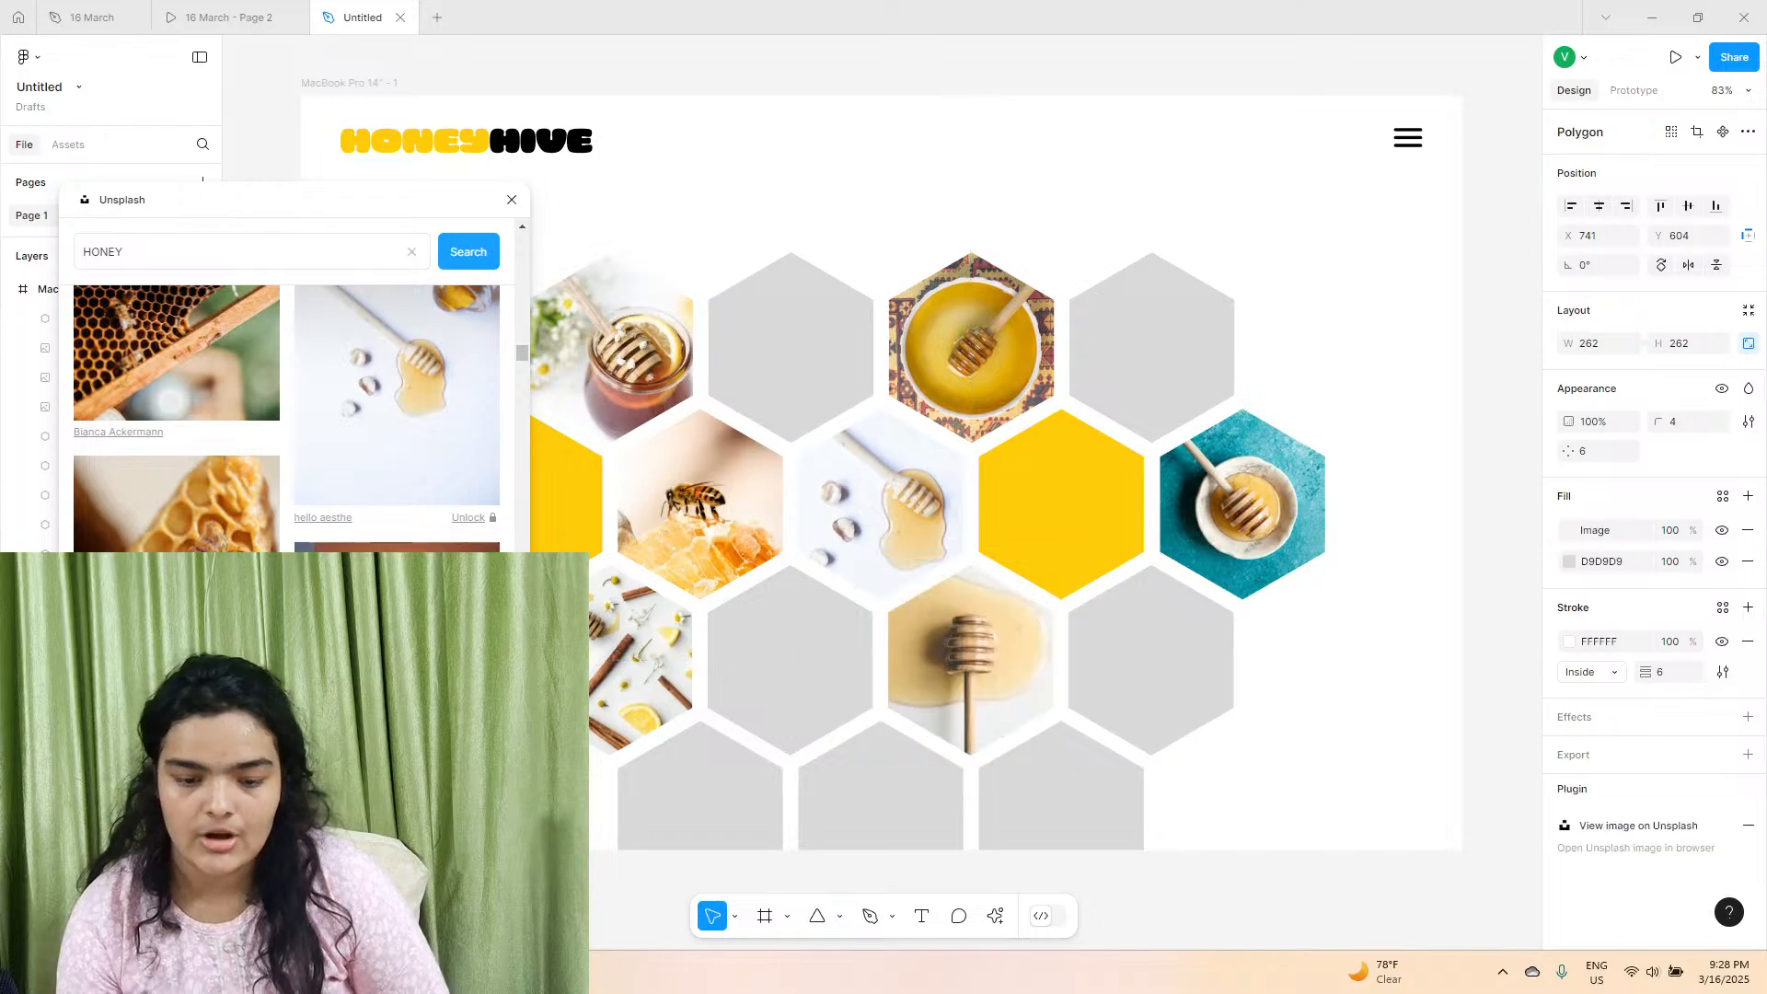
Fill the last hexagon of the third row with the Unsplash photo of a honey dipper dripping against a black background.
{"action": "left_click", "coordinate": [1098, 683]}
{"action": "scroll", "coordinate": [335, 505], "scroll_direction": "up", "scroll_amount": 3}
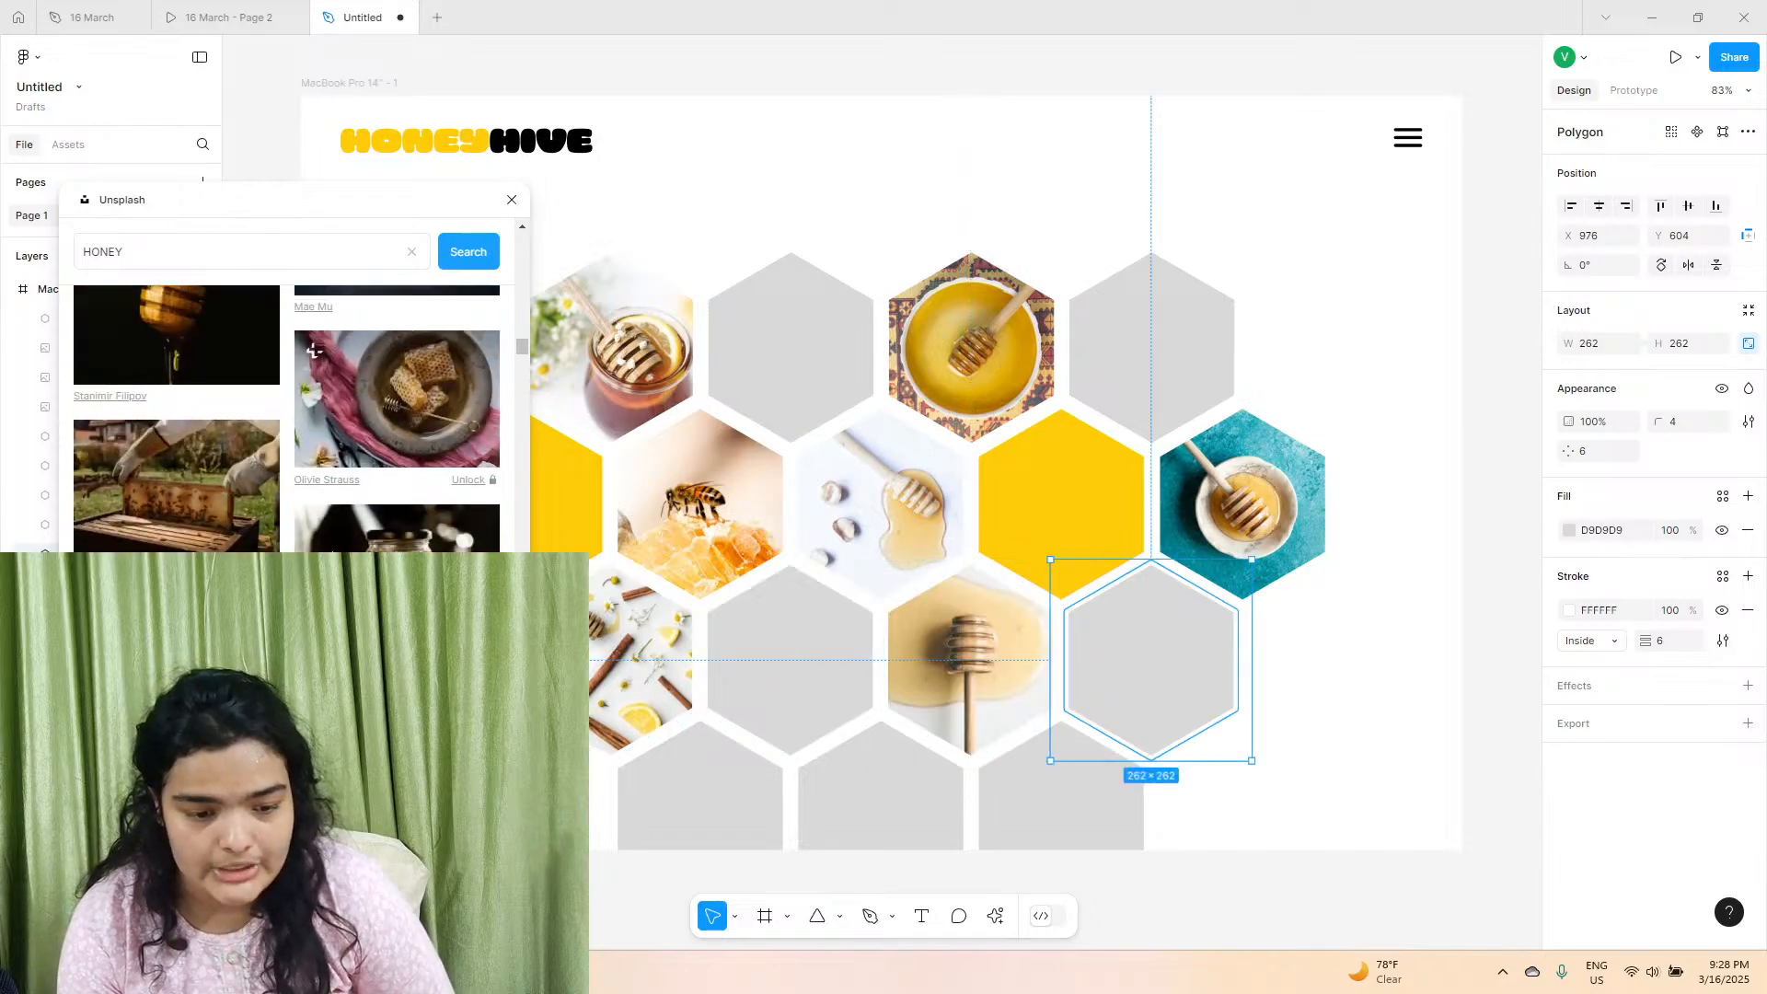
{"action": "scroll", "coordinate": [332, 516], "scroll_direction": "up", "scroll_amount": 3}
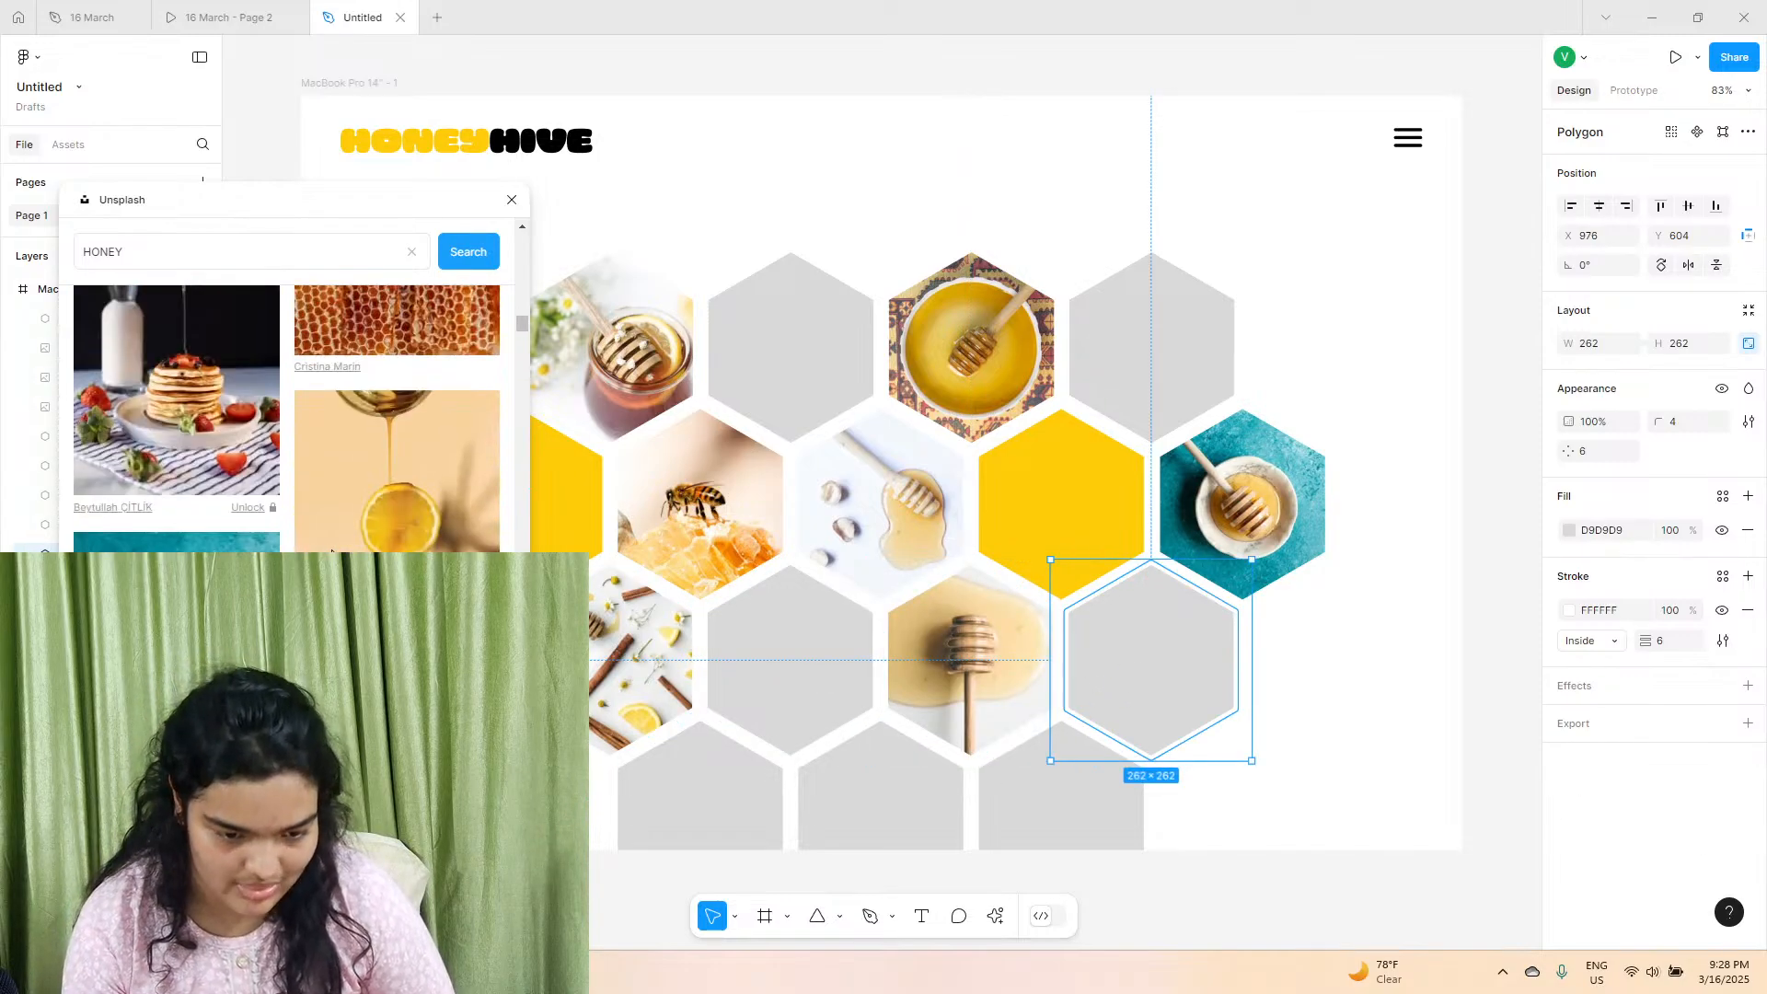
{"action": "scroll", "coordinate": [414, 541], "scroll_direction": "up", "scroll_amount": 5}
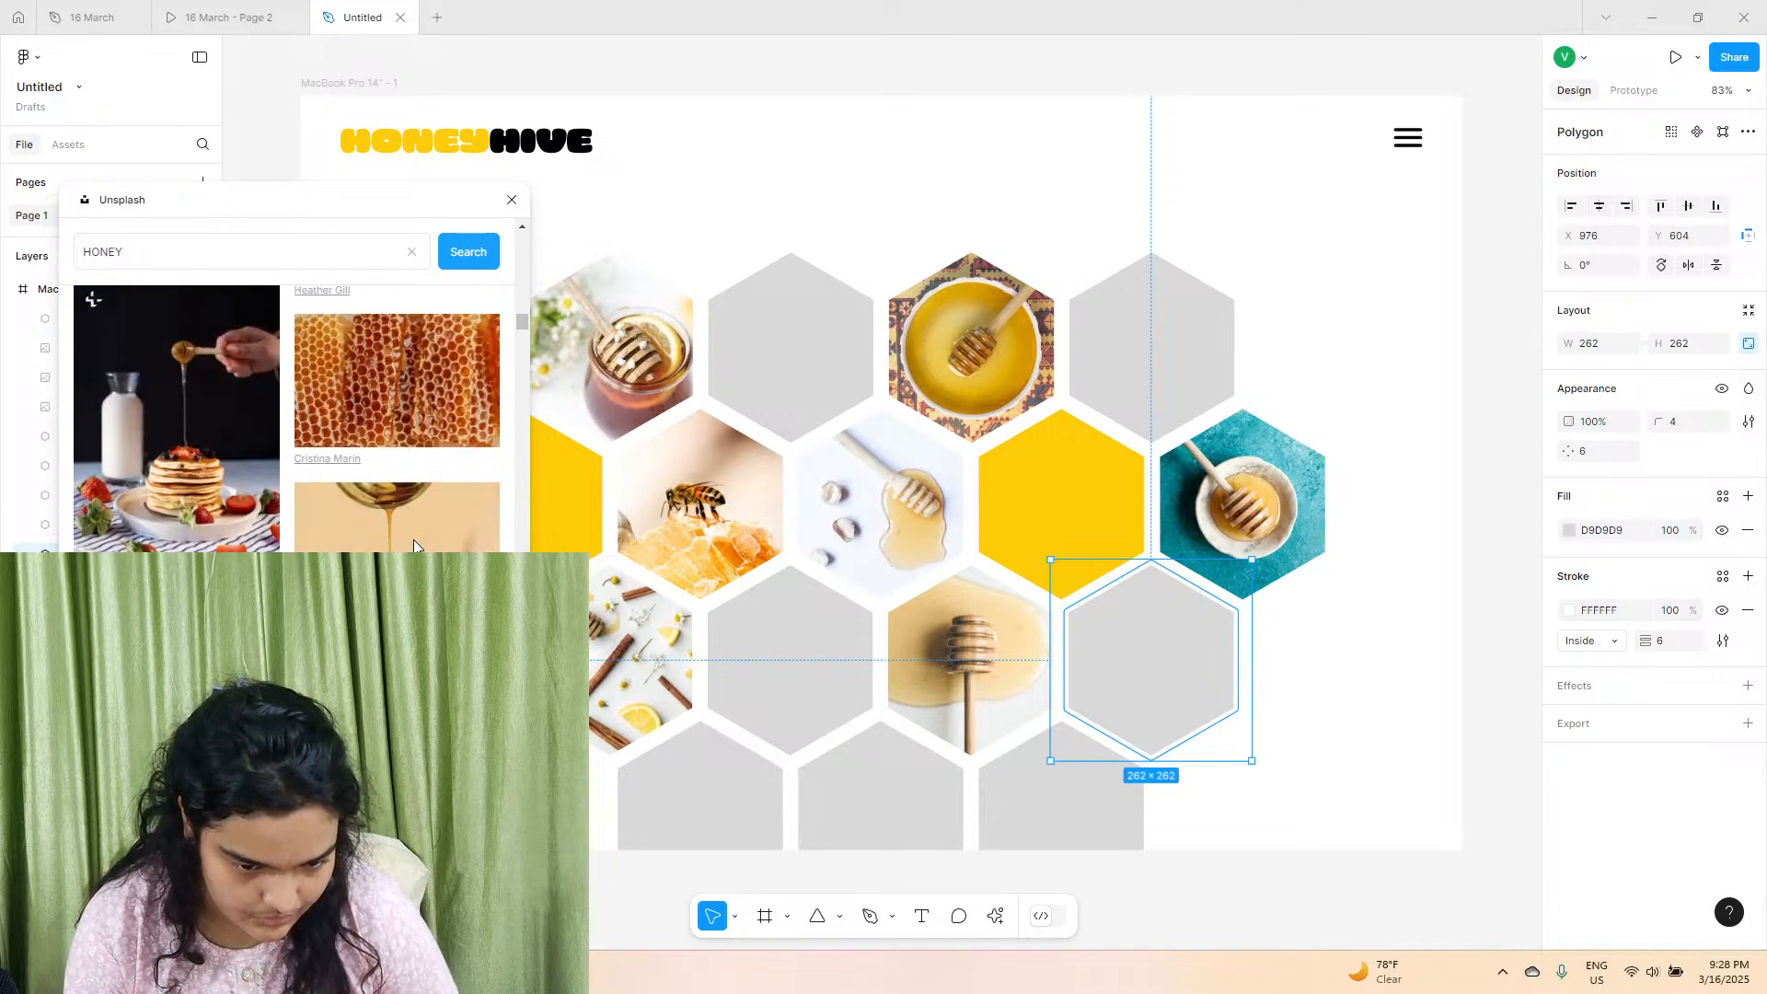
{"action": "scroll", "coordinate": [416, 543], "scroll_direction": "up", "scroll_amount": 5}
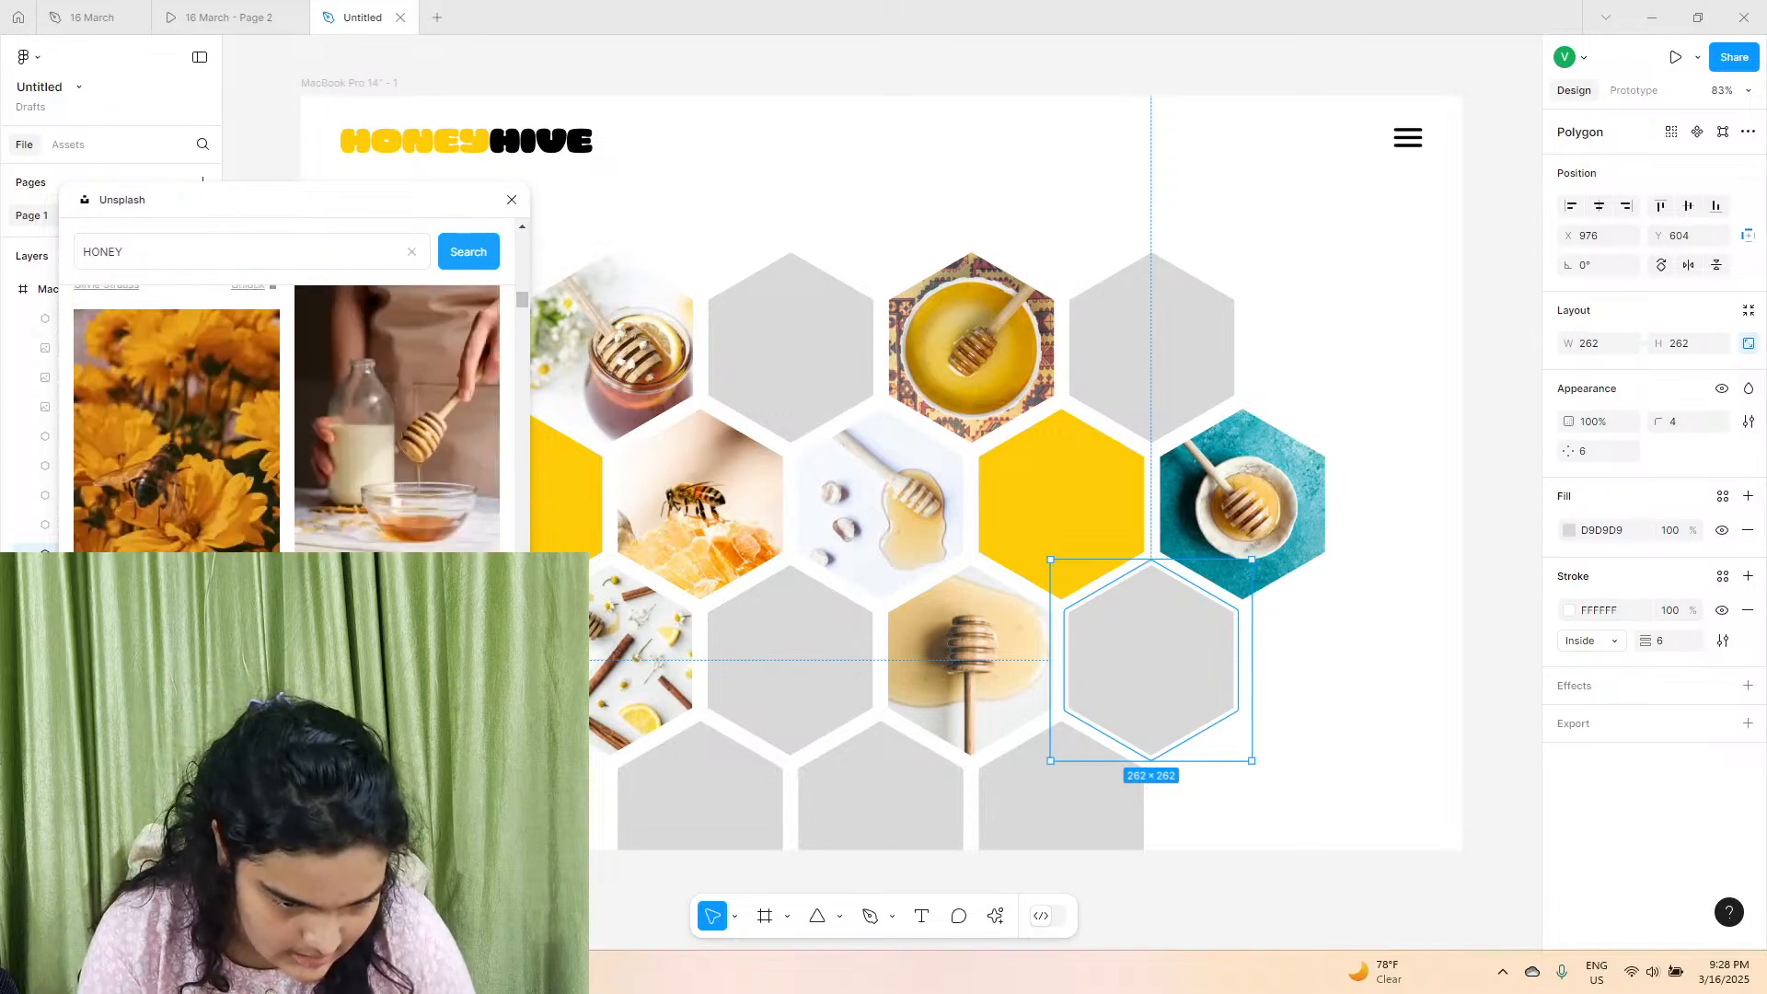
{"action": "scroll", "coordinate": [414, 534], "scroll_direction": "up", "scroll_amount": 5}
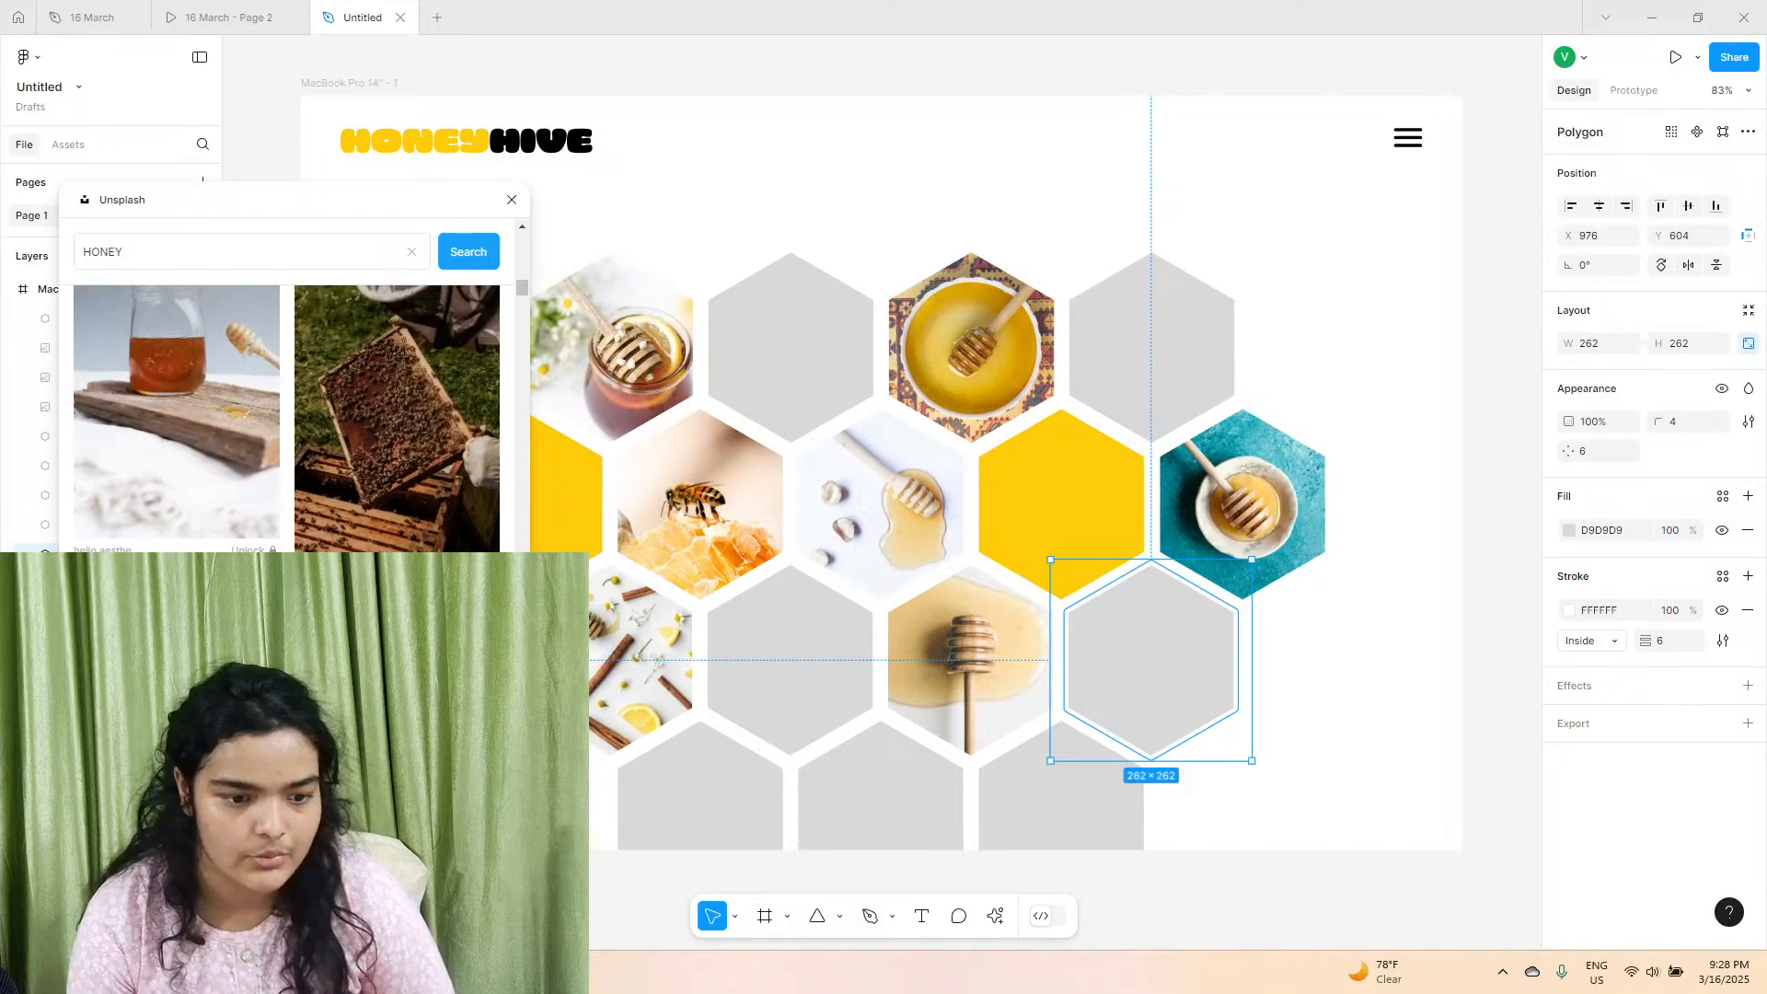
{"action": "scroll", "coordinate": [93, 434], "scroll_direction": "up", "scroll_amount": 5}
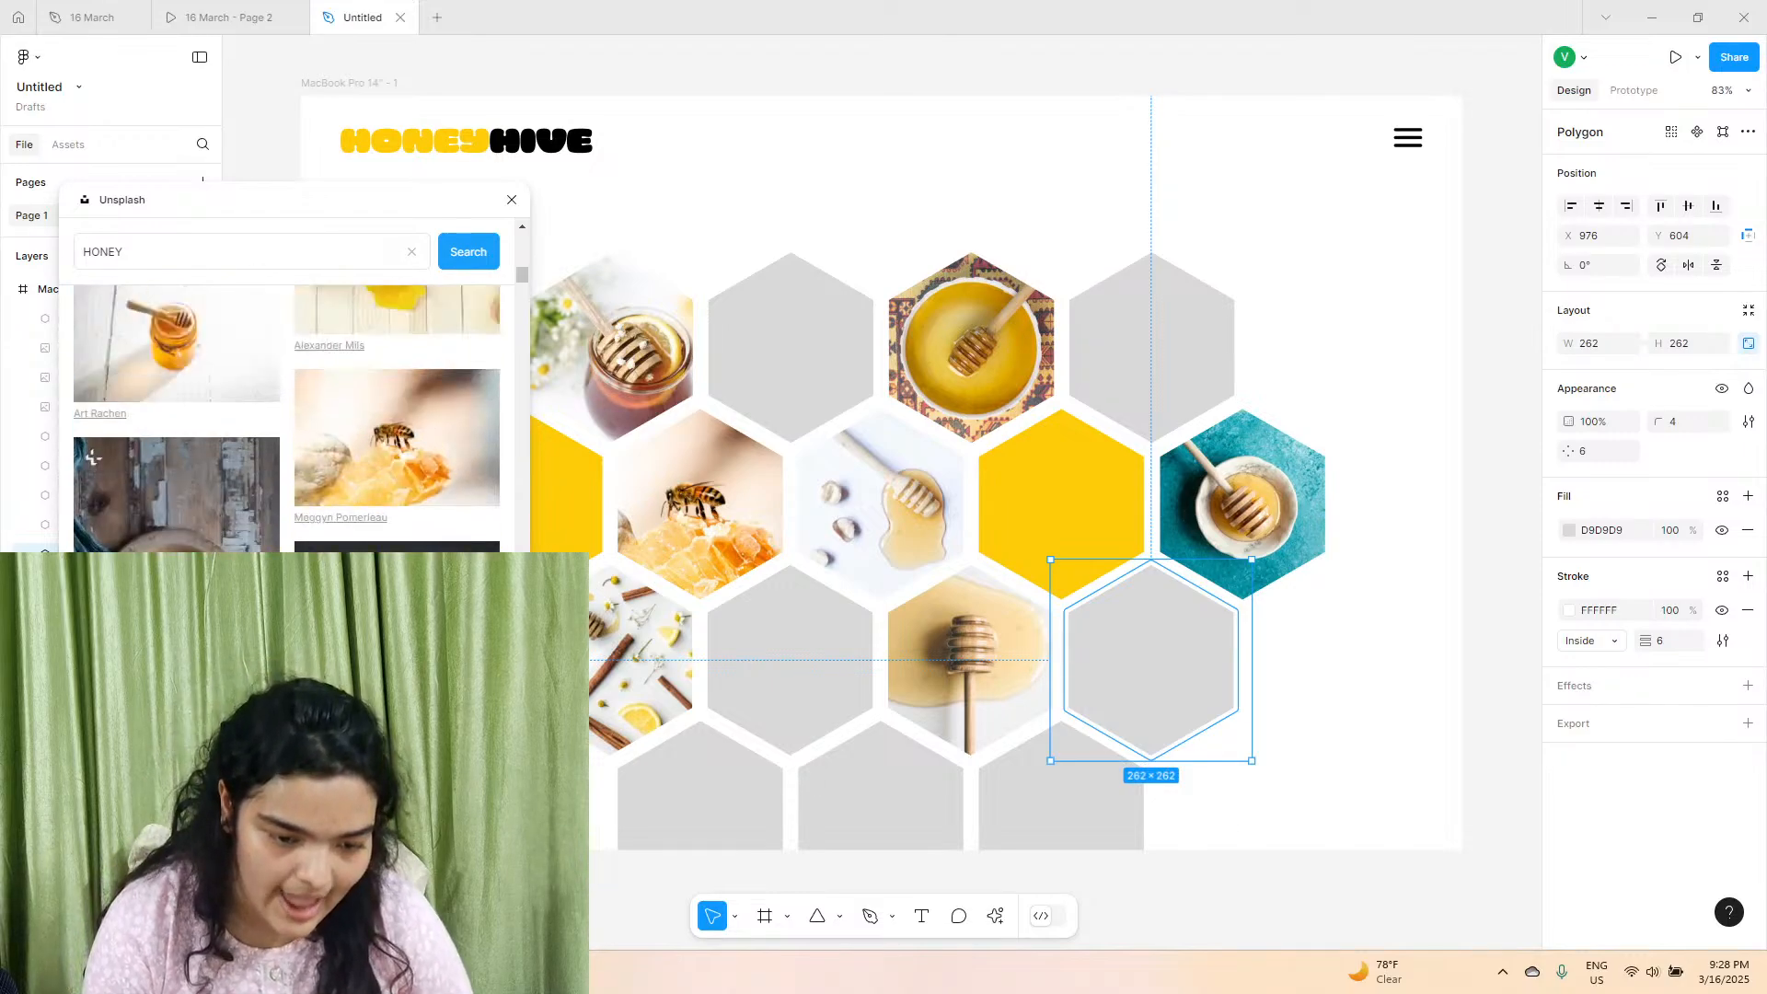
{"action": "scroll", "coordinate": [313, 345], "scroll_direction": "up", "scroll_amount": 5}
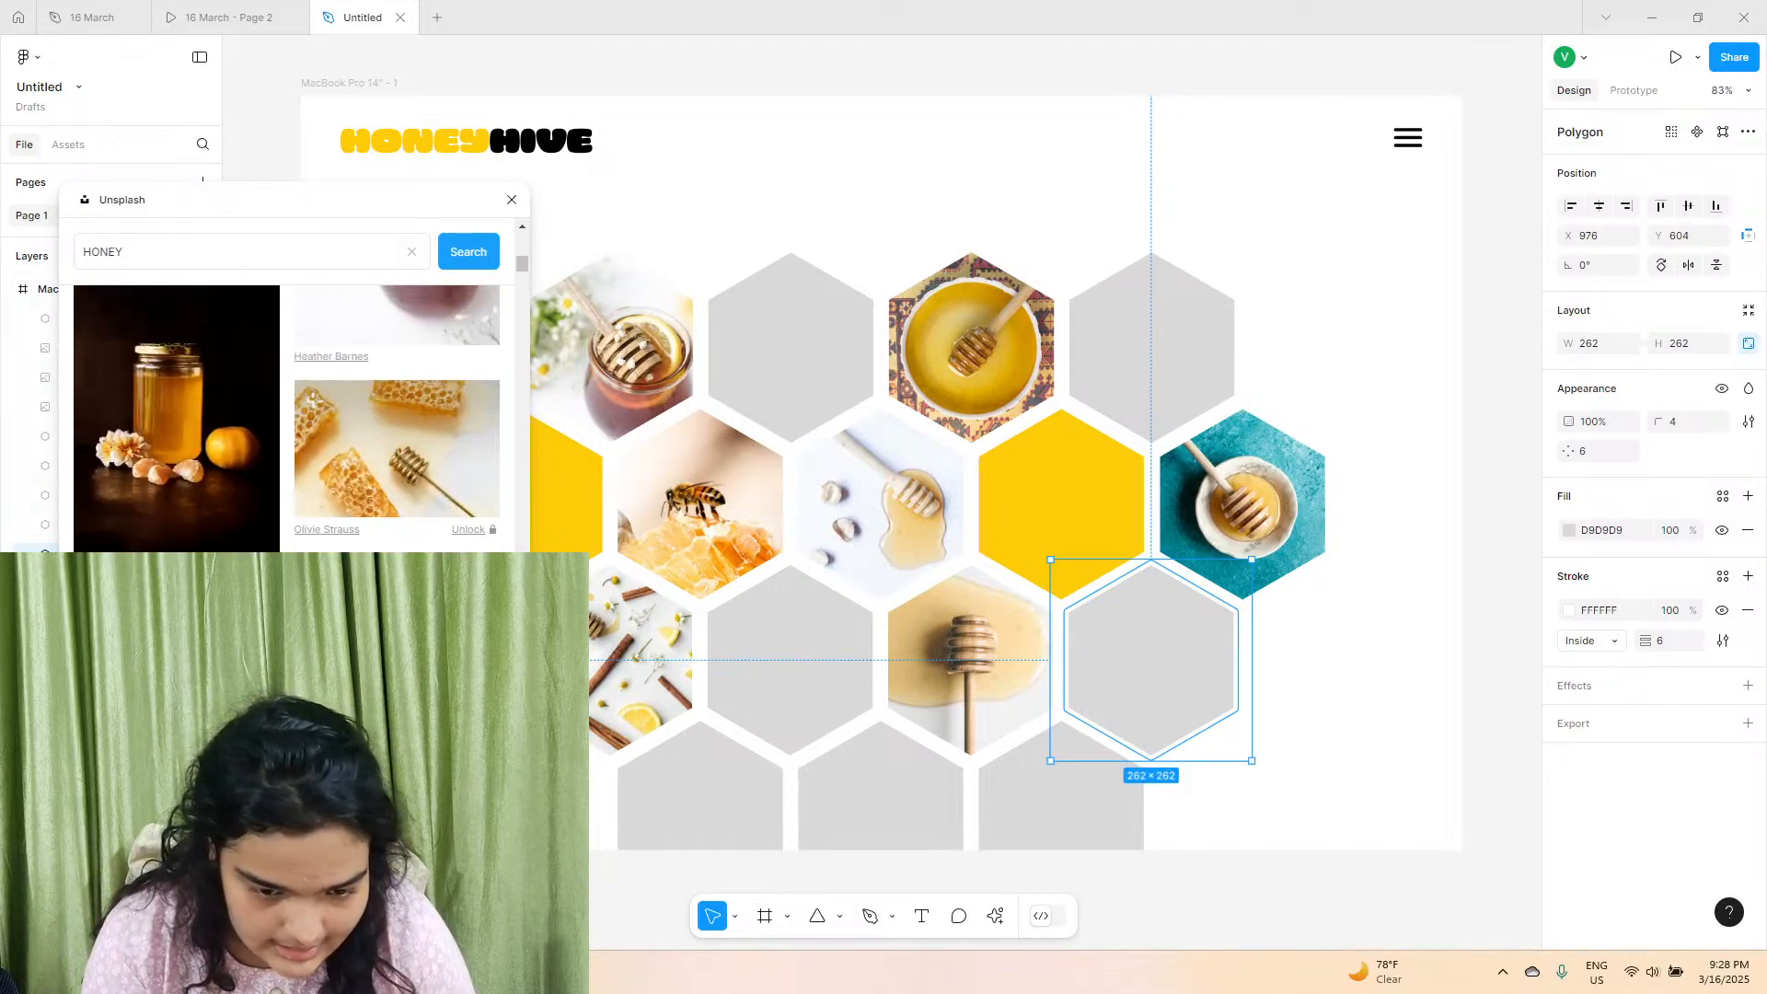
{"action": "scroll", "coordinate": [313, 399], "scroll_direction": "down", "scroll_amount": 2}
{"action": "scroll", "coordinate": [313, 399], "scroll_direction": "up", "scroll_amount": 3}
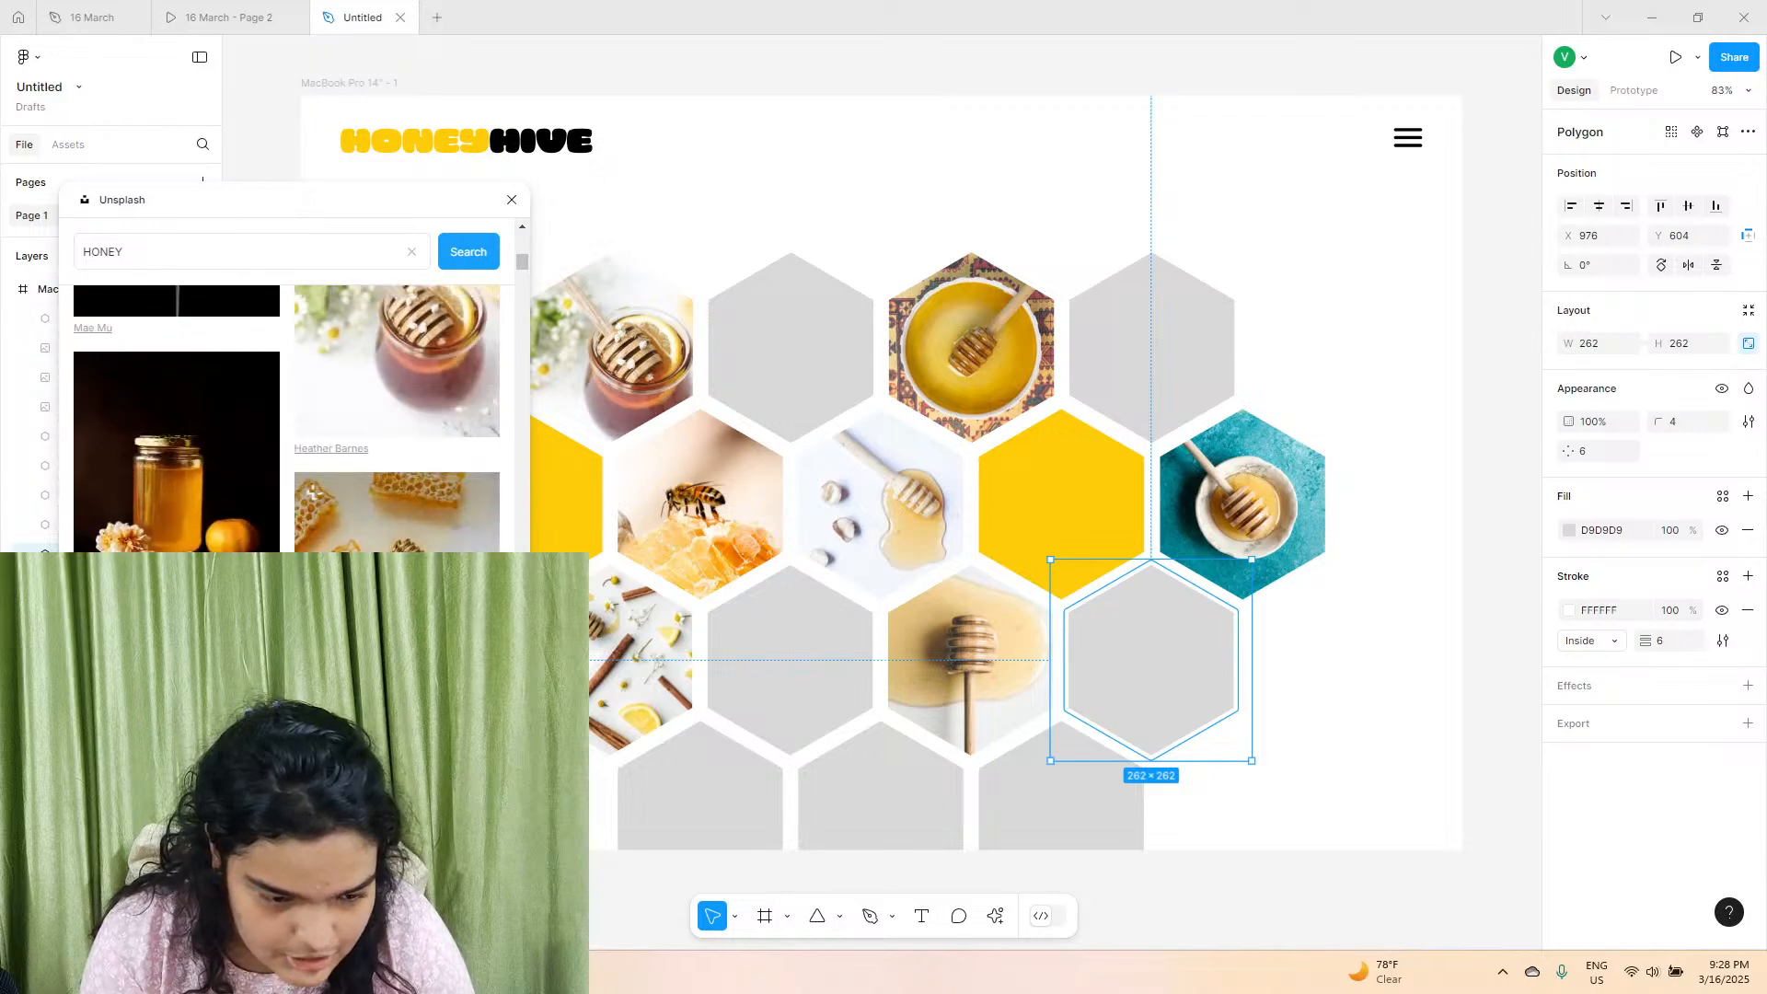
{"action": "scroll", "coordinate": [313, 399], "scroll_direction": "down", "scroll_amount": 1}
{"action": "scroll", "coordinate": [313, 401], "scroll_direction": "down", "scroll_amount": 3}
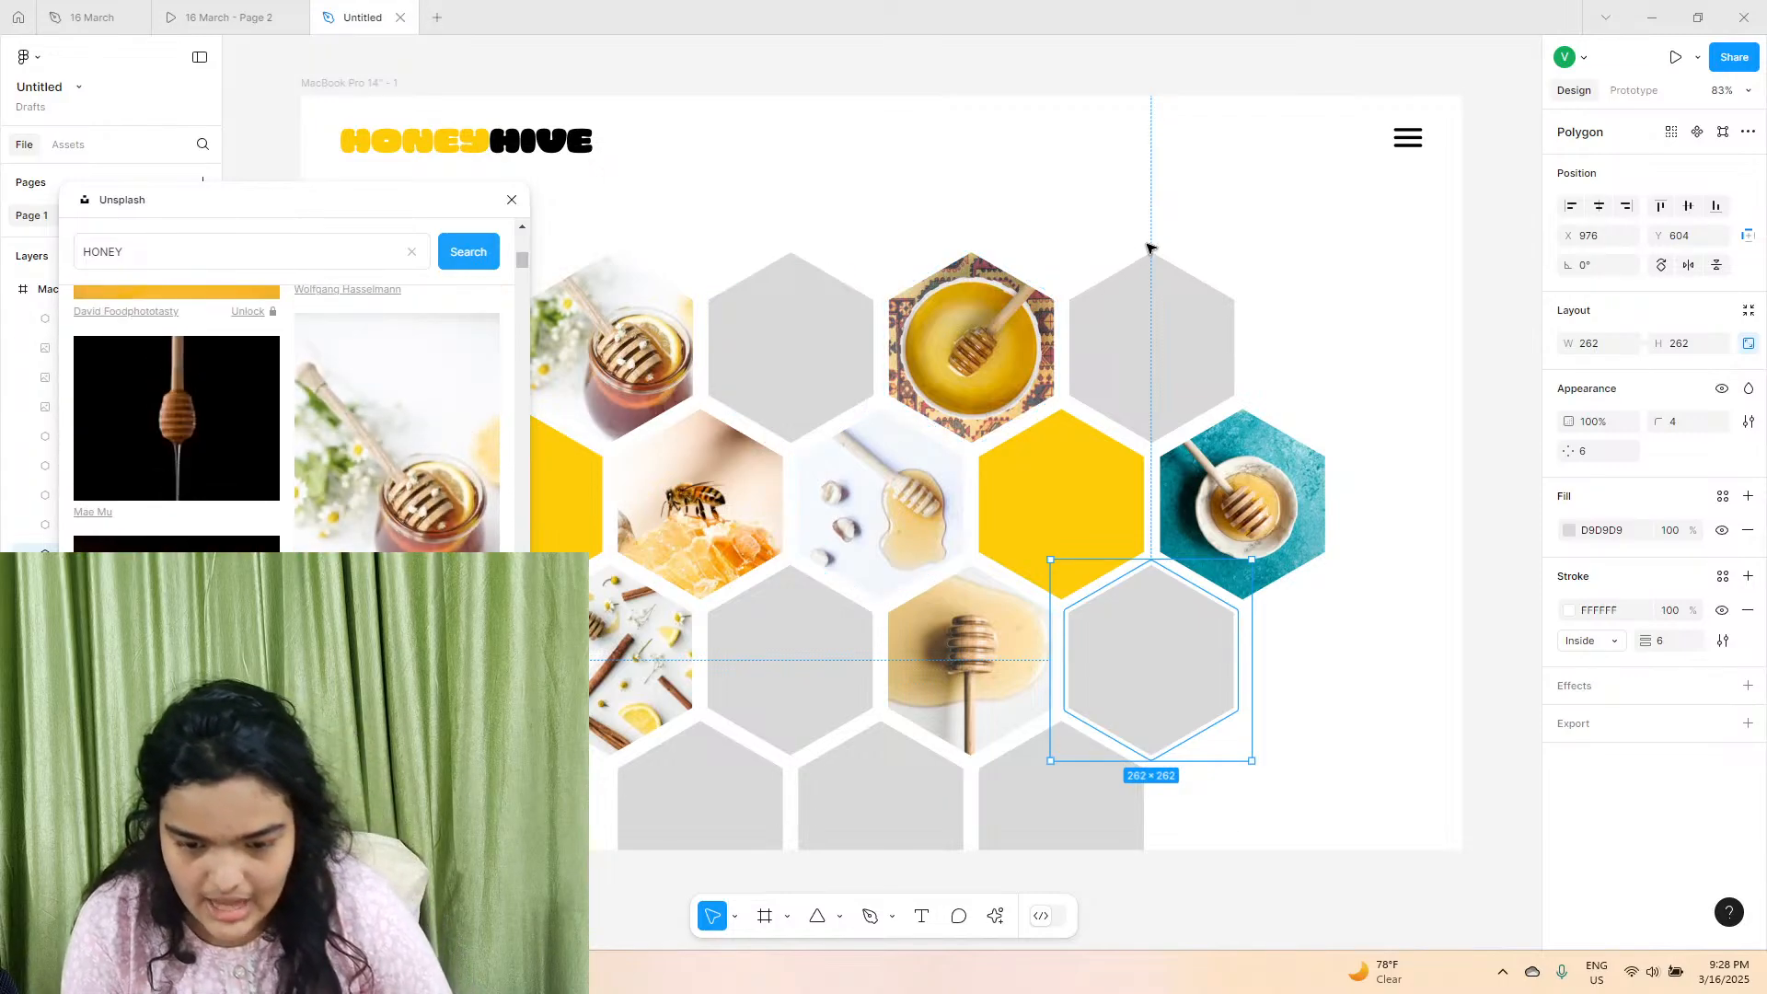
{"action": "left_click", "coordinate": [212, 439]}
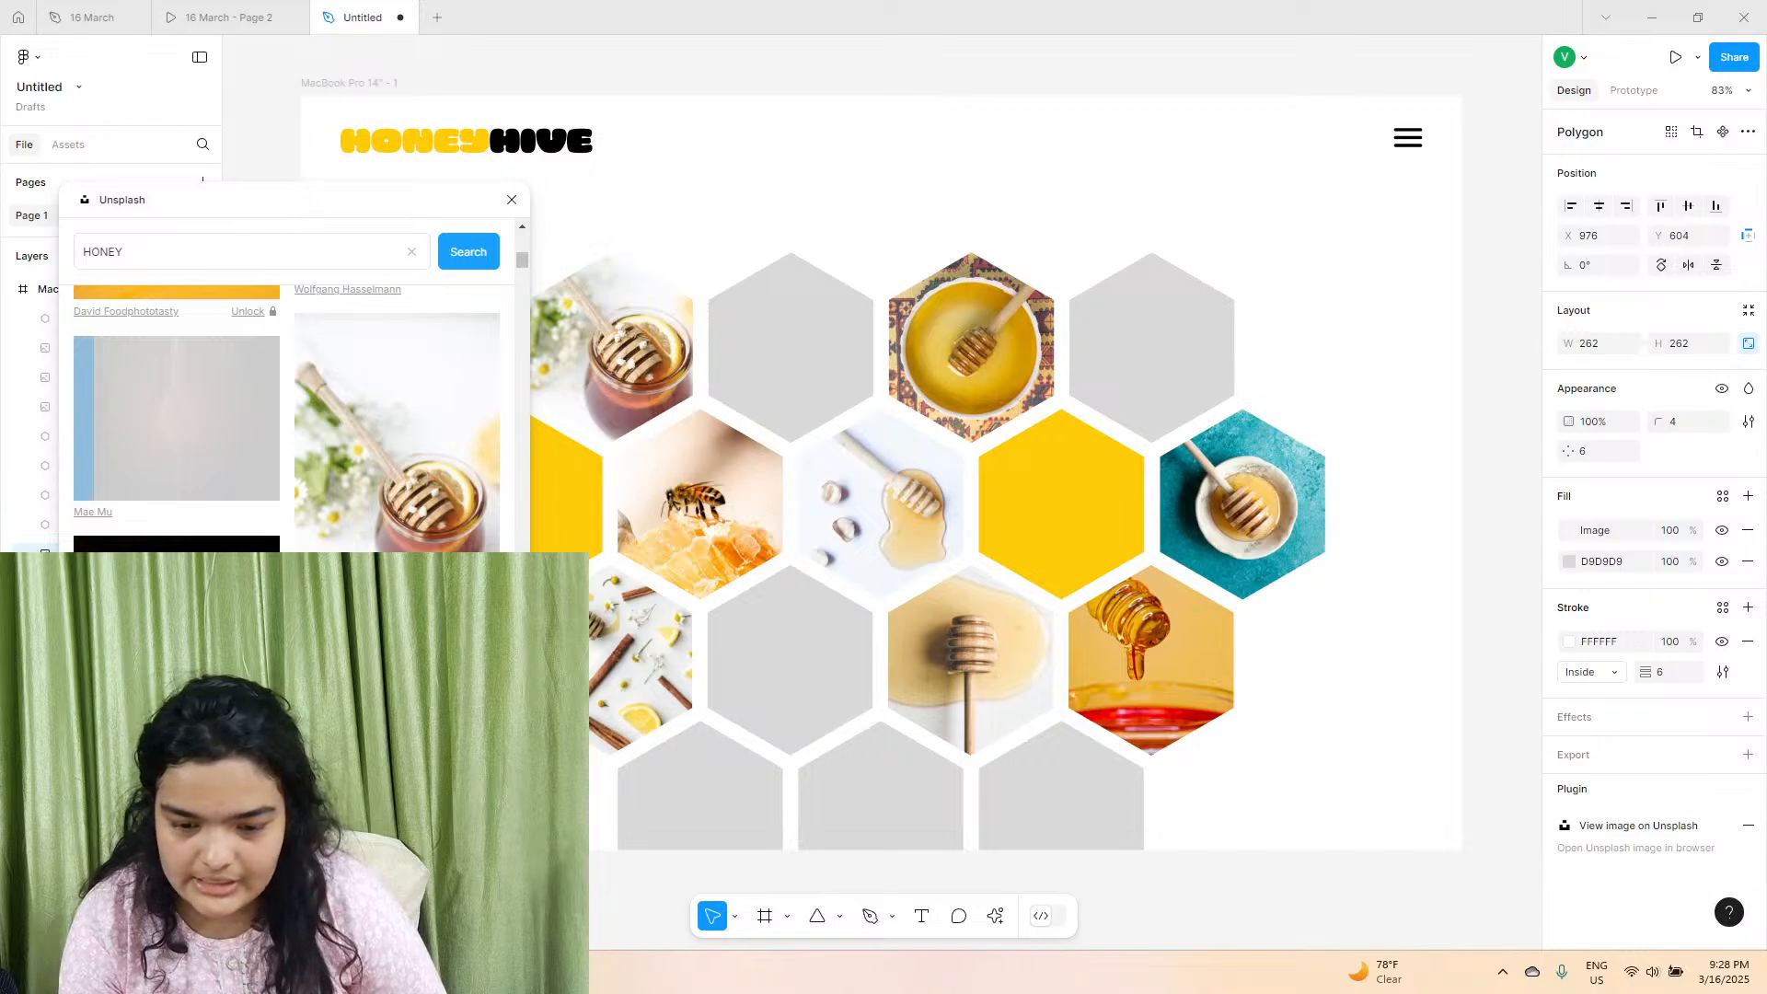
Fill the last hexagon of the first row with the dark Unsplash photo of a honey jar, and close the Unsplash window.
{"action": "left_click", "coordinate": [1136, 374]}
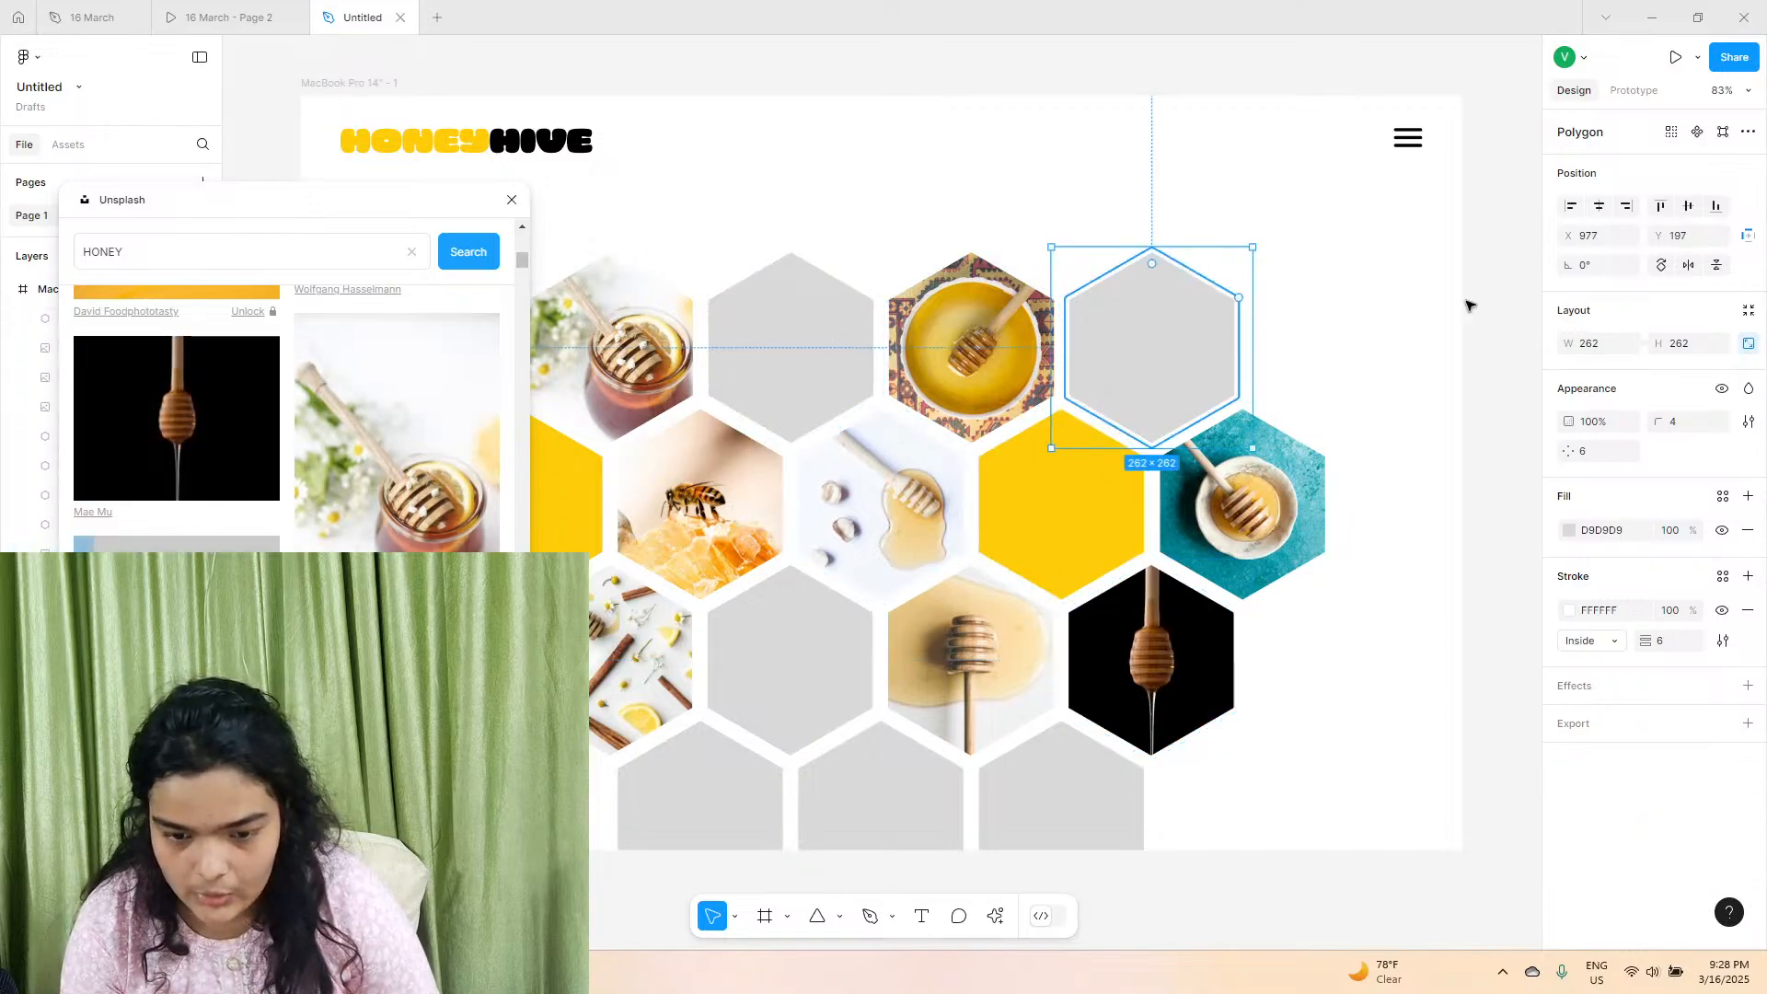
{"action": "left_click", "coordinate": [1294, 414]}
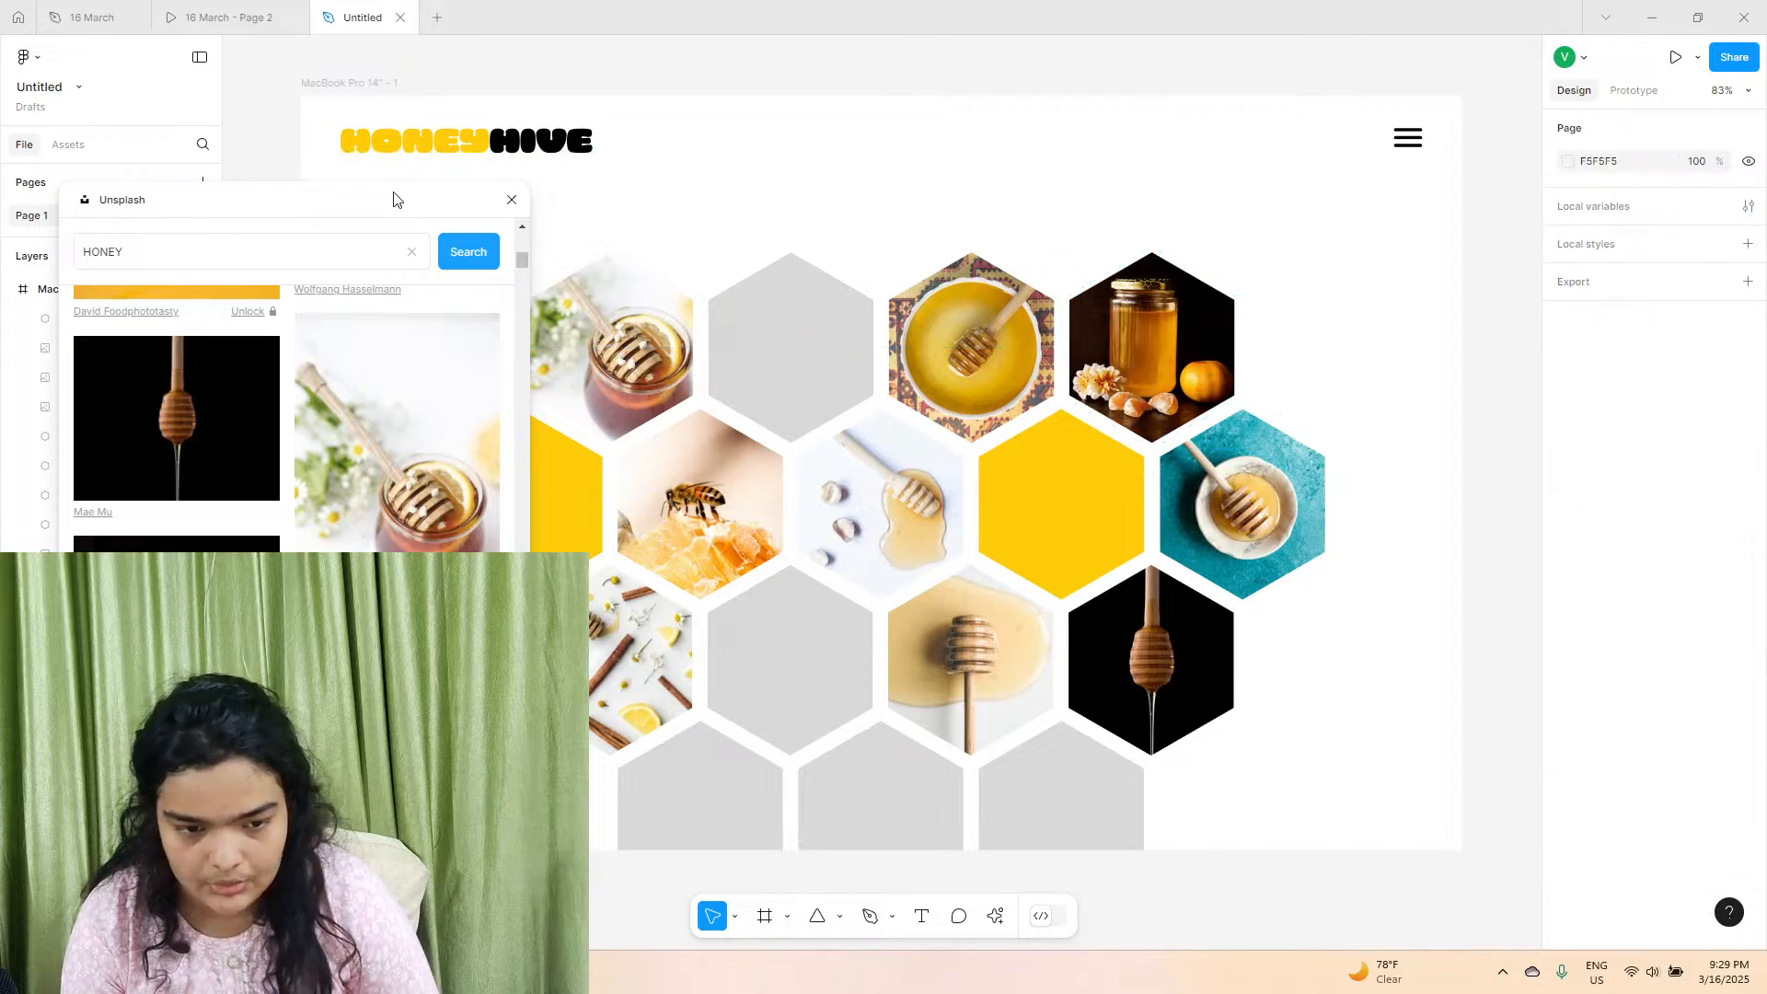
{"action": "left_click", "coordinate": [511, 199]}
Colour the second hexagon of the third row and the second hexagon of the first row with the page's yellow.
{"action": "left_click", "coordinate": [828, 702]}
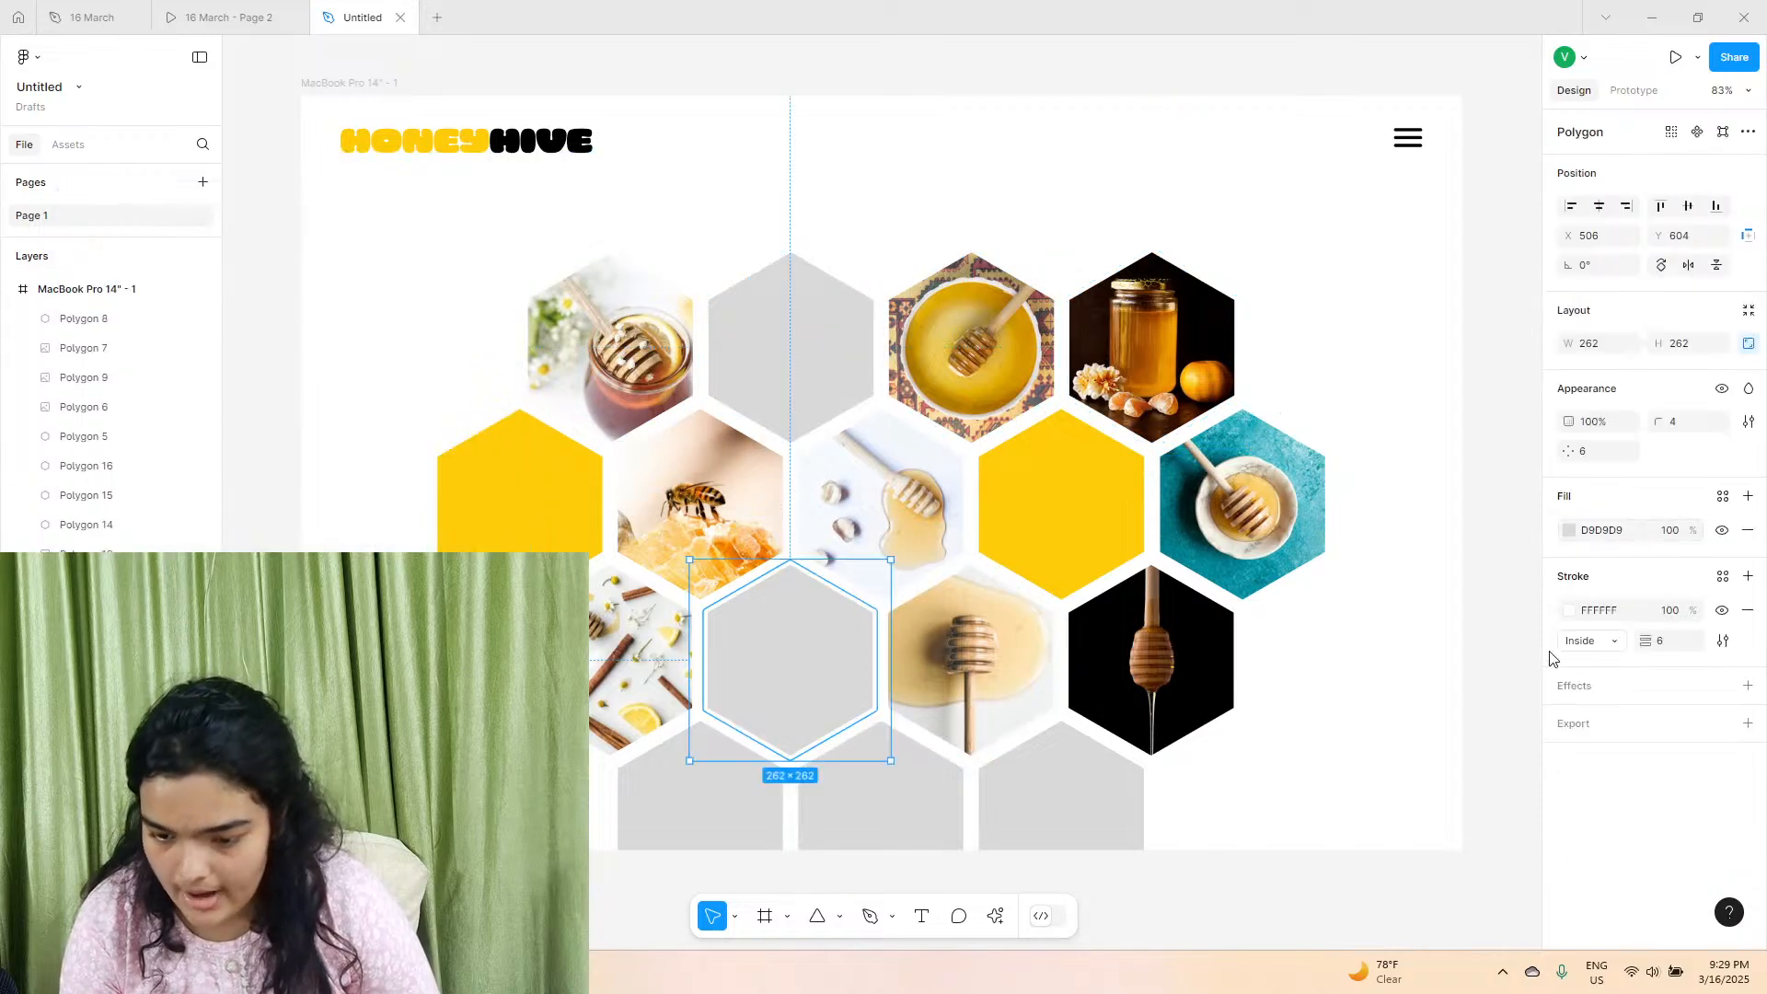
{"action": "left_click", "coordinate": [1569, 531]}
{"action": "left_click", "coordinate": [1390, 848]}
{"action": "left_click", "coordinate": [863, 353]}
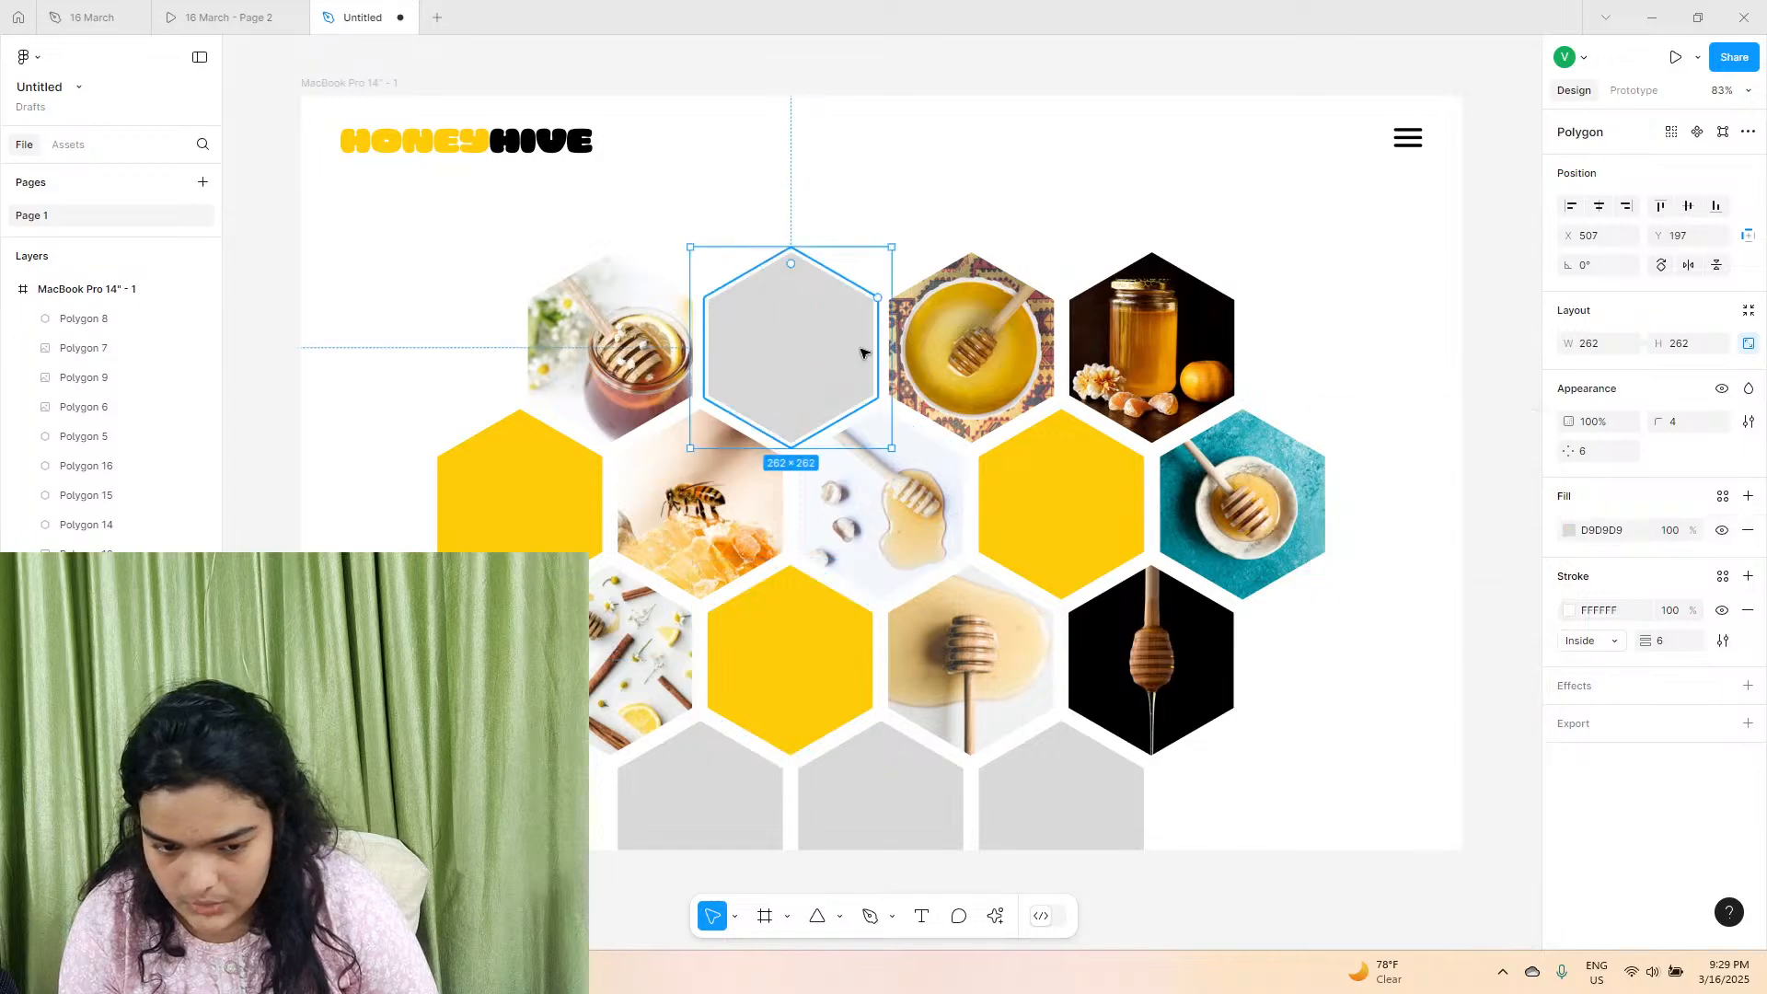
{"action": "left_click", "coordinate": [1580, 528]}
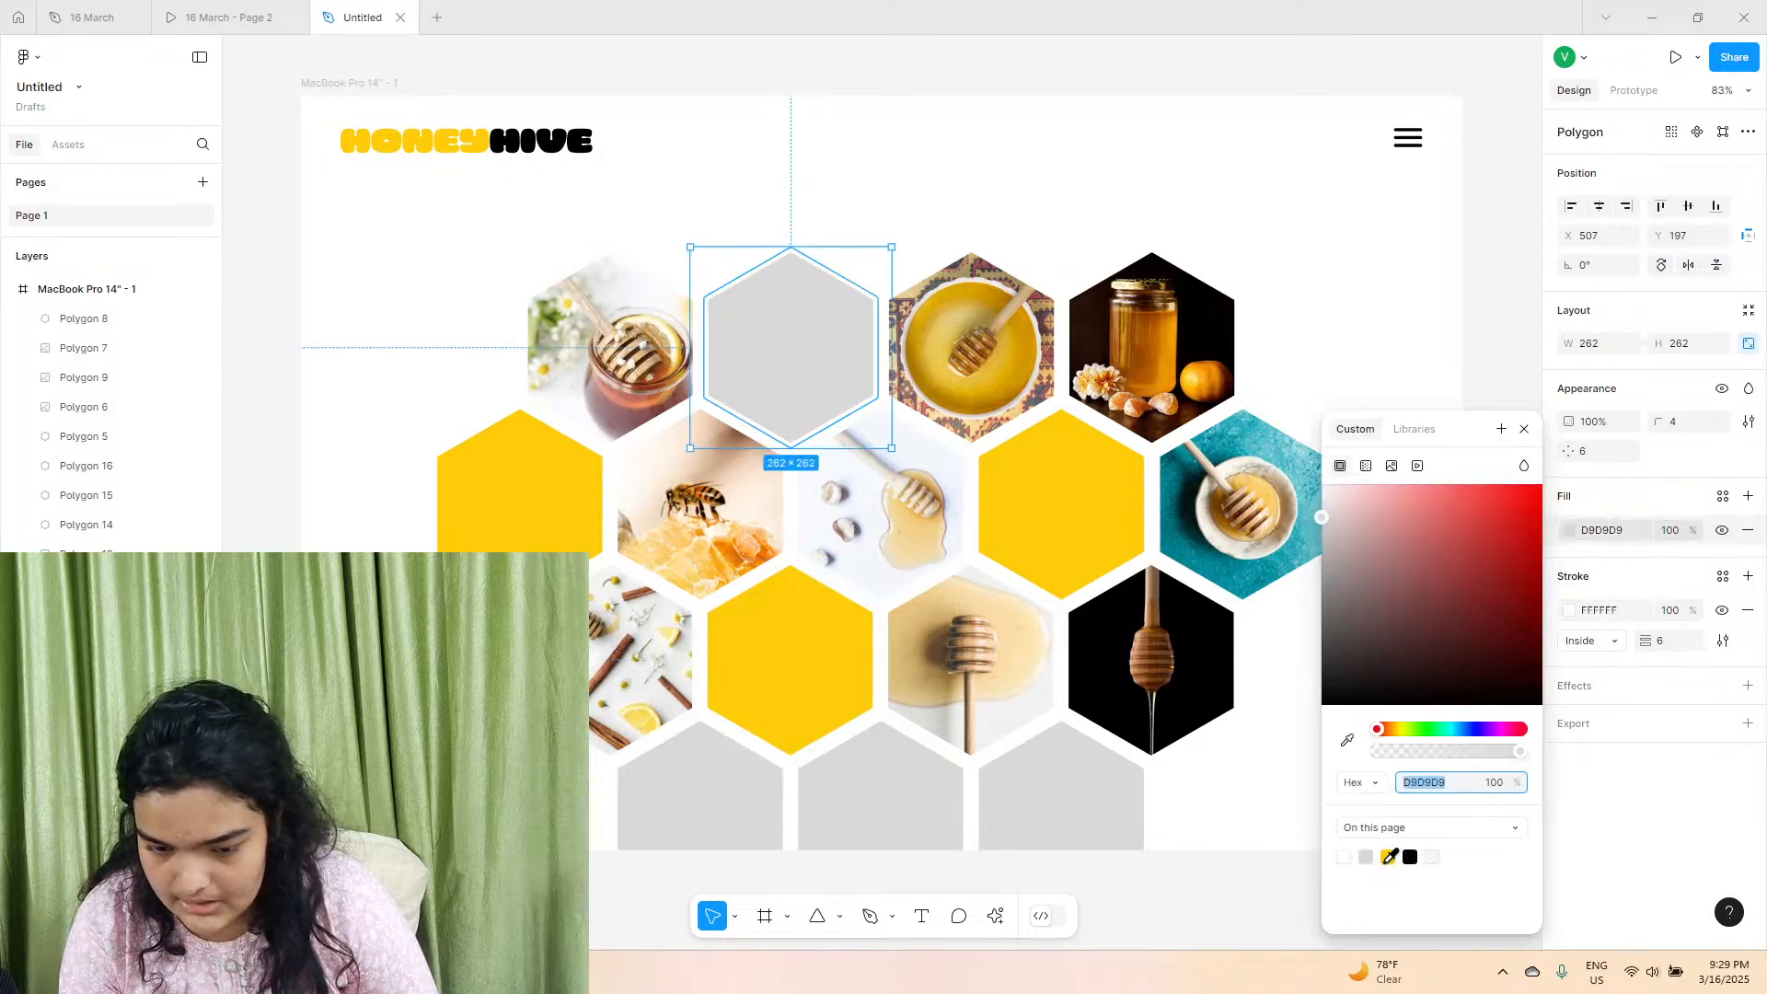
{"action": "left_click", "coordinate": [1389, 857]}
Search Unsplash for "honeybee" and fill the first hexagon of the fourth row with the photo of a bee on a yellow flower.
{"action": "left_click", "coordinate": [682, 788]}
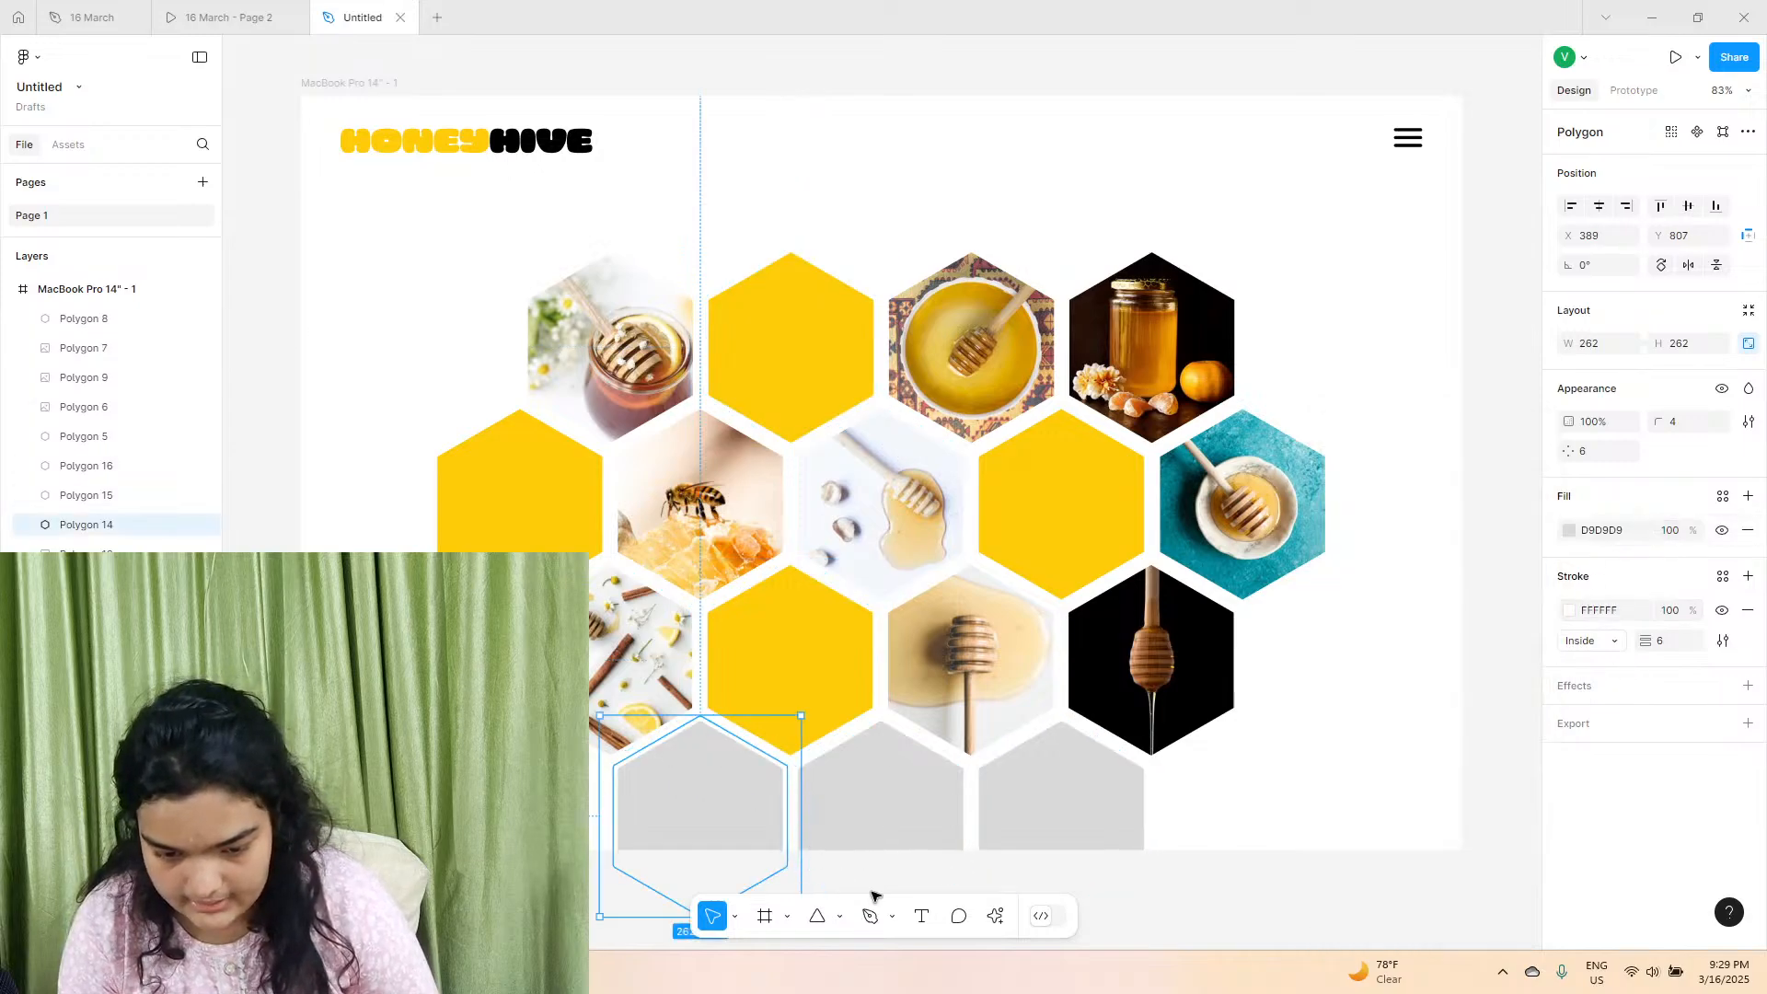
{"action": "left_click", "coordinate": [995, 916]}
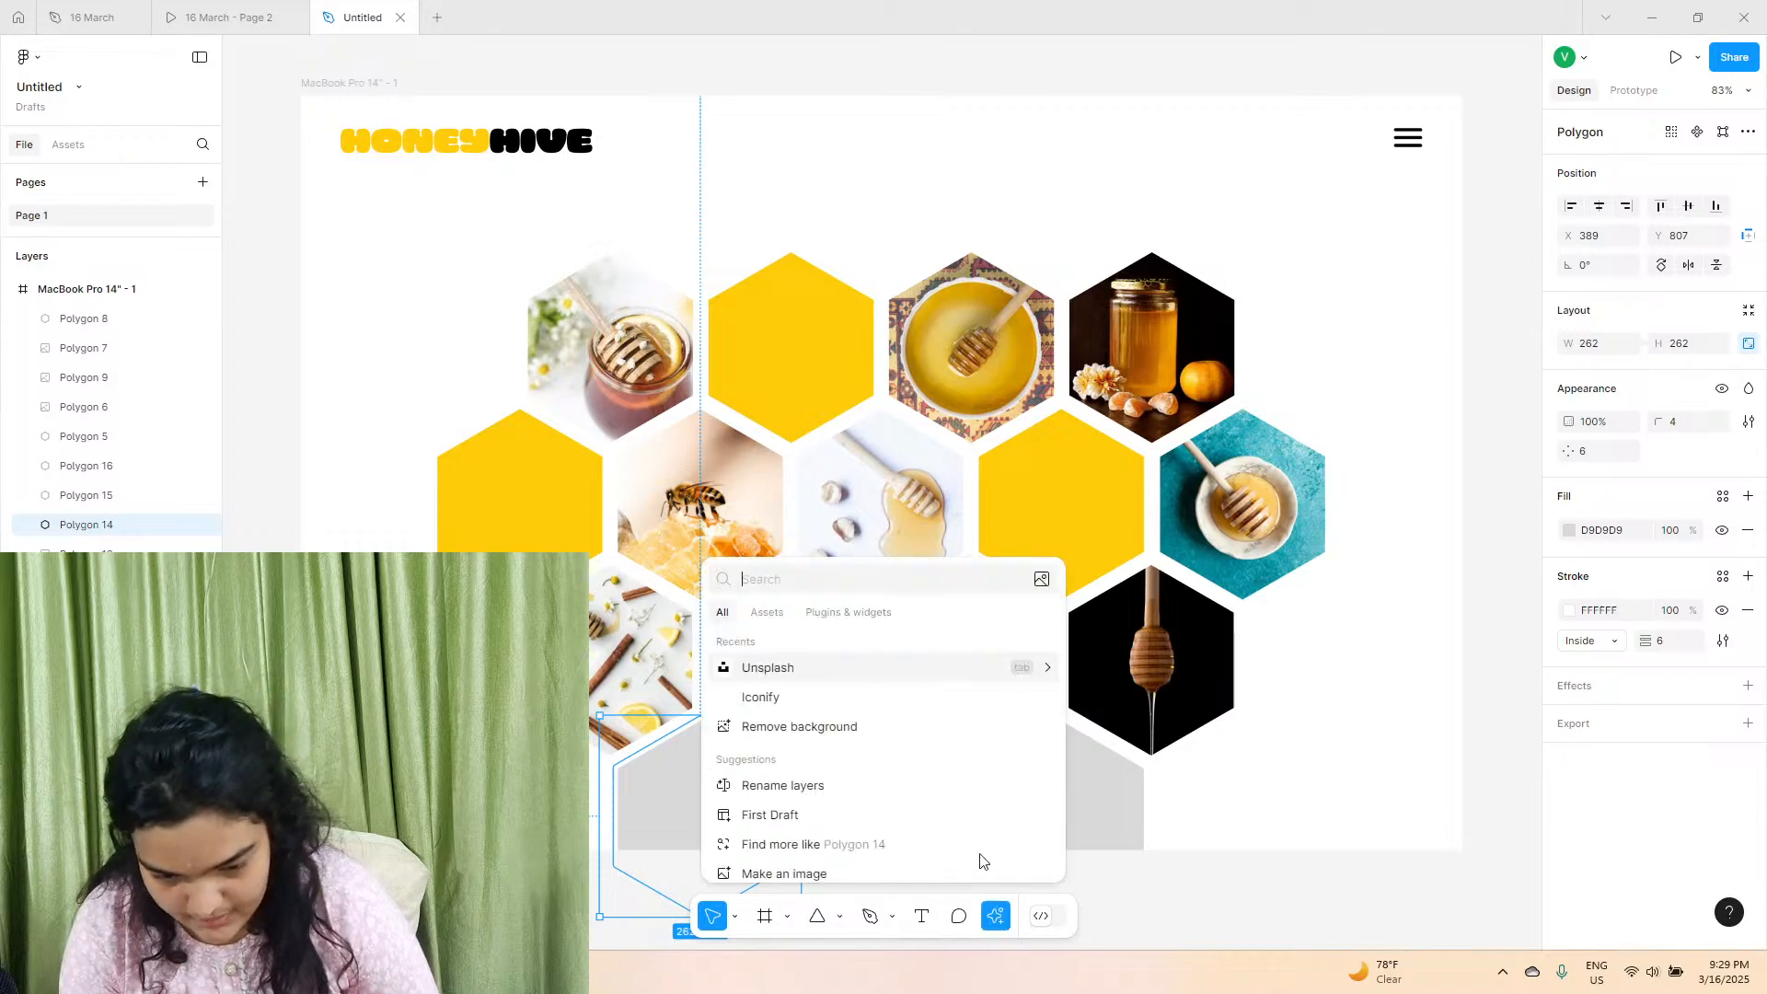
{"action": "left_click", "coordinate": [764, 673]}
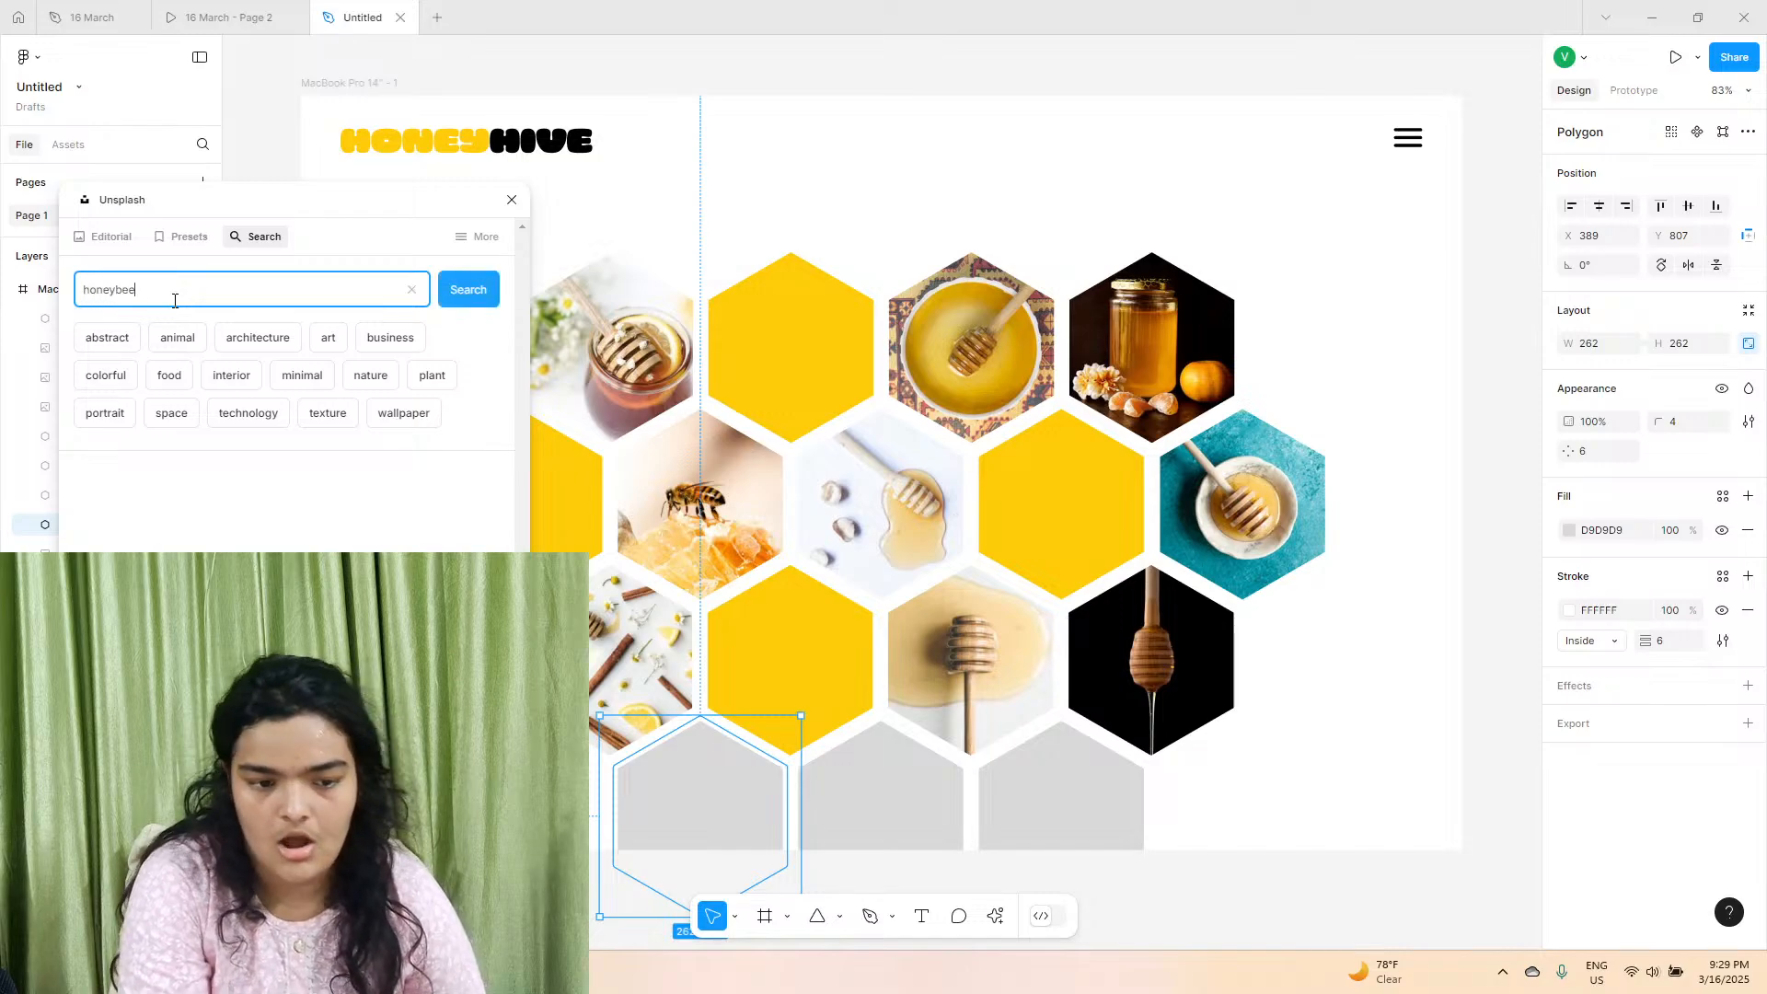
{"action": "key", "text": "Return"}
{"action": "scroll", "coordinate": [283, 425], "scroll_direction": "down", "scroll_amount": 5}
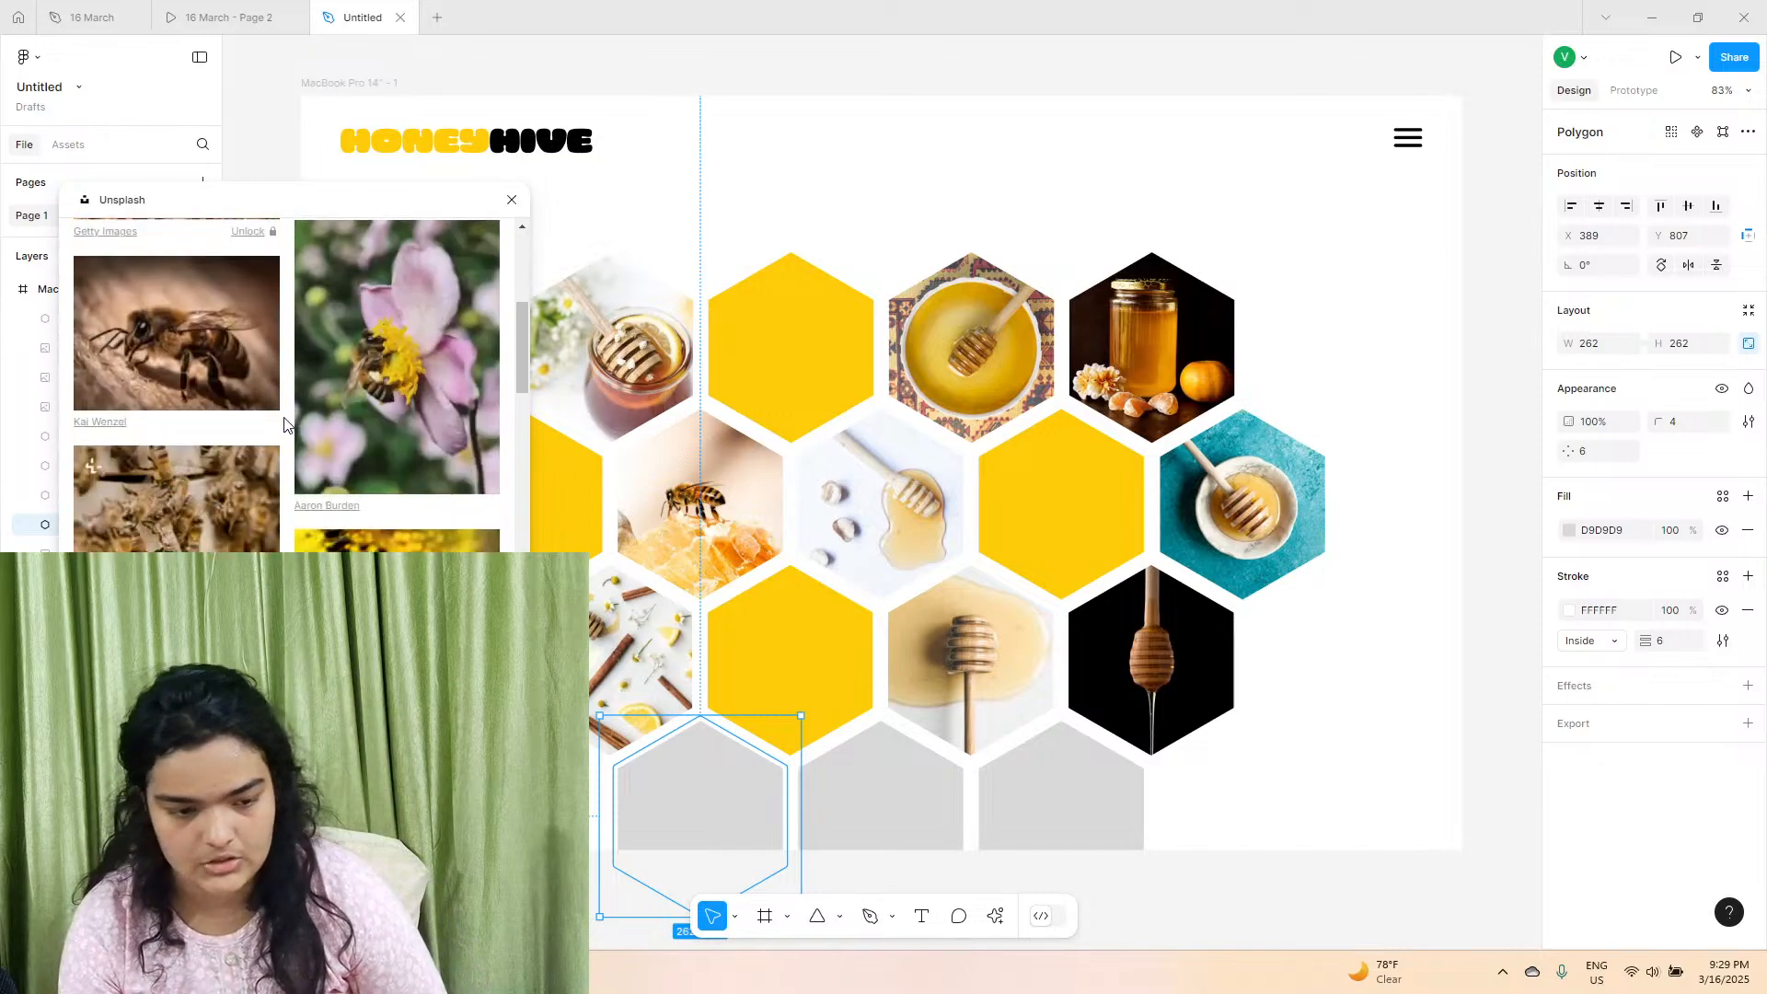
{"action": "scroll", "coordinate": [283, 425], "scroll_direction": "down", "scroll_amount": 3}
{"action": "left_click", "coordinate": [368, 451]}
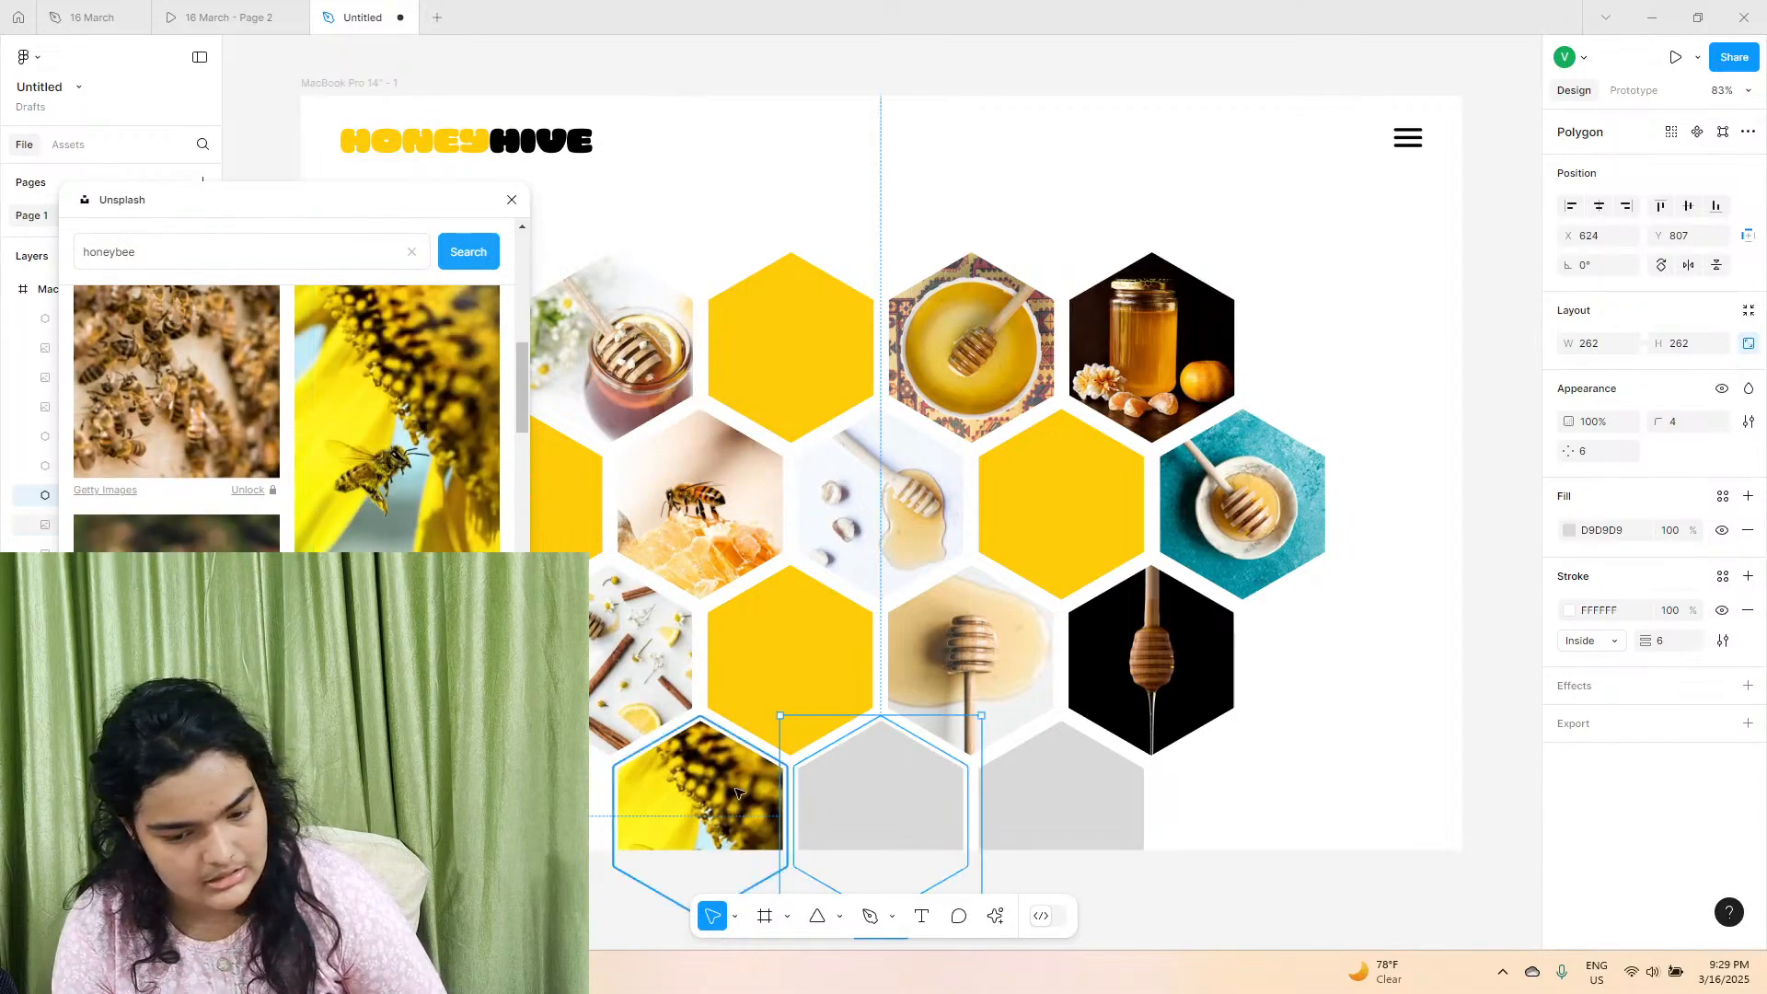
Fill the second hexagon of the fourth row with the Unsplash photo of a honeycomb ice-cream cone on an orange background.
{"action": "scroll", "coordinate": [92, 392], "scroll_direction": "down", "scroll_amount": 6}
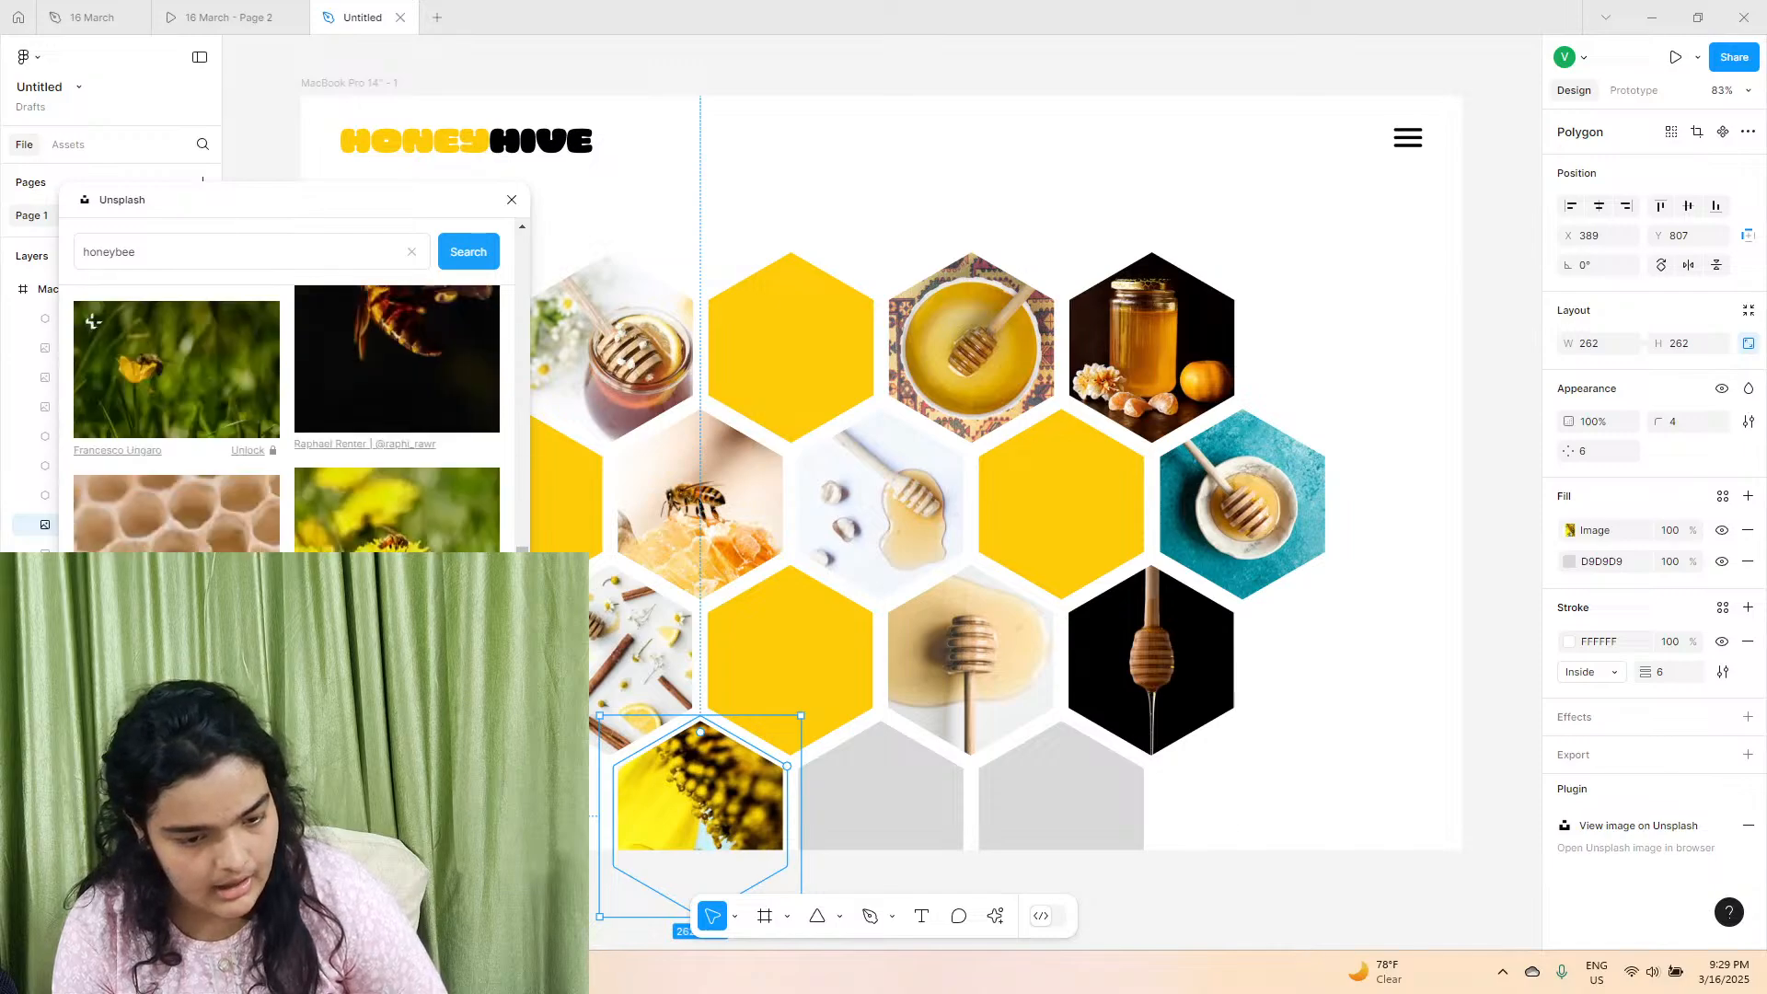
{"action": "scroll", "coordinate": [92, 391], "scroll_direction": "down", "scroll_amount": 10}
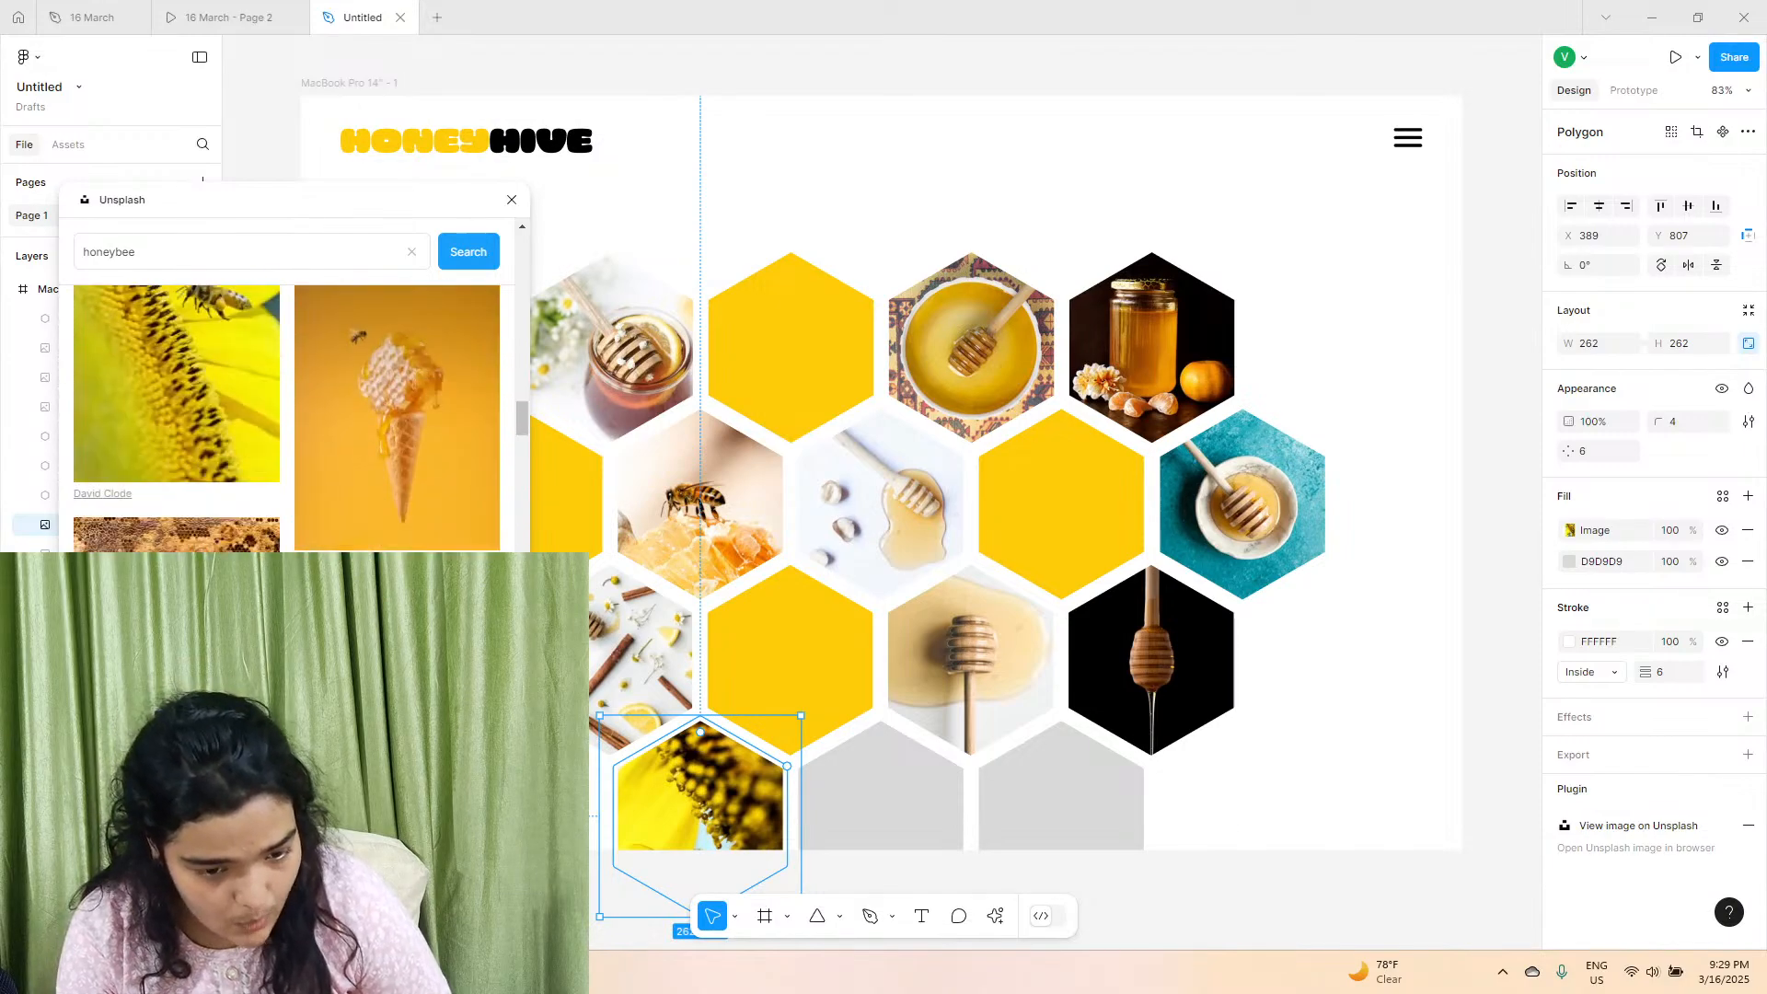
{"action": "left_click", "coordinate": [934, 827]}
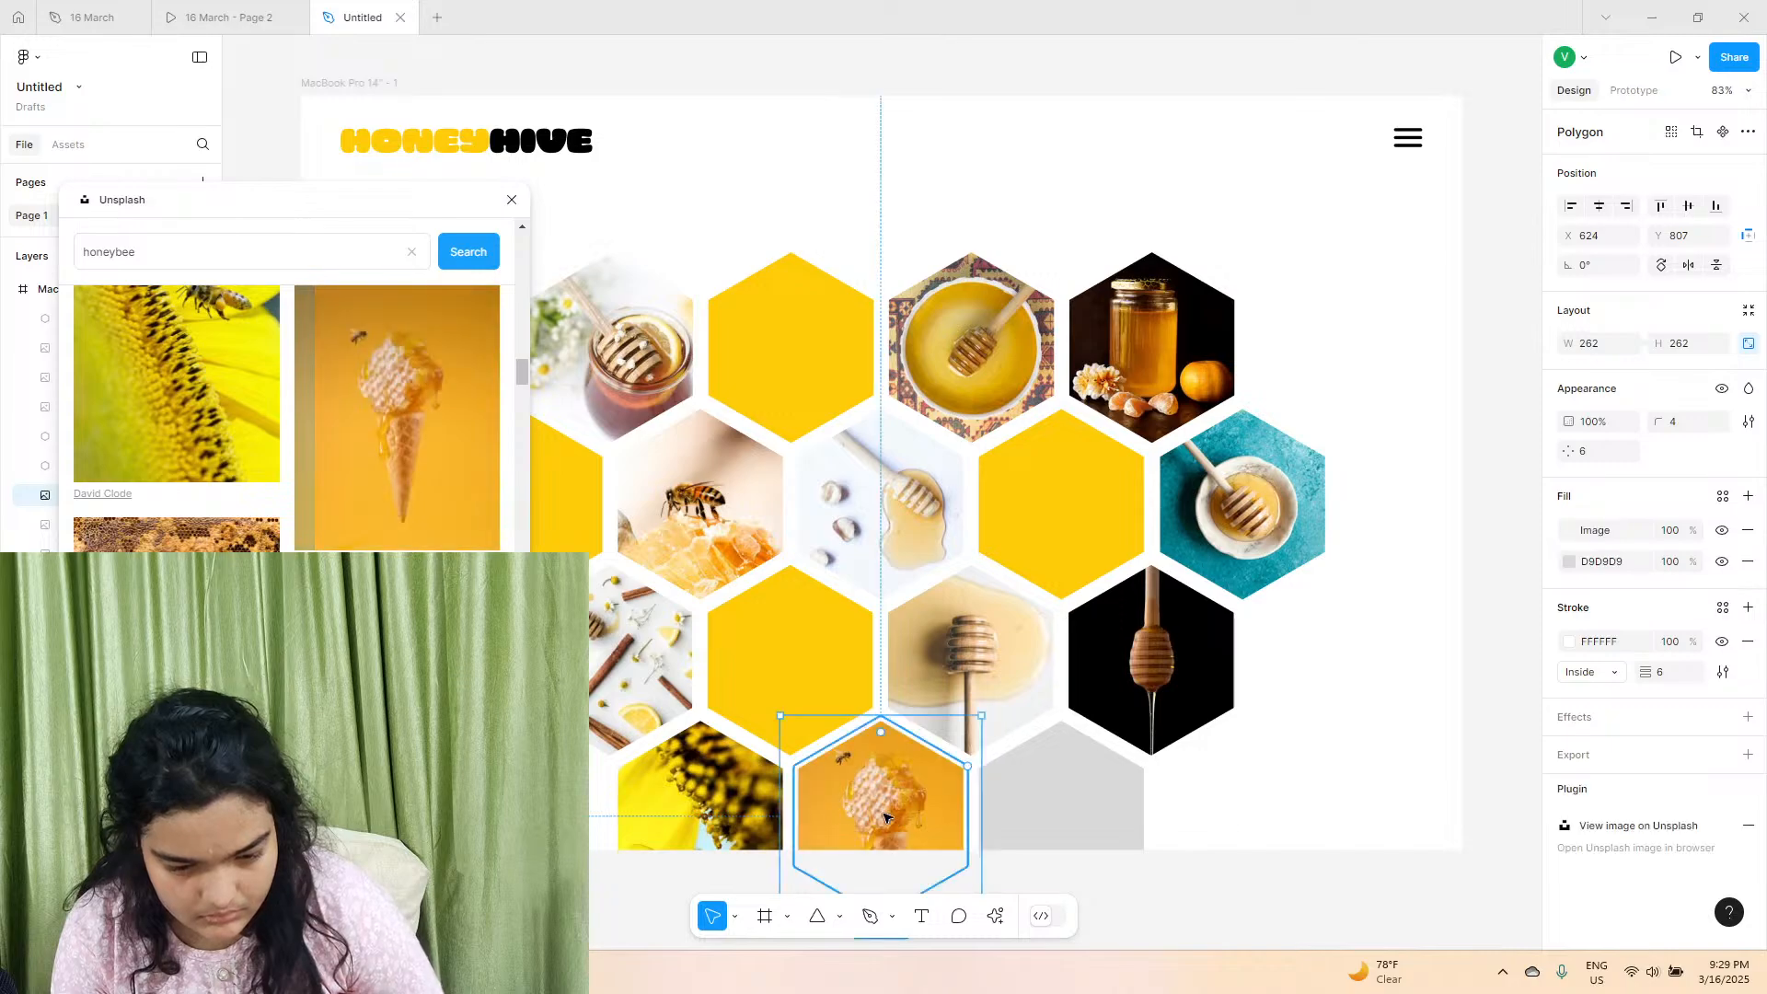
Replace the photo in the first hexagon of the fourth row with the Unsplash photo of a bee on pale, cream-coloured comb.
{"action": "left_click", "coordinate": [662, 766]}
{"action": "scroll", "coordinate": [321, 528], "scroll_direction": "down", "scroll_amount": 6}
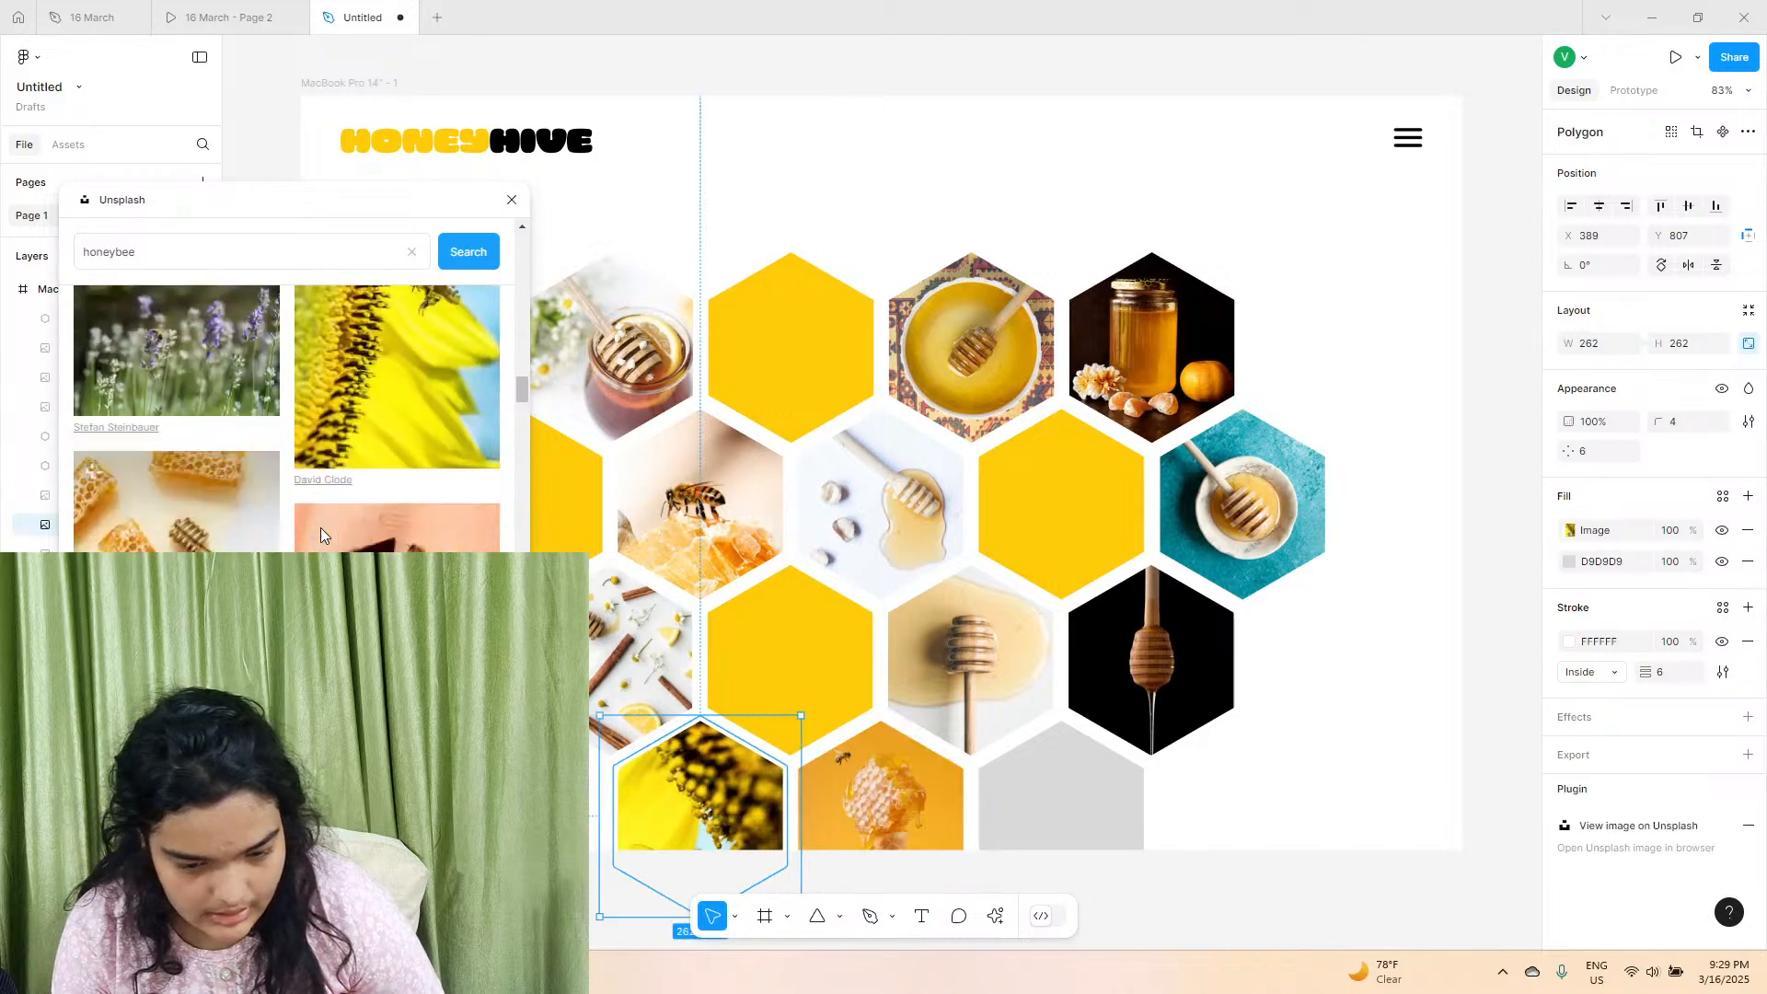
{"action": "scroll", "coordinate": [320, 532], "scroll_direction": "down", "scroll_amount": 10}
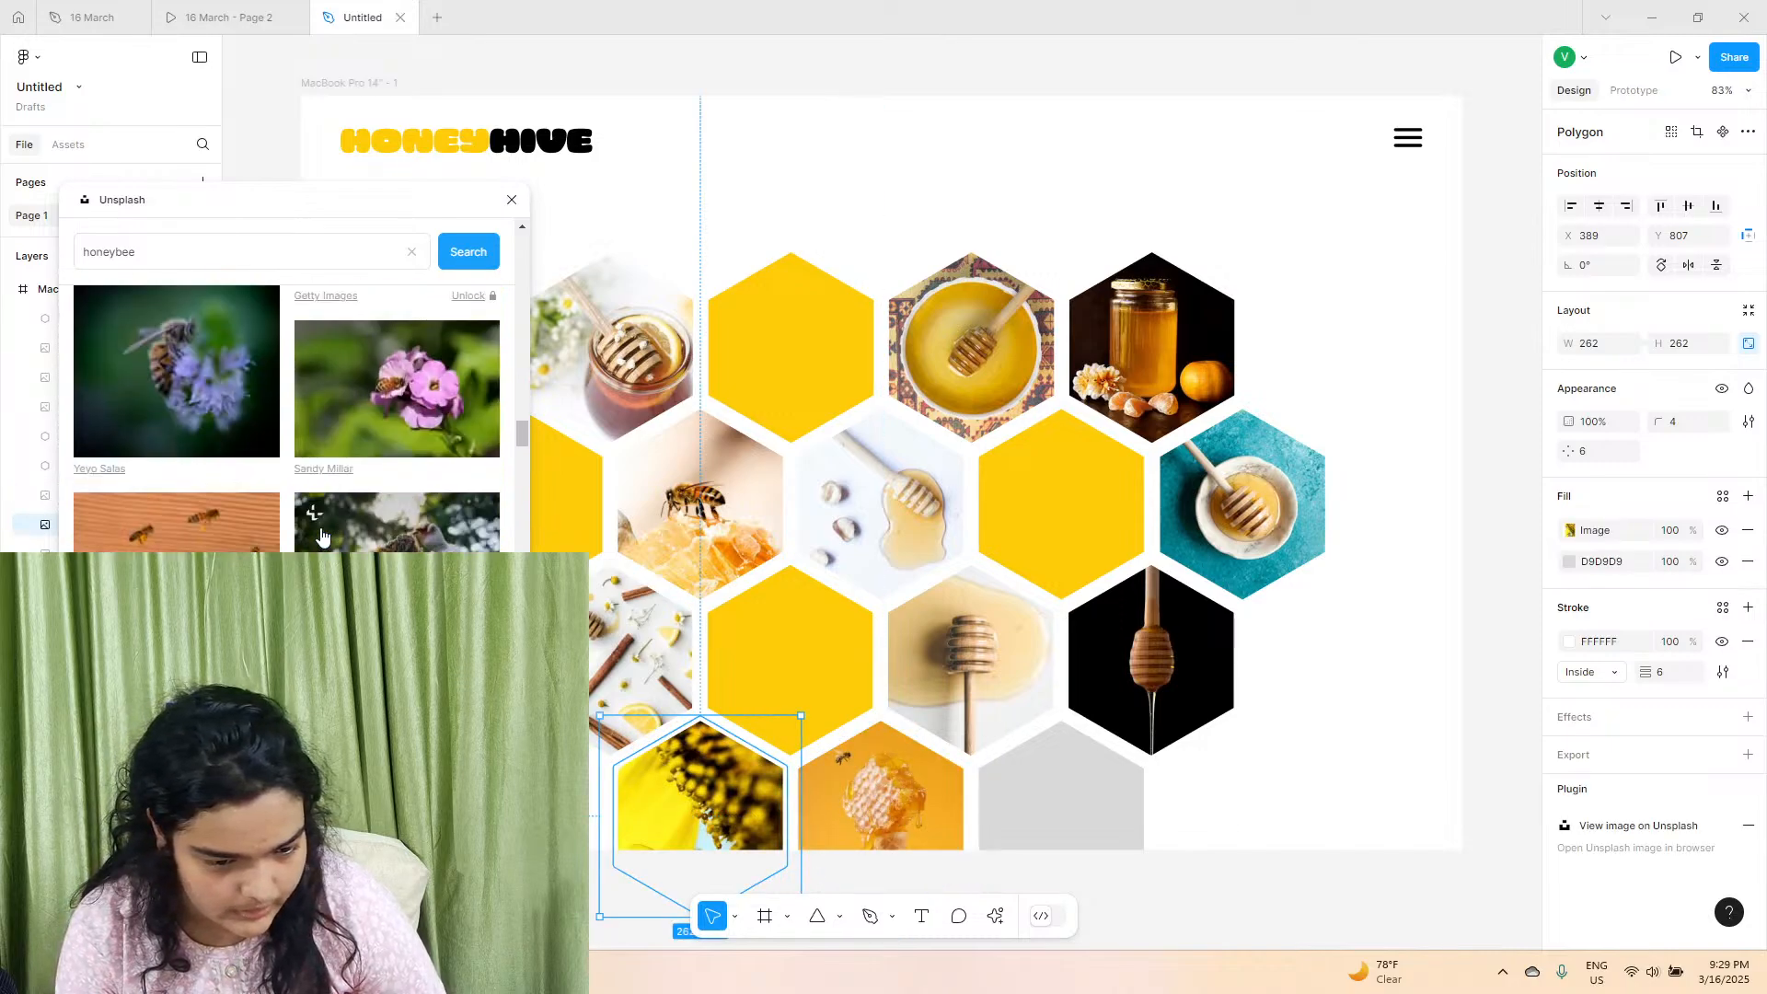
{"action": "left_click", "coordinate": [323, 537]}
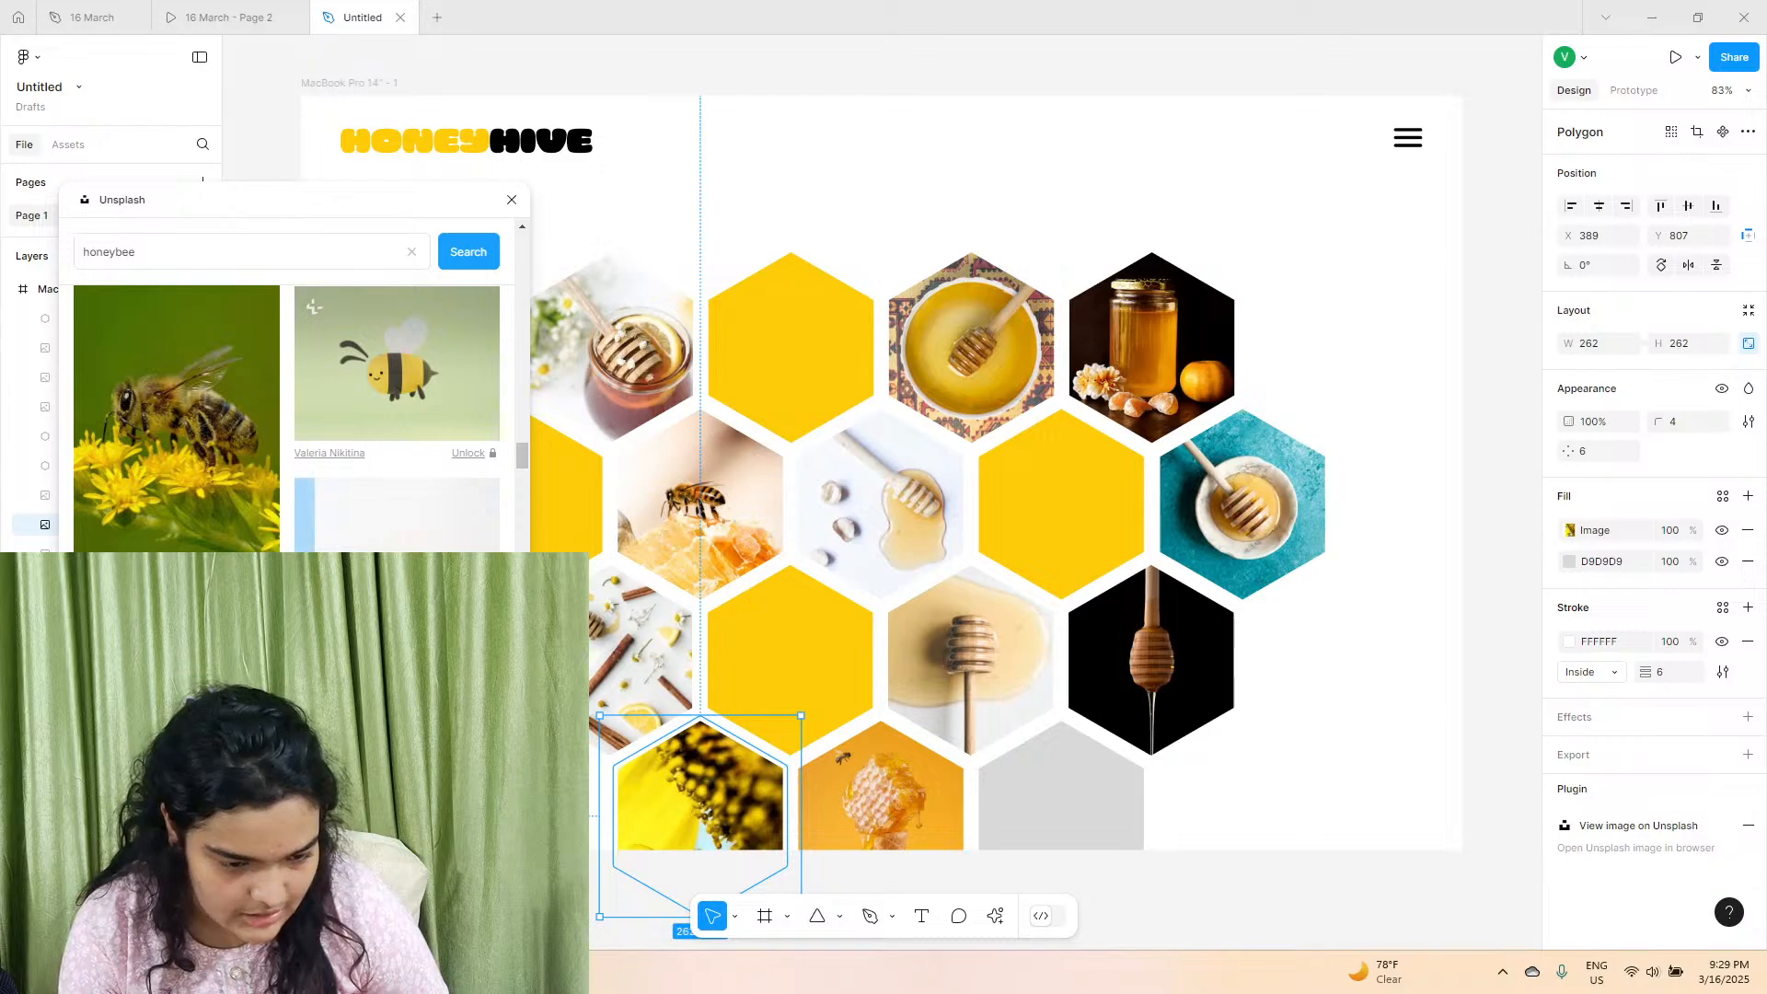
Look through more honeybee photos for the last hexagon of the fourth row, and close the Unsplash window.
{"action": "left_click", "coordinate": [1058, 806]}
{"action": "scroll", "coordinate": [322, 414], "scroll_direction": "down", "scroll_amount": 3}
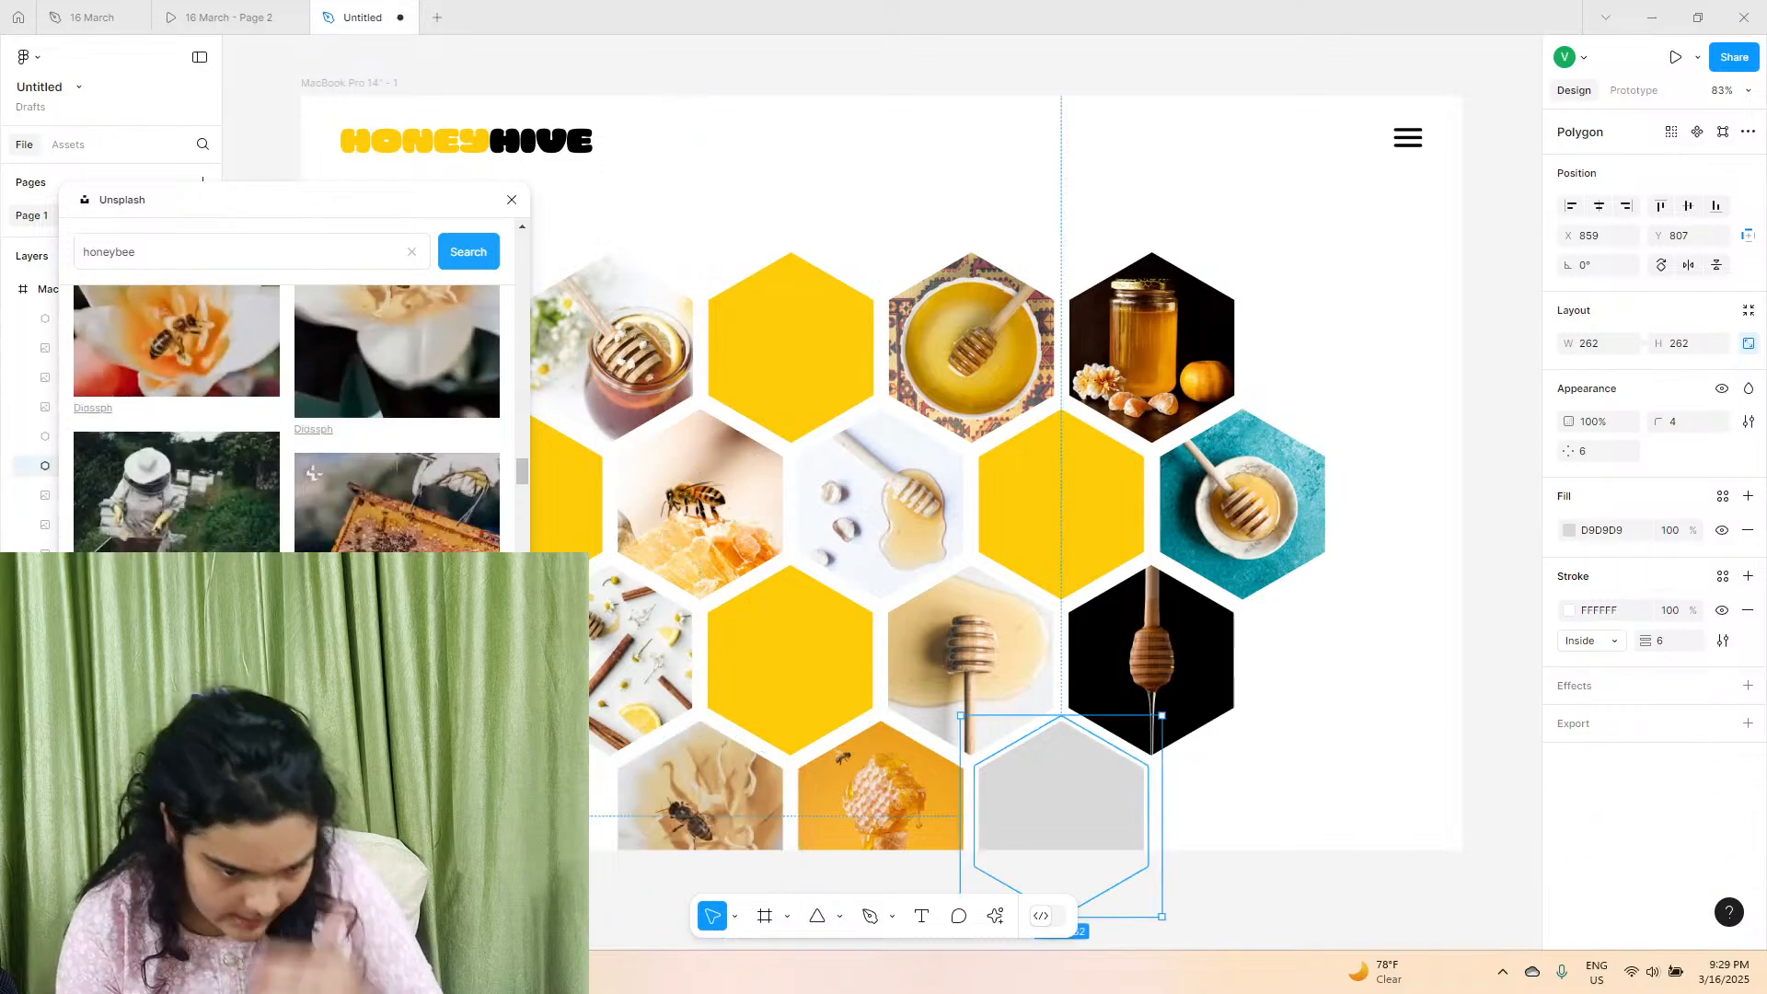
{"action": "scroll", "coordinate": [286, 414], "scroll_direction": "down", "scroll_amount": 5}
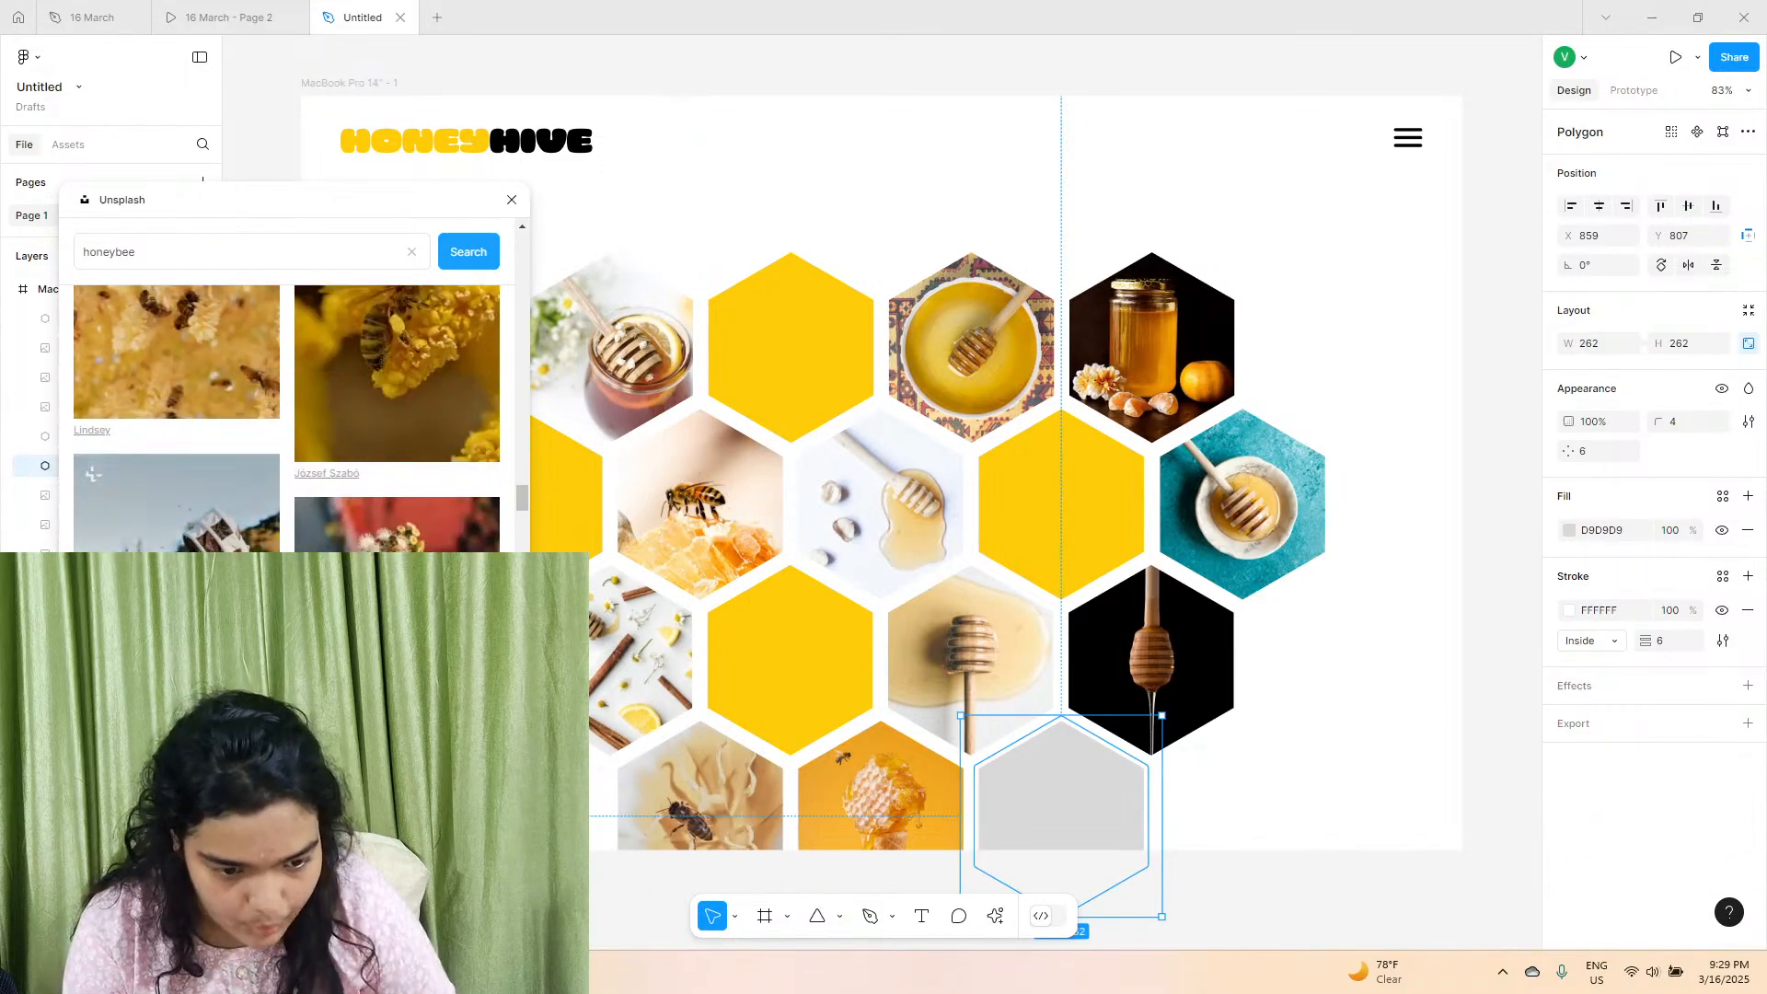
{"action": "scroll", "coordinate": [305, 489], "scroll_direction": "down", "scroll_amount": 3}
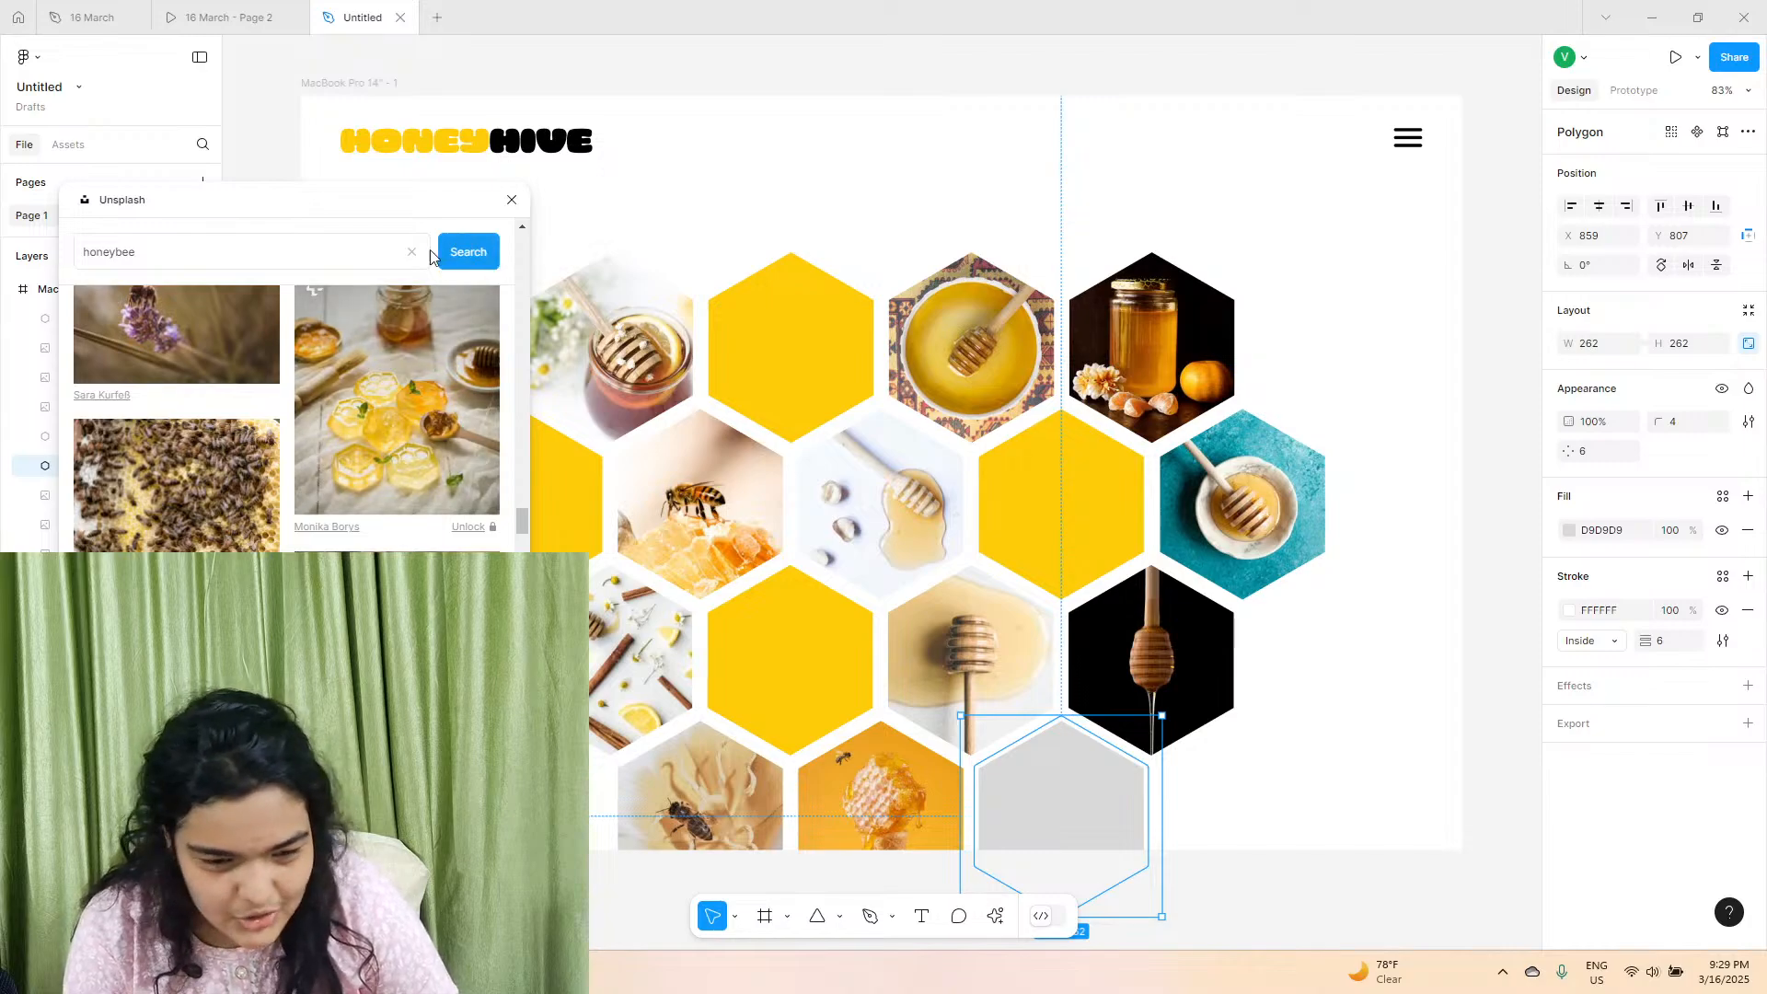
{"action": "left_click", "coordinate": [512, 200]}
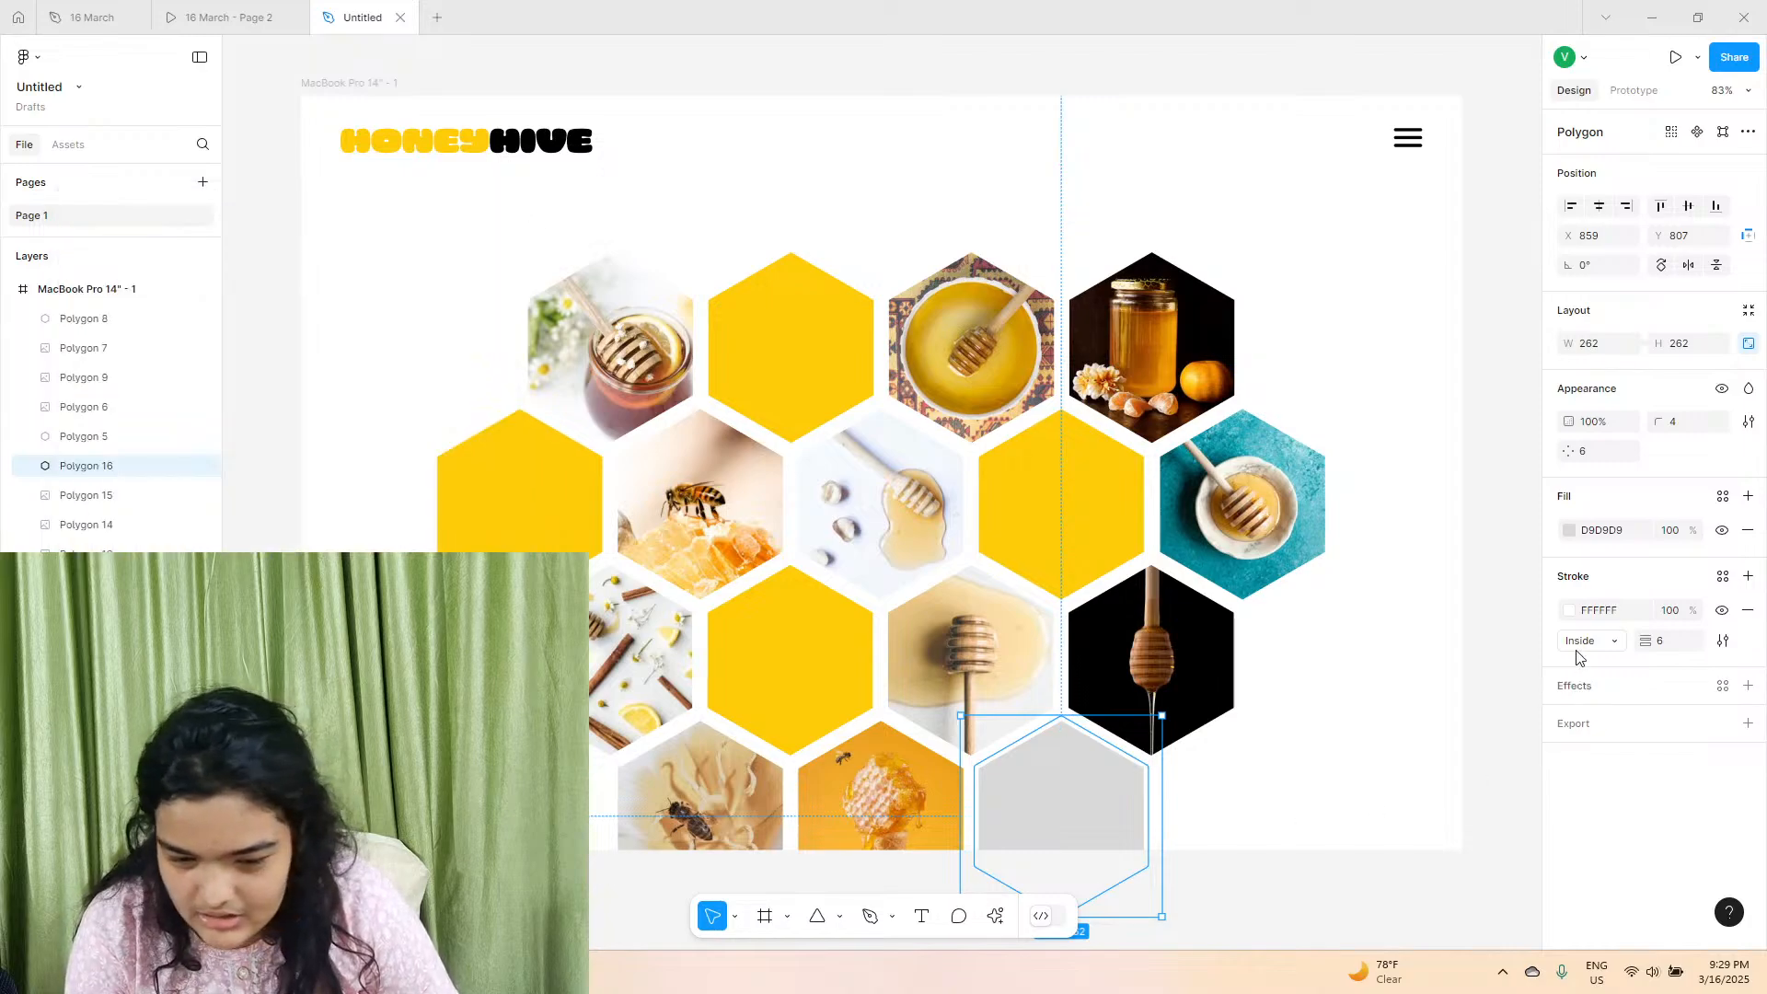
{"action": "left_click", "coordinate": [1572, 532]}
{"action": "left_click", "coordinate": [849, 873]}
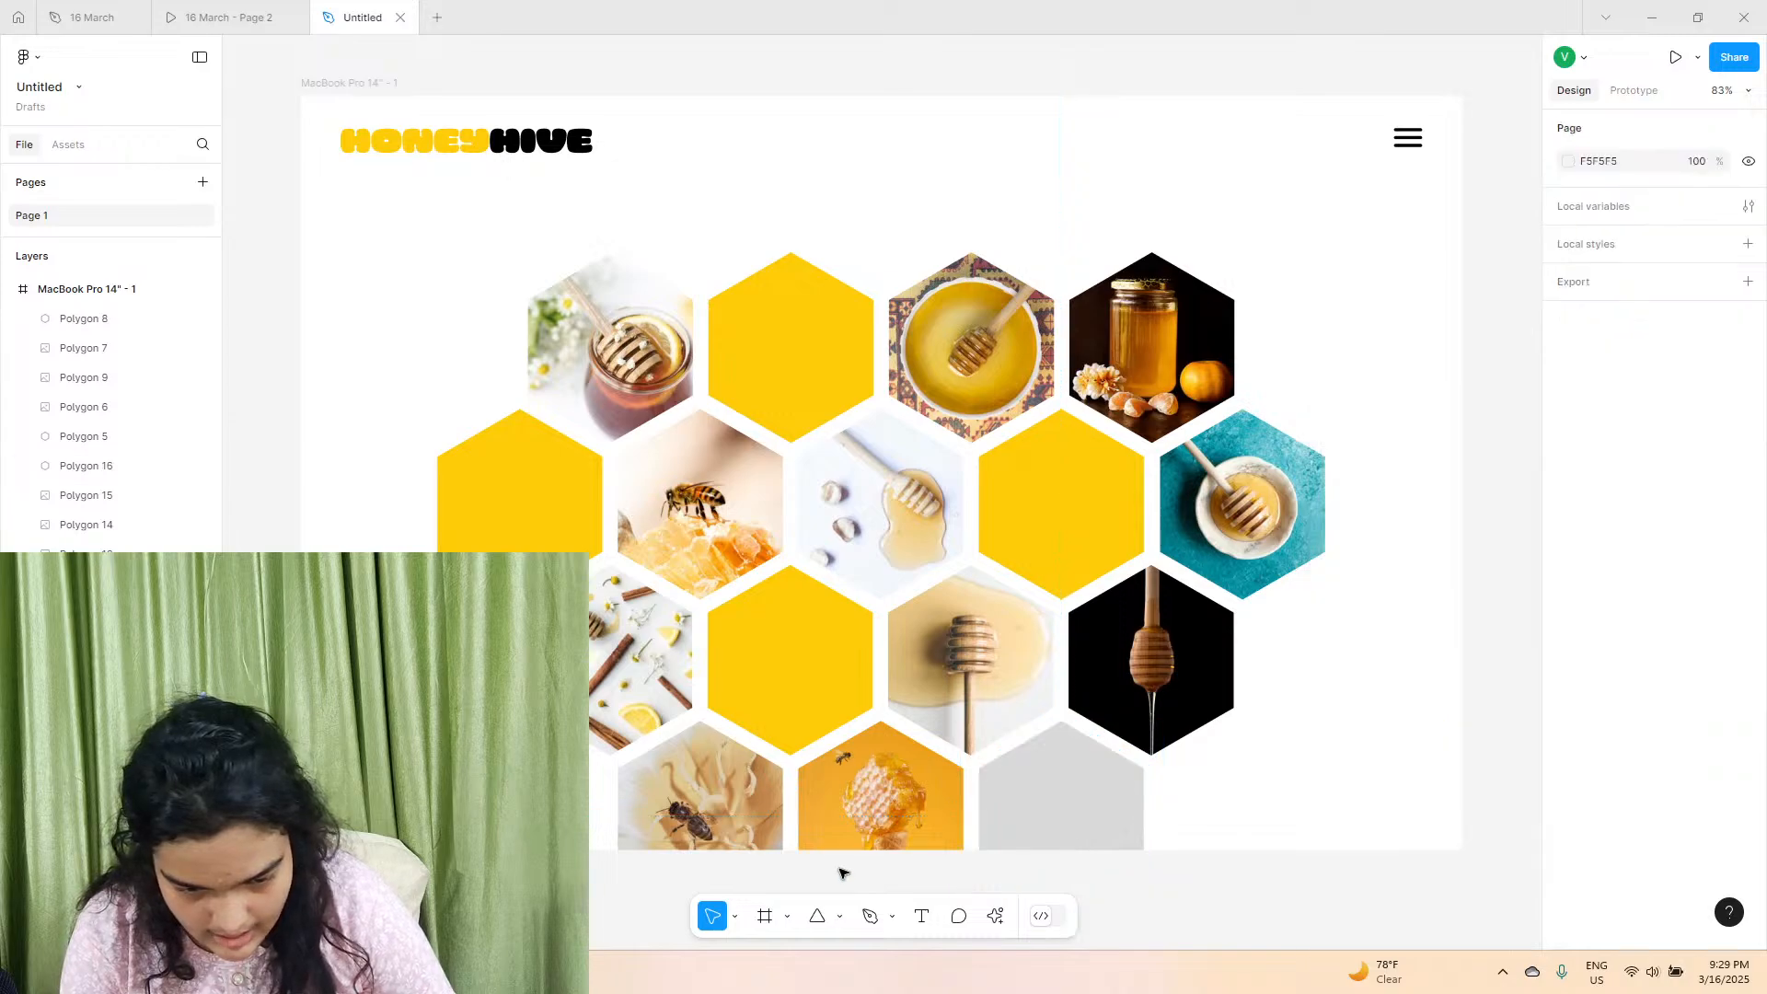
Swap the two photo hexagons of the fourth row so the honeycomb cone comes first at X 389 and the bee second at X 624.
{"action": "left_click_drag", "start_coordinate": [879, 790], "coordinate": [601, 836]}
{"action": "left_click_drag", "start_coordinate": [757, 793], "coordinate": [946, 800]}
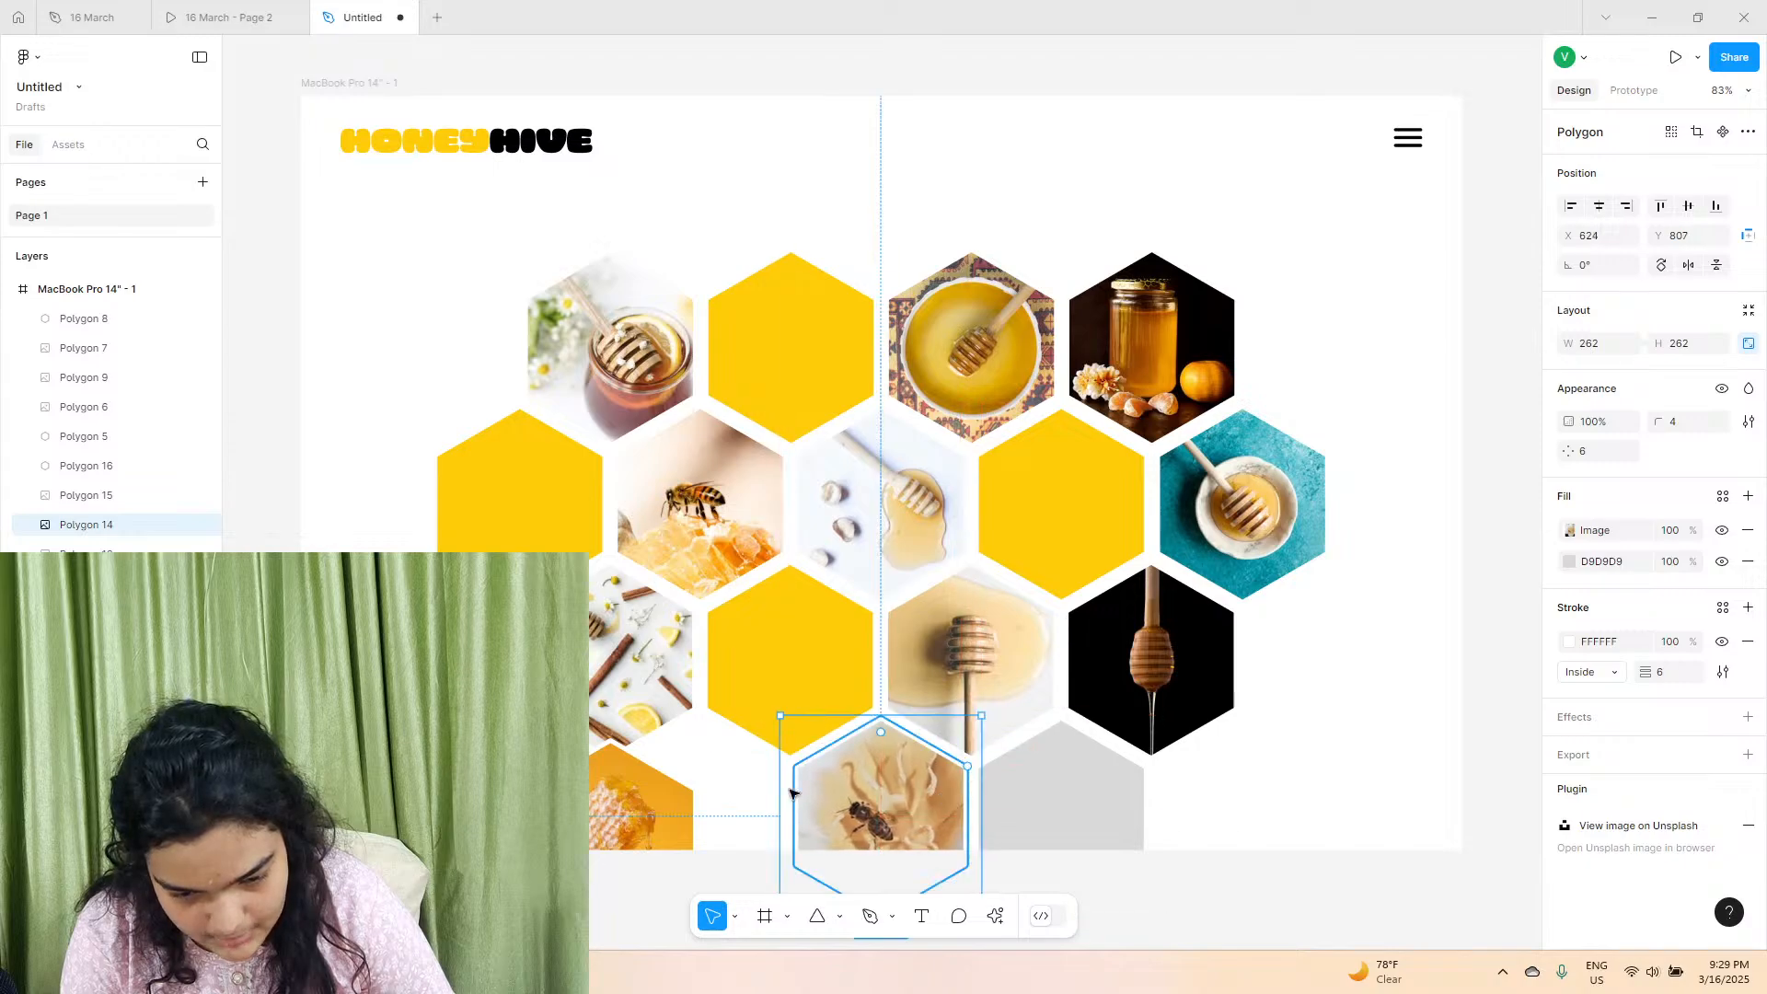
{"action": "left_click", "coordinate": [642, 814]}
{"action": "left_click_drag", "start_coordinate": [641, 814], "coordinate": [732, 792]}
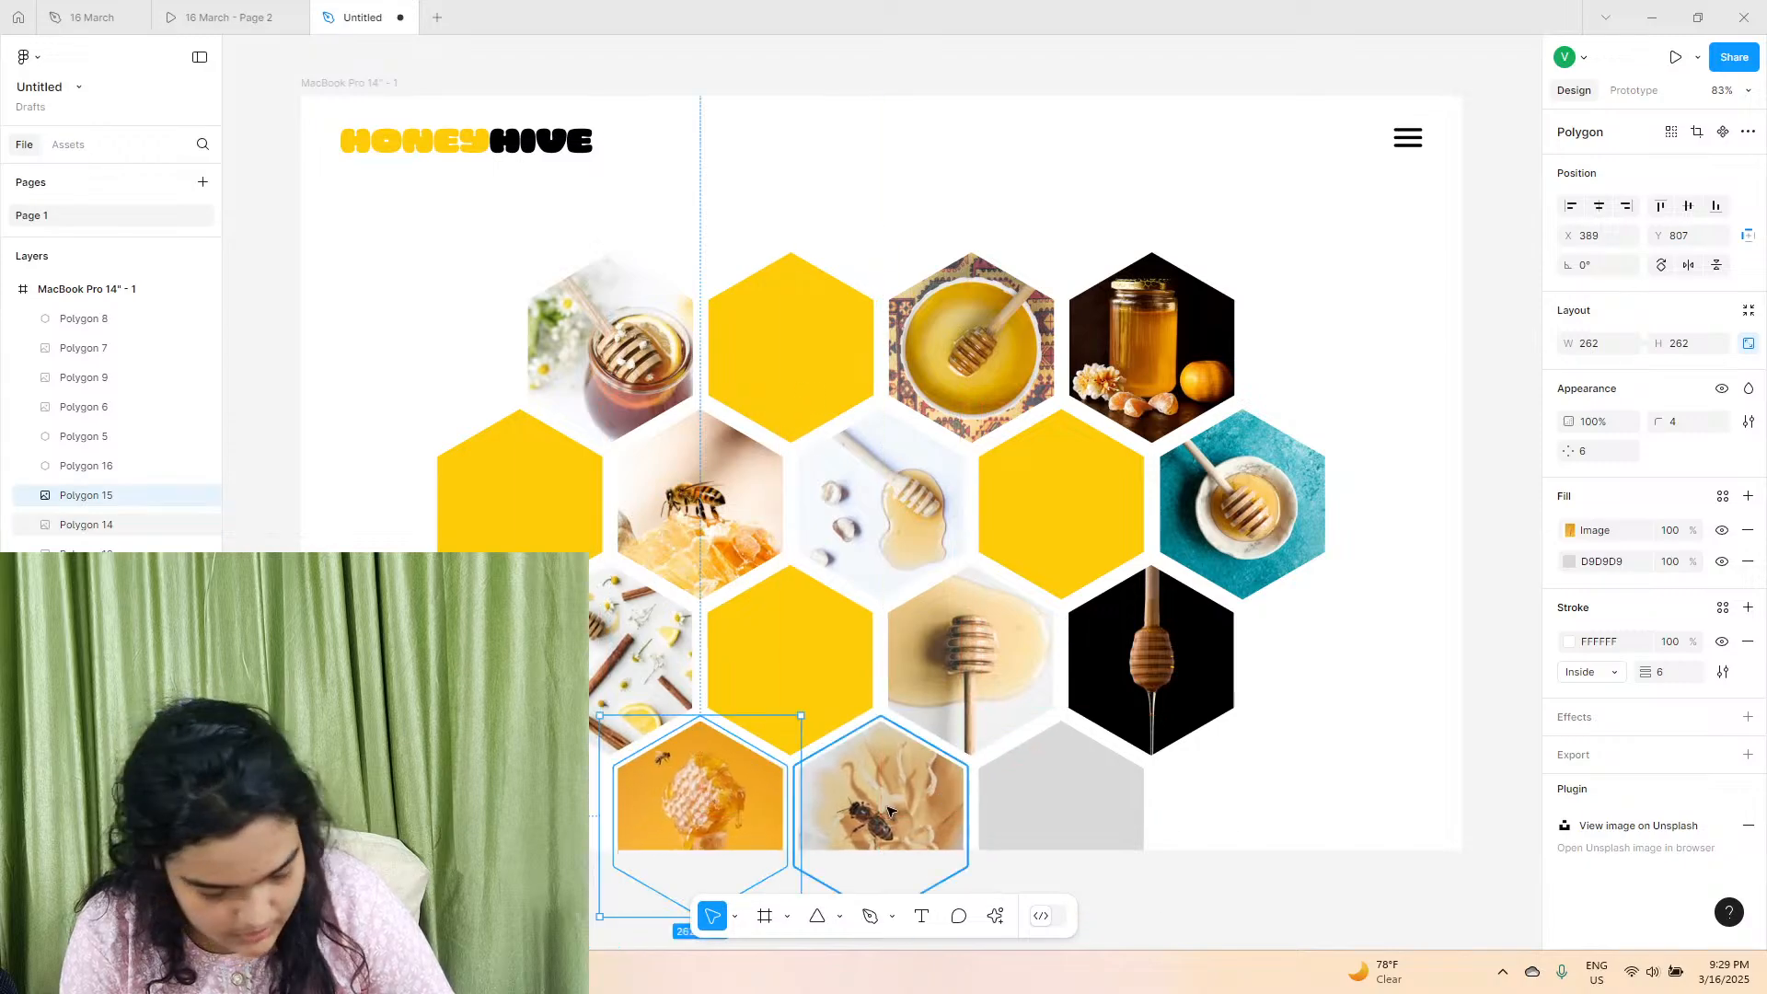
Fill the last hexagon of the honeycomb's fourth row with the page's yellow FFCC09.
{"action": "left_click", "coordinate": [1073, 769]}
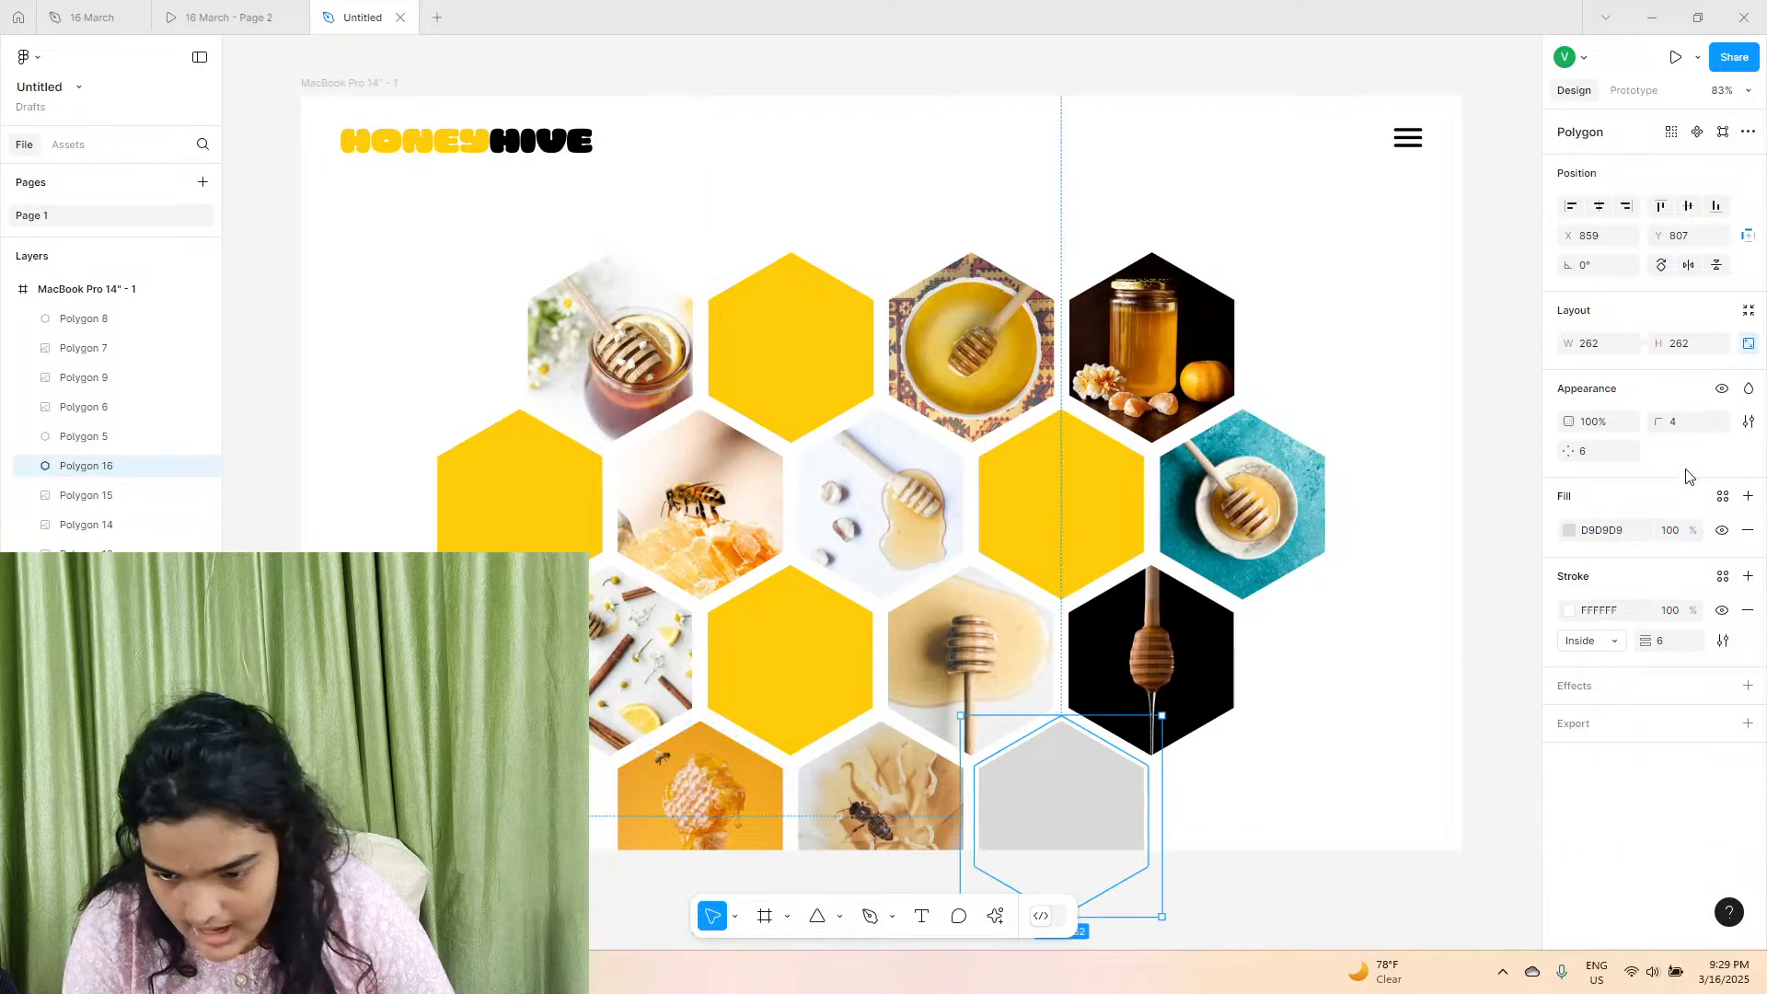
{"action": "left_click", "coordinate": [1569, 531]}
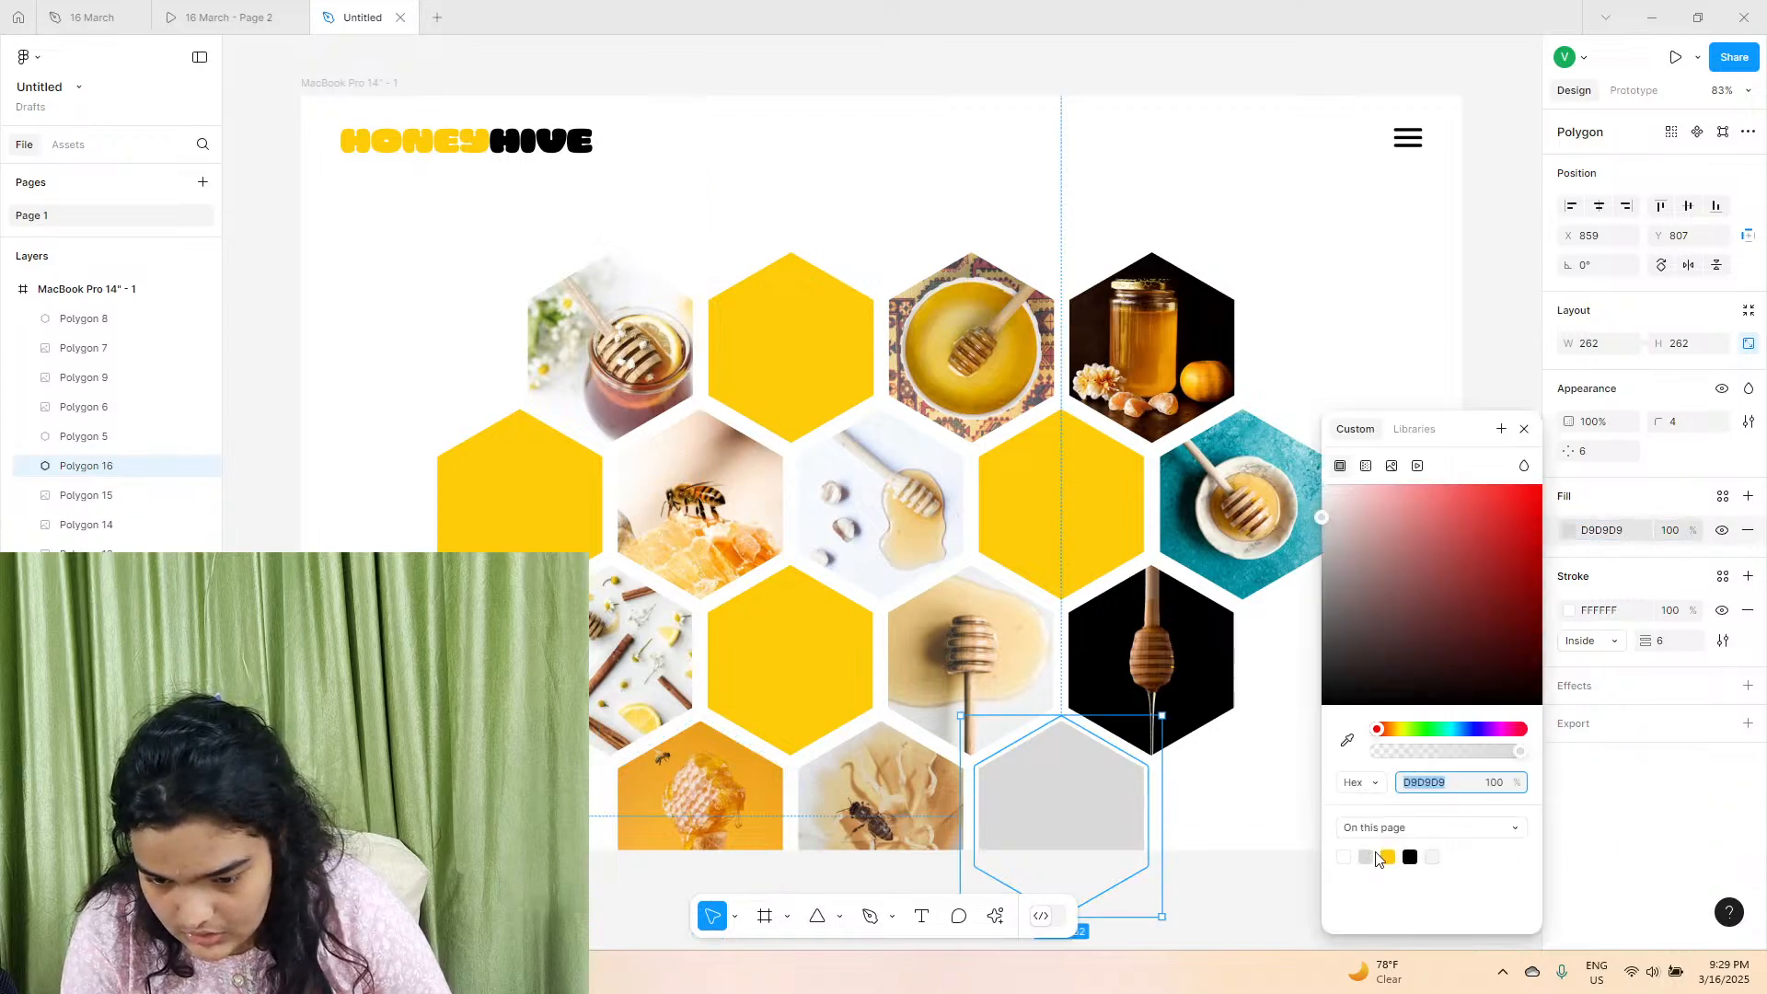
{"action": "left_click", "coordinate": [1386, 857]}
{"action": "left_click", "coordinate": [1431, 249]}
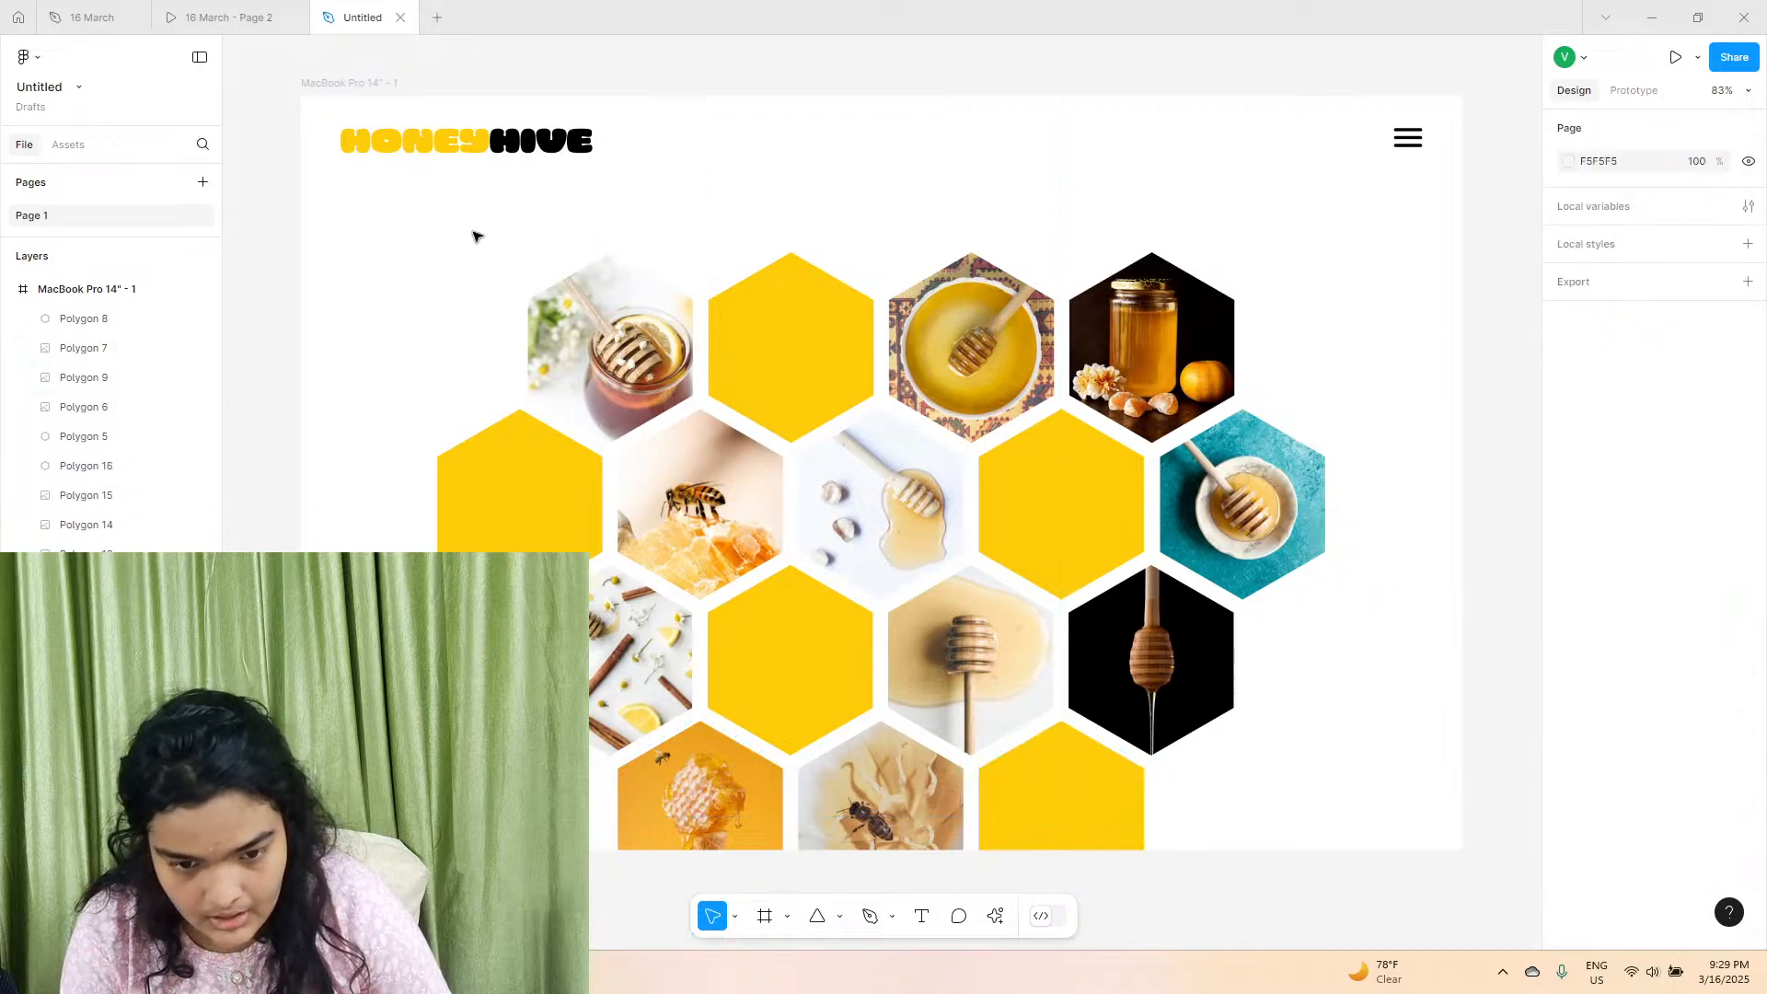
Extend the MacBook Pro 14" - 1 frame downwards to a height of about 3305, making room for more sections below the honeycomb.
{"action": "left_click", "coordinate": [373, 83]}
{"action": "left_click_drag", "start_coordinate": [753, 849], "coordinate": [763, 989]}
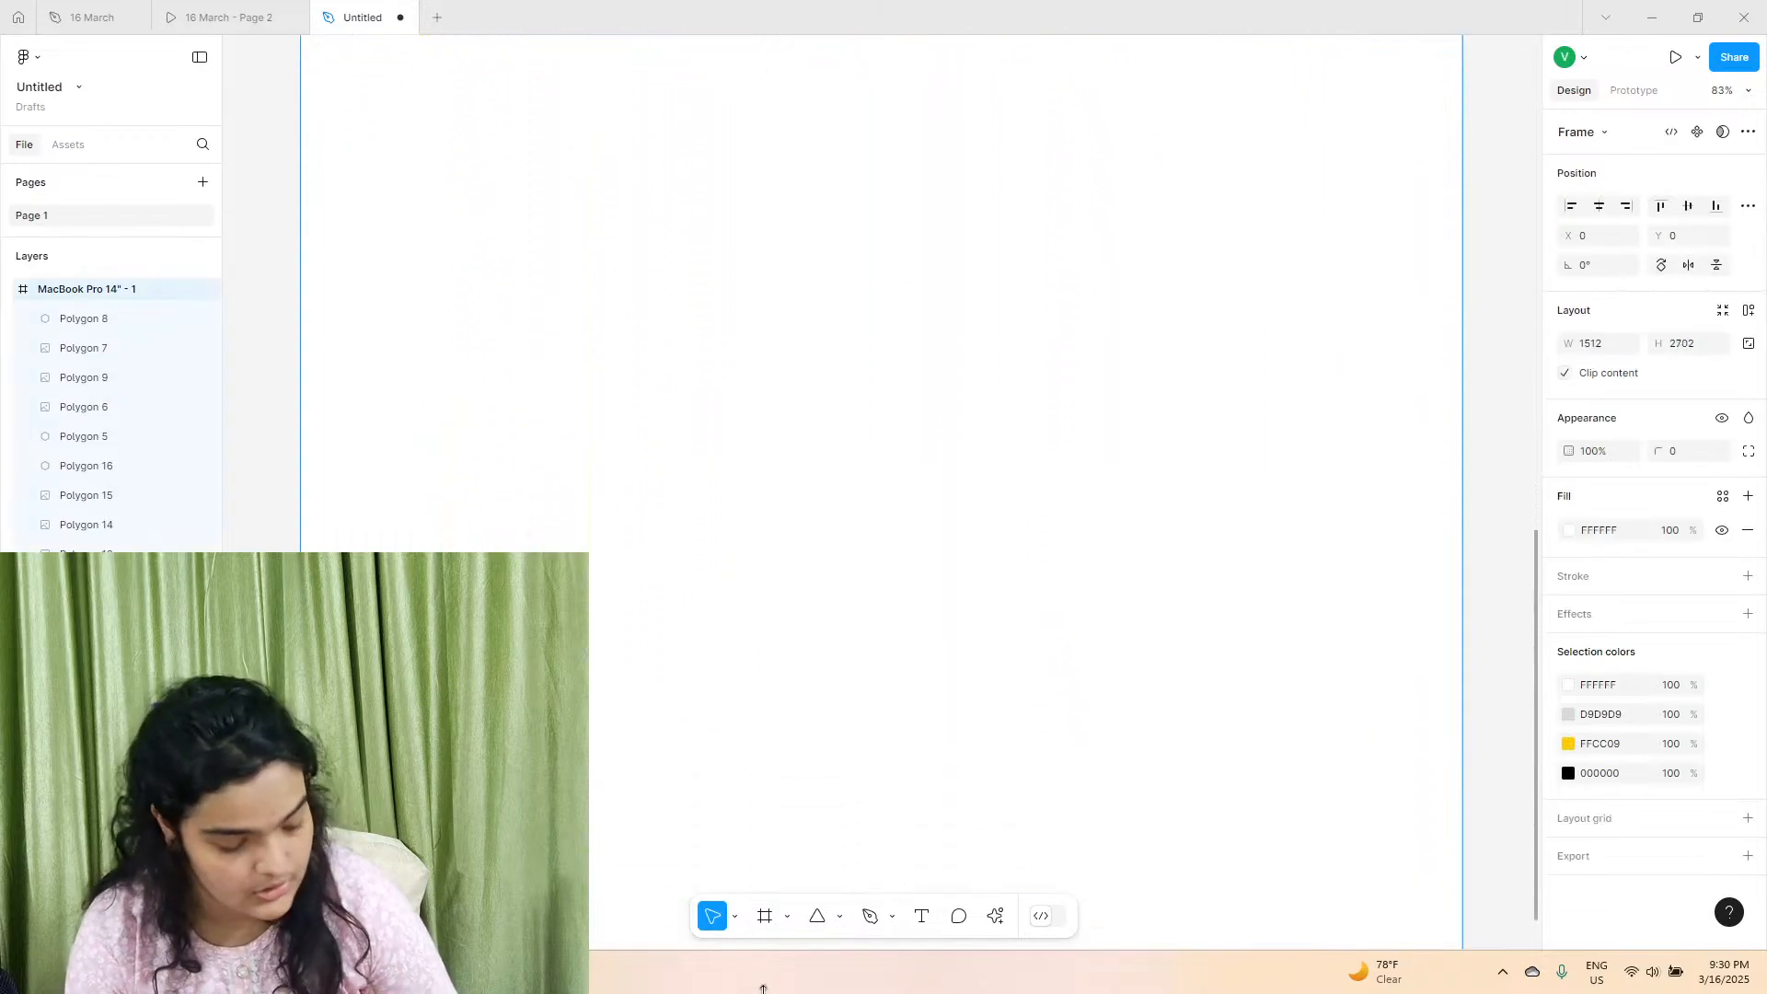
{"action": "scroll", "coordinate": [799, 825], "scroll_direction": "up", "scroll_amount": 15}
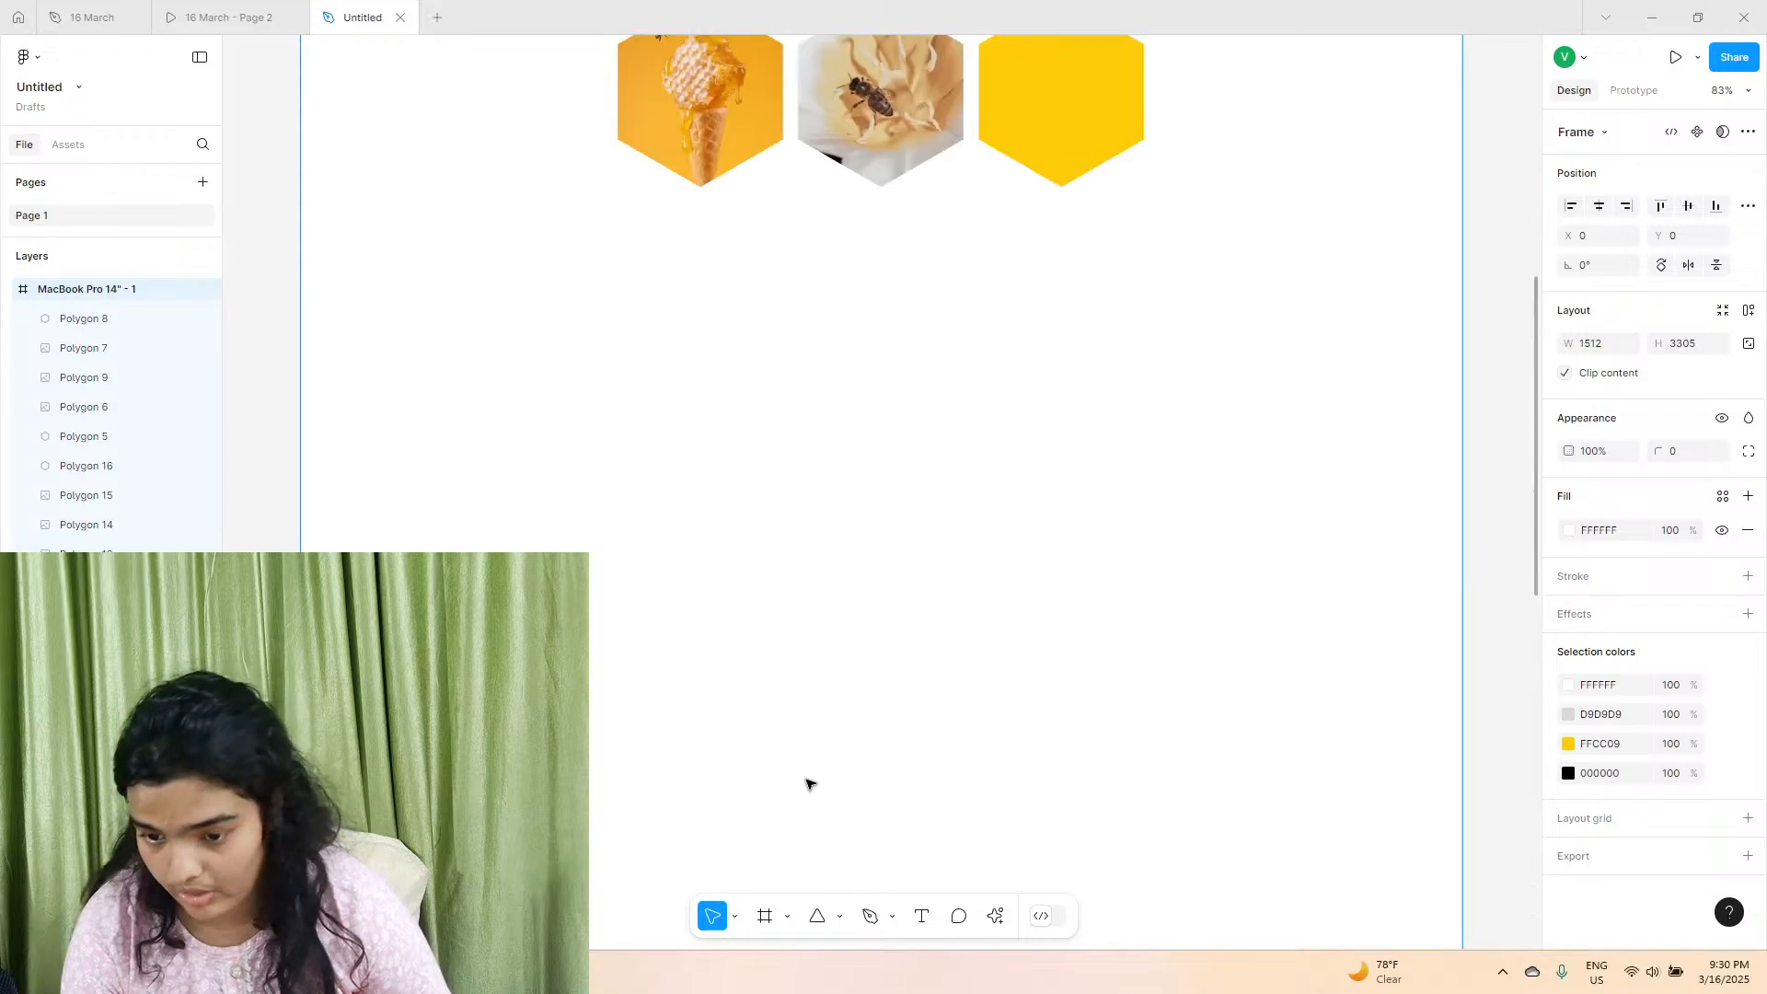
{"action": "scroll", "coordinate": [806, 783], "scroll_direction": "down", "scroll_amount": 1}
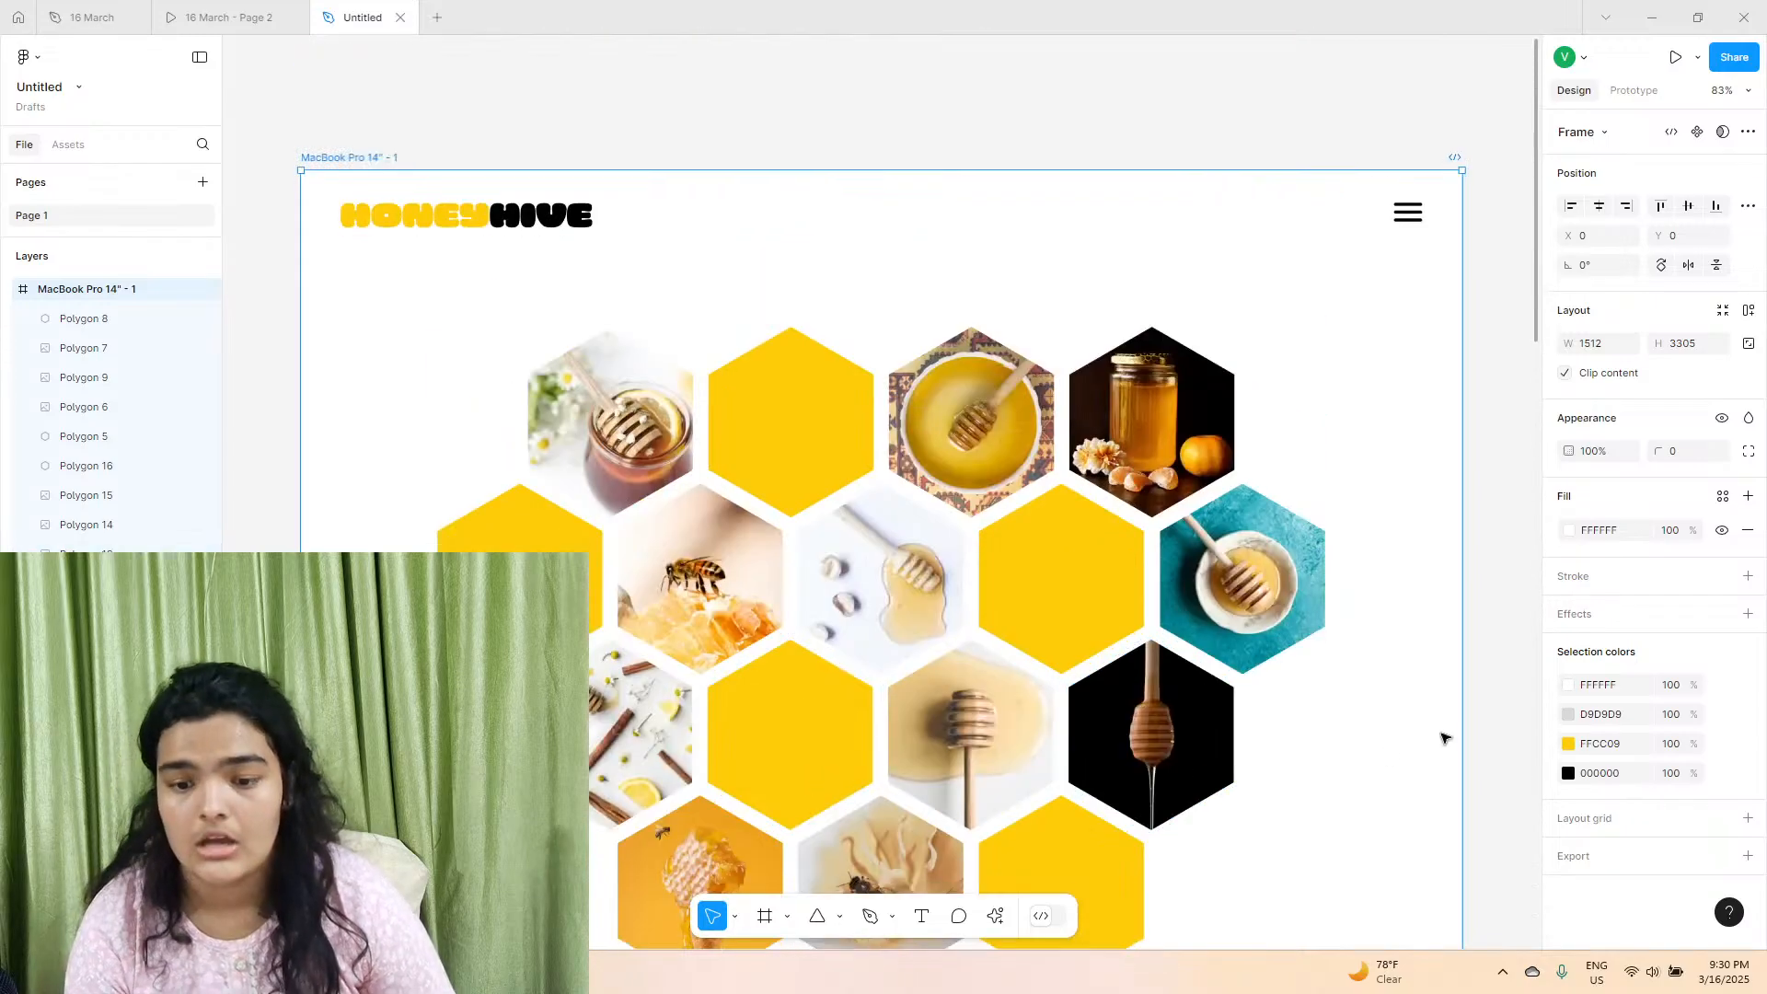
{"action": "scroll", "coordinate": [1443, 738], "scroll_direction": "down", "scroll_amount": 3}
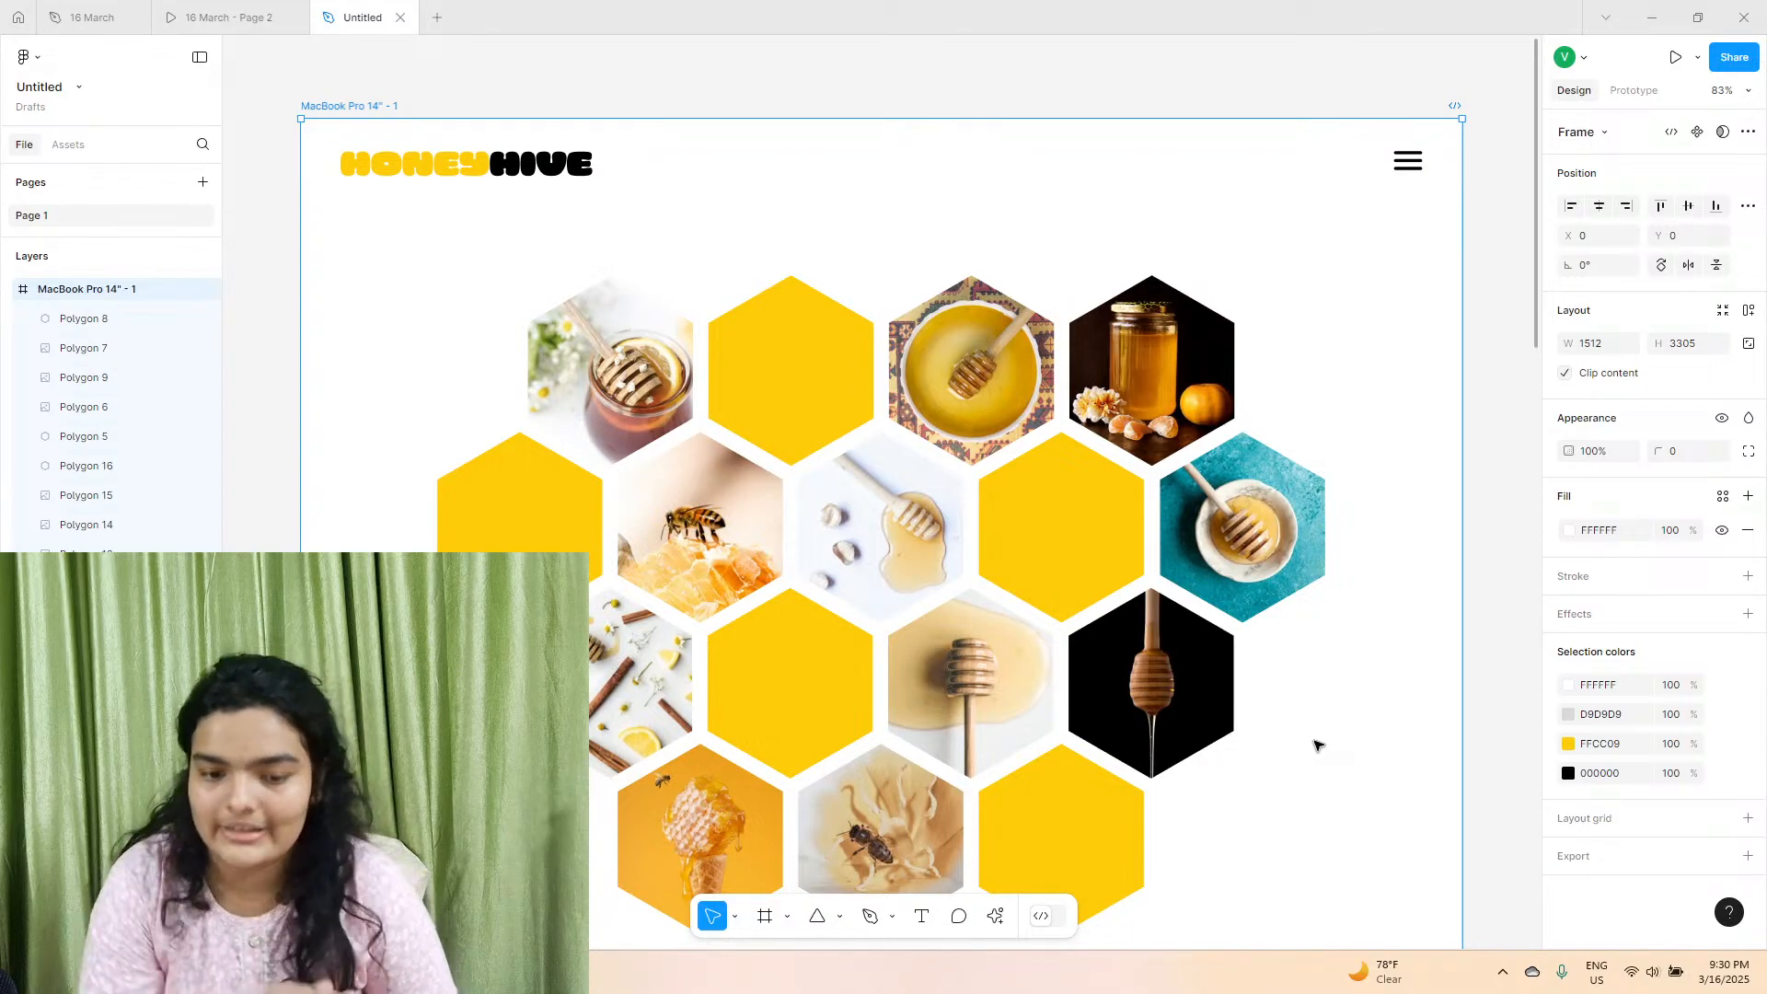
{"action": "scroll", "coordinate": [1317, 741], "scroll_direction": "down", "scroll_amount": 10}
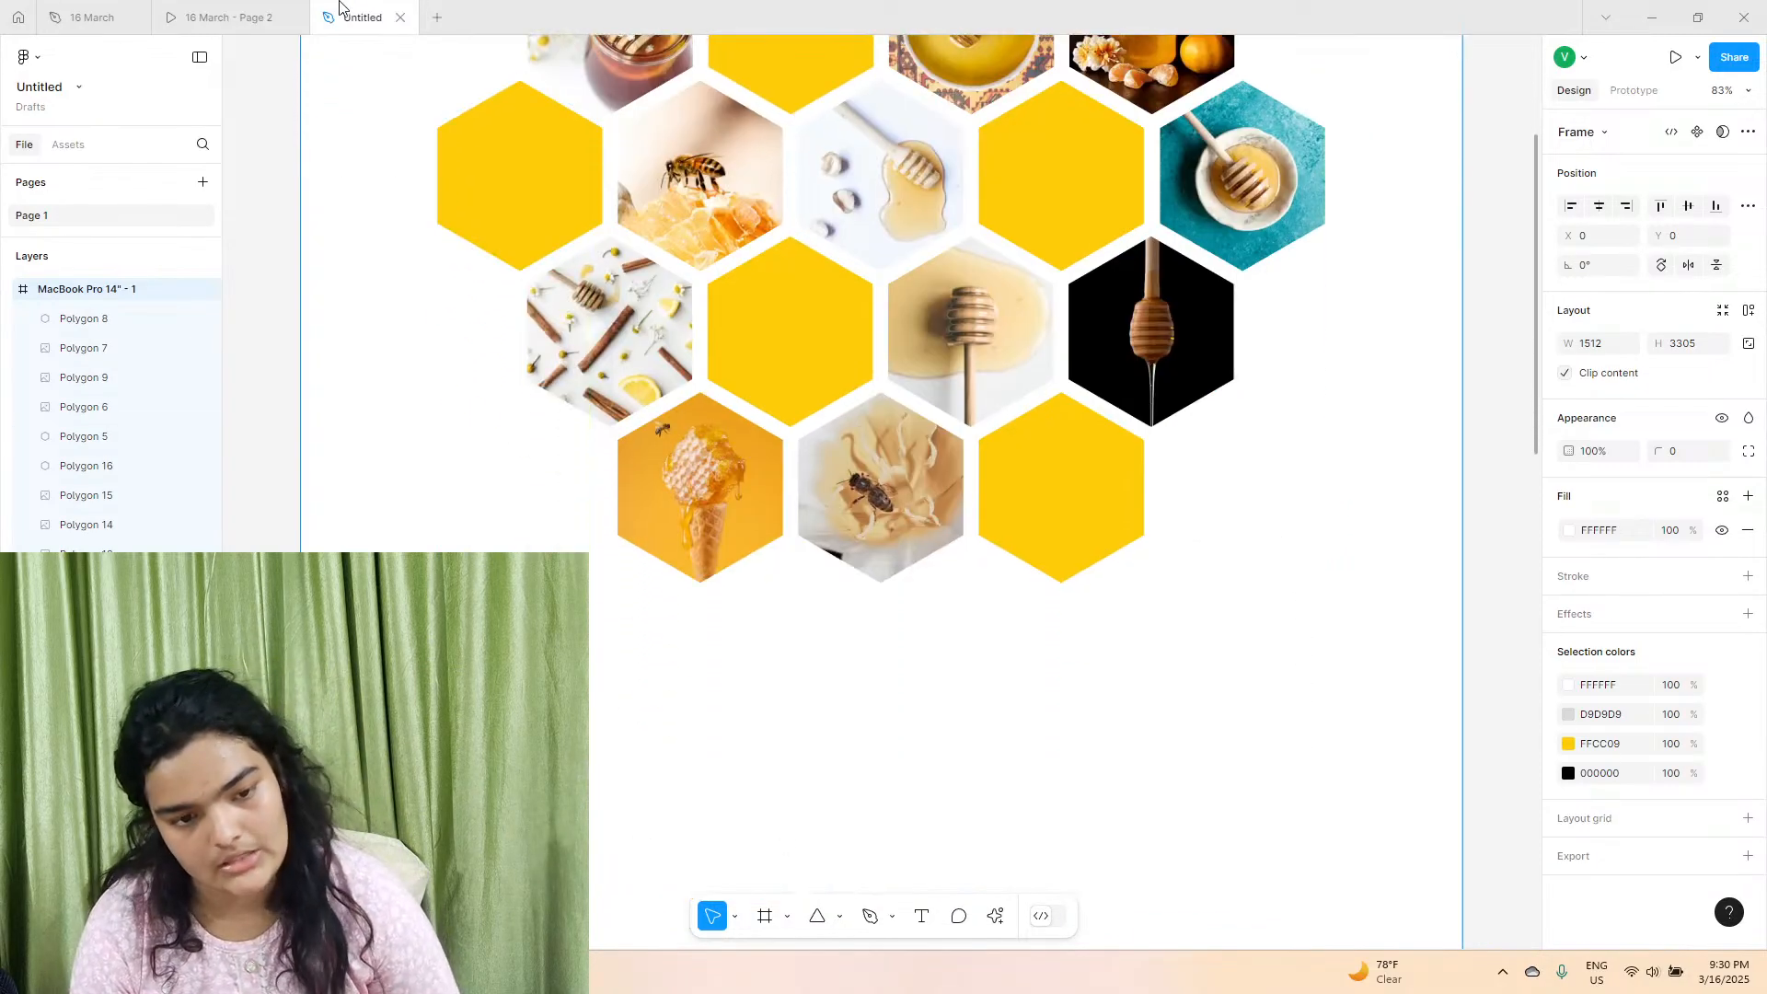
Following the reference prototype, draw a section frame about 1519 × 662 at X 0, Y 997, overlapping the lower part of the fourth hexagon row.
{"action": "left_click", "coordinate": [228, 17]}
{"action": "scroll", "coordinate": [635, 526], "scroll_direction": "down", "scroll_amount": 10}
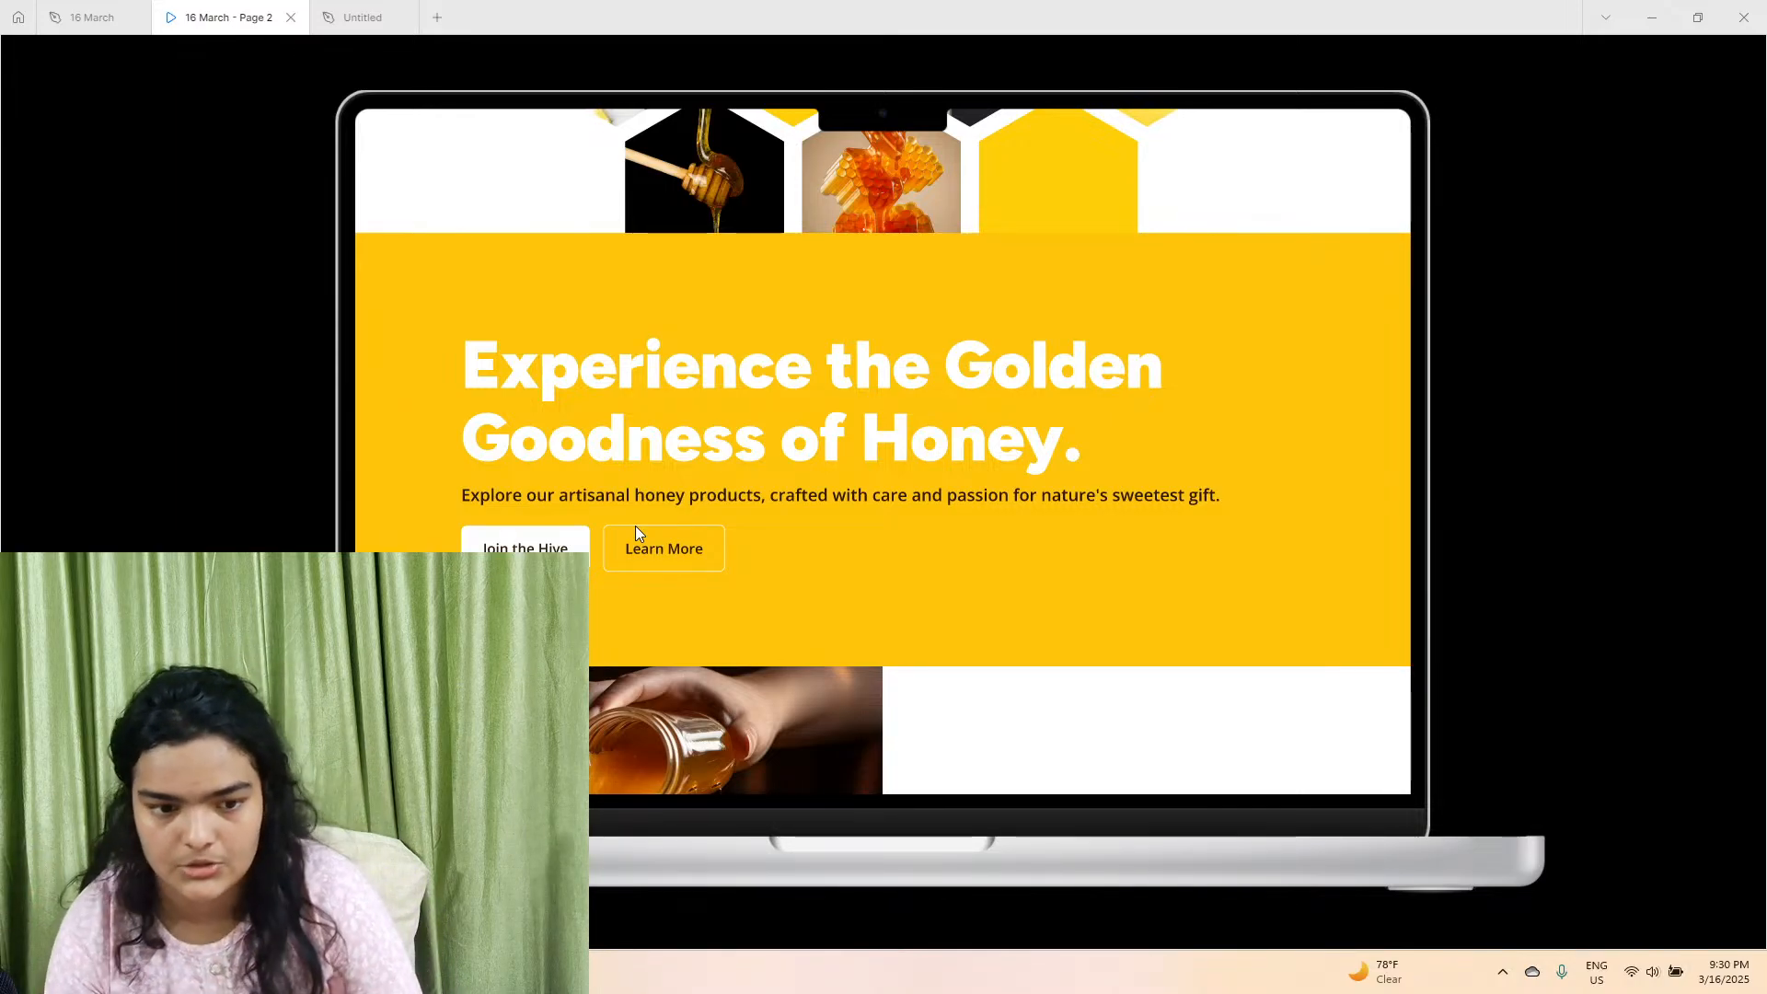
{"action": "left_click", "coordinate": [373, 16]}
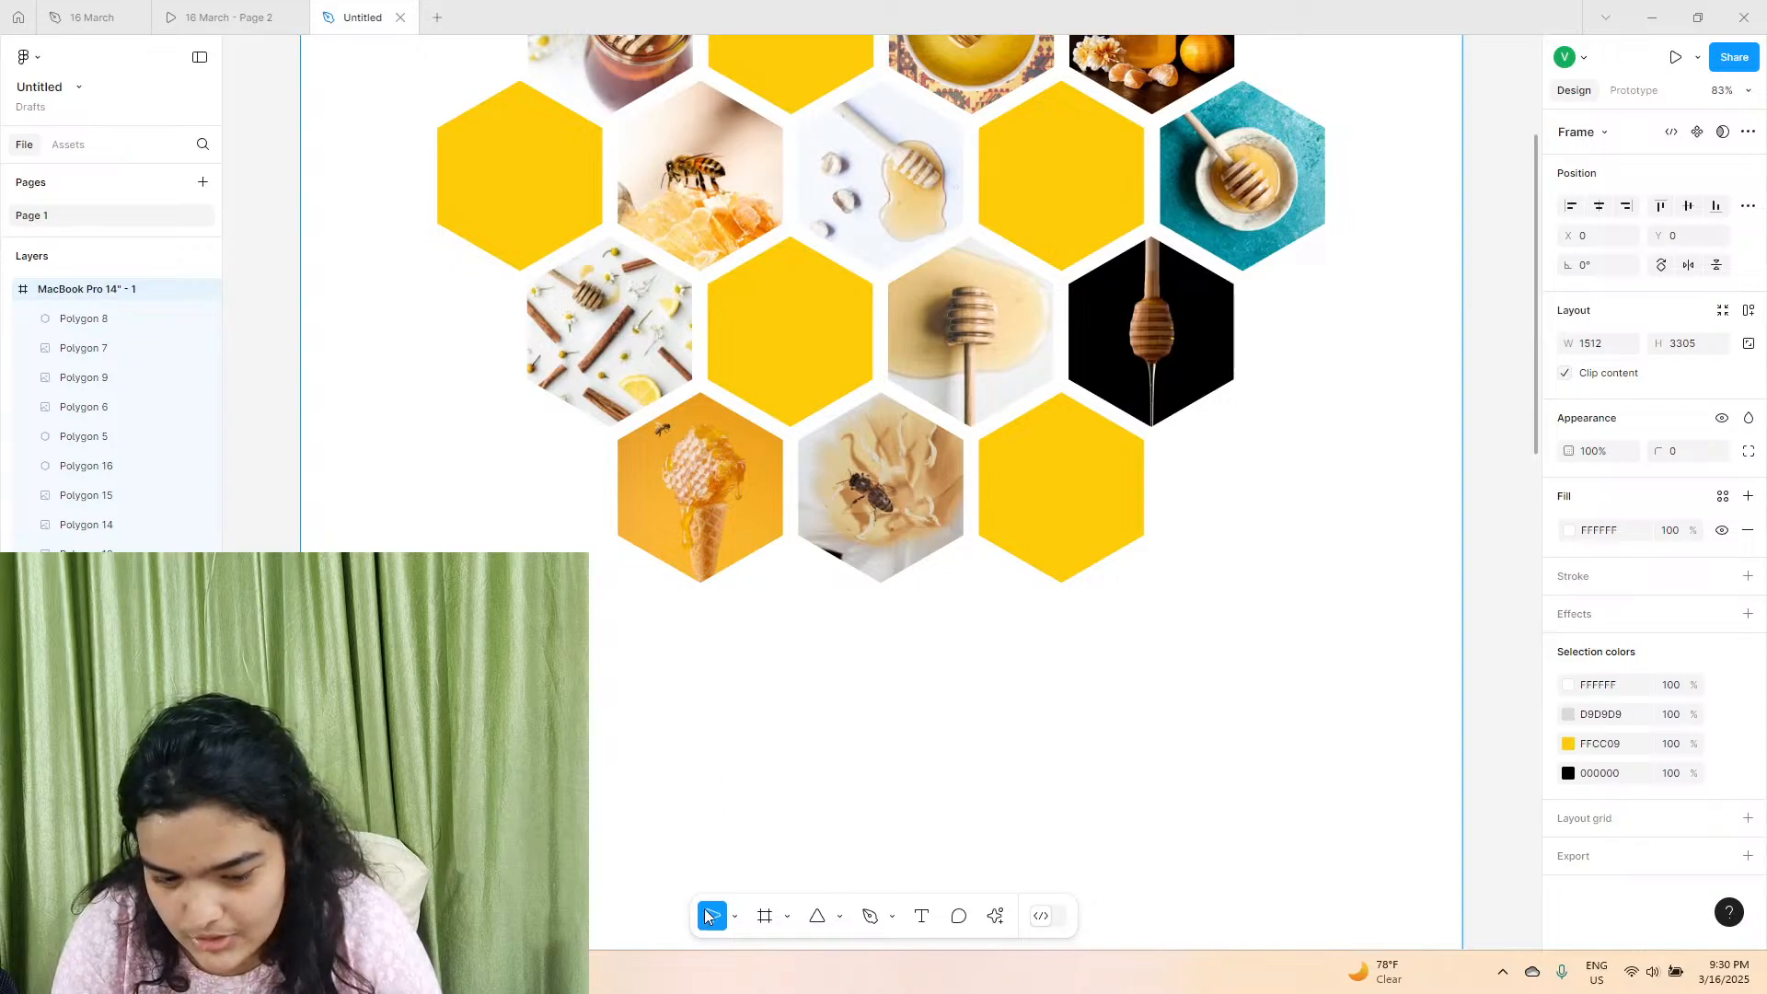
{"action": "left_click", "coordinate": [763, 916]}
{"action": "left_click_drag", "start_coordinate": [316, 540], "coordinate": [1466, 848]}
{"action": "mouse_move", "coordinate": [310, 393]}
{"action": "left_mouse_down"}
{"action": "mouse_move", "coordinate": [285, 383]}
{"action": "mouse_move", "coordinate": [301, 384]}
{"action": "left_mouse_up"}
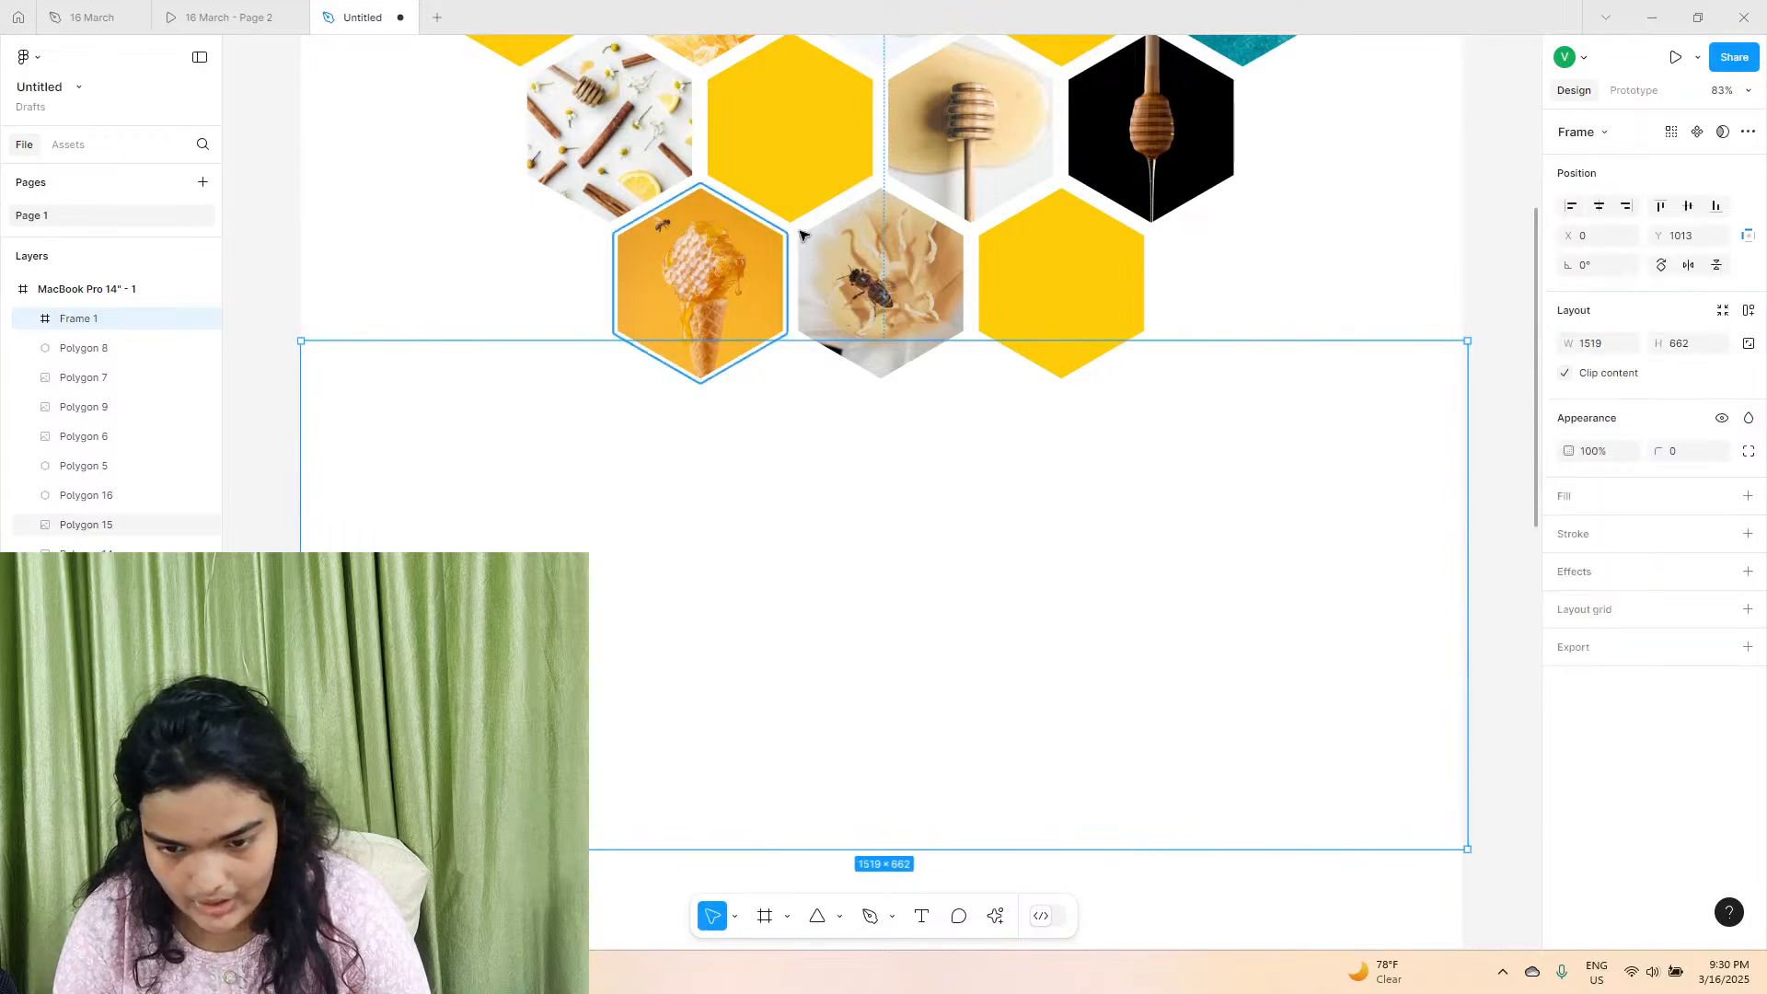
{"action": "left_click_drag", "start_coordinate": [879, 436], "coordinate": [879, 423]}
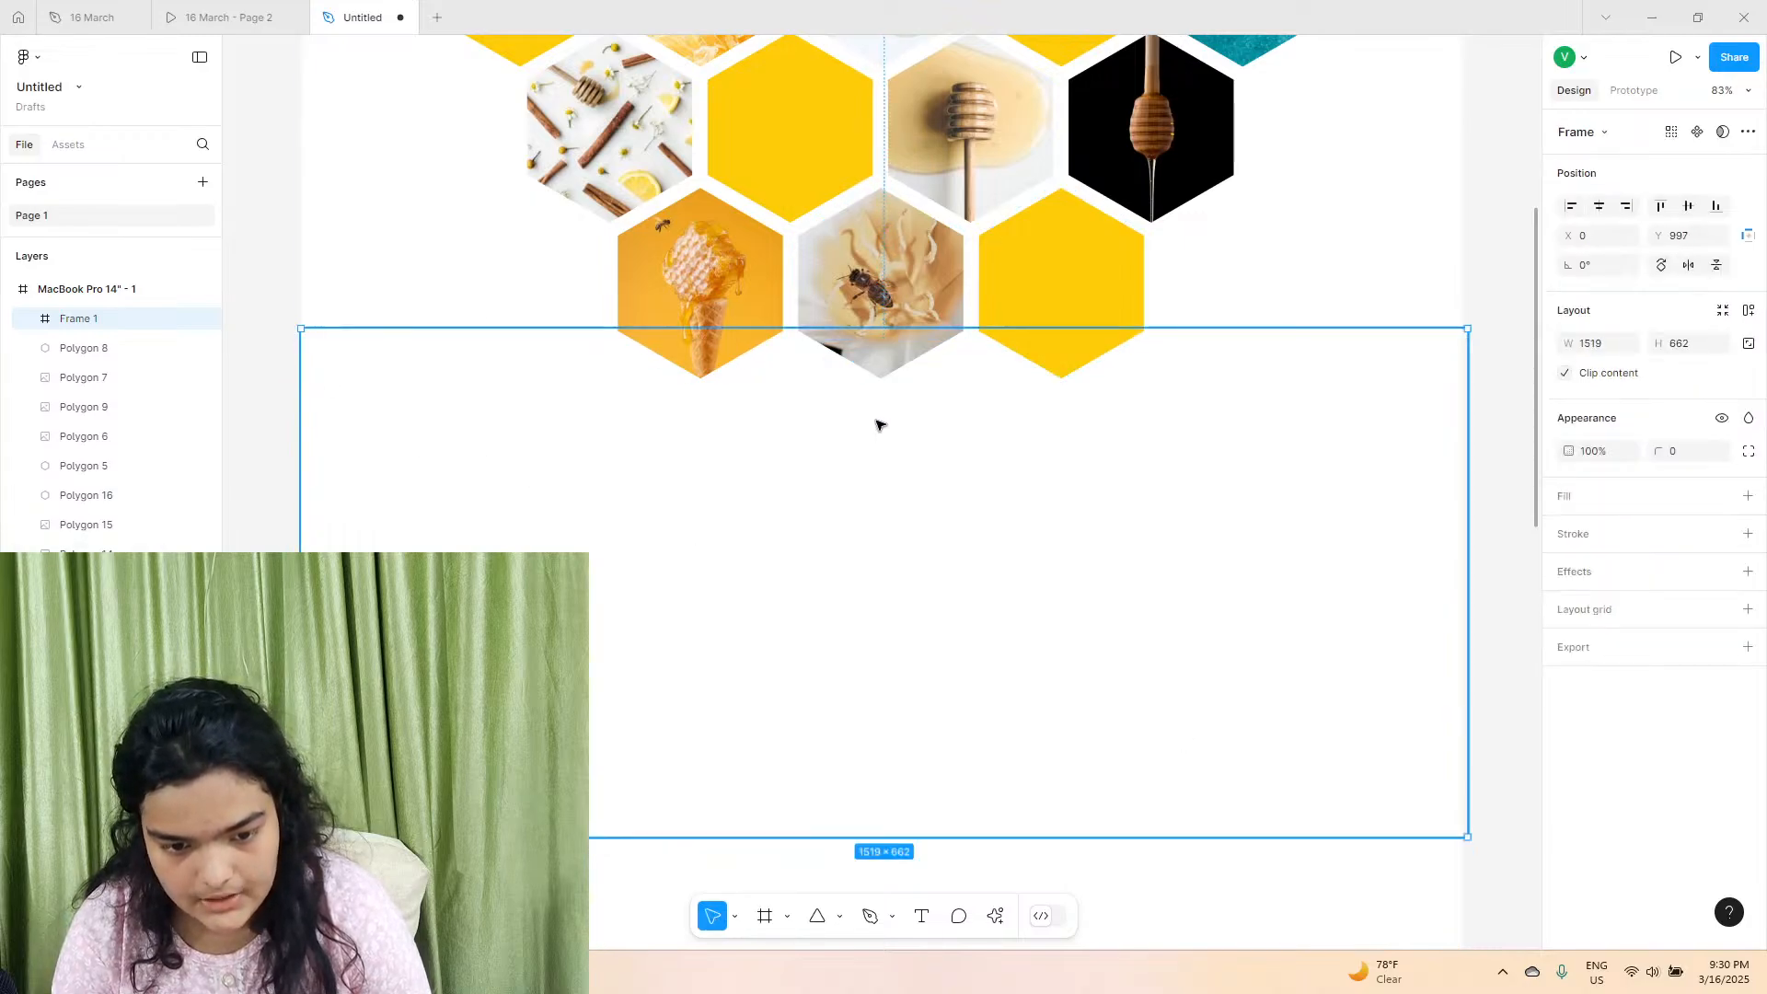
Fill the new section frame with yellow FFCC09 and resize it to about 1511 × 631 to fit the page width.
{"action": "left_click", "coordinate": [1748, 497]}
{"action": "left_click", "coordinate": [1570, 531]}
{"action": "left_click", "coordinate": [1404, 780]}
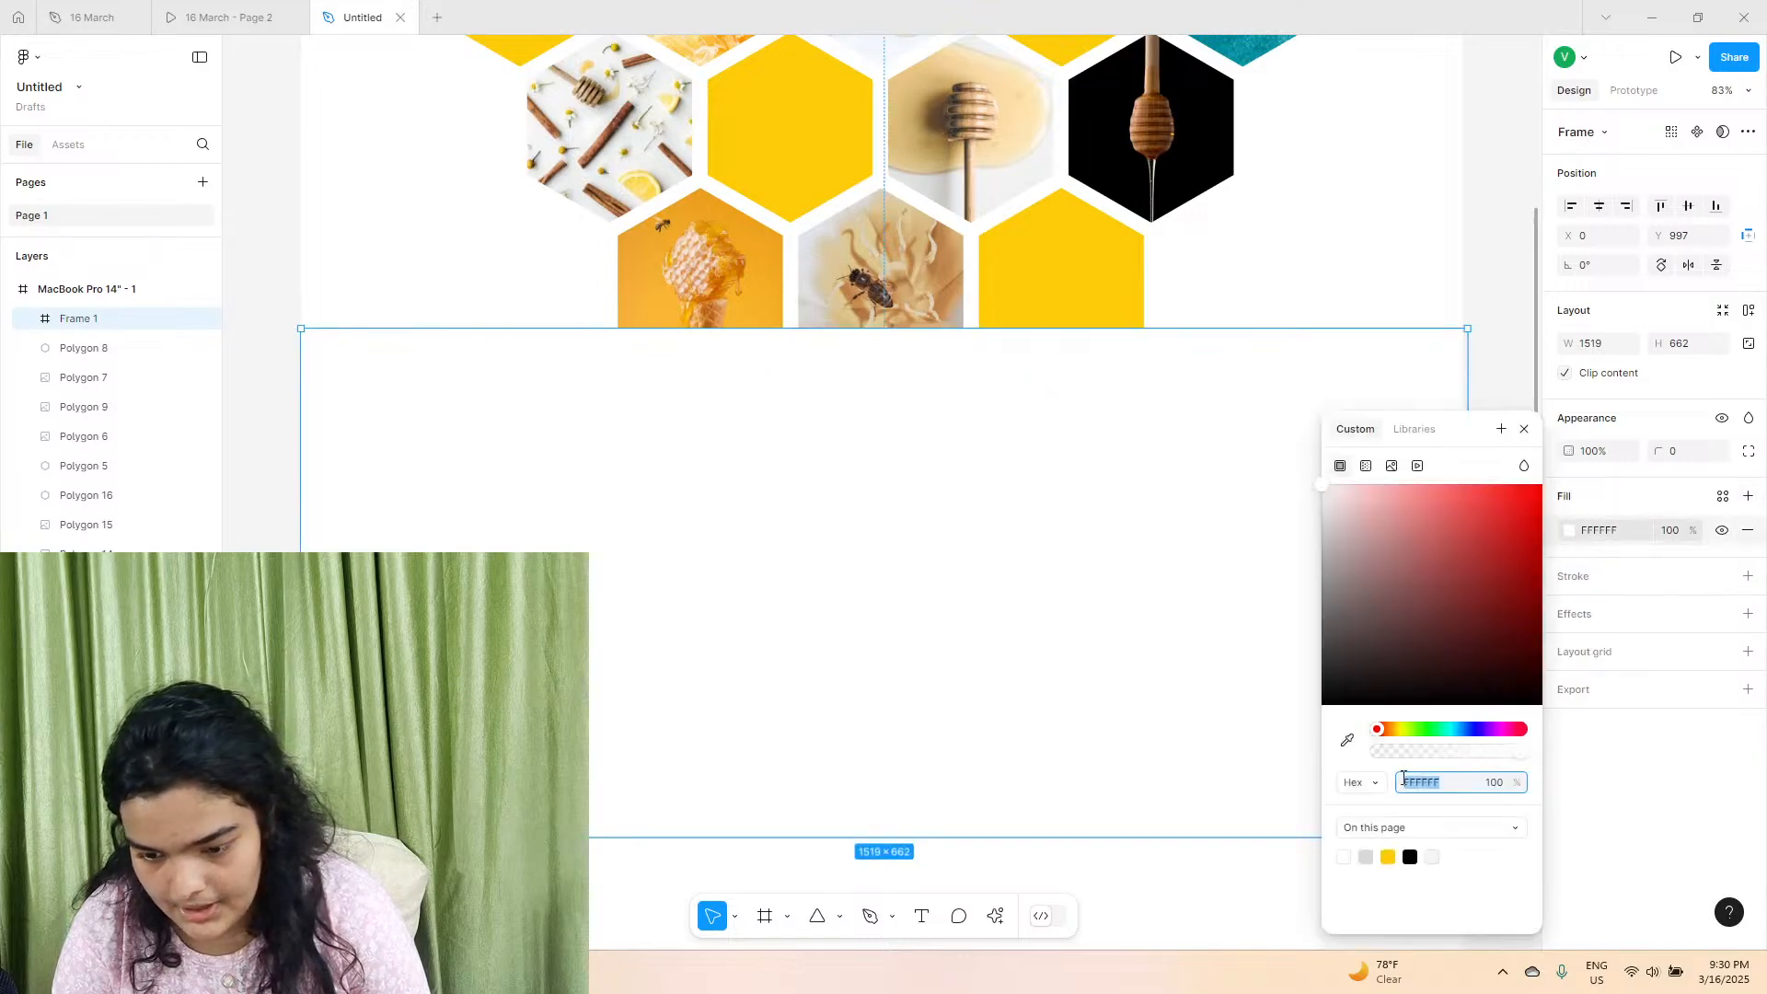
{"action": "left_click", "coordinate": [1410, 855]}
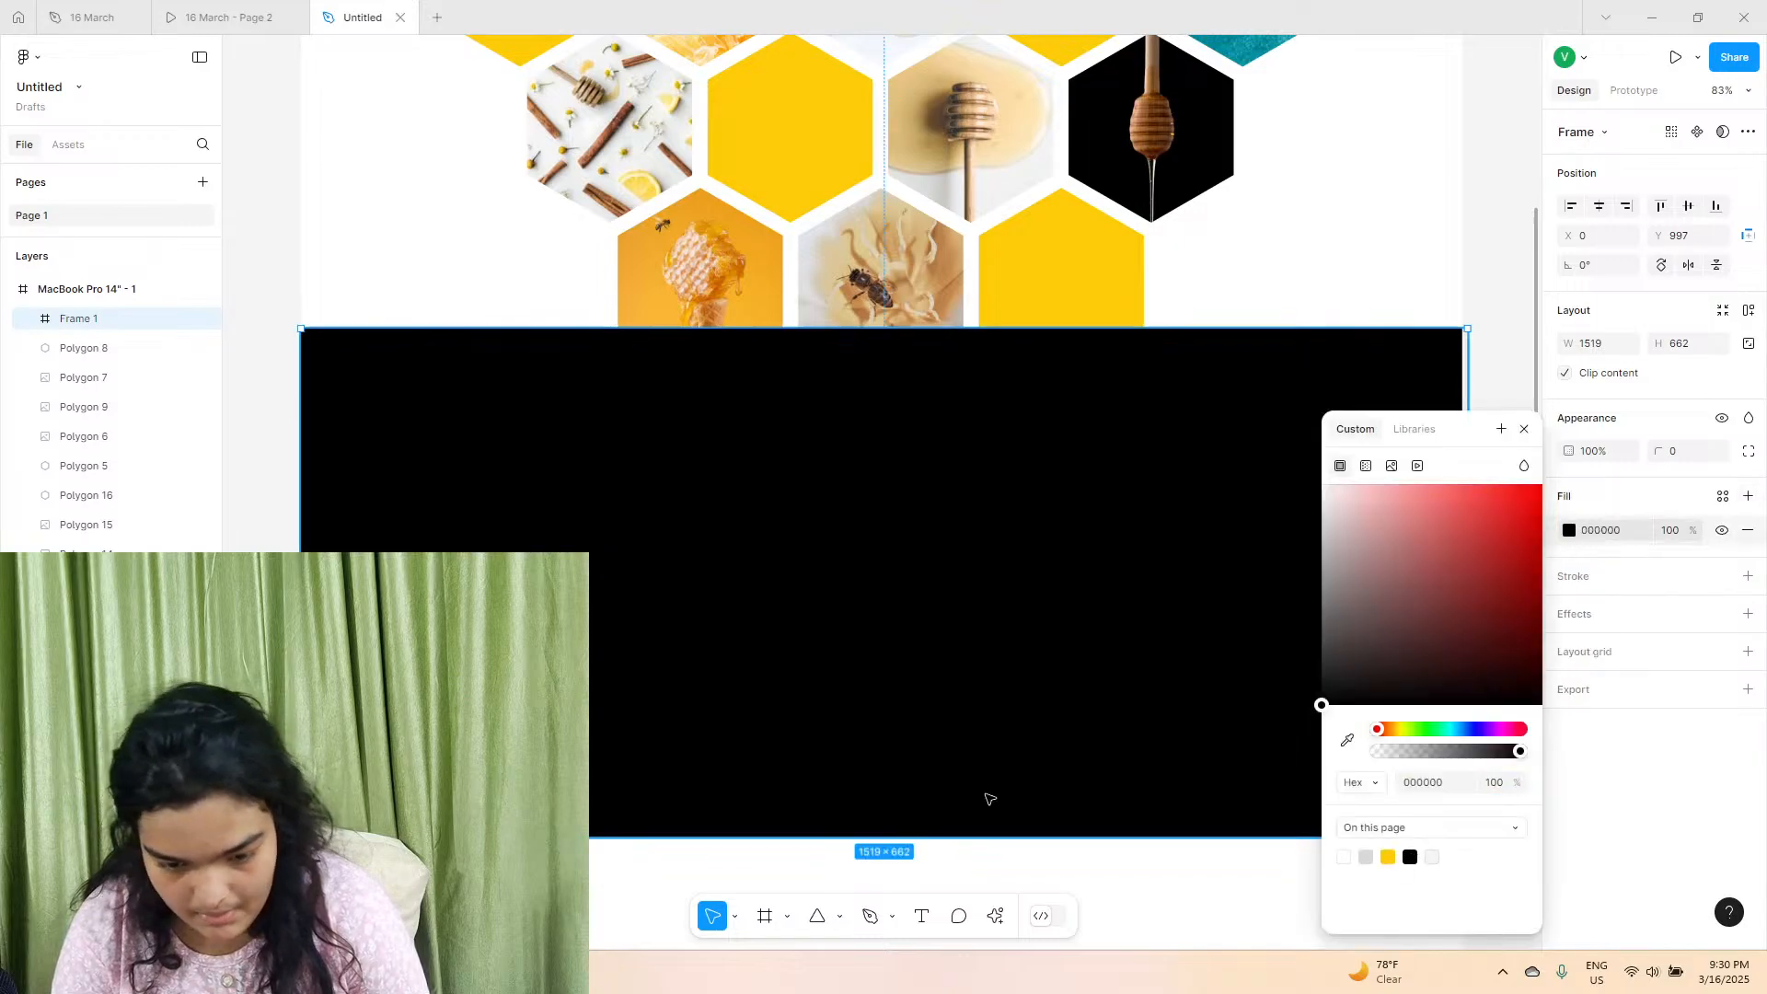
{"action": "left_click", "coordinate": [1390, 853]}
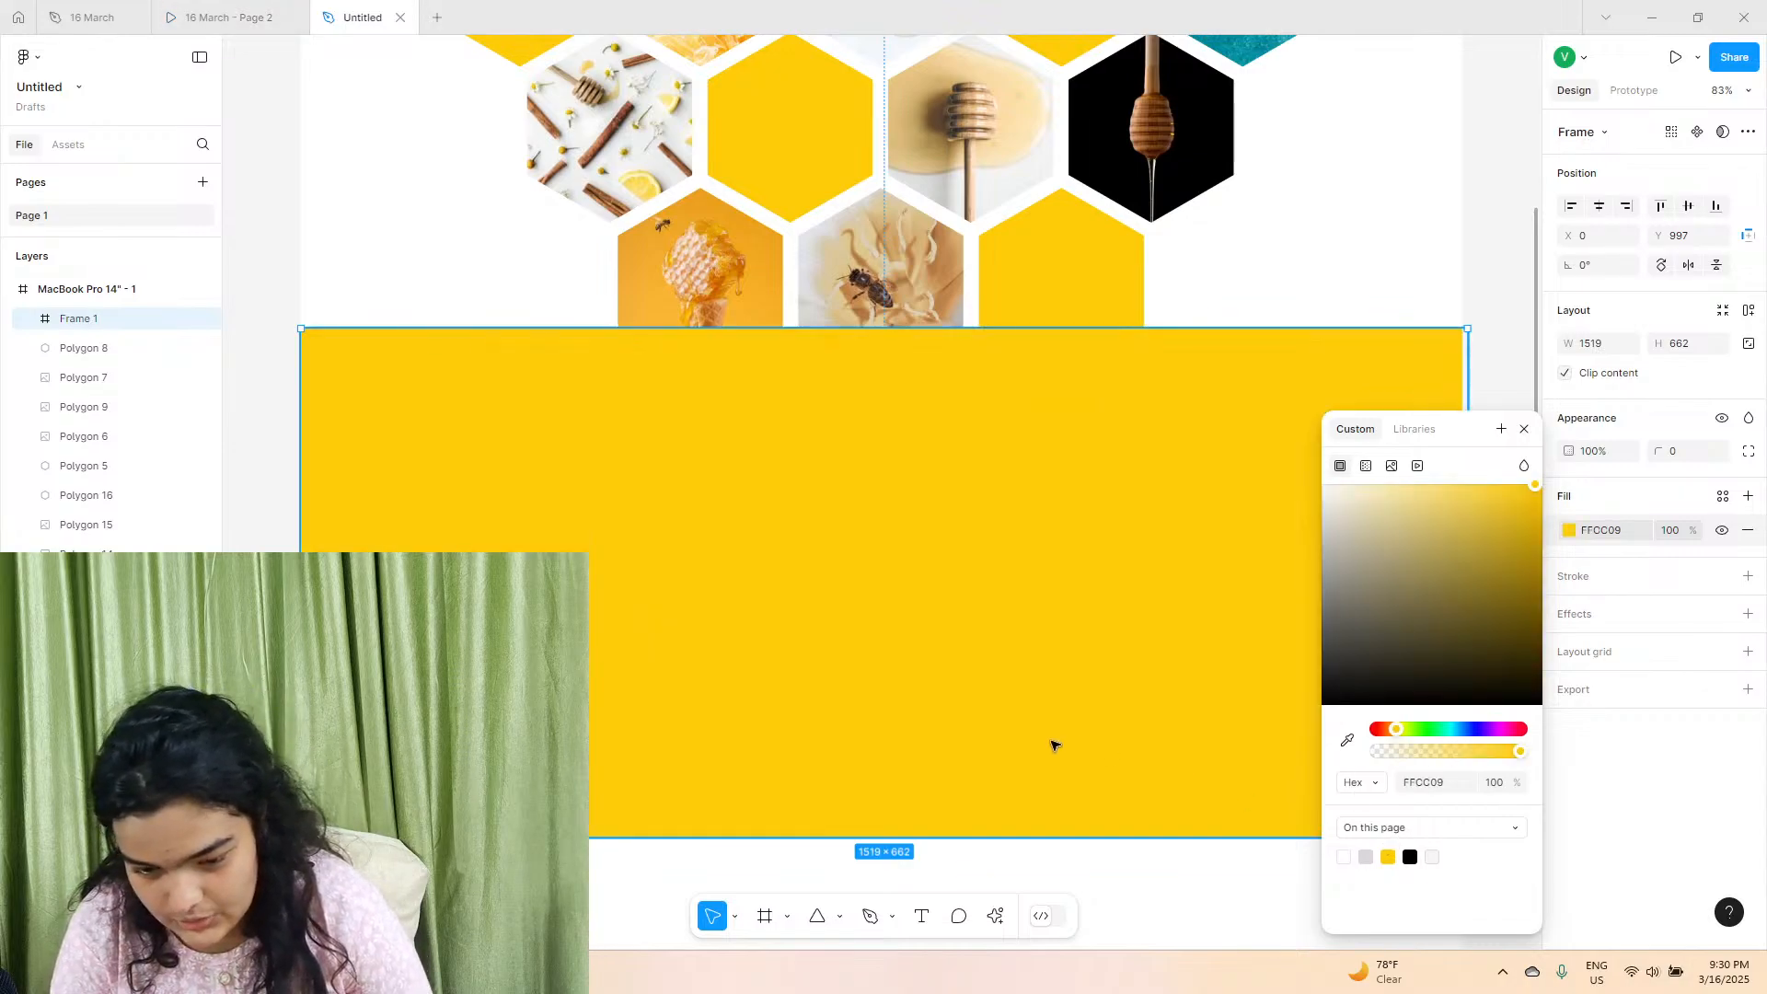
{"action": "left_click_drag", "start_coordinate": [1041, 844], "coordinate": [1038, 816]}
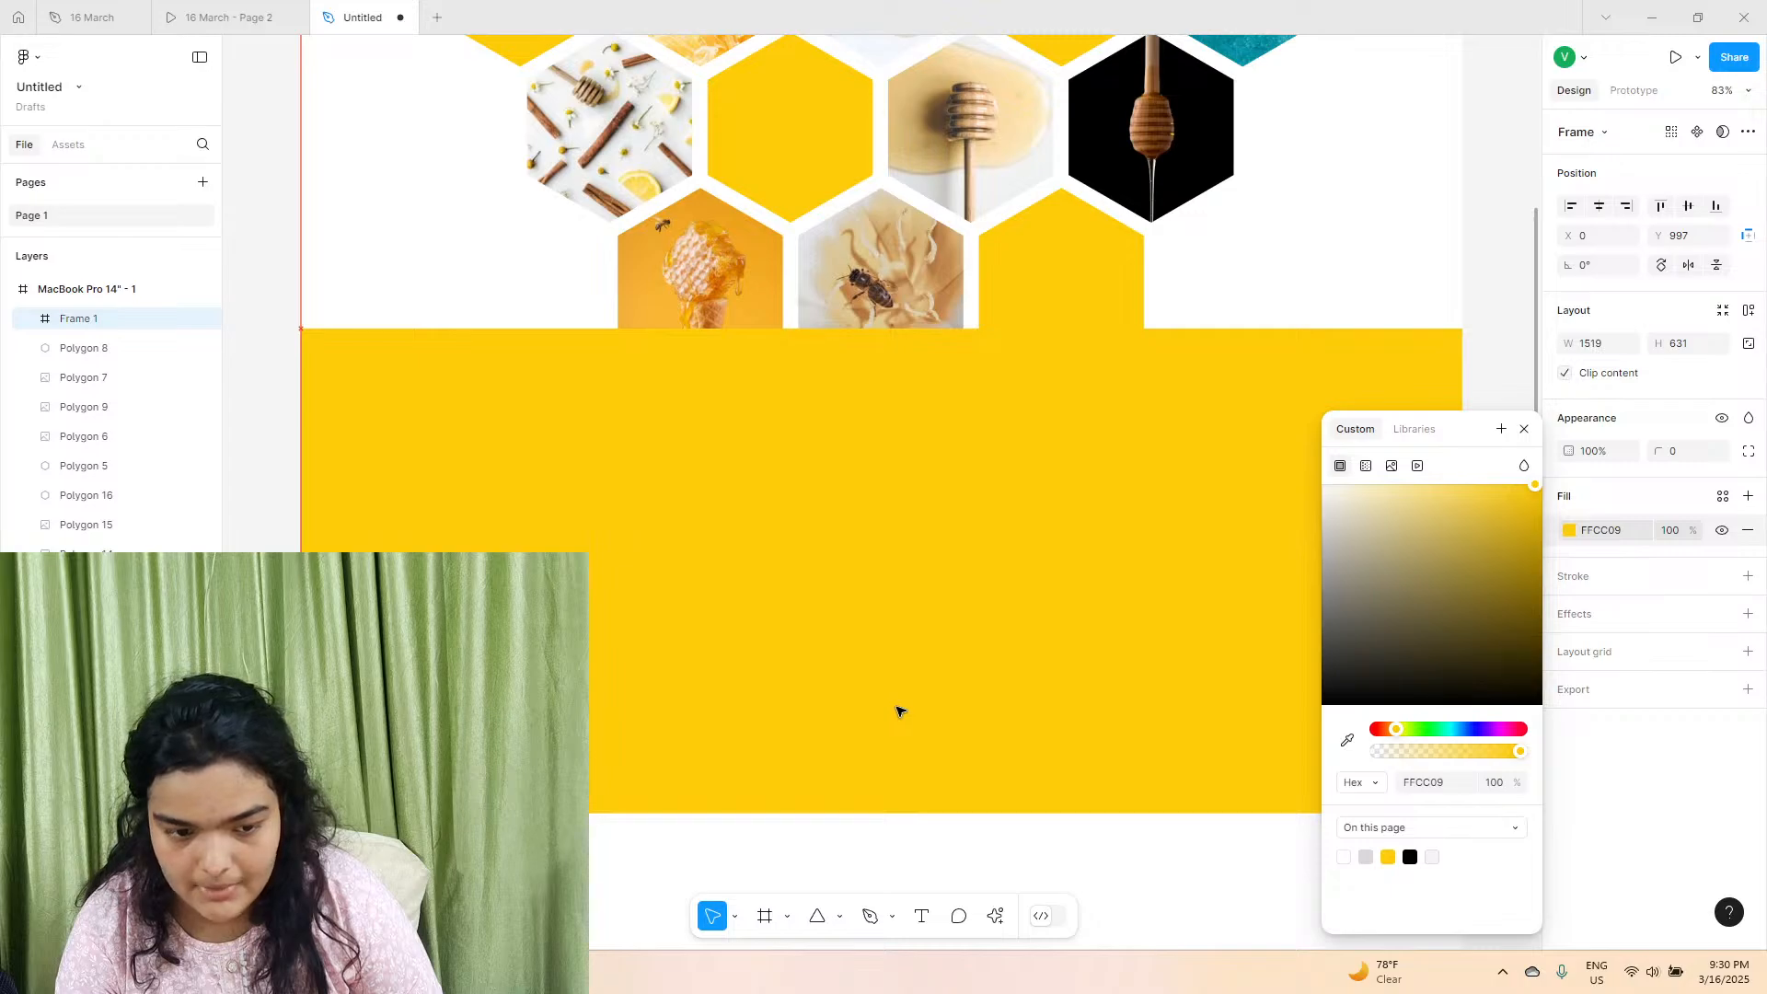
{"action": "left_click_drag", "start_coordinate": [1461, 365], "coordinate": [1454, 364]}
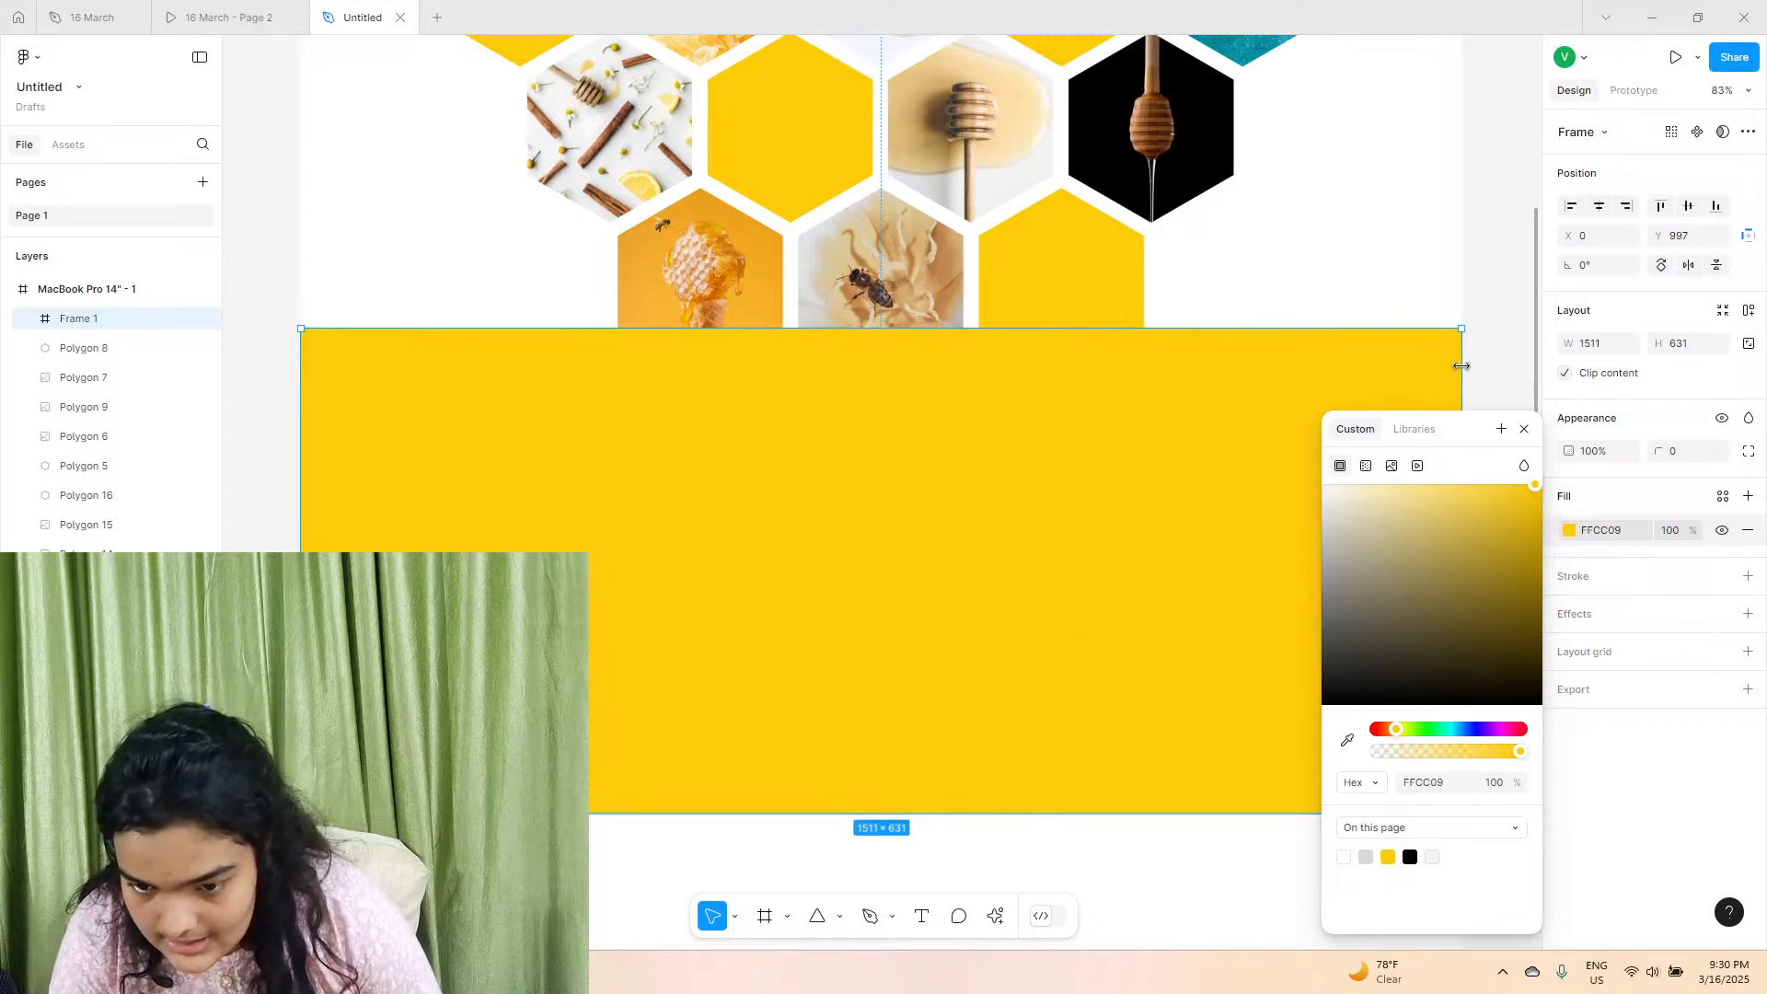
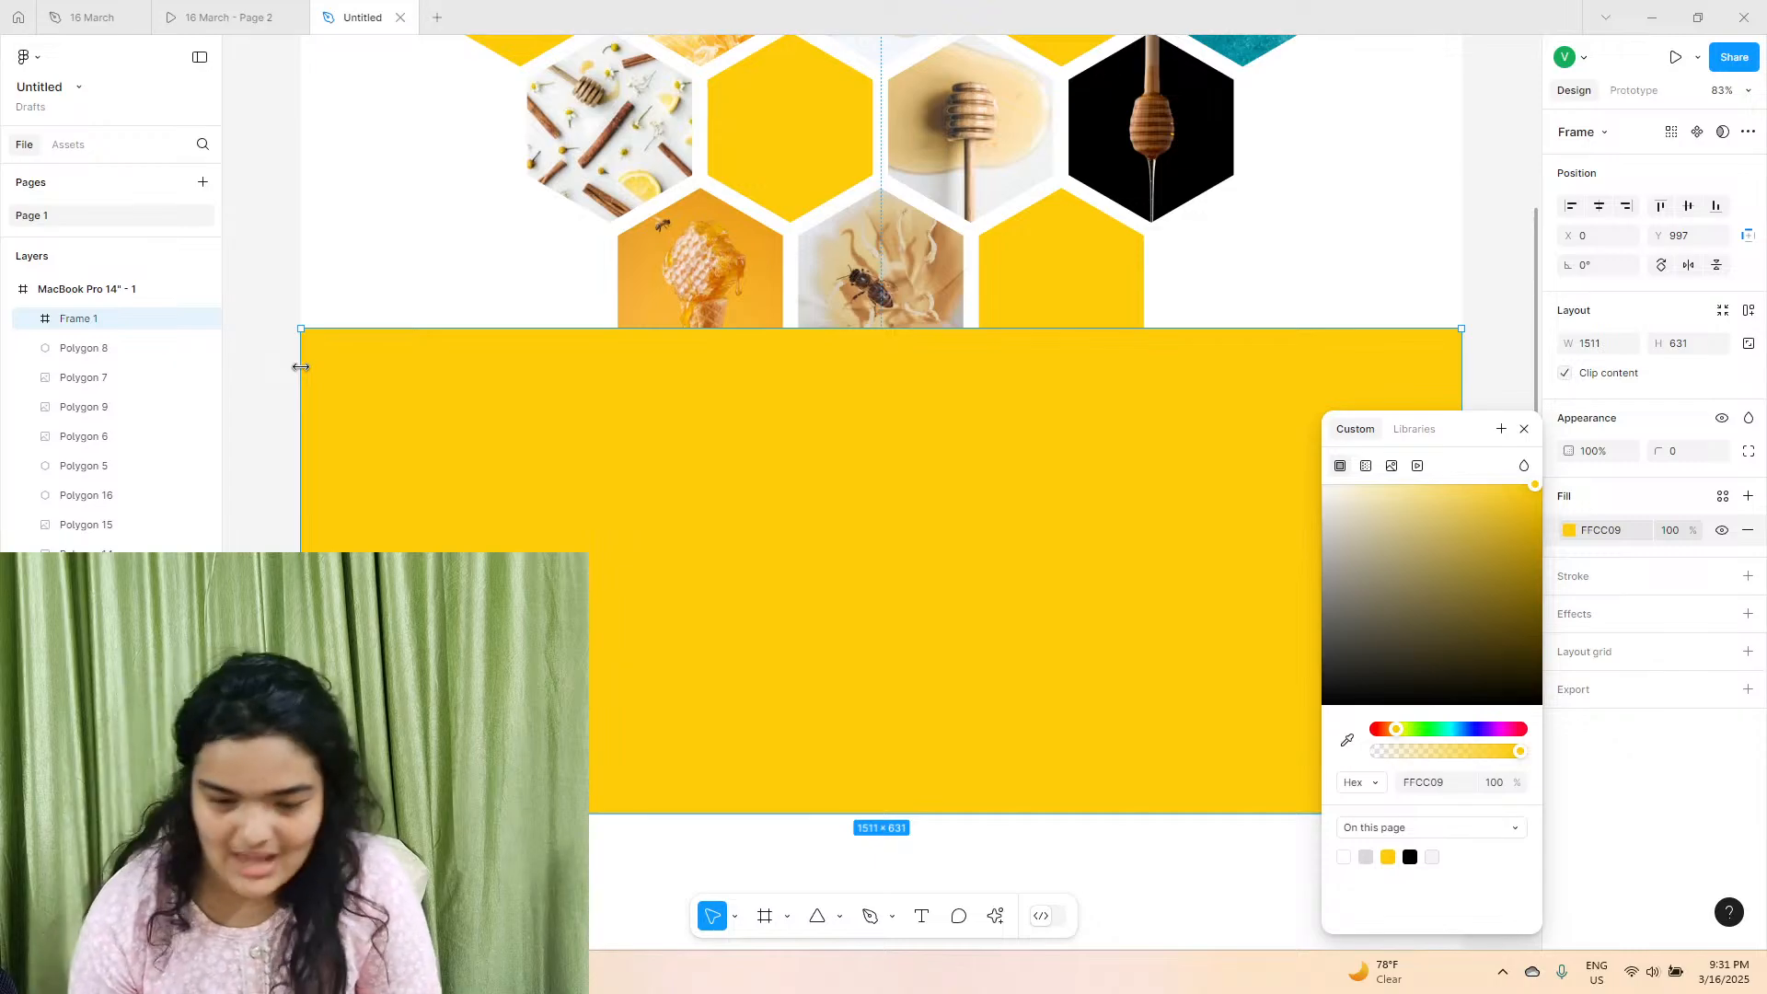
Examine the hero section in the reference prototype and the 16 March file, including the typography settings of its large heading.
{"action": "left_click", "coordinate": [682, 855]}
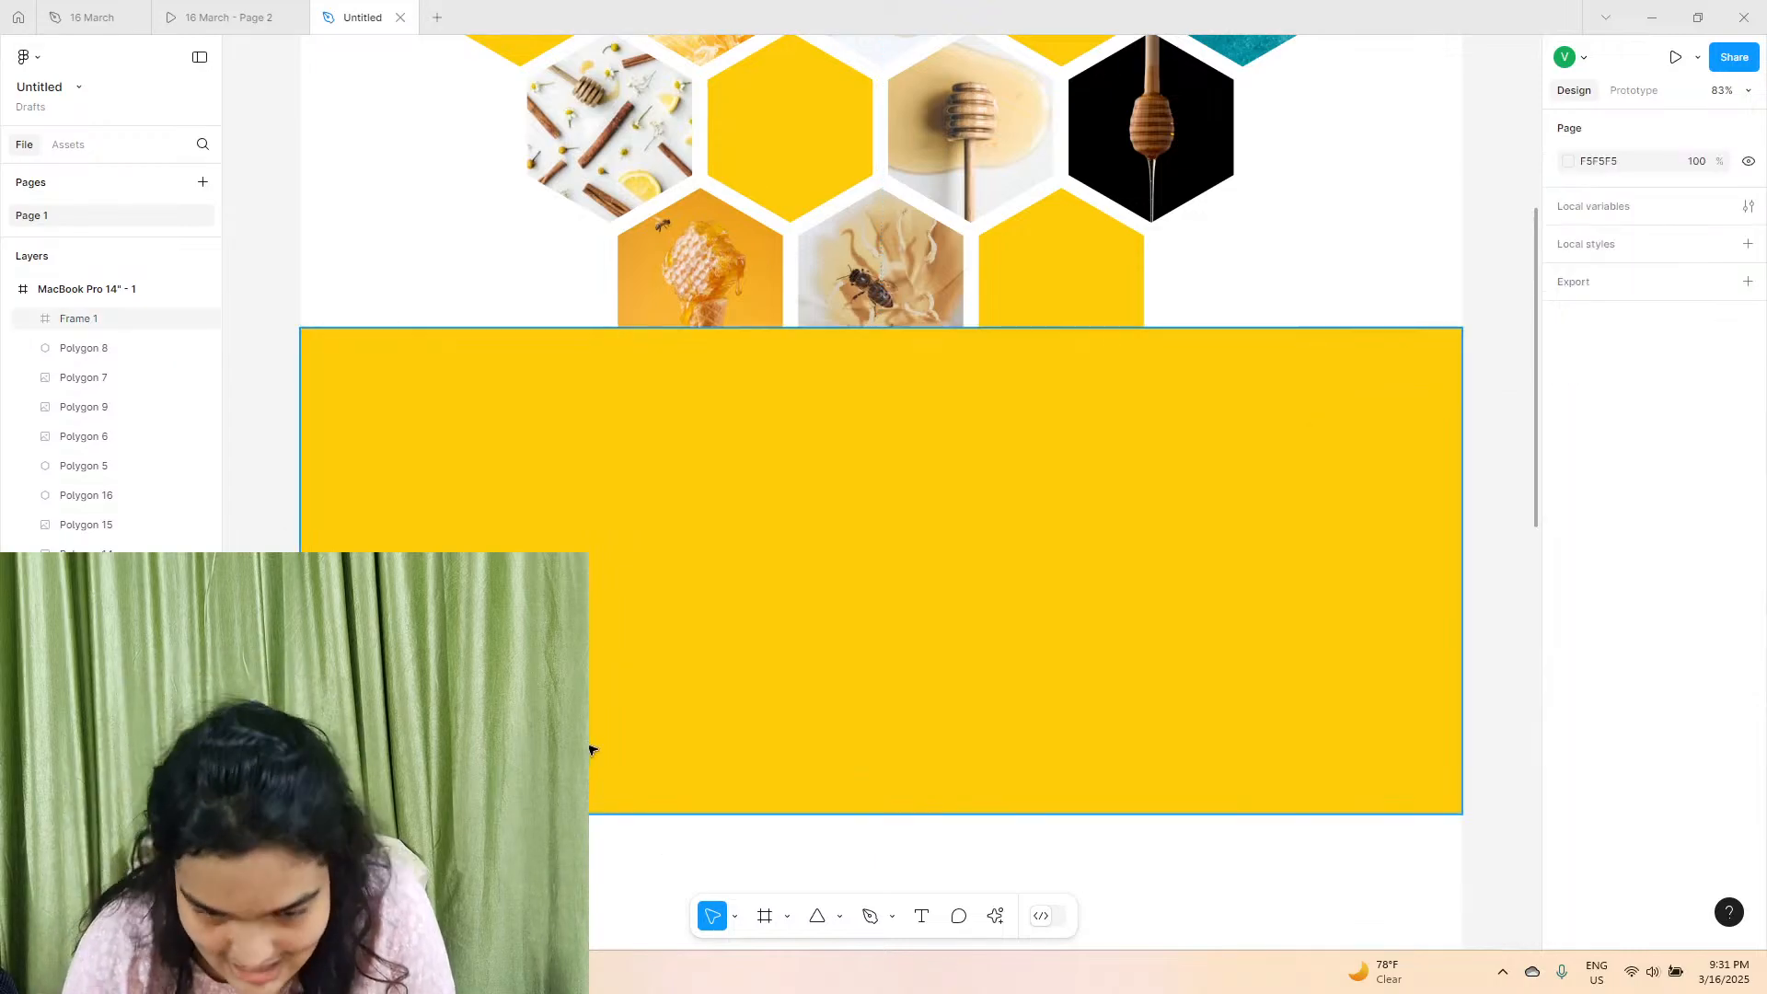
{"action": "scroll", "coordinate": [591, 749], "scroll_direction": "down", "scroll_amount": 1}
{"action": "left_click", "coordinate": [232, 17]}
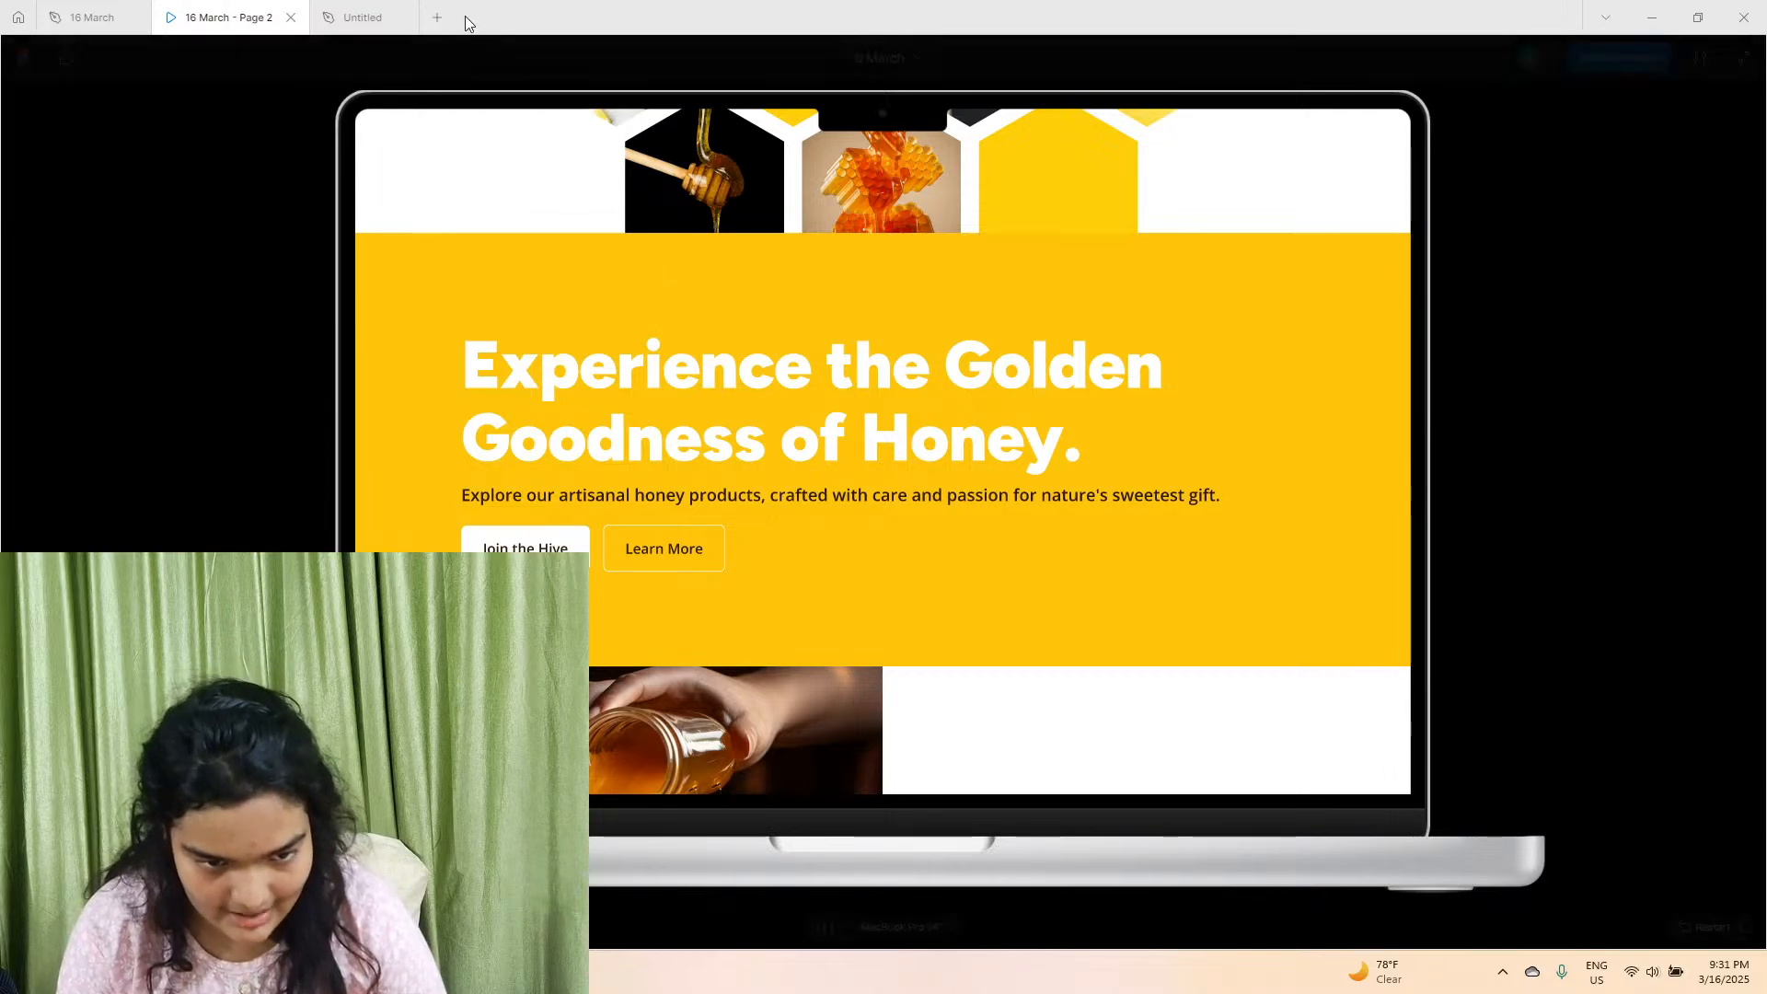
{"action": "left_click", "coordinate": [363, 17]}
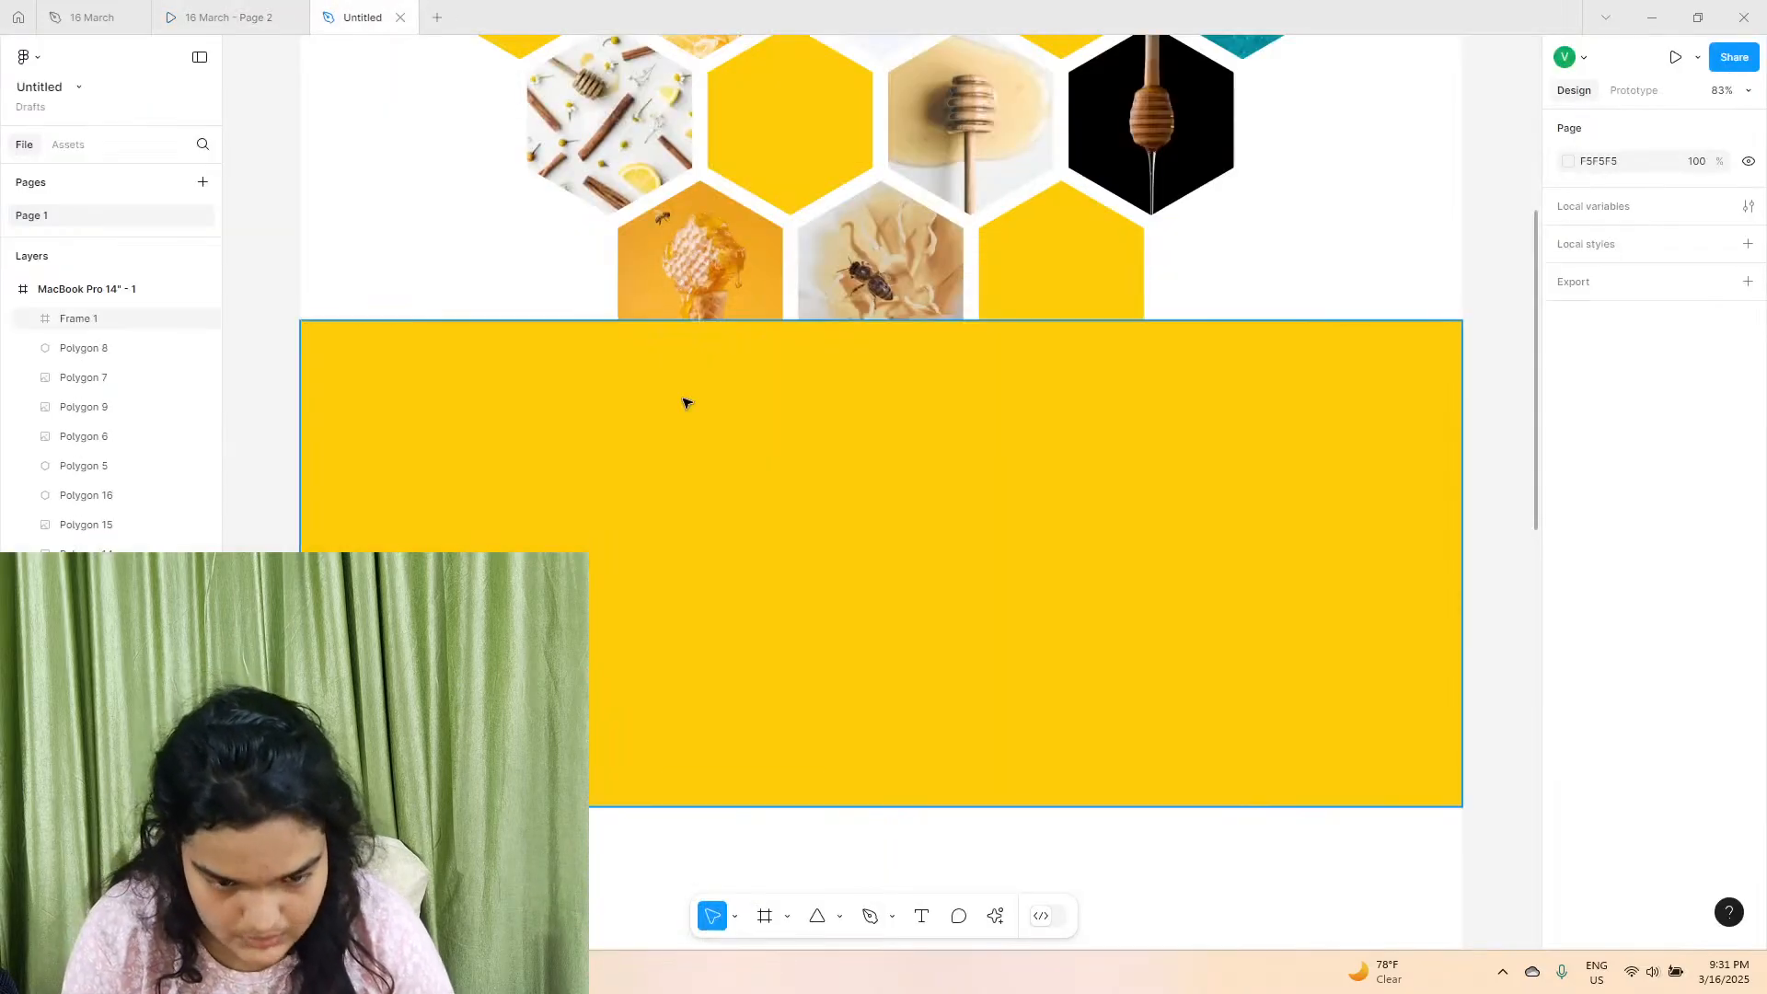
{"action": "left_click", "coordinate": [90, 16]}
{"action": "scroll", "coordinate": [738, 505], "scroll_direction": "down", "scroll_amount": 5}
{"action": "left_click", "coordinate": [746, 707]}
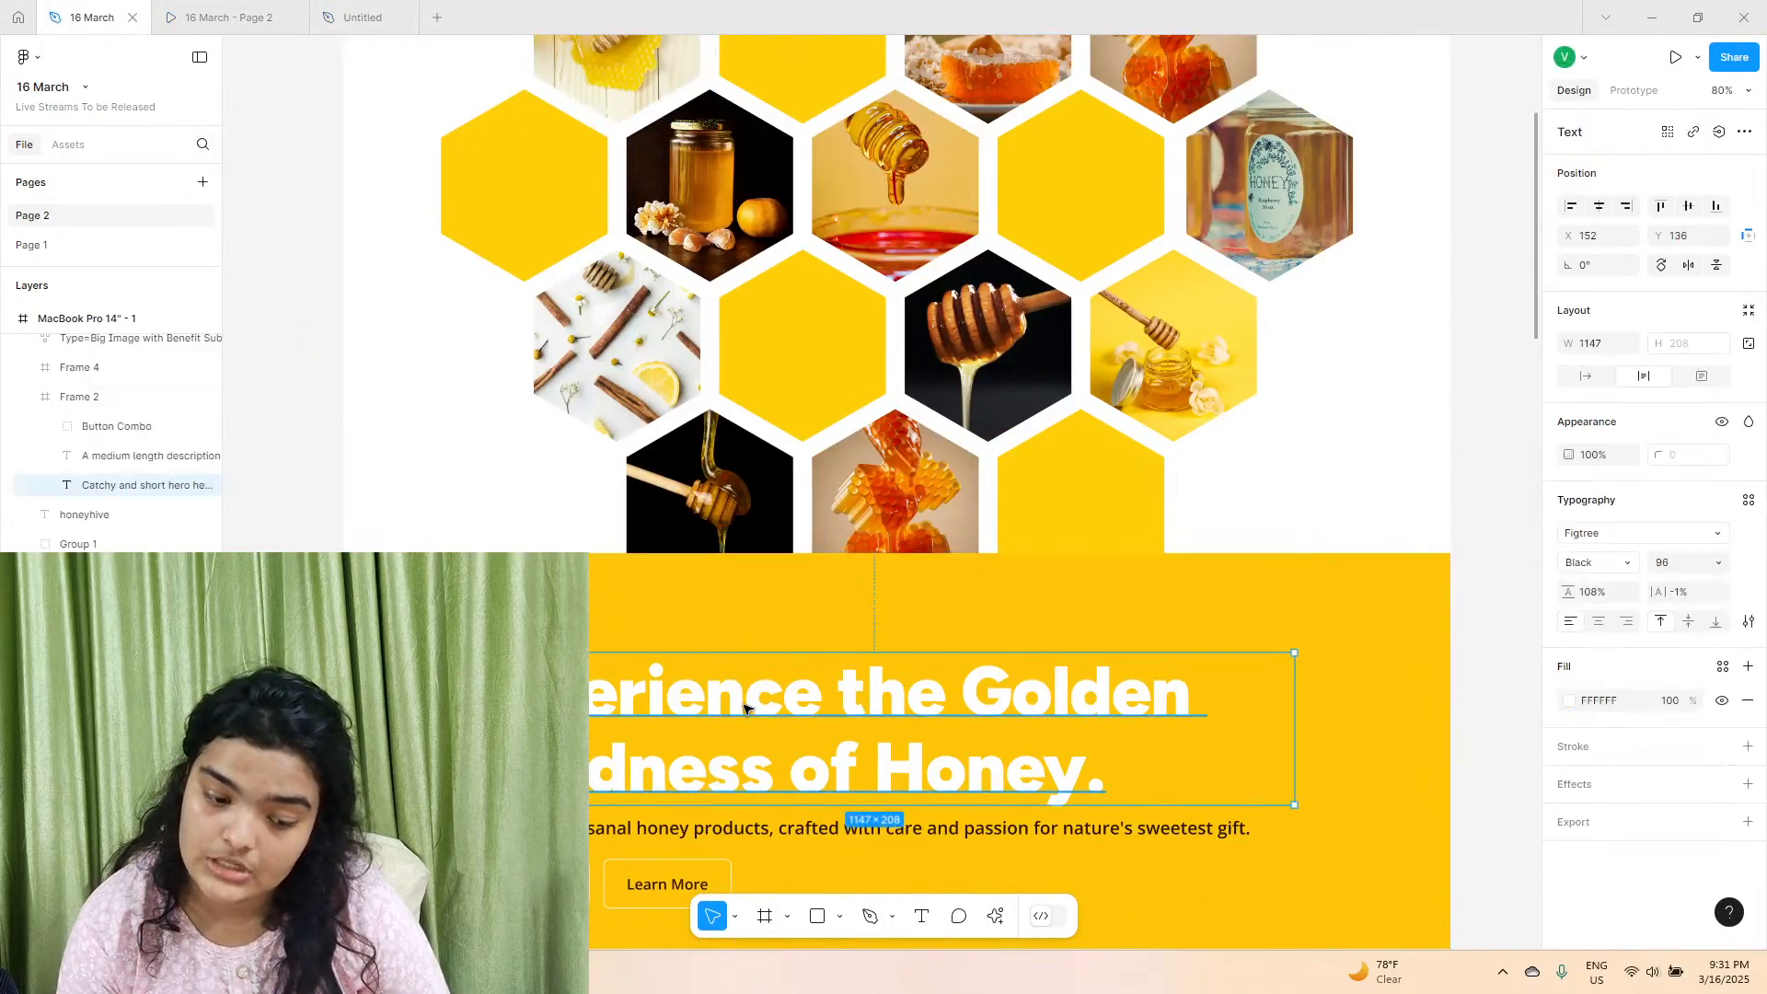
{"action": "scroll", "coordinate": [746, 707], "scroll_direction": "up", "scroll_amount": 5}
{"action": "scroll", "coordinate": [564, 284], "scroll_direction": "down", "scroll_amount": 8}
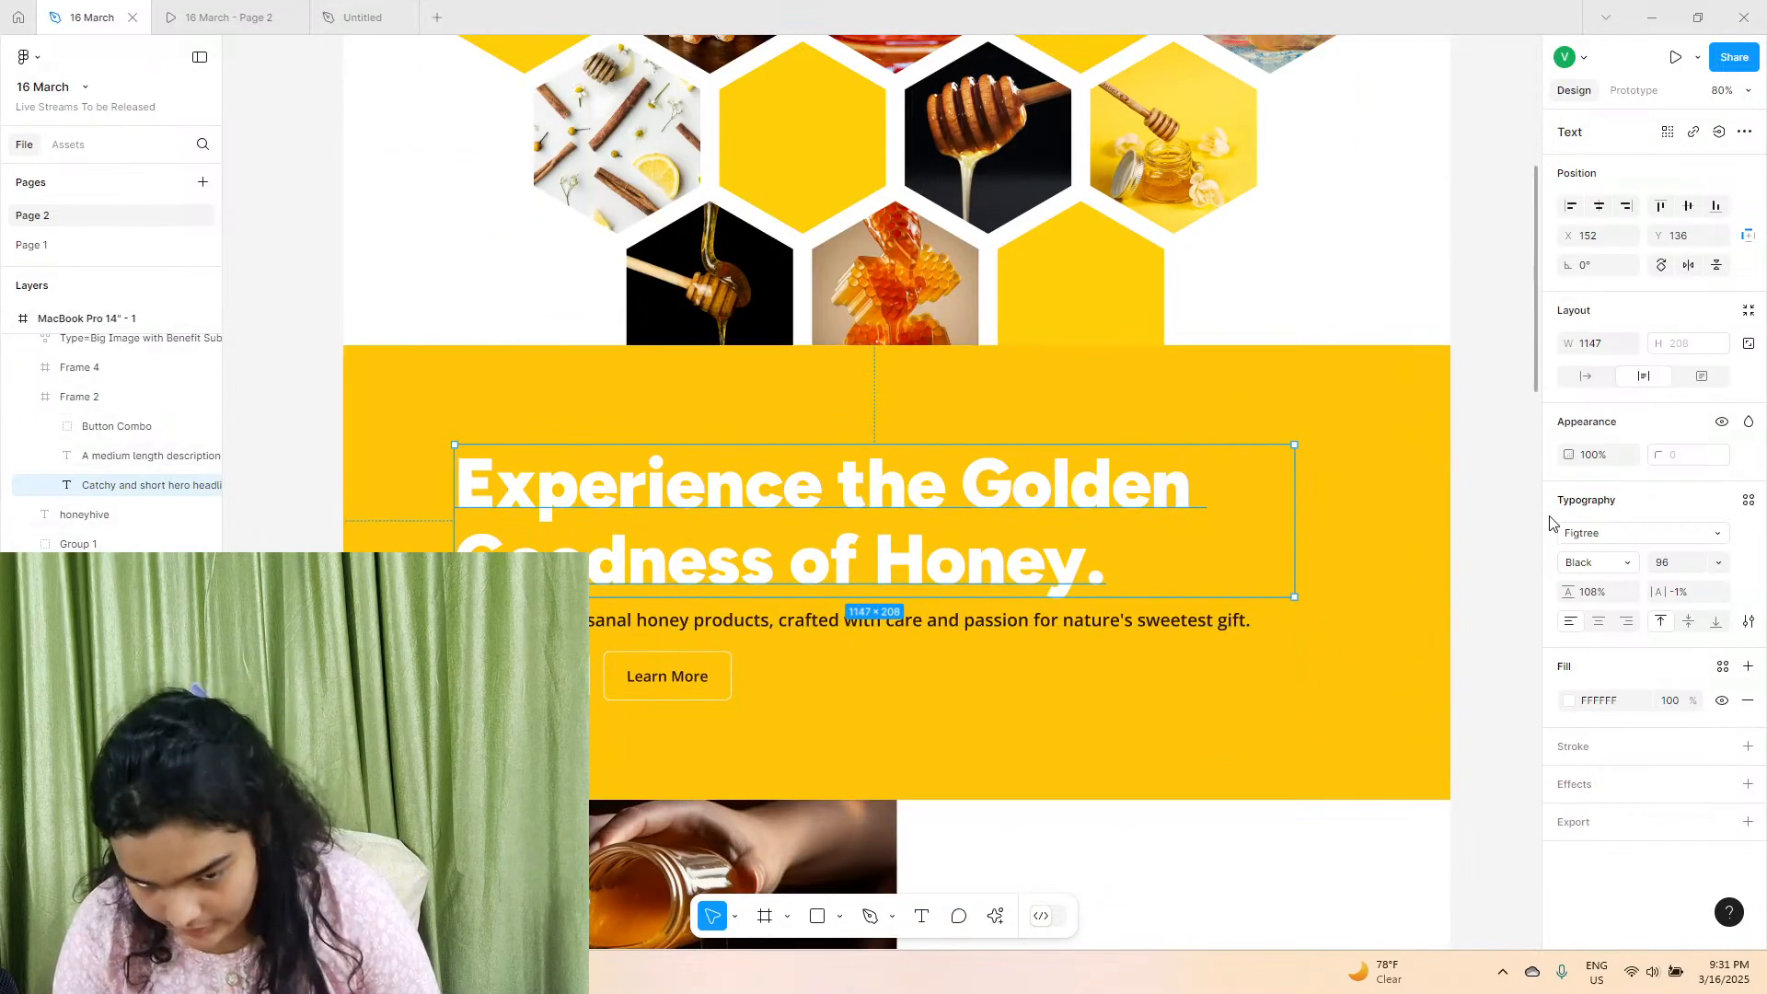
{"action": "scroll", "coordinate": [551, 291], "scroll_direction": "up", "scroll_amount": 5}
{"action": "left_click", "coordinate": [552, 62]}
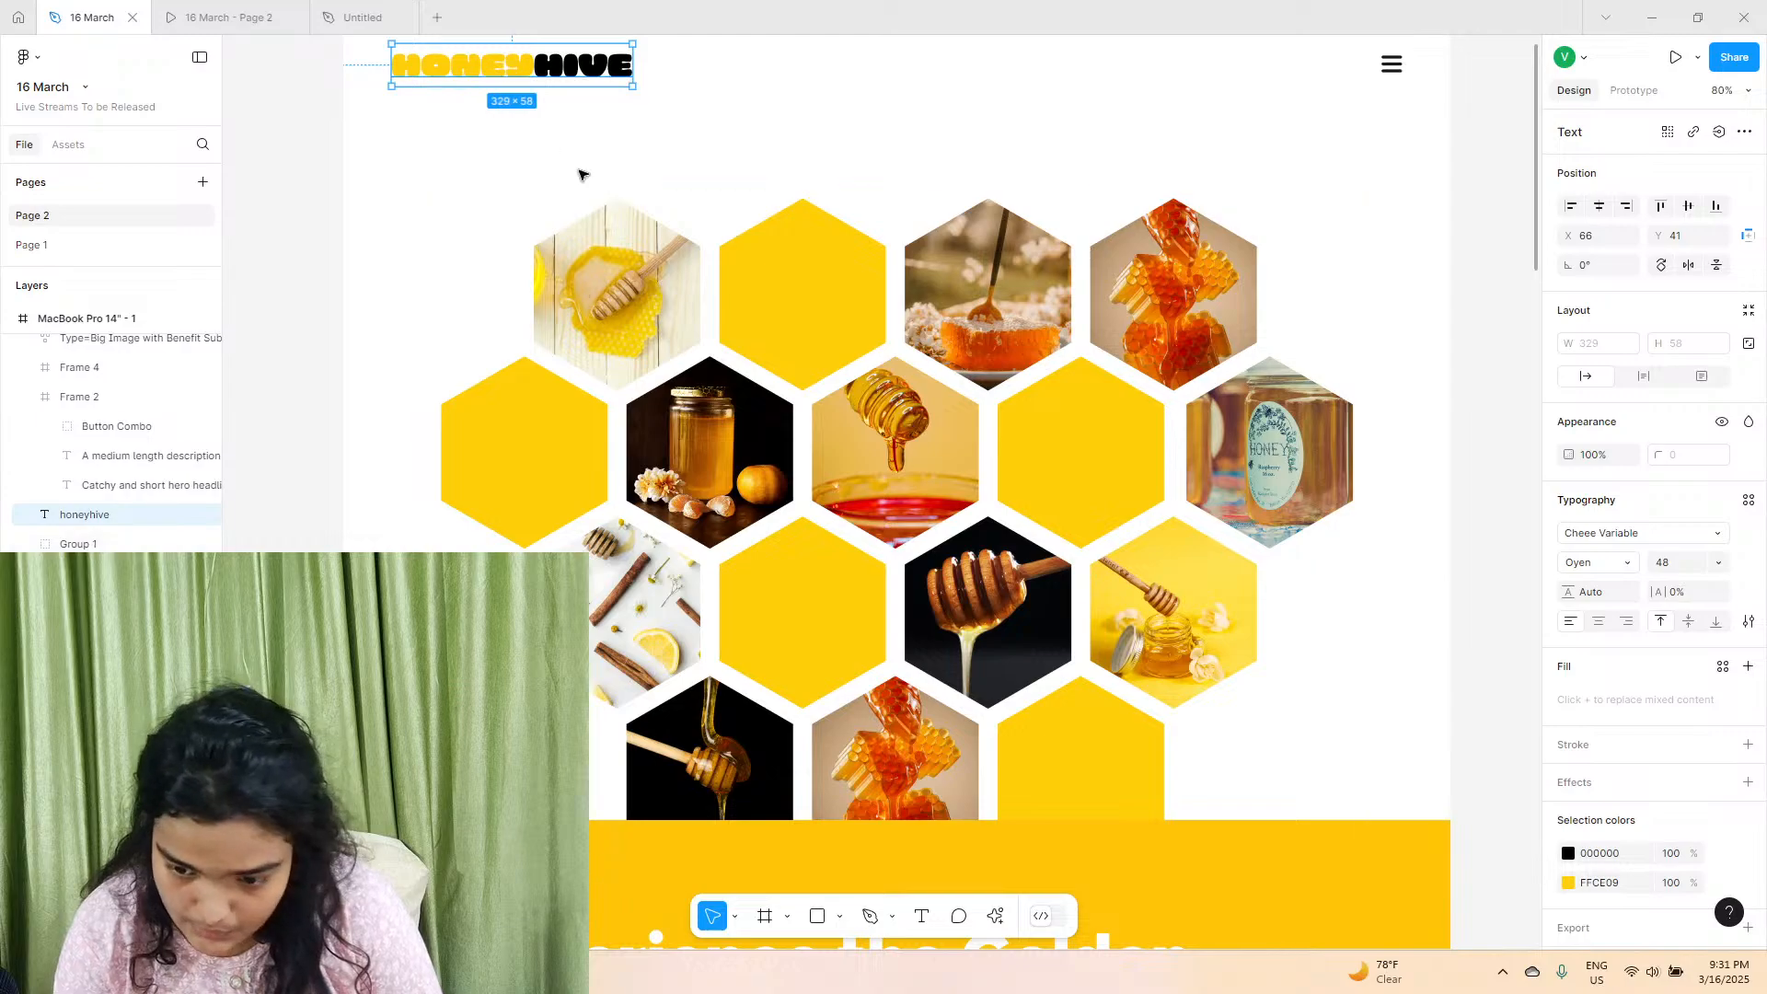
{"action": "scroll", "coordinate": [697, 463], "scroll_direction": "down", "scroll_amount": 2}
{"action": "left_click", "coordinate": [885, 773]}
{"action": "scroll", "coordinate": [887, 769], "scroll_direction": "down", "scroll_amount": 5}
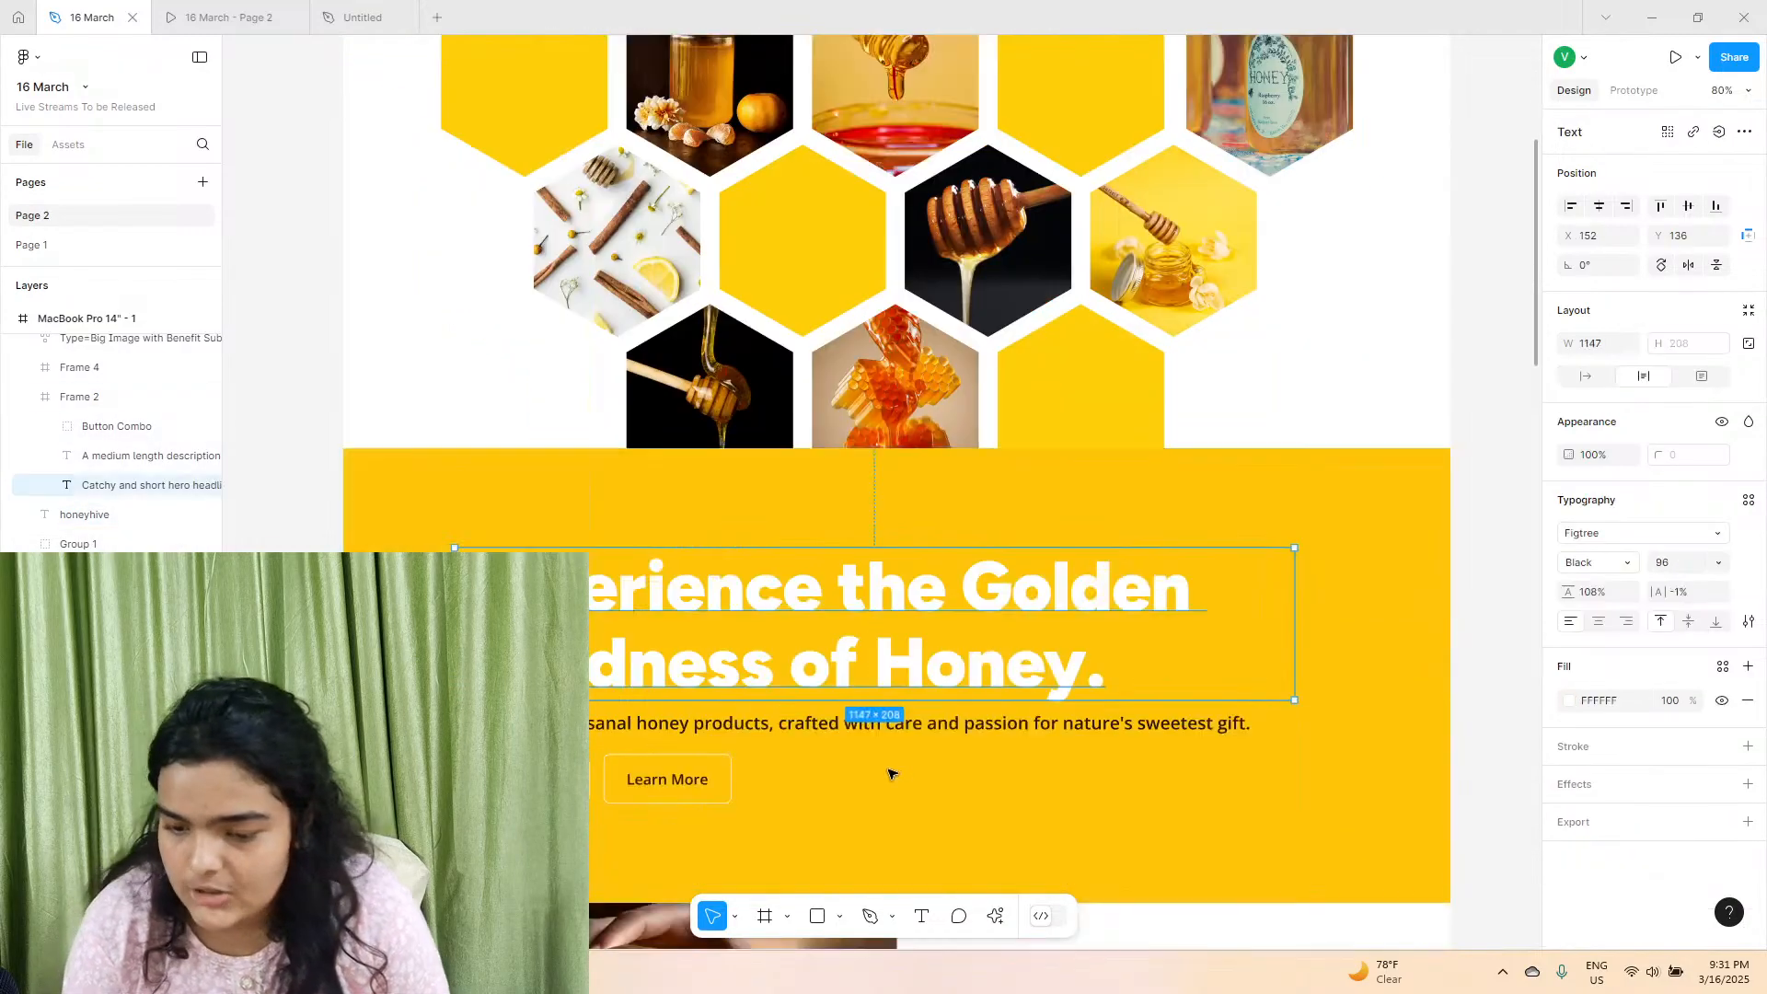
{"action": "scroll", "coordinate": [927, 731], "scroll_direction": "up", "scroll_amount": 1}
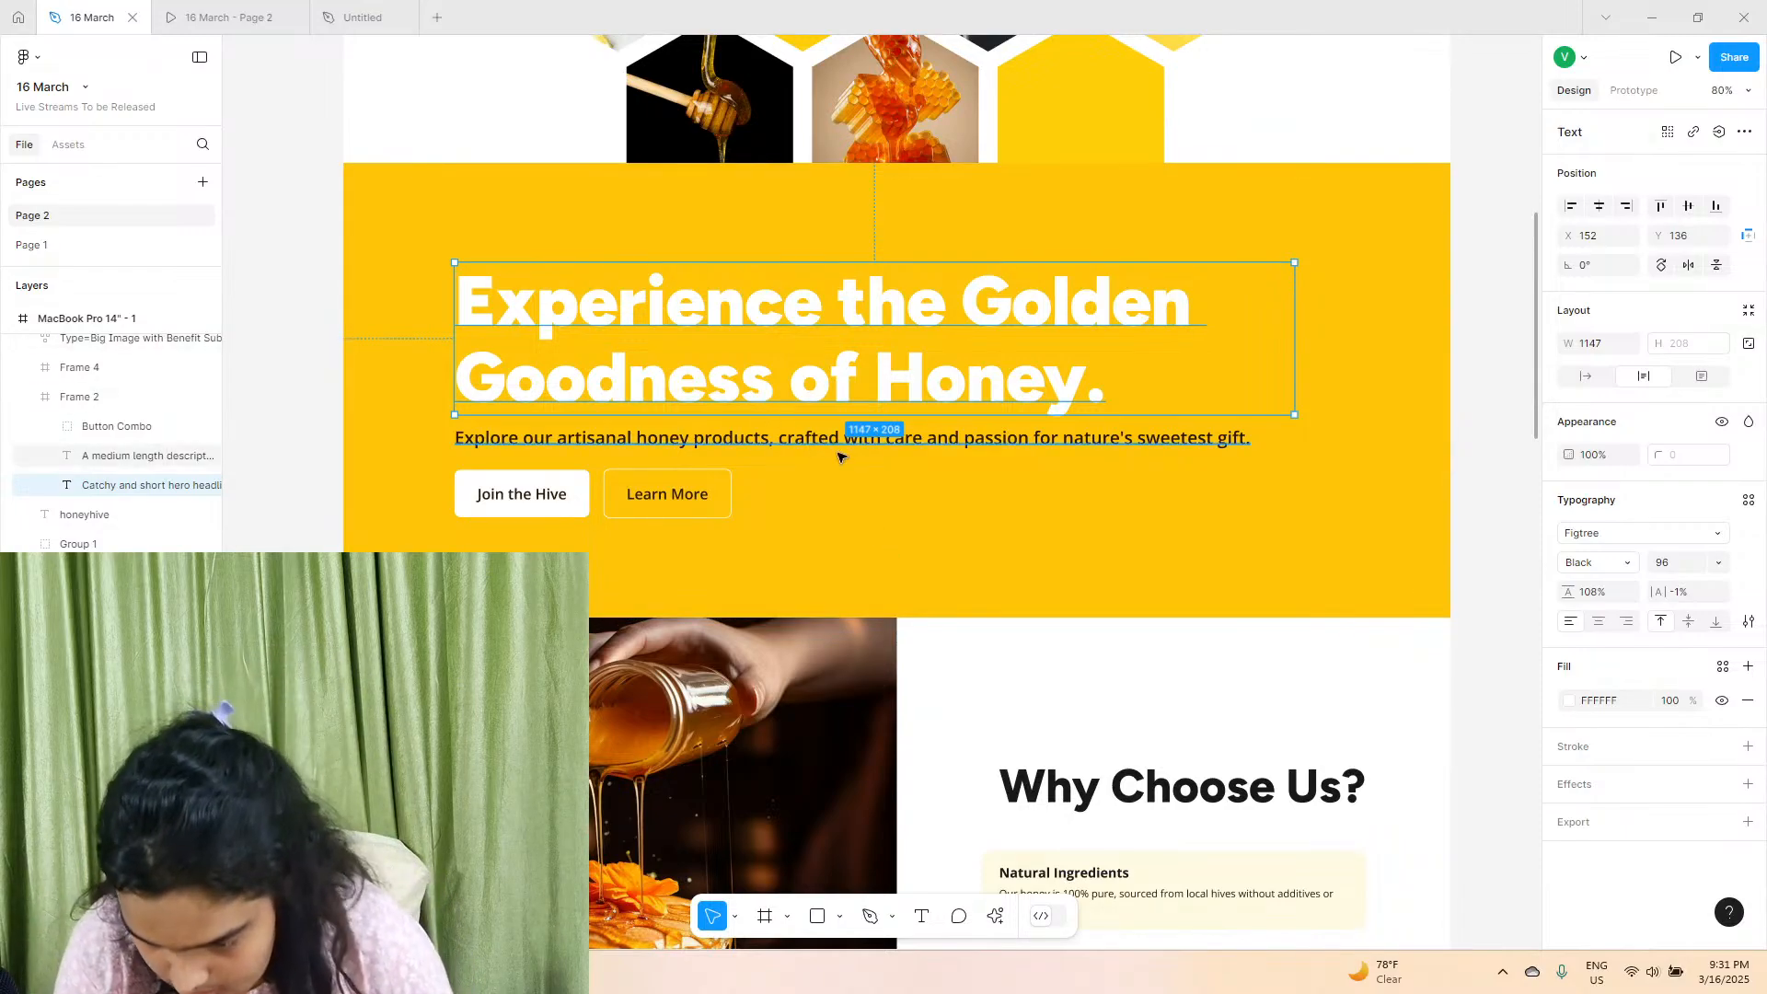
In the Untitled file, add the heading text "Experience the golden goodness of honey" in the upper part of the yellow section.
{"action": "left_click", "coordinate": [338, 7]}
{"action": "scroll", "coordinate": [835, 838], "scroll_direction": "down", "scroll_amount": 2}
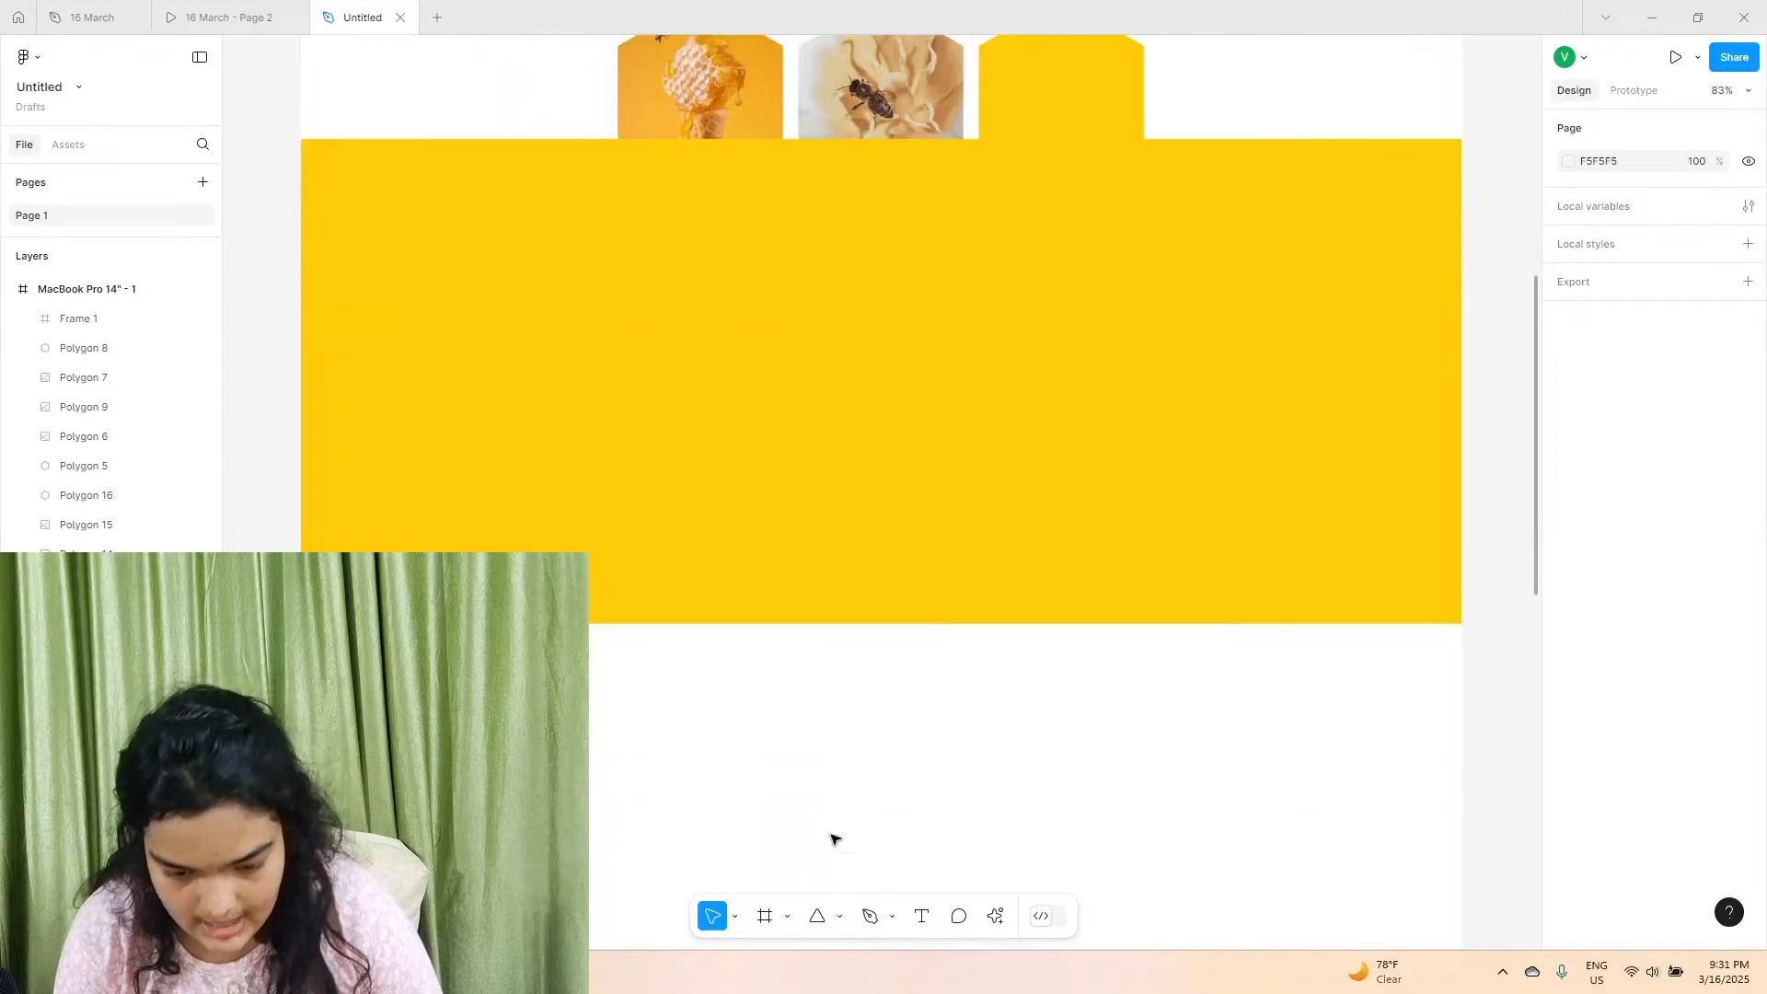
{"action": "left_click", "coordinate": [919, 916]}
{"action": "left_click", "coordinate": [293, 11]}
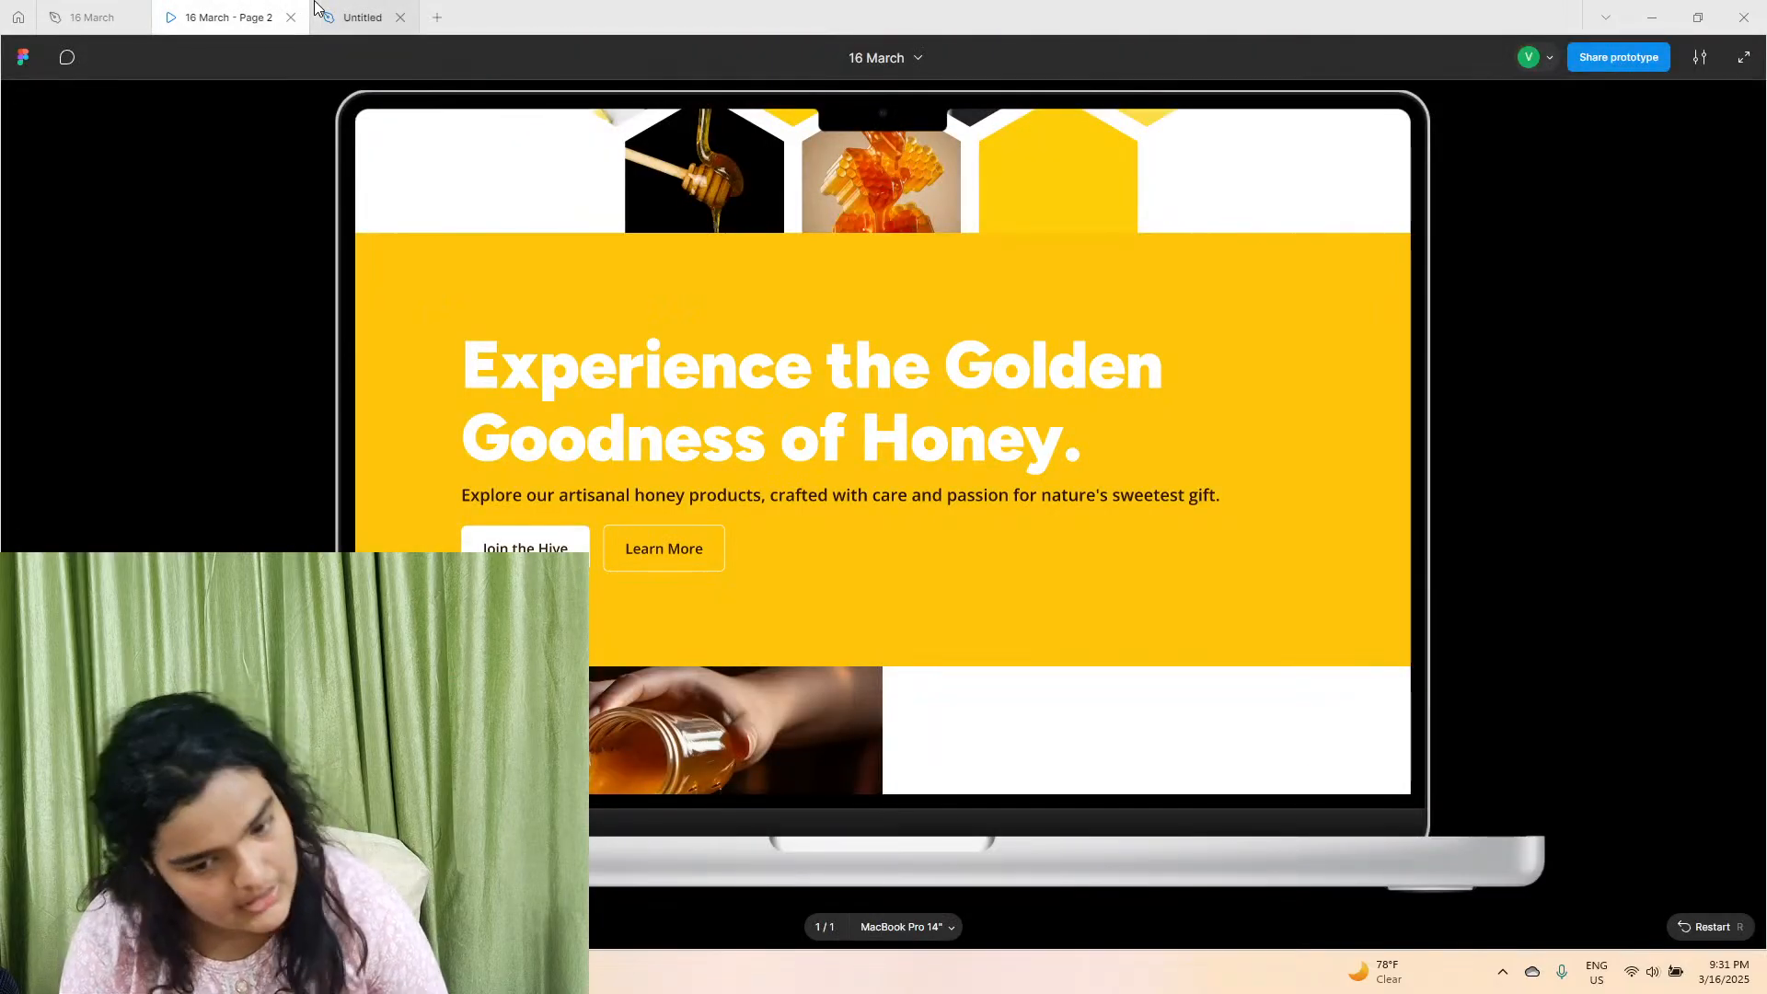
{"action": "left_click", "coordinate": [317, 9]}
{"action": "left_click", "coordinate": [481, 230]}
{"action": "type", "text": "E"}
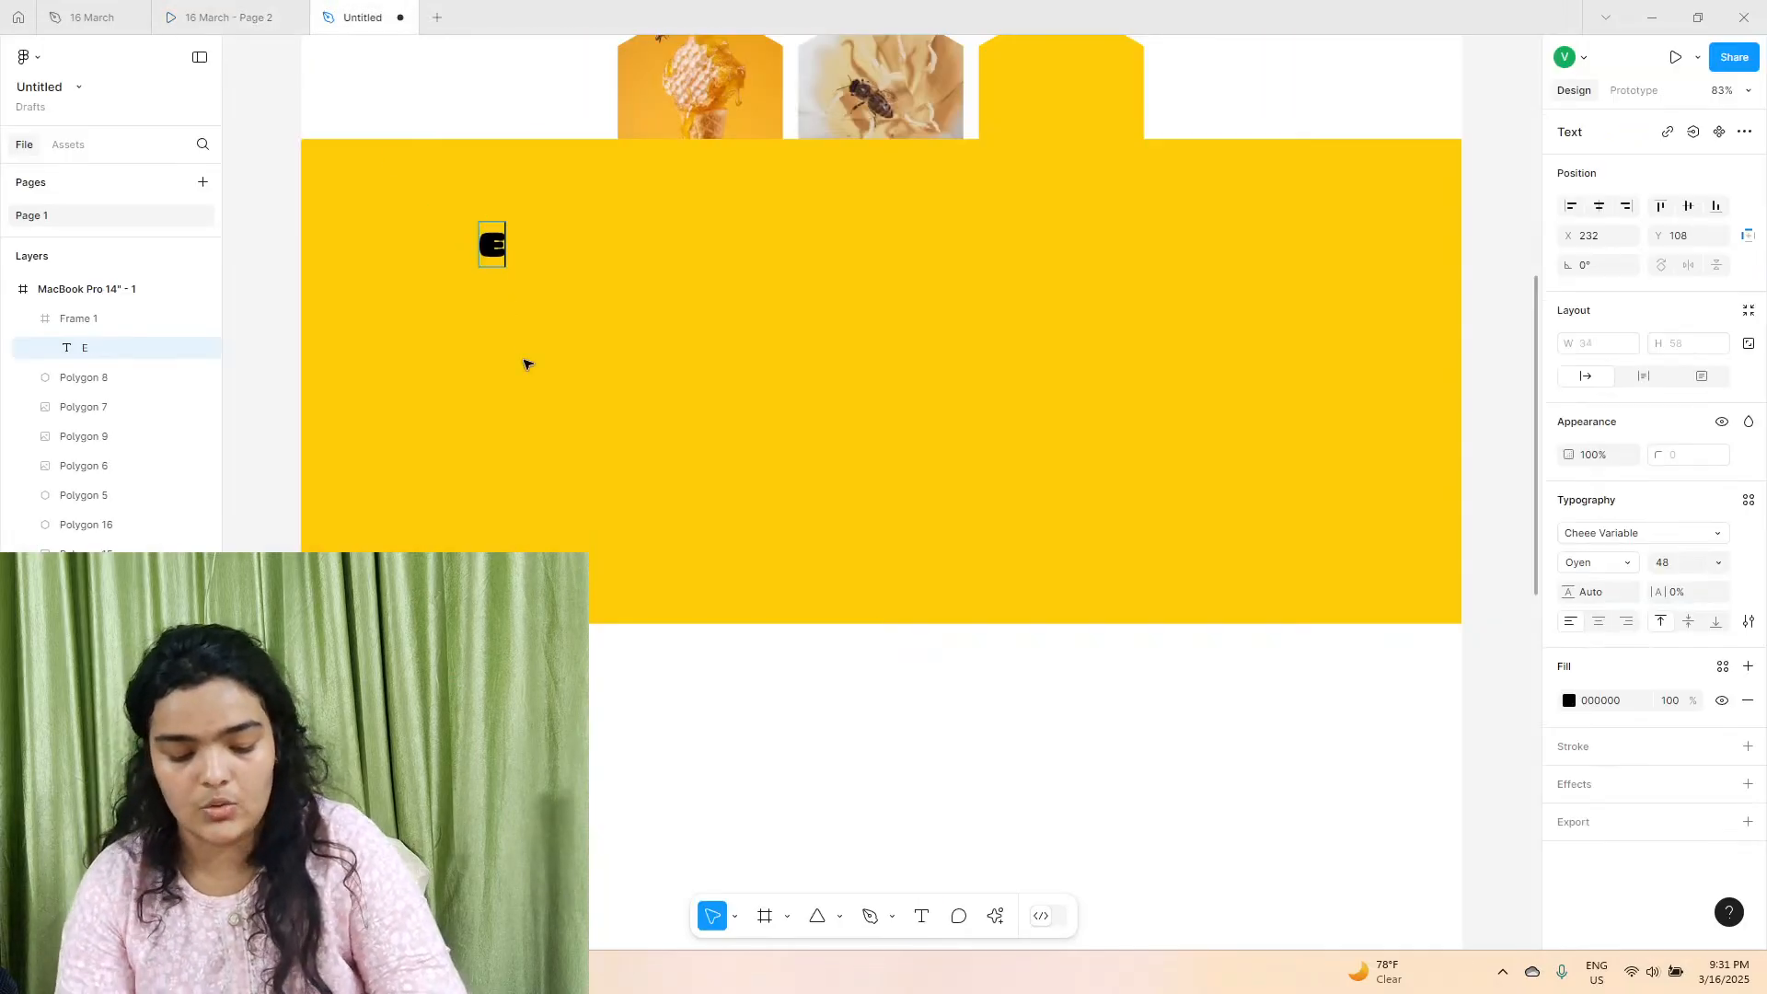
{"action": "type", "text": "xper"}
{"action": "type", "text": "iec"}
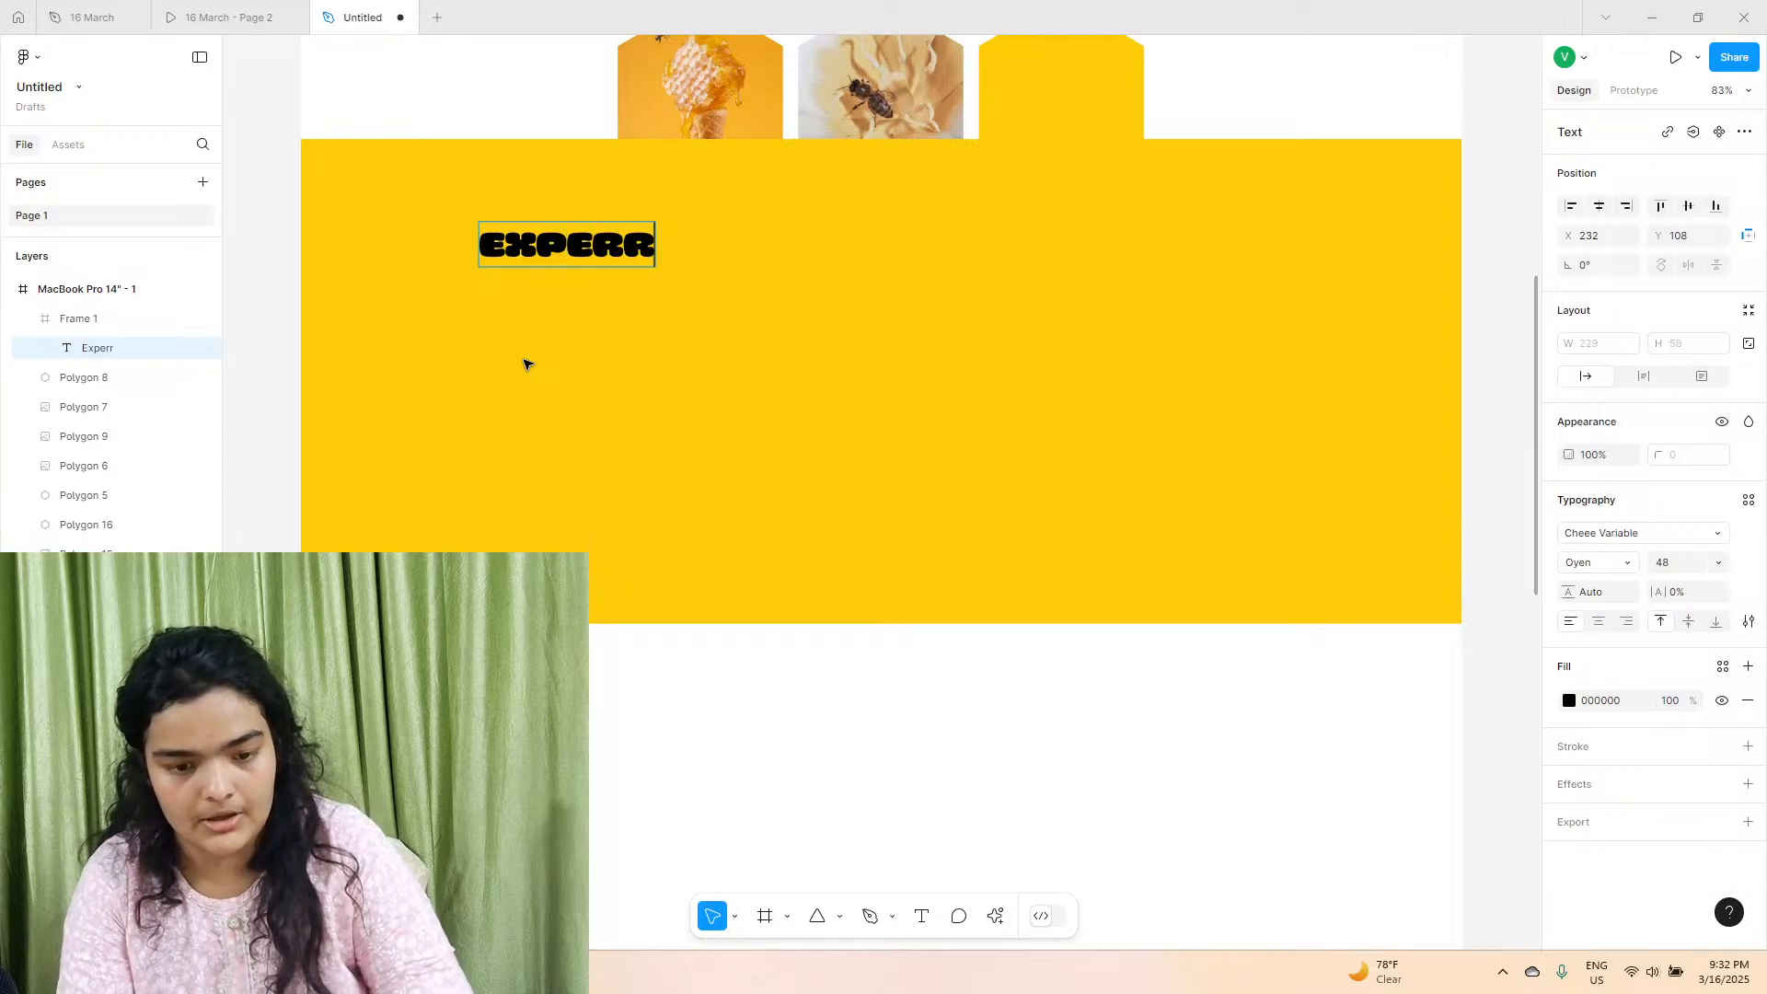
{"action": "type", "text": "nce"}
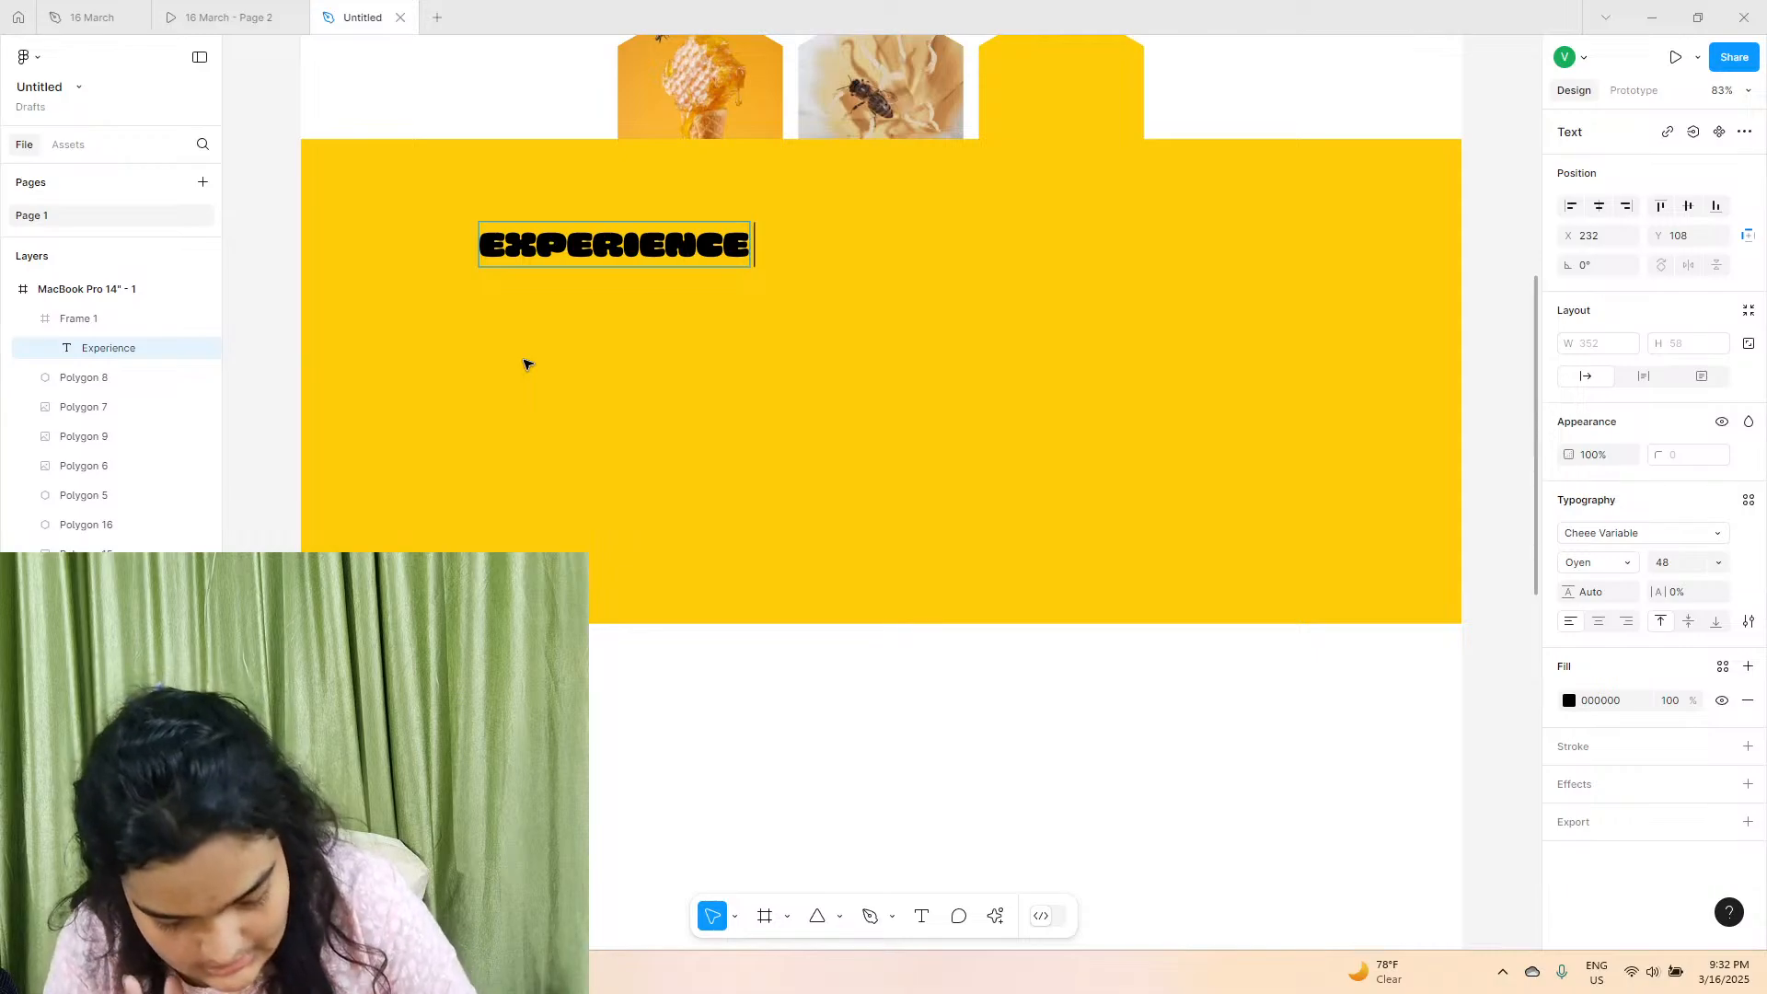
{"action": "type", "text": " the gol"}
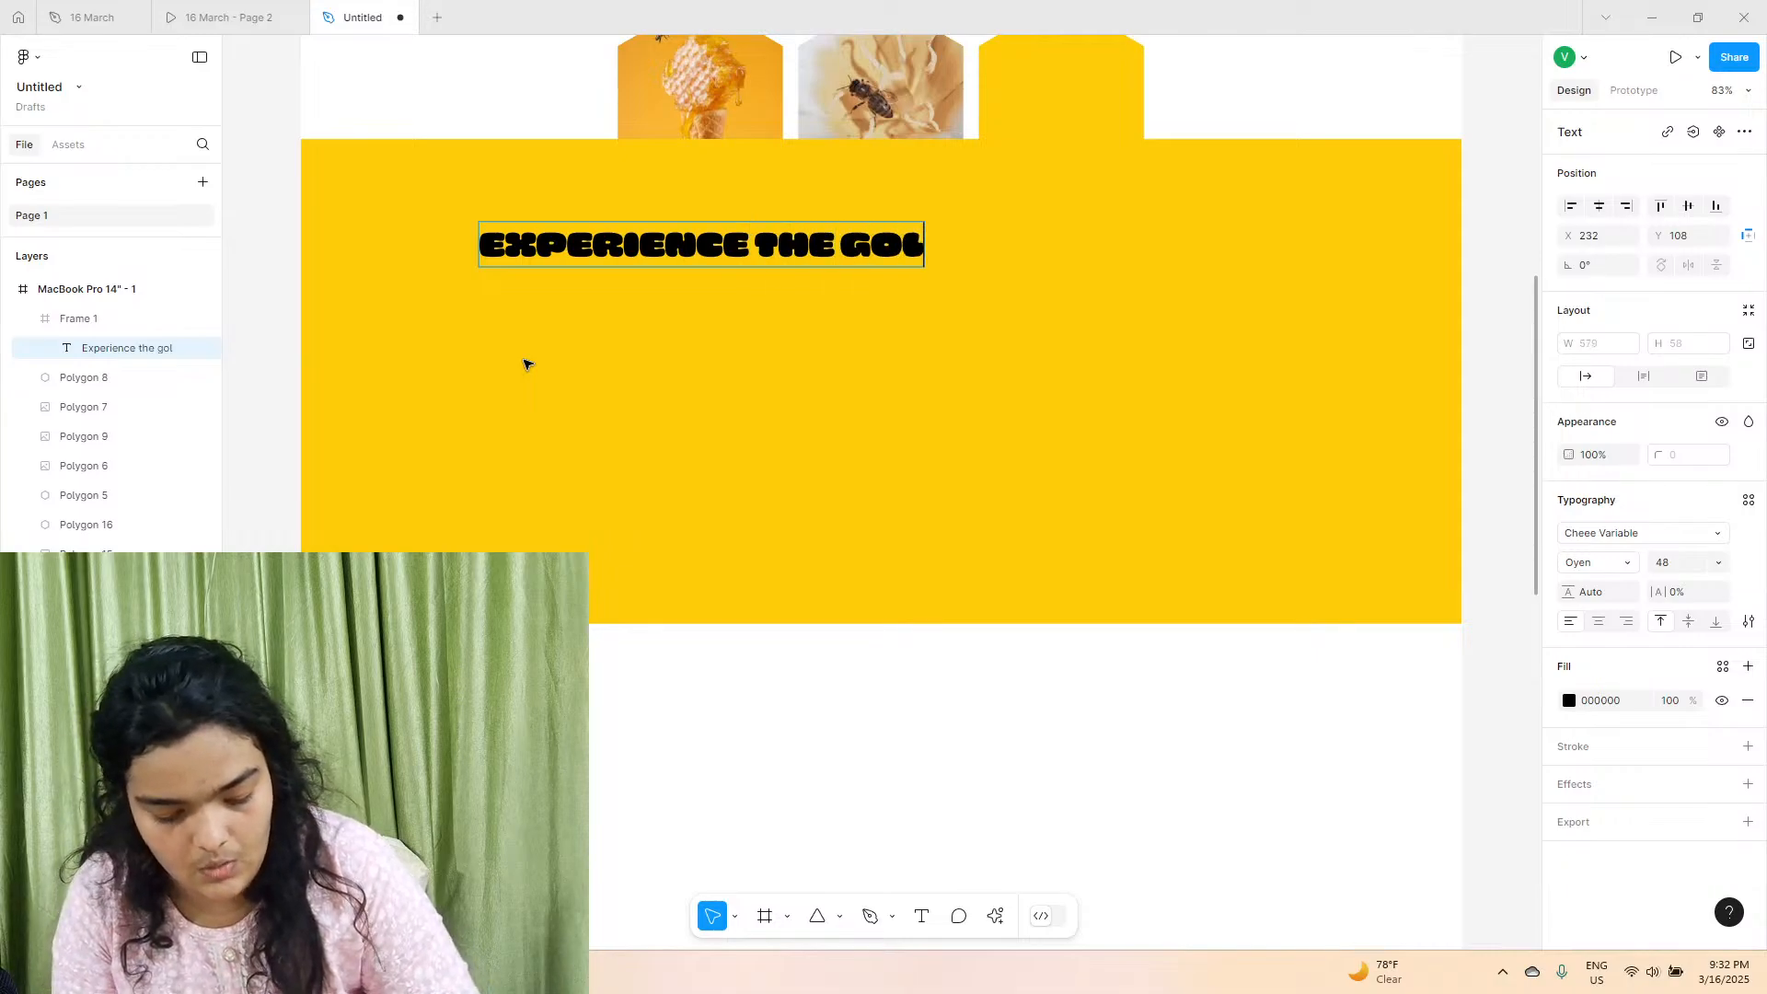
{"action": "type", "text": "den goodness of hone"}
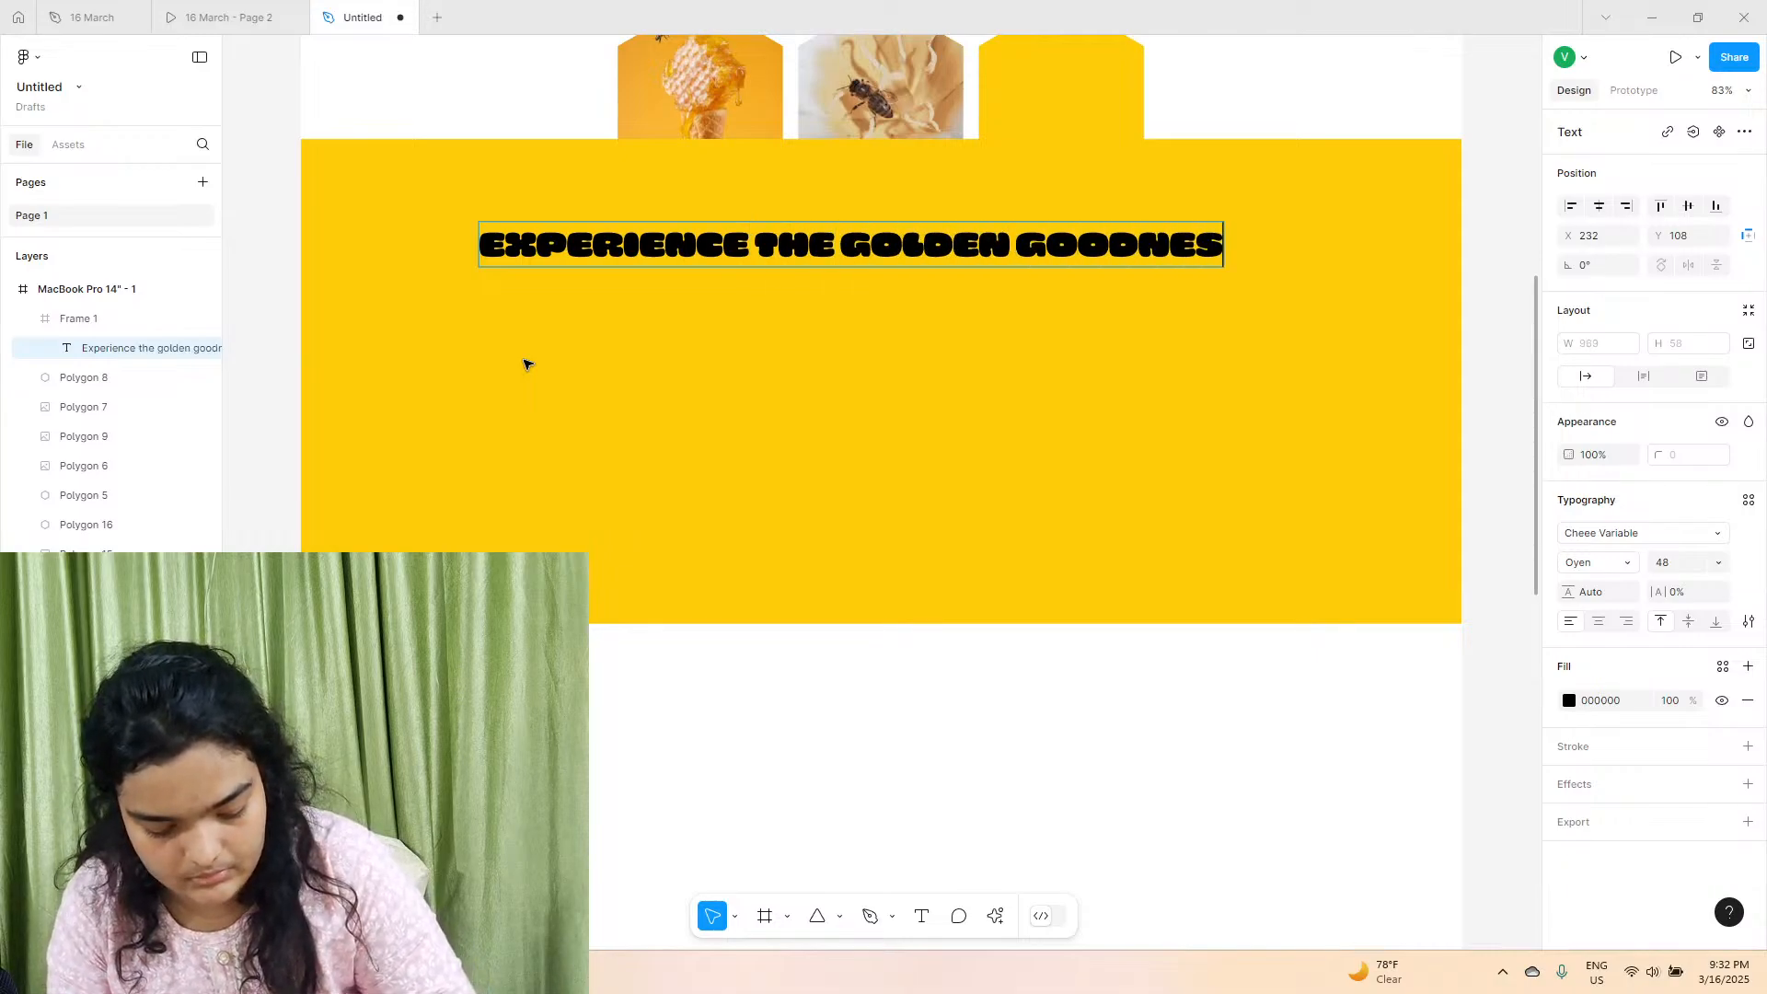
{"action": "type", "text": "y"}
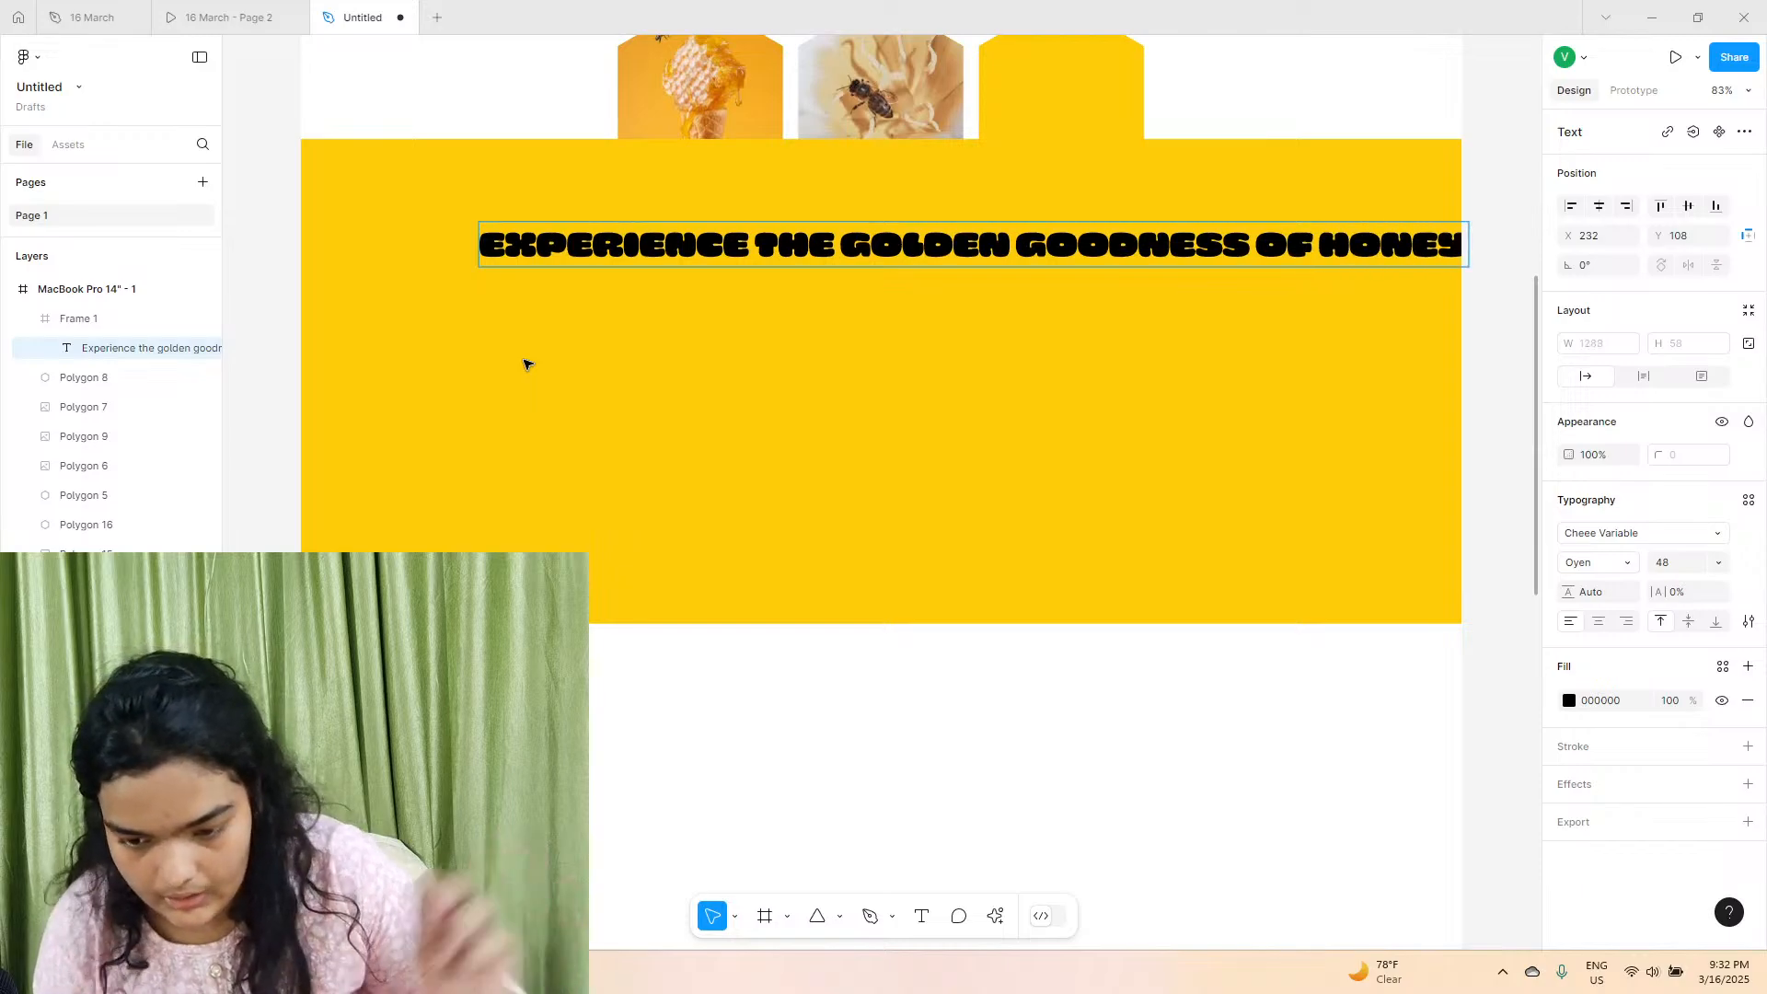
Set the heading's font size to 96 and wrap it in a text box about 1329 wide at X 115, Y 65.
{"action": "left_click", "coordinate": [505, 514]}
{"action": "left_click_drag", "start_coordinate": [615, 245], "coordinate": [544, 263]}
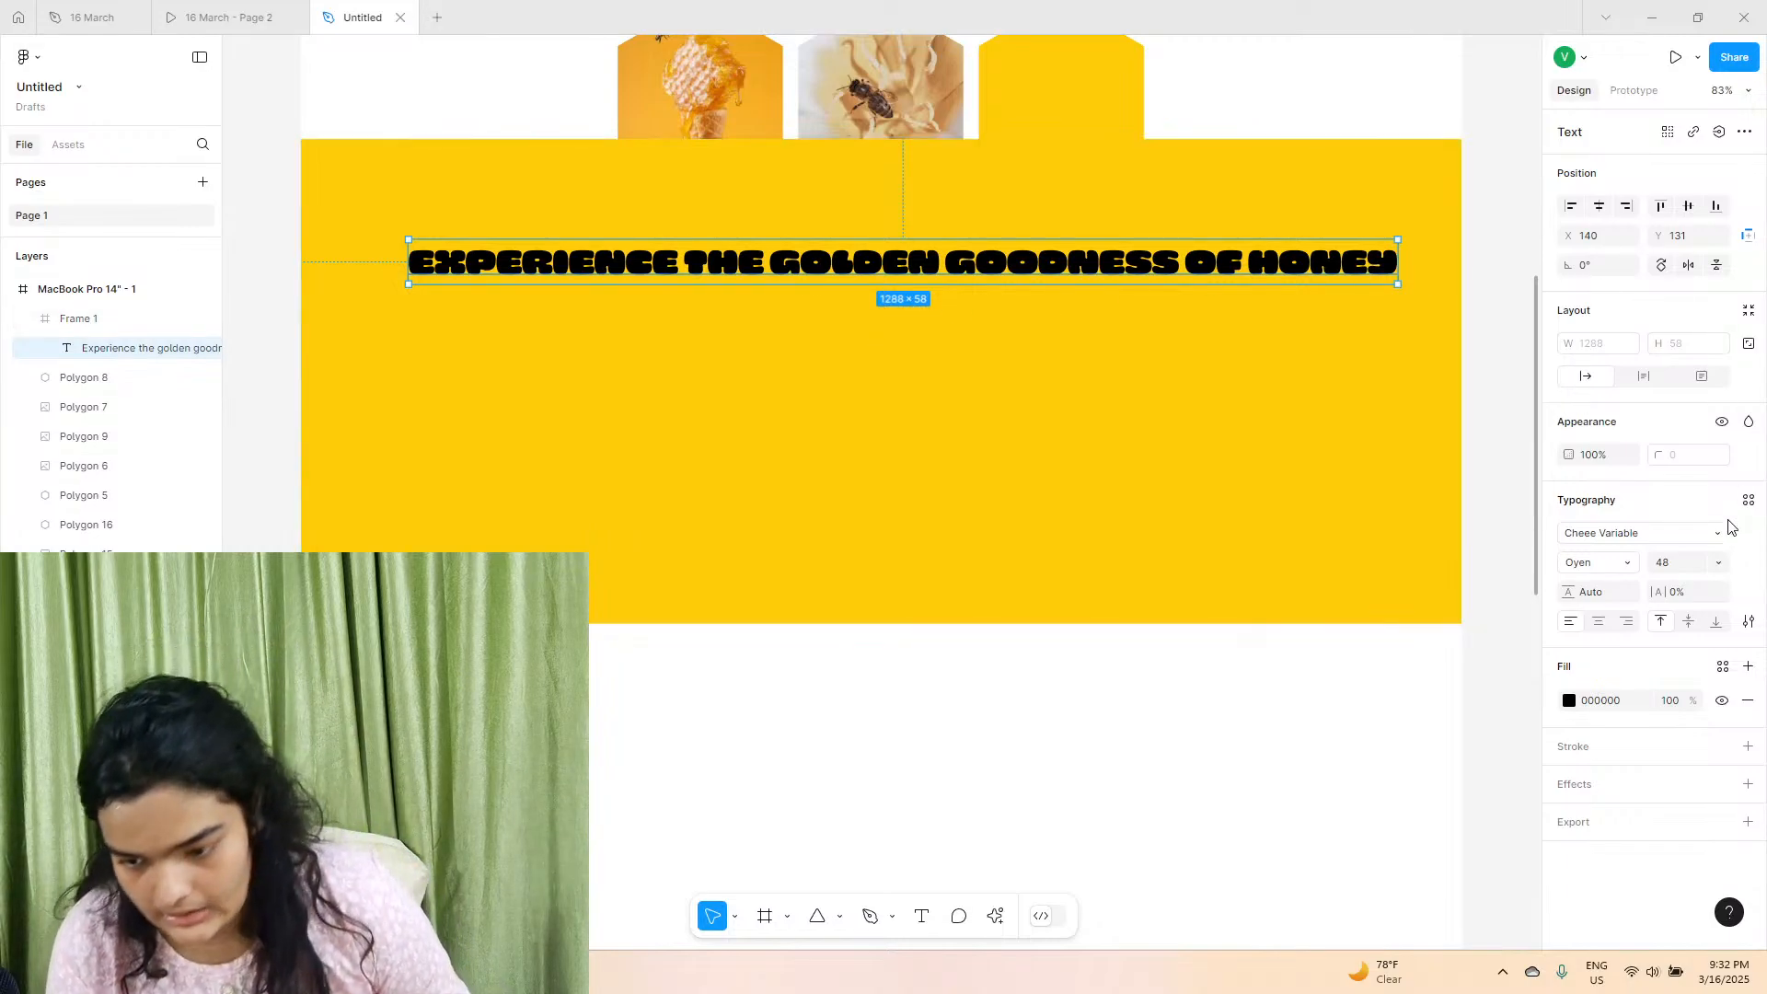
{"action": "left_click", "coordinate": [1669, 568]}
{"action": "type", "text": "96"}
{"action": "key", "text": "Return"}
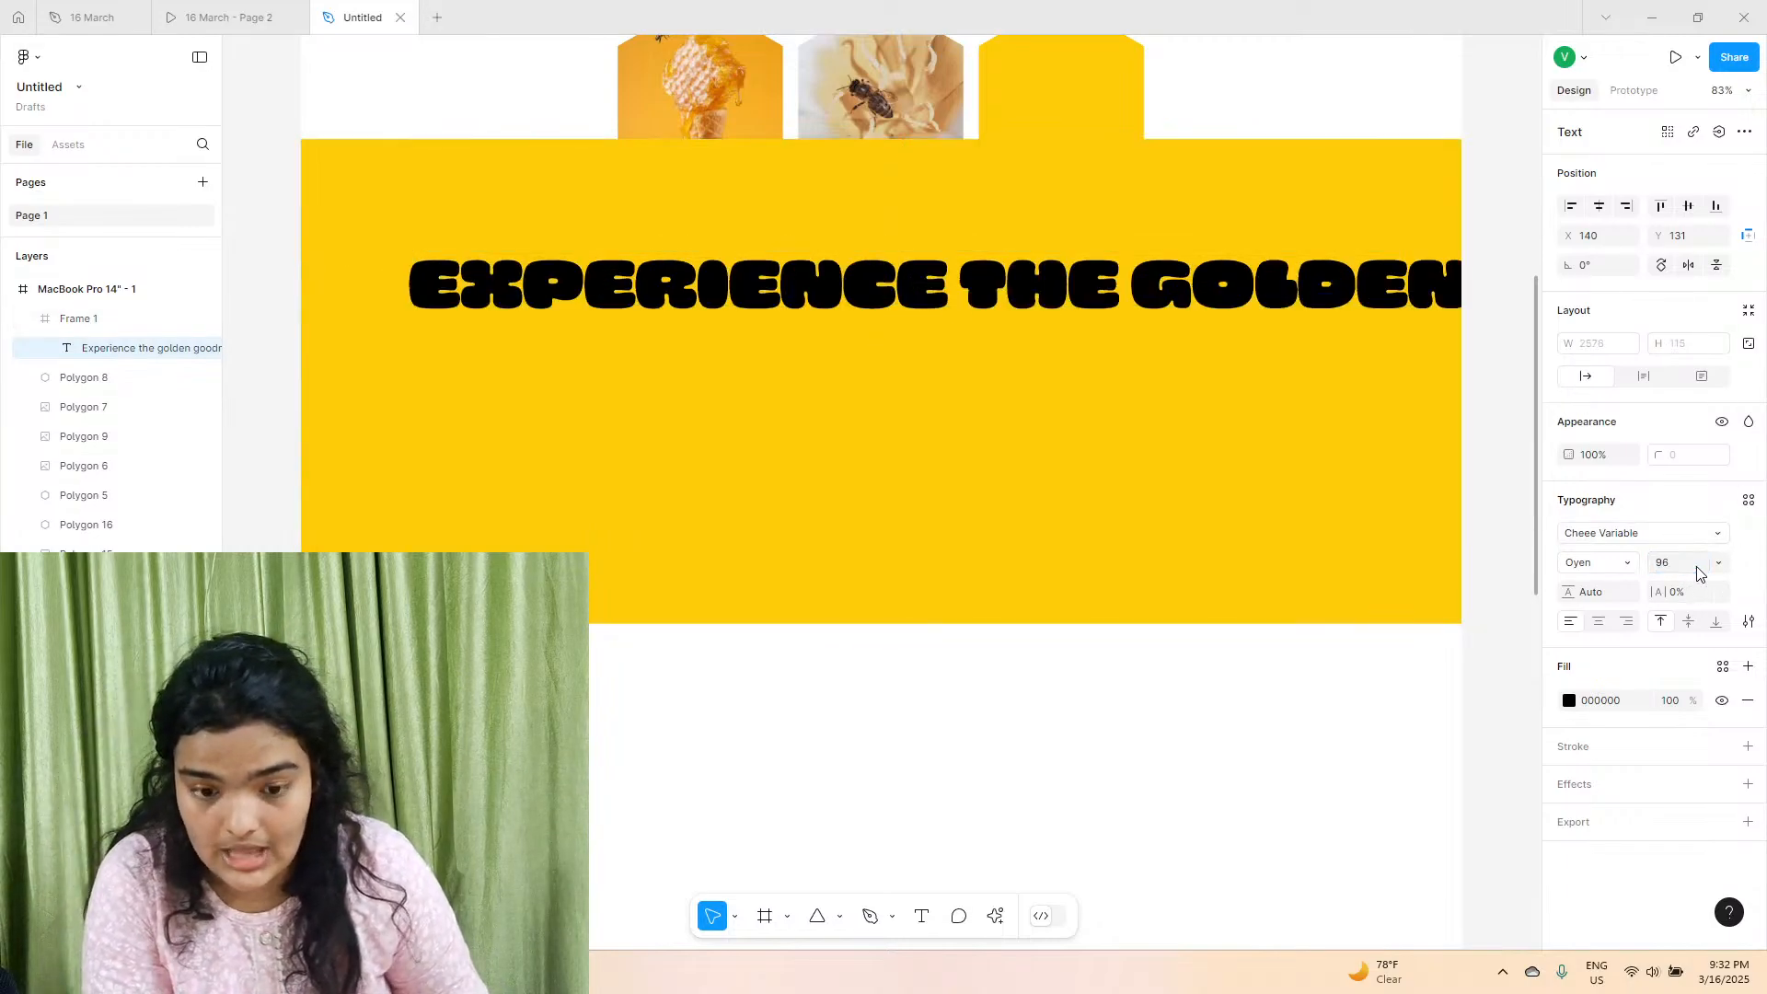
{"action": "left_click_drag", "start_coordinate": [1331, 332], "coordinate": [1037, 381]}
{"action": "left_click_drag", "start_coordinate": [1334, 376], "coordinate": [1283, 257]}
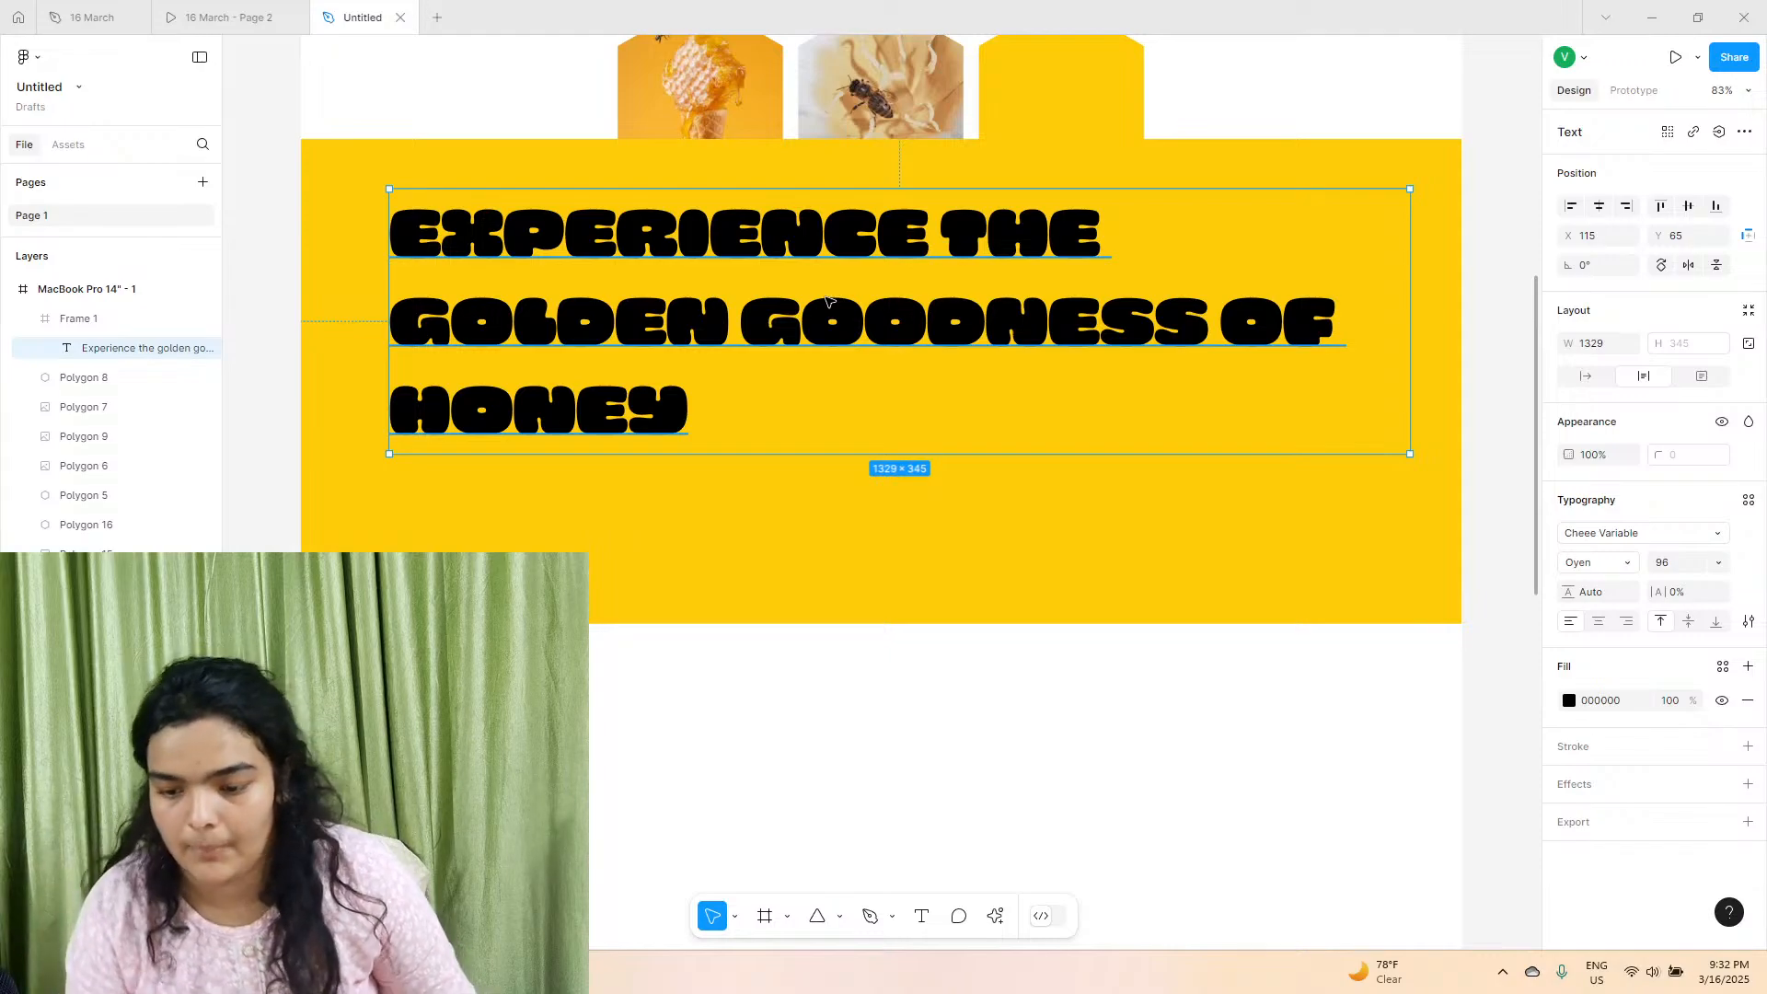
Change the heading's font to Figtree with the Black style.
{"action": "left_click", "coordinate": [1597, 562]}
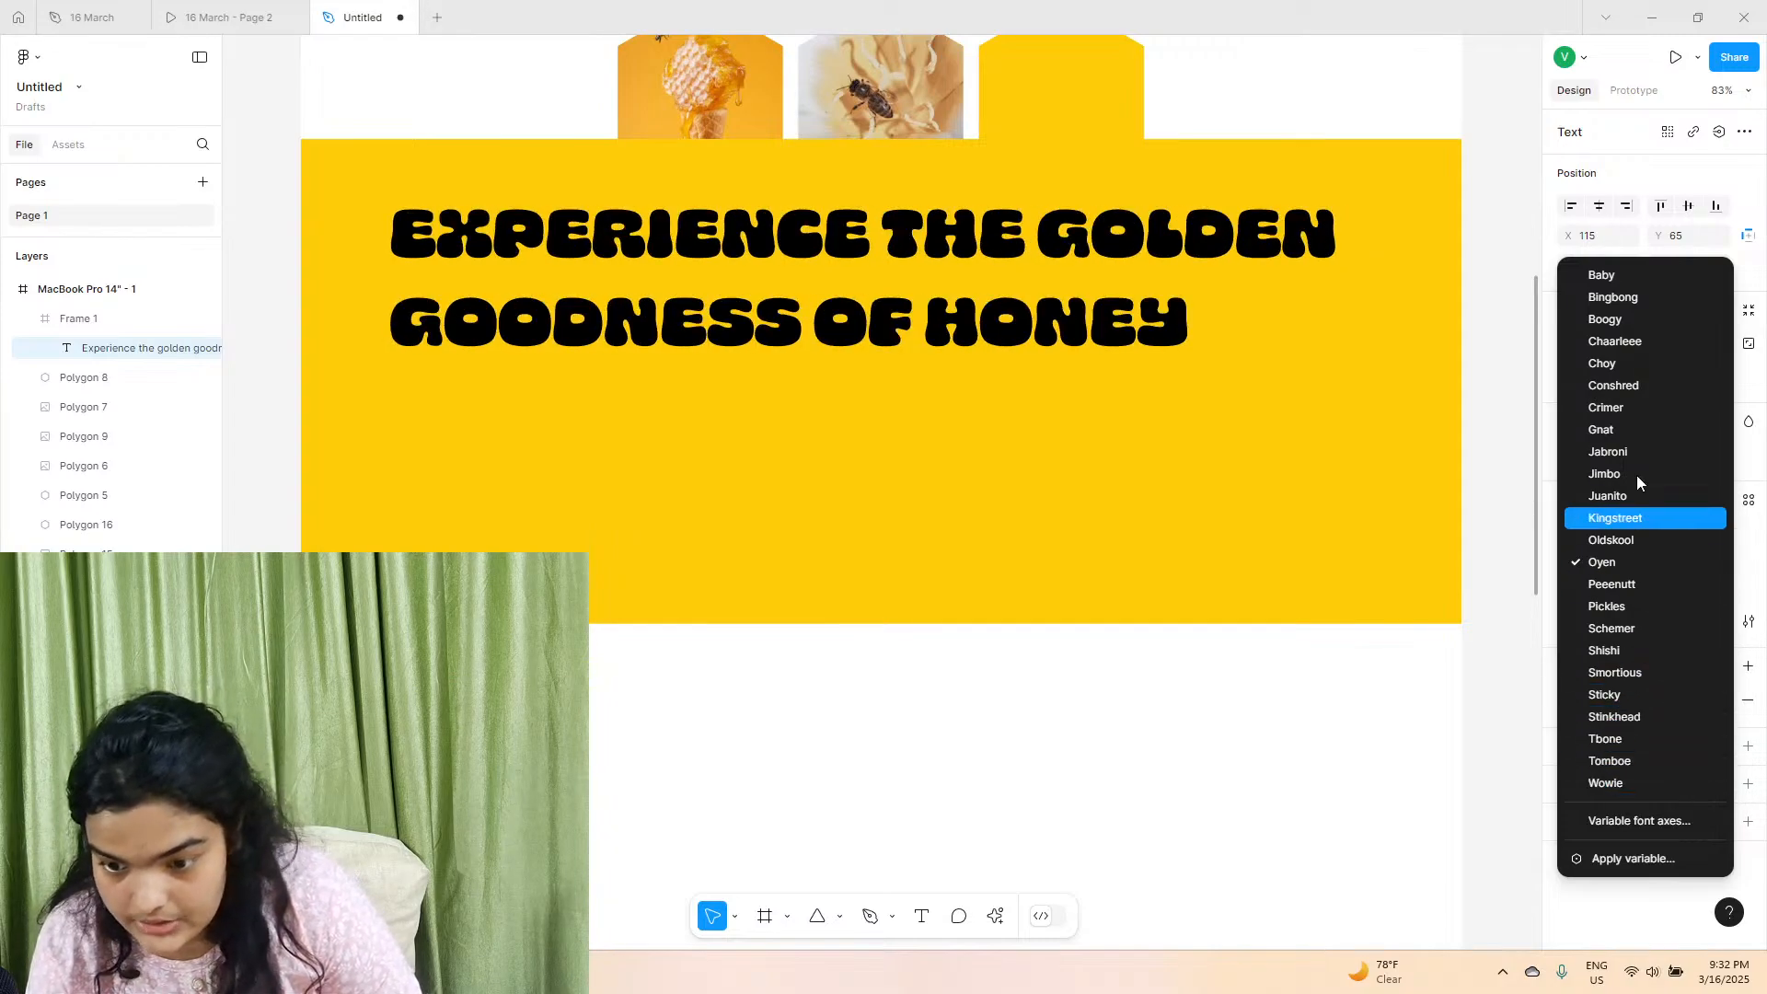
{"action": "left_click", "coordinate": [1638, 274]}
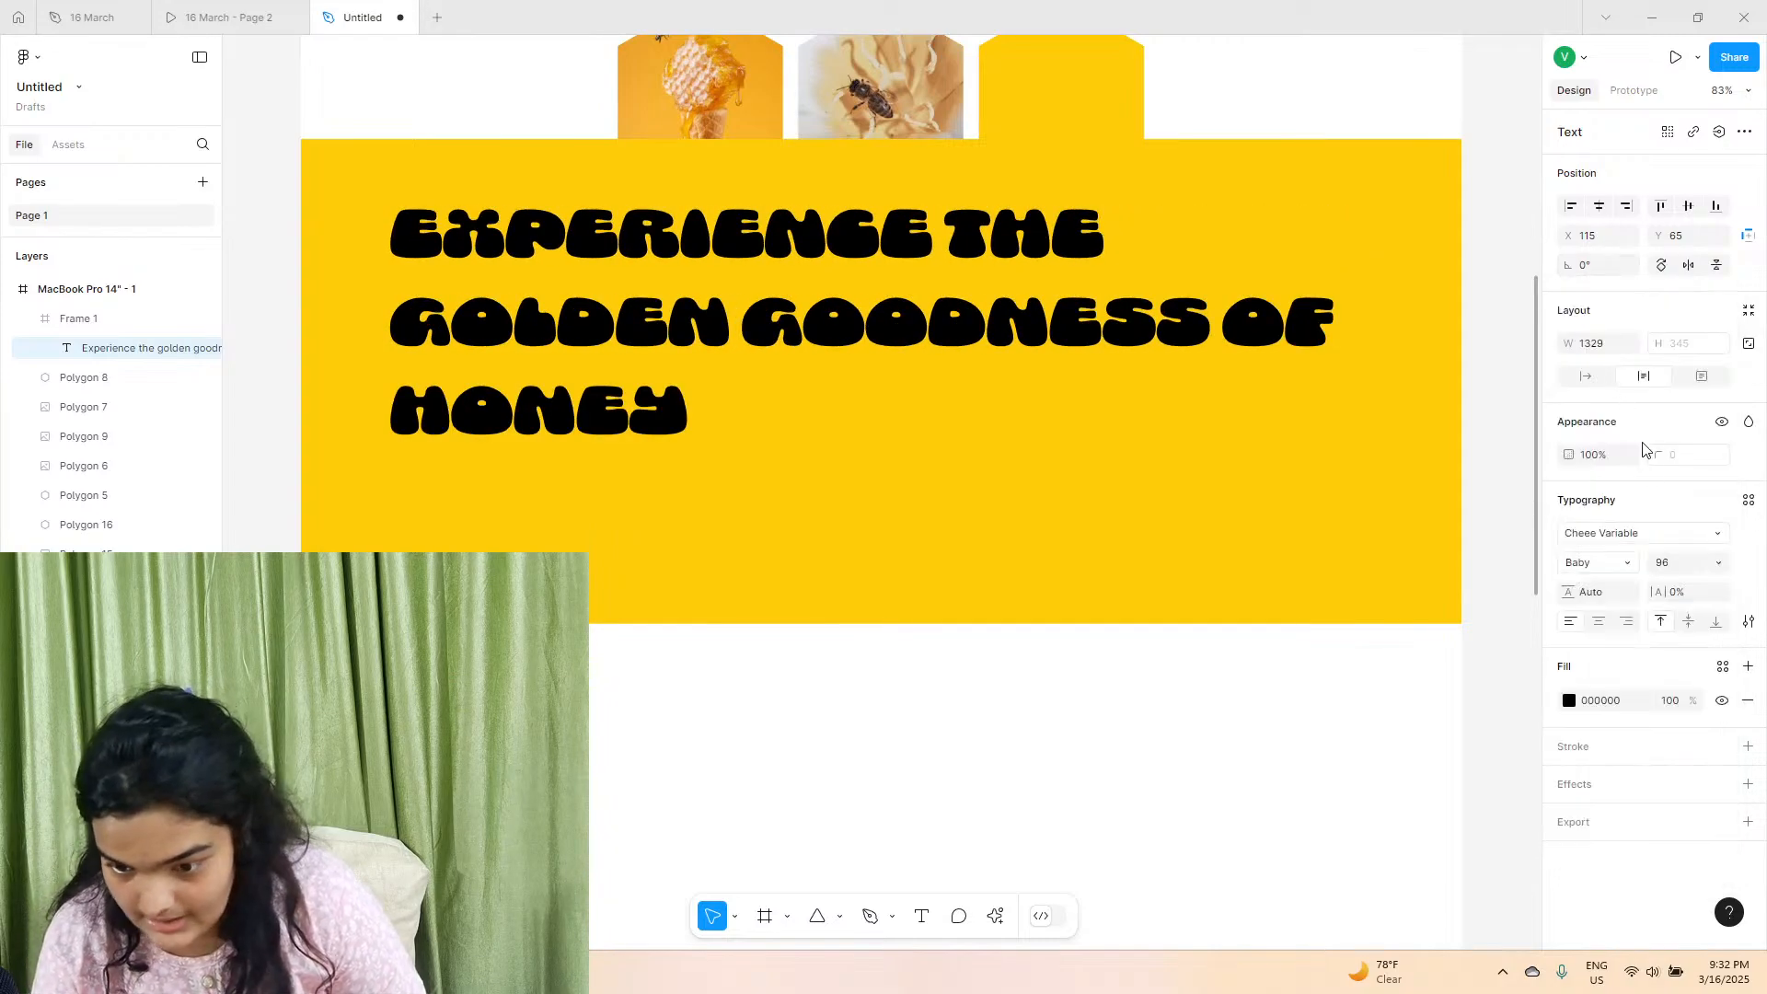
{"action": "left_click", "coordinate": [1624, 534]}
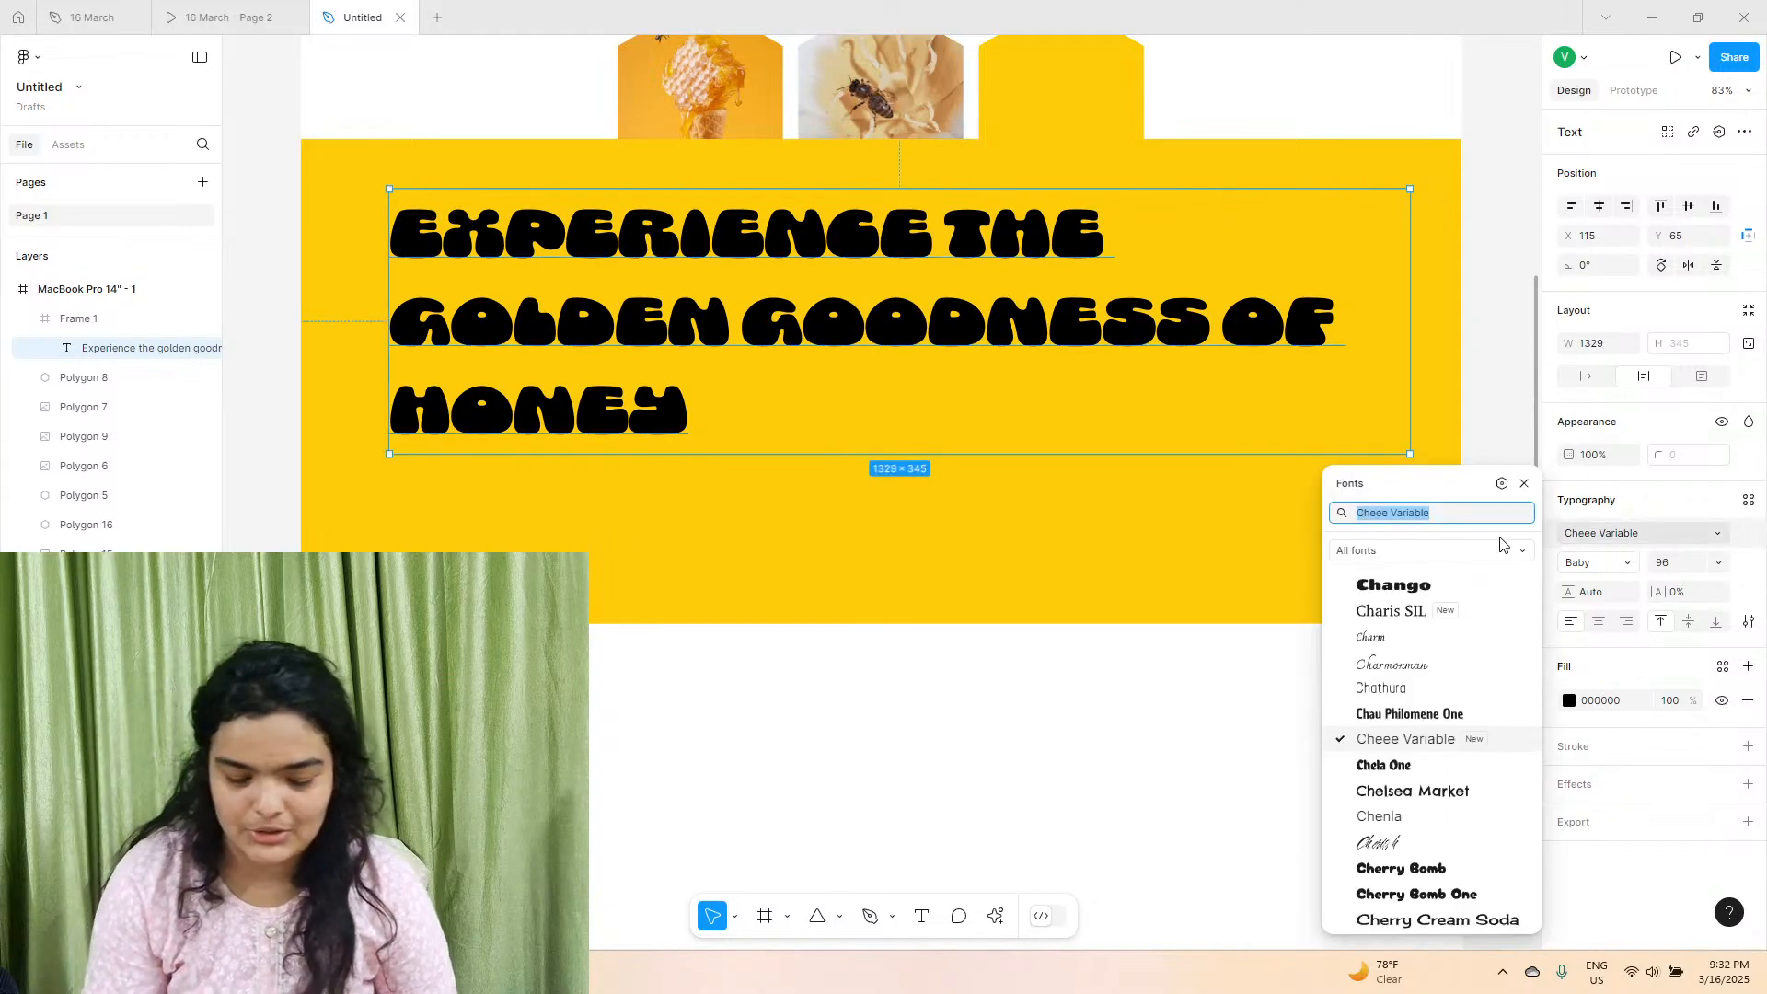
{"action": "type", "text": "fir"}
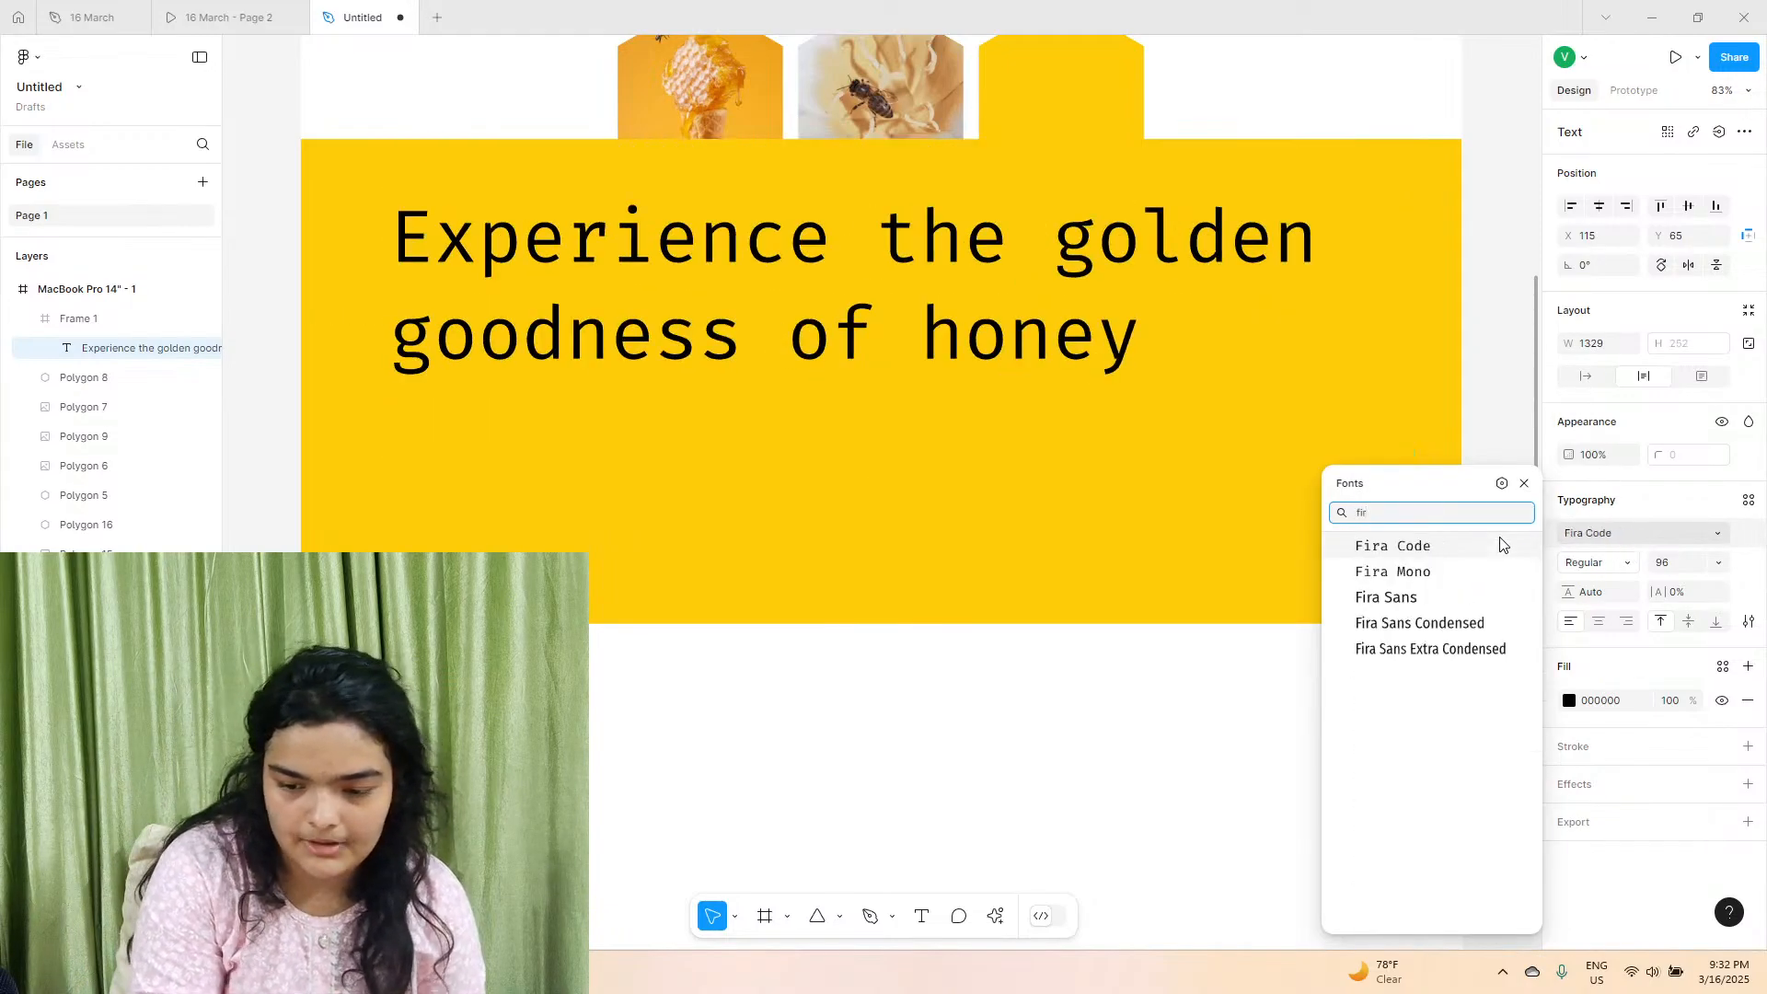
{"action": "key", "text": "BackSpace"}
{"action": "type", "text": "gtree"}
{"action": "key", "text": "Return"}
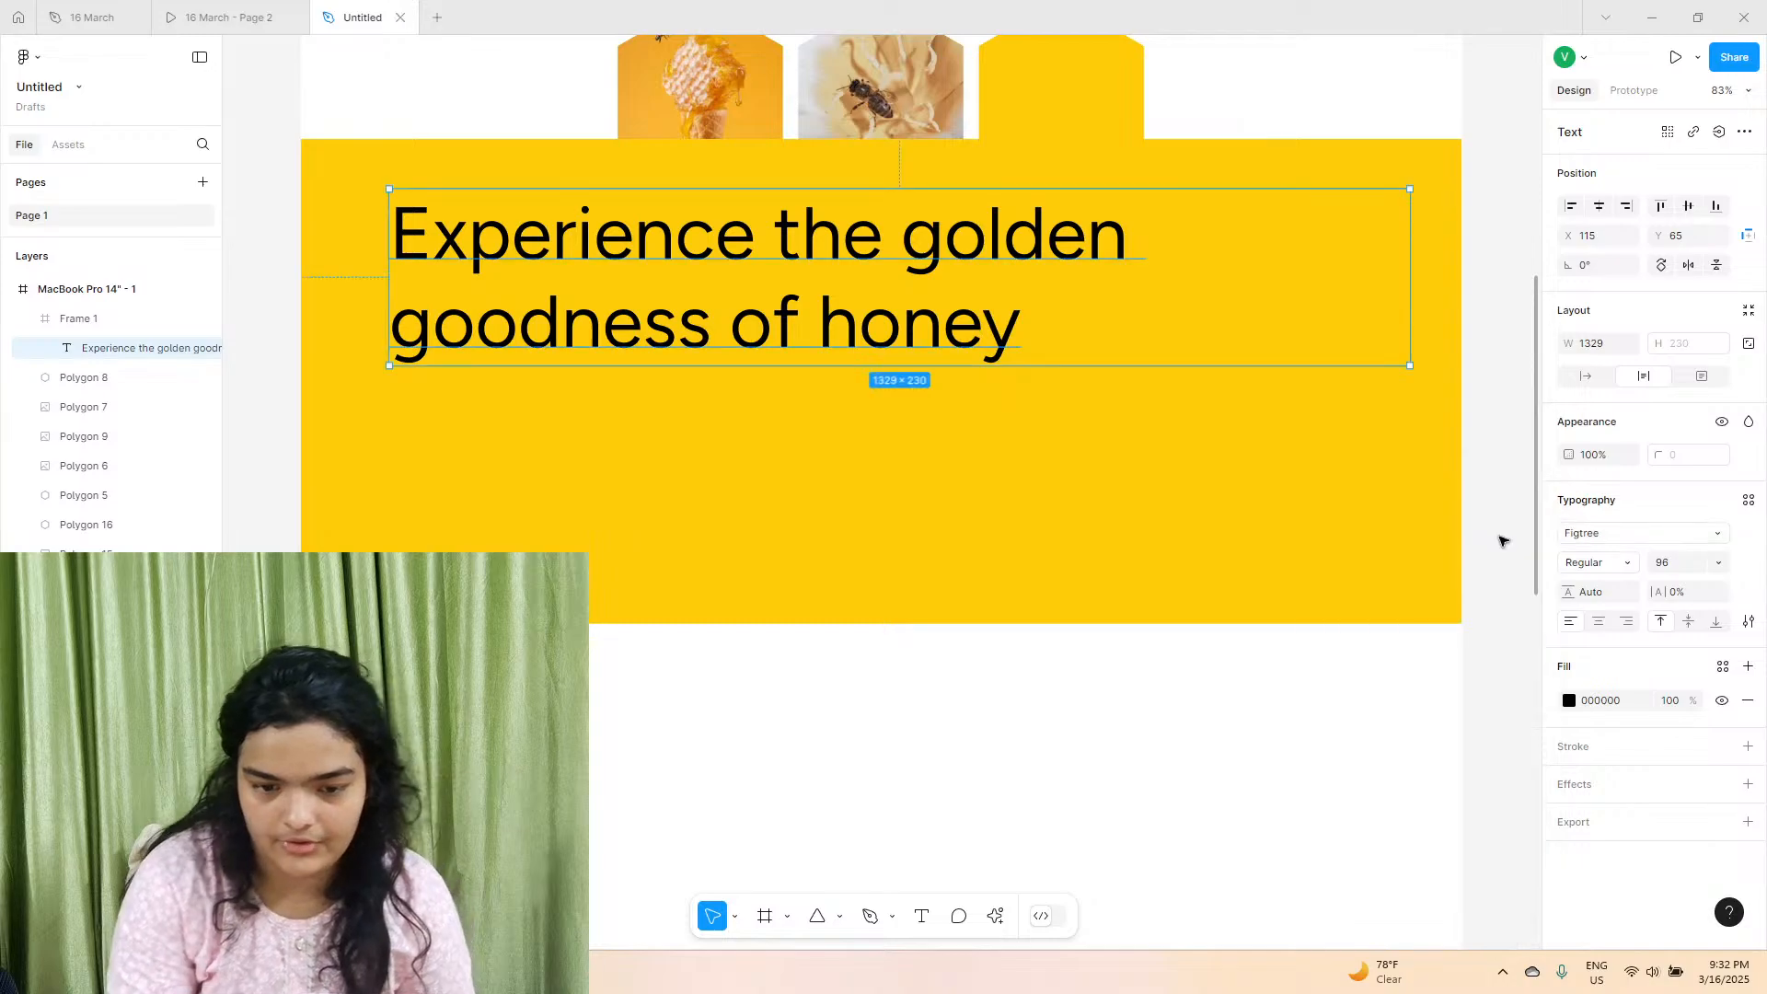
{"action": "left_click", "coordinate": [1589, 564]}
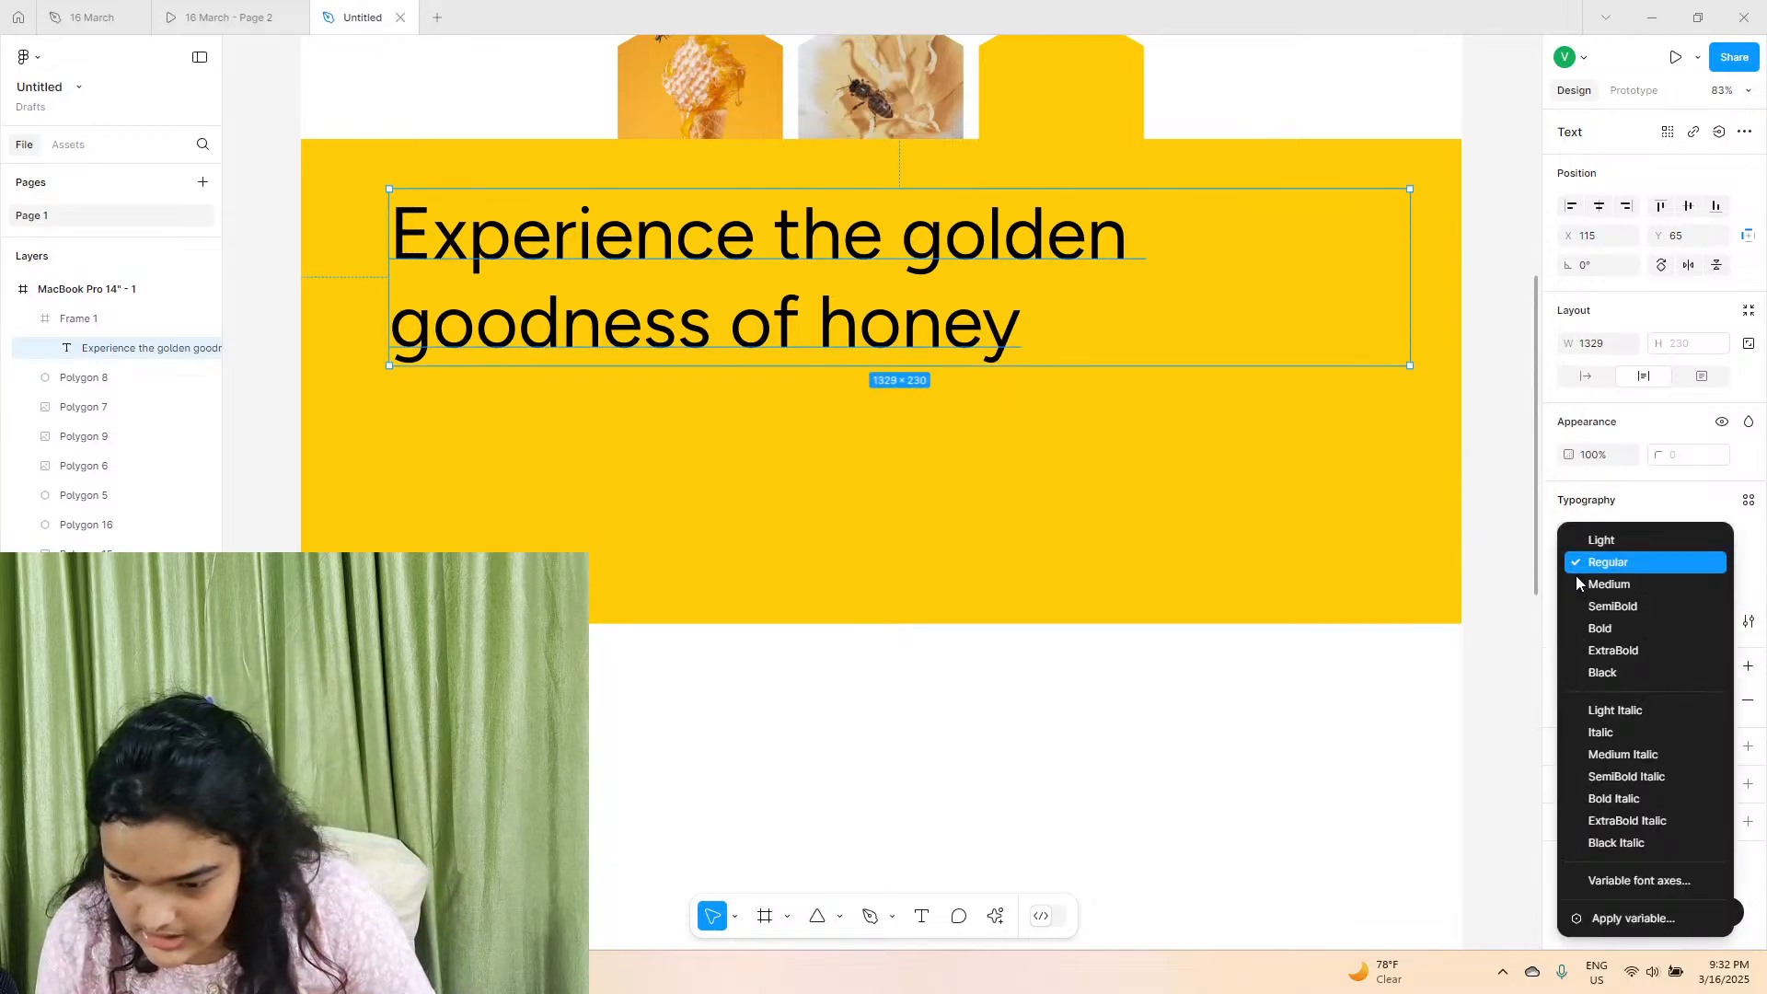
{"action": "left_click", "coordinate": [1601, 674]}
Move the heading to about X 137, Y 110, reduce its line height to 103.1%, and compare it with the reference prototype.
{"action": "left_click_drag", "start_coordinate": [928, 282], "coordinate": [947, 318]}
{"action": "left_click_drag", "start_coordinate": [1567, 591], "coordinate": [1765, 704]}
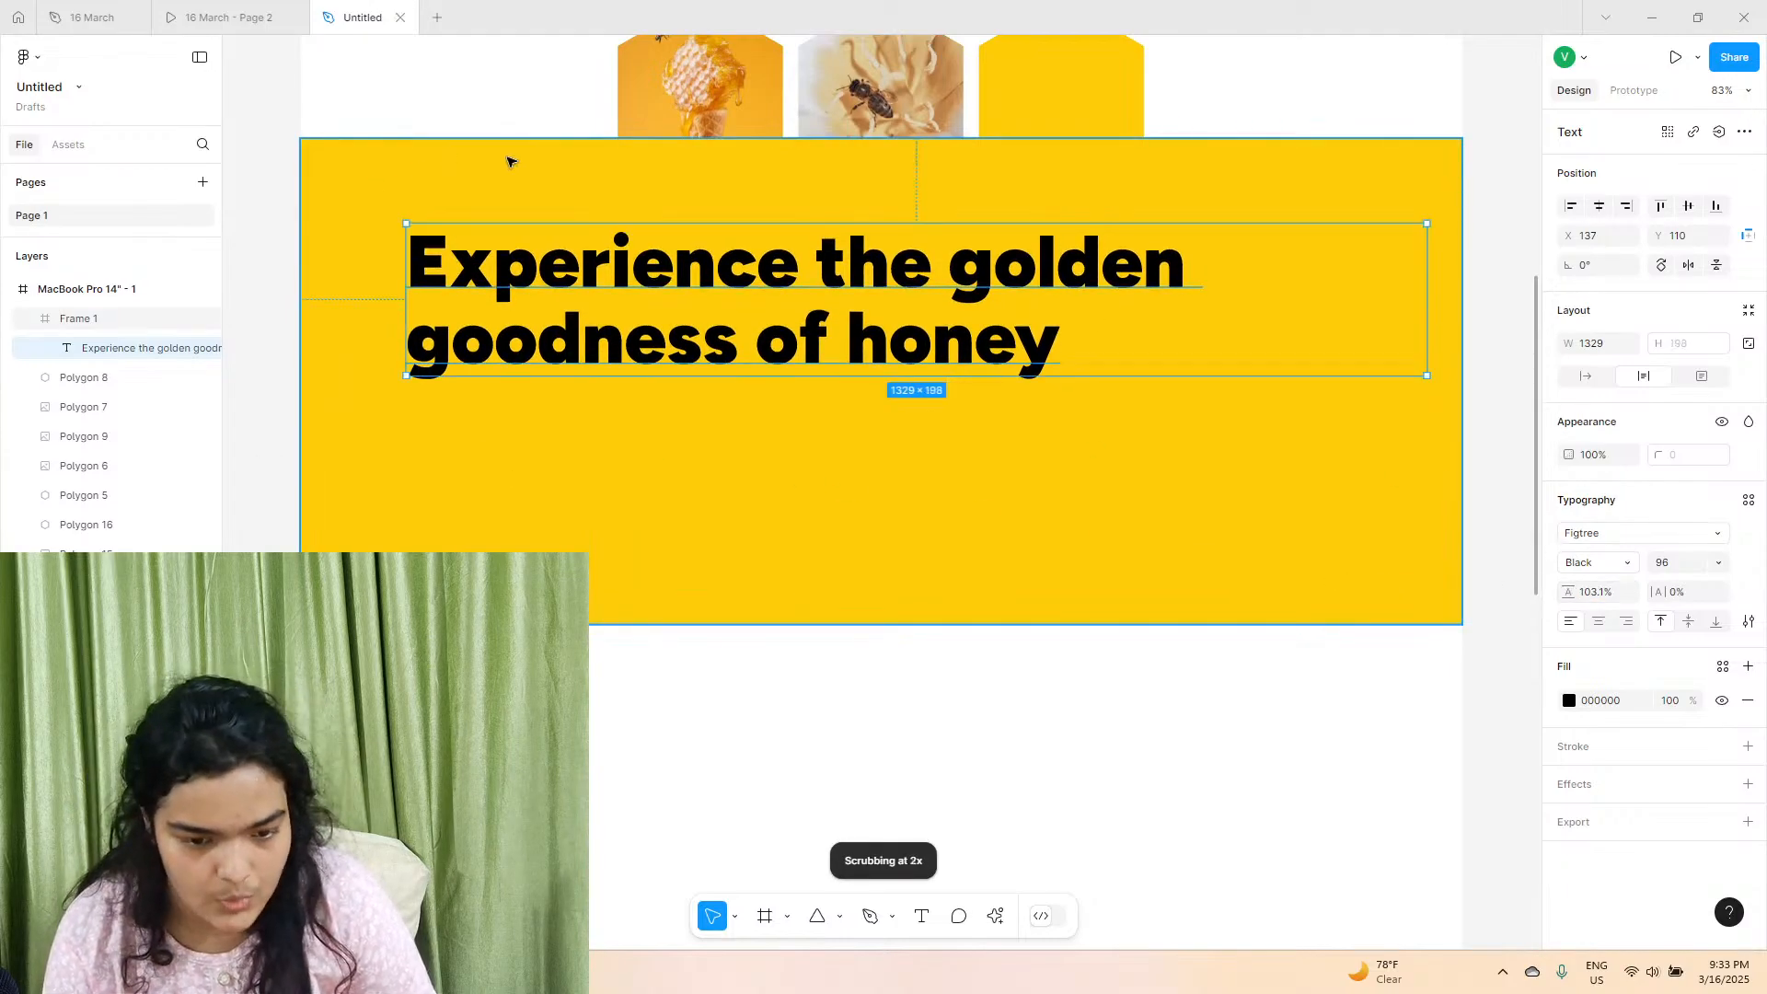
{"action": "left_click", "coordinate": [168, 9]}
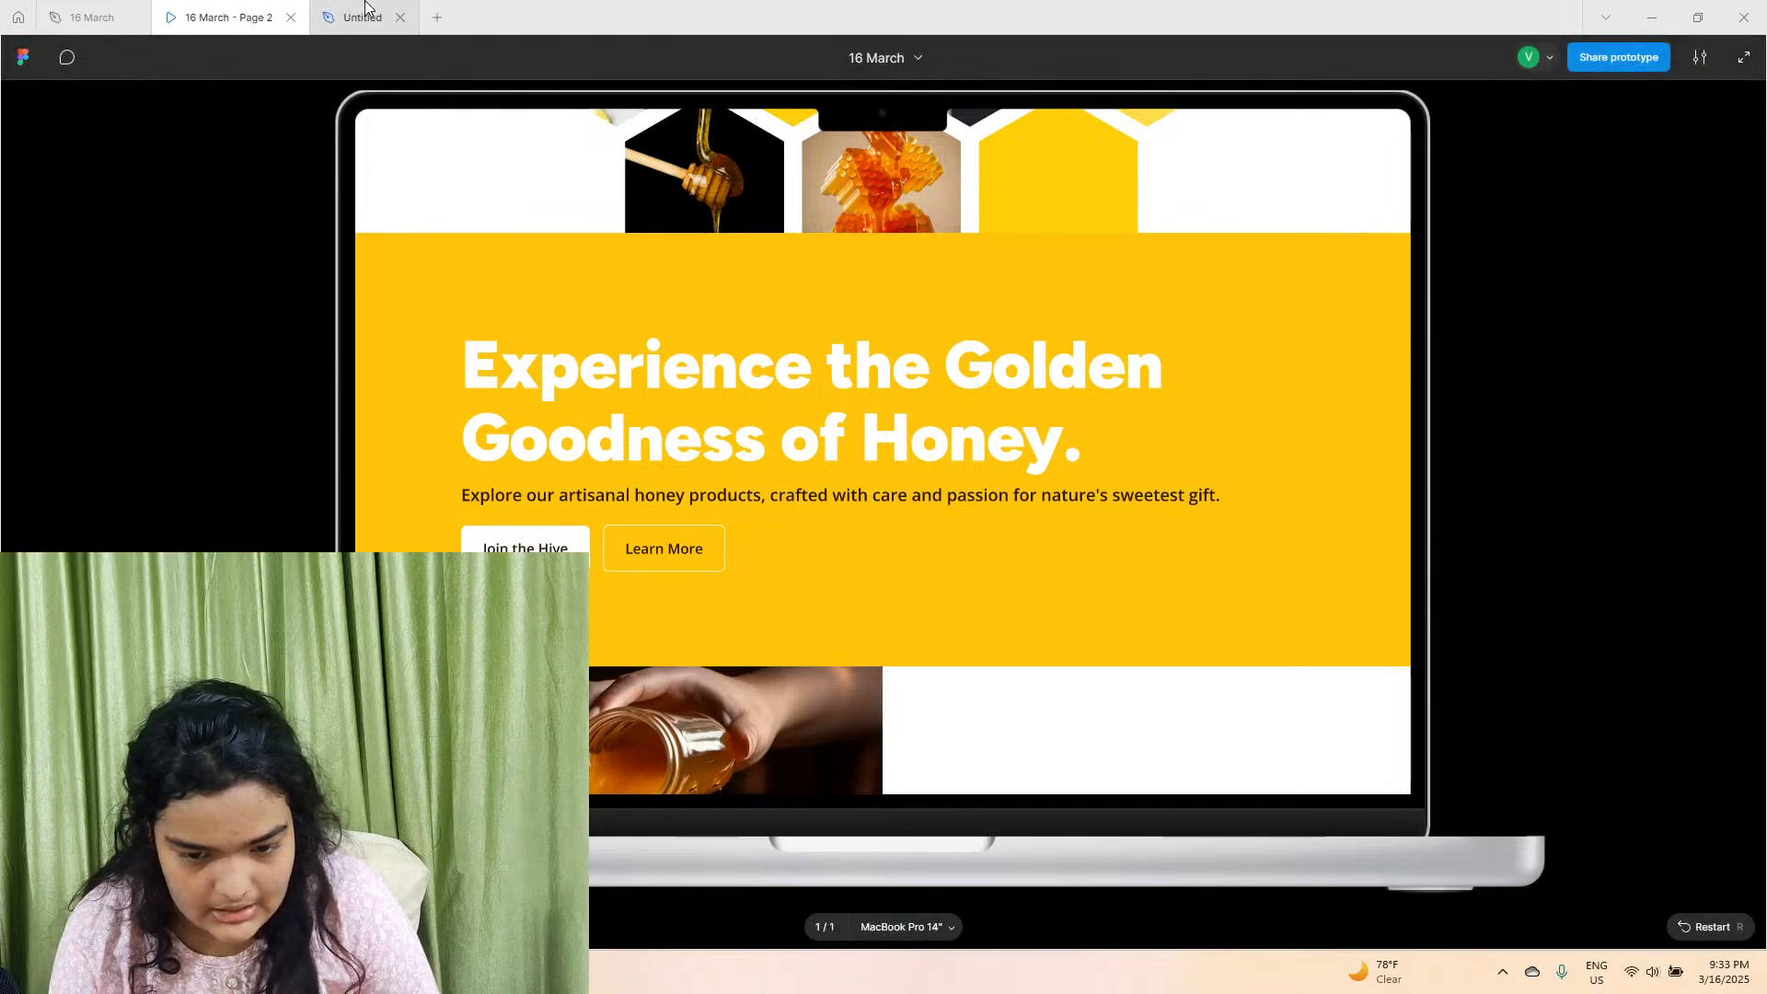
{"action": "left_click", "coordinate": [394, 9]}
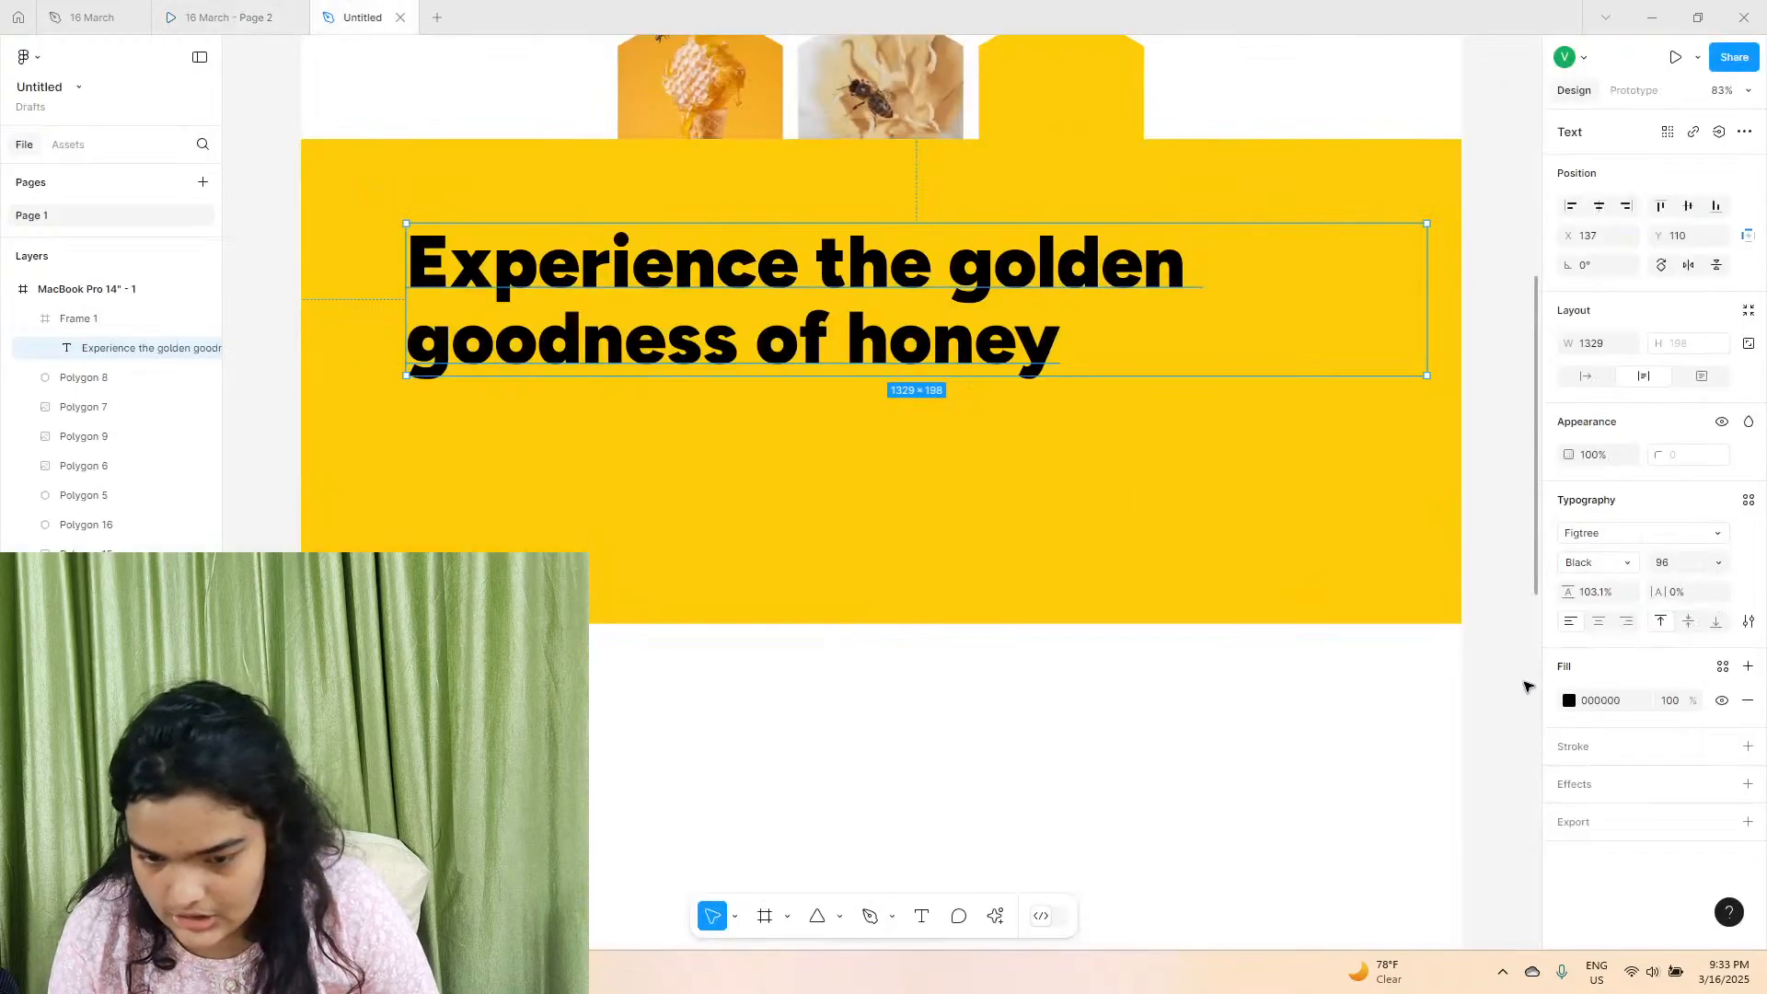
Fill the heading text with white FFFFFF, keeping the Black font style.
{"action": "left_click", "coordinate": [1569, 700]}
{"action": "left_click_drag", "start_coordinate": [1479, 584], "coordinate": [1104, 414]}
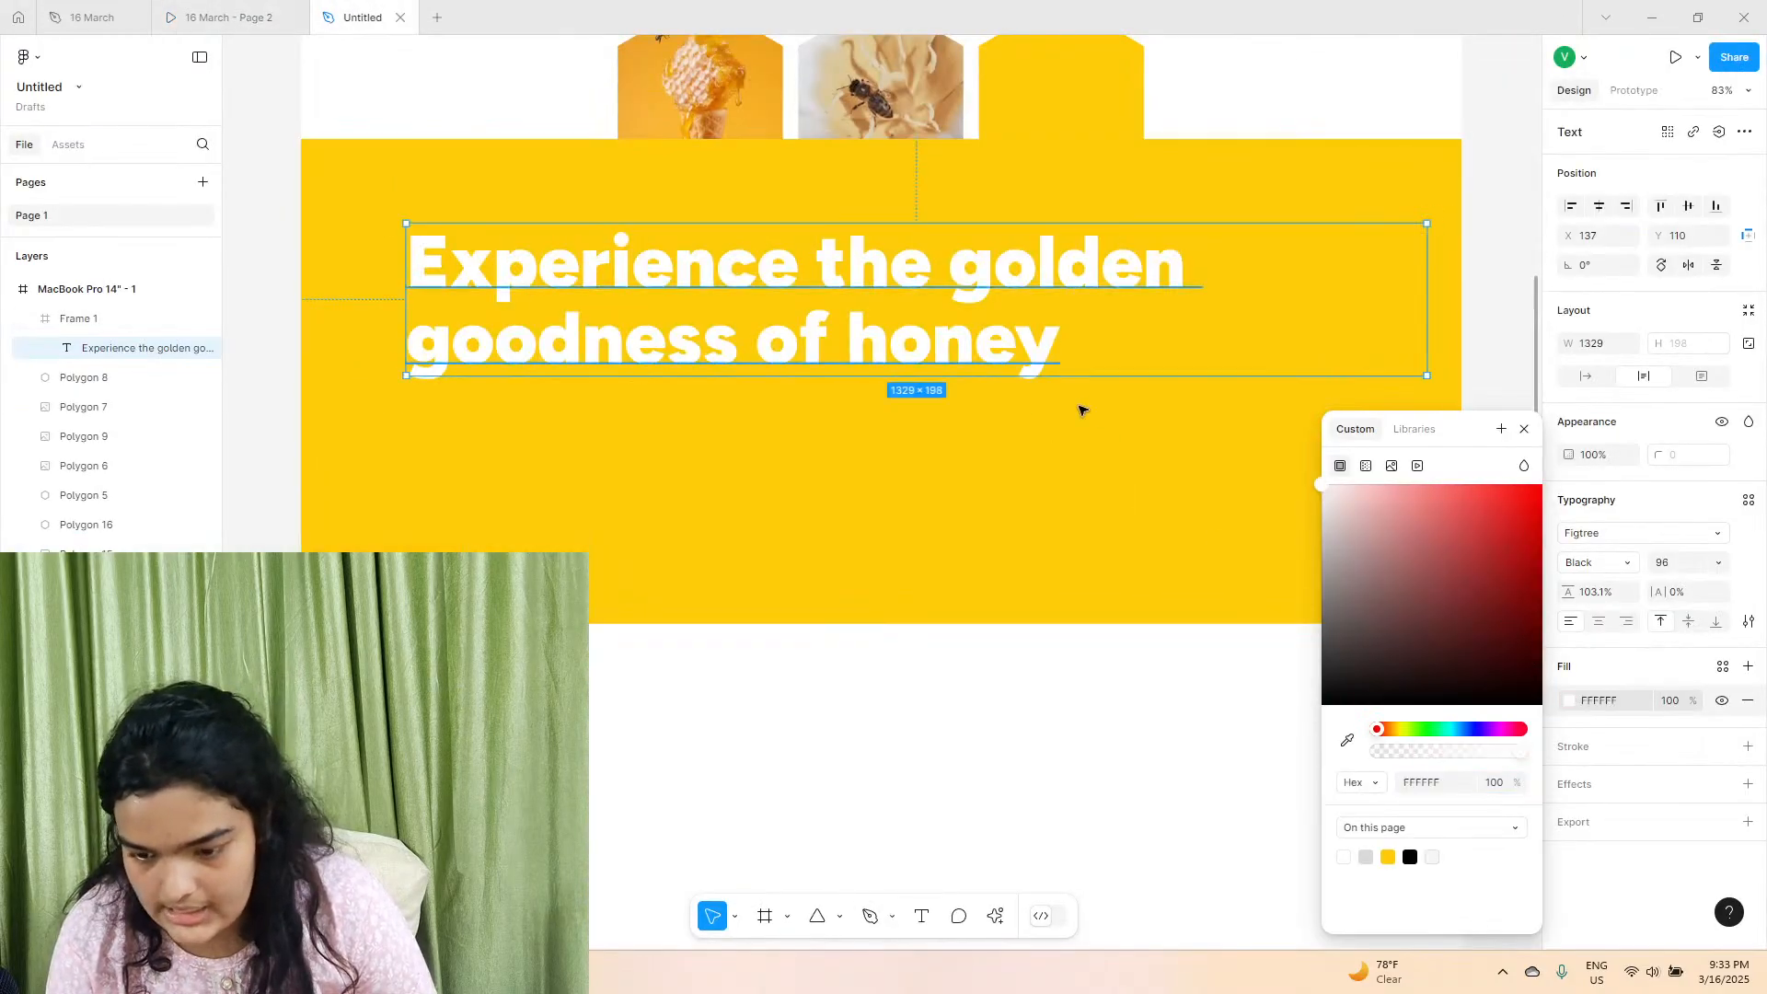
{"action": "left_click", "coordinate": [1589, 562]}
{"action": "left_click", "coordinate": [1589, 564]}
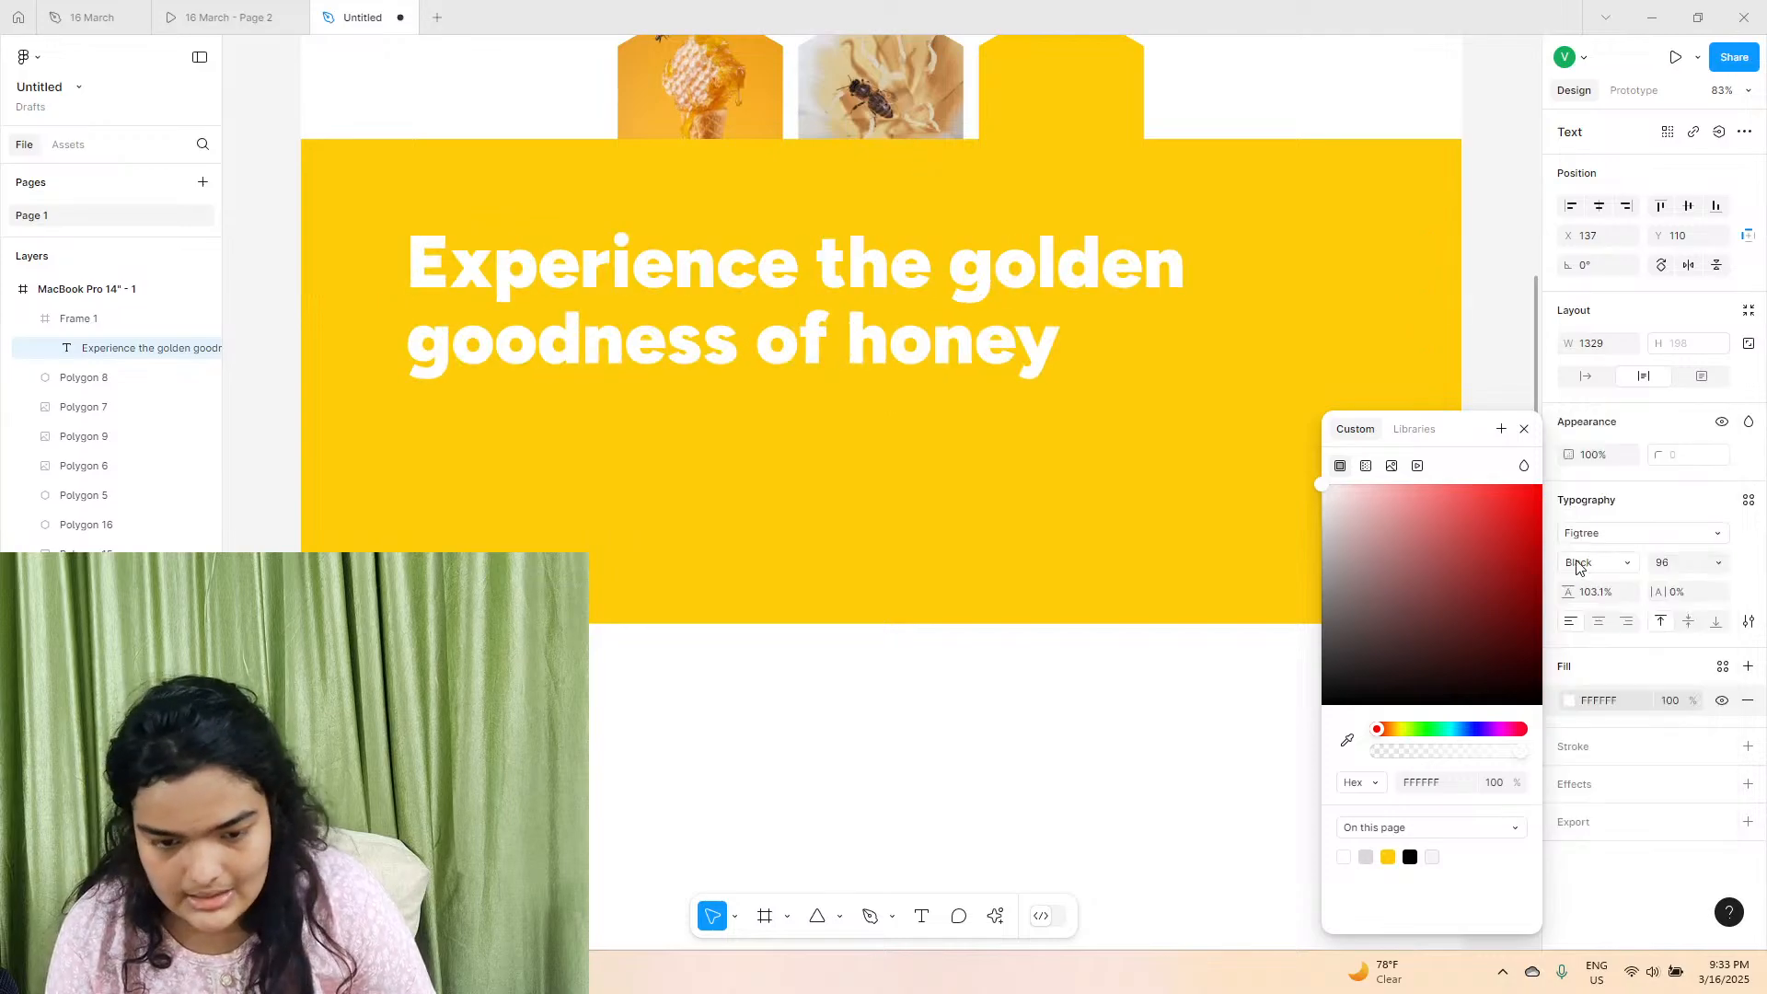
{"action": "left_click", "coordinate": [314, 338]}
Move the heading down to about Y 128 and tighten its line height to 99.5%.
{"action": "left_click", "coordinate": [649, 346]}
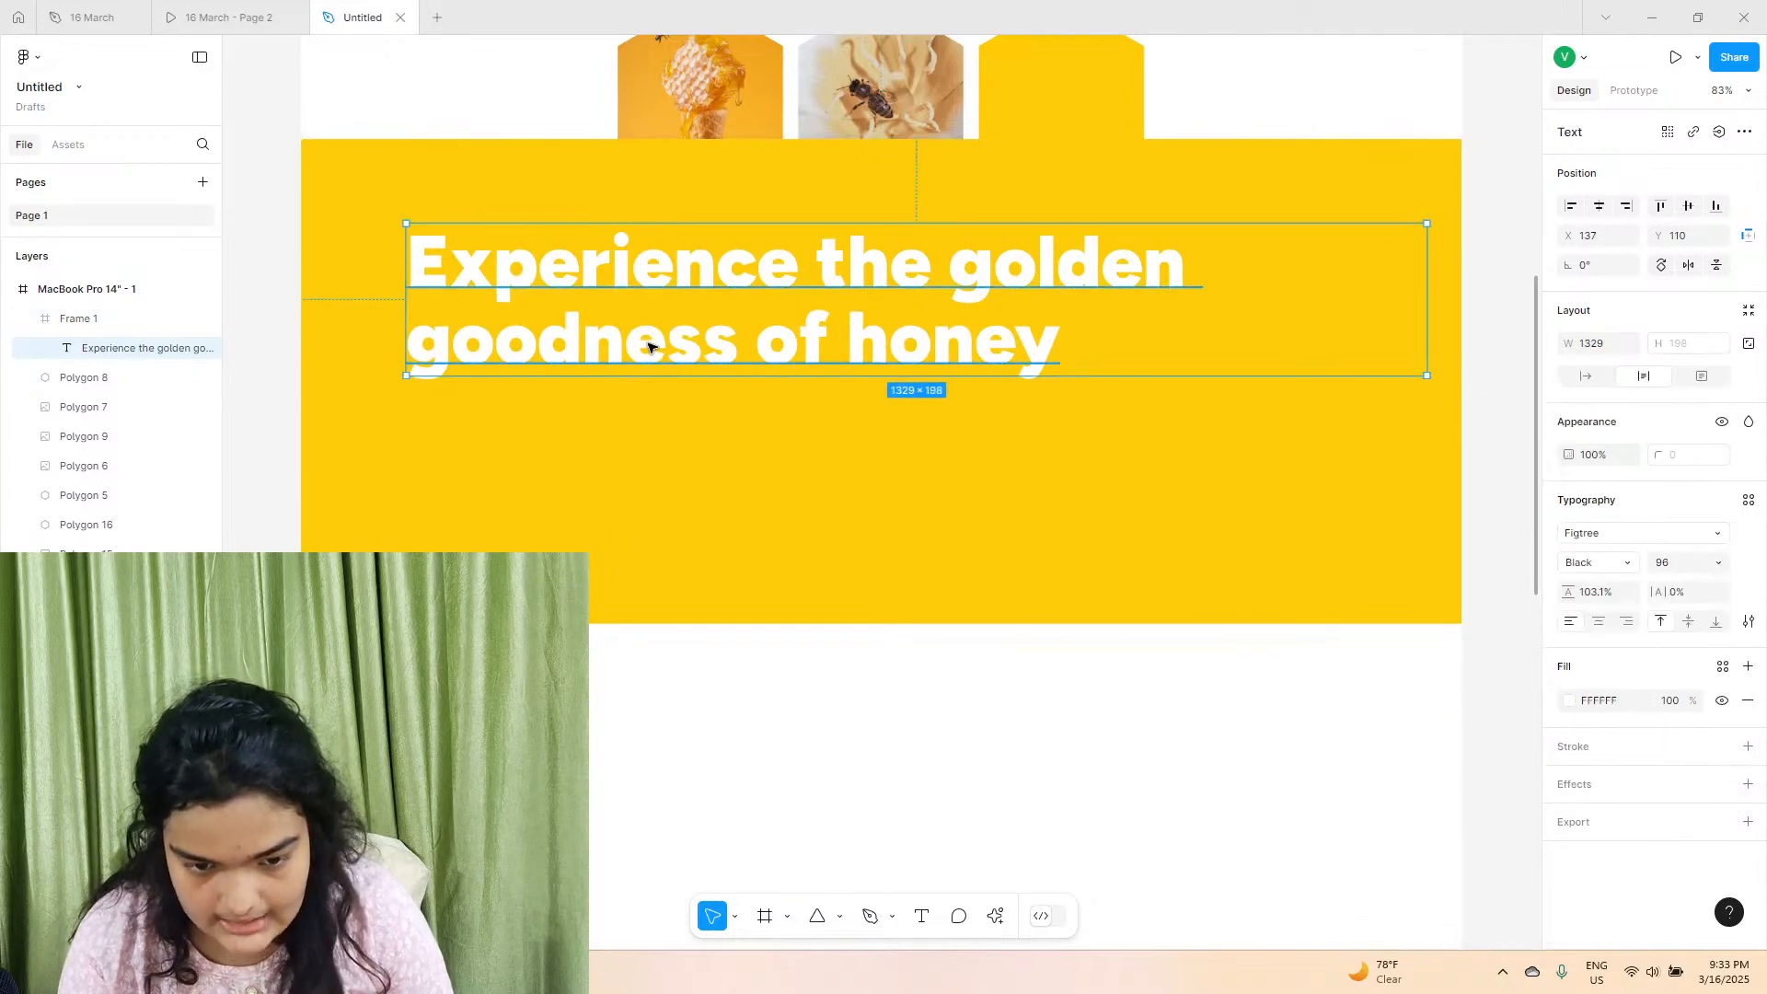
{"action": "left_click_drag", "start_coordinate": [623, 310], "coordinate": [621, 323]}
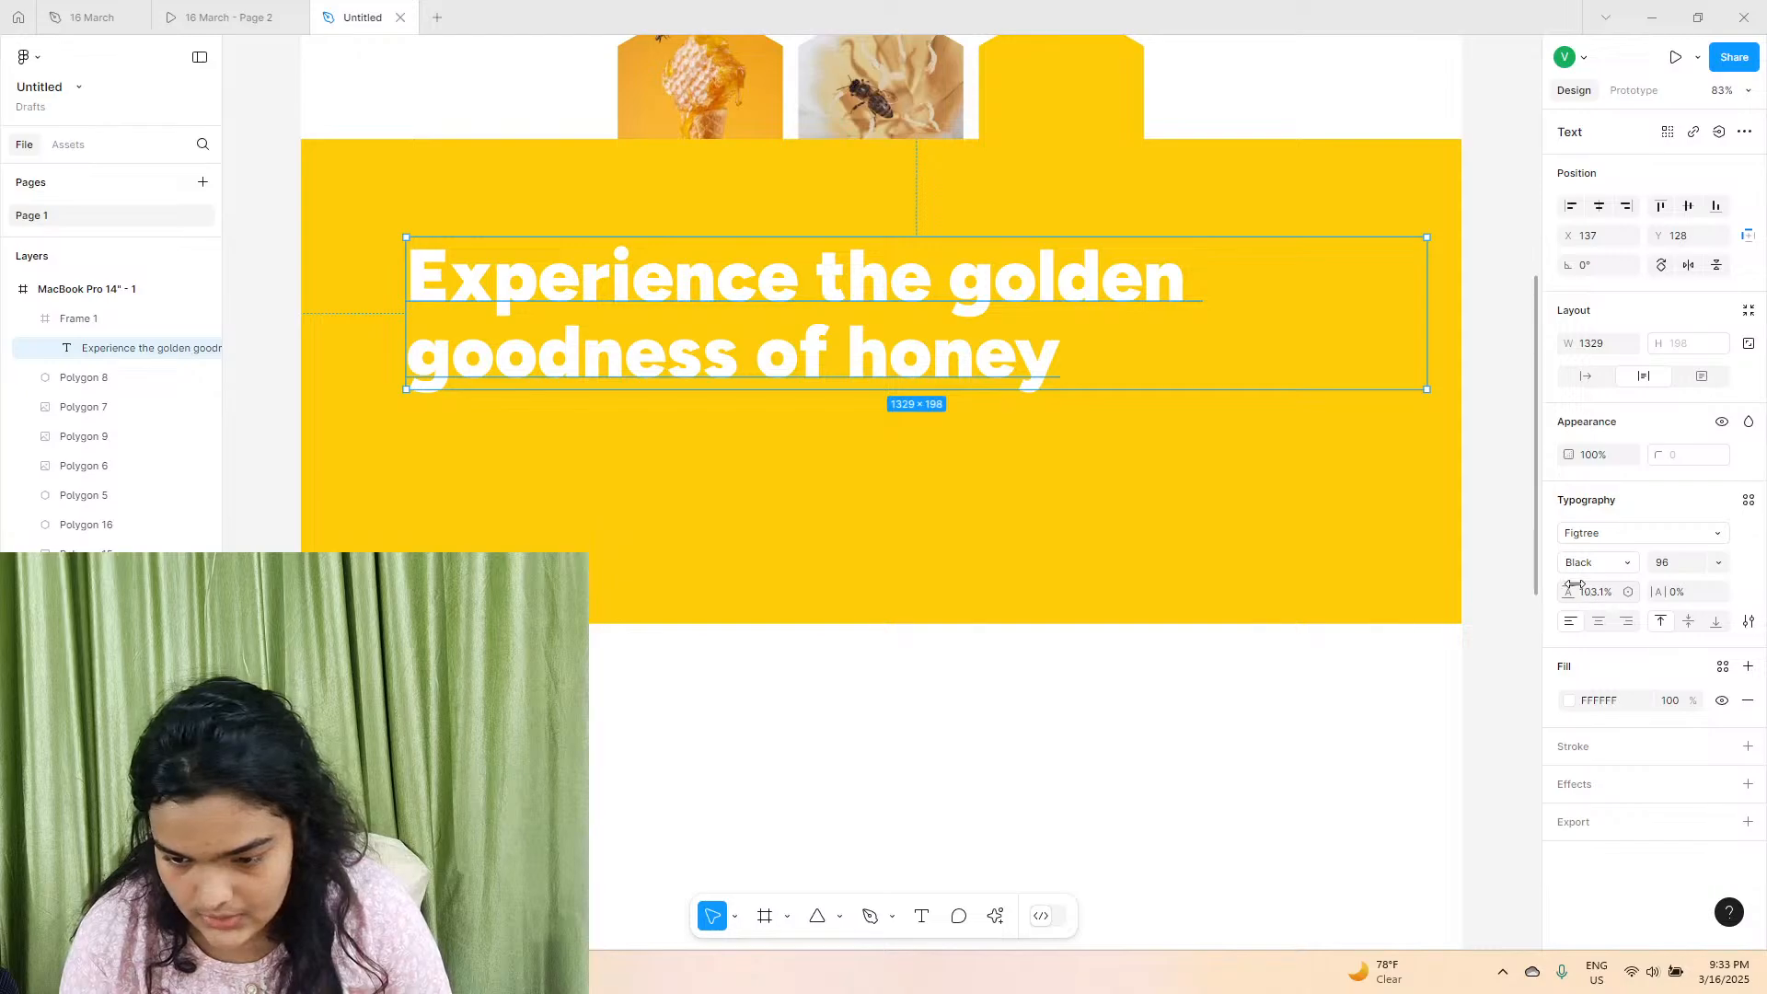
{"action": "left_click_drag", "start_coordinate": [1575, 586], "coordinate": [938, 564]}
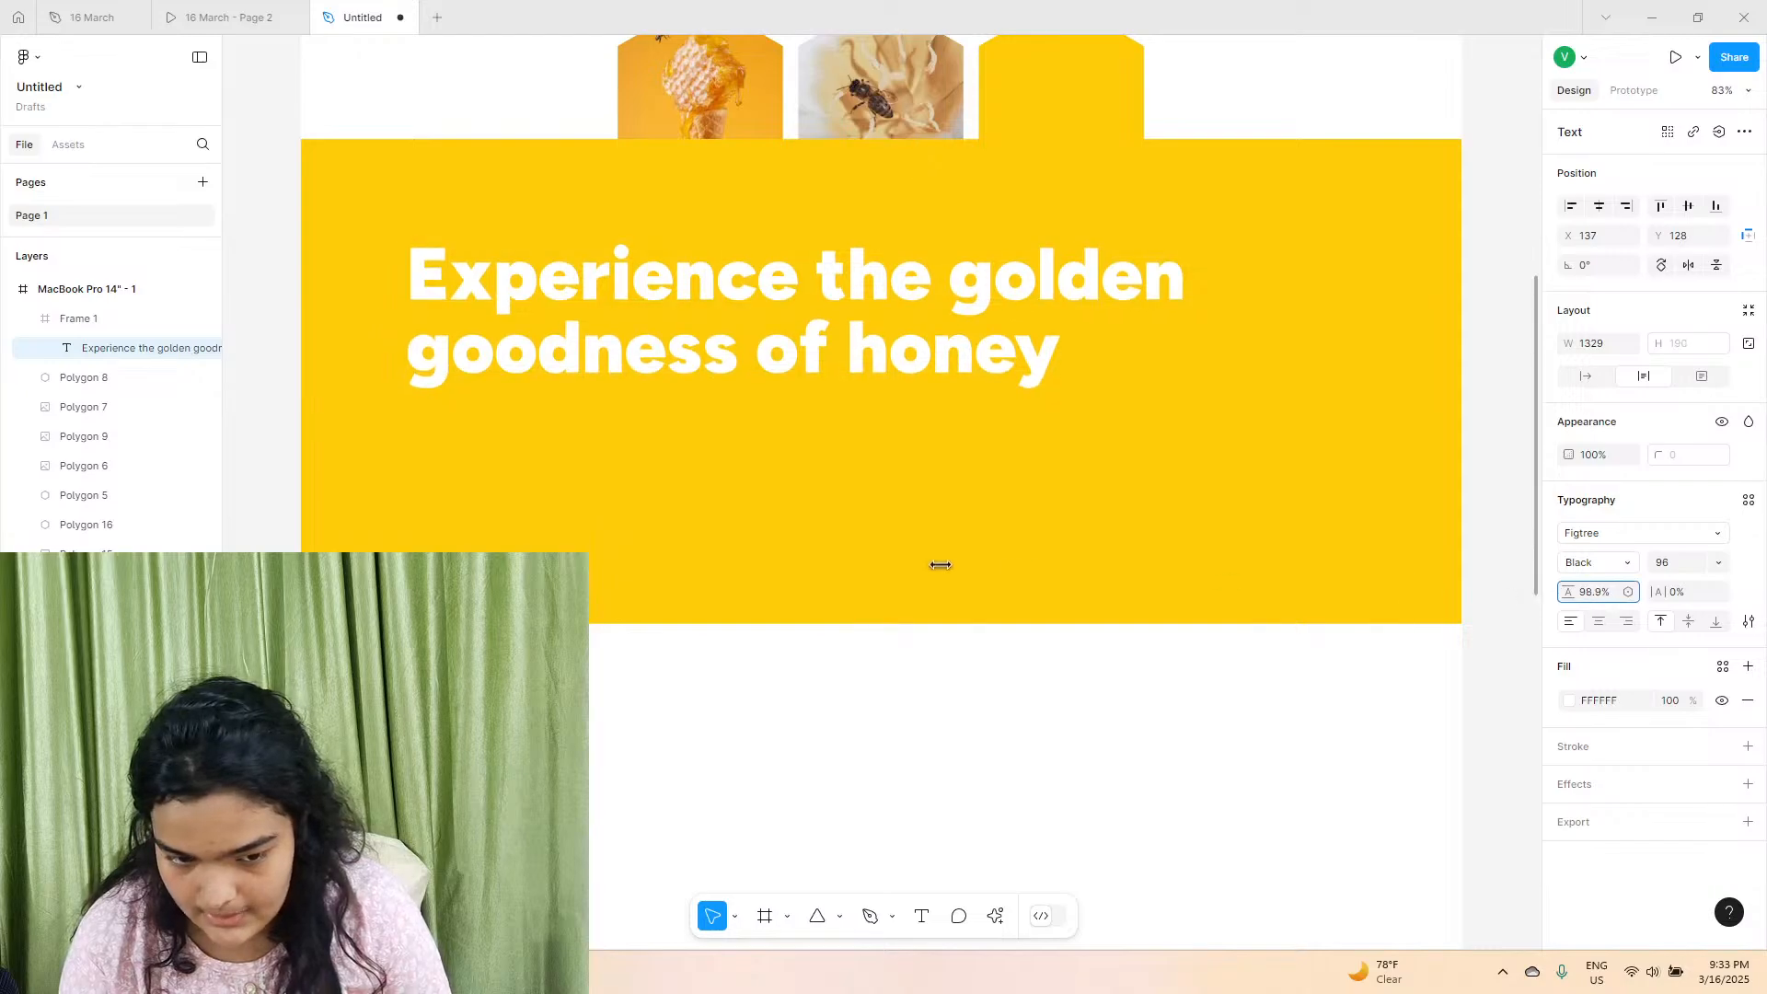
Compare the hero heading with the reference prototype and set its letter case to title case.
{"action": "left_click", "coordinate": [271, 7]}
{"action": "left_click", "coordinate": [357, 15]}
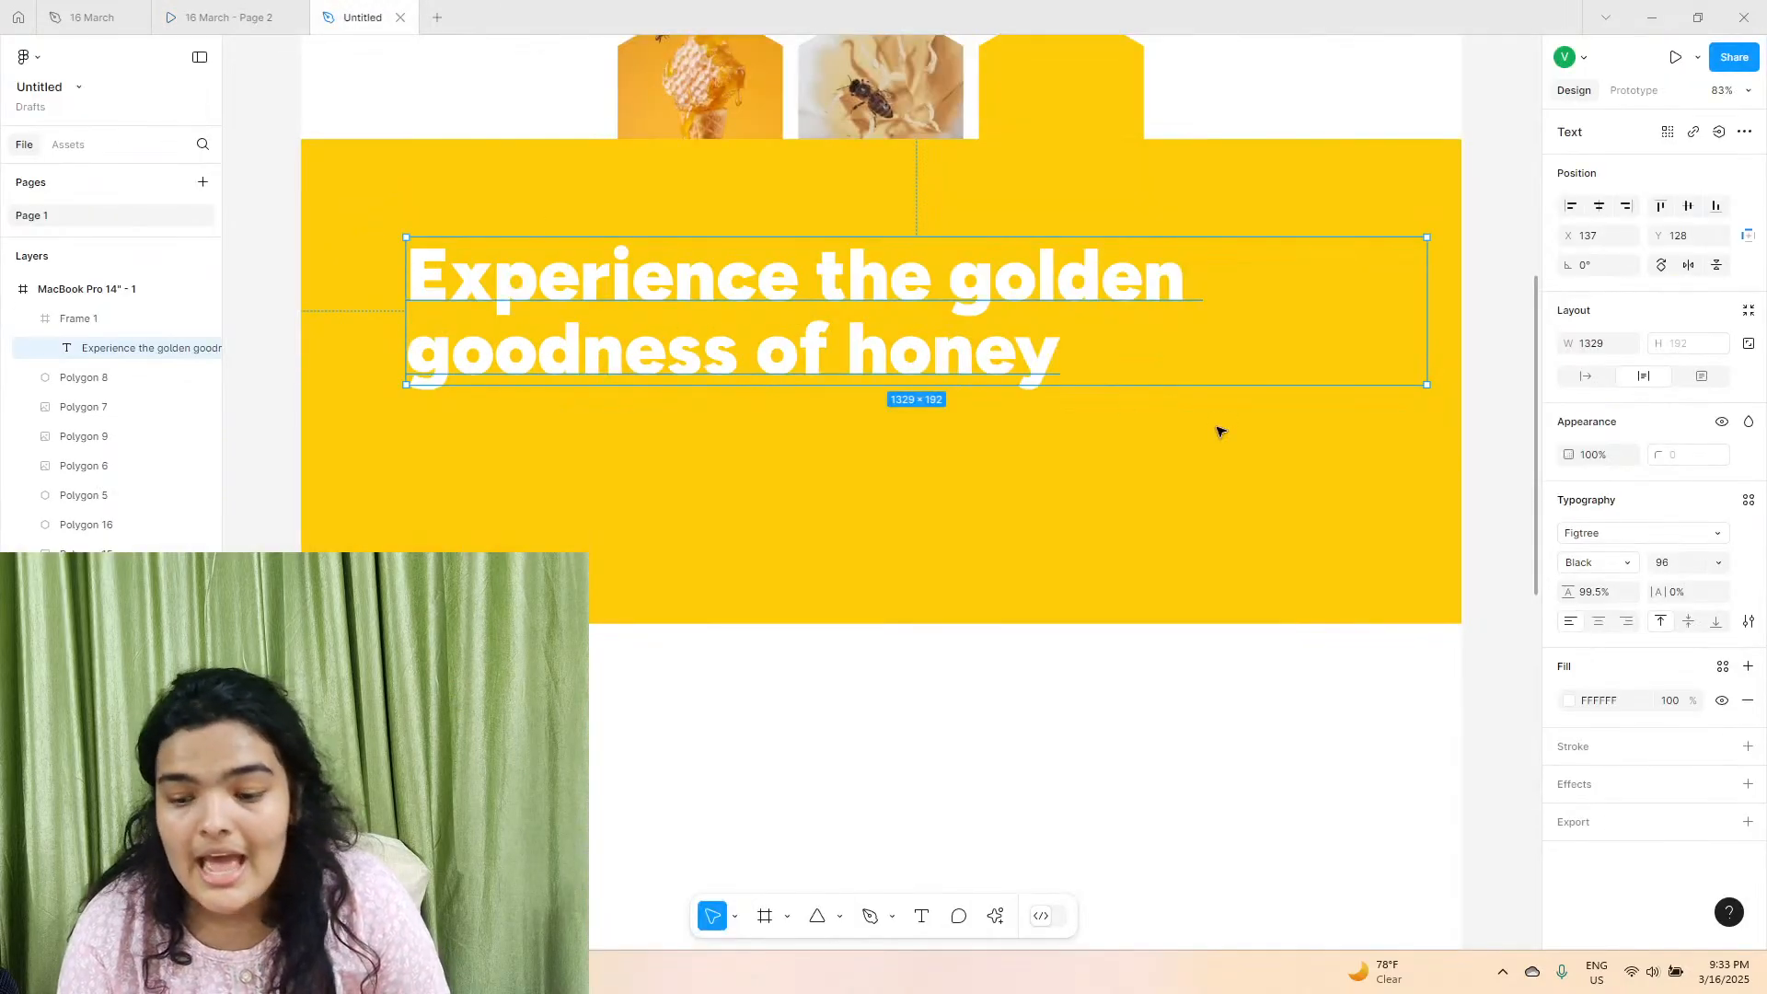
{"action": "left_click", "coordinate": [1748, 622]}
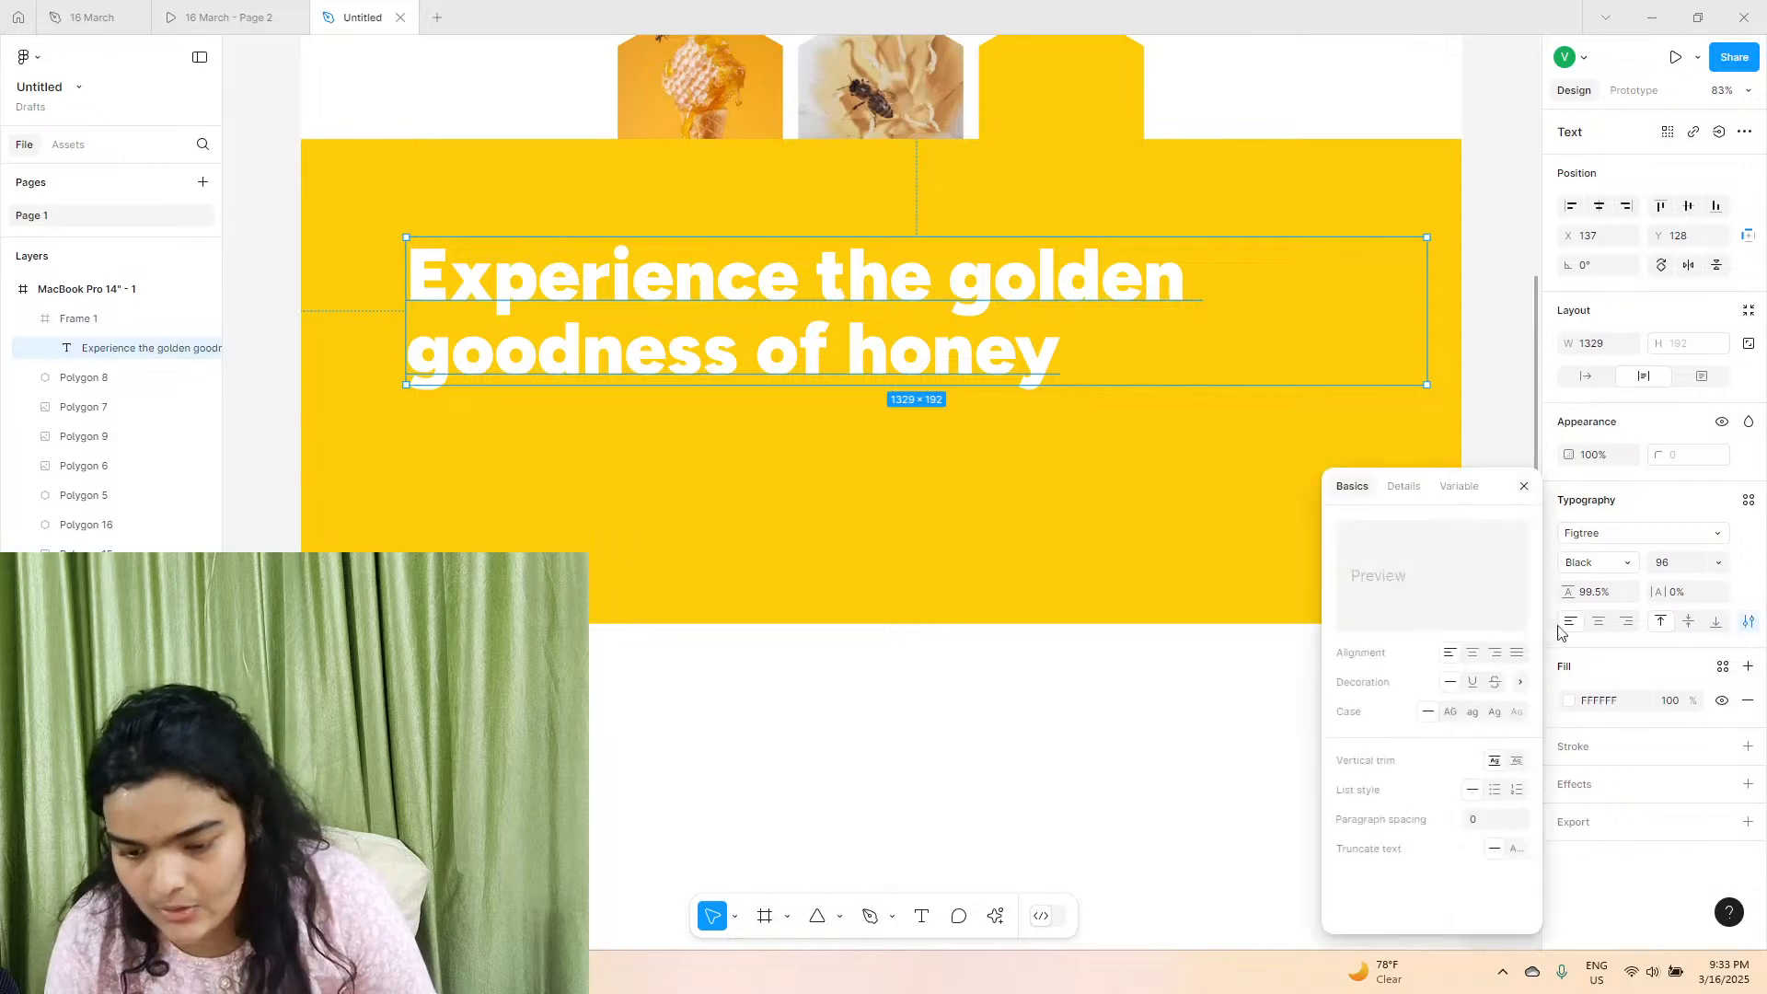
{"action": "left_click", "coordinate": [1495, 713]}
Raise the heading's line height to 105.7% and move it to about X 135, Y 114.
{"action": "left_click_drag", "start_coordinate": [682, 336], "coordinate": [682, 326]}
{"action": "left_click_drag", "start_coordinate": [1568, 593], "coordinate": [733, 671]}
{"action": "left_click", "coordinate": [822, 639]}
{"action": "left_click", "coordinate": [552, 308]}
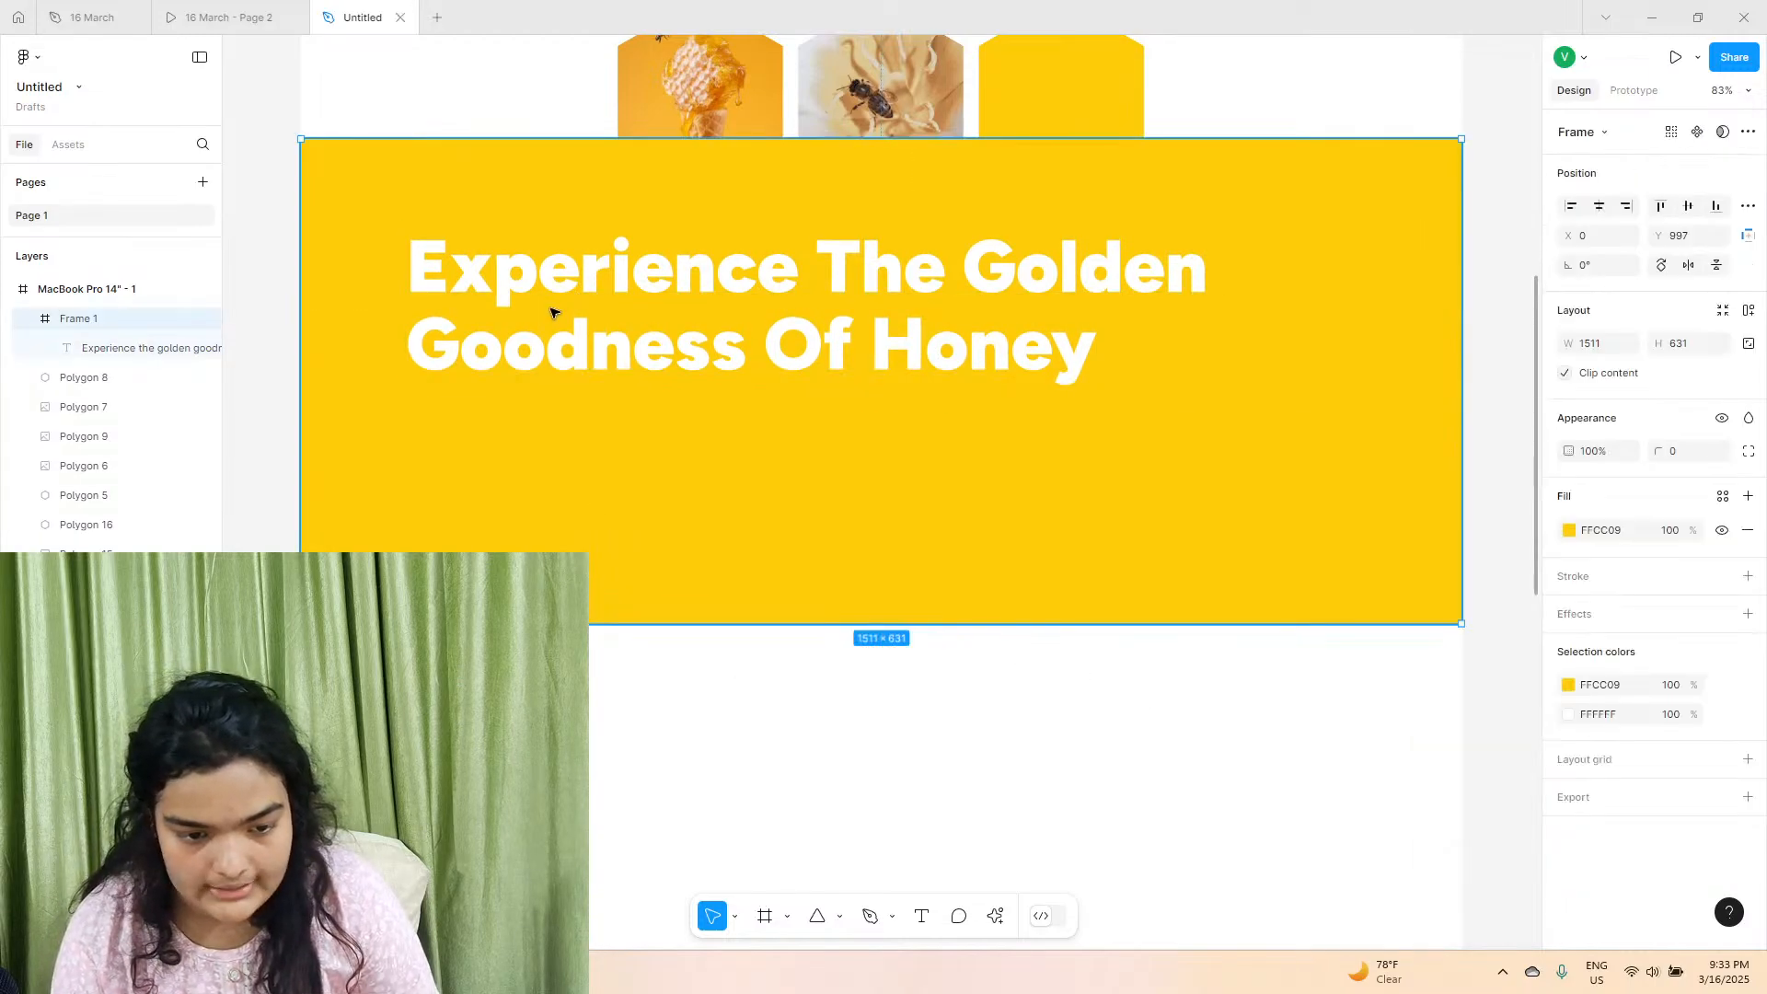
{"action": "left_click", "coordinate": [556, 300]}
{"action": "left_click_drag", "start_coordinate": [556, 299], "coordinate": [556, 304]}
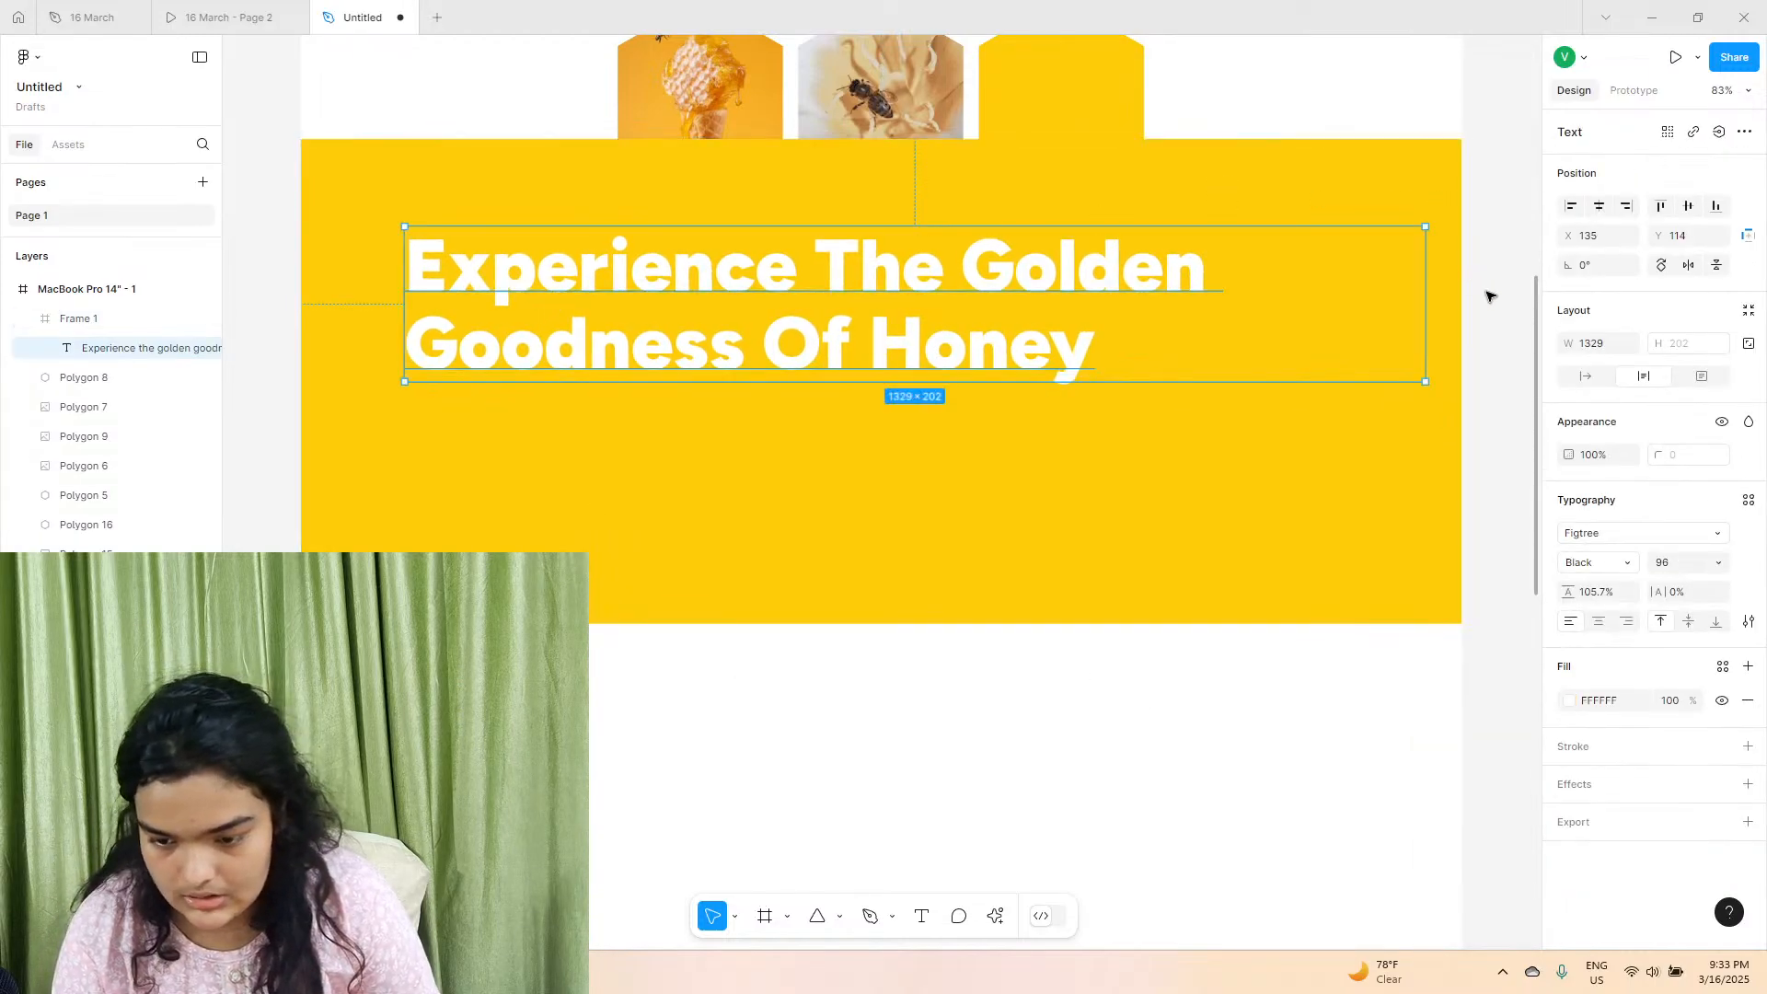
Try auto width on the heading, undo it, and narrow the text box to about 1047 wide.
{"action": "left_click", "coordinate": [1586, 376]}
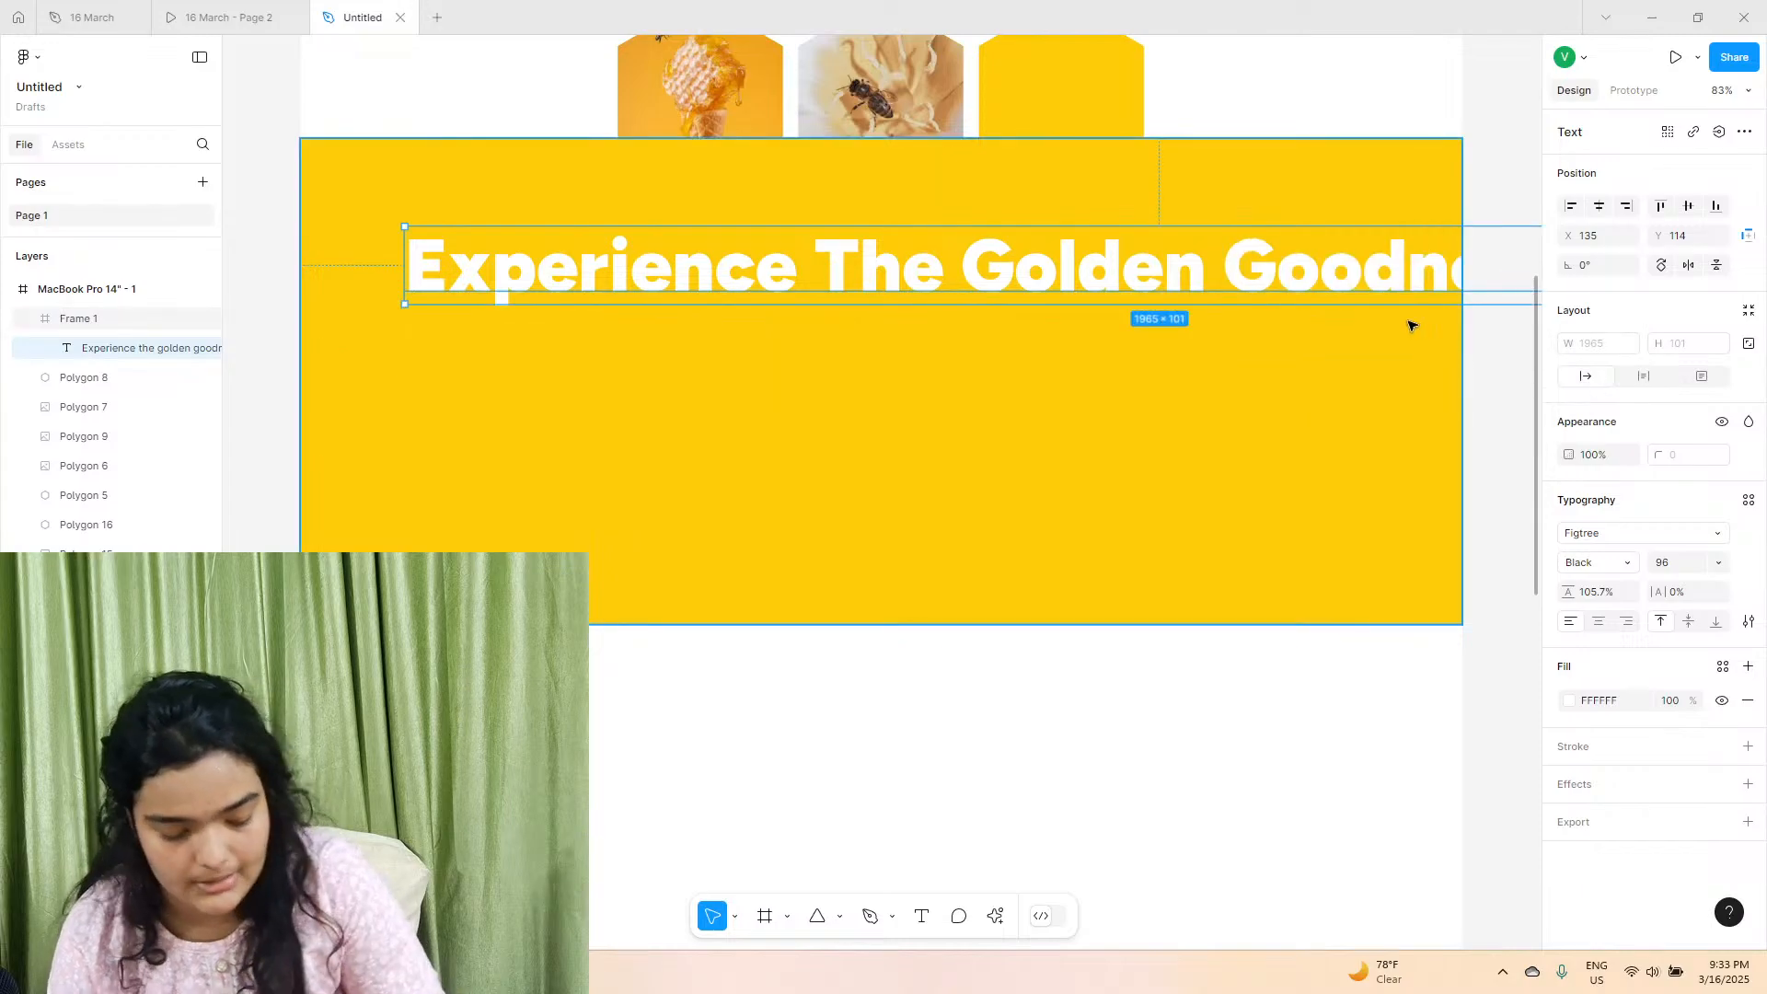
{"action": "key", "text": "ctrl+z"}
{"action": "left_click_drag", "start_coordinate": [1422, 283], "coordinate": [1208, 283]}
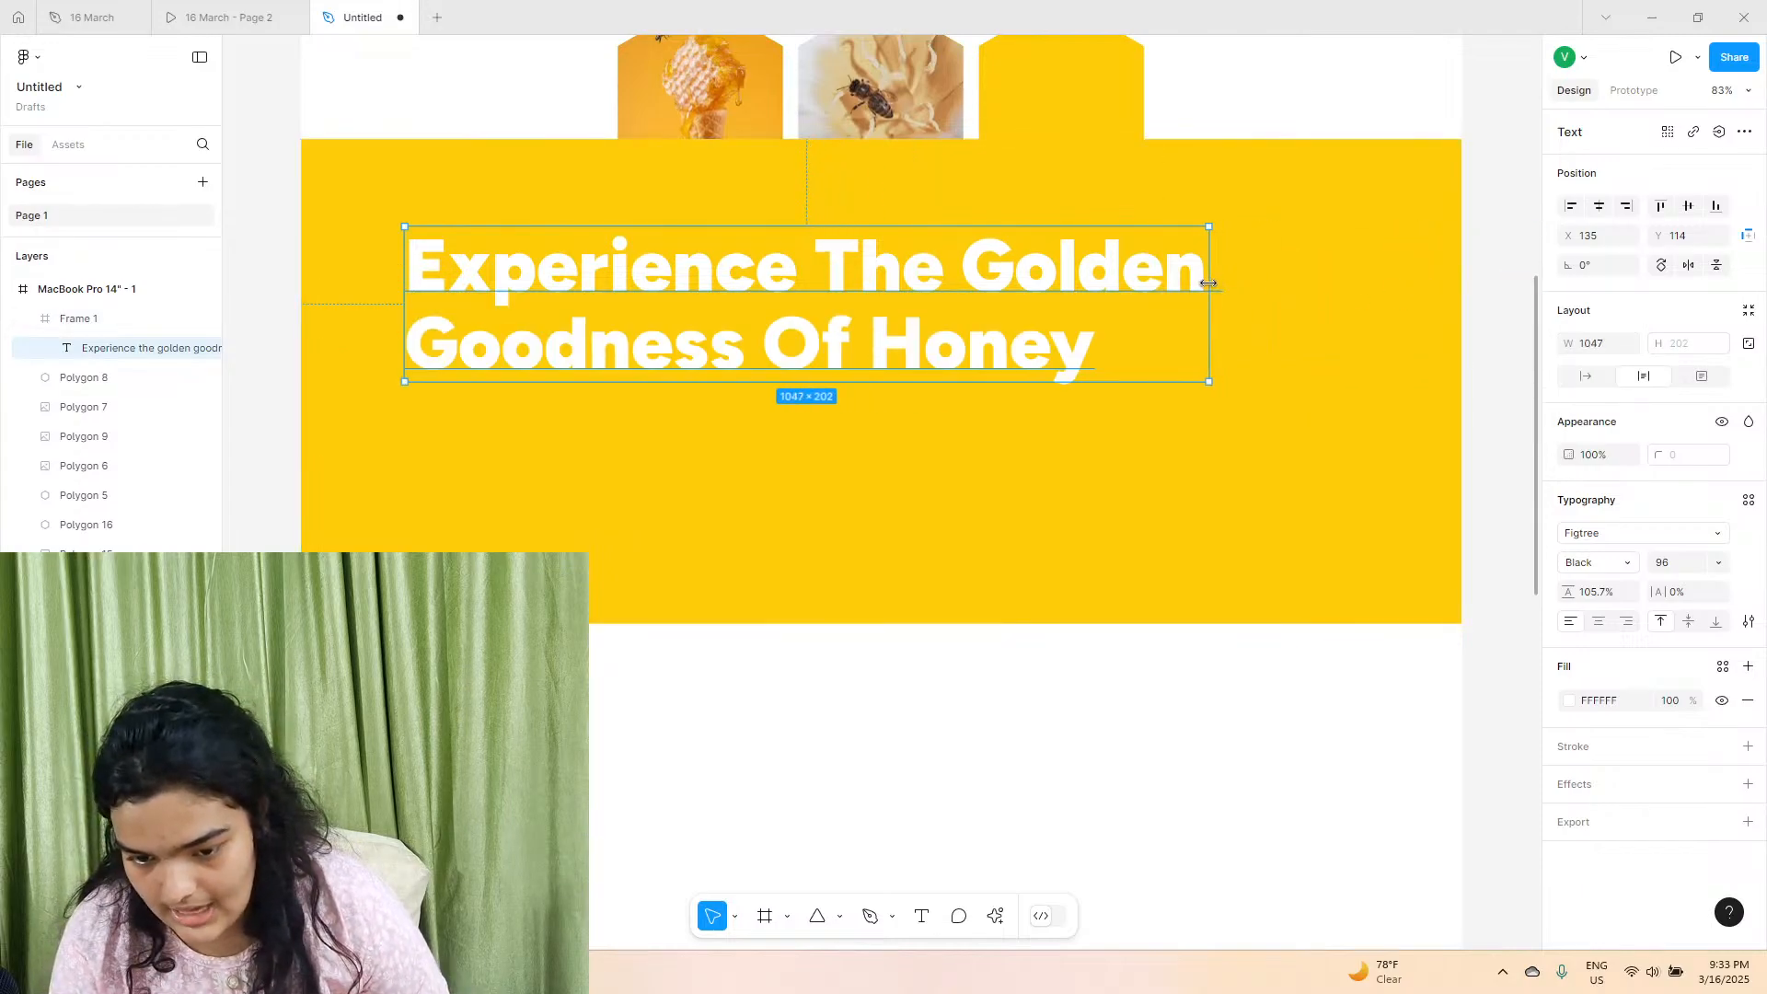
Reposition the heading to about X 146, Y 121, checking its placement against the reference prototype.
{"action": "left_click", "coordinate": [1598, 210]}
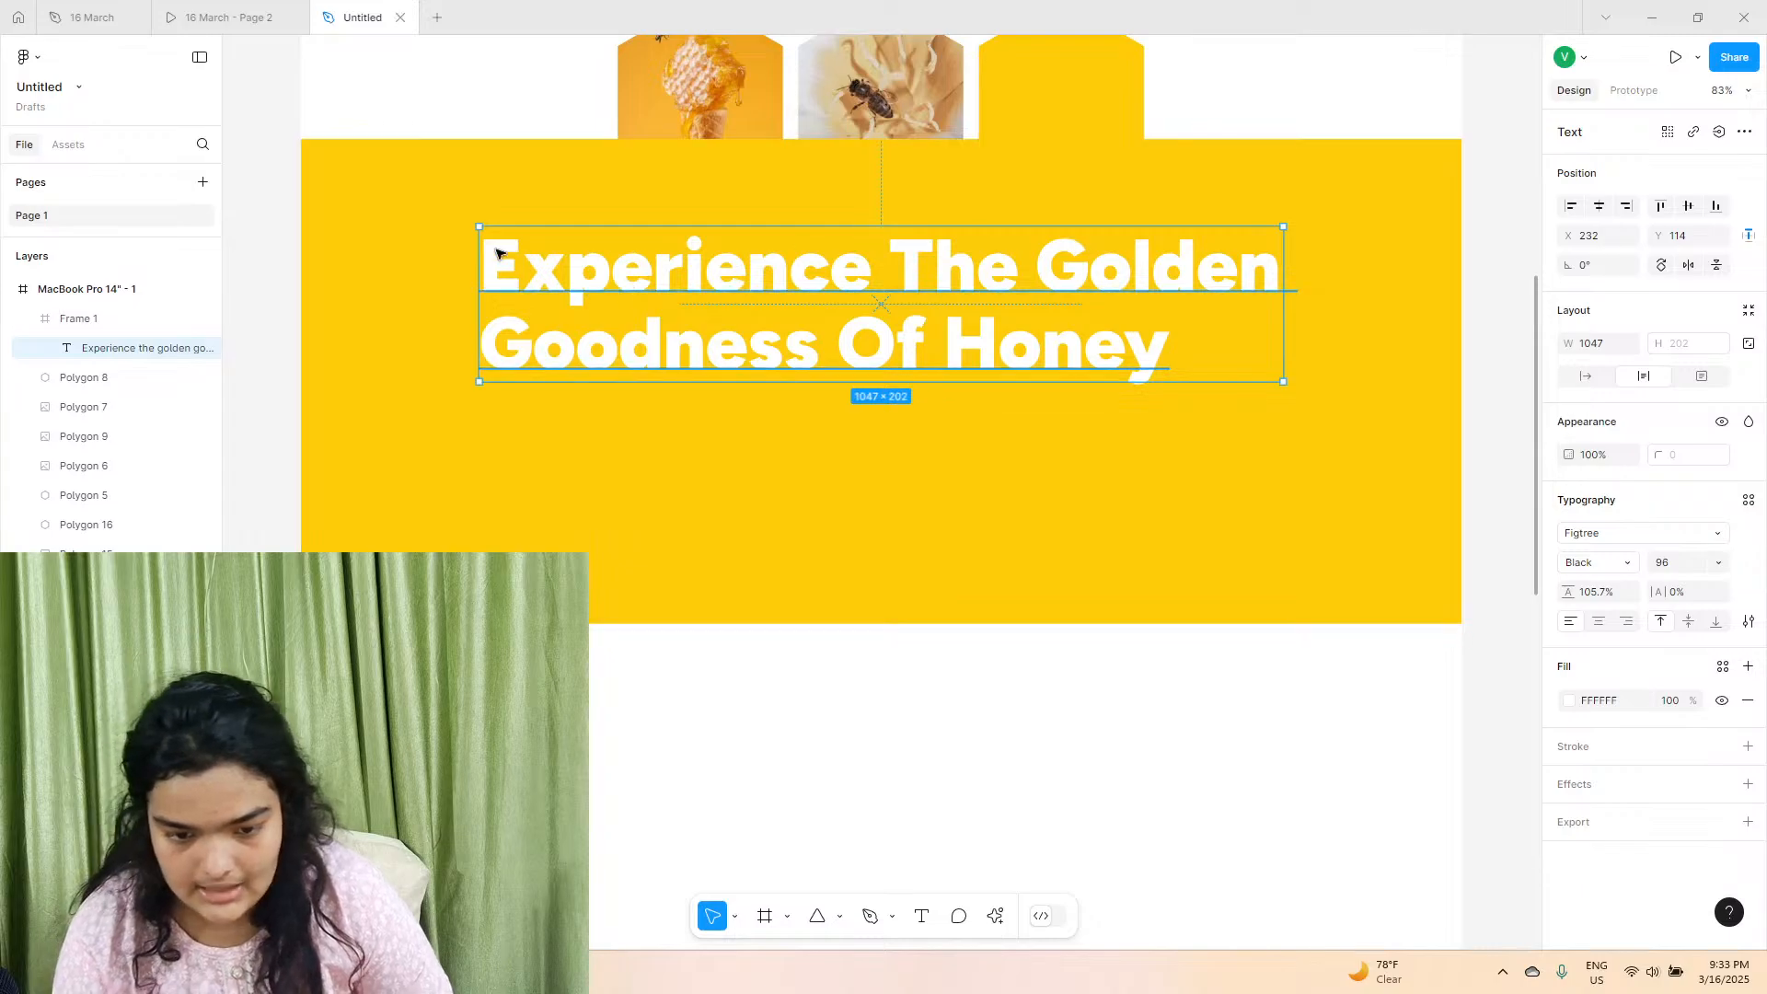
{"action": "left_click", "coordinate": [276, 15]}
{"action": "left_click", "coordinate": [354, 13]}
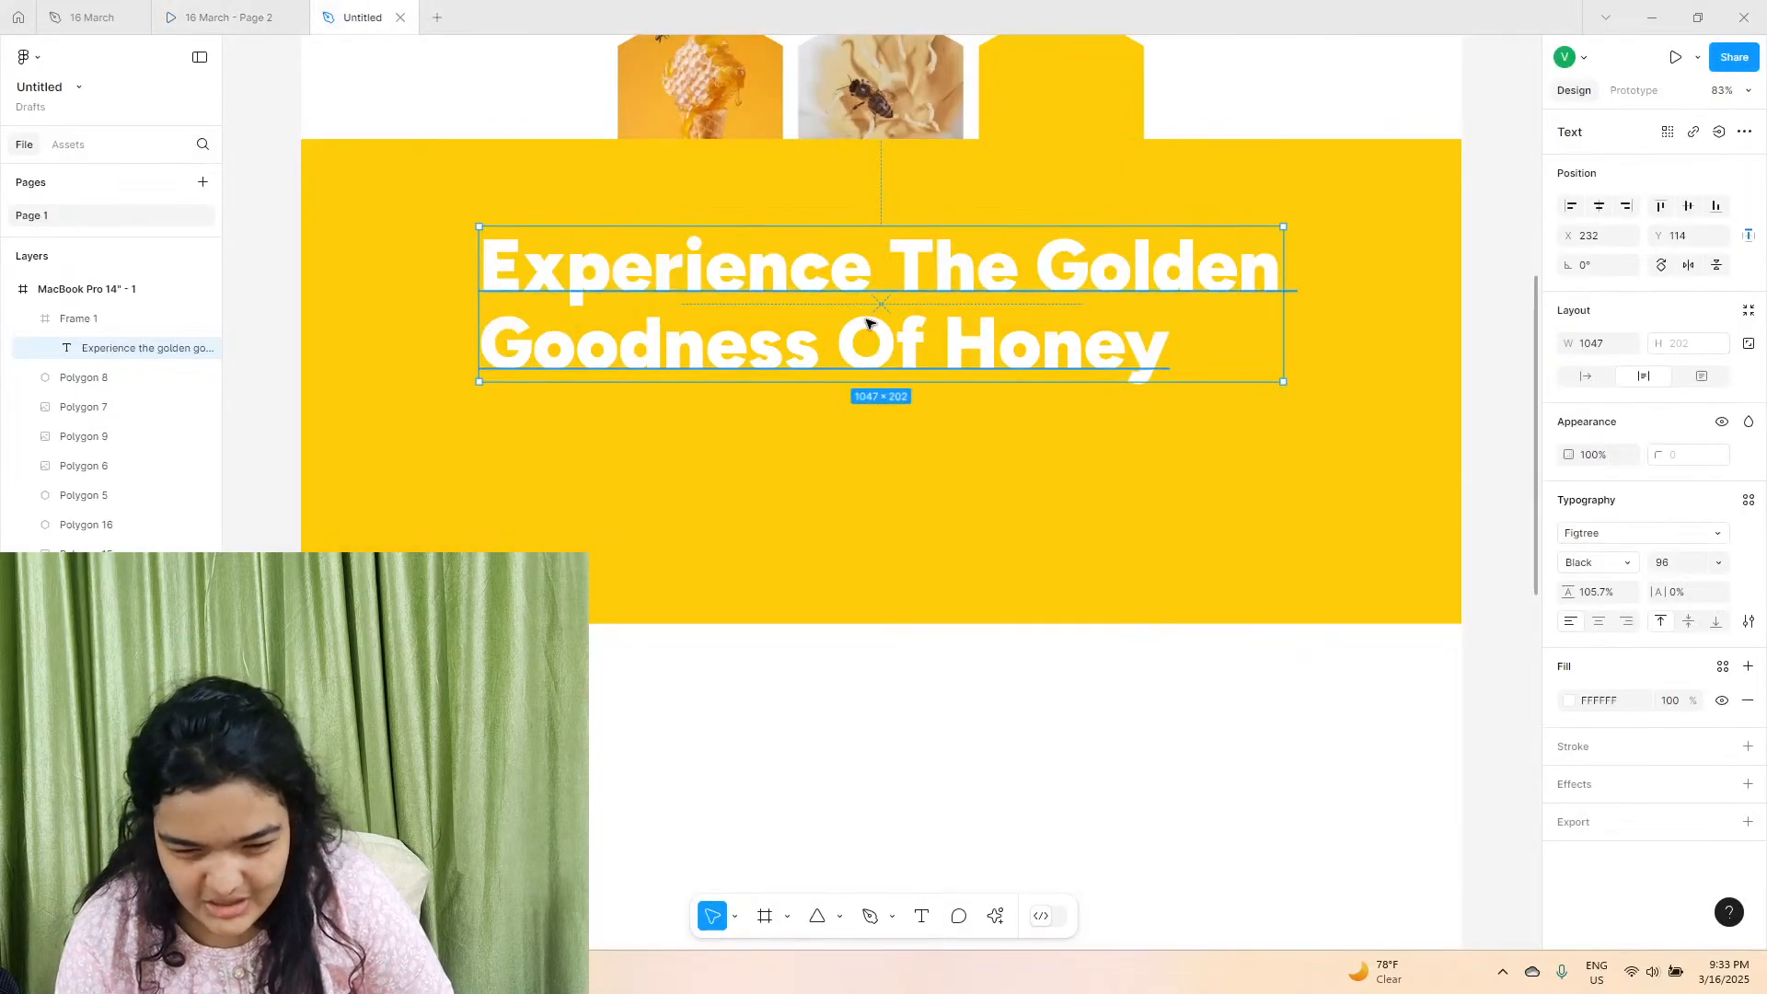
{"action": "left_click_drag", "start_coordinate": [867, 331], "coordinate": [800, 329]}
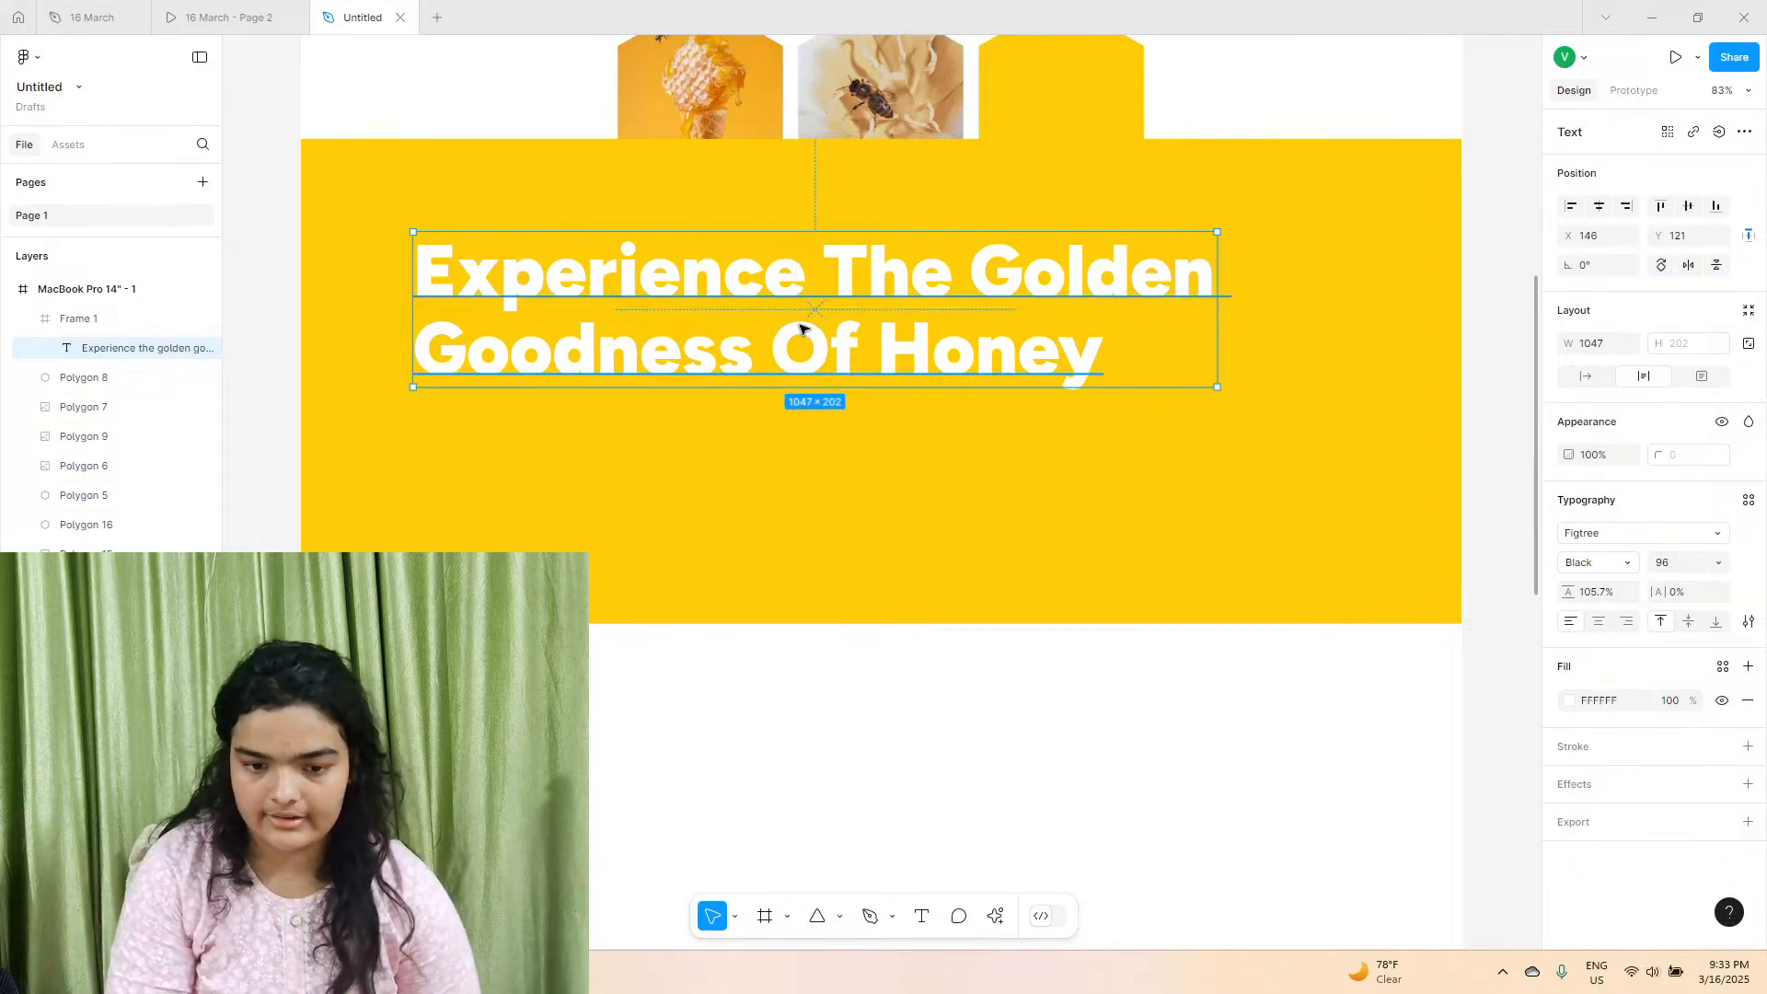
Copy the "Explore our artisanal honey products" description text from the 16 March file, checking it in the prototype.
{"action": "left_click", "coordinate": [221, 17]}
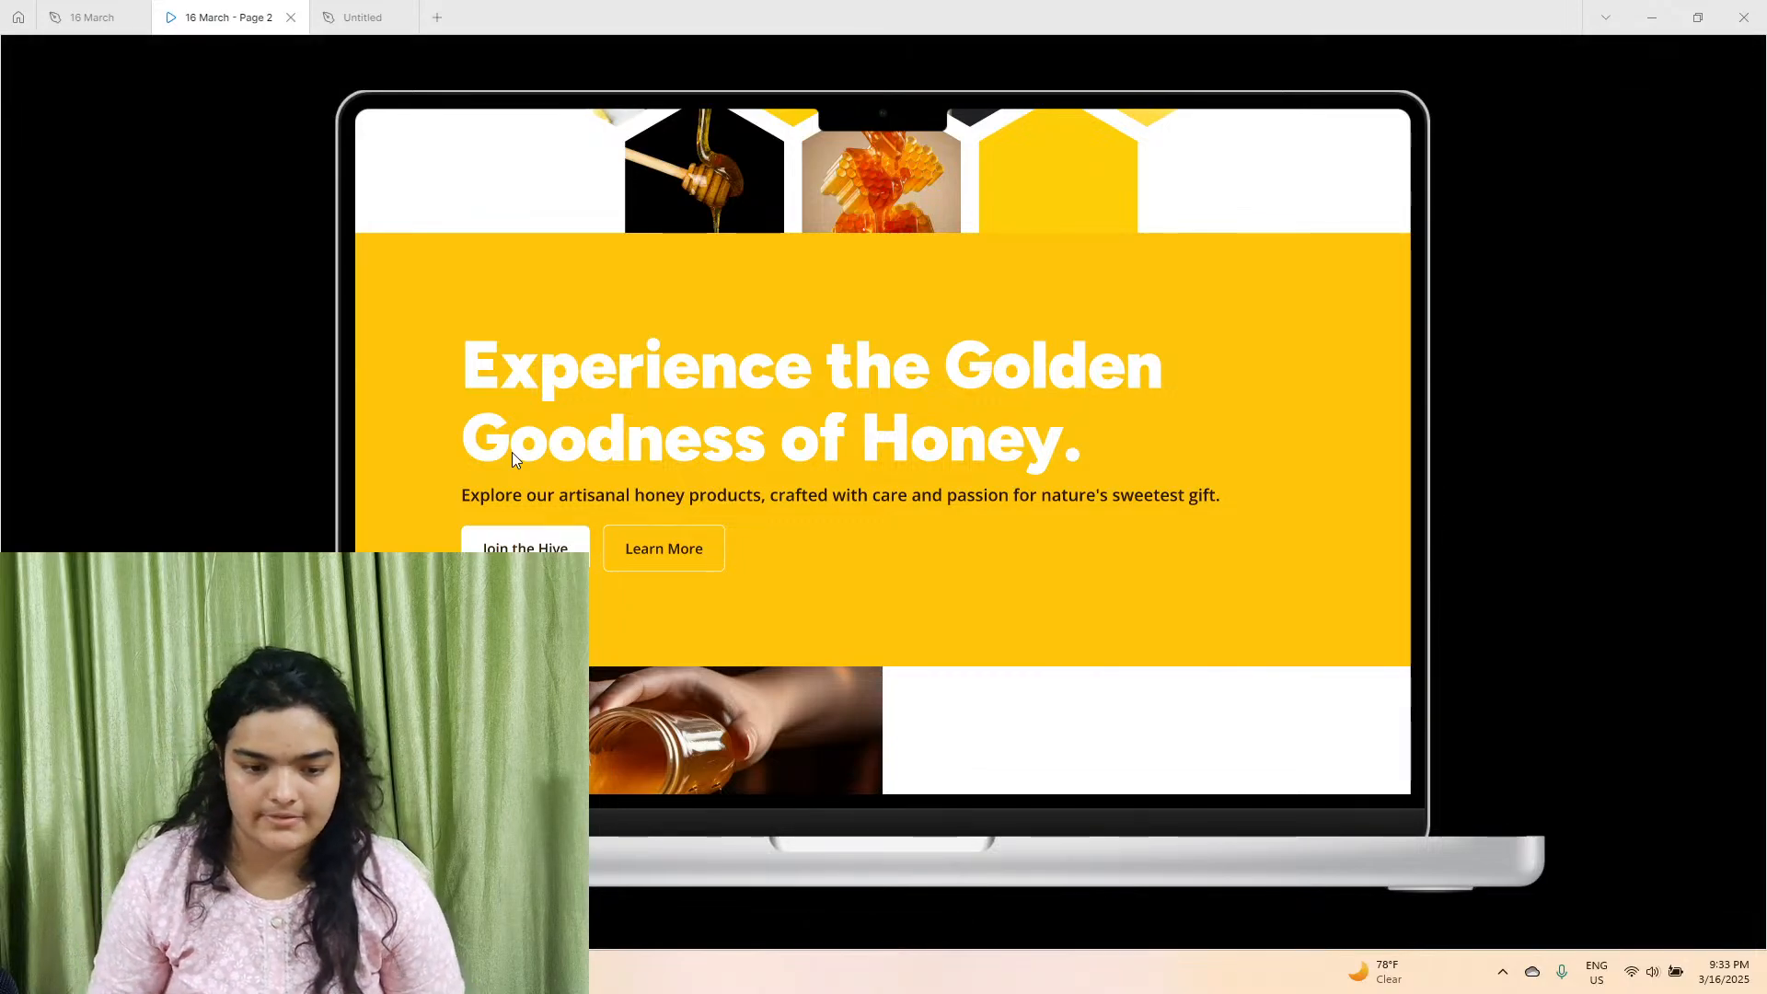
{"action": "left_click", "coordinate": [92, 16]}
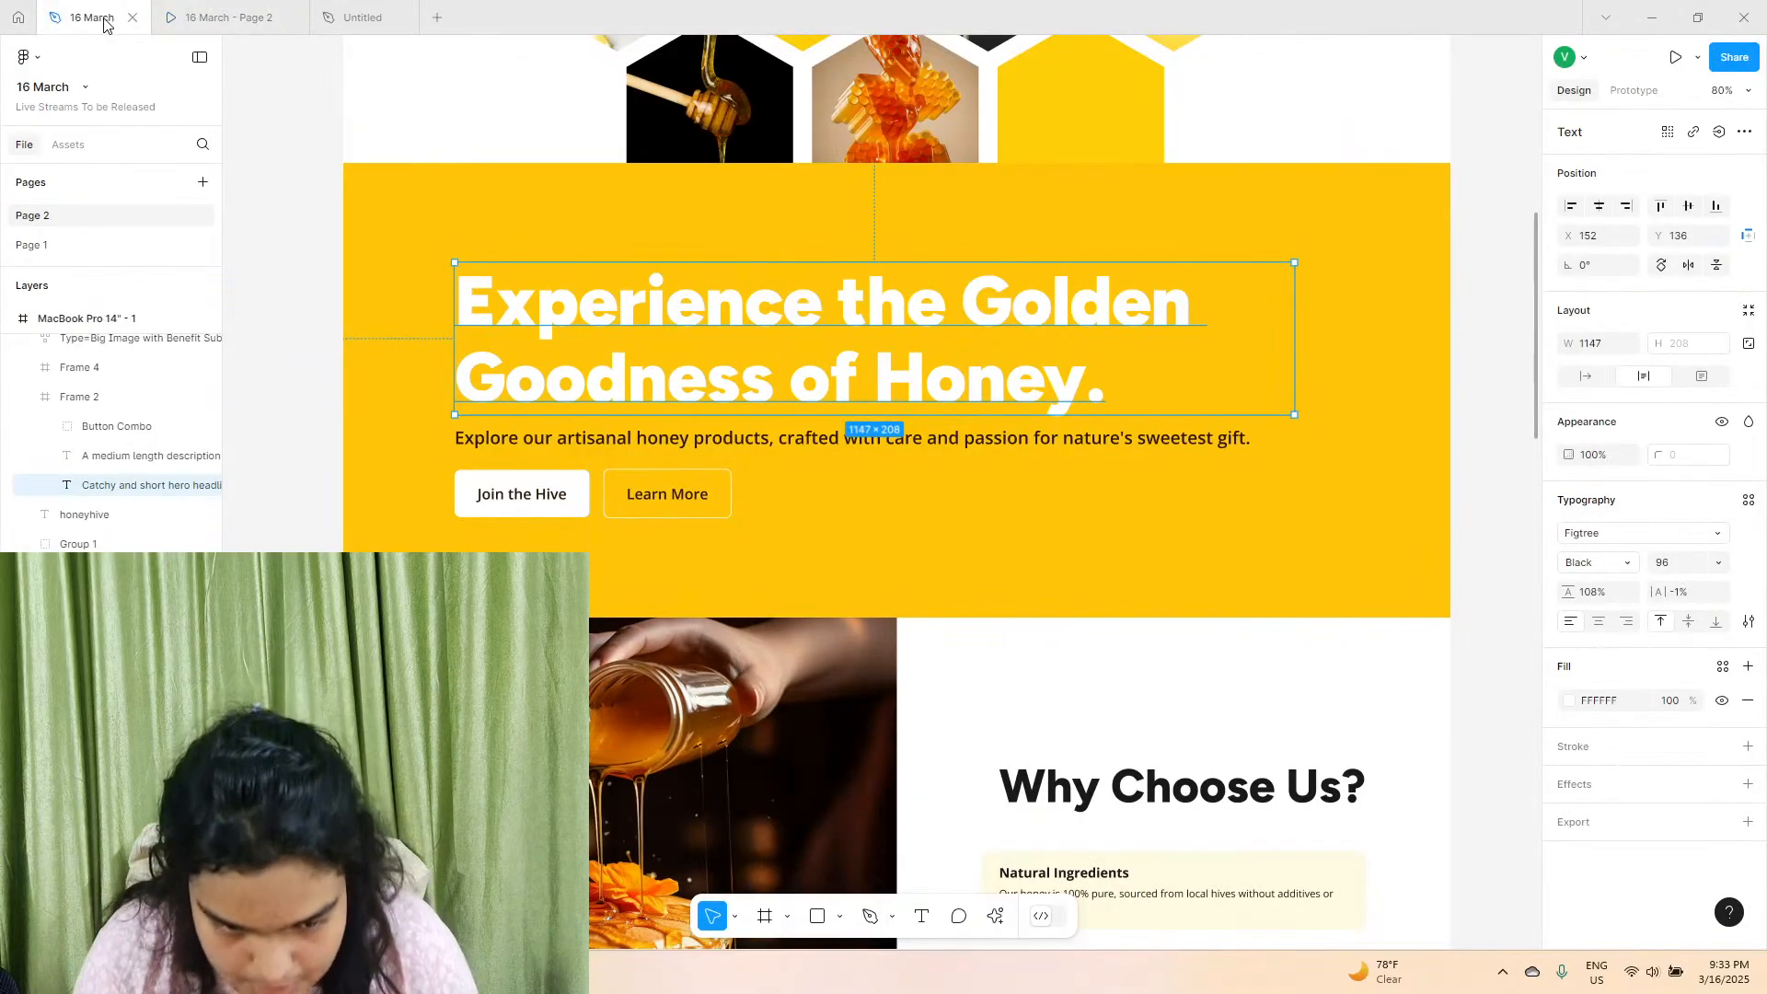
{"action": "right_click", "coordinate": [470, 425]}
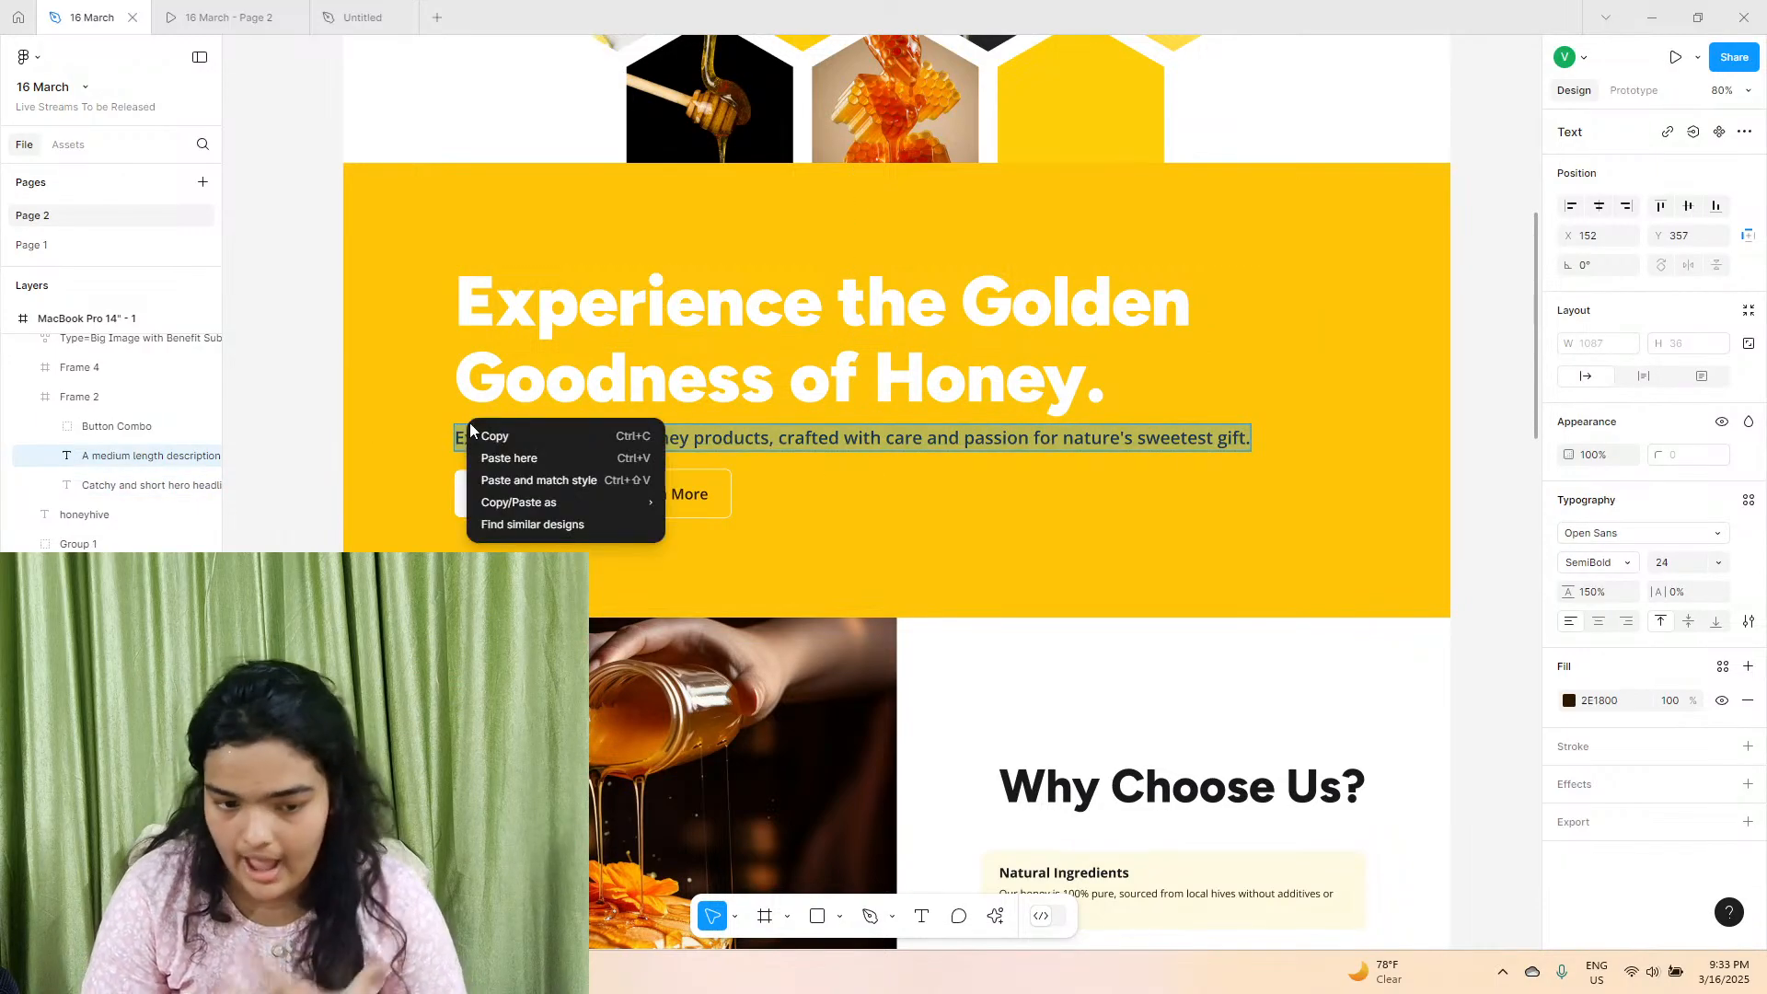
{"action": "left_click", "coordinate": [504, 432]}
{"action": "left_click", "coordinate": [229, 17]}
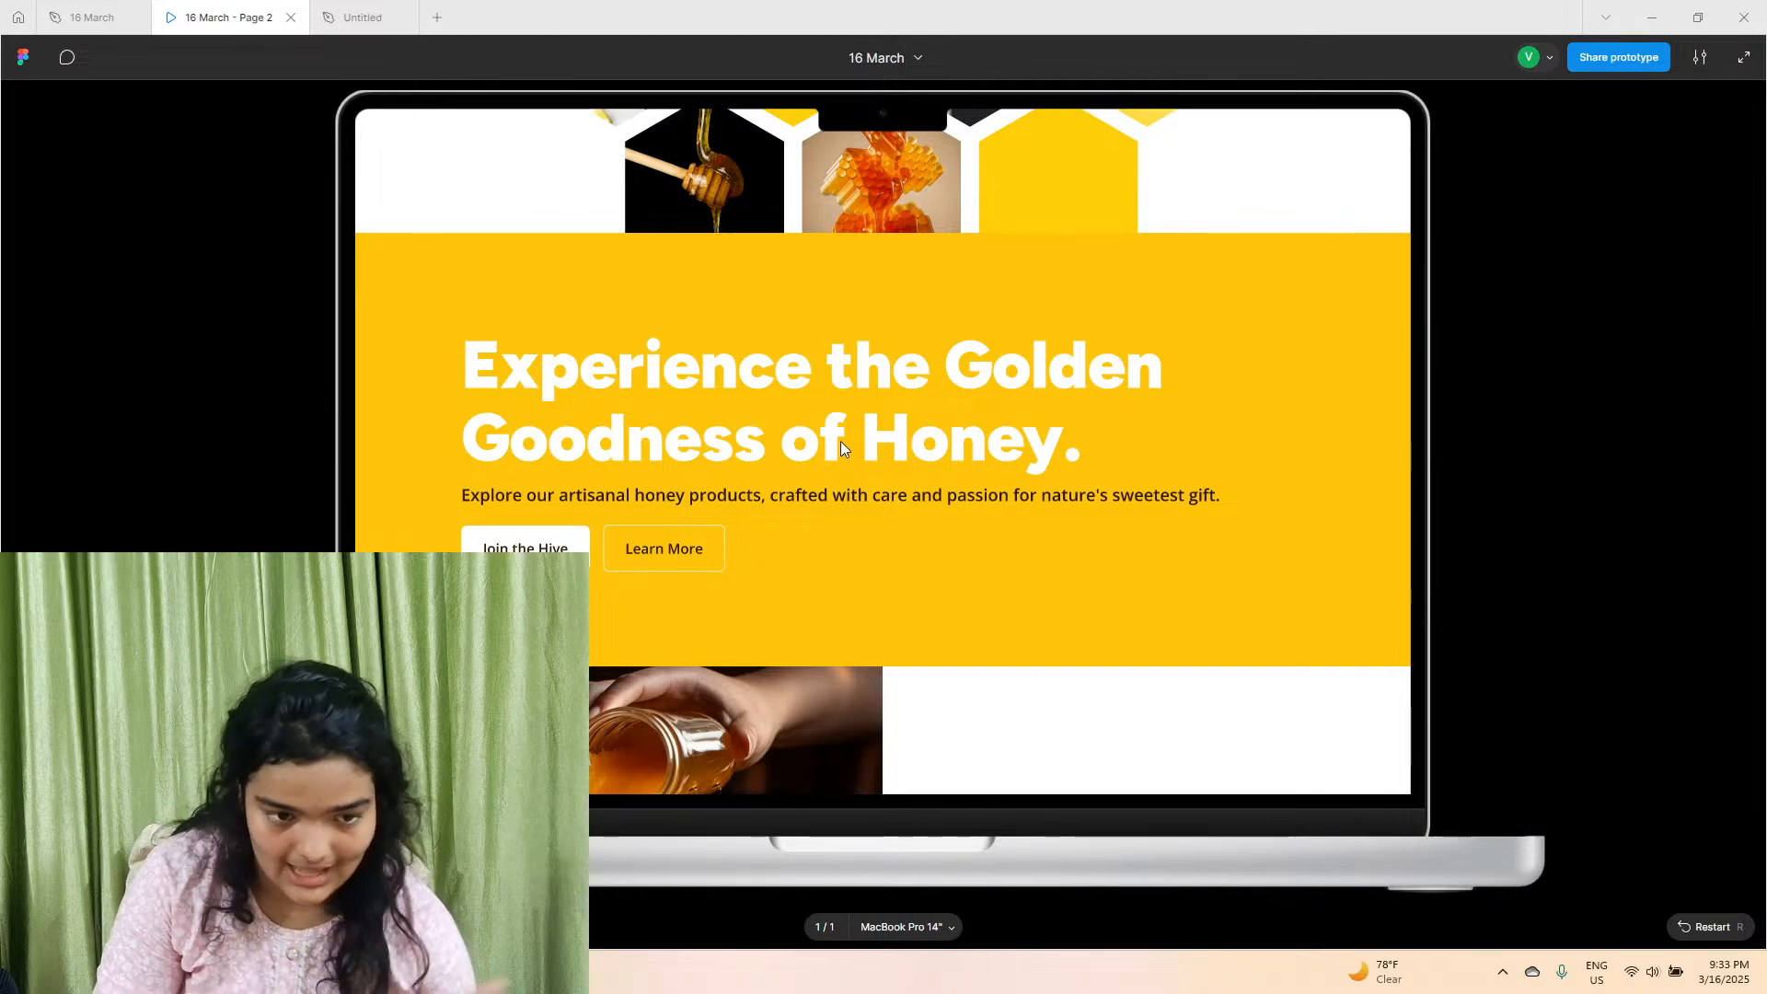
{"action": "left_click", "coordinate": [92, 17]}
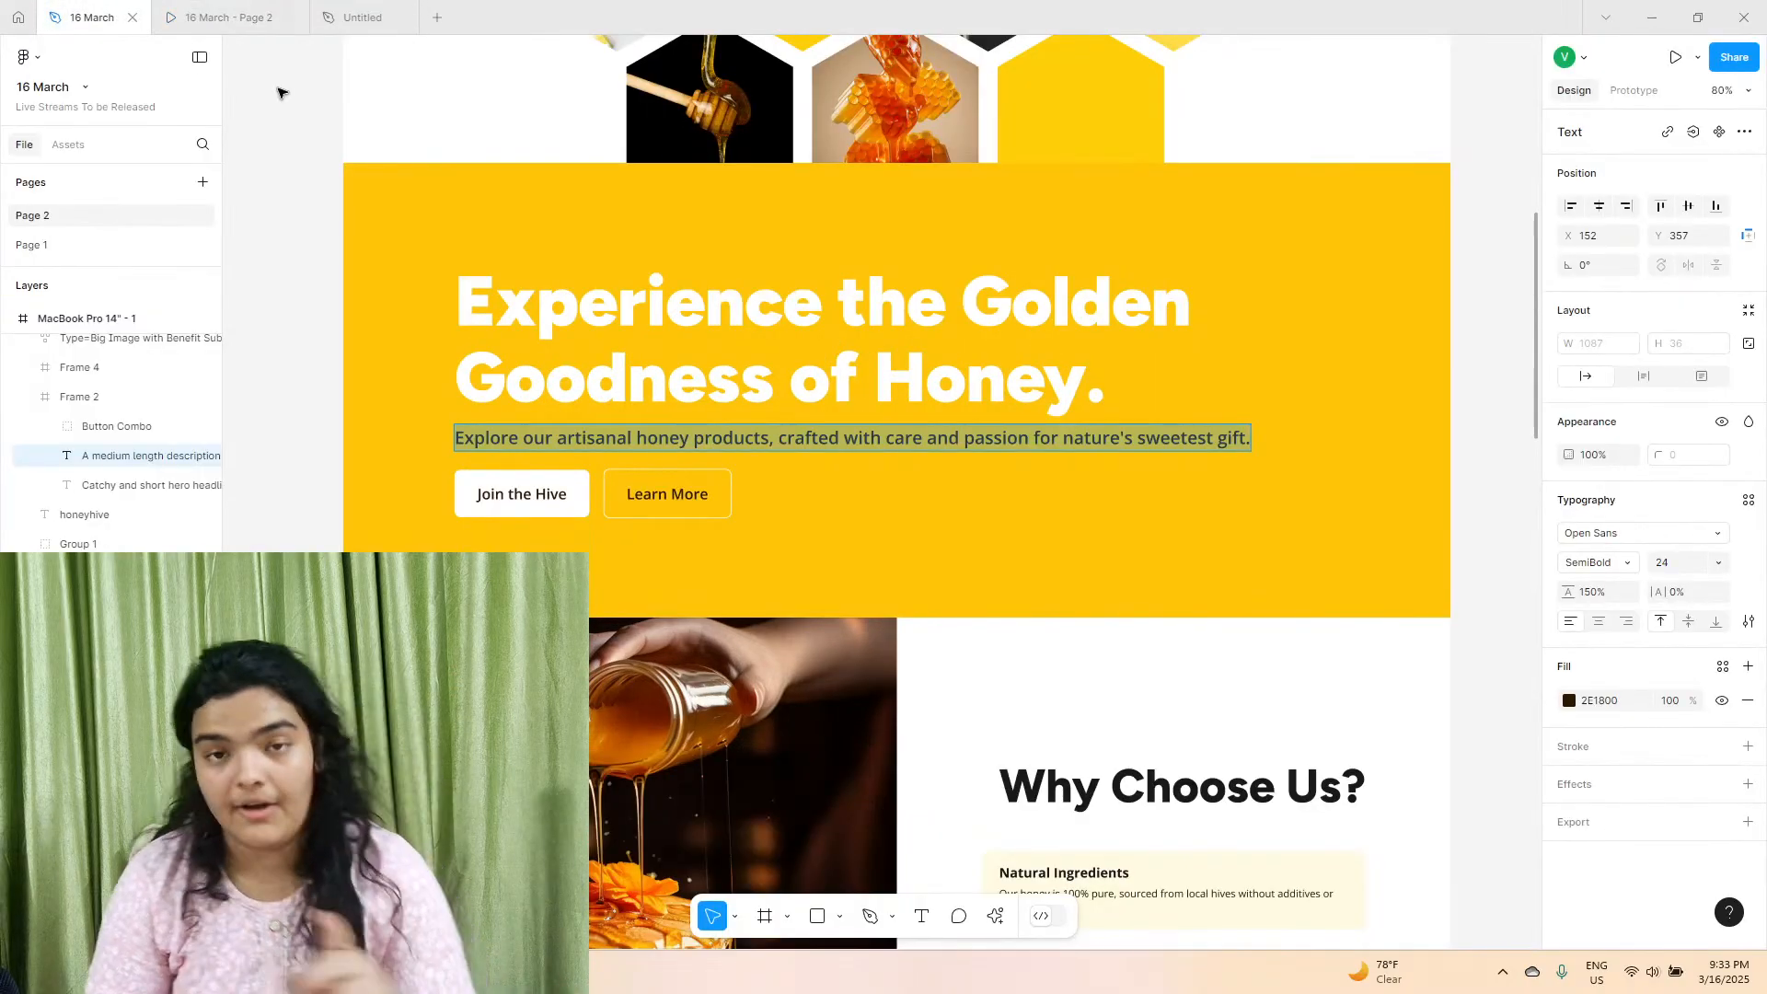
Switch to the Untitled file and add the placeholder text "gs" in the yellow section below the heading.
{"action": "left_click", "coordinate": [394, 16]}
{"action": "left_click", "coordinate": [619, 560]}
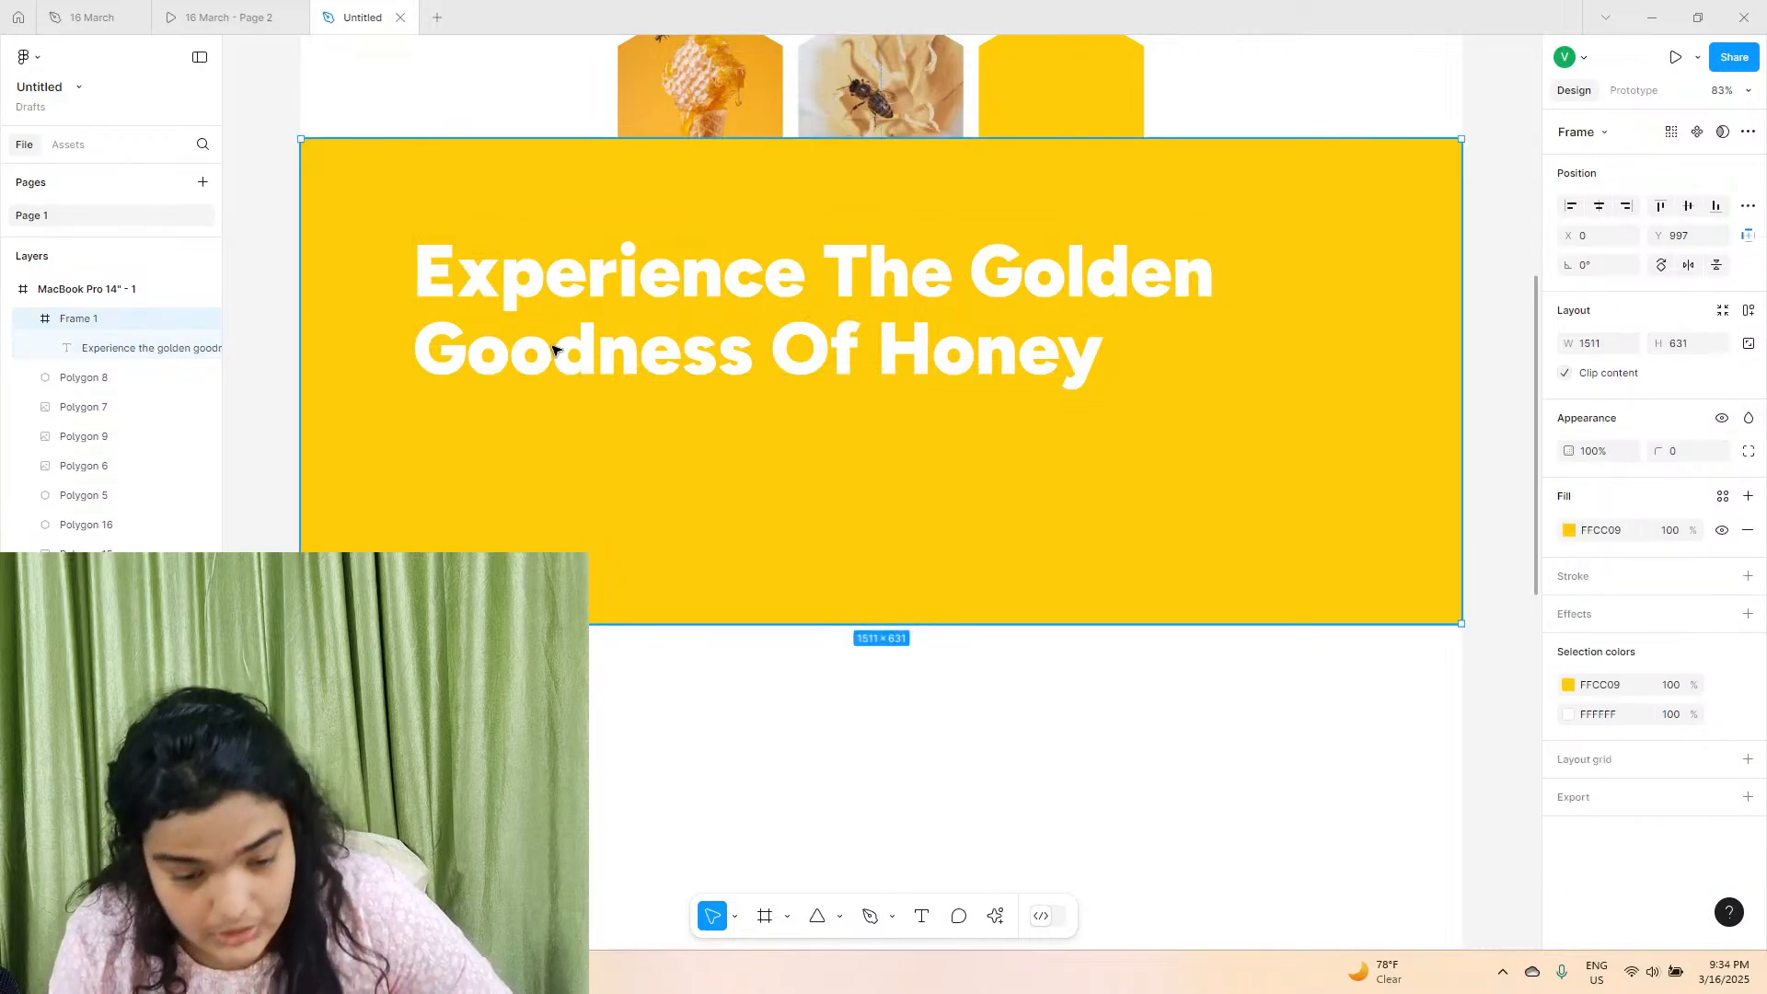
{"action": "key", "text": "t"}
{"action": "left_click", "coordinate": [594, 546]}
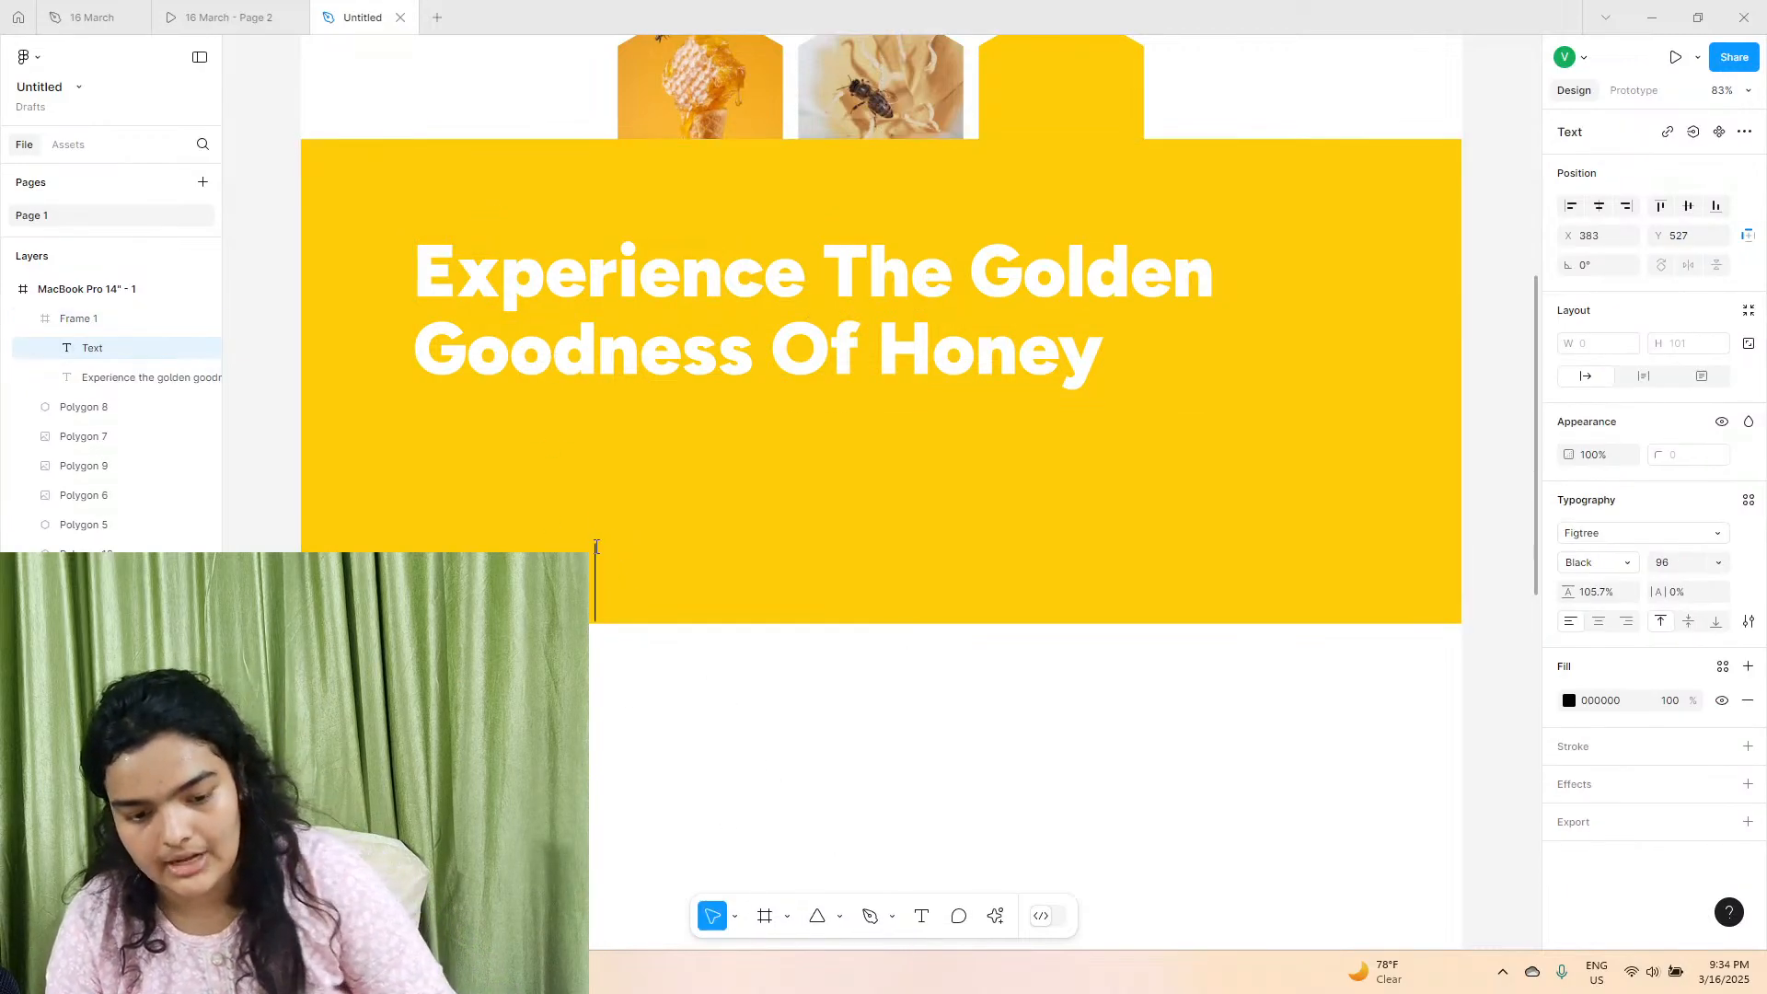
{"action": "type", "text": "gs"}
{"action": "key", "text": "Escape"}
Try to paste the copied description over the placeholder text and undo the paste.
{"action": "right_click", "coordinate": [653, 585]}
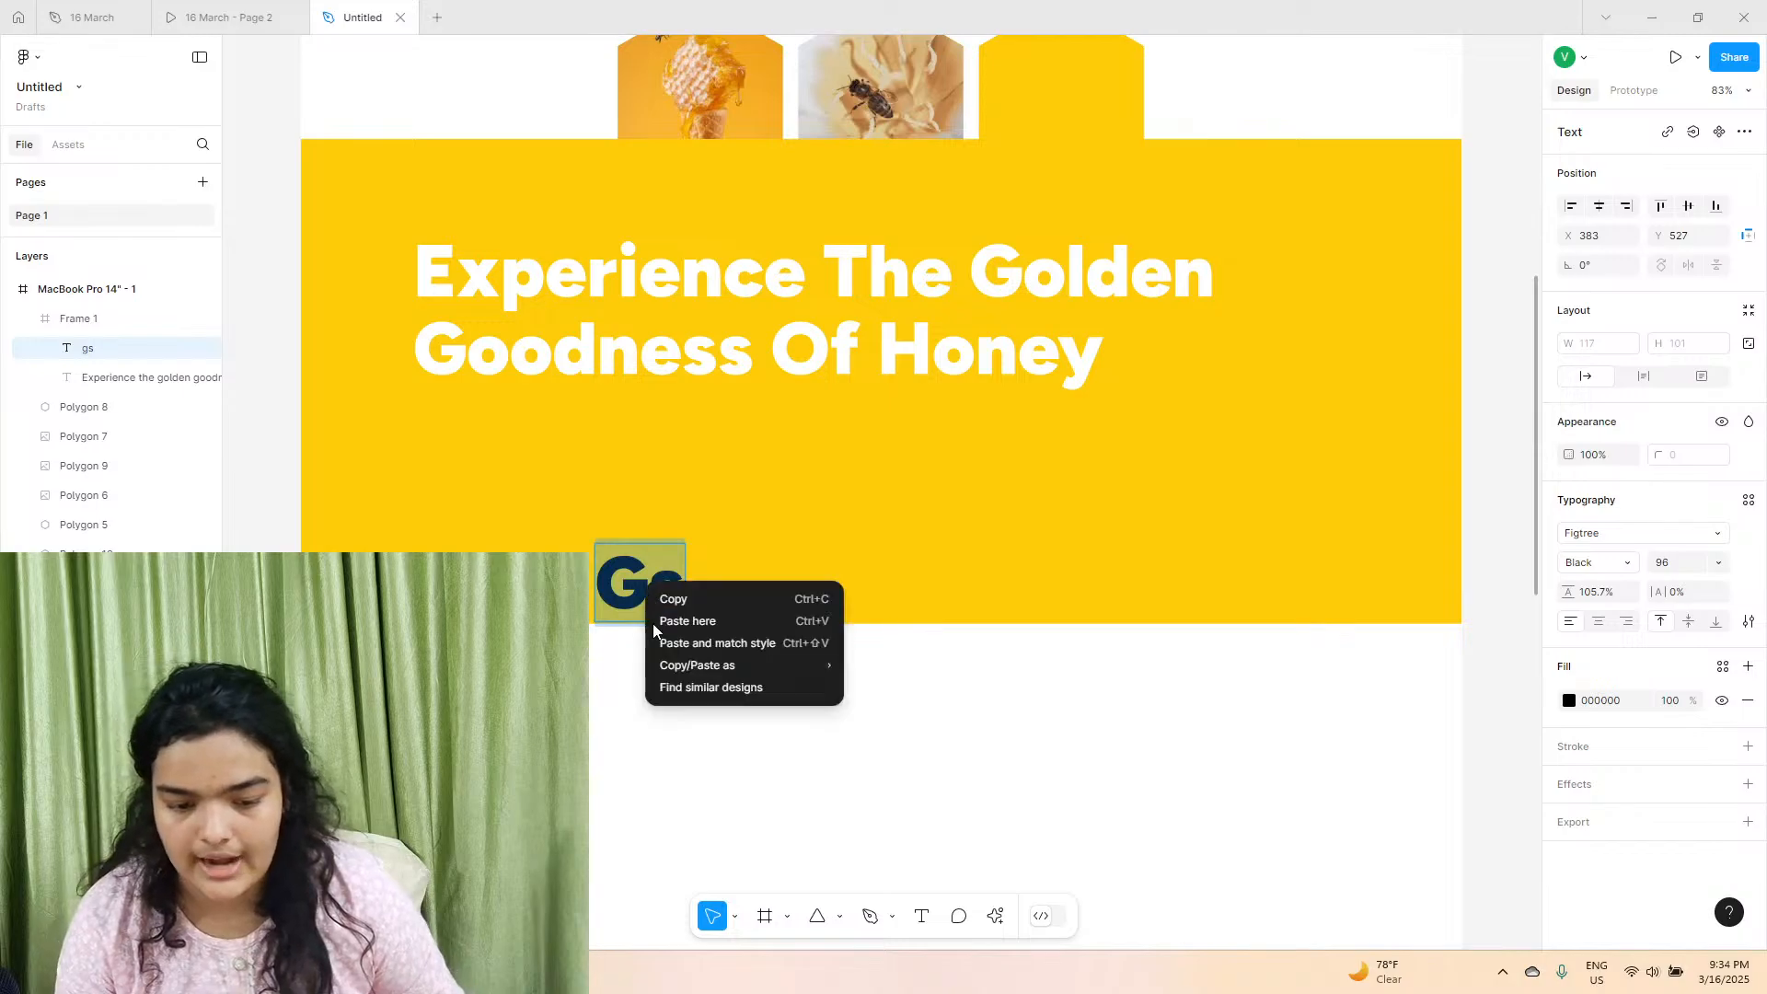
{"action": "left_click", "coordinate": [681, 637]}
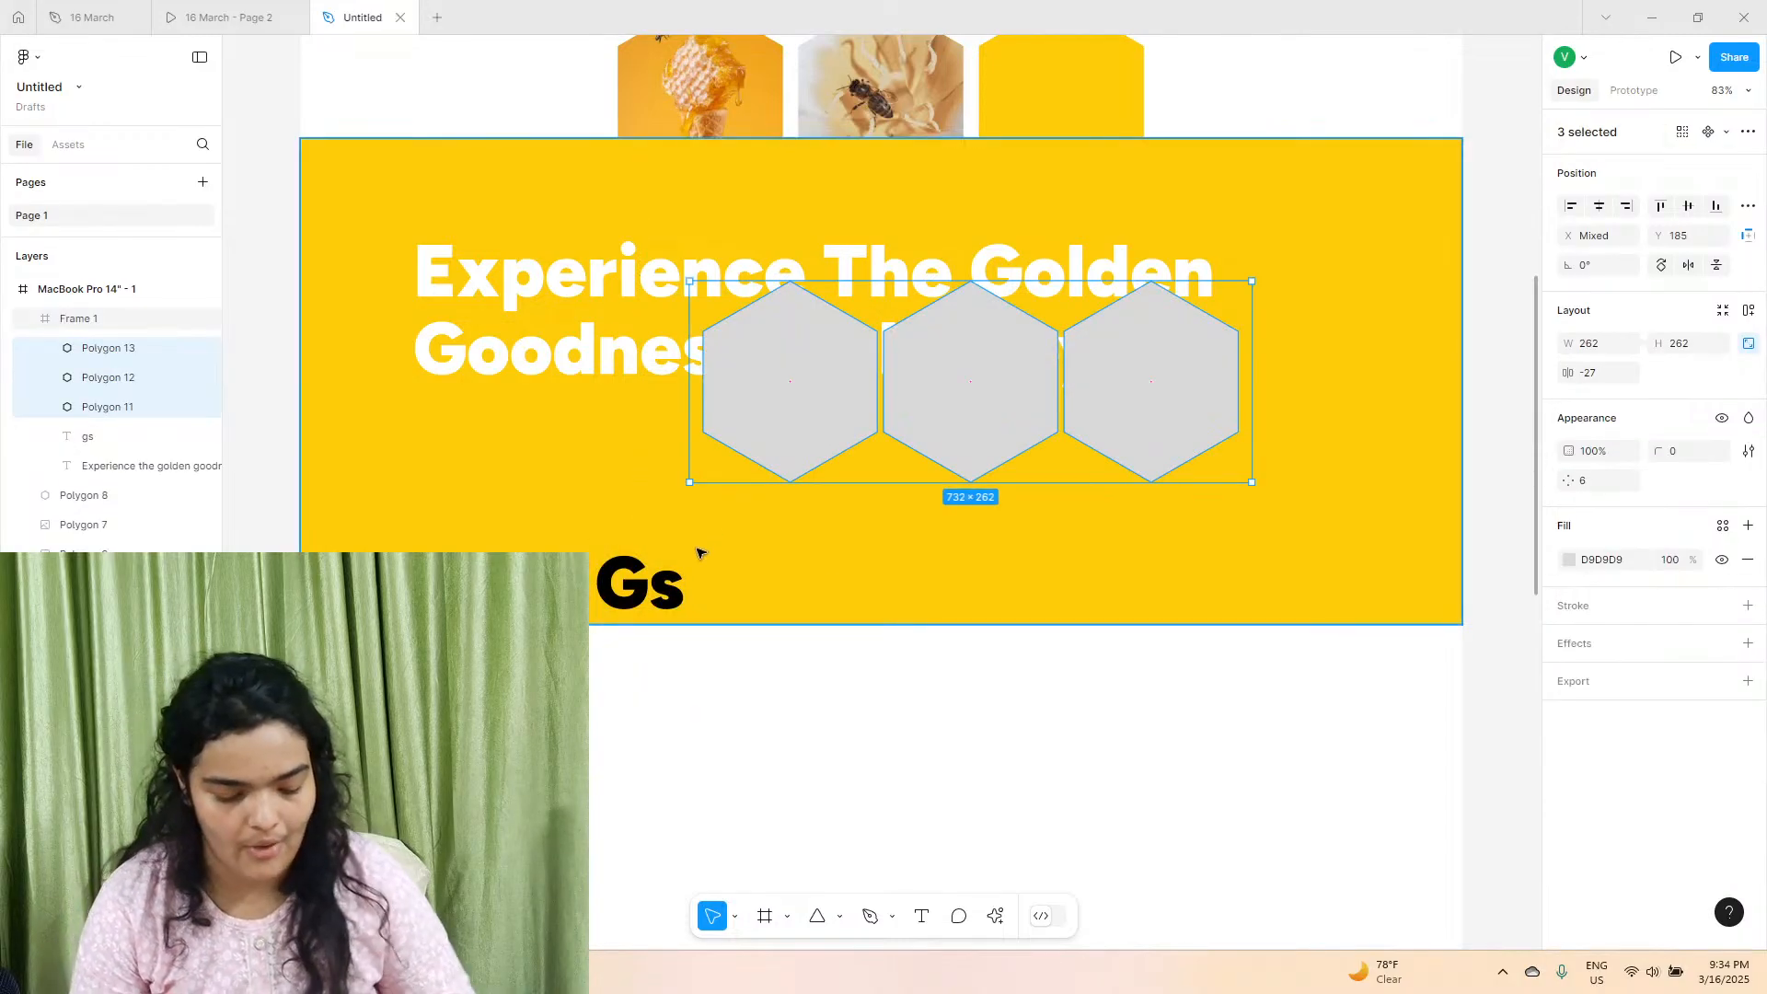
{"action": "key", "text": "ctrl+z"}
Return to the 16 March file and copy the hero section's description sentence again.
{"action": "left_click", "coordinate": [274, 9]}
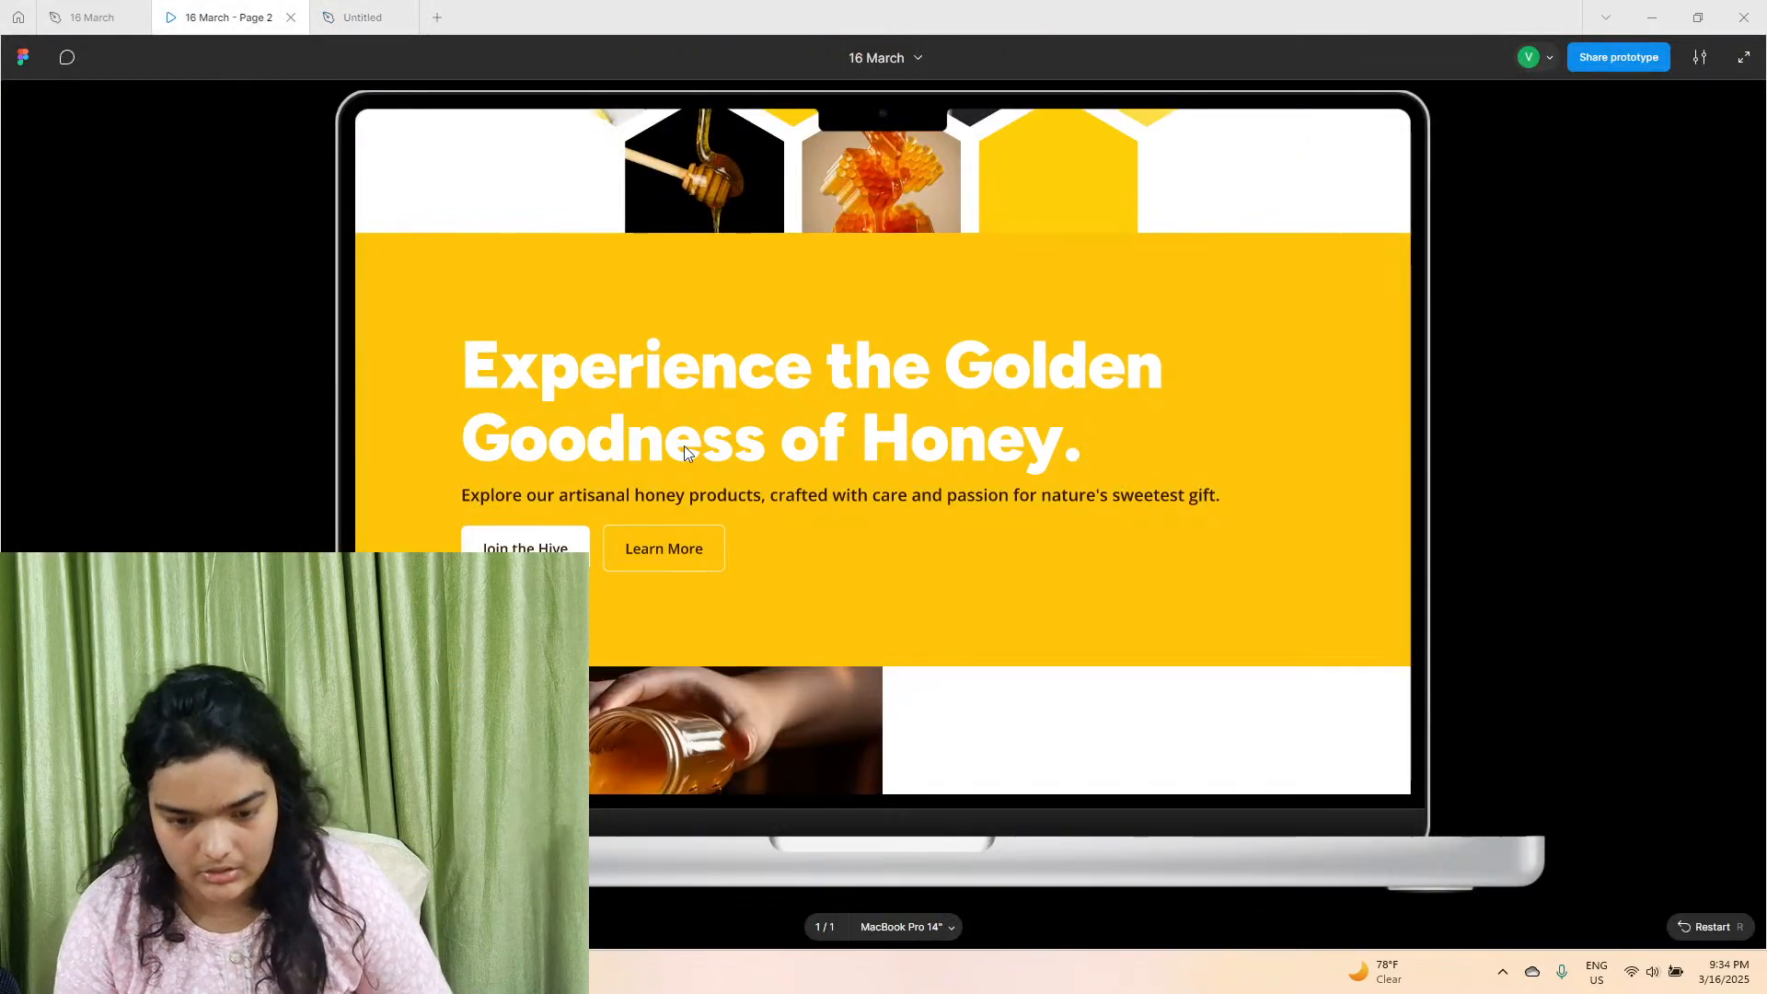
{"action": "left_click", "coordinate": [143, 16]}
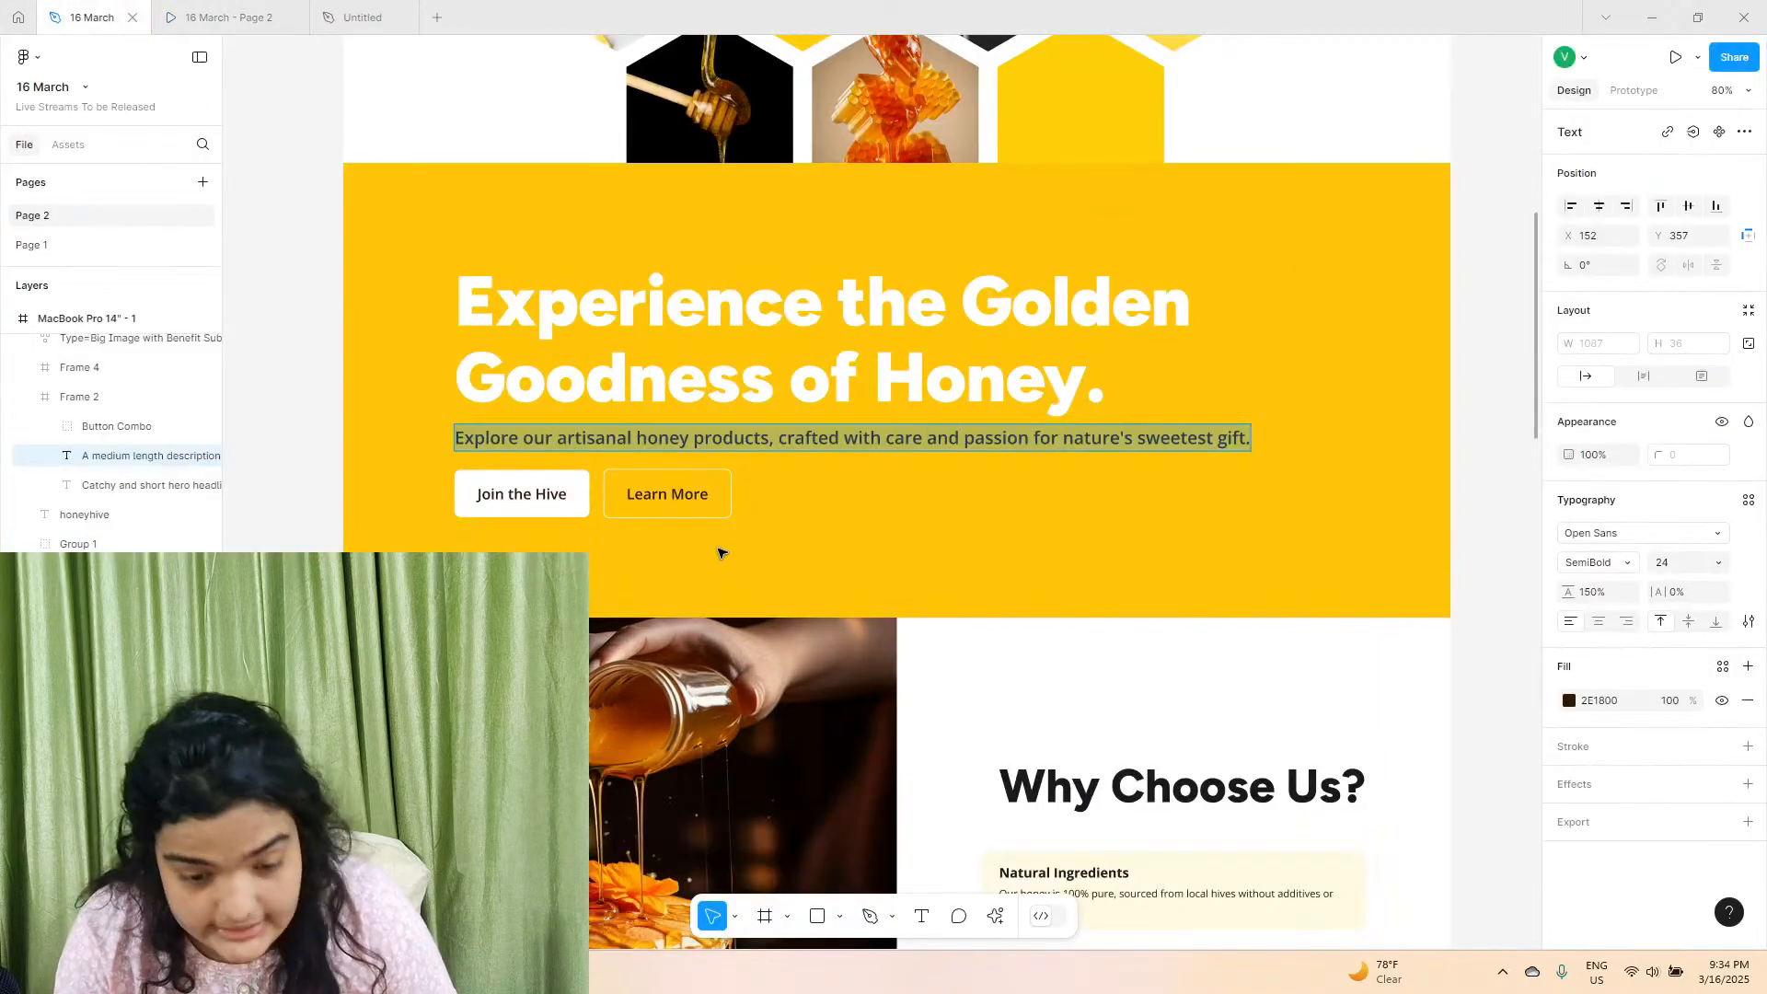
{"action": "right_click", "coordinate": [707, 451]}
{"action": "left_click", "coordinate": [730, 465]}
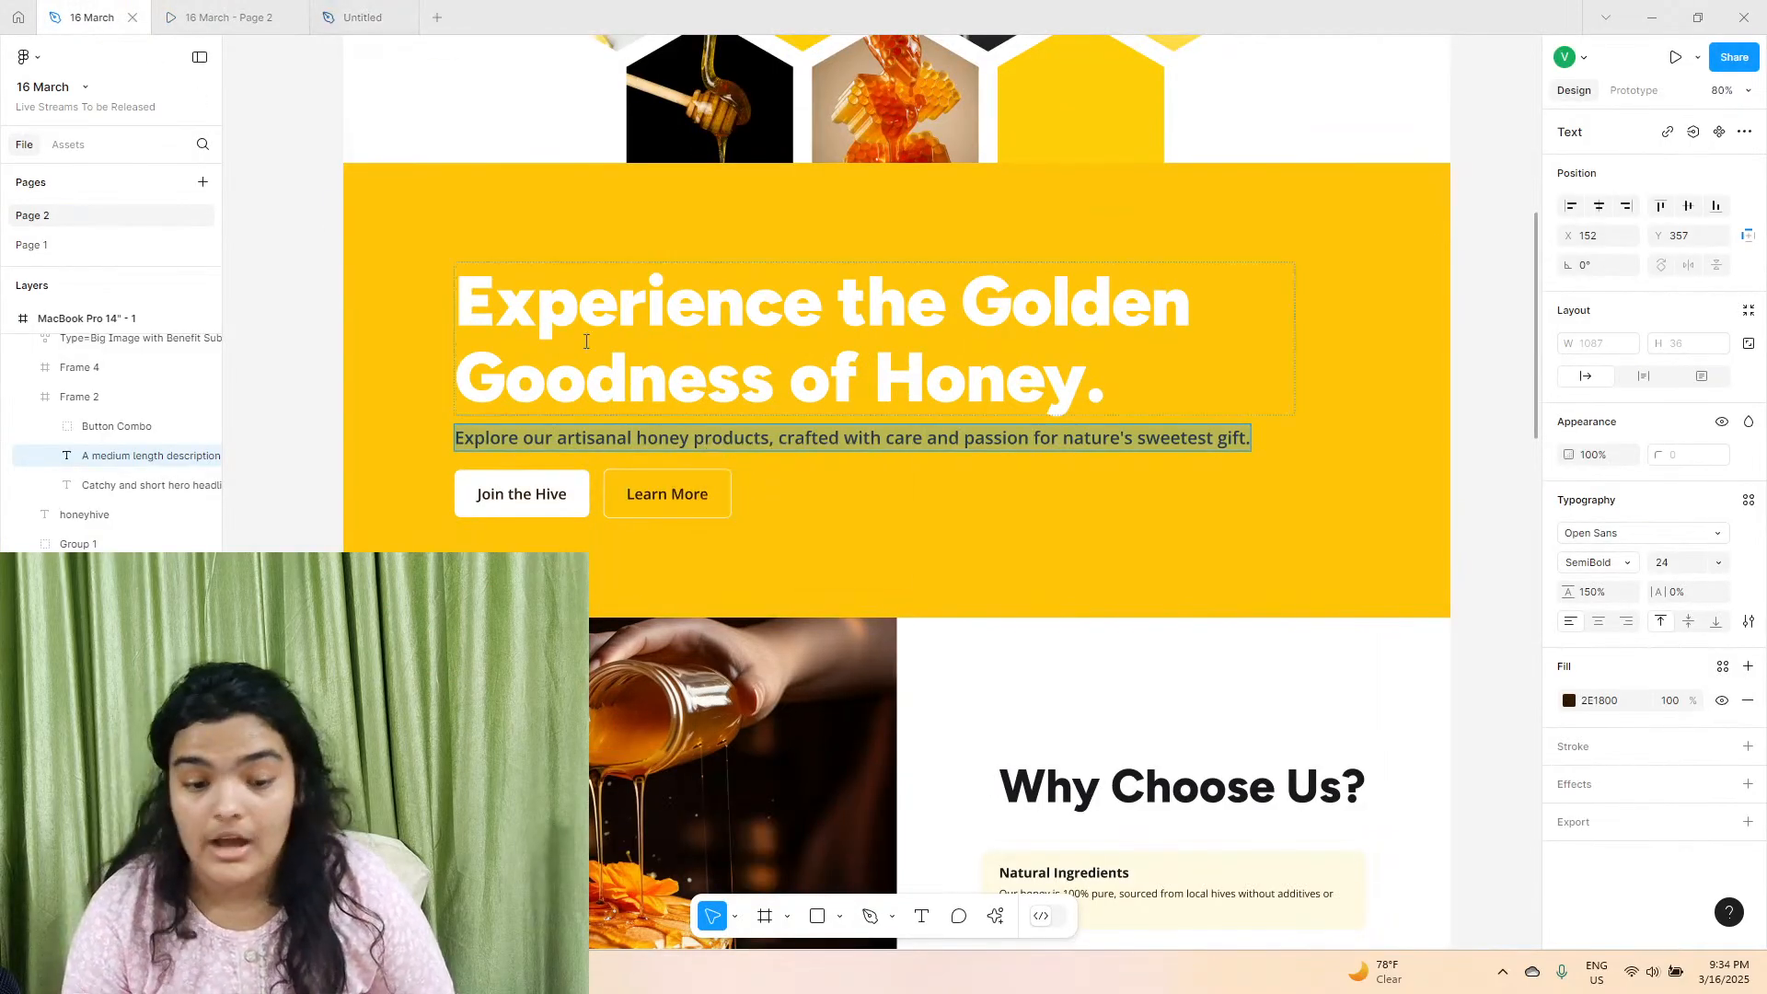
In the Untitled file, replace the placeholder with the copied description, matching its style, and move it to about X 146, Y 364.
{"action": "left_click", "coordinate": [351, 11]}
{"action": "right_click", "coordinate": [633, 603]}
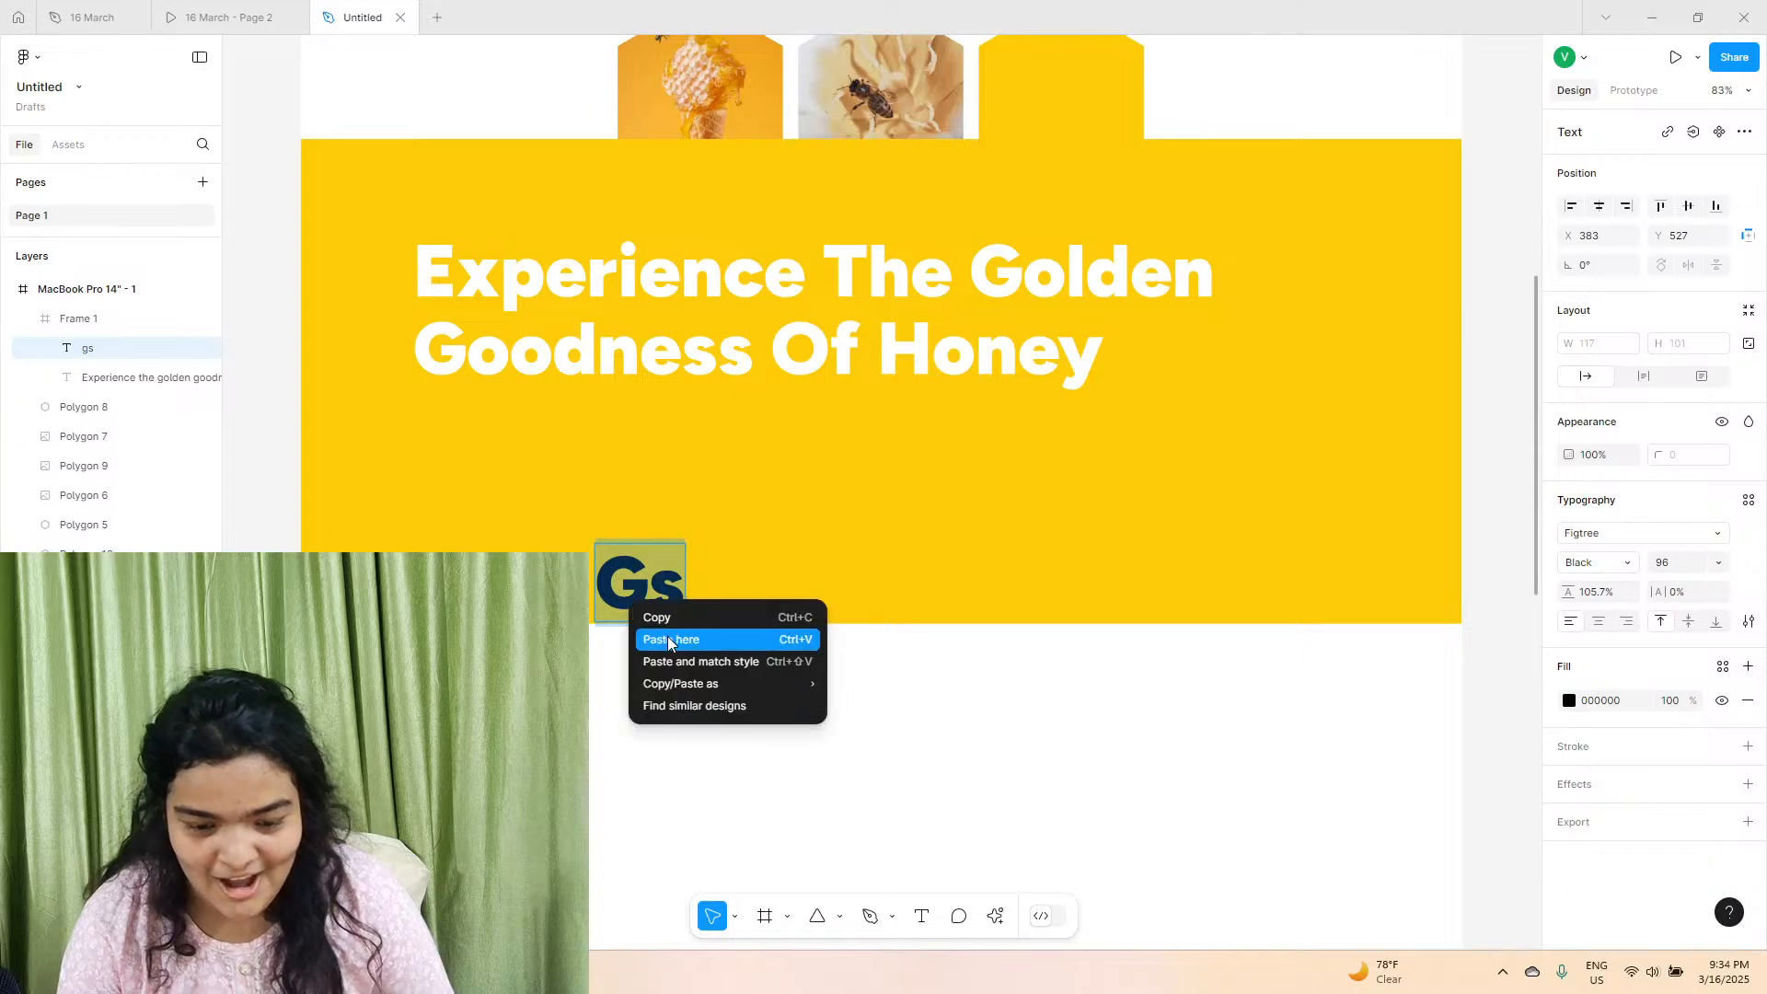
{"action": "left_click", "coordinate": [670, 667]}
{"action": "left_click_drag", "start_coordinate": [710, 623], "coordinate": [531, 479]}
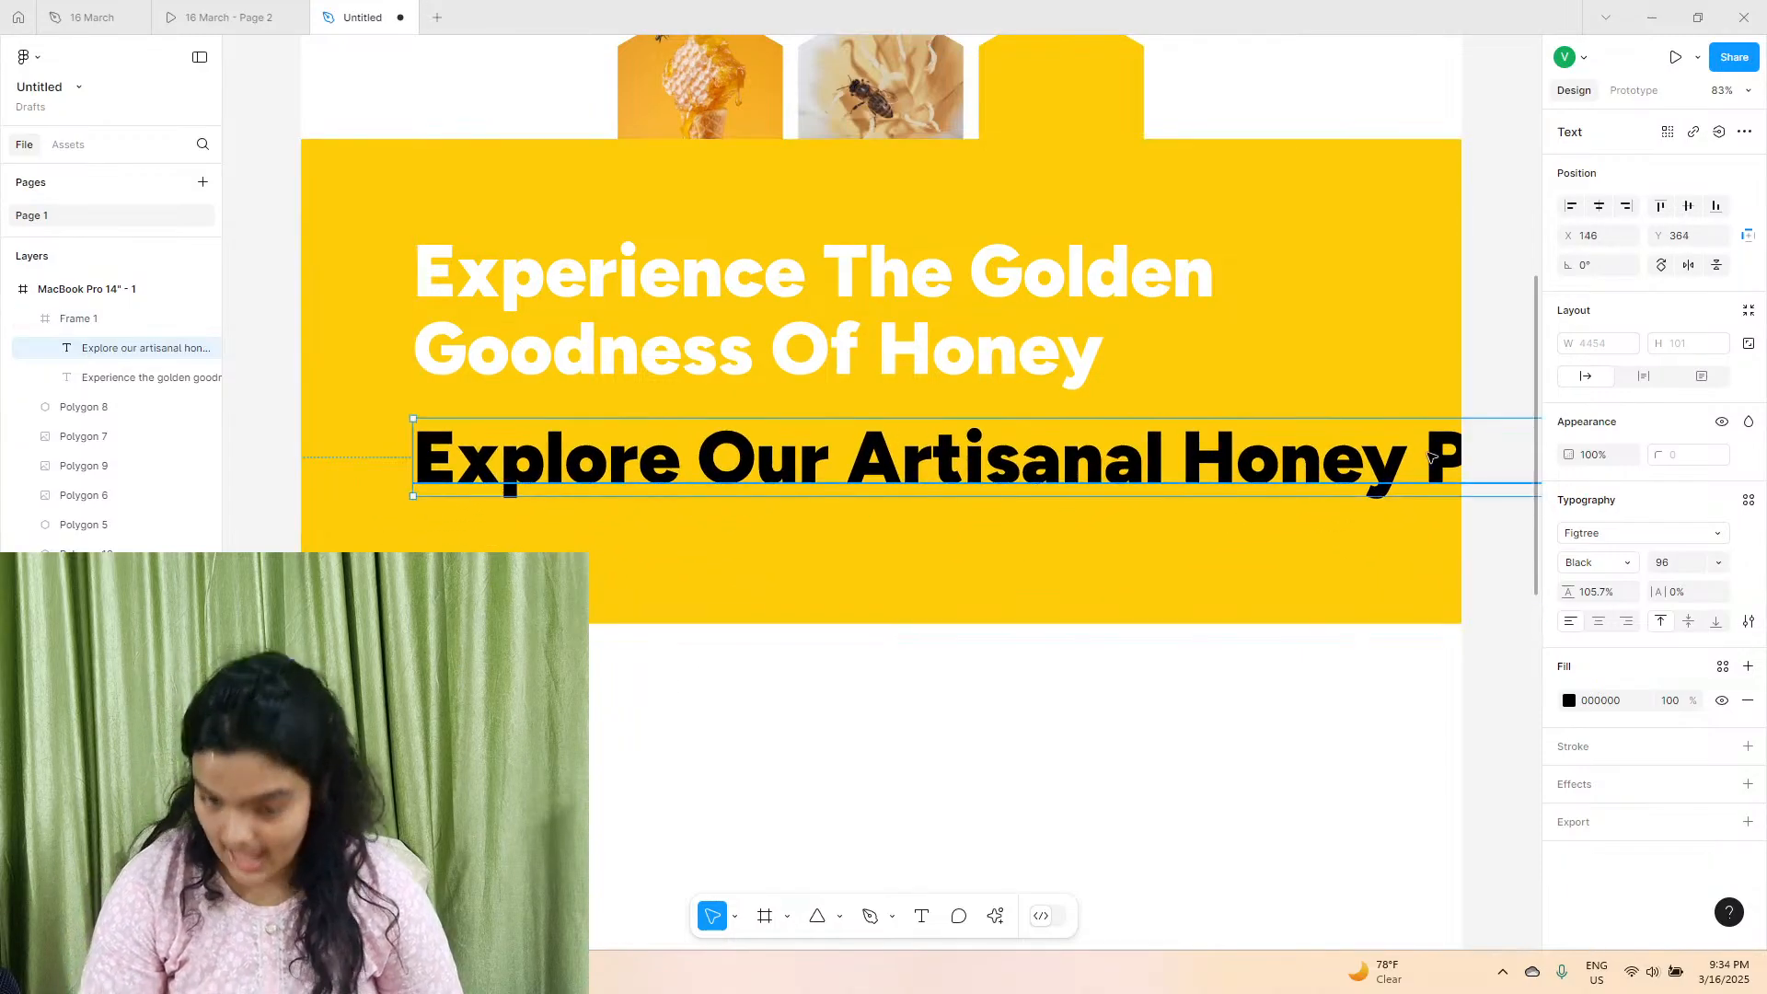
Change the description text's font to Open Sans.
{"action": "left_click", "coordinate": [1578, 541]}
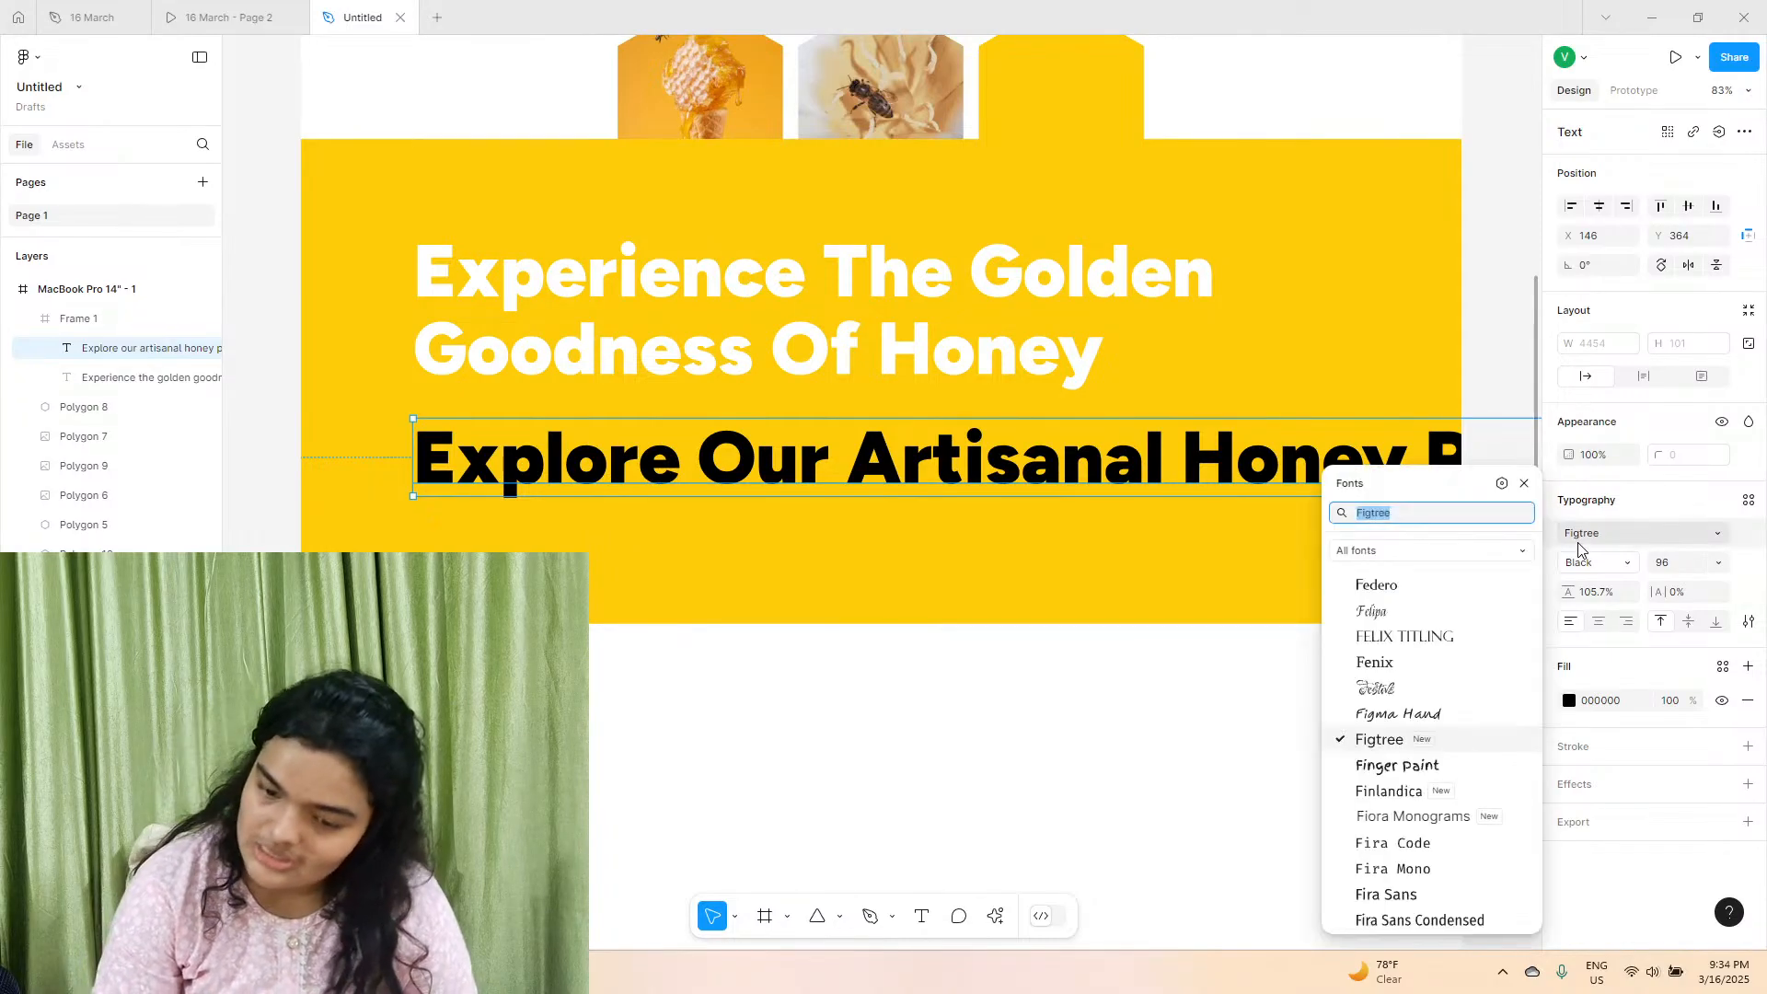
{"action": "type", "text": "open"}
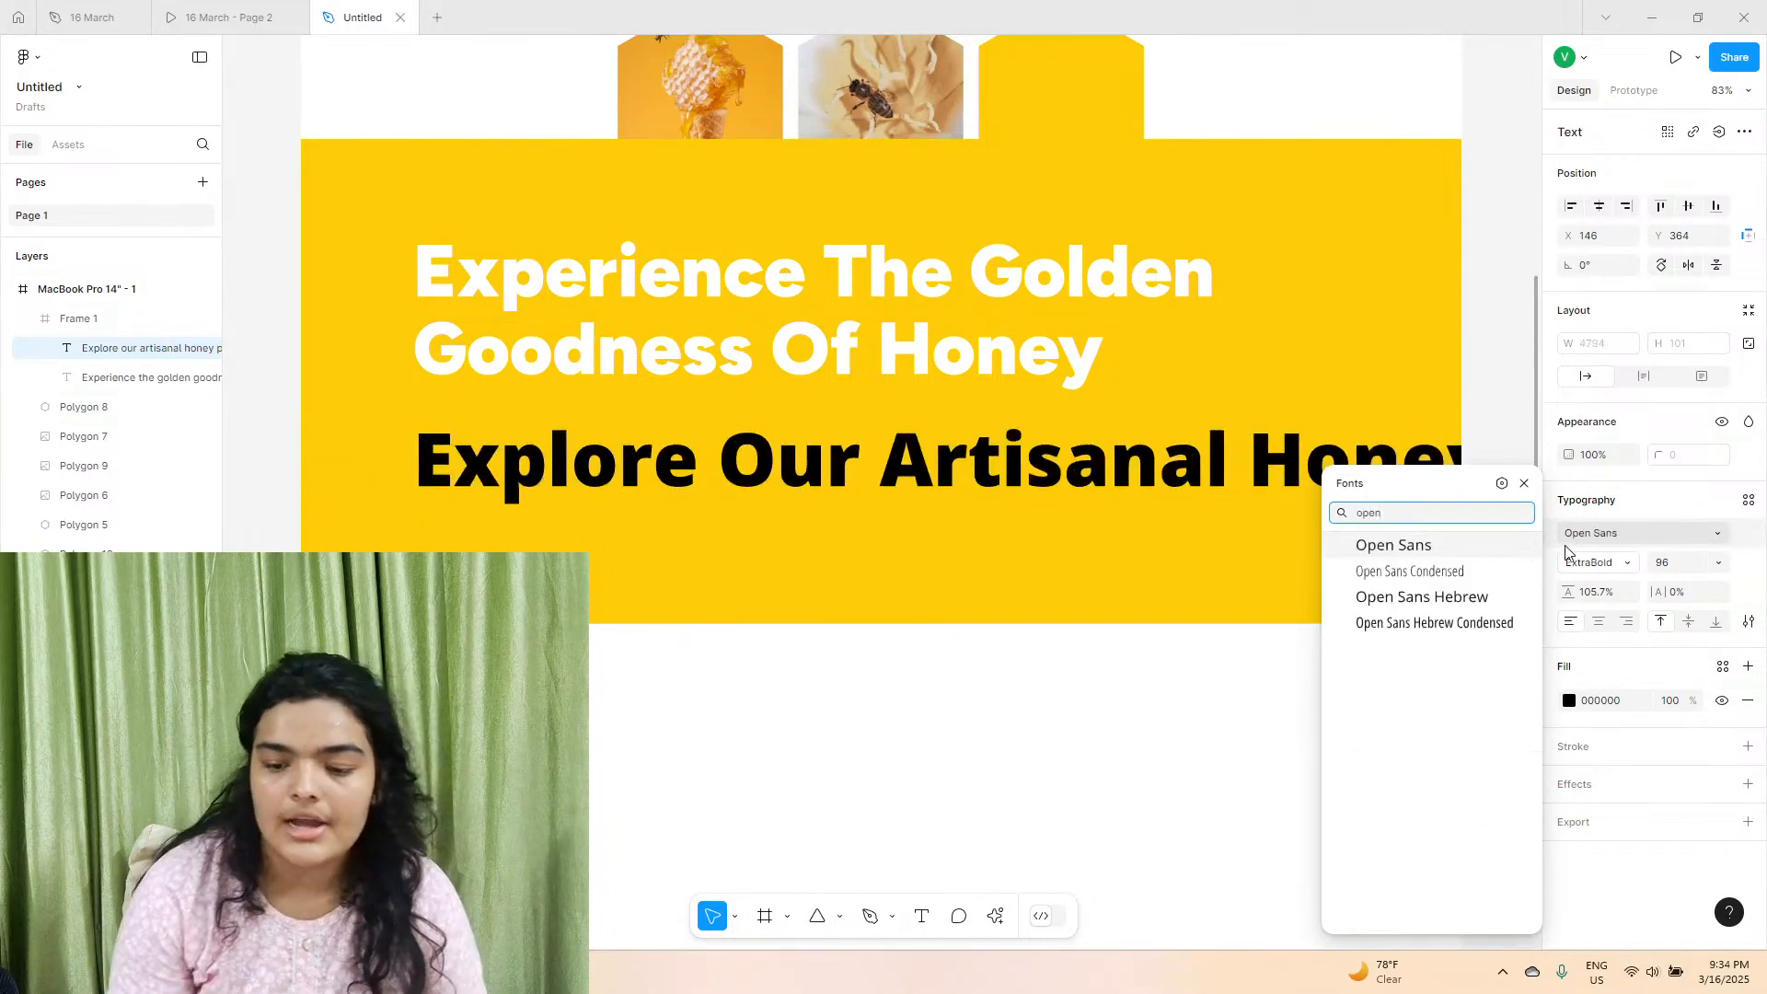
{"action": "left_click", "coordinate": [1451, 554]}
Review the fonts used by the HoneyHive logo and the hero heading.
{"action": "scroll", "coordinate": [1431, 801], "scroll_direction": "up", "scroll_amount": 3}
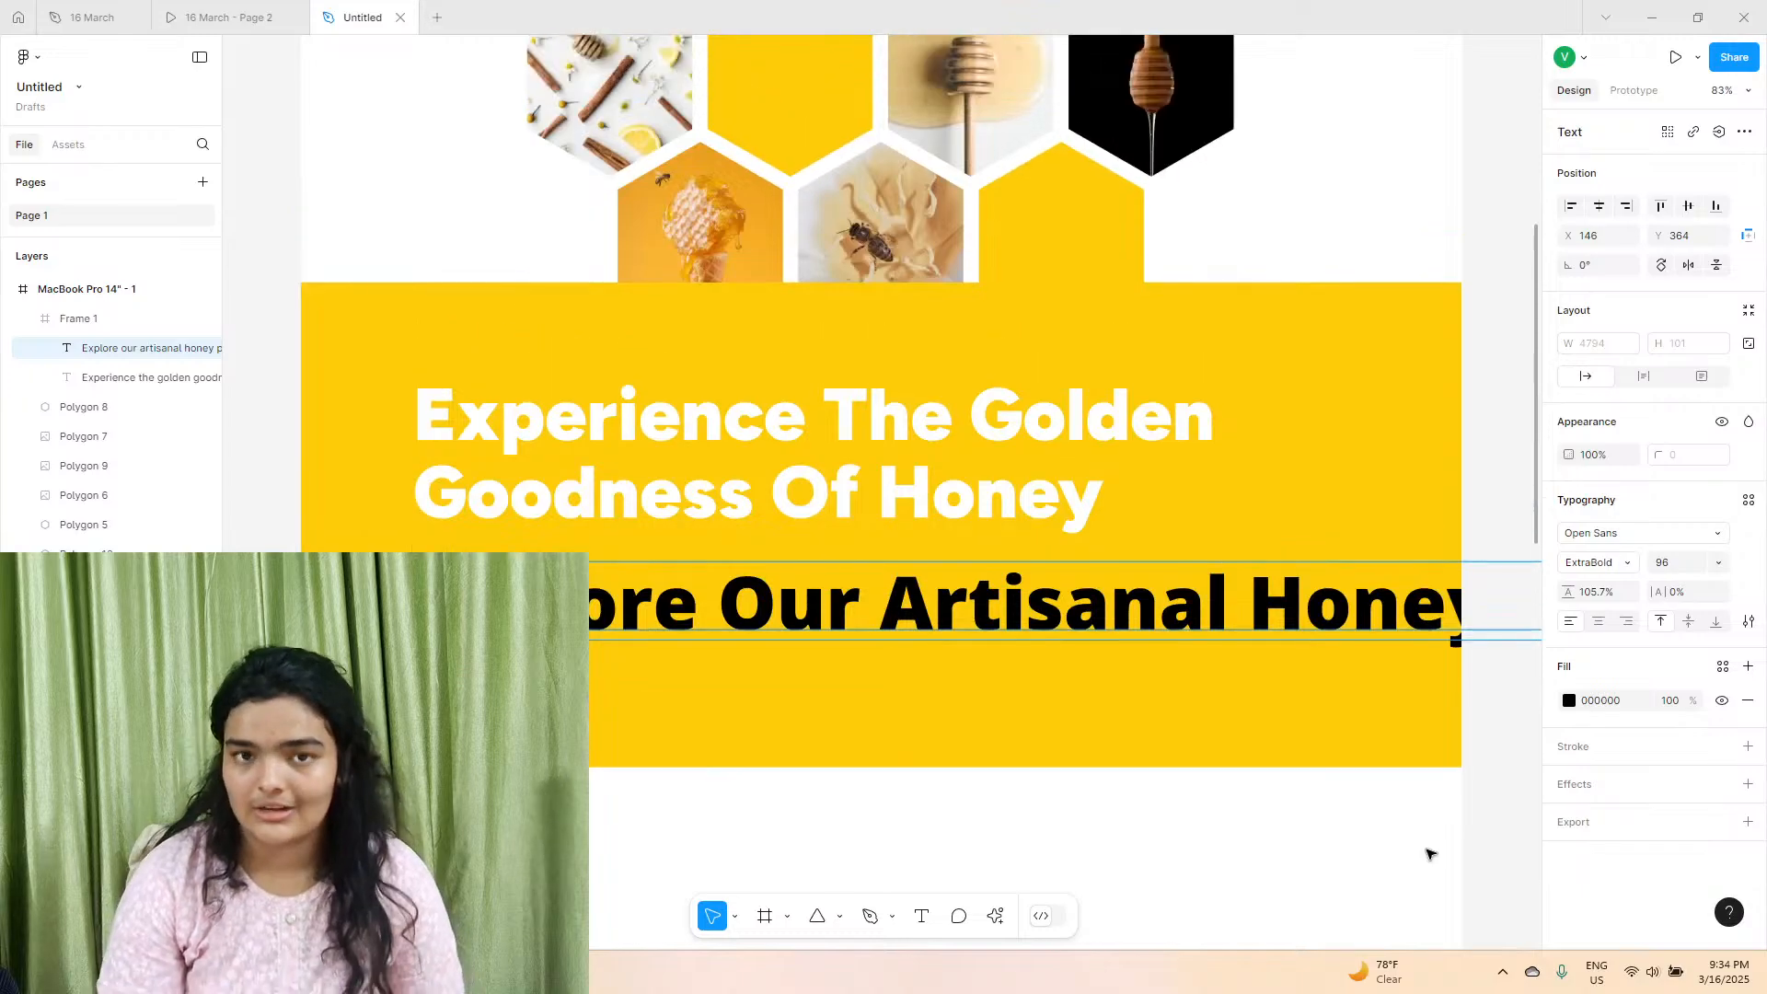
{"action": "scroll", "coordinate": [1429, 854], "scroll_direction": "up", "scroll_amount": 12}
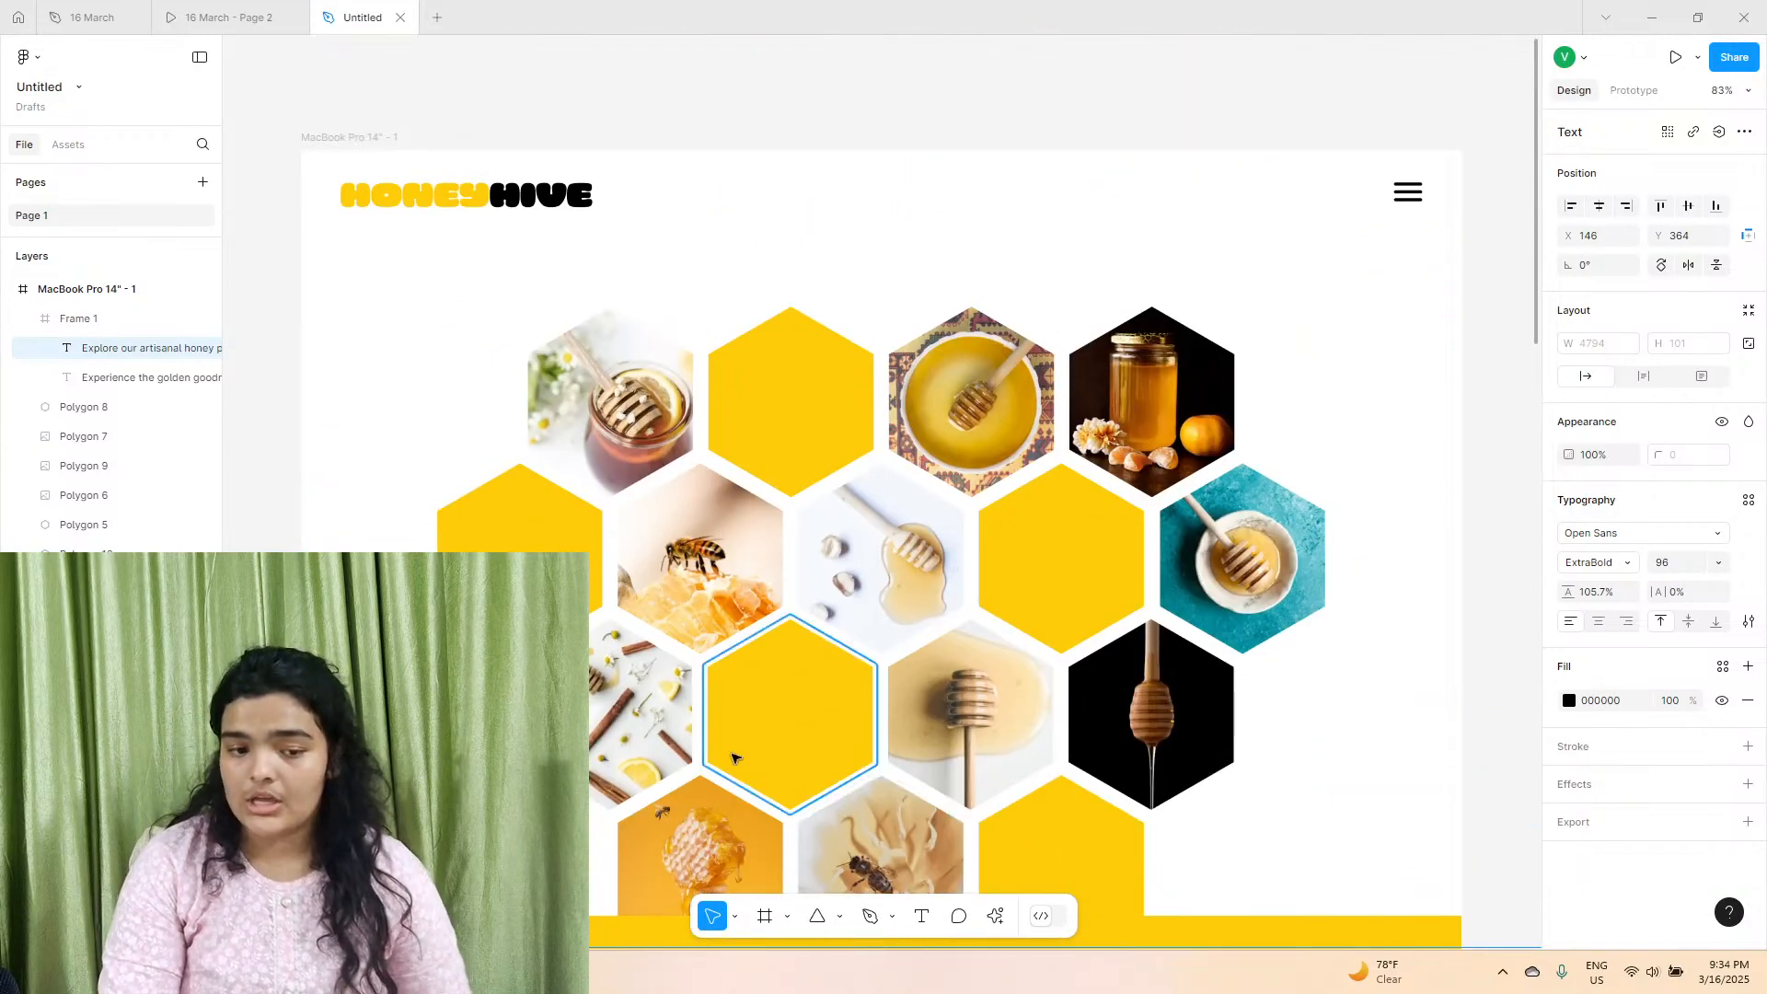
{"action": "left_click", "coordinate": [493, 200]}
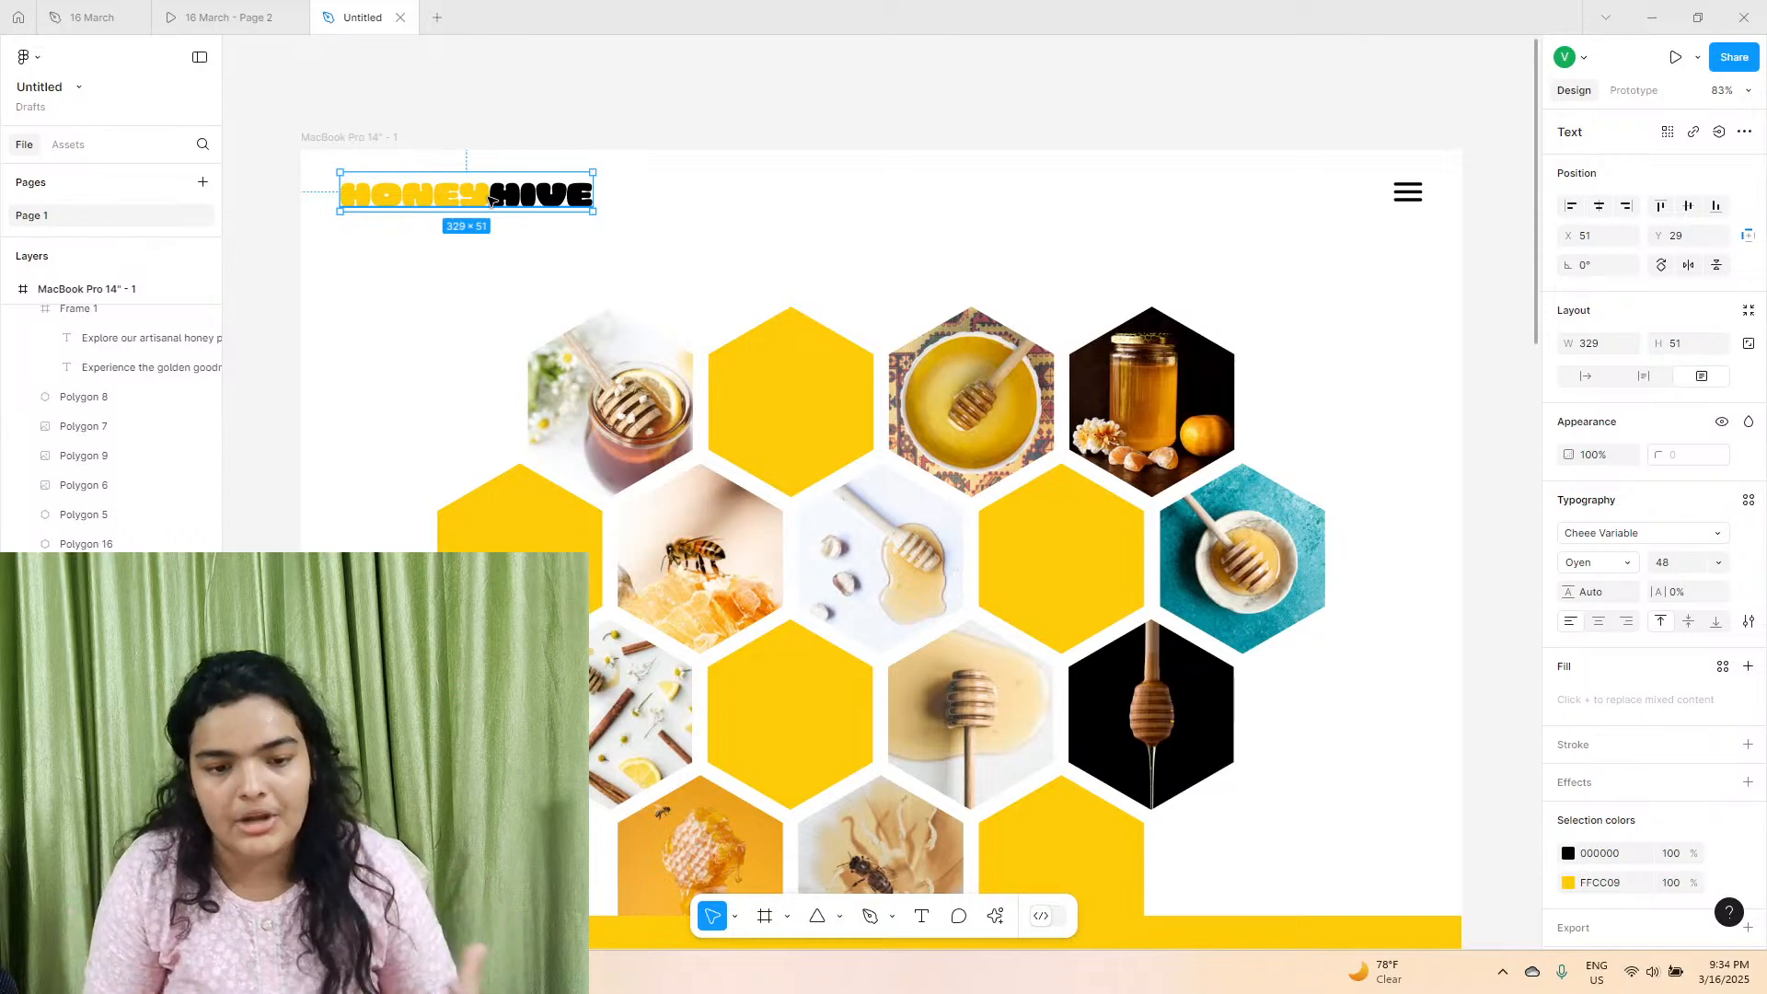
{"action": "scroll", "coordinate": [461, 230], "scroll_direction": "down", "scroll_amount": 10}
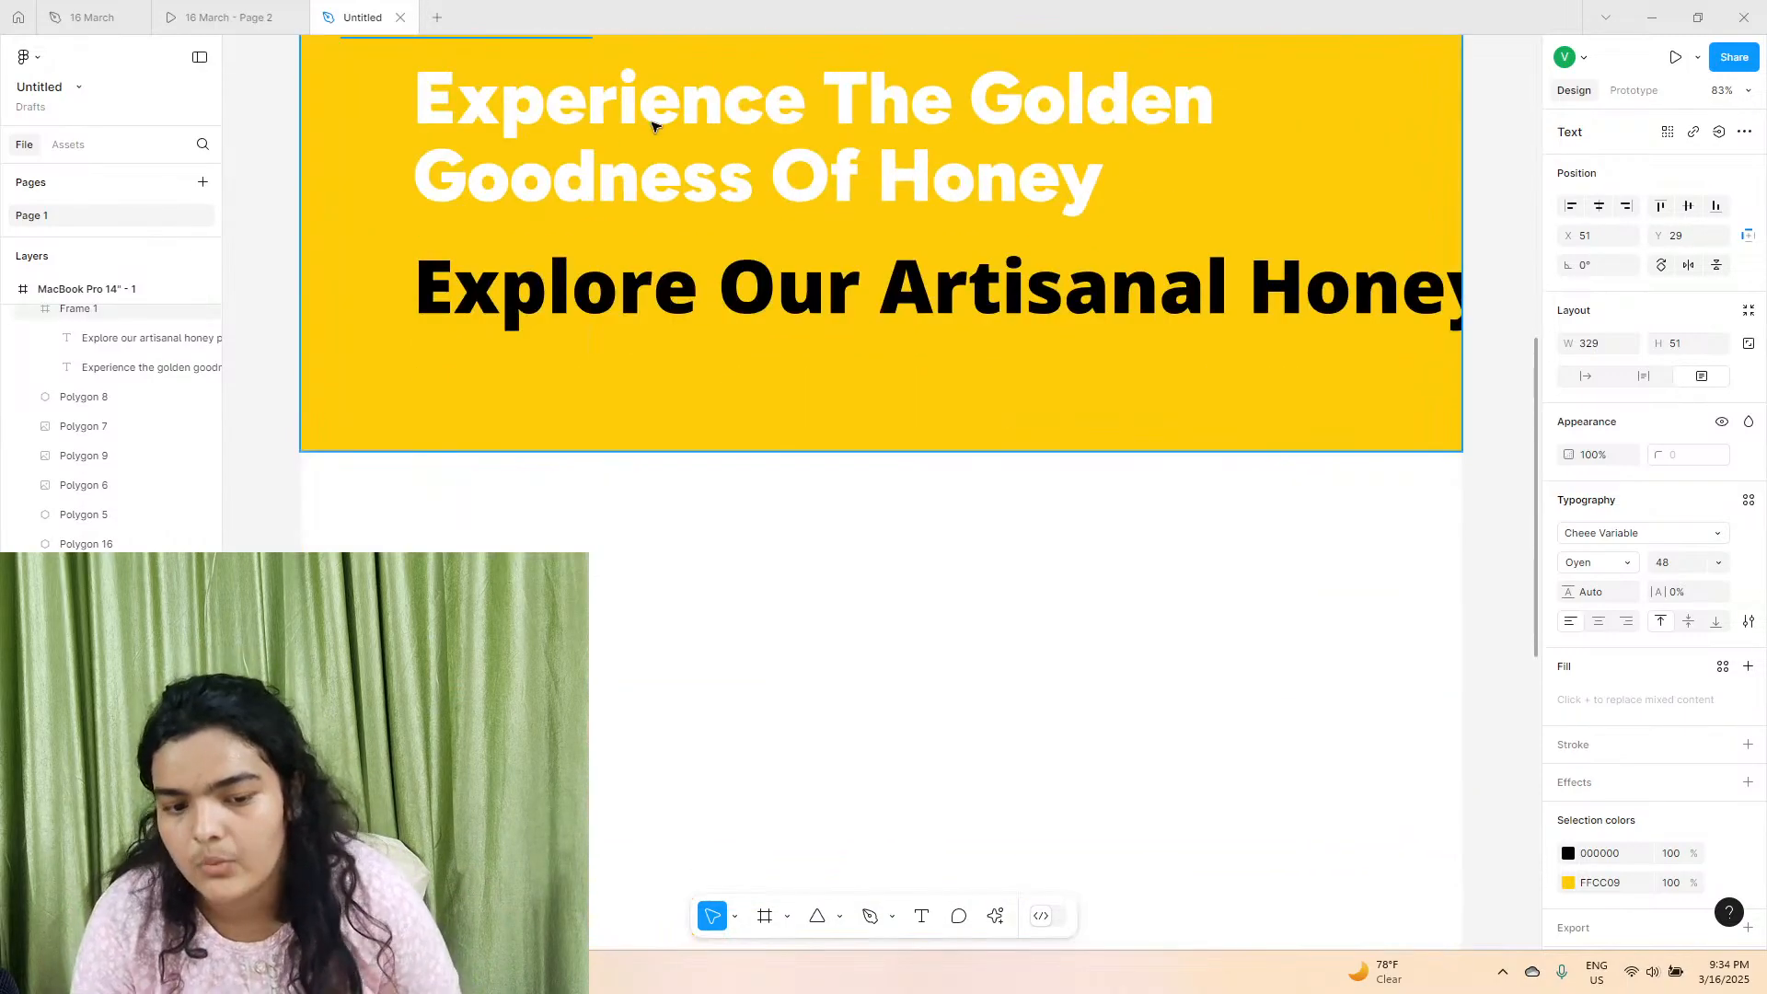
{"action": "left_click", "coordinate": [652, 124]}
{"action": "left_click", "coordinate": [651, 121]}
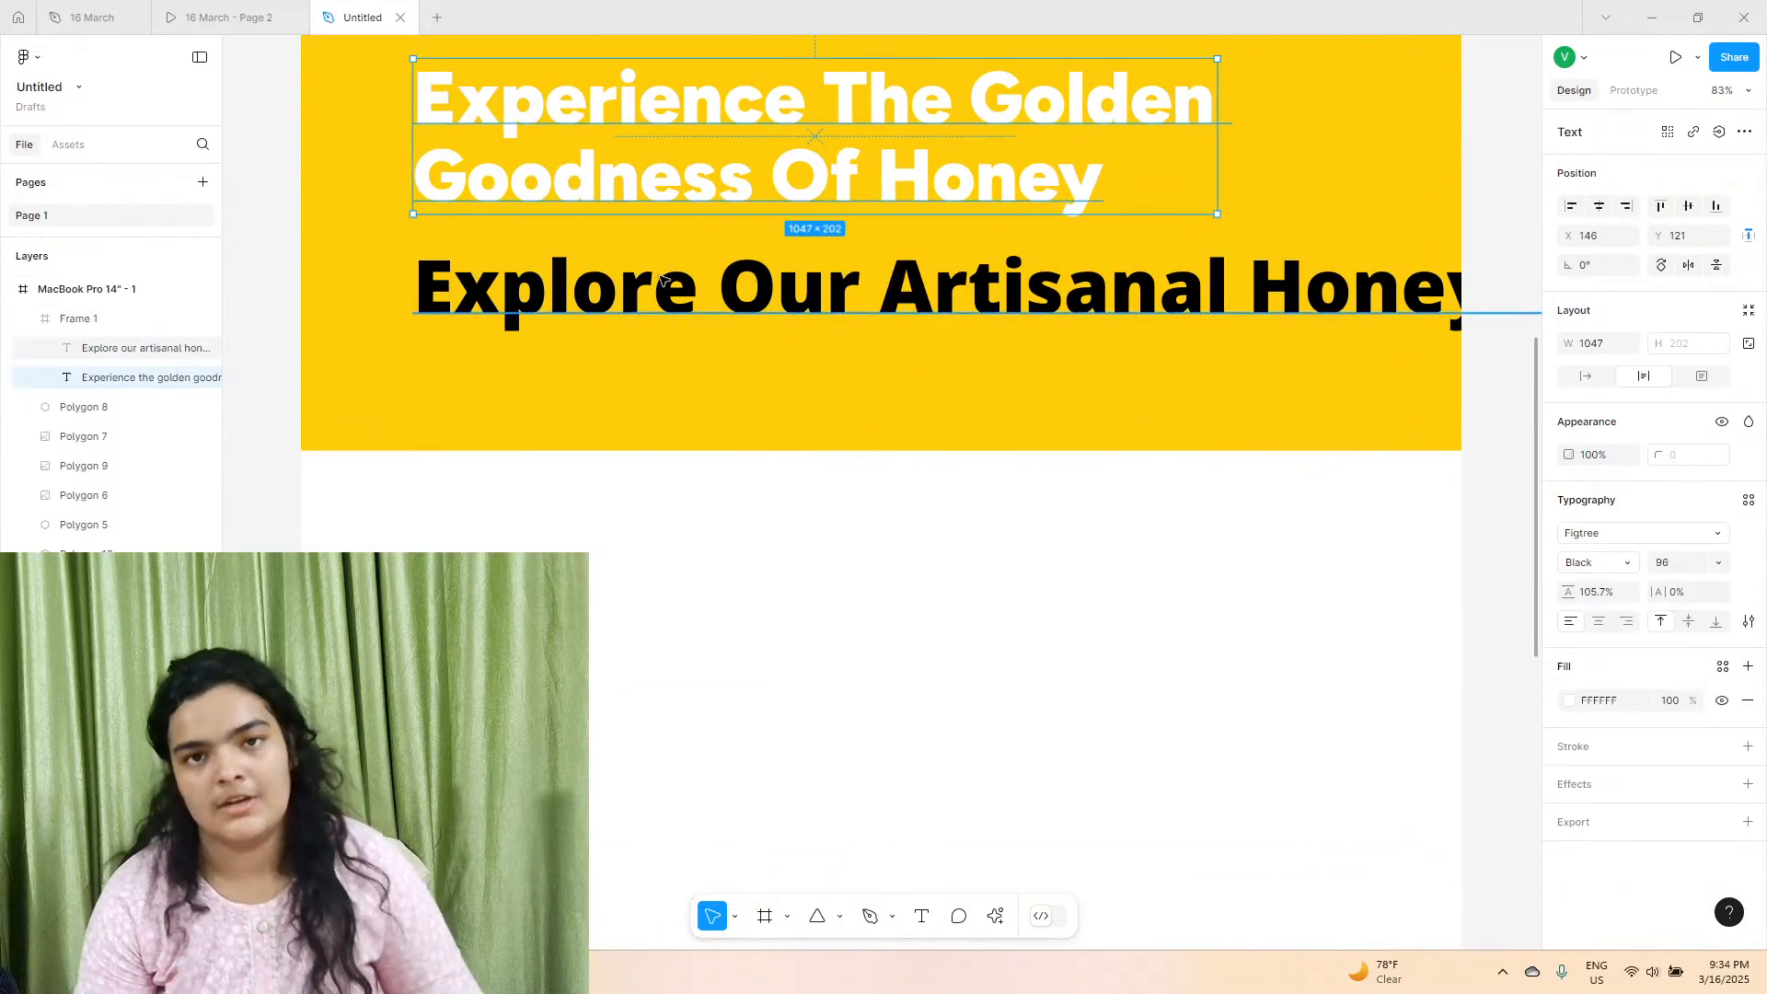
Set the description to SemiBold at size 24 and move it up under the heading to about Y 336.
{"action": "left_click", "coordinate": [653, 329]}
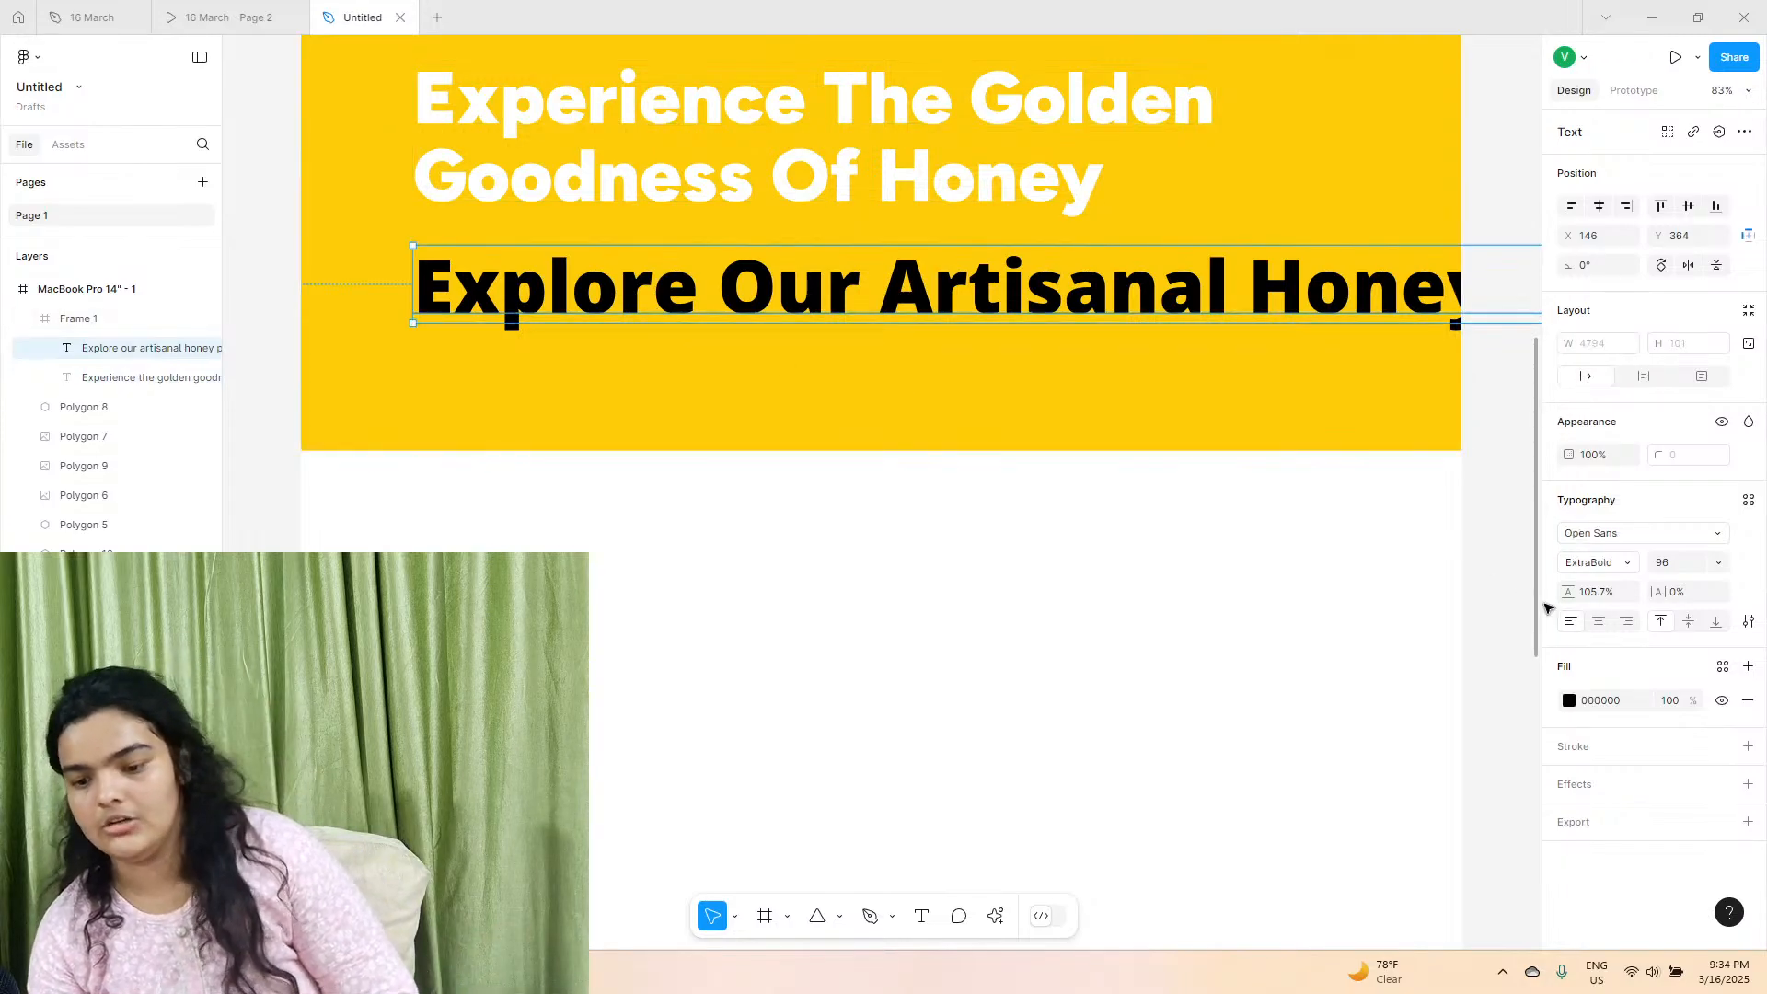
{"action": "left_click", "coordinate": [1574, 568]}
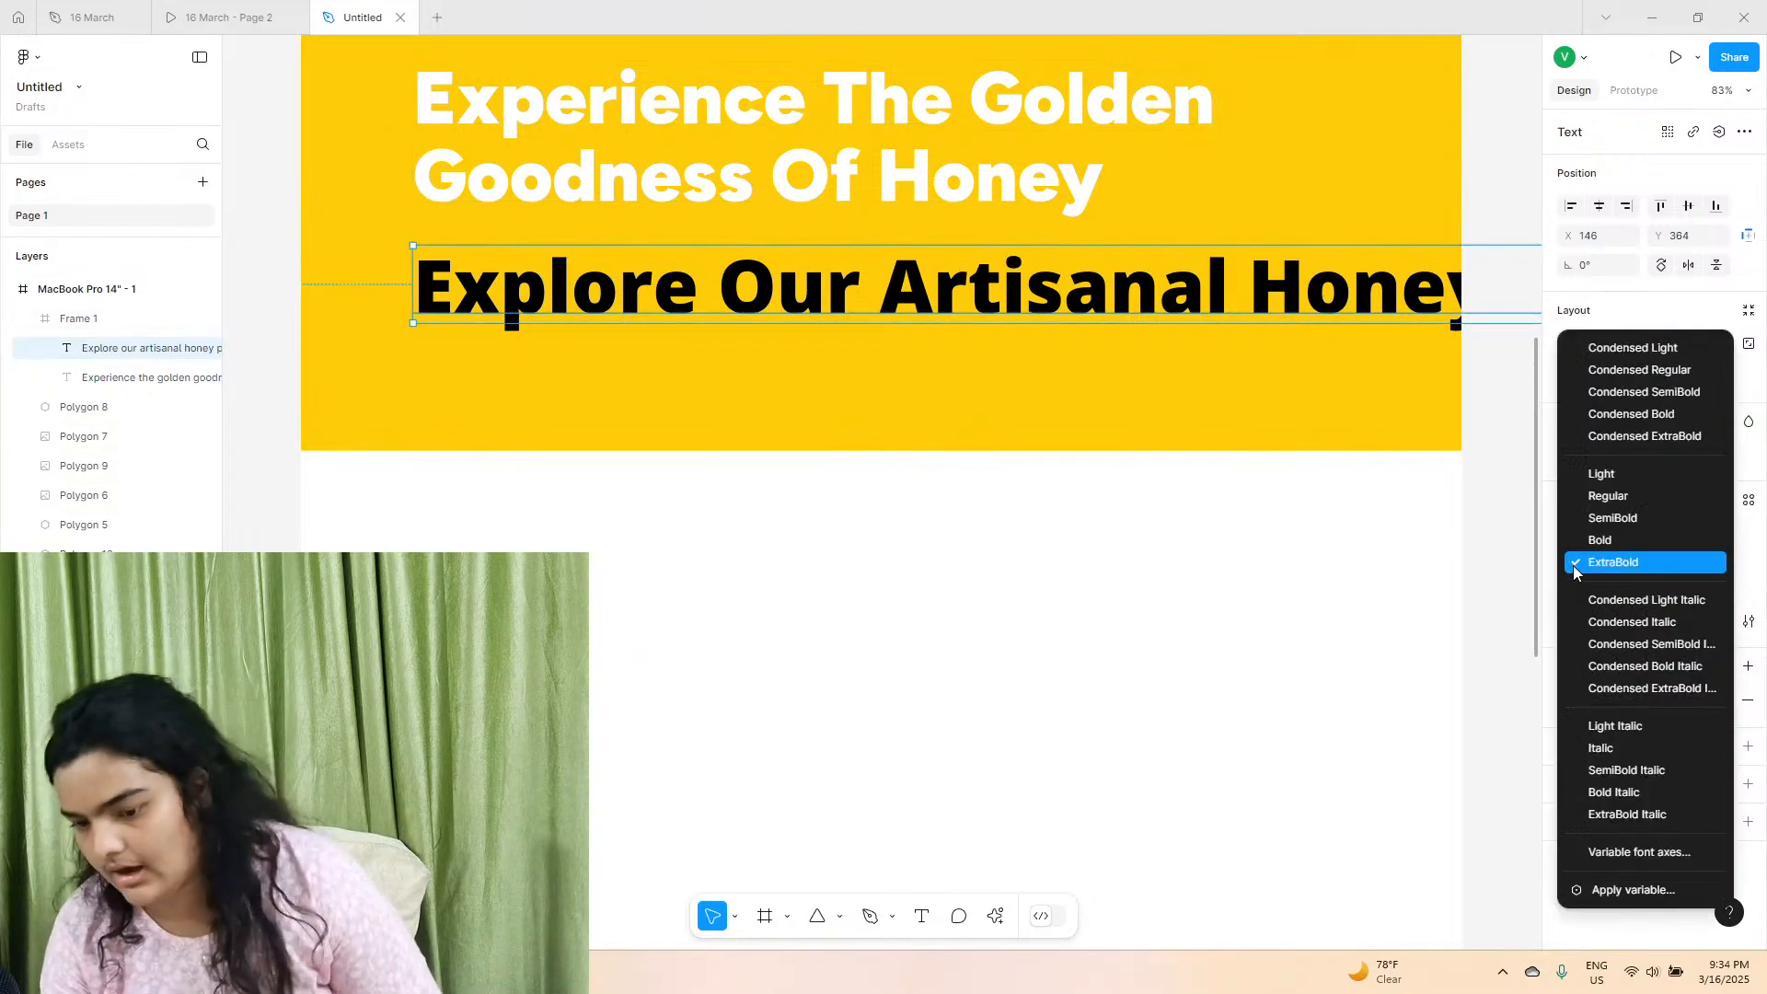
{"action": "left_click", "coordinate": [1594, 518]}
{"action": "left_click", "coordinate": [1717, 563]}
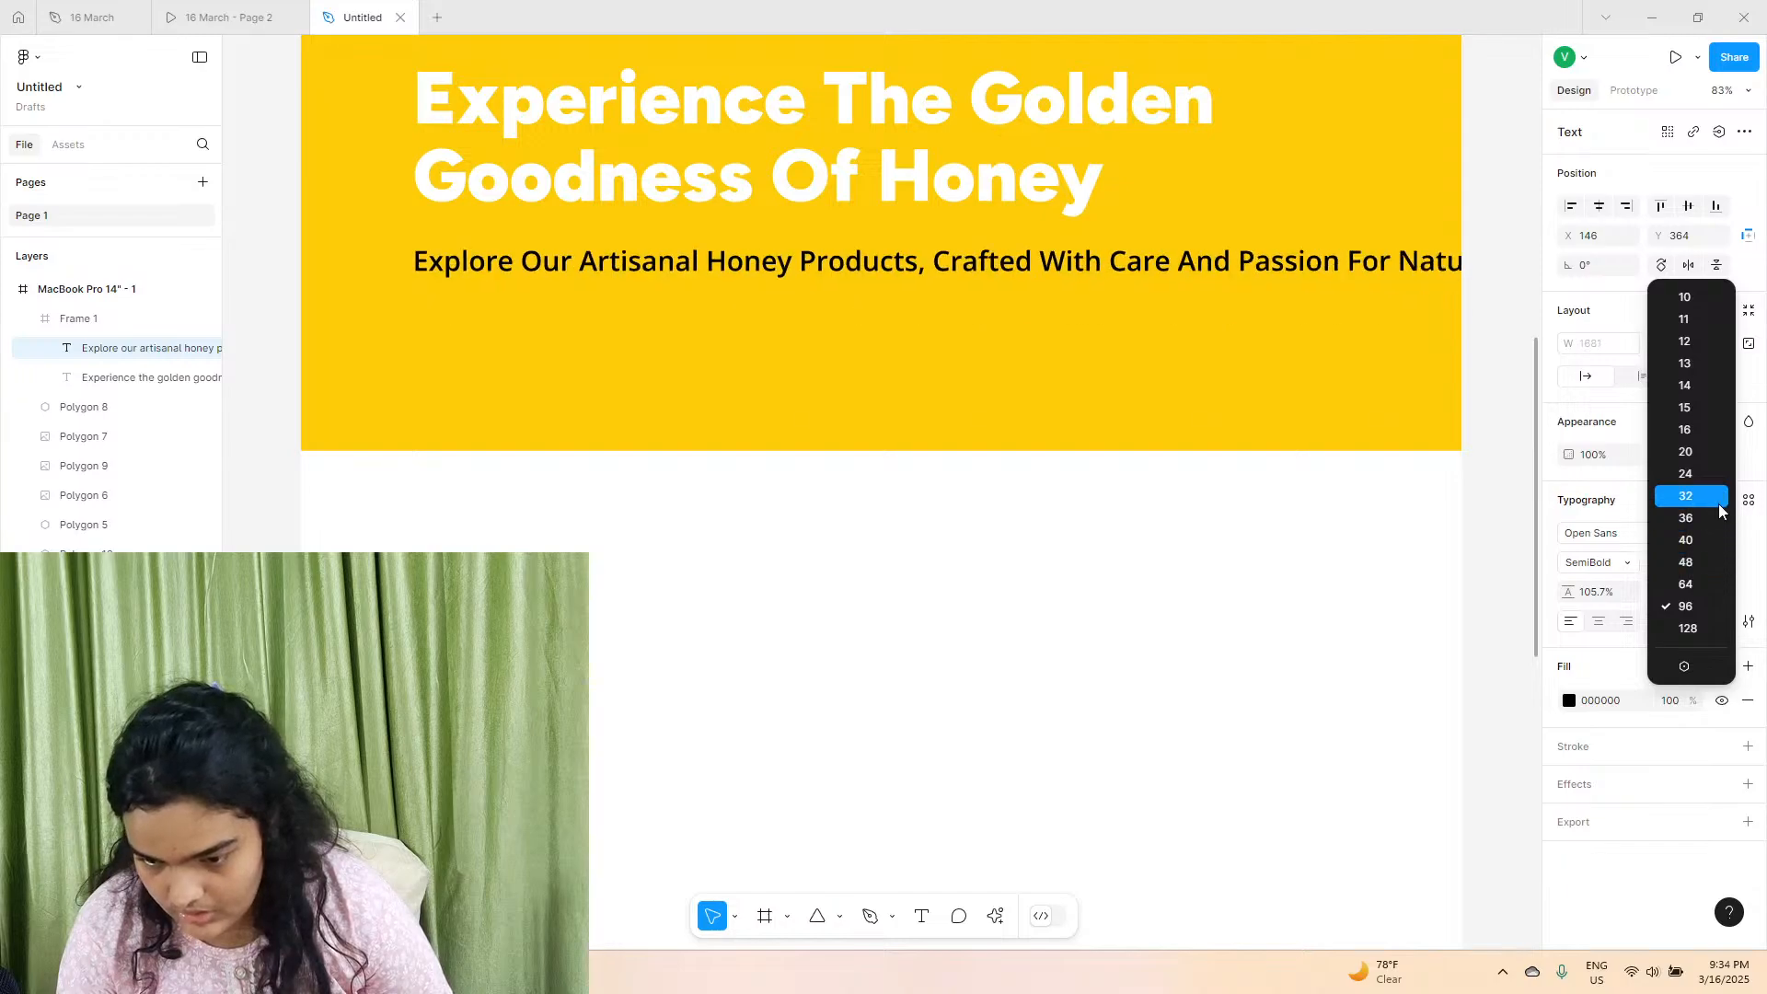
{"action": "left_click", "coordinate": [1717, 474]}
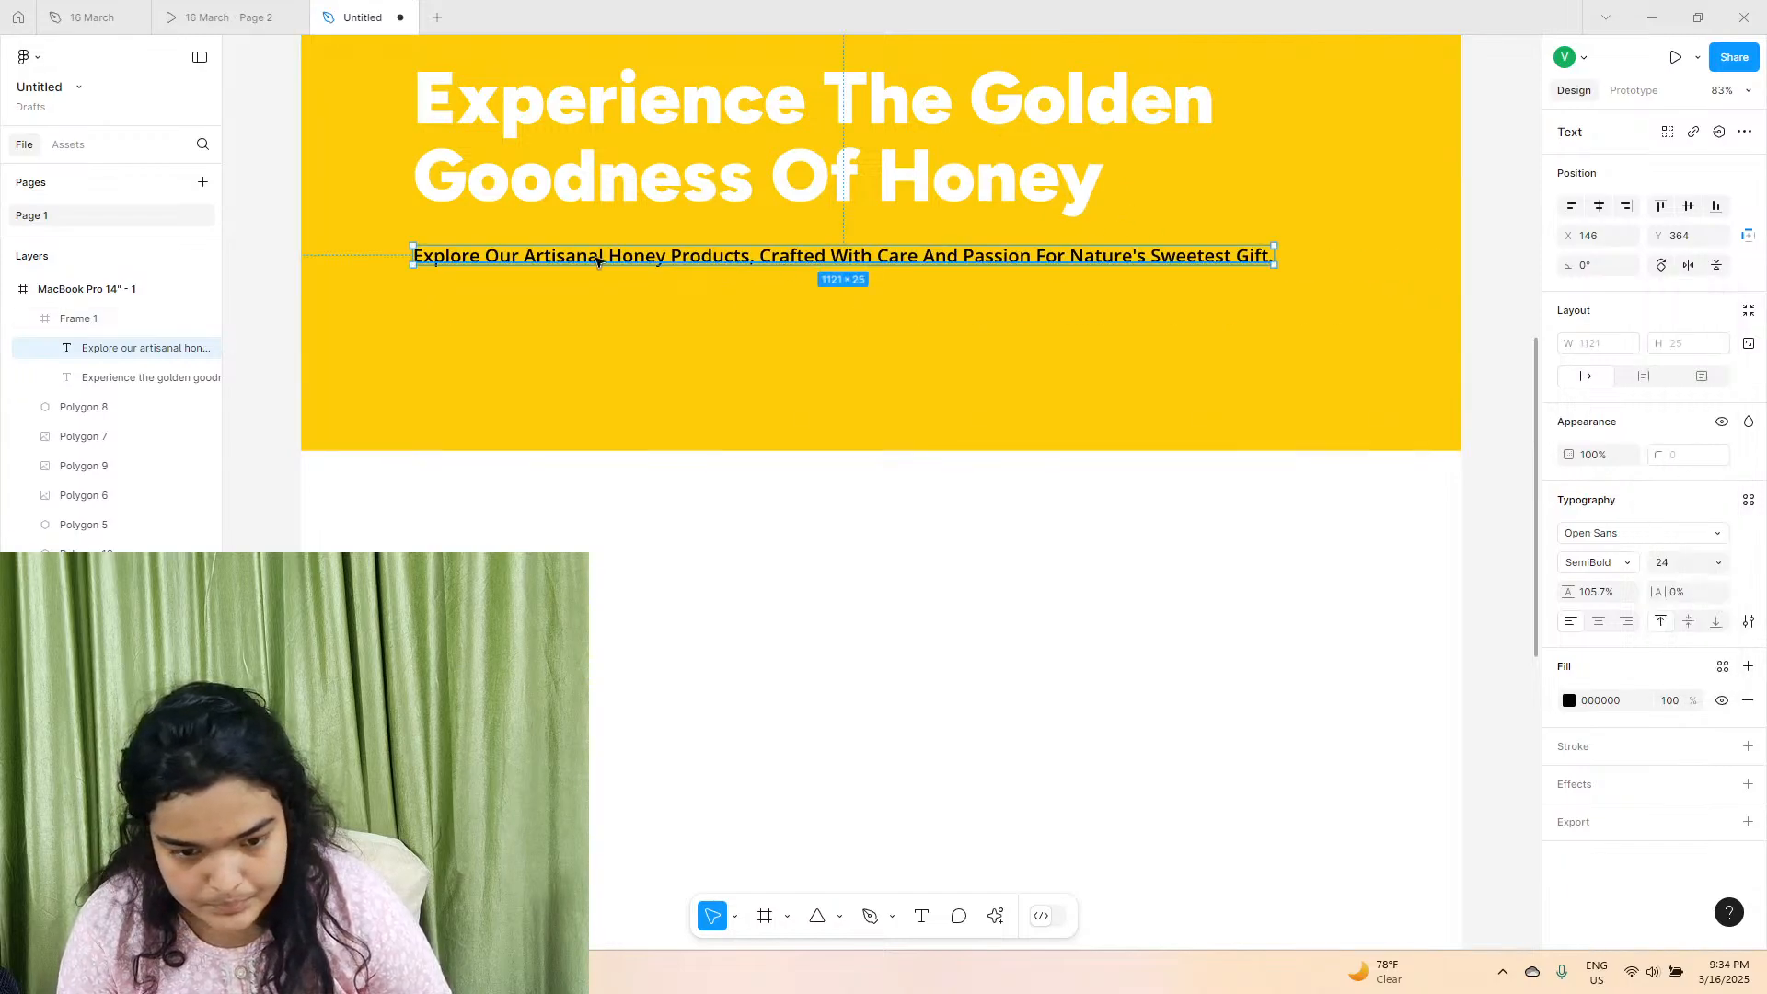
{"action": "left_click_drag", "start_coordinate": [595, 251], "coordinate": [579, 236]}
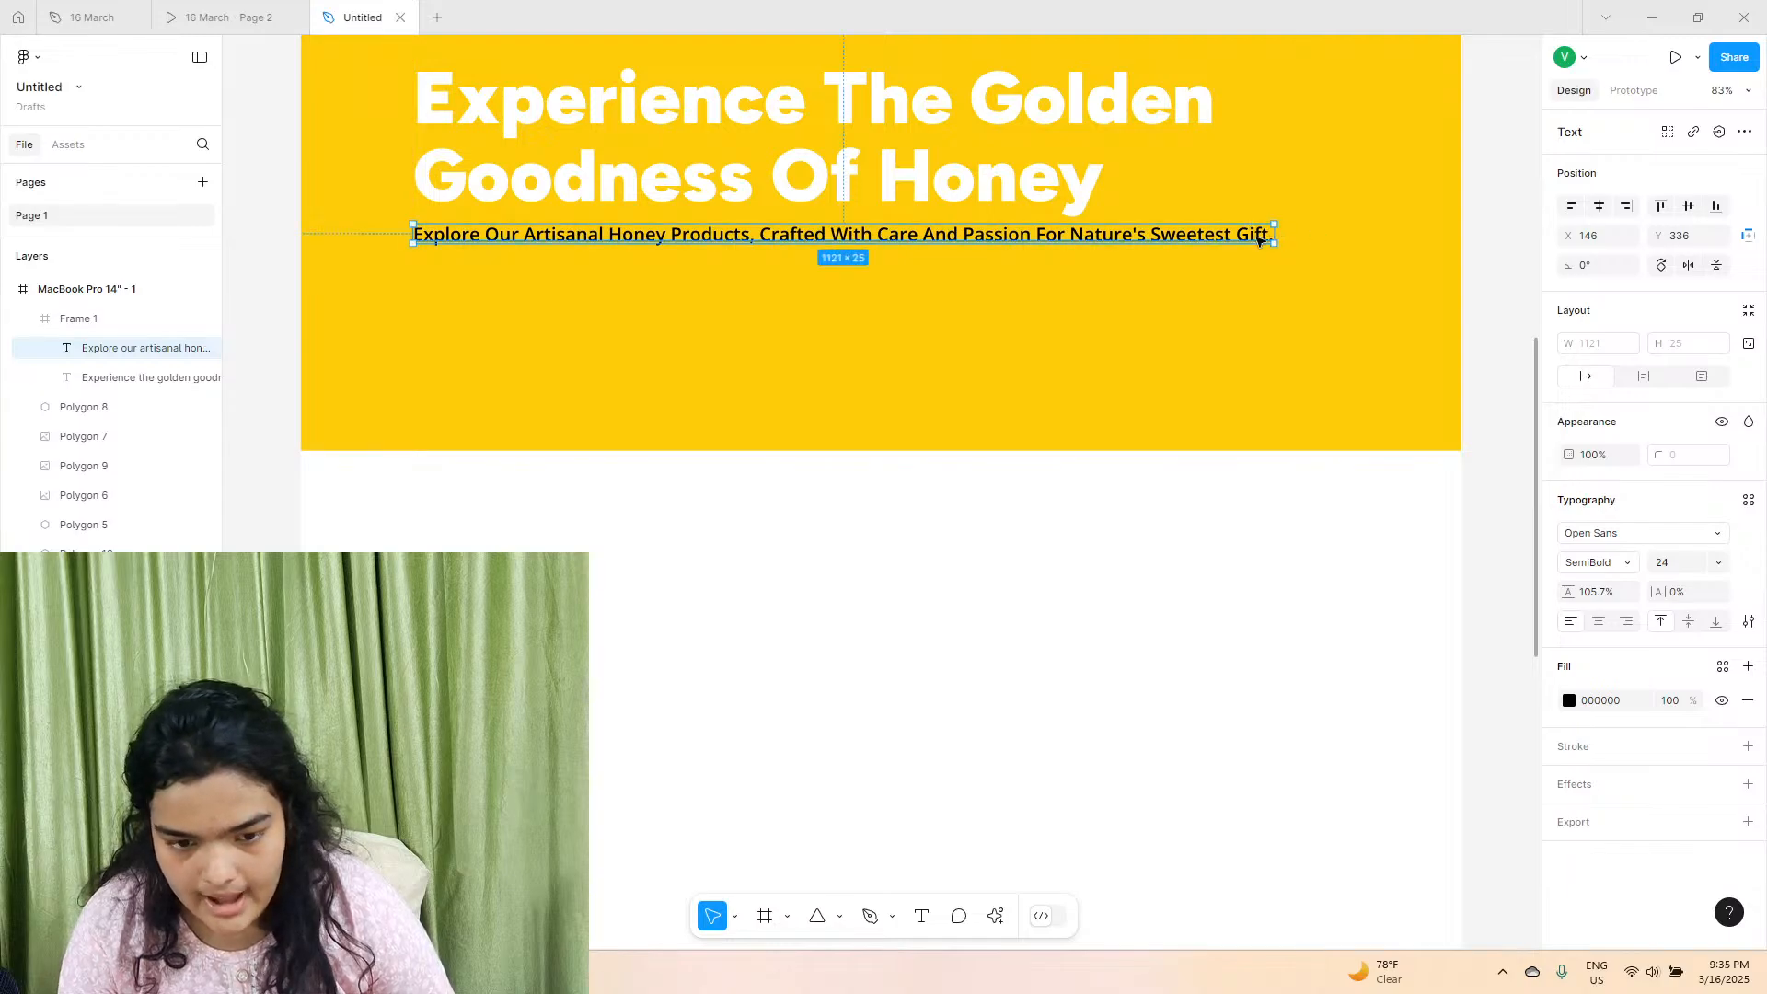
Compare with the HoneyHive prototype and set the description text's fill to dark brown 2D0D03.
{"action": "left_click", "coordinate": [262, 13]}
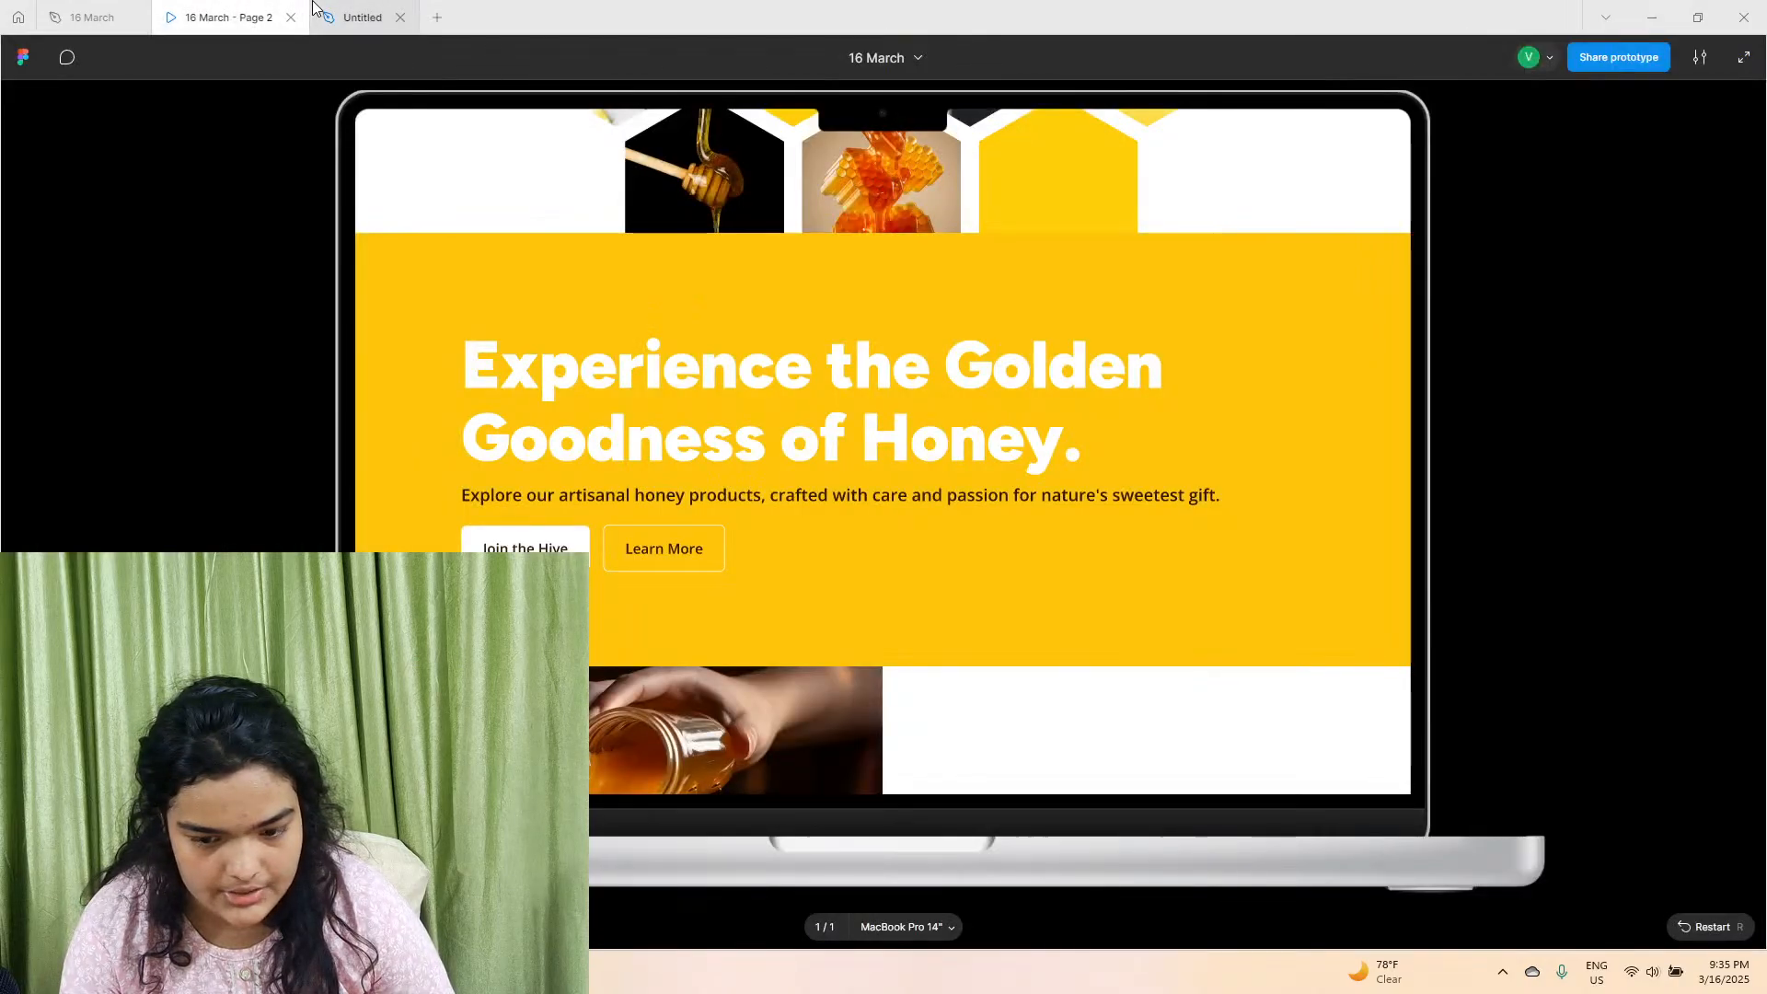
{"action": "left_click", "coordinate": [359, 17]}
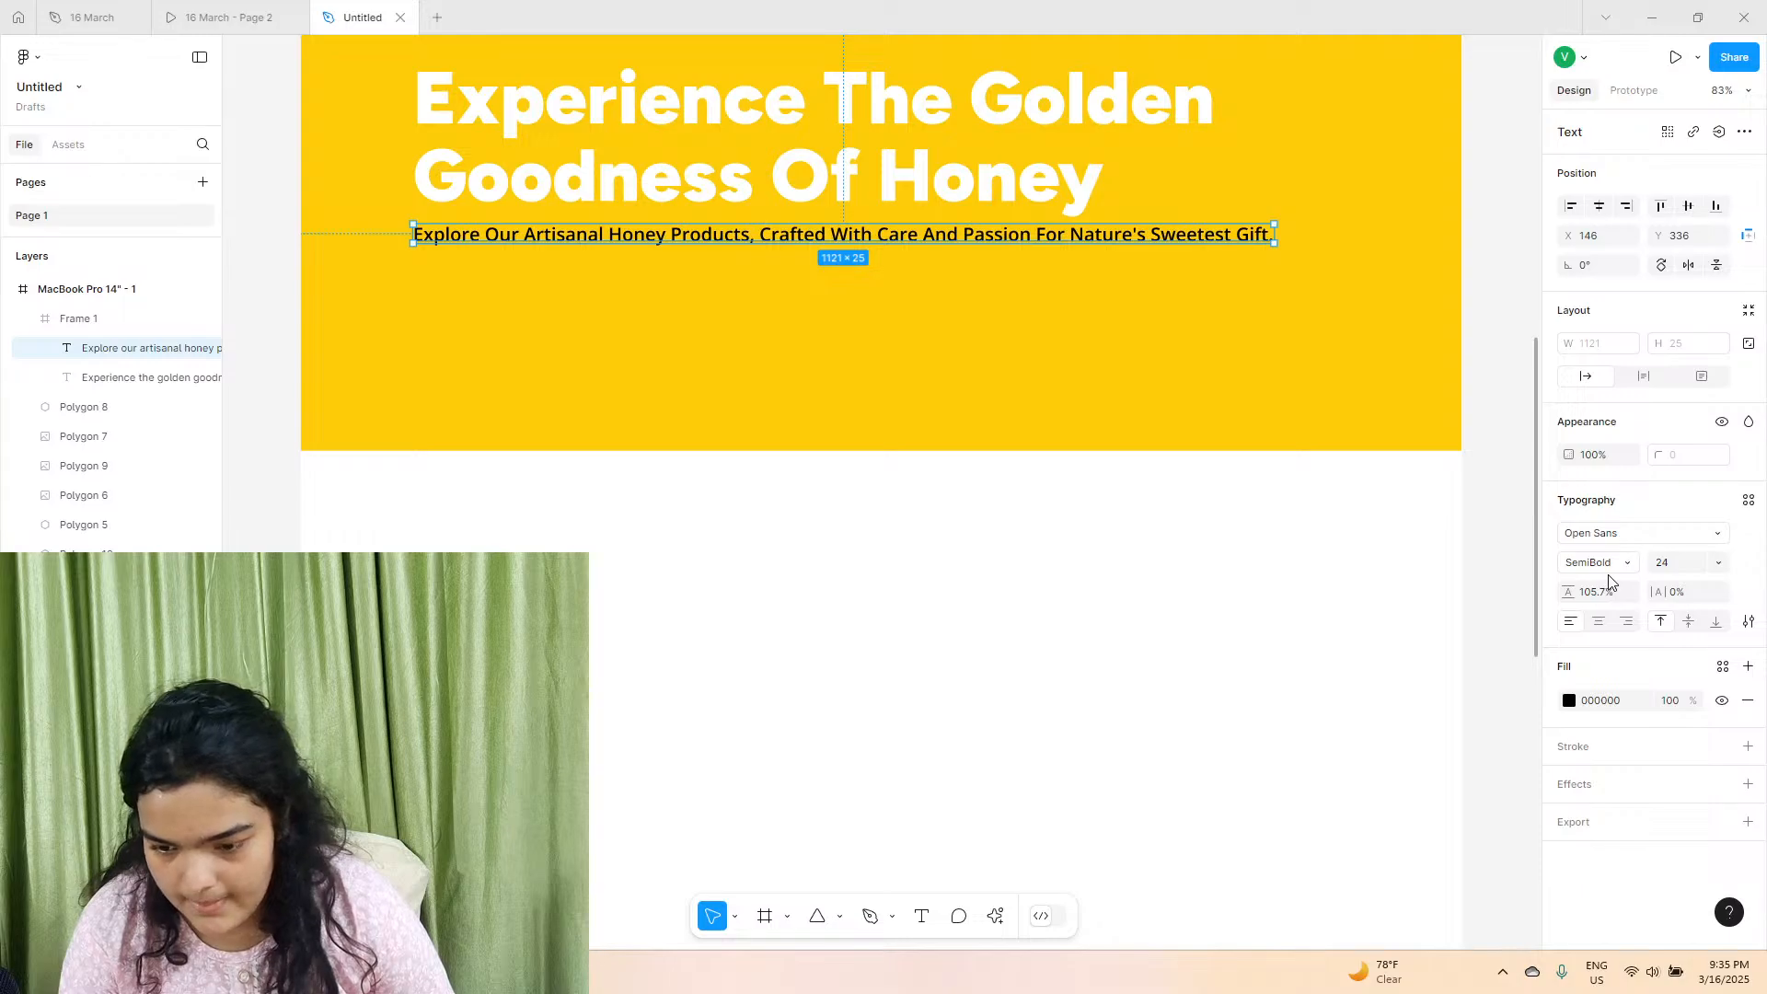
{"action": "left_click", "coordinate": [1570, 701]}
{"action": "left_click_drag", "start_coordinate": [1467, 649], "coordinate": [1543, 686]}
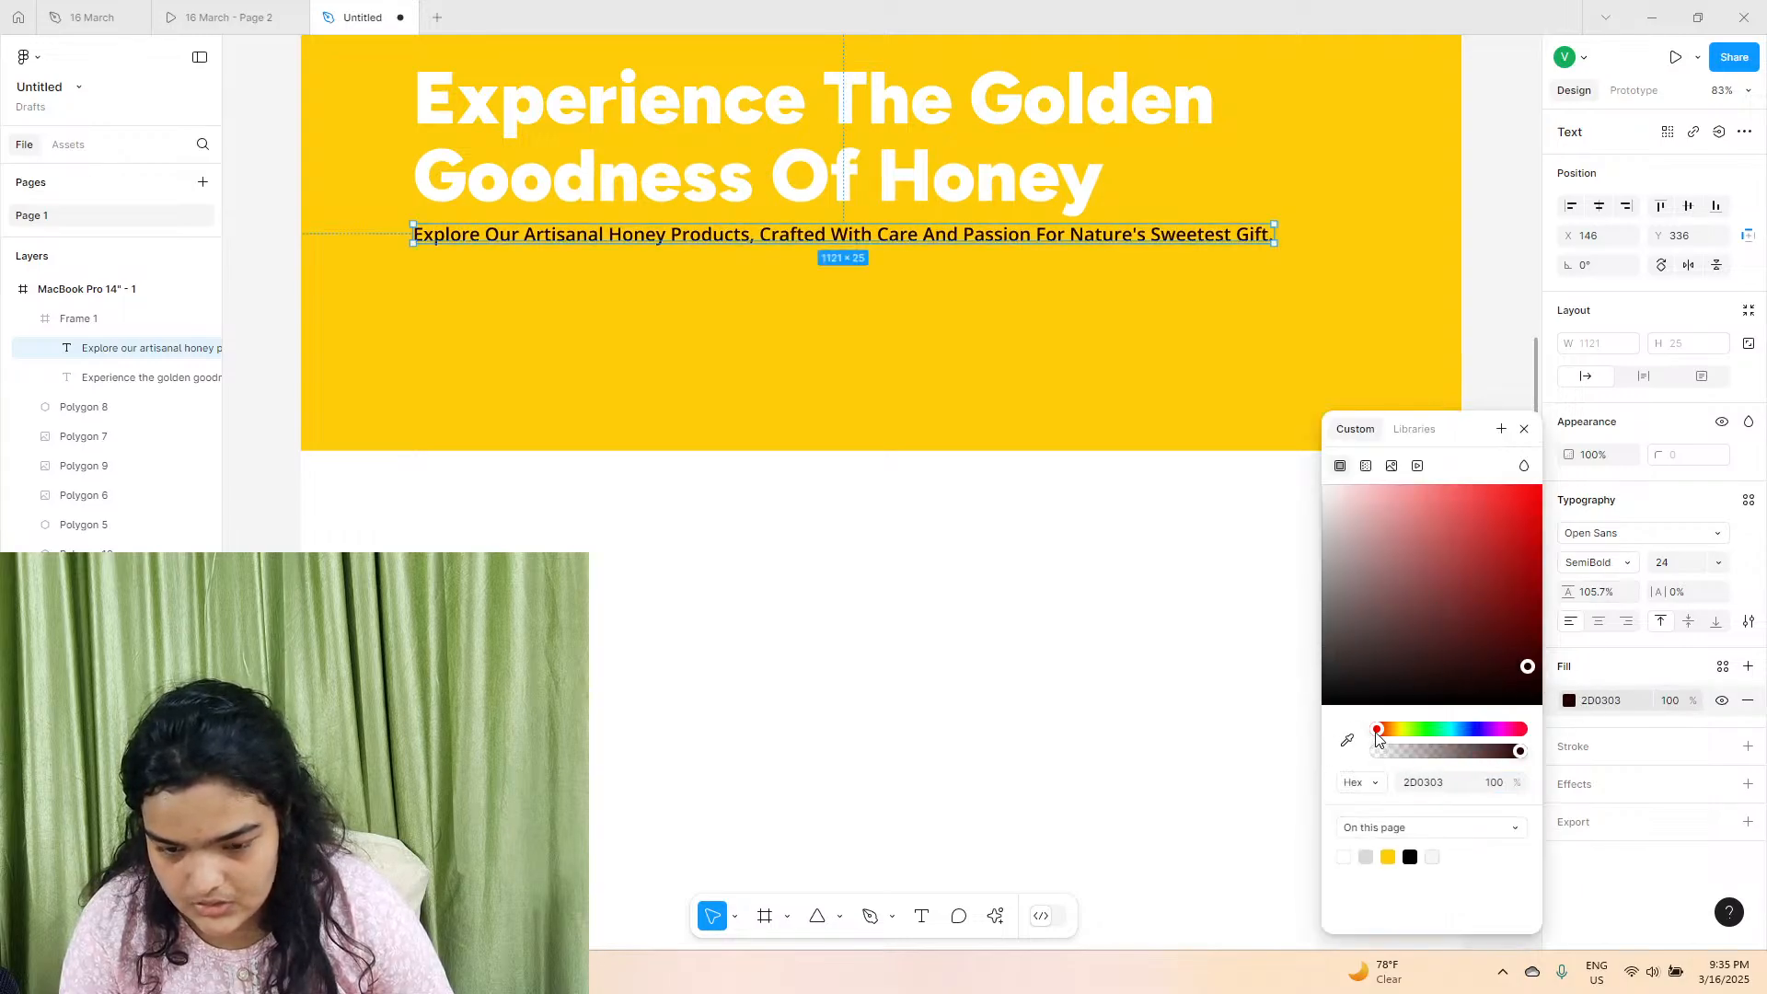
{"action": "left_click_drag", "start_coordinate": [1378, 729], "coordinate": [1386, 741]}
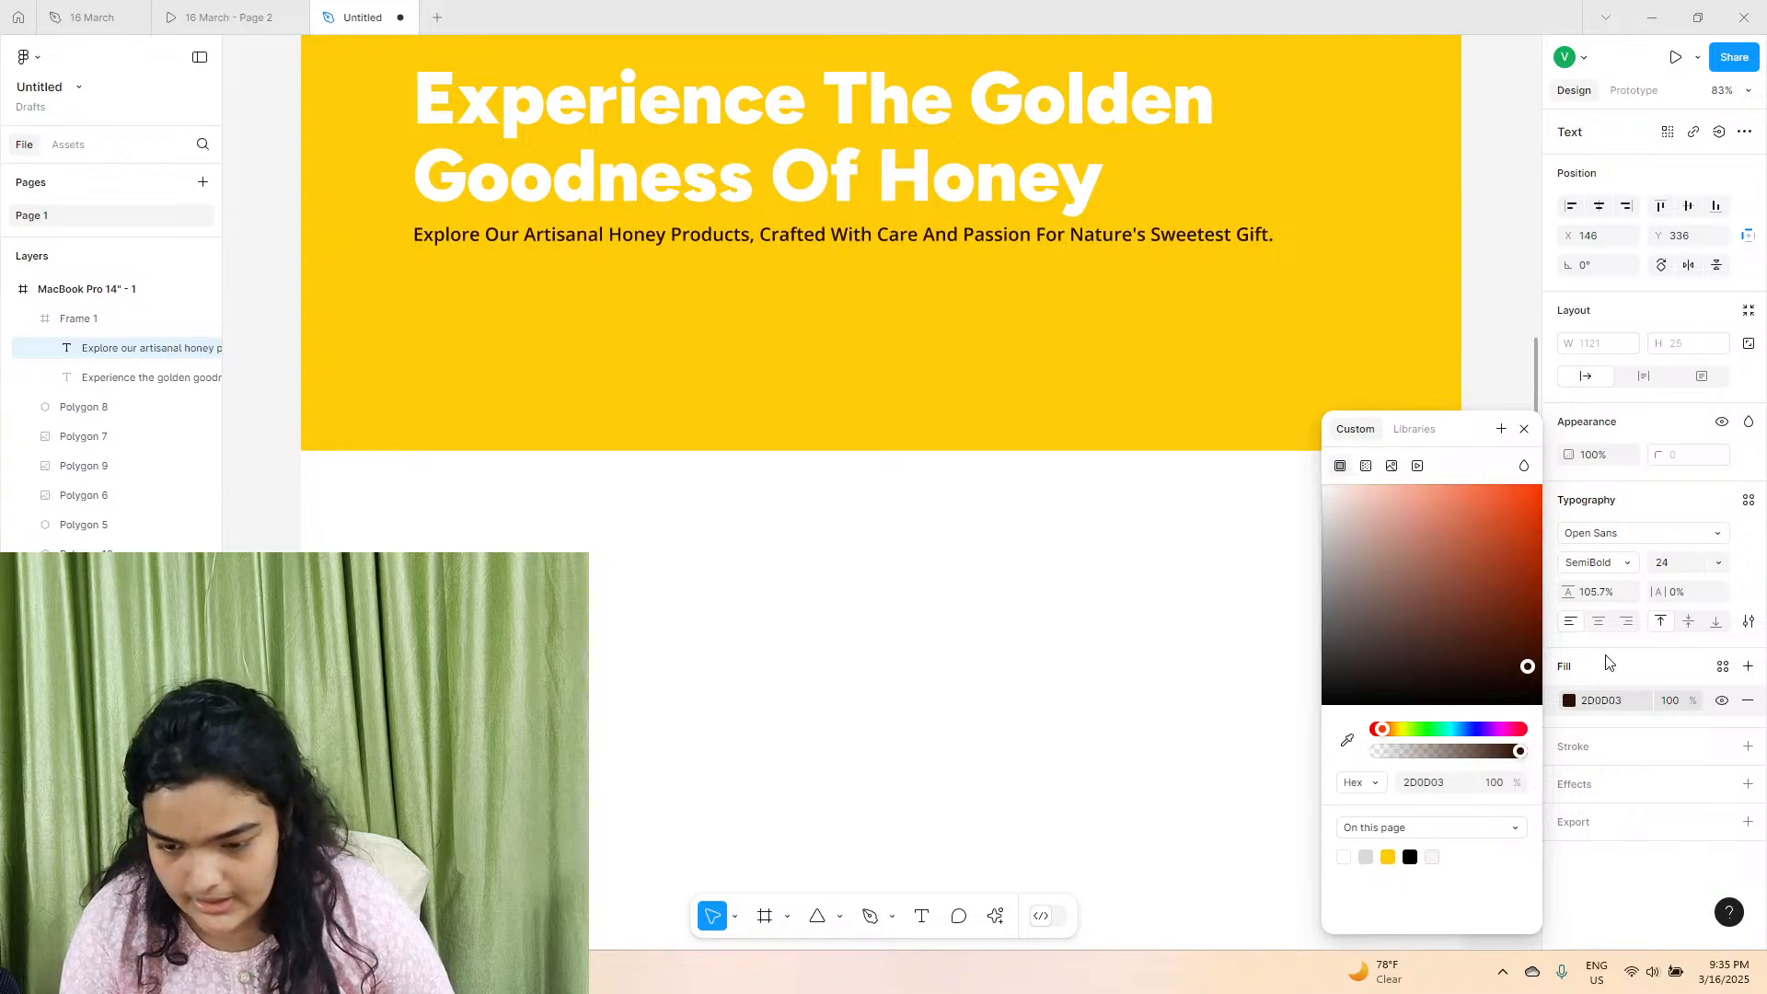
Set the description's weight to Bold and move it down from the heading to about Y 355.
{"action": "left_click", "coordinate": [1581, 578]}
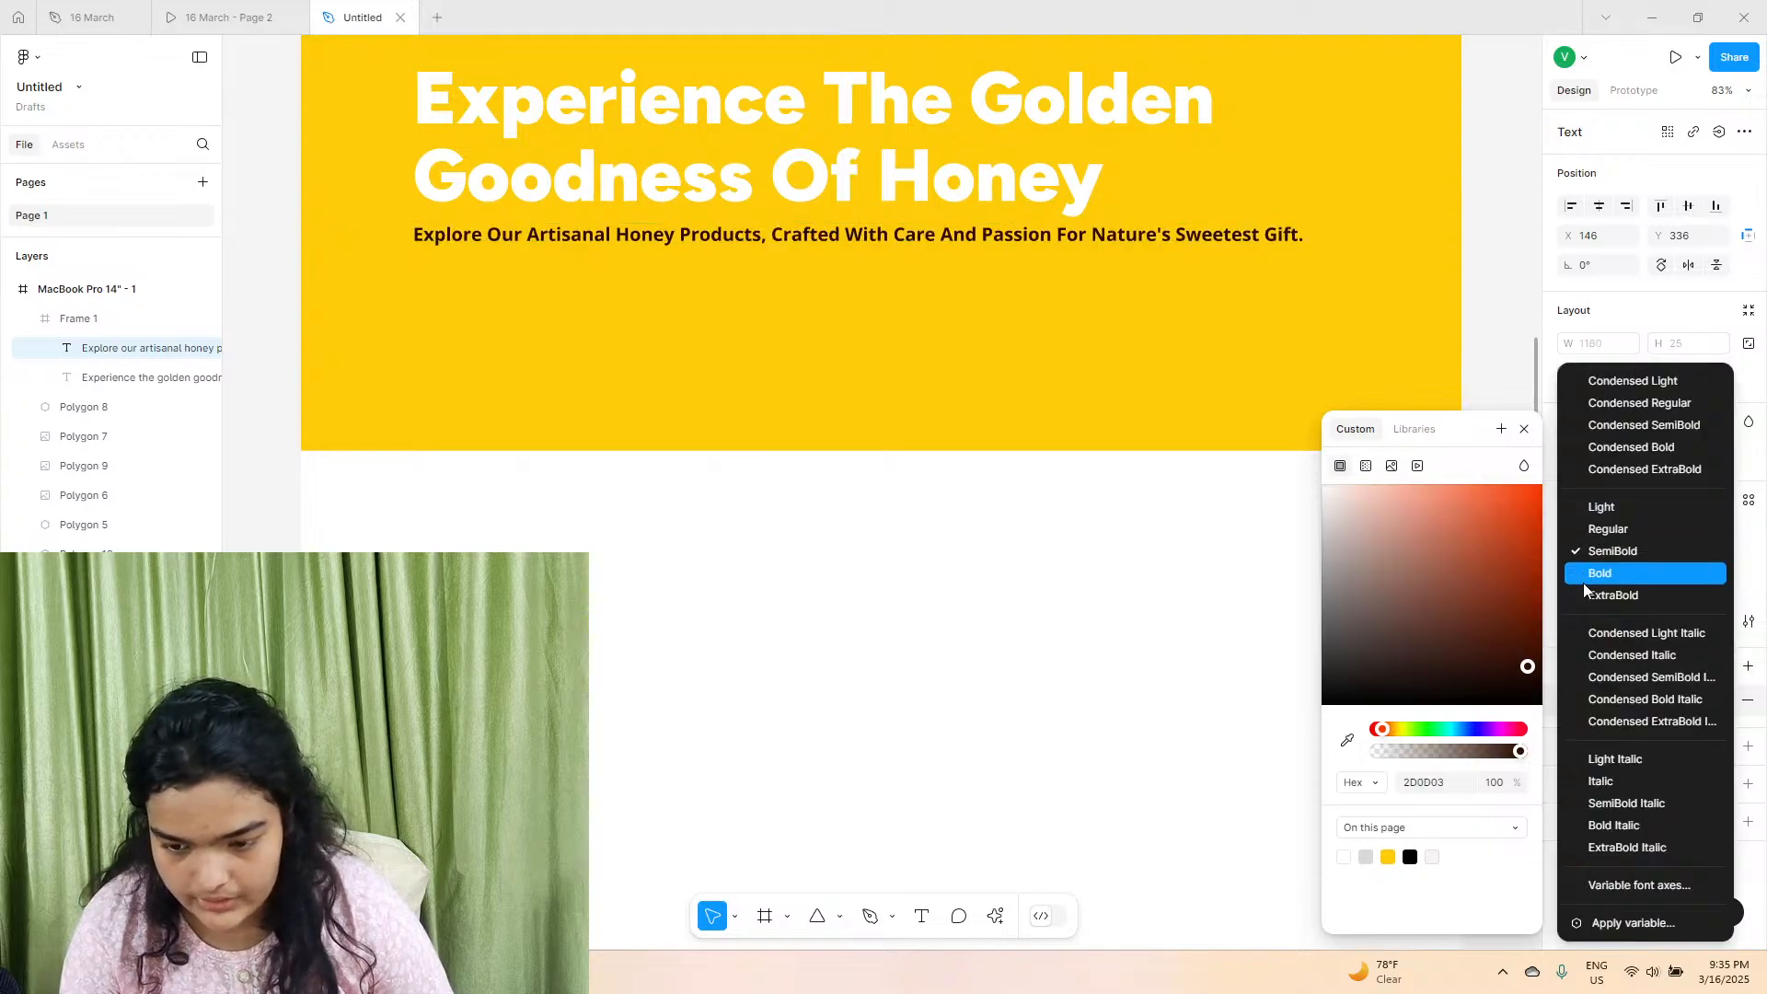
{"action": "left_click", "coordinate": [1583, 582]}
{"action": "left_click_drag", "start_coordinate": [532, 230], "coordinate": [534, 241]}
{"action": "scroll", "coordinate": [539, 460], "scroll_direction": "up", "scroll_amount": 1}
{"action": "left_click", "coordinate": [534, 589]}
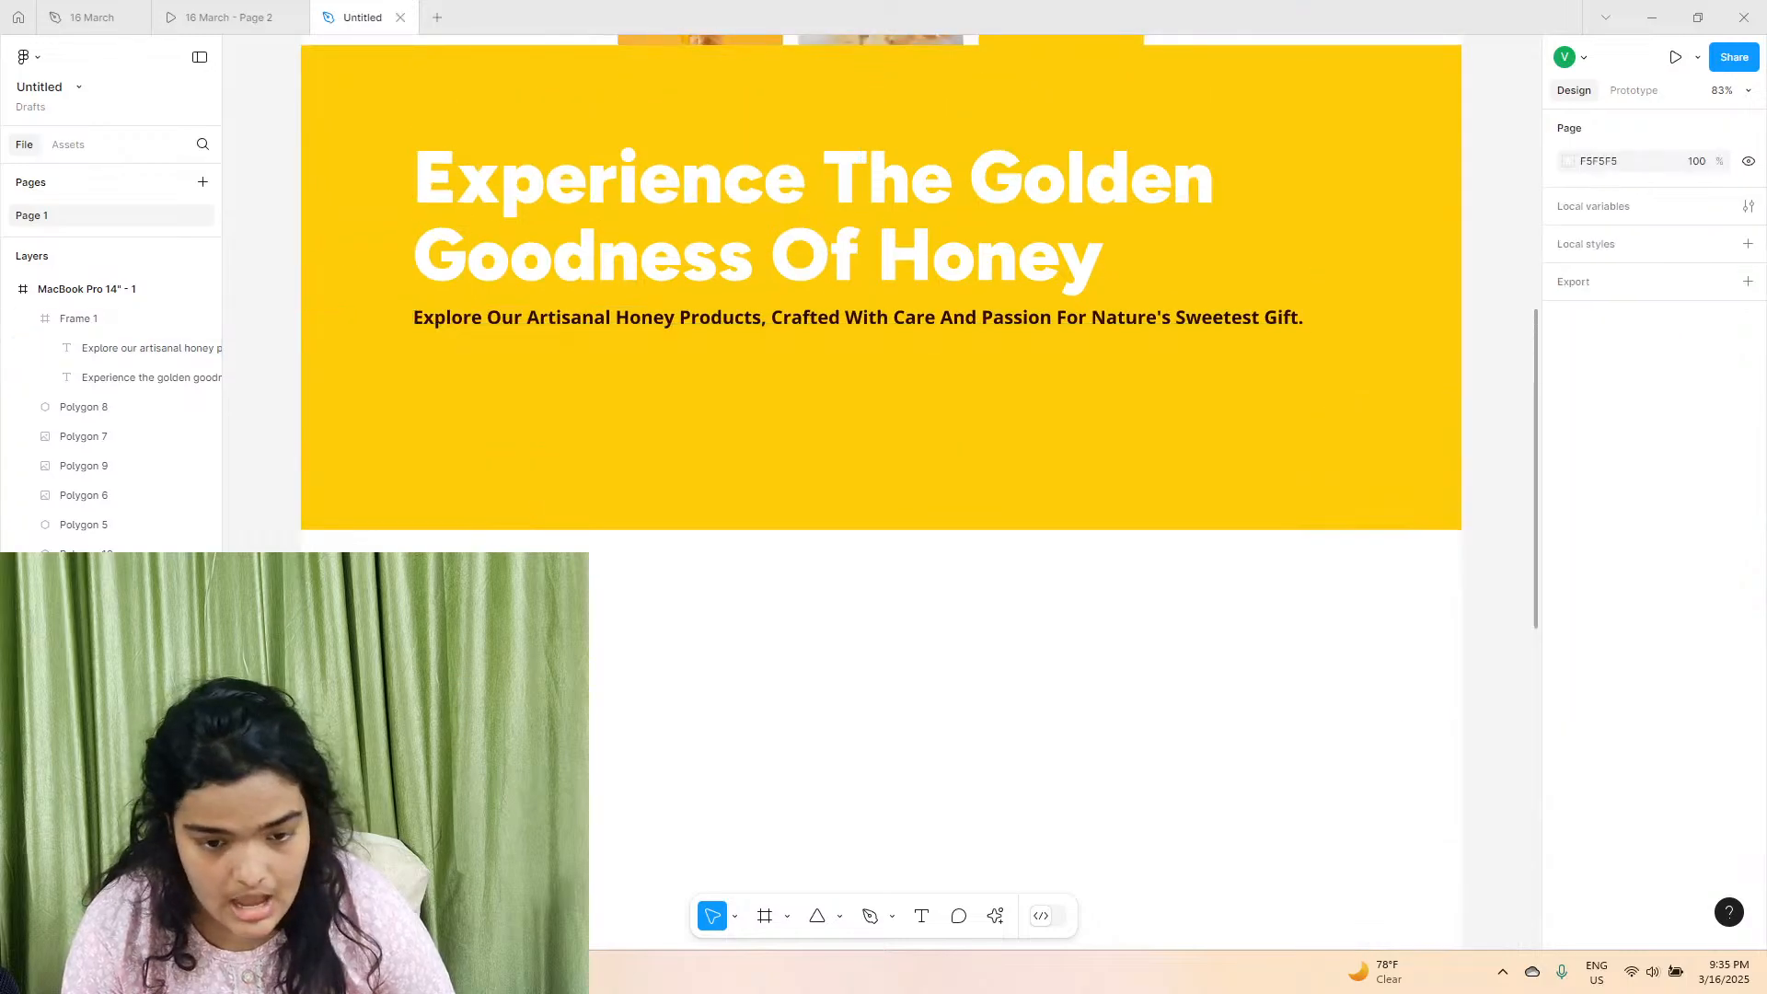
{"action": "scroll", "coordinate": [501, 495], "scroll_direction": "up", "scroll_amount": 1}
{"action": "left_click", "coordinate": [498, 396]}
{"action": "left_click", "coordinate": [498, 396]}
{"action": "left_click_drag", "start_coordinate": [518, 398], "coordinate": [519, 411]}
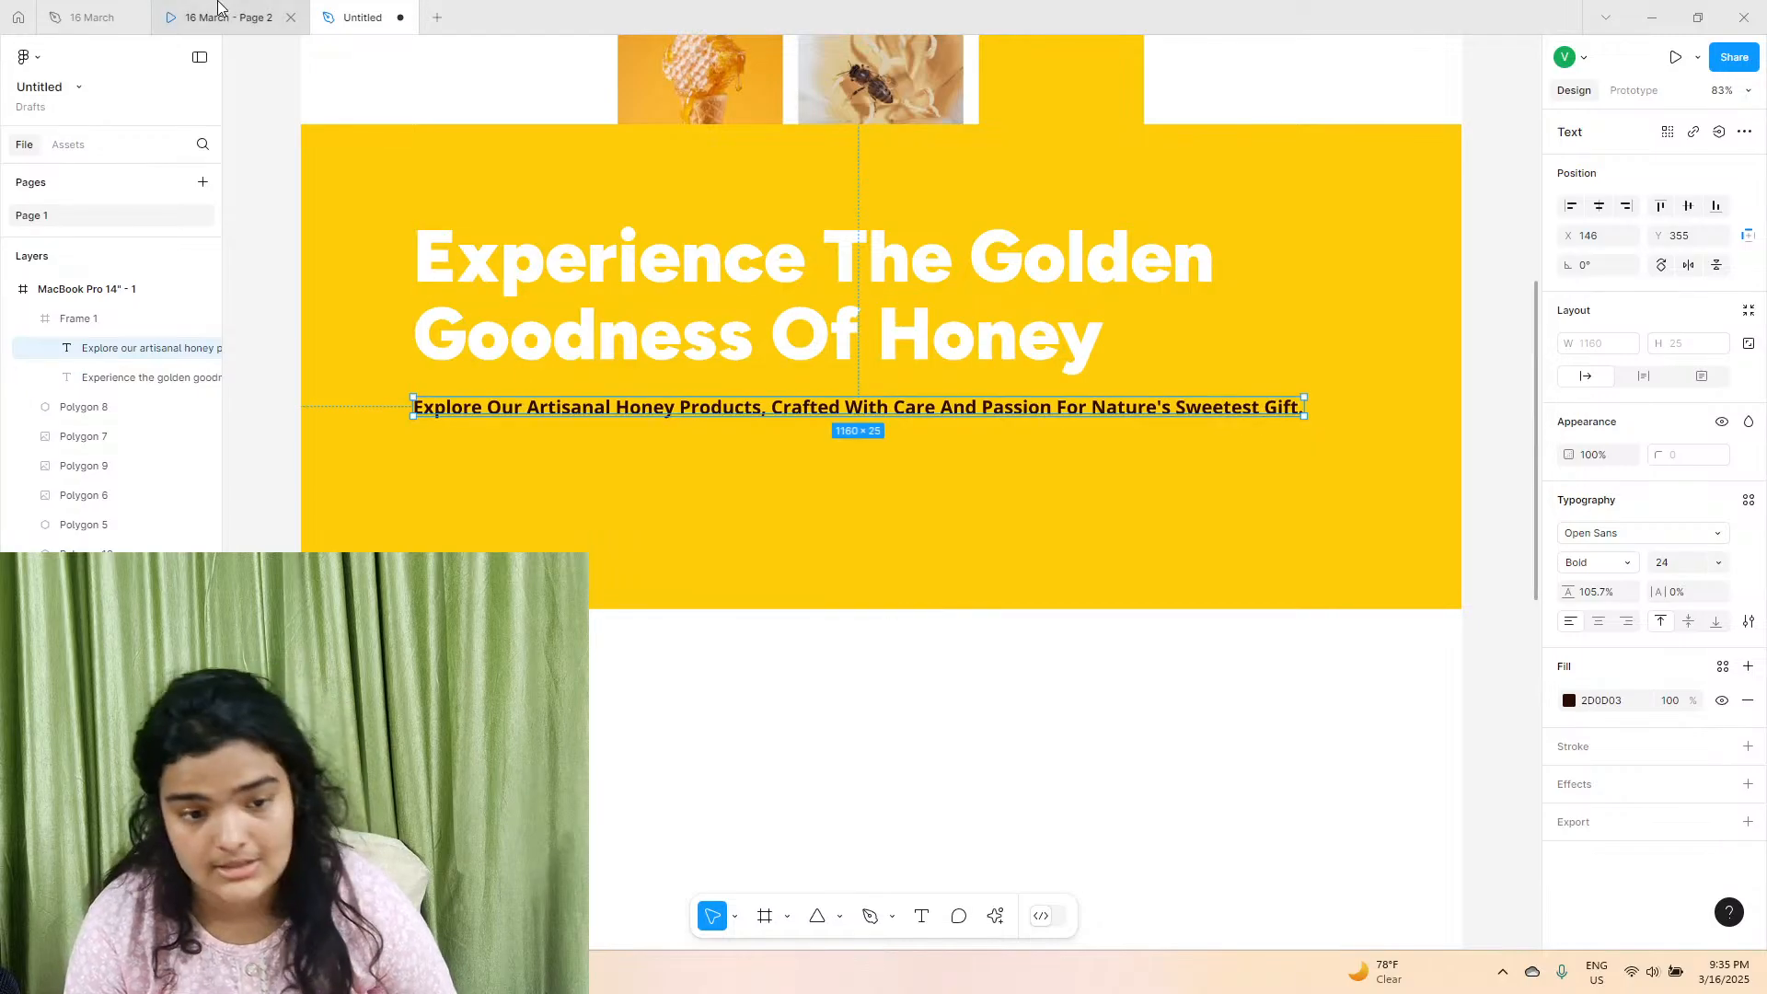
Compare the hero text with the HoneyHive prototype and set the description's weight to SemiBold.
{"action": "left_click", "coordinate": [586, 363]}
{"action": "left_click", "coordinate": [1561, 589]}
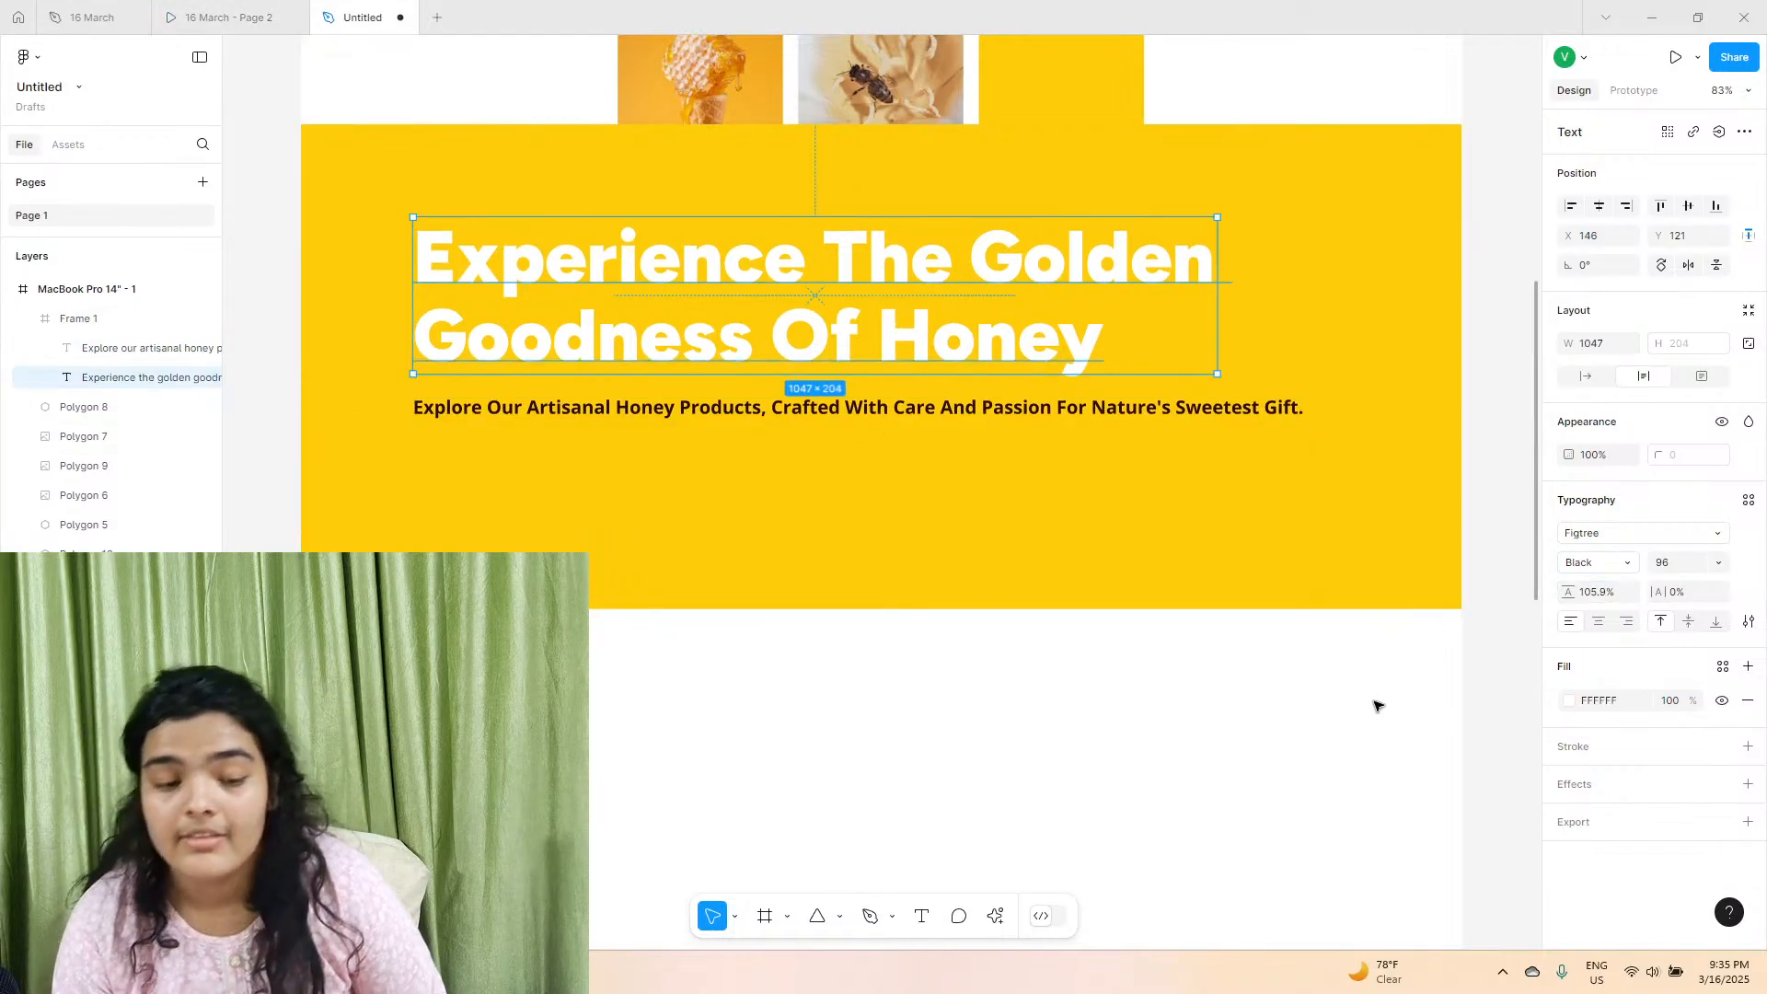
{"action": "left_click", "coordinate": [272, 9]}
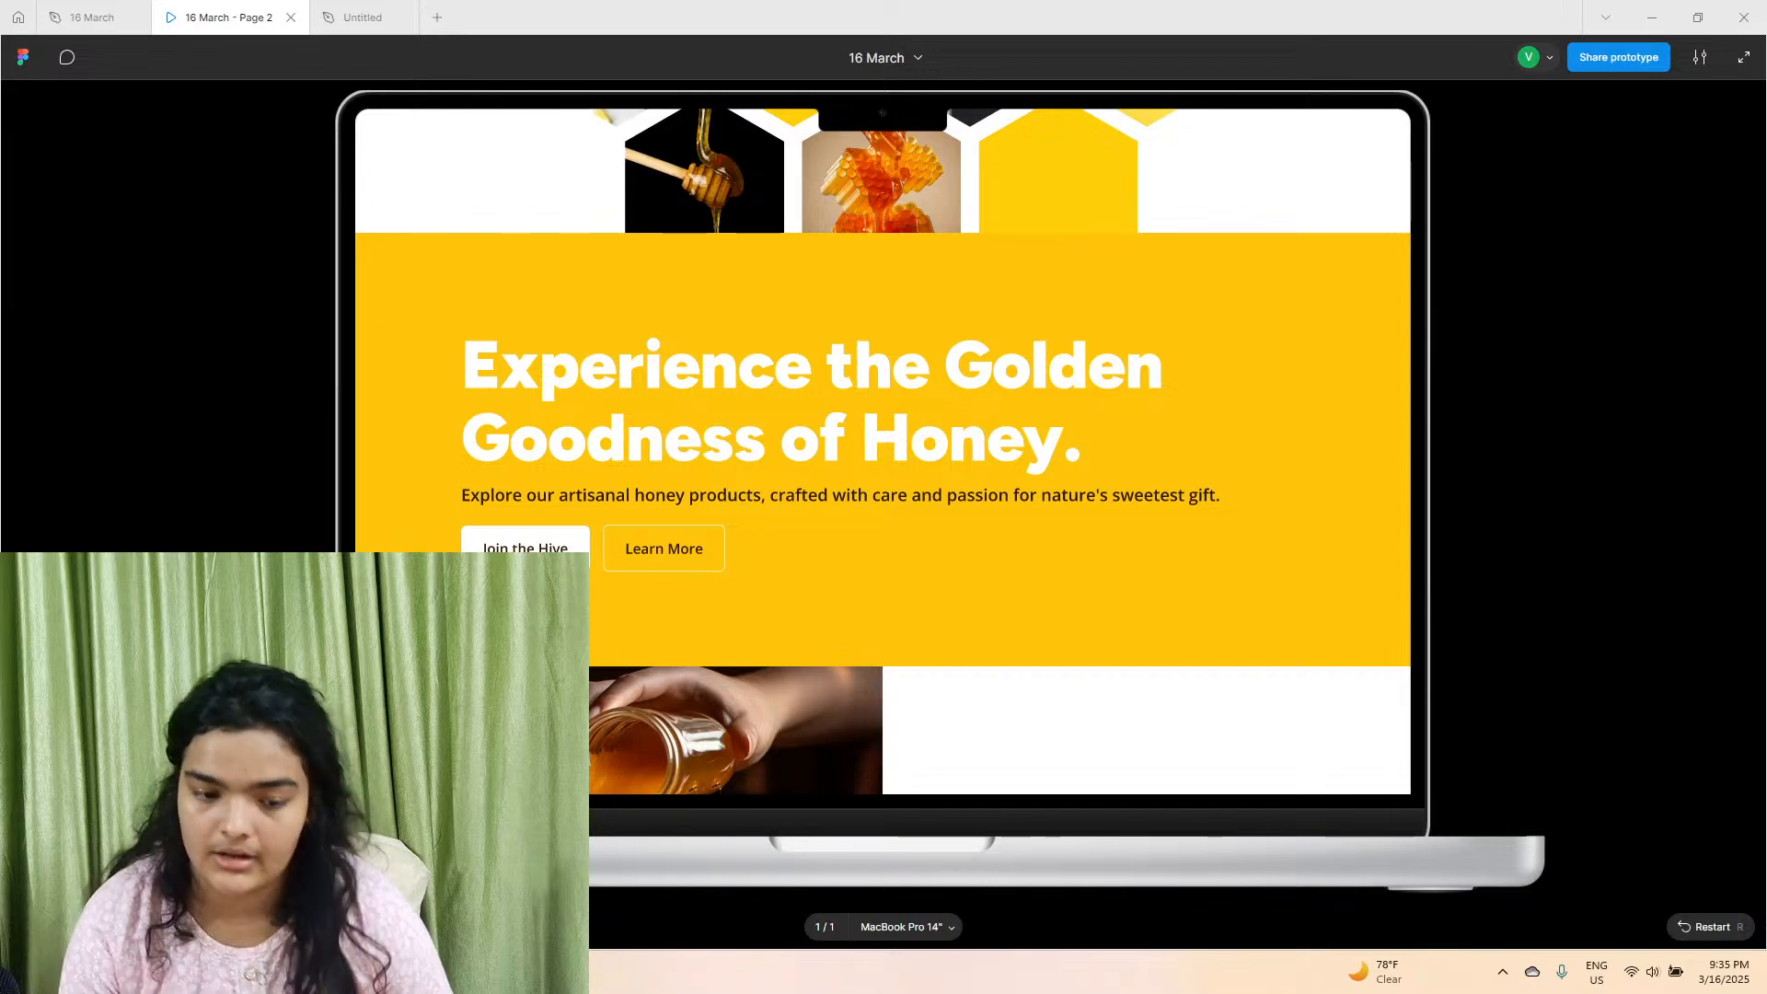
{"action": "left_click", "coordinate": [331, 27]}
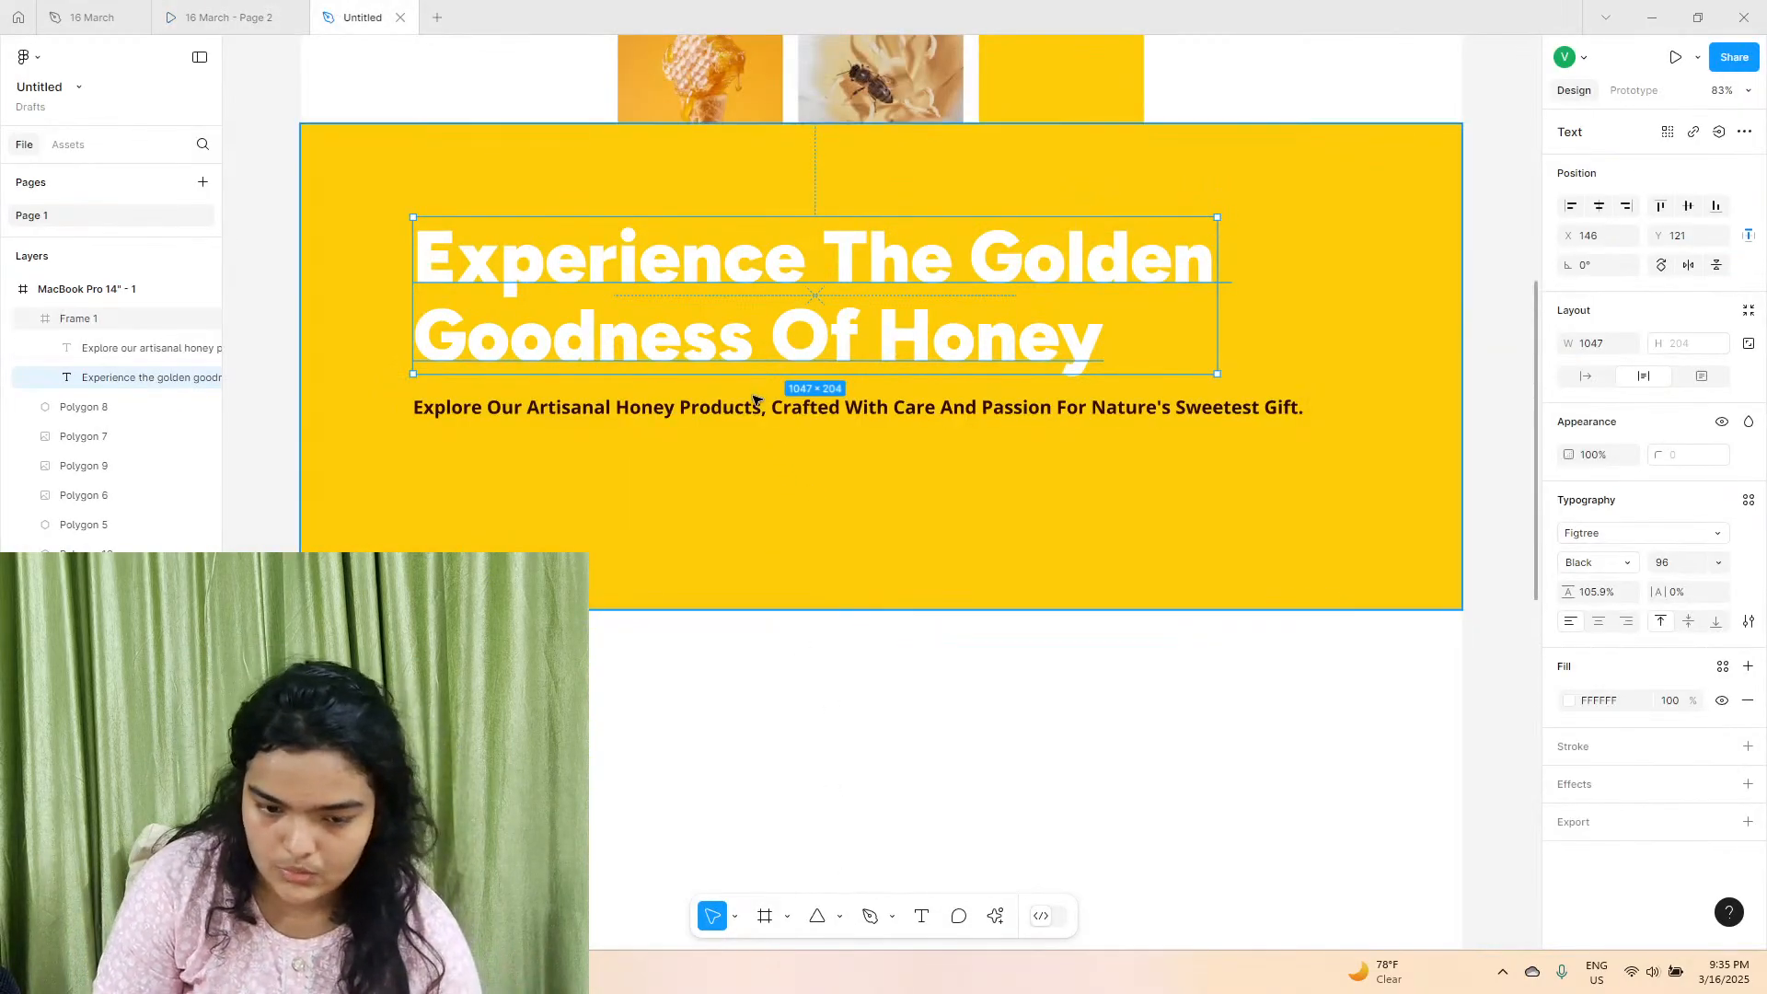
{"action": "left_click", "coordinate": [753, 405]}
{"action": "left_click_drag", "start_coordinate": [753, 405], "coordinate": [753, 406]}
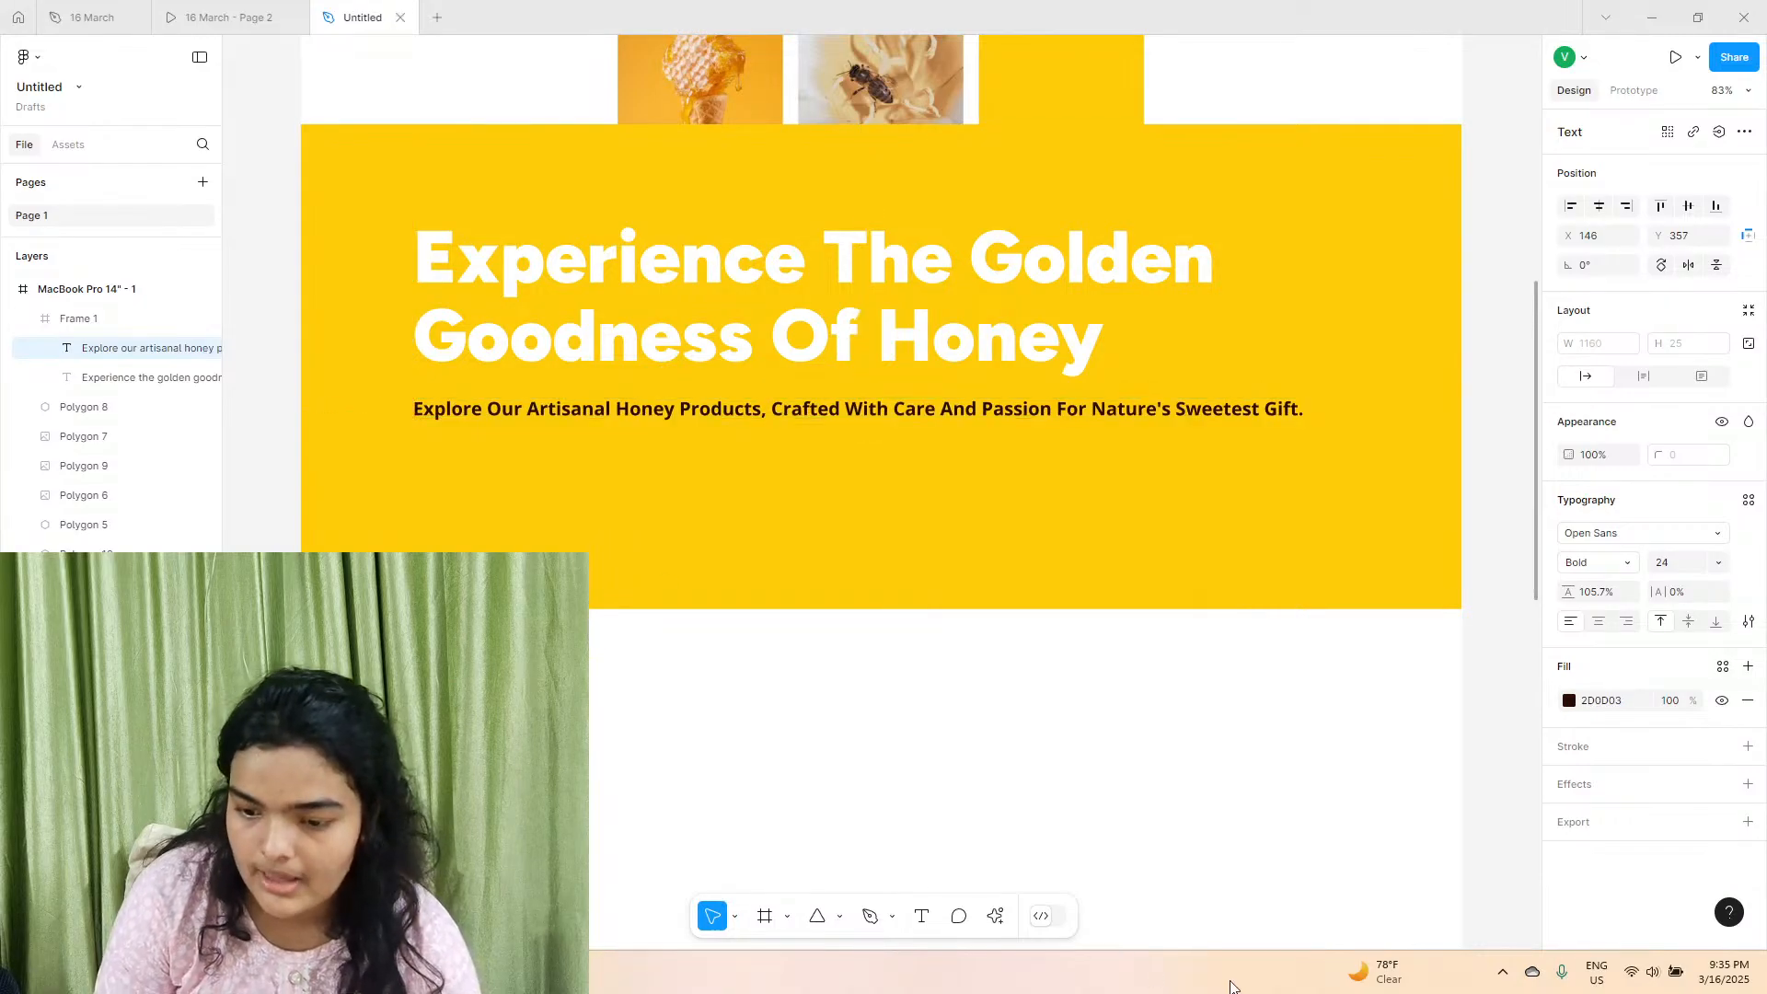
{"action": "left_click", "coordinate": [1596, 562]}
{"action": "left_click", "coordinate": [1610, 540]}
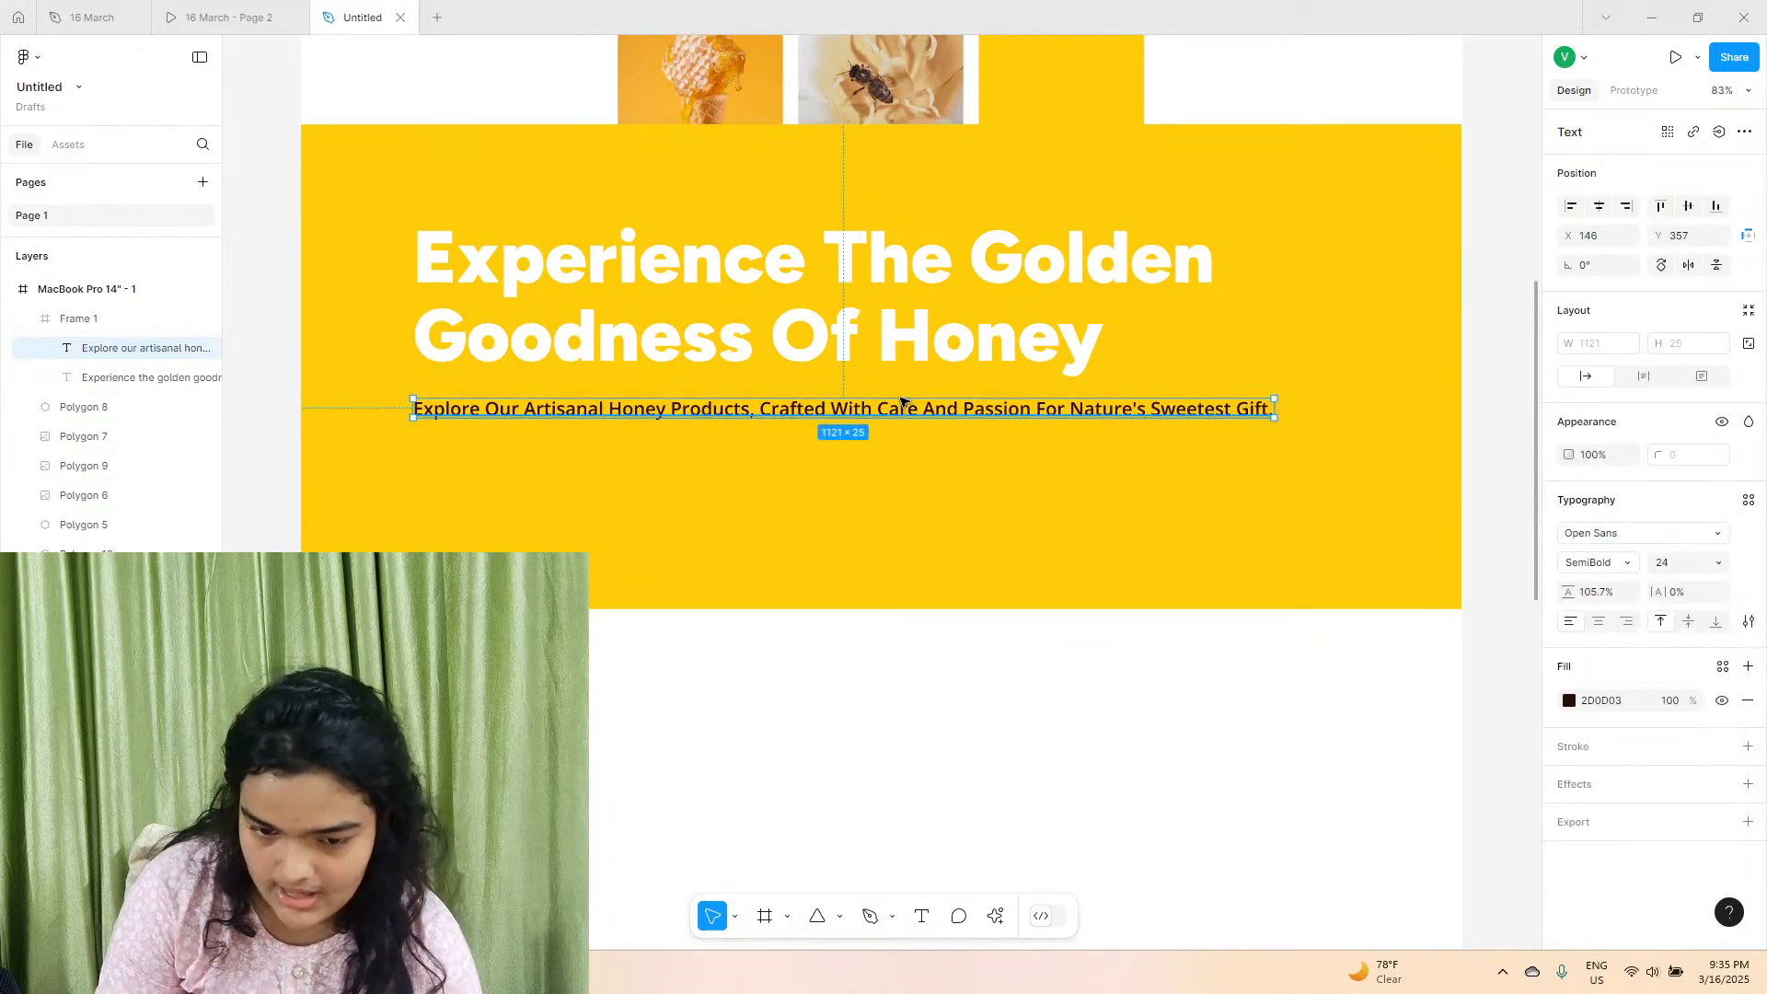
Nudge the description up to about Y 350 and shorten the yellow hero frame to a height of about 610.
{"action": "key", "text": "Up"}
{"action": "key", "text": "Up"}
{"action": "key", "text": "Up"}
{"action": "key", "text": "Up"}
{"action": "key", "text": "Up"}
{"action": "key", "text": "Up"}
{"action": "key", "text": "Up"}
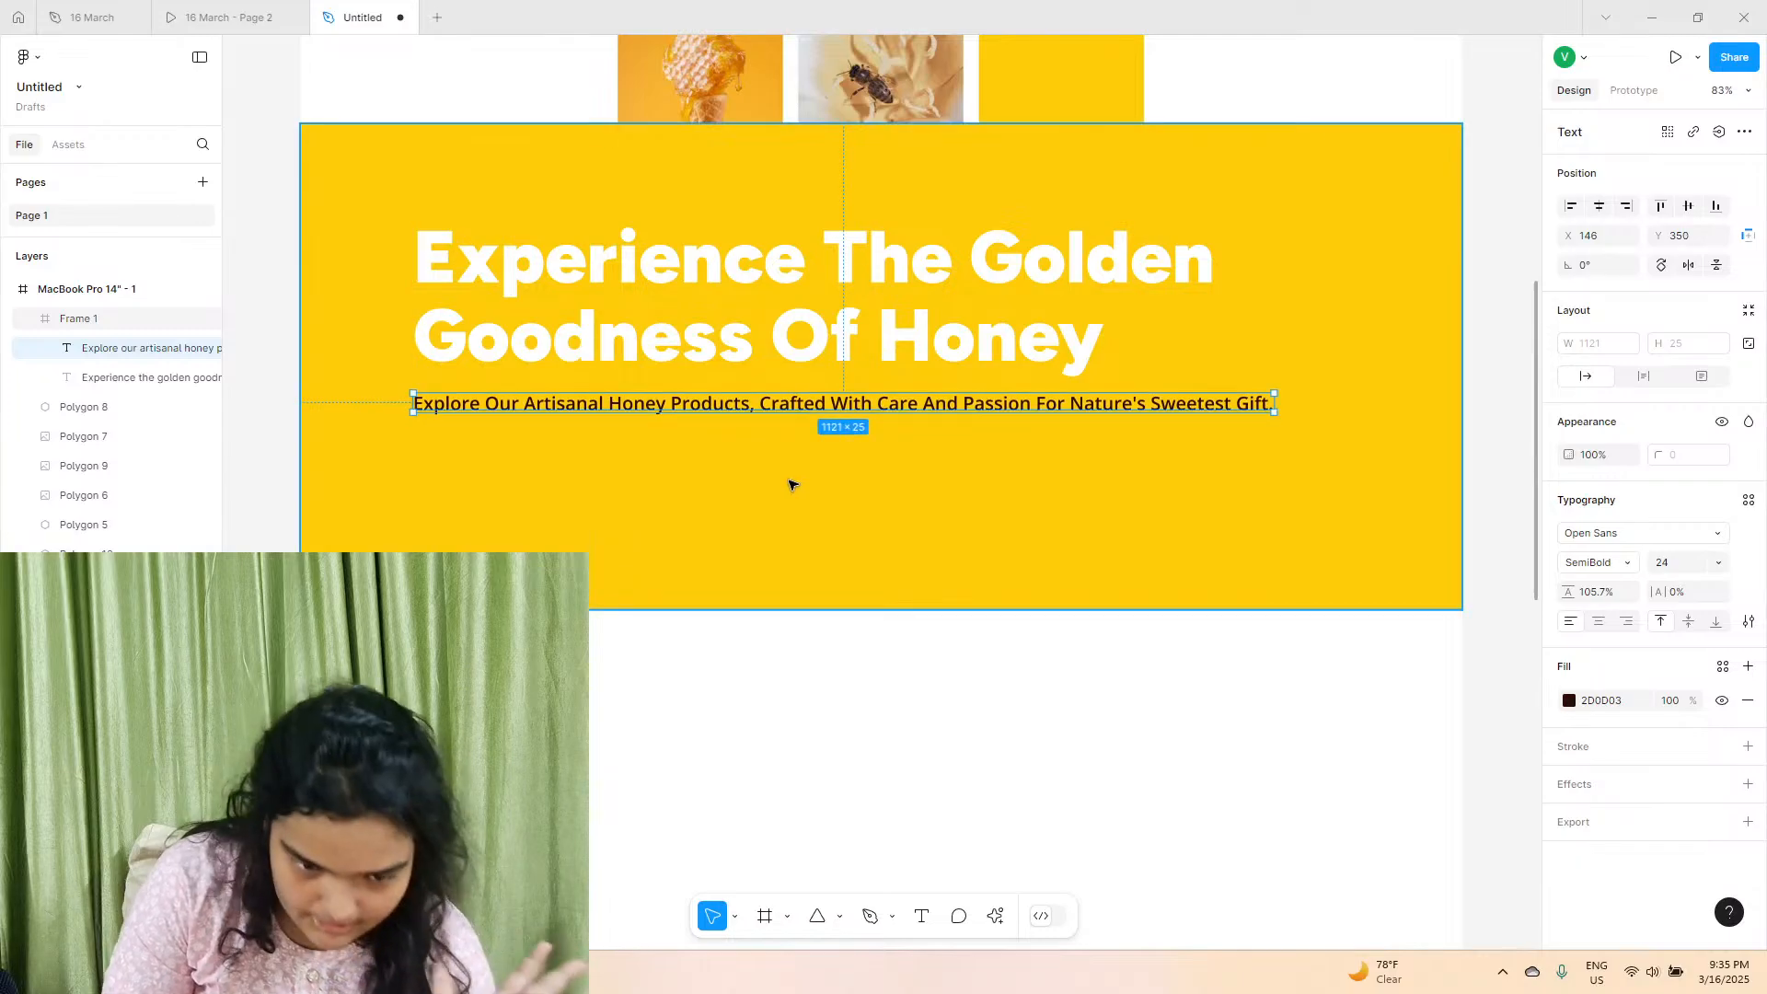
{"action": "left_click", "coordinate": [663, 609]}
{"action": "mouse_move", "coordinate": [662, 609]}
{"action": "left_mouse_down"}
{"action": "mouse_move", "coordinate": [644, 567]}
{"action": "mouse_move", "coordinate": [643, 594]}
{"action": "left_mouse_up"}
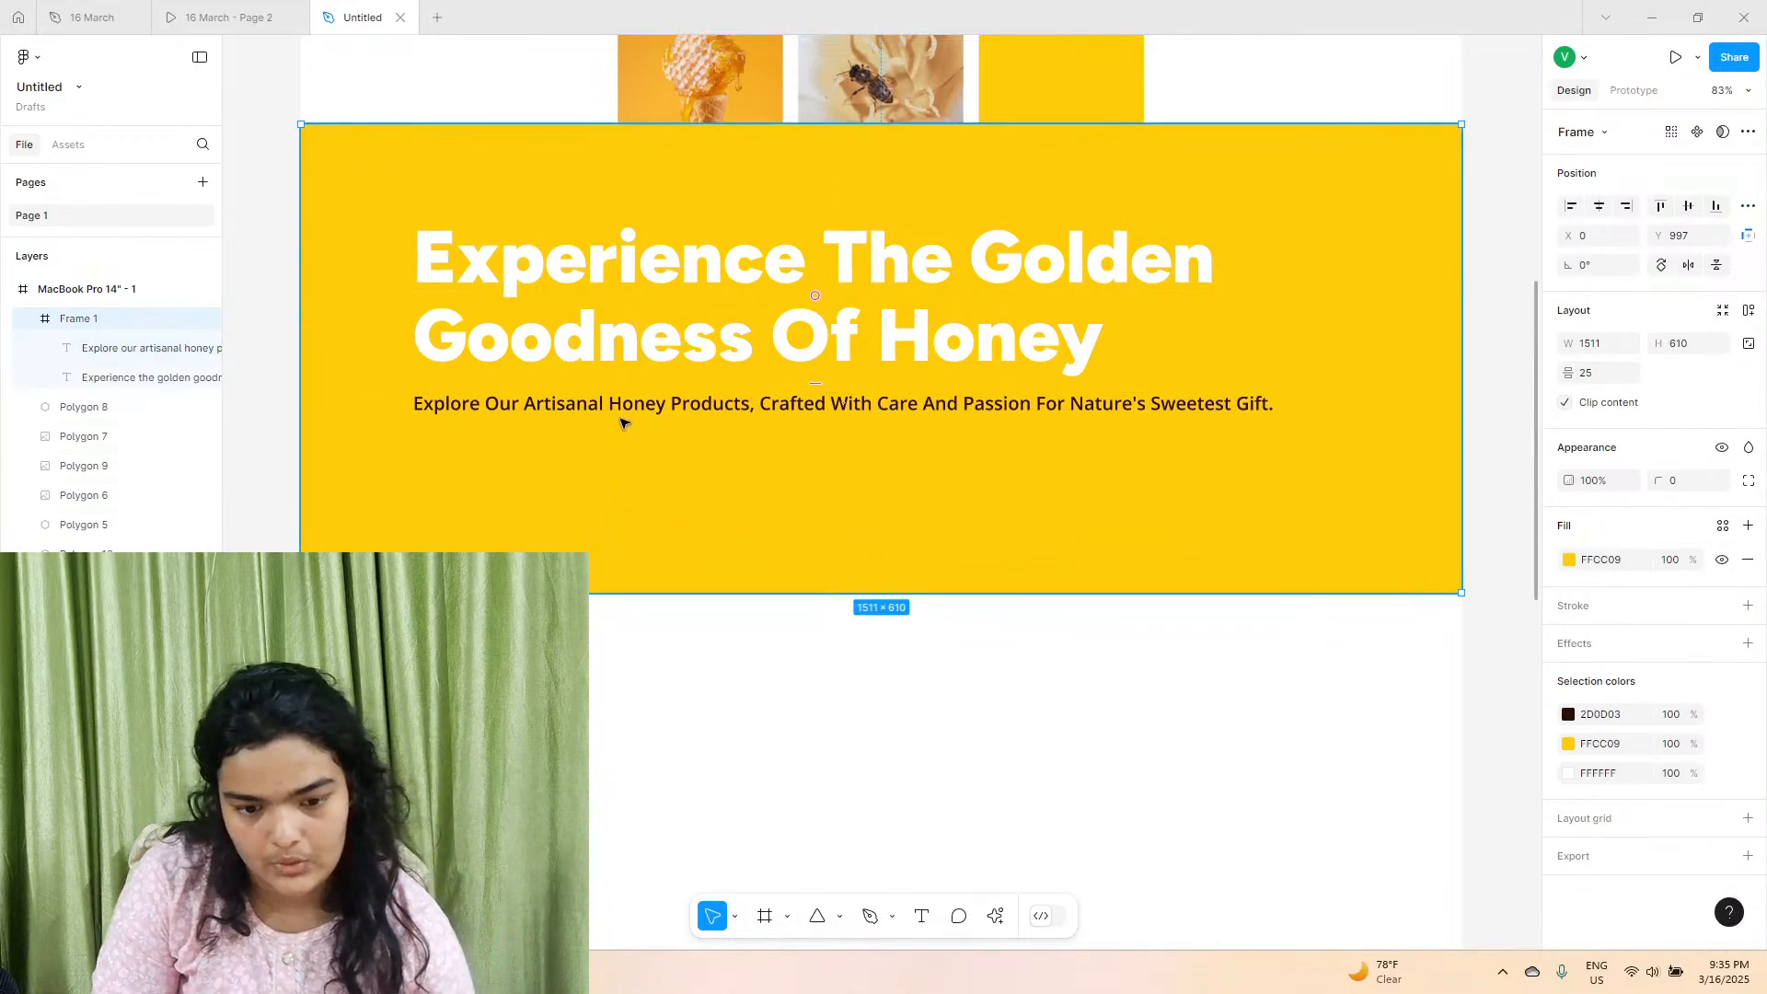
Duplicate the description text and place the copy below it at about X 147, Y 425.
{"action": "left_click", "coordinate": [626, 410]}
{"action": "key", "text": "ctrl+d"}
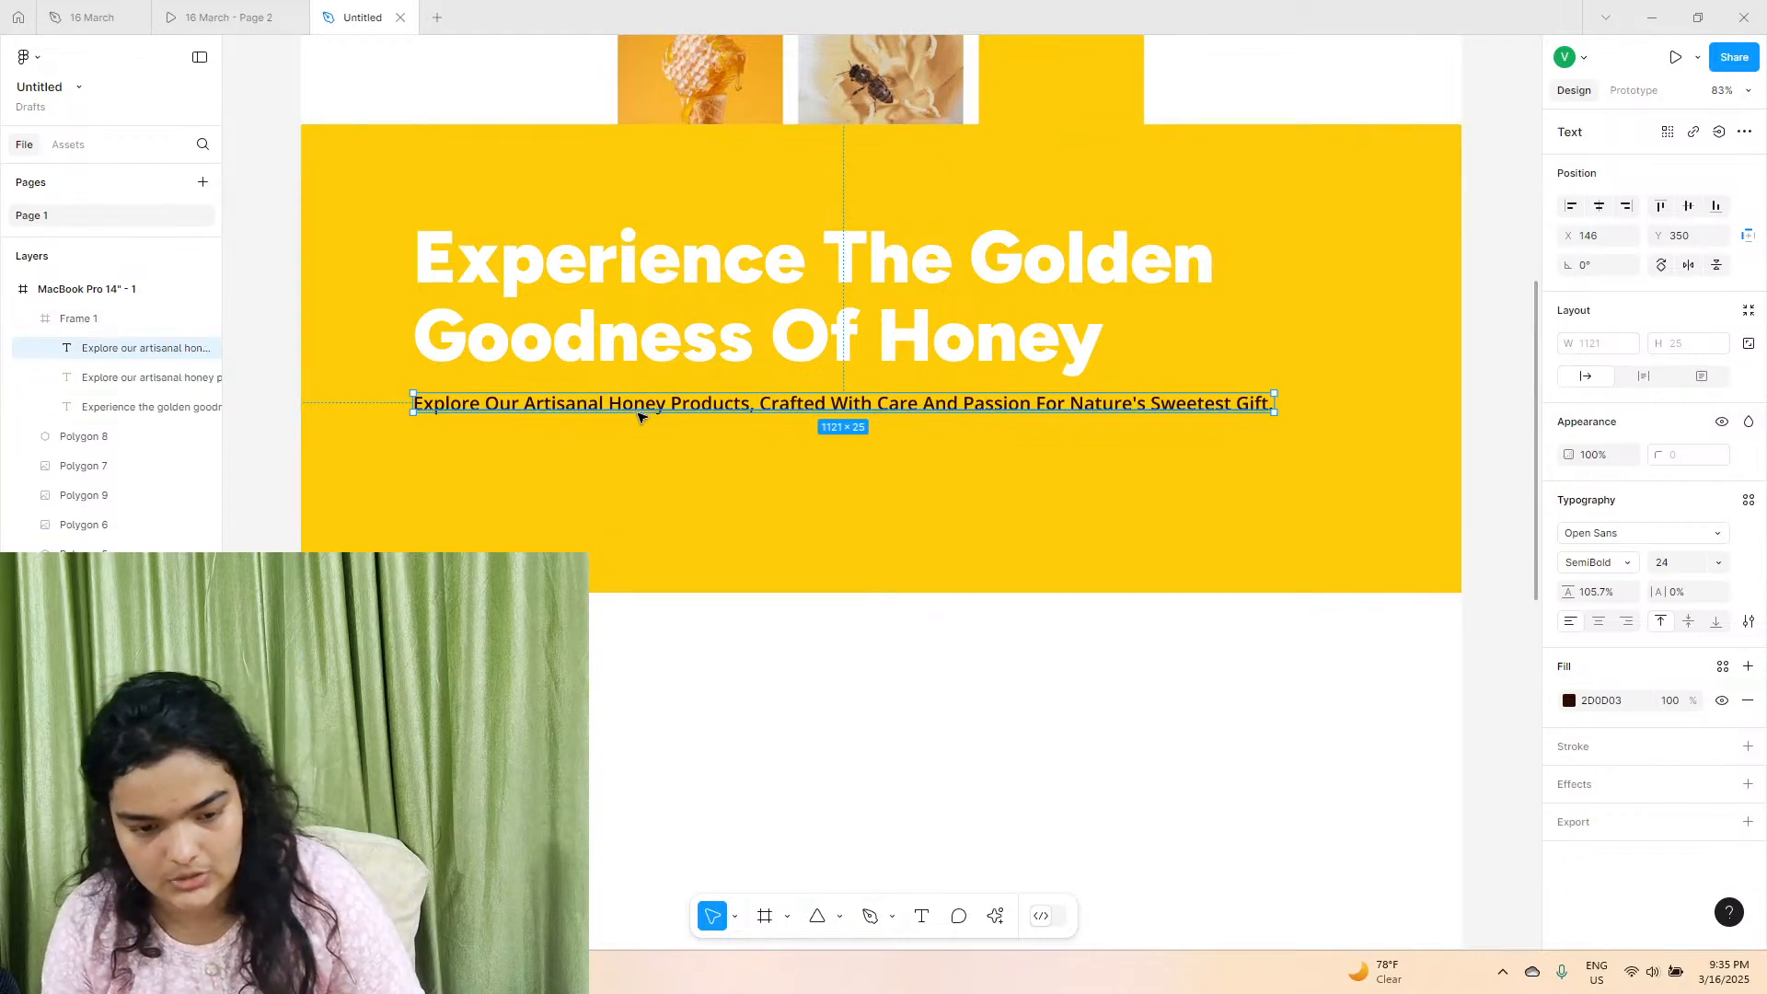
{"action": "left_click_drag", "start_coordinate": [639, 416], "coordinate": [643, 462]}
Check the button wording in the prototype and replace the duplicated description's text with "Join the hive".
{"action": "left_click", "coordinate": [267, 9]}
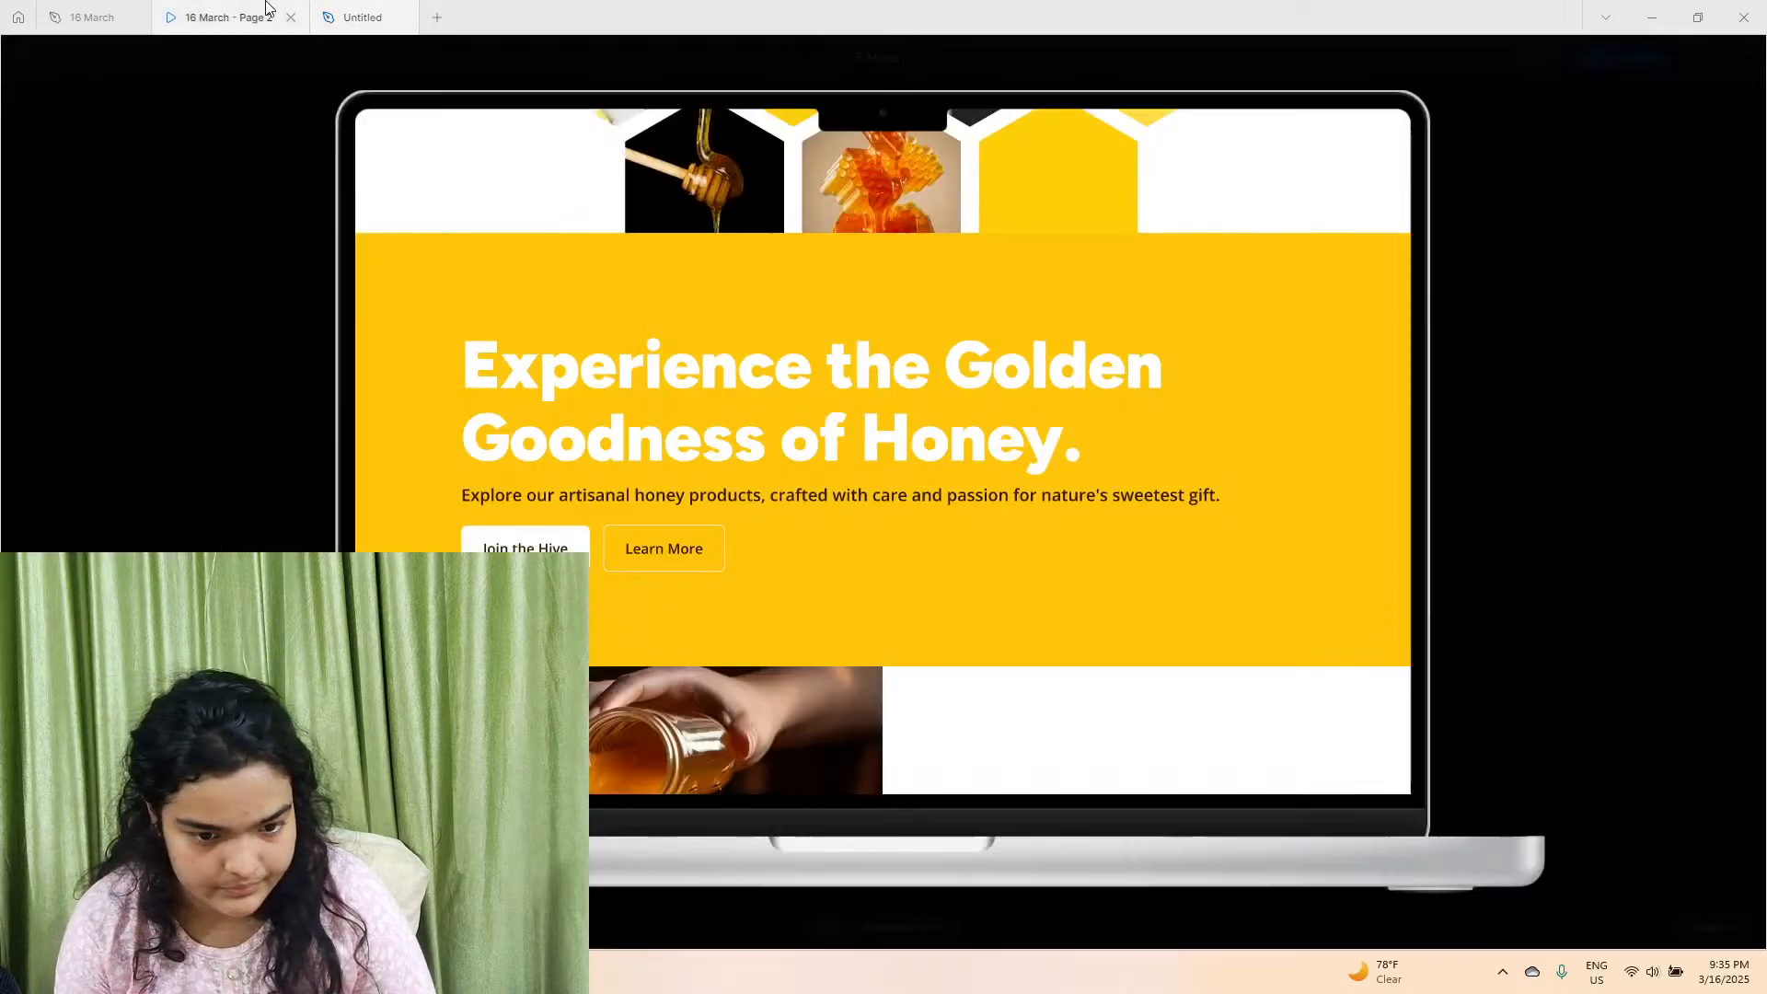
{"action": "left_click", "coordinate": [359, 17]}
{"action": "double_click", "coordinate": [497, 465]}
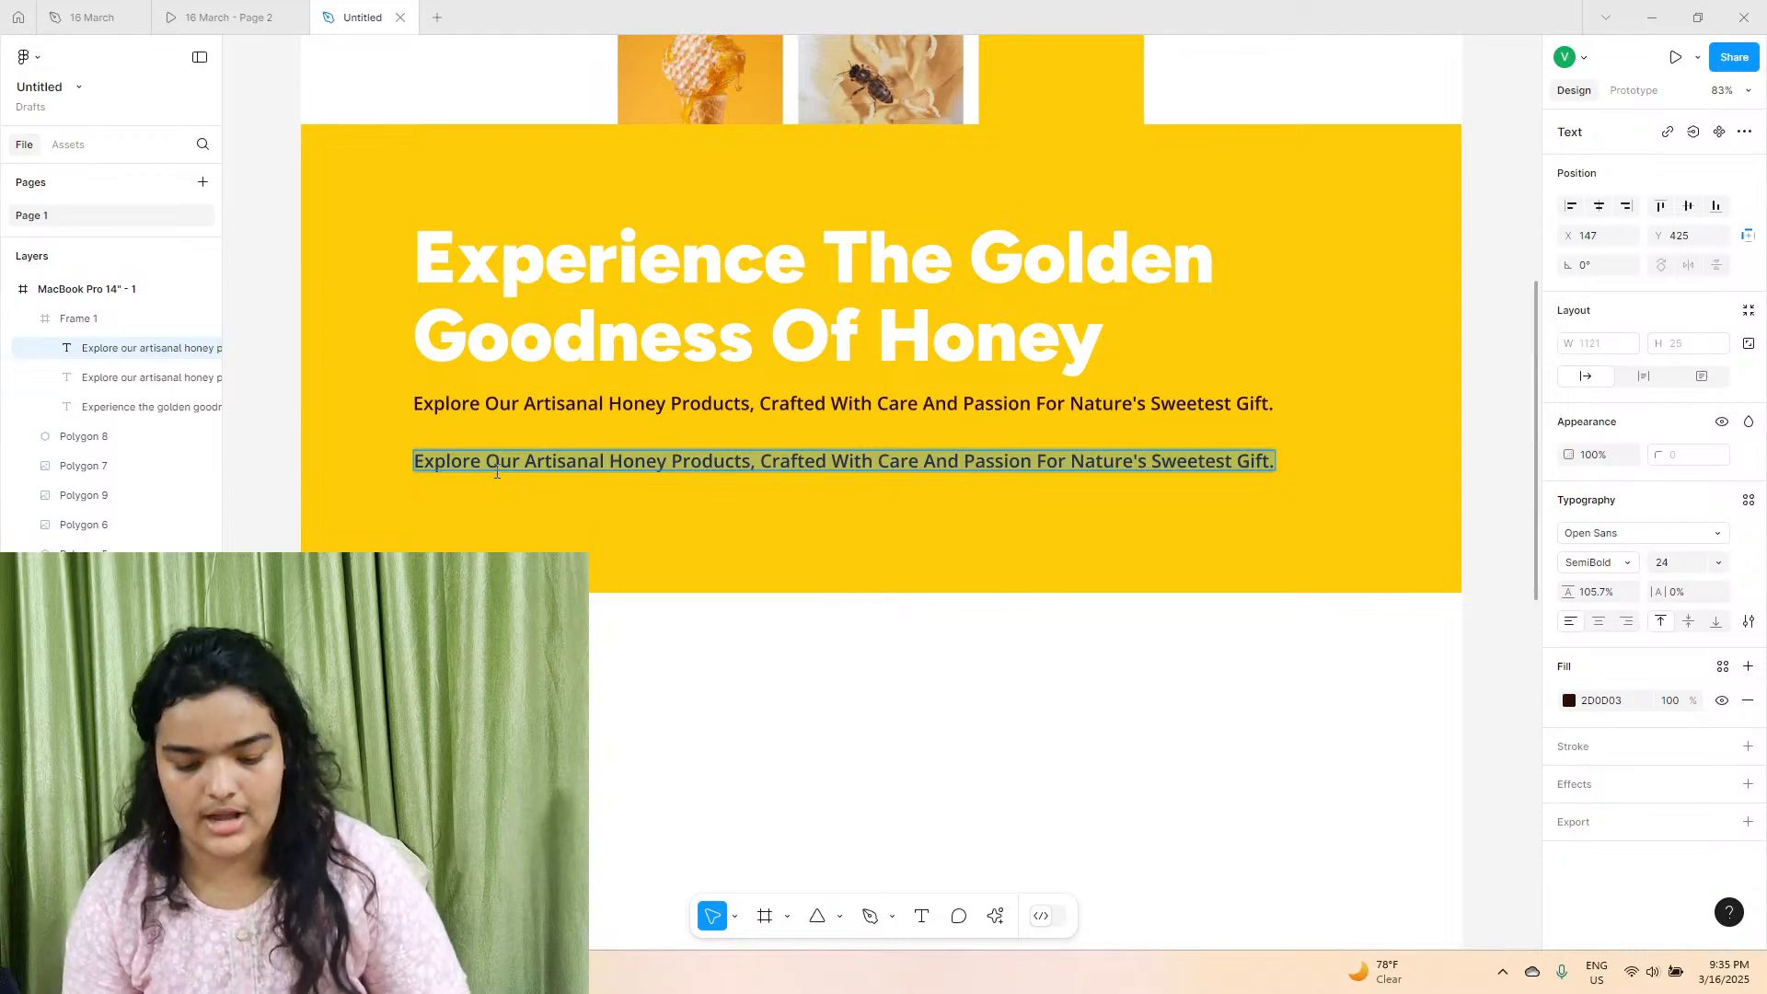
{"action": "type", "text": "Join The Hive"}
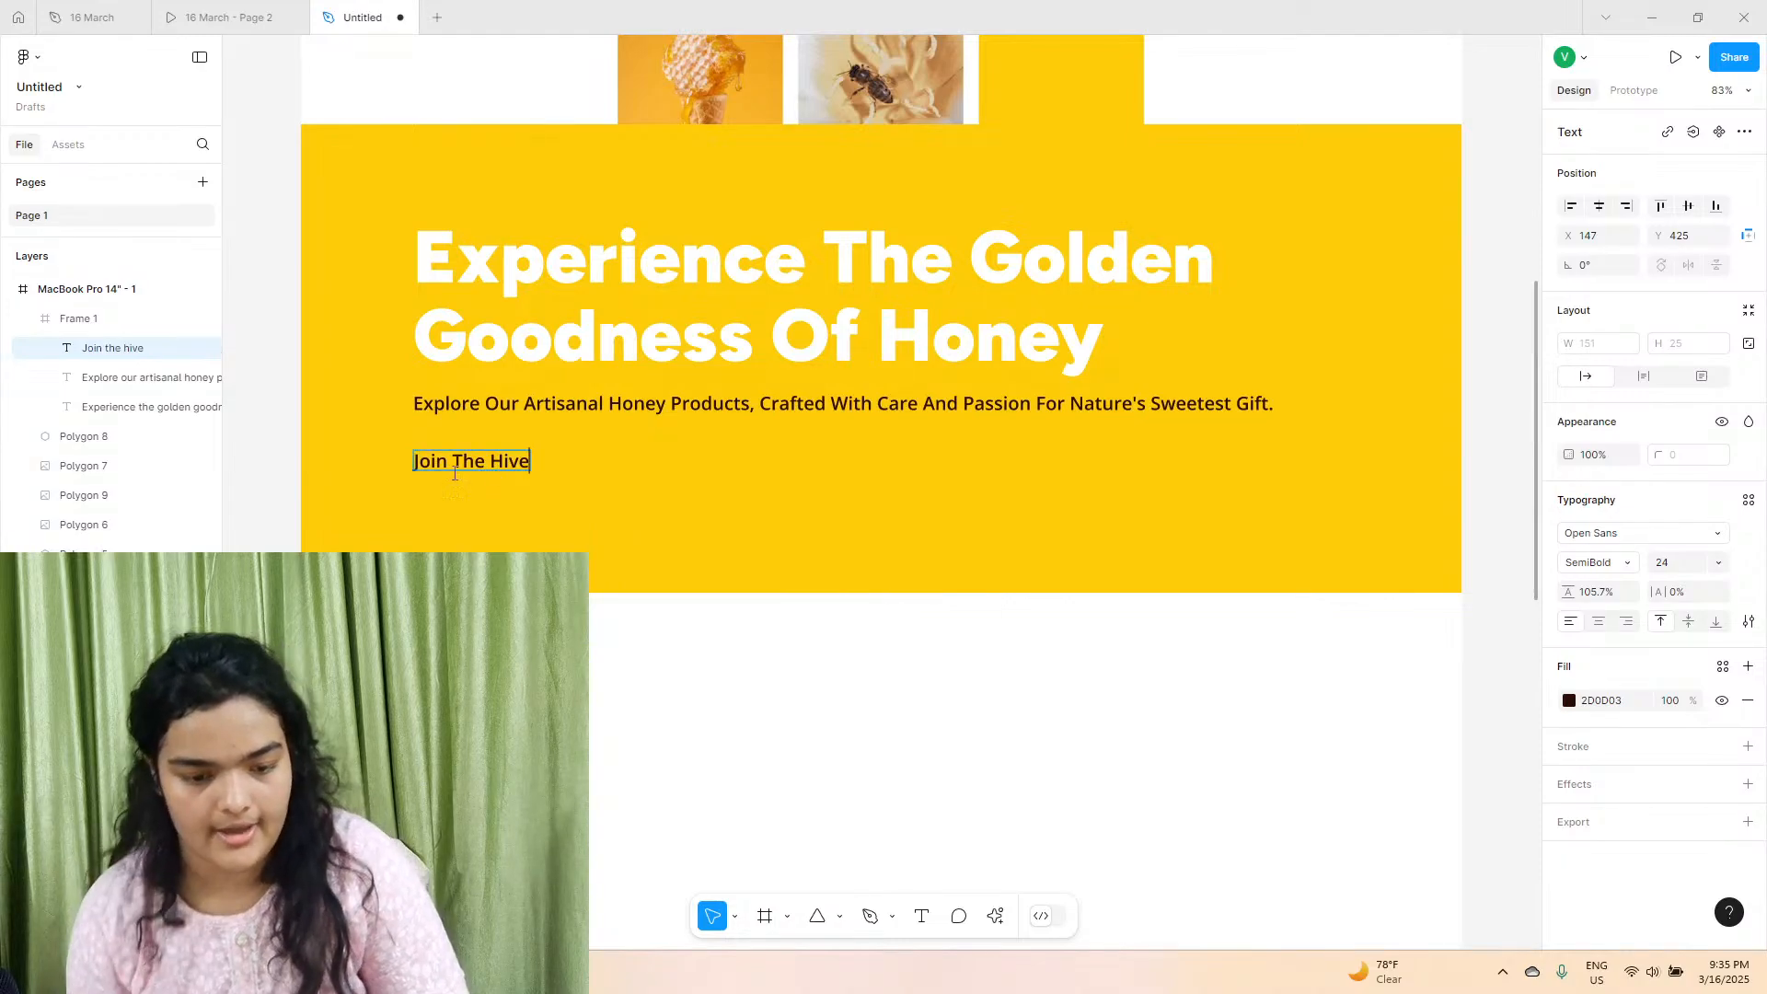
{"action": "key", "text": "Escape"}
Wrap the "Join the hive" text in an auto layout frame with horizontal padding 42 and vertical padding 25.
{"action": "scroll", "coordinate": [454, 474], "scroll_direction": "up", "scroll_amount": 8}
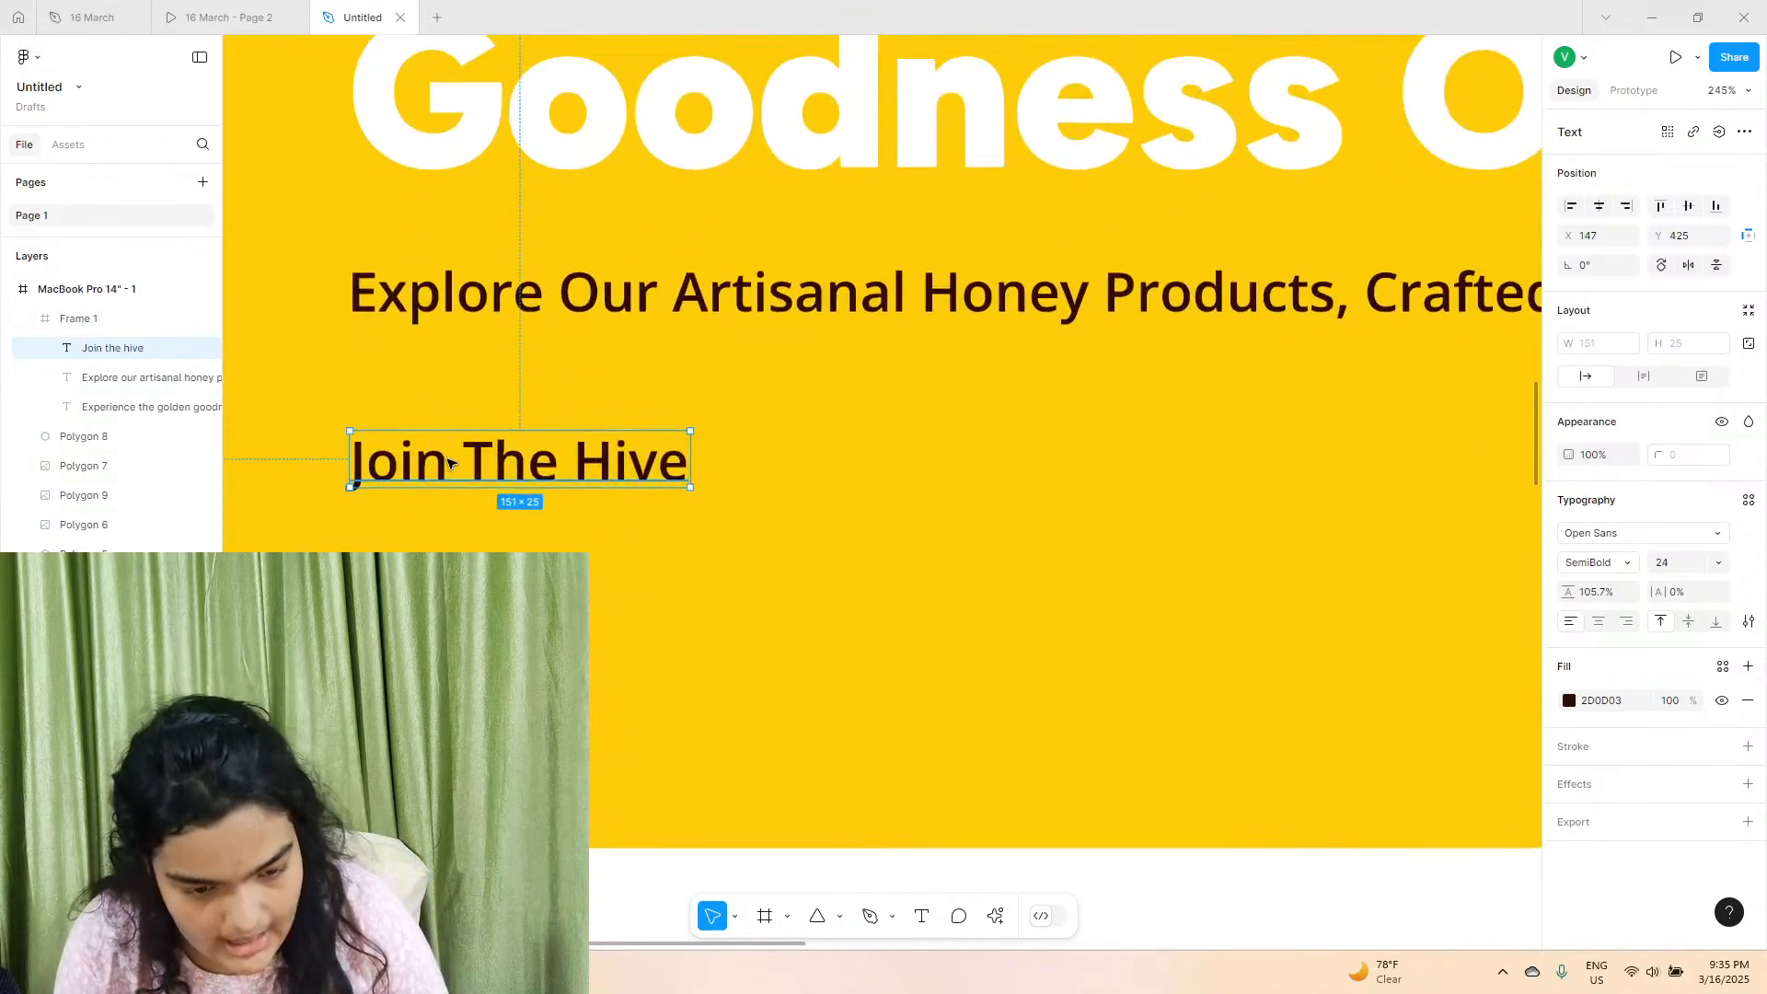
{"action": "scroll", "coordinate": [585, 477], "scroll_direction": "down", "scroll_amount": 1}
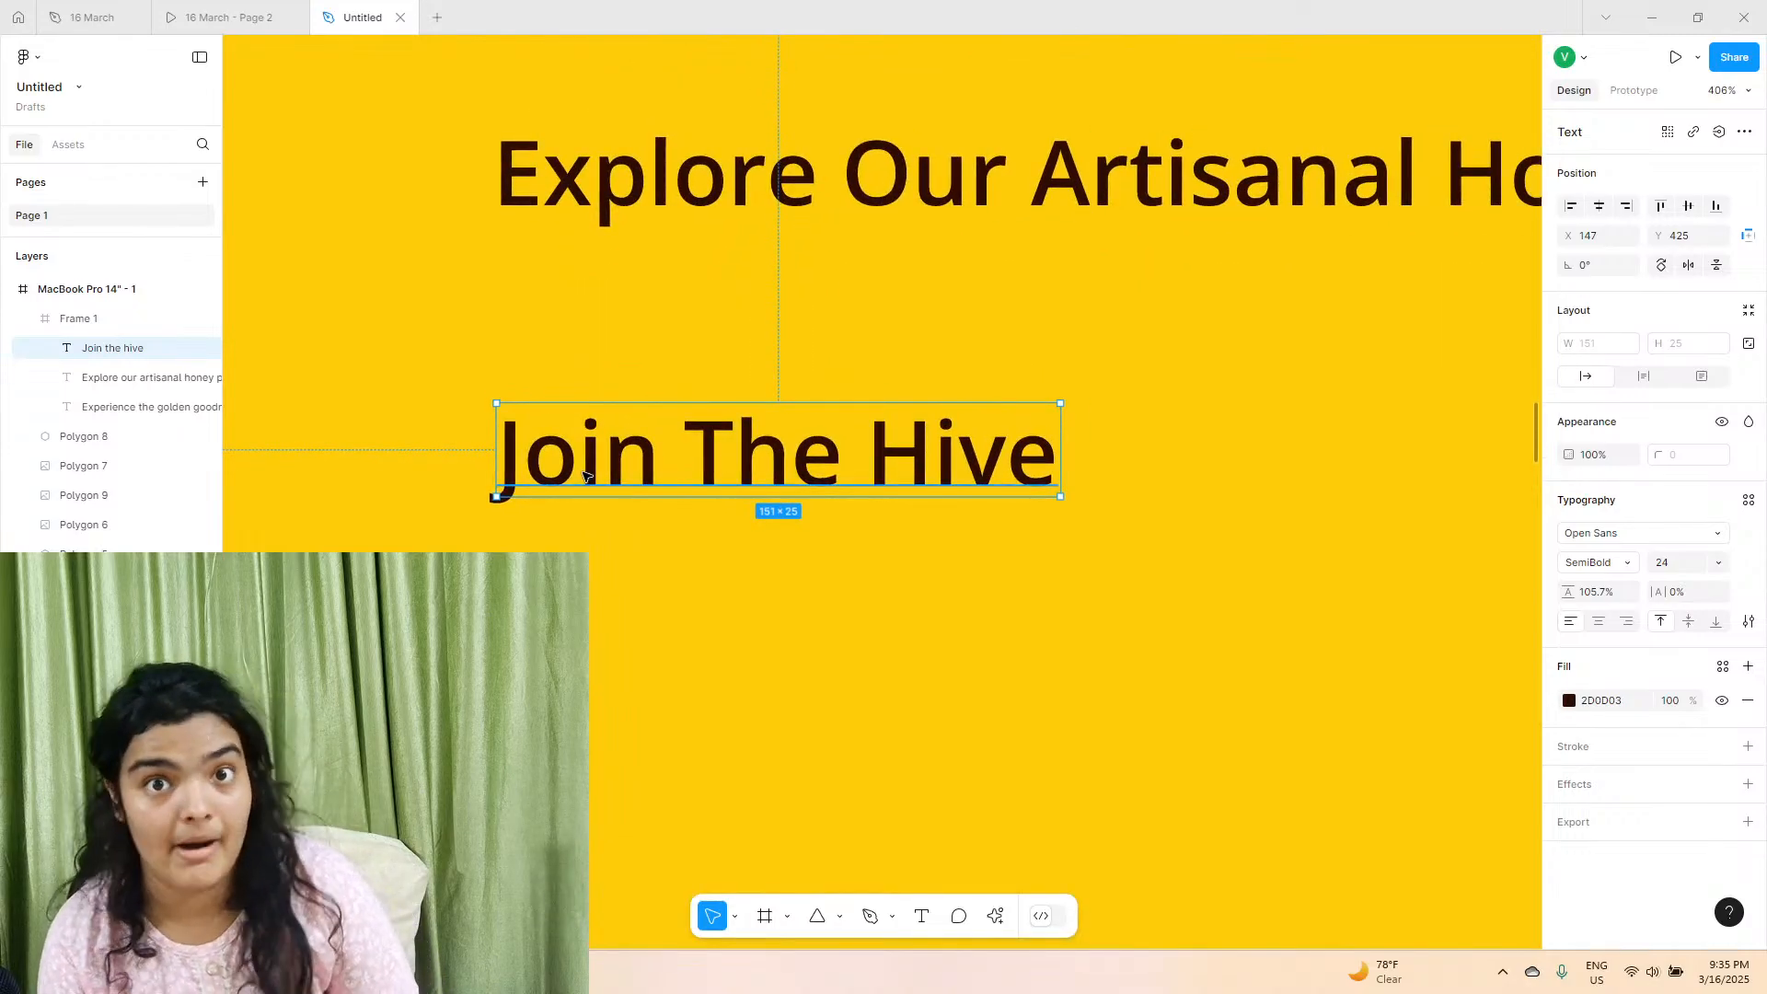
{"action": "right_click", "coordinate": [585, 477]}
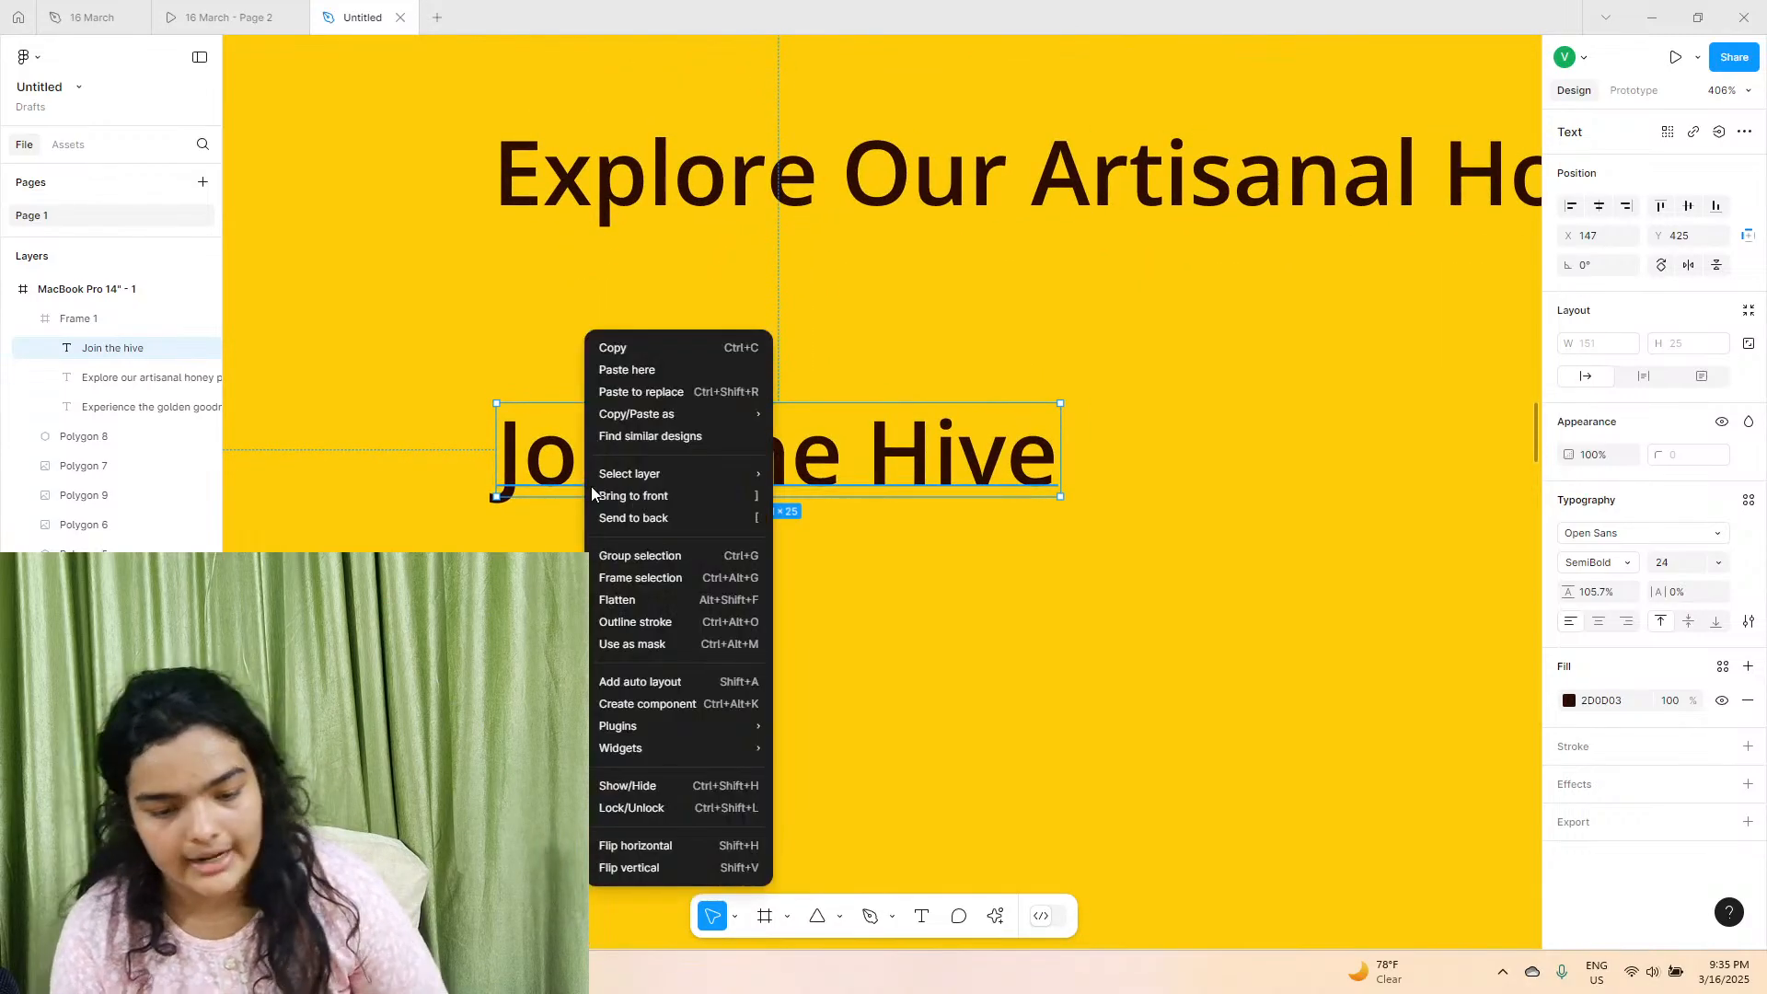
{"action": "left_click", "coordinate": [598, 582]}
{"action": "left_click", "coordinate": [1748, 313]}
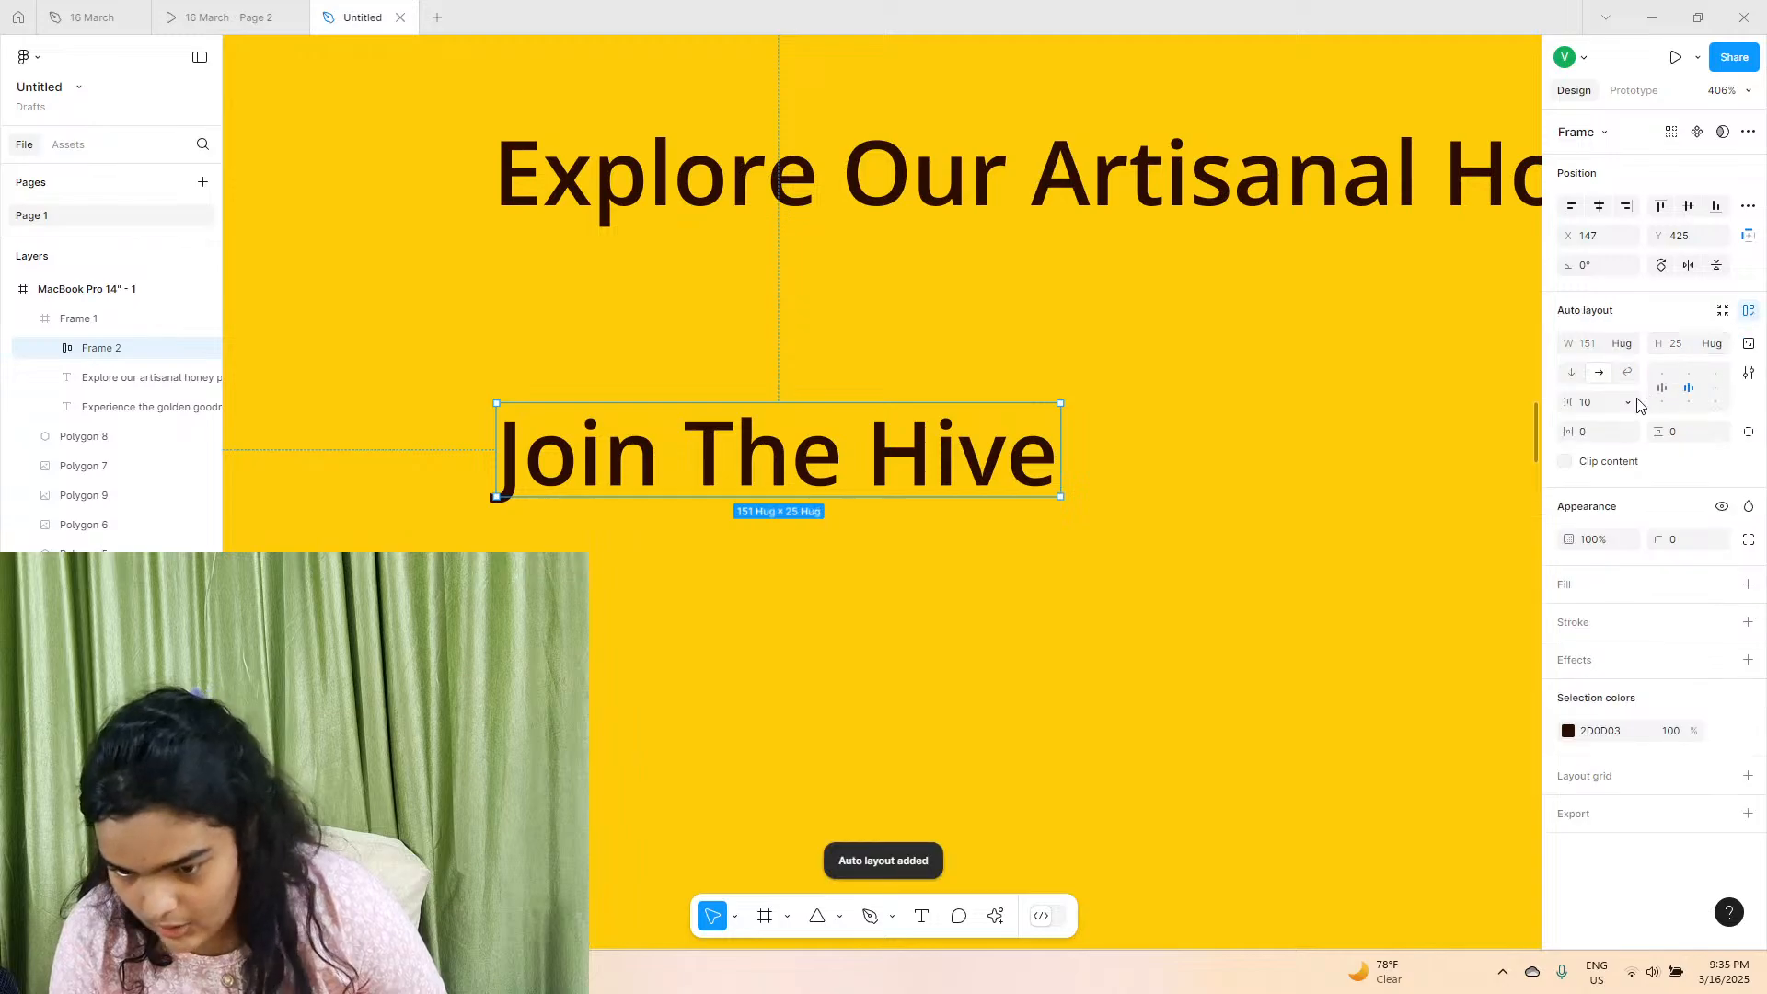
{"action": "left_click_drag", "start_coordinate": [1568, 431], "coordinate": [1677, 451]}
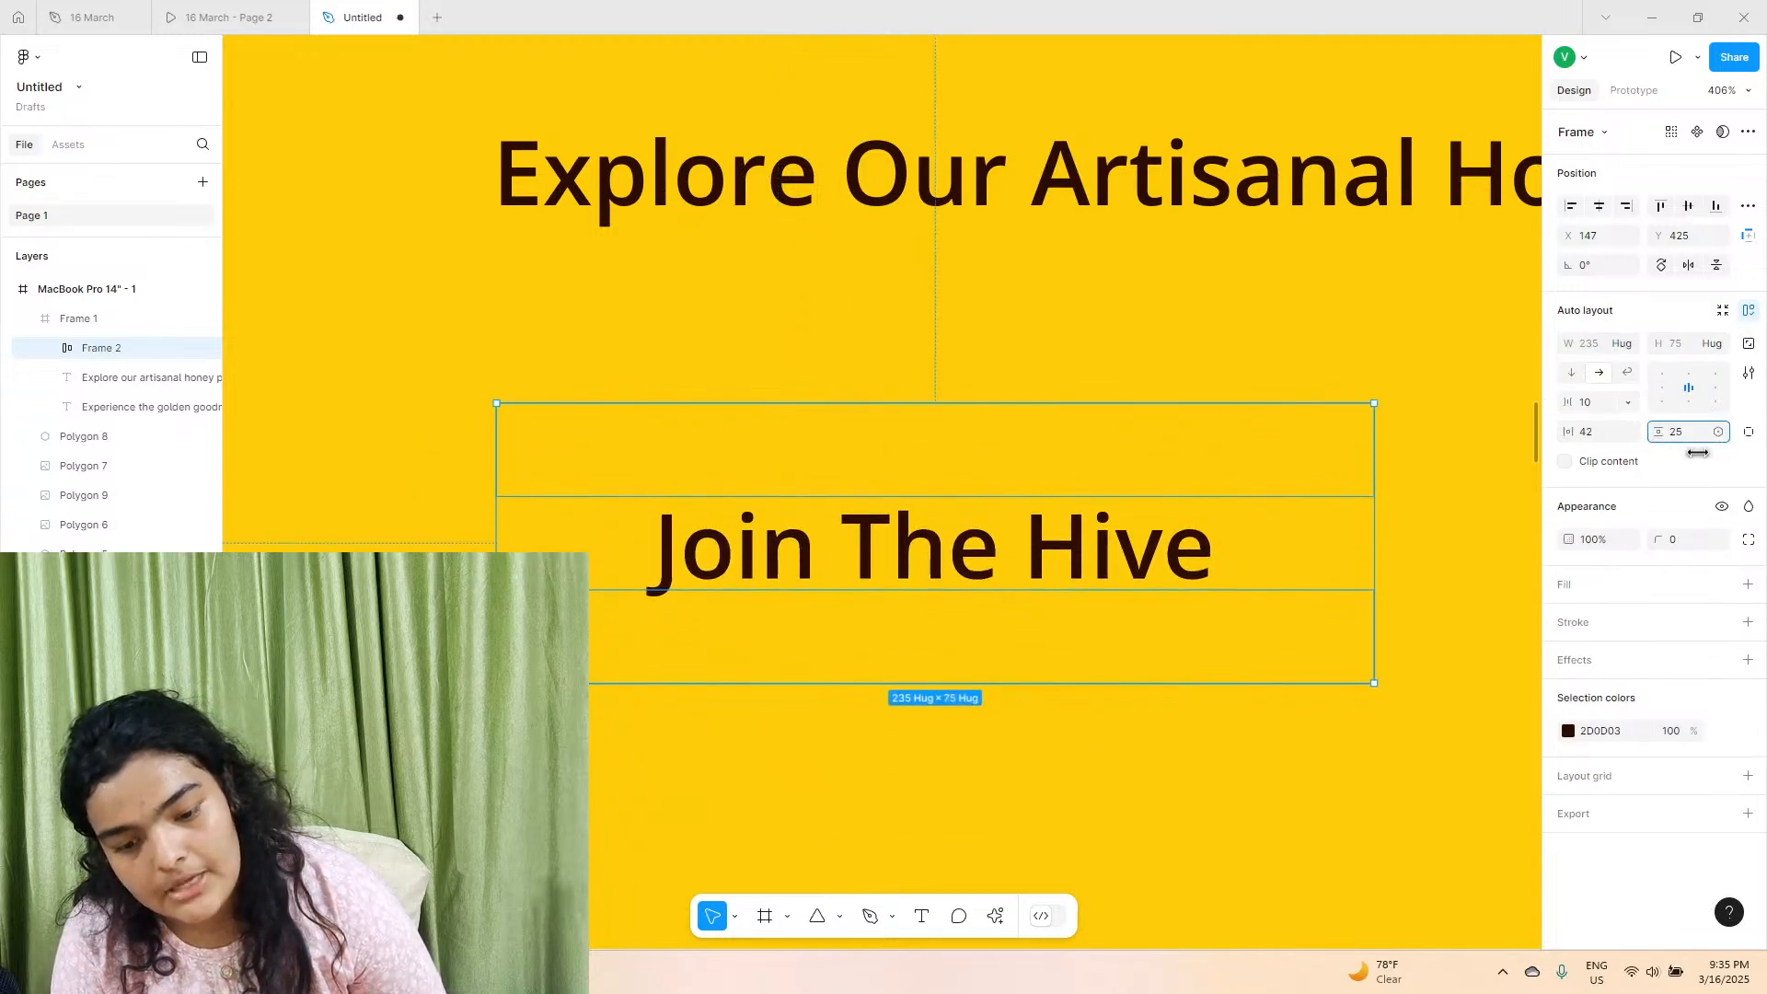
{"action": "left_click", "coordinate": [1747, 623]}
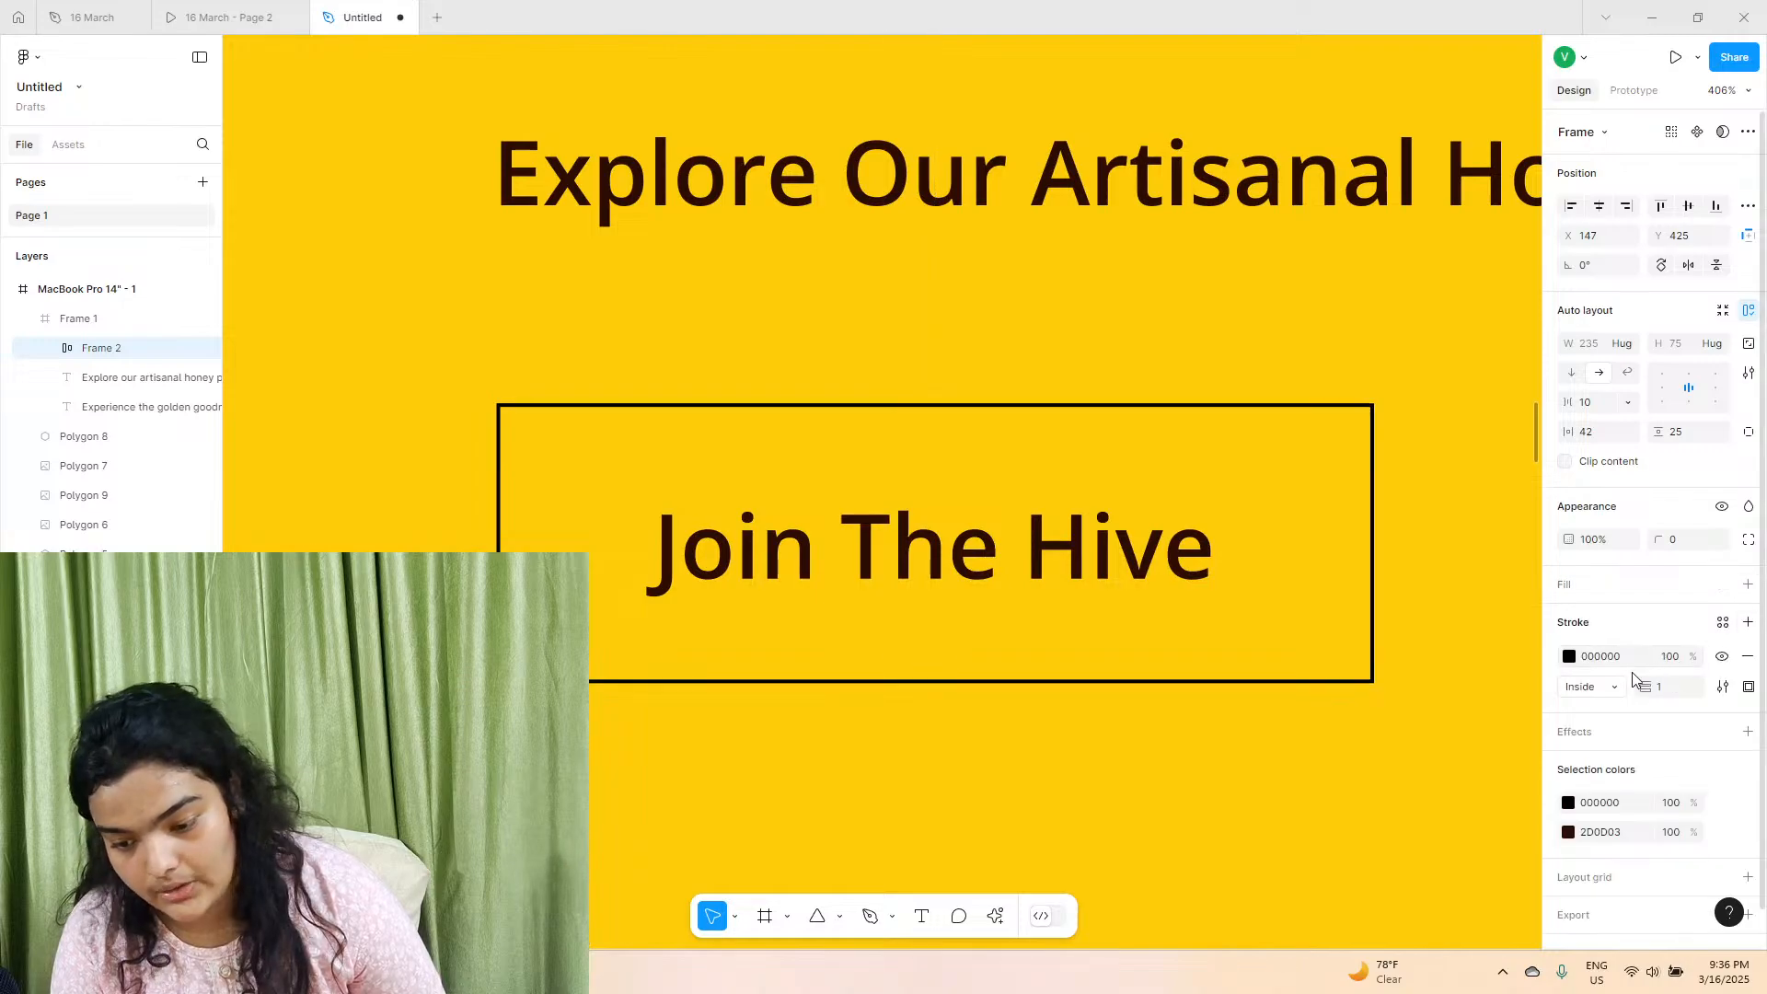
{"action": "left_click", "coordinate": [268, 13]}
{"action": "left_click", "coordinate": [324, 8]}
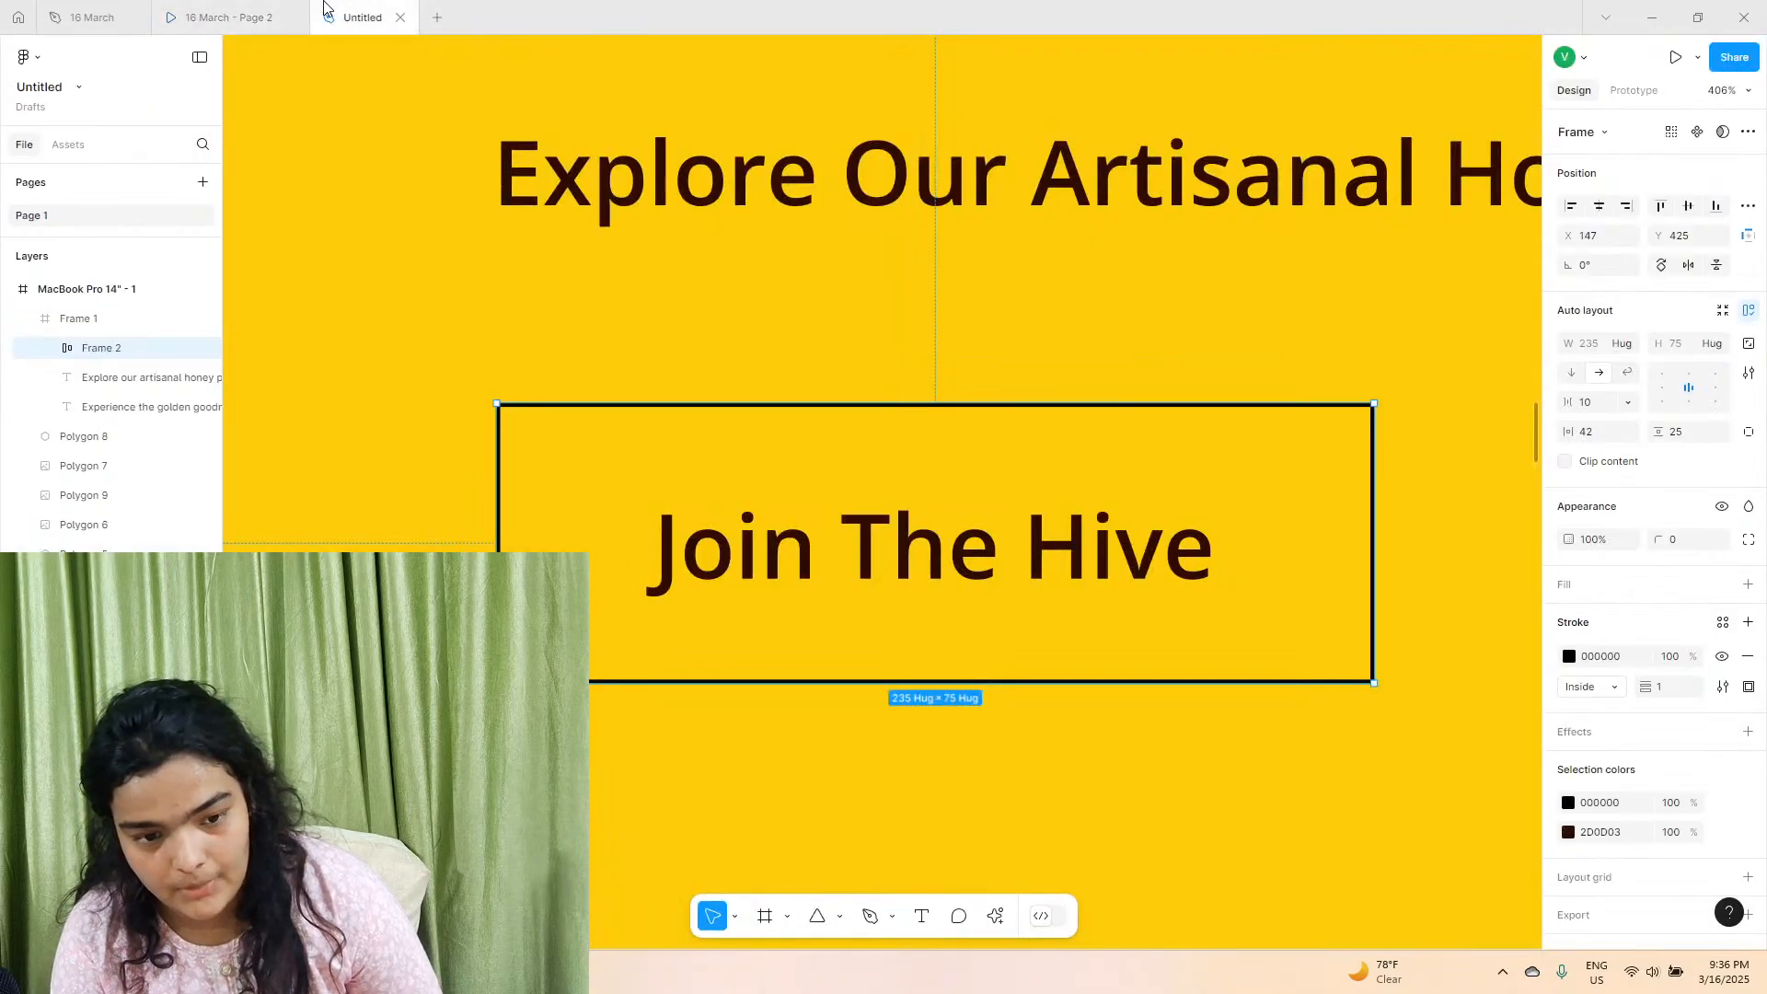
{"action": "left_click", "coordinate": [1748, 657]}
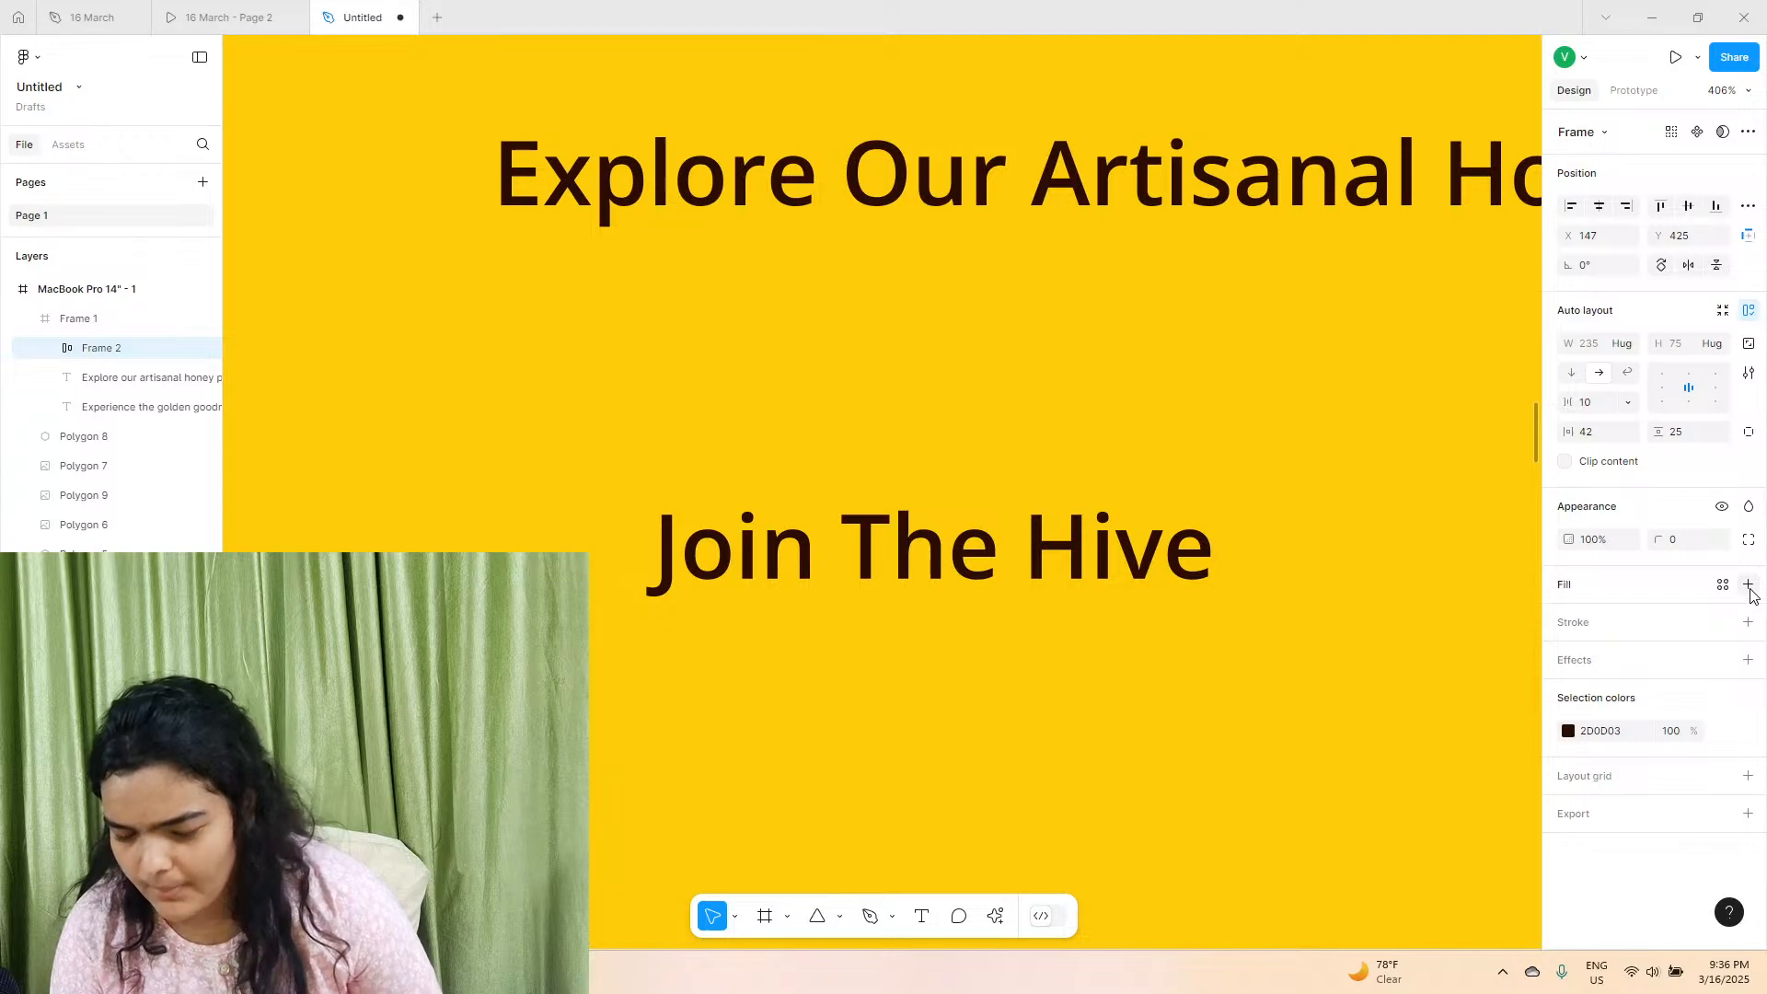
Give the "Join the hive" button a white FFFFFF fill and a corner radius of 13.
{"action": "left_click", "coordinate": [1749, 586]}
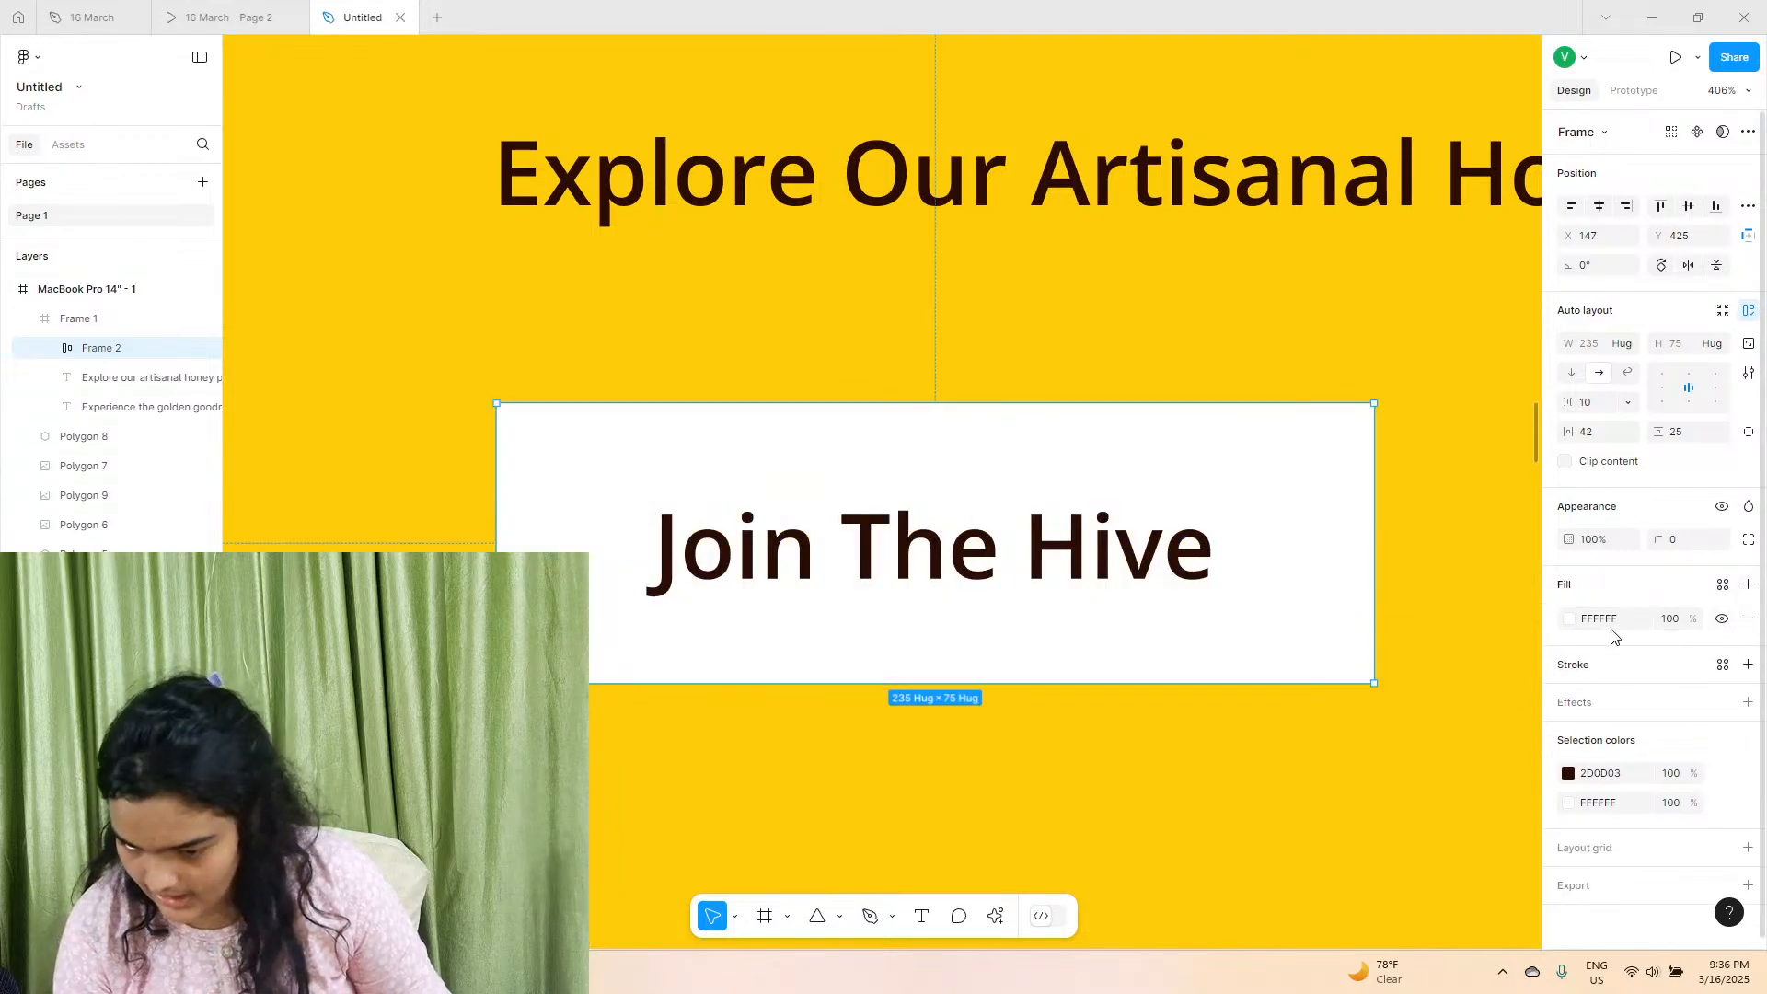
{"action": "left_click_drag", "start_coordinate": [1659, 541], "coordinate": [189, 548]}
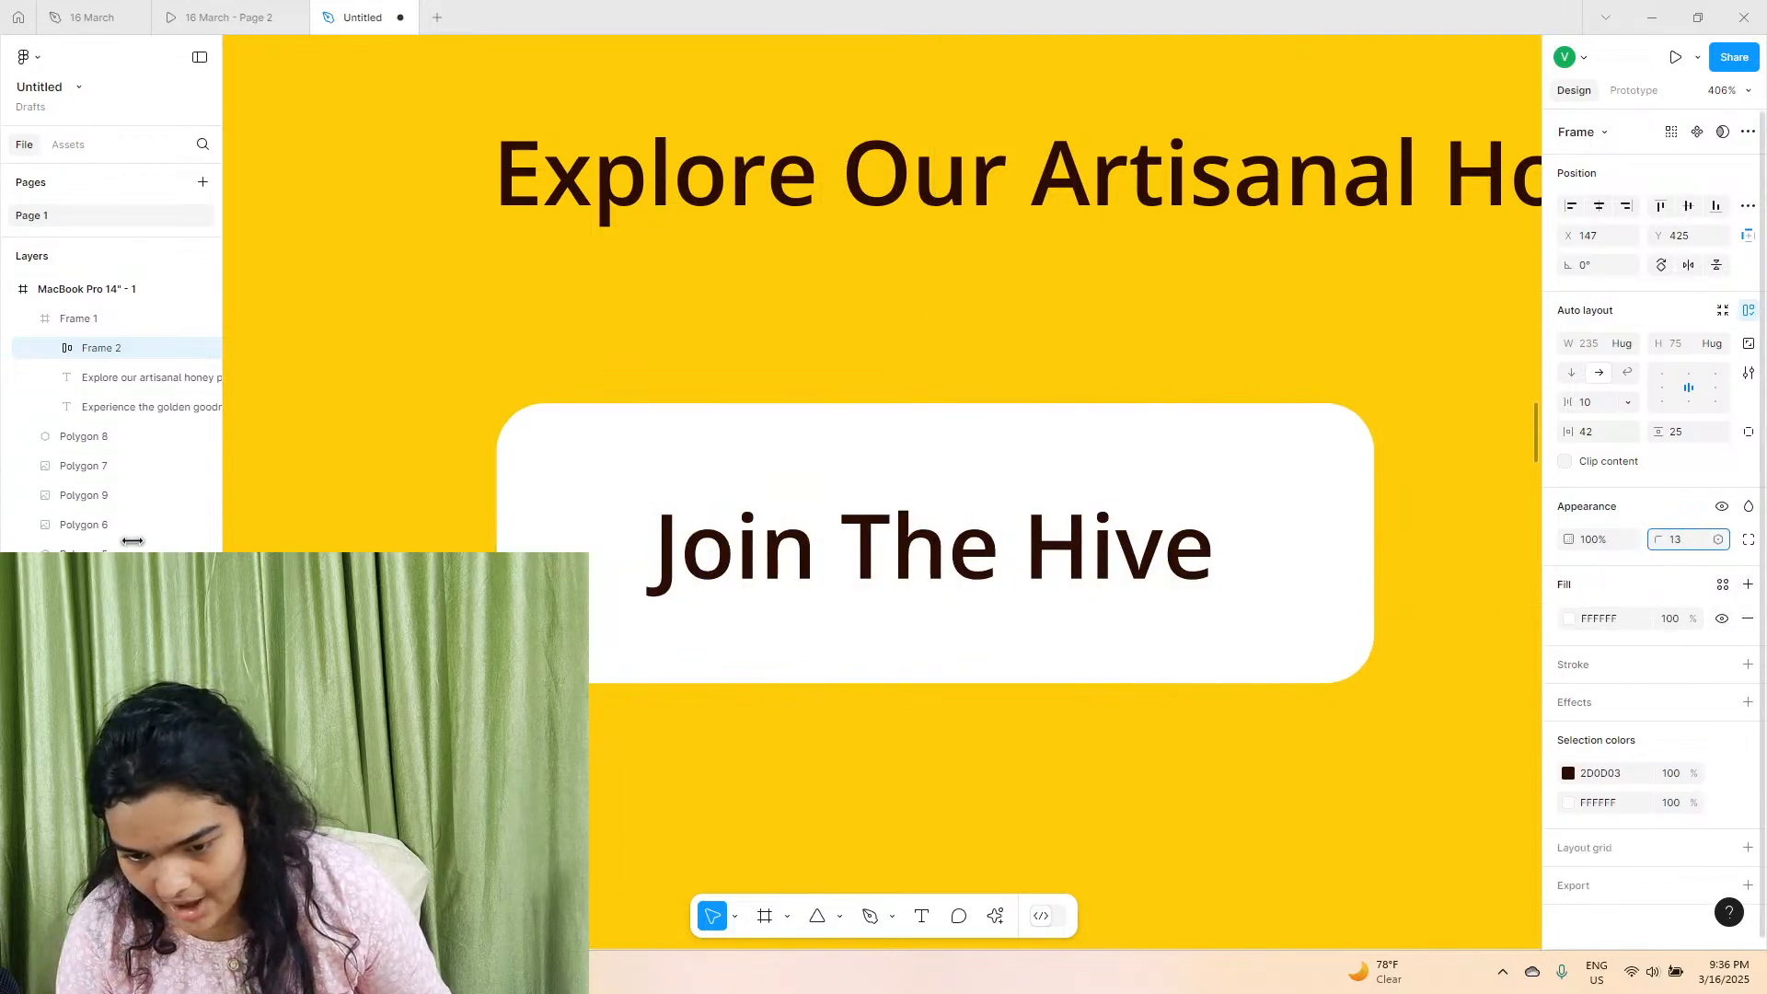
{"action": "left_click", "coordinate": [1663, 539]}
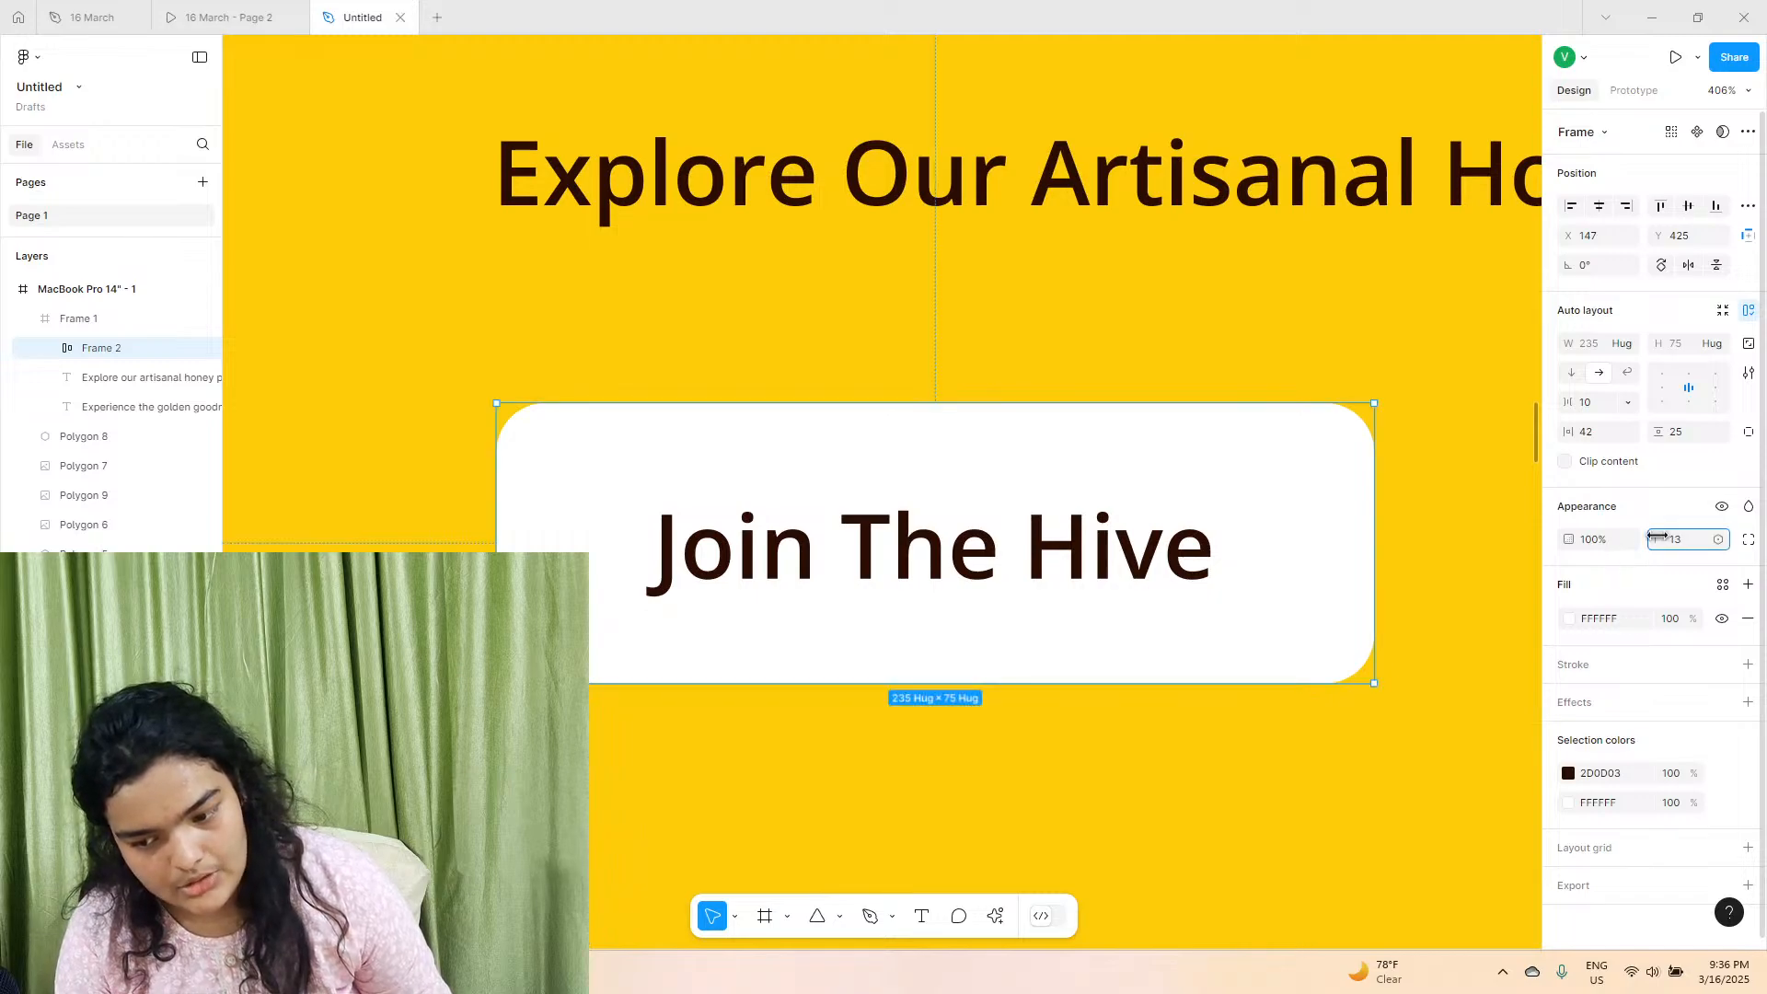
{"action": "left_click", "coordinate": [1670, 504]}
Move the button up under the description, aligned with the text's left edge, at about X 146, Y 409.
{"action": "left_click_drag", "start_coordinate": [1018, 553], "coordinate": [1016, 540]}
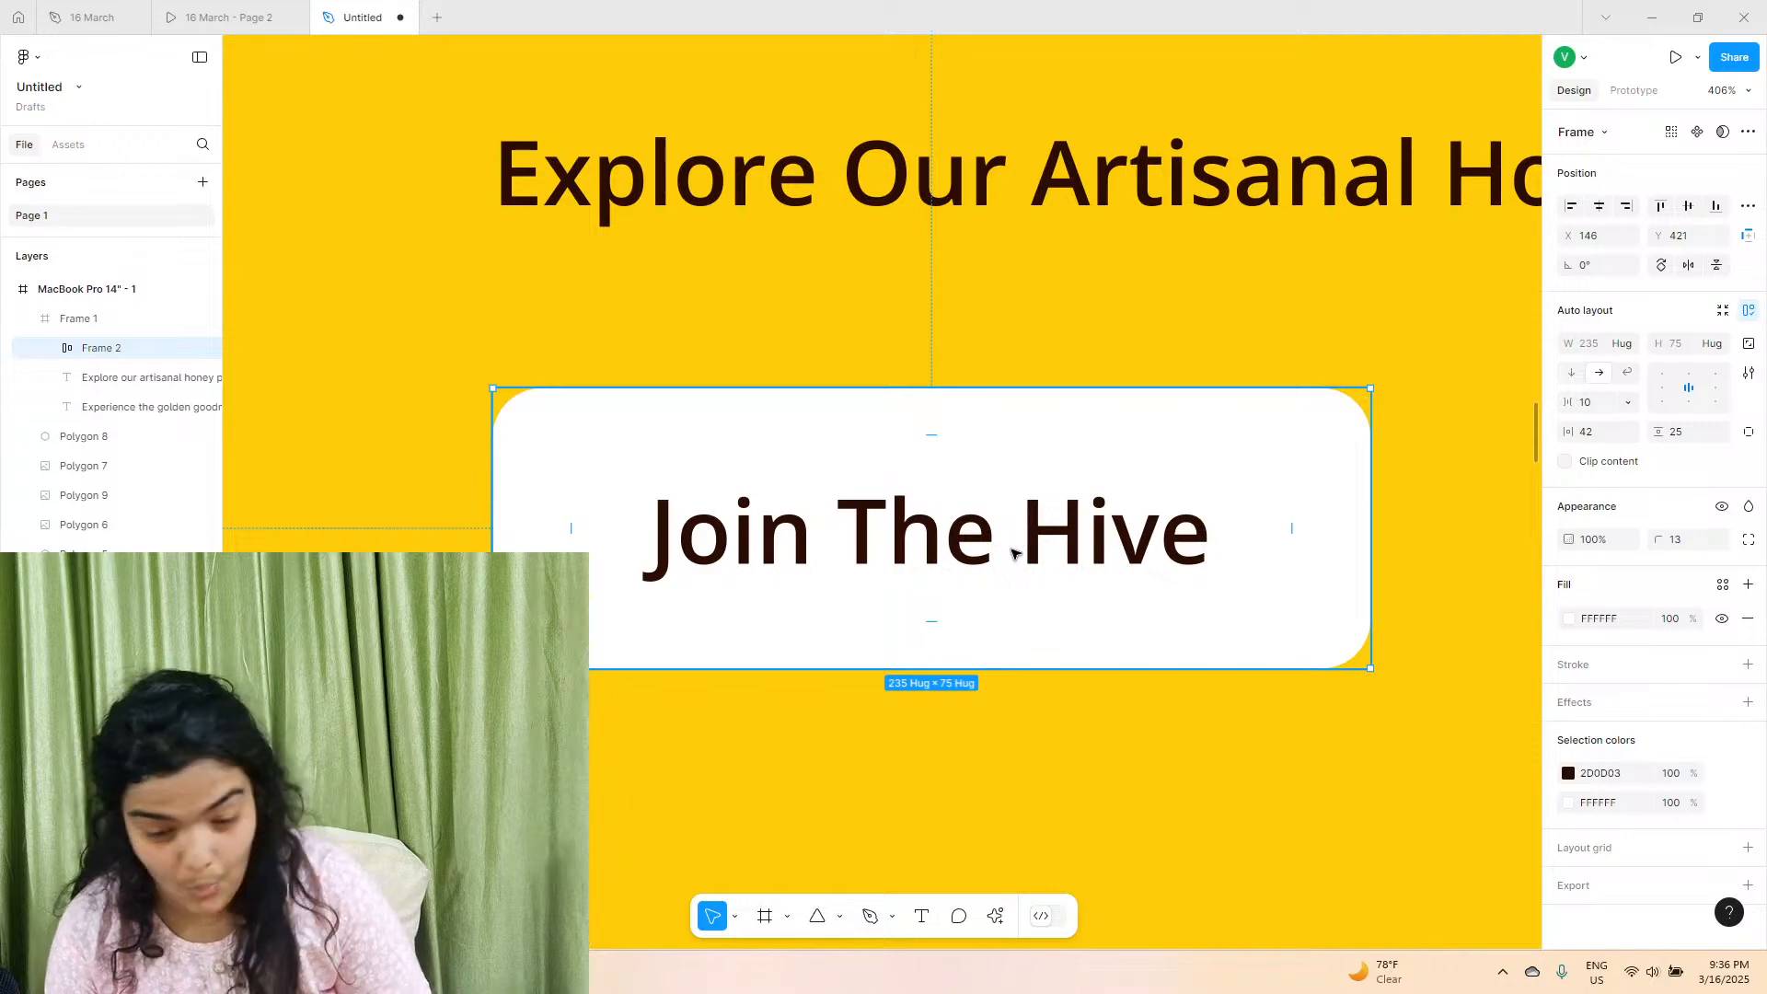
{"action": "scroll", "coordinate": [1015, 554], "scroll_direction": "down", "scroll_amount": 4}
{"action": "scroll", "coordinate": [1012, 554], "scroll_direction": "right", "scroll_amount": 3}
{"action": "scroll", "coordinate": [1009, 555], "scroll_direction": "down", "scroll_amount": 5}
{"action": "left_click_drag", "start_coordinate": [876, 555], "coordinate": [874, 544]}
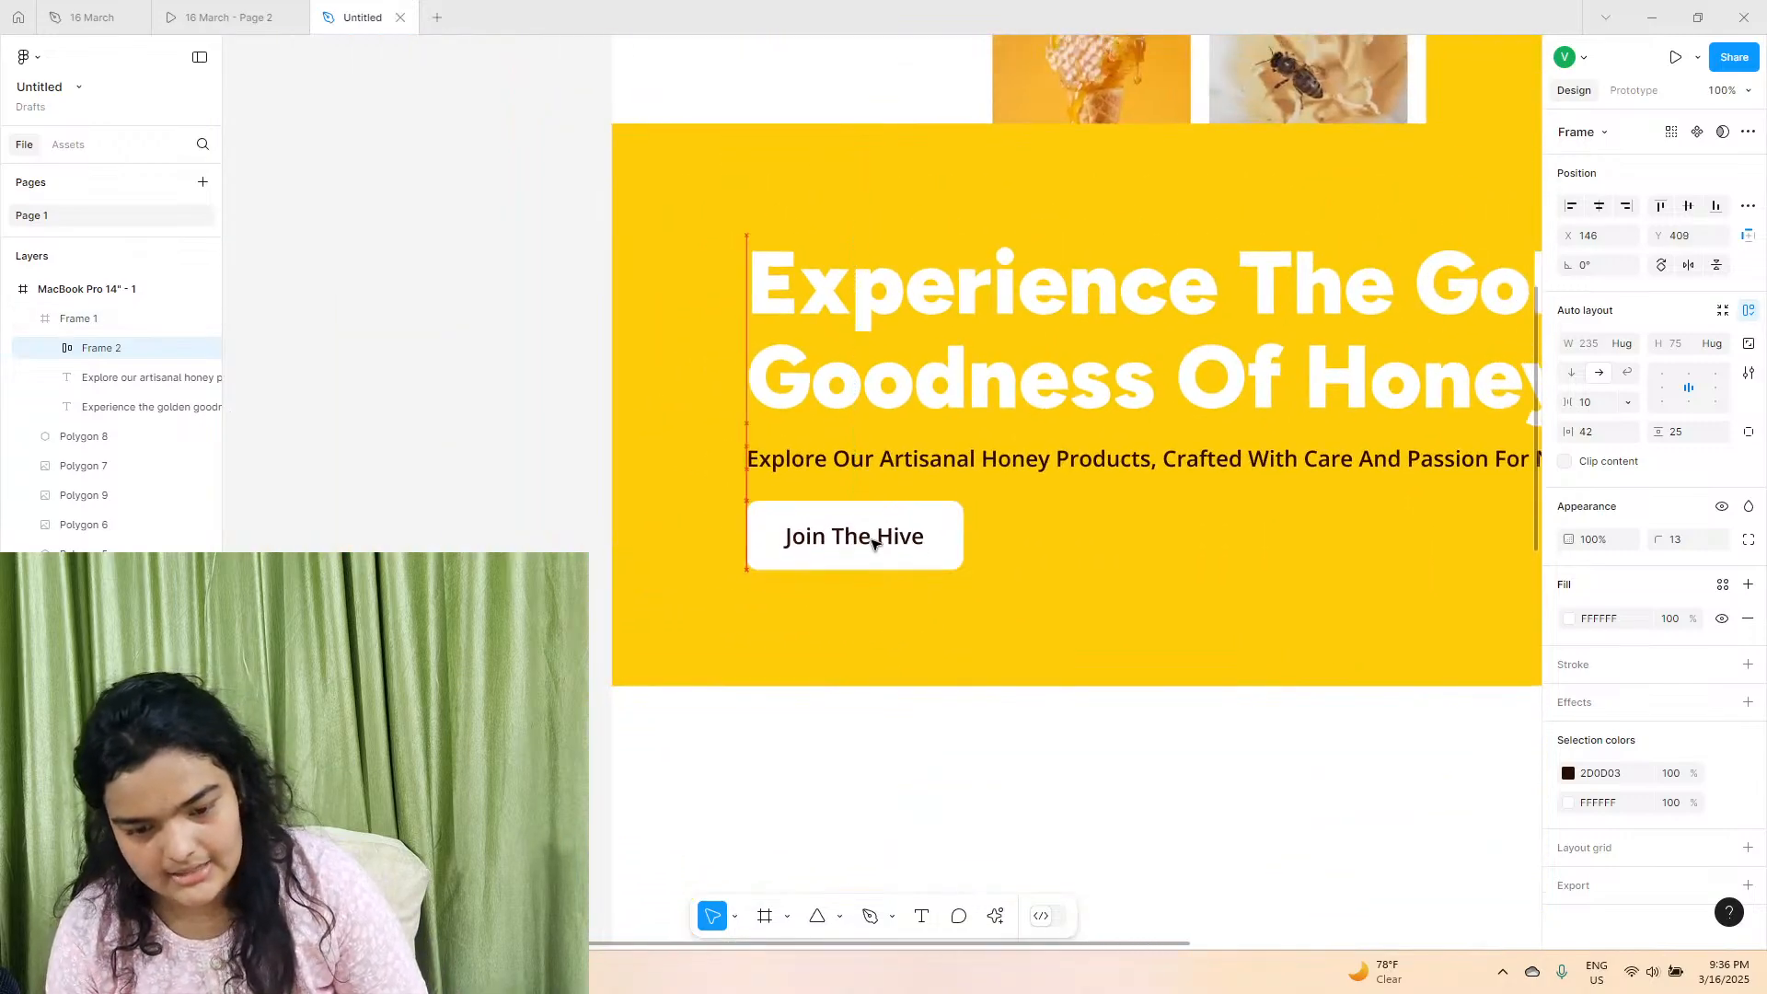
Set the button label's weight to Bold and move the button up slightly to about Y 407.
{"action": "left_click", "coordinate": [872, 541]}
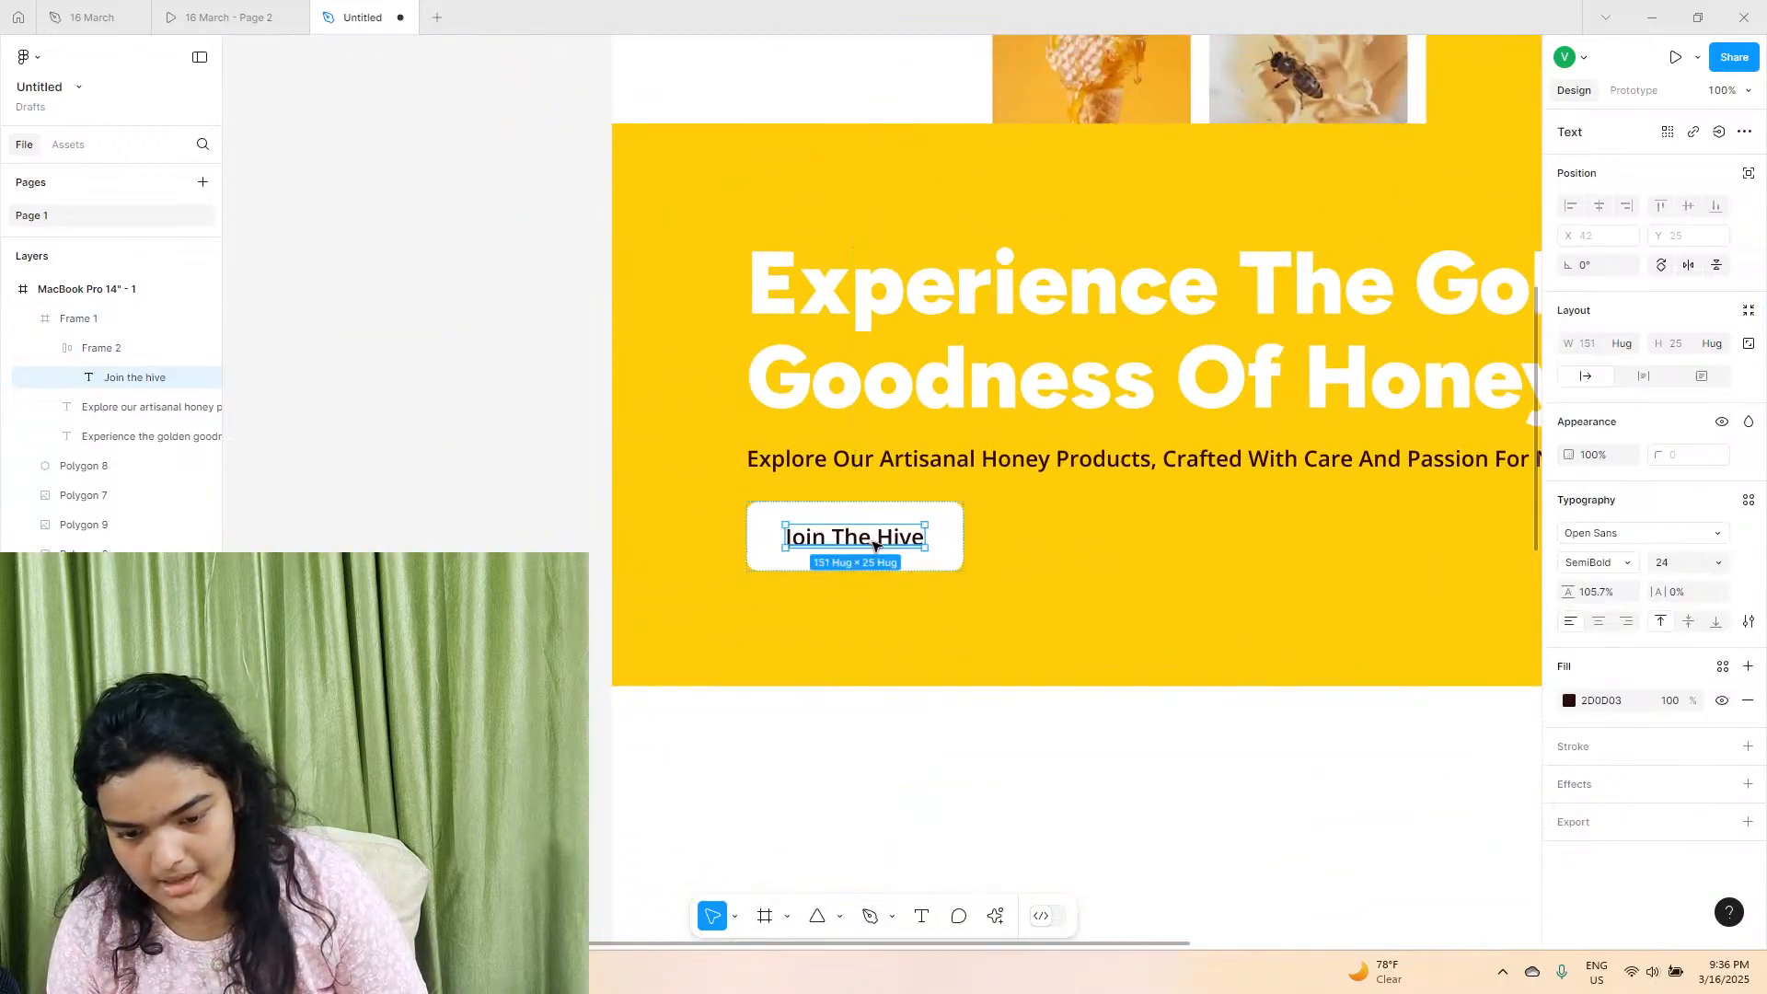
{"action": "left_click", "coordinate": [1597, 555]}
{"action": "left_click", "coordinate": [1603, 577]}
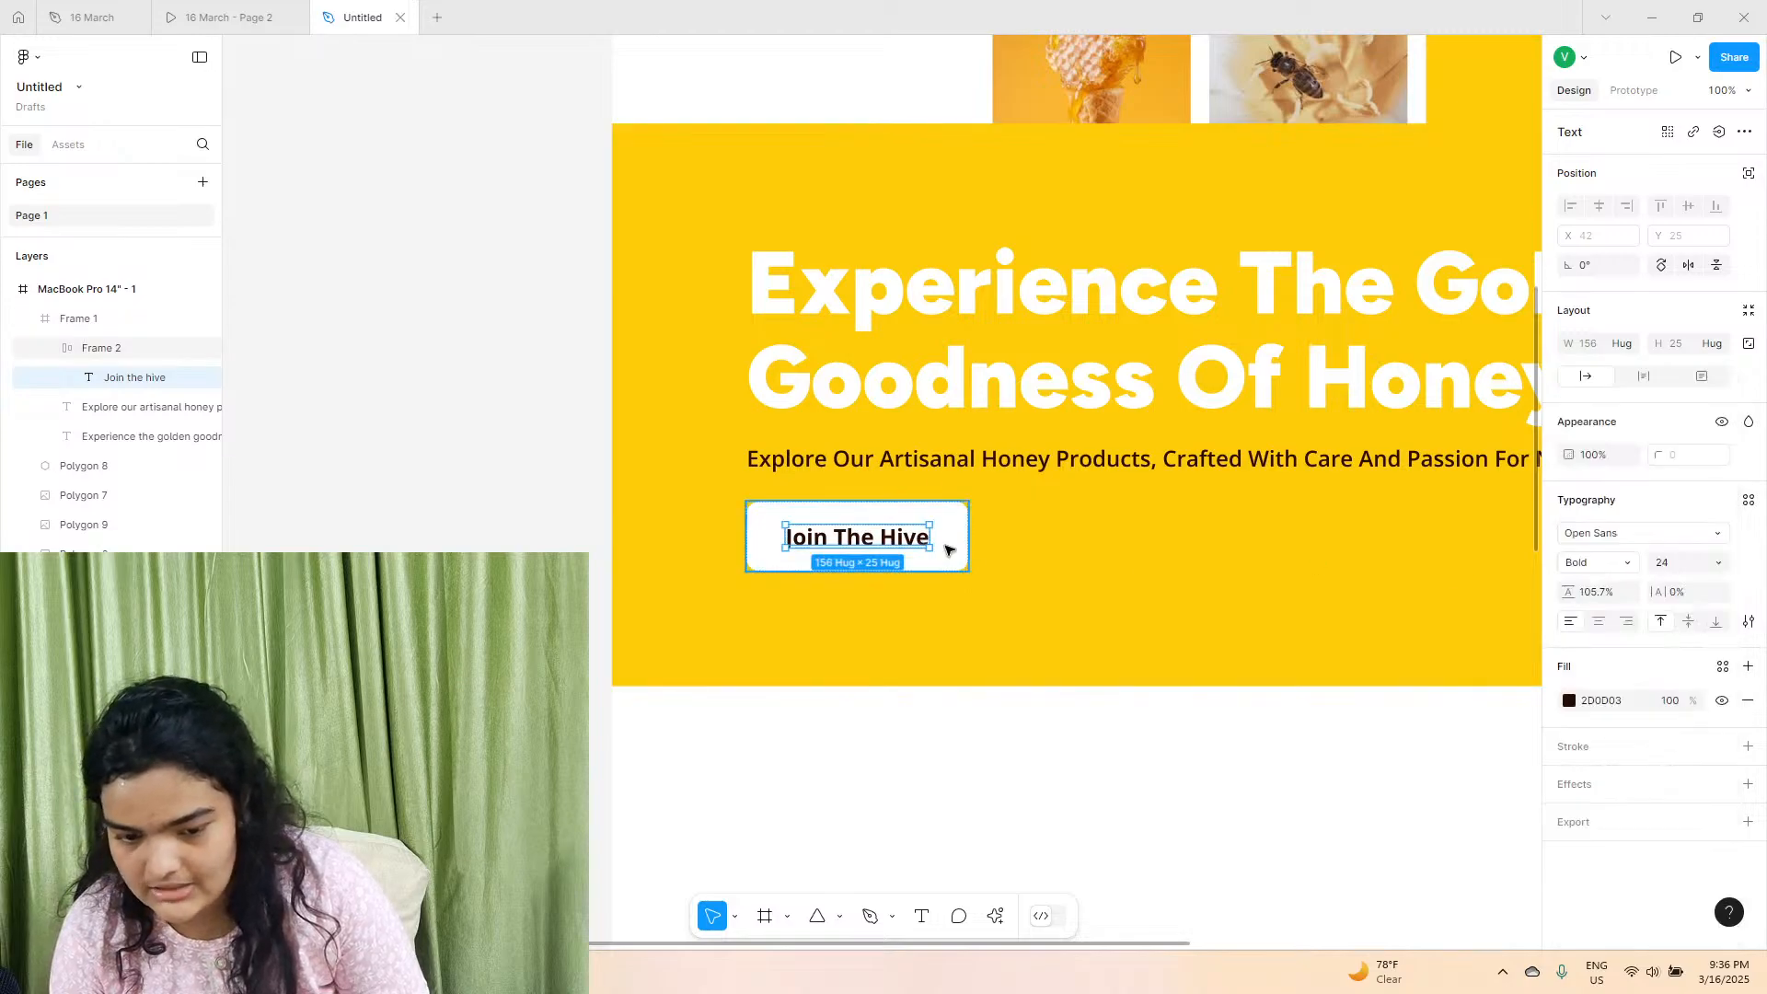
{"action": "left_click_drag", "start_coordinate": [930, 543], "coordinate": [927, 538]}
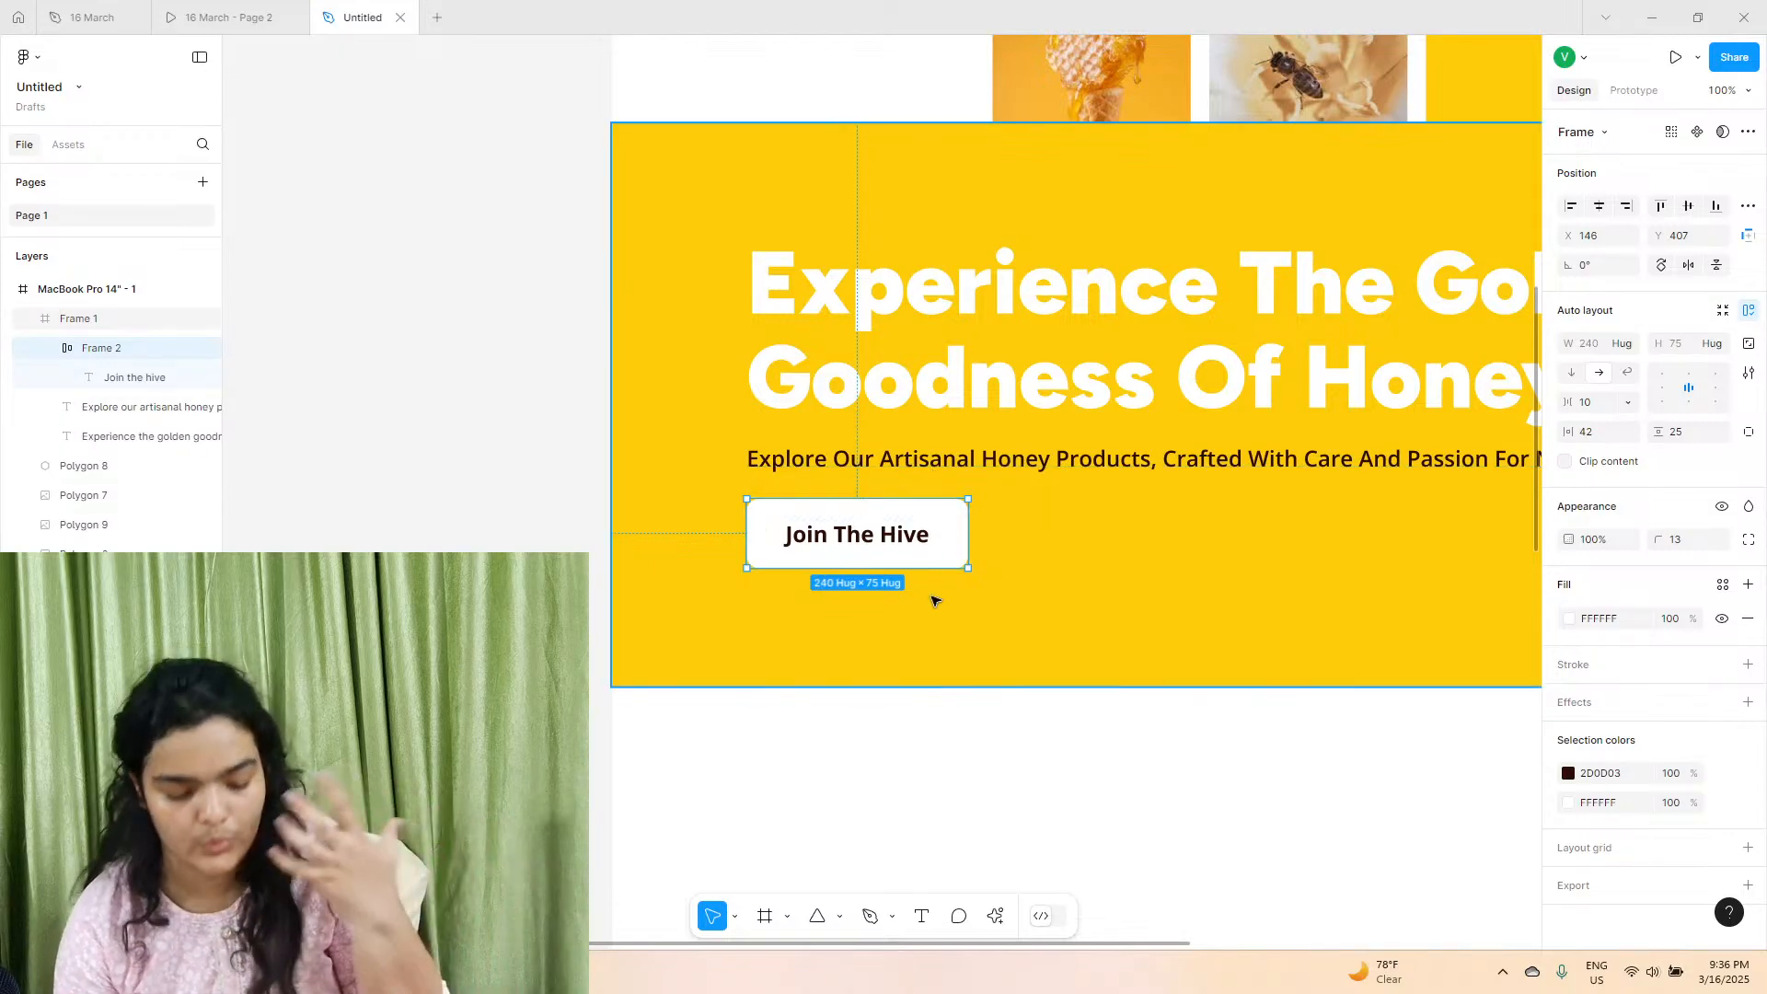
Duplicate the "Join the hive" button and place the copy beside it at about X 412, Y 407.
{"action": "key", "text": "ctrl+d"}
{"action": "left_click_drag", "start_coordinate": [820, 520], "coordinate": [1065, 520]}
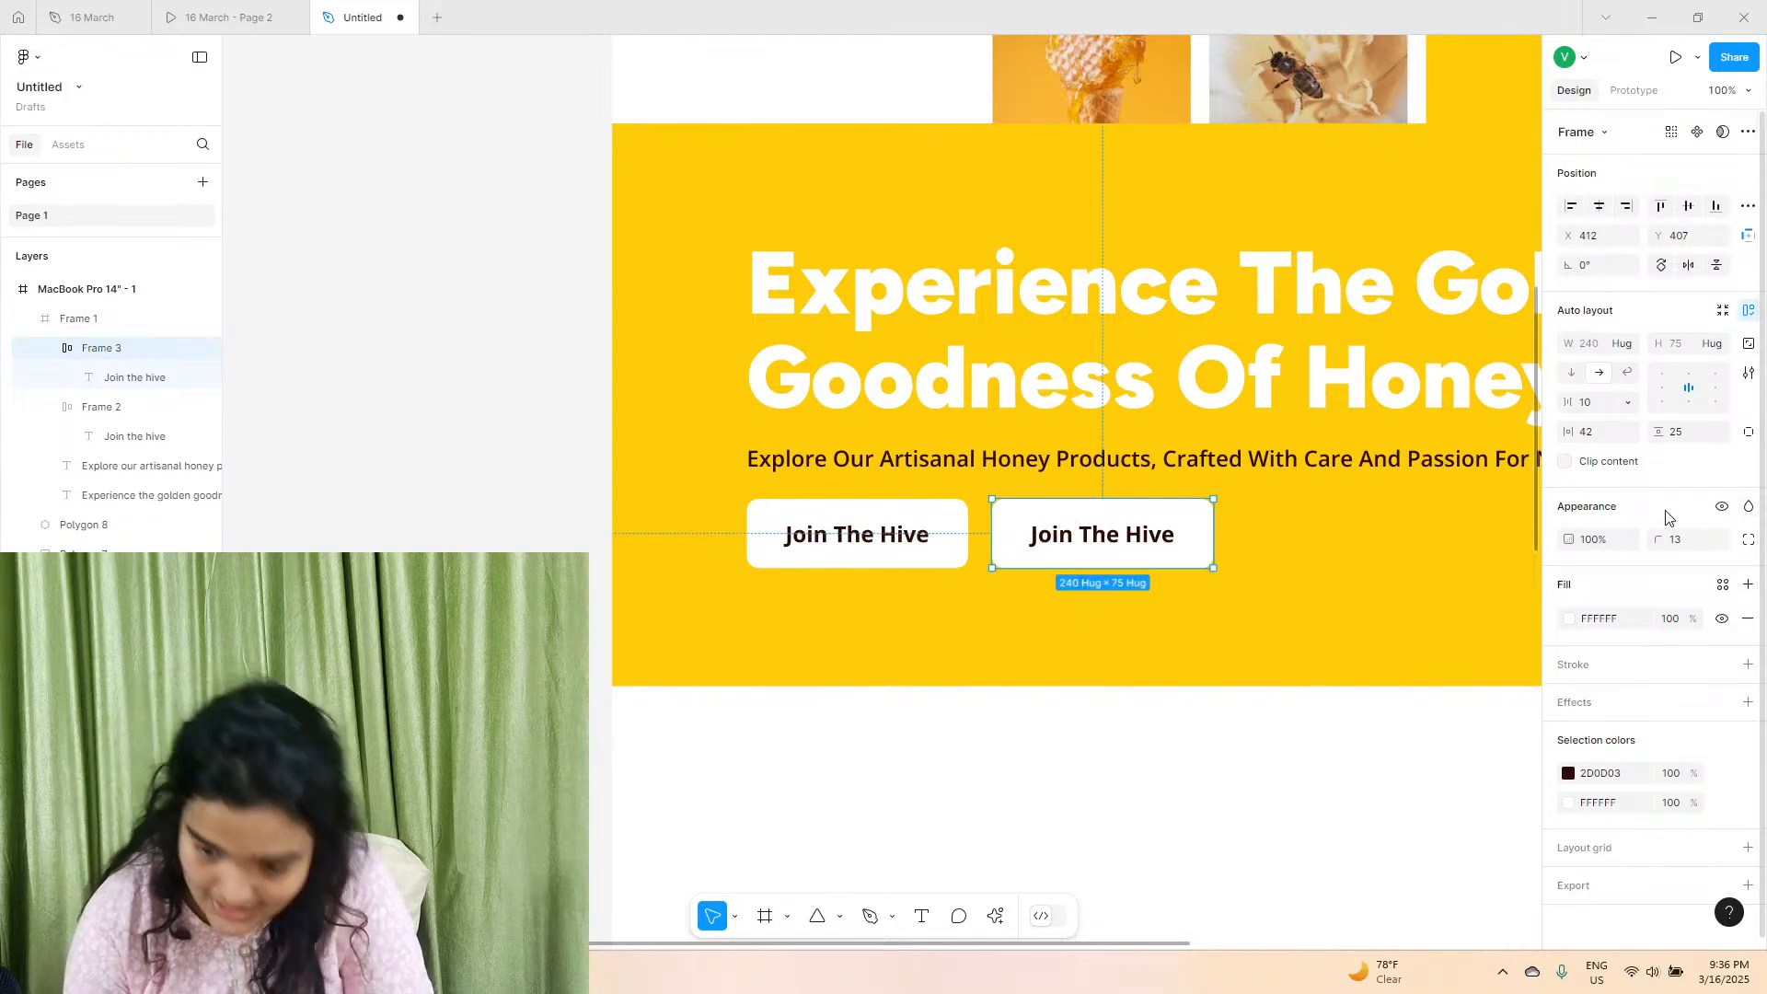
Remove the duplicated button's fill and give it an inside stroke of weight 2 in dark brown 2D0D03.
{"action": "left_click", "coordinate": [1749, 618]}
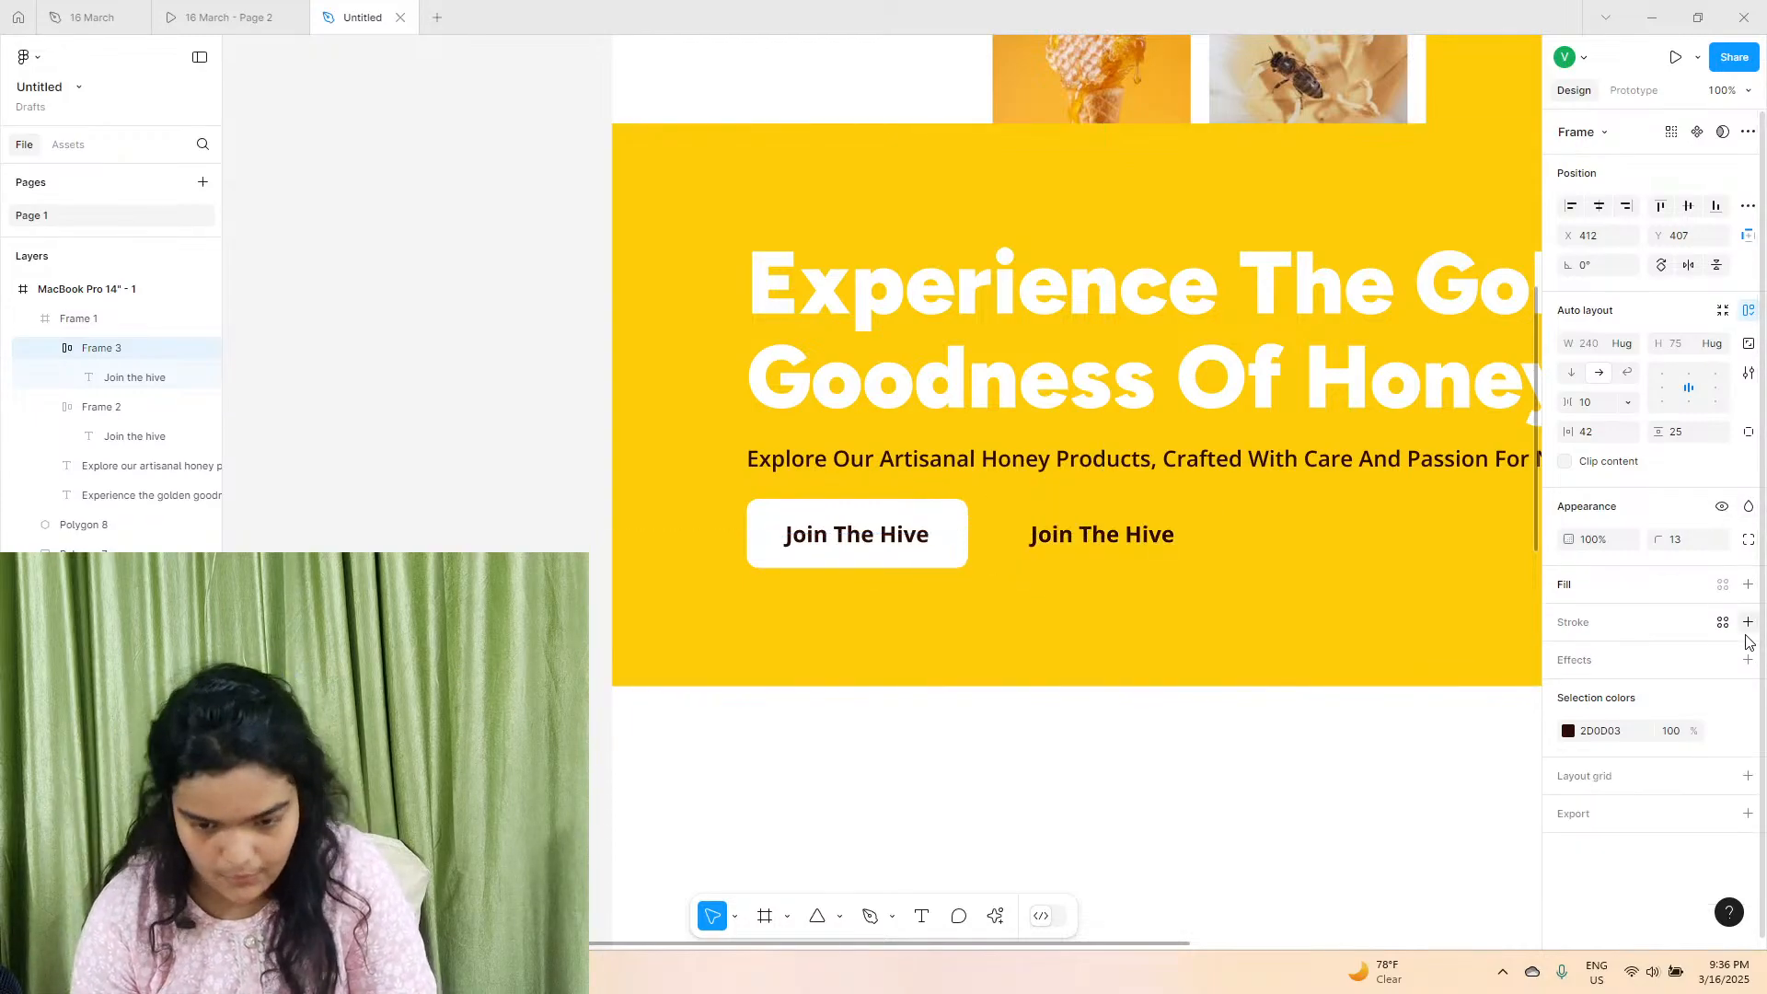
{"action": "left_click", "coordinate": [1748, 622]}
{"action": "left_click_drag", "start_coordinate": [1652, 686], "coordinate": [1654, 691]}
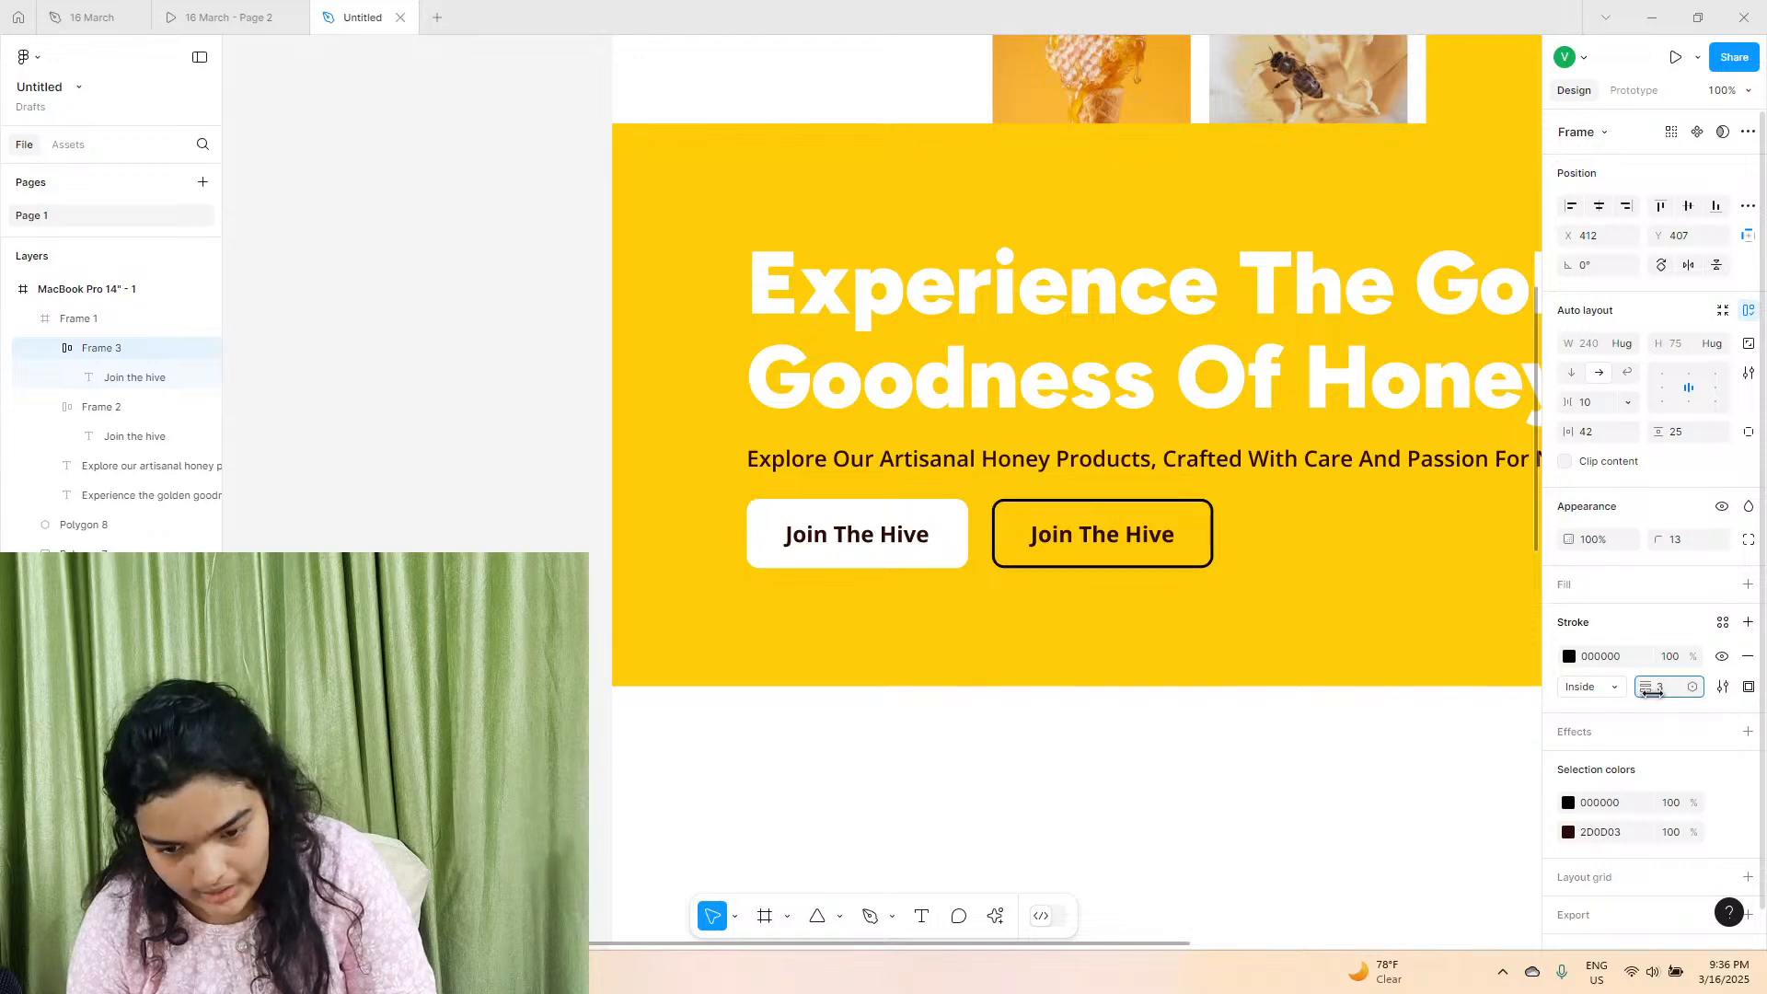
{"action": "scroll", "coordinate": [1080, 516], "scroll_direction": "up", "scroll_amount": 5}
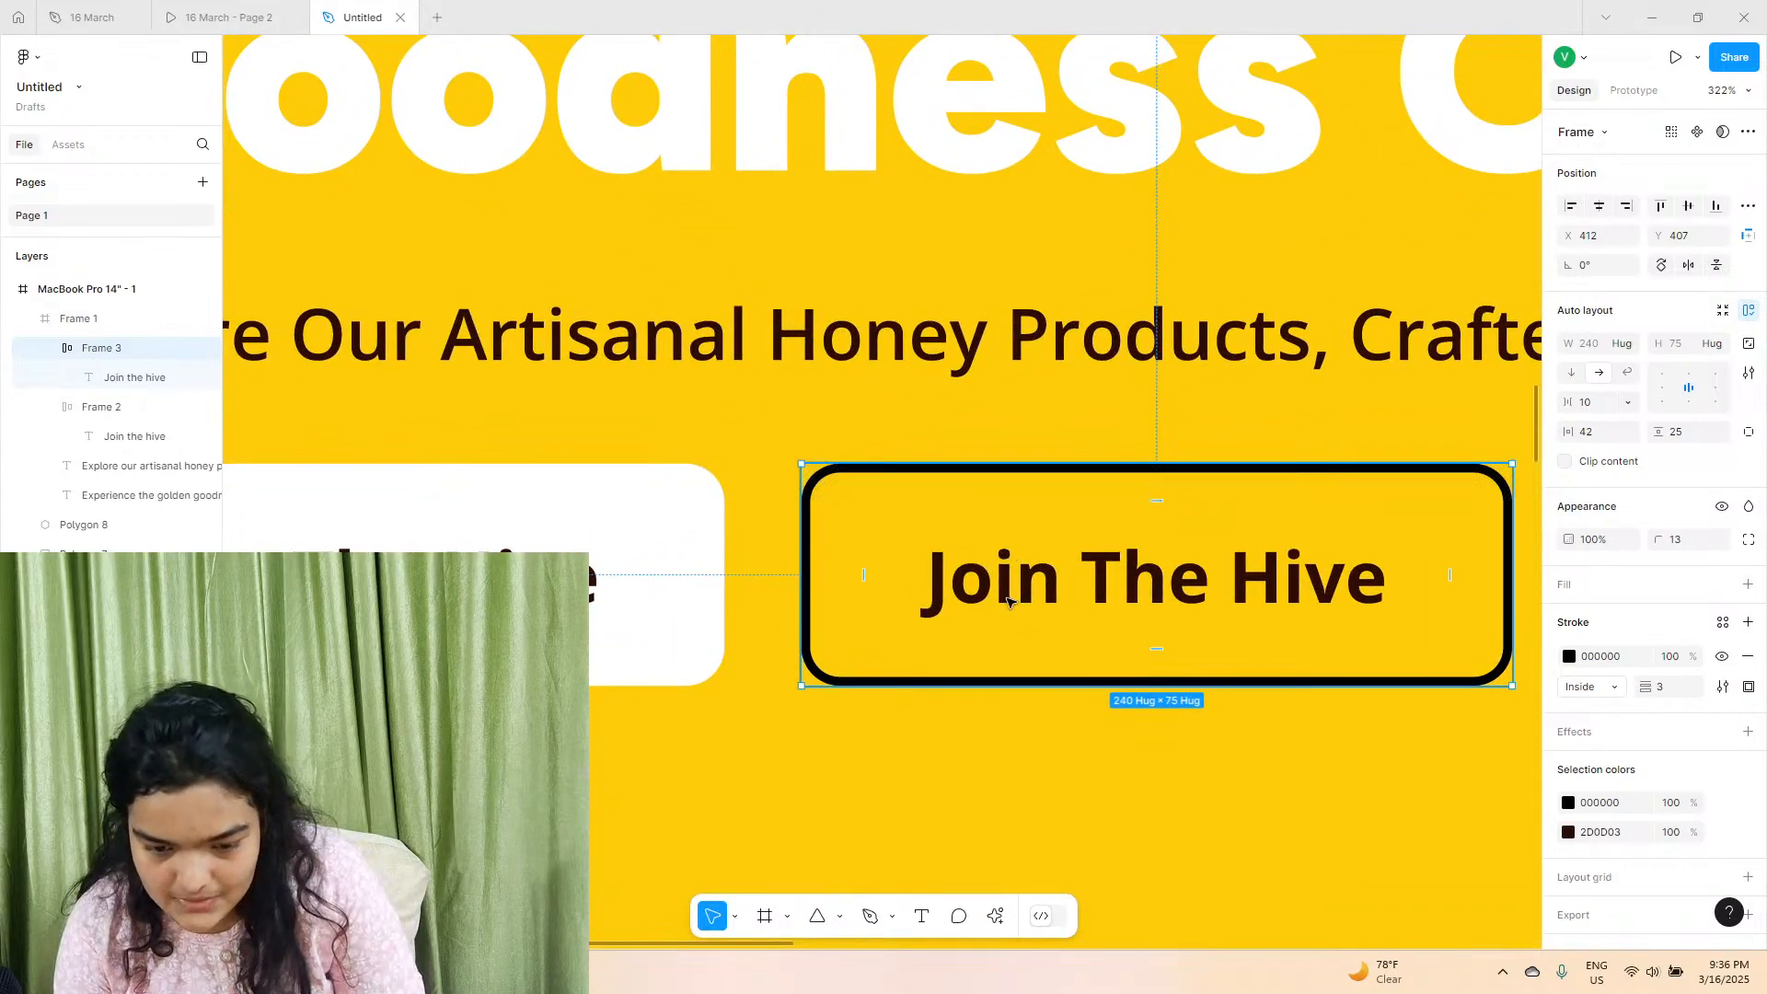
{"action": "left_click_drag", "start_coordinate": [1644, 682], "coordinate": [1646, 684]}
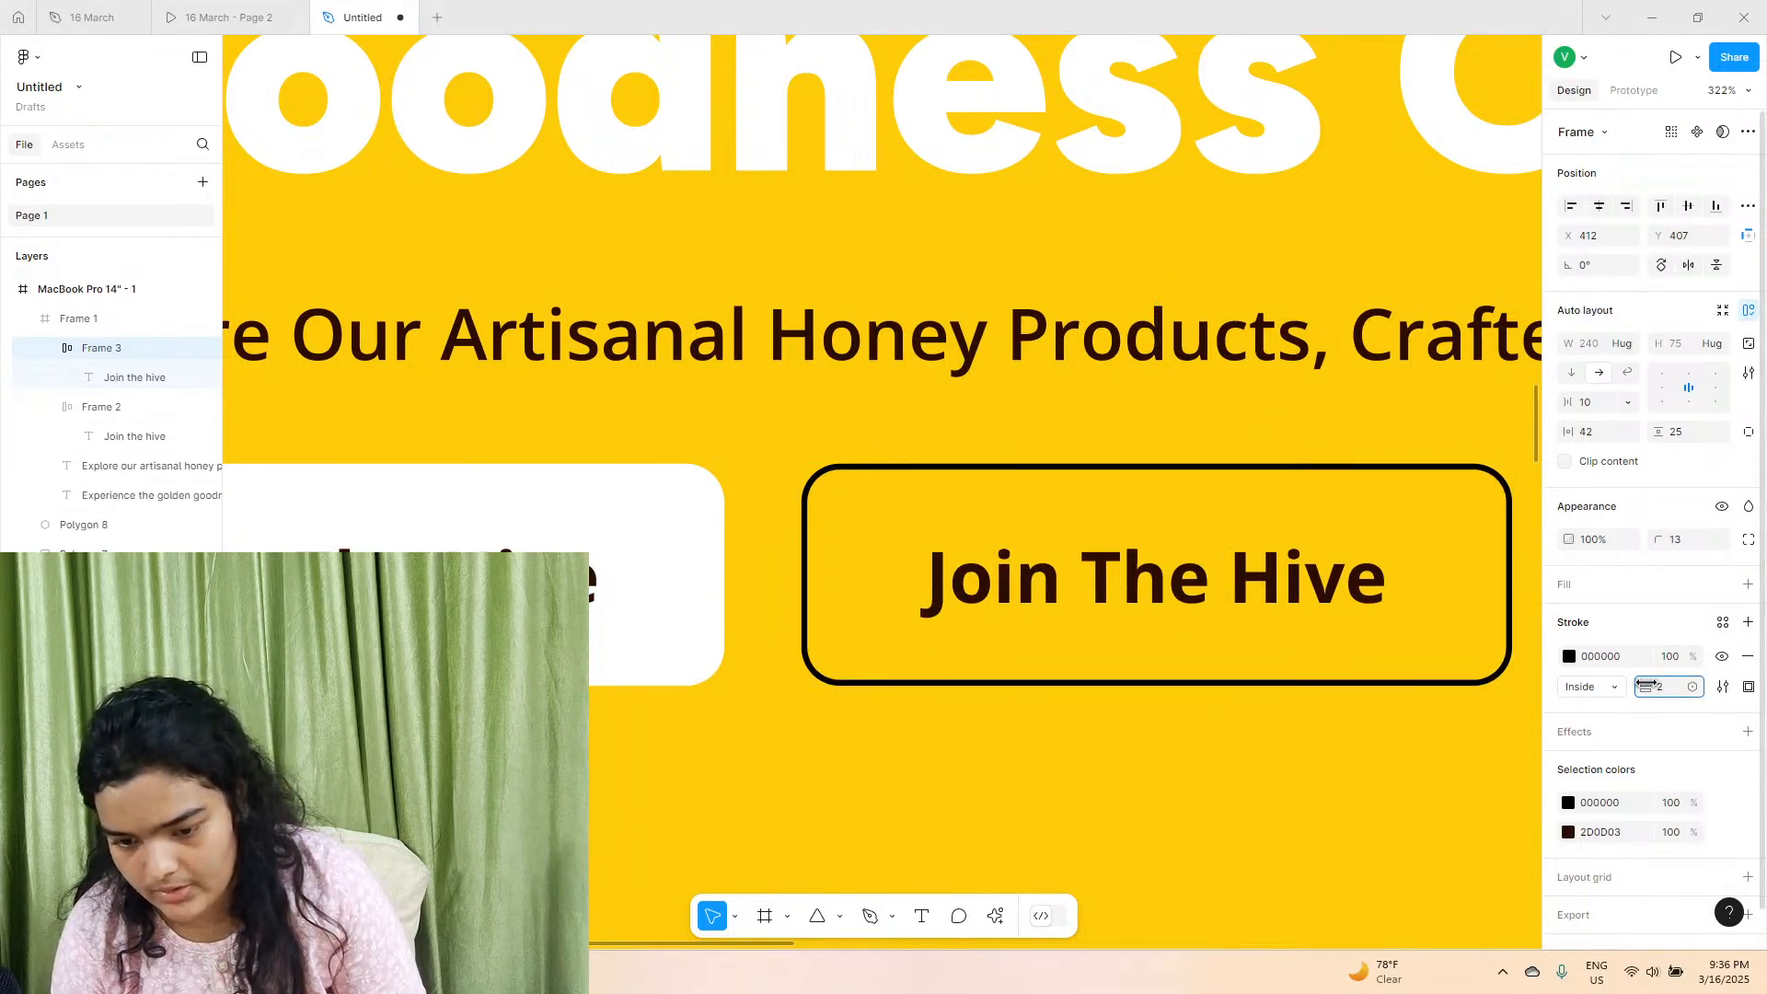
{"action": "left_click", "coordinate": [1570, 657]}
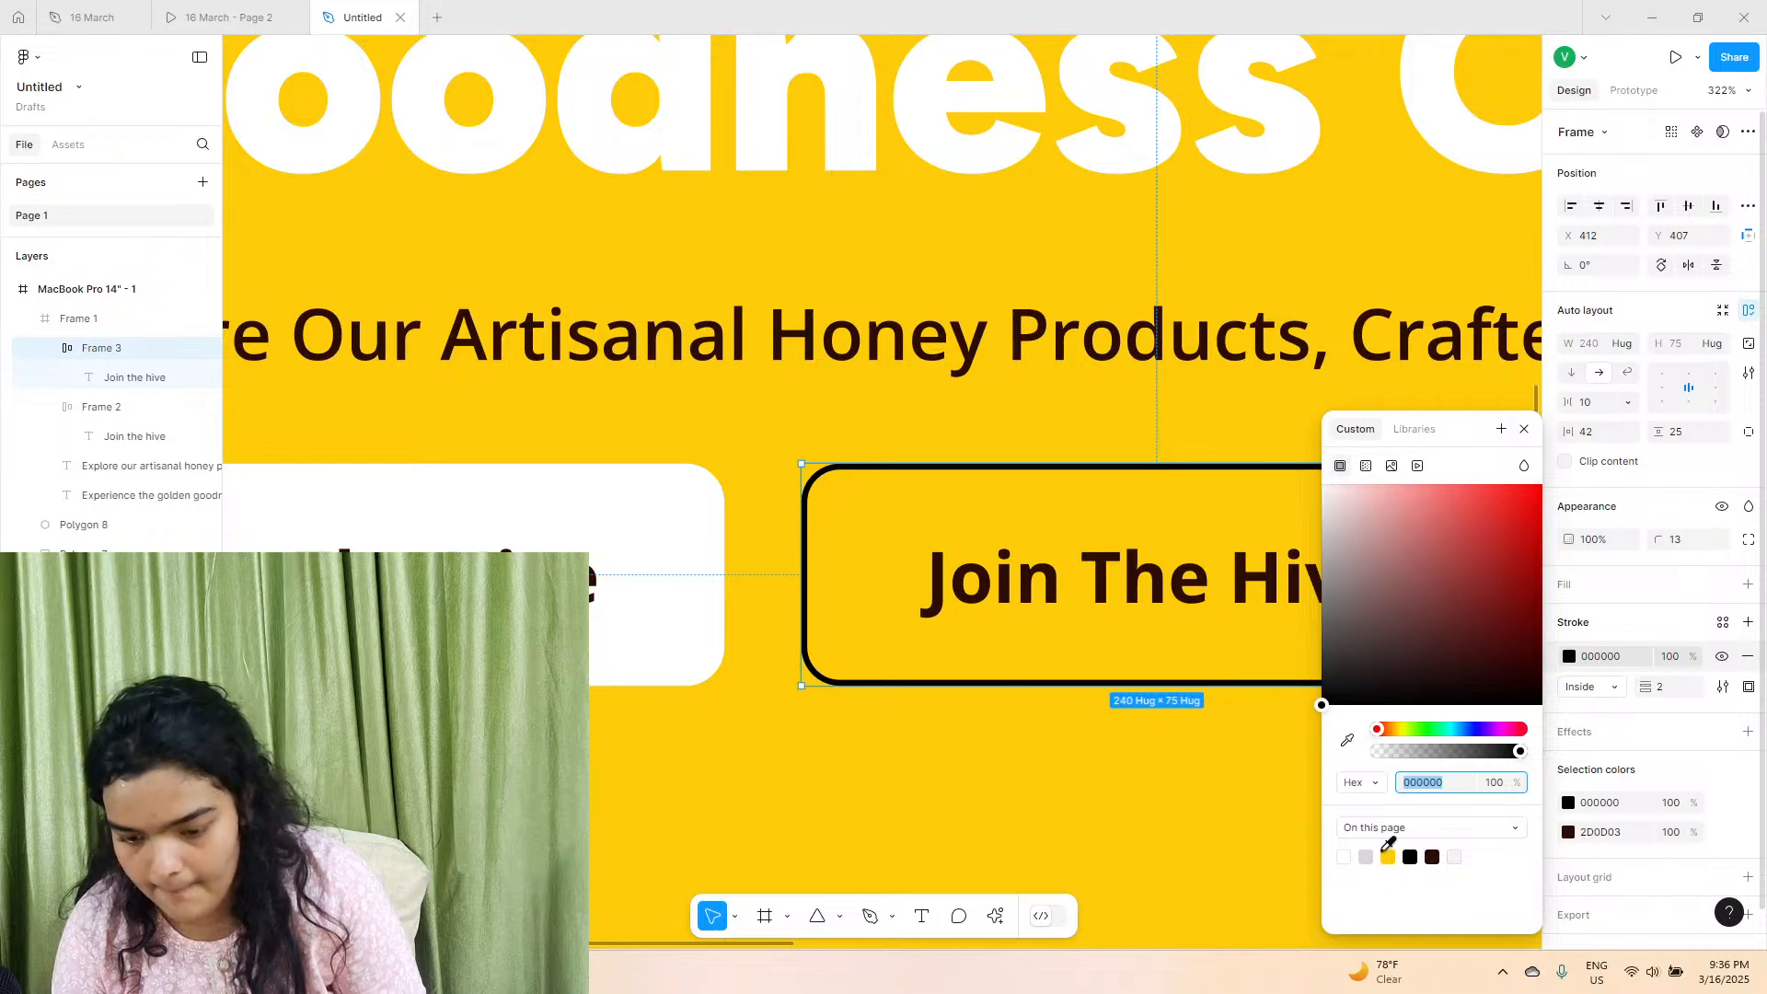
{"action": "left_click", "coordinate": [1433, 857]}
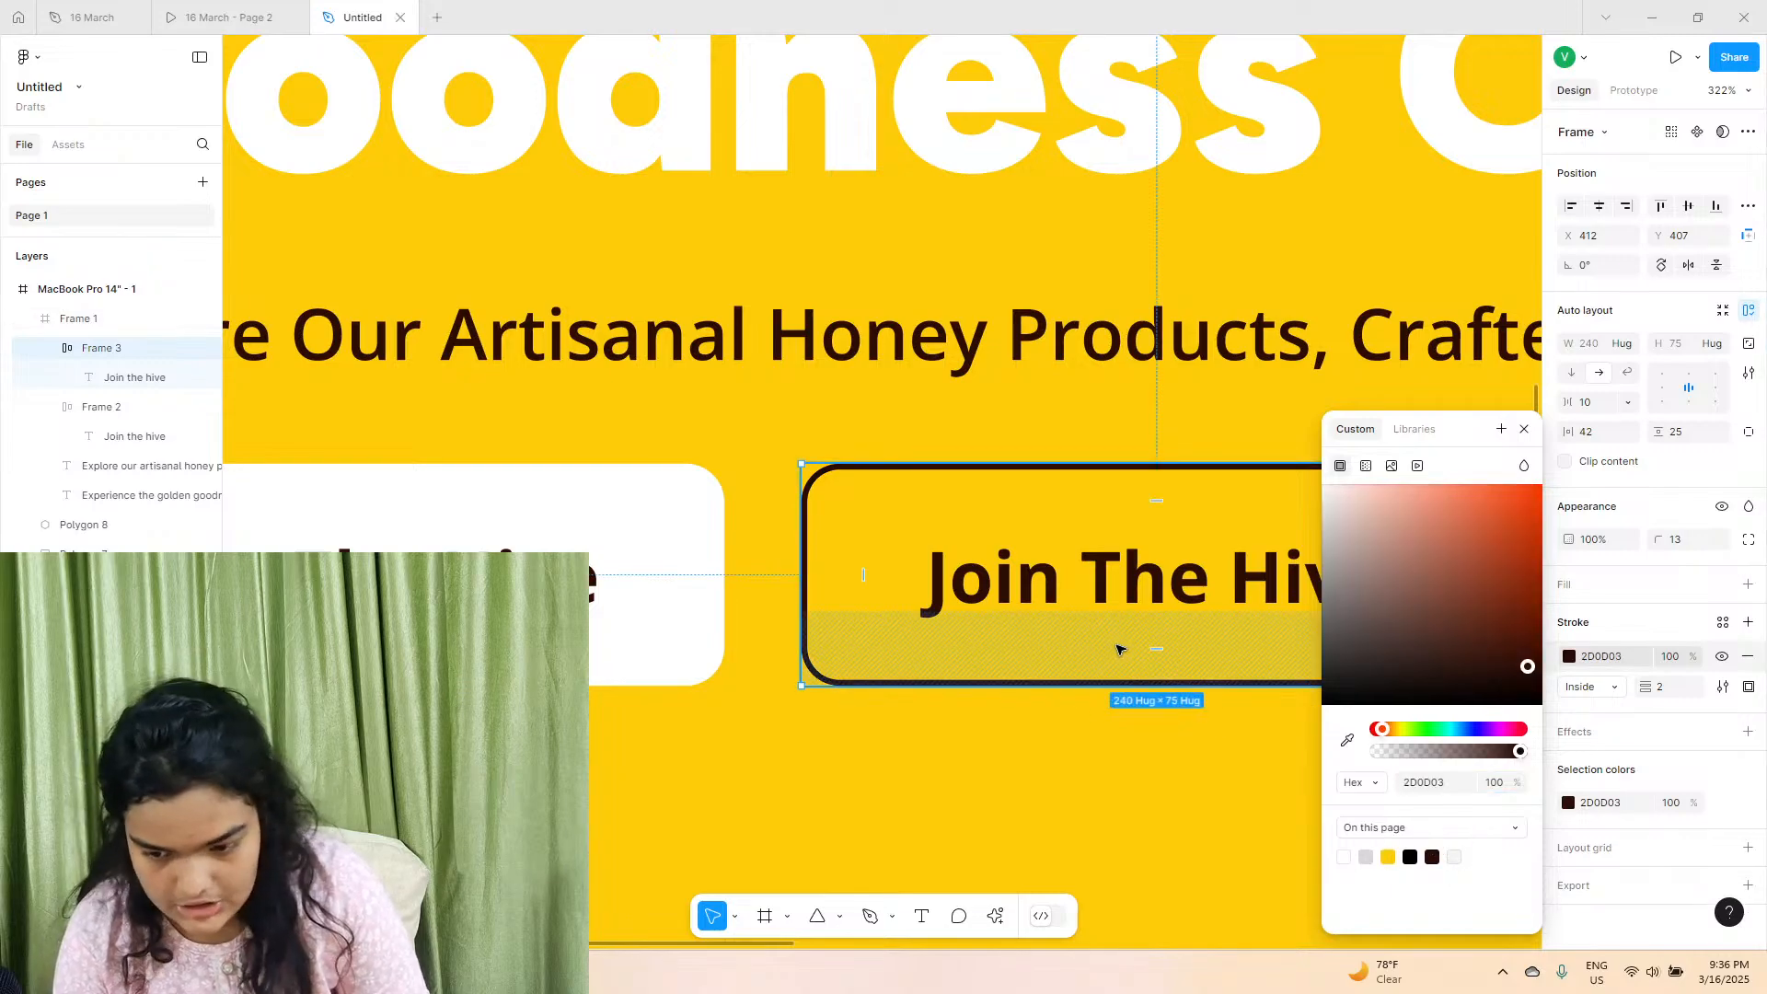
{"action": "scroll", "coordinate": [1120, 644], "scroll_direction": "down", "scroll_amount": 5}
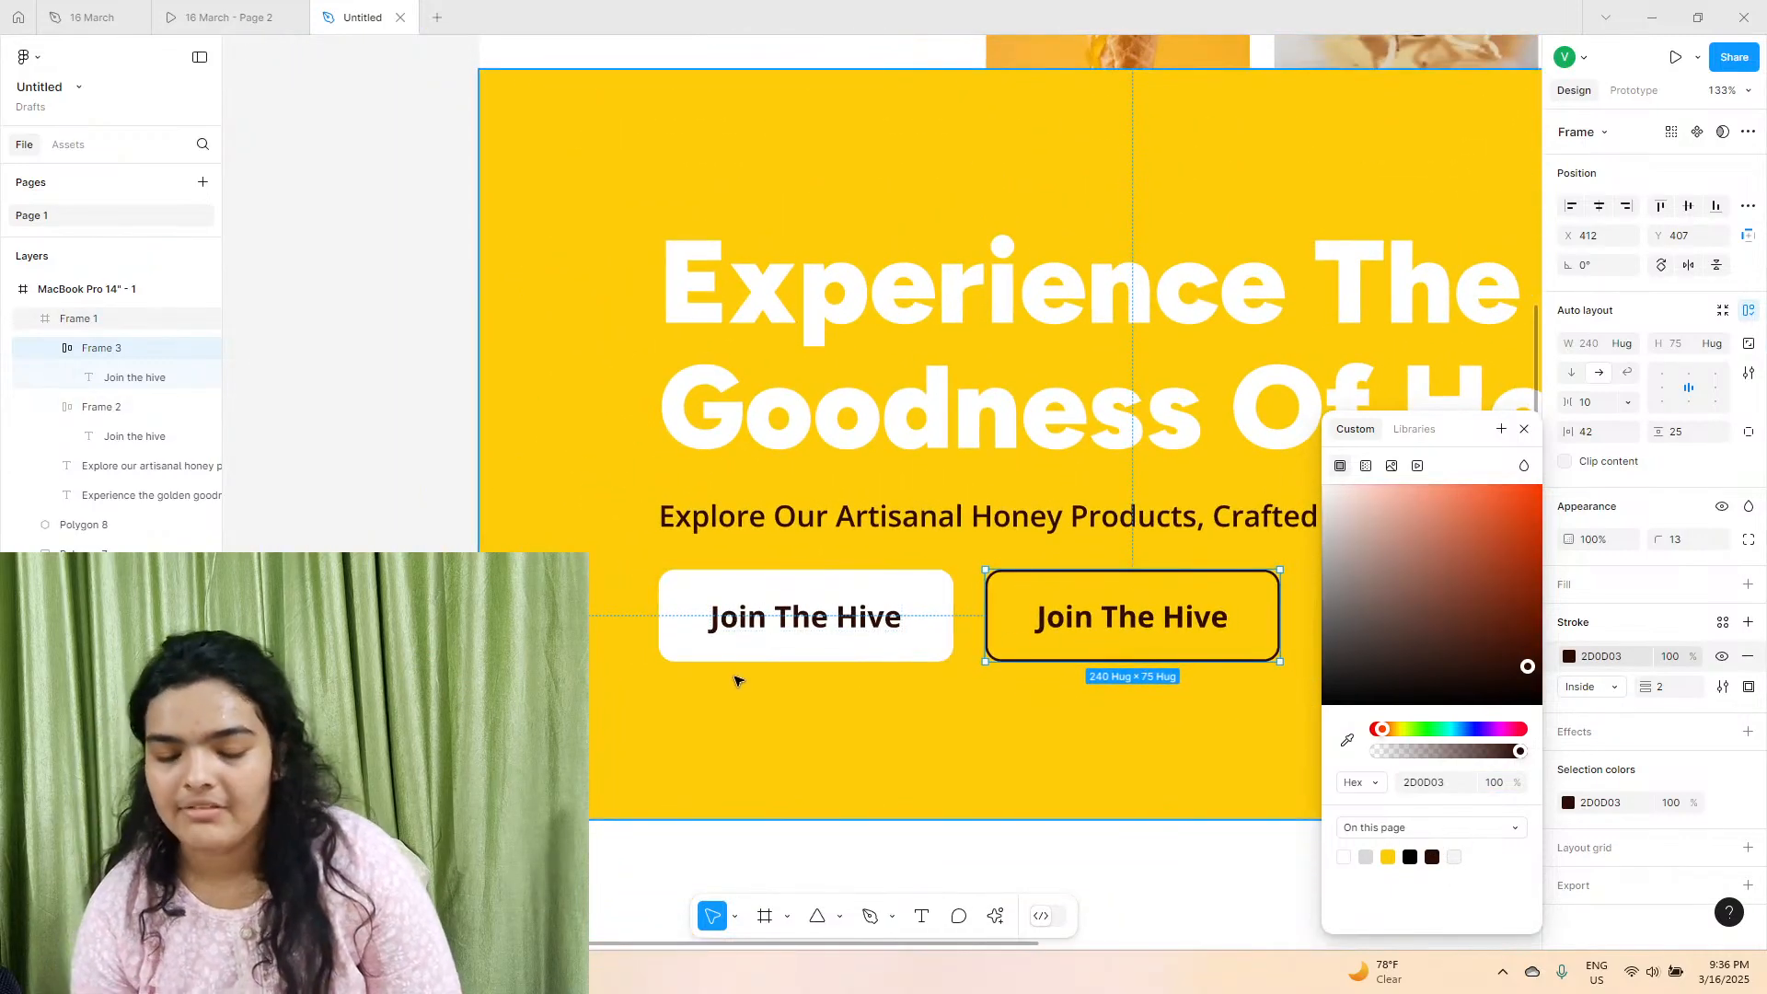
{"action": "scroll", "coordinate": [358, 489], "scroll_direction": "down", "scroll_amount": 2}
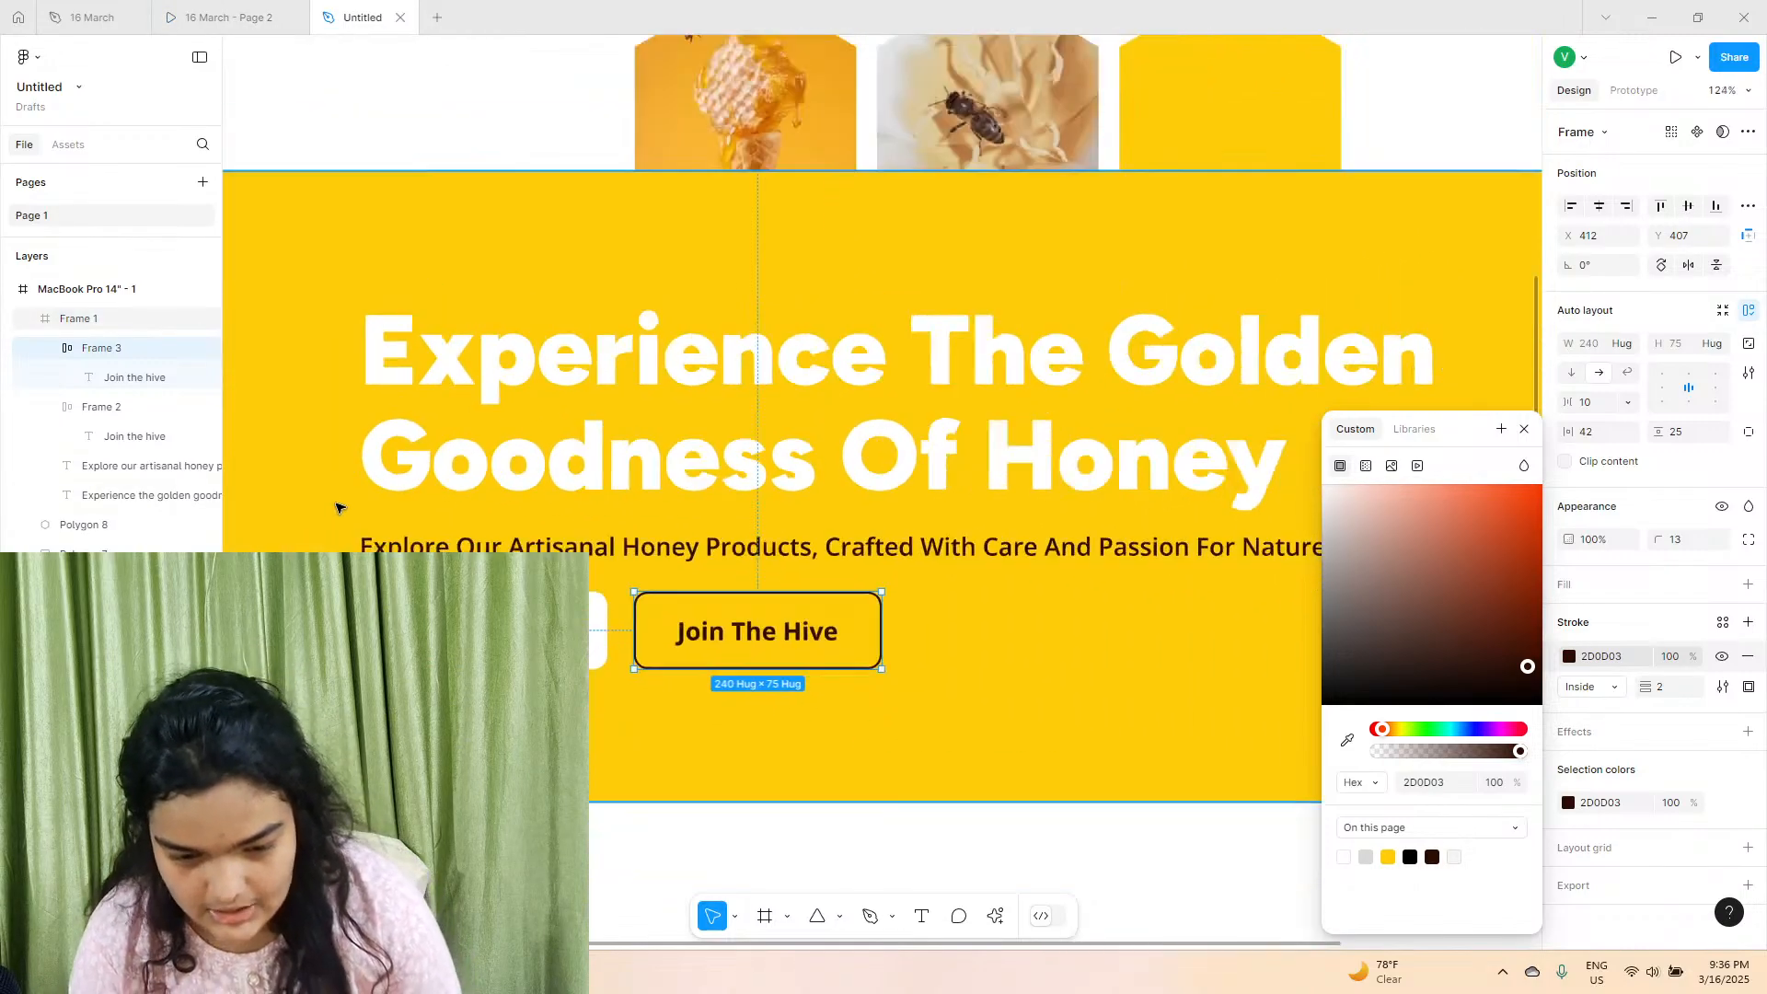
{"action": "scroll", "coordinate": [336, 507], "scroll_direction": "down", "scroll_amount": 3}
{"action": "left_click", "coordinate": [355, 529]}
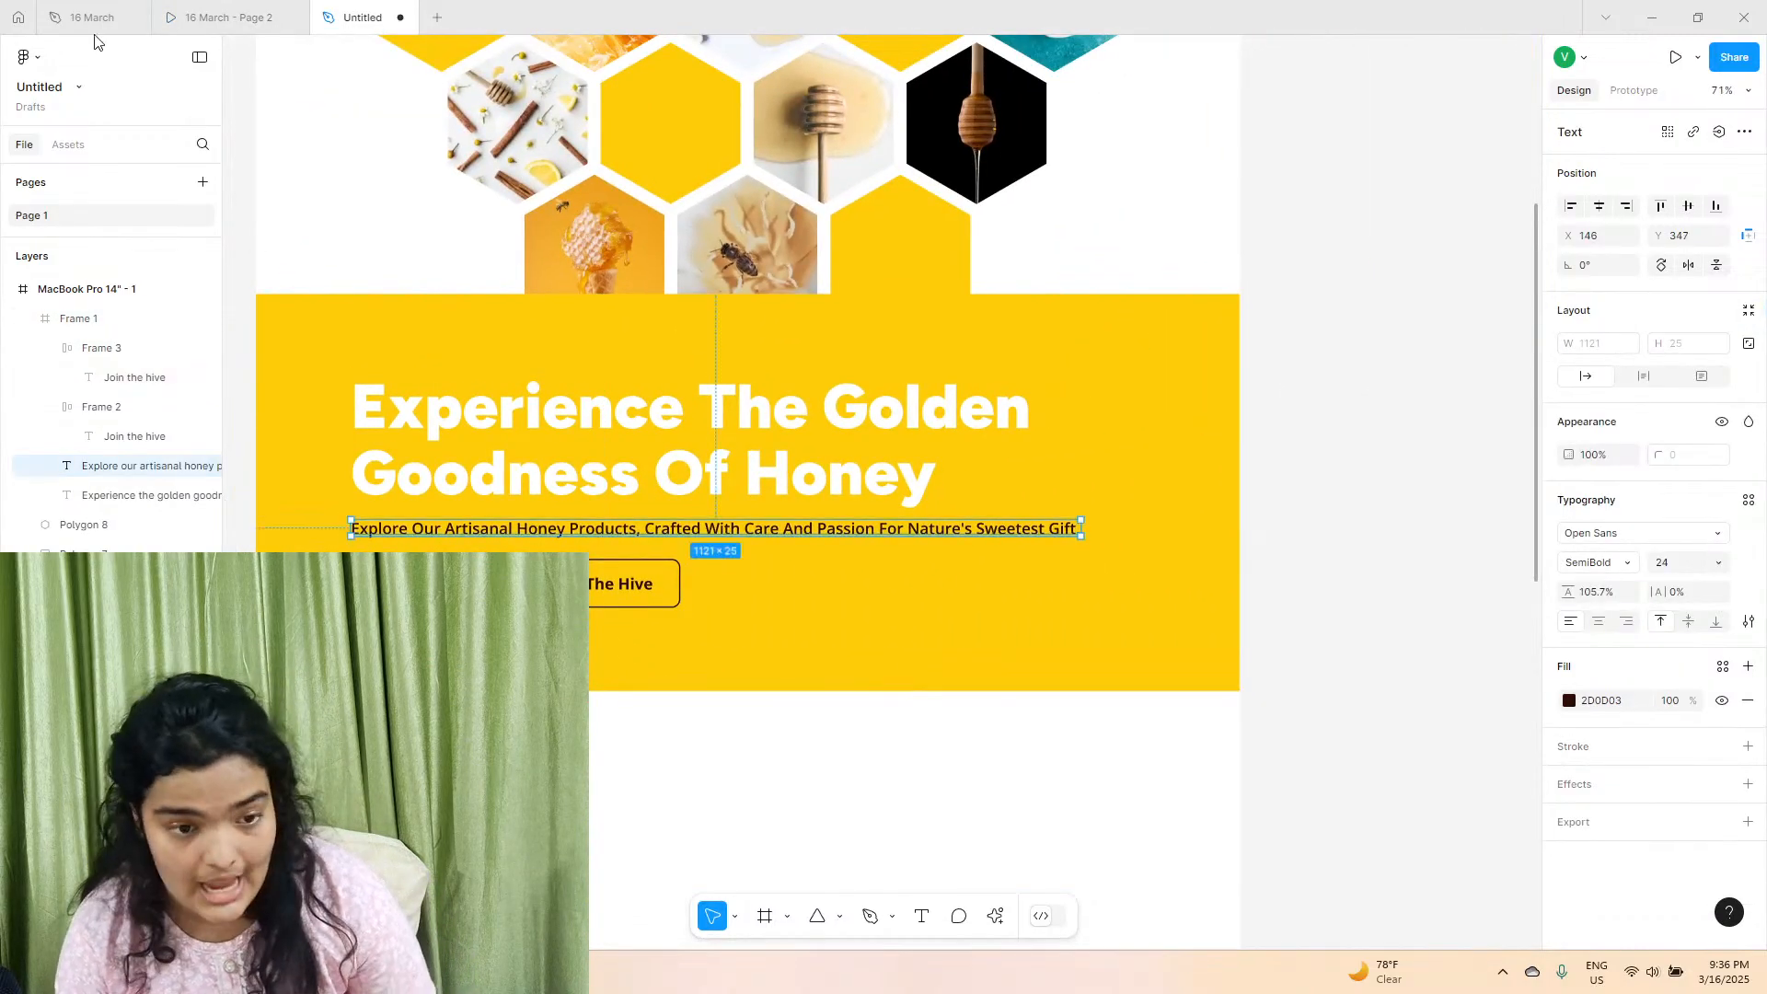
Switch to the 16 March prototype and examine the layout of its "Why Choose Us?" section with the pancake image.
{"action": "left_click", "coordinate": [228, 17]}
{"action": "scroll", "coordinate": [747, 583], "scroll_direction": "down", "scroll_amount": 5}
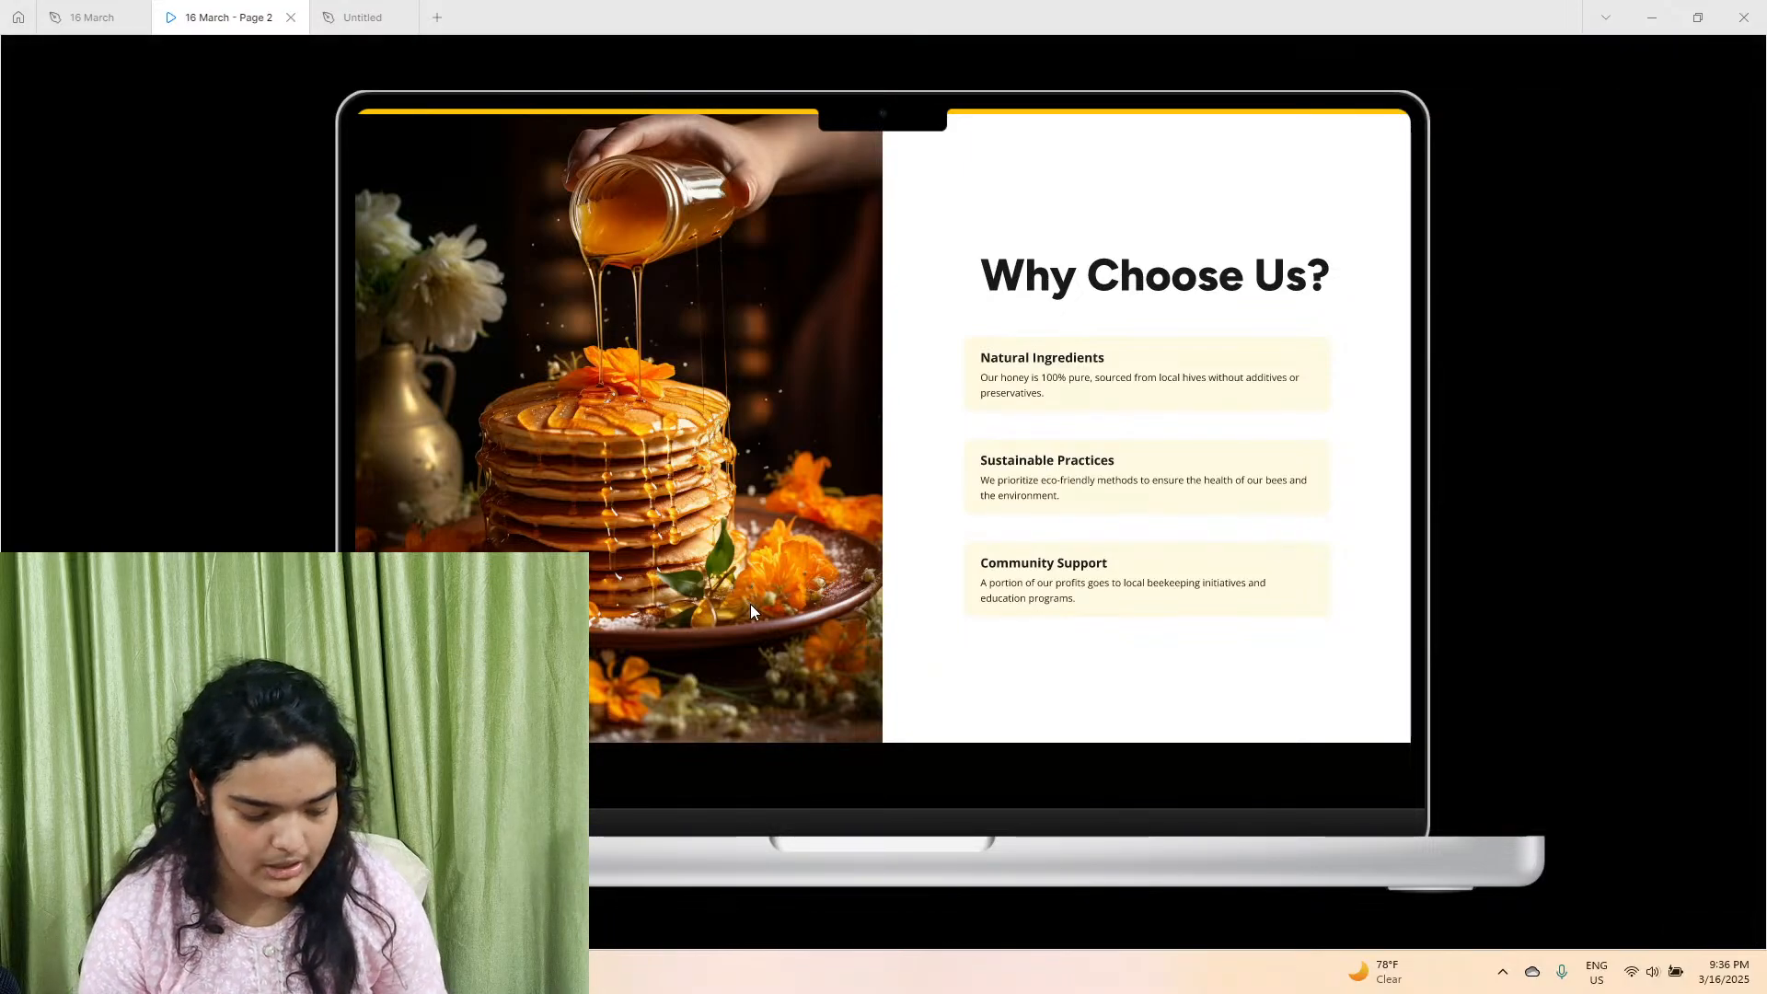
{"action": "scroll", "coordinate": [749, 604], "scroll_direction": "up", "scroll_amount": 1}
{"action": "scroll", "coordinate": [1014, 770], "scroll_direction": "down", "scroll_amount": 1}
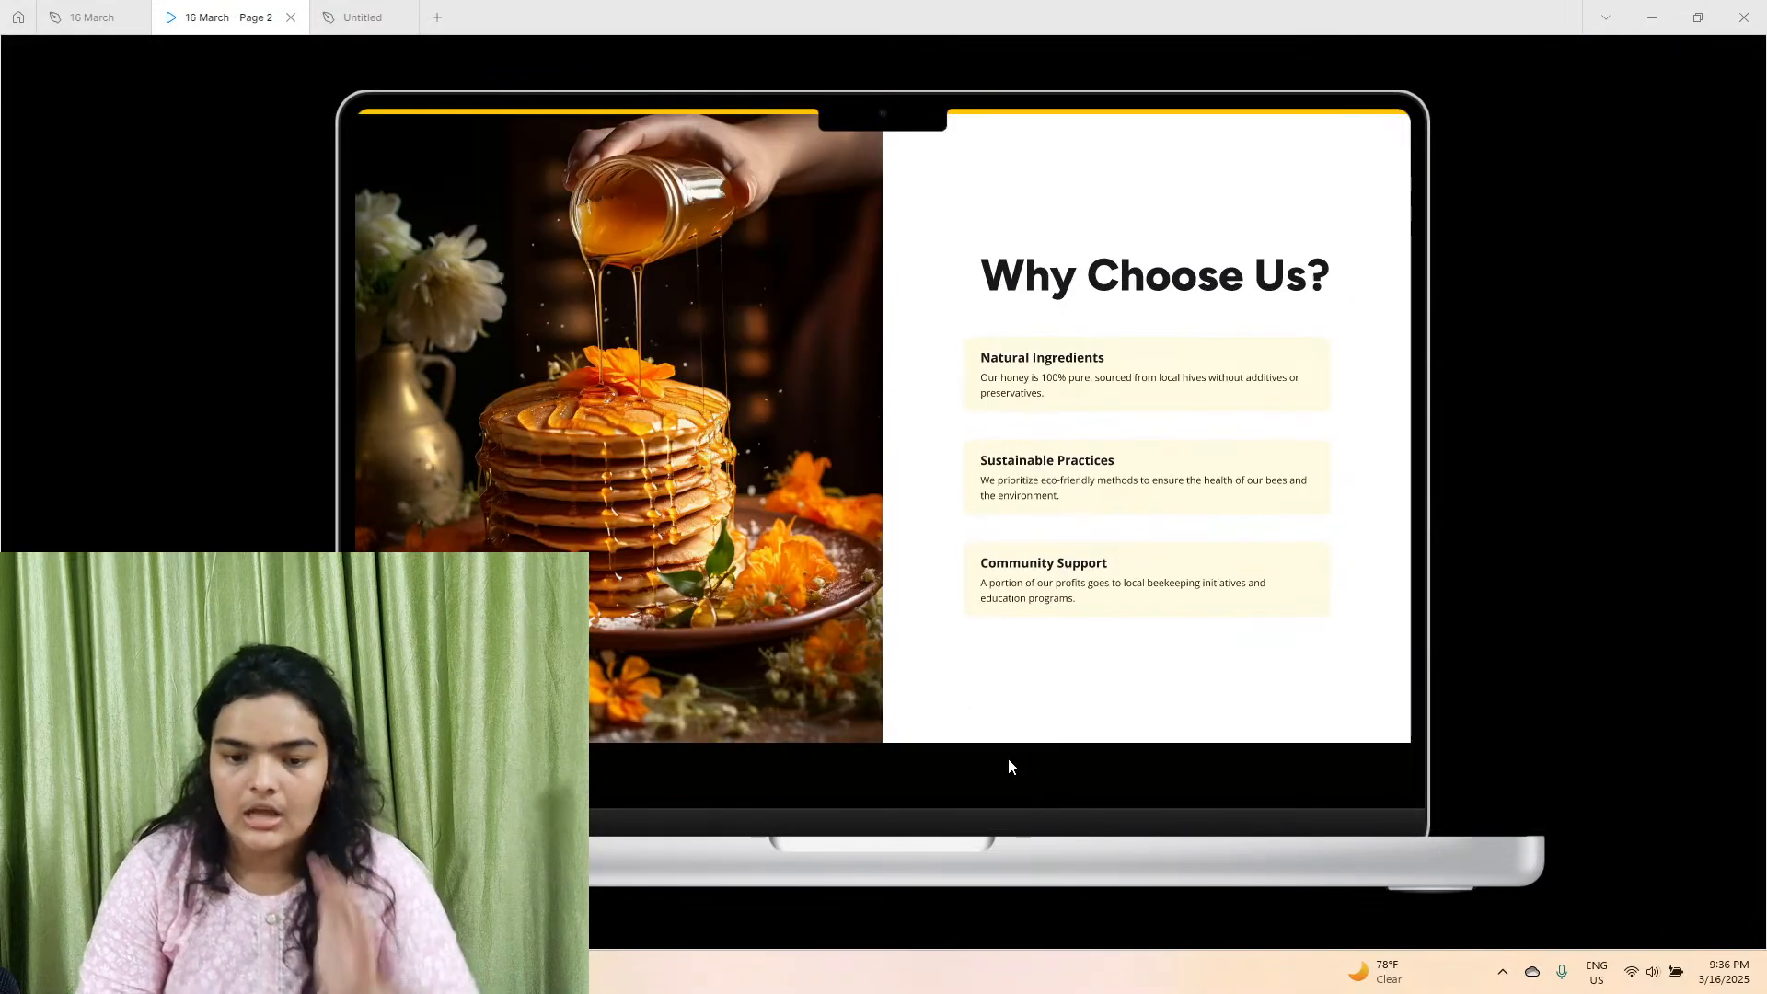
{"action": "scroll", "coordinate": [1007, 759], "scroll_direction": "down", "scroll_amount": 1}
{"action": "scroll", "coordinate": [1008, 760], "scroll_direction": "up", "scroll_amount": 3}
{"action": "scroll", "coordinate": [1008, 760], "scroll_direction": "down", "scroll_amount": 3}
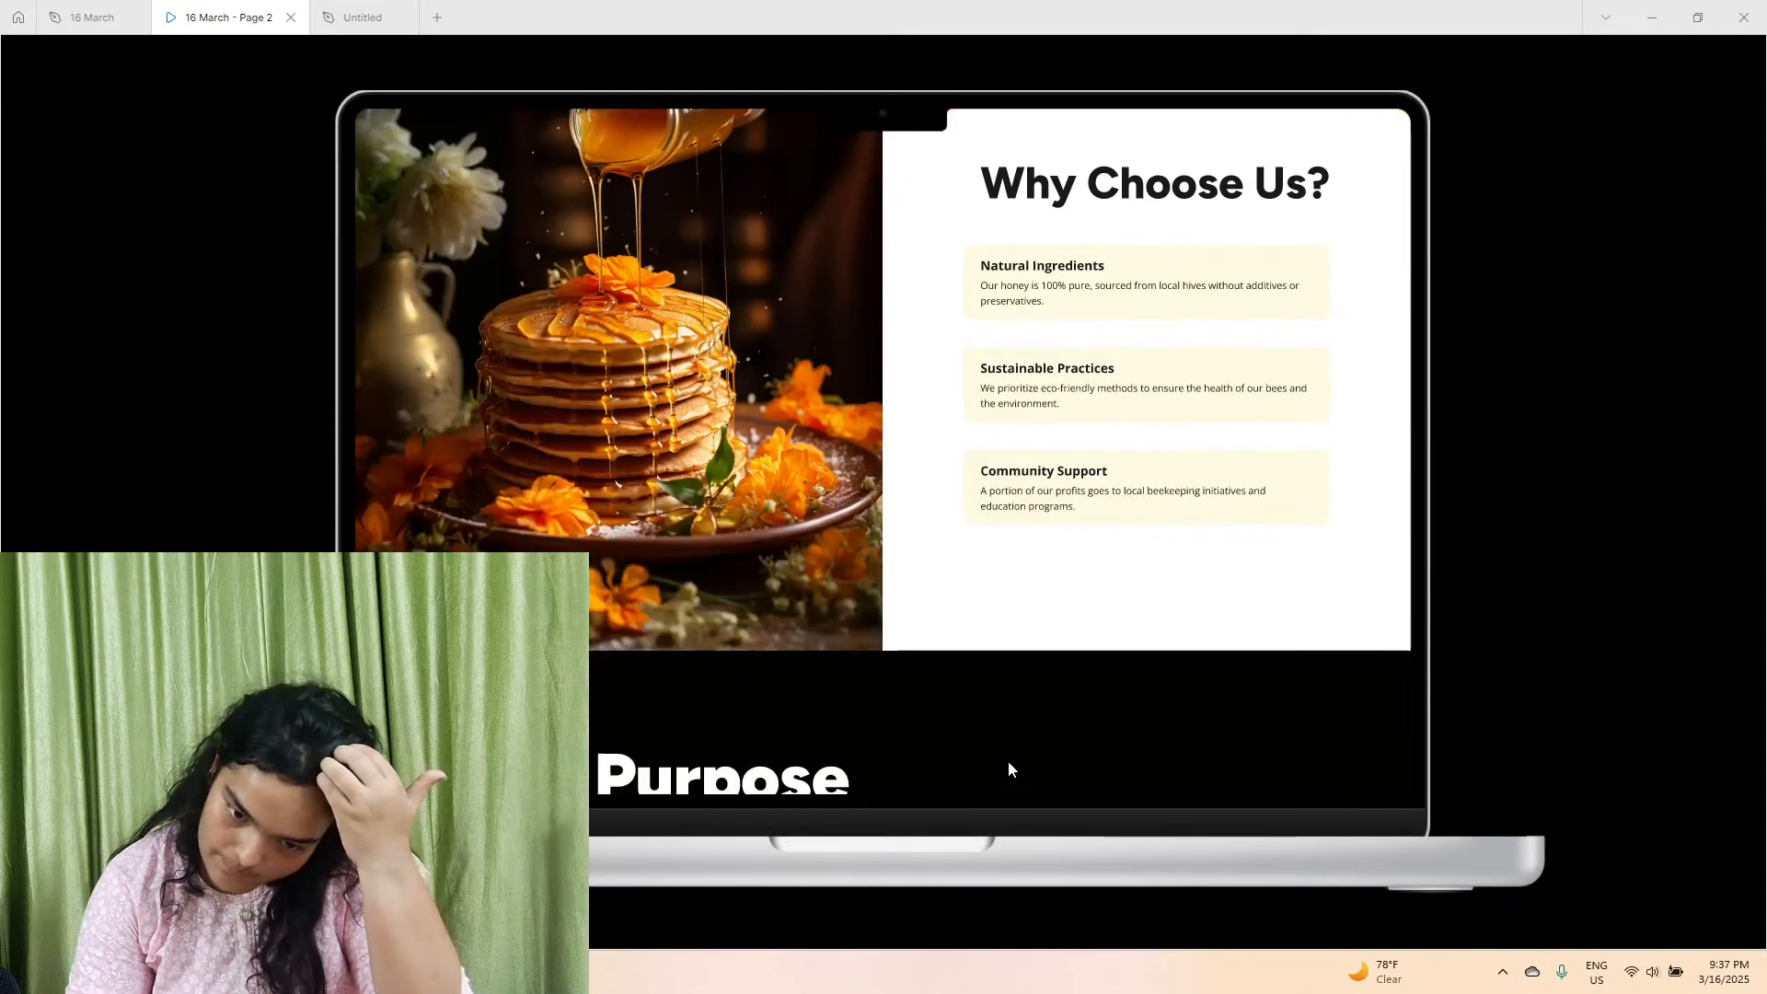
{"action": "scroll", "coordinate": [1007, 760], "scroll_direction": "up", "scroll_amount": 1}
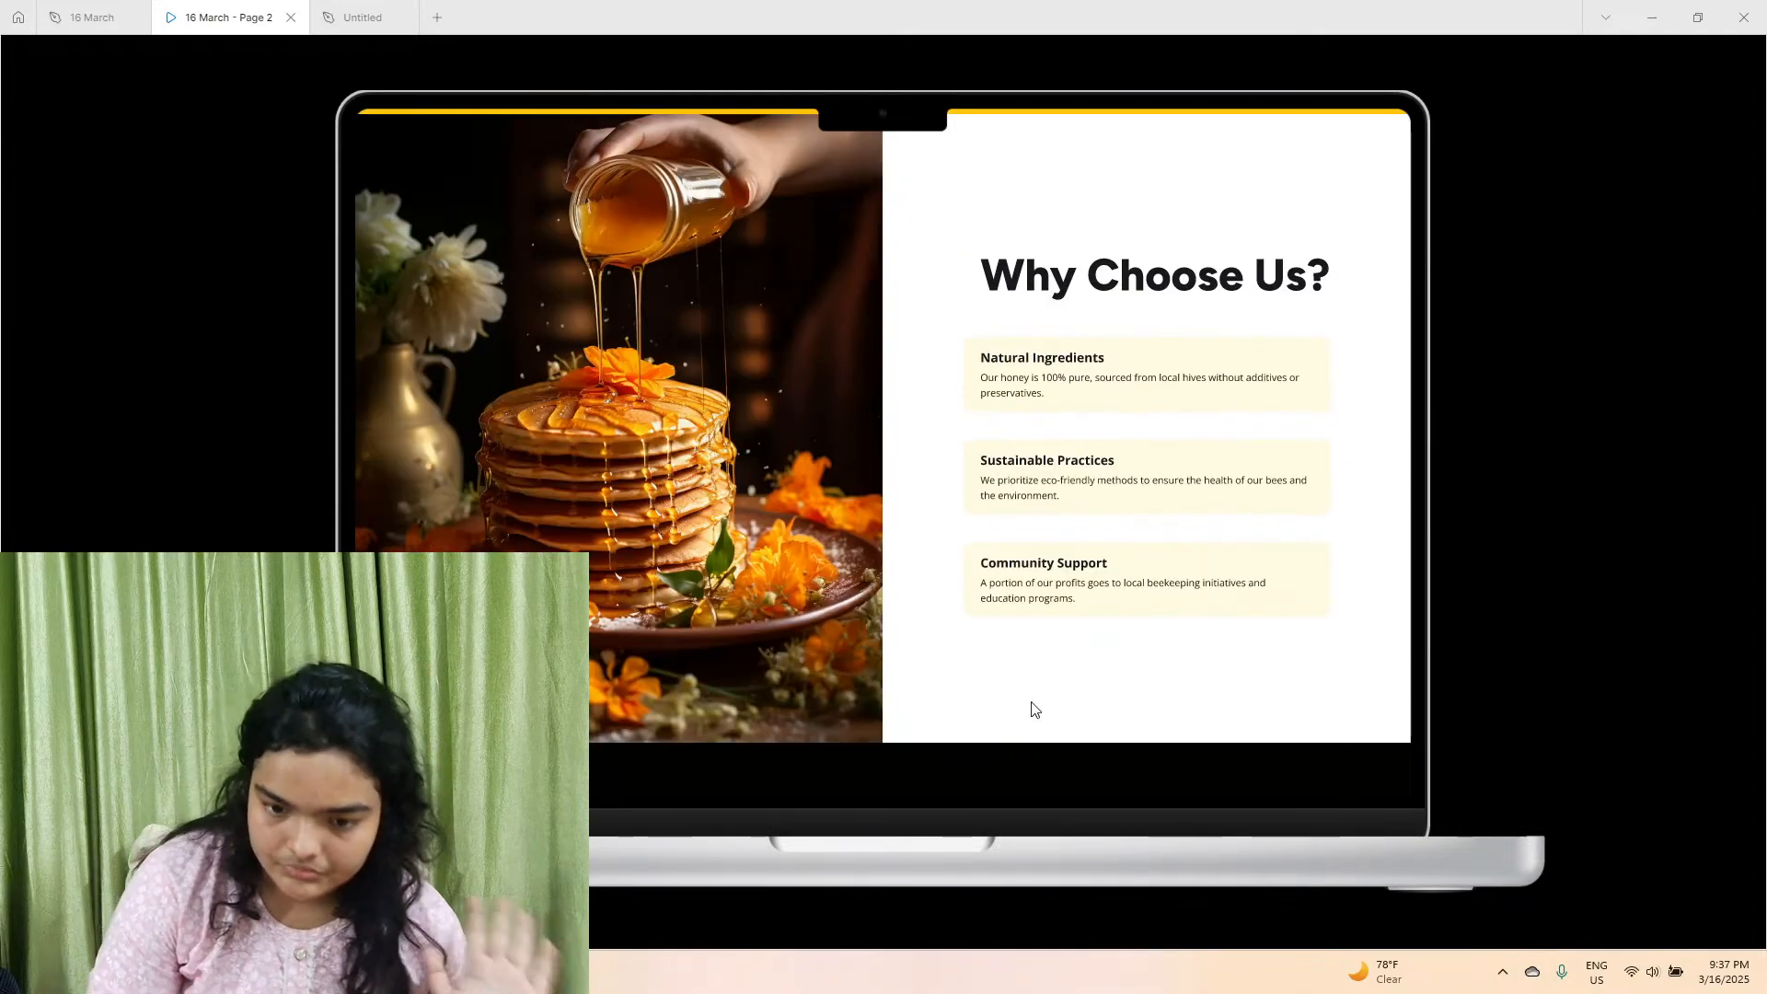
{"action": "scroll", "coordinate": [1035, 707], "scroll_direction": "down", "scroll_amount": 20}
{"action": "scroll", "coordinate": [1040, 710], "scroll_direction": "down", "scroll_amount": 10}
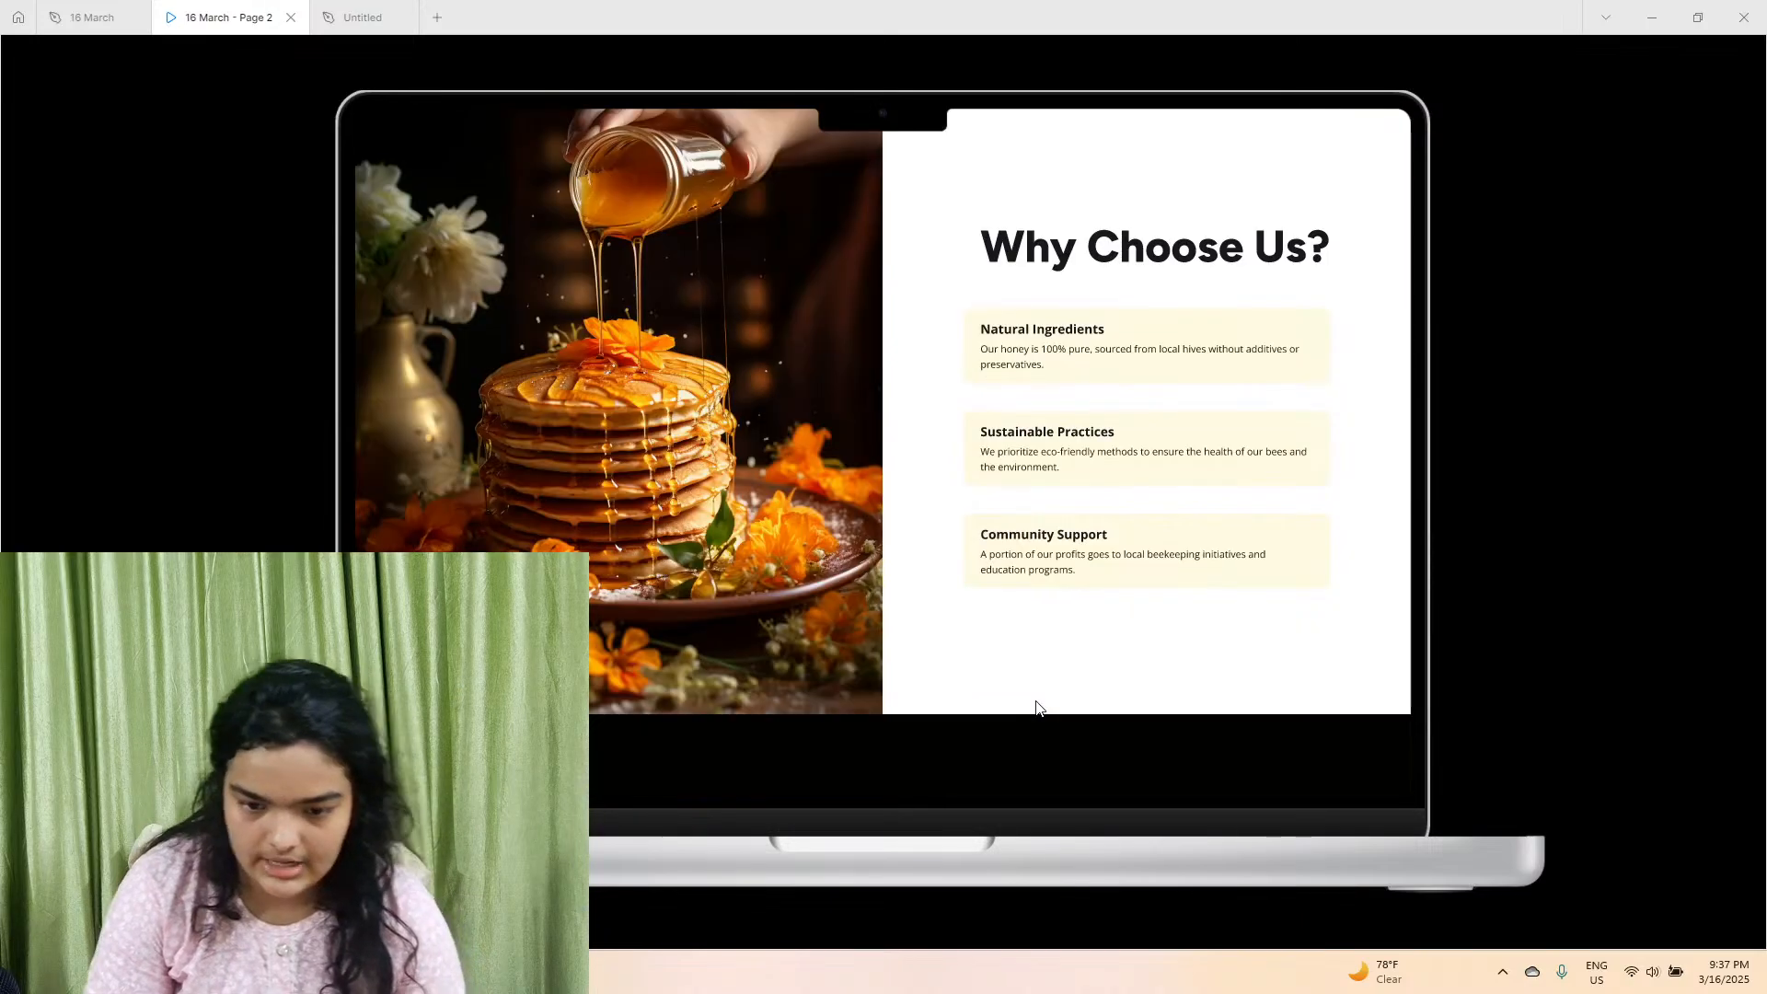
Back in the Untitled file, draw a full-width frame about 1511 × 830 directly below the yellow hero section.
{"action": "left_click", "coordinate": [372, 15]}
{"action": "scroll", "coordinate": [483, 478], "scroll_direction": "down", "scroll_amount": 3}
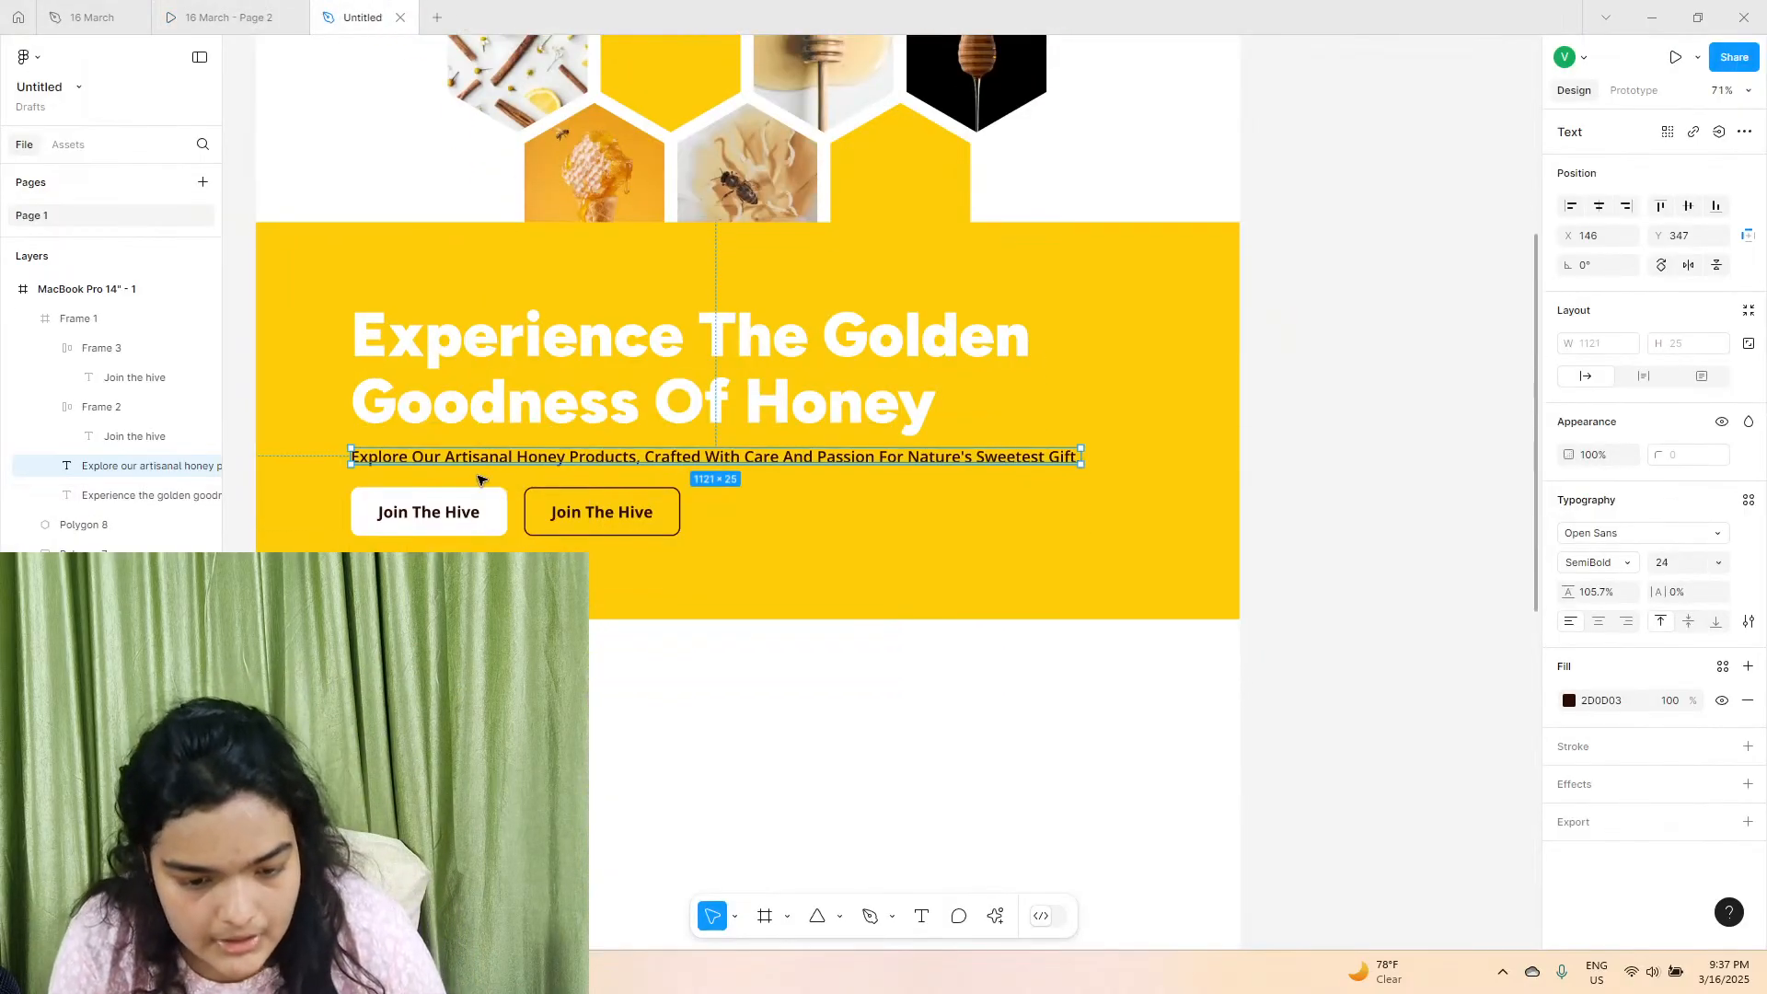
{"action": "scroll", "coordinate": [483, 477], "scroll_direction": "down", "scroll_amount": 2}
{"action": "scroll", "coordinate": [484, 477], "scroll_direction": "left", "scroll_amount": 1}
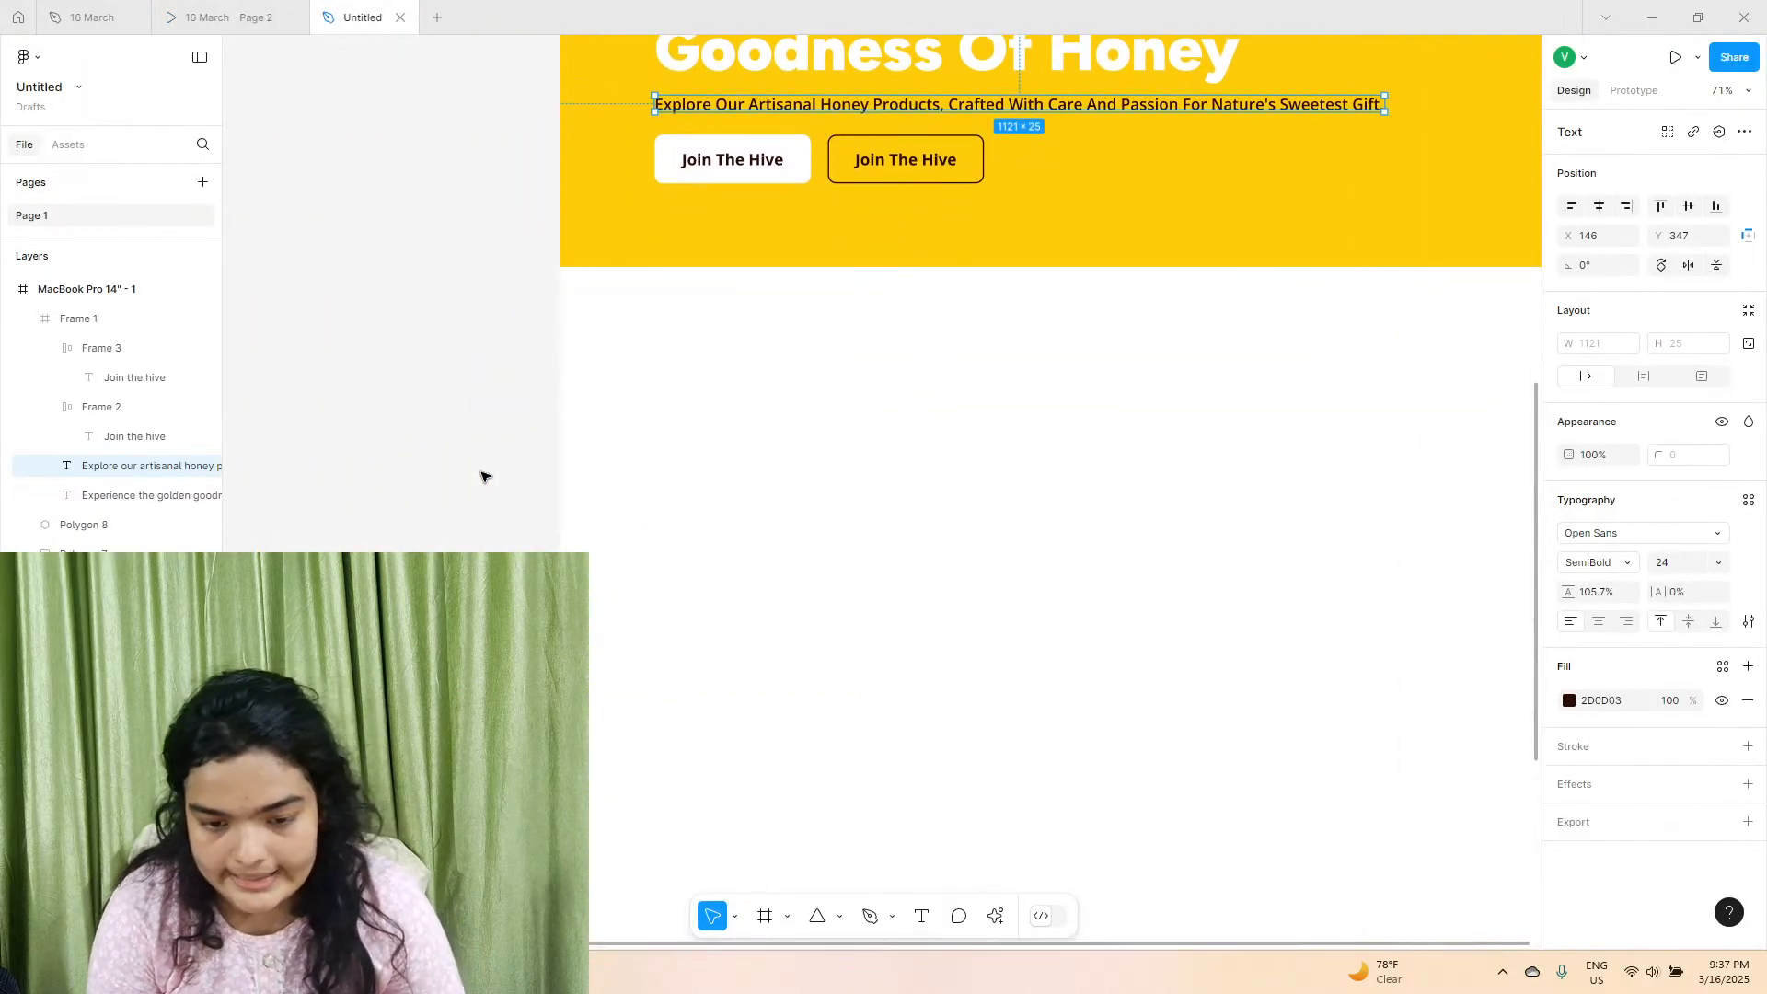
{"action": "left_click", "coordinate": [764, 916]}
{"action": "left_click_drag", "start_coordinate": [374, 230], "coordinate": [1358, 771]}
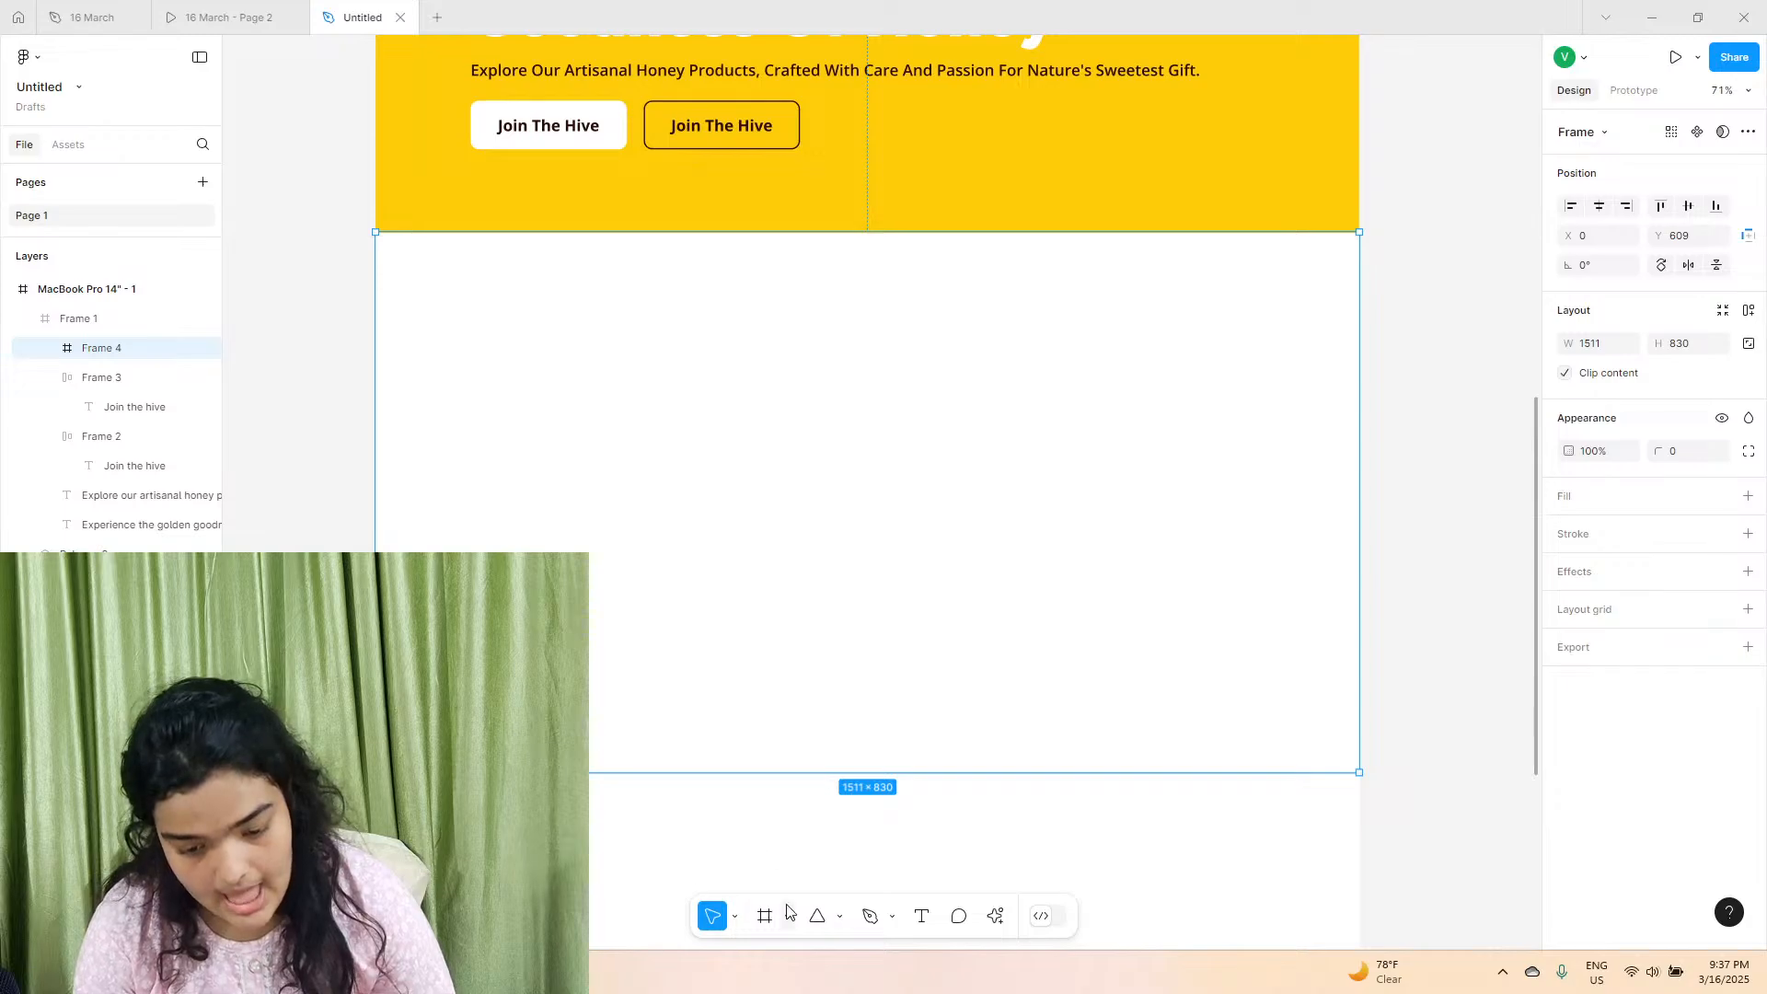
Draw a half-width frame about 756 × 828, move it off the page to about X -941, Y 1816, and add a white FFFFFF fill.
{"action": "key", "text": "f"}
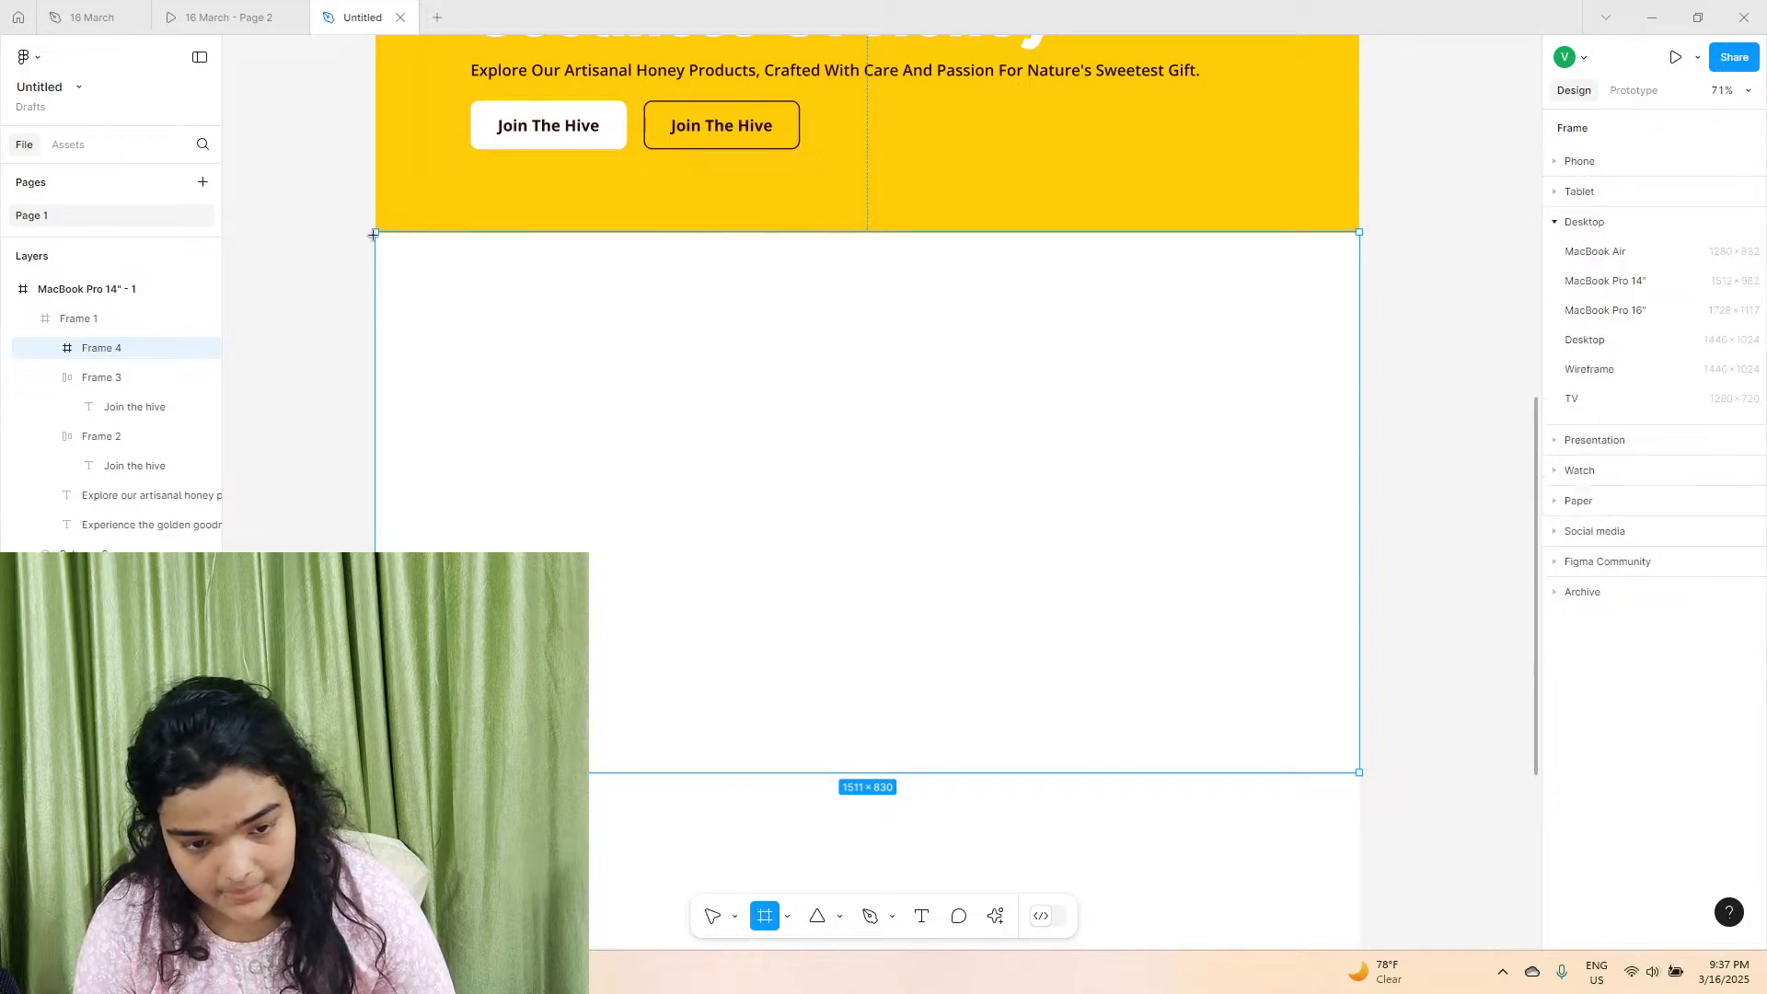
{"action": "left_click_drag", "start_coordinate": [373, 235], "coordinate": [868, 774]}
{"action": "left_click_drag", "start_coordinate": [716, 606], "coordinate": [208, 741]}
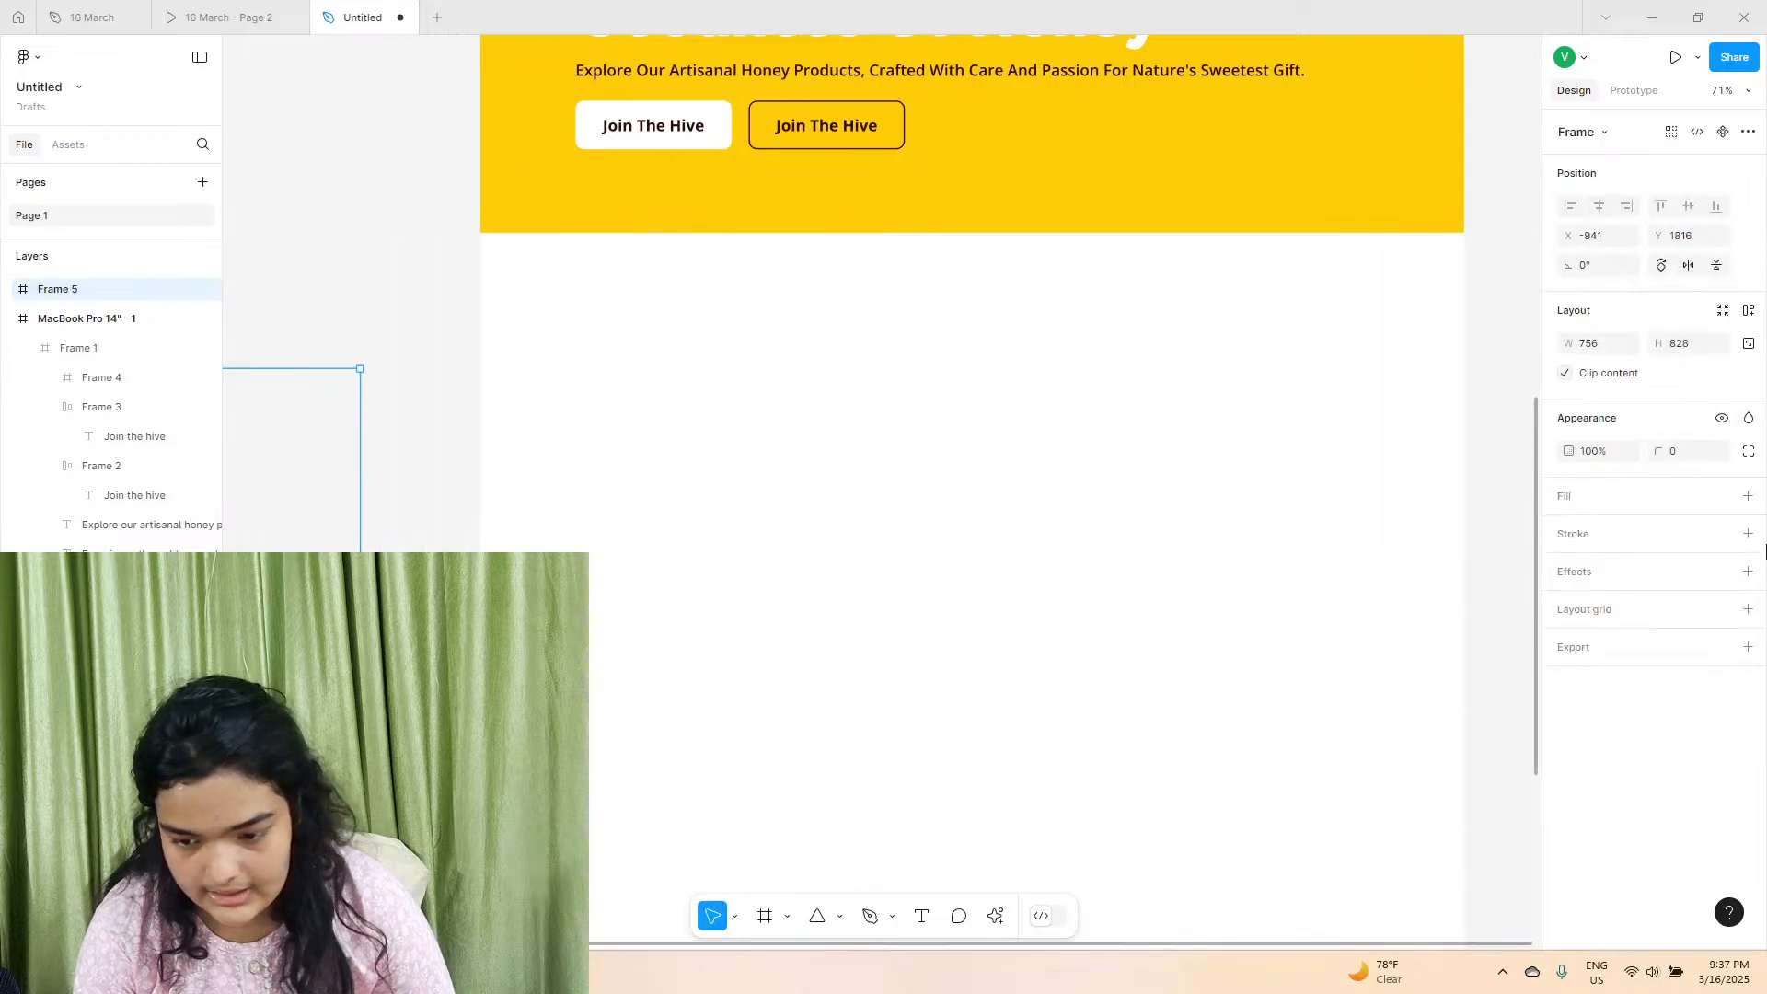
{"action": "left_click", "coordinate": [1748, 498]}
{"action": "left_click", "coordinate": [1113, 380]}
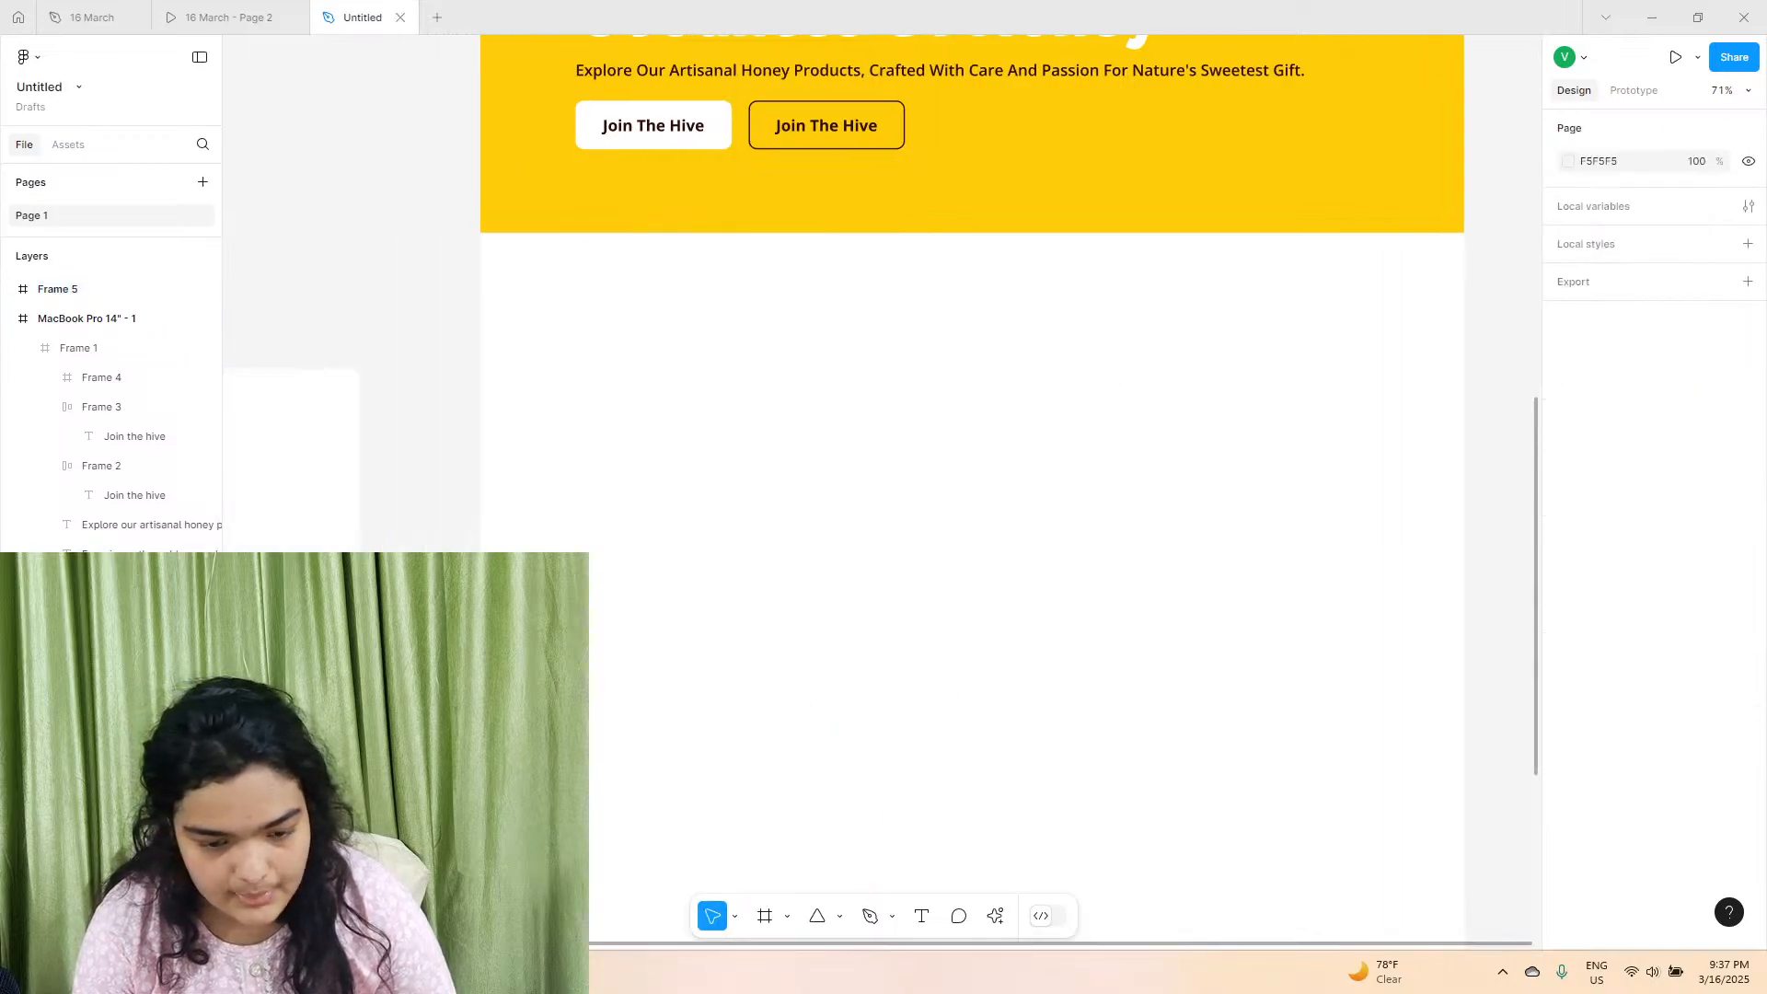
Move the full-width Frame 4 out of Frame 1 so it sits directly inside the MacBook Pro 14" page frame.
{"action": "left_click_drag", "start_coordinate": [494, 867], "coordinate": [1433, 265]}
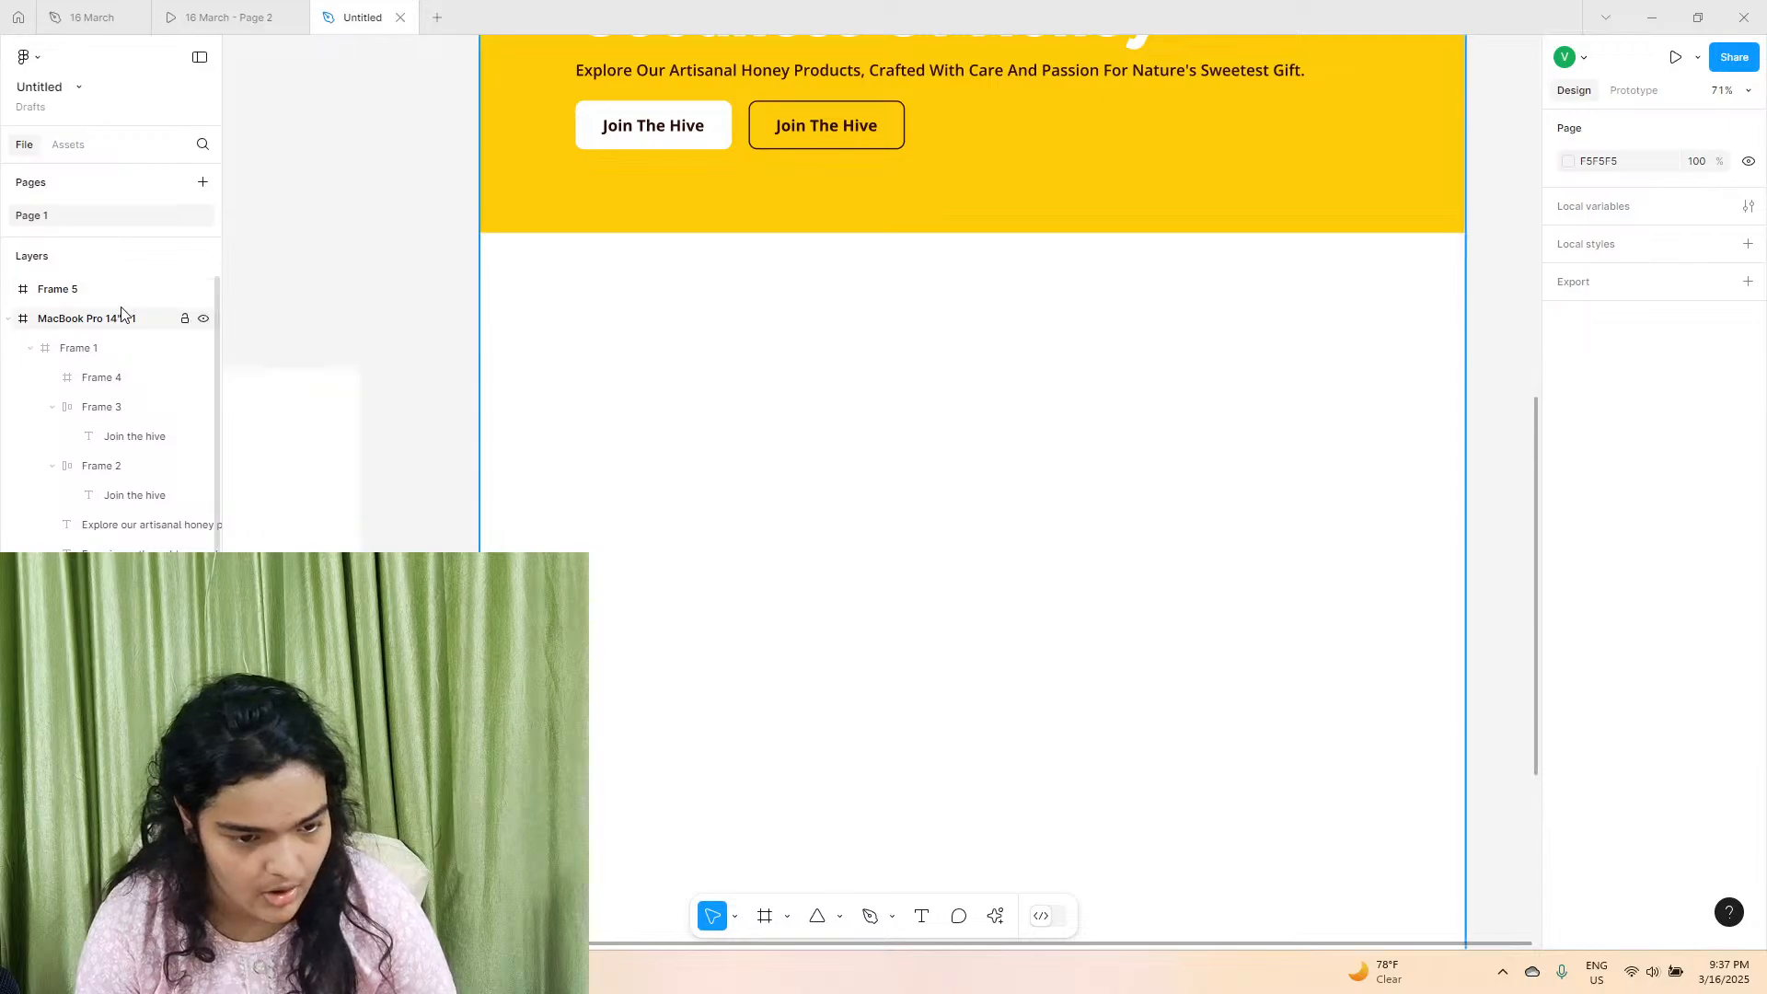
{"action": "left_click", "coordinate": [118, 290]}
{"action": "left_click", "coordinate": [106, 347]}
{"action": "left_click", "coordinate": [109, 377]}
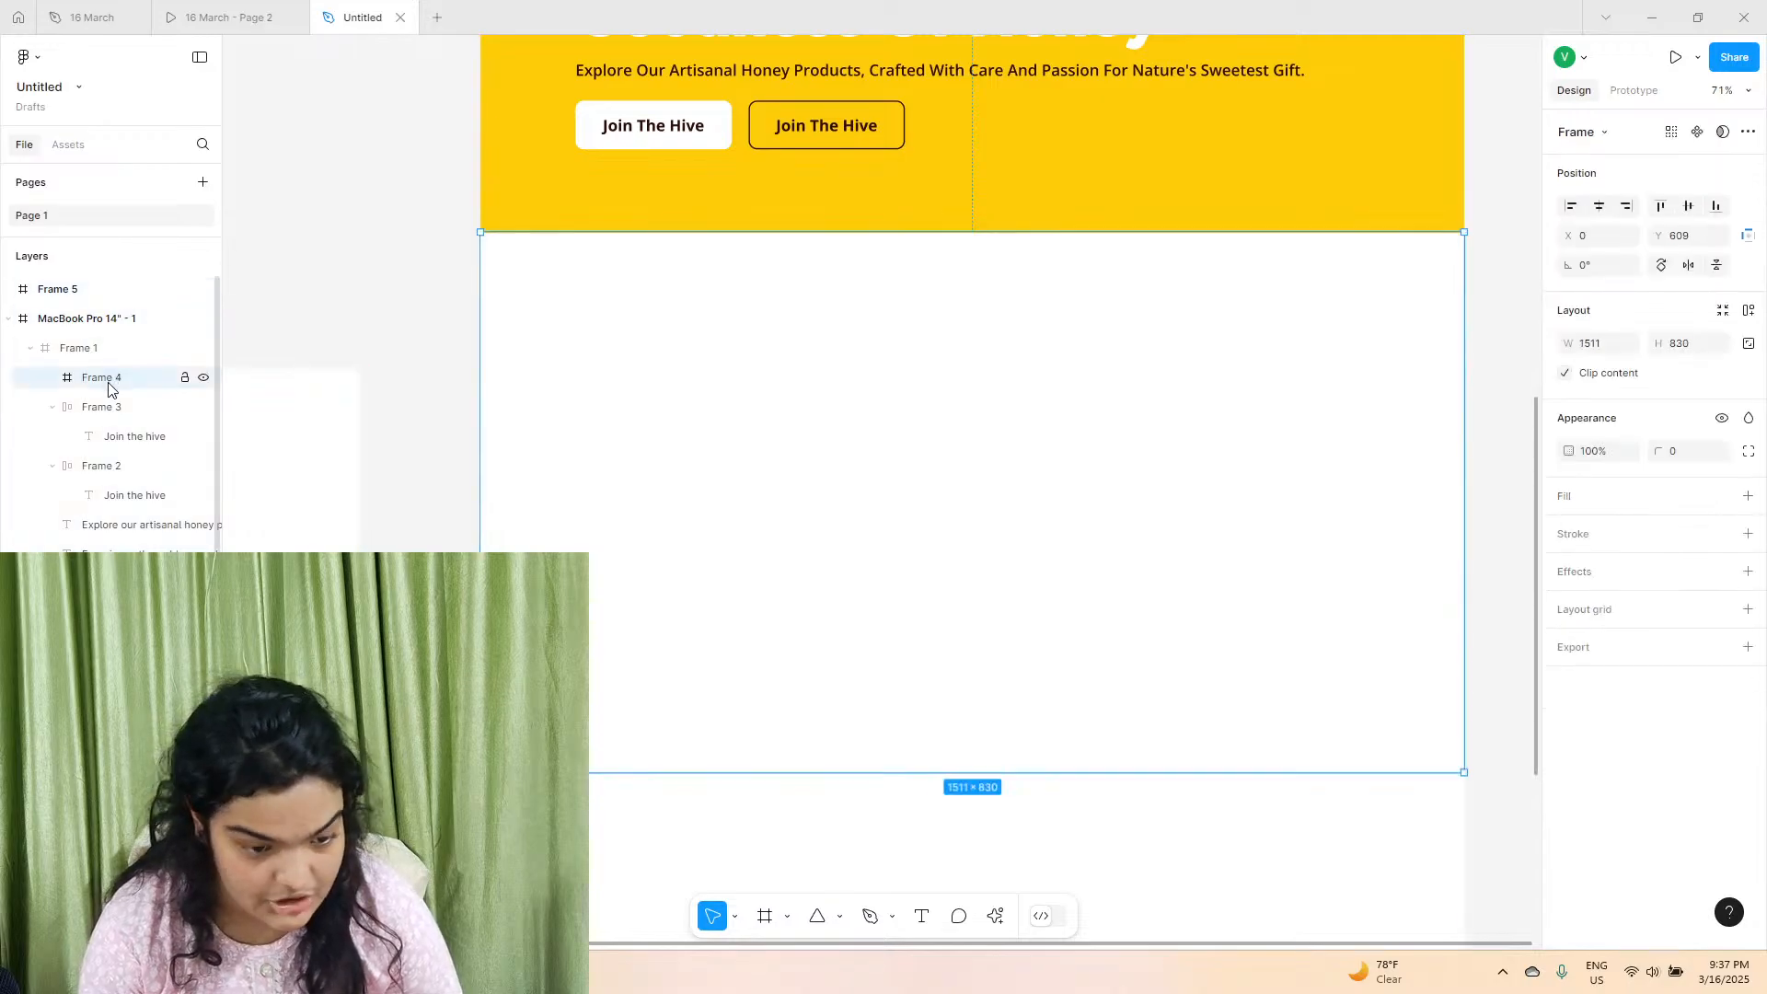
{"action": "left_click_drag", "start_coordinate": [138, 287], "coordinate": [137, 288]}
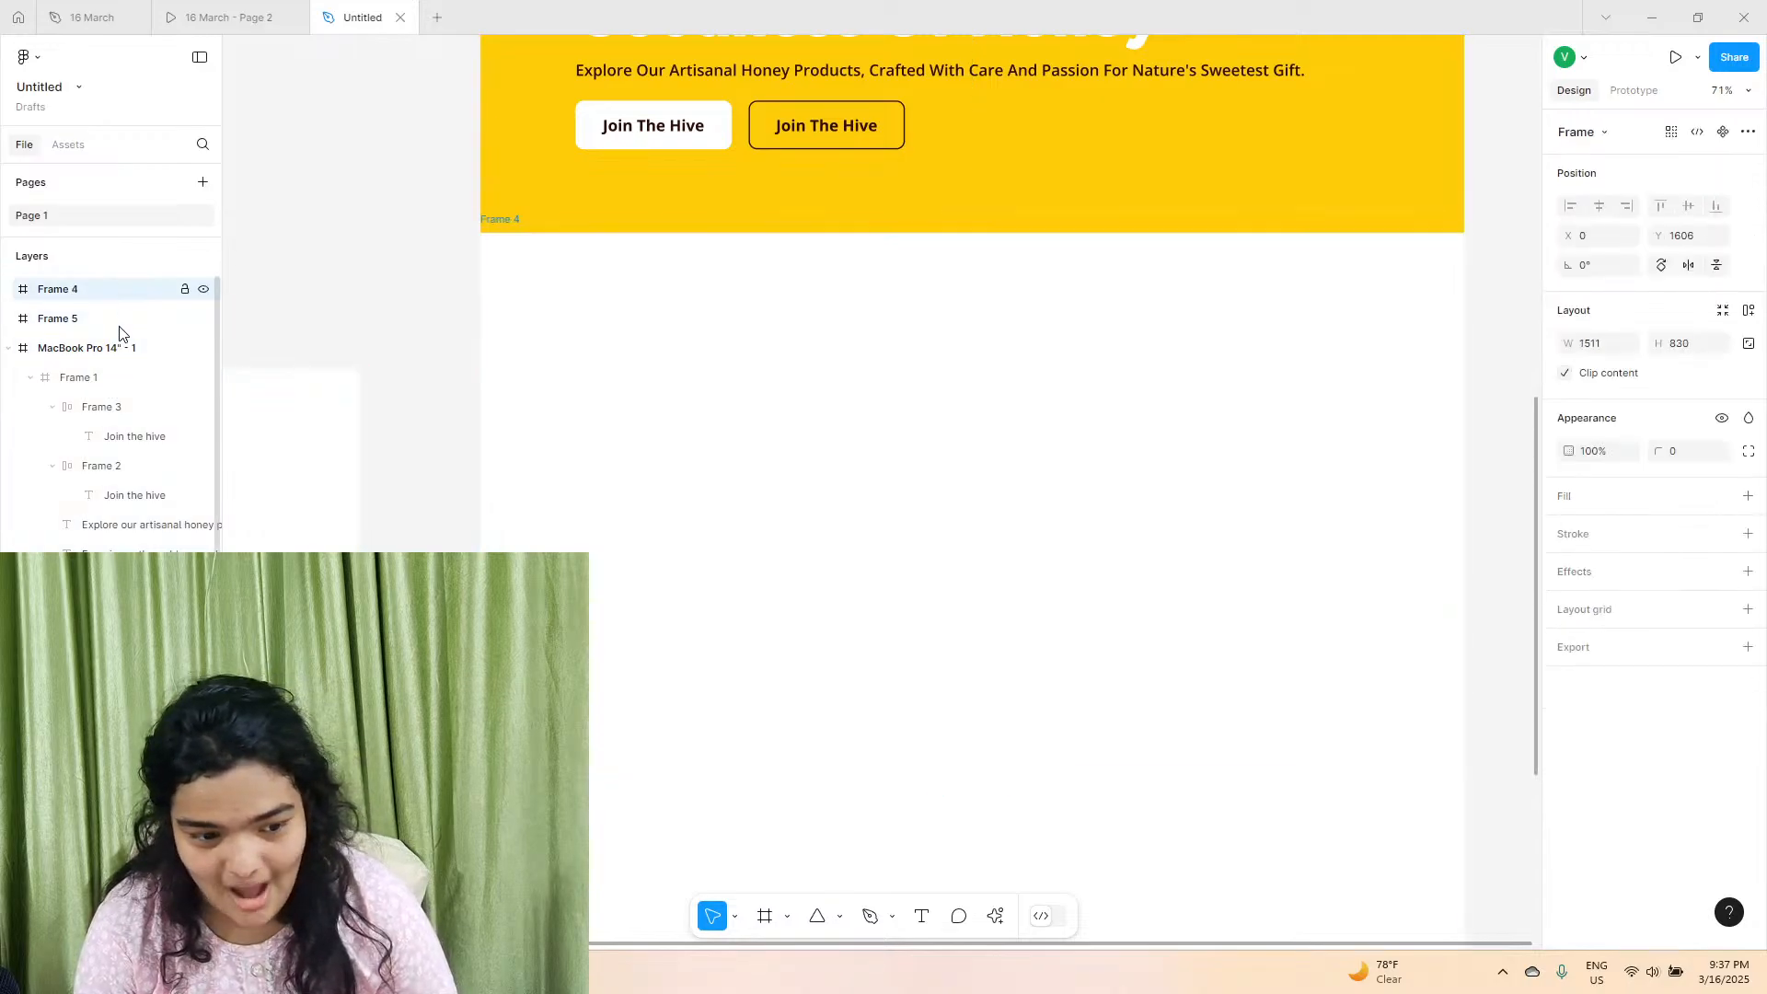
{"action": "left_click_drag", "start_coordinate": [125, 370], "coordinate": [127, 370]}
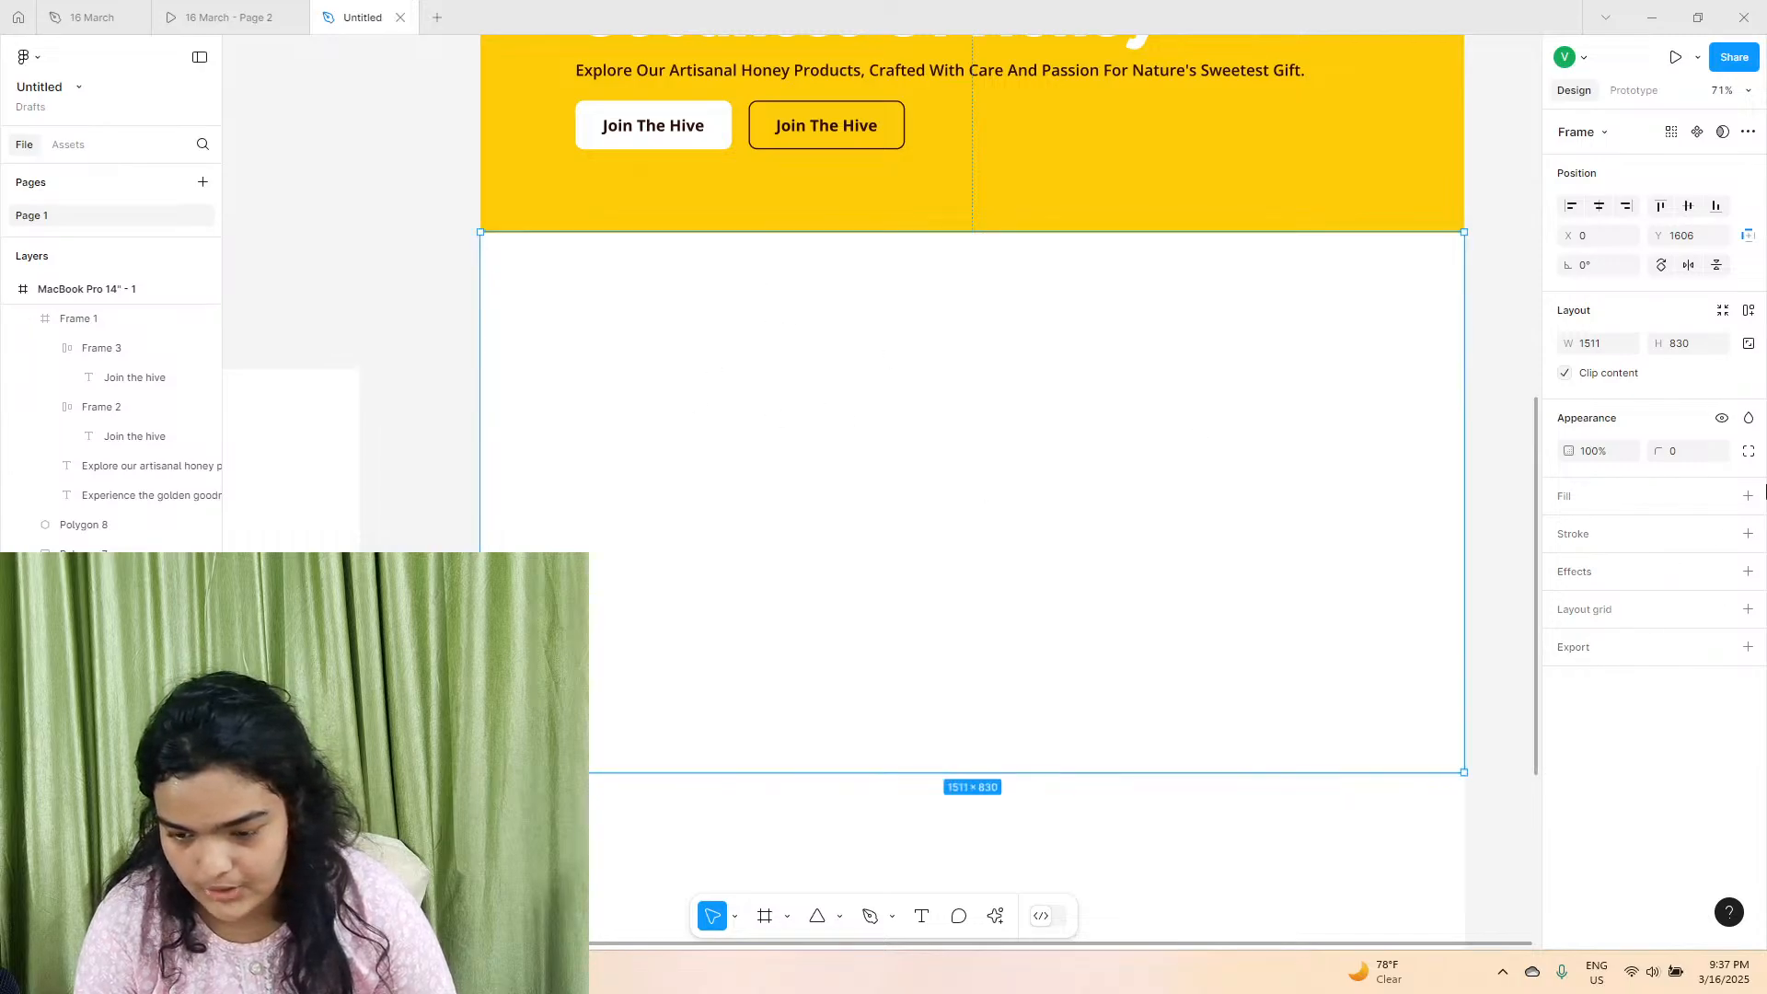
Fill the full-width frame with black 000000 and shift it slightly up against the yellow section.
{"action": "left_click", "coordinate": [1744, 497]}
{"action": "left_click", "coordinate": [1569, 530]}
{"action": "left_click", "coordinate": [1418, 705]}
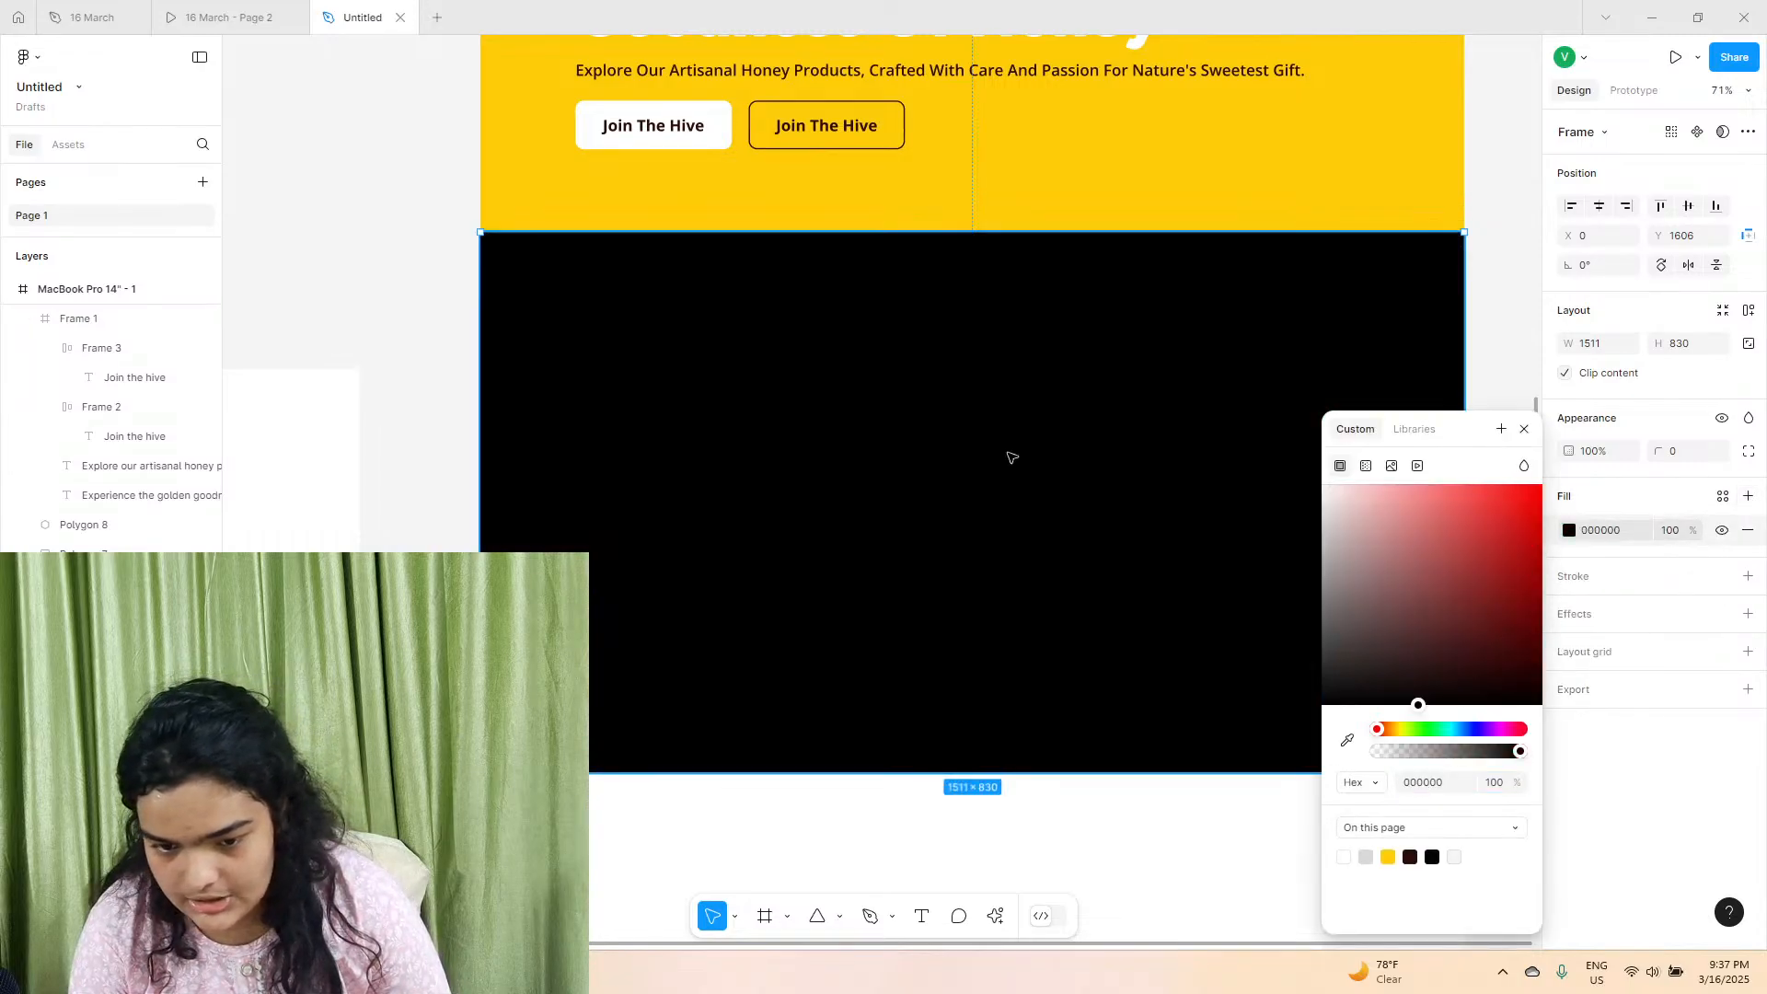
{"action": "mouse_move", "coordinate": [745, 381]}
{"action": "left_mouse_down"}
{"action": "mouse_move", "coordinate": [509, 355]}
{"action": "mouse_move", "coordinate": [694, 395]}
{"action": "mouse_move", "coordinate": [724, 363]}
{"action": "left_mouse_up"}
Select the white half-width frame lying outside the page.
{"action": "left_click", "coordinate": [395, 220]}
{"action": "left_click", "coordinate": [353, 436]}
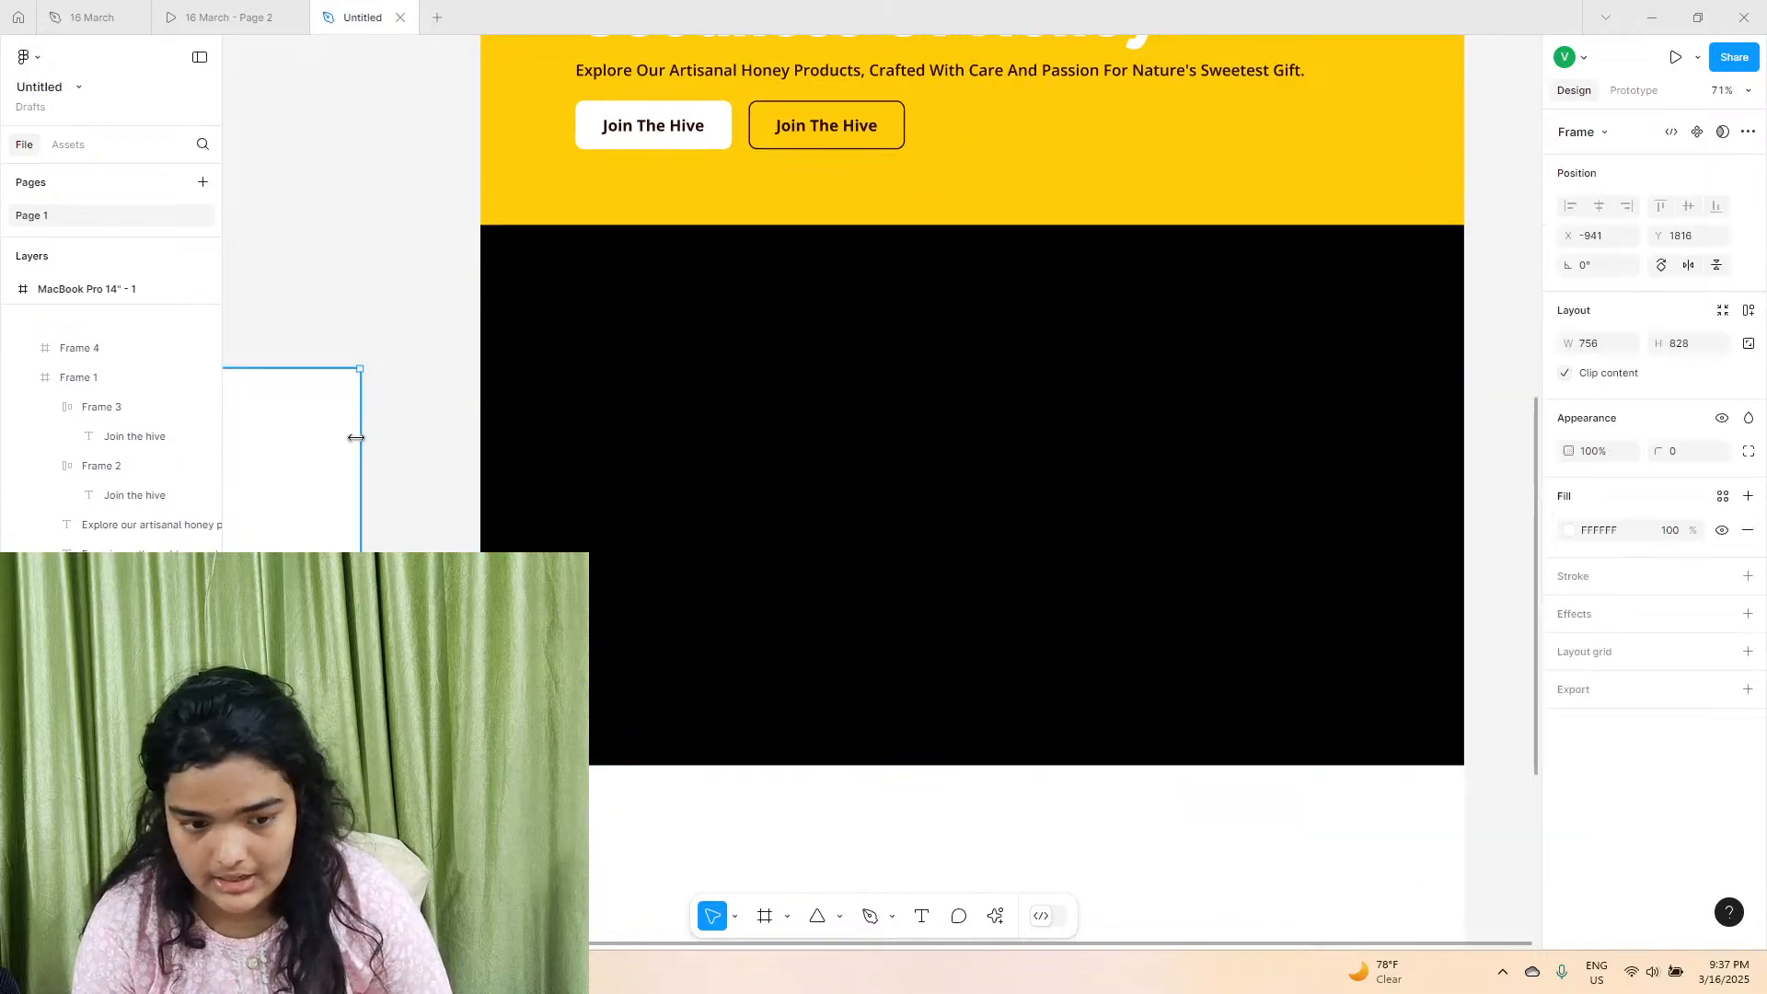
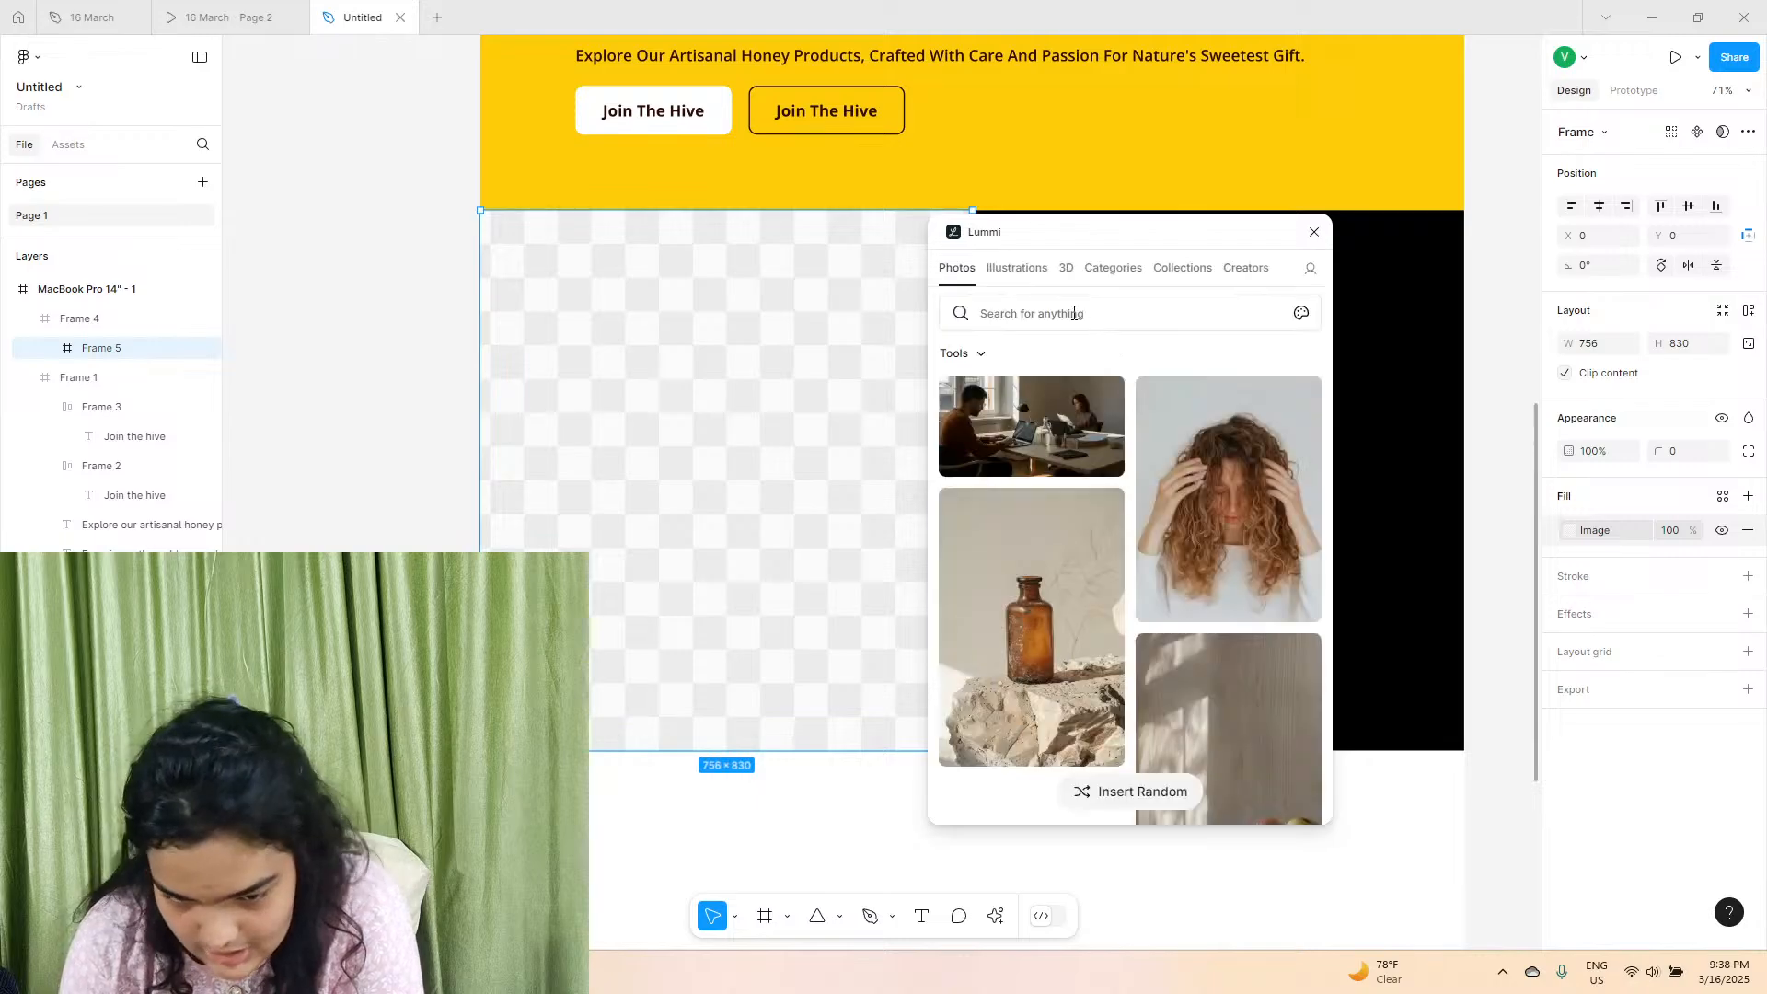
Search the Lummi photo library for "honey" and look through the results for a section image.
{"action": "type", "text": "honey"}
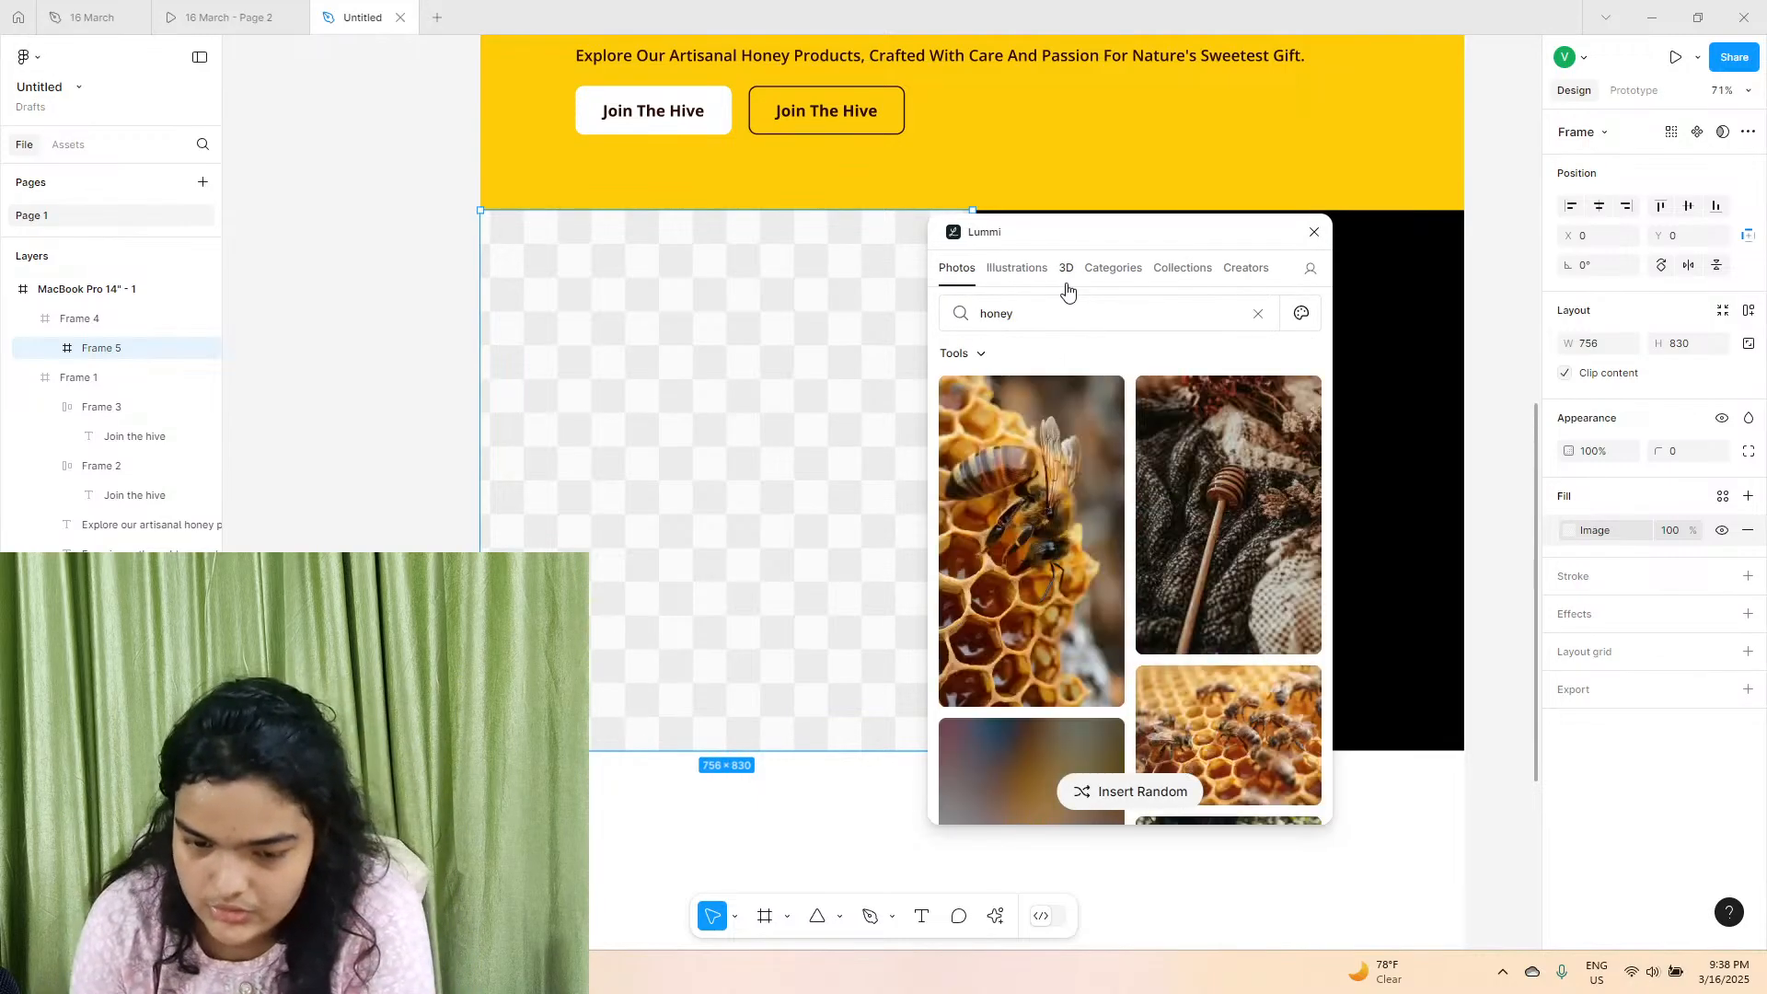
{"action": "scroll", "coordinate": [1099, 441], "scroll_direction": "down", "scroll_amount": 5}
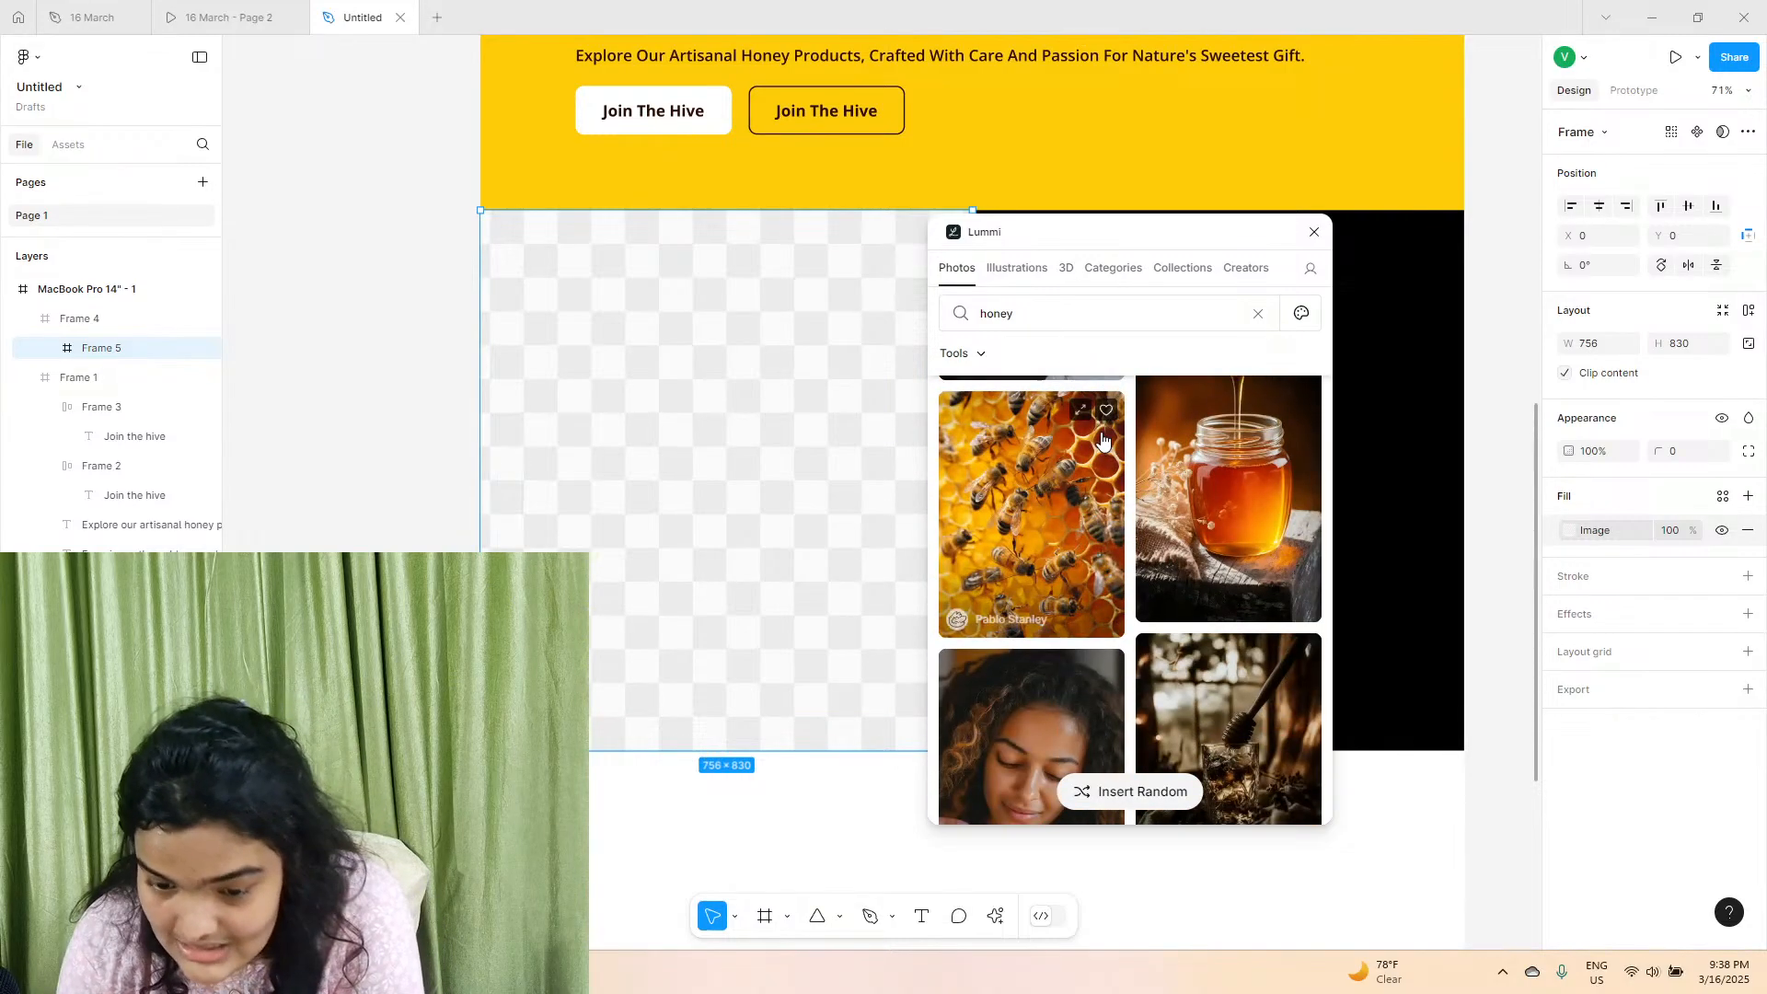
{"action": "scroll", "coordinate": [1102, 440], "scroll_direction": "down", "scroll_amount": 10}
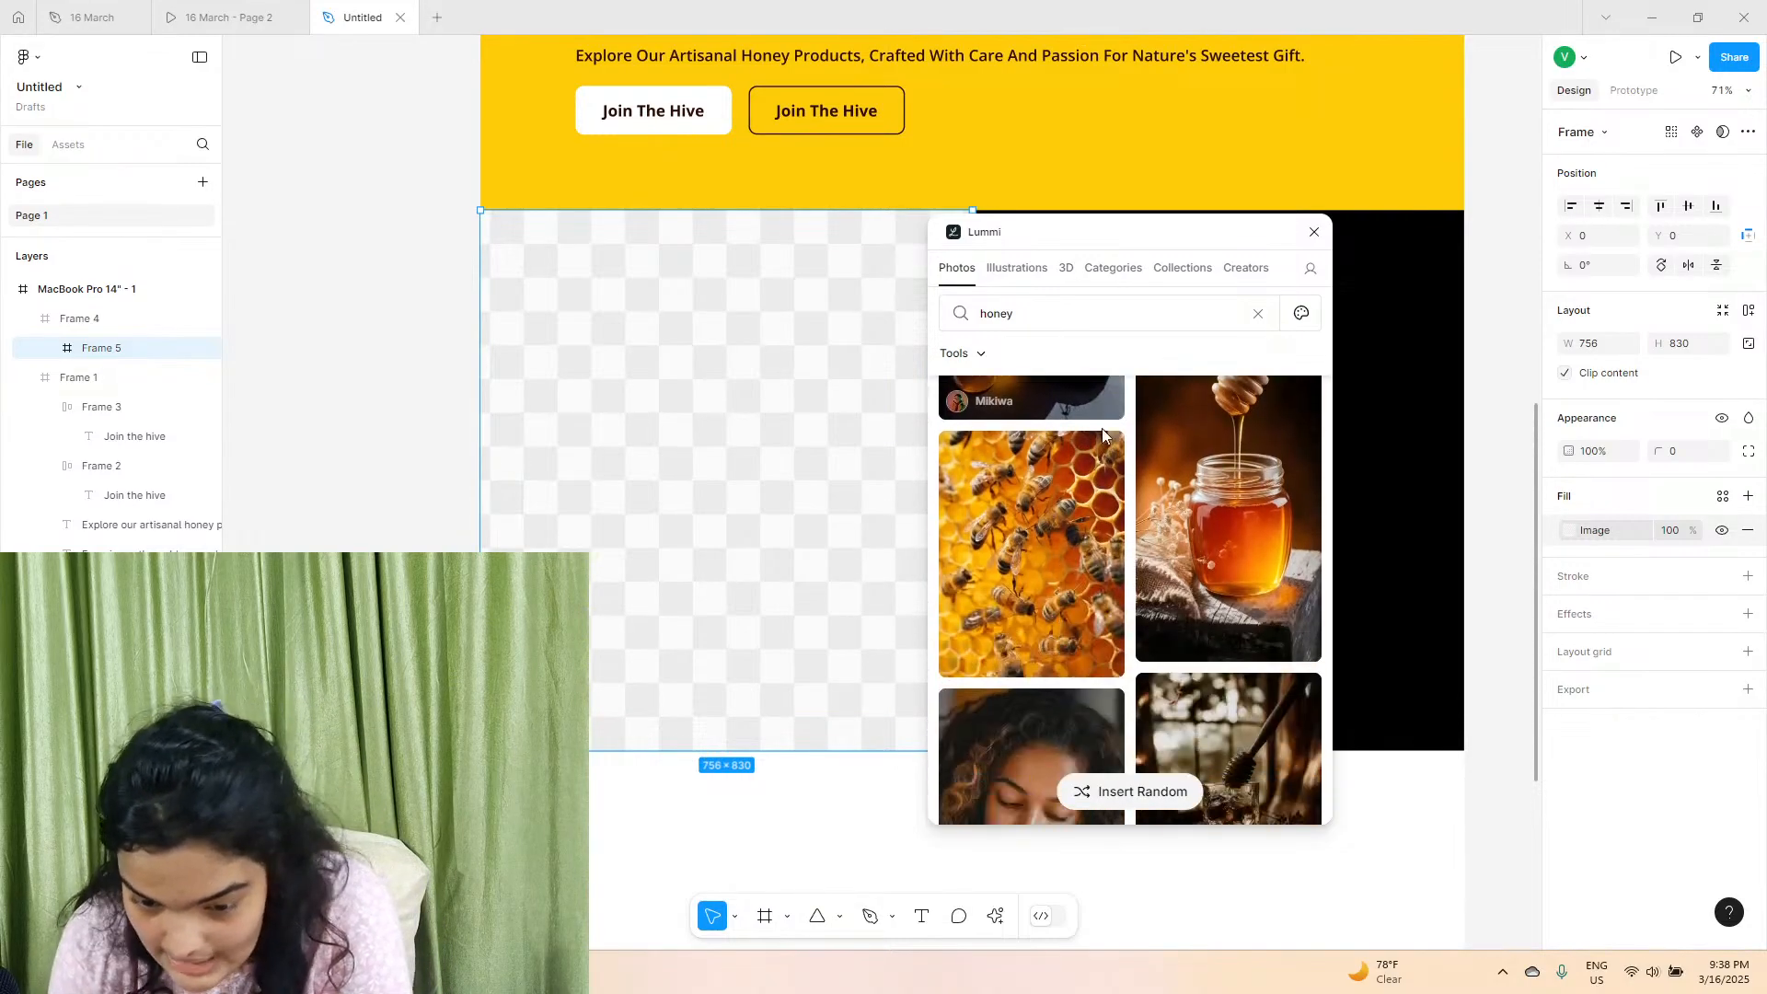
{"action": "scroll", "coordinate": [1102, 438], "scroll_direction": "down", "scroll_amount": 8}
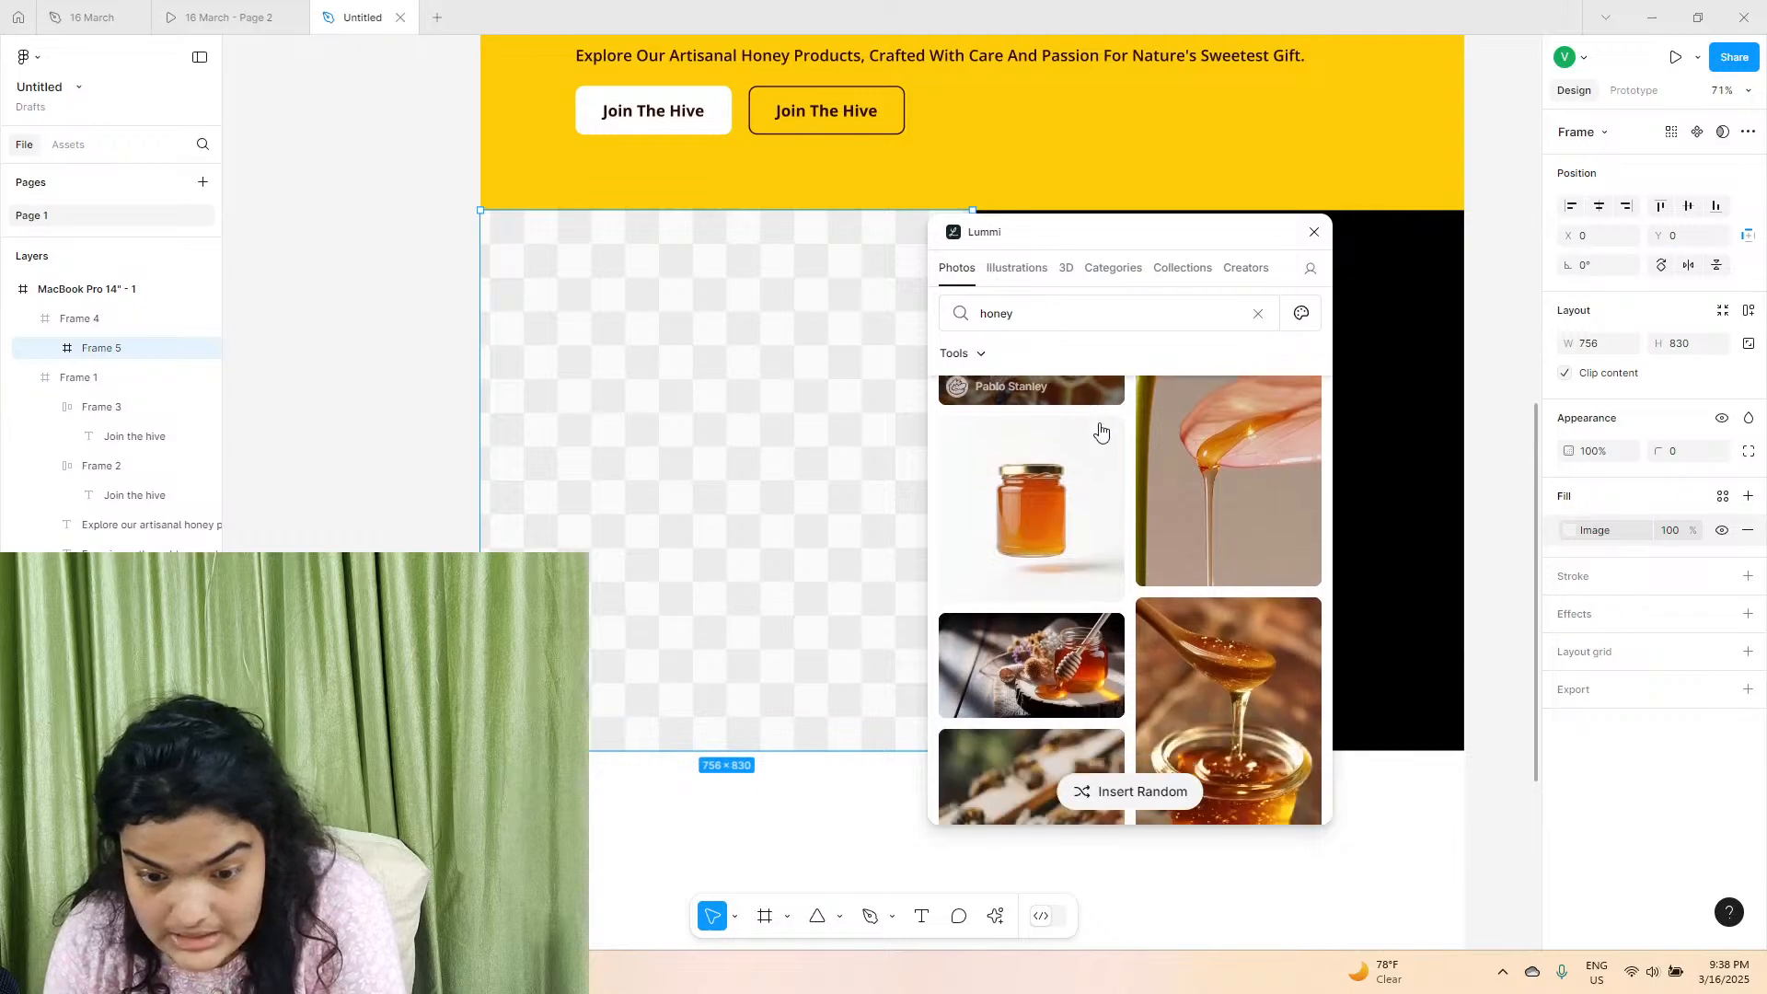
{"action": "scroll", "coordinate": [1099, 439], "scroll_direction": "down", "scroll_amount": 10}
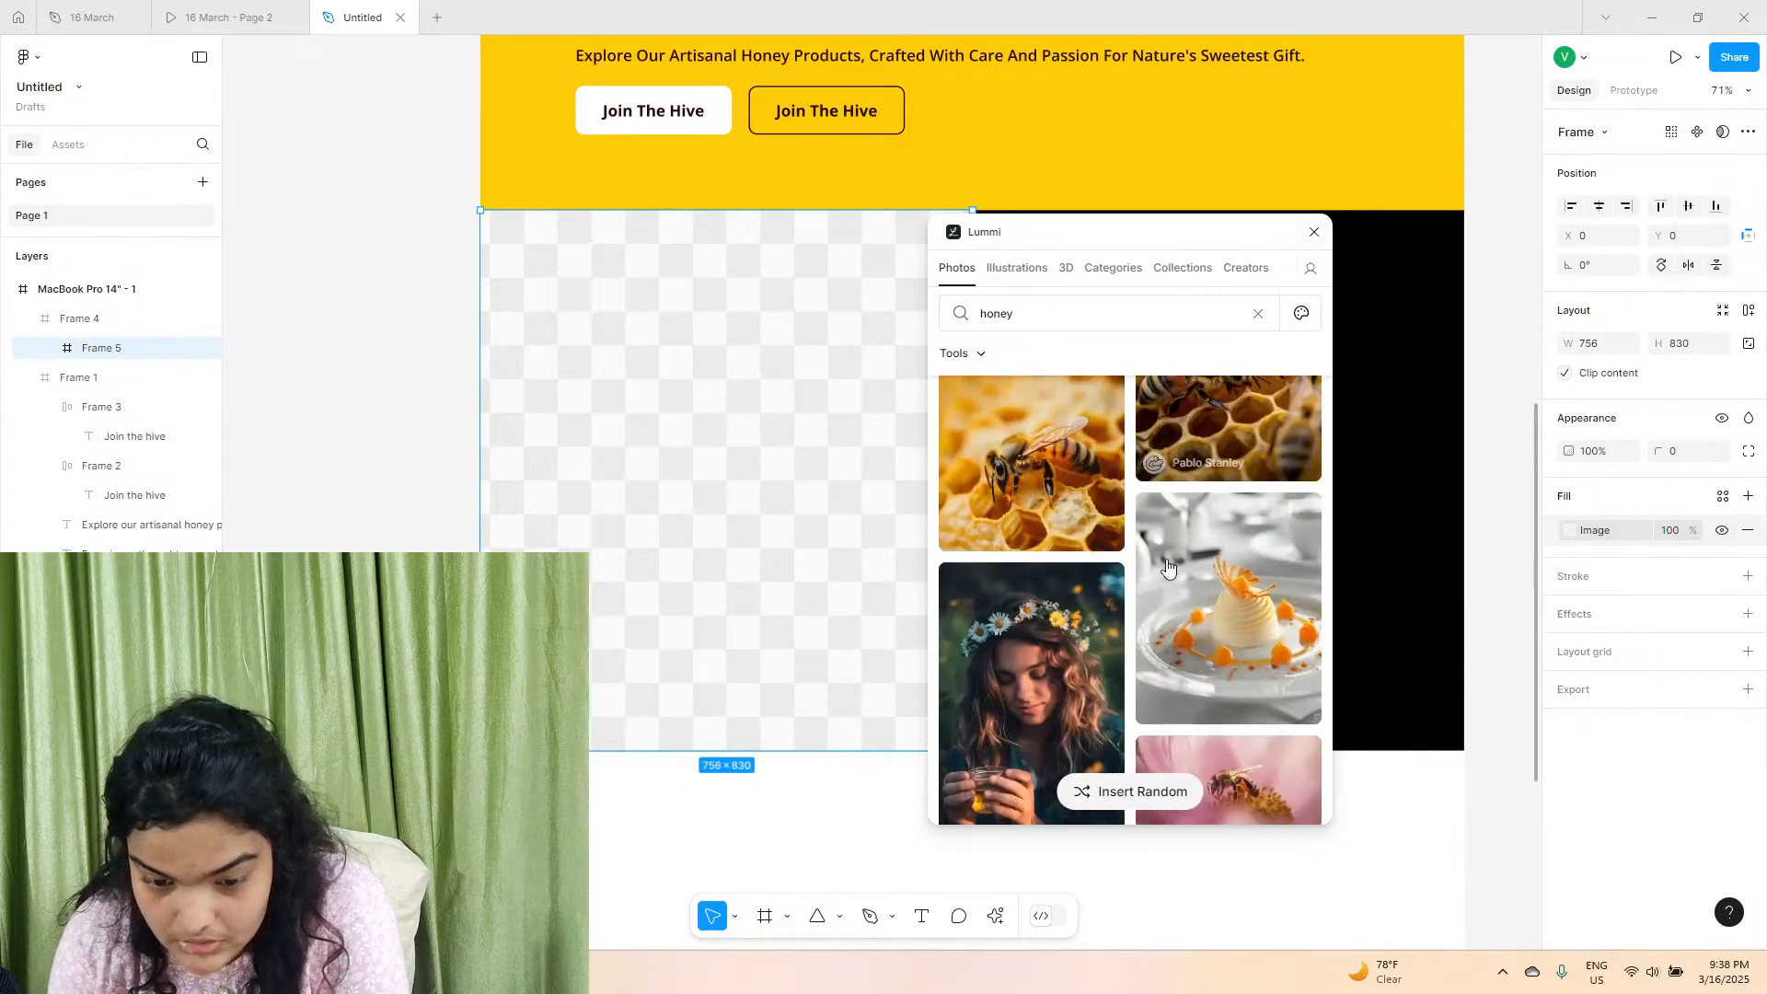
{"action": "scroll", "coordinate": [1157, 586], "scroll_direction": "down", "scroll_amount": 10}
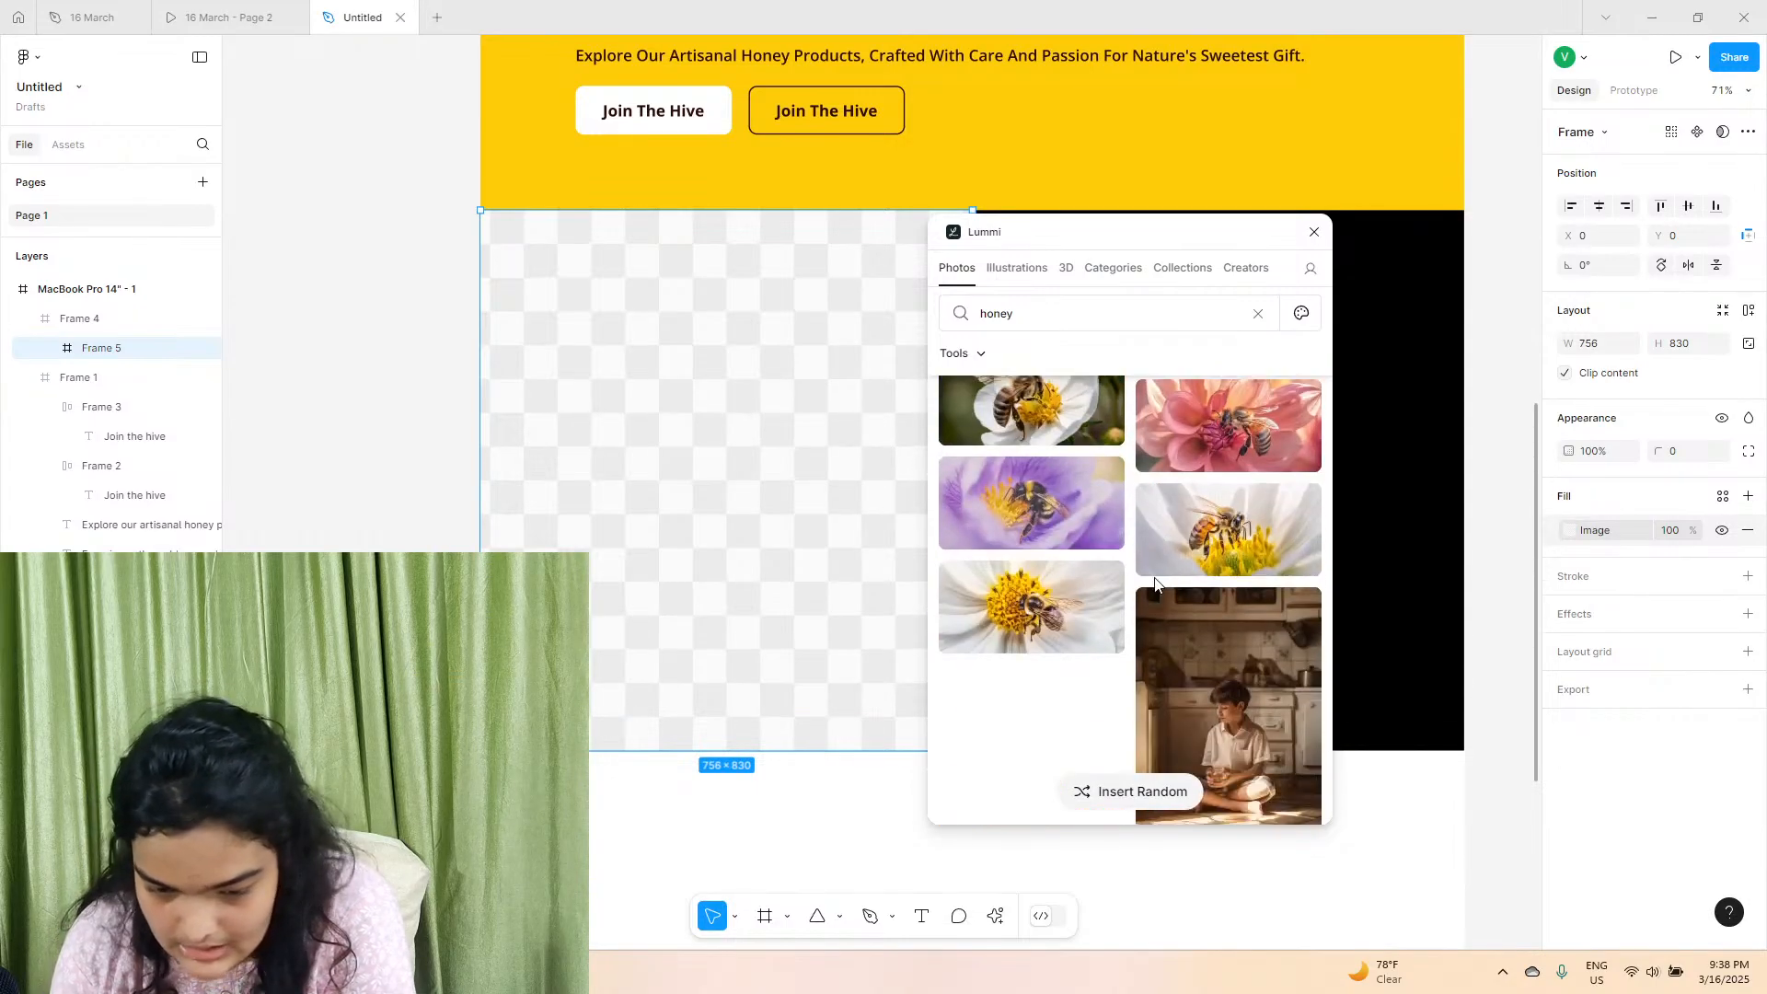
Change the Lummi photo search to "honeybee" and look through the results.
{"action": "left_click", "coordinate": [1012, 326]}
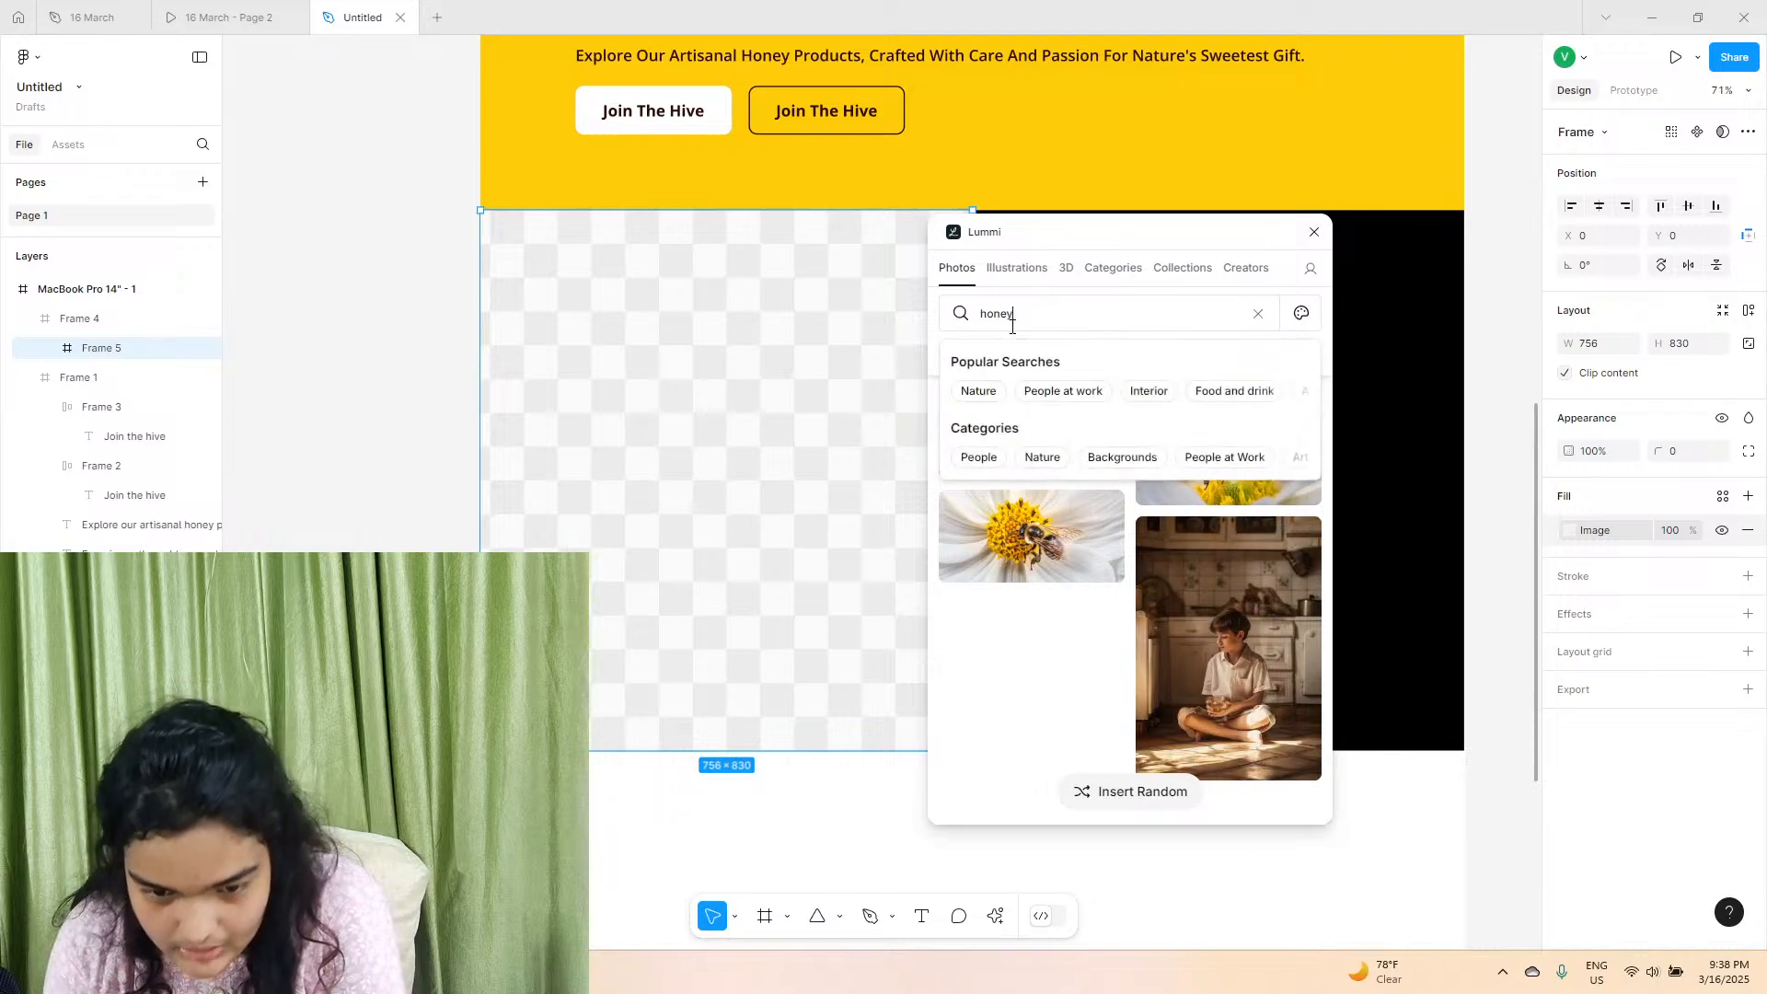
{"action": "type", "text": "bee"}
{"action": "key", "text": "Return"}
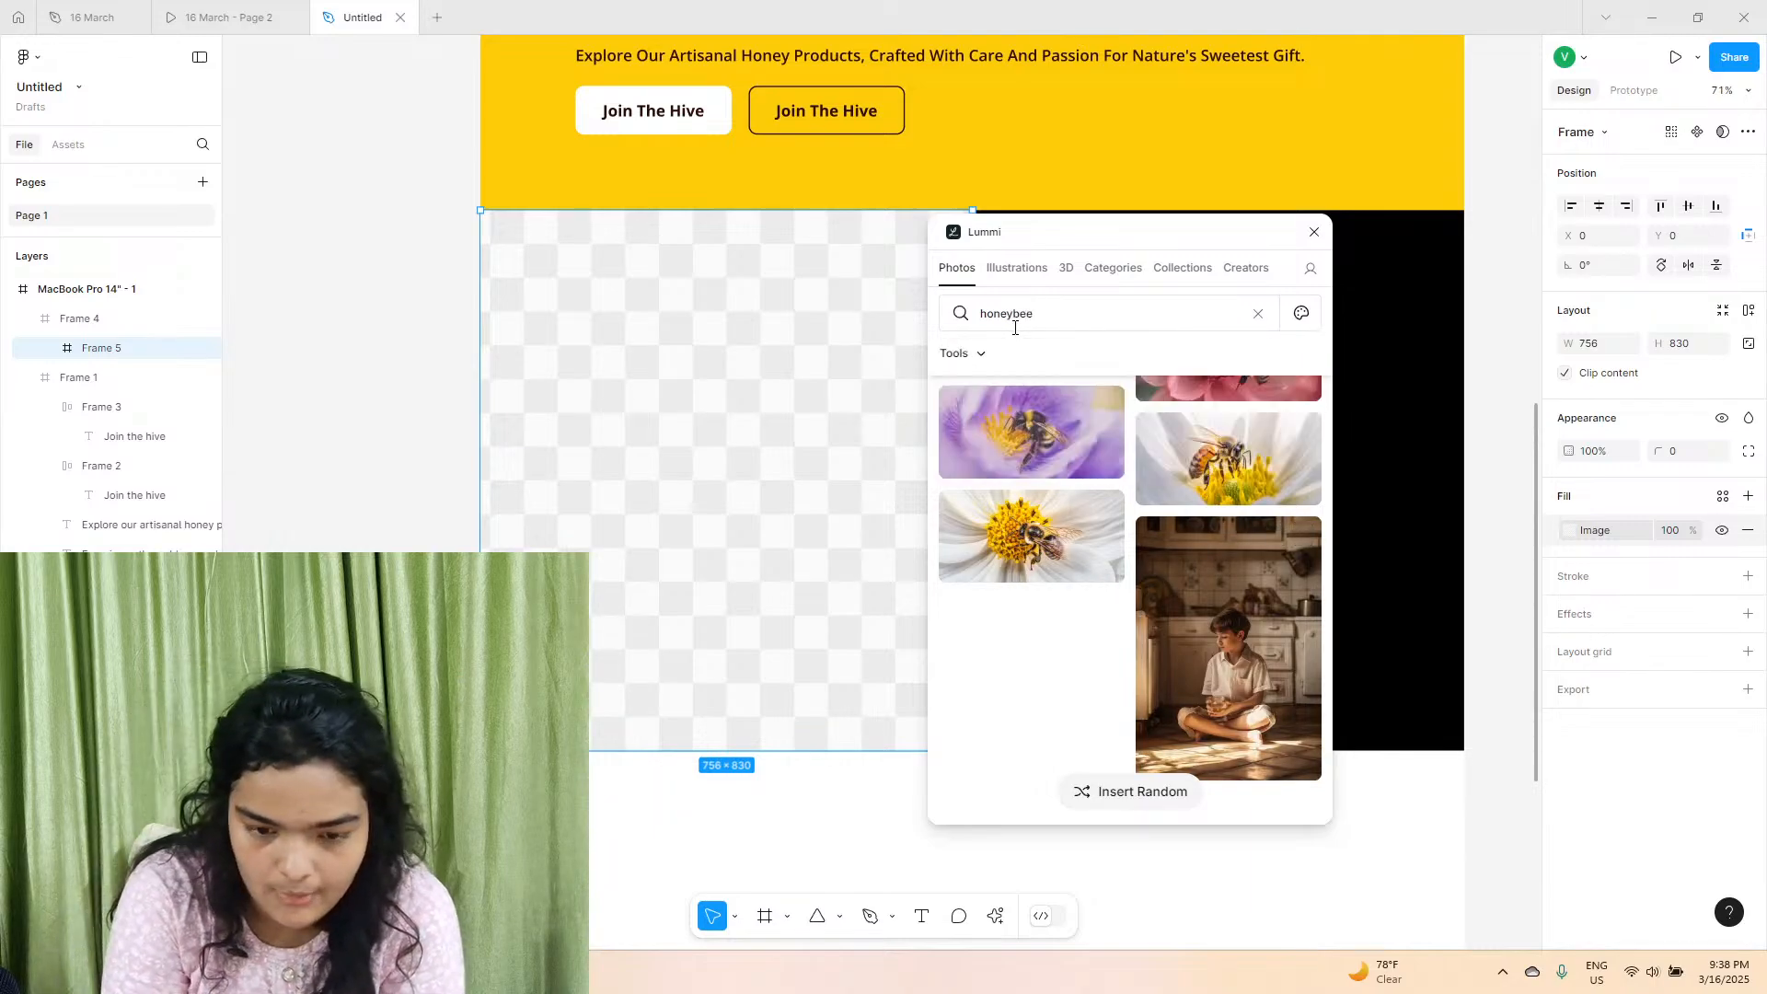
{"action": "scroll", "coordinate": [1060, 522], "scroll_direction": "down", "scroll_amount": 5}
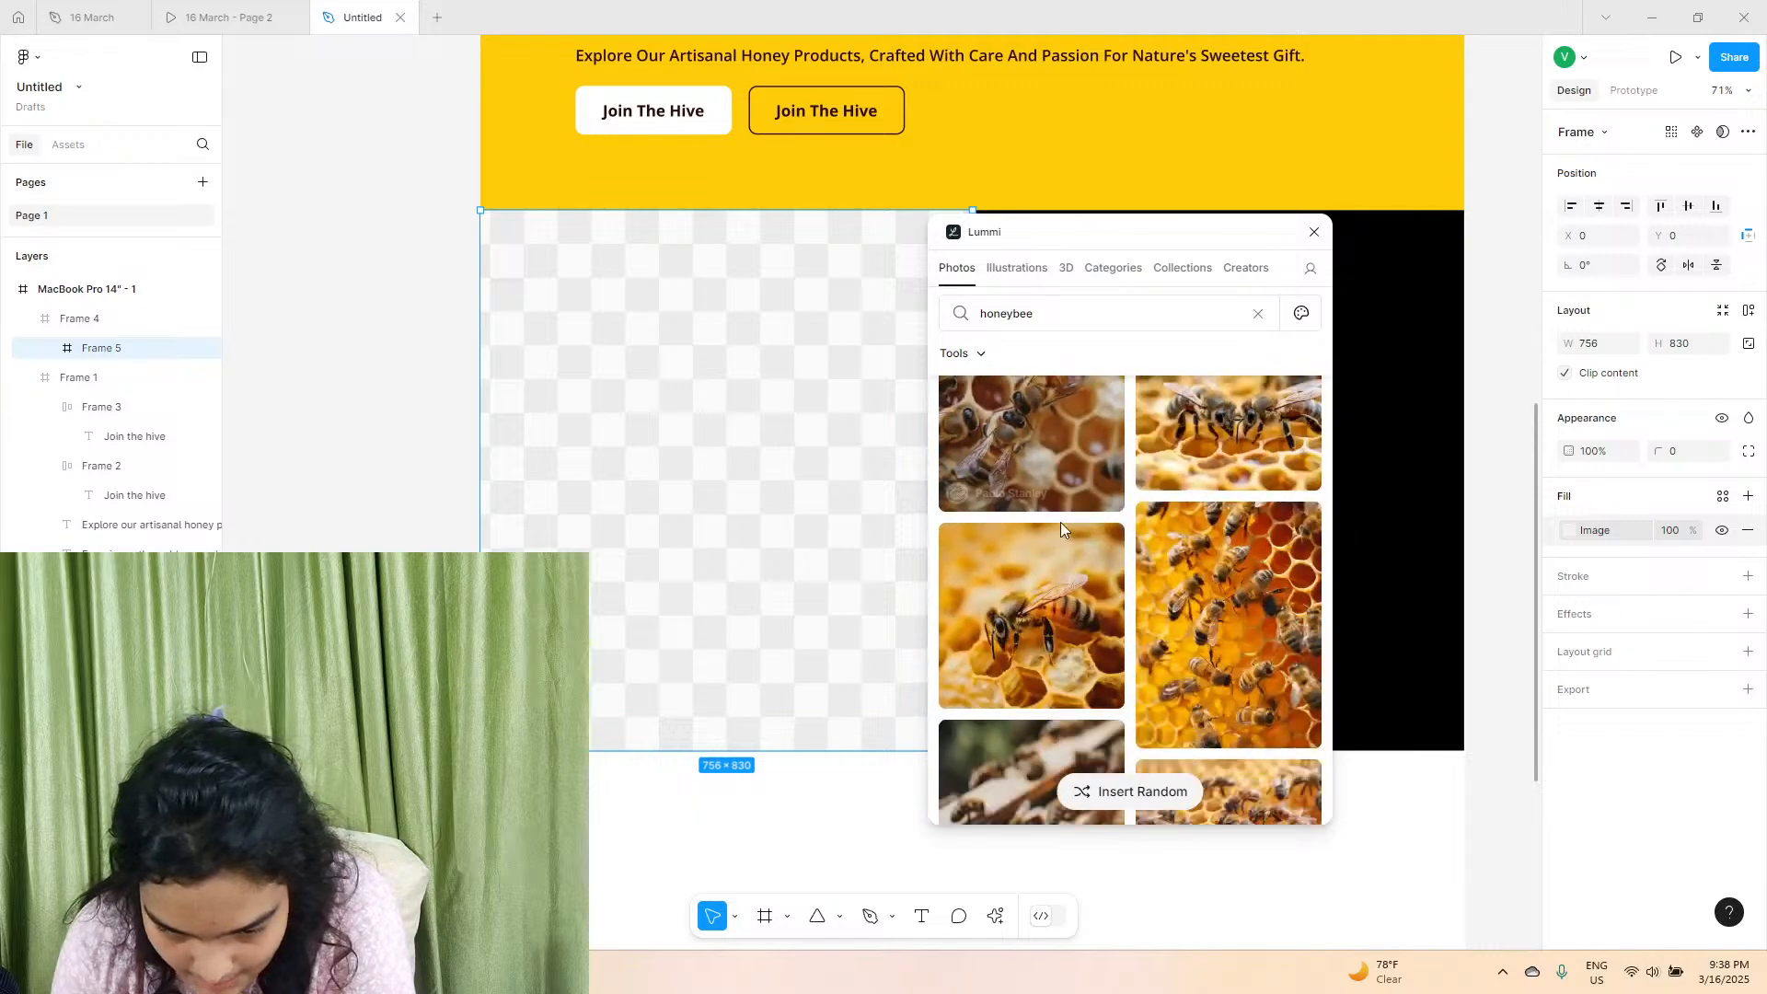
{"action": "scroll", "coordinate": [1062, 529], "scroll_direction": "down", "scroll_amount": 8}
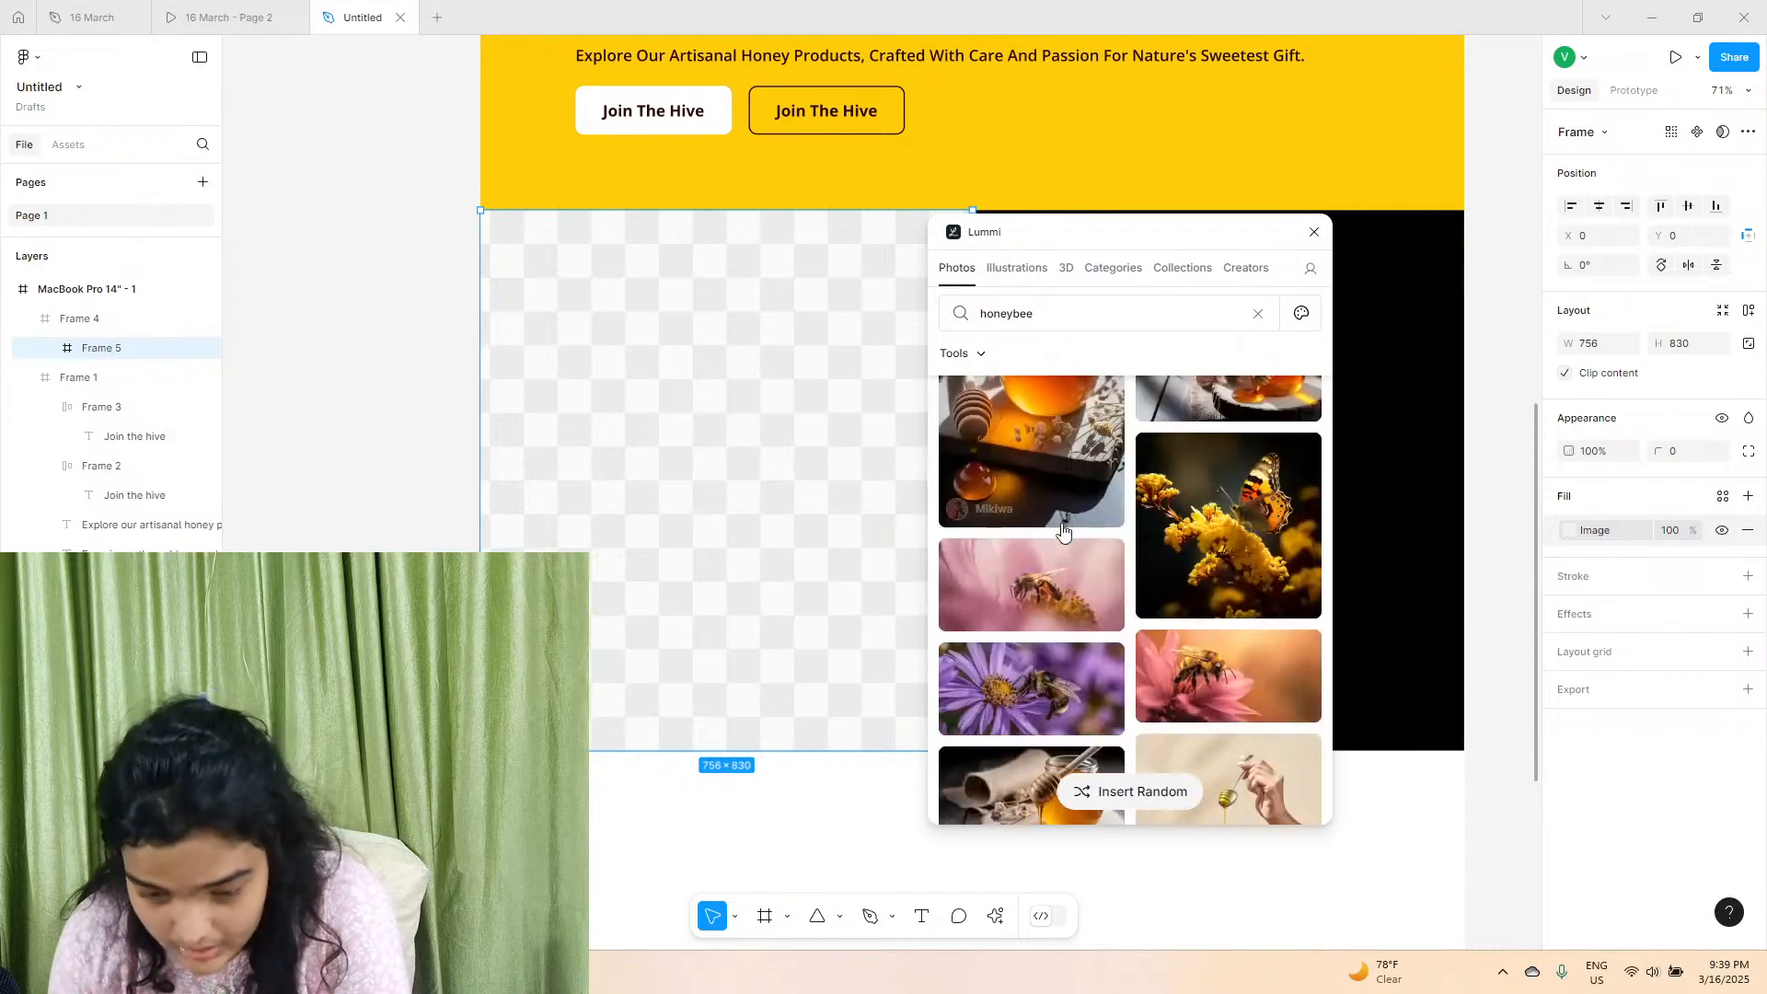
{"action": "scroll", "coordinate": [1062, 531], "scroll_direction": "down", "scroll_amount": 10}
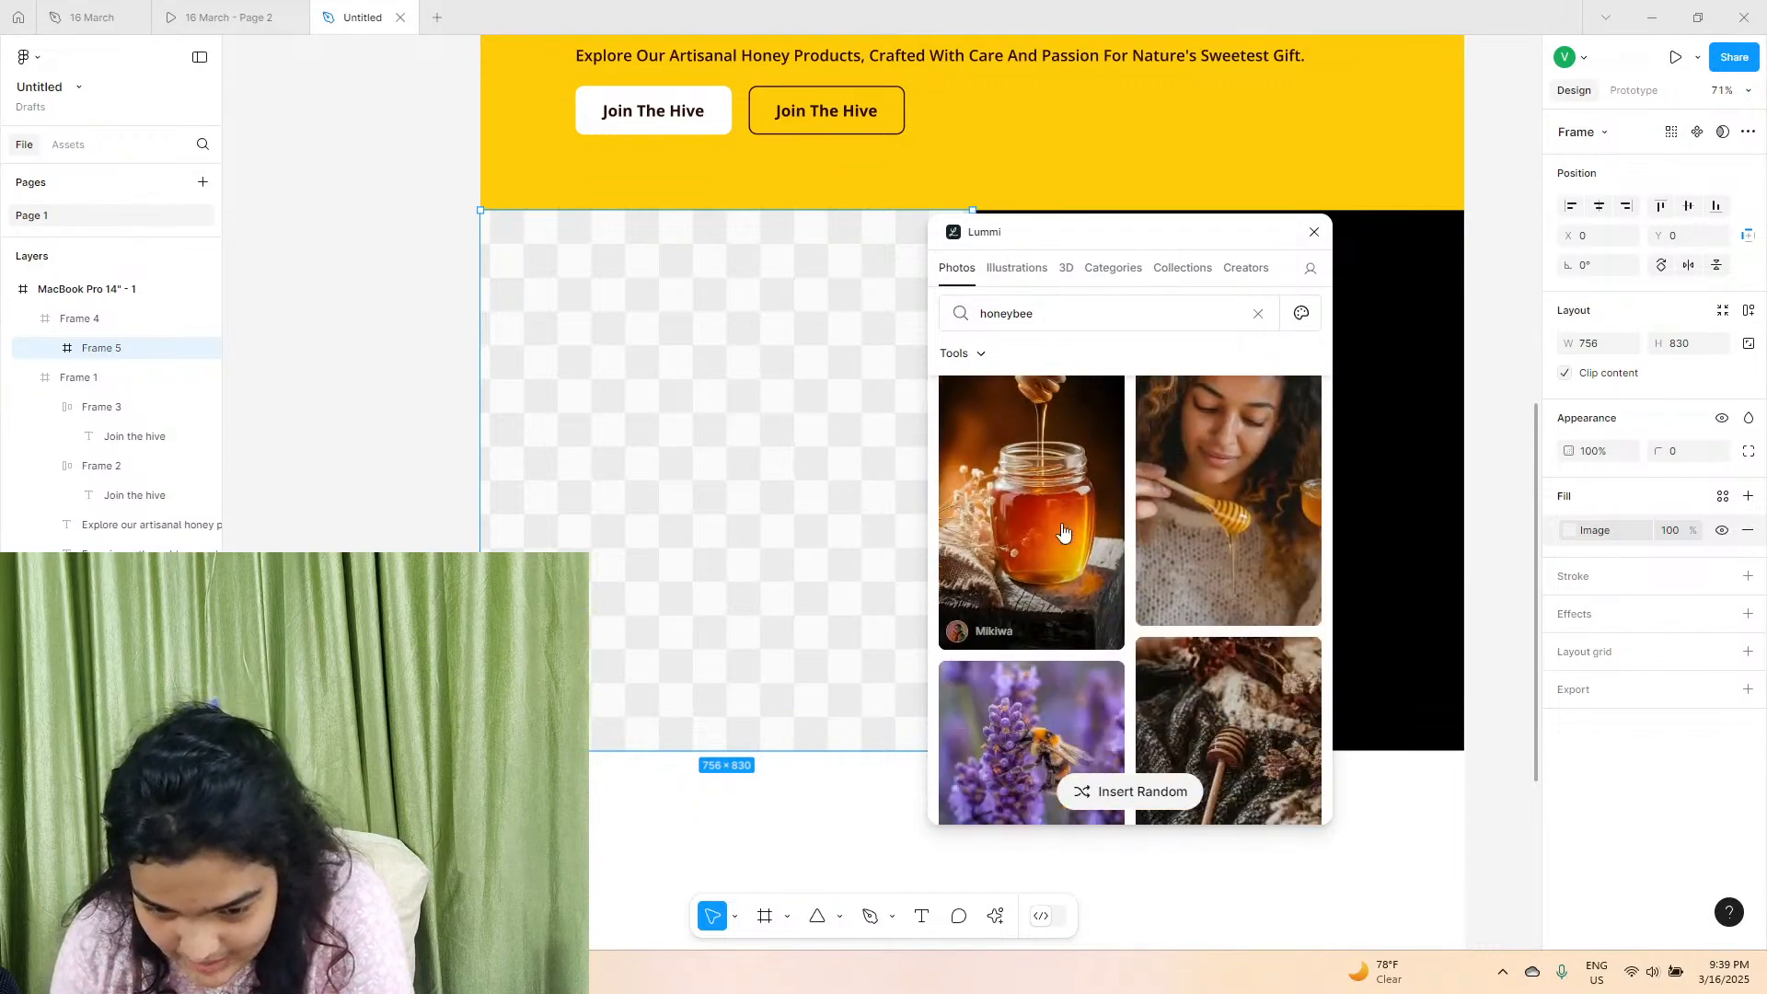
{"action": "scroll", "coordinate": [1062, 531], "scroll_direction": "down", "scroll_amount": 1}
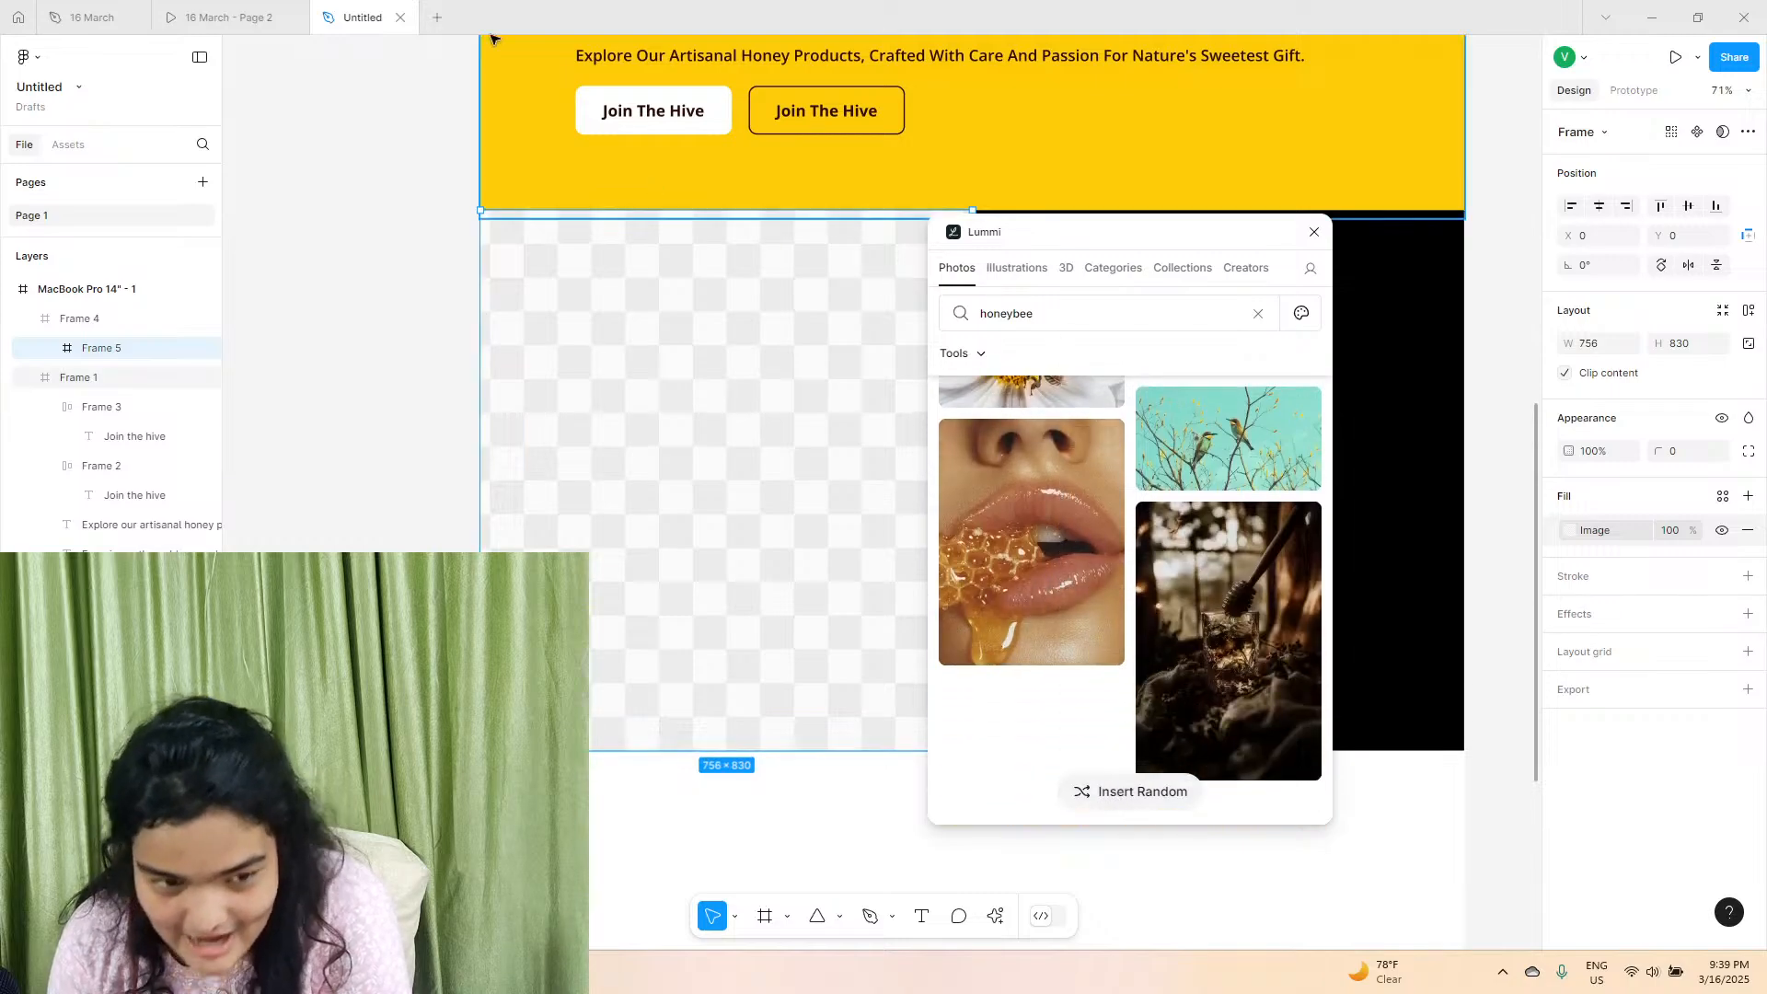
Check the reference page, search Lummi for "honey pancake" and fill the half-width frame with the dark photo of honey poured over stacked pancakes.
{"action": "left_click", "coordinate": [230, 17]}
{"action": "left_click", "coordinate": [363, 18]}
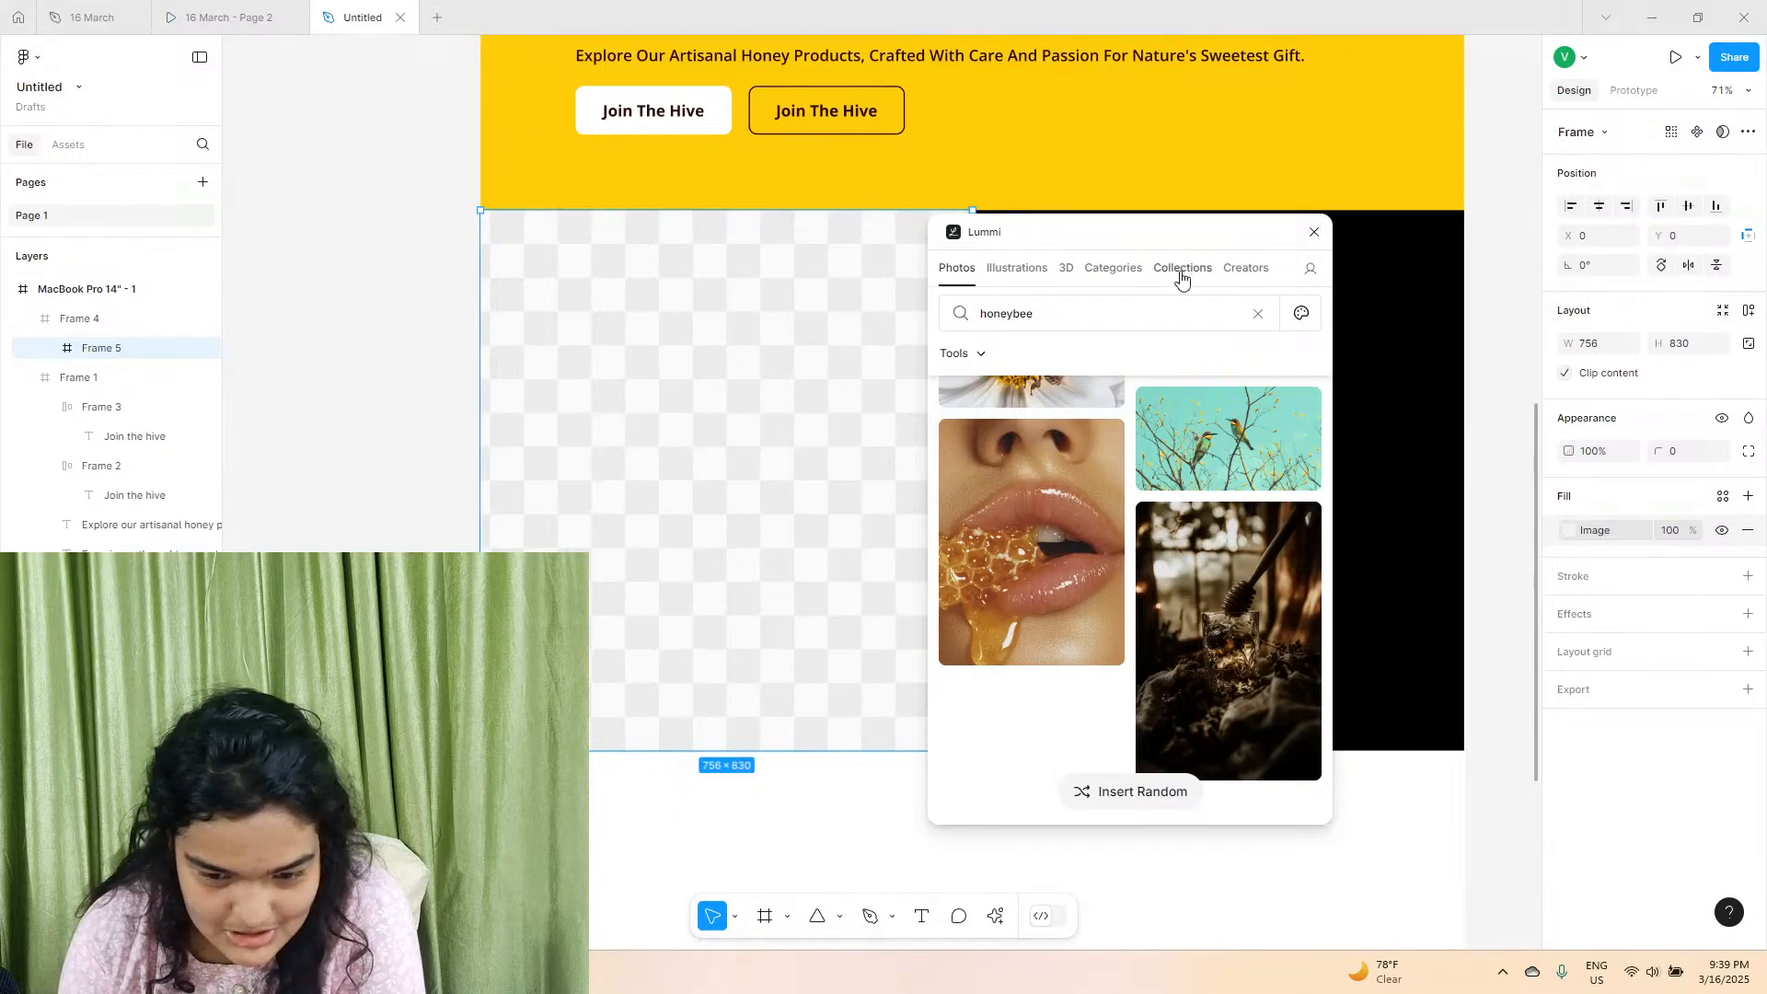
{"action": "left_click_drag", "start_coordinate": [1069, 304], "coordinate": [1016, 326]}
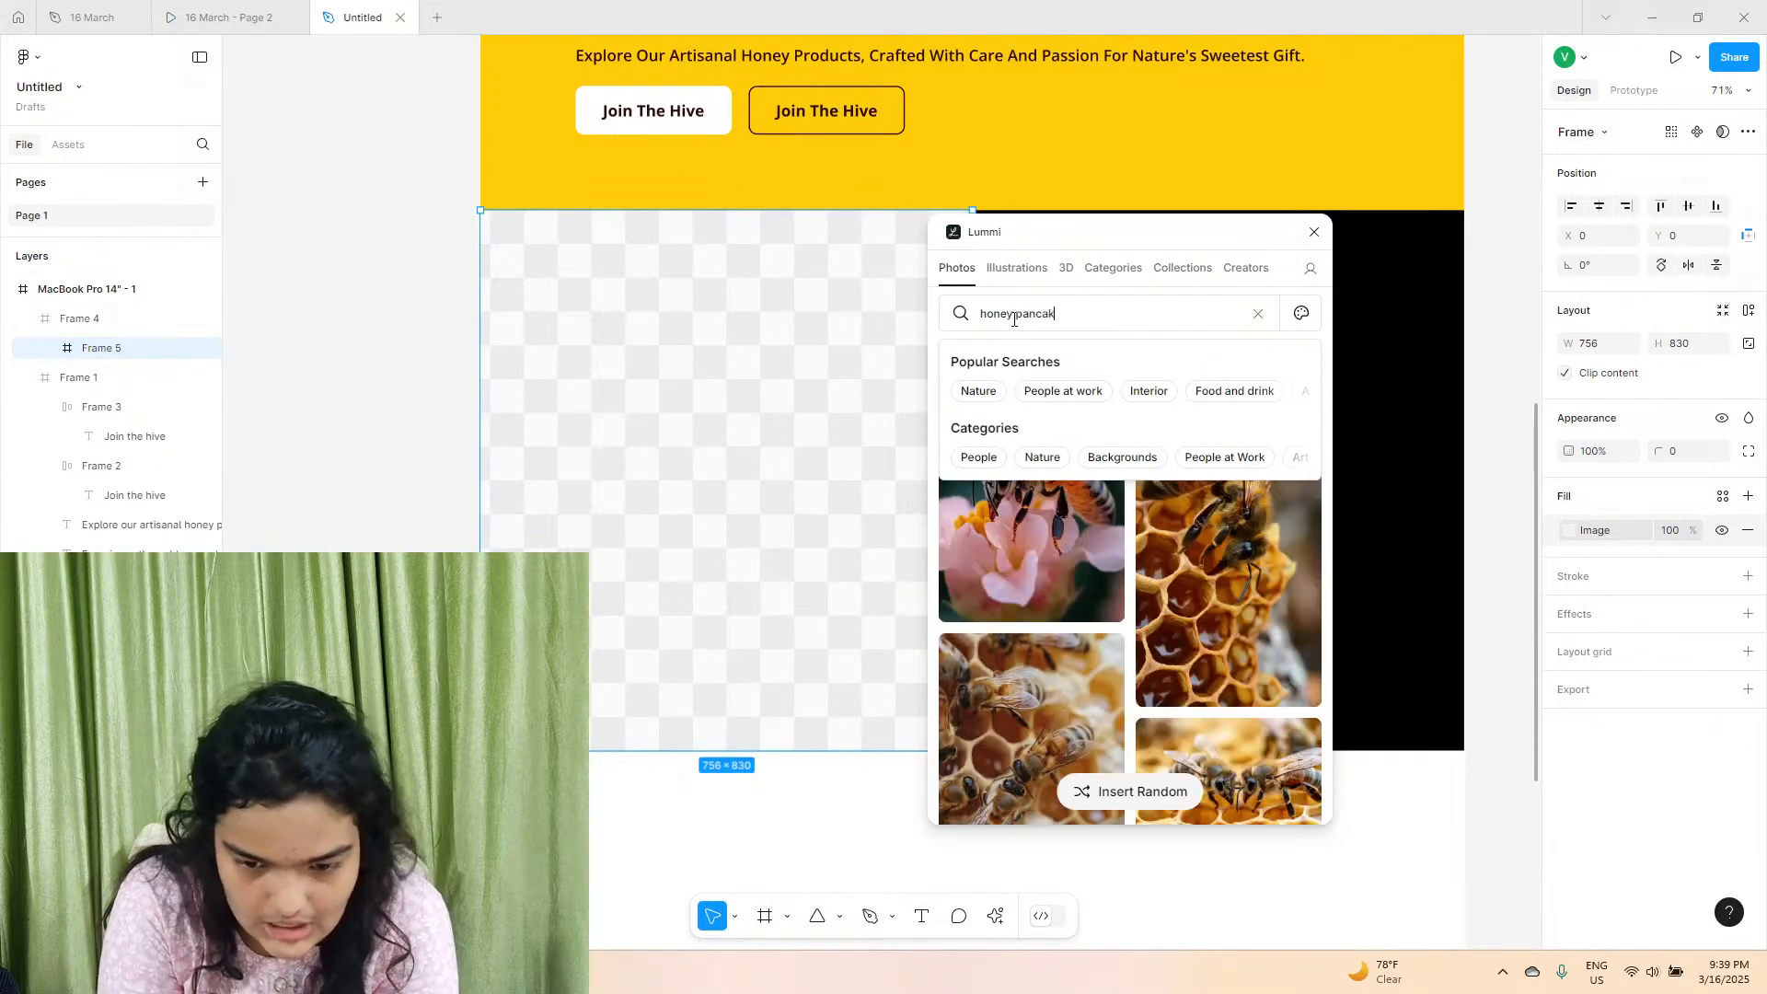
{"action": "key", "text": "Return"}
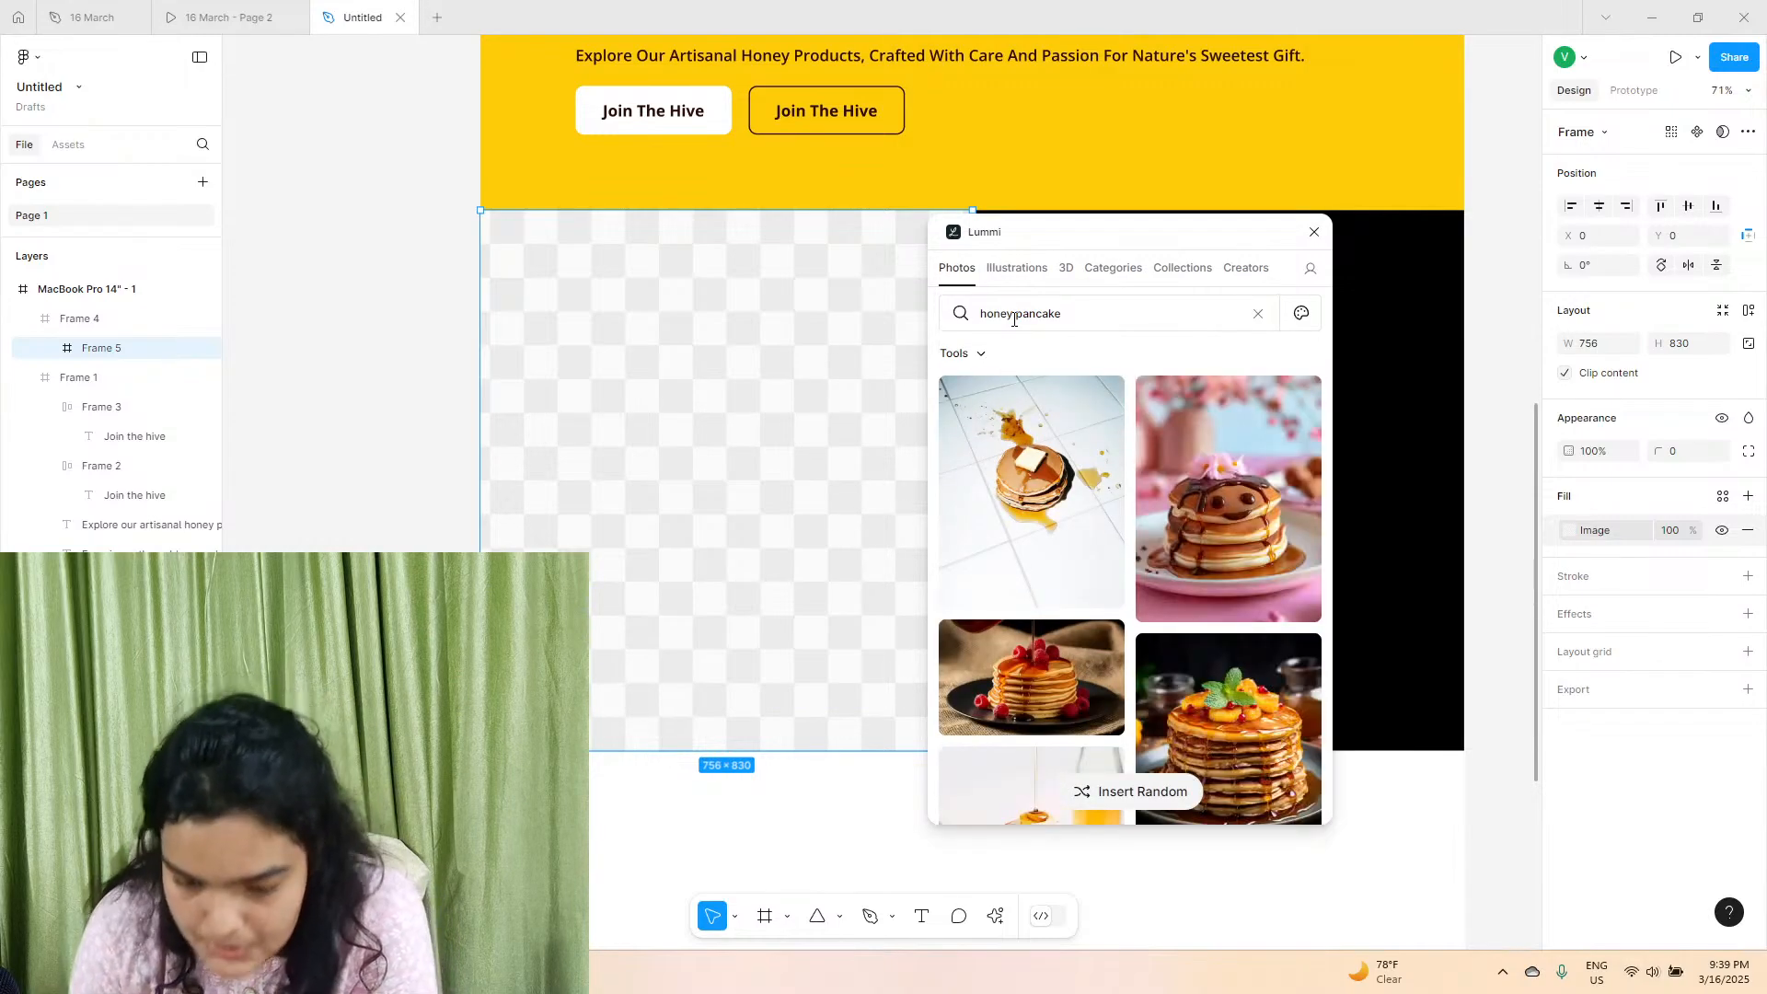
{"action": "scroll", "coordinate": [1049, 386], "scroll_direction": "down", "scroll_amount": 10}
{"action": "scroll", "coordinate": [1072, 470], "scroll_direction": "down", "scroll_amount": 1}
{"action": "left_click", "coordinate": [1063, 491]}
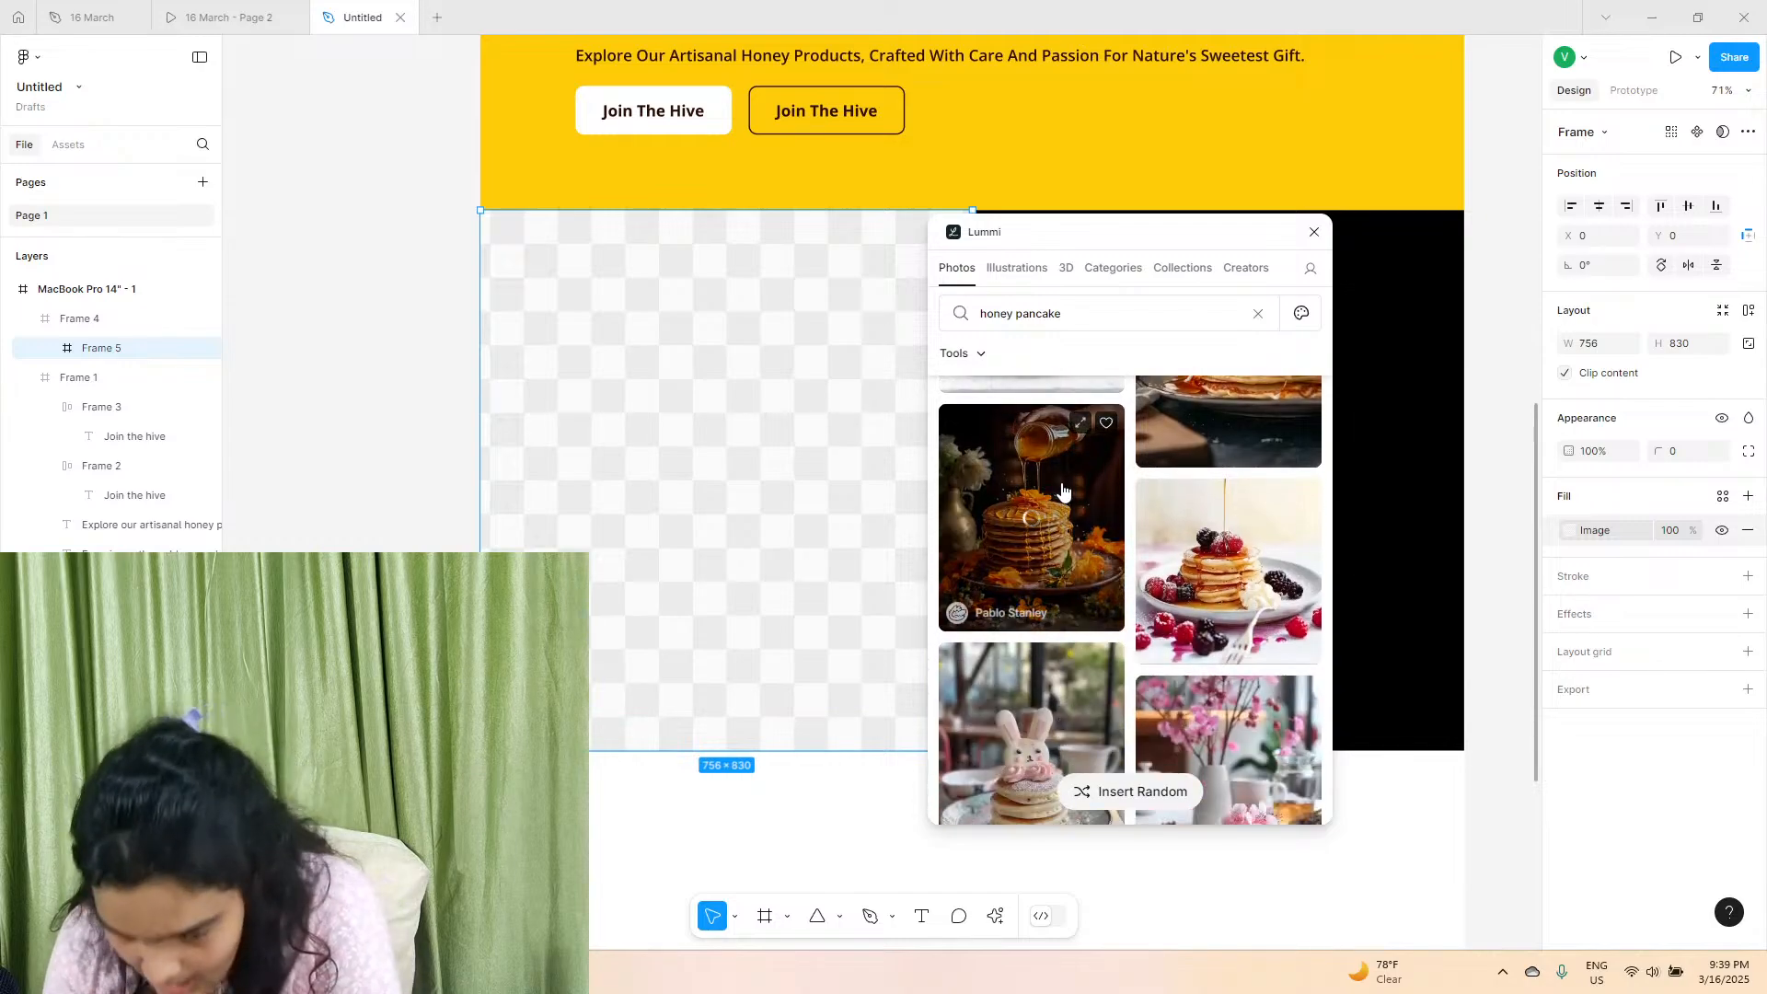
{"action": "left_click", "coordinate": [1314, 232]}
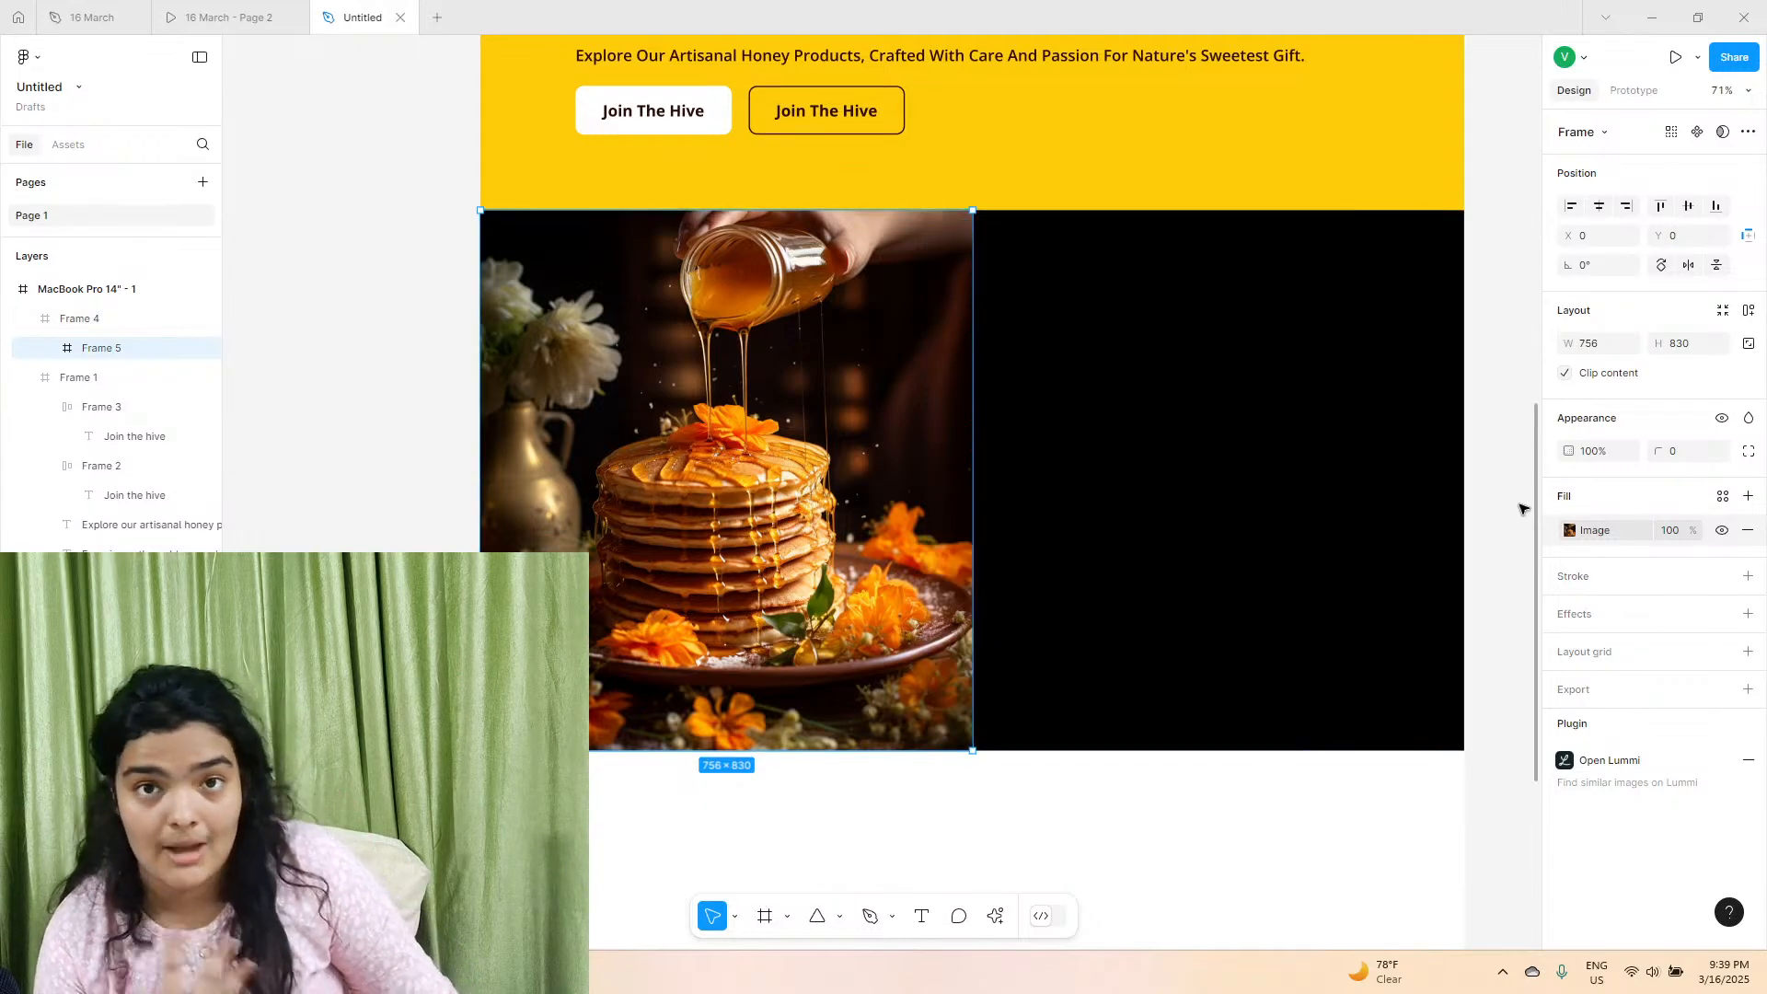
Switch the half-width frame's image fill to Crop and move the photo down and slightly left within the frame.
{"action": "left_click", "coordinate": [1594, 531]}
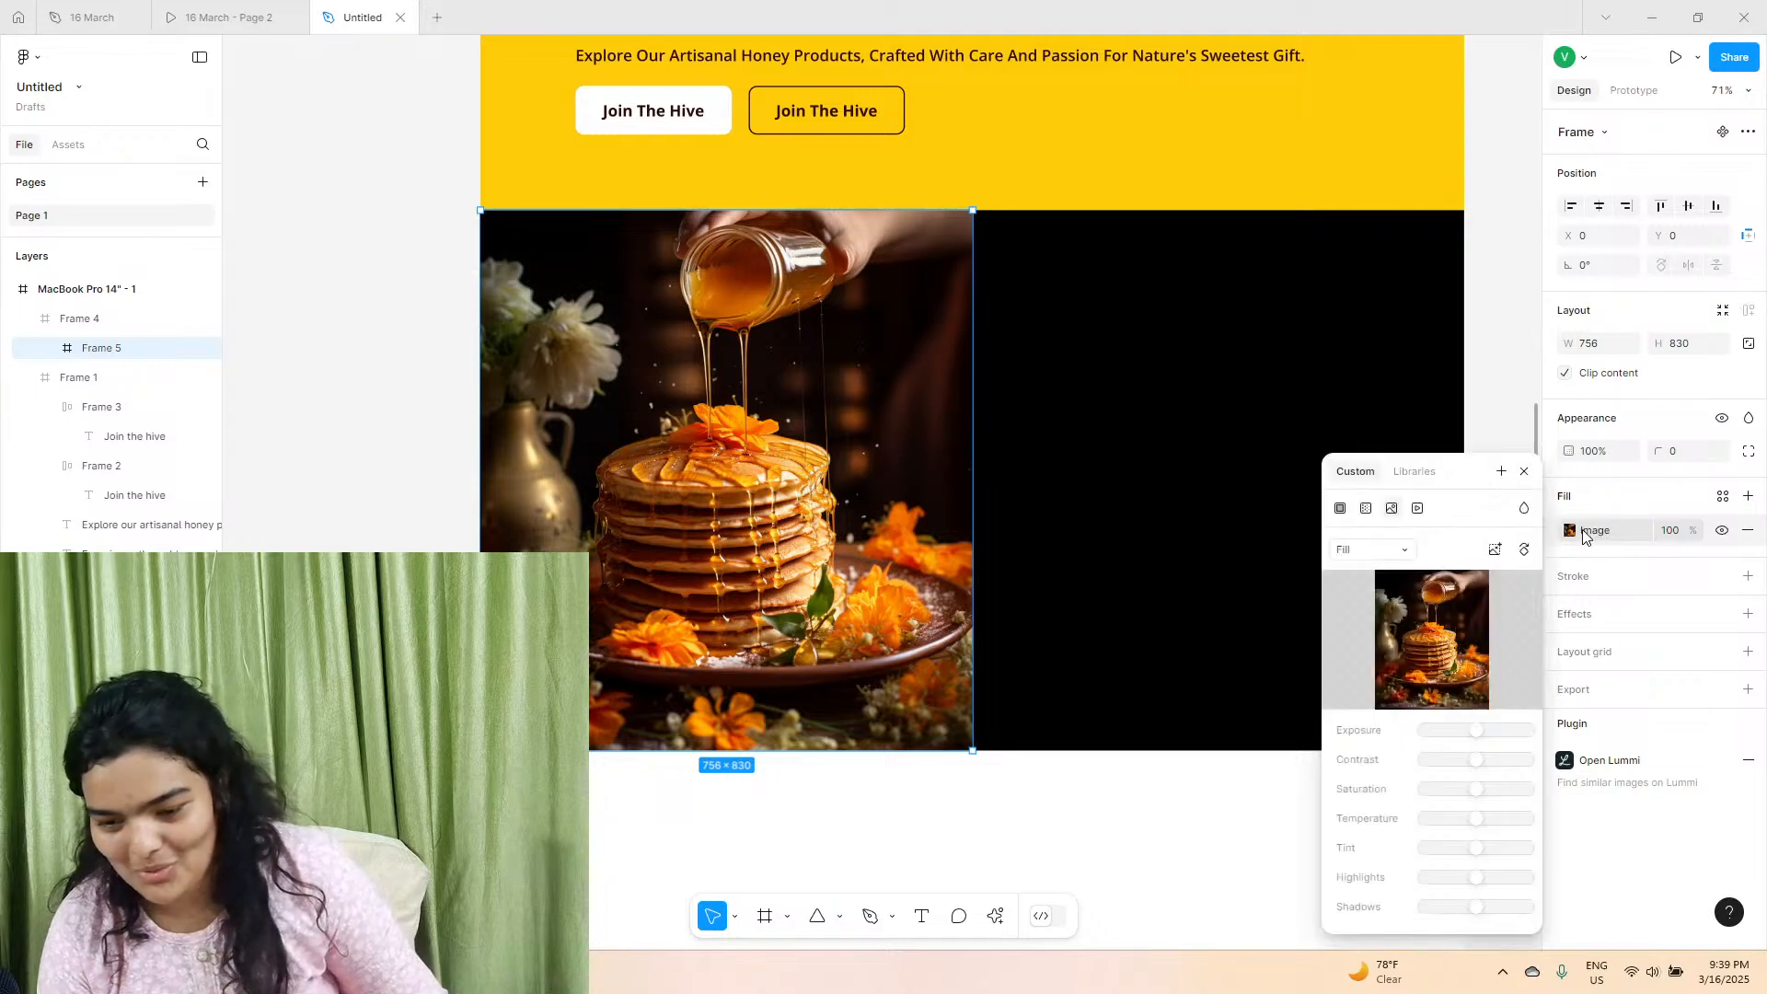
{"action": "left_click", "coordinate": [1378, 550]}
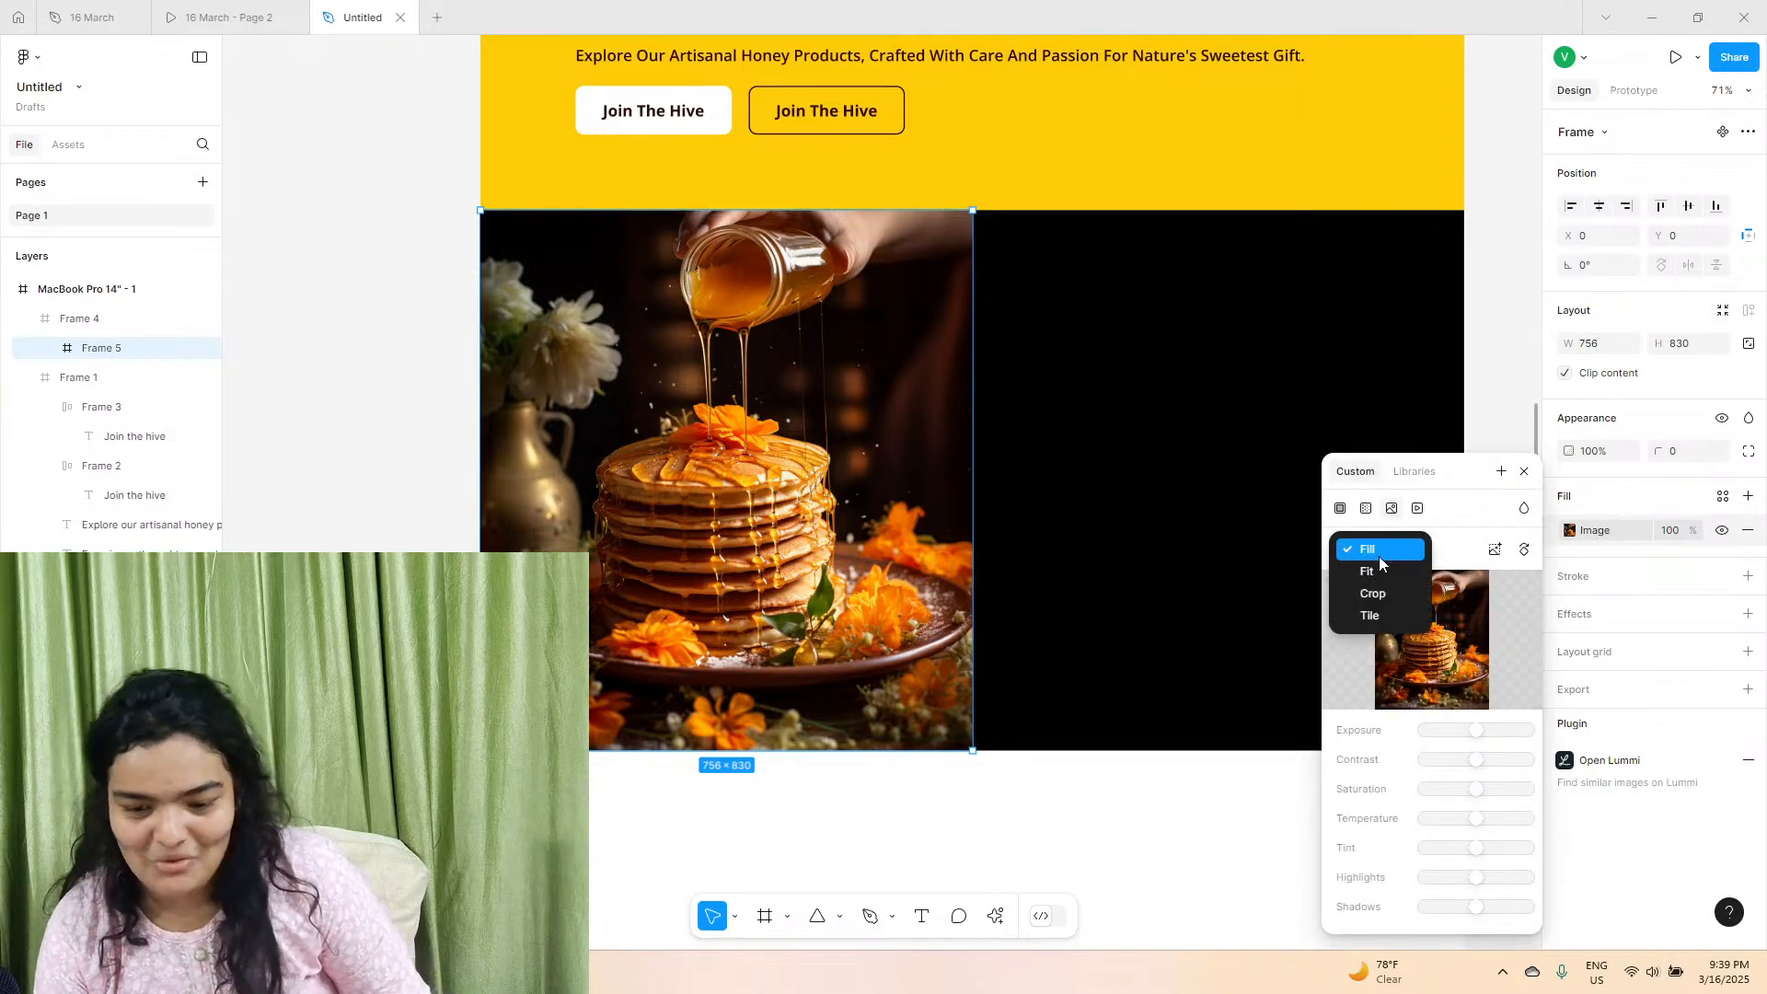
{"action": "left_click", "coordinate": [1377, 594]}
{"action": "left_click_drag", "start_coordinate": [712, 456], "coordinate": [714, 483]}
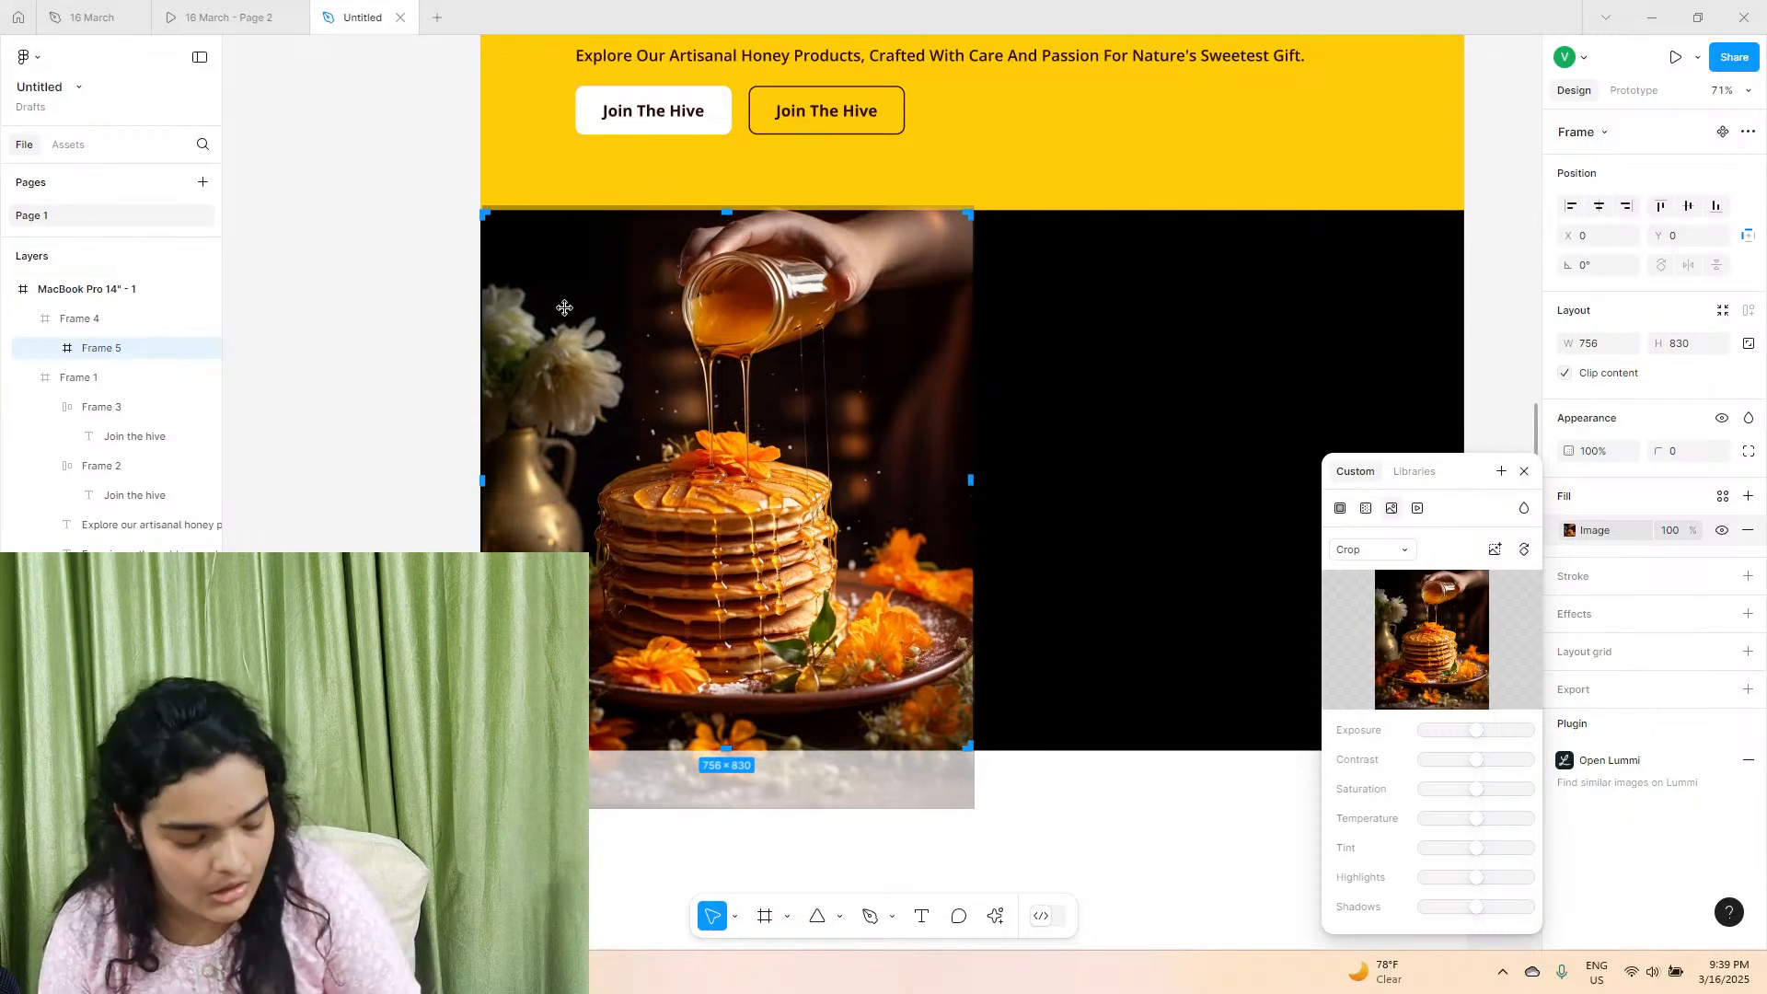
{"action": "scroll", "coordinate": [564, 308], "scroll_direction": "up", "scroll_amount": 5}
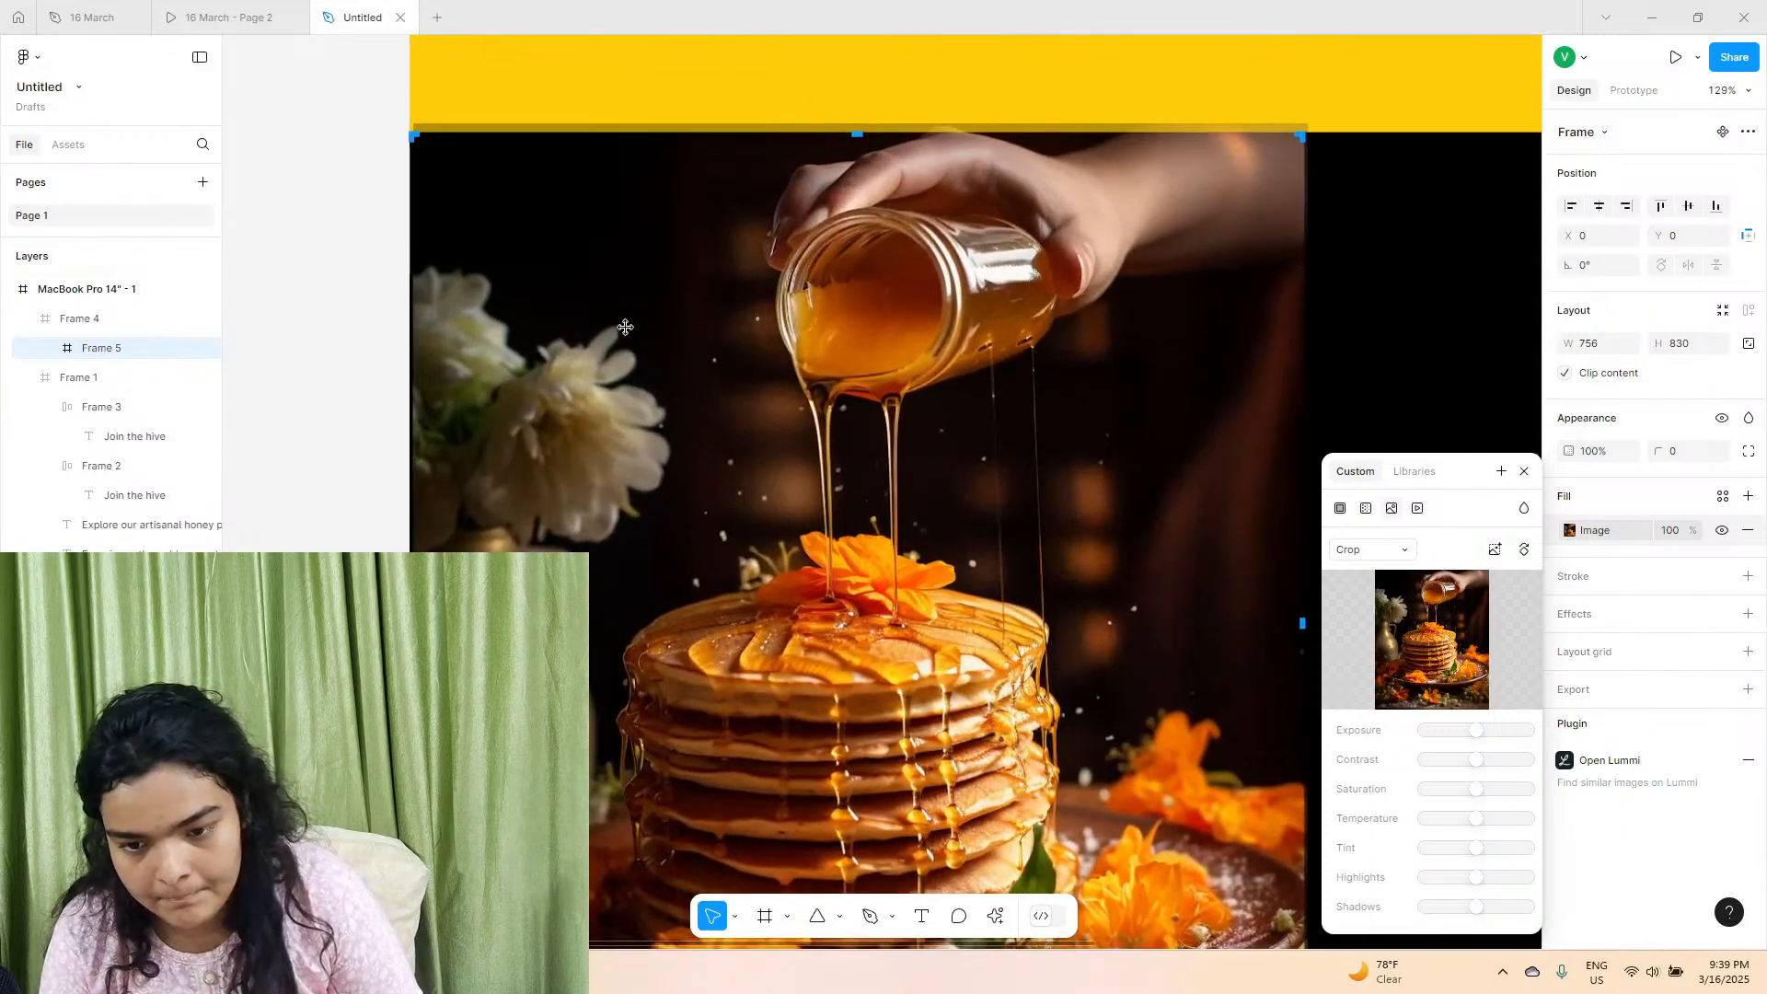
{"action": "left_click_drag", "start_coordinate": [622, 326], "coordinate": [617, 327]}
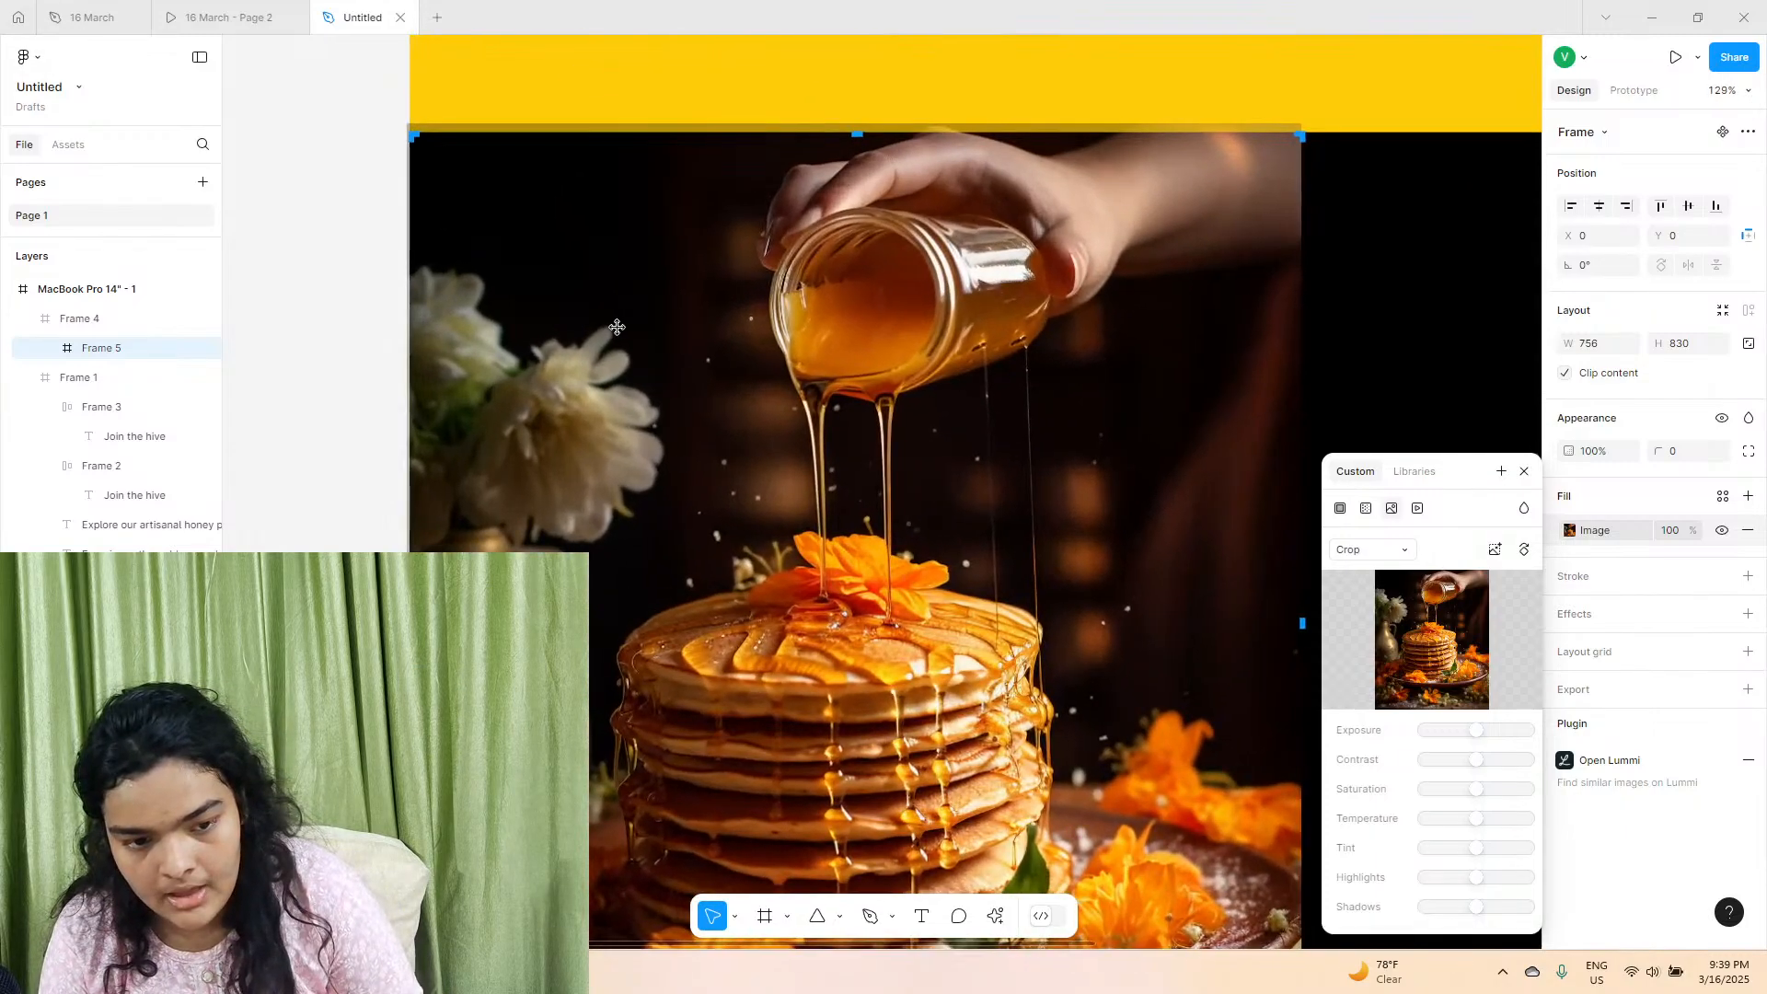
{"action": "left_click", "coordinate": [392, 274]}
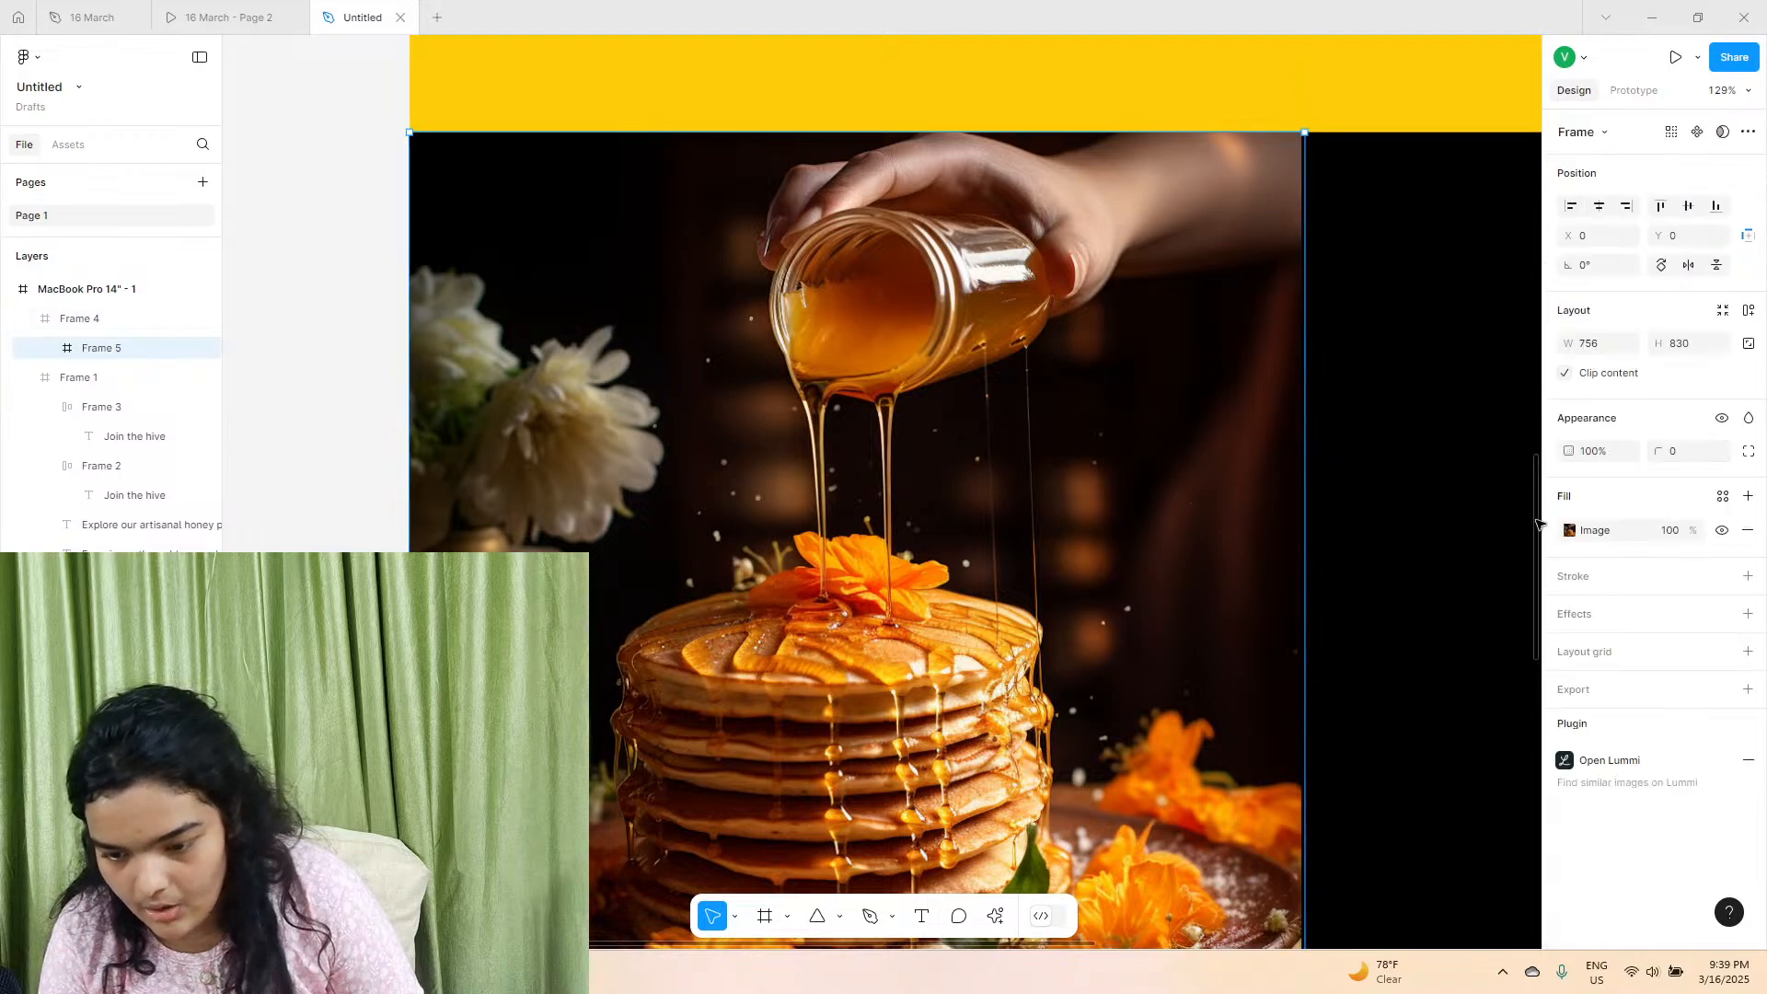
Reopen the image crop and nudge the photo right until it covers the frame's right edge.
{"action": "left_click", "coordinate": [1569, 530]}
{"action": "key", "text": "ctrl+z"}
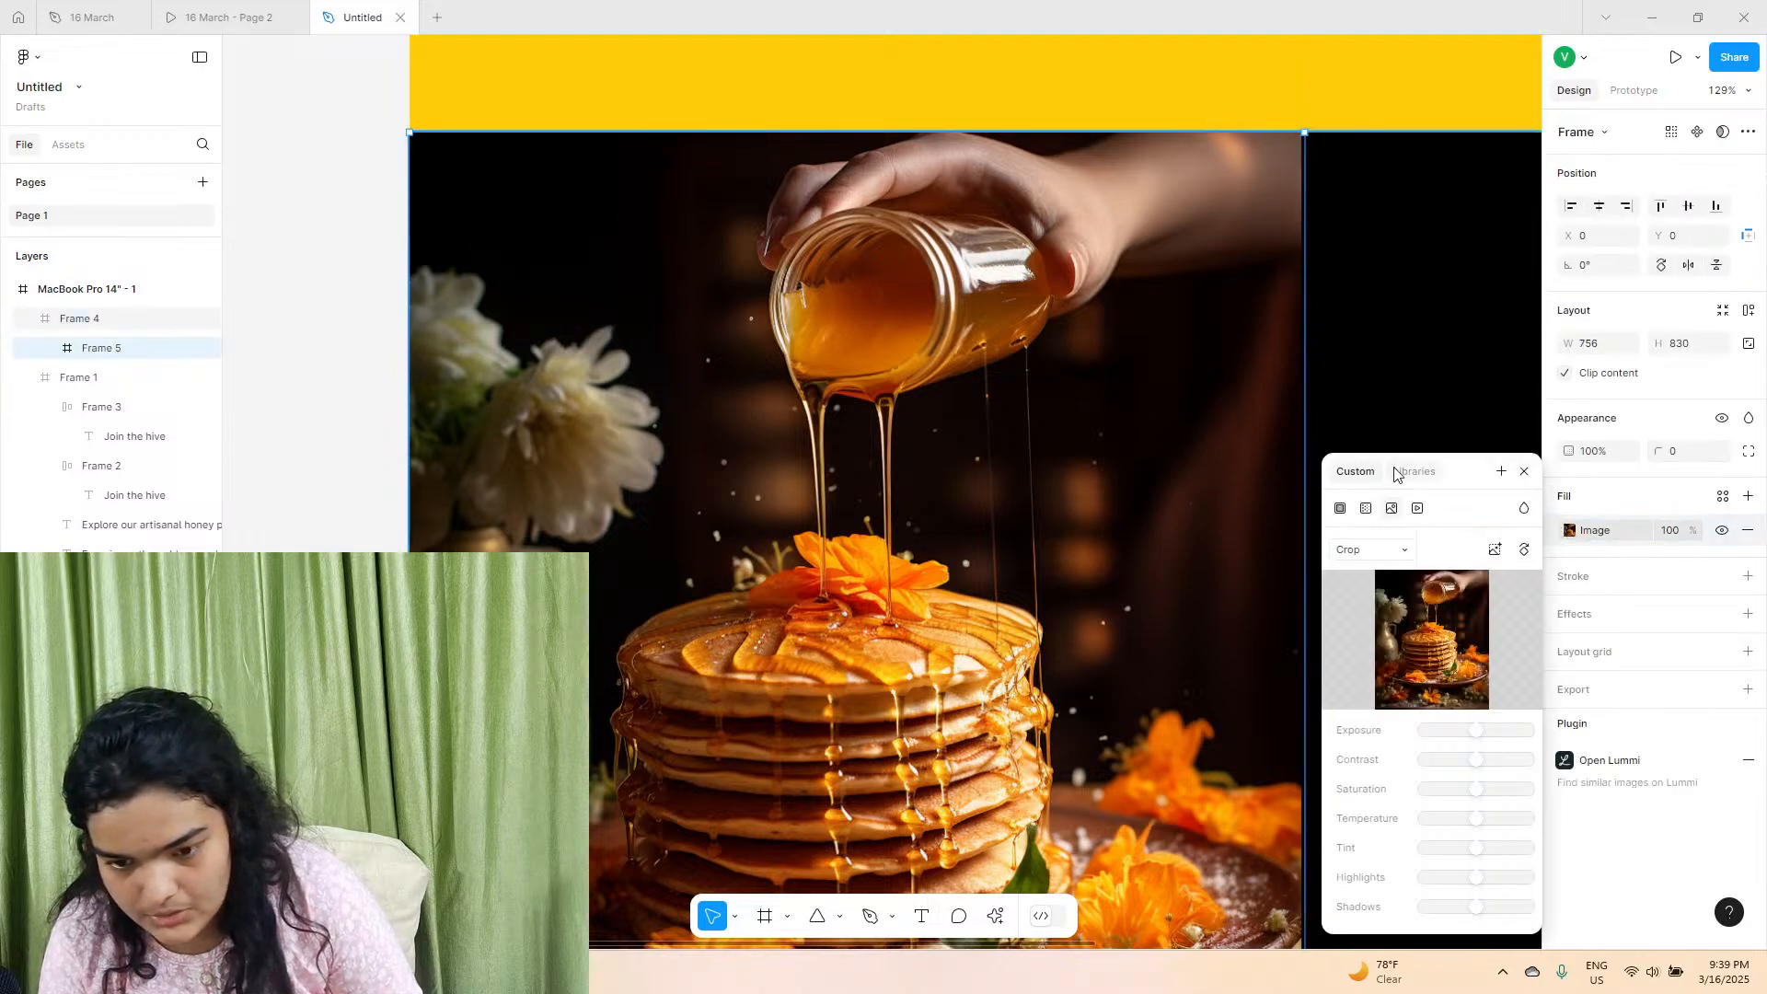
{"action": "key", "text": "ctrl+z"}
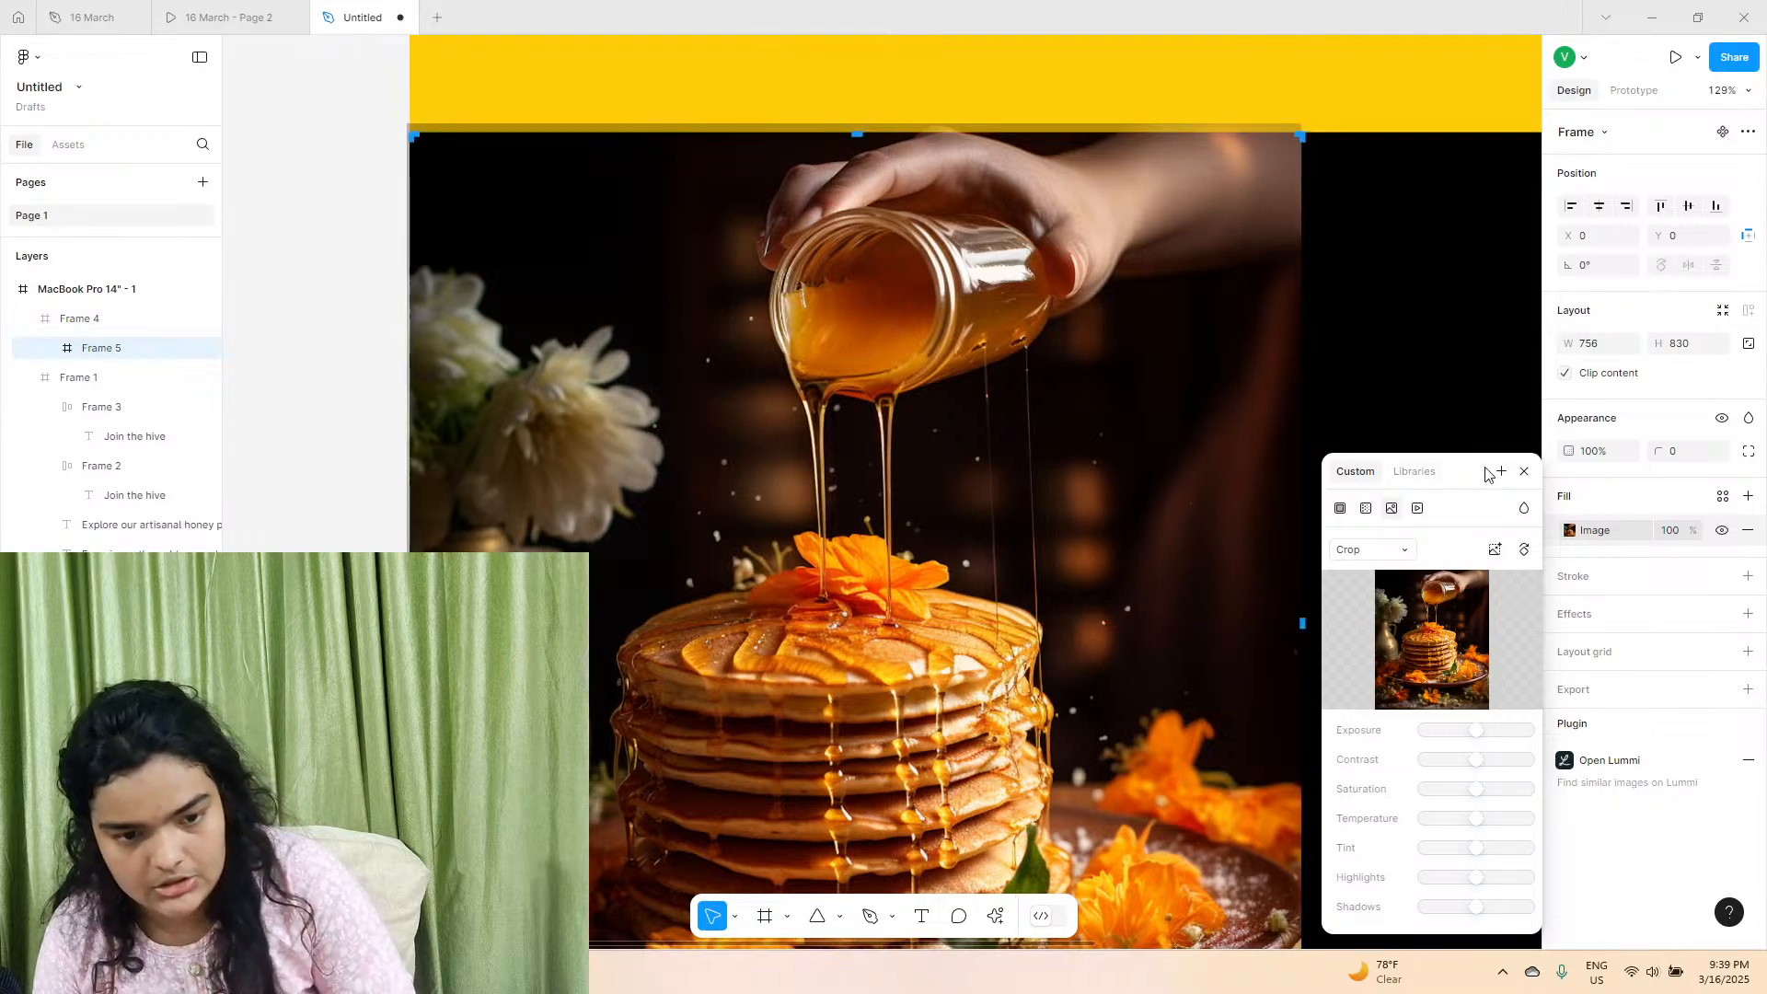
{"action": "key", "text": "Right"}
{"action": "key", "text": "Right"}
{"action": "key", "text": "Right"}
{"action": "key", "text": "Right"}
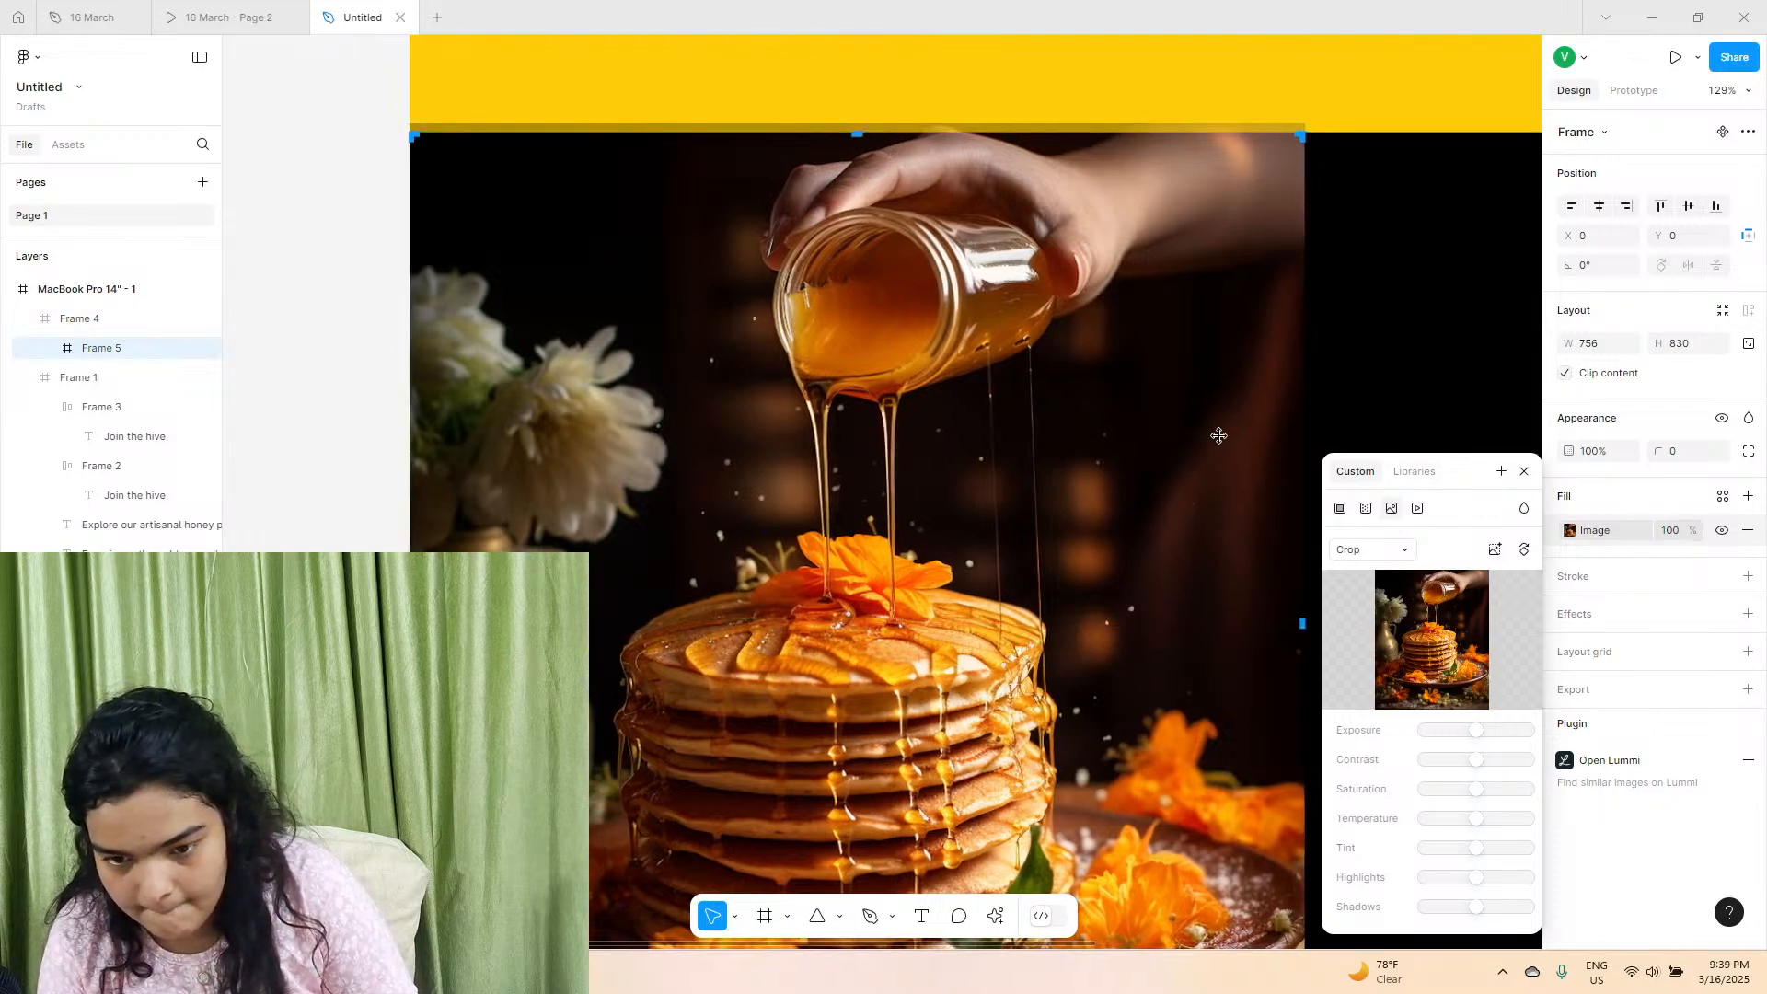
{"action": "key", "text": "Right"}
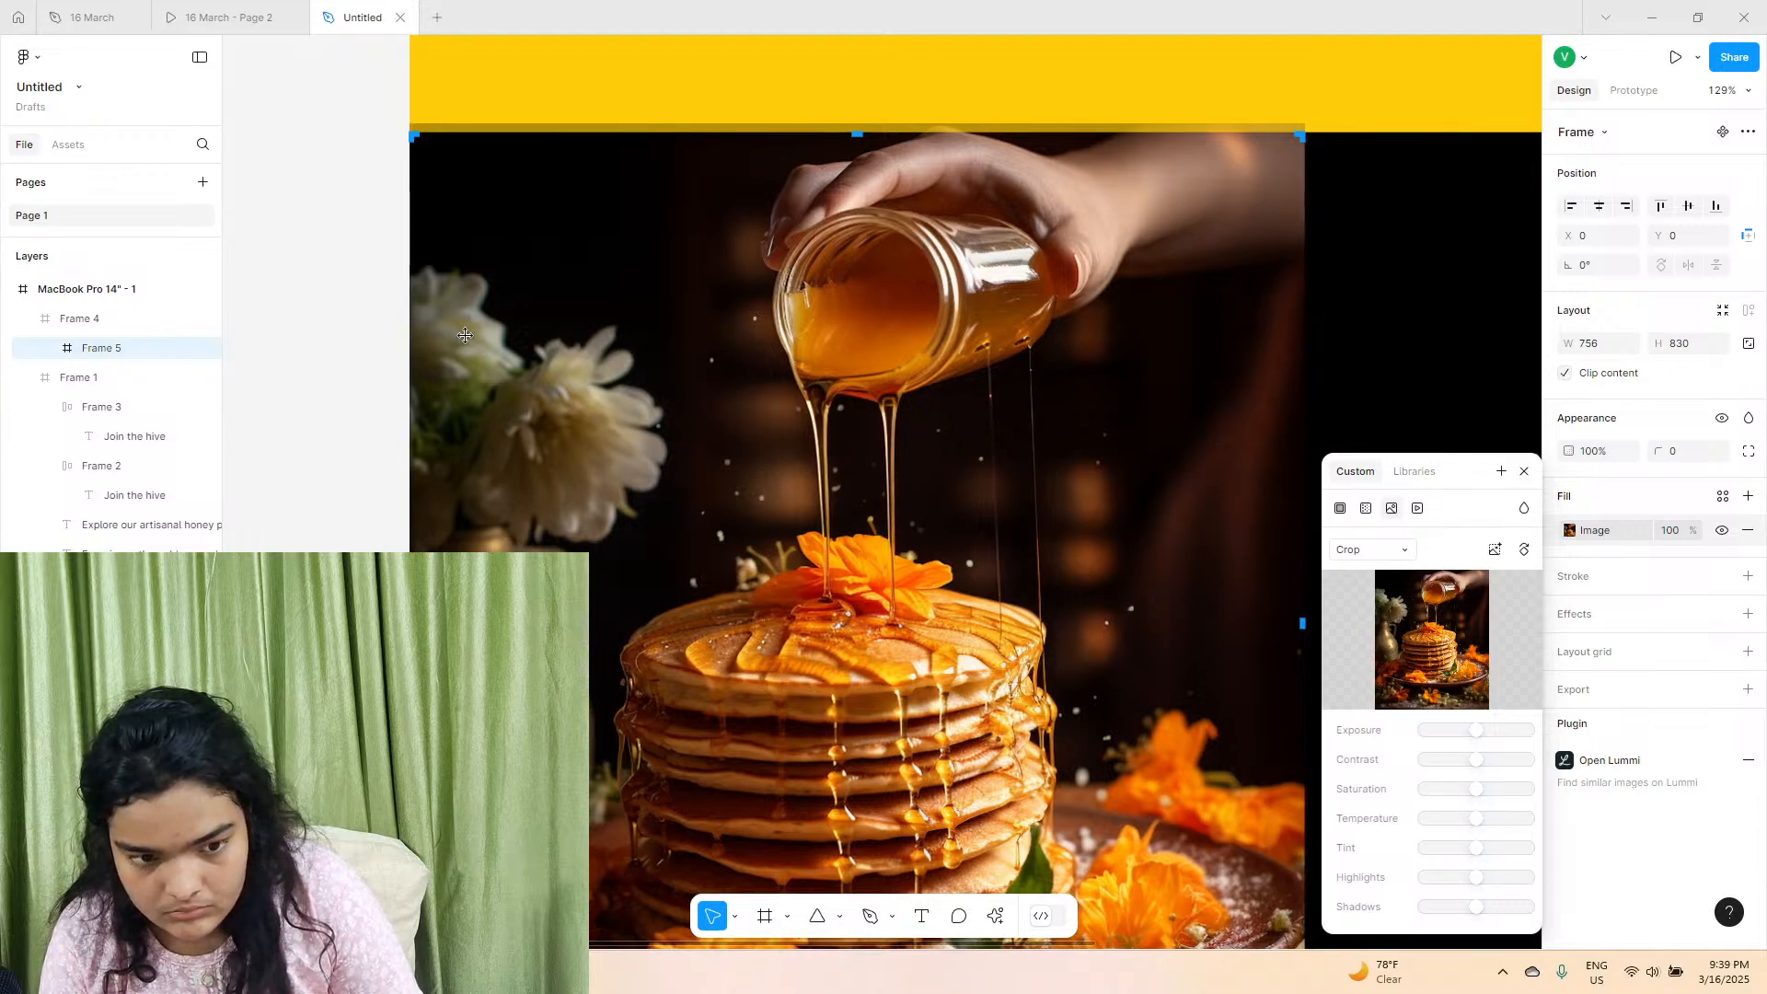
{"action": "left_click", "coordinate": [363, 244]}
Reopen the pancake photo's crop, nudge it down to line up with the frame's top edge, and leave the frame deselected.
{"action": "scroll", "coordinate": [629, 319], "scroll_direction": "down", "scroll_amount": 5}
{"action": "left_click", "coordinate": [628, 319]}
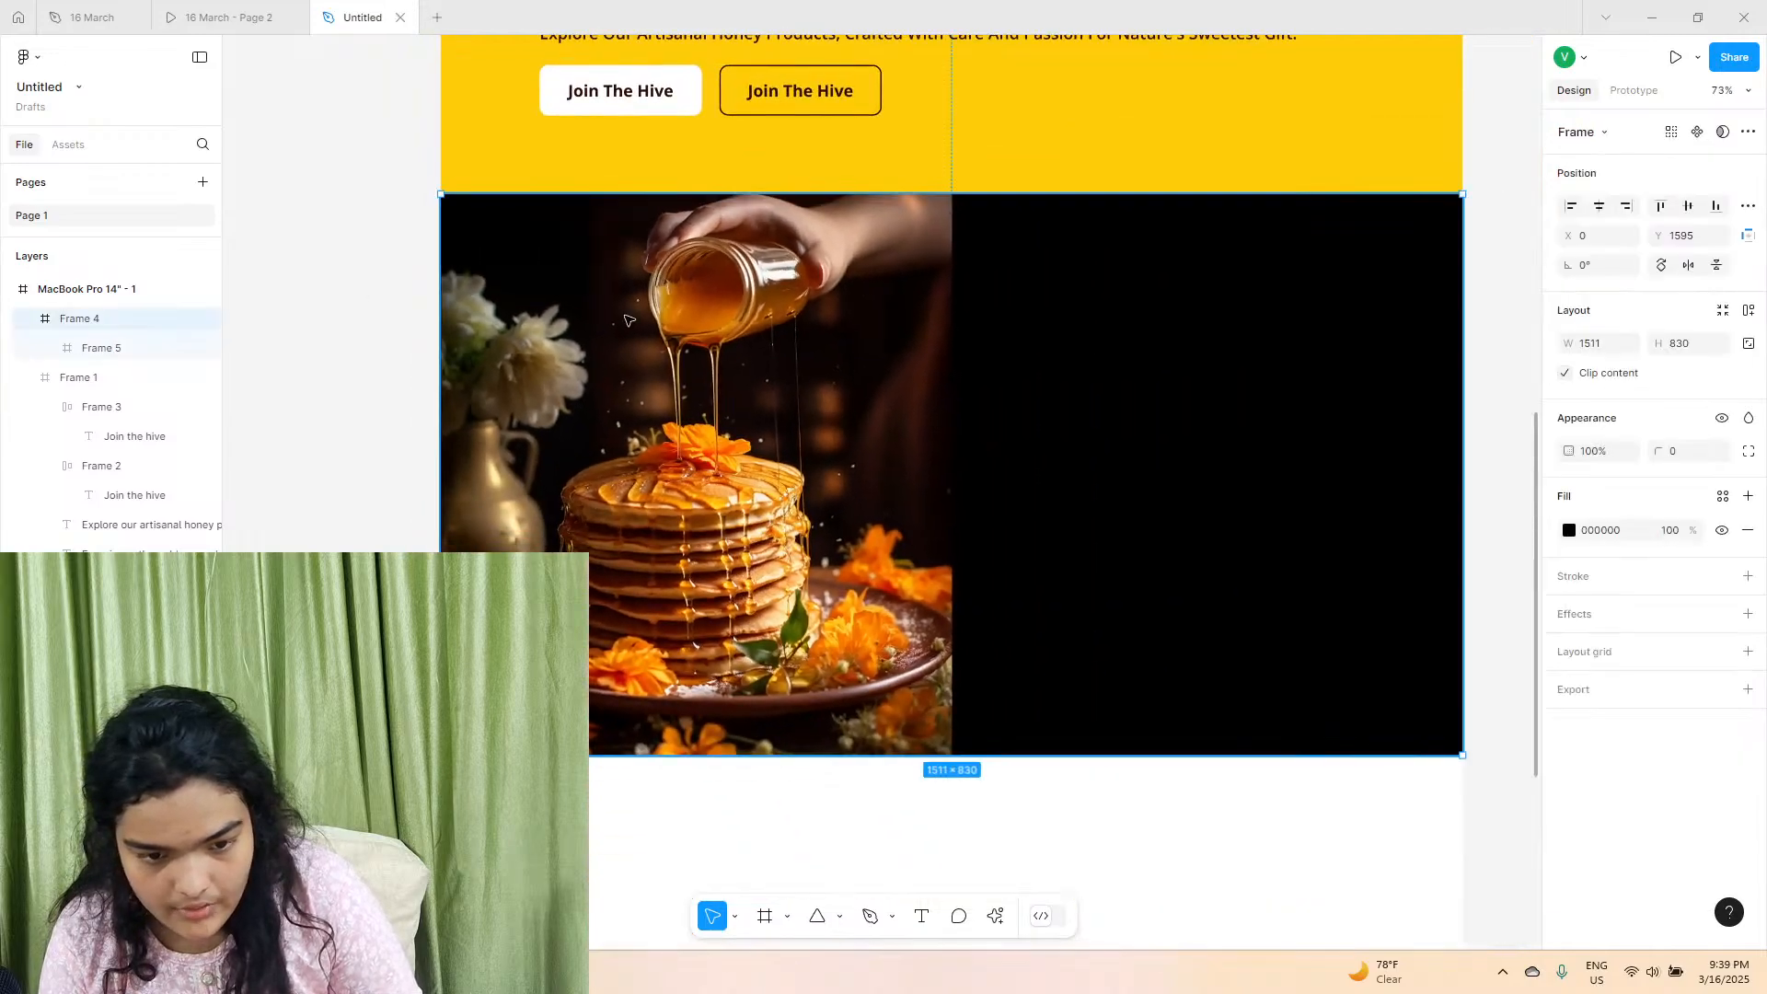
{"action": "key", "text": "Return"}
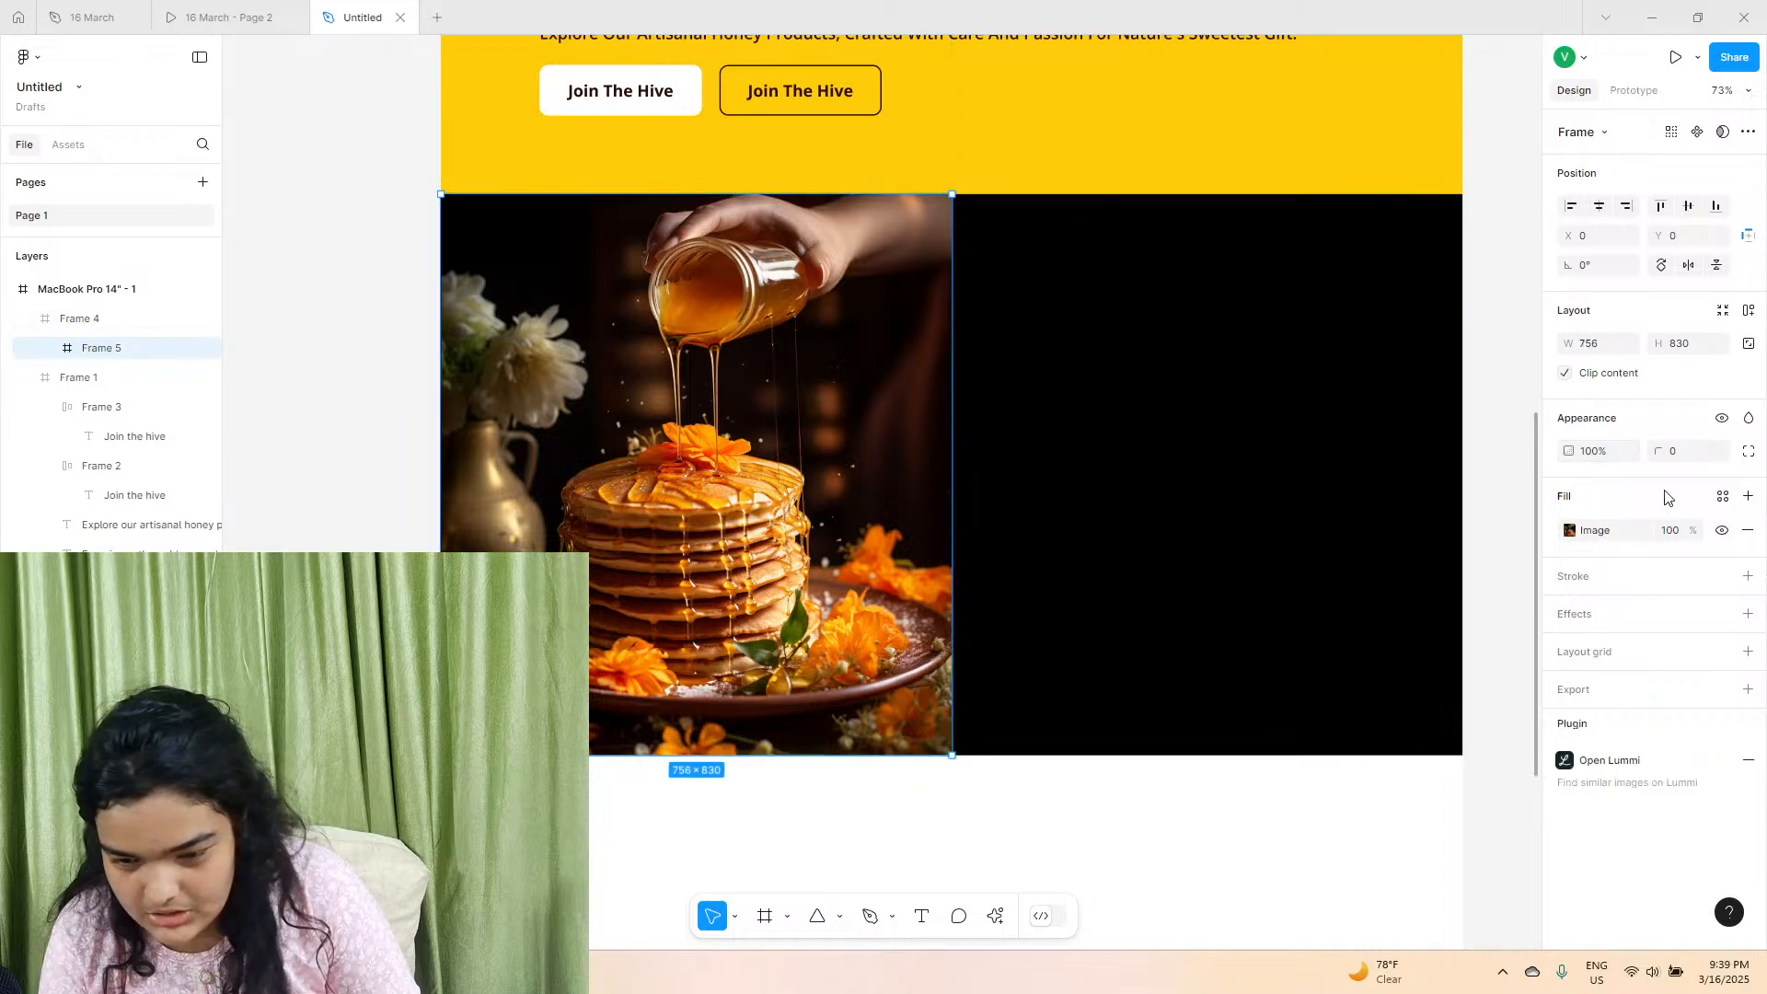
{"action": "left_click", "coordinate": [1569, 531]}
{"action": "key", "text": "Down"}
{"action": "key", "text": "Down"}
{"action": "key", "text": "Down"}
{"action": "key", "text": "Down"}
{"action": "key", "text": "Down"}
{"action": "key", "text": "Down"}
{"action": "key", "text": "Down"}
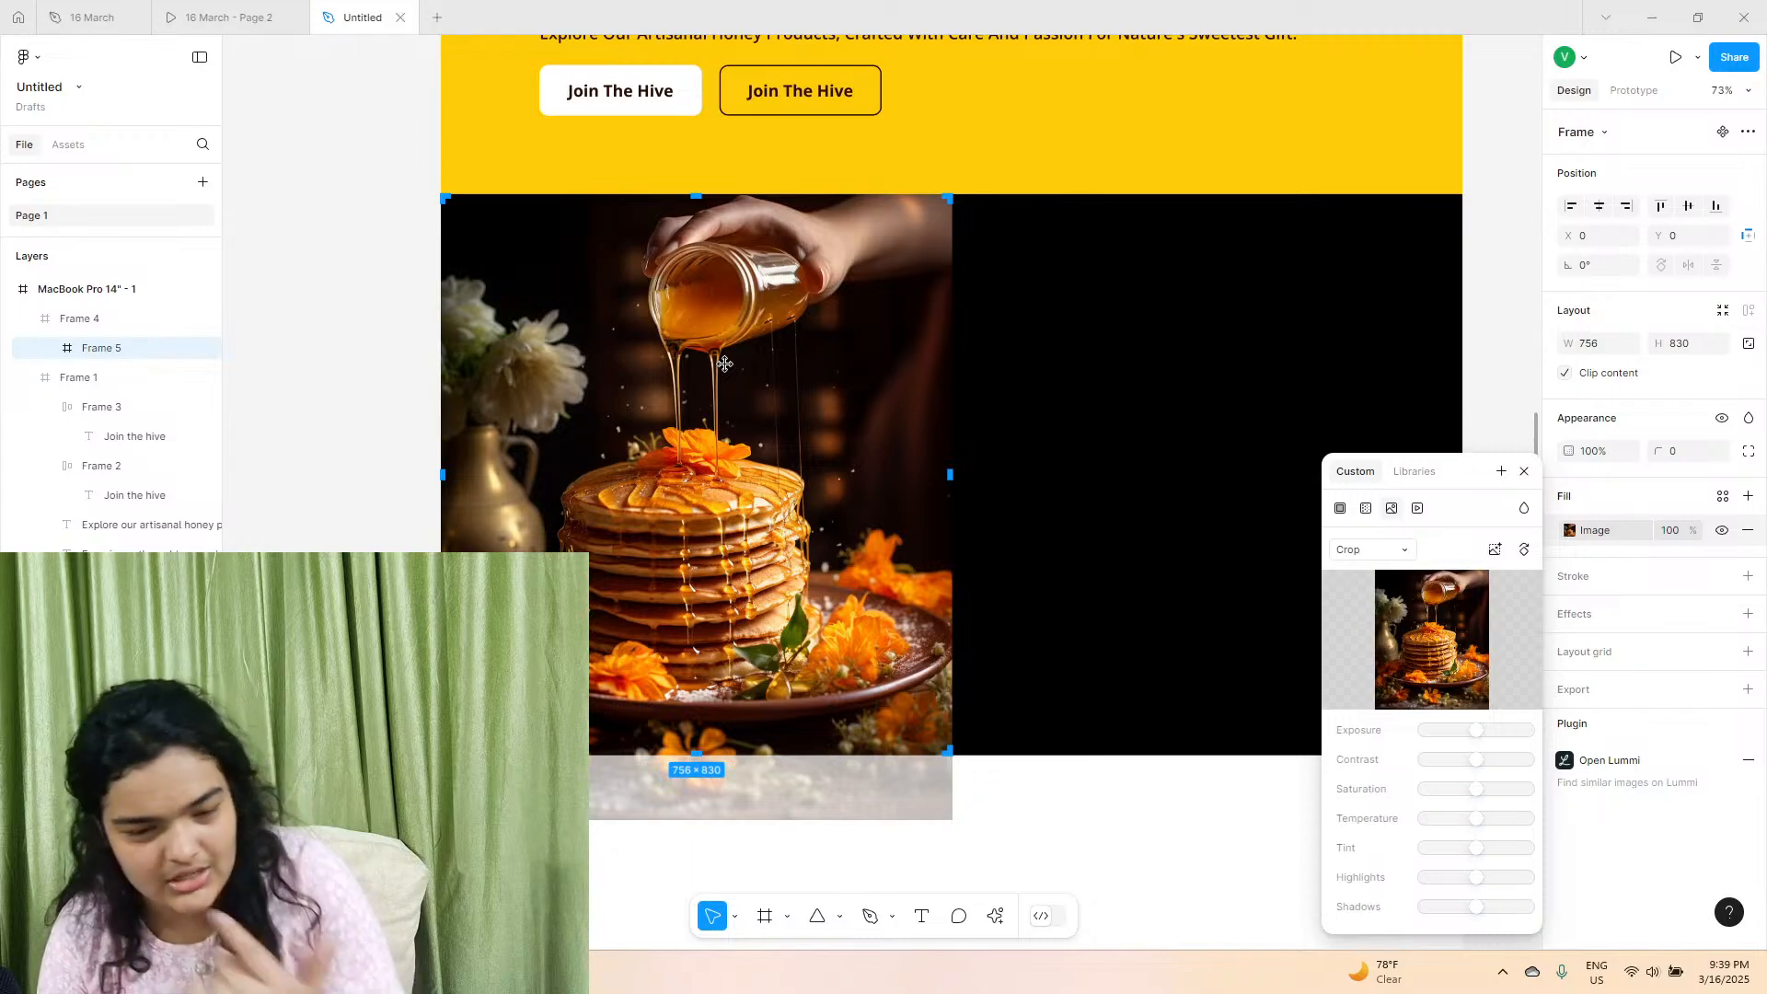
{"action": "left_click", "coordinate": [355, 213]}
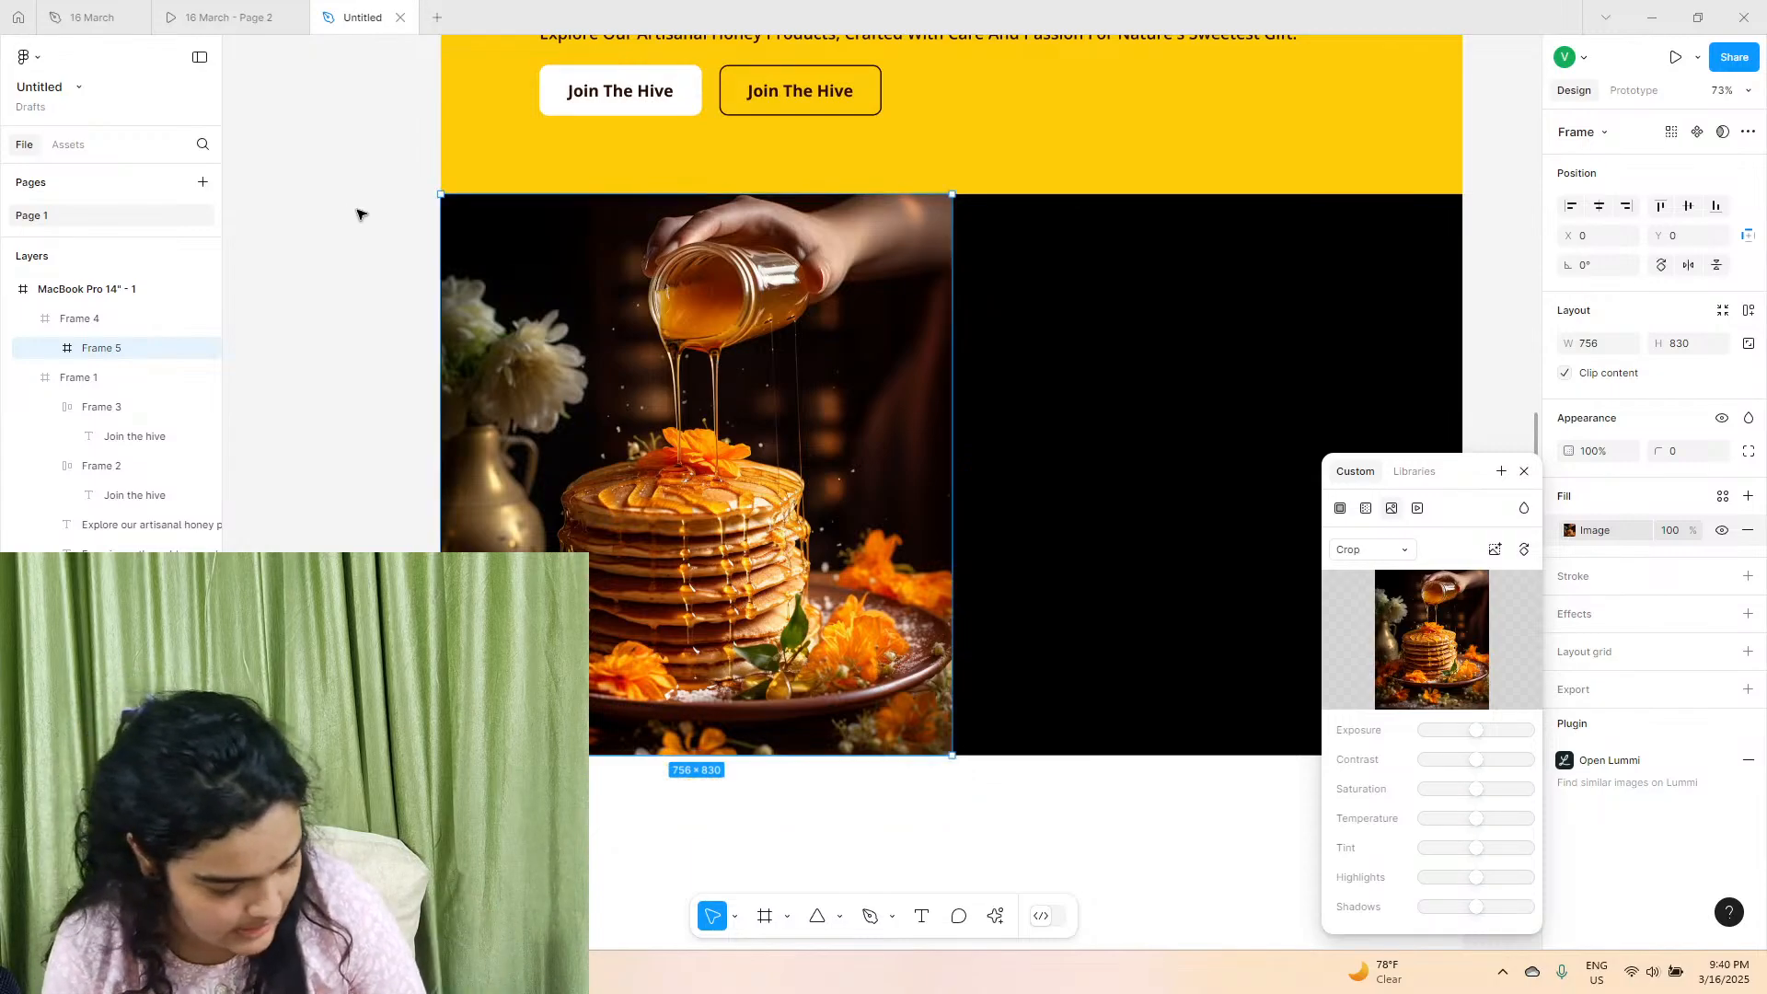
{"action": "left_click", "coordinate": [357, 214]}
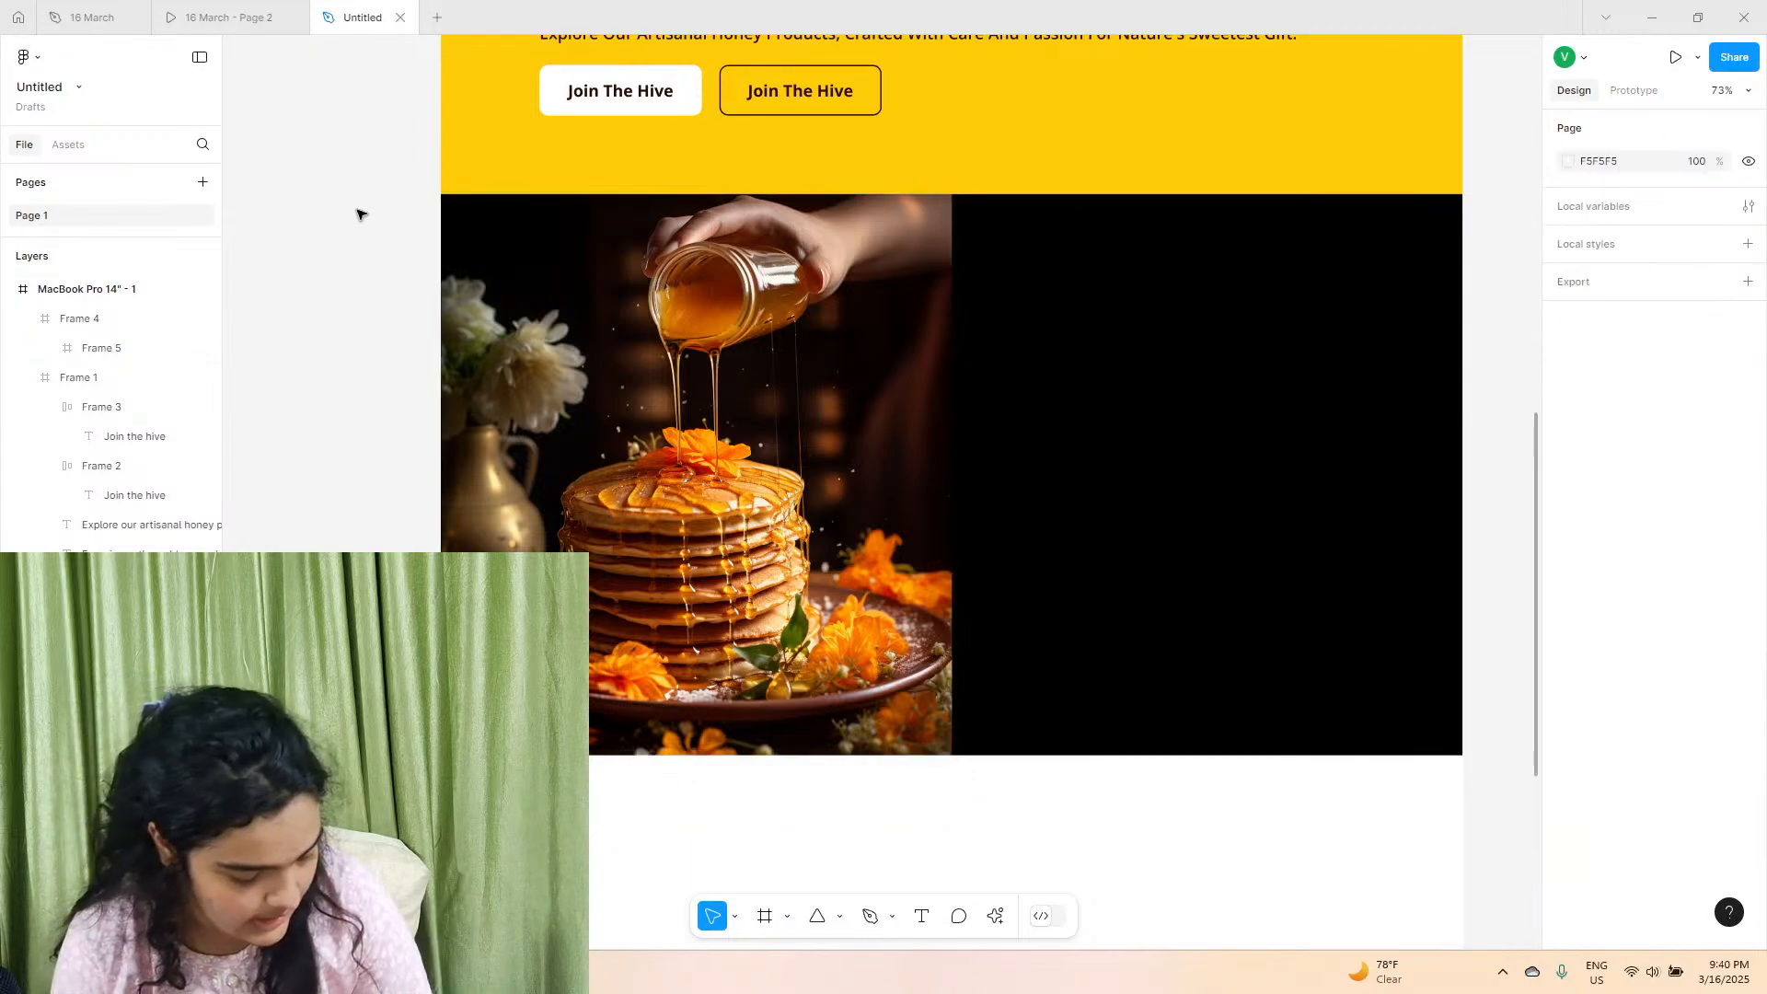
Check the "Why Choose Us?" section in the reference prototype and change the full-width Frame 4's fill to white FFFFFF.
{"action": "left_click", "coordinate": [262, 5]}
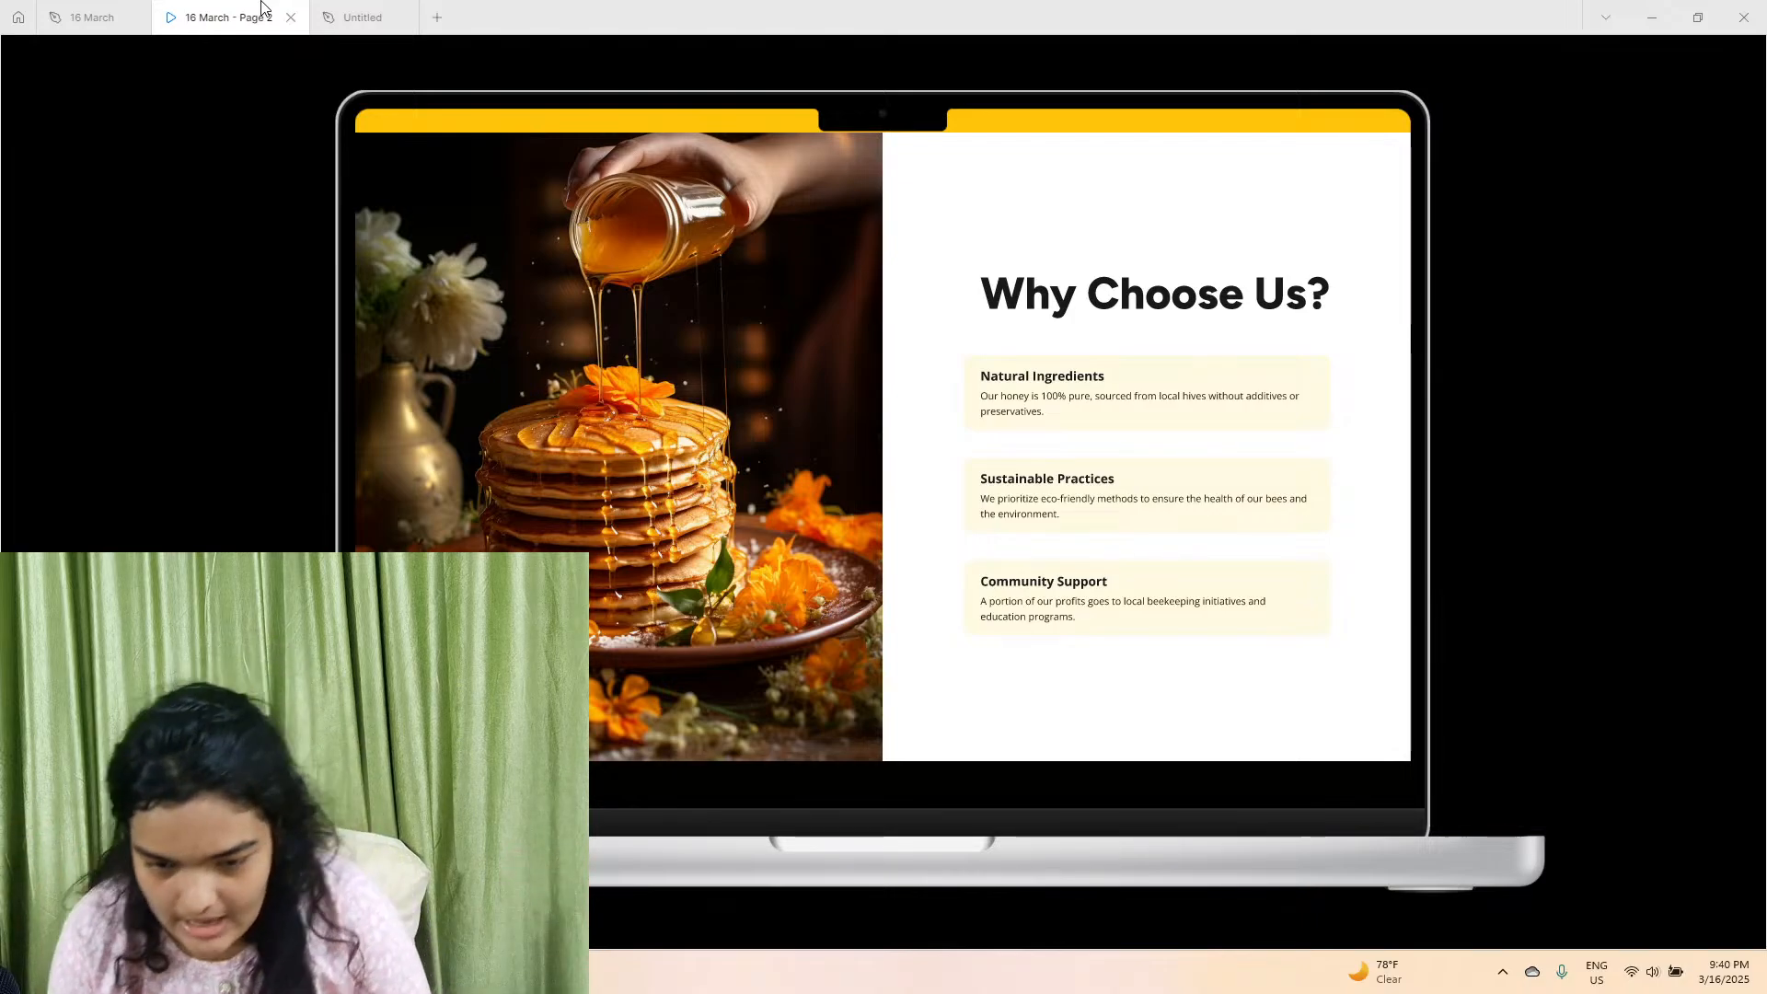
{"action": "left_click", "coordinate": [344, 6]}
{"action": "scroll", "coordinate": [1031, 552], "scroll_direction": "up", "scroll_amount": 1}
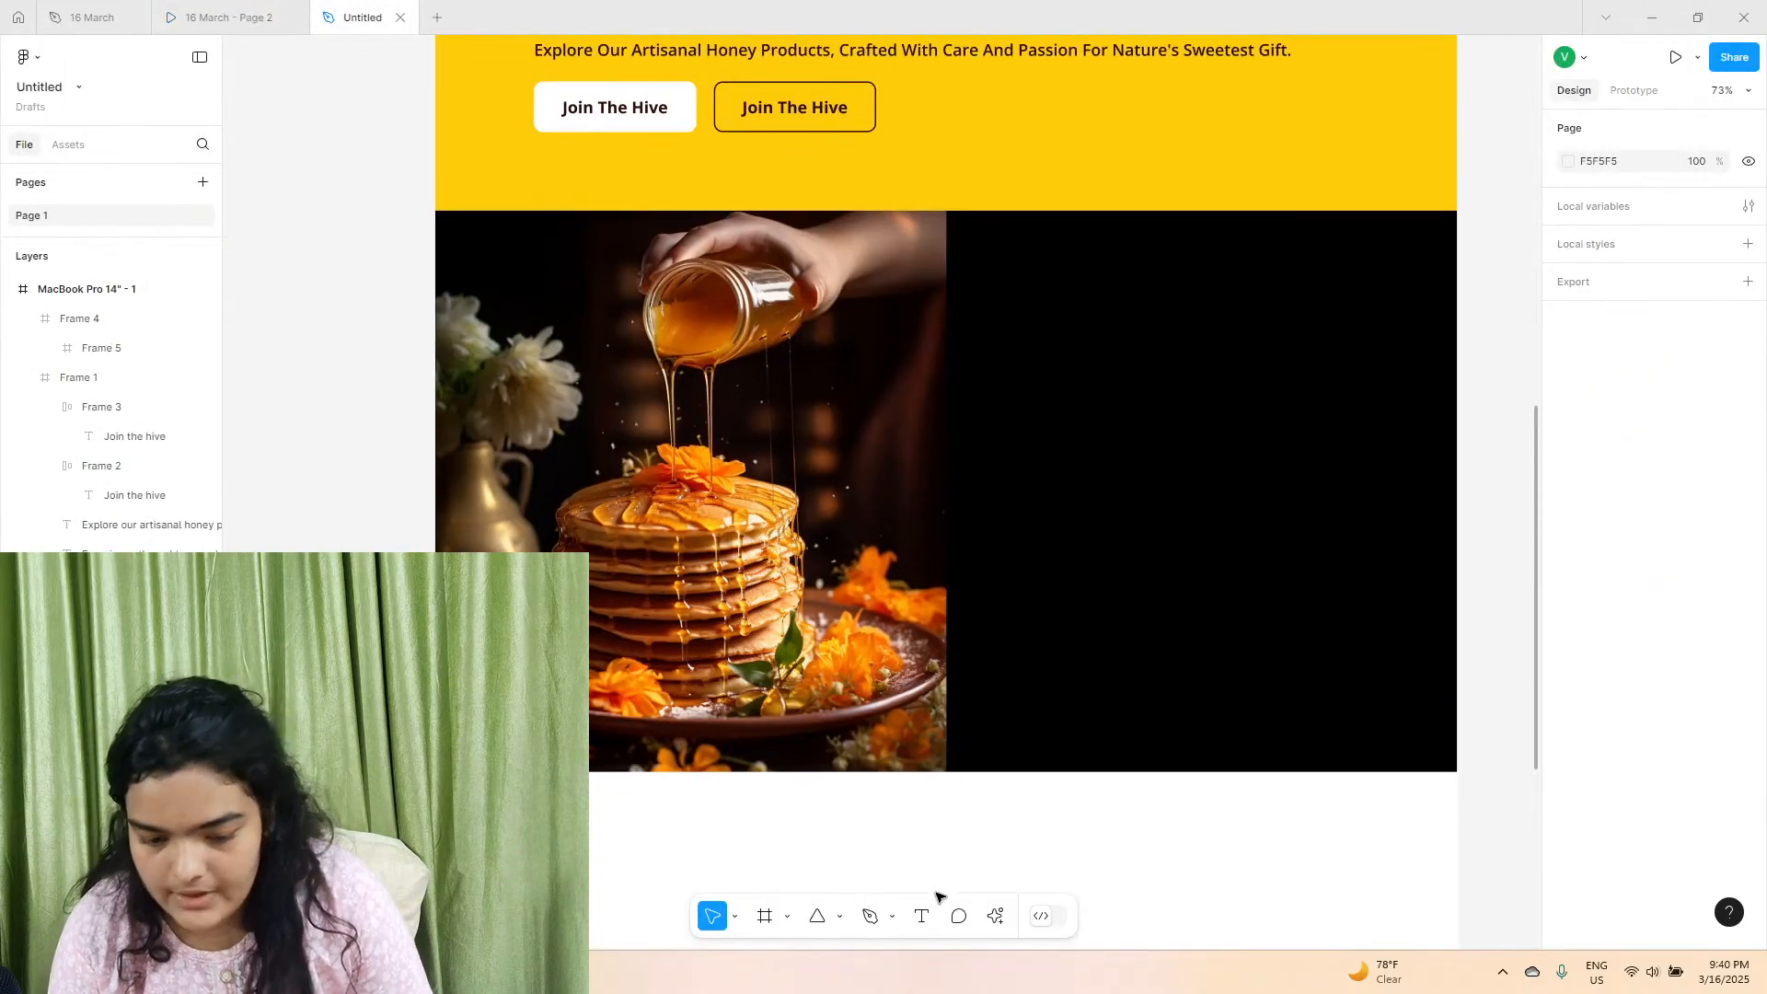
{"action": "left_click", "coordinate": [1024, 652]}
{"action": "left_click", "coordinate": [1569, 533]}
{"action": "left_click_drag", "start_coordinate": [1494, 517], "coordinate": [1167, 394]}
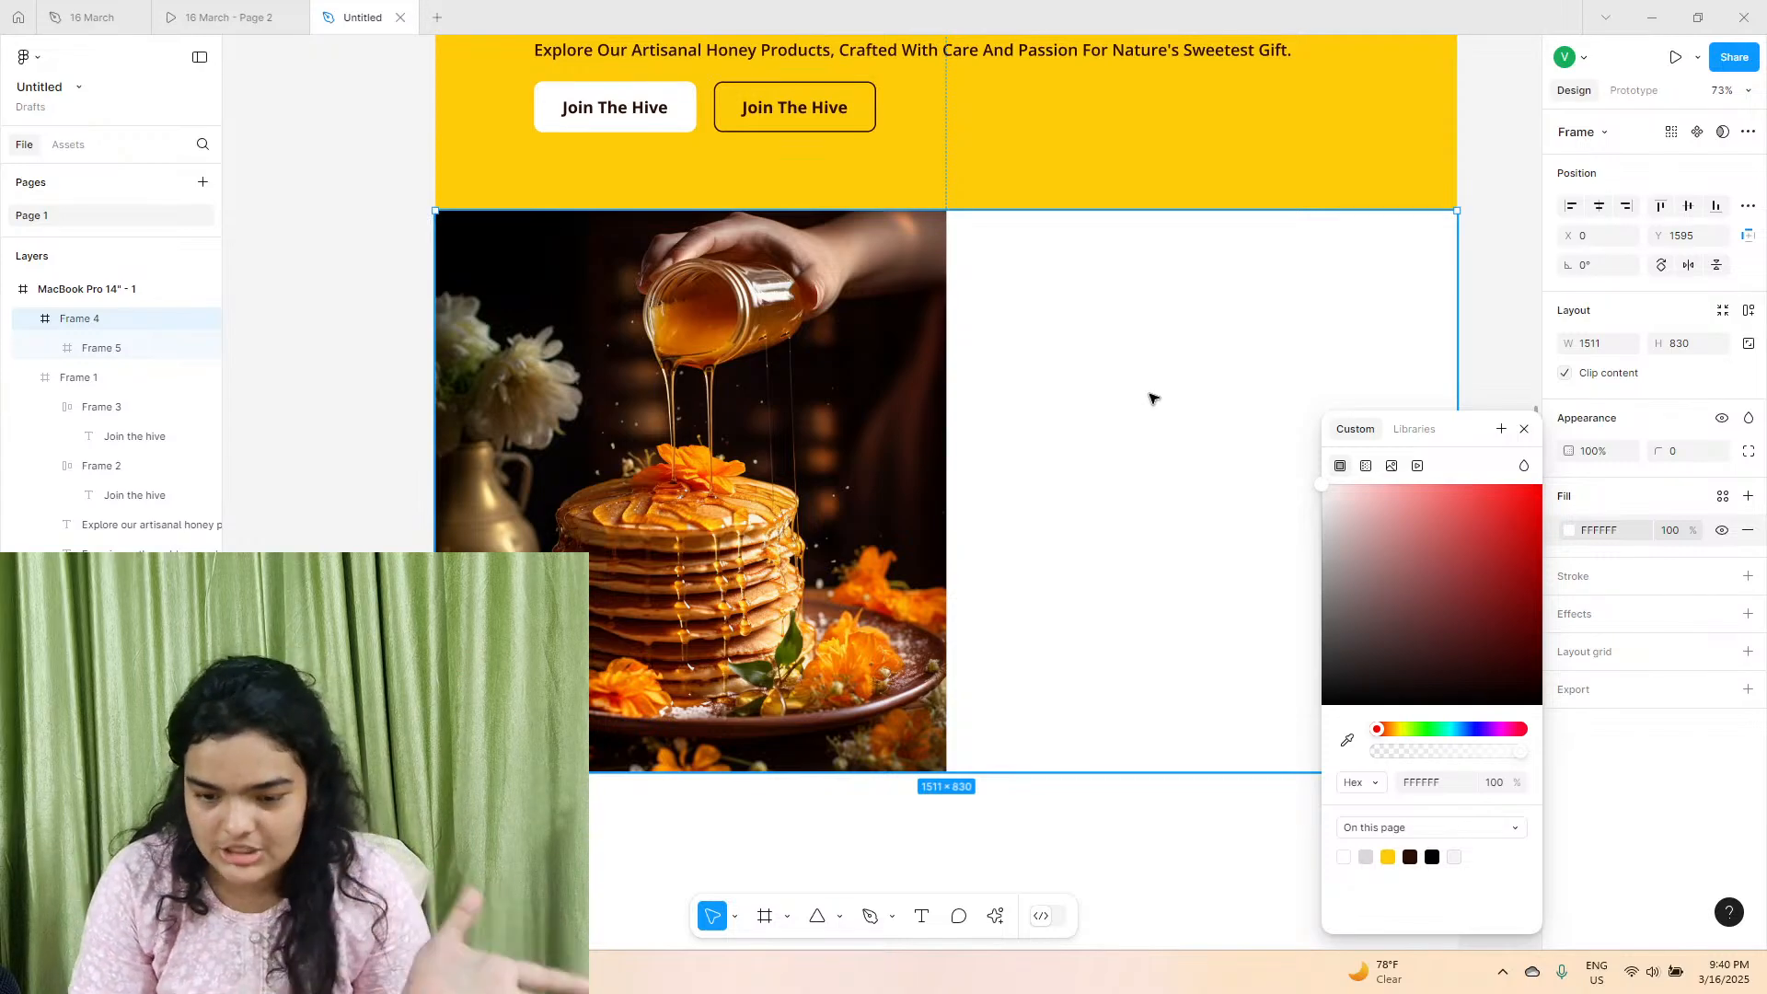
Duplicate the hero heading and its subtitle line together into the white half of Frame 4, beside the pancake photo.
{"action": "left_click", "coordinate": [1118, 850]}
{"action": "scroll", "coordinate": [1034, 690], "scroll_direction": "up", "scroll_amount": 2}
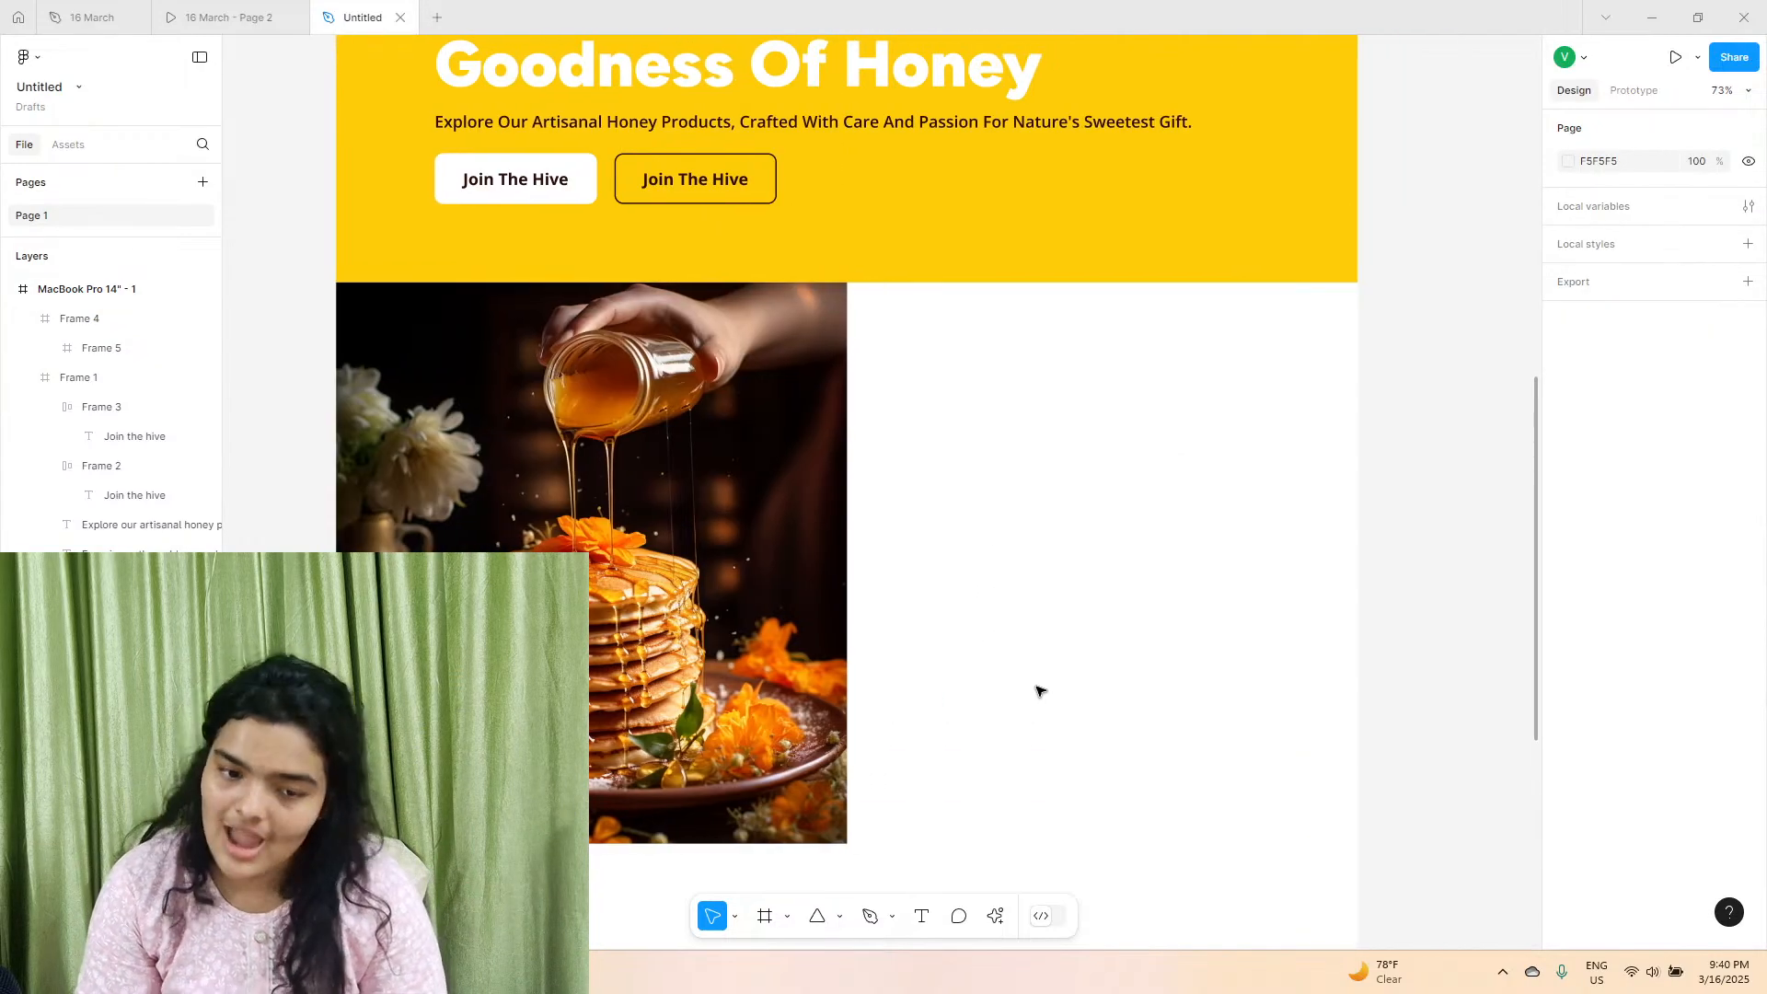
{"action": "scroll", "coordinate": [1025, 345], "scroll_direction": "right", "scroll_amount": 1}
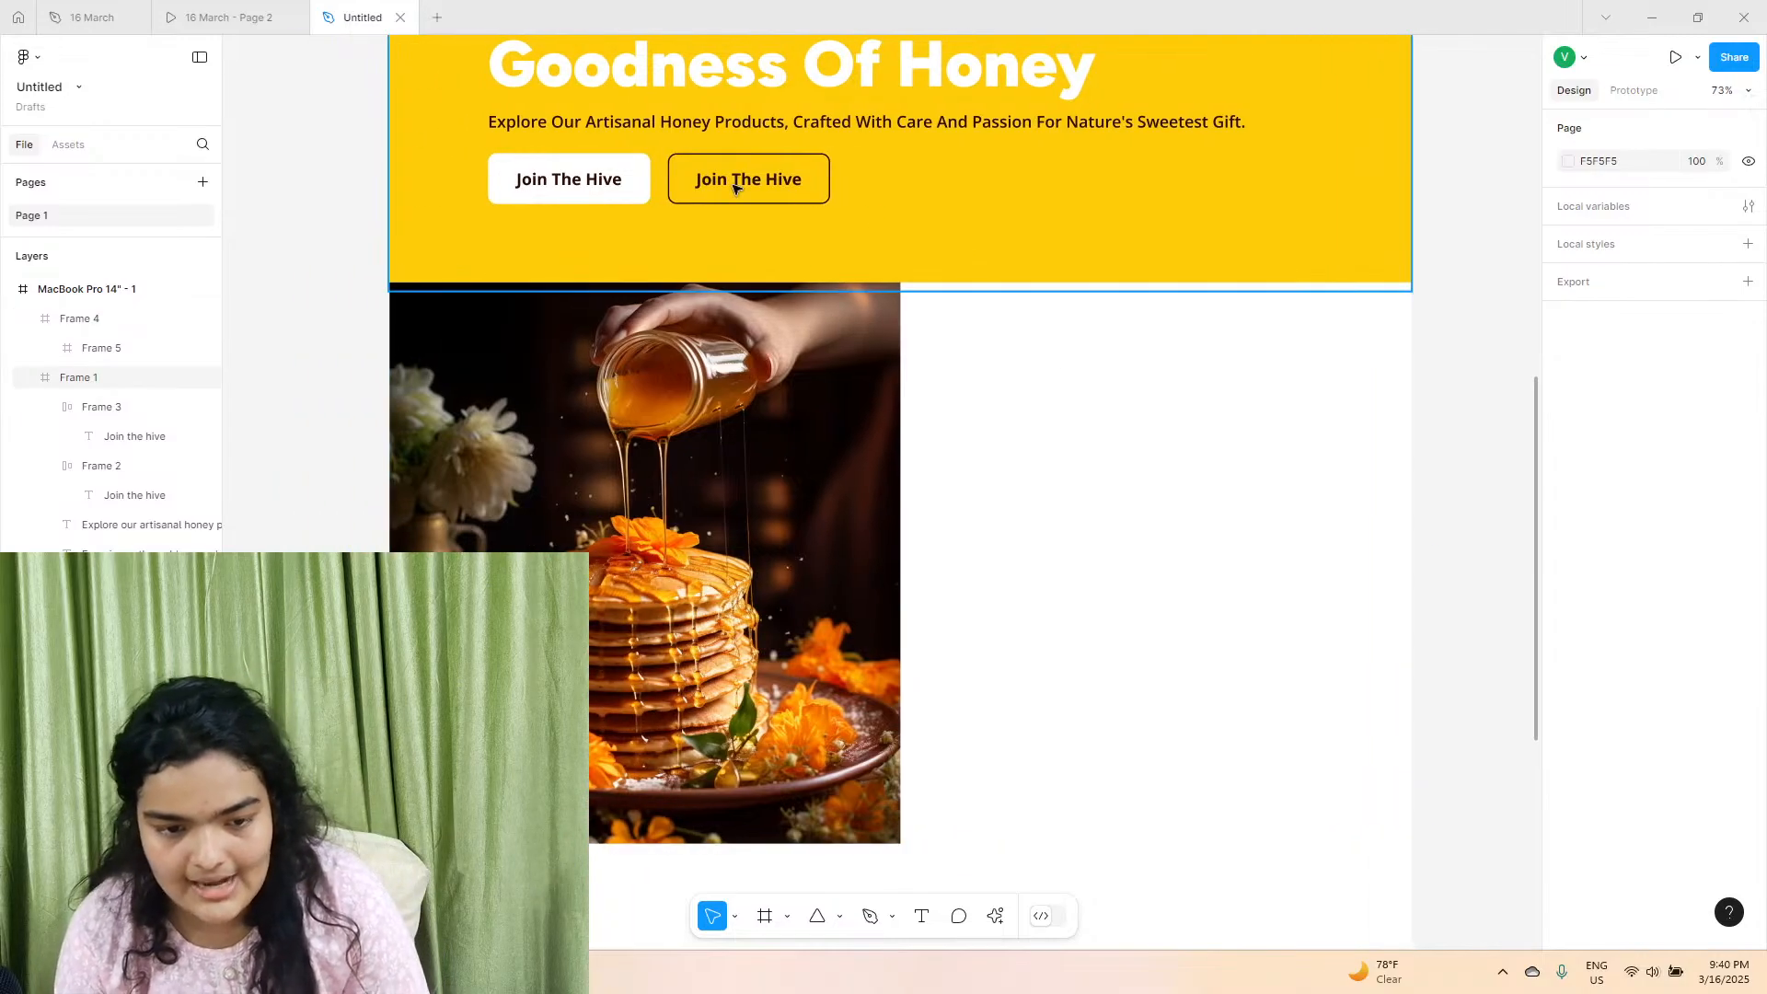
{"action": "left_click", "coordinate": [716, 126]}
{"action": "left_click", "coordinate": [730, 80], "text": "shift"}
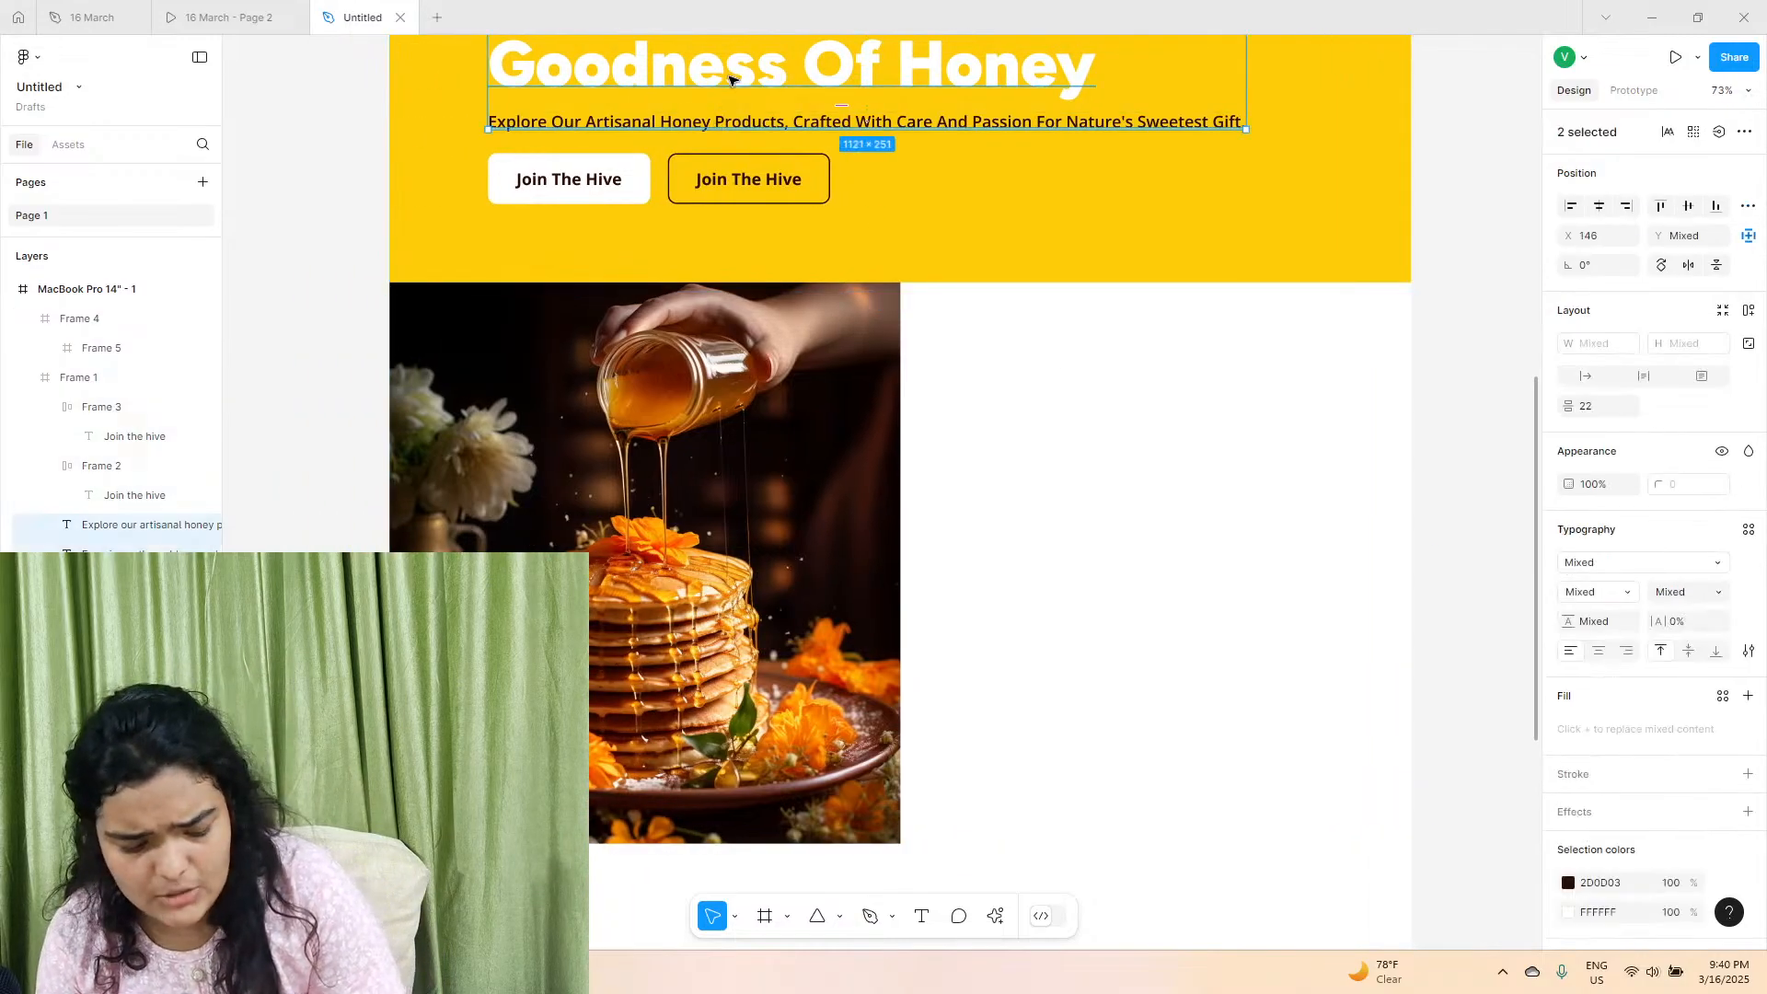
{"action": "left_click_drag", "start_coordinate": [734, 80], "coordinate": [1196, 414]}
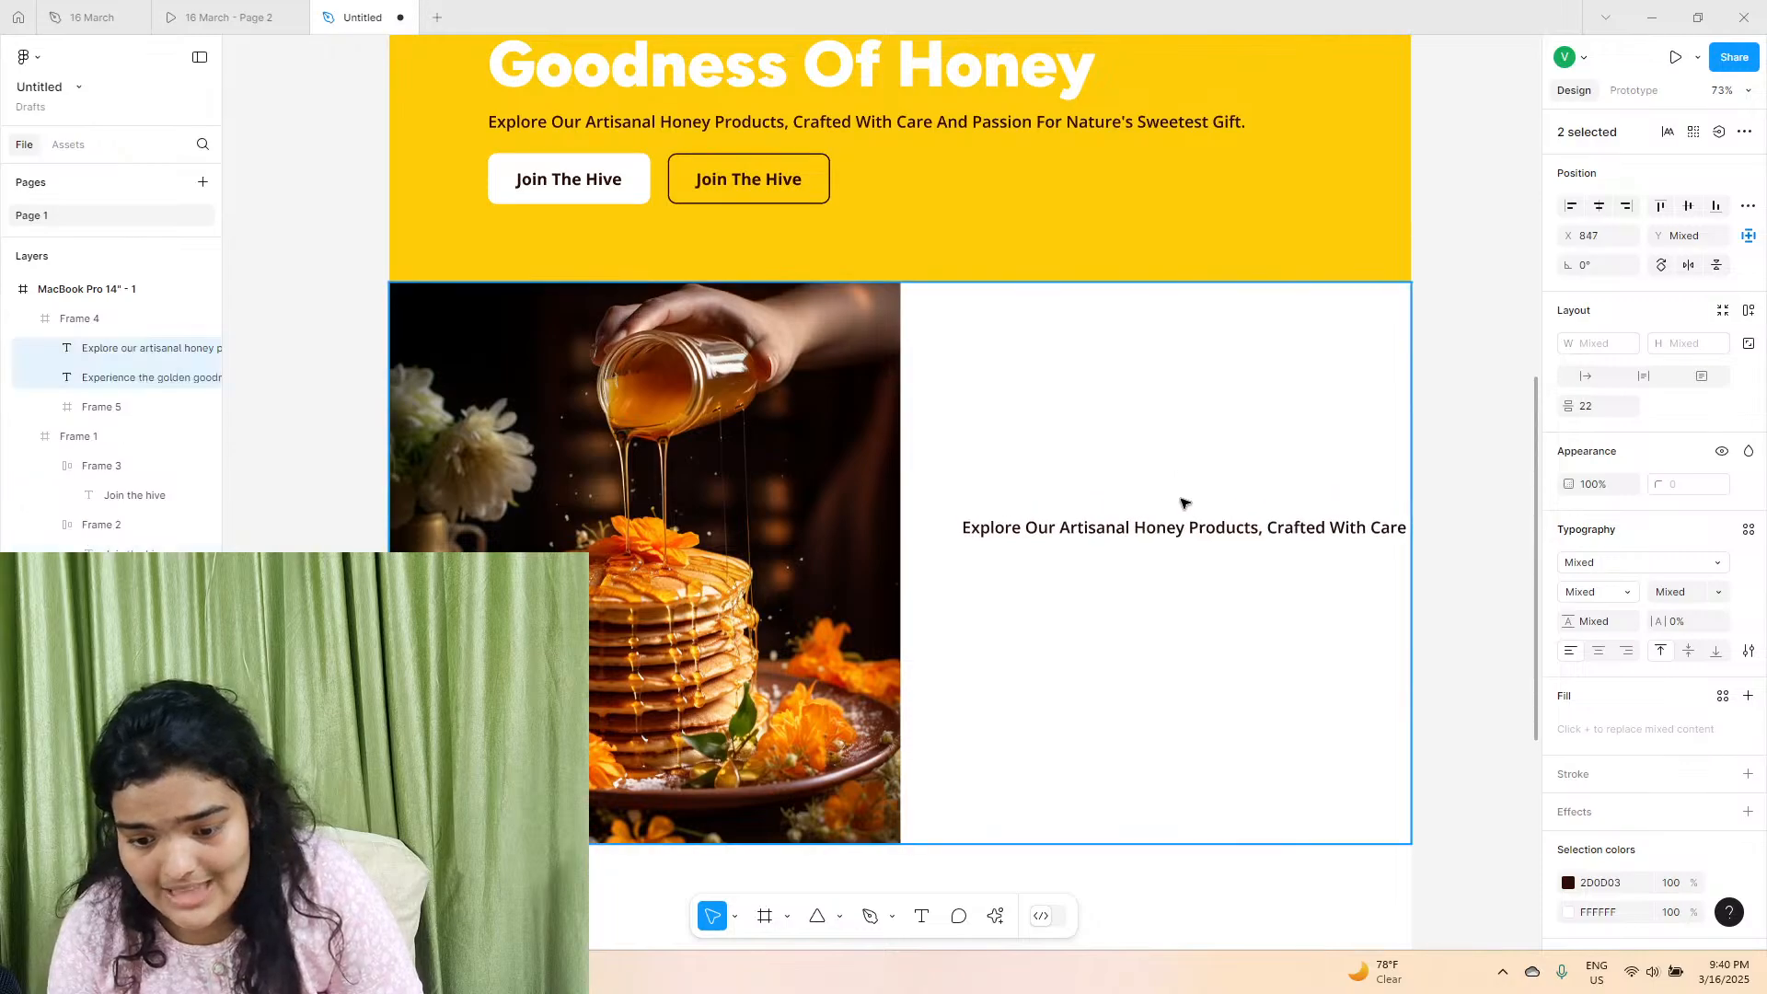
Change the copied heading's fill to black 000000.
{"action": "left_click", "coordinate": [1013, 432]}
{"action": "left_click", "coordinate": [1570, 702]}
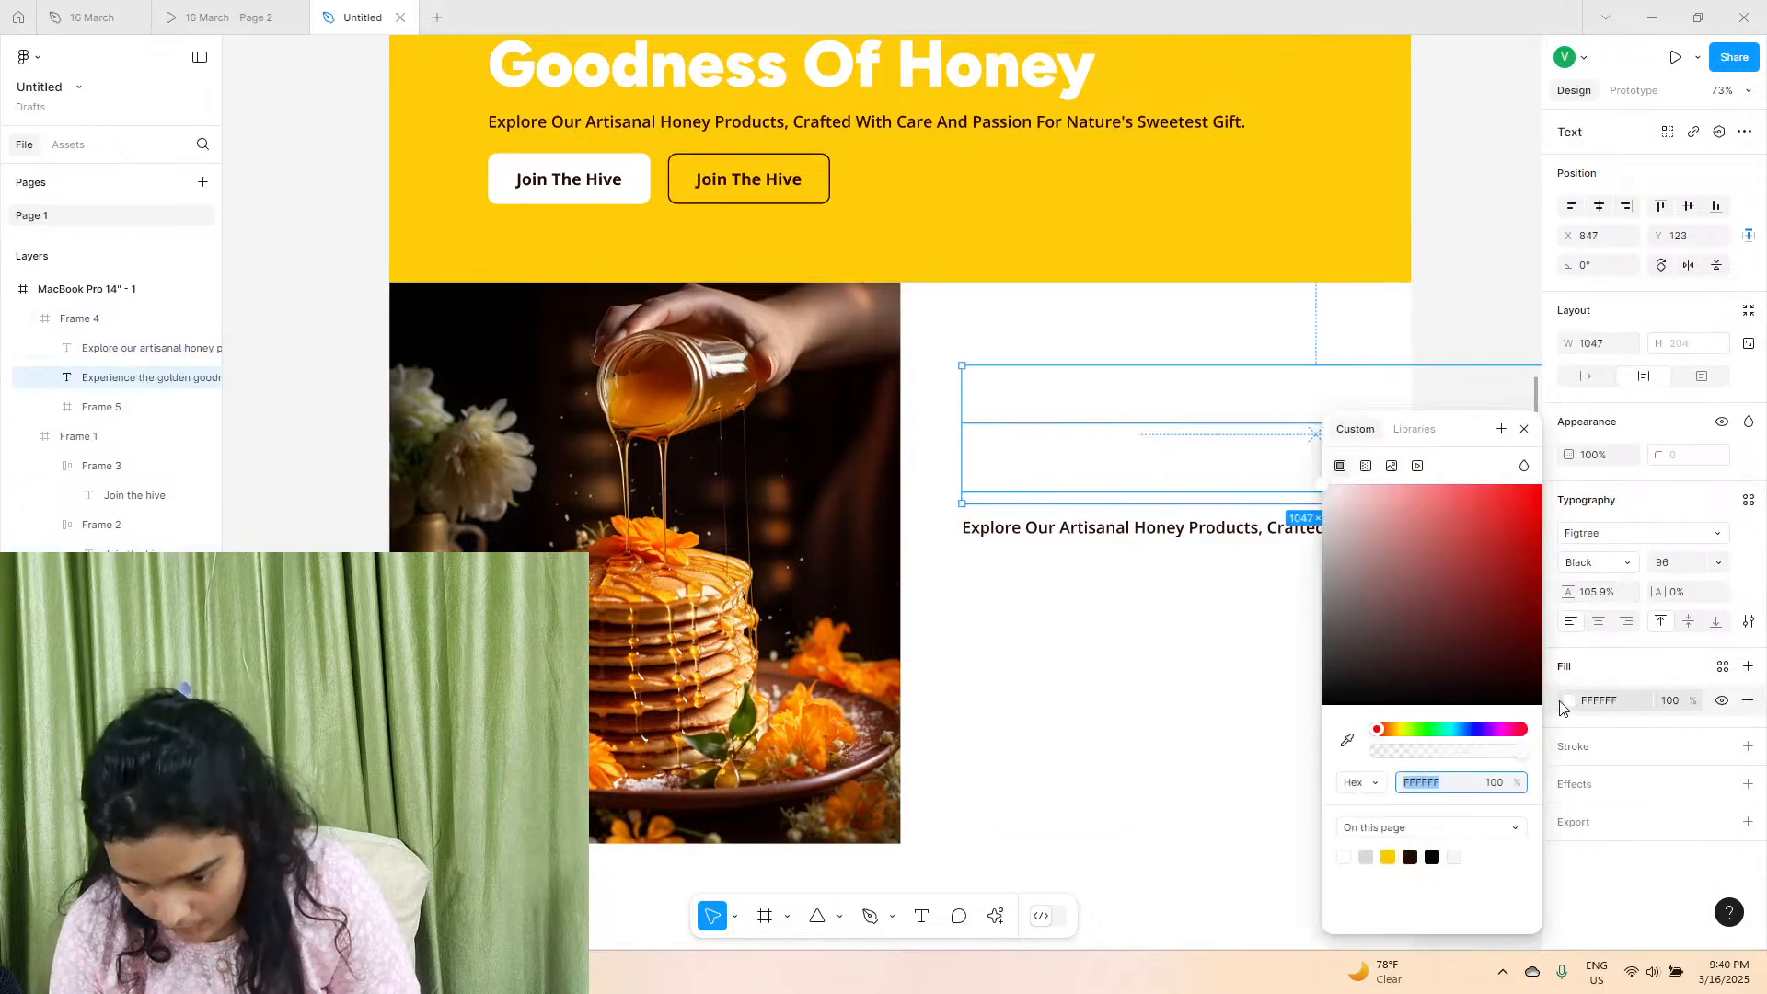
{"action": "left_click", "coordinate": [1432, 857]}
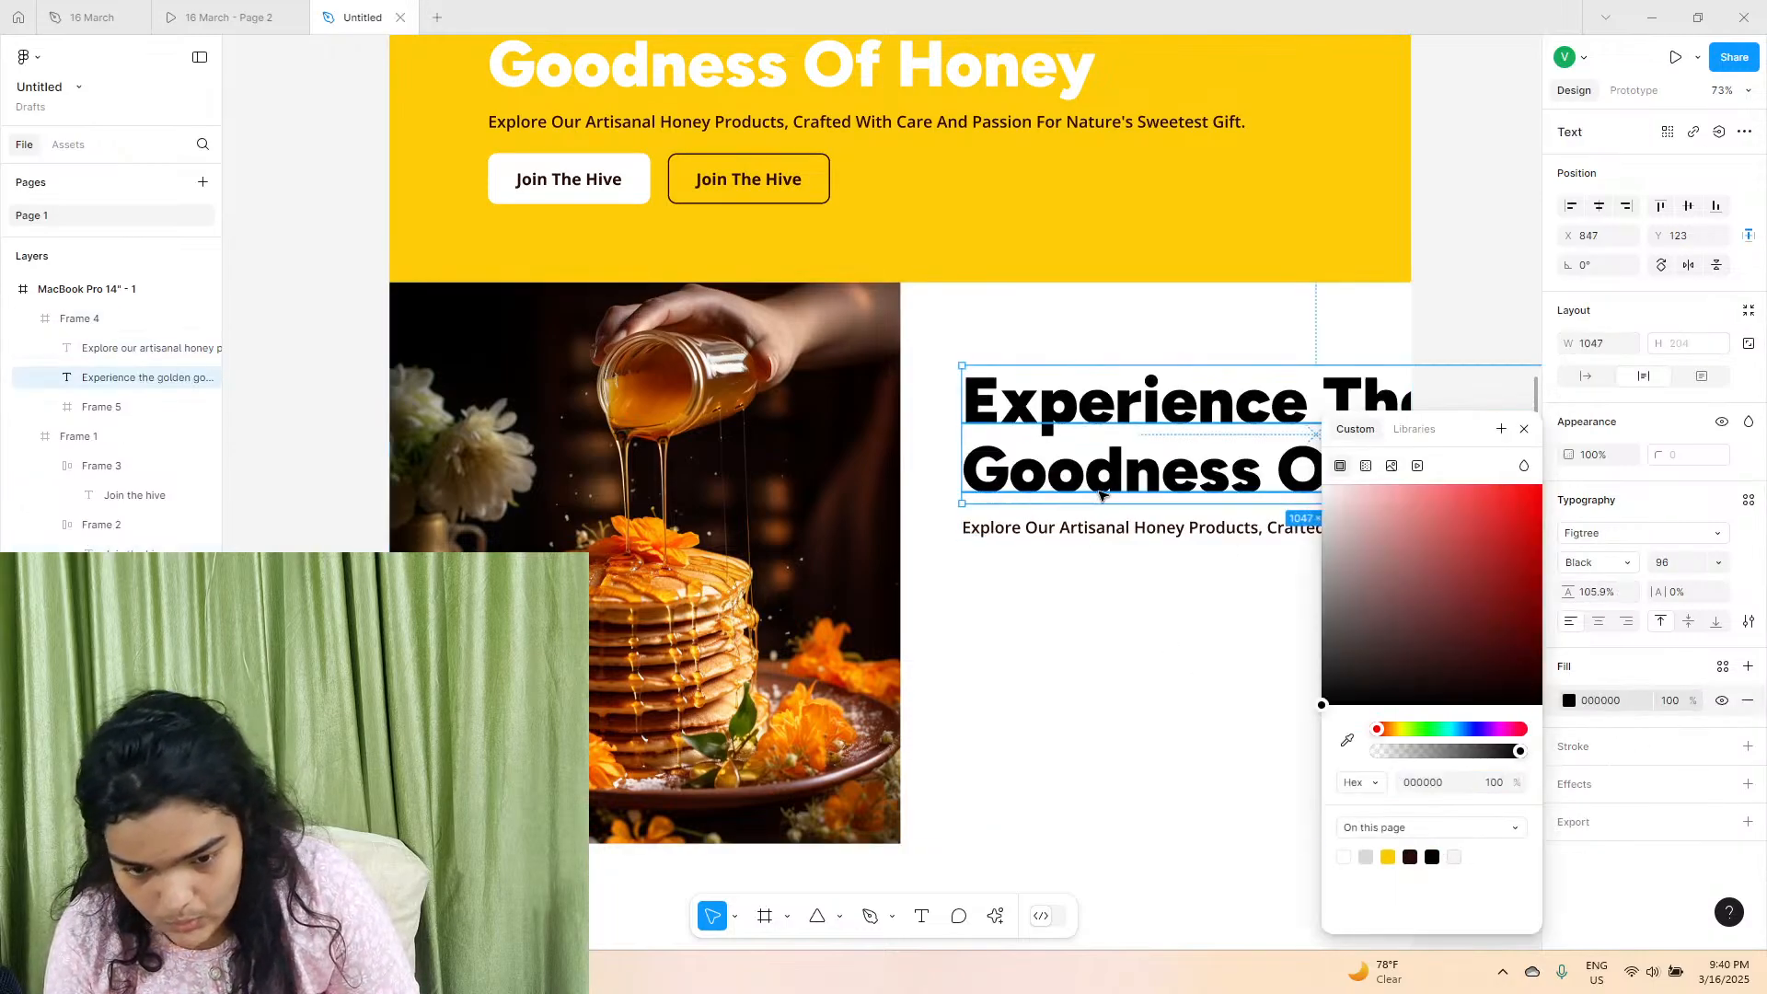
Compare with the "Why Choose Us?" section in the reference prototype and delete the copied subtitle line under the heading.
{"action": "left_click", "coordinate": [287, 7]}
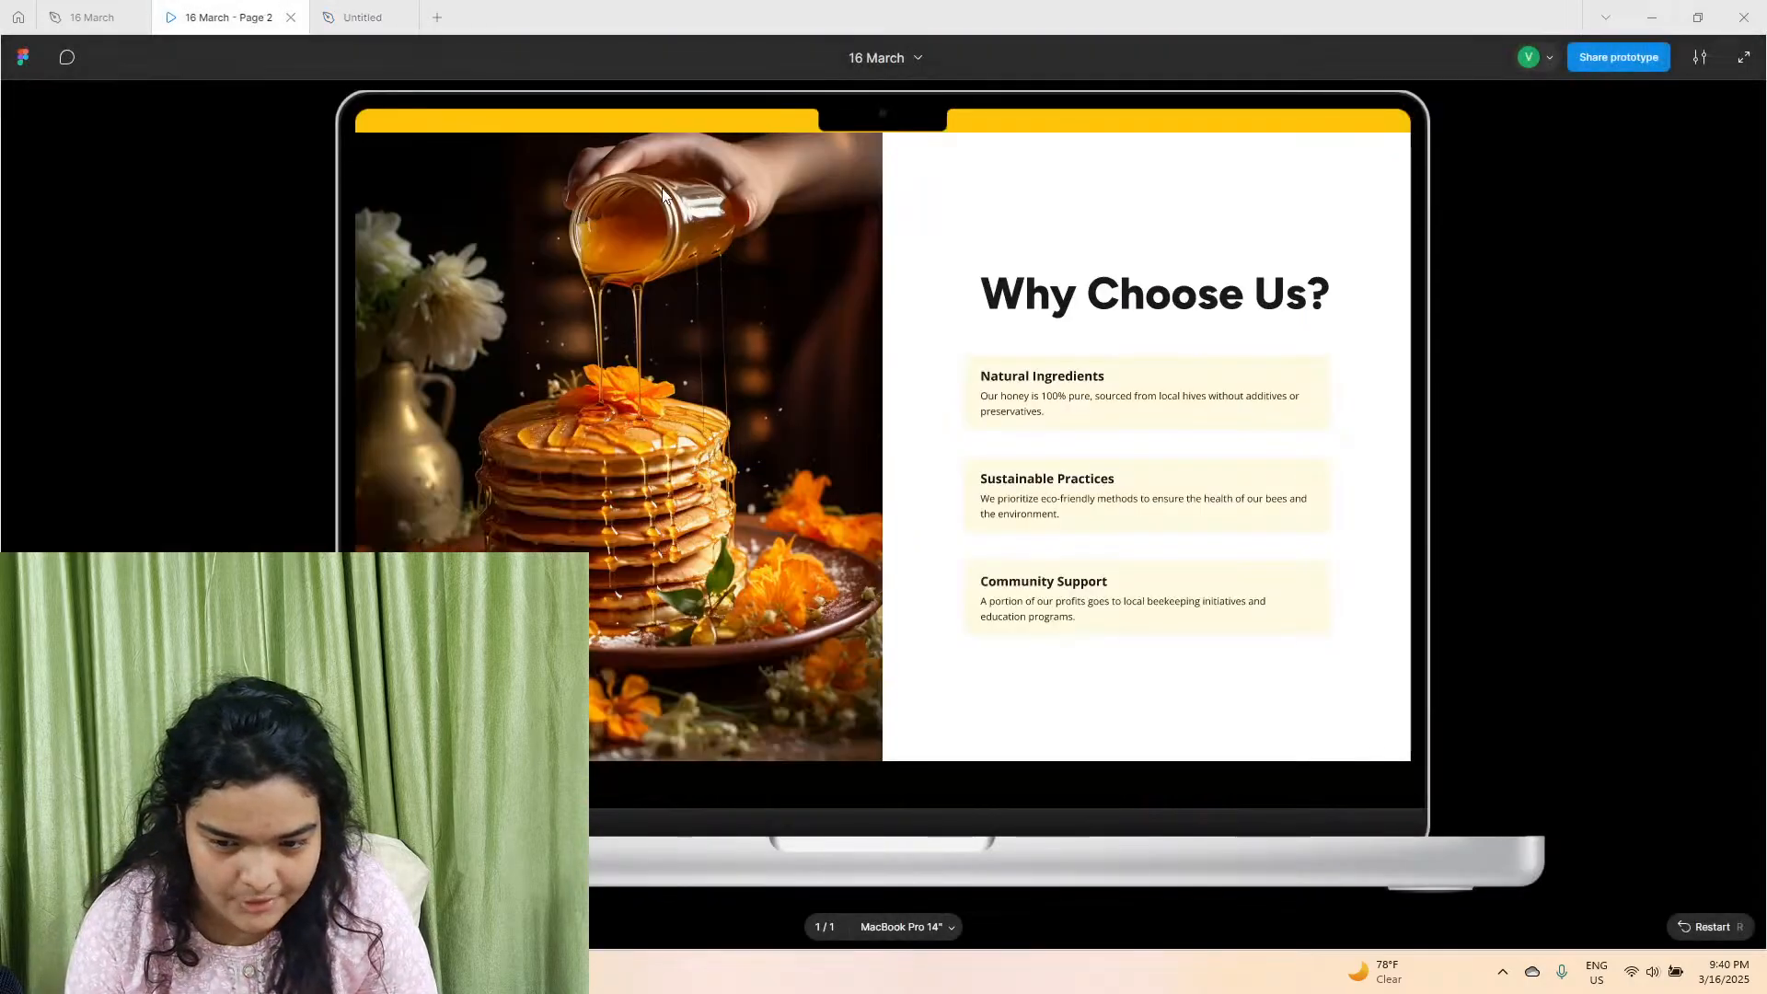
{"action": "left_click", "coordinate": [344, 11]}
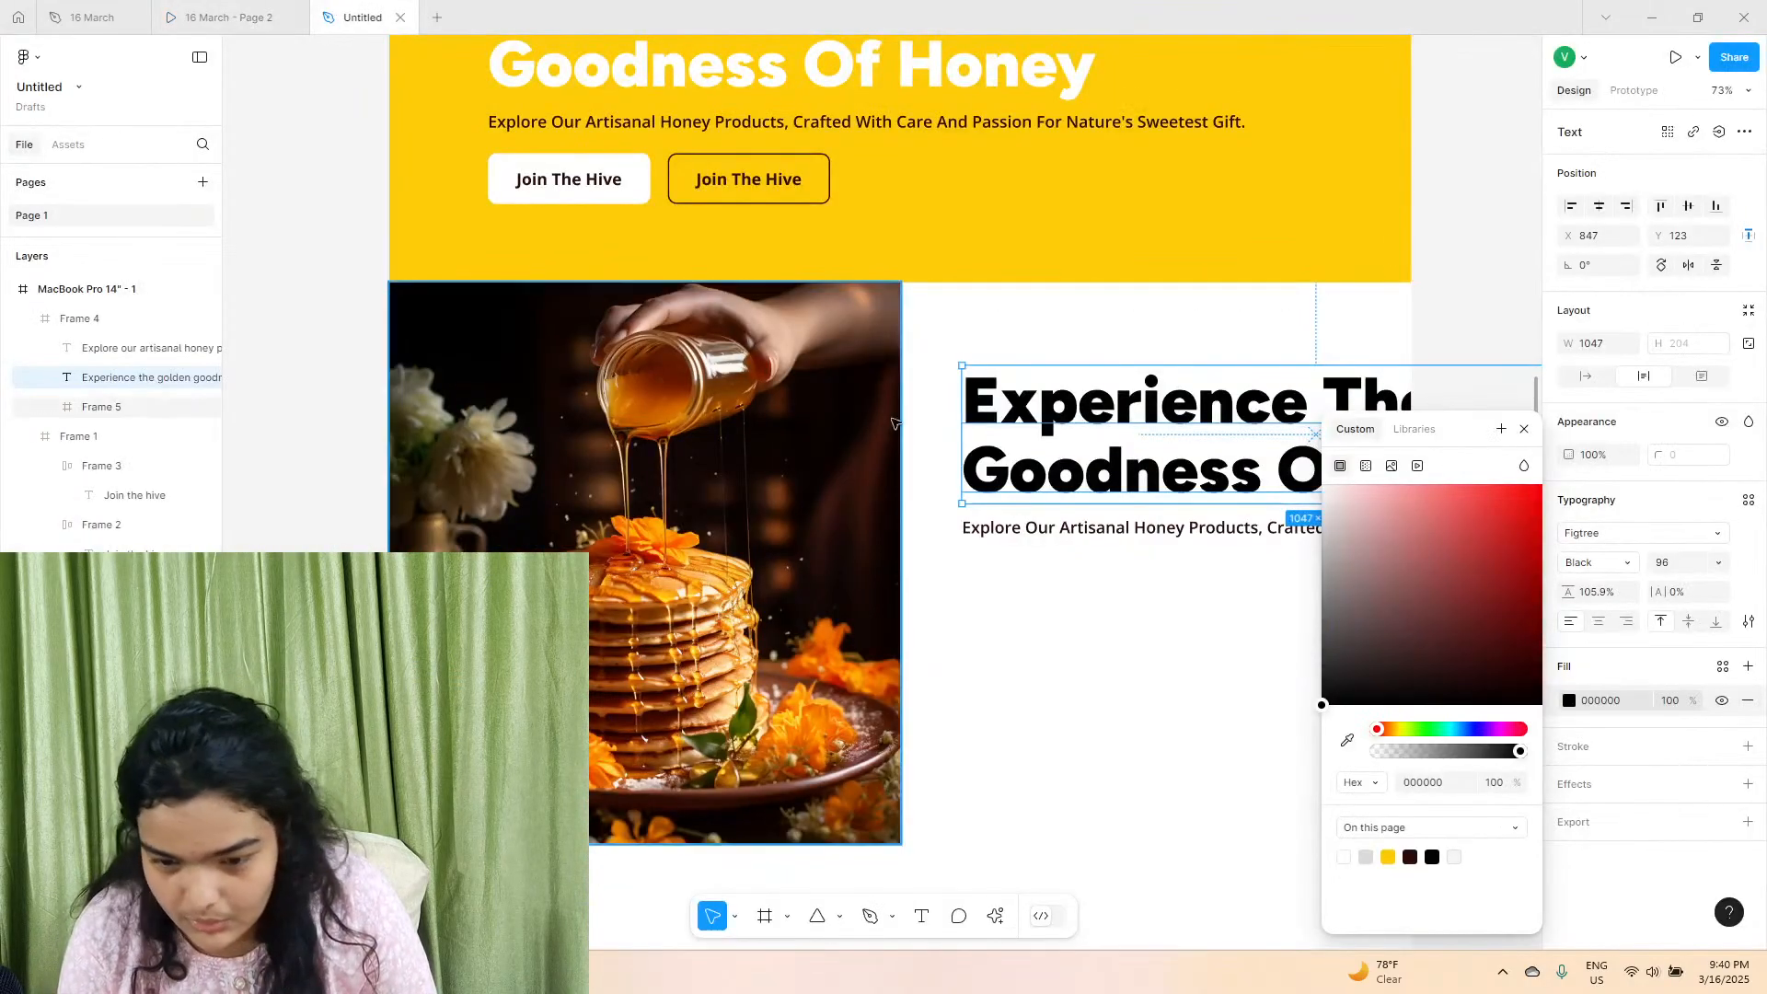
{"action": "left_click", "coordinate": [1102, 543]}
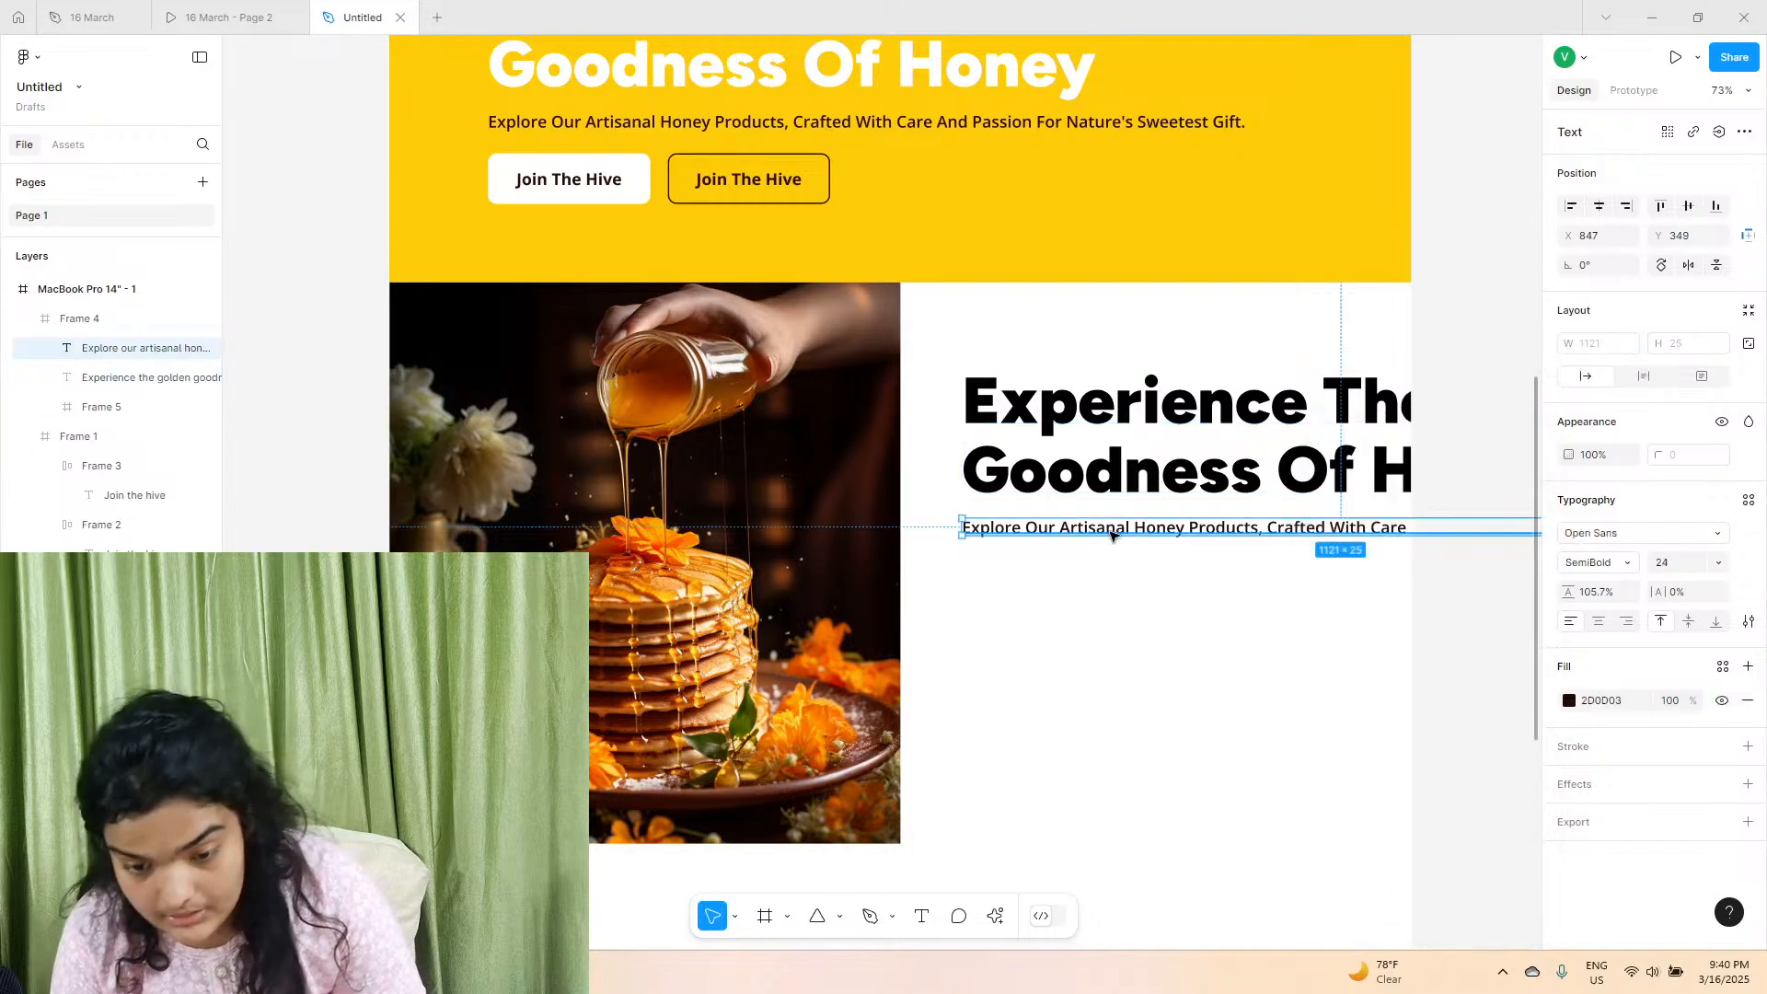
{"action": "left_click", "coordinate": [269, 7]}
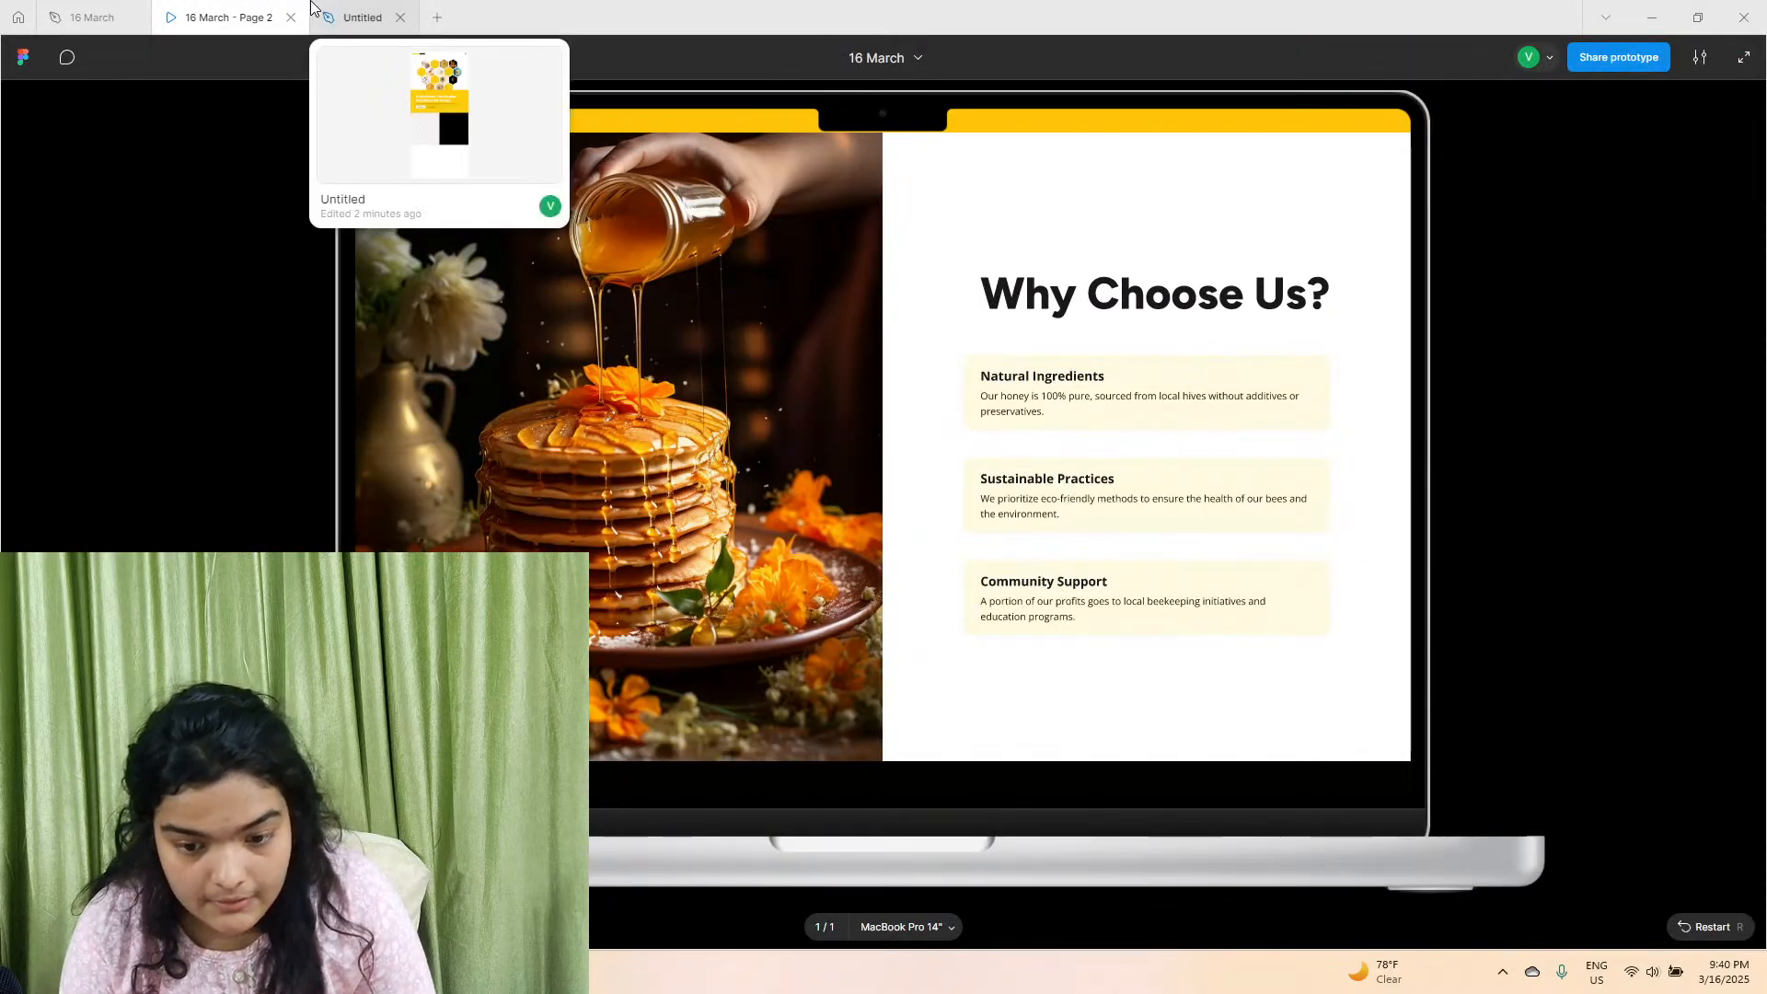
{"action": "left_click", "coordinate": [363, 16]}
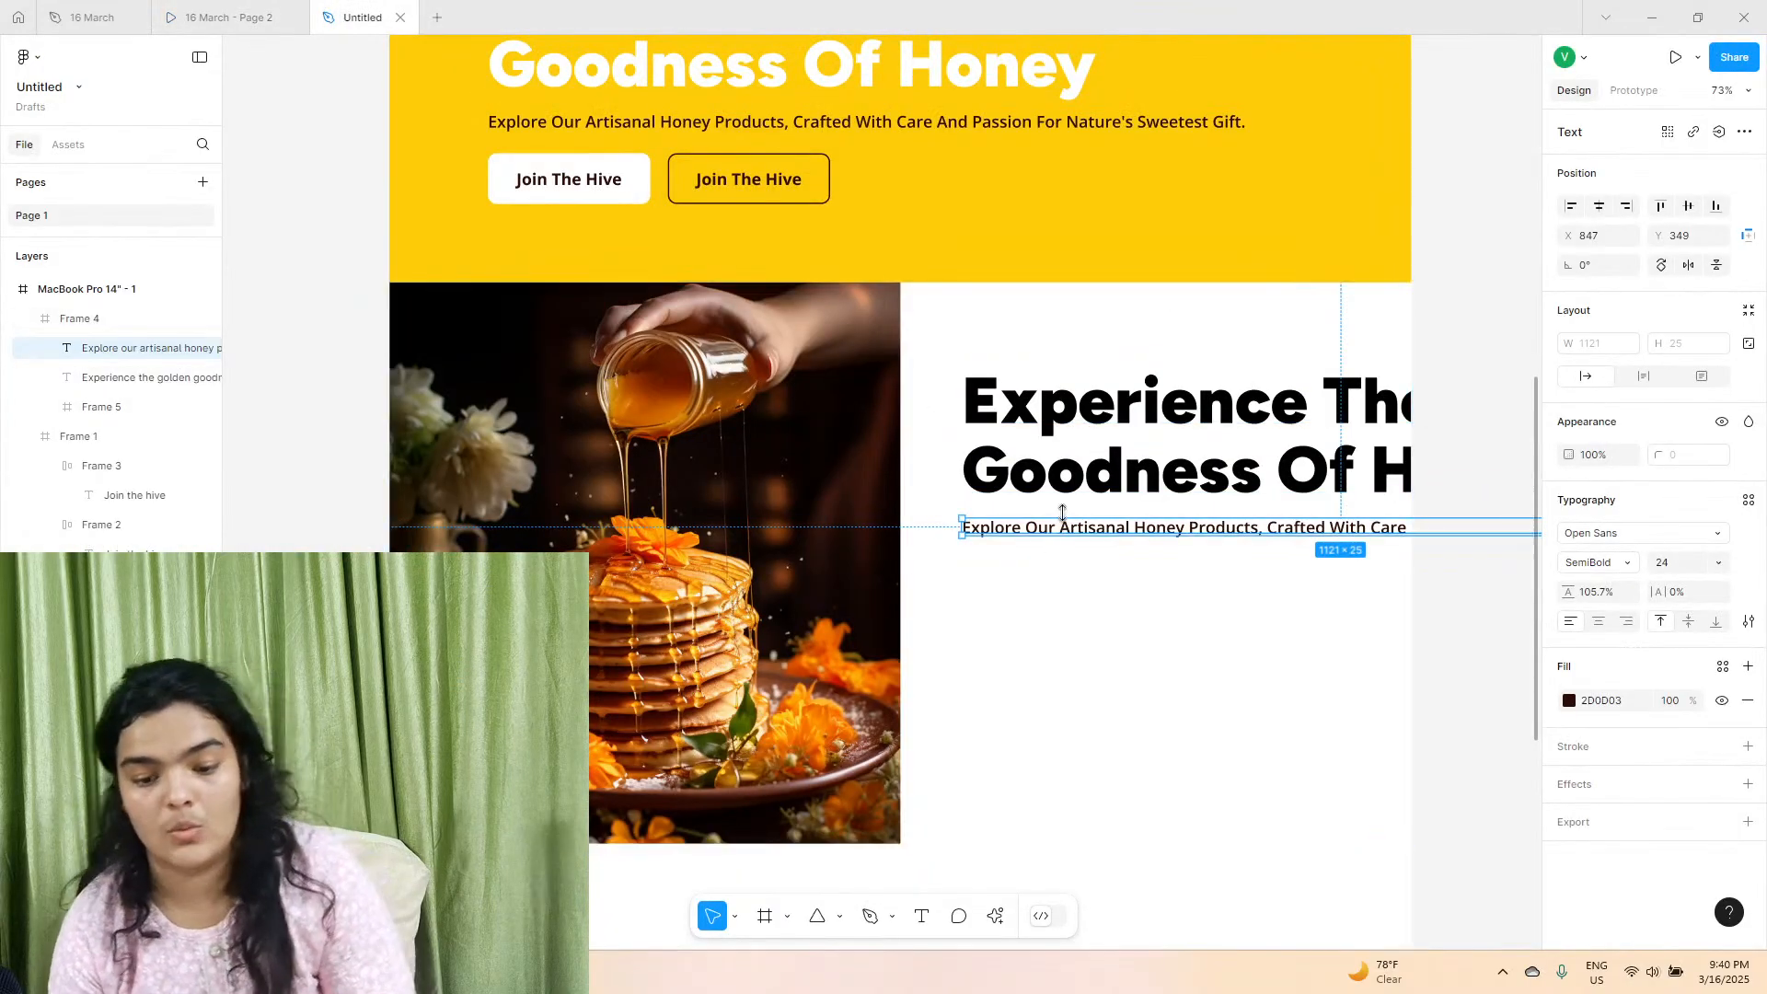
{"action": "left_click_drag", "start_coordinate": [1057, 524], "coordinate": [1073, 604]}
{"action": "key", "text": "Delete"}
Set the copied heading's font size to 72 and line height to 110.8%, checking the look against the reference prototype.
{"action": "left_click", "coordinate": [1150, 464]}
{"action": "left_click", "coordinate": [1721, 560]}
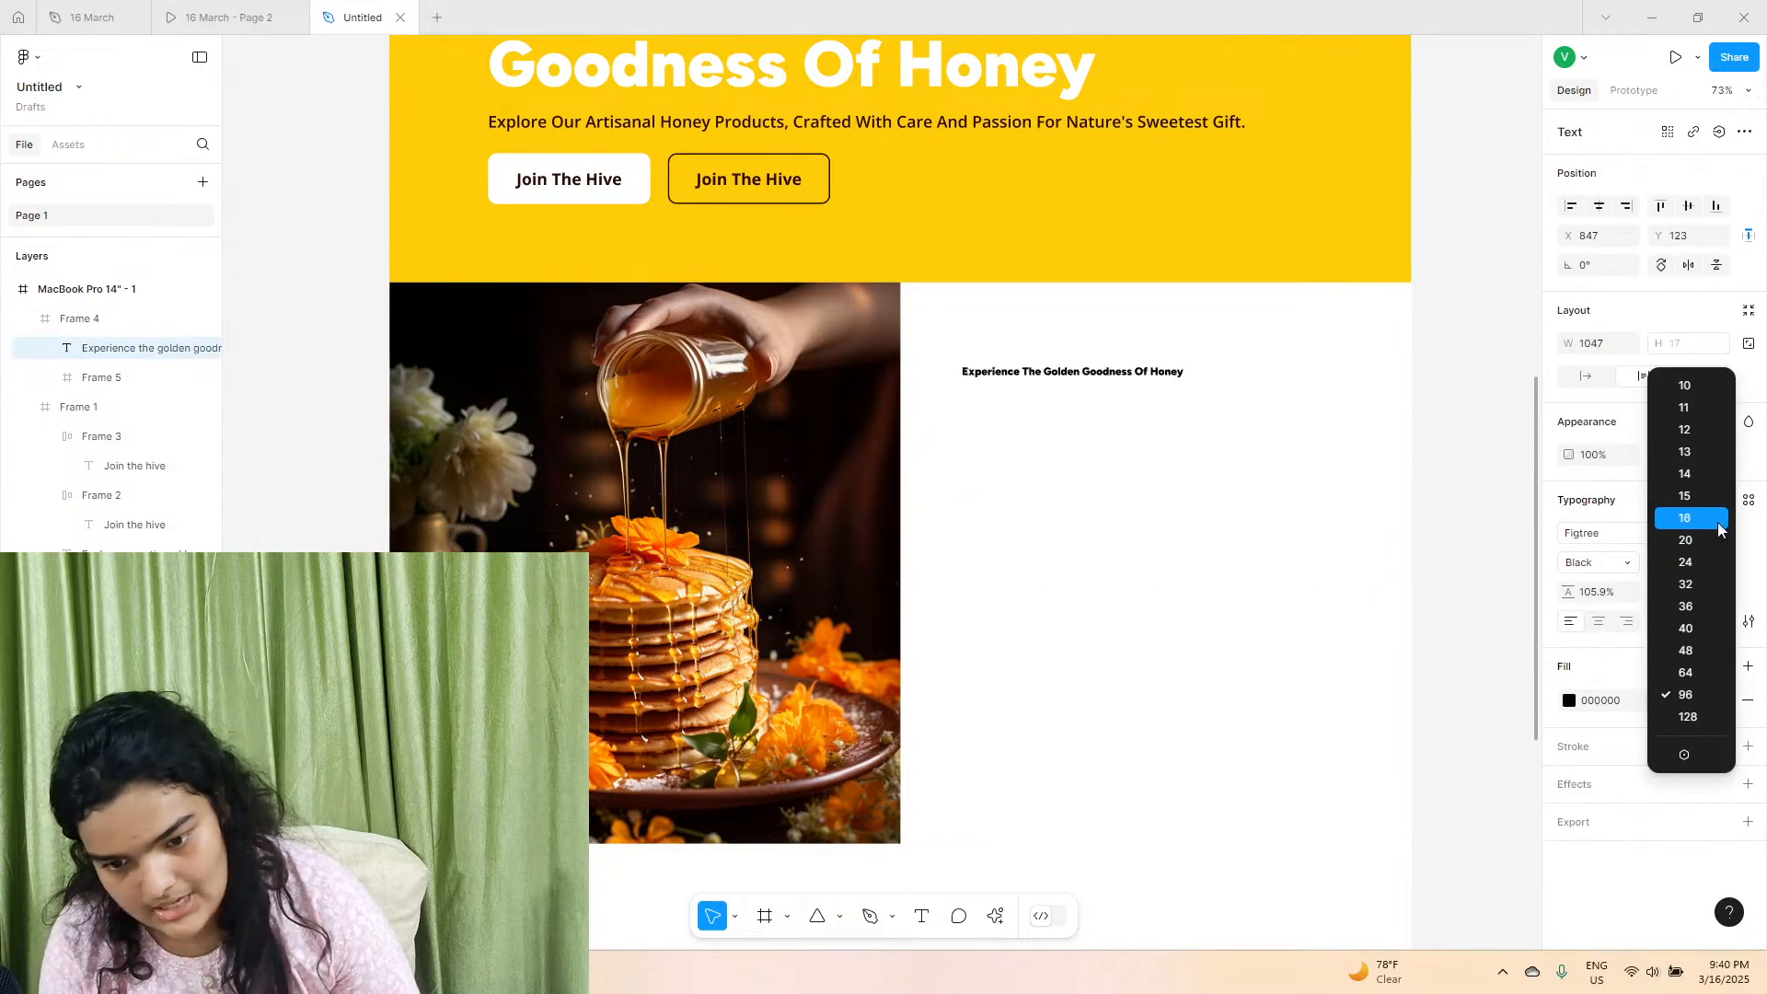
{"action": "left_click", "coordinate": [1714, 681]}
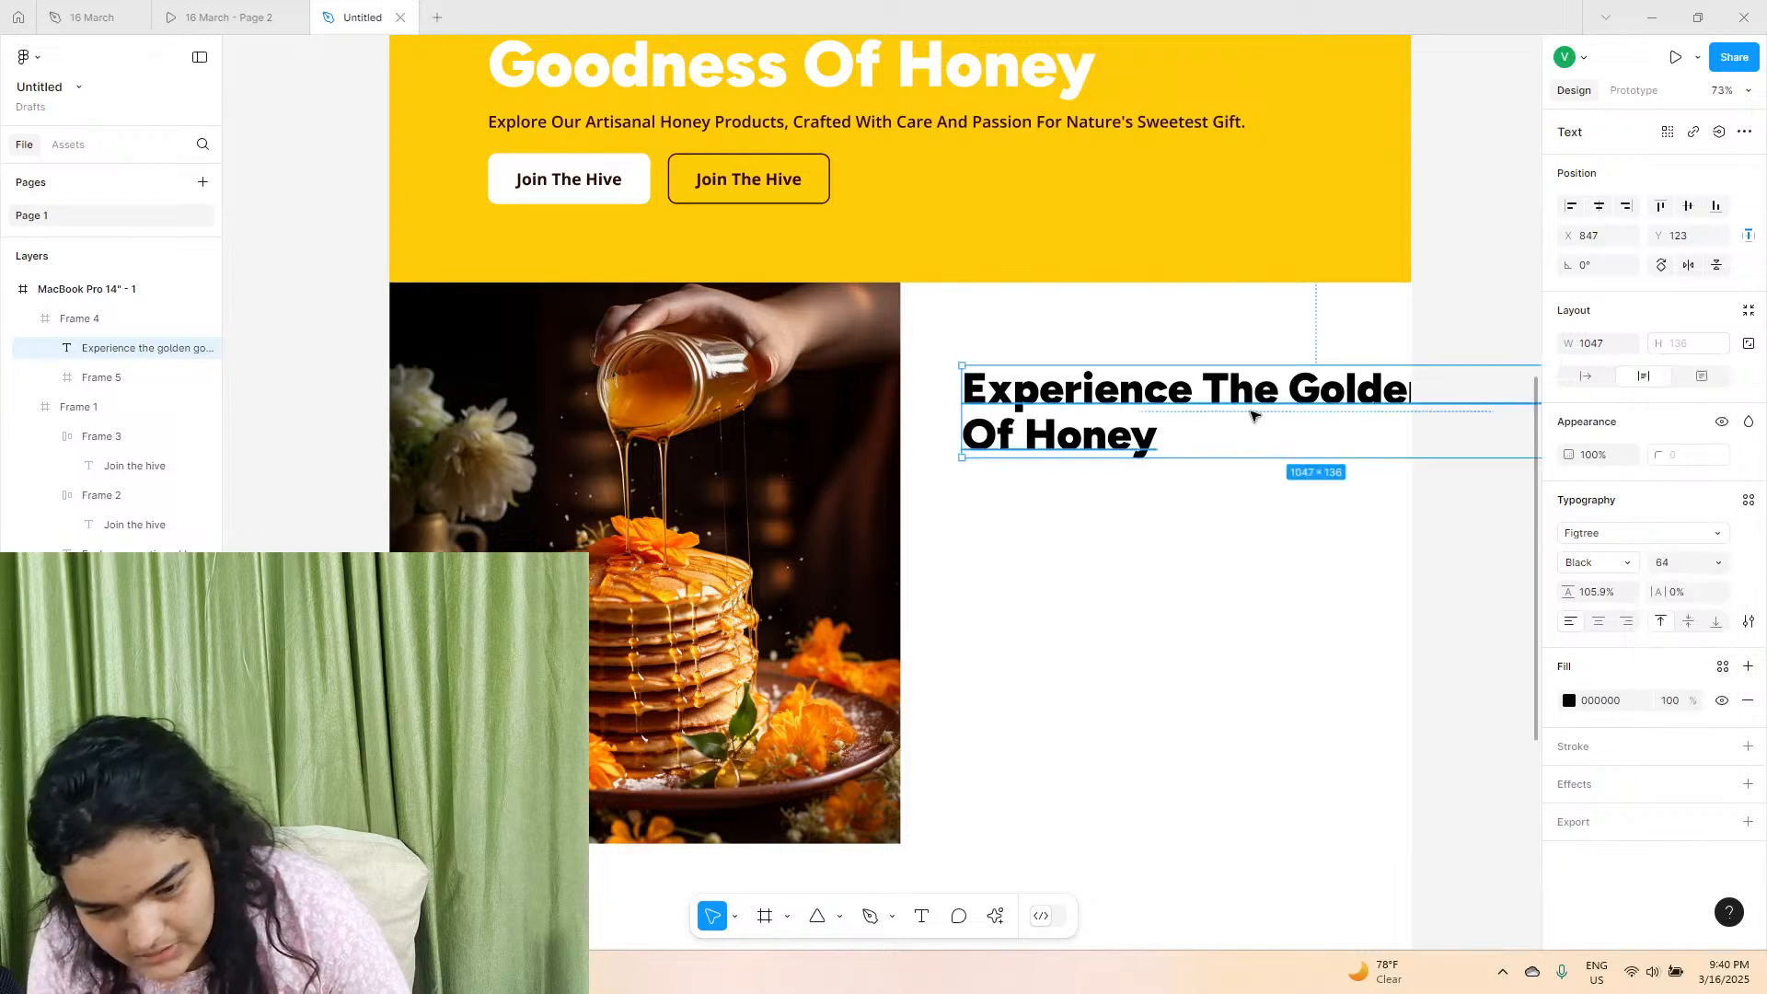
{"action": "left_click_drag", "start_coordinate": [1564, 595], "coordinate": [1619, 595]}
{"action": "left_click", "coordinate": [230, 17]}
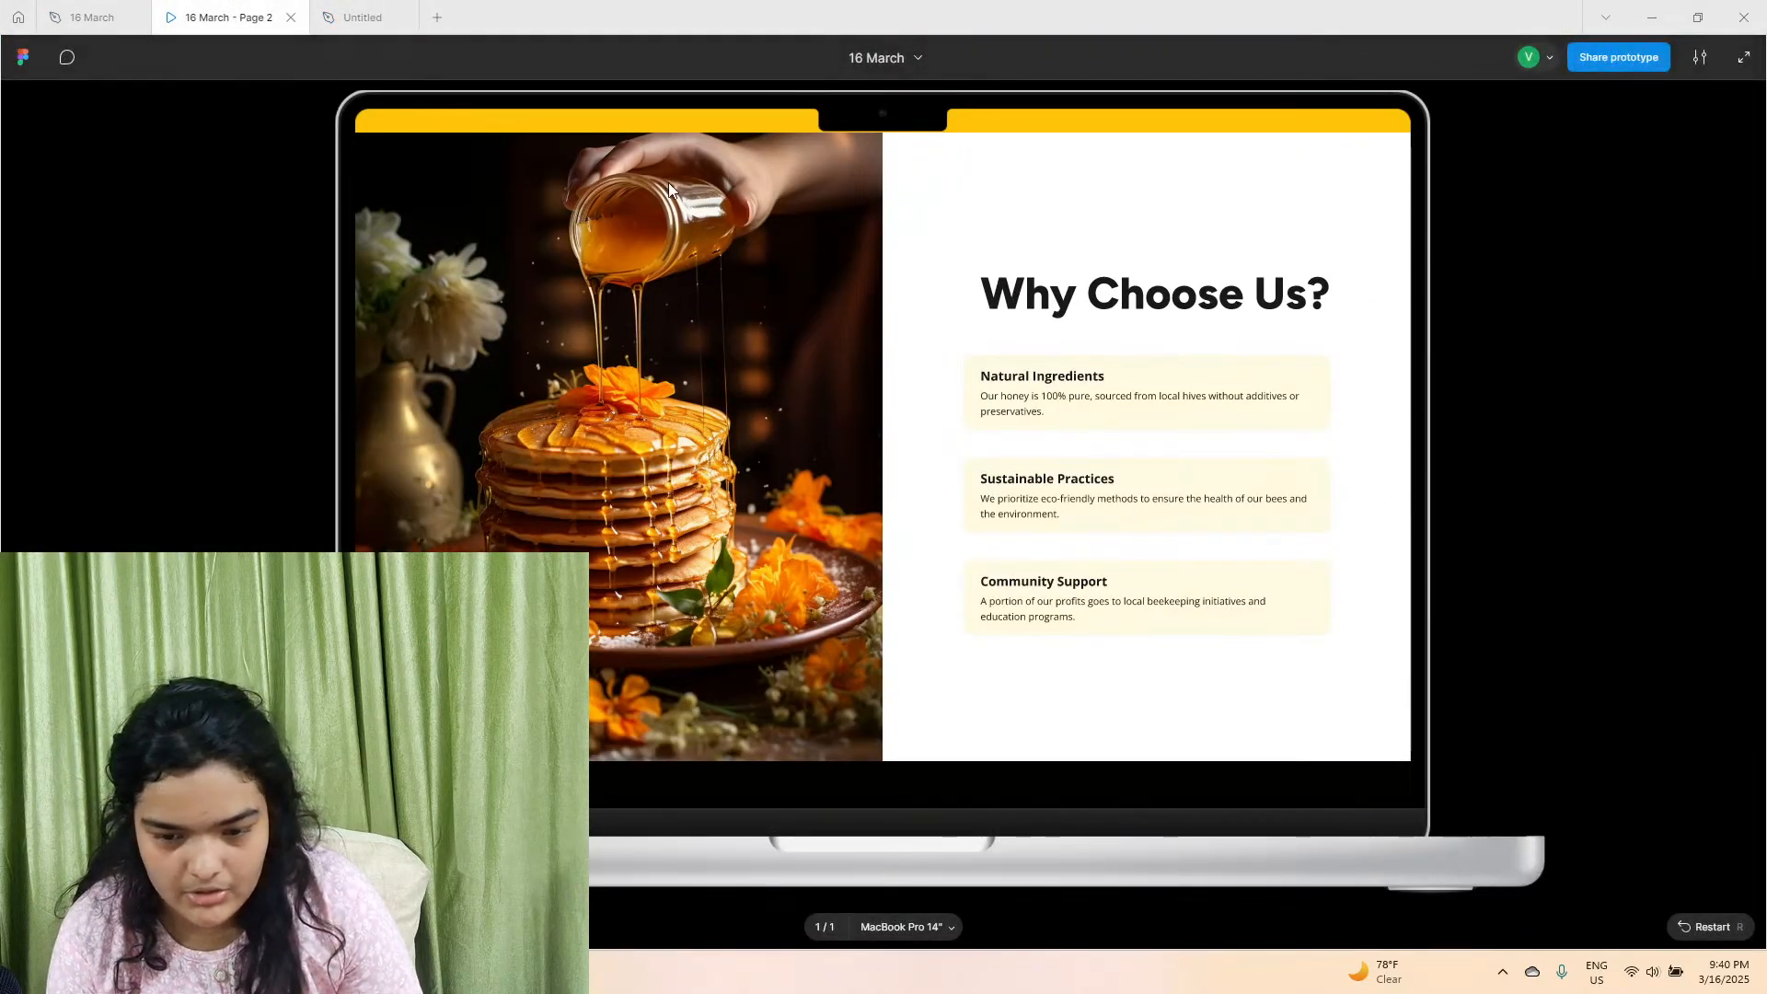
{"action": "left_click", "coordinate": [405, 15]}
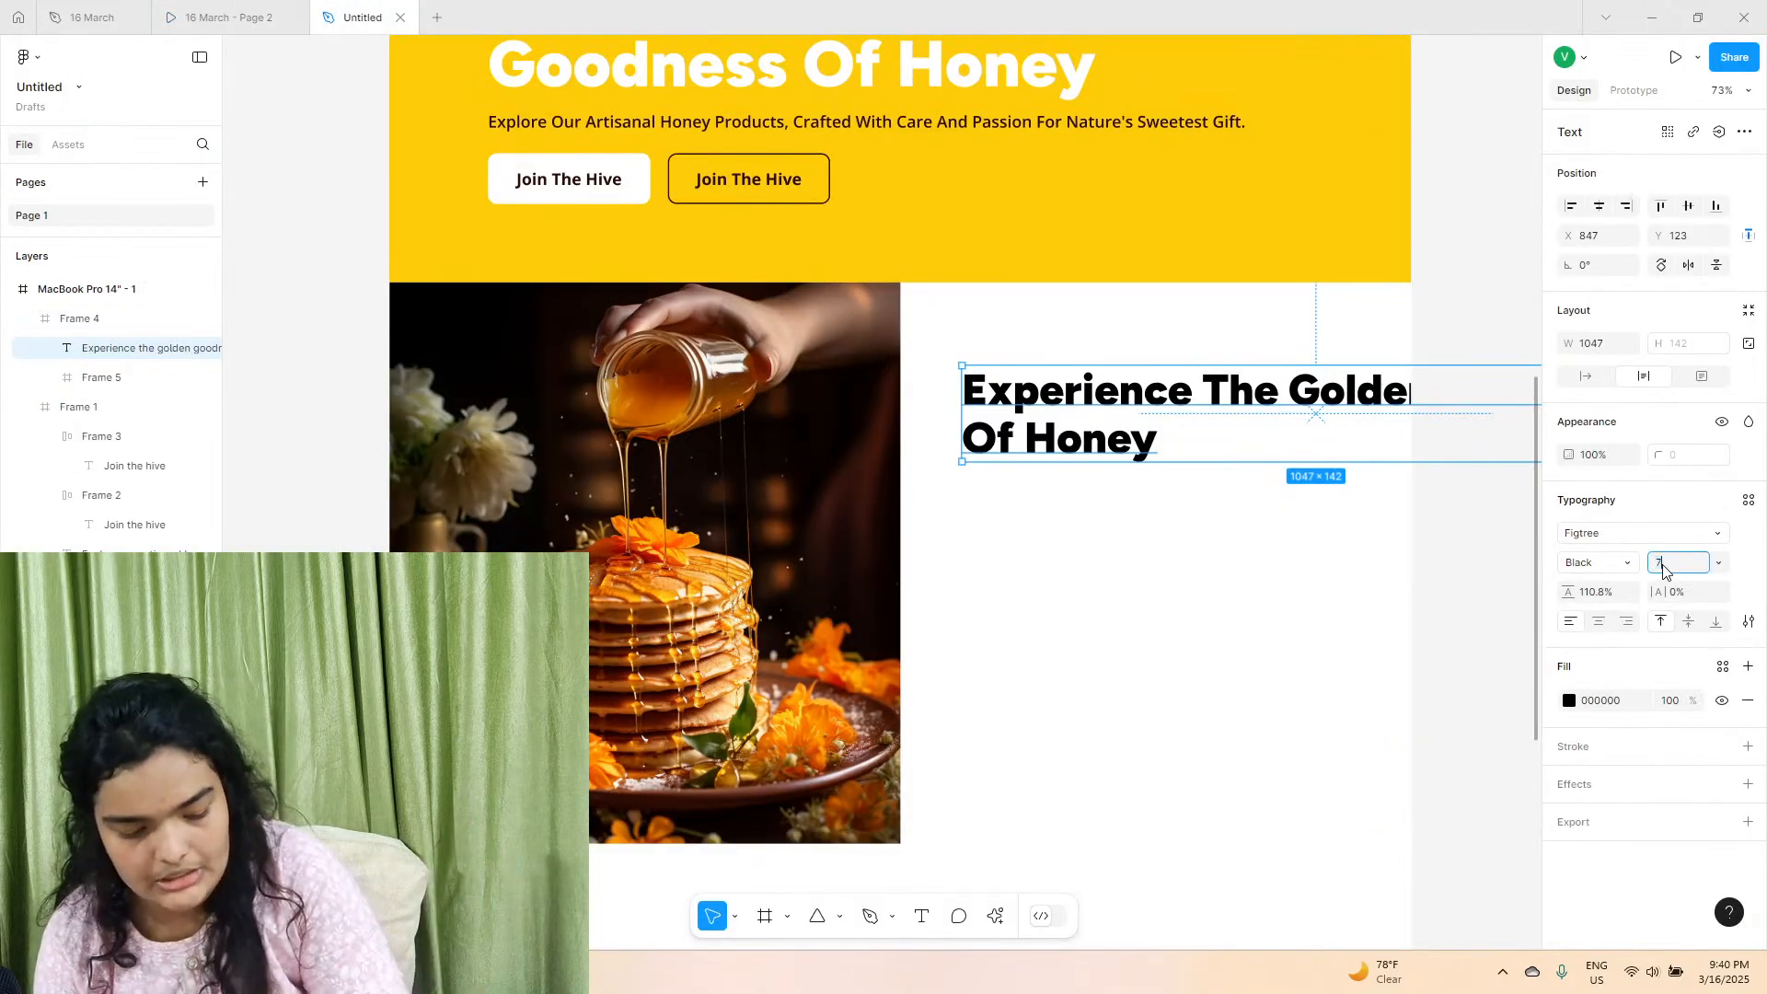
{"action": "key", "text": "Return"}
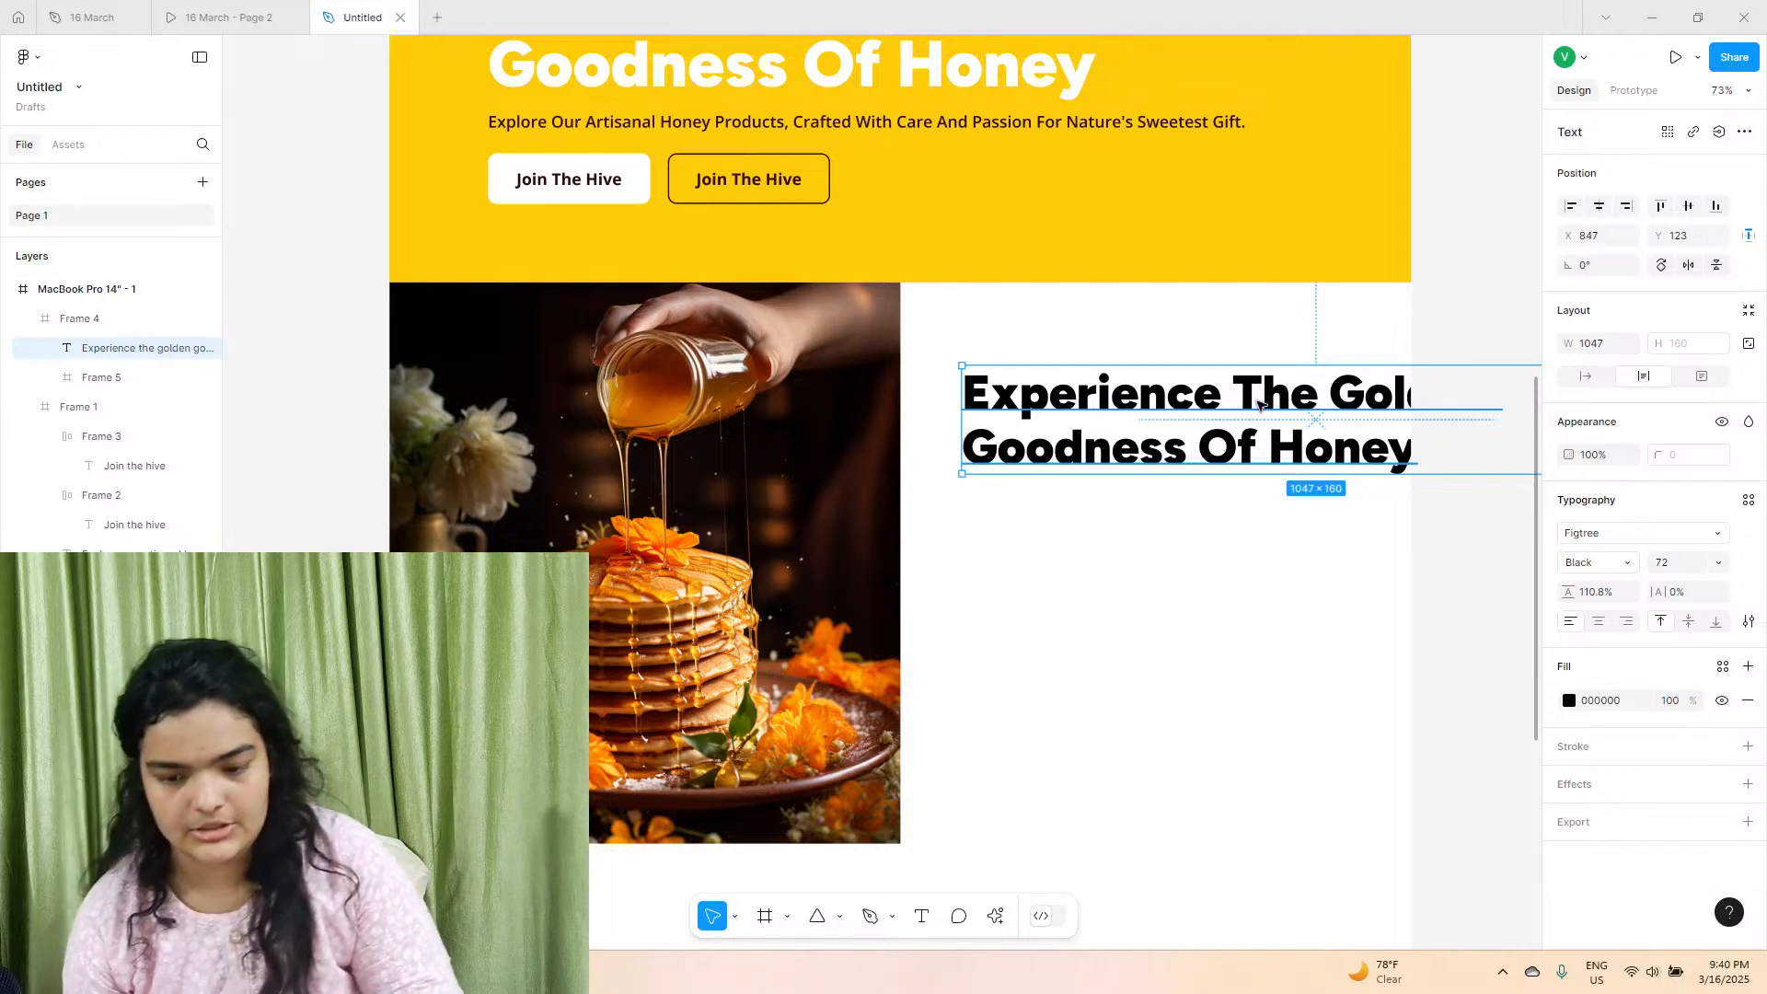
Replace the copied heading's text with "Why Choose Us?".
{"action": "double_click", "coordinate": [1257, 406]}
{"action": "type", "text": "Wh"}
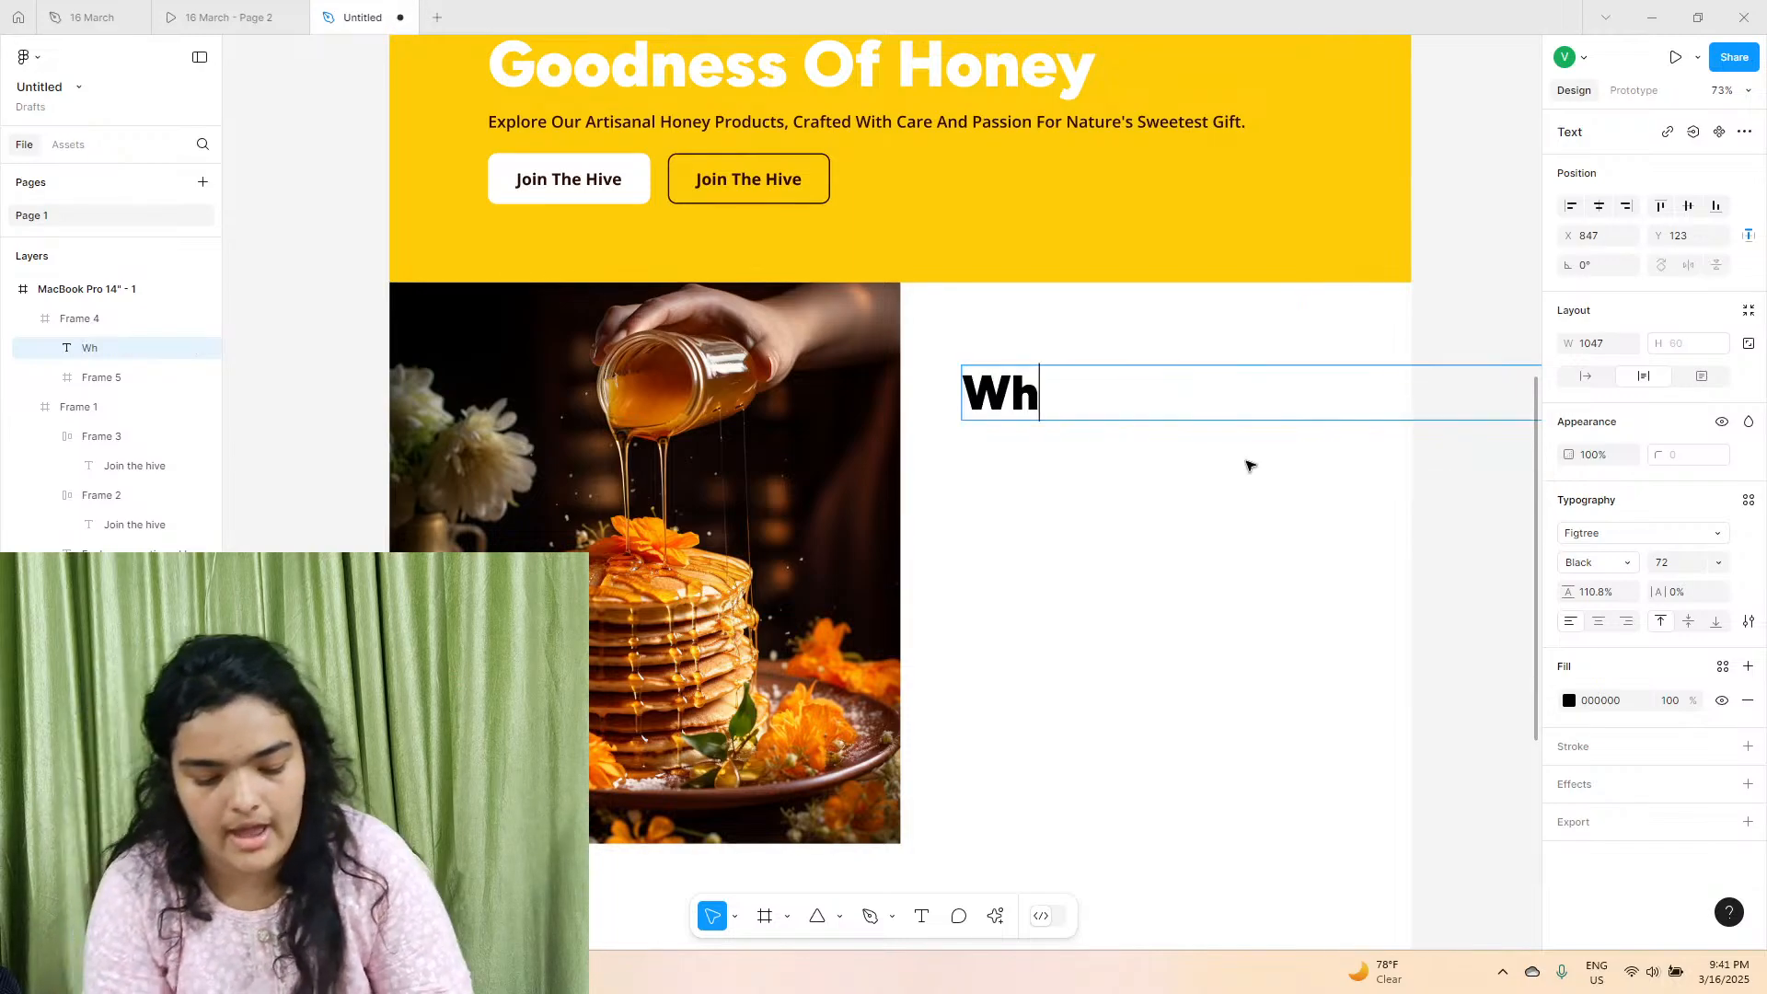
{"action": "type", "text": "y Choose Us"}
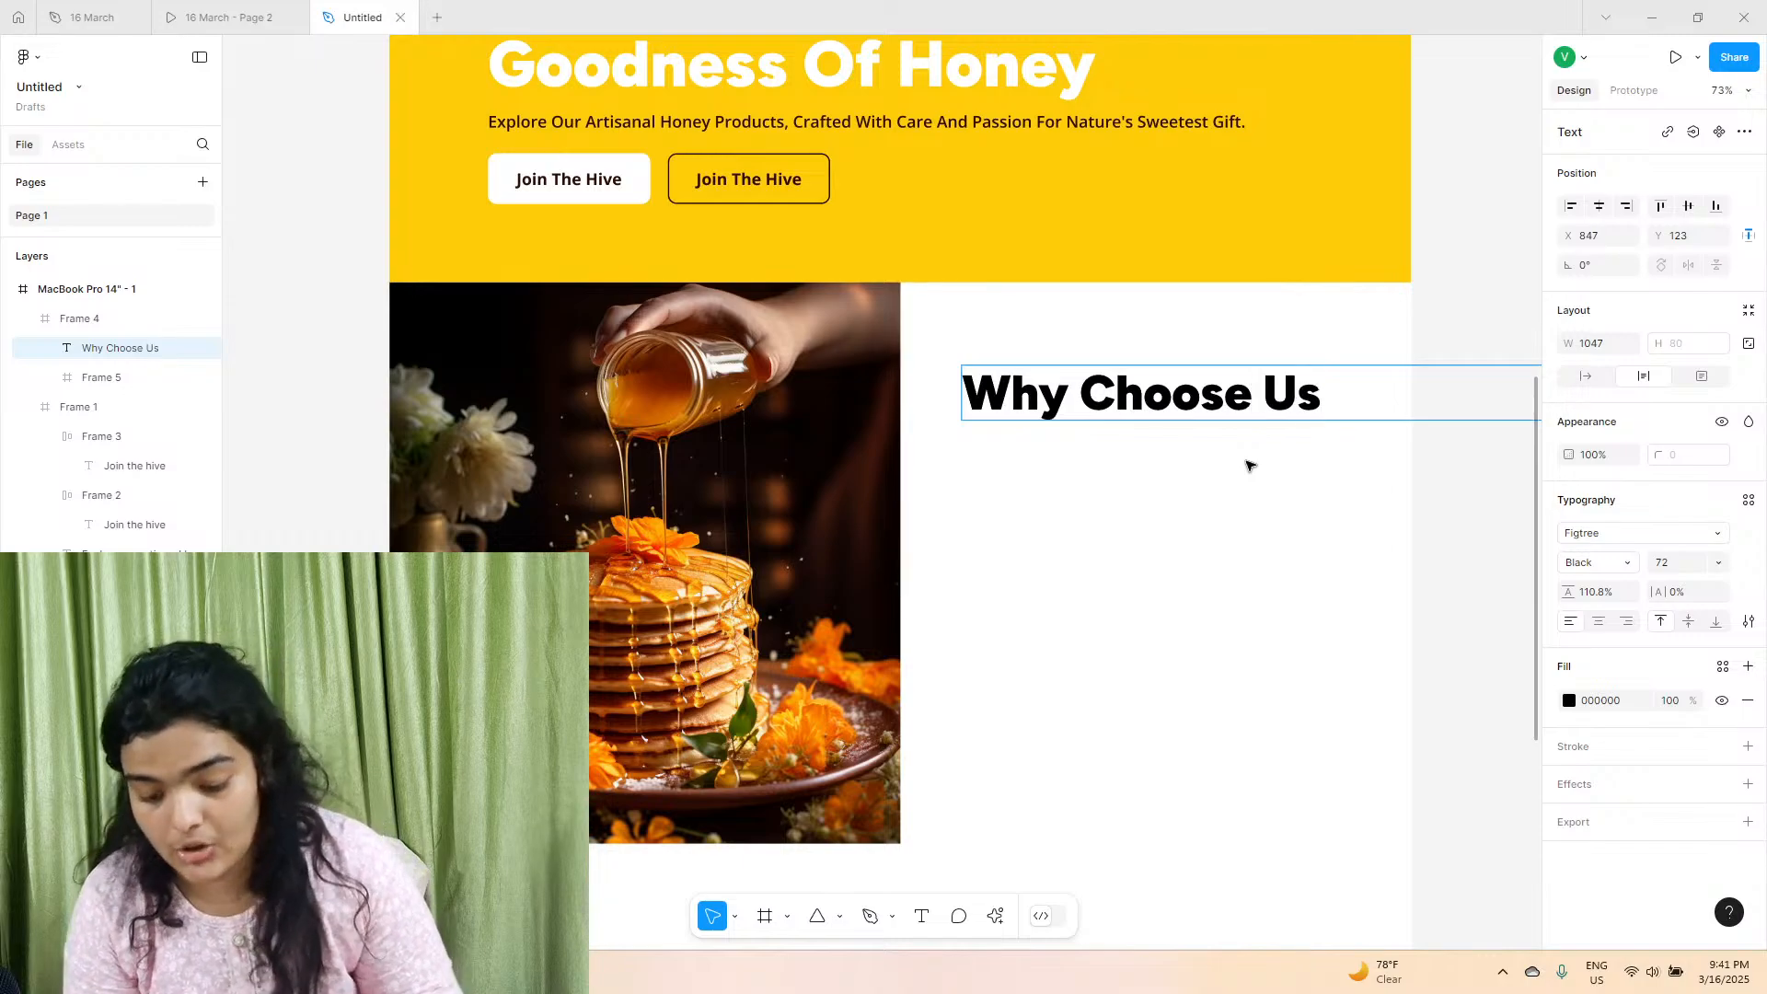
{"action": "type", "text": "?"}
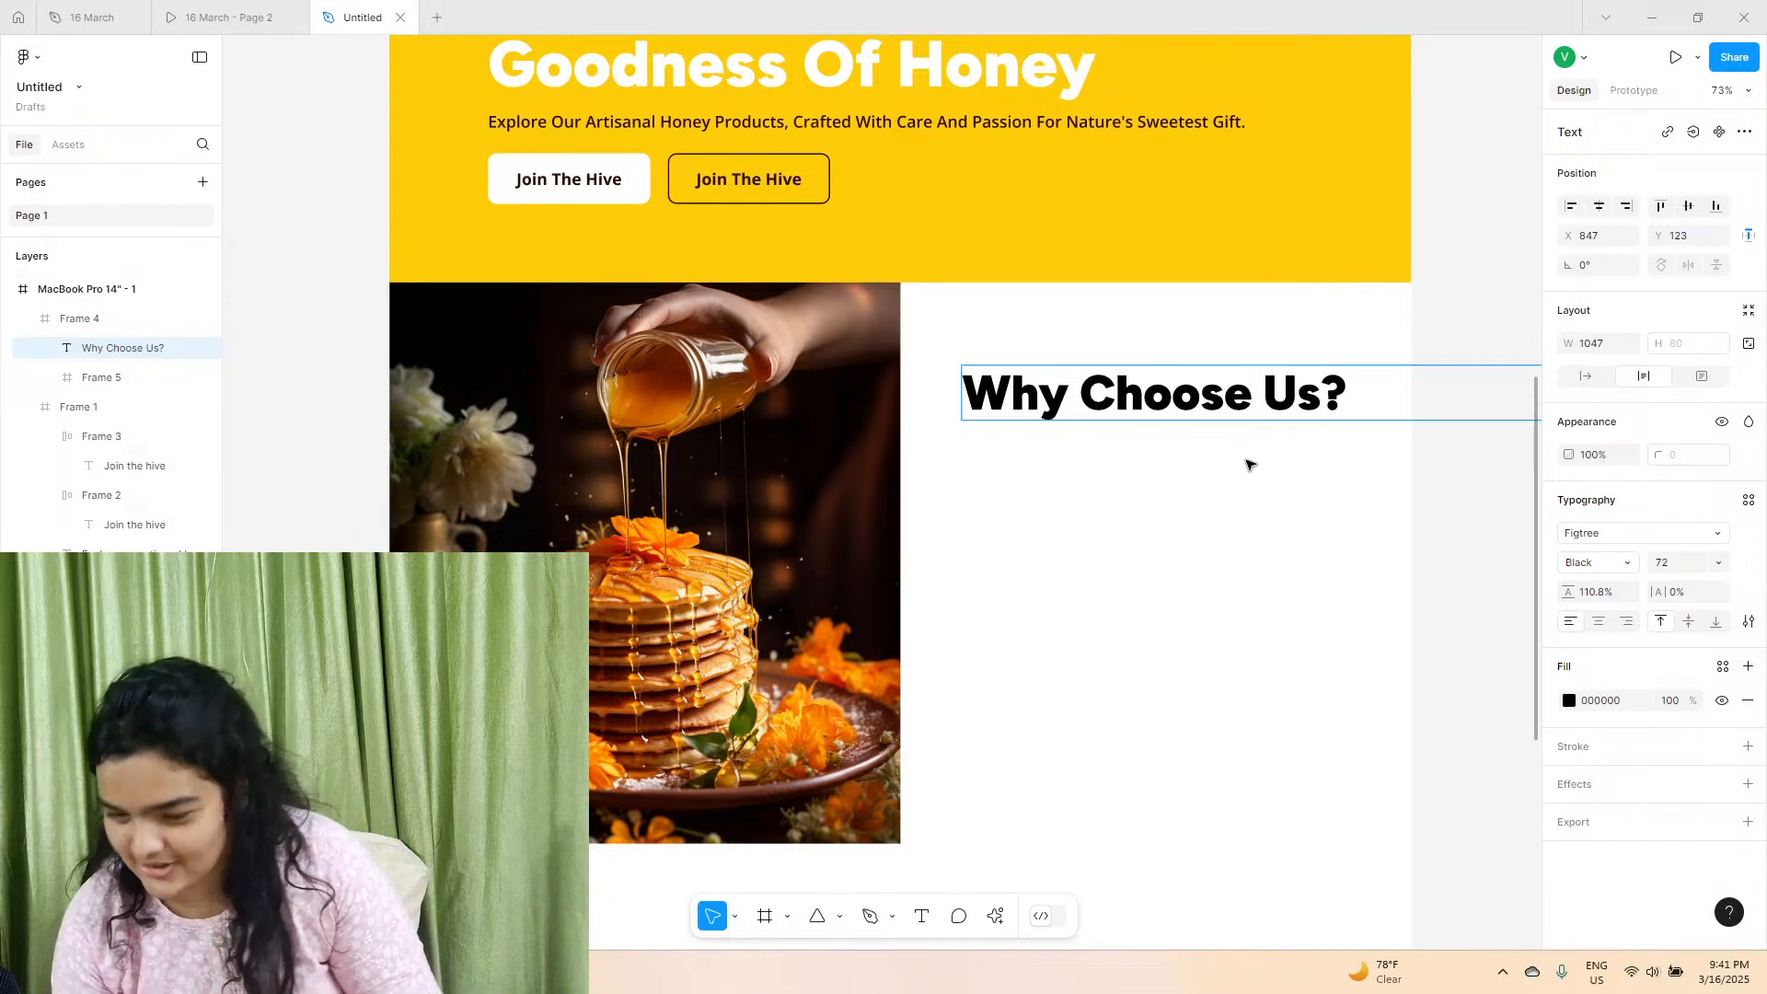
Set the "Why Choose Us?" heading to auto width and move it to X 844, Y 191, consulting the reference prototype.
{"action": "left_click", "coordinate": [1584, 375]}
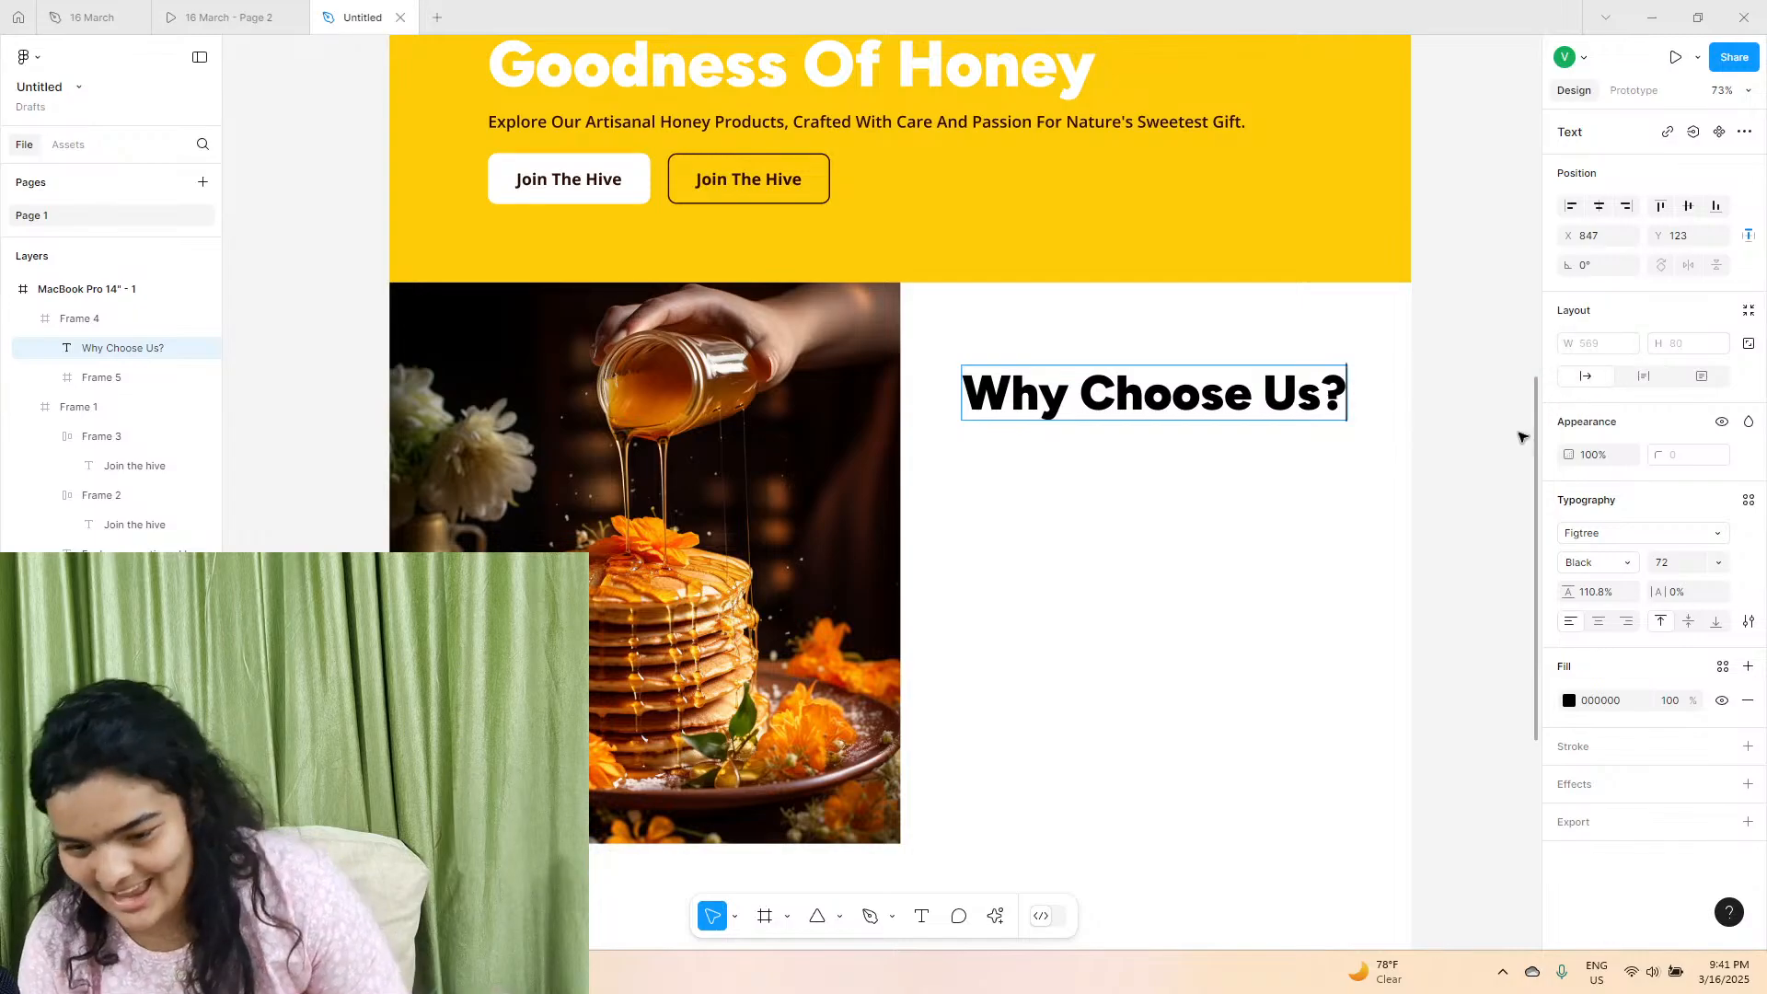
{"action": "left_click_drag", "start_coordinate": [1069, 411], "coordinate": [1070, 457]}
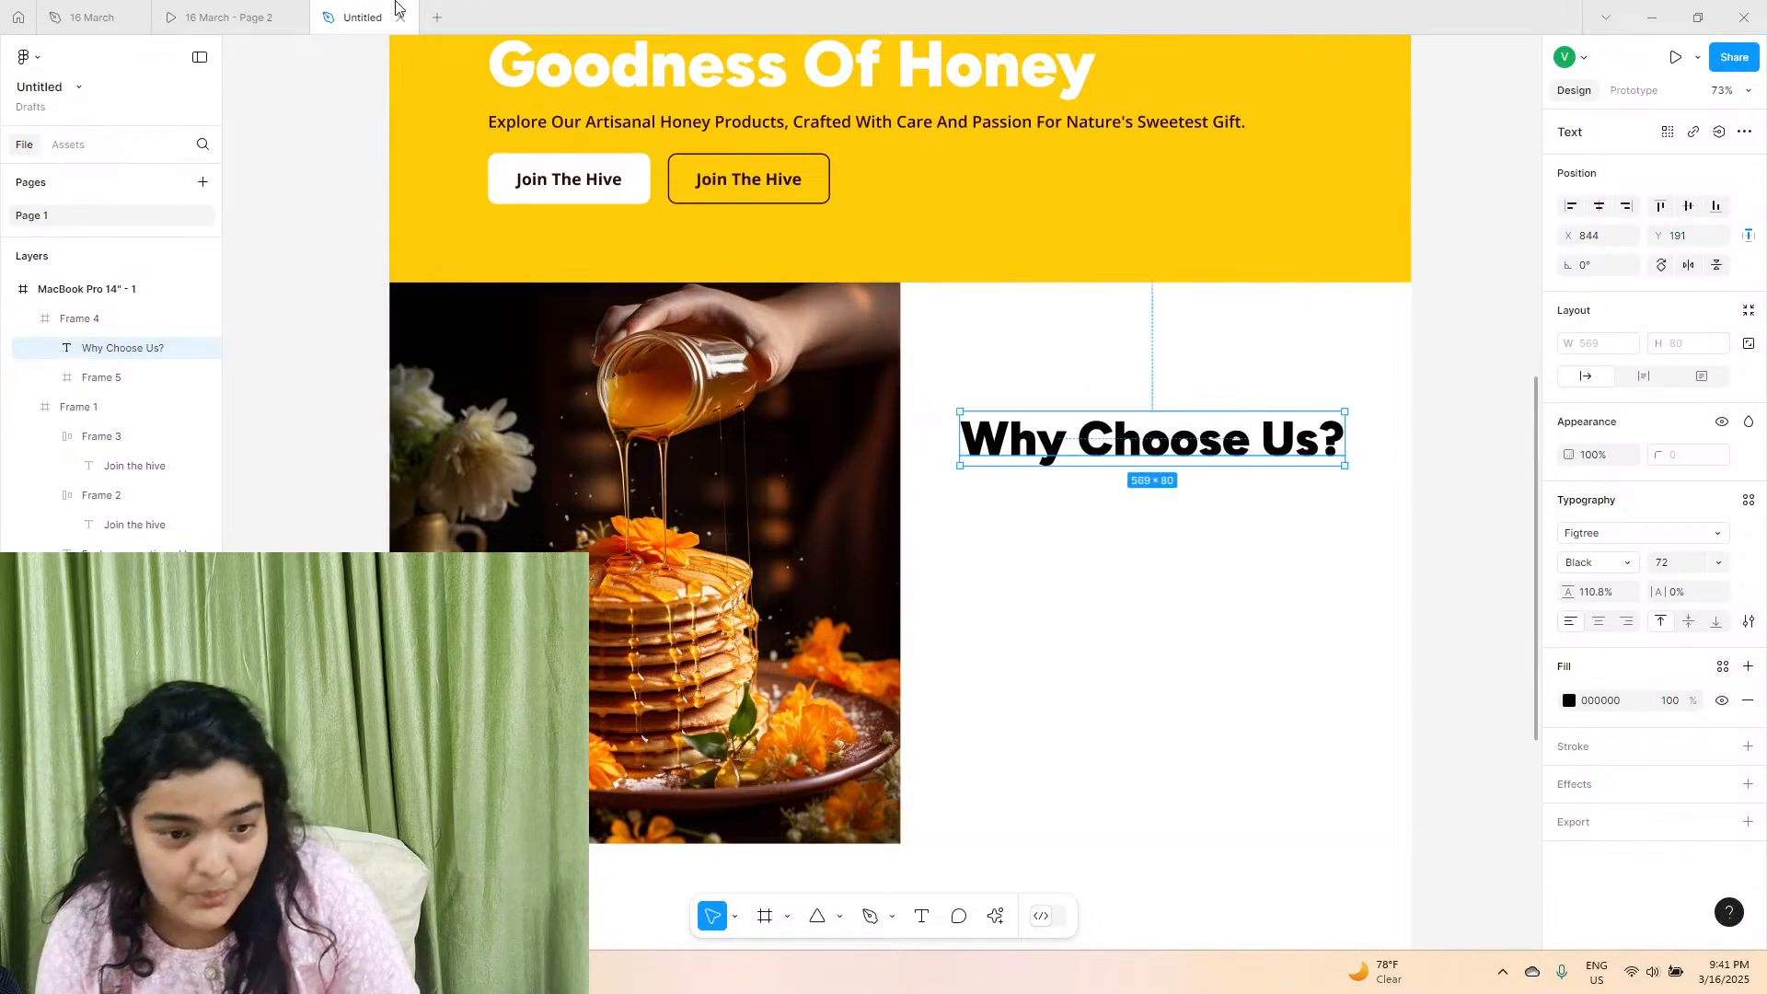
{"action": "left_click", "coordinate": [204, 11]}
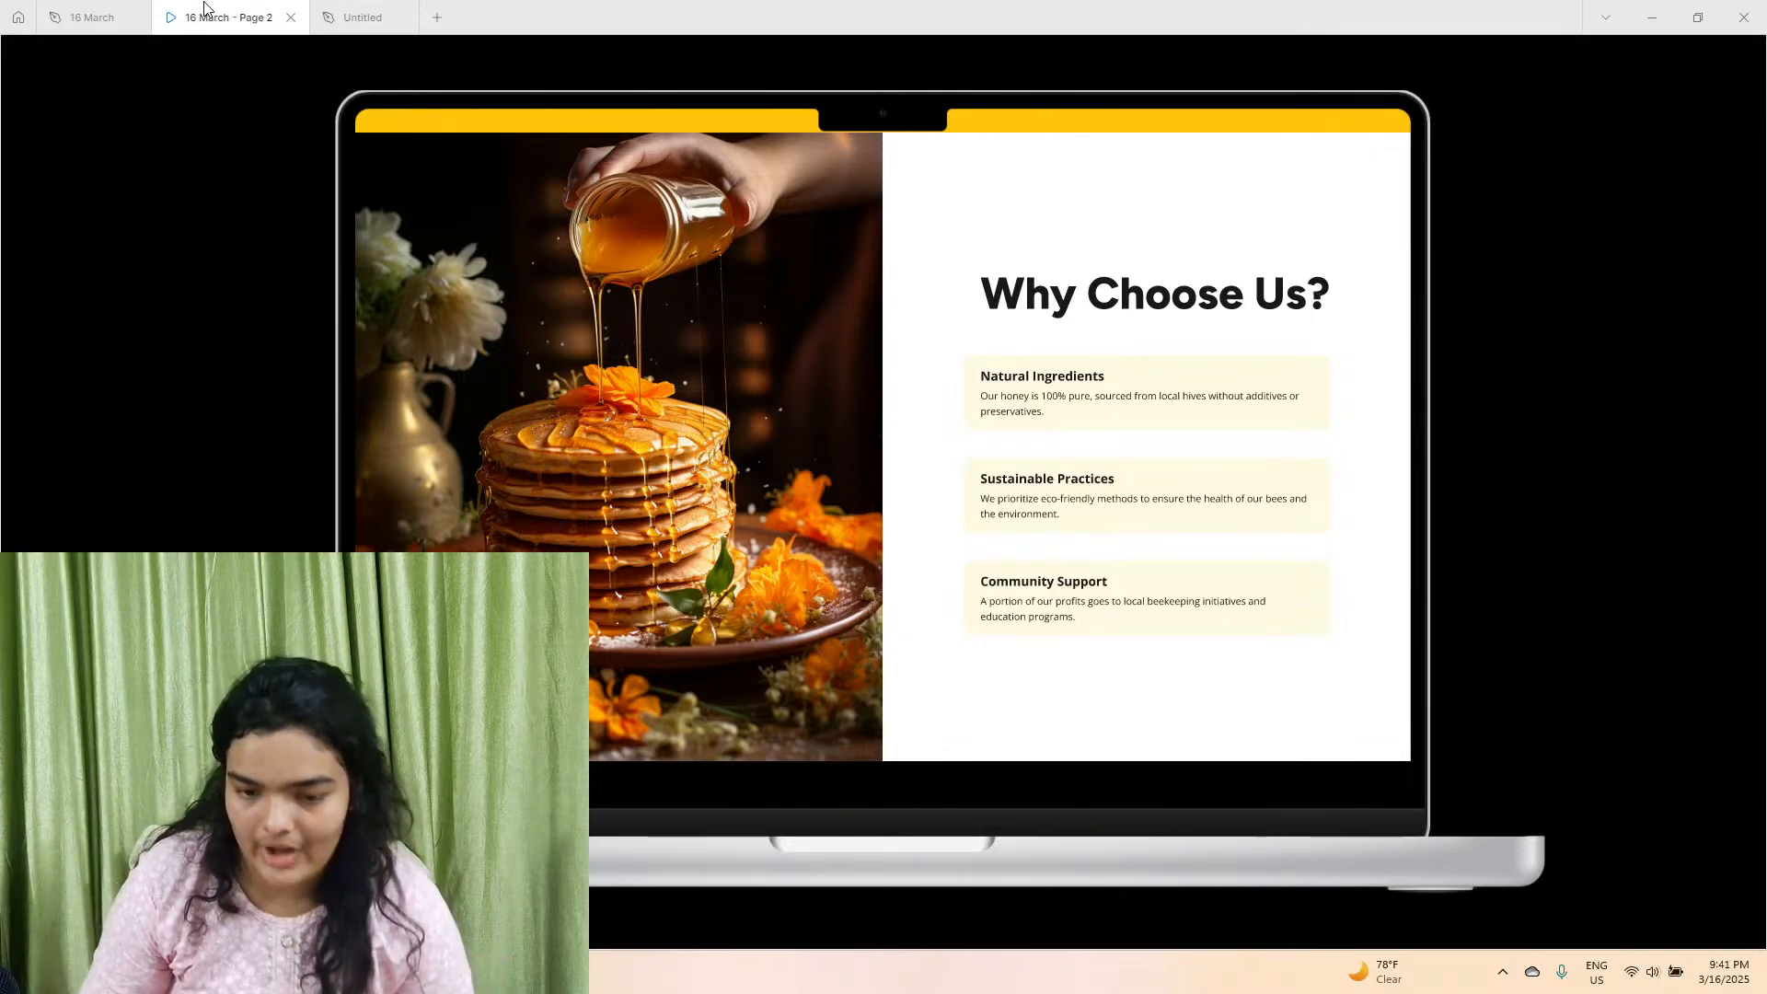
{"action": "left_click", "coordinate": [336, 14]}
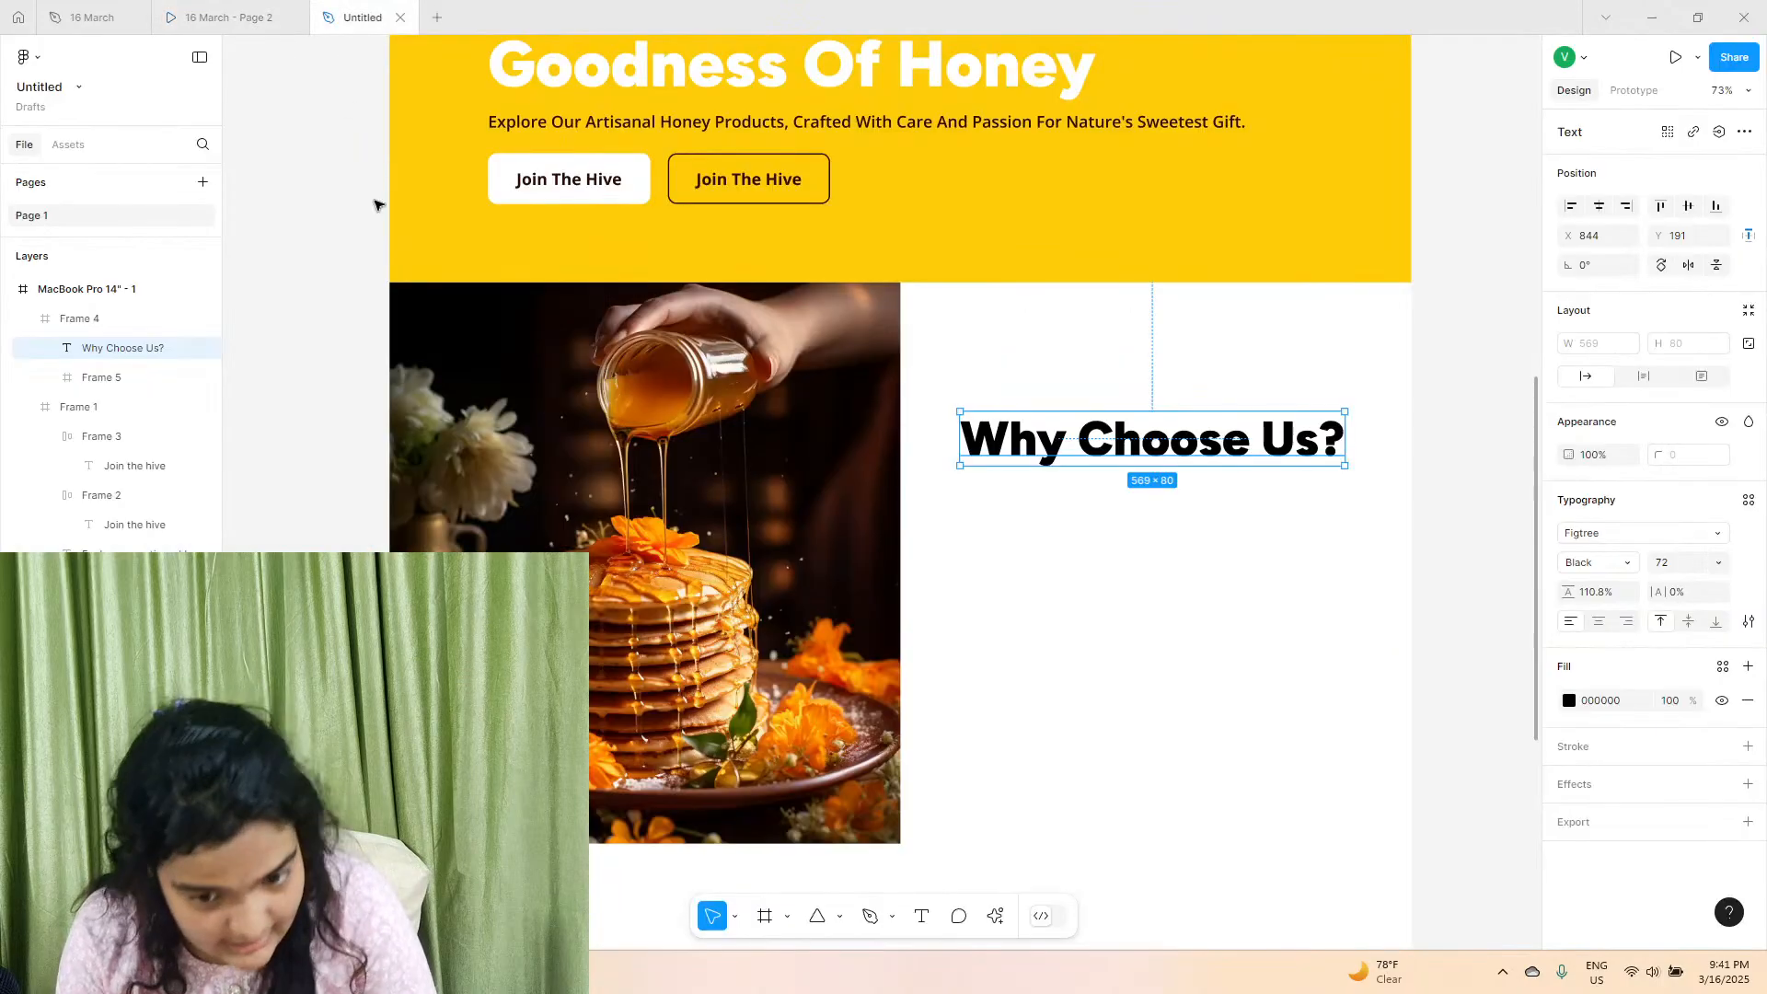
Draw a frame about 554 × 147 beneath the "Why Choose Us?" heading and fill it with FFCC09 at 20% opacity.
{"action": "left_click", "coordinate": [765, 915]}
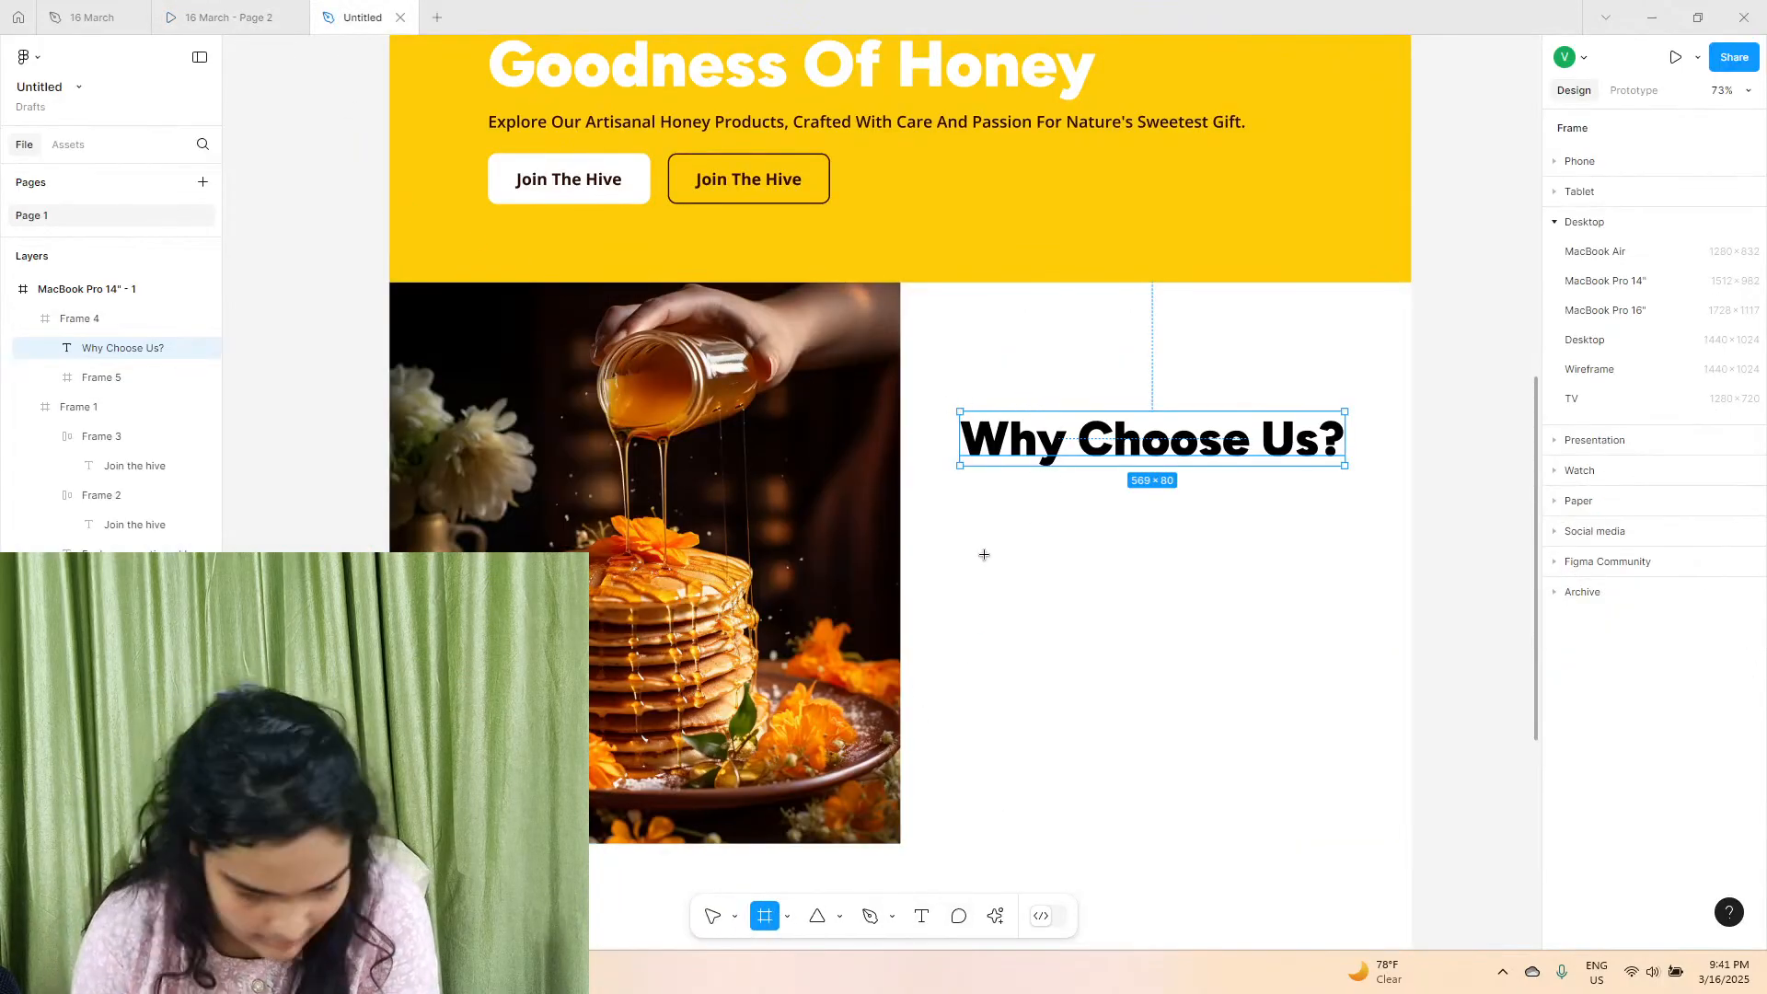
{"action": "left_click_drag", "start_coordinate": [960, 483], "coordinate": [1335, 582]}
{"action": "left_click", "coordinate": [1748, 496]}
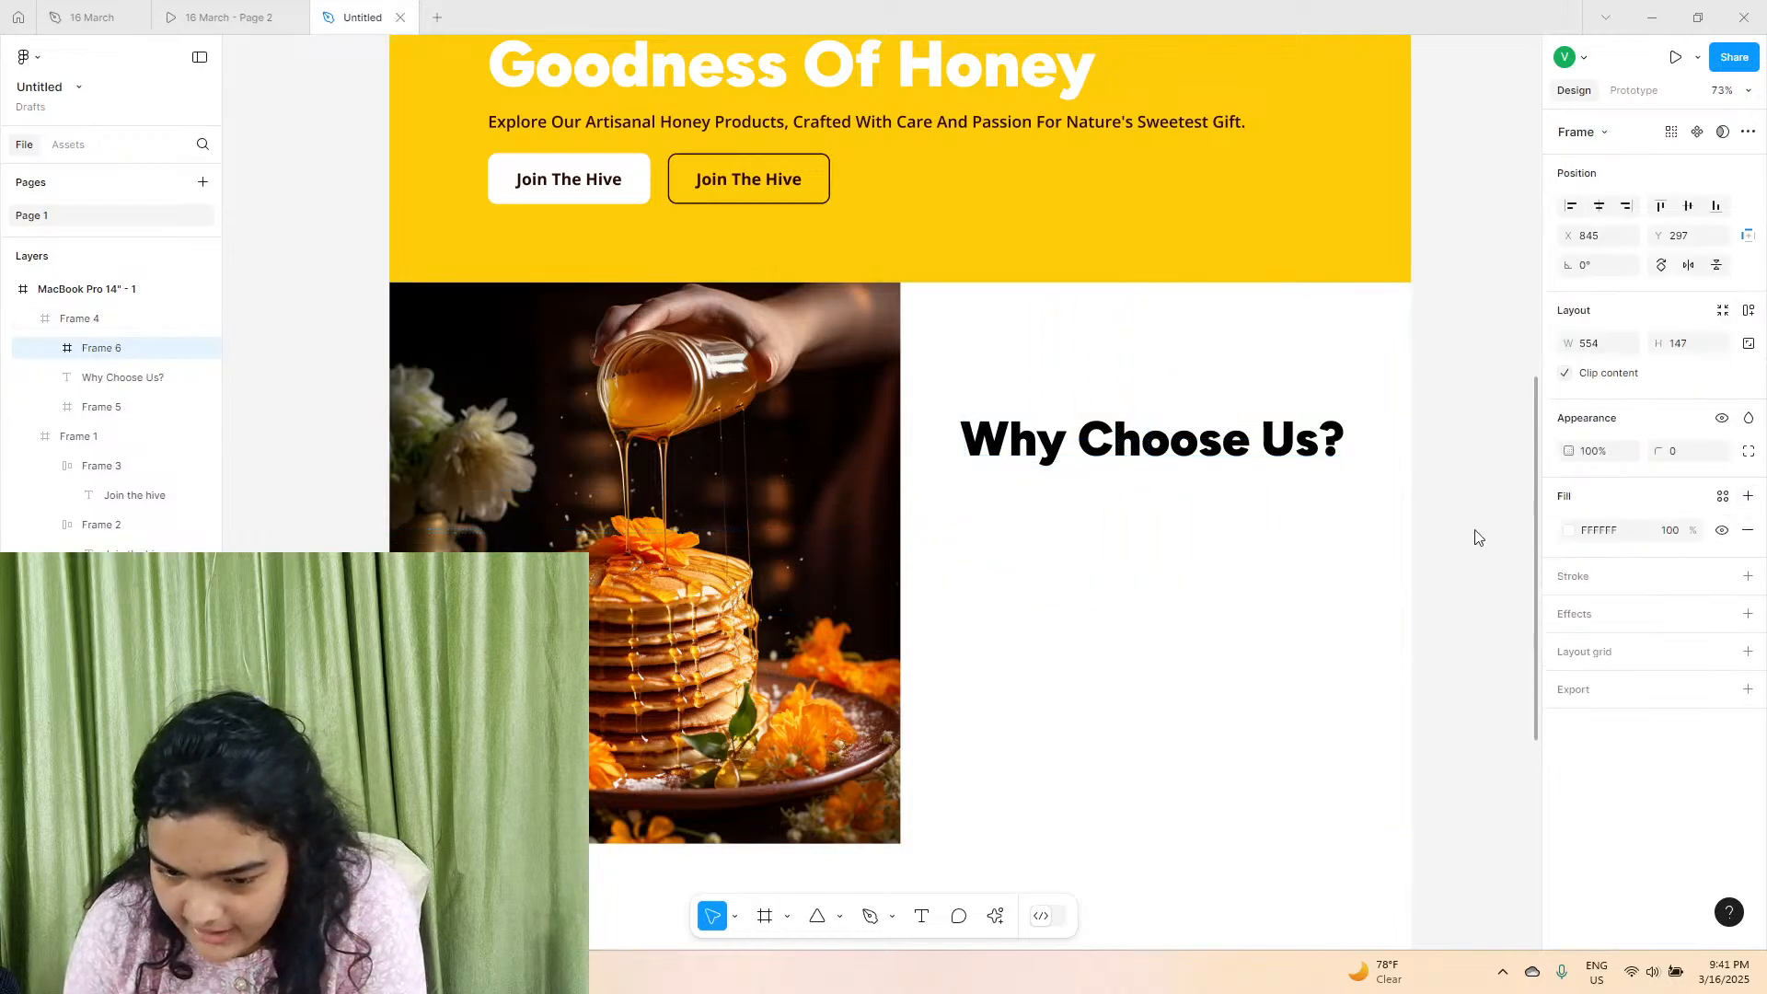
{"action": "left_click", "coordinate": [1568, 531]}
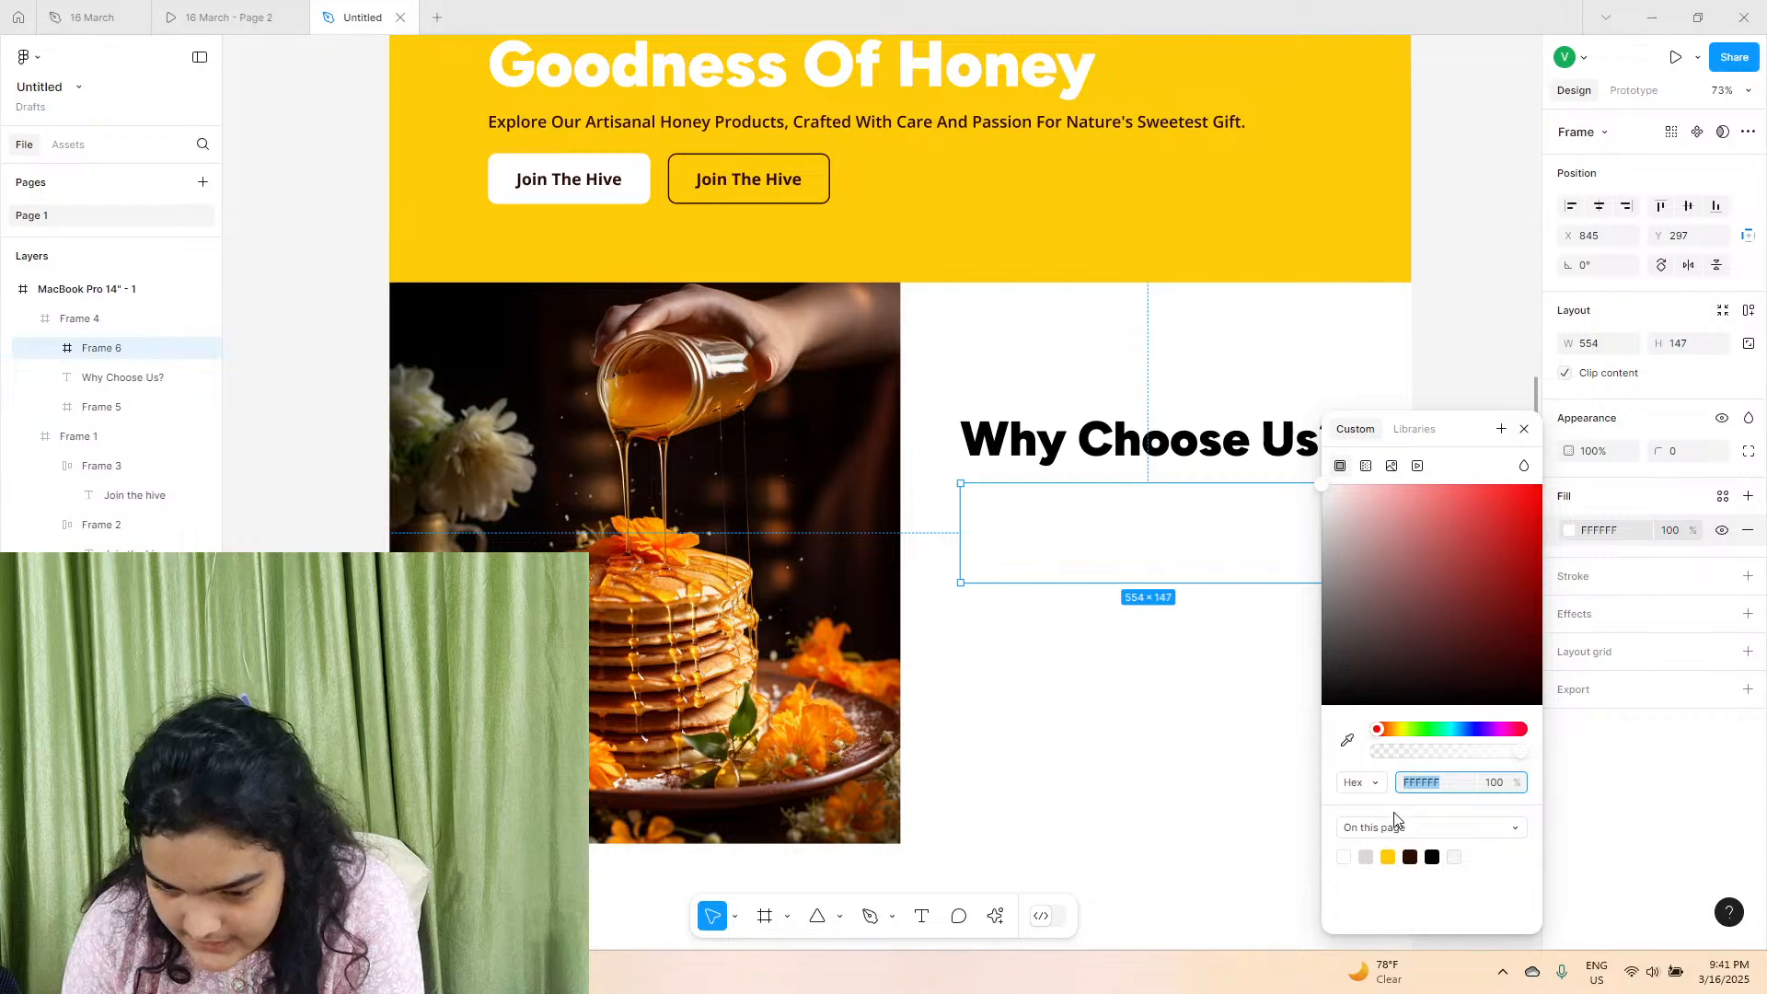
{"action": "left_click", "coordinate": [1391, 856]}
{"action": "left_click_drag", "start_coordinate": [1403, 760], "coordinate": [1397, 761]}
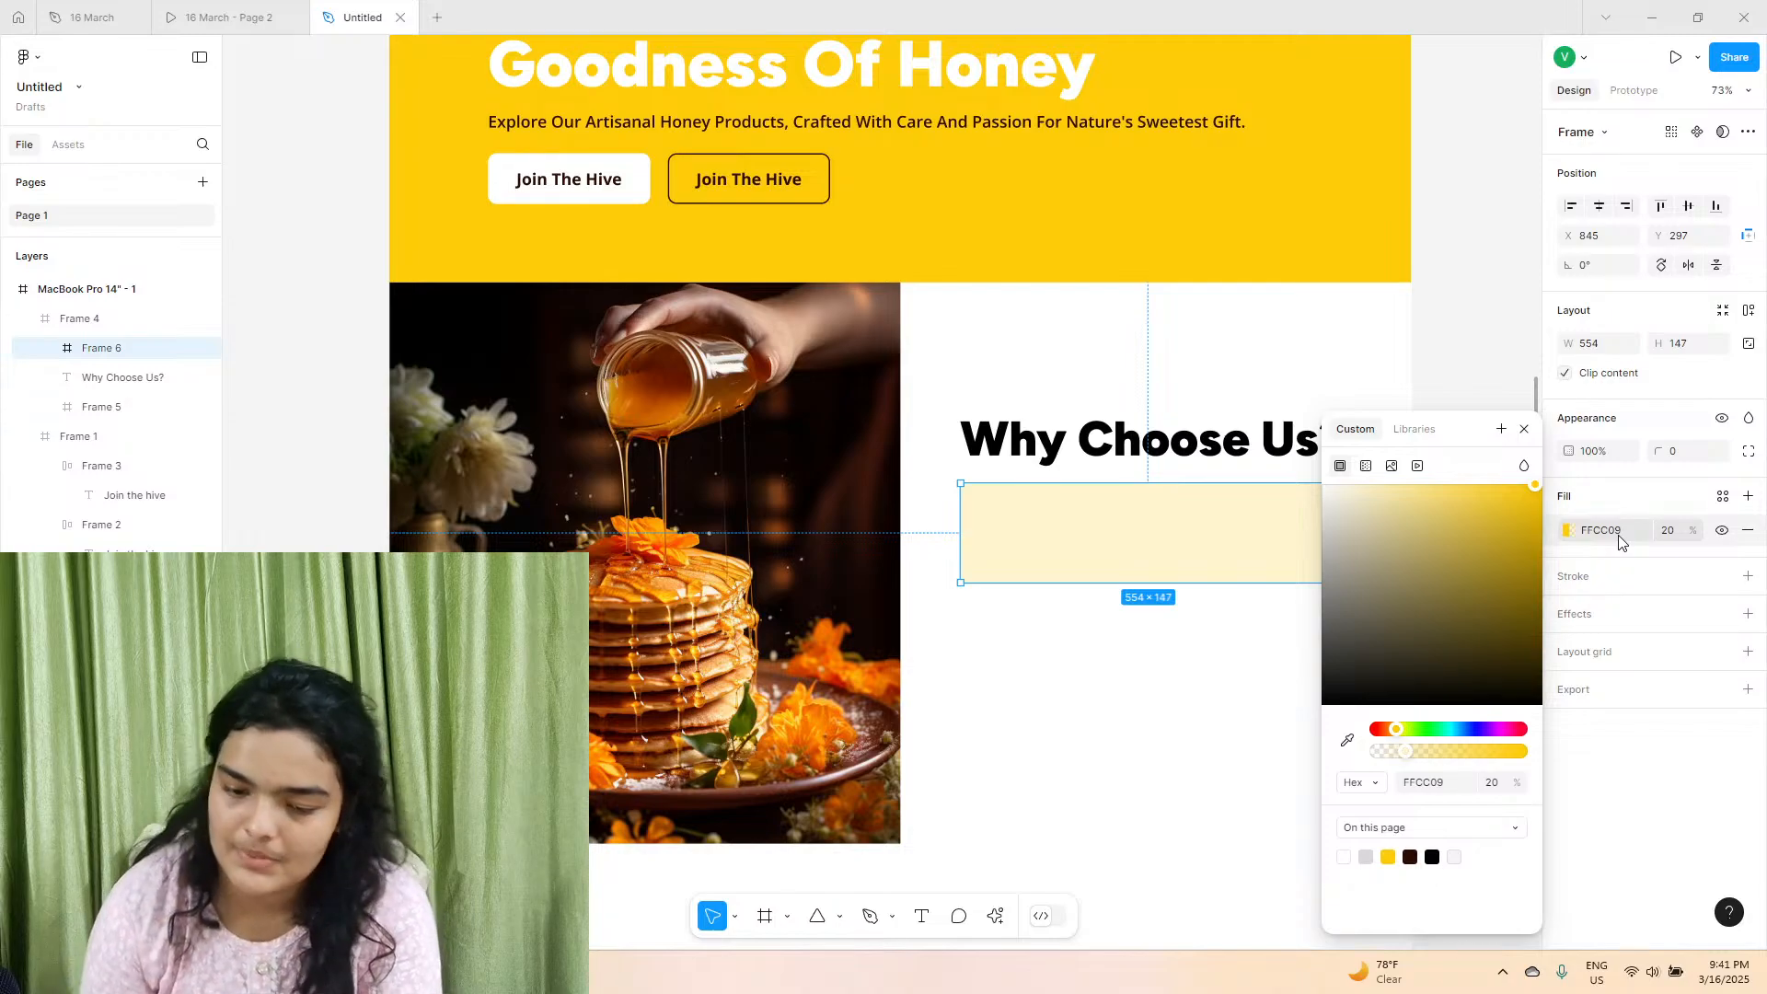
{"action": "left_click", "coordinate": [1524, 428]}
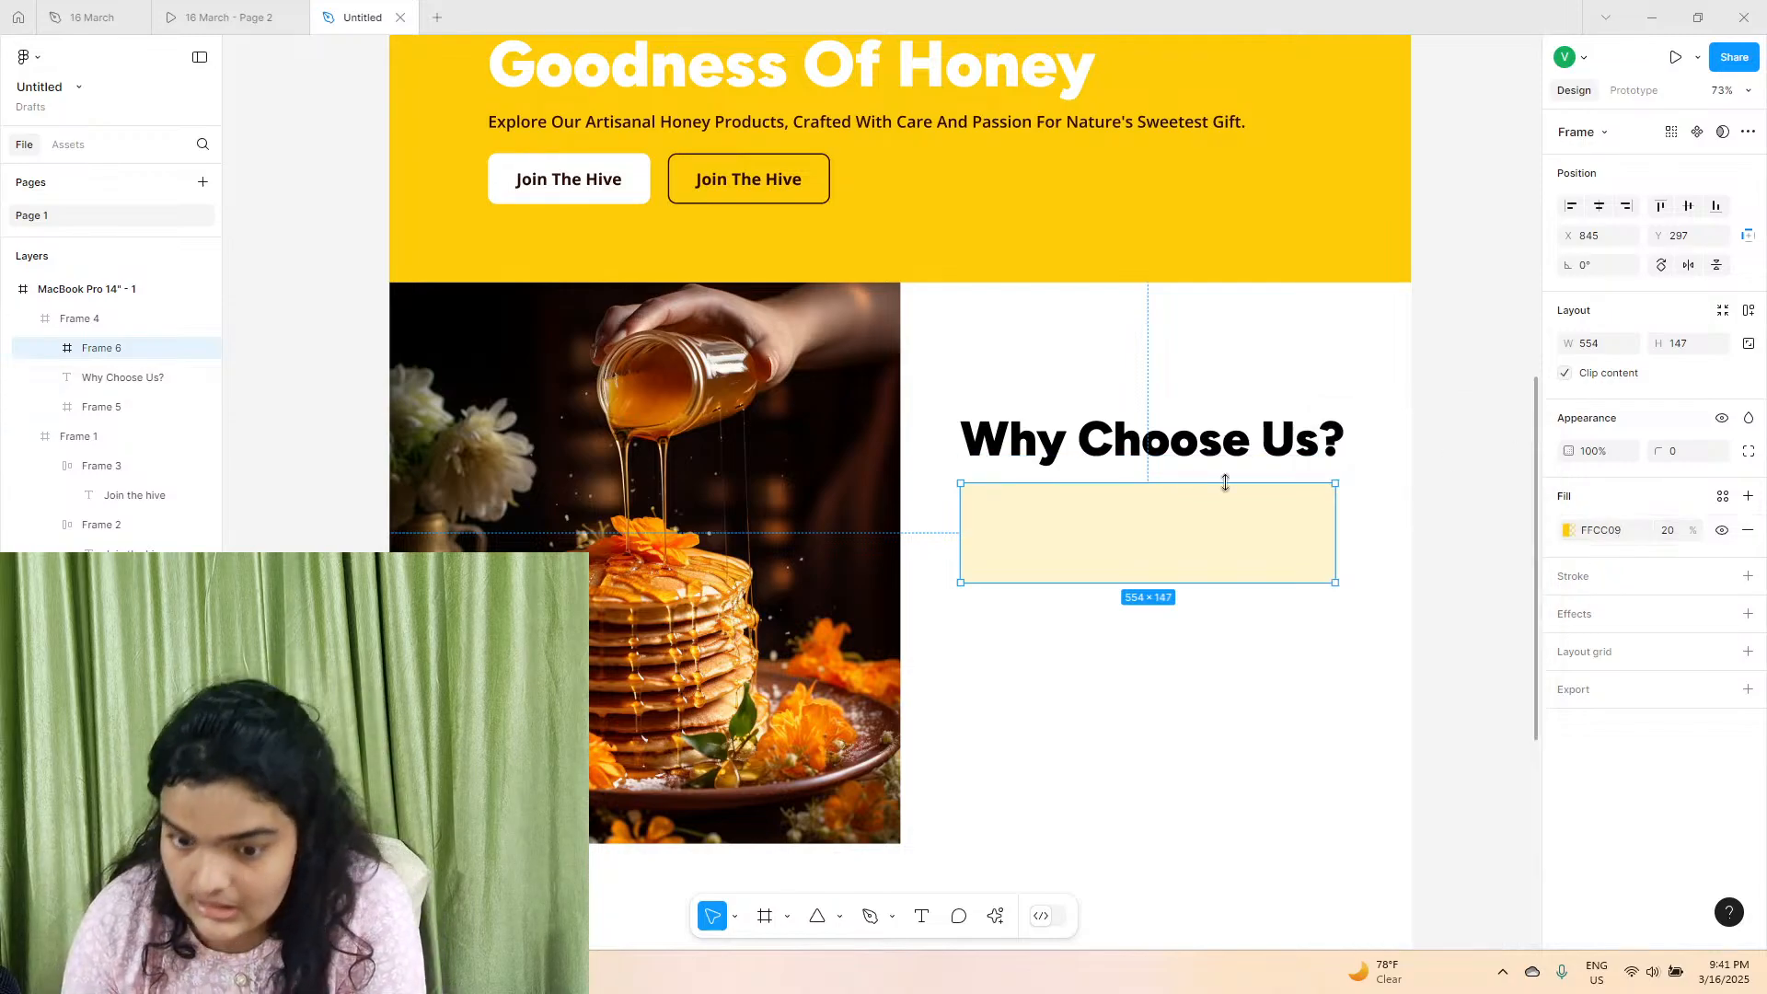
{"action": "left_click", "coordinate": [1351, 500]}
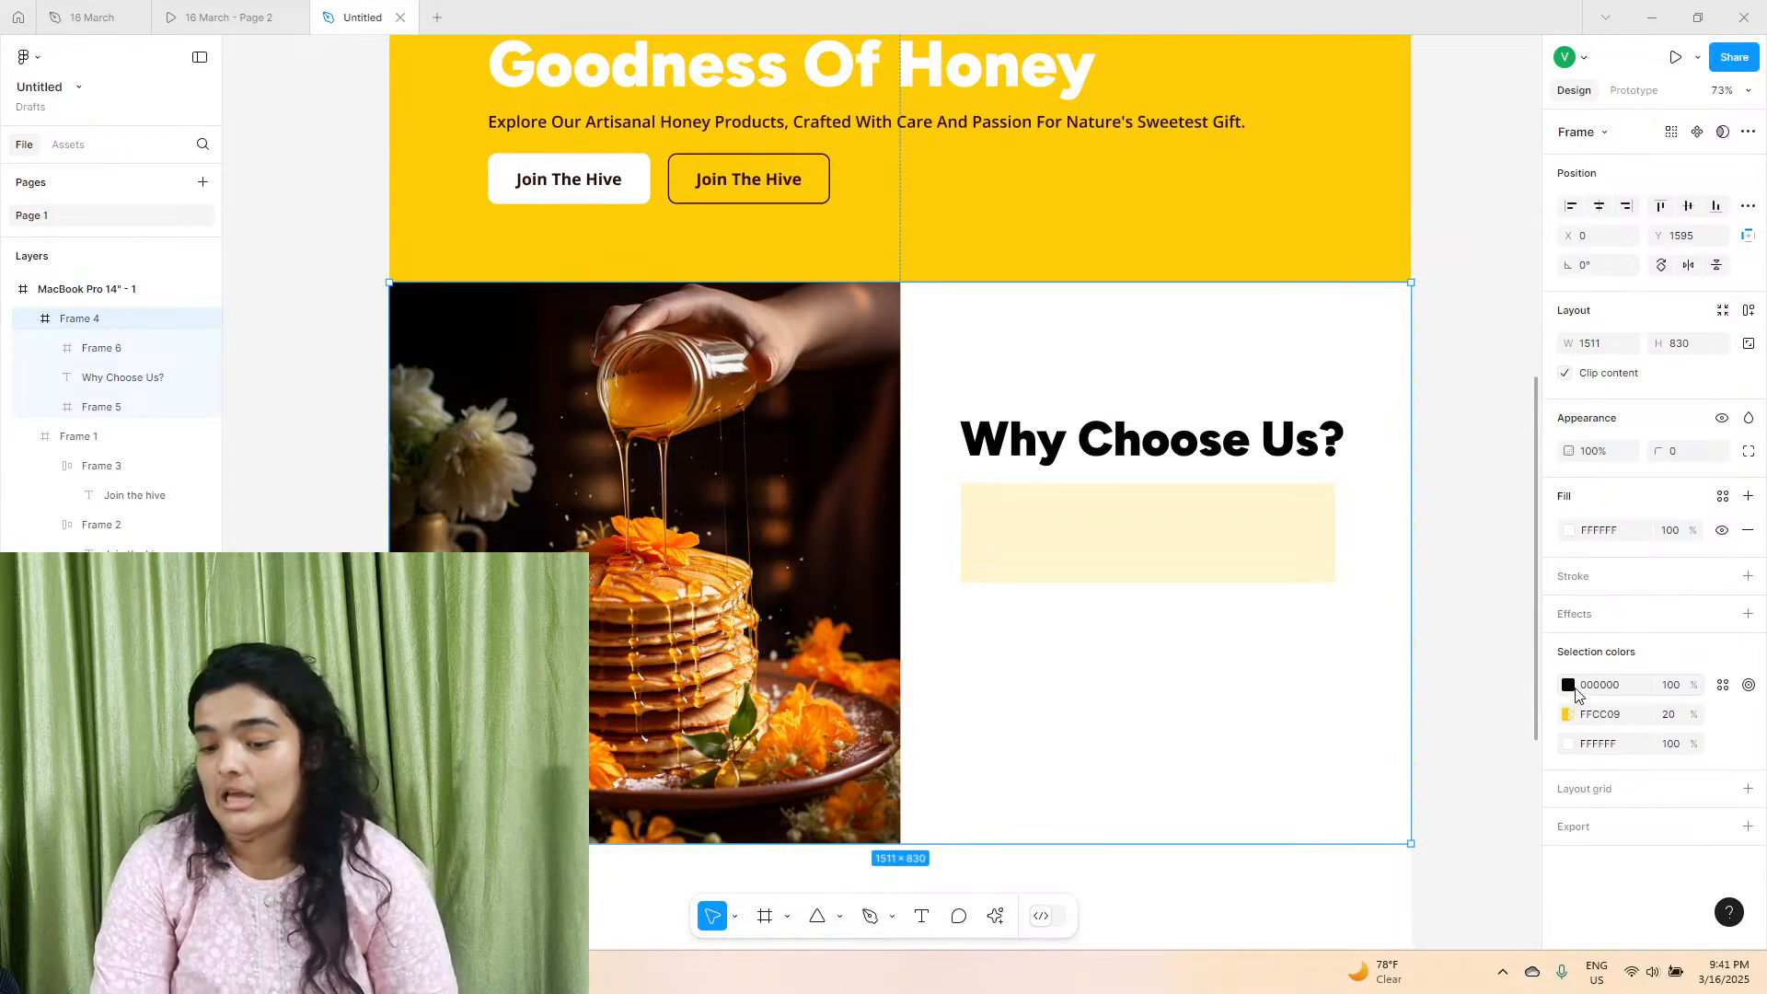
{"action": "left_click", "coordinate": [1569, 743]}
{"action": "left_click_drag", "start_coordinate": [1426, 621], "coordinate": [1160, 617]}
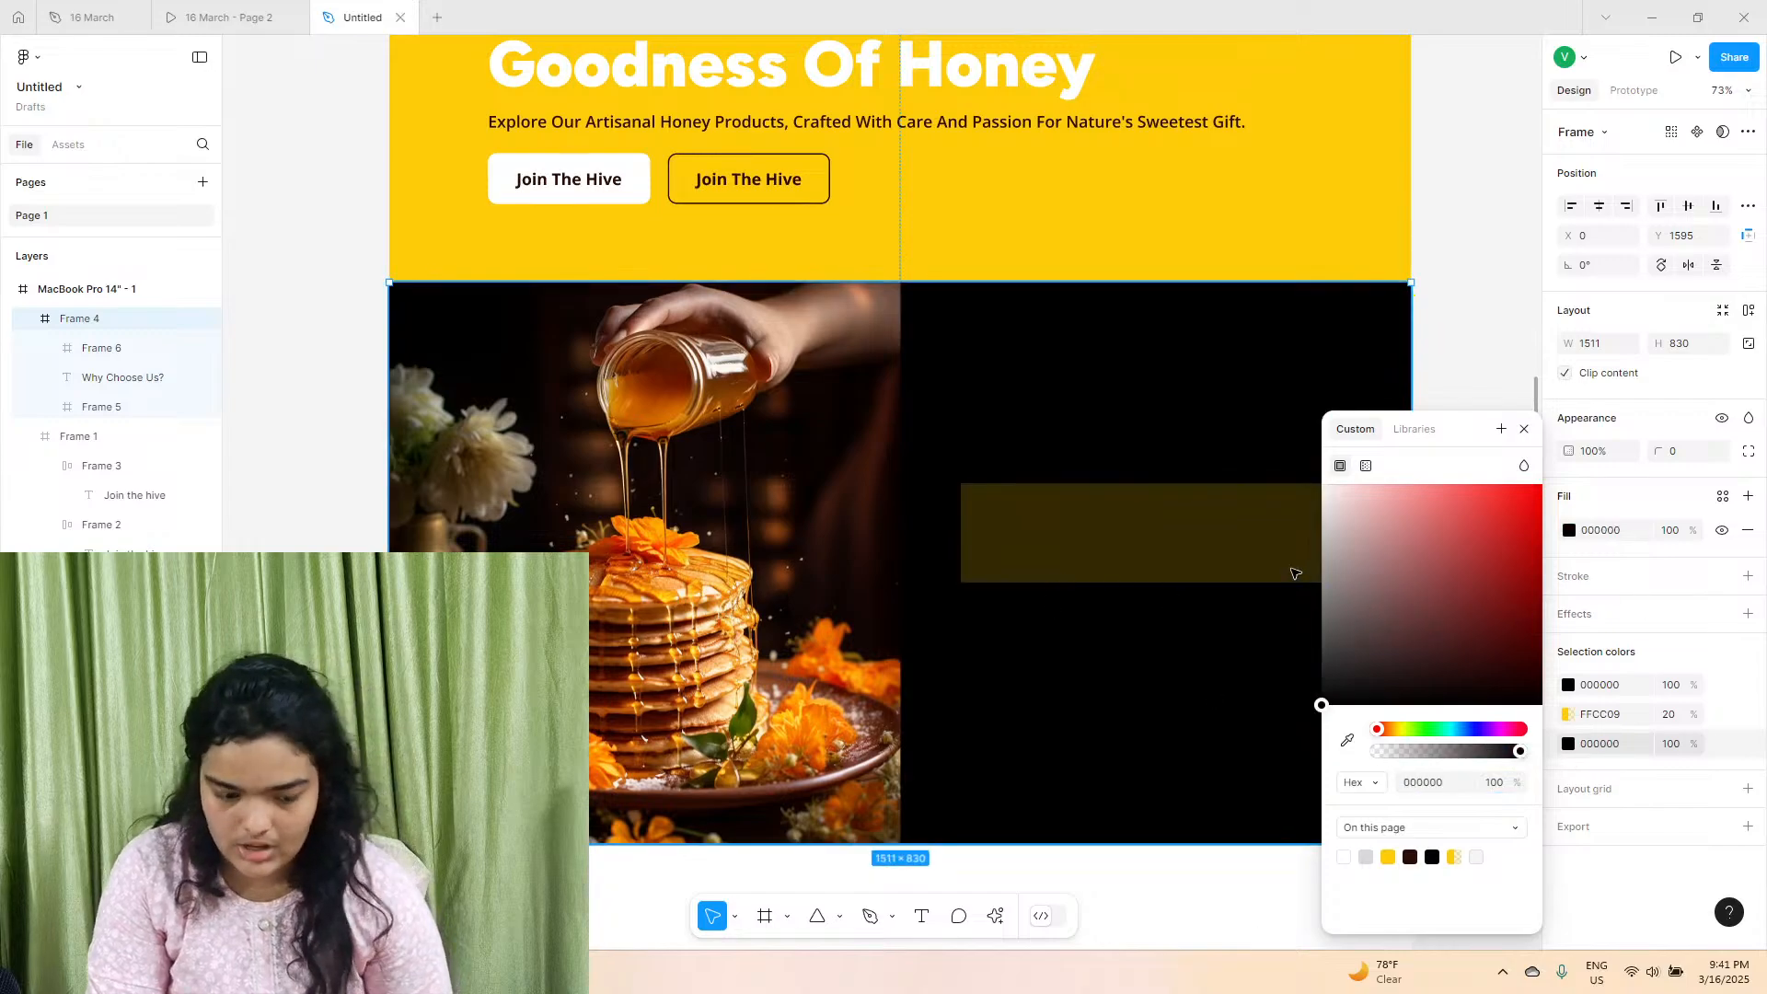
{"action": "key", "text": "ctrl+z"}
{"action": "left_click", "coordinate": [1535, 340]}
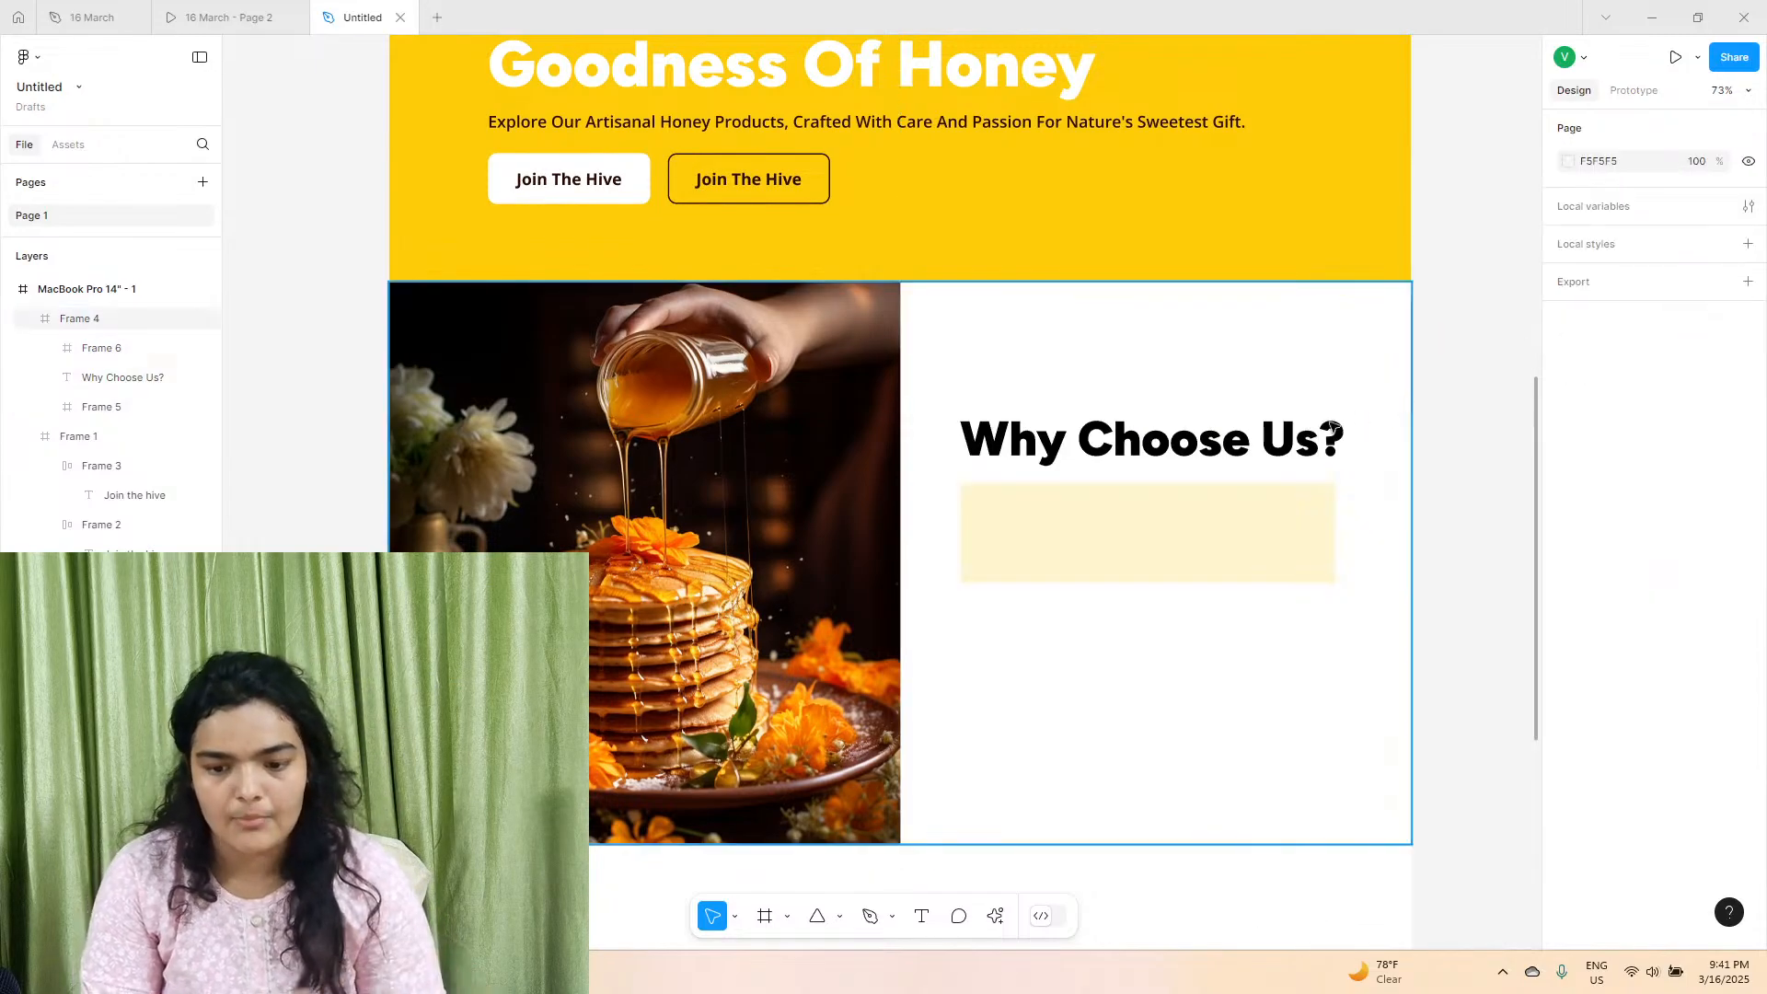
Check the card layout in the reference prototype and move the pale yellow frame under the heading to X 852, Y 298.
{"action": "left_click", "coordinate": [229, 17]}
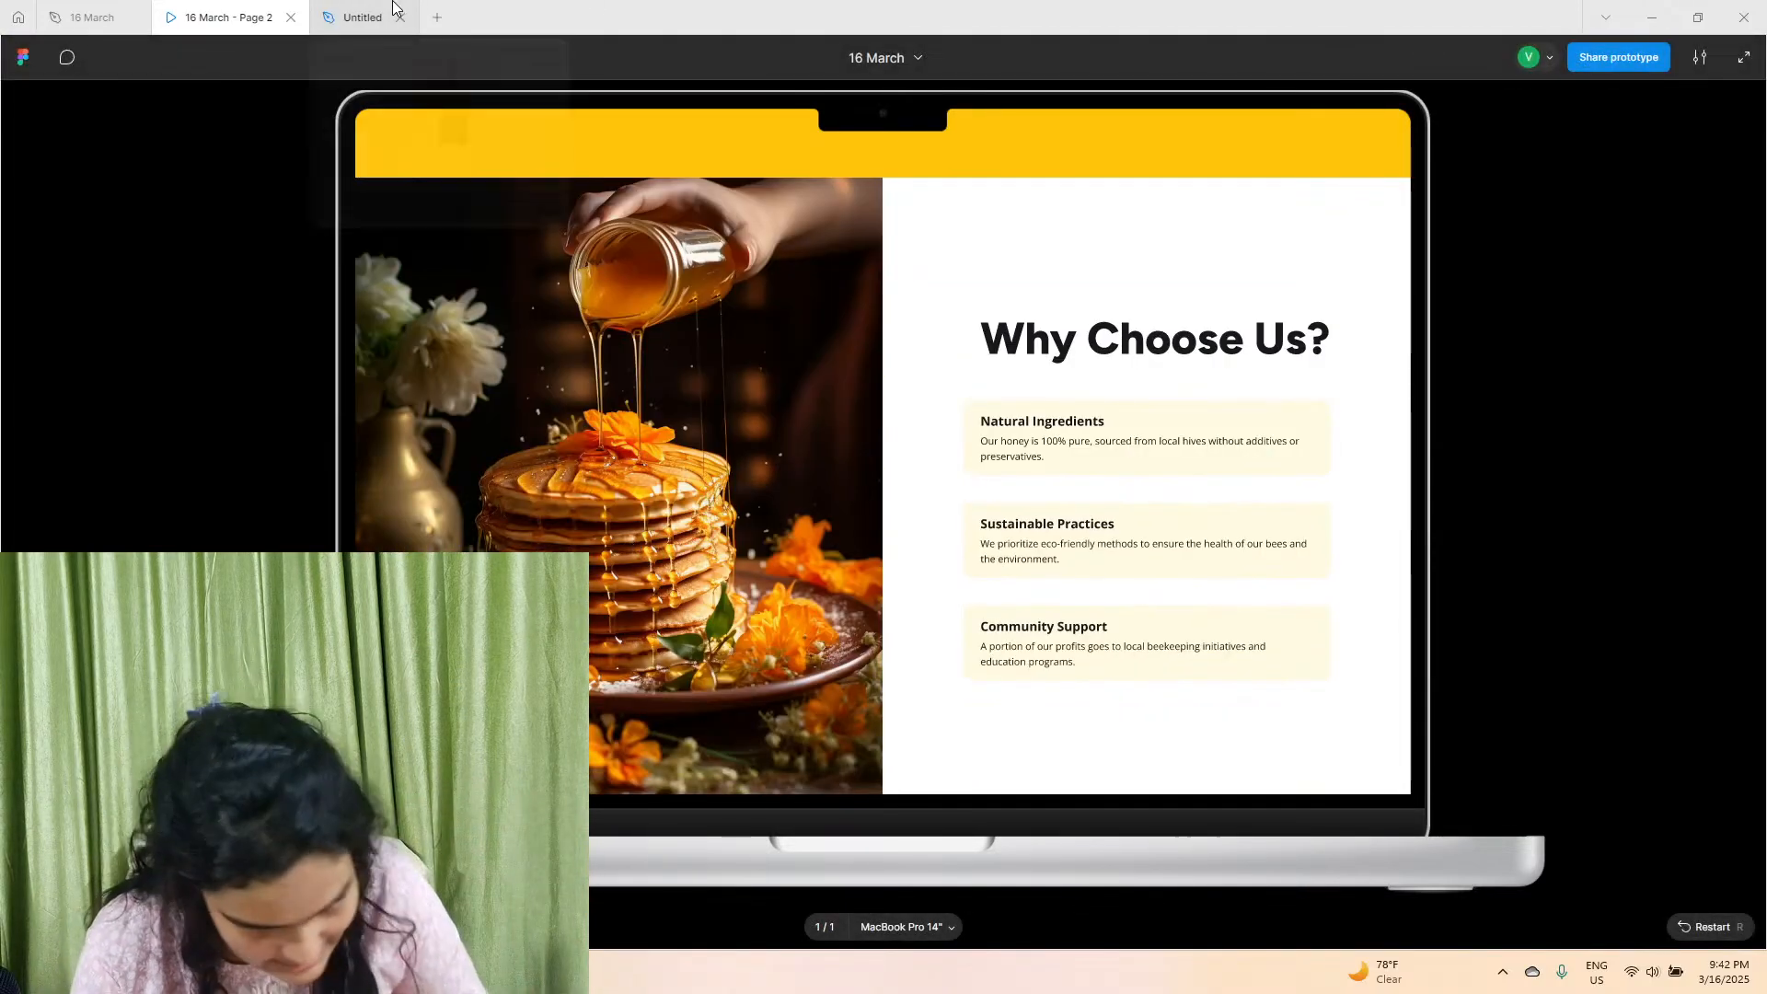
{"action": "left_click", "coordinate": [340, 14]}
{"action": "left_click", "coordinate": [1101, 520]}
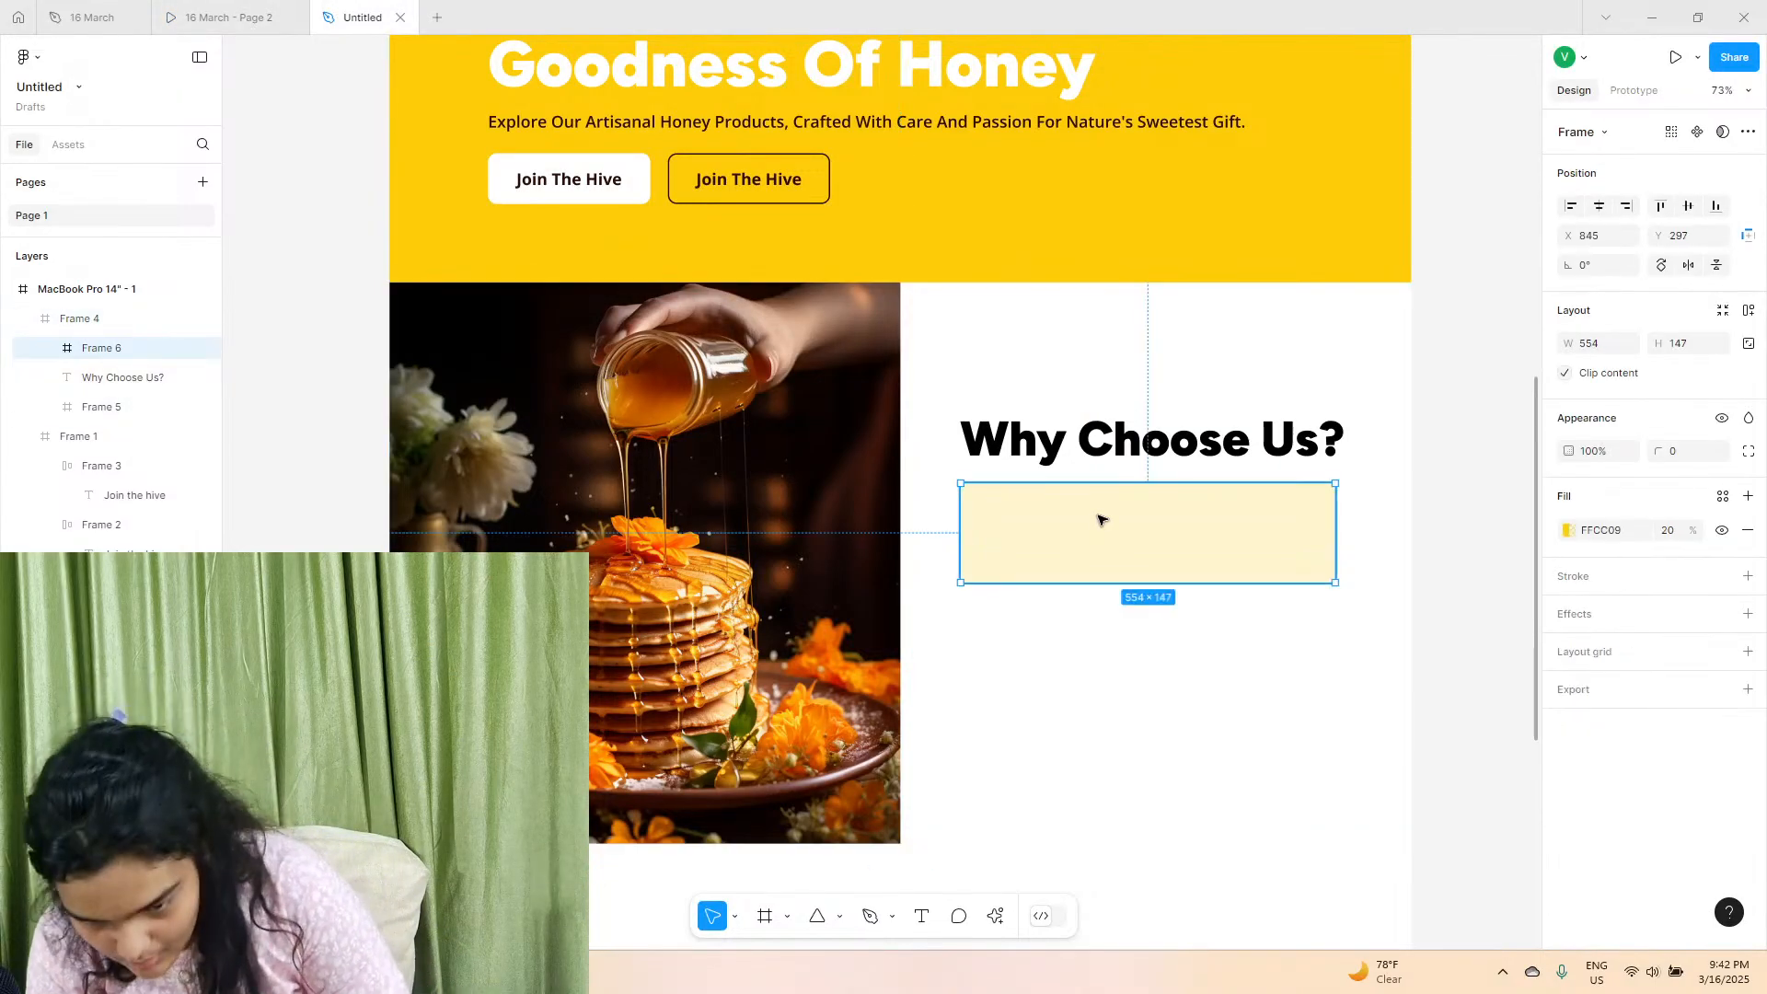
{"action": "scroll", "coordinate": [1120, 481], "scroll_direction": "up", "scroll_amount": 3}
{"action": "left_click", "coordinate": [1130, 423]}
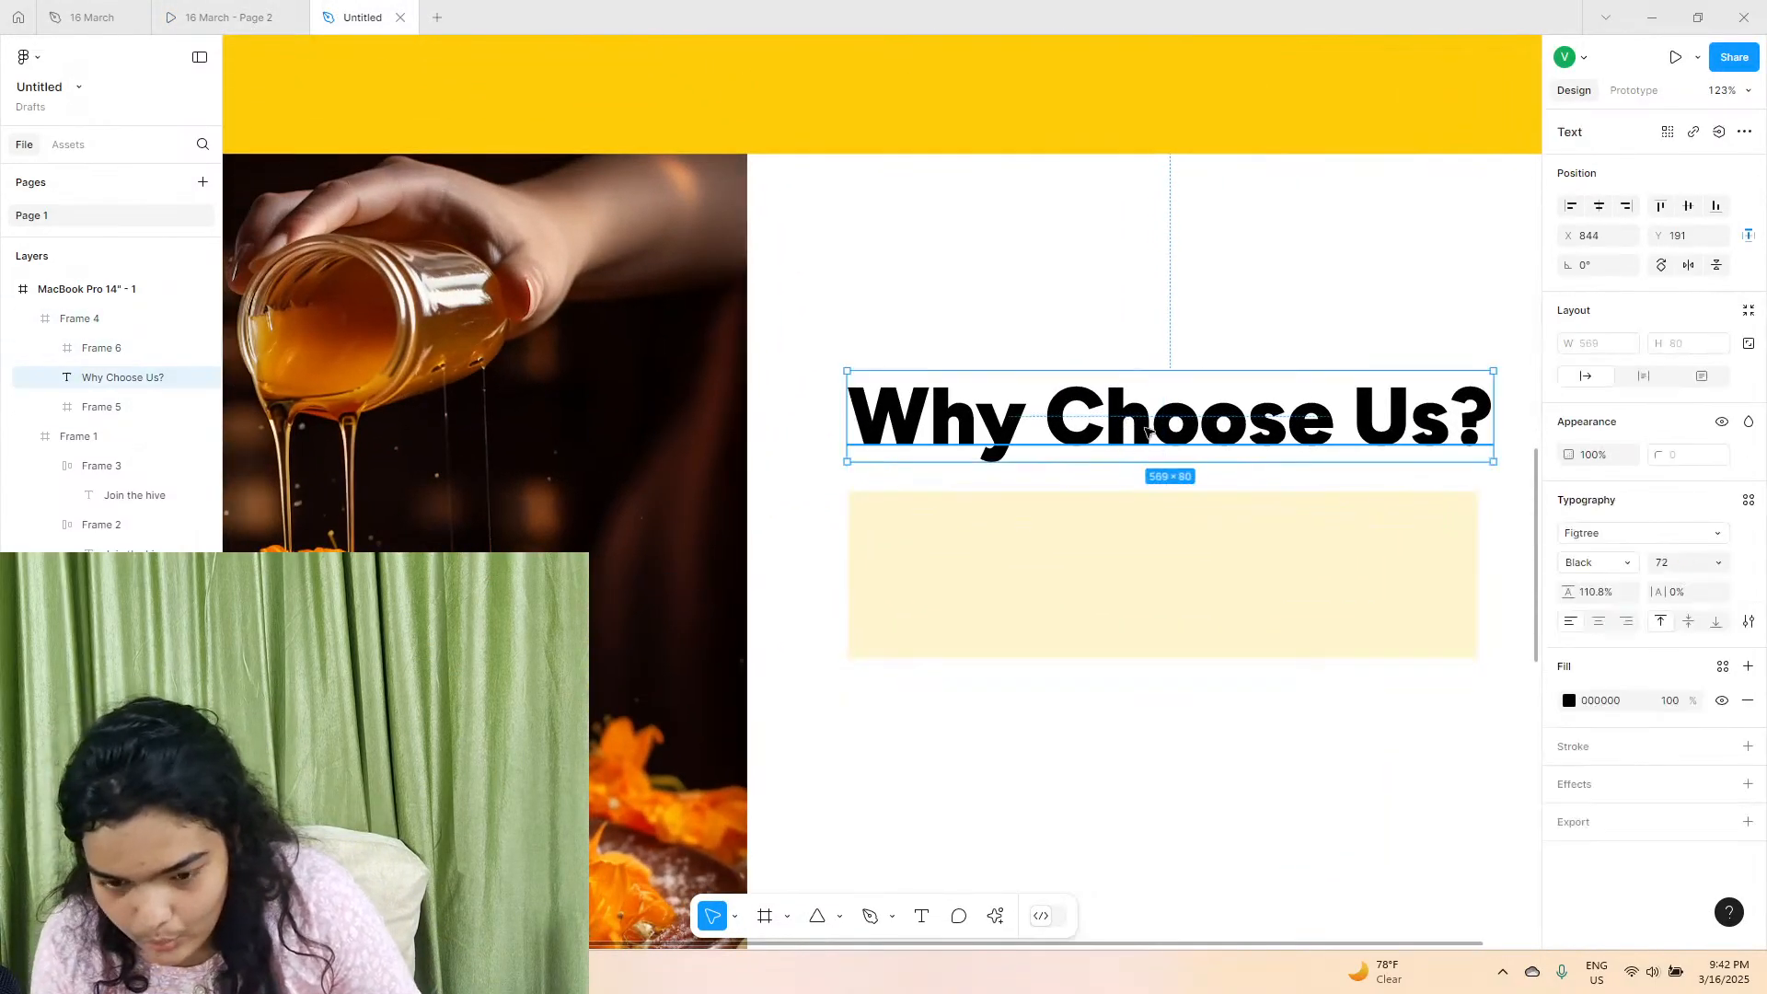
{"action": "left_click_drag", "start_coordinate": [1107, 583], "coordinate": [1118, 586]}
{"action": "scroll", "coordinate": [1118, 586], "scroll_direction": "right", "scroll_amount": 1}
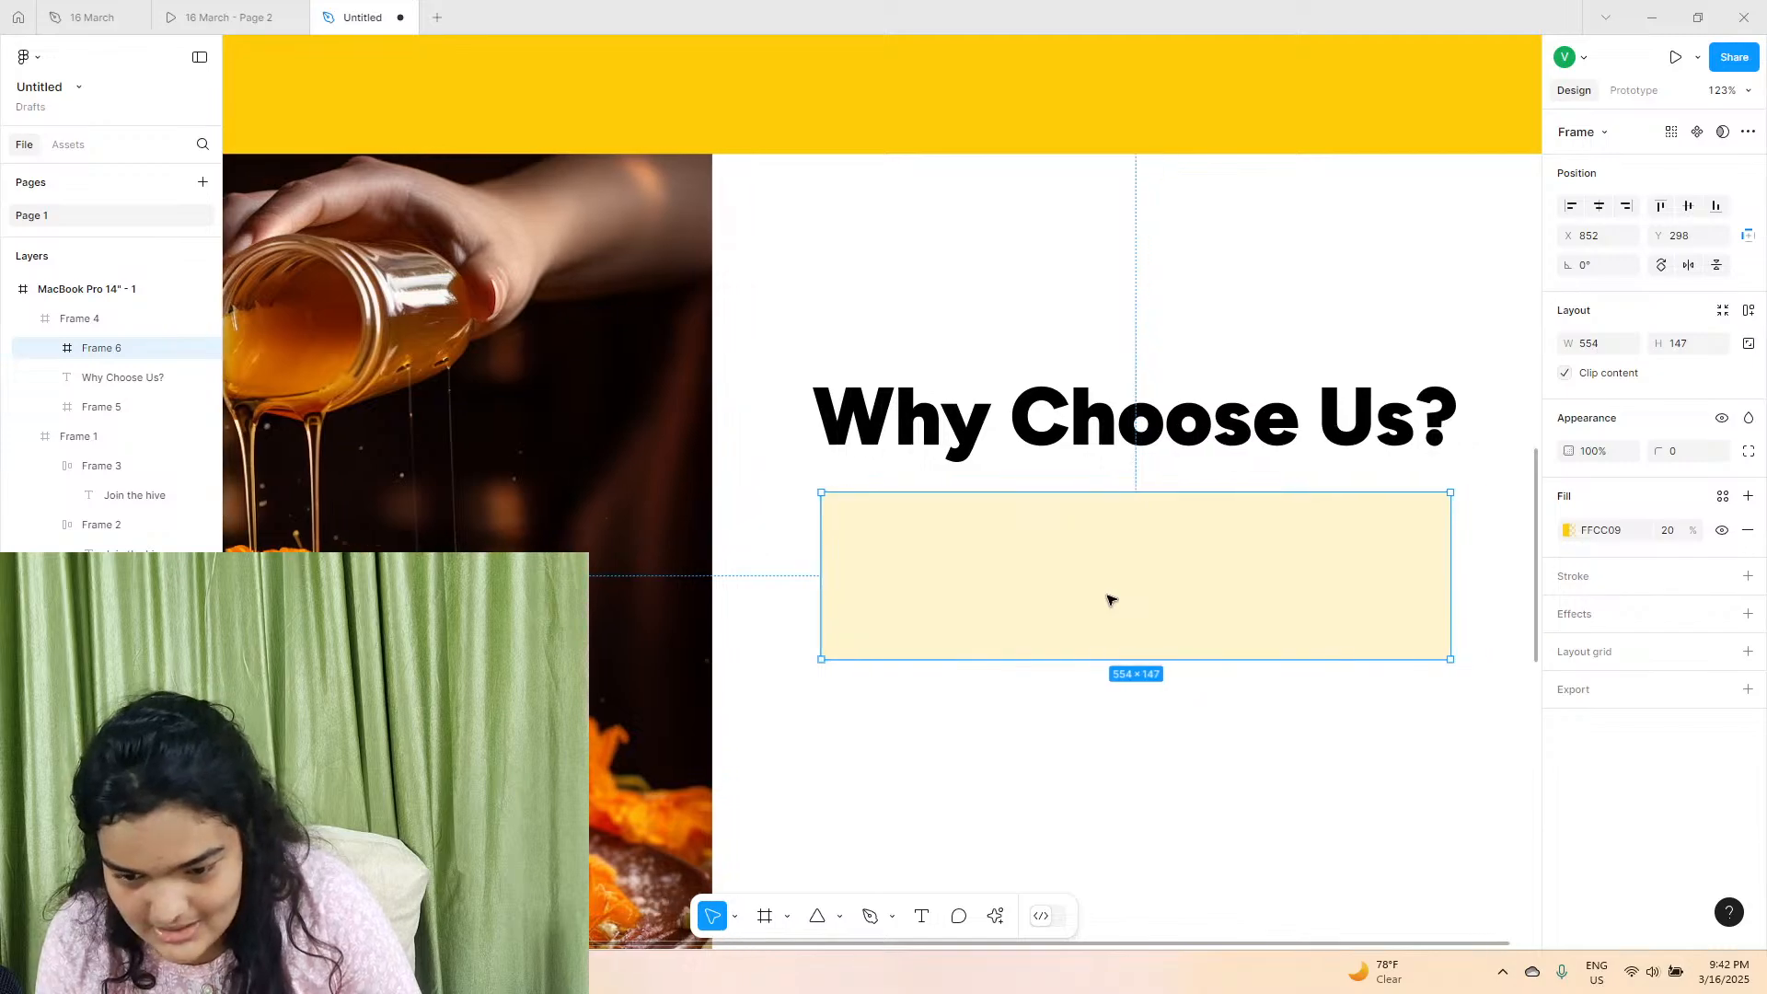
Check the reference prototype's card proportions and lower the pale yellow frame's upper edge so it measures 554 × 136 at Y 309.
{"action": "left_click", "coordinate": [219, 17]}
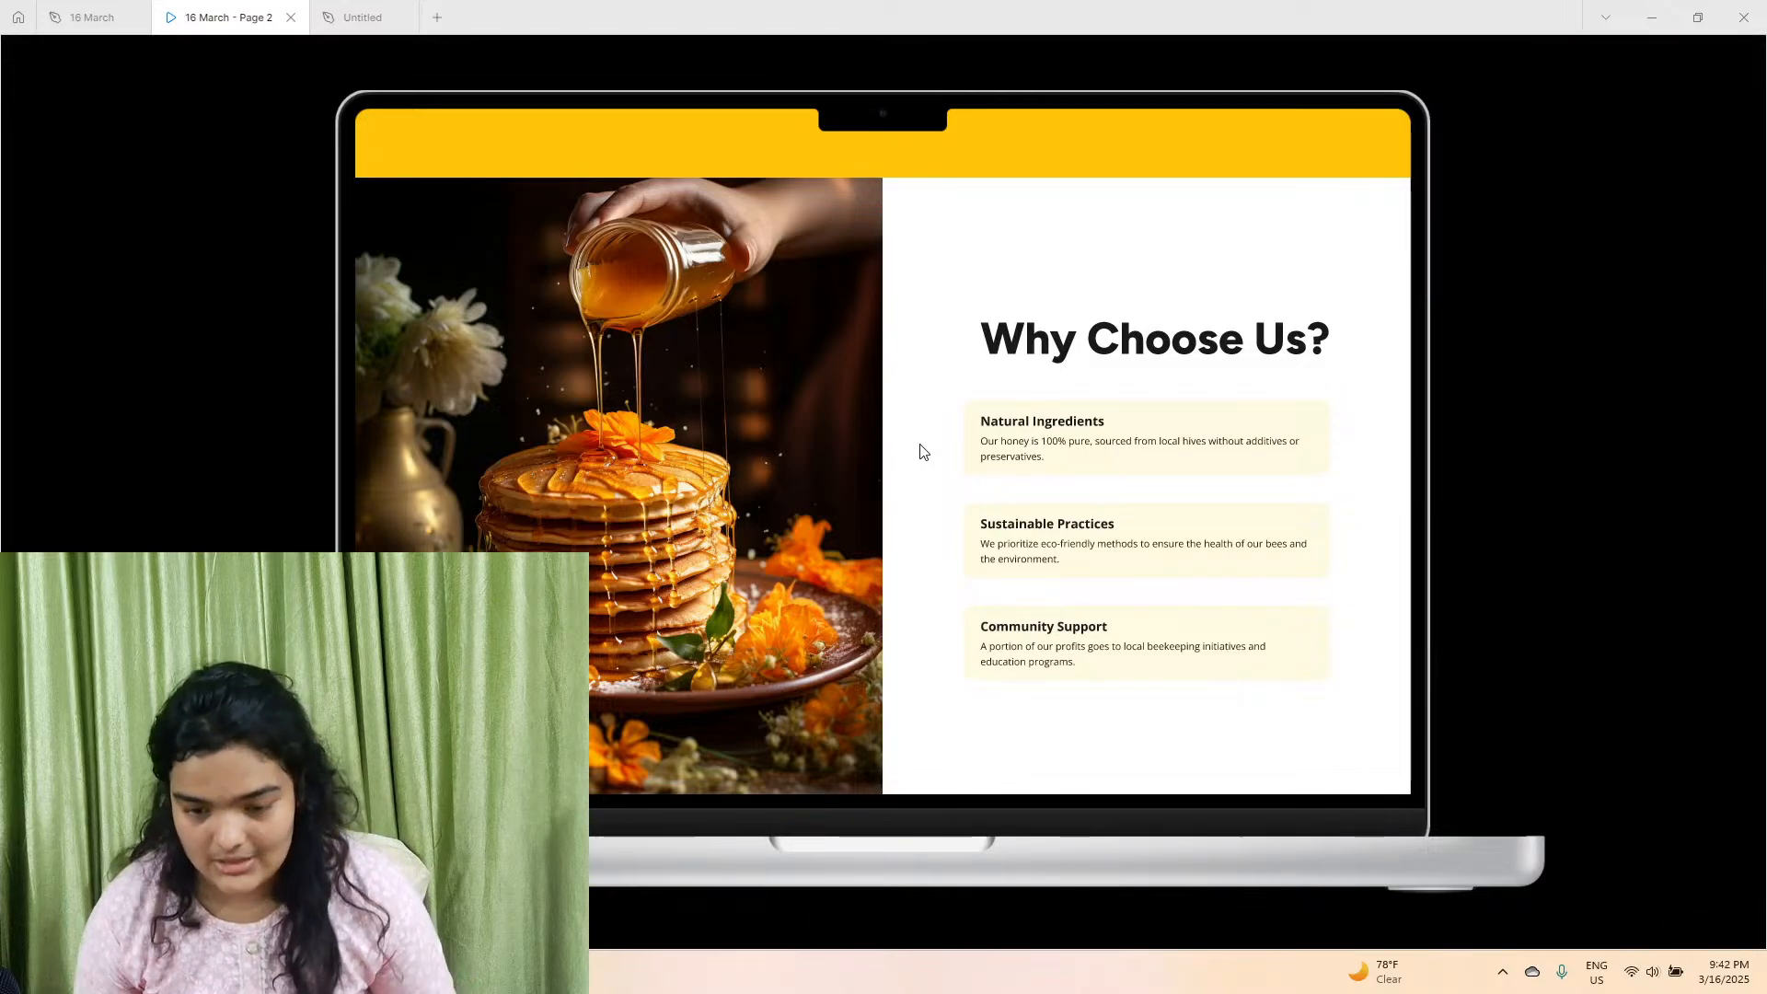
{"action": "left_click", "coordinate": [362, 16]}
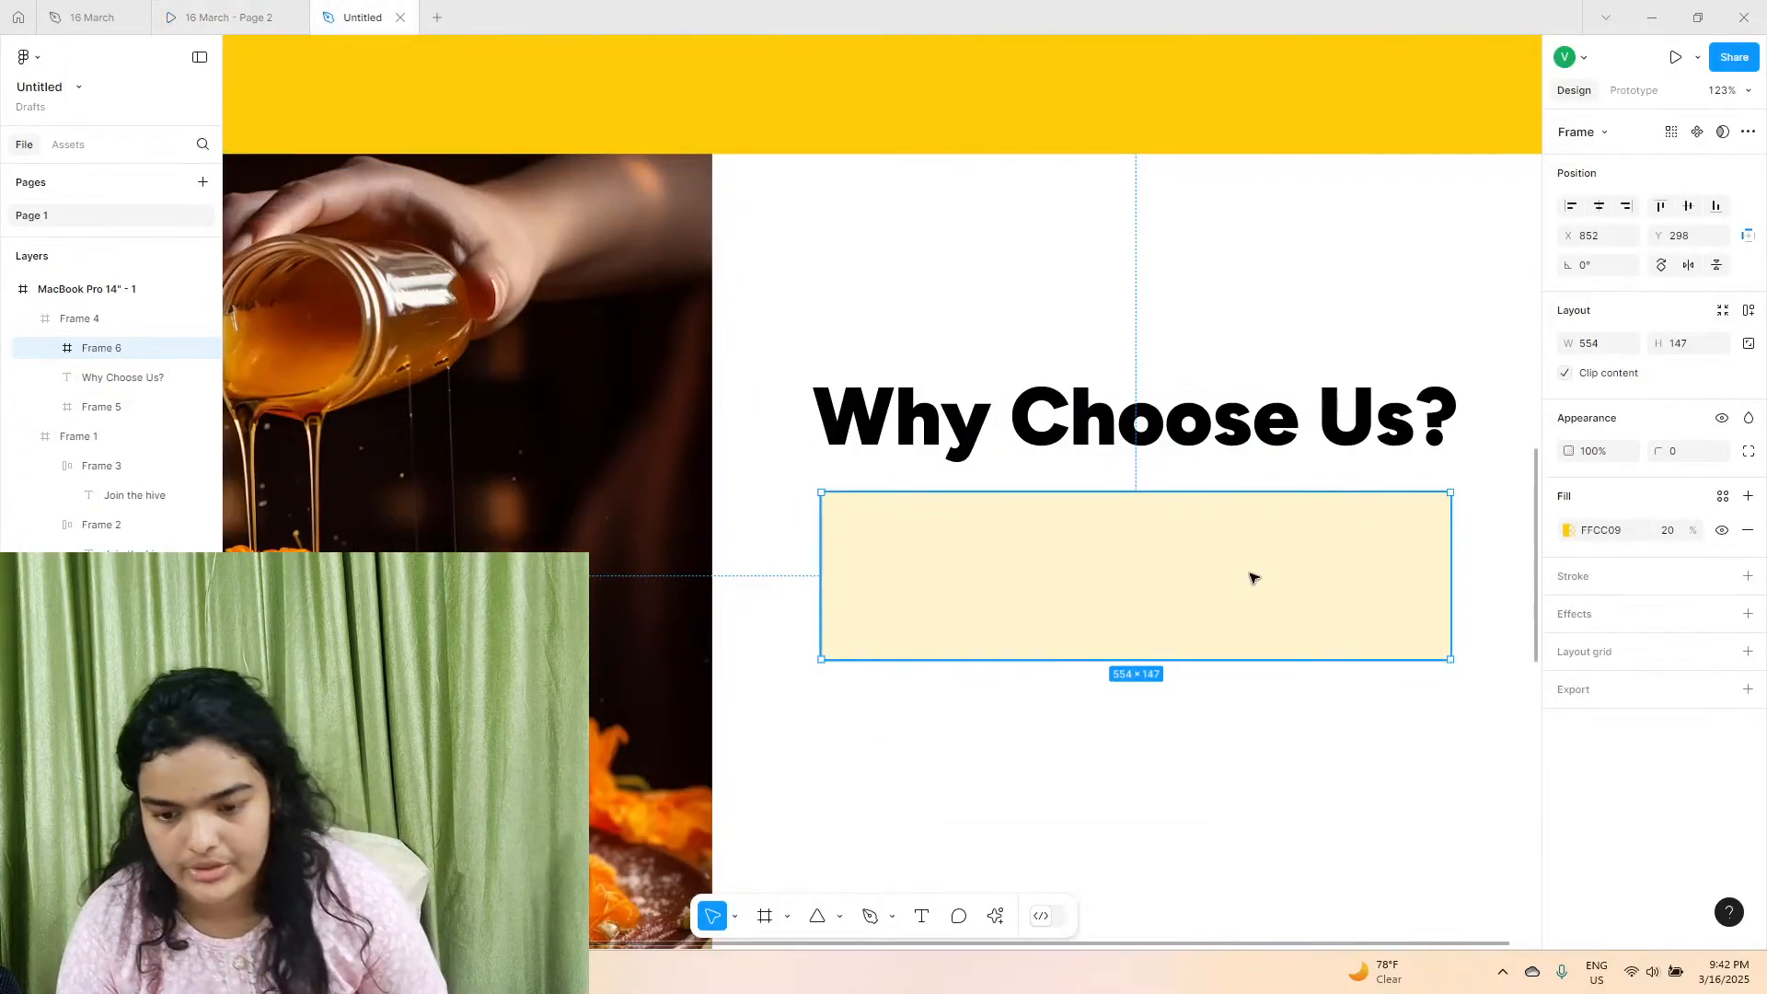
{"action": "left_click_drag", "start_coordinate": [1380, 496], "coordinate": [1380, 506]}
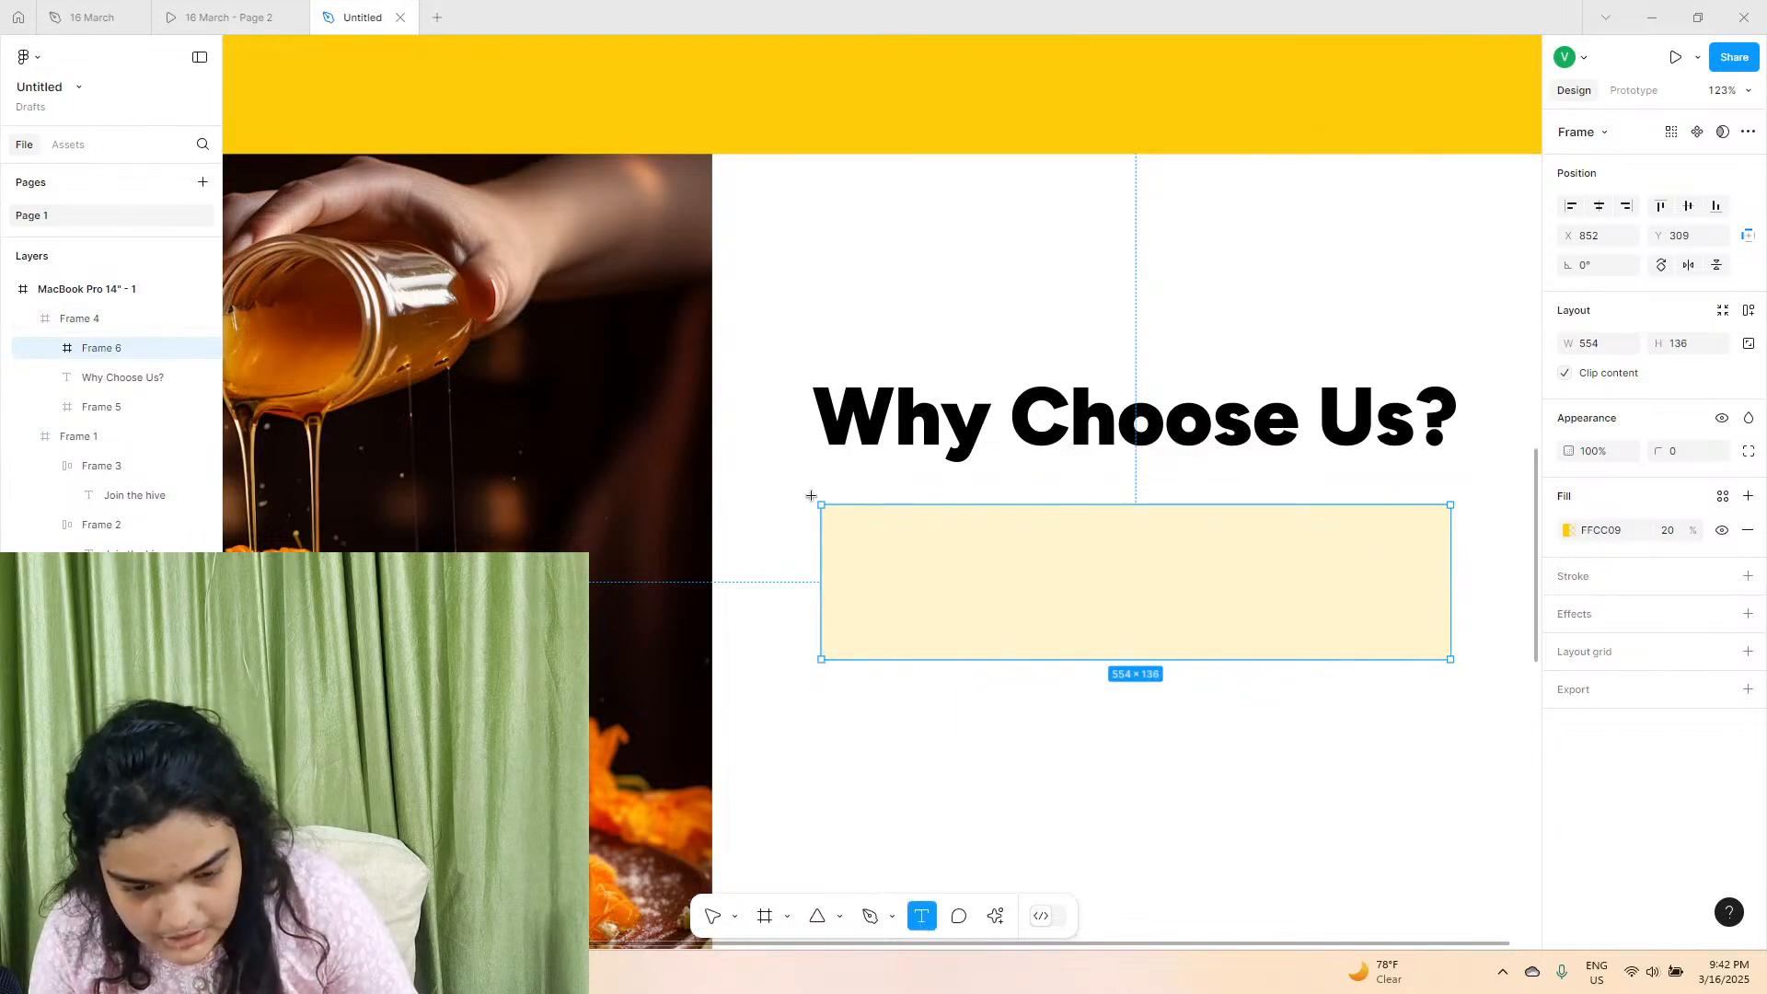
Recheck the reference card and add the title text "Natural Ingredients" inside the pale yellow frame at about X 27, Y 19.
{"action": "left_click", "coordinate": [229, 18]}
{"action": "left_click", "coordinate": [362, 17]}
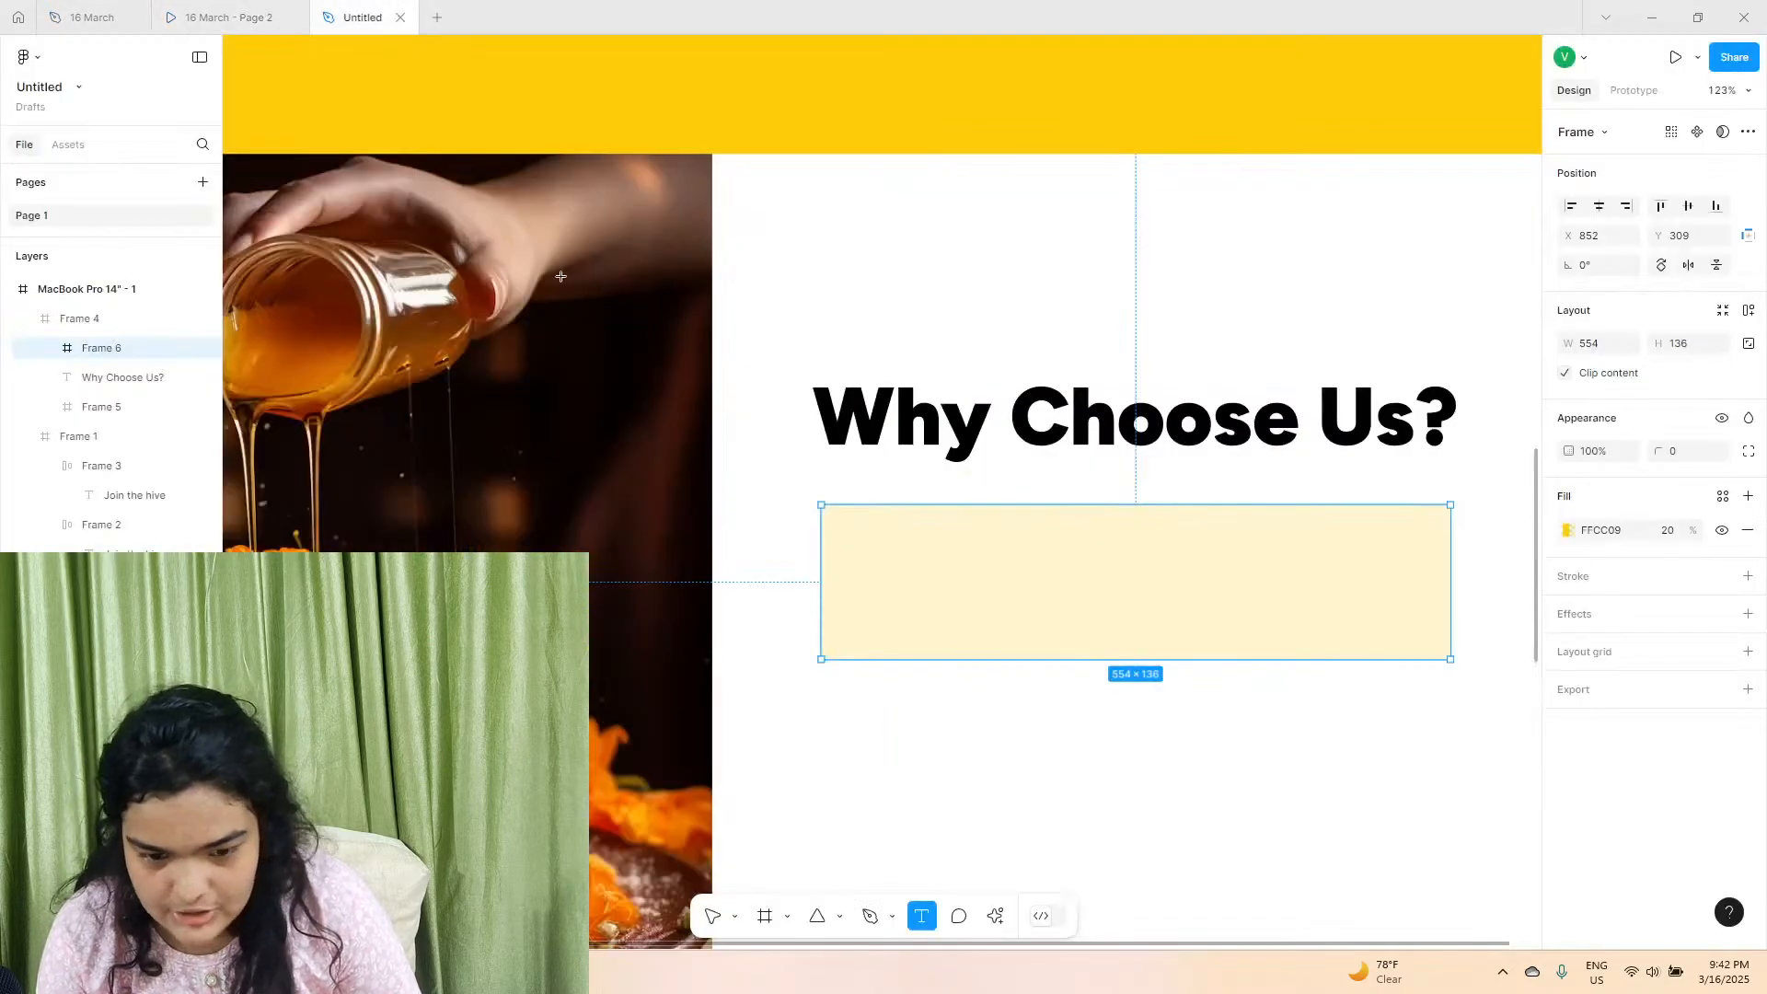
{"action": "left_click", "coordinate": [852, 526]}
{"action": "type", "text": "N"}
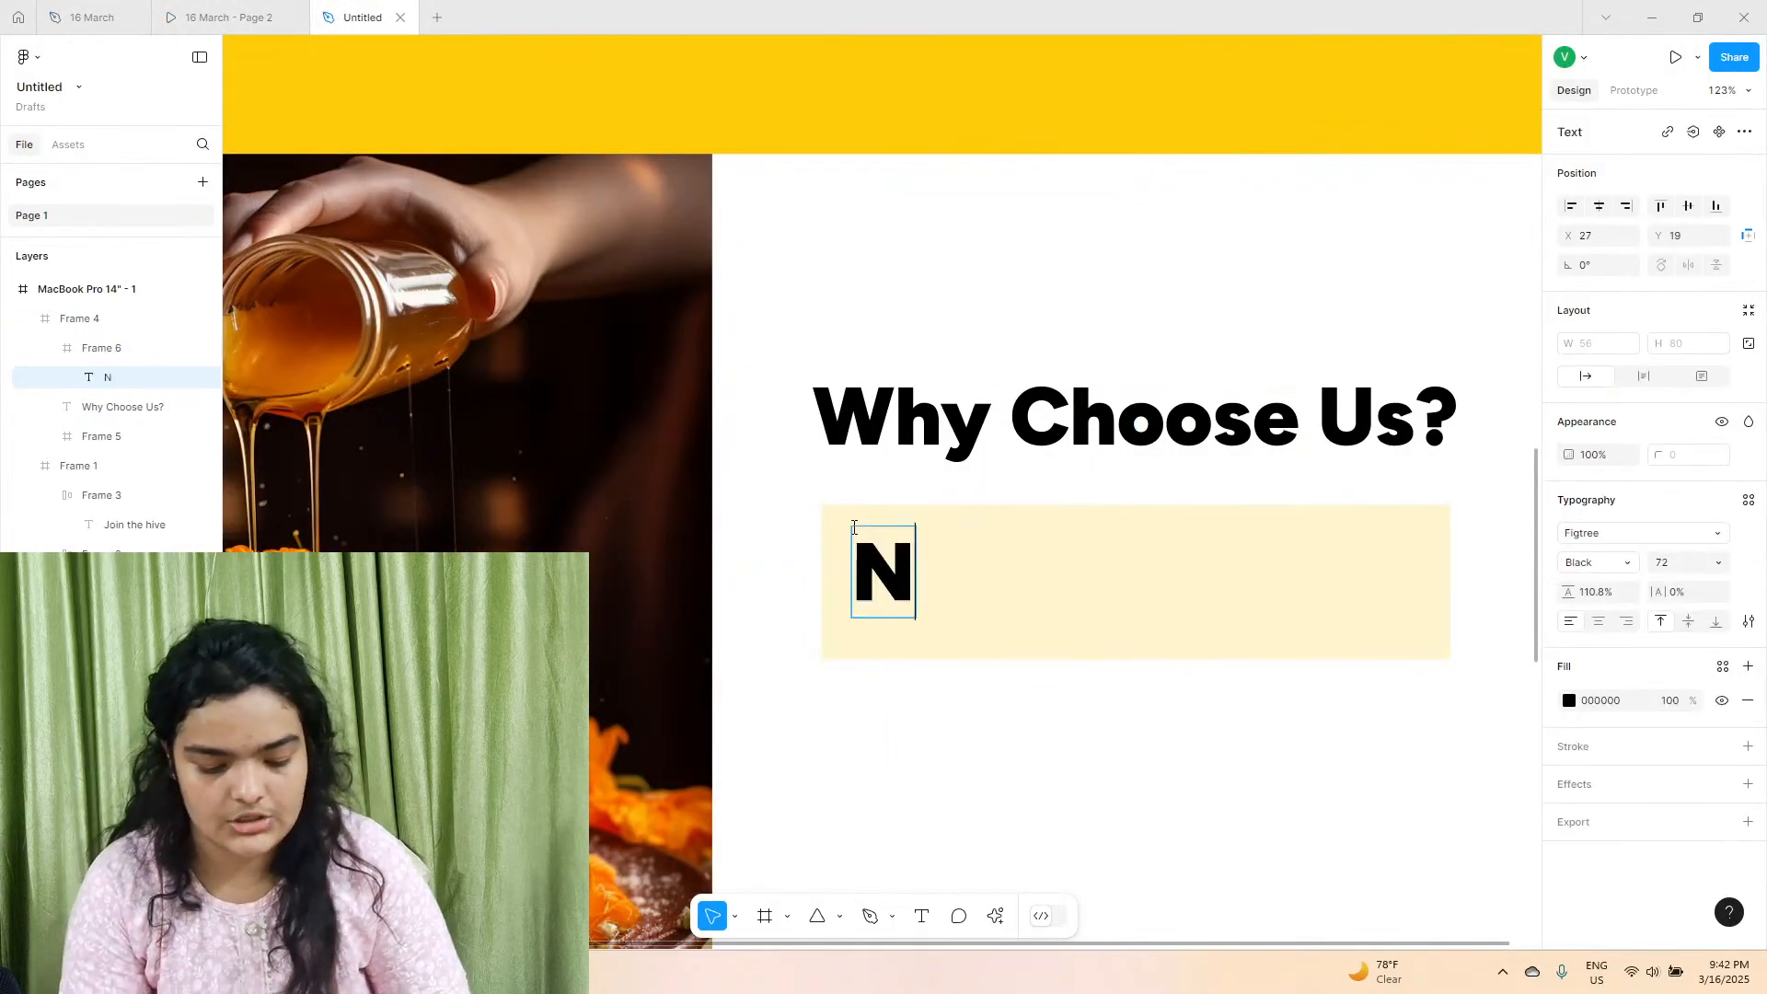
{"action": "type", "text": "atural Ingerdients"}
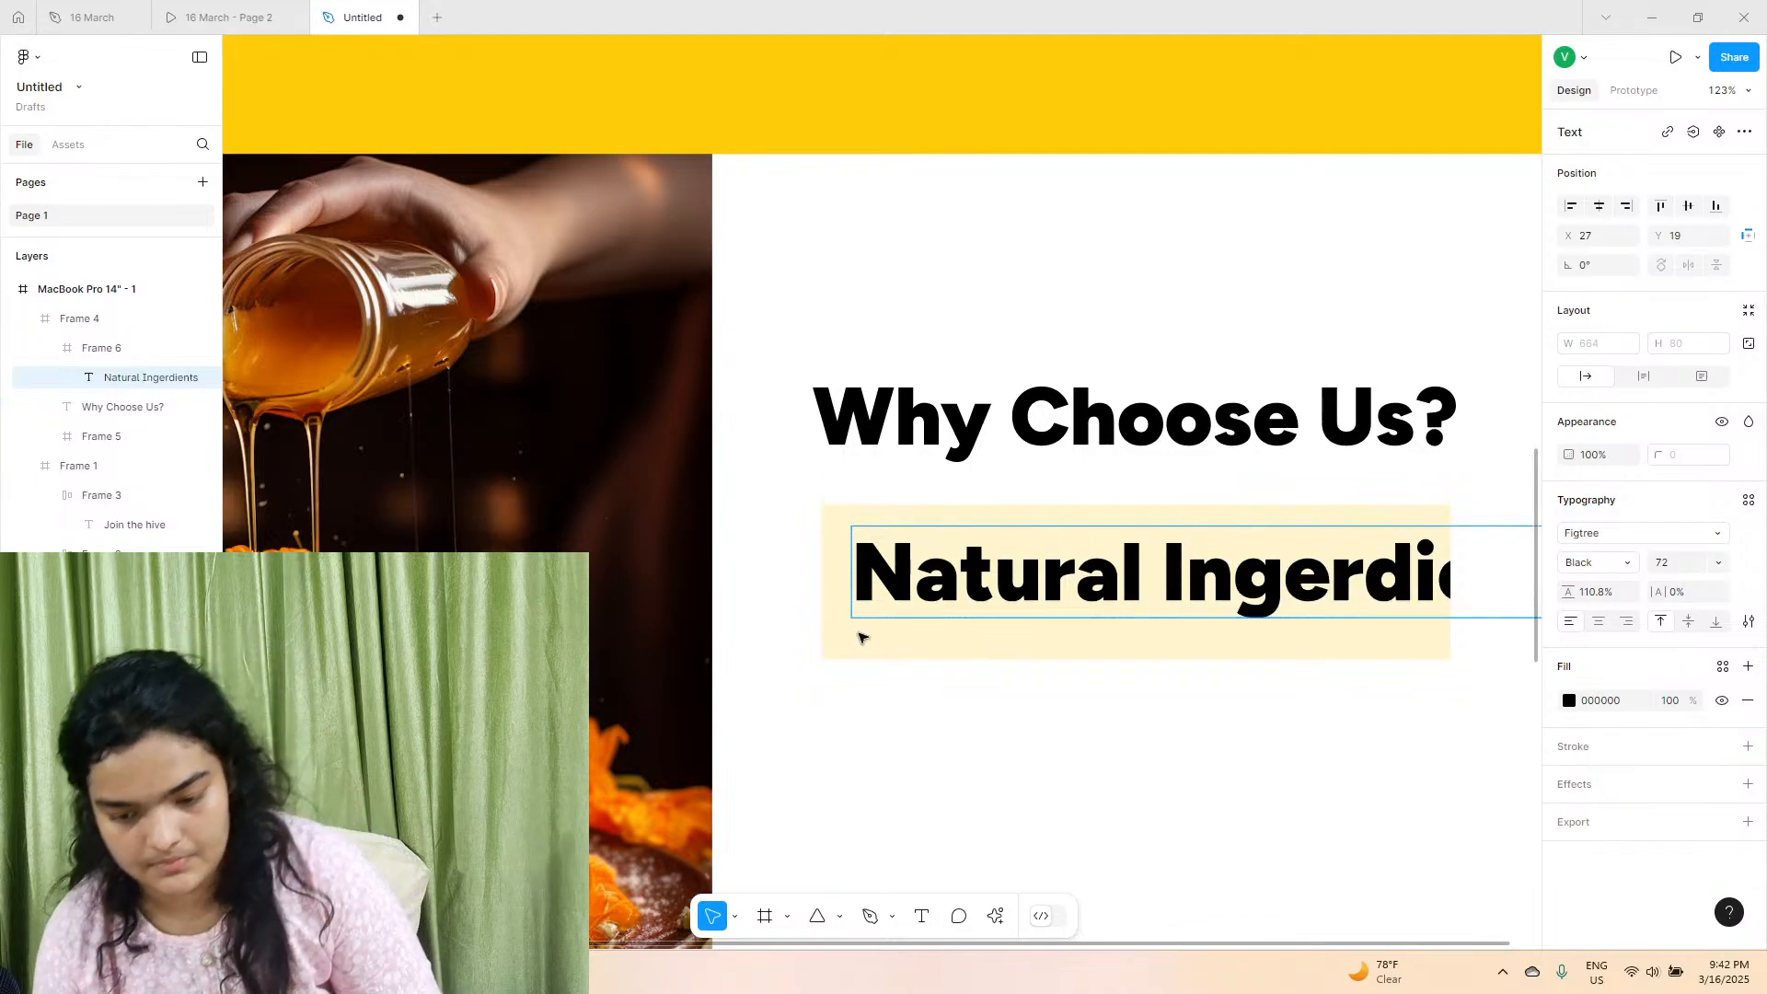
{"action": "key", "text": "Return"}
{"action": "left_click", "coordinate": [1331, 574]}
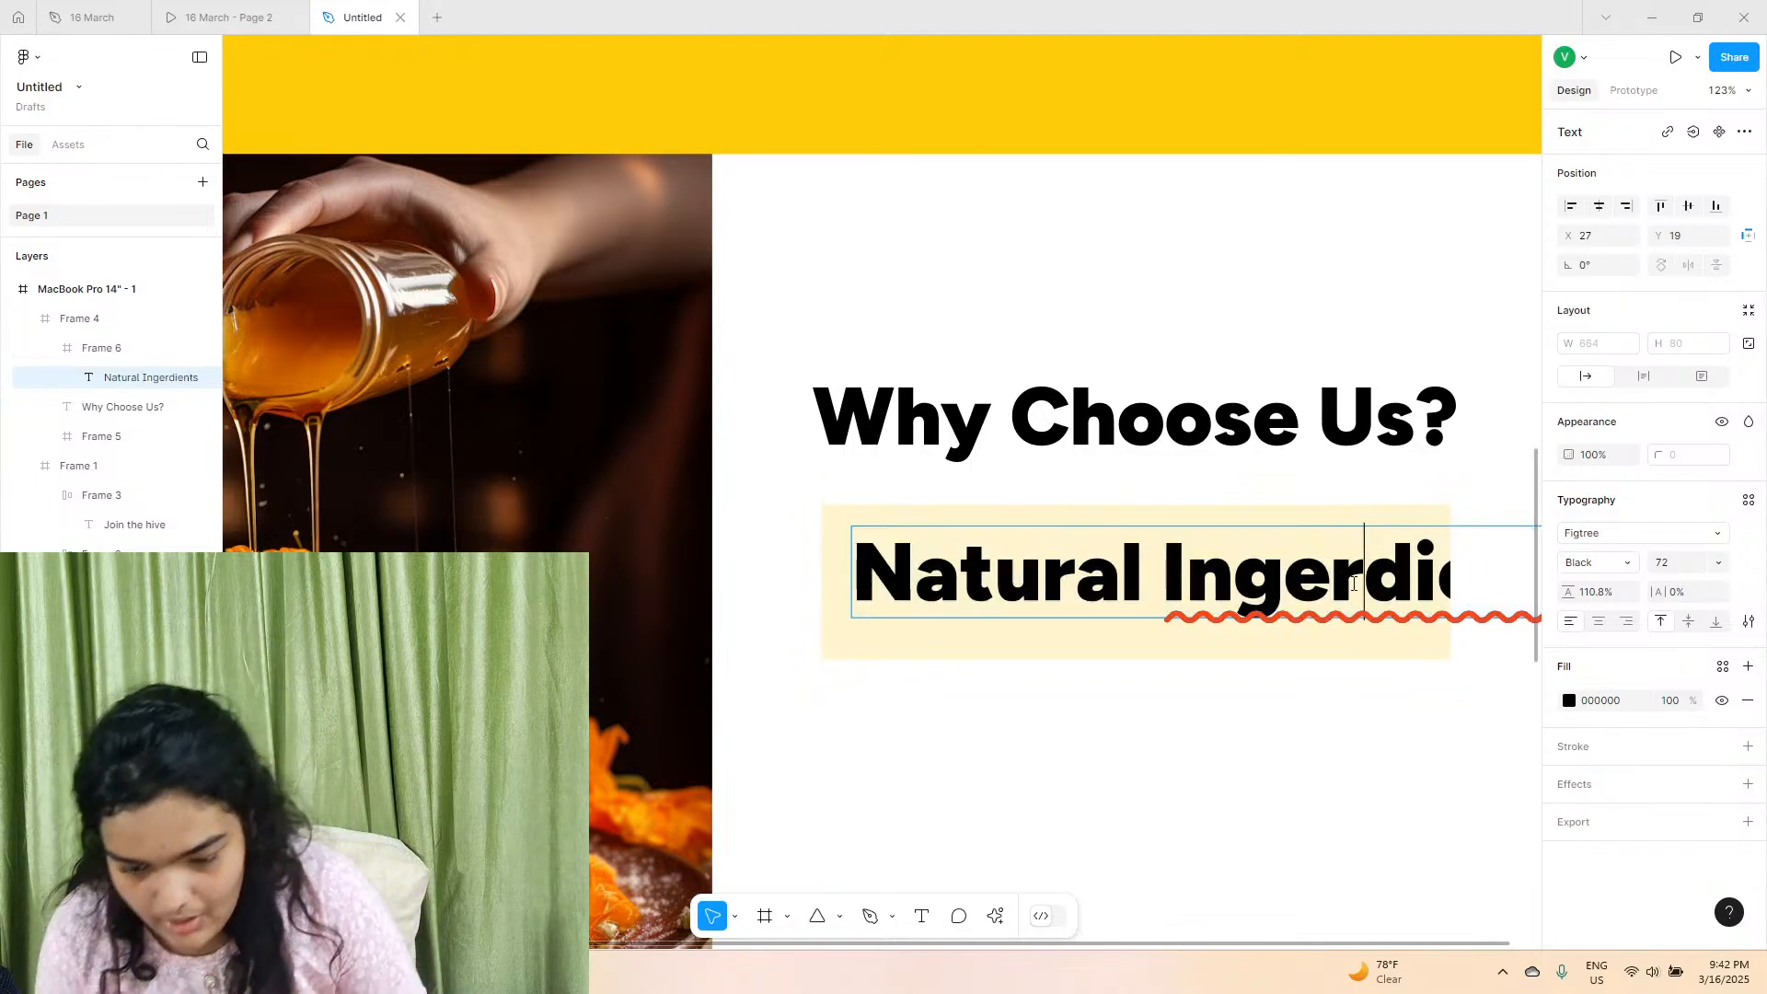
{"action": "key", "text": "BackSpace"}
{"action": "key", "text": "BackSpace"}
{"action": "type", "text": "re"}
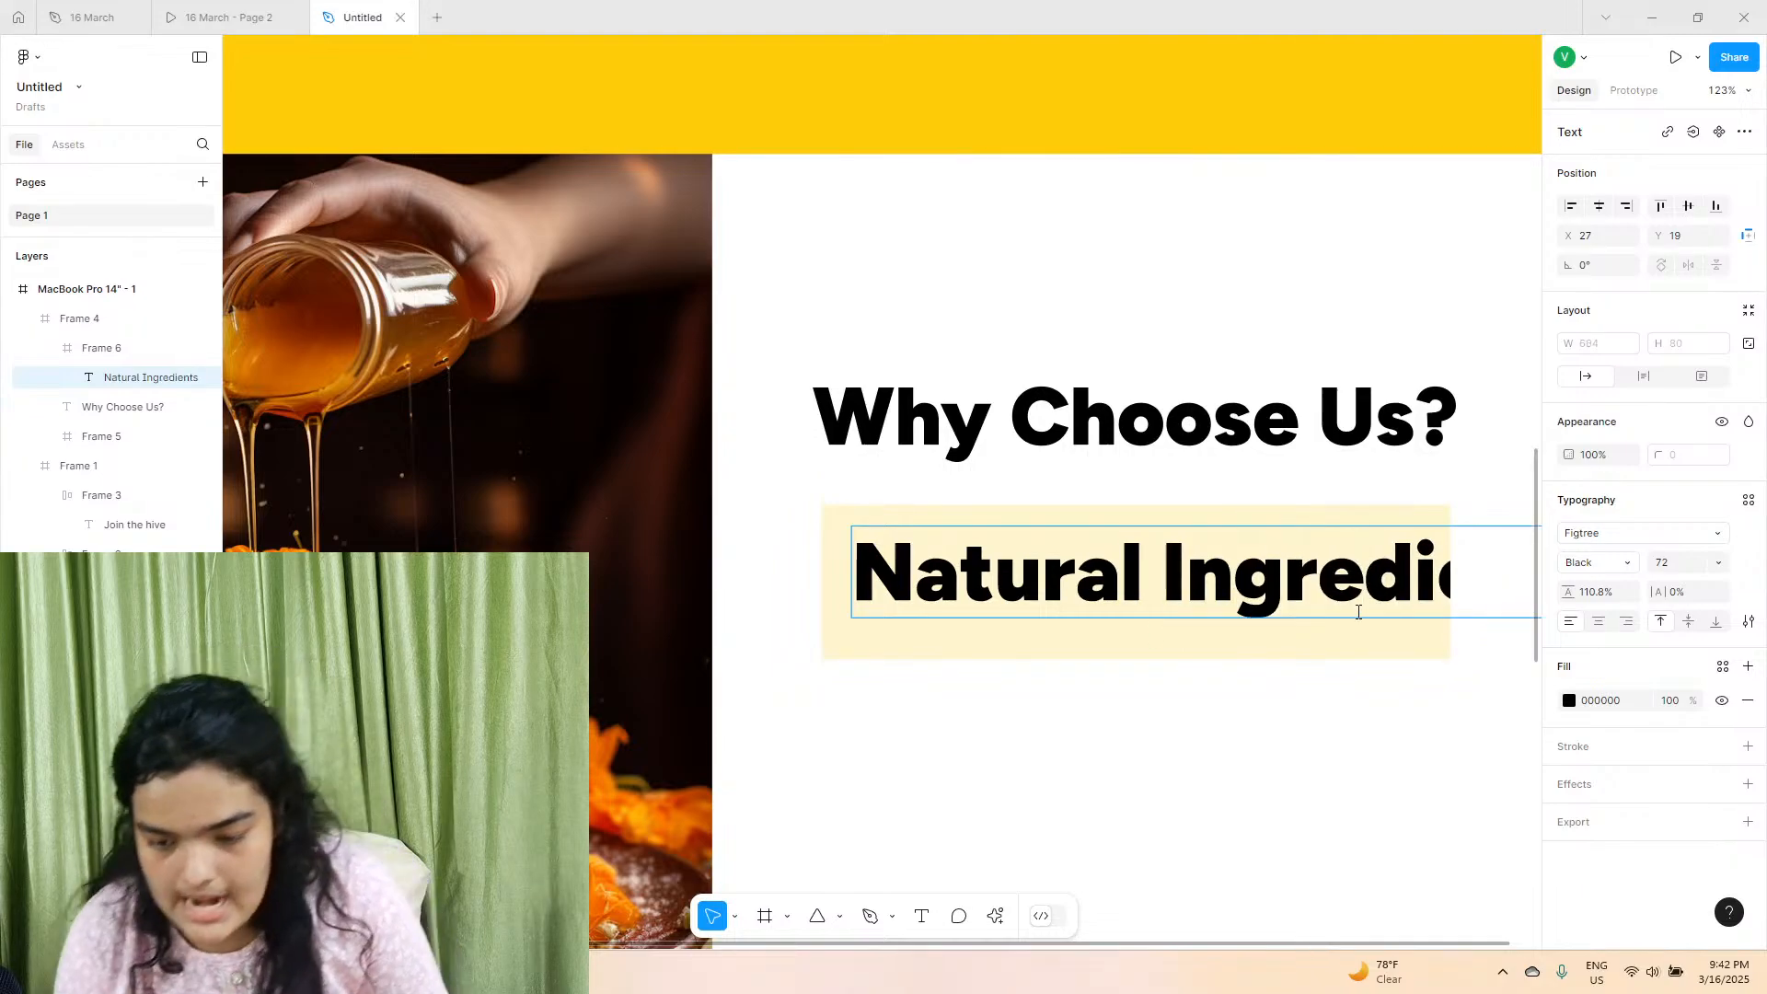
{"action": "key", "text": "Escape"}
Set the "Natural Ingredients" title's font to Inter.
{"action": "left_click", "coordinate": [1631, 526]}
{"action": "type", "text": "Inter"}
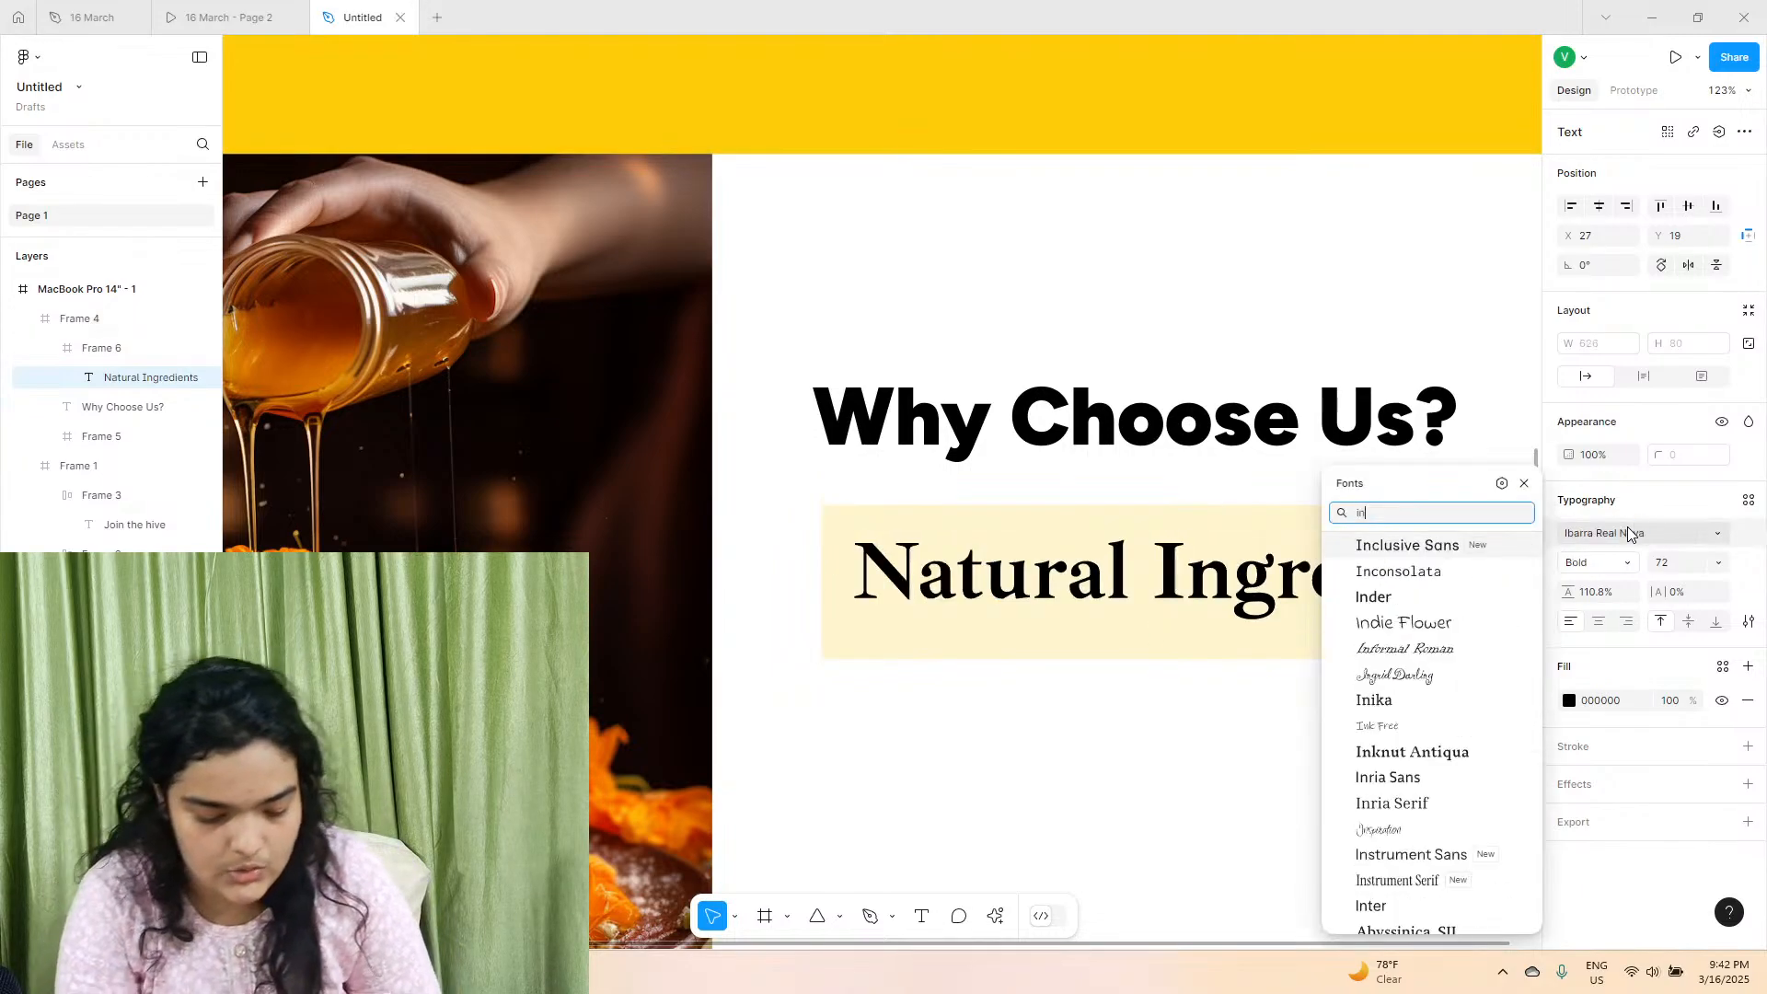
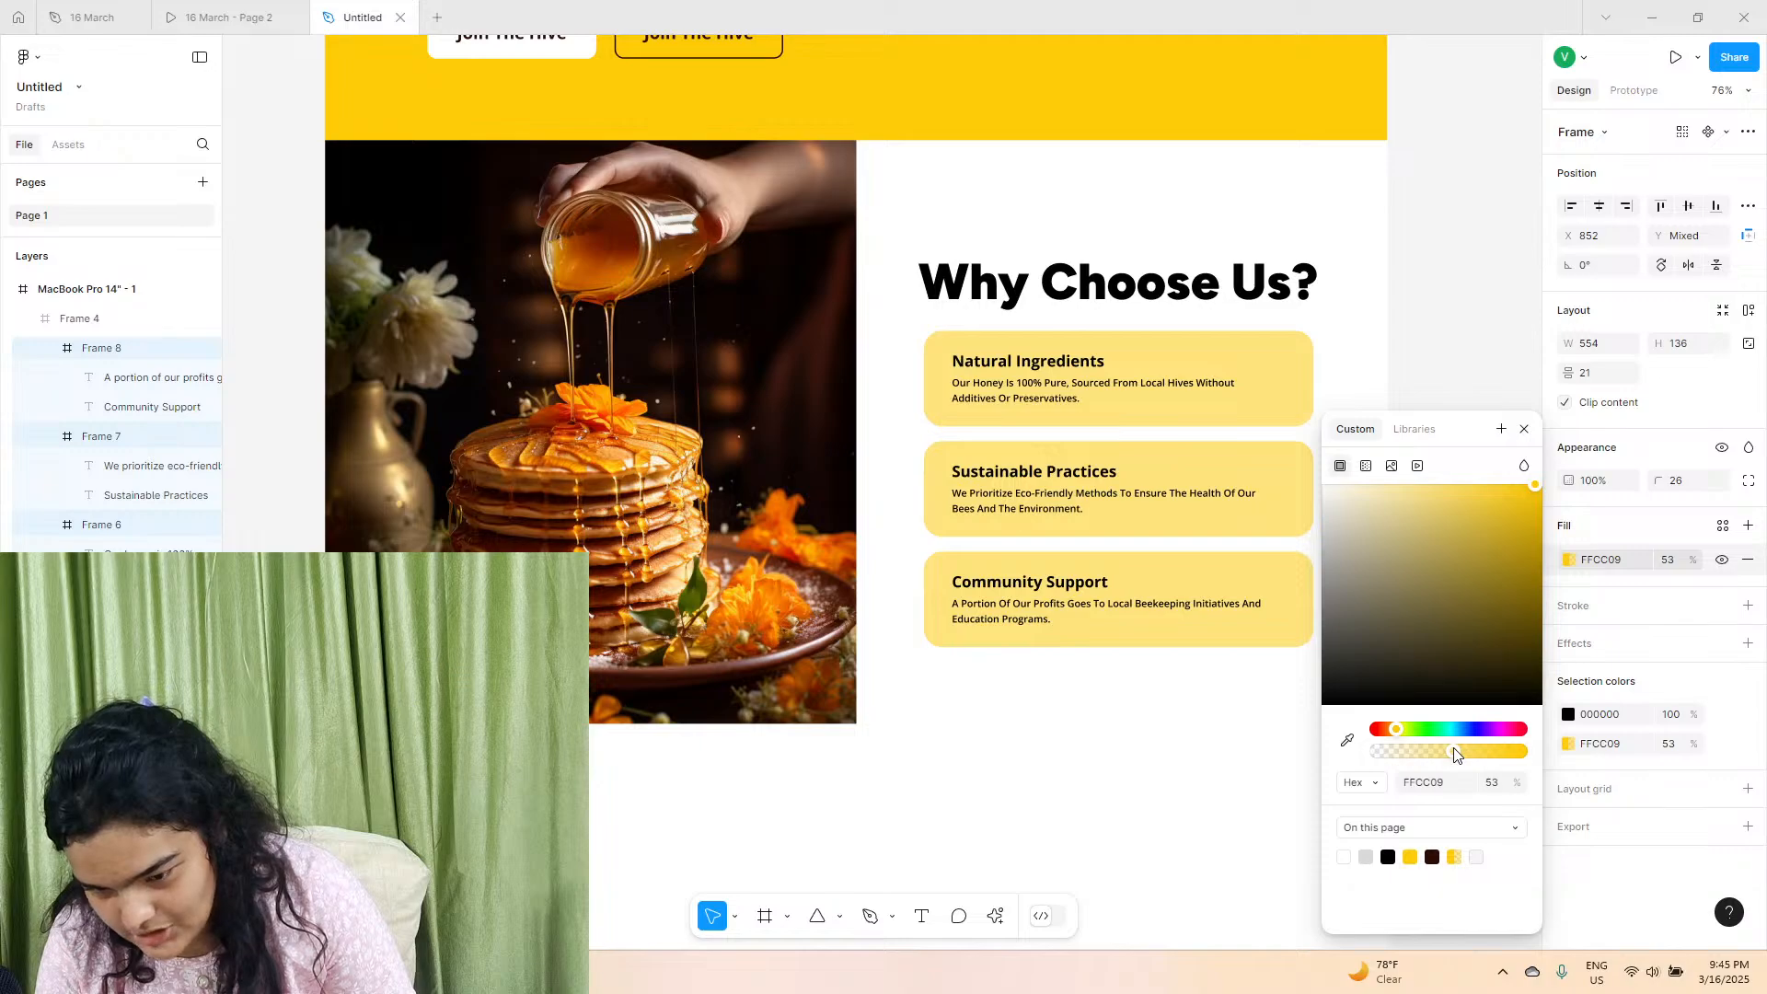
Select the "Why Choose Us?" heading together with its three feature cards and nudge them slightly to the right.
{"action": "left_click", "coordinate": [1487, 354]}
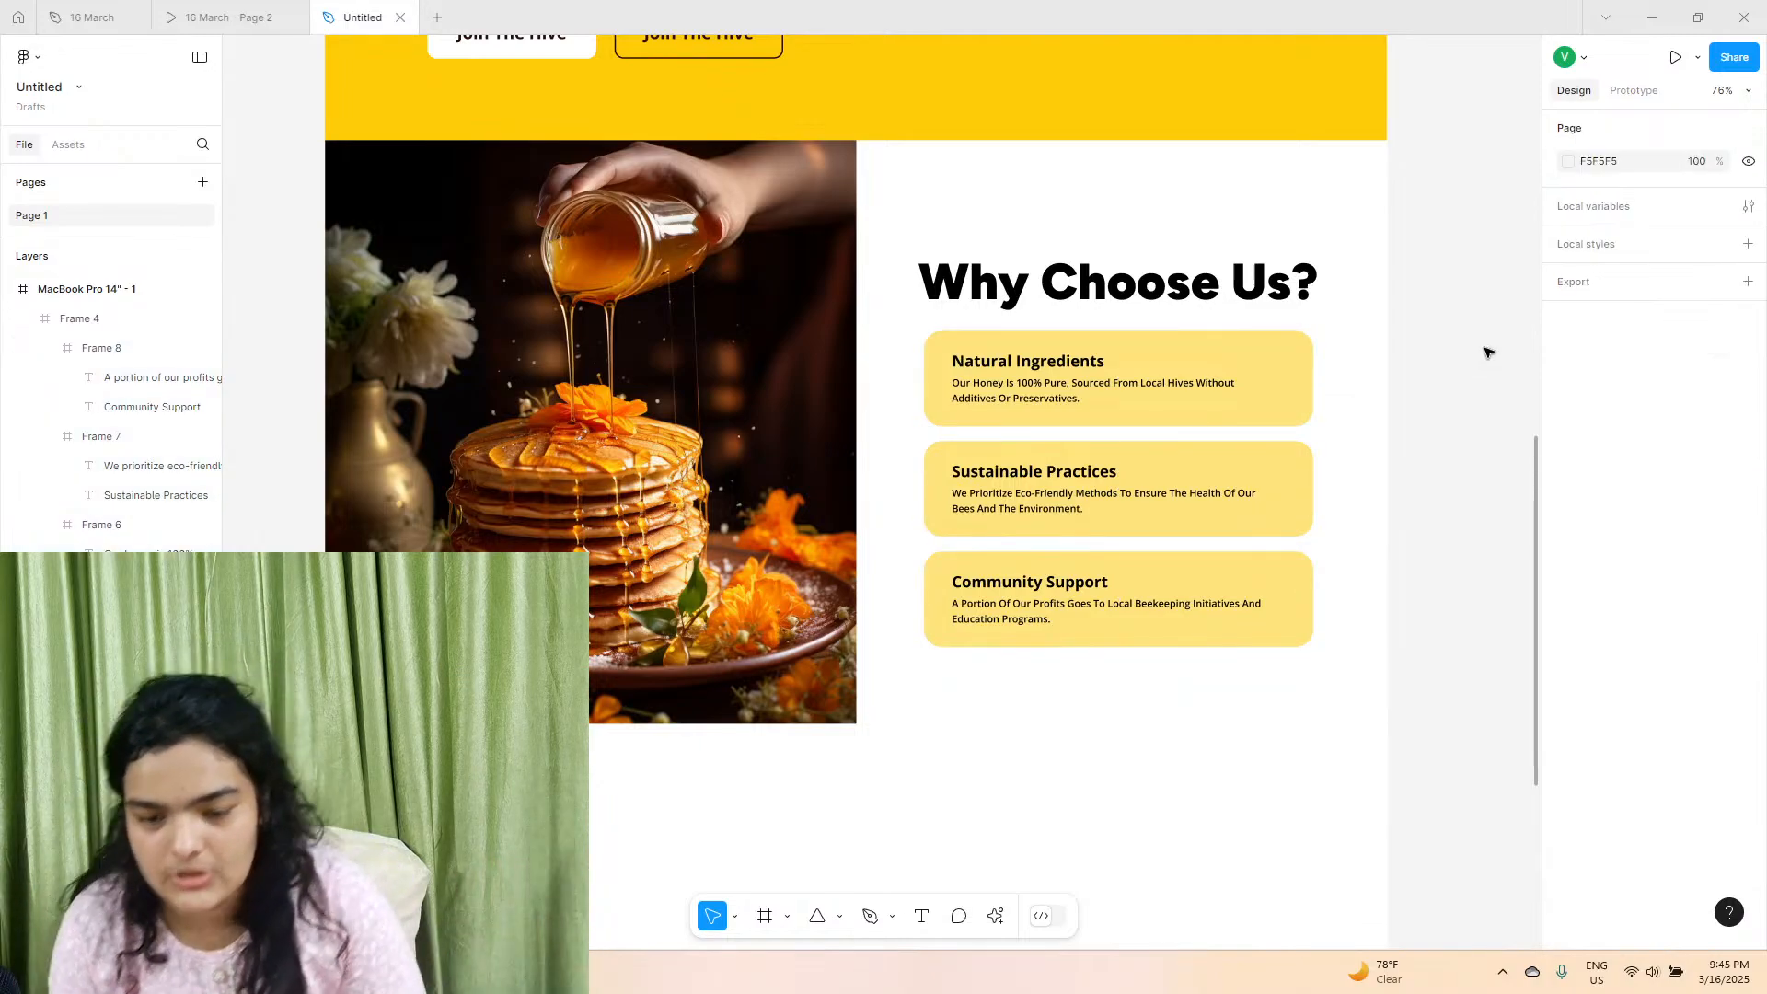
{"action": "double_click", "coordinate": [1230, 292]}
{"action": "left_click", "coordinate": [1223, 360], "text": "shift"}
{"action": "left_click", "coordinate": [1224, 479], "text": "shift"}
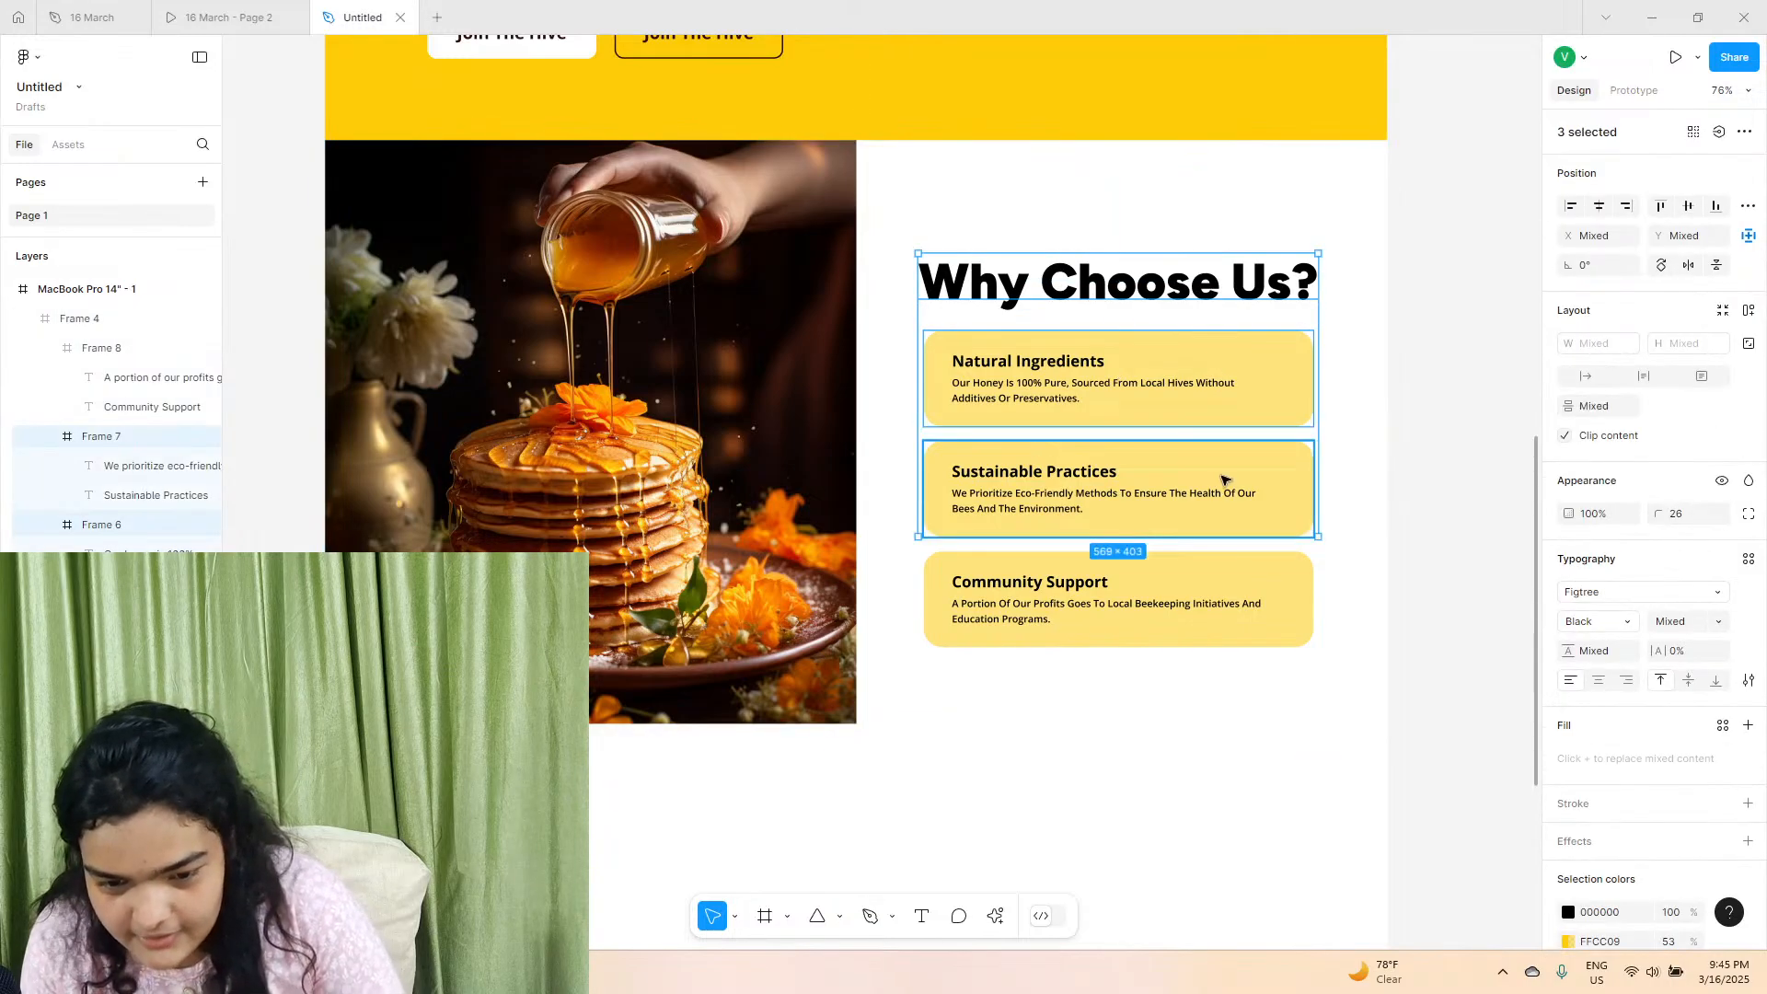
{"action": "left_click", "coordinate": [1187, 588], "text": "shift"}
{"action": "key", "text": "Right"}
{"action": "key", "text": "Right"}
{"action": "key", "text": "Right"}
{"action": "key", "text": "Right"}
{"action": "key", "text": "Right"}
{"action": "key", "text": "Right"}
{"action": "key", "text": "Right"}
{"action": "key", "text": "Right"}
{"action": "key", "text": "Right"}
{"action": "key", "text": "Right"}
{"action": "key", "text": "Right"}
{"action": "key", "text": "Right"}
{"action": "key", "text": "Right"}
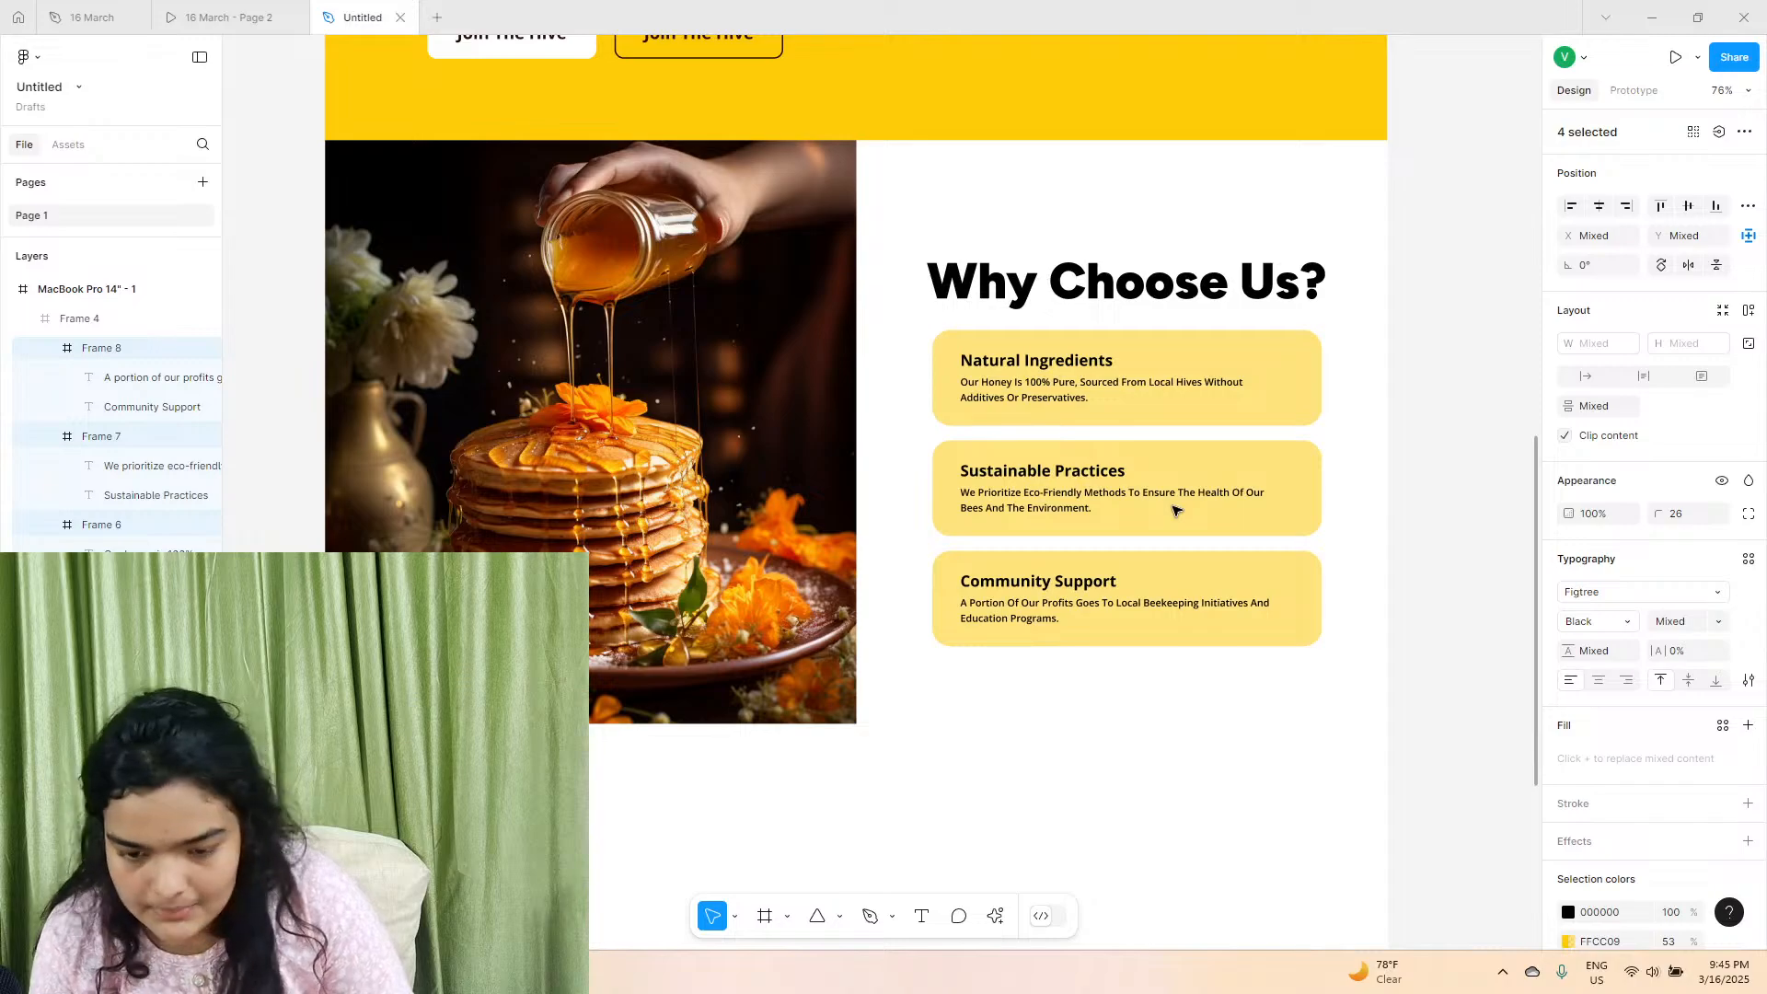
{"action": "key", "text": "shift+a"}
{"action": "left_click_drag", "start_coordinate": [1175, 504], "coordinate": [1175, 504], "text": "alt"}
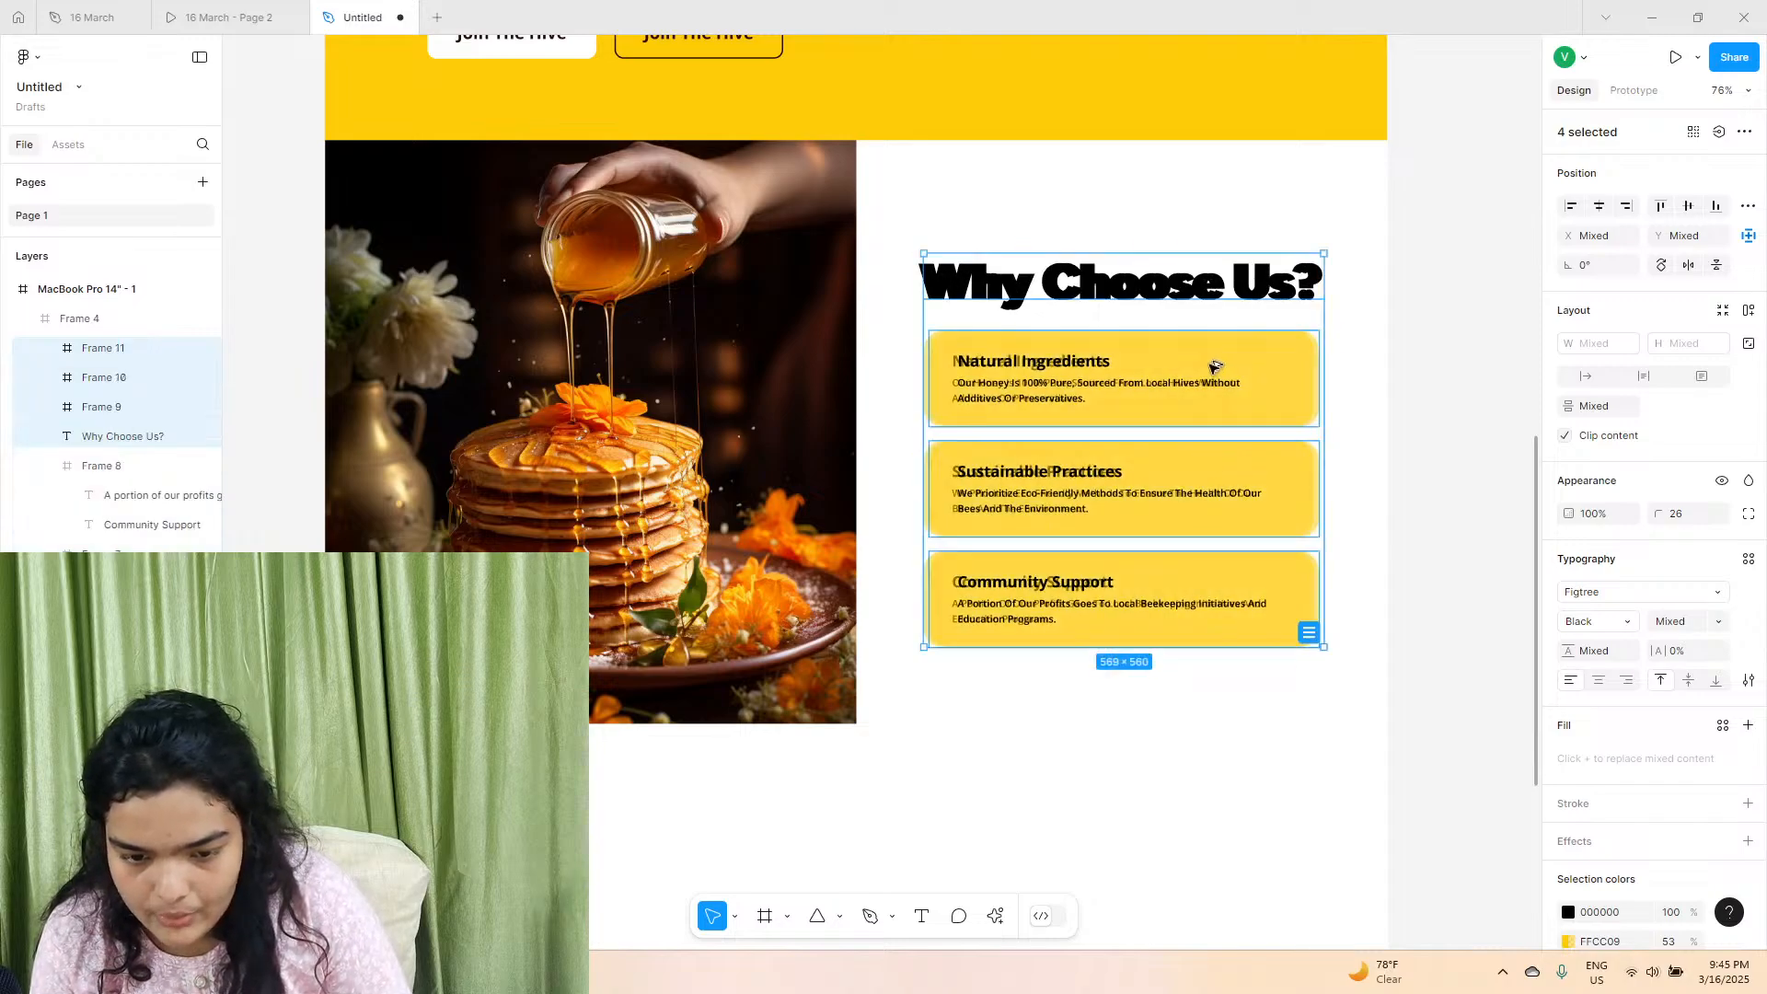
{"action": "key", "text": "ctrl+z"}
Shift the "Why Choose Us?" heading and its three cards slightly upward as one selection, and deselect them.
{"action": "left_click_drag", "start_coordinate": [1199, 388], "coordinate": [1204, 384]}
{"action": "key", "text": "alt"}
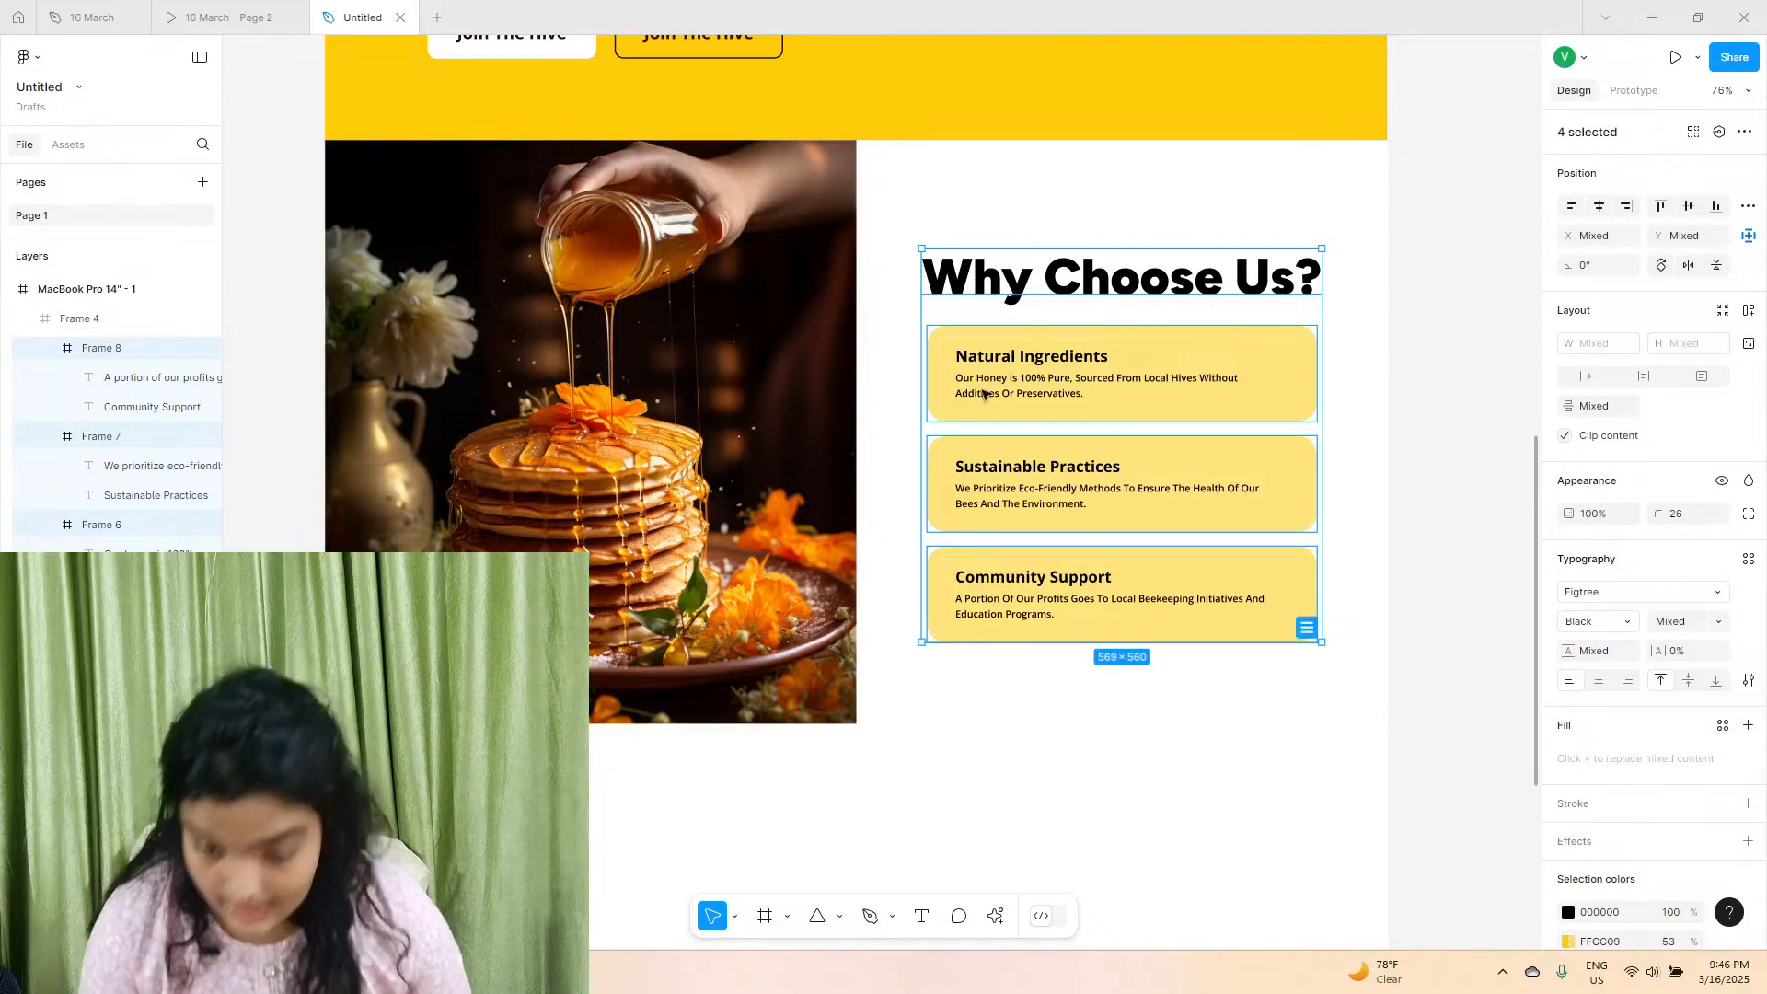
{"action": "left_click", "coordinate": [1412, 359]}
{"action": "scroll", "coordinate": [1363, 340], "scroll_direction": "down", "scroll_amount": 1}
{"action": "scroll", "coordinate": [1364, 340], "scroll_direction": "up", "scroll_amount": 2}
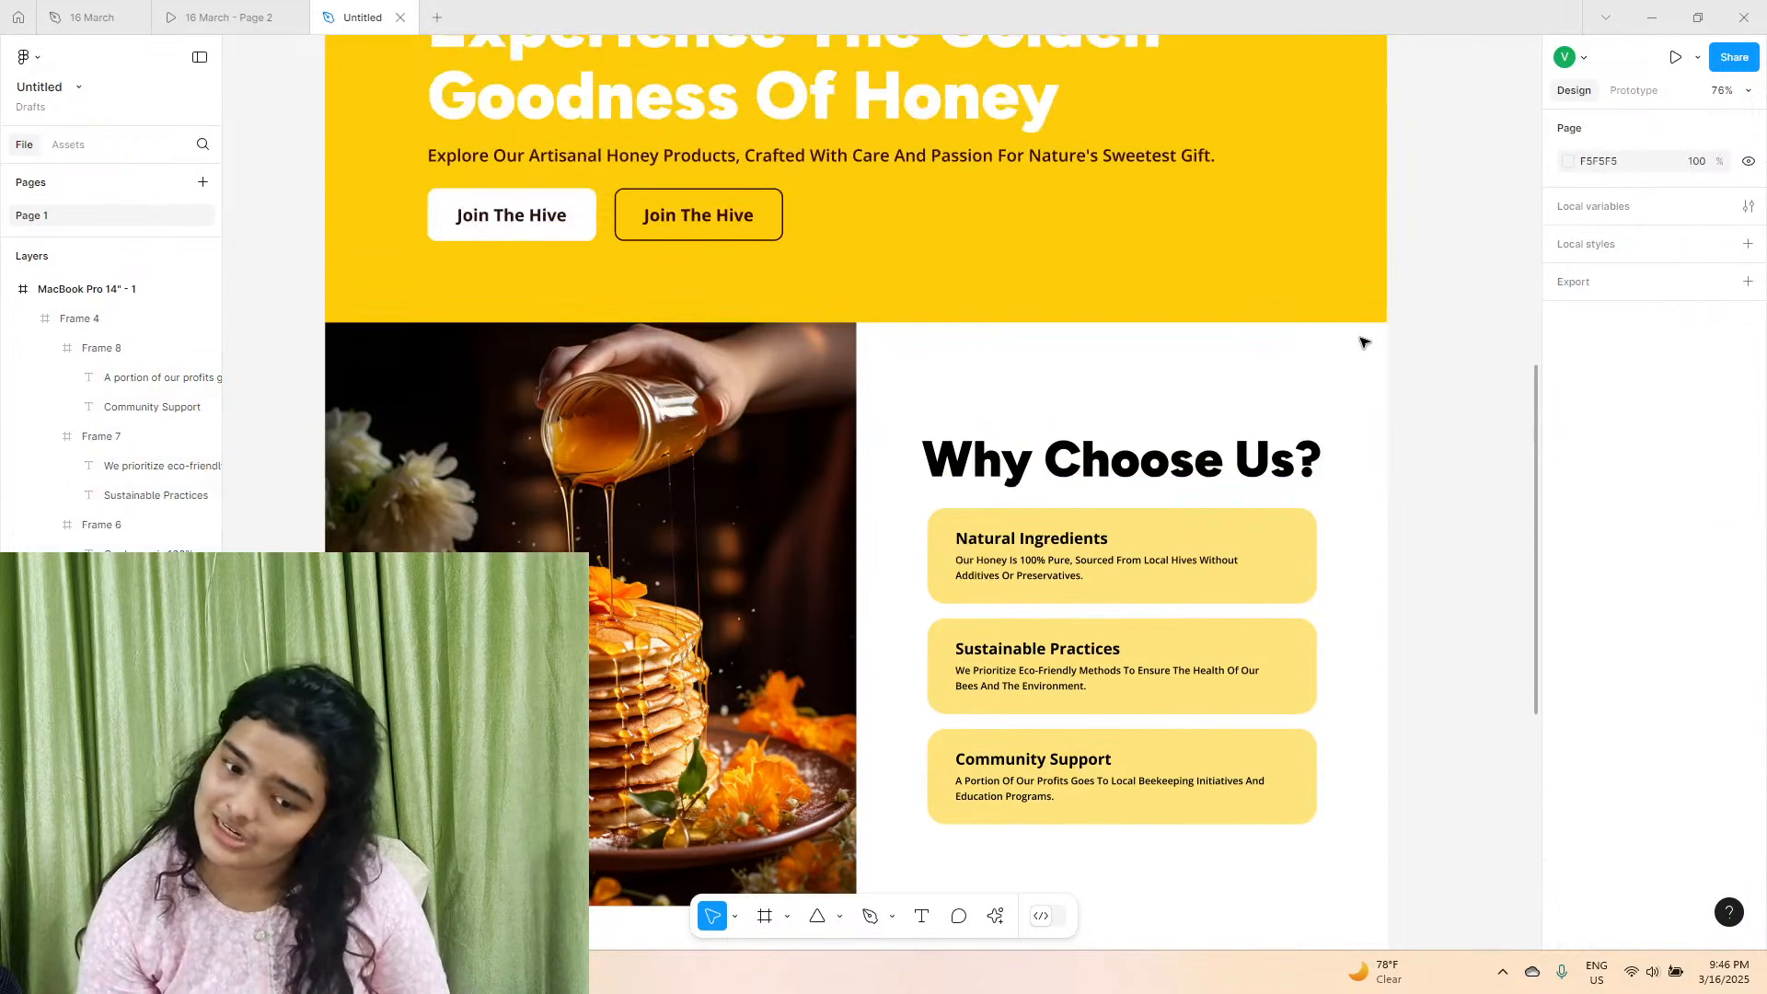
Examine the "Our Purpose" section and the hero section in the reference prototype, and return to the Untitled design.
{"action": "left_click", "coordinate": [268, 10]}
{"action": "scroll", "coordinate": [1095, 547], "scroll_direction": "down", "scroll_amount": 5}
{"action": "scroll", "coordinate": [1095, 549], "scroll_direction": "down", "scroll_amount": 1}
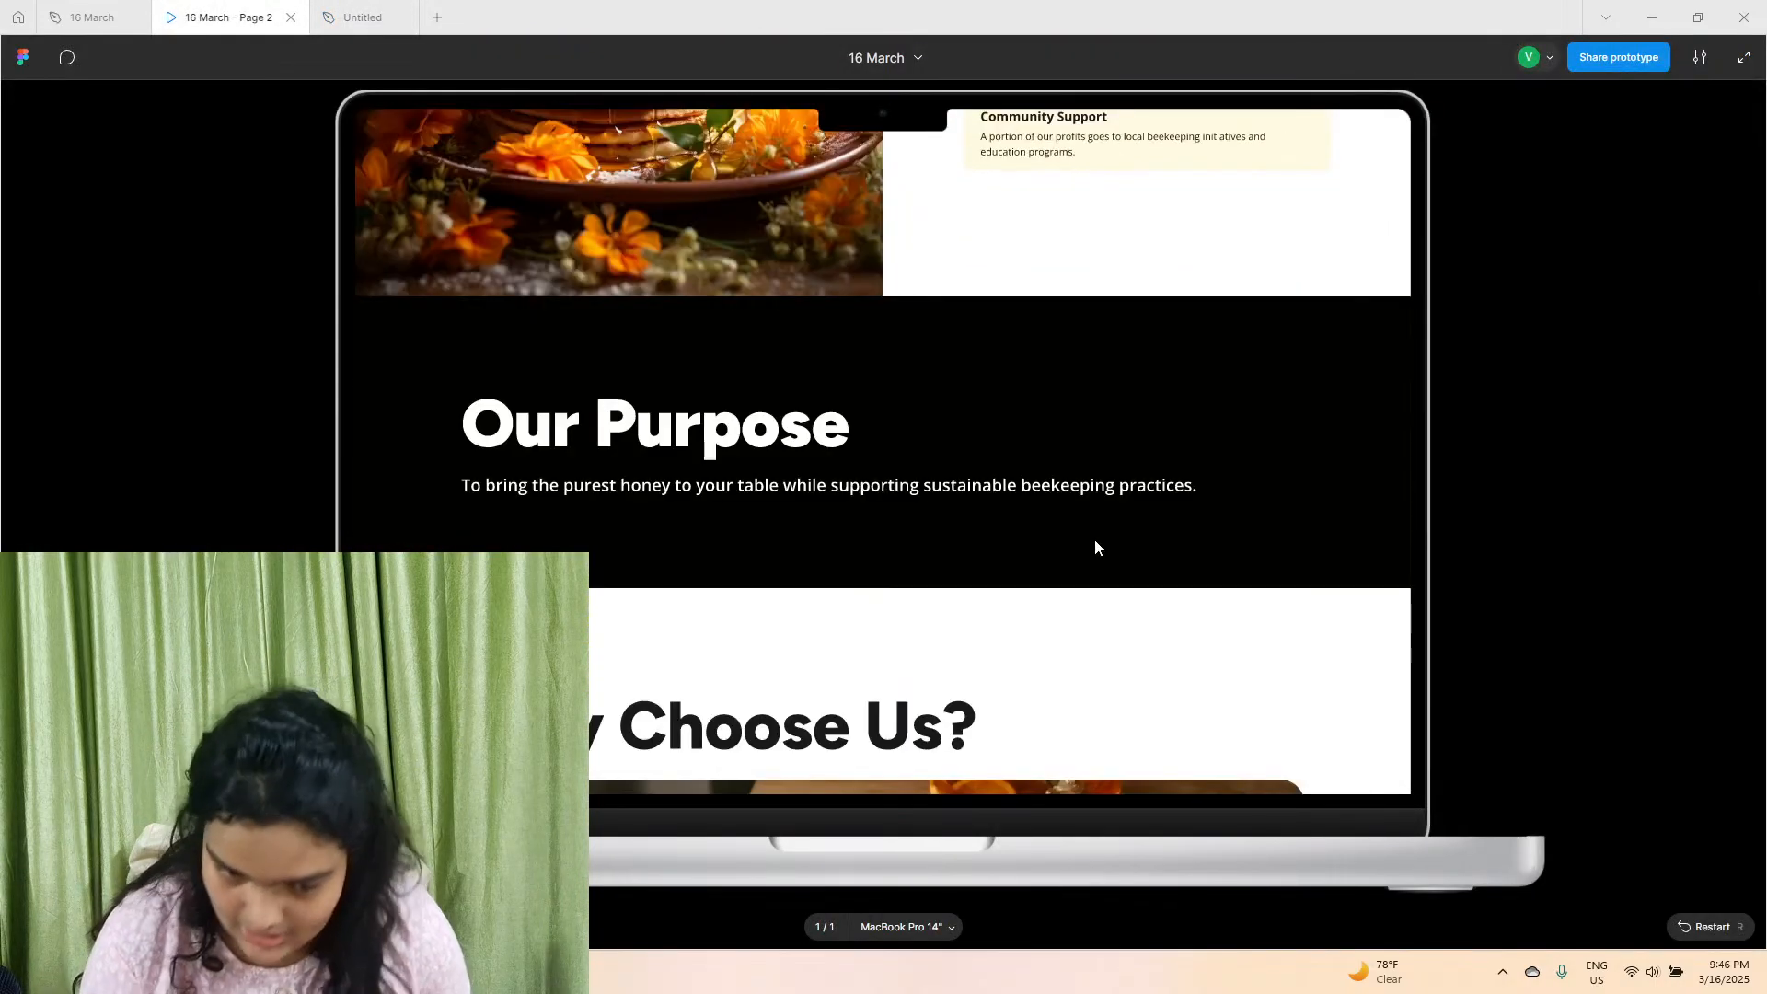
{"action": "scroll", "coordinate": [1095, 549], "scroll_direction": "up", "scroll_amount": 1}
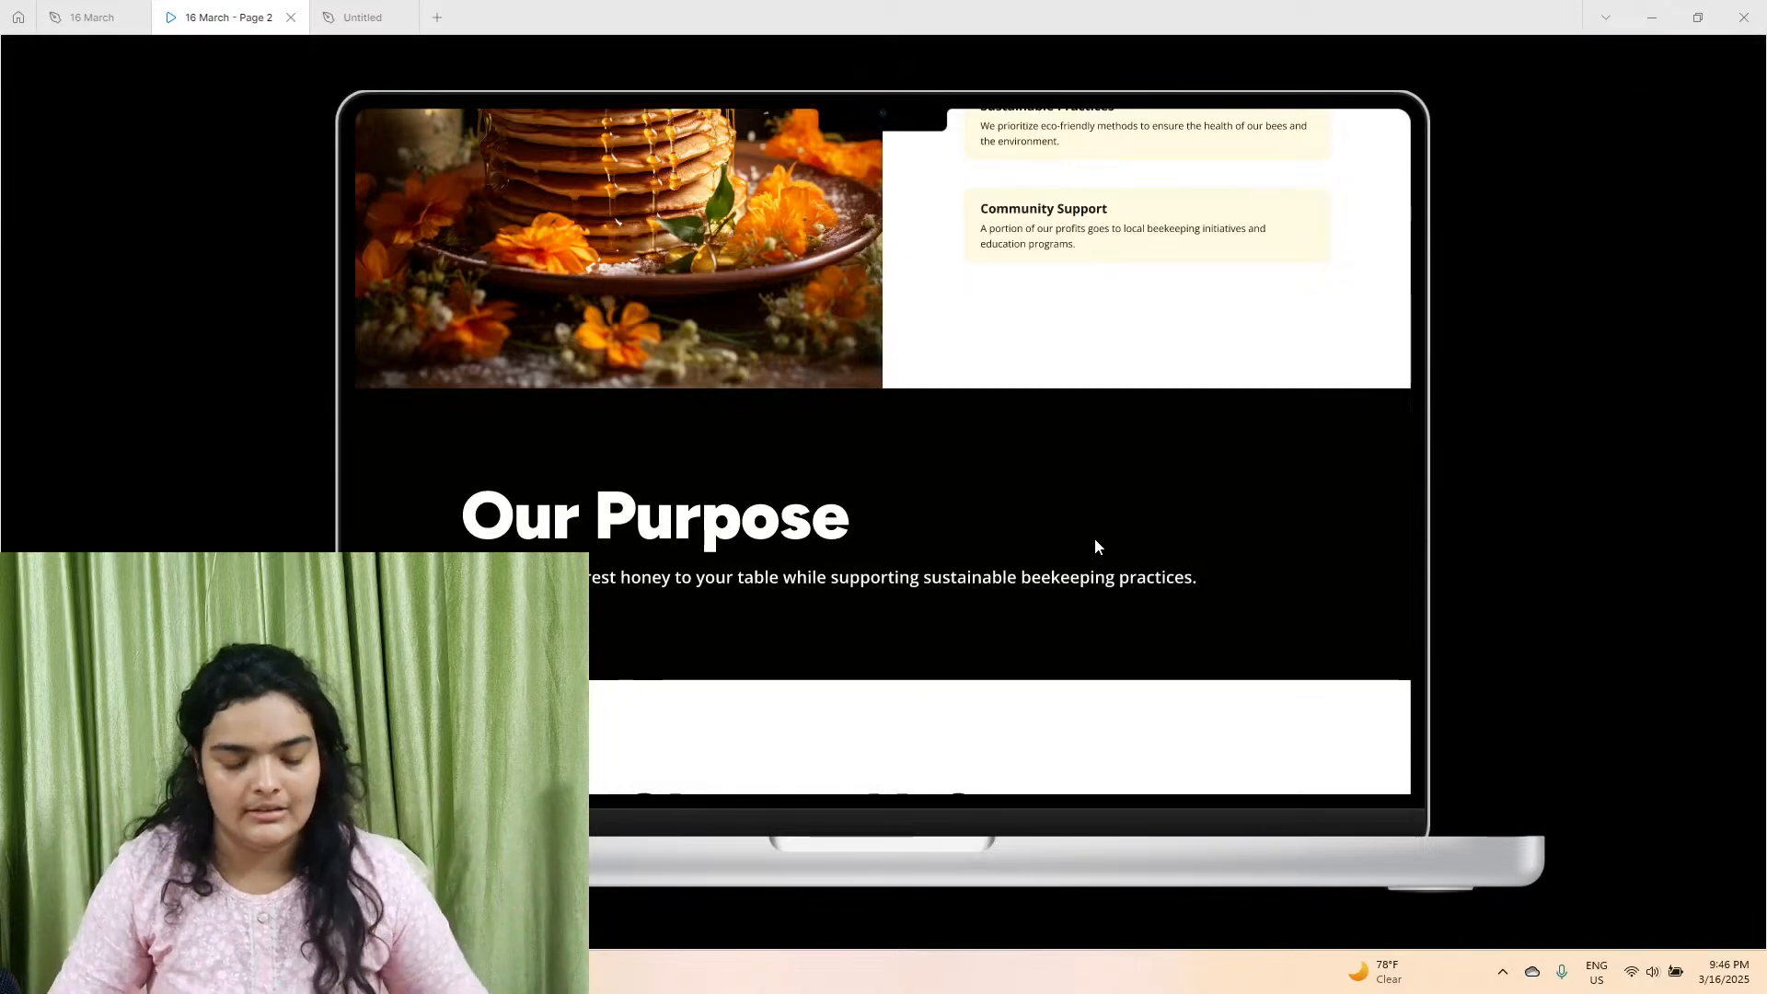
{"action": "scroll", "coordinate": [1032, 328], "scroll_direction": "up", "scroll_amount": 10}
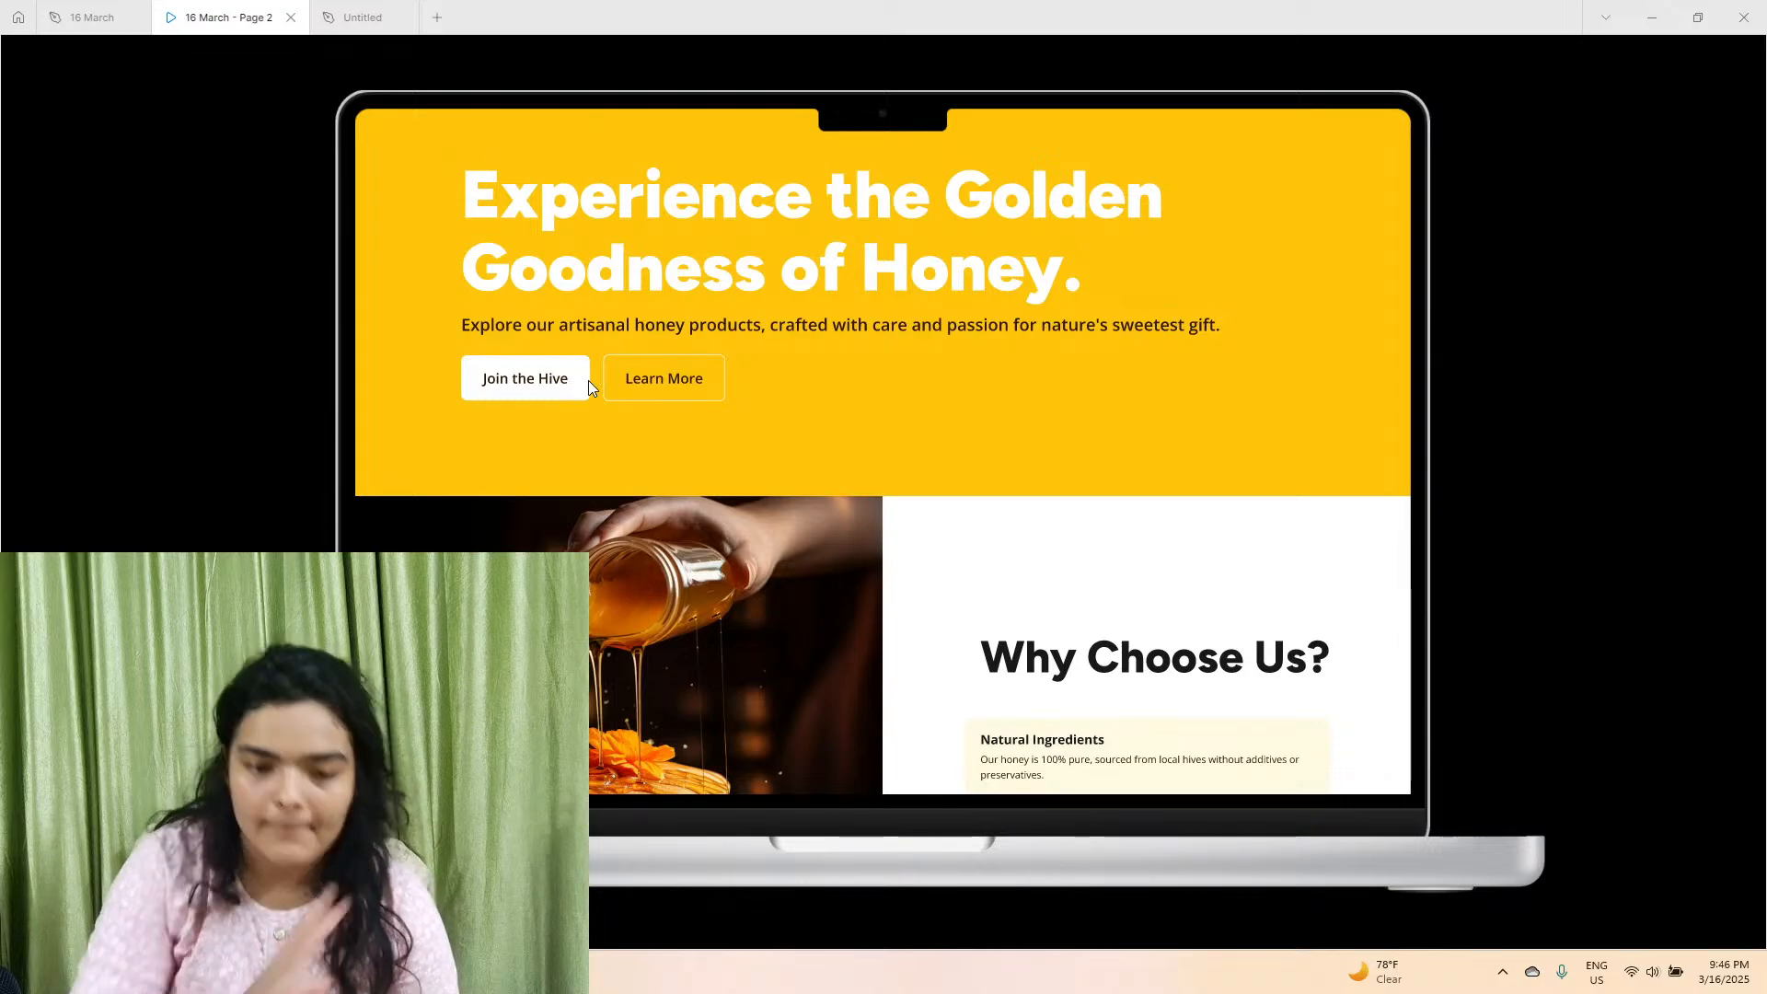
{"action": "left_click", "coordinate": [365, 8]}
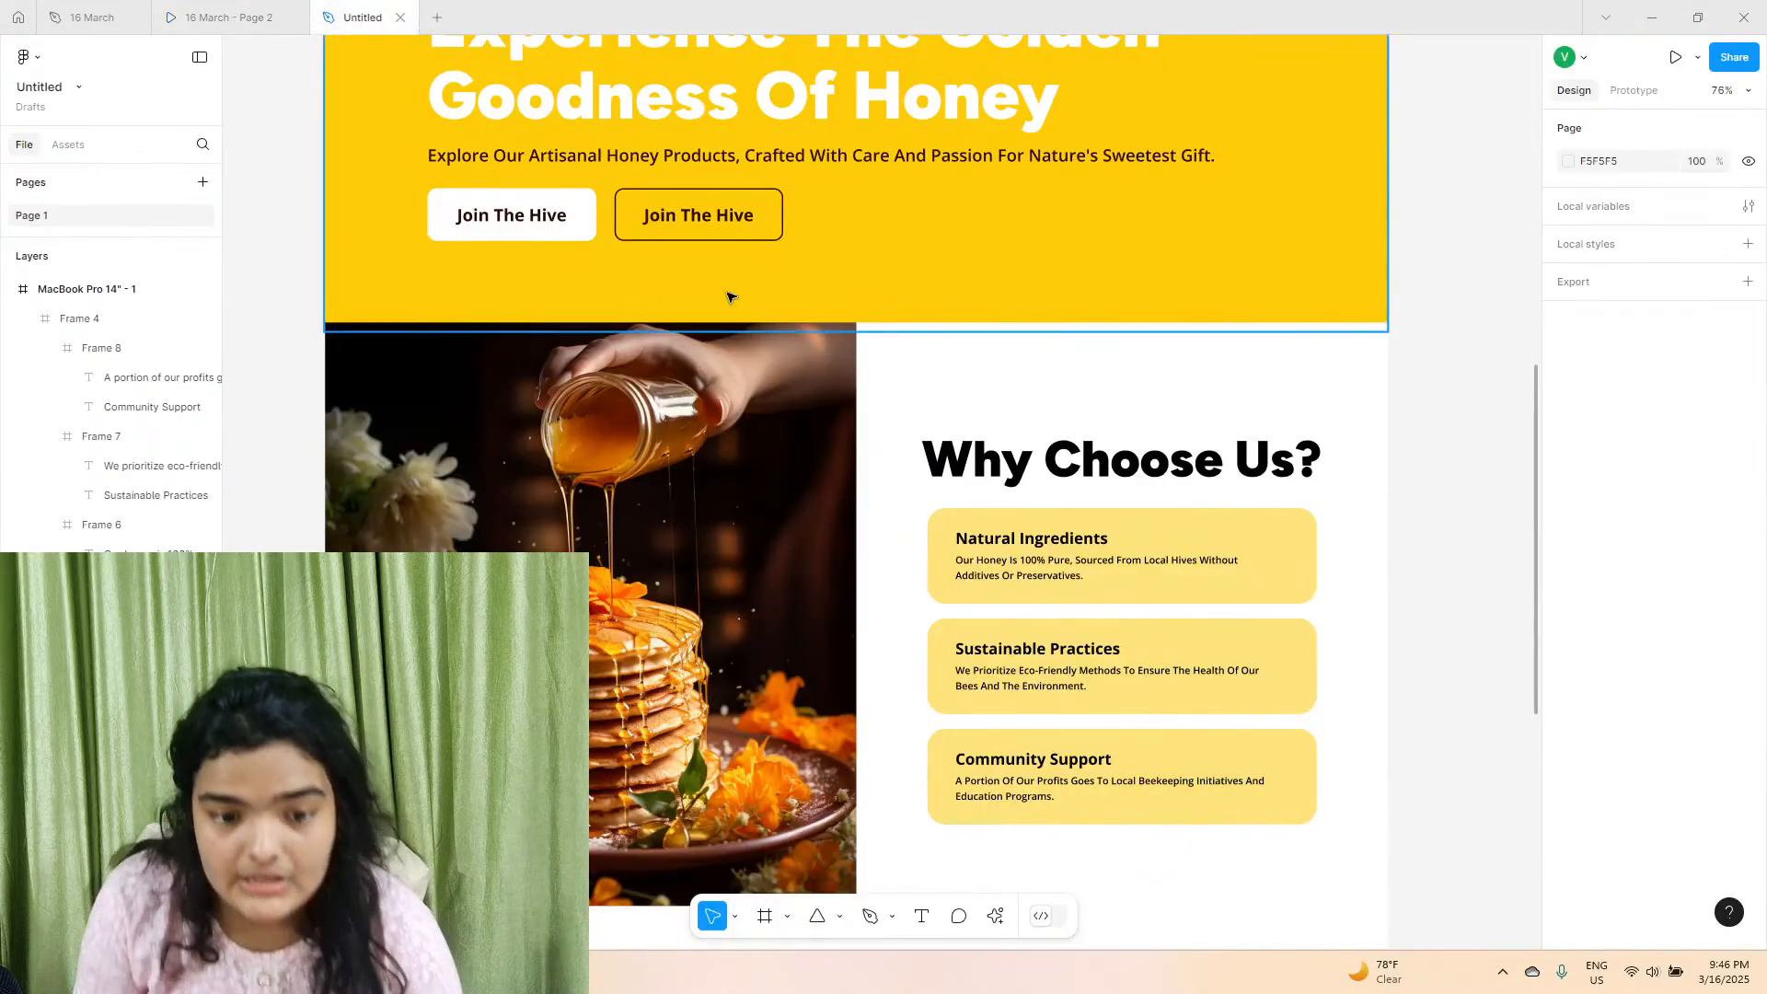
Copy the yellow hero frame and place the copy directly below the pancake image section at X 0, Y 2425.
{"action": "left_click", "coordinate": [556, 289]}
{"action": "right_click", "coordinate": [554, 291]}
{"action": "left_click", "coordinate": [583, 282]}
{"action": "scroll", "coordinate": [611, 537], "scroll_direction": "down", "scroll_amount": 5}
{"action": "right_click", "coordinate": [635, 545]}
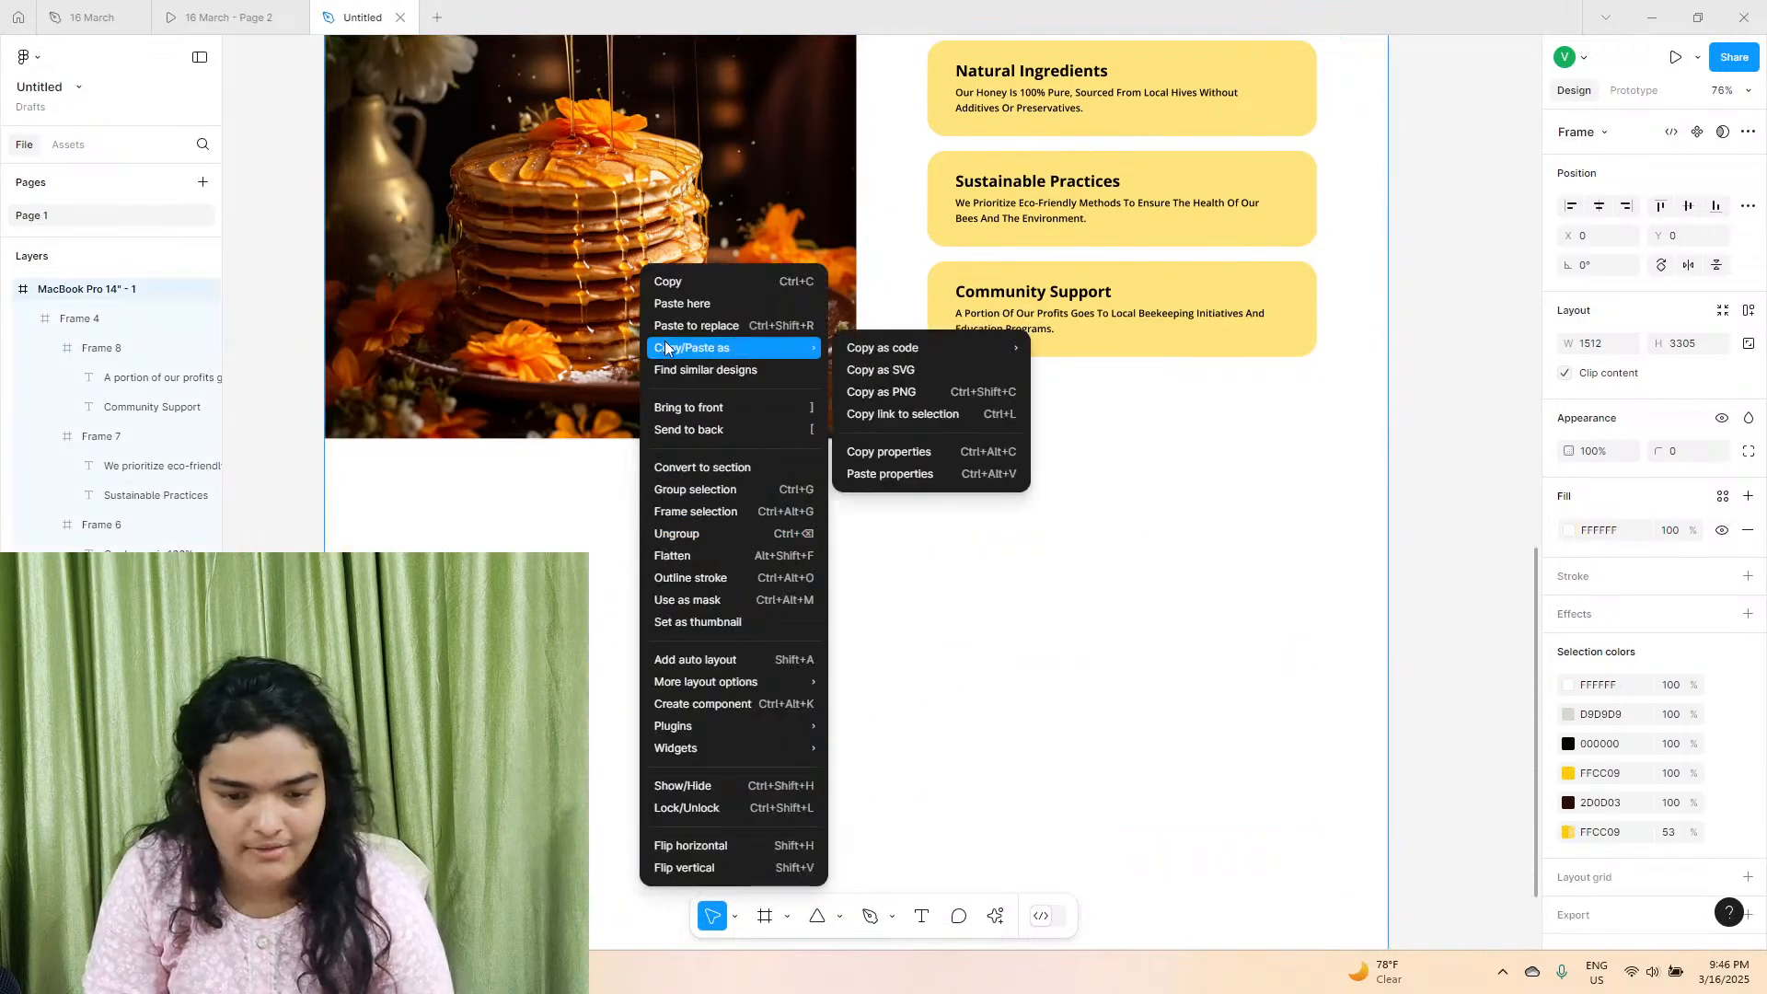
{"action": "left_click", "coordinate": [676, 303]}
{"action": "left_click_drag", "start_coordinate": [675, 306], "coordinate": [440, 516]}
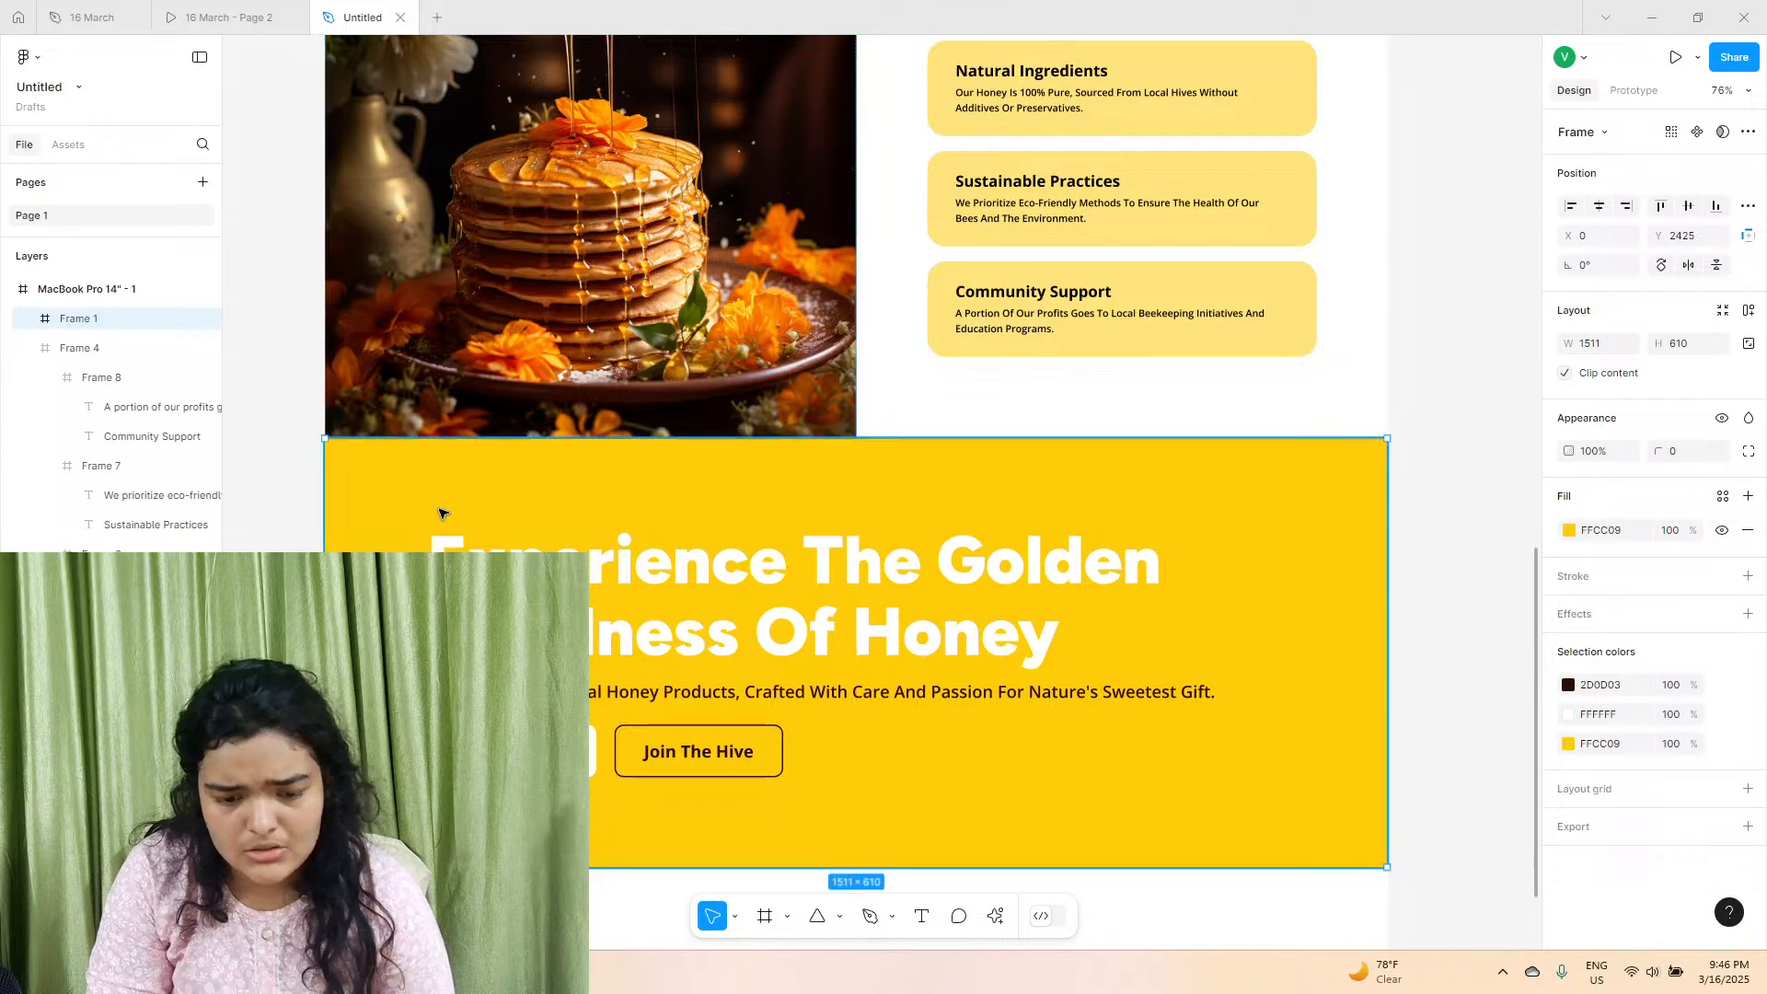
Recolor the copied hero frame: yellow background to 000000 and dark brown text and outline to FFFFFF.
{"action": "scroll", "coordinate": [440, 515], "scroll_direction": "down", "scroll_amount": 2}
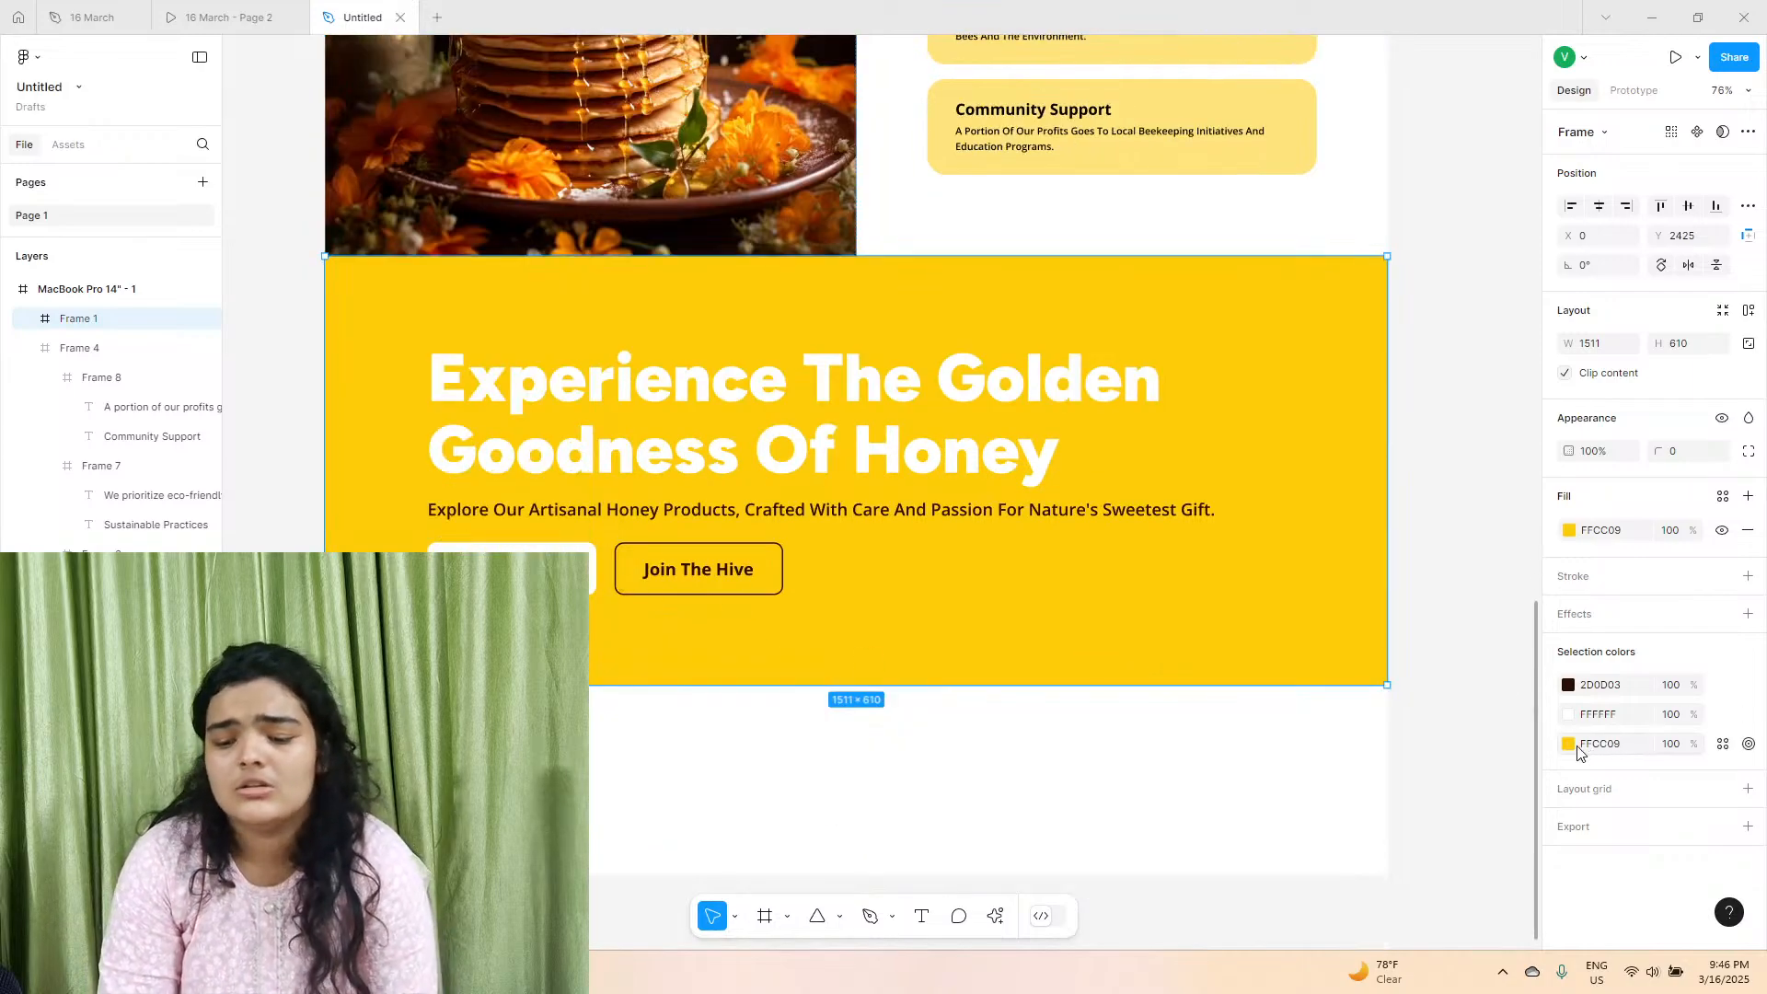
{"action": "left_click", "coordinate": [1570, 745]}
{"action": "left_click_drag", "start_coordinate": [1420, 608], "coordinate": [1312, 847]}
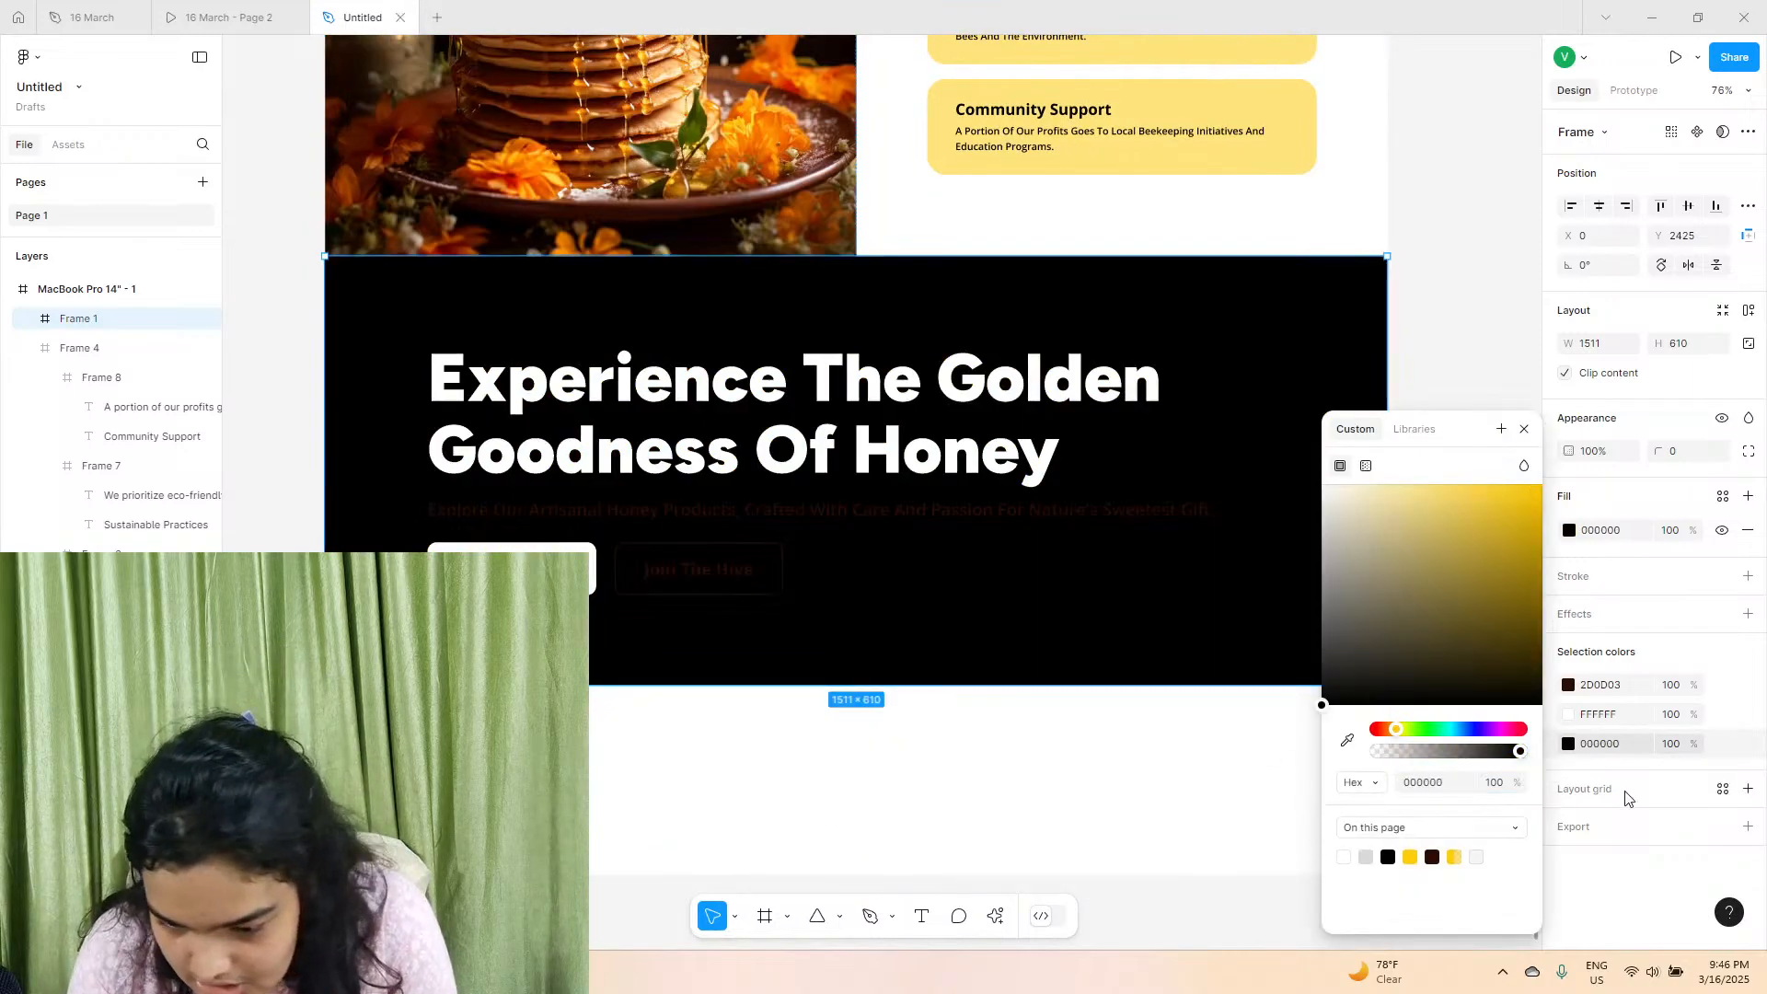
{"action": "left_click", "coordinate": [1568, 685]}
{"action": "left_click_drag", "start_coordinate": [1538, 676], "coordinate": [761, 335]}
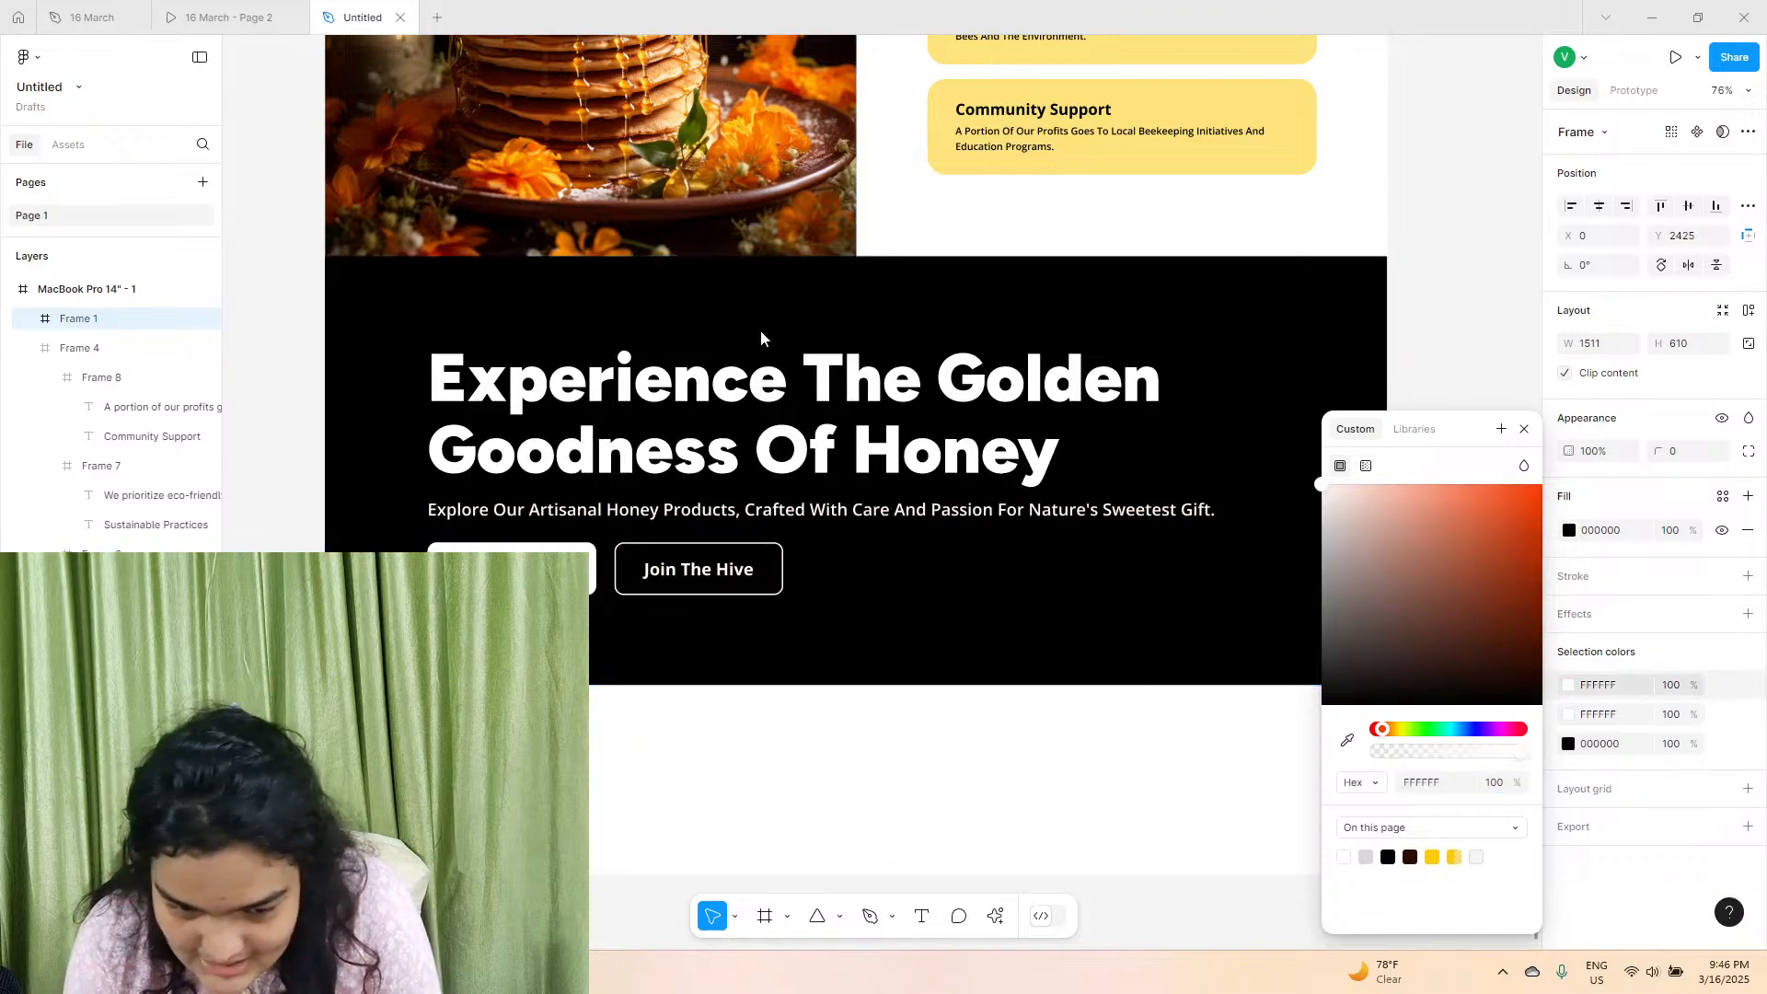
Delete both buttons from the black frame and shorten the frame to 1511 × 506.
{"action": "left_click", "coordinate": [683, 584]}
{"action": "left_click", "coordinate": [685, 587]}
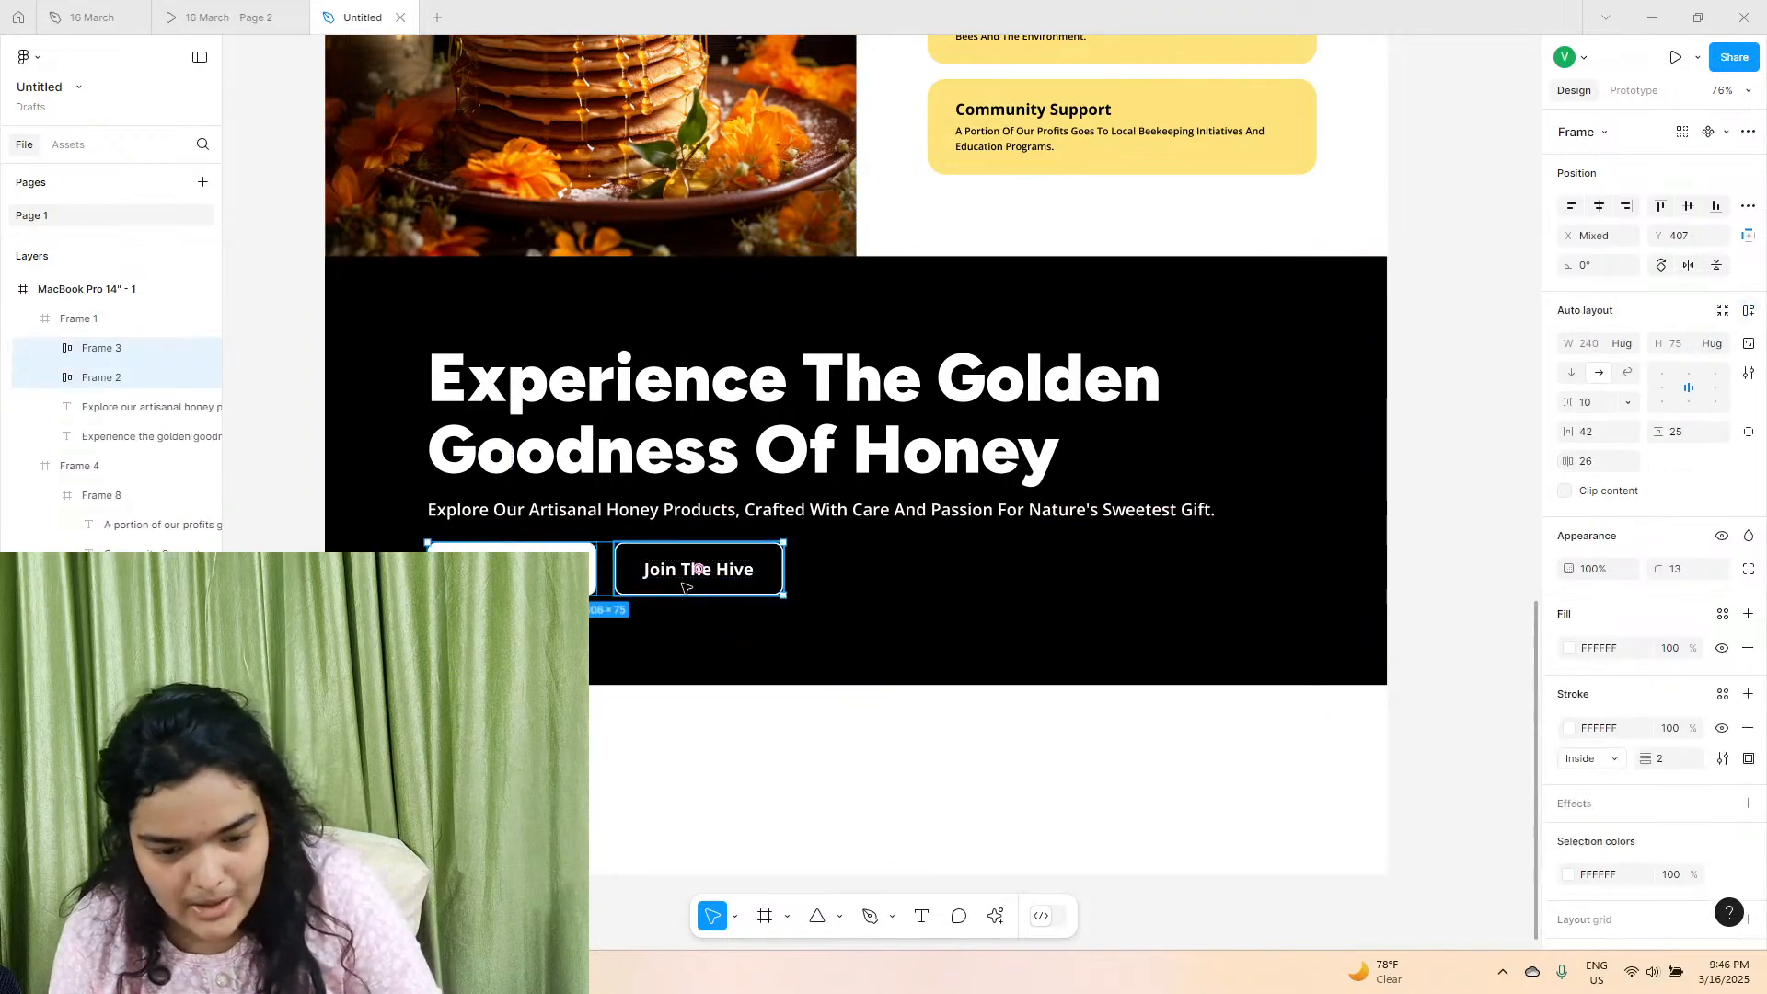
{"action": "key", "text": "Delete"}
{"action": "left_click", "coordinate": [685, 587]}
{"action": "left_click_drag", "start_coordinate": [755, 685], "coordinate": [742, 612]}
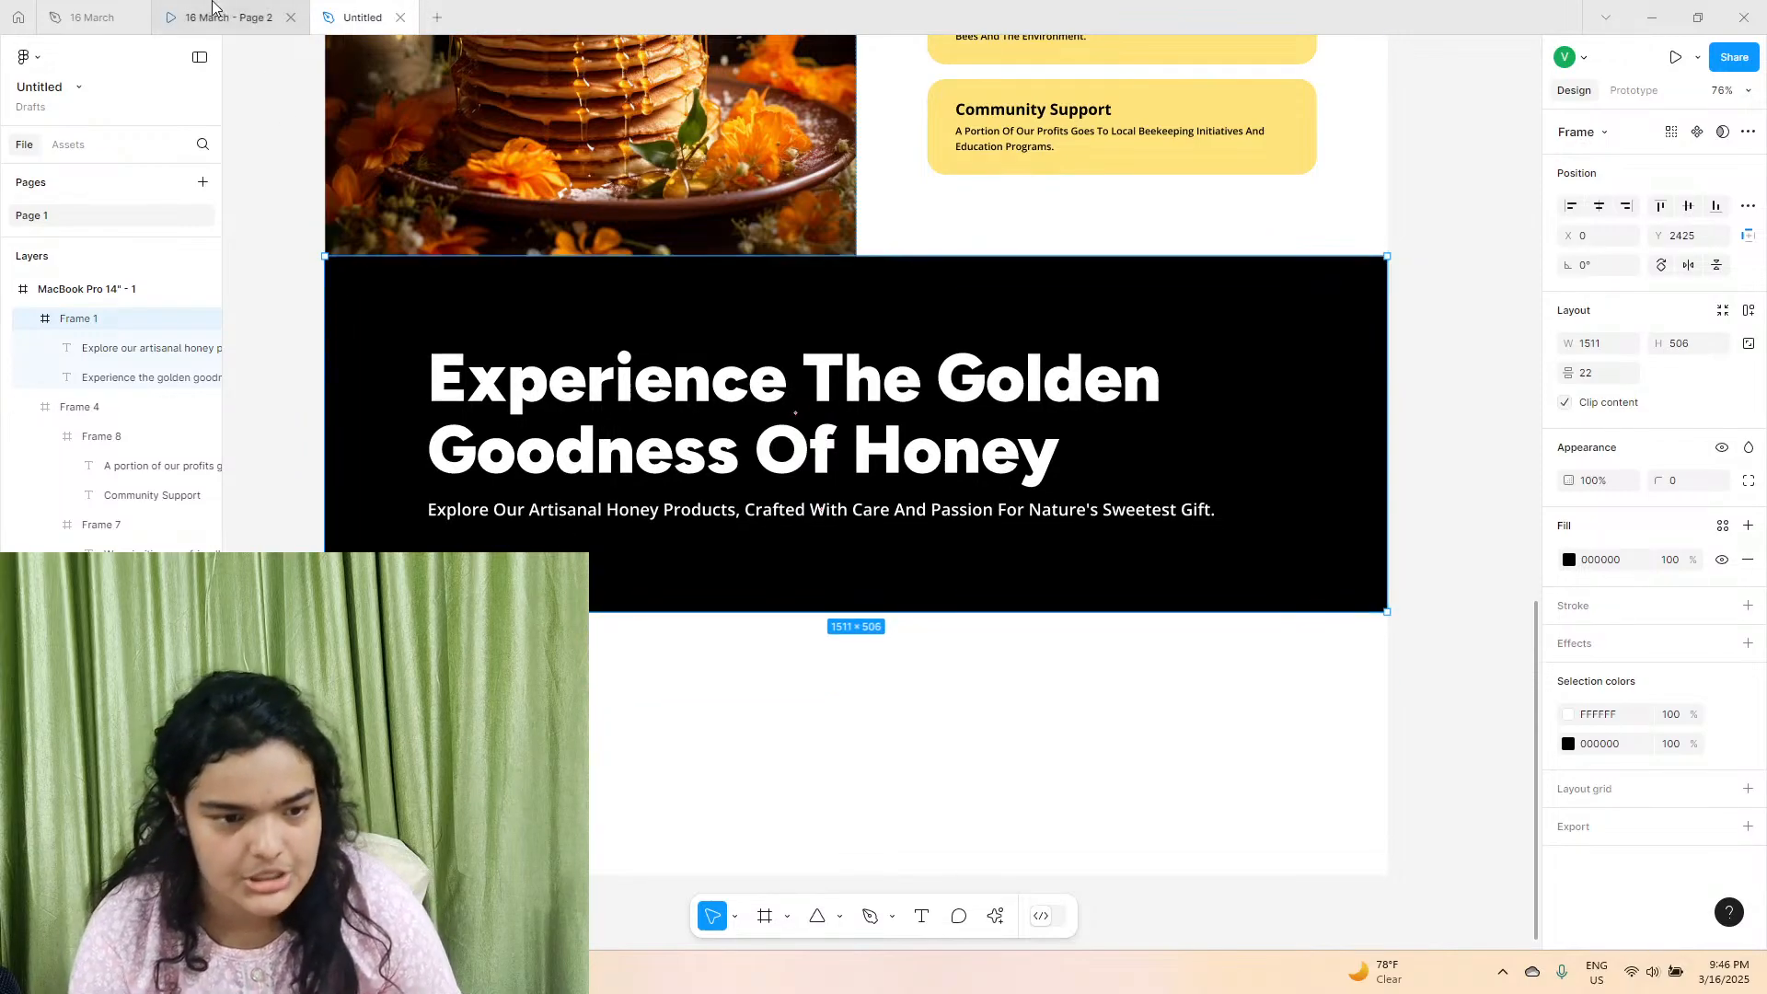
Check the reference prototype, switch to the 16 March file and copy the "Our Purpose" heading text from its black section.
{"action": "left_click", "coordinate": [168, 11]}
{"action": "scroll", "coordinate": [473, 297], "scroll_direction": "down", "scroll_amount": 4}
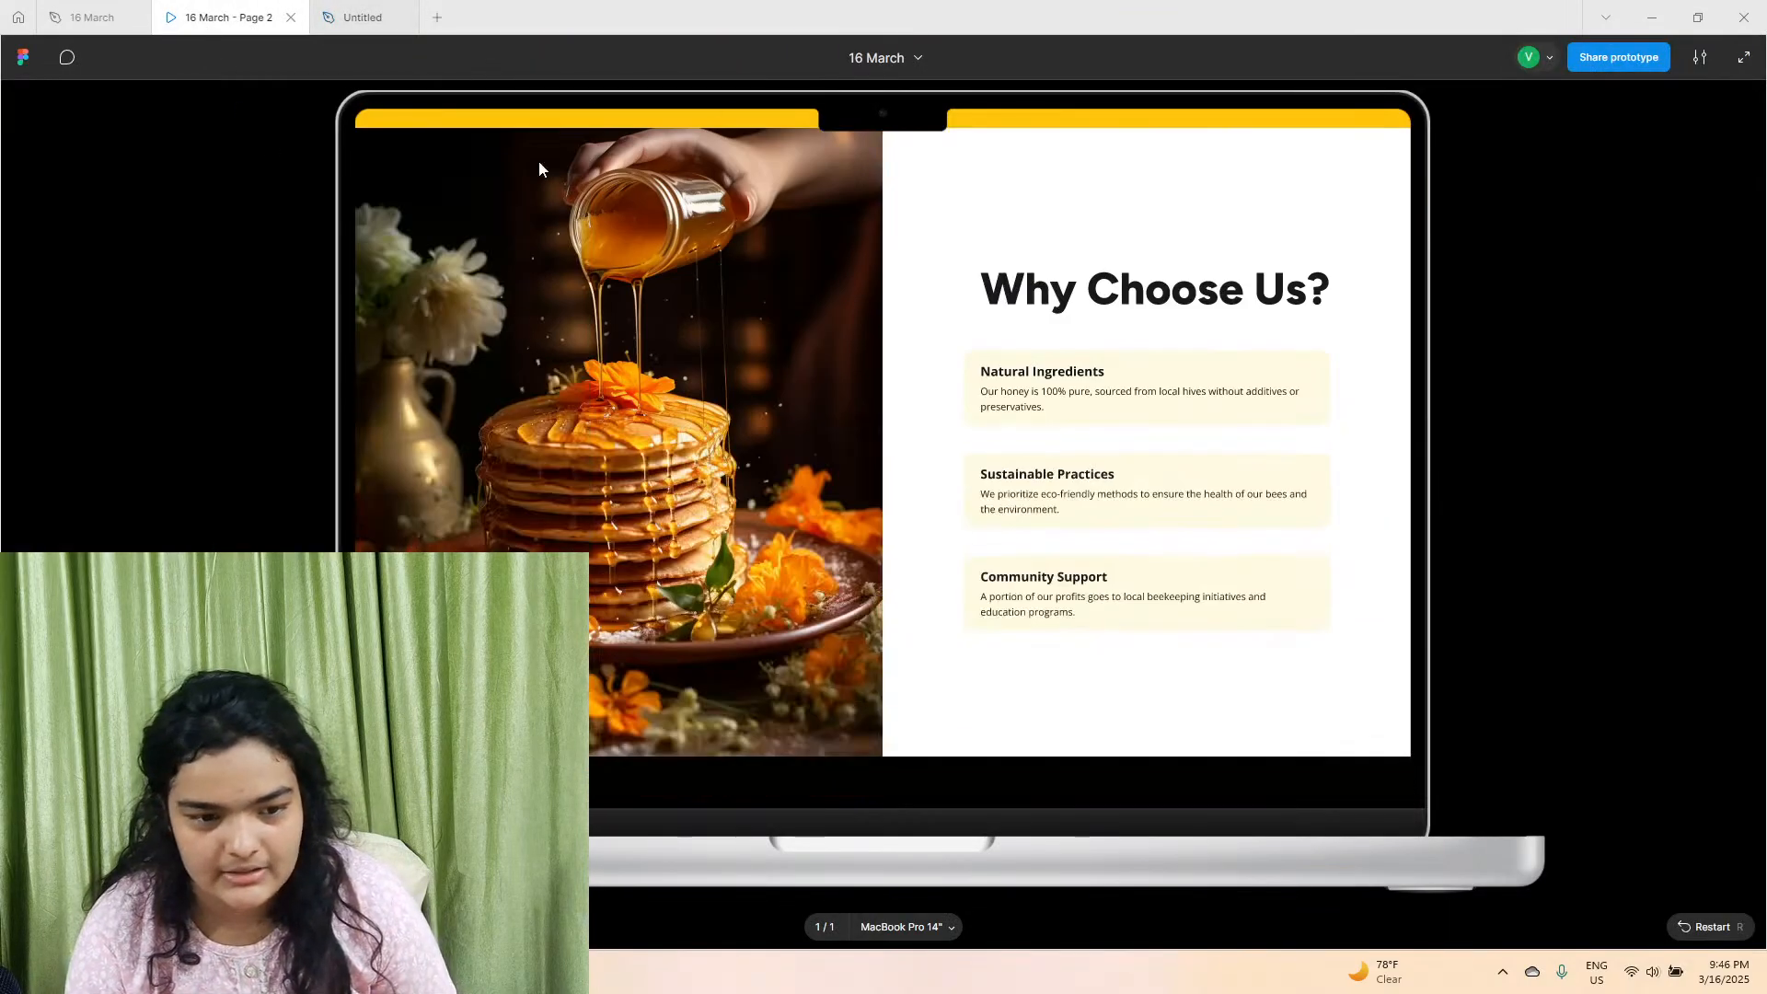
{"action": "scroll", "coordinate": [680, 285], "scroll_direction": "up", "scroll_amount": 4}
{"action": "left_click", "coordinate": [92, 17]}
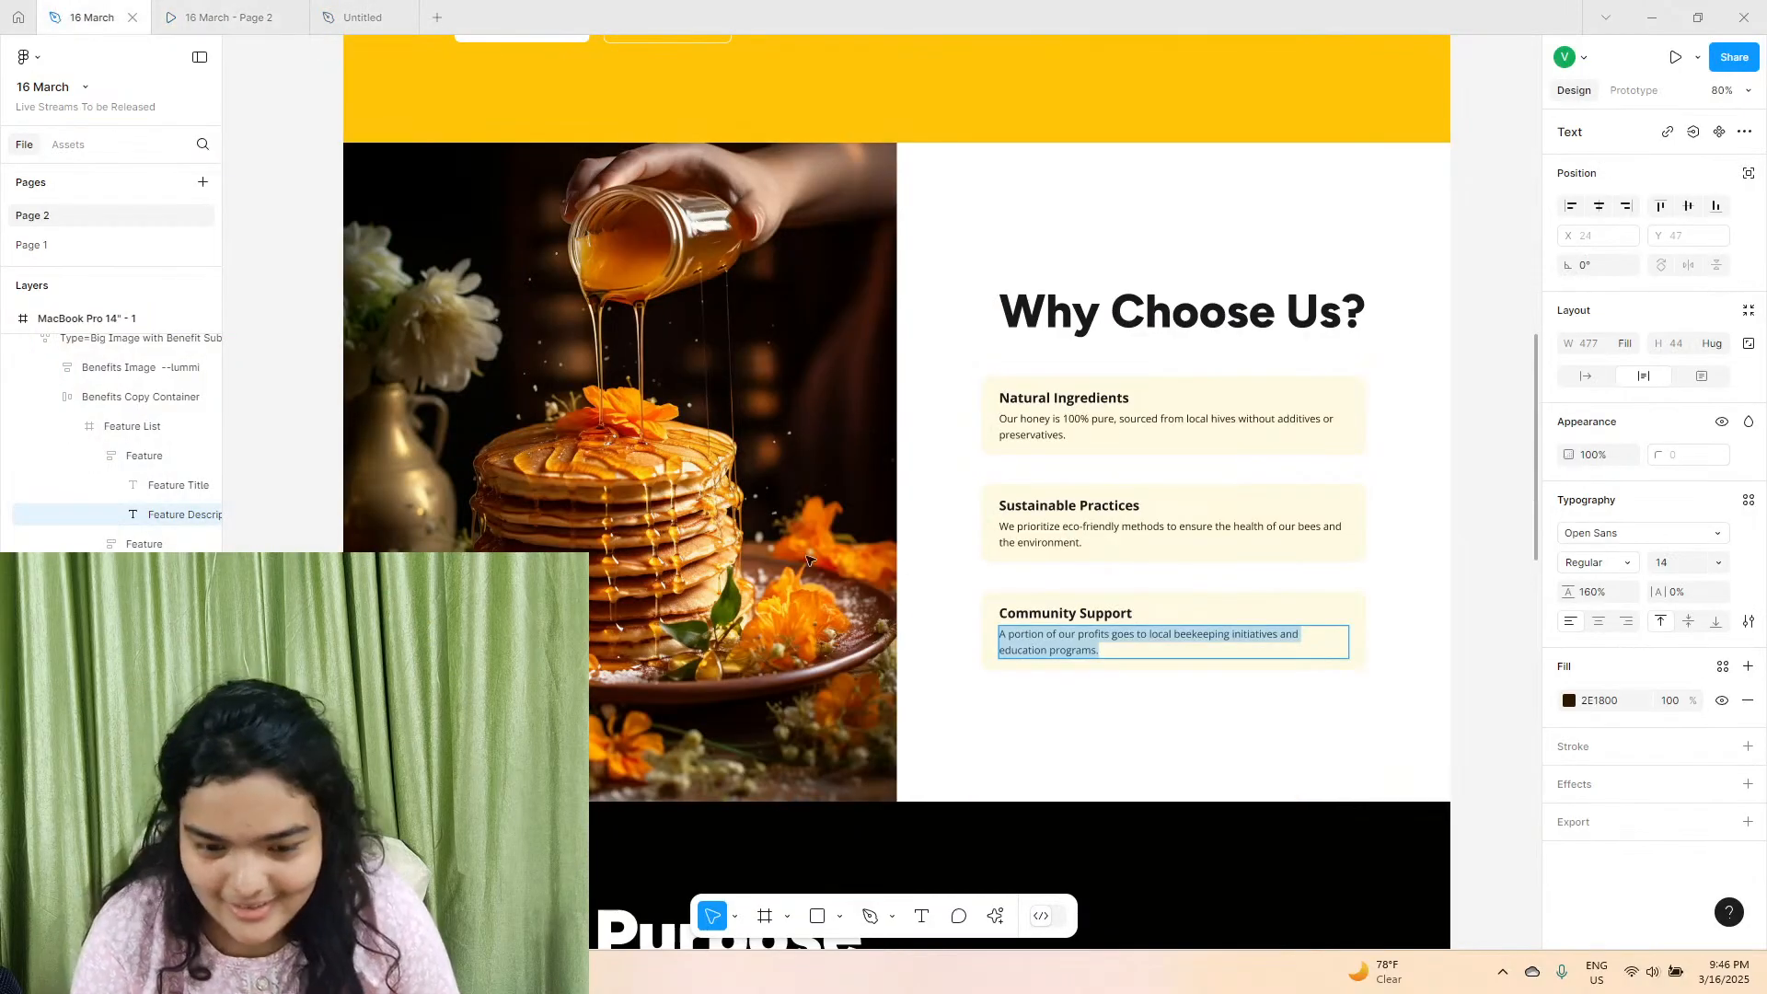
{"action": "scroll", "coordinate": [819, 588], "scroll_direction": "down", "scroll_amount": 3}
{"action": "double_click", "coordinate": [766, 657]}
{"action": "right_click", "coordinate": [766, 657]}
{"action": "left_click", "coordinate": [782, 680]}
In the Untitled file, replace the black frame's headline text with the copied "Our Purpose", matching the existing style.
{"action": "left_click", "coordinate": [363, 17]}
{"action": "left_click", "coordinate": [725, 465]}
{"action": "right_click", "coordinate": [724, 464]}
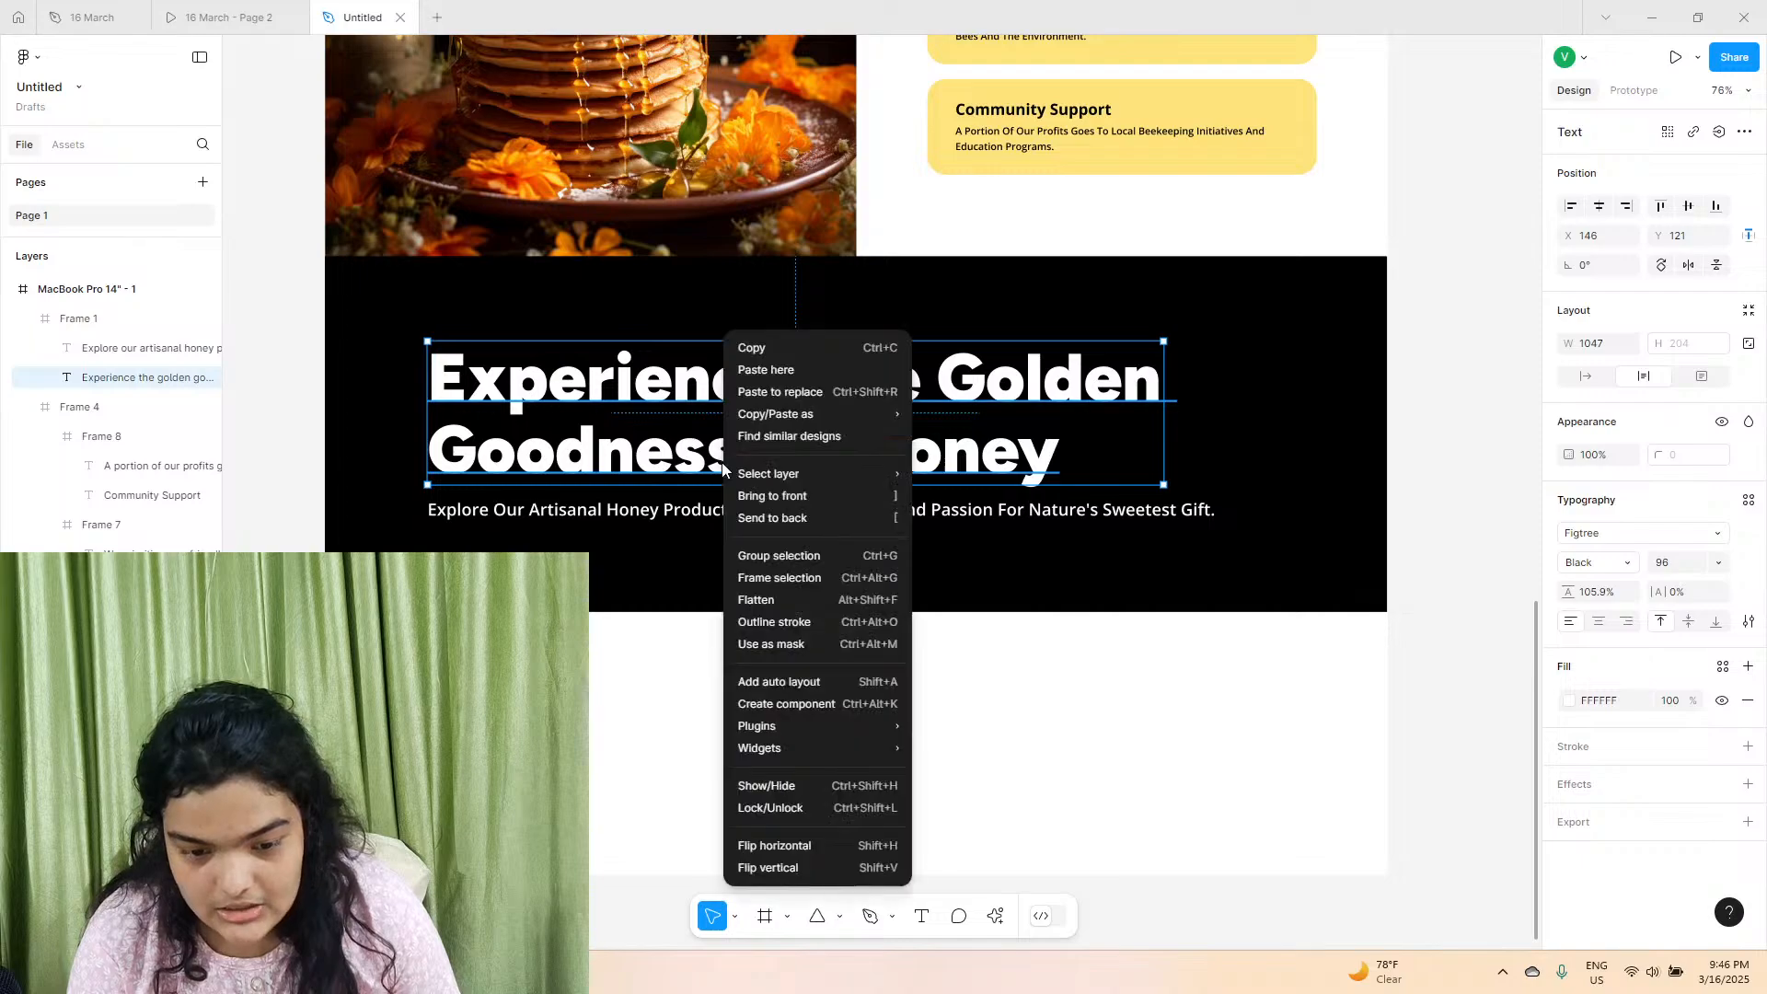
{"action": "double_click", "coordinate": [672, 448]}
{"action": "right_click", "coordinate": [670, 441]}
{"action": "left_click", "coordinate": [707, 502]}
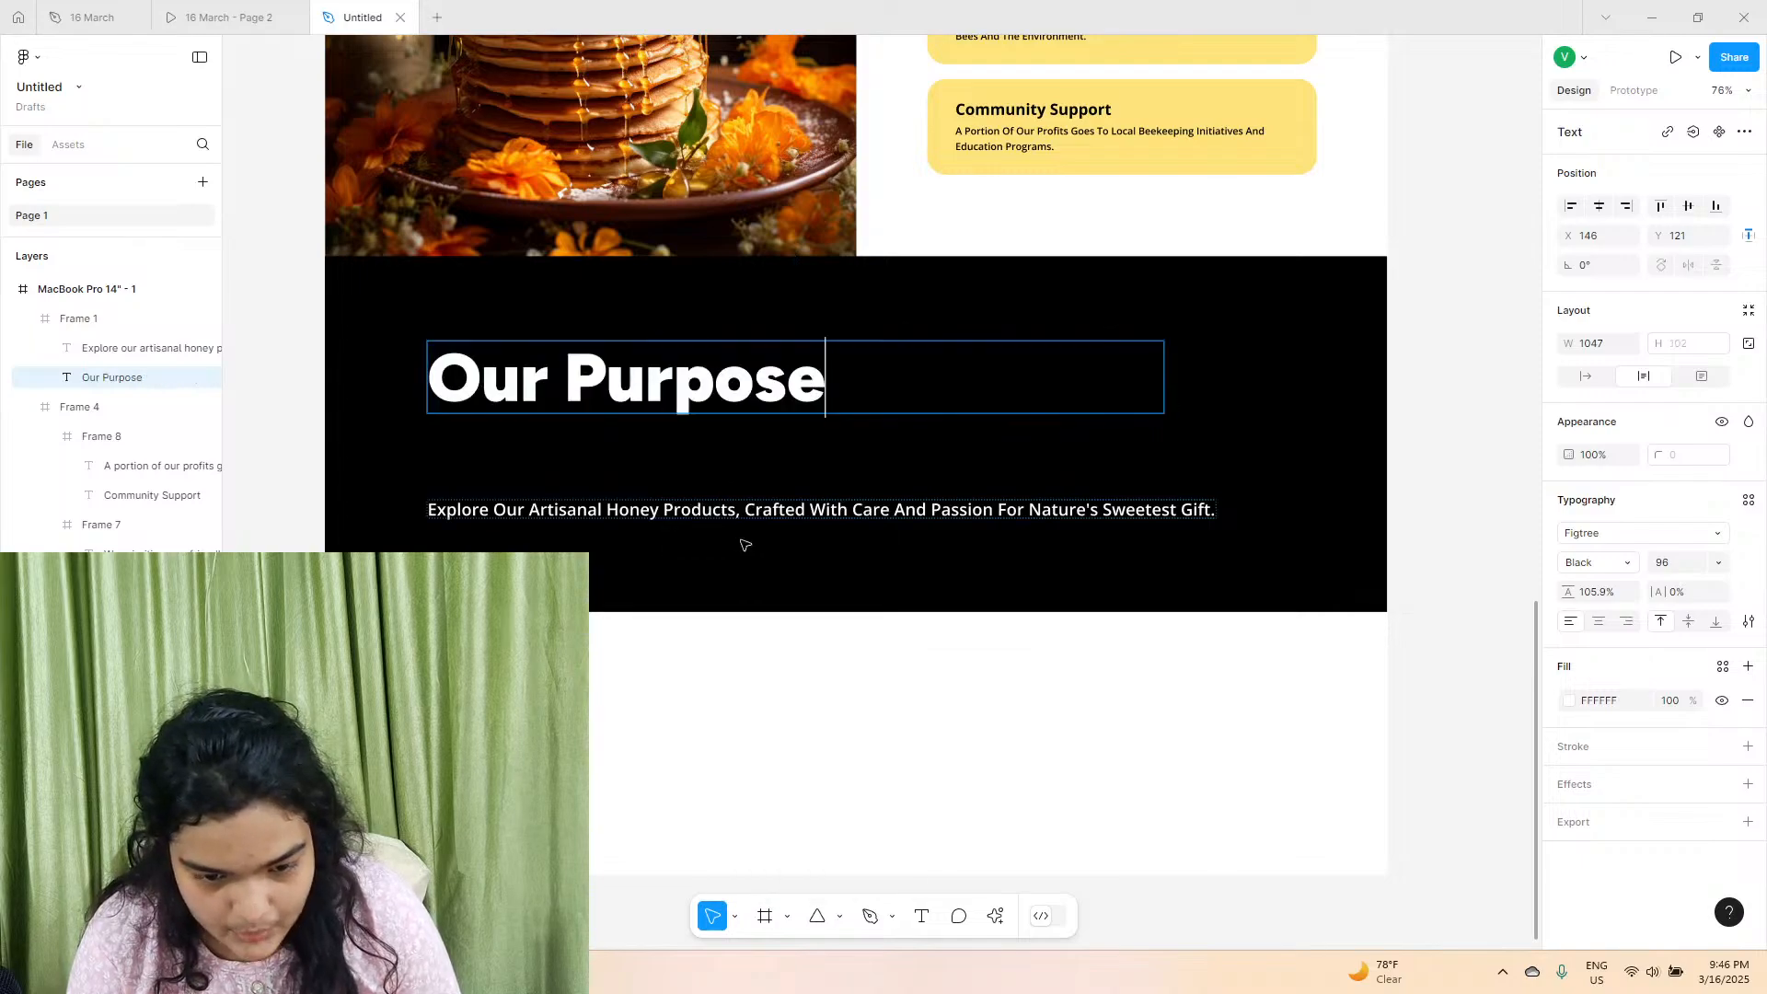
Copy the full sentence under the "Our Purpose" heading in the 16 March file.
{"action": "left_click", "coordinate": [106, 11]}
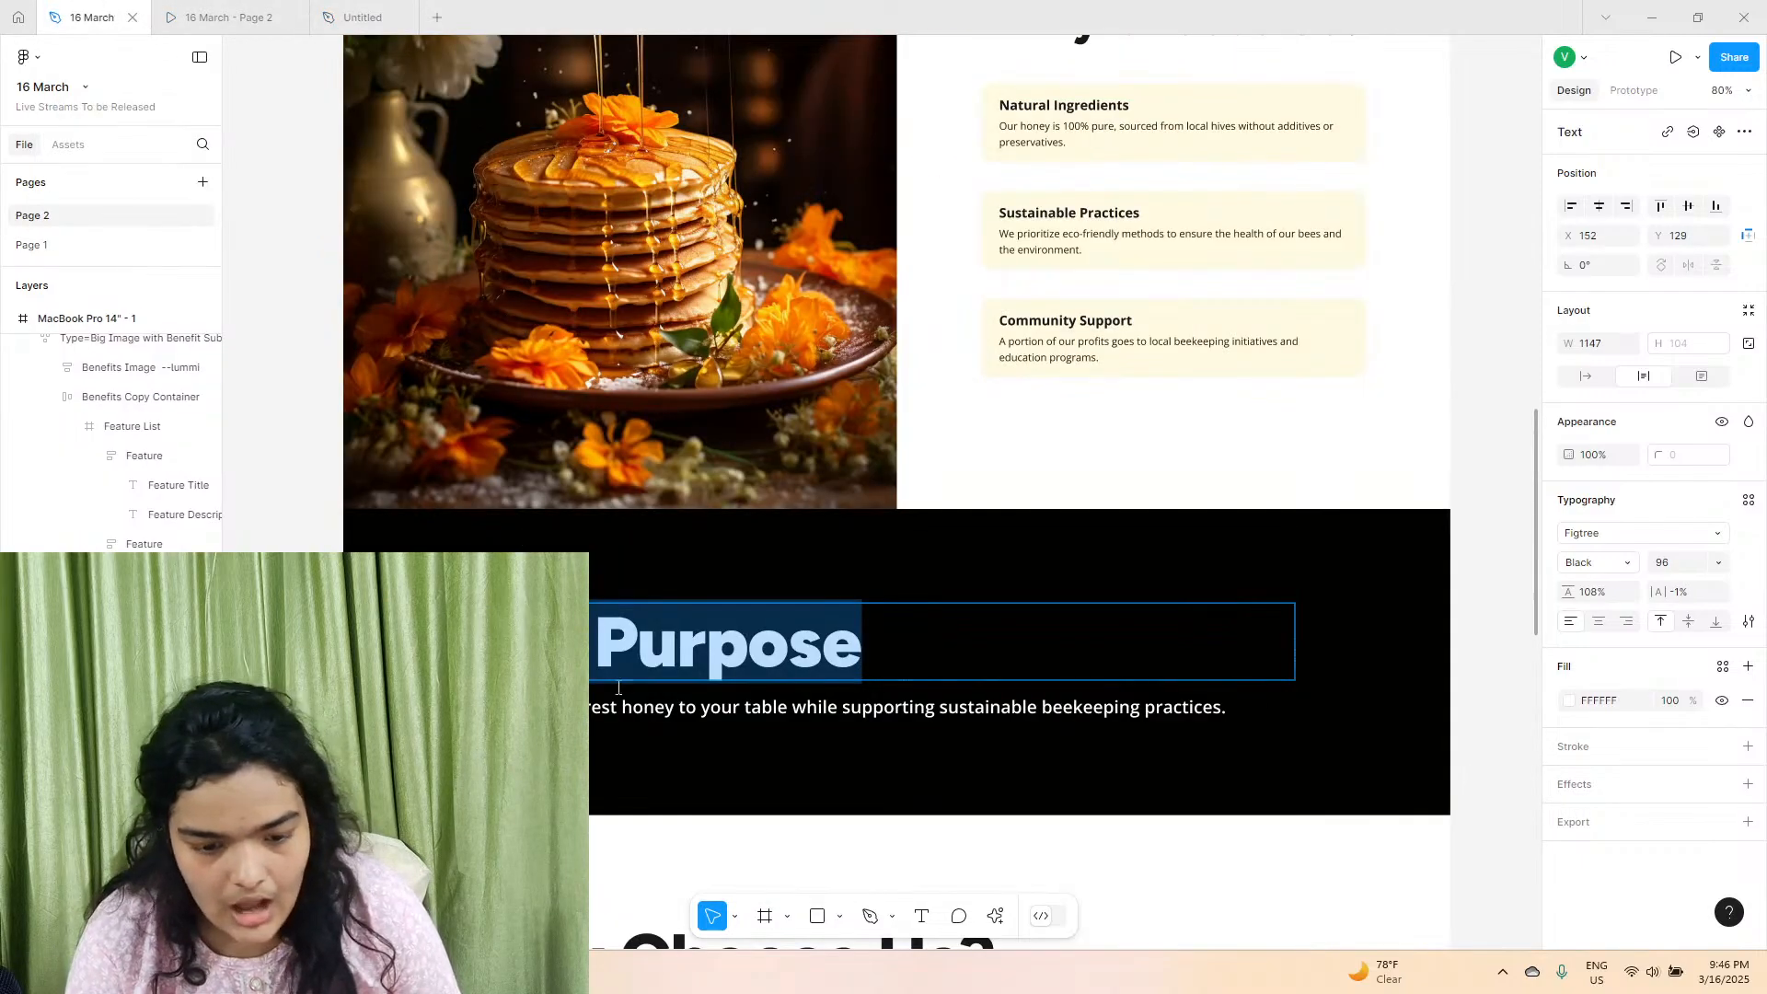
{"action": "double_click", "coordinate": [645, 707]}
{"action": "key", "text": "ctrl+a"}
{"action": "right_click", "coordinate": [629, 716]}
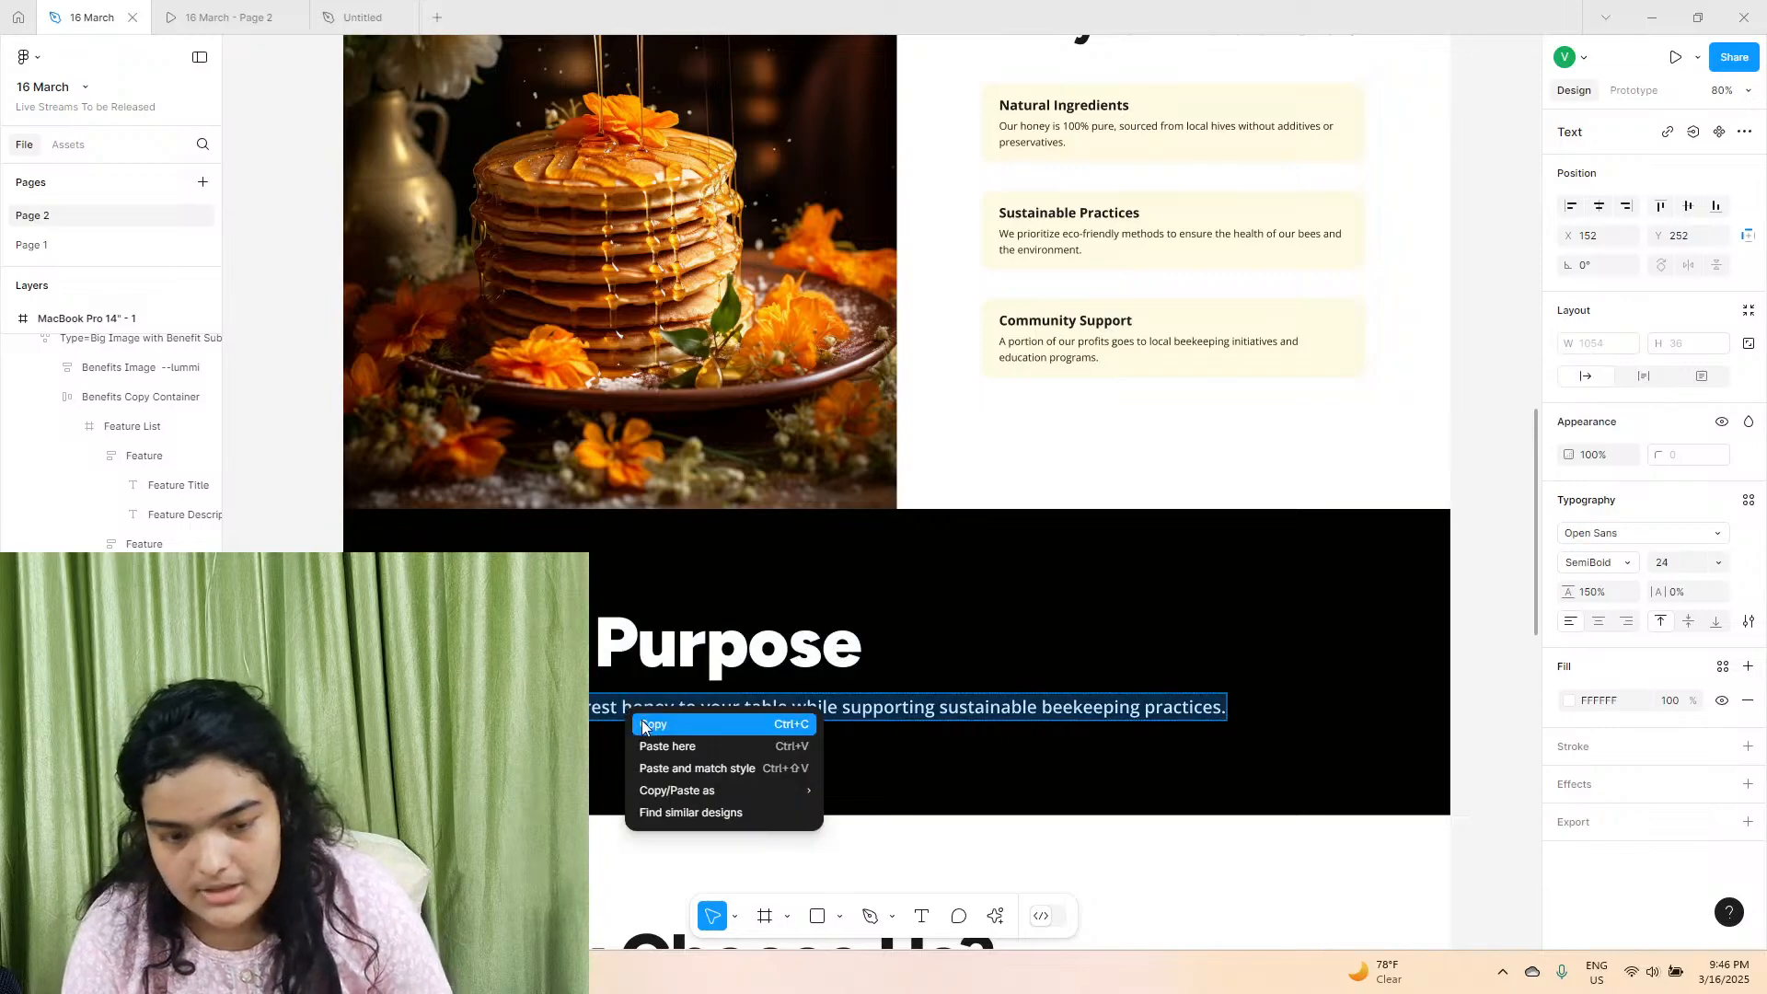
{"action": "left_click", "coordinate": [651, 724]}
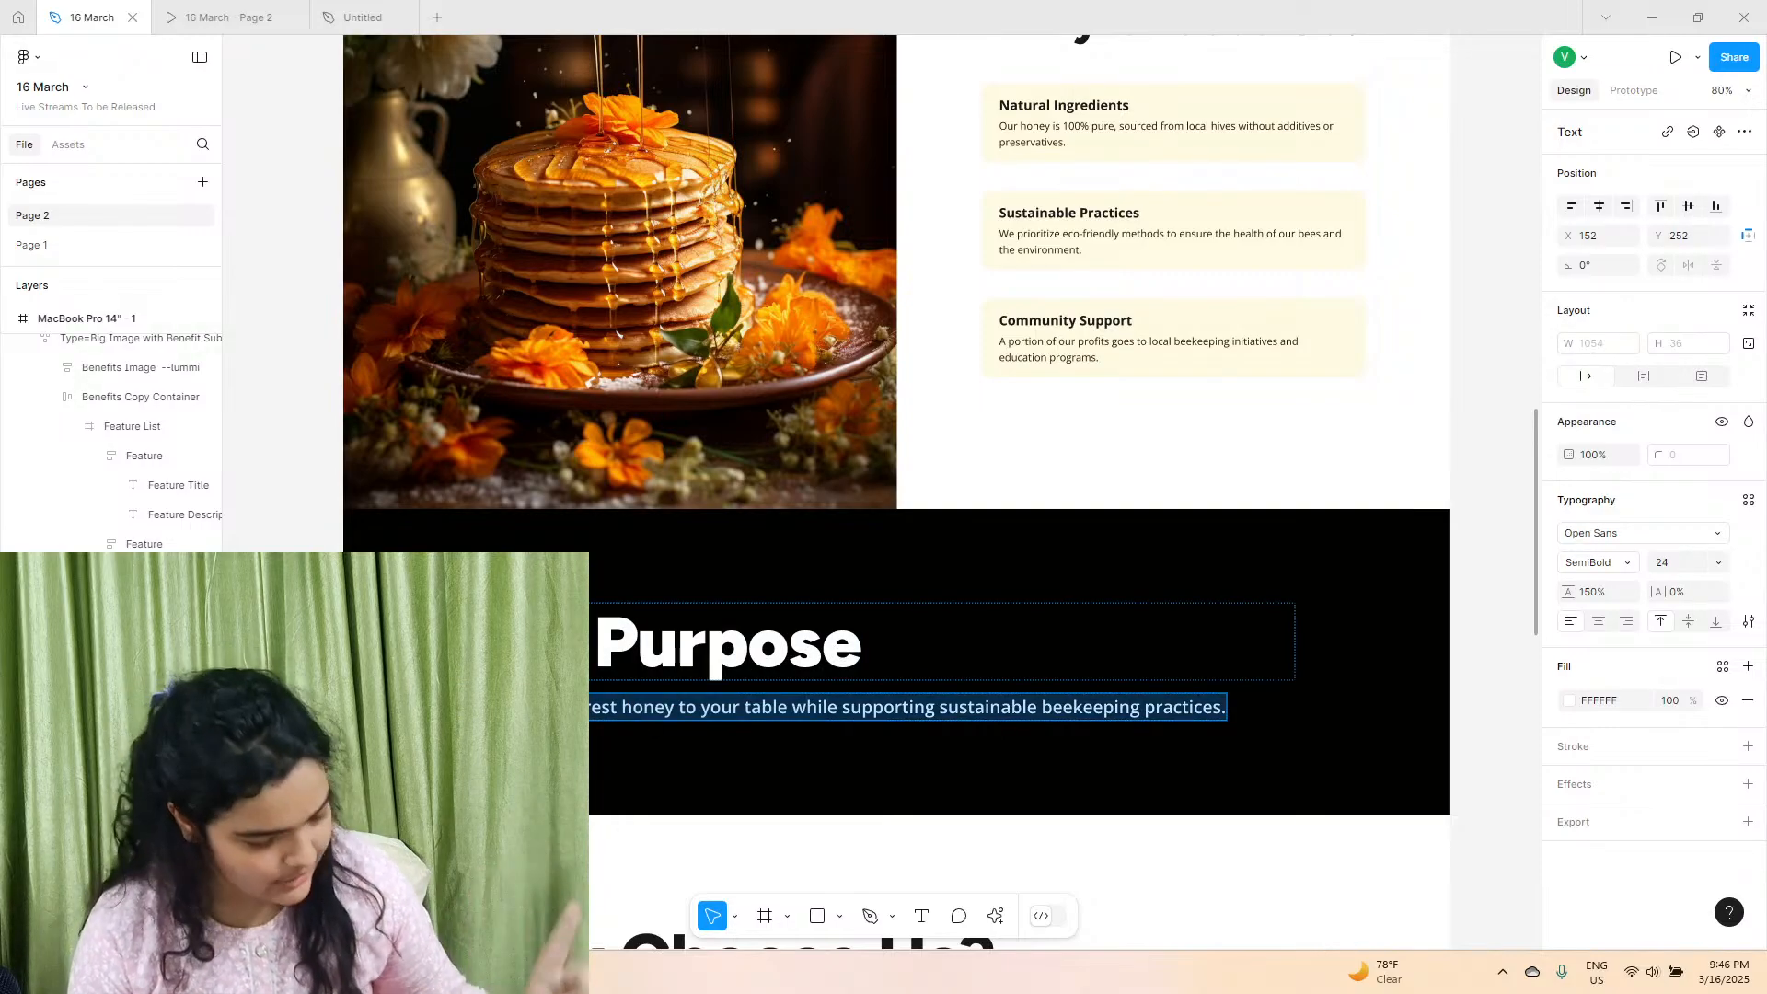
In the Untitled file, replace the black frame's subtitle with the copied sentence about bringing the purest honey, matching the existing style.
{"action": "left_click", "coordinate": [363, 17]}
{"action": "left_click", "coordinate": [548, 515]}
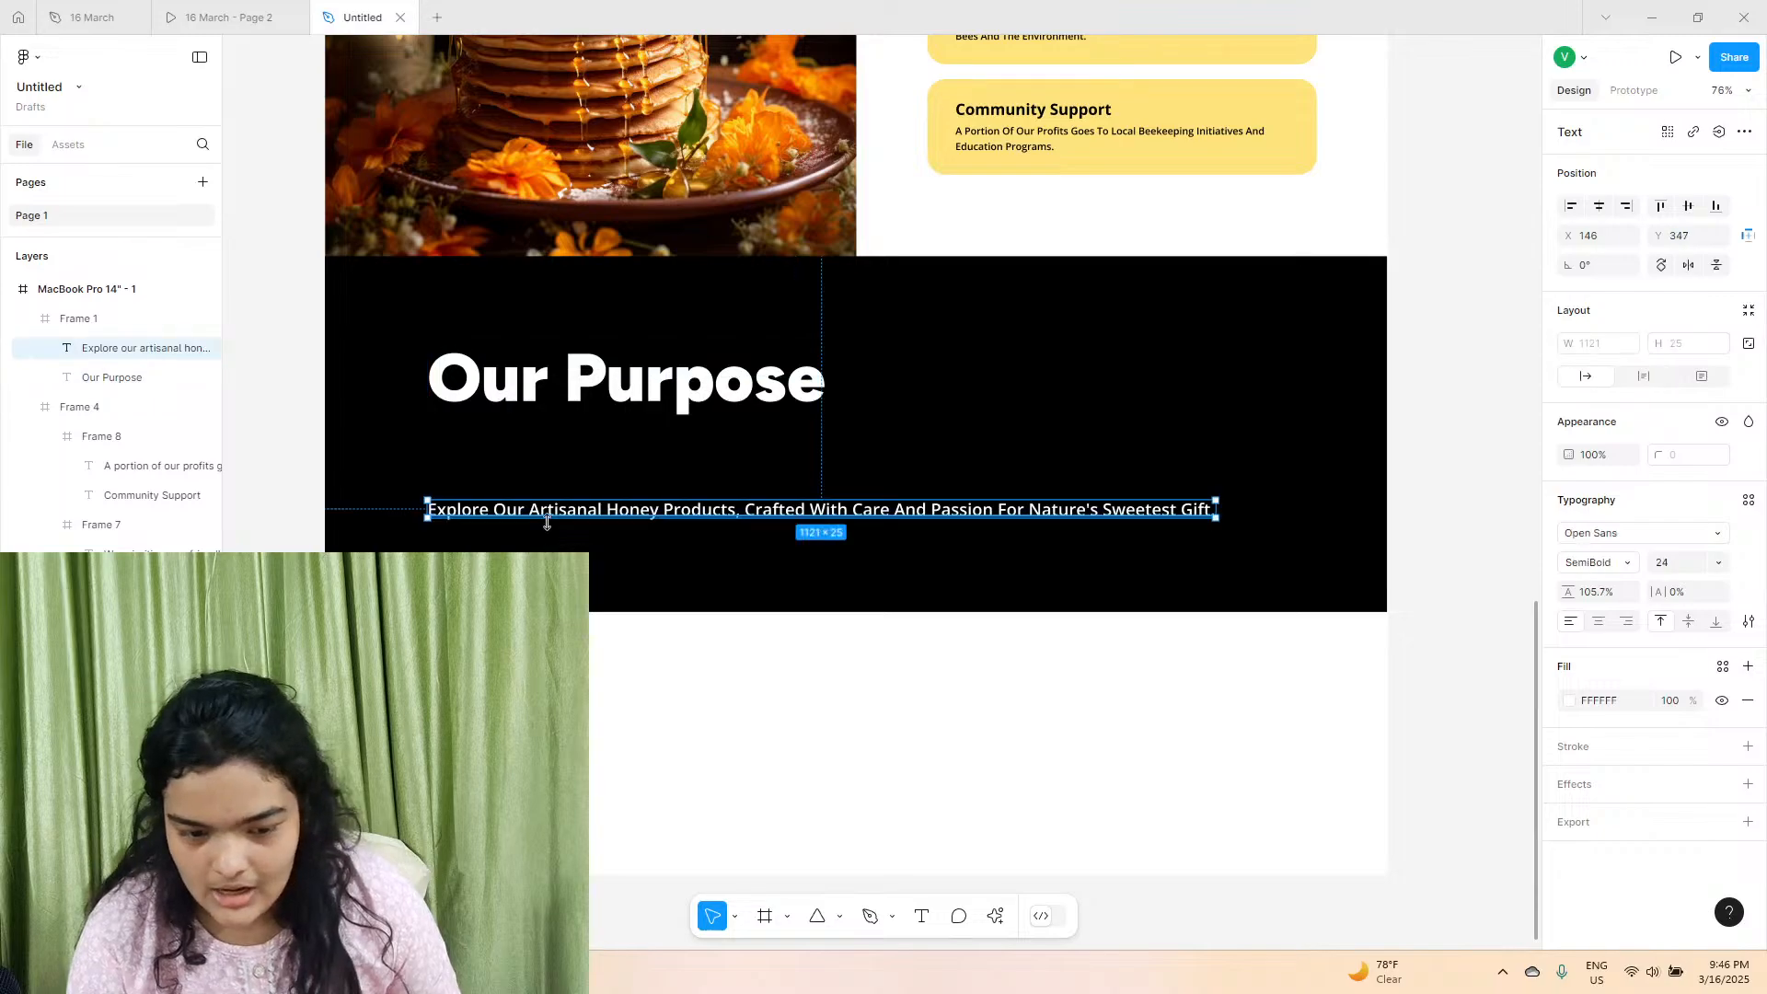
{"action": "double_click", "coordinate": [537, 512]}
{"action": "right_click", "coordinate": [536, 512]}
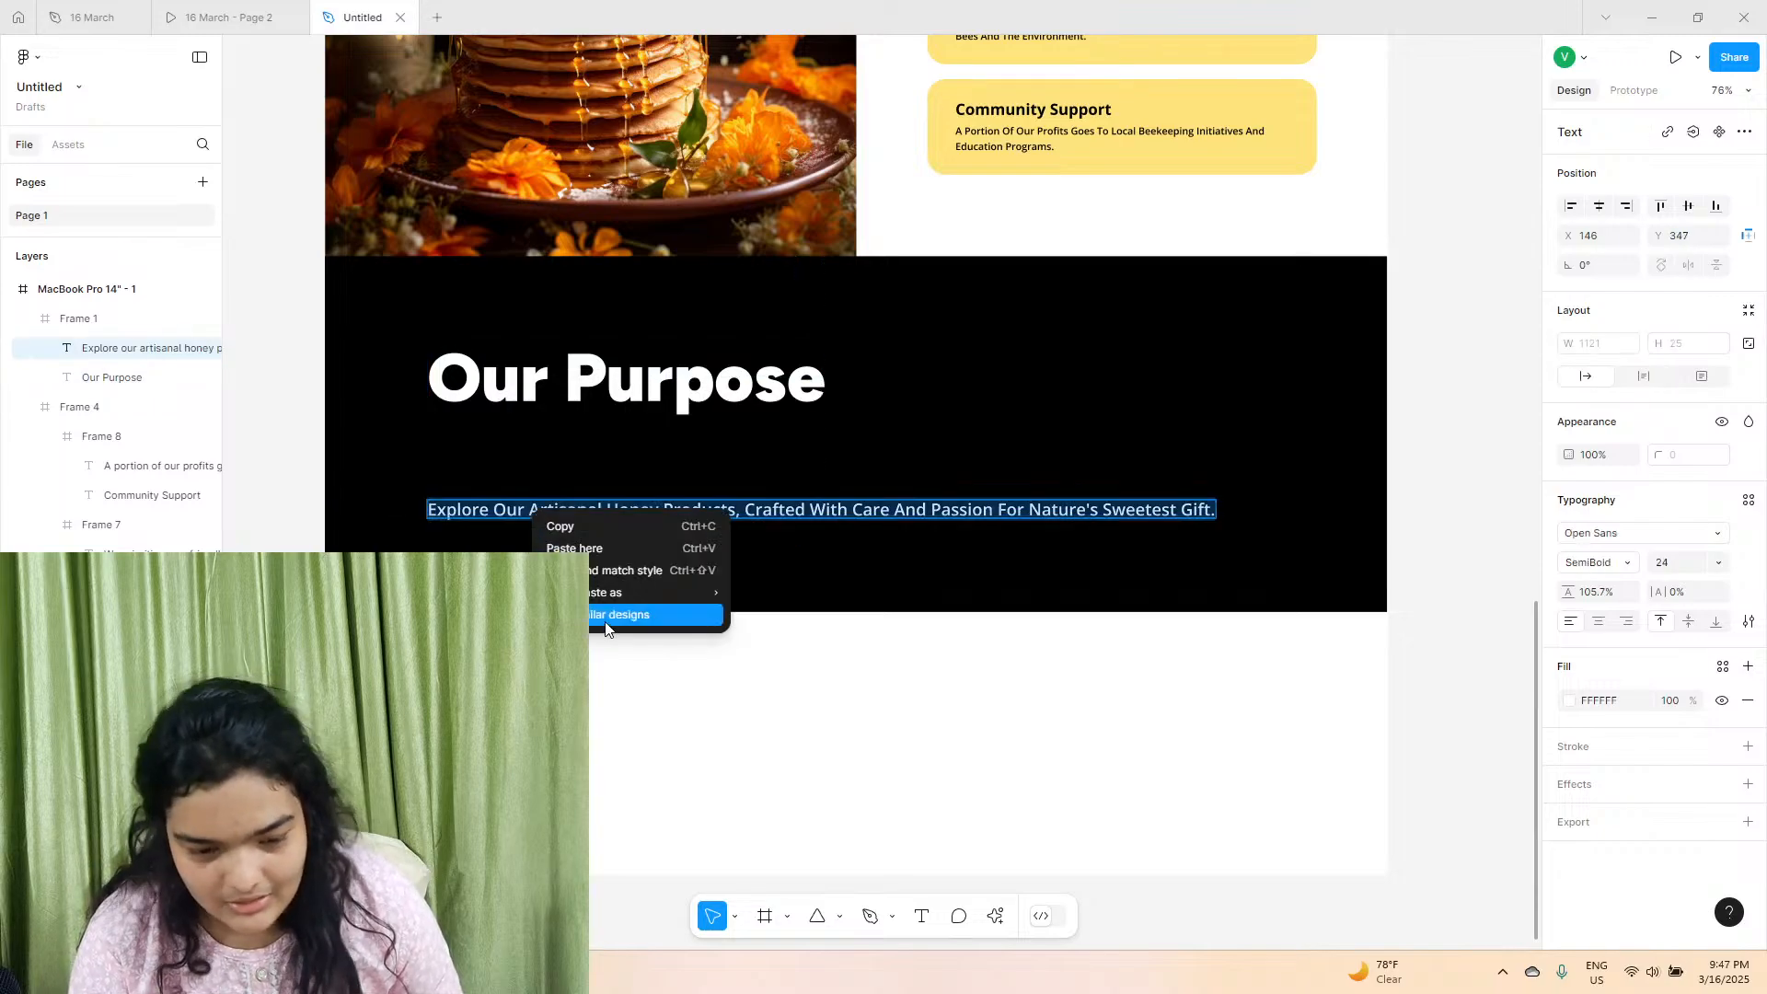
{"action": "left_click", "coordinate": [595, 576]}
{"action": "key", "text": "Escape"}
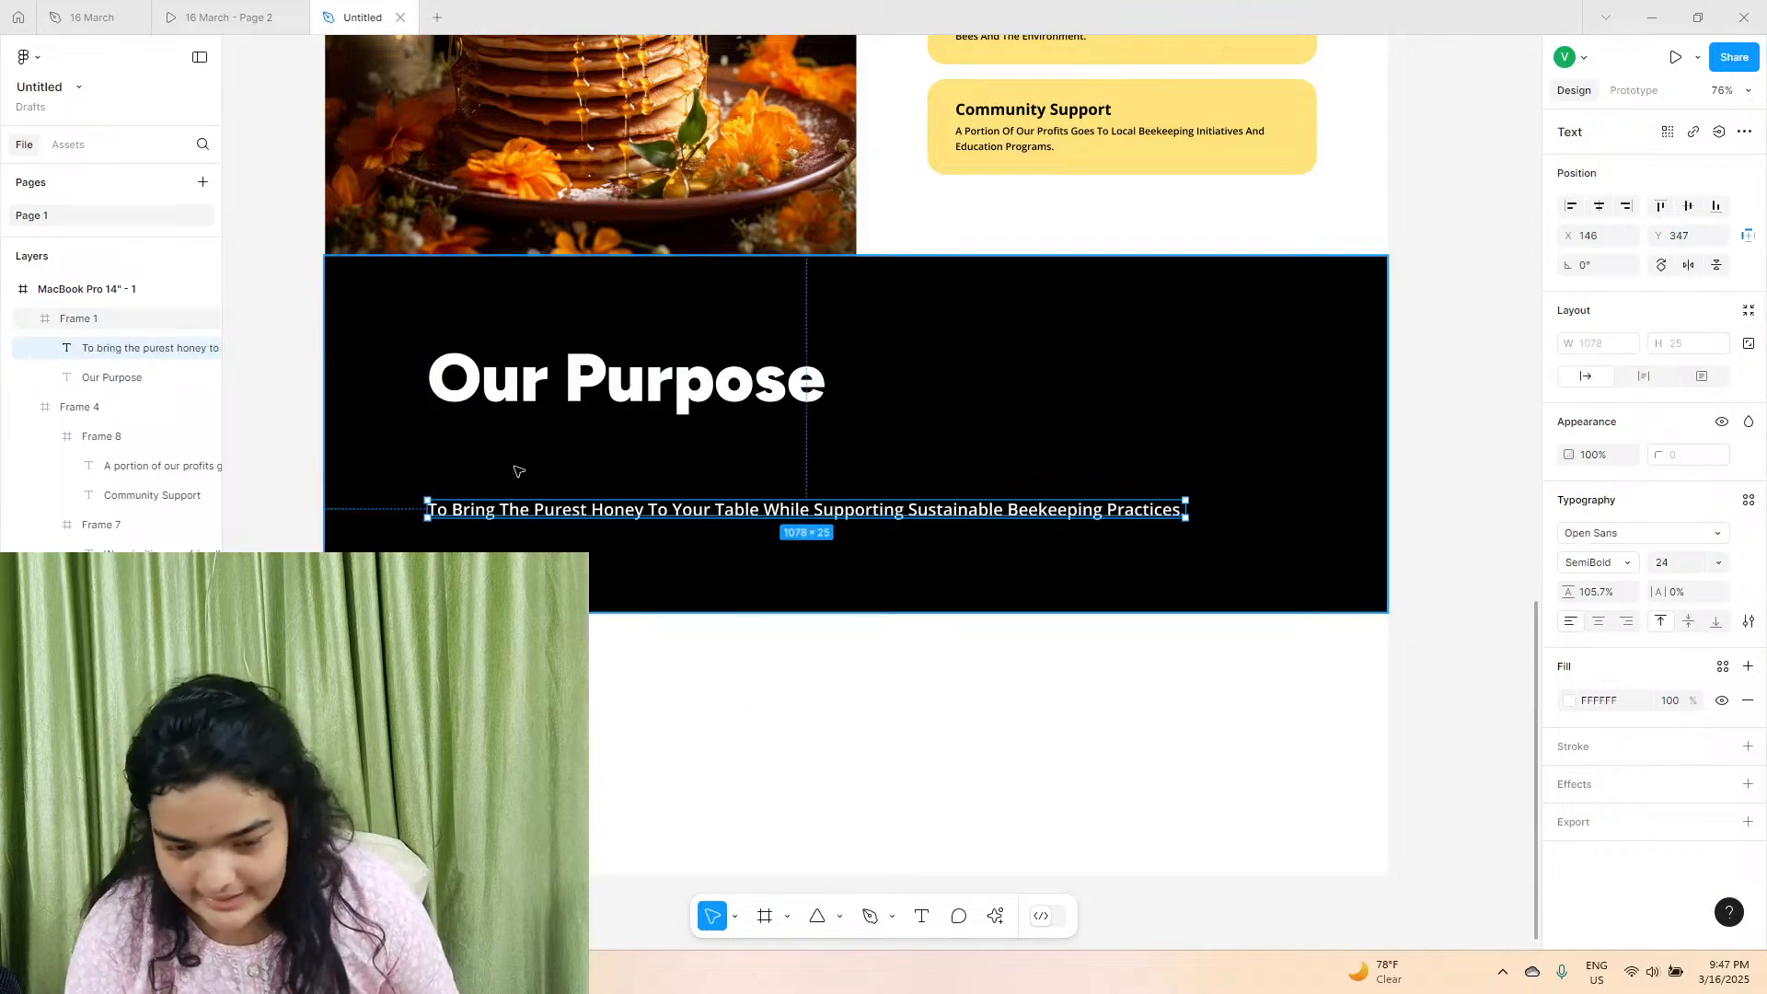
Move the subtitle up under the "Our Purpose" heading to Y 249.
{"action": "key", "text": "Up"}
{"action": "key", "text": "Up"}
{"action": "key", "text": "Up"}
{"action": "key", "text": "Up"}
{"action": "key", "text": "Up"}
{"action": "key", "text": "Up"}
{"action": "key", "text": "Up"}
{"action": "key", "text": "Up"}
{"action": "key", "text": "Up"}
{"action": "key", "text": "Up"}
{"action": "key", "text": "Up"}
{"action": "key", "text": "Up"}
{"action": "key", "text": "Up"}
{"action": "key", "text": "Up"}
{"action": "key", "text": "Up"}
{"action": "key", "text": "Up"}
{"action": "key", "text": "Up"}
{"action": "key", "text": "Up"}
{"action": "key", "text": "Up"}
{"action": "key", "text": "Up"}
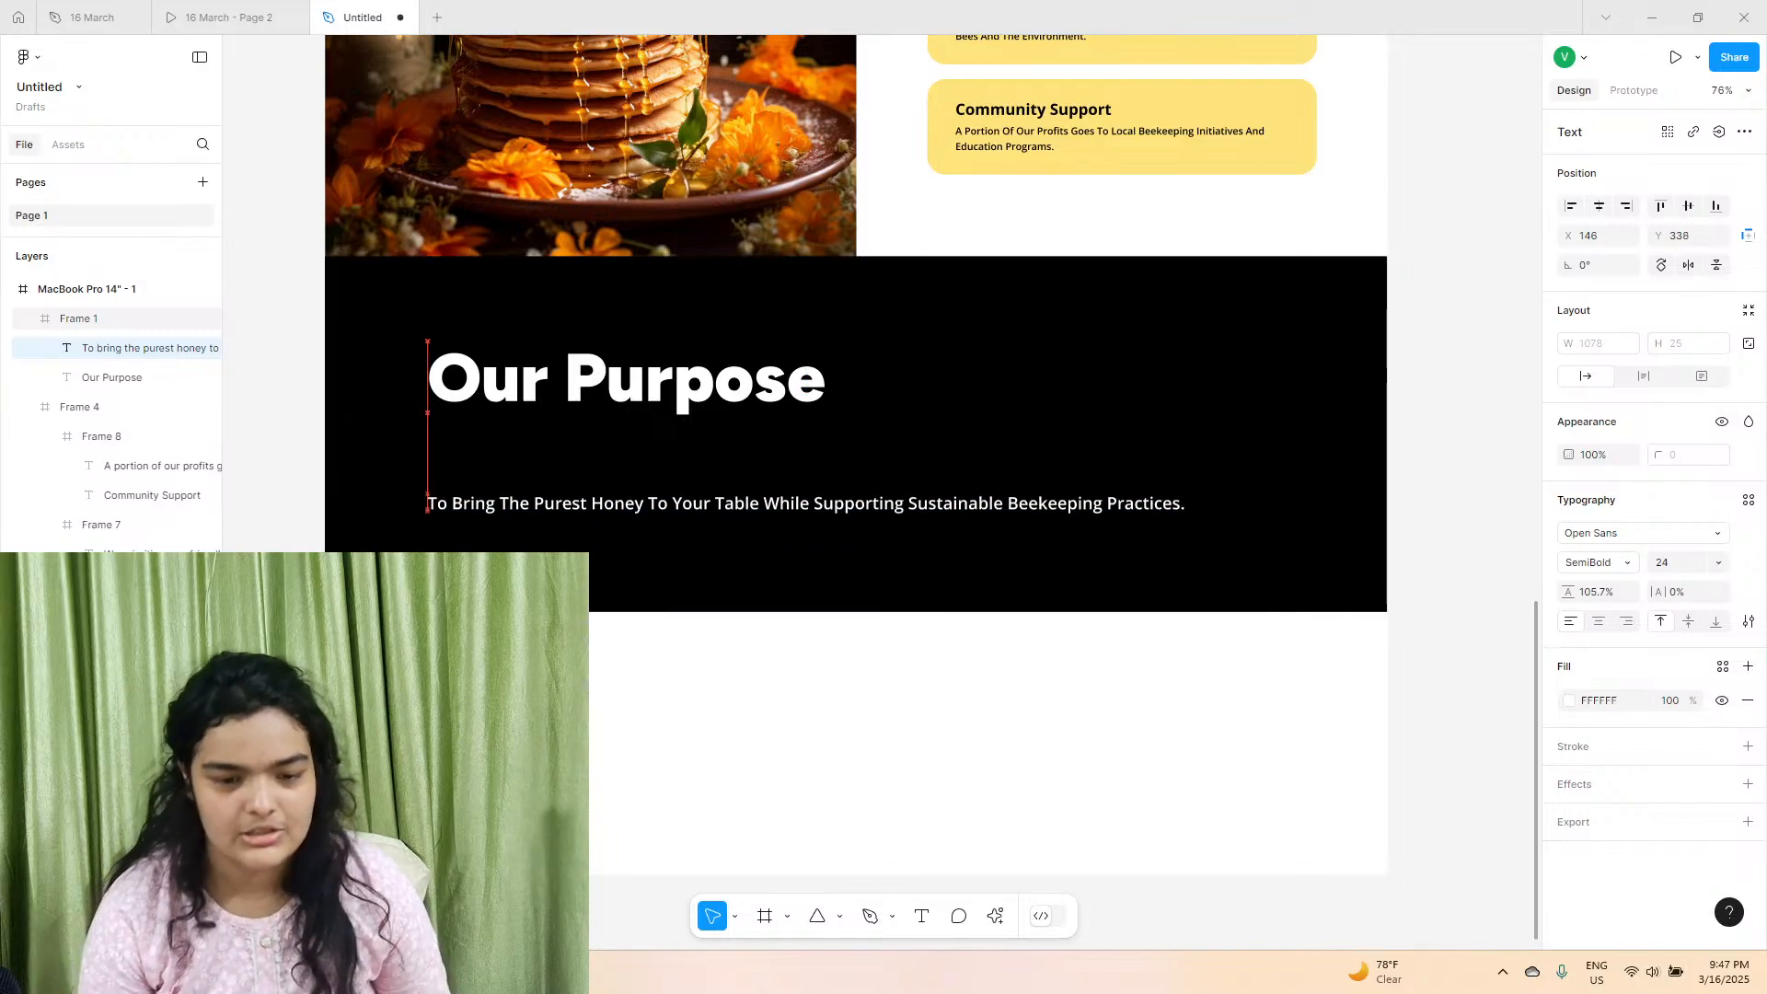
{"action": "key", "text": "Up"}
{"action": "key", "text": "Up"}
{"action": "key", "text": "Up"}
{"action": "key", "text": "Up"}
{"action": "key", "text": "Up"}
{"action": "key", "text": "Up"}
{"action": "key", "text": "Up"}
{"action": "key", "text": "Up"}
{"action": "key", "text": "Up"}
{"action": "key", "text": "Up"}
{"action": "key", "text": "Up"}
{"action": "key", "text": "Up"}
{"action": "key", "text": "Up"}
{"action": "key", "text": "Up"}
{"action": "key", "text": "Up"}
{"action": "key", "text": "Up"}
{"action": "key", "text": "Up"}
{"action": "key", "text": "Up"}
{"action": "key", "text": "Up"}
{"action": "key", "text": "Up"}
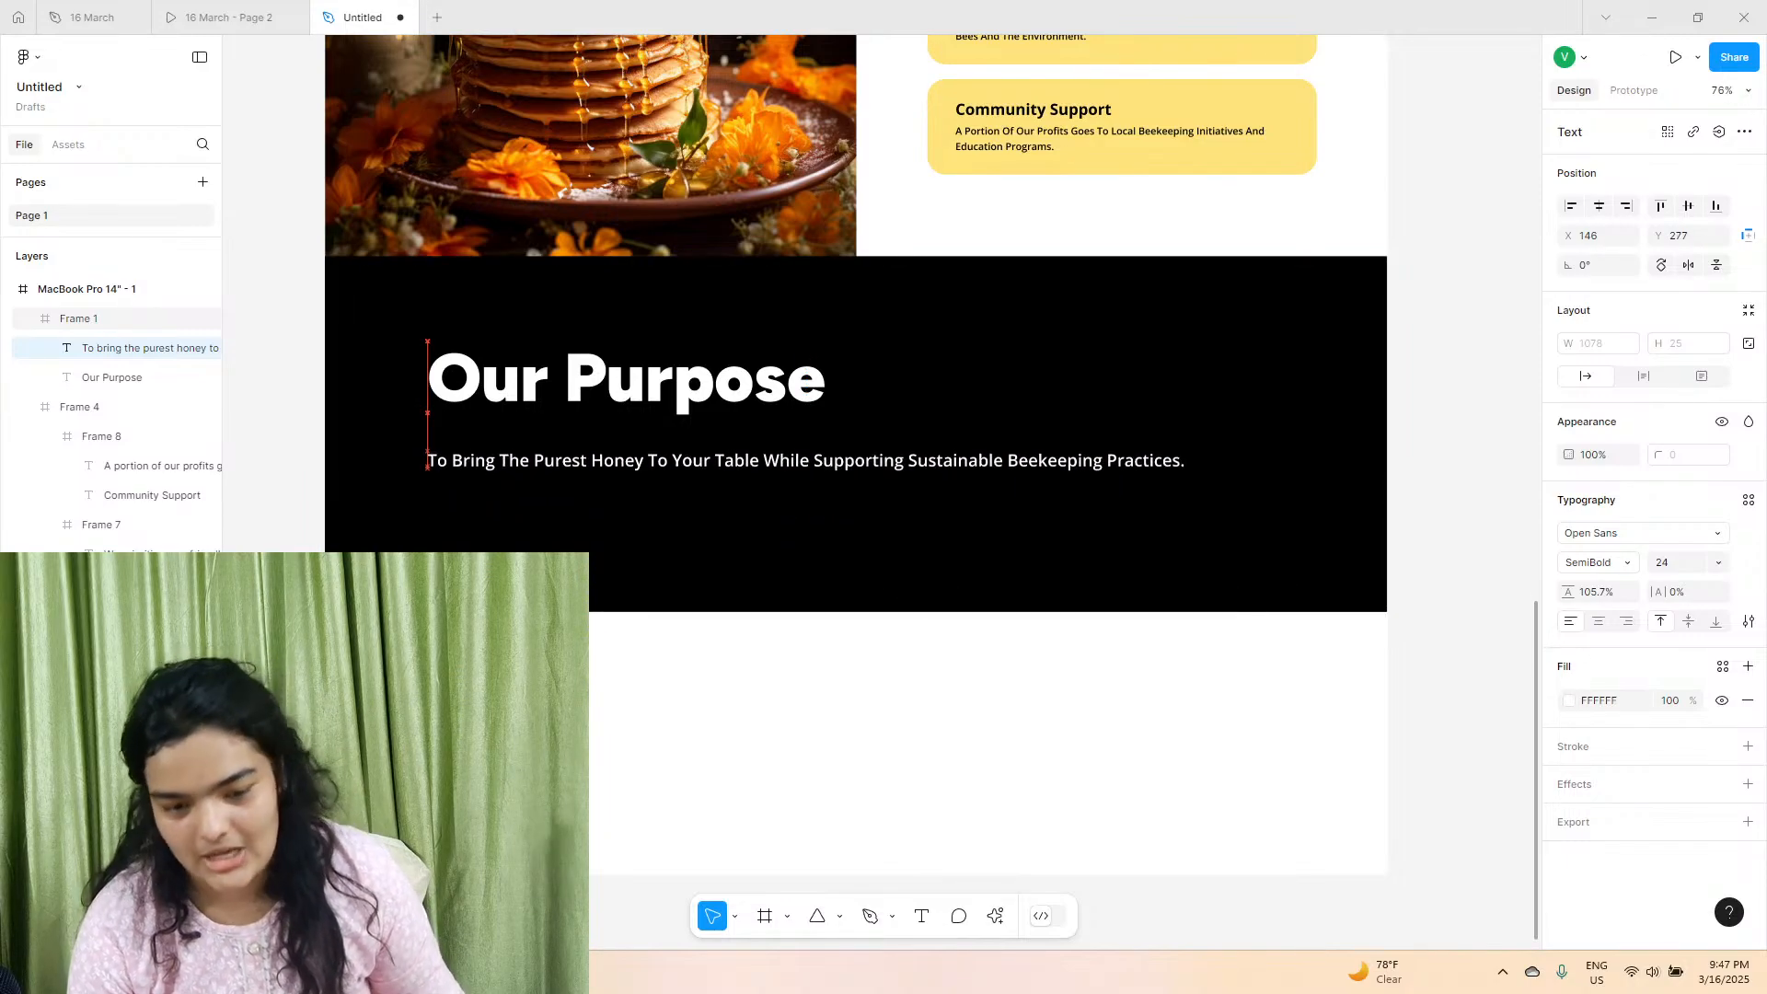
{"action": "key", "text": "Up"}
{"action": "key", "text": "Up"}
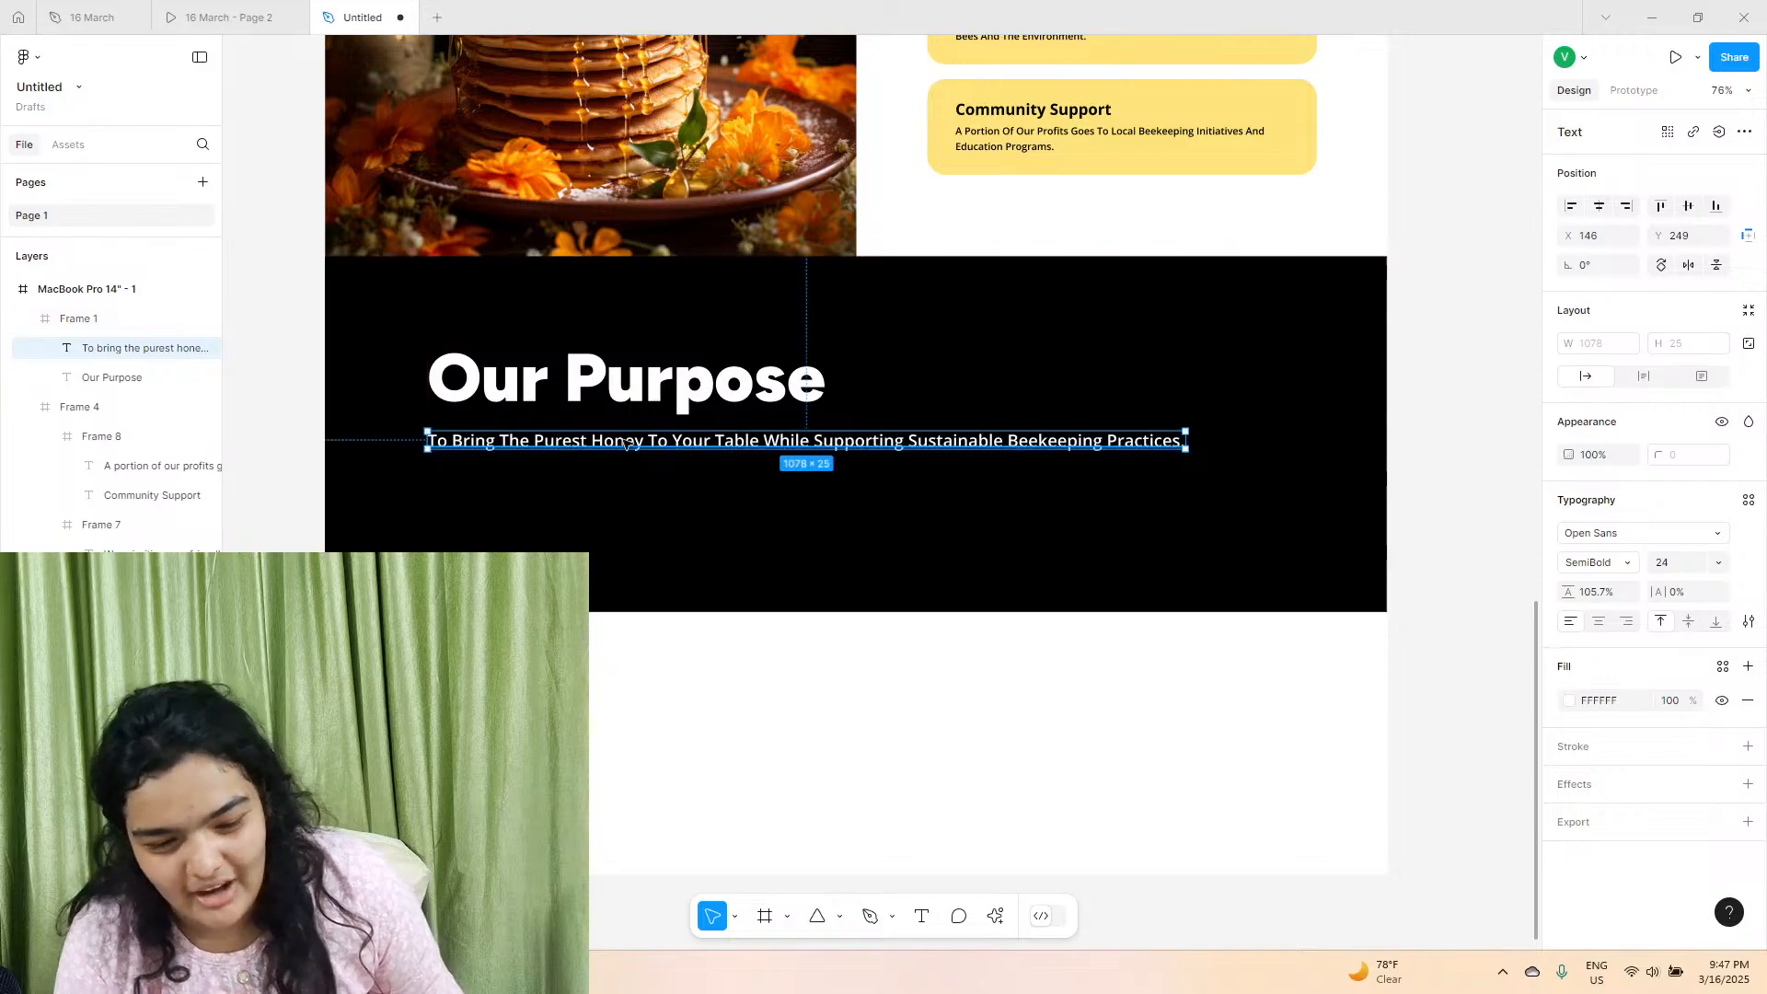
Nudge the "Our Purpose" heading down to Y 124 and shorten the black frame to 1511 × 398.
{"action": "left_click", "coordinate": [642, 394]}
{"action": "key", "text": "Down"}
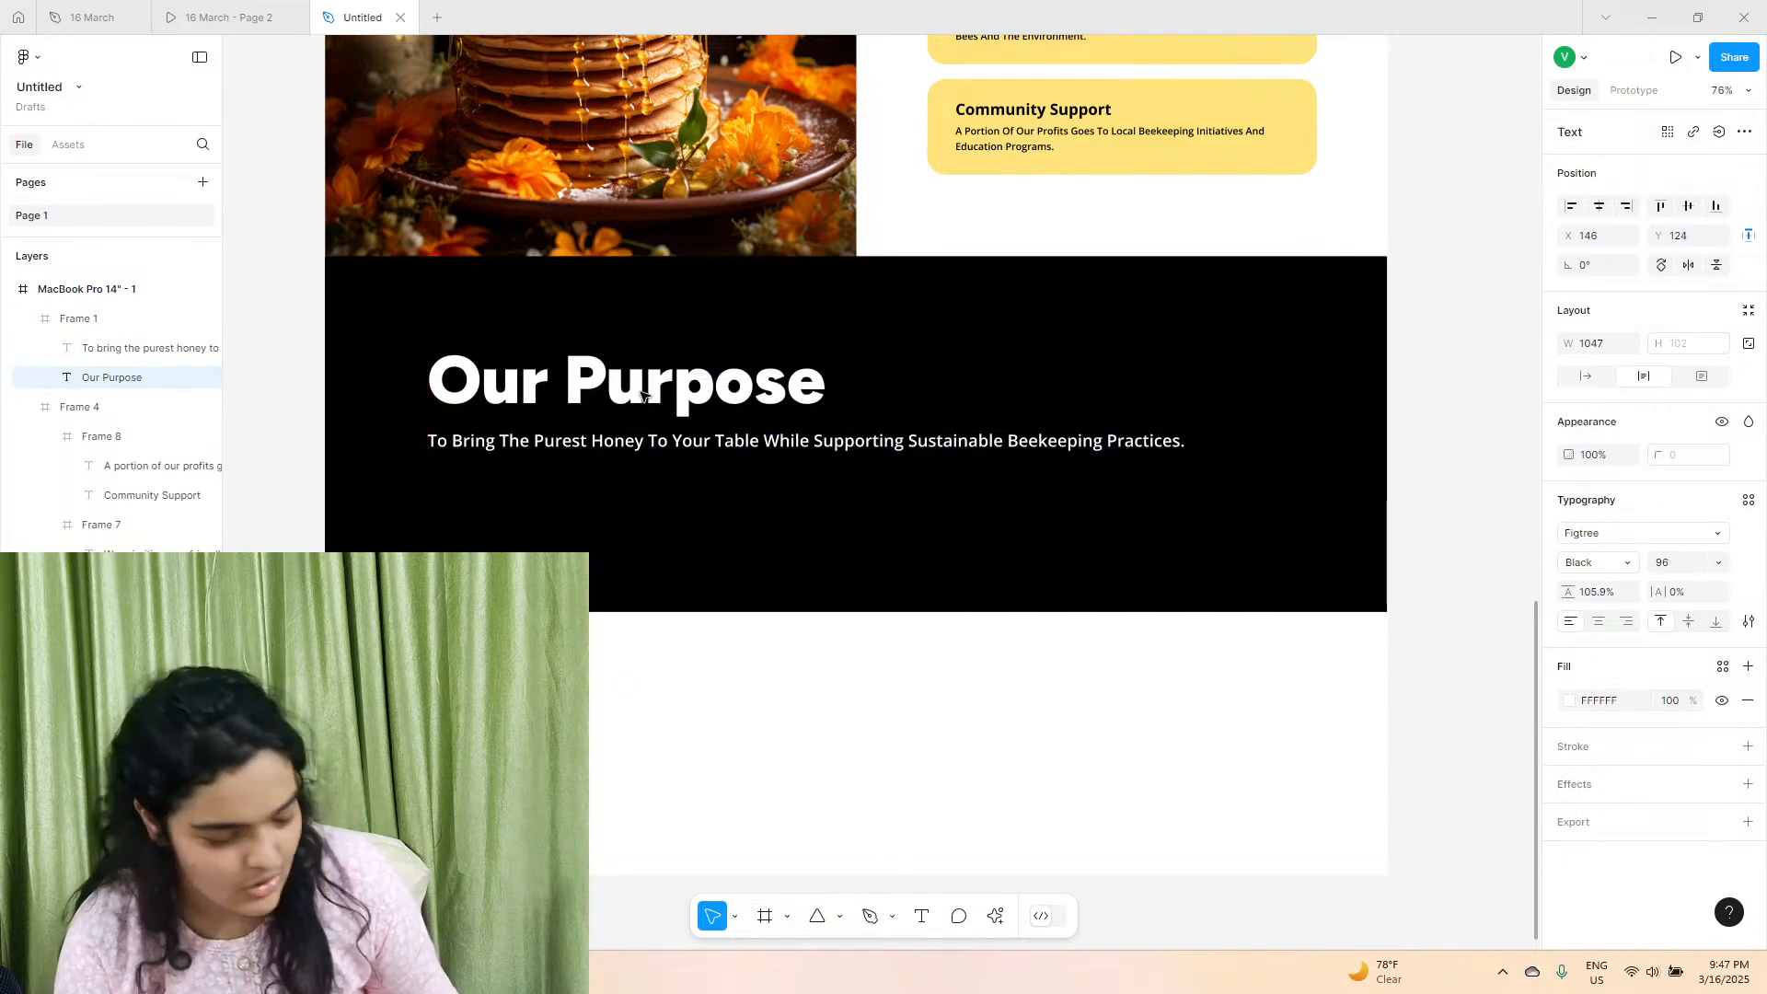
{"action": "left_click", "coordinate": [662, 509]}
{"action": "left_click_drag", "start_coordinate": [702, 611], "coordinate": [704, 537]}
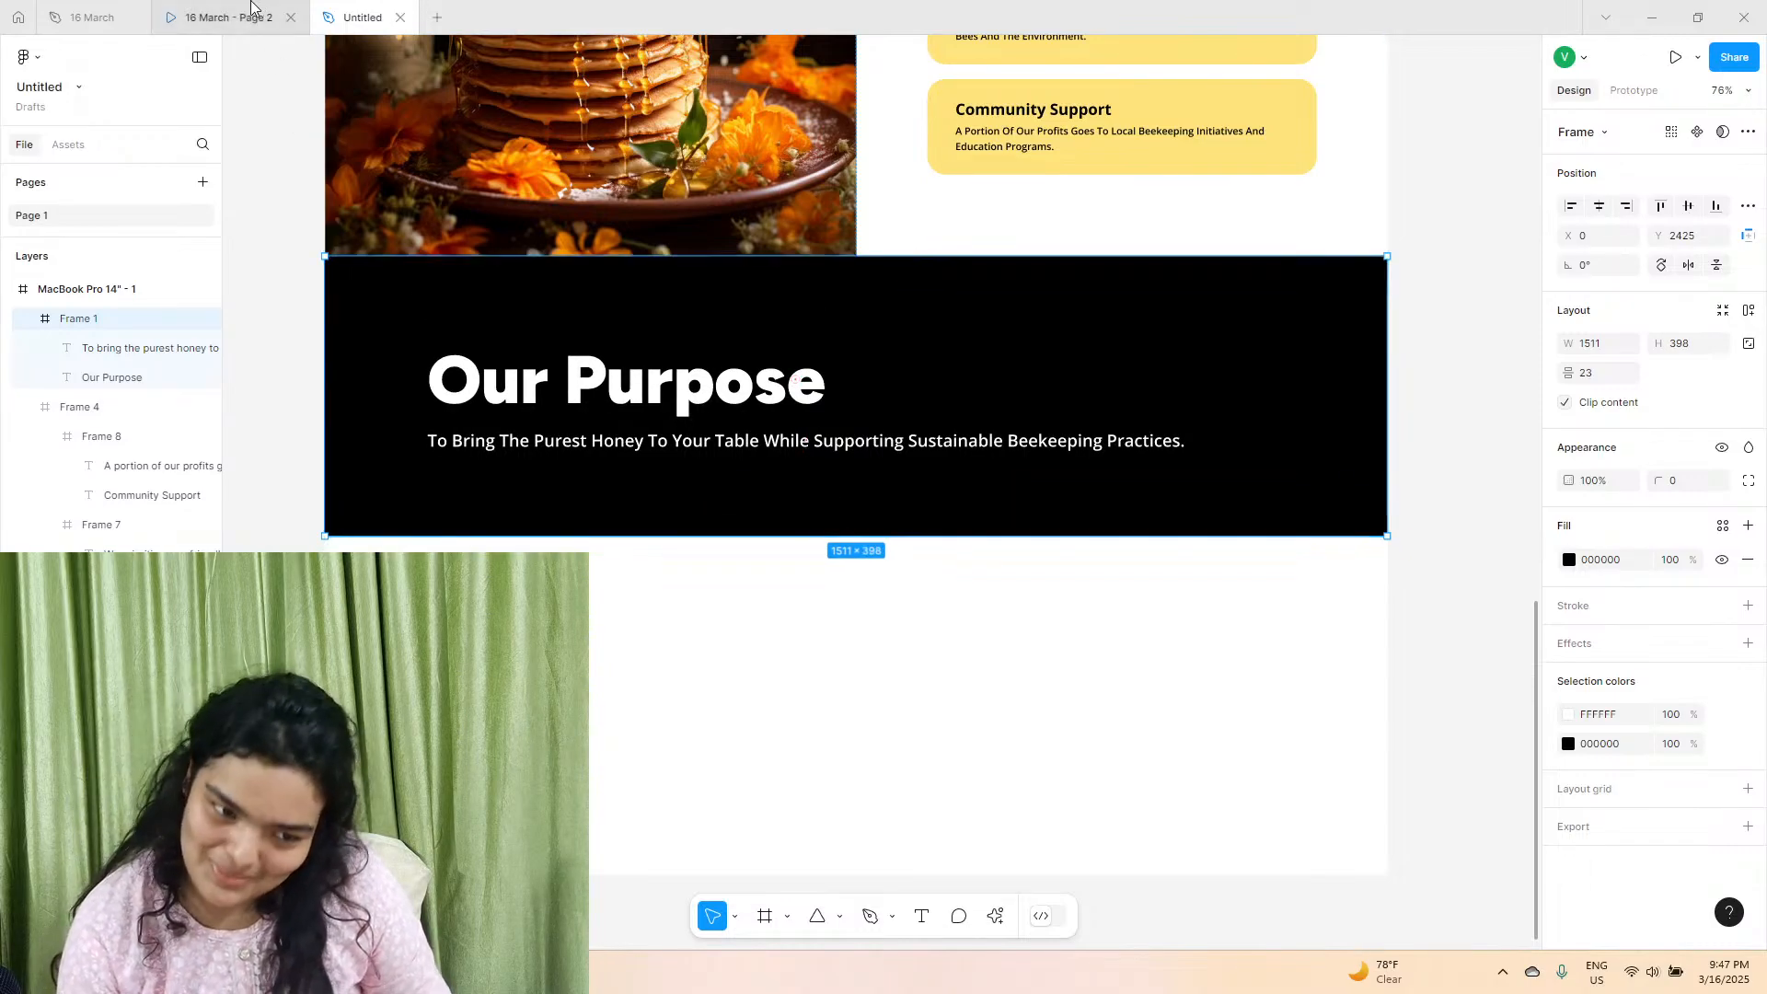
Examine the reference prototype's section below "Our Purpose" with the wide tea image and three cards, and return to the Untitled file.
{"action": "left_click", "coordinate": [228, 18]}
{"action": "scroll", "coordinate": [784, 429], "scroll_direction": "down", "scroll_amount": 2}
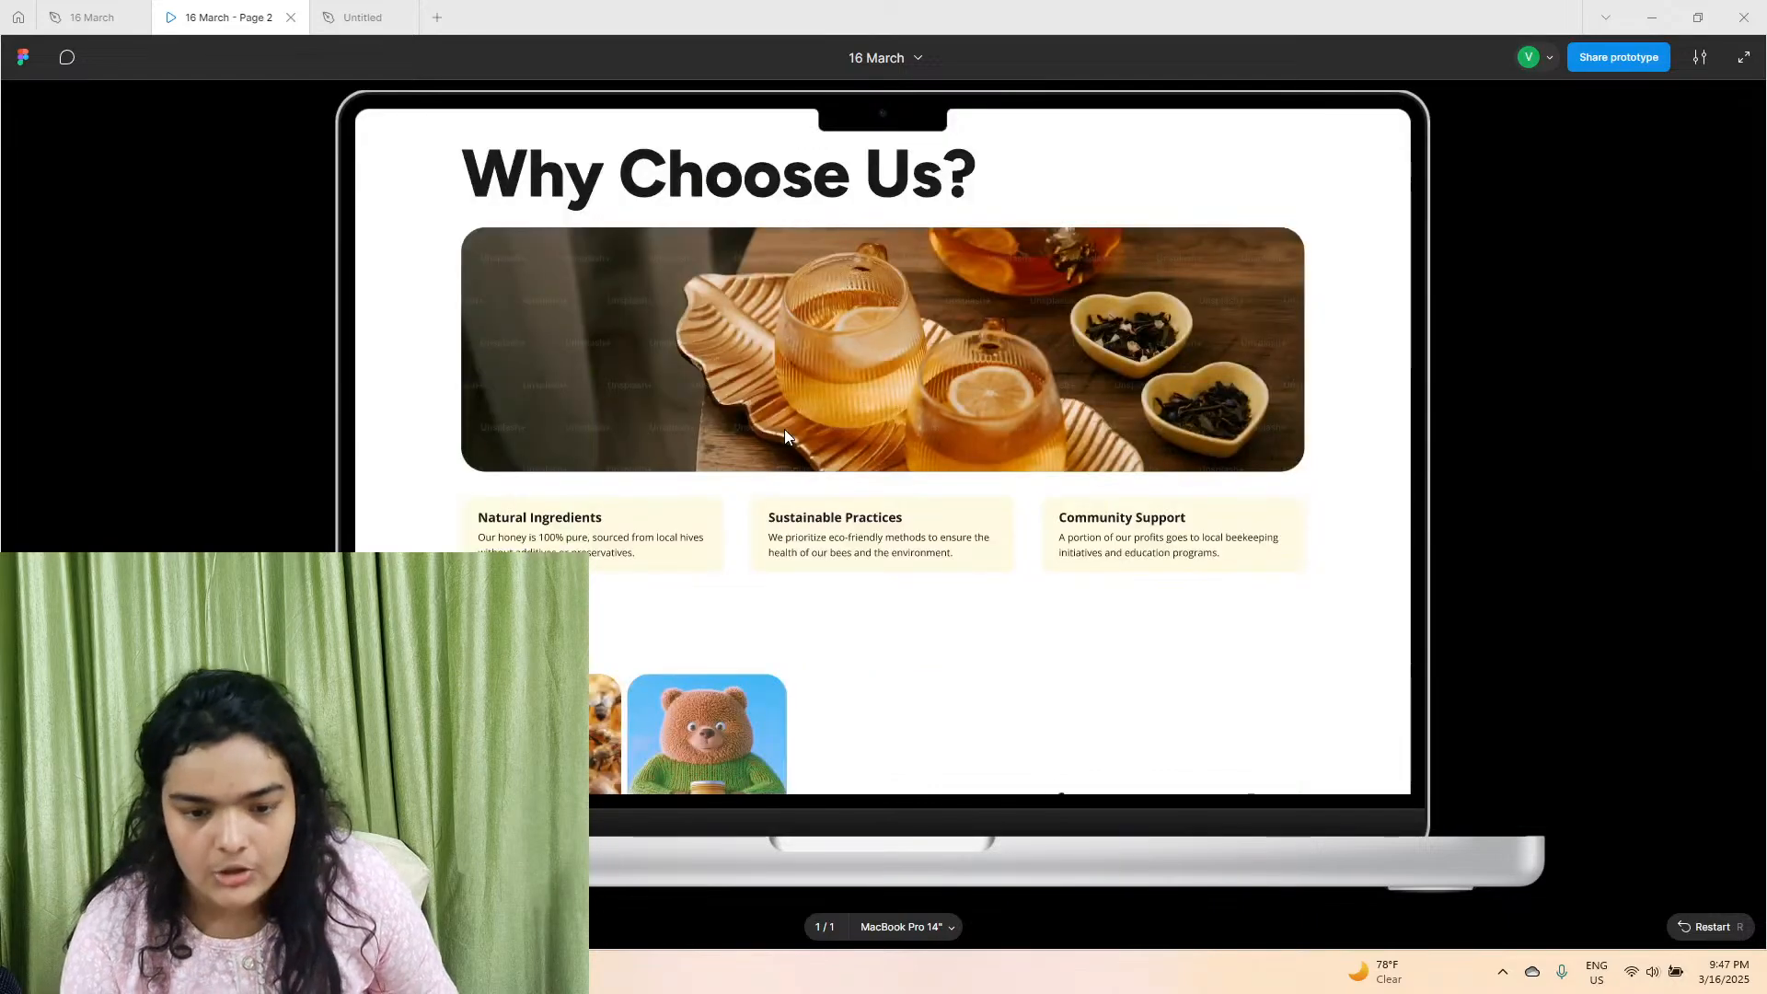
{"action": "scroll", "coordinate": [784, 429], "scroll_direction": "up", "scroll_amount": 1}
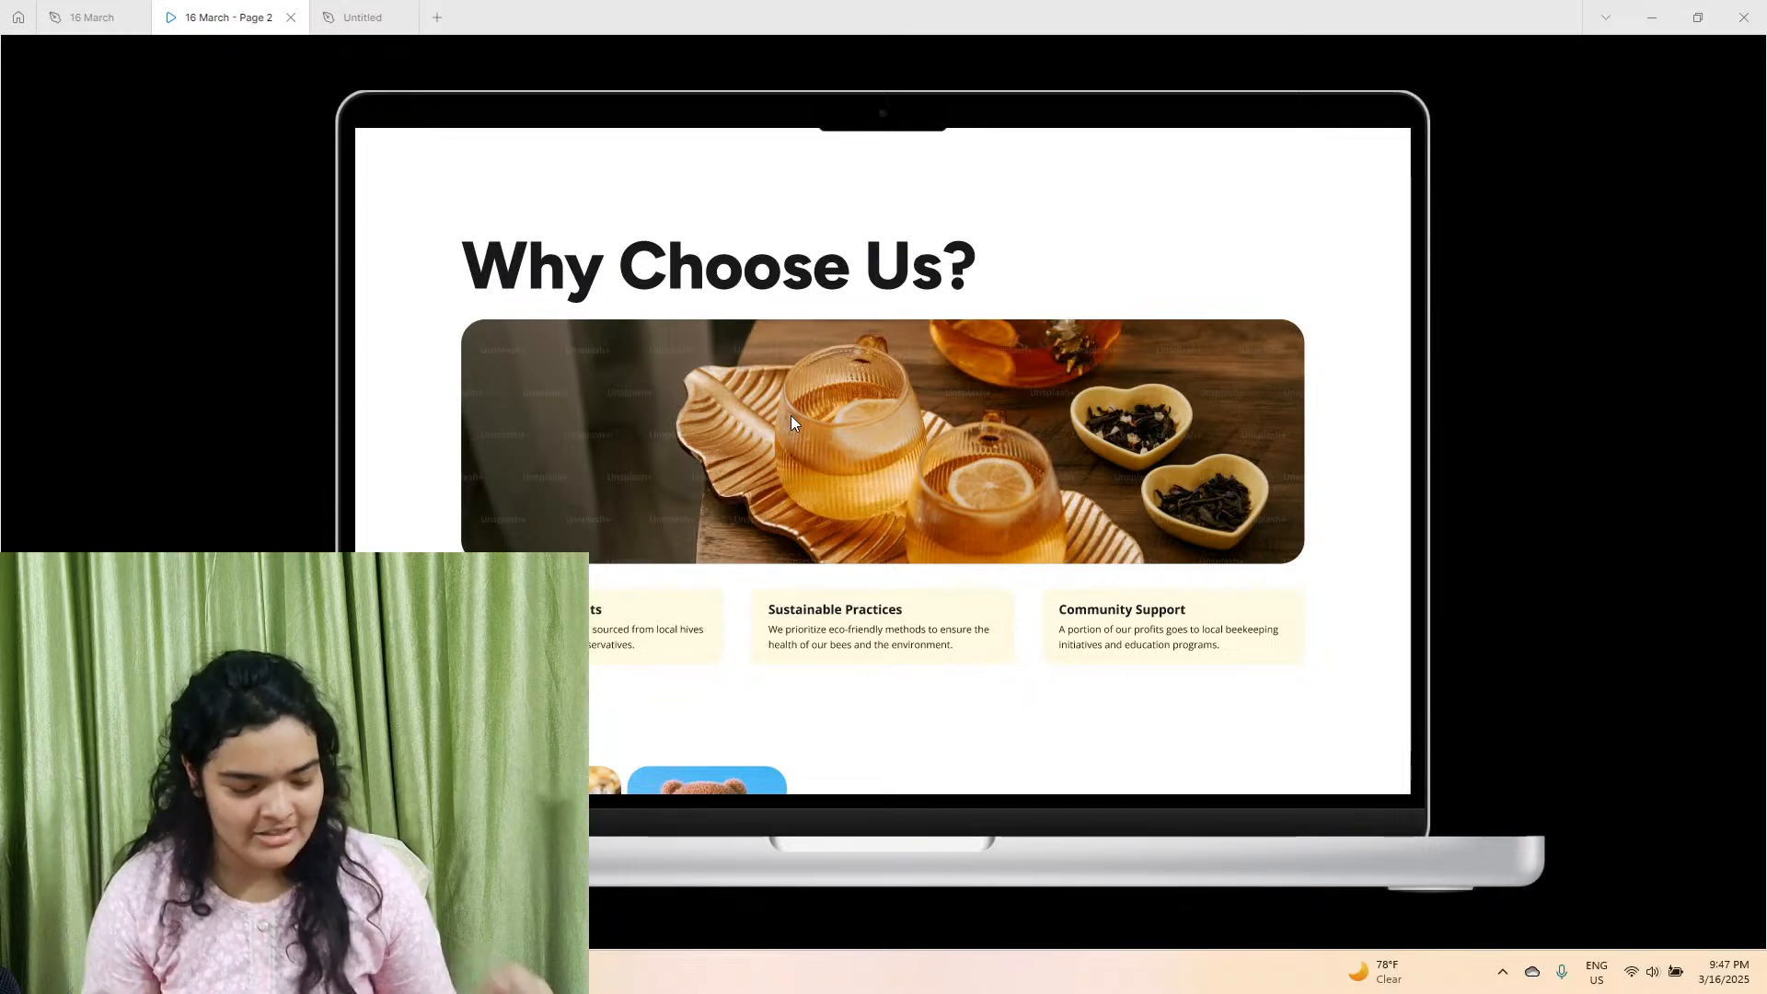
{"action": "left_click", "coordinate": [364, 16]}
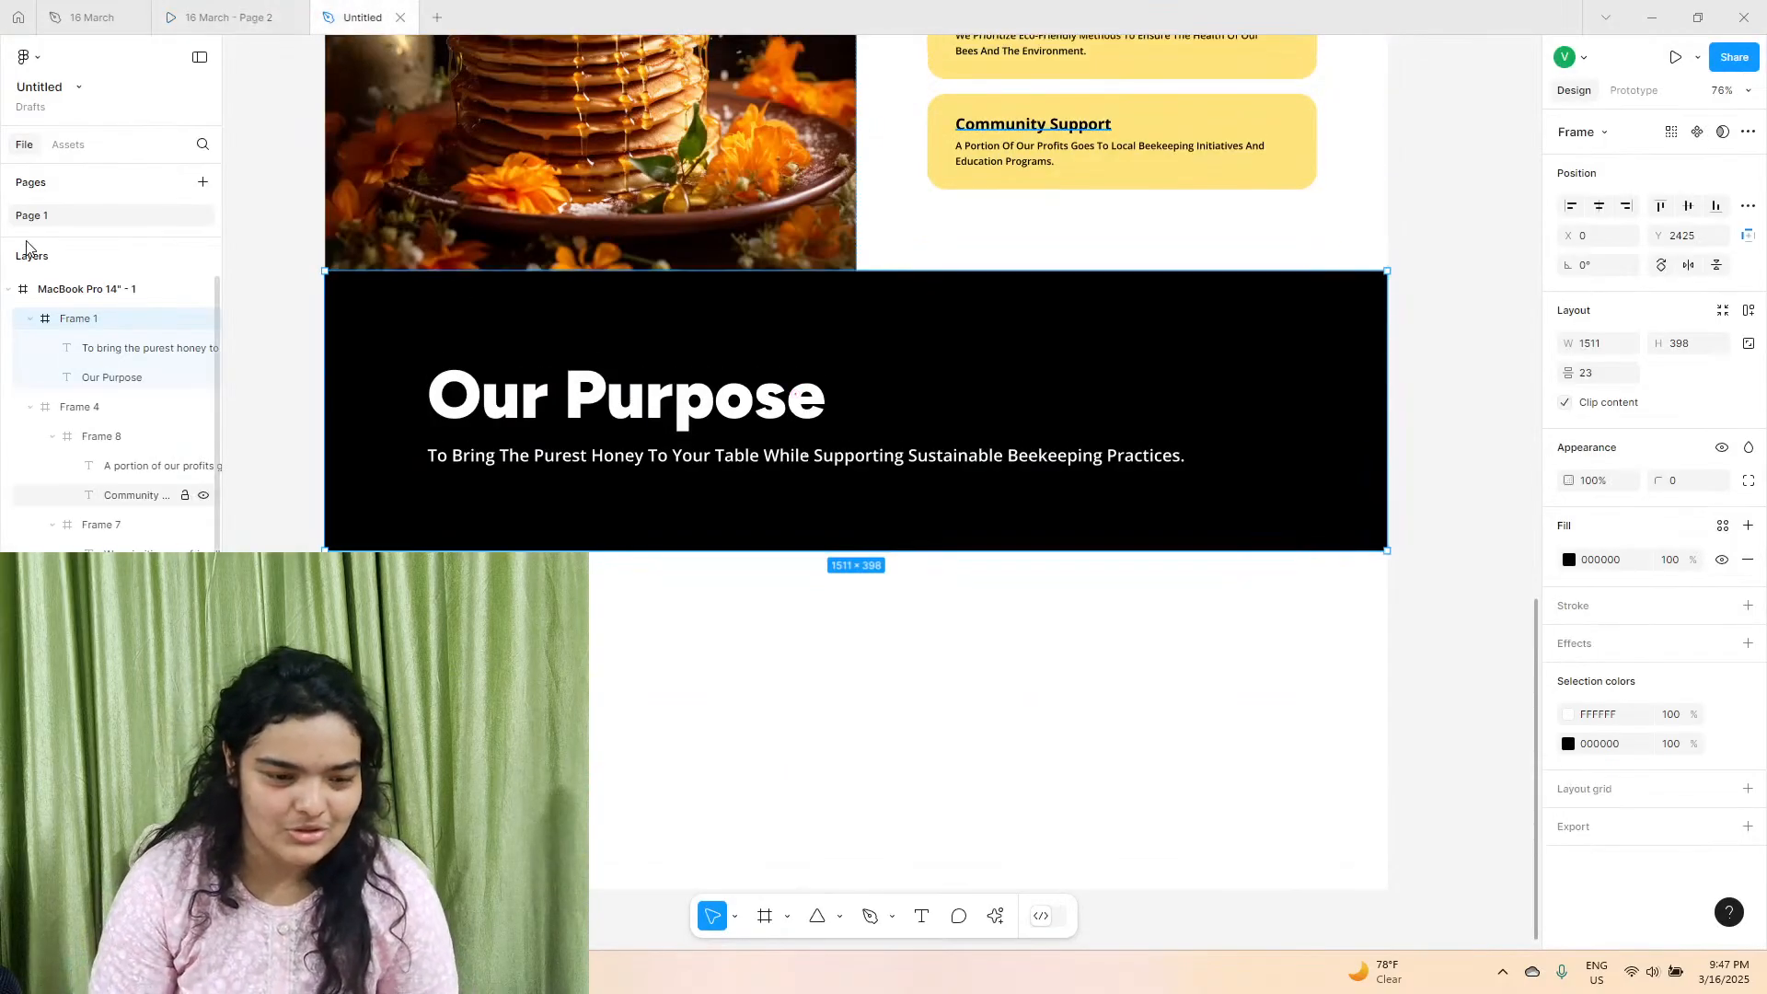
Extend the MacBook Pro 14" page frame downward to a height of about 4307.
{"action": "left_click", "coordinate": [59, 290]}
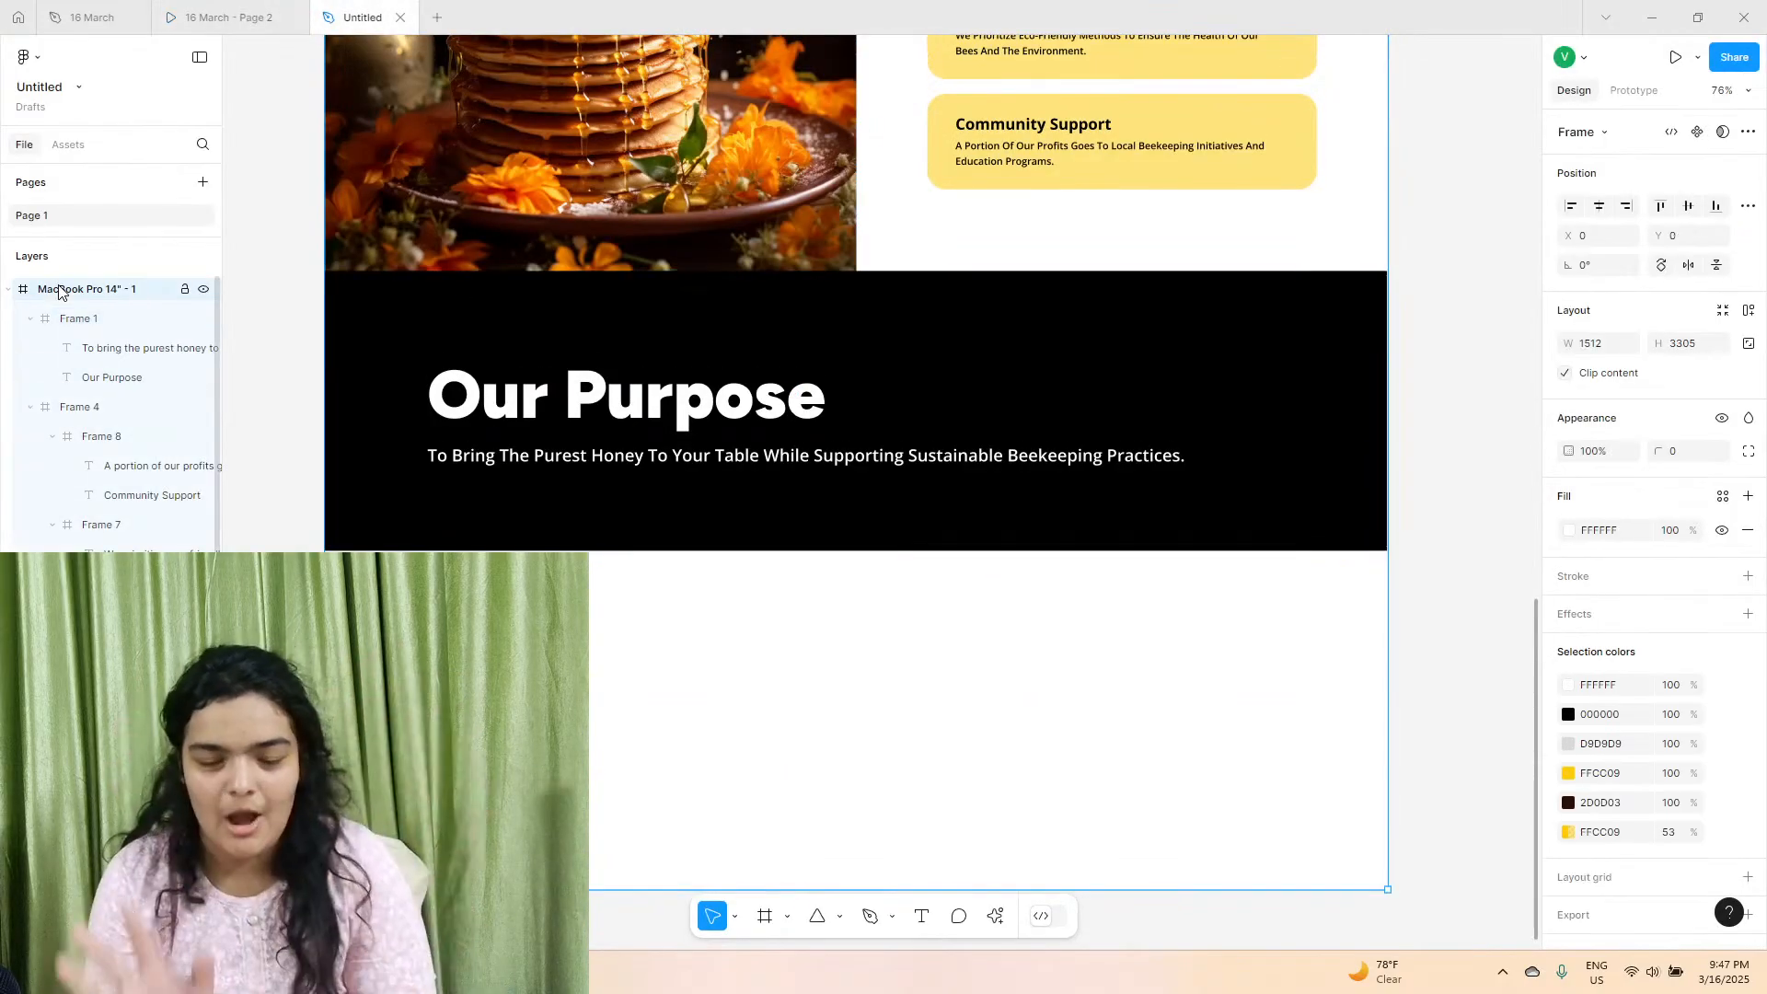
{"action": "scroll", "coordinate": [750, 737], "scroll_direction": "down", "scroll_amount": 2}
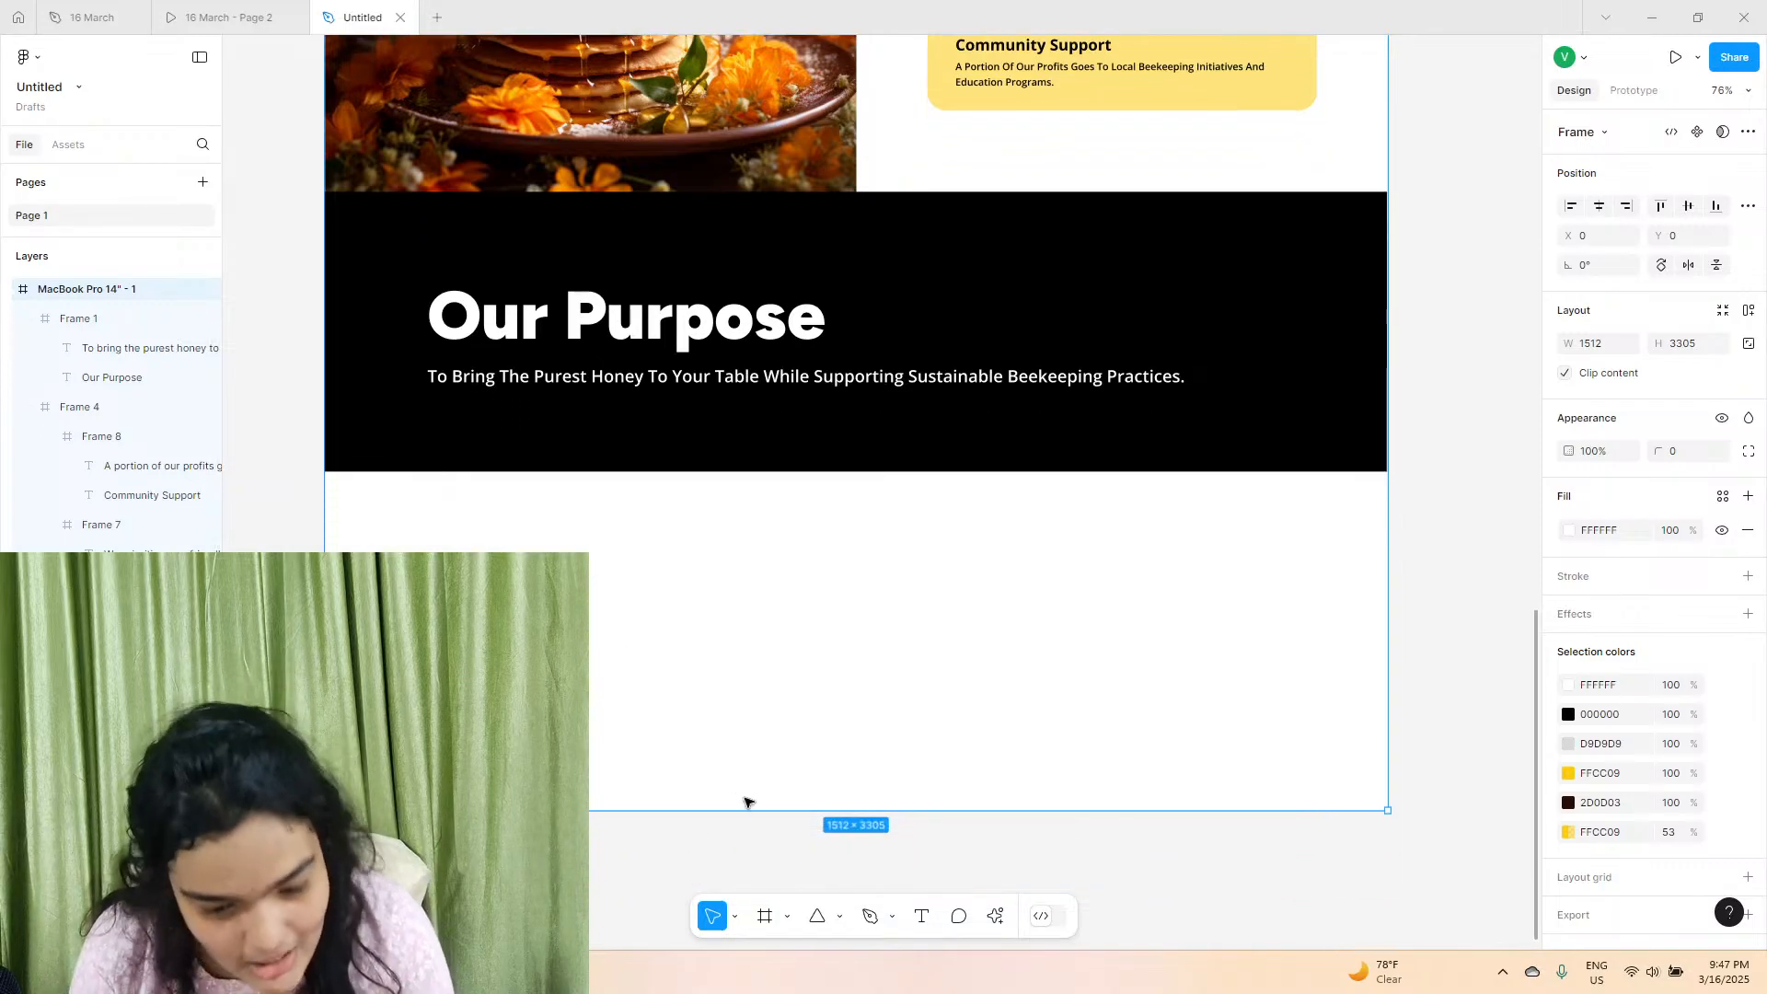
{"action": "left_click_drag", "start_coordinate": [759, 811], "coordinate": [746, 919]}
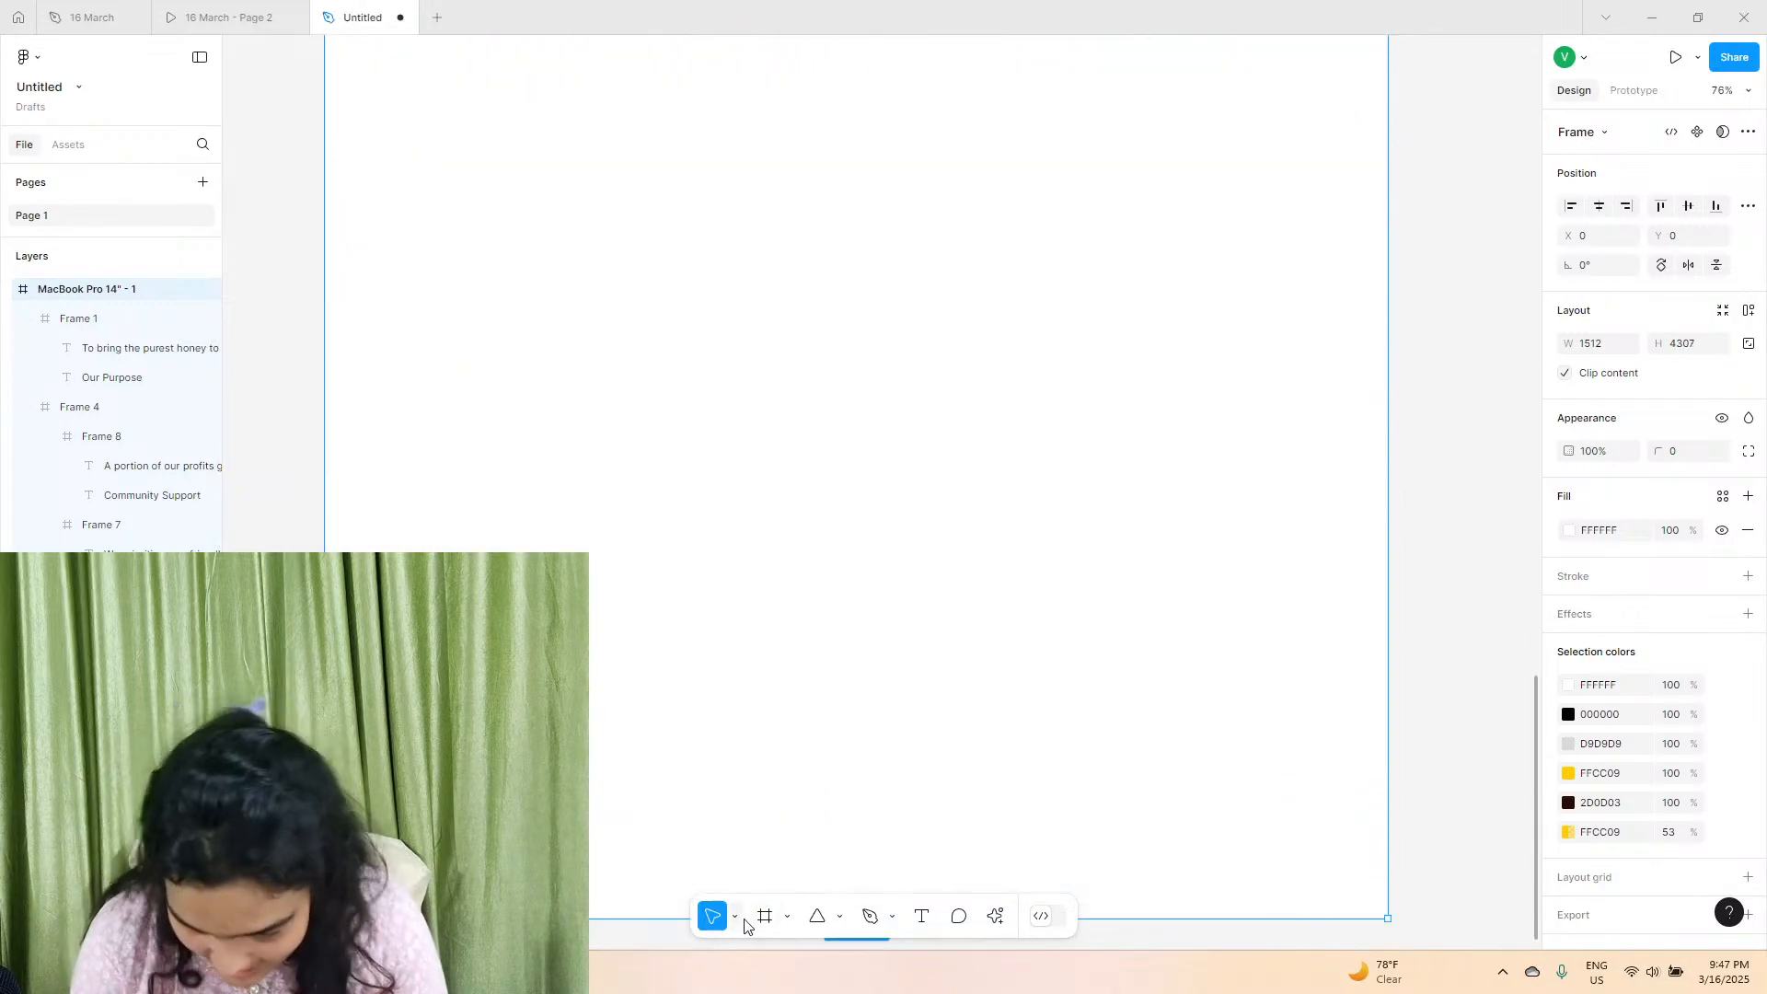
Duplicate the "Our Purpose" heading into the white area below the black frame, about X 142, Y 2985, and fill it black (000000).
{"action": "scroll", "coordinate": [590, 668], "scroll_direction": "up", "scroll_amount": 10}
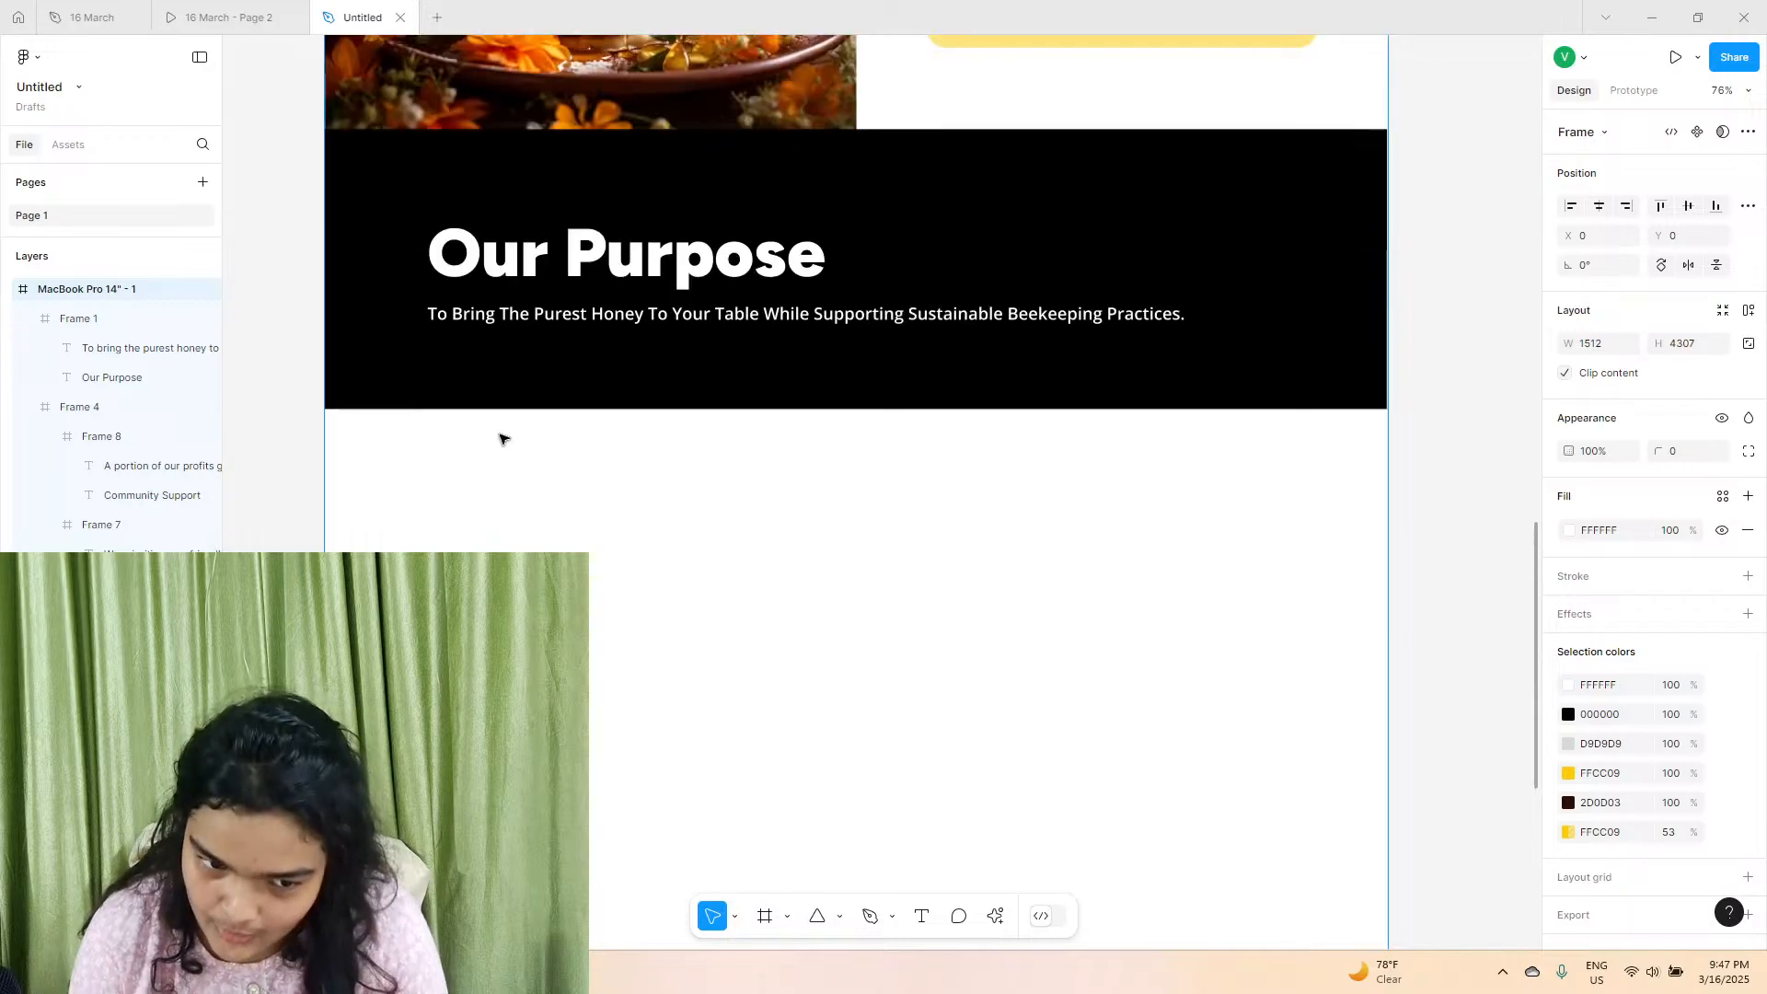
{"action": "double_click", "coordinate": [582, 262]}
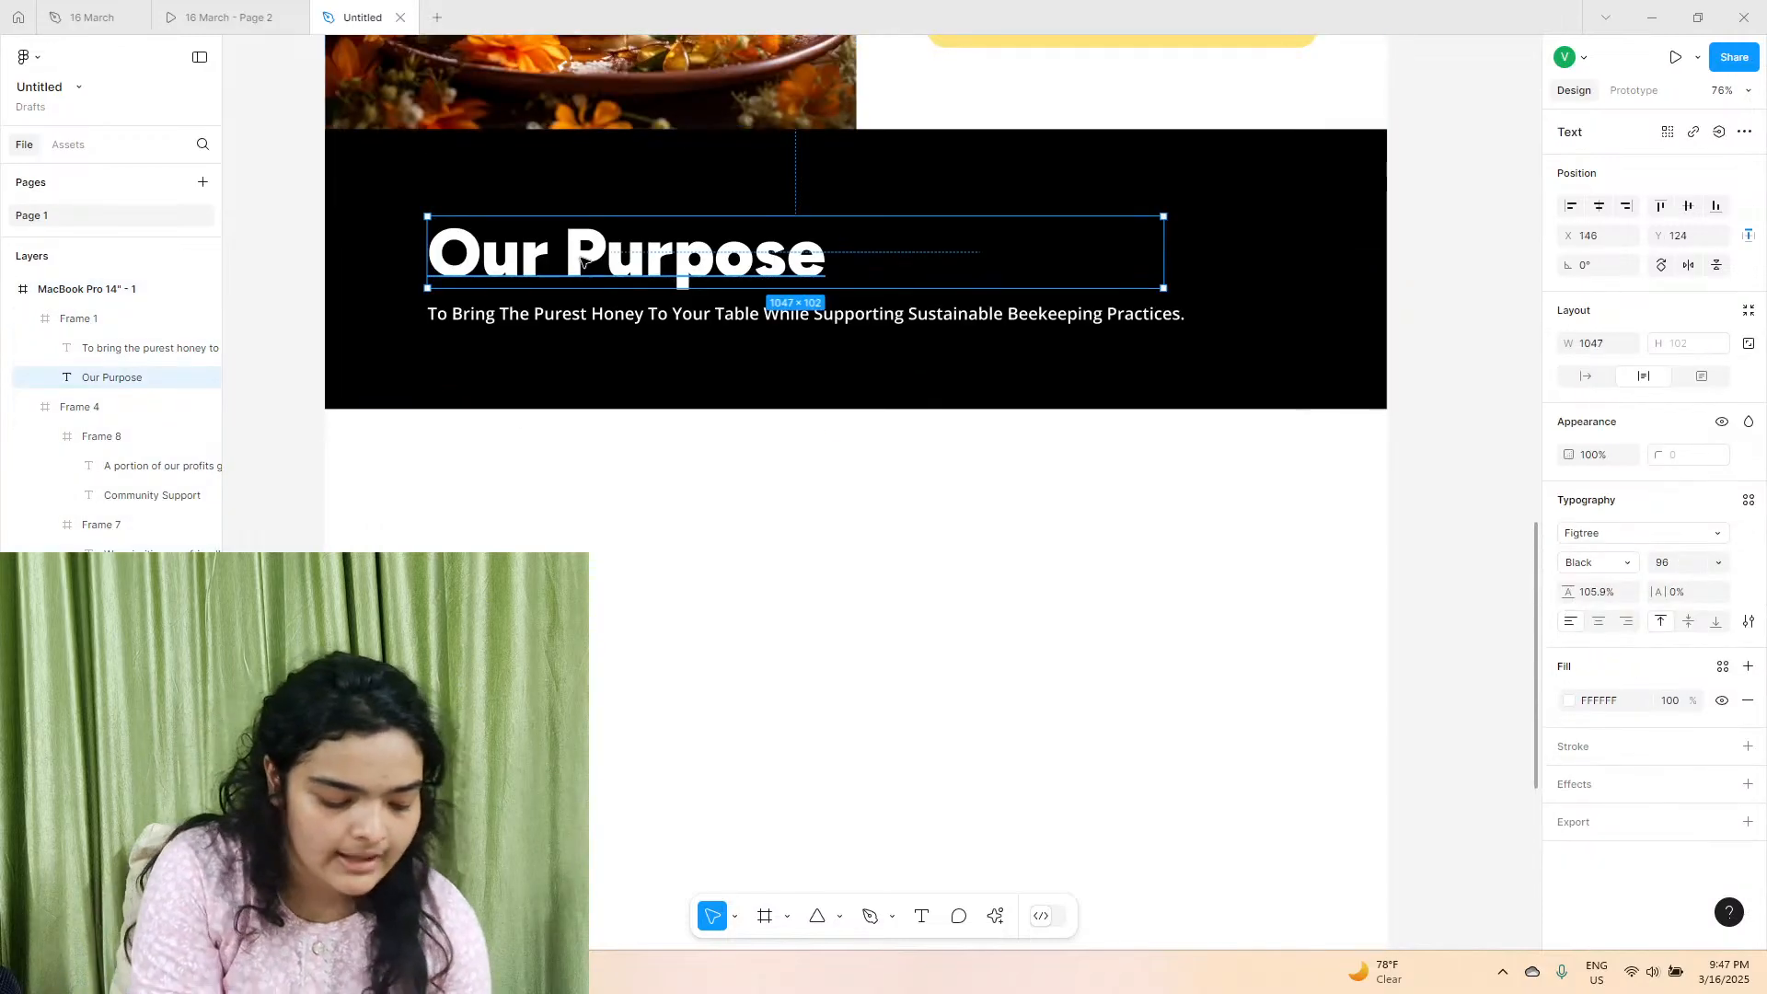
{"action": "key", "text": "ctrl+d"}
{"action": "left_click_drag", "start_coordinate": [581, 262], "coordinate": [579, 569]}
{"action": "left_click", "coordinate": [1569, 704]}
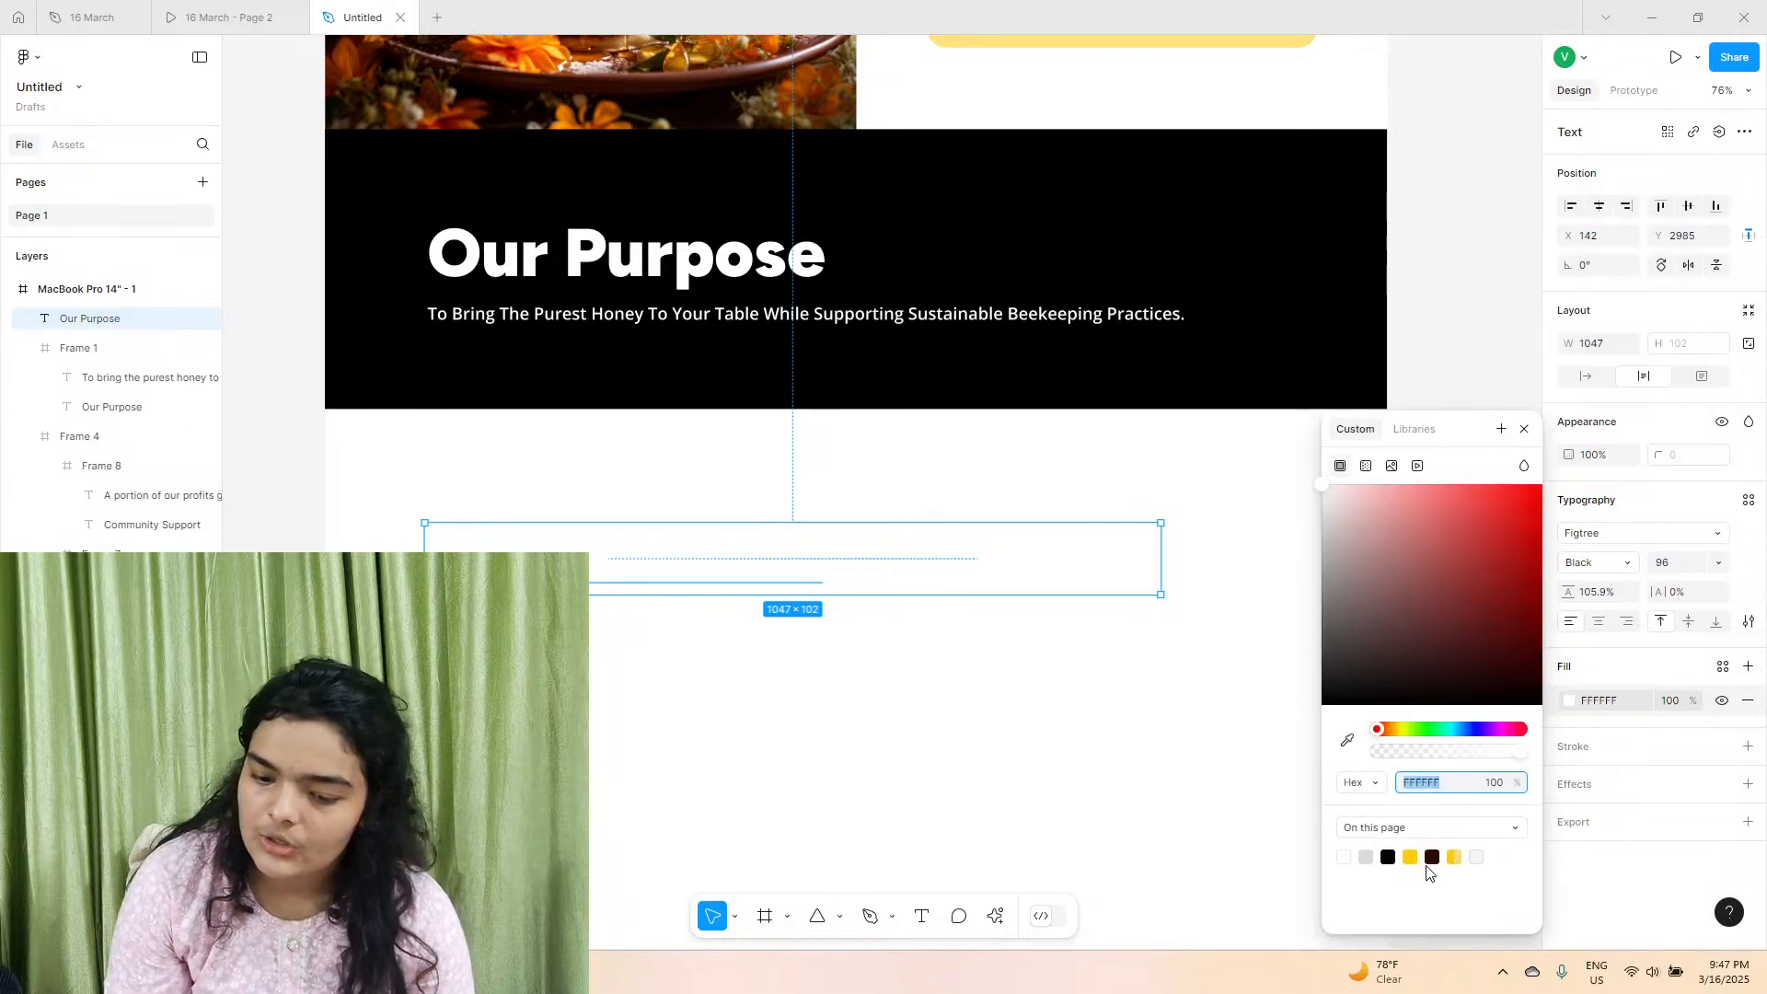
{"action": "left_click", "coordinate": [1388, 856]}
{"action": "left_click", "coordinate": [899, 651]}
Review the upper page sections and check the typography of the "Our Purpose" and "Experience The Golden Goodness Of Honey" headings.
{"action": "scroll", "coordinate": [708, 539], "scroll_direction": "up", "scroll_amount": 3}
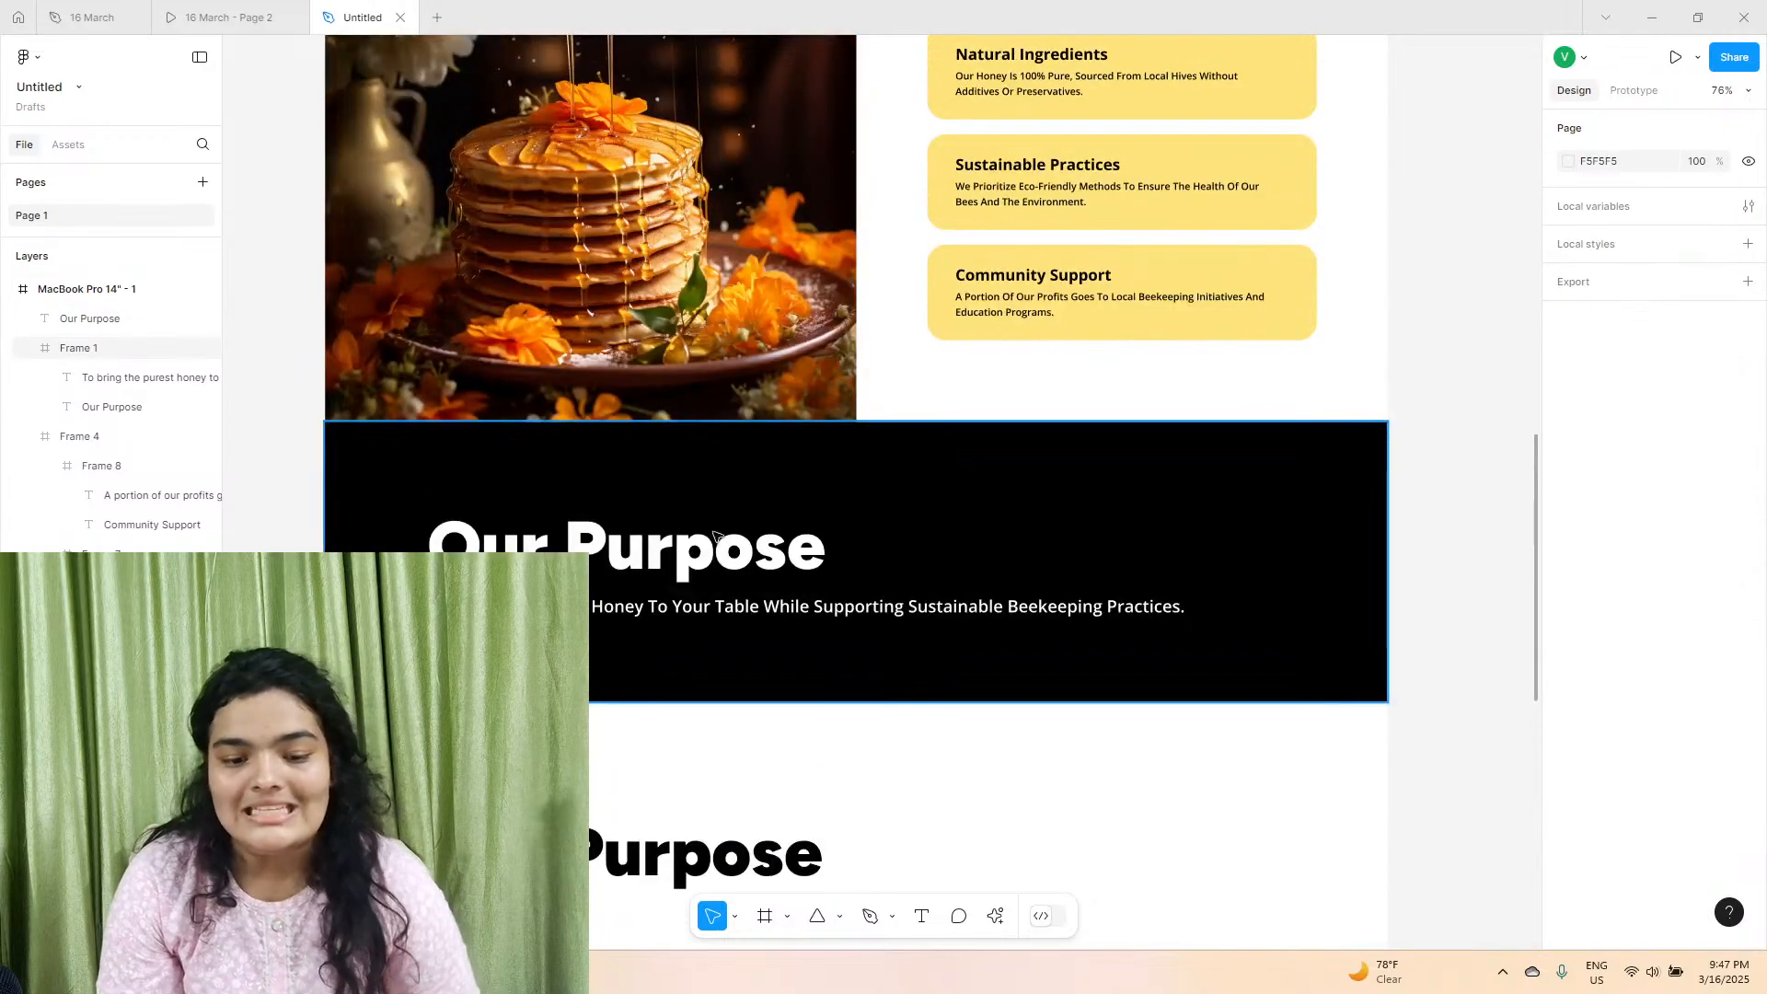
{"action": "double_click", "coordinate": [715, 535]}
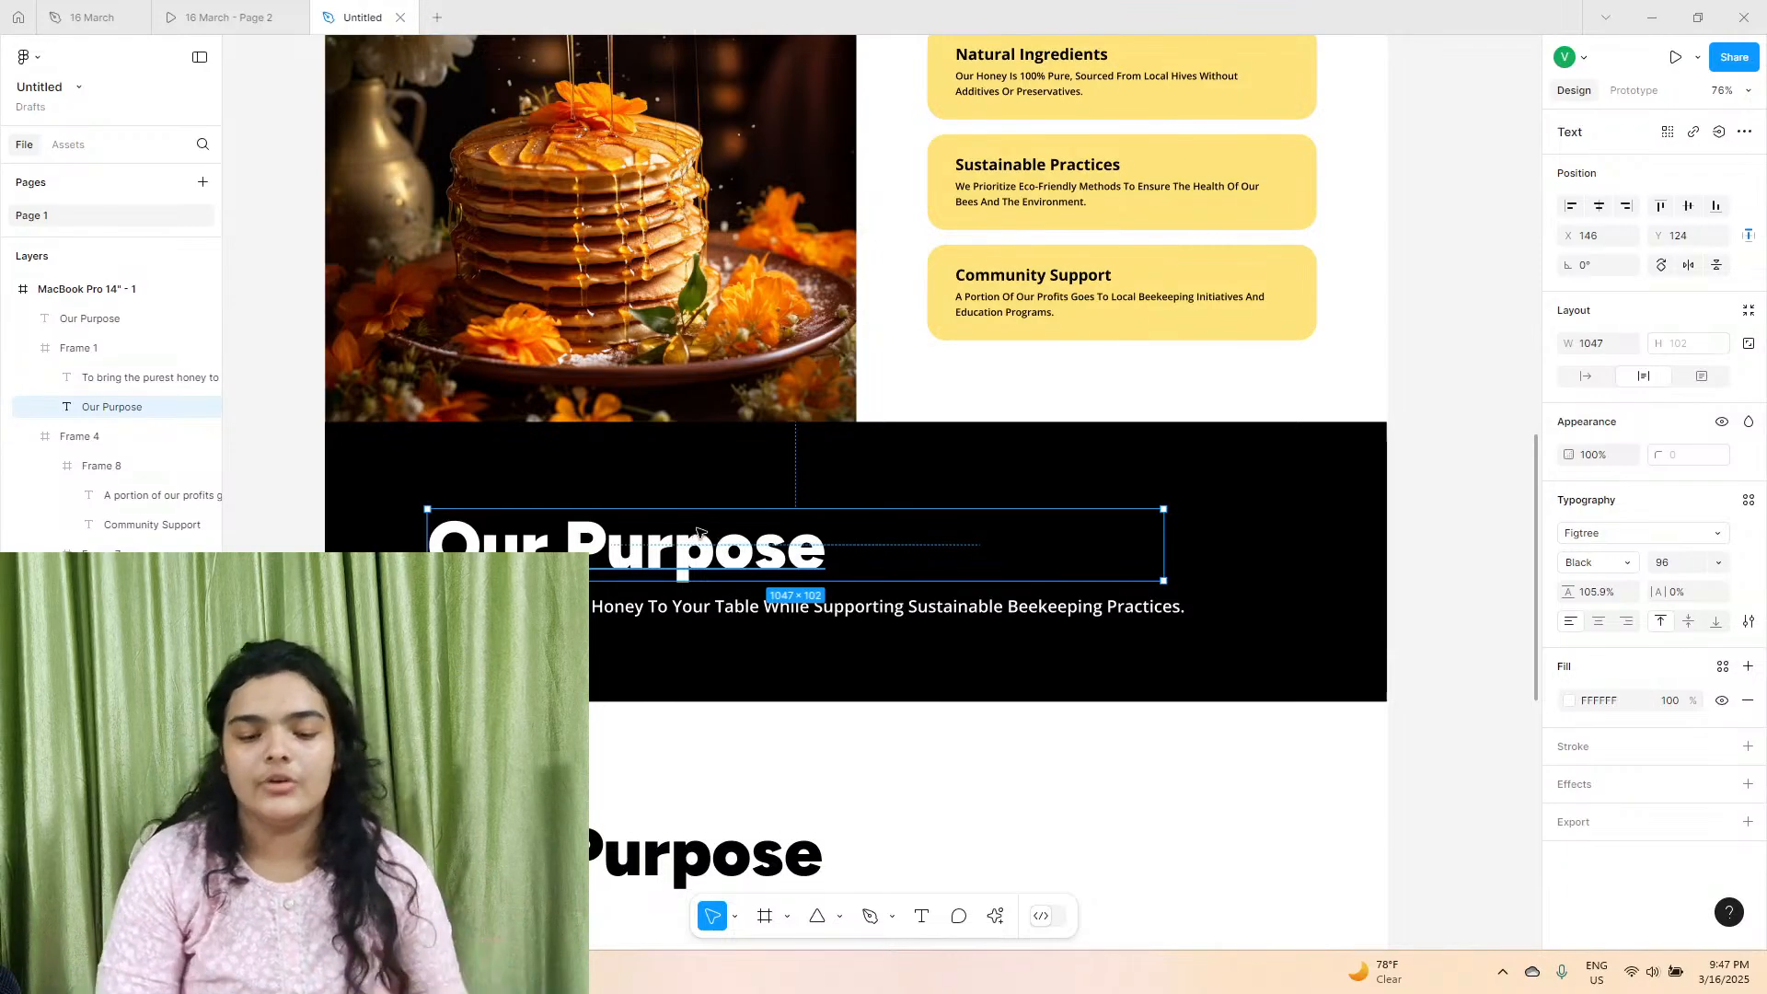
{"action": "scroll", "coordinate": [708, 534], "scroll_direction": "up", "scroll_amount": 1}
{"action": "scroll", "coordinate": [704, 532], "scroll_direction": "up", "scroll_amount": 10}
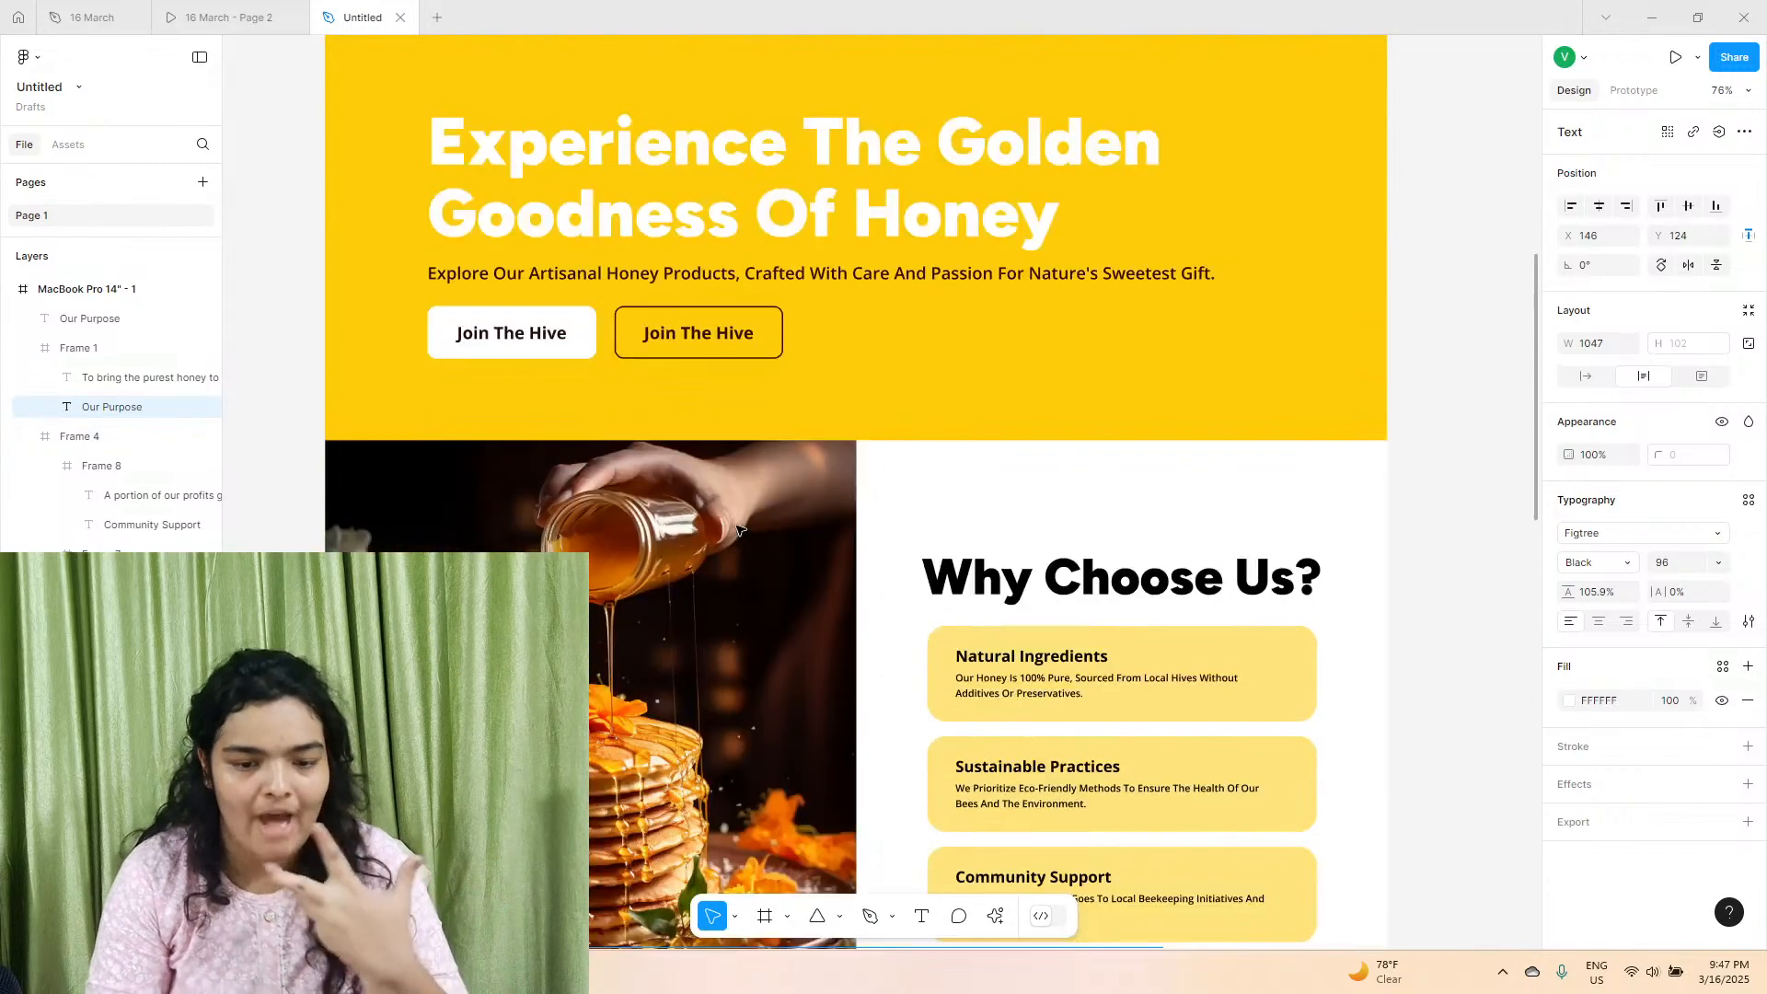
{"action": "scroll", "coordinate": [754, 498], "scroll_direction": "up", "scroll_amount": 5}
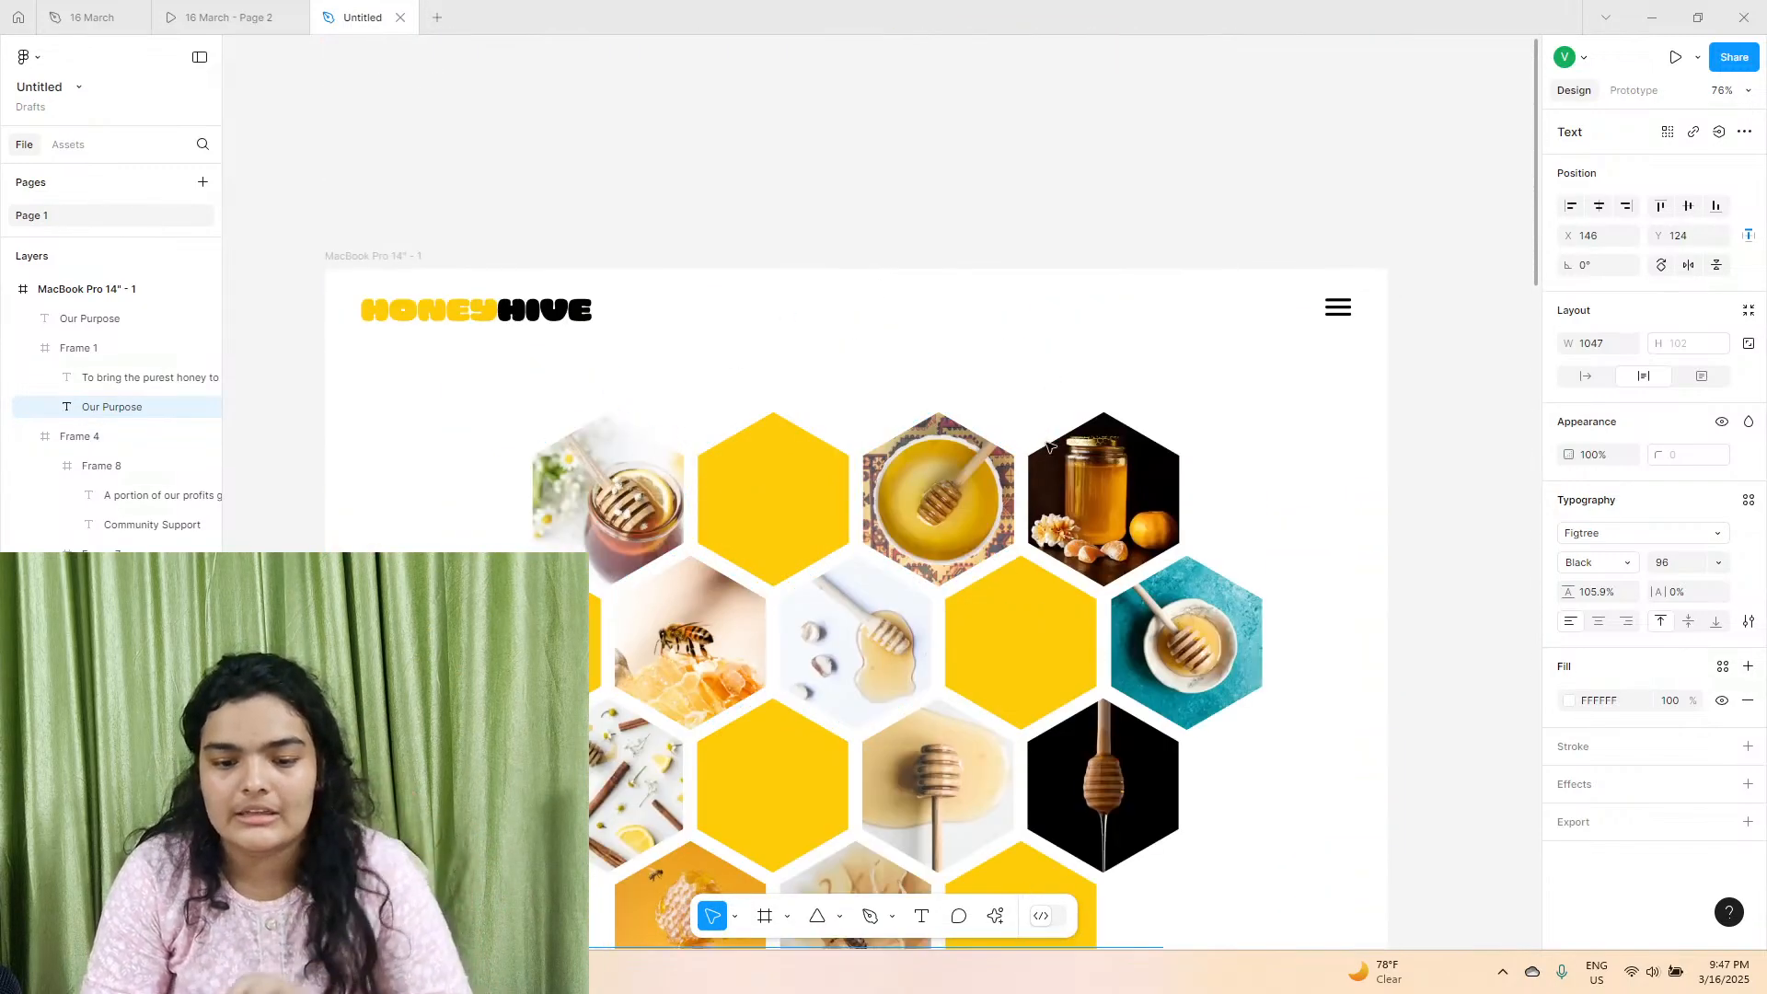
{"action": "scroll", "coordinate": [943, 478], "scroll_direction": "down", "scroll_amount": 3}
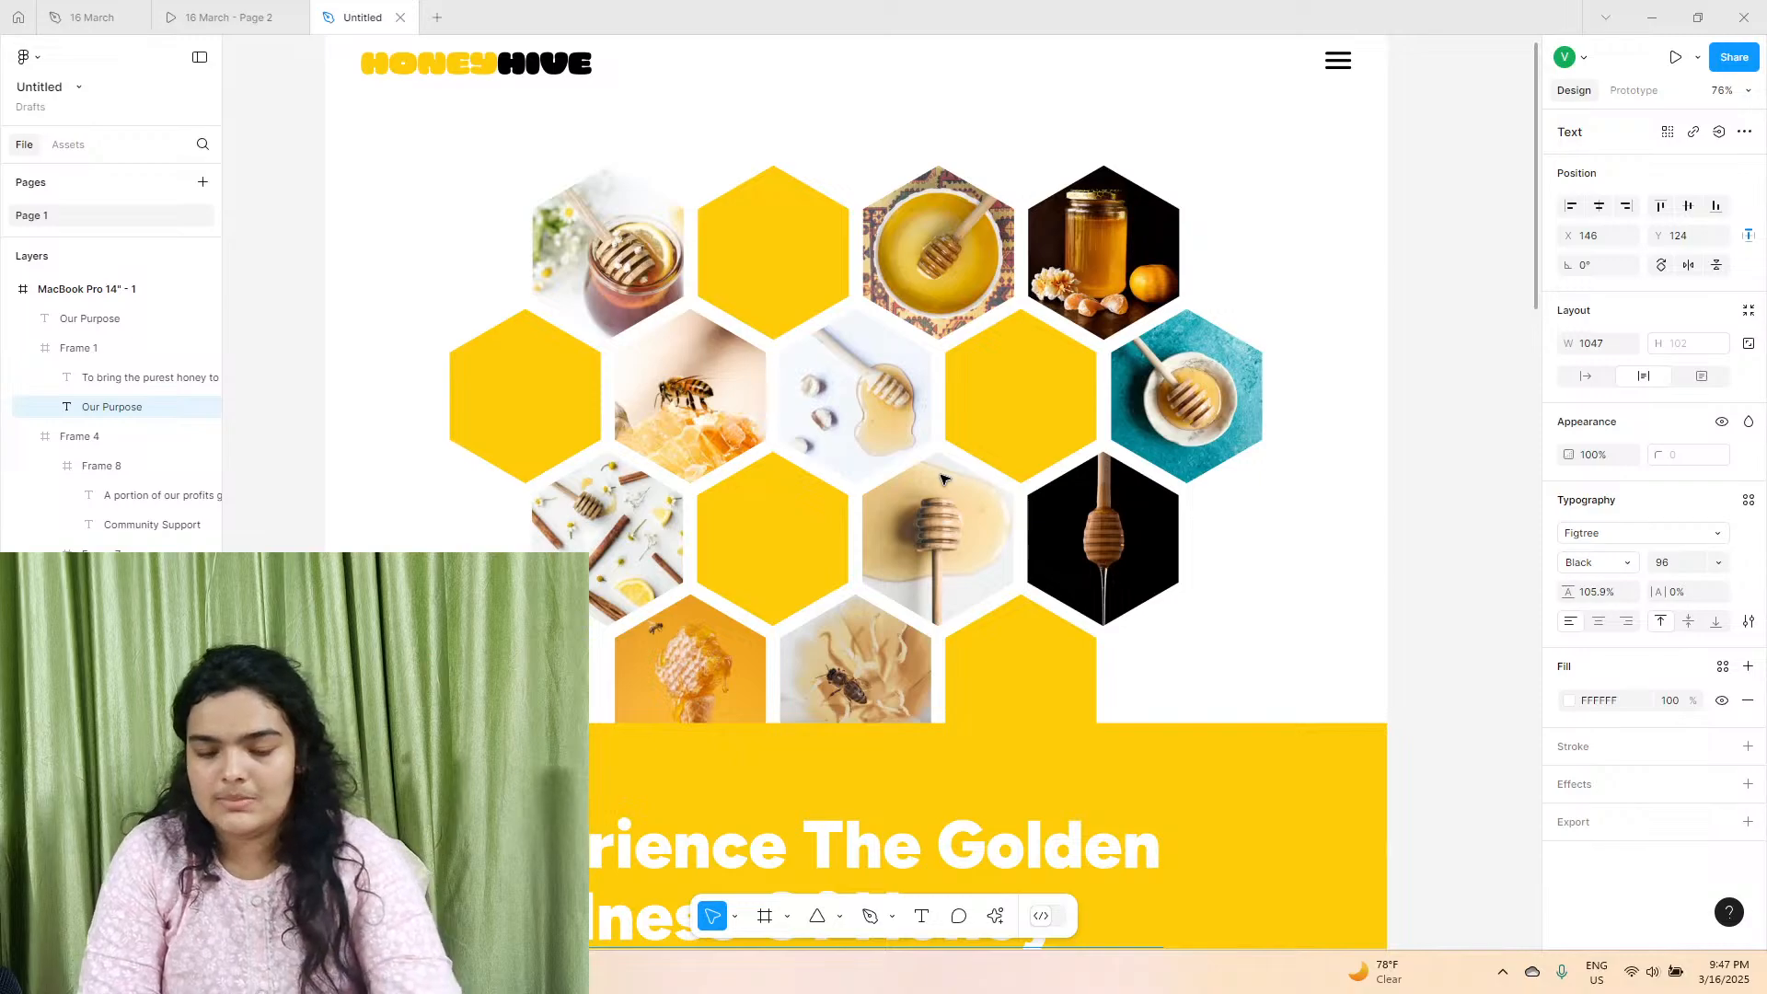
{"action": "scroll", "coordinate": [921, 516], "scroll_direction": "down", "scroll_amount": 4}
{"action": "left_click", "coordinate": [812, 696]}
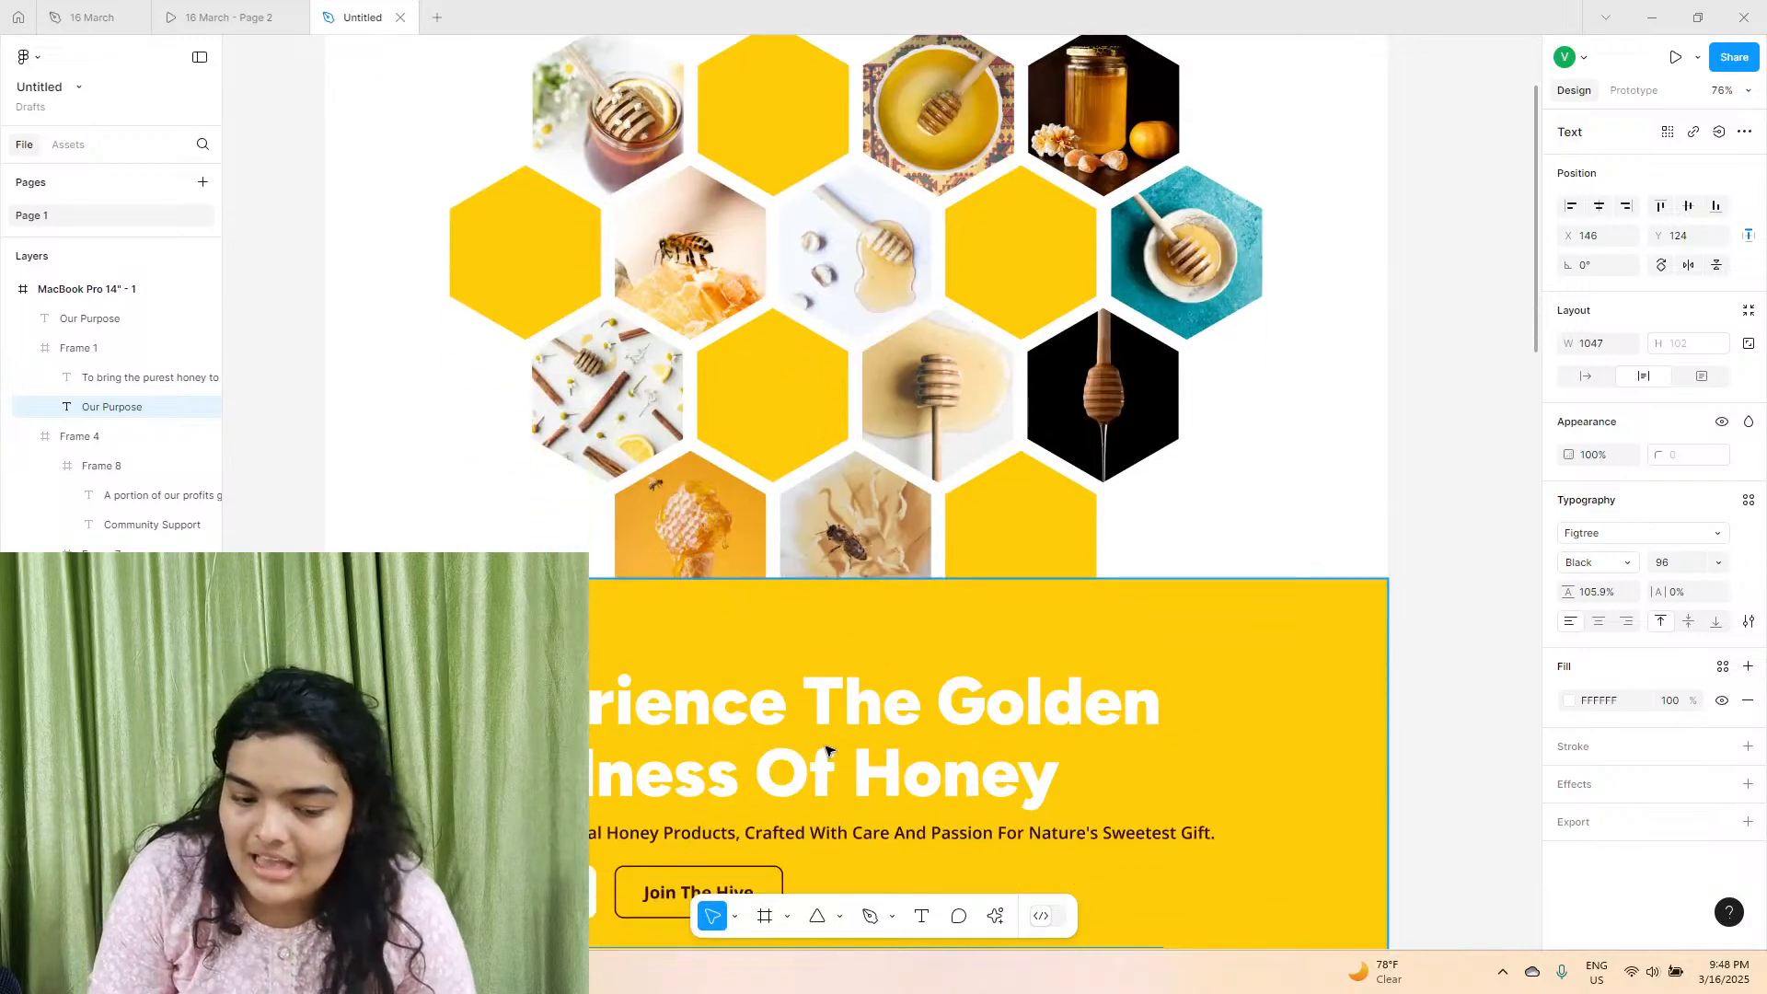
{"action": "left_click", "coordinate": [811, 697]}
{"action": "scroll", "coordinate": [829, 704], "scroll_direction": "down", "scroll_amount": 5}
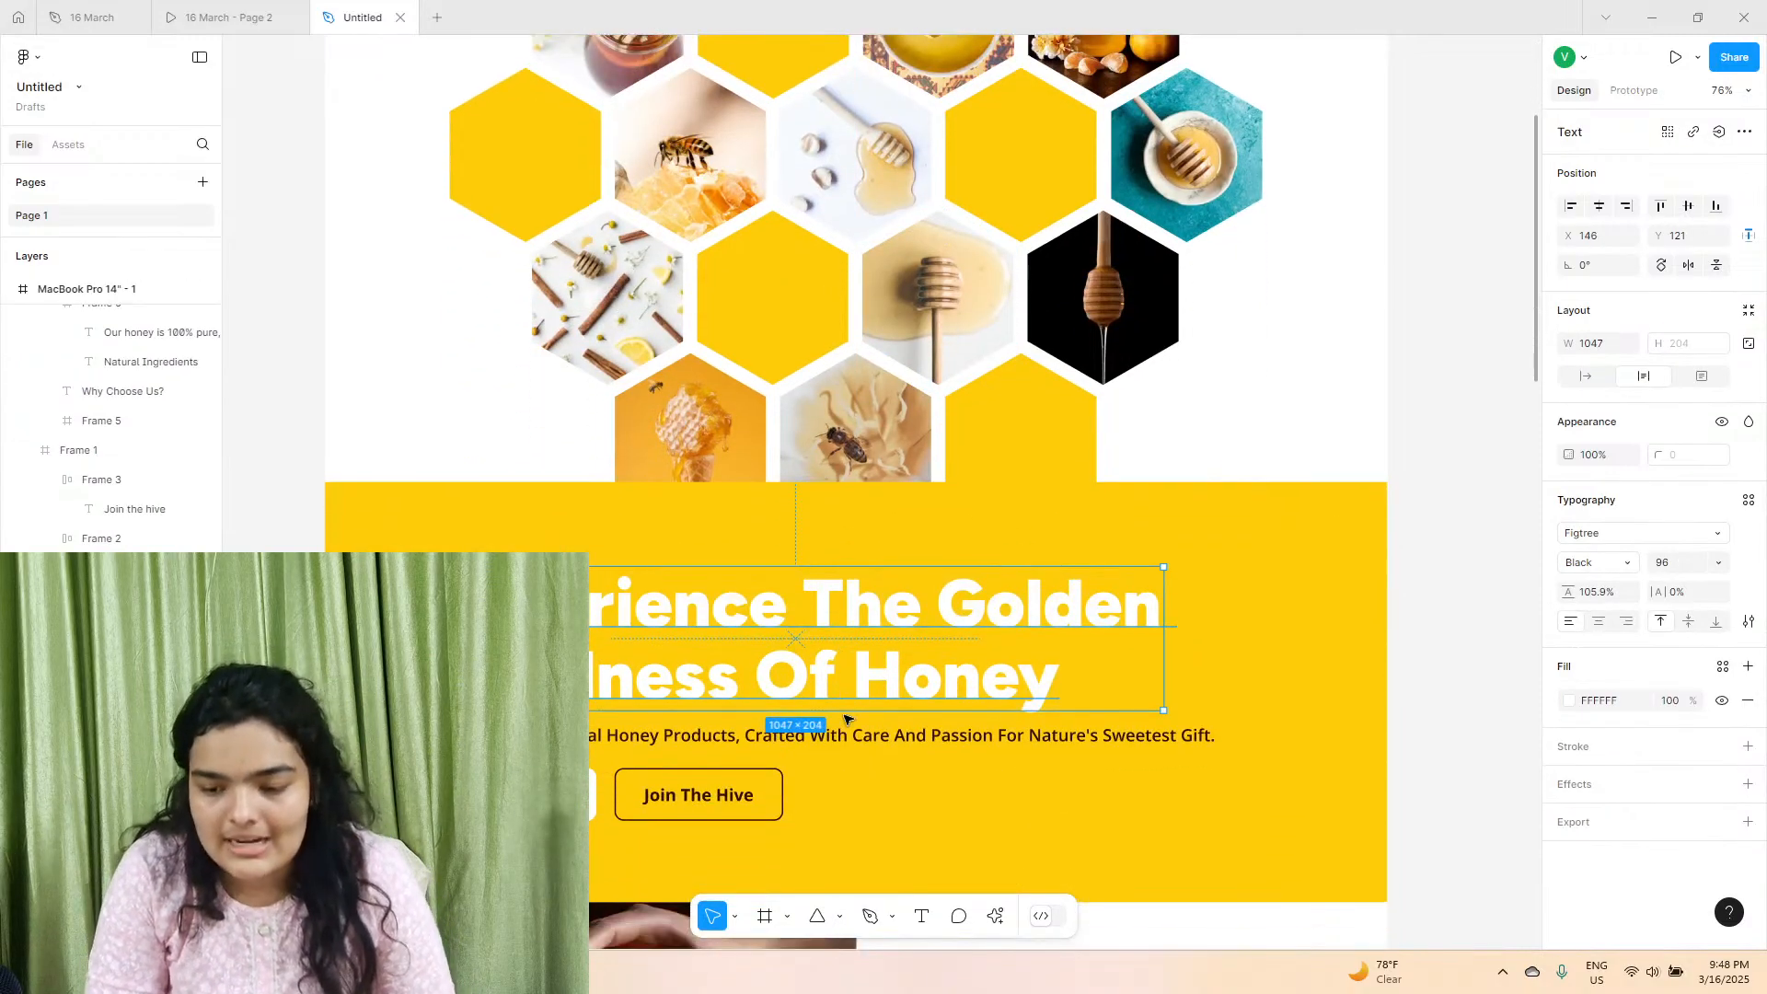
Compare the font size of the "Why Choose Us?" heading with the hero and "Our Purpose" headings.
{"action": "left_click", "coordinate": [854, 709]}
{"action": "left_click", "coordinate": [957, 681]}
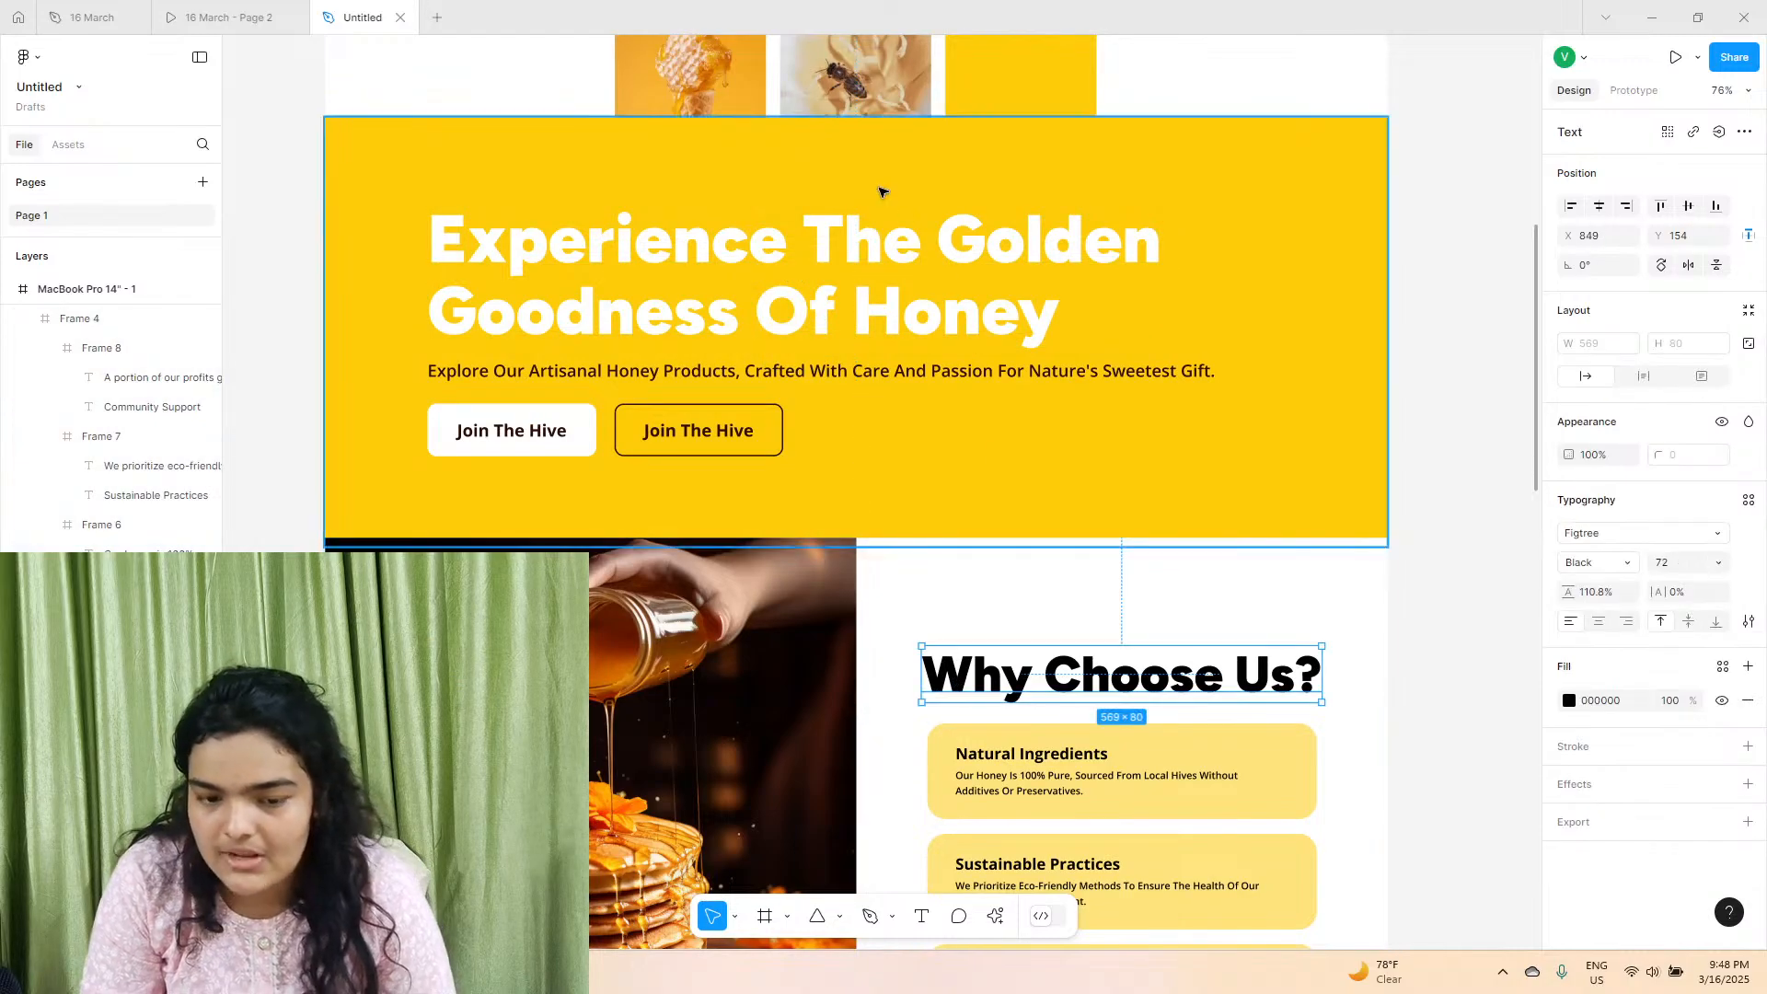
{"action": "left_click", "coordinate": [883, 237]}
{"action": "scroll", "coordinate": [901, 276], "scroll_direction": "up", "scroll_amount": 5}
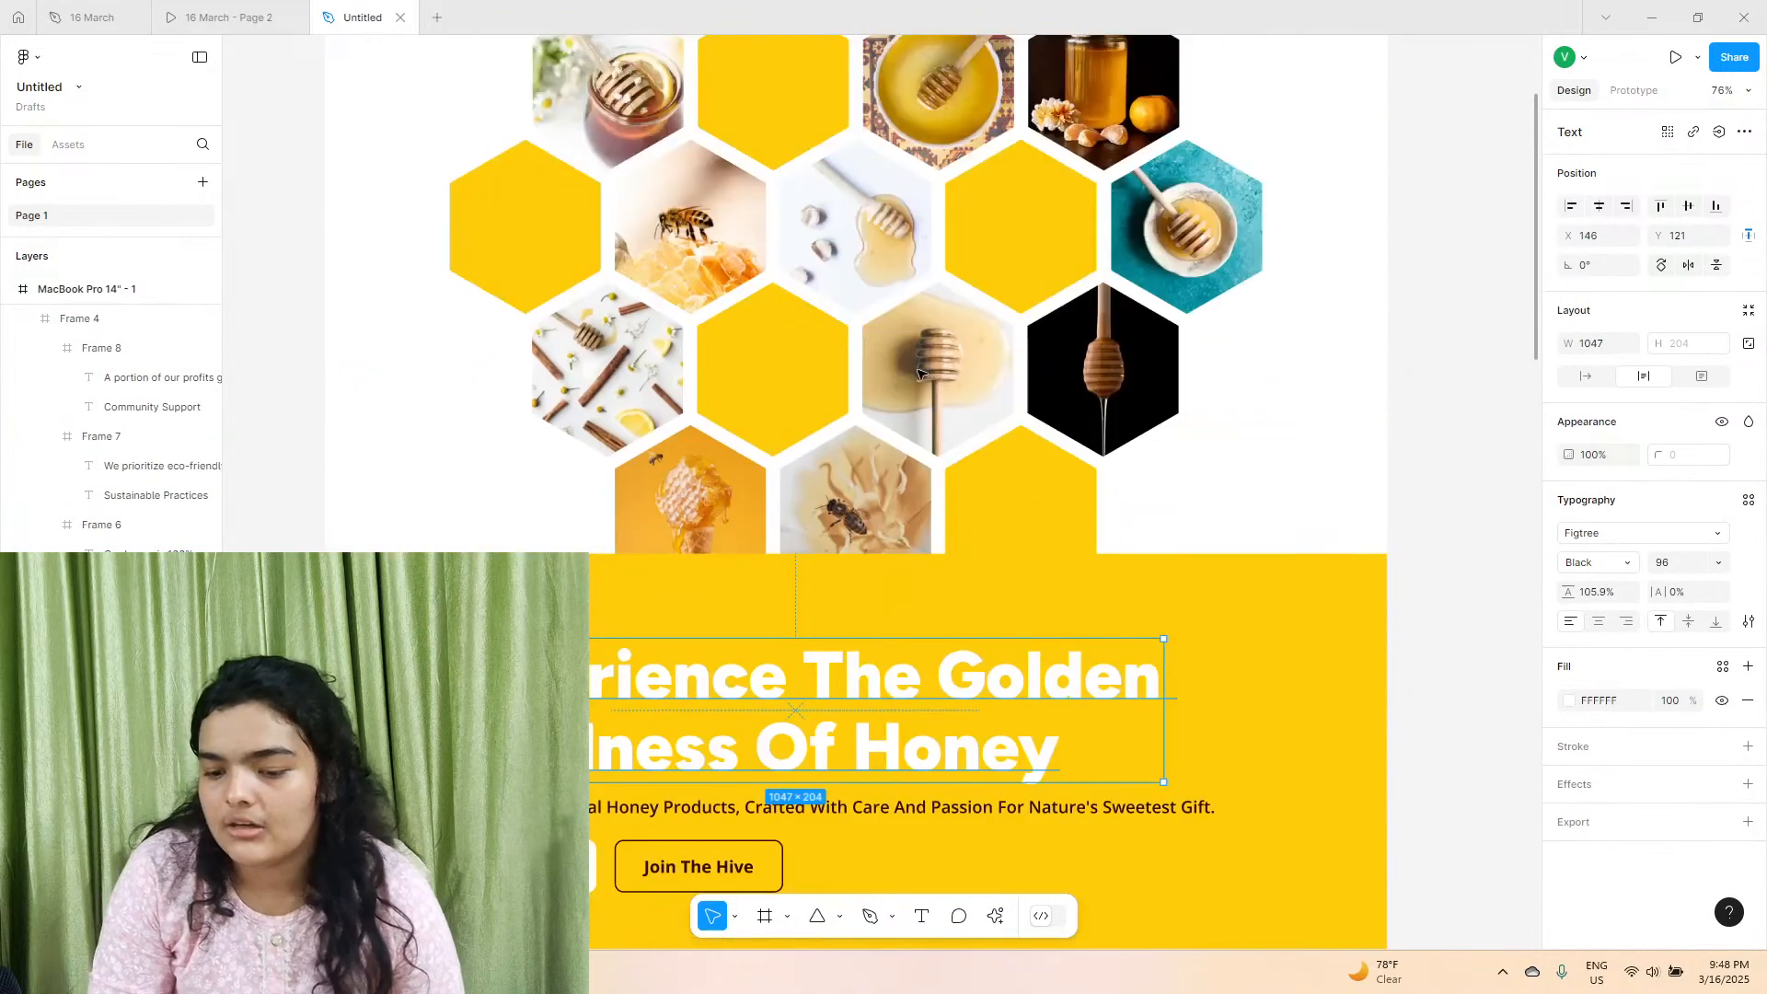
{"action": "scroll", "coordinate": [1063, 599], "scroll_direction": "down", "scroll_amount": 4}
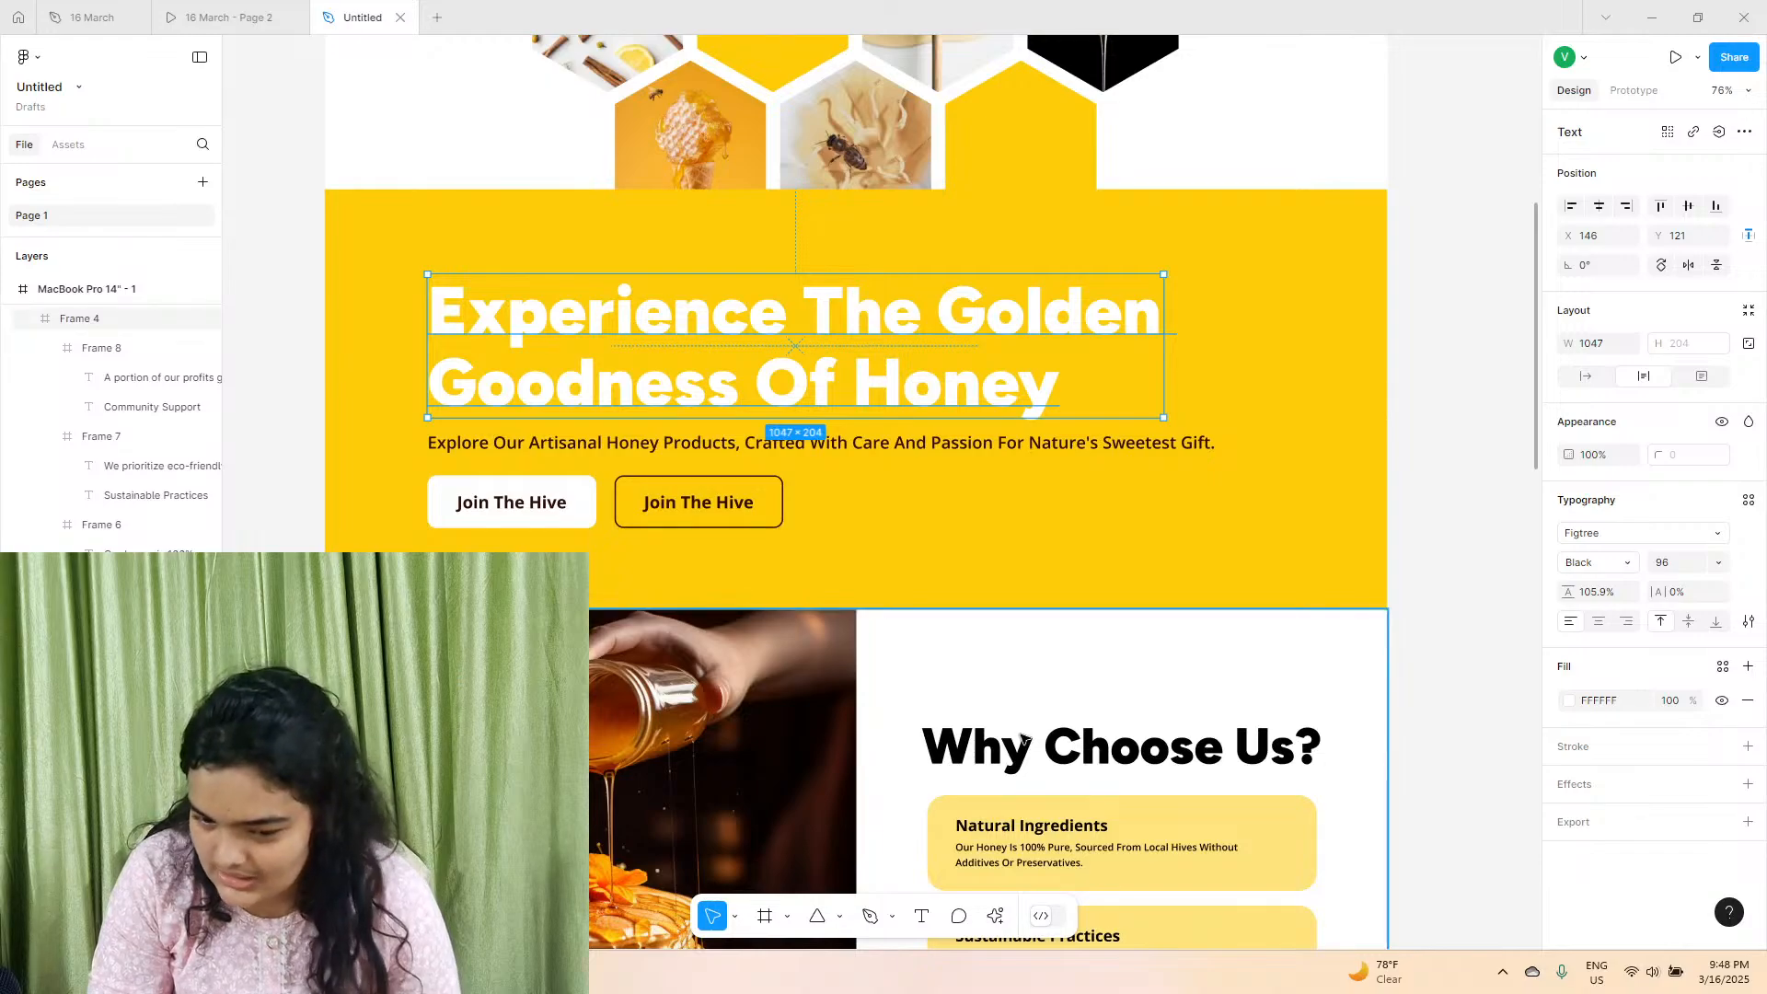
{"action": "left_click", "coordinate": [1026, 743]}
{"action": "left_click", "coordinate": [1026, 743]}
{"action": "scroll", "coordinate": [1026, 743], "scroll_direction": "down", "scroll_amount": 8}
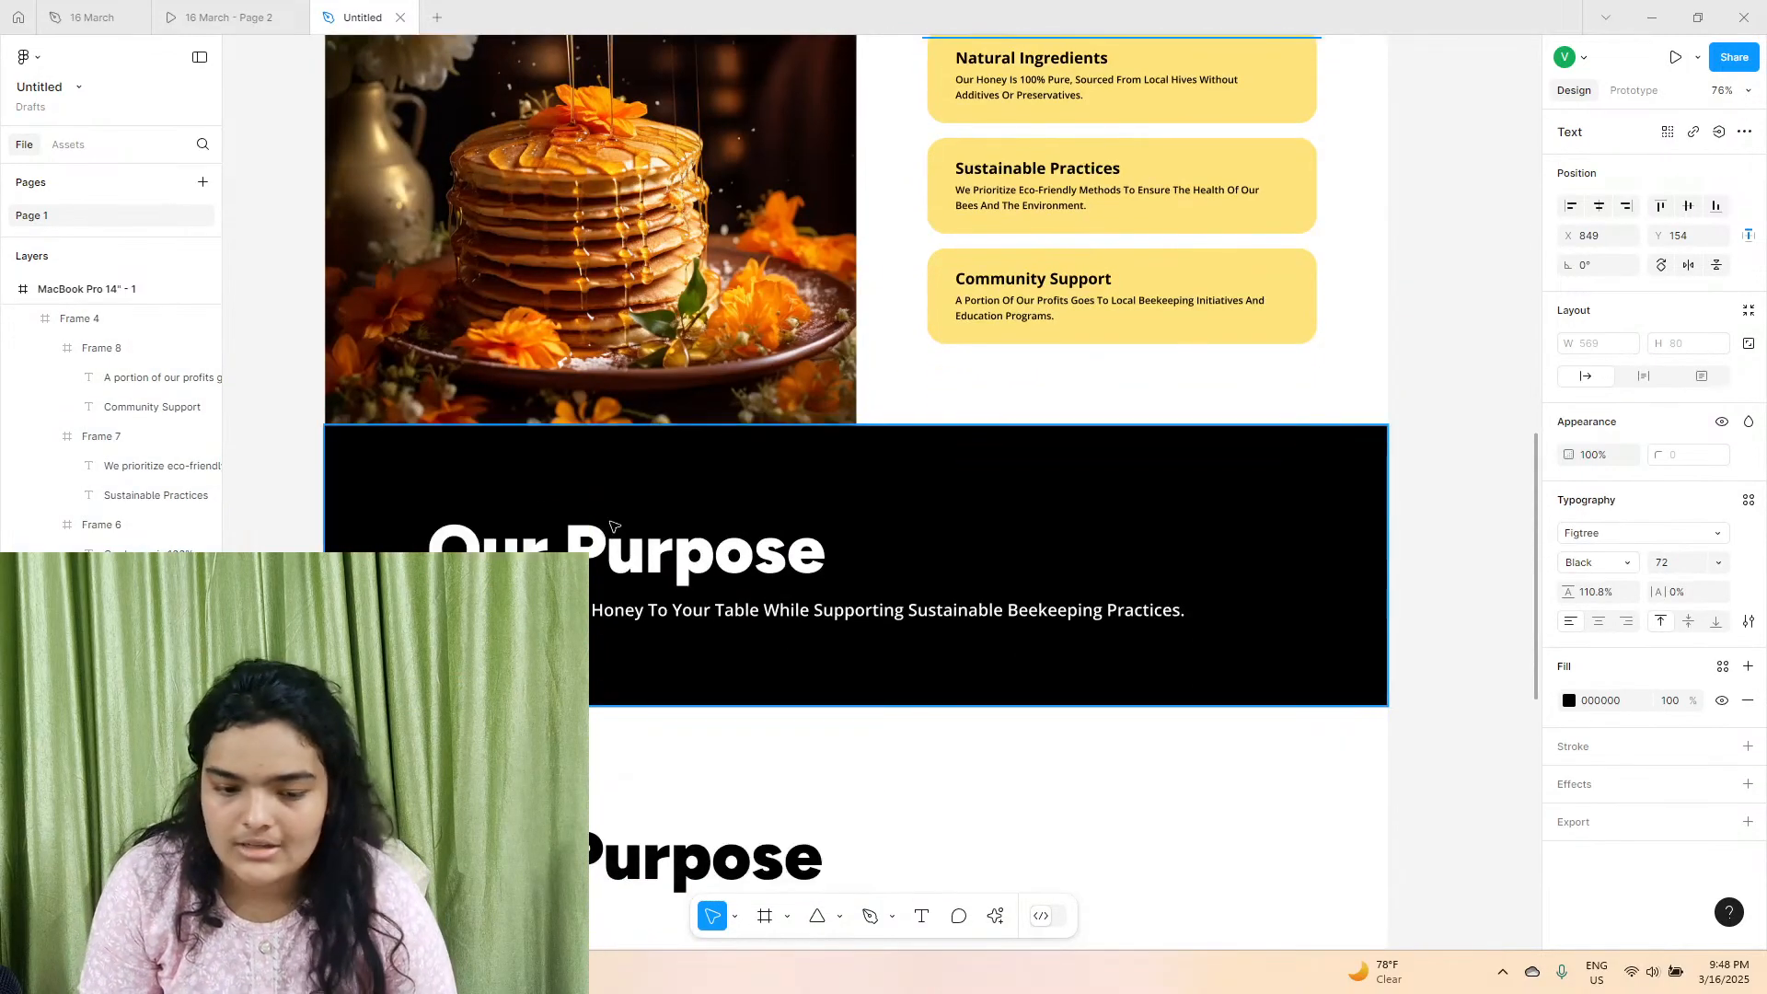
{"action": "left_click", "coordinate": [605, 551]}
{"action": "scroll", "coordinate": [1080, 232], "scroll_direction": "up", "scroll_amount": 2}
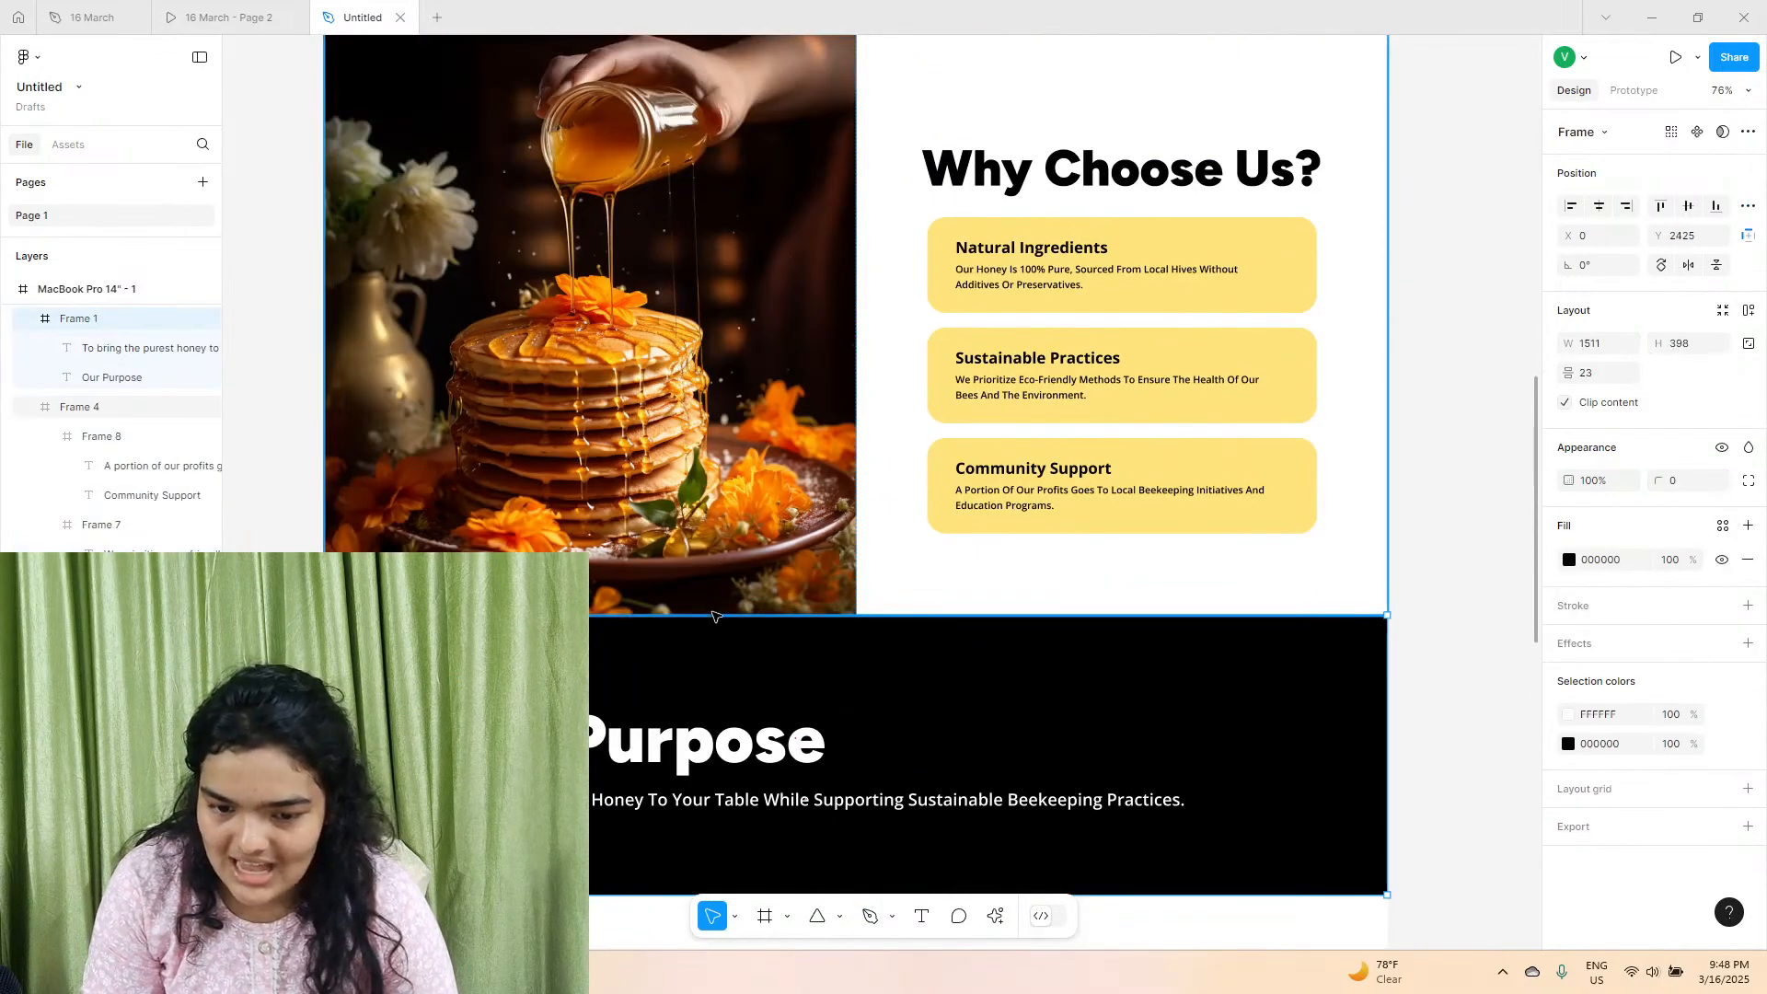
{"action": "left_click", "coordinate": [655, 736]}
{"action": "scroll", "coordinate": [655, 736], "scroll_direction": "down", "scroll_amount": 5}
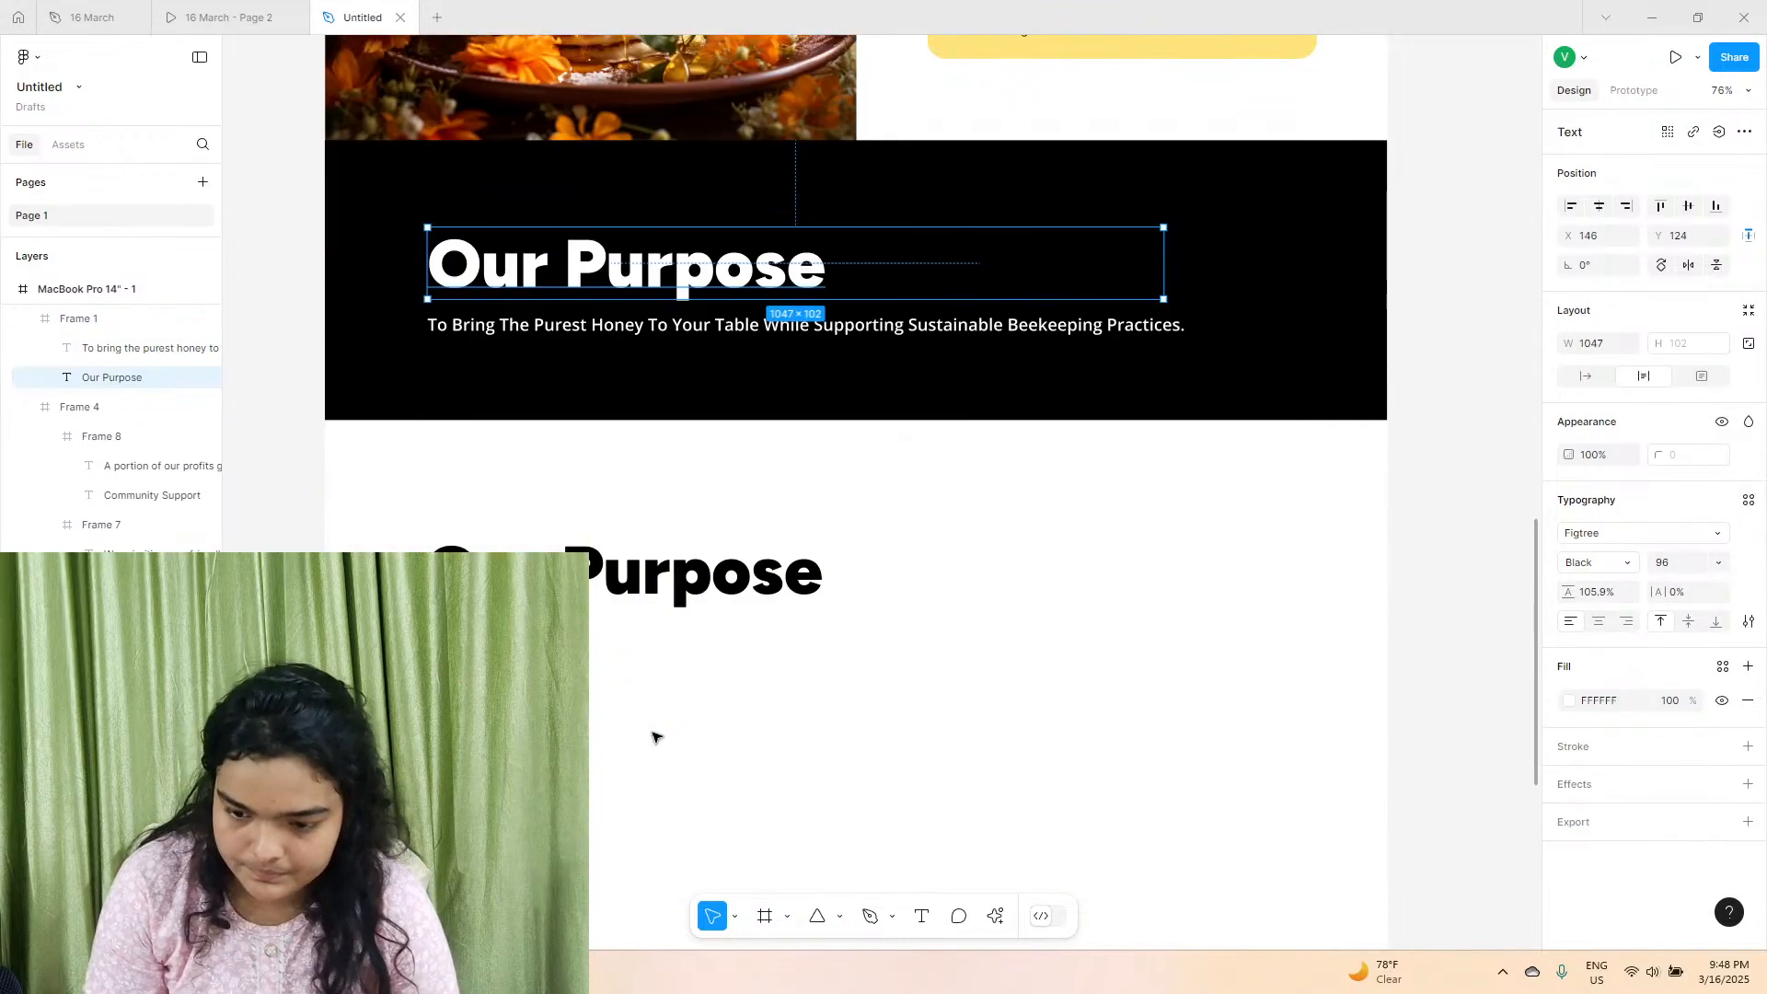
Try a font size of 72 on the duplicated black heading, and undo it.
{"action": "left_click", "coordinate": [662, 582]}
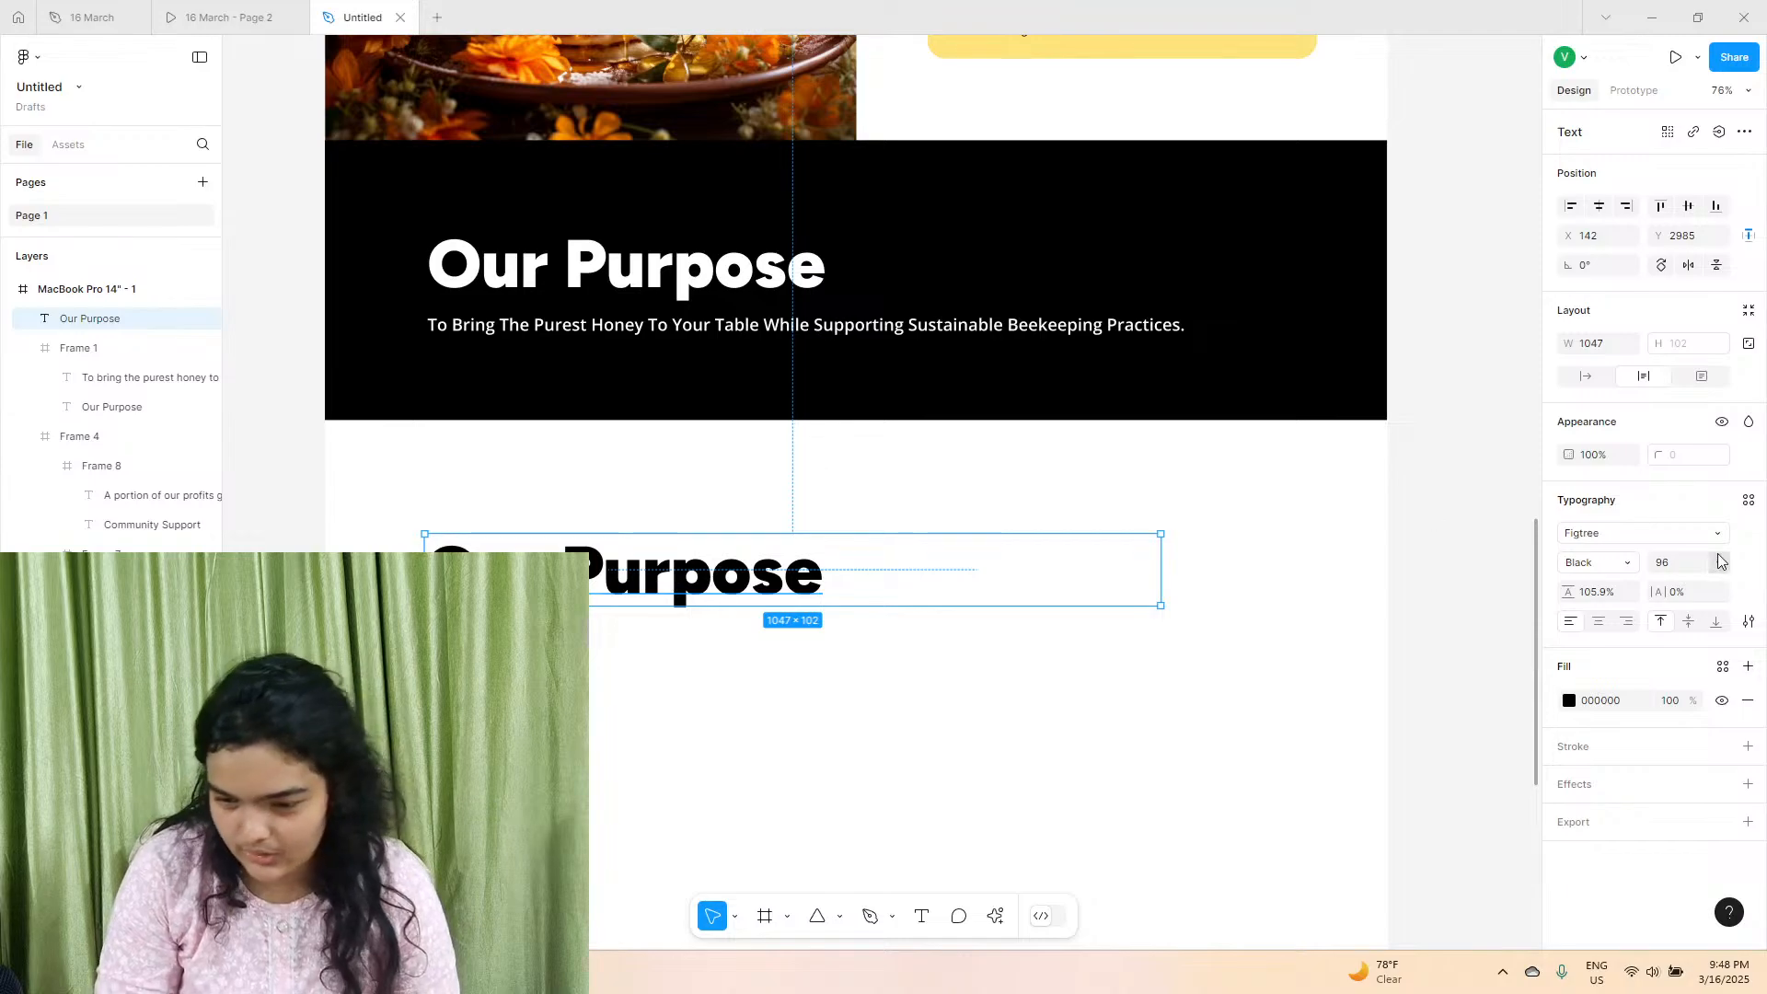
{"action": "type", "text": "72"}
{"action": "key", "text": "Return"}
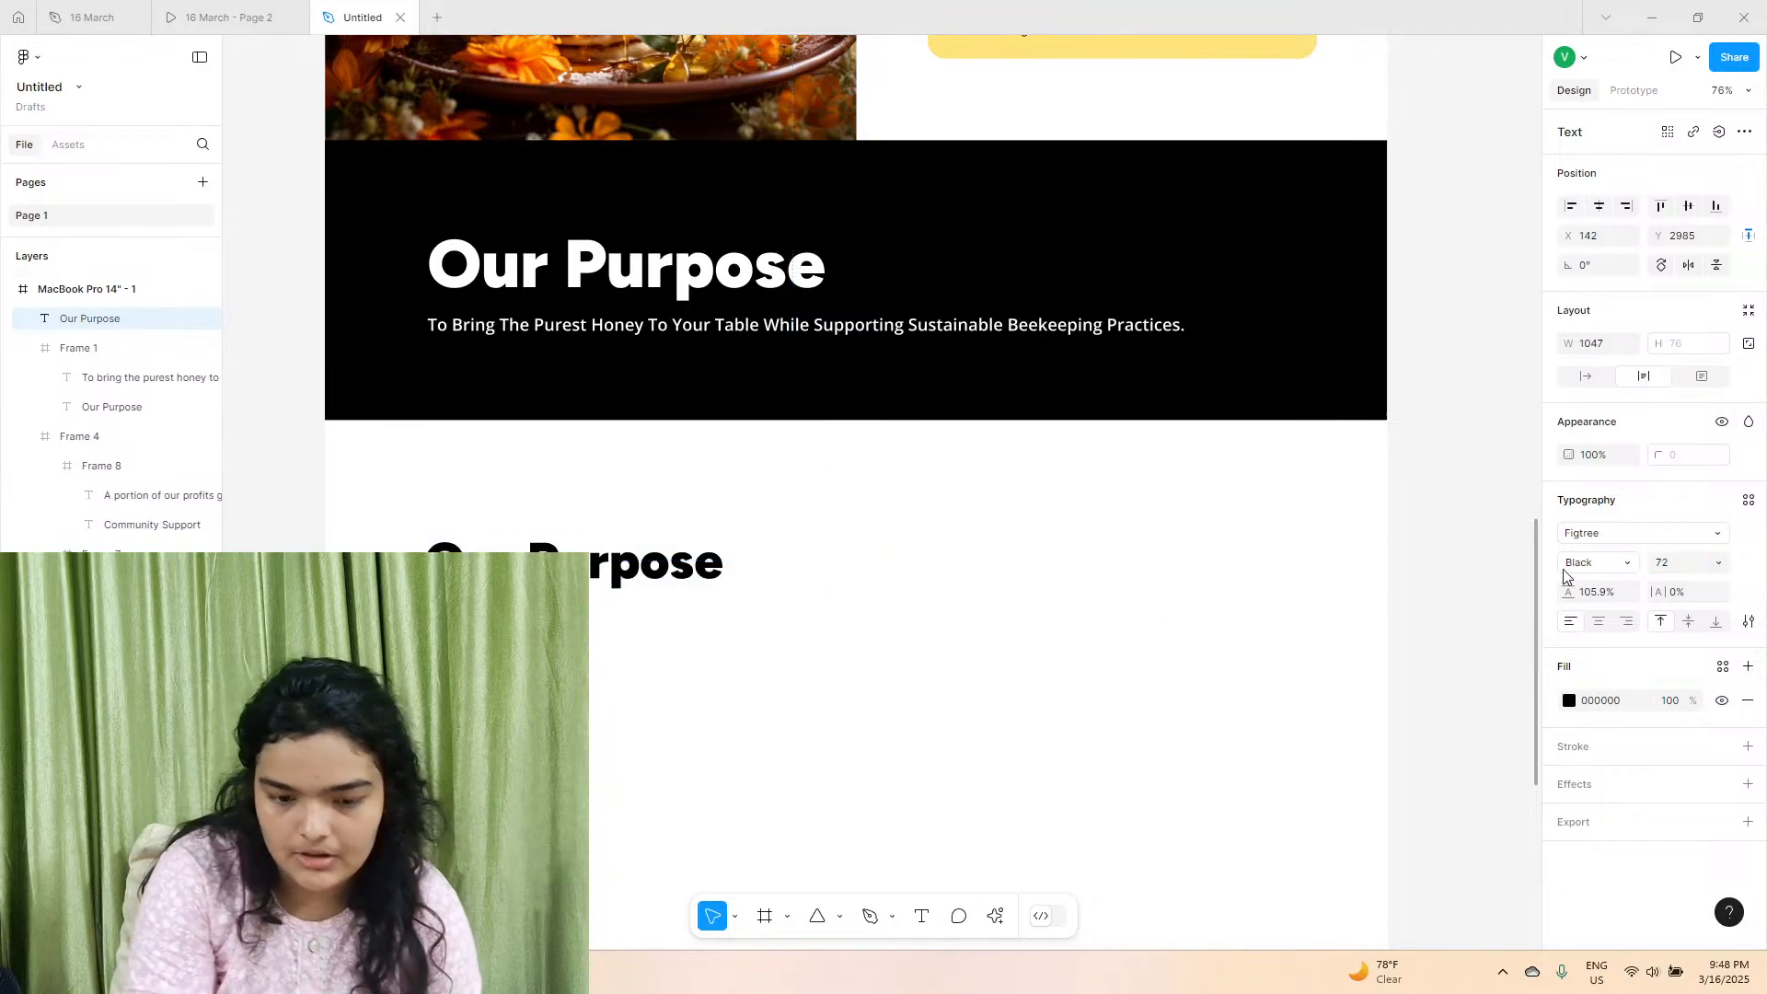
{"action": "key", "text": "ctrl+z"}
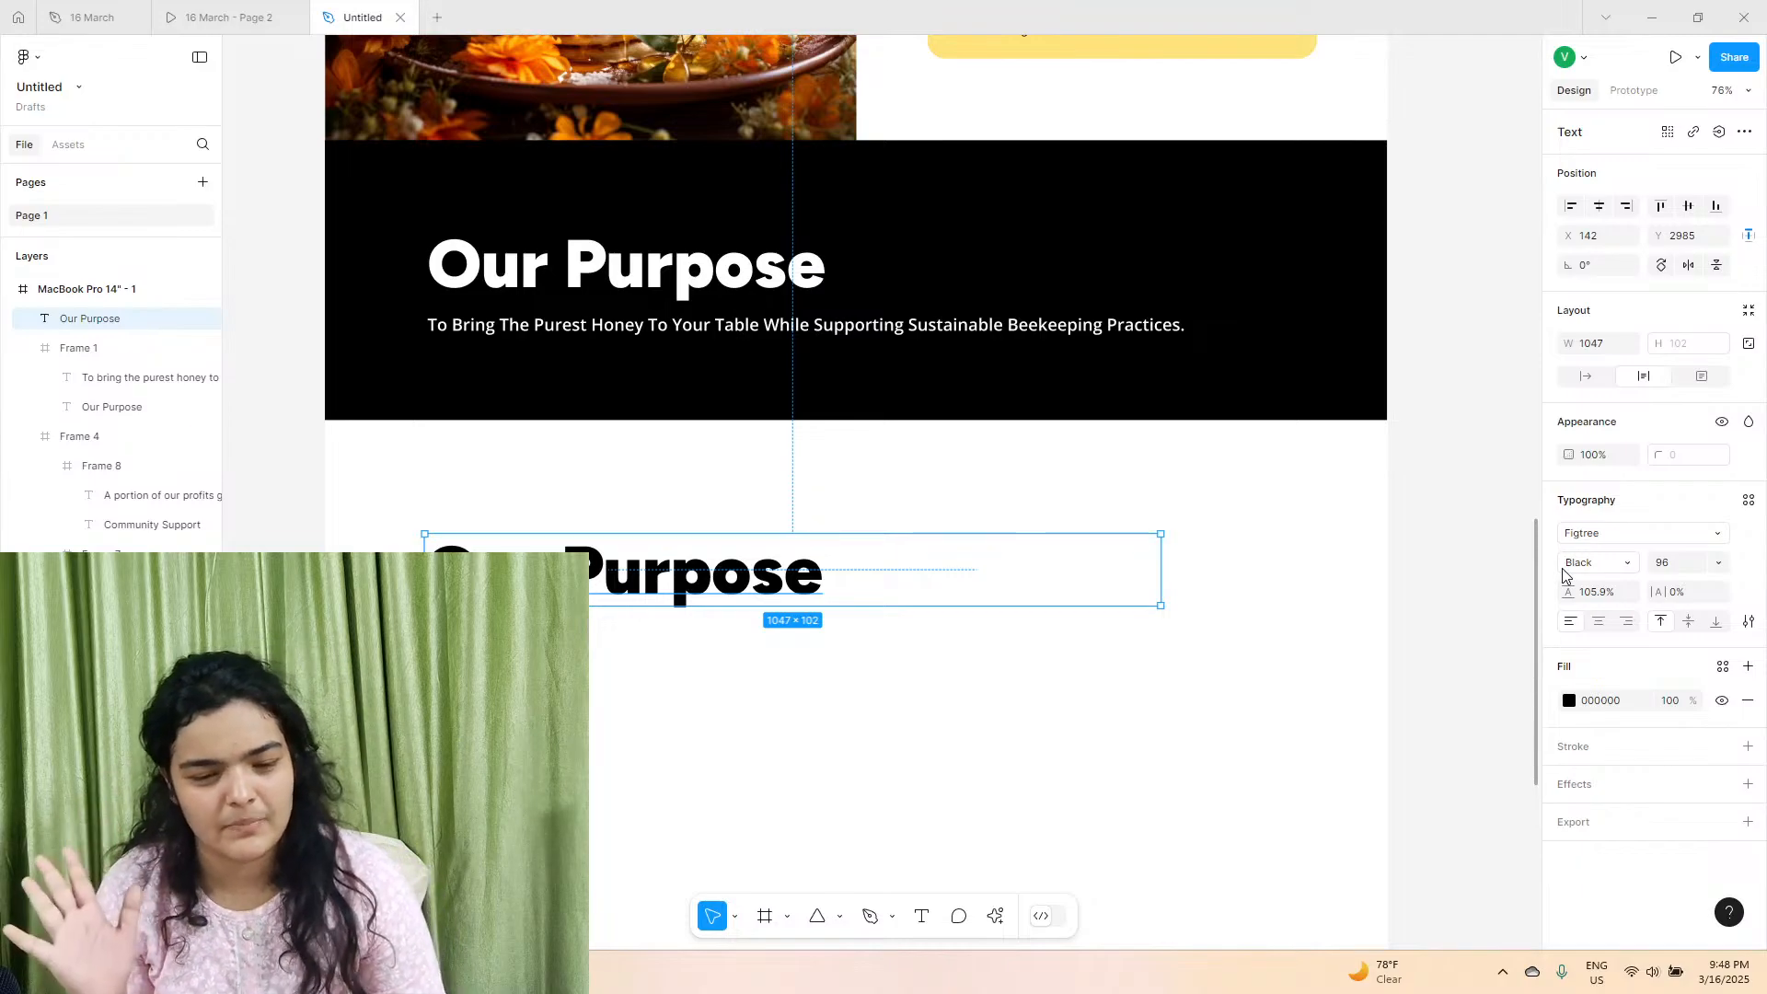
Compare the heading sizes across the reference prototype's hero and "Why Choose Us?" sections, and return to the Untitled file.
{"action": "left_click", "coordinate": [261, 18]}
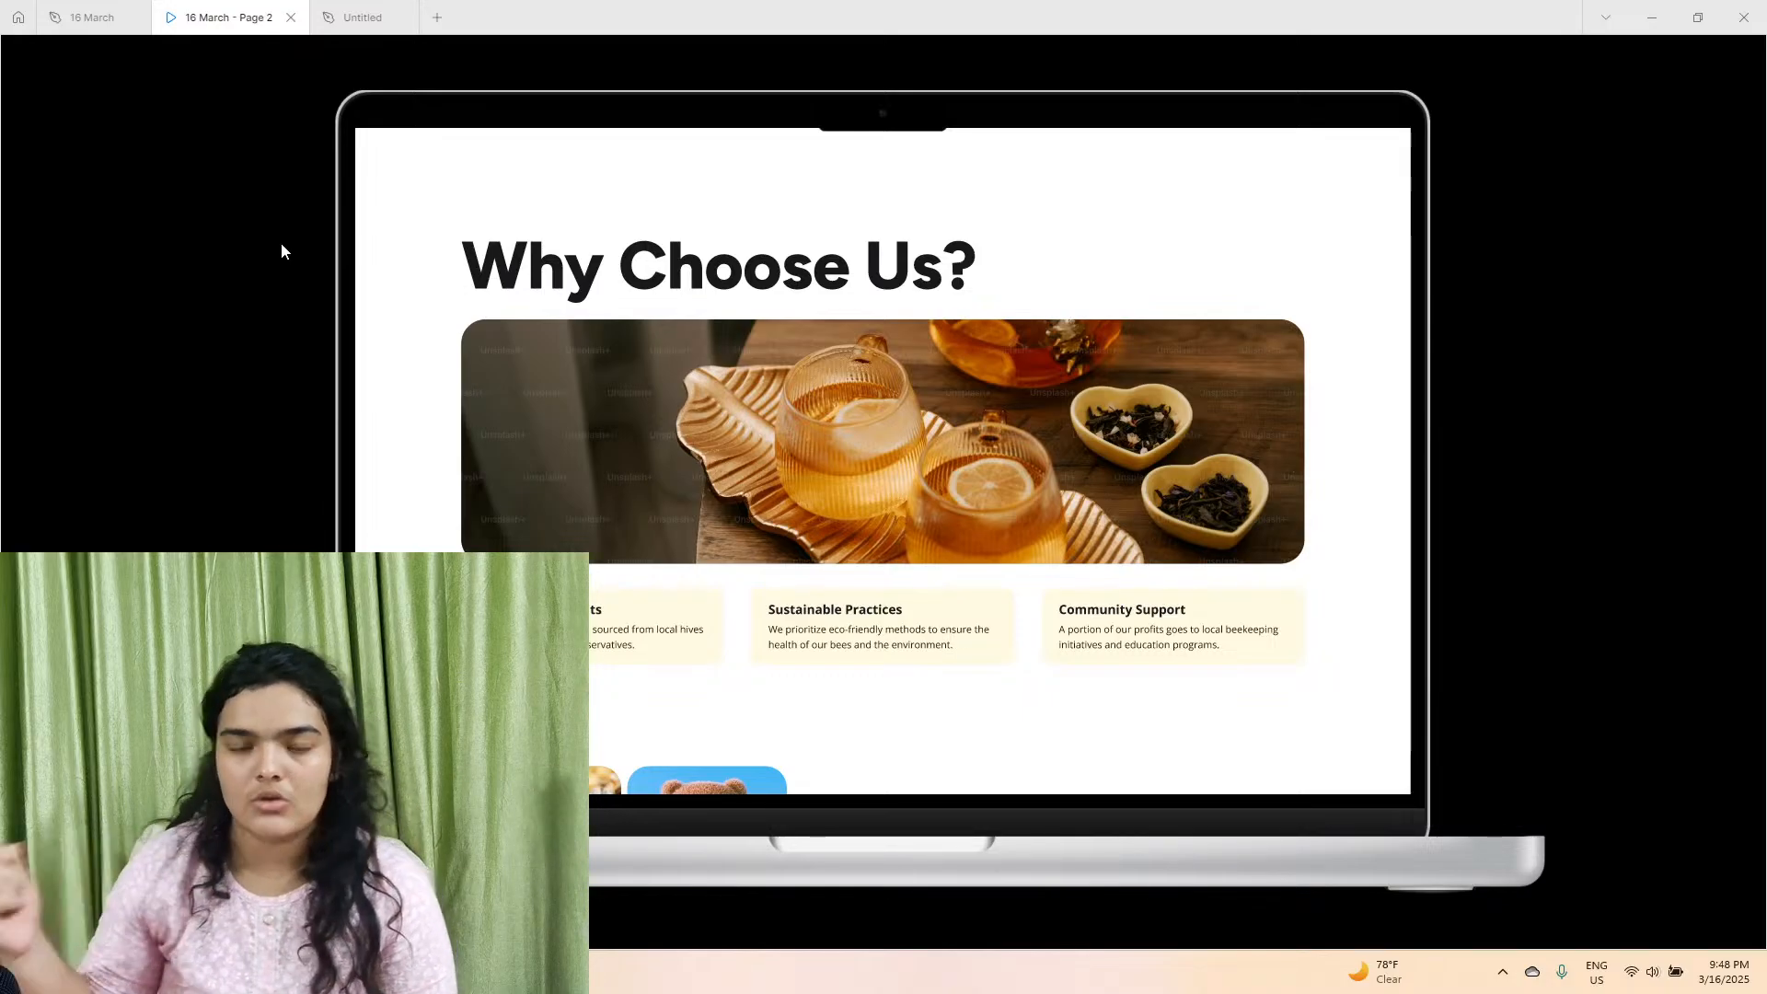
{"action": "scroll", "coordinate": [747, 401], "scroll_direction": "up", "scroll_amount": 10}
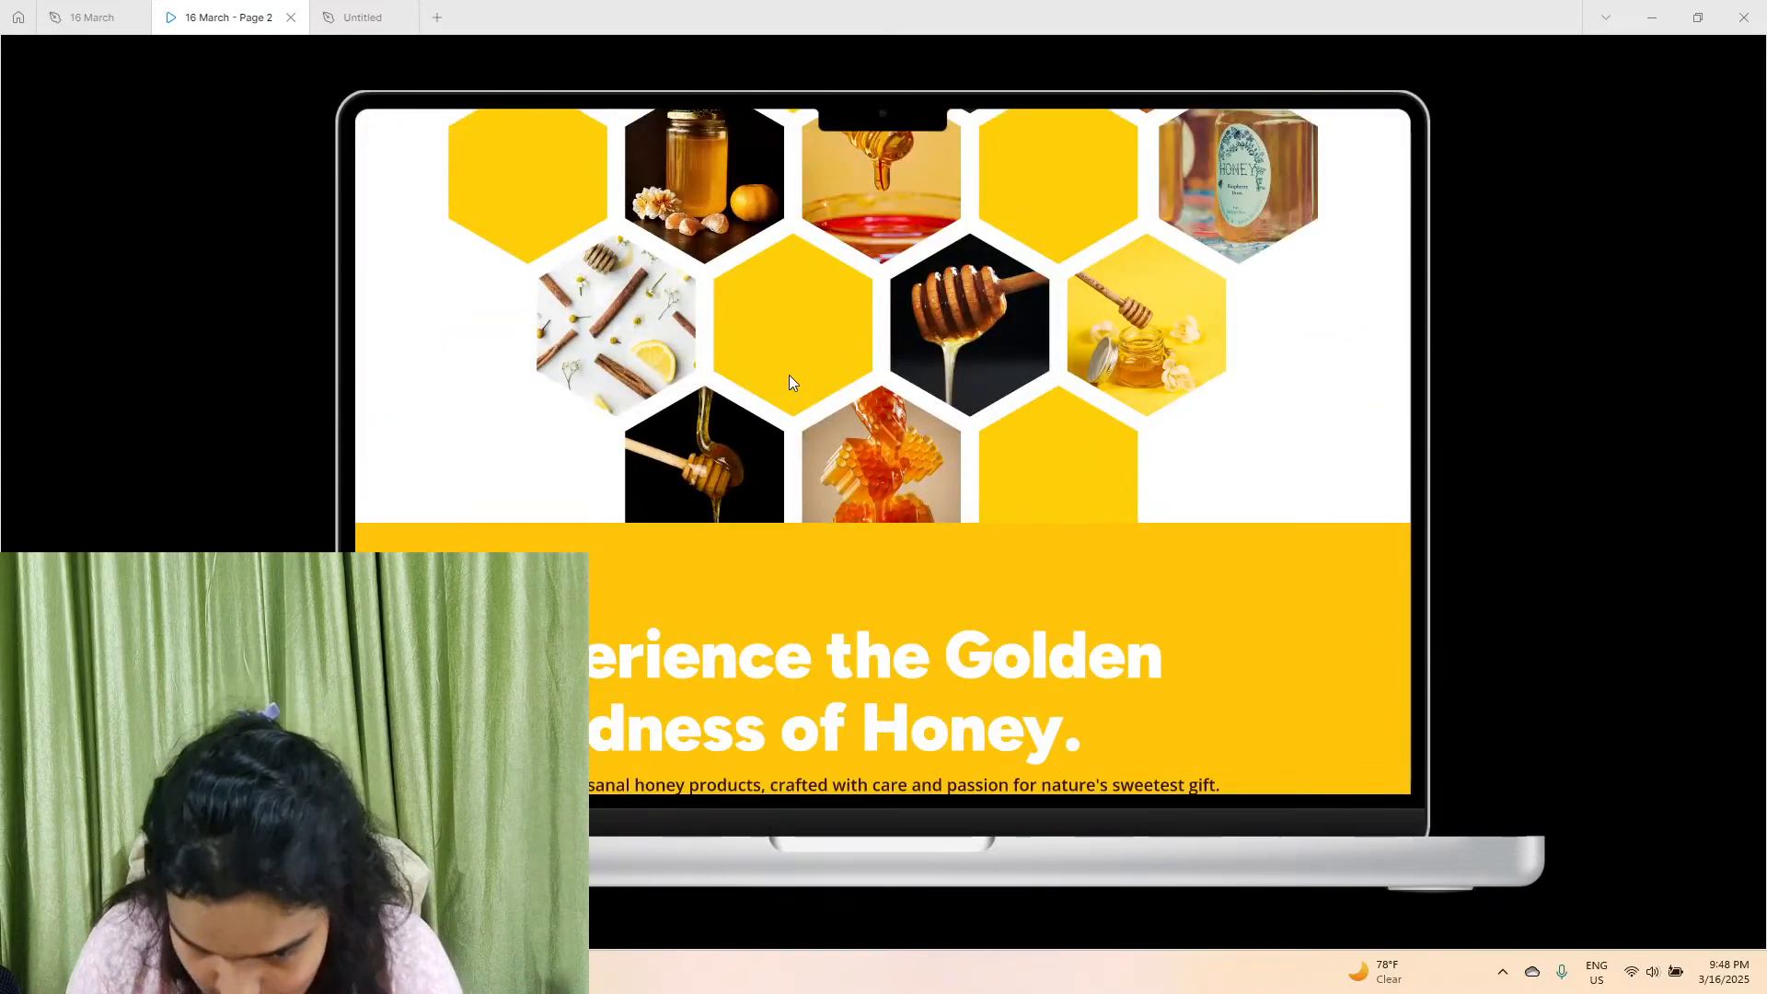
{"action": "scroll", "coordinate": [829, 478], "scroll_direction": "down", "scroll_amount": 5}
{"action": "scroll", "coordinate": [1082, 515], "scroll_direction": "down", "scroll_amount": 5}
{"action": "scroll", "coordinate": [1107, 552], "scroll_direction": "down", "scroll_amount": 8}
{"action": "scroll", "coordinate": [786, 474], "scroll_direction": "down", "scroll_amount": 5}
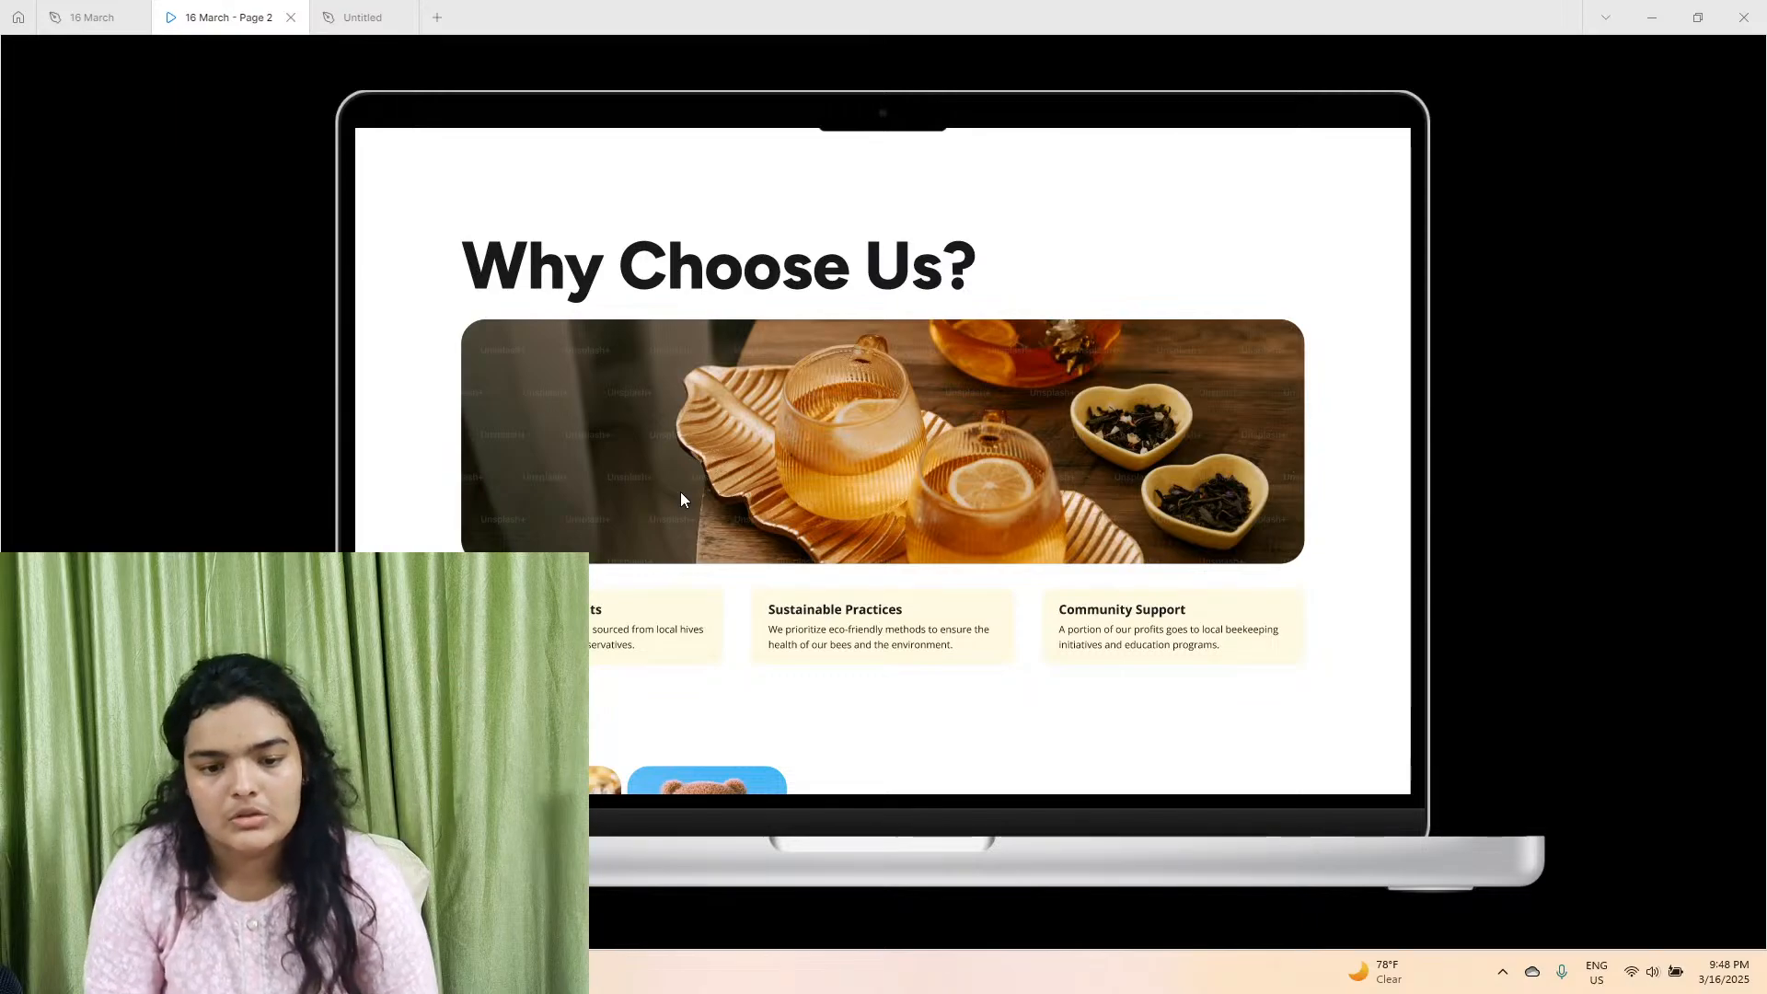
{"action": "left_click", "coordinate": [387, 17]}
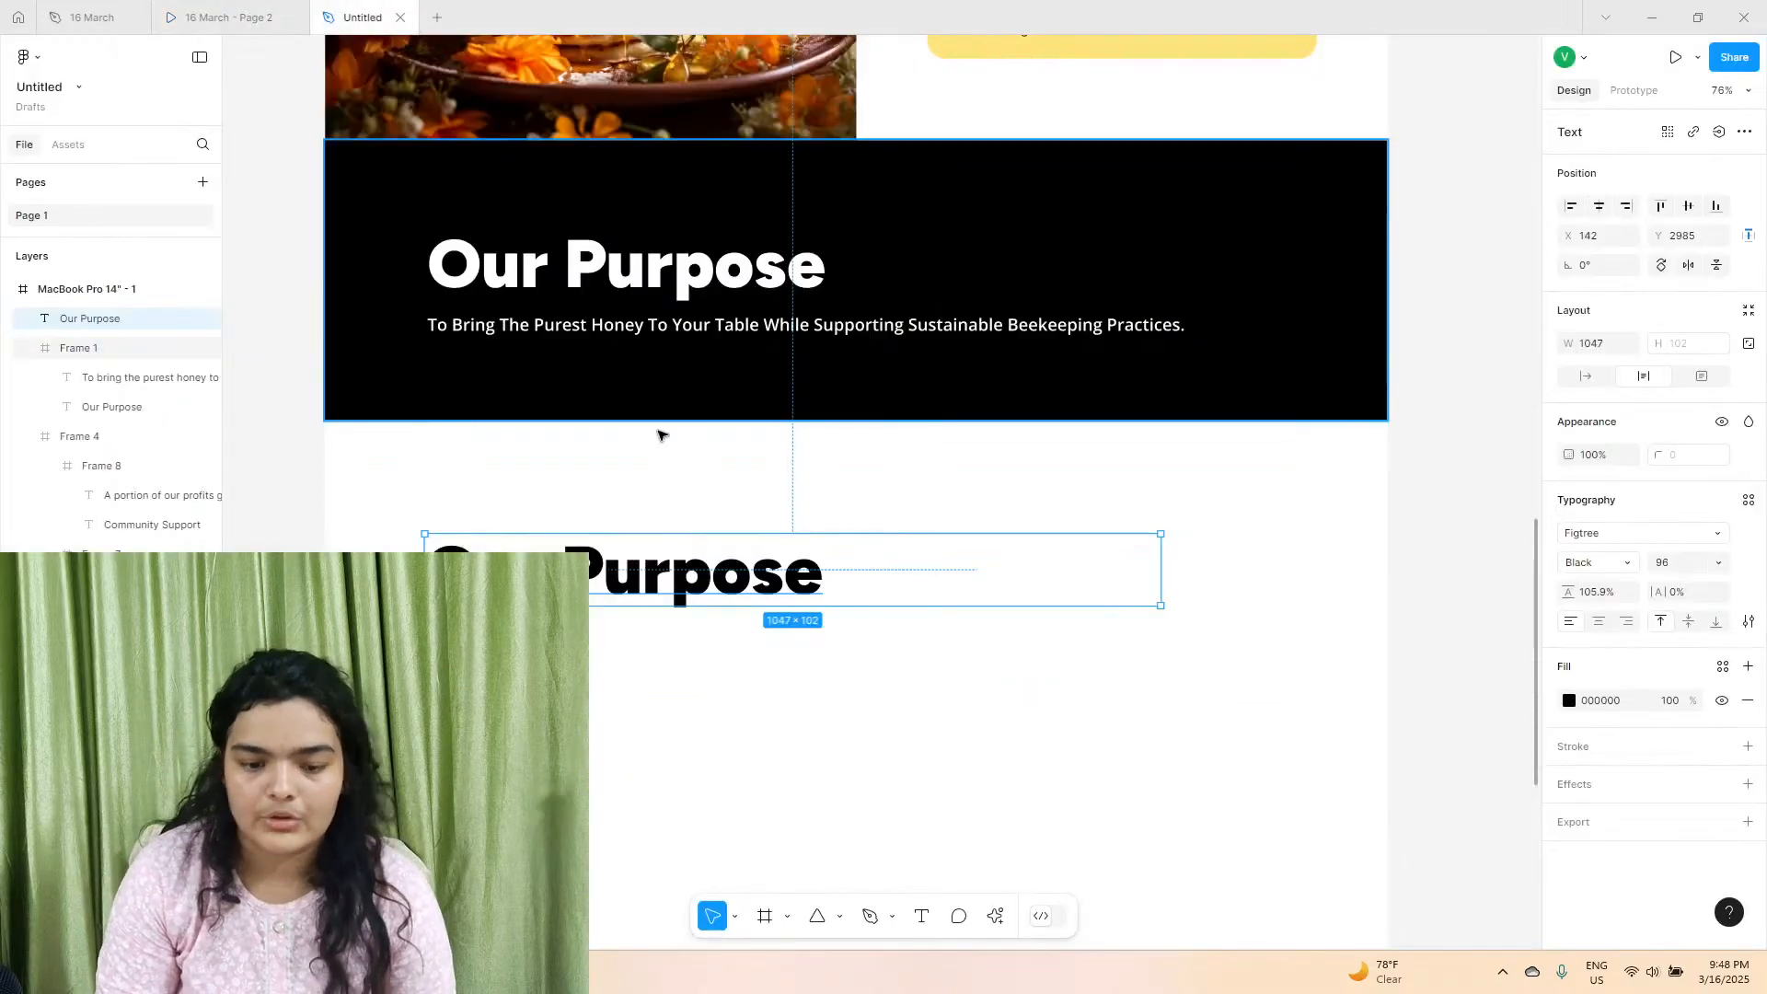
Shift the duplicated black heading to X 147, Y 2986 and replace its text with "Why Choose Us?".
{"action": "left_click", "coordinate": [665, 475]}
{"action": "mouse_move", "coordinate": [653, 541]}
{"action": "left_mouse_down"}
{"action": "mouse_move", "coordinate": [653, 559]}
{"action": "mouse_move", "coordinate": [660, 545]}
{"action": "left_mouse_up"}
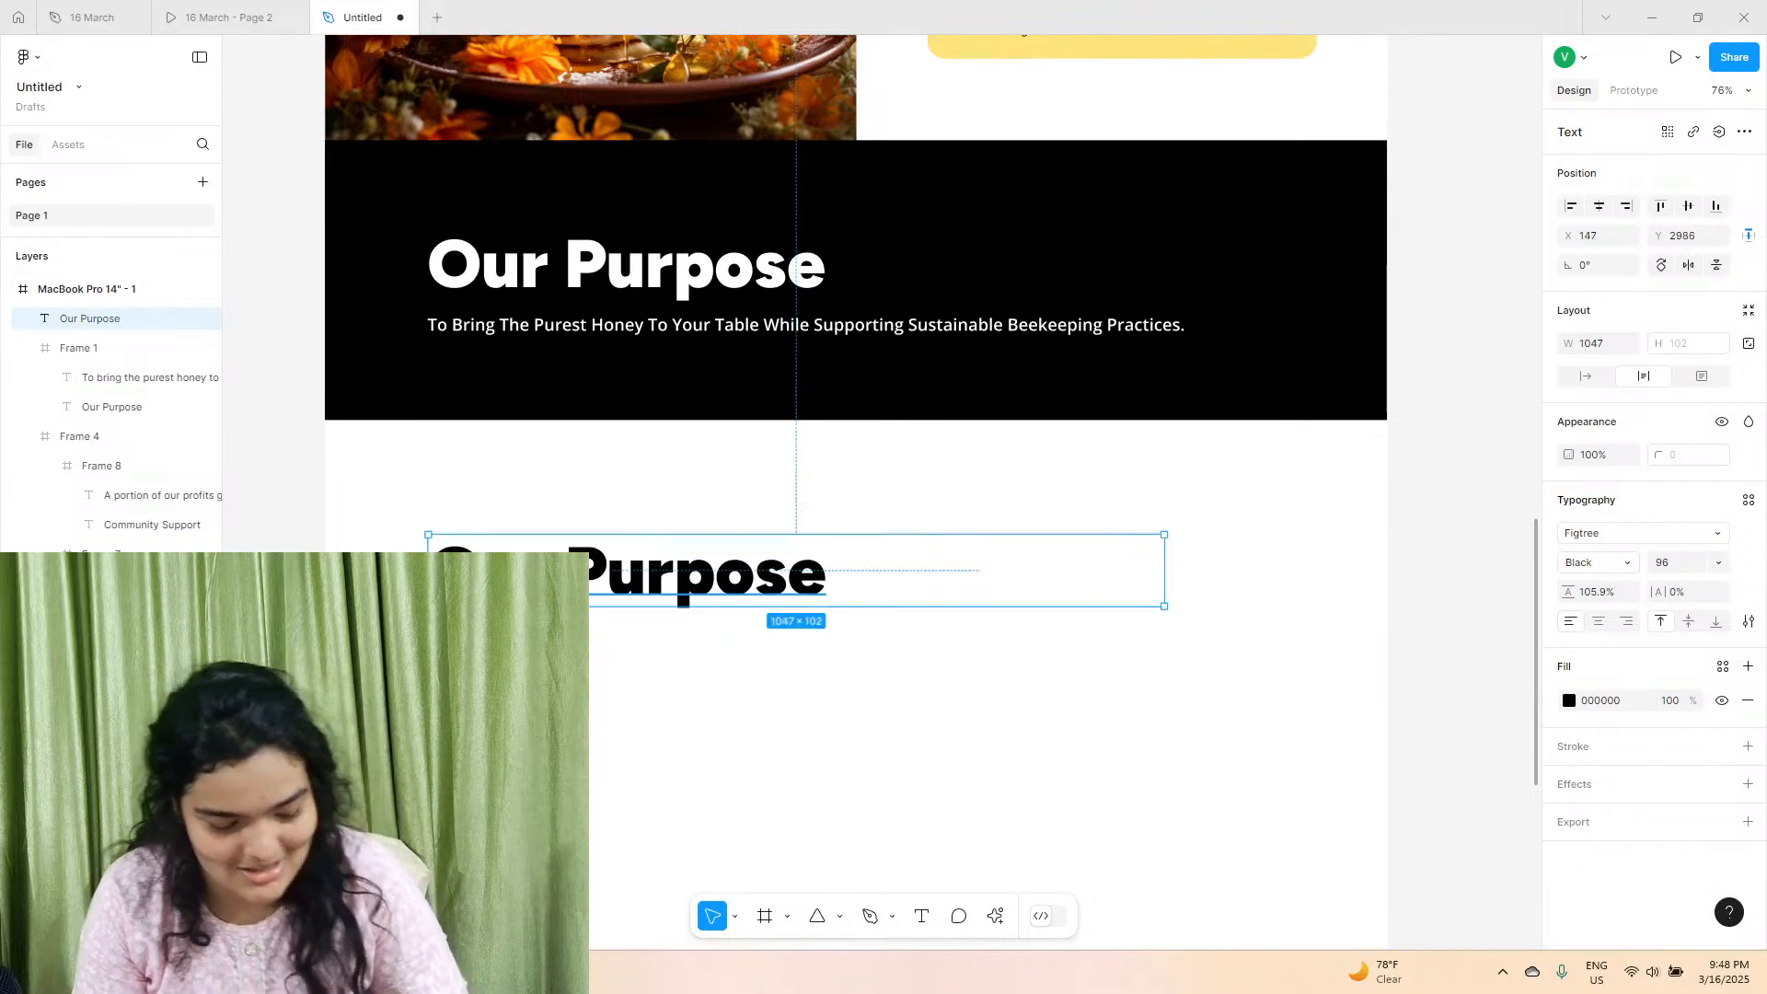
{"action": "left_click", "coordinate": [551, 572]}
{"action": "type", "text": "Wh"}
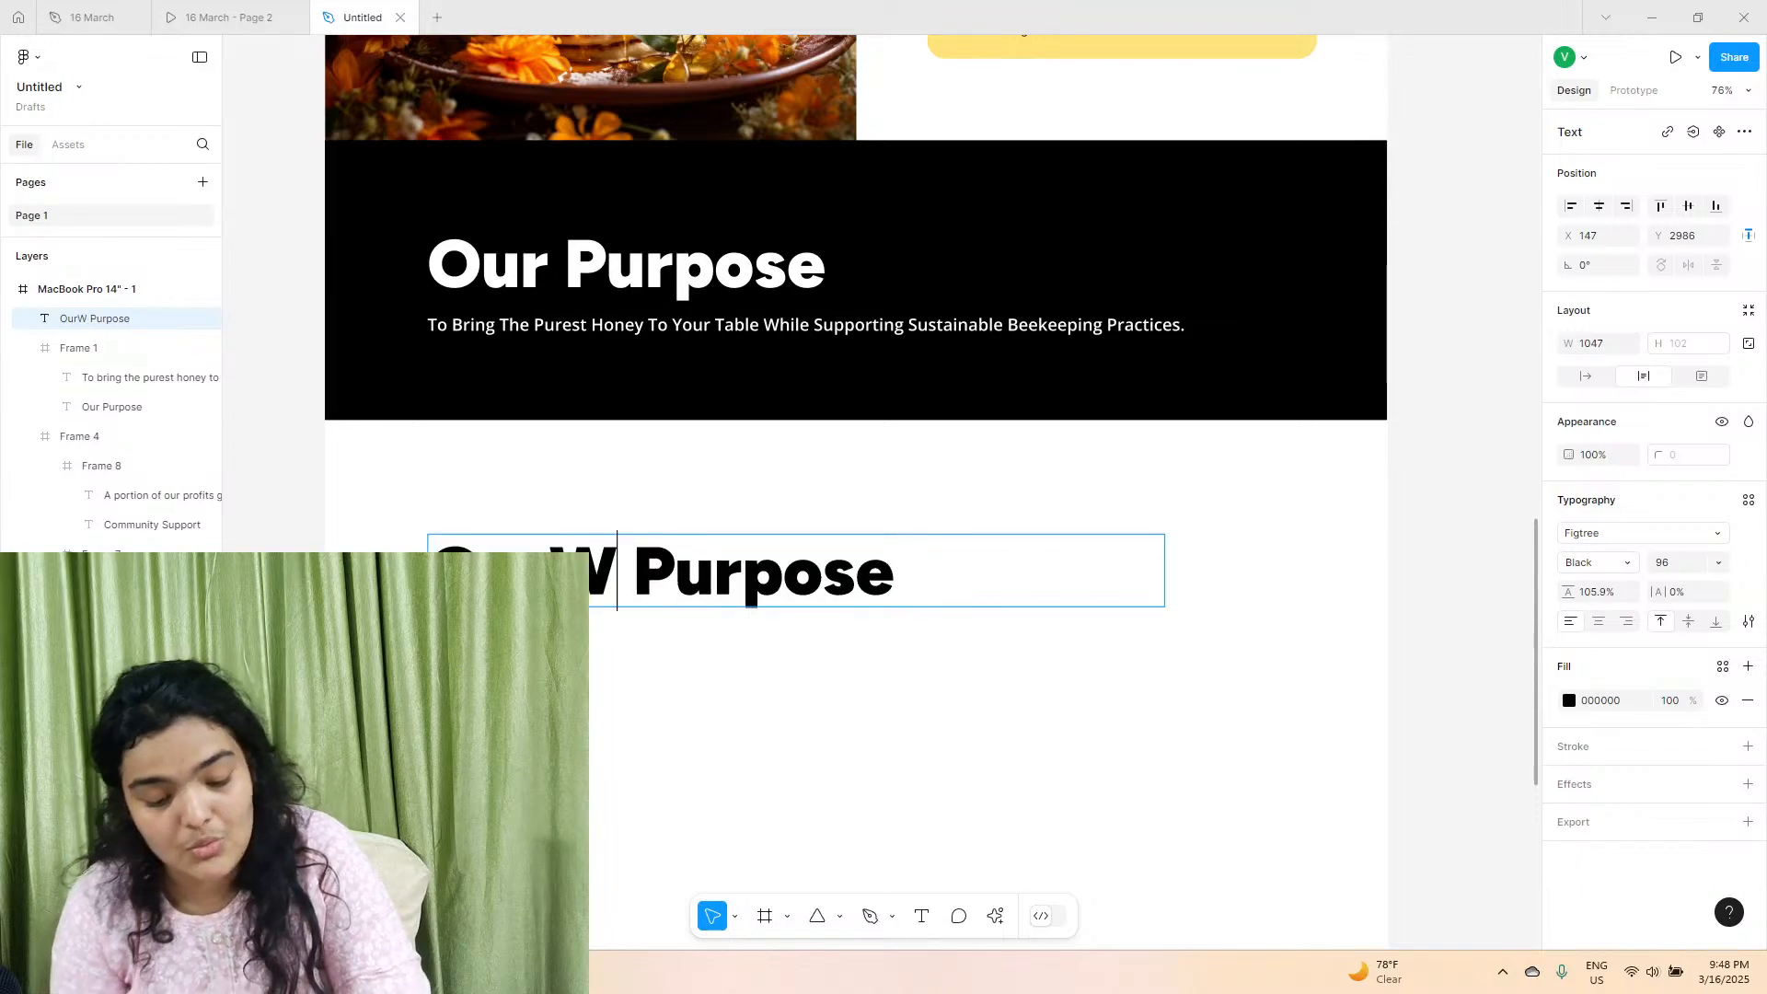
{"action": "key", "text": "ctrl+a"}
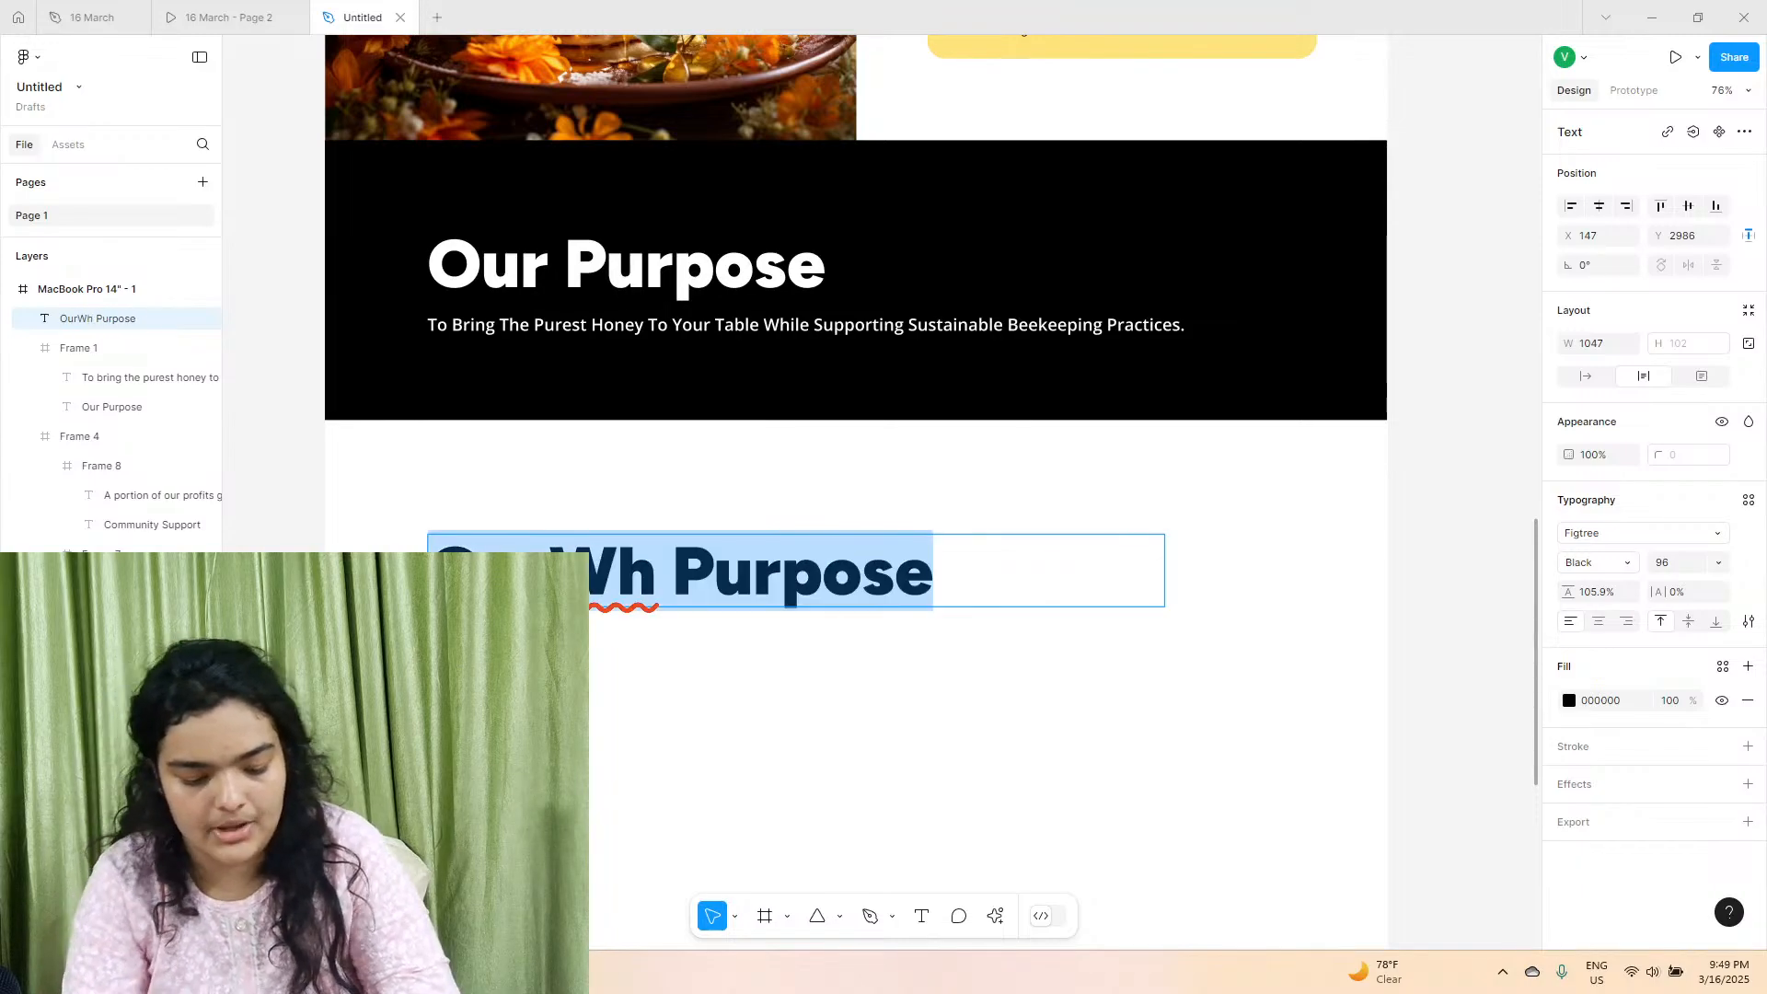
{"action": "type", "text": "WHy"}
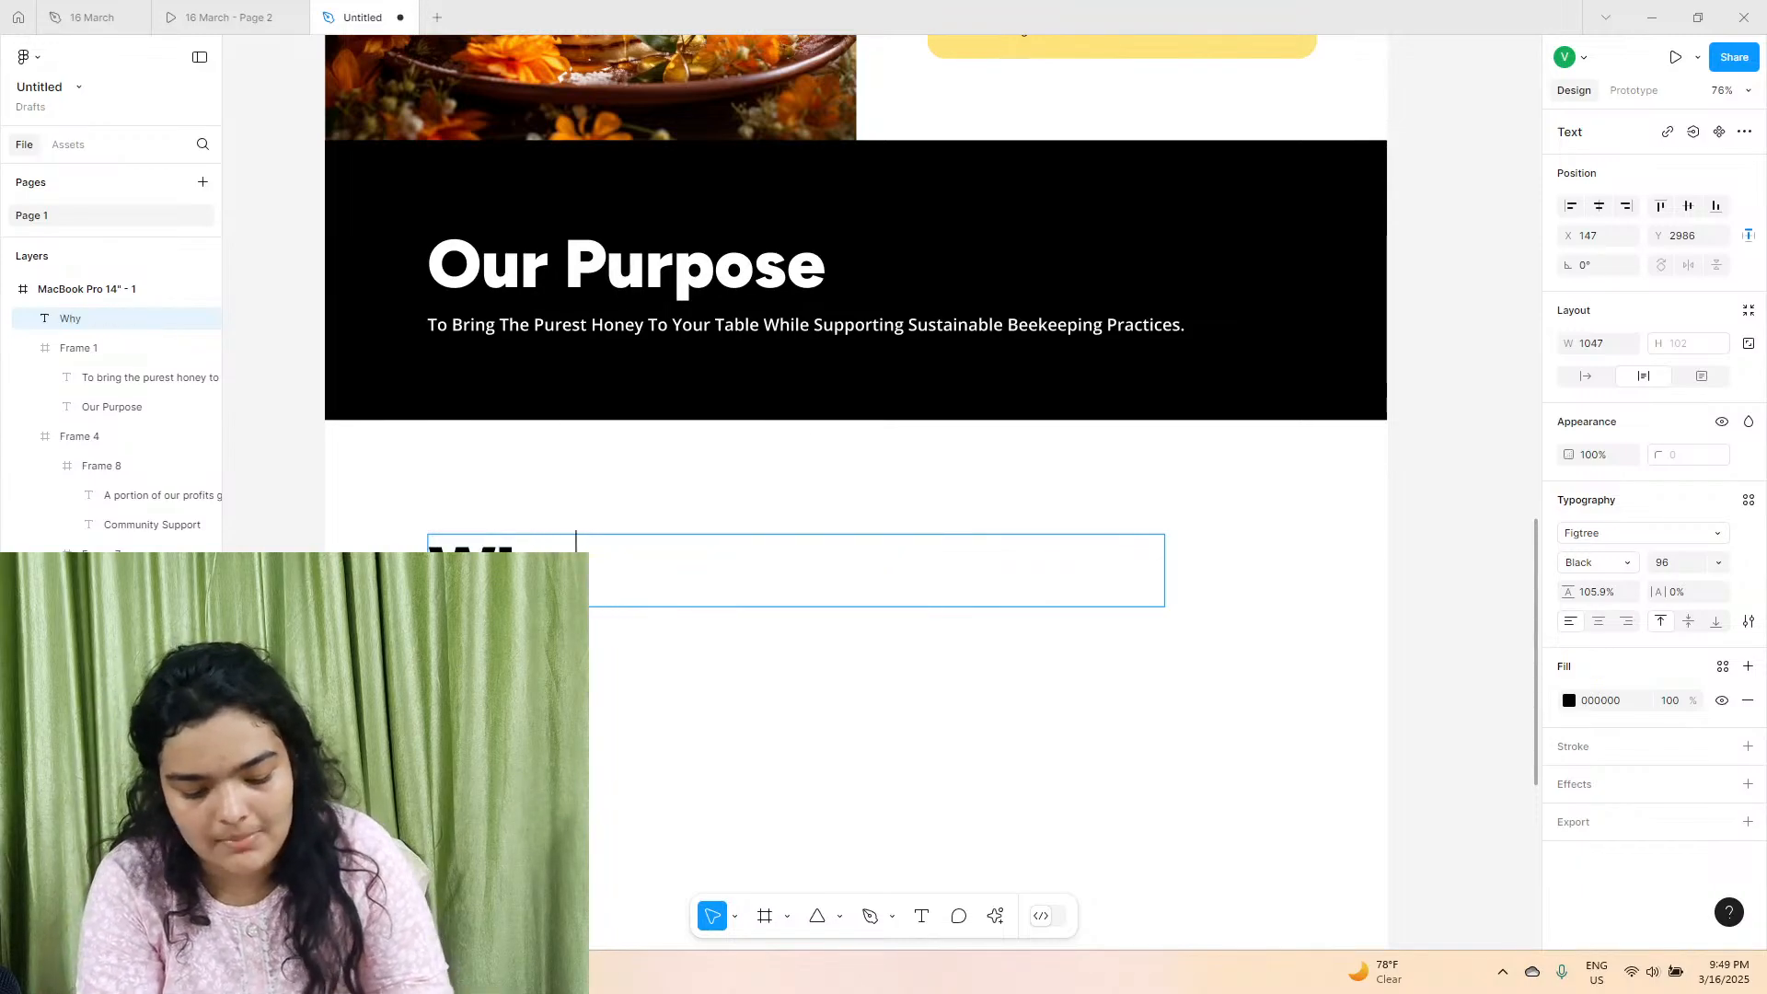
{"action": "type", "text": " Choose Us?"}
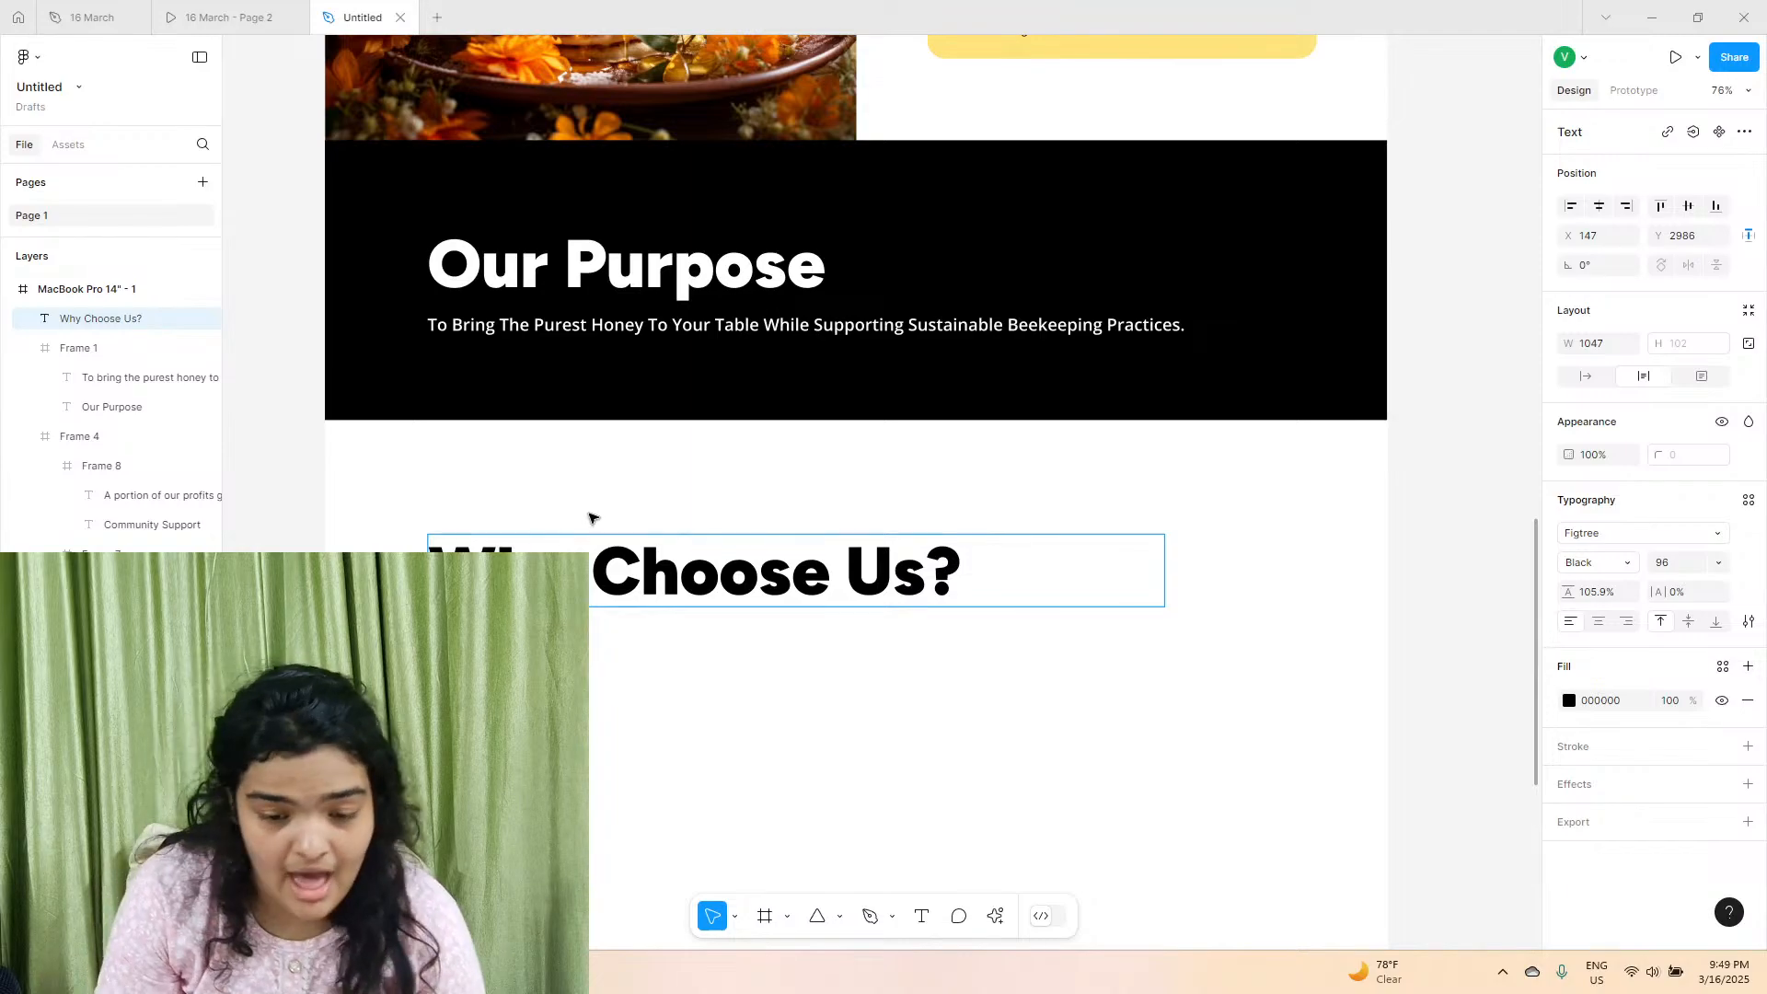
{"action": "key", "text": "Escape"}
Check the reference prototype's wide tea image and draw a rectangle about 1249 × 386 below the "Why Choose Us?" heading in the Untitled file.
{"action": "left_click", "coordinate": [241, 14]}
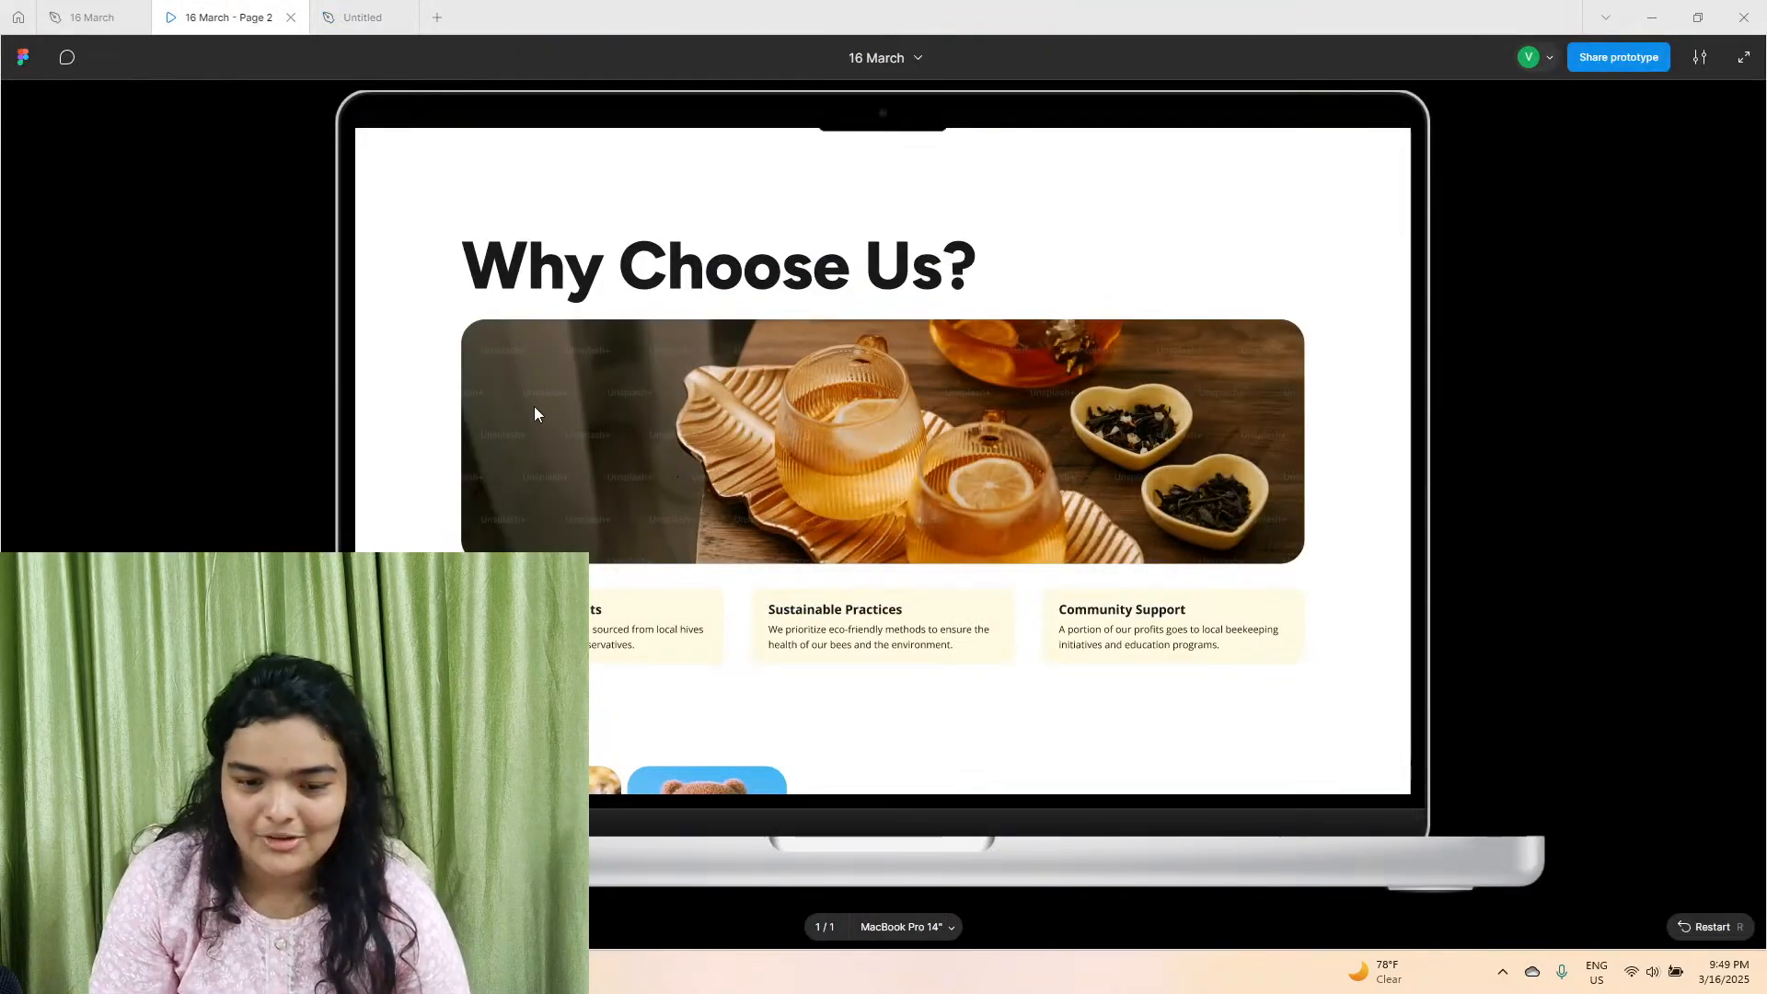
{"action": "left_click", "coordinate": [359, 17]}
{"action": "scroll", "coordinate": [657, 787], "scroll_direction": "down", "scroll_amount": 3}
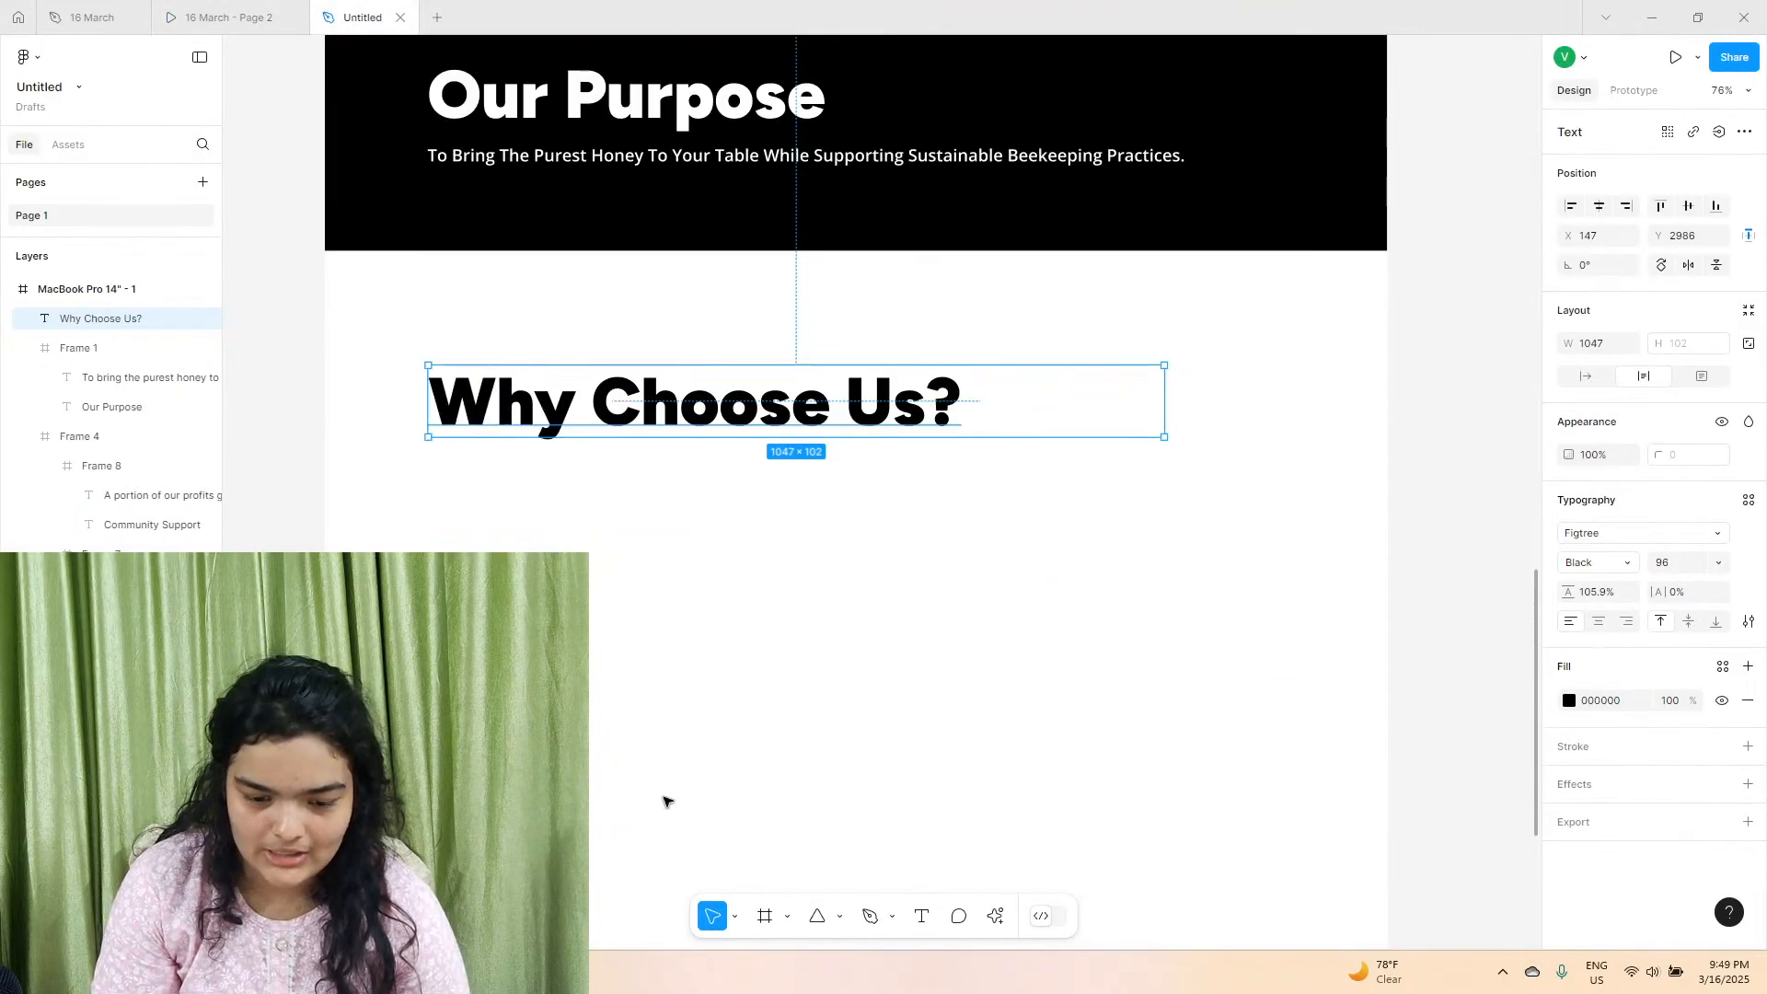
{"action": "left_click", "coordinate": [840, 915]}
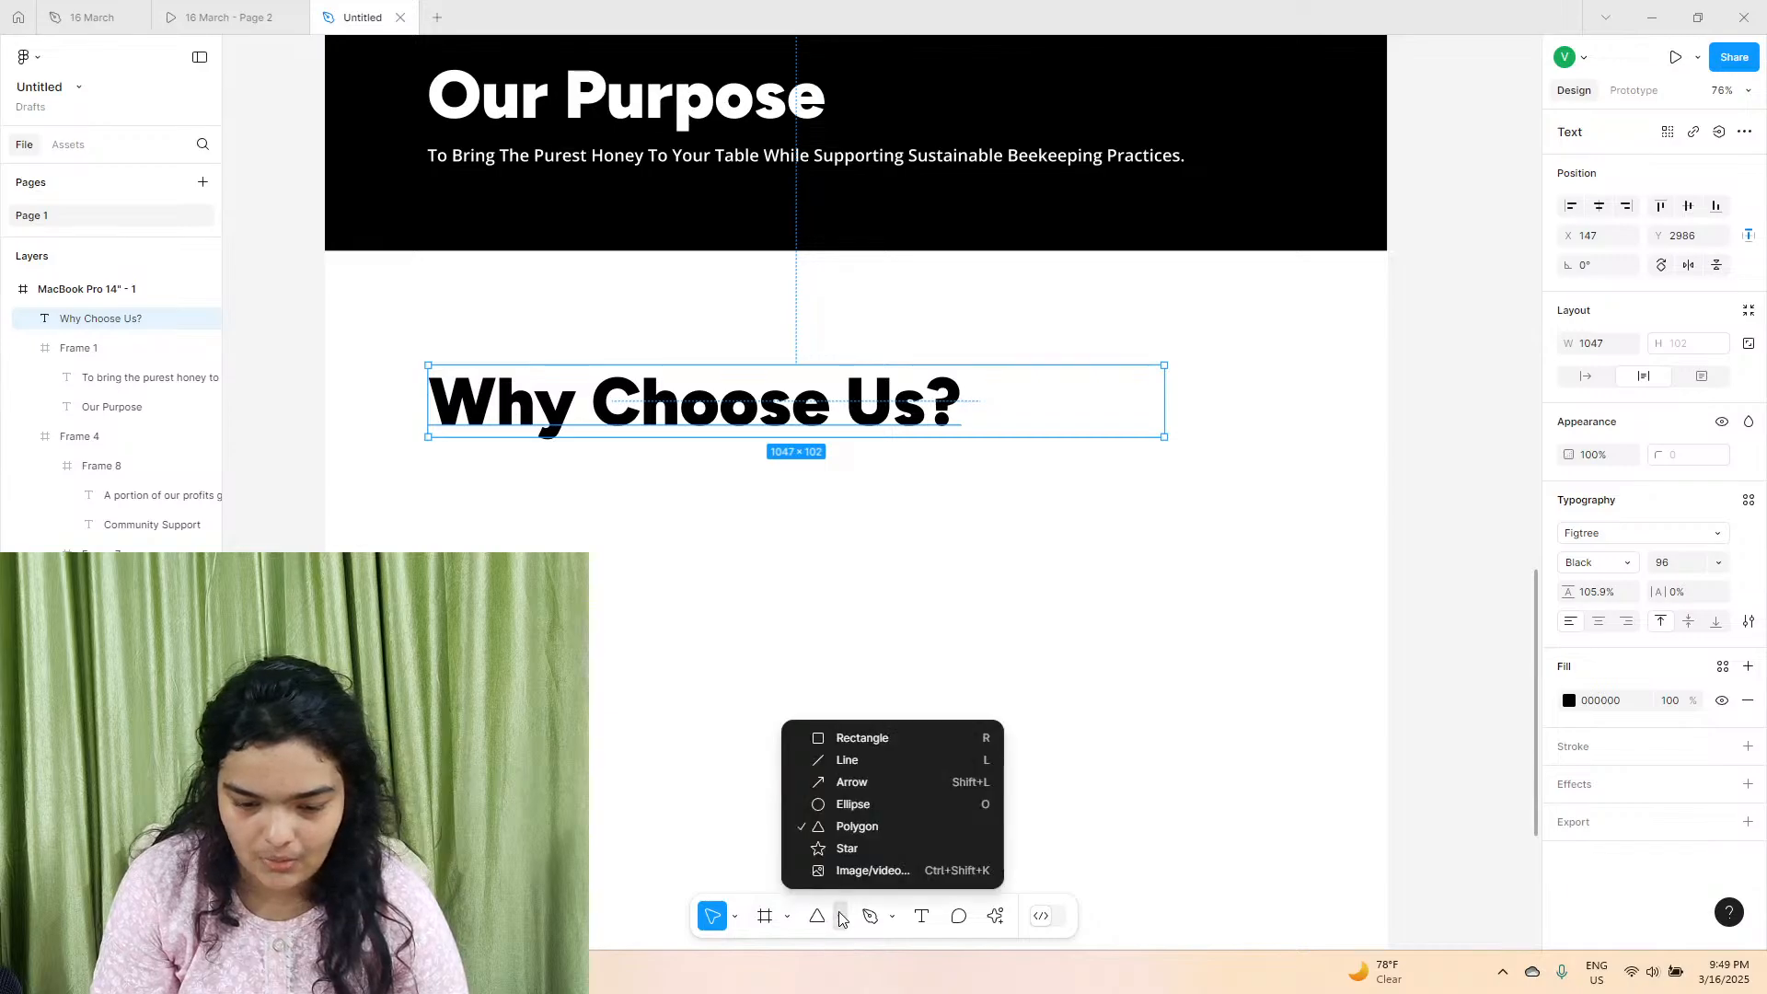
{"action": "left_click", "coordinate": [840, 736]}
{"action": "left_click_drag", "start_coordinate": [428, 456], "coordinate": [1308, 728]}
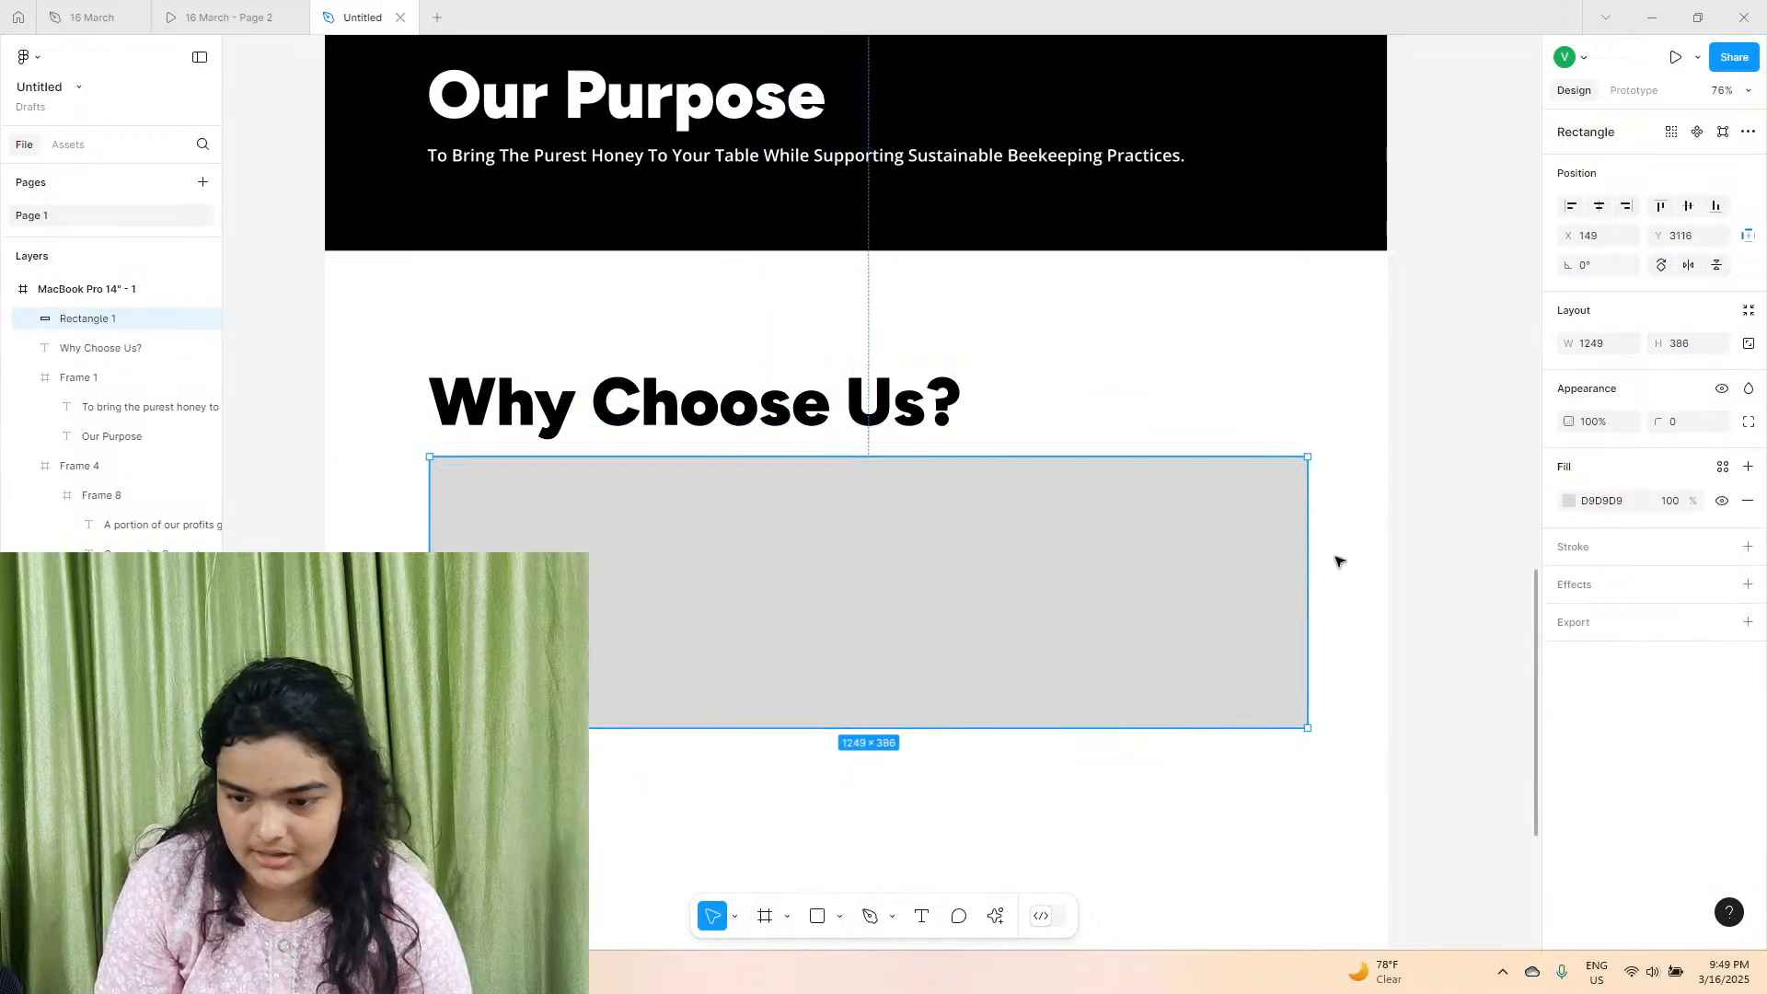
Narrow the grey rectangle below "Why Choose Us?" to about 1215 wide and centre it horizontally in the page frame.
{"action": "left_click", "coordinate": [1600, 212]}
{"action": "left_click_drag", "start_coordinate": [417, 491], "coordinate": [435, 492]}
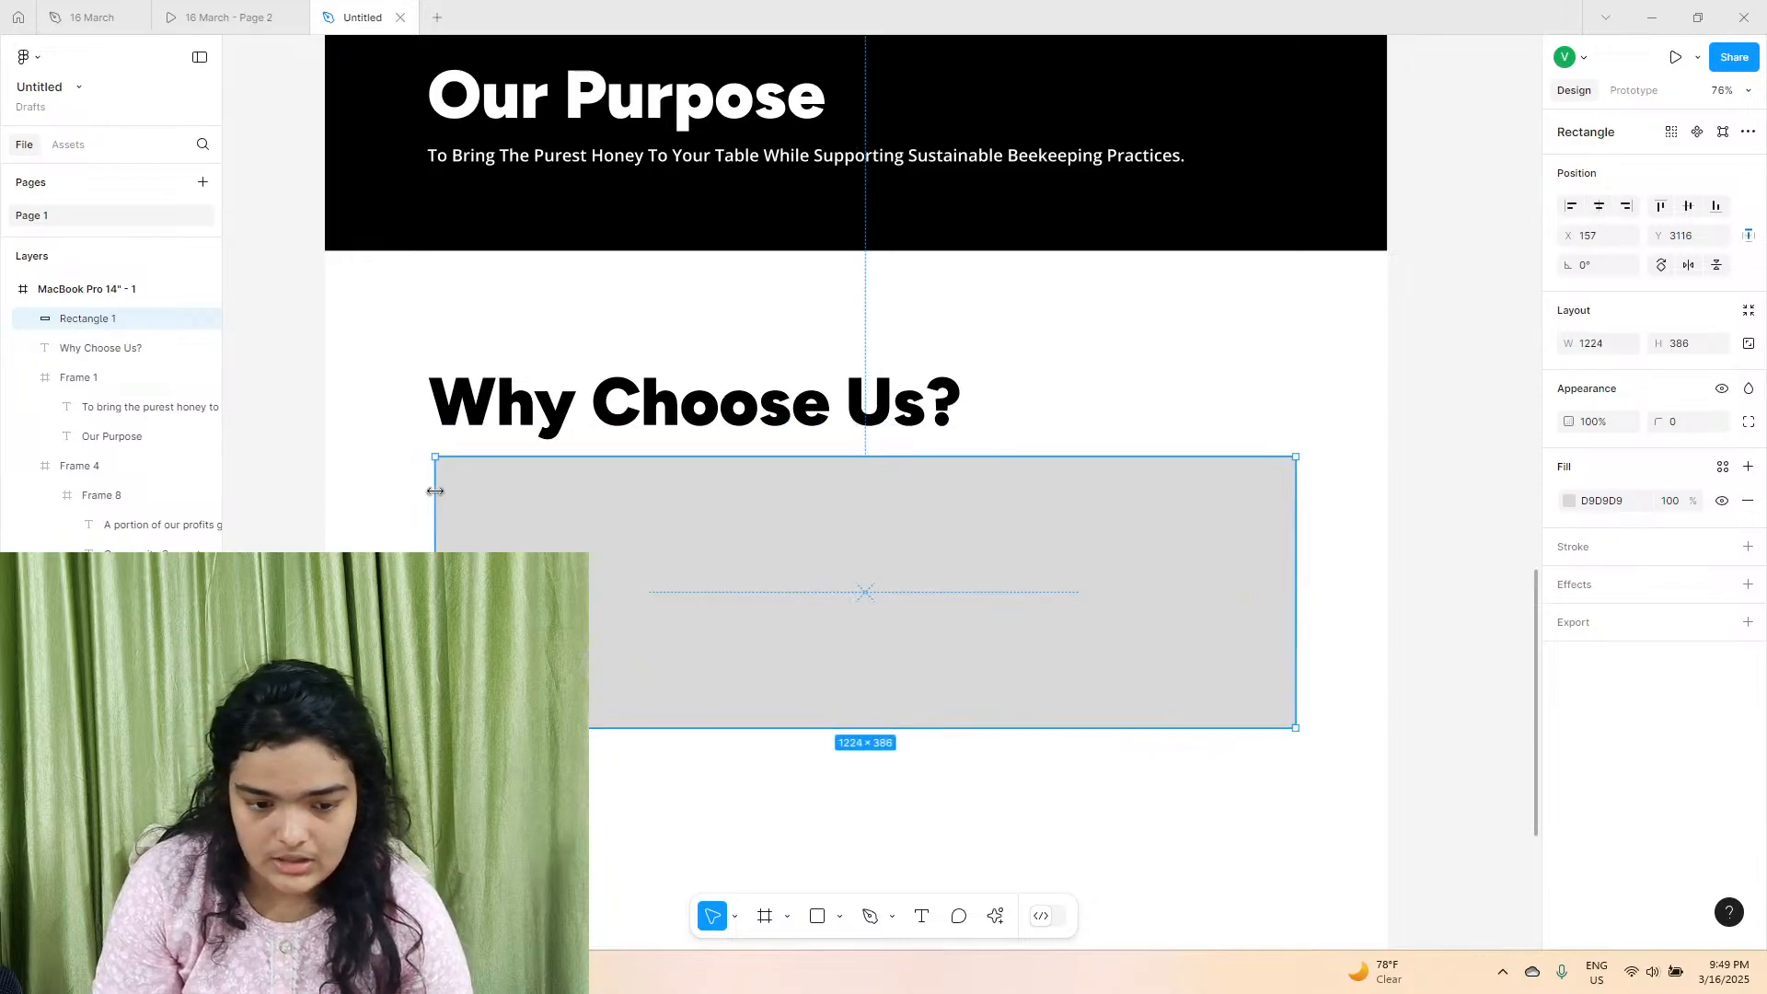
{"action": "left_click_drag", "start_coordinate": [1296, 485], "coordinate": [1289, 485]}
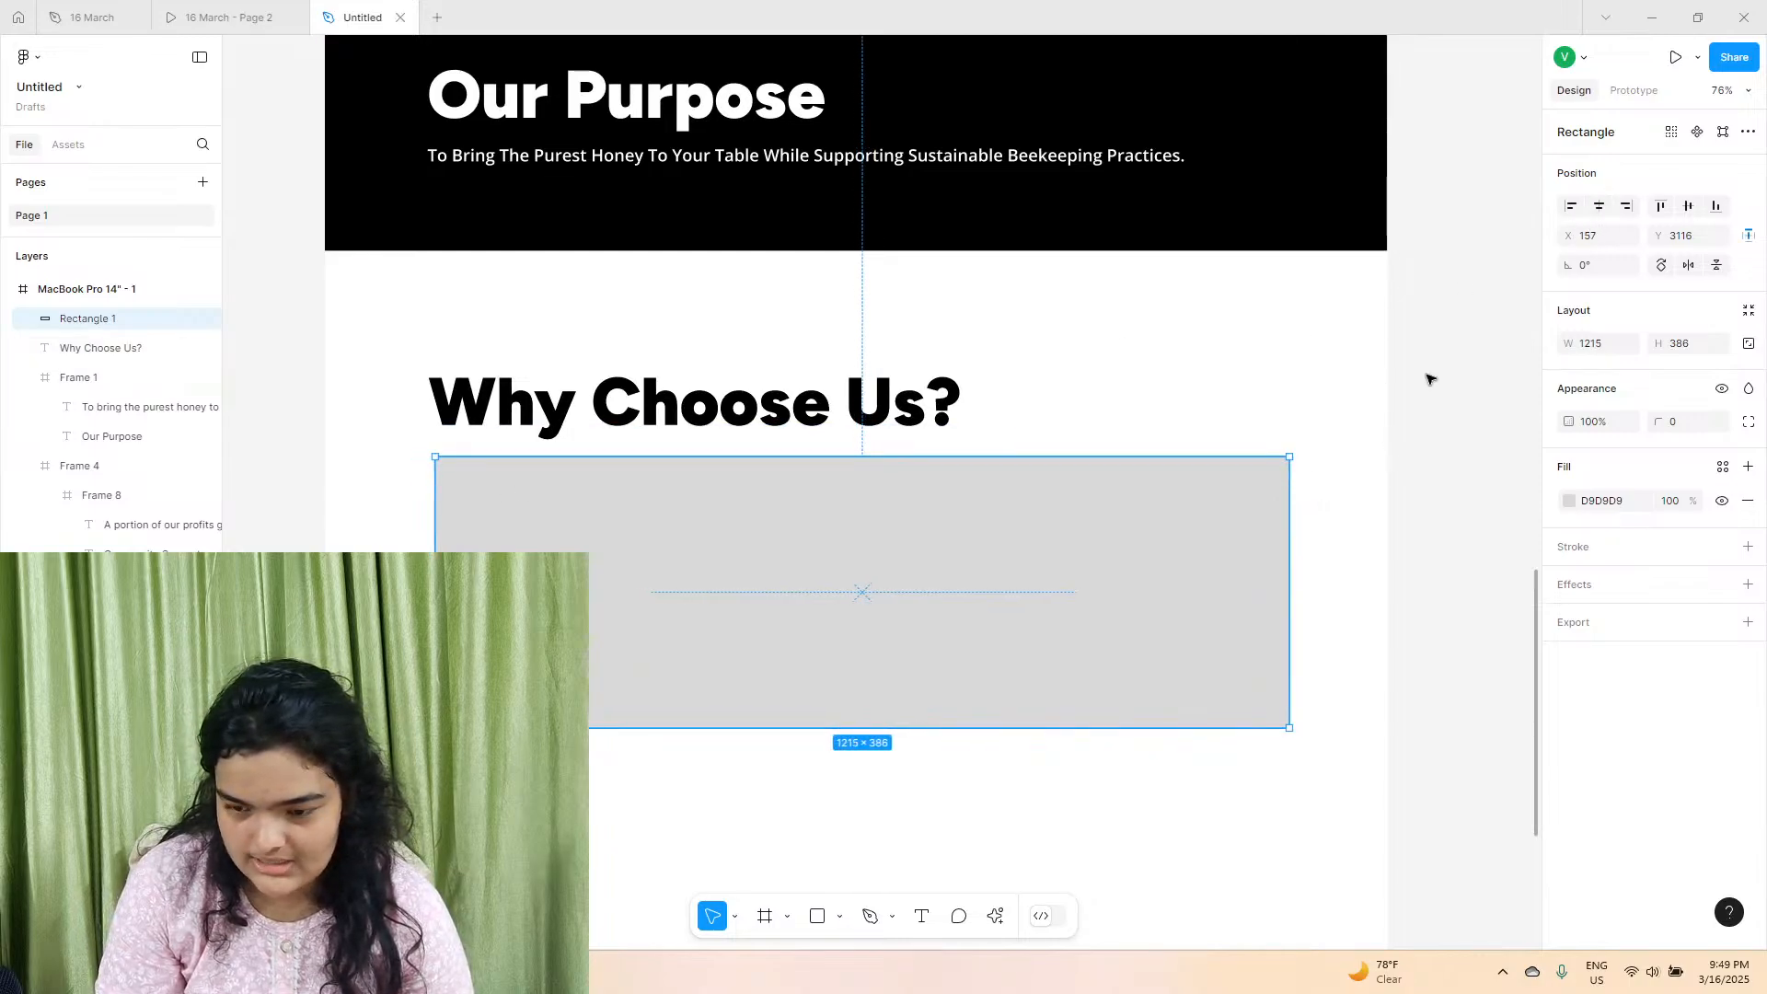
{"action": "left_click", "coordinate": [1599, 208]}
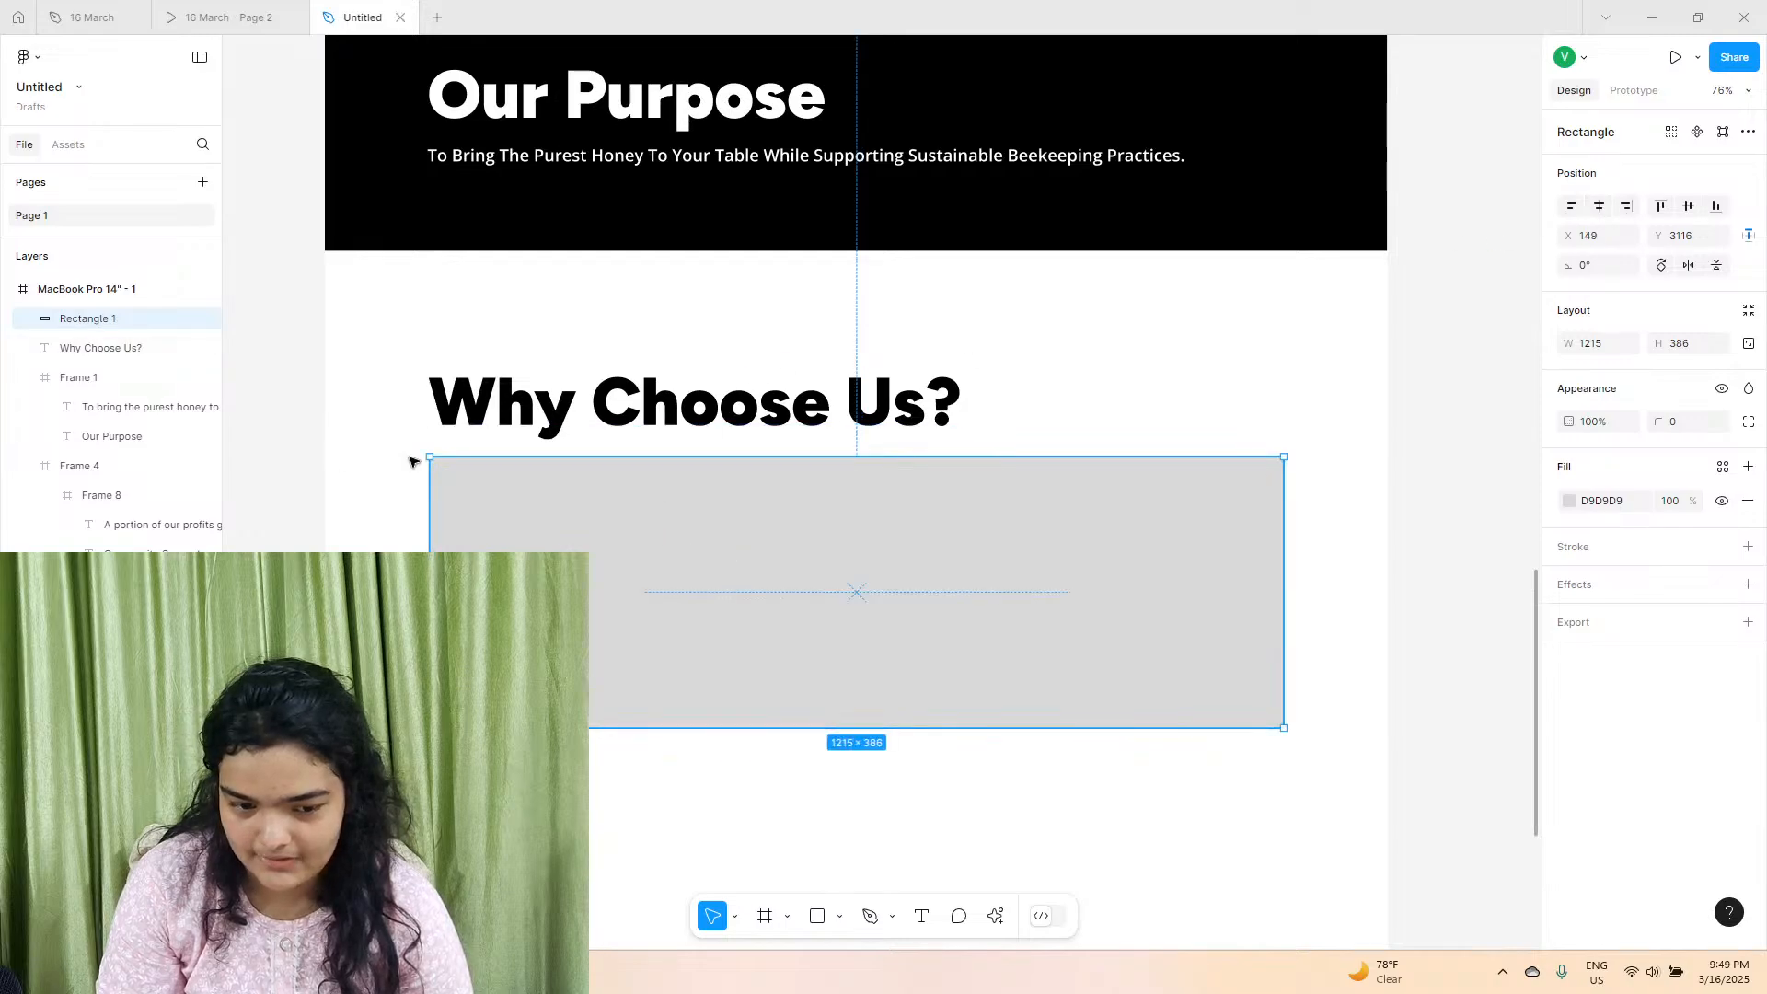
Round the grey rectangle's corners to a radius of about 45 and check the look against the reference prototype.
{"action": "left_click_drag", "start_coordinate": [445, 473], "coordinate": [471, 498]}
{"action": "left_click", "coordinate": [226, 17]}
{"action": "left_click", "coordinate": [382, 7]}
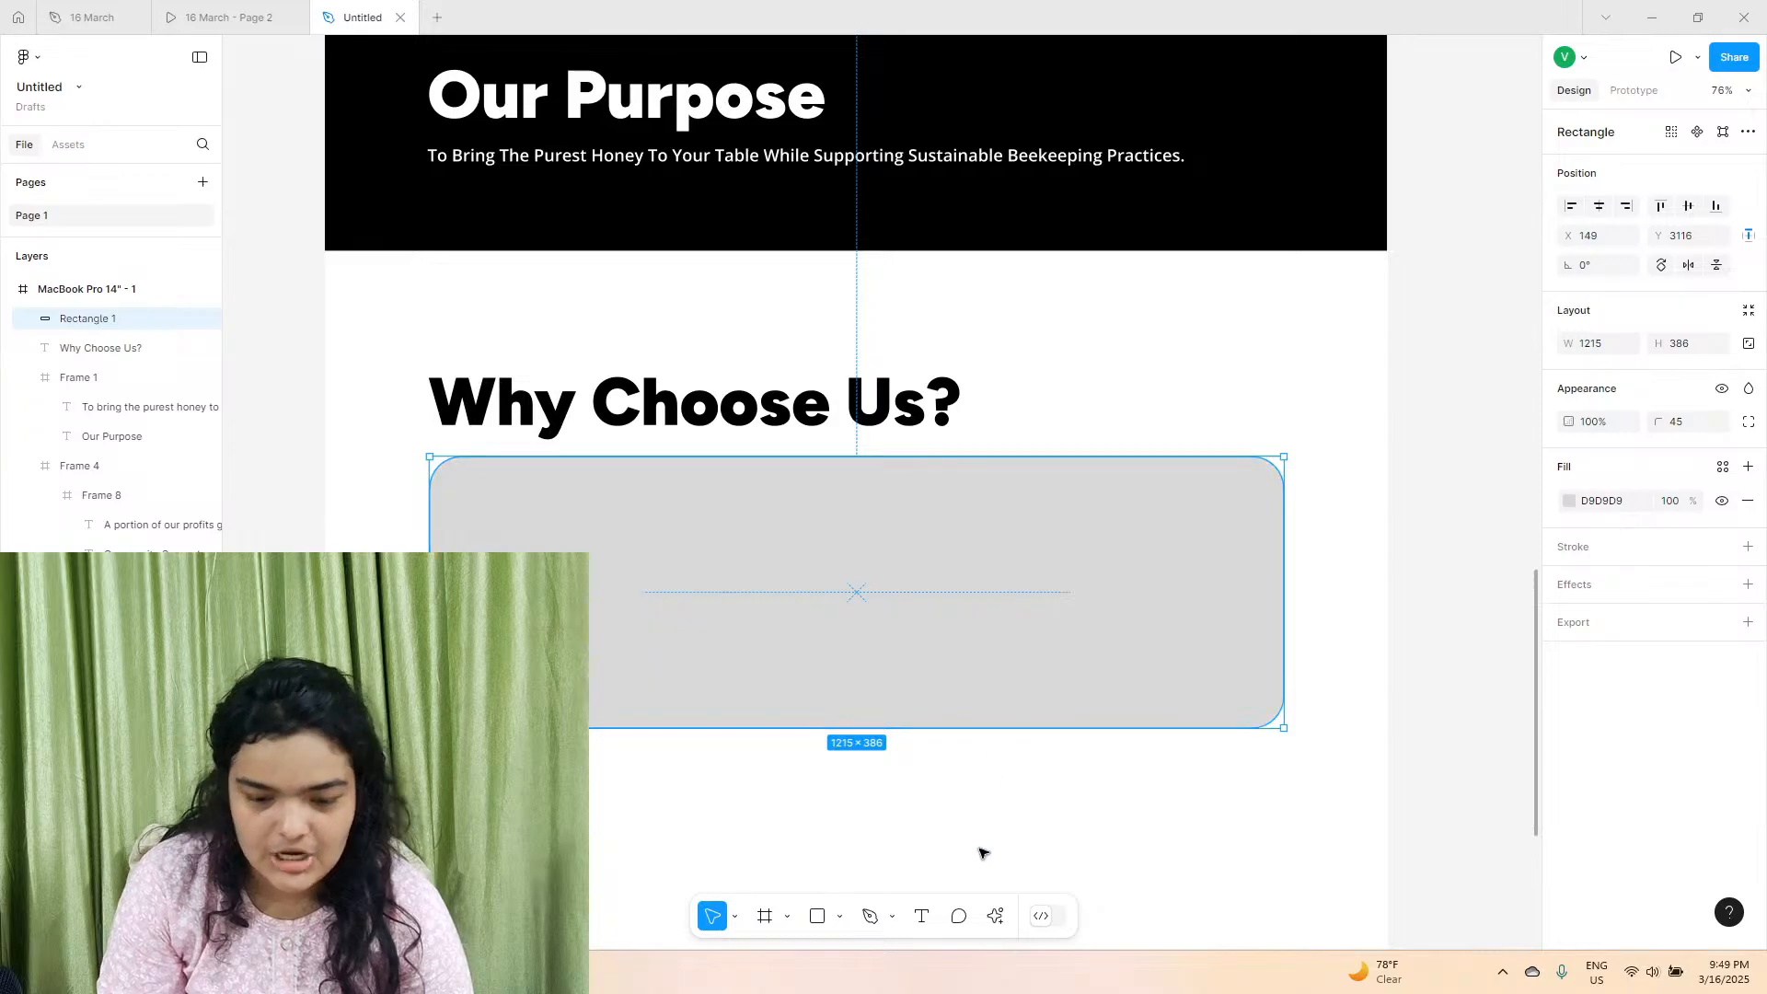
Open the Lummi plugin with the rounded rectangle selected and search its images for "honey".
{"action": "scroll", "coordinate": [980, 849], "scroll_direction": "down", "scroll_amount": 3}
{"action": "left_click", "coordinate": [991, 918]}
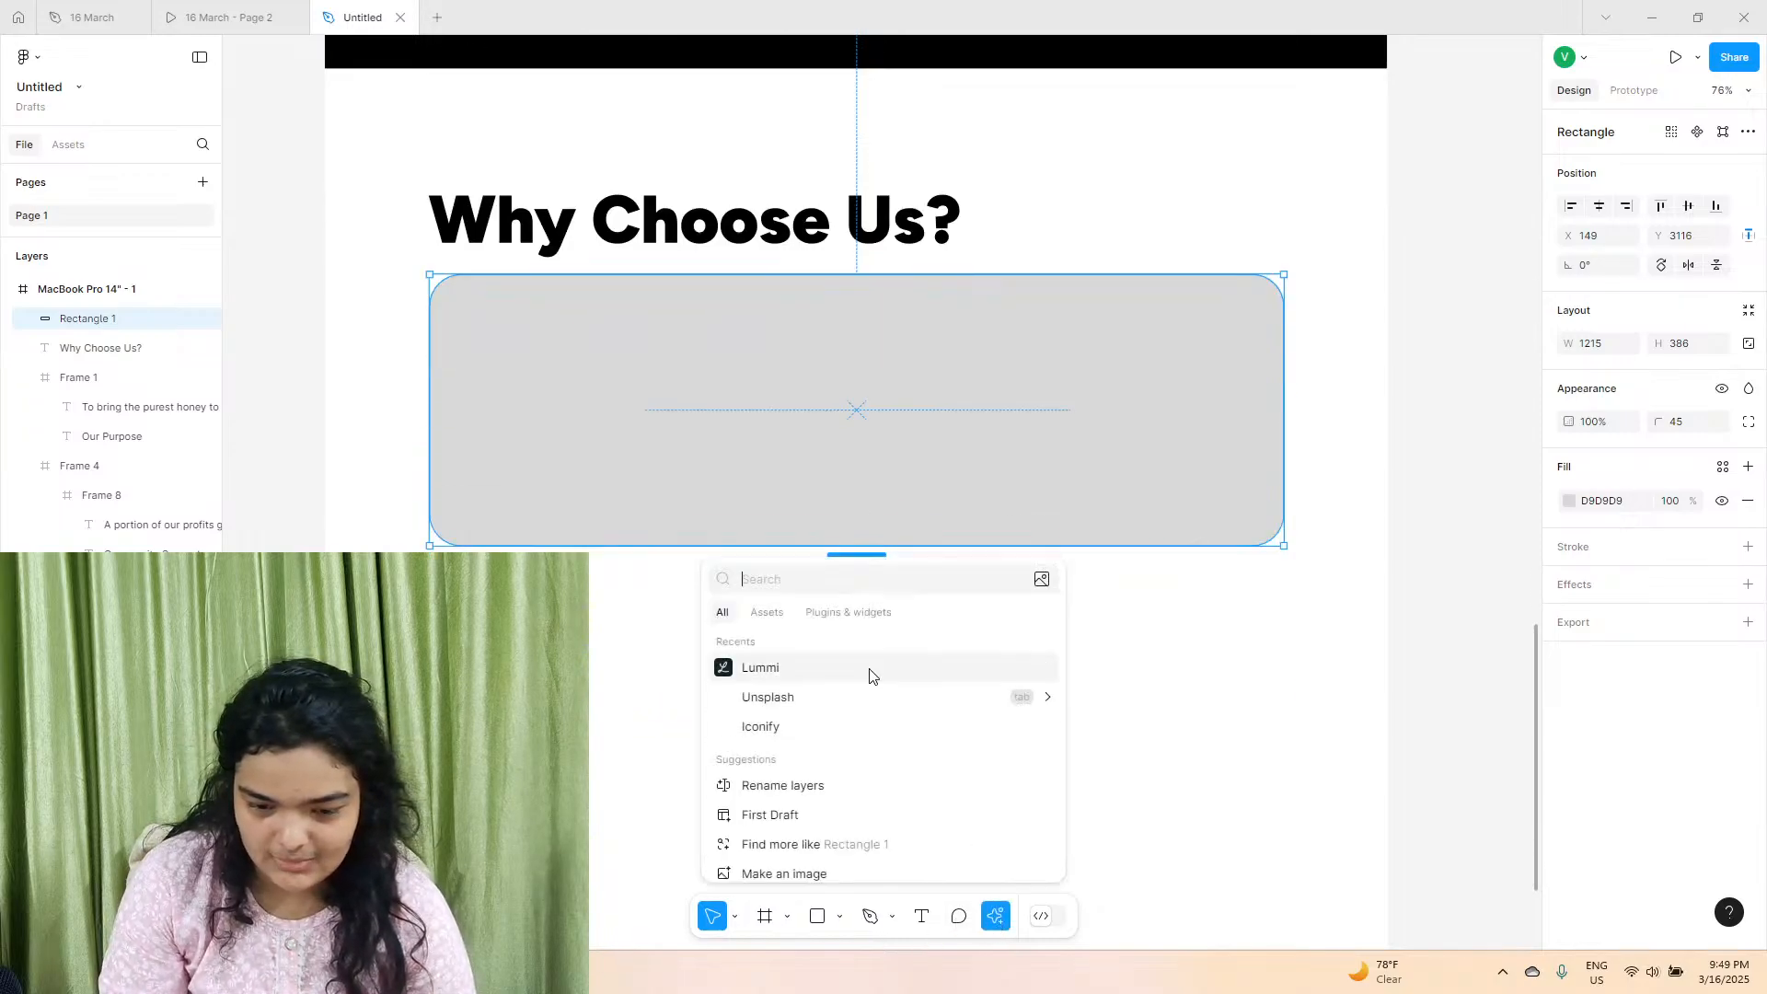
{"action": "left_click", "coordinate": [837, 663]}
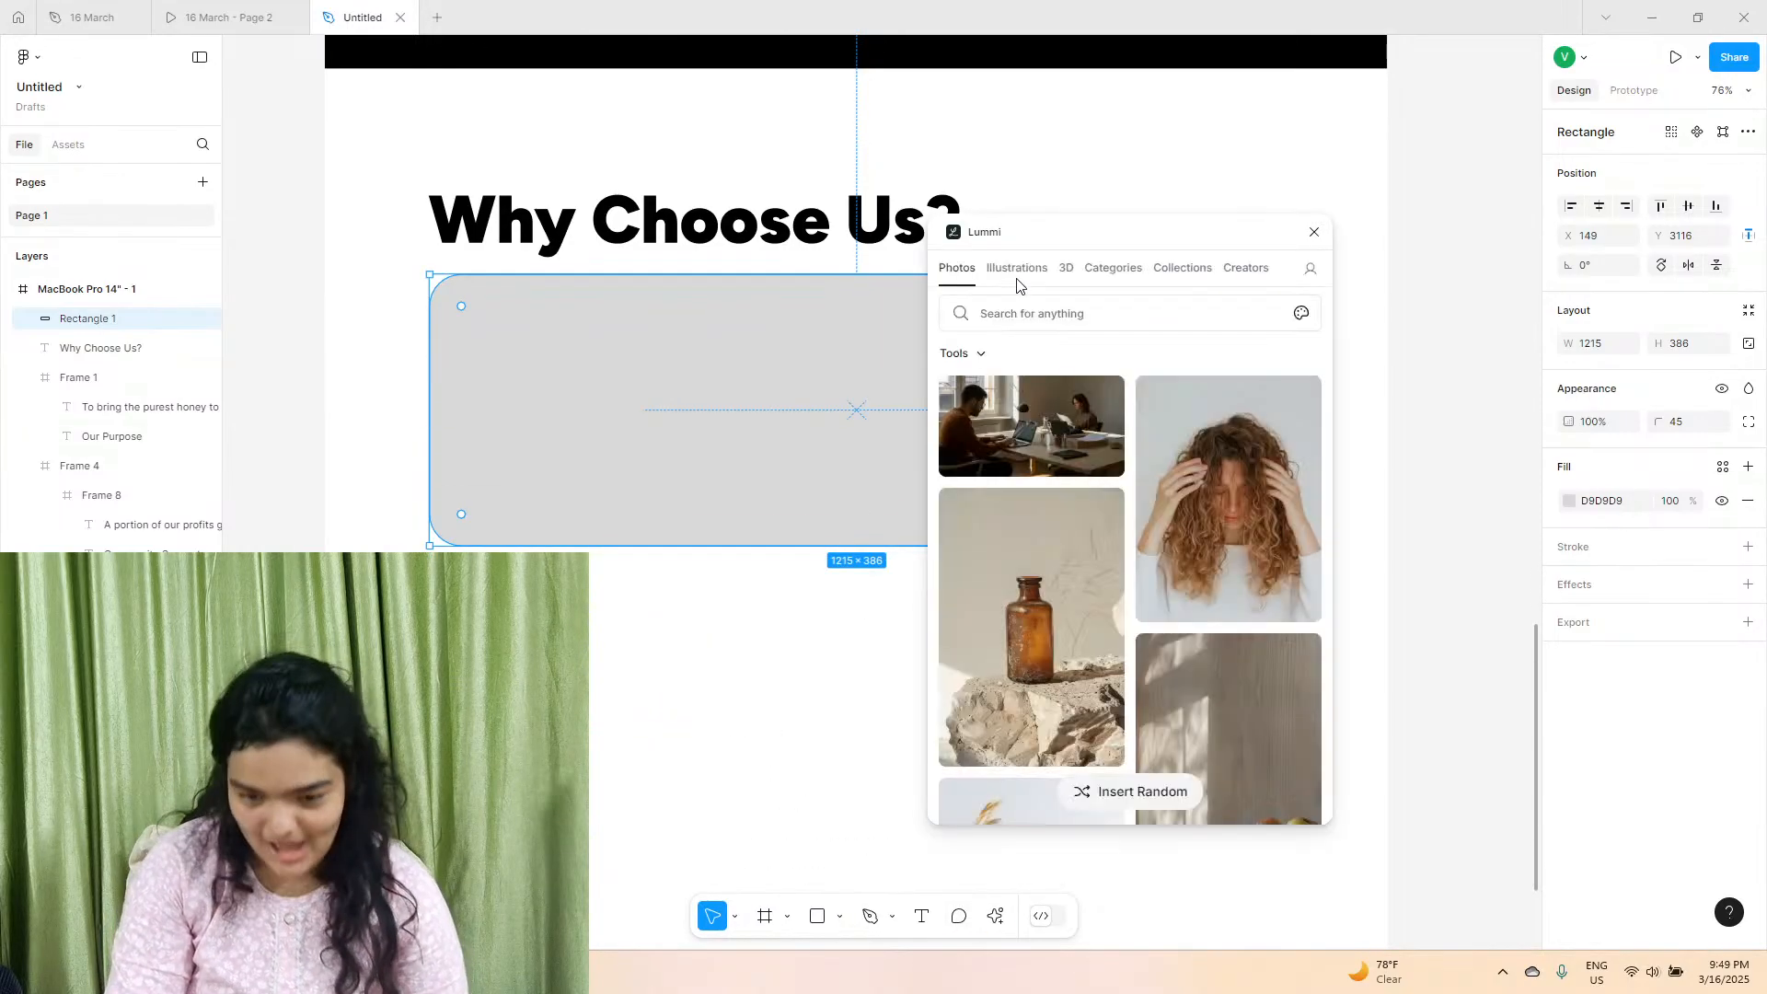
{"action": "left_click", "coordinate": [1032, 311]}
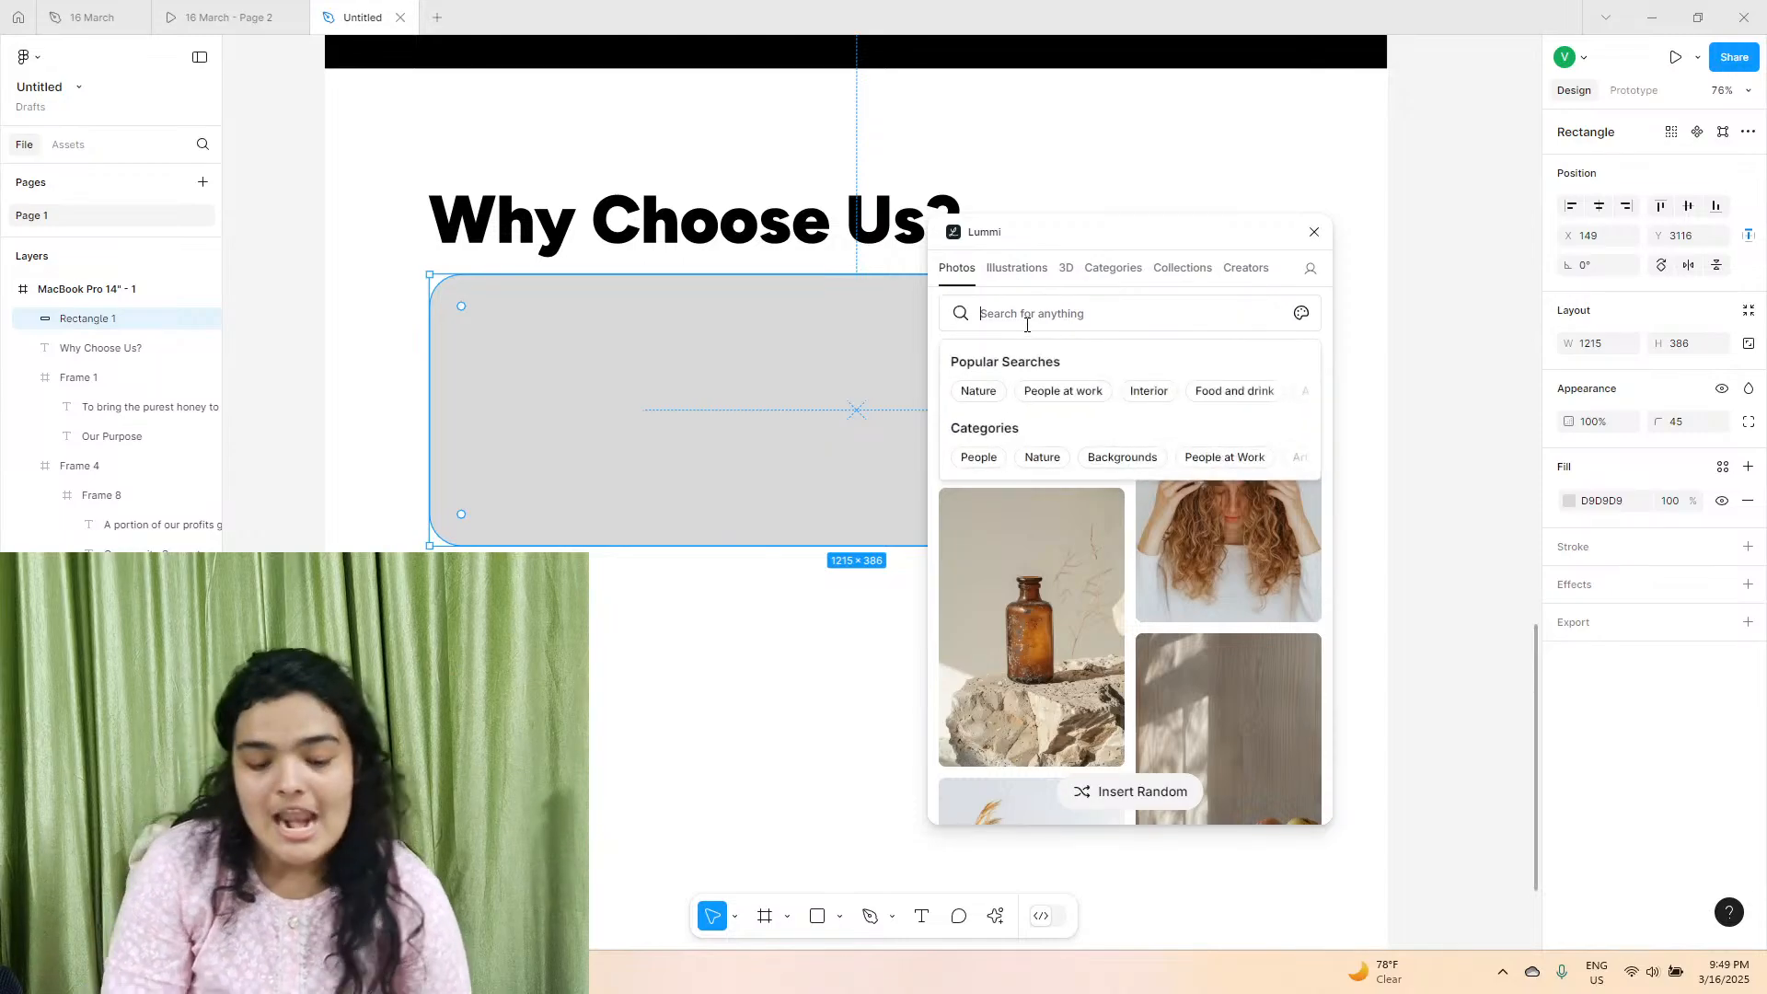
{"action": "type", "text": "honey"}
{"action": "key", "text": "Return"}
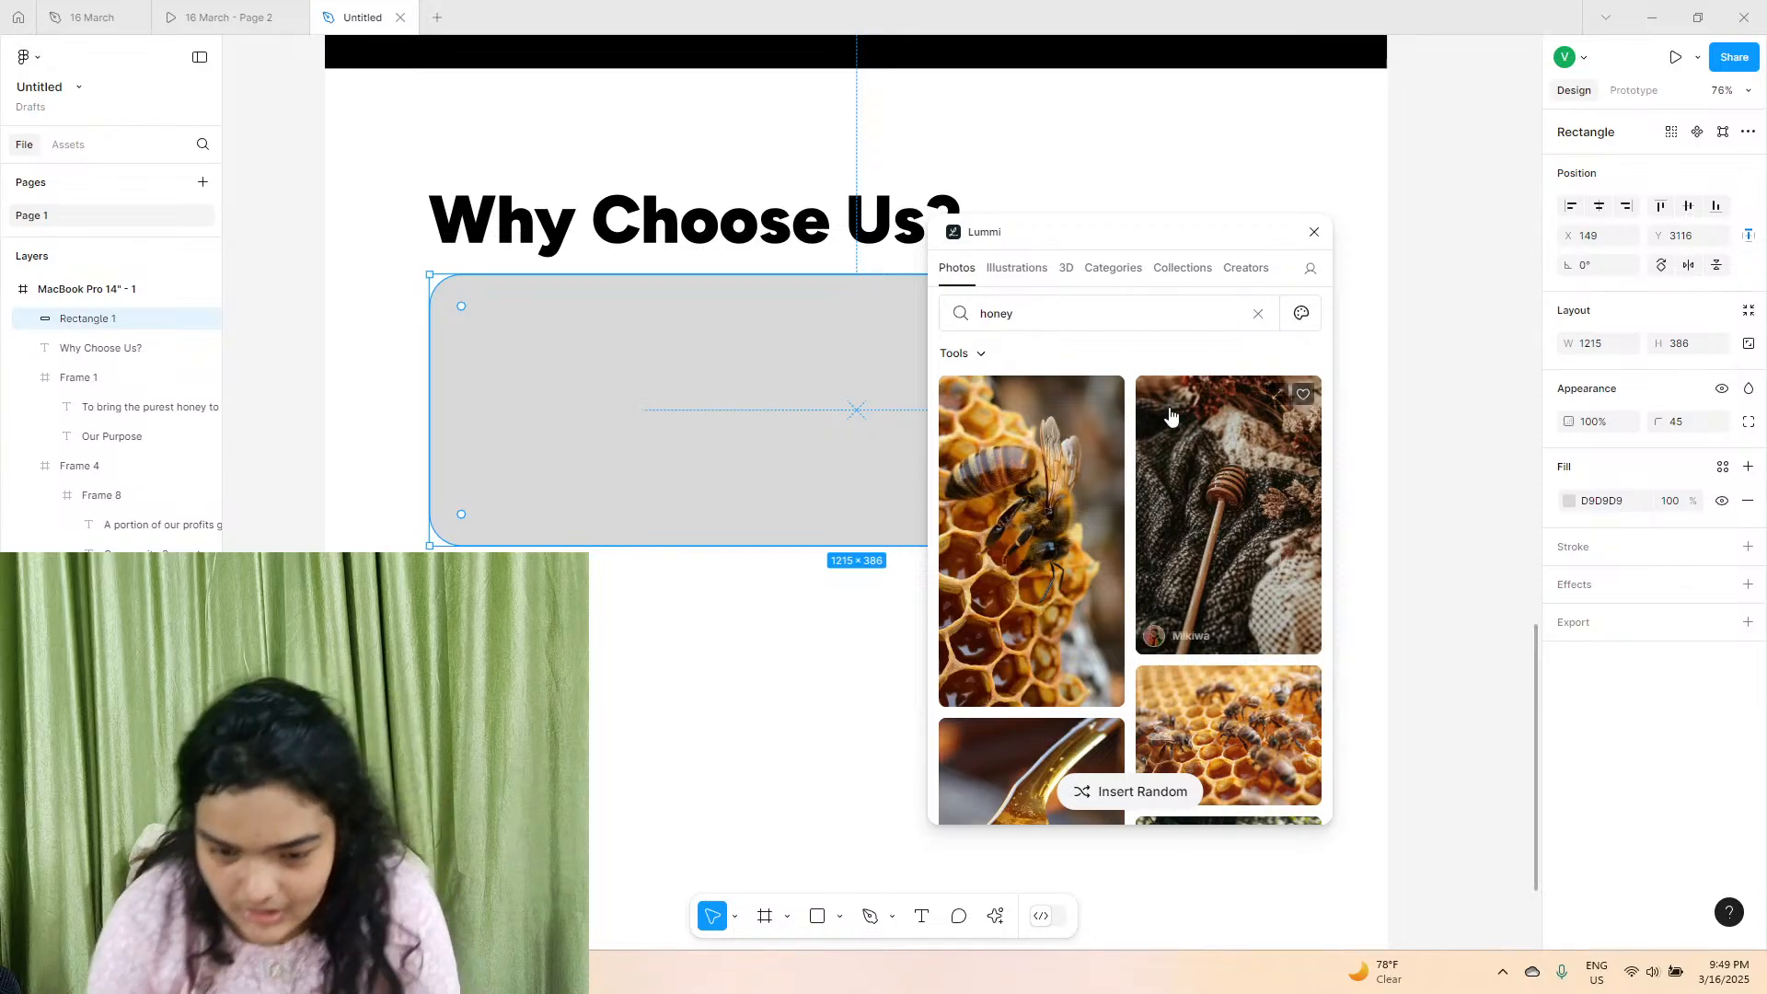
Look through Lummi's illustration, photo and 3D results for honey to find an image suited to the wide rectangle.
{"action": "left_click", "coordinate": [1014, 269]}
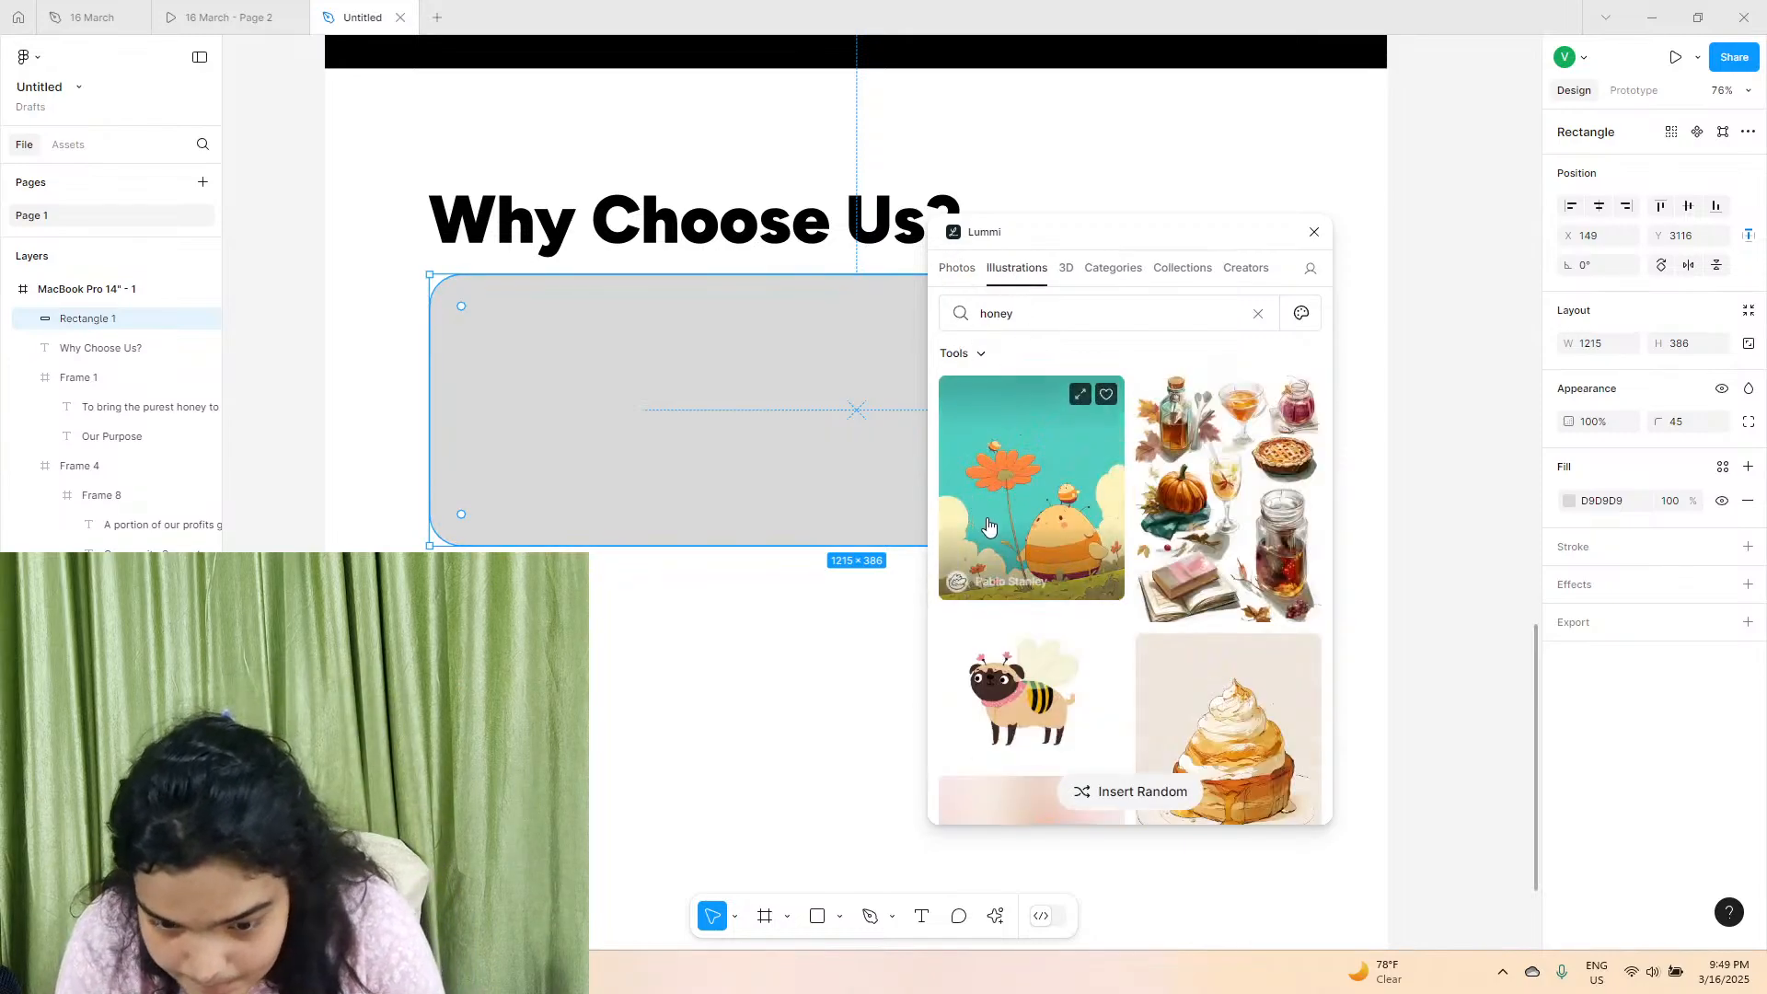
{"action": "scroll", "coordinate": [1013, 543], "scroll_direction": "down", "scroll_amount": 2}
{"action": "scroll", "coordinate": [1012, 543], "scroll_direction": "down", "scroll_amount": 5}
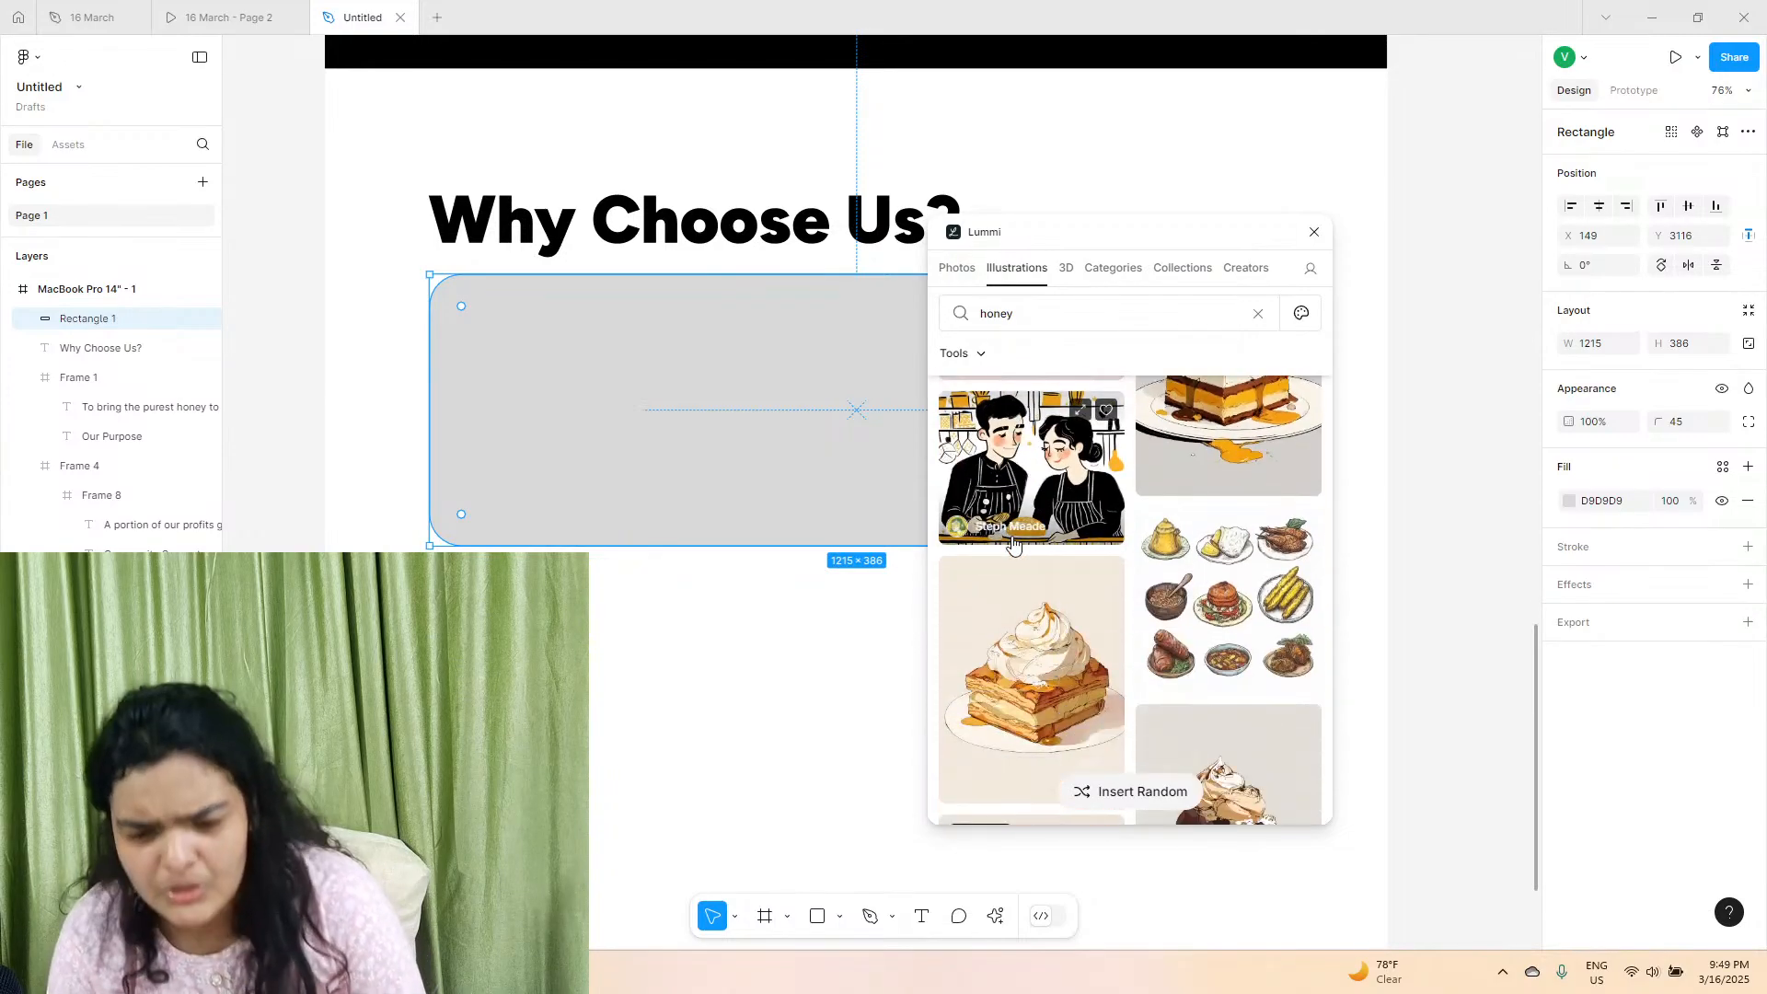
{"action": "scroll", "coordinate": [1012, 543], "scroll_direction": "down", "scroll_amount": 6}
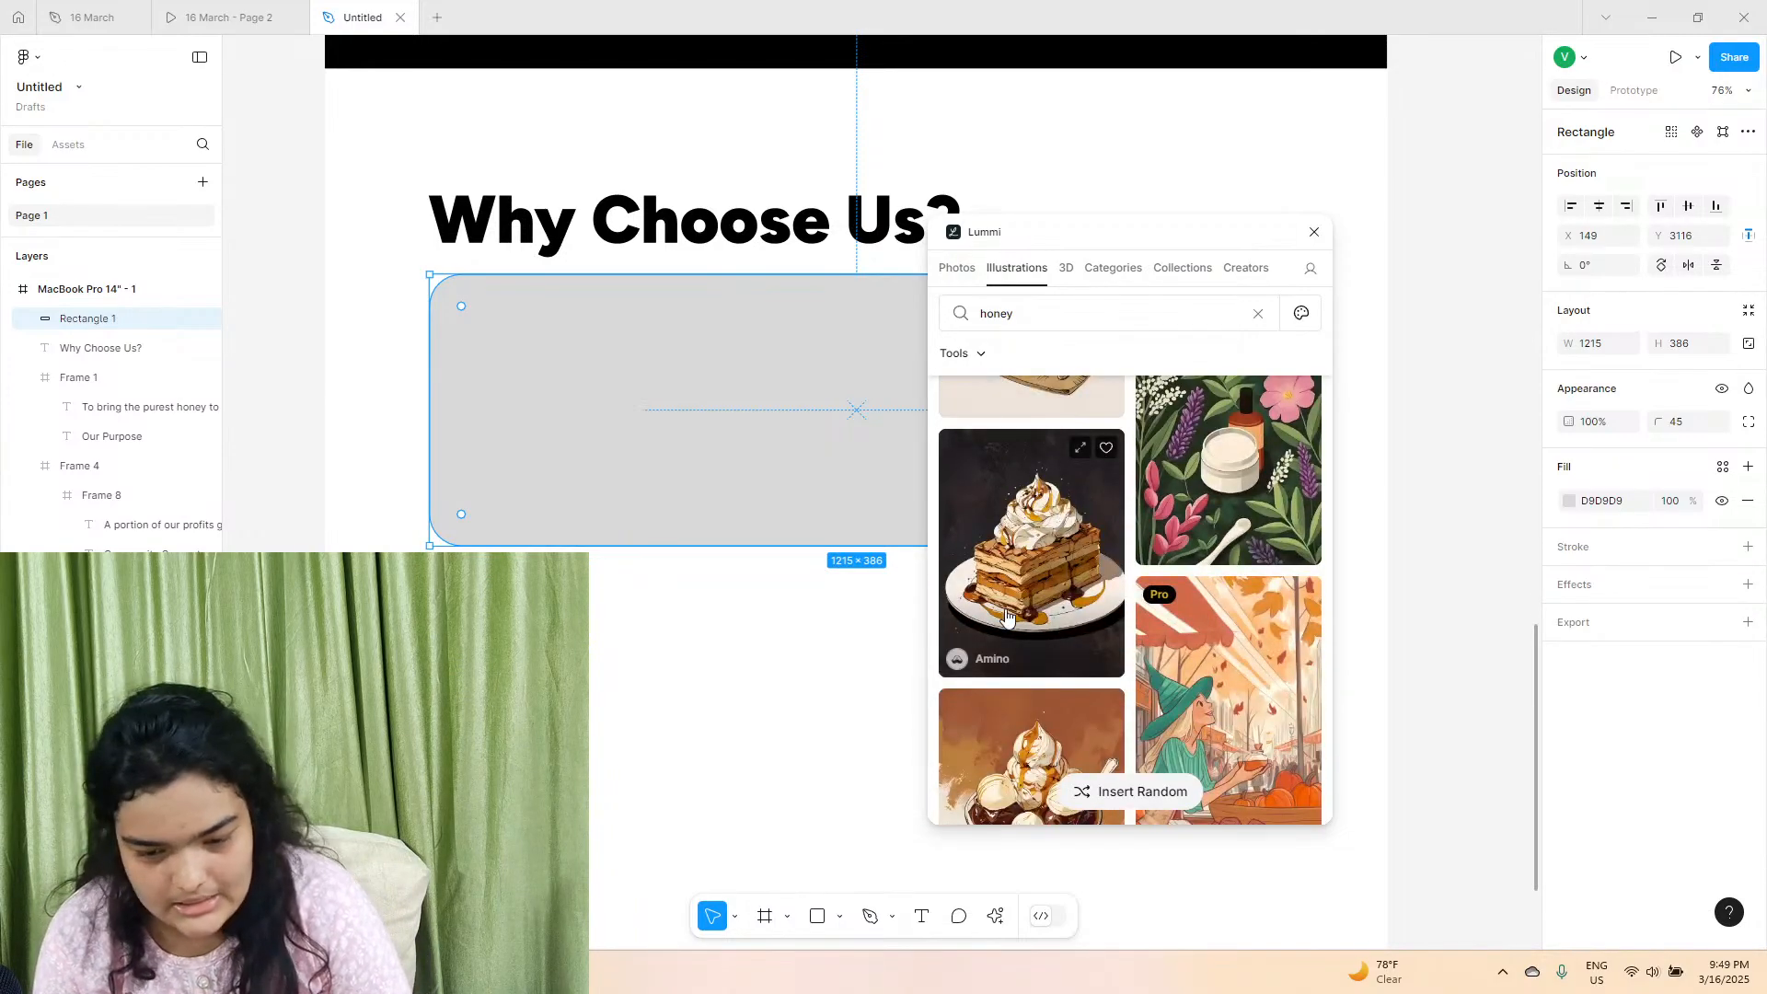
{"action": "left_click", "coordinate": [964, 280]}
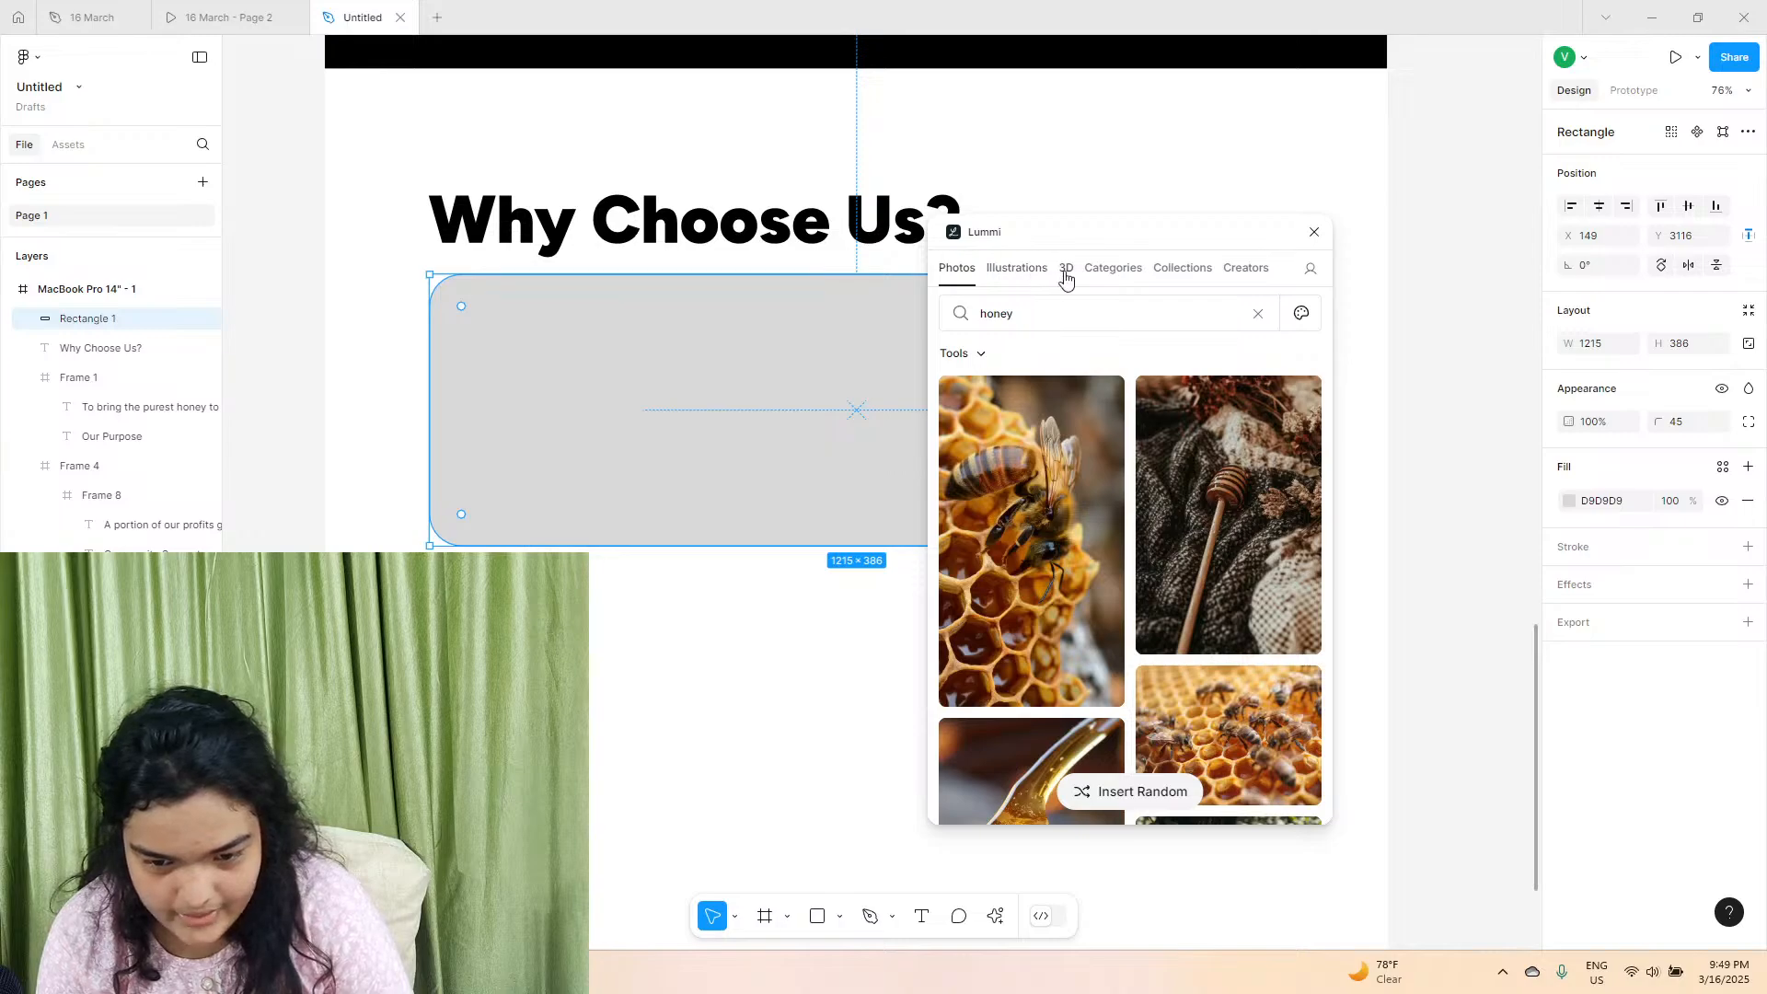
{"action": "left_click", "coordinate": [1066, 274]}
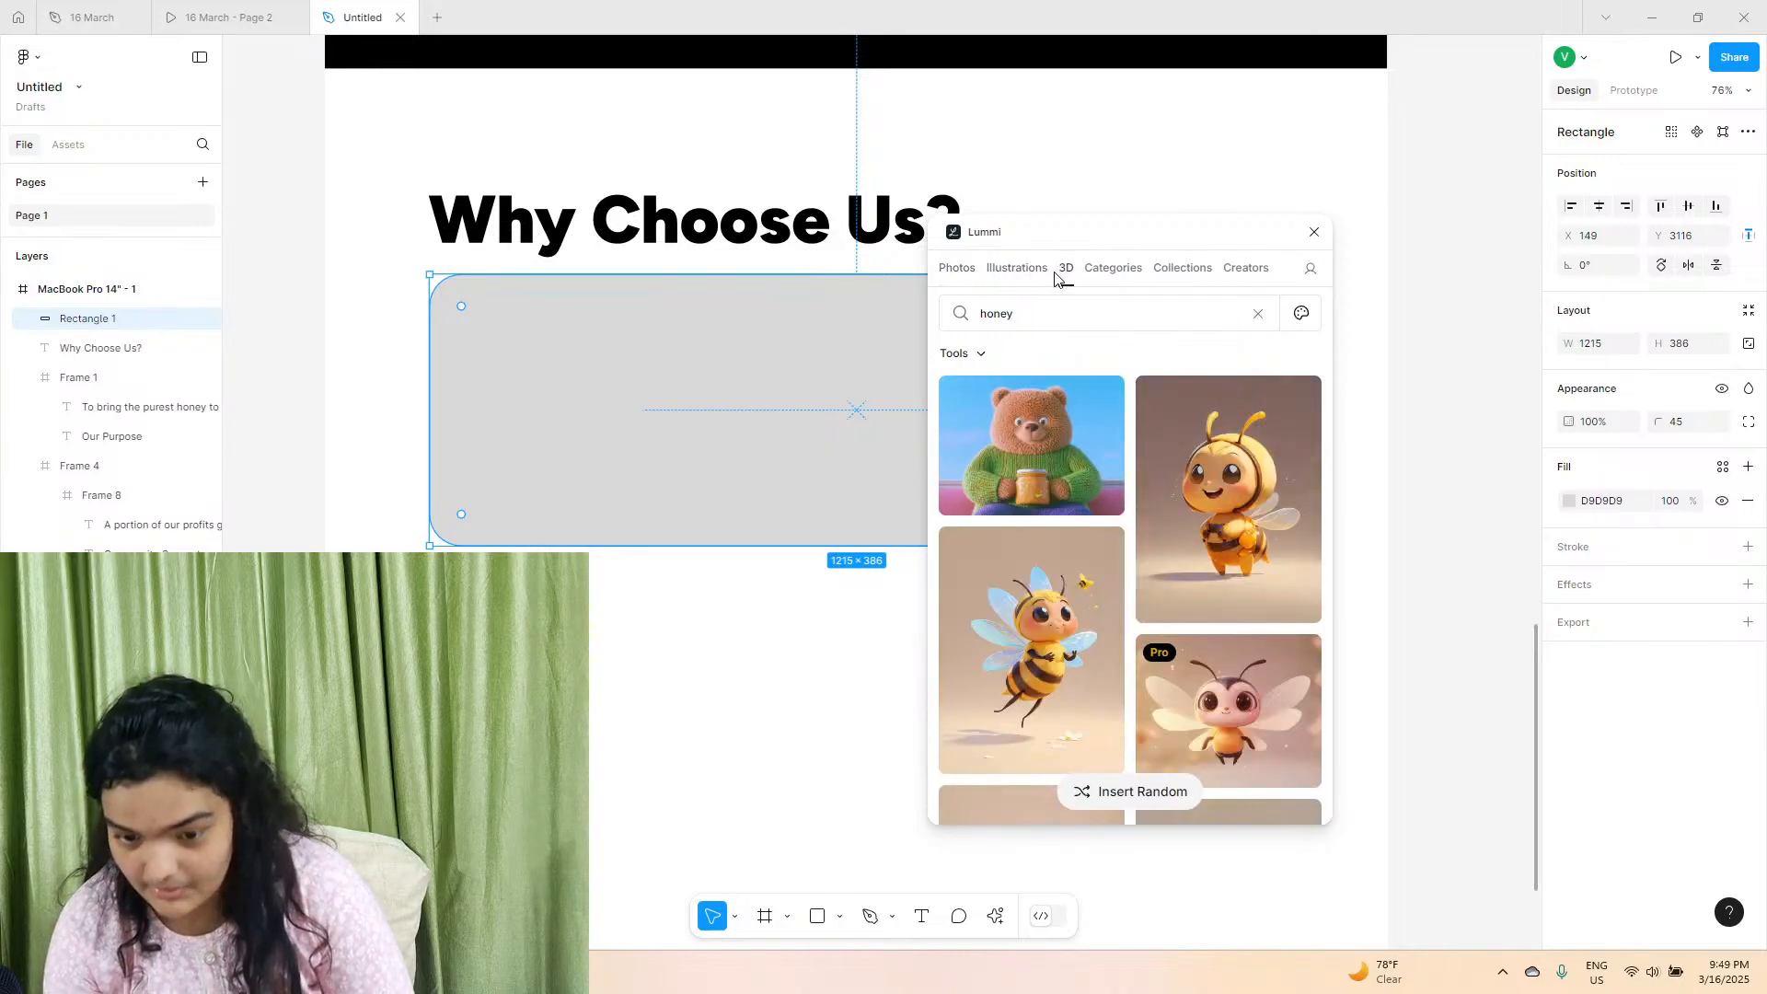
{"action": "scroll", "coordinate": [1073, 683], "scroll_direction": "down", "scroll_amount": 5}
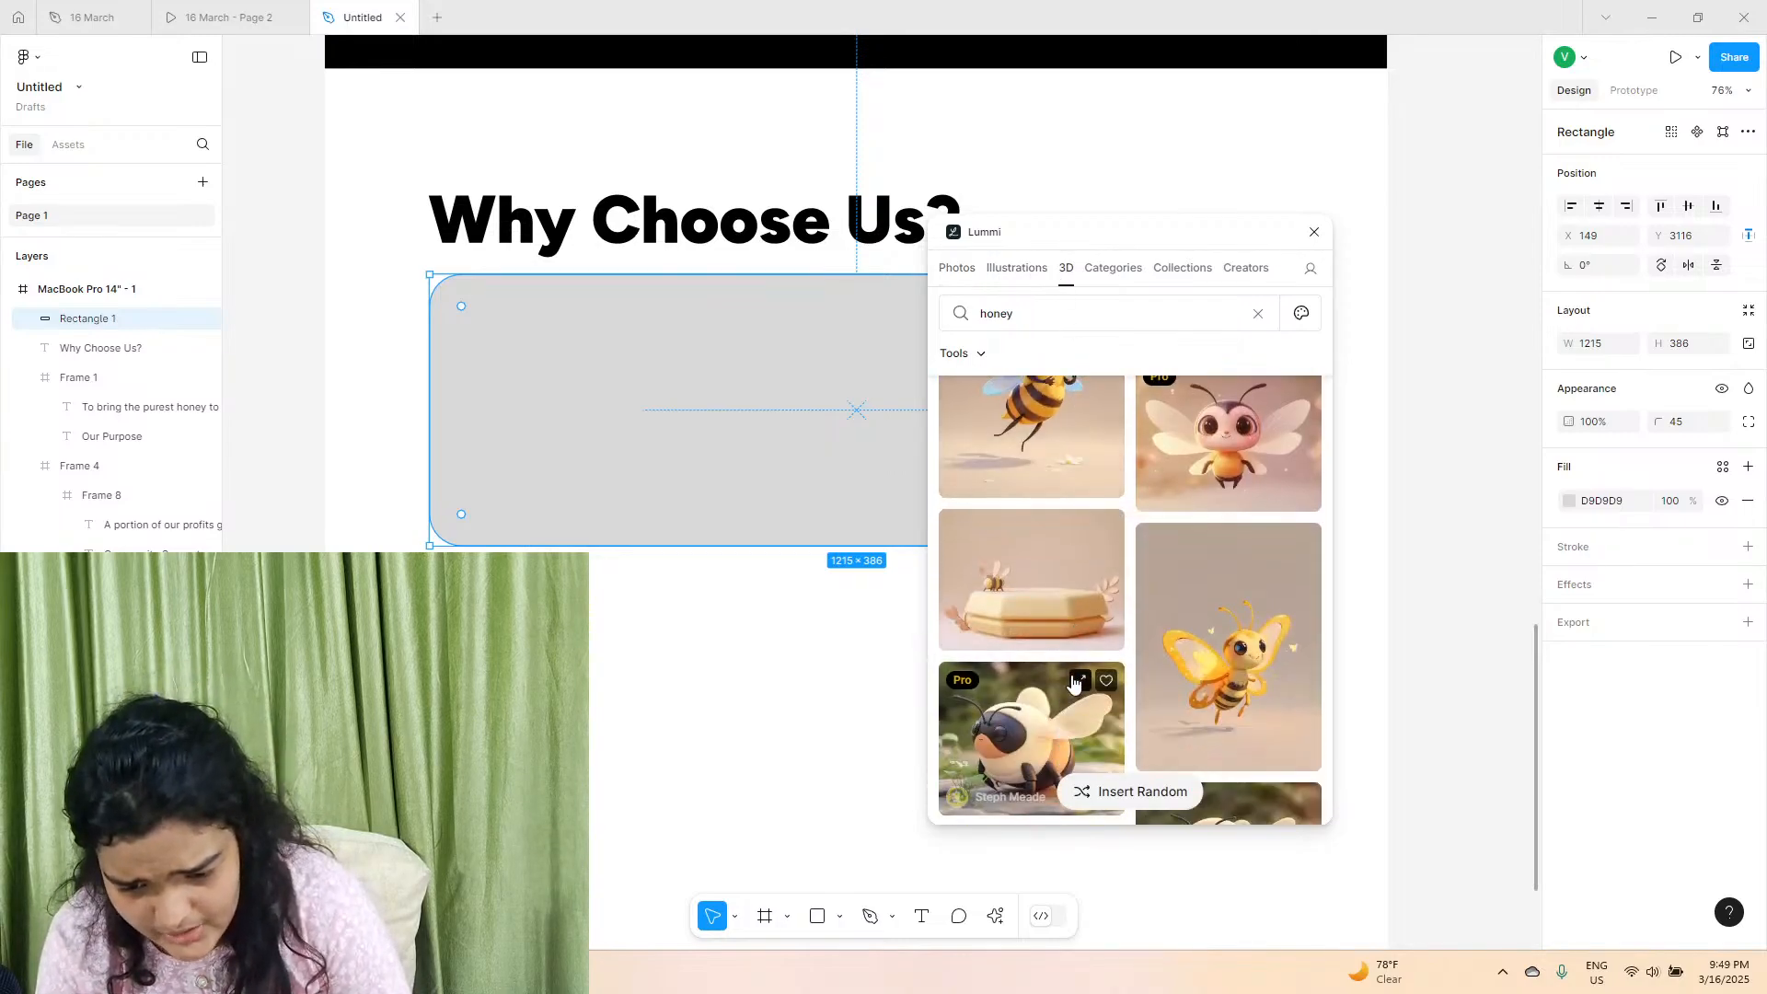
{"action": "scroll", "coordinate": [1086, 594], "scroll_direction": "up", "scroll_amount": 4}
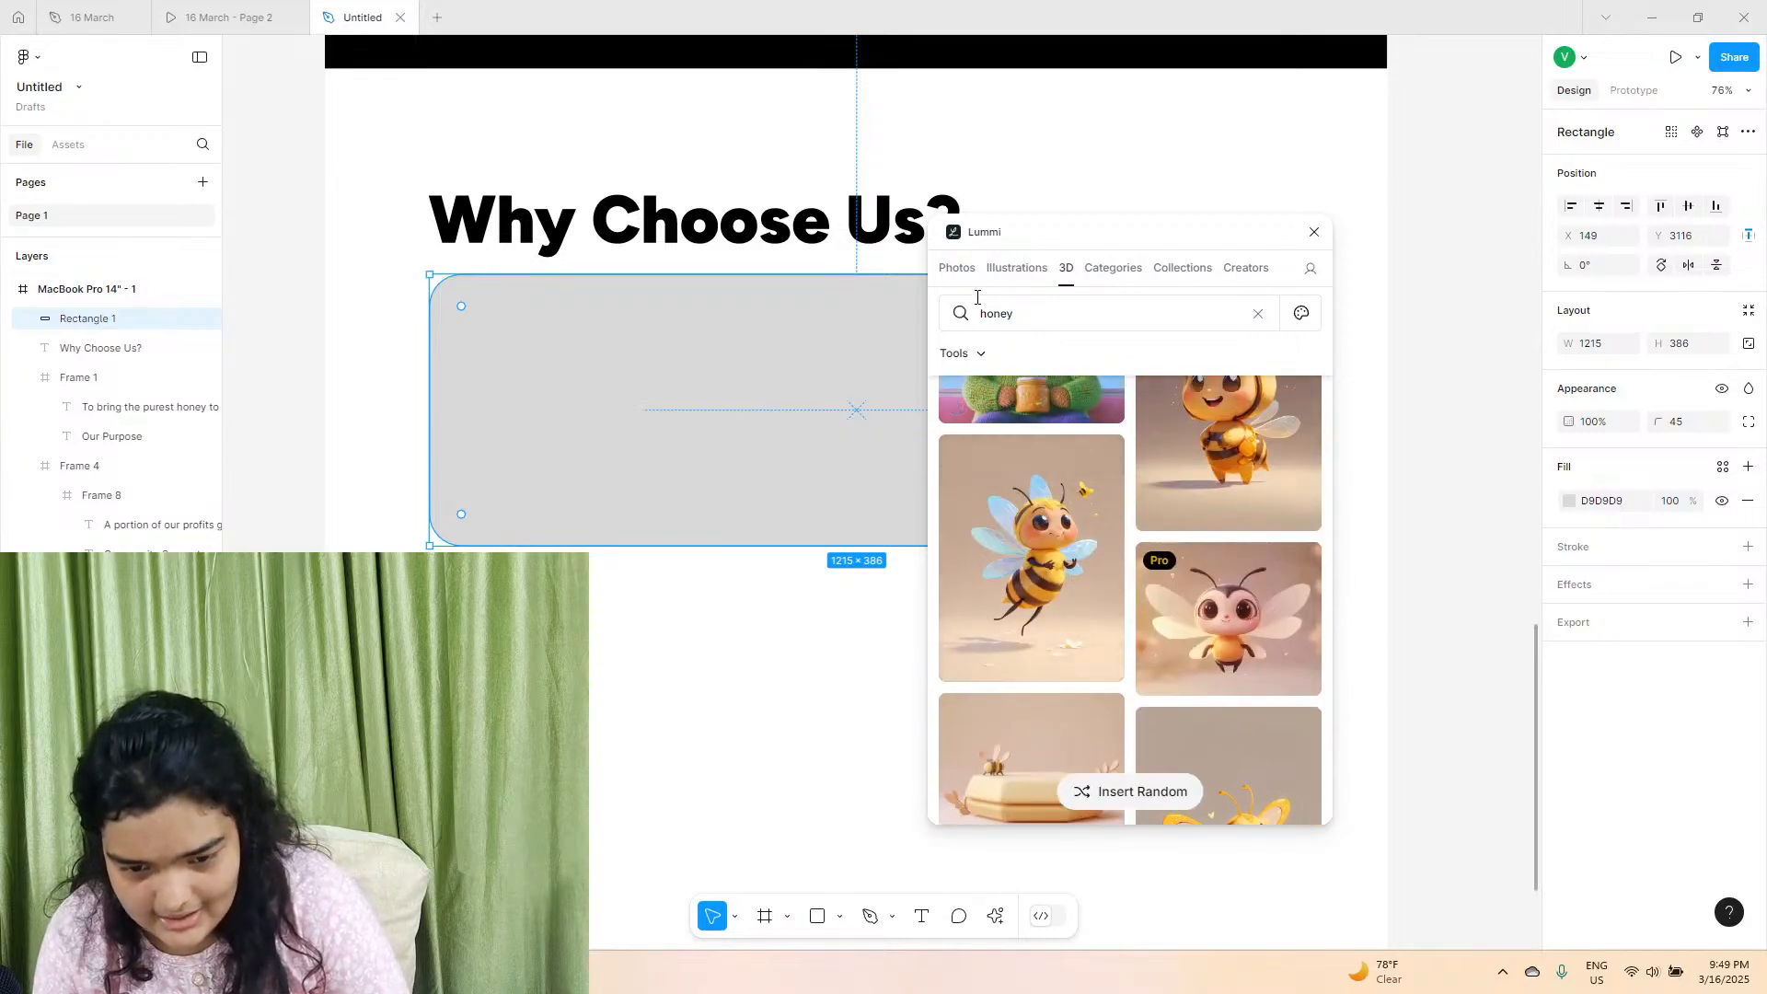
Fill the rounded rectangle with the Lummi photo of a bee on a purple flower and close the plugin.
{"action": "scroll", "coordinate": [1076, 575], "scroll_direction": "down", "scroll_amount": 15}
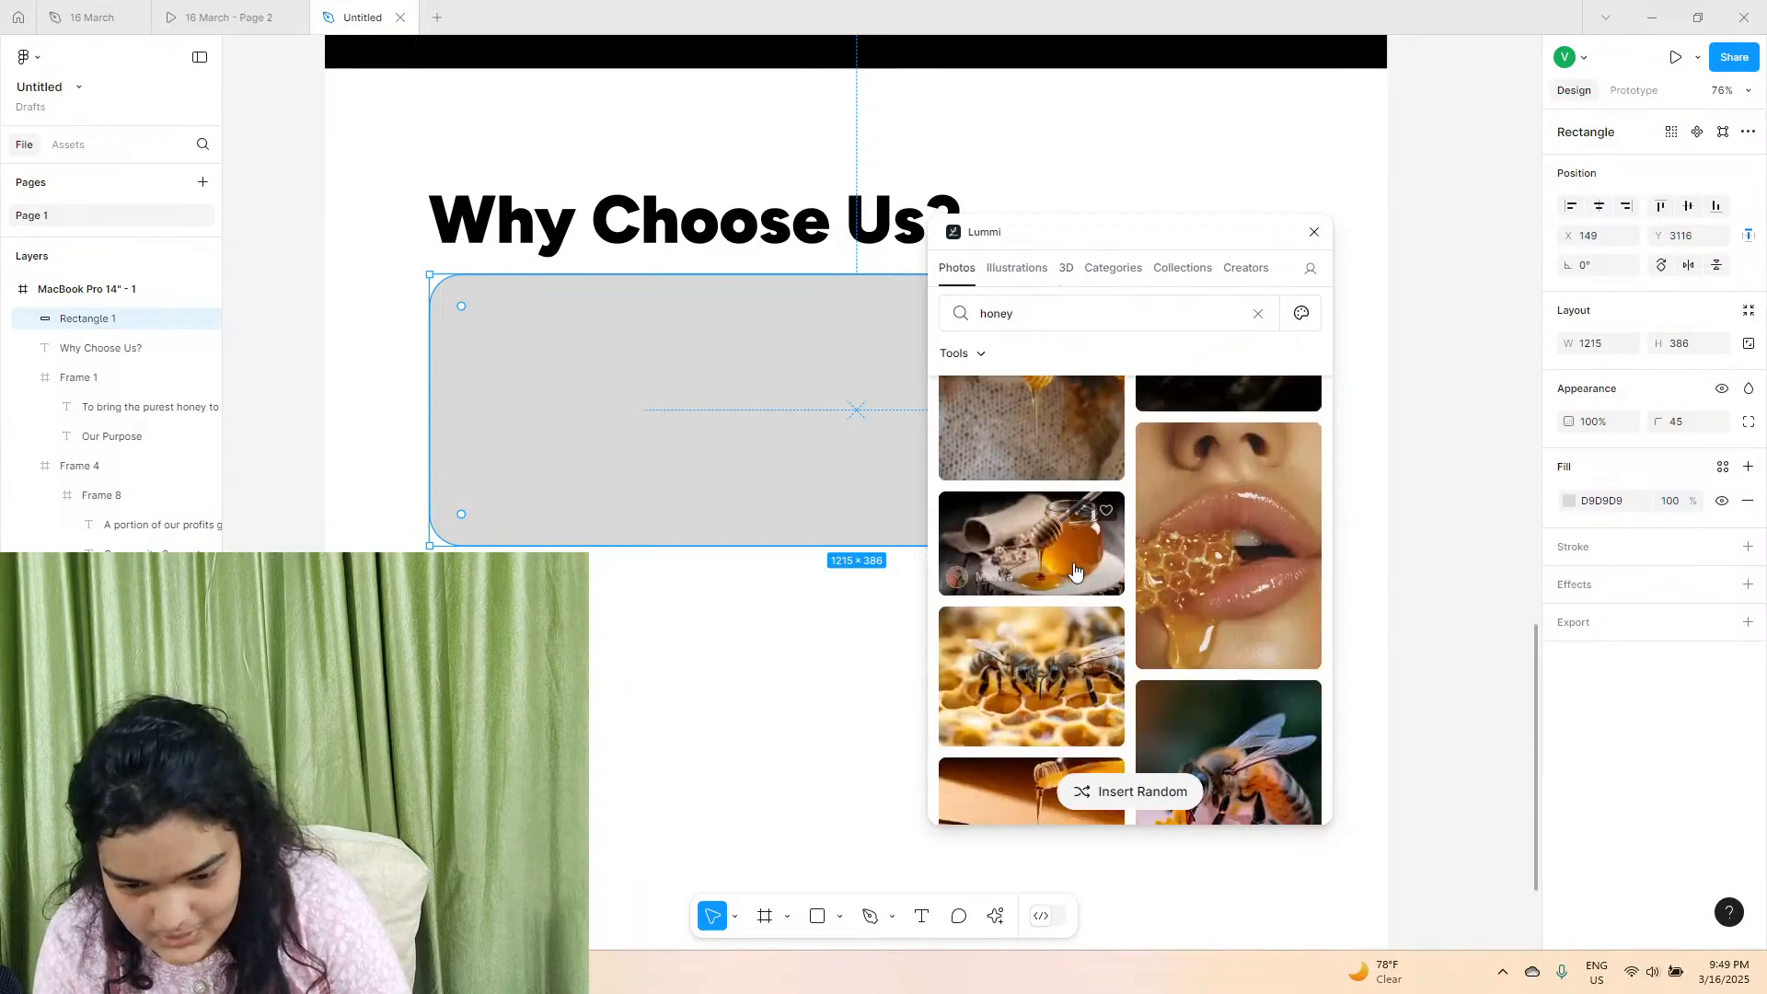
{"action": "scroll", "coordinate": [1075, 570], "scroll_direction": "down", "scroll_amount": 15}
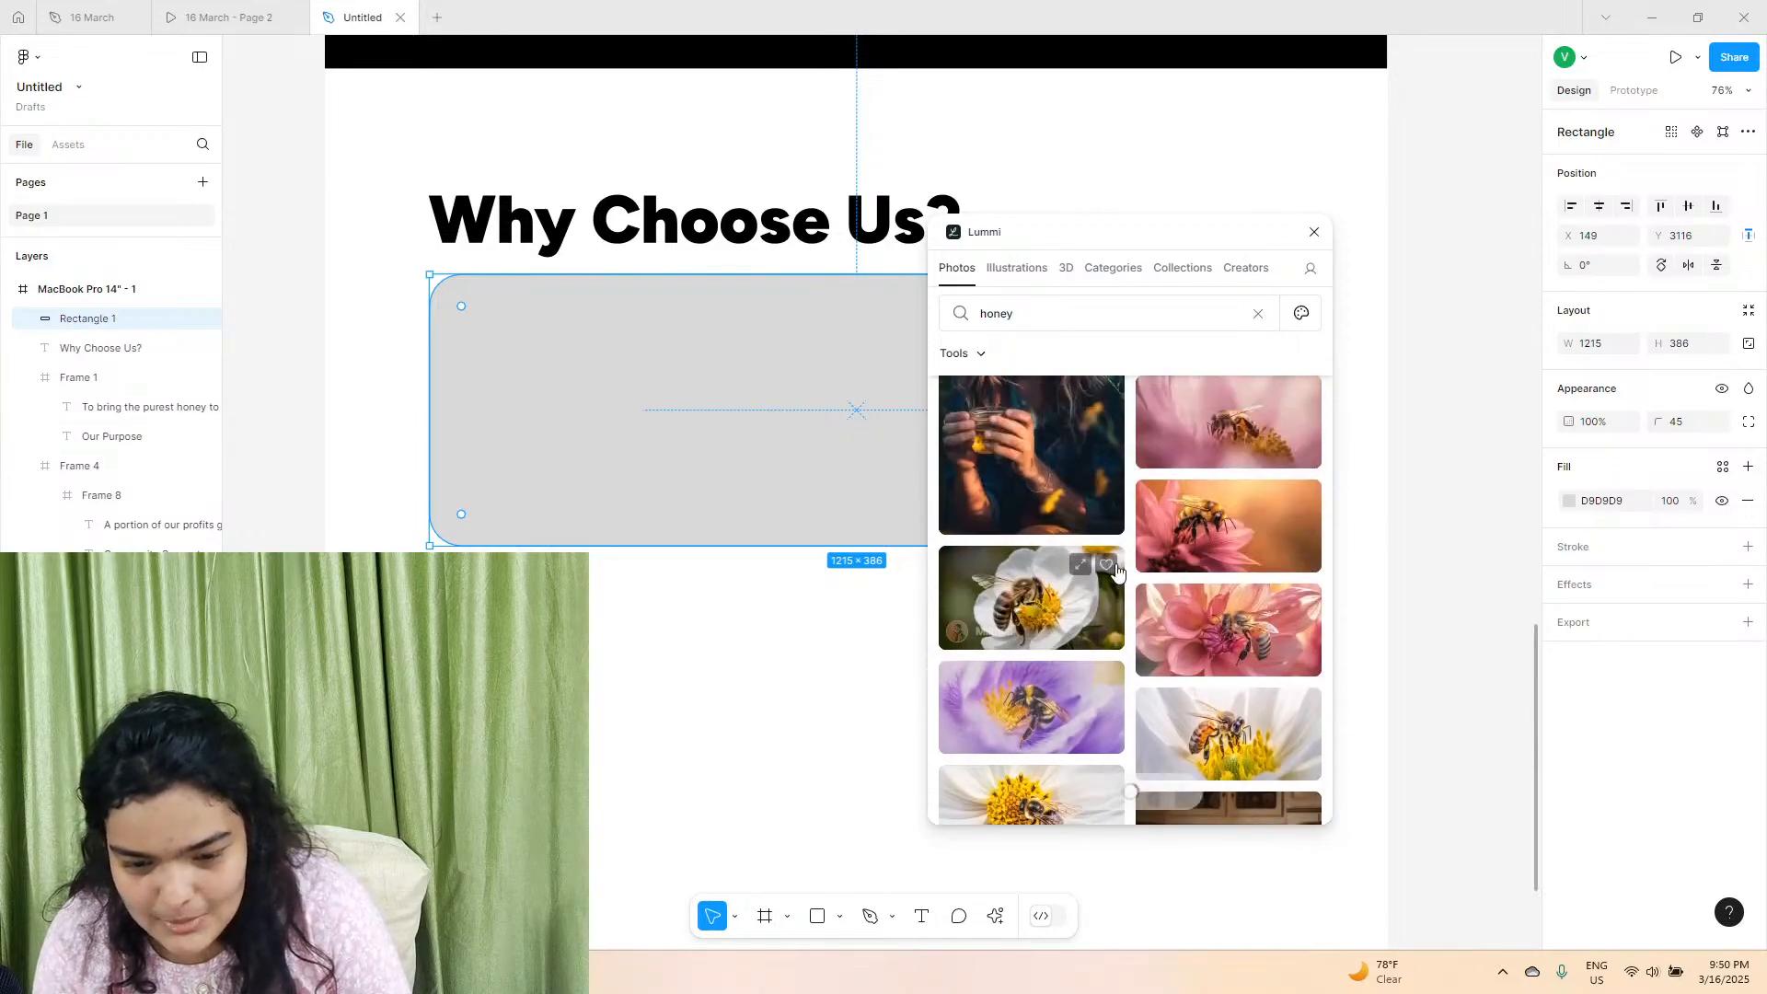
{"action": "left_click", "coordinate": [1045, 725]}
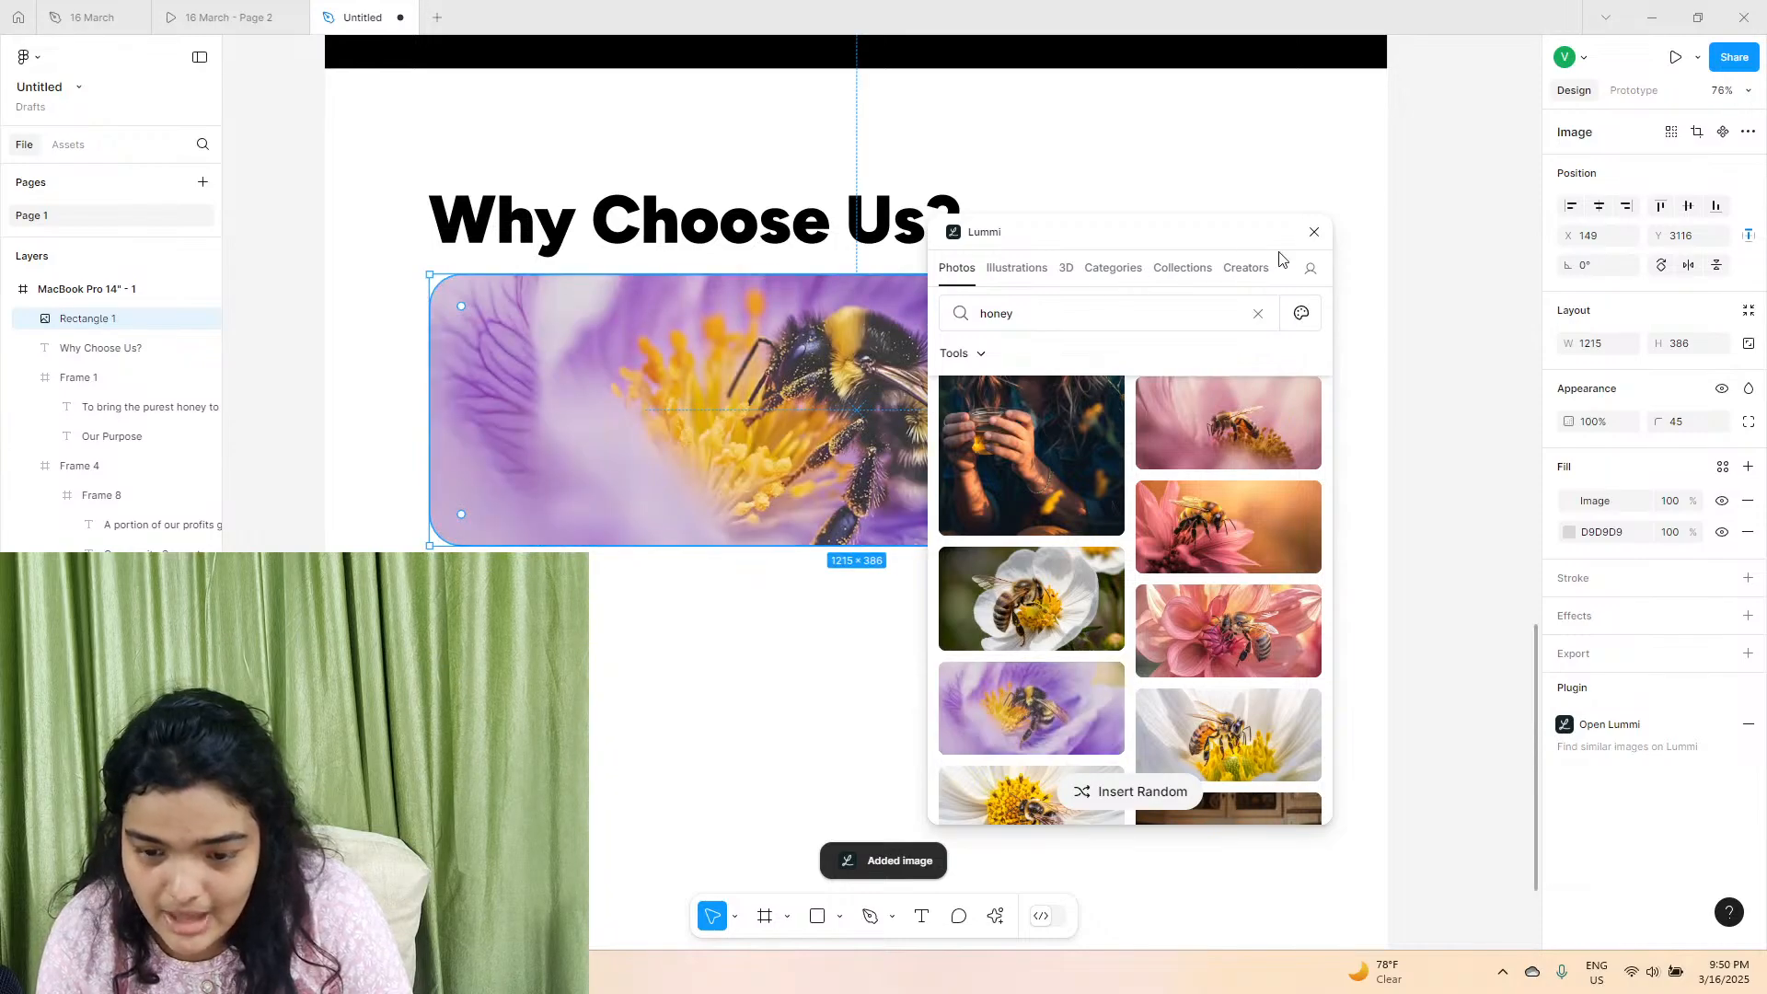
{"action": "left_click", "coordinate": [1314, 231]}
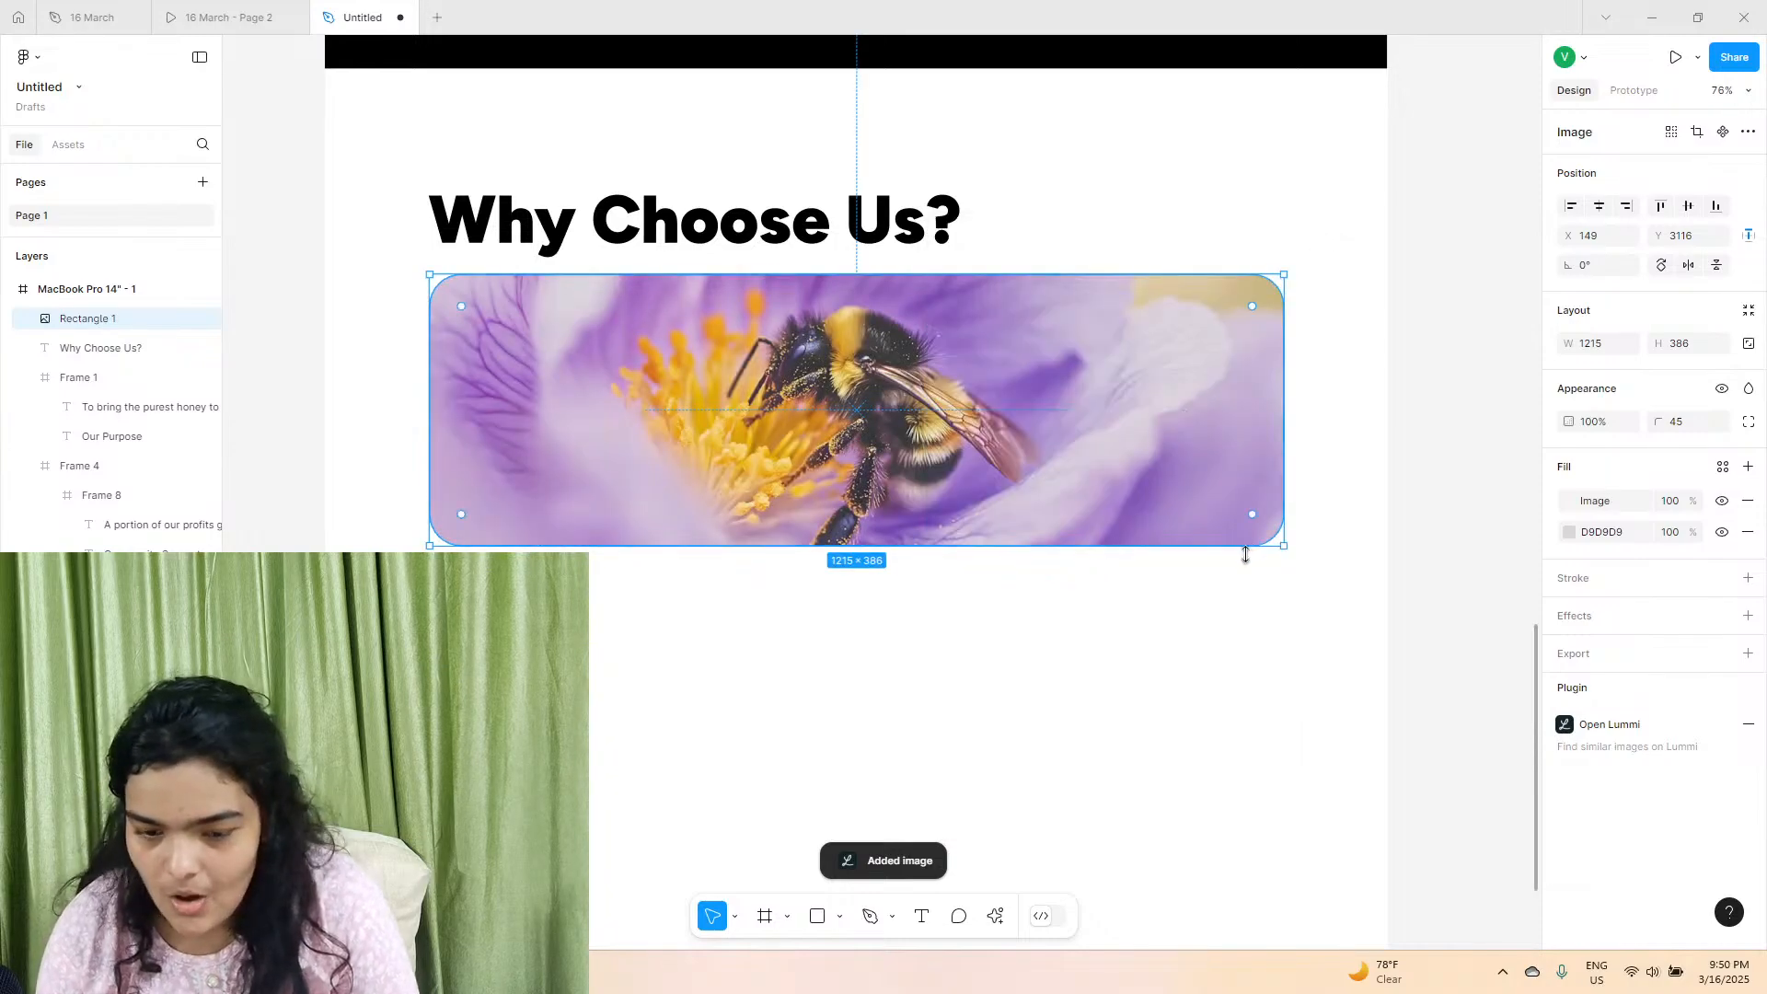
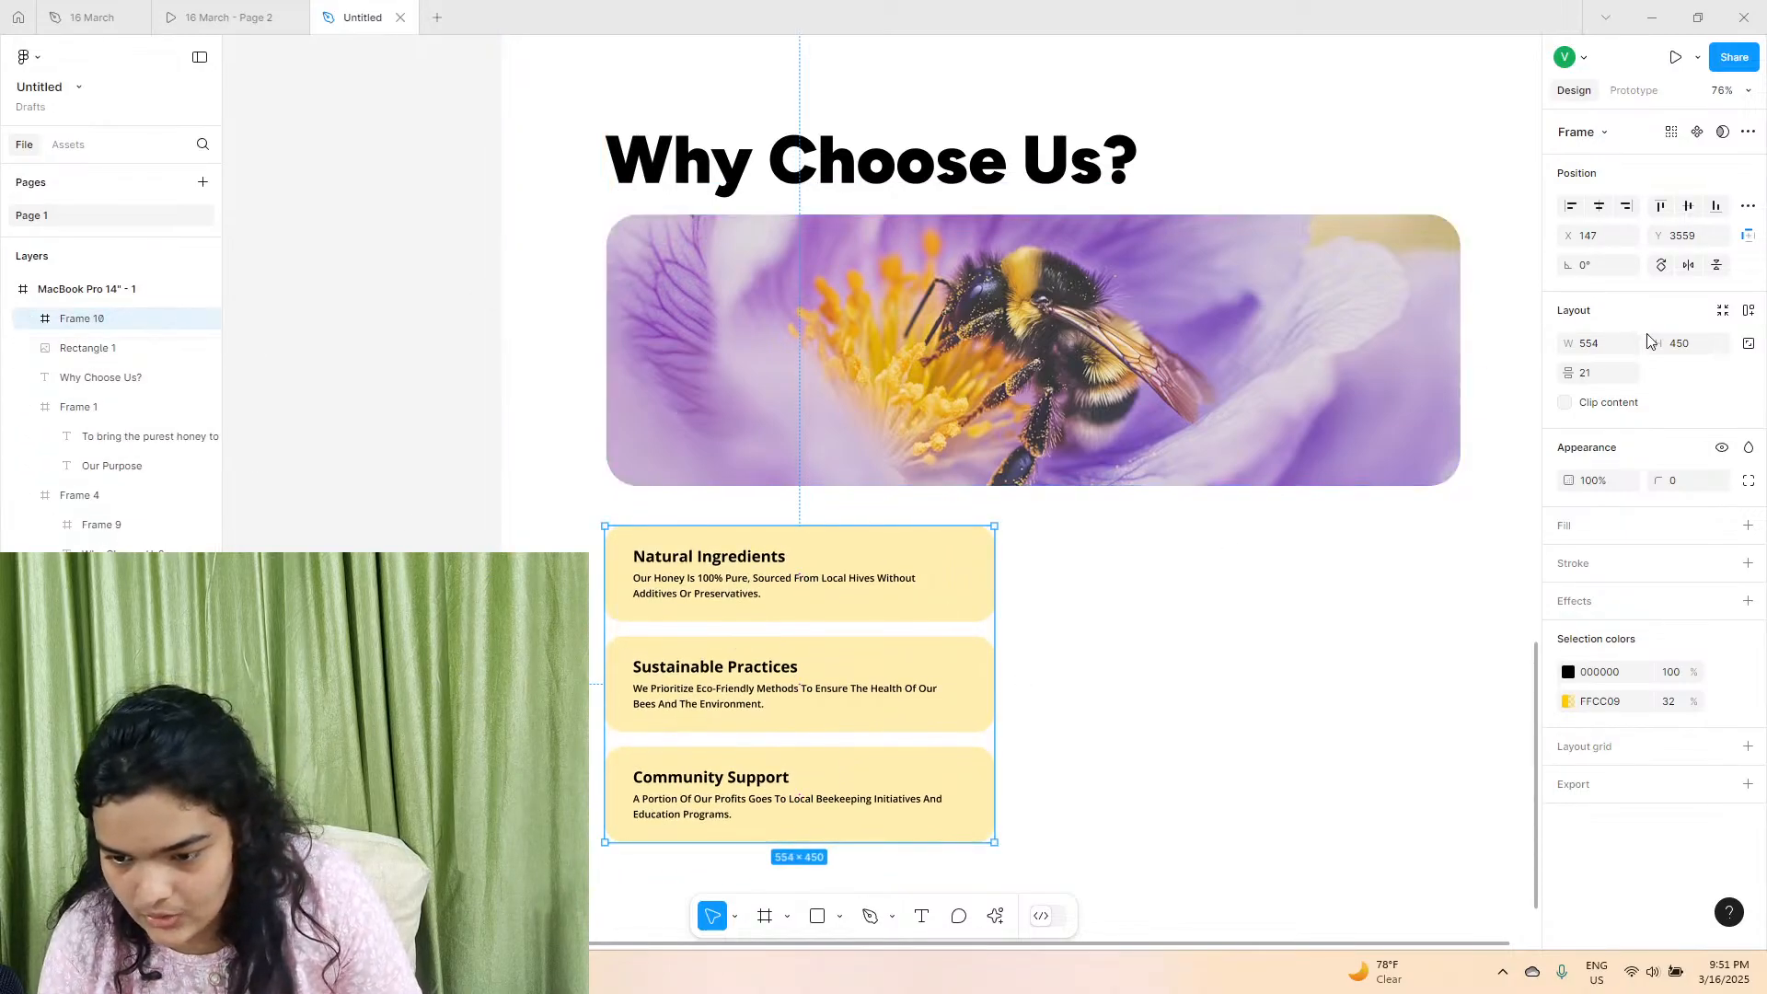
Add auto layout to the card stack below the bee image and to the original card stack beside the pancake photo.
{"action": "left_click", "coordinate": [1749, 310]}
{"action": "scroll", "coordinate": [1326, 396], "scroll_direction": "right", "scroll_amount": 4}
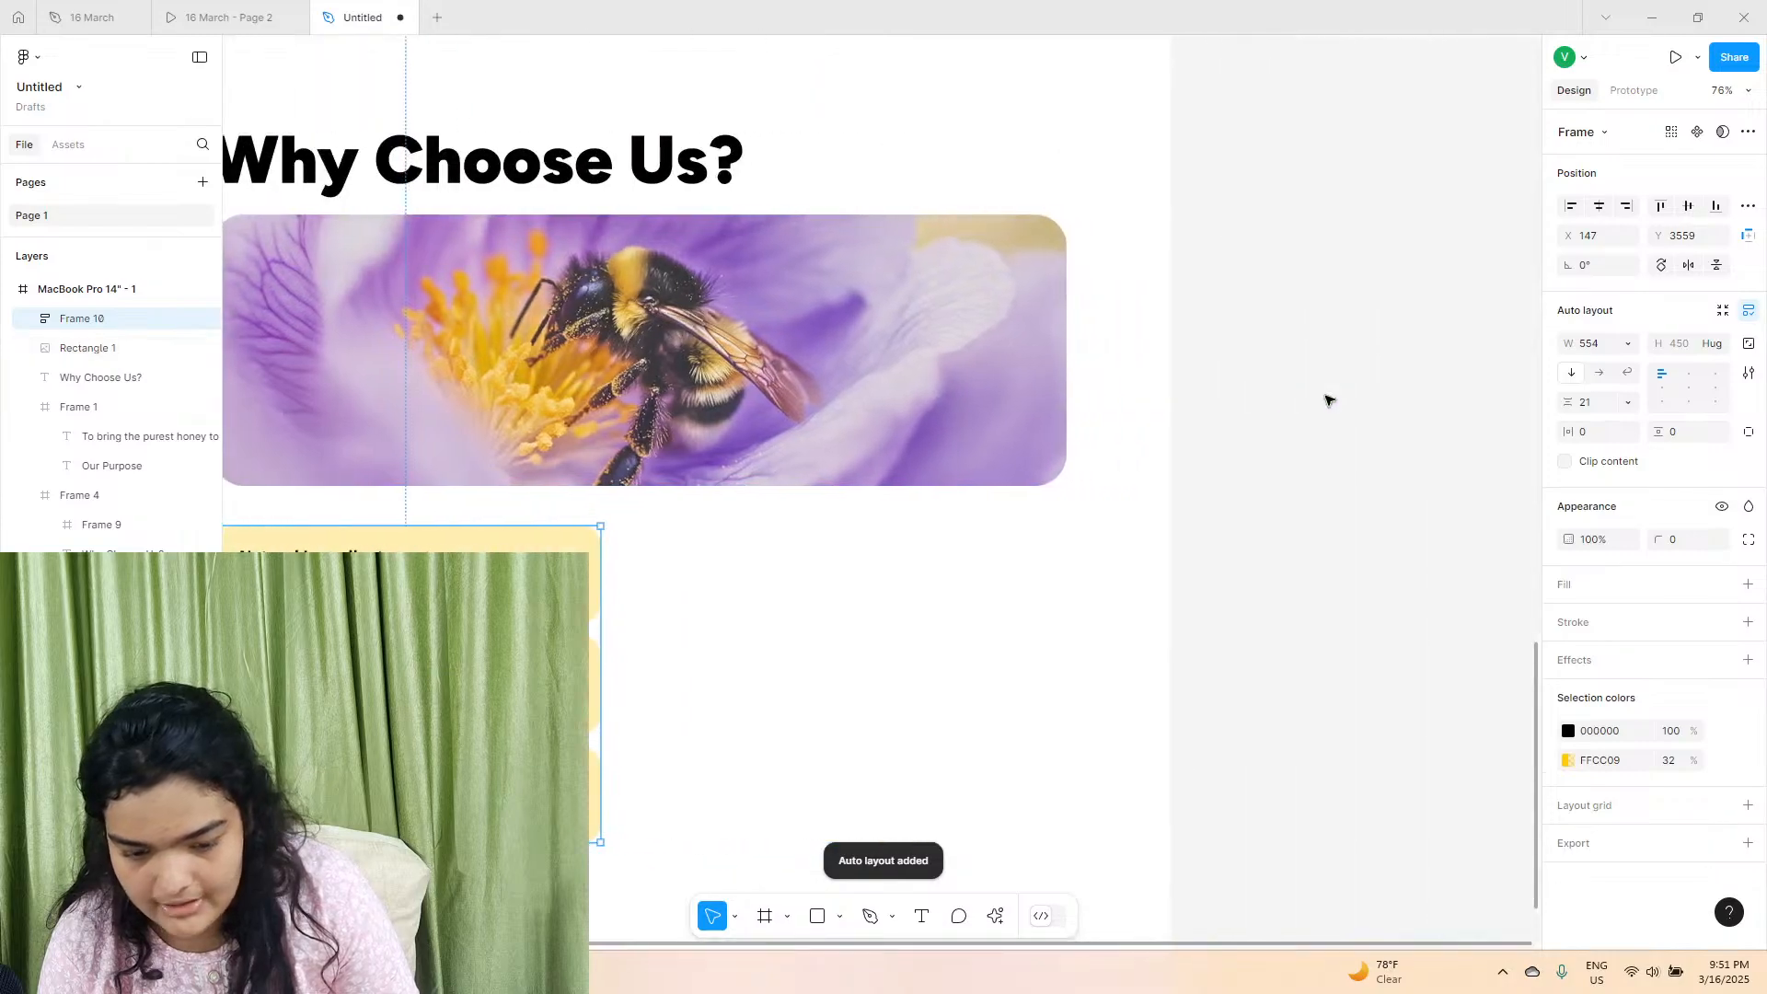
{"action": "scroll", "coordinate": [1196, 358], "scroll_direction": "up", "scroll_amount": 9}
{"action": "left_click", "coordinate": [986, 345]}
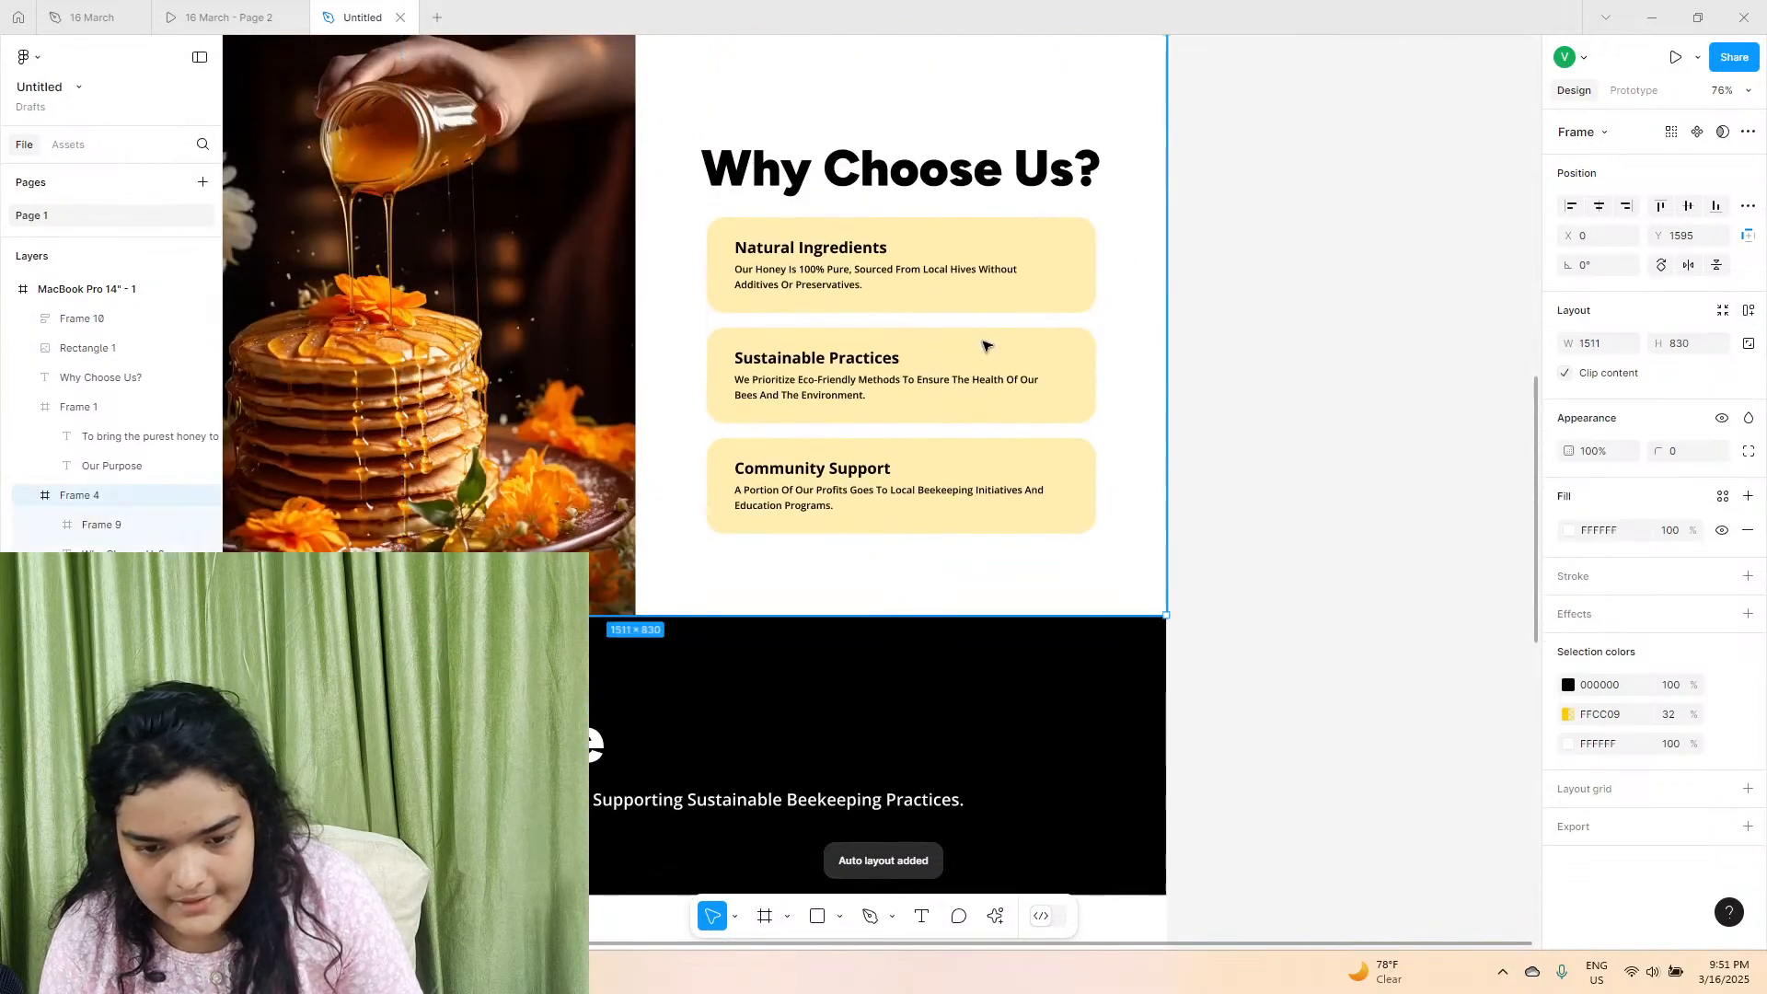
{"action": "left_click", "coordinate": [1749, 310]}
Lay the cards below the bee image out in a horizontal row and widen their frame to 1217 to match the image.
{"action": "scroll", "coordinate": [802, 490], "scroll_direction": "down", "scroll_amount": 5}
{"action": "scroll", "coordinate": [802, 490], "scroll_direction": "down", "scroll_amount": 15}
{"action": "scroll", "coordinate": [840, 513], "scroll_direction": "left", "scroll_amount": 4}
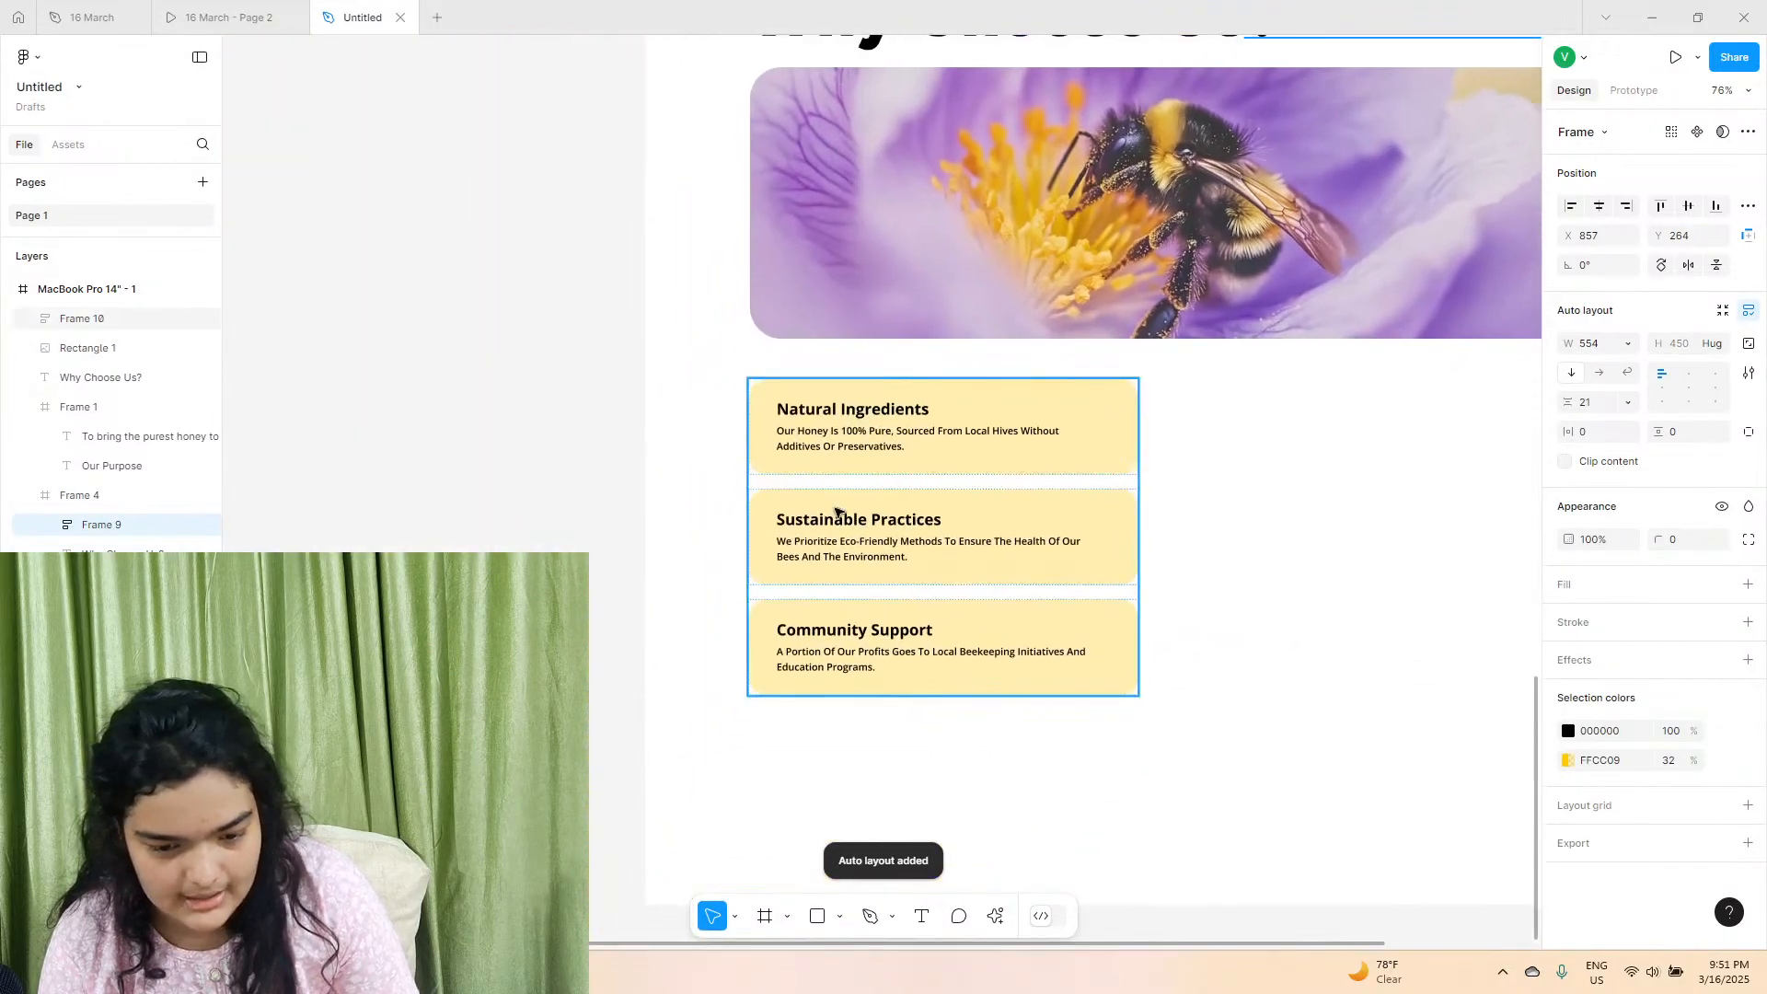
{"action": "left_click", "coordinate": [957, 320]}
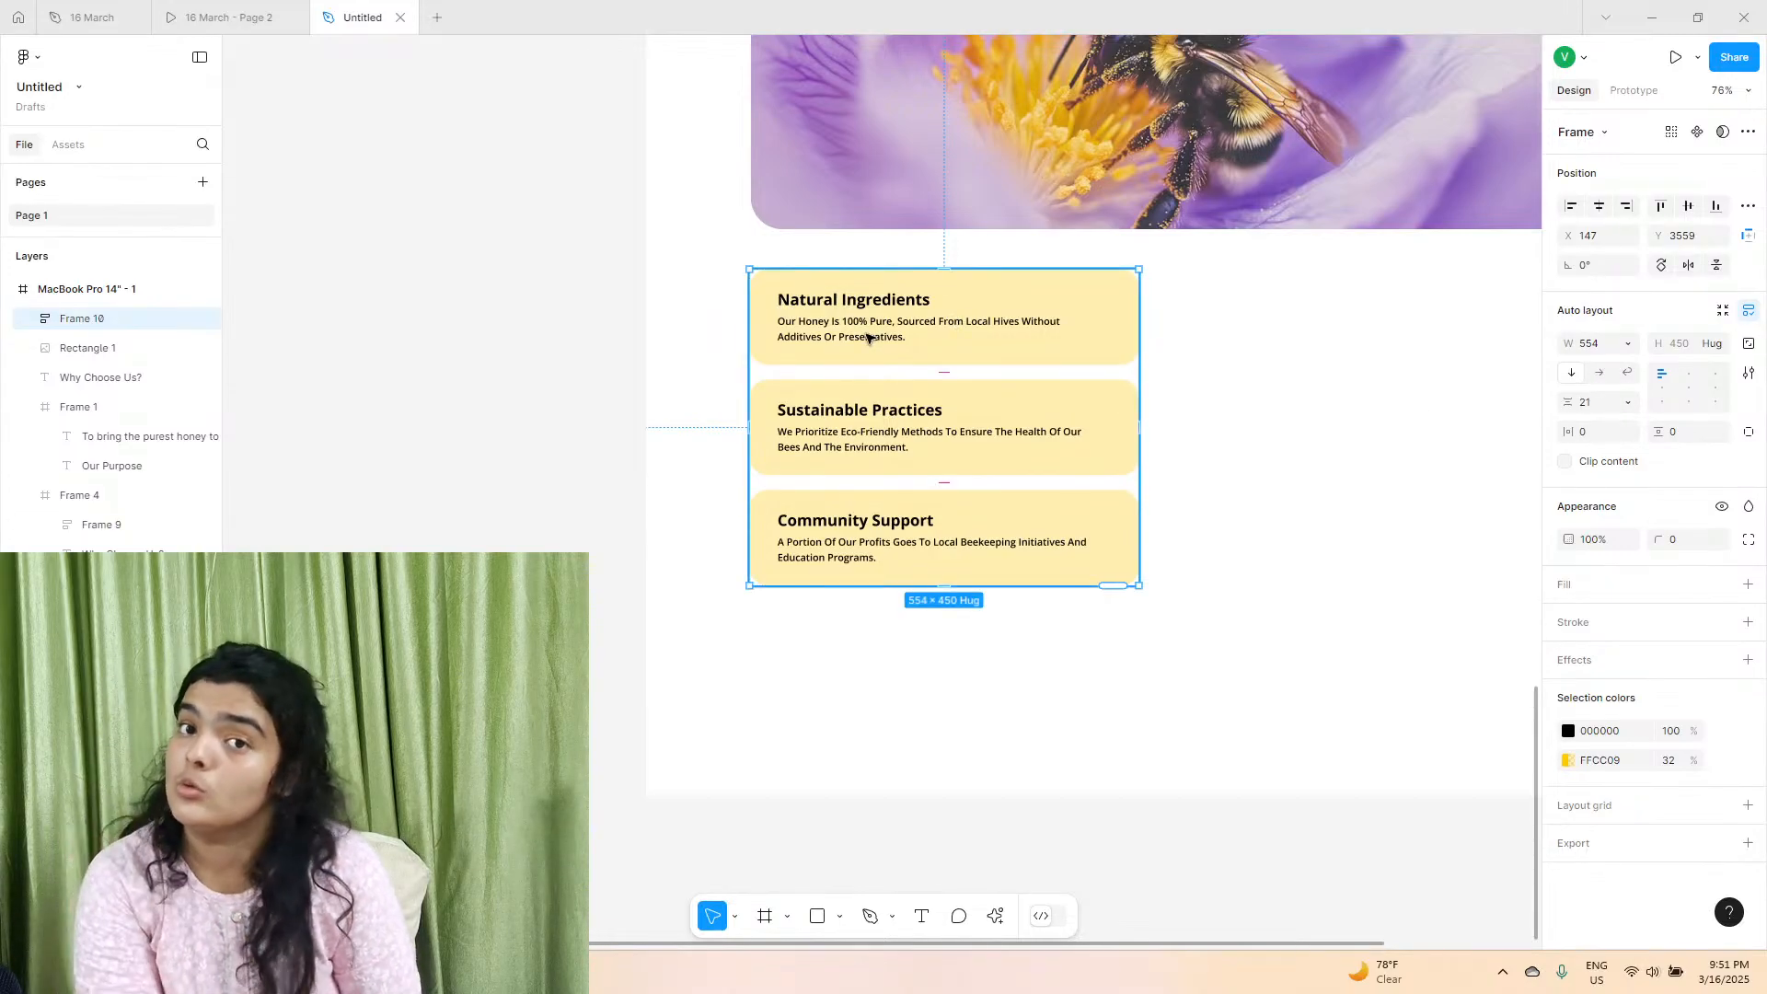
{"action": "left_click", "coordinate": [1601, 374]}
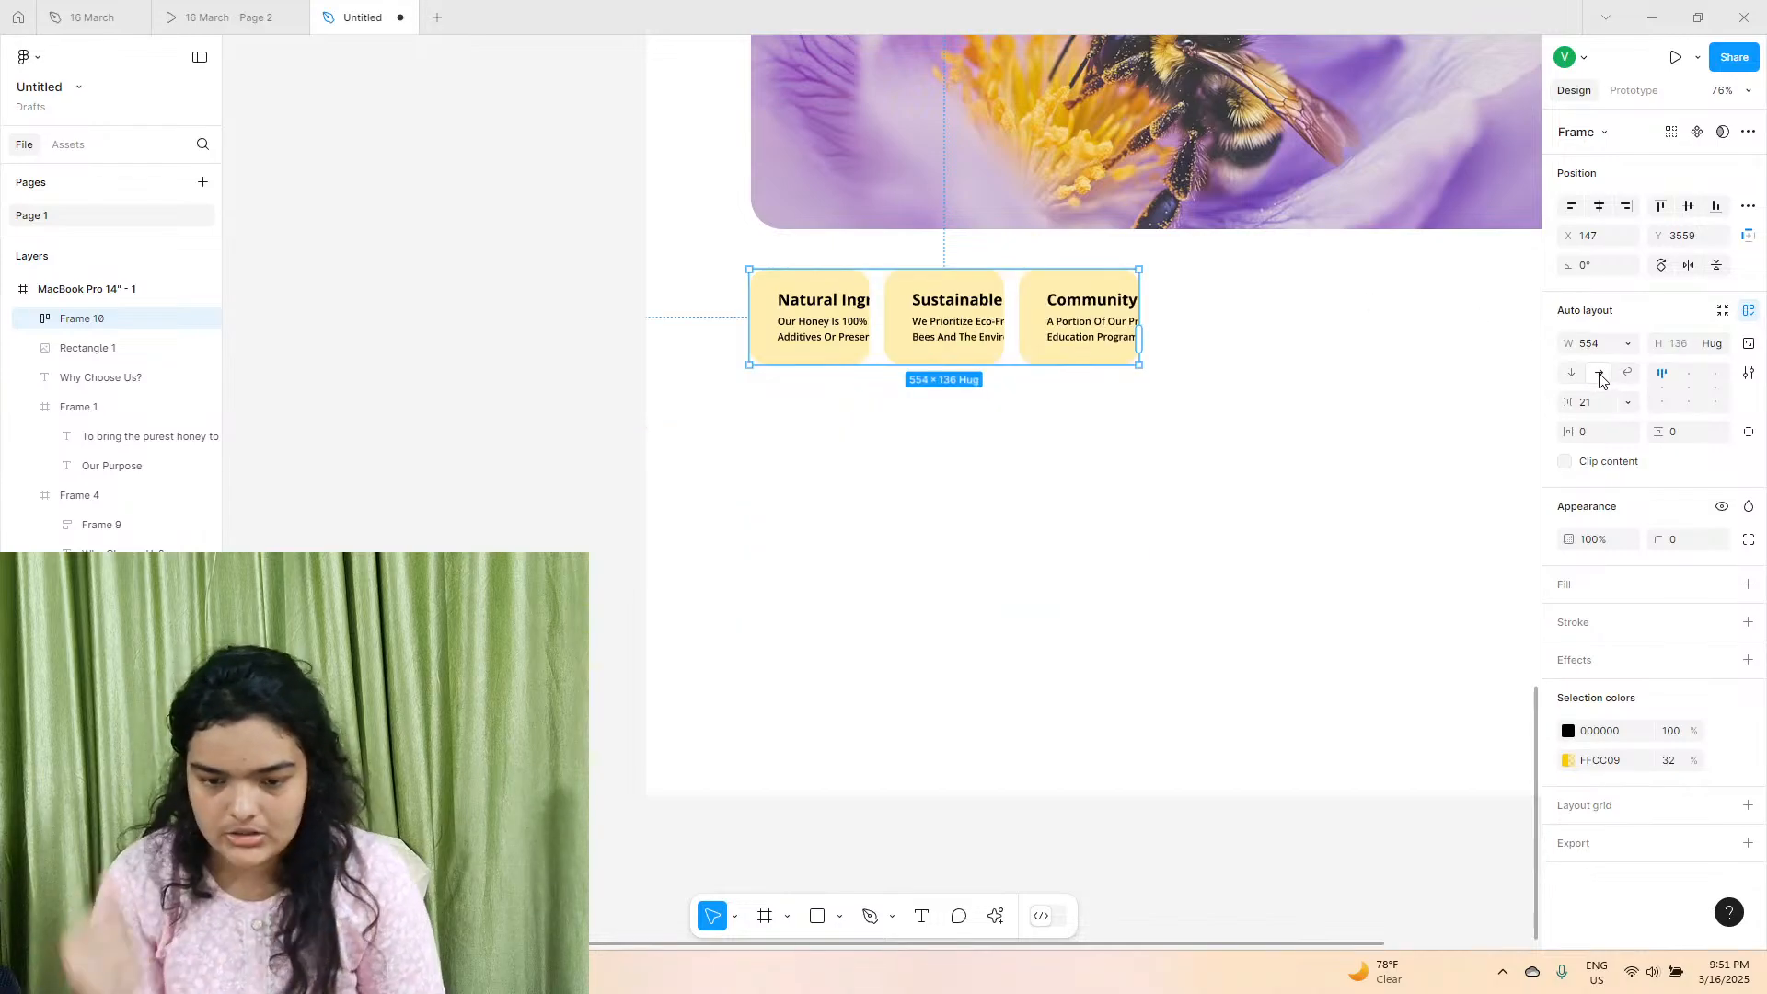
{"action": "left_click_drag", "start_coordinate": [1132, 287], "coordinate": [1375, 321]}
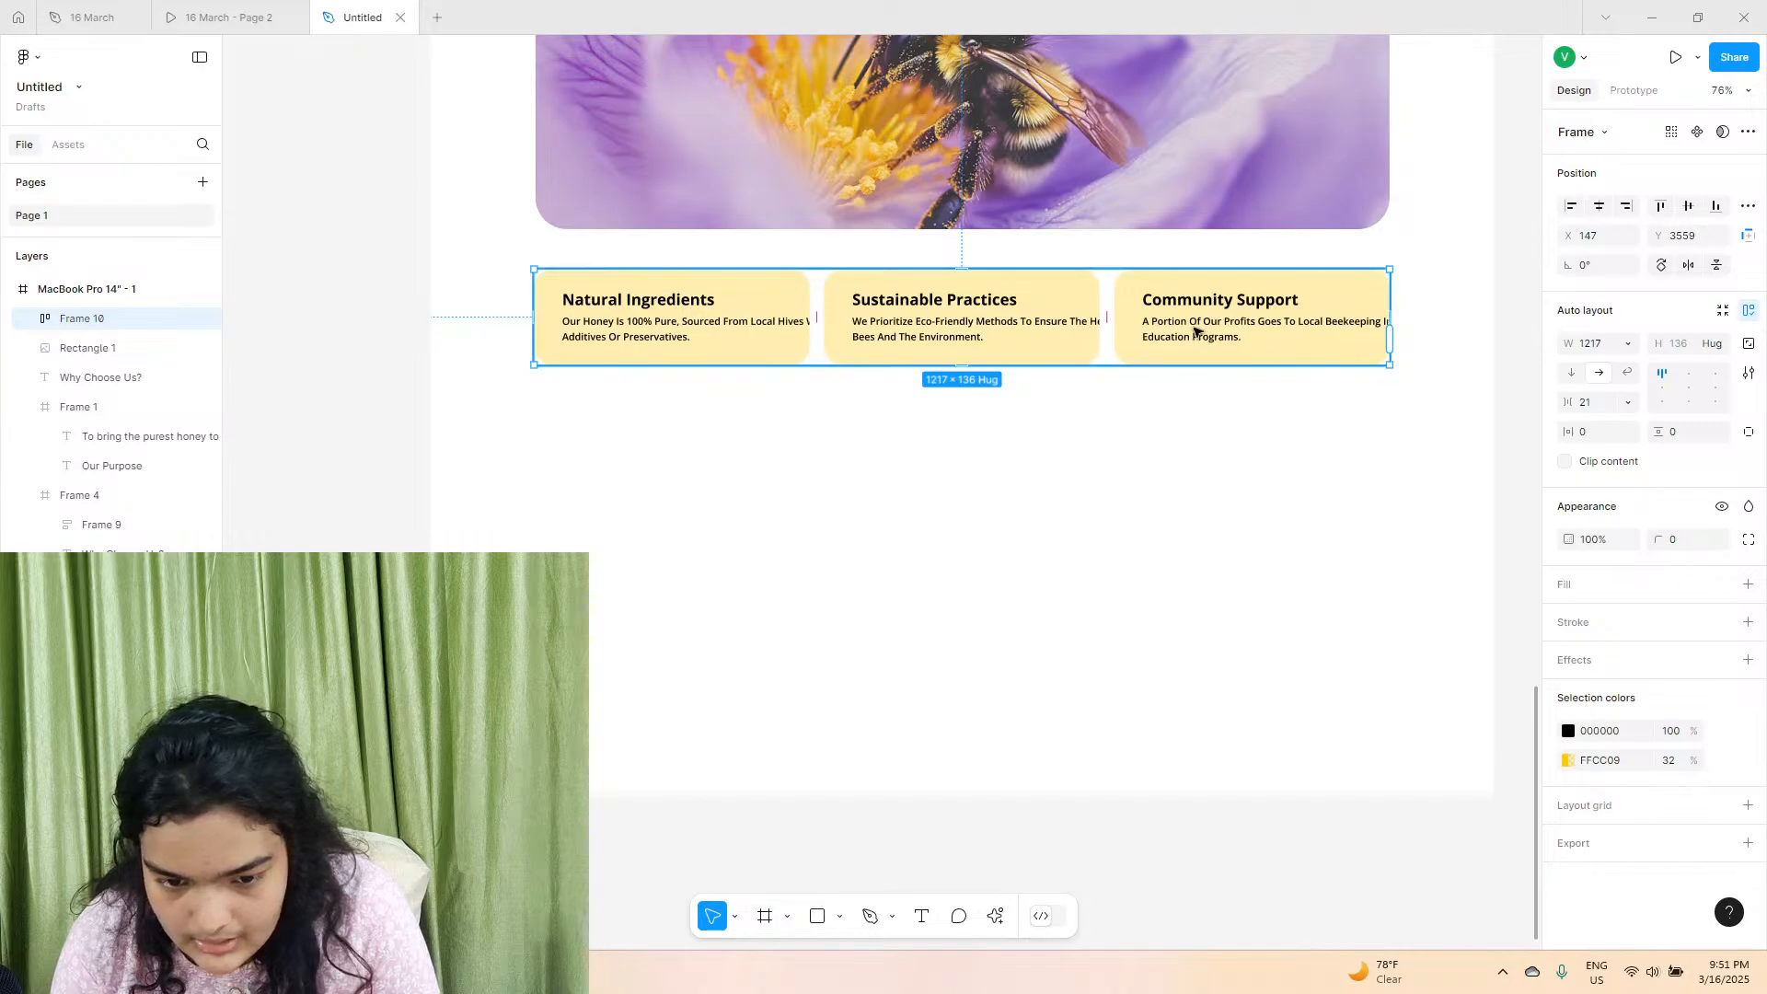
Set the "Natural Ingredients" heading in the first card to font size 20.
{"action": "double_click", "coordinate": [700, 326]}
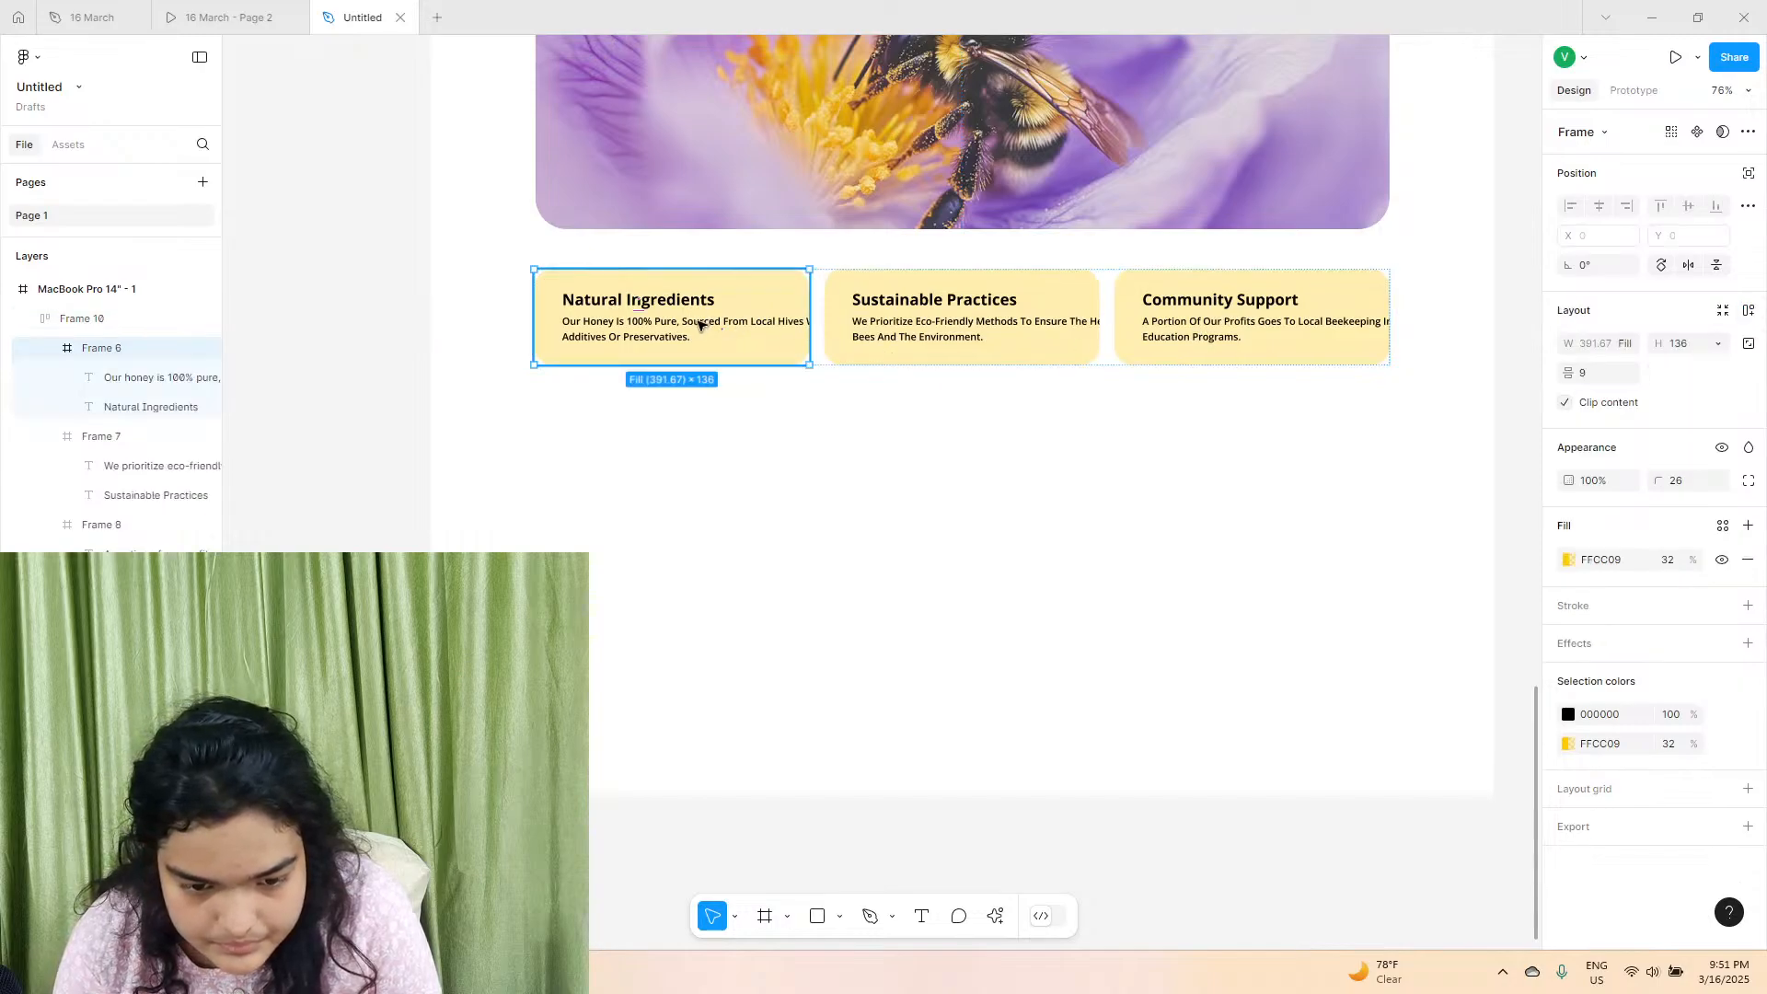
{"action": "left_click", "coordinate": [681, 320]}
{"action": "left_click", "coordinate": [675, 301]}
{"action": "left_click", "coordinate": [1664, 560]}
{"action": "type", "text": "20"}
{"action": "key", "text": "Return"}
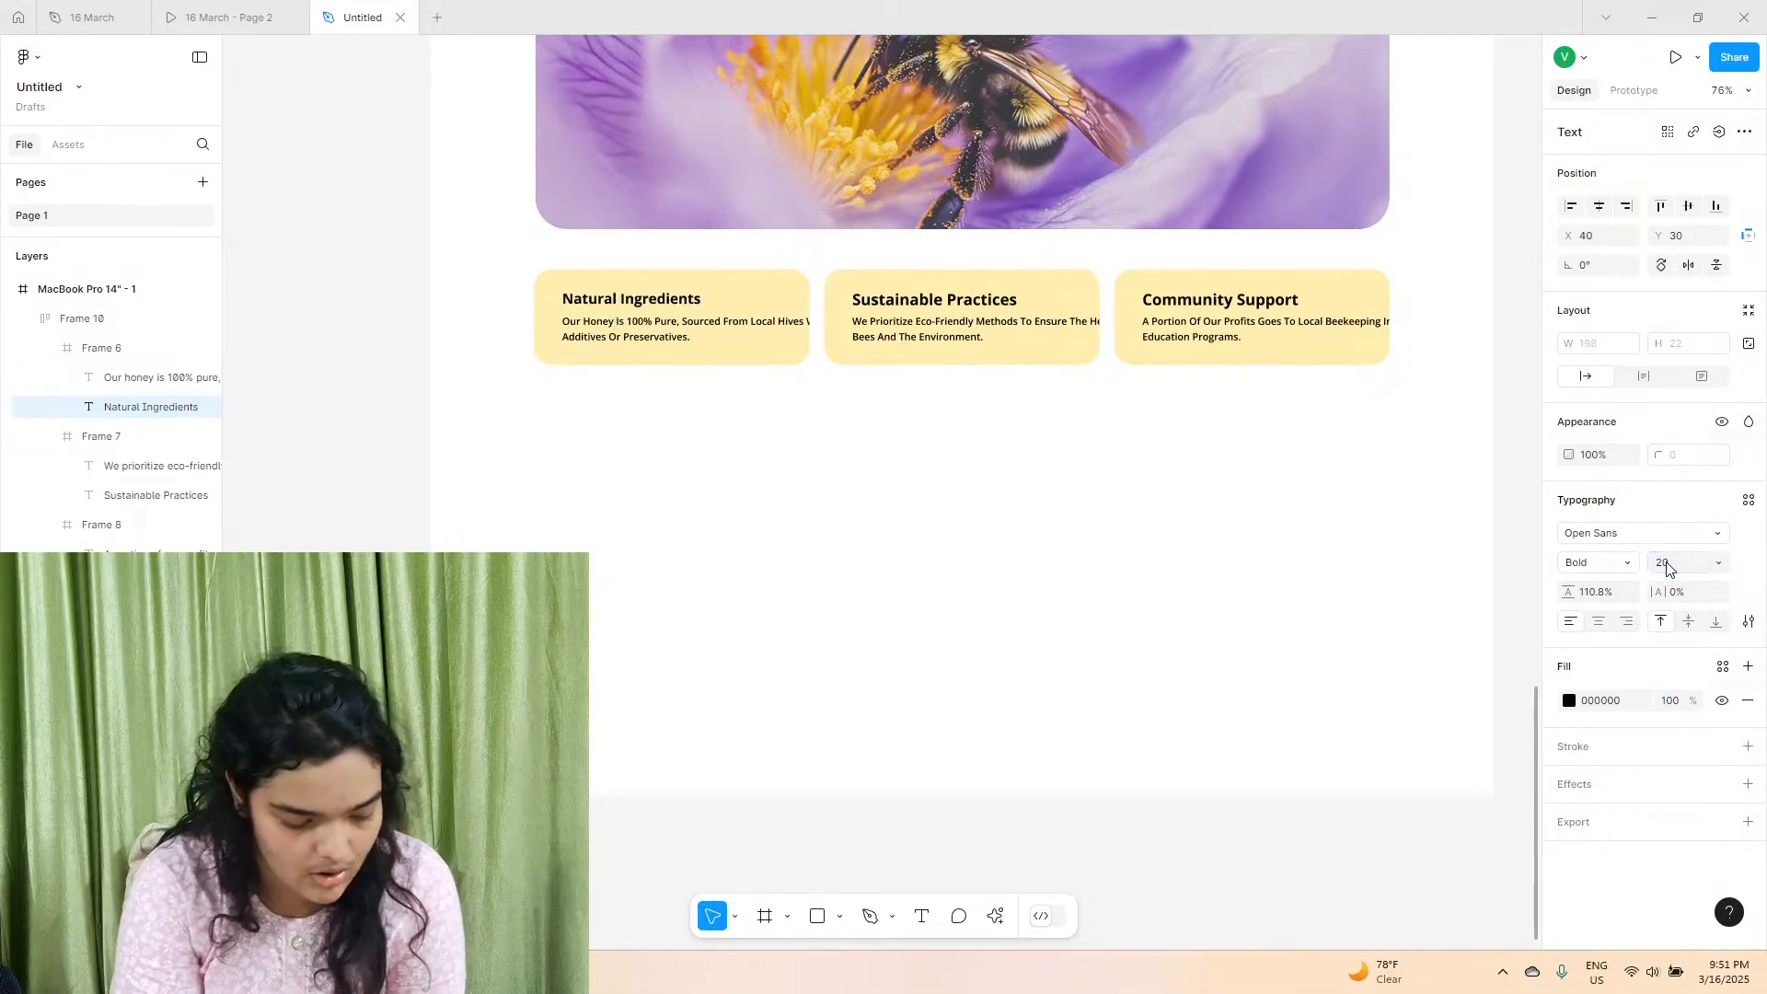
Set the "Sustainable Practices" and "Community Support" card headings to font size 20.
{"action": "double_click", "coordinate": [976, 302]}
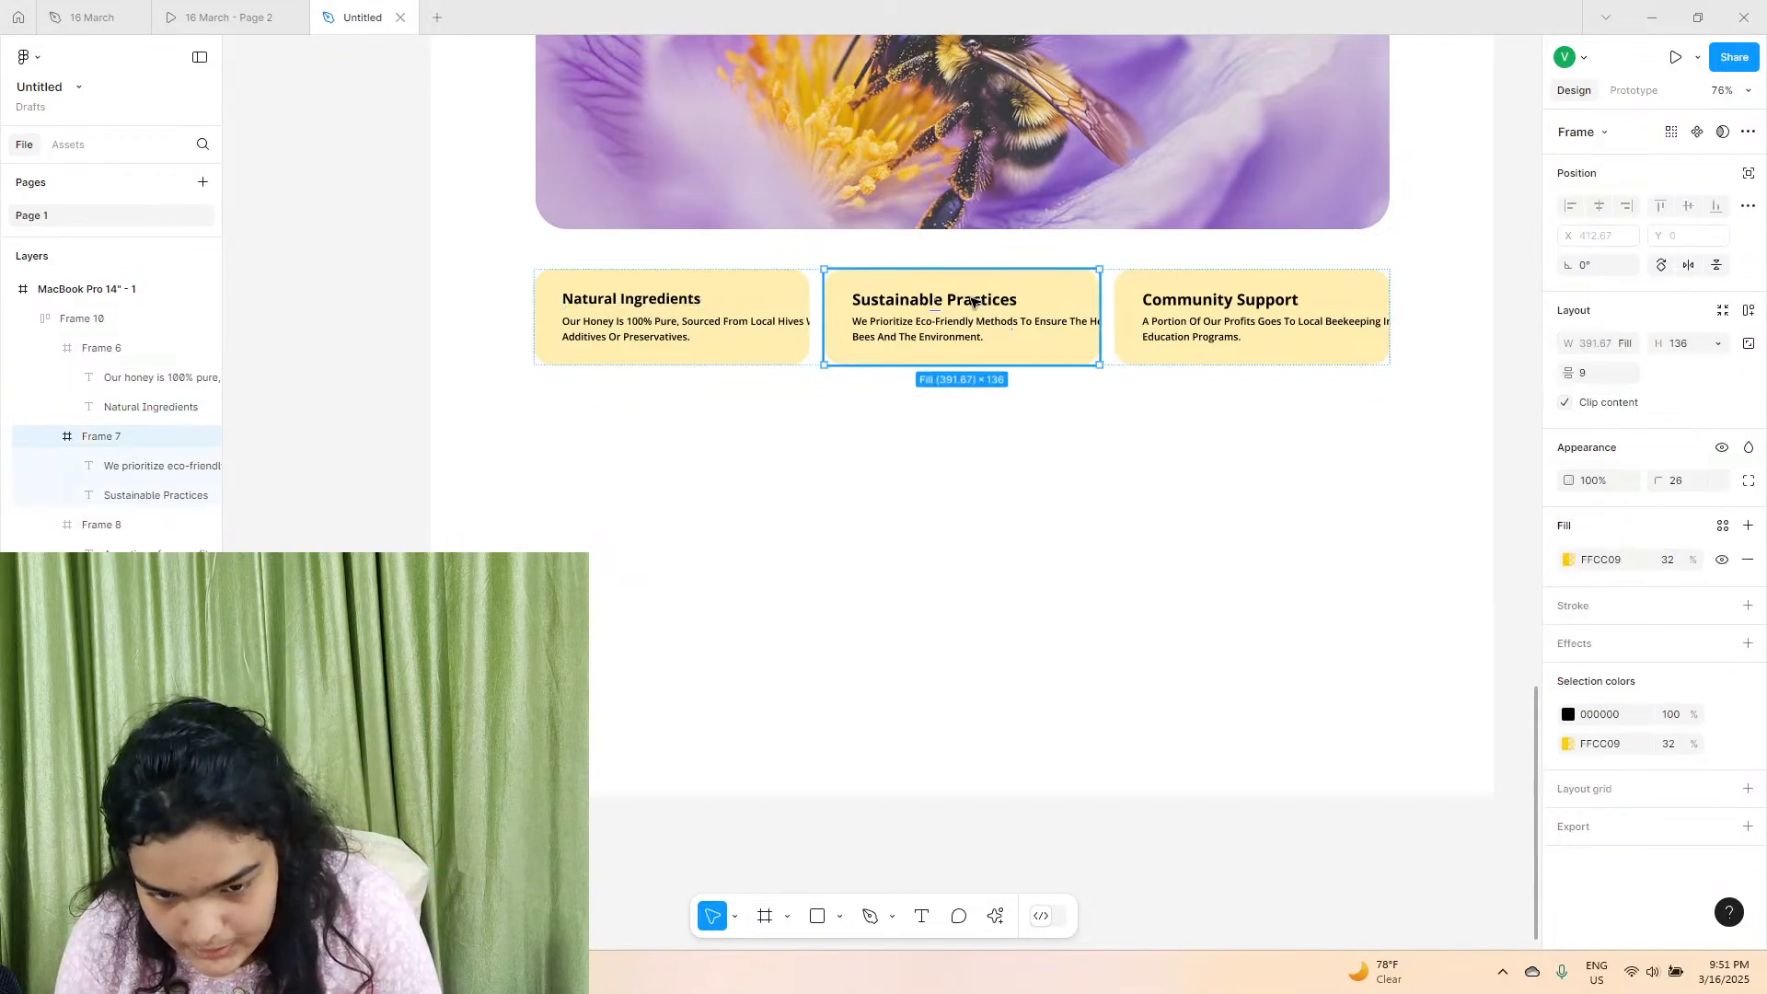
{"action": "left_click", "coordinate": [1666, 561]}
{"action": "type", "text": "20"}
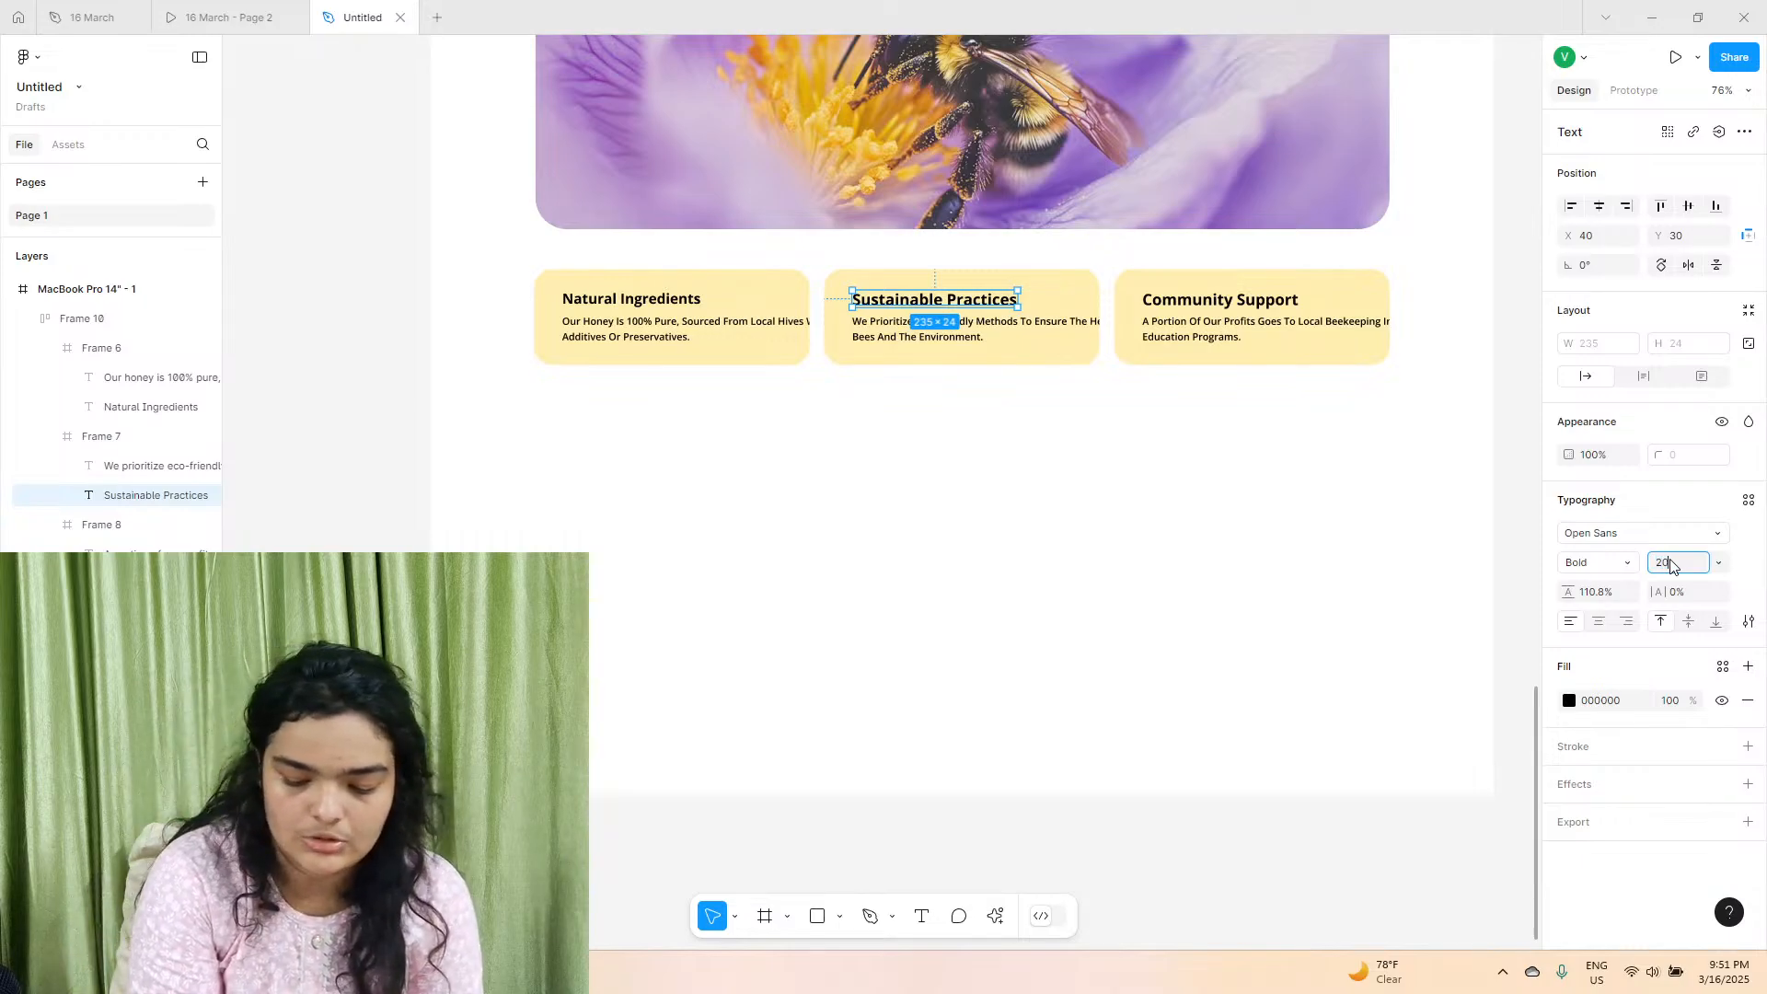
{"action": "key", "text": "Return"}
{"action": "left_click", "coordinate": [1250, 305]}
{"action": "left_click", "coordinate": [1250, 305]}
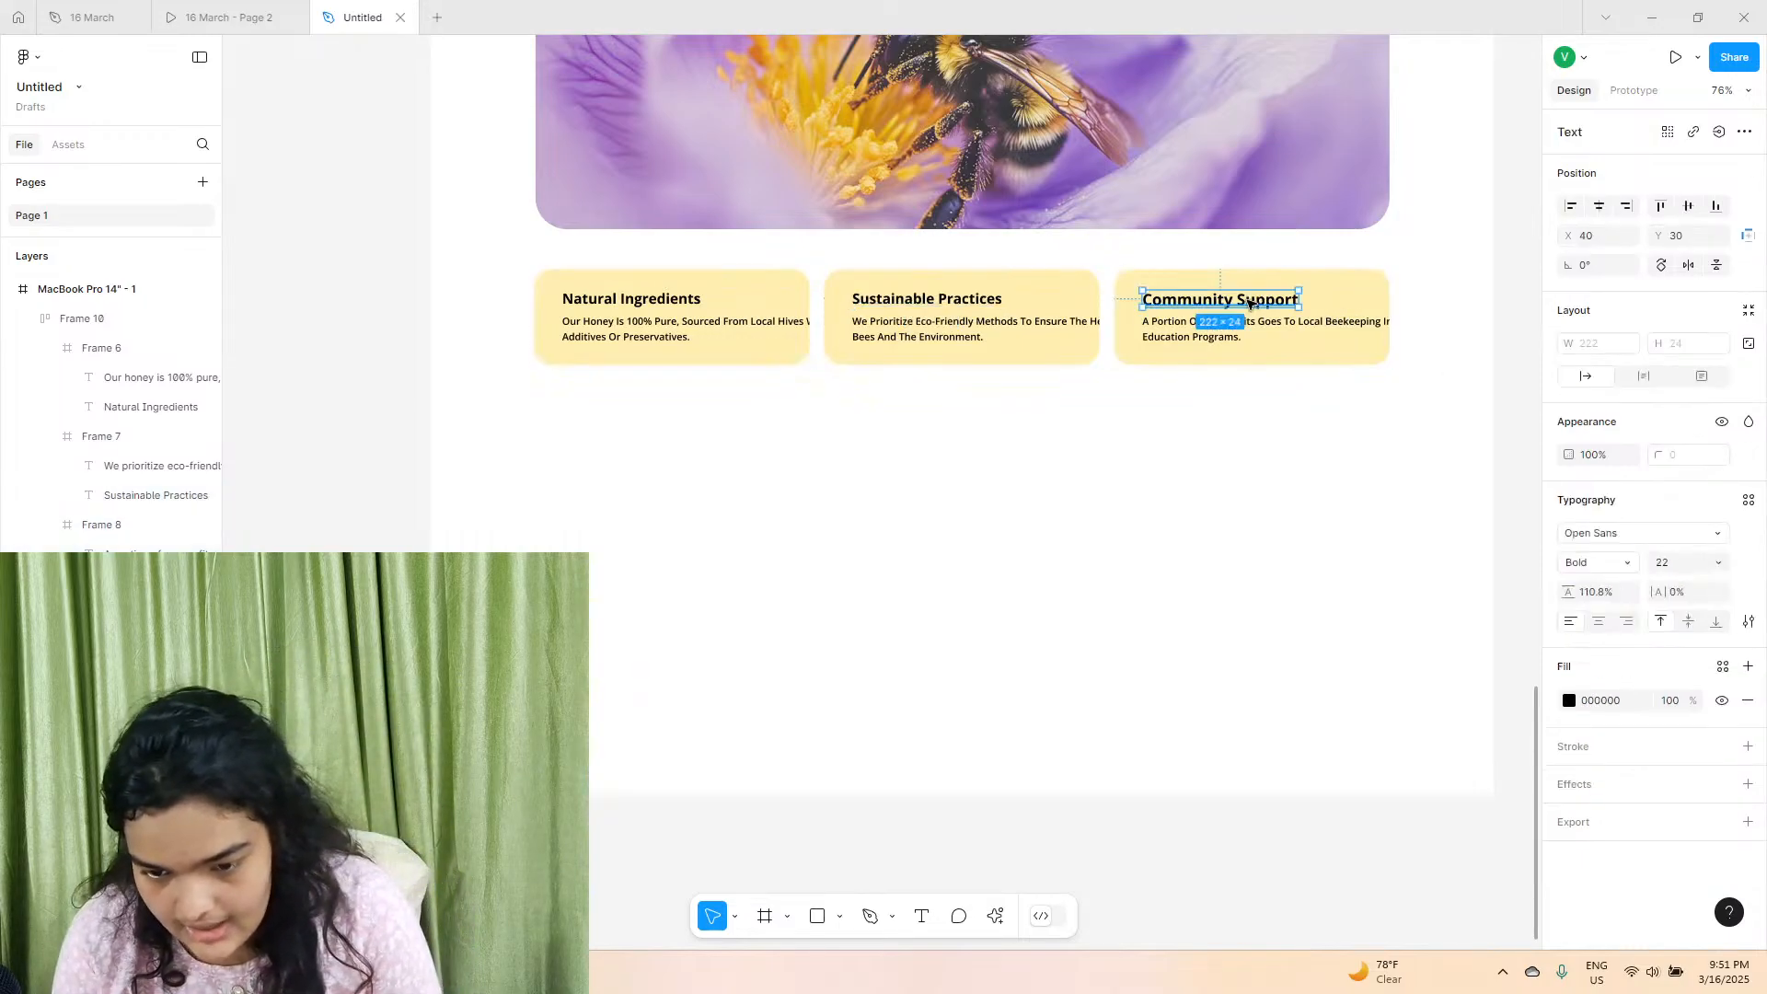
{"action": "left_click", "coordinate": [1671, 570]}
{"action": "type", "text": "20"}
{"action": "key", "text": "Return"}
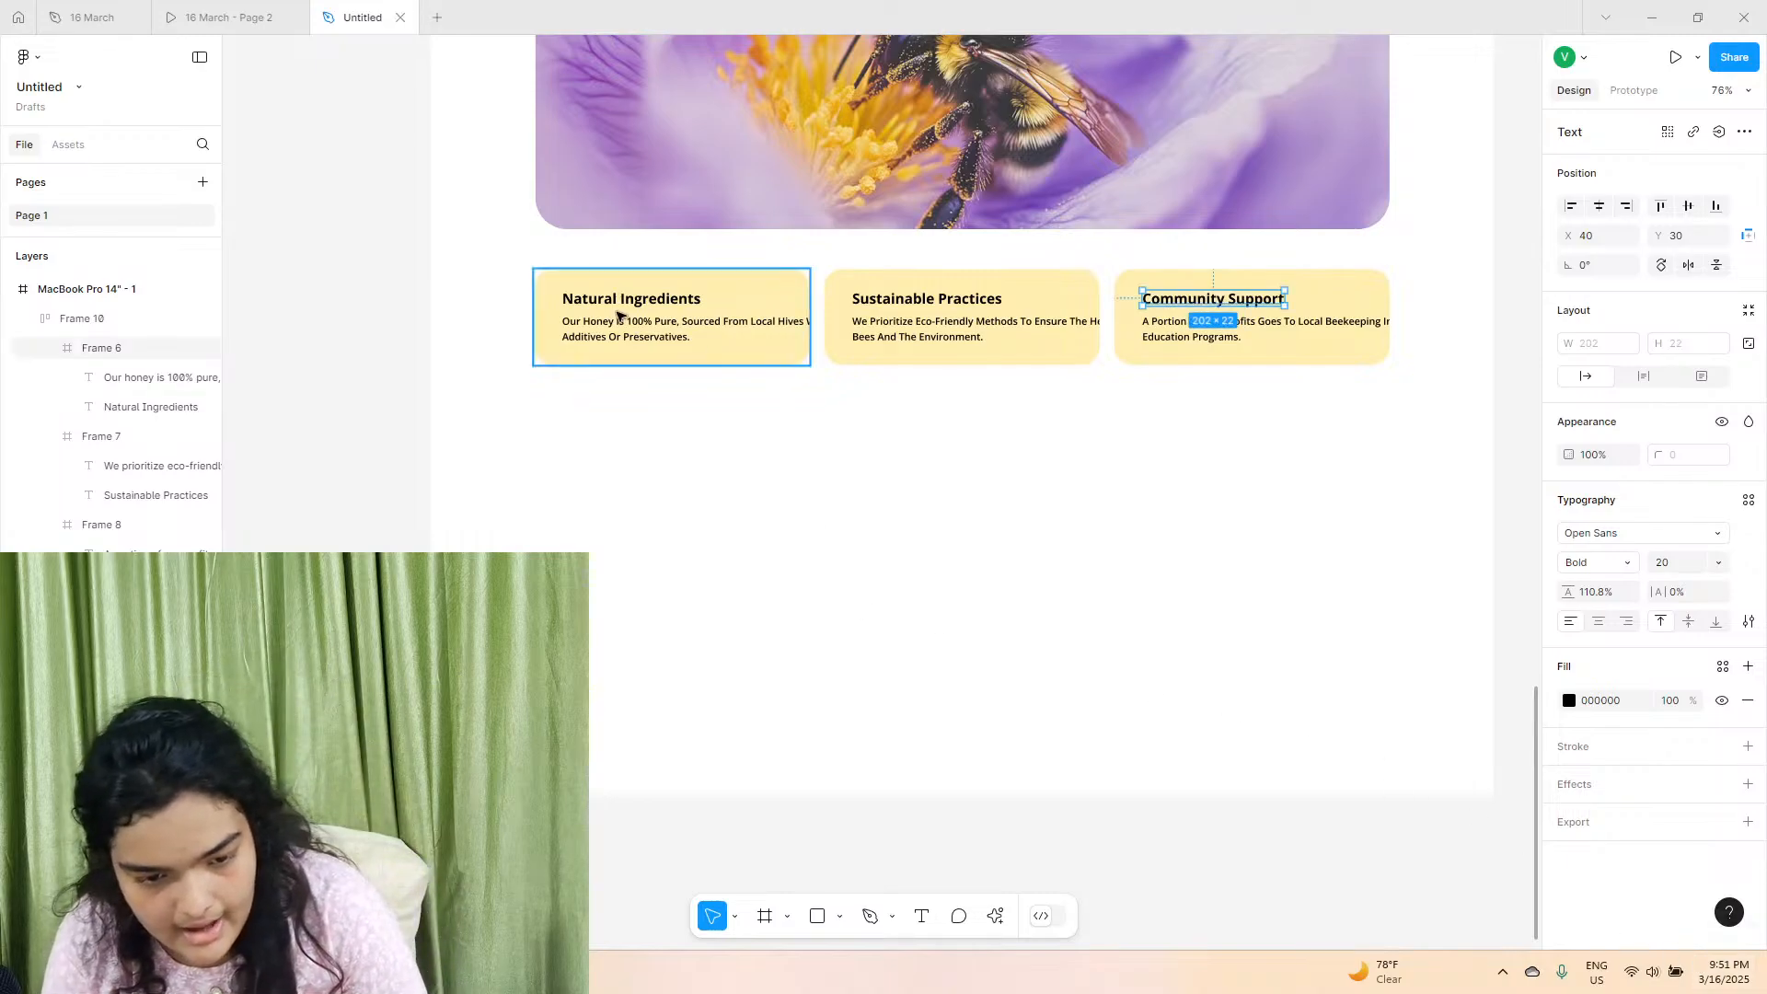
Move the Natural Ingredients description up to Y 60 and narrow its text box to about 318 to fit the card.
{"action": "left_click", "coordinate": [626, 329]}
{"action": "left_click", "coordinate": [626, 329]}
{"action": "key", "text": "Up"}
{"action": "key", "text": "Up"}
{"action": "key", "text": "Up"}
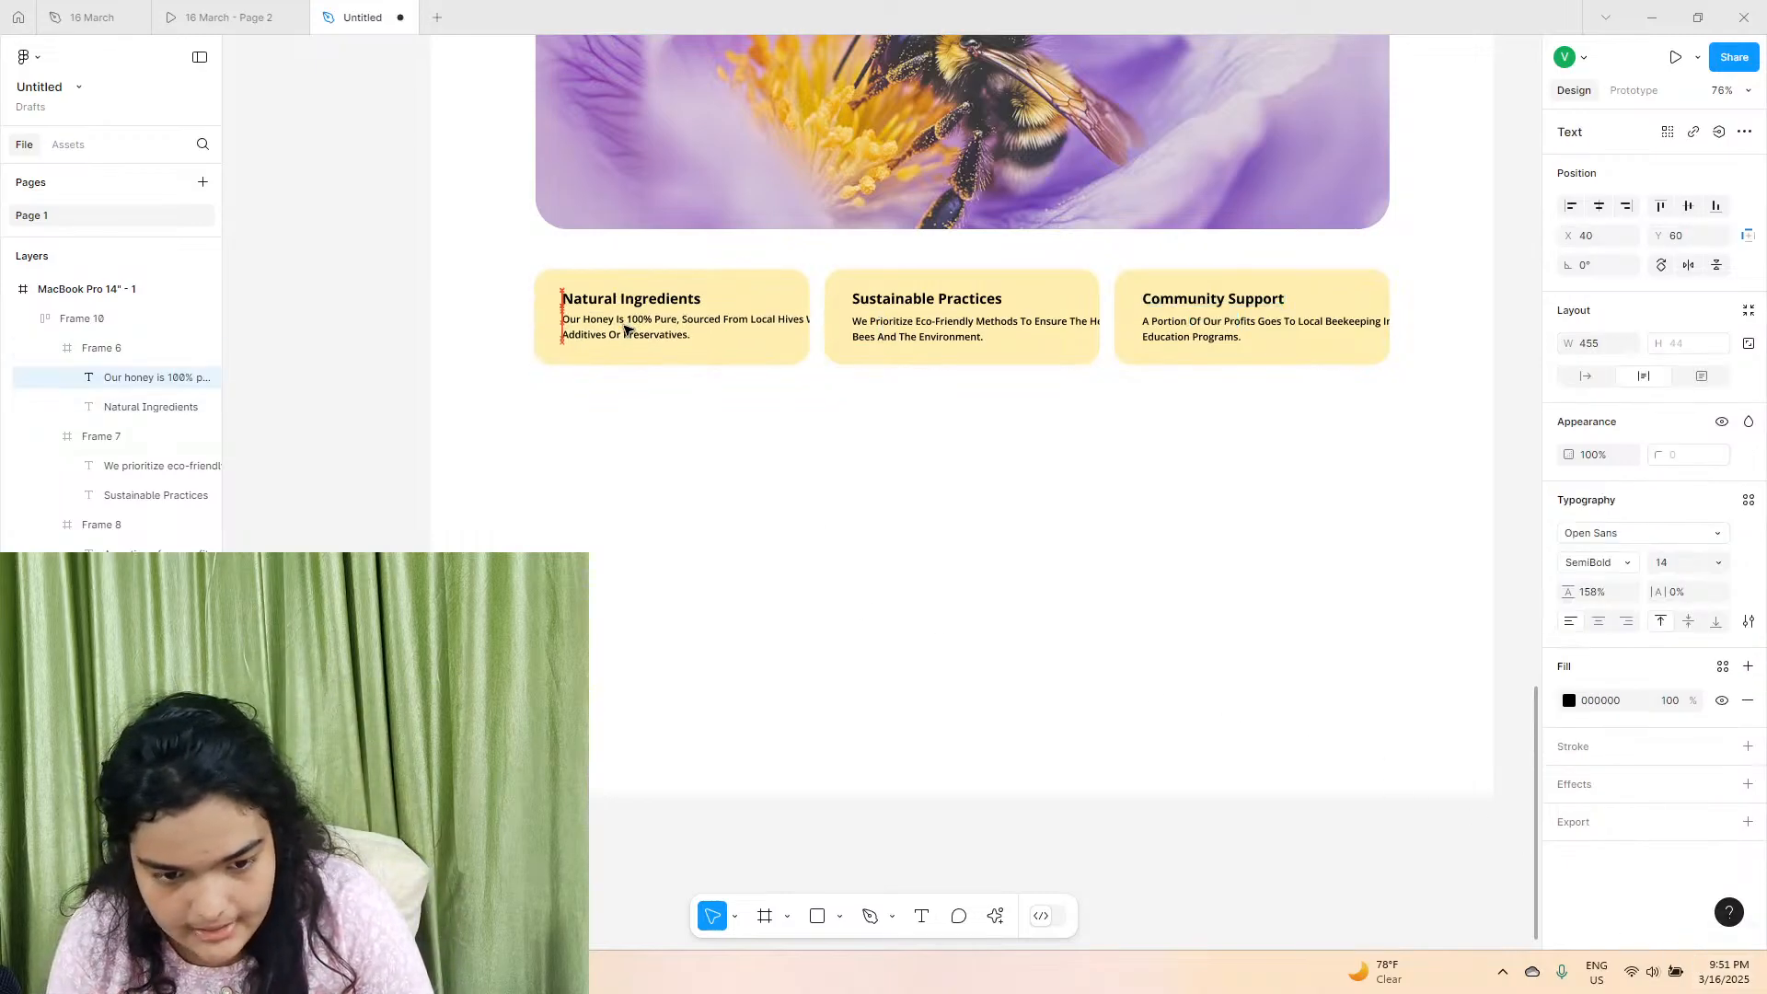
{"action": "left_click_drag", "start_coordinate": [884, 326], "coordinate": [786, 326]}
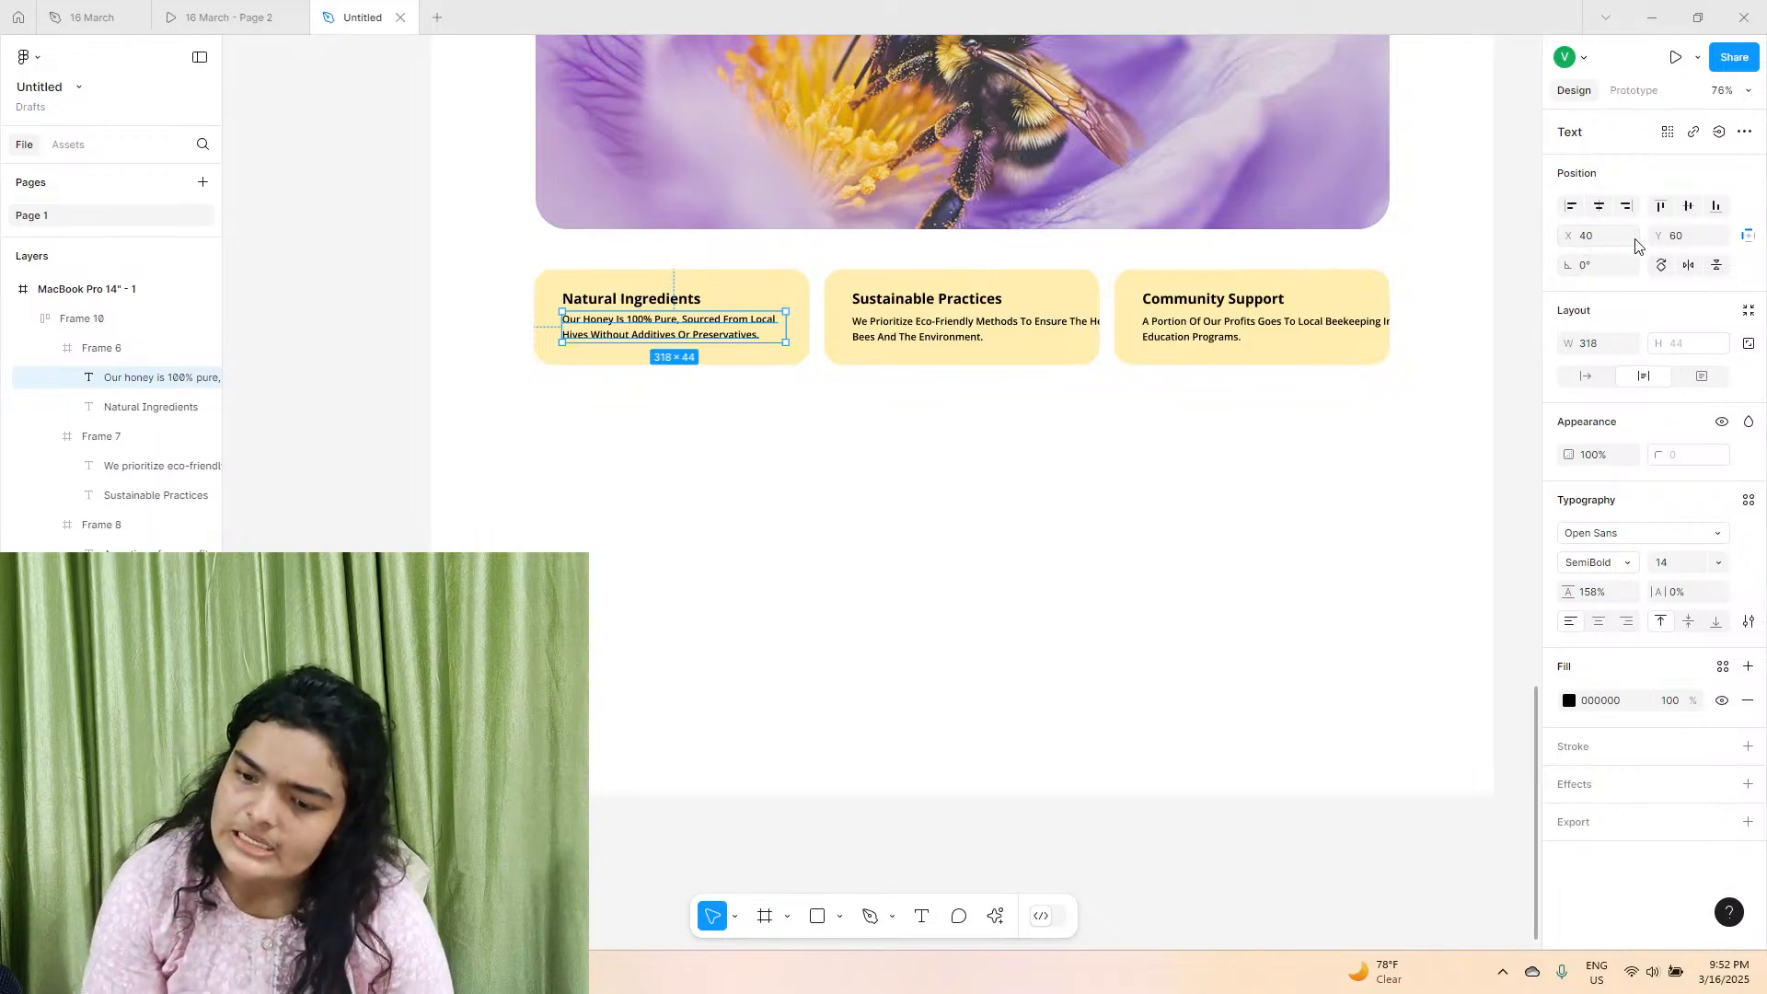
Set the Sustainable Practices description to Y 60 and narrow its text box to about 322.
{"action": "left_click", "coordinate": [860, 329]}
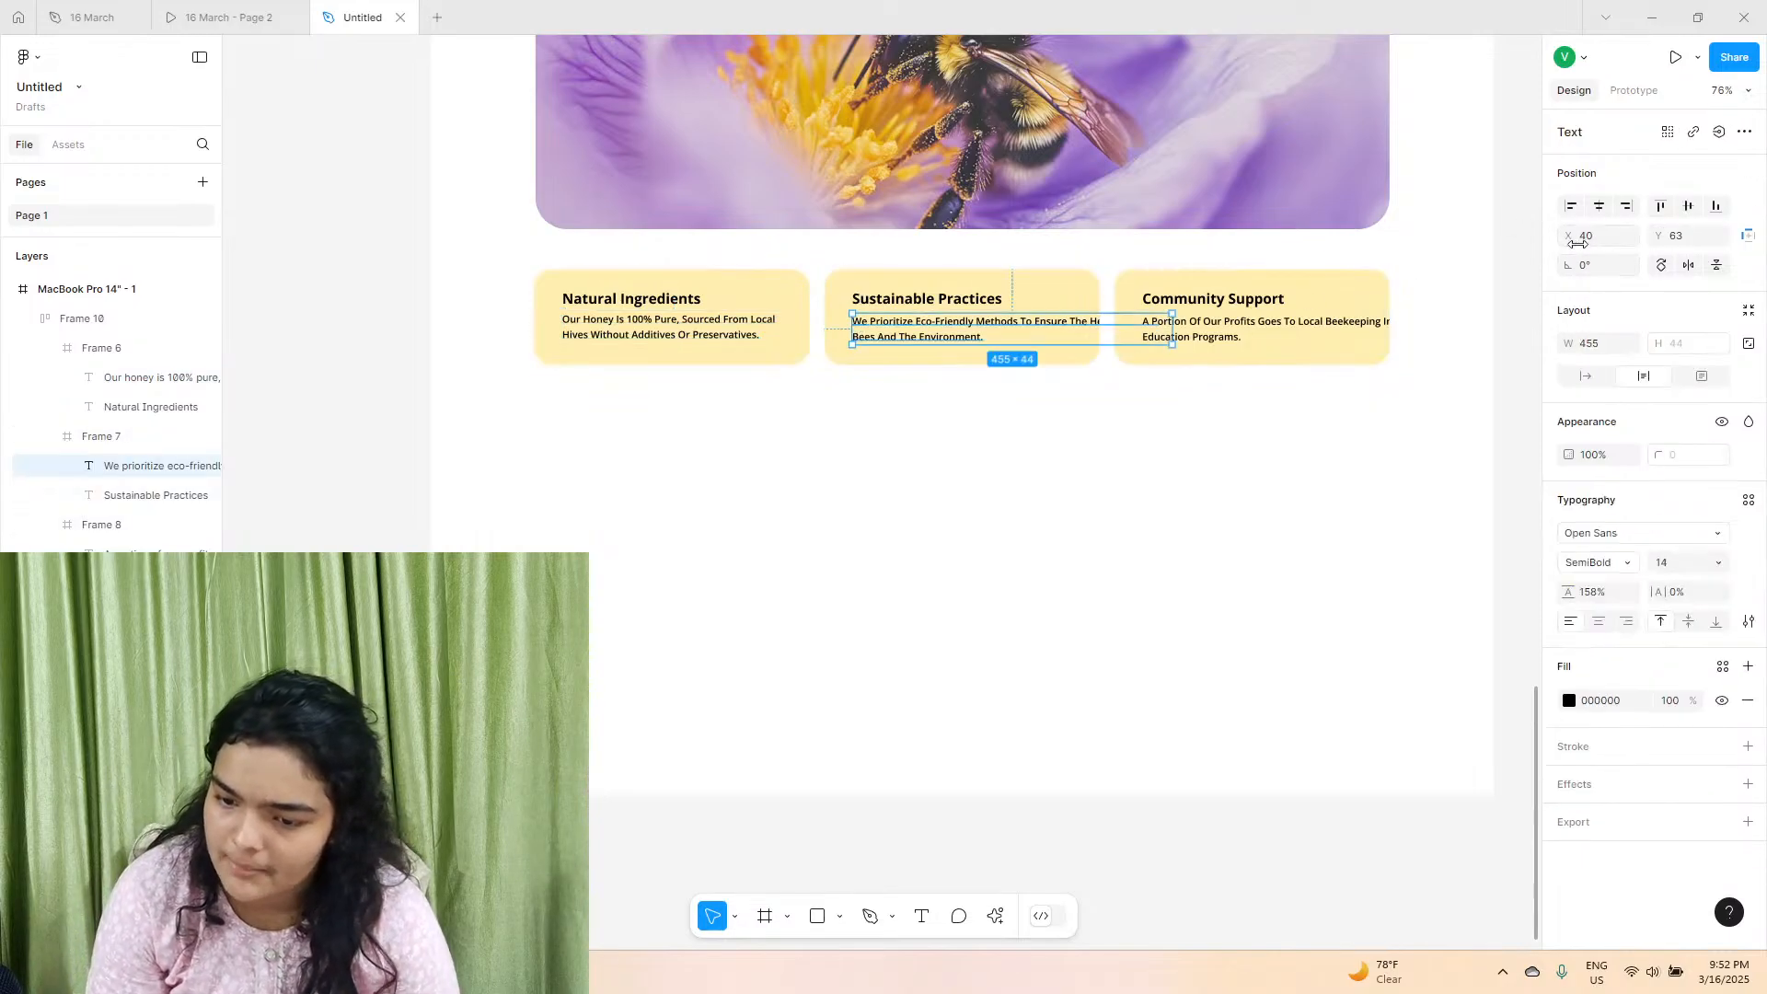
{"action": "left_click", "coordinate": [1683, 237]}
{"action": "type", "text": "60"}
{"action": "key", "text": "Return"}
{"action": "left_click_drag", "start_coordinate": [1174, 324], "coordinate": [1079, 313]}
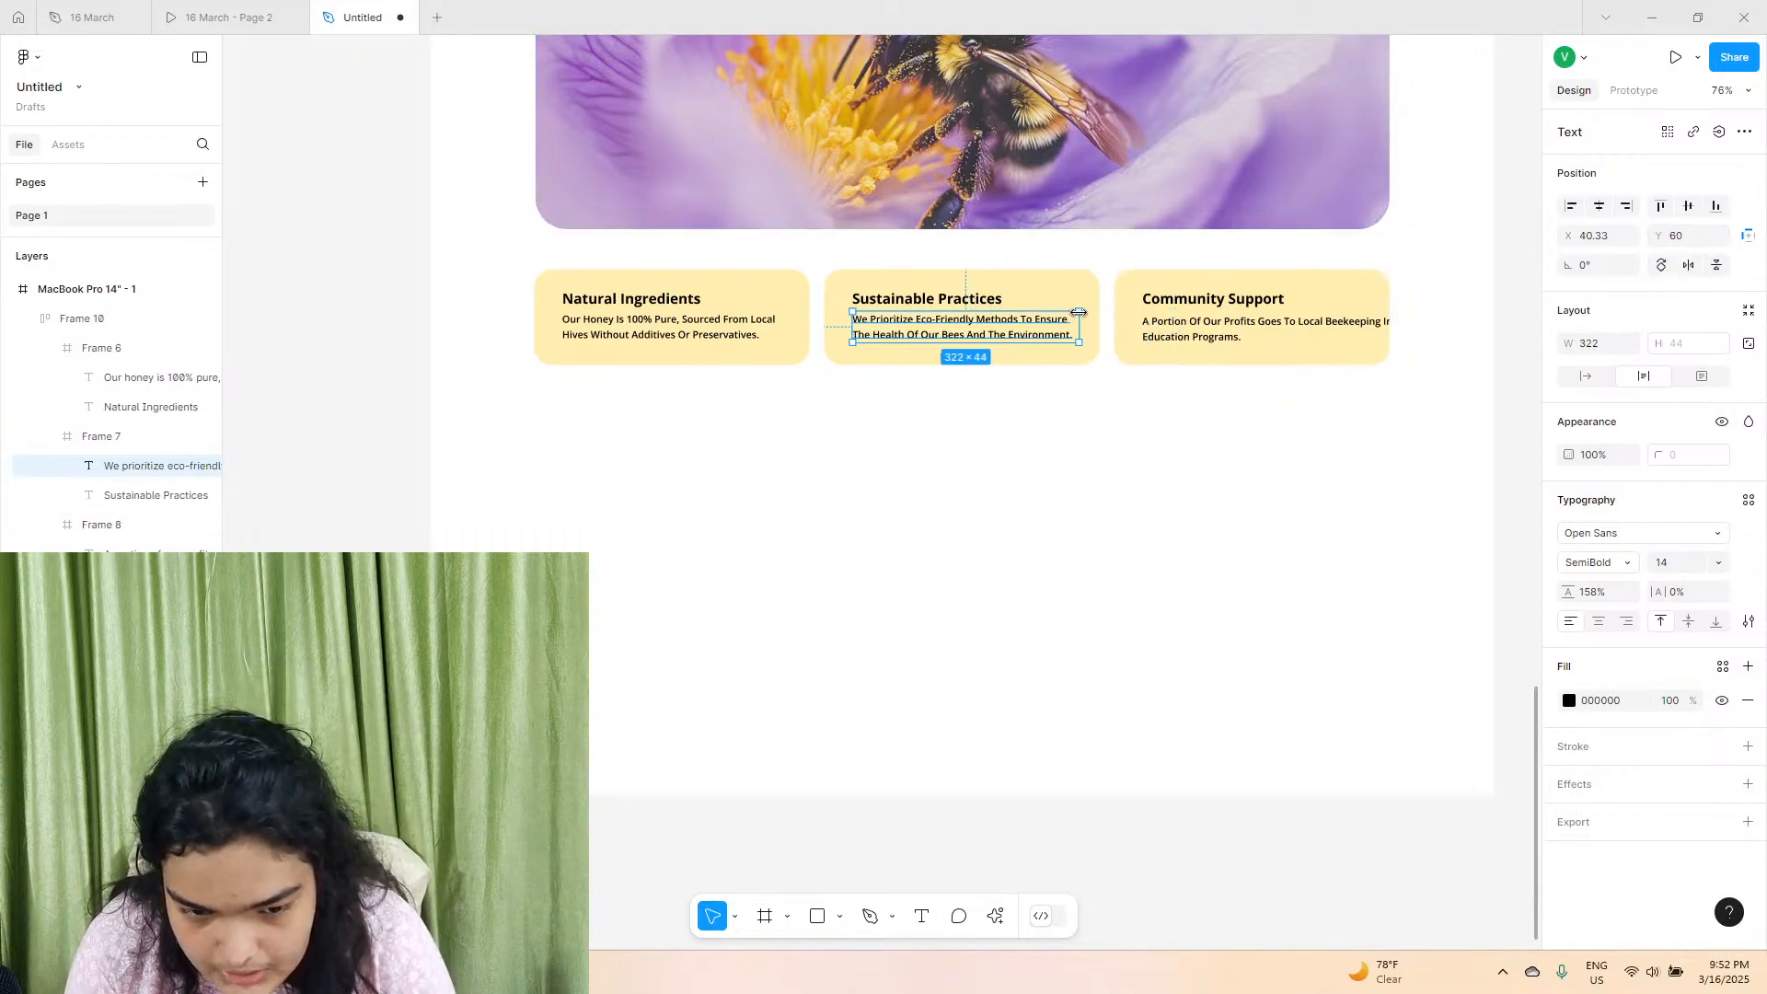
Set the Community Support description to Y 60 and narrow its text box to about 335.
{"action": "left_click", "coordinate": [1214, 330]}
{"action": "left_click", "coordinate": [1697, 234]}
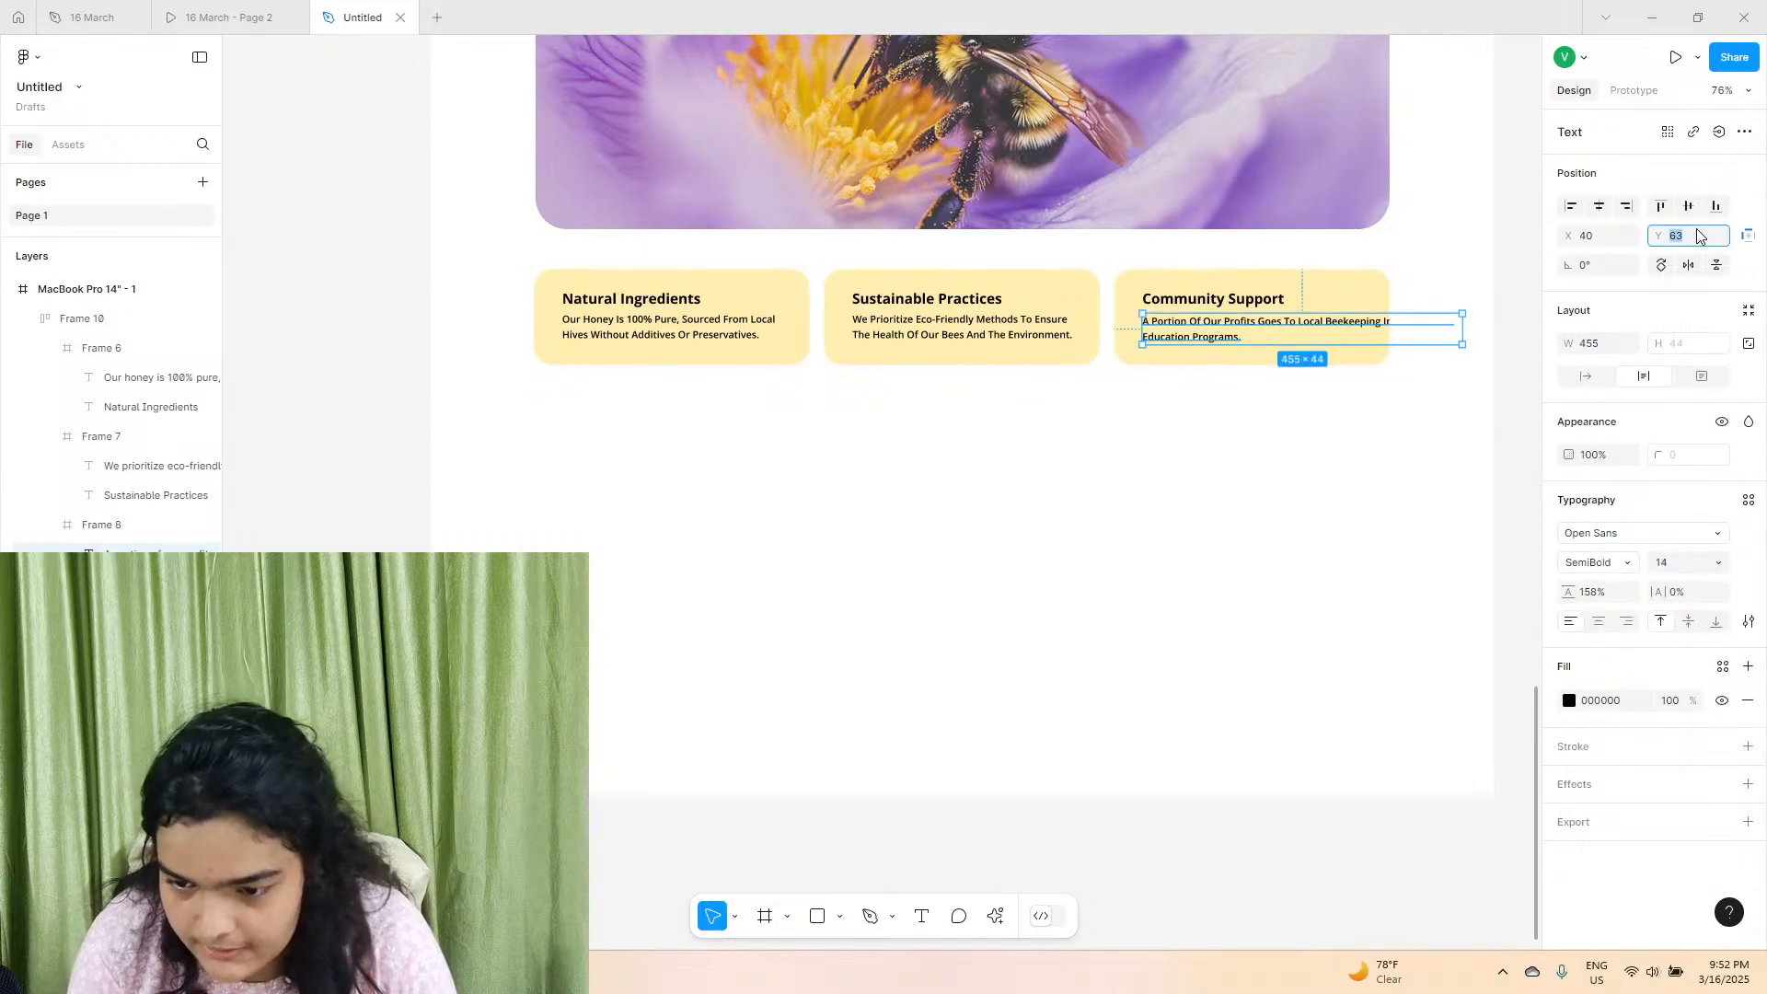
{"action": "type", "text": "60"}
{"action": "key", "text": "Return"}
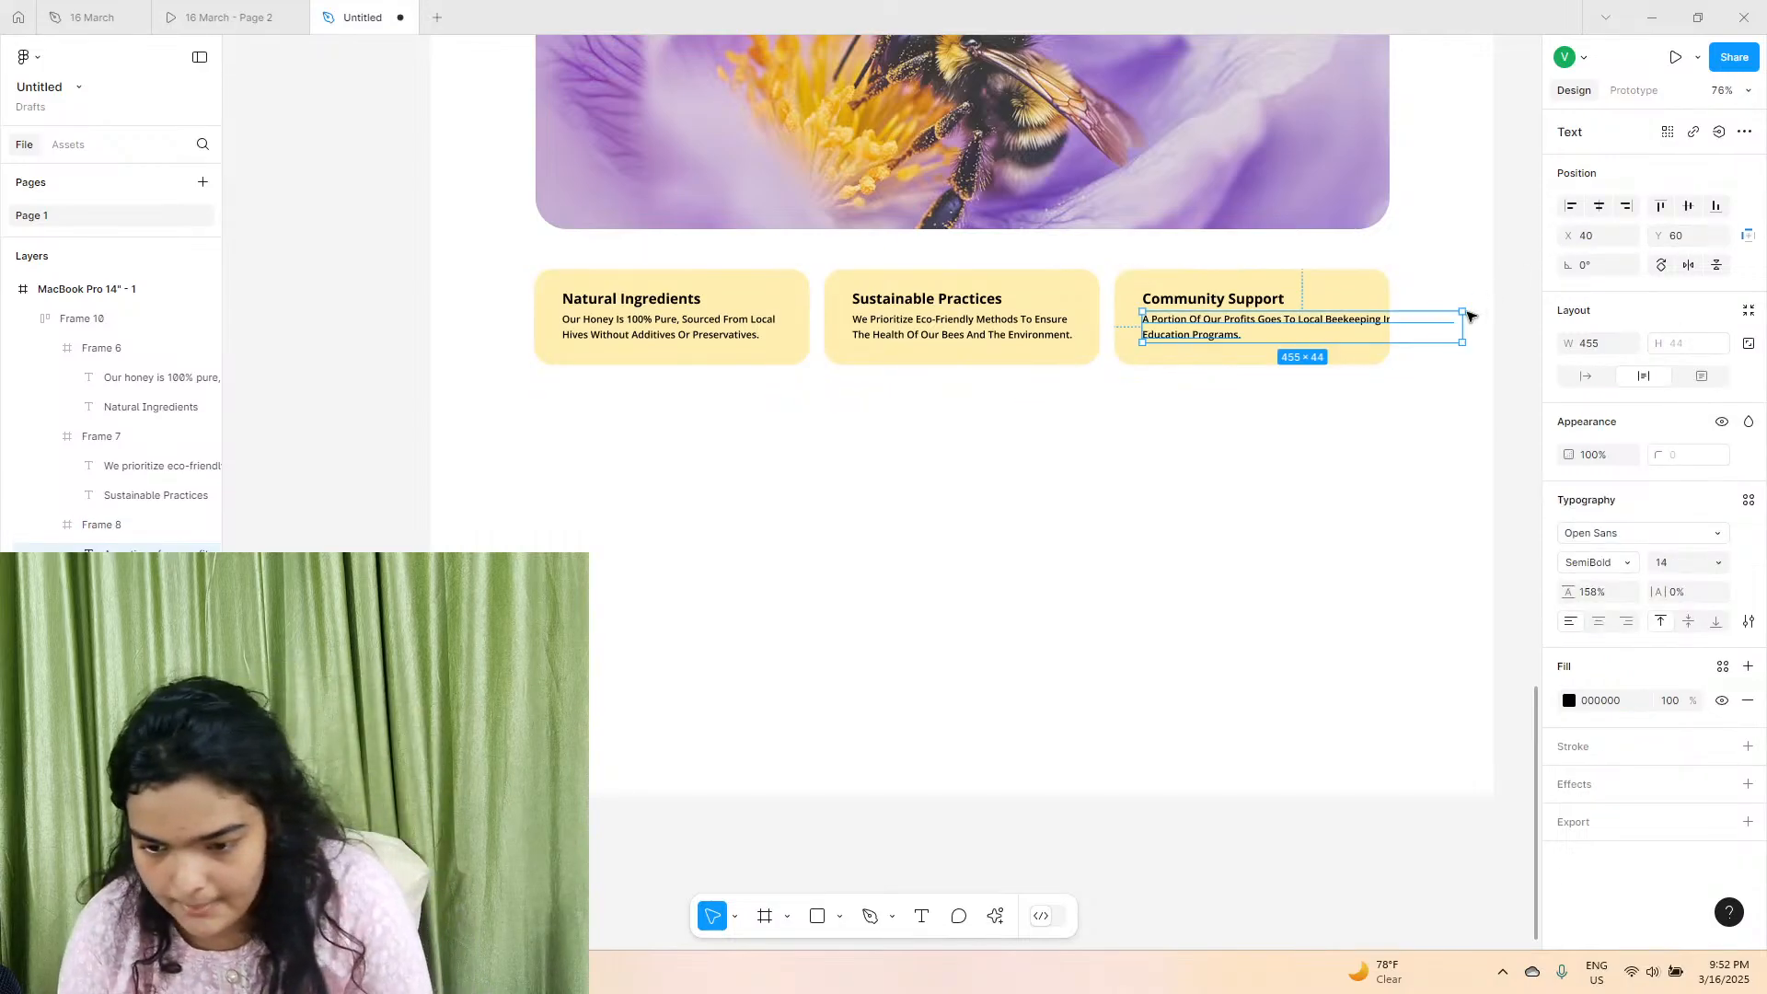
{"action": "left_click_drag", "start_coordinate": [1462, 324], "coordinate": [1374, 324]}
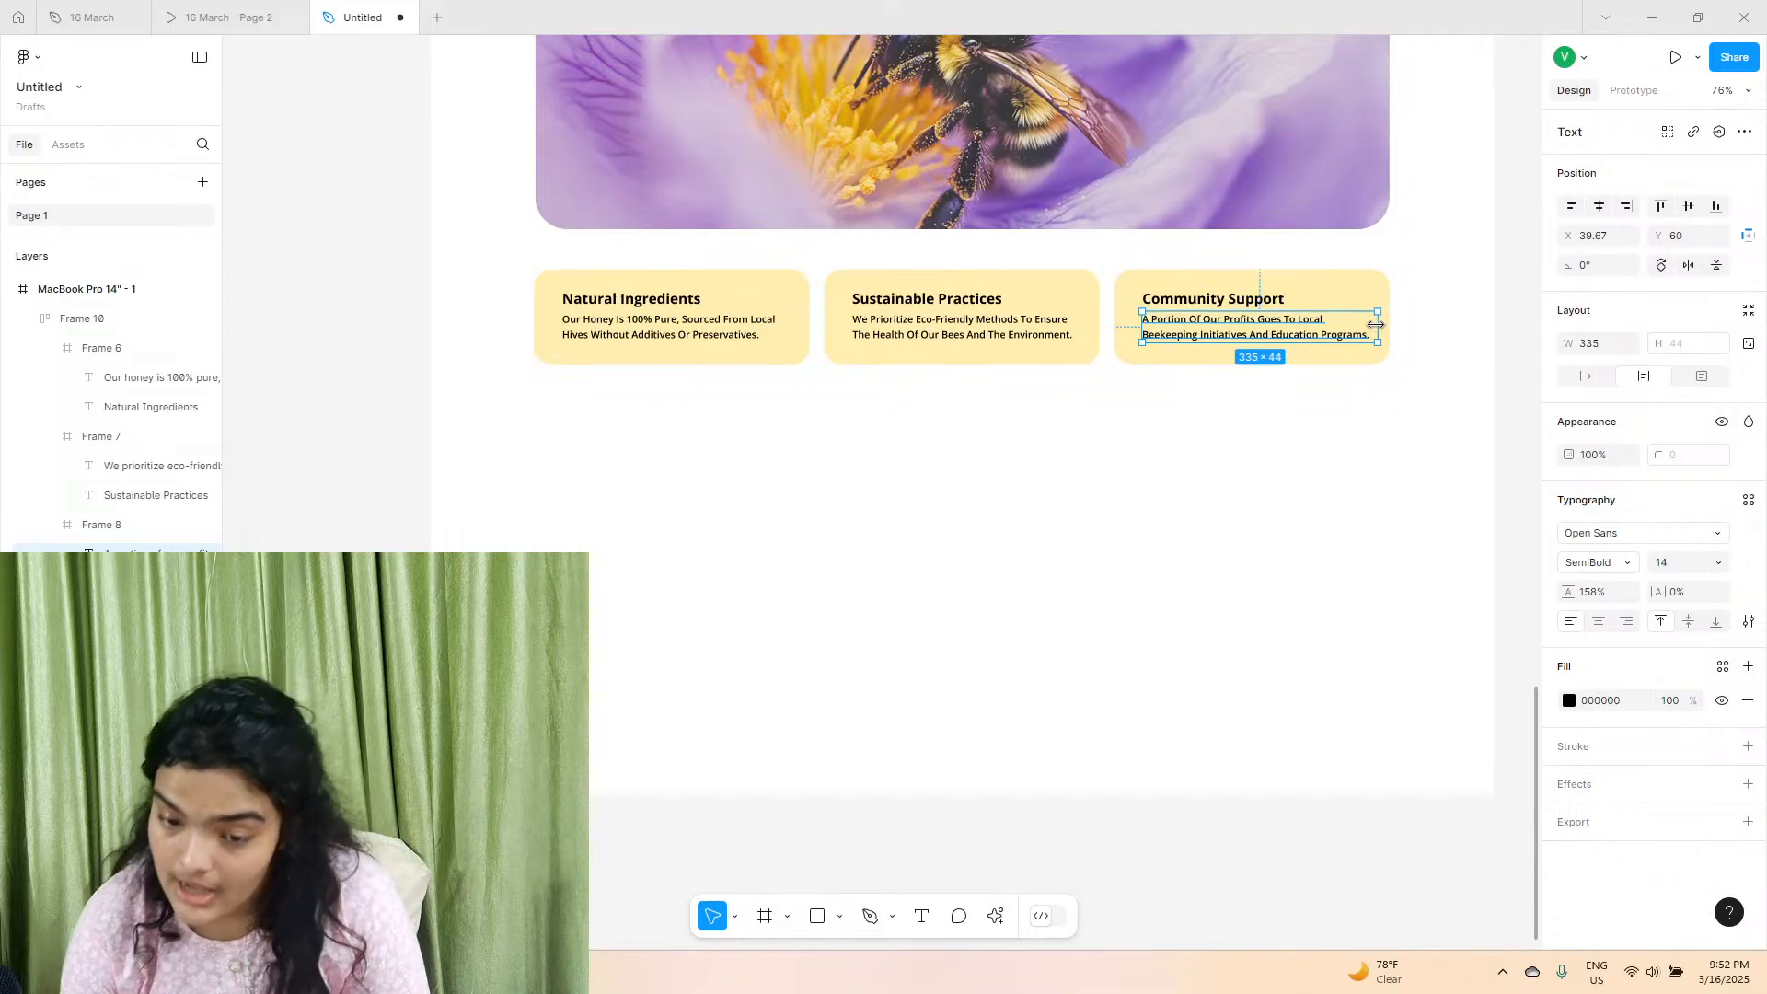
{"action": "left_click", "coordinate": [879, 396]}
{"action": "scroll", "coordinate": [798, 432], "scroll_direction": "up", "scroll_amount": 1}
{"action": "scroll", "coordinate": [798, 432], "scroll_direction": "up", "scroll_amount": 5}
{"action": "scroll", "coordinate": [1089, 451], "scroll_direction": "right", "scroll_amount": 2}
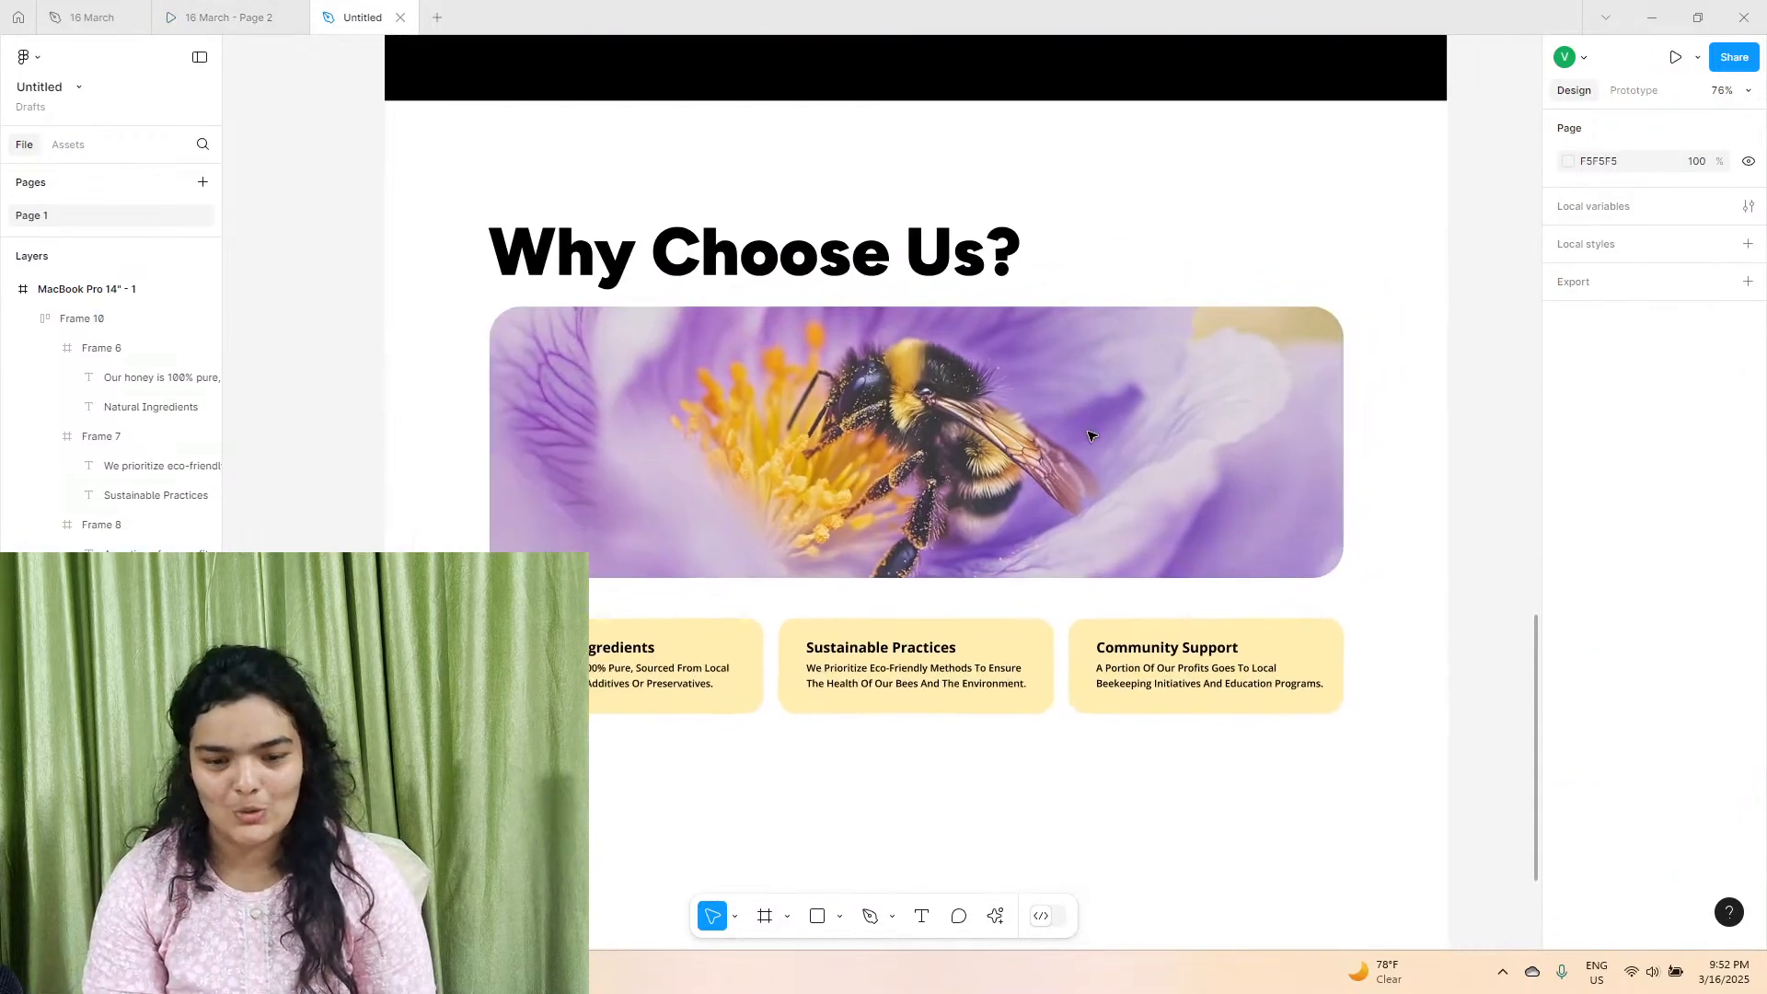
{"action": "scroll", "coordinate": [1091, 435], "scroll_direction": "down", "scroll_amount": 1}
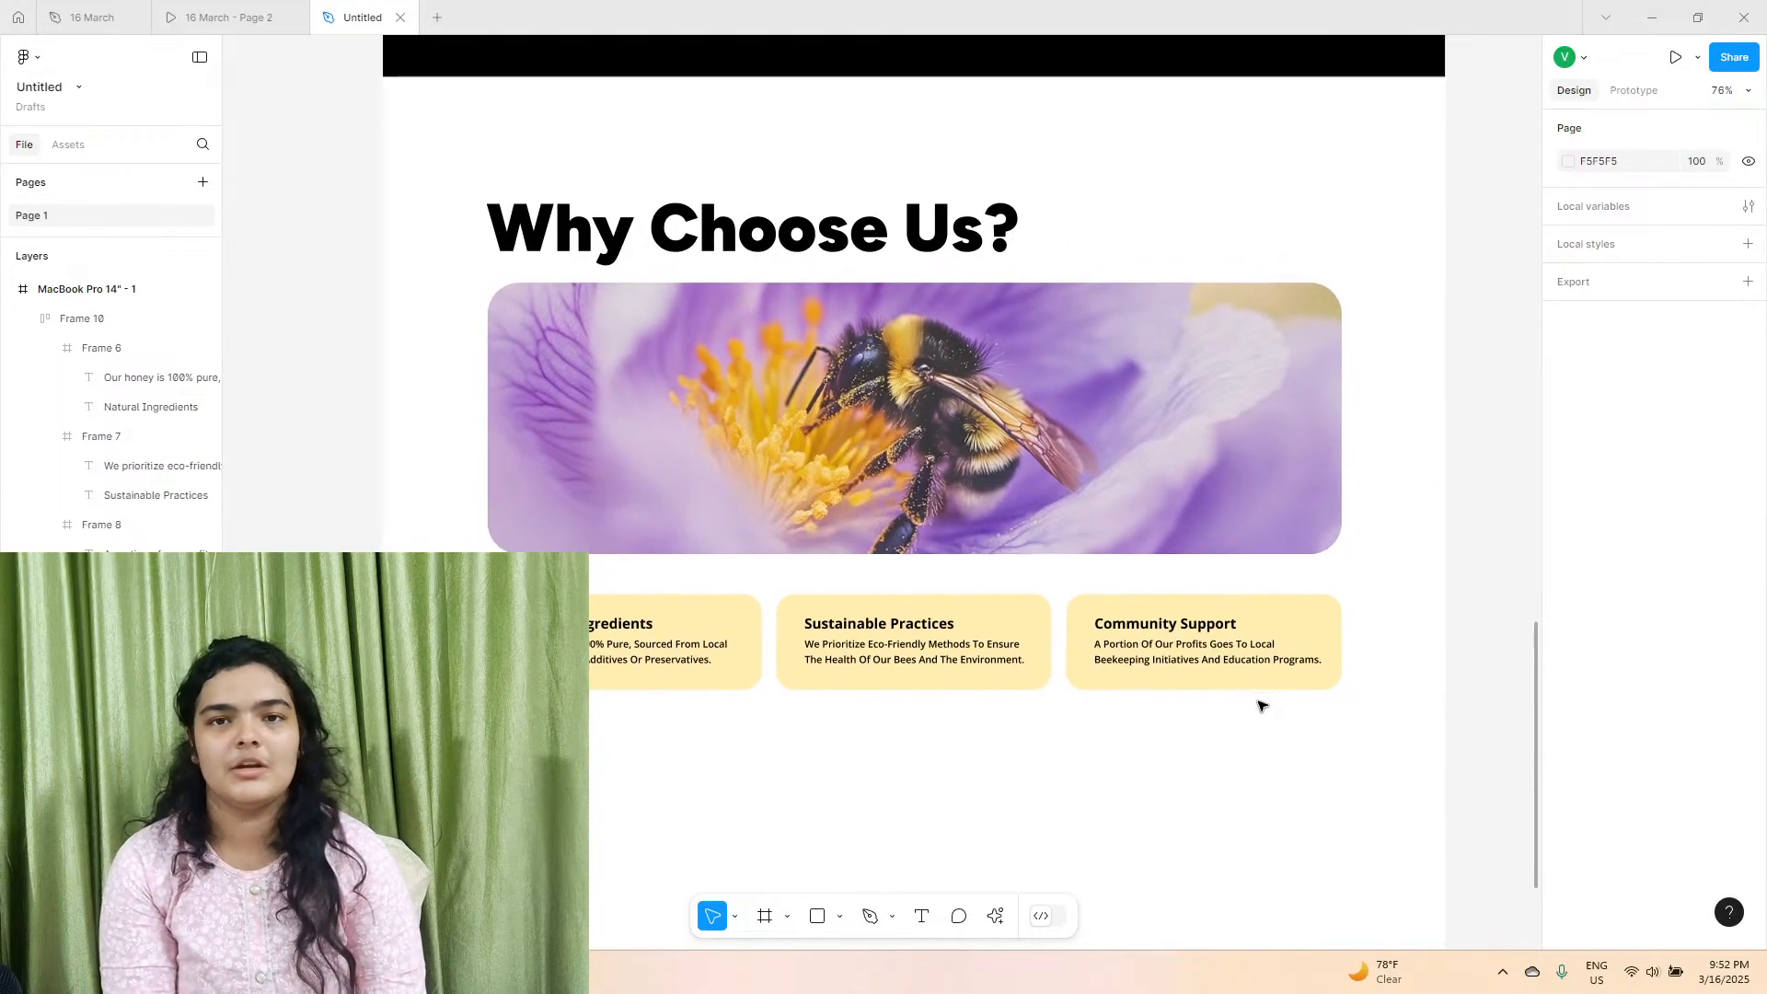
{"action": "scroll", "coordinate": [1262, 706], "scroll_direction": "up", "scroll_amount": 1}
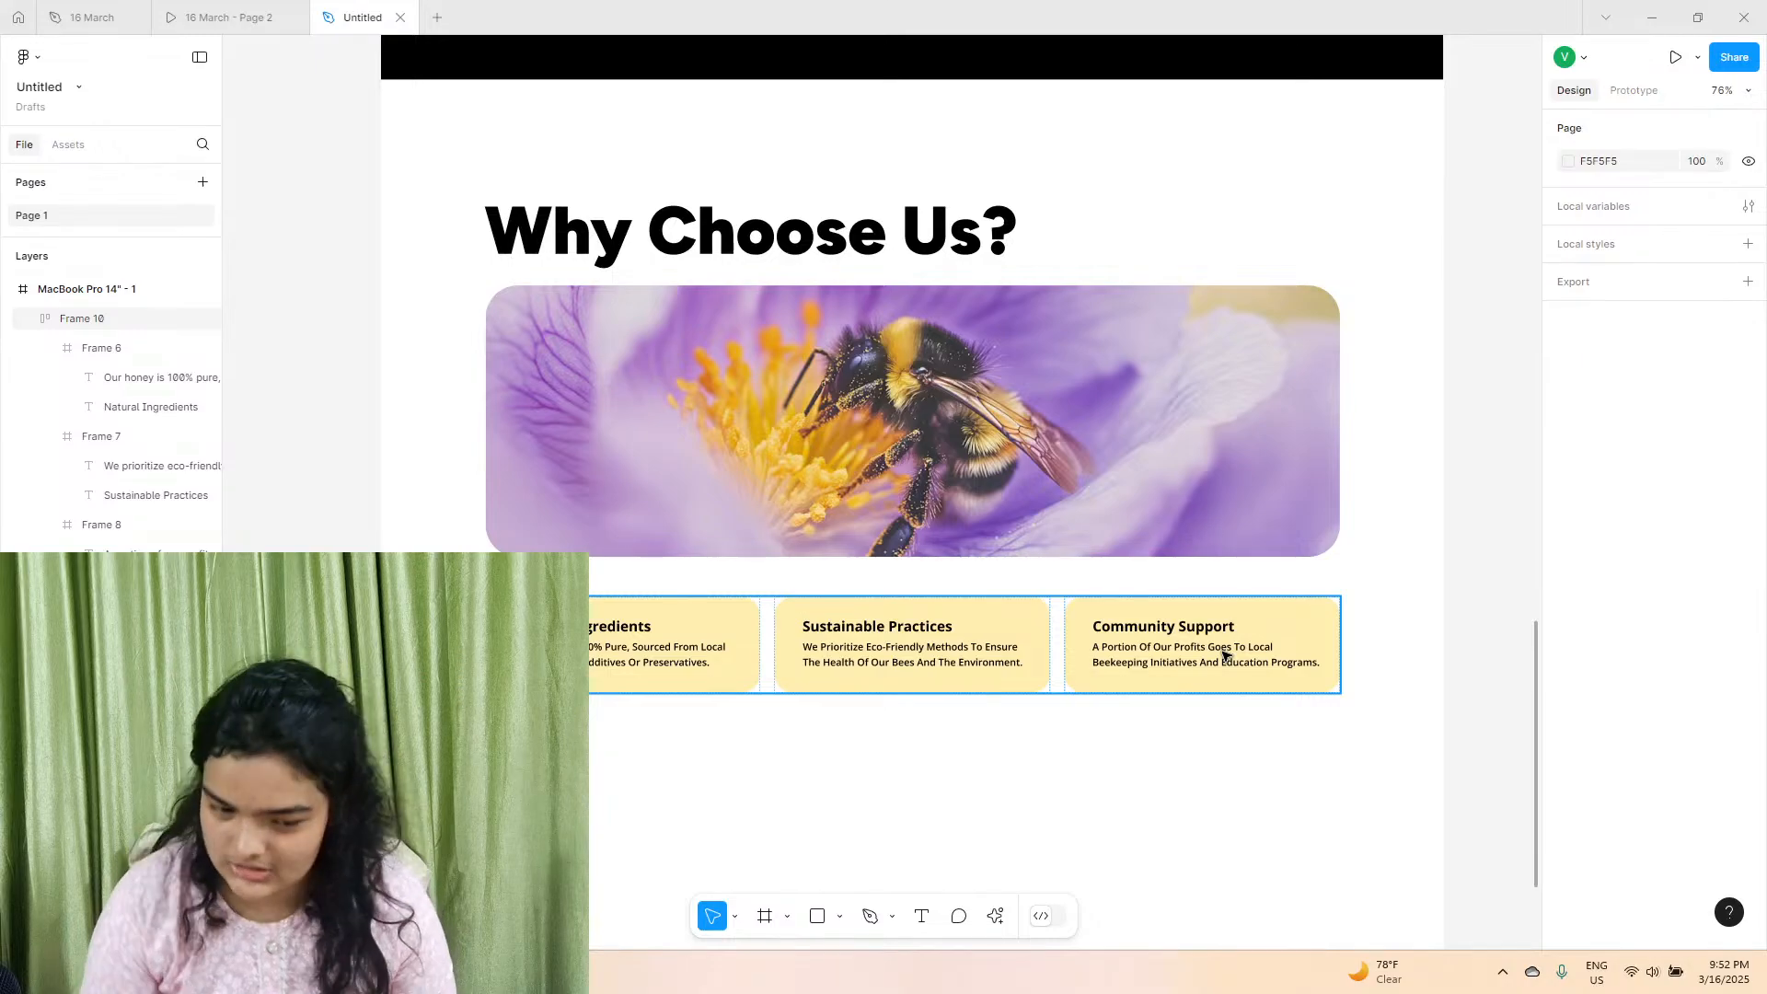
Switch to Firefox and open ChatGPT in a new private window.
{"action": "left_click", "coordinate": [368, 972]}
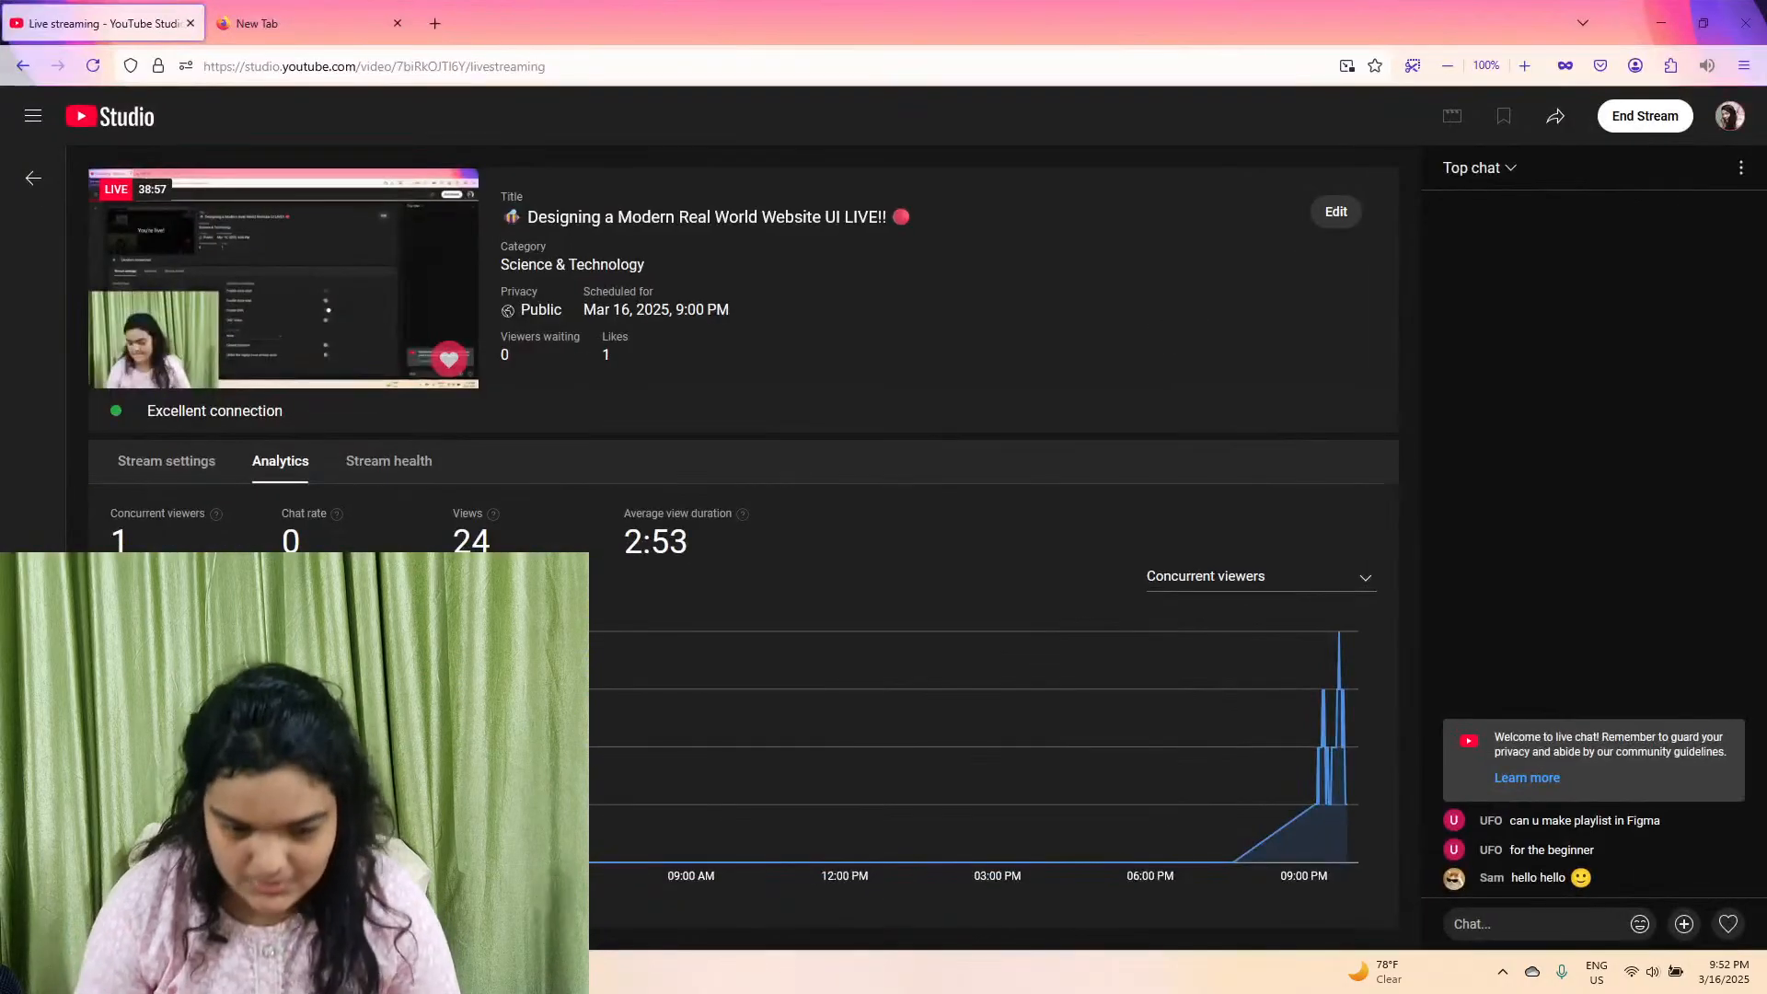
{"action": "left_click", "coordinate": [344, 17]}
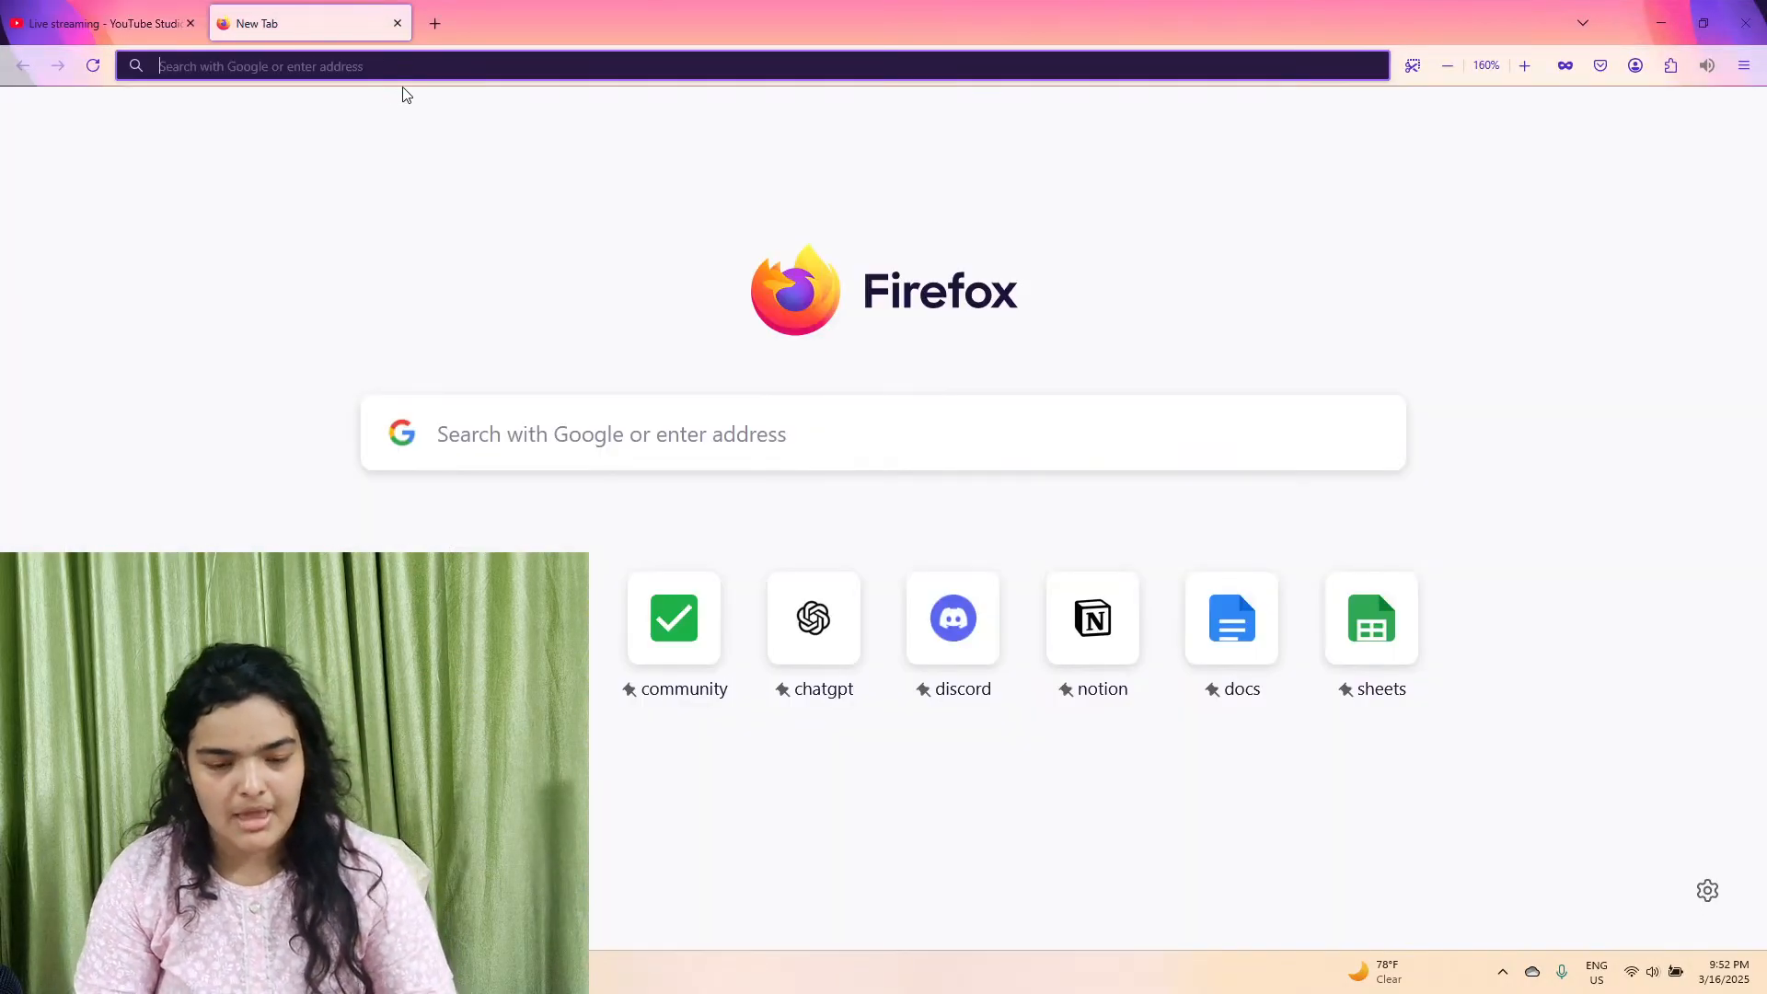
{"action": "left_click", "coordinate": [1744, 65]}
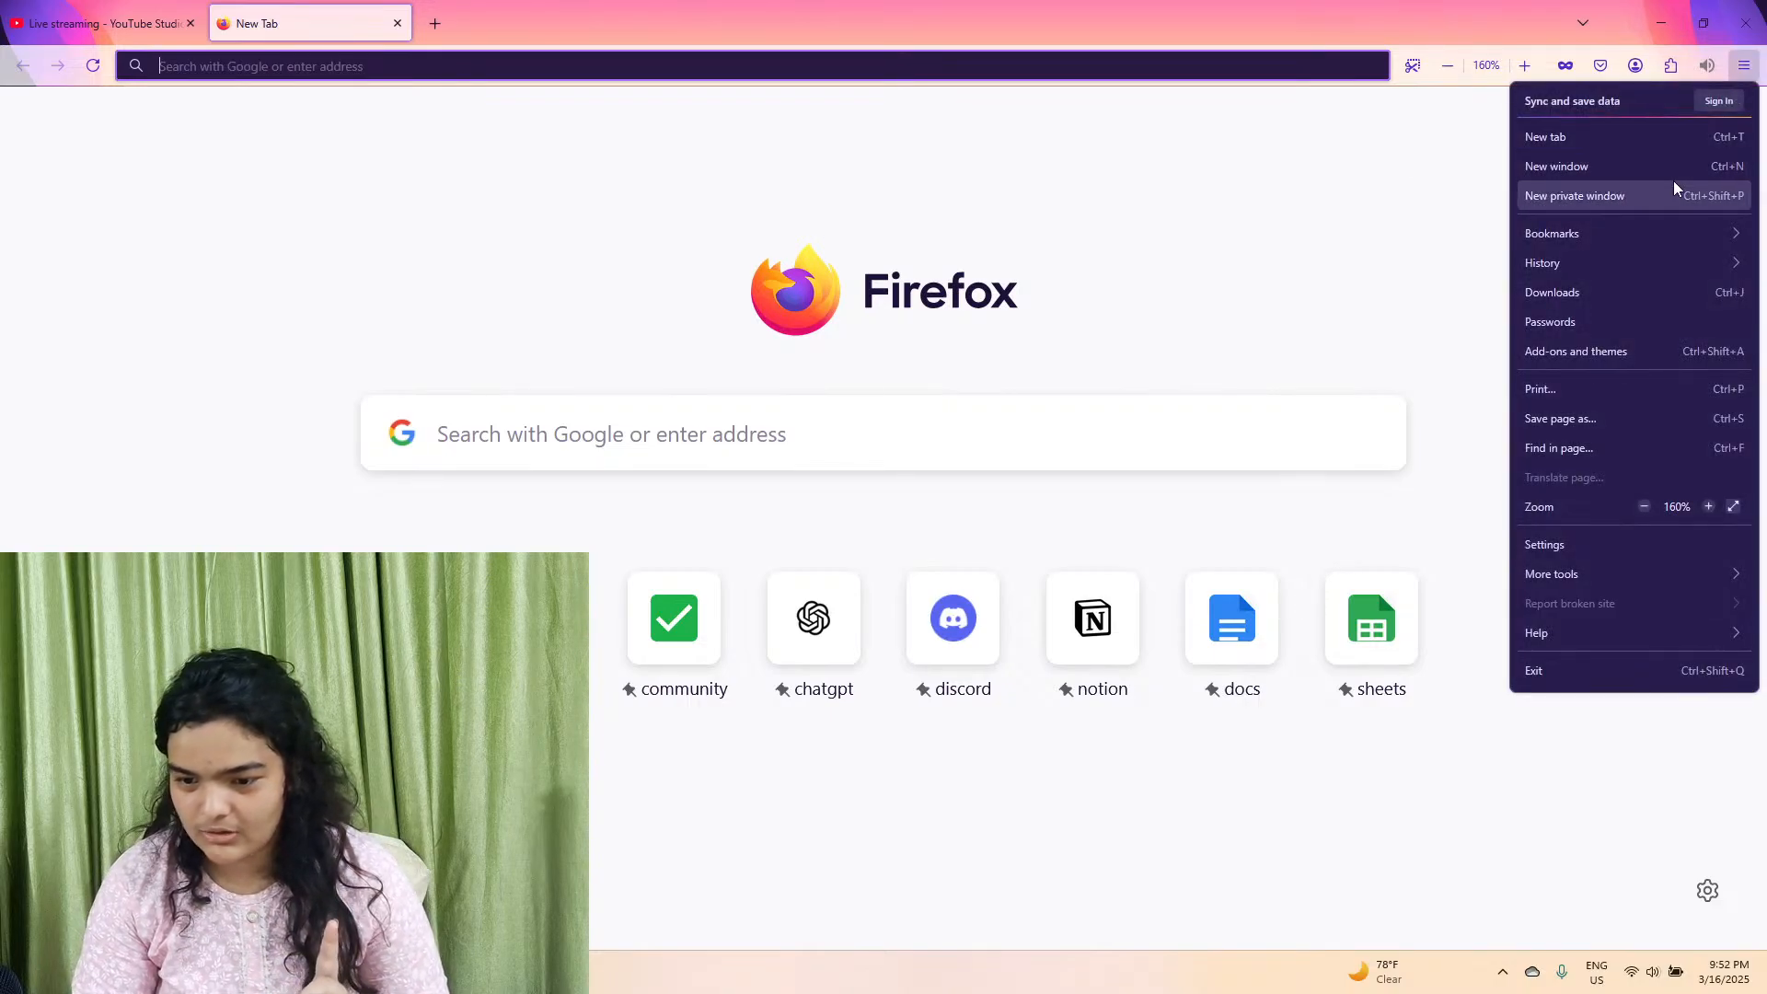
{"action": "left_click", "coordinate": [1673, 182]}
{"action": "type", "text": "ch"}
{"action": "key", "text": "Return"}
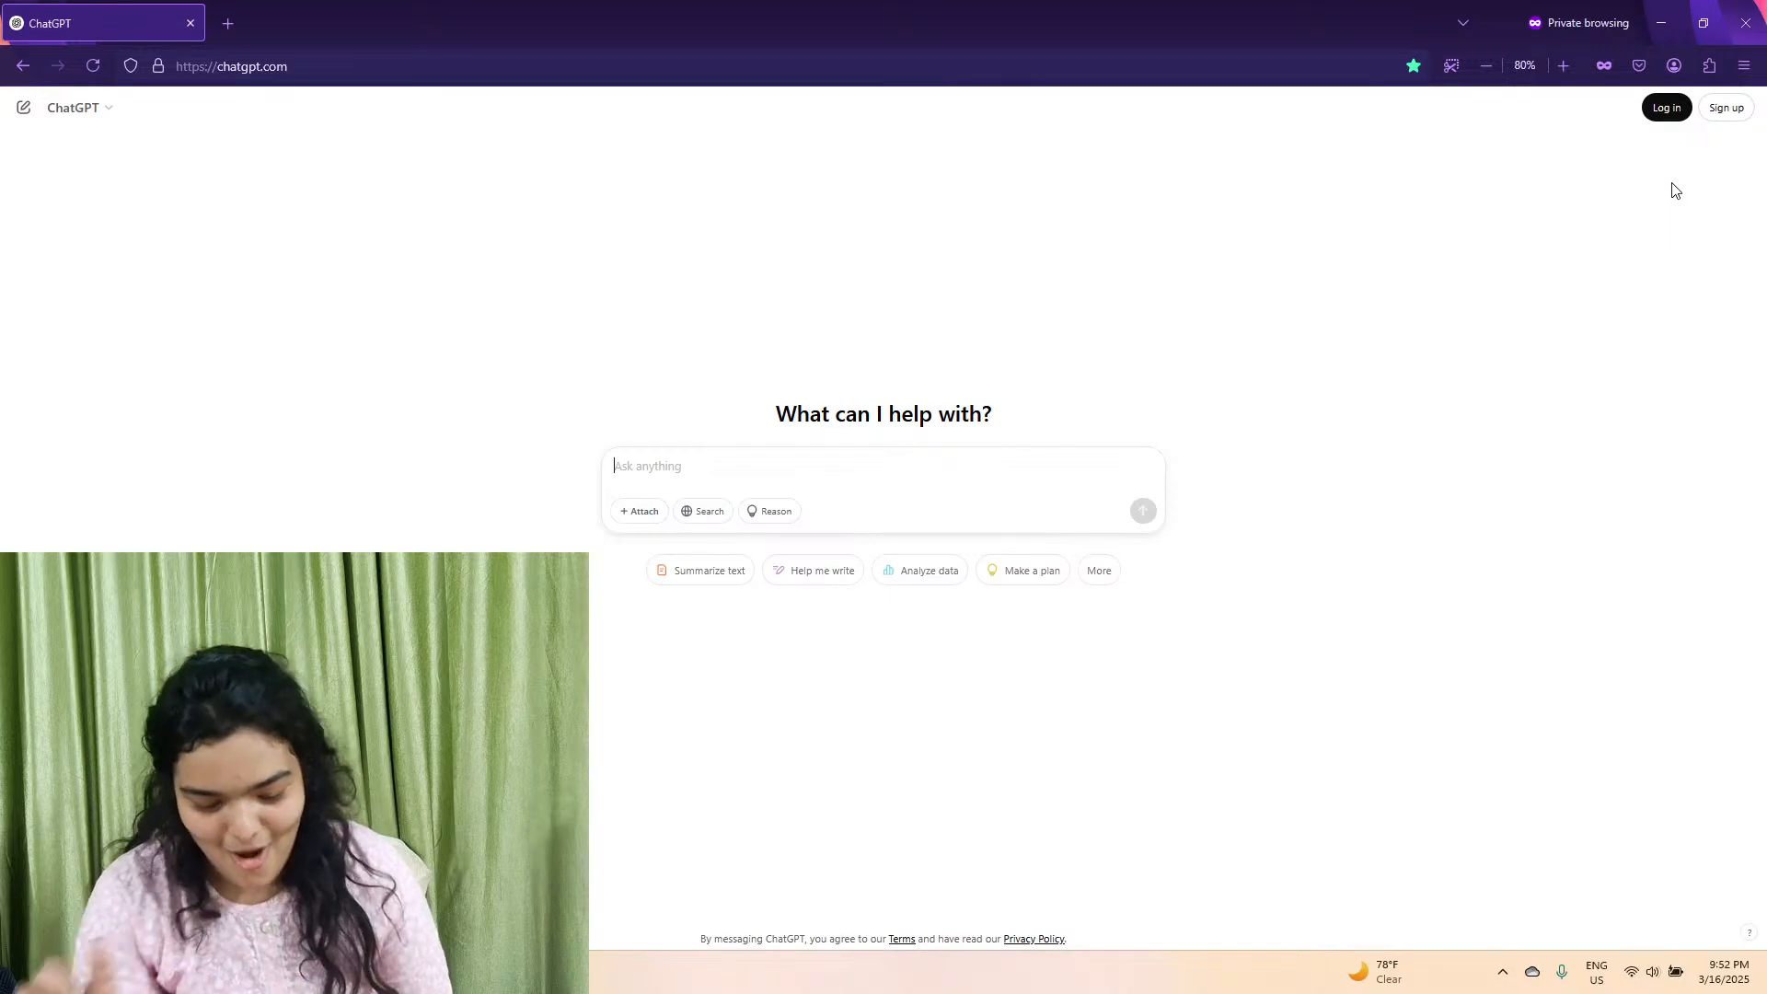
{"action": "left_click", "coordinate": [1661, 23]}
{"action": "left_click", "coordinate": [1661, 21]}
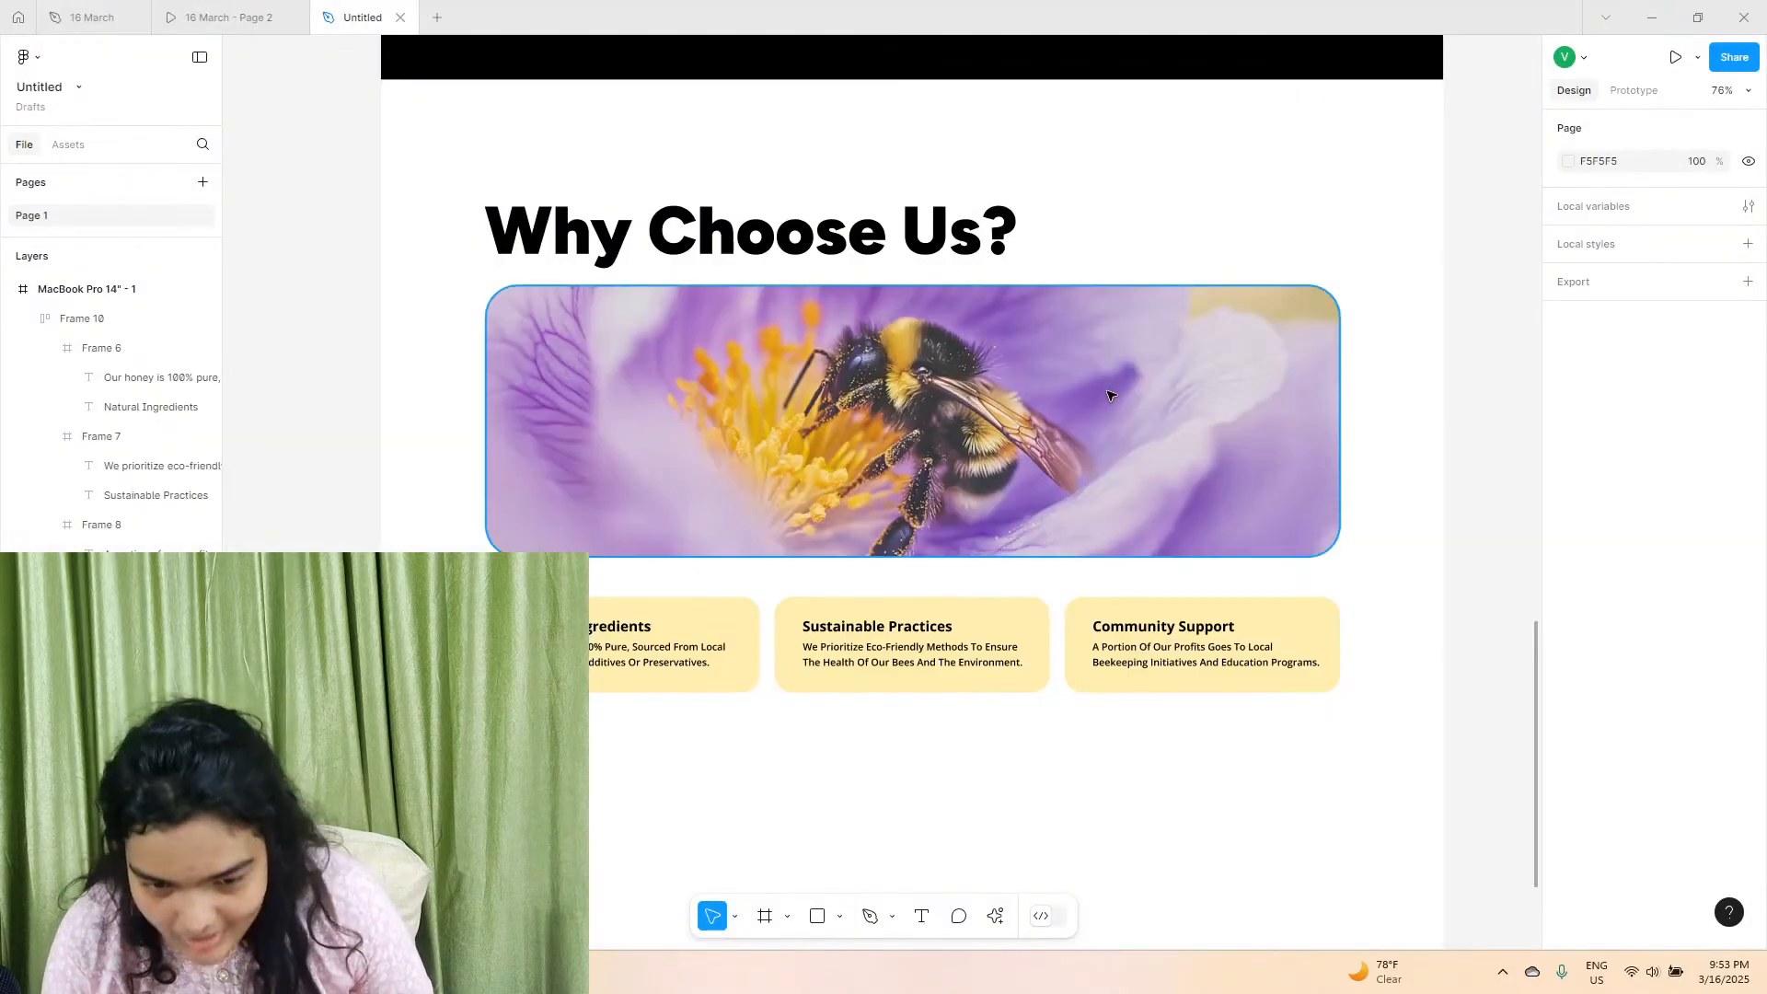
{"action": "left_click", "coordinate": [418, 972]}
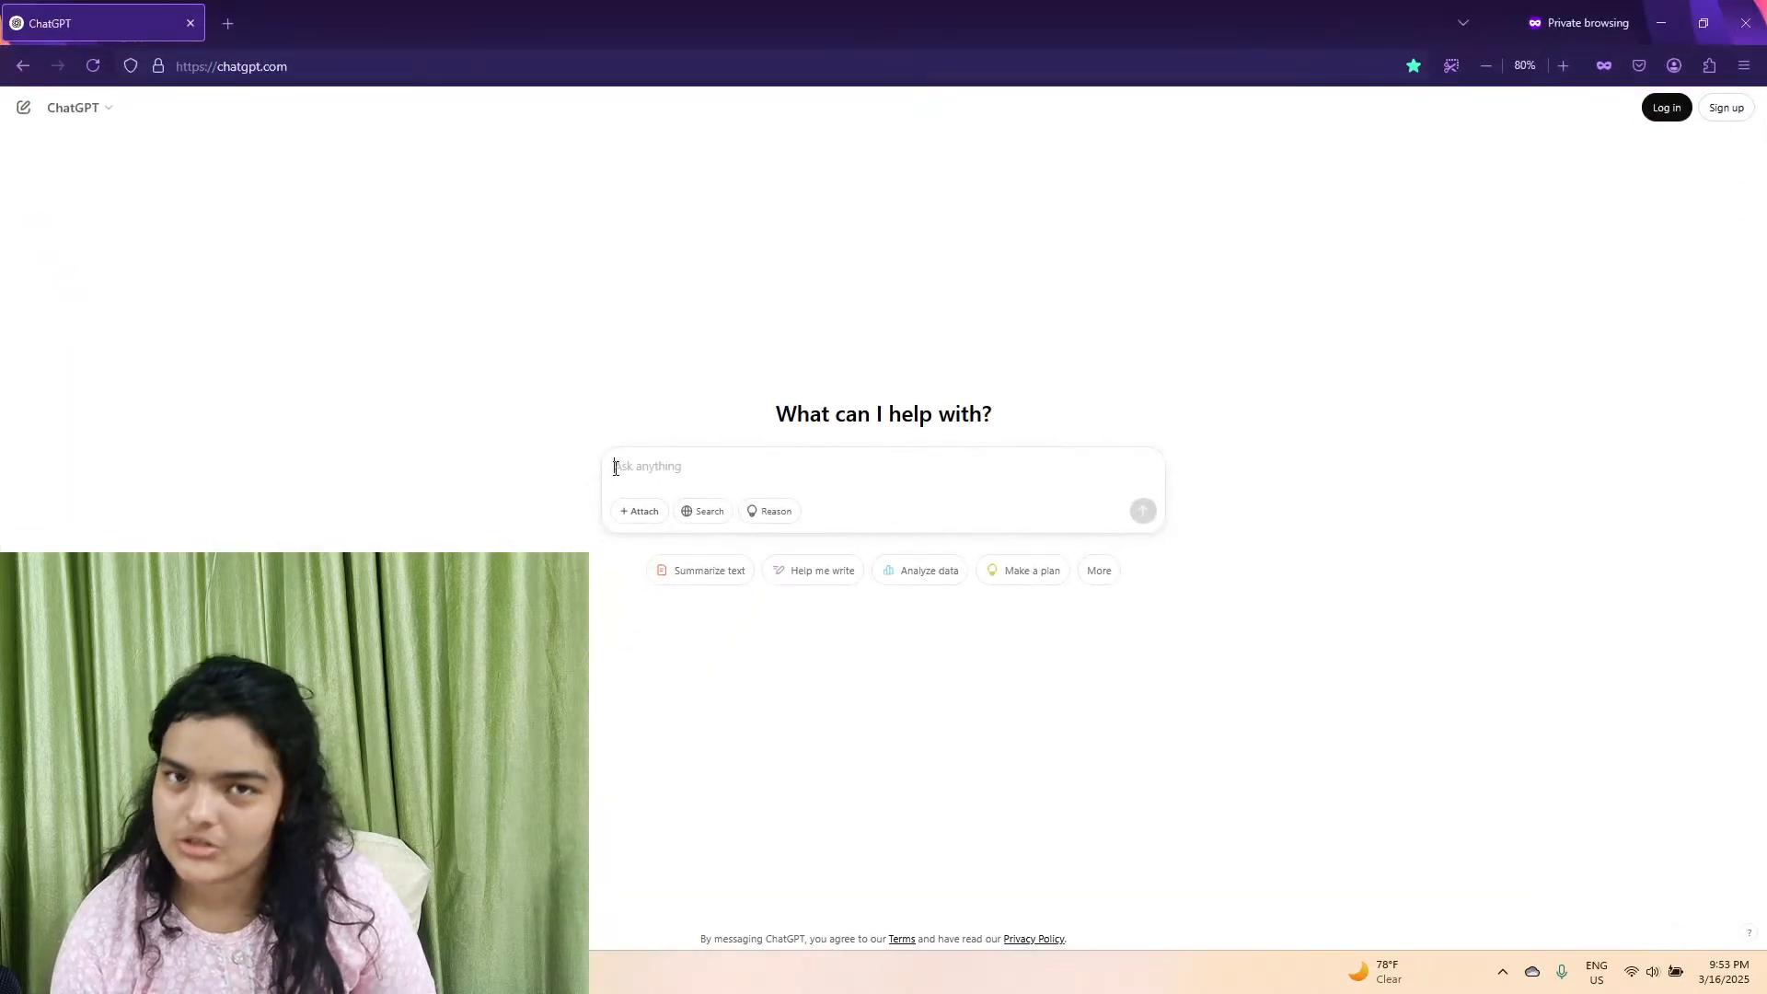
Ask ChatGPT for three "Why choose us" title points with descriptions for a bee website, and have it make the descriptions smaller.
{"action": "type", "text": "WH"}
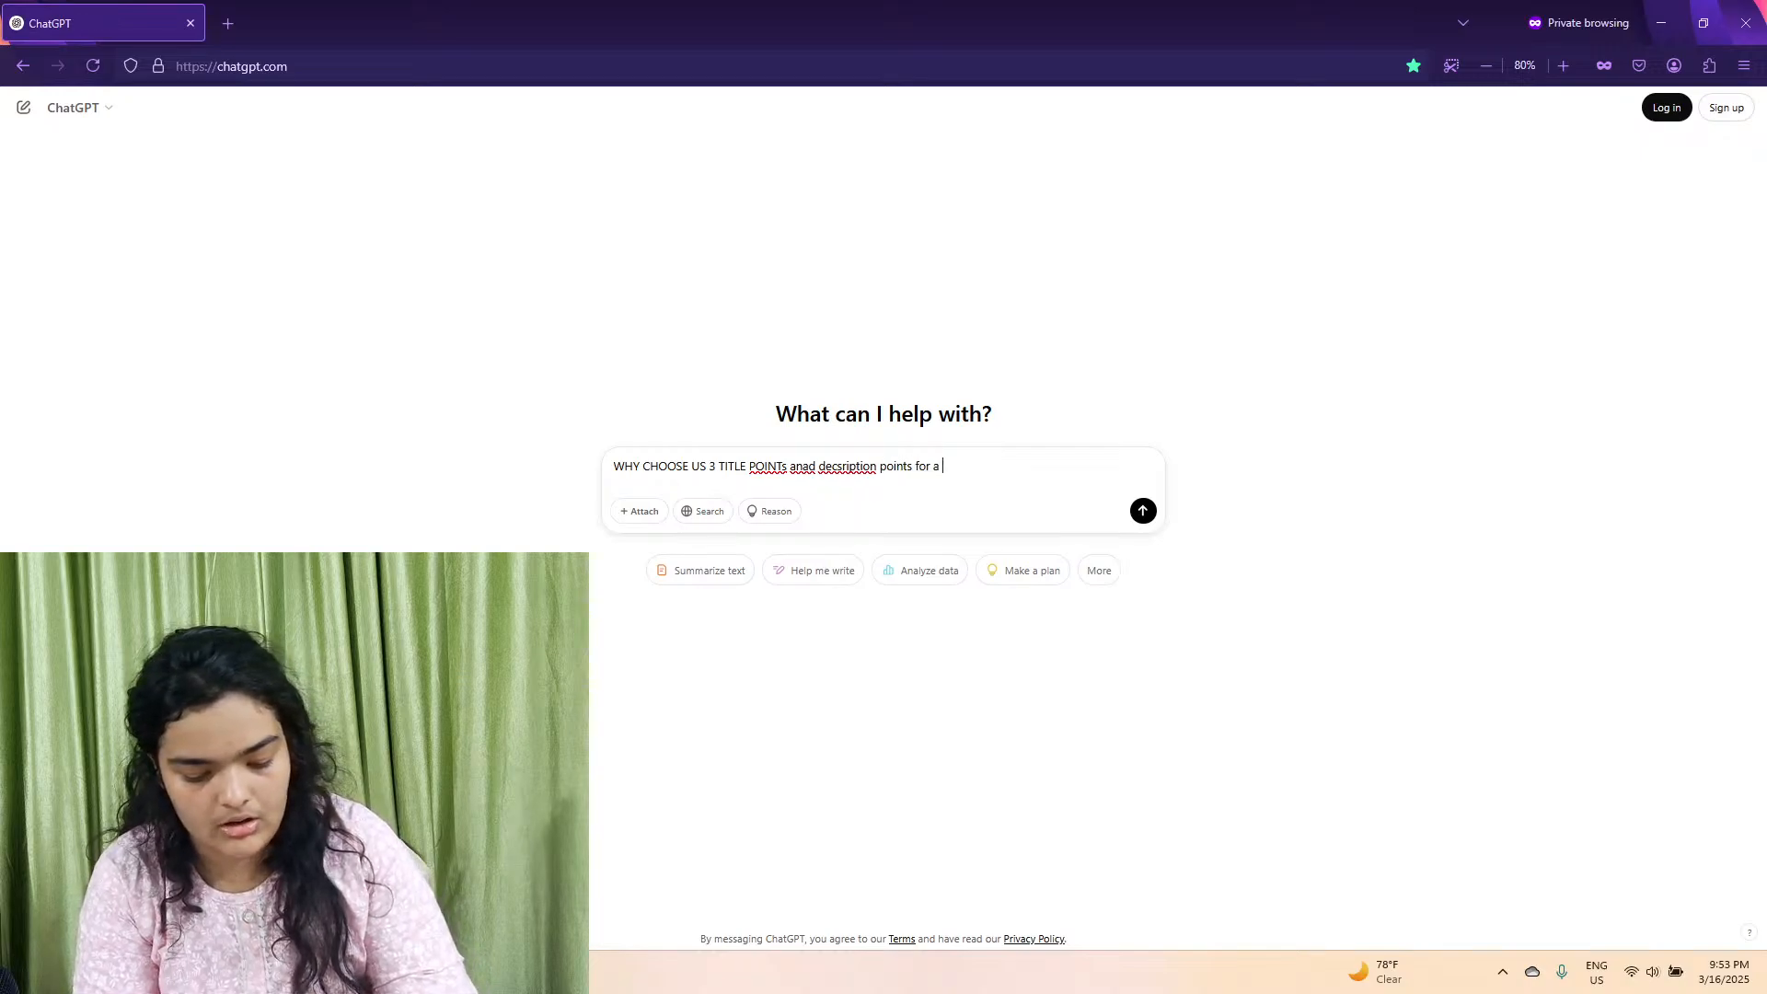
{"action": "key", "text": "Return"}
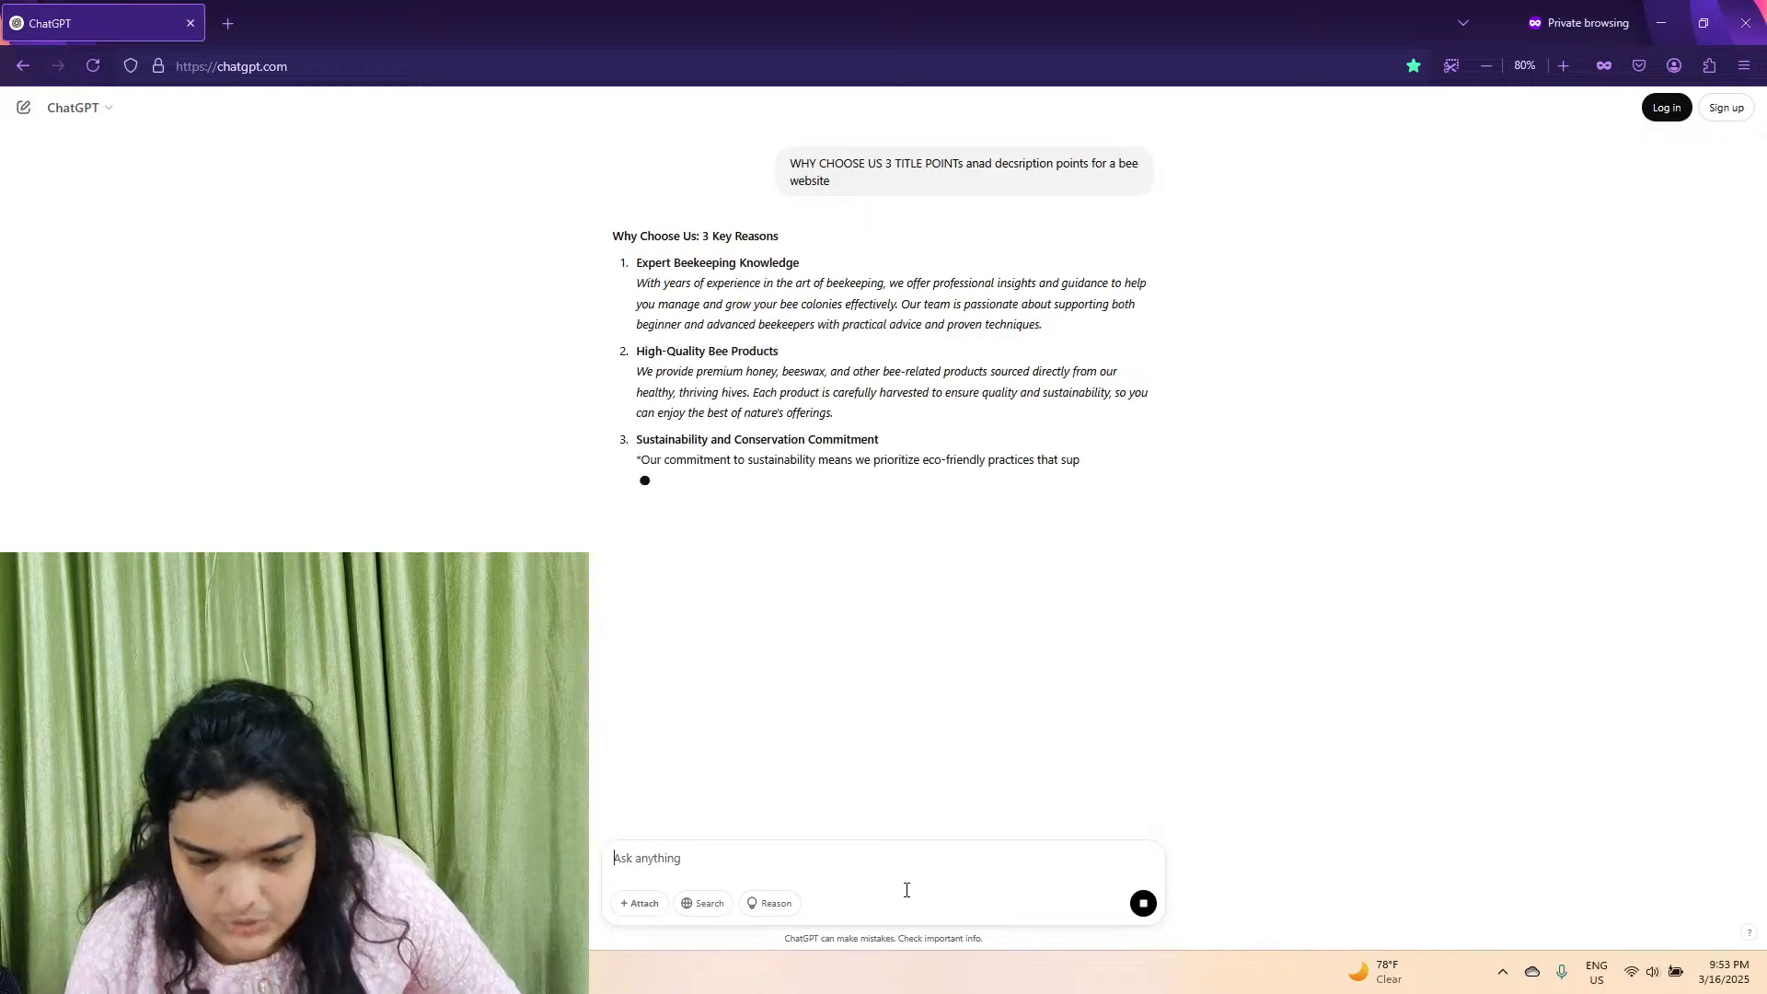
{"action": "type", "text": "make descriptions smaller"}
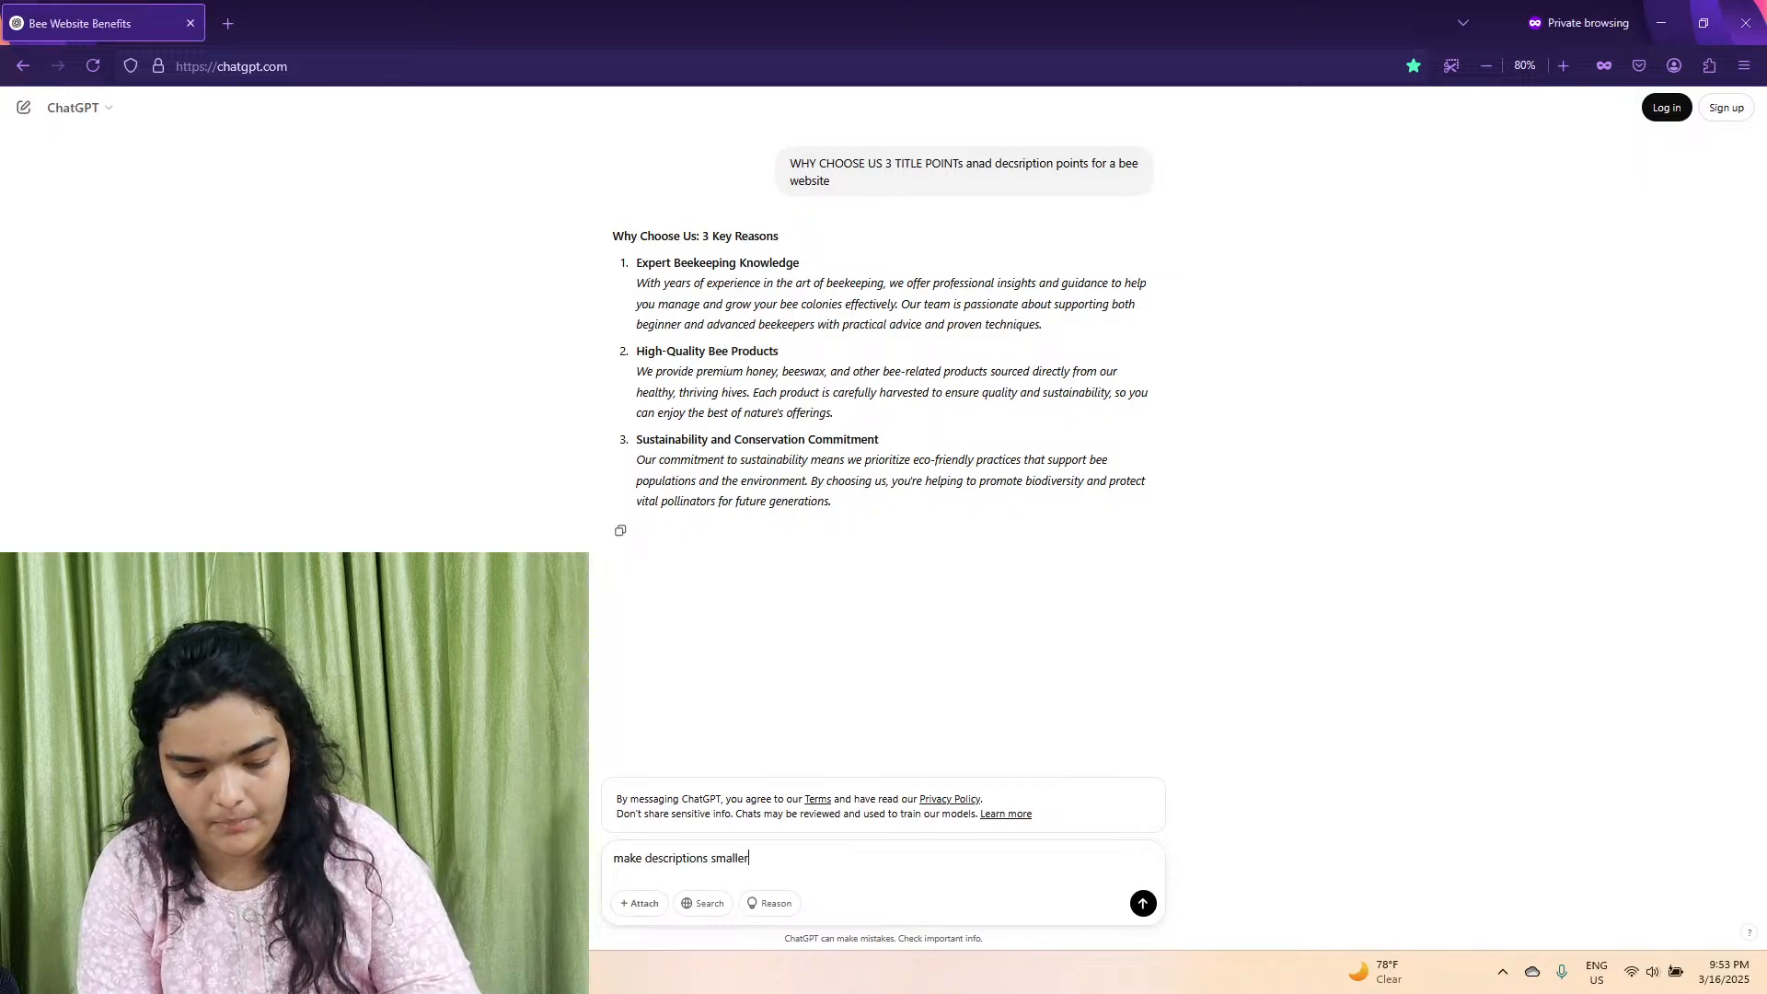
{"action": "key", "text": "Return"}
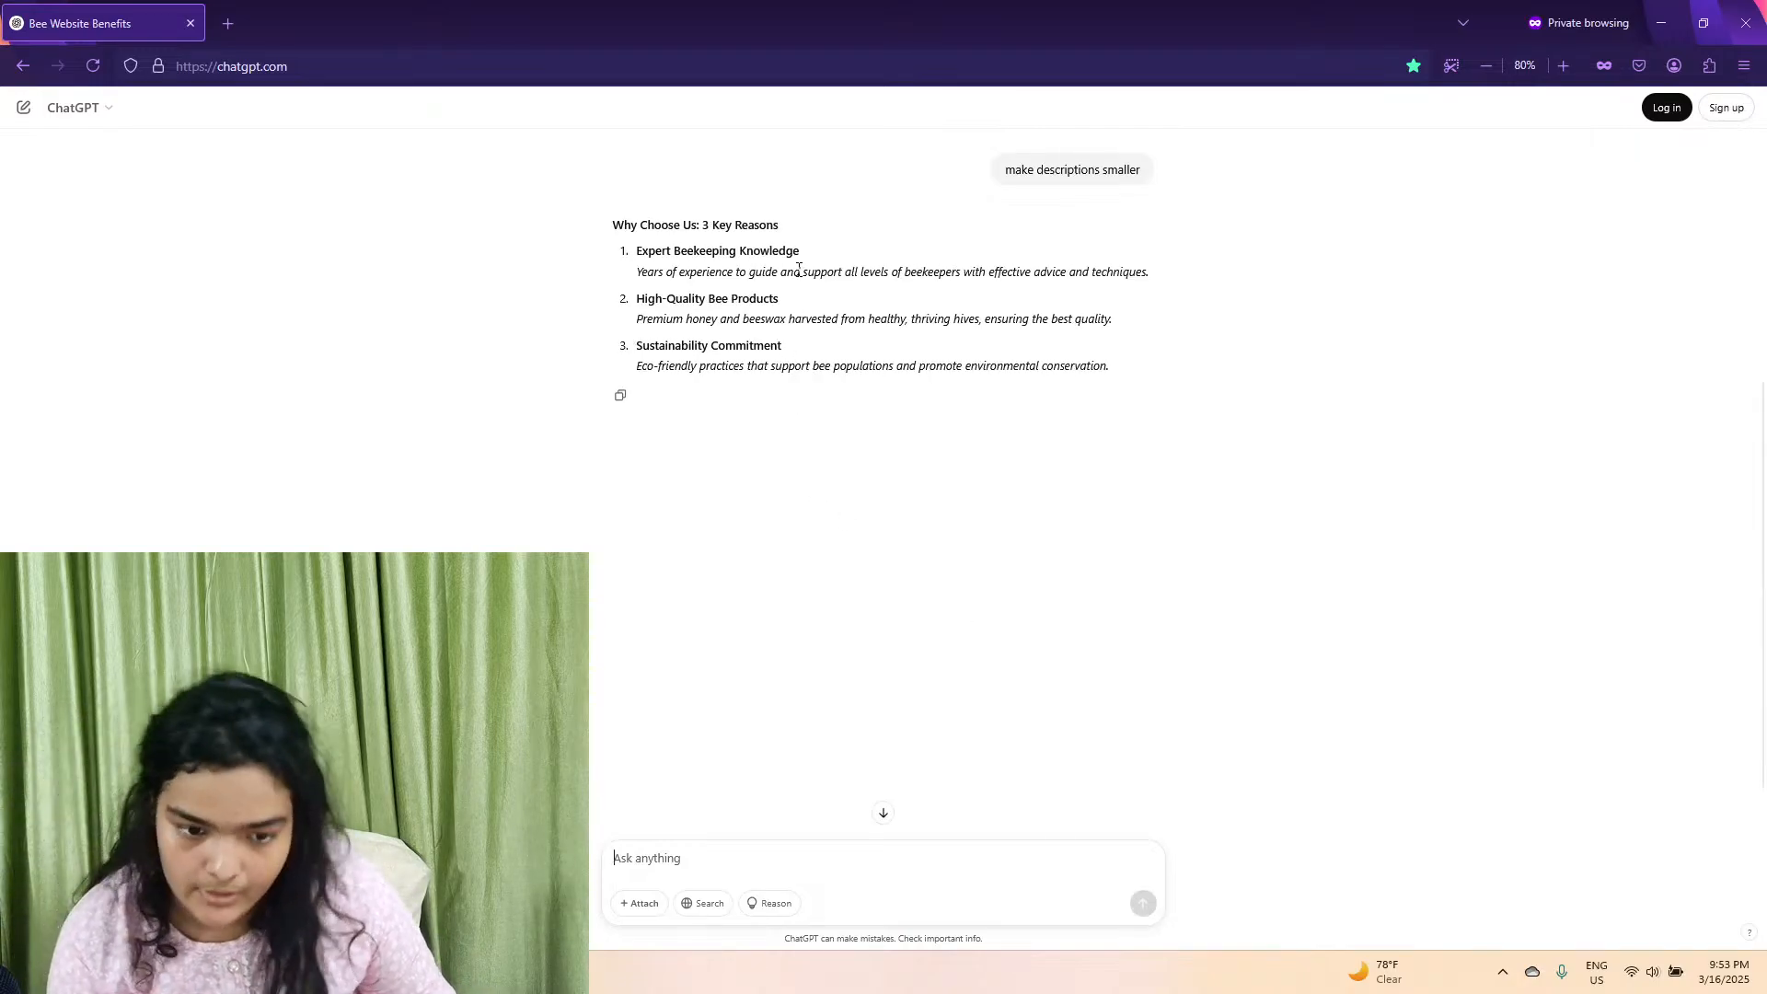
{"action": "left_click_drag", "start_coordinate": [793, 269], "coordinate": [636, 272]}
{"action": "left_click", "coordinate": [642, 244]}
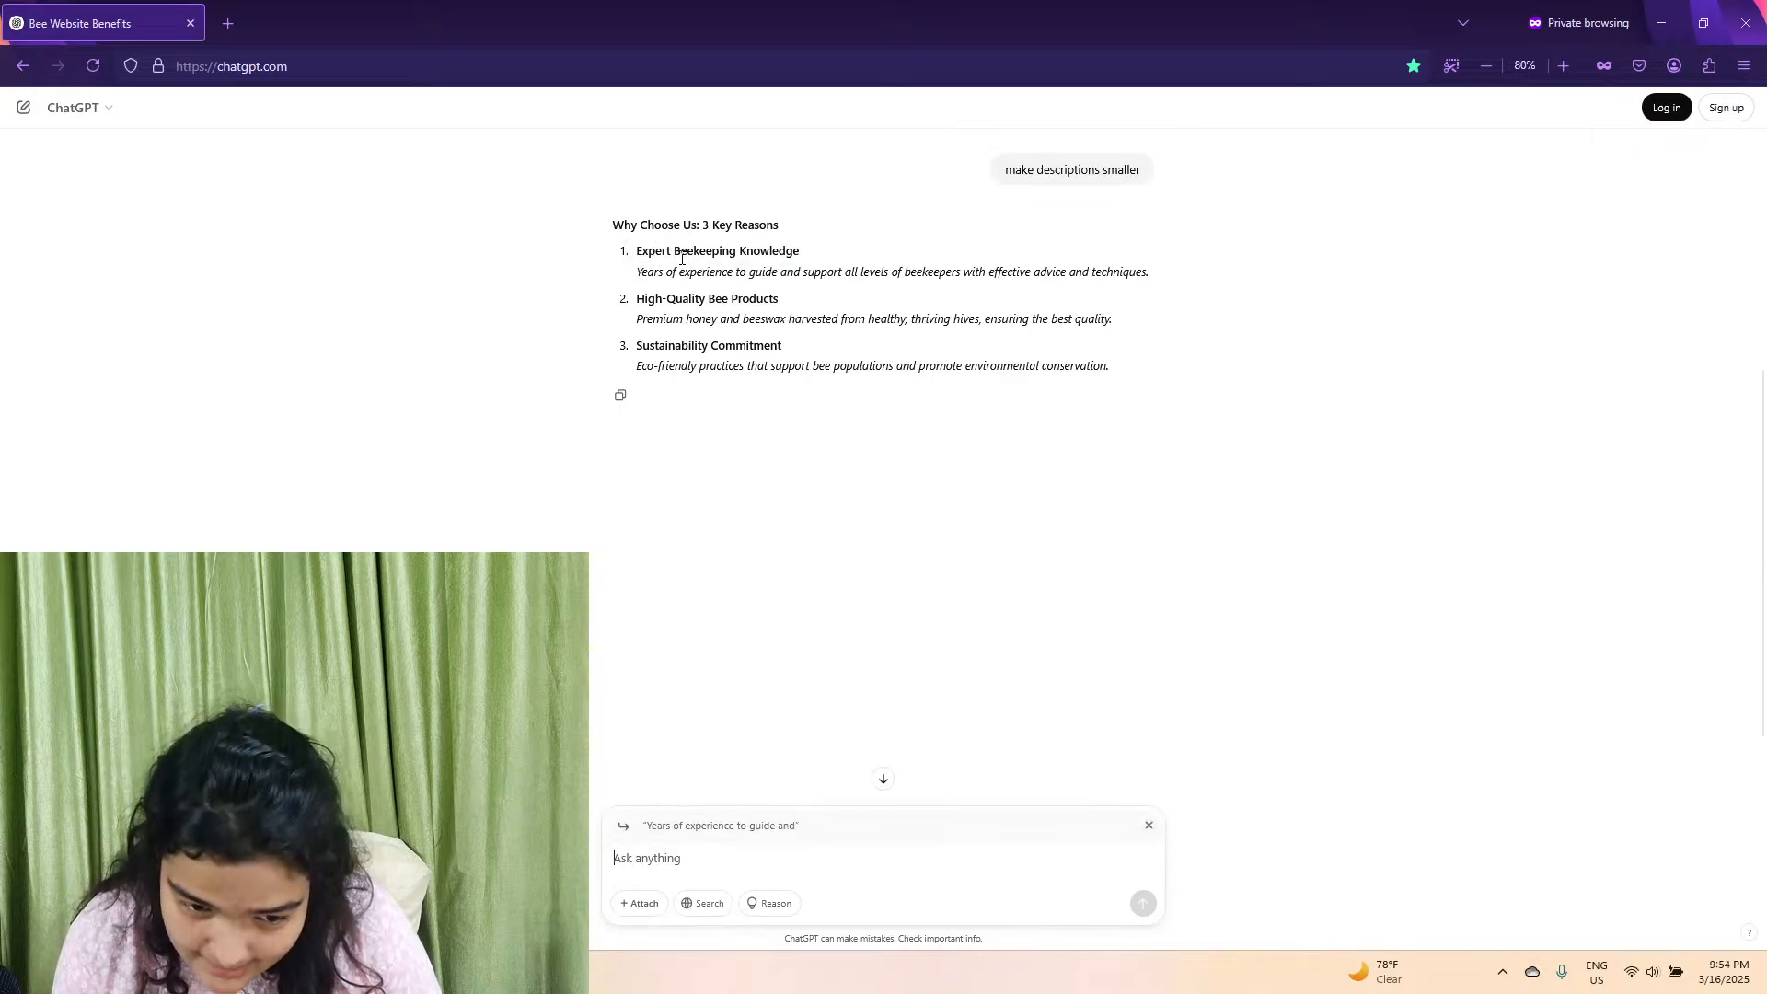
{"action": "left_click", "coordinate": [1150, 827]}
Copy the first title, "Expert Beekeeping Knowledge", from ChatGPT's shortened reply.
{"action": "left_click_drag", "start_coordinate": [800, 253], "coordinate": [642, 255]}
{"action": "right_click", "coordinate": [651, 242]}
{"action": "left_click", "coordinate": [685, 265]}
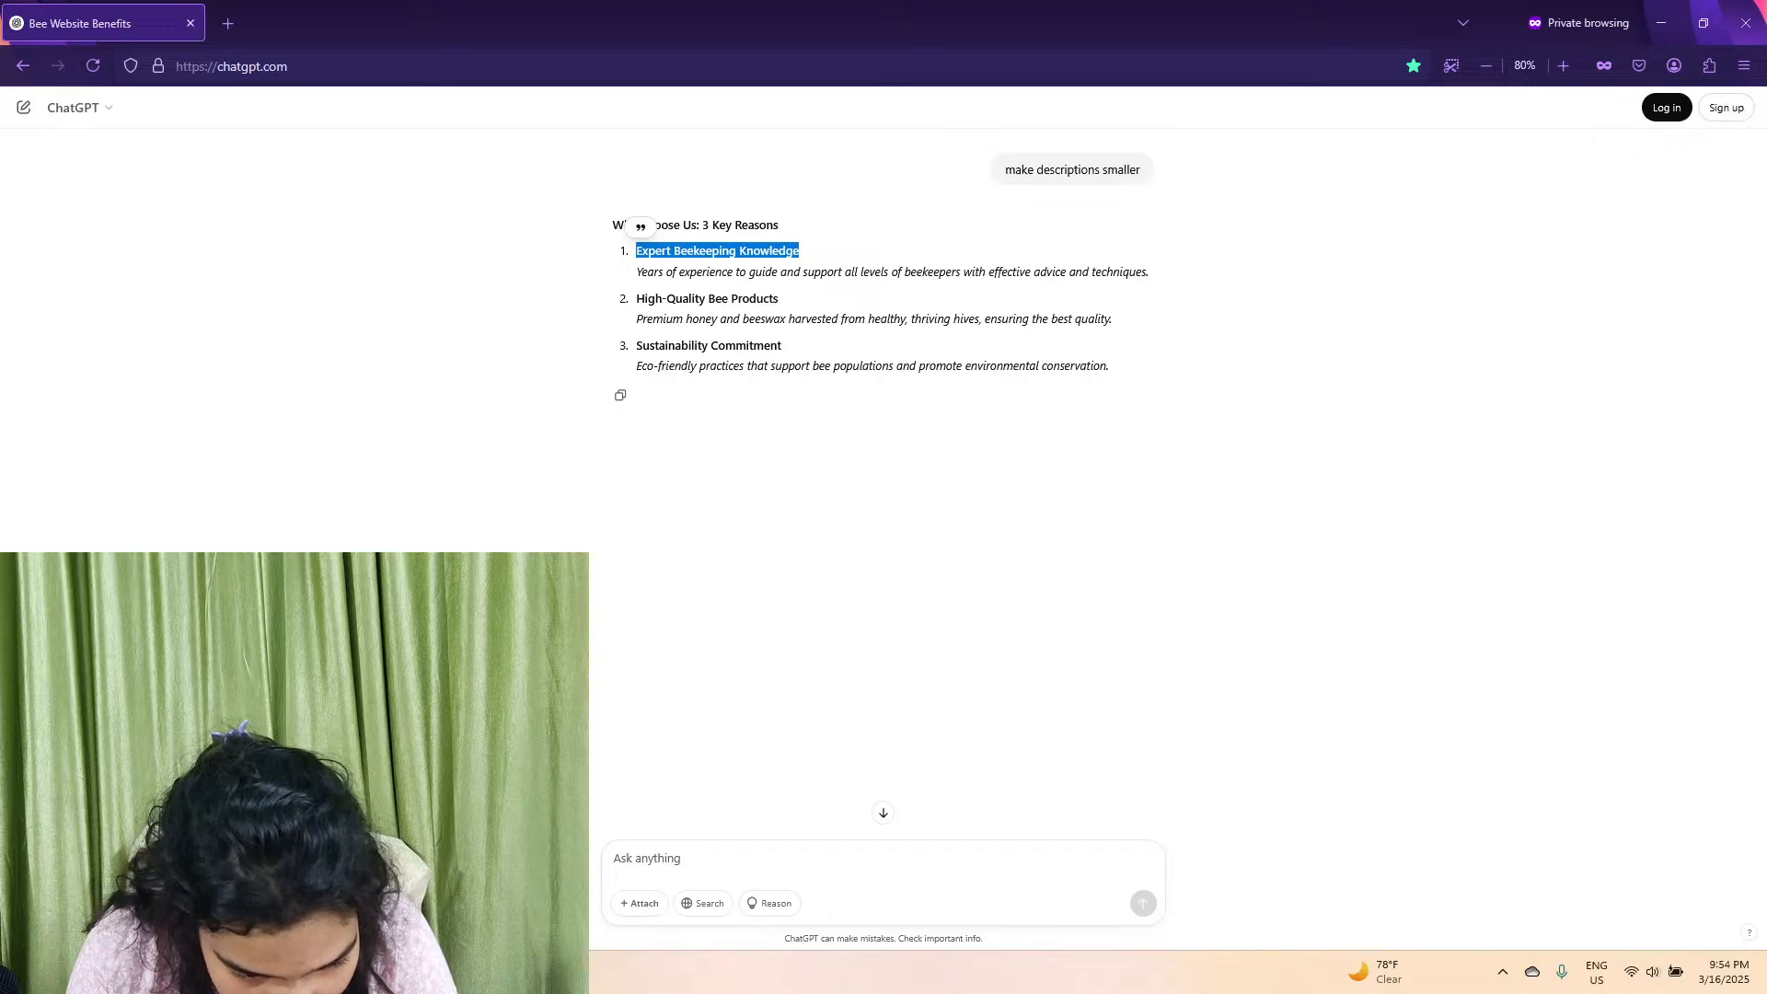
Switch back to Figma and nudge the Natural Ingredients title and description down together, placing the title at Y 32.
{"action": "left_click", "coordinate": [1661, 23]}
{"action": "left_click", "coordinate": [1661, 23]}
{"action": "double_click", "coordinate": [602, 627]}
{"action": "left_click", "coordinate": [604, 664]}
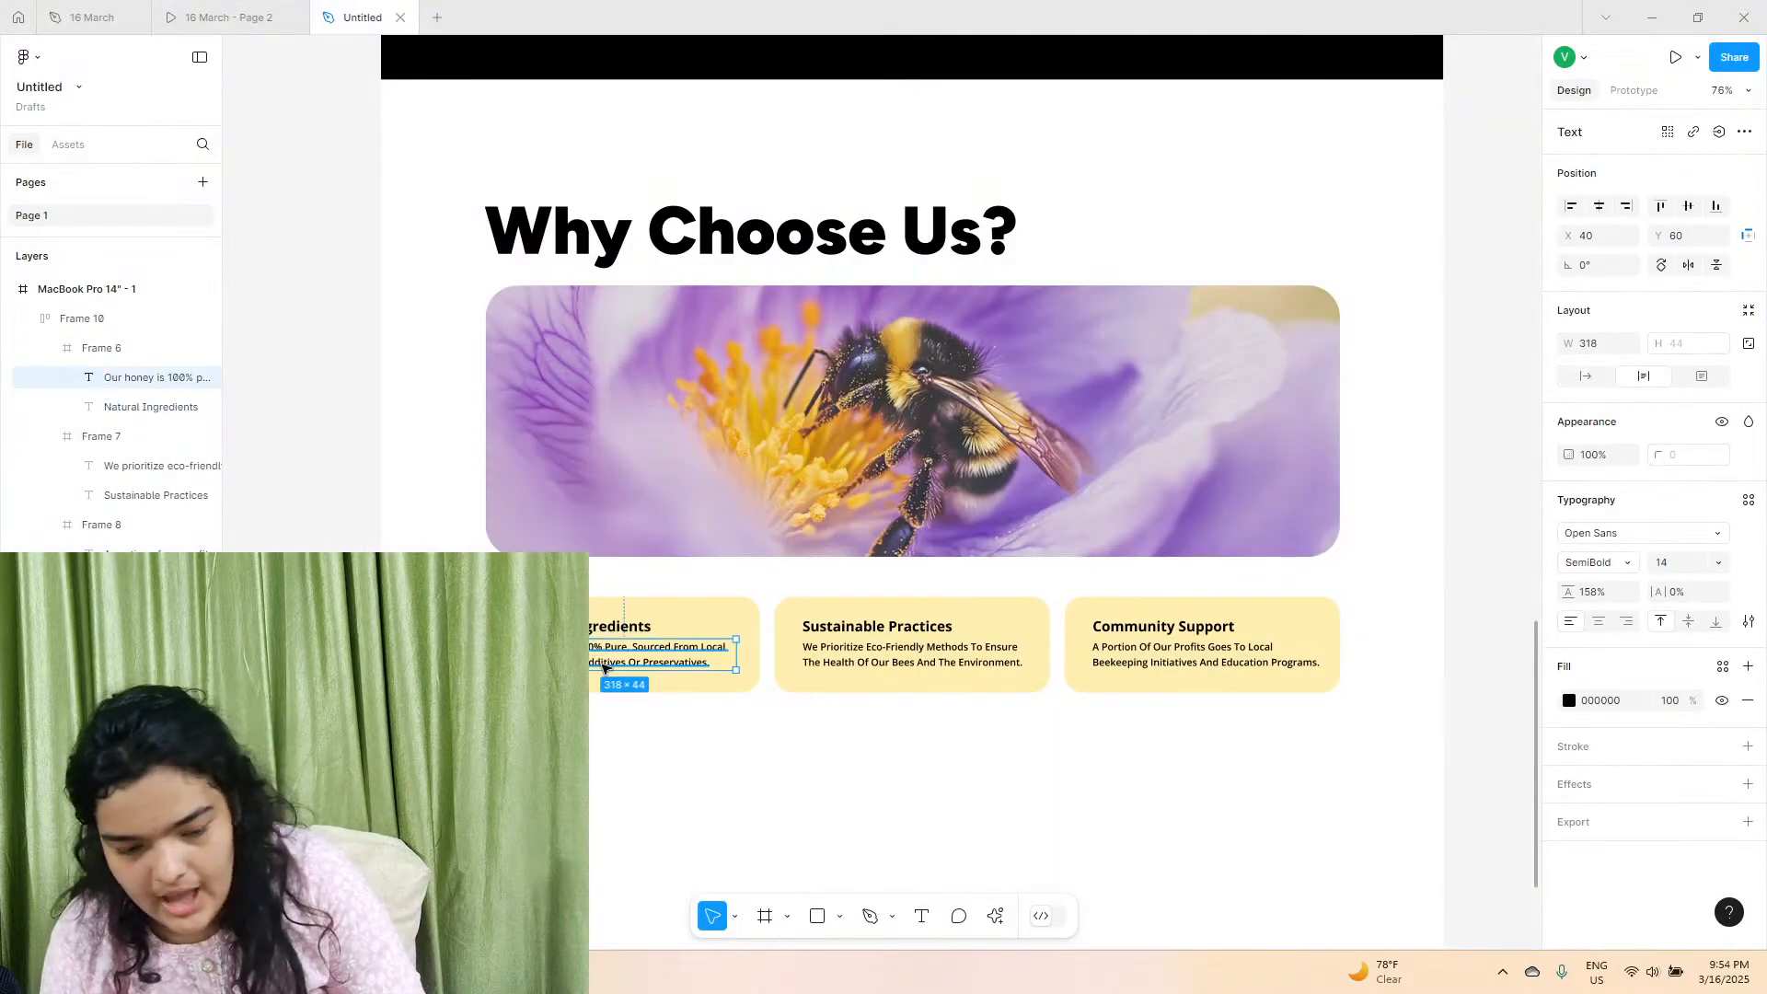
{"action": "left_click", "coordinate": [615, 628], "text": "shift"}
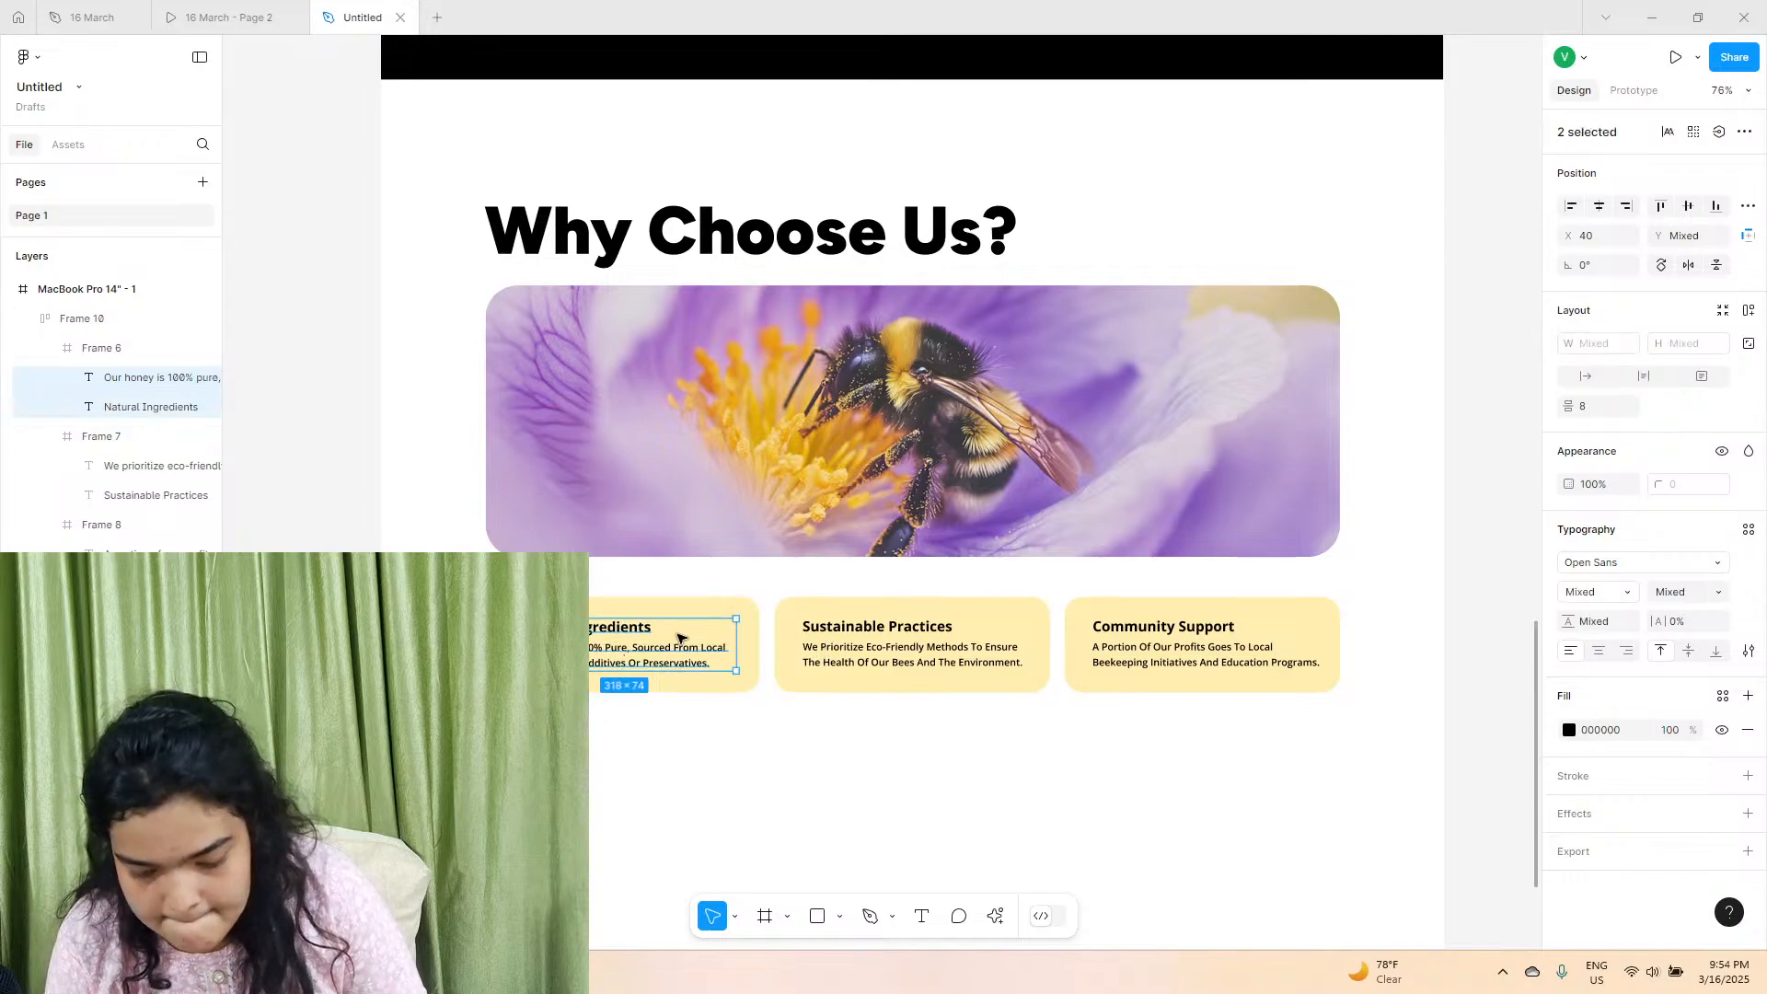
Nudge the Sustainable Practices title and description down together slightly, in line with the first card's text.
{"action": "double_click", "coordinate": [835, 631]}
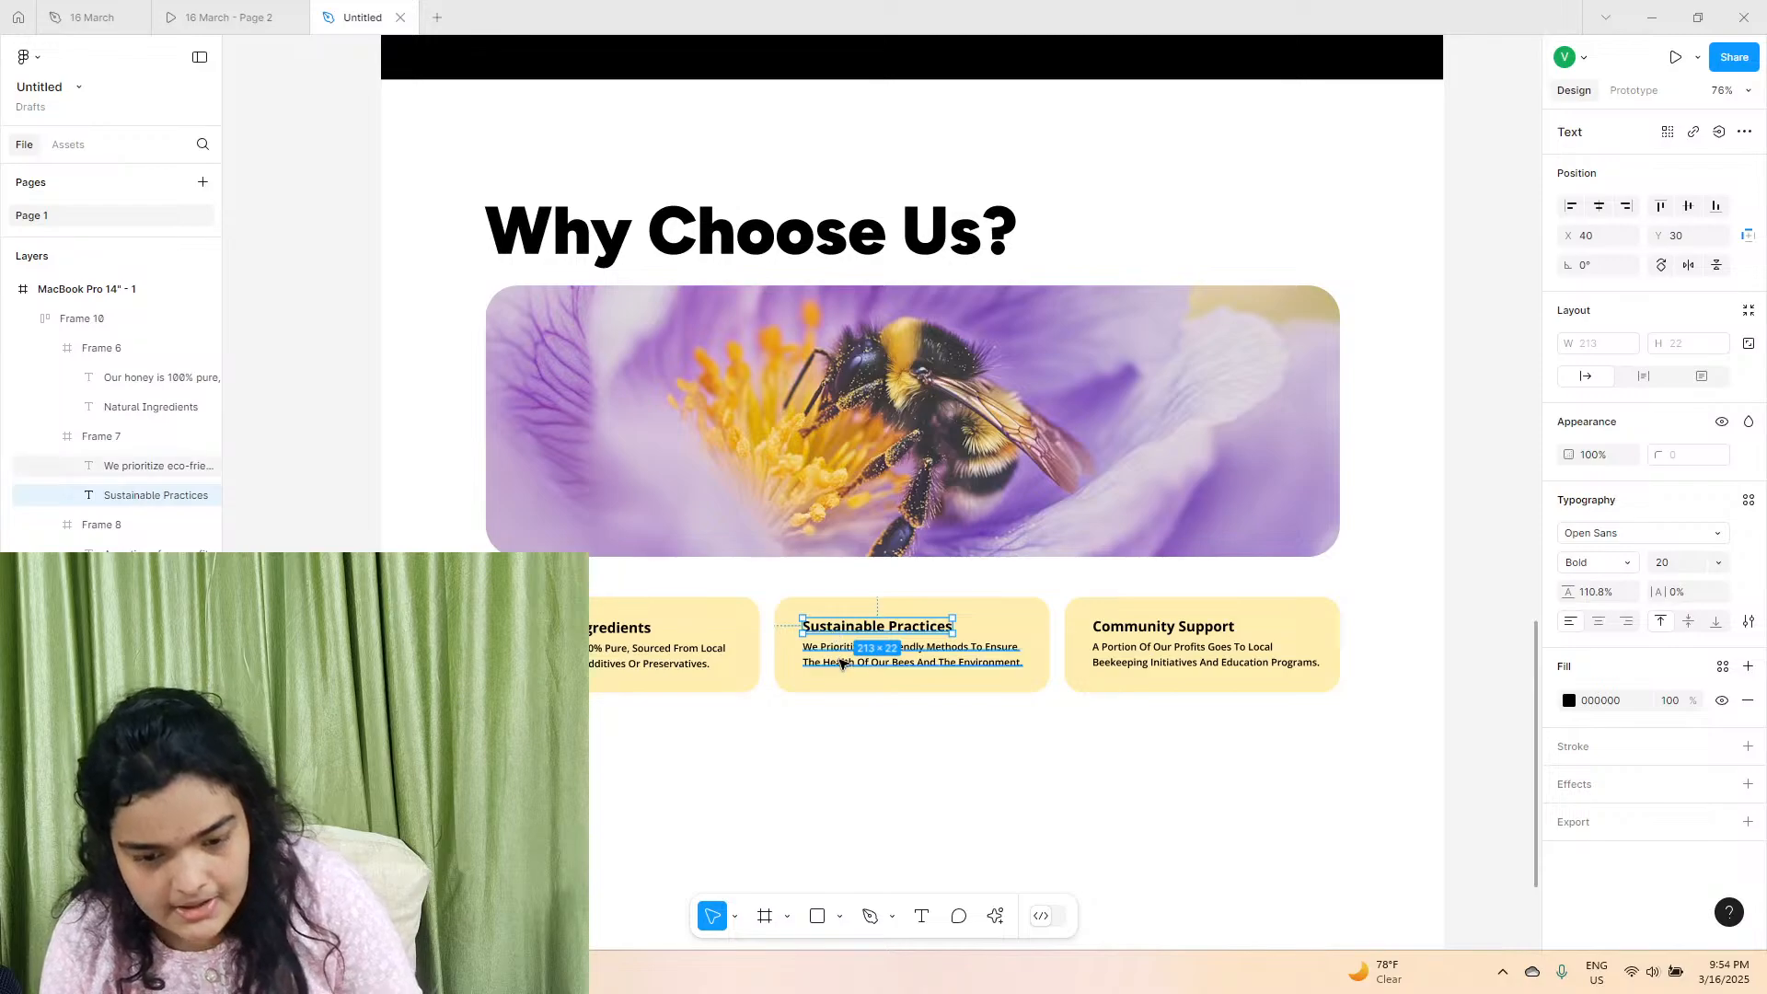
{"action": "left_click", "coordinate": [838, 659], "text": "shift"}
{"action": "left_click_drag", "start_coordinate": [842, 664], "coordinate": [842, 666]}
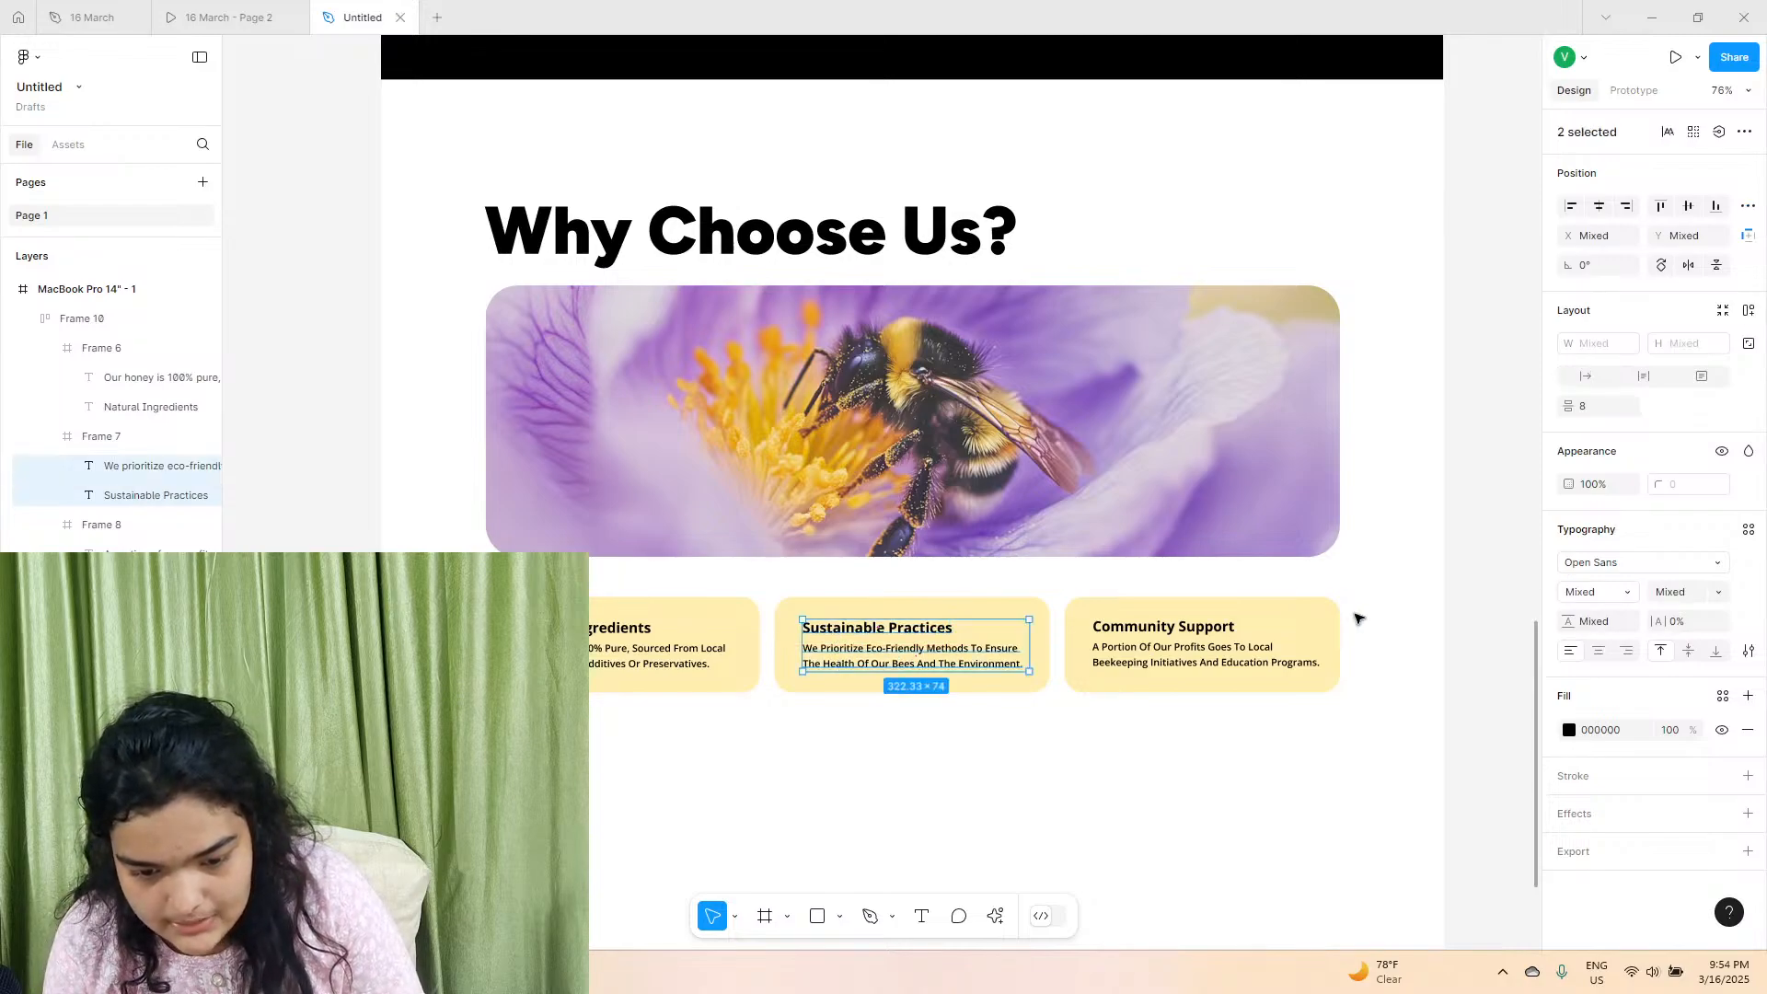
Nudge the Community Support title and description down together slightly, in line with the other two cards.
{"action": "double_click", "coordinate": [1164, 647]}
{"action": "key", "text": "Escape"}
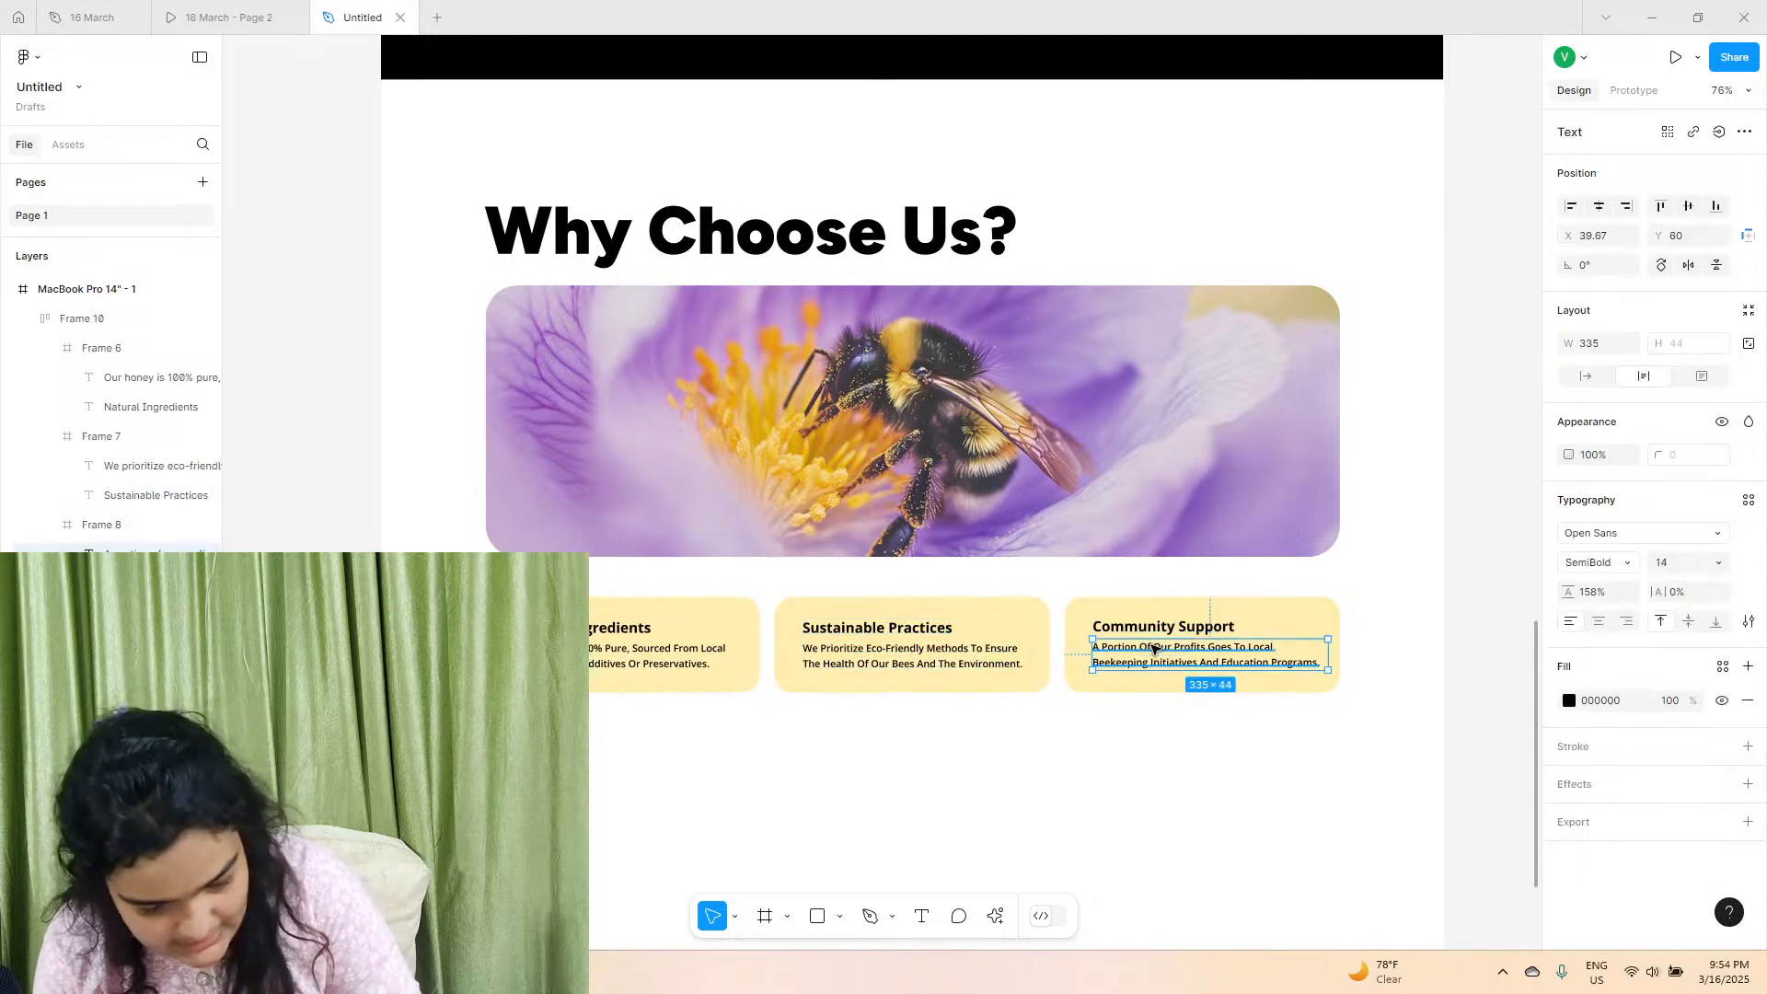
{"action": "left_click", "coordinate": [1162, 627], "text": "shift"}
{"action": "left_click_drag", "start_coordinate": [1162, 626], "coordinate": [1162, 628]}
Replace the first card's title with the copied text "Expert Beekeeping Knowledge".
{"action": "key", "text": "alt+Tab"}
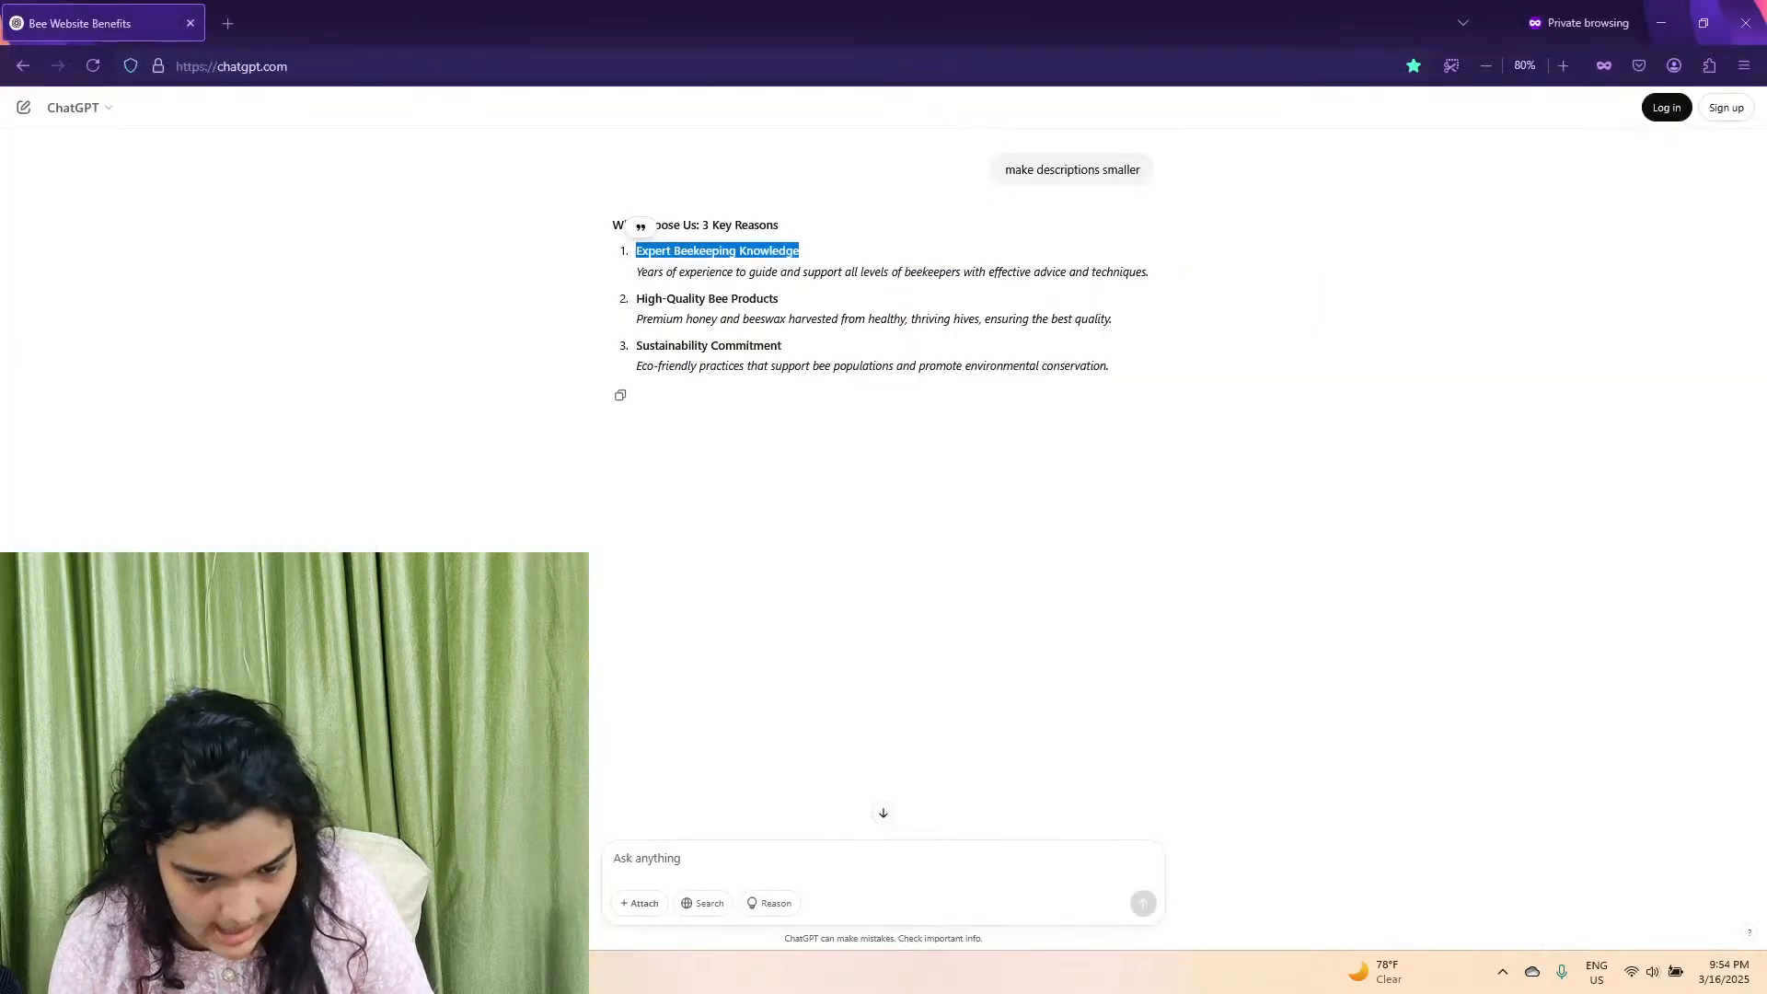
{"action": "left_click", "coordinate": [1661, 23]}
{"action": "left_click", "coordinate": [594, 633]}
{"action": "right_click", "coordinate": [593, 633]}
{"action": "double_click", "coordinate": [598, 631]}
{"action": "right_click", "coordinate": [607, 635]}
{"action": "left_click", "coordinate": [616, 690]}
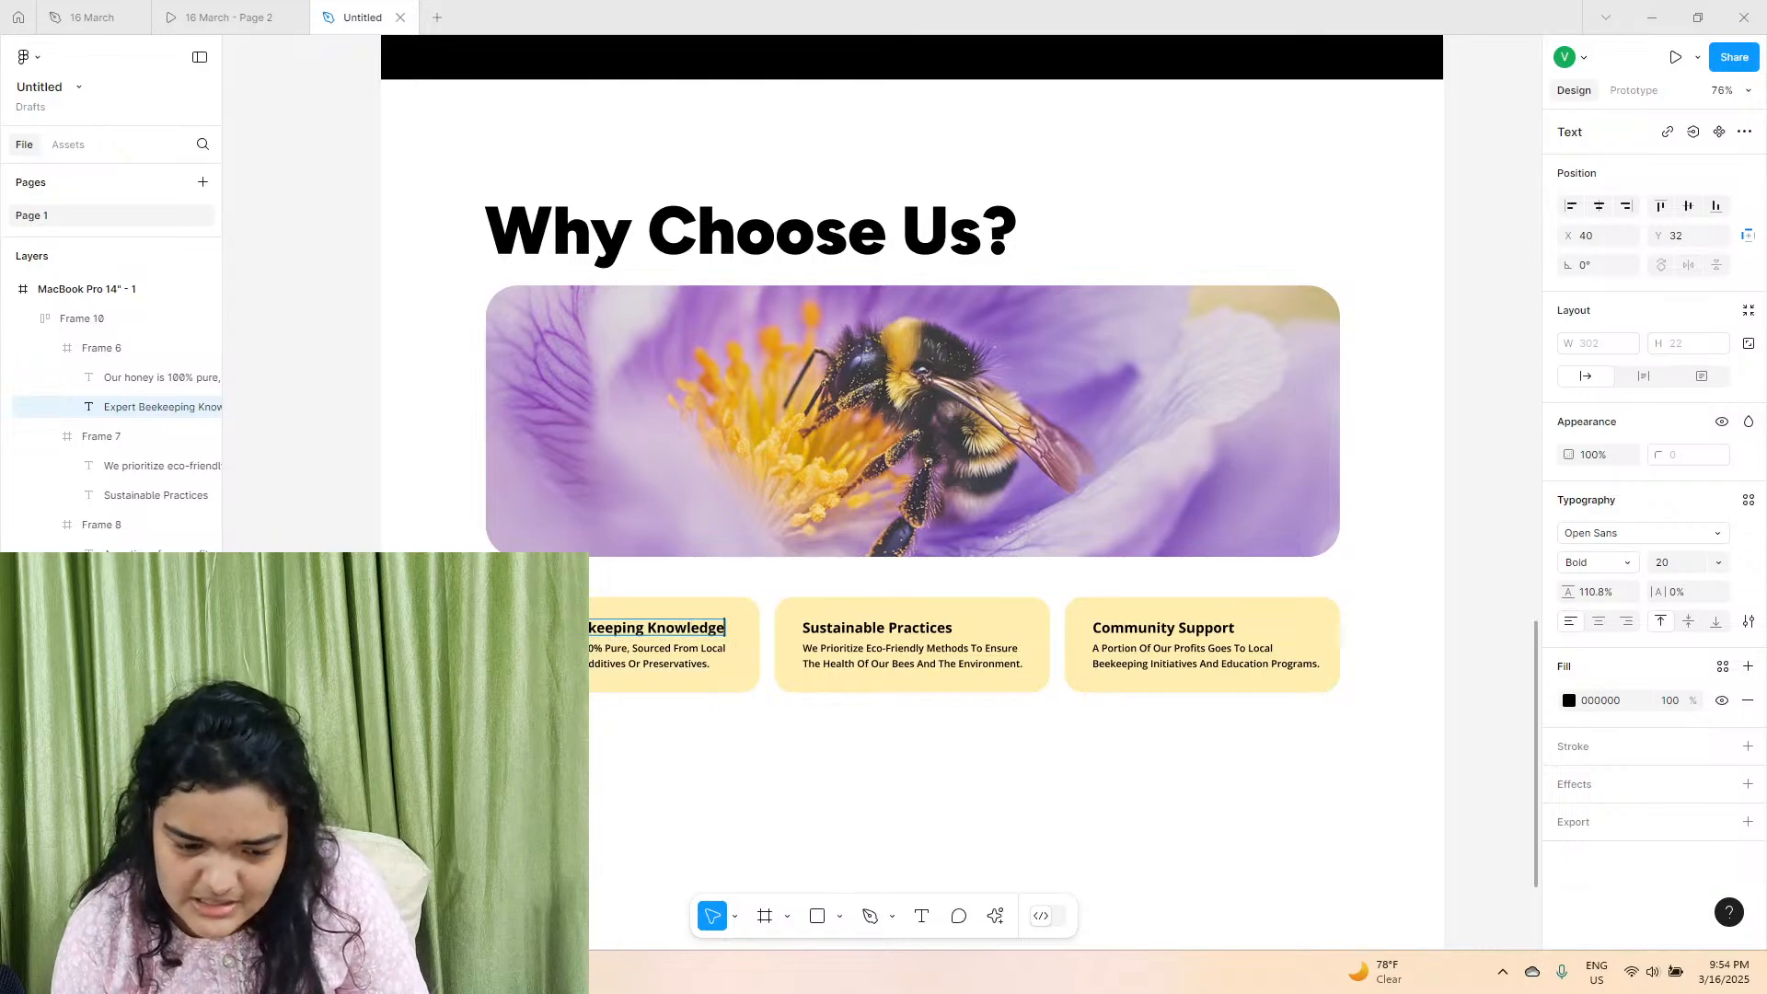
Switch to ChatGPT in Firefox and copy the description under "Expert Beekeeping Knowledge".
{"action": "key", "text": "alt+Tab"}
{"action": "triple_click", "coordinate": [670, 274]}
{"action": "right_click", "coordinate": [670, 278]}
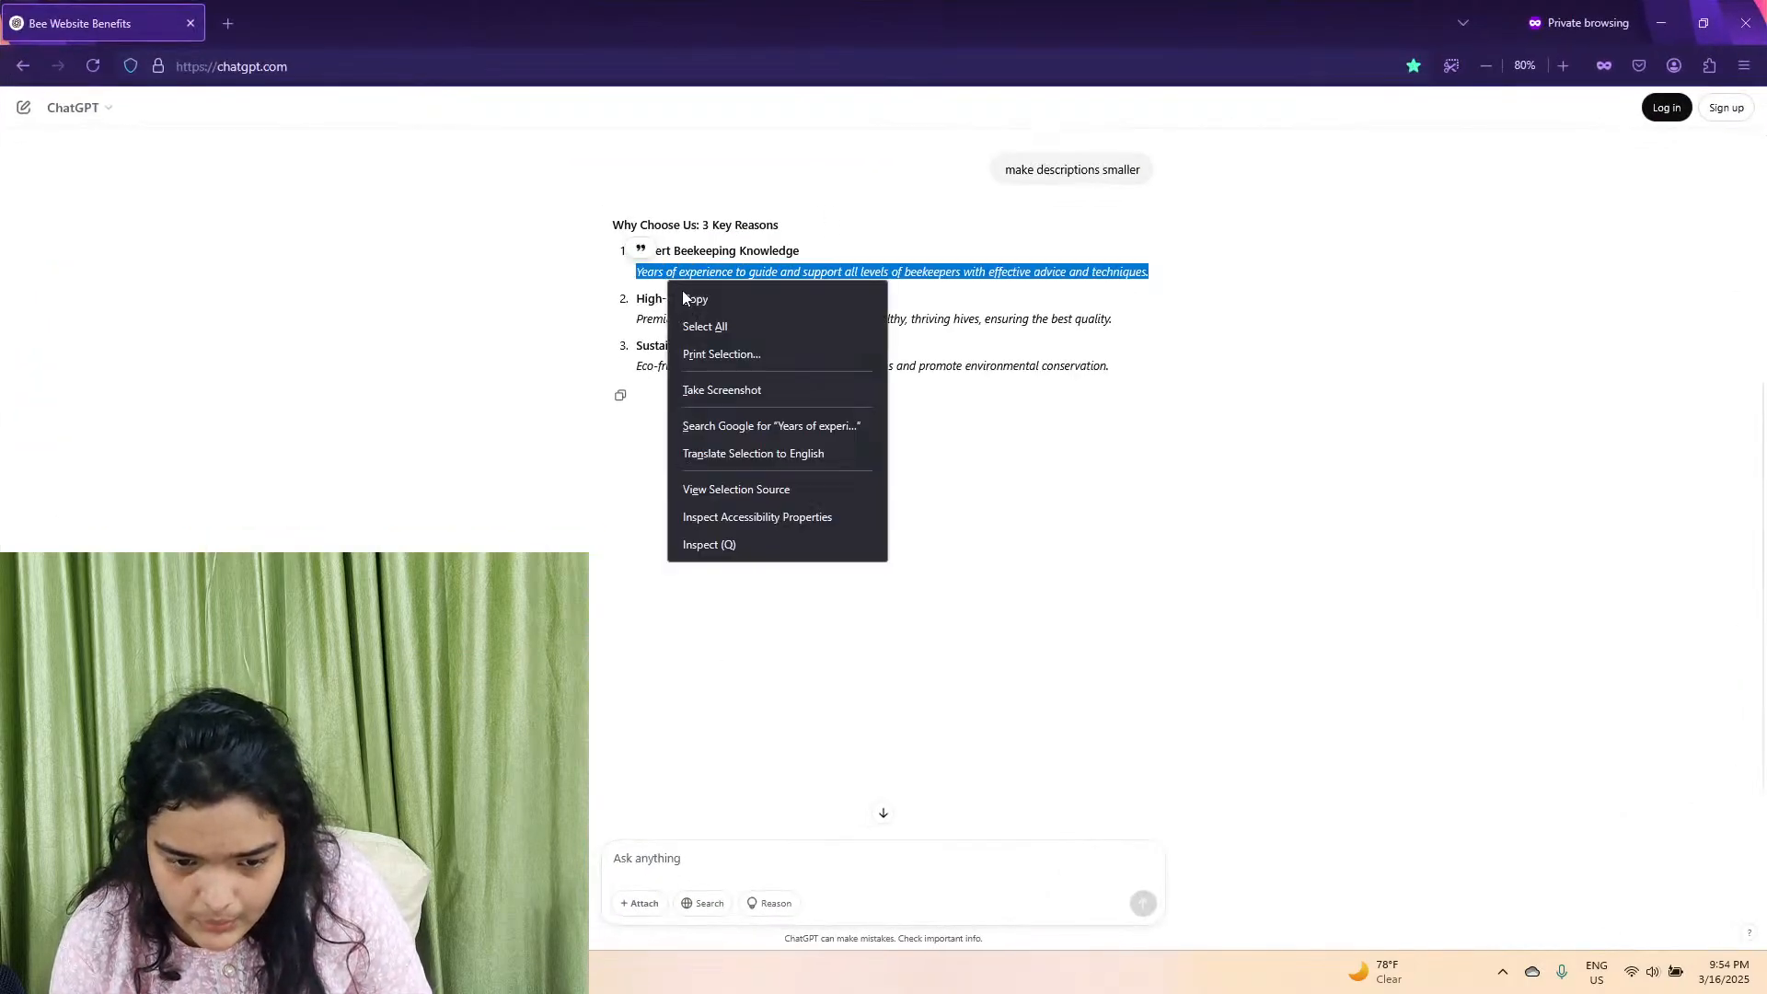
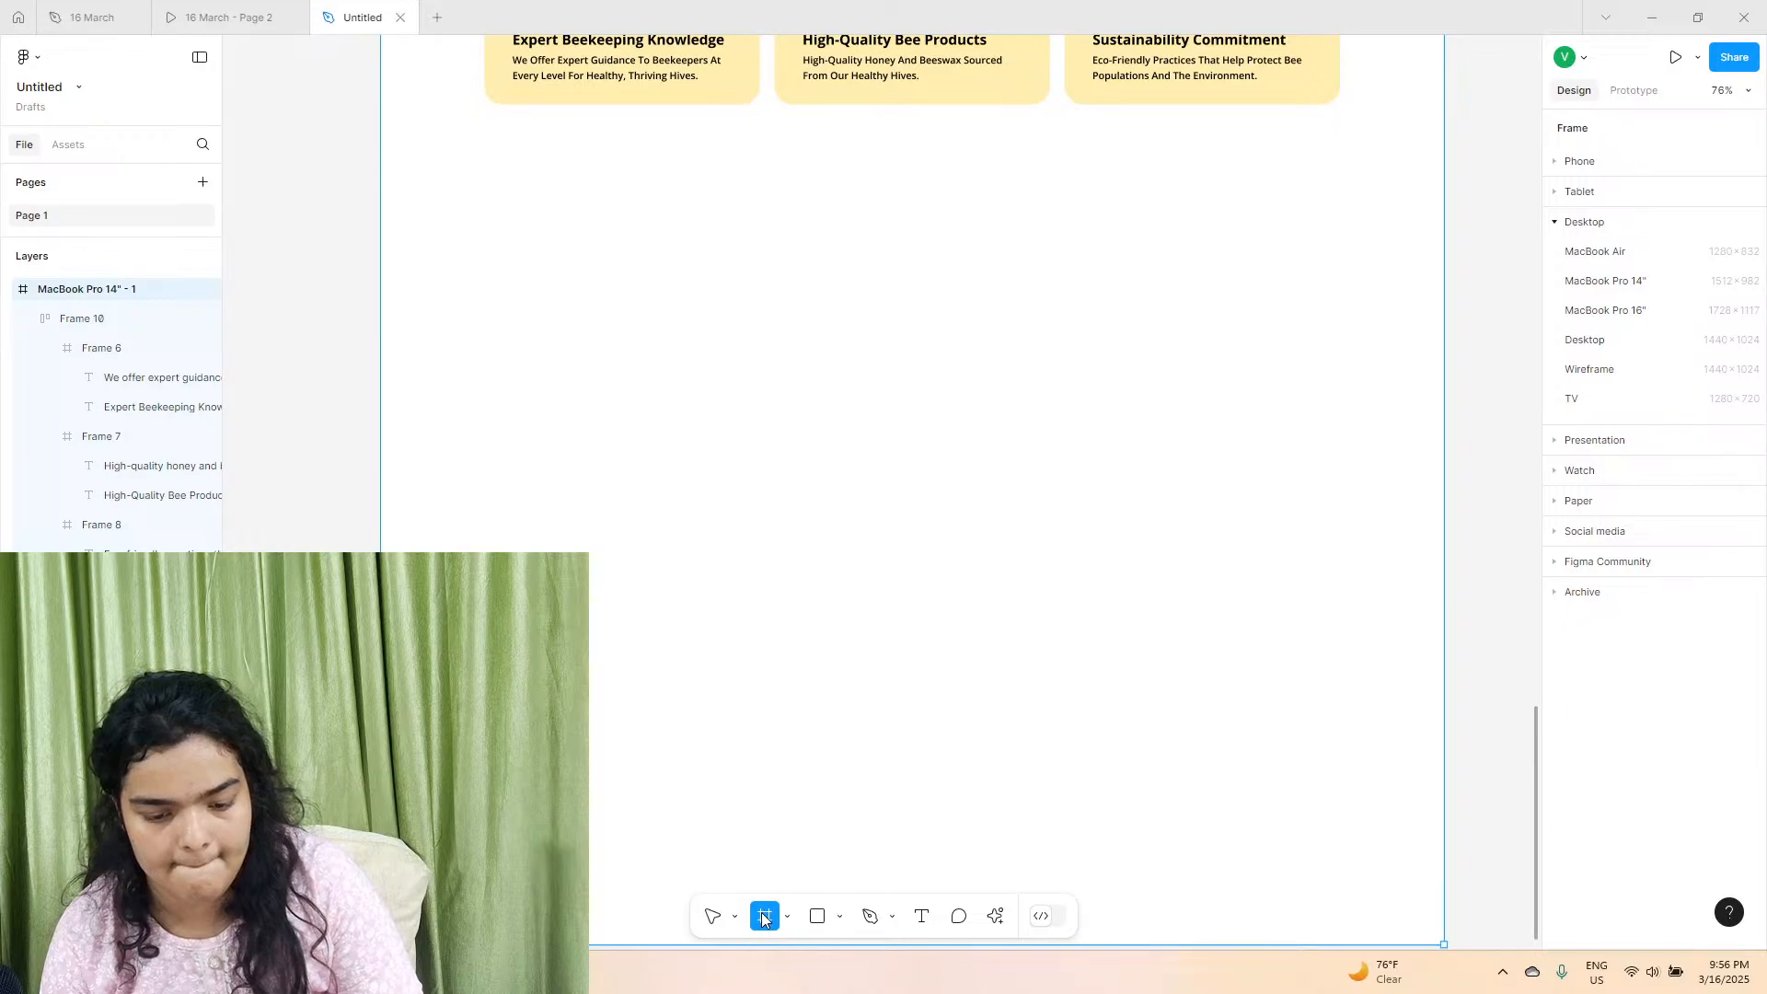
Draw a 230 × 230 frame in the empty area below the cards with corner radius 15 and a 000000 fill.
{"action": "left_click_drag", "start_coordinate": [590, 543], "coordinate": [753, 623]}
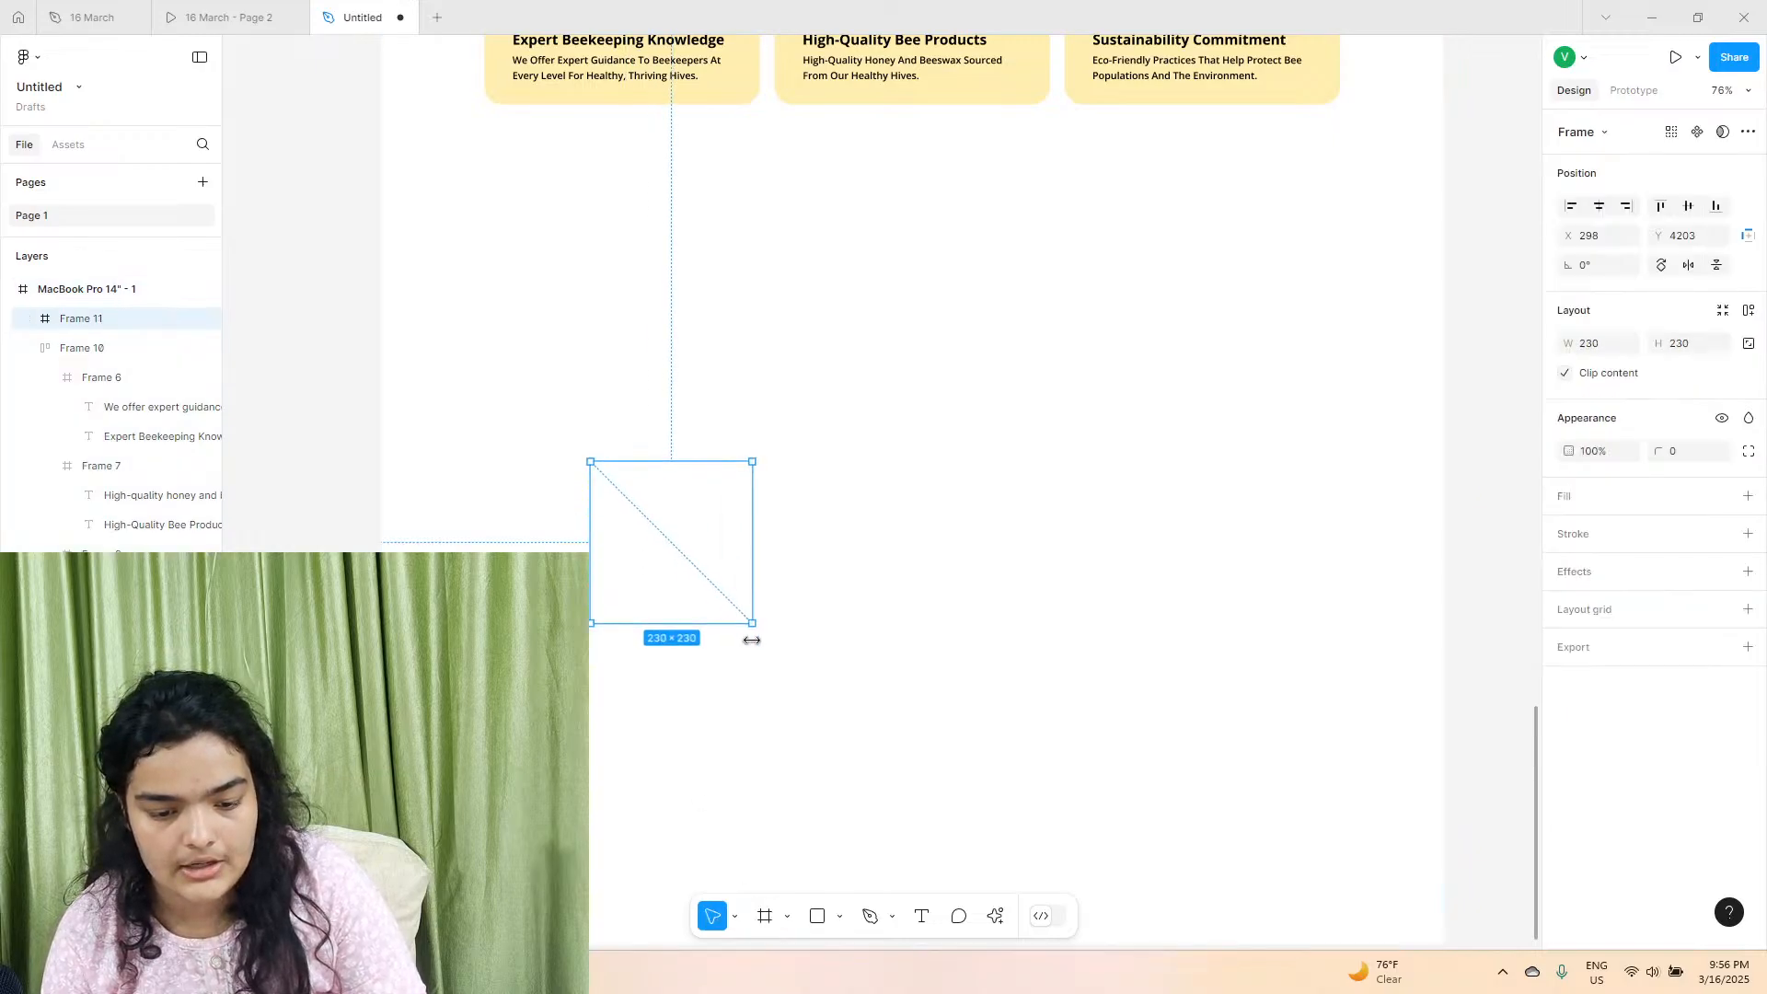
{"action": "left_click_drag", "start_coordinate": [1658, 451], "coordinate": [1724, 450]}
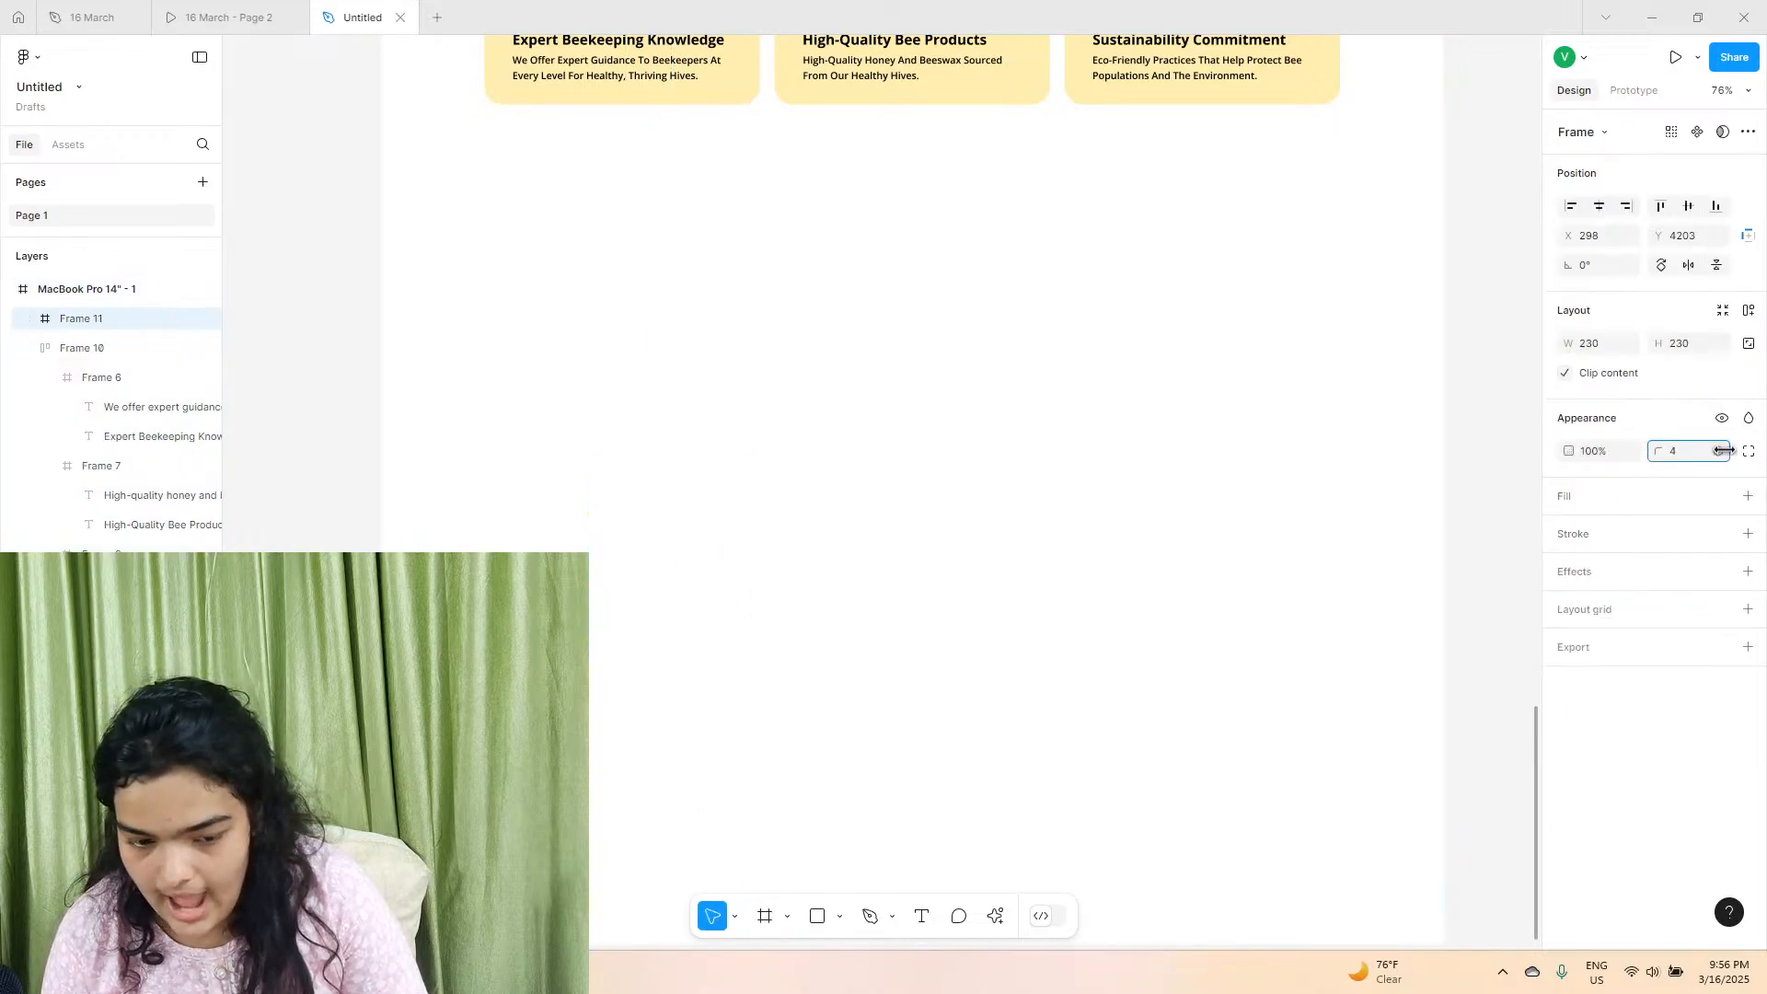
{"action": "left_click", "coordinate": [1748, 497]}
{"action": "left_click", "coordinate": [1567, 532]}
{"action": "left_click_drag", "start_coordinate": [1515, 542], "coordinate": [1439, 705]}
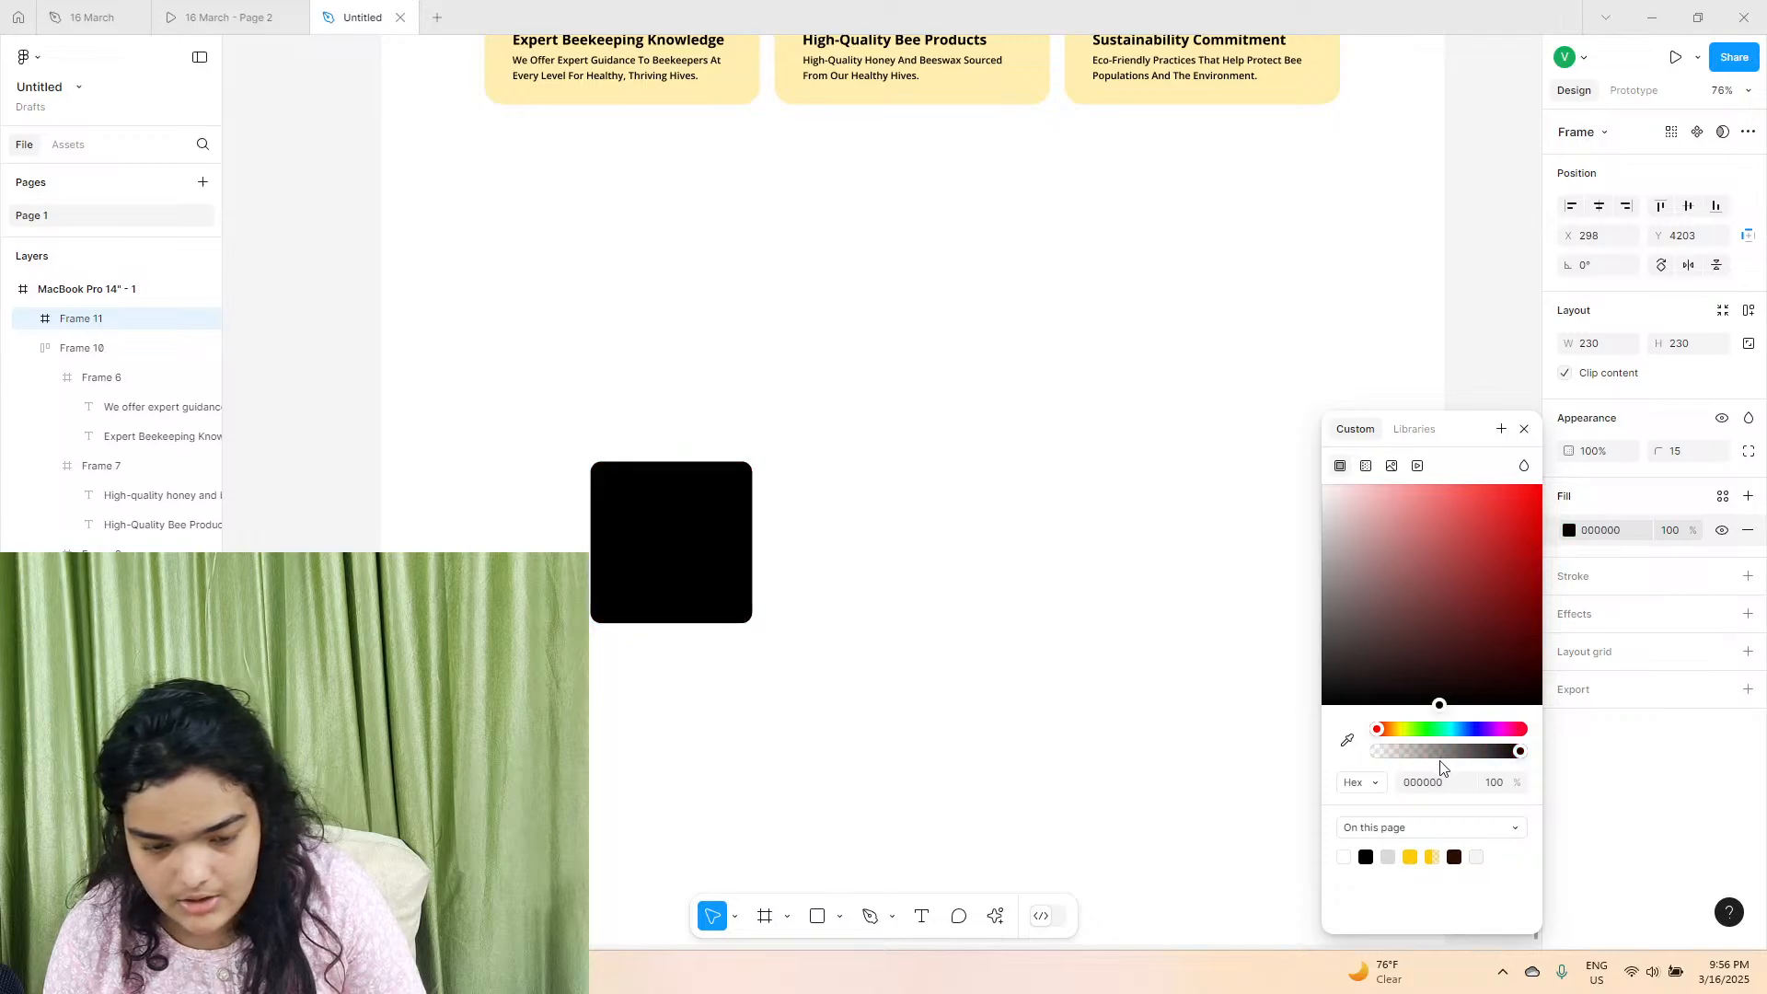
Align the black square with the first card's left edge and duplicate it into a two-by-two grid with gaps of 11 and 12.
{"action": "left_click_drag", "start_coordinate": [630, 552], "coordinate": [518, 358]}
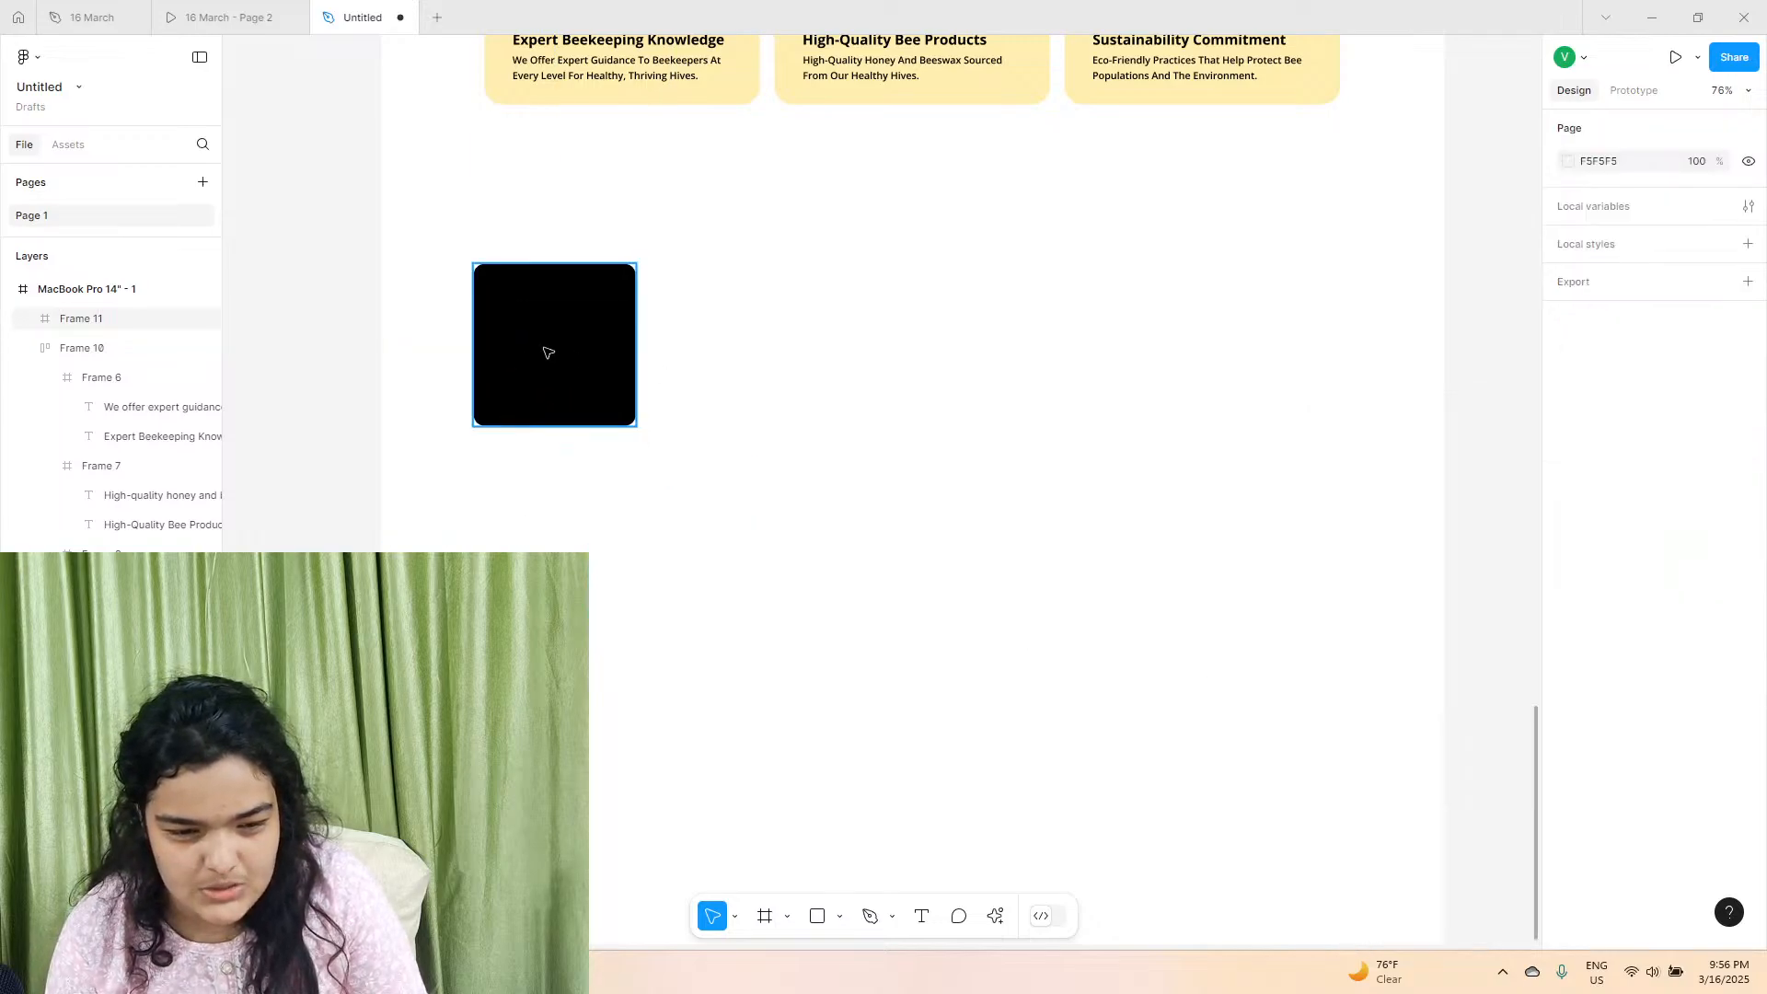
{"action": "left_click", "coordinate": [688, 91]}
{"action": "double_click", "coordinate": [688, 91]}
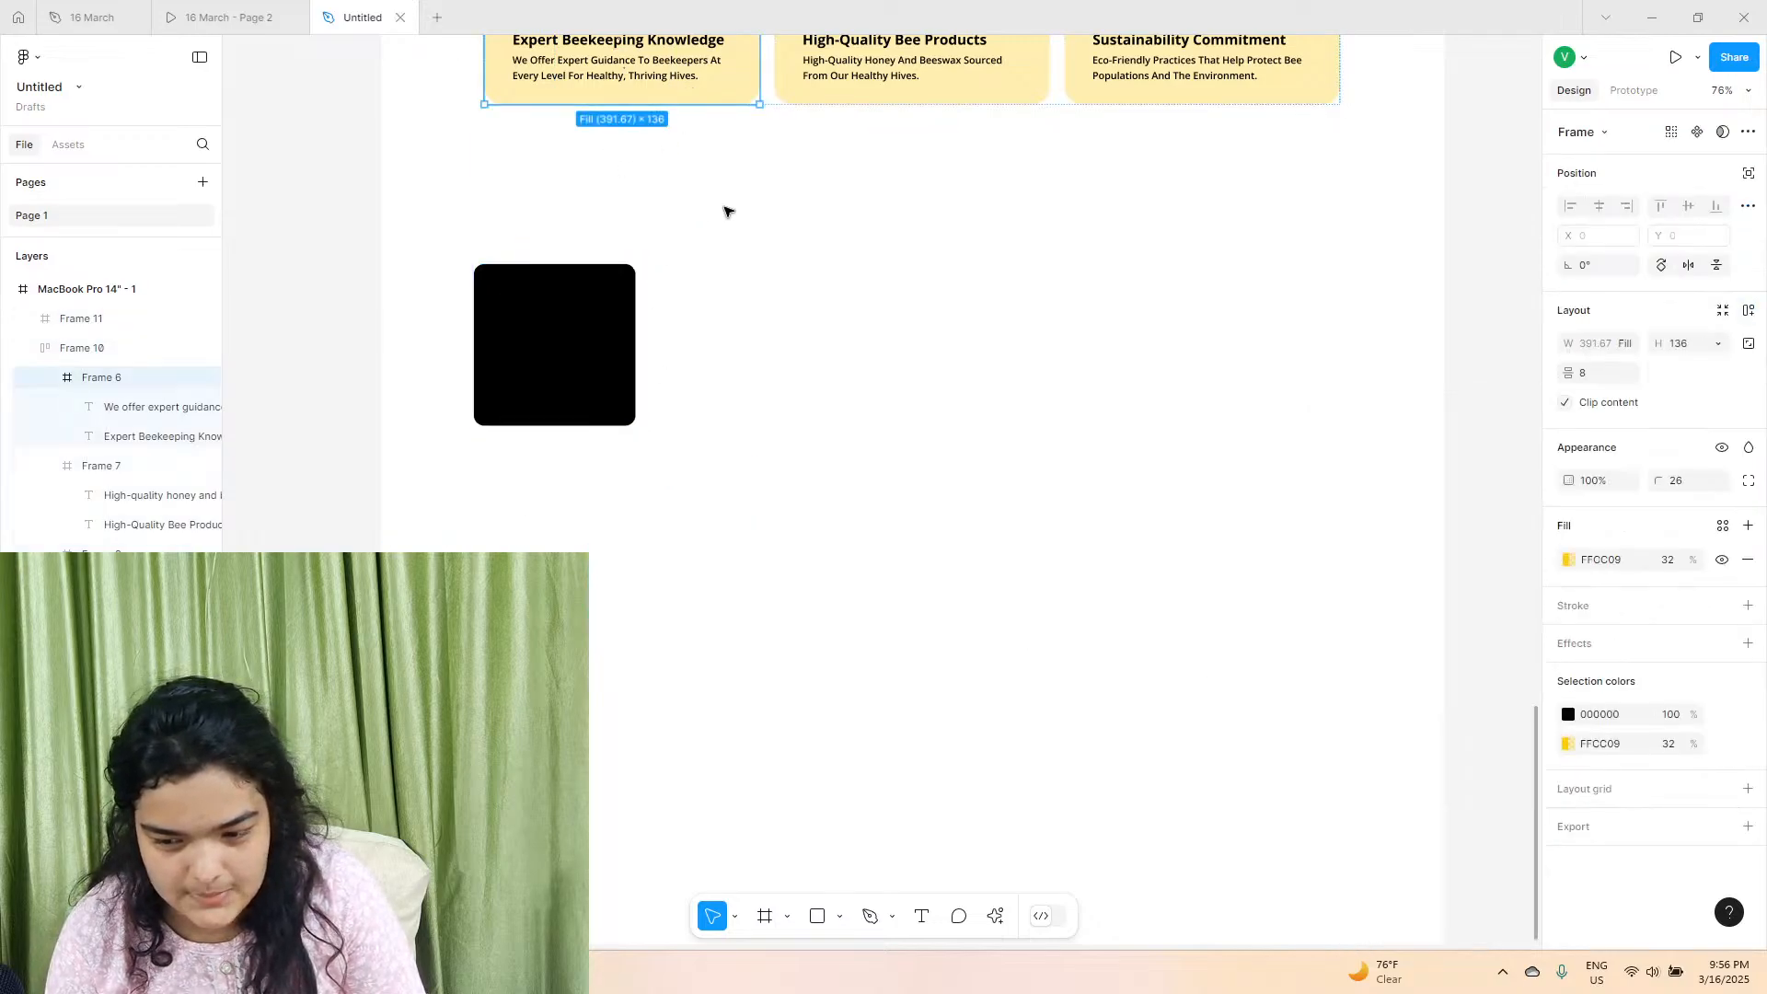
{"action": "left_click", "coordinate": [551, 331]}
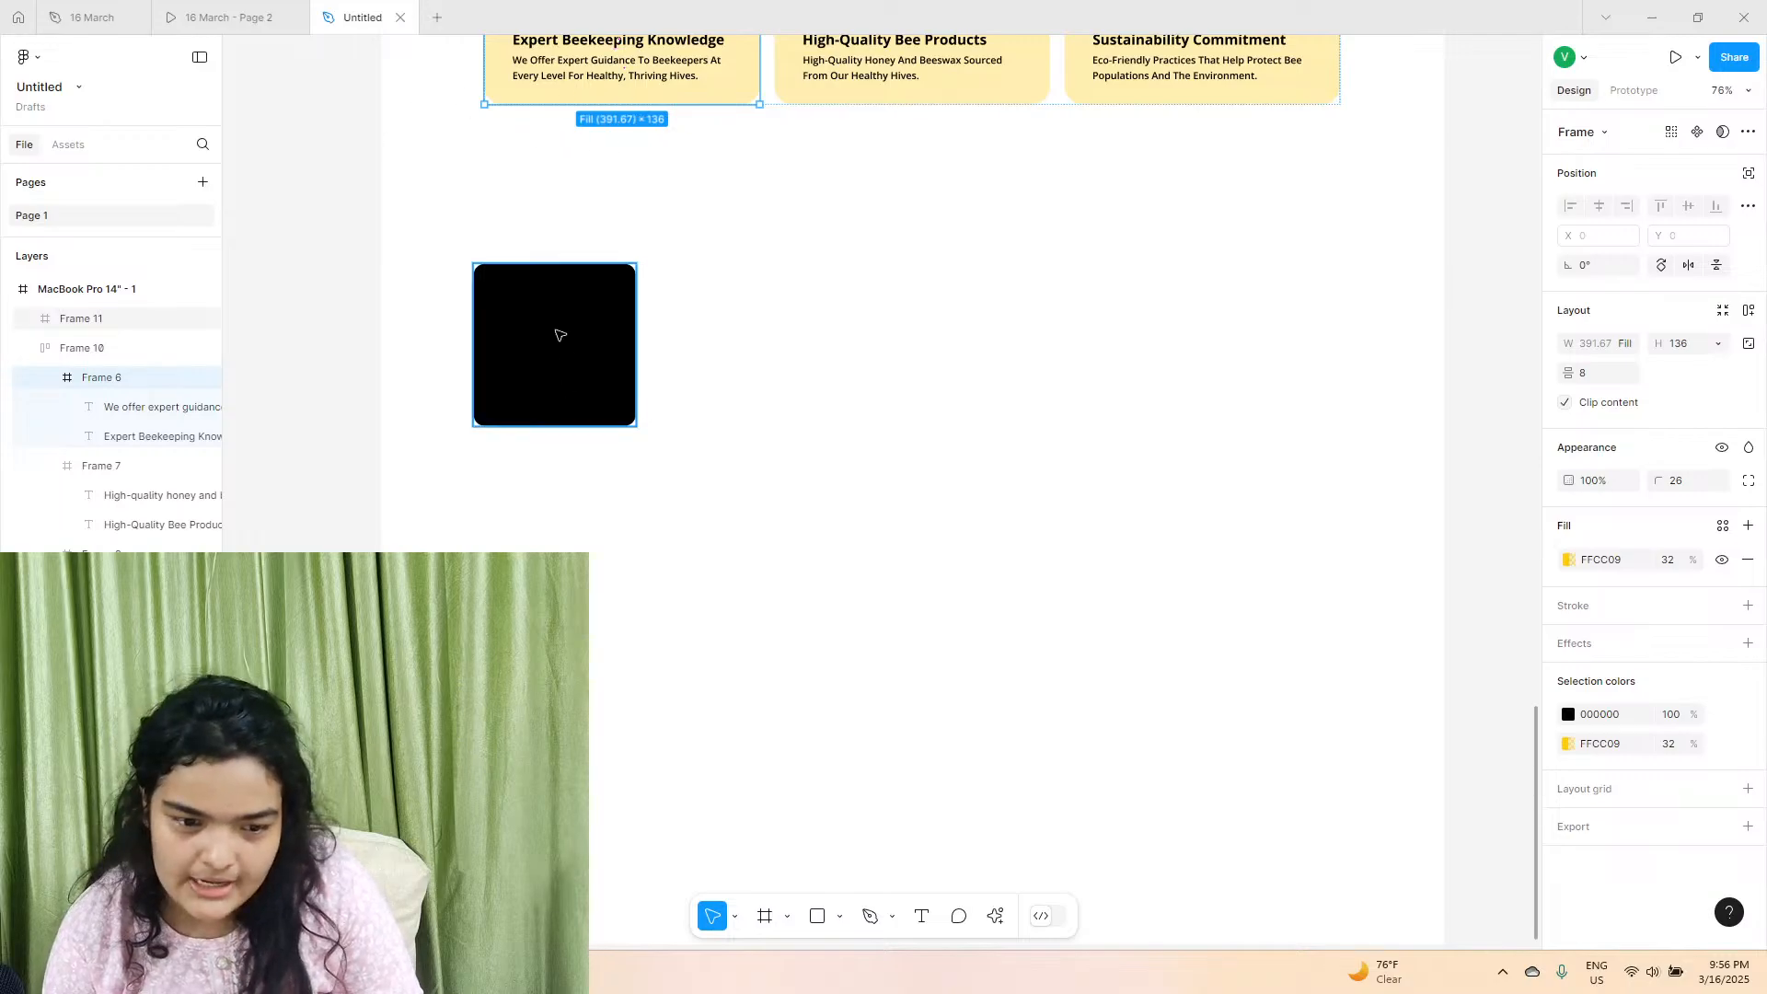
{"action": "left_click_drag", "start_coordinate": [543, 328], "coordinate": [611, 485]}
{"action": "left_click", "coordinate": [632, 339]}
{"action": "left_click", "coordinate": [712, 348], "text": "shift"}
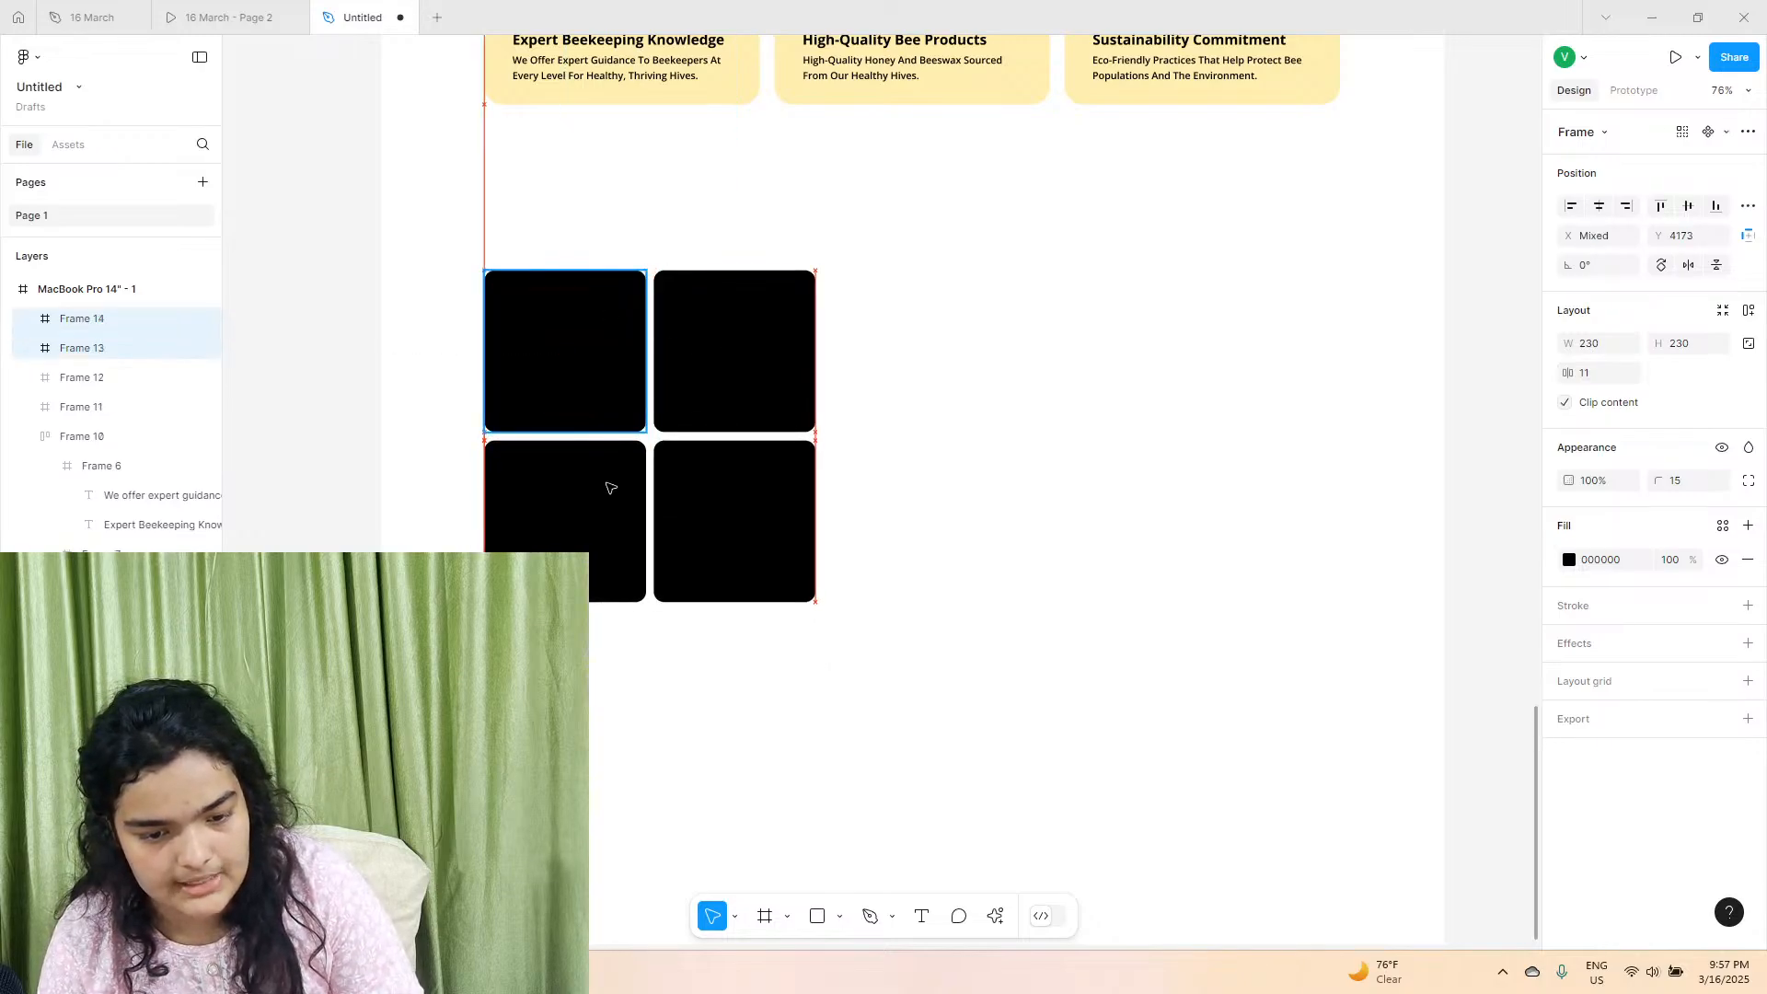
{"action": "left_click", "coordinate": [592, 402], "text": "shift"}
{"action": "left_click", "coordinate": [686, 390], "text": "shift"}
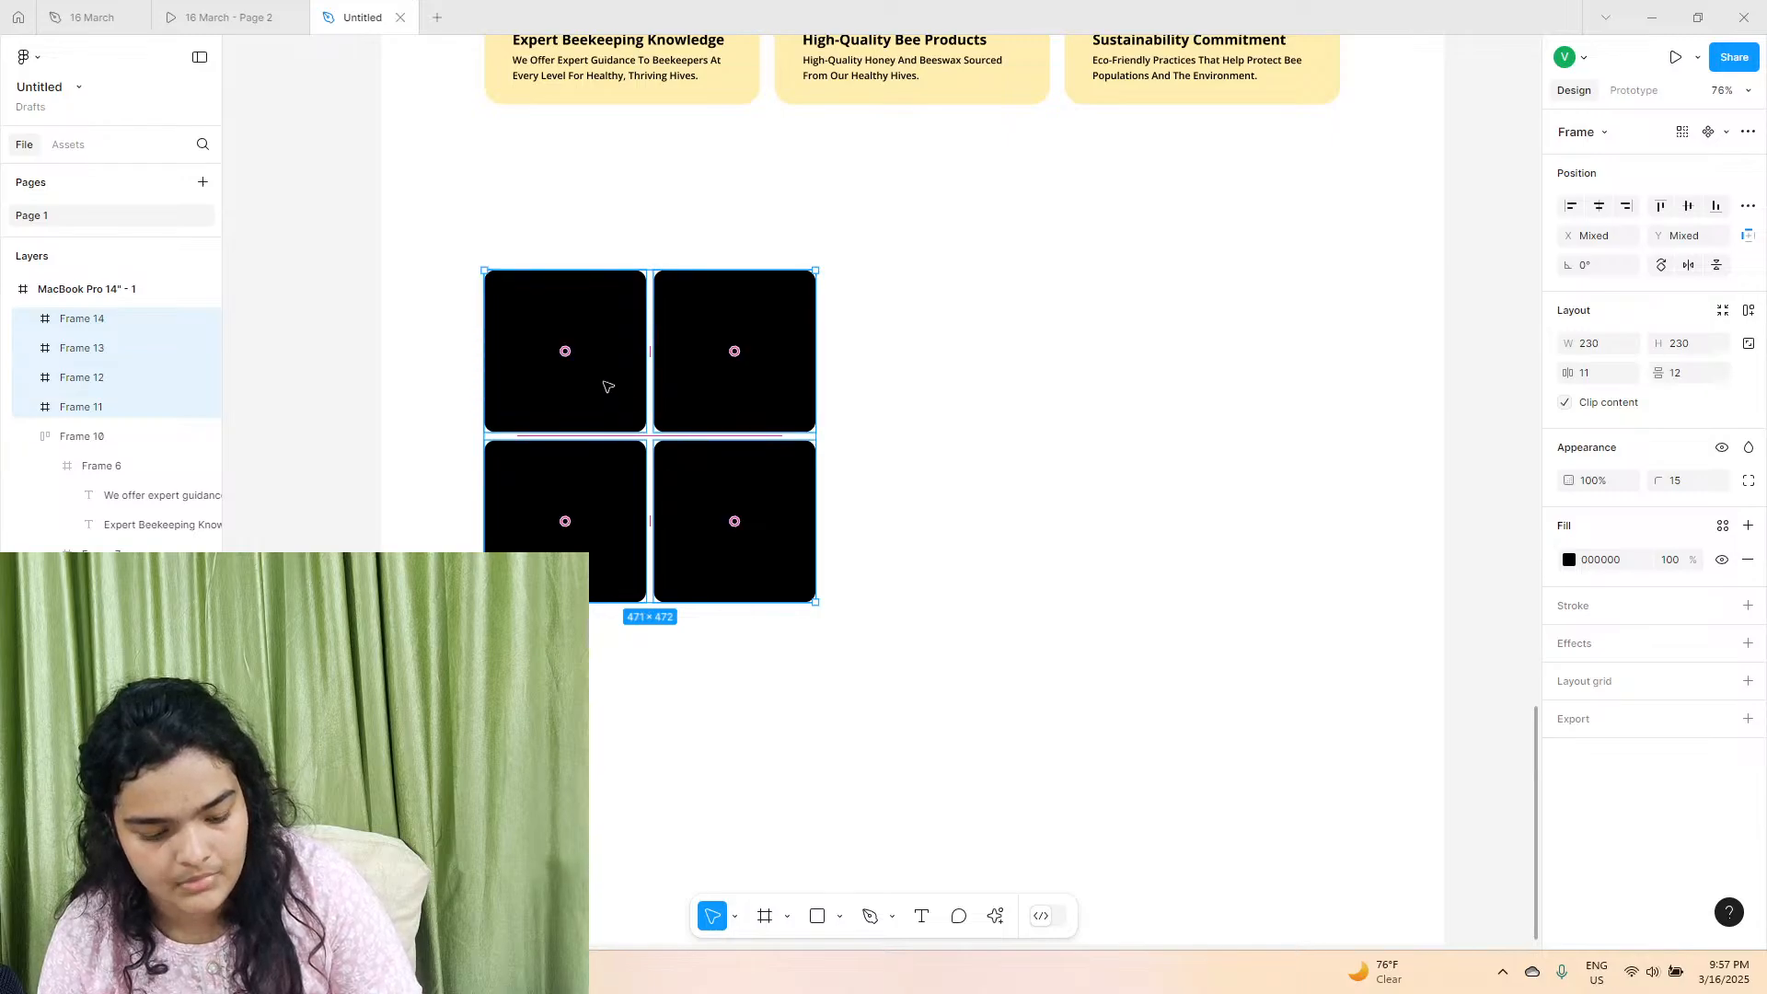
{"action": "key", "text": "Delete"}
{"action": "key", "text": "ctrl+z"}
Duplicate the lower pair of black squares below the grid to add a third row with a gap of 12.
{"action": "left_click", "coordinate": [609, 493]}
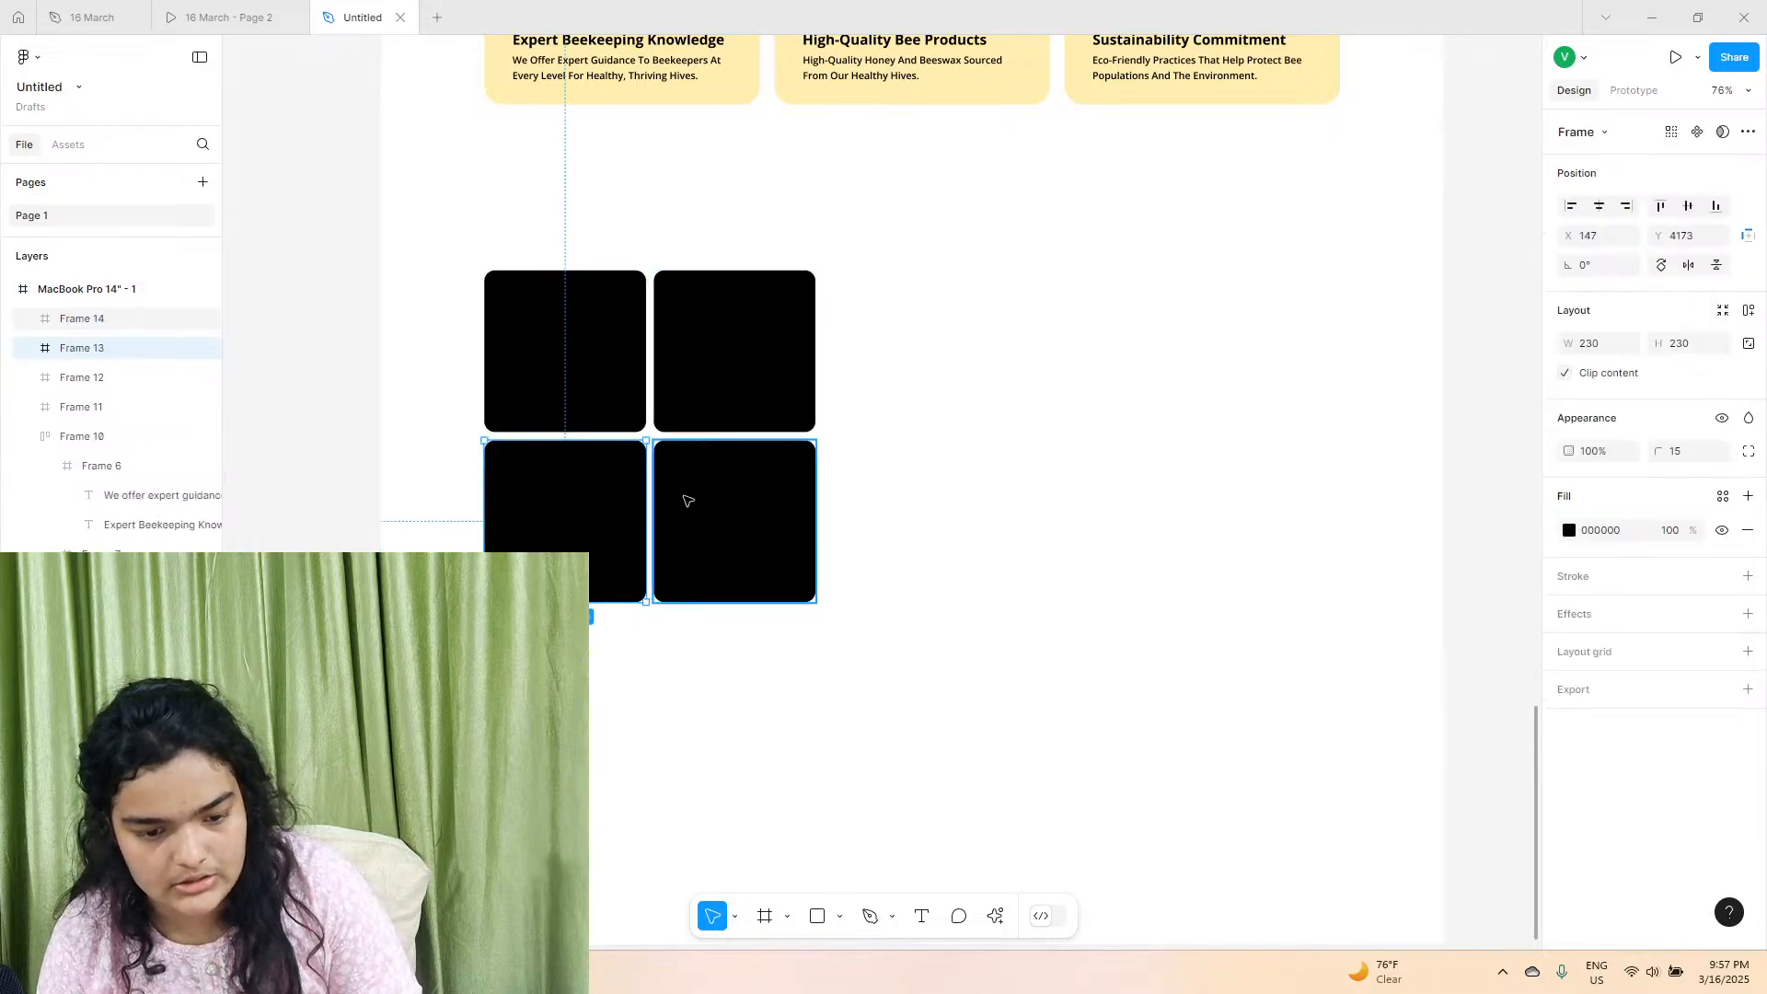
{"action": "left_click", "coordinate": [696, 496], "text": "shift"}
{"action": "left_click_drag", "start_coordinate": [629, 478], "coordinate": [628, 652], "text": "alt"}
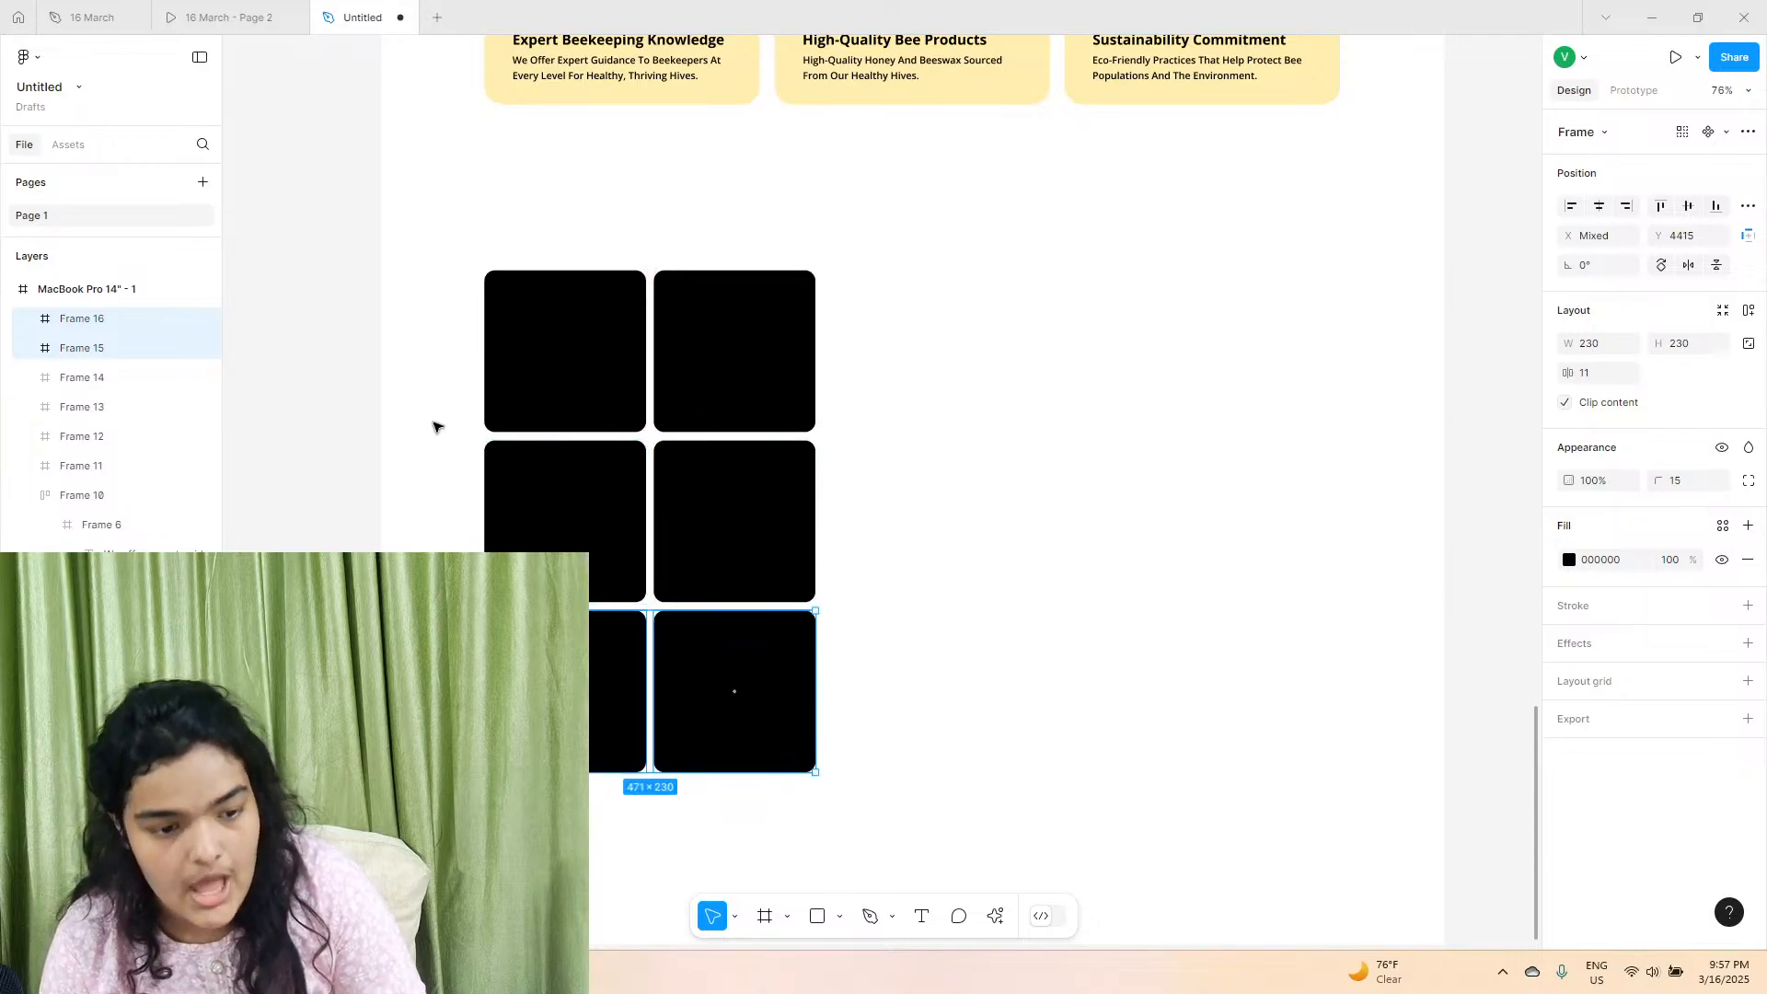
Wrap all six black squares in one auto layout frame with 11 horizontal and 12 vertical spacing.
{"action": "left_click", "coordinate": [565, 536], "text": "shift"}
{"action": "left_click", "coordinate": [688, 513], "text": "shift"}
{"action": "left_click", "coordinate": [560, 324], "text": "shift"}
{"action": "left_click", "coordinate": [702, 335], "text": "shift"}
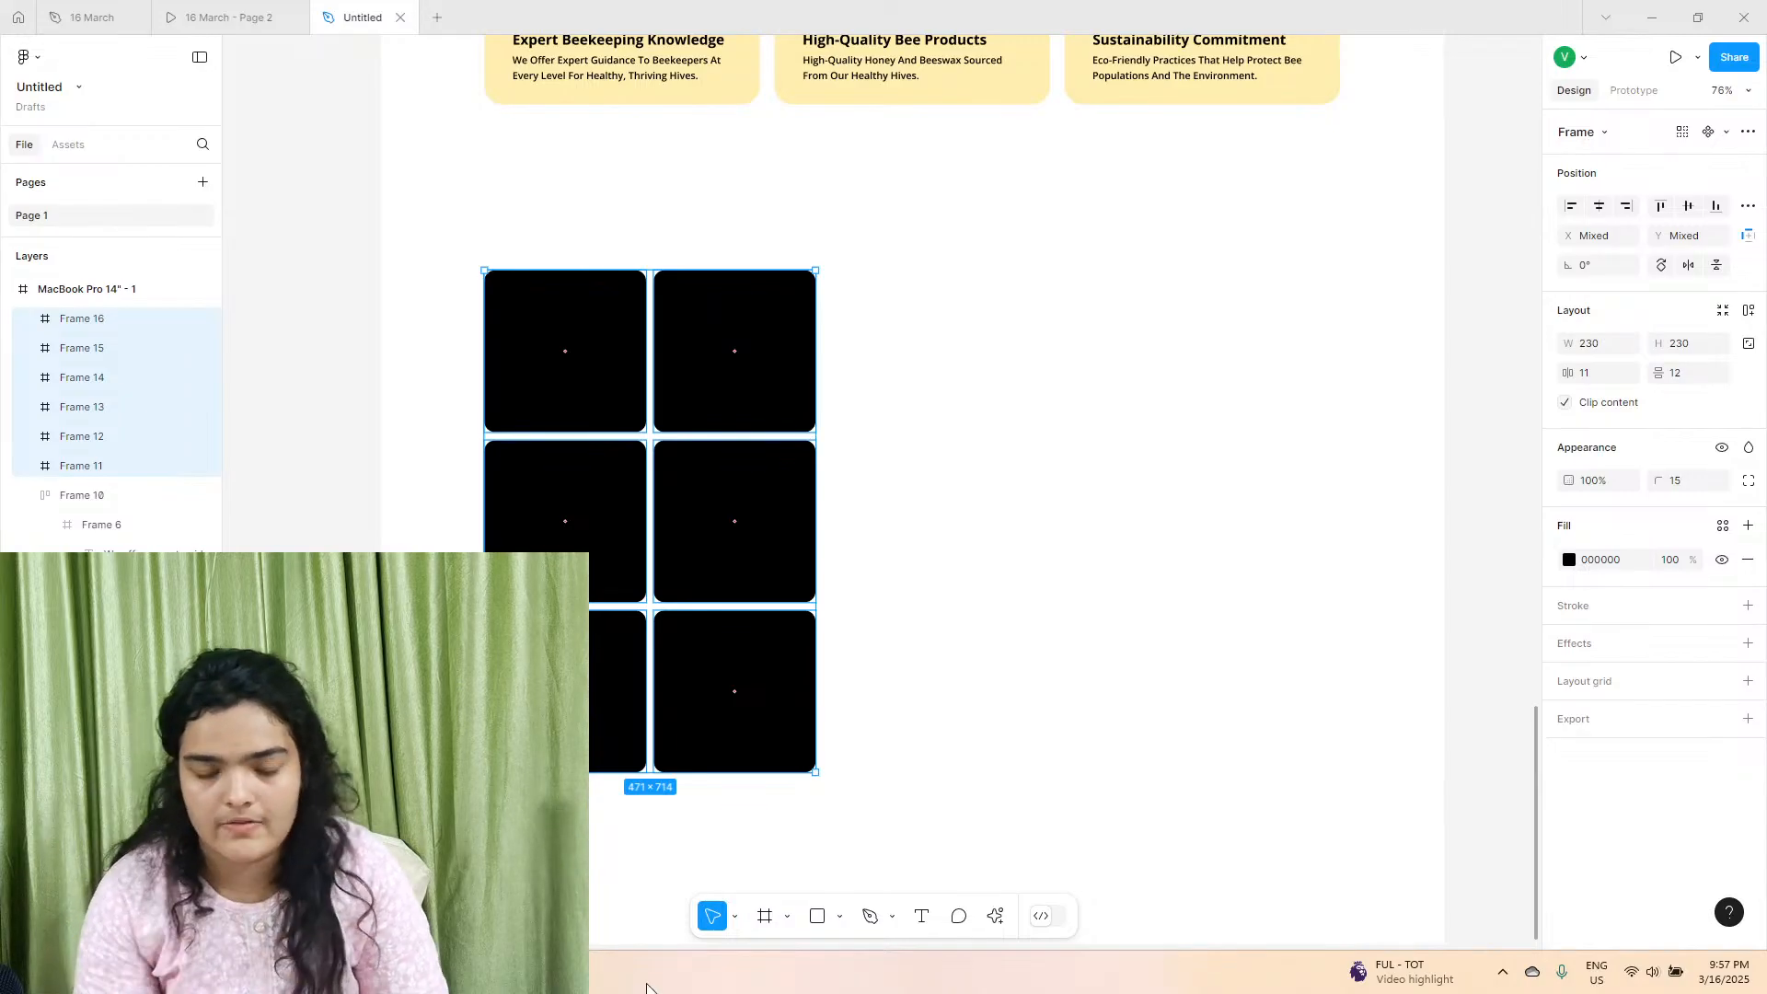
{"action": "left_click", "coordinate": [1749, 313]}
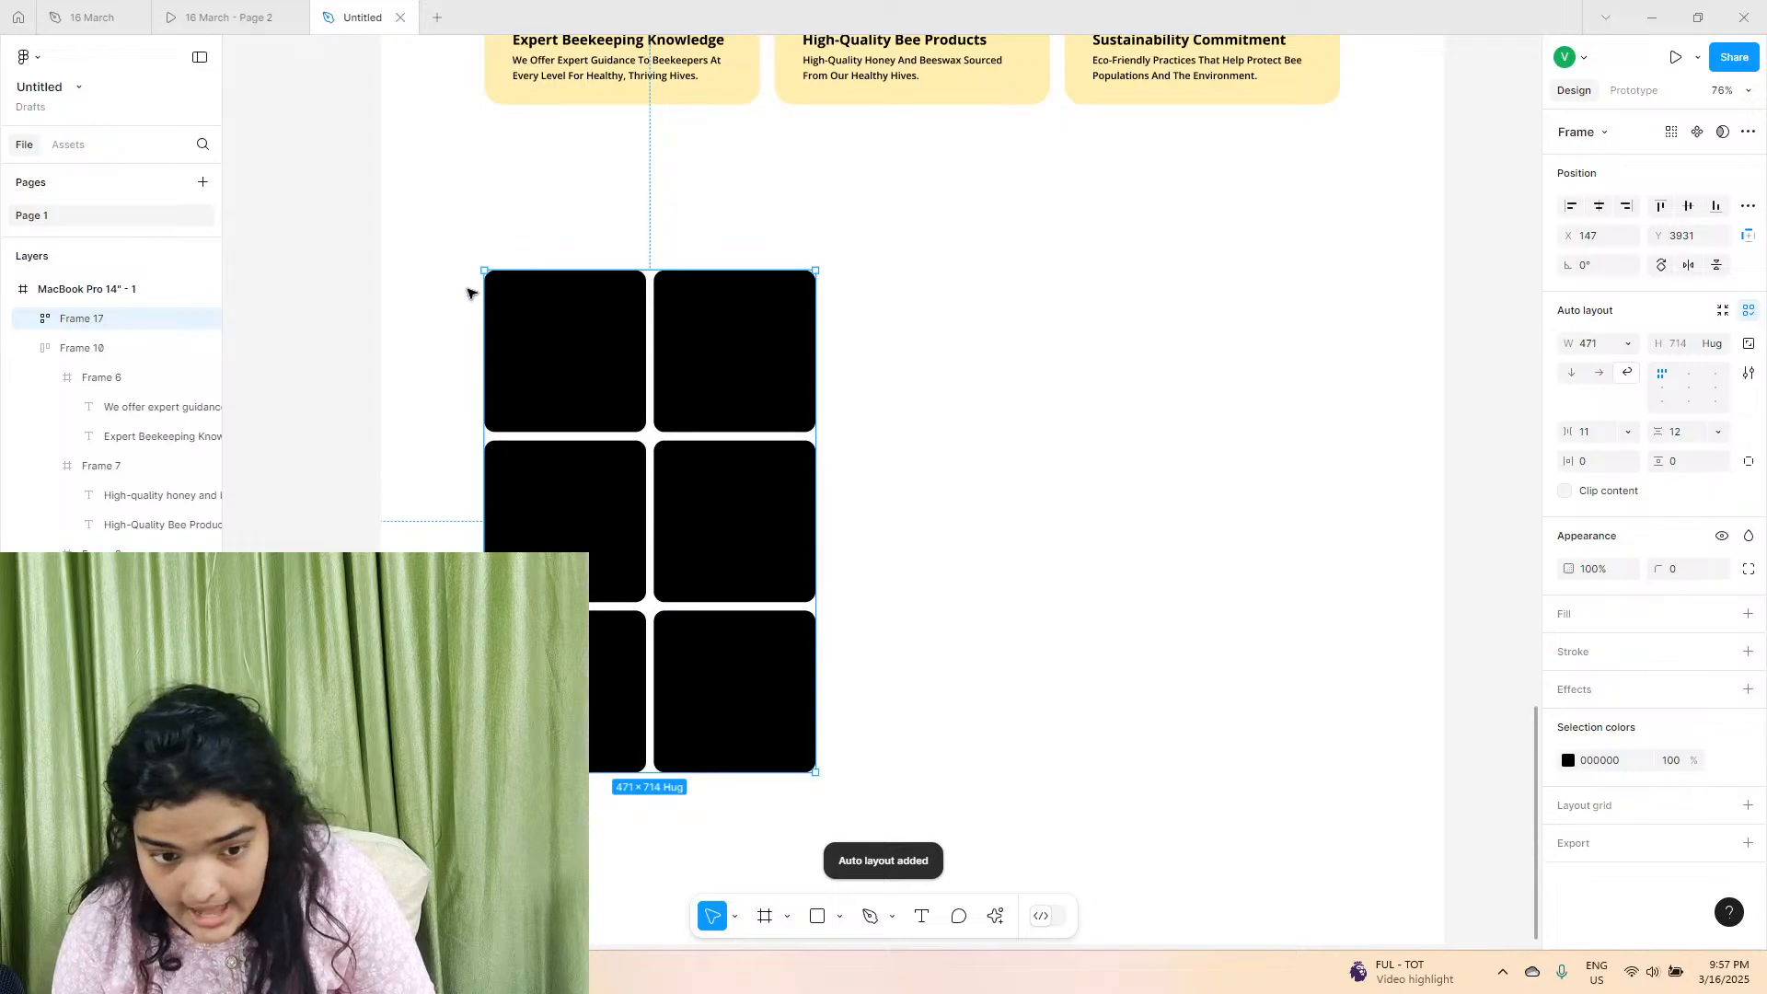
Set the corner radius of all six squares in the auto layout grid to 26.
{"action": "double_click", "coordinate": [511, 340]}
{"action": "left_click", "coordinate": [687, 352], "text": "shift"}
{"action": "left_click", "coordinate": [616, 573], "text": "shift"}
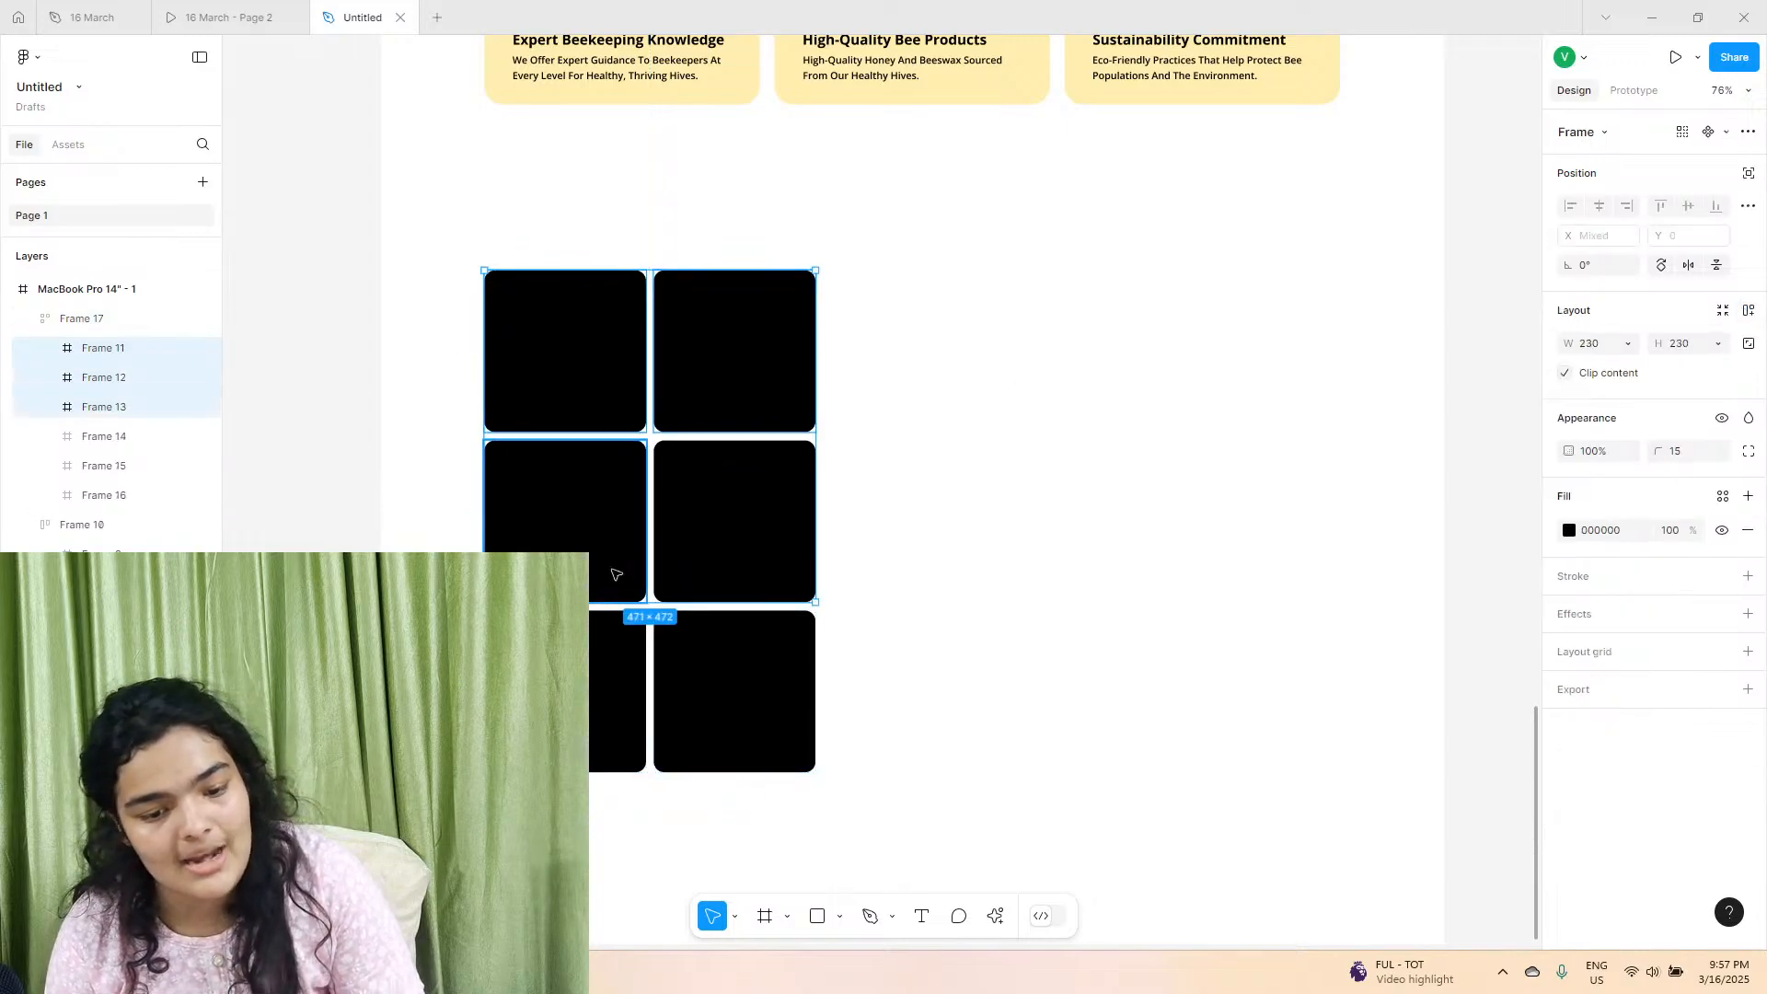
{"action": "left_click", "coordinate": [727, 524], "text": "shift"}
{"action": "left_click", "coordinate": [736, 683], "text": "shift"}
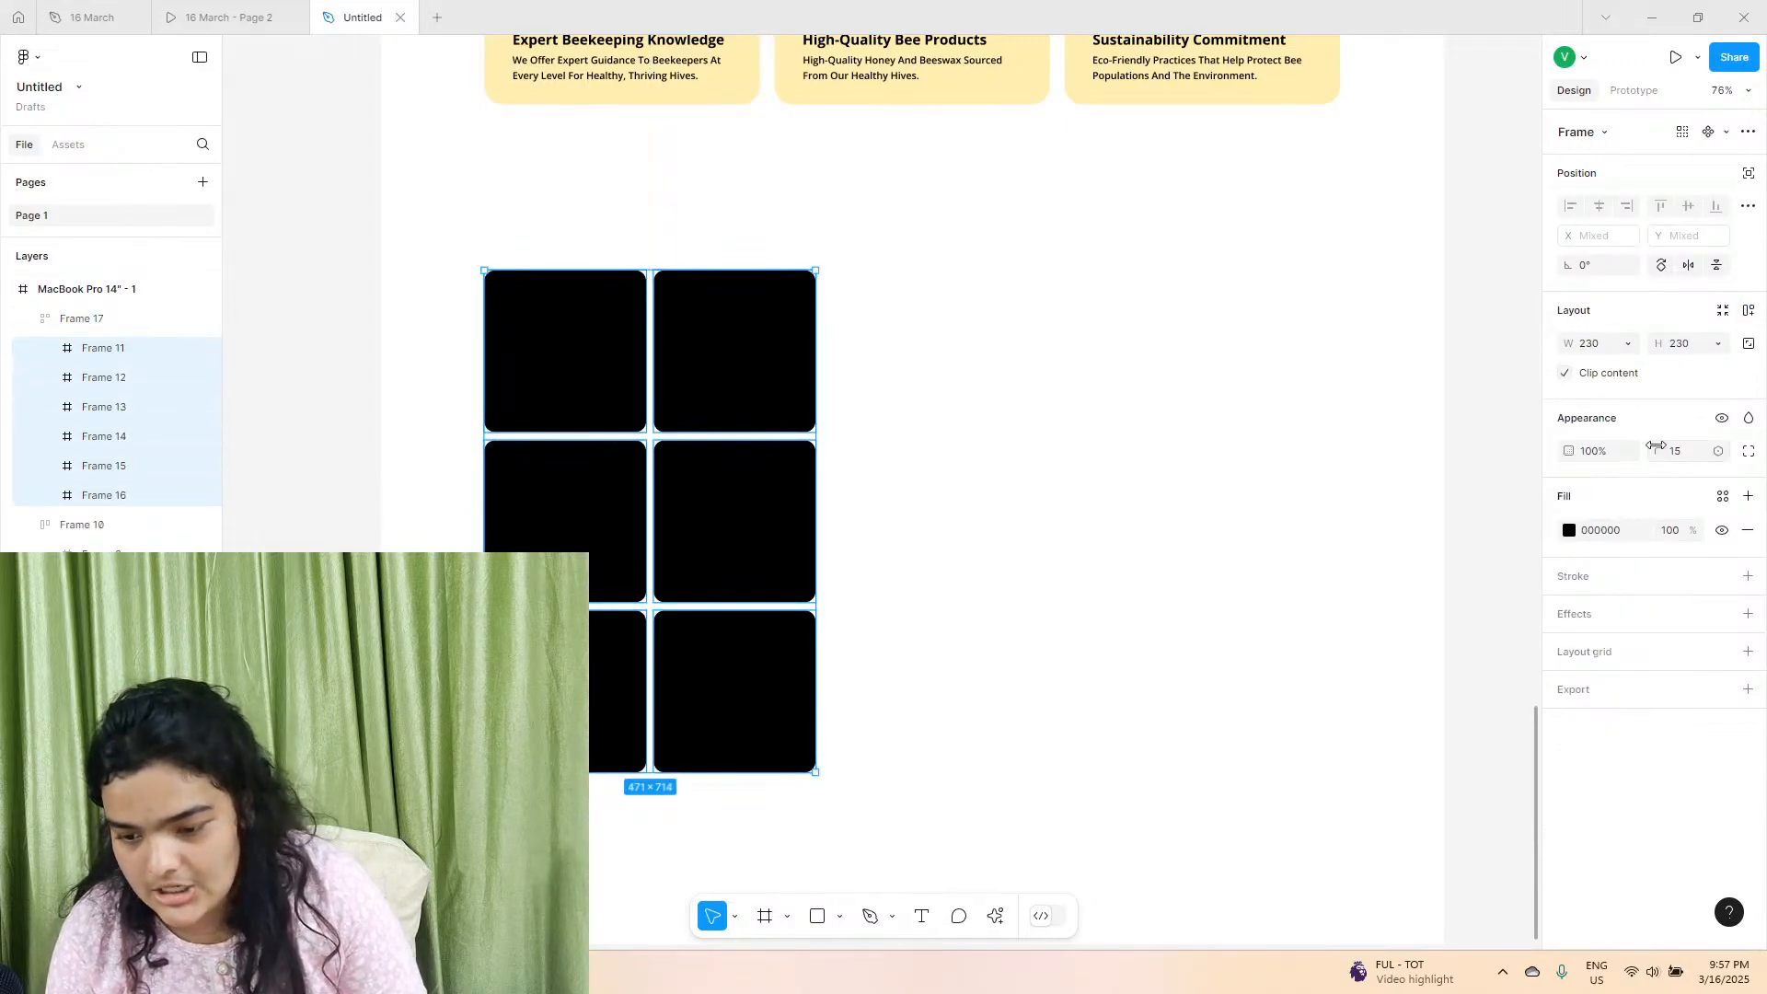
{"action": "key", "text": "Return"}
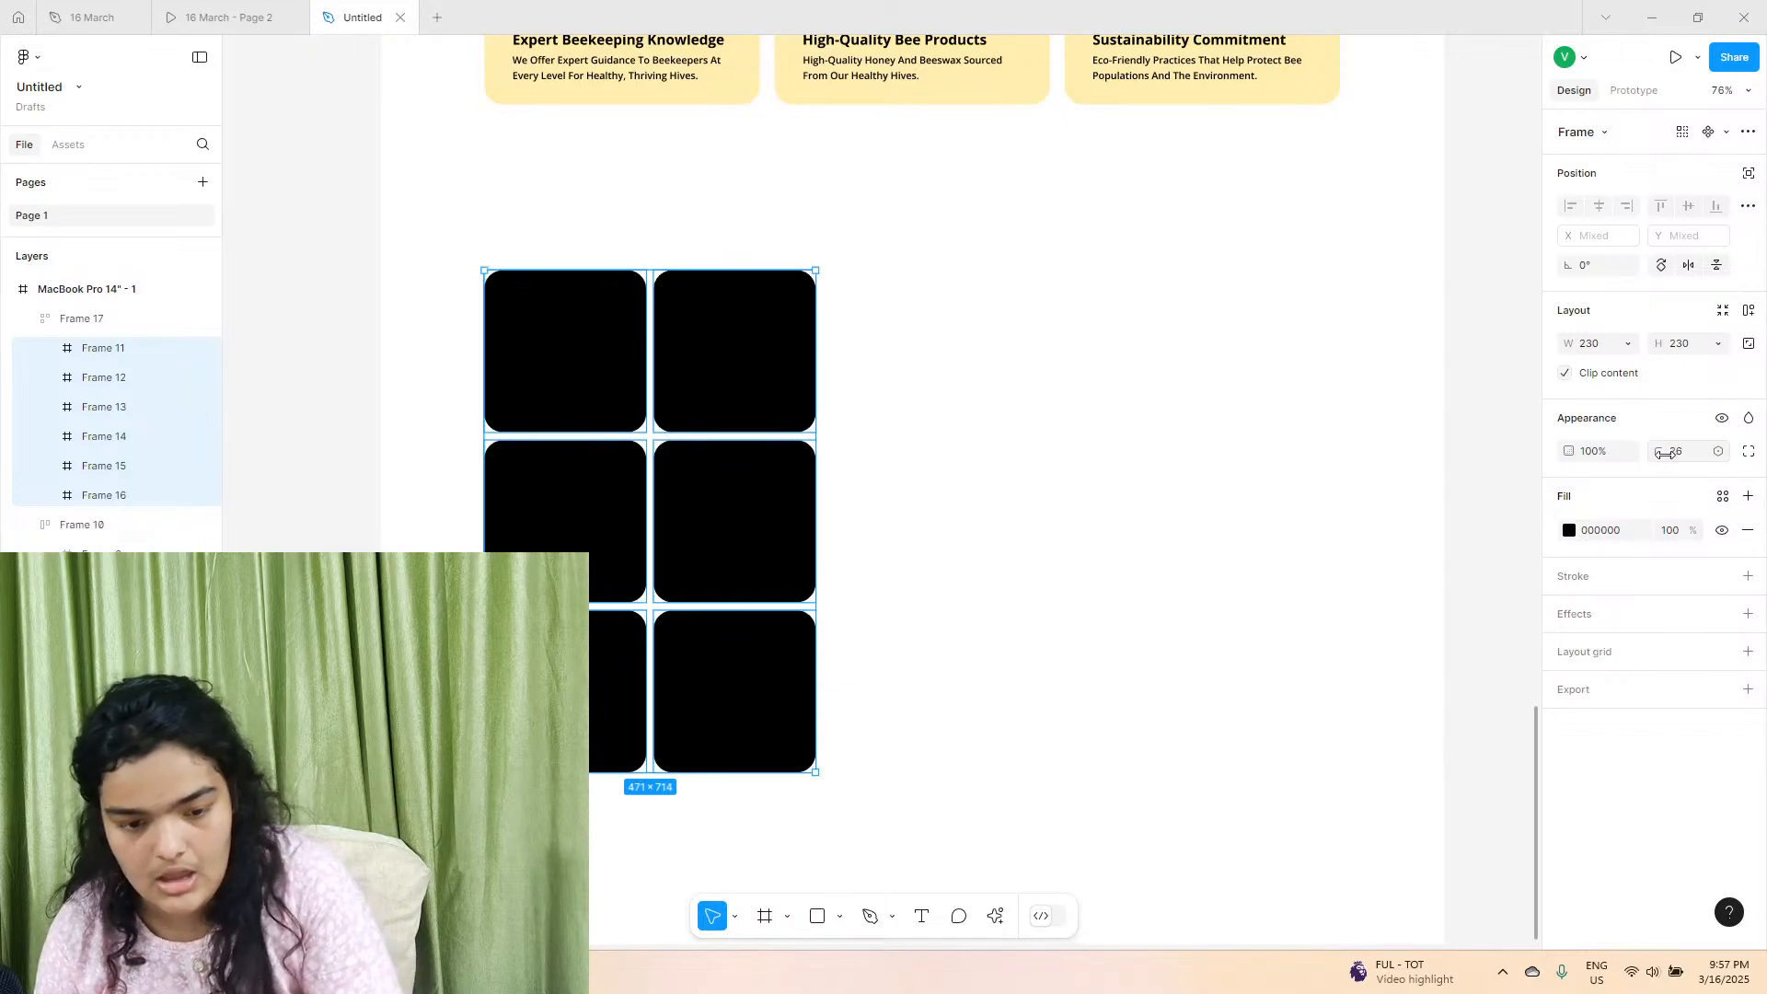
Check the image grid section in the 16 March - Page 2 prototype against the grid in the untitled design.
{"action": "left_click_drag", "start_coordinate": [750, 350], "coordinate": [737, 406]}
{"action": "scroll", "coordinate": [750, 395], "scroll_direction": "down", "scroll_amount": 2}
{"action": "scroll", "coordinate": [750, 394], "scroll_direction": "down", "scroll_amount": 3}
{"action": "scroll", "coordinate": [750, 395], "scroll_direction": "down", "scroll_amount": 1}
{"action": "scroll", "coordinate": [741, 382], "scroll_direction": "up", "scroll_amount": 1}
{"action": "left_click", "coordinate": [169, 9]}
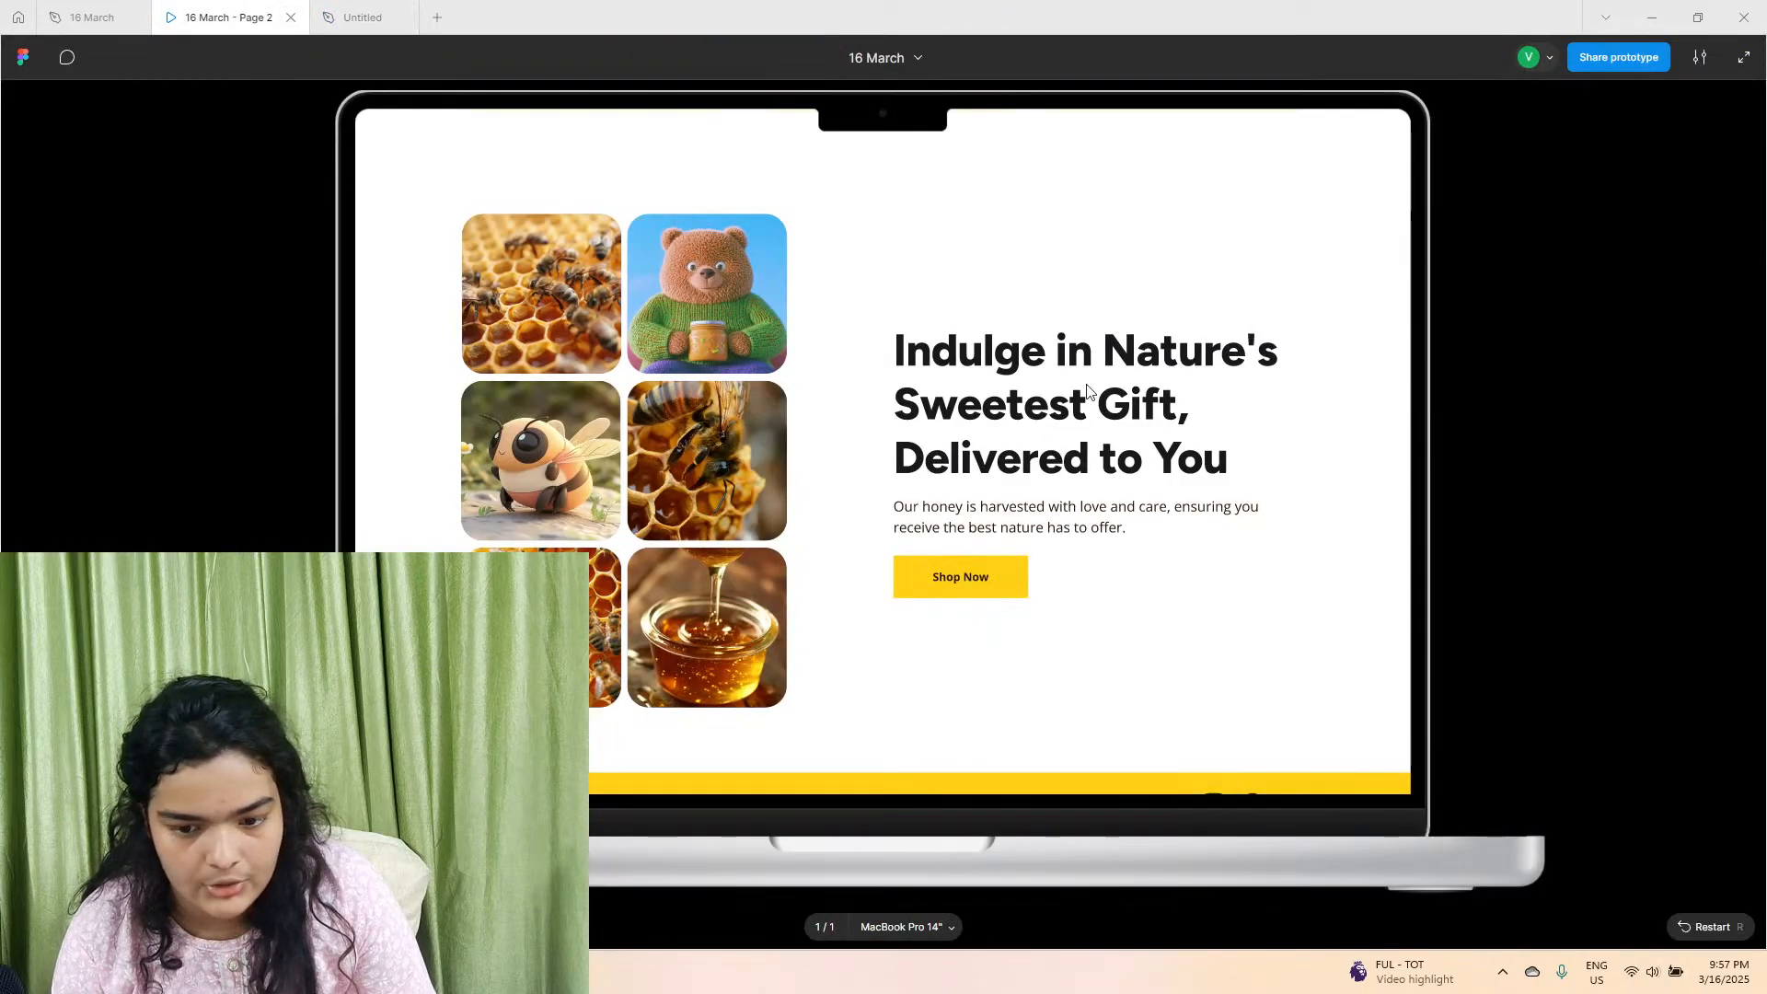
{"action": "left_click", "coordinate": [366, 16]}
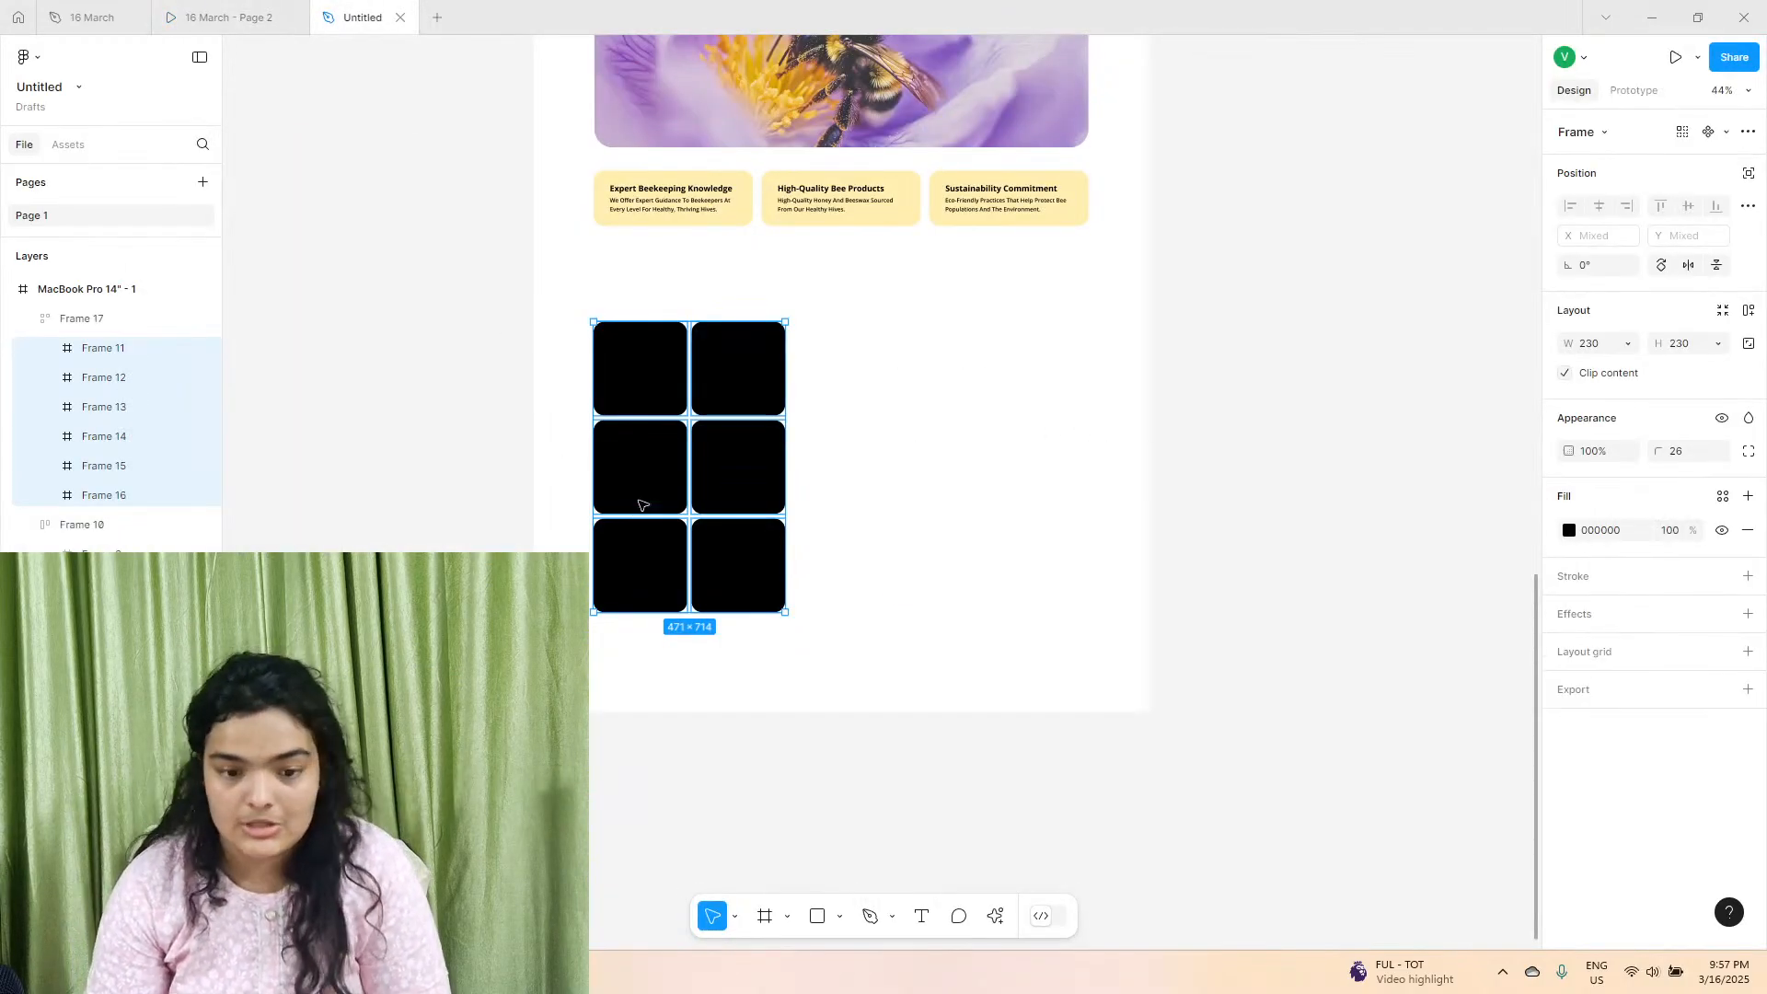
Open the Lummi plugin with the grid frame selected and search its 3D images for "honey".
{"action": "mouse_move", "coordinate": [661, 405]}
{"action": "left_mouse_down"}
{"action": "mouse_move", "coordinate": [679, 404]}
{"action": "mouse_move", "coordinate": [661, 405]}
{"action": "left_mouse_up"}
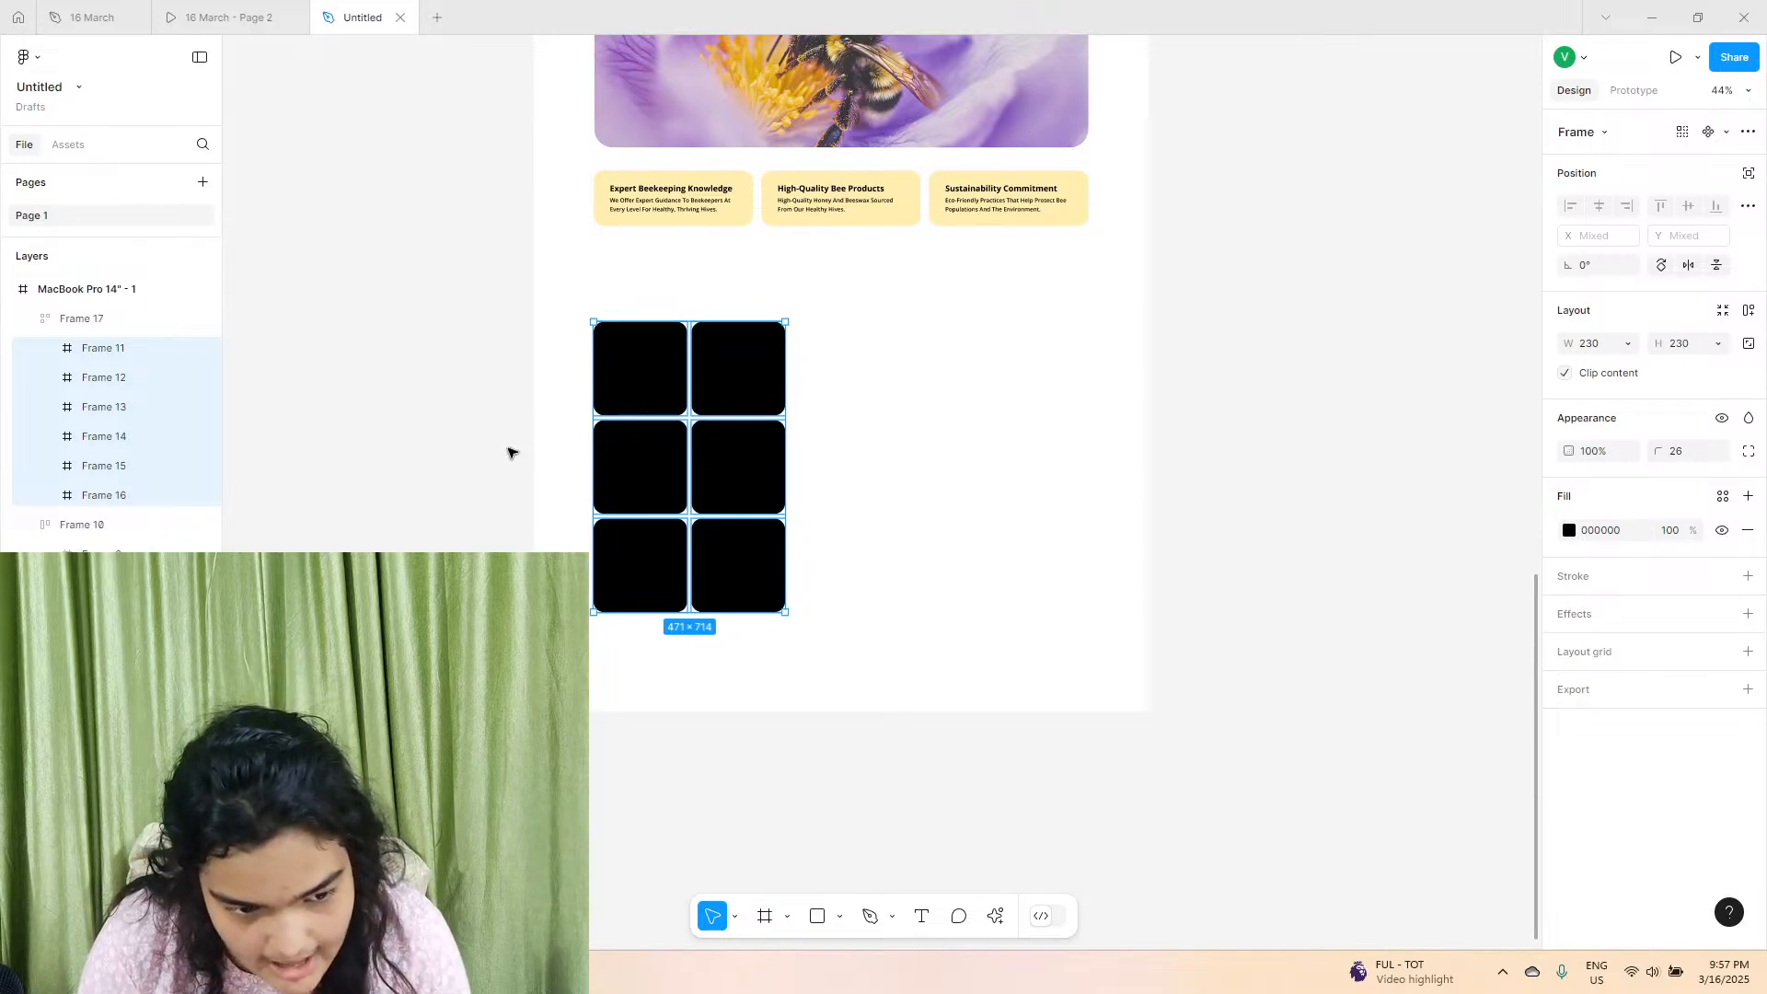
{"action": "left_click", "coordinate": [508, 446]}
{"action": "left_click", "coordinate": [618, 408]}
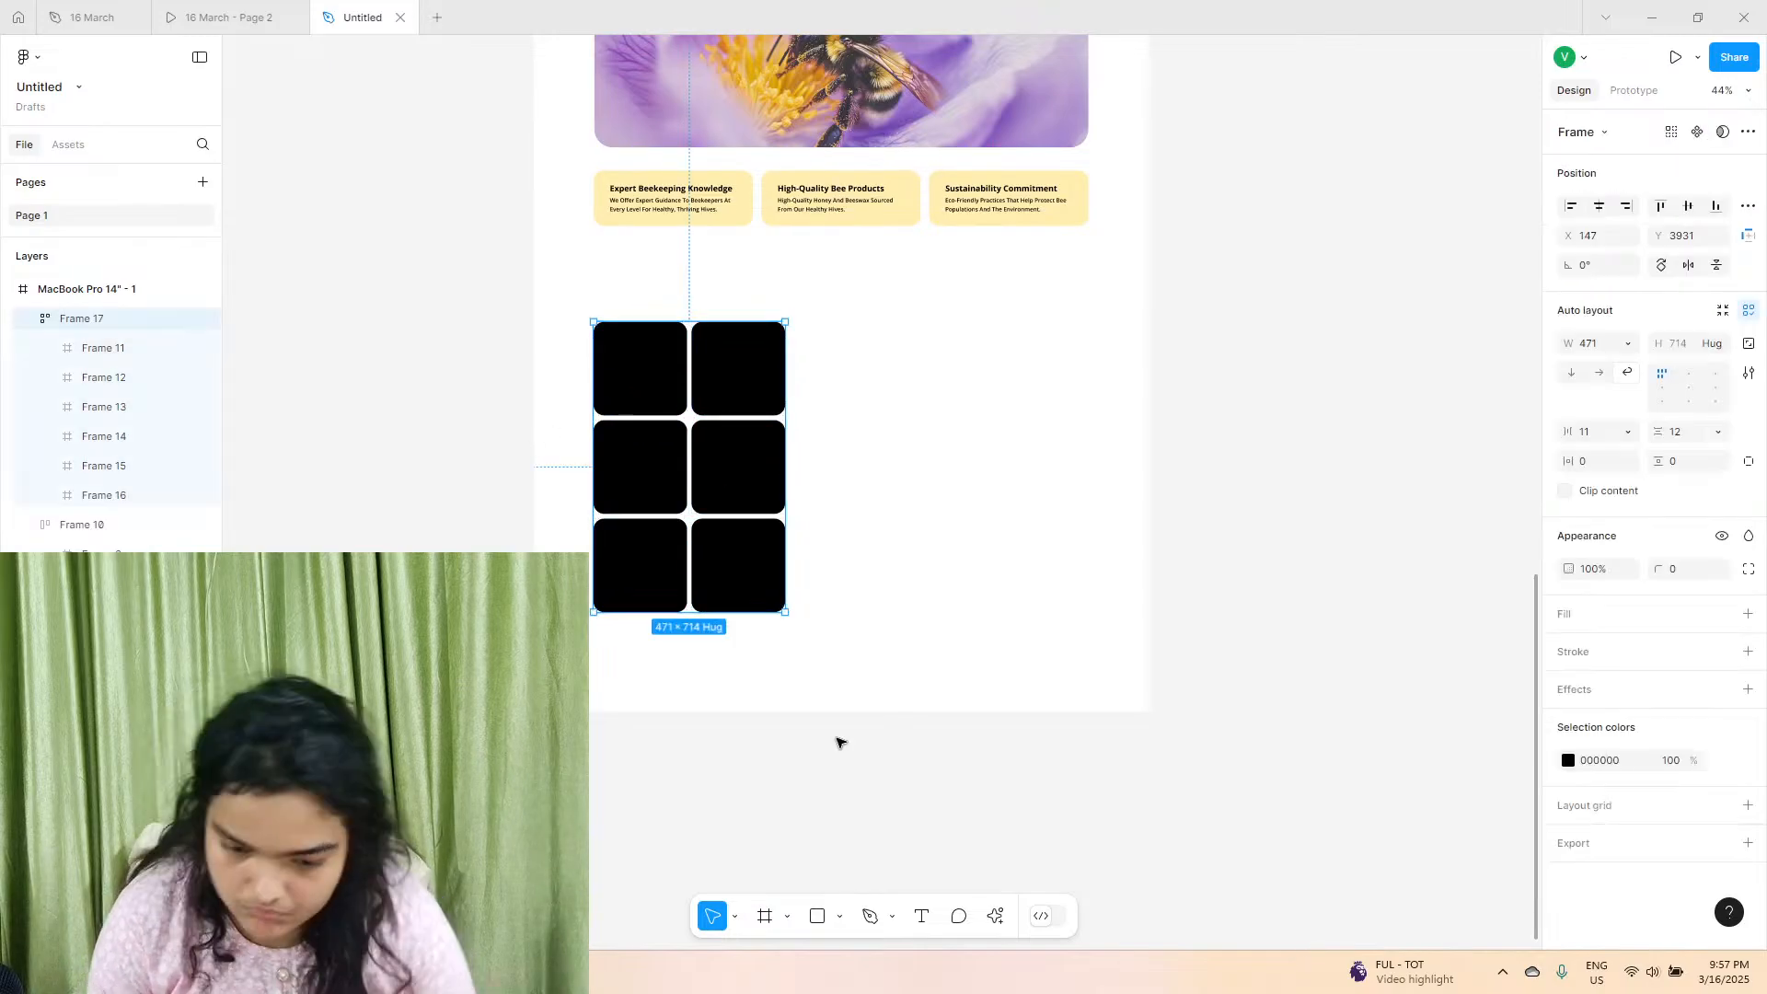
{"action": "left_click", "coordinate": [993, 916]}
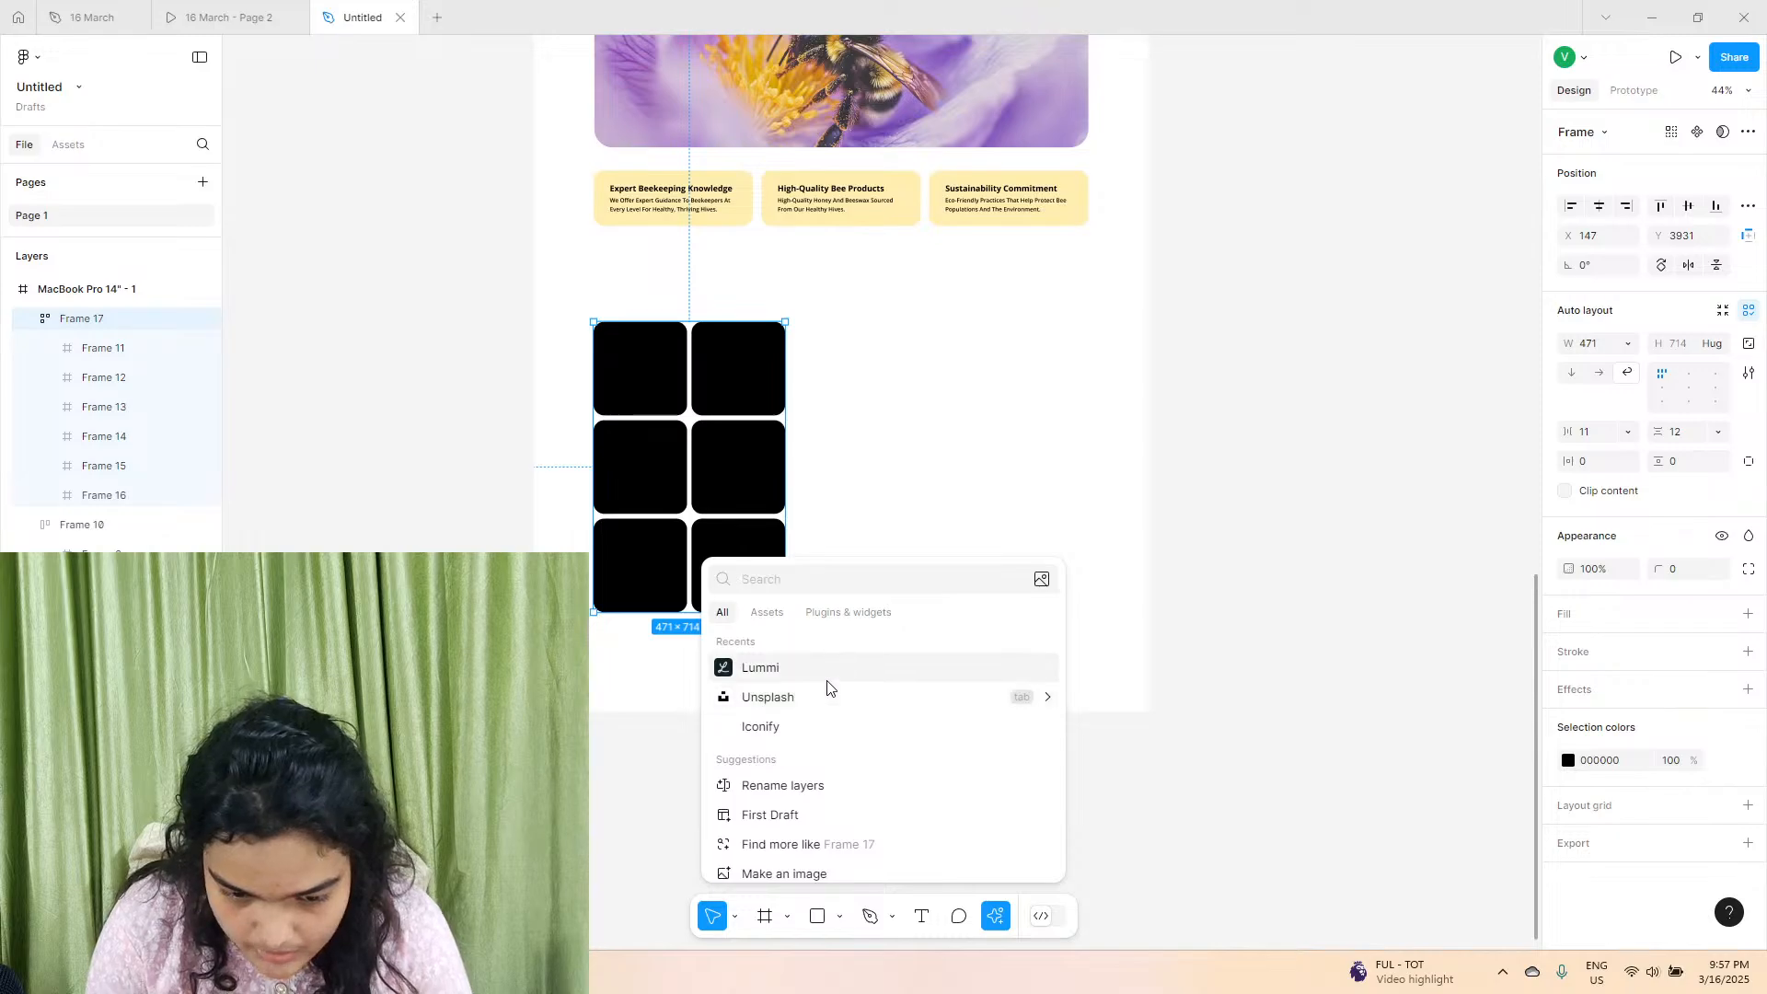
{"action": "left_click", "coordinate": [827, 678]}
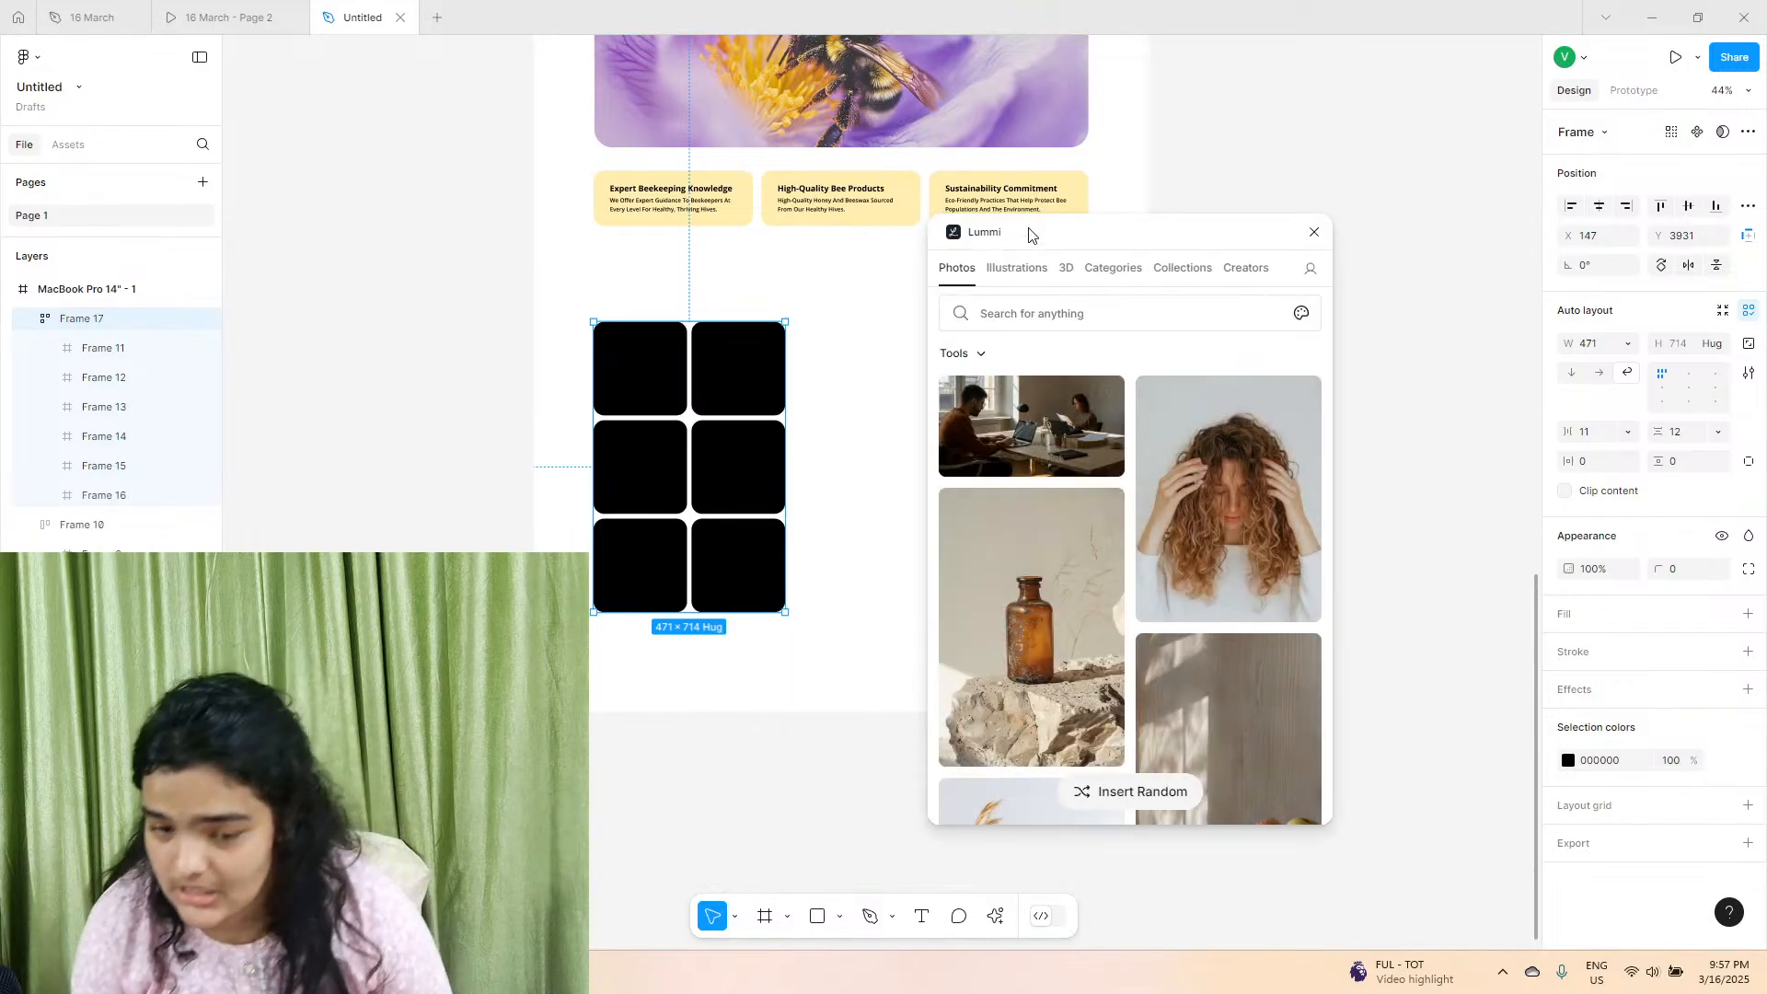
{"action": "left_click", "coordinate": [1065, 267]}
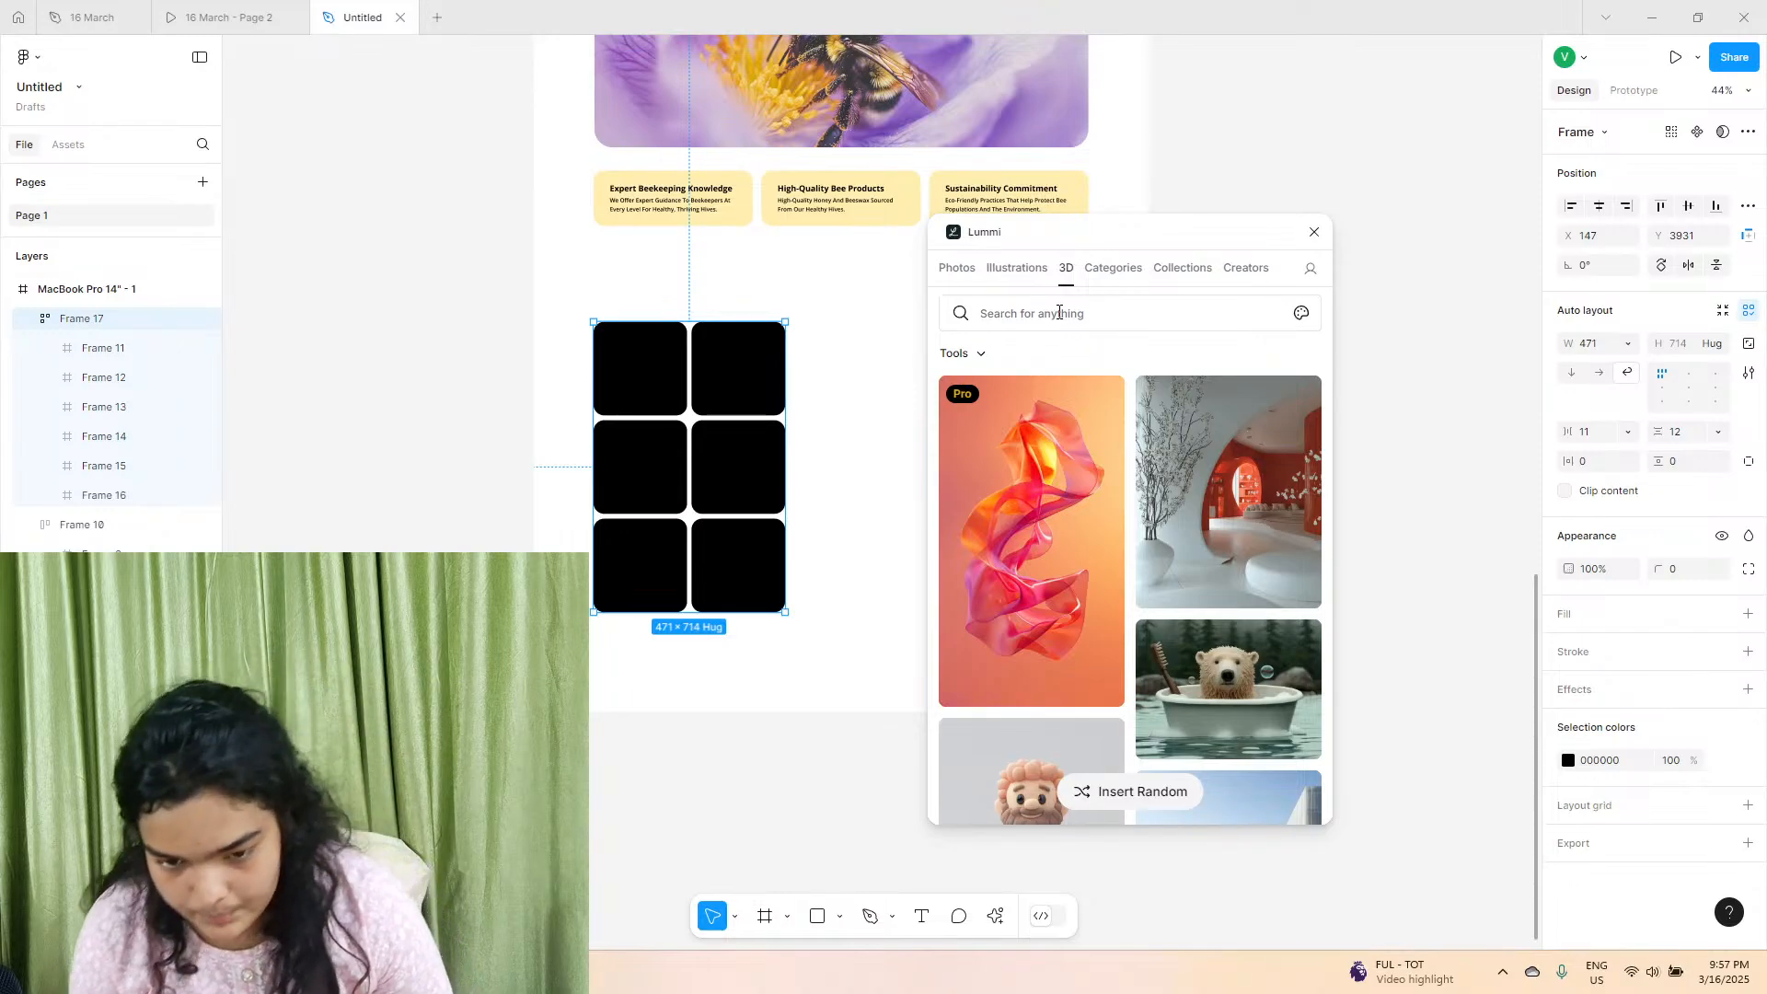
{"action": "left_click", "coordinate": [1060, 313]}
{"action": "key", "text": "Return"}
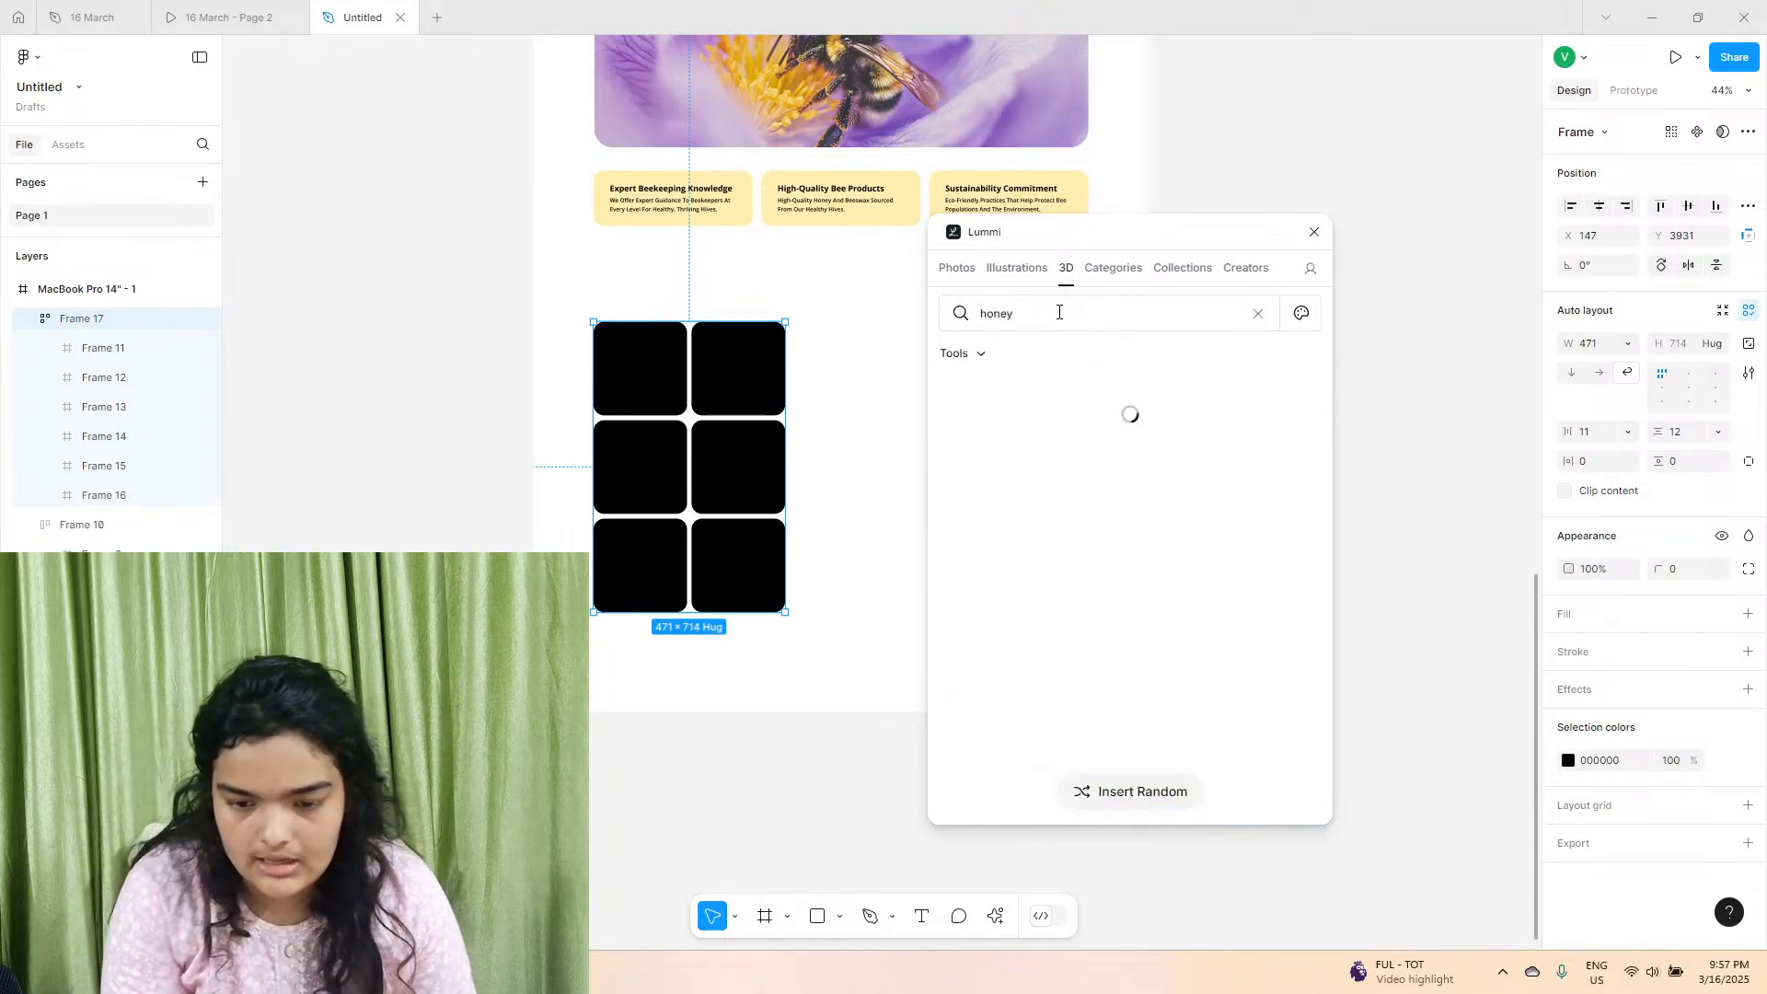
Fill the middle-left square with the blue-winged flying bee and the top-right square with the standing yellow bee.
{"action": "left_click", "coordinate": [659, 406]}
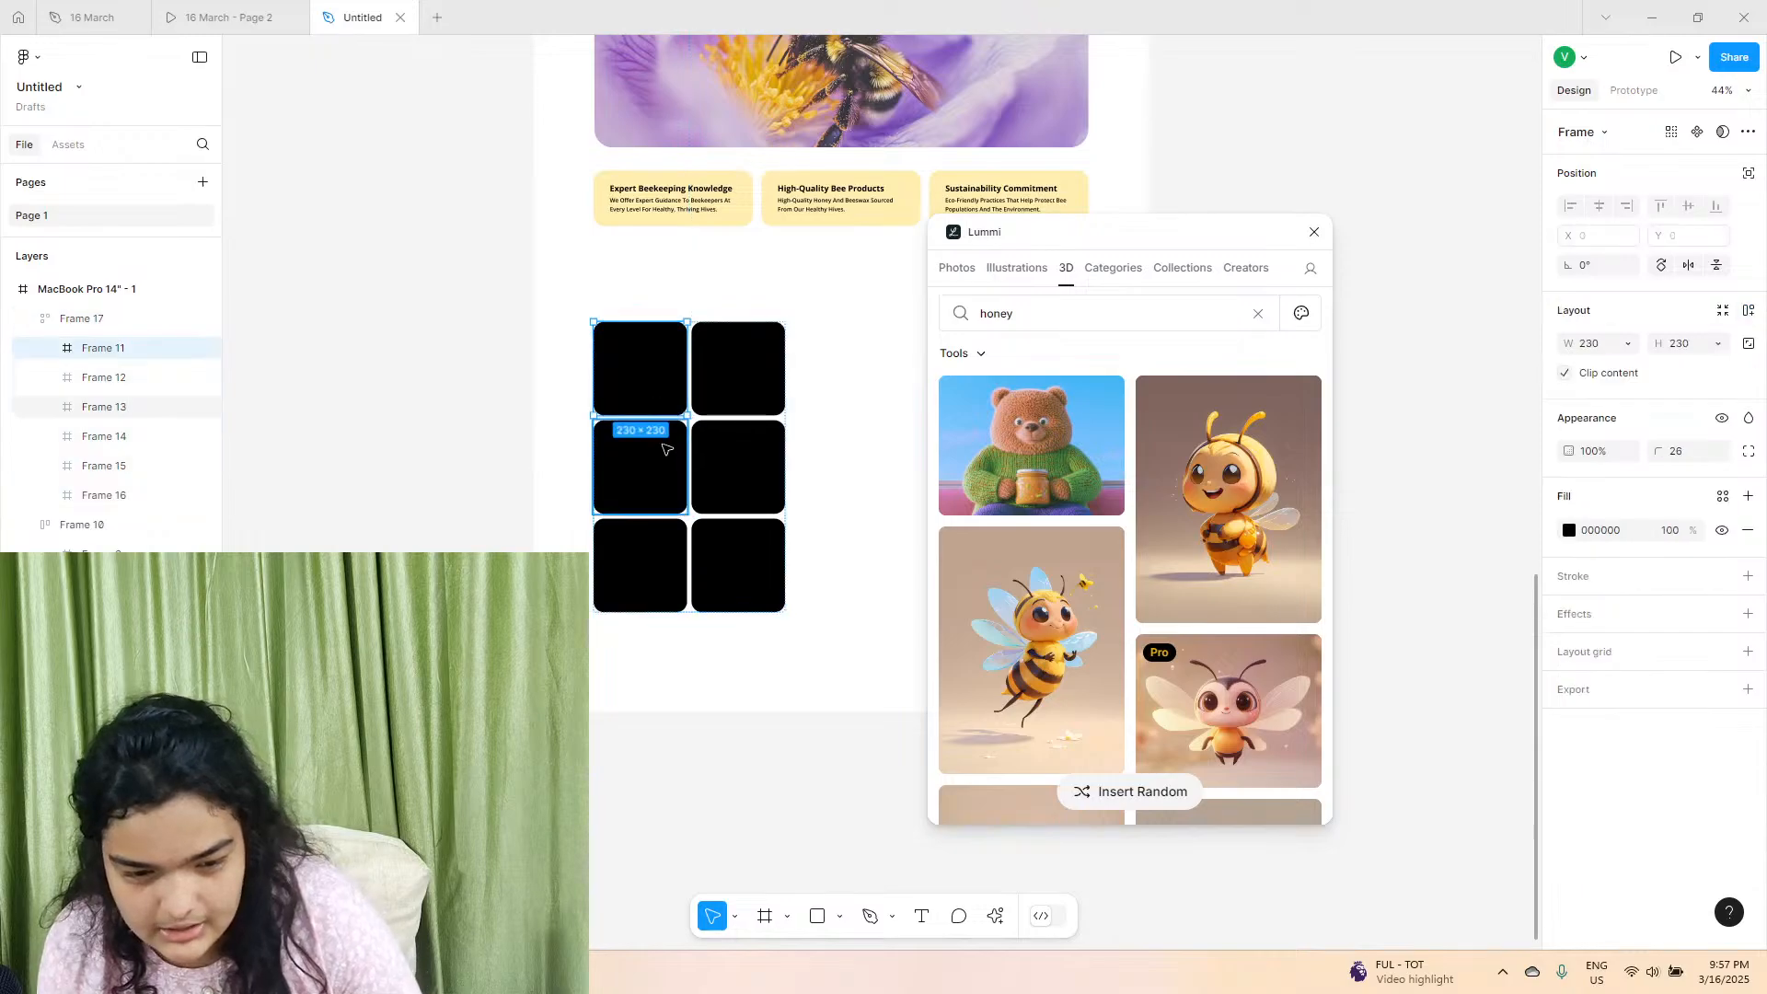
{"action": "left_click", "coordinate": [644, 456]}
{"action": "left_click", "coordinate": [1038, 615]}
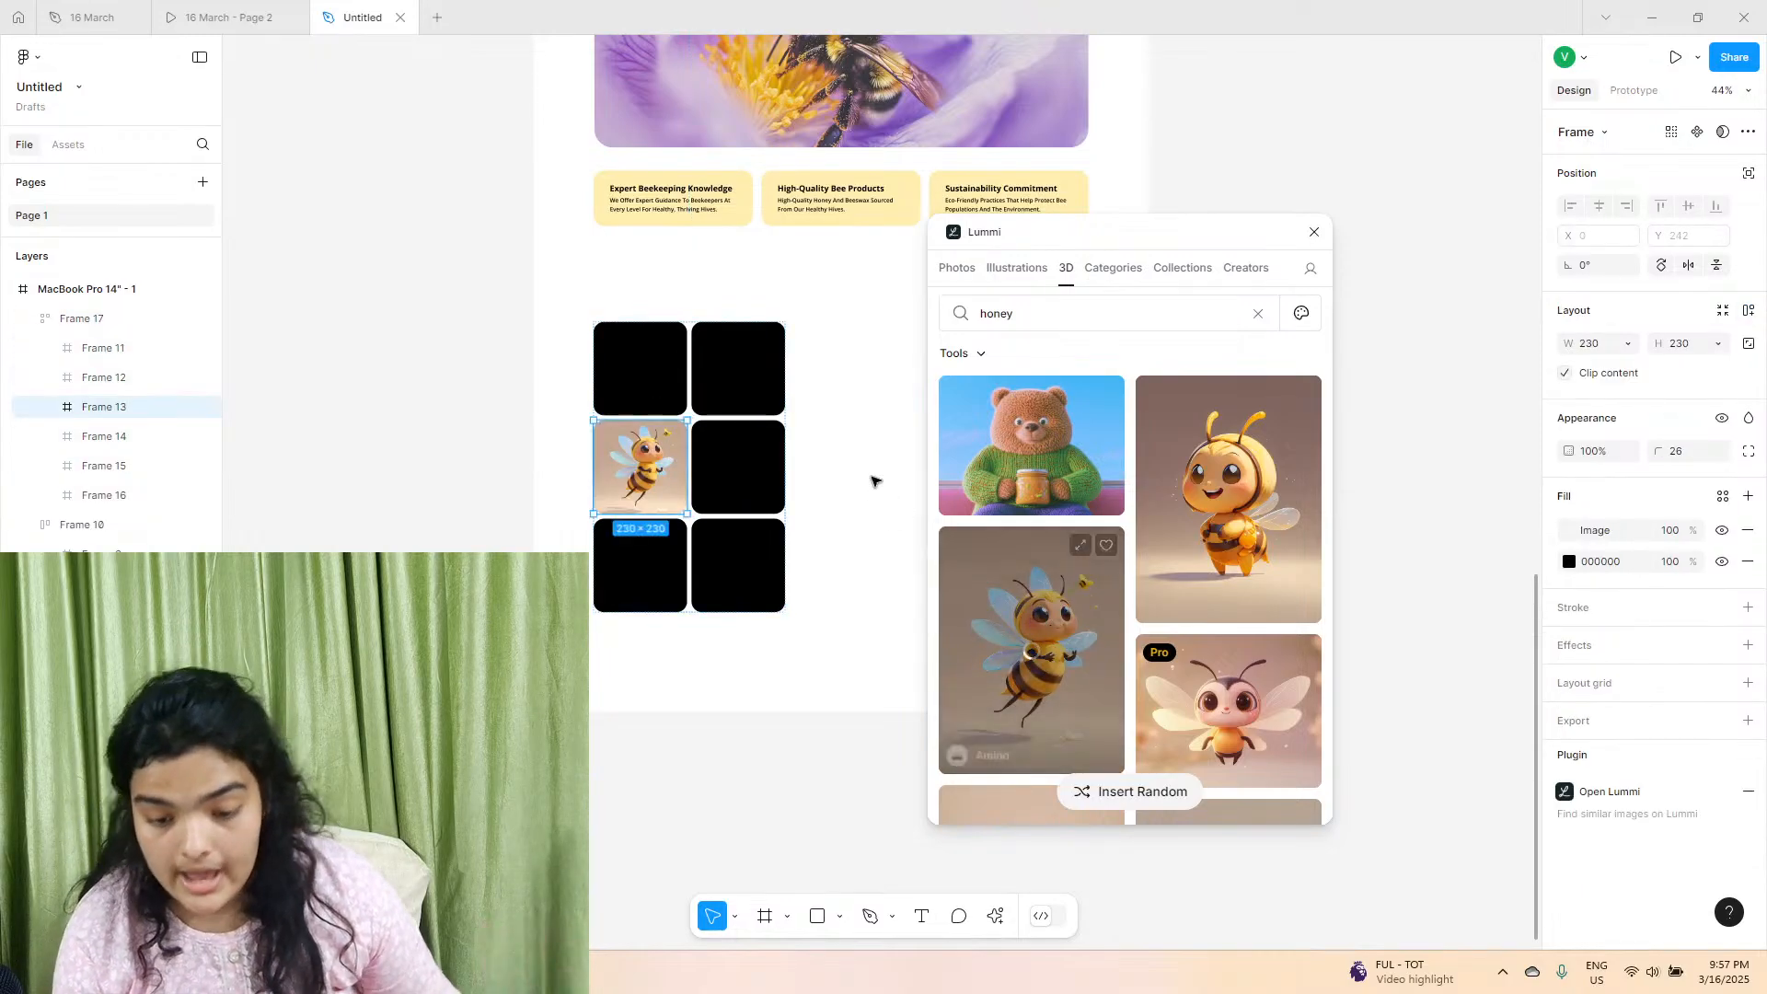
{"action": "left_click", "coordinate": [741, 383]}
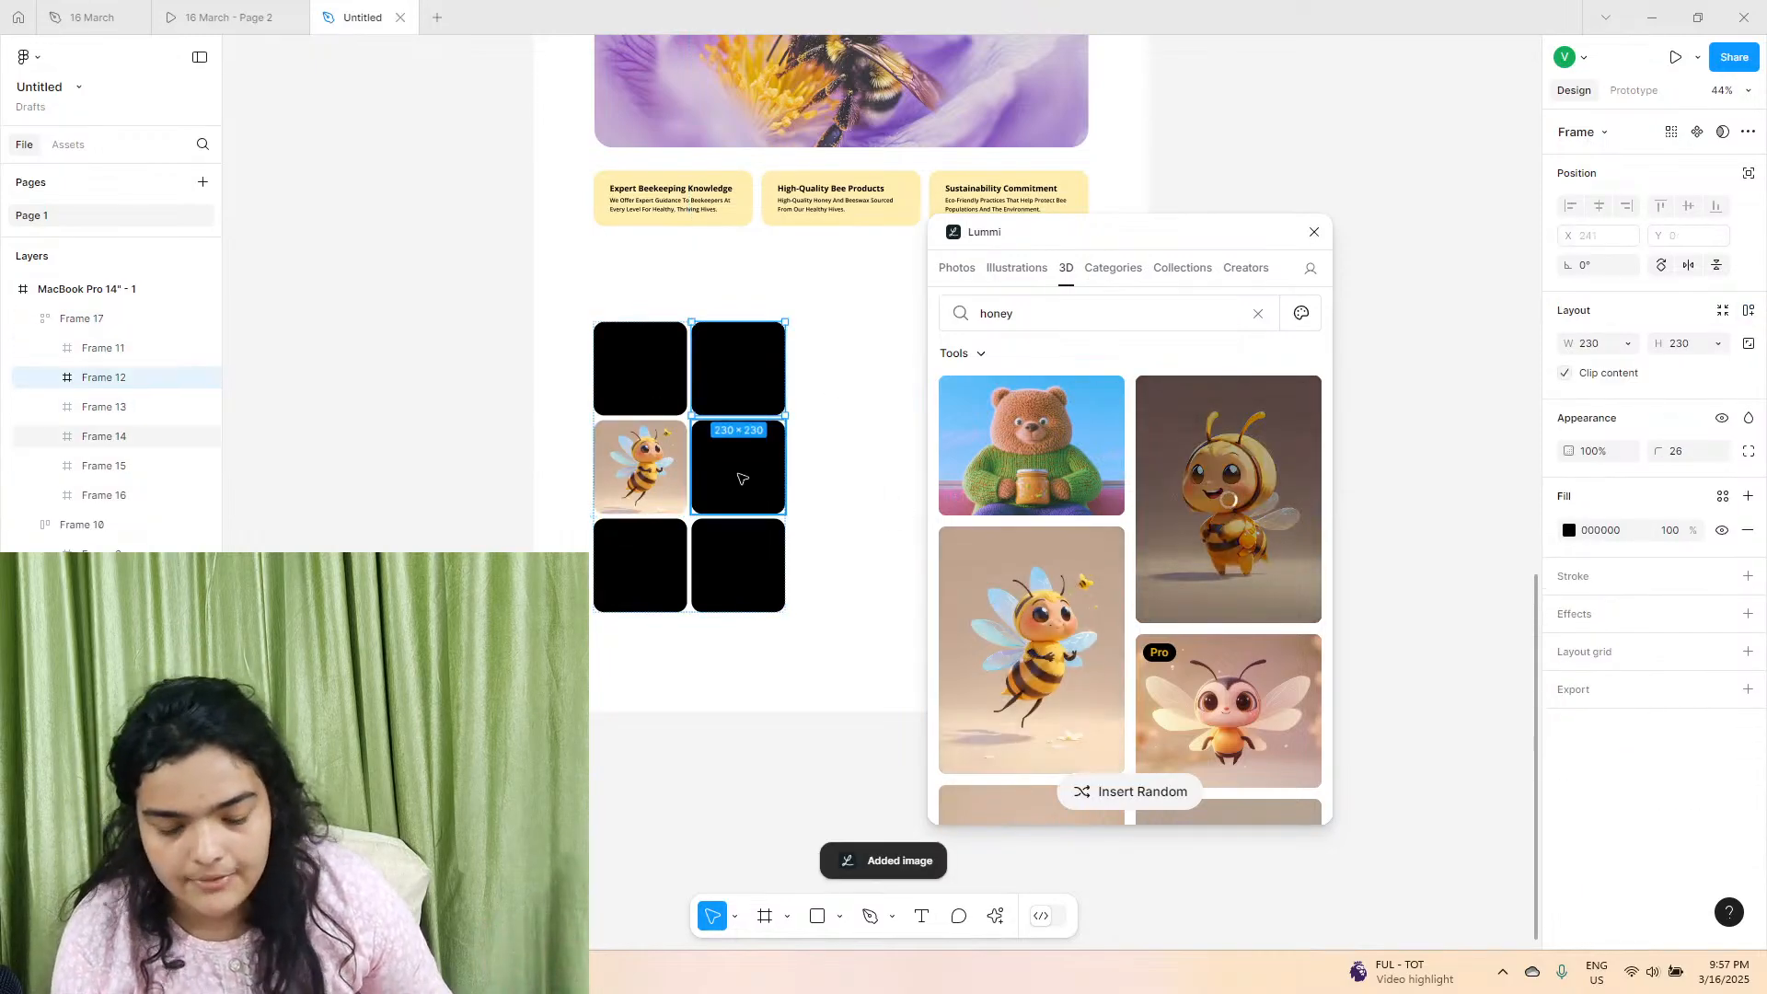
Fill the middle-right and bottom-right squares with the image of the yellow-winged bee.
{"action": "left_click", "coordinate": [743, 477]}
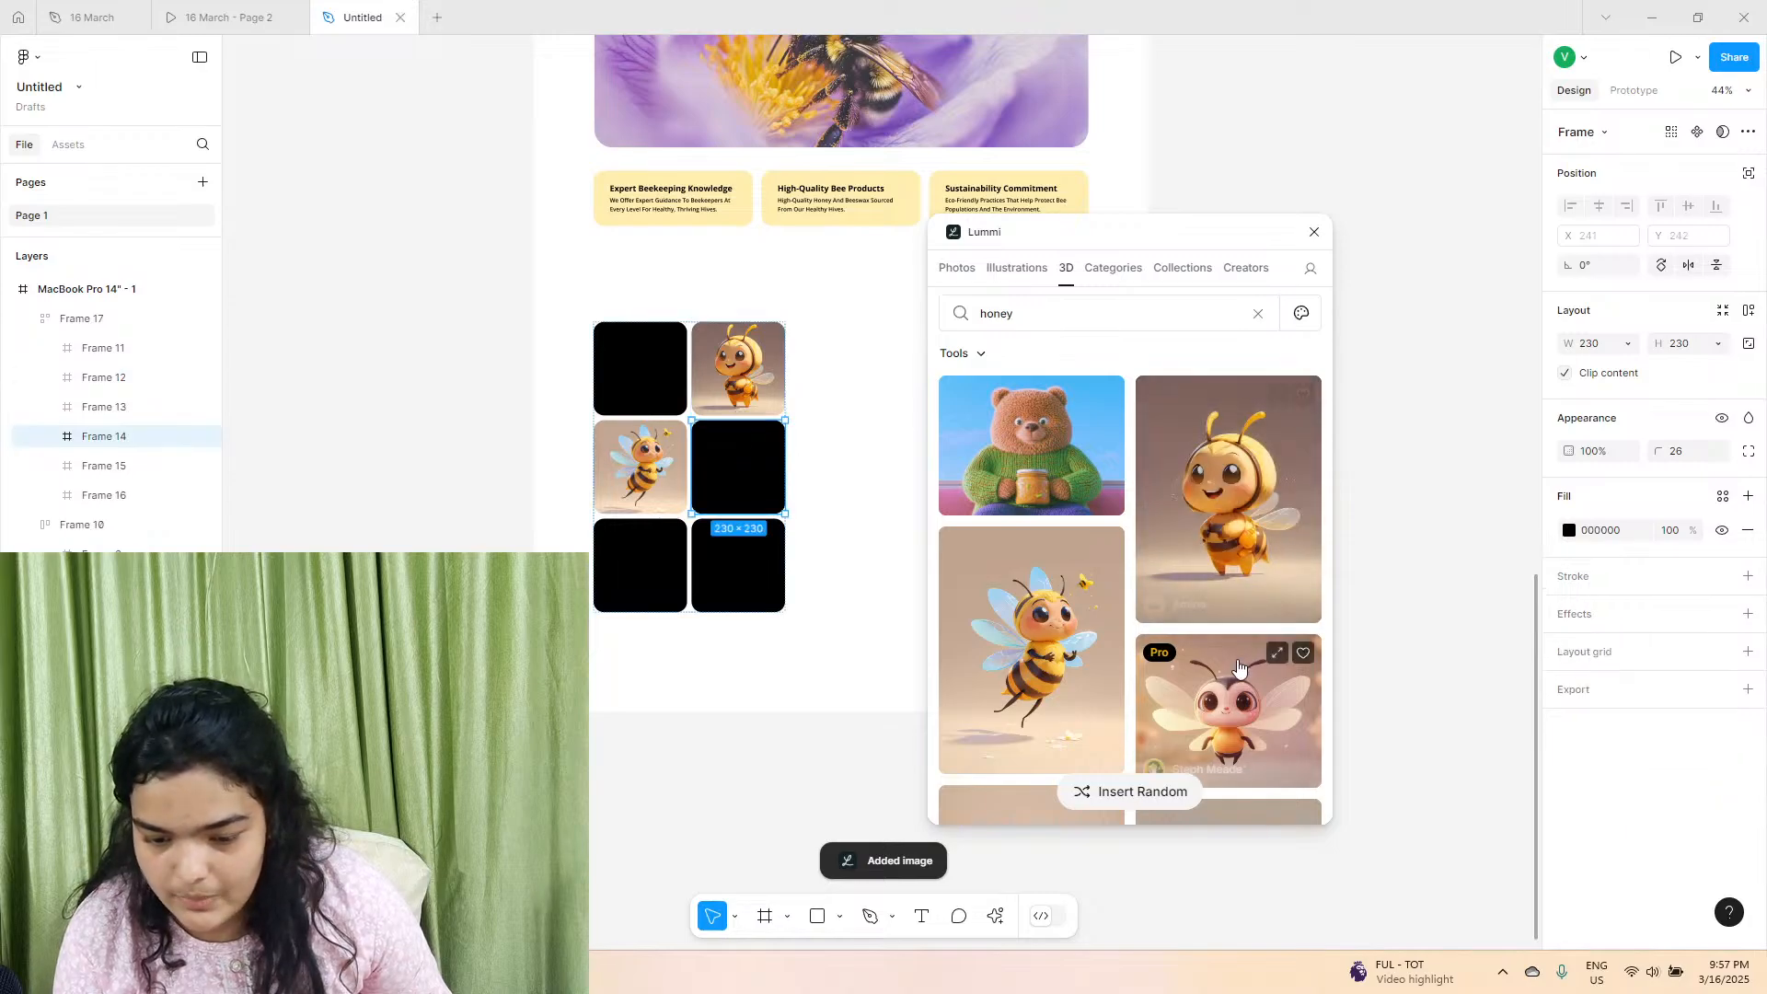
{"action": "scroll", "coordinate": [1220, 669], "scroll_direction": "down", "scroll_amount": 3}
{"action": "left_click", "coordinate": [1214, 675]}
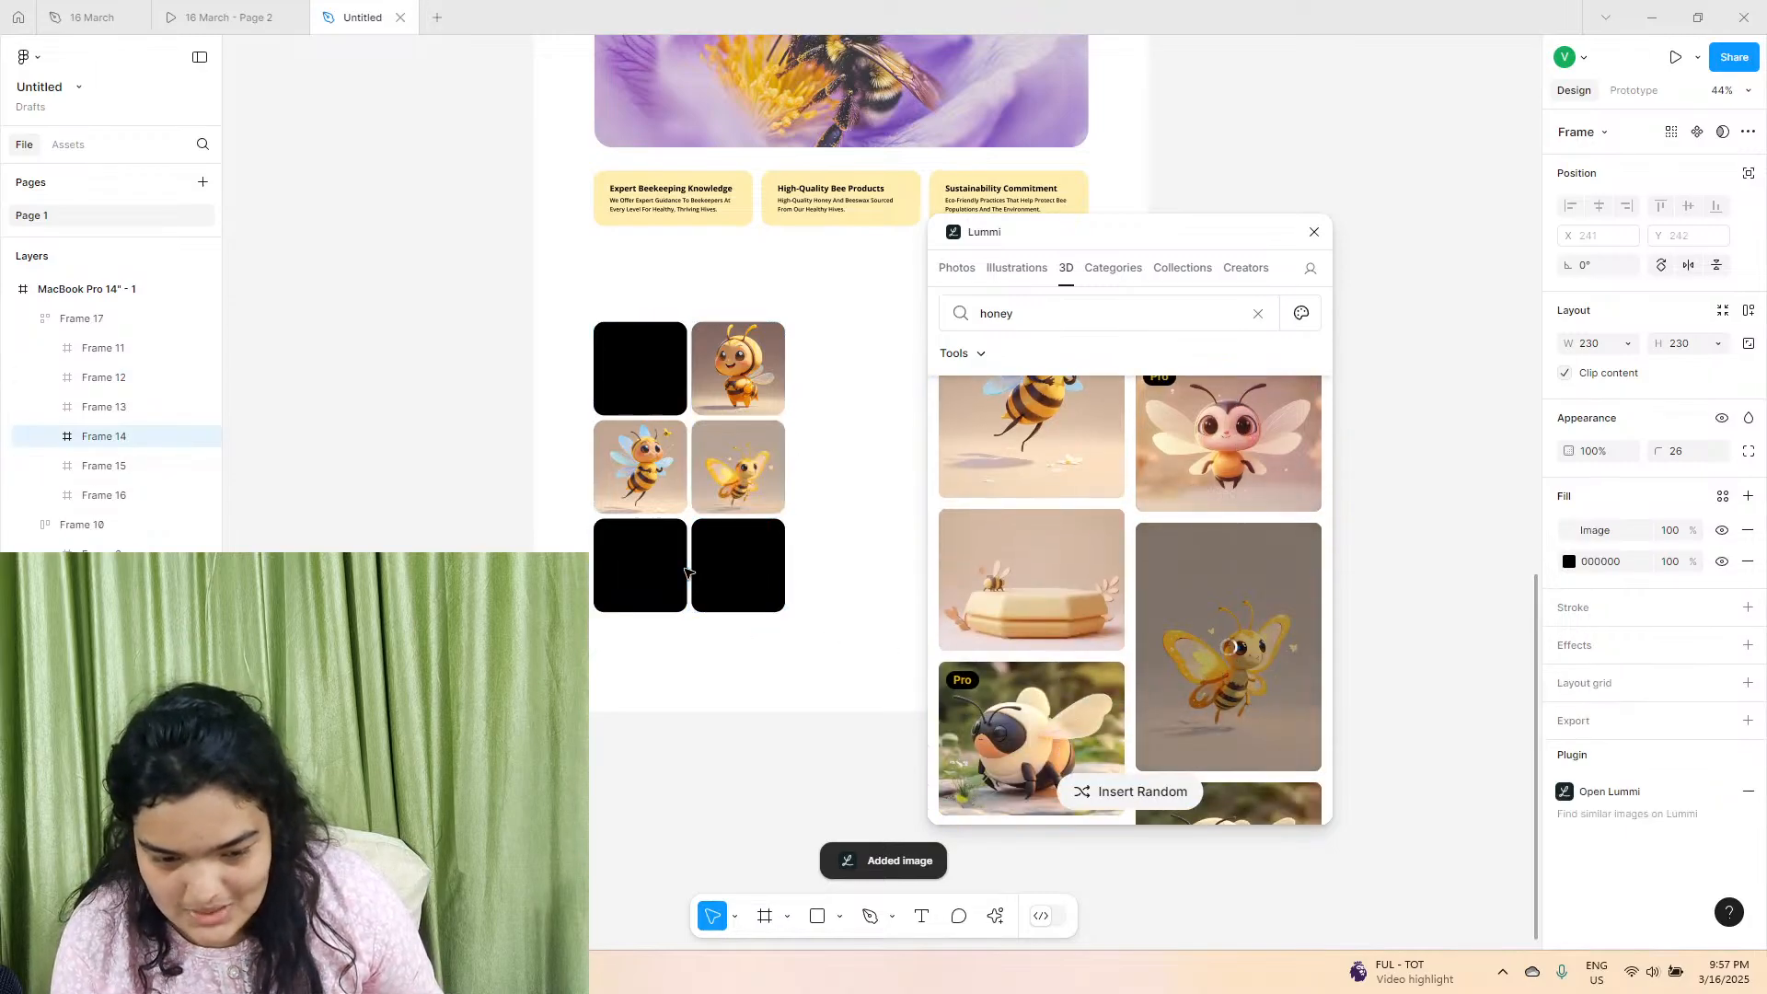
{"action": "left_click", "coordinate": [746, 597]}
{"action": "left_click", "coordinate": [1145, 616]}
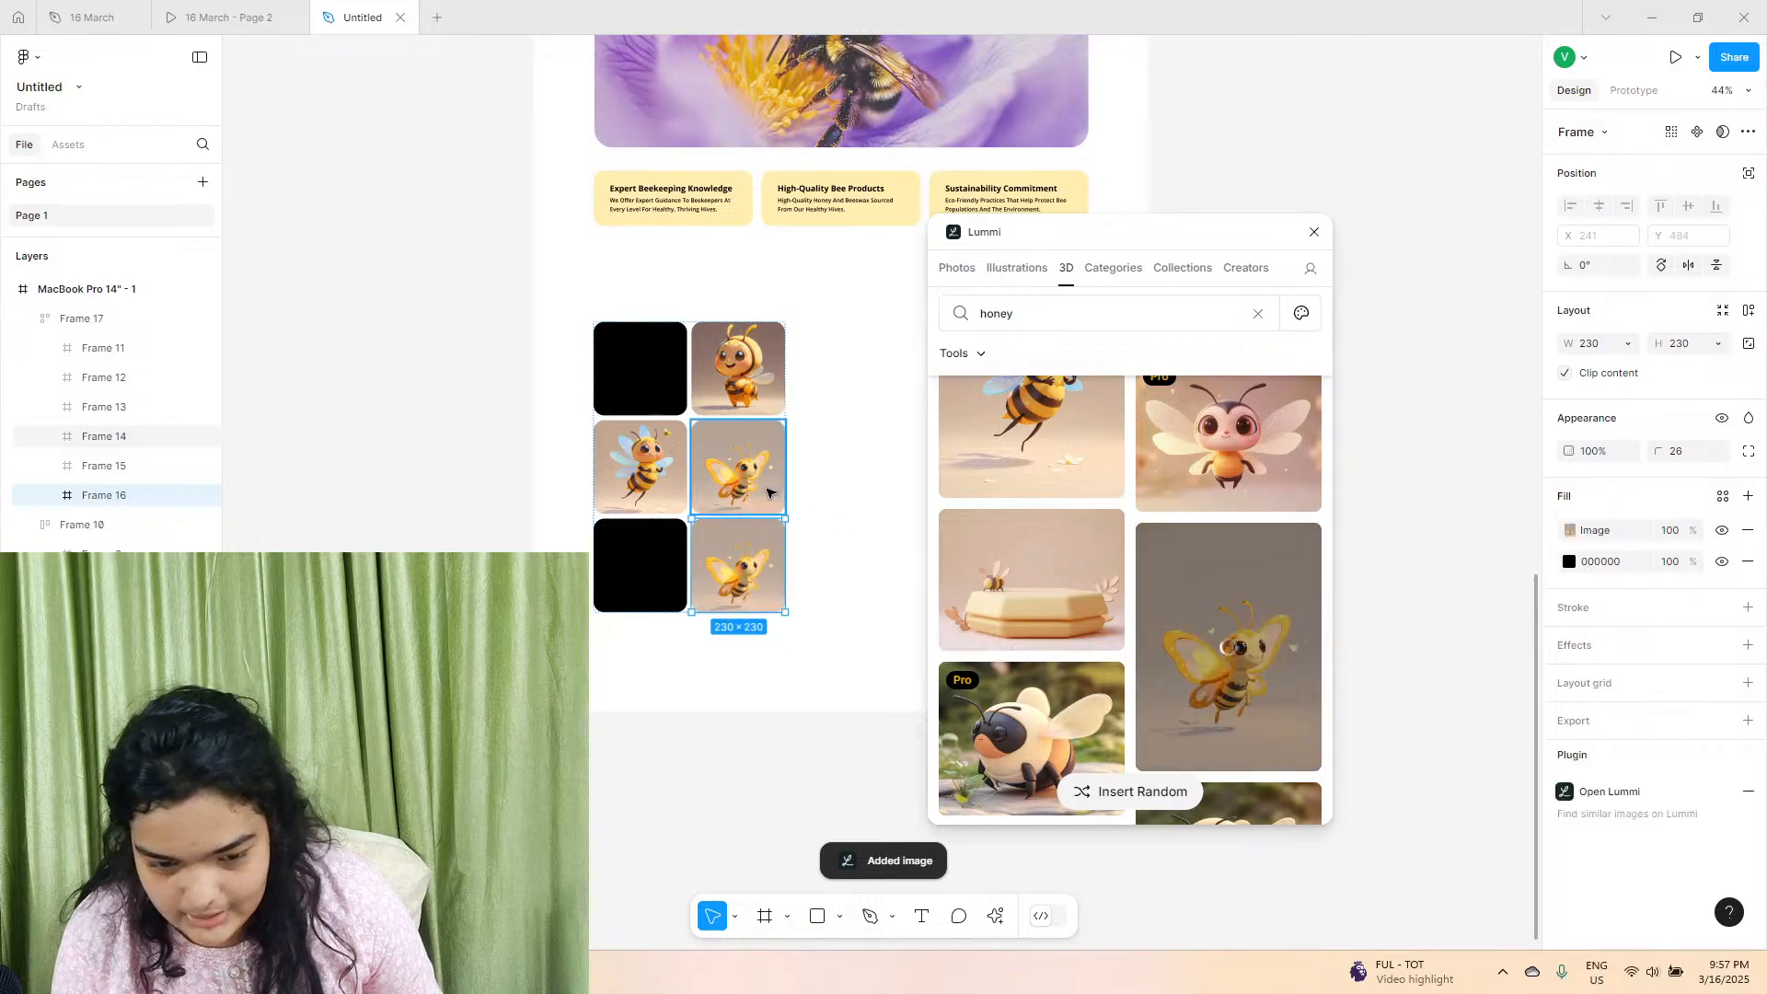
Replace the middle-right square's image with the bee flying over daisies against a blue sky.
{"action": "scroll", "coordinate": [1144, 616], "scroll_direction": "down", "scroll_amount": 3}
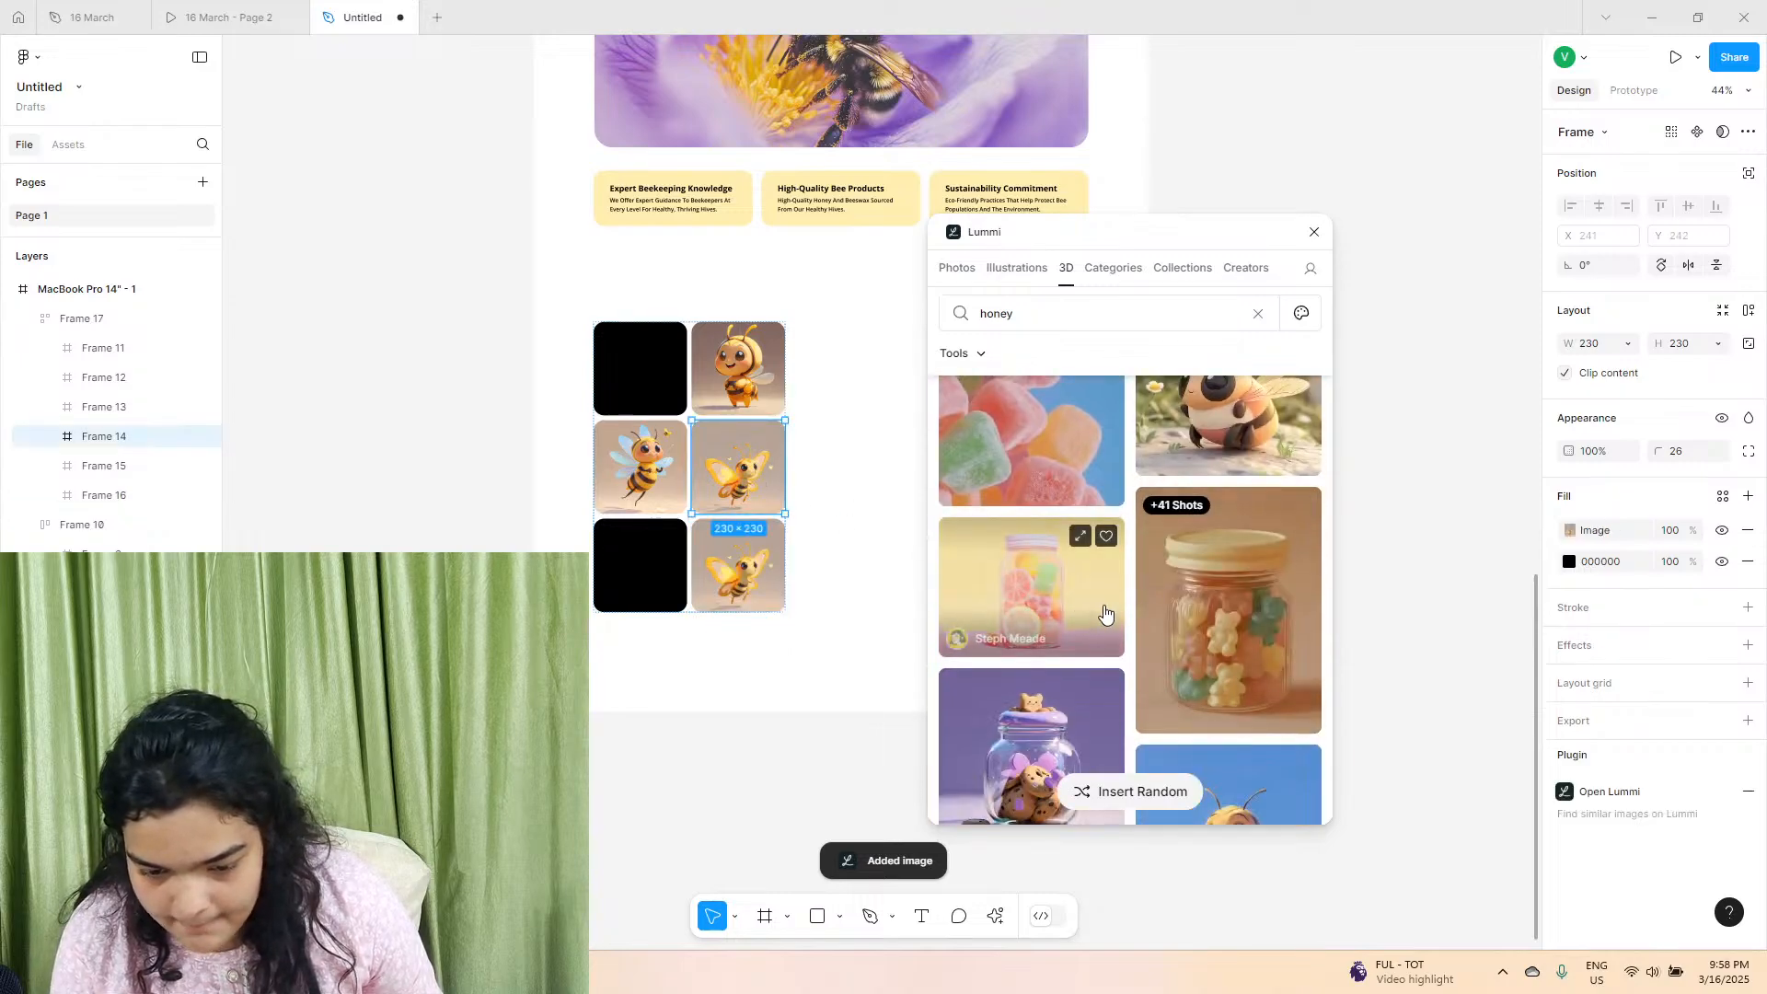
{"action": "scroll", "coordinate": [1140, 574], "scroll_direction": "up", "scroll_amount": 1}
{"action": "scroll", "coordinate": [1150, 566], "scroll_direction": "down", "scroll_amount": 3}
{"action": "scroll", "coordinate": [1157, 561], "scroll_direction": "down", "scroll_amount": 2}
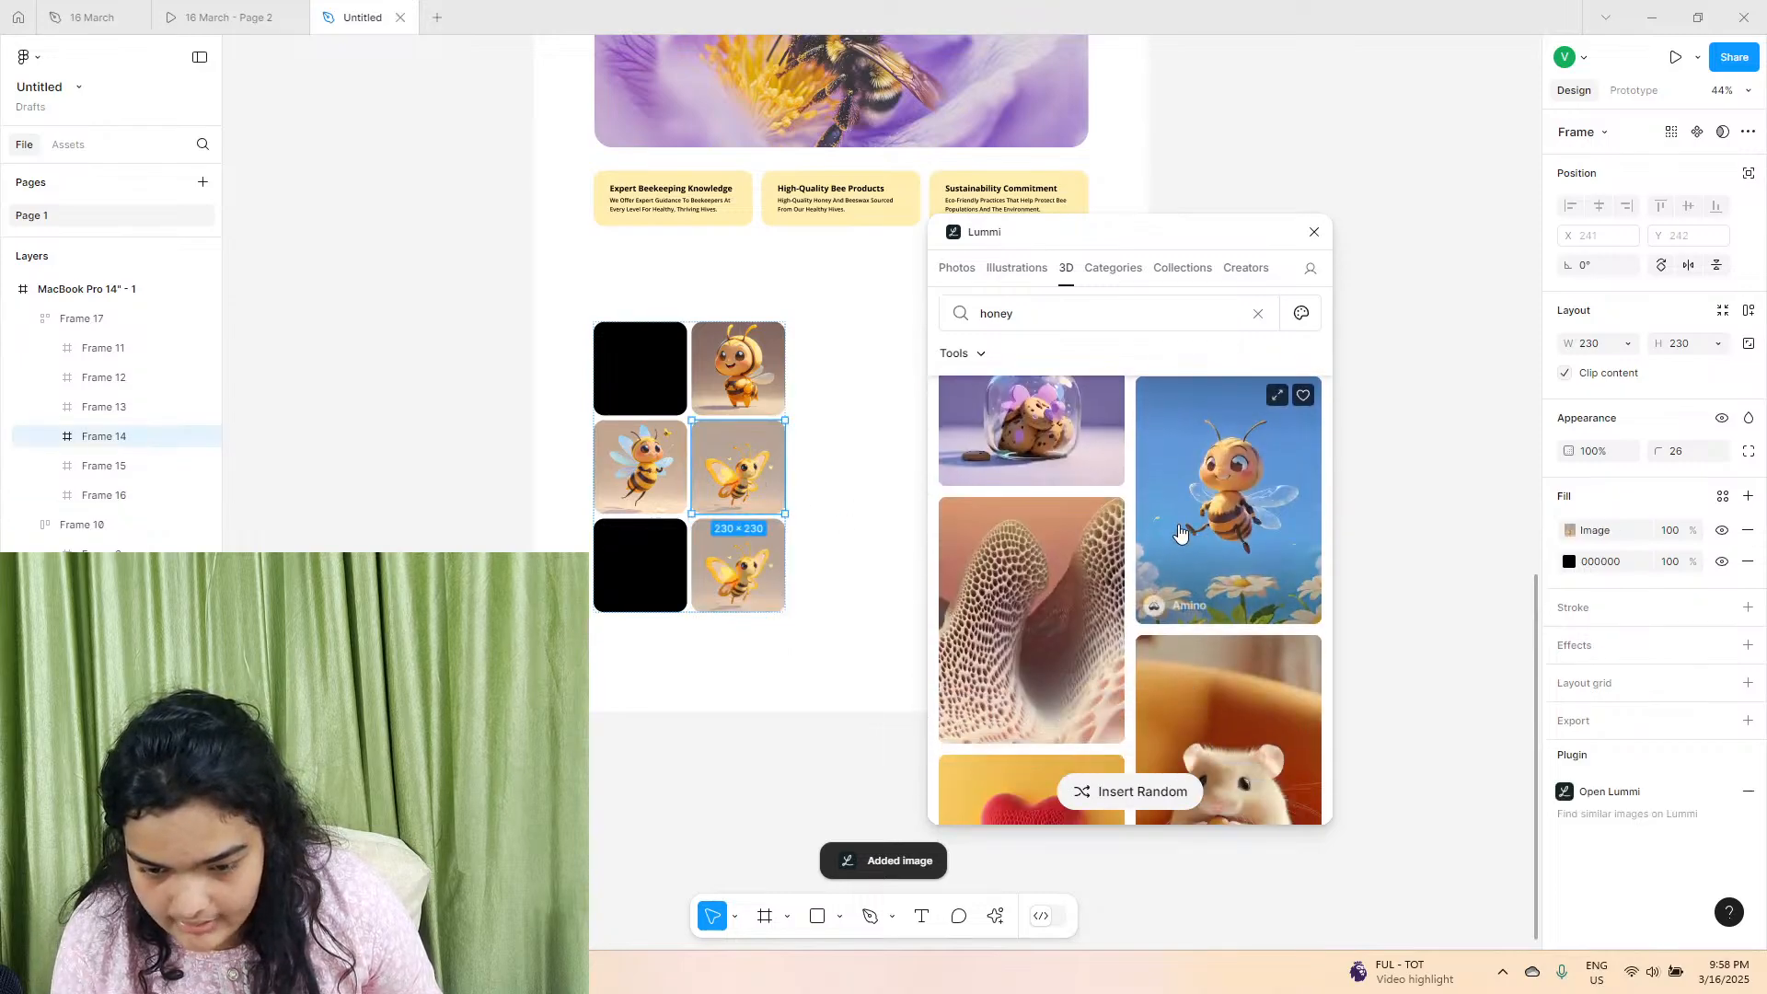
{"action": "left_click", "coordinate": [1180, 536]}
Fill the top-left square of the grid with the 3D image of the bear in a green sweater holding a honey jar.
{"action": "left_click", "coordinate": [655, 412]}
{"action": "scroll", "coordinate": [1129, 643], "scroll_direction": "down", "scroll_amount": 5}
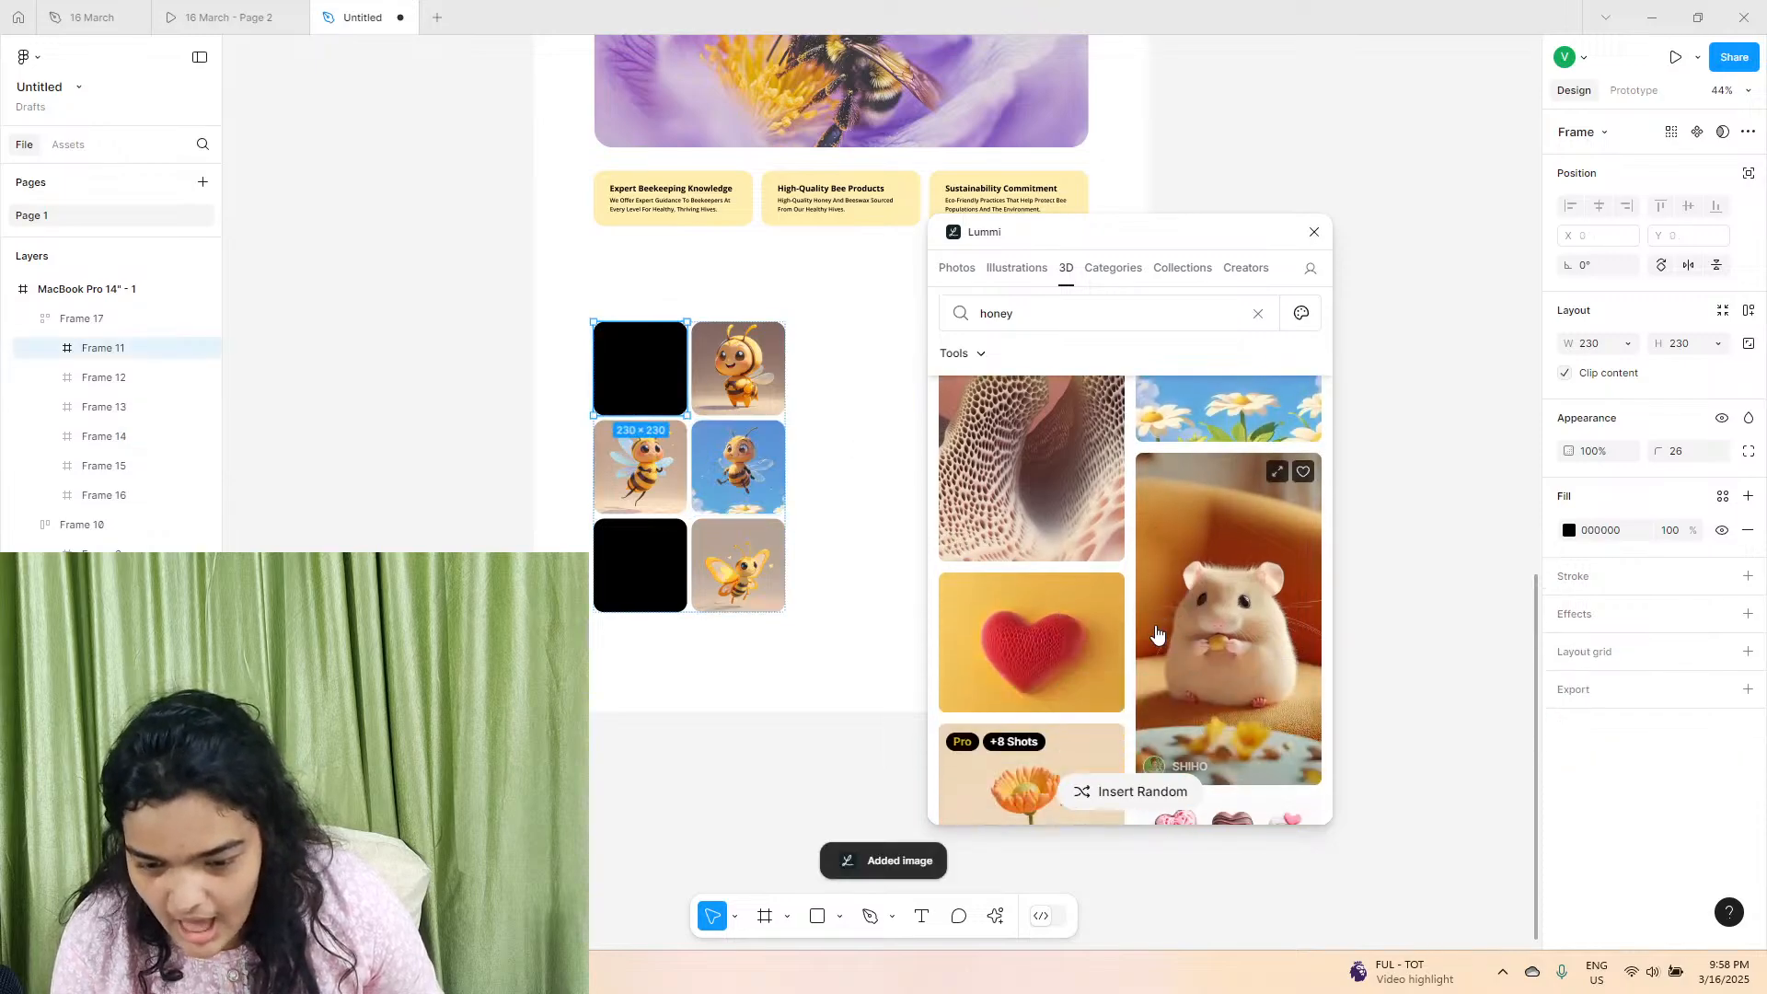
{"action": "scroll", "coordinate": [1130, 644], "scroll_direction": "down", "scroll_amount": 8}
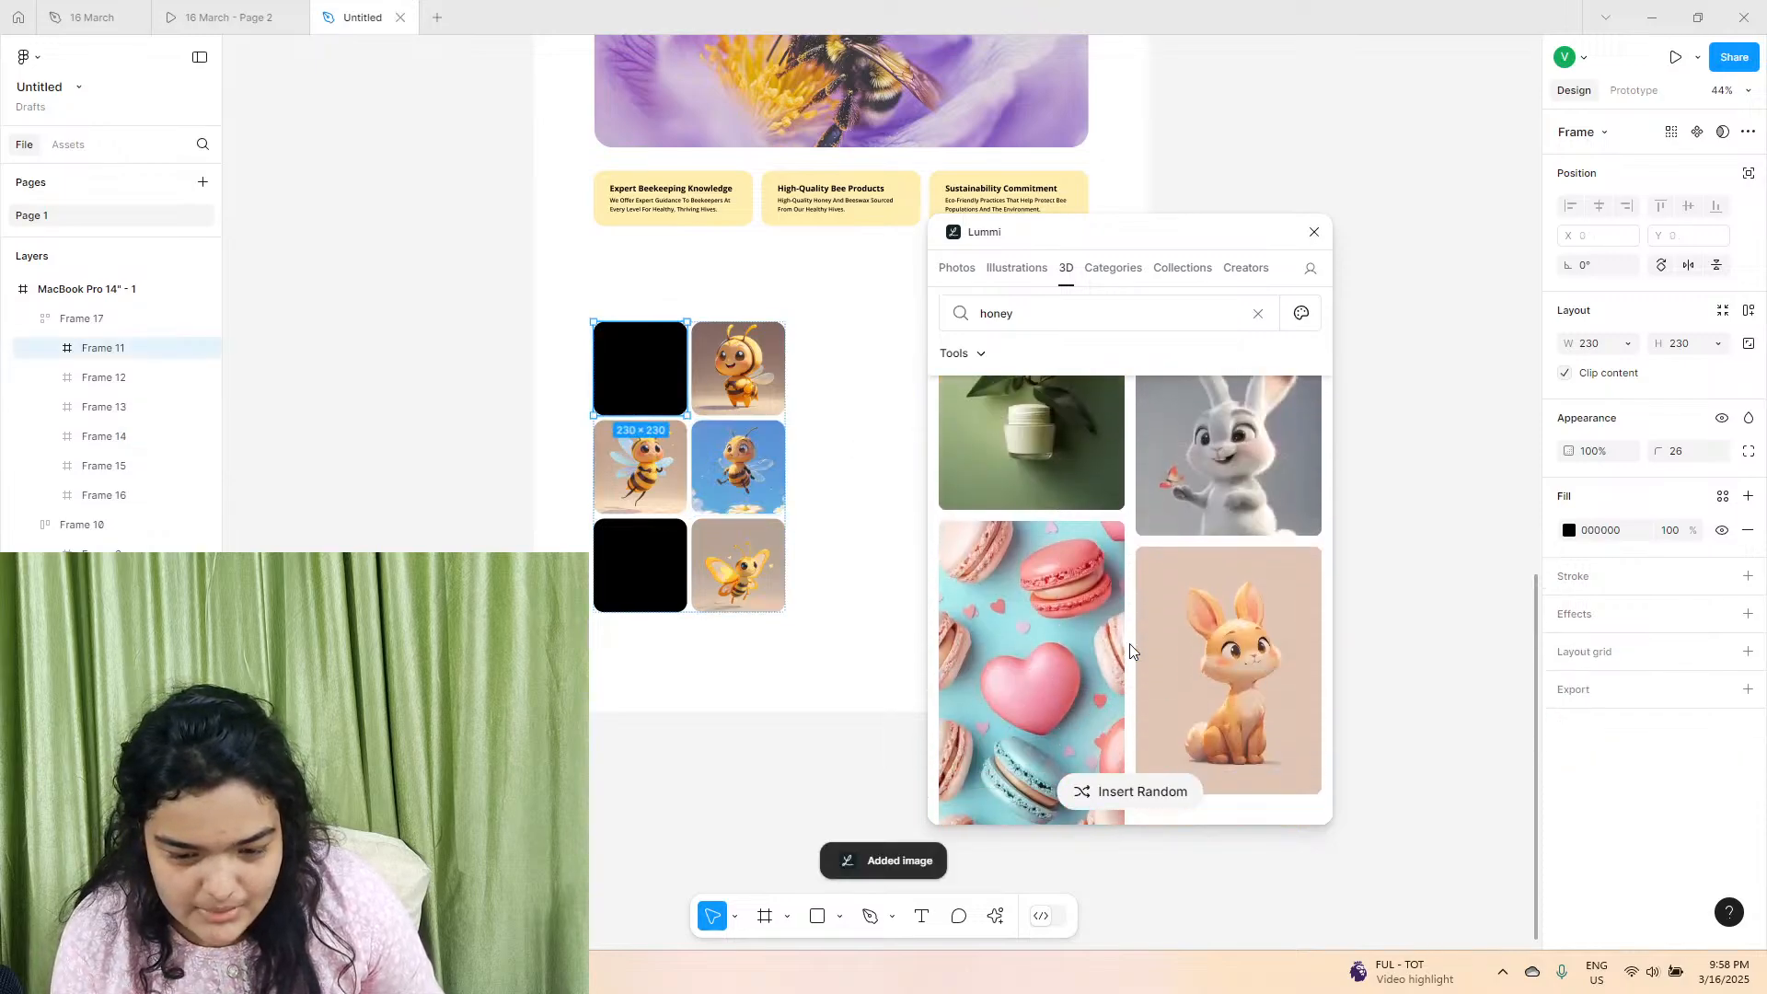
{"action": "scroll", "coordinate": [1130, 650], "scroll_direction": "down", "scroll_amount": 6}
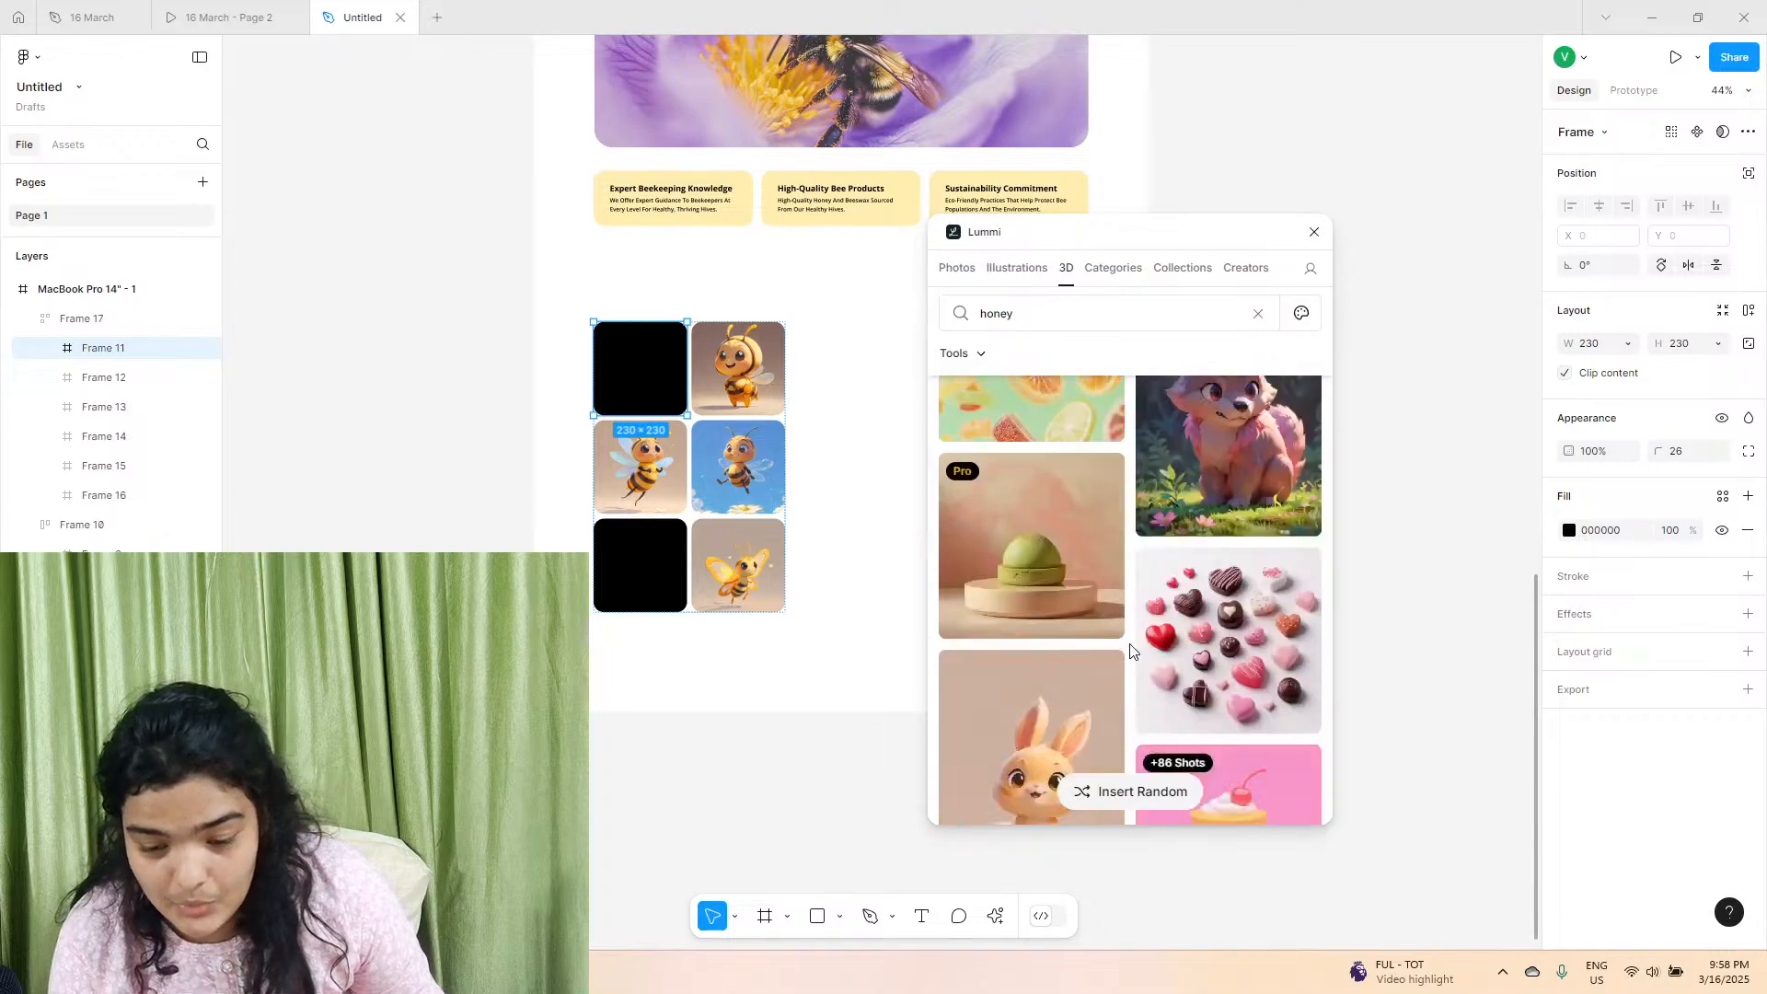
{"action": "scroll", "coordinate": [1130, 643], "scroll_direction": "up", "scroll_amount": 15}
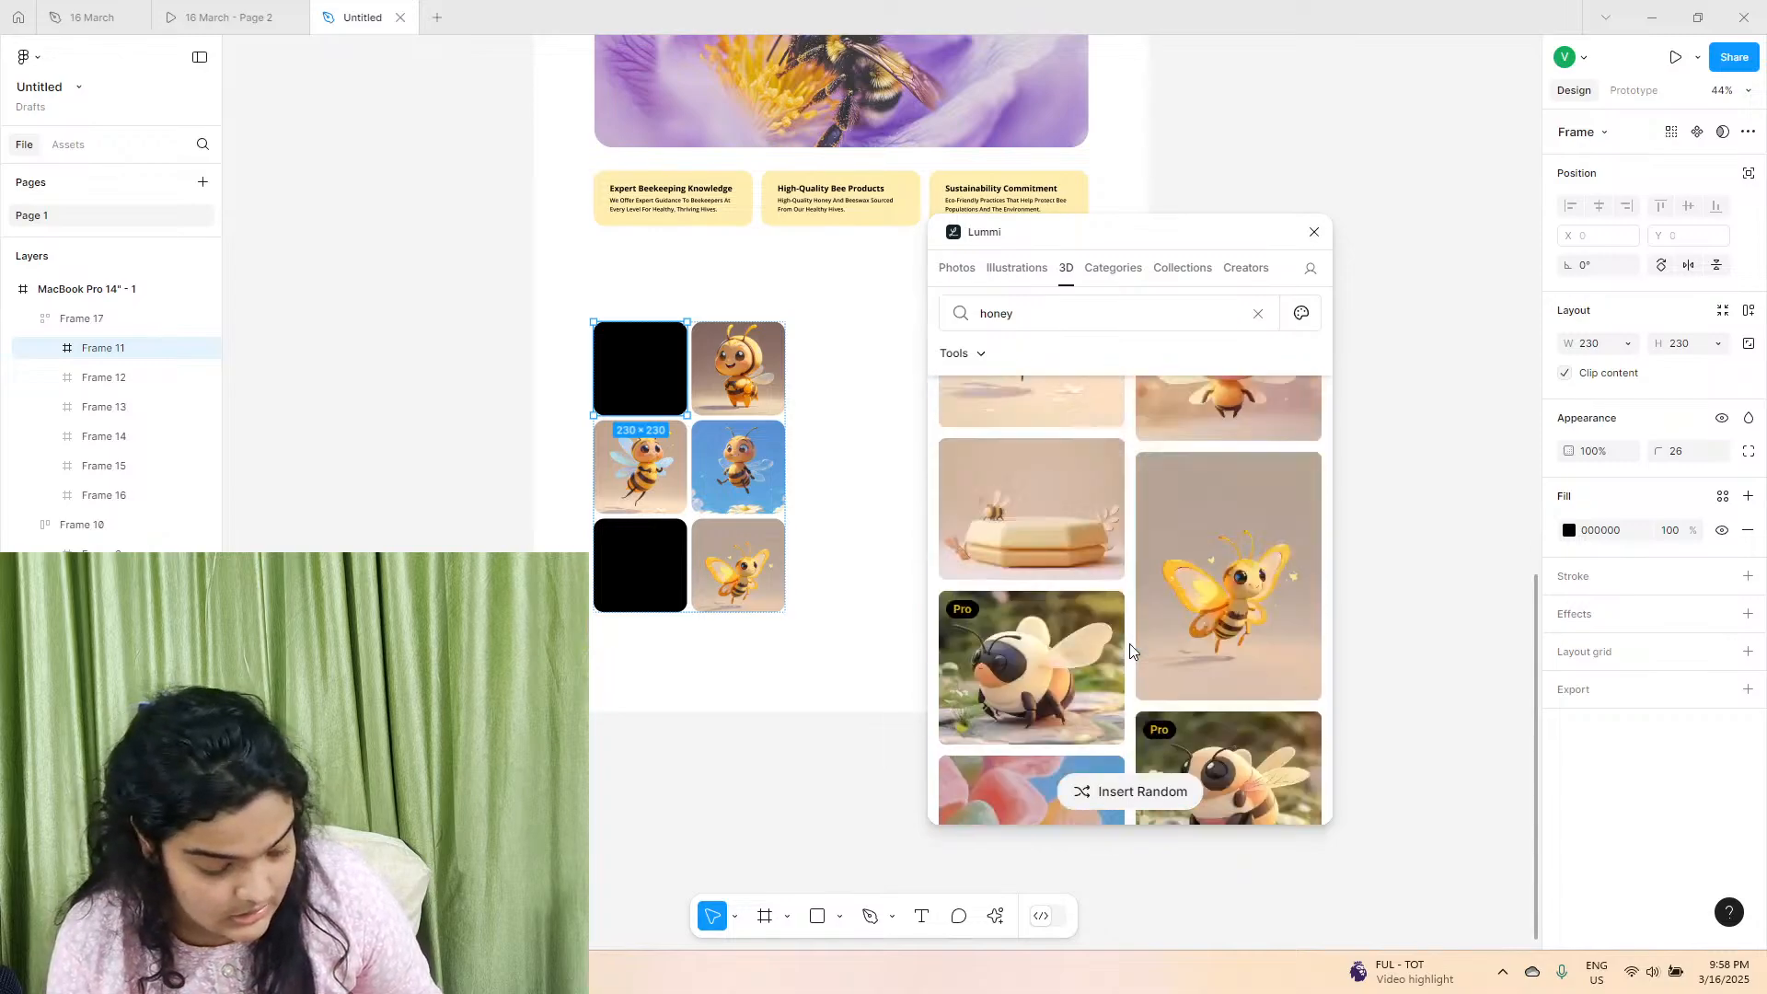
{"action": "left_click", "coordinate": [1102, 563]}
{"action": "left_click", "coordinate": [1068, 462]}
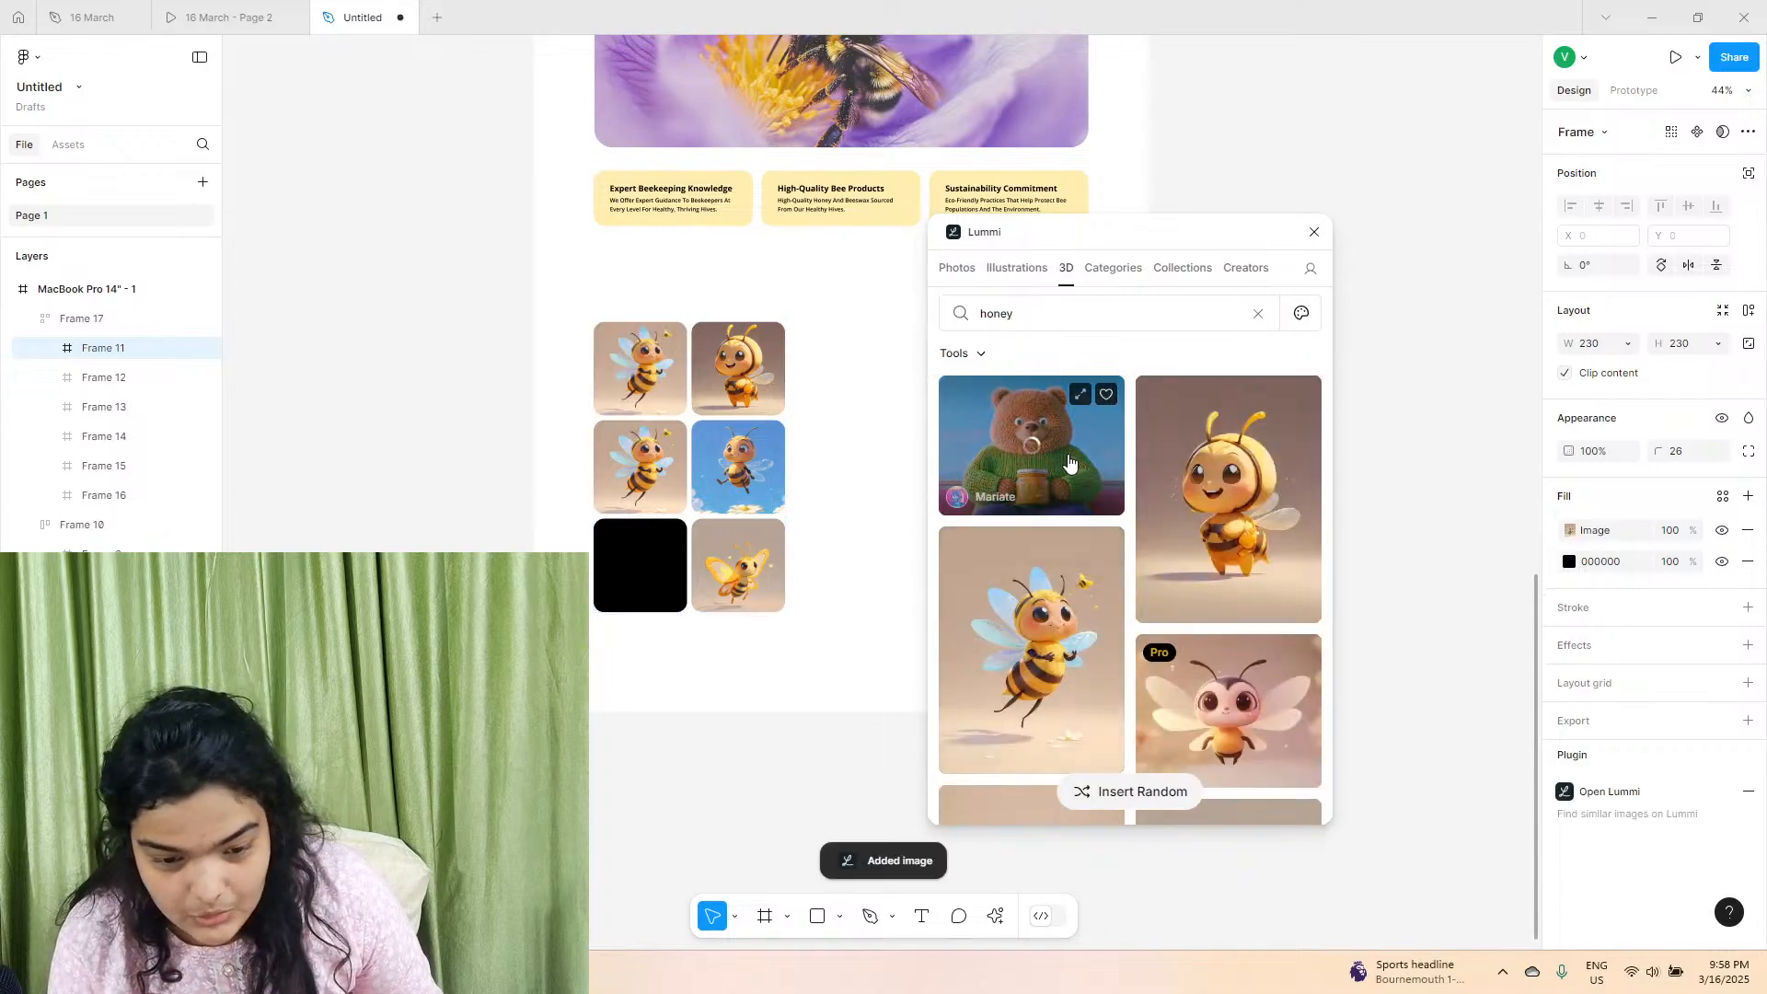
Search Lummi's 3D images for "honeypot", fill the bottom-left square with the beige hexagonal podium image, and close the plugin.
{"action": "left_click", "coordinate": [1042, 321]}
{"action": "key", "text": "Return"}
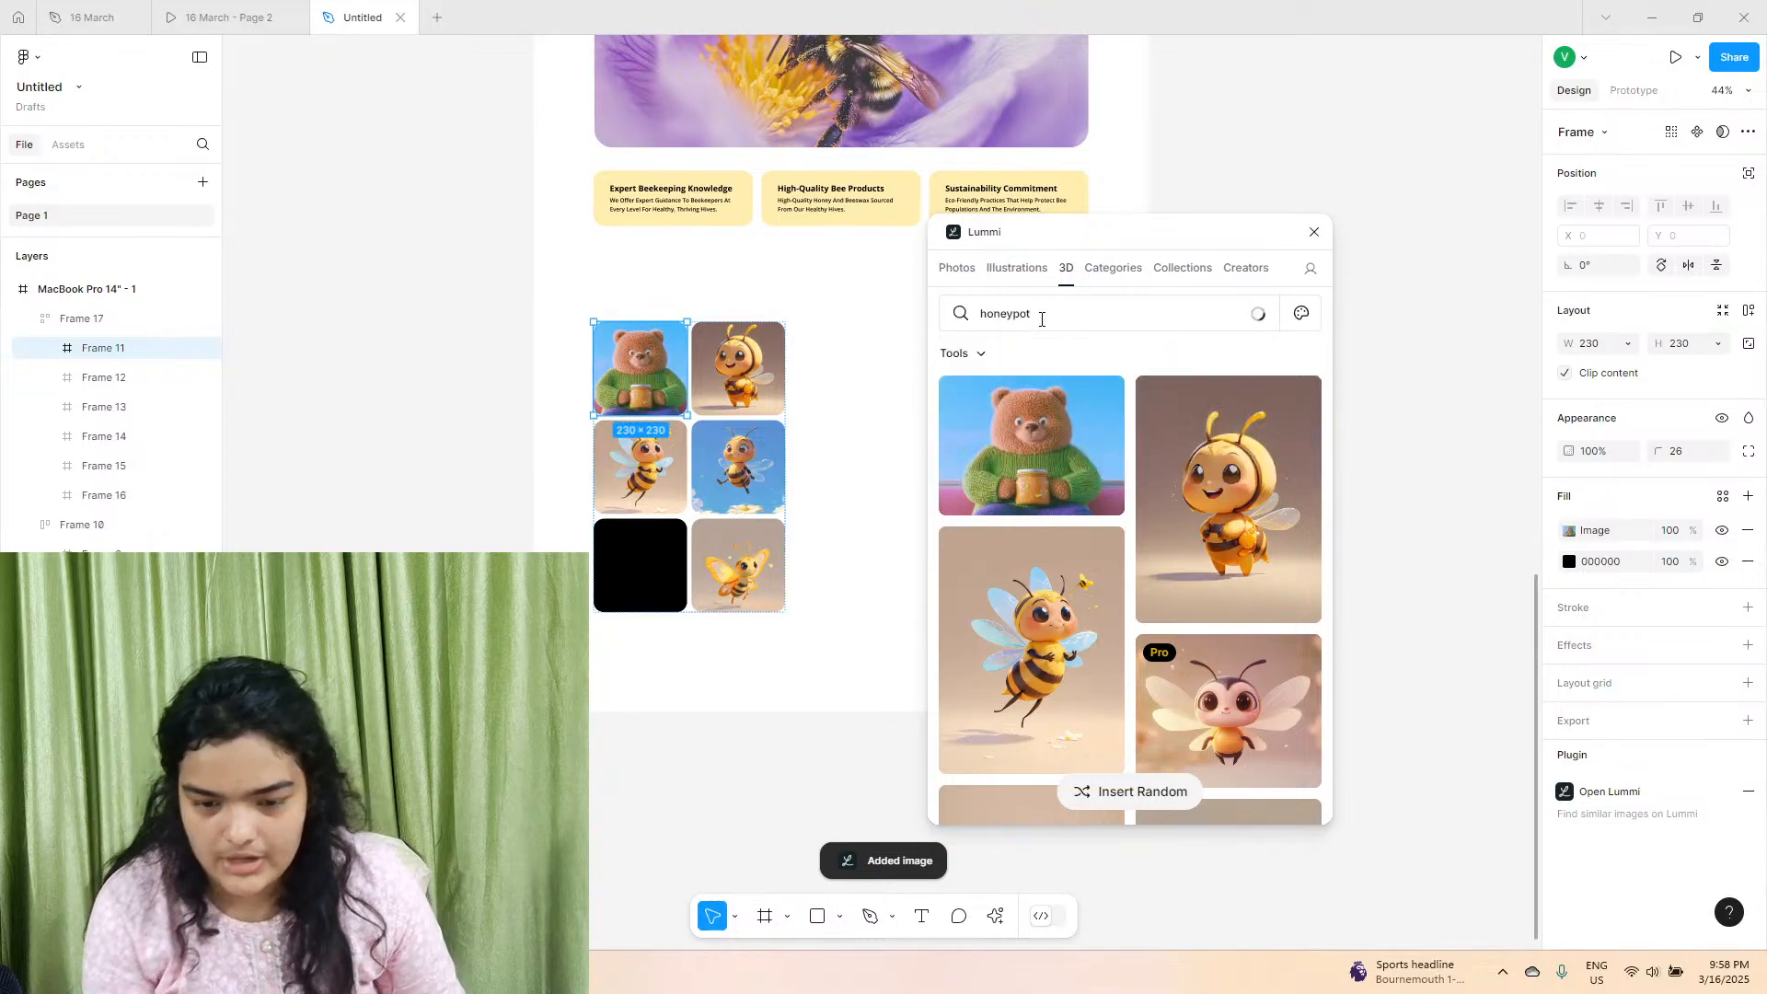
{"action": "left_click", "coordinate": [641, 563]}
{"action": "scroll", "coordinate": [1004, 553], "scroll_direction": "down", "scroll_amount": 2}
{"action": "scroll", "coordinate": [1004, 553], "scroll_direction": "up", "scroll_amount": 3}
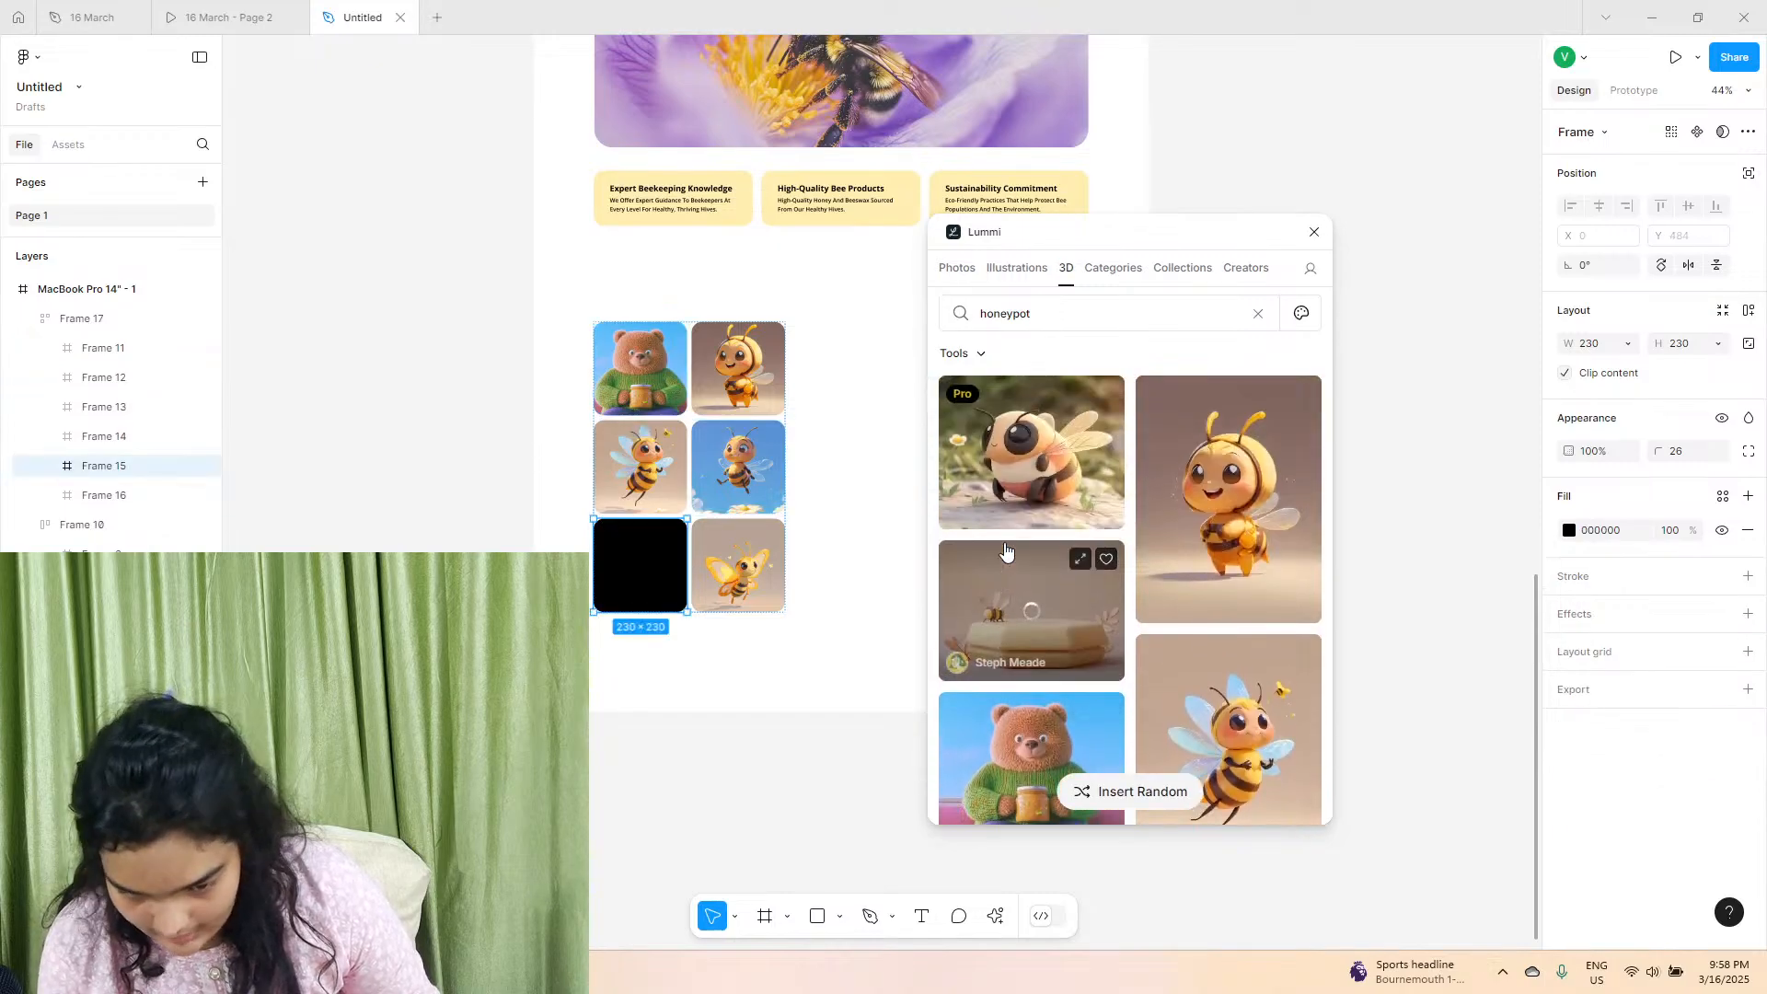
{"action": "left_click", "coordinate": [1005, 551]}
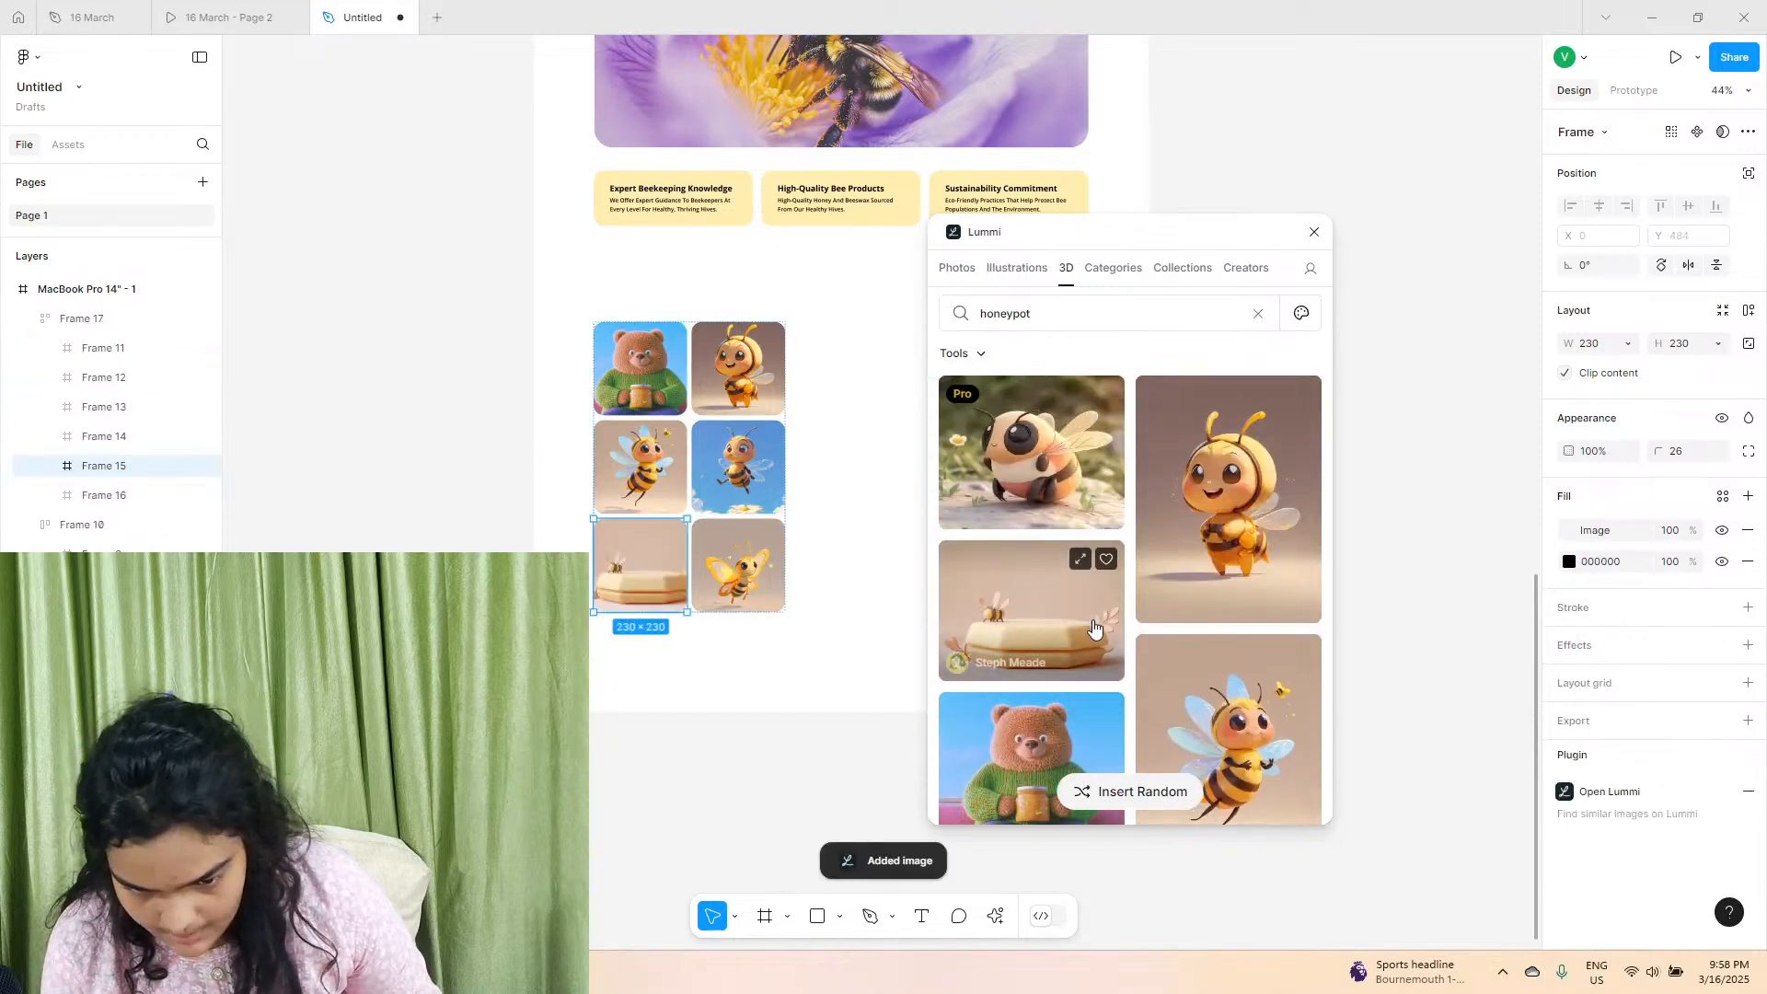
{"action": "scroll", "coordinate": [1004, 628], "scroll_direction": "down", "scroll_amount": 5}
{"action": "scroll", "coordinate": [1005, 629], "scroll_direction": "down", "scroll_amount": 8}
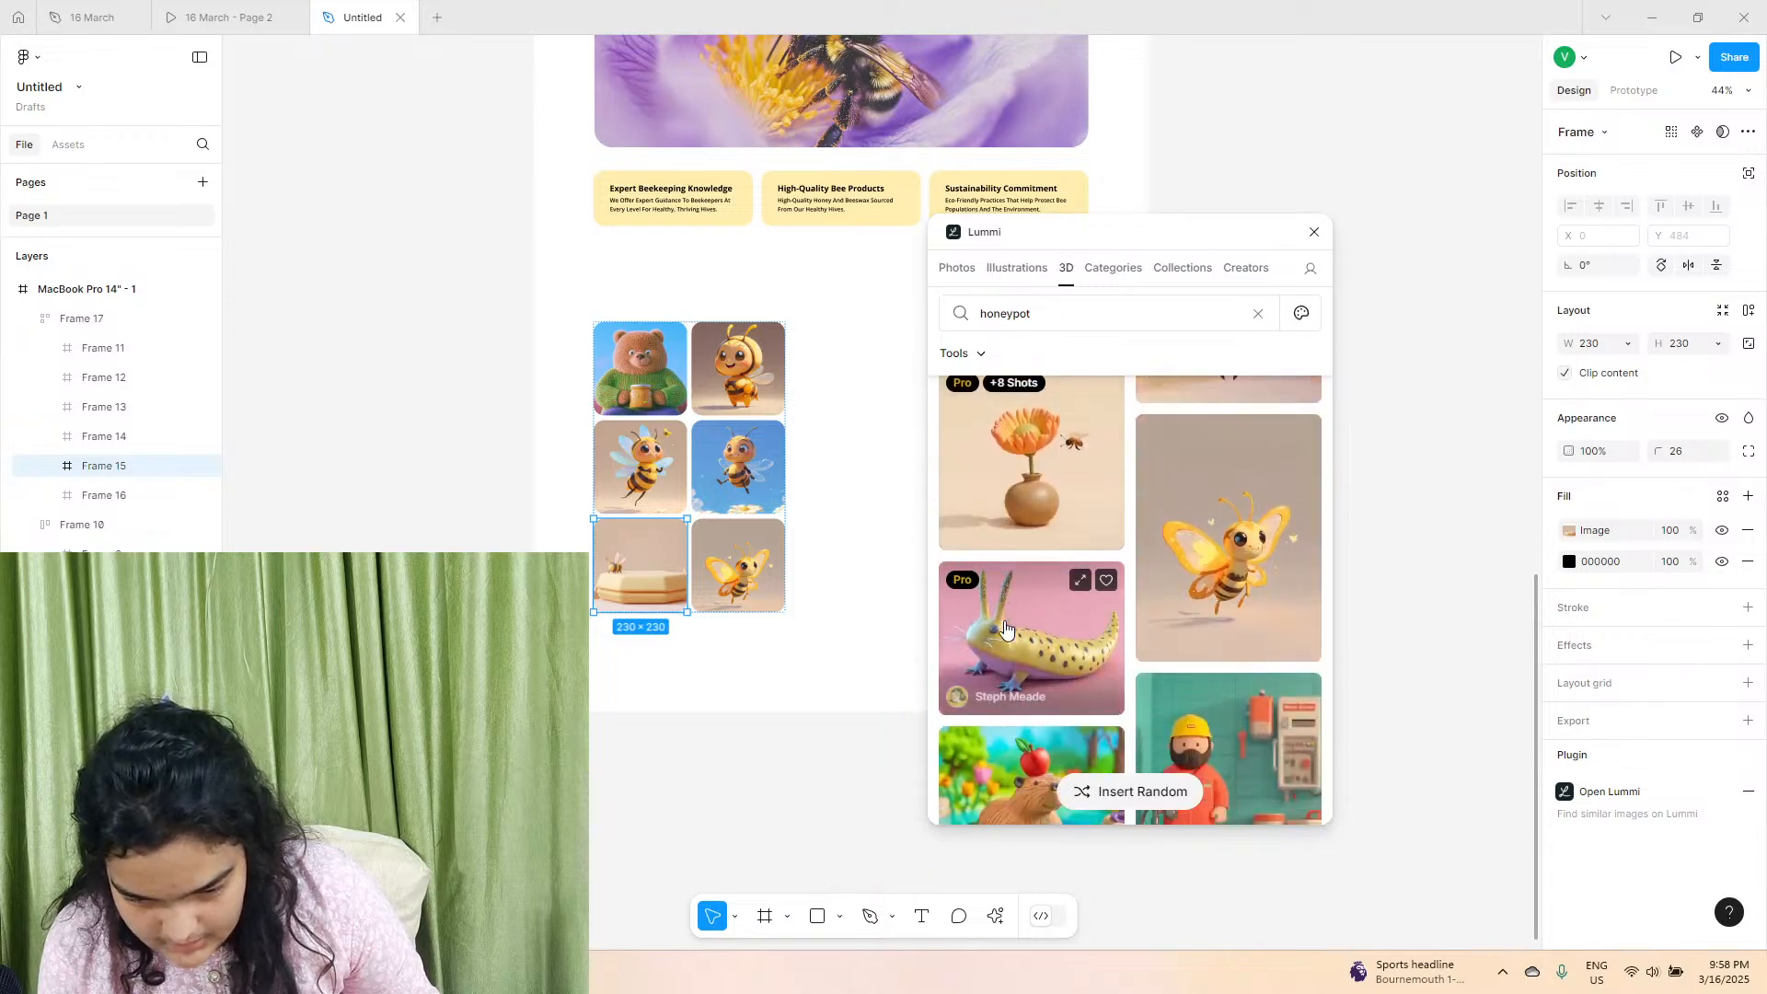
{"action": "scroll", "coordinate": [1005, 629], "scroll_direction": "down", "scroll_amount": 8}
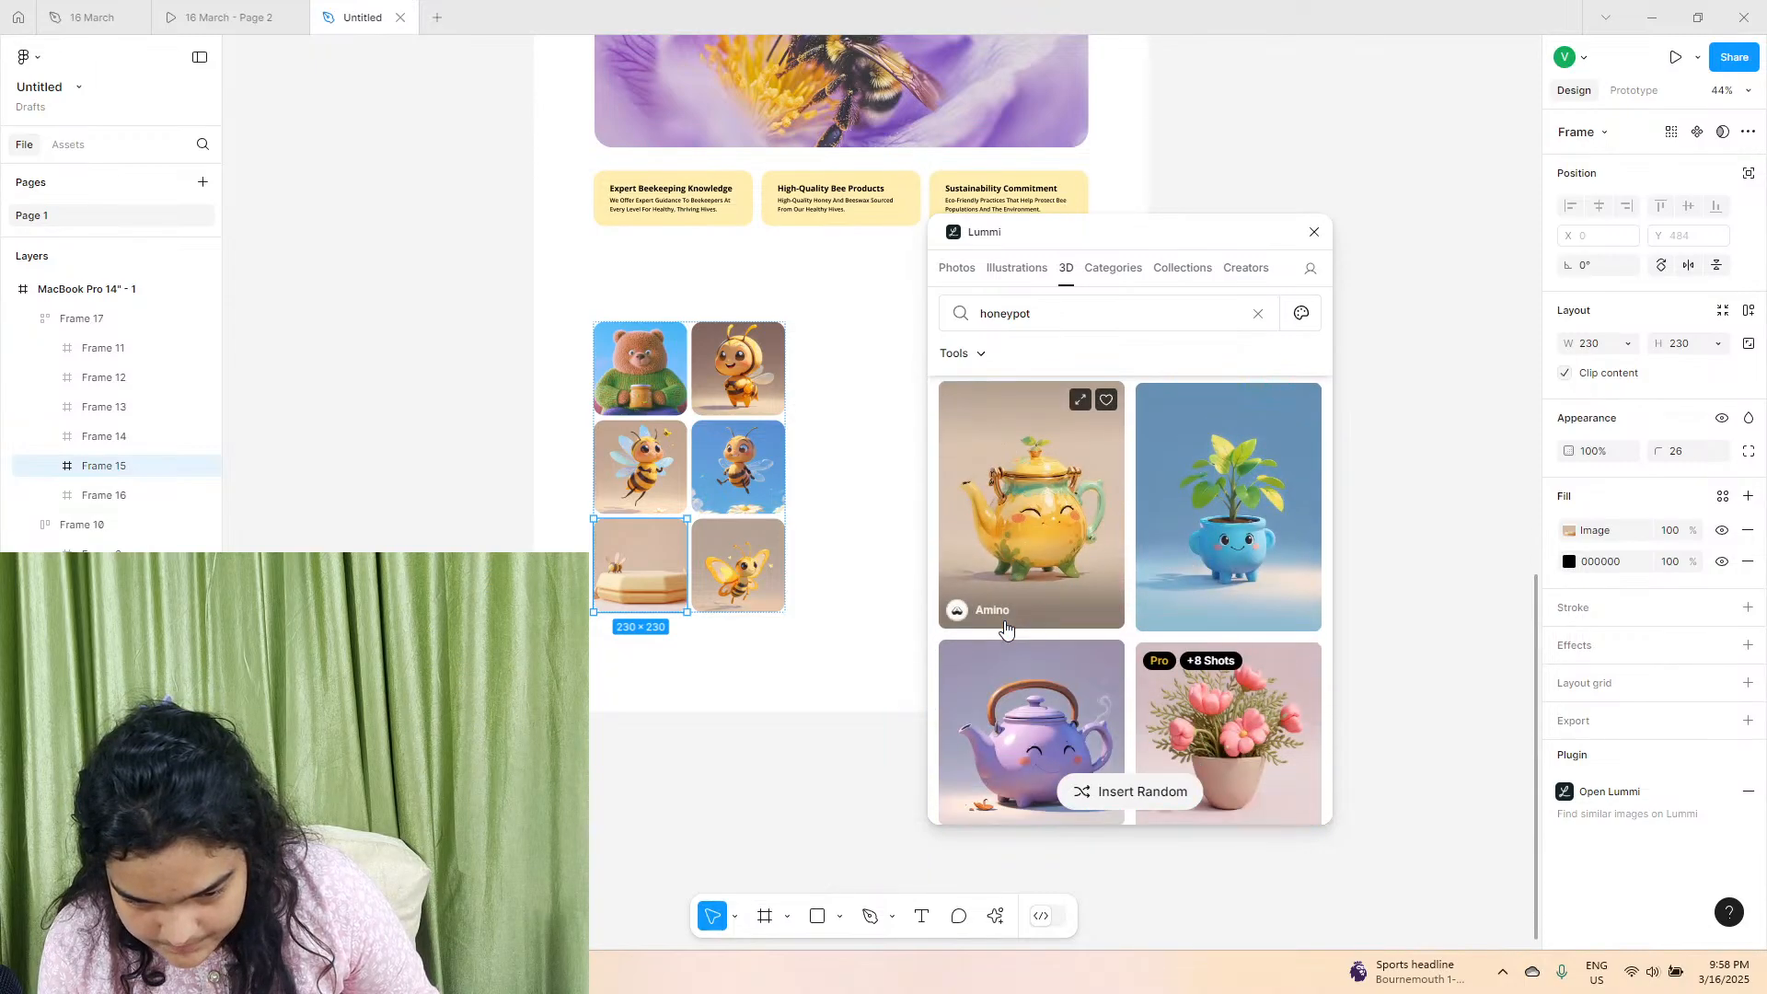
{"action": "scroll", "coordinate": [1127, 771], "scroll_direction": "down", "scroll_amount": 4}
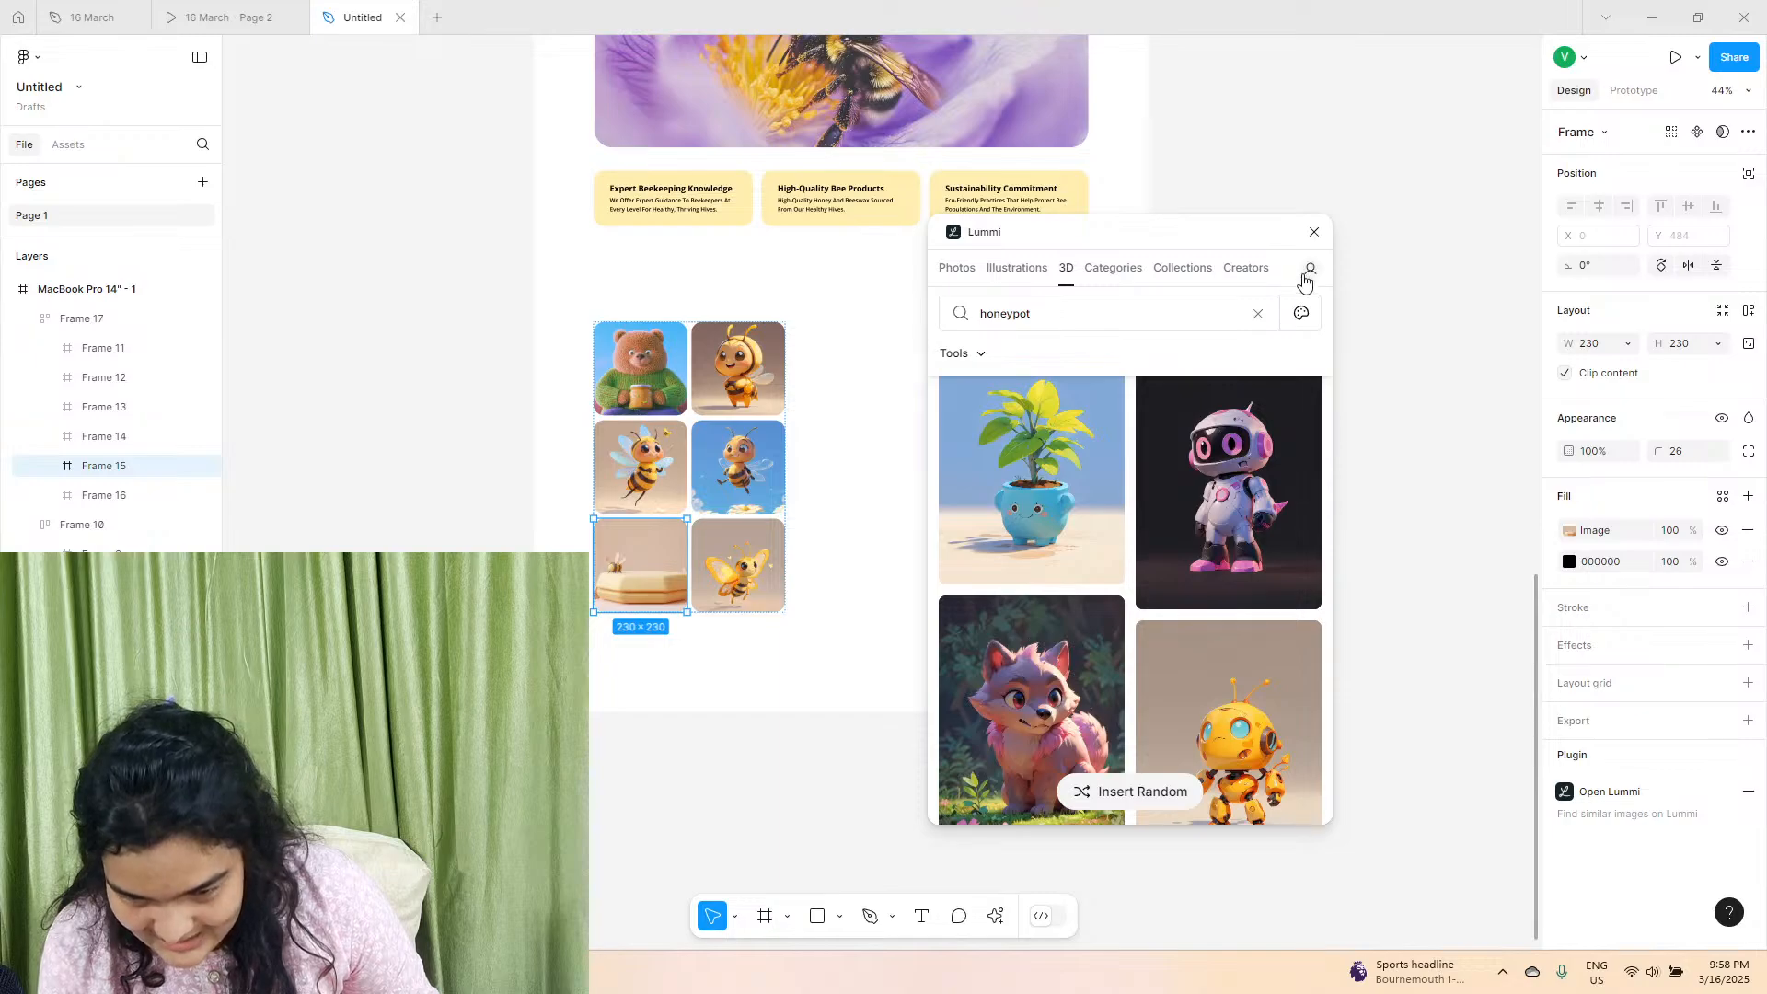
{"action": "left_click", "coordinate": [1315, 233]}
Set the bottom-left square's image fill to Crop and shift the podium image slightly left within its frame.
{"action": "left_click", "coordinate": [1569, 530]}
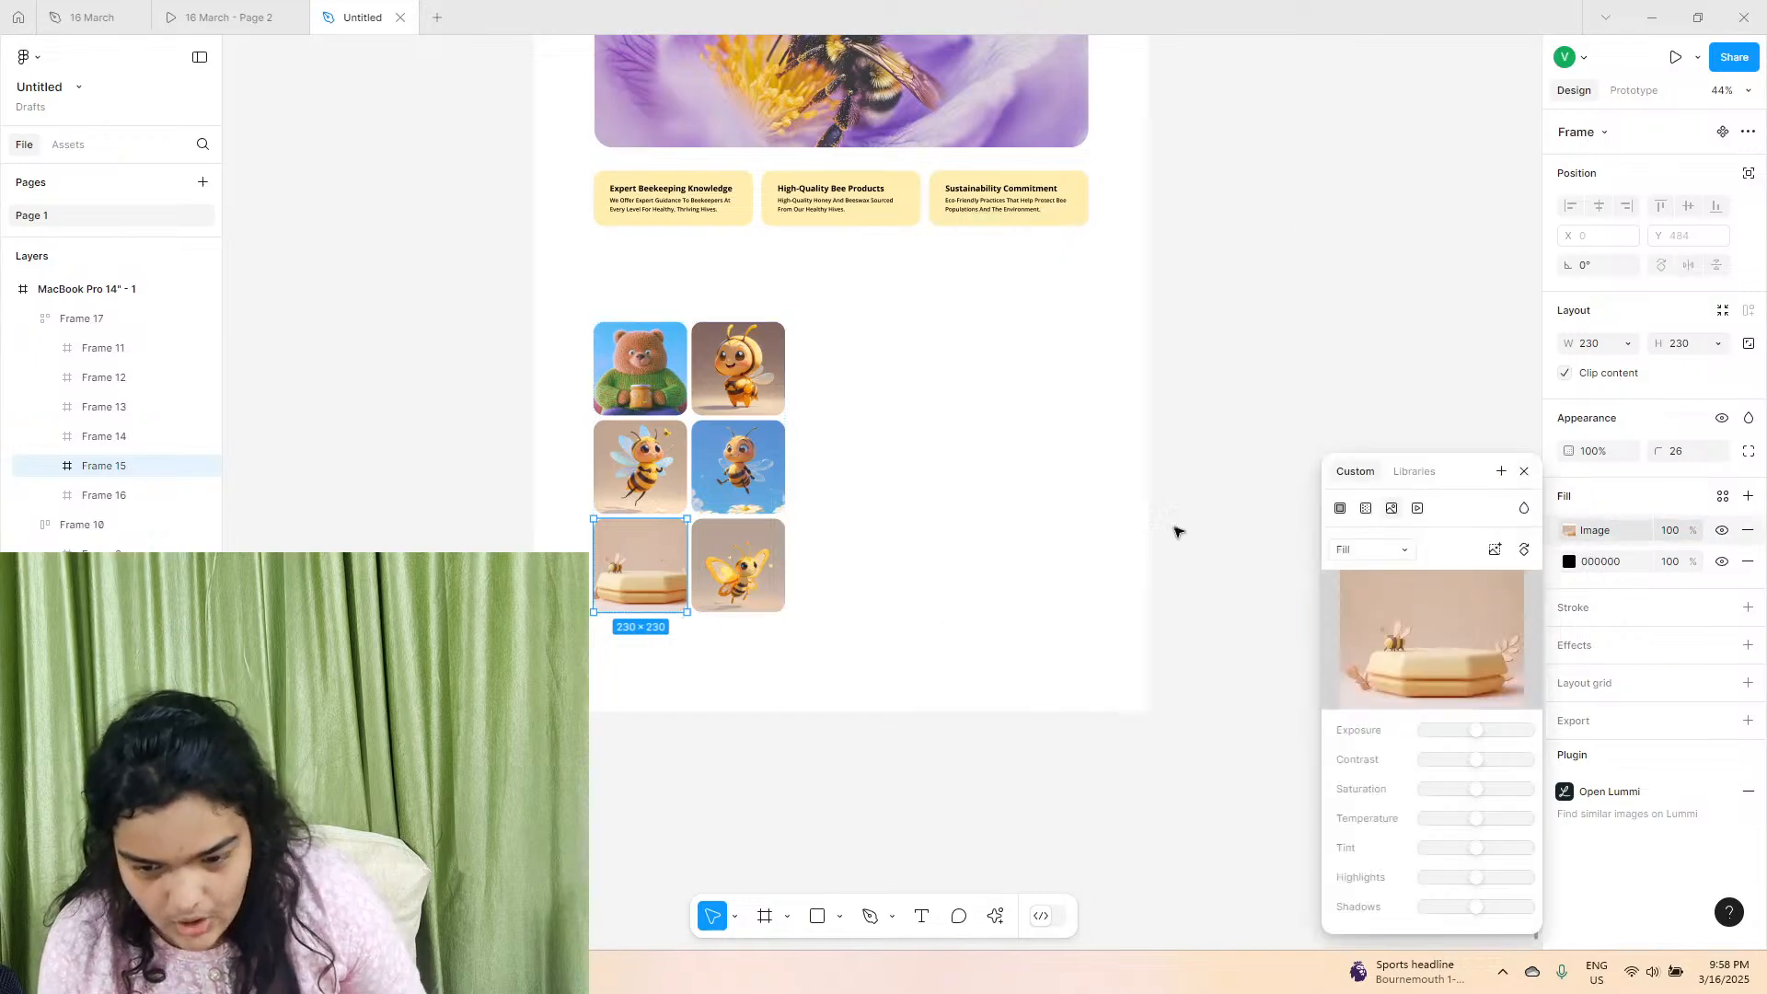
{"action": "left_click", "coordinate": [1369, 550]}
{"action": "left_click", "coordinate": [1372, 594]}
{"action": "scroll", "coordinate": [644, 566], "scroll_direction": "up", "scroll_amount": 6}
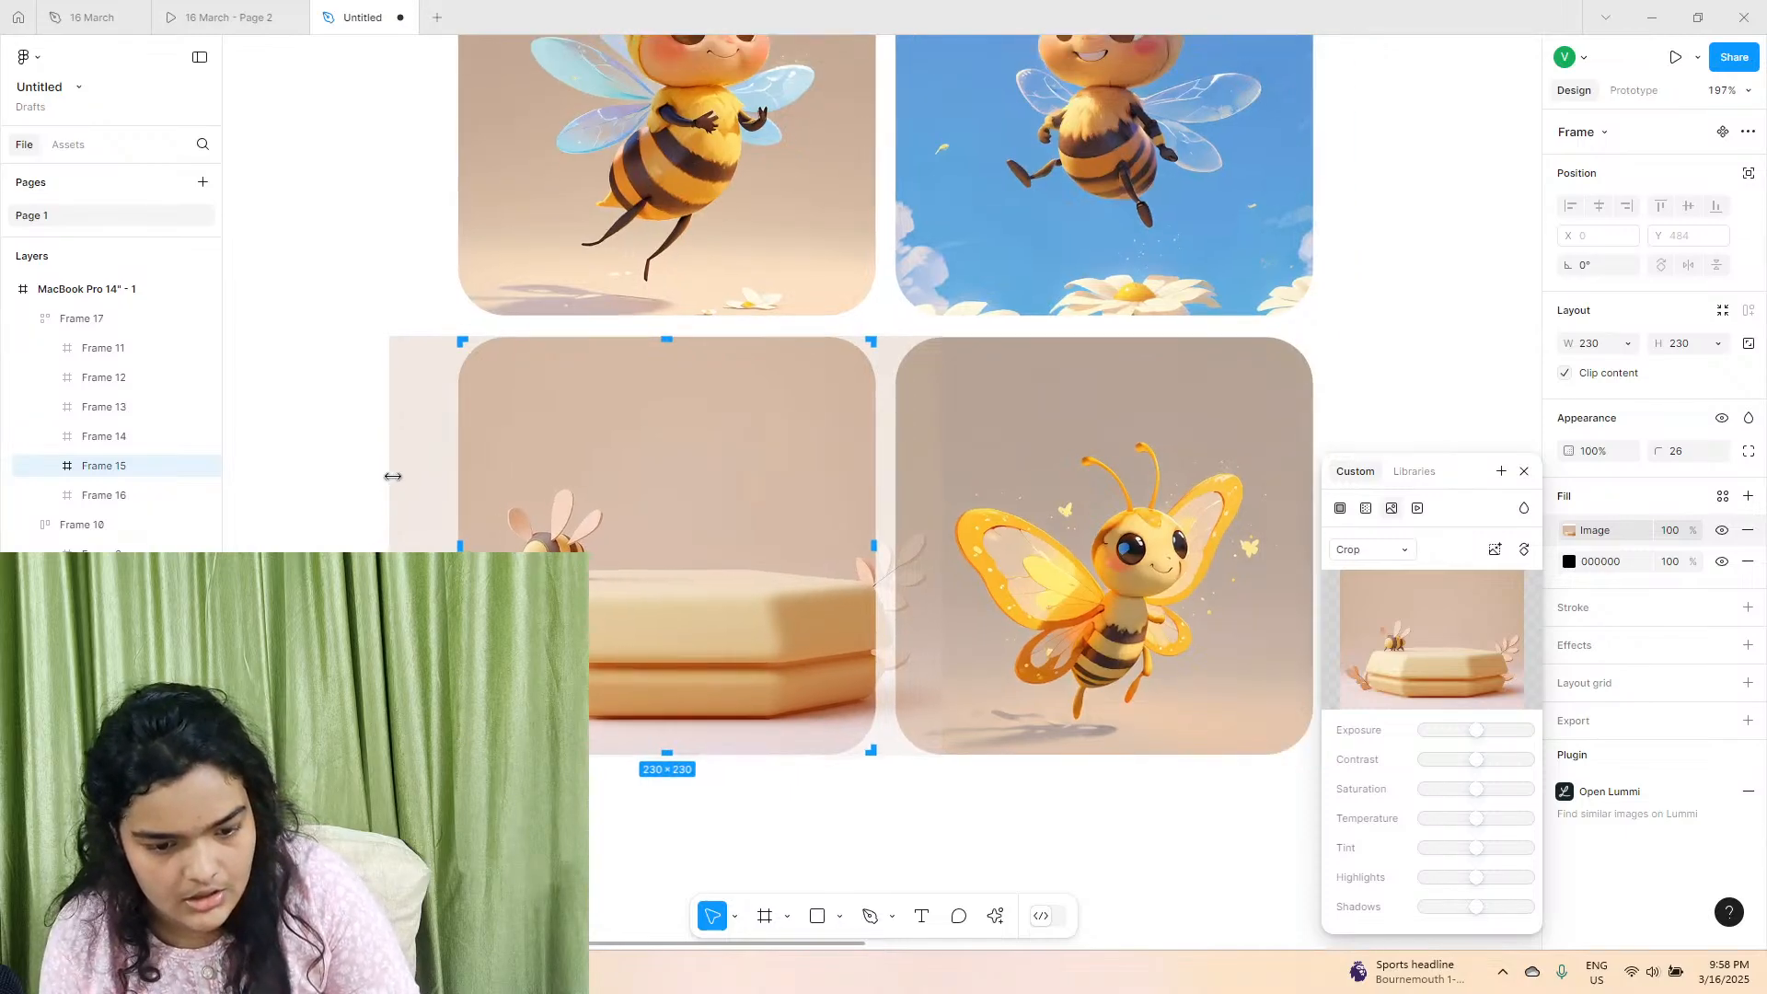
{"action": "left_click_drag", "start_coordinate": [623, 535], "coordinate": [606, 535]}
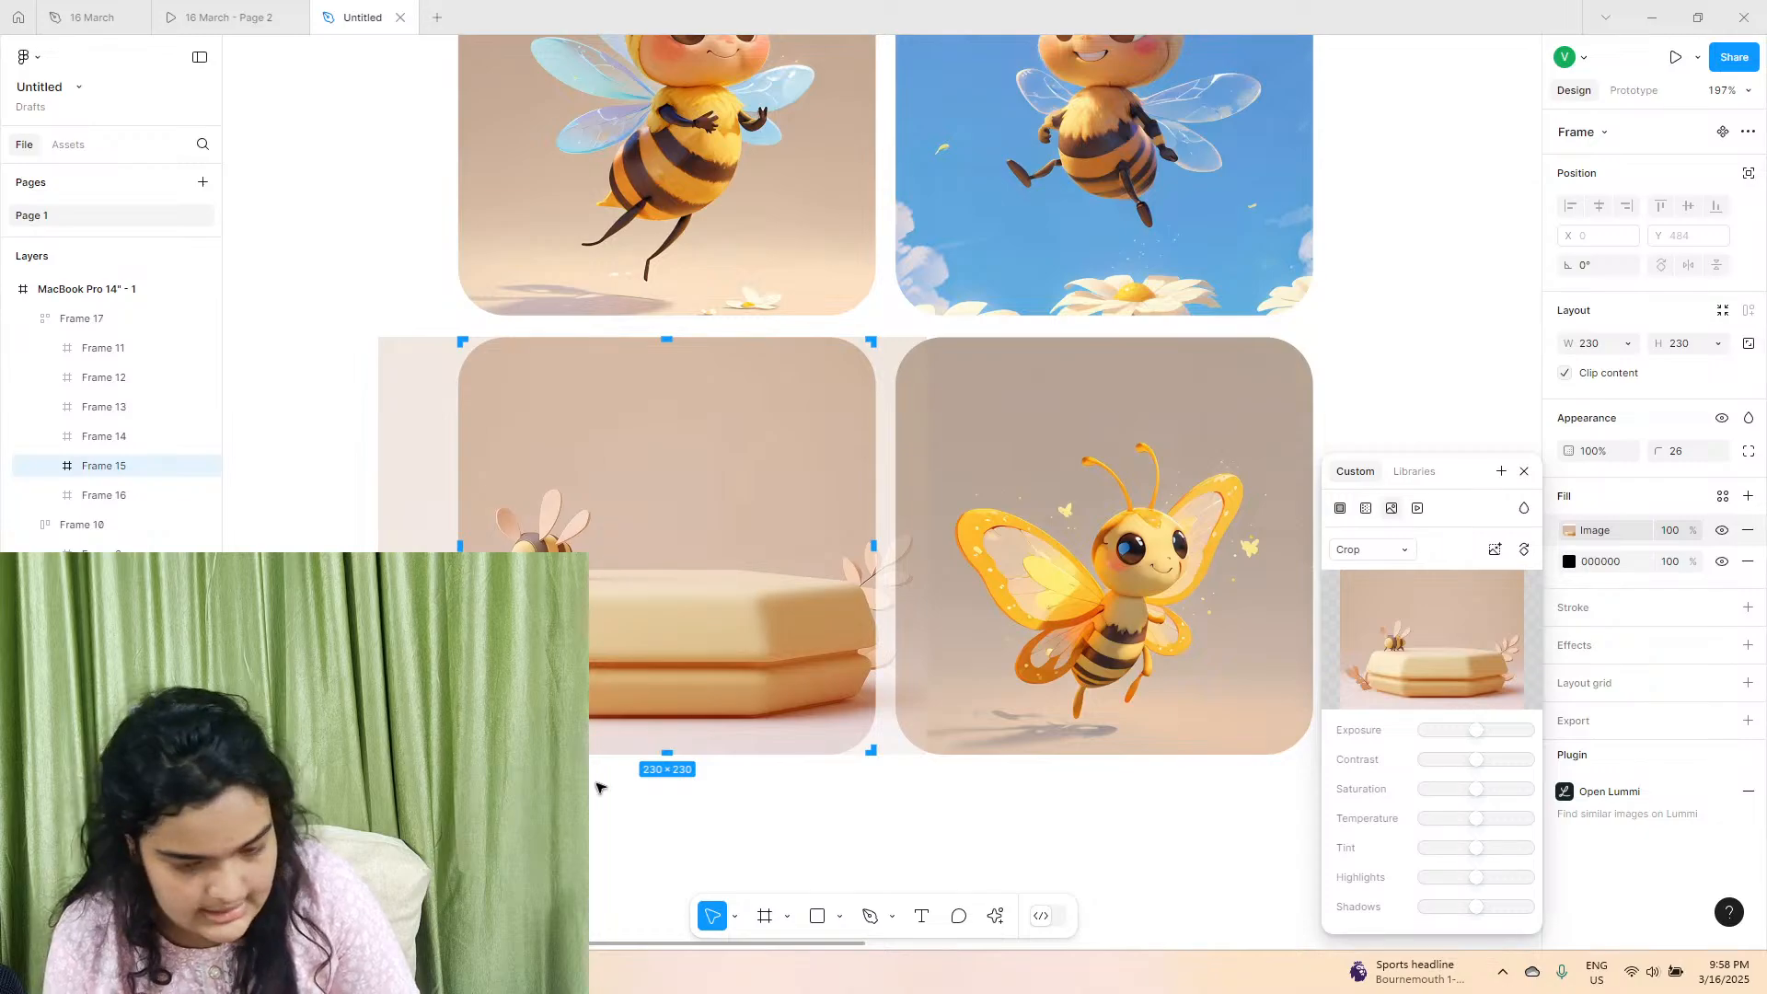
{"action": "left_click", "coordinate": [681, 799]}
{"action": "scroll", "coordinate": [681, 799], "scroll_direction": "down", "scroll_amount": 5}
{"action": "scroll", "coordinate": [676, 644], "scroll_direction": "right", "scroll_amount": 3}
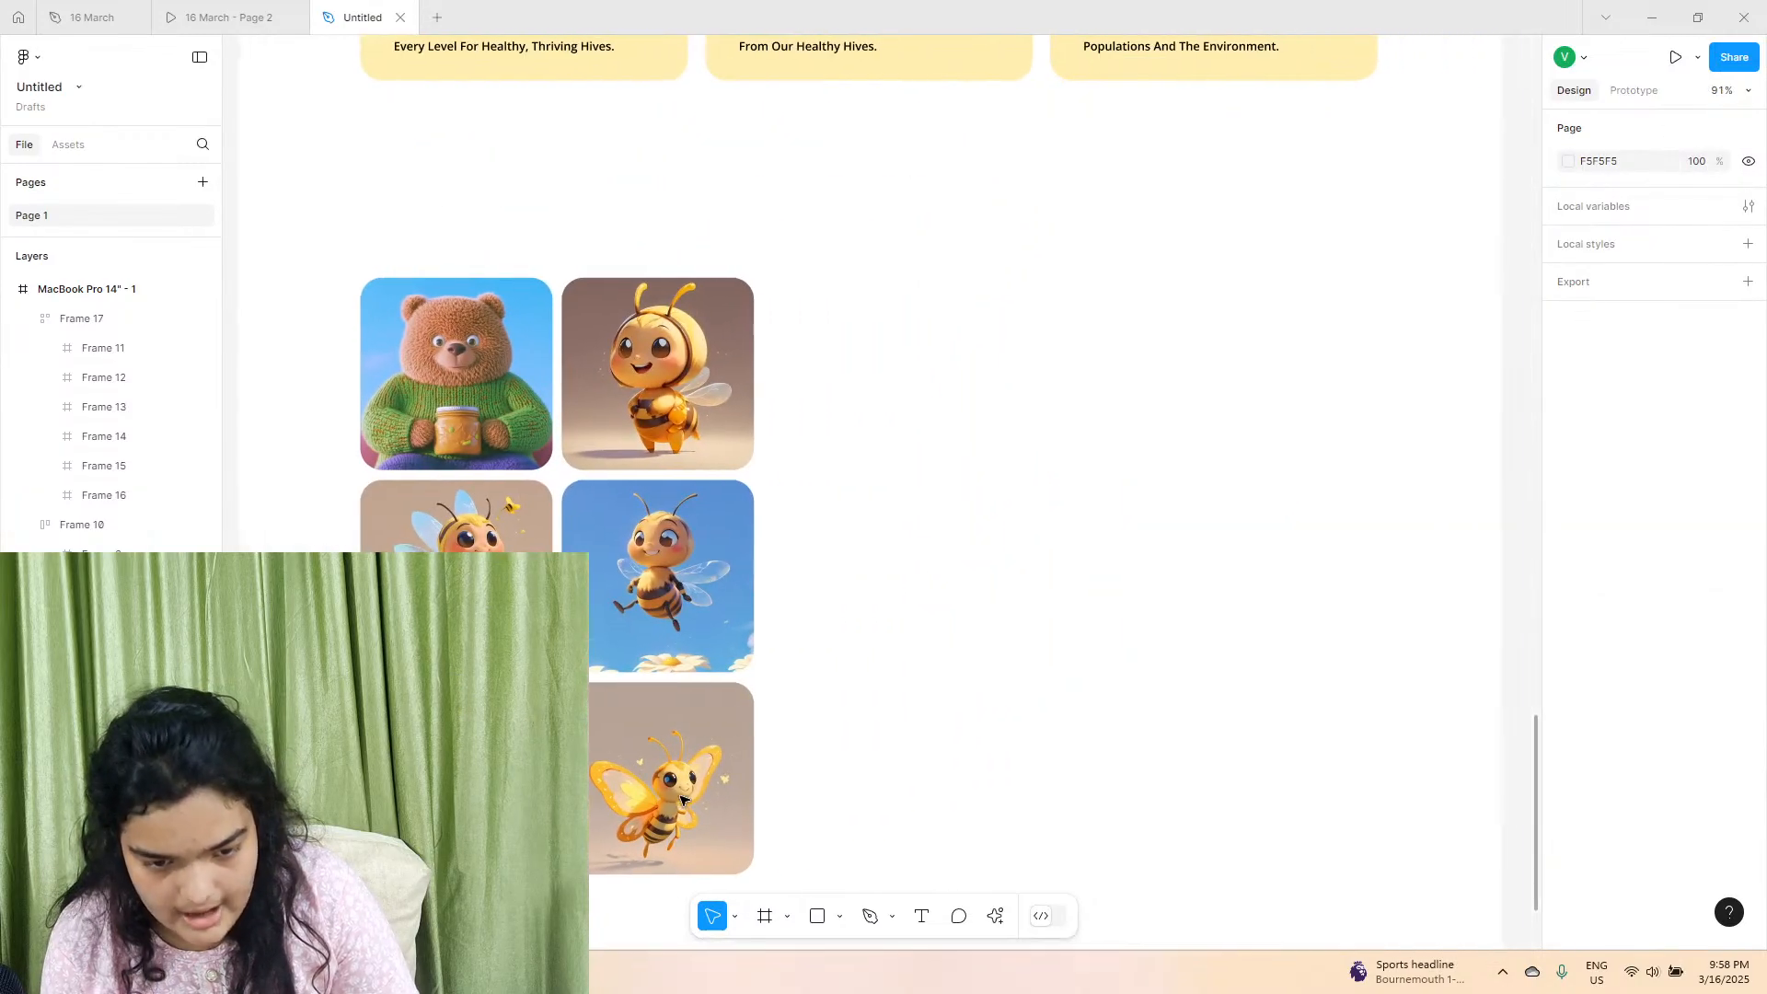
Compare the new page with the reference prototype's image-grid, "Our Purpose" and "Why Choose Us?" sections.
{"action": "left_click", "coordinate": [221, 18]}
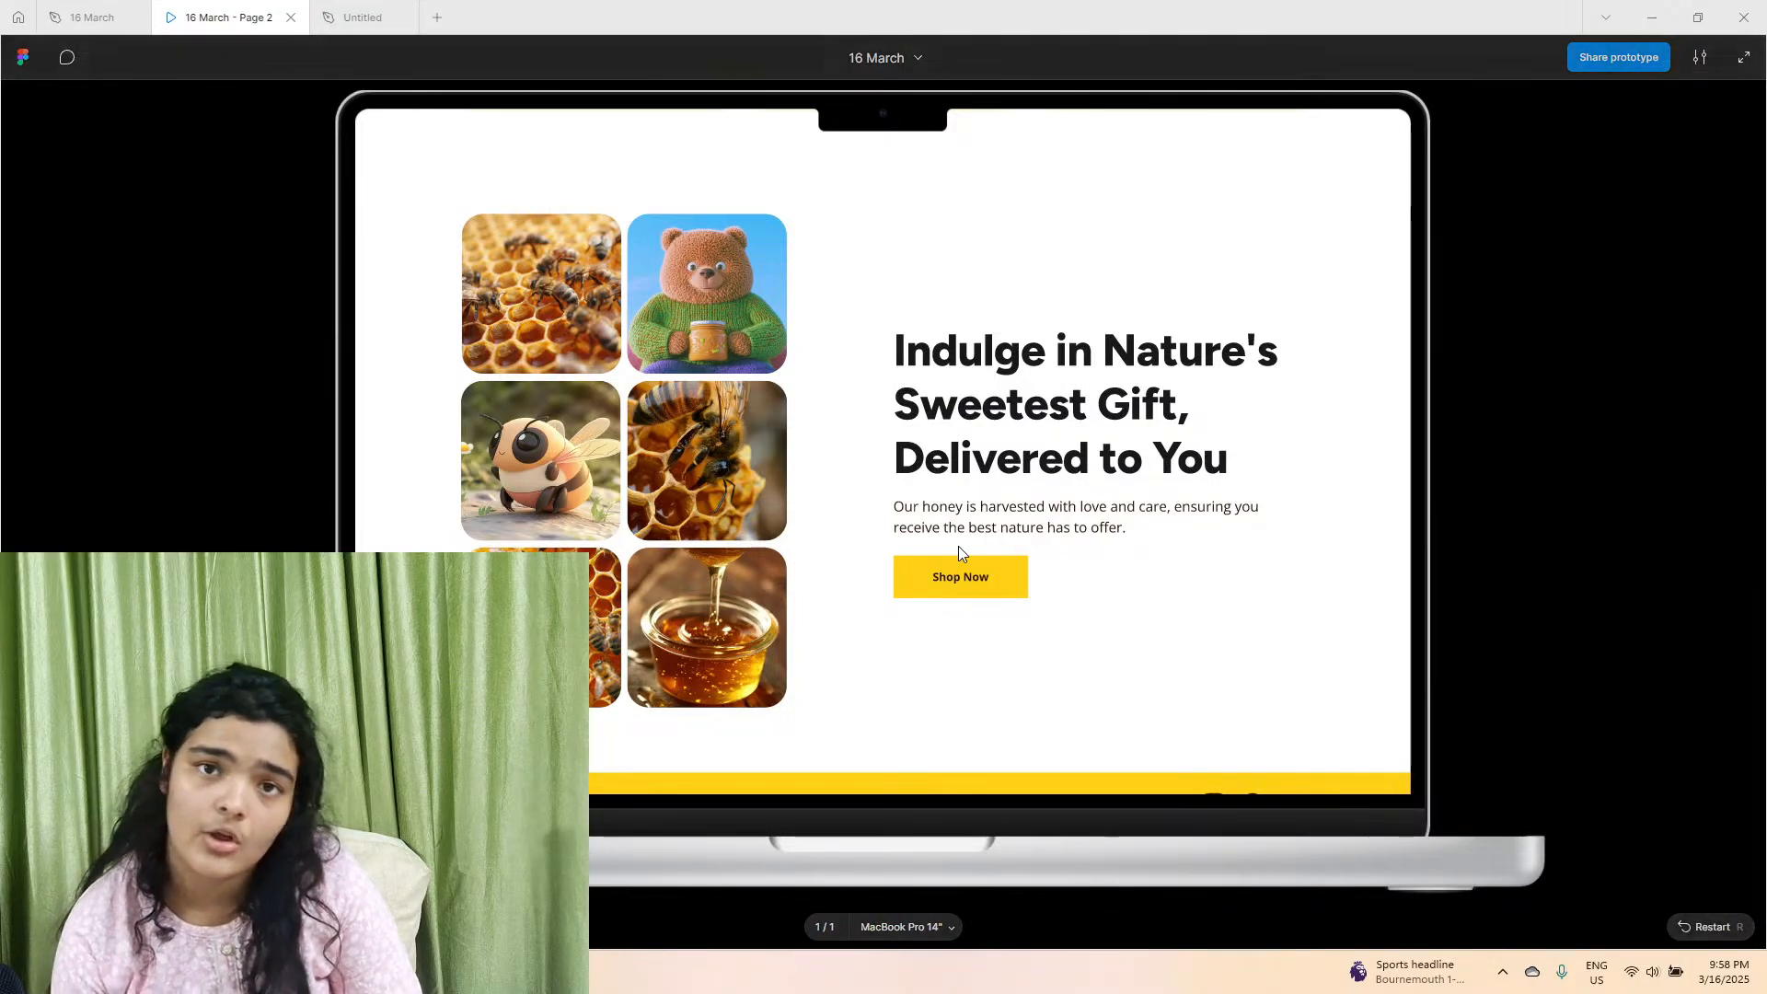
{"action": "left_click", "coordinate": [370, 17]}
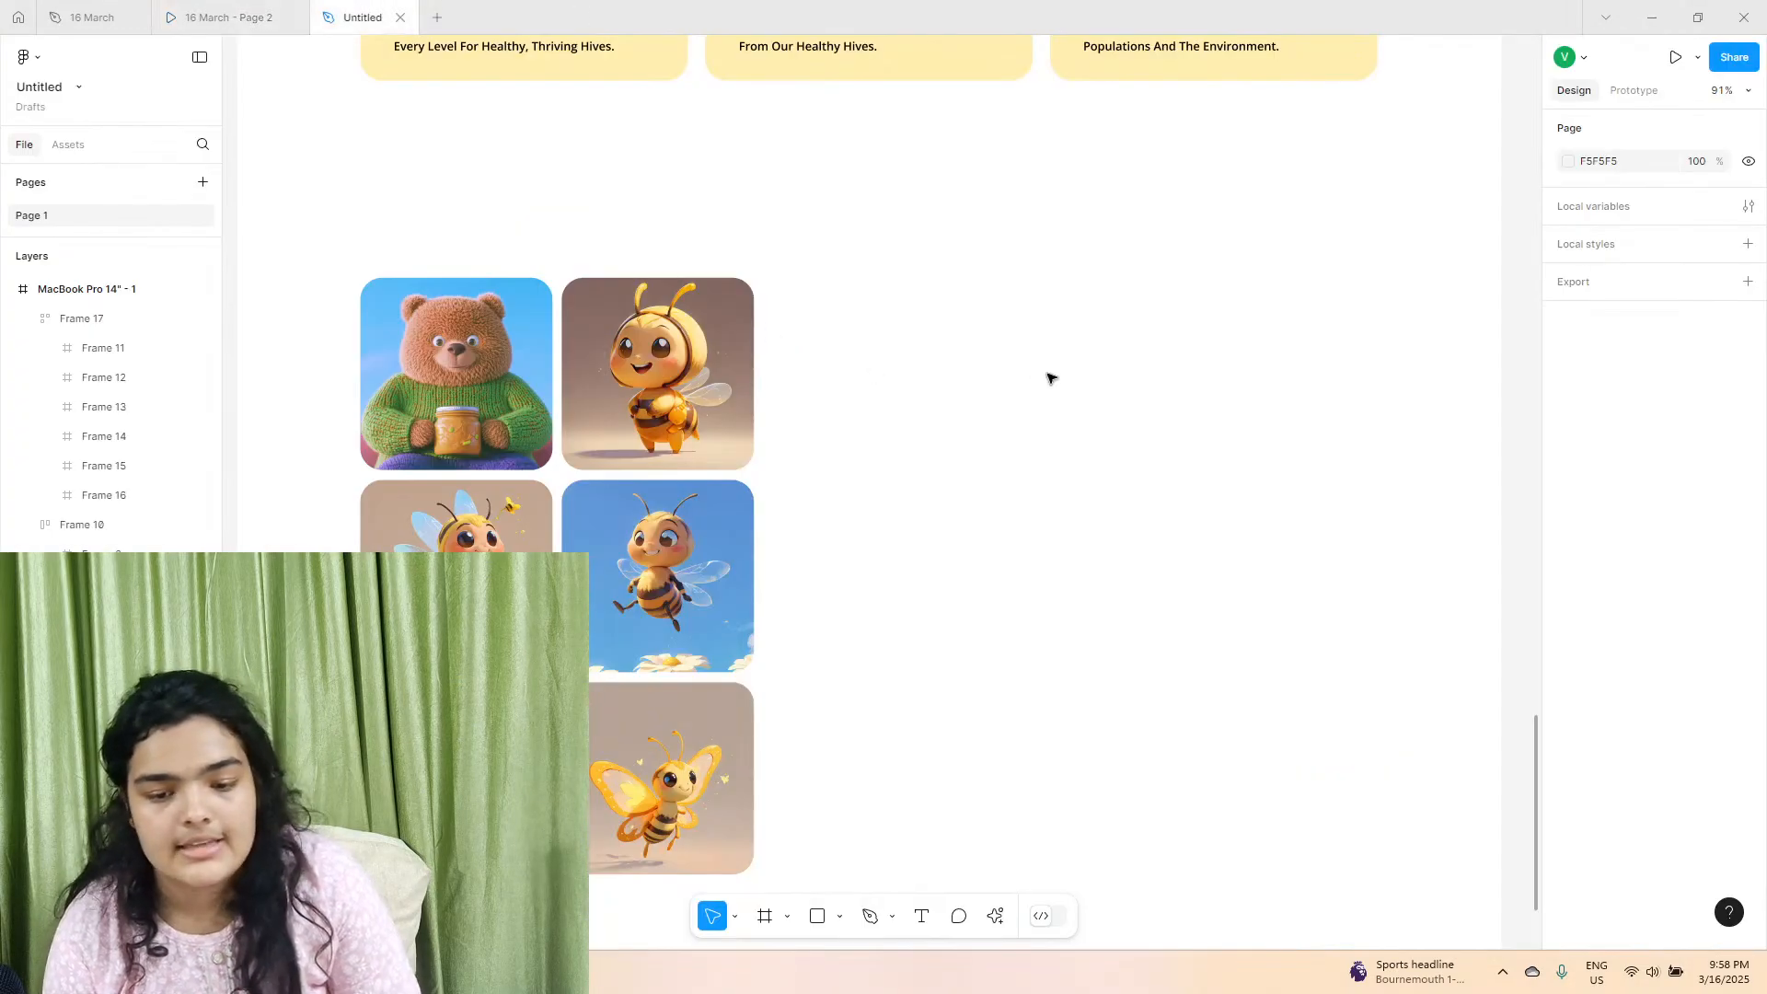
{"action": "scroll", "coordinate": [1050, 375], "scroll_direction": "down", "scroll_amount": 5}
{"action": "scroll", "coordinate": [1019, 422], "scroll_direction": "up", "scroll_amount": 6}
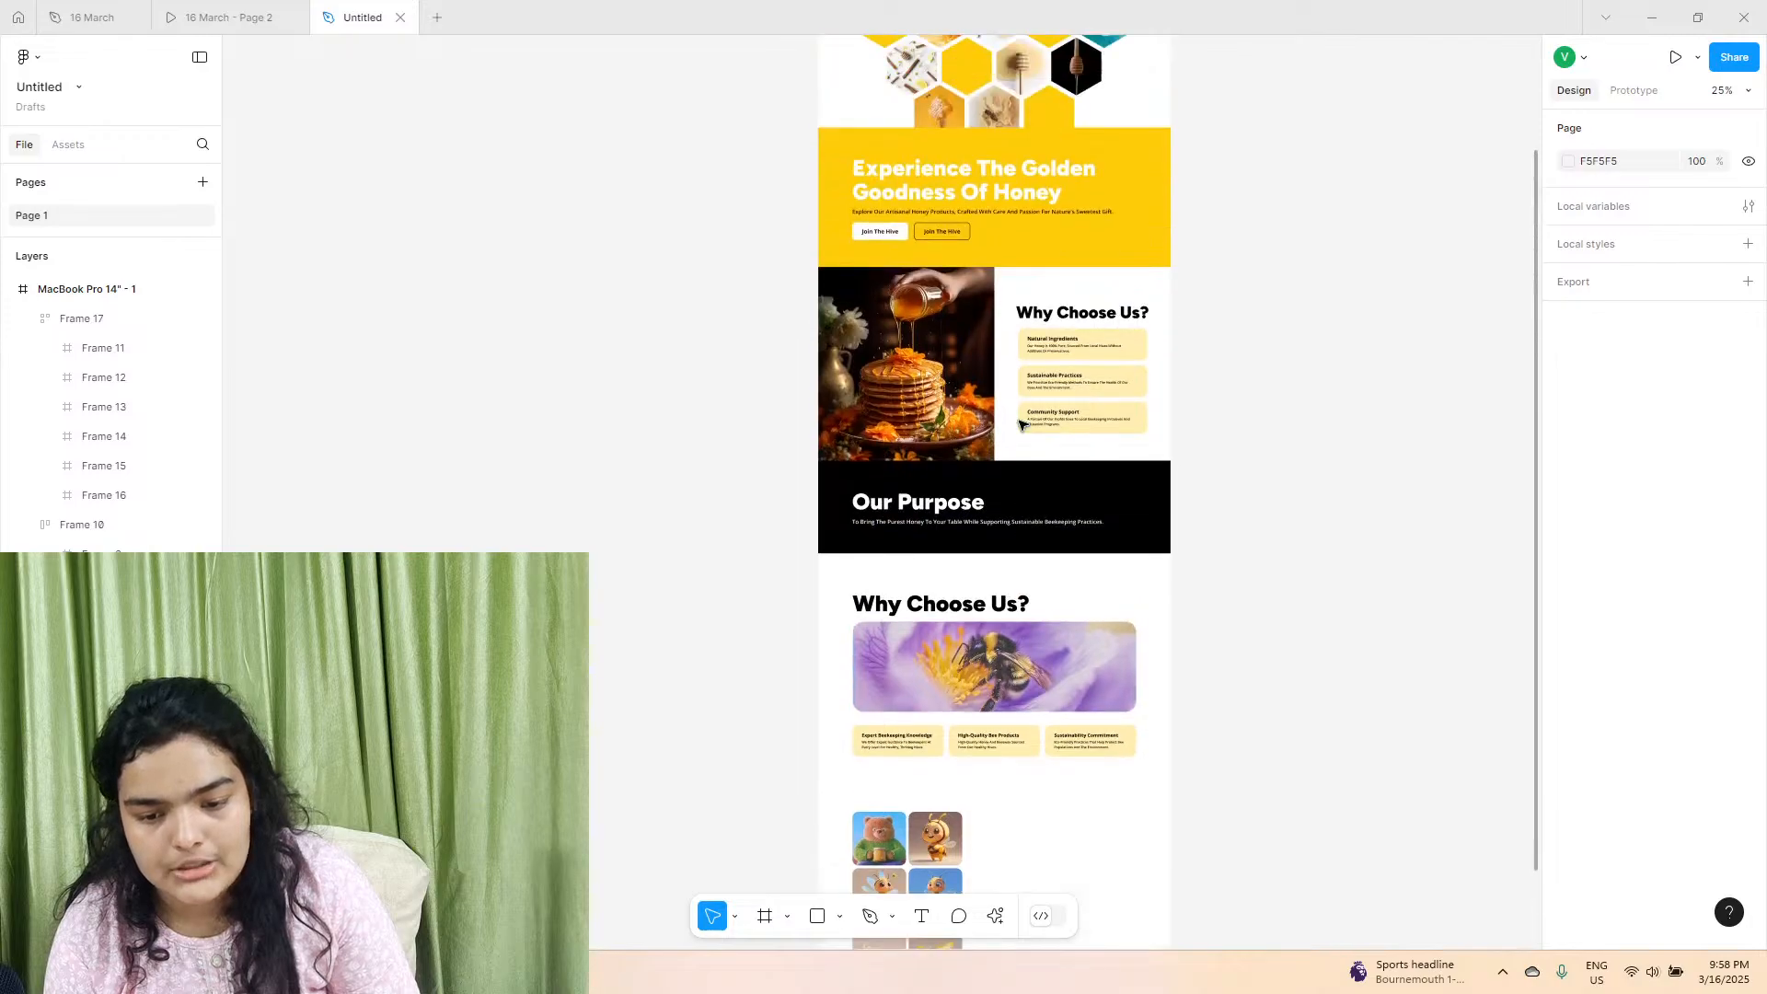
{"action": "scroll", "coordinate": [999, 460], "scroll_direction": "down", "scroll_amount": 2}
{"action": "scroll", "coordinate": [998, 460], "scroll_direction": "right", "scroll_amount": 1}
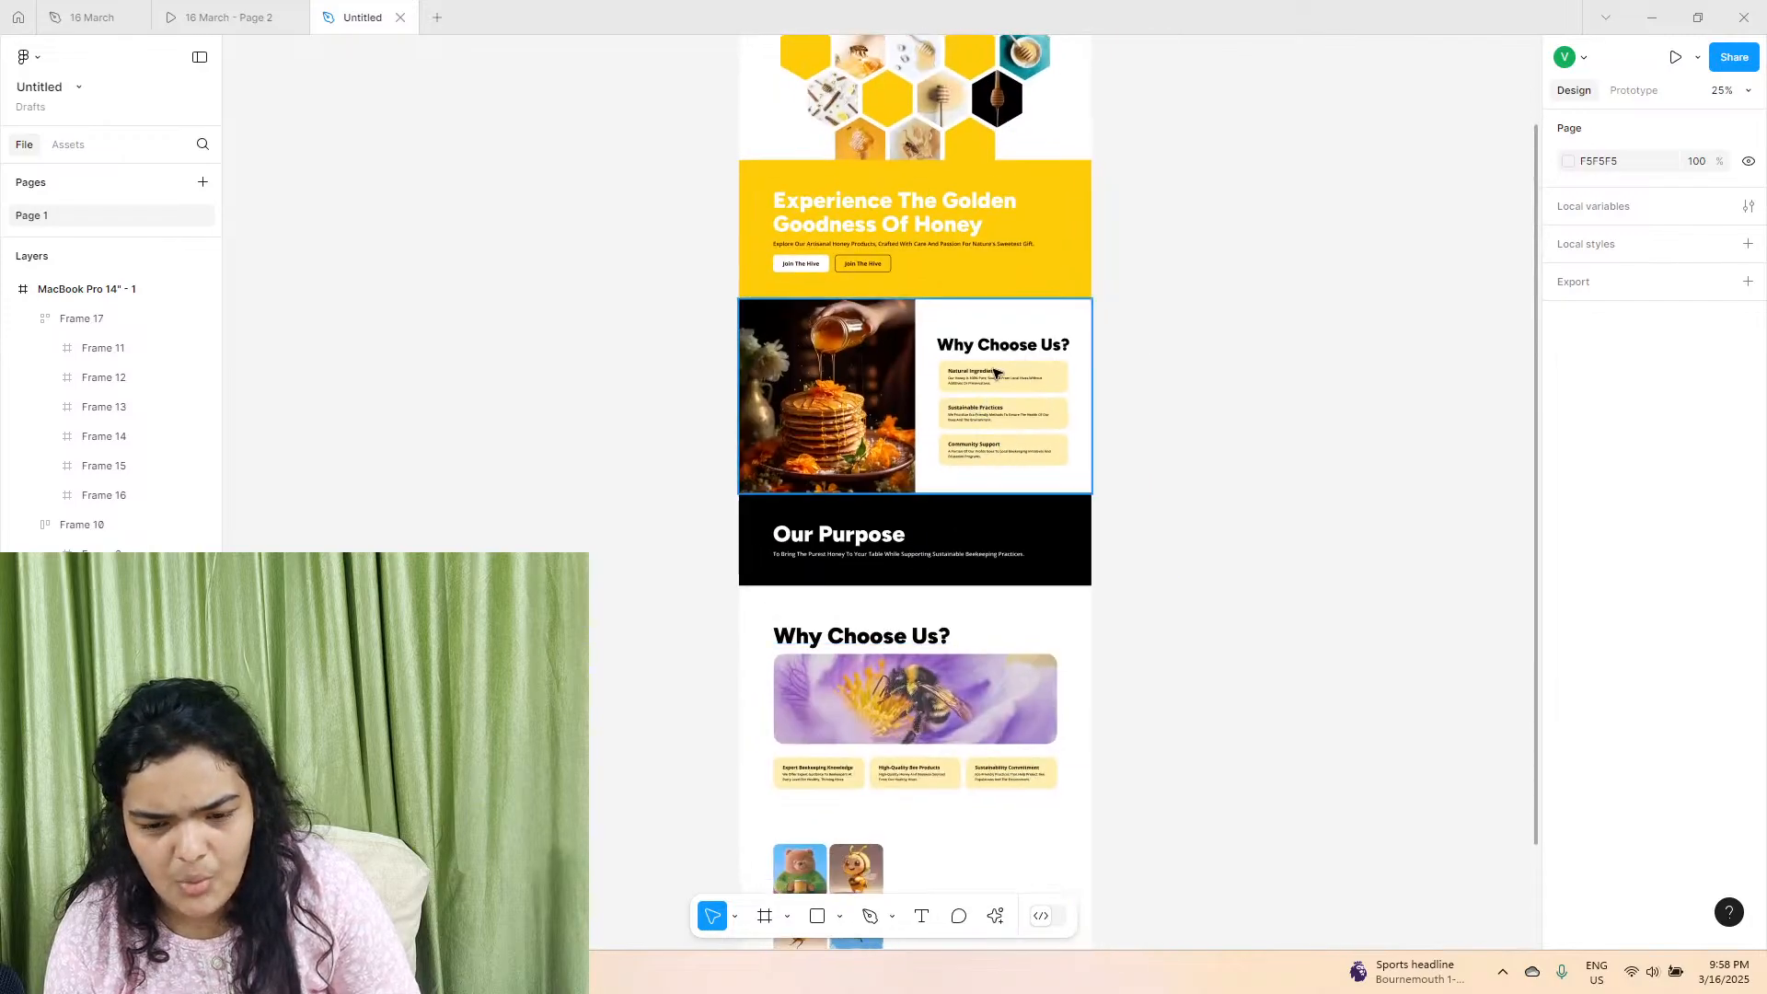
{"action": "left_click", "coordinate": [230, 16]}
{"action": "scroll", "coordinate": [1178, 441], "scroll_direction": "up", "scroll_amount": 10}
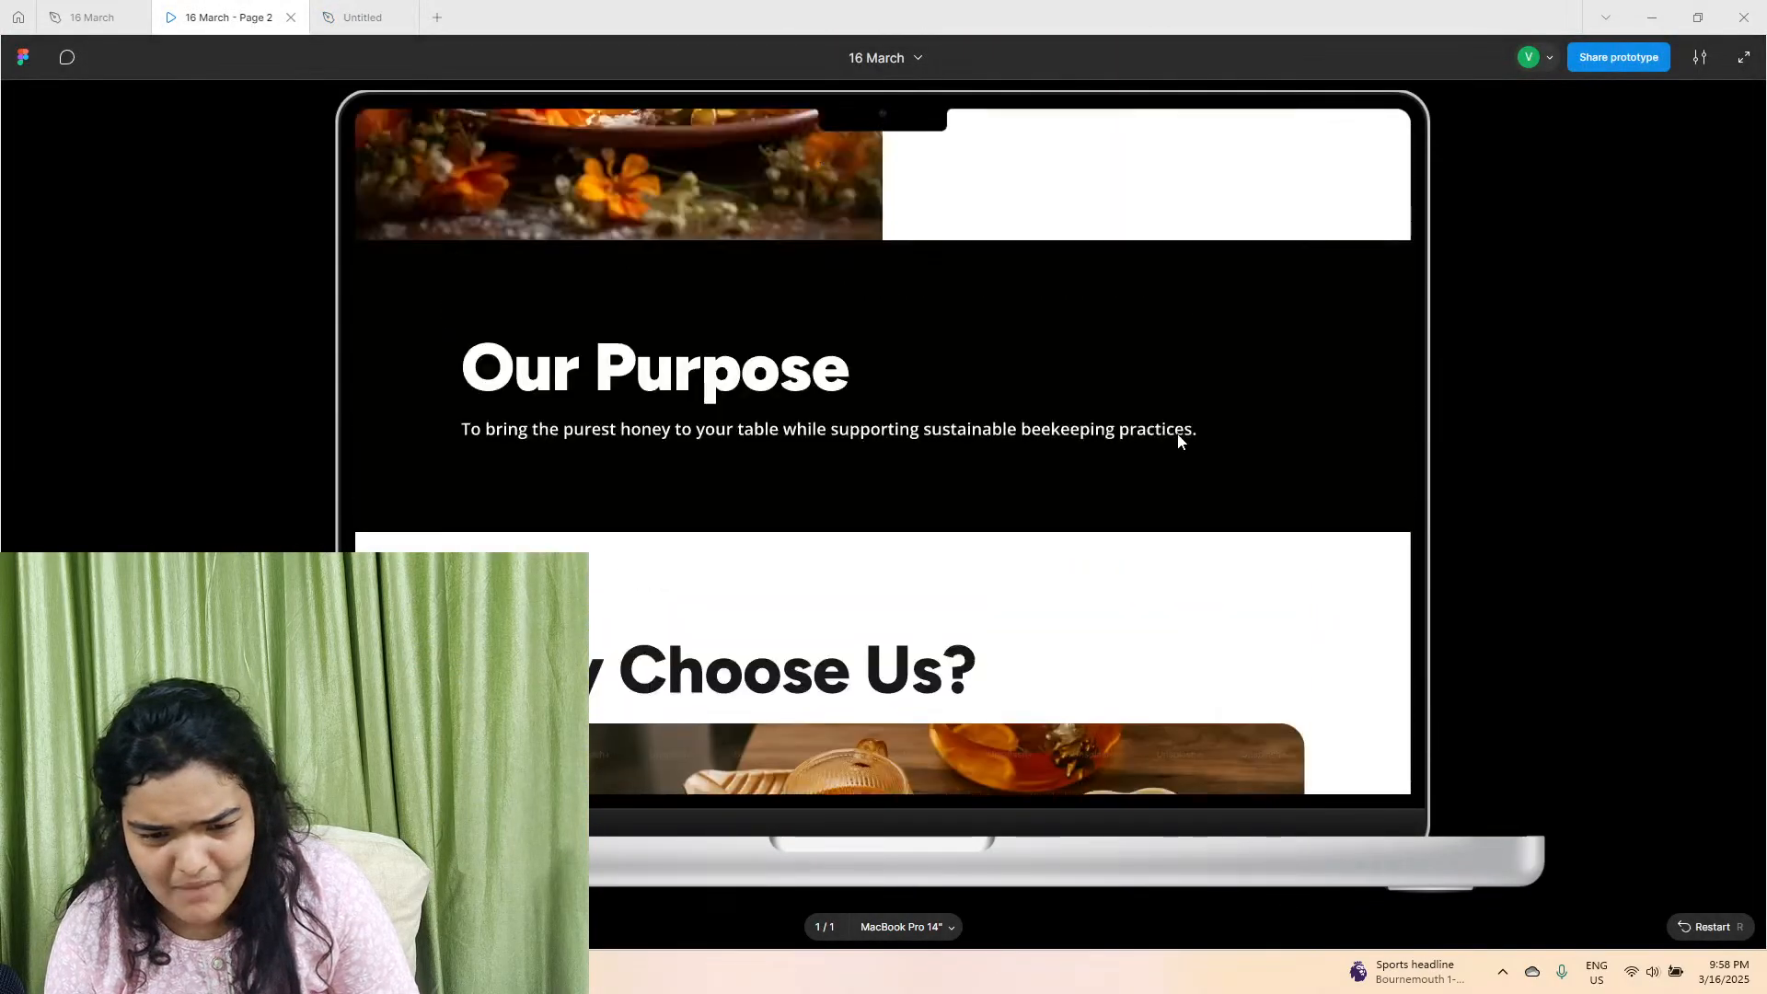
{"action": "scroll", "coordinate": [1177, 439], "scroll_direction": "down", "scroll_amount": 10}
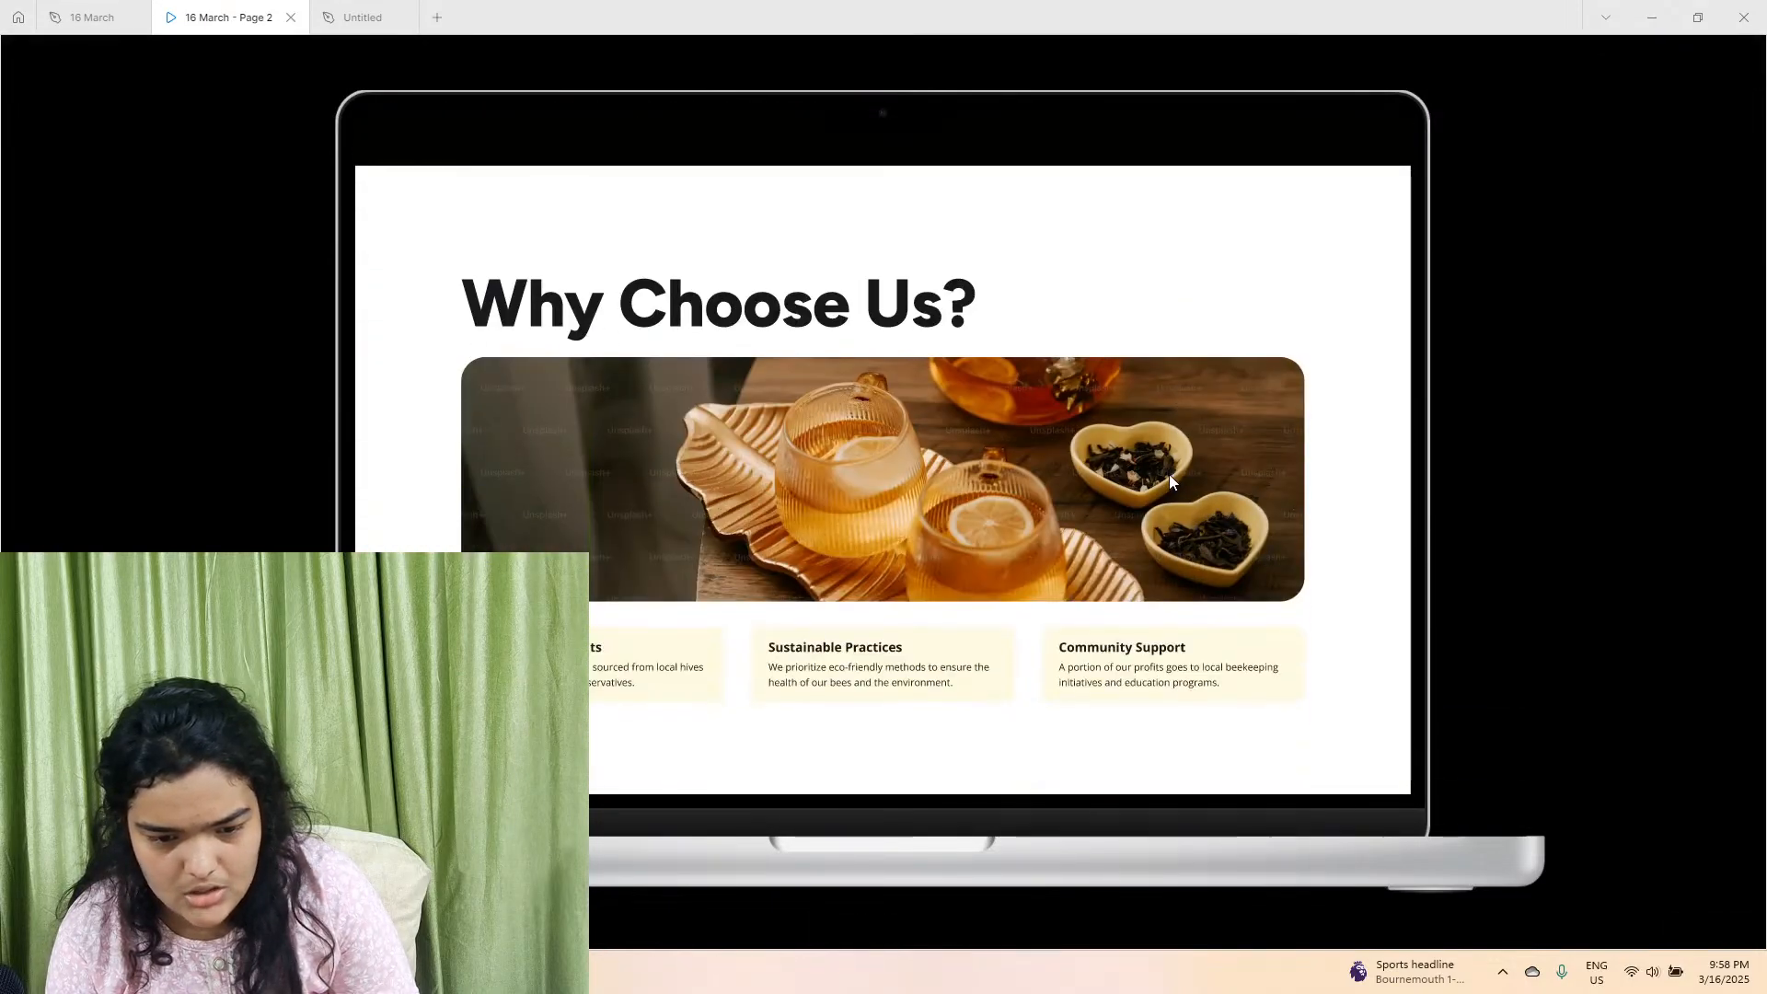
{"action": "left_click", "coordinate": [359, 17]}
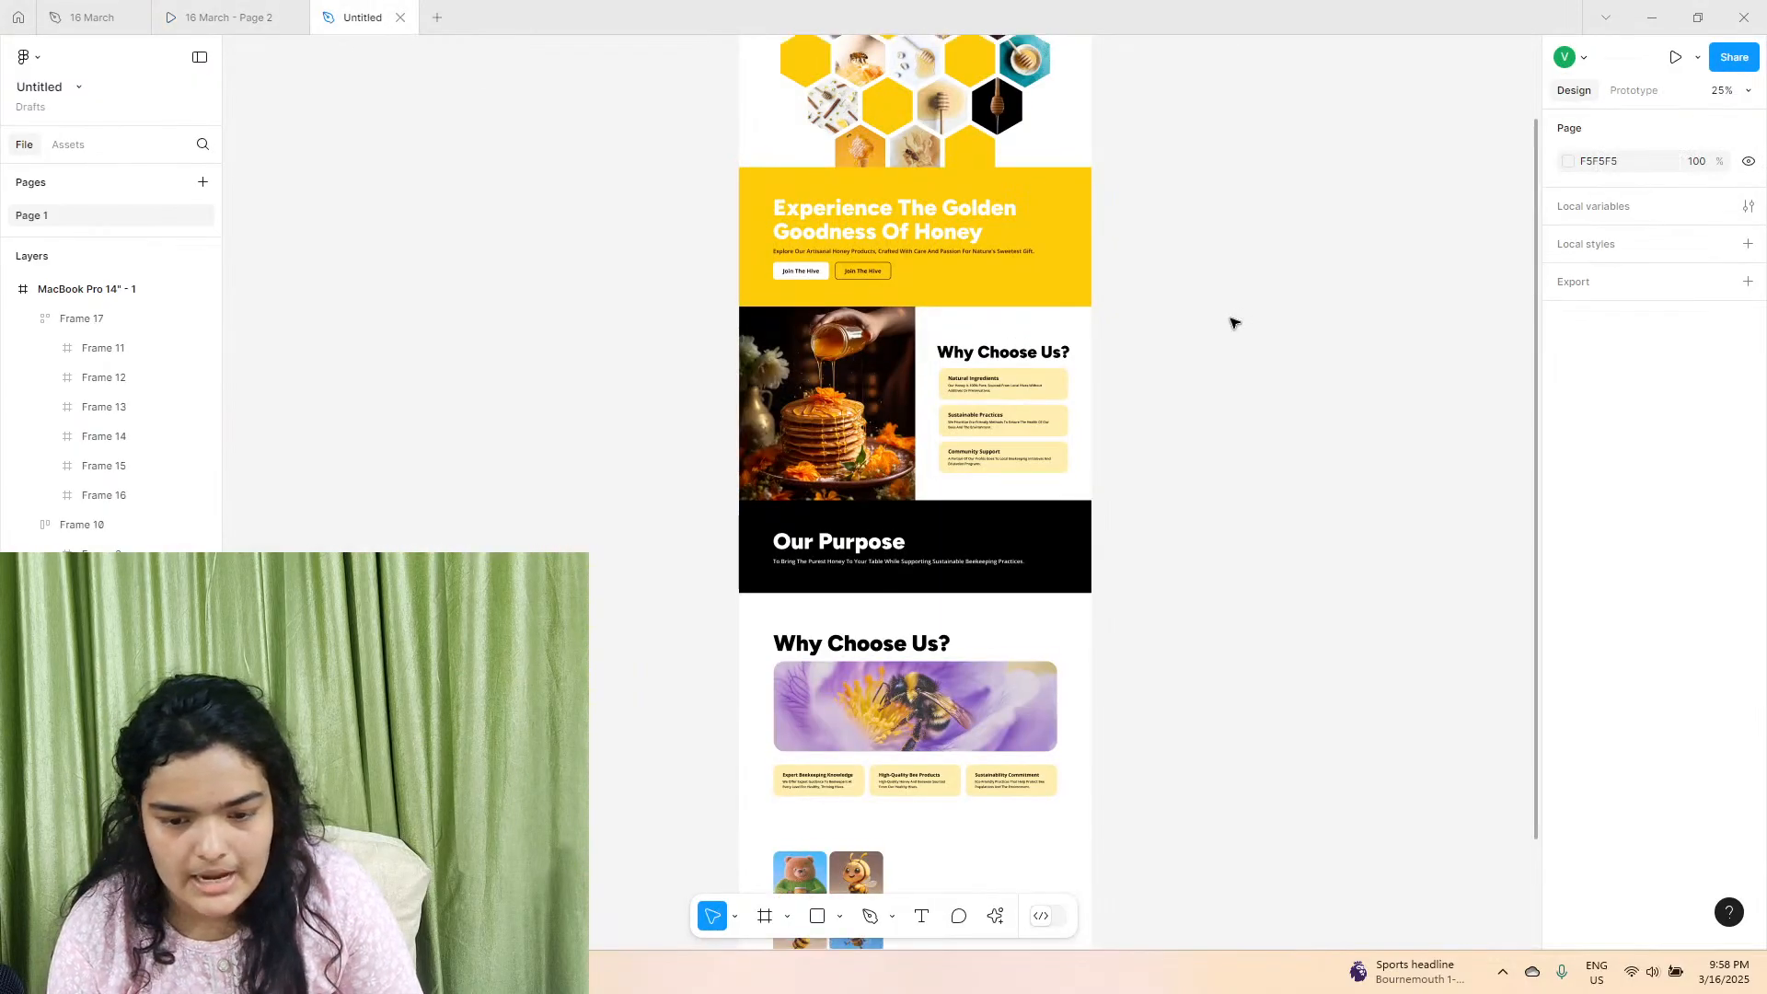
Change the heading beside the pancake image to "Our Features".
{"action": "left_click", "coordinate": [1024, 370]}
{"action": "double_click", "coordinate": [1027, 358]}
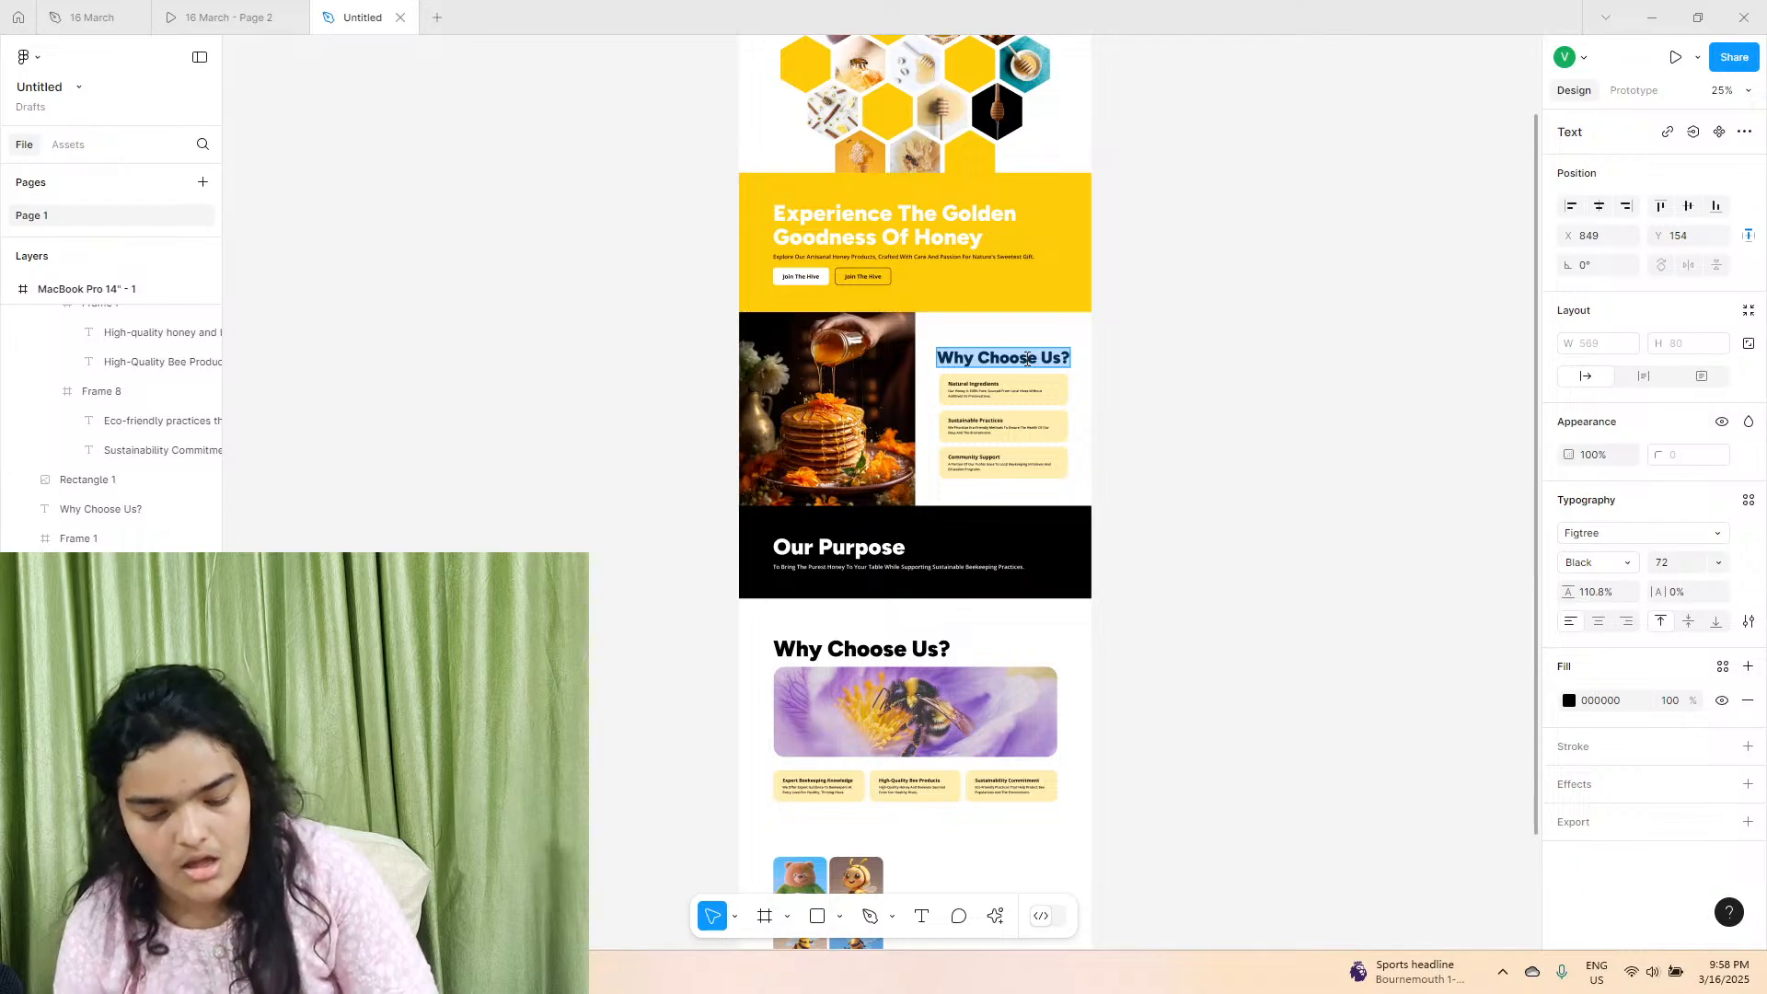
{"action": "type", "text": "Our Unique Feature"}
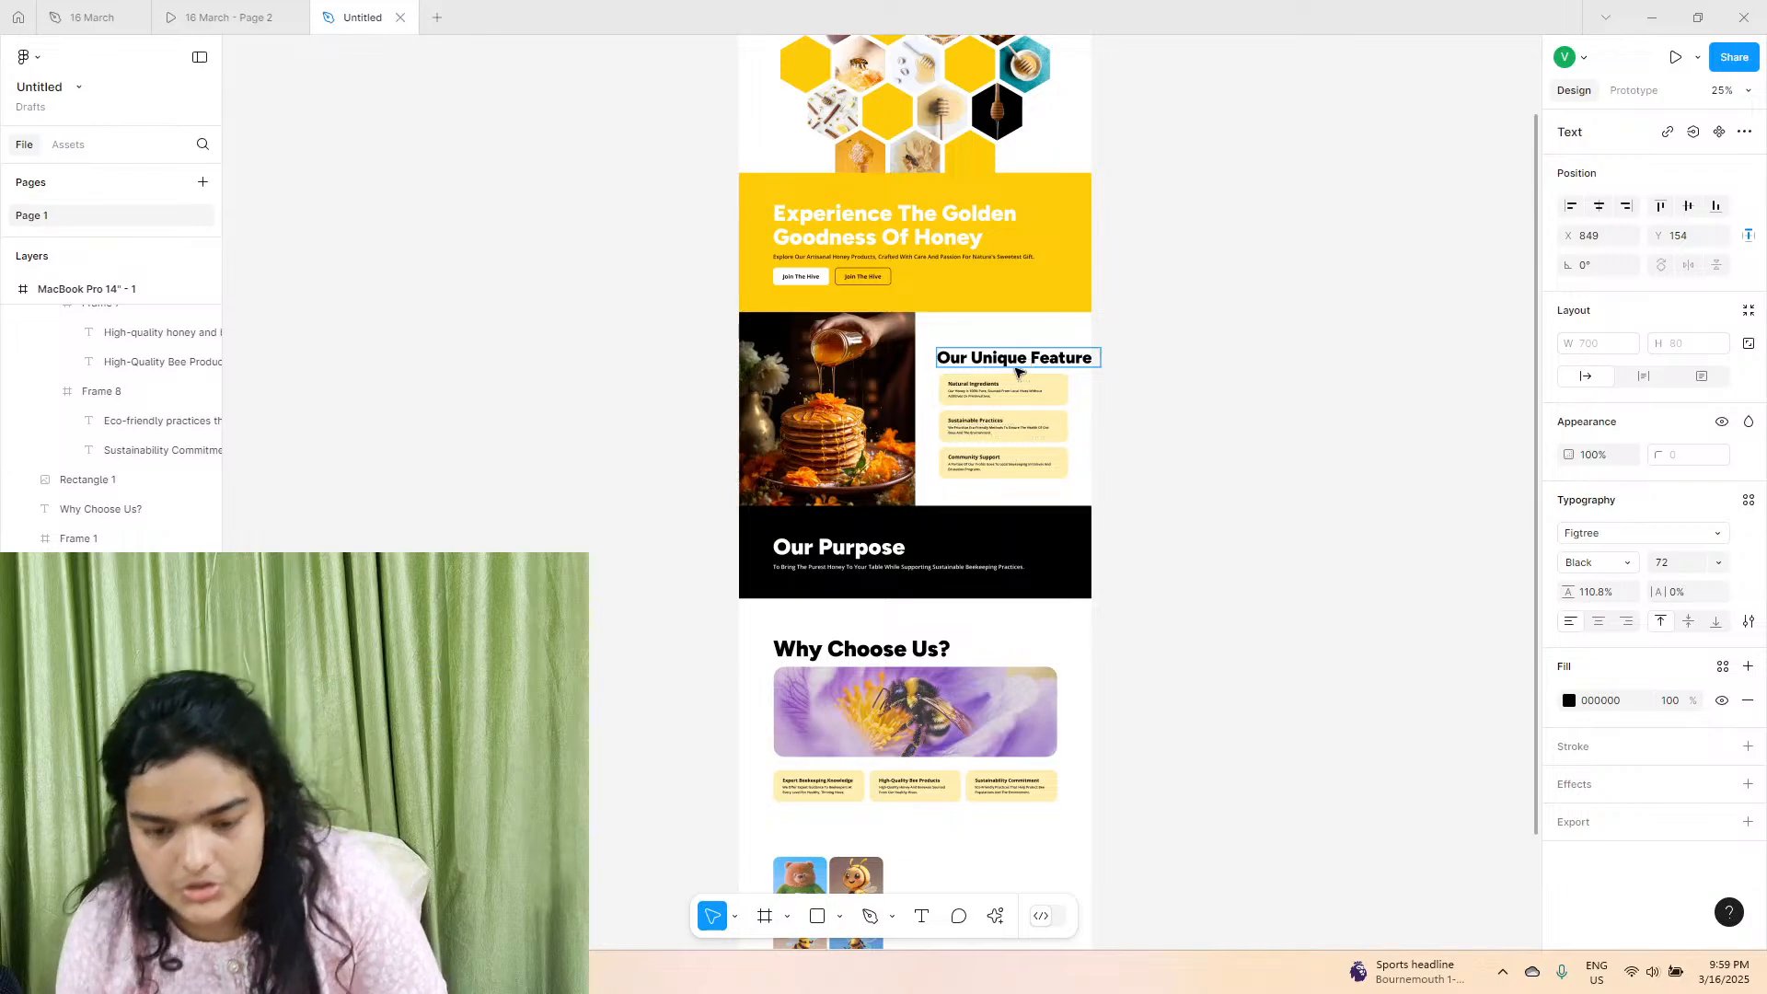
{"action": "scroll", "coordinate": [1018, 371], "scroll_direction": "up", "scroll_amount": 5}
{"action": "double_click", "coordinate": [1043, 351]}
{"action": "key", "text": "BackSpace"}
{"action": "key", "text": "BackSpace"}
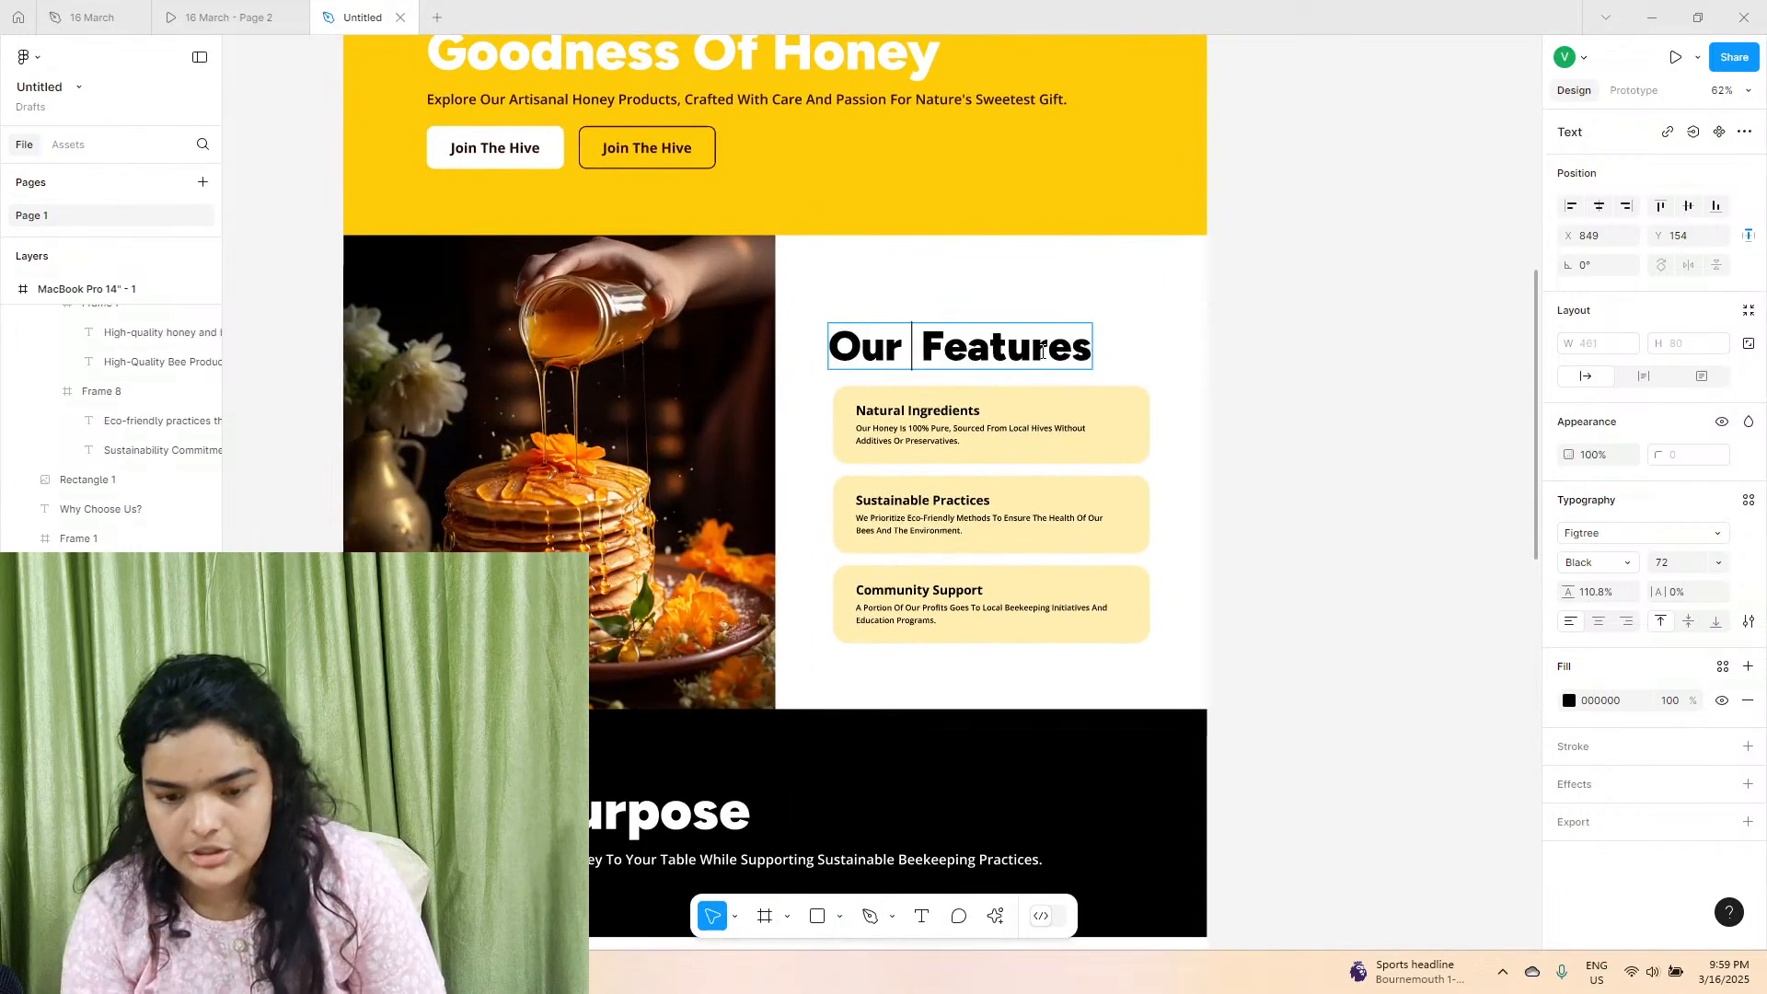
Check the reference's image-grid section, and place a copy of the "Our Features" heading to the right of the six-image grid.
{"action": "scroll", "coordinate": [1254, 359], "scroll_direction": "down", "scroll_amount": 15}
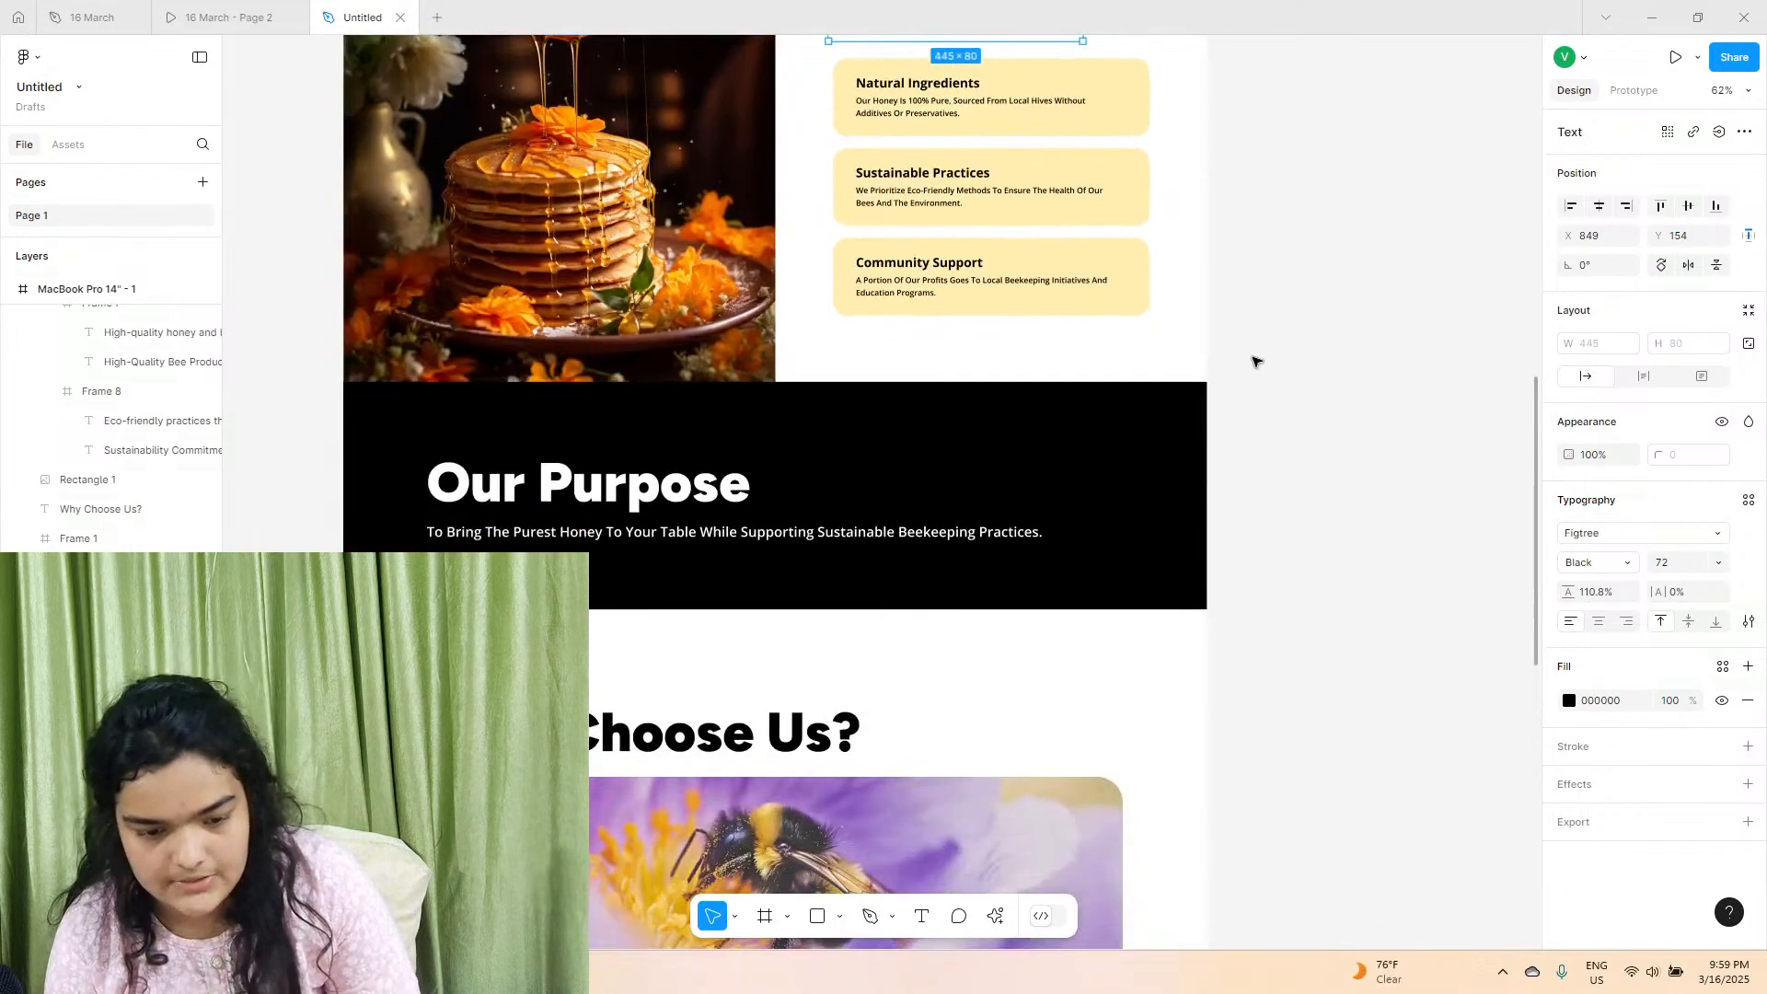
{"action": "left_click", "coordinate": [183, 9]}
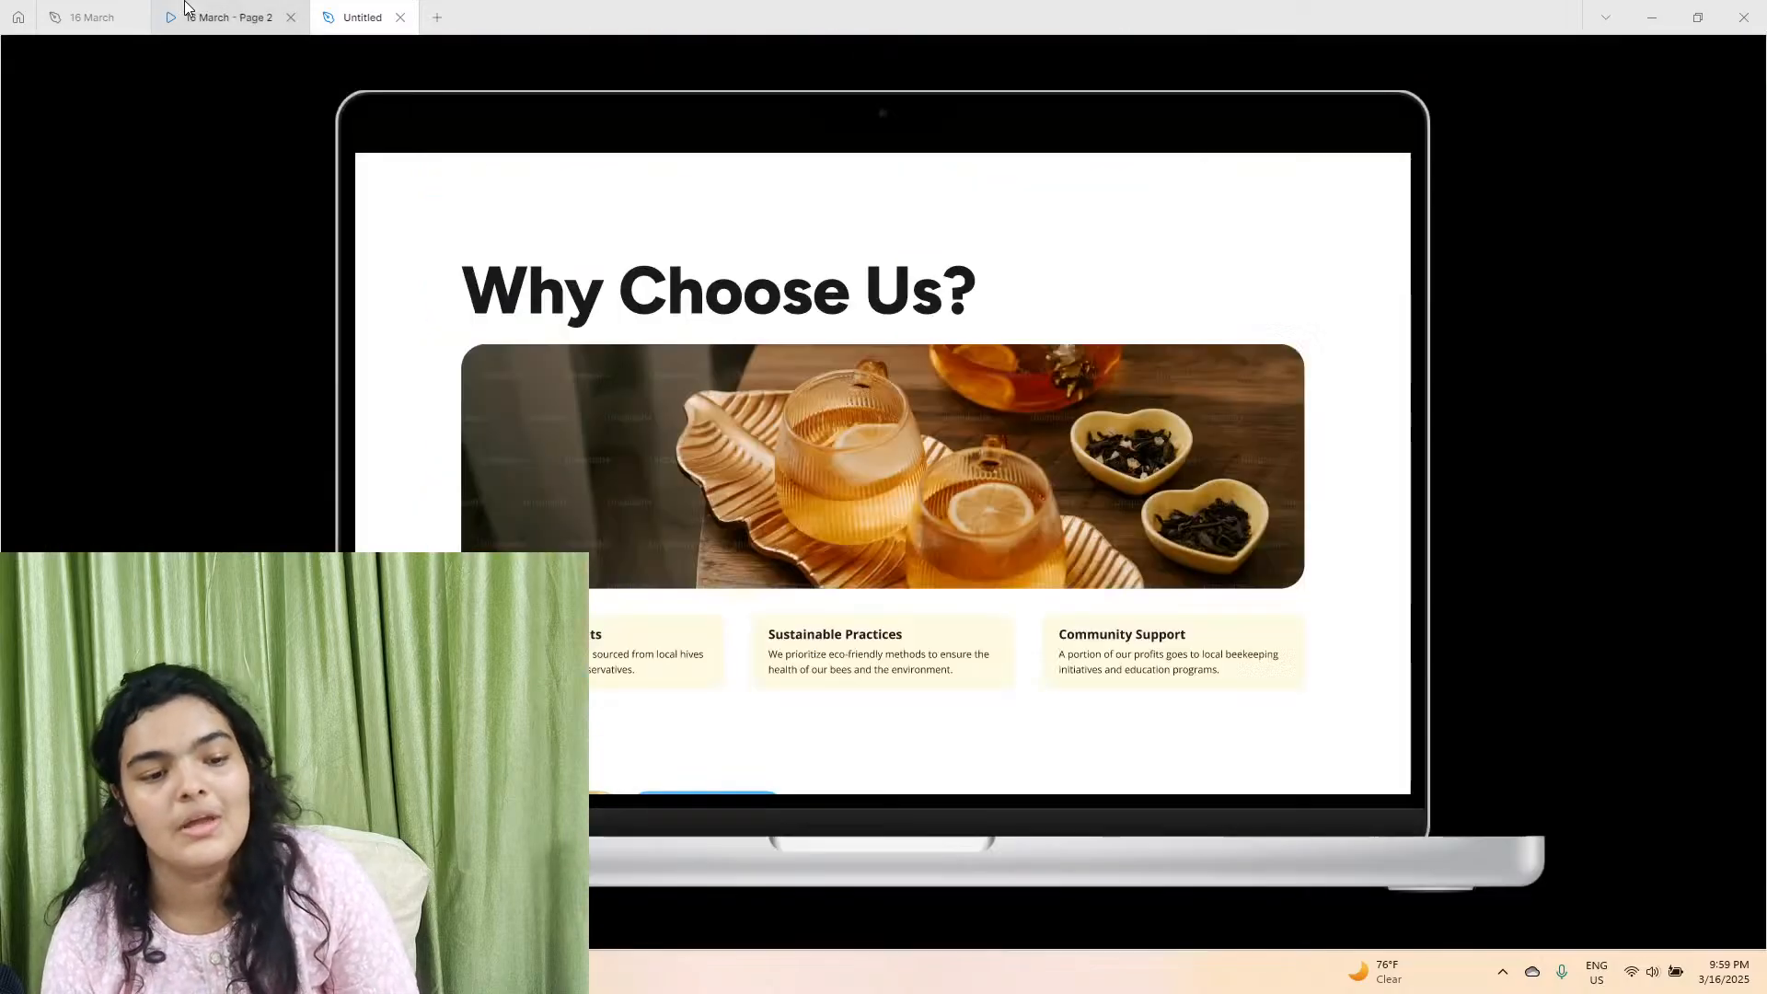
{"action": "scroll", "coordinate": [733, 315], "scroll_direction": "down", "scroll_amount": 2}
{"action": "scroll", "coordinate": [732, 318], "scroll_direction": "down", "scroll_amount": 4}
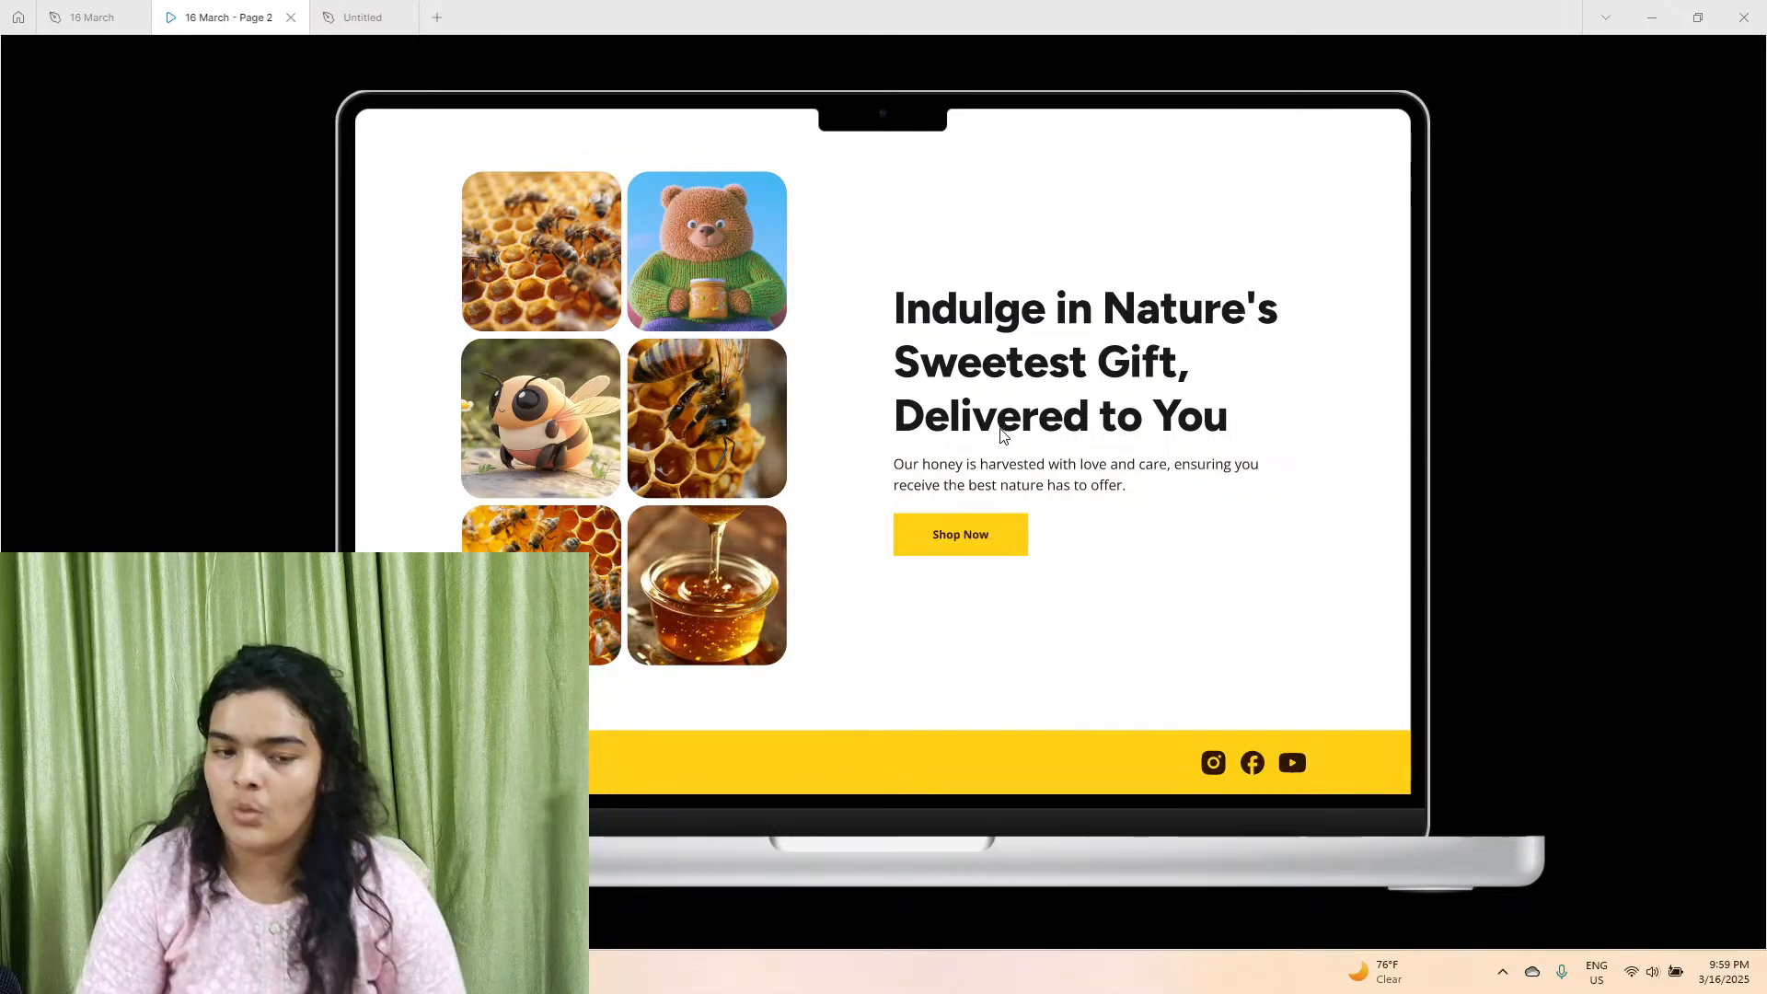
{"action": "left_click", "coordinate": [368, 16]}
{"action": "scroll", "coordinate": [1050, 267], "scroll_direction": "up", "scroll_amount": 10}
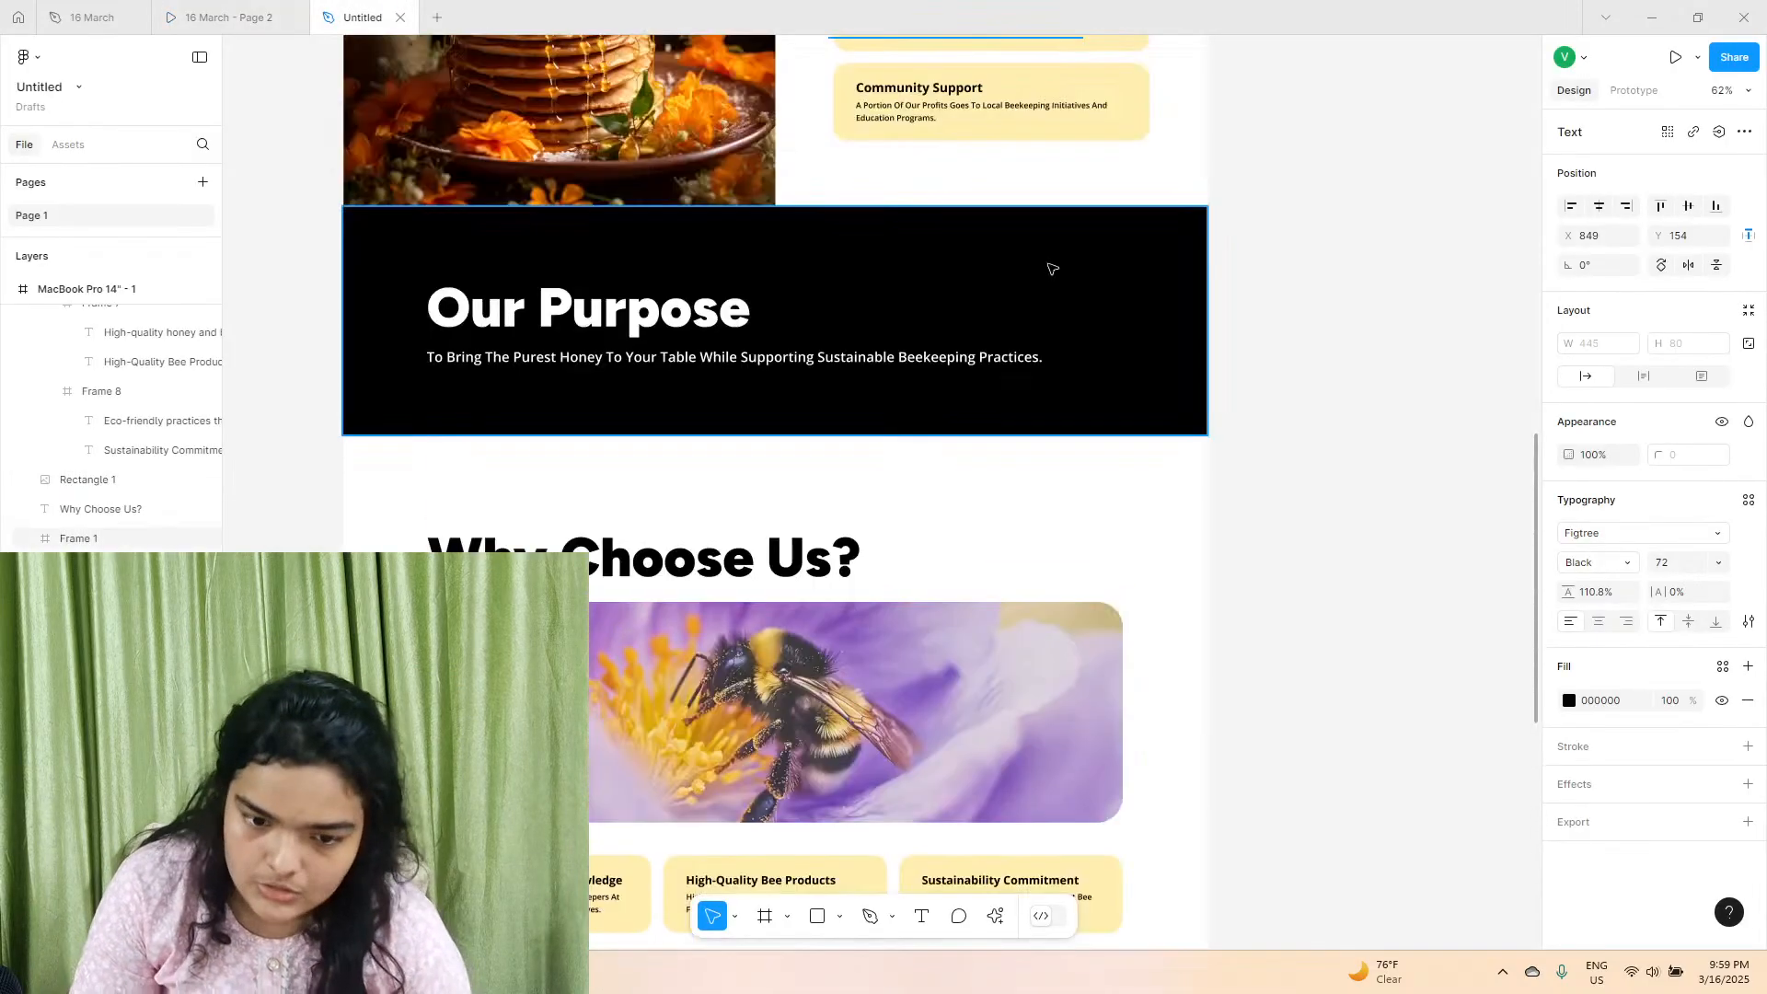
{"action": "scroll", "coordinate": [1051, 268], "scroll_direction": "up", "scroll_amount": 7}
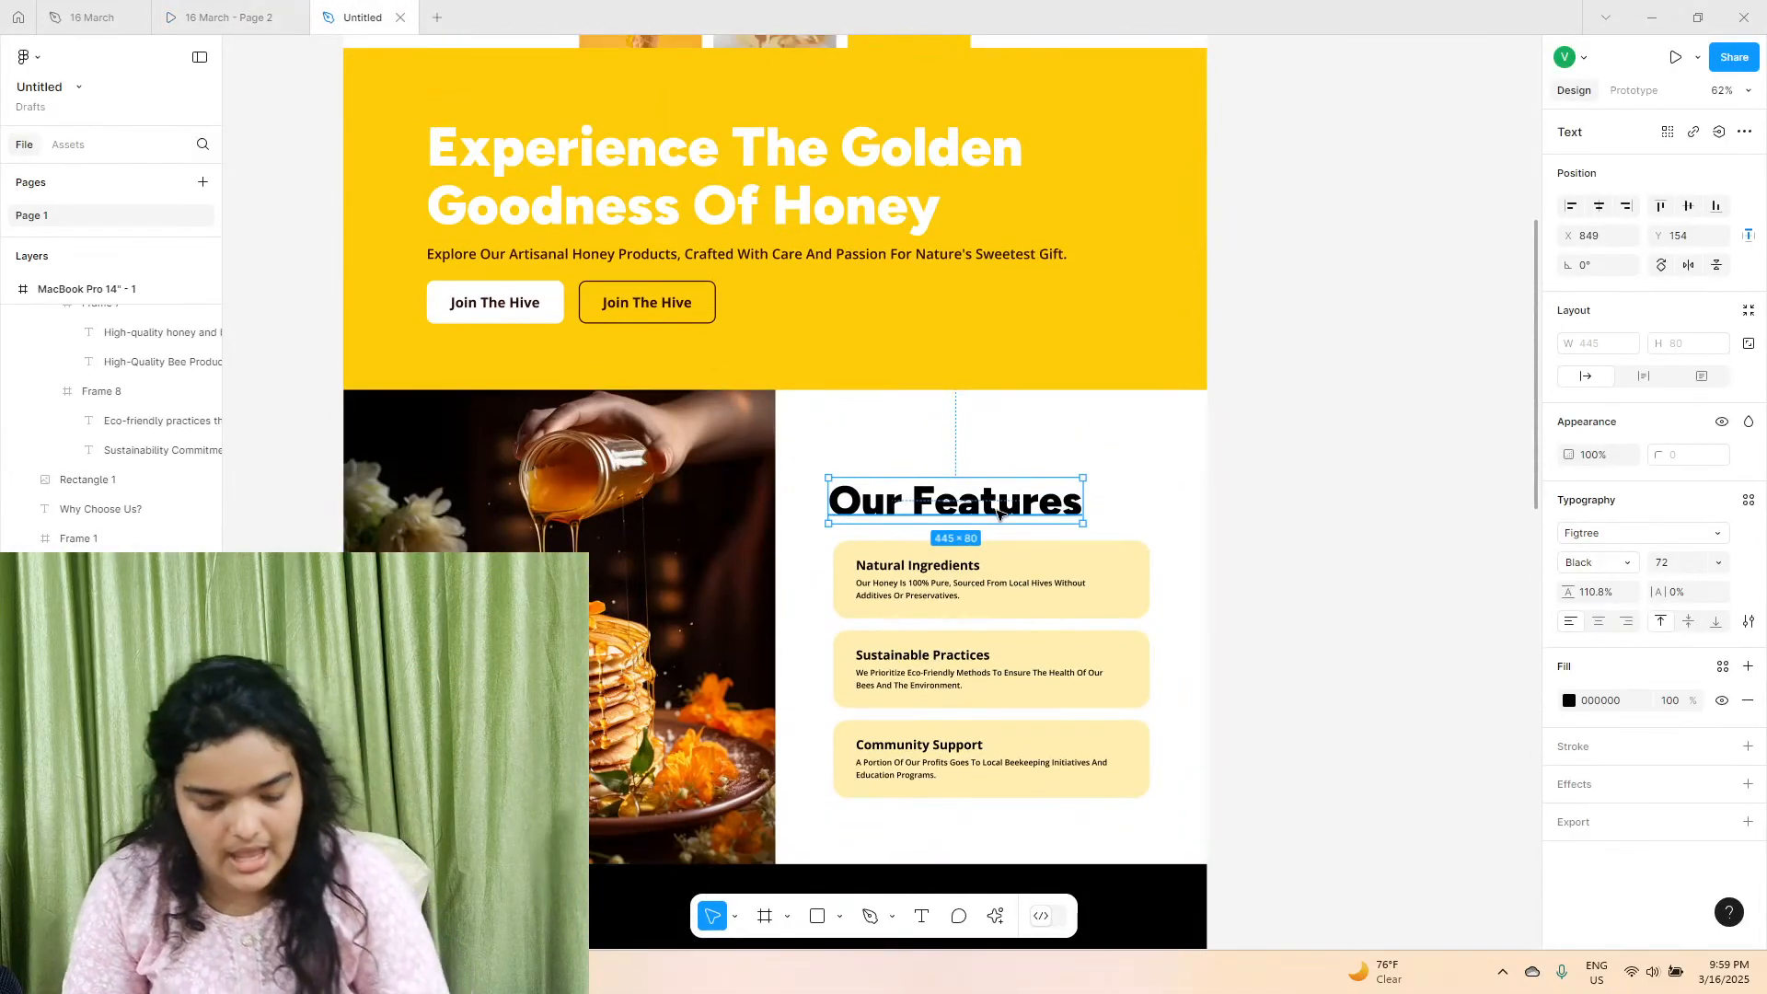
{"action": "left_click_drag", "start_coordinate": [1001, 515], "coordinate": [968, 606]}
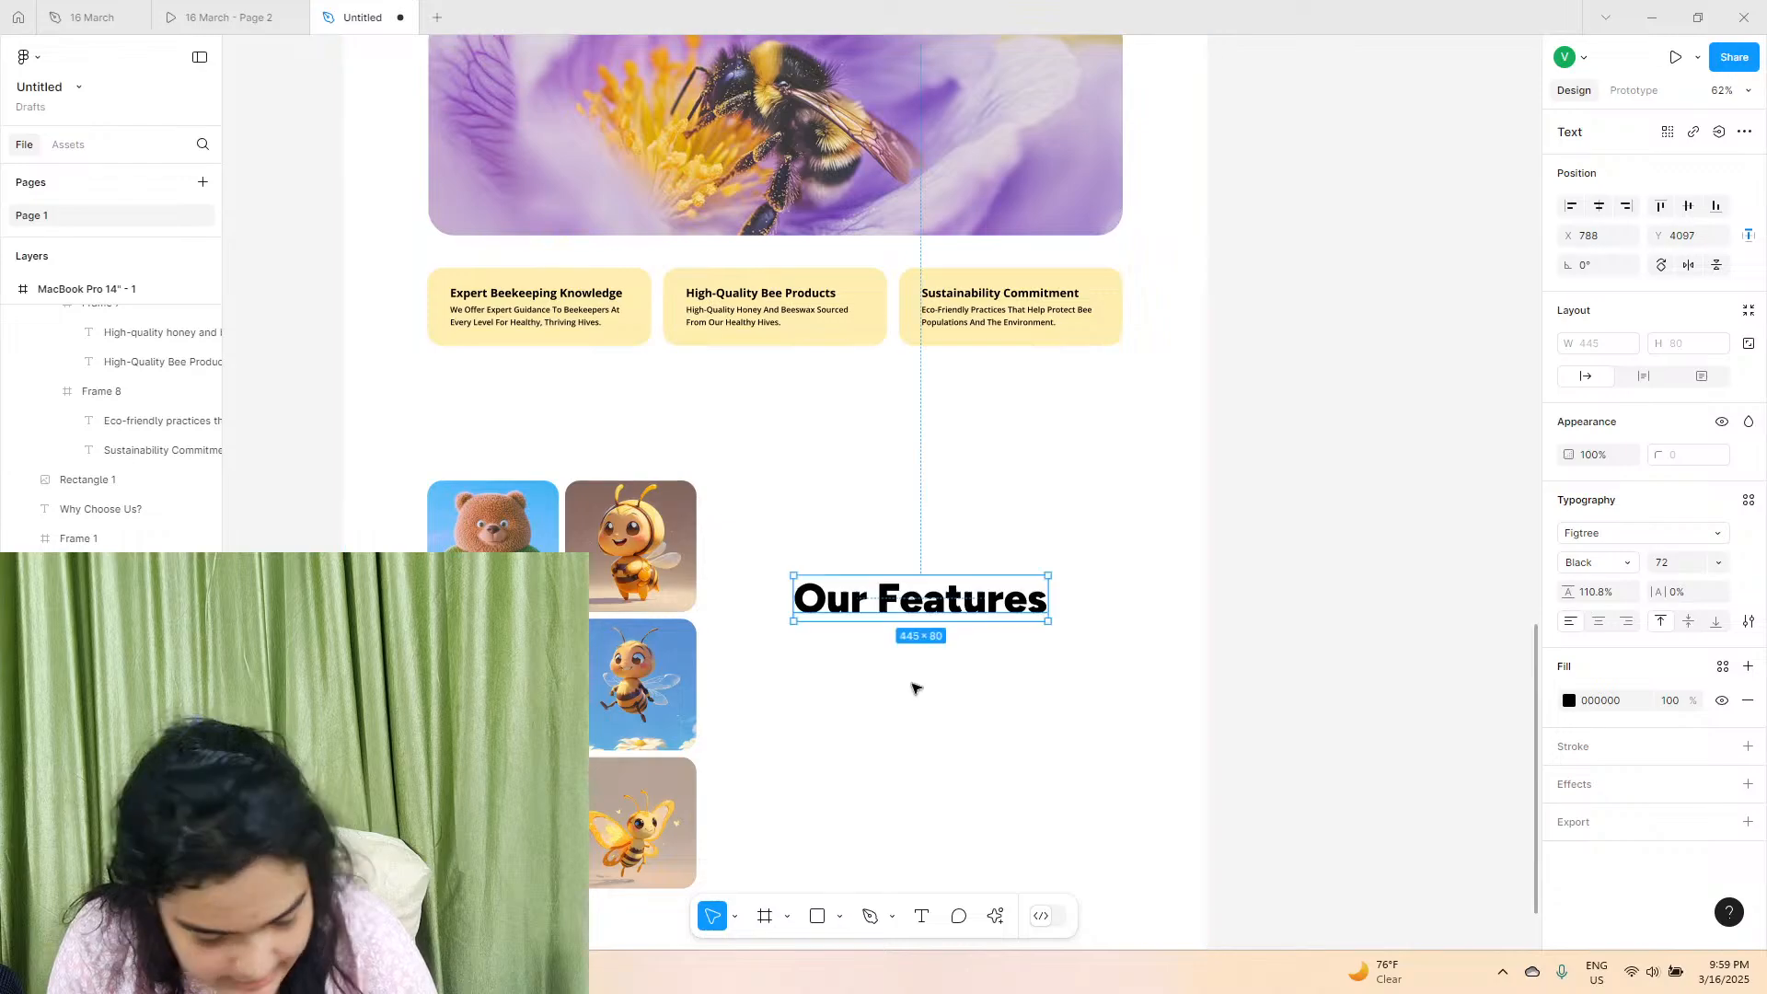
Replace the "Our Features" text beside the image grid with the reference file's "Indulge in Nature's Sweetest Gift, Delivered to You" heading, matching the existing style.
{"action": "left_click", "coordinate": [228, 17]}
{"action": "left_click", "coordinate": [92, 18]}
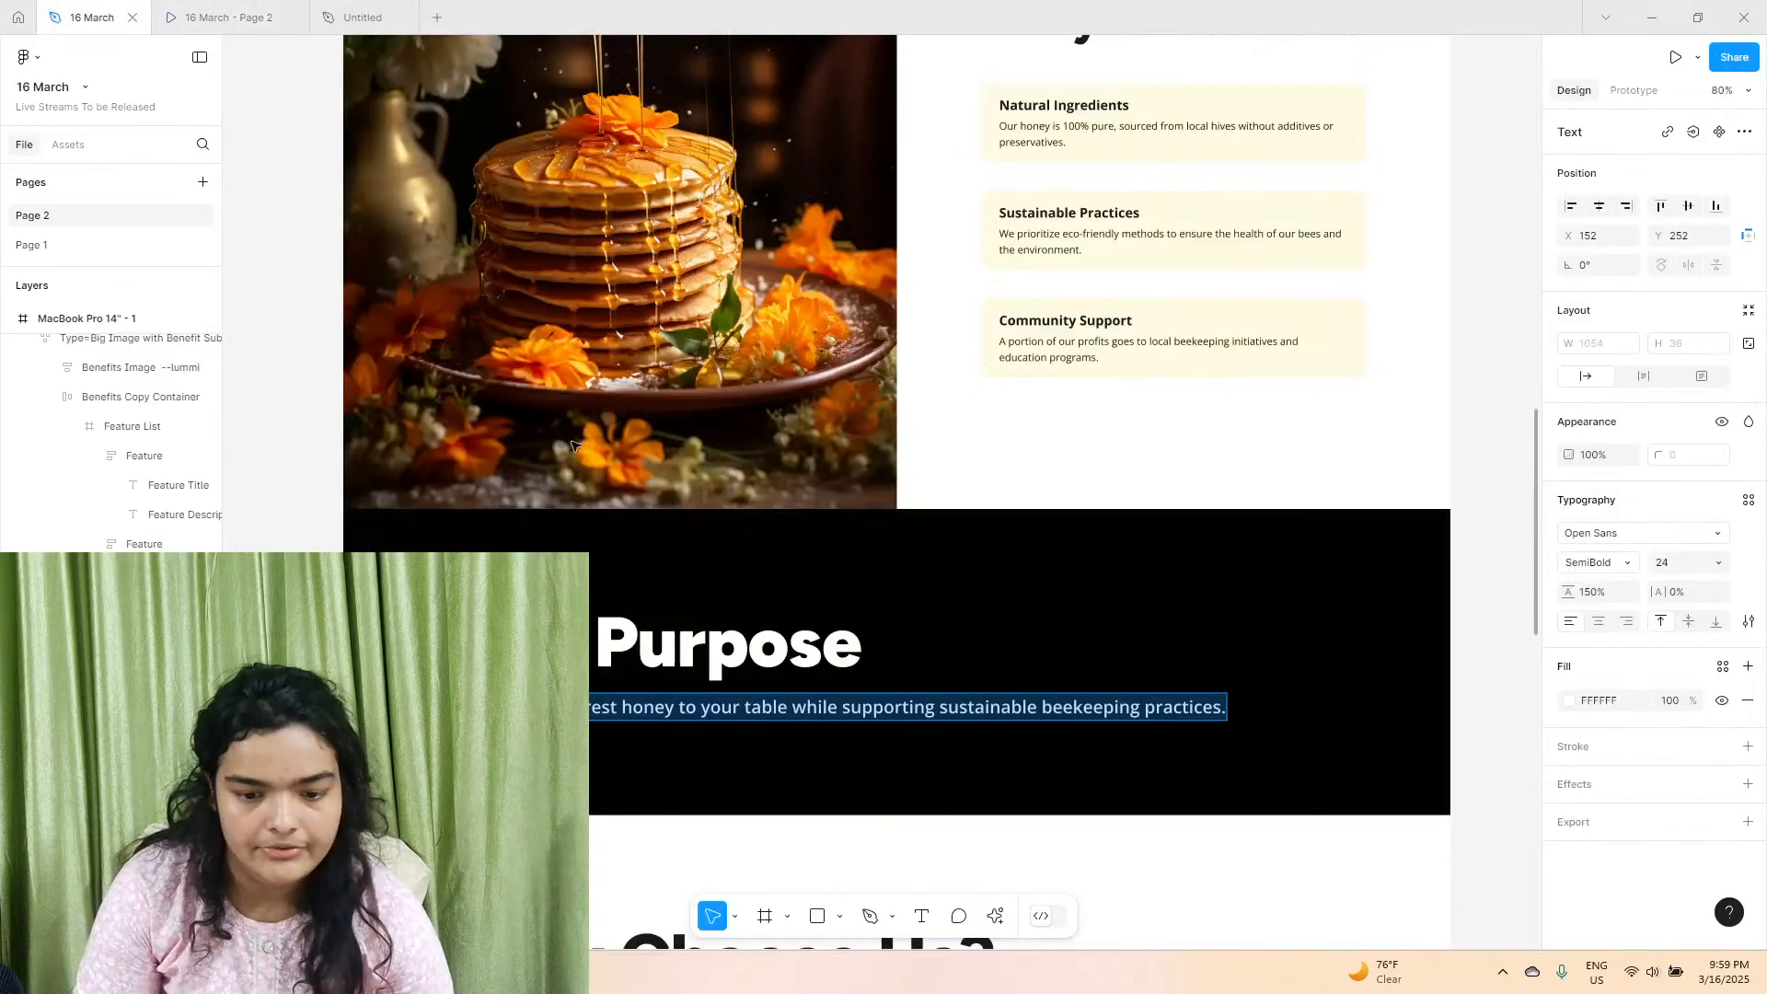
{"action": "scroll", "coordinate": [781, 634], "scroll_direction": "down", "scroll_amount": 10}
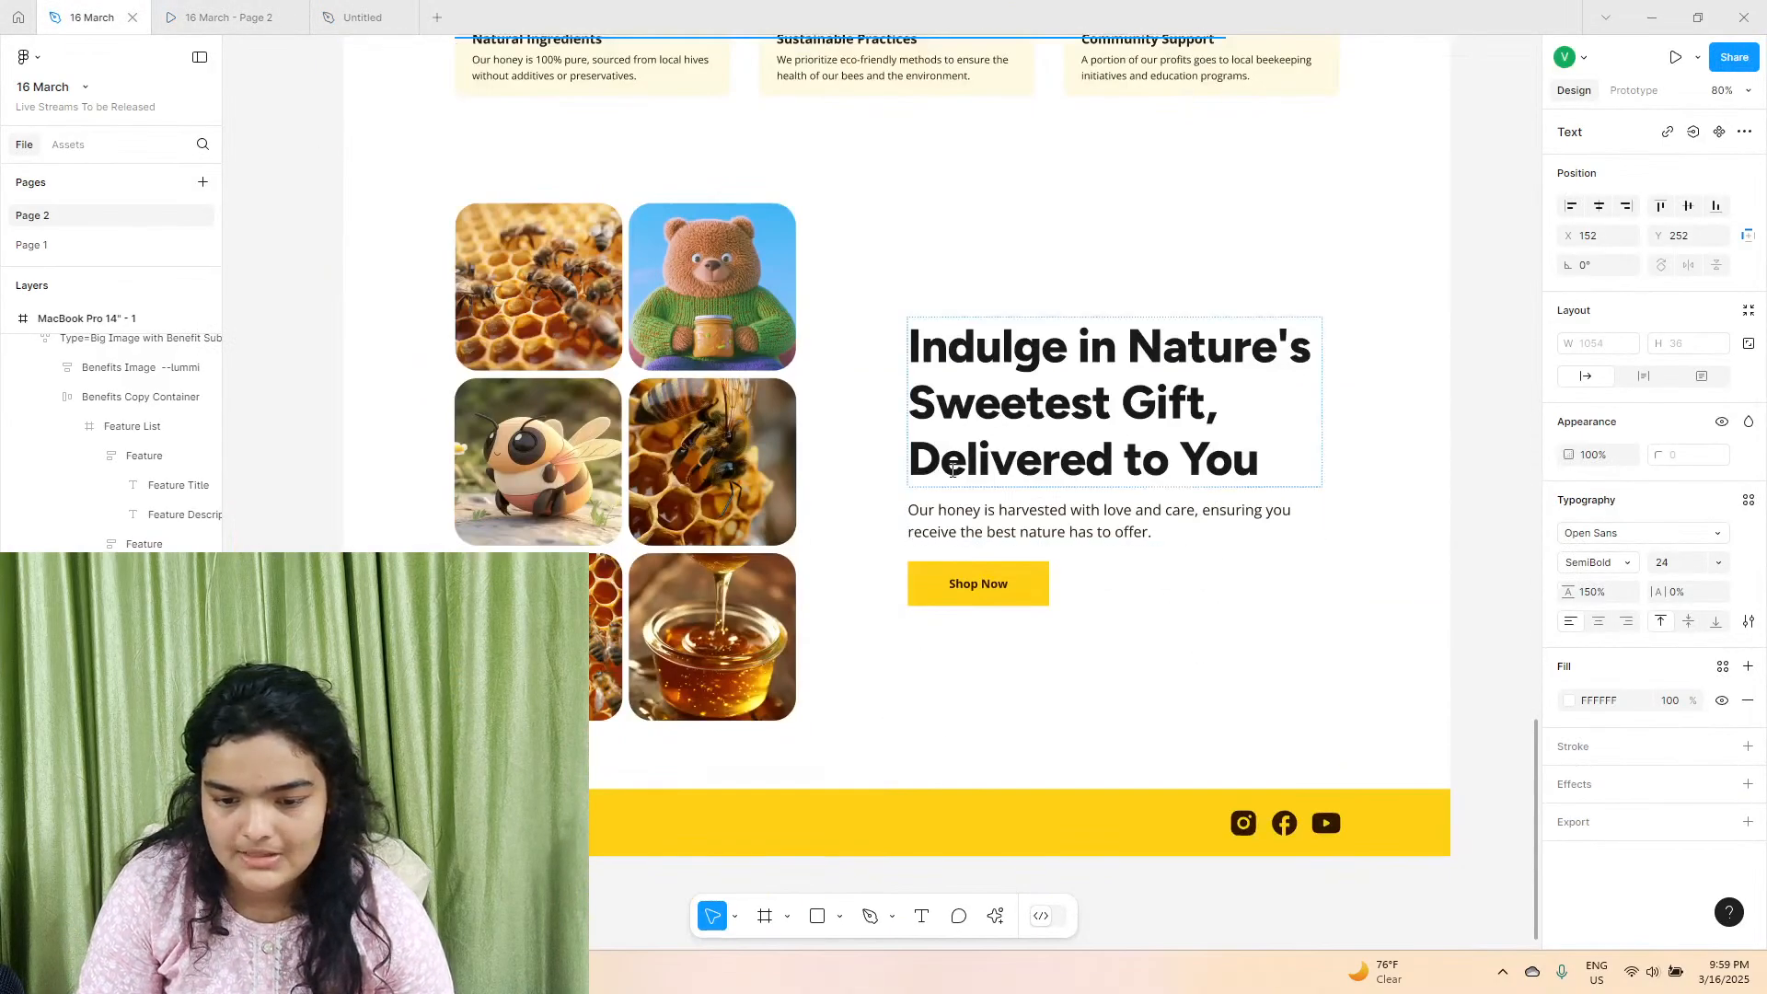
{"action": "double_click", "coordinate": [1105, 430]}
{"action": "right_click", "coordinate": [1116, 445]}
{"action": "key", "text": "Escape"}
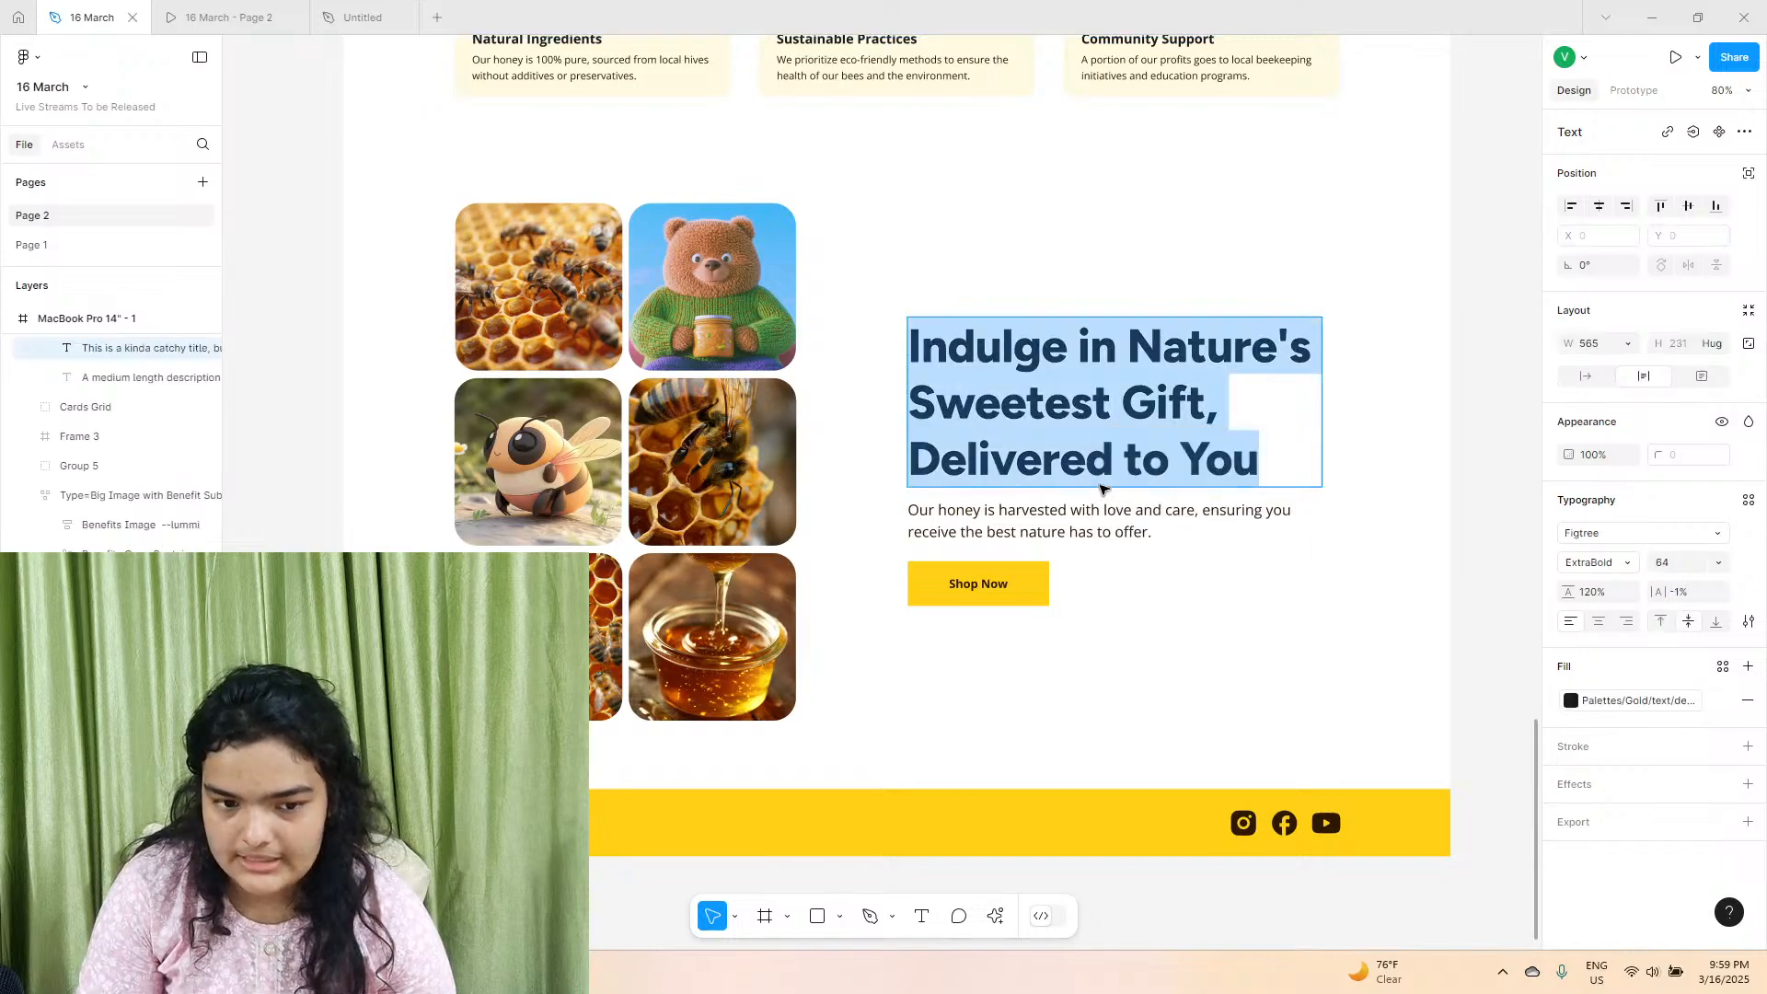
{"action": "left_click", "coordinate": [367, 5]}
{"action": "double_click", "coordinate": [844, 589]}
{"action": "right_click", "coordinate": [842, 579]}
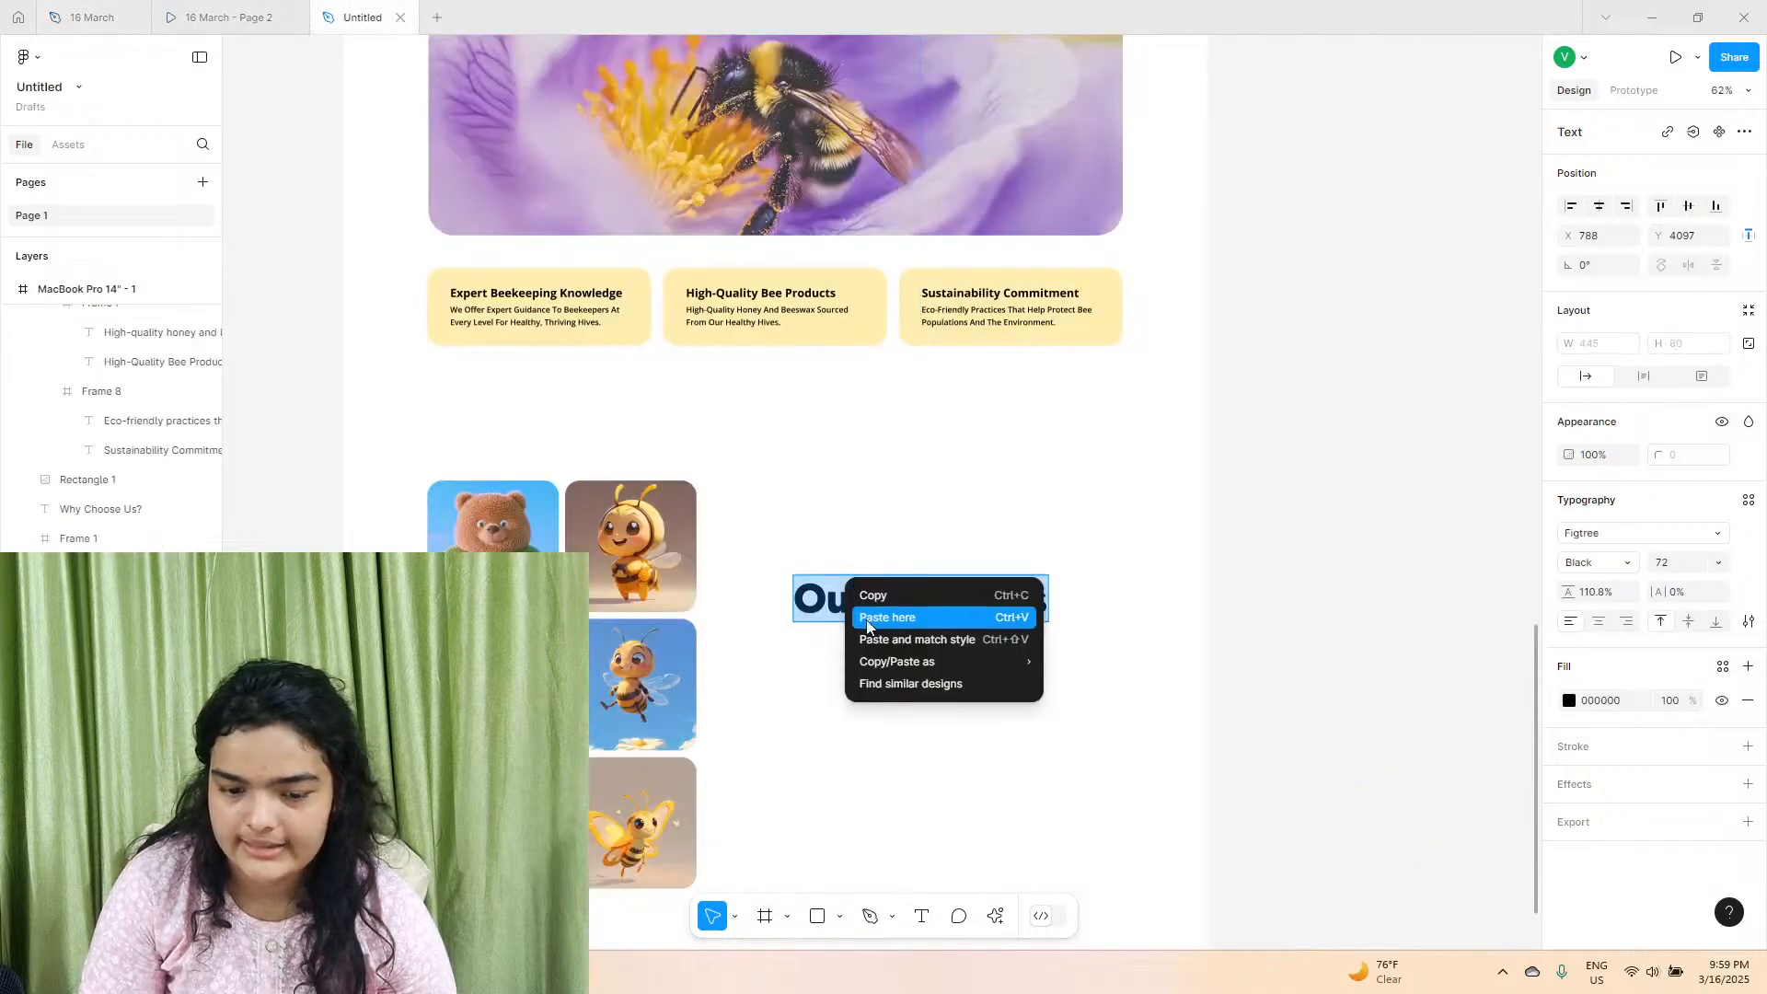
{"action": "left_click", "coordinate": [875, 639]}
Narrow the new heading's box to 652 wide so it wraps onto three lines, and position it at X 757, Y 4014.
{"action": "scroll", "coordinate": [922, 674], "scroll_direction": "right", "scroll_amount": 5}
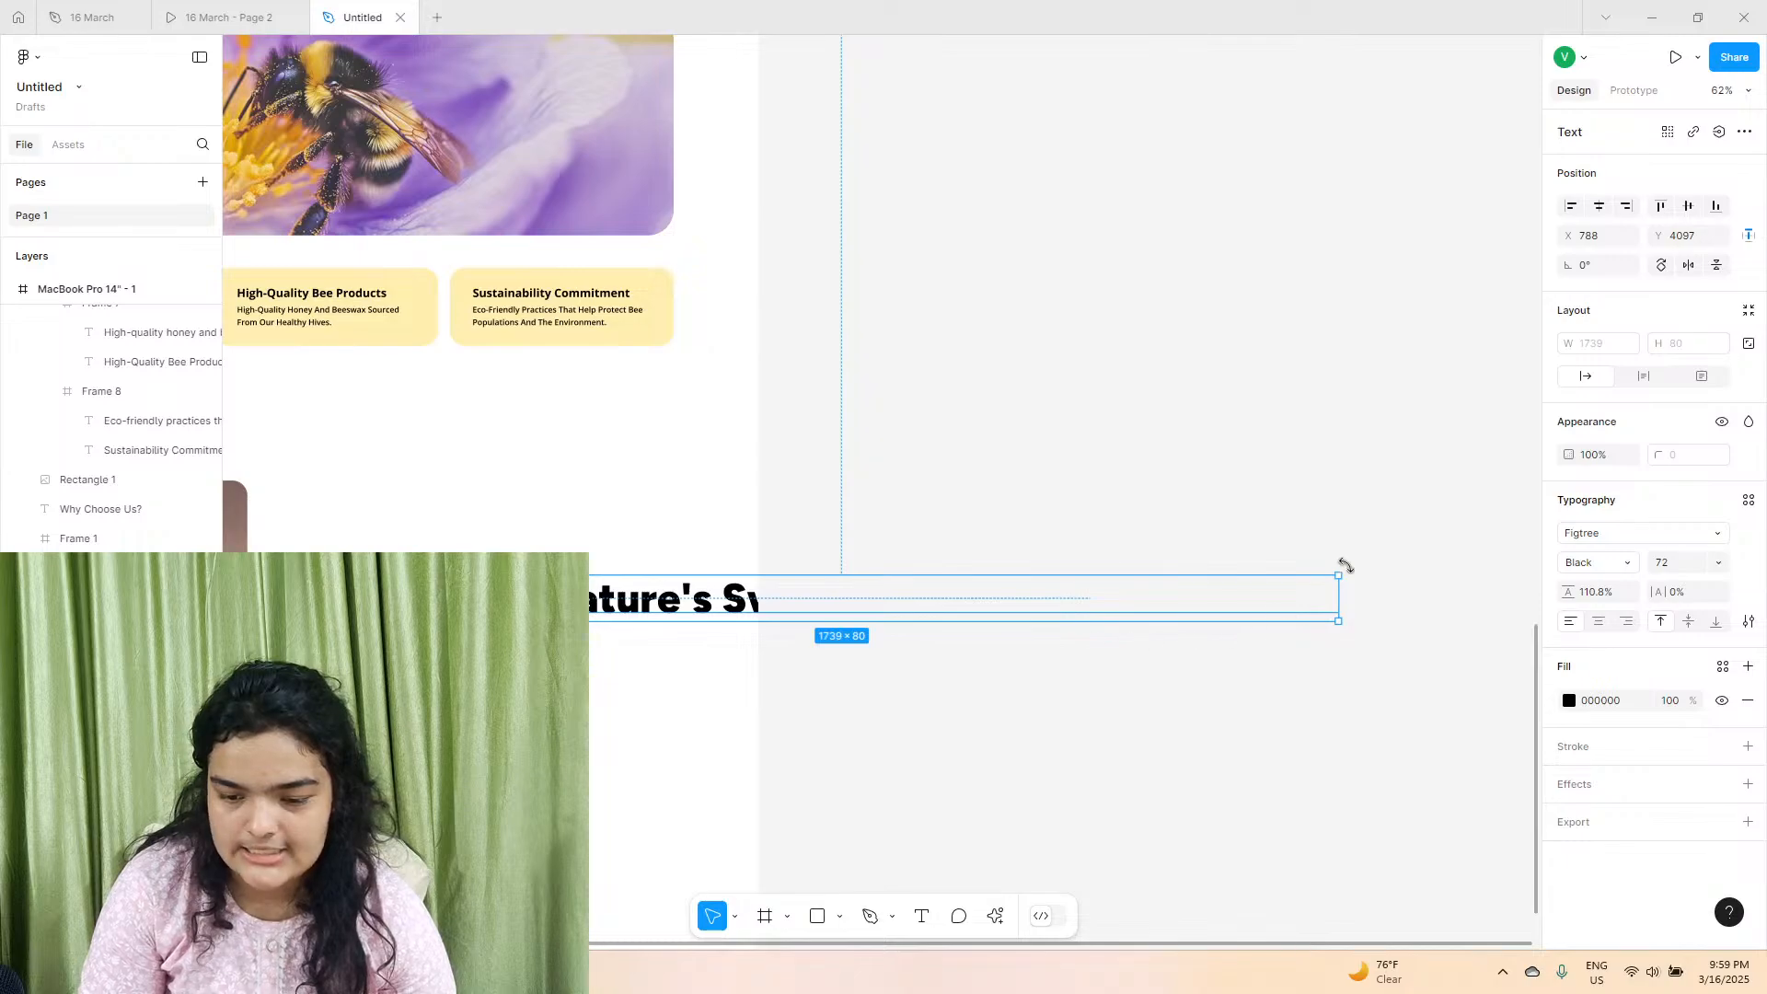
{"action": "left_click_drag", "start_coordinate": [995, 548], "coordinate": [704, 558]}
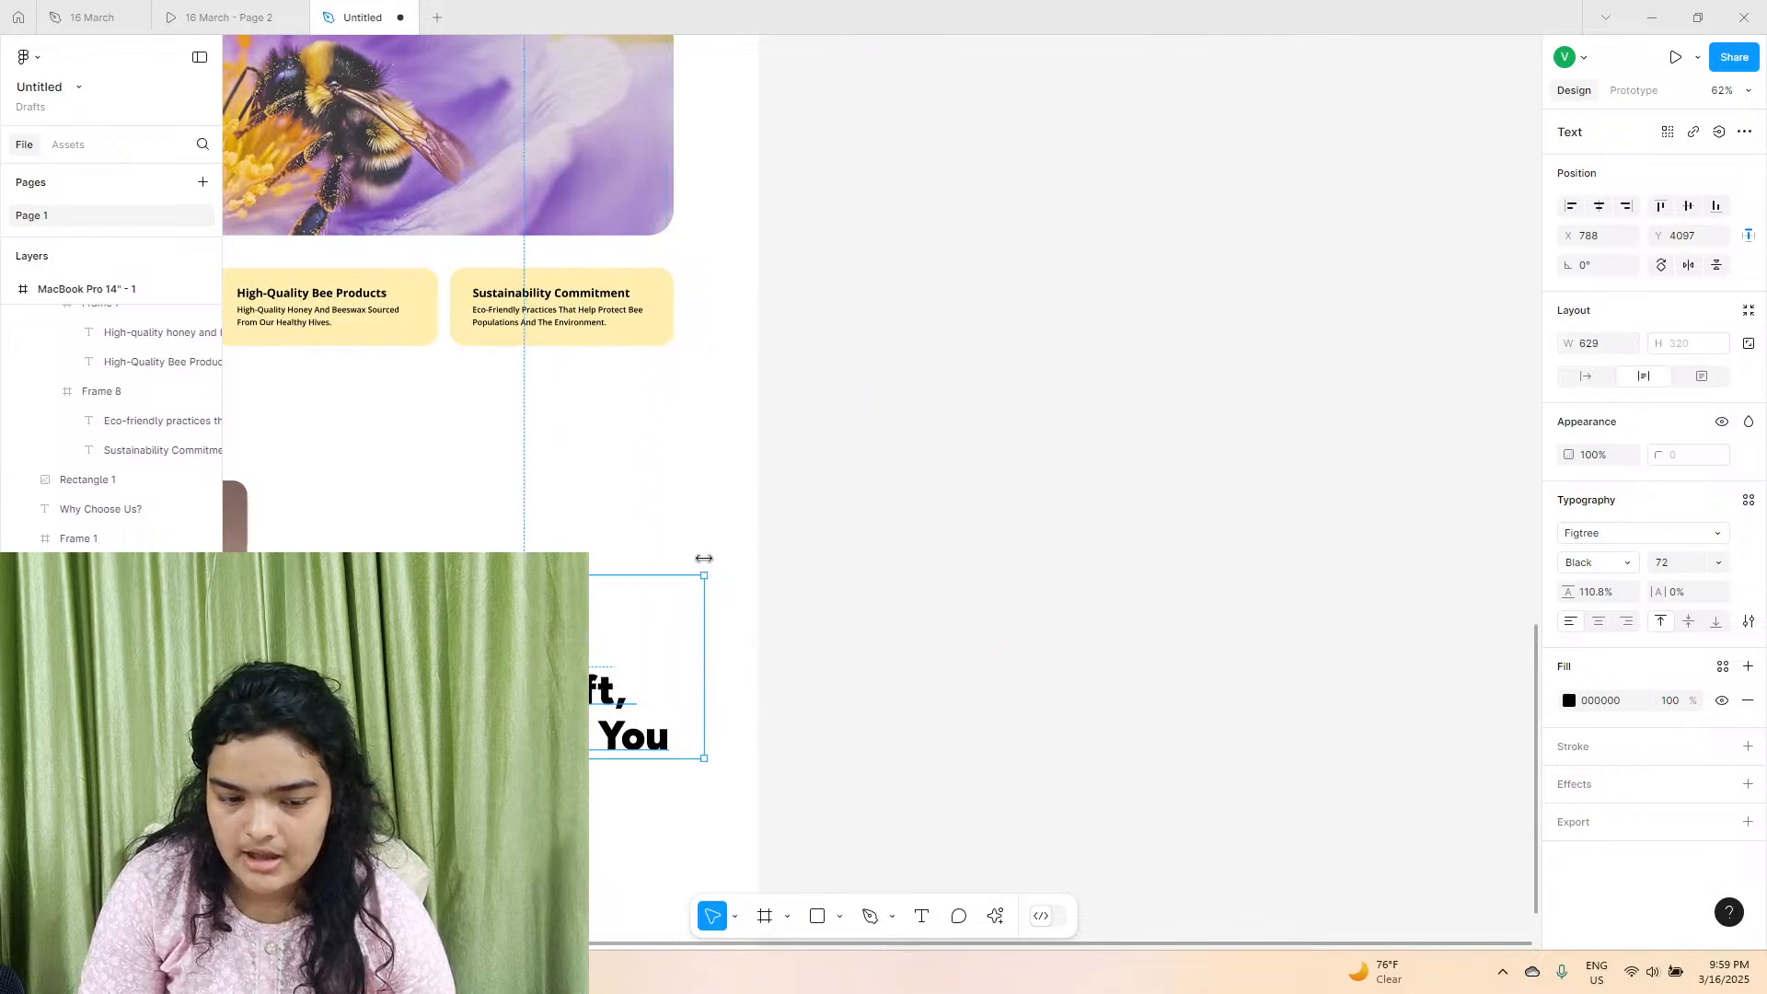
{"action": "scroll", "coordinate": [974, 629], "scroll_direction": "left", "scroll_amount": 3}
{"action": "left_click_drag", "start_coordinate": [973, 629], "coordinate": [994, 573]}
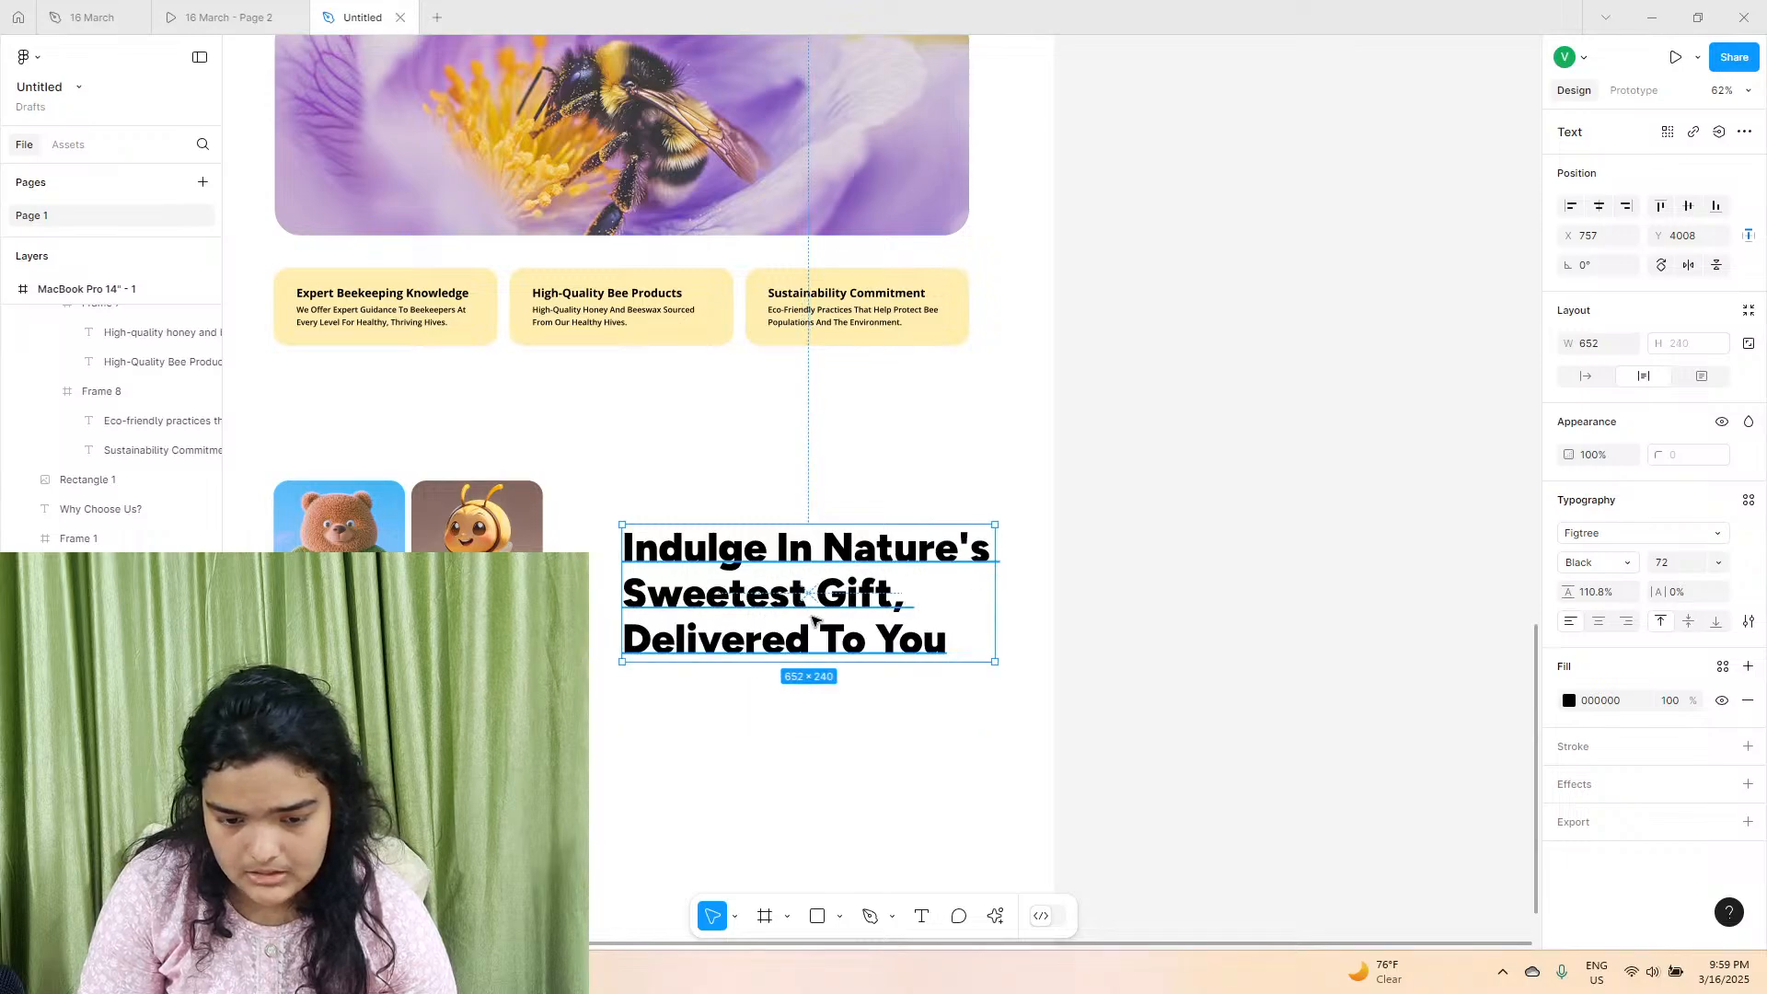
{"action": "left_click_drag", "start_coordinate": [813, 619], "coordinate": [815, 625]}
{"action": "scroll", "coordinate": [814, 635], "scroll_direction": "left", "scroll_amount": 3}
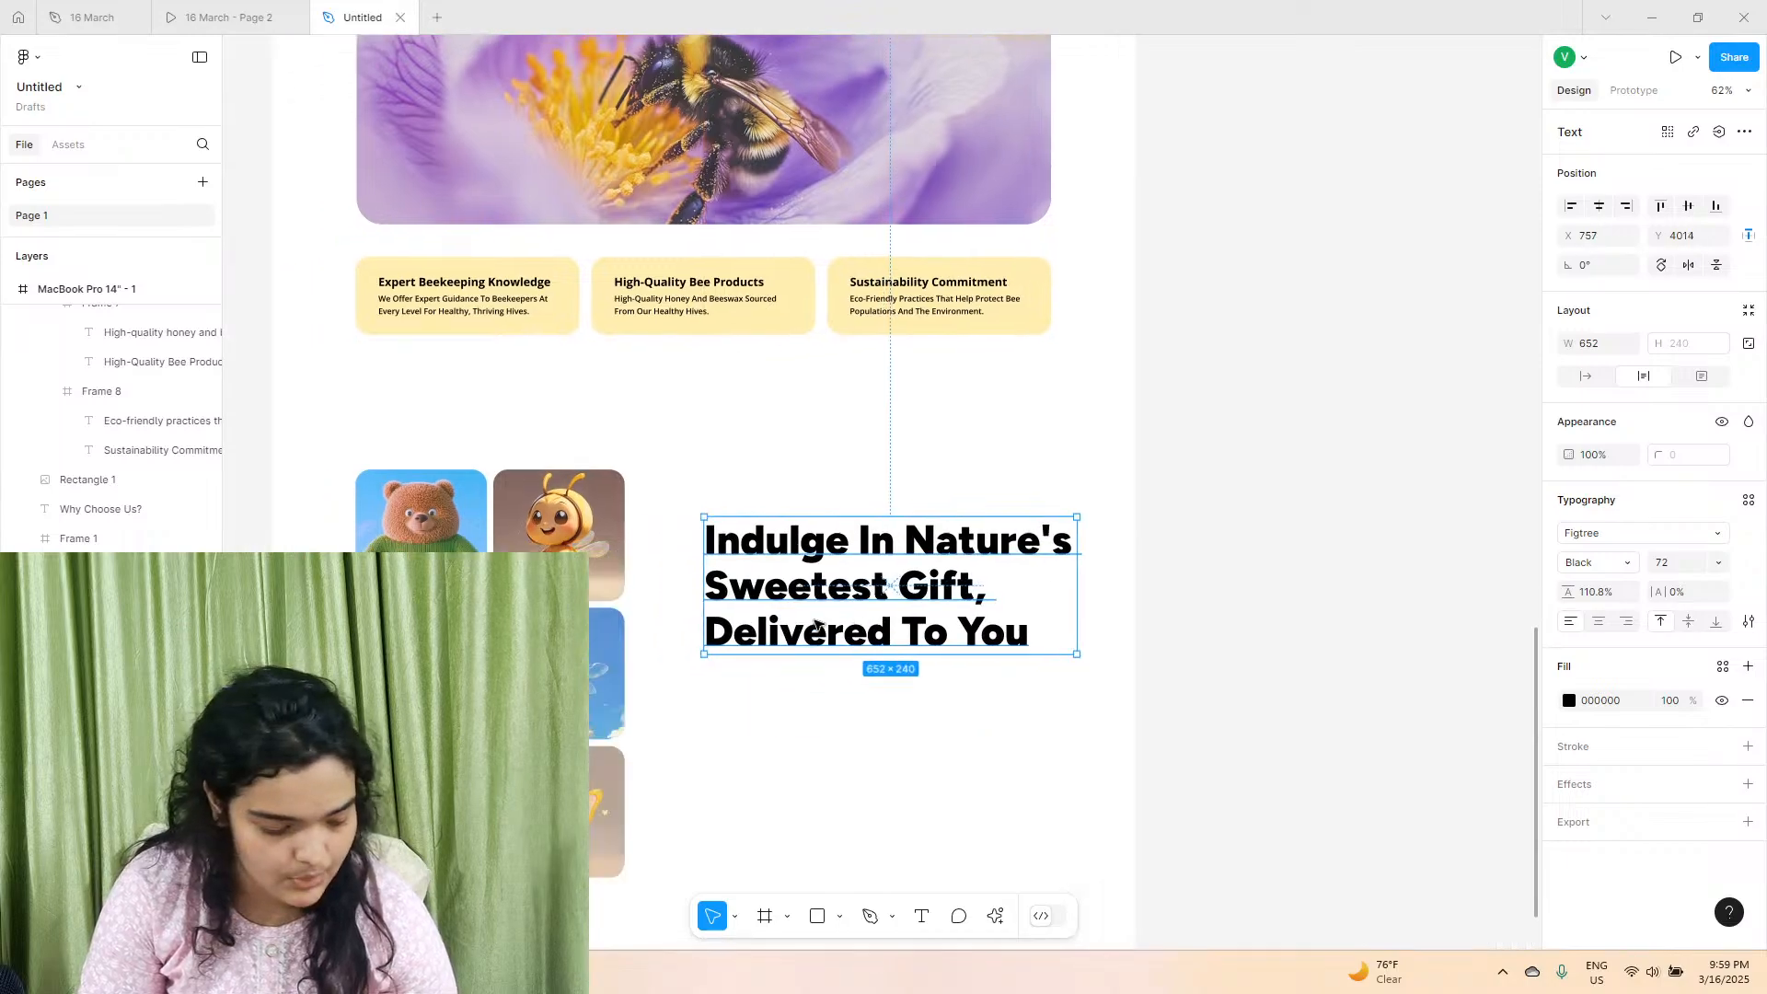
Check the reference's text block, and place a copy of the "High-Quality Bee Products" text directly below the "Indulge In Nature's" heading.
{"action": "left_click", "coordinate": [260, 17]}
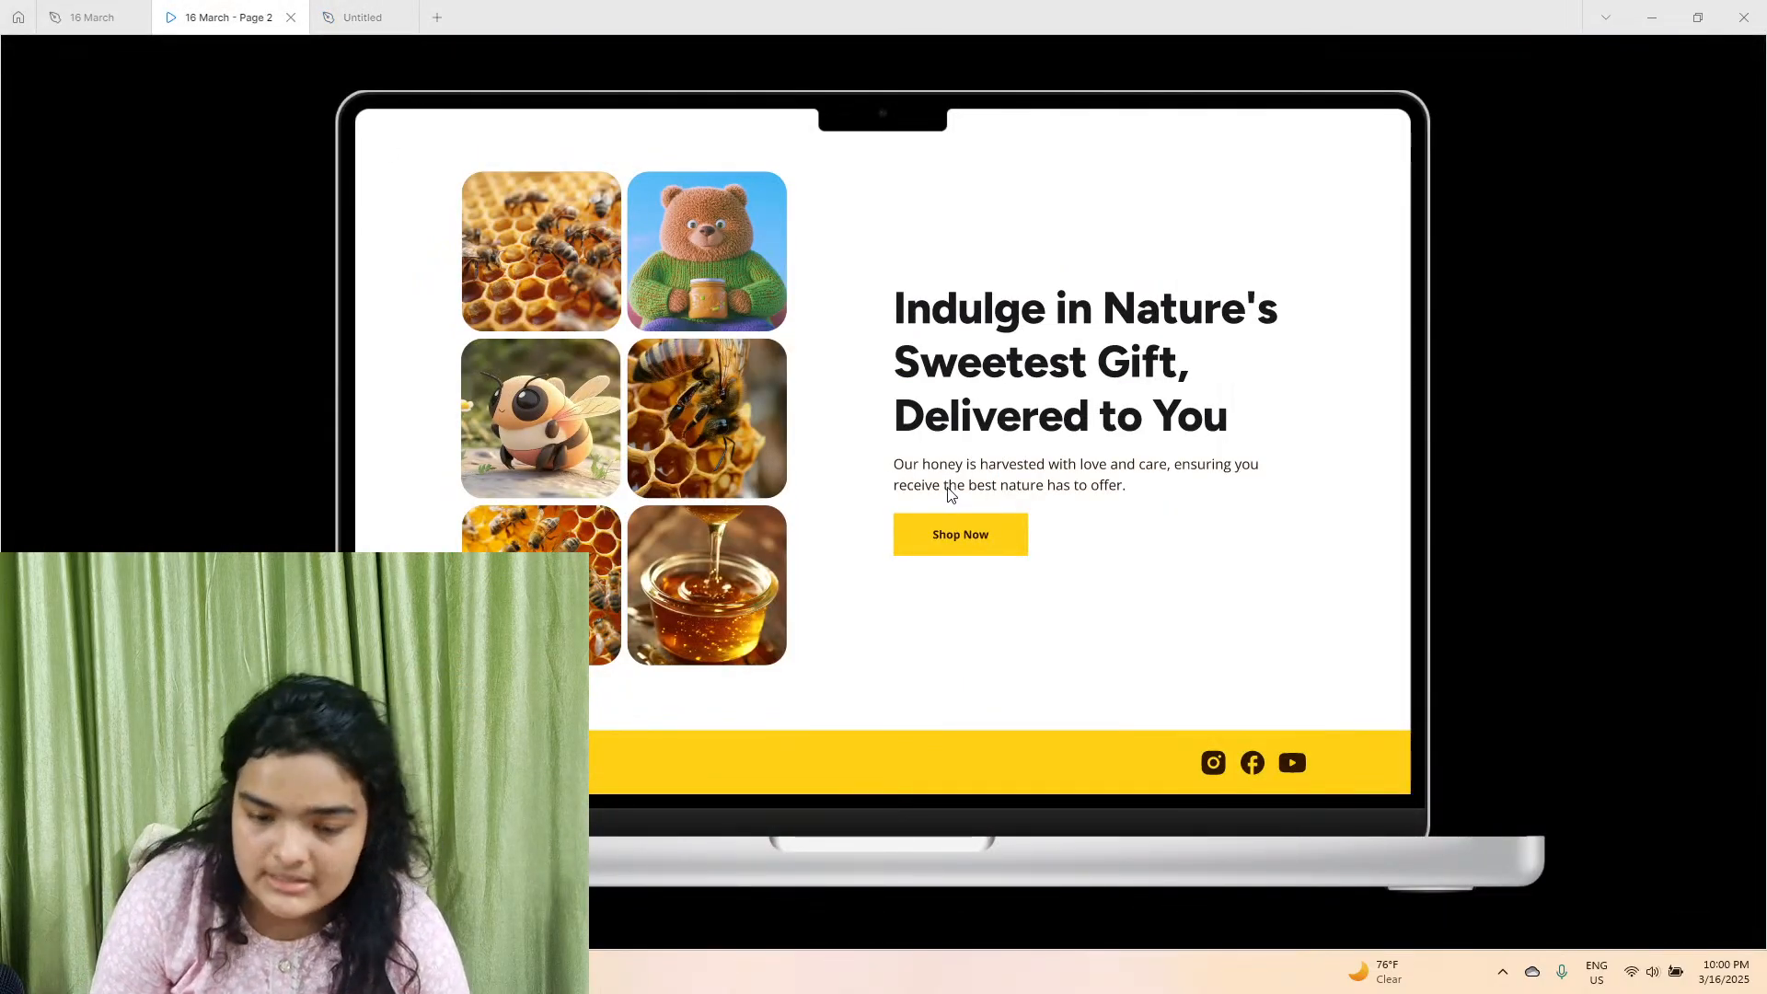
{"action": "left_click", "coordinate": [363, 17]}
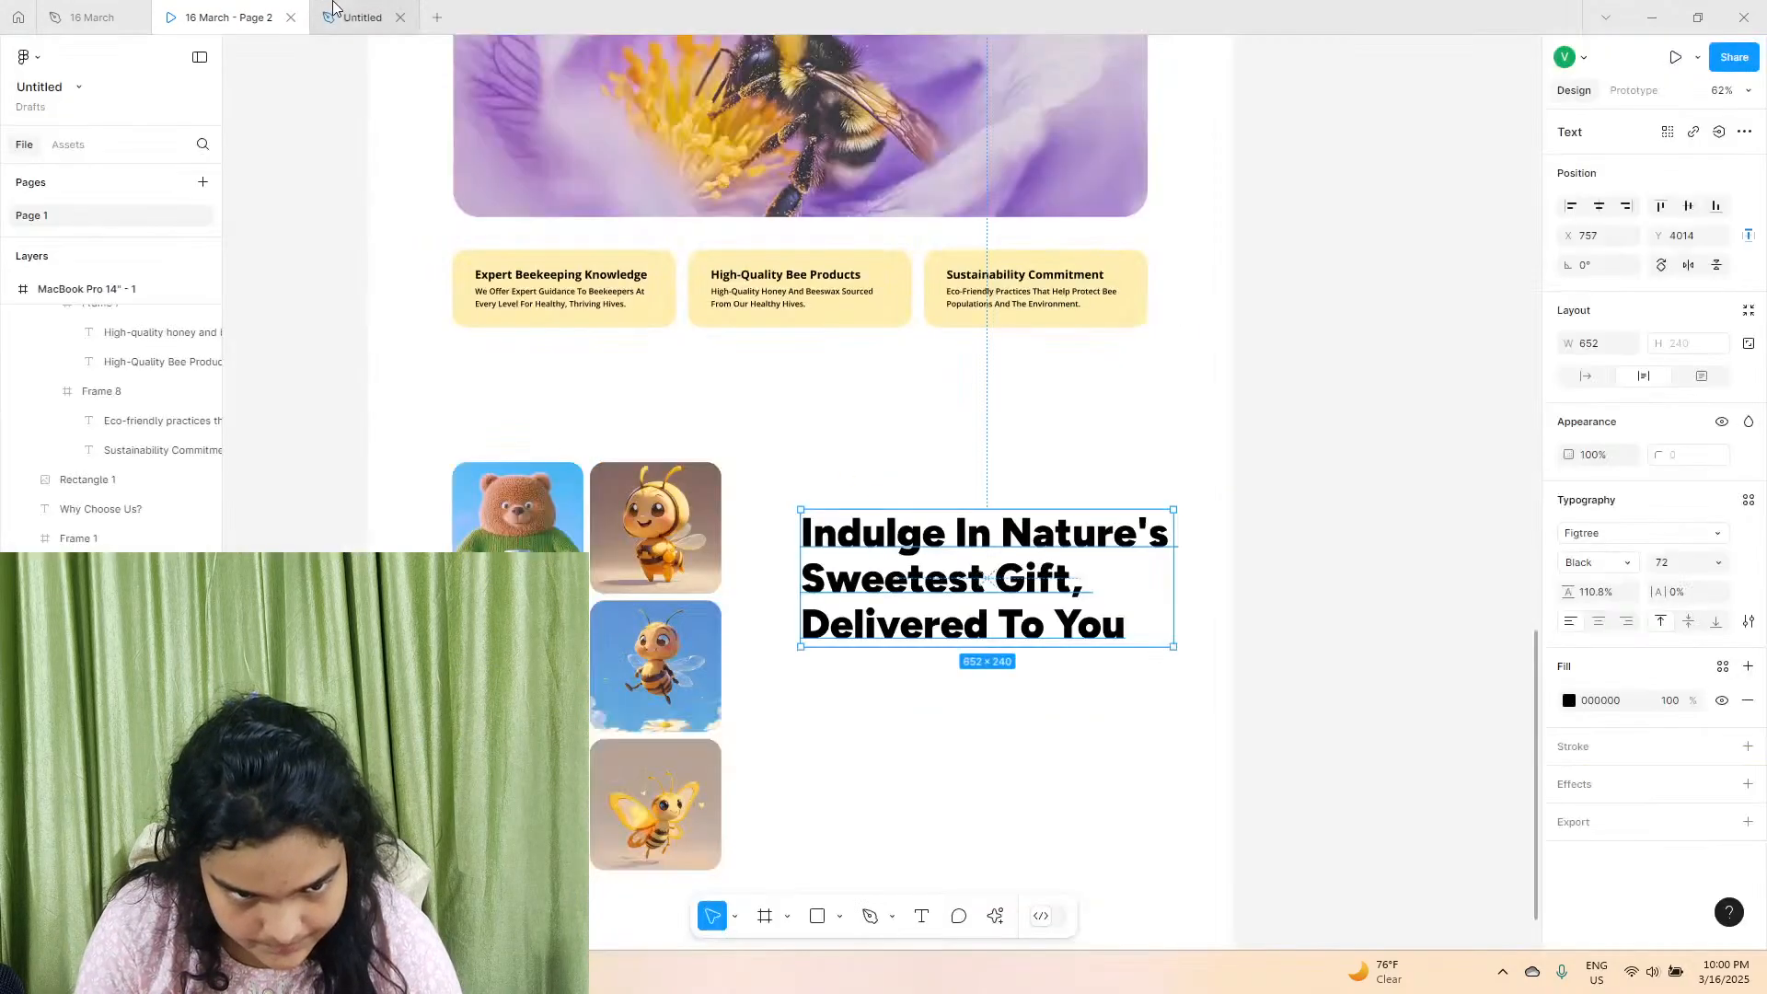
{"action": "left_click", "coordinate": [764, 282]}
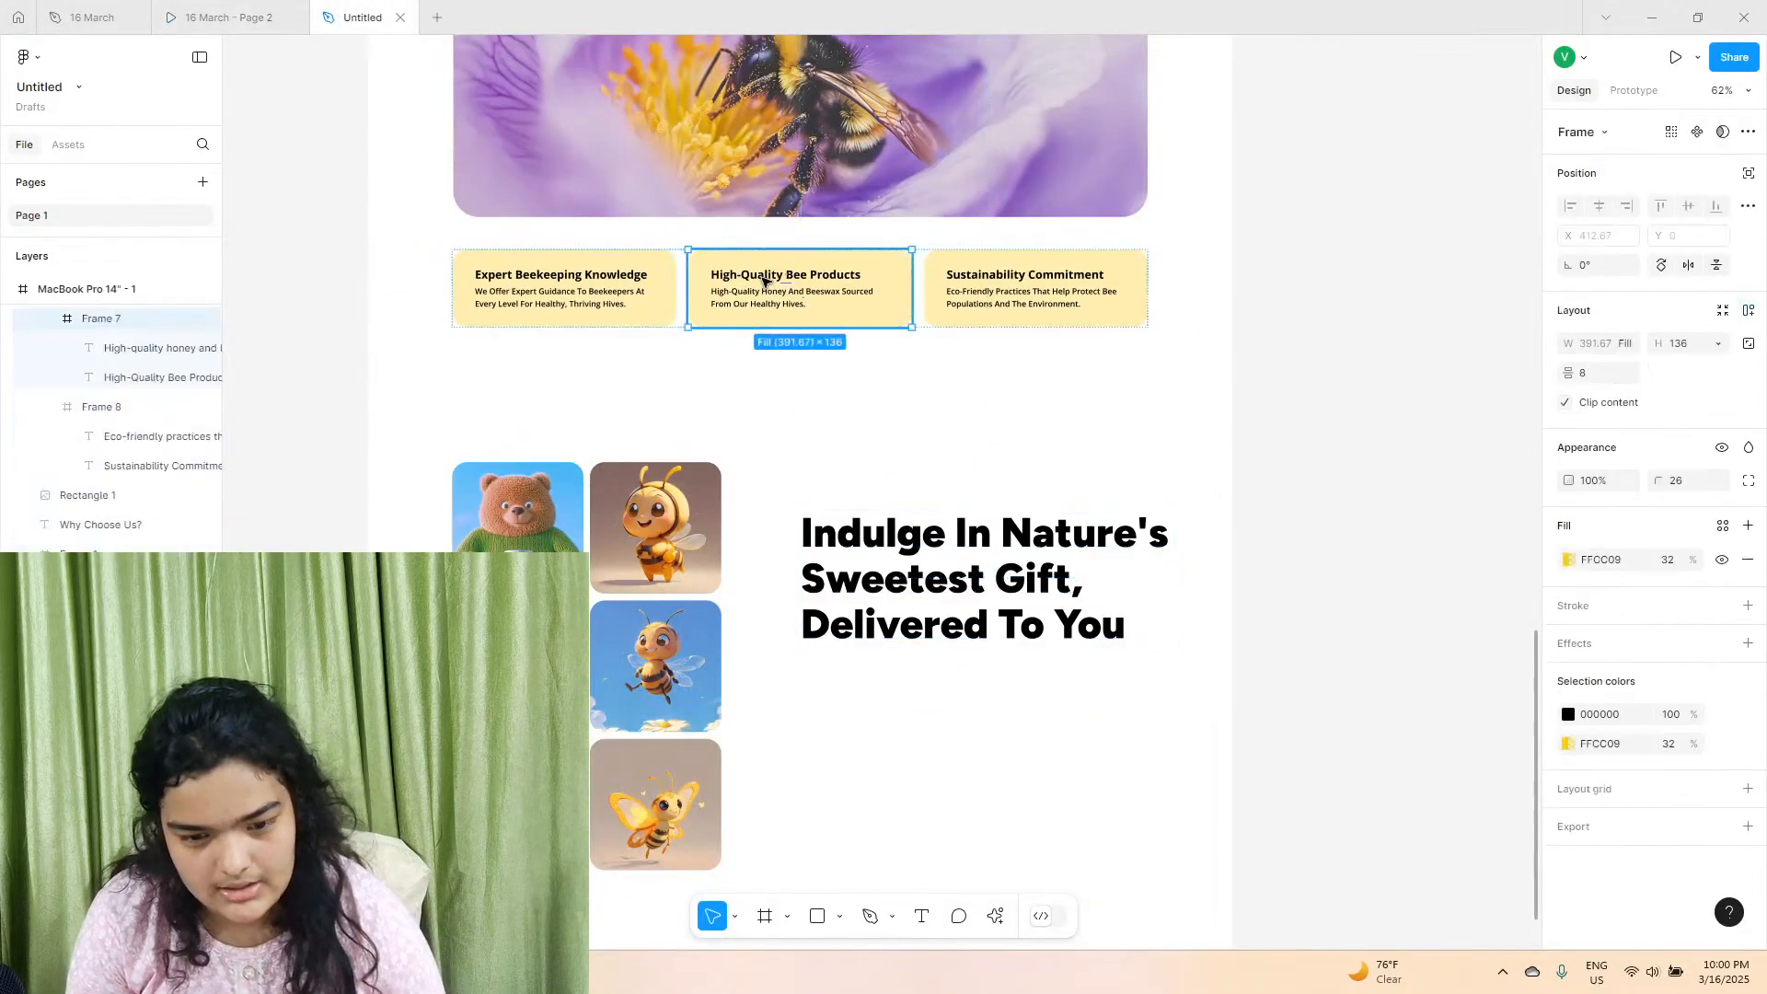
{"action": "left_click", "coordinate": [763, 283]}
{"action": "left_click_drag", "start_coordinate": [763, 283], "coordinate": [858, 681]}
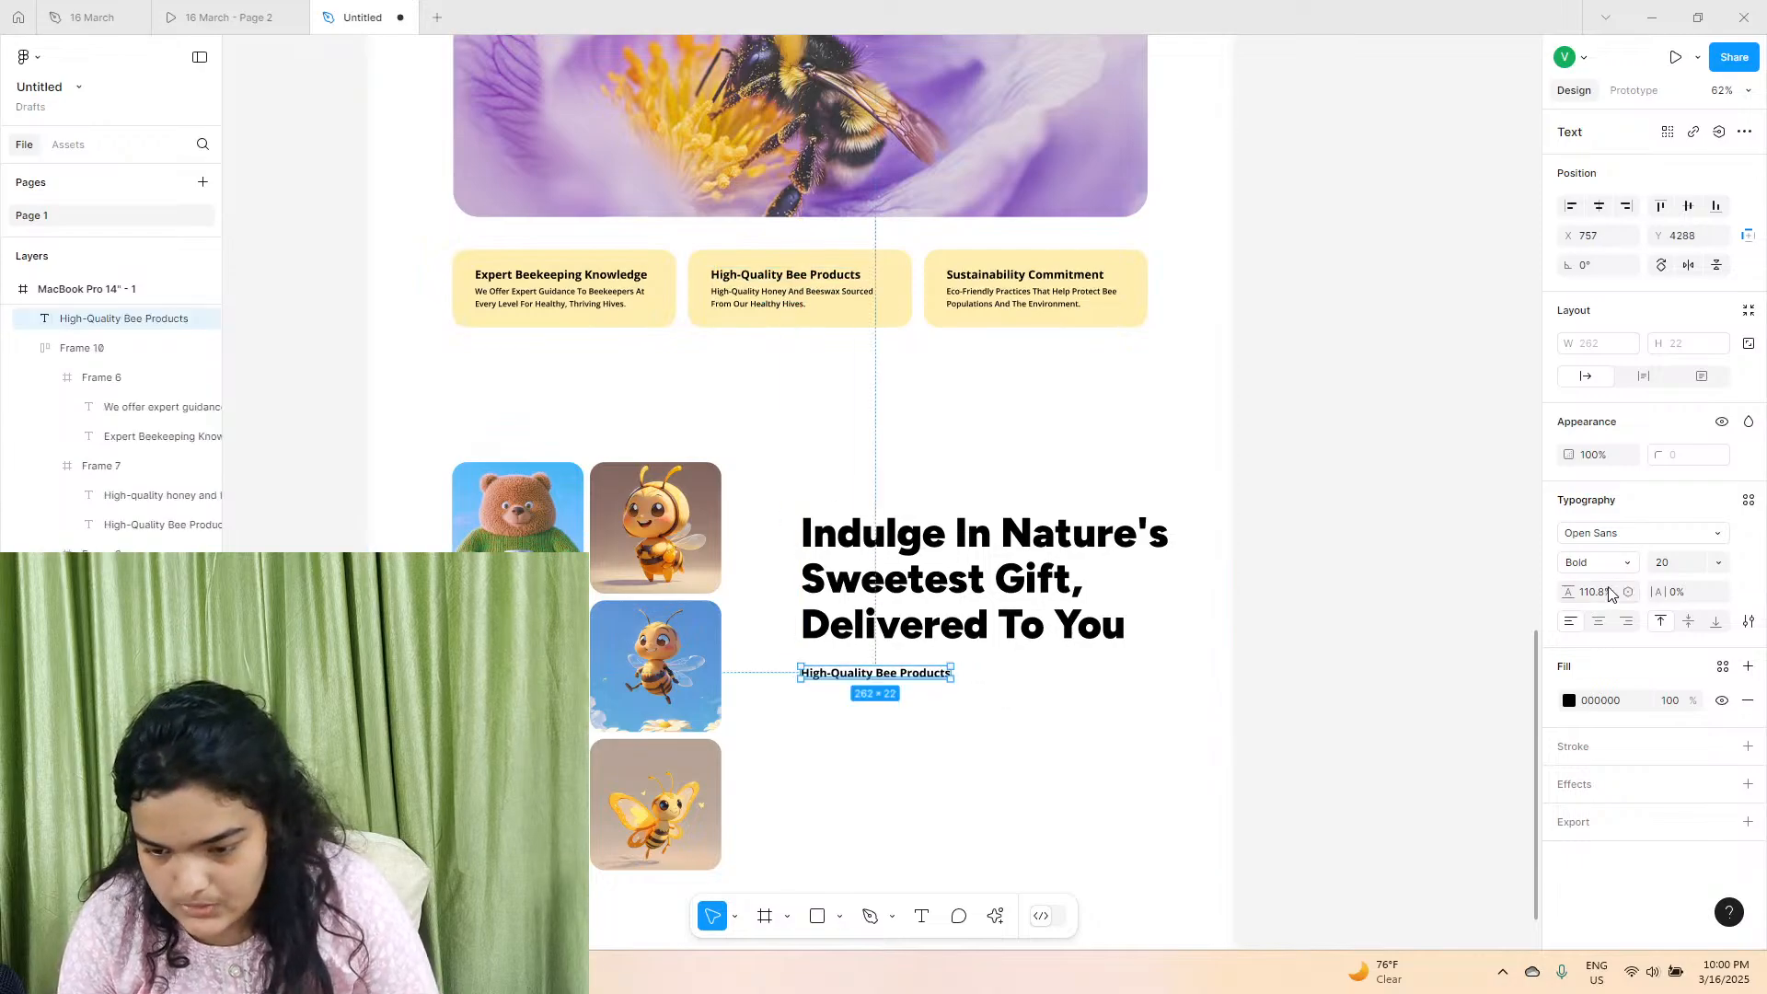
Set the copied text below the heading to size 24 and SemiBold weight.
{"action": "left_click", "coordinate": [1727, 568]}
{"action": "left_click", "coordinate": [1724, 584]}
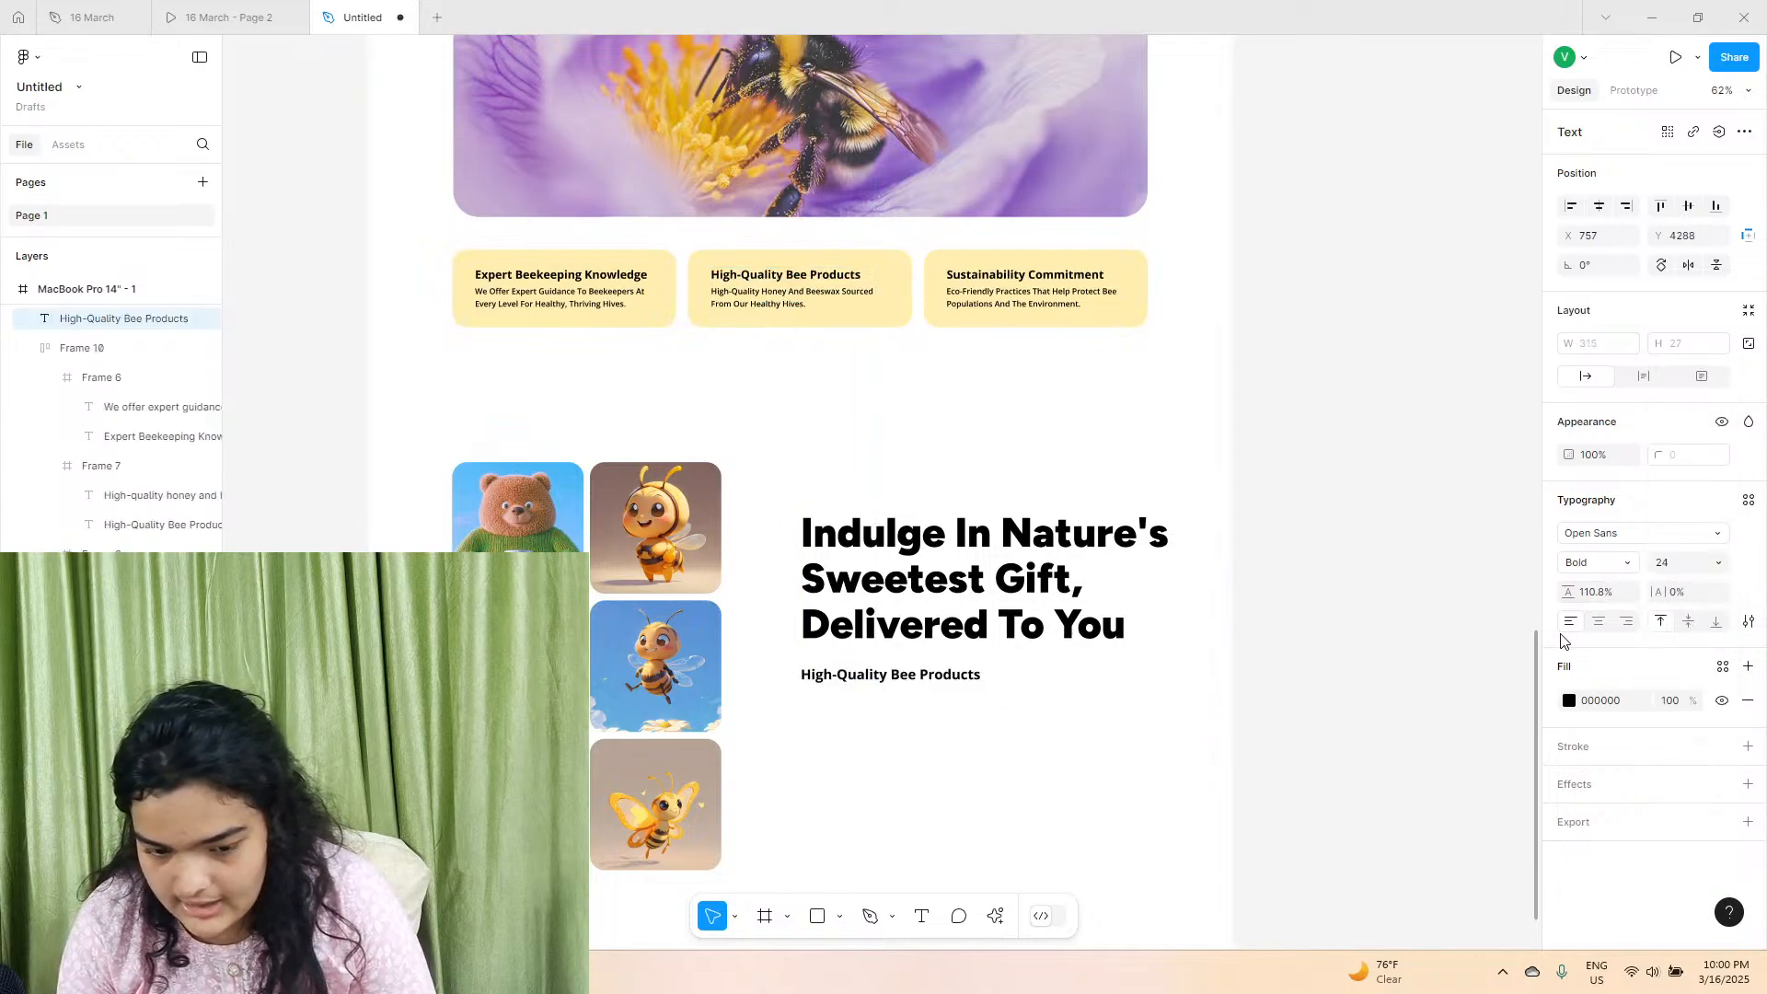
{"action": "left_click", "coordinate": [1624, 568]}
{"action": "left_click", "coordinate": [1626, 541]}
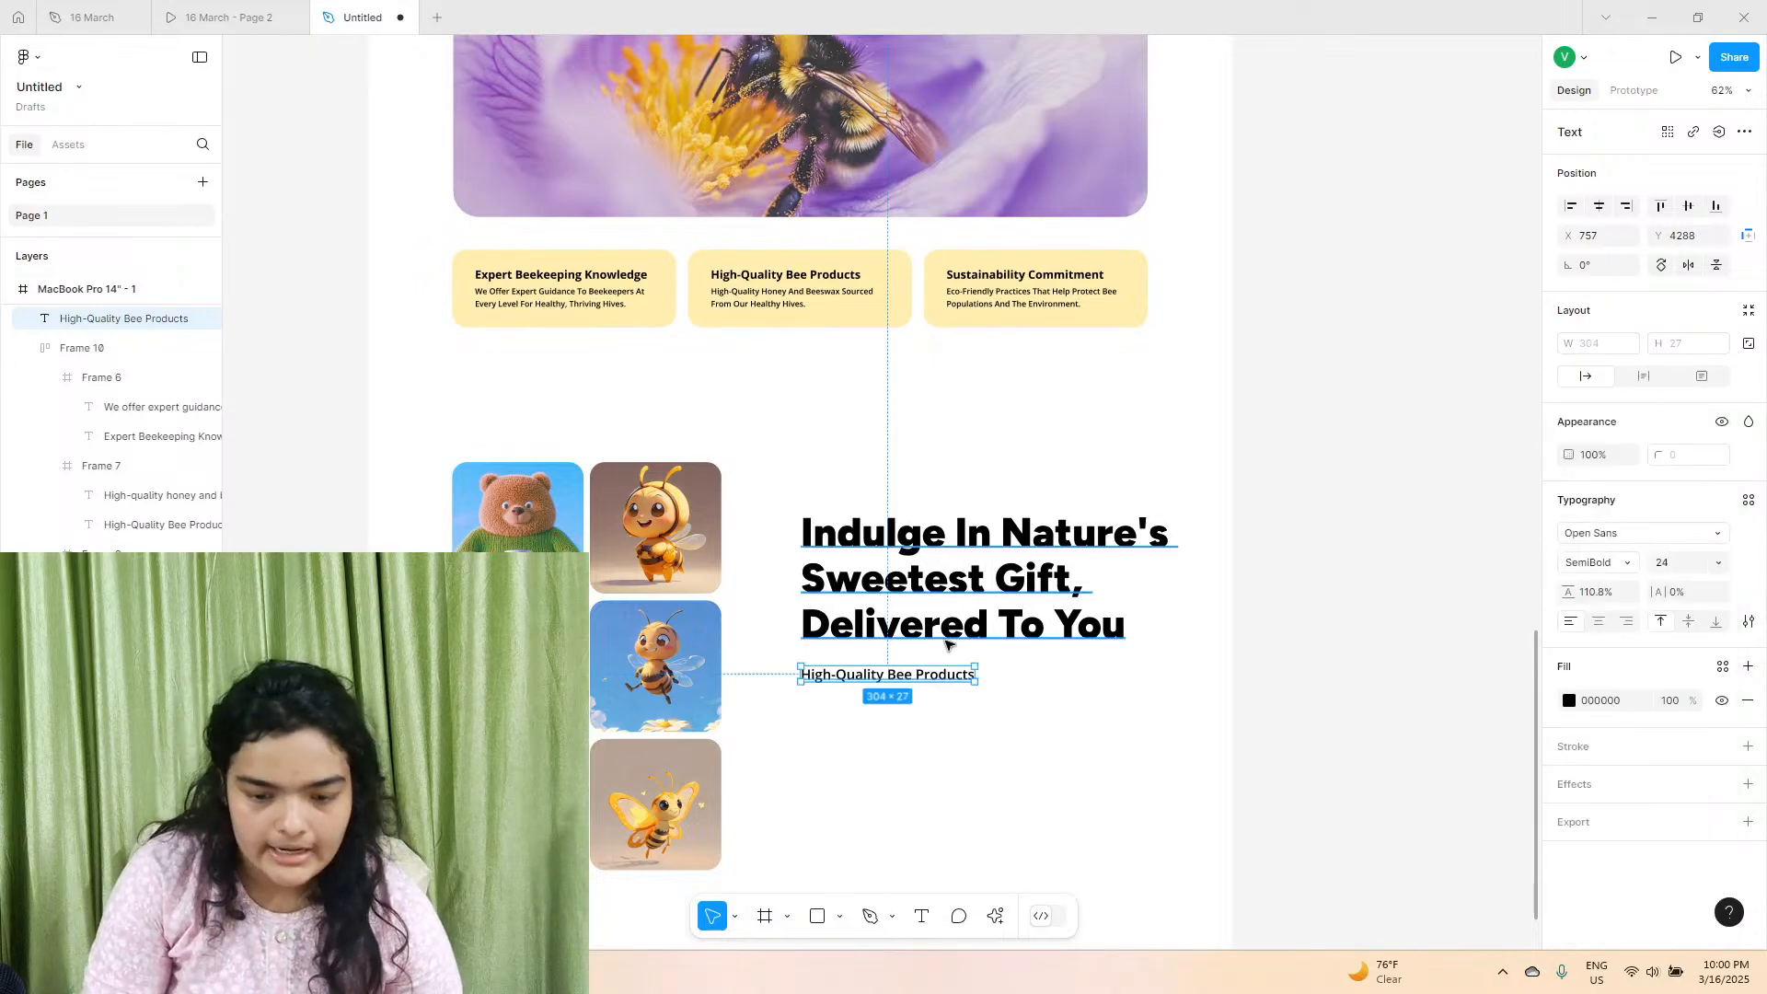
Copy the description below the "Indulge in Nature's Sweetest Gift" heading in the reference file and return to the new design.
{"action": "left_click", "coordinate": [243, 13]}
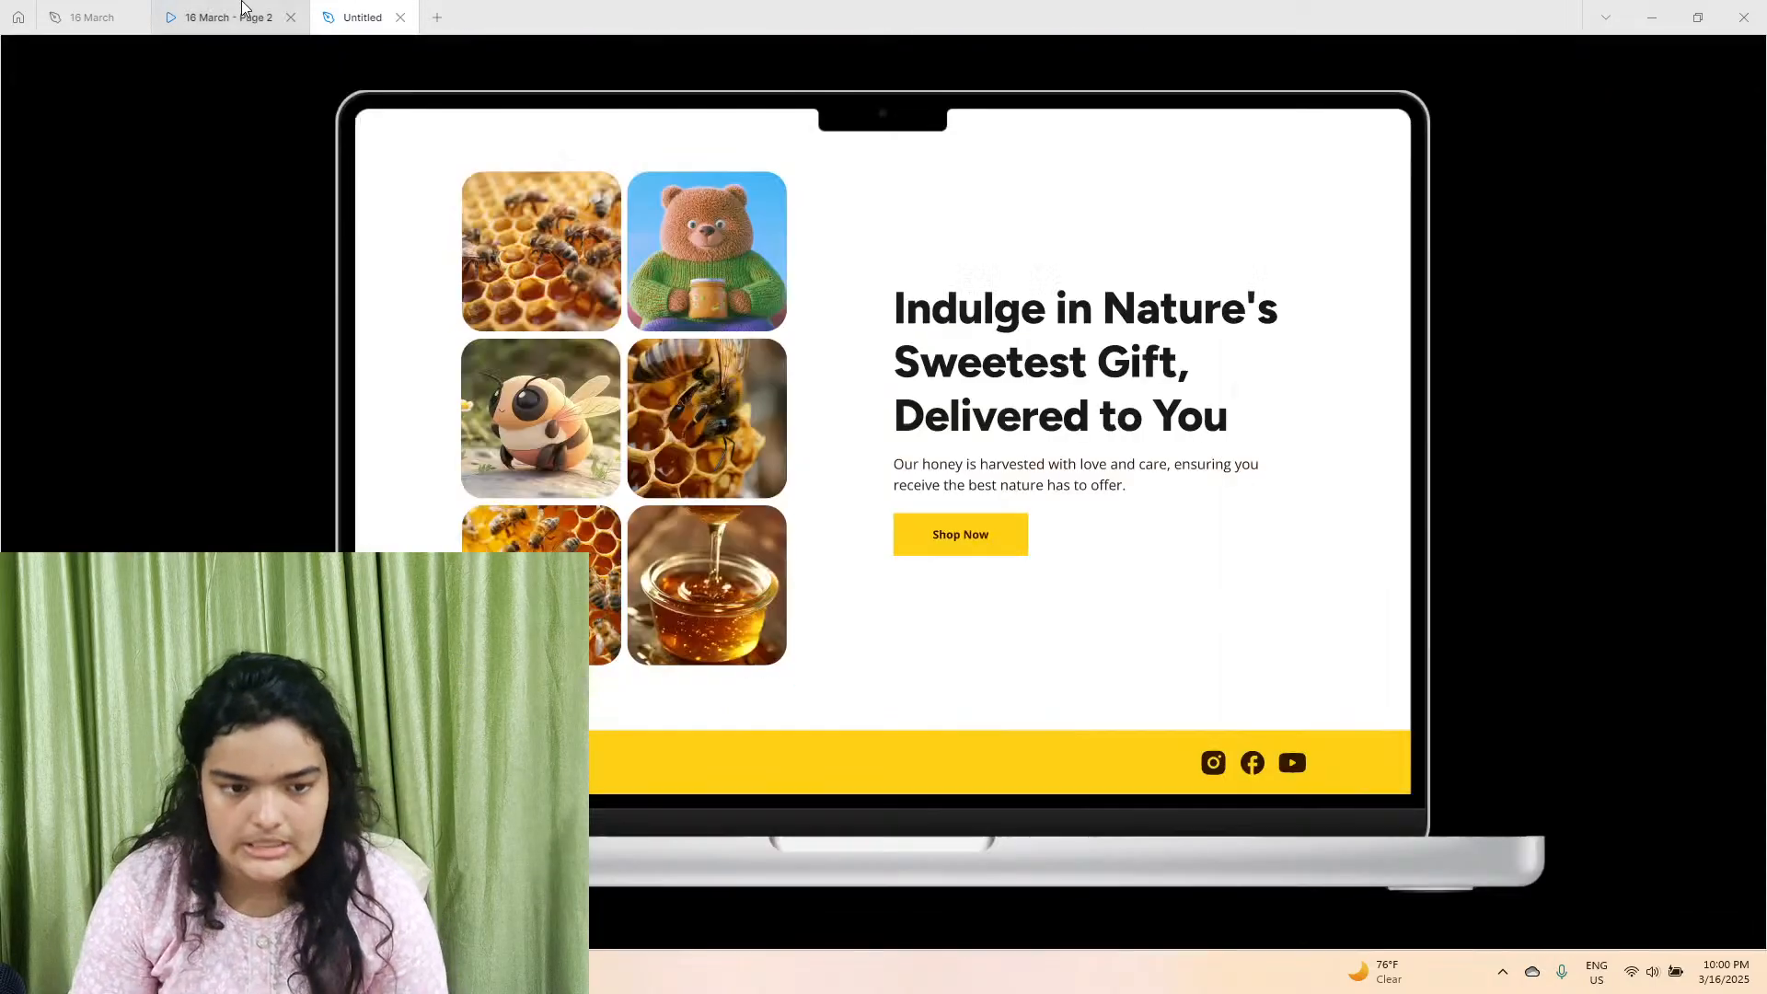
{"action": "left_click", "coordinate": [14, 11]}
{"action": "left_click", "coordinate": [91, 15]}
{"action": "double_click", "coordinate": [985, 530]}
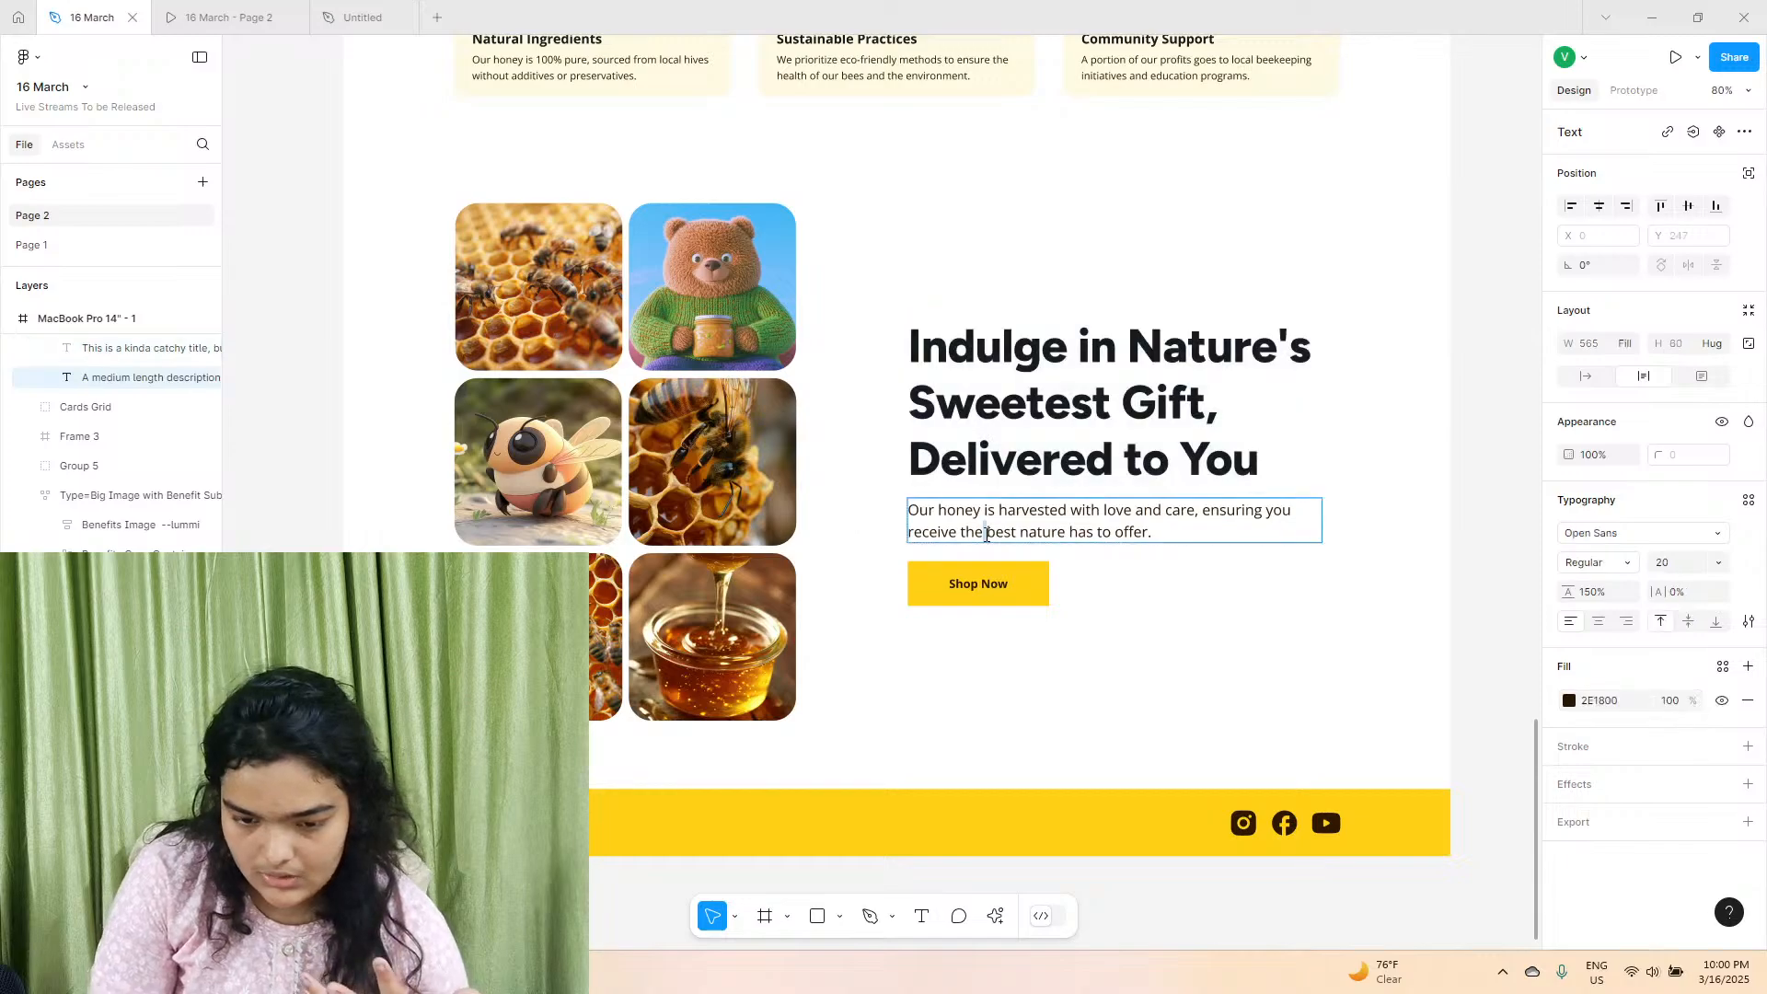
{"action": "right_click", "coordinate": [985, 531]}
{"action": "left_click", "coordinate": [1036, 551]}
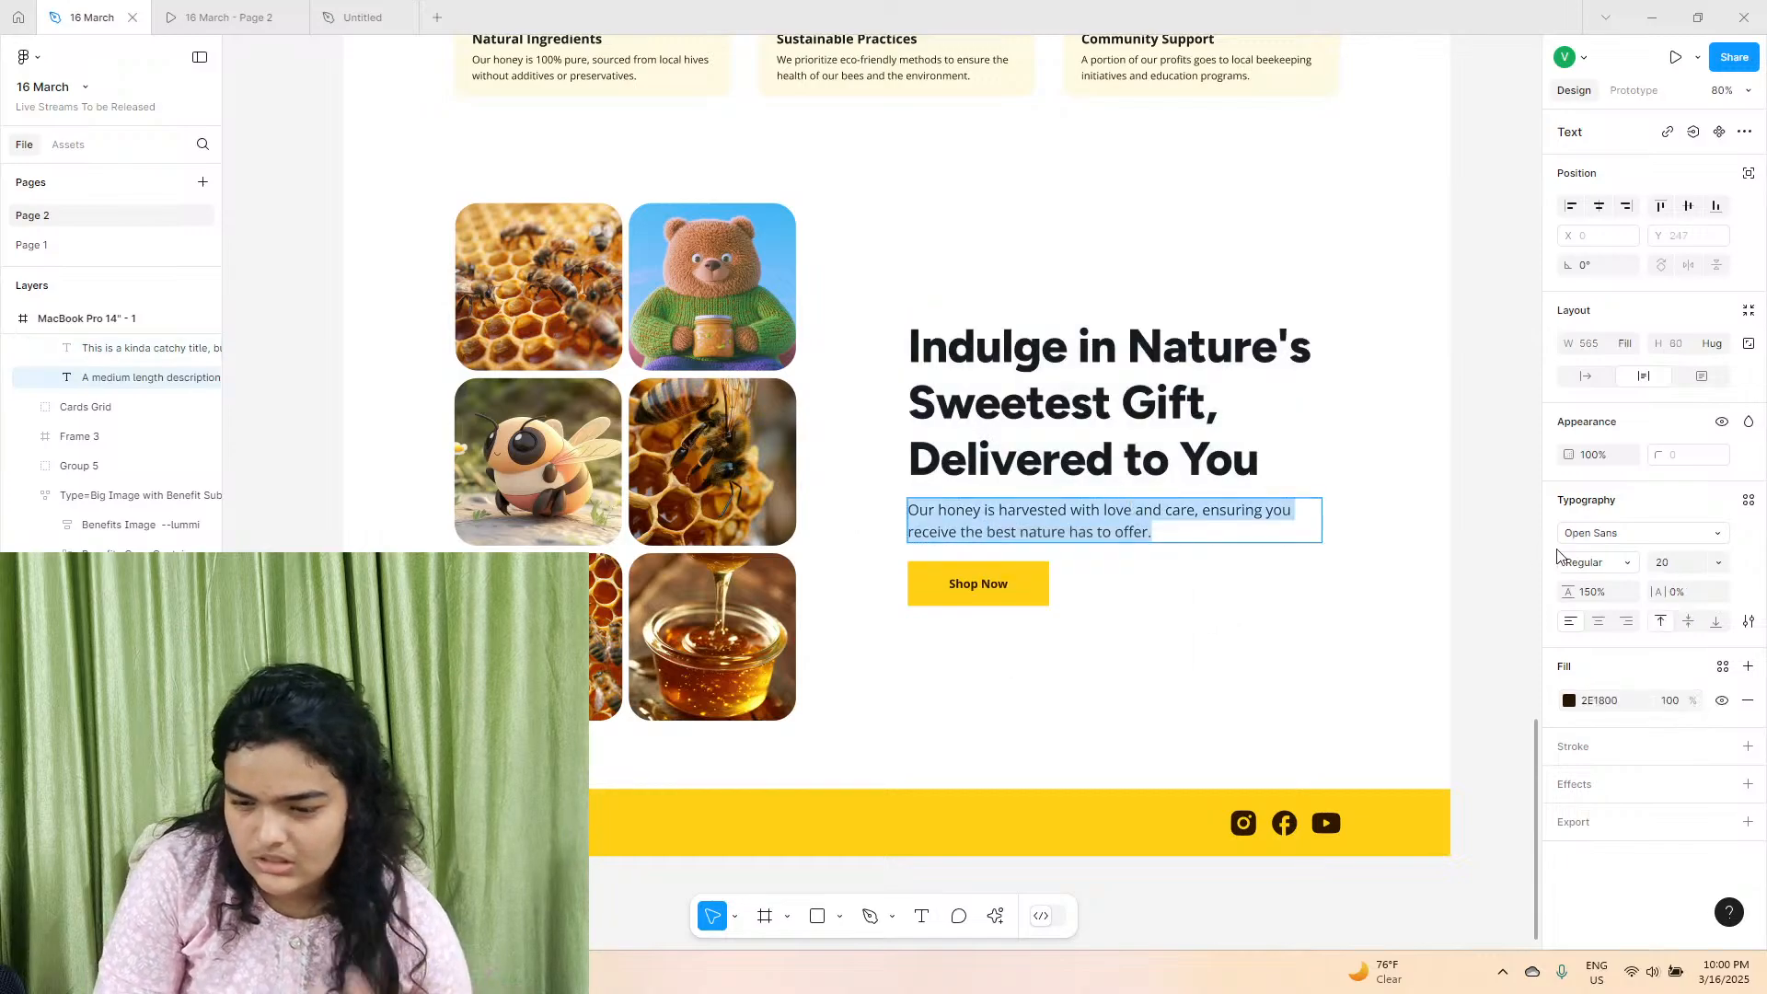
{"action": "left_click", "coordinate": [354, 16]}
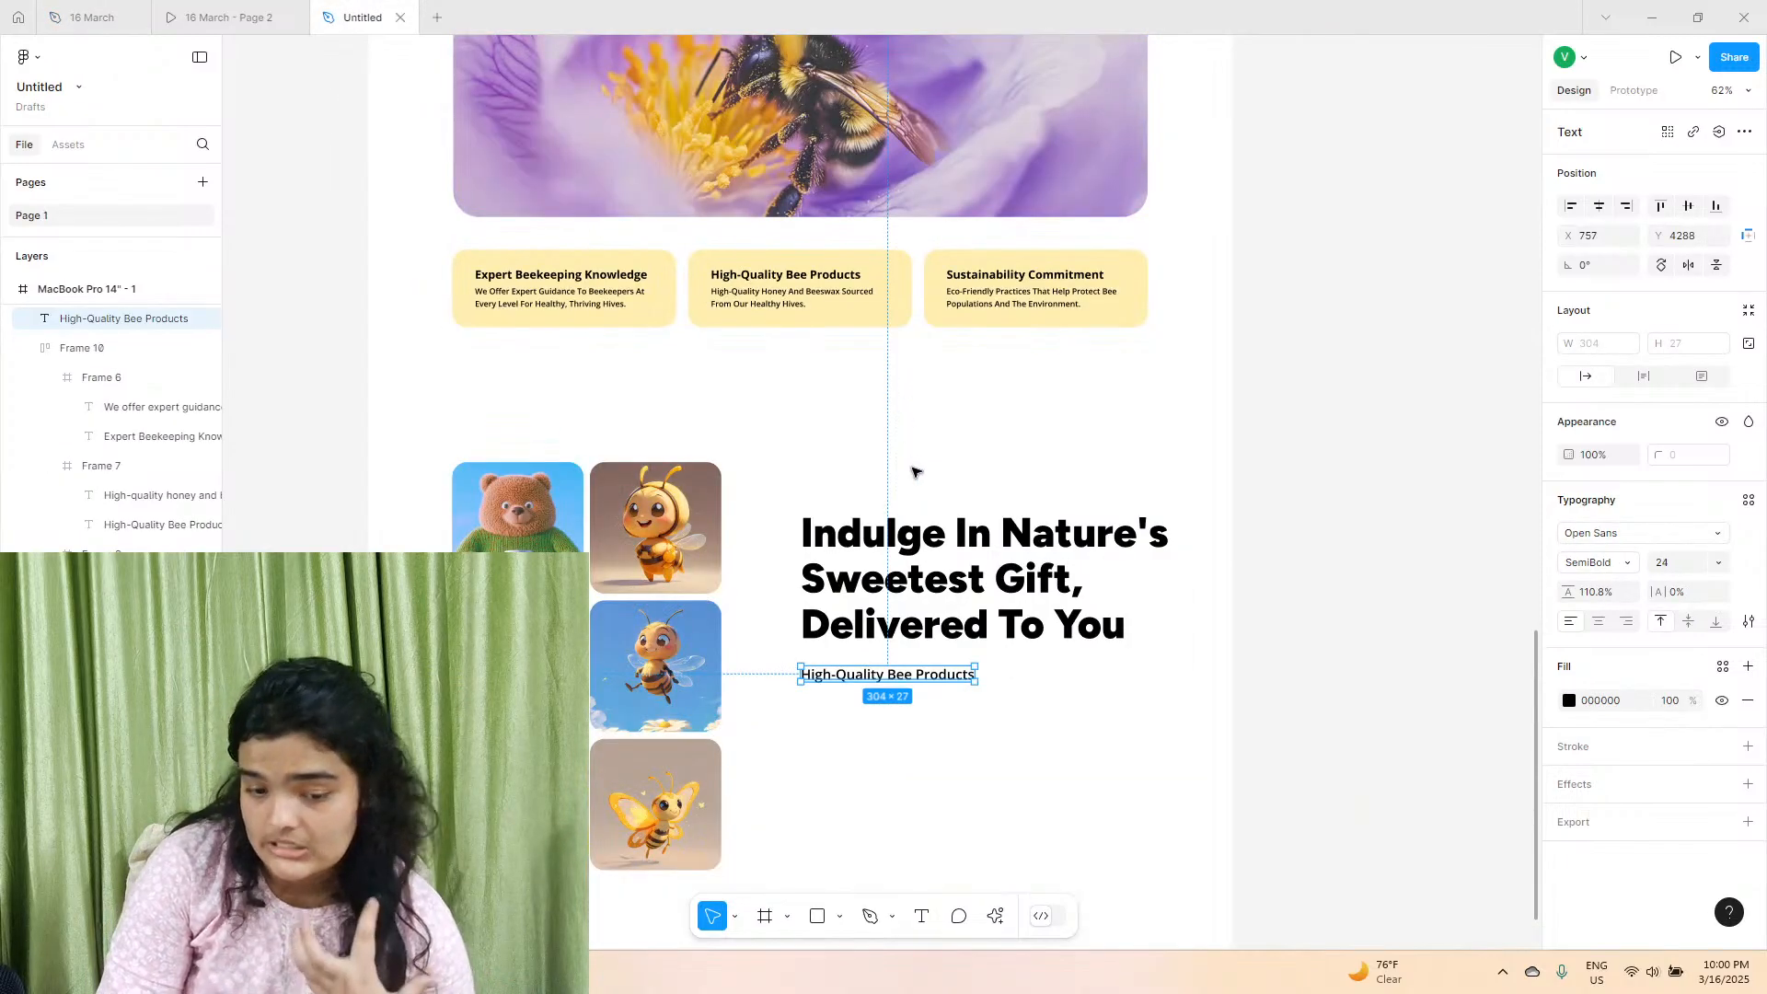
Give the text below the heading fill 2D0D03 and Regular weight, and replace its wording with the copied honey description, matching the existing style.
{"action": "left_click", "coordinate": [1569, 704]}
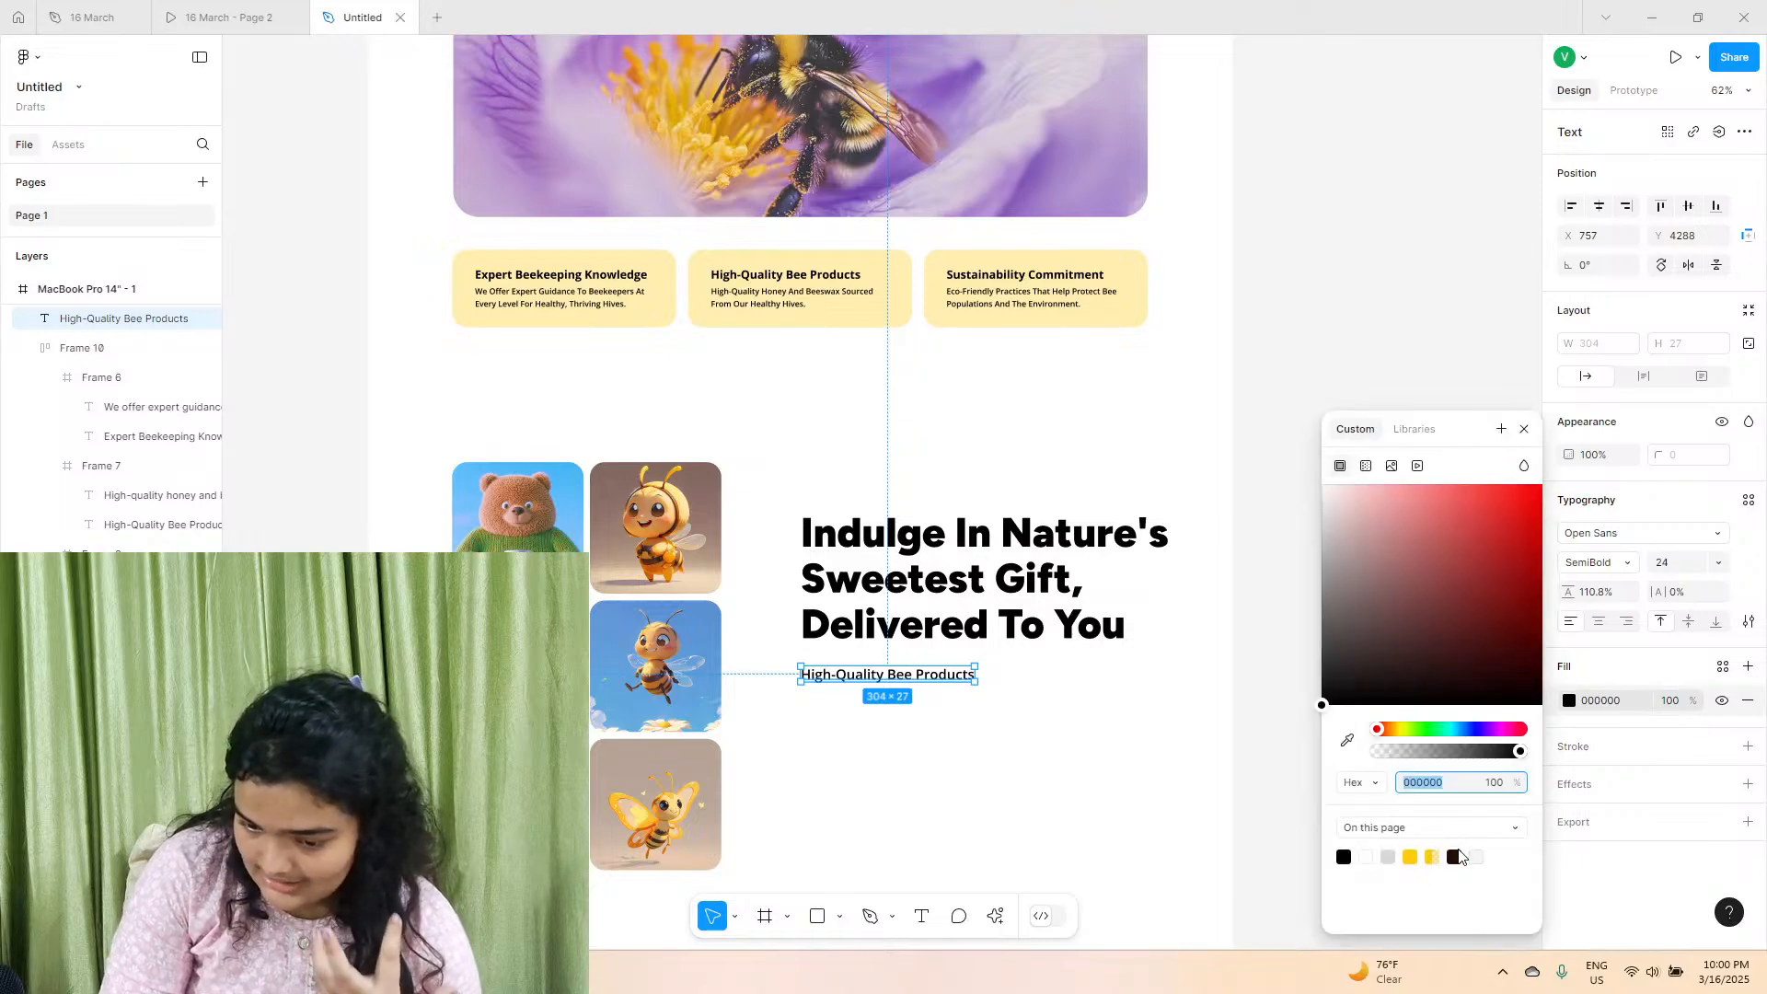
{"action": "left_click", "coordinate": [1456, 856]}
{"action": "left_click", "coordinate": [1603, 566]}
{"action": "left_click", "coordinate": [1601, 525]}
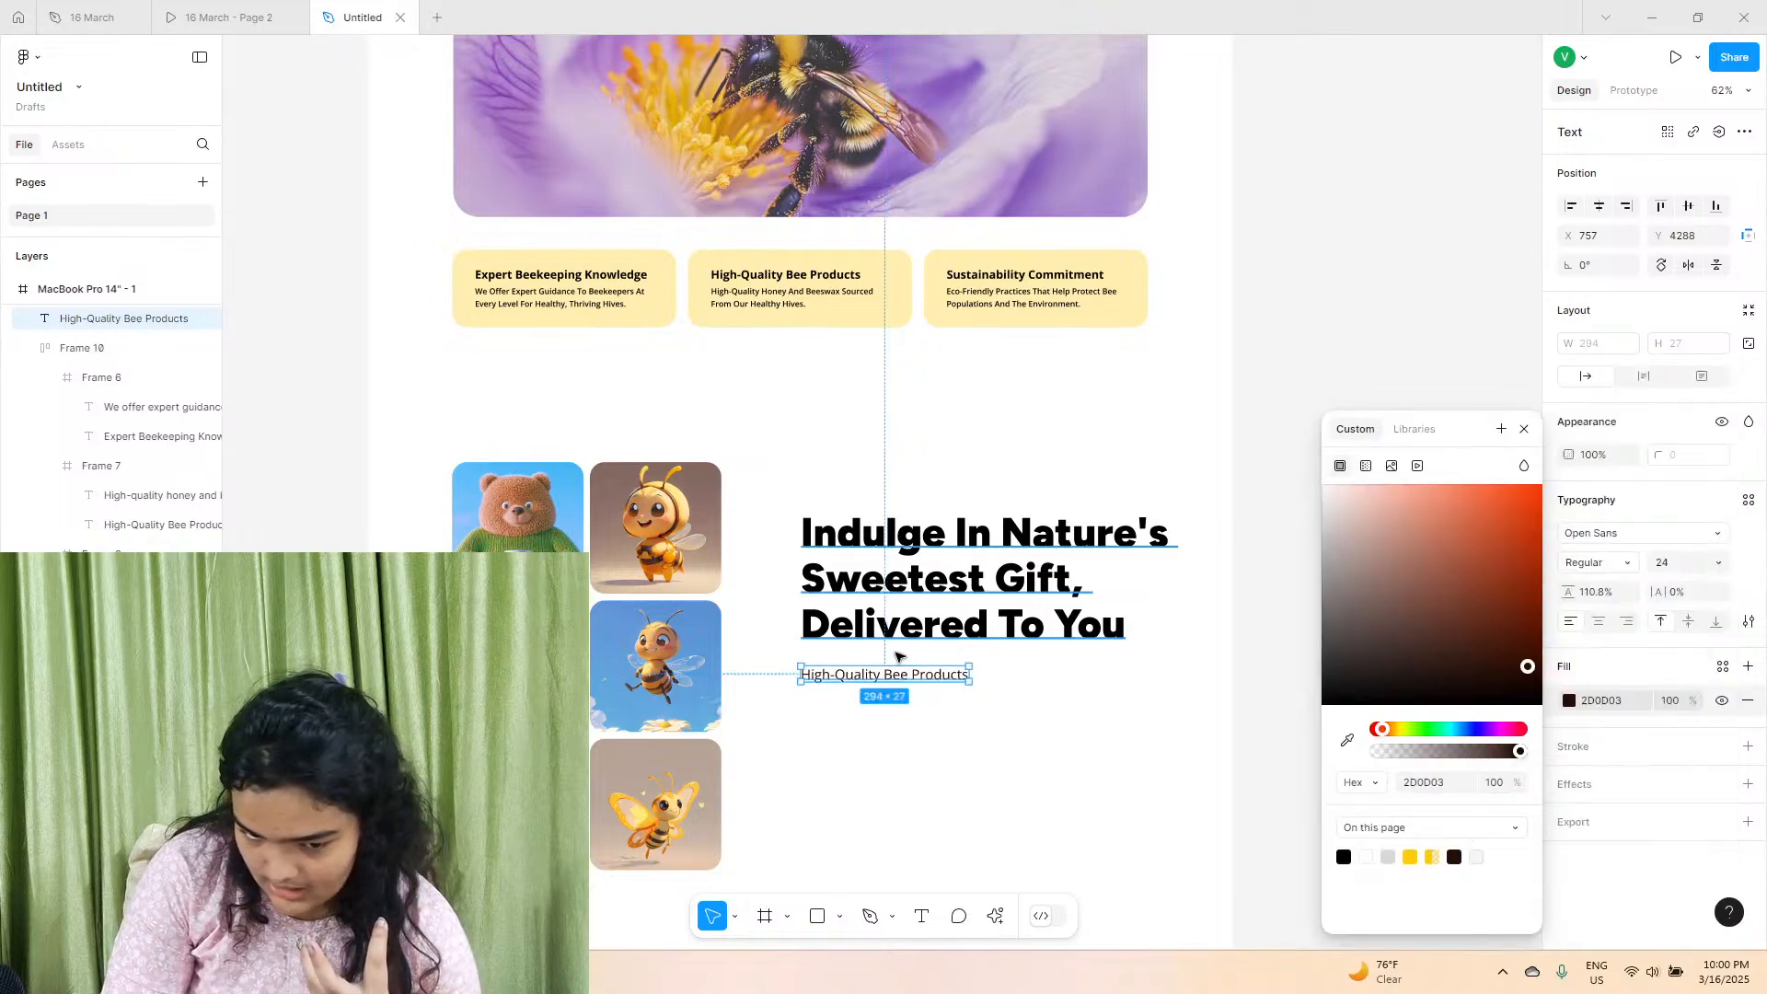
{"action": "right_click", "coordinate": [923, 671]}
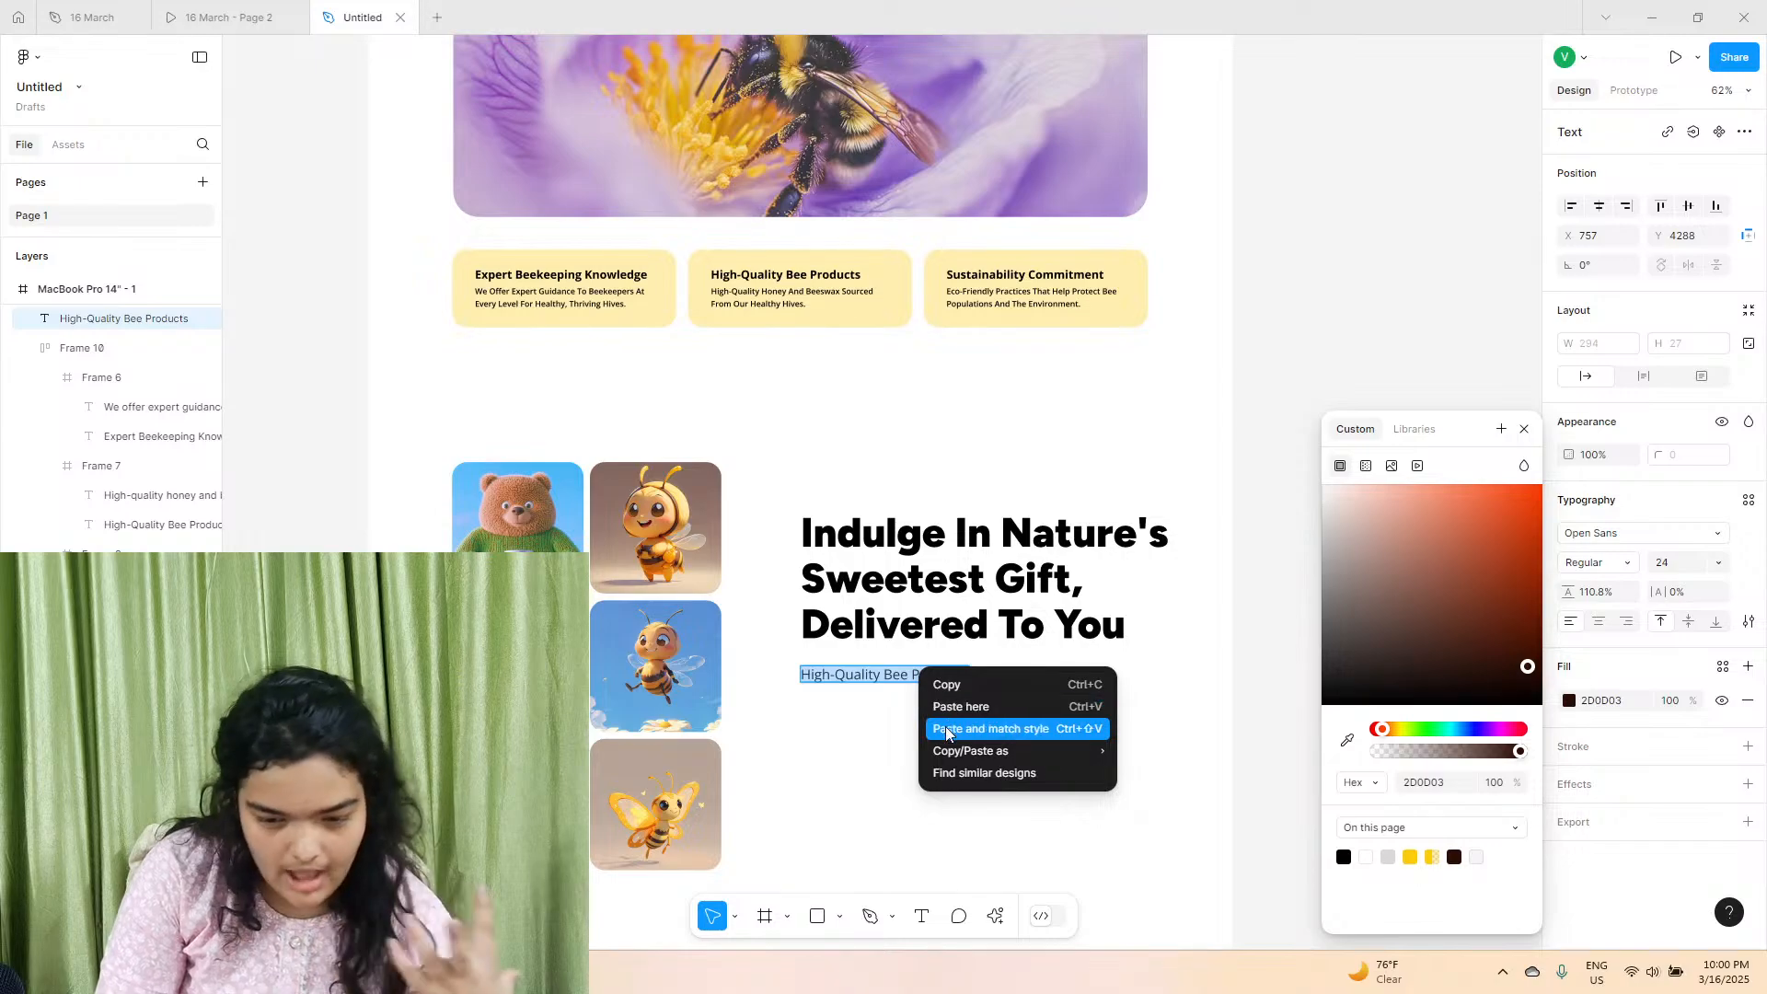
{"action": "left_click", "coordinate": [952, 727]}
Resize the description box to 592 wide so it wraps onto two lines, and set its line height to 178%.
{"action": "scroll", "coordinate": [920, 710], "scroll_direction": "right", "scroll_amount": 5}
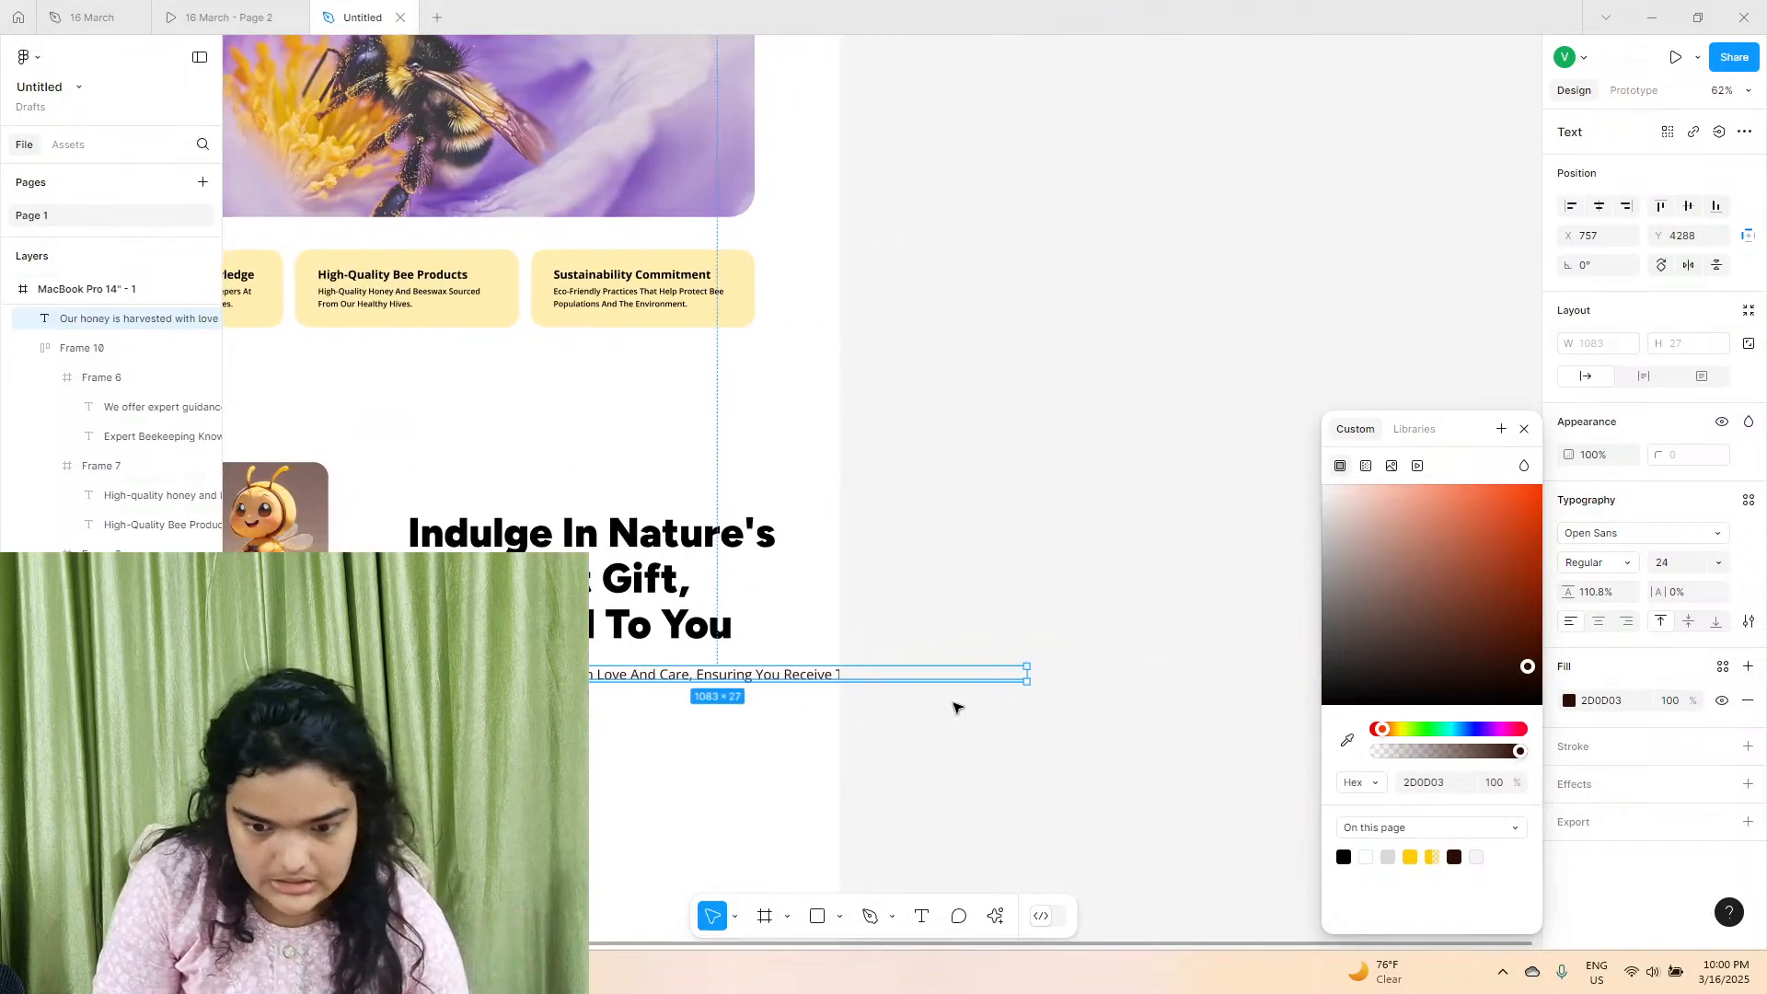
{"action": "left_click_drag", "start_coordinate": [1027, 679], "coordinate": [733, 685]}
{"action": "left_click_drag", "start_coordinate": [1562, 595], "coordinate": [1559, 603]}
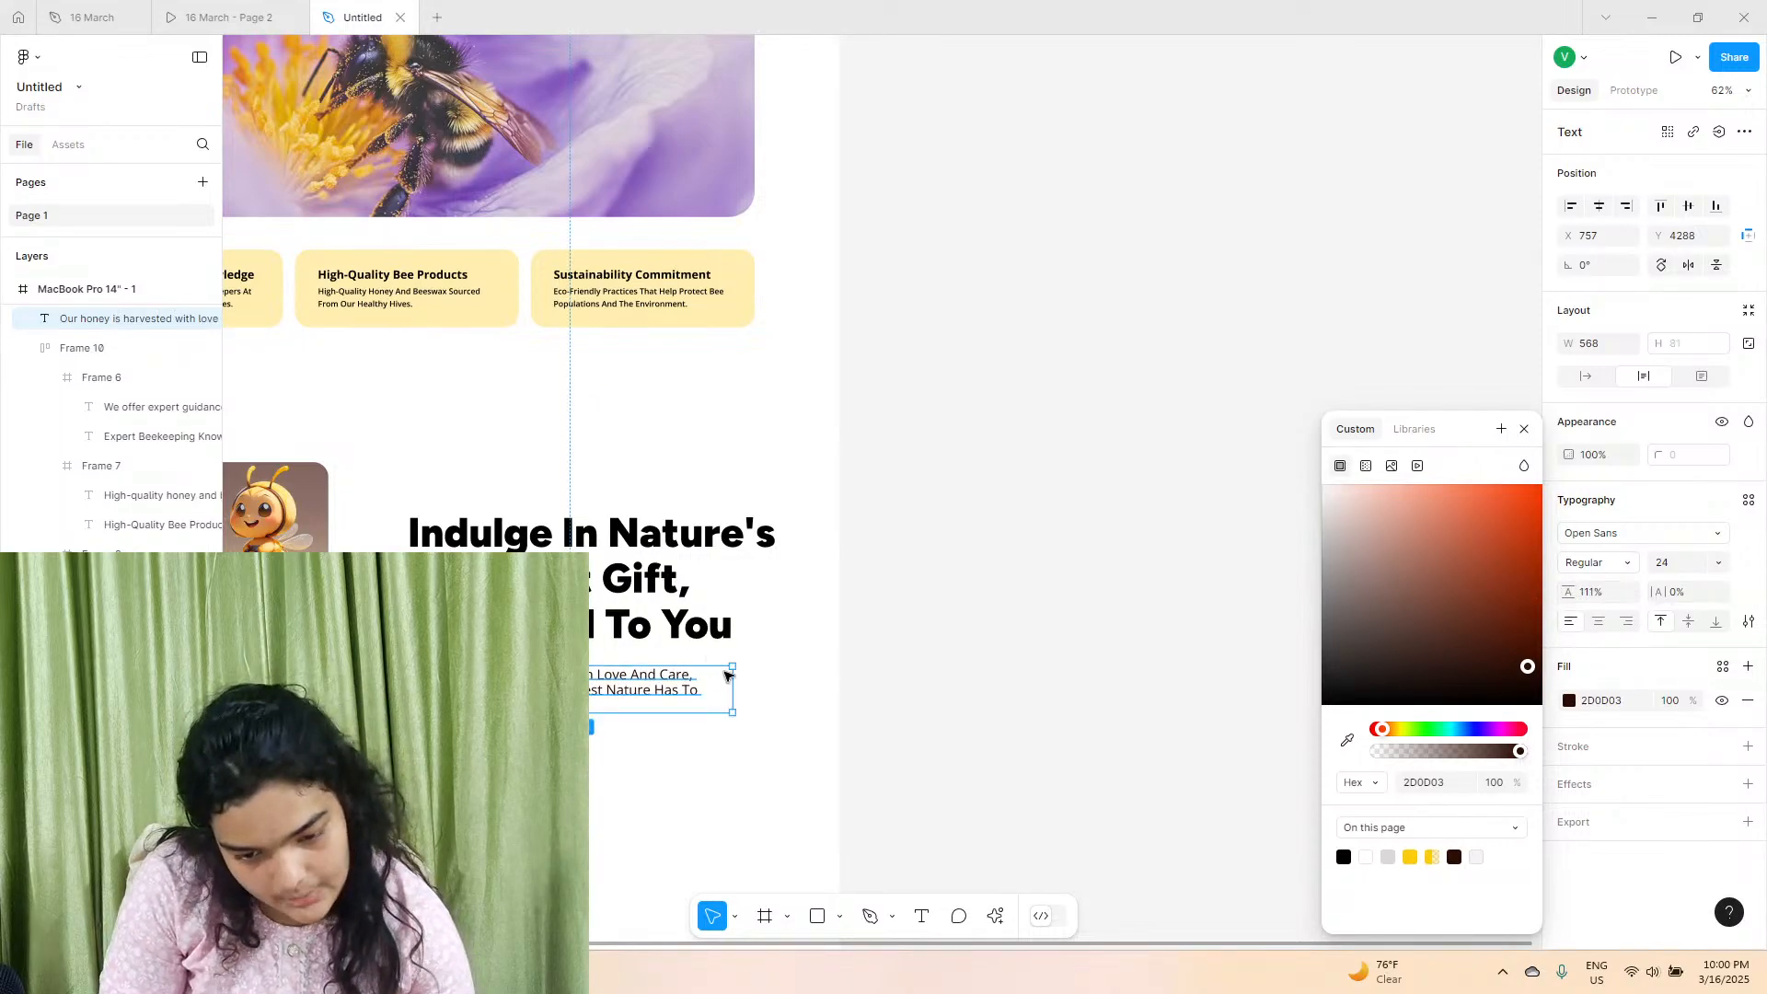
{"action": "mouse_move", "coordinate": [739, 678]}
{"action": "left_mouse_down"}
{"action": "mouse_move", "coordinate": [776, 682]}
{"action": "mouse_move", "coordinate": [747, 685]}
{"action": "left_mouse_up"}
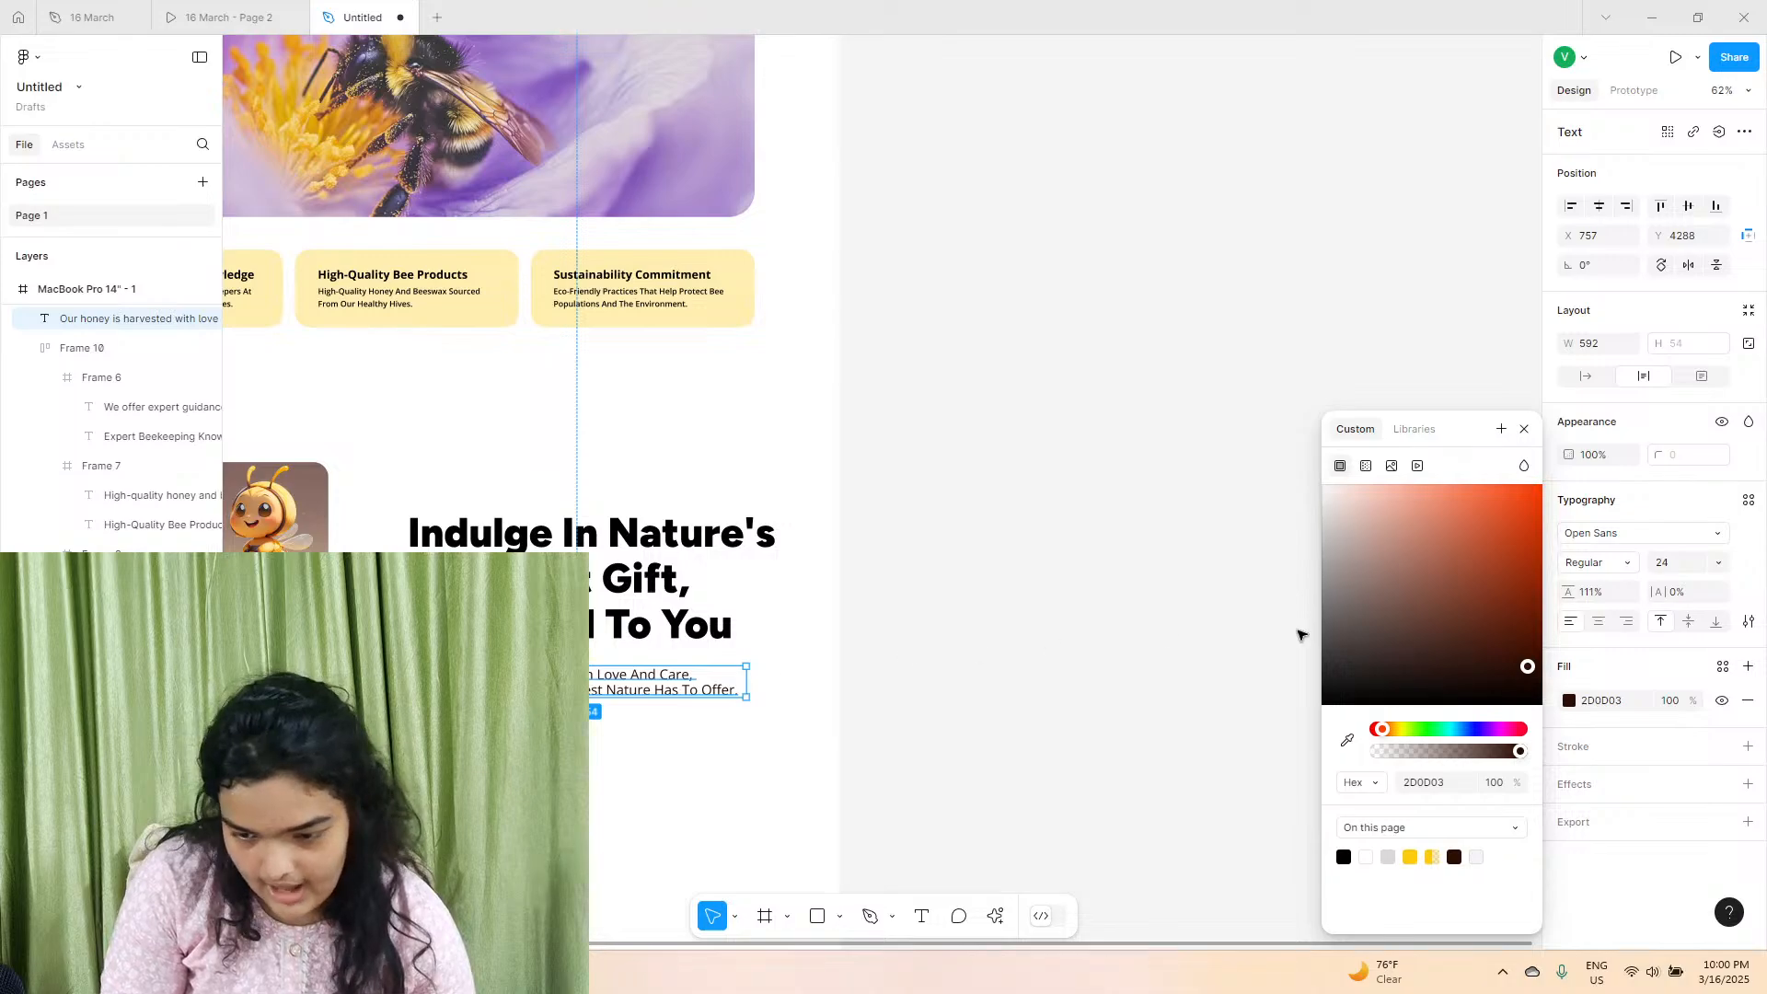
{"action": "left_click_drag", "start_coordinate": [1567, 589], "coordinate": [1688, 588]}
{"action": "left_click_drag", "start_coordinate": [672, 758], "coordinate": [607, 617]}
Slightly increase the "Indulge In Nature's" heading's line height and move the description up to X 756, Y 4260.
{"action": "left_click", "coordinate": [683, 580]}
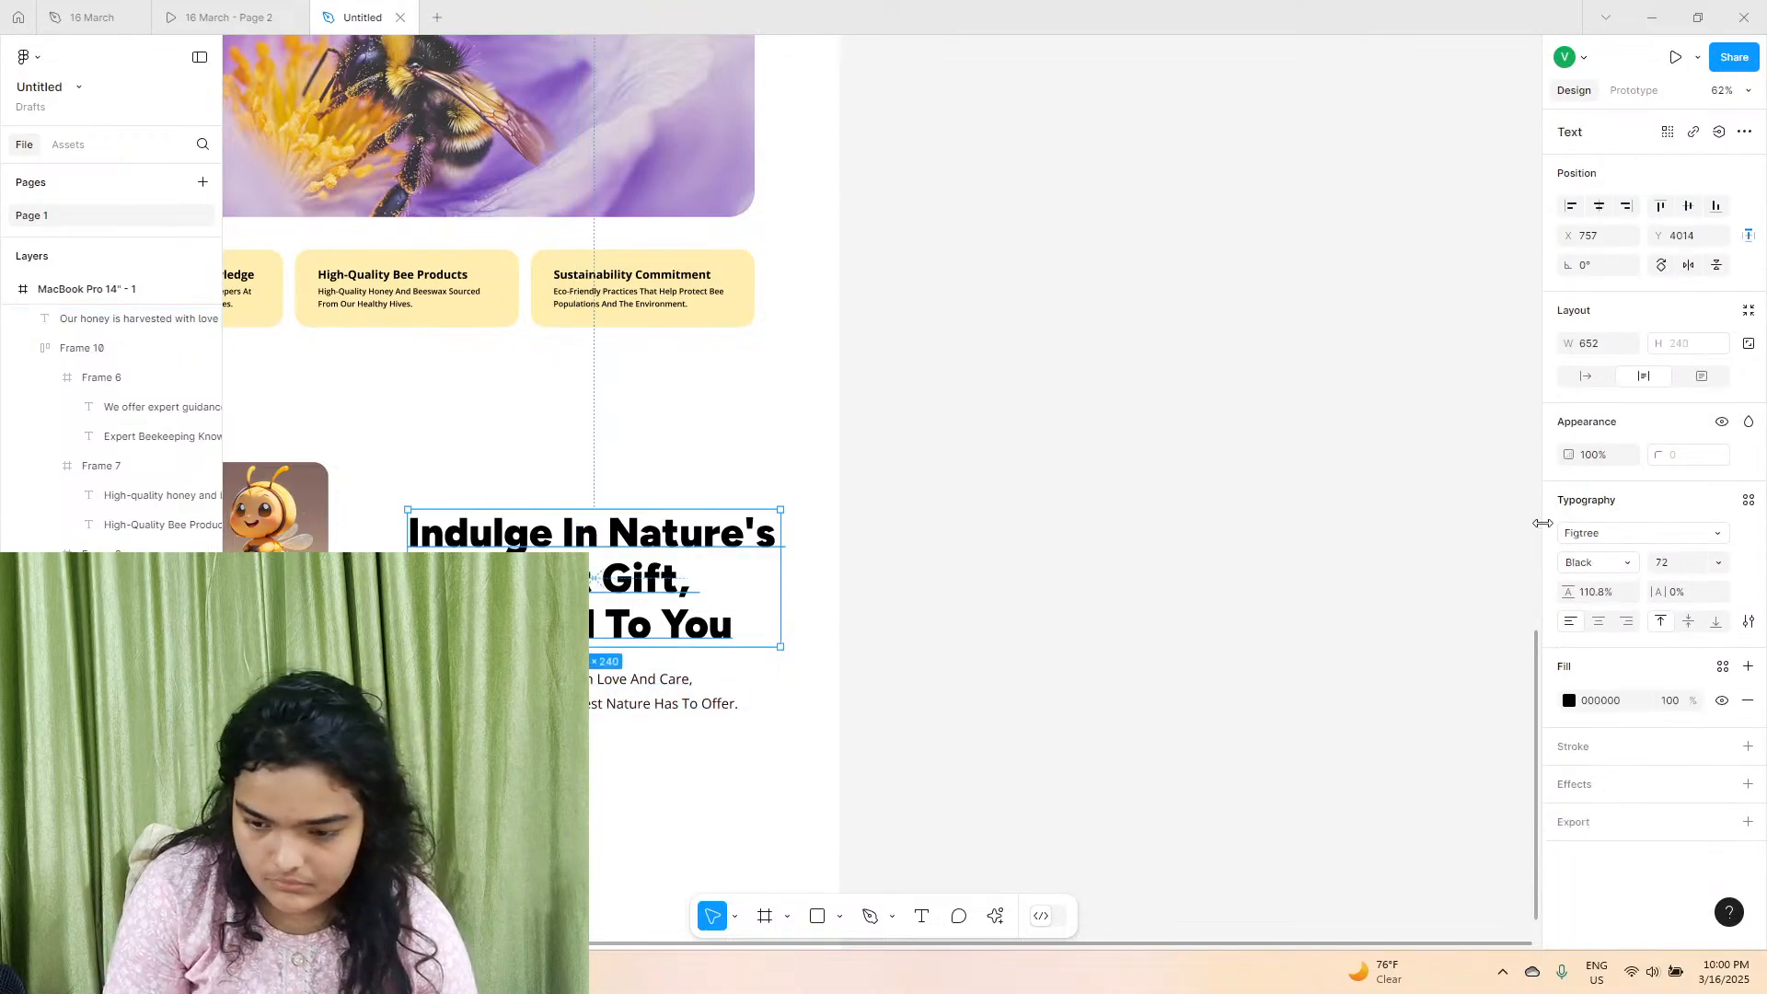
{"action": "mouse_move", "coordinate": [1568, 592]}
{"action": "left_mouse_down"}
{"action": "mouse_move", "coordinate": [1630, 584]}
{"action": "mouse_move", "coordinate": [1510, 592]}
{"action": "mouse_move", "coordinate": [1569, 594]}
{"action": "left_mouse_up"}
{"action": "left_click_drag", "start_coordinate": [564, 692], "coordinate": [562, 675]}
{"action": "left_click", "coordinate": [707, 808]}
Slightly reduce the description's line height and move it down to leave a small gap below the heading.
{"action": "scroll", "coordinate": [708, 808], "scroll_direction": "left", "scroll_amount": 2}
{"action": "scroll", "coordinate": [707, 808], "scroll_direction": "up", "scroll_amount": 1}
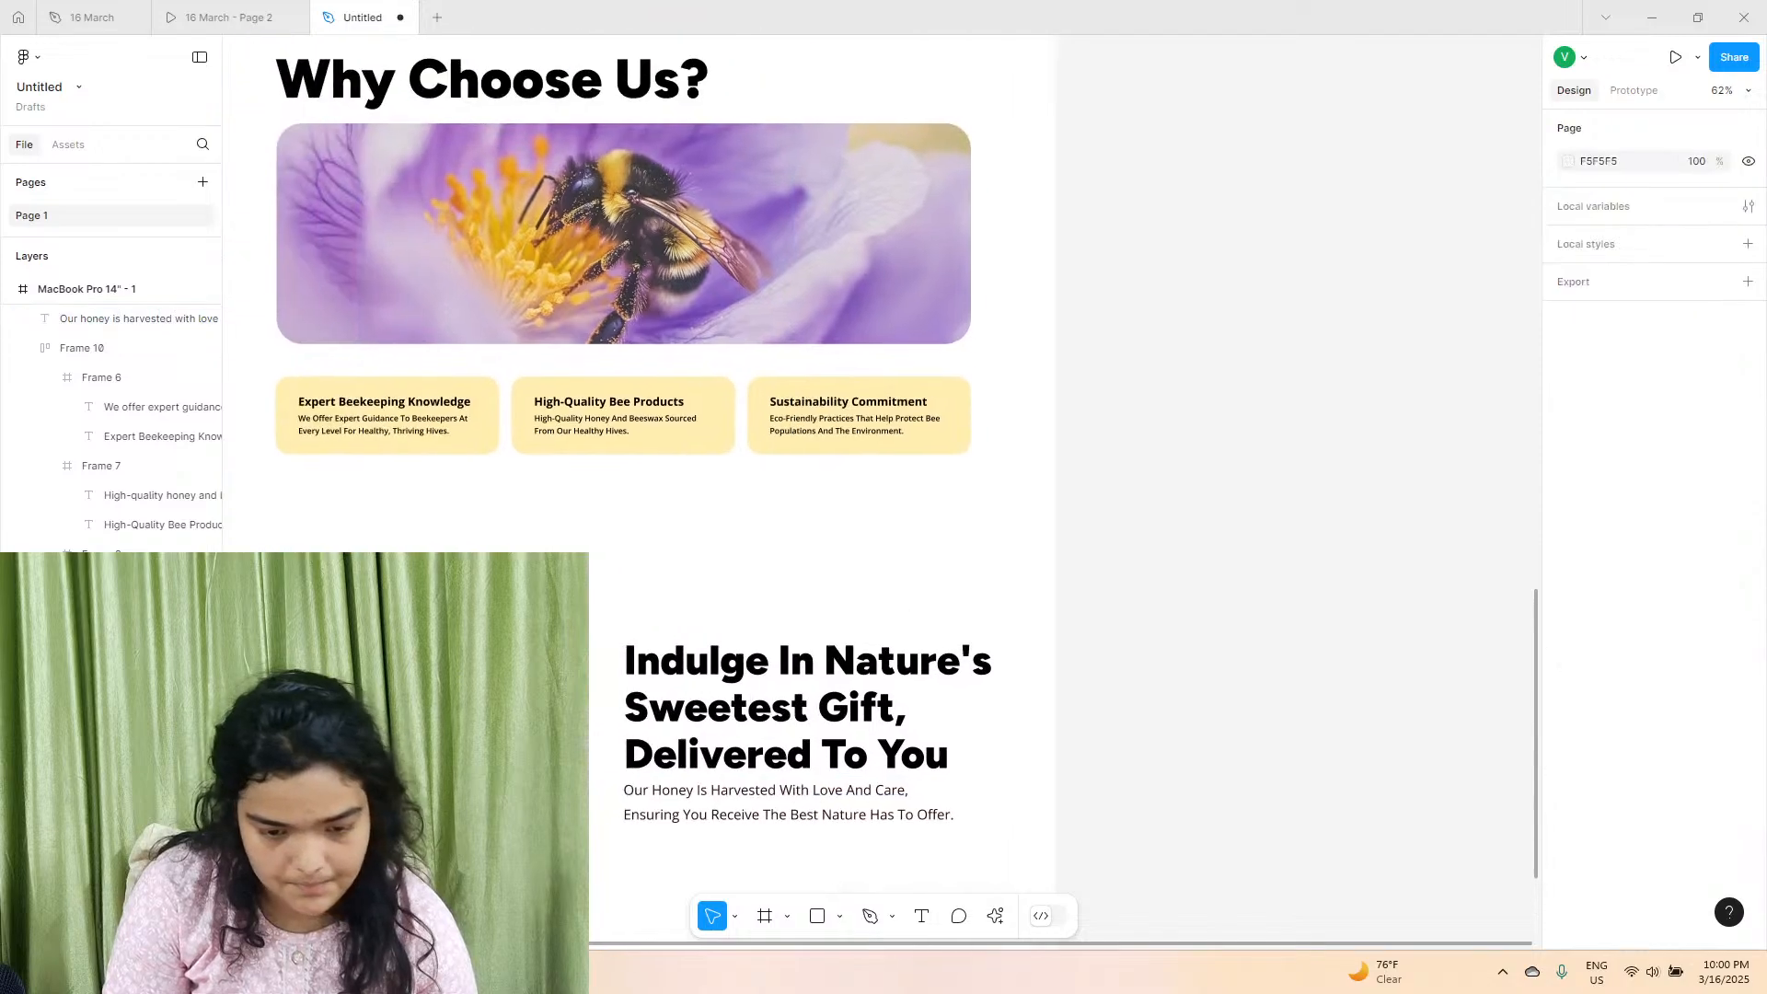
{"action": "scroll", "coordinate": [708, 808], "scroll_direction": "up", "scroll_amount": 5}
{"action": "left_click", "coordinate": [707, 808]}
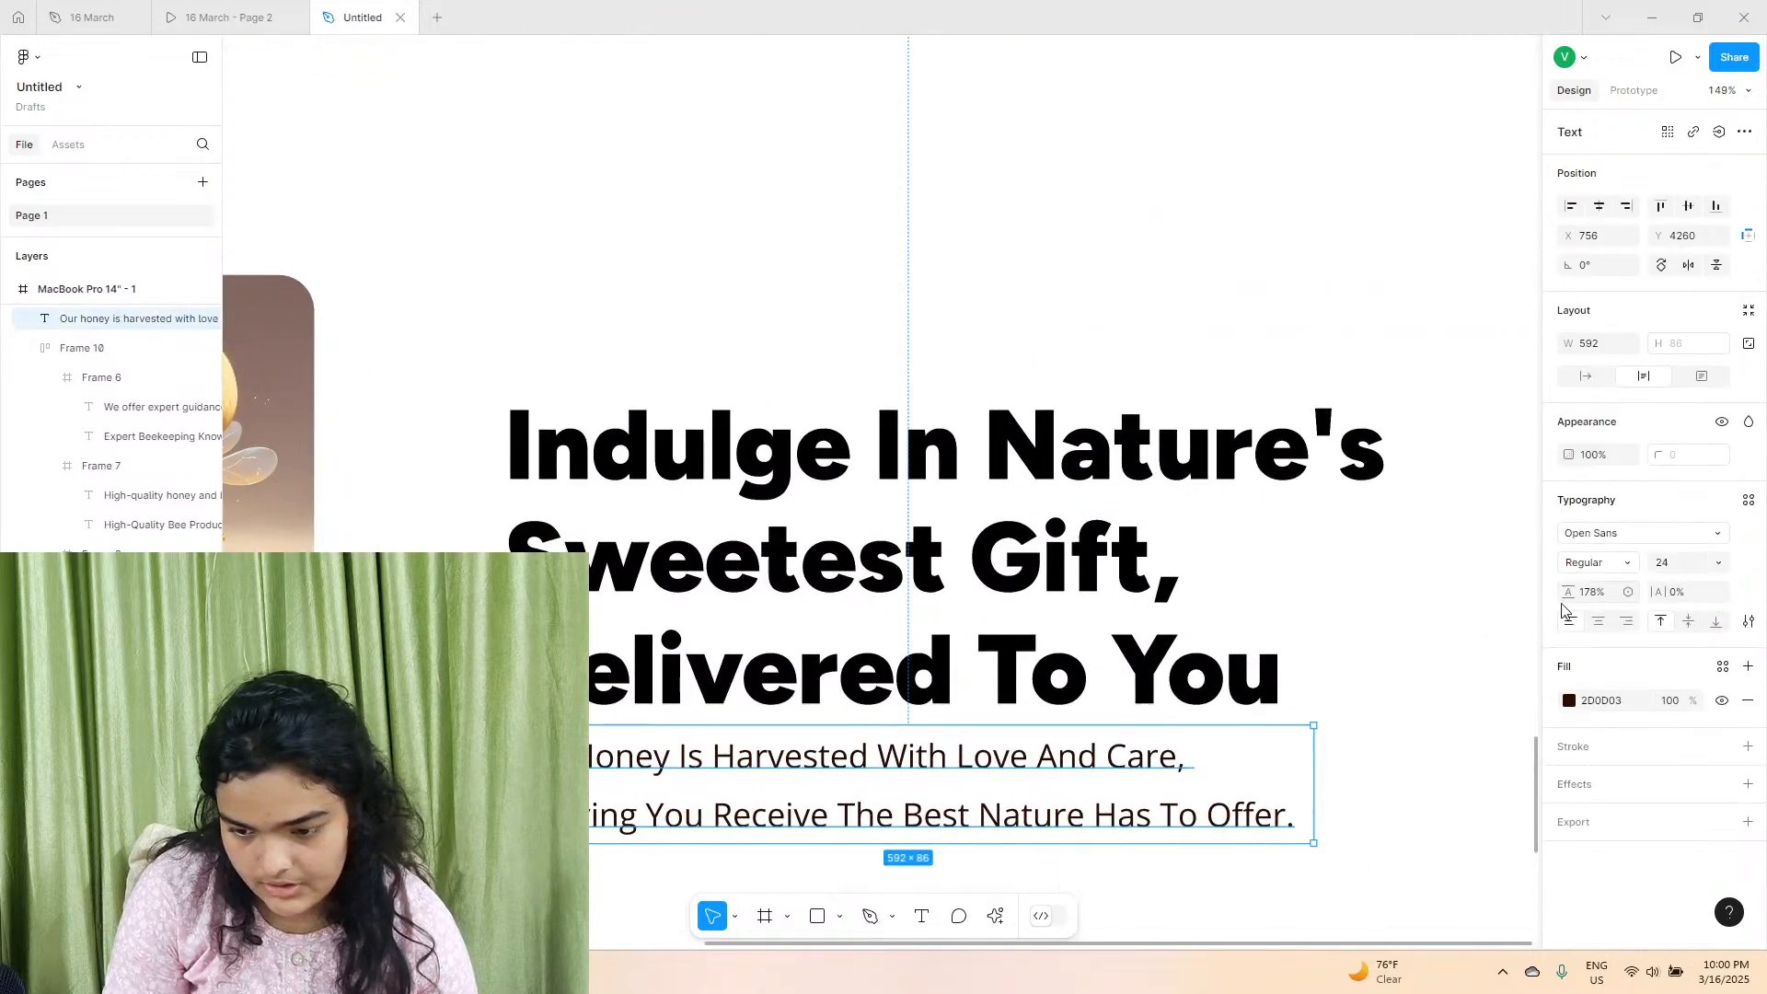
{"action": "left_click_drag", "start_coordinate": [1569, 592], "coordinate": [1559, 593]}
{"action": "left_click_drag", "start_coordinate": [689, 797], "coordinate": [692, 824]}
{"action": "left_click", "coordinate": [623, 900]}
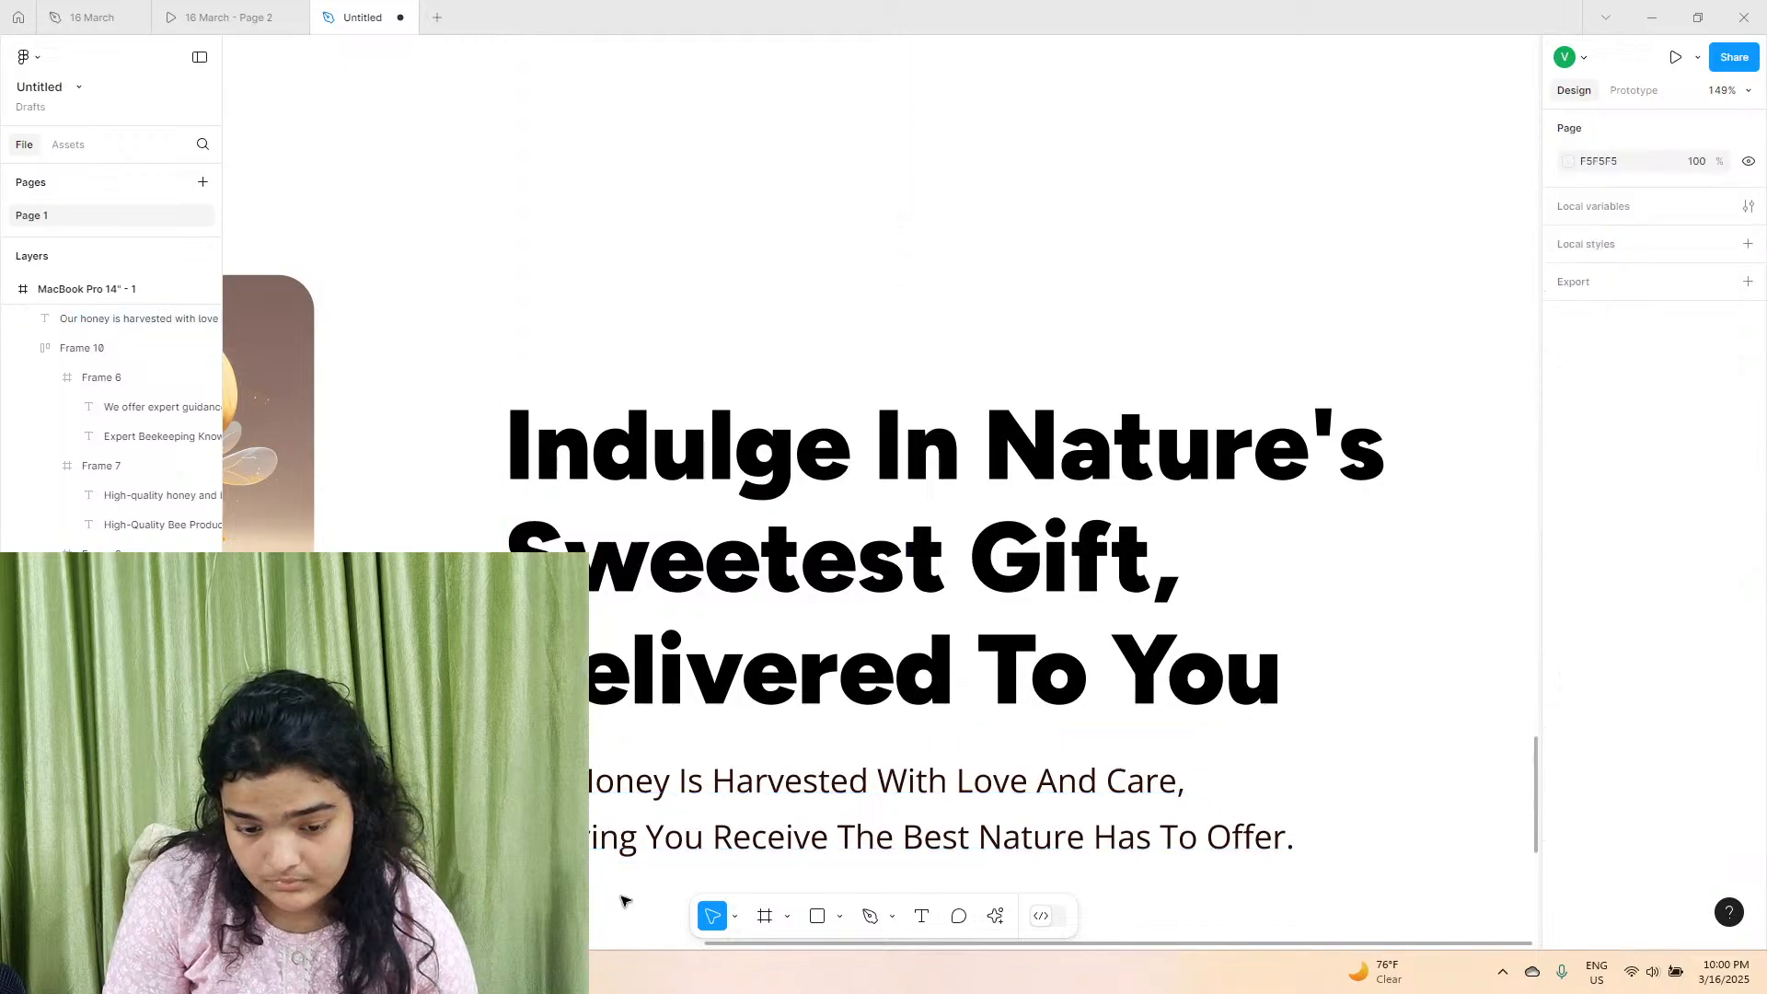
Review the new page up to the yellow hero section and compare its two button labels with the reference prototype.
{"action": "scroll", "coordinate": [600, 797], "scroll_direction": "down", "scroll_amount": 5, "text": "ctrl"}
{"action": "scroll", "coordinate": [600, 797], "scroll_direction": "down", "scroll_amount": 1}
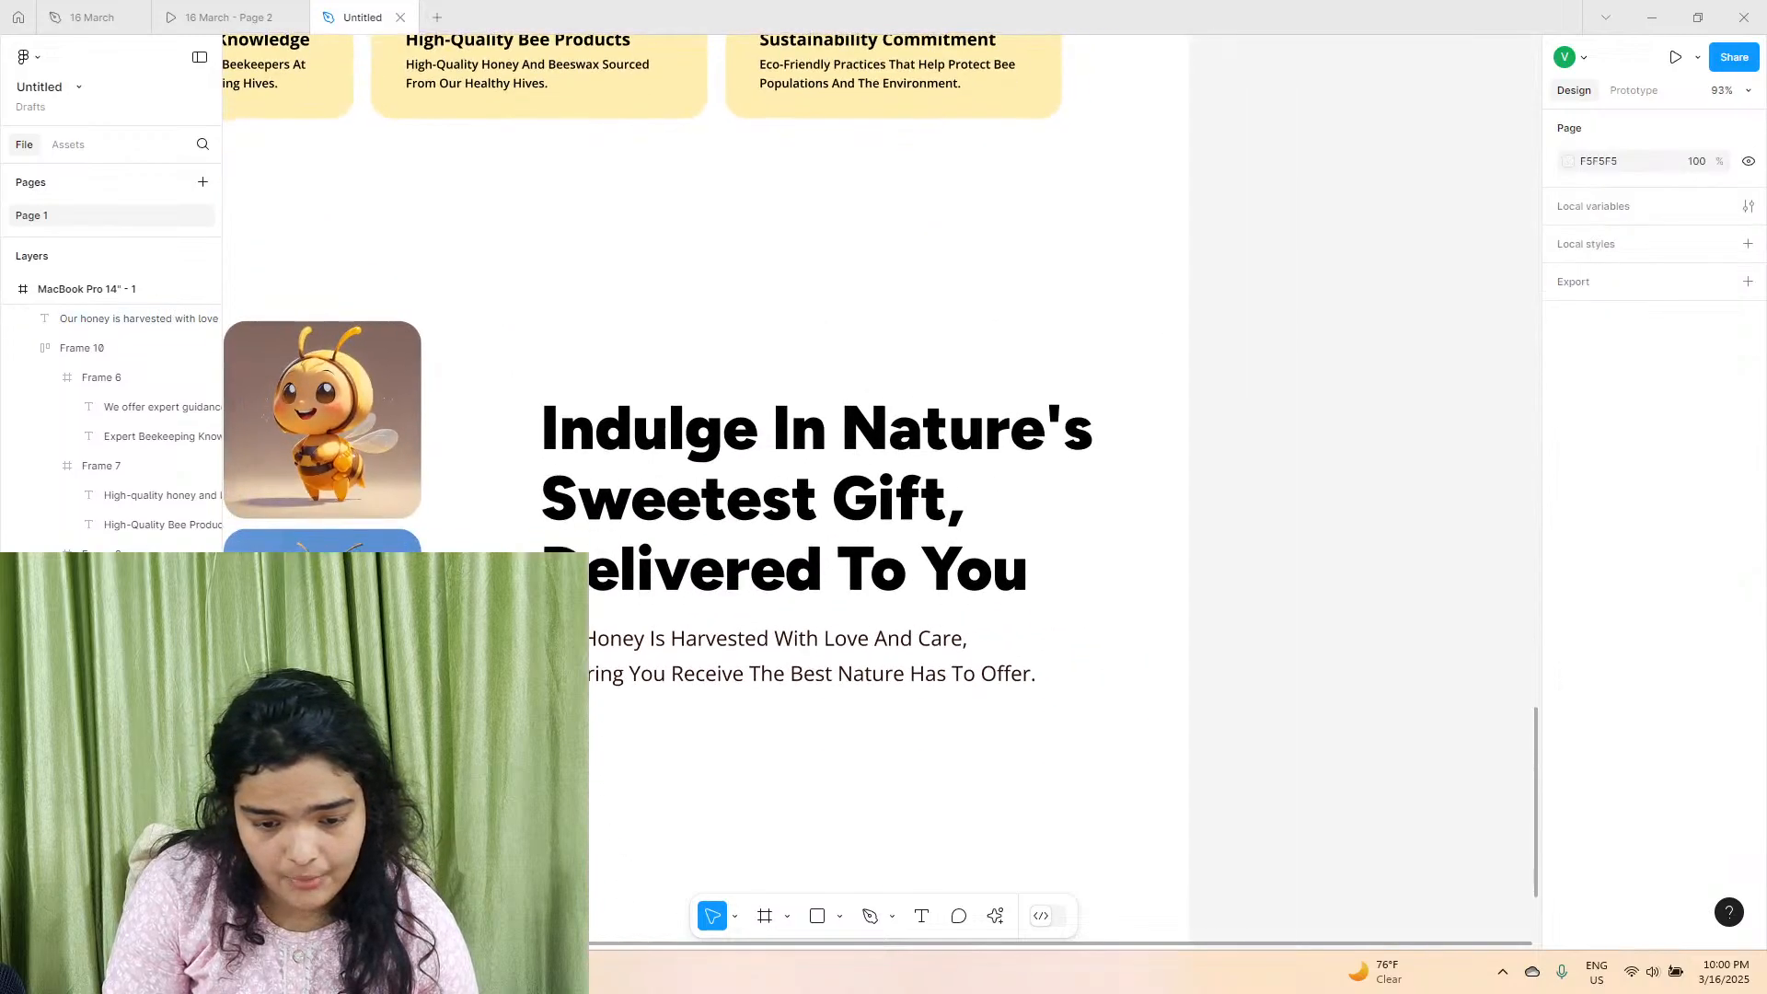
{"action": "scroll", "coordinate": [402, 859], "scroll_direction": "down", "scroll_amount": 3, "text": "ctrl"}
{"action": "scroll", "coordinate": [710, 692], "scroll_direction": "up", "scroll_amount": 10}
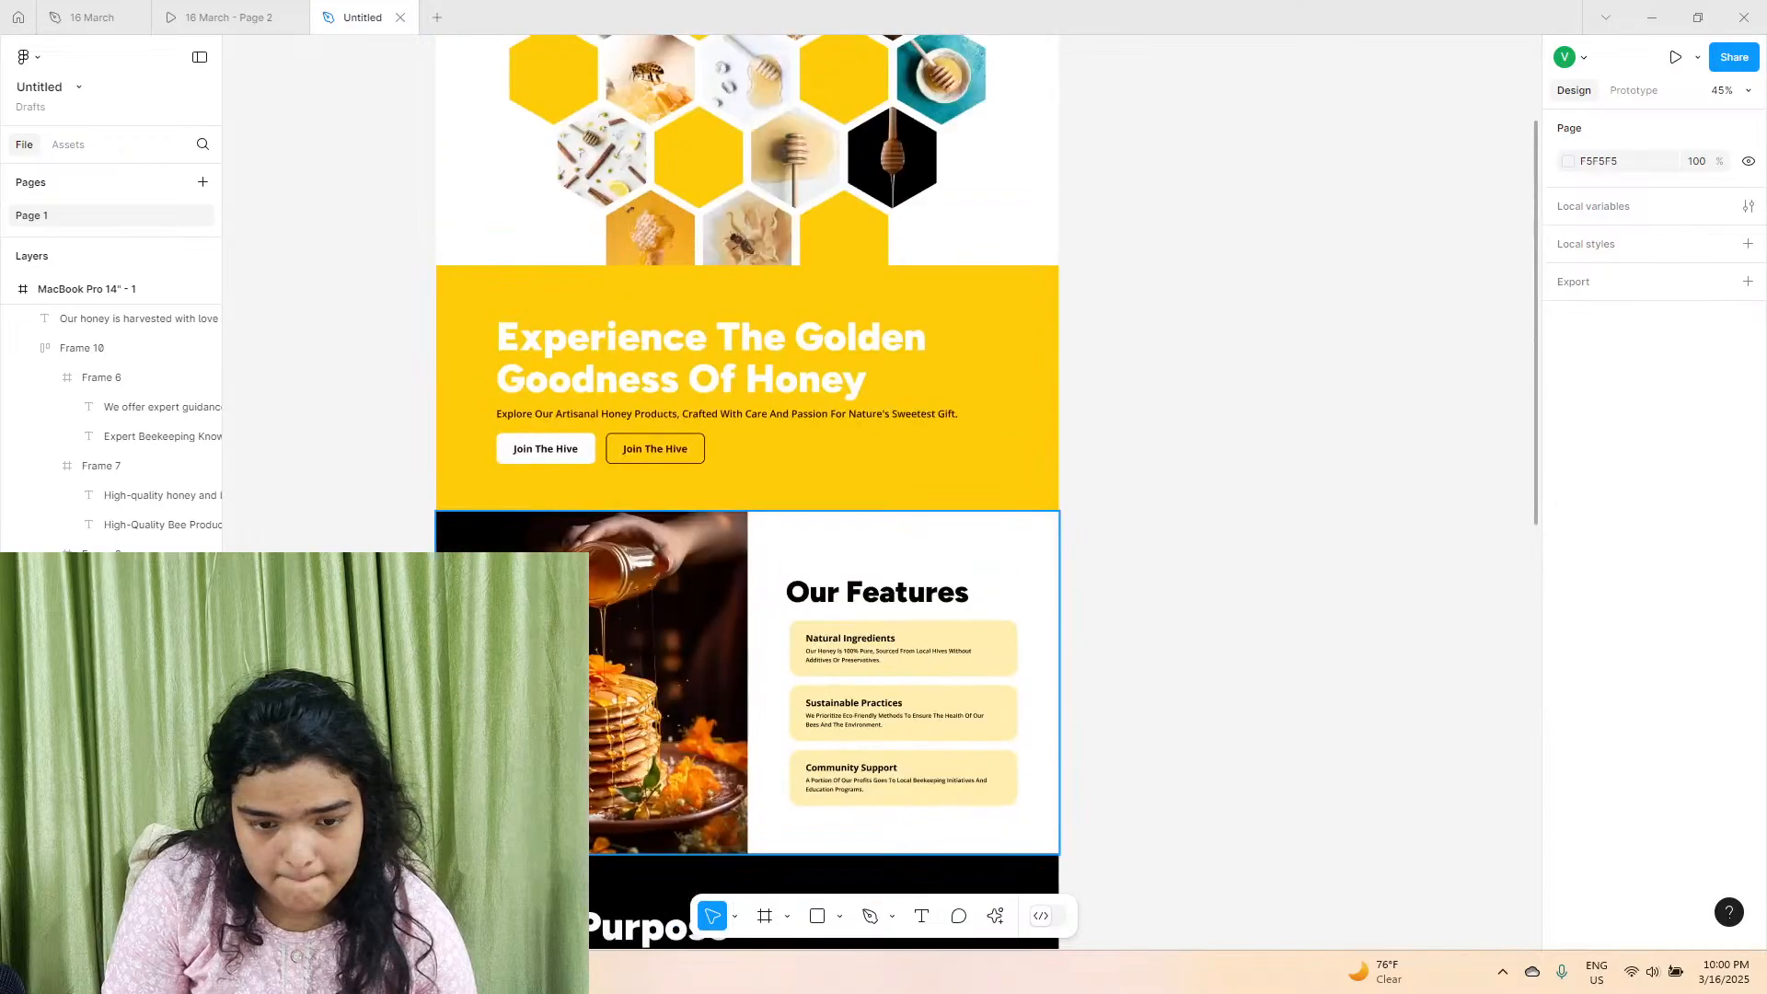
{"action": "left_click", "coordinate": [555, 462]}
{"action": "left_click", "coordinate": [230, 16]}
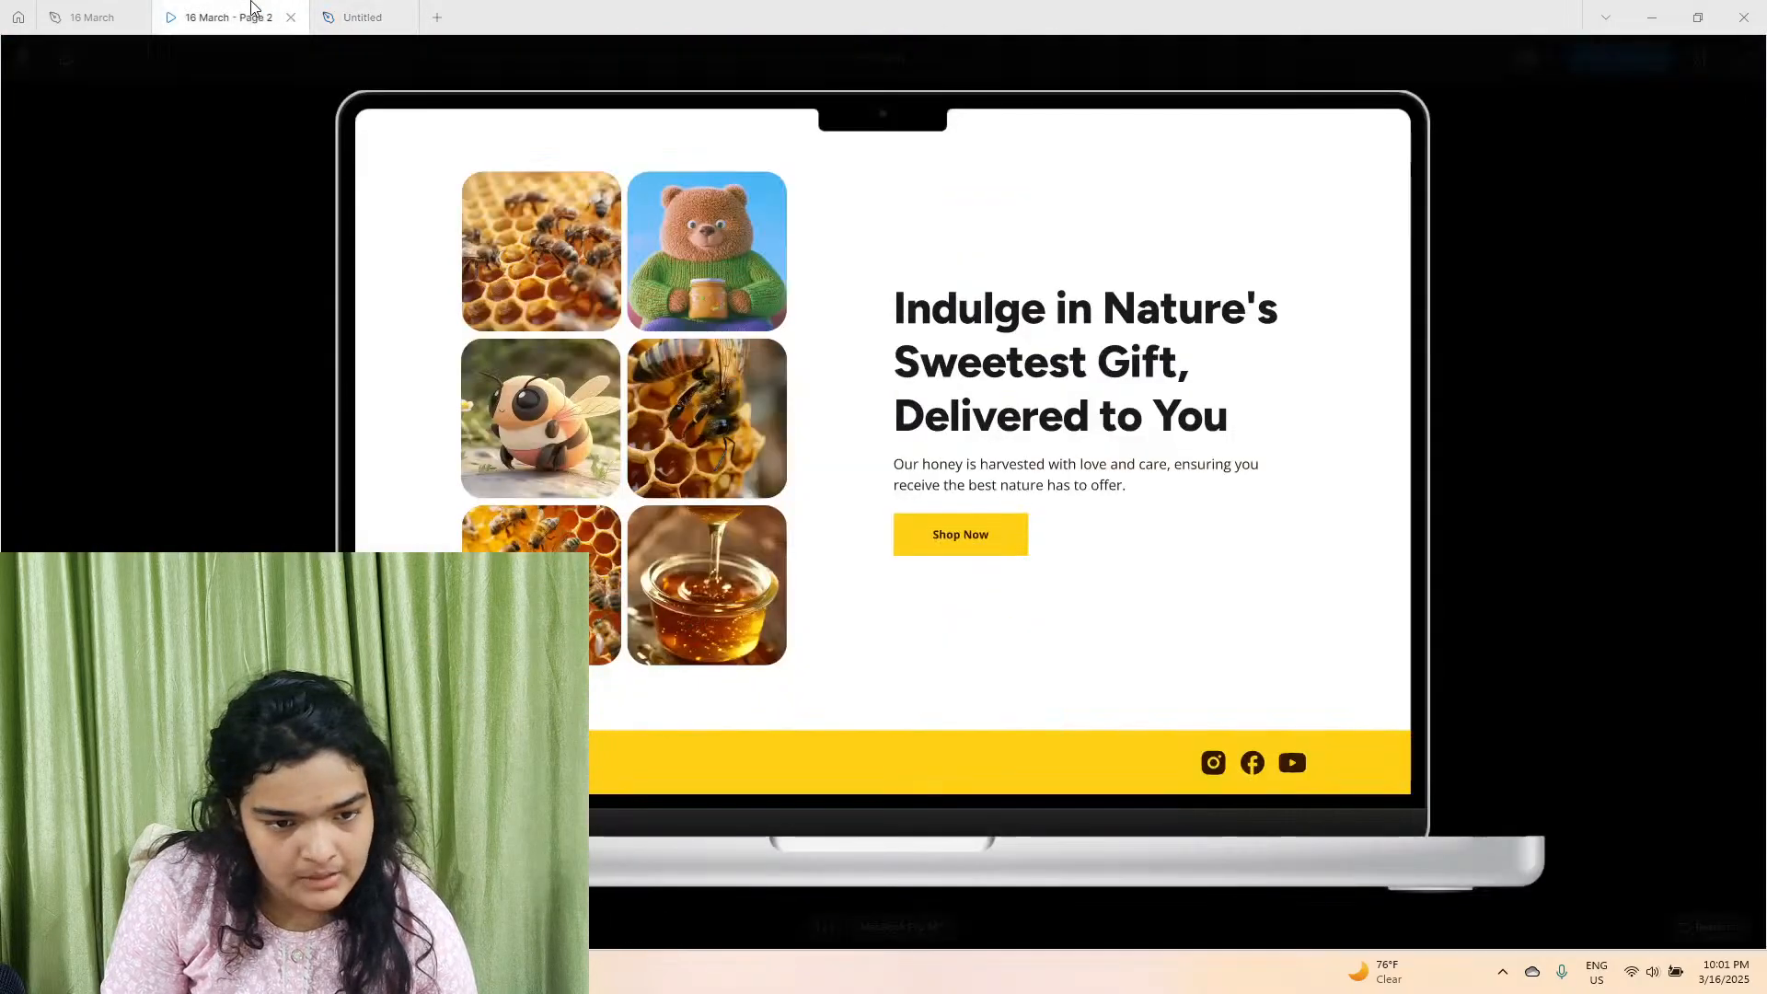
{"action": "scroll", "coordinate": [391, 324], "scroll_direction": "down", "scroll_amount": 10}
{"action": "scroll", "coordinate": [460, 415], "scroll_direction": "up", "scroll_amount": 8}
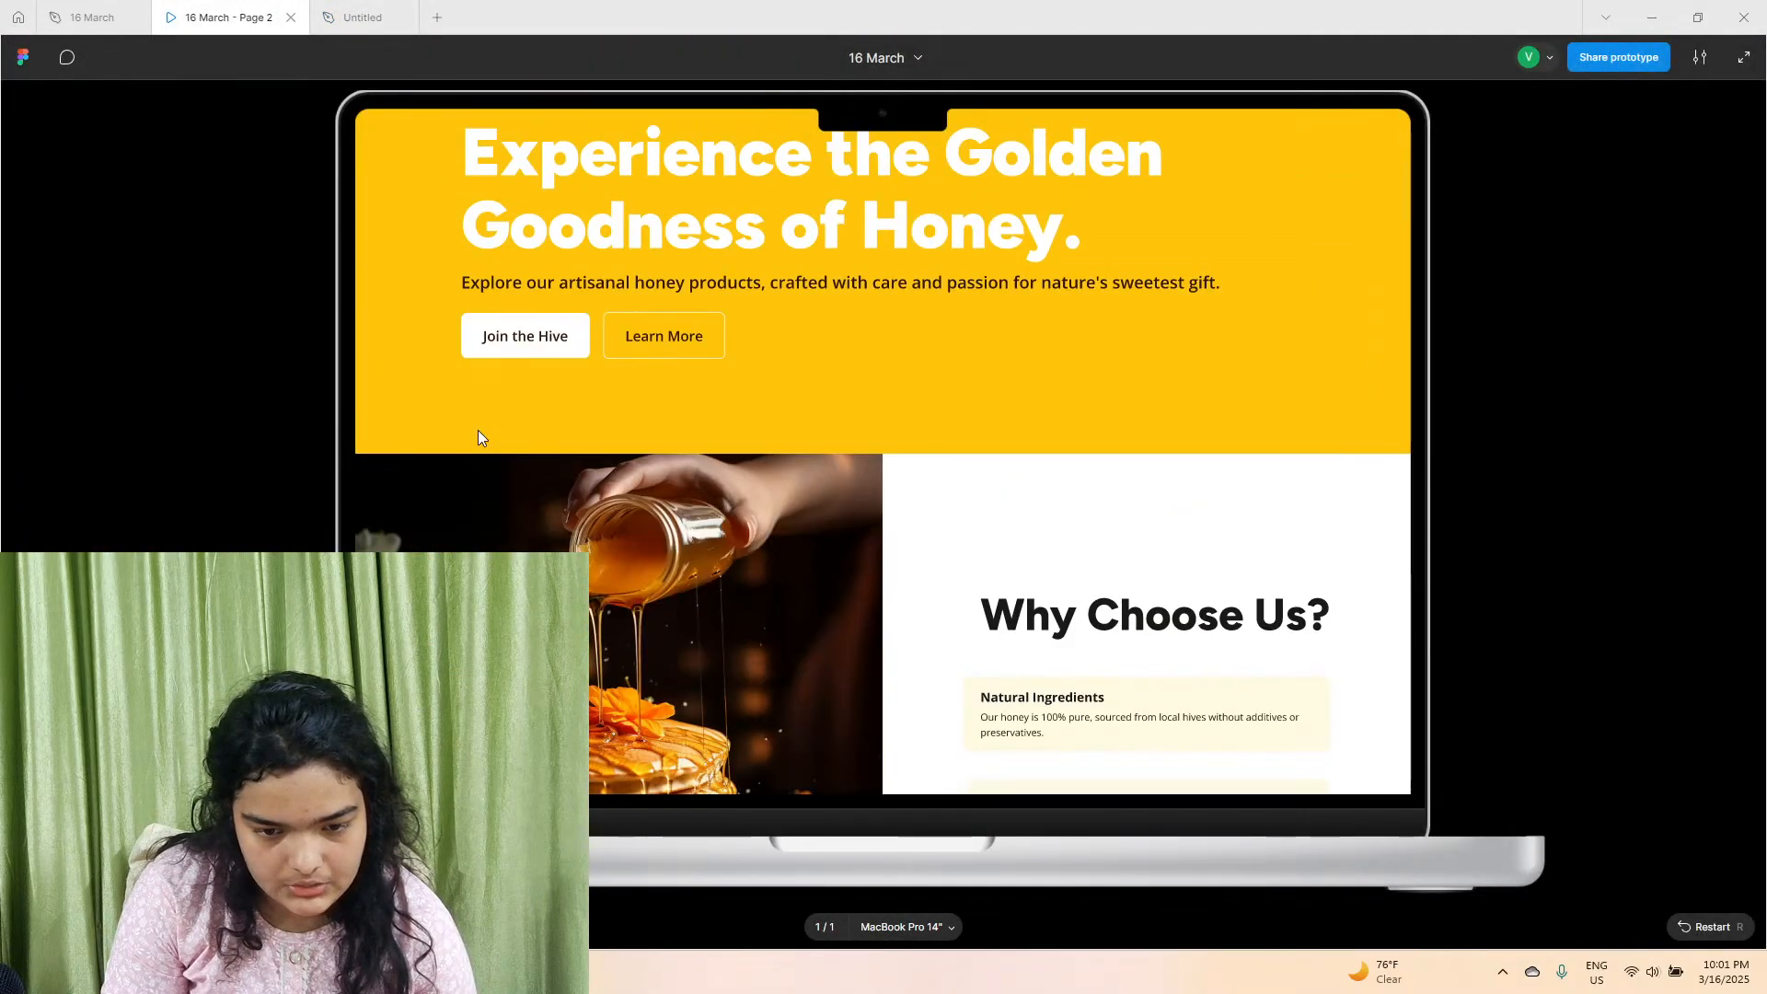
Return to the new design file and relabel the outlined second hero button as "Learn More".
{"action": "left_click", "coordinate": [363, 17]}
{"action": "left_click", "coordinate": [655, 450]}
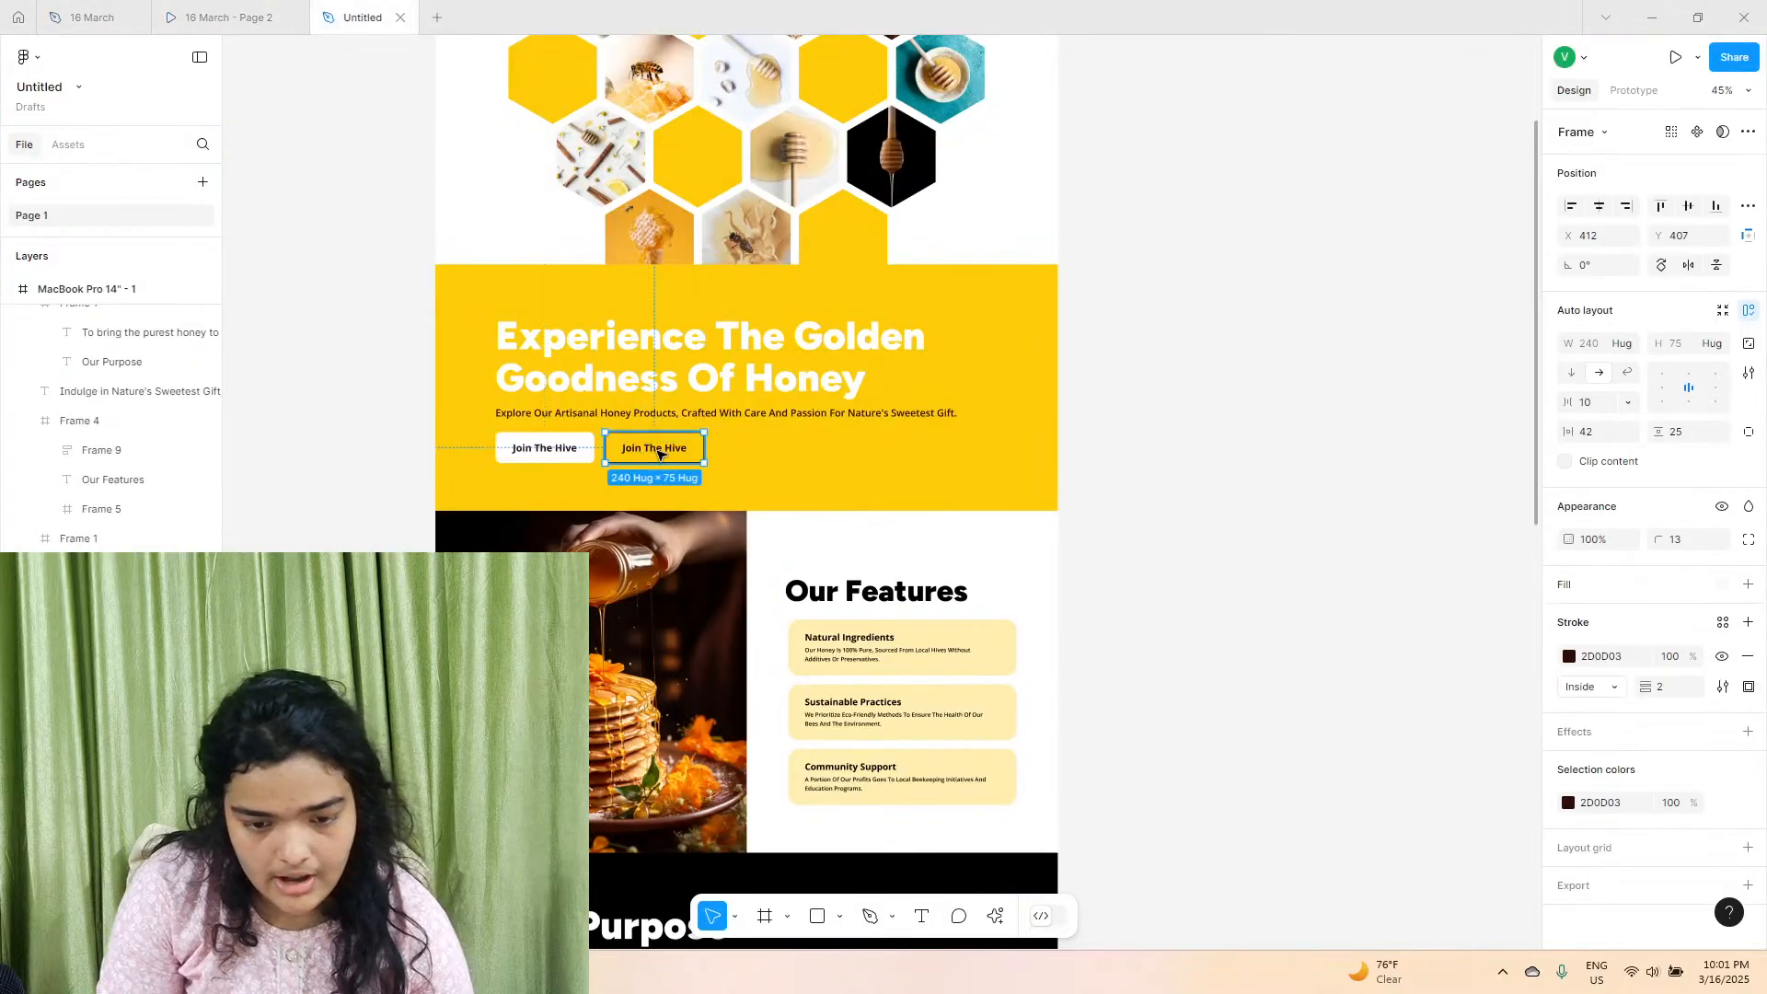
{"action": "double_click", "coordinate": [659, 451]}
{"action": "type", "text": "Lea"}
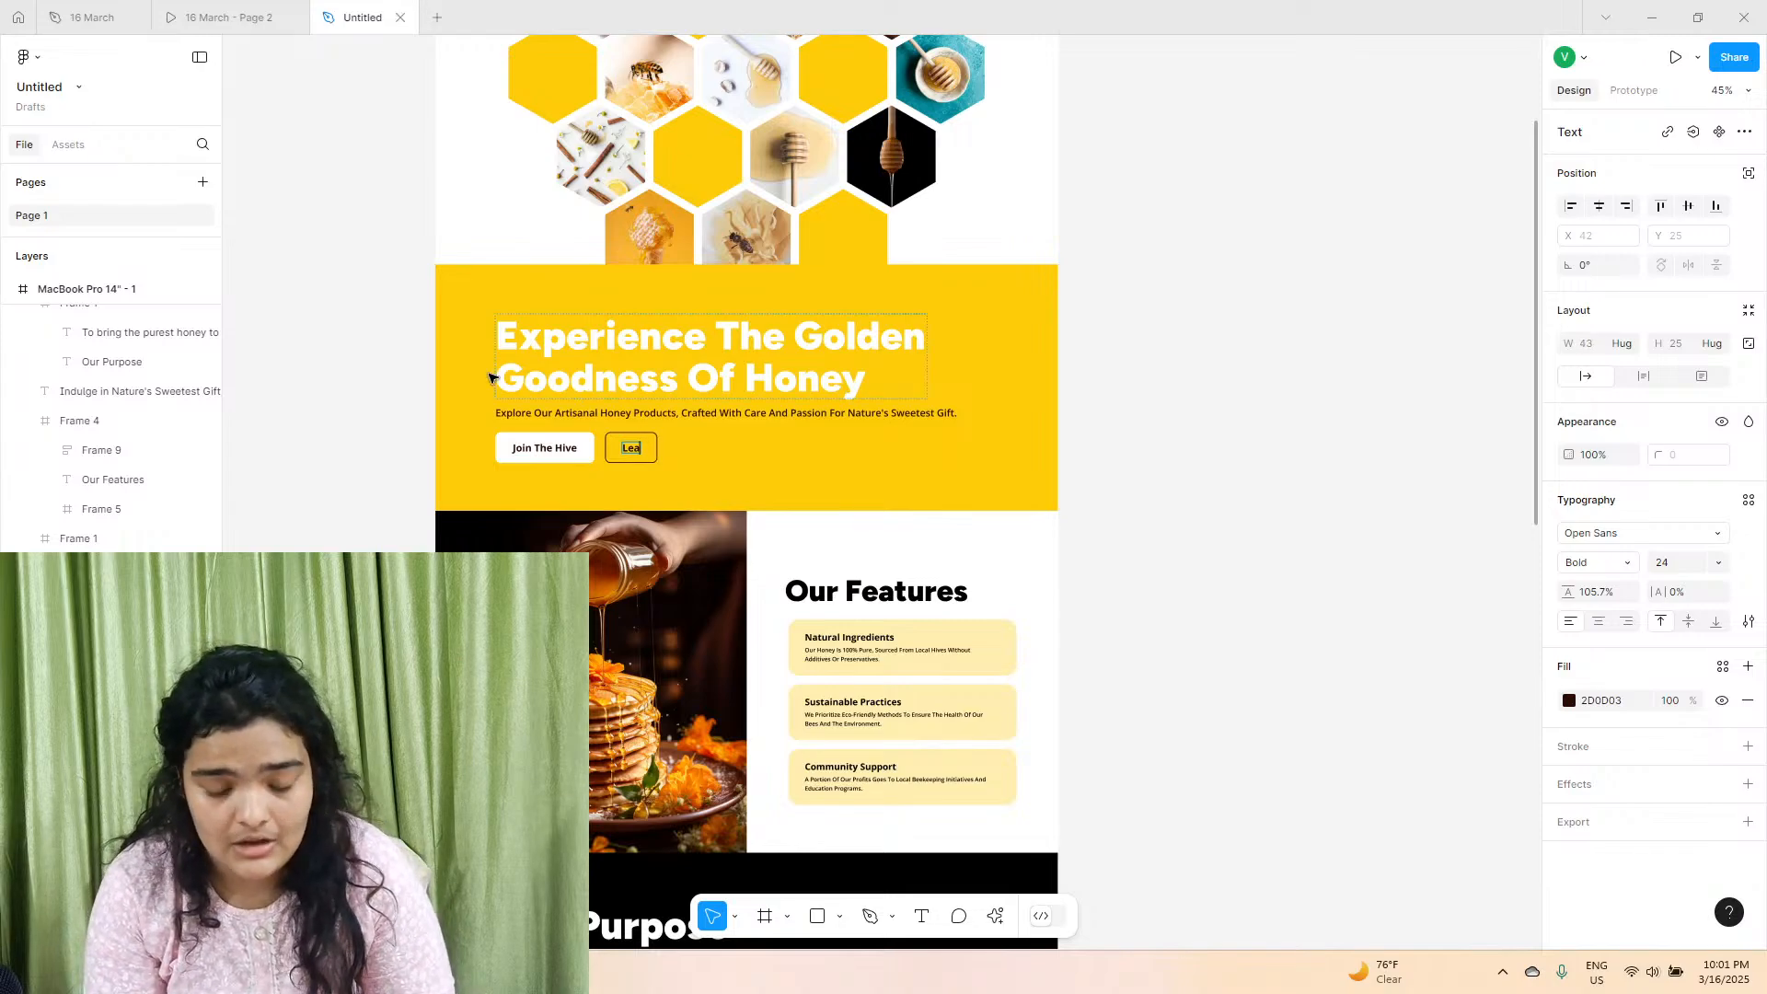
{"action": "scroll", "coordinate": [488, 377], "scroll_direction": "up", "scroll_amount": 10}
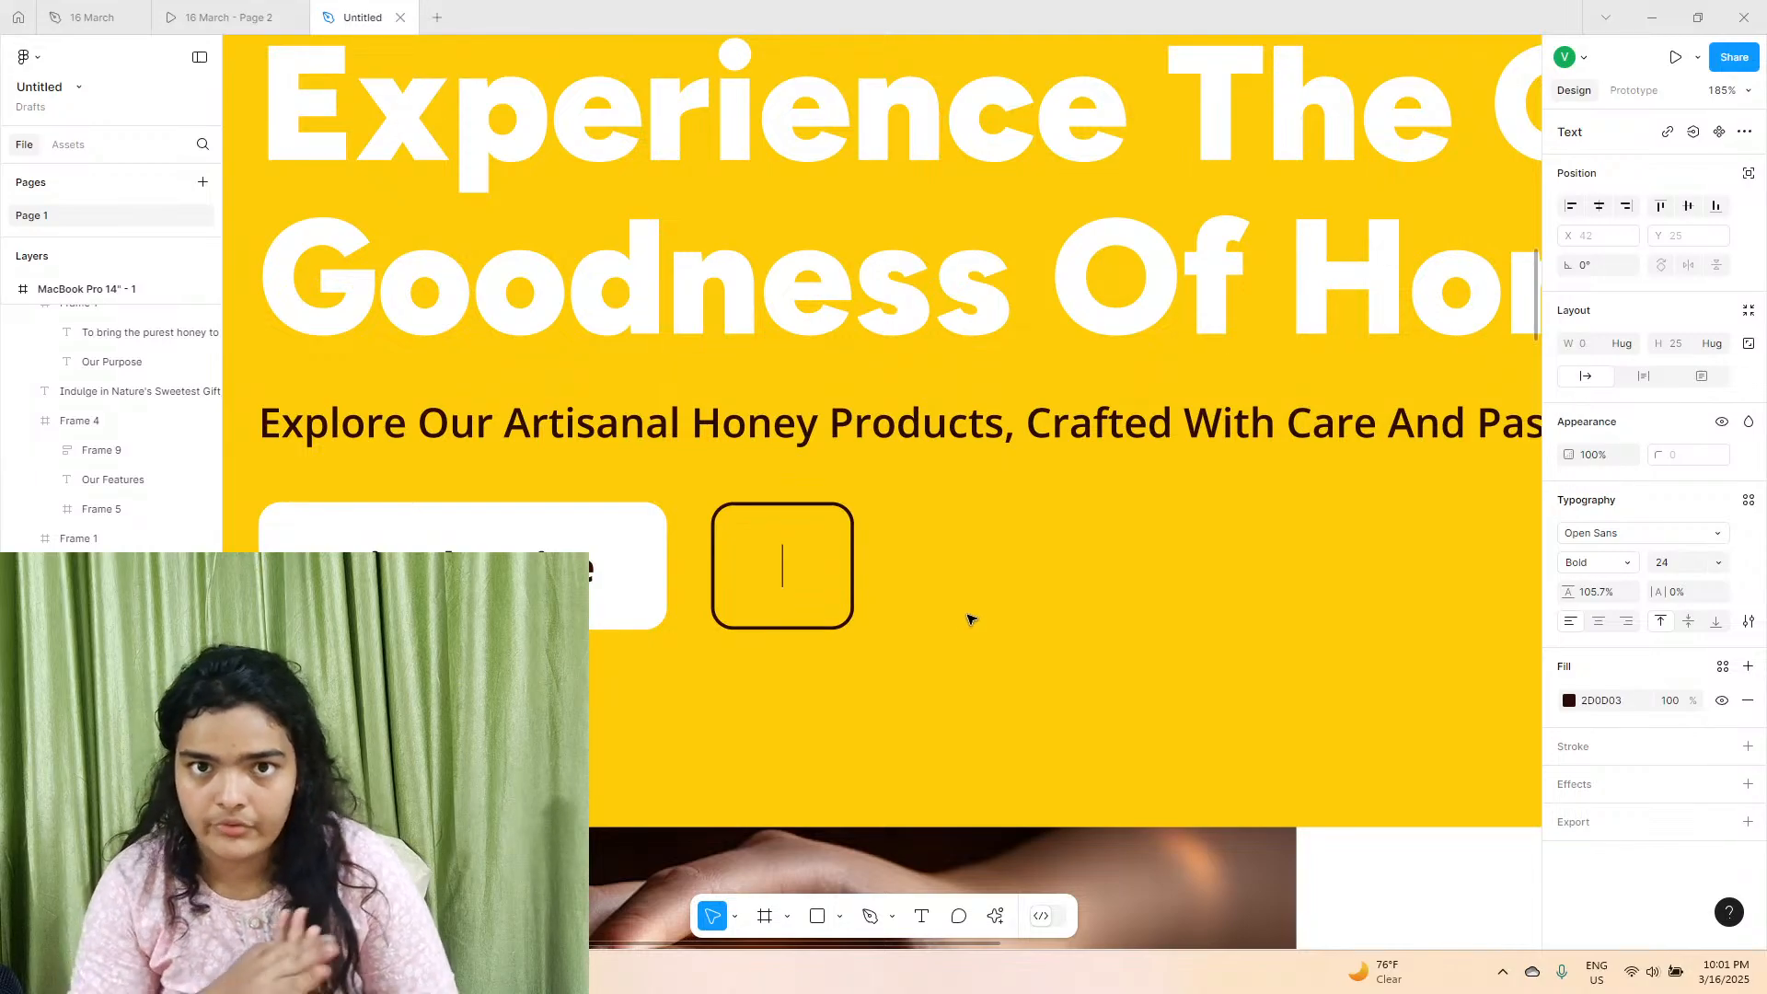
{"action": "type", "text": "Lea"}
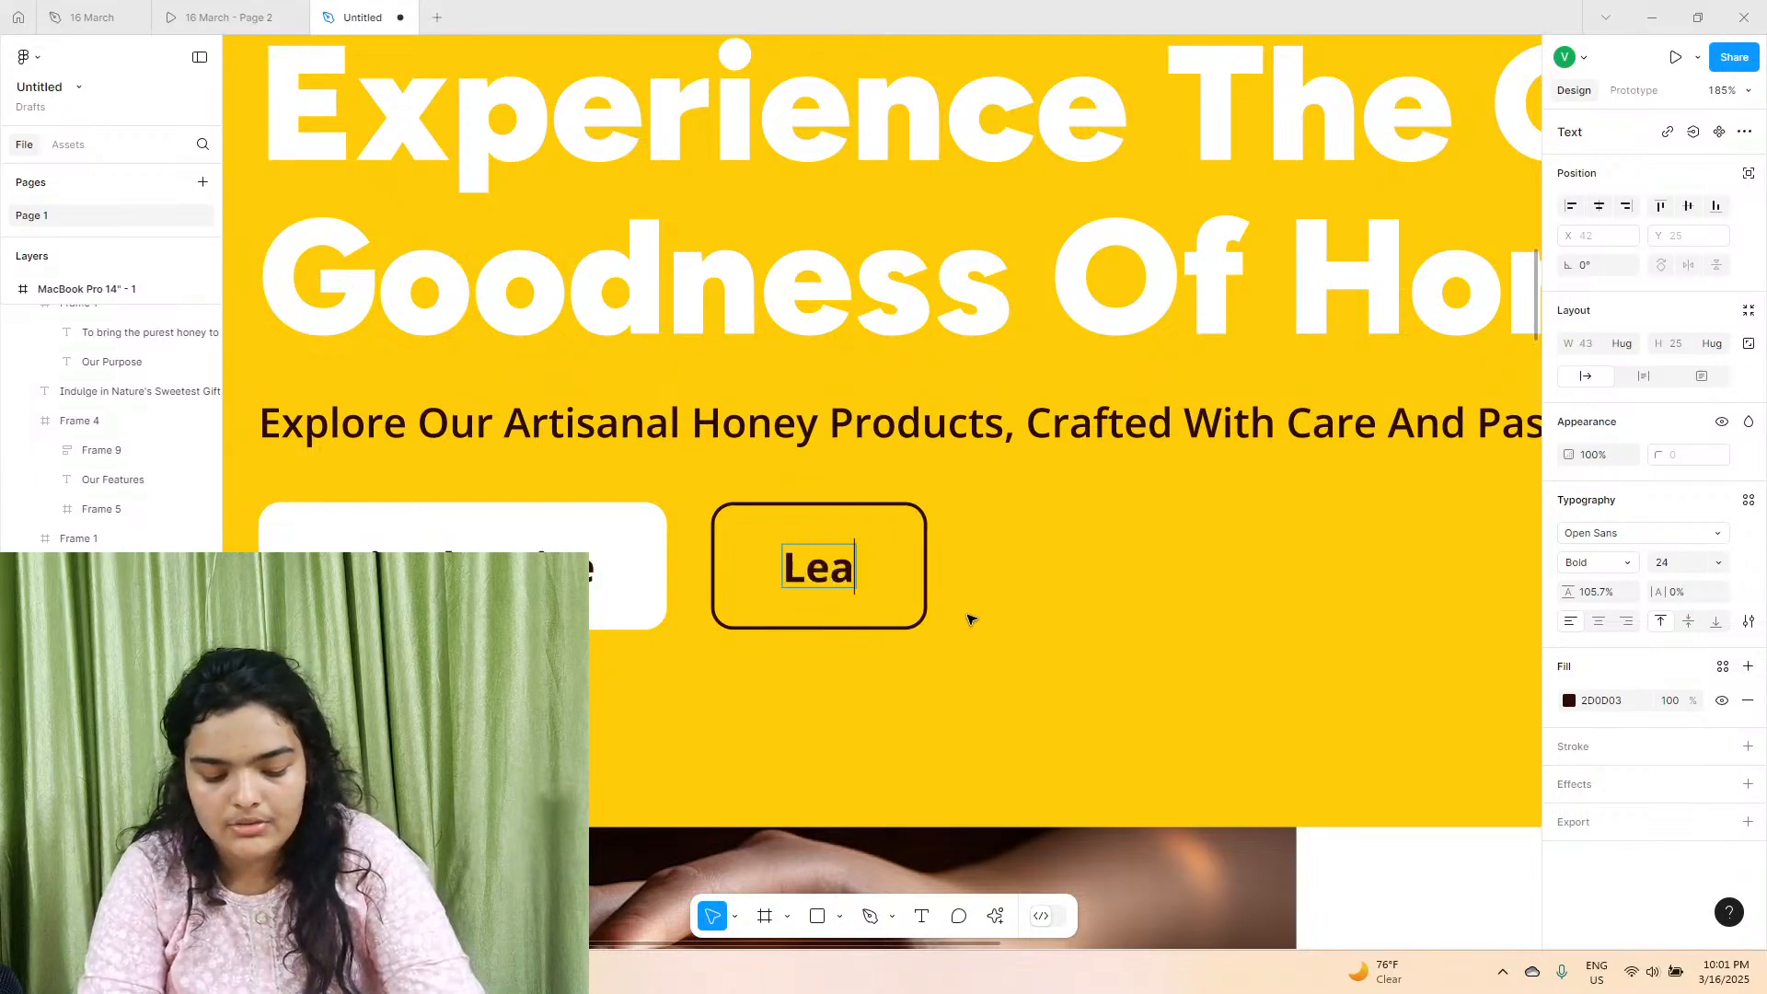
{"action": "type", "text": "rn More"}
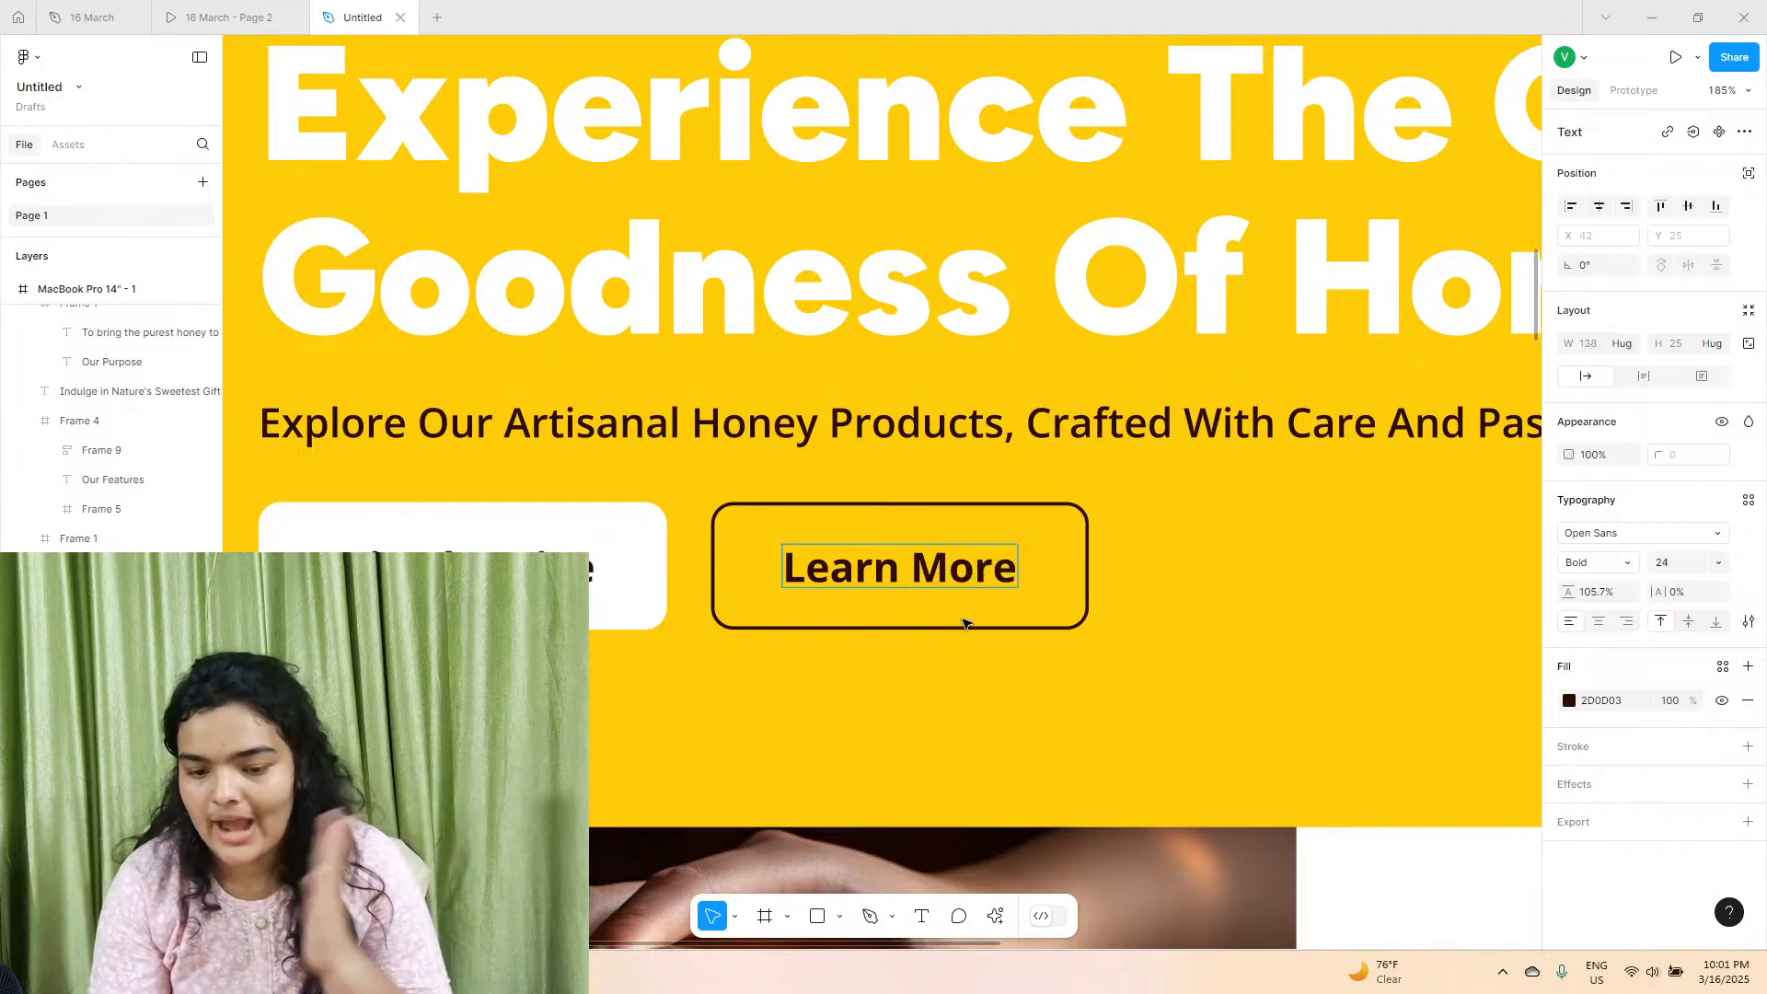
{"action": "key", "text": "Escape"}
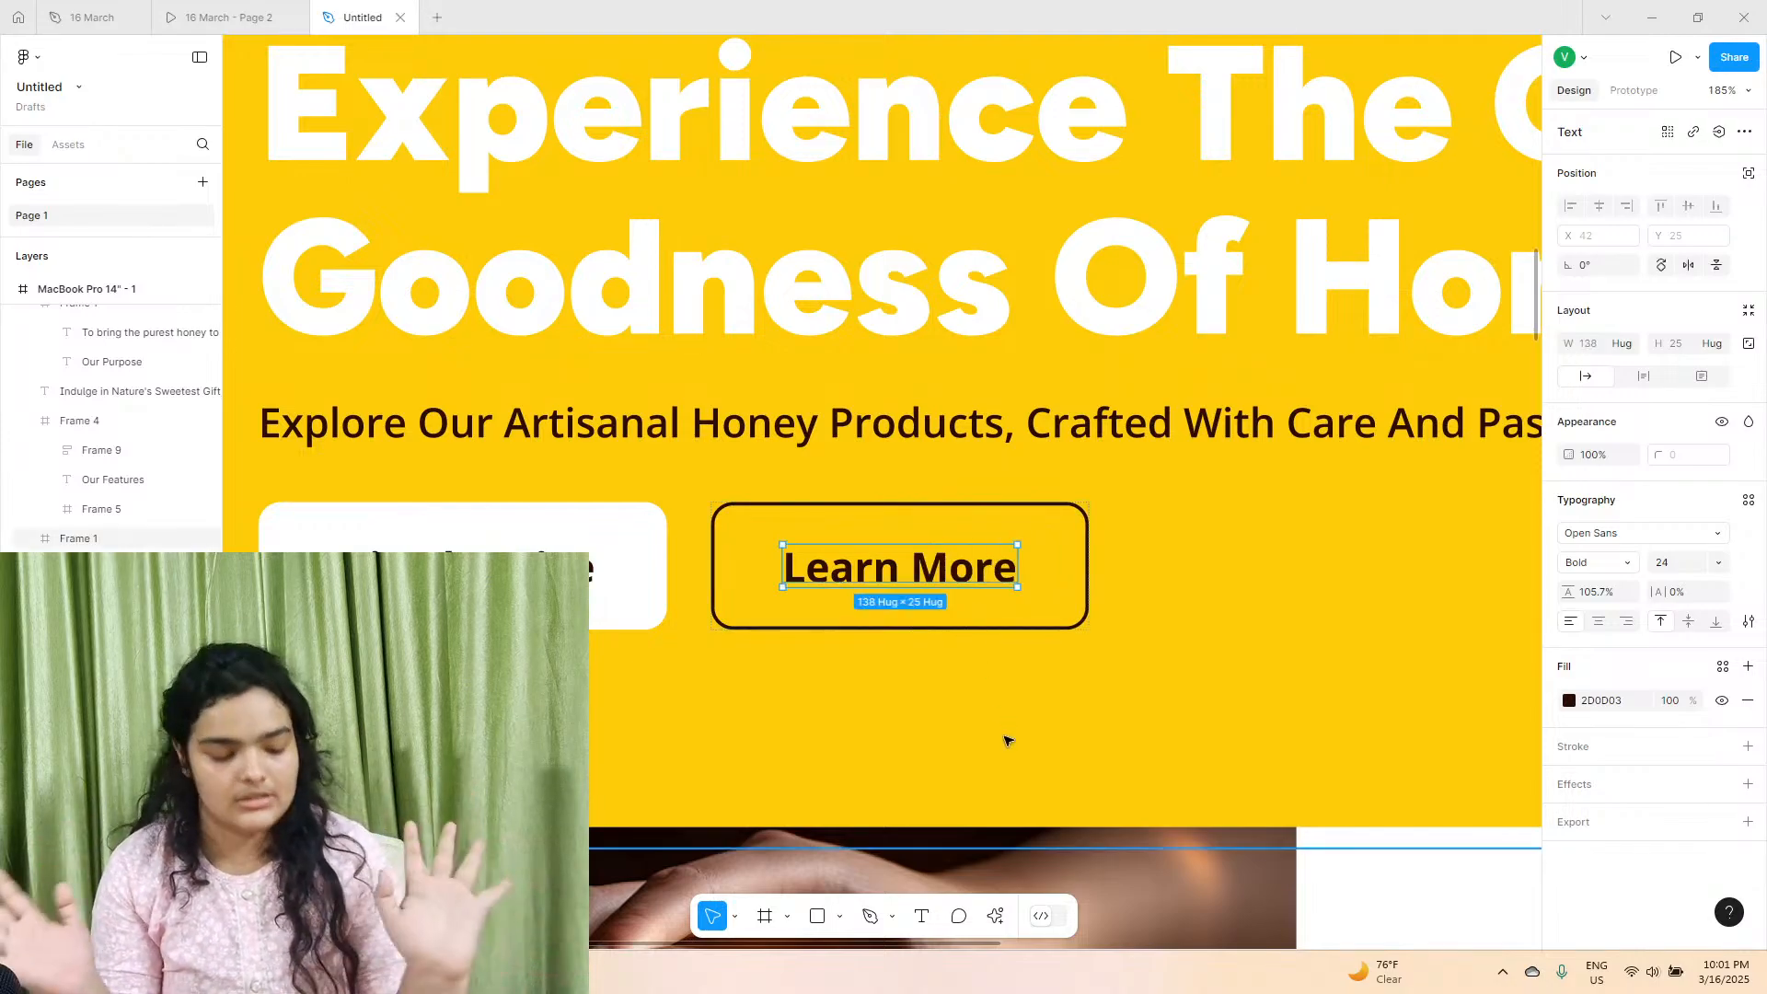
Copy the outlined "Learn More" button from the hero and place it under the "Indulge In Nature's" description at X 756, Y 4391.
{"action": "scroll", "coordinate": [1006, 755], "scroll_direction": "down", "scroll_amount": 9}
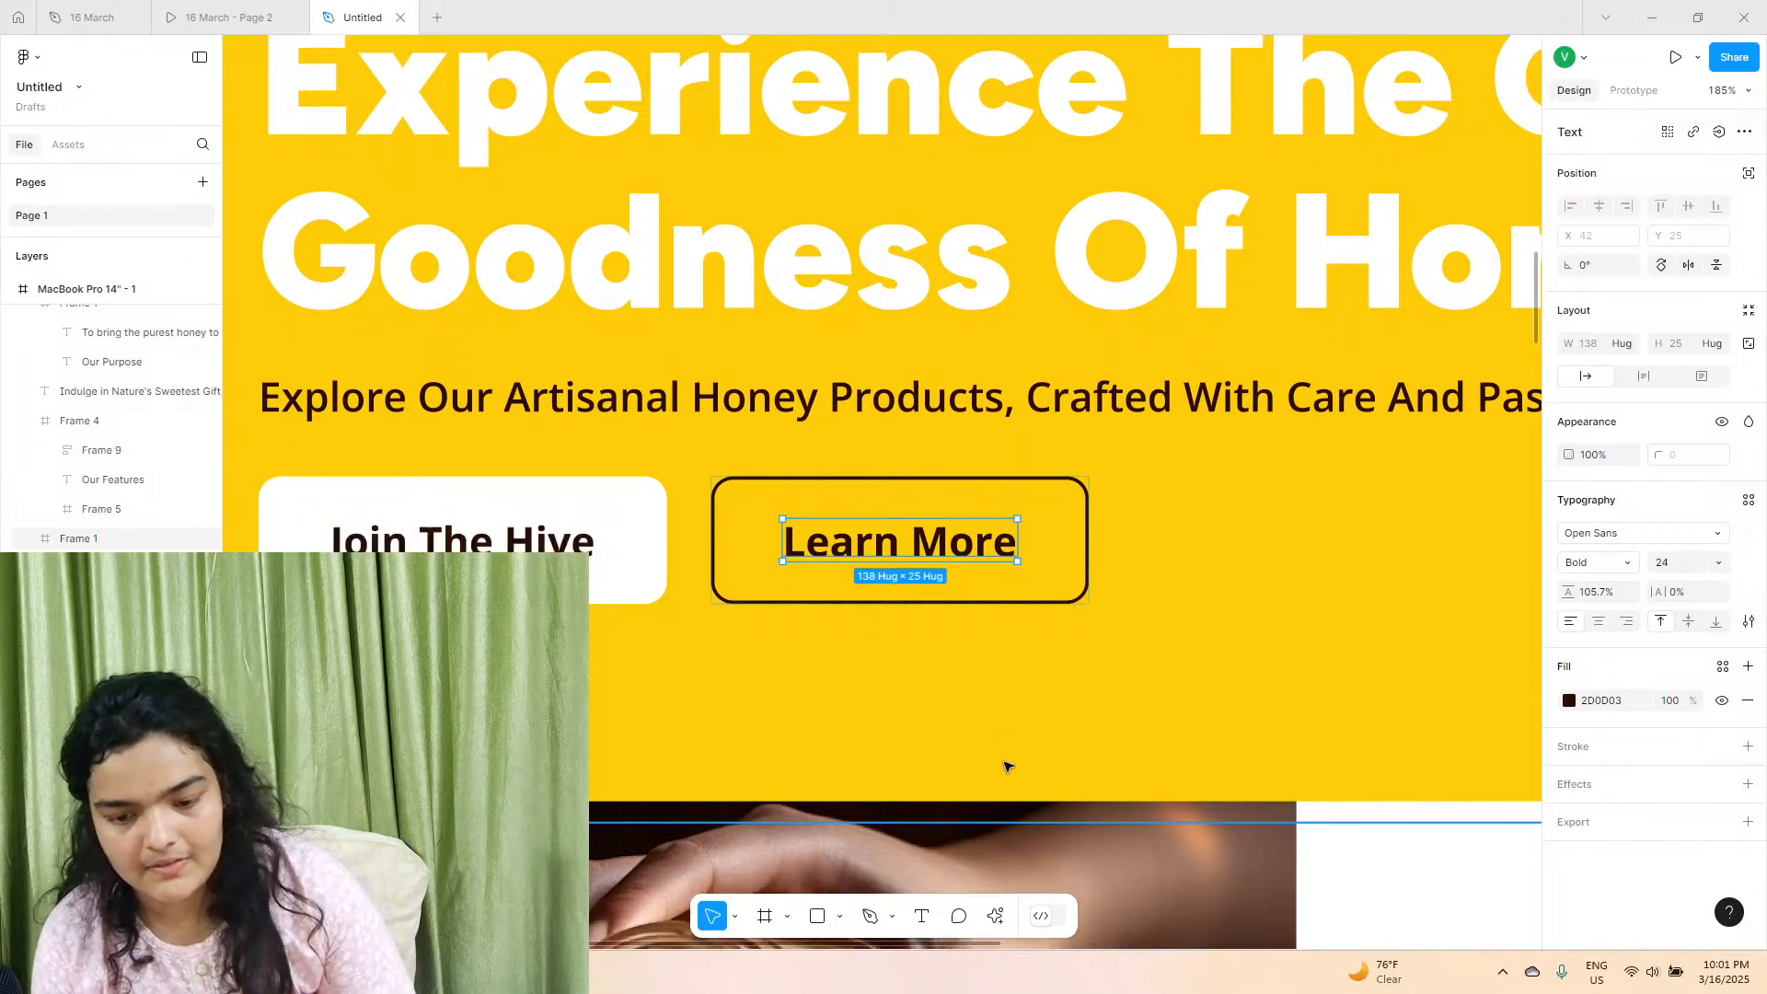
{"action": "scroll", "coordinate": [972, 610], "scroll_direction": "down", "scroll_amount": 5}
{"action": "scroll", "coordinate": [969, 596], "scroll_direction": "down", "scroll_amount": 2}
{"action": "scroll", "coordinate": [969, 596], "scroll_direction": "right", "scroll_amount": 3}
{"action": "scroll", "coordinate": [969, 596], "scroll_direction": "down", "scroll_amount": 4}
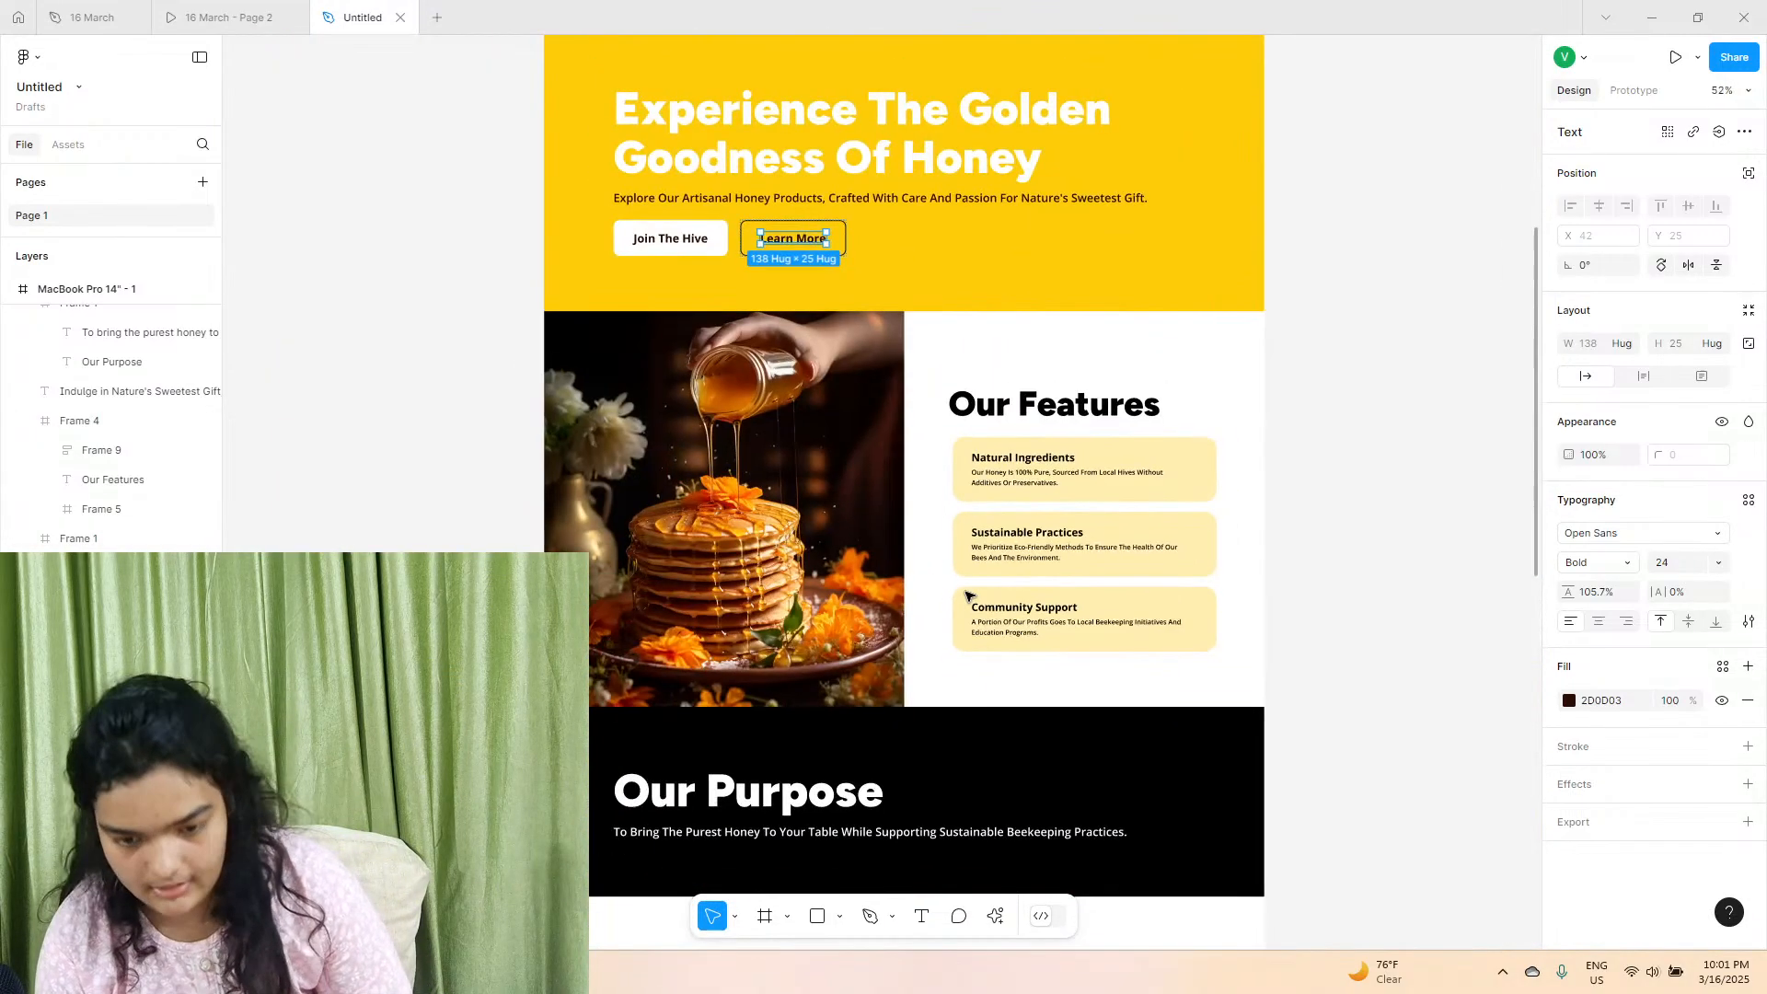
{"action": "scroll", "coordinate": [903, 658], "scroll_direction": "down", "scroll_amount": 10}
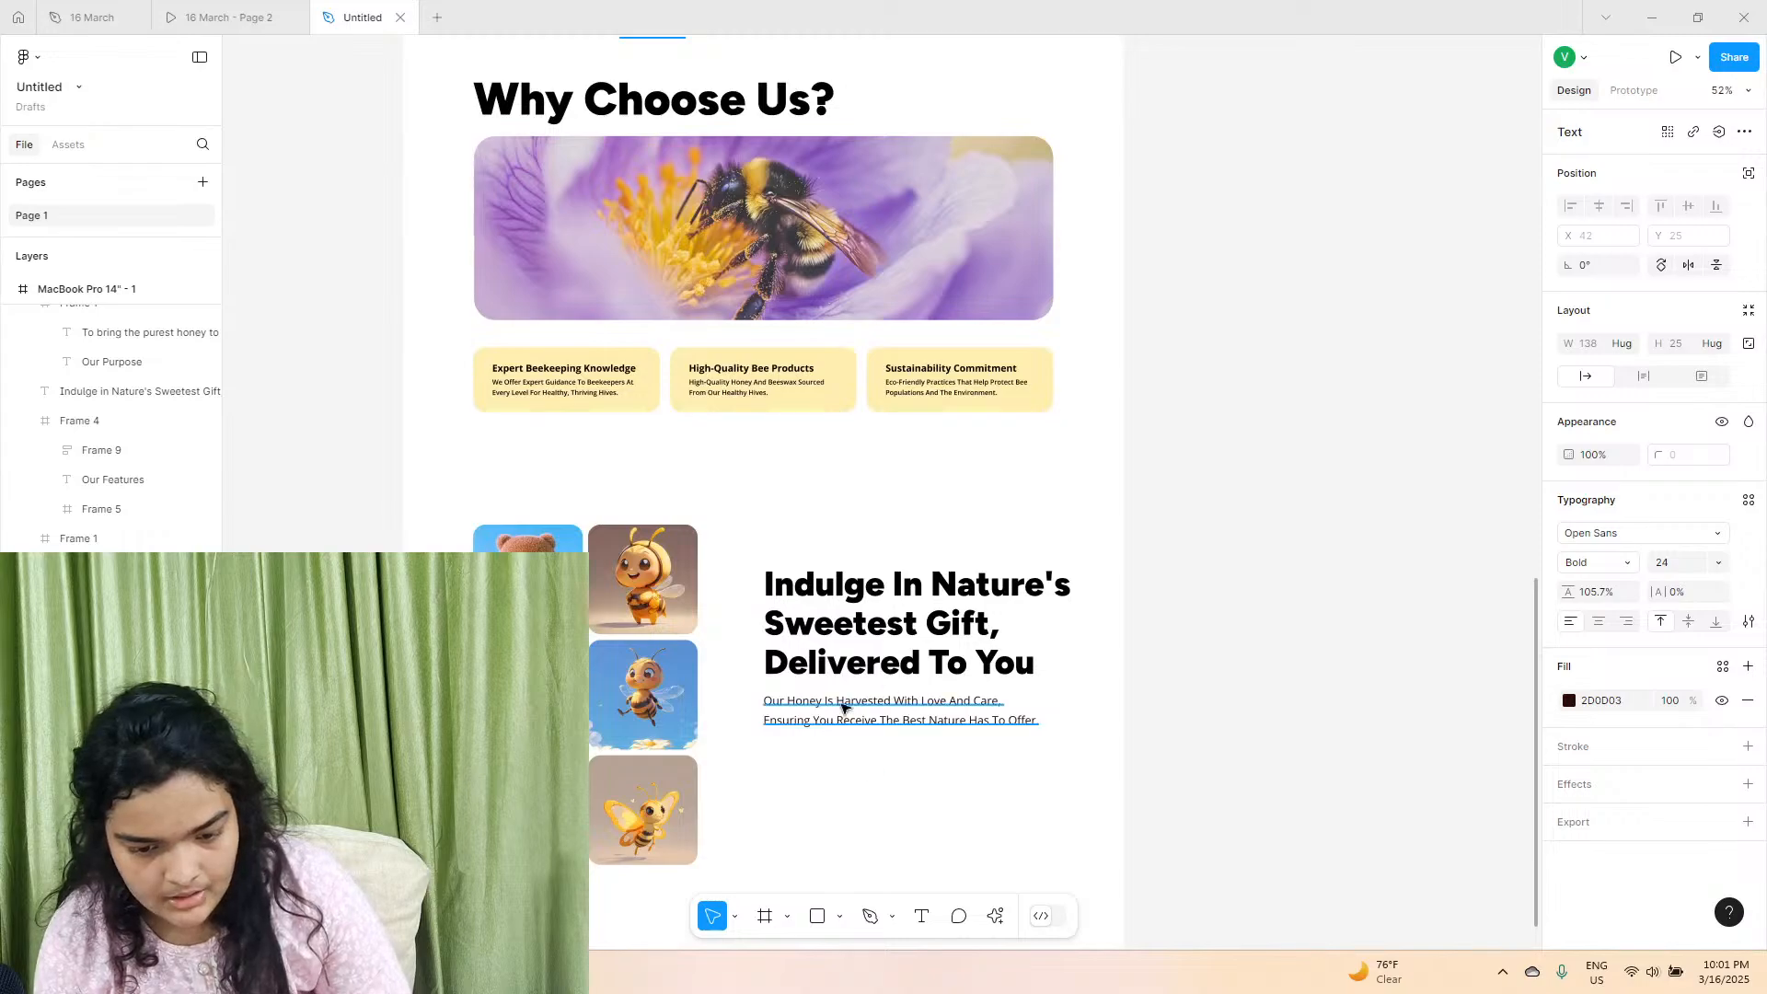
{"action": "scroll", "coordinate": [827, 695], "scroll_direction": "up", "scroll_amount": 12}
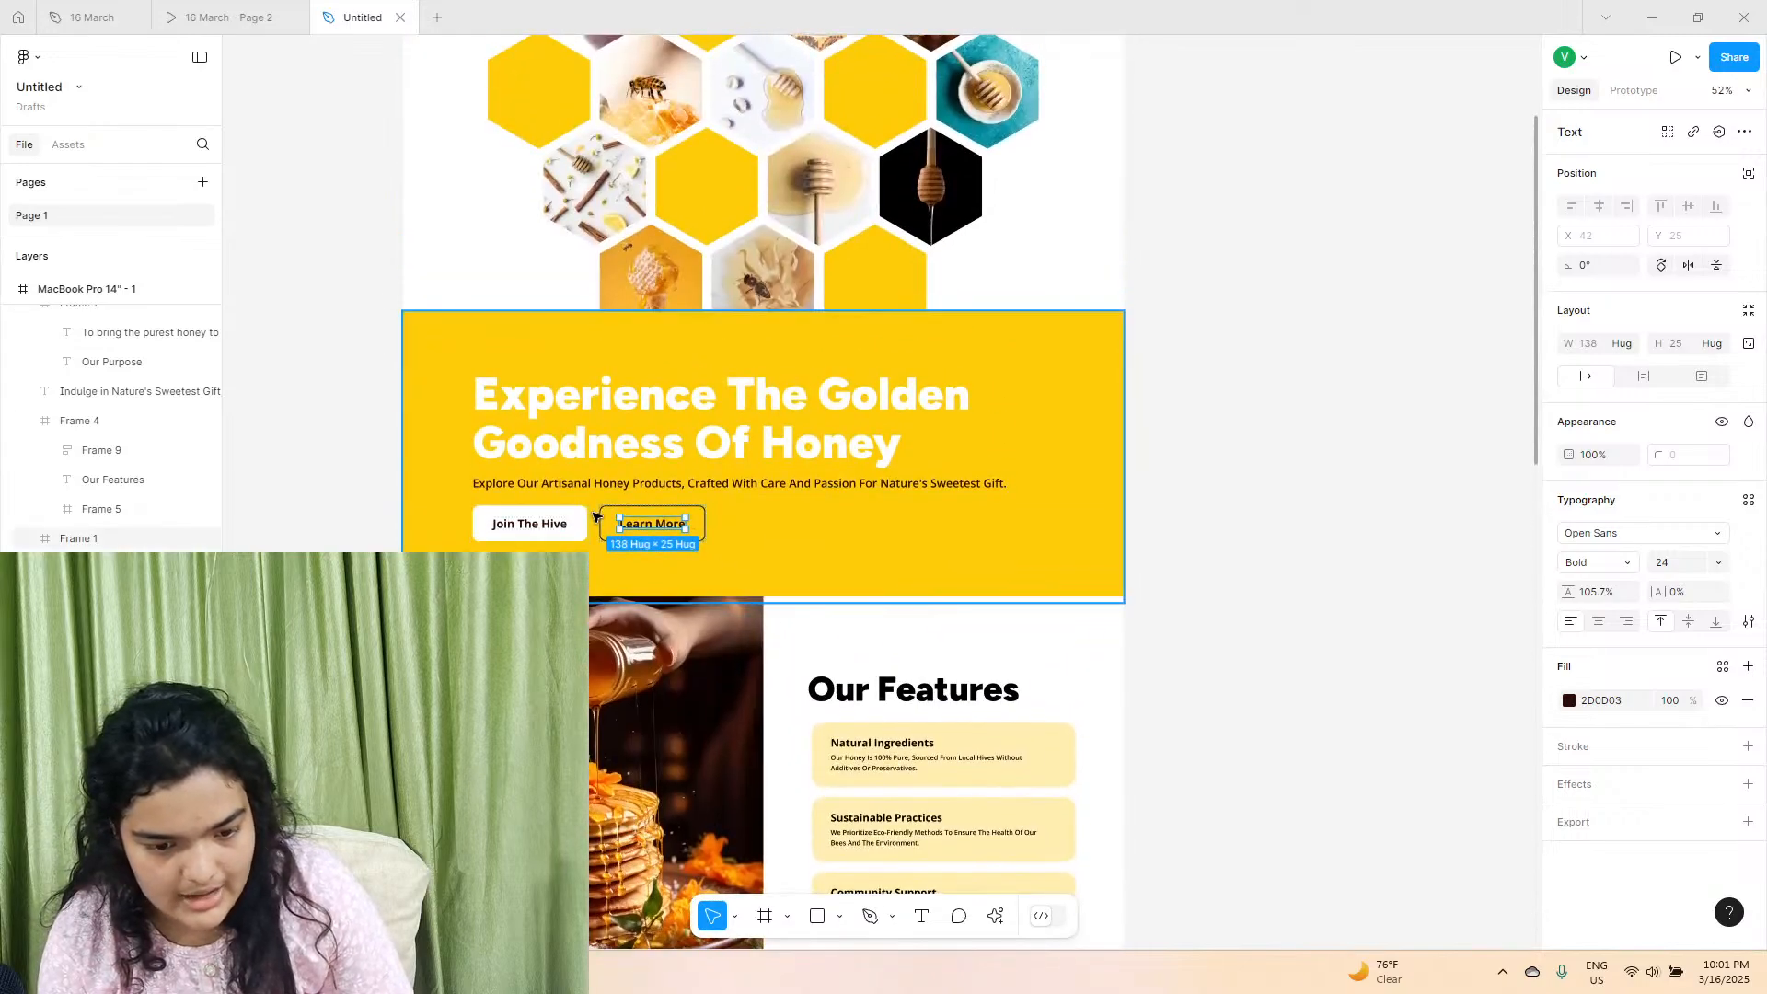
{"action": "left_click", "coordinate": [608, 510]}
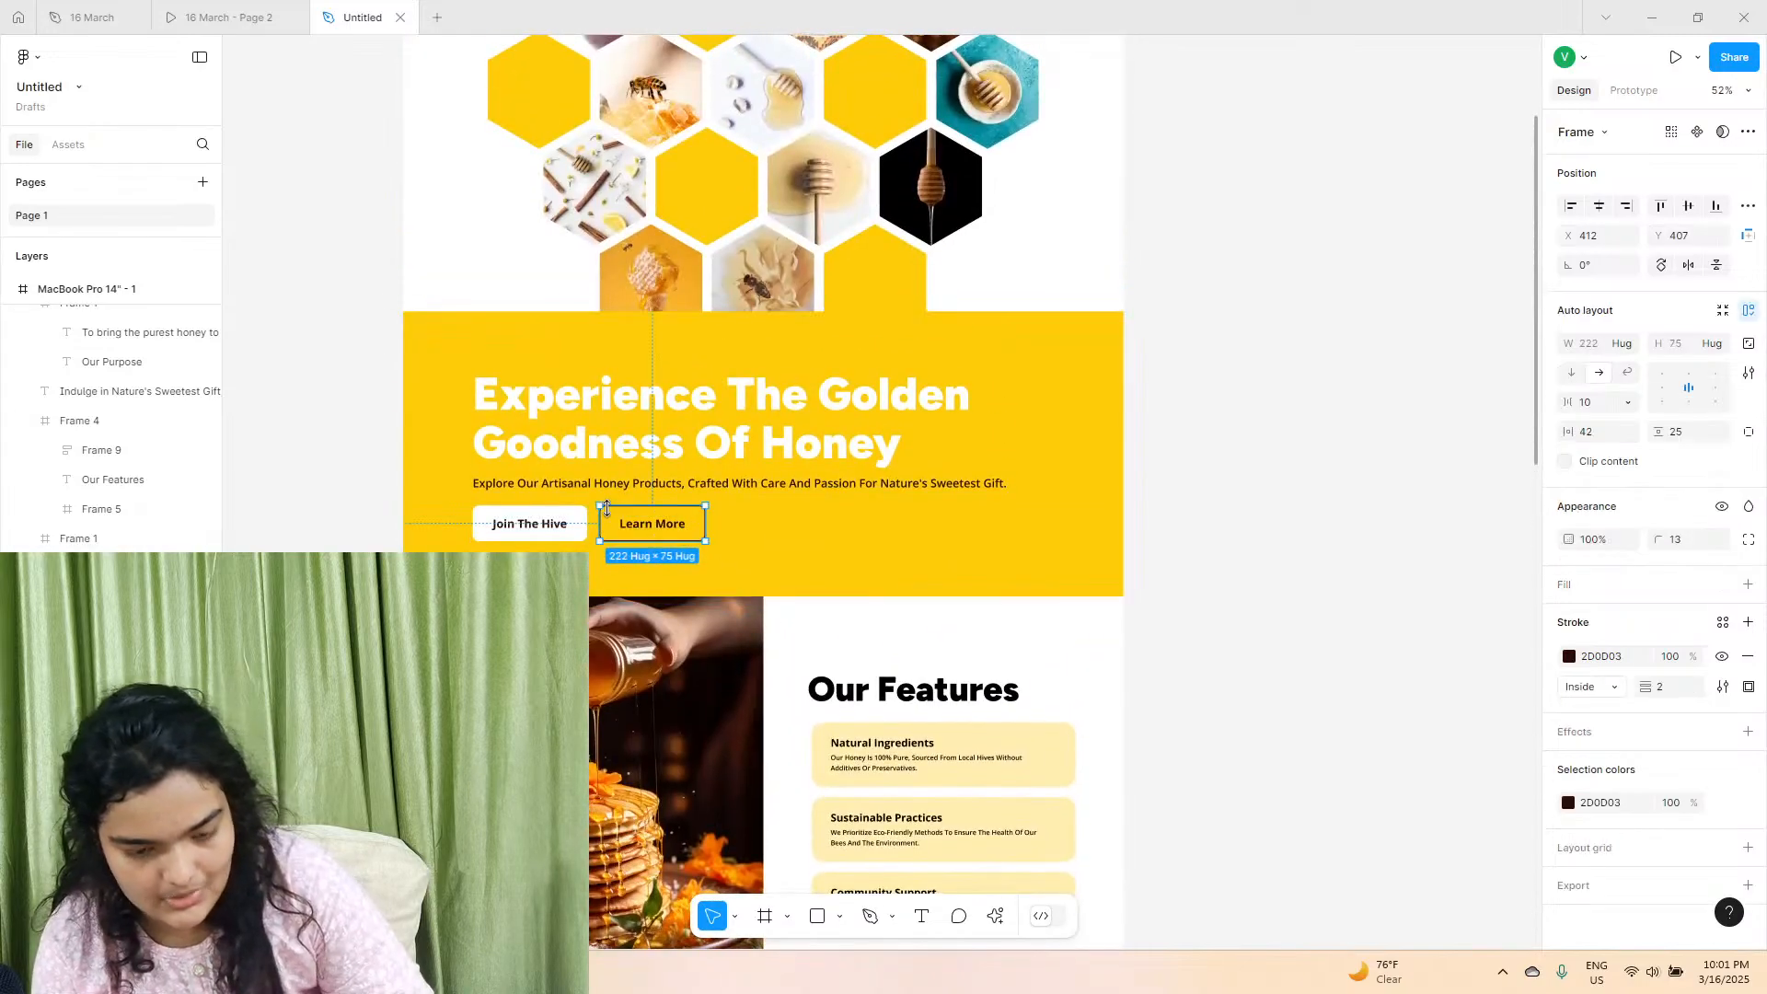
{"action": "left_click_drag", "start_coordinate": [608, 508], "coordinate": [789, 605]}
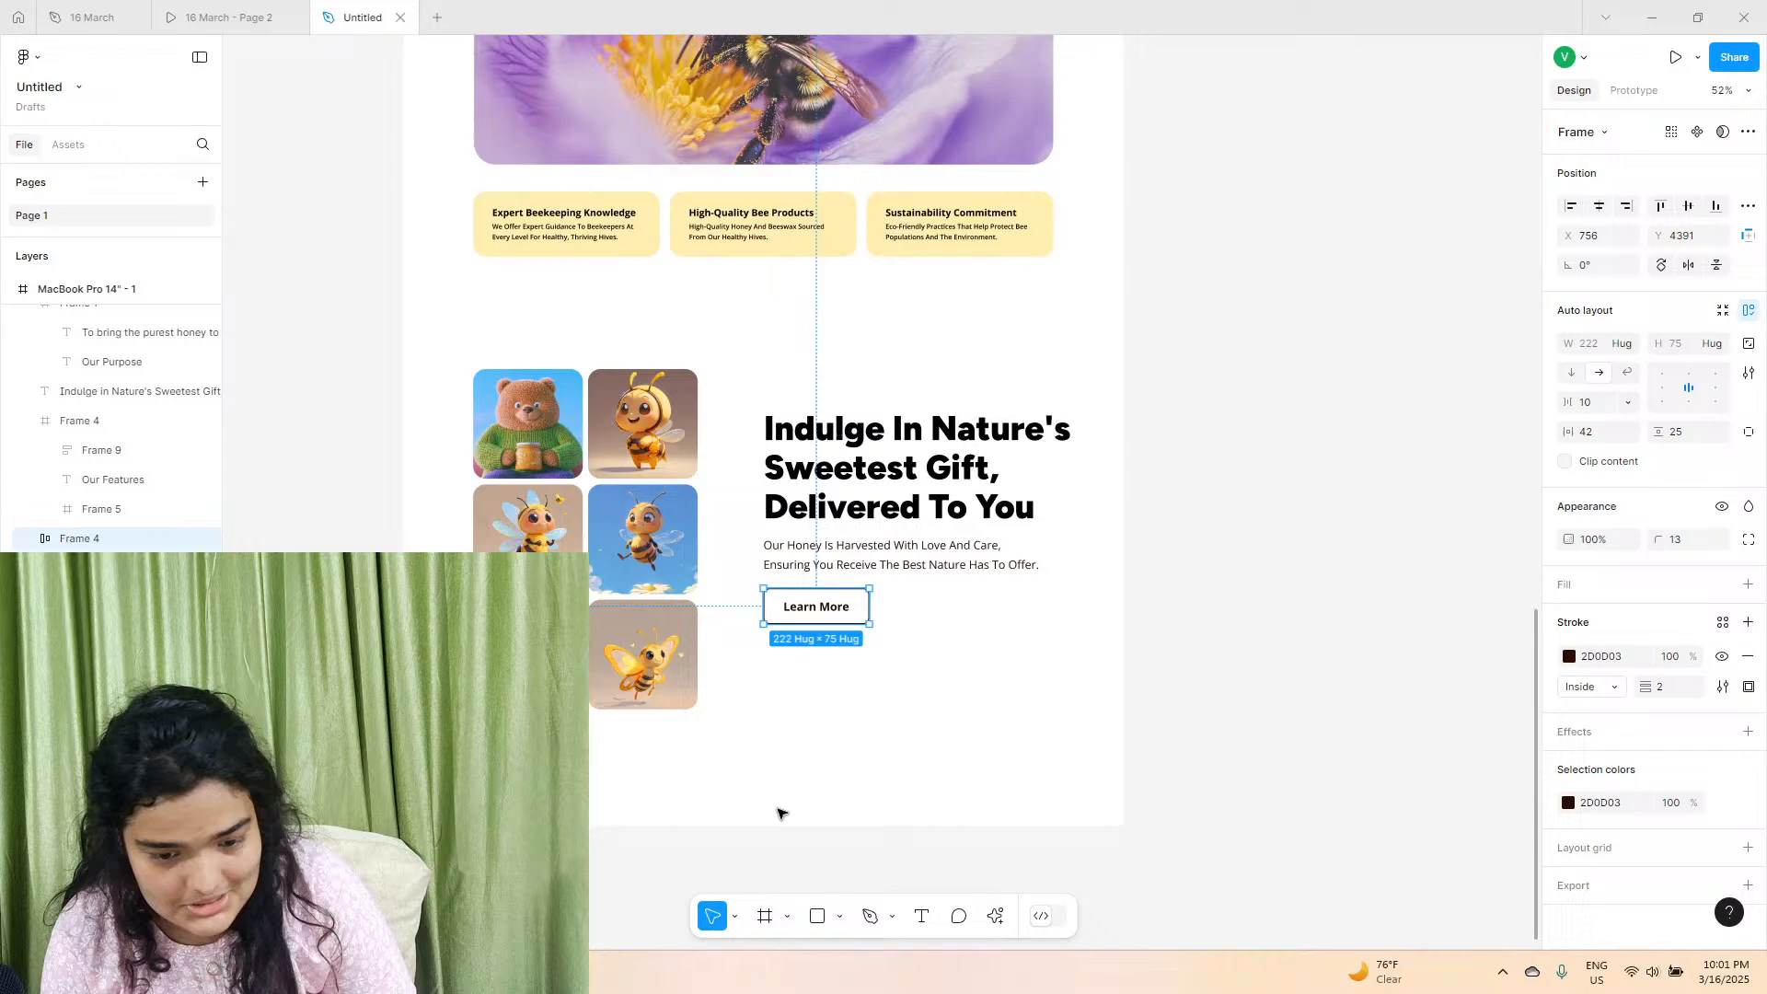
Check the matching button in the reference prototype and relabel the copied button as "Shop Now".
{"action": "left_click", "coordinate": [196, 8]}
{"action": "scroll", "coordinate": [773, 445], "scroll_direction": "down", "scroll_amount": 10}
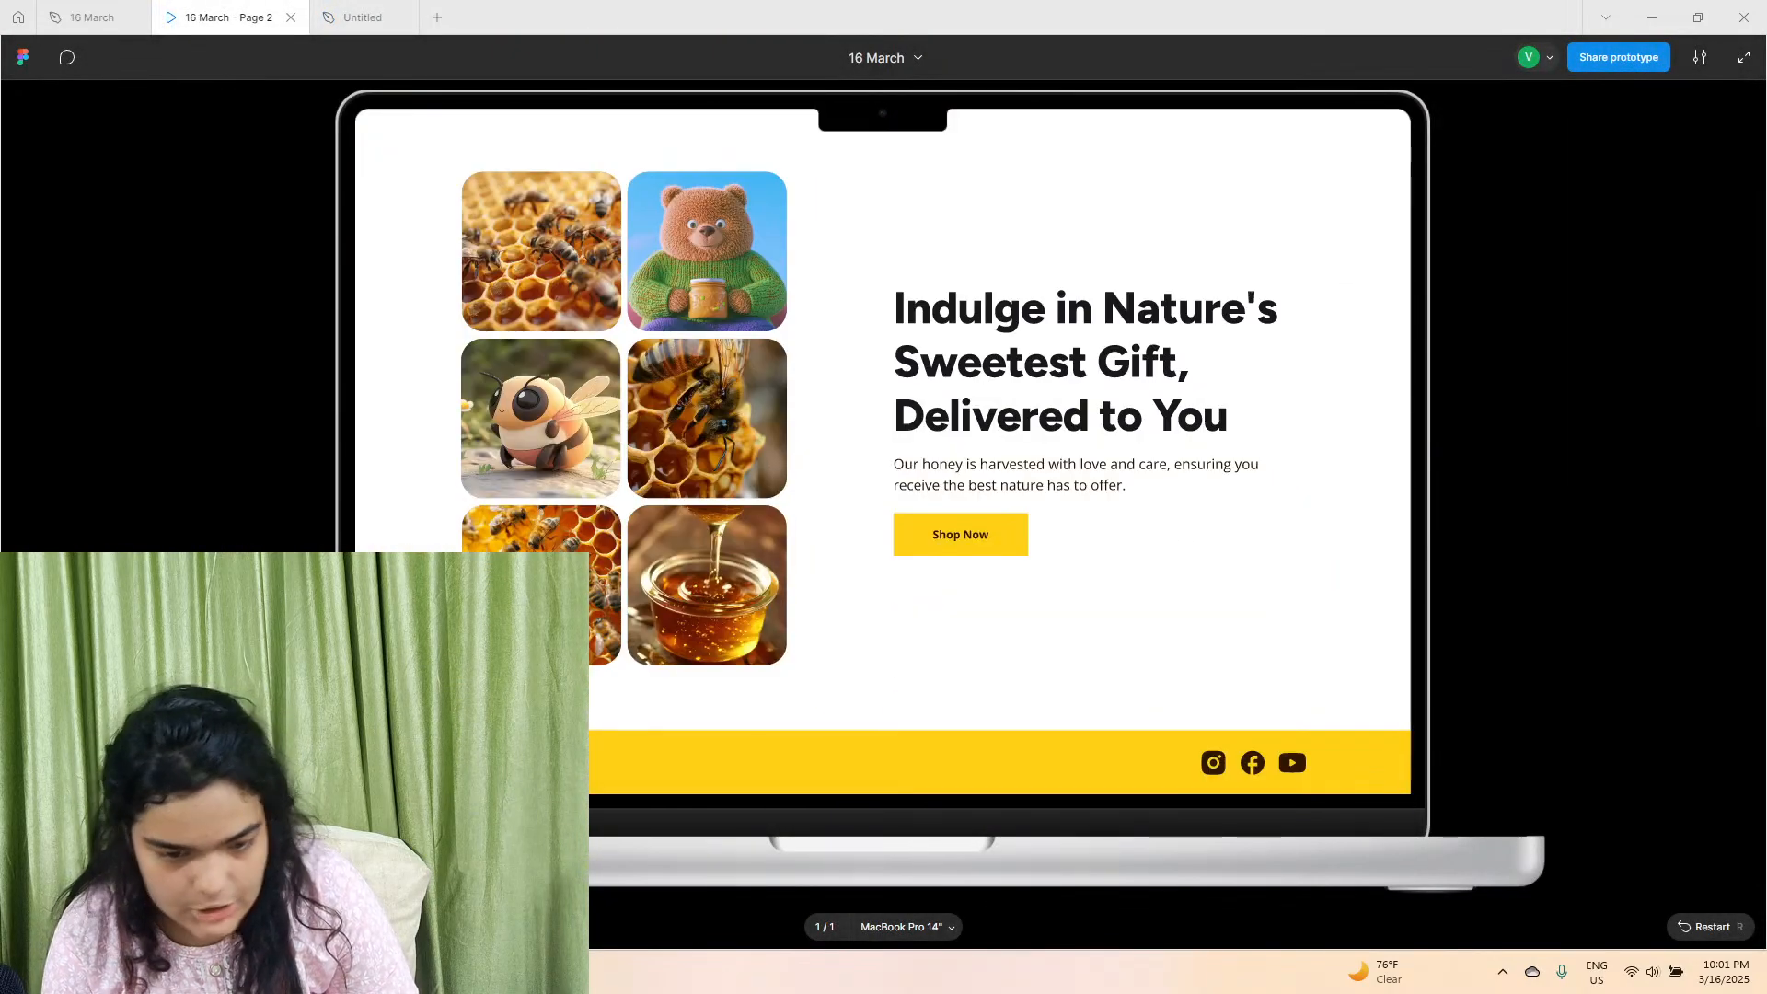
{"action": "left_click", "coordinate": [367, 15]}
{"action": "scroll", "coordinate": [822, 617], "scroll_direction": "up", "scroll_amount": 3}
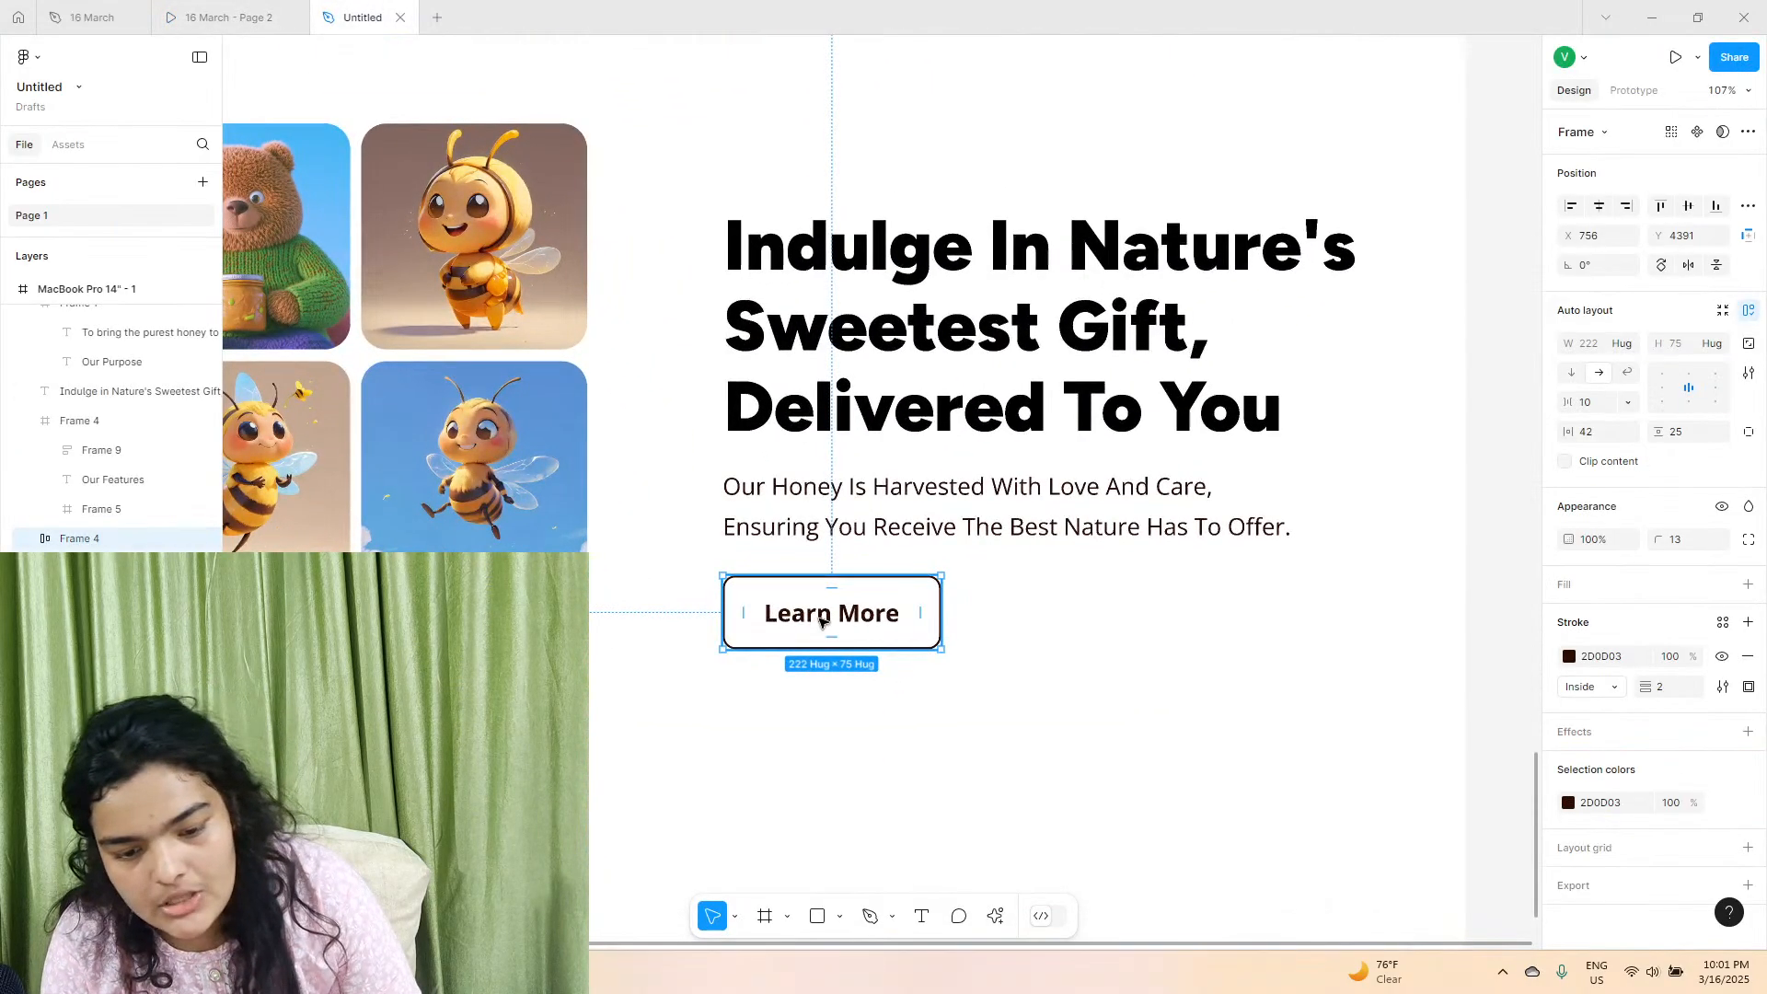
{"action": "double_click", "coordinate": [822, 617]}
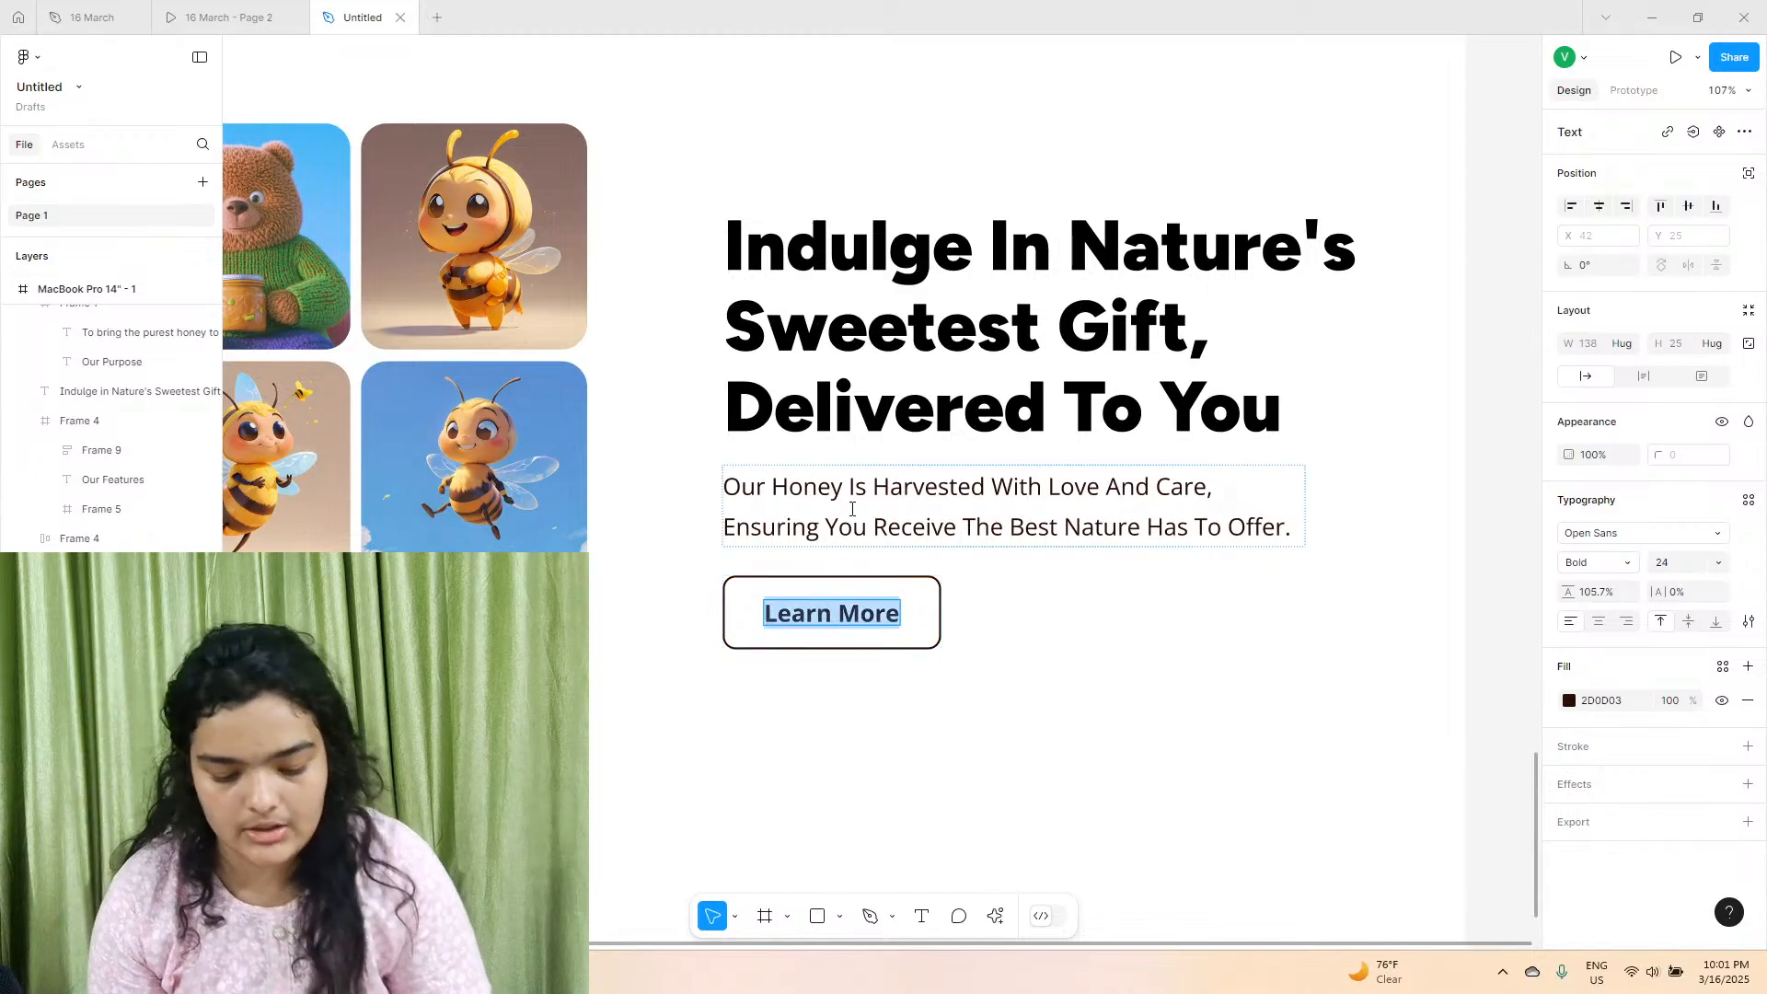
{"action": "type", "text": "Shop Now"}
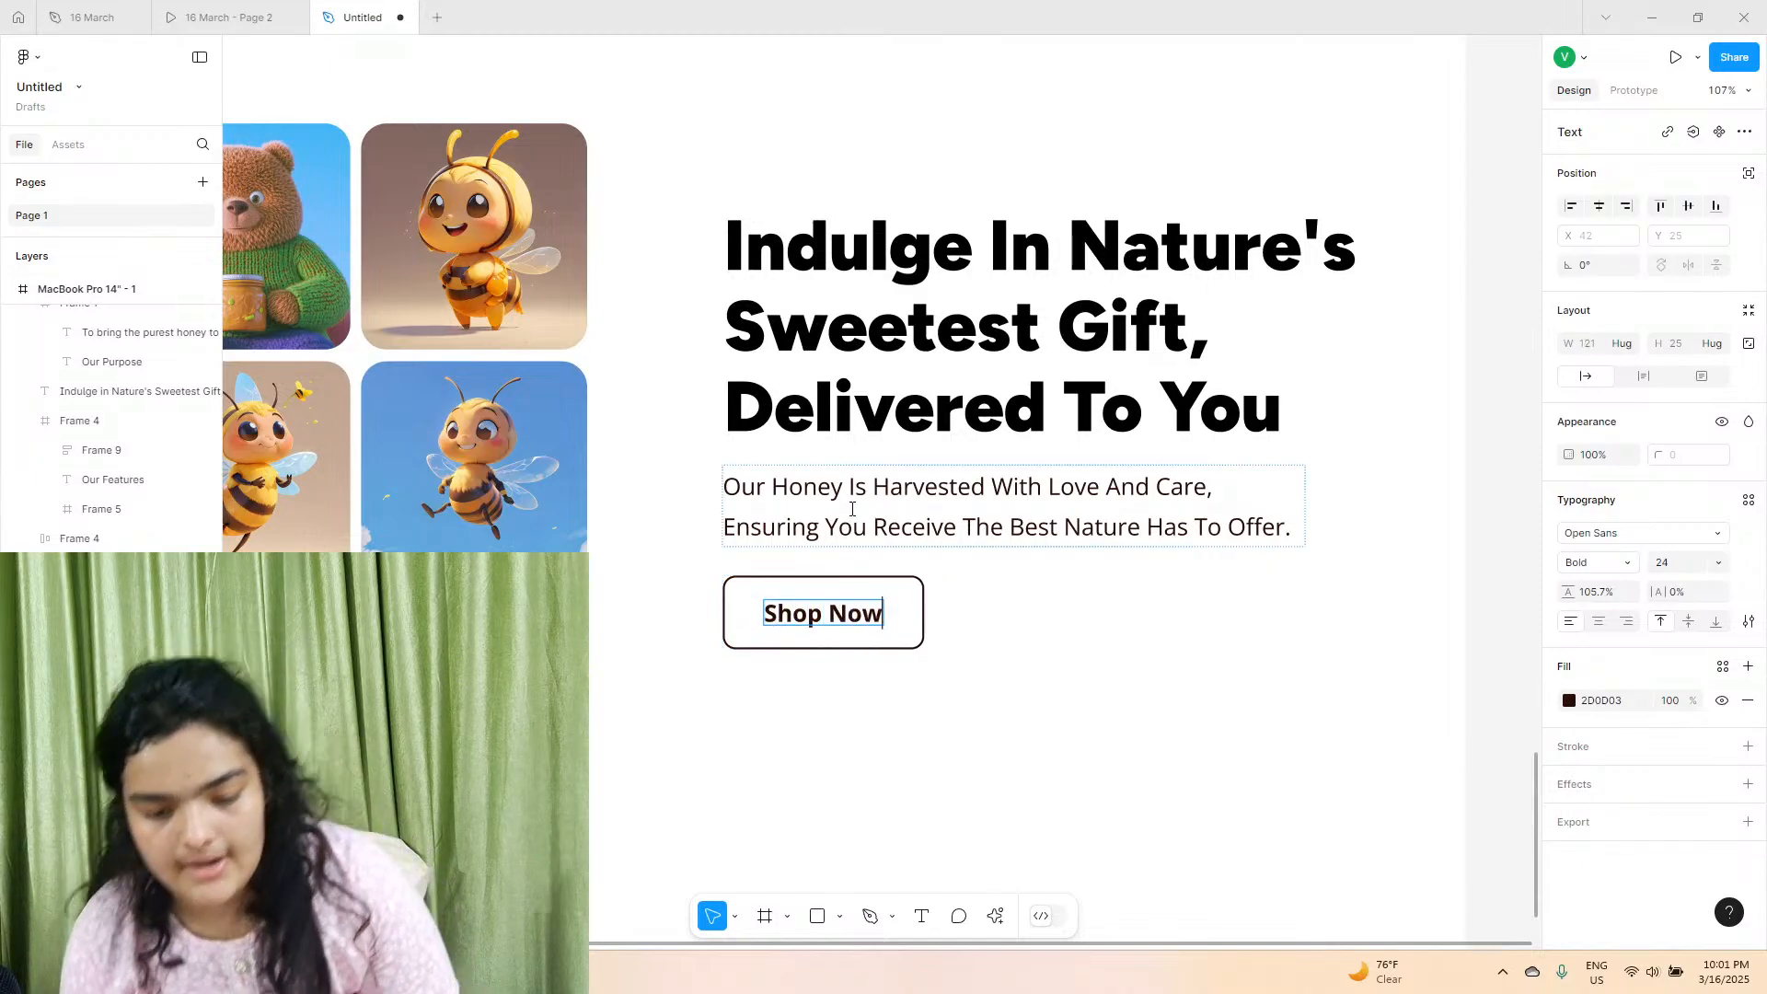
{"action": "key", "text": "Escape"}
{"action": "key", "text": "Escape"}
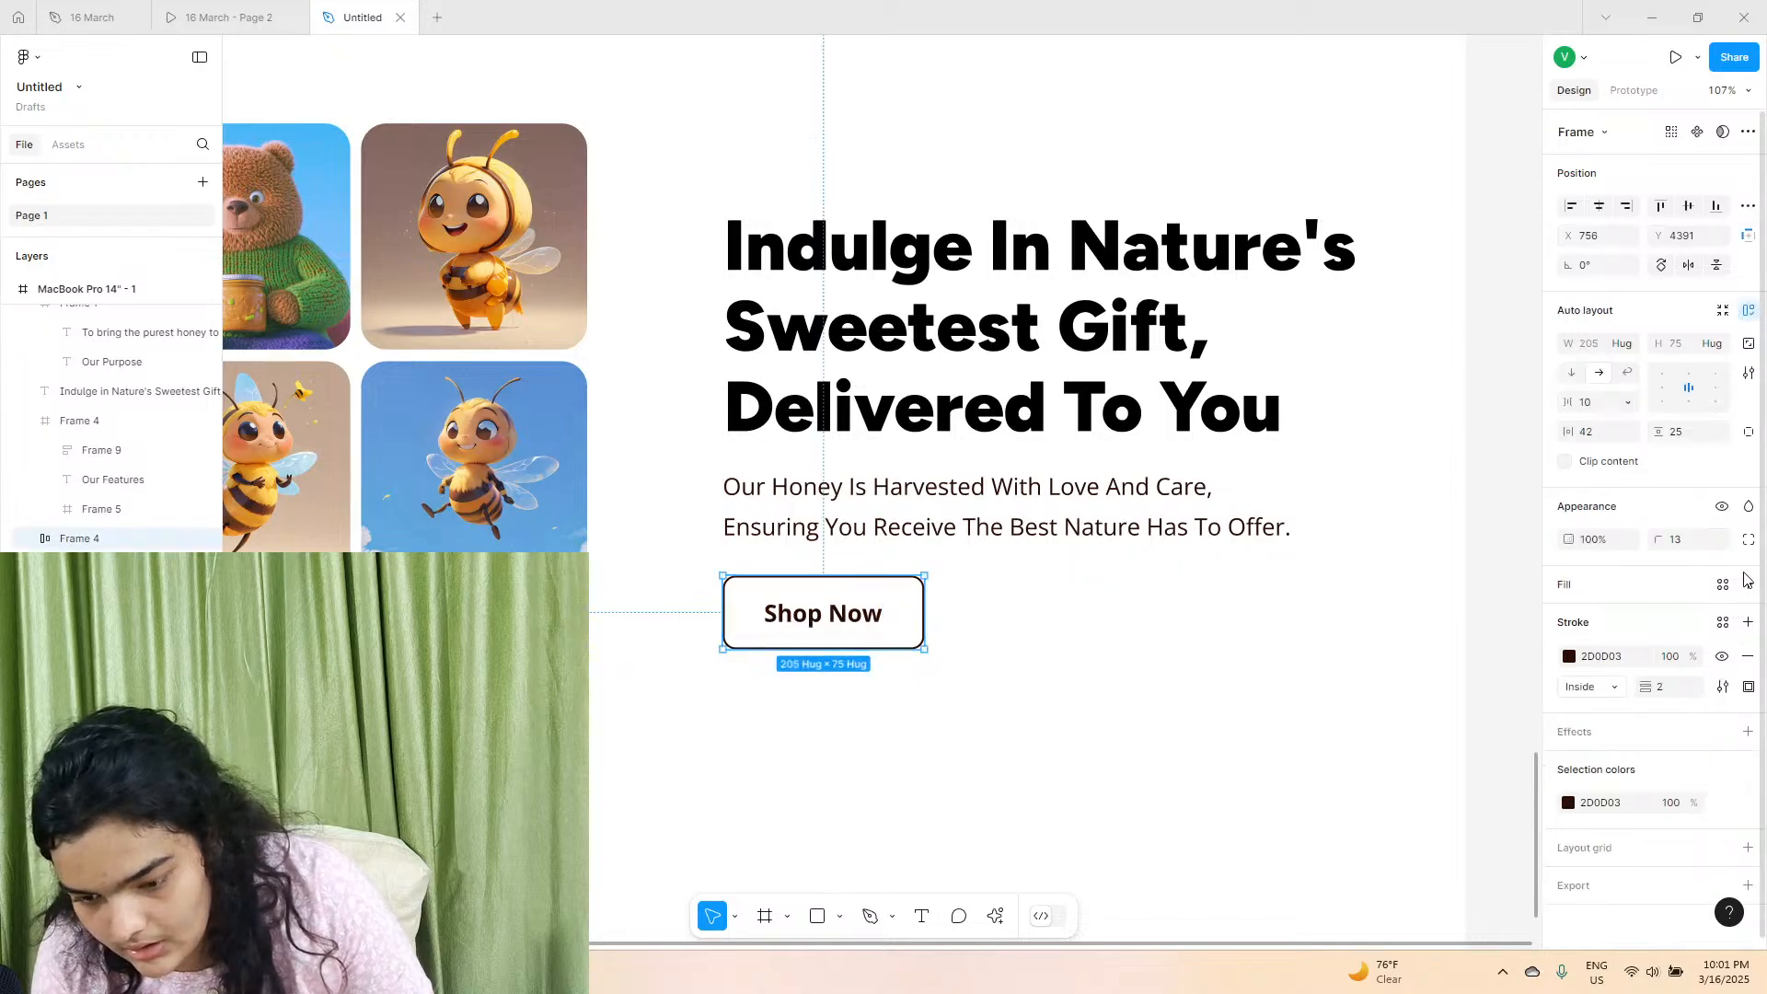
Remove the "Shop Now" button's stroke and fill it with the page's honey yellow.
{"action": "left_click", "coordinate": [1746, 656]}
{"action": "left_click", "coordinate": [1749, 584]}
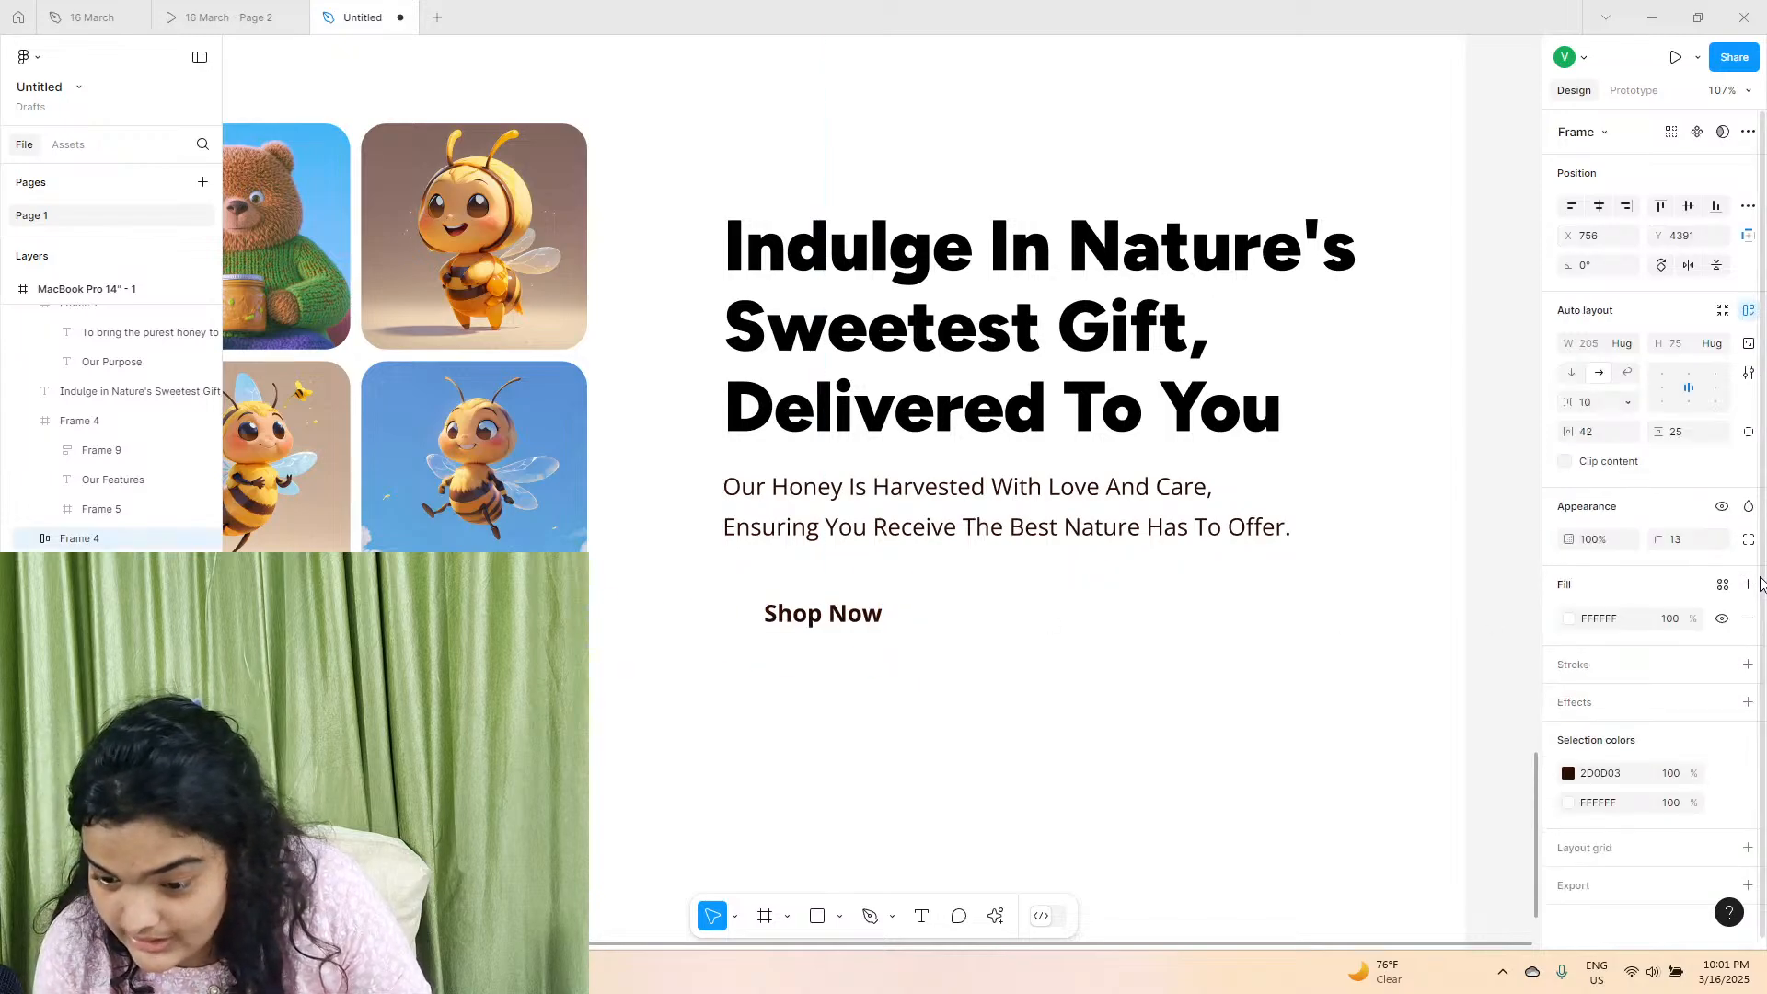
{"action": "left_click", "coordinate": [1571, 620]}
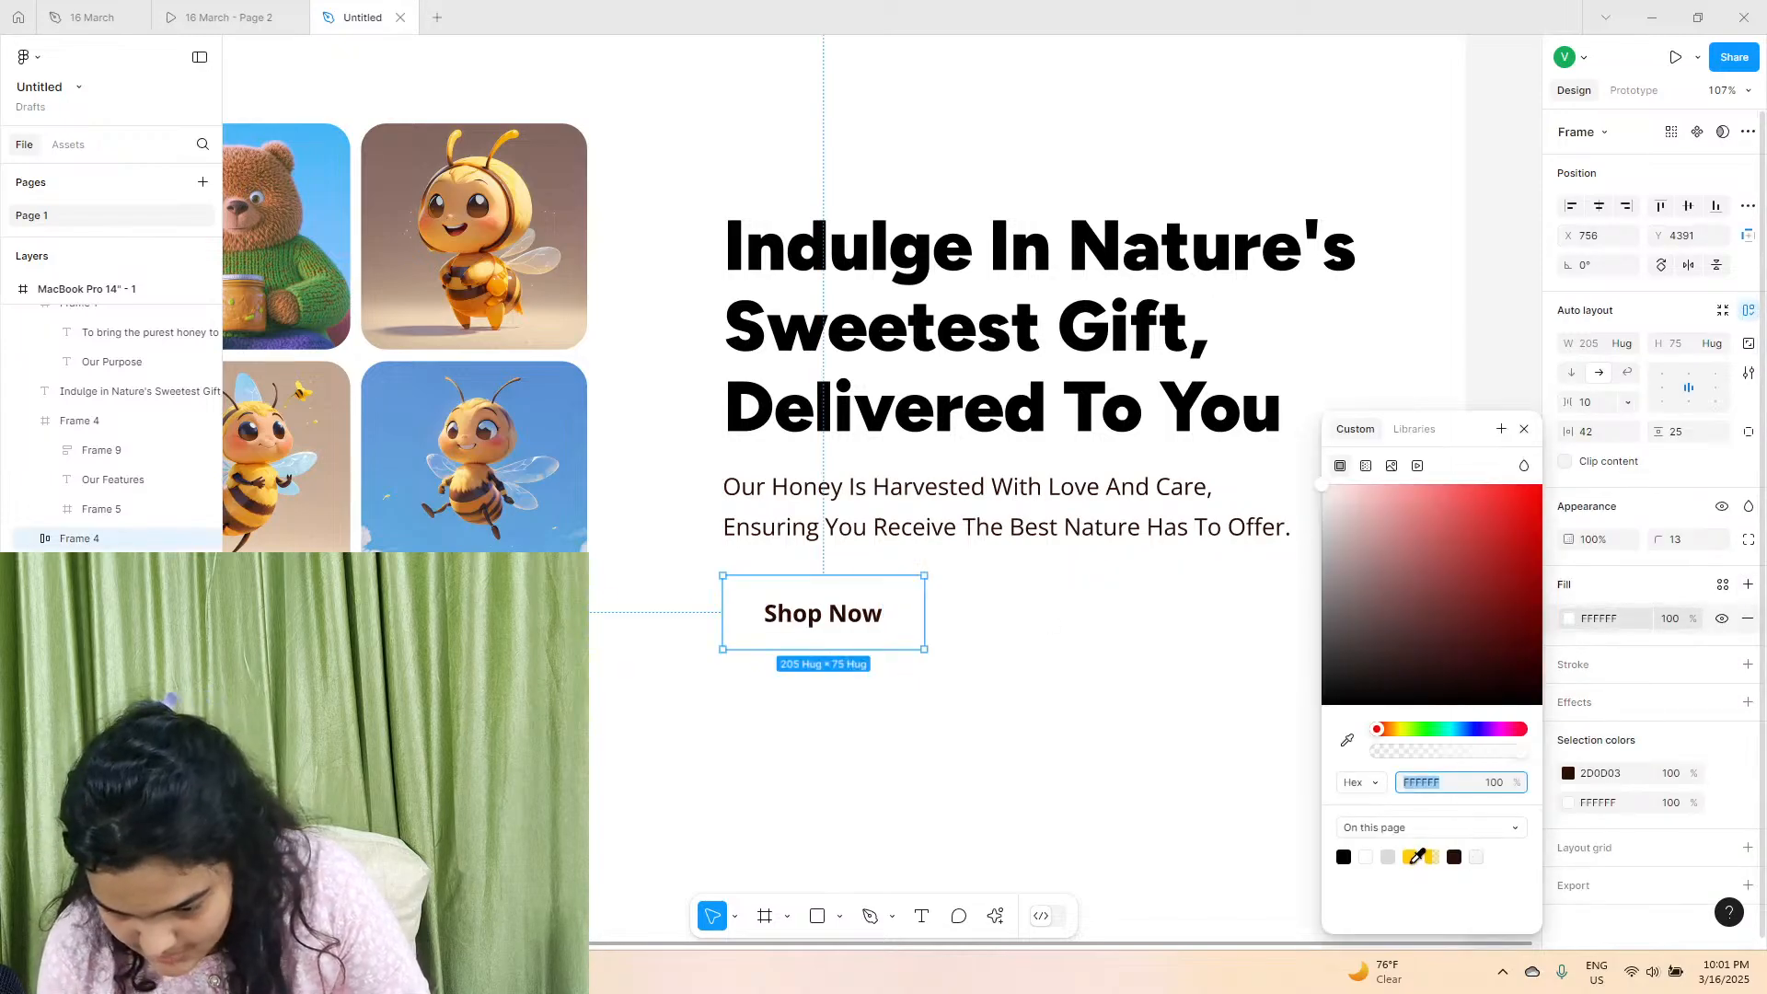
{"action": "left_click", "coordinate": [1412, 857]}
{"action": "left_click", "coordinate": [1021, 742]}
Nudge the description above the "Shop Now" button down to Y 4280.
{"action": "left_click", "coordinate": [914, 538]}
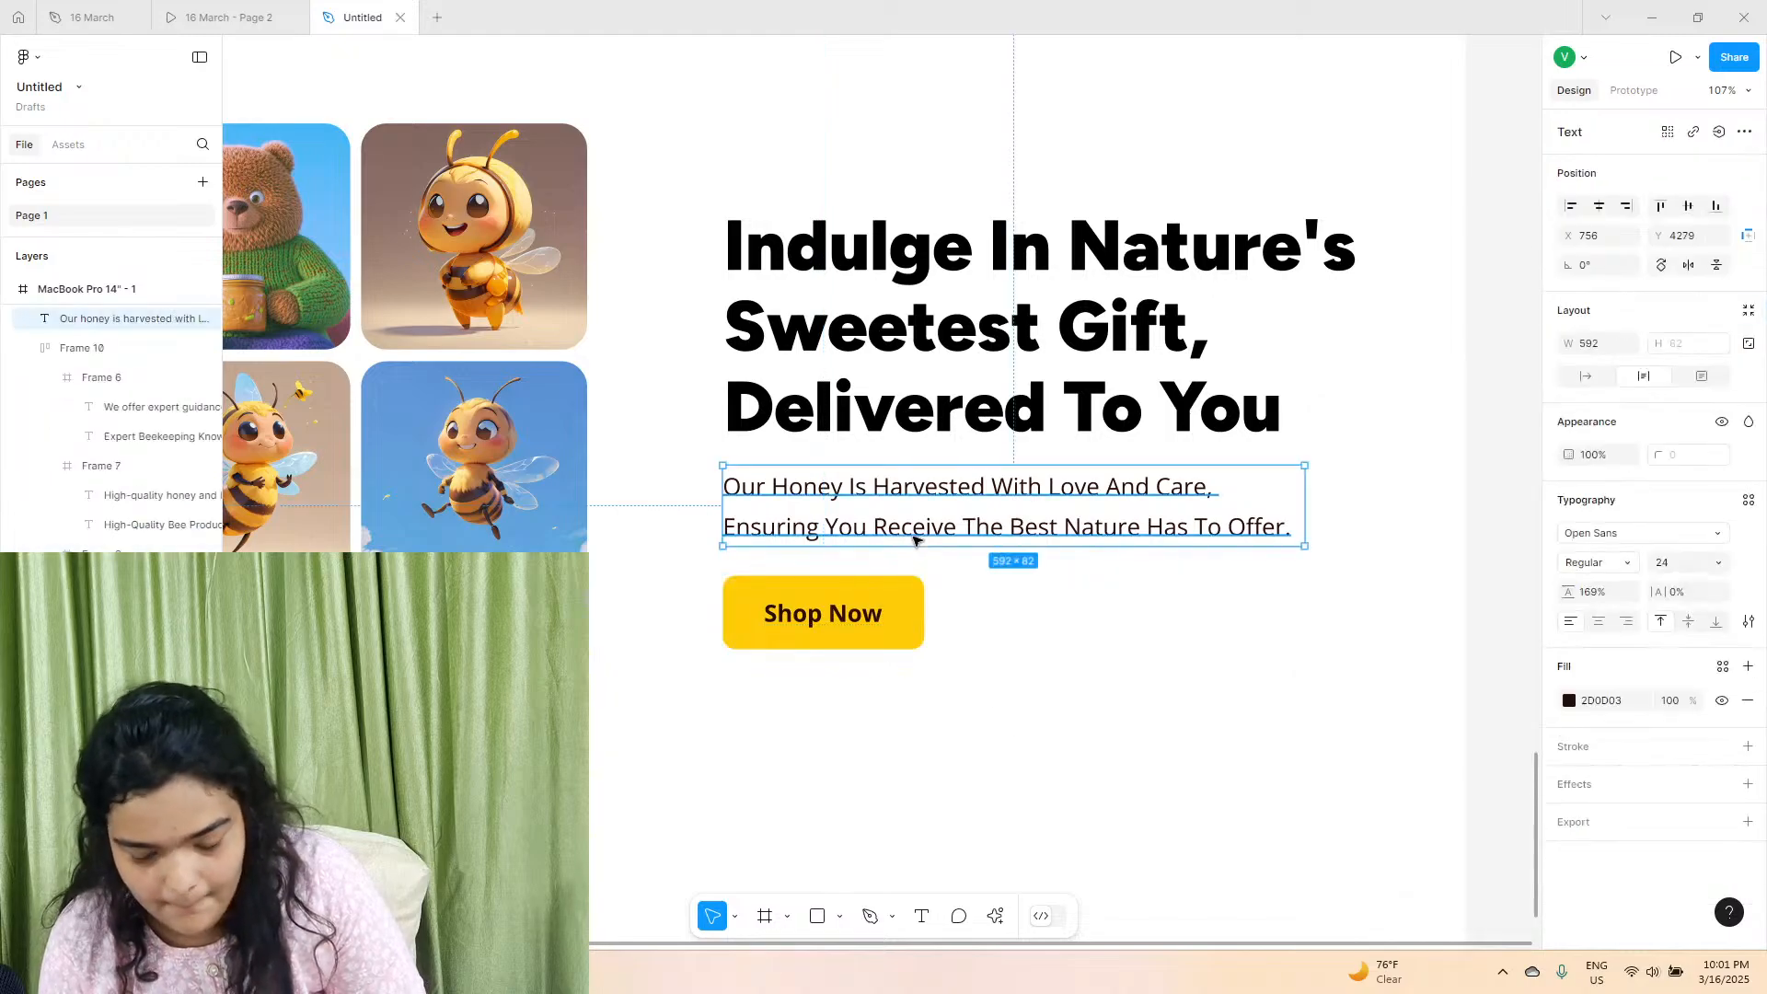
{"action": "key", "text": "Down"}
{"action": "key", "text": "Down"}
{"action": "key", "text": "Up"}
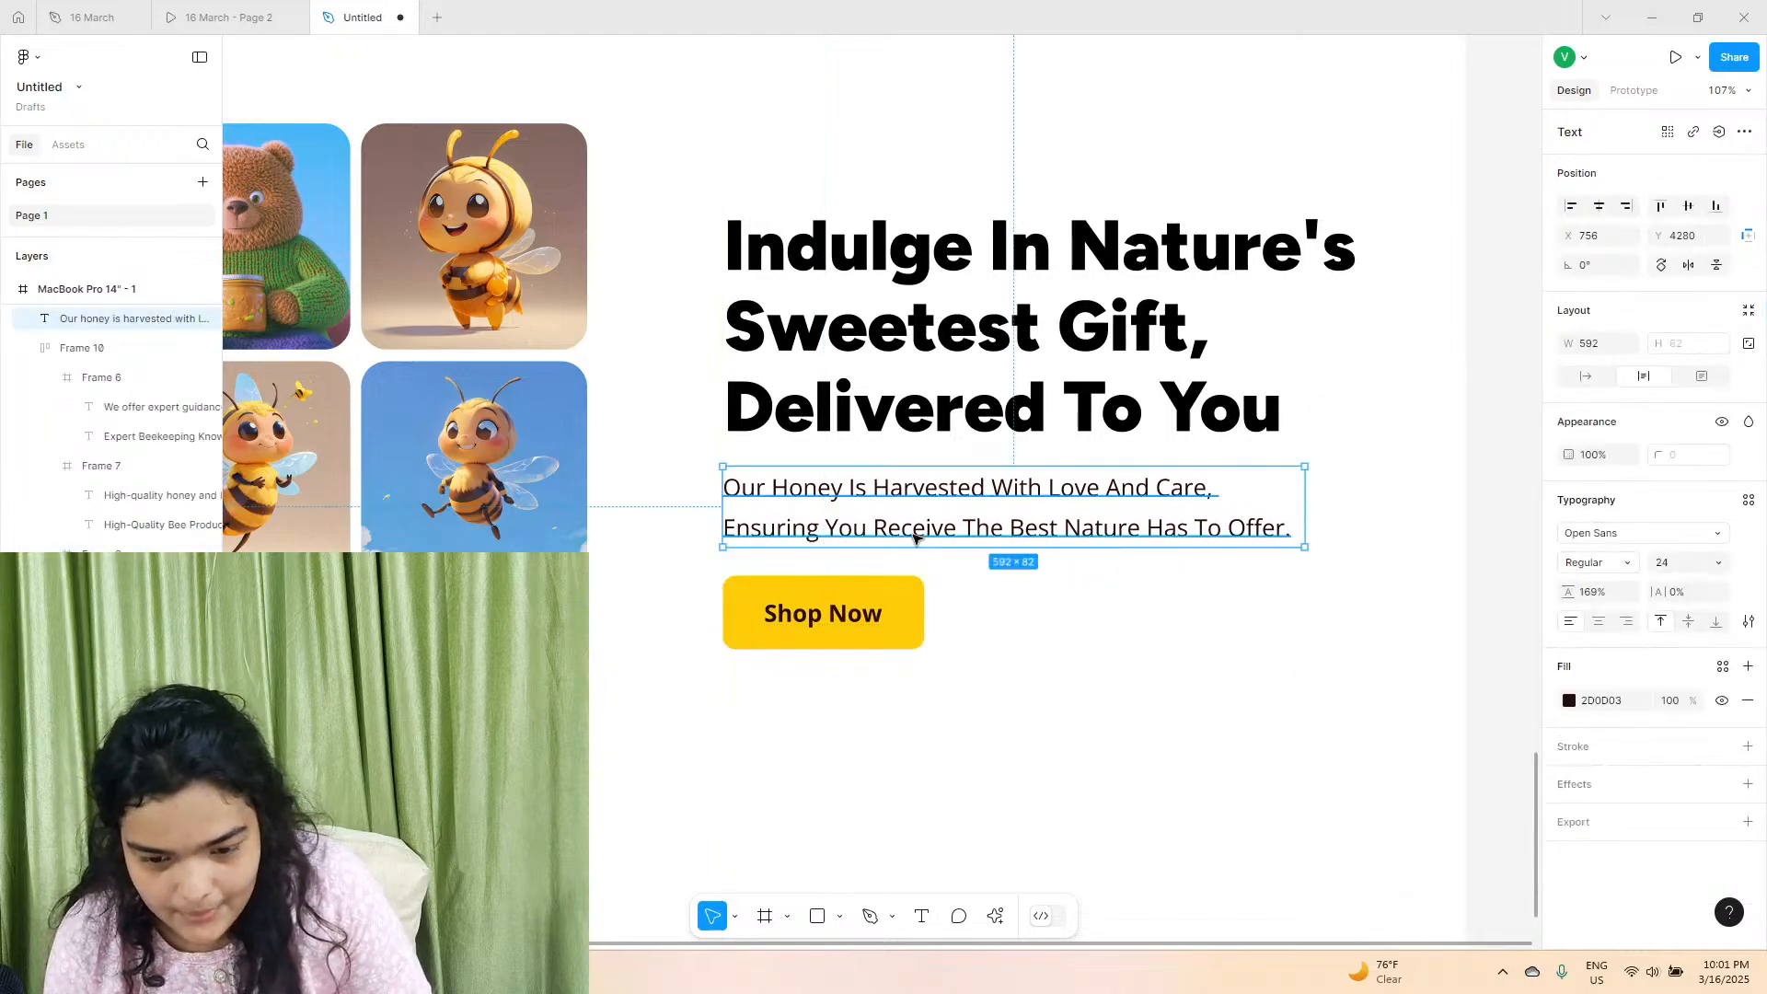
{"action": "left_click", "coordinate": [1024, 686]}
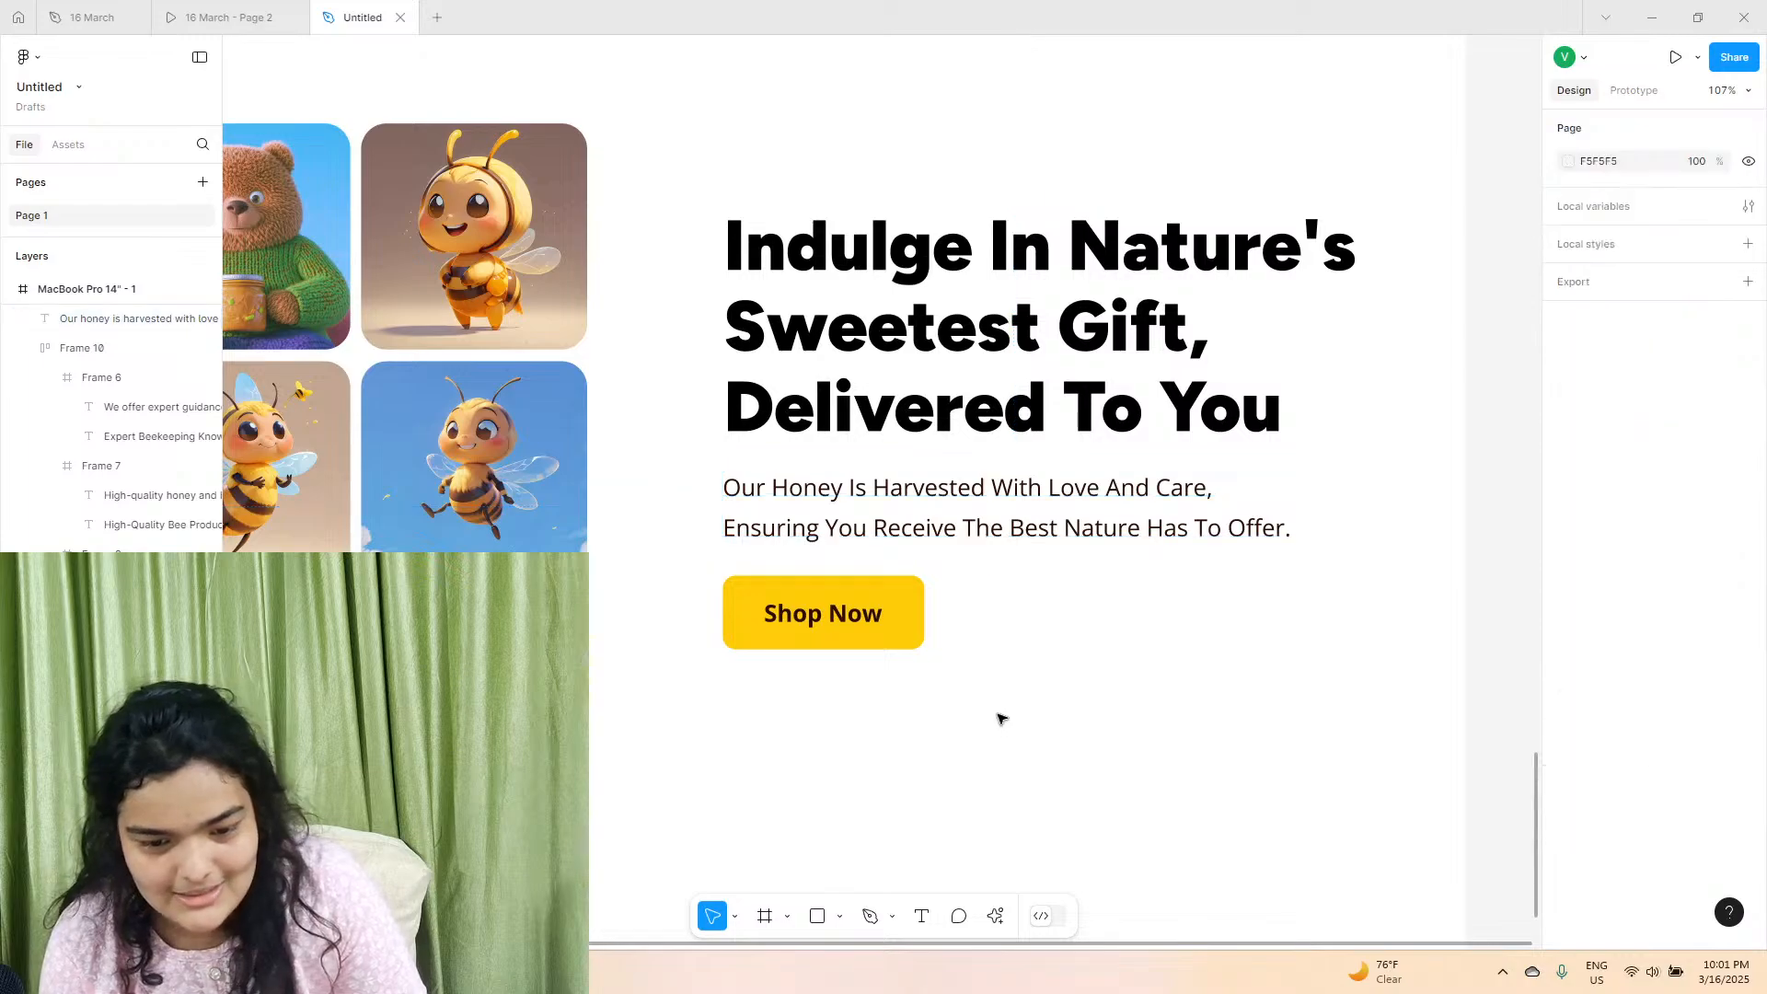
Lower the heading, description and button to centre them beside the image grid, and shift the whole section slightly down.
{"action": "left_click_drag", "start_coordinate": [999, 714], "coordinate": [806, 308]}
{"action": "left_click_drag", "start_coordinate": [825, 365], "coordinate": [821, 407]}
{"action": "scroll", "coordinate": [822, 408], "scroll_direction": "down", "scroll_amount": 5}
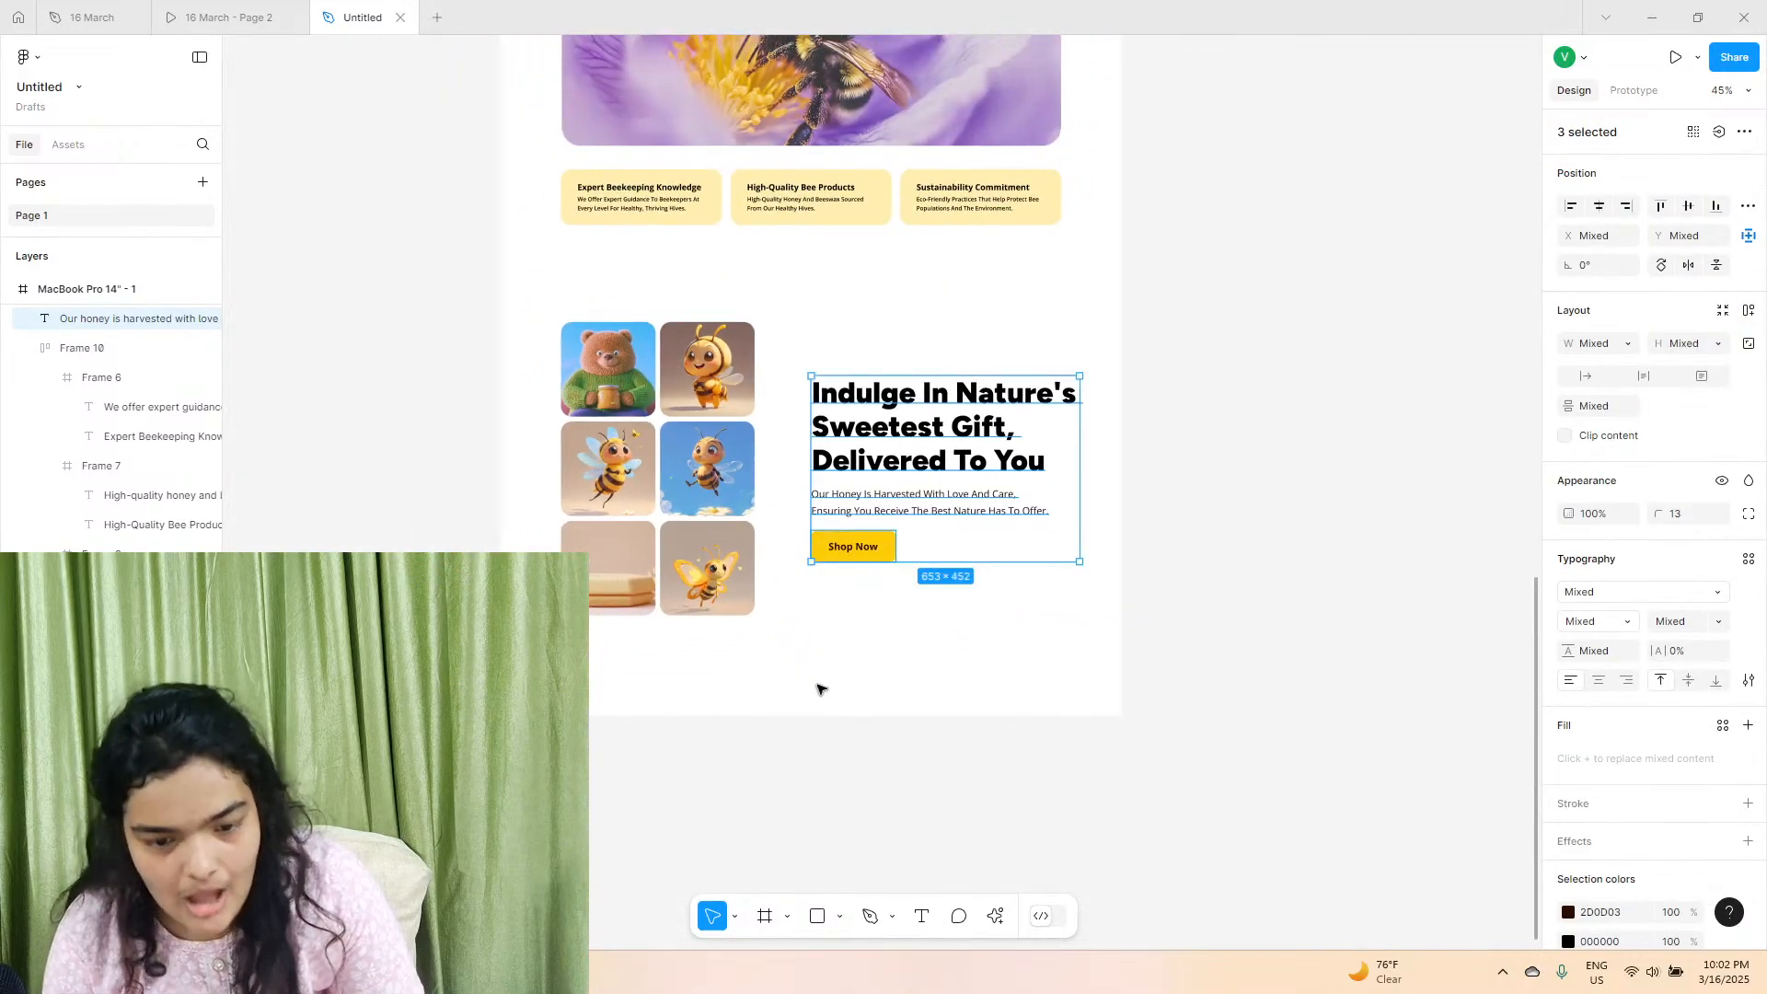
{"action": "left_click", "coordinate": [1015, 568]}
{"action": "left_click_drag", "start_coordinate": [1082, 622], "coordinate": [522, 319]}
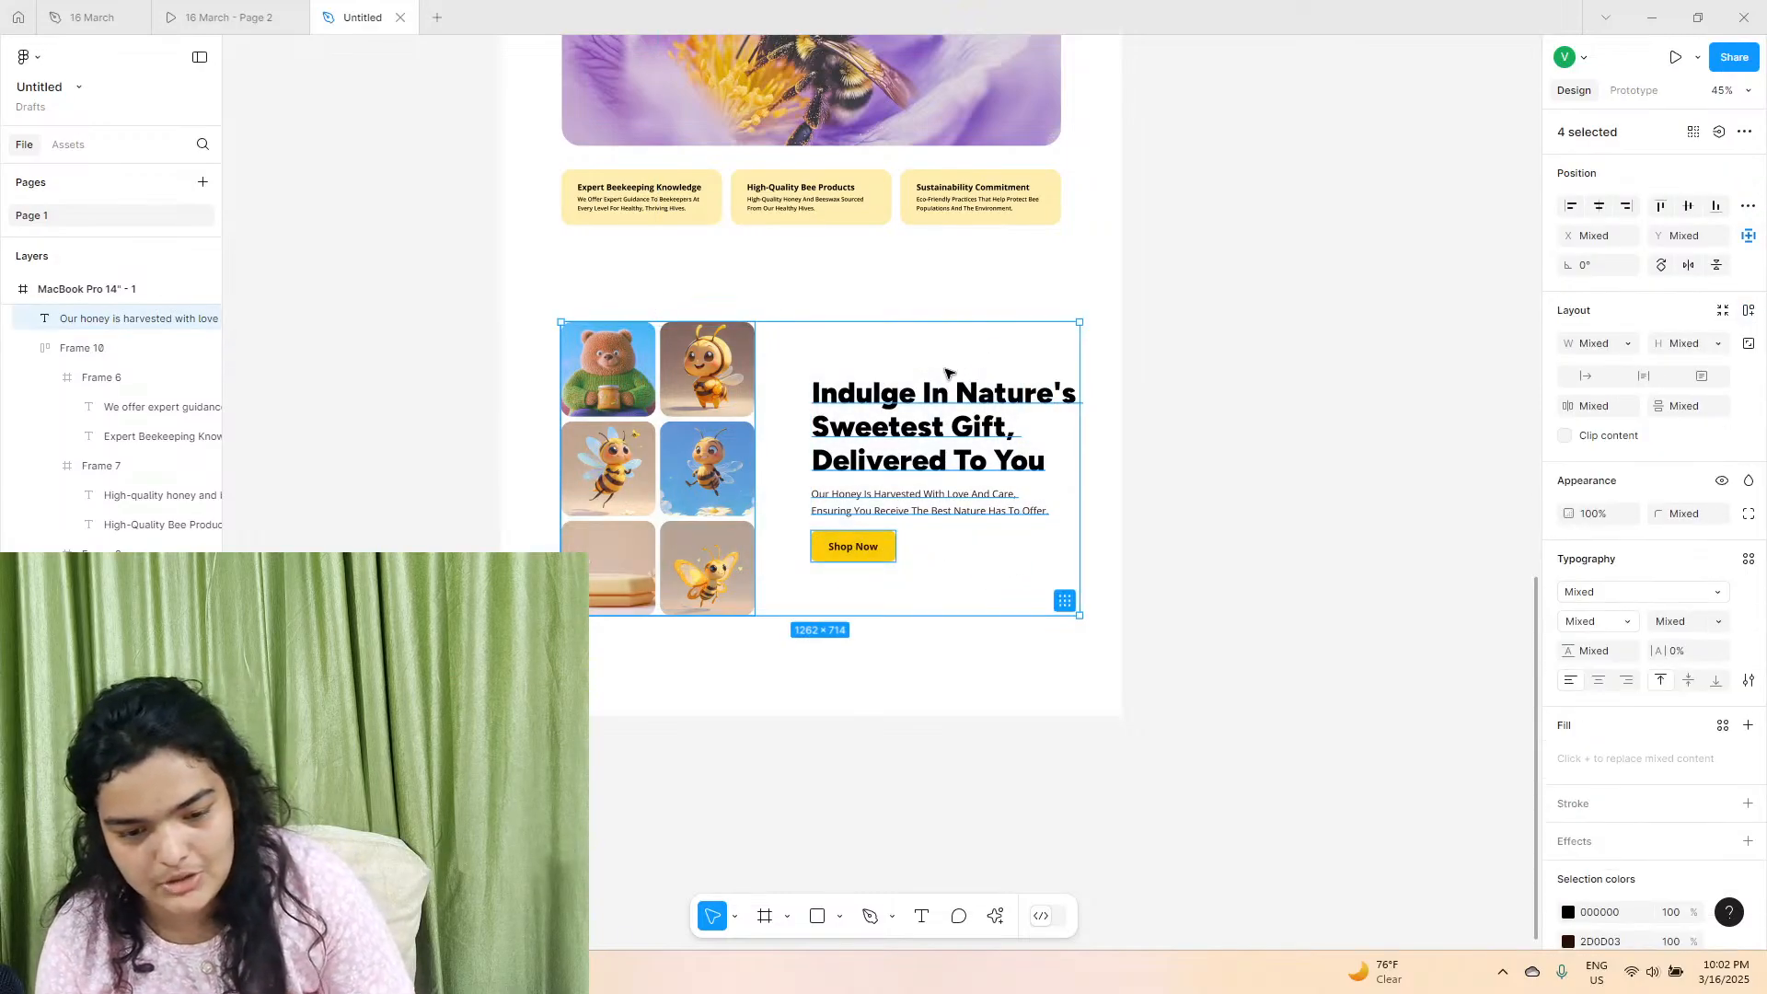
{"action": "left_click_drag", "start_coordinate": [945, 372], "coordinate": [946, 377]}
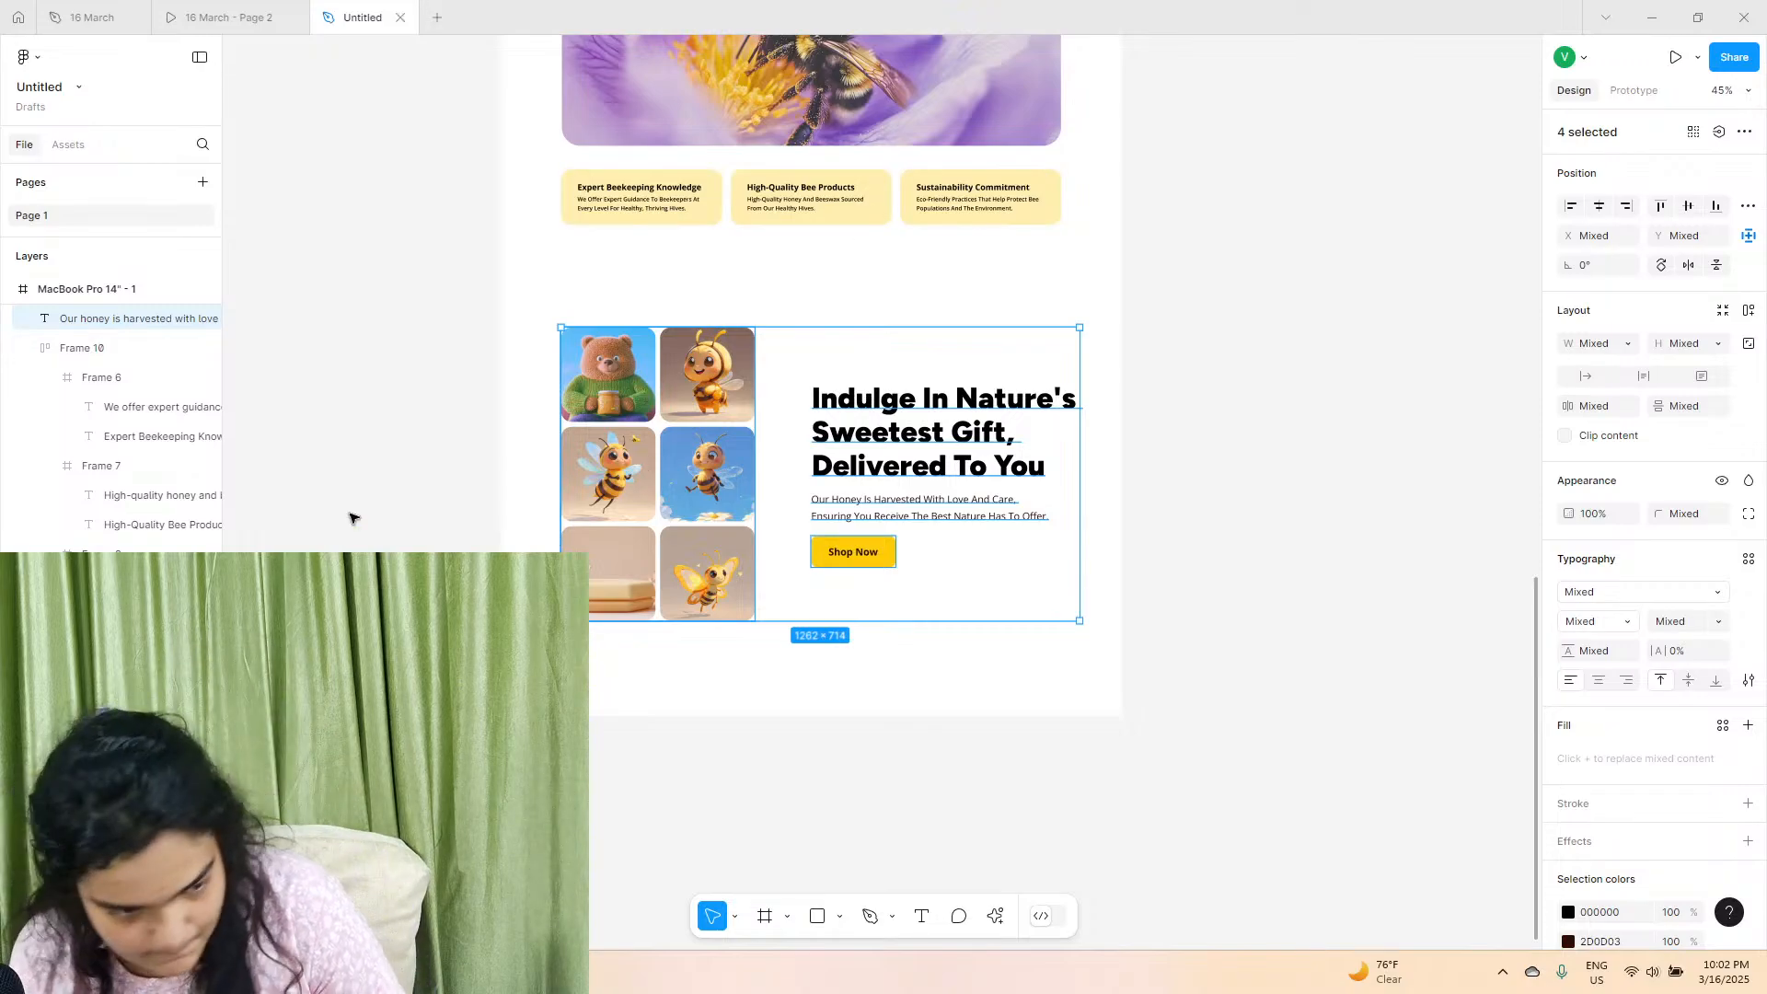
Extend the page frame to 4975 high and draw a full-width footer frame about 101 high along its lower edge.
{"action": "left_click", "coordinate": [142, 291]}
{"action": "left_click_drag", "start_coordinate": [718, 716], "coordinate": [712, 751]}
{"action": "left_click", "coordinate": [766, 917]}
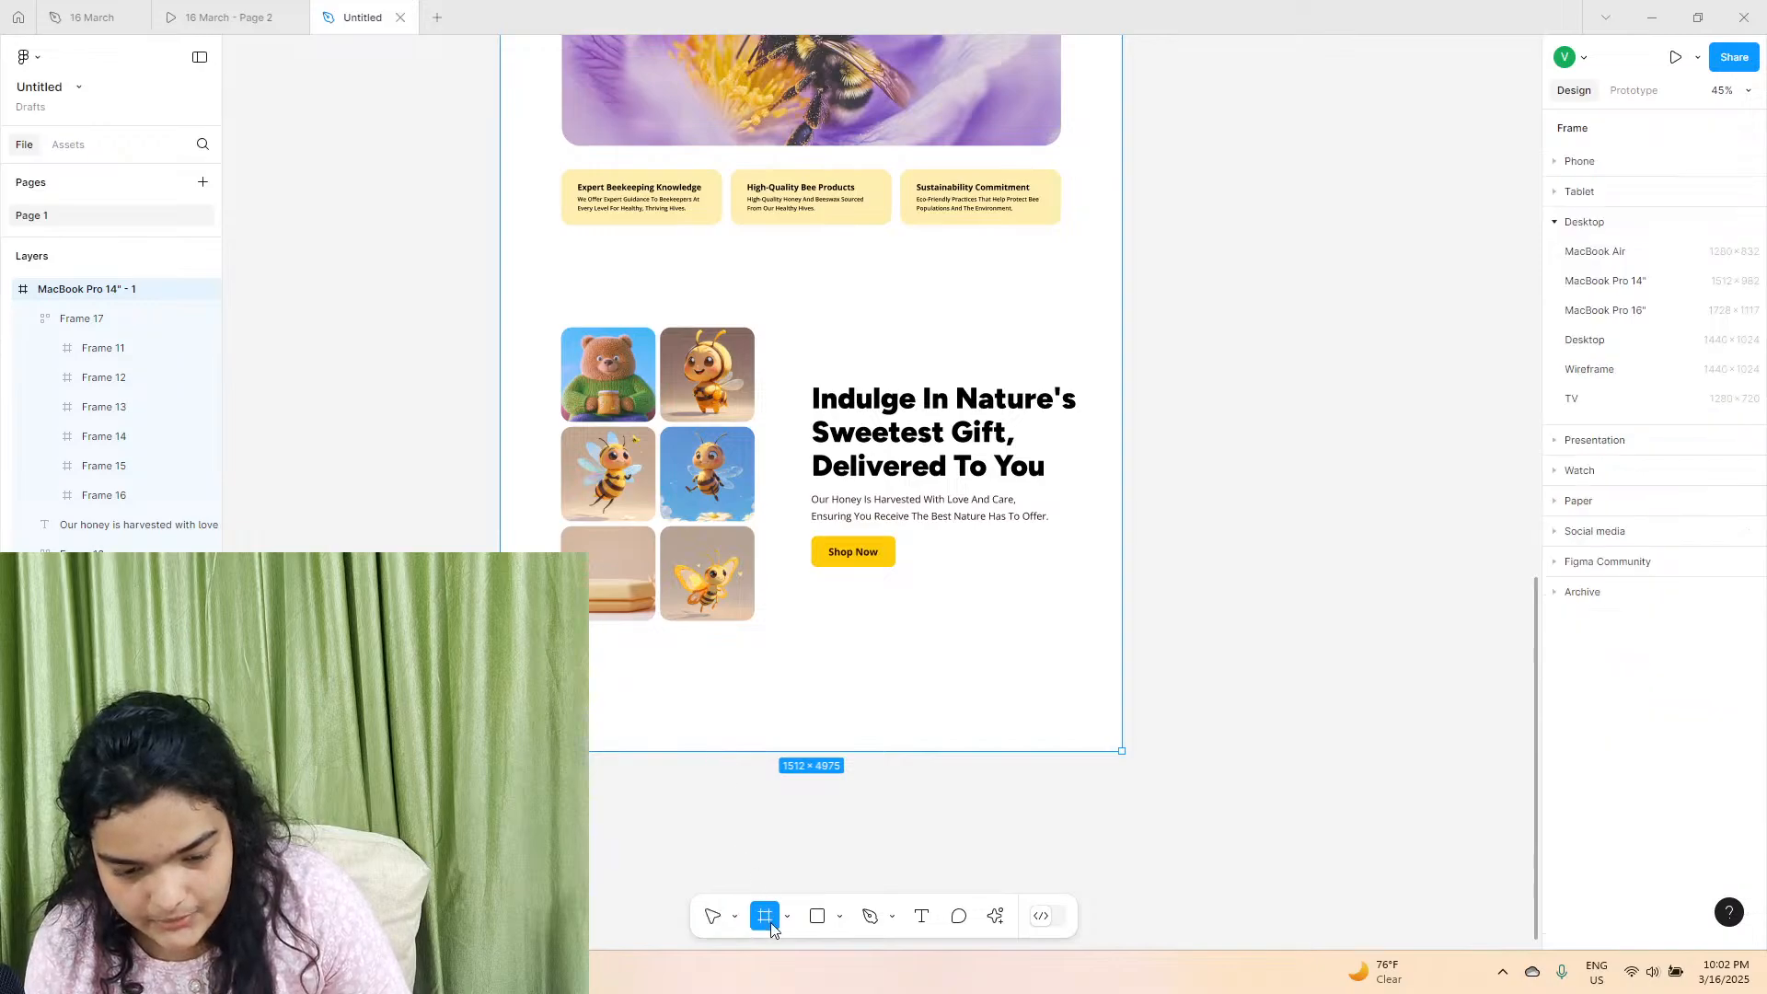
{"action": "mouse_move", "coordinate": [588, 709]}
{"action": "left_mouse_down"}
{"action": "mouse_move", "coordinate": [1092, 733]}
{"action": "mouse_move", "coordinate": [1122, 751]}
{"action": "left_mouse_up"}
{"action": "left_click", "coordinate": [1187, 782]}
Set the footer frame's height to 100.
{"action": "left_click", "coordinate": [1012, 730]}
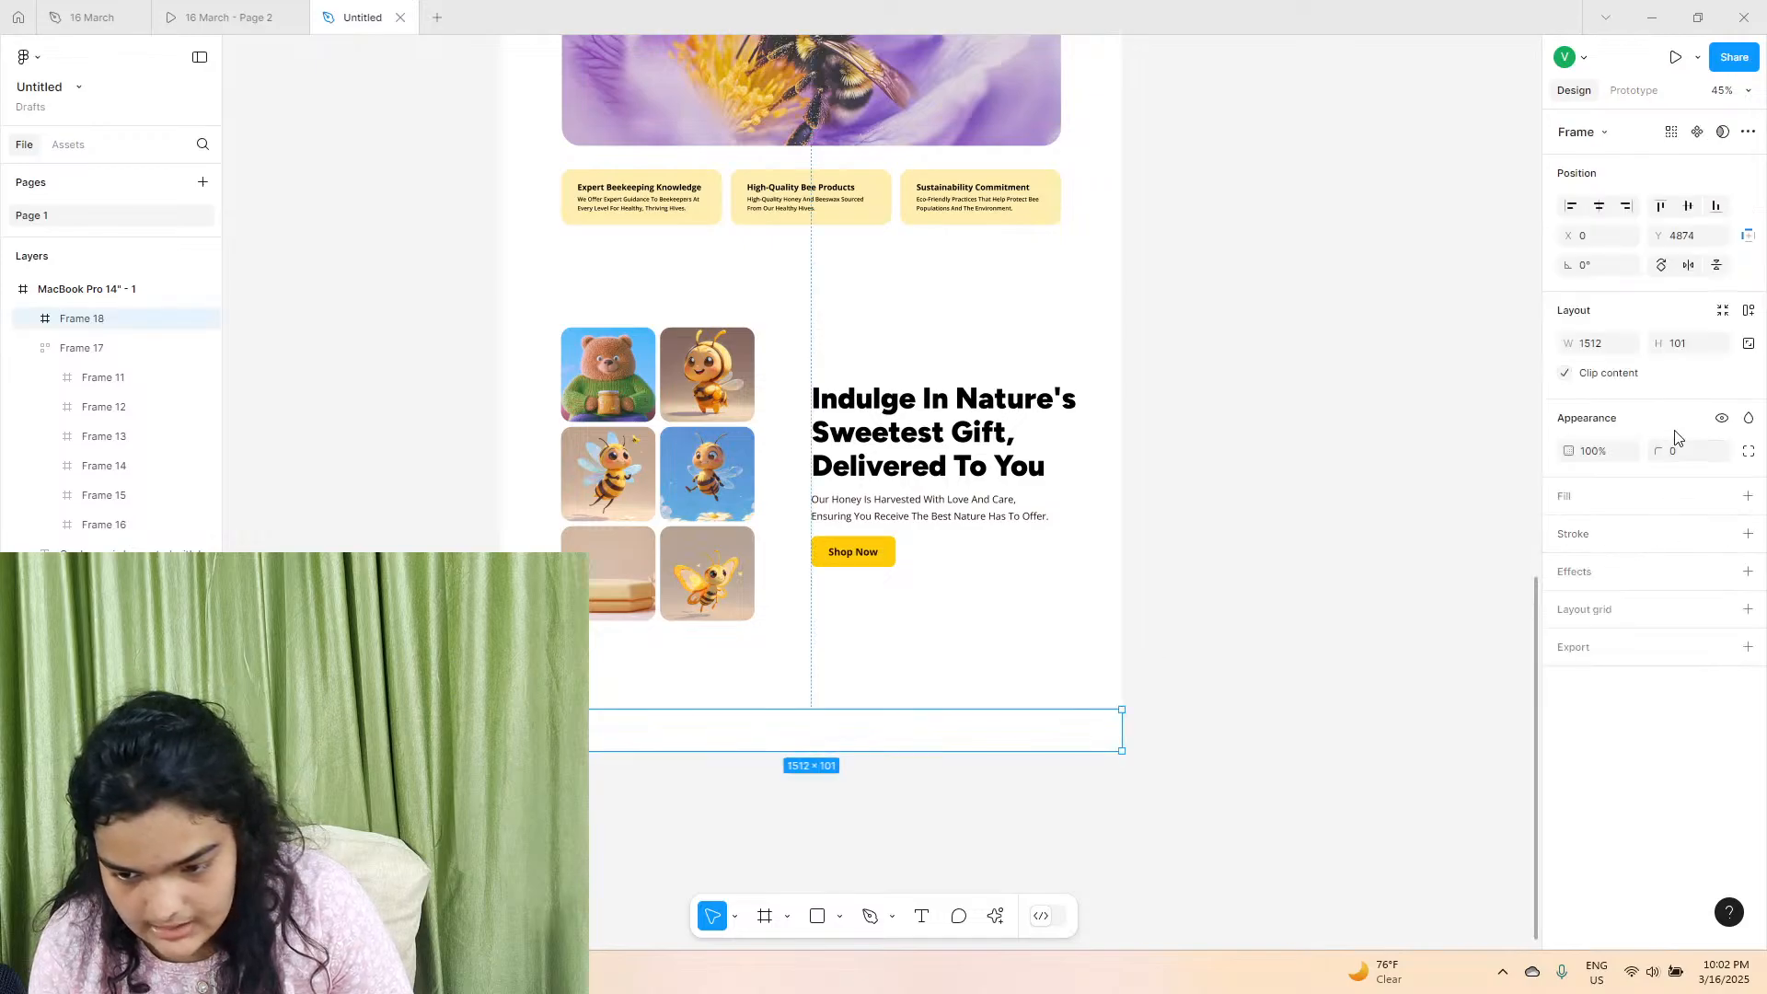
{"action": "left_click", "coordinate": [1683, 351]}
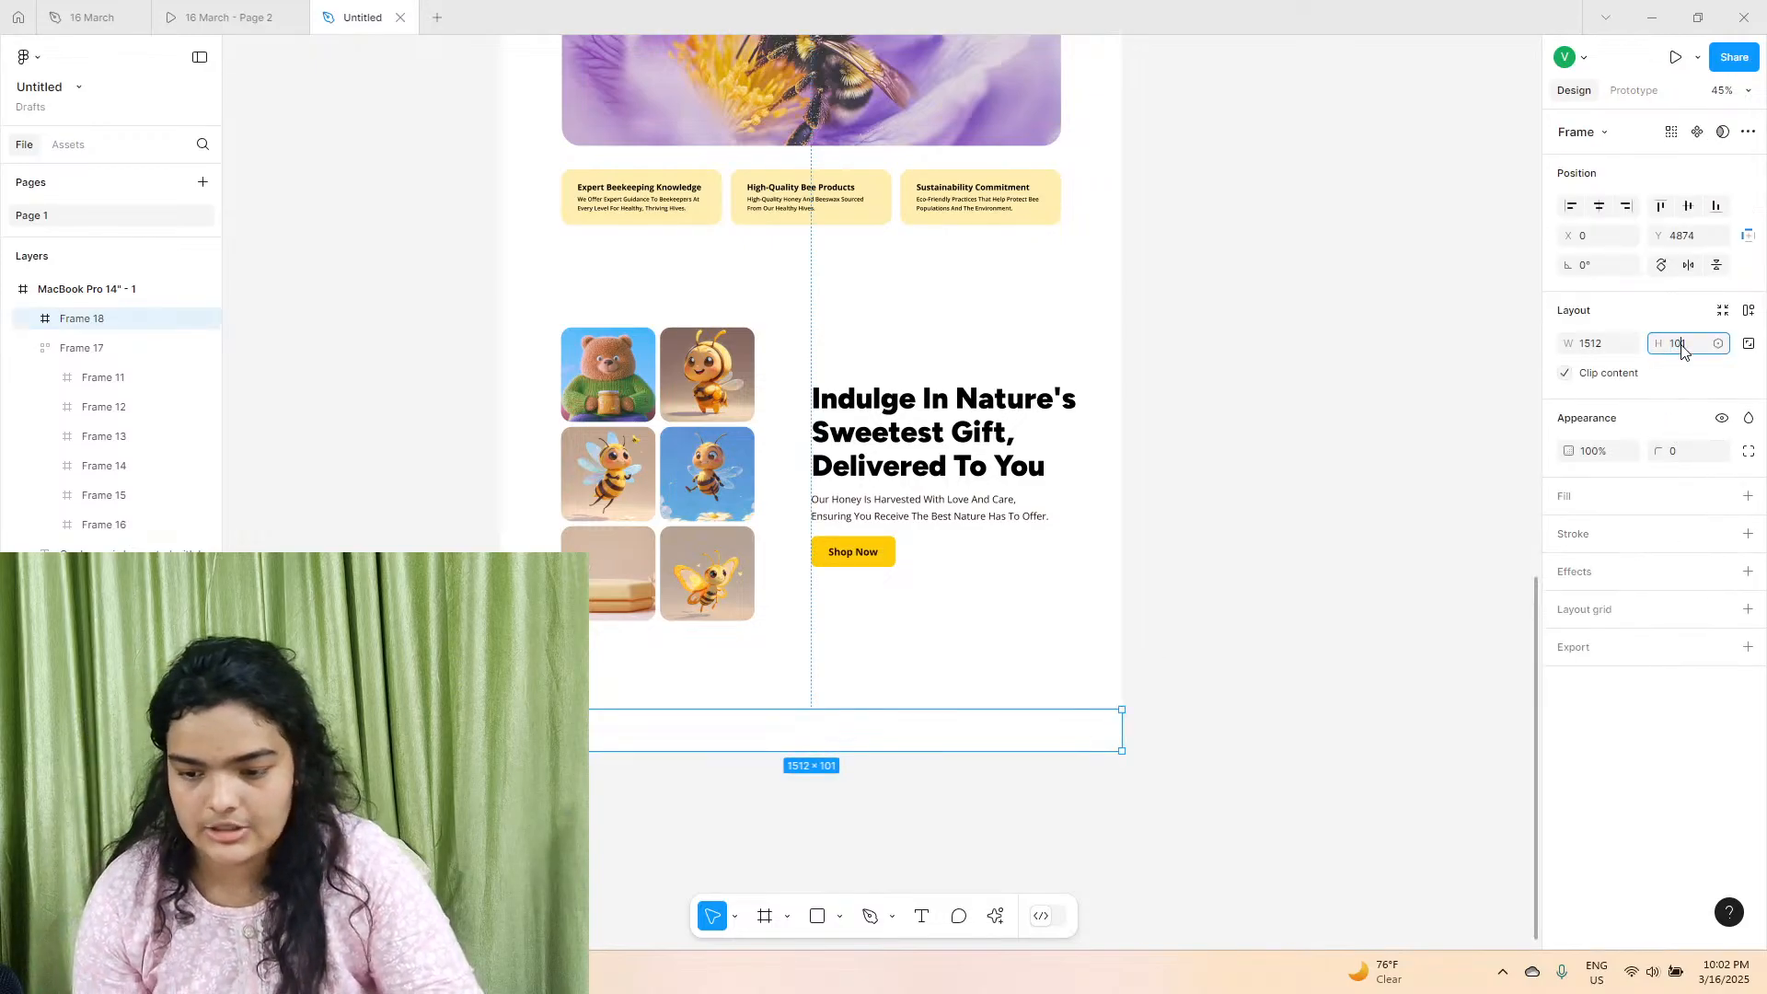
{"action": "type", "text": "100"}
{"action": "key", "text": "Return"}
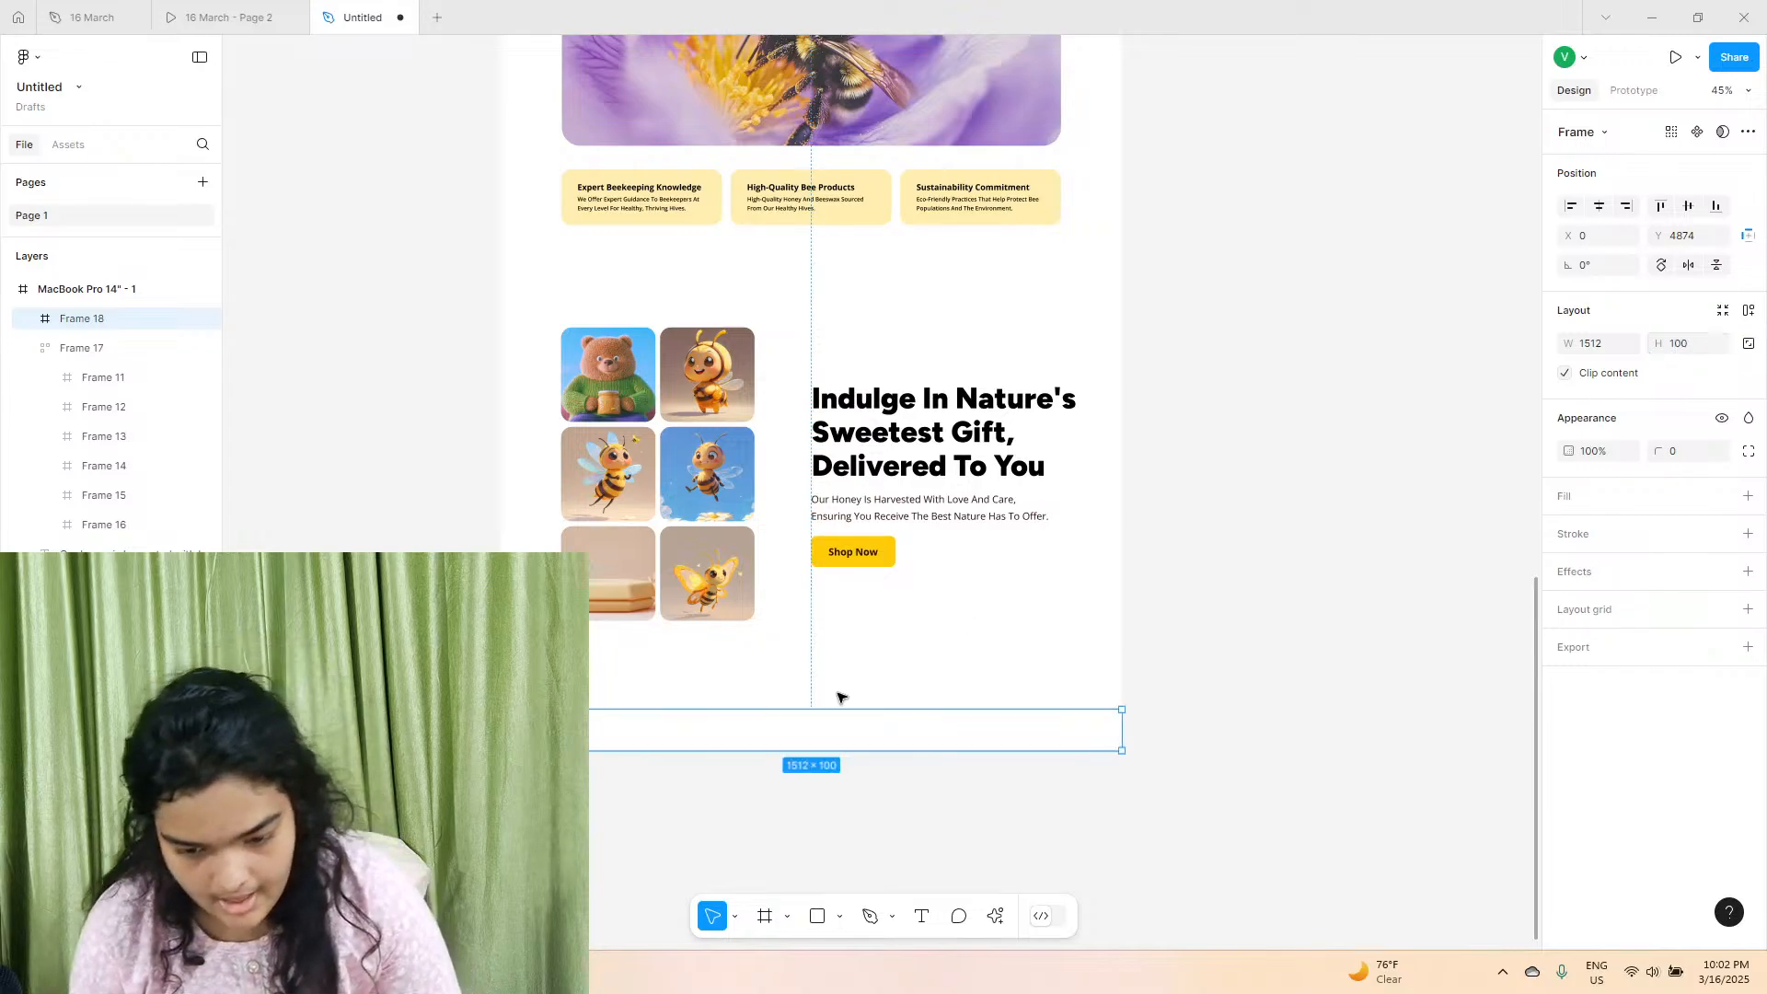
Move the footer up to Y 4838 and shorten the page frame to 4938 so it ends at the footer.
{"action": "left_click_drag", "start_coordinate": [815, 743], "coordinate": [816, 728]}
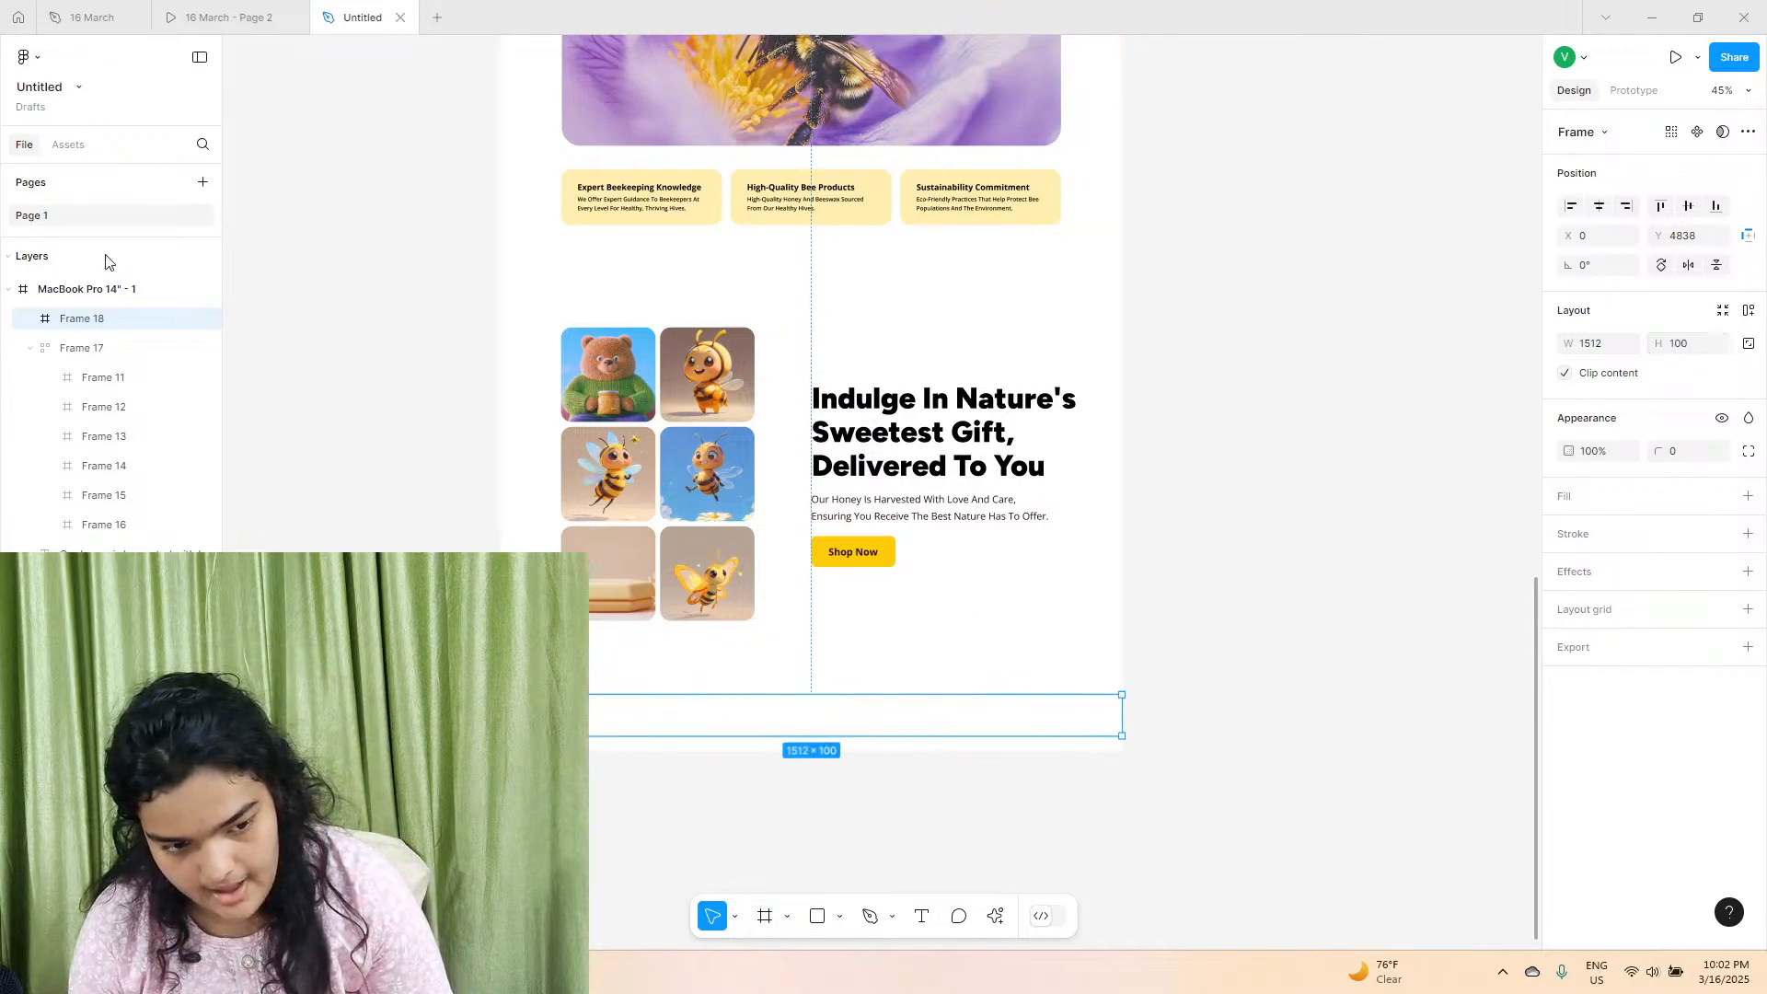
{"action": "left_click", "coordinate": [89, 294]}
{"action": "left_click_drag", "start_coordinate": [686, 748], "coordinate": [688, 736]}
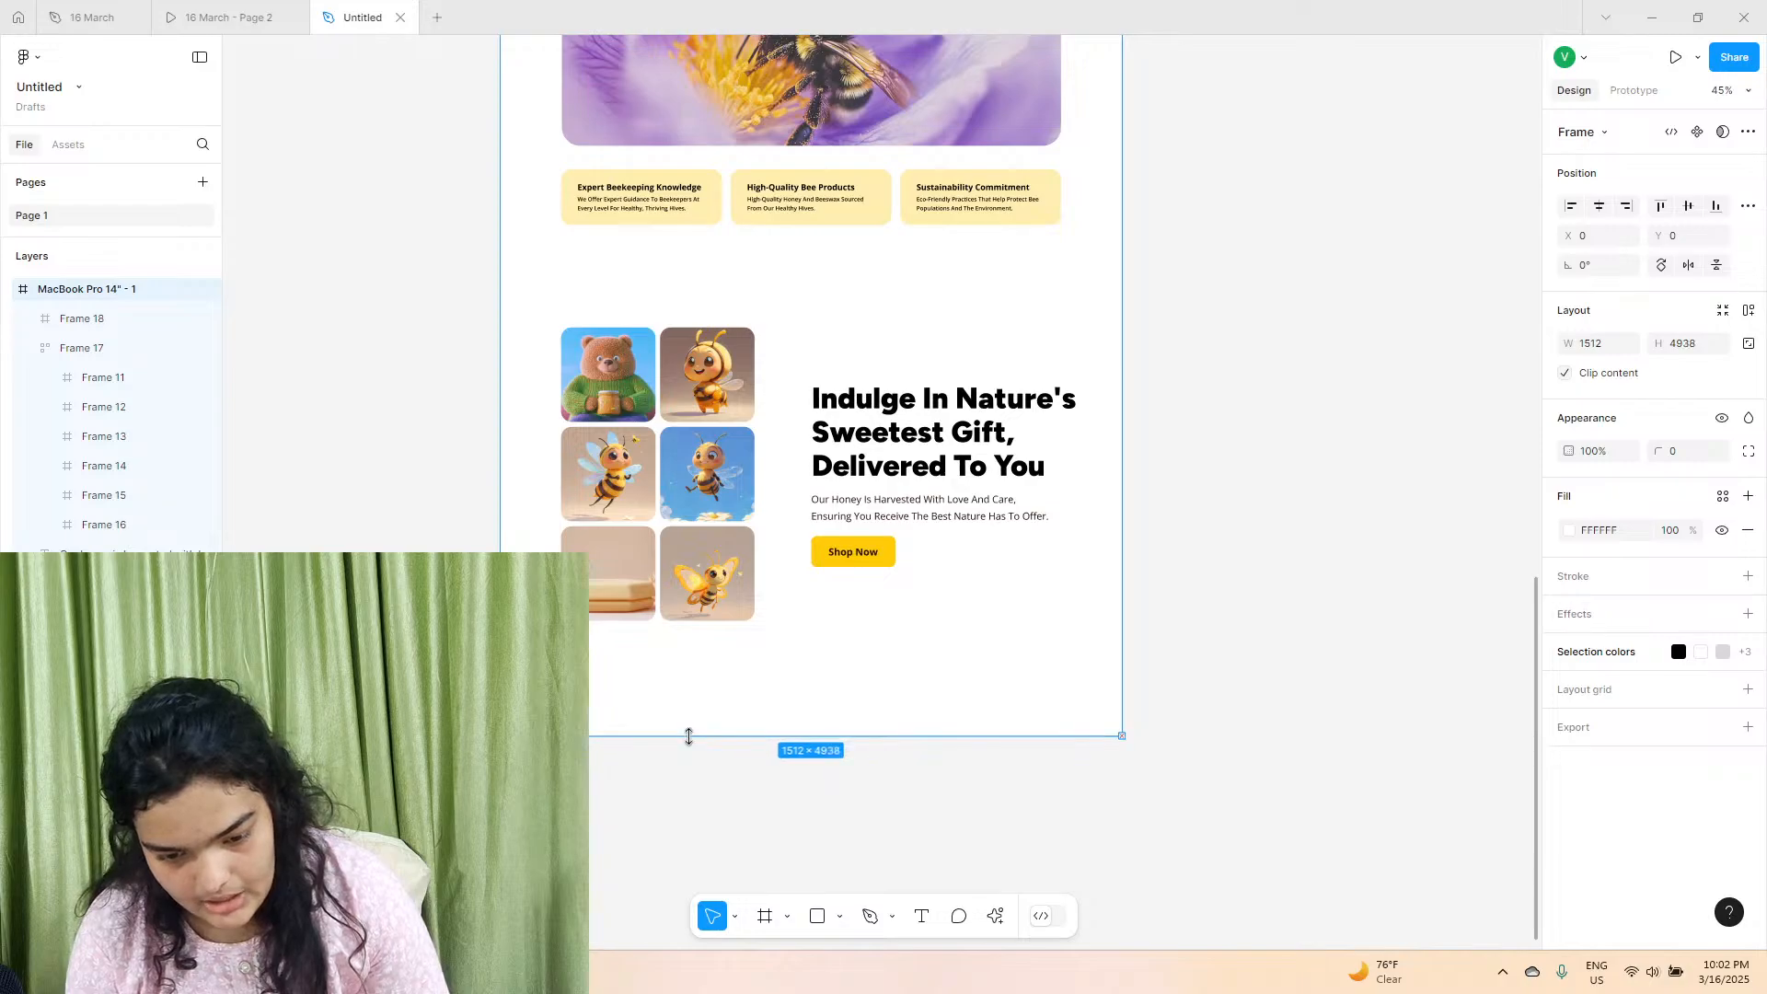
Add a fill to the footer frame using the page's yellow, FFCC09.
{"action": "left_click", "coordinate": [688, 727]}
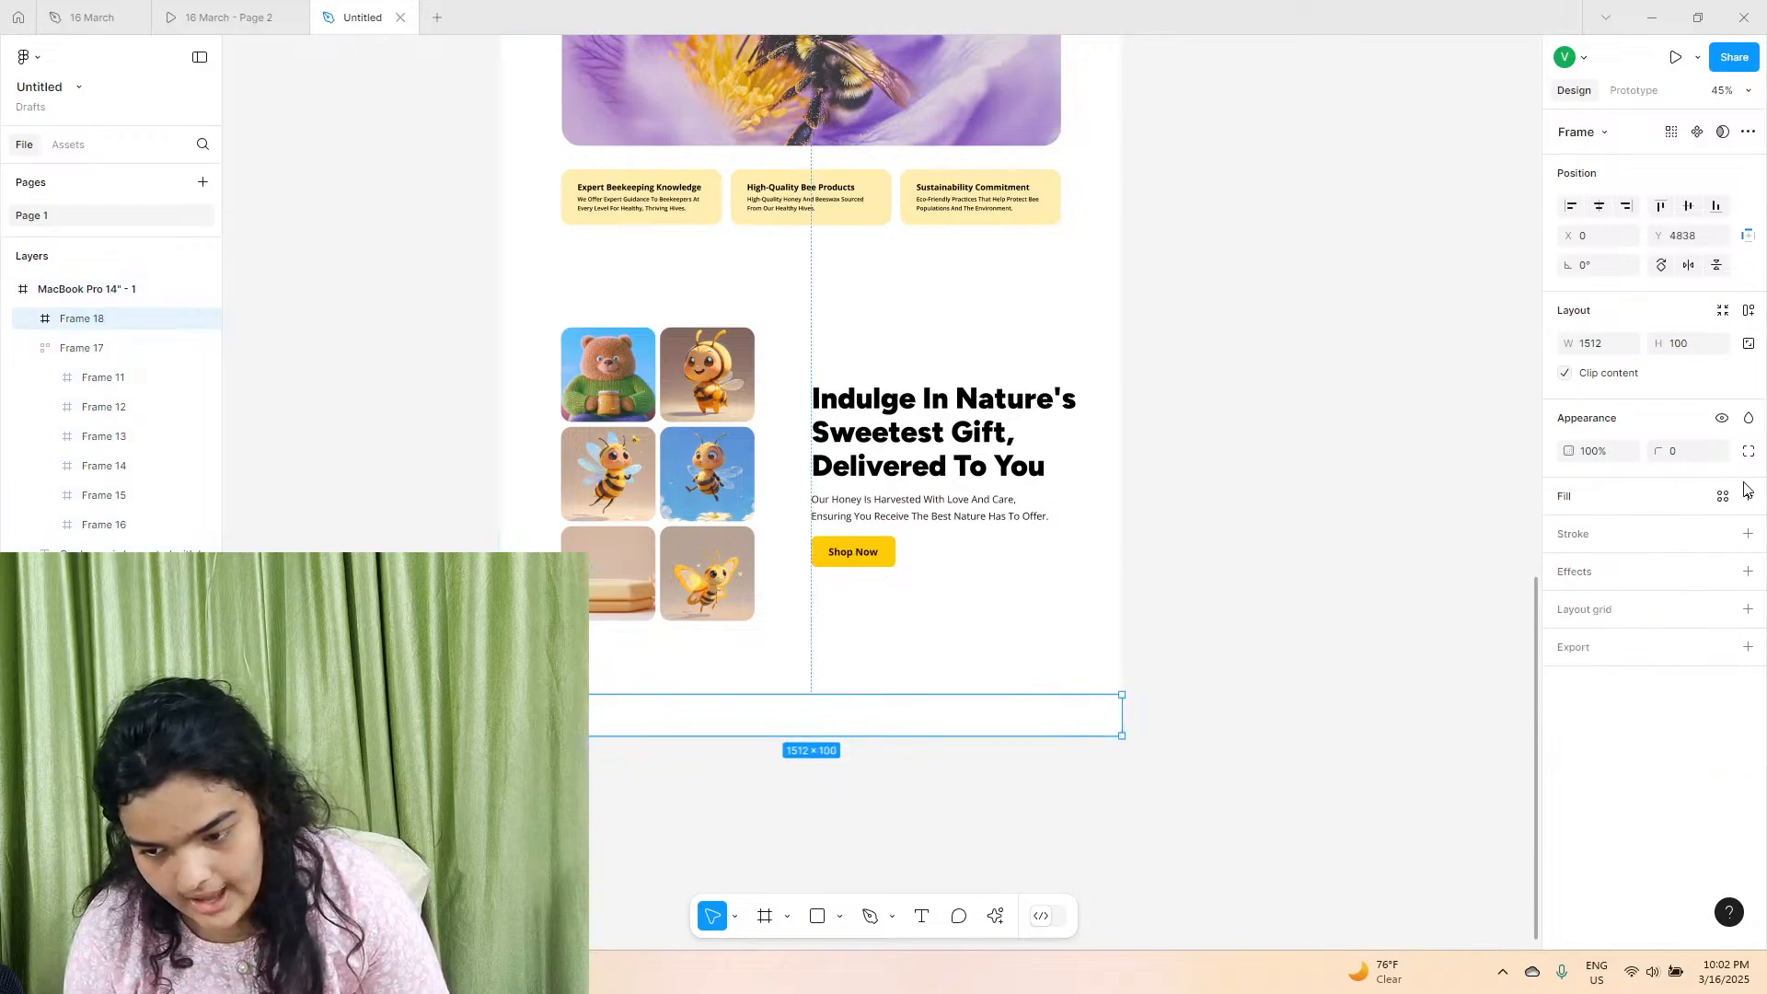
{"action": "left_click", "coordinate": [1747, 495]}
{"action": "left_click", "coordinate": [1569, 531]}
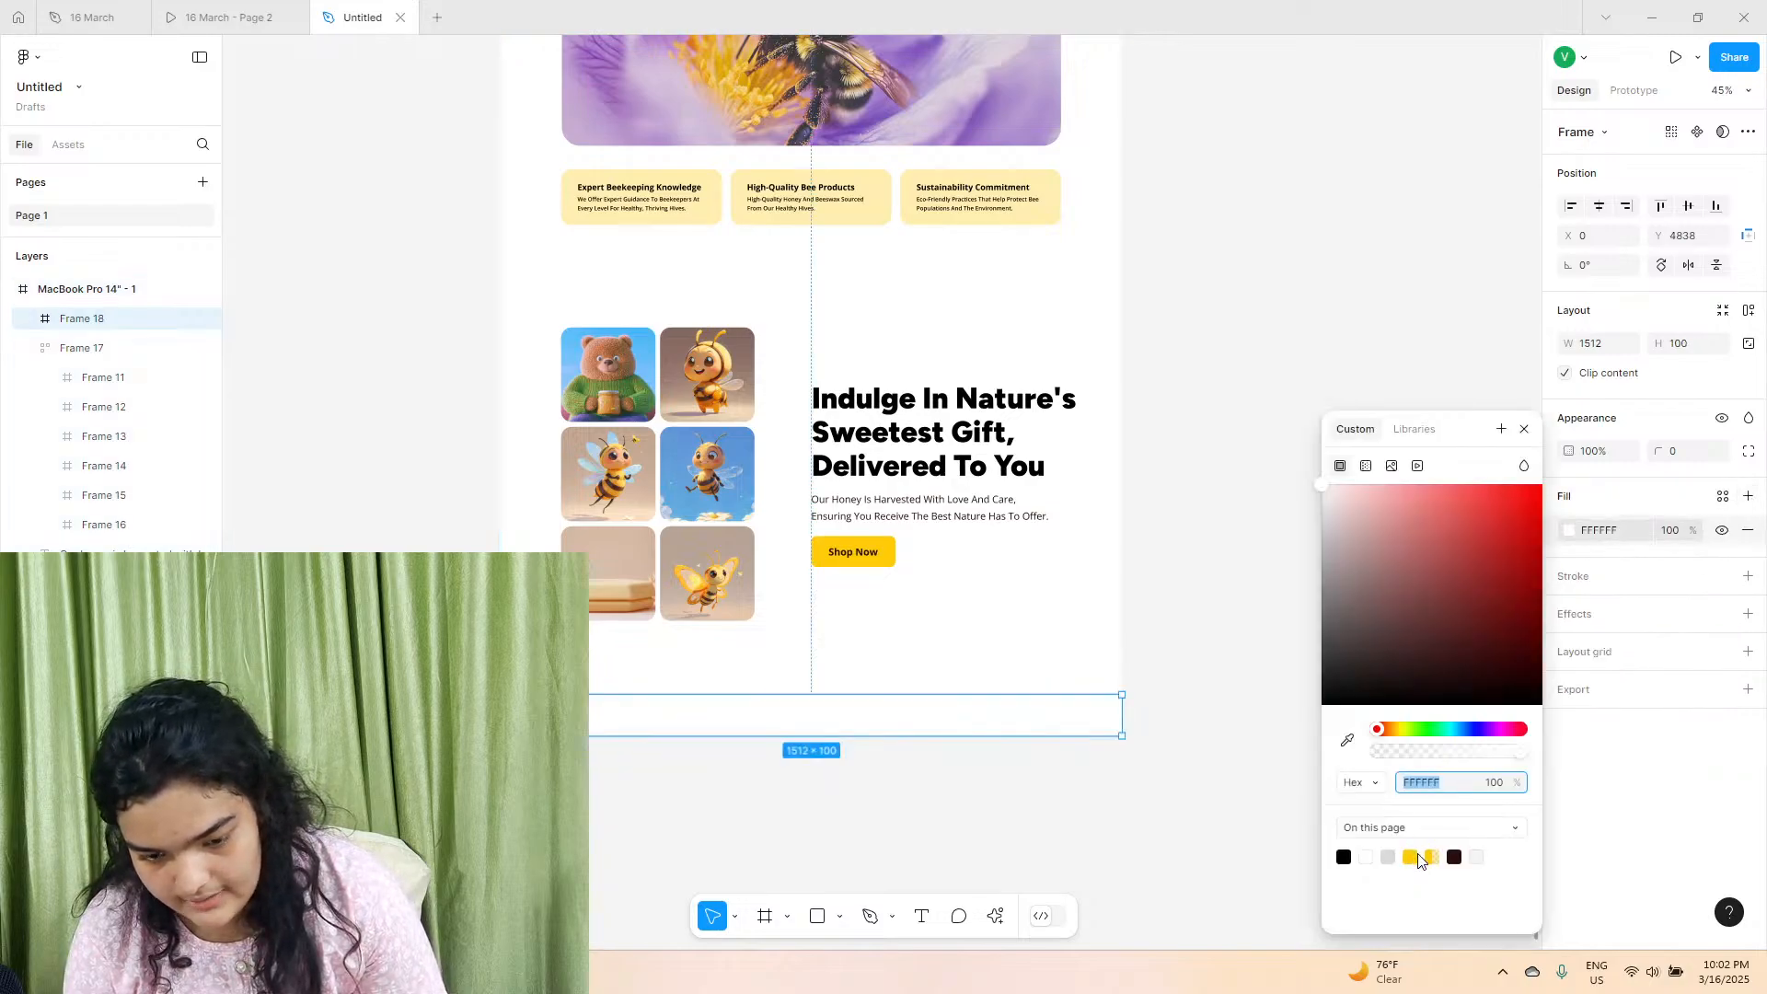
{"action": "left_click", "coordinate": [1409, 858]}
Nudge the image grid, heading, description and "Shop Now" button up together to adjust the spacing above the footer.
{"action": "scroll", "coordinate": [787, 707], "scroll_direction": "up", "scroll_amount": 3}
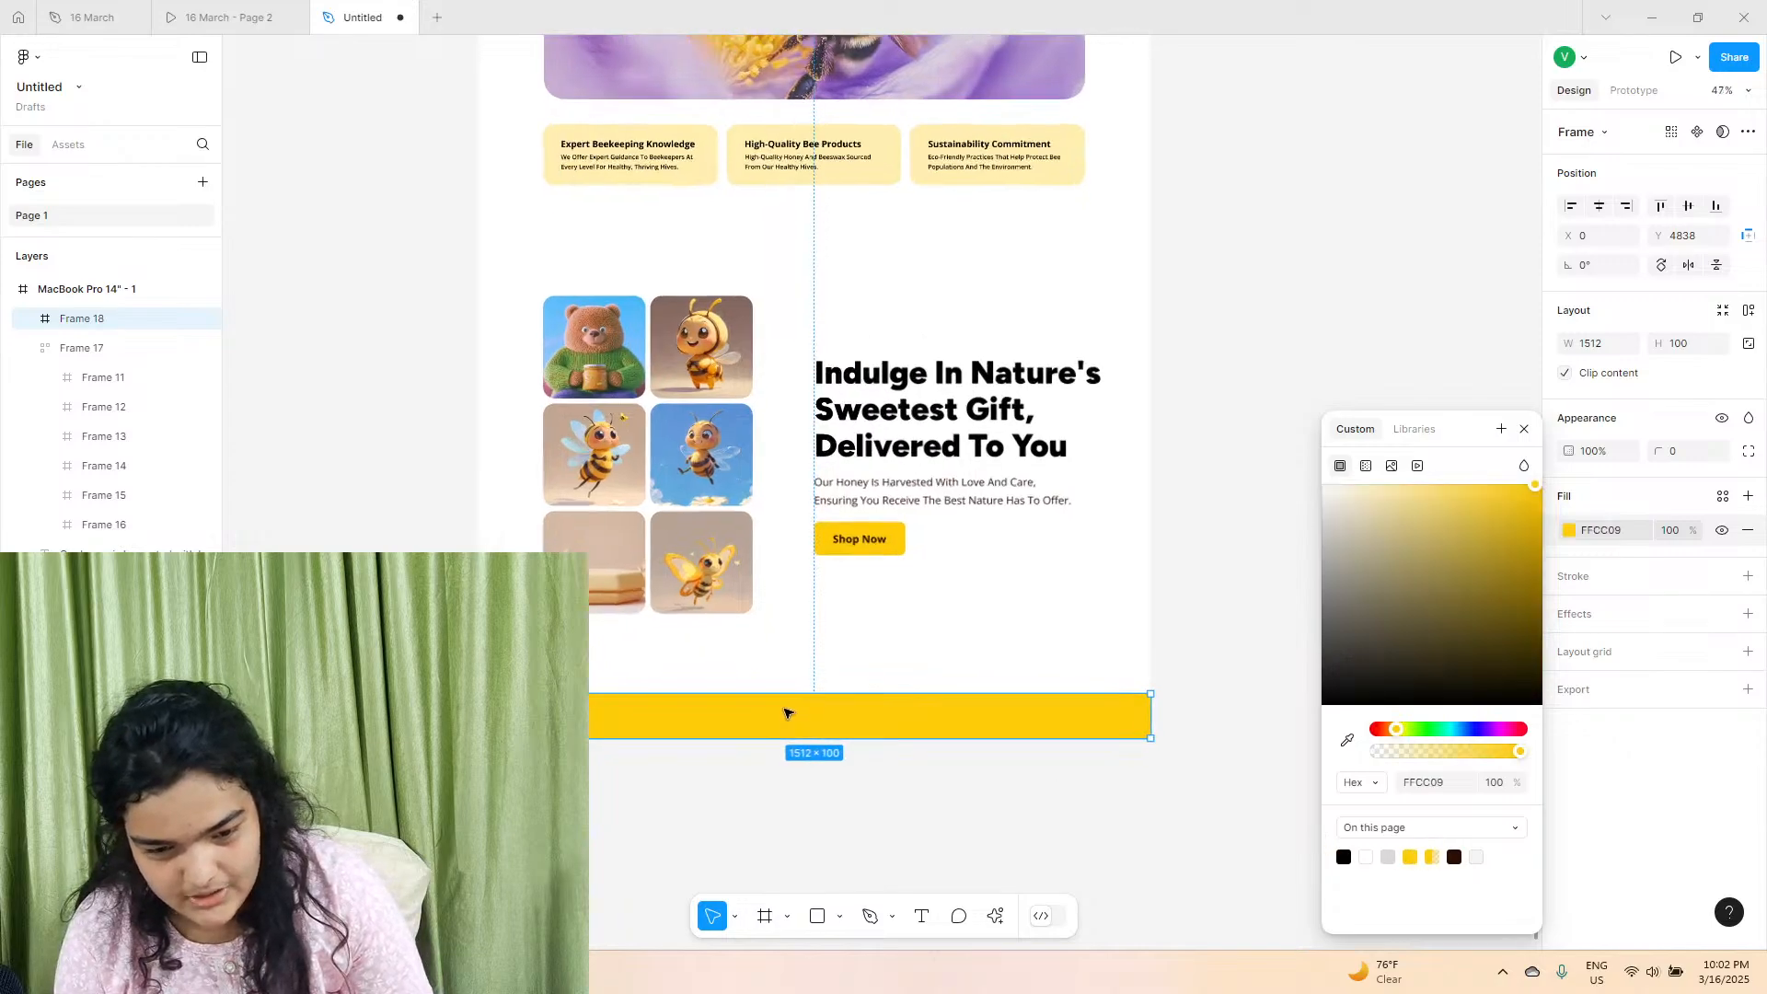
{"action": "left_click_drag", "start_coordinate": [353, 334], "coordinate": [1120, 500]}
{"action": "key", "text": "Up"}
{"action": "key", "text": "Up"}
{"action": "key", "text": "Up"}
{"action": "key", "text": "Up"}
{"action": "key", "text": "Up"}
{"action": "key", "text": "Up"}
{"action": "key", "text": "Up"}
{"action": "key", "text": "Up"}
{"action": "key", "text": "Up"}
{"action": "key", "text": "Up"}
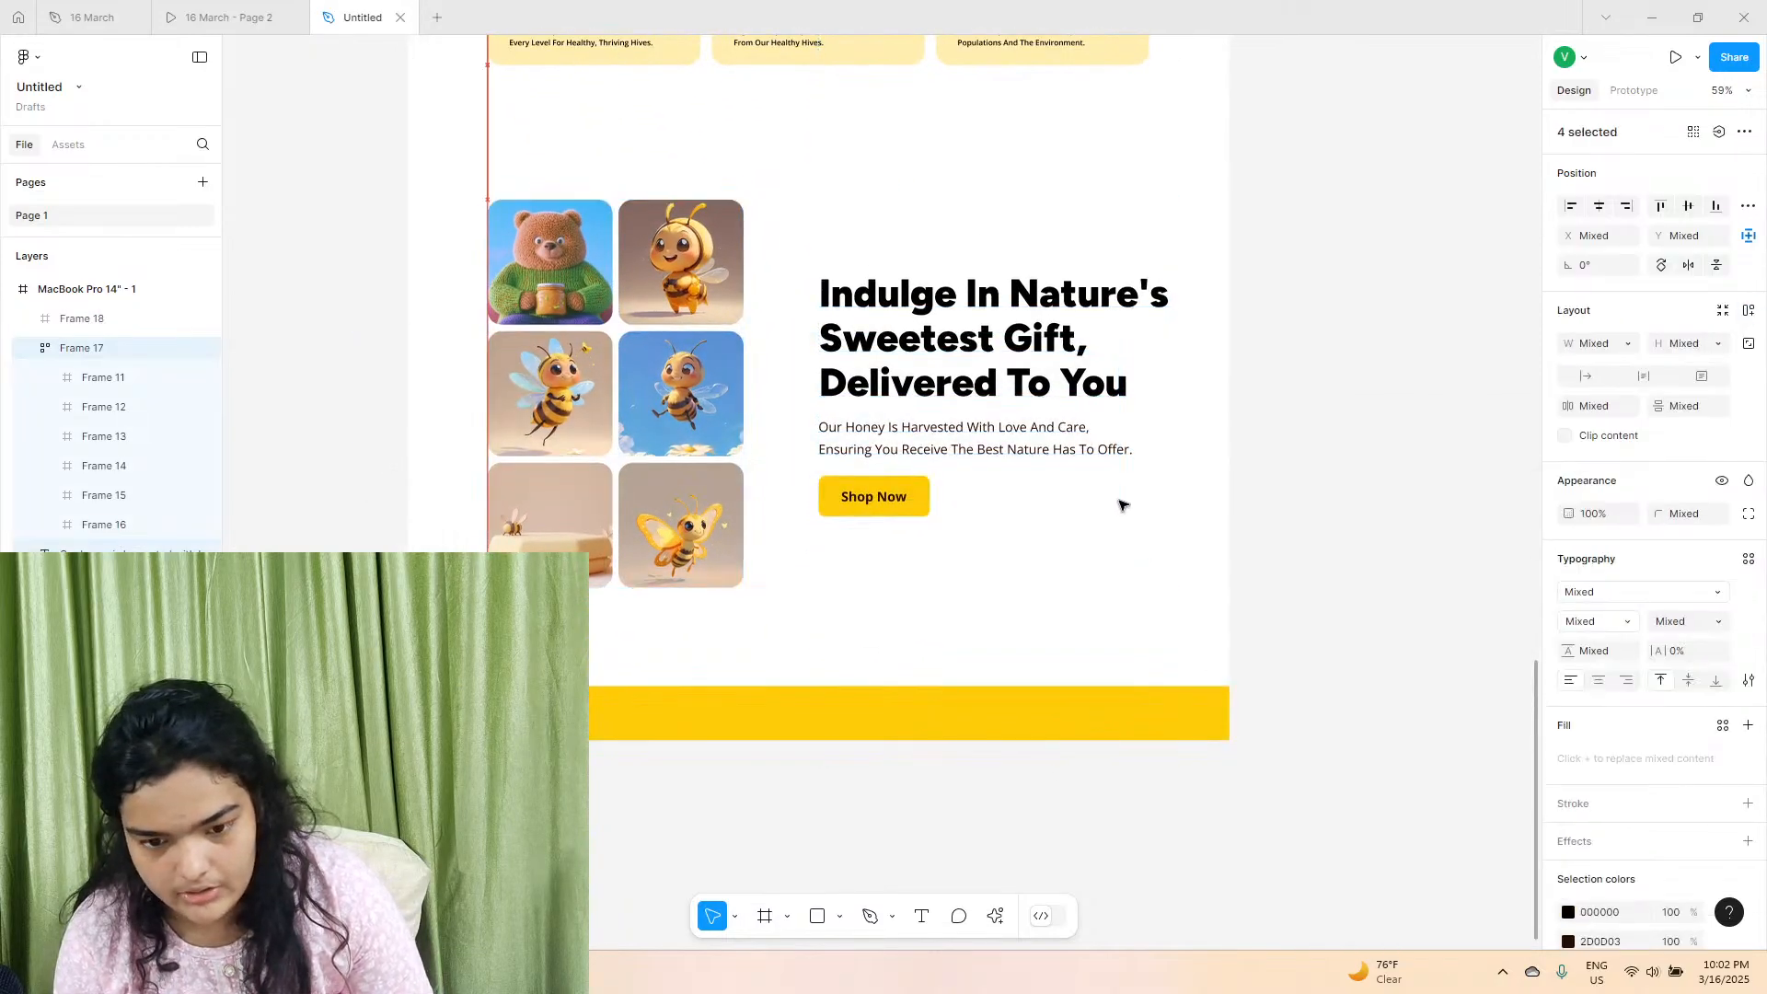
Nudge the image grid, heading, description and "Shop Now" button down together to fine-tune the gap above the footer.
{"action": "key", "text": "Down"}
{"action": "key", "text": "Down"}
{"action": "key", "text": "Down"}
{"action": "key", "text": "Down"}
{"action": "key", "text": "Down"}
{"action": "key", "text": "Down"}
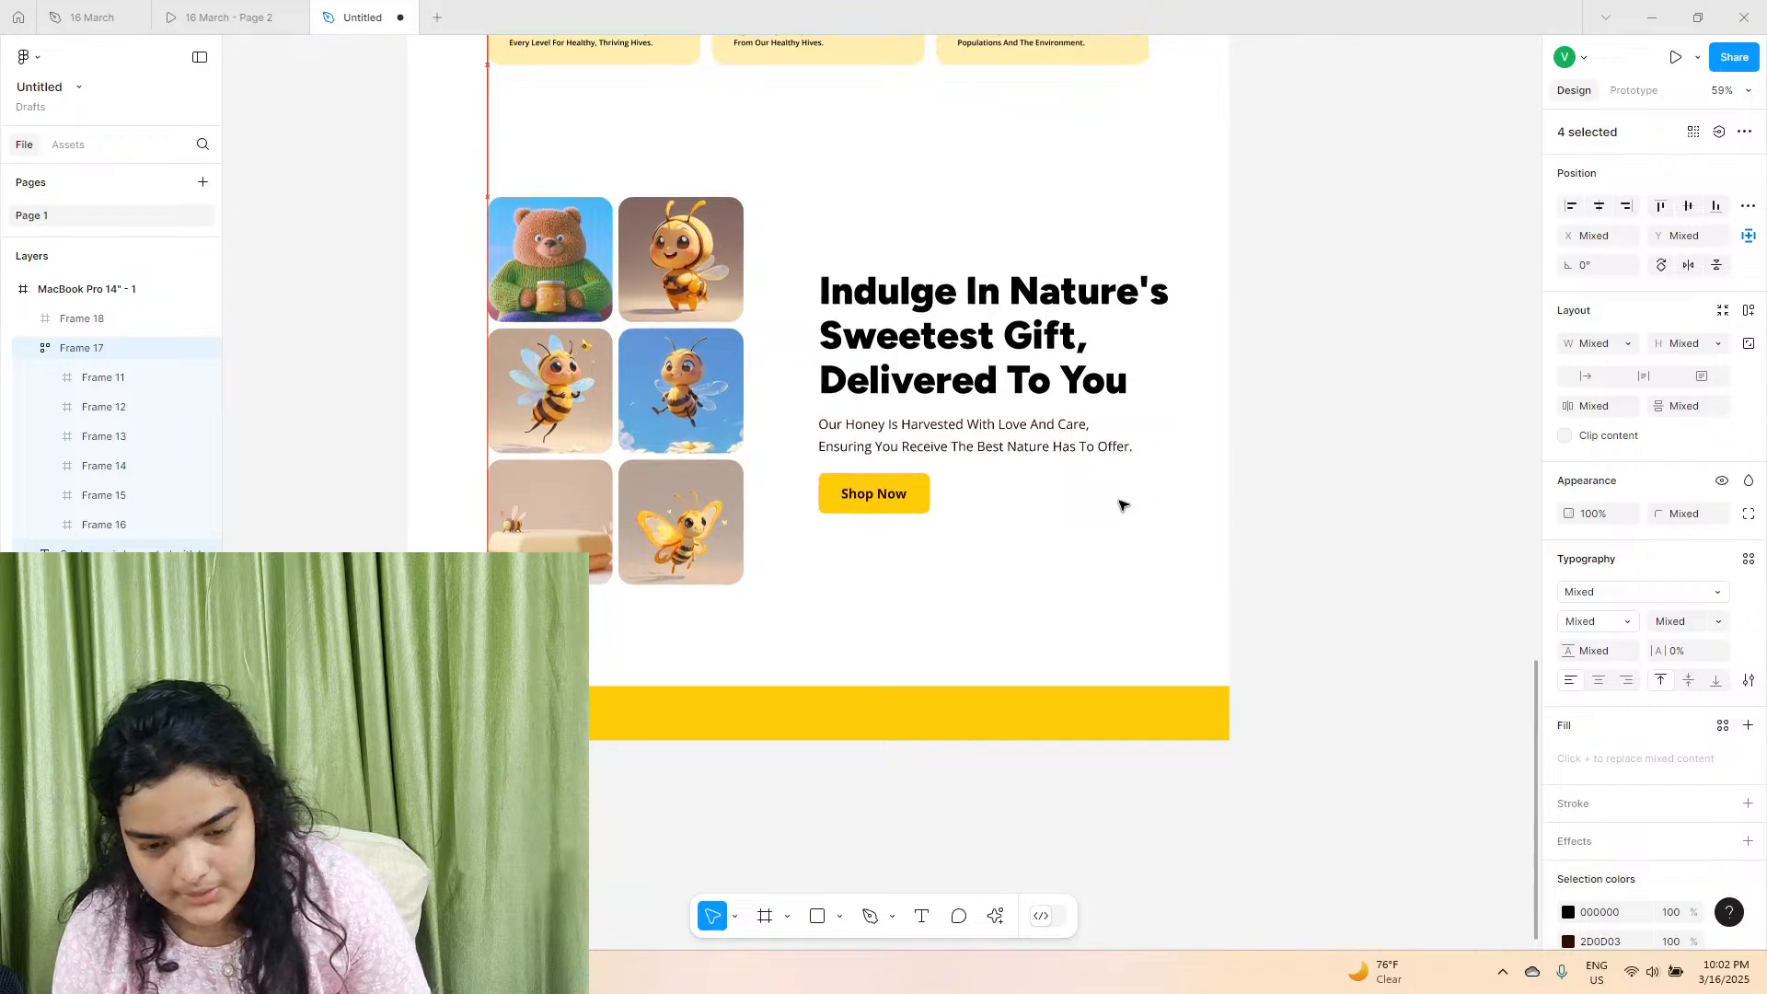
{"action": "left_click", "coordinate": [924, 717]}
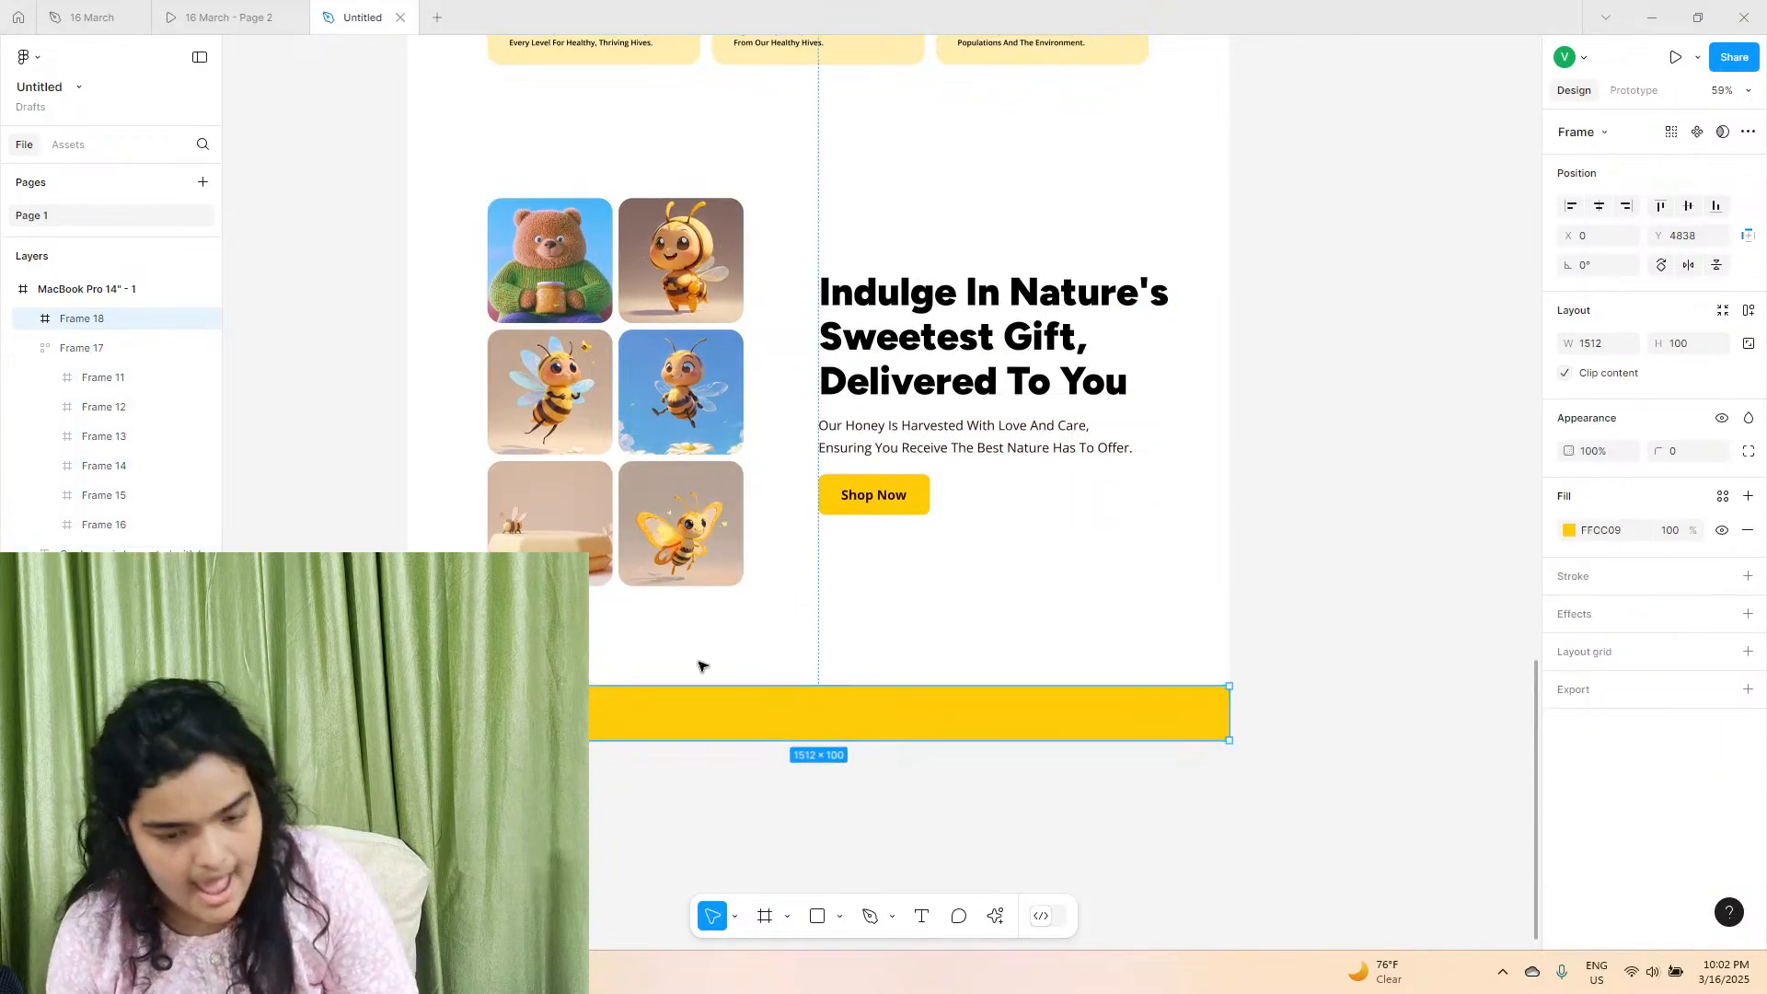
Check the footer in the "16 March - Page 2" prototype and place a copy of the section's description text in the yellow footer.
{"action": "left_click", "coordinate": [219, 17]}
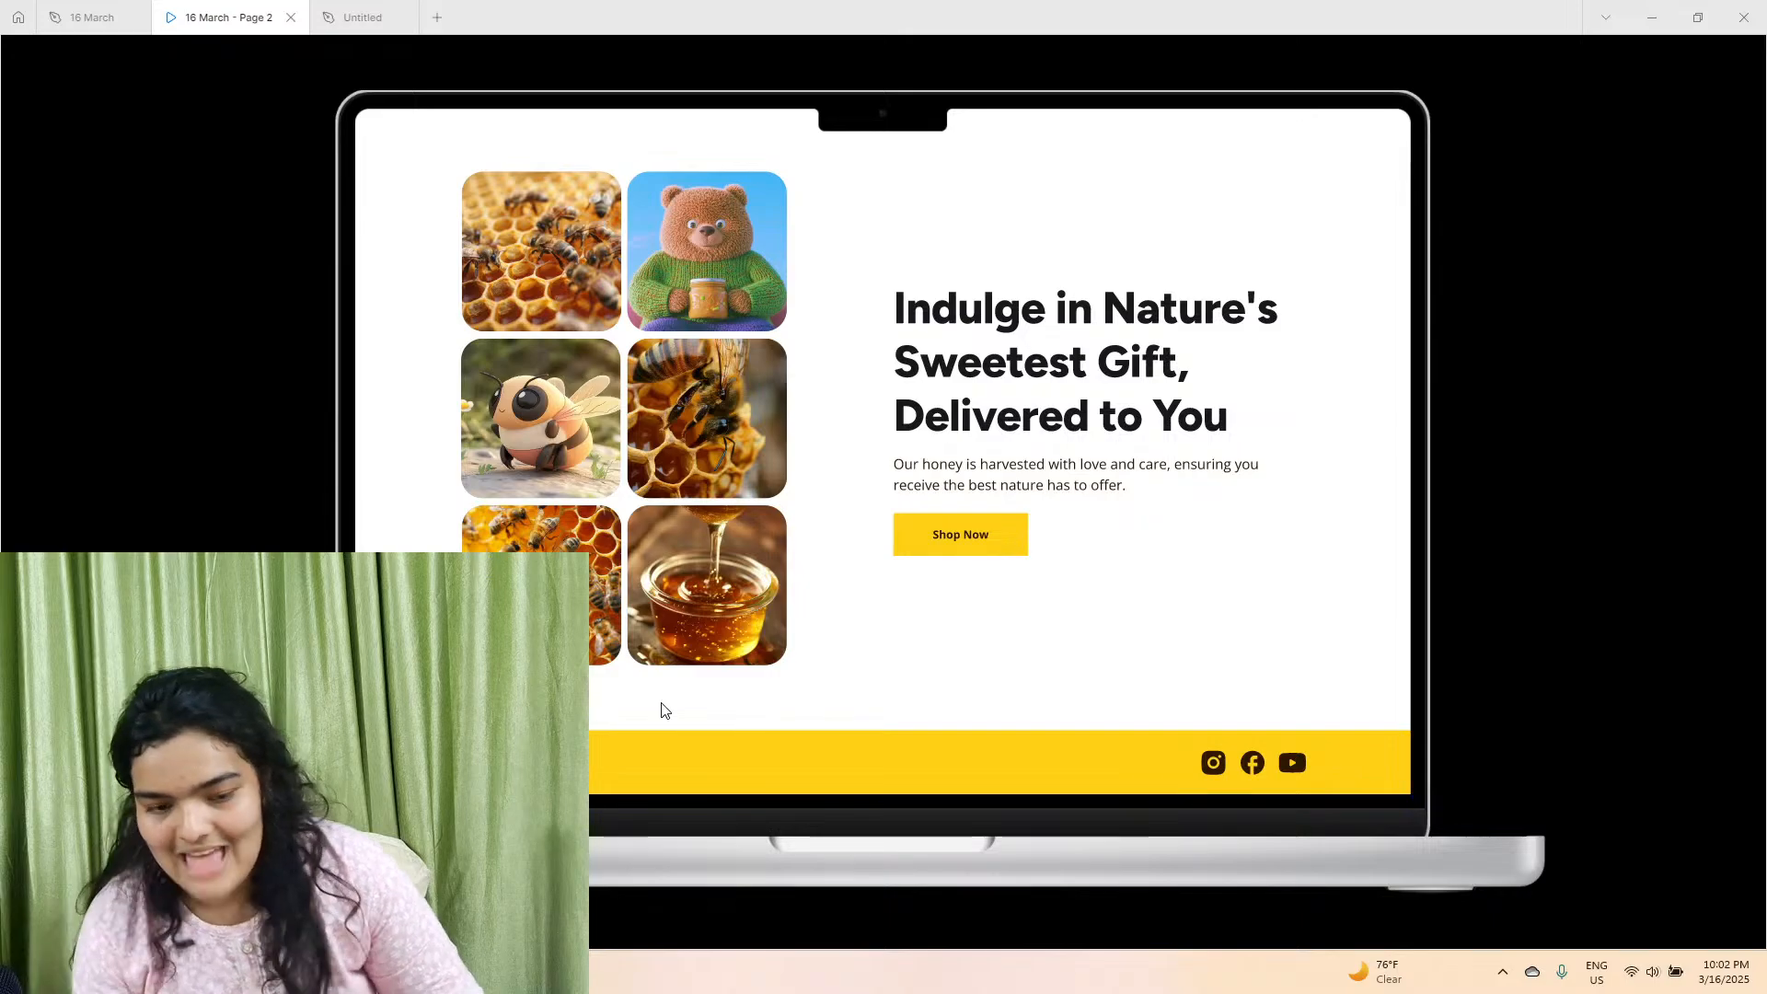
{"action": "left_click", "coordinate": [363, 18]}
{"action": "left_click", "coordinate": [897, 451]}
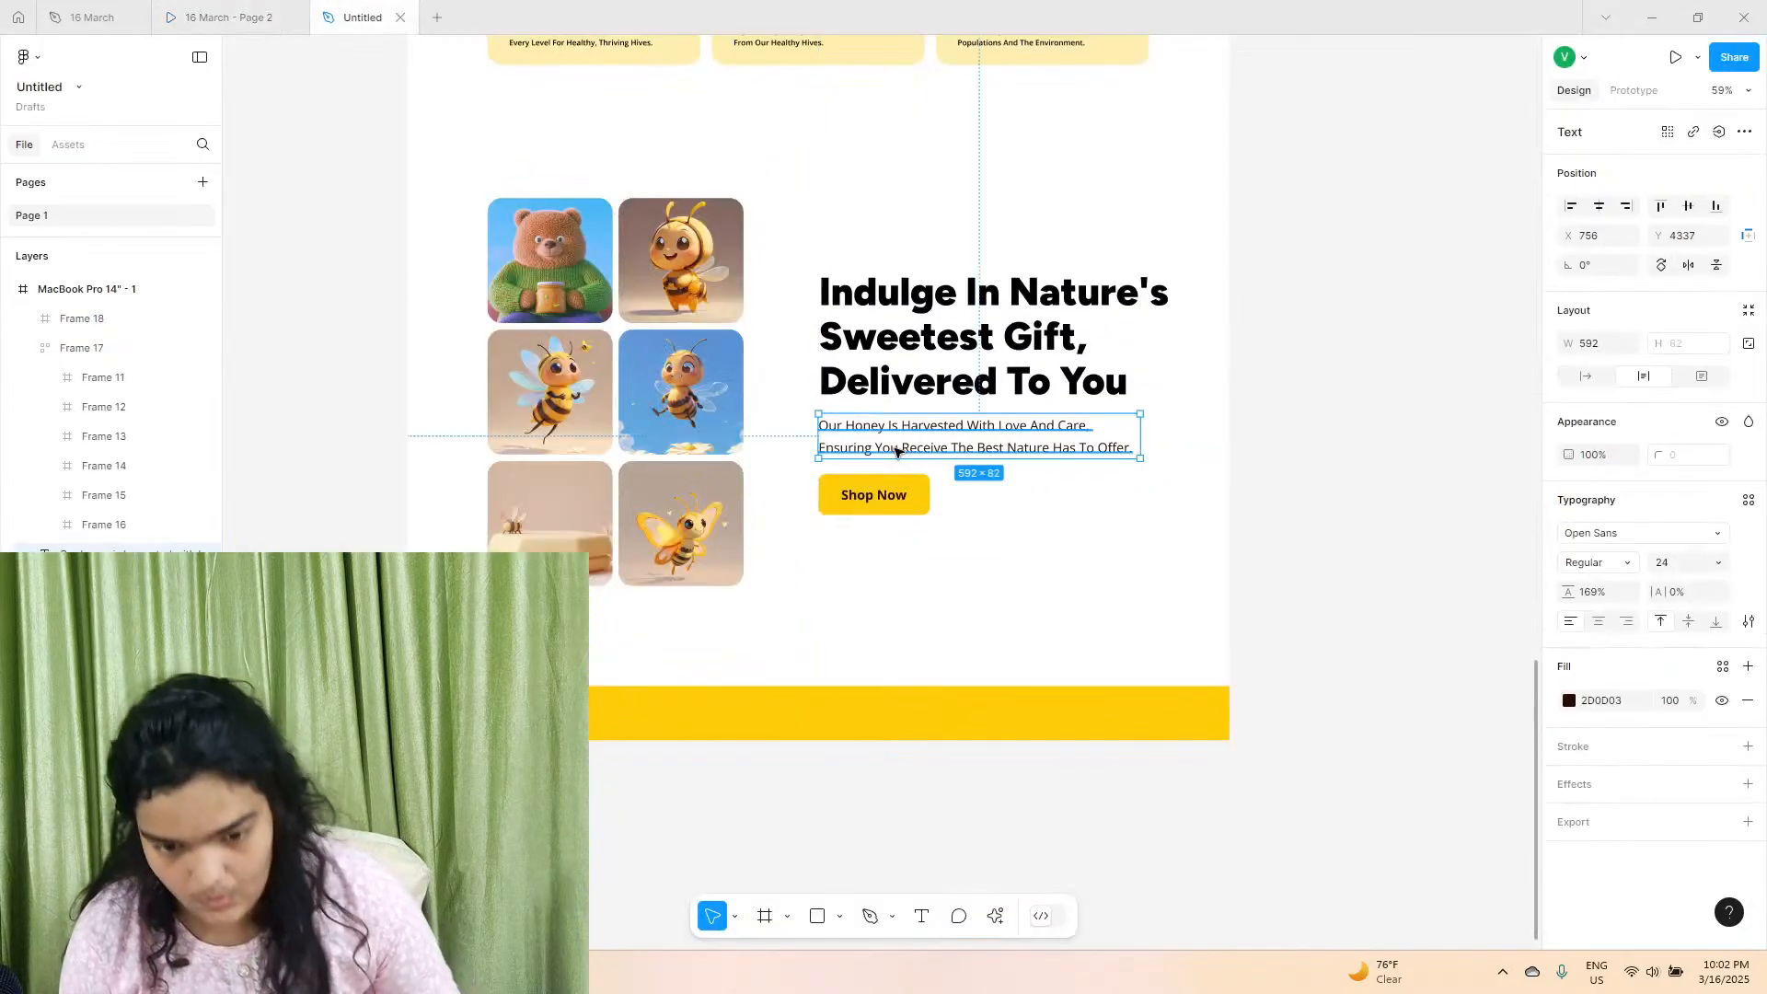
{"action": "left_click_drag", "start_coordinate": [906, 452], "coordinate": [583, 739], "text": "alt"}
Replace the copied footer text with the © symbol from the emoji picker followed by "HoneyHive - 2025. All Rights Reserved".
{"action": "scroll", "coordinate": [567, 736], "scroll_direction": "up", "scroll_amount": 5, "text": "ctrl"}
{"action": "double_click", "coordinate": [568, 736]}
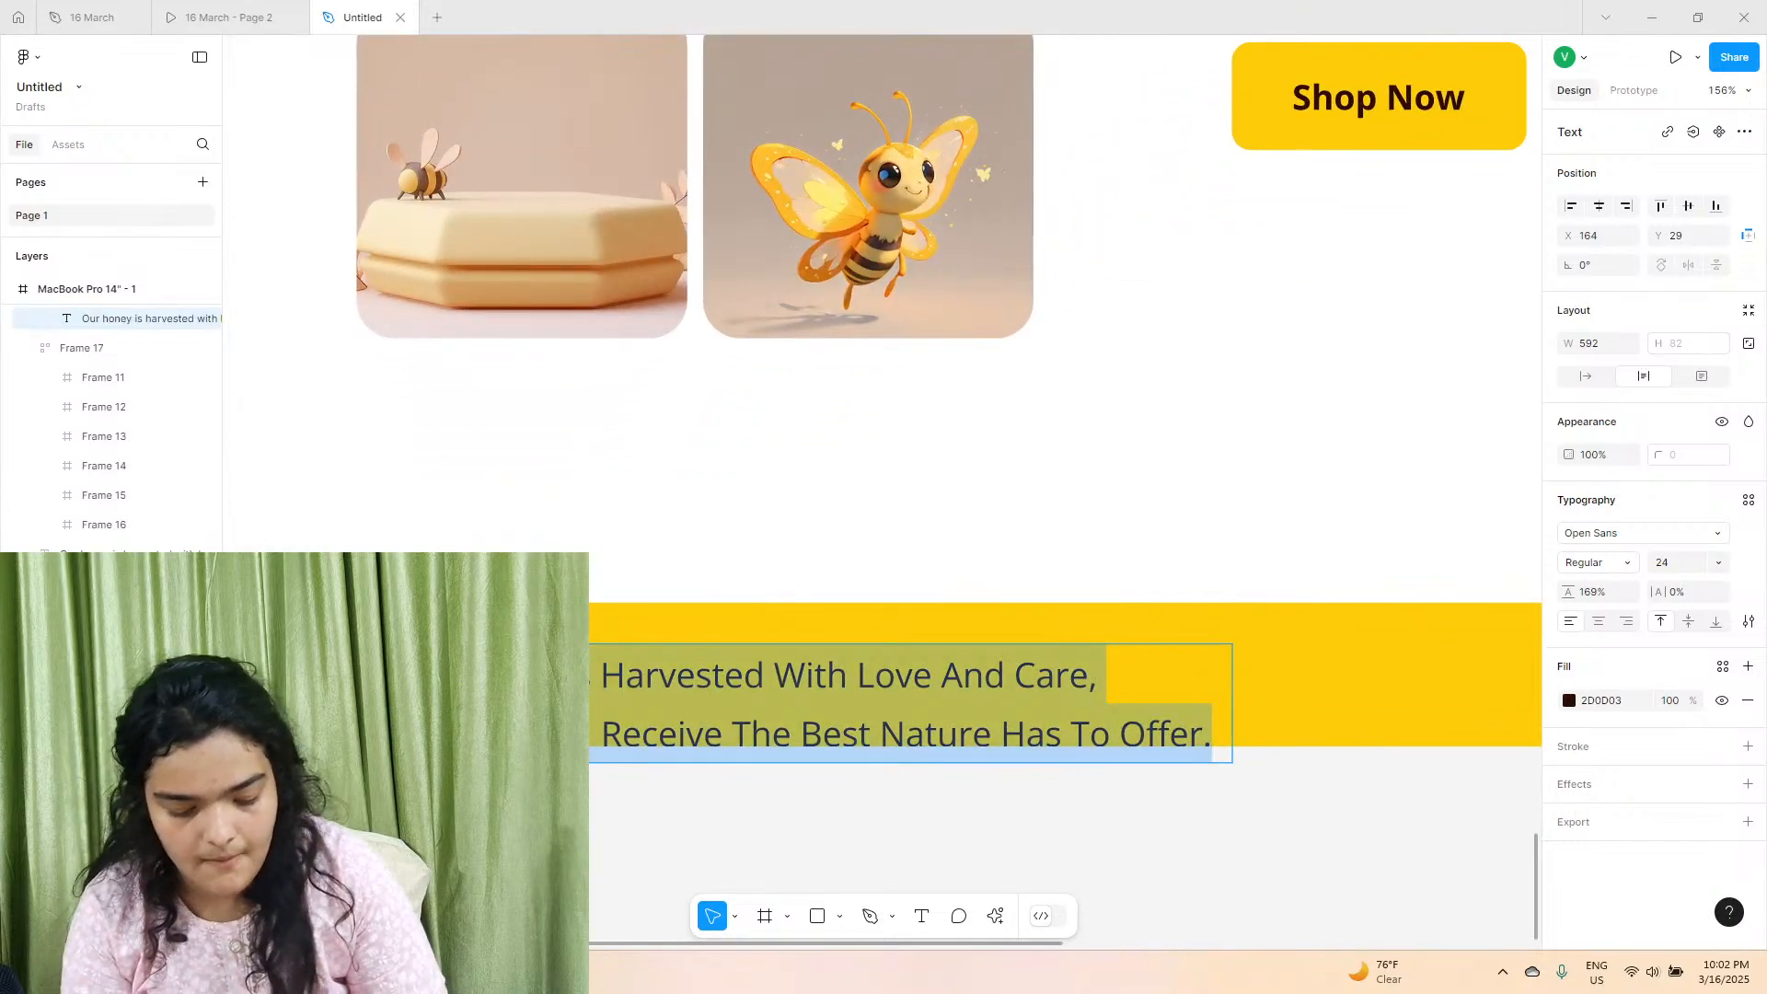
{"action": "key", "text": "super+period"}
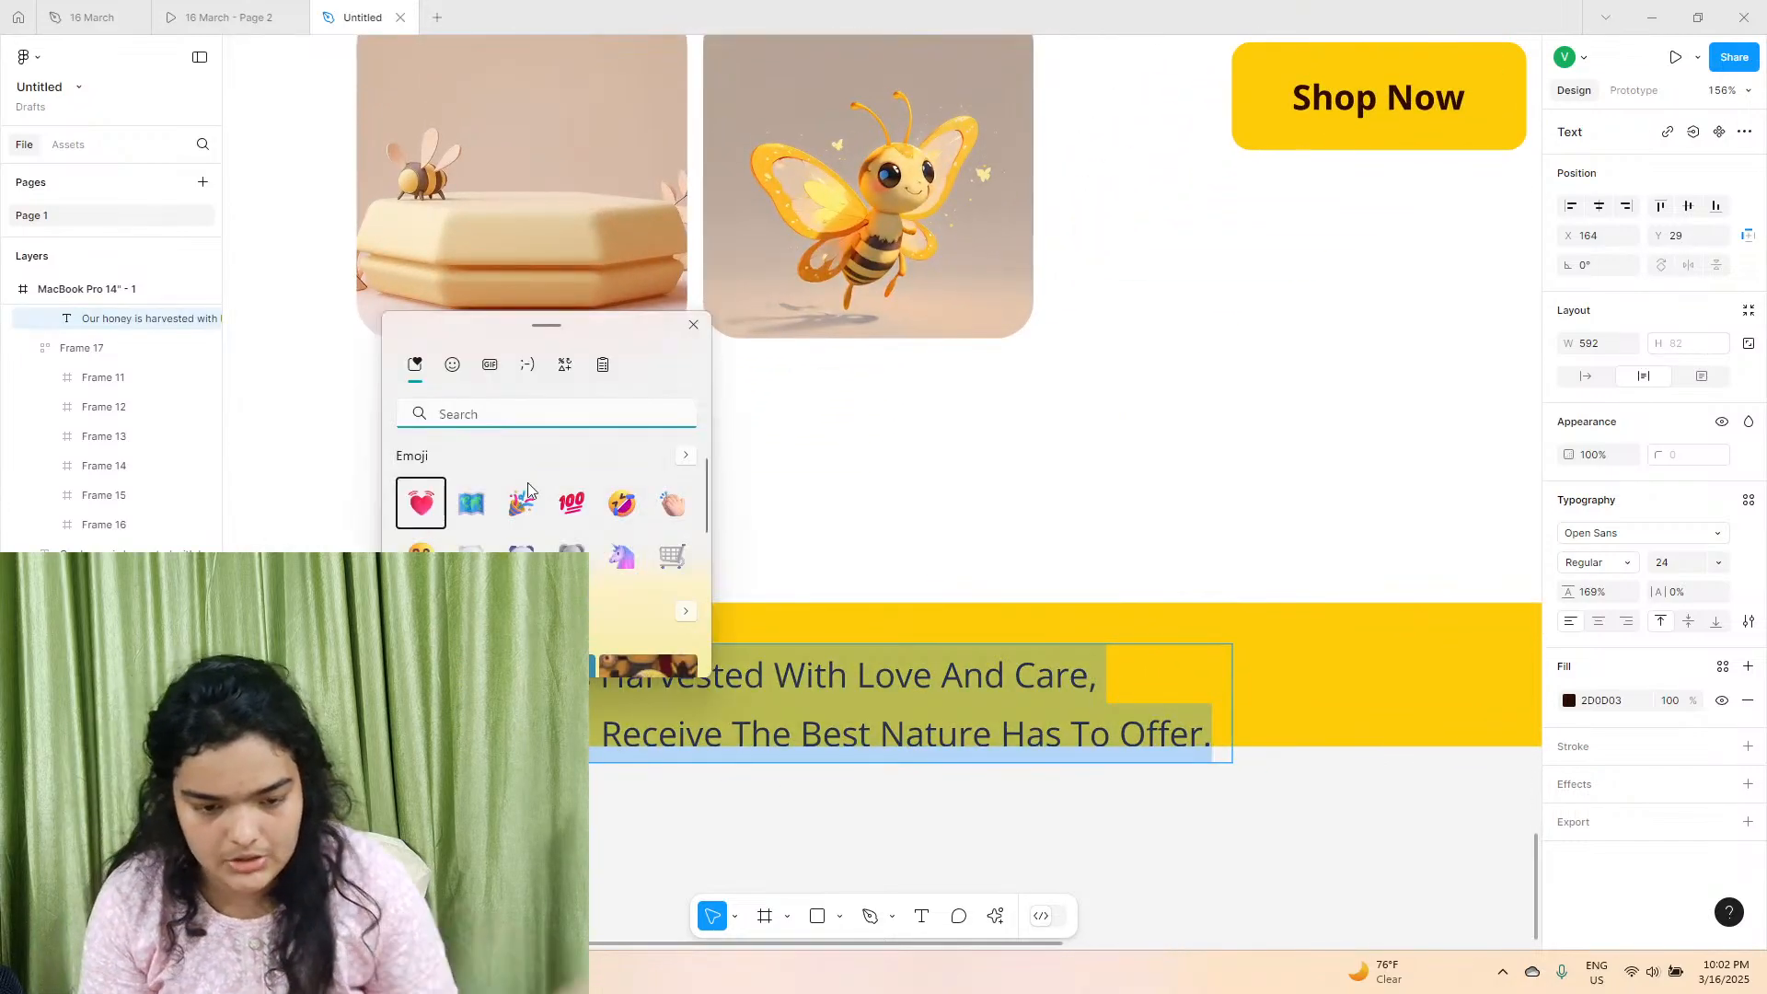
{"action": "type", "text": "c"}
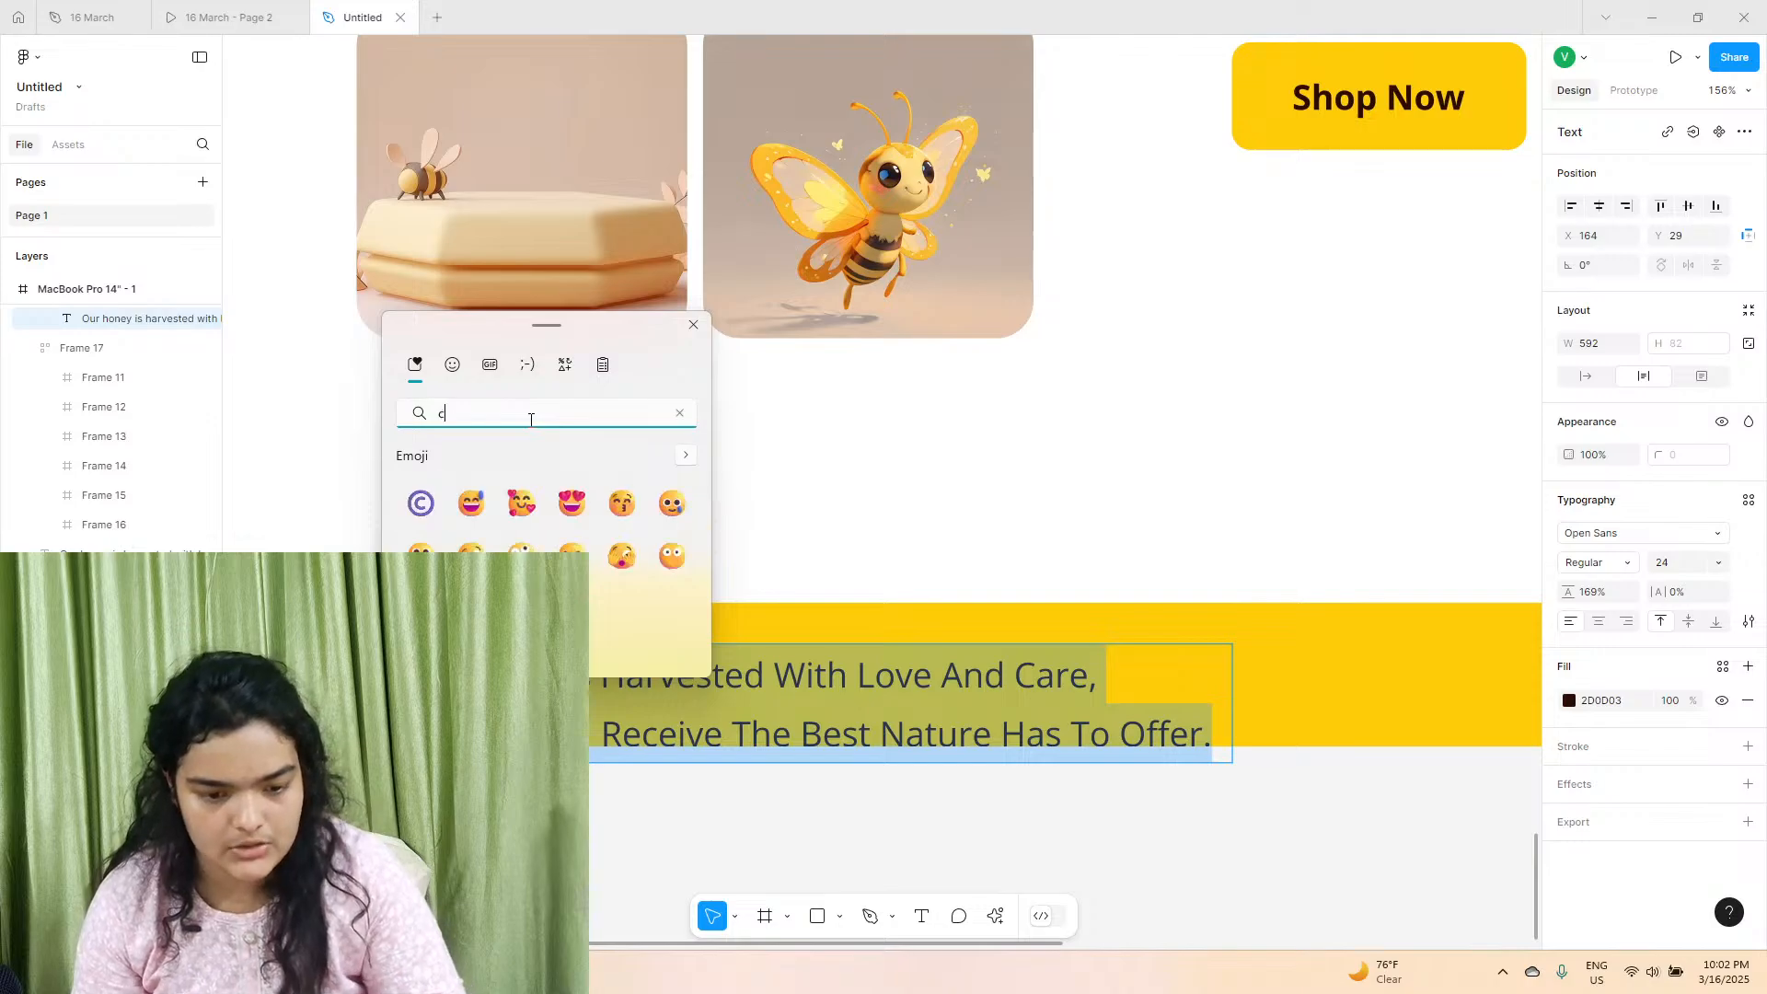
{"action": "left_click", "coordinate": [420, 503]}
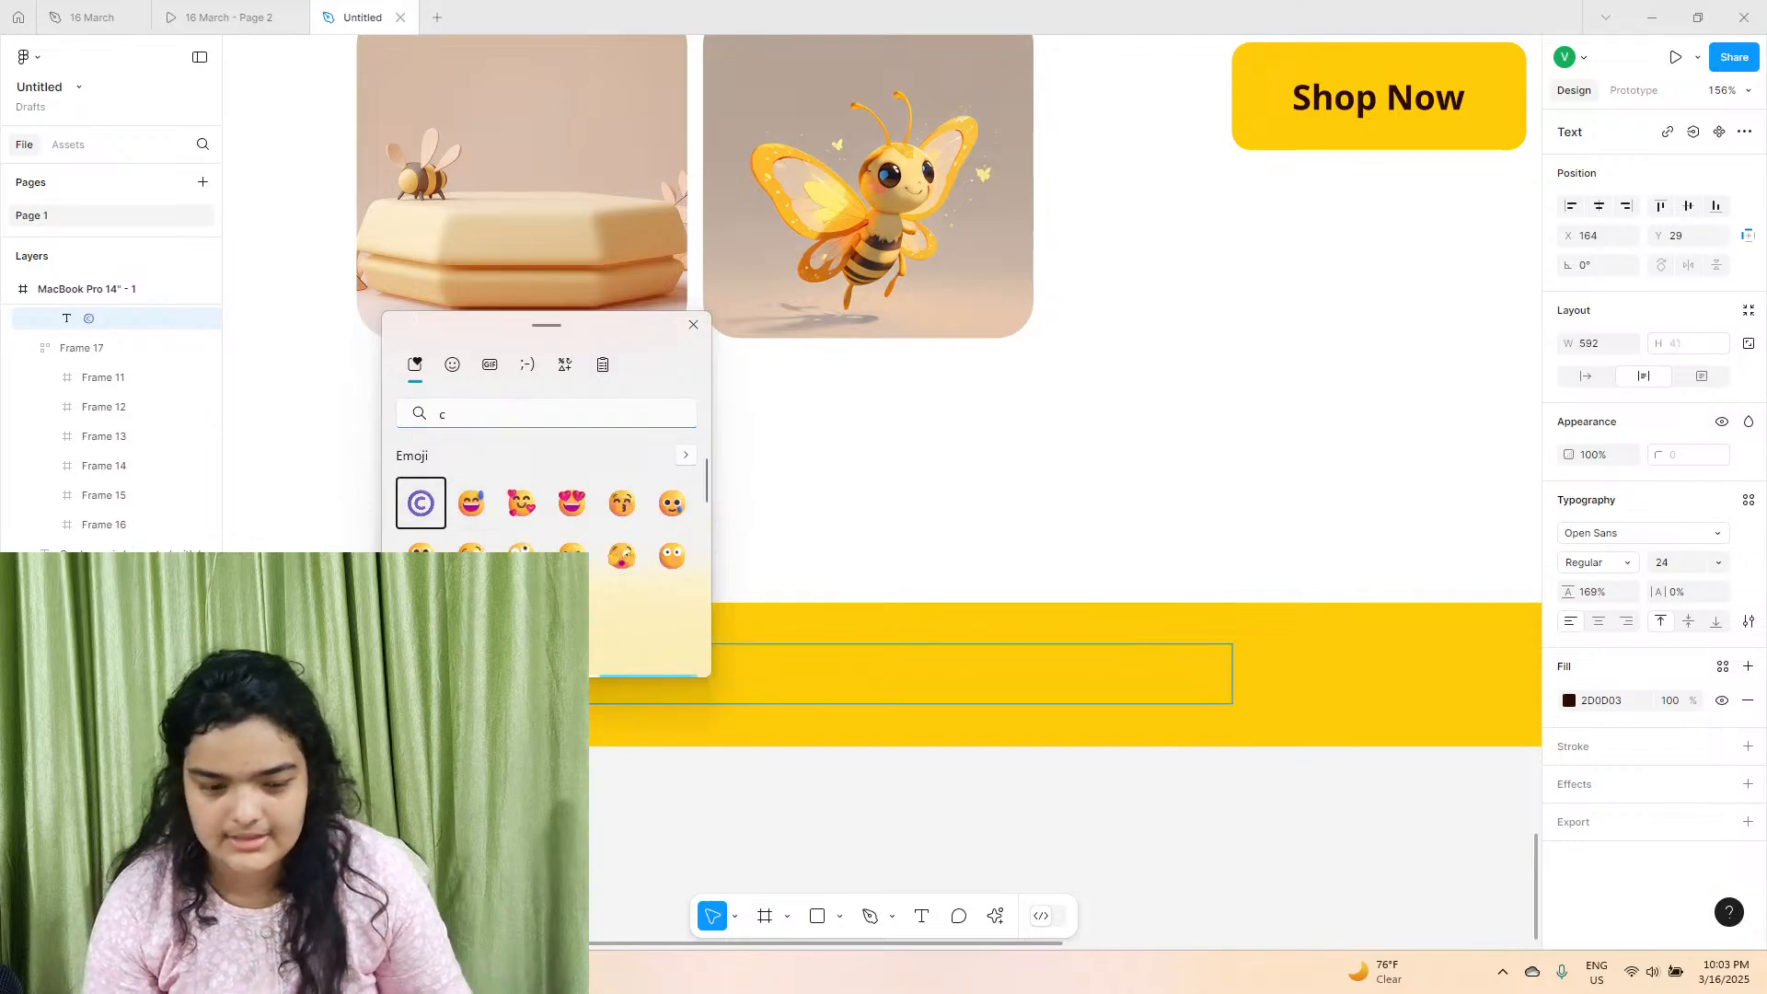
{"action": "key", "text": "Escape"}
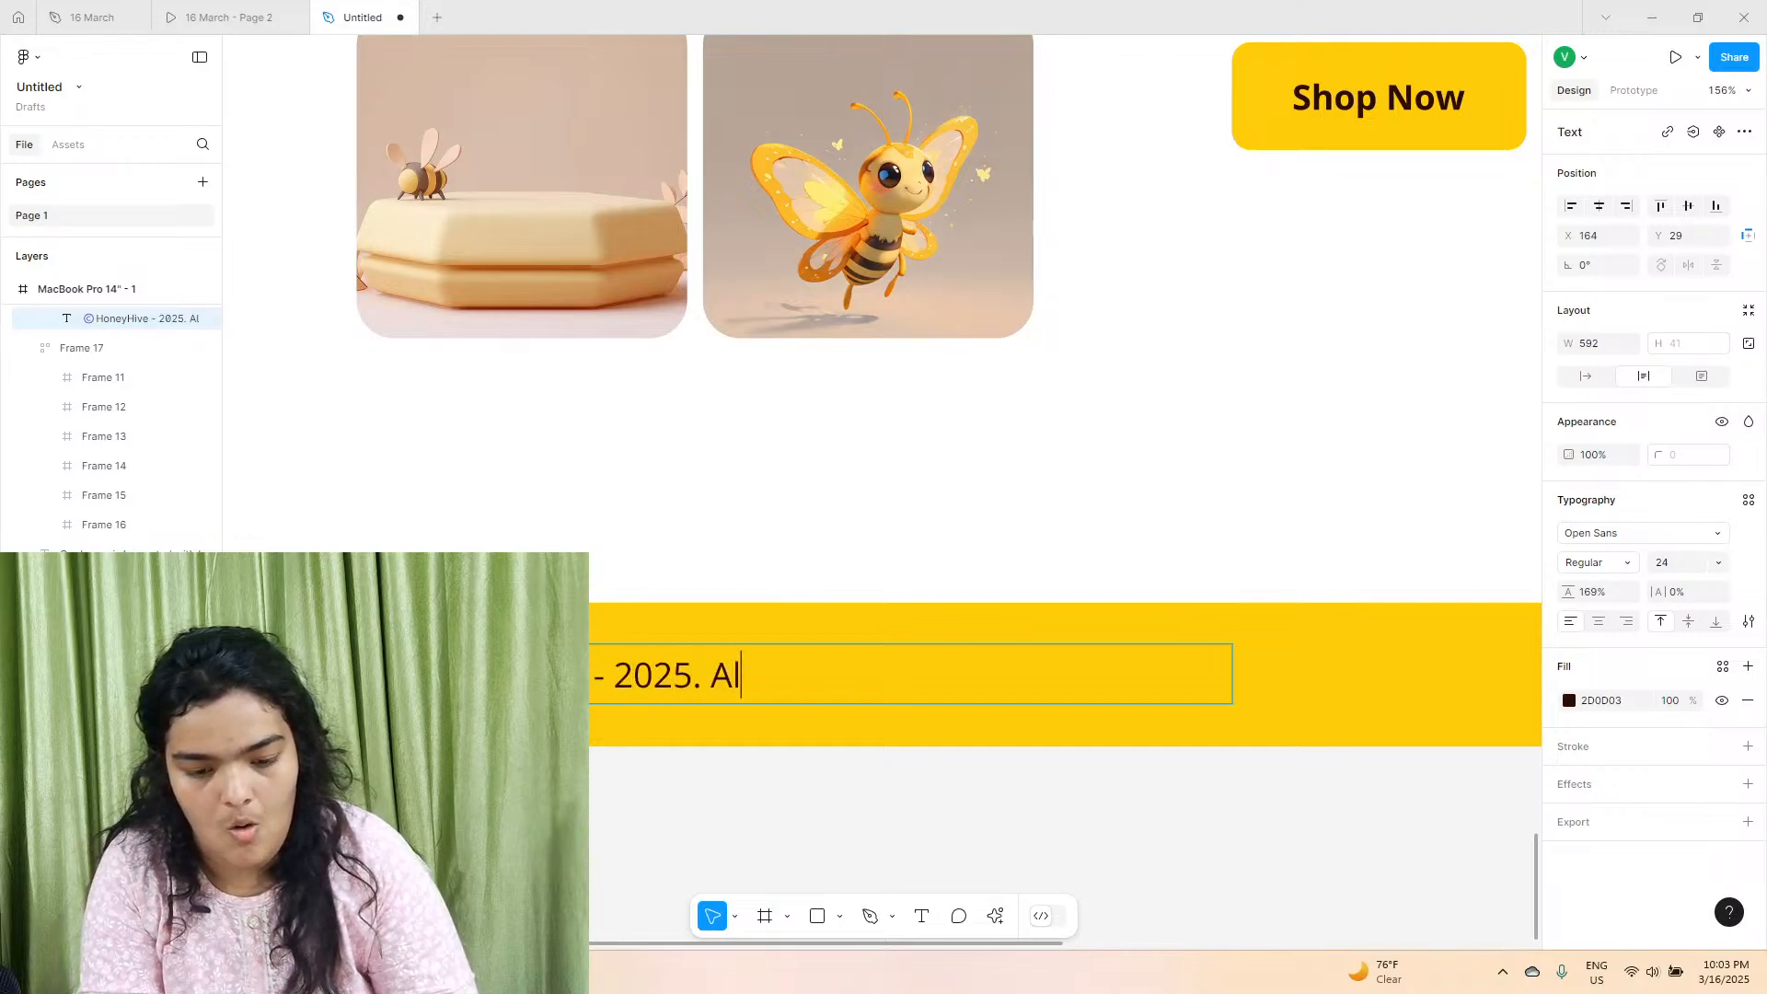
{"action": "type", "text": "Rights Reserved"}
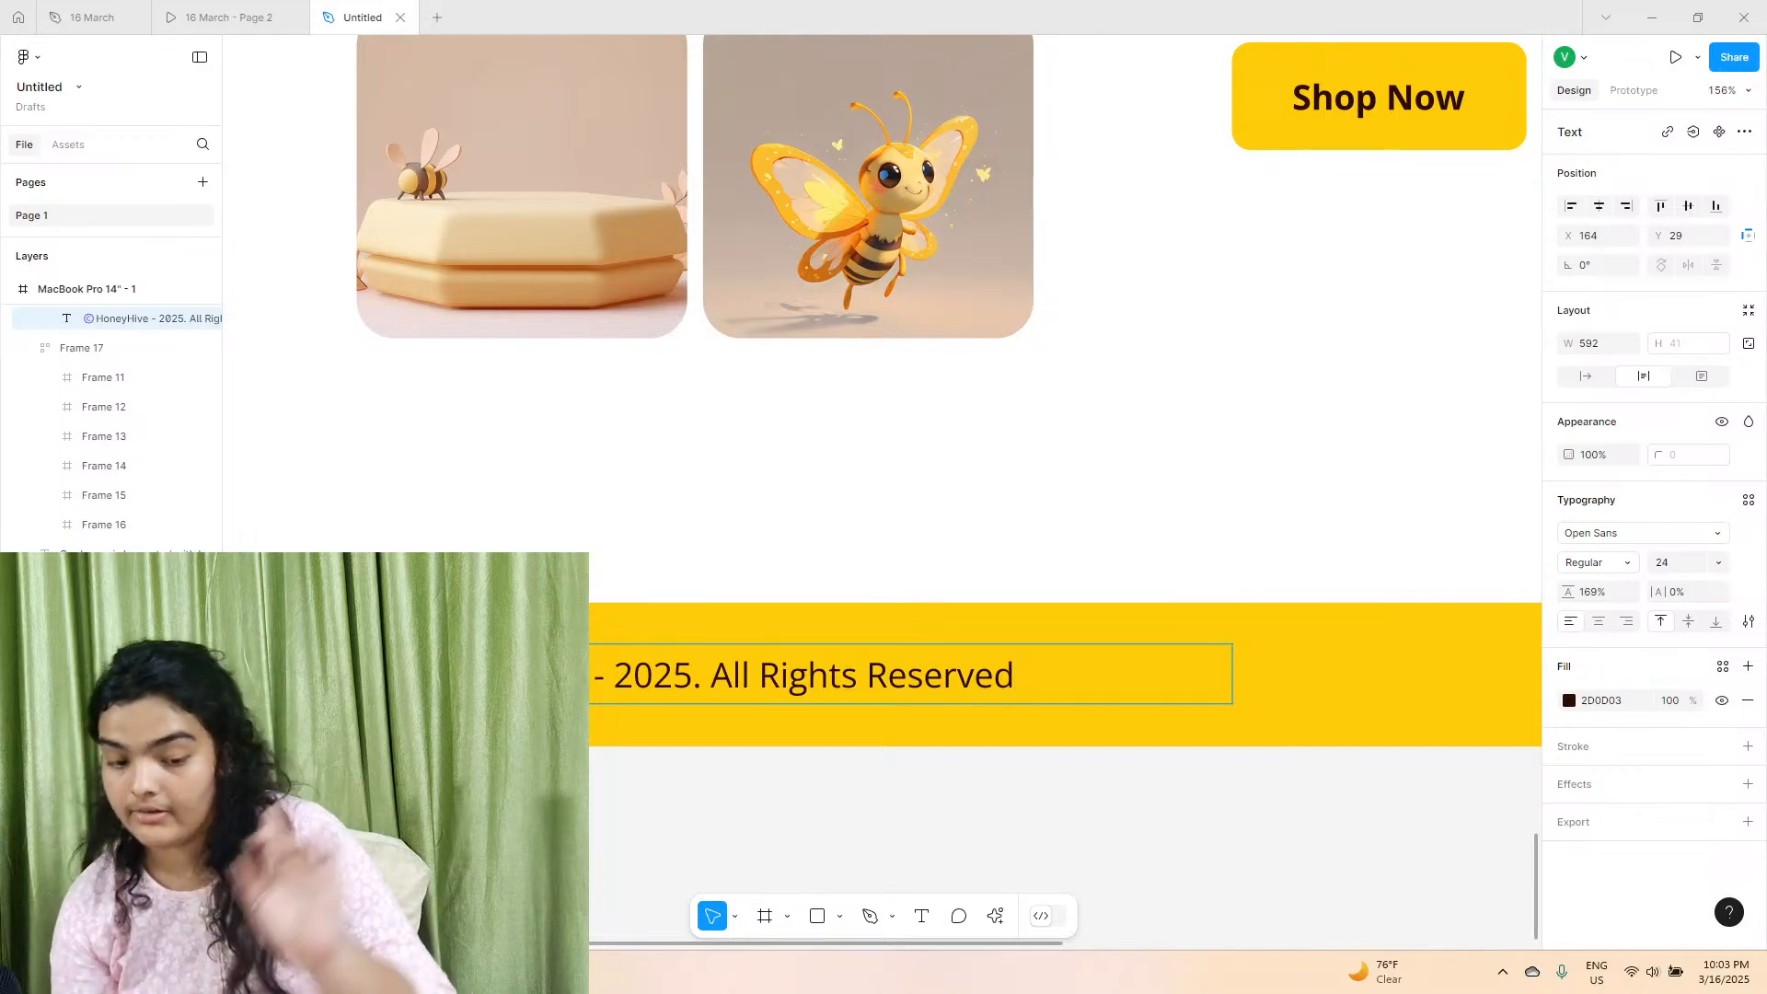
{"action": "key", "text": "Escape"}
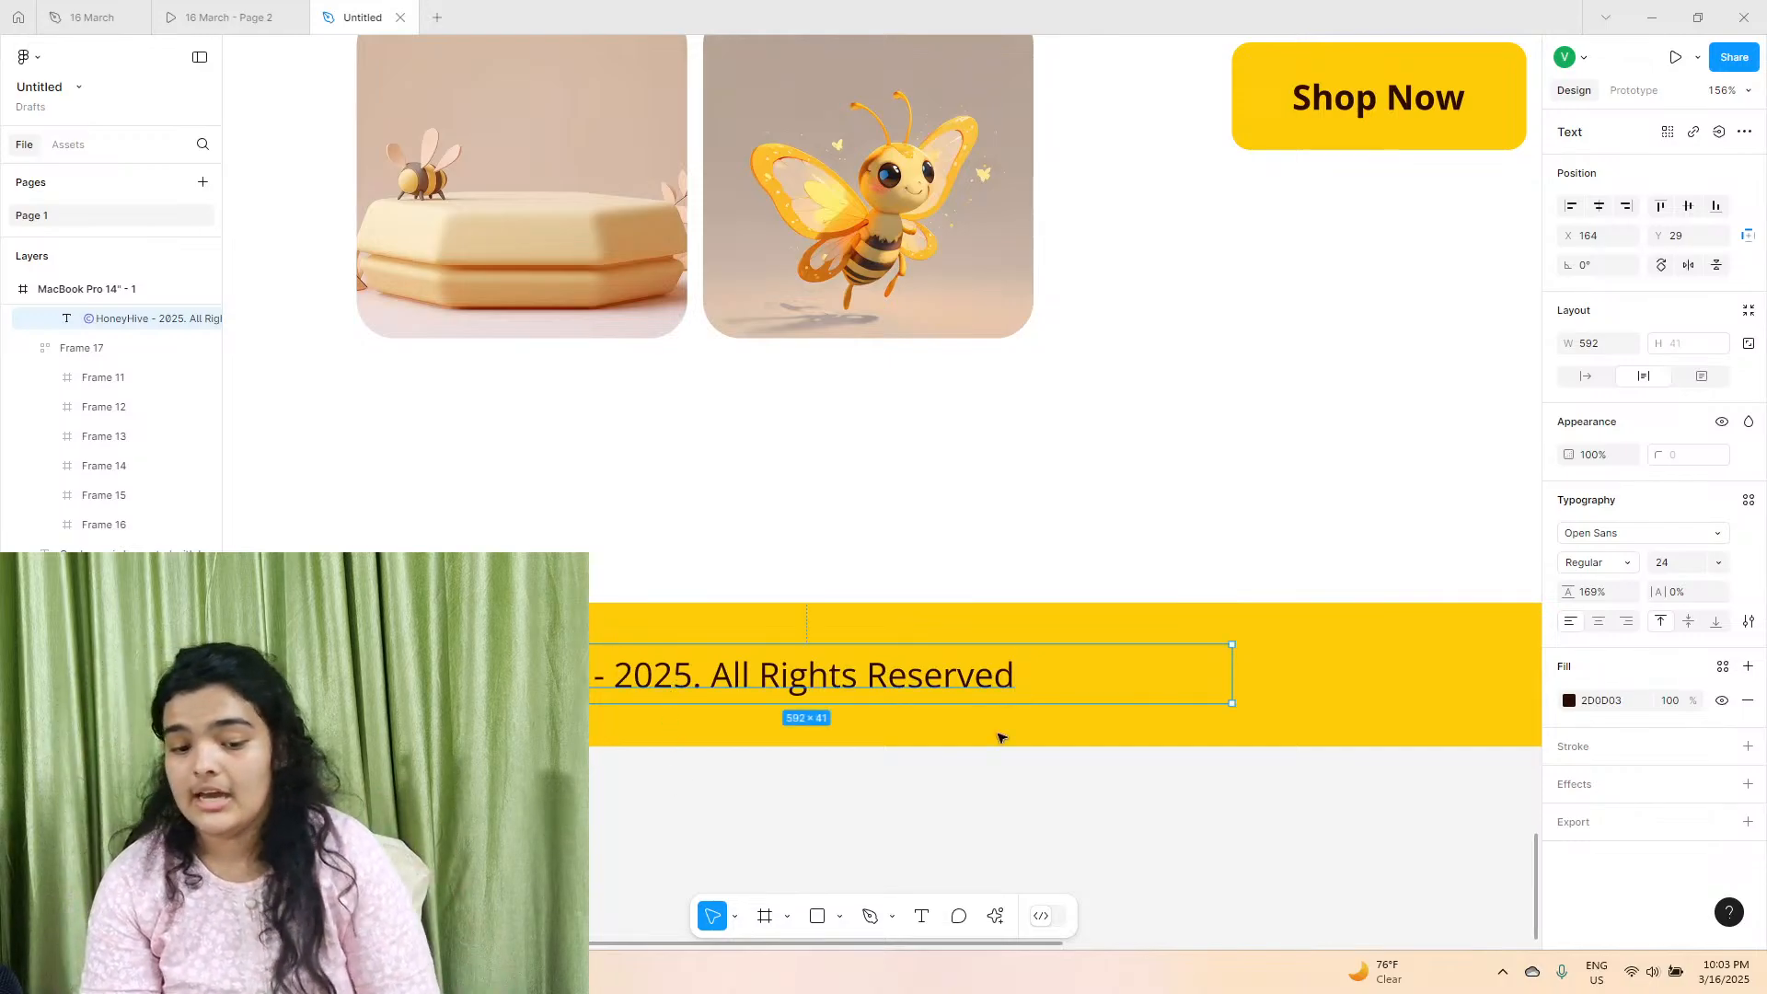
Set the copyright text to auto width and shift it to X 160 in the footer.
{"action": "left_click", "coordinate": [1585, 376]}
{"action": "left_click_drag", "start_coordinate": [840, 674], "coordinate": [832, 673]}
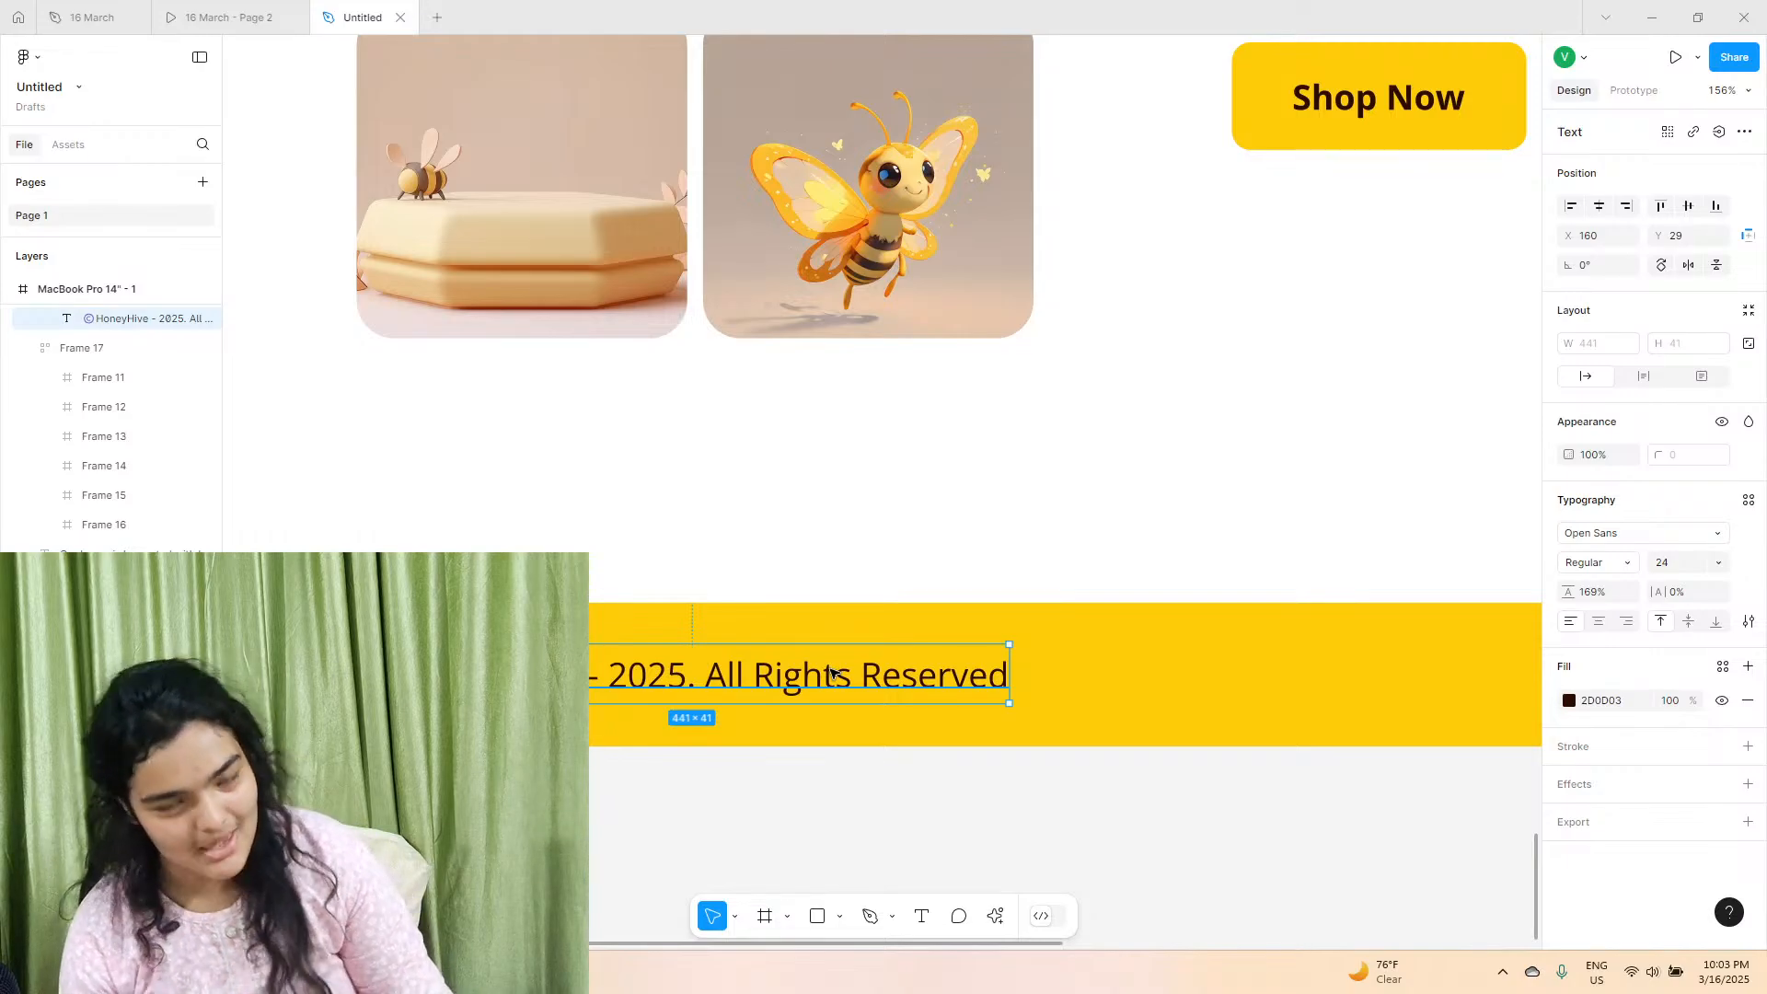
{"action": "scroll", "coordinate": [832, 672], "scroll_direction": "down", "scroll_amount": 5}
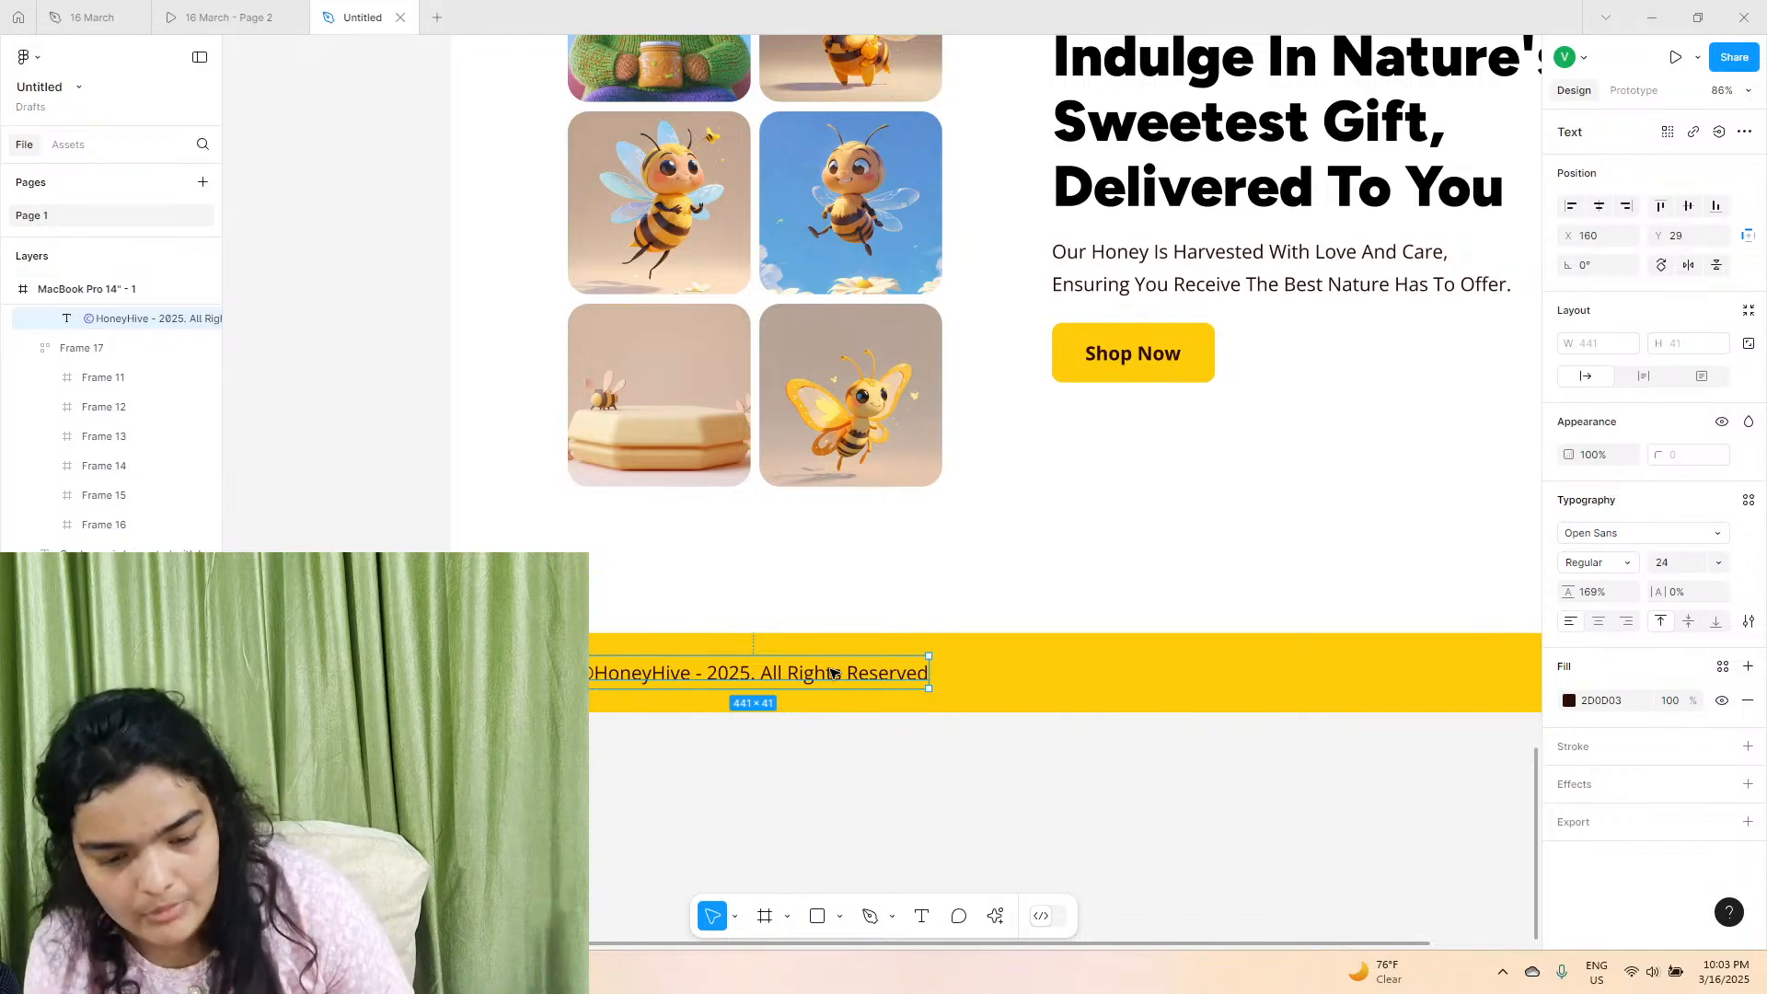
Set the copyright text's font weight to Bold.
{"action": "scroll", "coordinate": [833, 674], "scroll_direction": "right", "scroll_amount": 5}
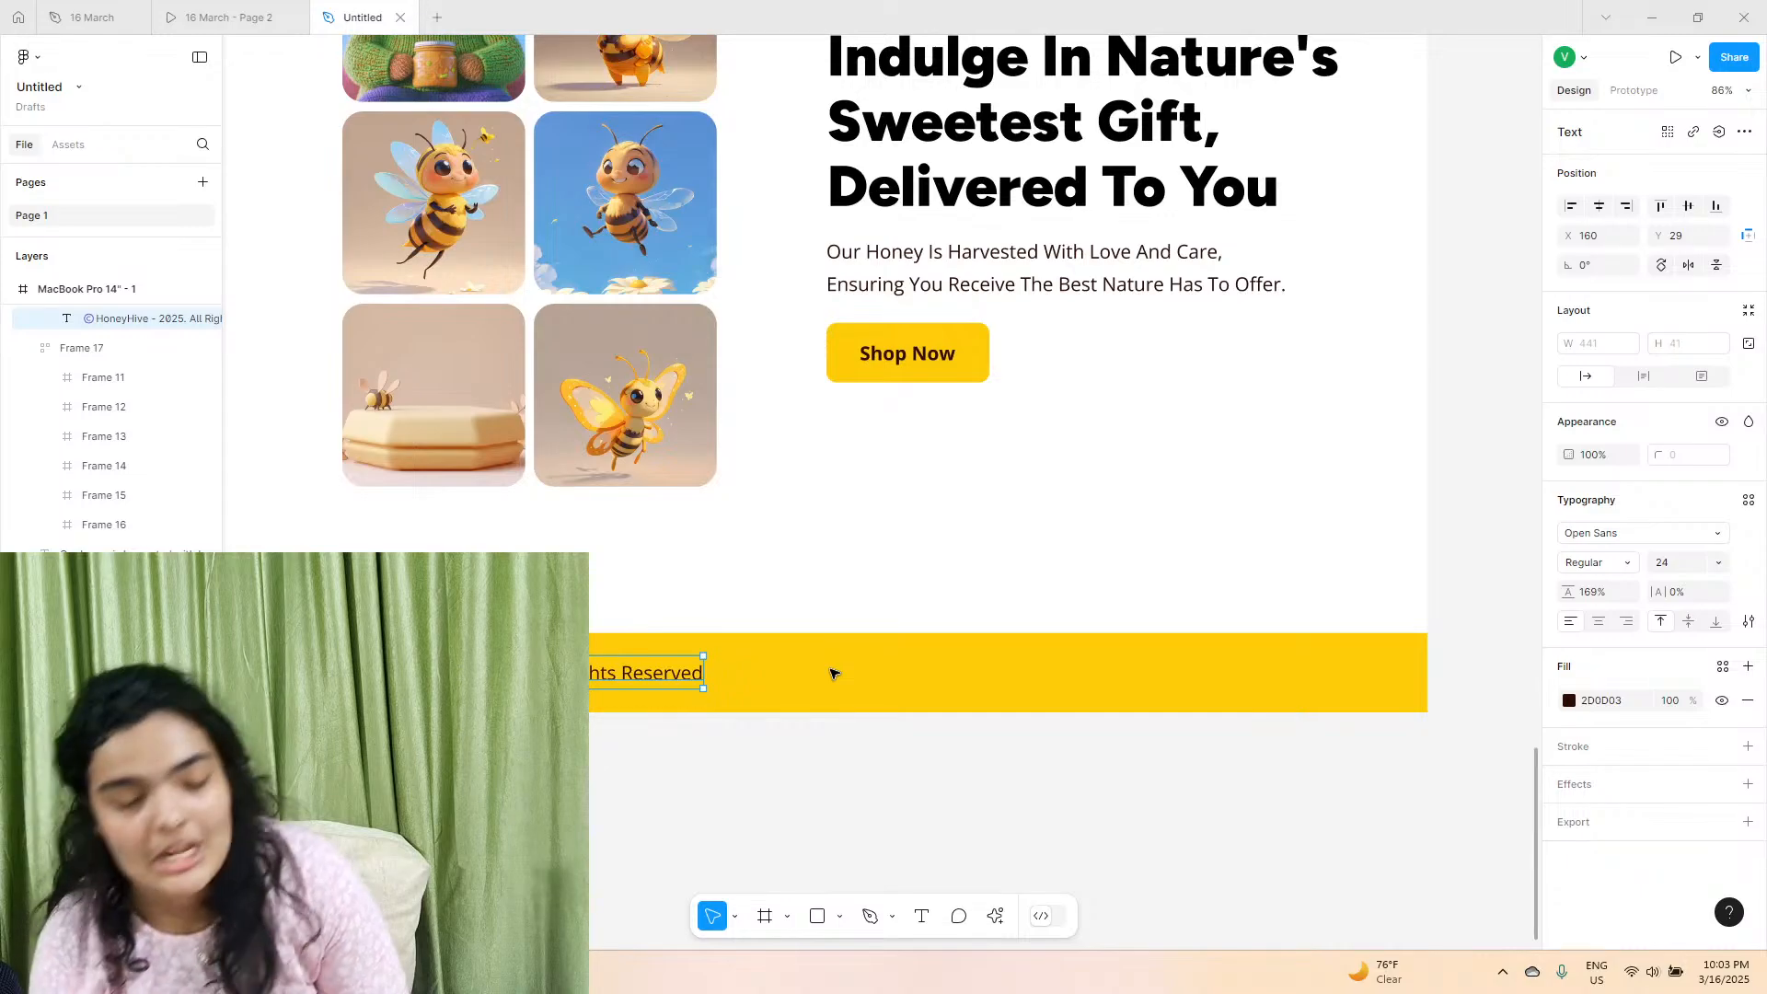
{"action": "left_click", "coordinate": [1627, 568]}
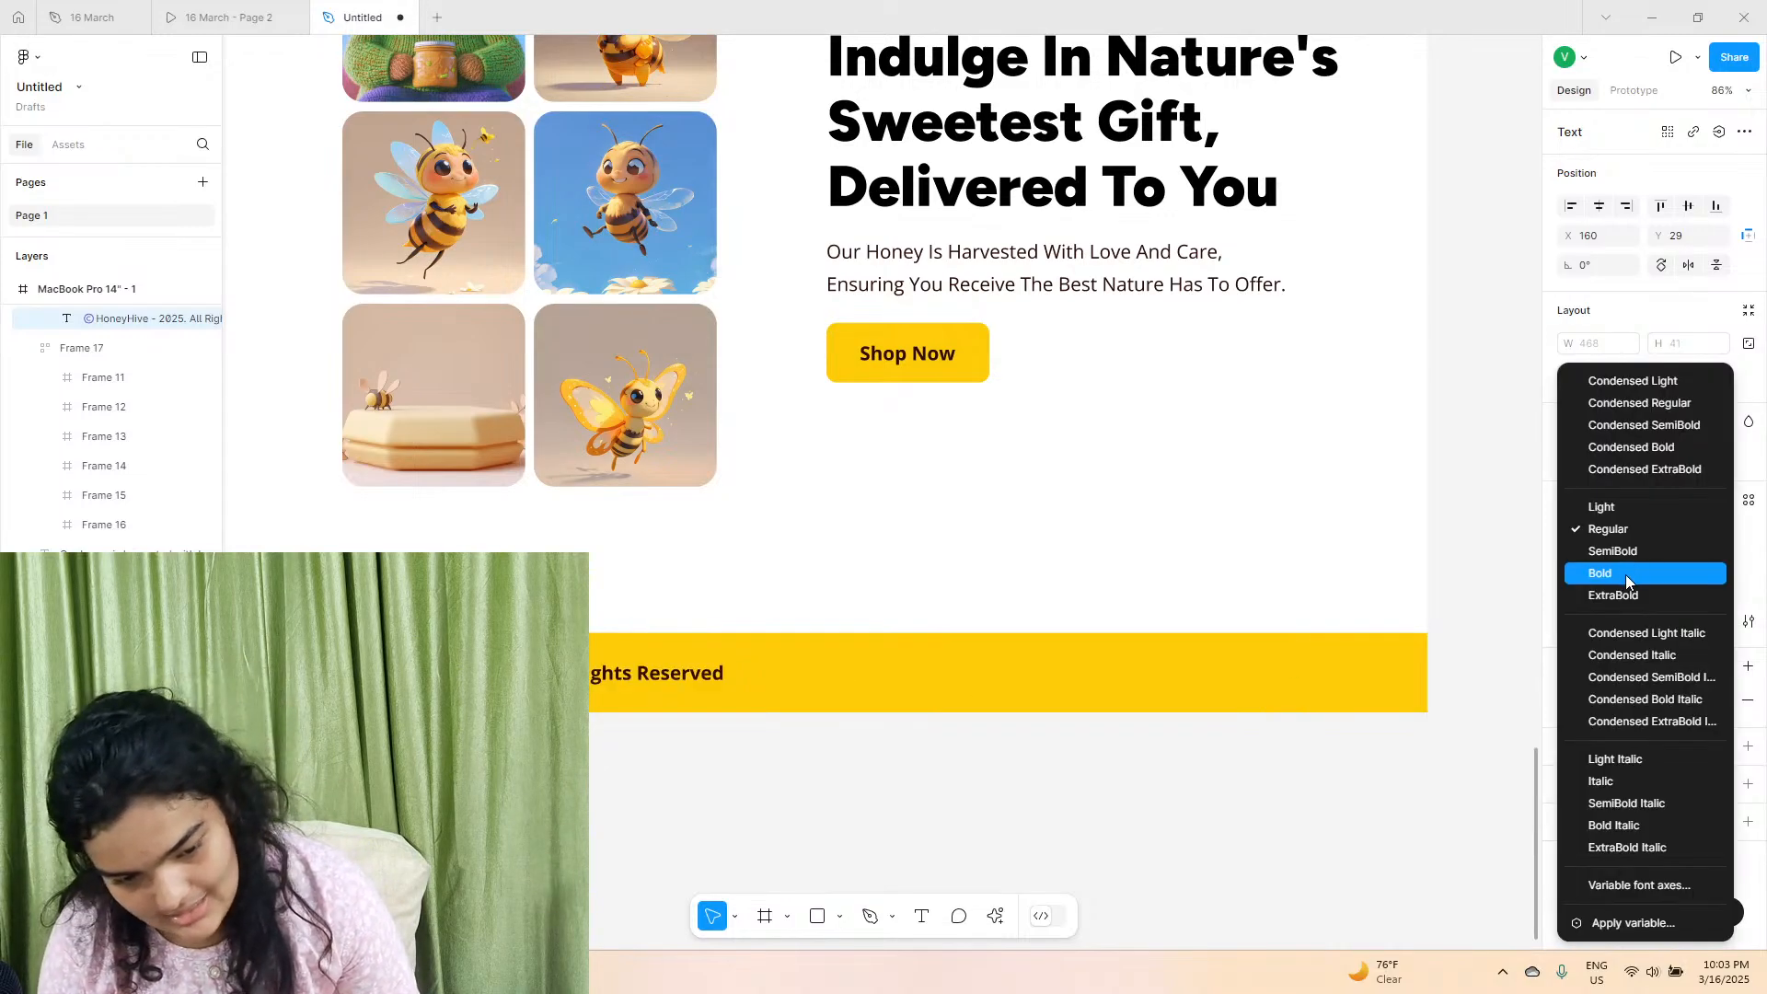
{"action": "left_click", "coordinate": [1625, 574]}
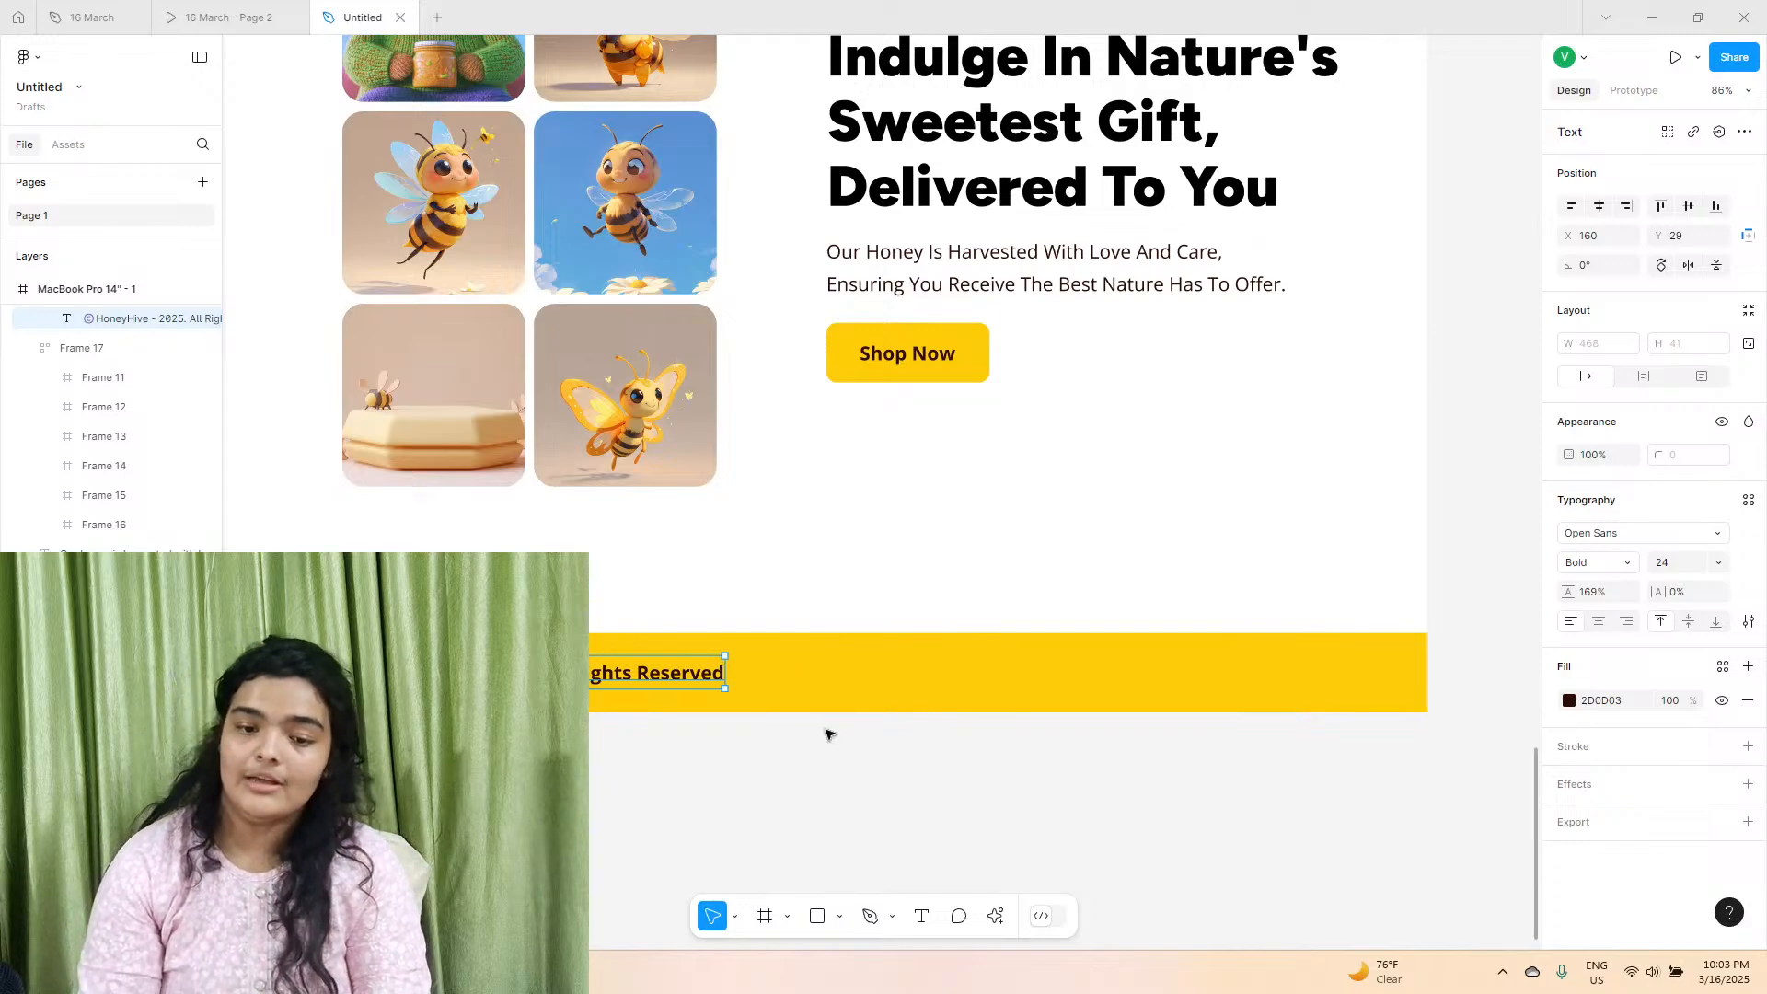
Search the Iconify plugin for "youtube" and import the solid icon iconoir:youtube-solid.
{"action": "scroll", "coordinate": [825, 731], "scroll_direction": "left", "scroll_amount": 1}
{"action": "scroll", "coordinate": [828, 734], "scroll_direction": "left", "scroll_amount": 1}
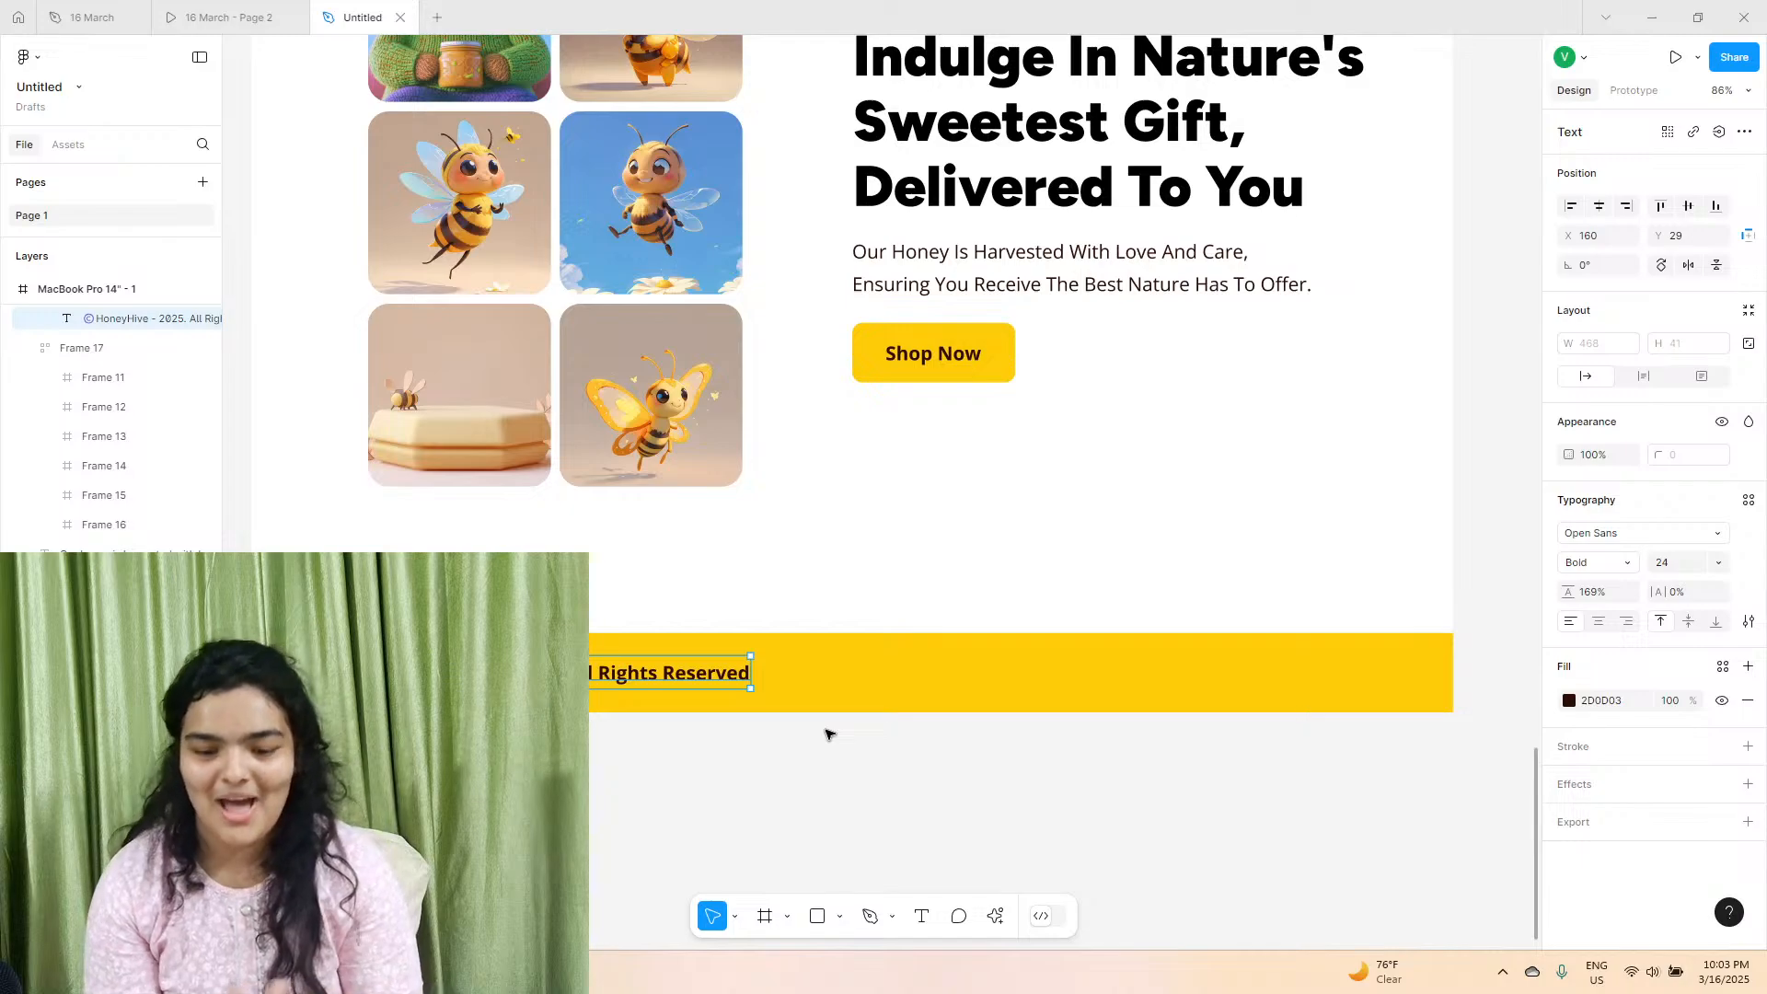
{"action": "left_click", "coordinate": [995, 916]}
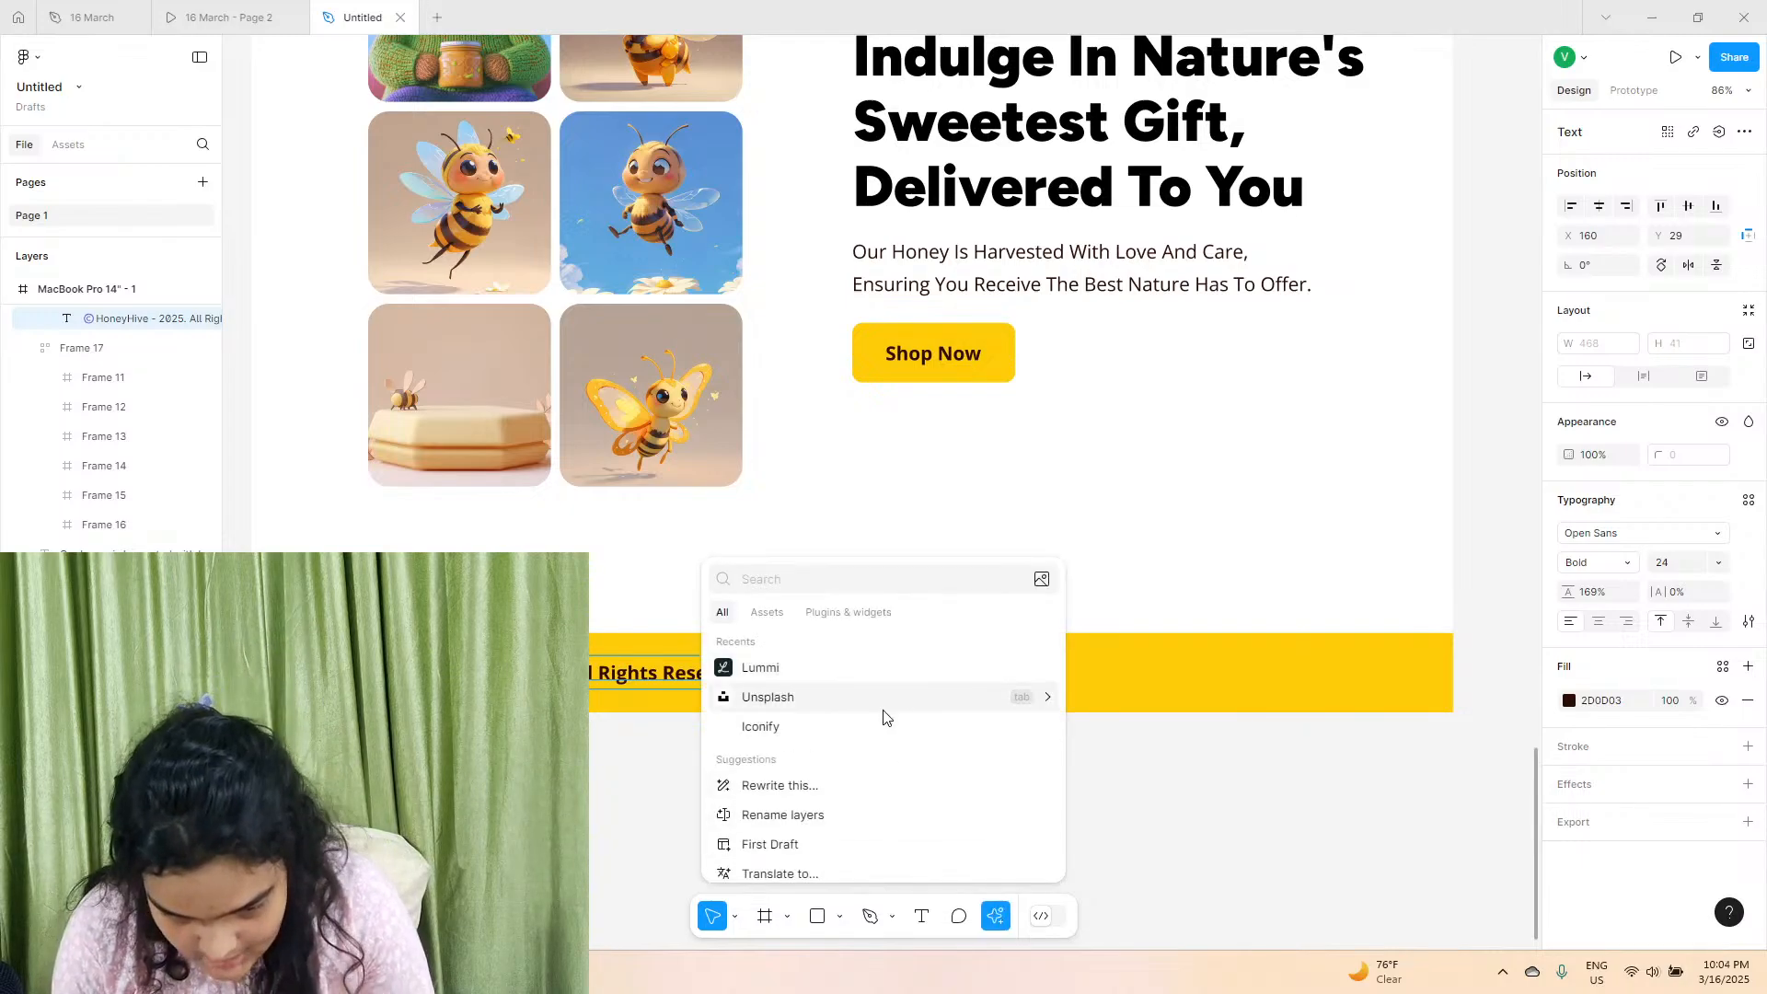
{"action": "left_click", "coordinate": [762, 726]}
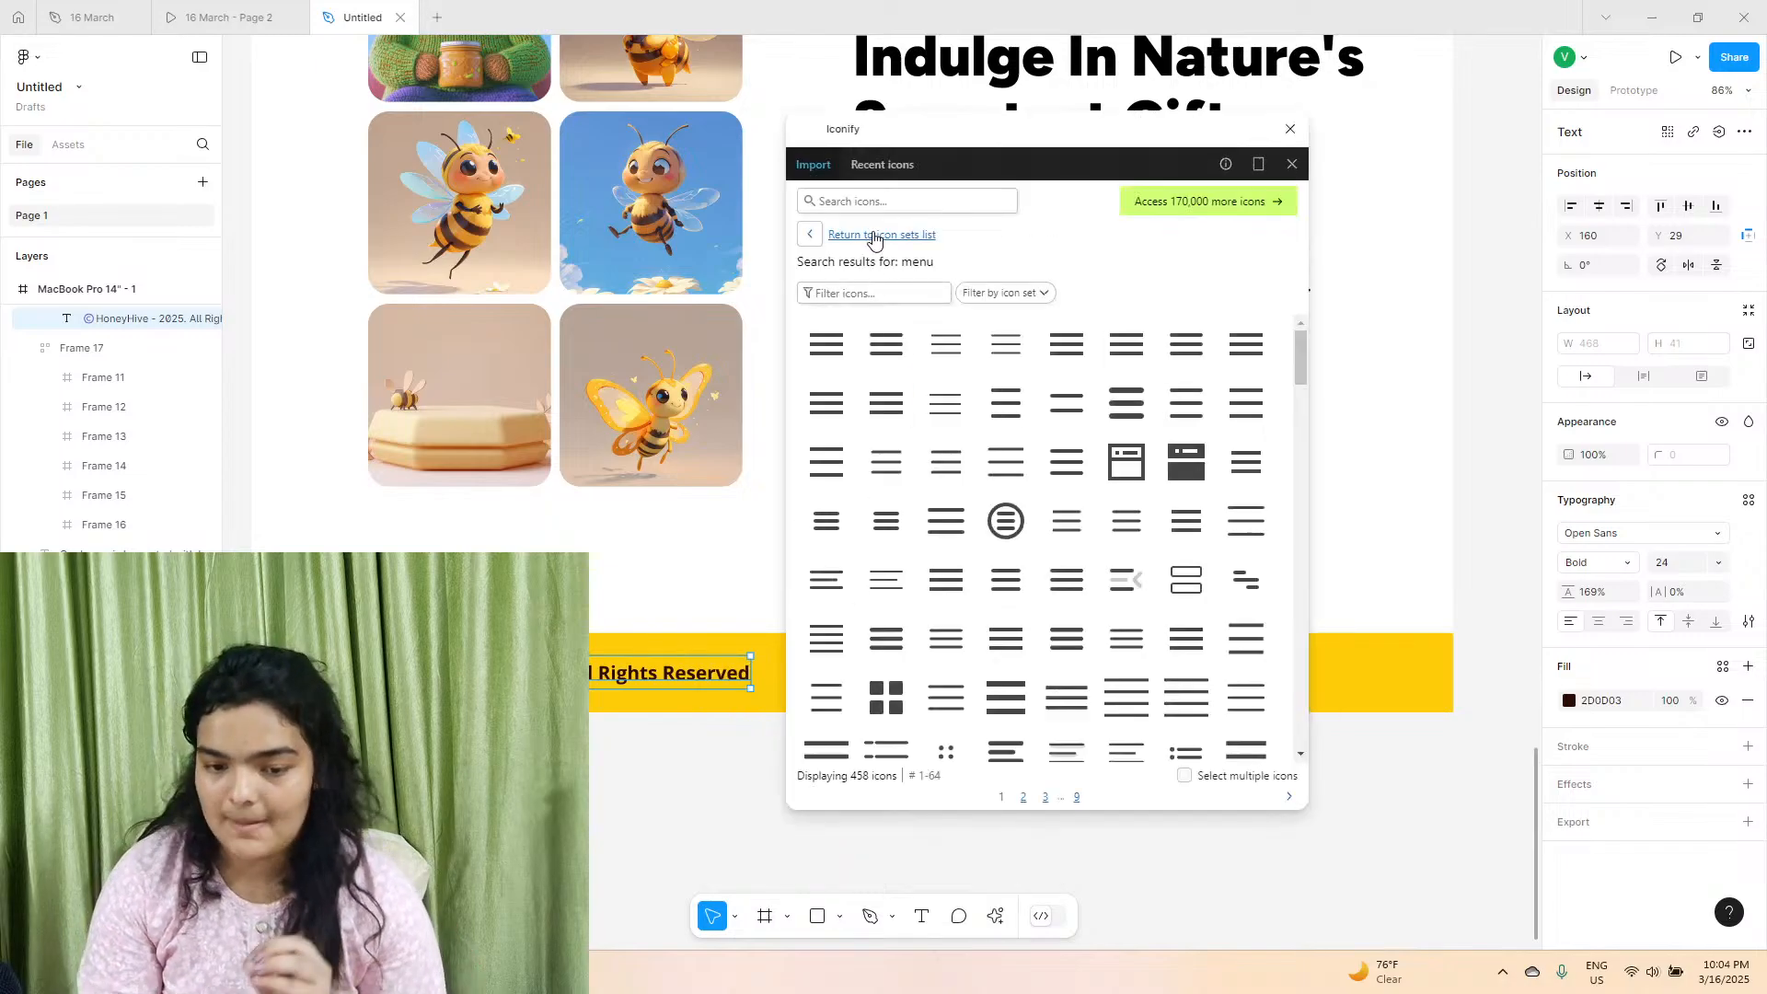
{"action": "type", "text": "yo"}
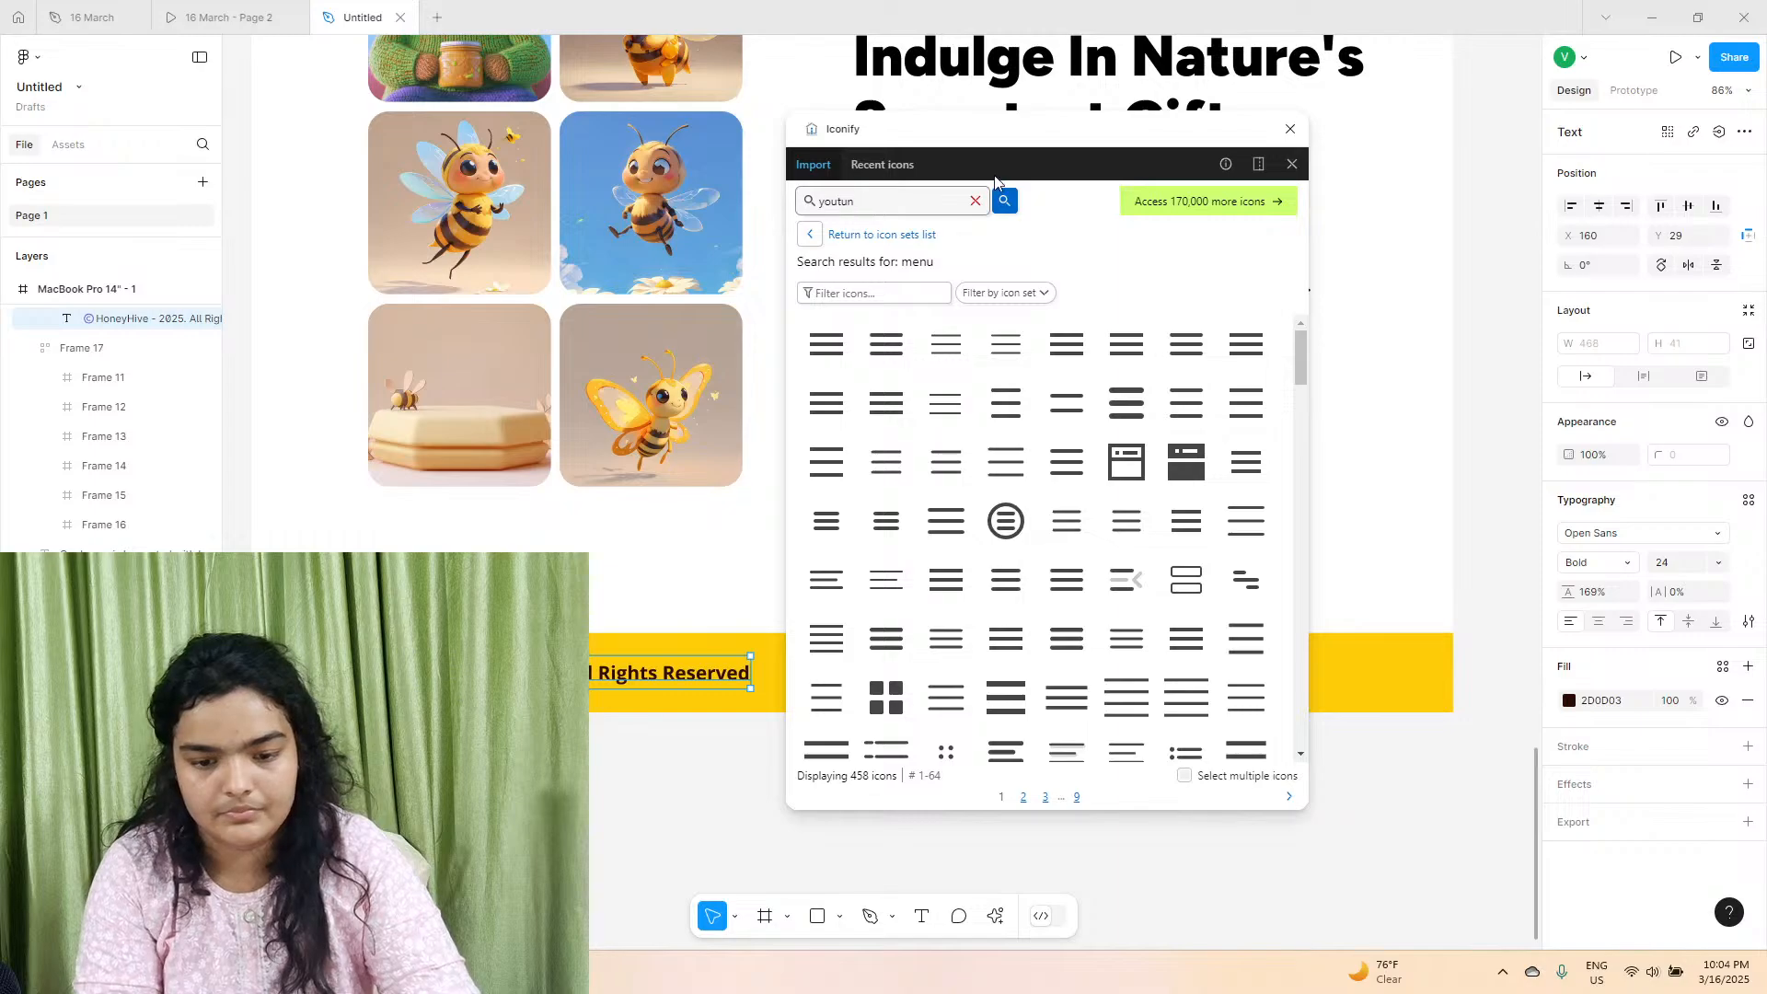
{"action": "type", "text": "utube"}
{"action": "key", "text": "Return"}
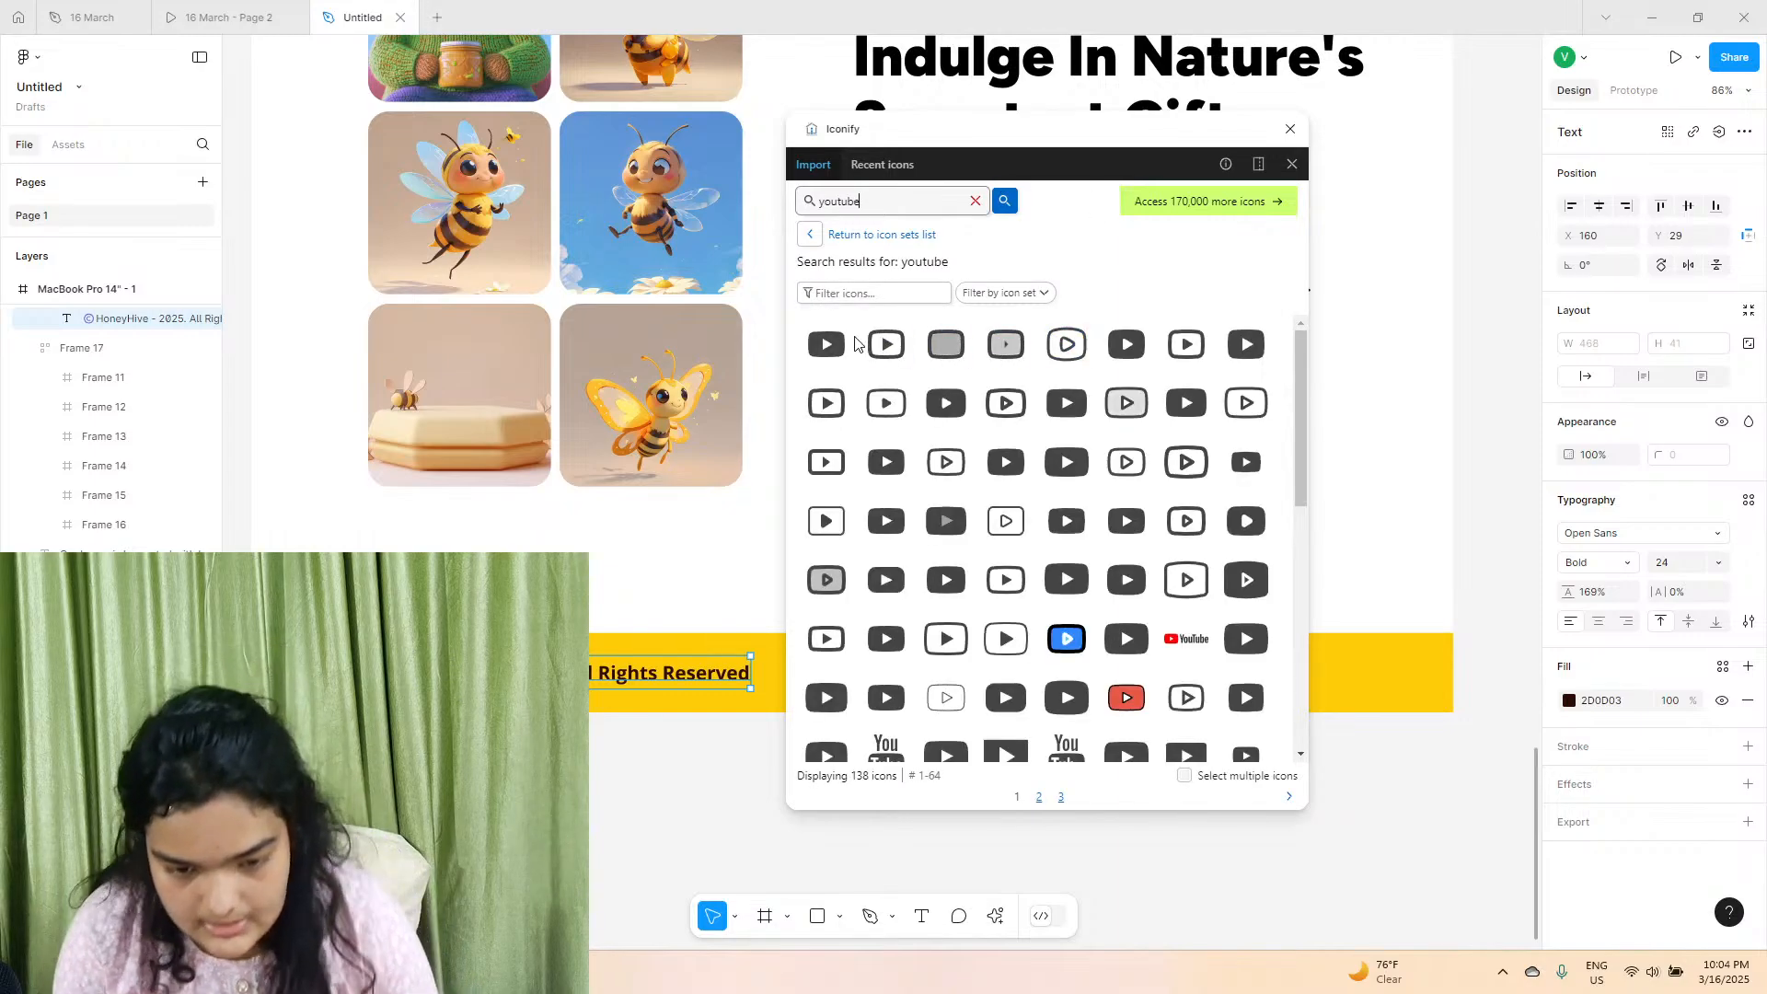
{"action": "left_click", "coordinate": [938, 394]}
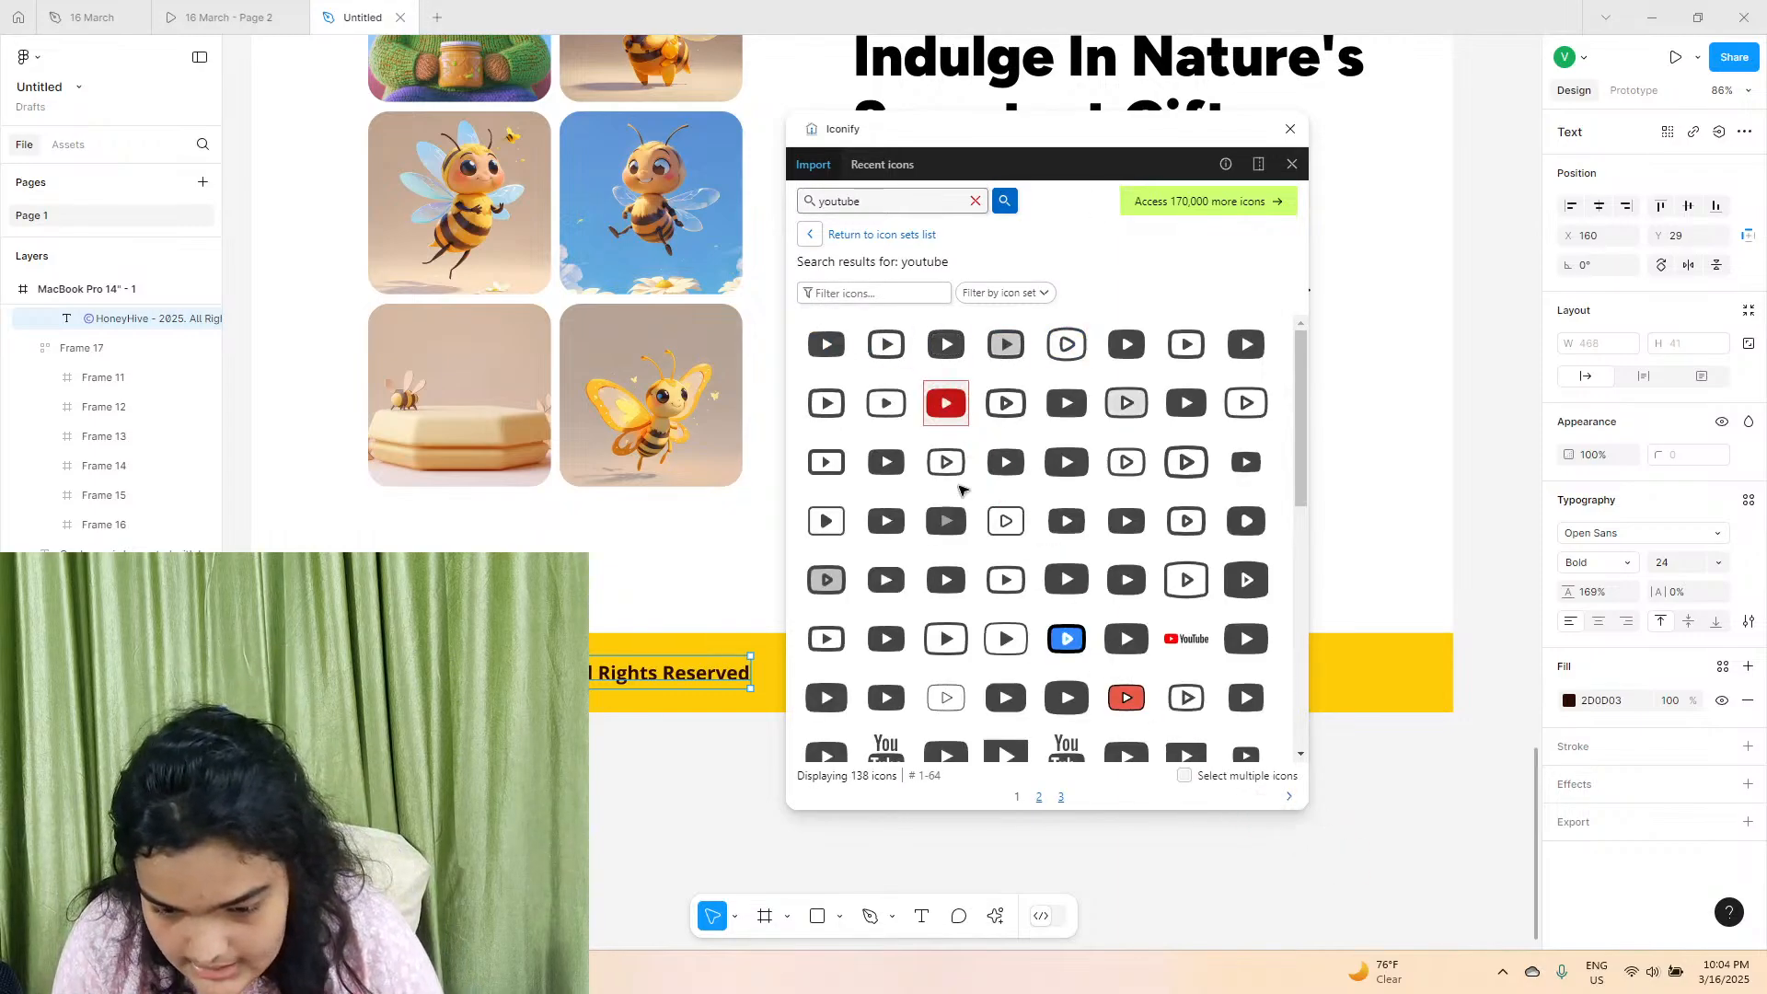
Search Iconify for "instagram" and import the filled icon ri:instagram-fill onto the canvas.
{"action": "double_click", "coordinate": [855, 206]}
{"action": "type", "text": "in"}
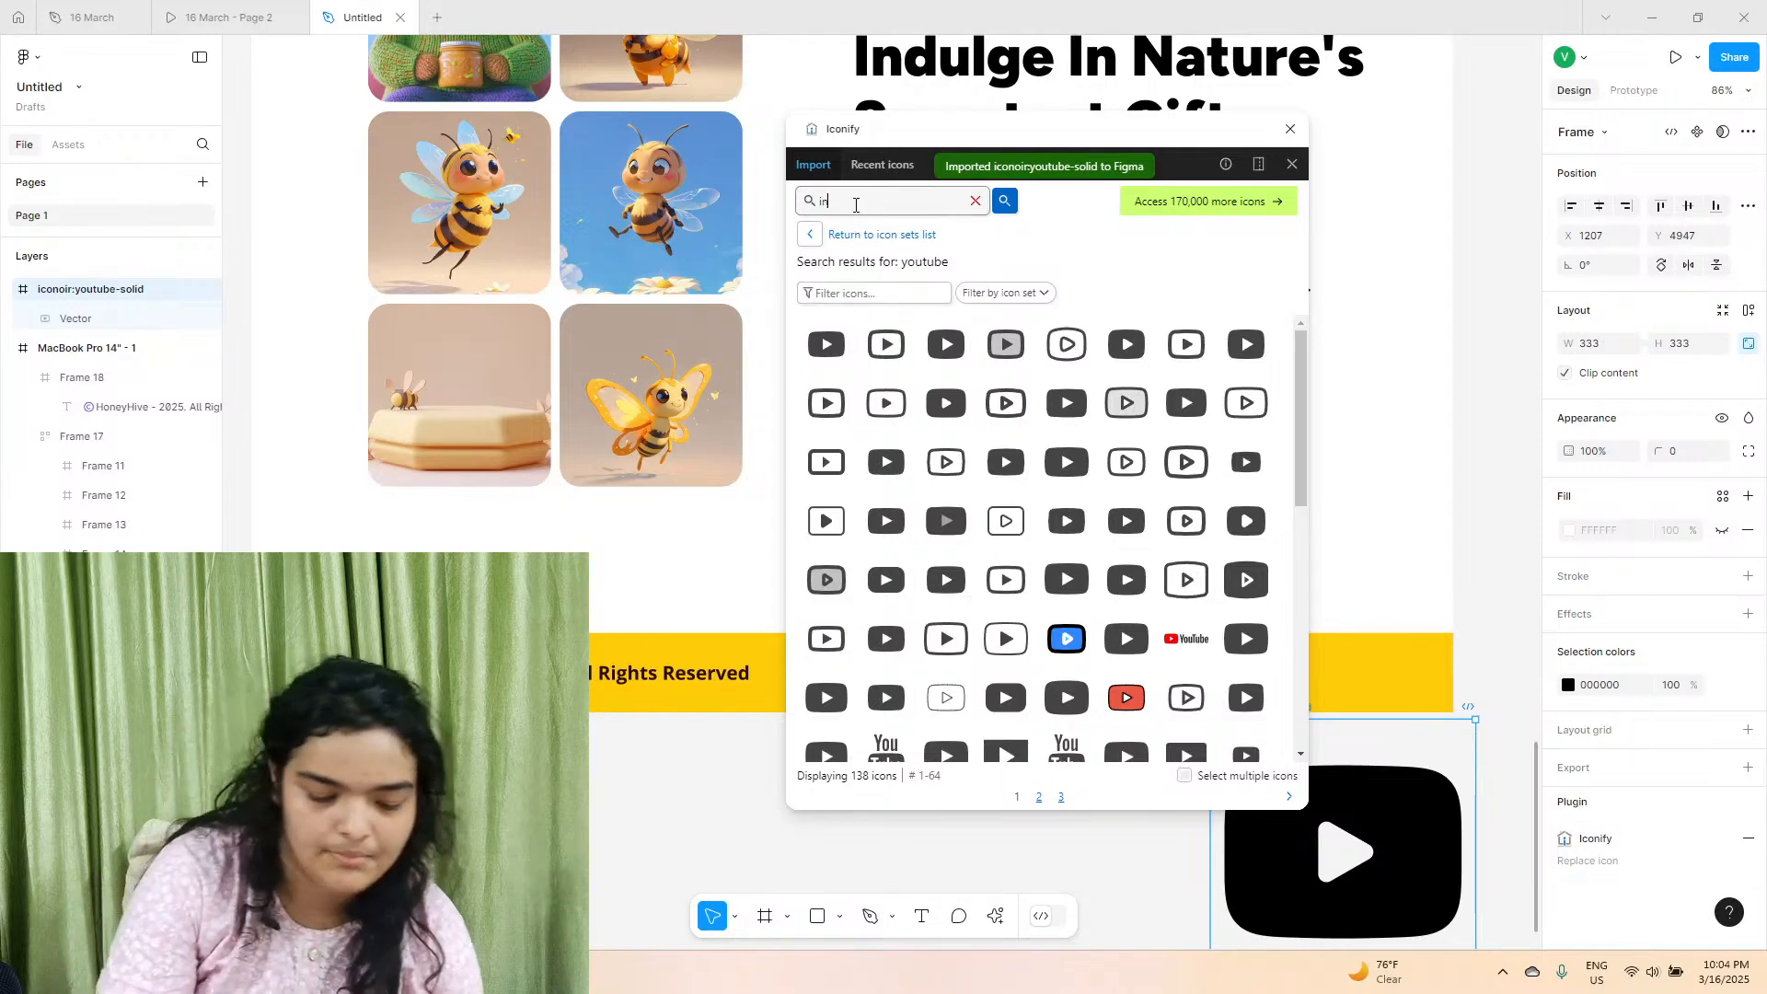
{"action": "type", "text": "stagram"}
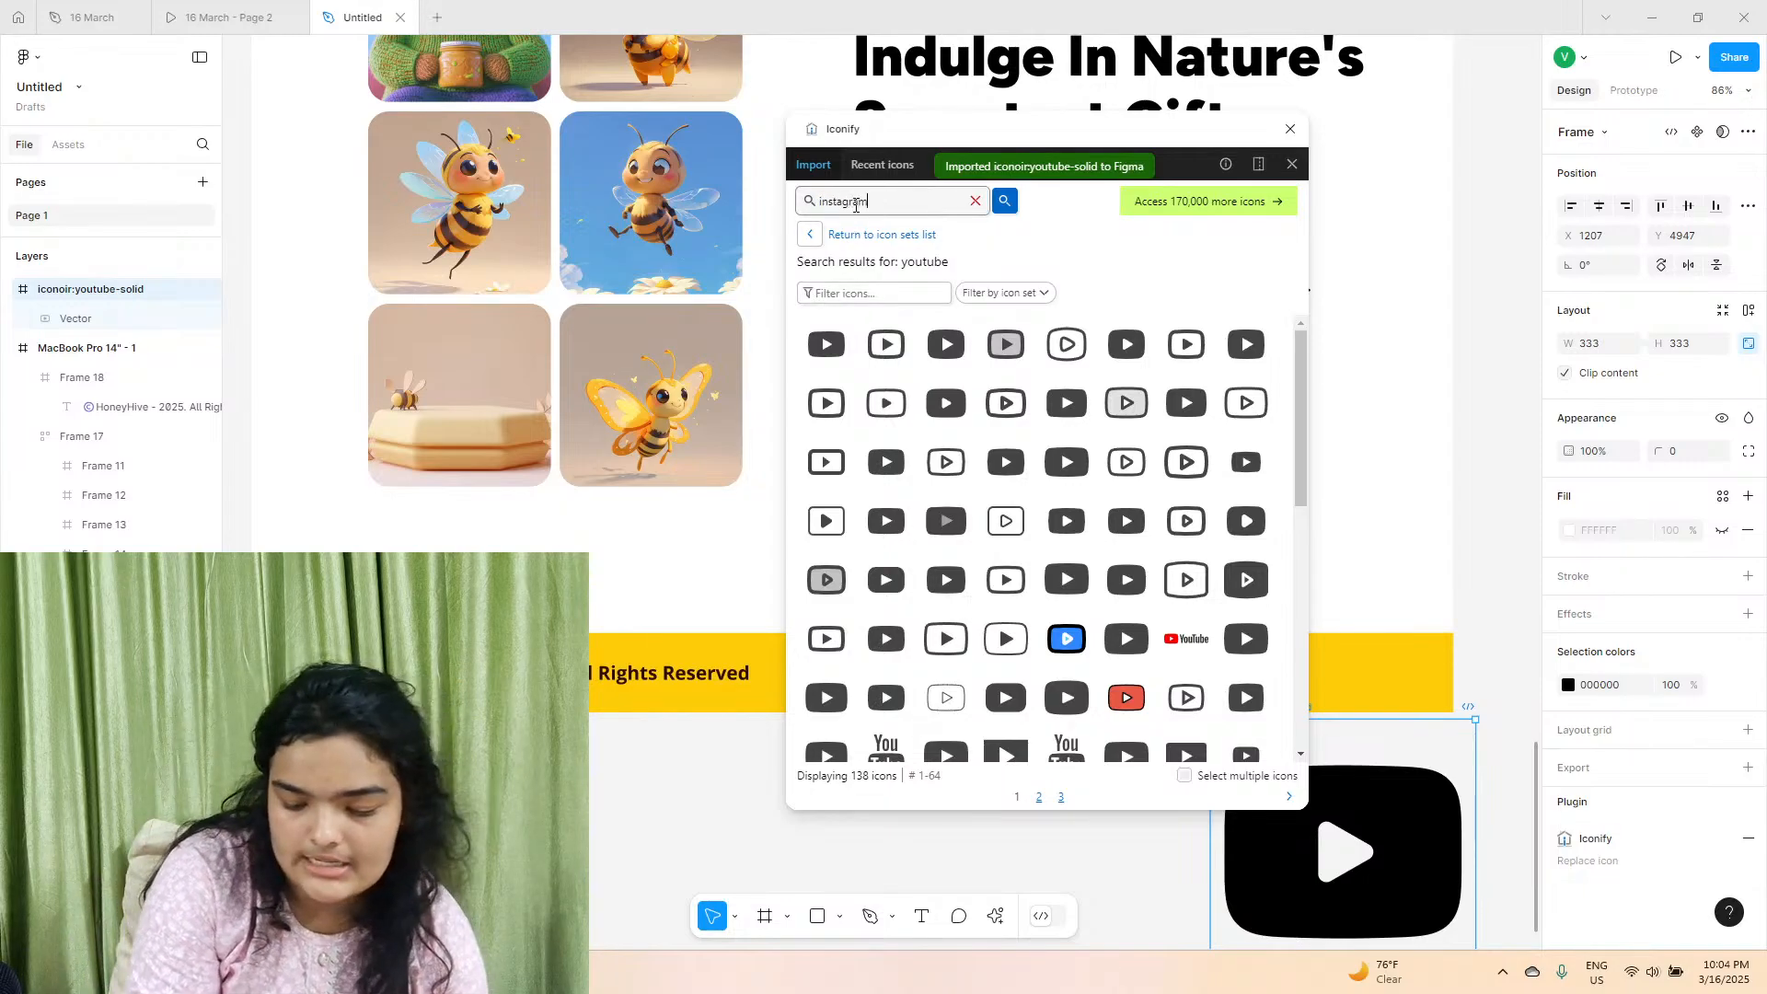
{"action": "key", "text": "Return"}
{"action": "left_click_drag", "start_coordinate": [1127, 344], "coordinate": [1497, 771]}
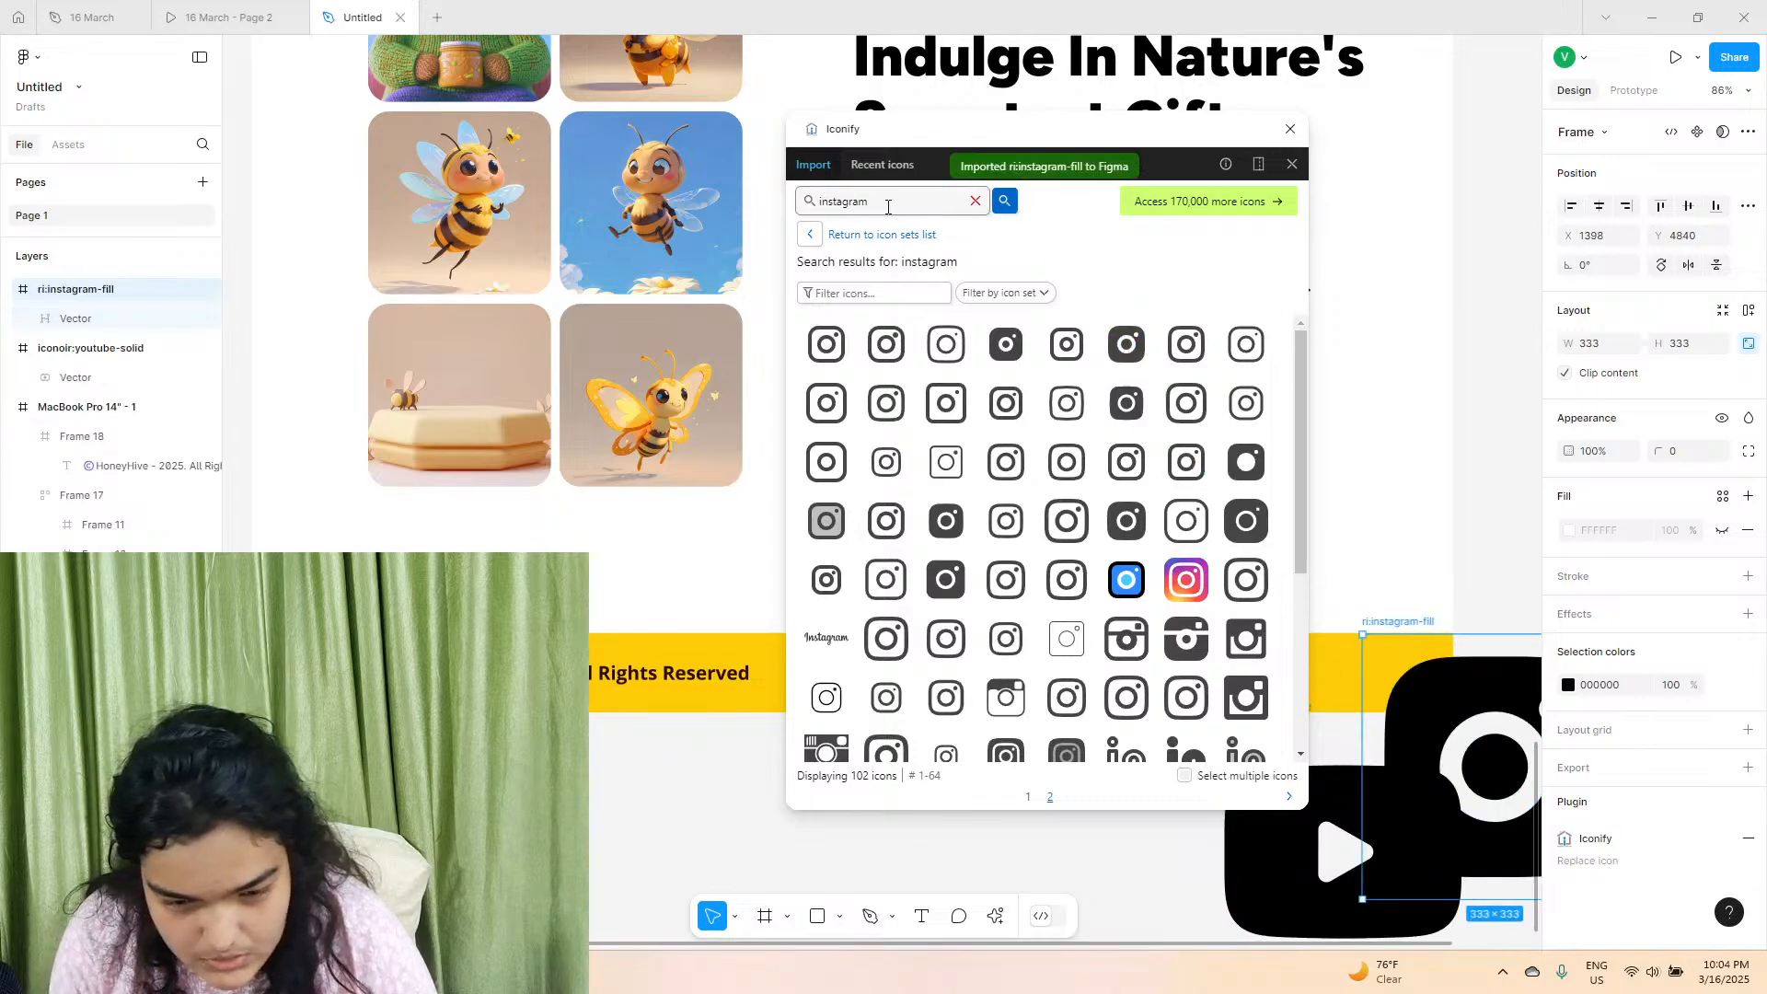
Search Iconify for "twitter", import the X logo prime:twitter onto the canvas and close the plugin.
{"action": "key", "text": "BackSpace"}
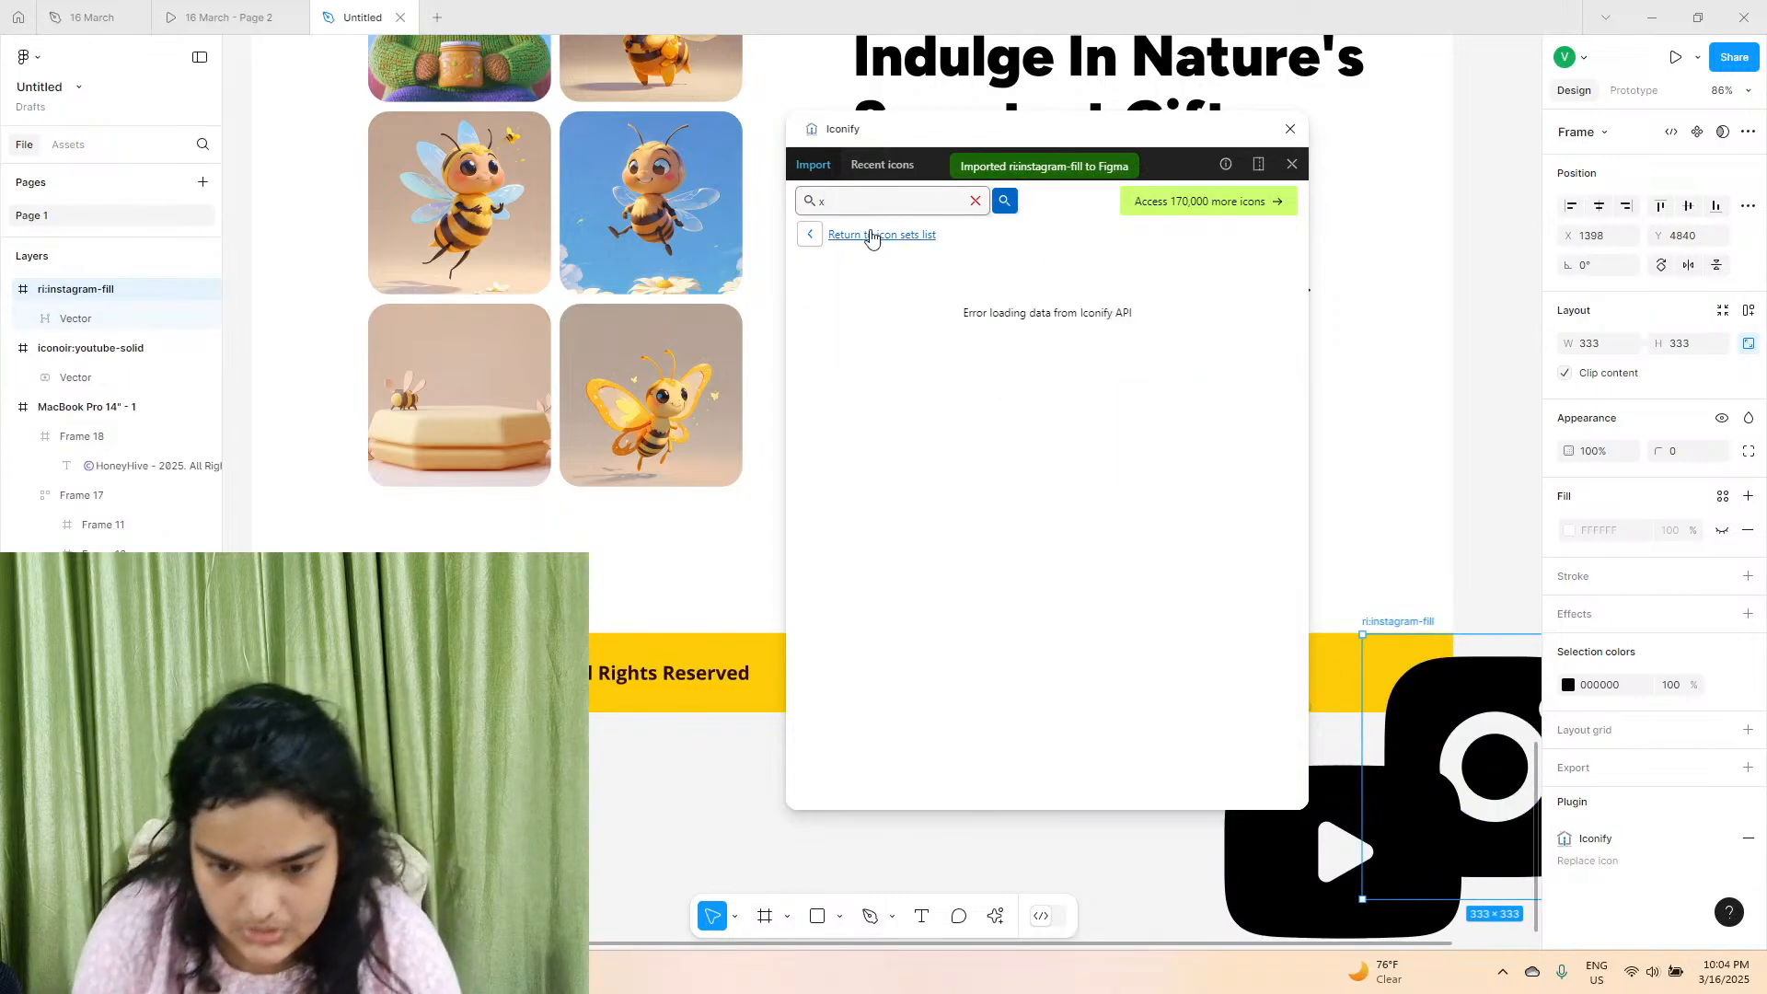
{"action": "type", "text": "tw"}
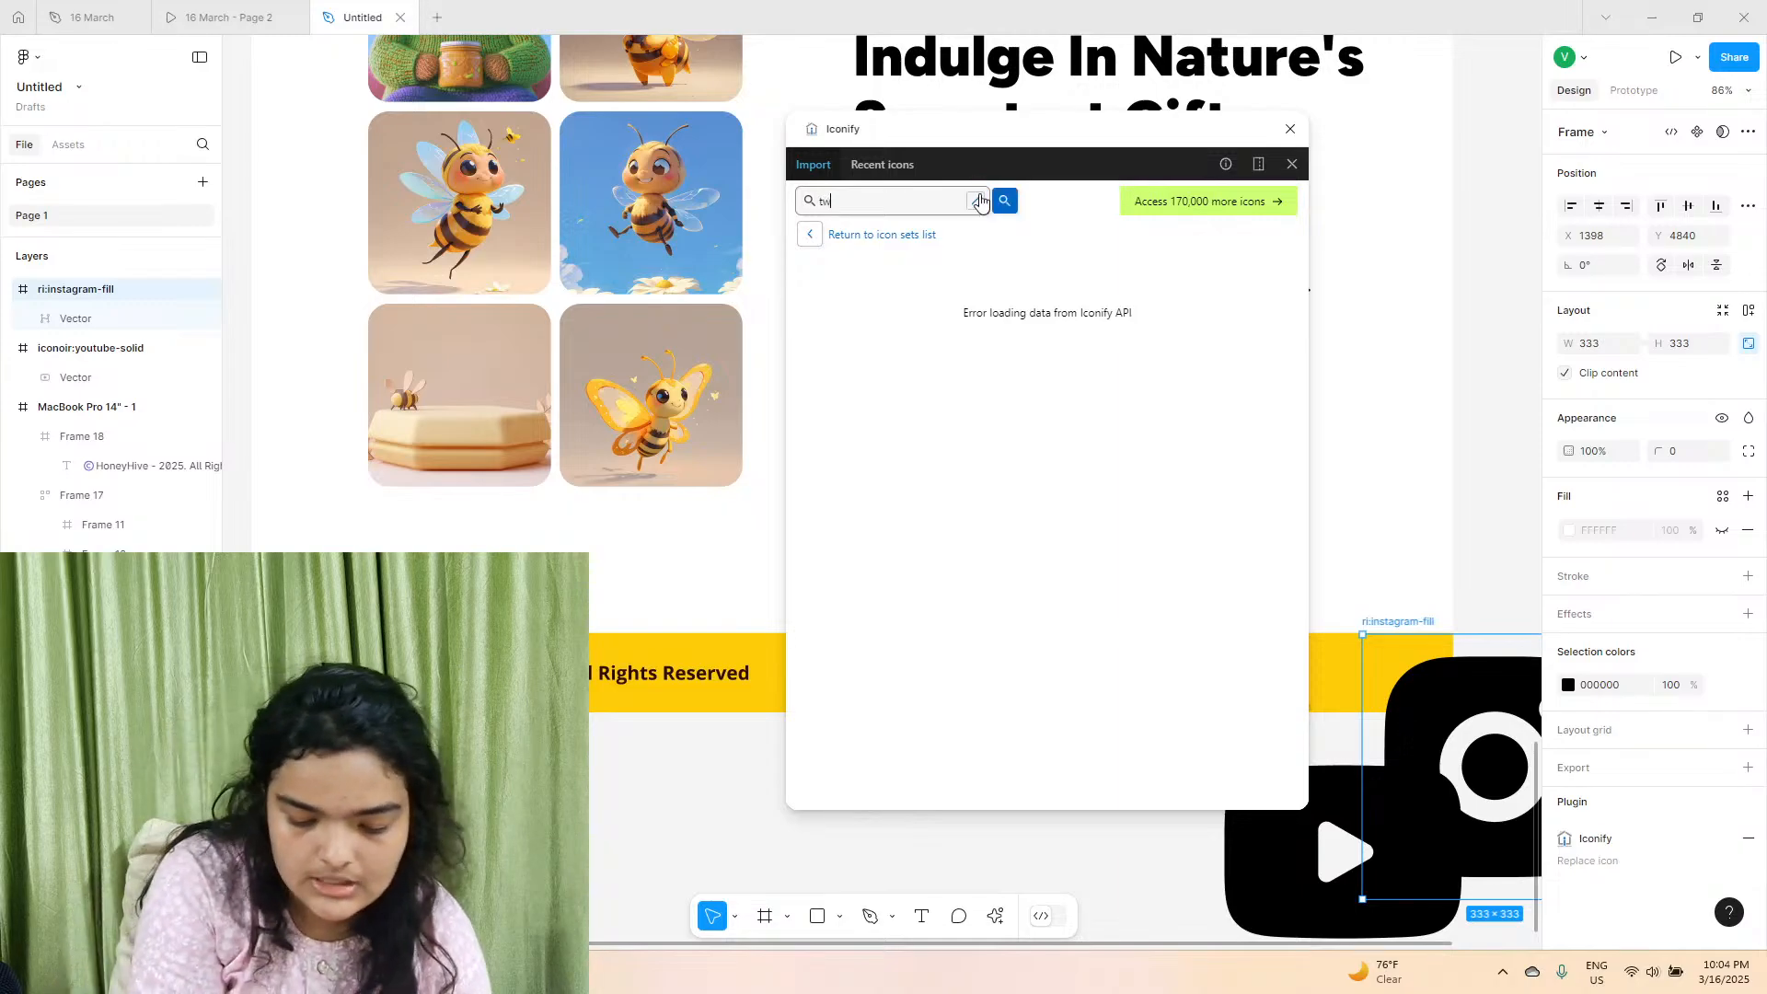
{"action": "type", "text": "itter"}
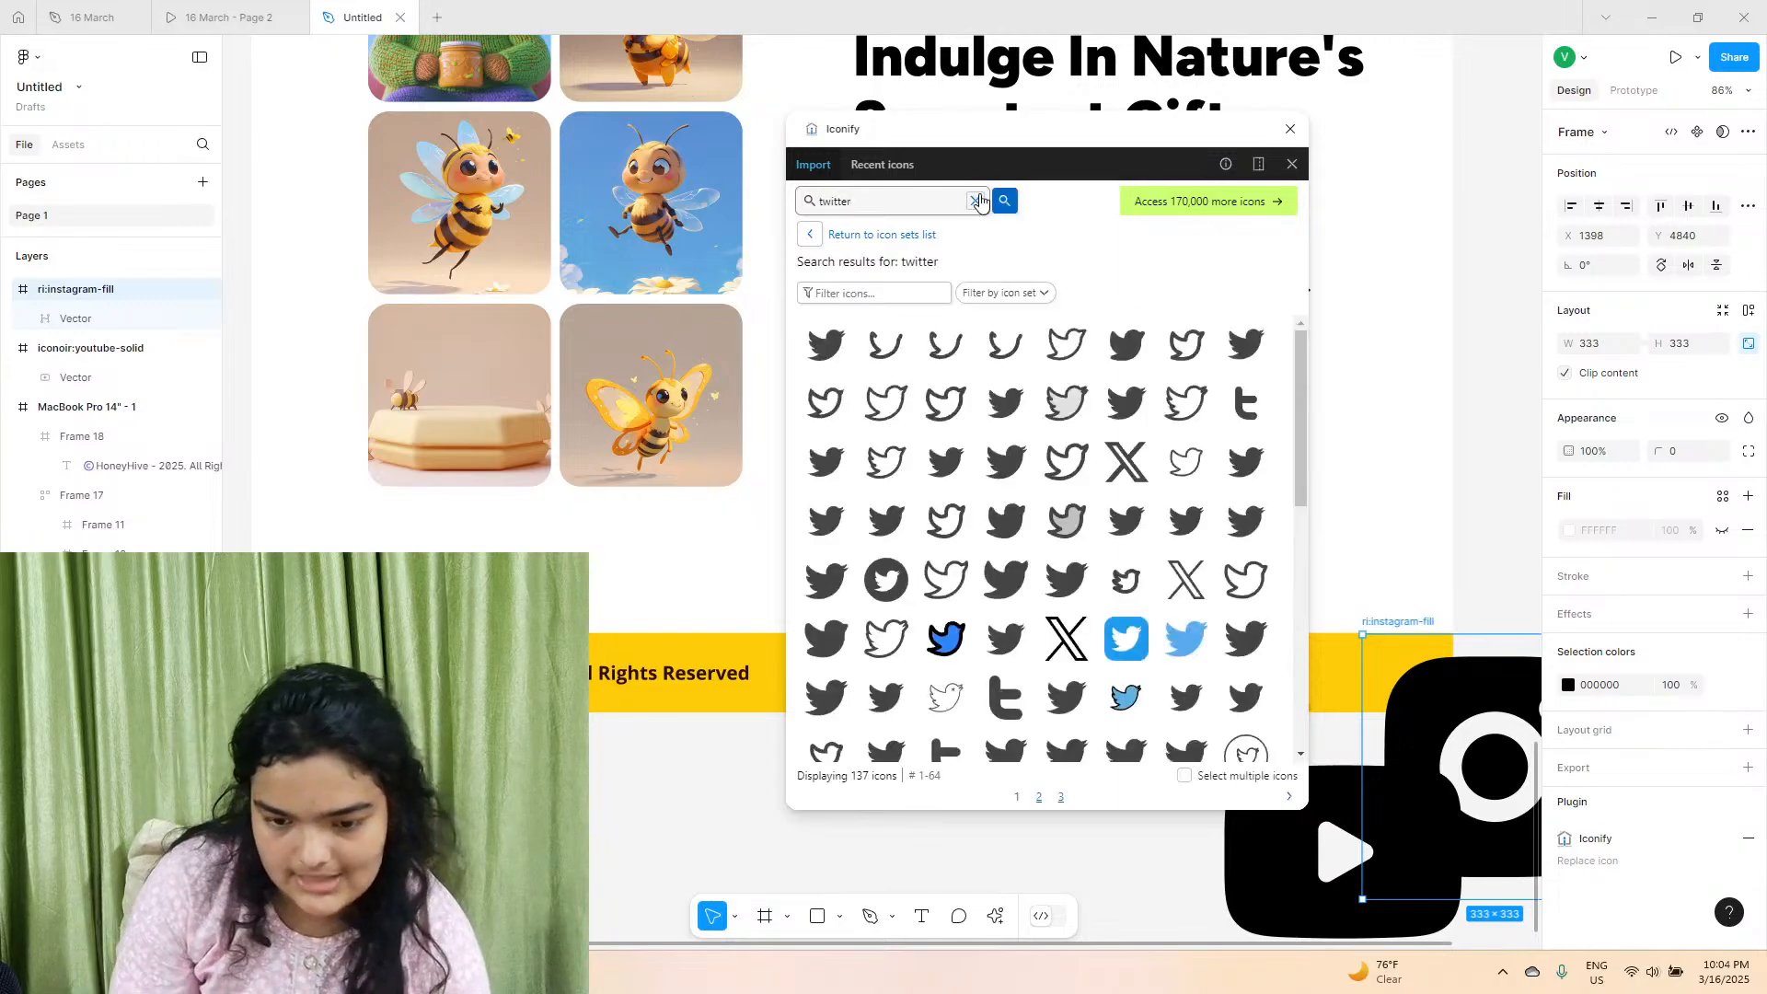
{"action": "left_click_drag", "start_coordinate": [1127, 461], "coordinate": [1193, 803]}
{"action": "left_click", "coordinate": [1290, 129]}
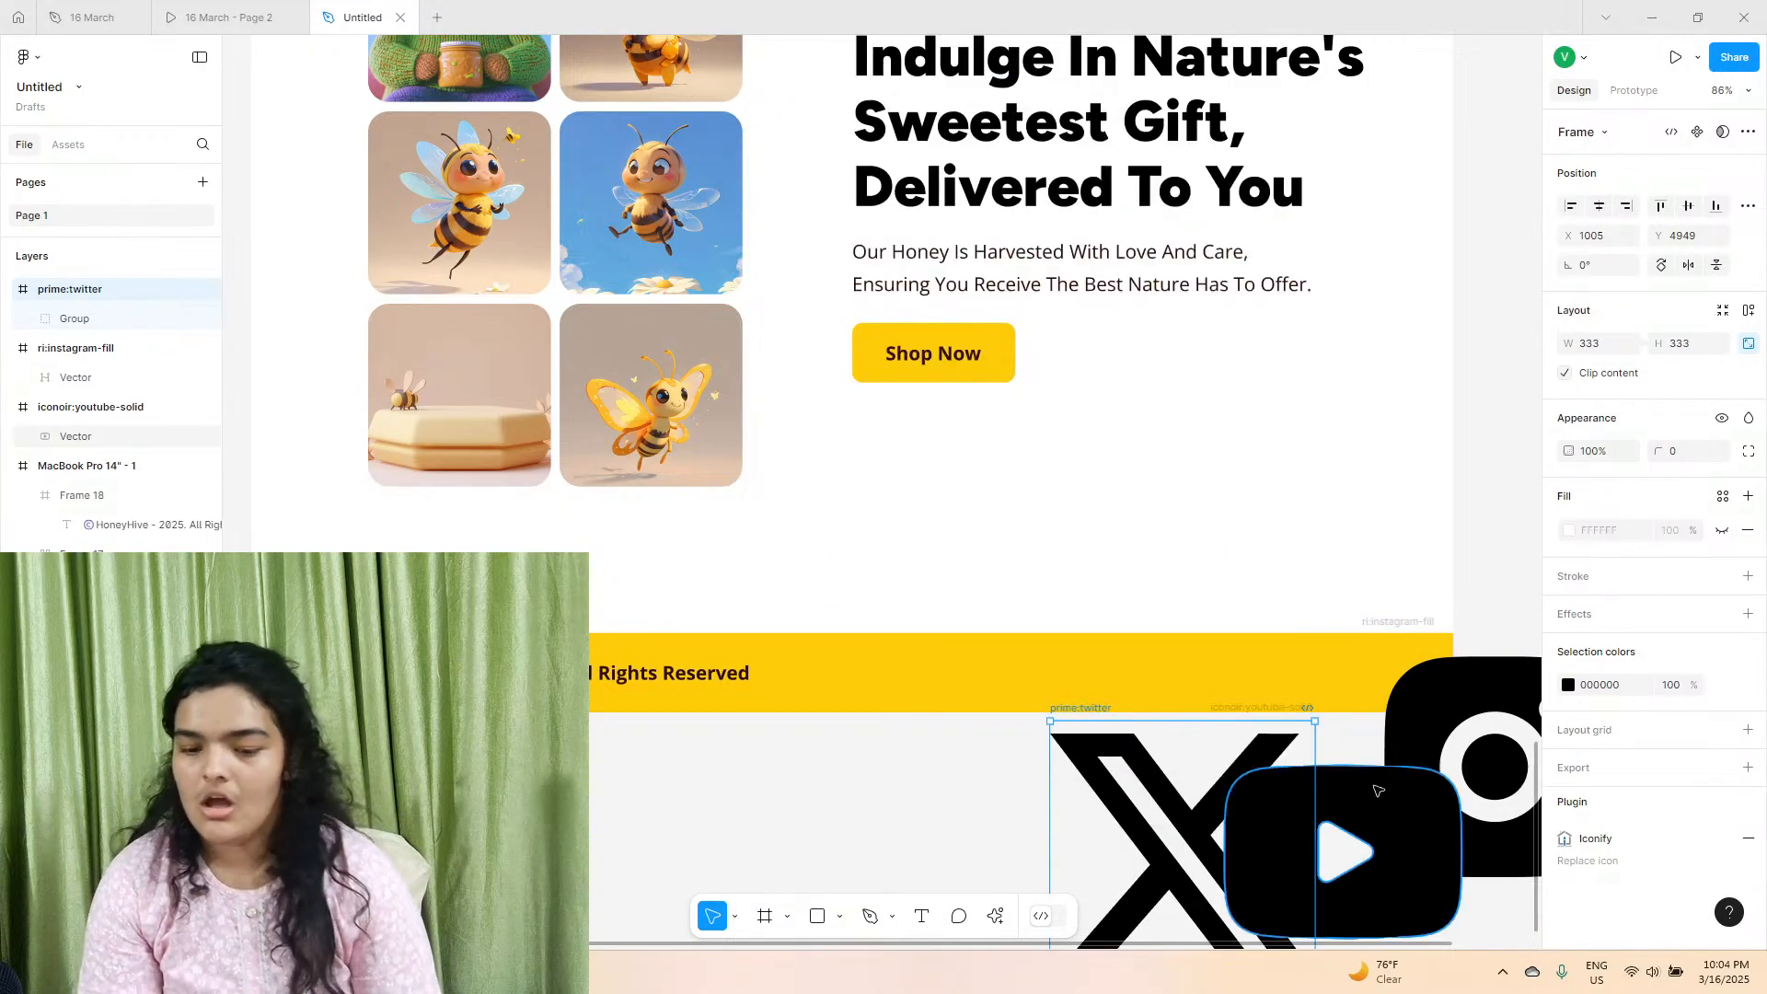
Place the YouTube and Instagram icons in the footer, scaled down to about 57 × 42 and 37 × 37.
{"action": "left_click", "coordinate": [1401, 821]}
{"action": "left_click_drag", "start_coordinate": [1400, 820], "coordinate": [1115, 671]}
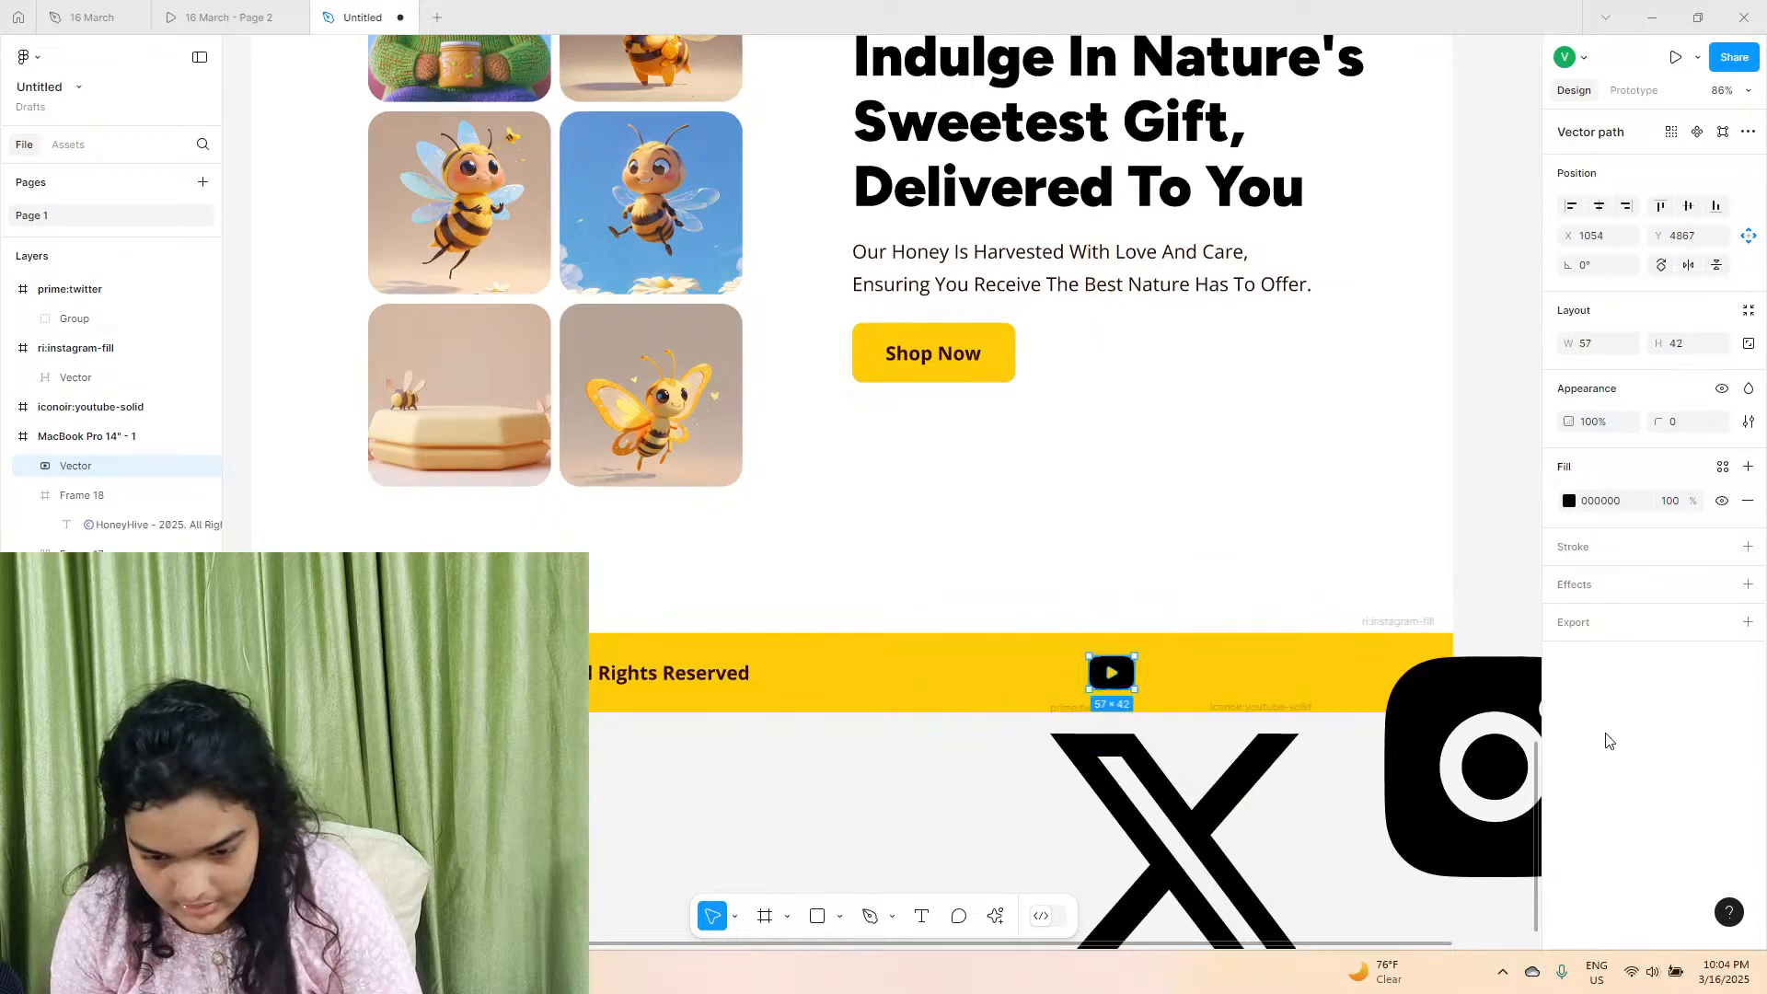
{"action": "left_click", "coordinate": [1405, 621]}
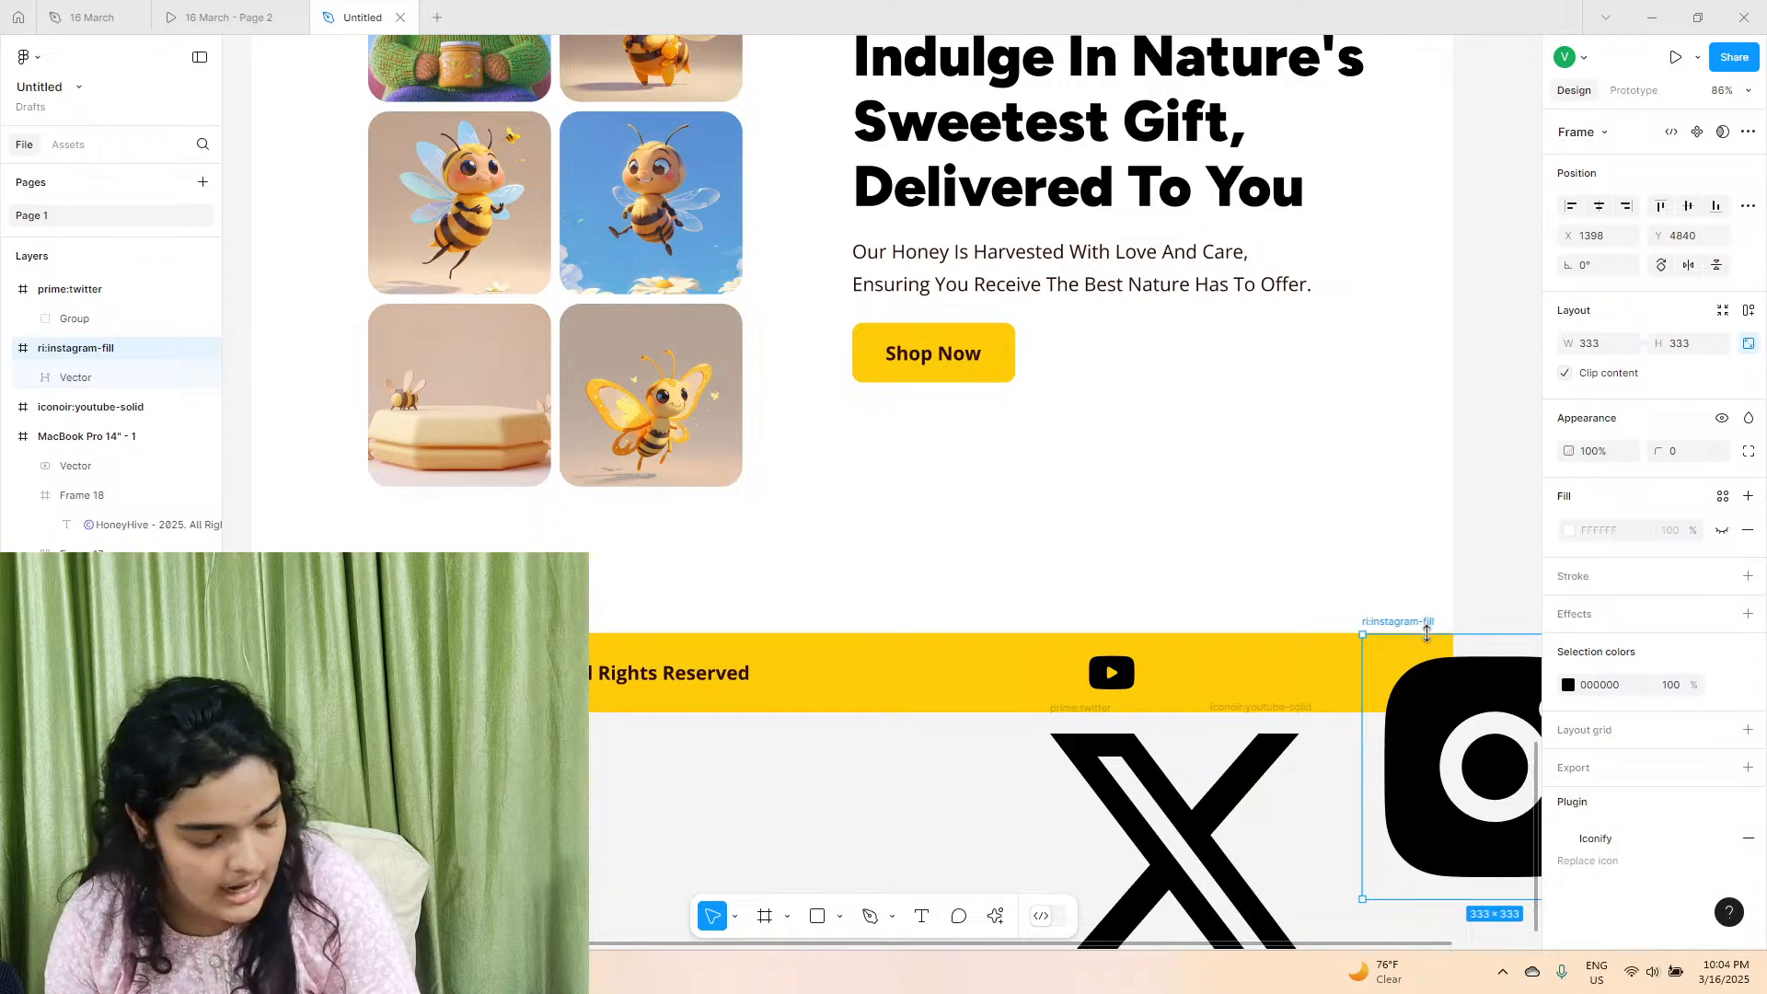
{"action": "left_click_drag", "start_coordinate": [1426, 633], "coordinate": [1183, 671]}
Resize the footer's YouTube icon to about 45 × 33 and the Instagram icon to about 40 × 40.
{"action": "scroll", "coordinate": [1183, 671], "scroll_direction": "up", "scroll_amount": 3}
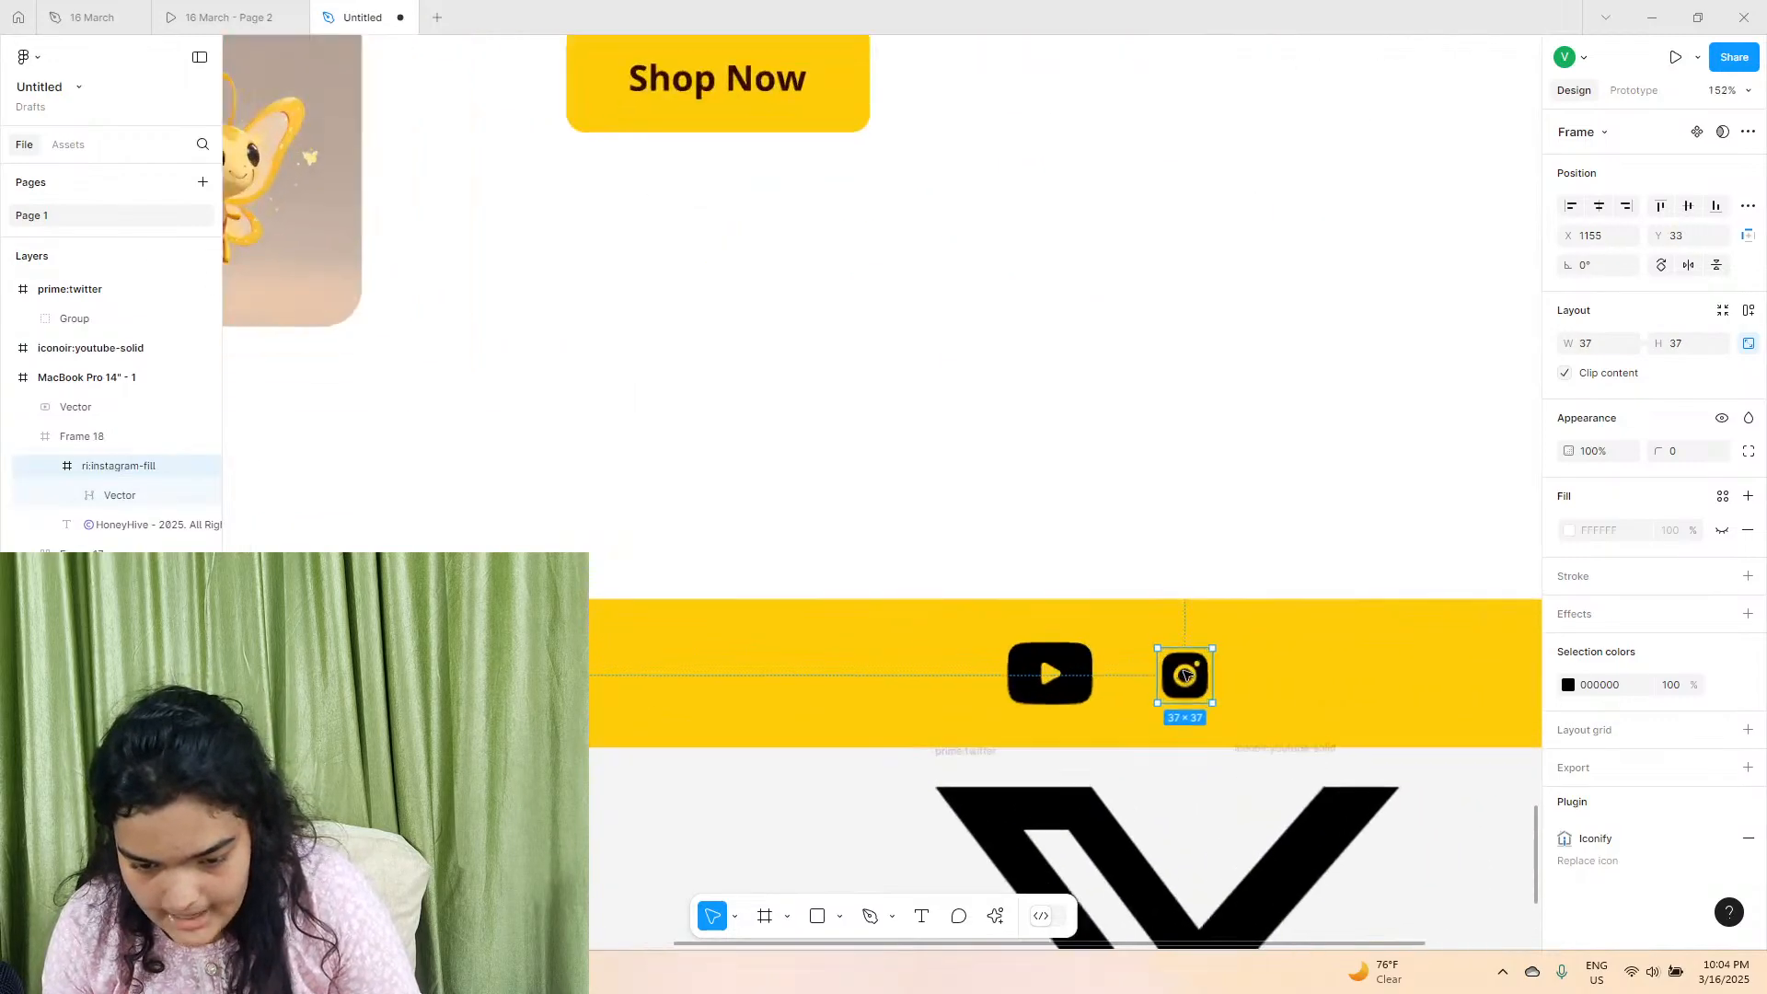
{"action": "scroll", "coordinate": [1183, 671], "scroll_direction": "up", "scroll_amount": 6}
{"action": "left_click", "coordinate": [833, 646]}
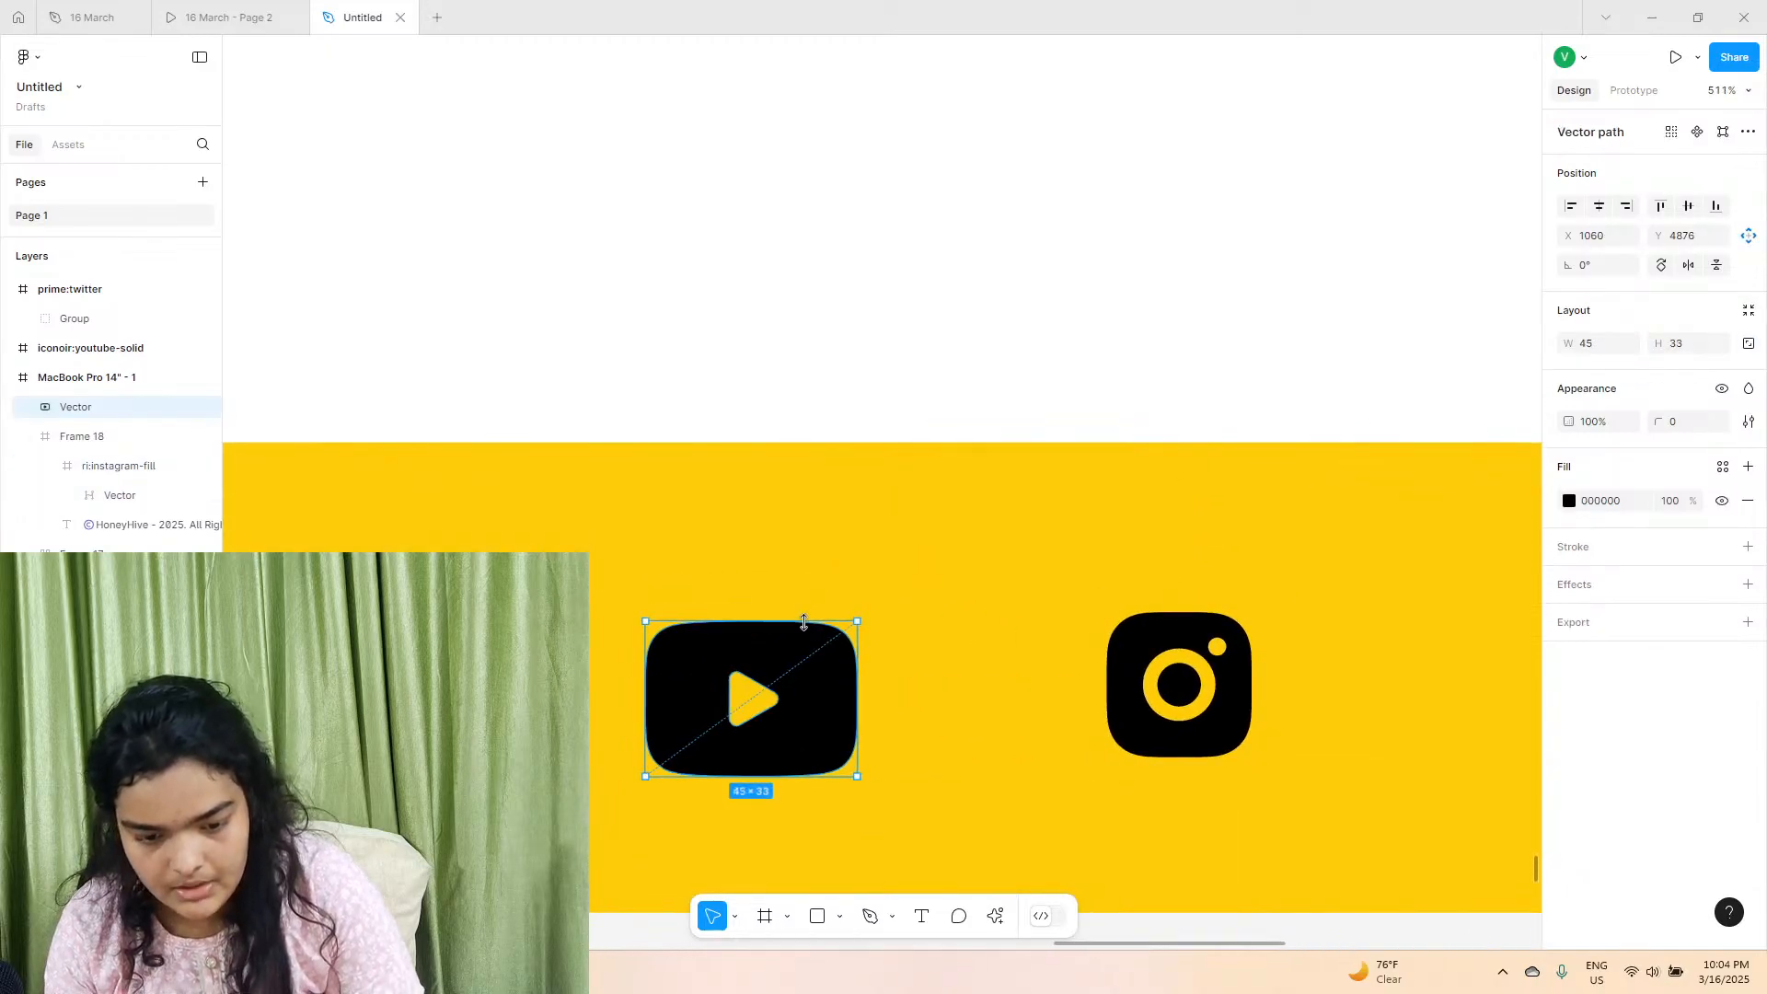
{"action": "left_click", "coordinate": [1164, 648]}
{"action": "left_click", "coordinate": [1163, 648]}
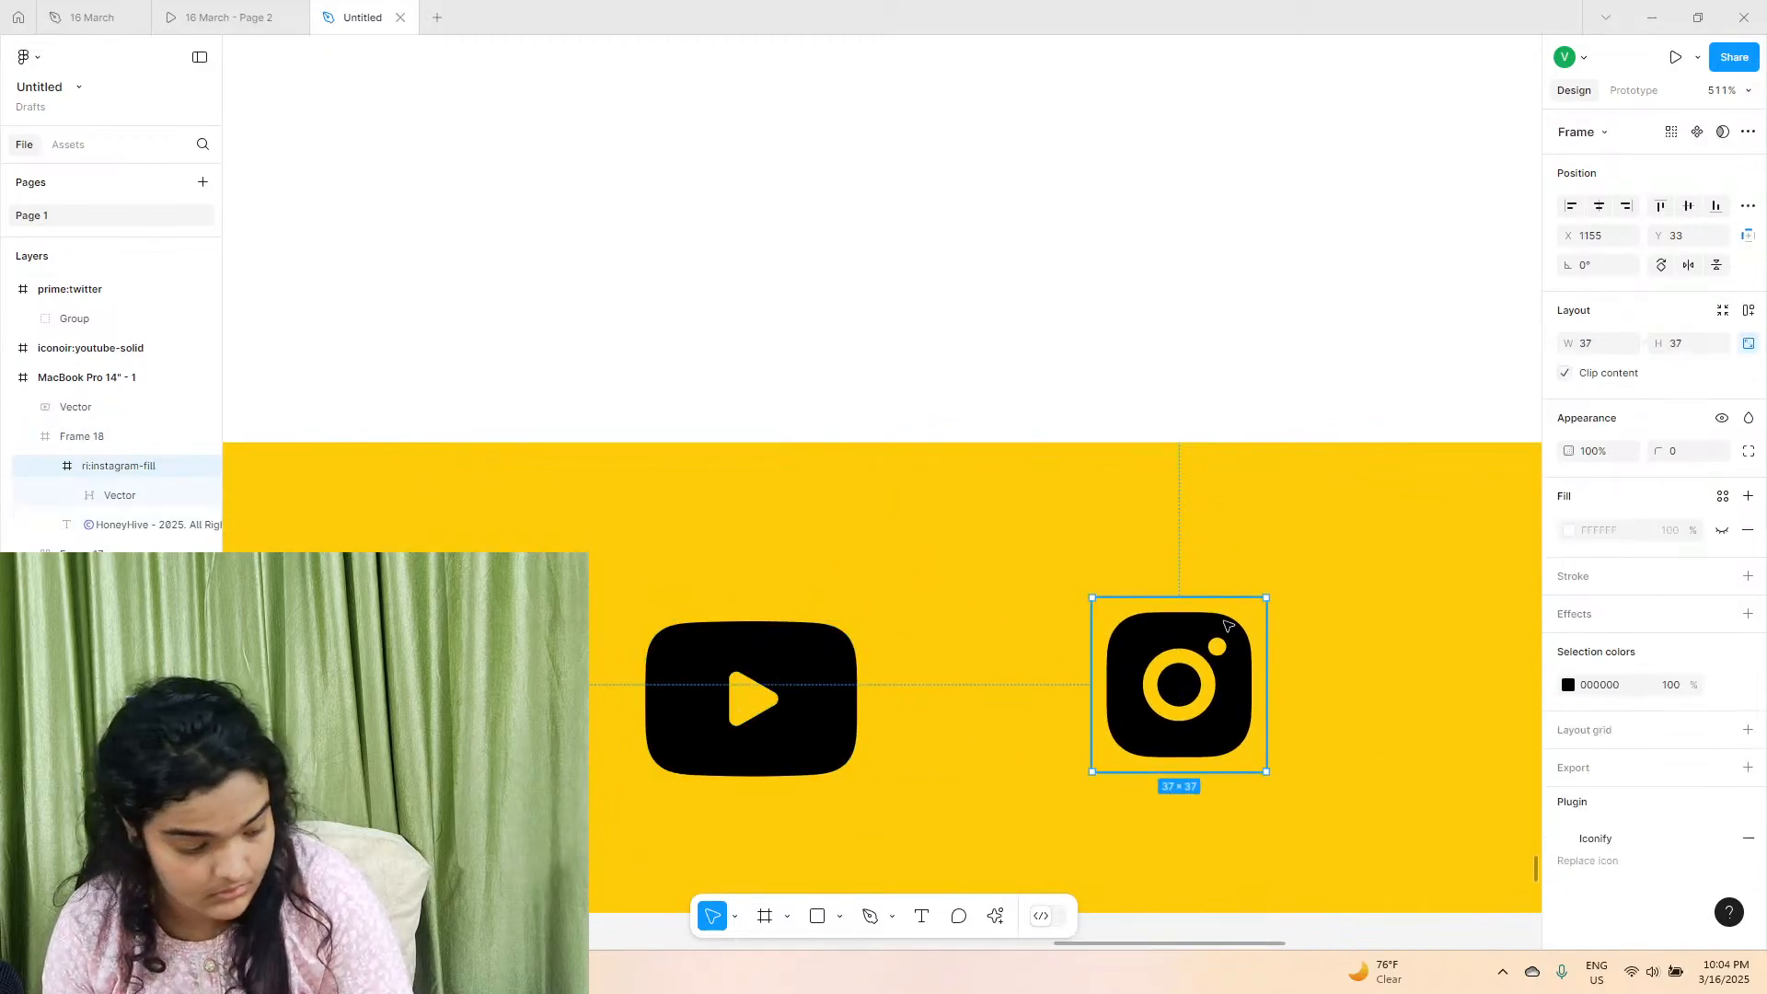
{"action": "left_click_drag", "start_coordinate": [1226, 598], "coordinate": [1220, 582]}
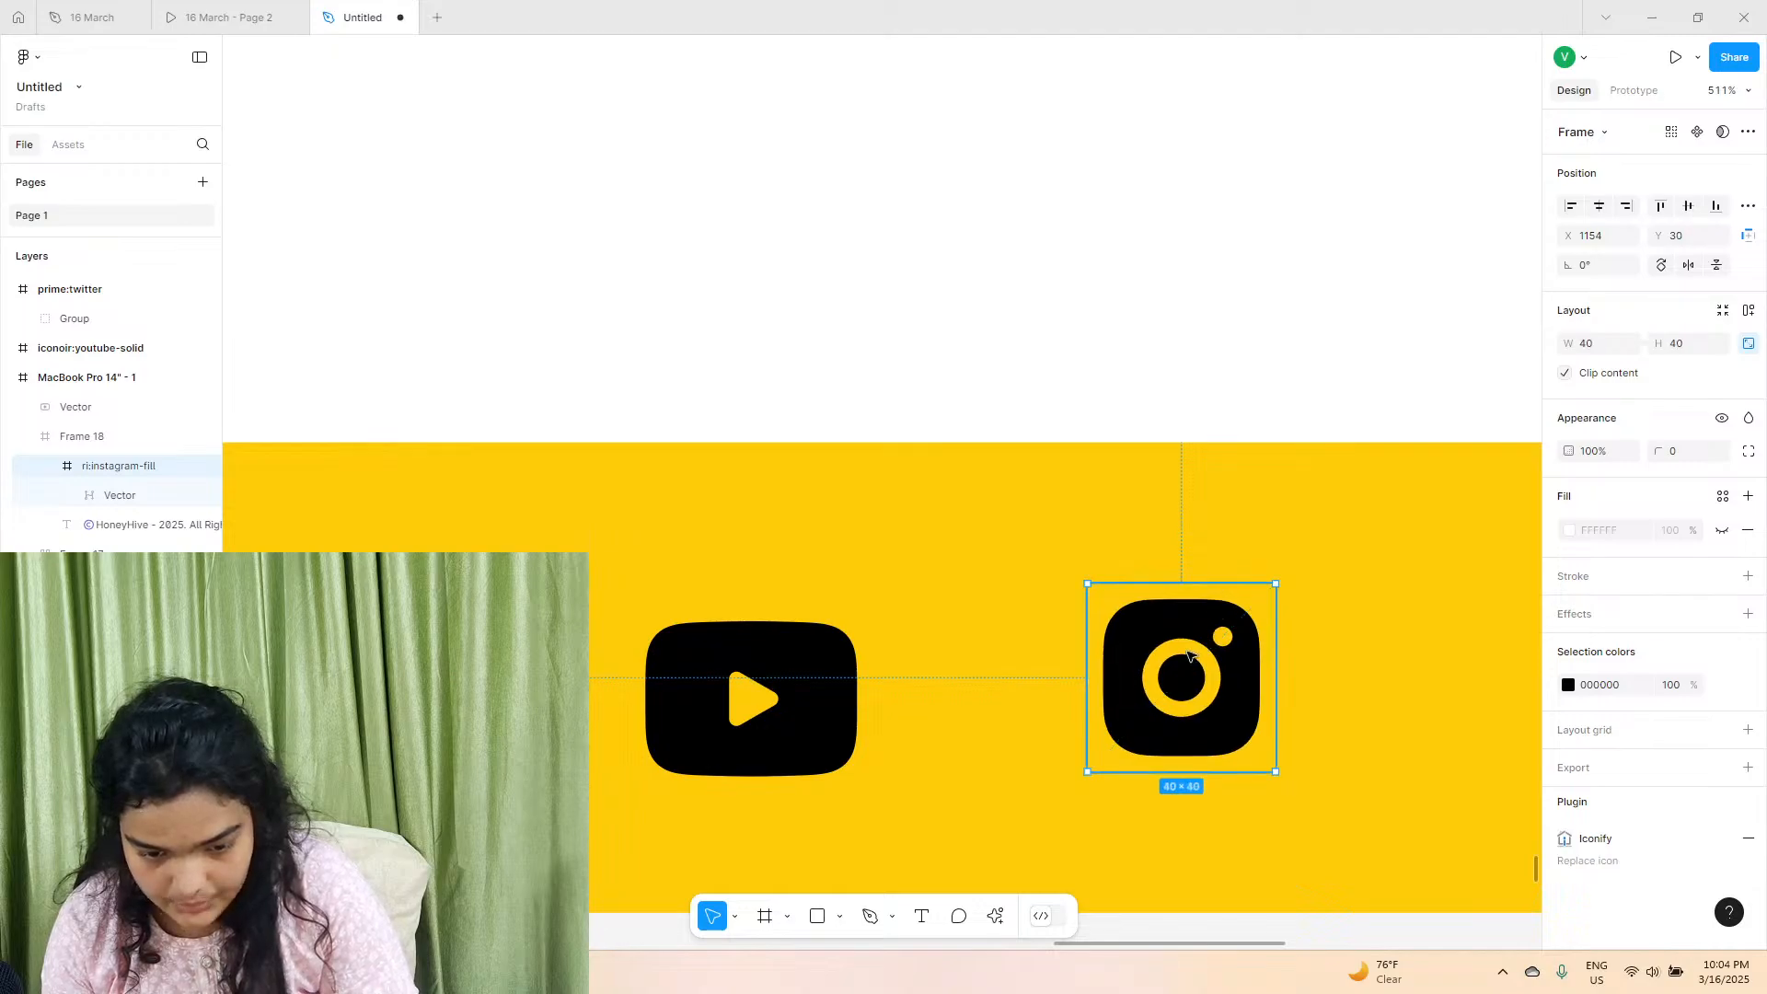
Move the footer's Instagram icon closer to the YouTube icon and scale the X logo down to 57 × 57.
{"action": "left_click_drag", "start_coordinate": [1201, 653], "coordinate": [1086, 667]}
{"action": "scroll", "coordinate": [1086, 667], "scroll_direction": "down", "scroll_amount": 5}
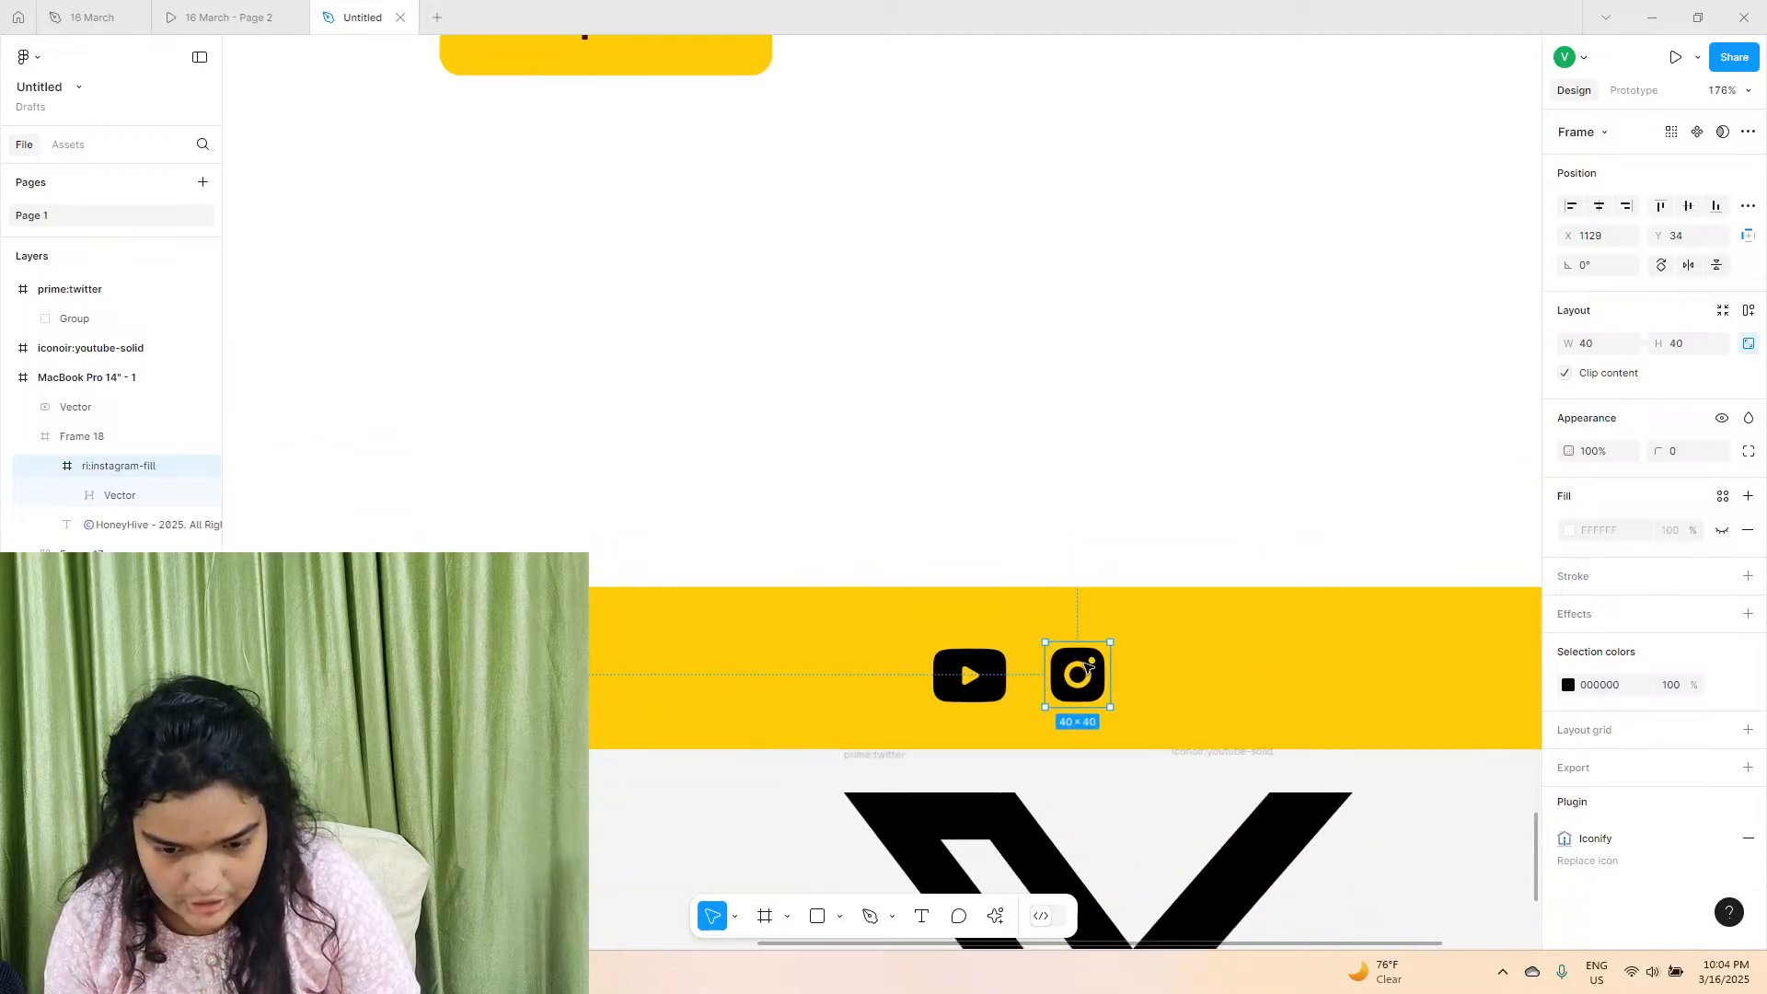
{"action": "left_click", "coordinate": [1086, 667]}
{"action": "left_click_drag", "start_coordinate": [844, 603], "coordinate": [1064, 934]}
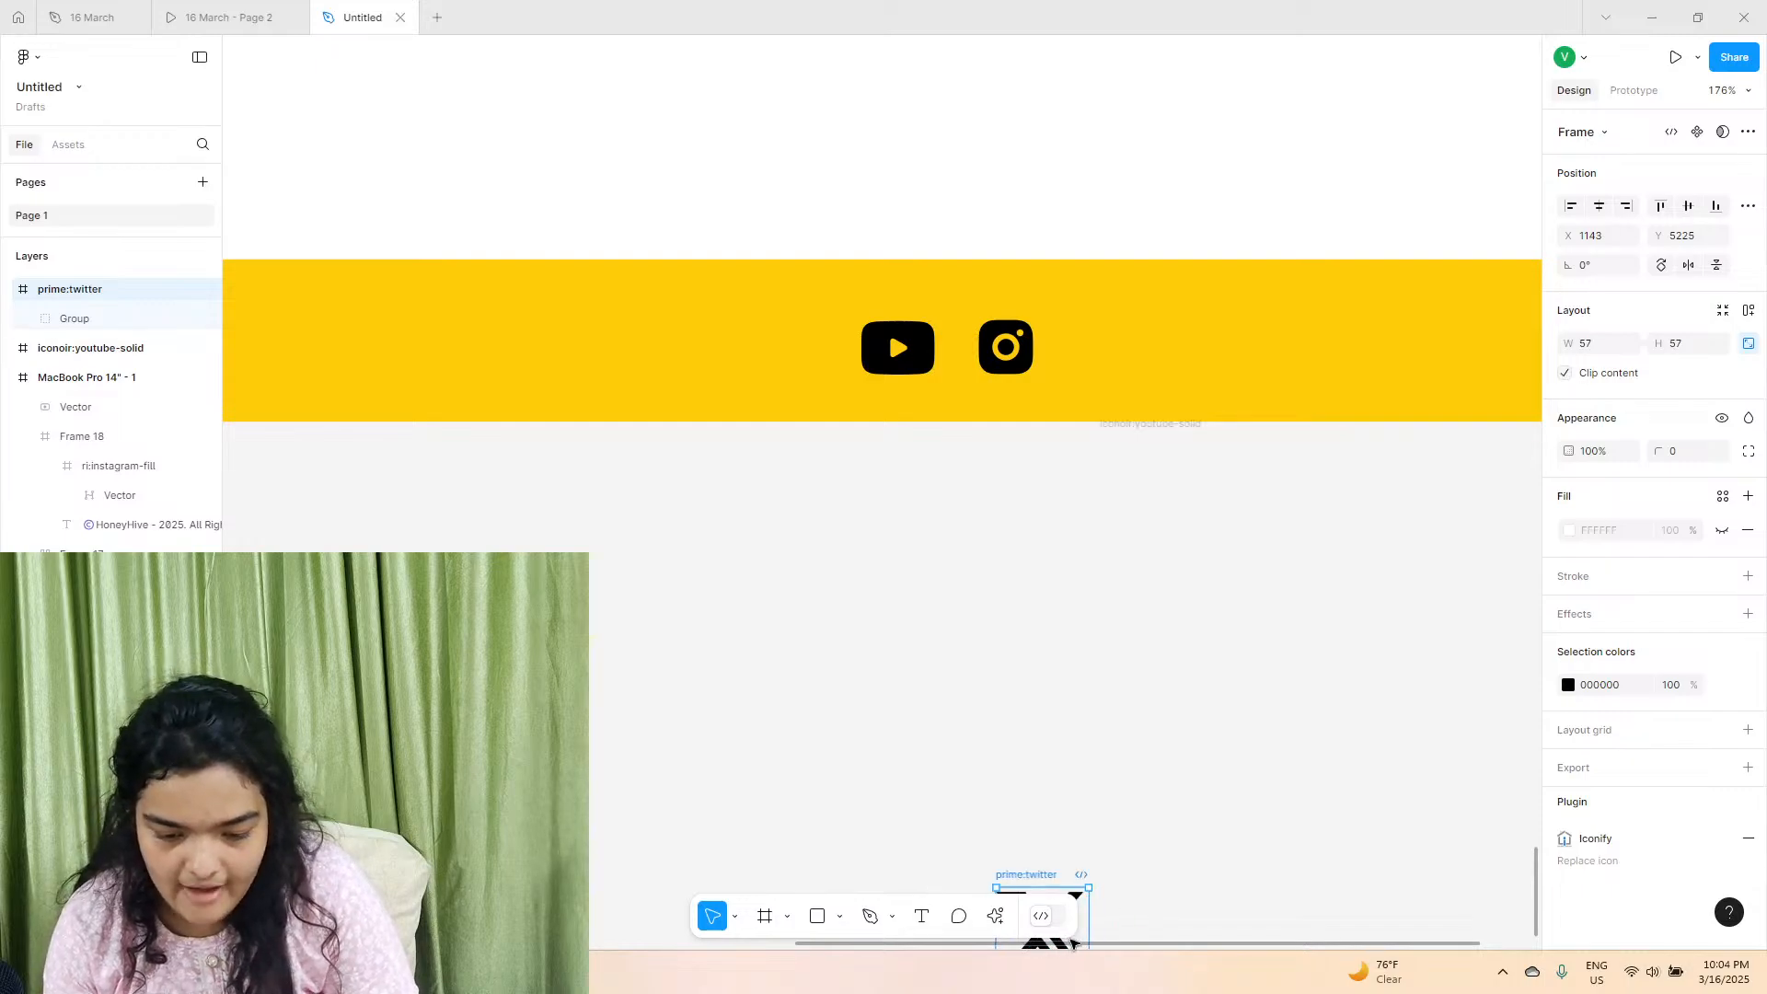
Delete the empty iconoir:youtube-solid frame below the footer.
{"action": "left_click", "coordinate": [1049, 785]}
{"action": "scroll", "coordinate": [1053, 777], "scroll_direction": "down", "scroll_amount": 5}
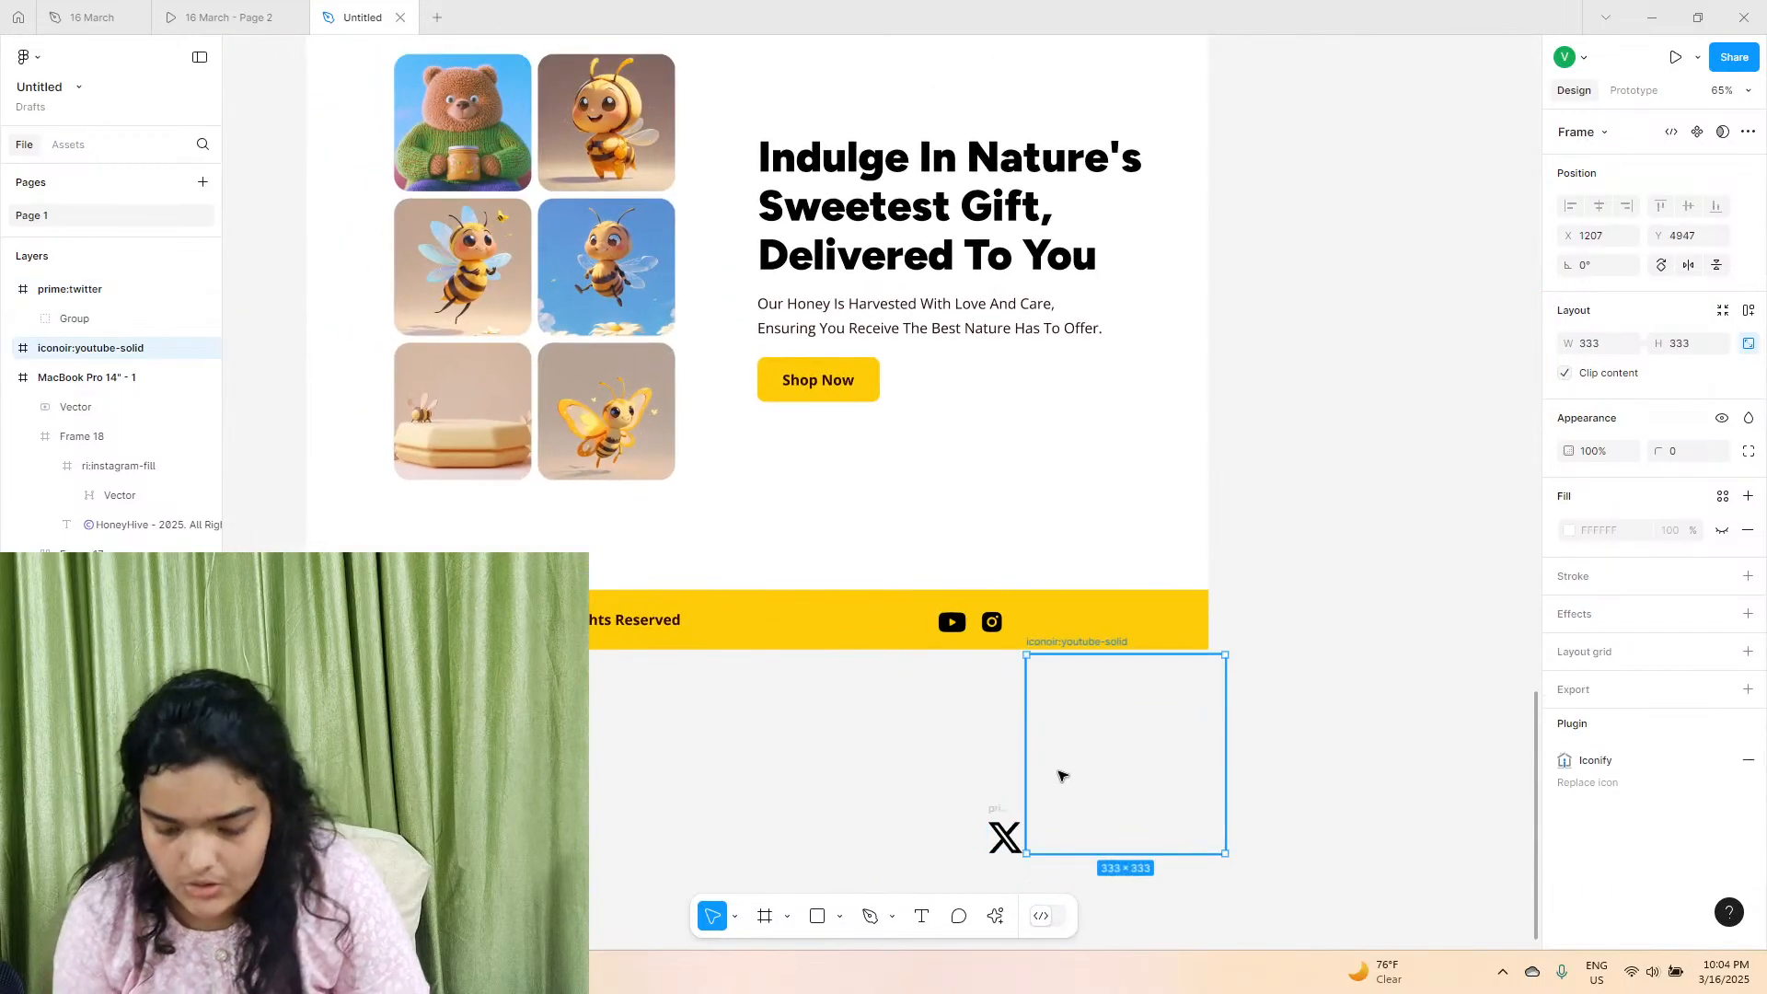
{"action": "key", "text": "Delete"}
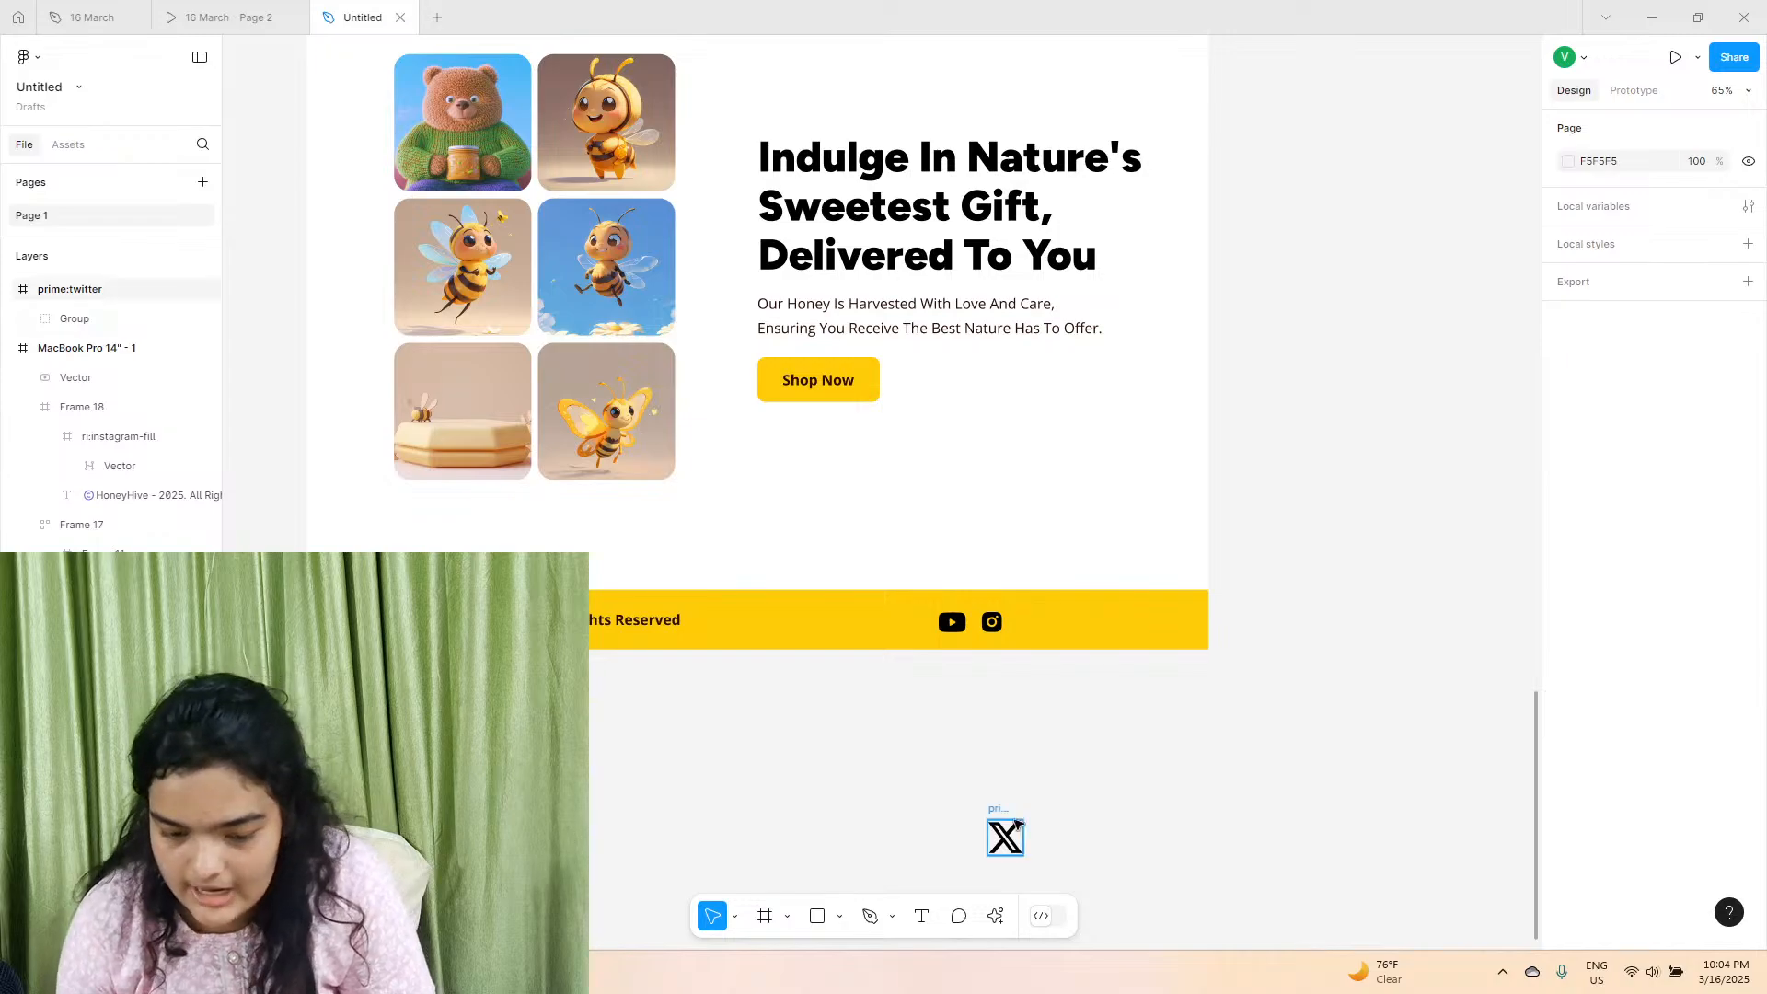
Place the X logo in the footer beside the Instagram icon, scaled down to about 36 × 36.
{"action": "left_click_drag", "start_coordinate": [989, 815], "coordinate": [1018, 633]}
{"action": "scroll", "coordinate": [1017, 633], "scroll_direction": "up", "scroll_amount": 4}
{"action": "scroll", "coordinate": [1032, 627], "scroll_direction": "up", "scroll_amount": 8}
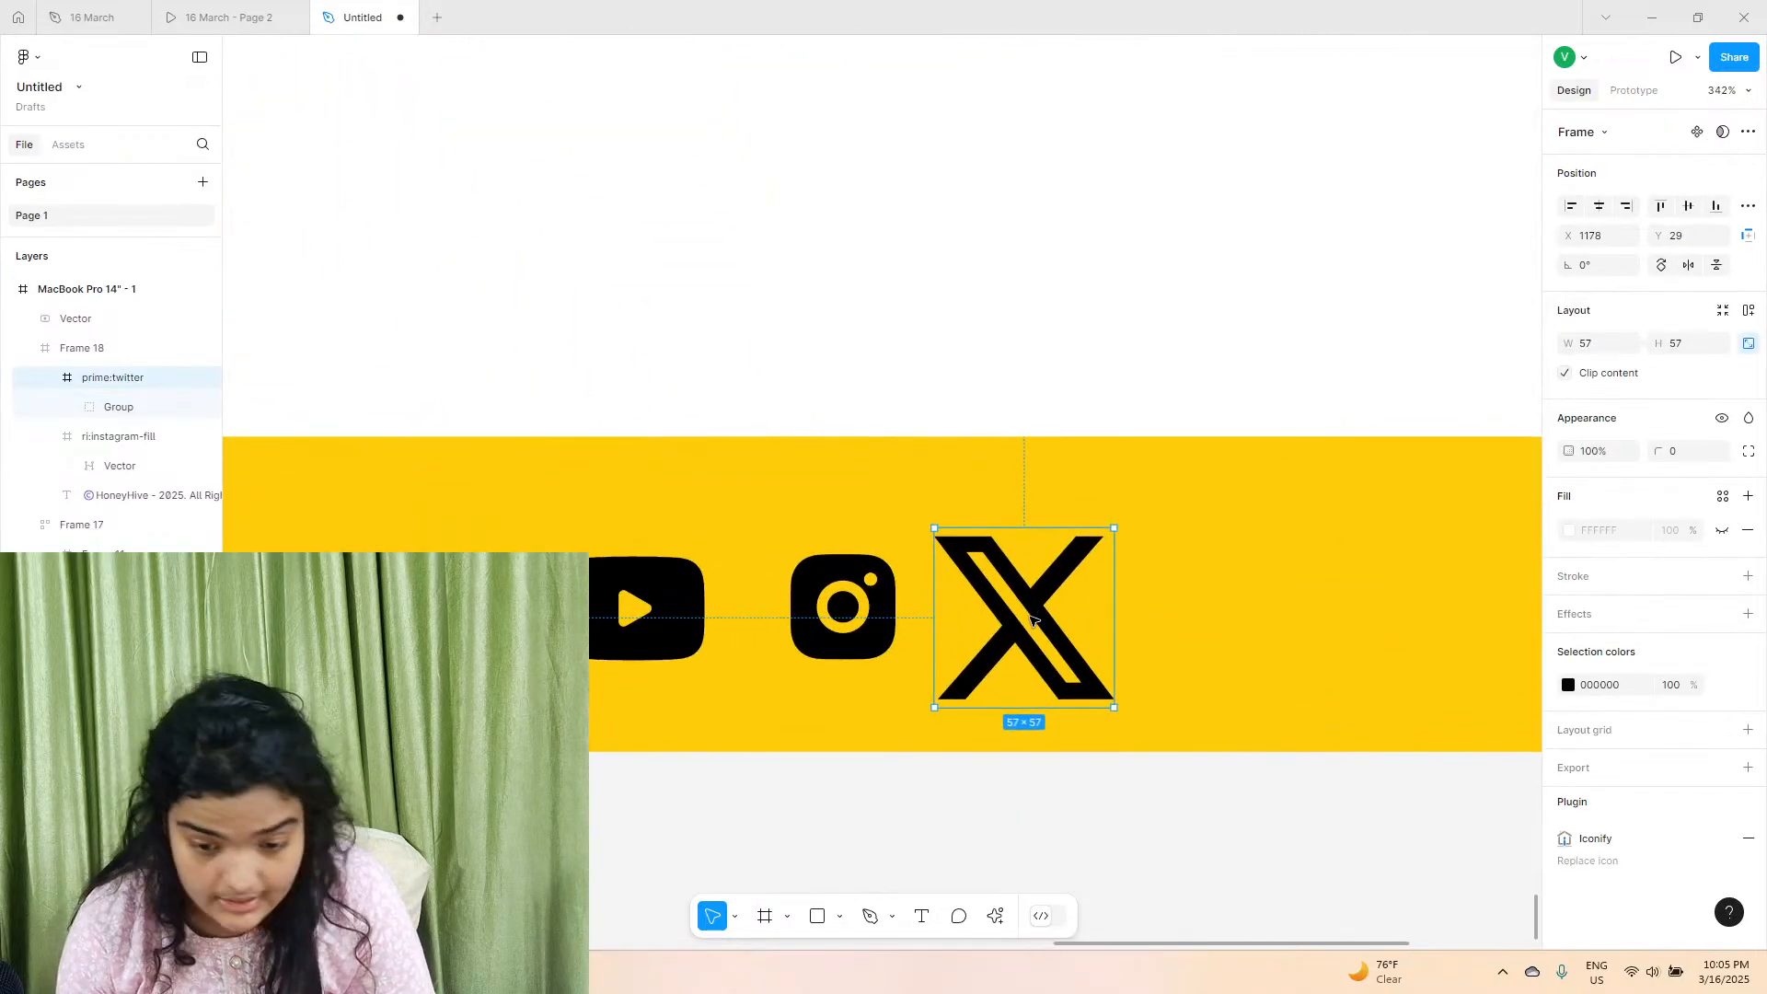
{"action": "left_click_drag", "start_coordinate": [1032, 465], "coordinate": [1053, 583]}
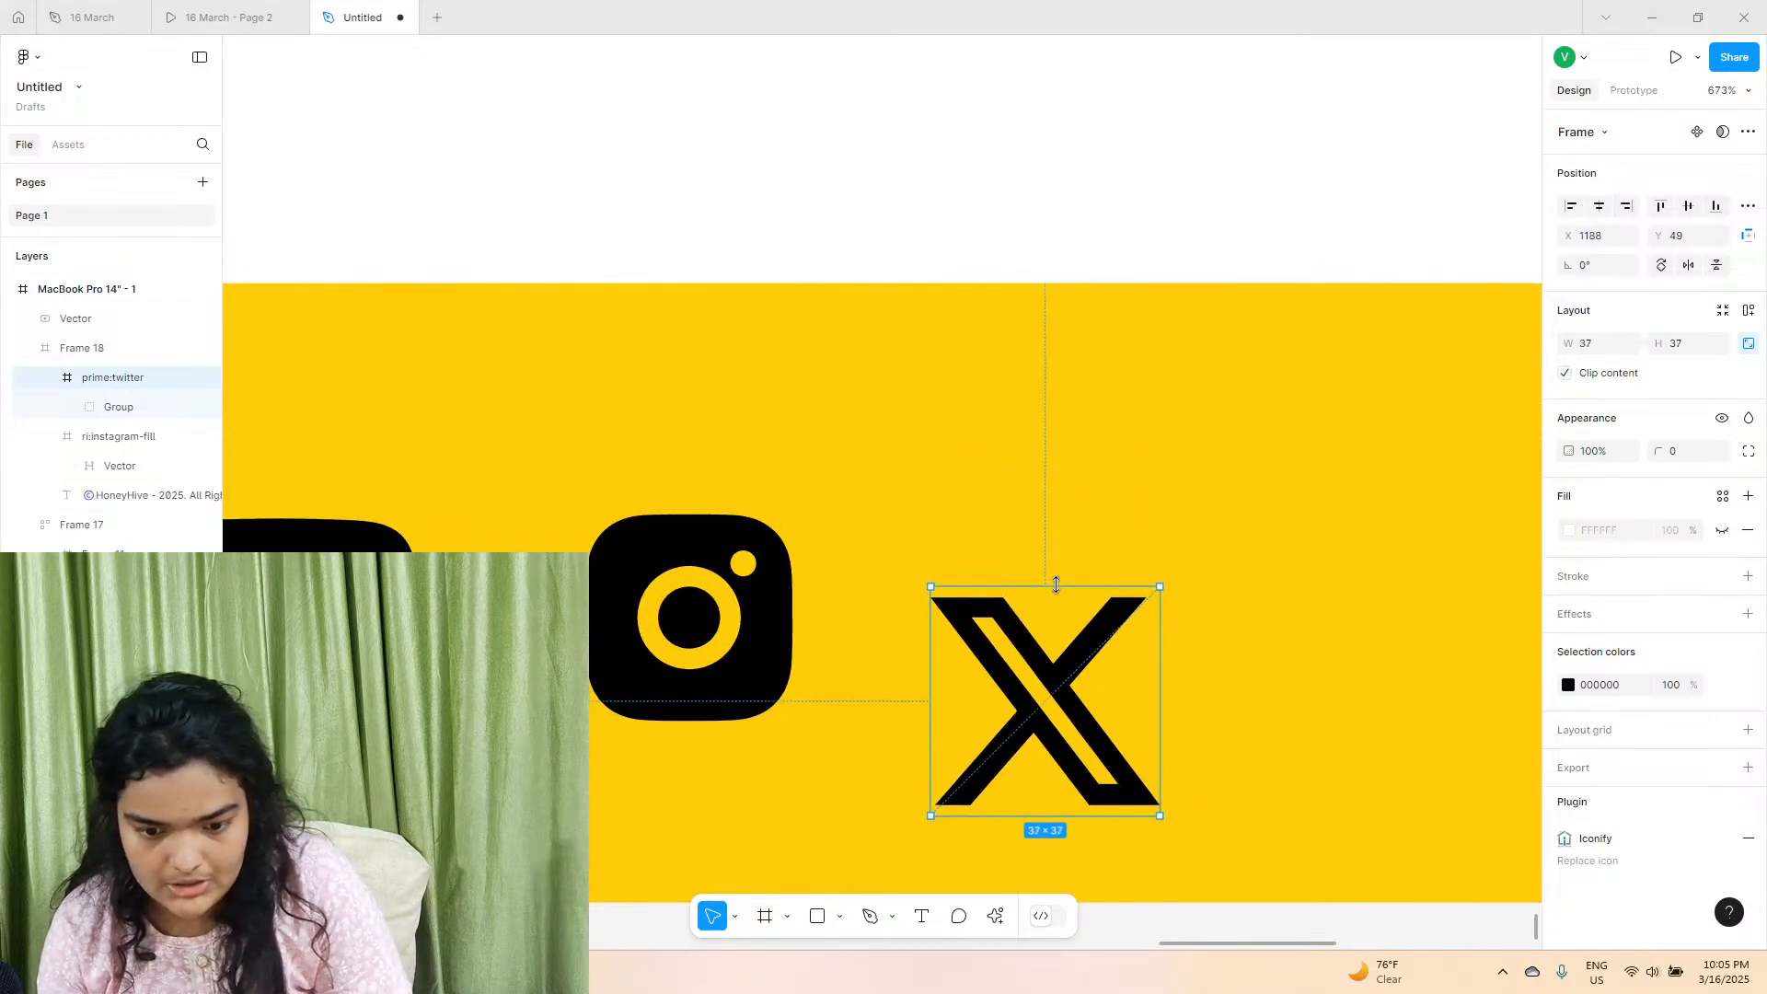
{"action": "left_click_drag", "start_coordinate": [1065, 663], "coordinate": [1198, 585]}
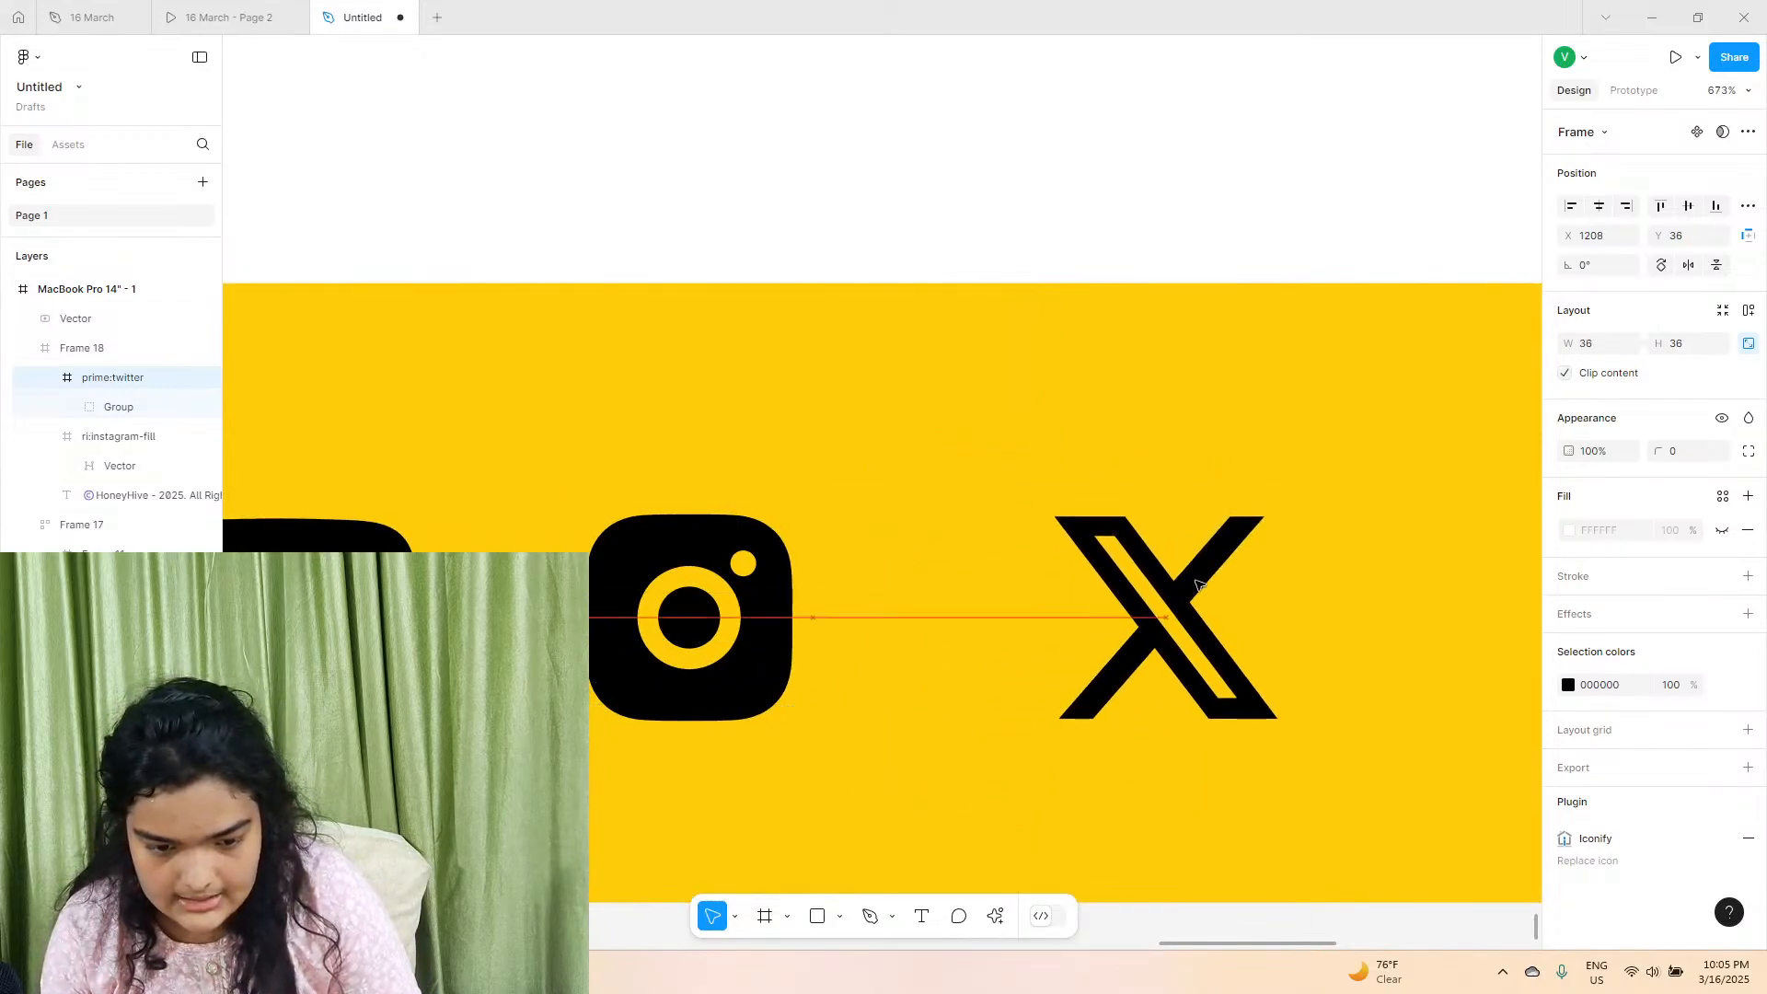
Scale the footer's YouTube icon down to about 43 × 32.
{"action": "left_click", "coordinate": [647, 566]}
{"action": "scroll", "coordinate": [647, 566], "scroll_direction": "left", "scroll_amount": 1}
{"action": "scroll", "coordinate": [671, 564], "scroll_direction": "left", "scroll_amount": 5}
{"action": "left_click", "coordinate": [671, 564]}
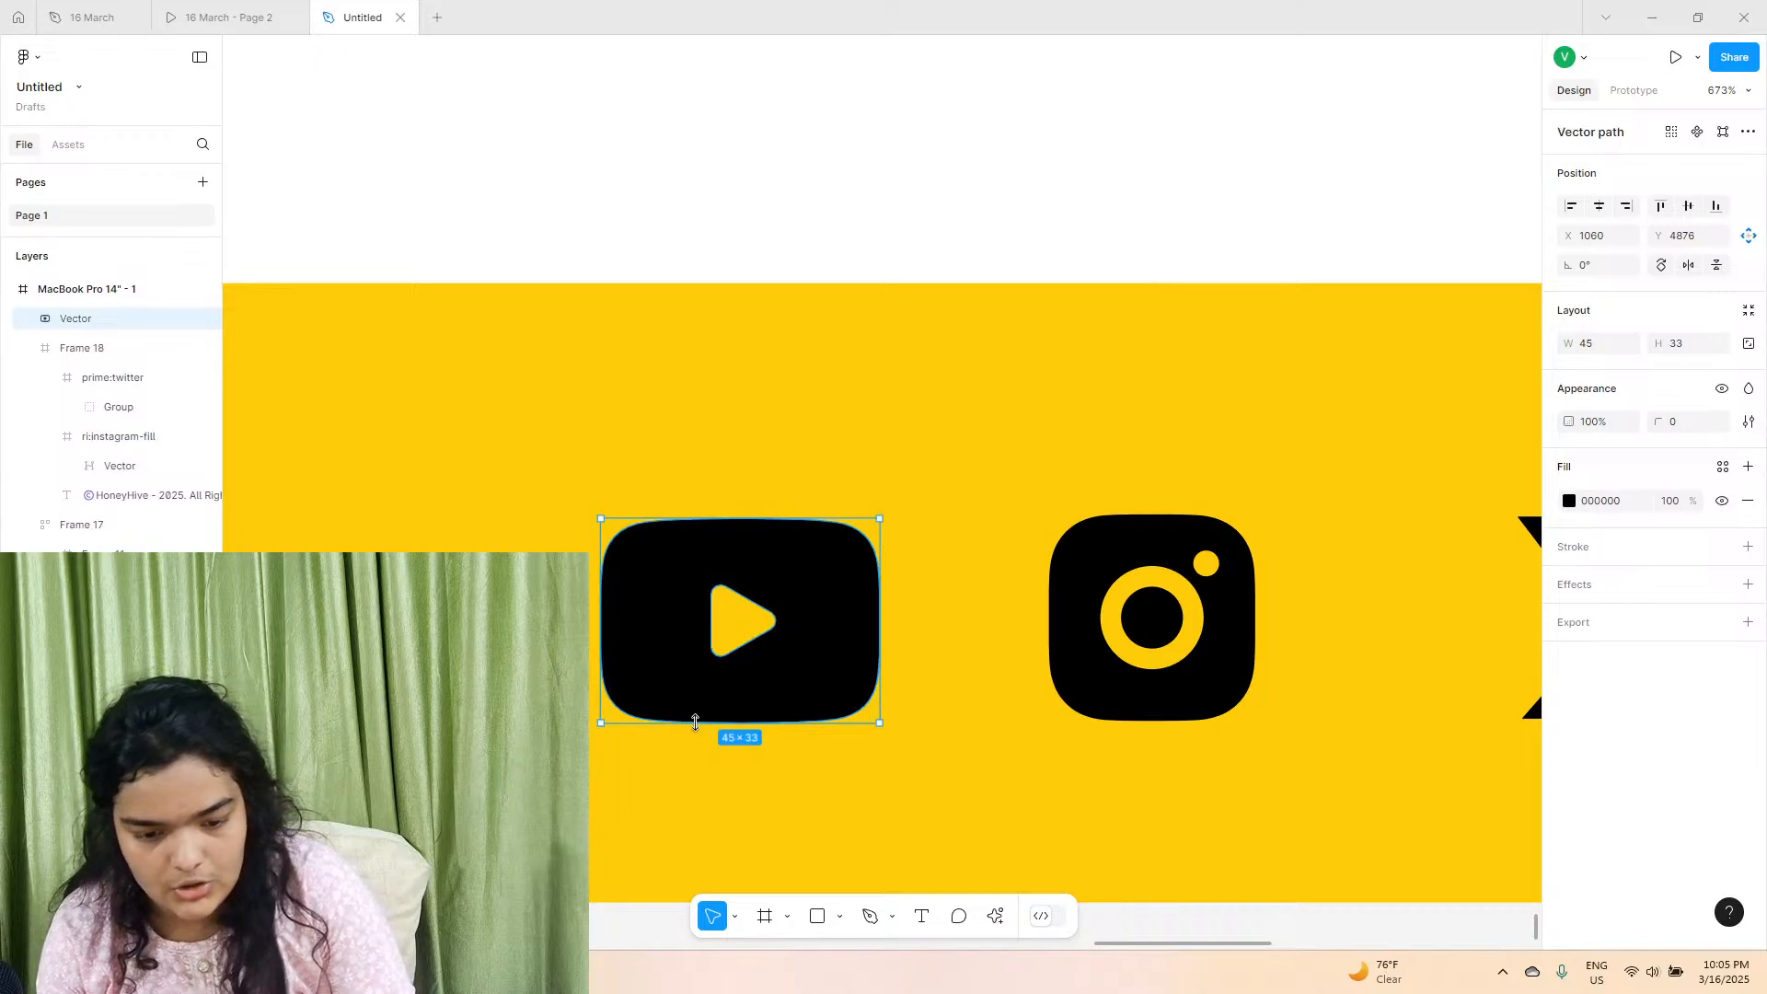
{"action": "left_click_drag", "start_coordinate": [711, 699], "coordinate": [704, 686]}
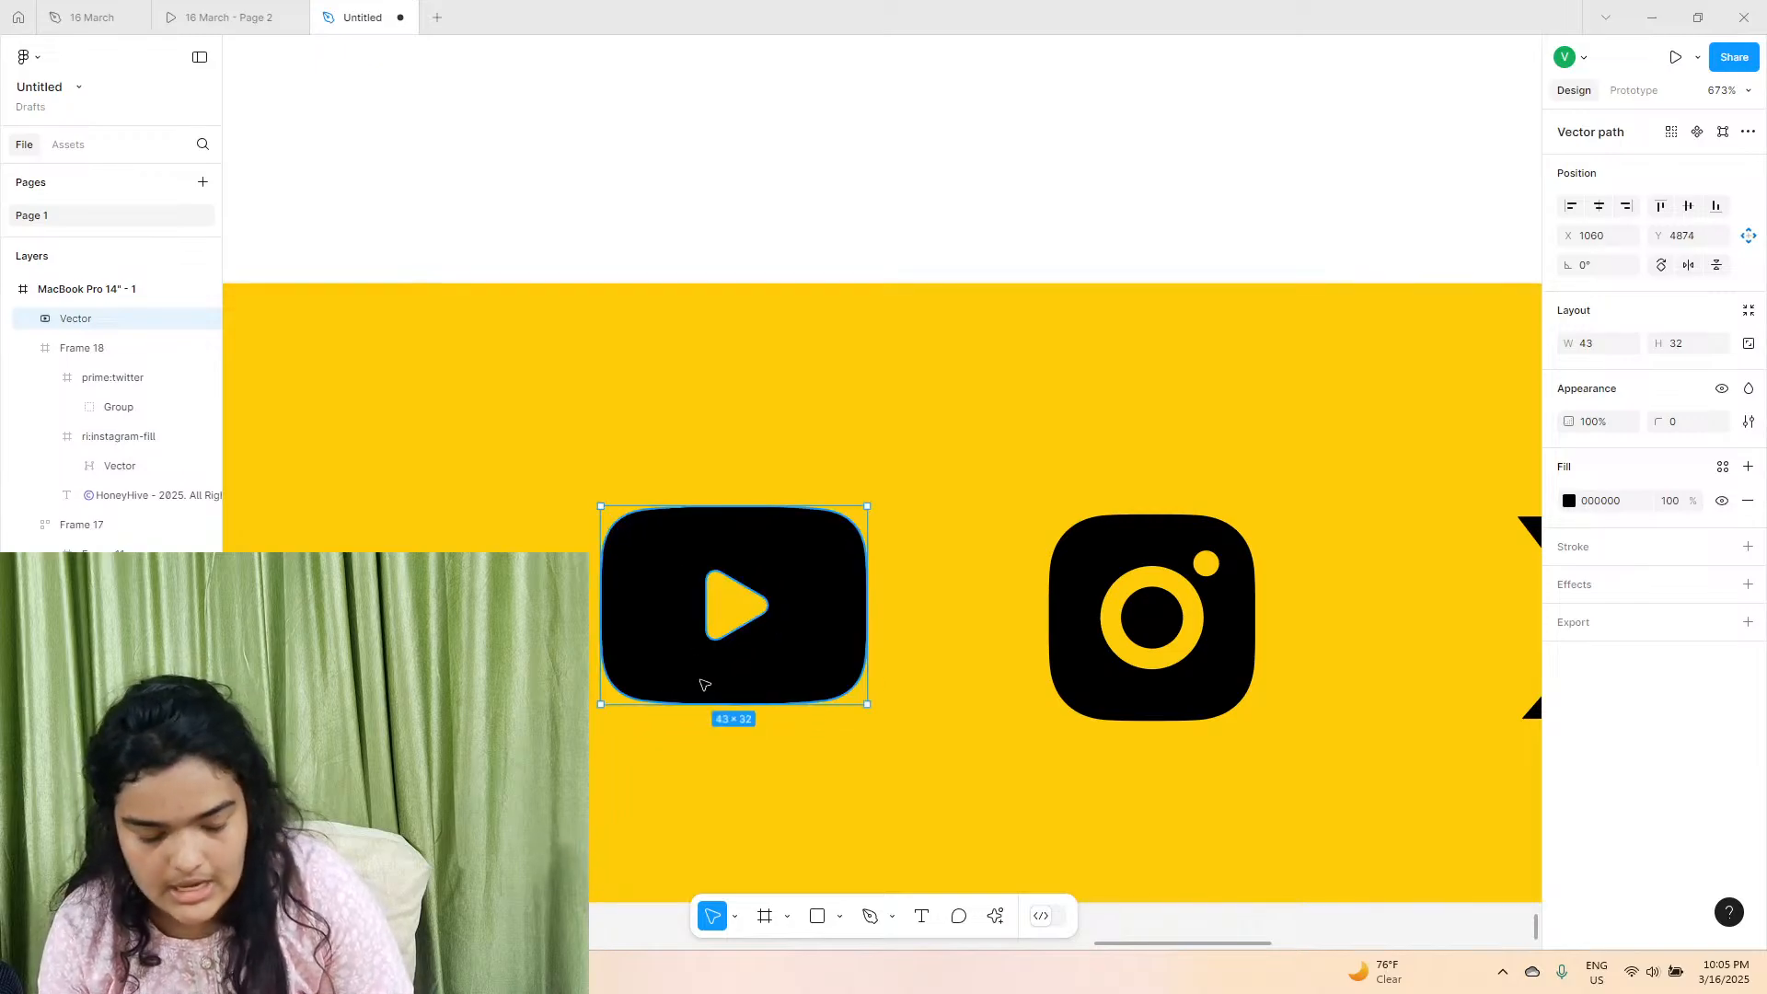
Scale the X logo to about 34 × 34 and shift the Instagram icon slightly toward it.
{"action": "scroll", "coordinate": [704, 685], "scroll_direction": "down", "scroll_amount": 4}
{"action": "left_click", "coordinate": [894, 642]}
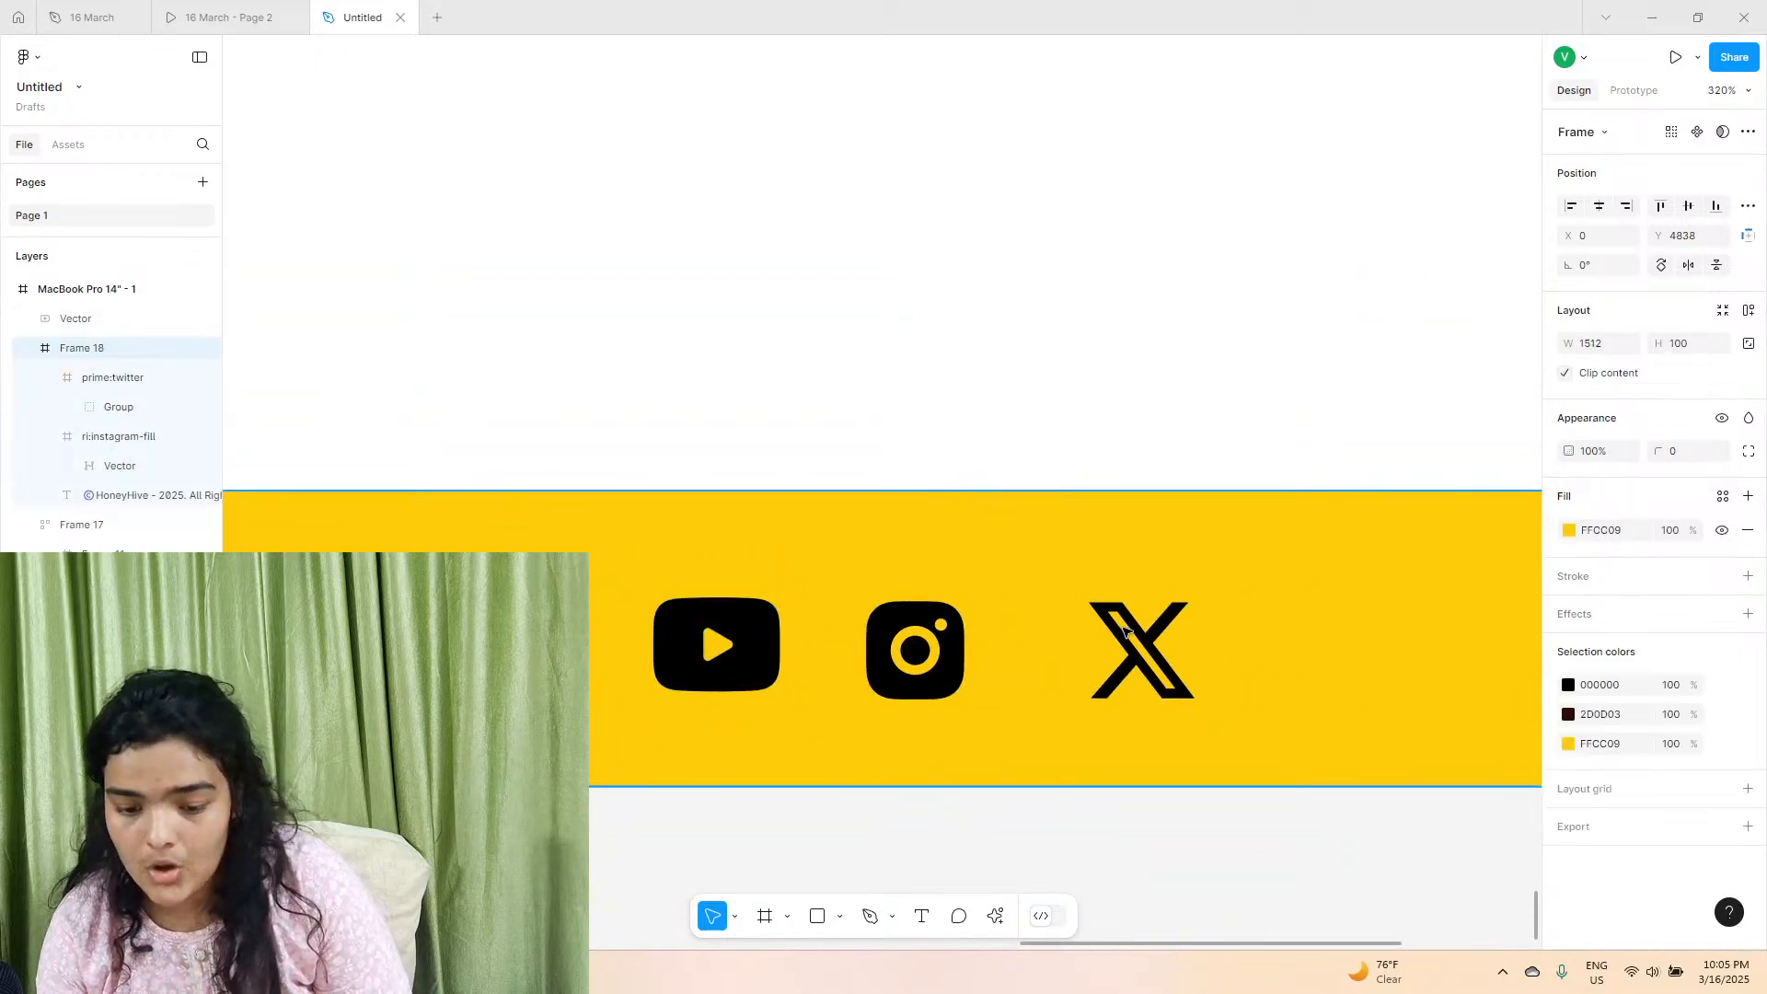
{"action": "left_click", "coordinate": [1124, 630]}
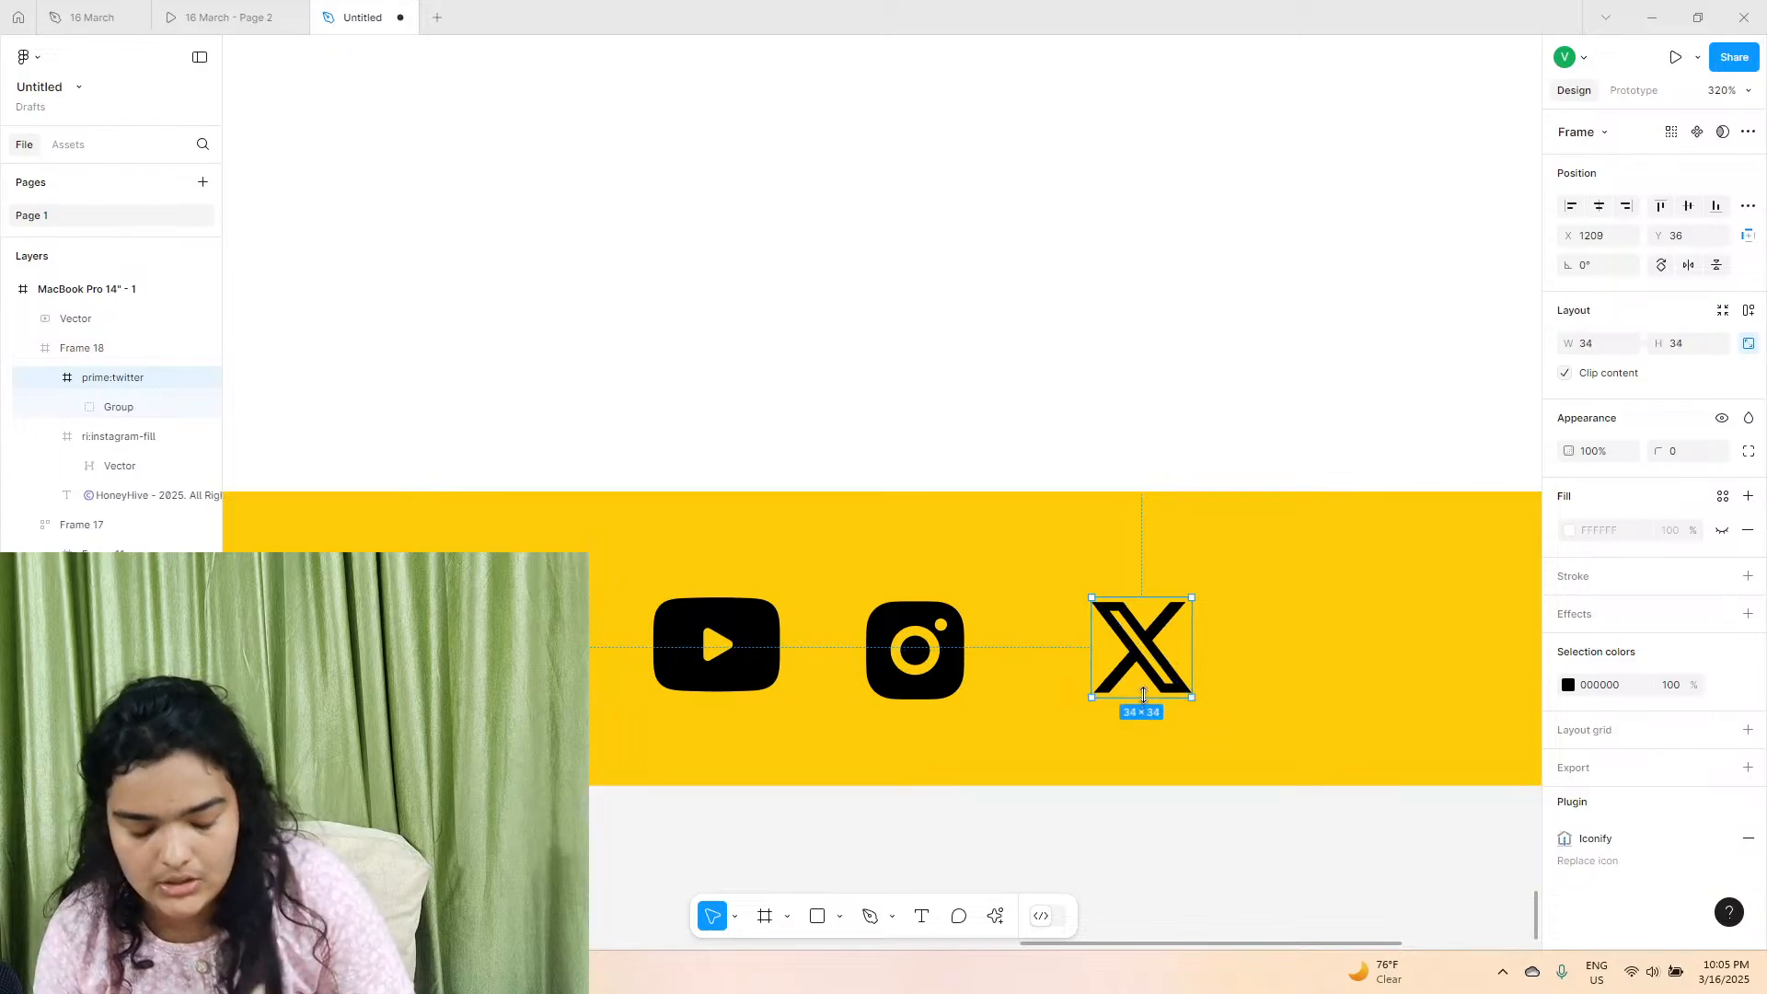
{"action": "left_click", "coordinate": [908, 668]}
{"action": "mouse_move", "coordinate": [908, 669]}
{"action": "left_mouse_down"}
{"action": "mouse_move", "coordinate": [943, 669]}
{"action": "mouse_move", "coordinate": [926, 669]}
{"action": "left_mouse_up"}
Select the three social icons and move the YouTube vector layer into the footer's Frame 18.
{"action": "left_click", "coordinate": [736, 654], "text": "shift"}
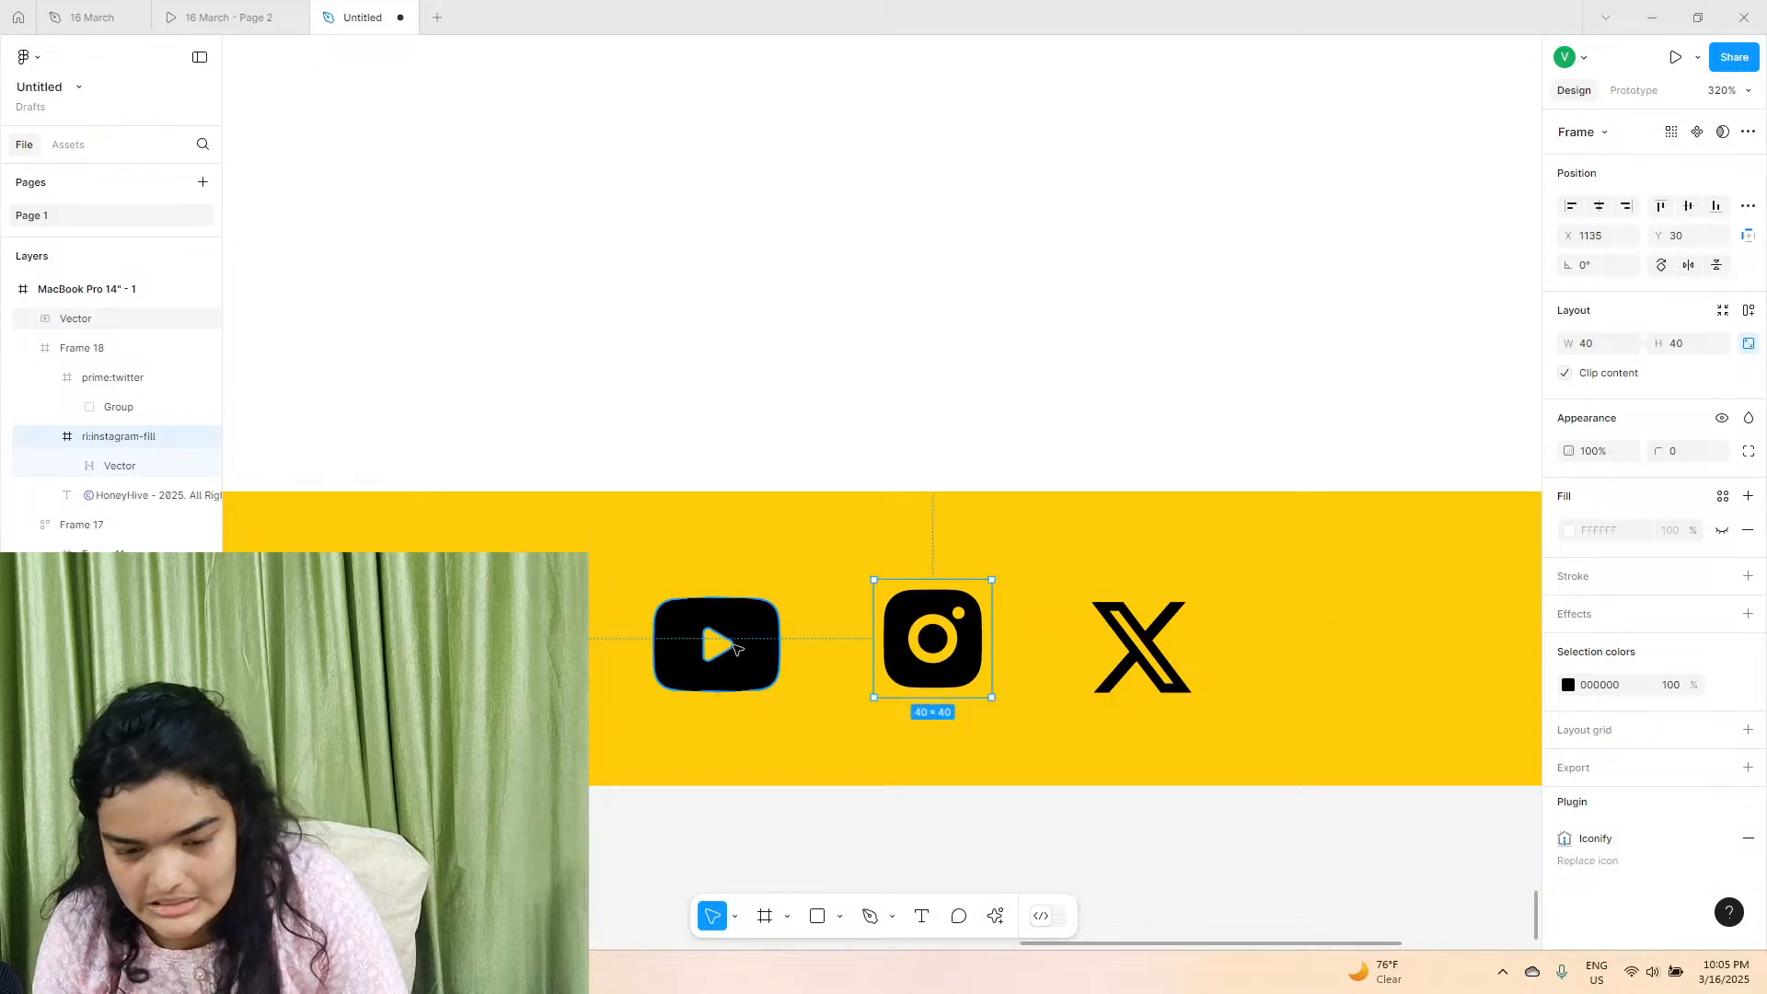
{"action": "left_click", "coordinate": [1118, 658], "text": "shift"}
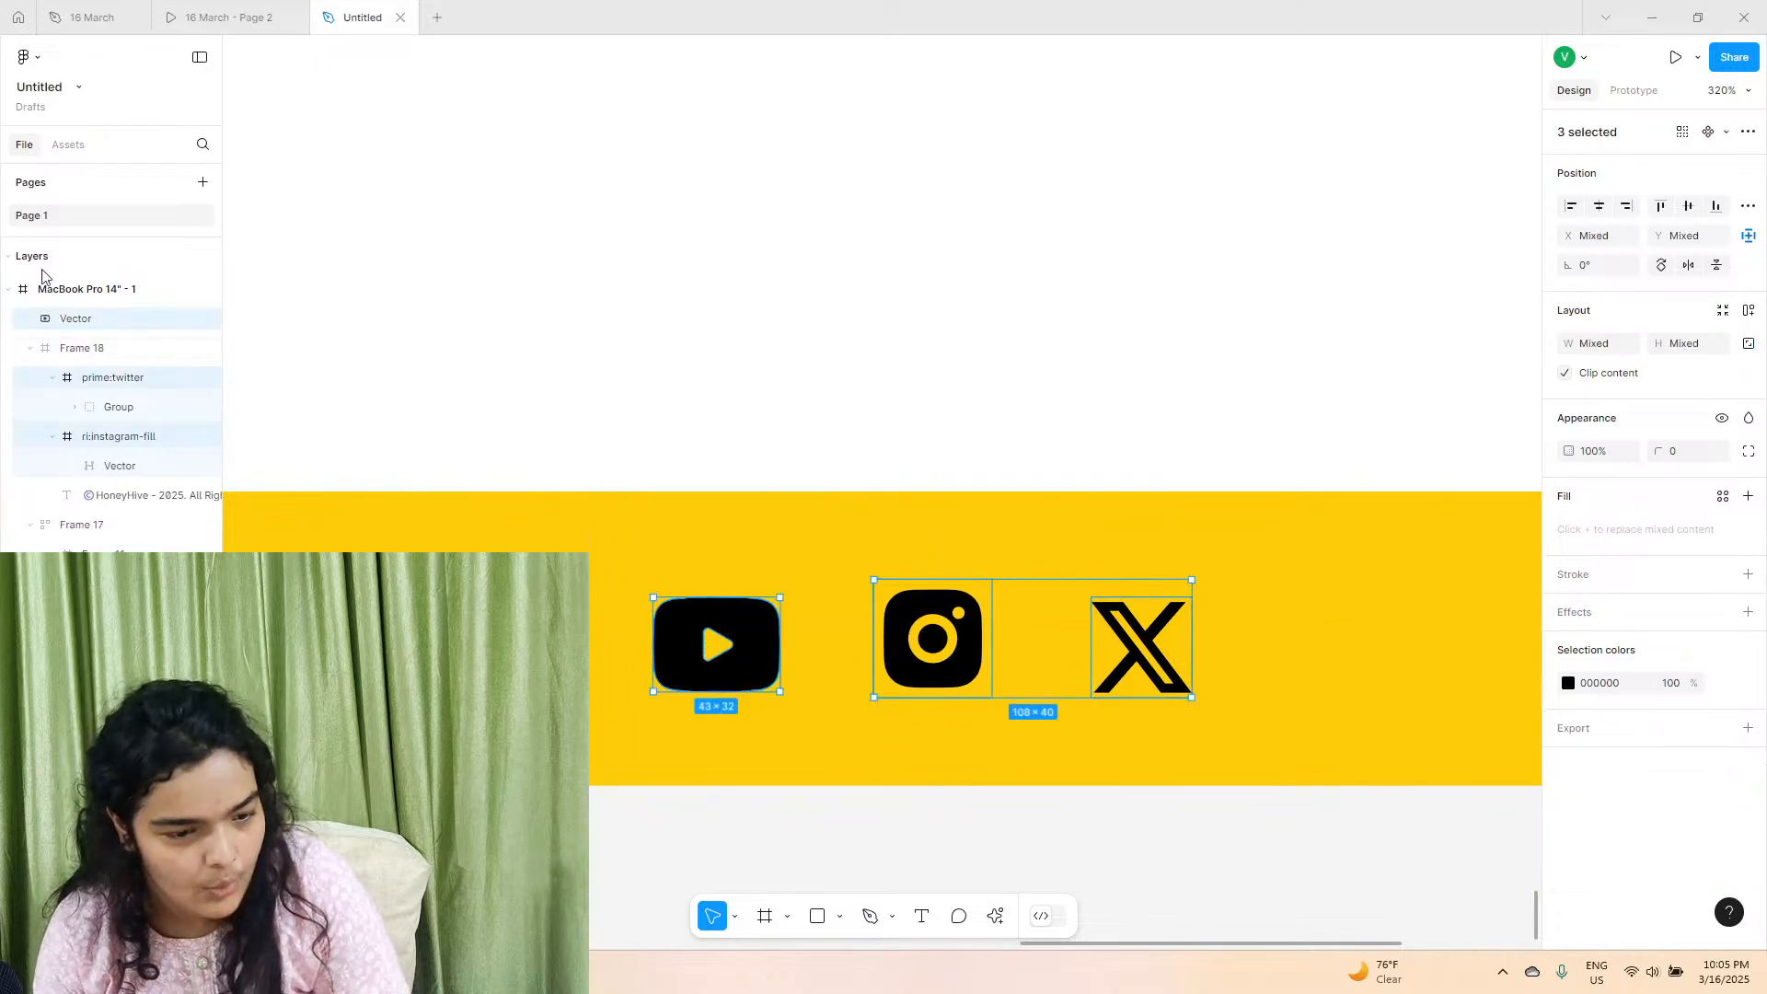
{"action": "left_click", "coordinate": [83, 382]}
{"action": "left_click_drag", "start_coordinate": [74, 318], "coordinate": [101, 352]}
Group the YouTube, Instagram and X icons and apply auto layout to the group.
{"action": "left_click", "coordinate": [118, 436], "text": "ctrl"}
{"action": "left_click", "coordinate": [1108, 666], "text": "shift"}
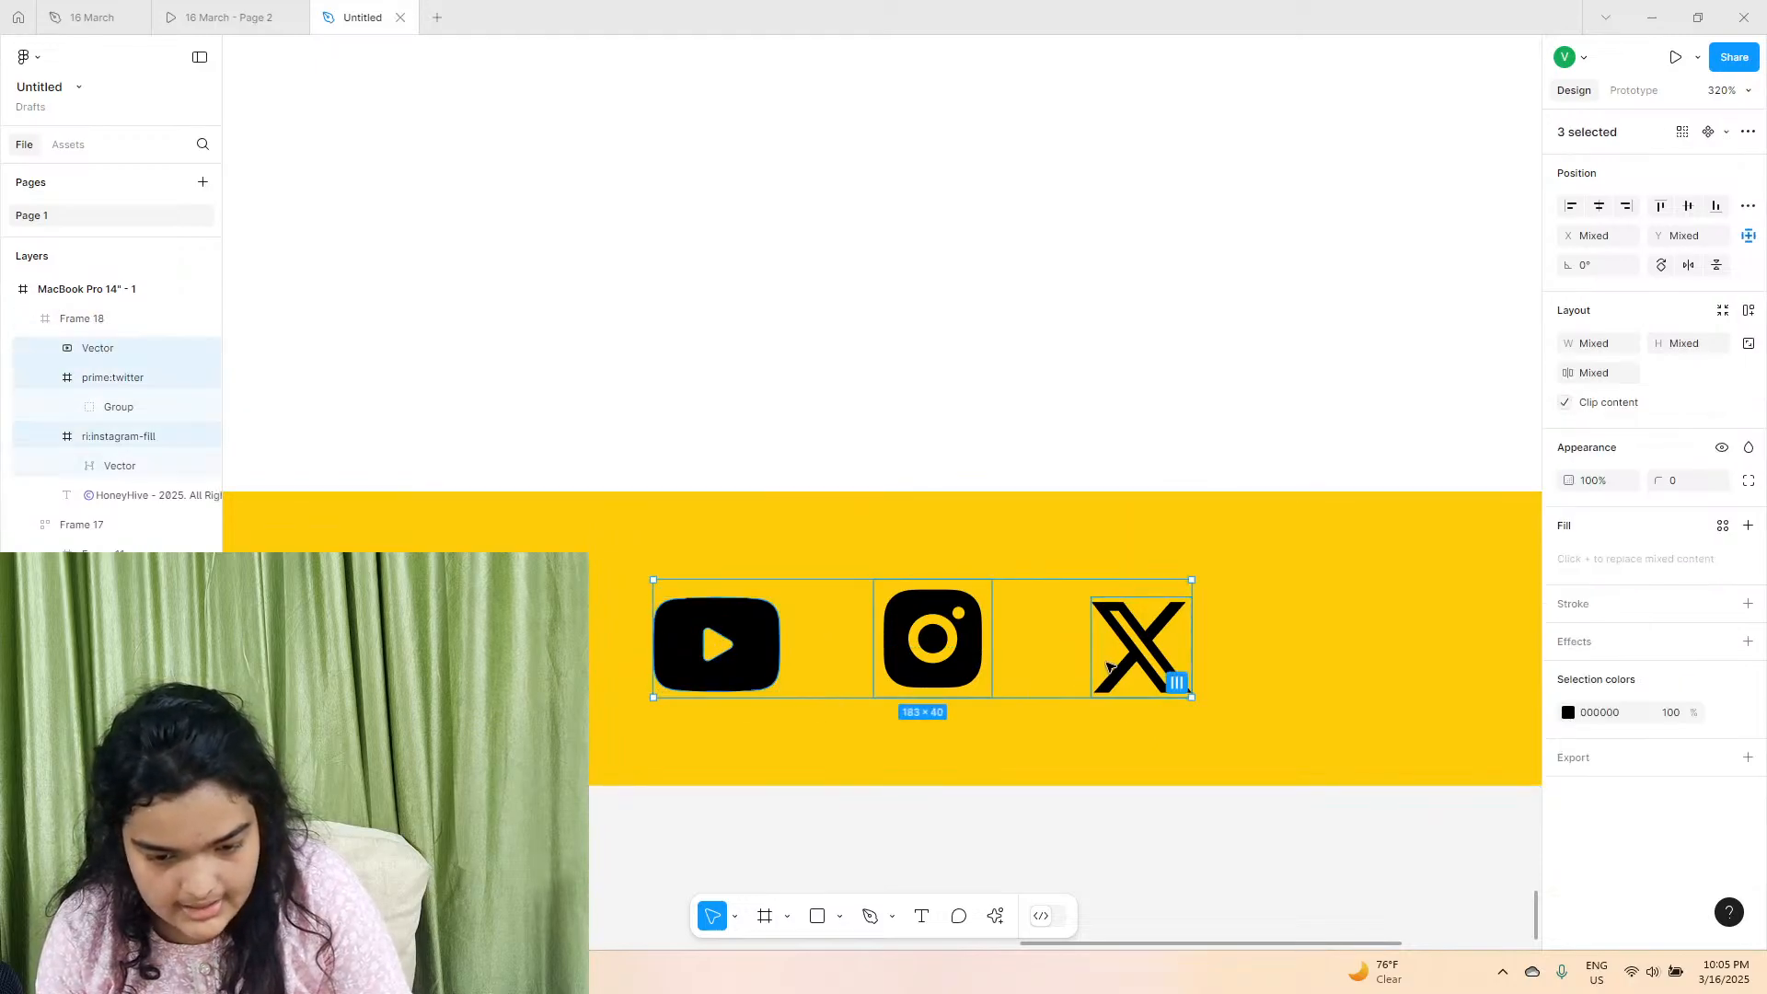
{"action": "key", "text": "ctrl+g"}
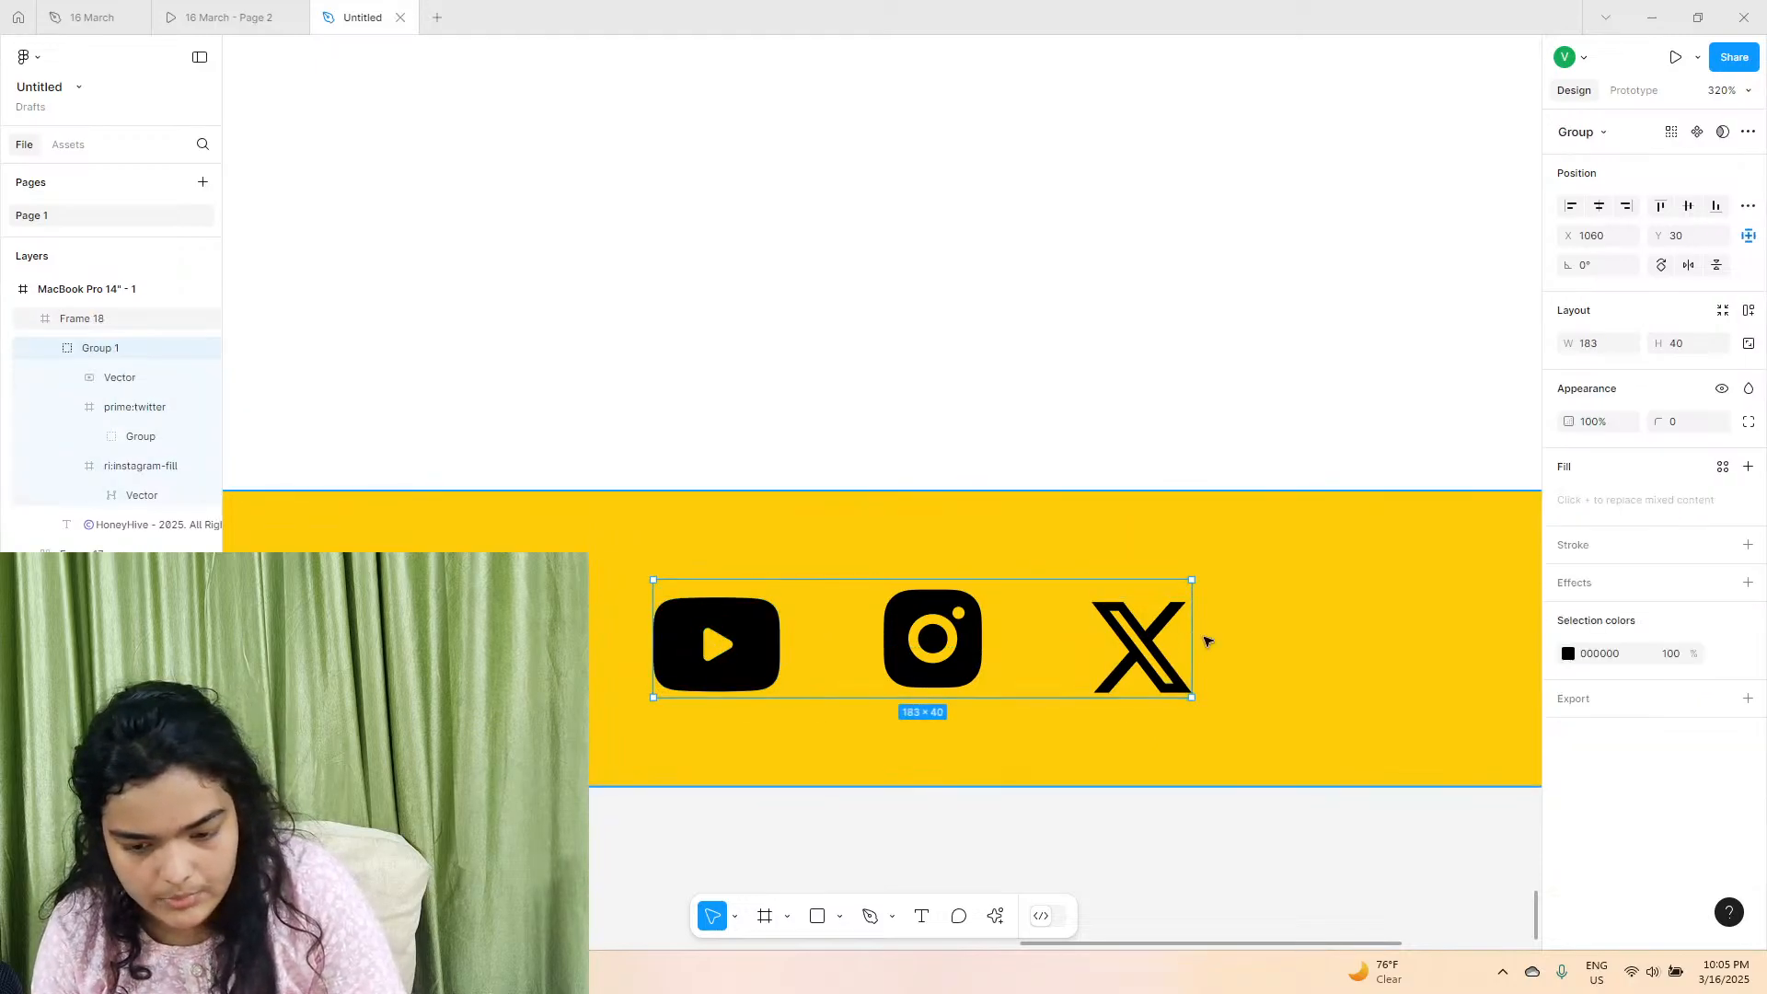
{"action": "left_click", "coordinate": [1748, 311]}
Position the social icon row in the footer at X 1154, Y 29, level with the copyright text.
{"action": "scroll", "coordinate": [1019, 652], "scroll_direction": "down", "scroll_amount": 5}
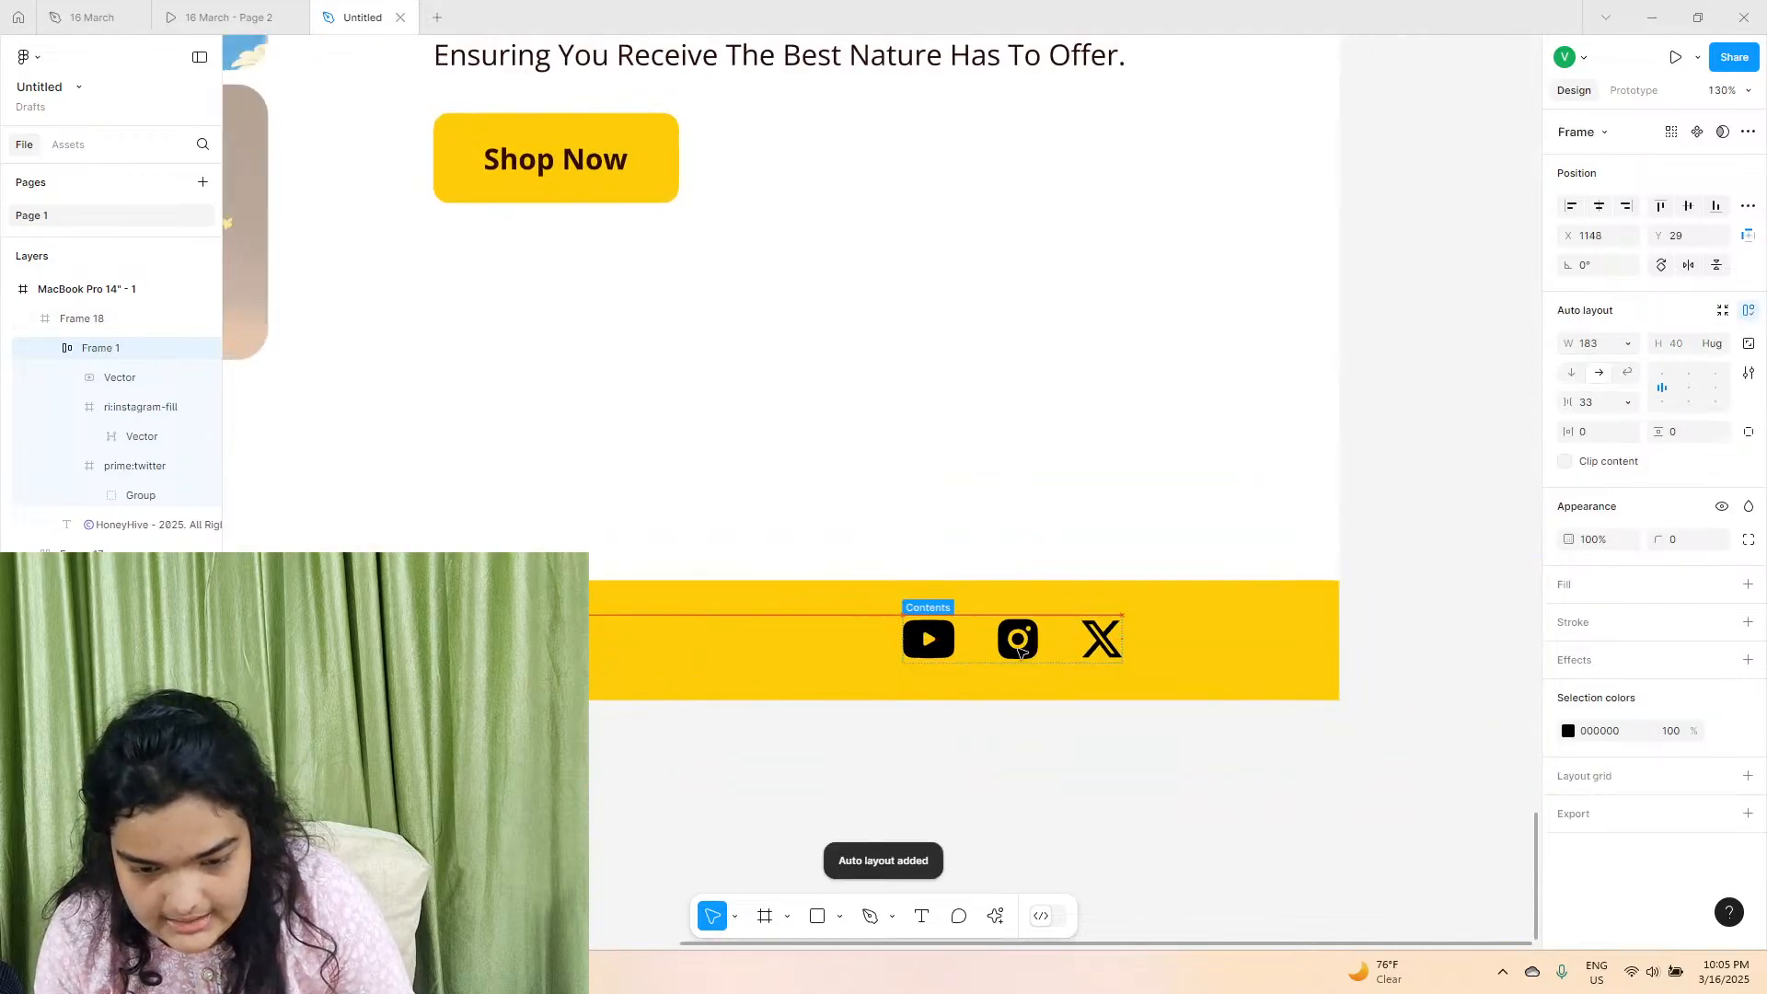
{"action": "scroll", "coordinate": [1020, 651], "scroll_direction": "down", "scroll_amount": 5}
{"action": "left_click", "coordinate": [741, 655]}
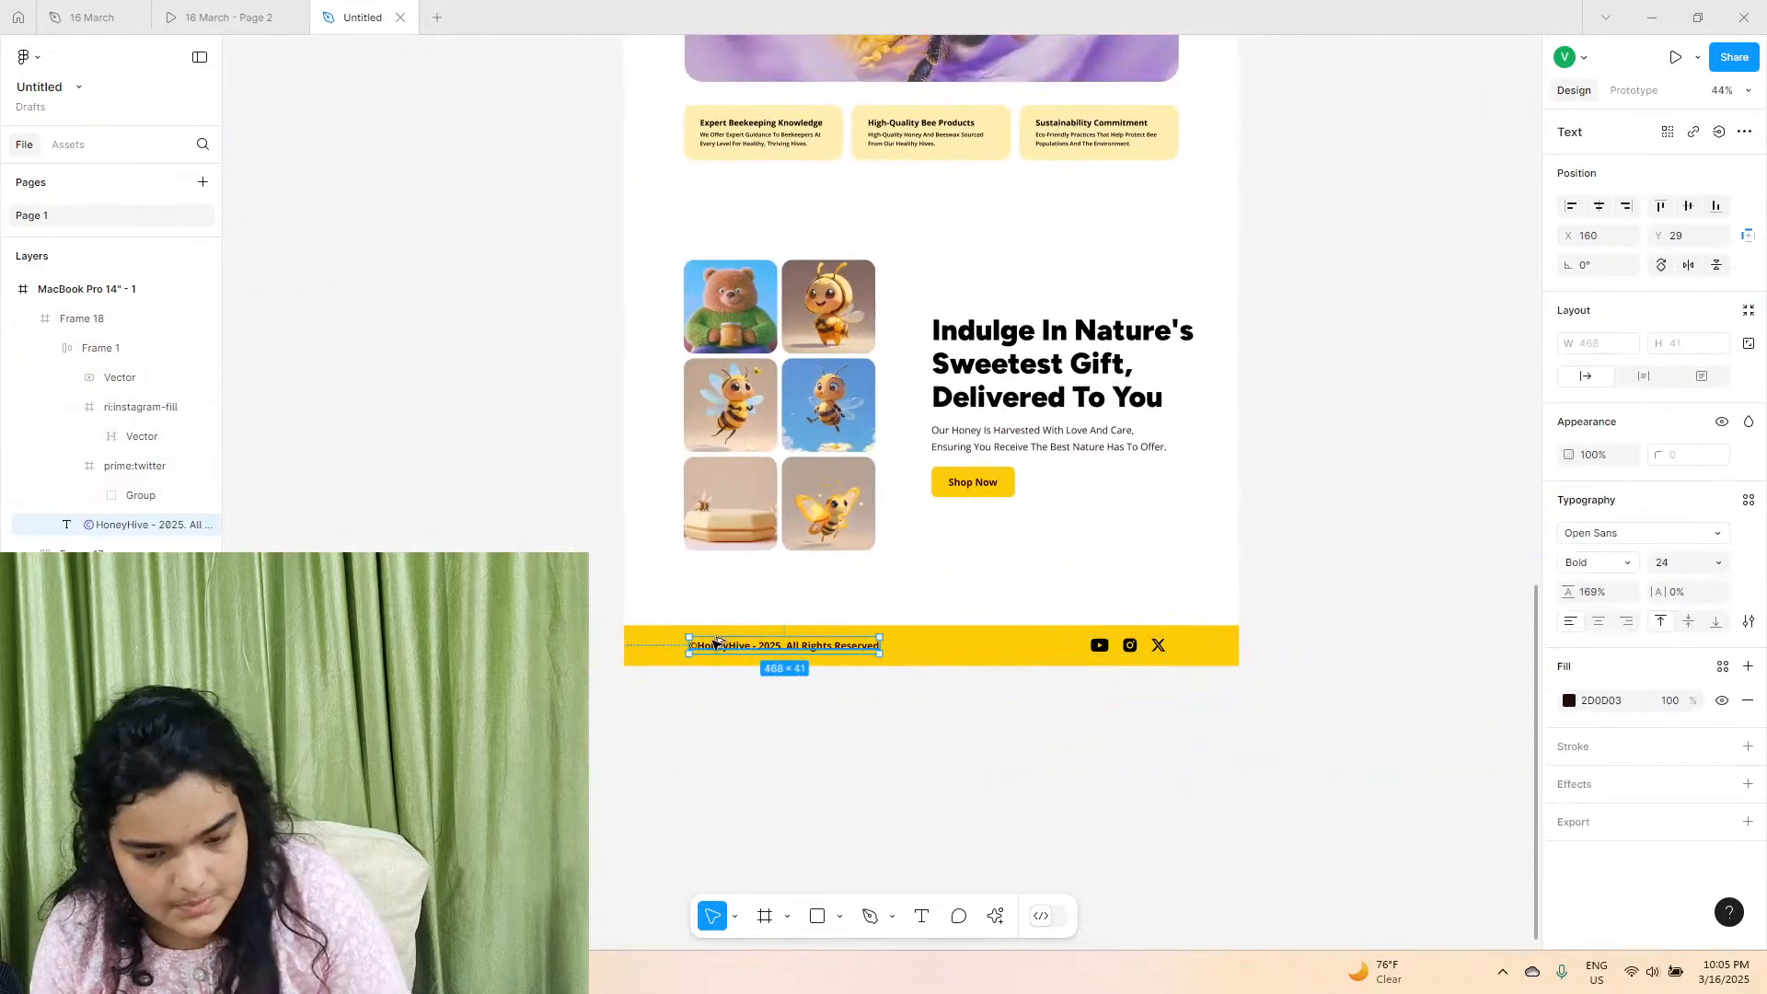
{"action": "left_click", "coordinate": [1100, 645]}
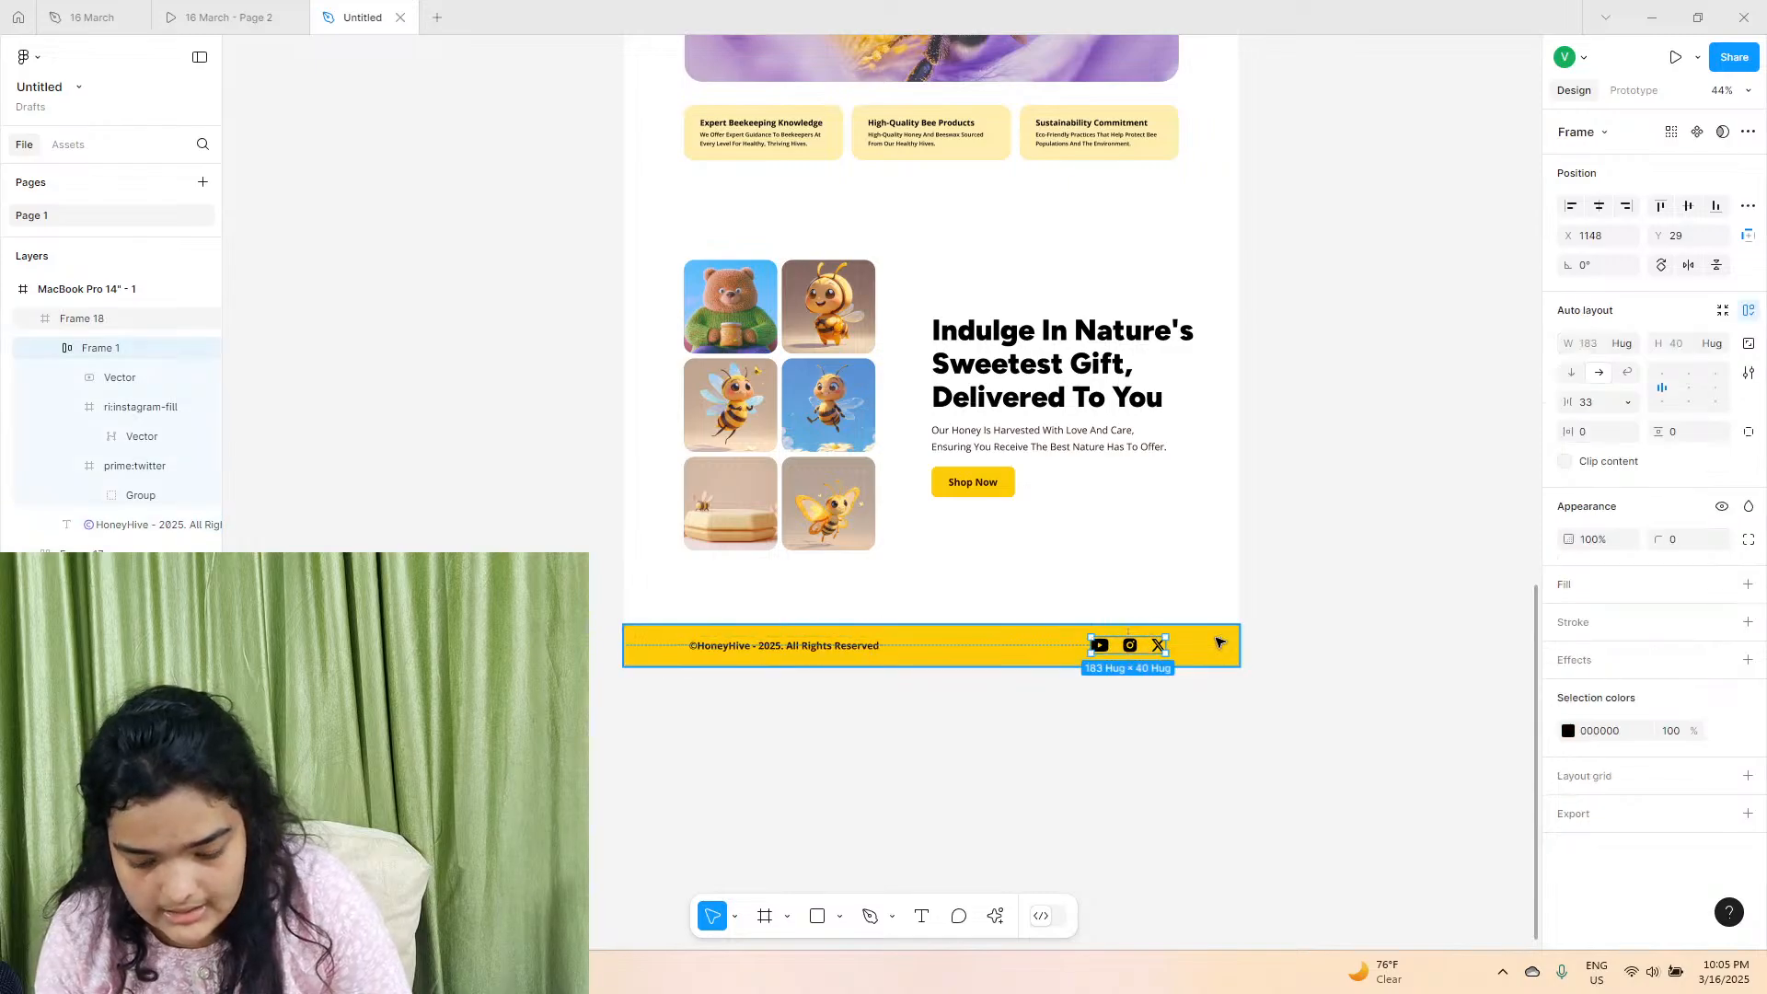
{"action": "key", "text": "Right"}
{"action": "key", "text": "Right"}
{"action": "key", "text": "Right"}
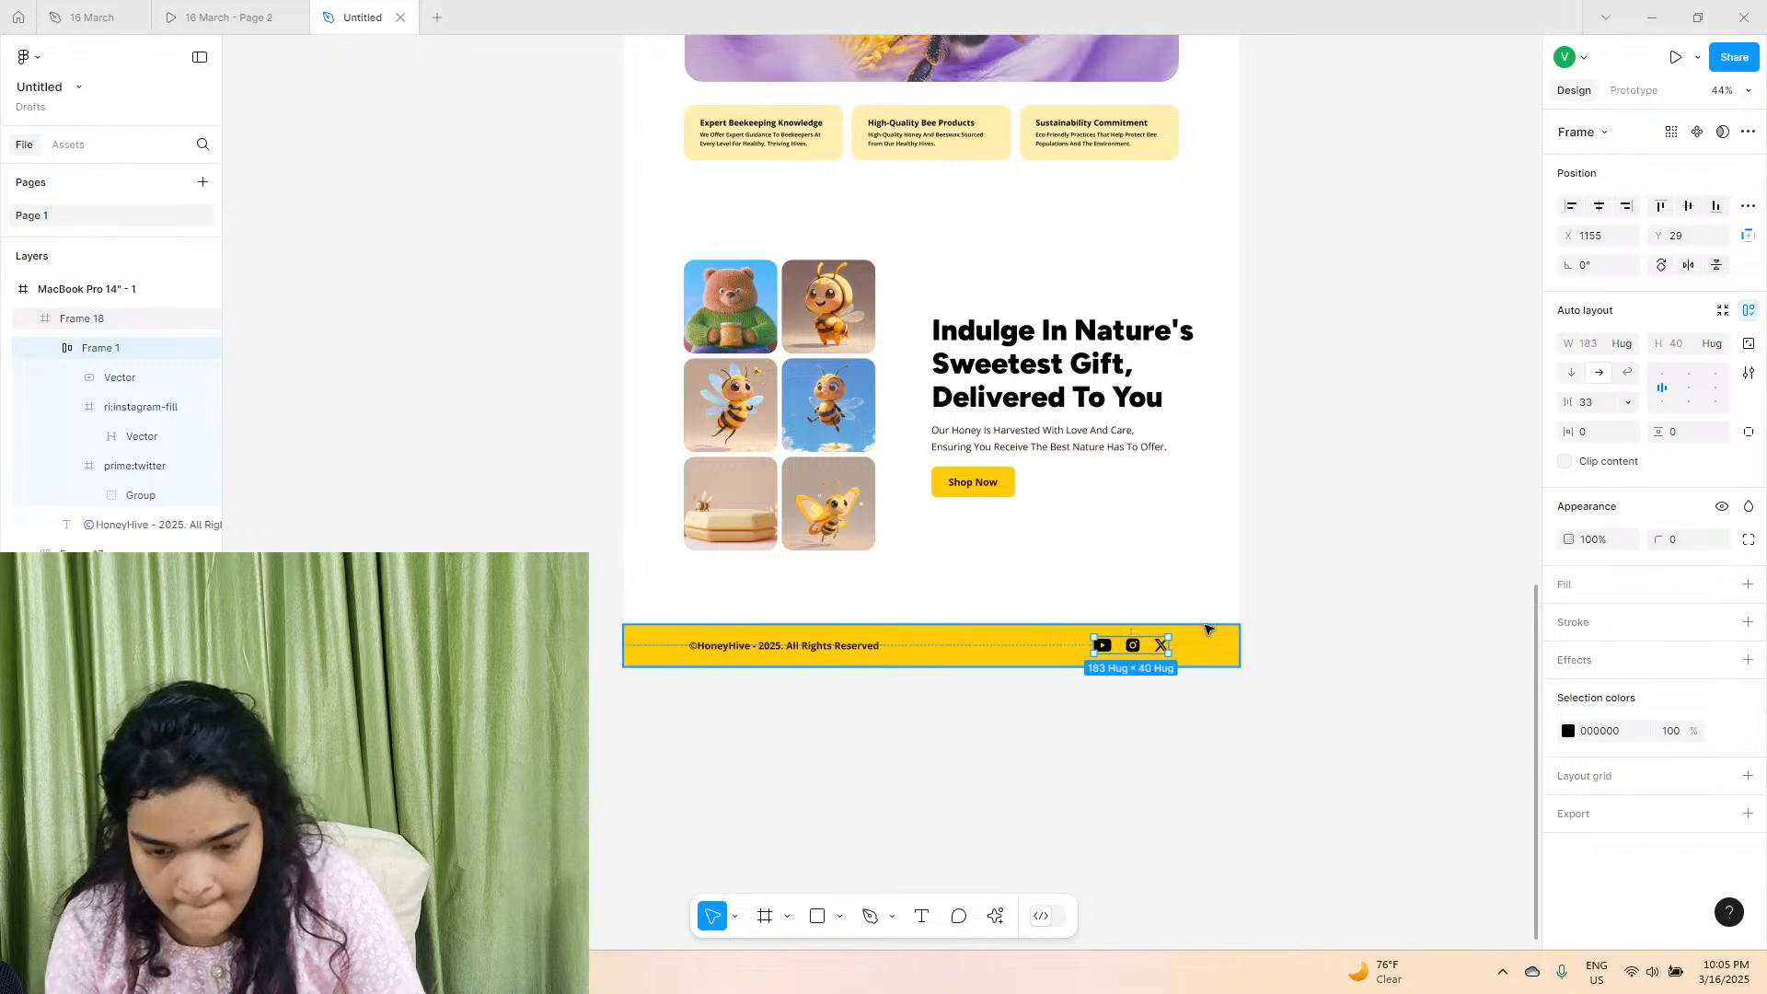
{"action": "key", "text": "Left"}
{"action": "scroll", "coordinate": [1150, 679], "scroll_direction": "up", "scroll_amount": 5}
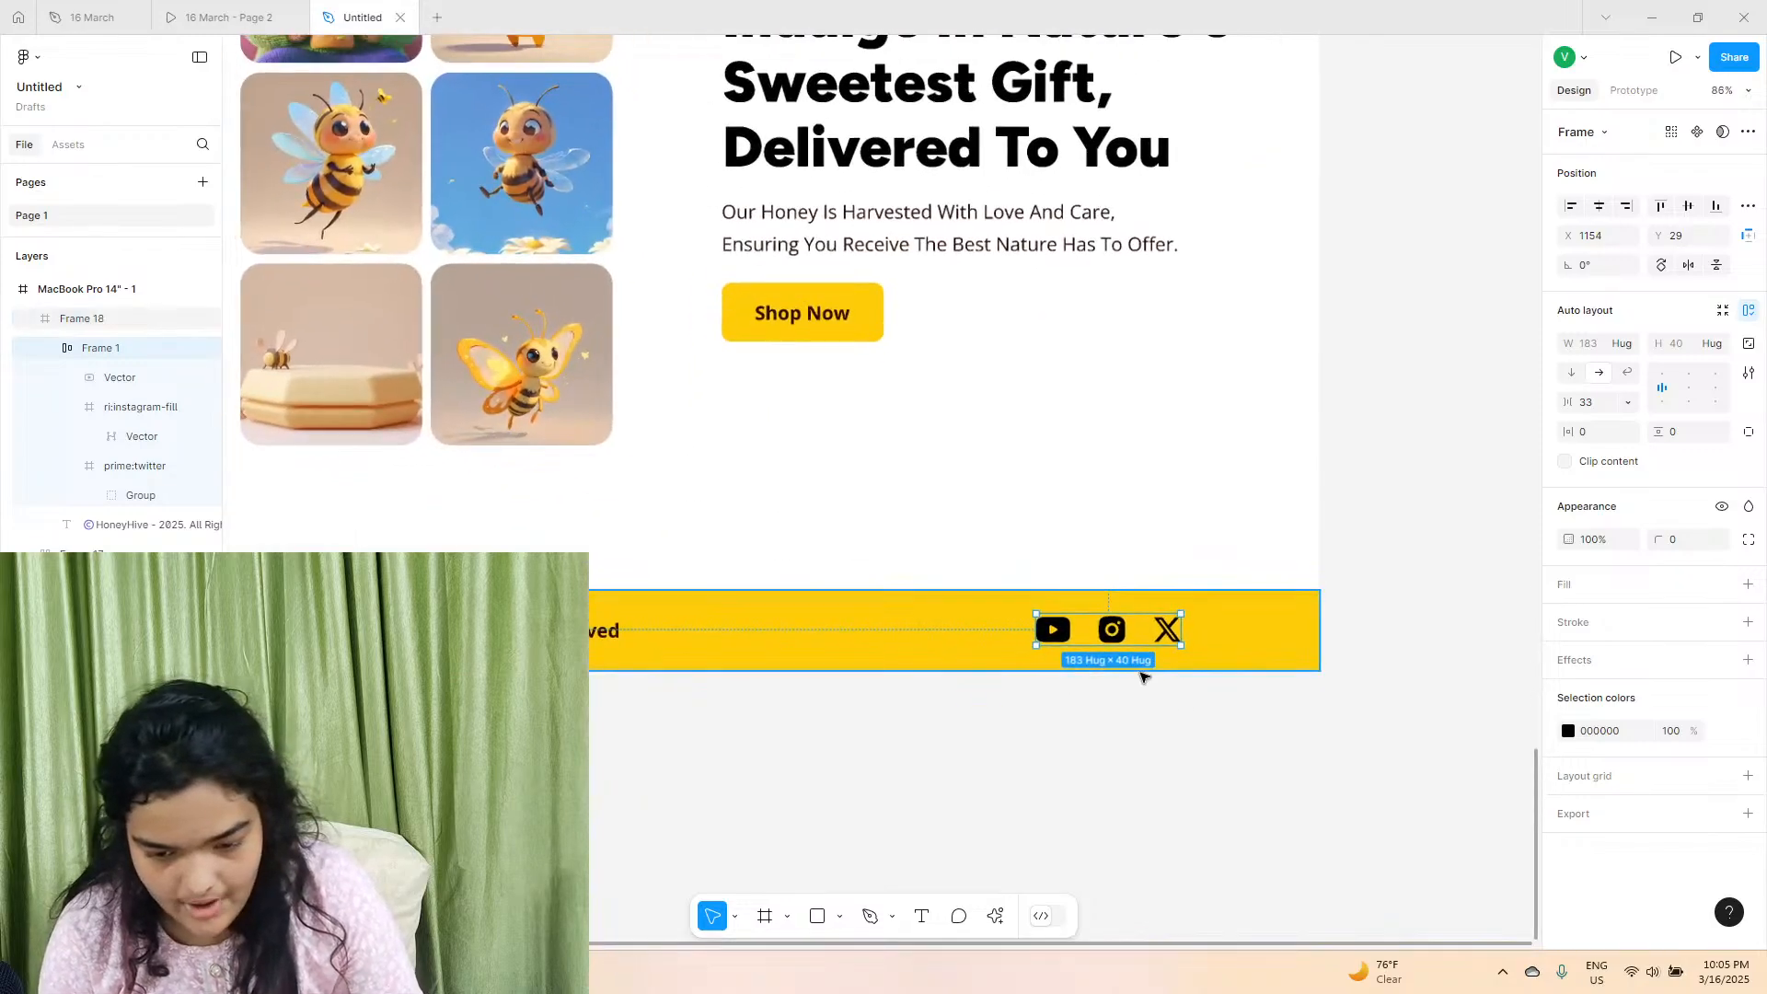
{"action": "scroll", "coordinate": [1144, 678], "scroll_direction": "up", "scroll_amount": 2}
{"action": "left_click", "coordinate": [856, 860]}
{"action": "scroll", "coordinate": [828, 791], "scroll_direction": "left", "scroll_amount": 1}
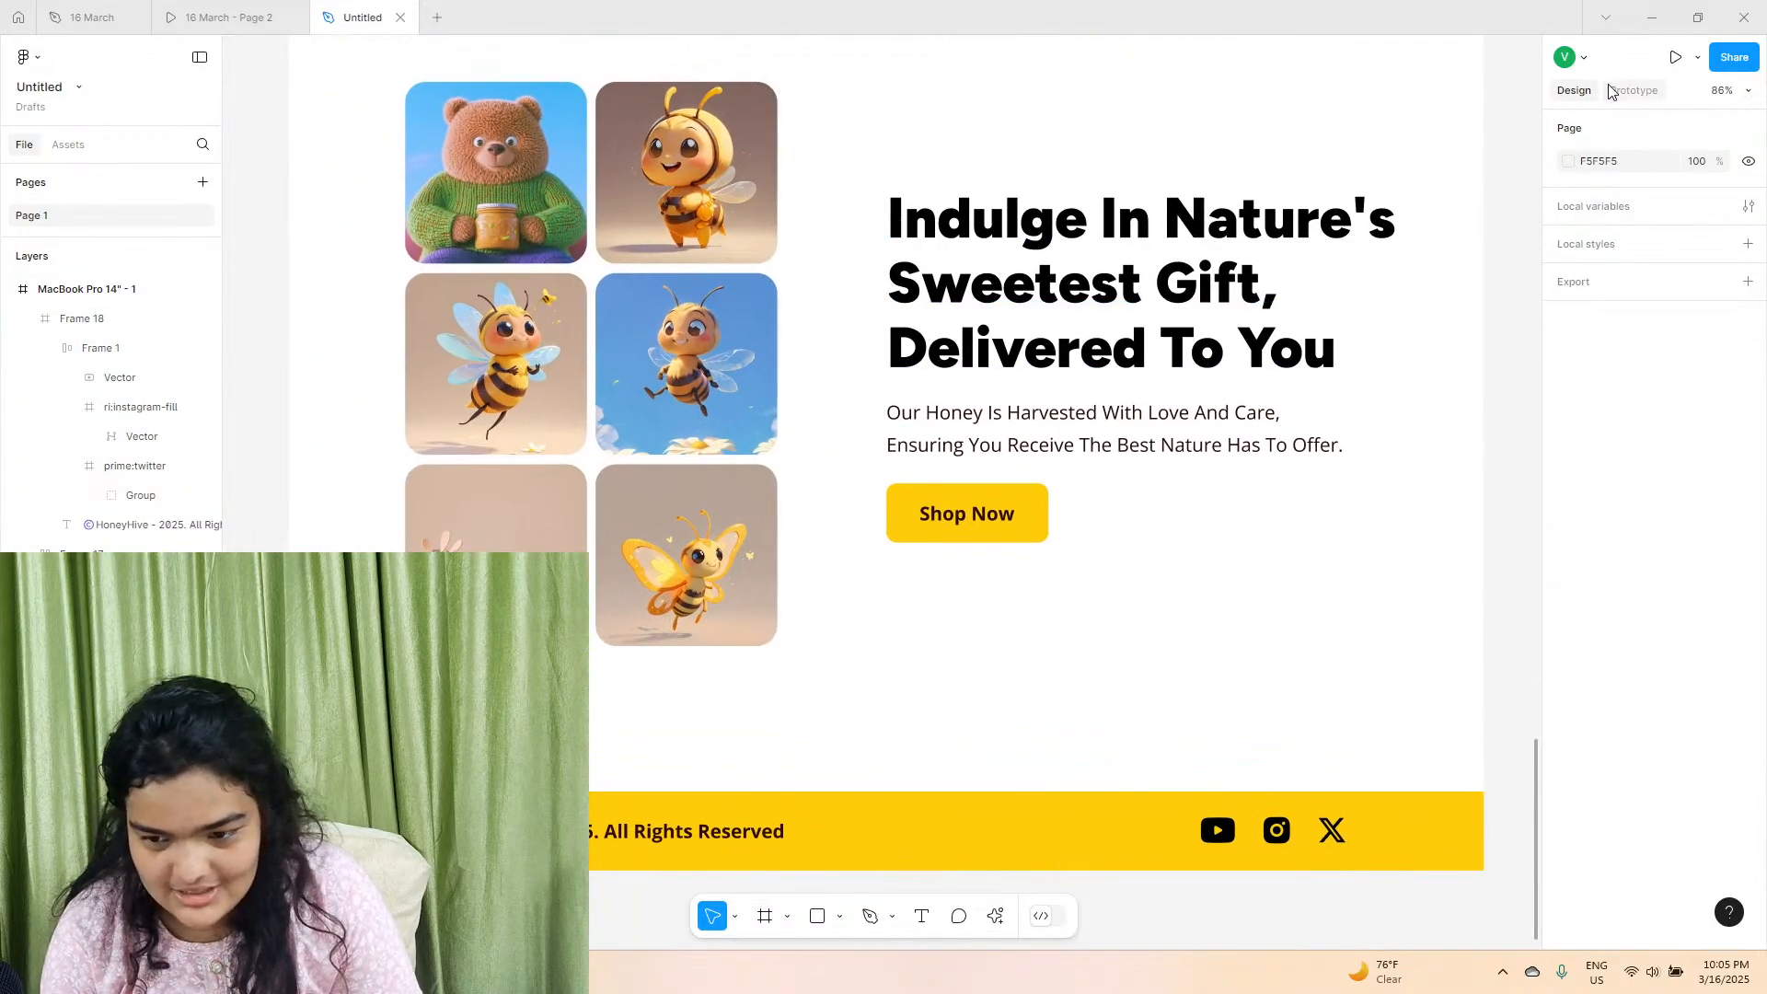
Close the 16 March prototype and 16 March design files, keeping only the Untitled file open.
{"action": "left_click", "coordinate": [258, 16]}
{"action": "left_click", "coordinate": [293, 17]}
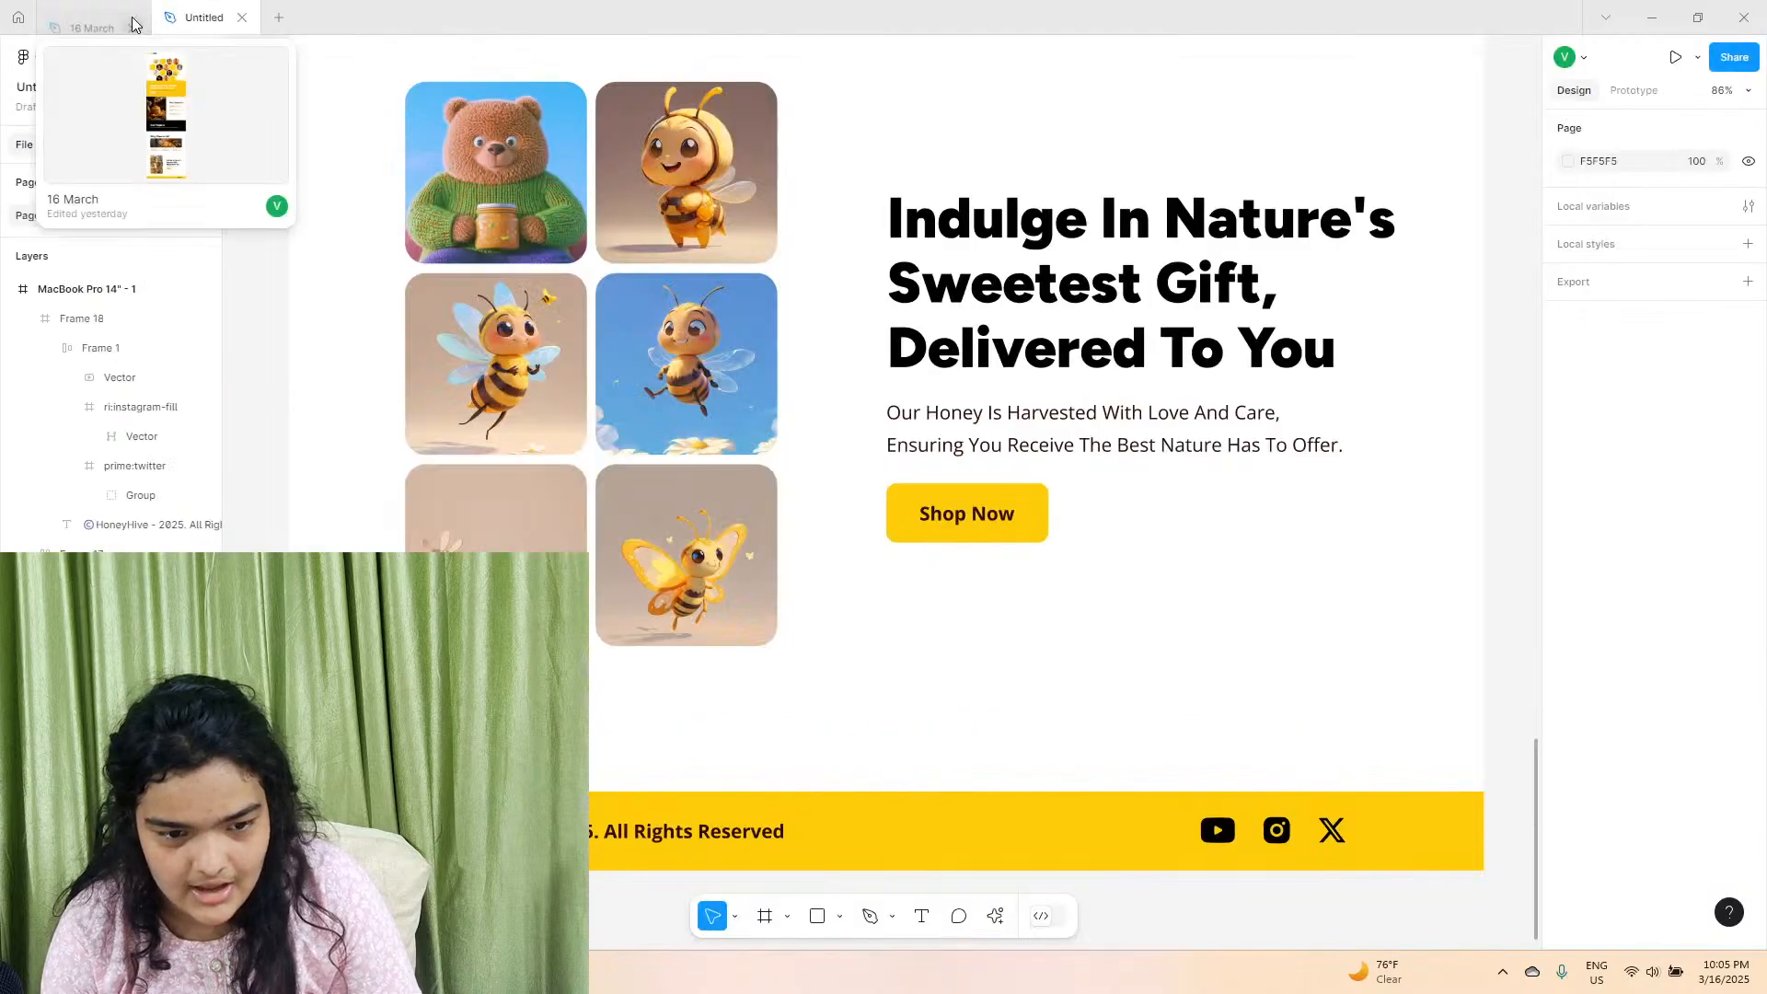
Show the MacBook Pro 14" prototype settings and present the landing page in full screen.
{"action": "left_click", "coordinate": [1629, 90]}
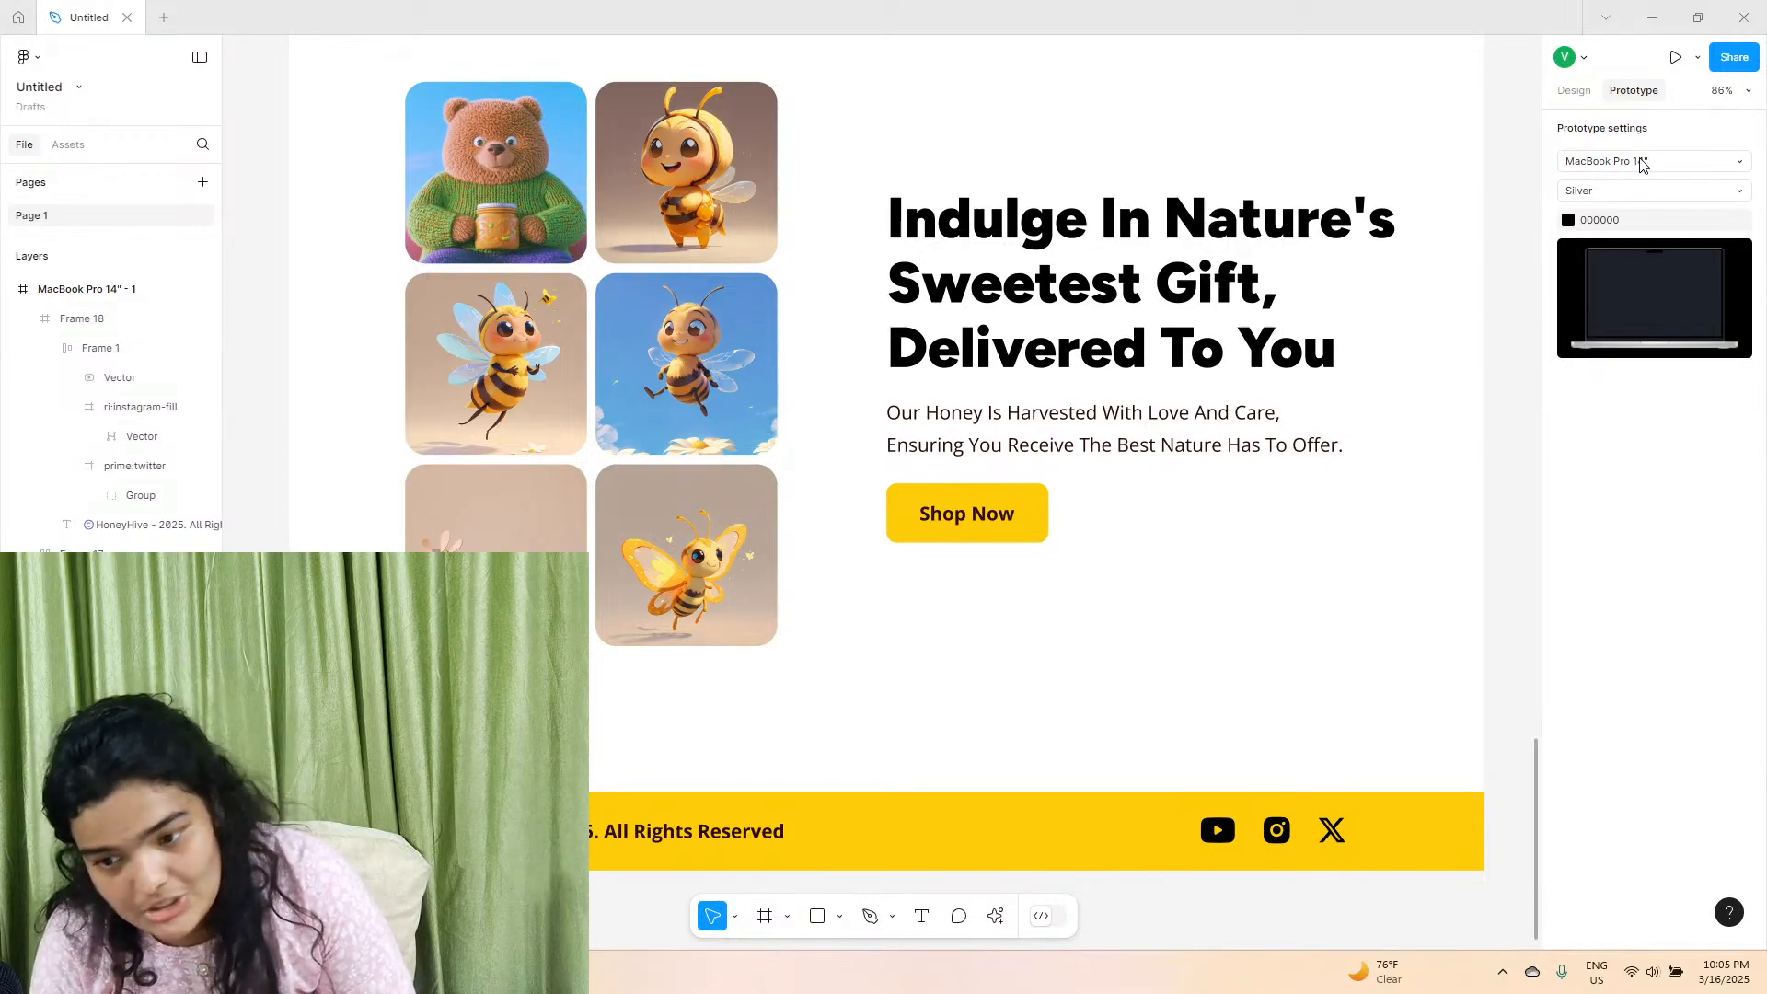
{"action": "left_click", "coordinate": [1675, 57]}
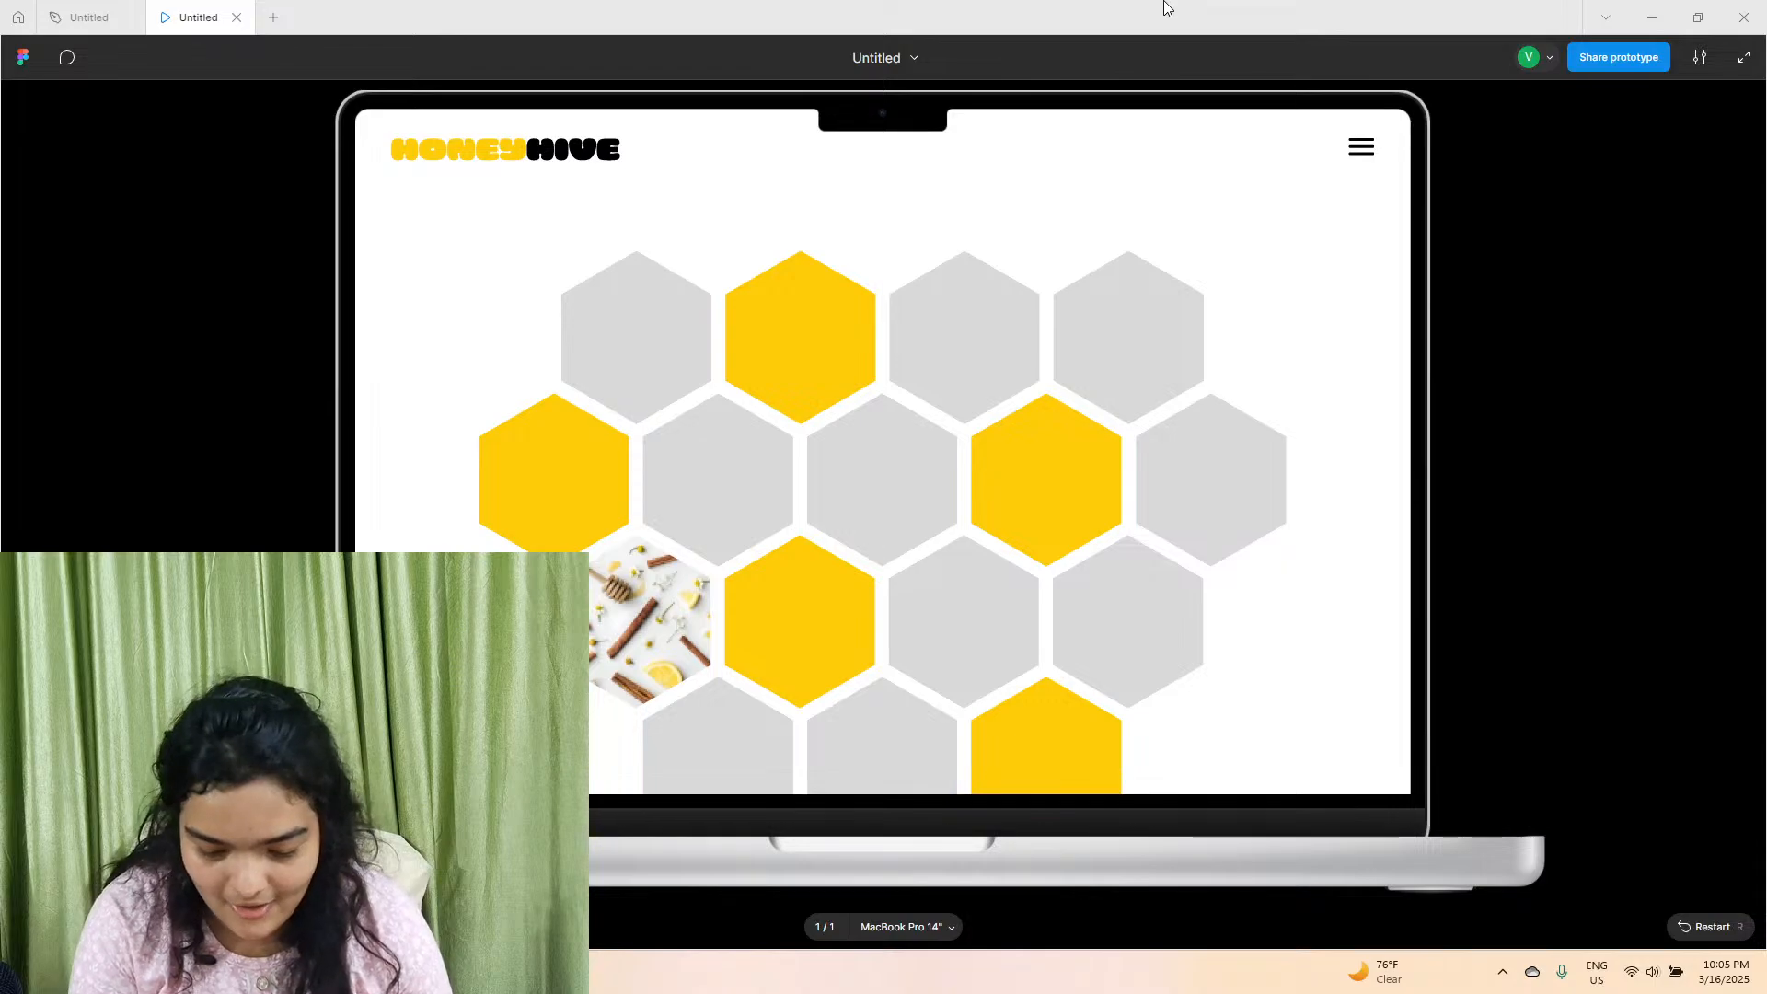
{"action": "key", "text": "f"}
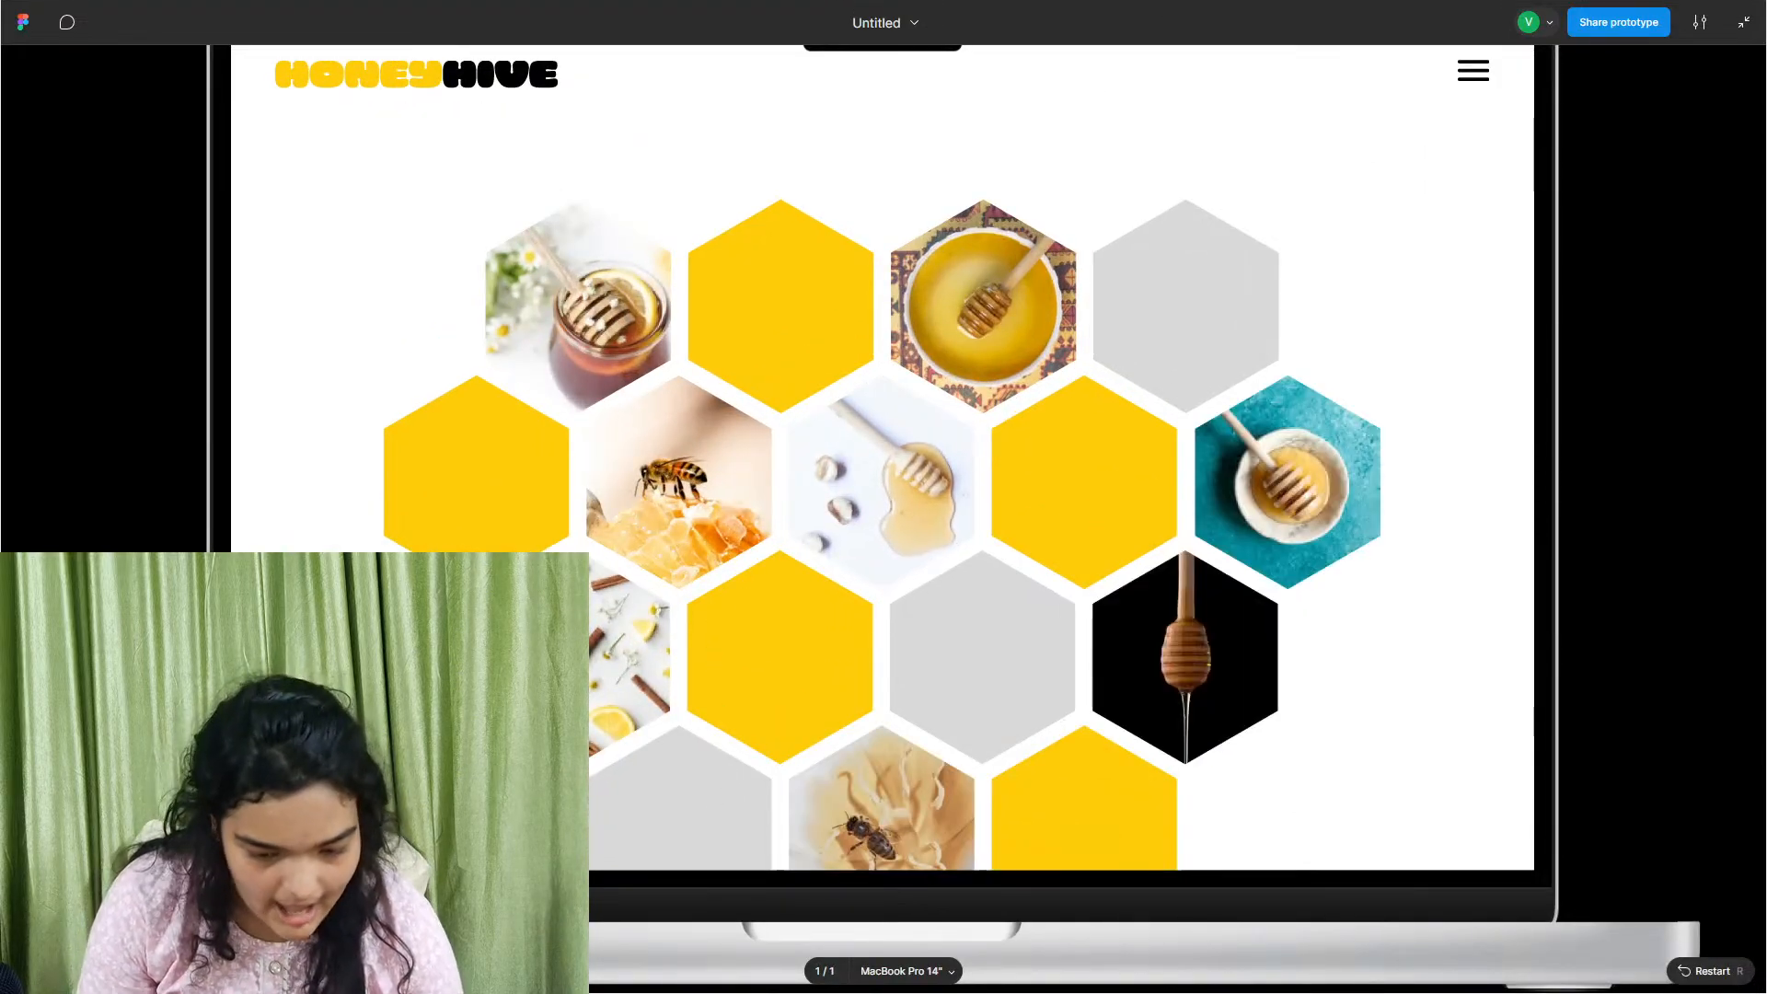
Switch to OBS, shrink the webcam source into the lower-left corner of the scene, and return to the prototype presentation.
{"action": "key", "text": "super+Tab"}
{"action": "left_click", "coordinate": [1306, 428]}
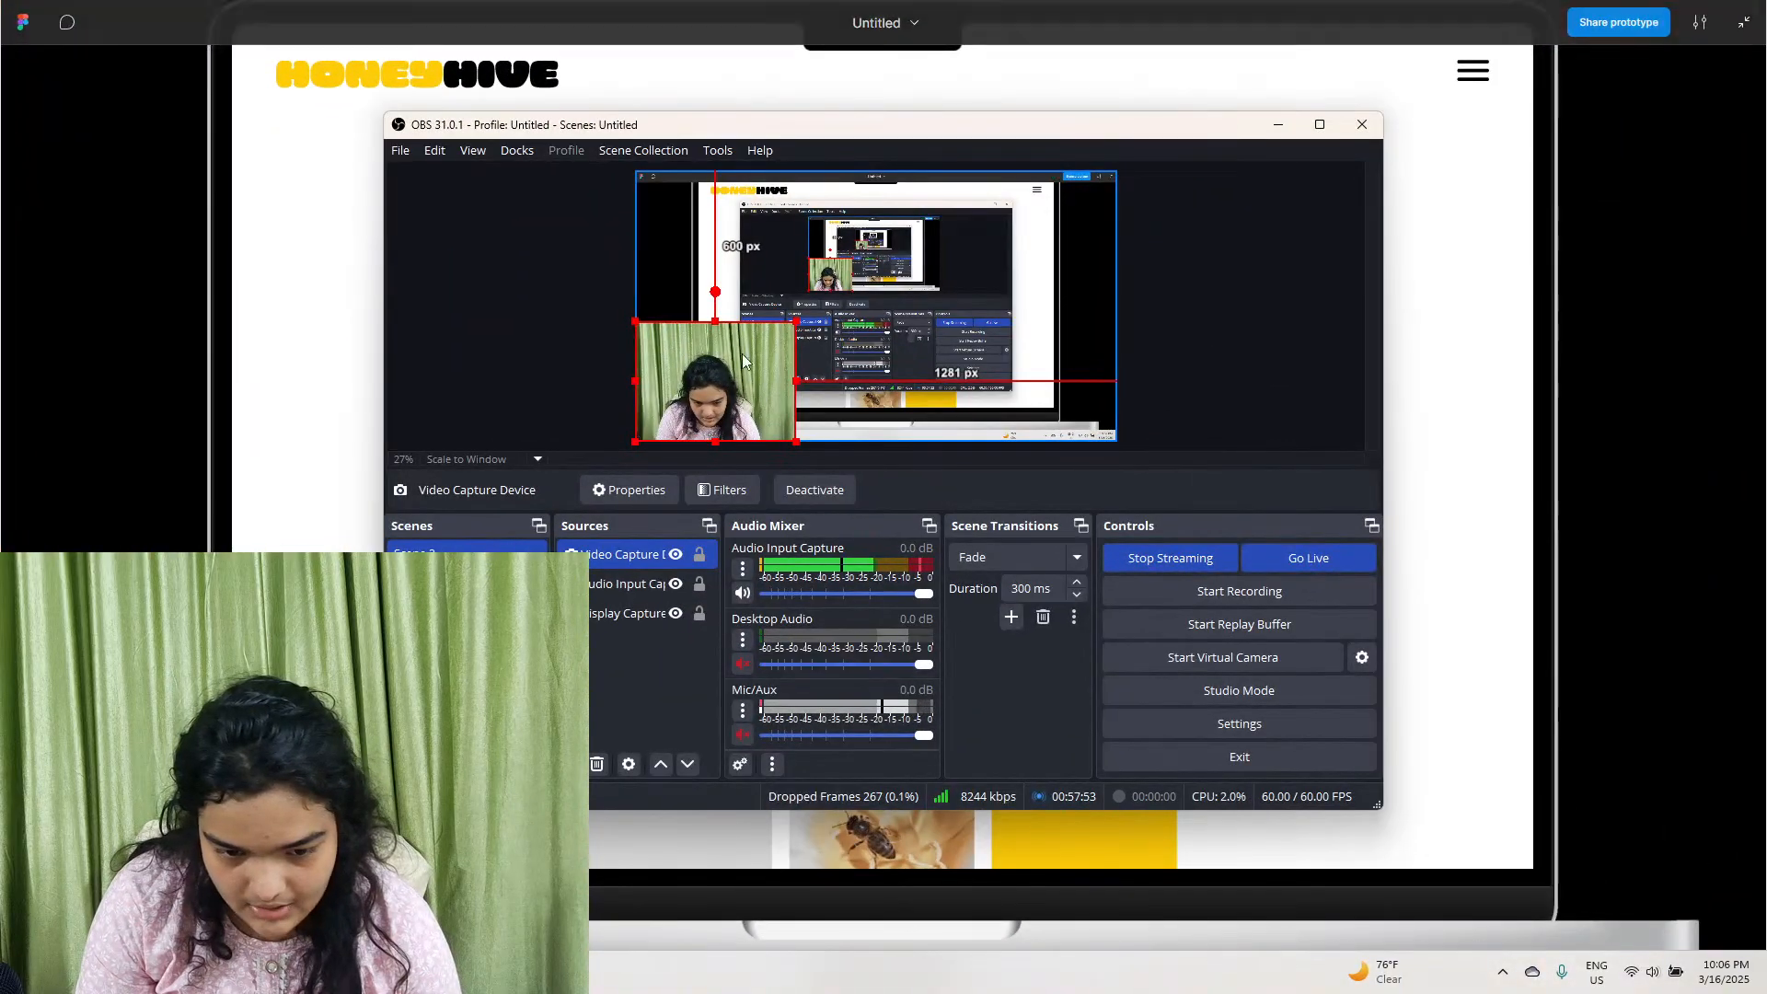
{"action": "left_click_drag", "start_coordinate": [796, 321], "coordinate": [646, 435]}
{"action": "left_click", "coordinate": [588, 385]}
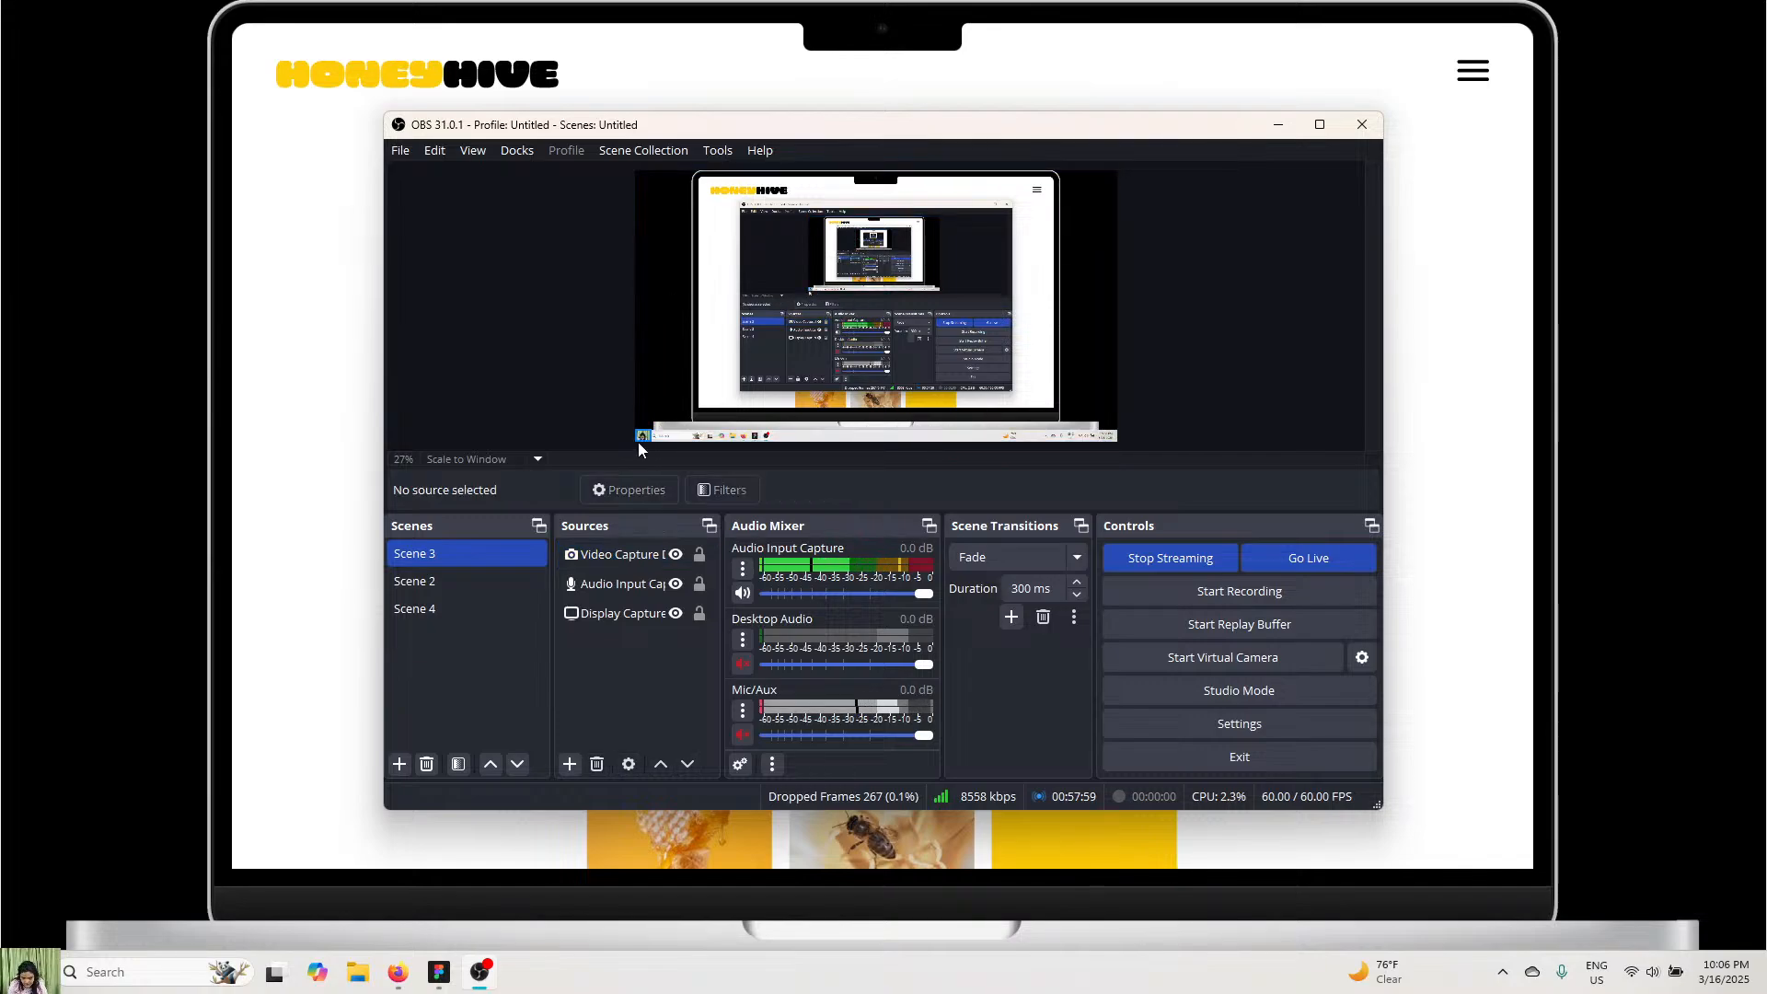
{"action": "left_click", "coordinate": [1642, 73]}
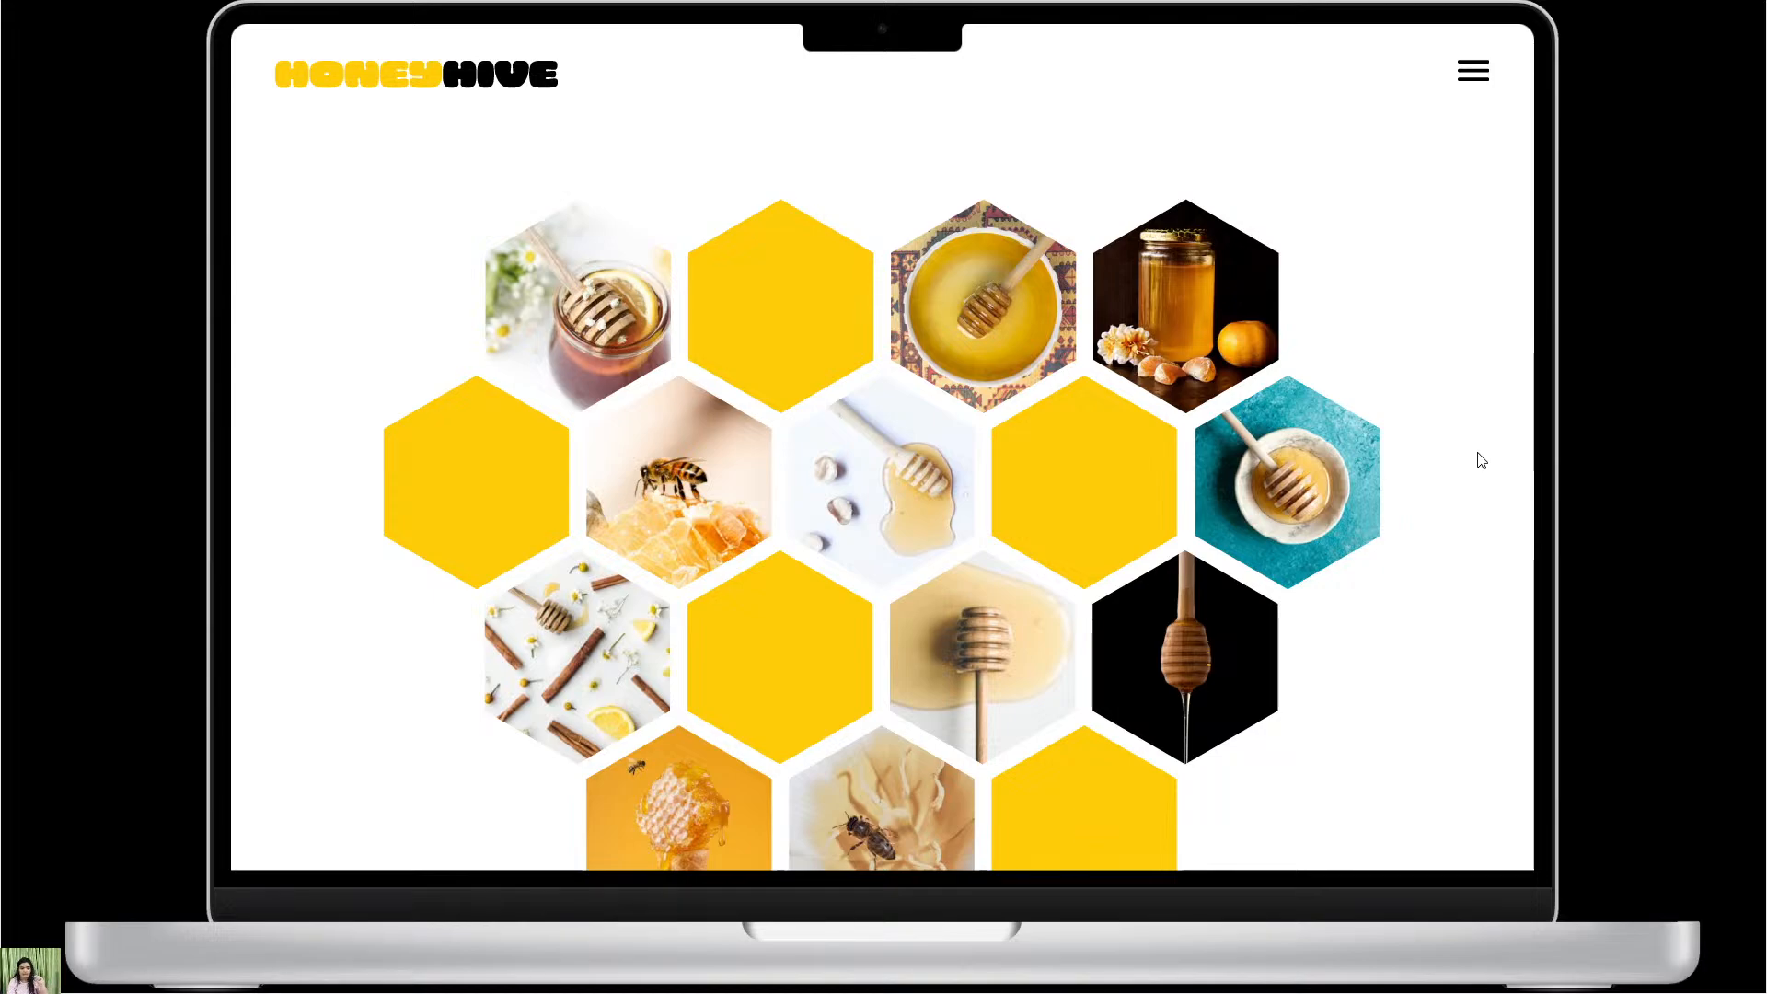
Review the presented landing page's honeycomb hero, golden goodness banner, Our Features and Our Purpose sections.
{"action": "scroll", "coordinate": [1224, 303], "scroll_direction": "down", "scroll_amount": 10}
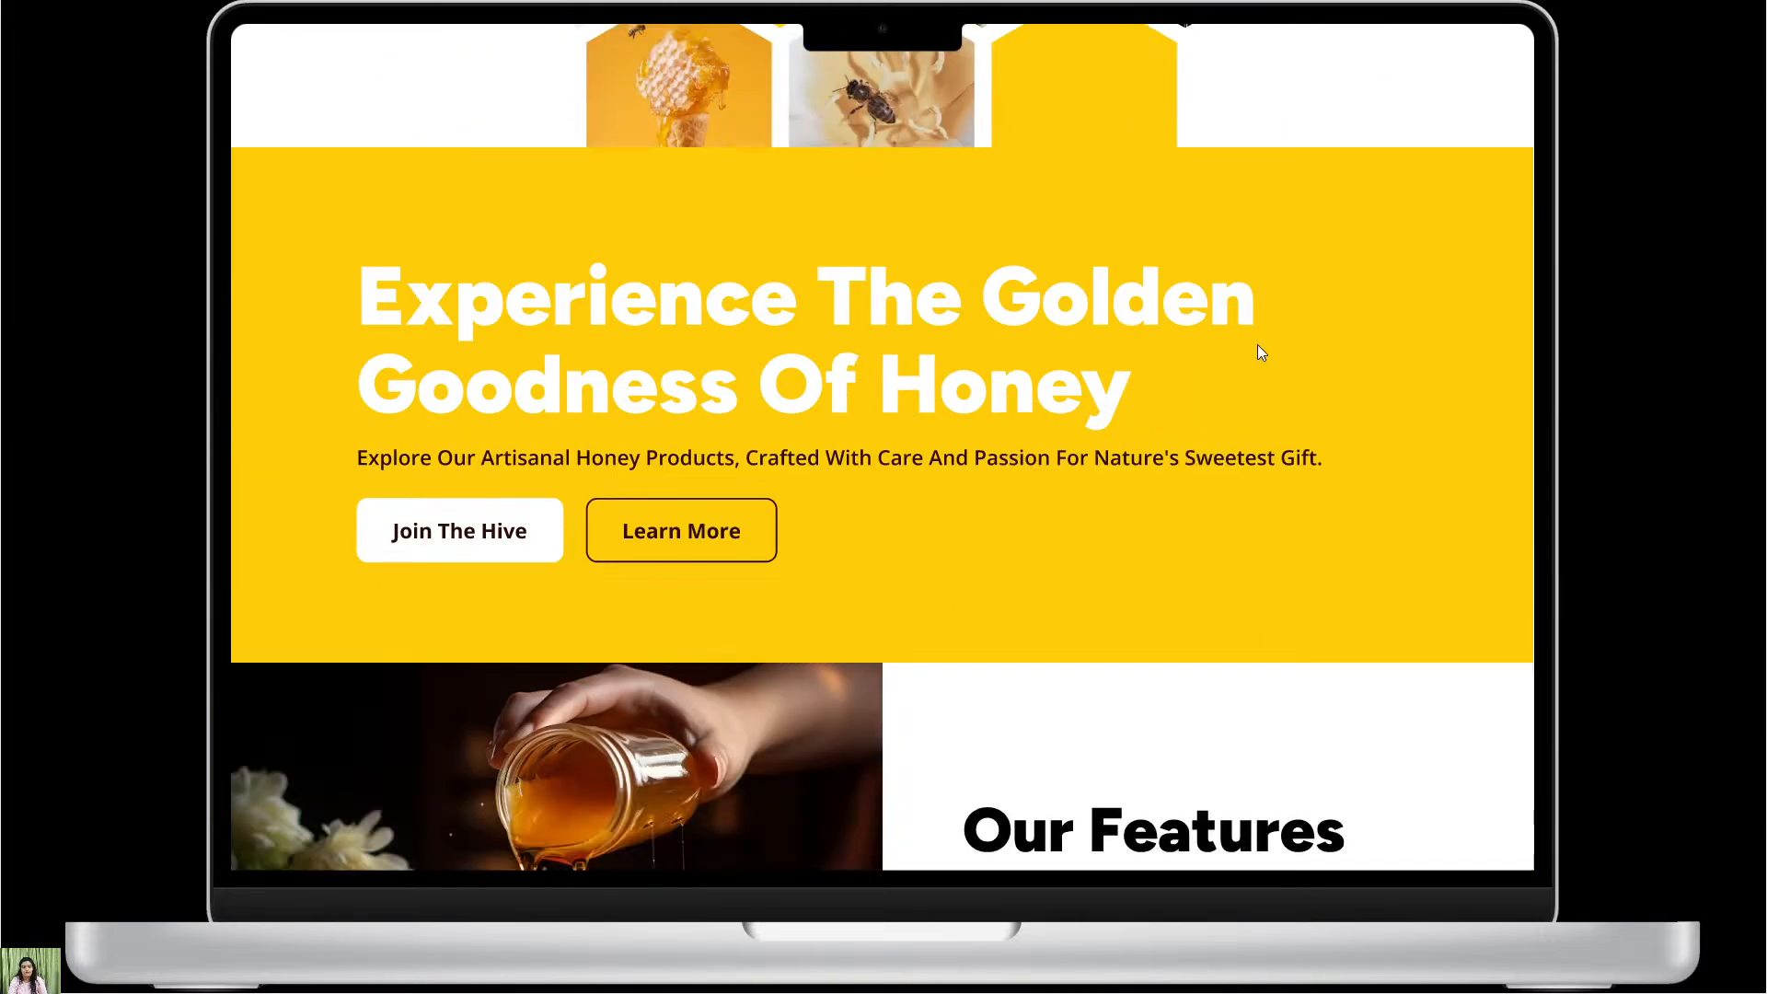
{"action": "scroll", "coordinate": [1288, 387], "scroll_direction": "up", "scroll_amount": 1}
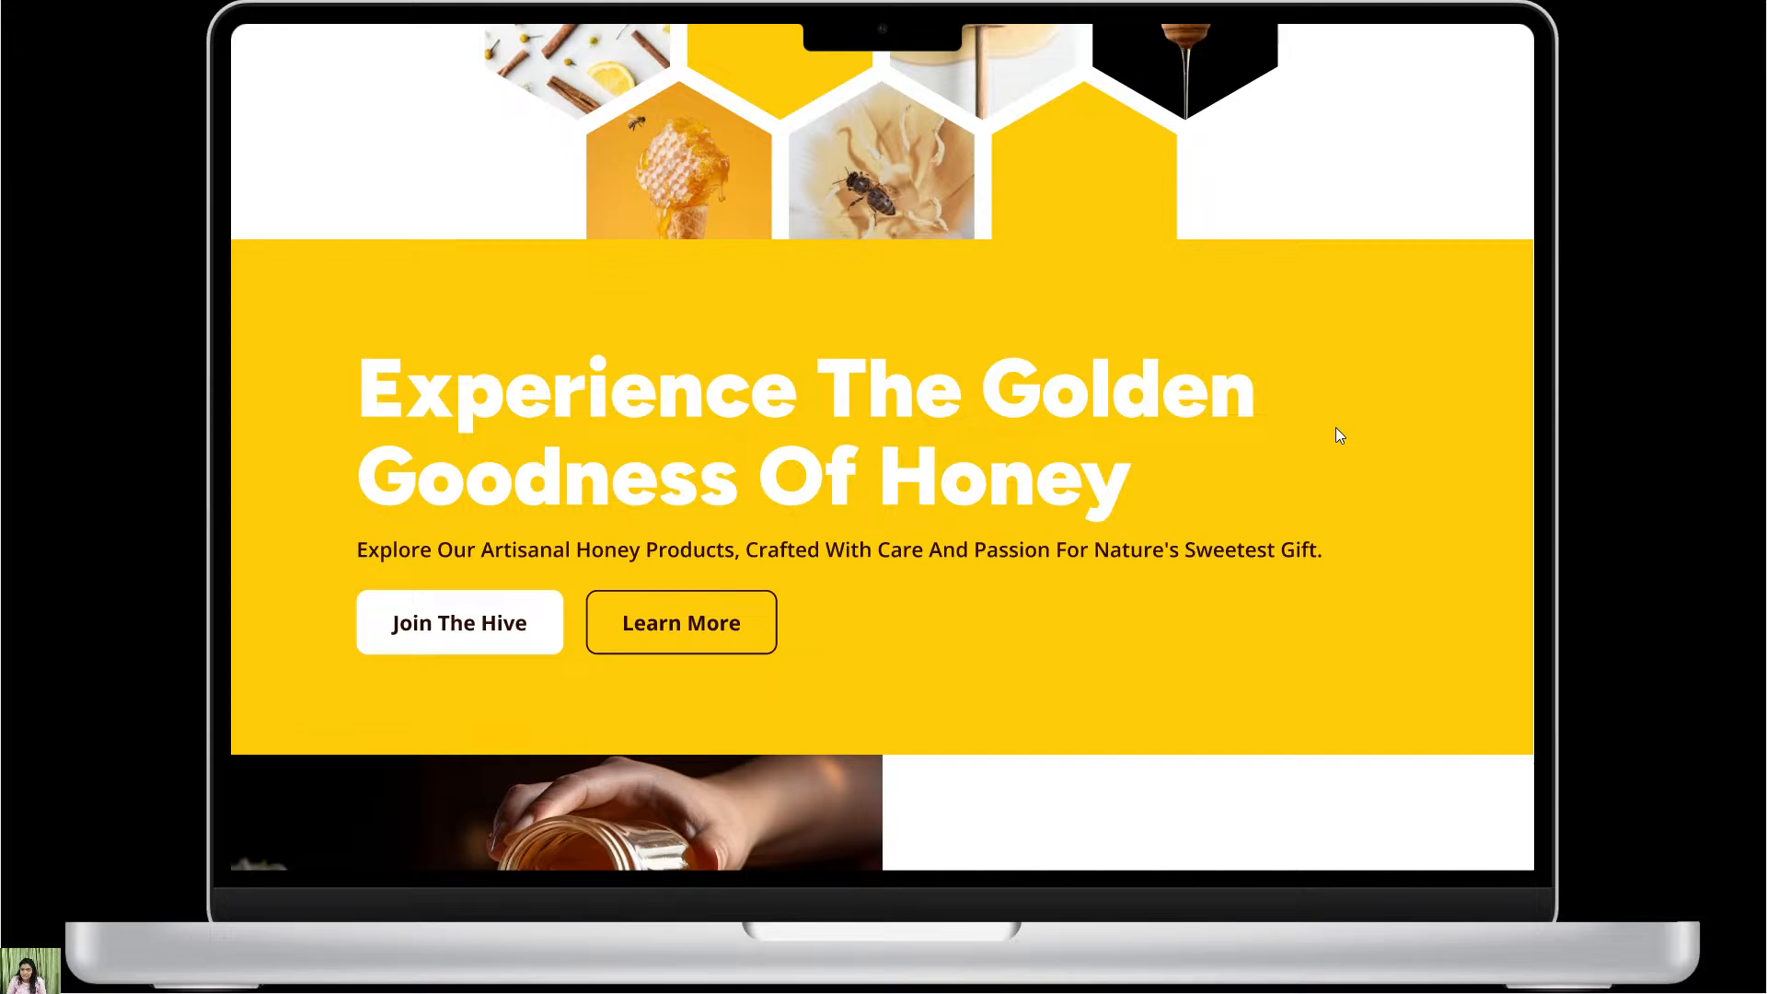
{"action": "scroll", "coordinate": [1339, 435], "scroll_direction": "down", "scroll_amount": 1}
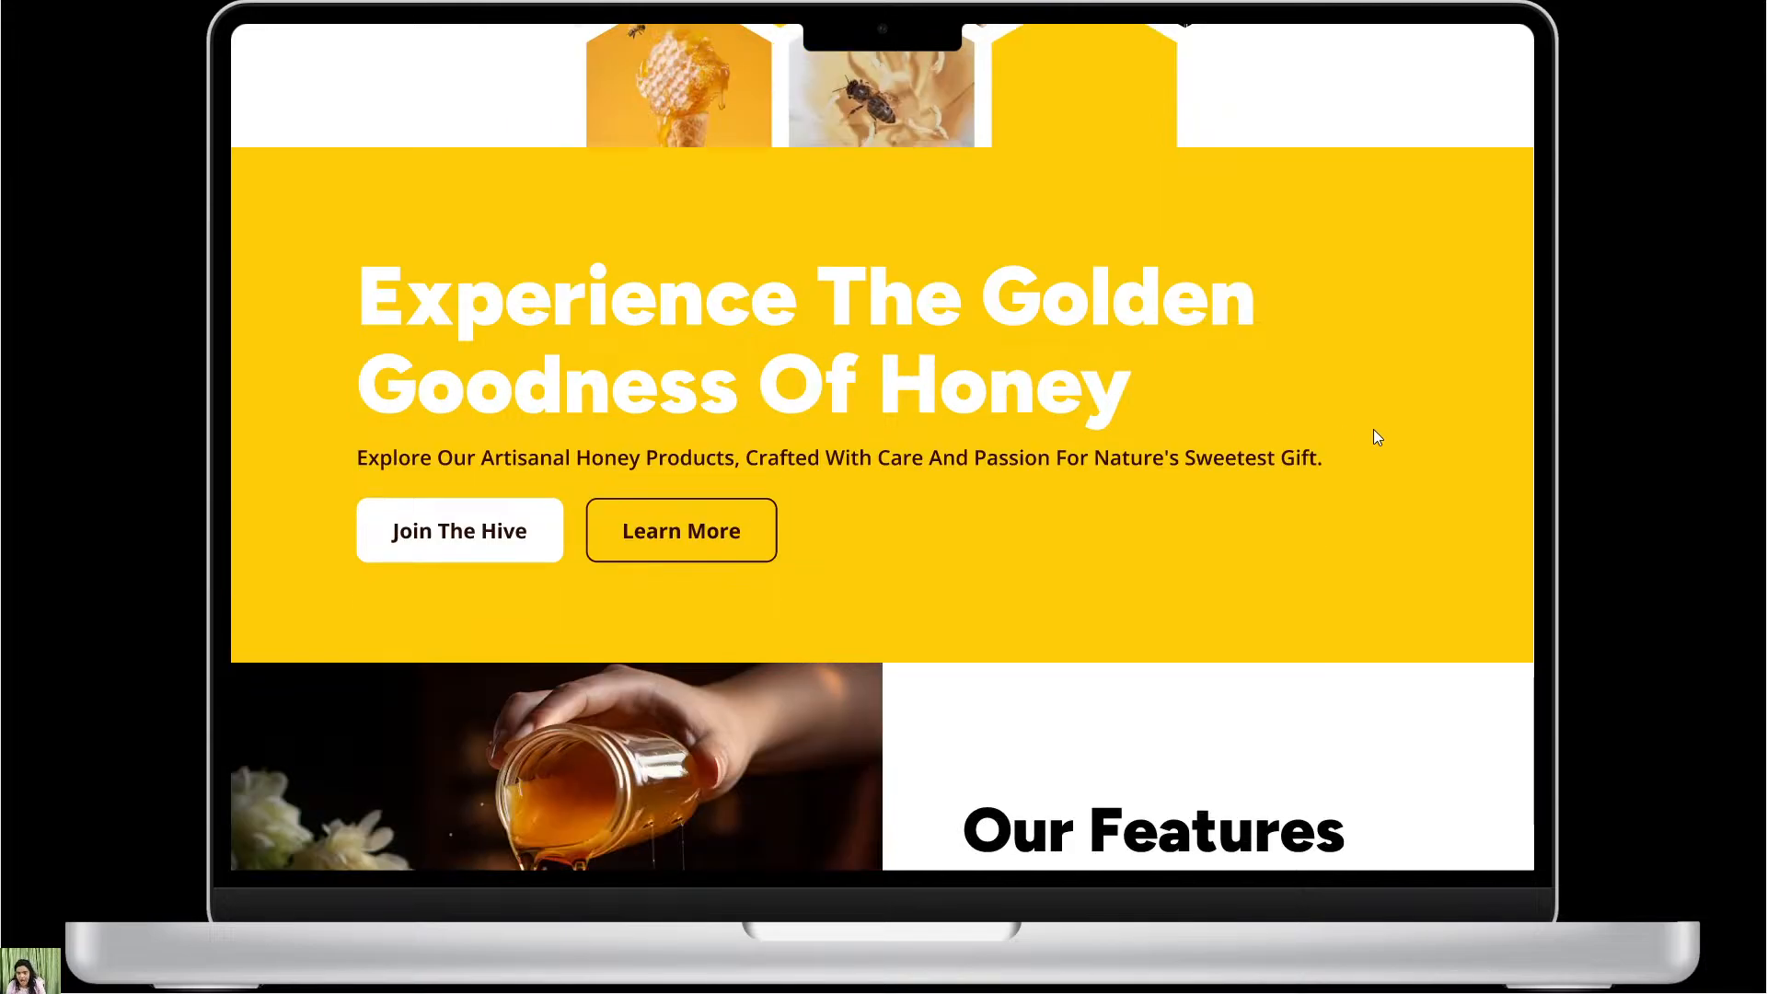
{"action": "scroll", "coordinate": [1373, 434], "scroll_direction": "down", "scroll_amount": 5}
{"action": "scroll", "coordinate": [1373, 437], "scroll_direction": "down", "scroll_amount": 1}
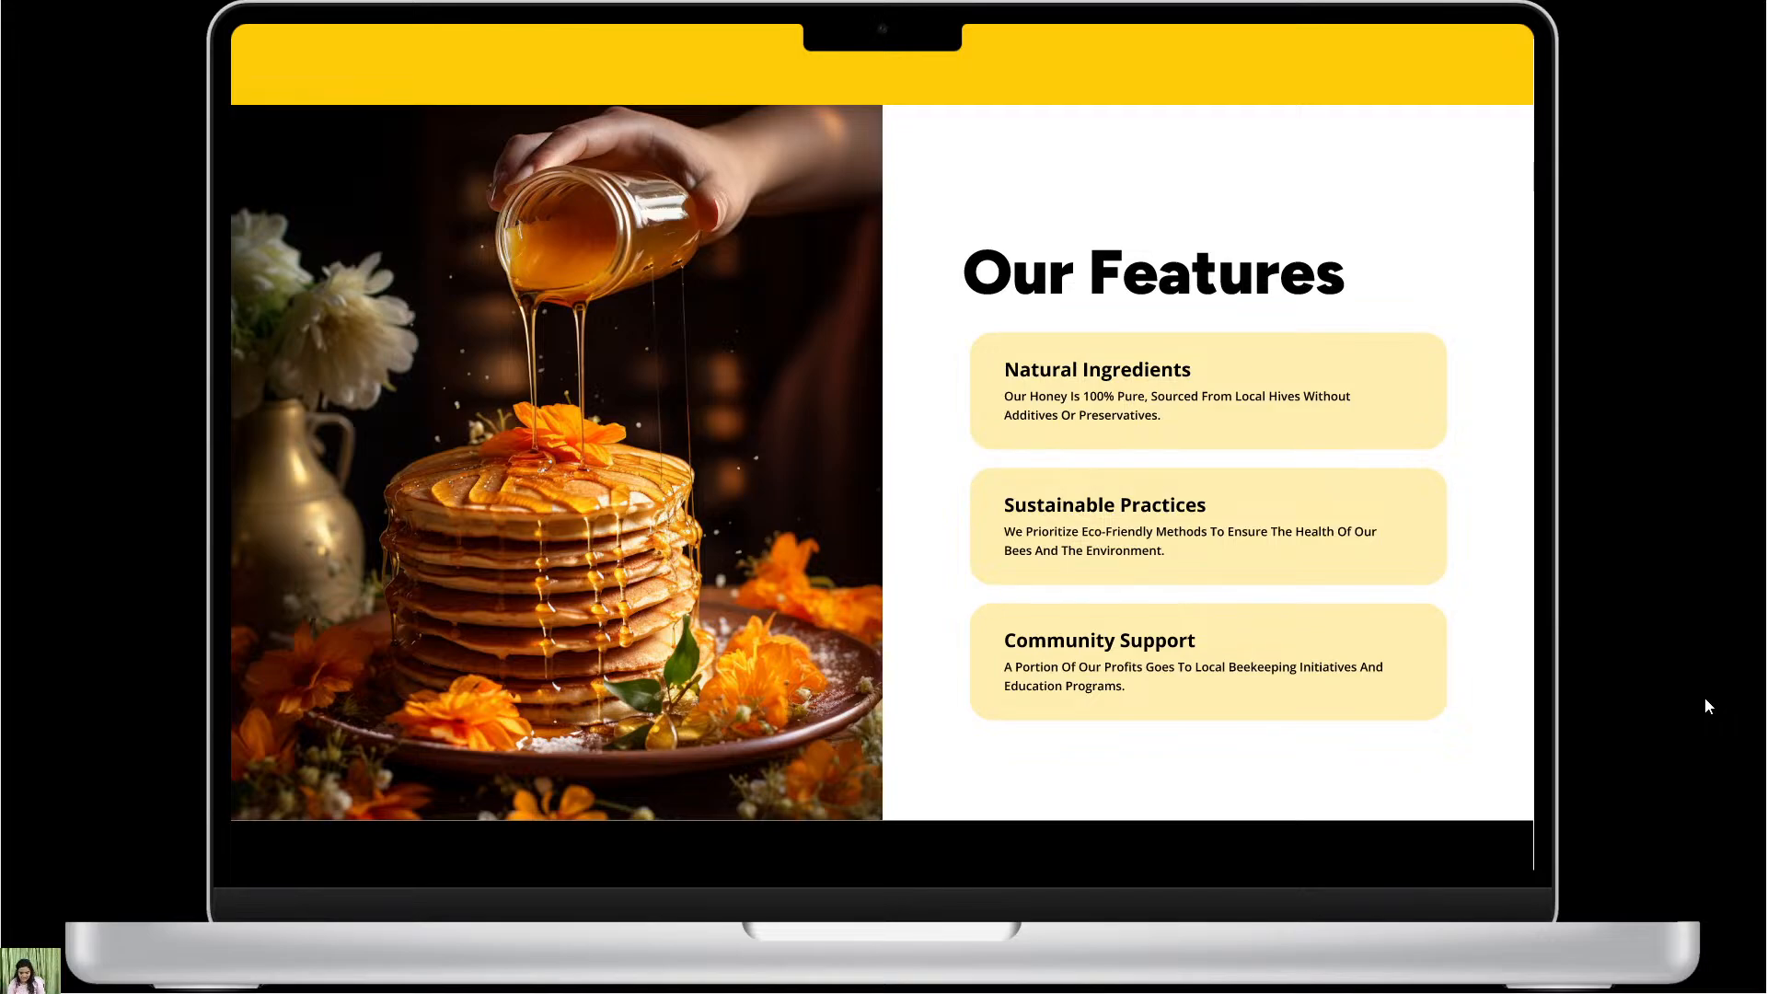
{"action": "scroll", "coordinate": [1279, 603], "scroll_direction": "down", "scroll_amount": 5}
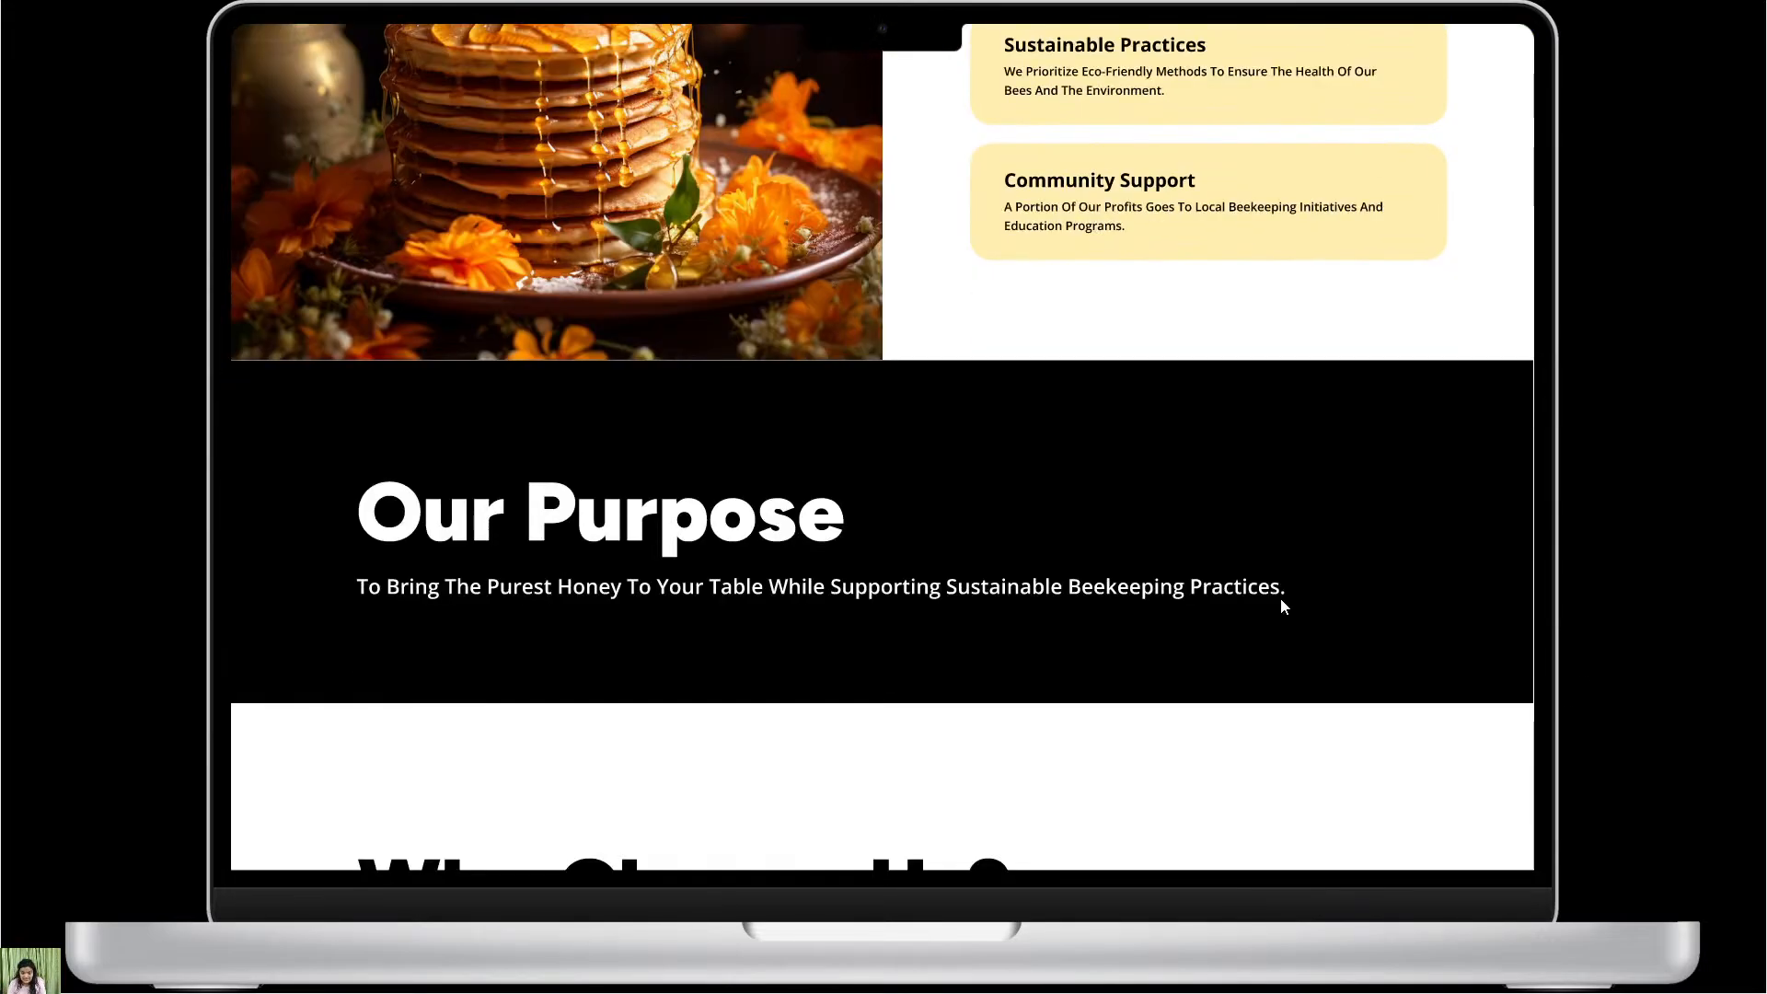
{"action": "scroll", "coordinate": [1284, 605], "scroll_direction": "down", "scroll_amount": 1}
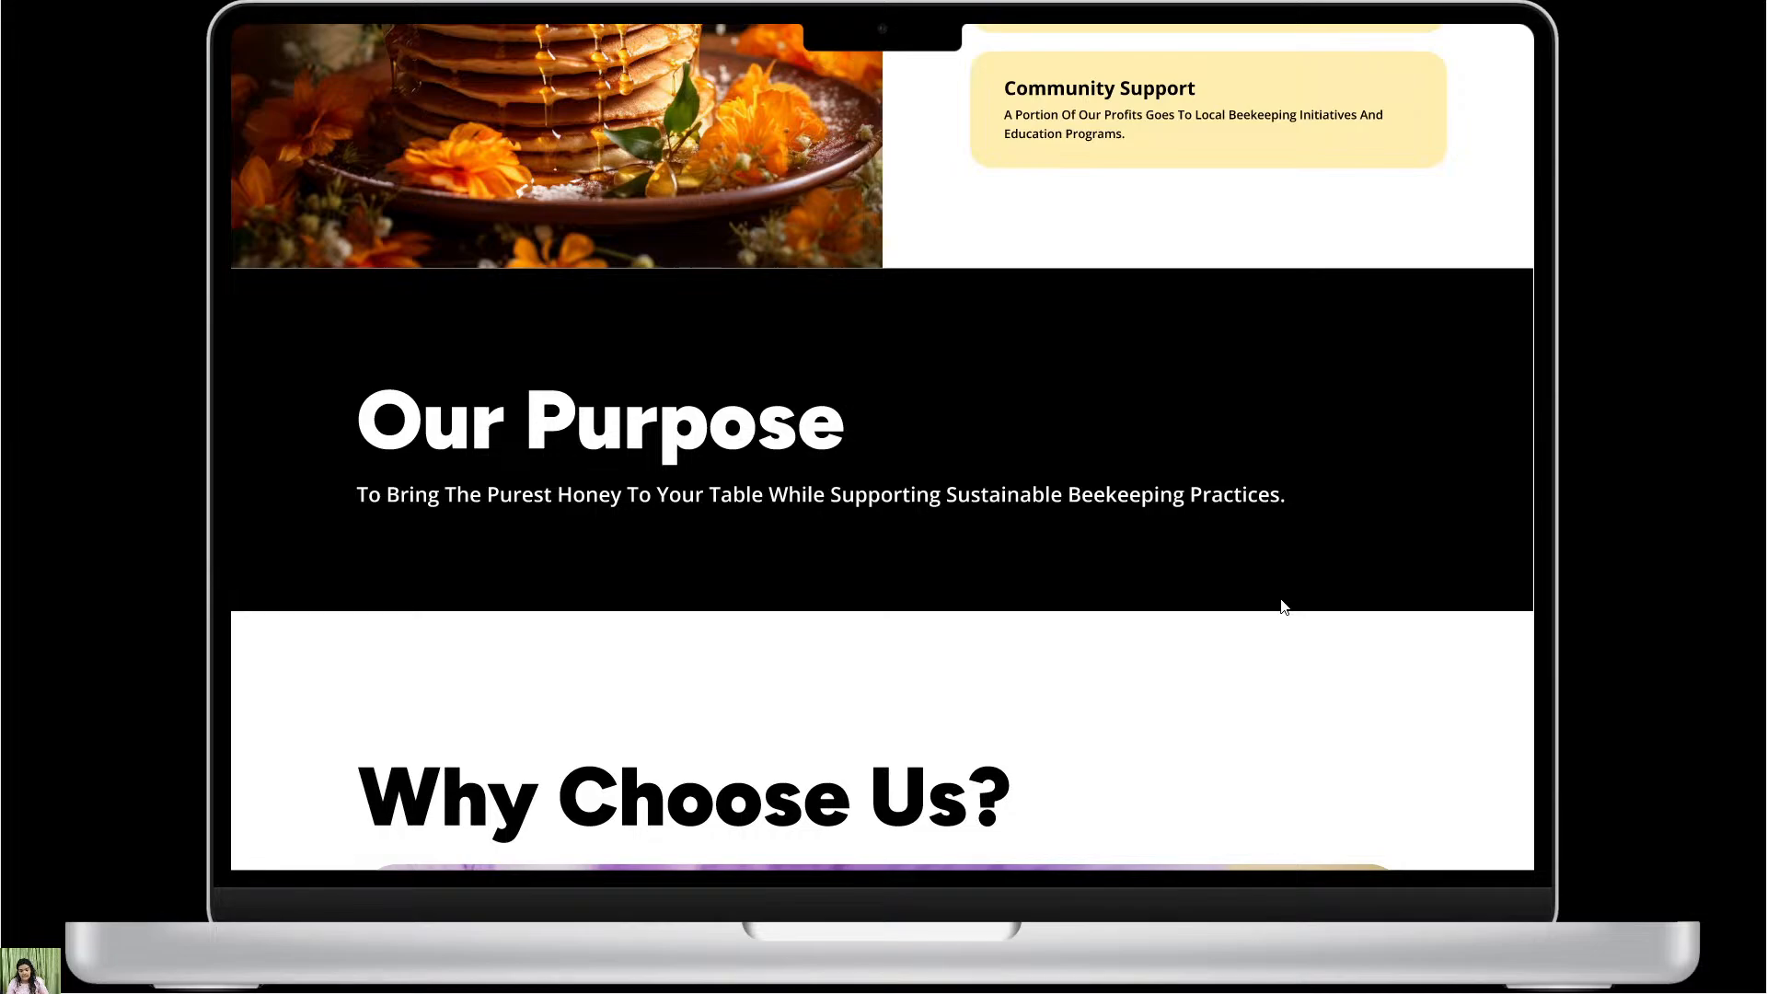
{"action": "scroll", "coordinate": [1404, 451], "scroll_direction": "down", "scroll_amount": 5}
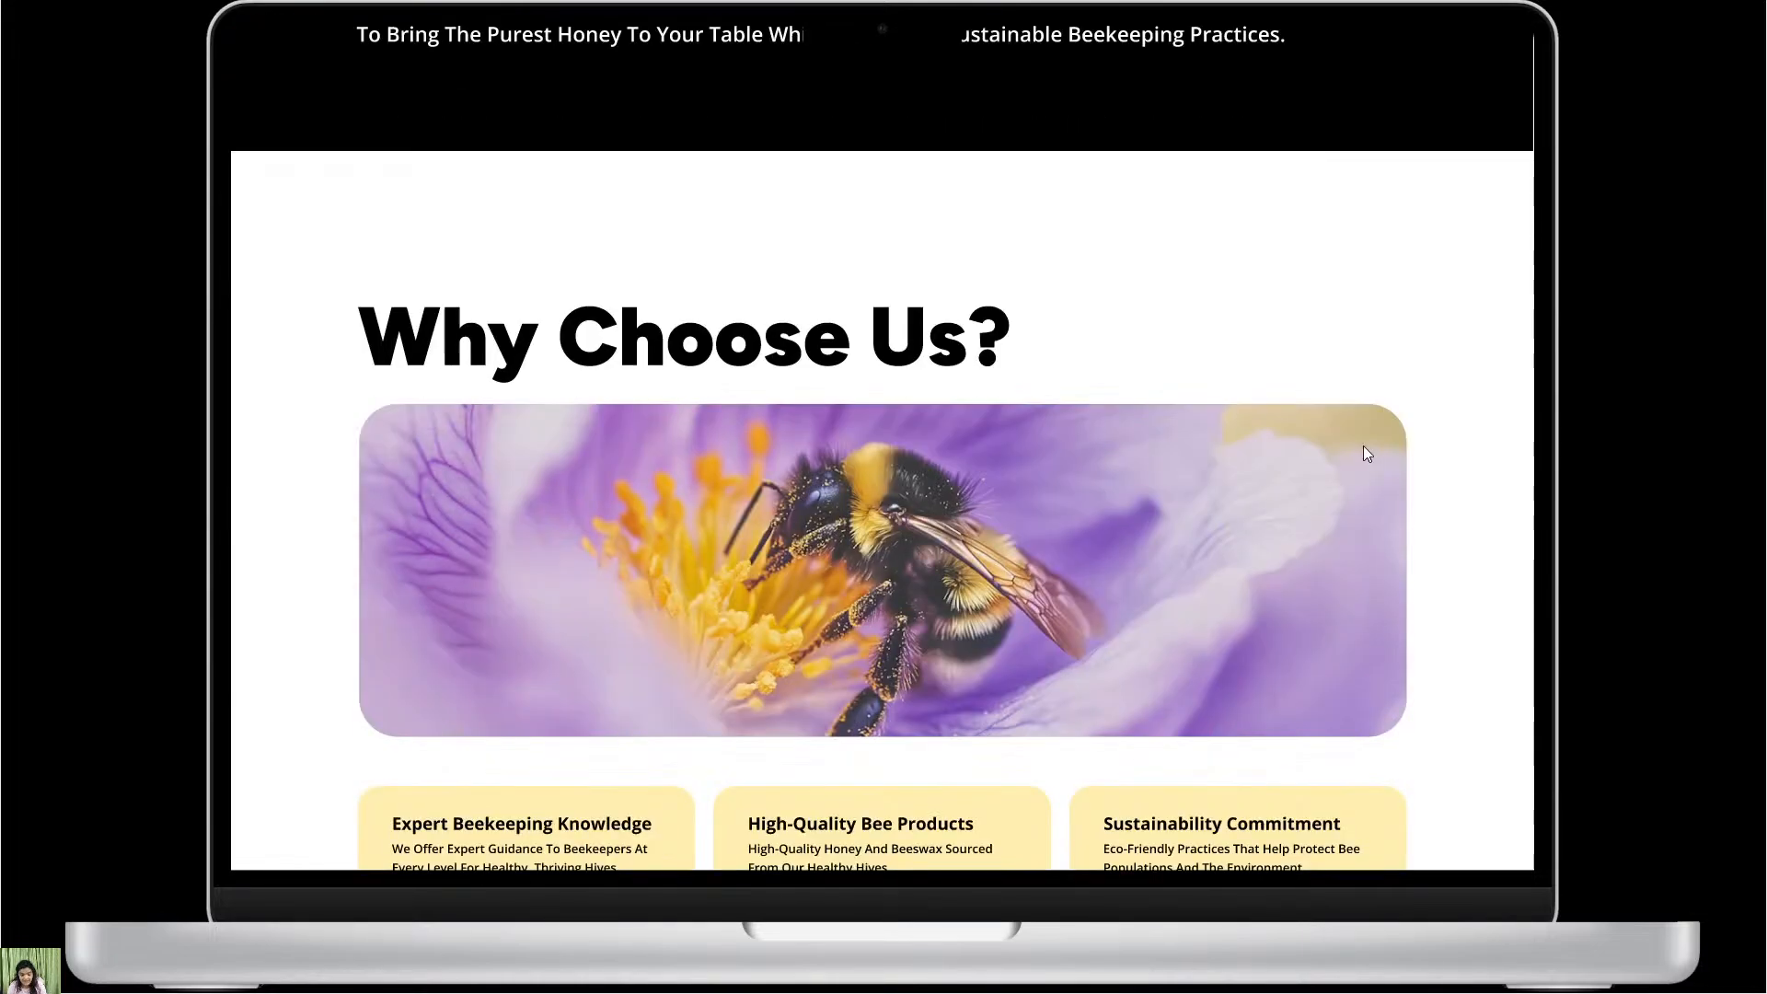
Review the Why Choose Us section, the bee image grid with Shop Now and the footer, and return up the page.
{"action": "scroll", "coordinate": [1367, 490], "scroll_direction": "down", "scroll_amount": 1}
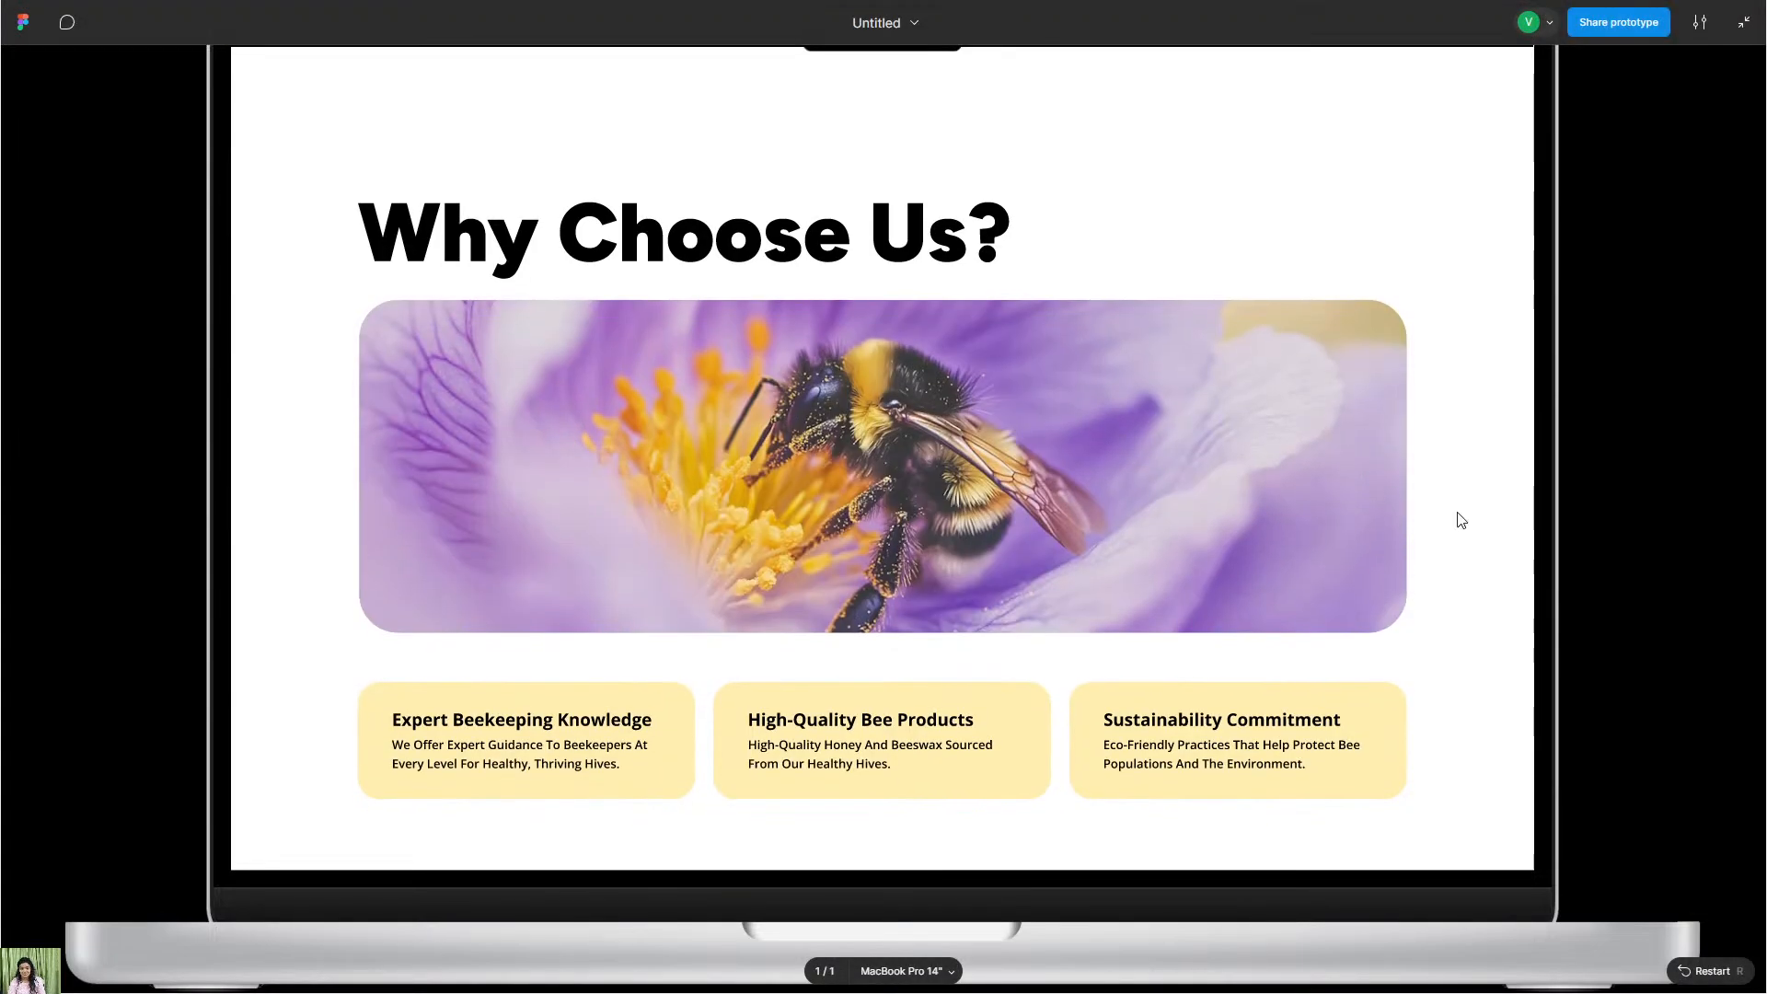
{"action": "scroll", "coordinate": [1408, 451], "scroll_direction": "up", "scroll_amount": 1}
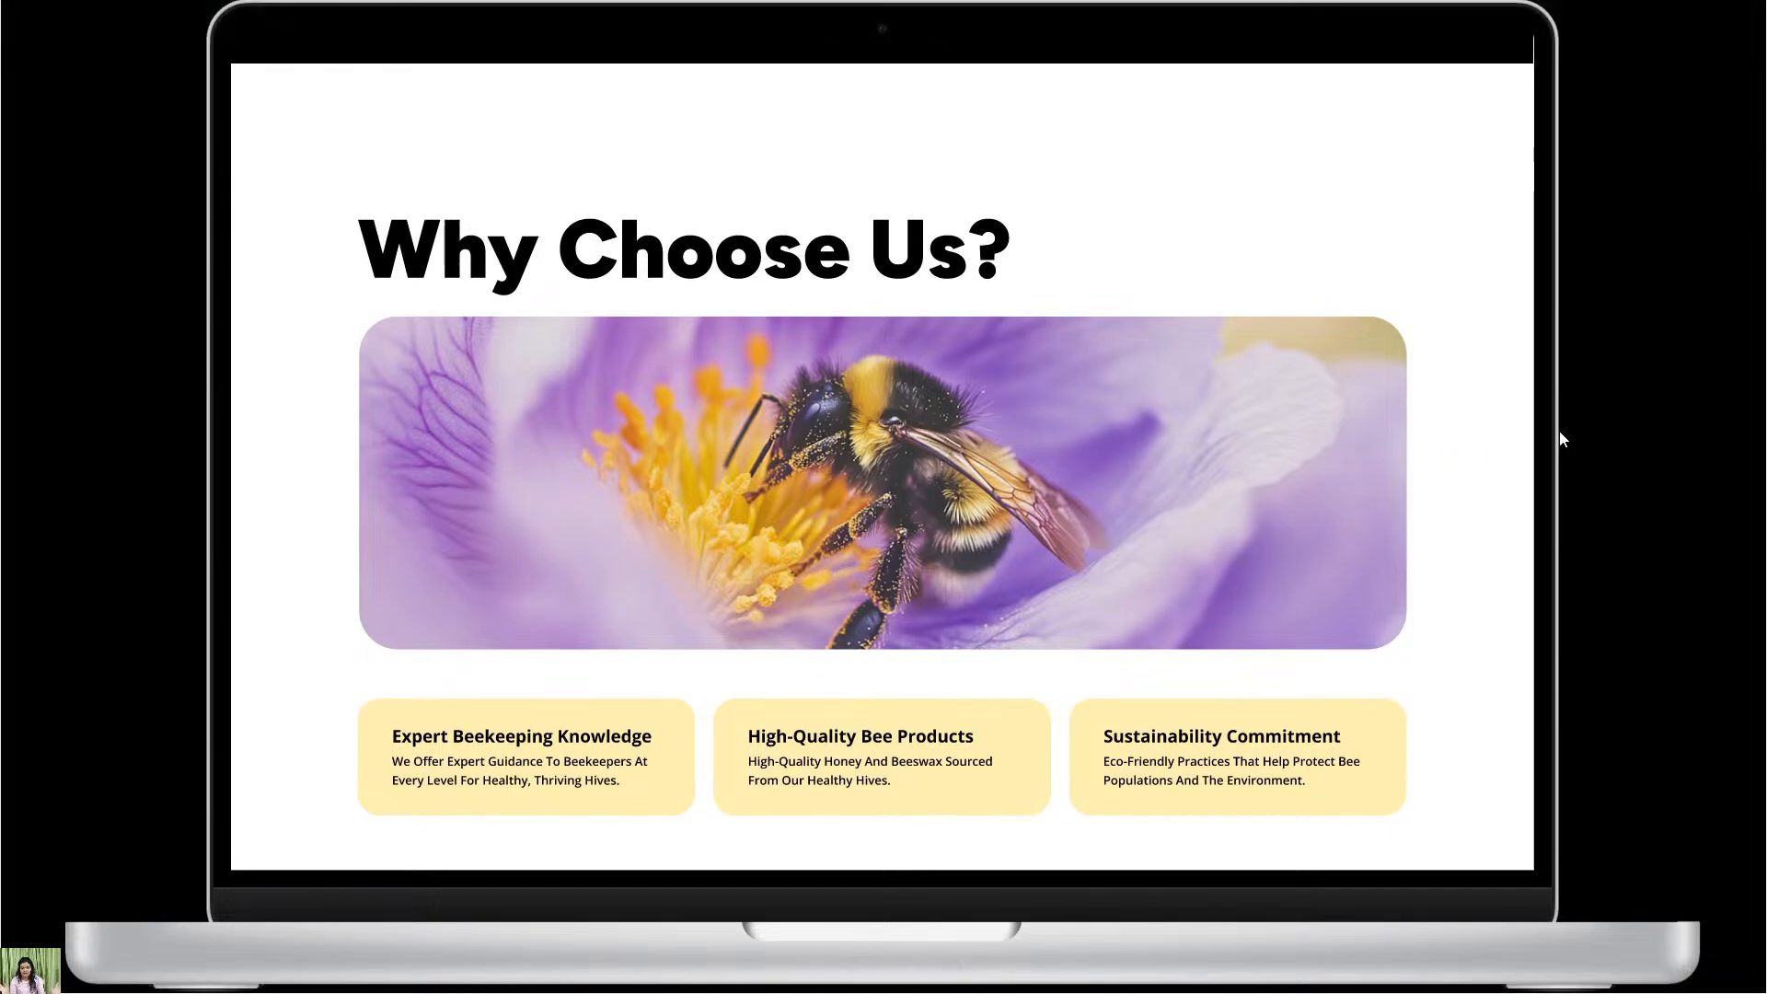
{"action": "scroll", "coordinate": [1338, 517], "scroll_direction": "down", "scroll_amount": 2}
{"action": "scroll", "coordinate": [1272, 541], "scroll_direction": "up", "scroll_amount": 2}
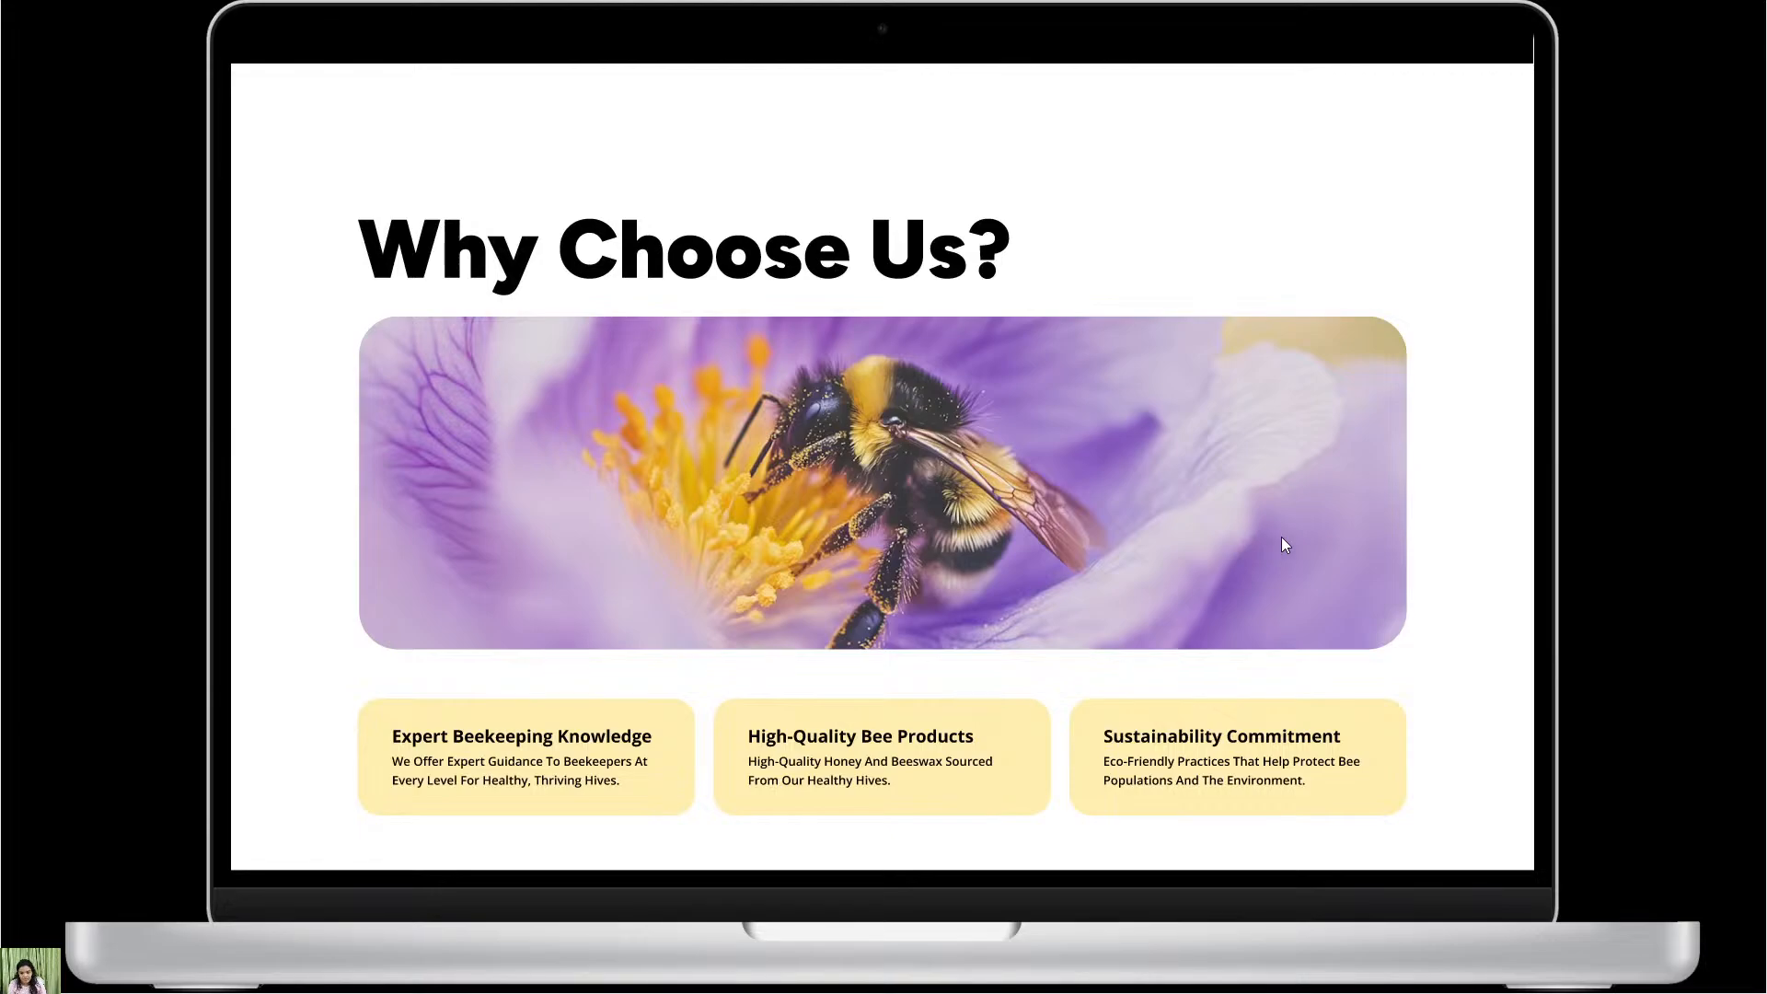
{"action": "scroll", "coordinate": [1286, 545], "scroll_direction": "down", "scroll_amount": 9}
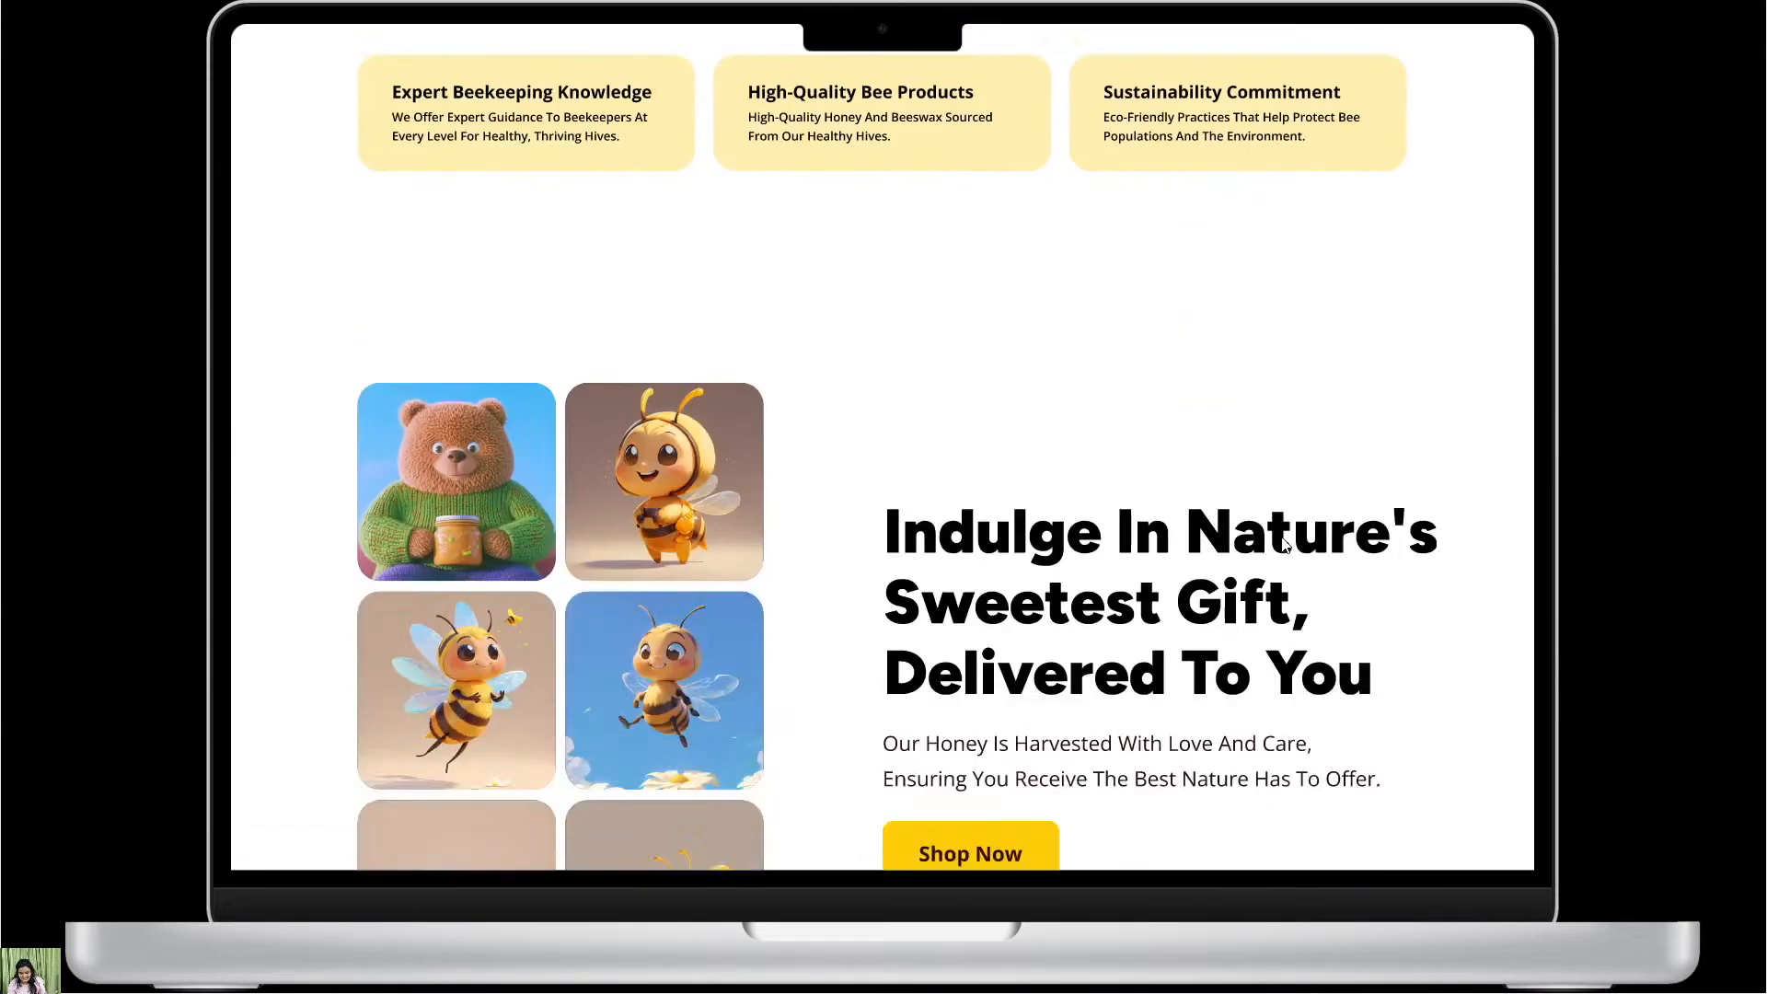
{"action": "scroll", "coordinate": [1288, 543], "scroll_direction": "down", "scroll_amount": 1}
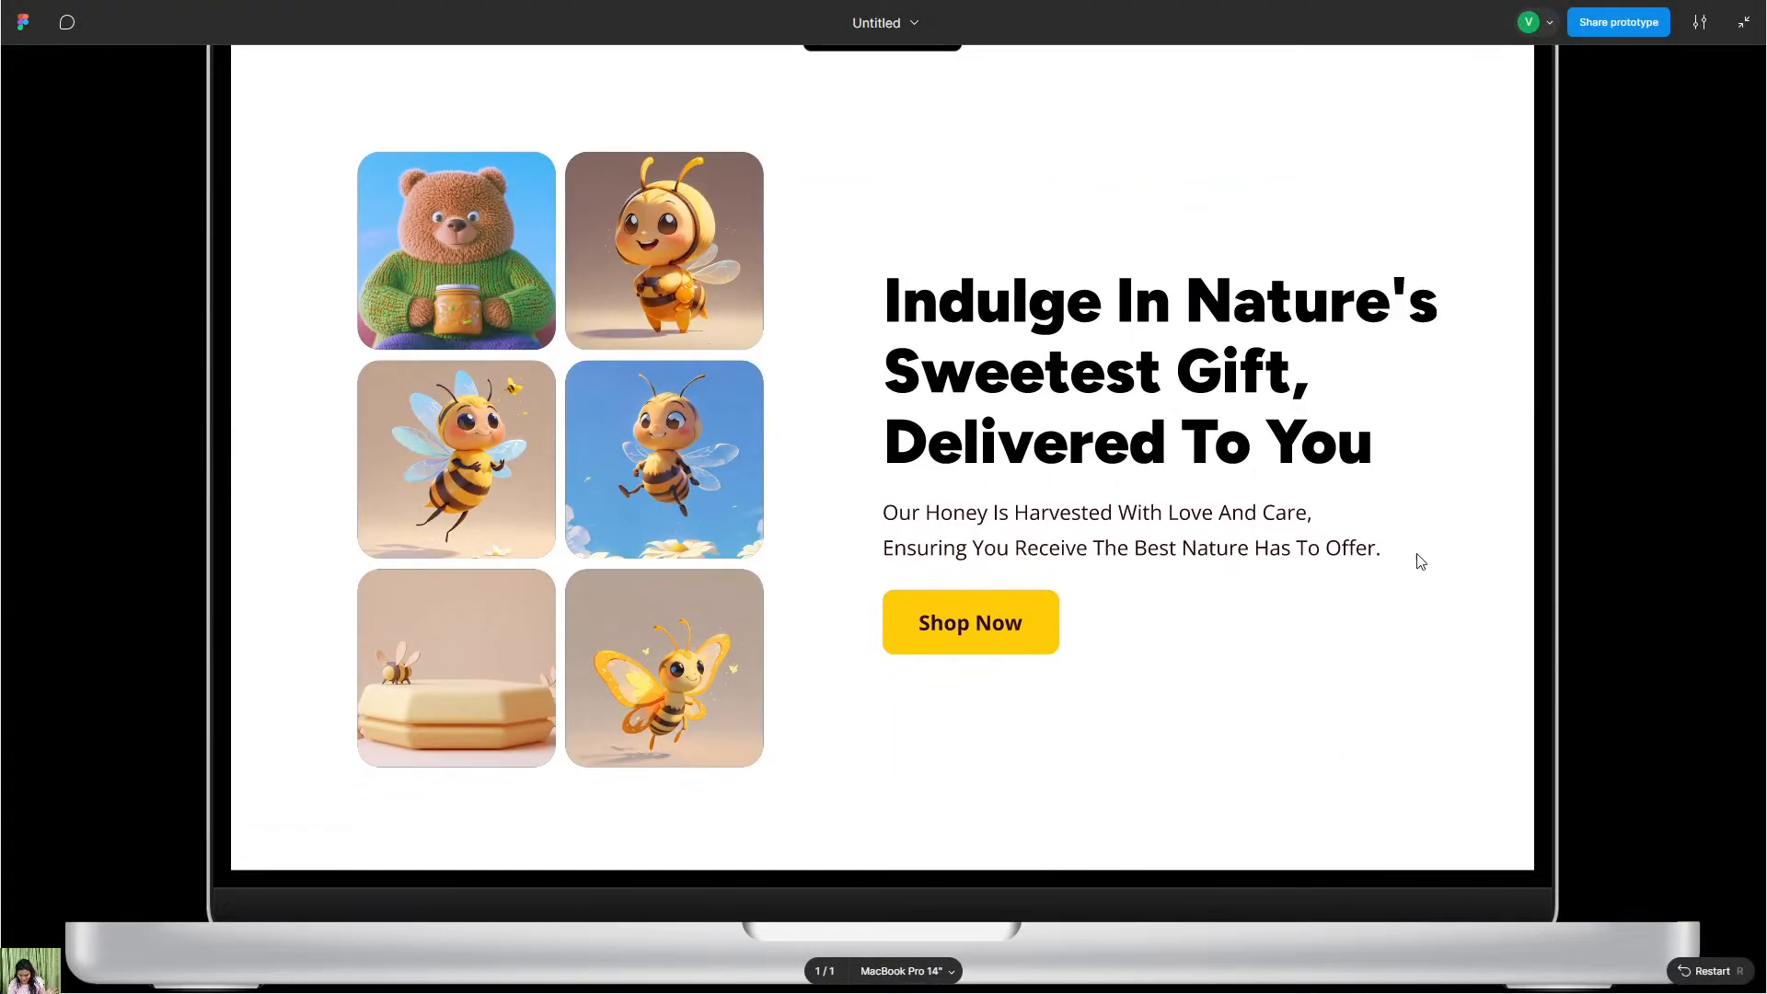
{"action": "left_click_drag", "start_coordinate": [1417, 556], "coordinate": [1418, 577]}
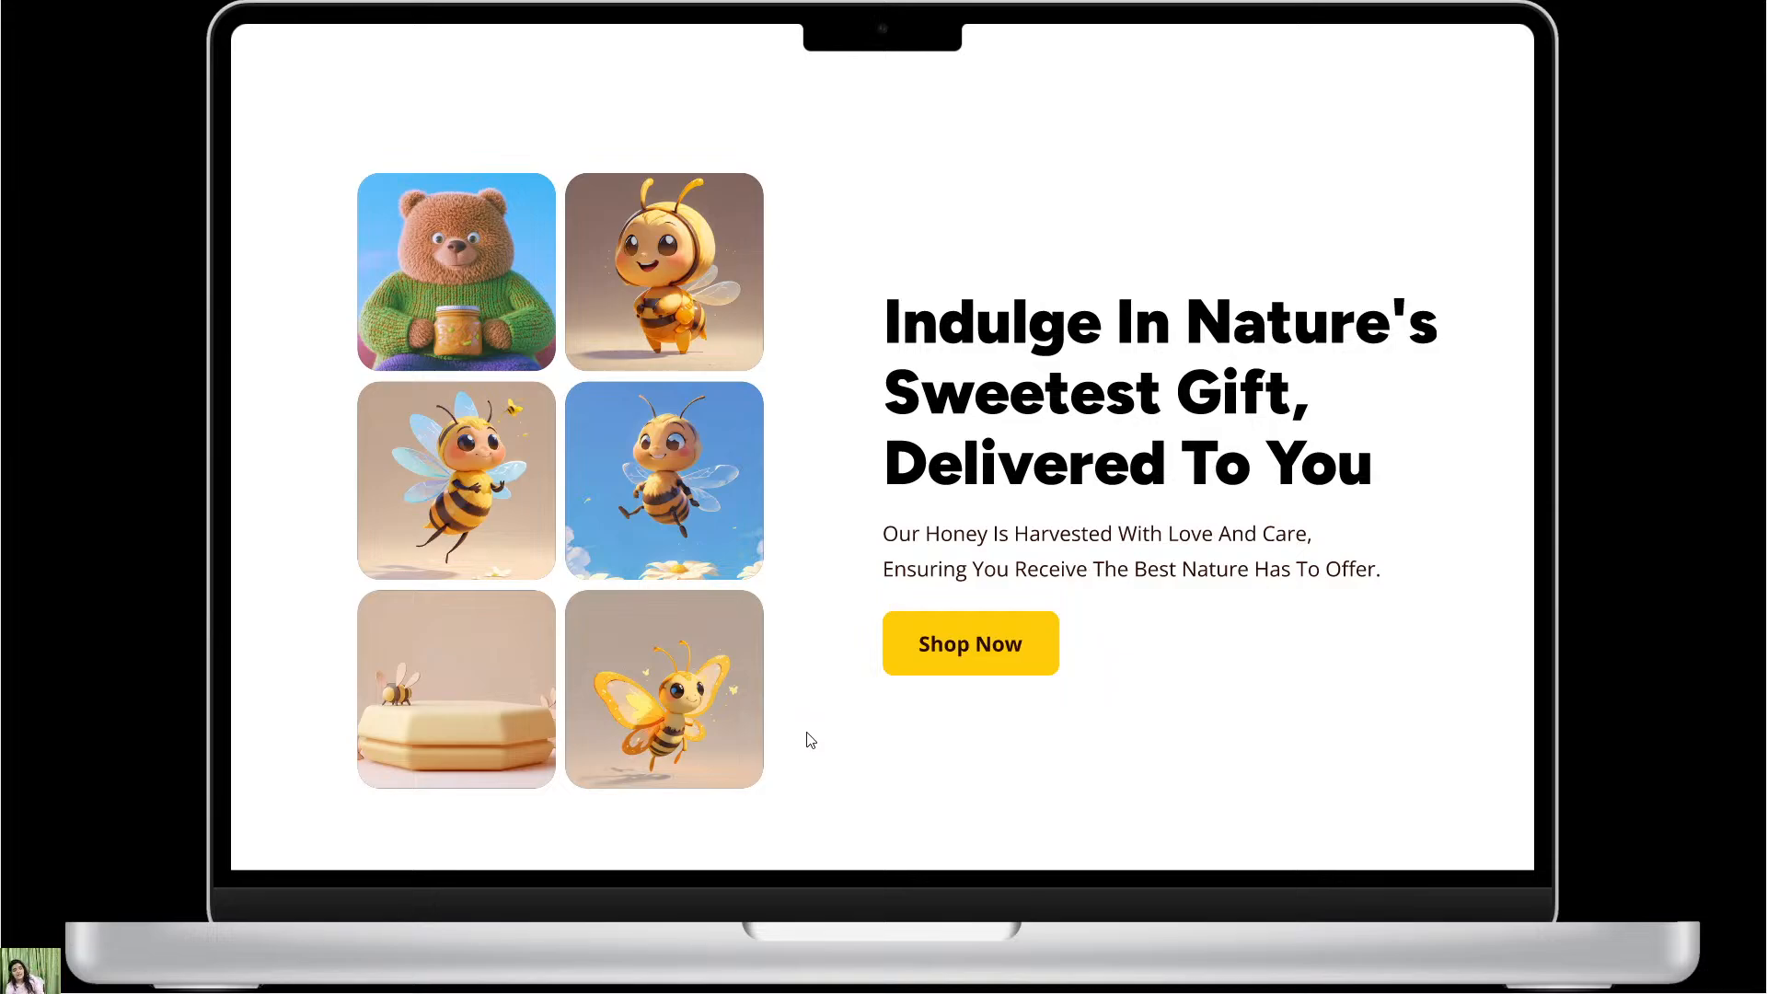
{"action": "scroll", "coordinate": [887, 592], "scroll_direction": "down", "scroll_amount": 2}
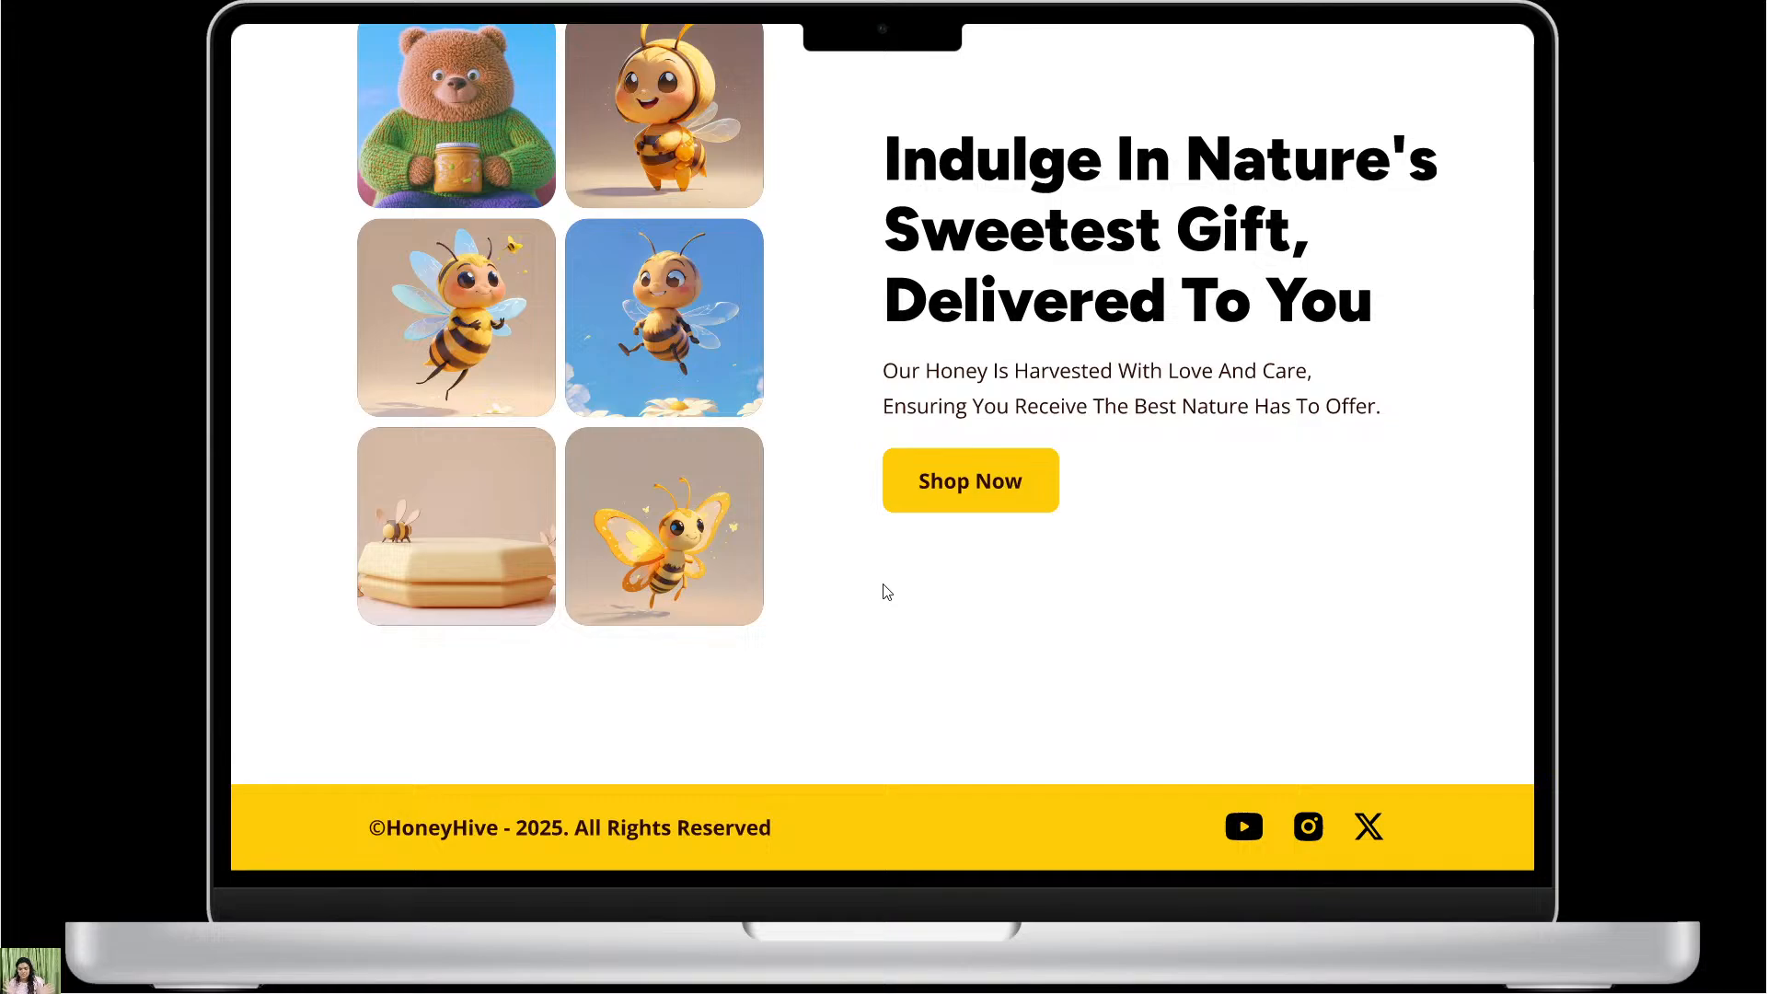
{"action": "scroll", "coordinate": [893, 598], "scroll_direction": "up", "scroll_amount": 8}
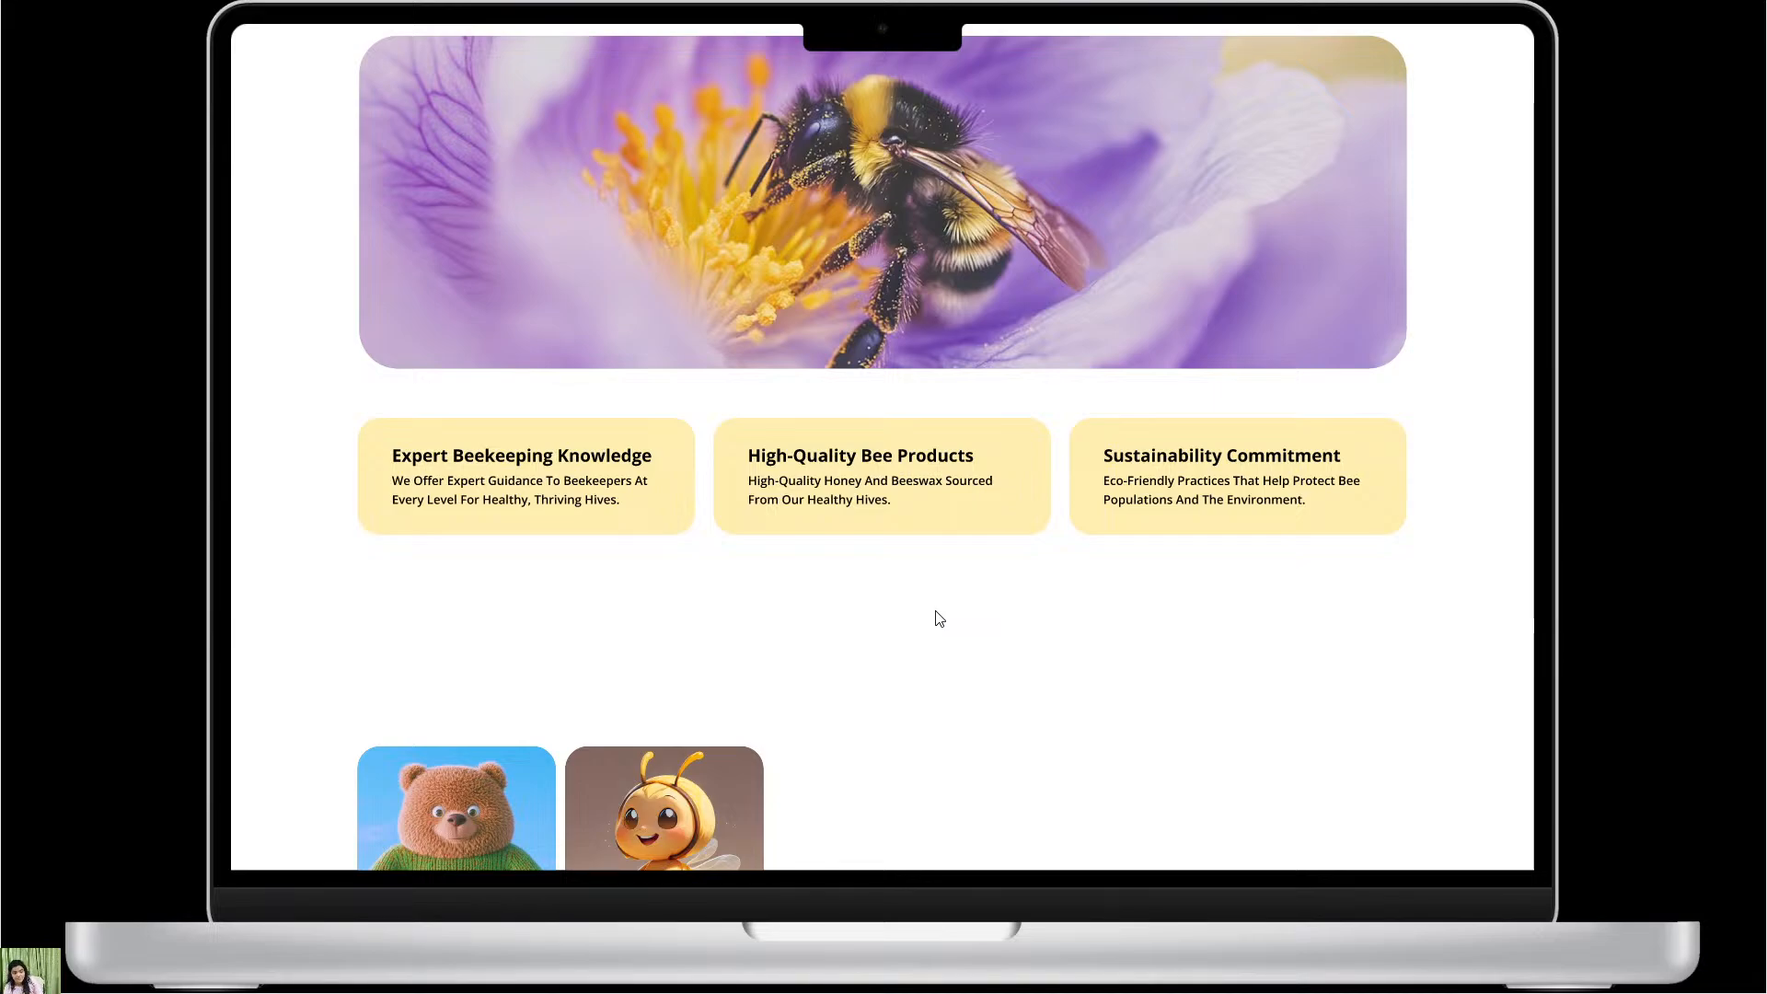
{"action": "scroll", "coordinate": [1061, 279], "scroll_direction": "up", "scroll_amount": 2}
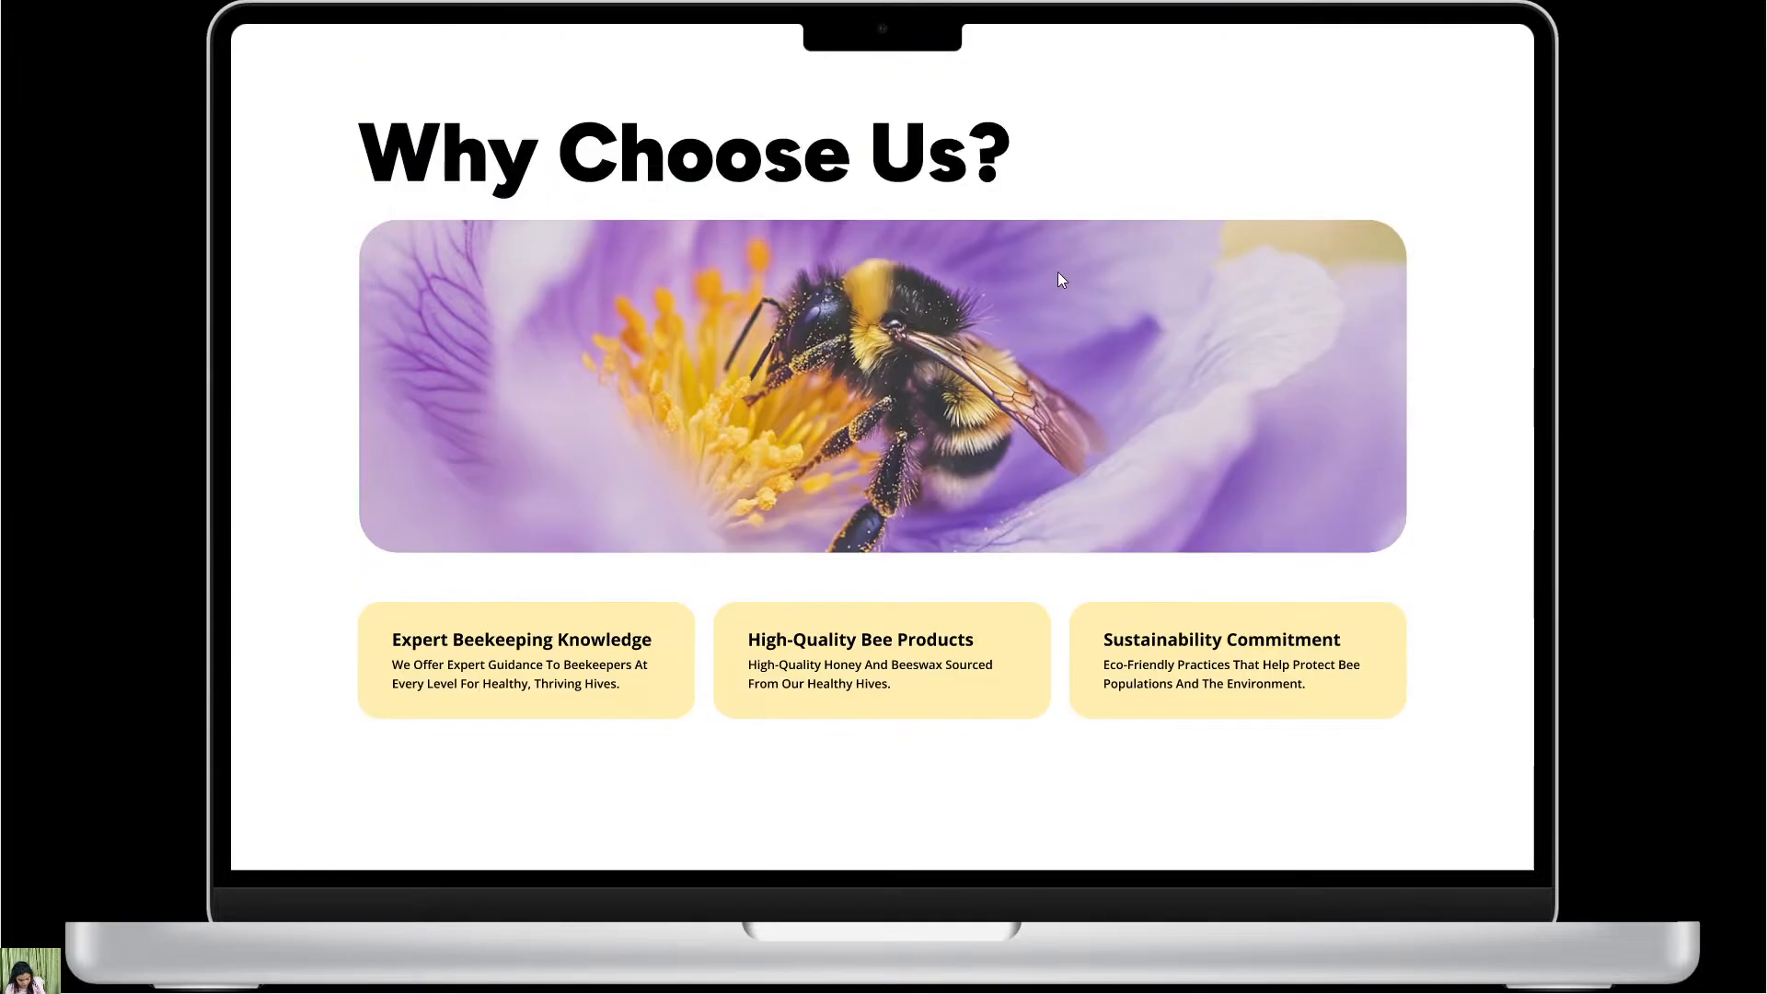
{"action": "scroll", "coordinate": [1059, 276], "scroll_direction": "up", "scroll_amount": 4}
Leave the full-screen presentation, minimise Figma and switch to the YouTube Studio live streaming page in Firefox.
{"action": "left_click", "coordinate": [1749, 11]}
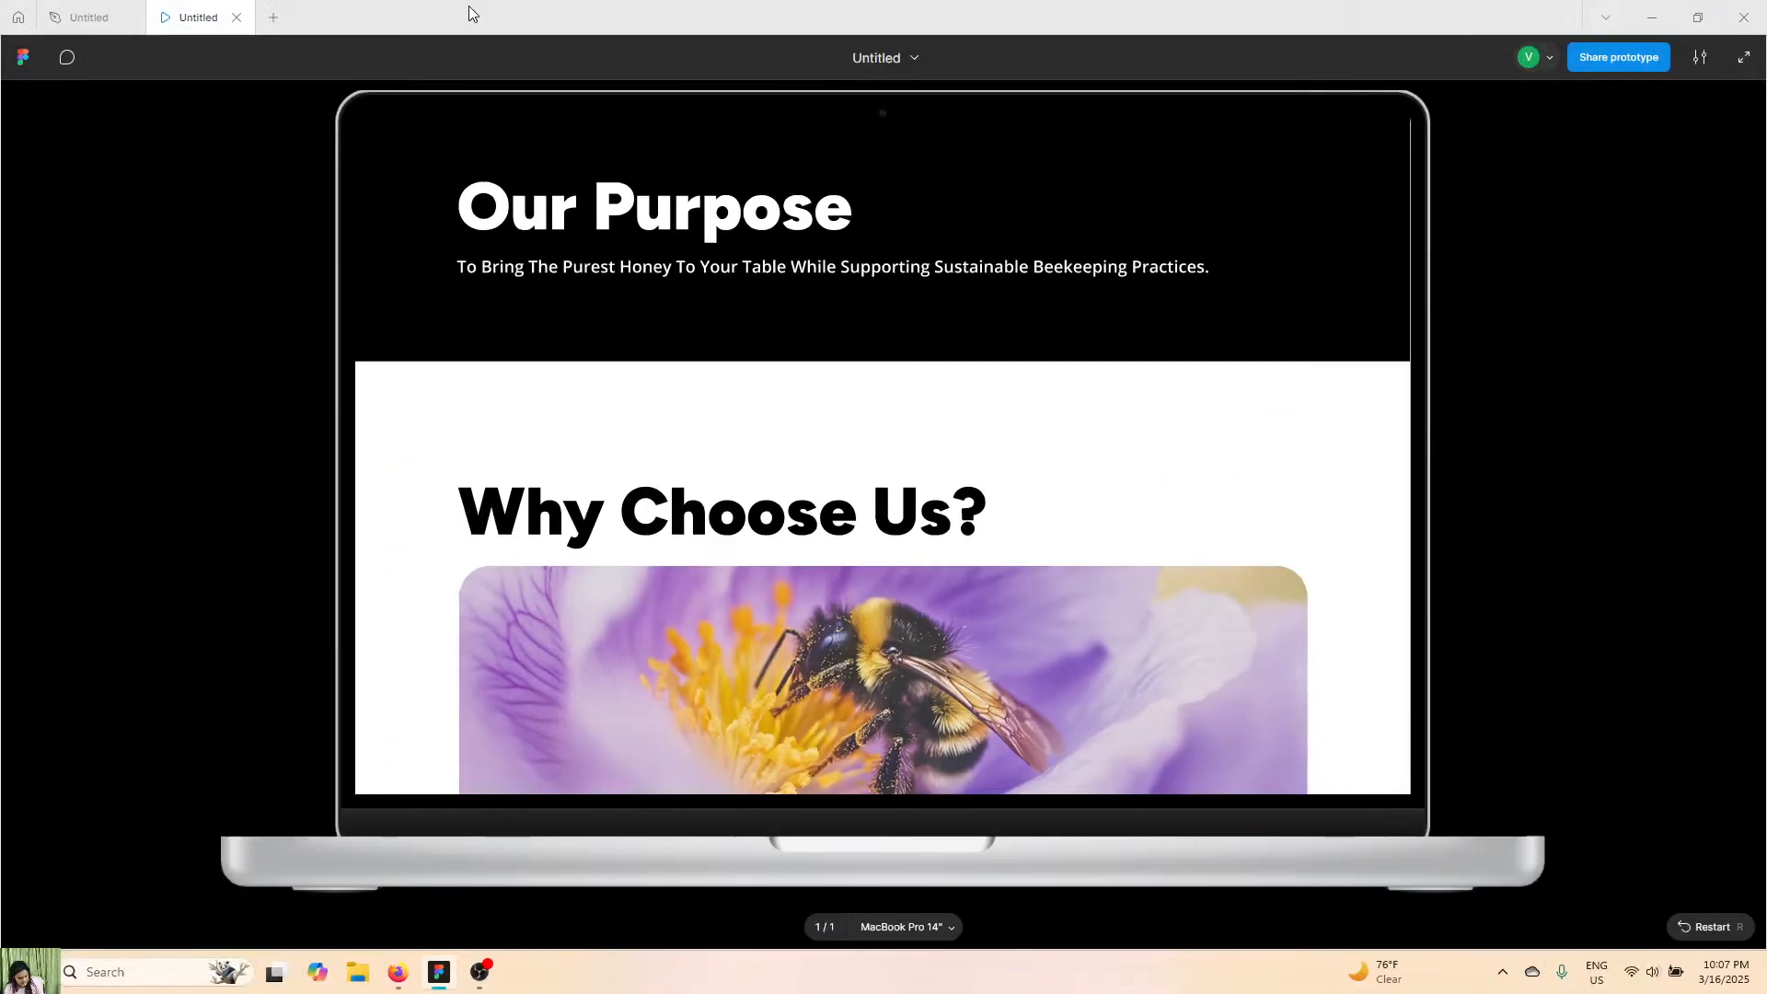
{"action": "left_click", "coordinate": [1647, 15]}
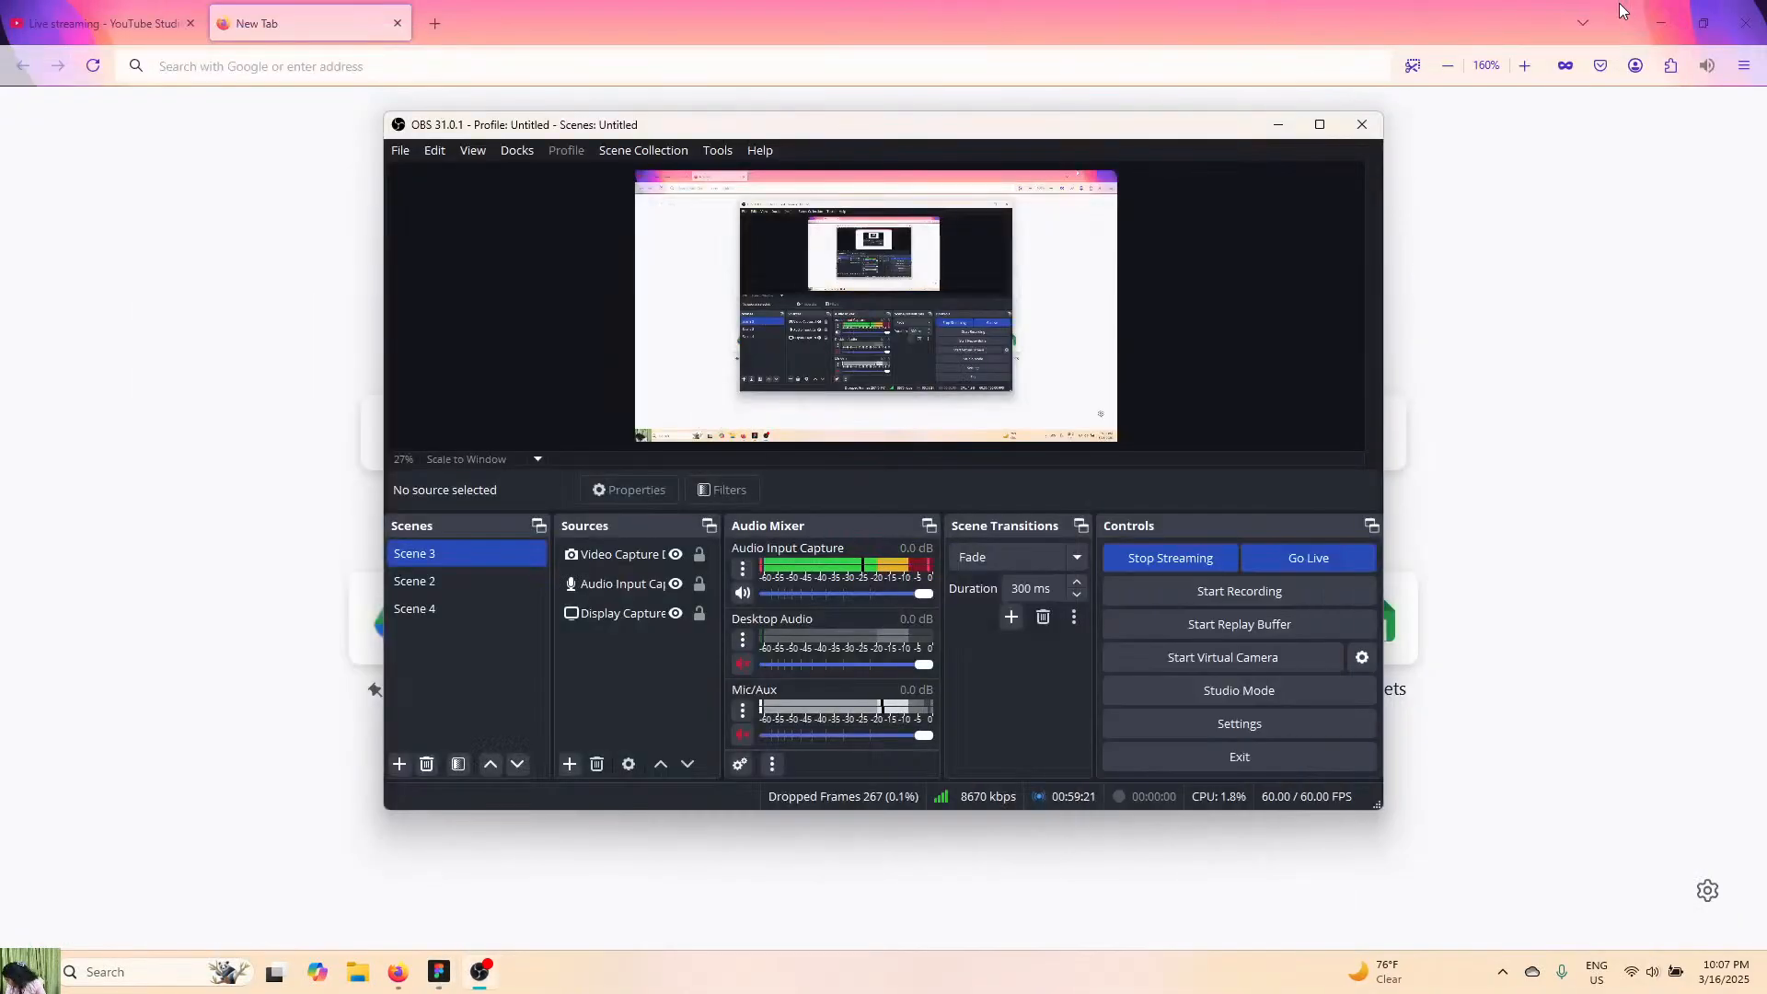
{"action": "left_click", "coordinate": [193, 8]}
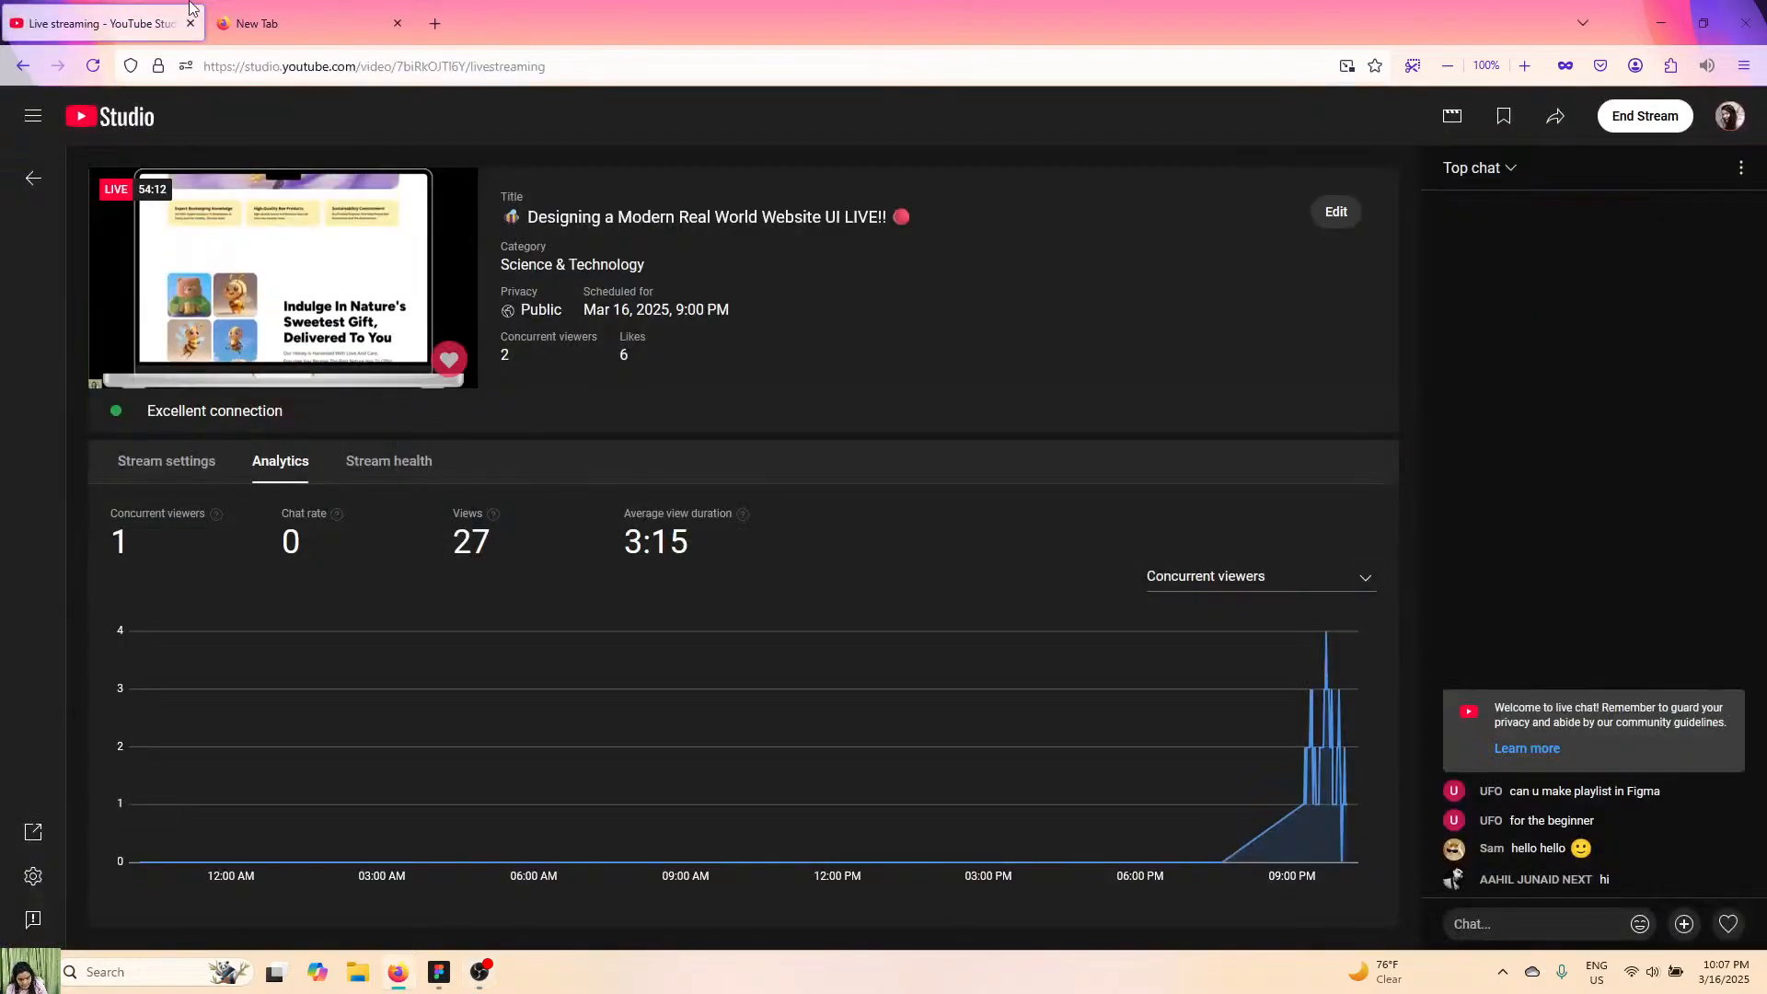
Try to open the YouTube channel's community page by its youtube.com address in the new browser tab.
{"action": "left_click", "coordinate": [250, 11]}
{"action": "type", "text": "yo"}
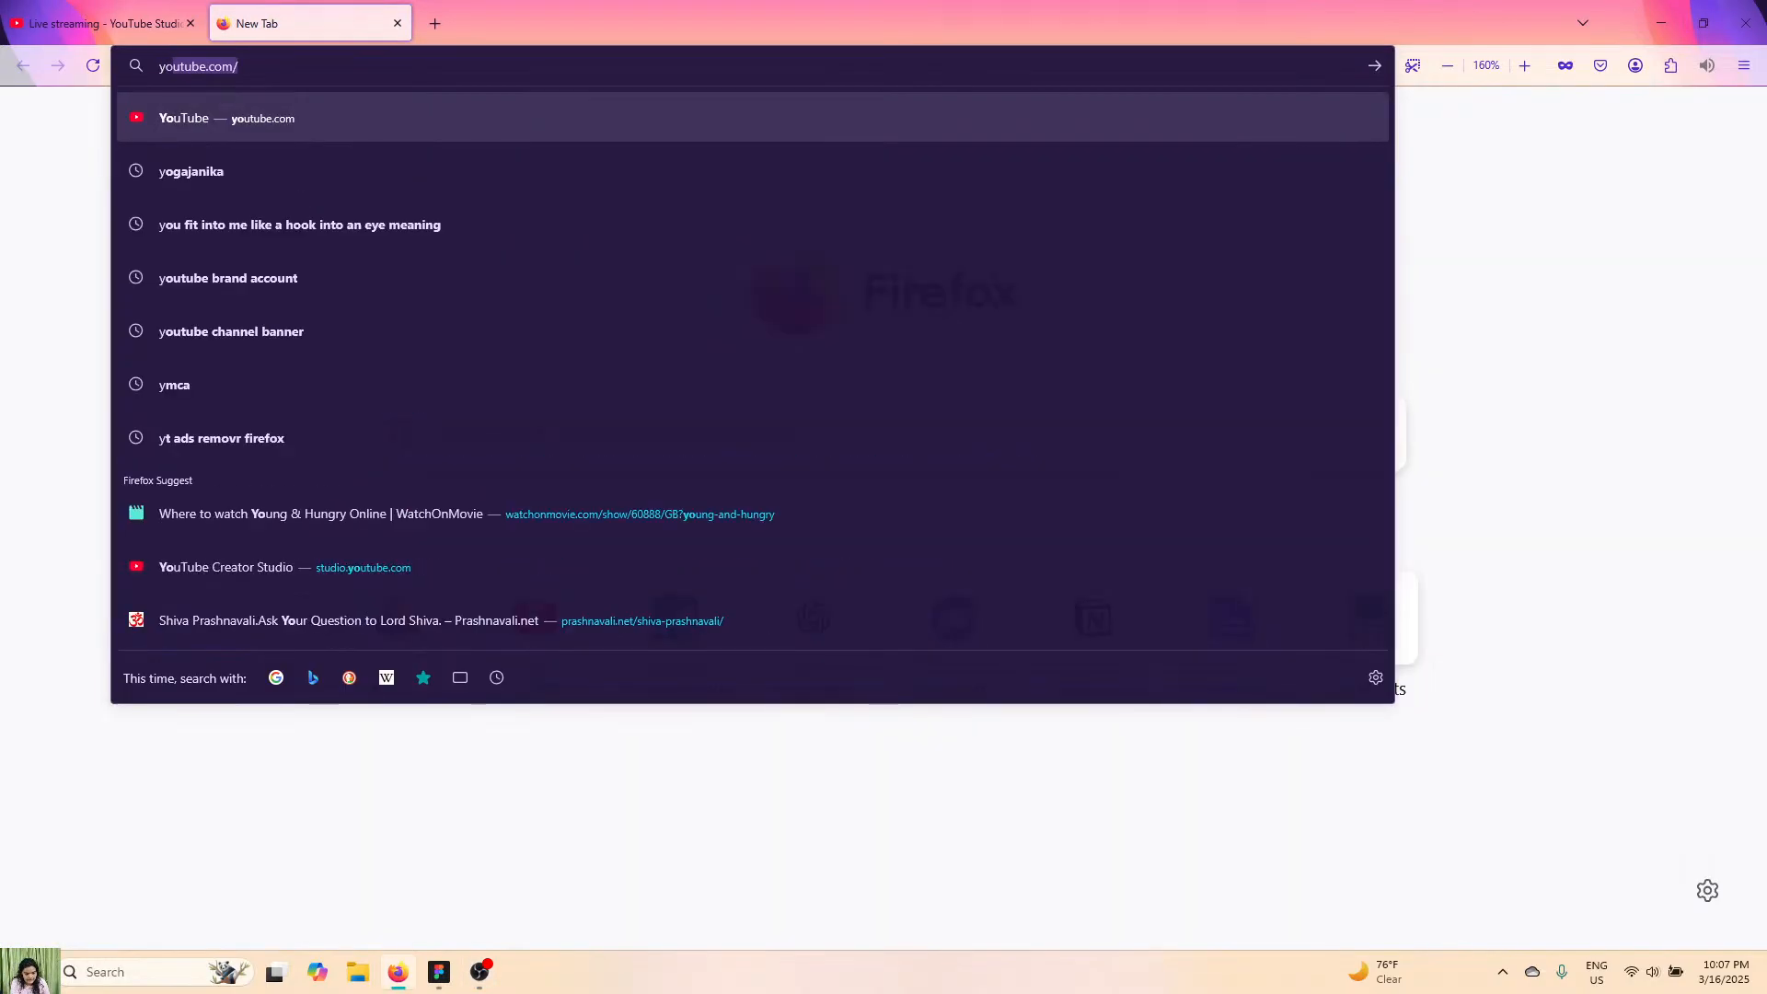
{"action": "type", "text": "ut"}
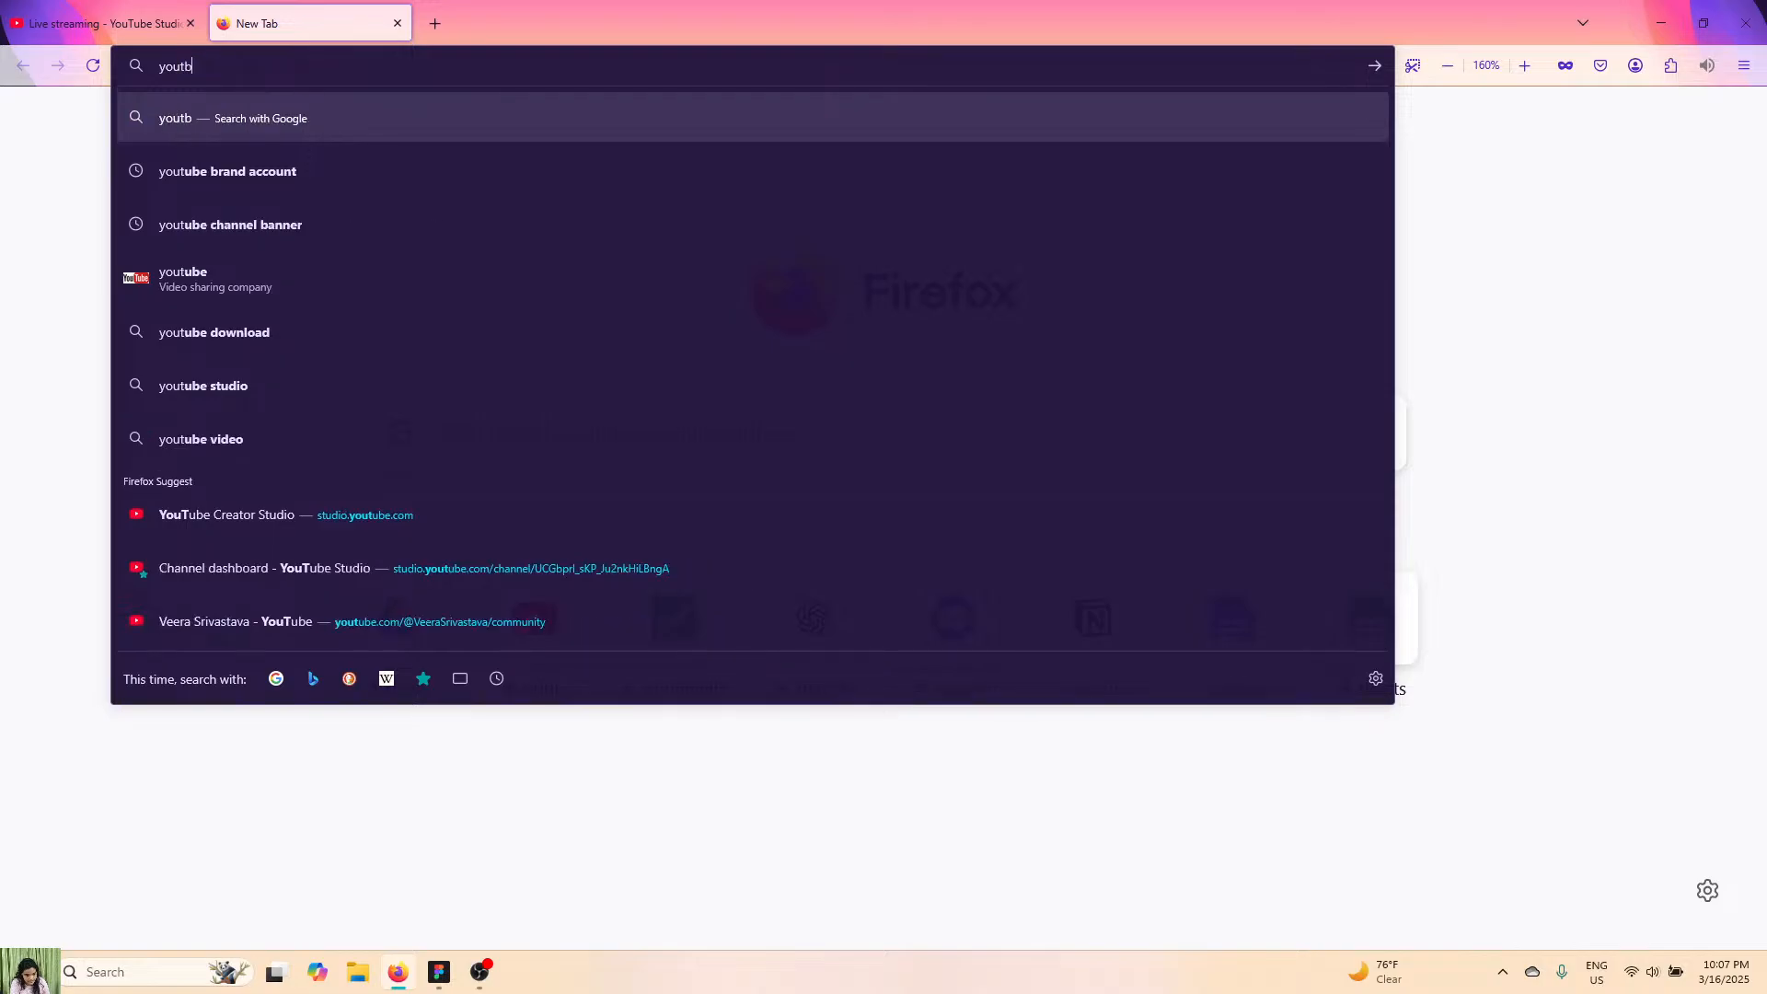
{"action": "type", "text": "ube.com"}
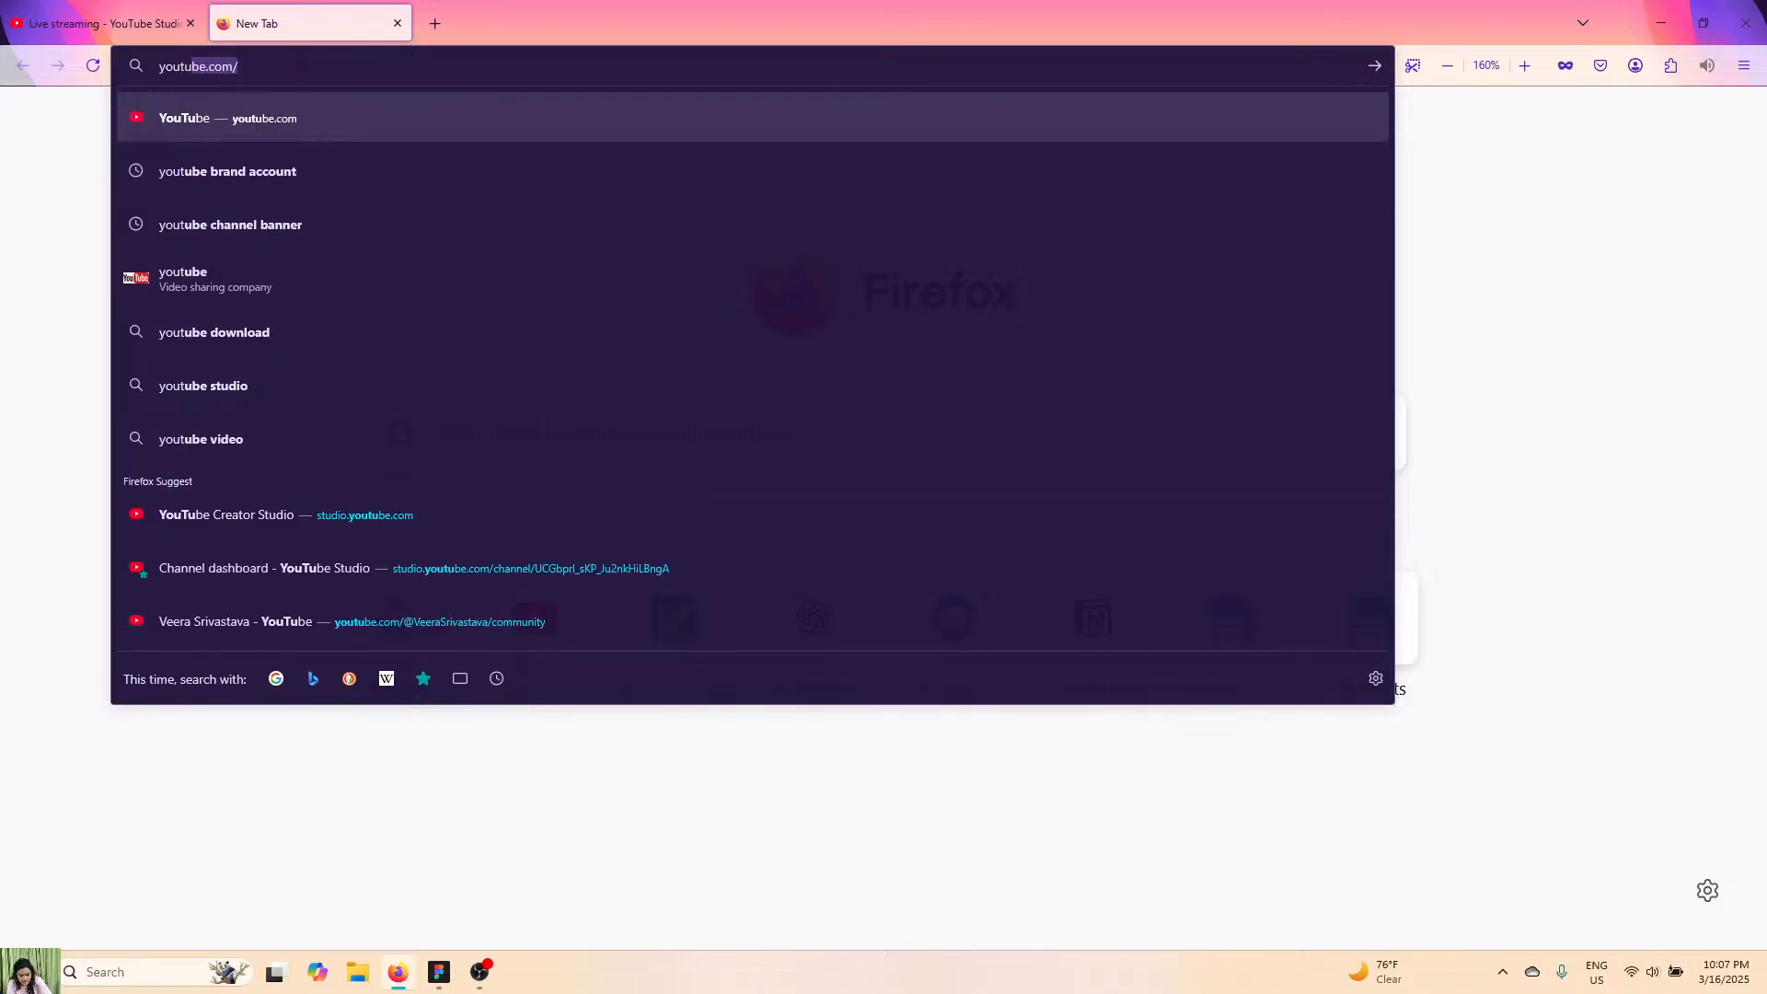
{"action": "type", "text": "/Veer"}
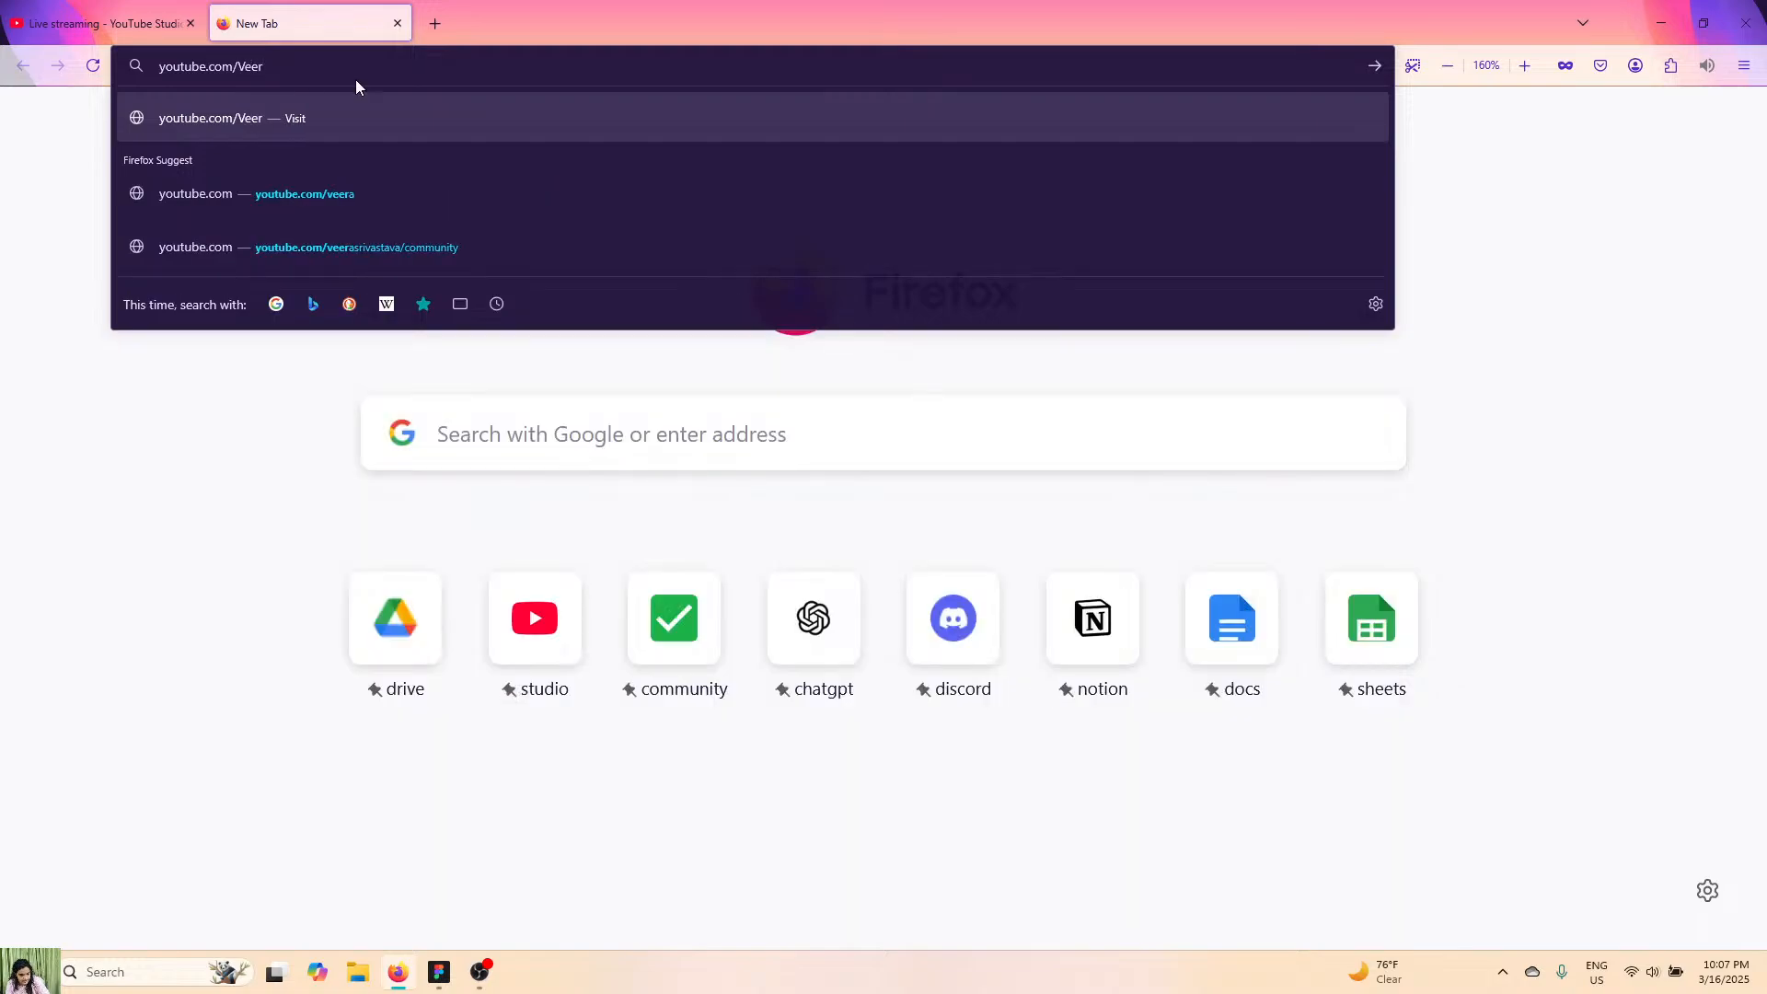
{"action": "left_click", "coordinate": [401, 241]}
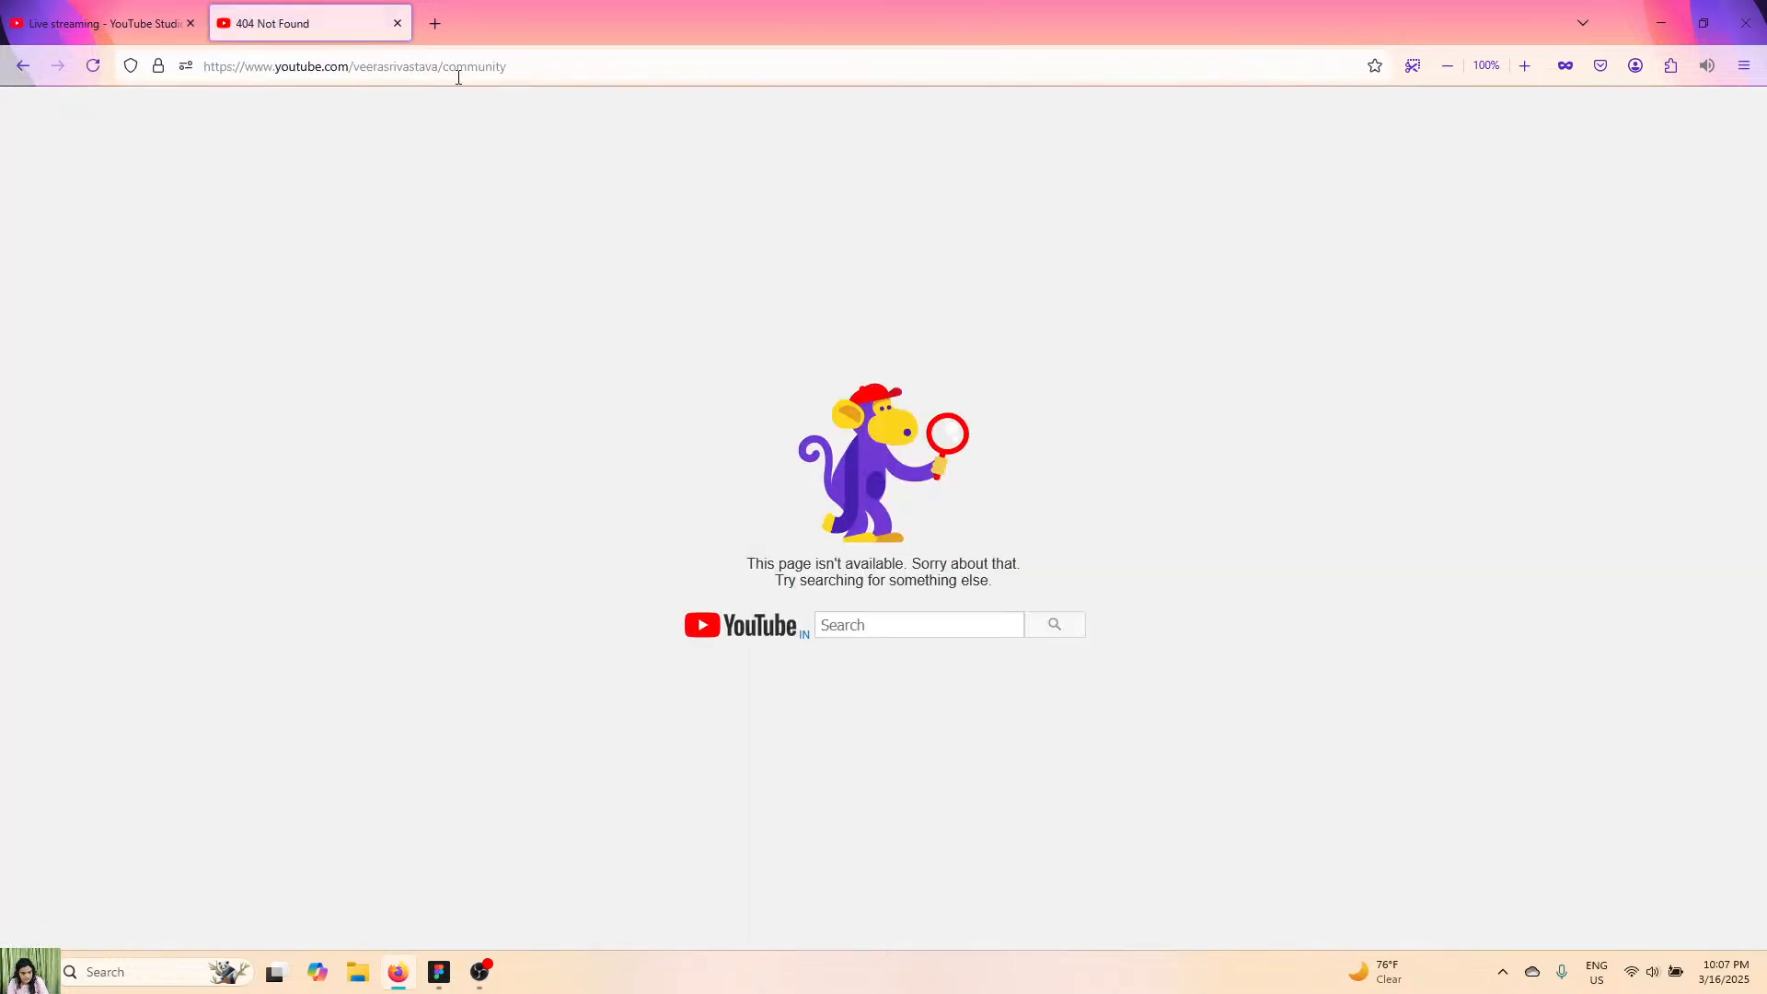
Correct the channel address by adding @ before the handle, load the channel and open its playlists.
{"action": "left_click", "coordinate": [359, 67]}
{"action": "left_click", "coordinate": [309, 66]}
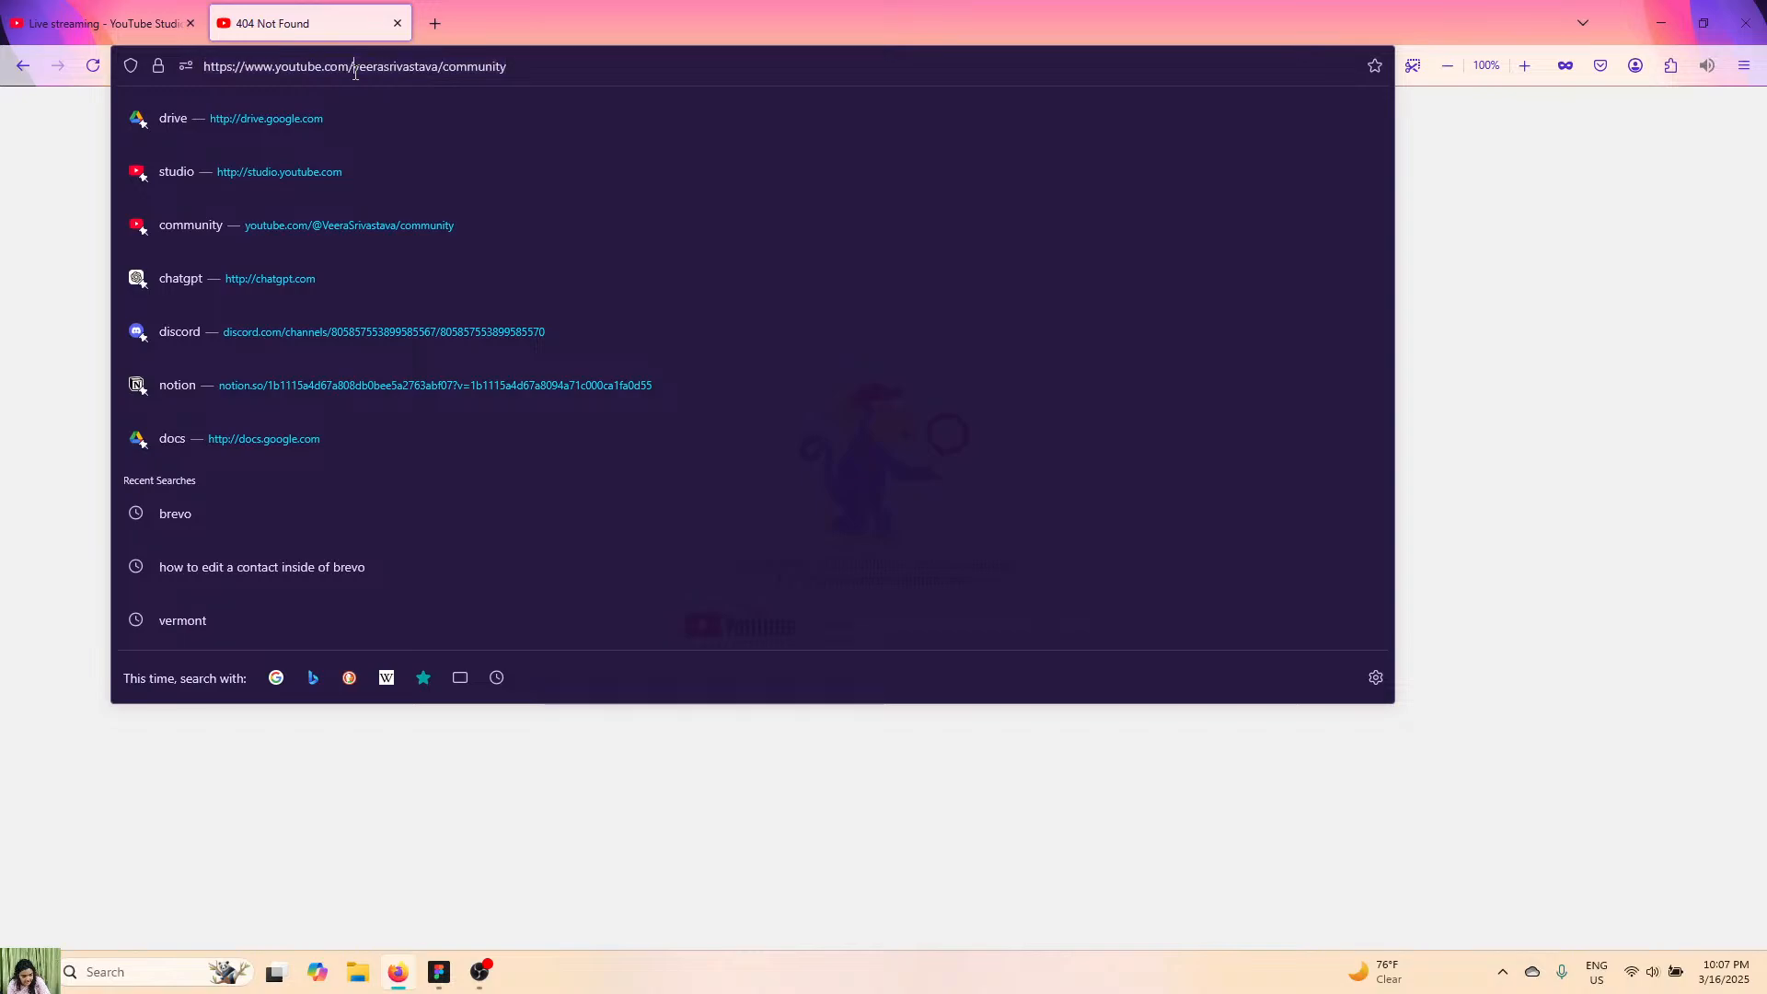
{"action": "type", "text": "@"}
{"action": "key", "text": "Return"}
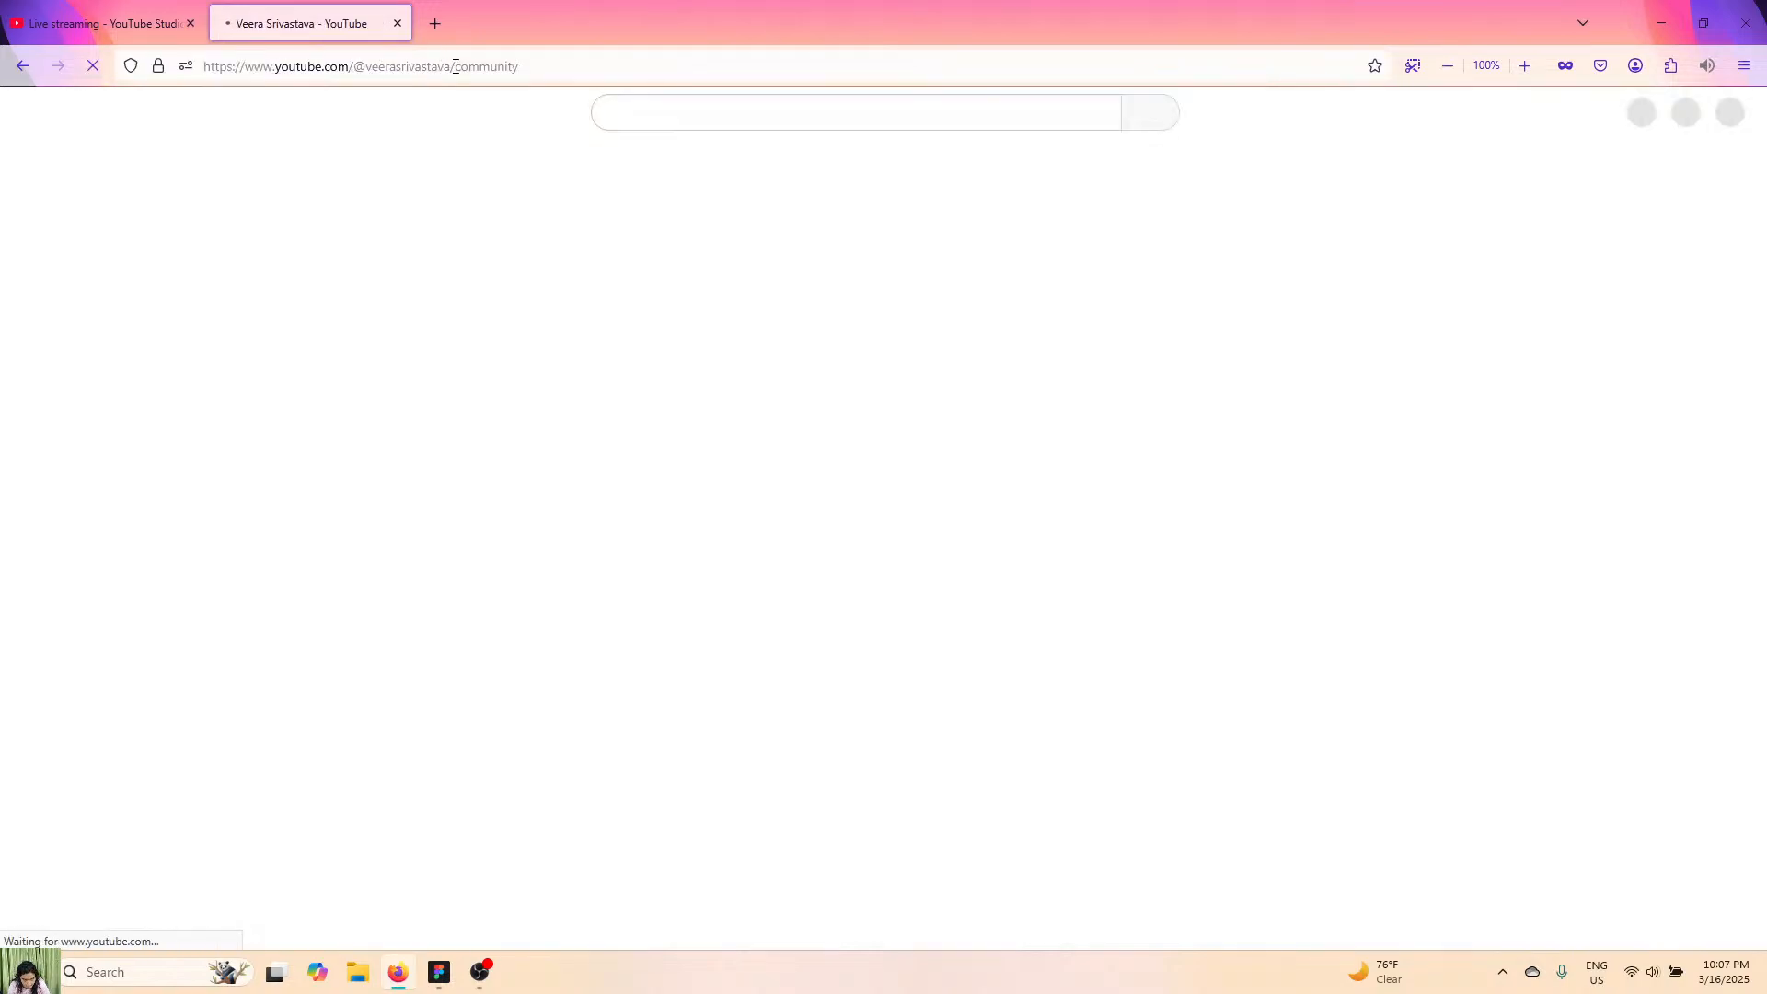
{"action": "left_click", "coordinate": [485, 69]}
{"action": "left_click", "coordinate": [12, 251]}
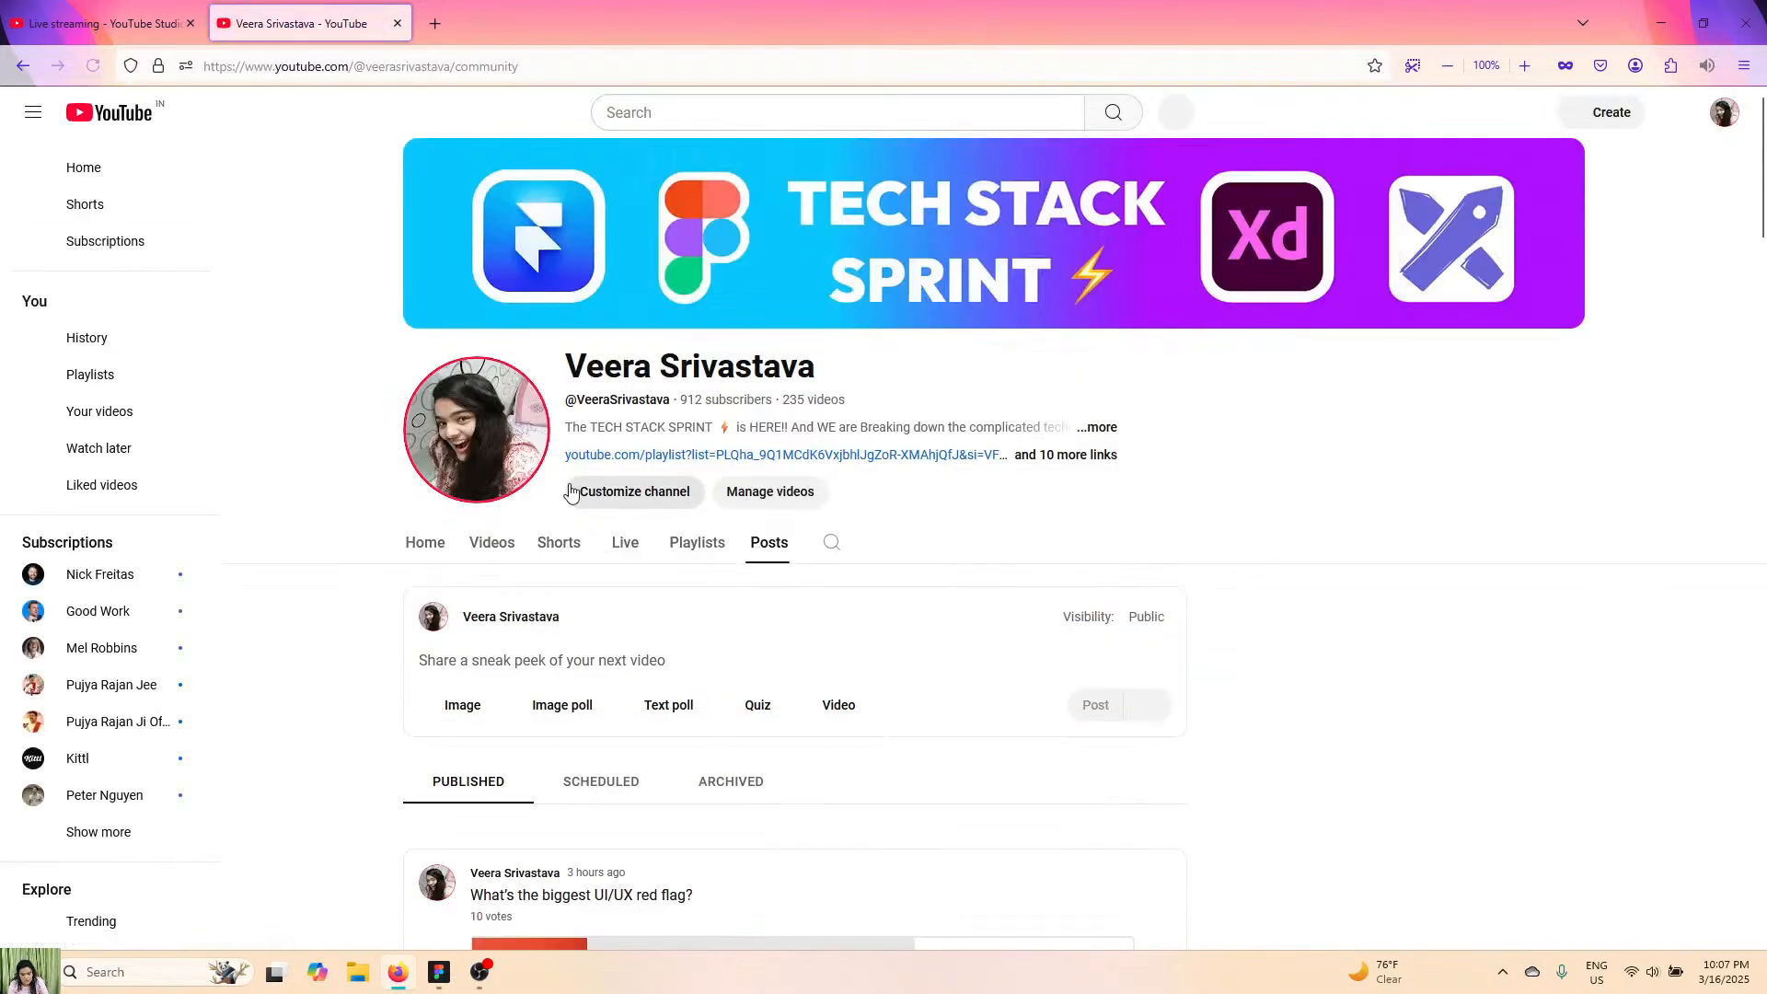
{"action": "left_click", "coordinate": [697, 543]}
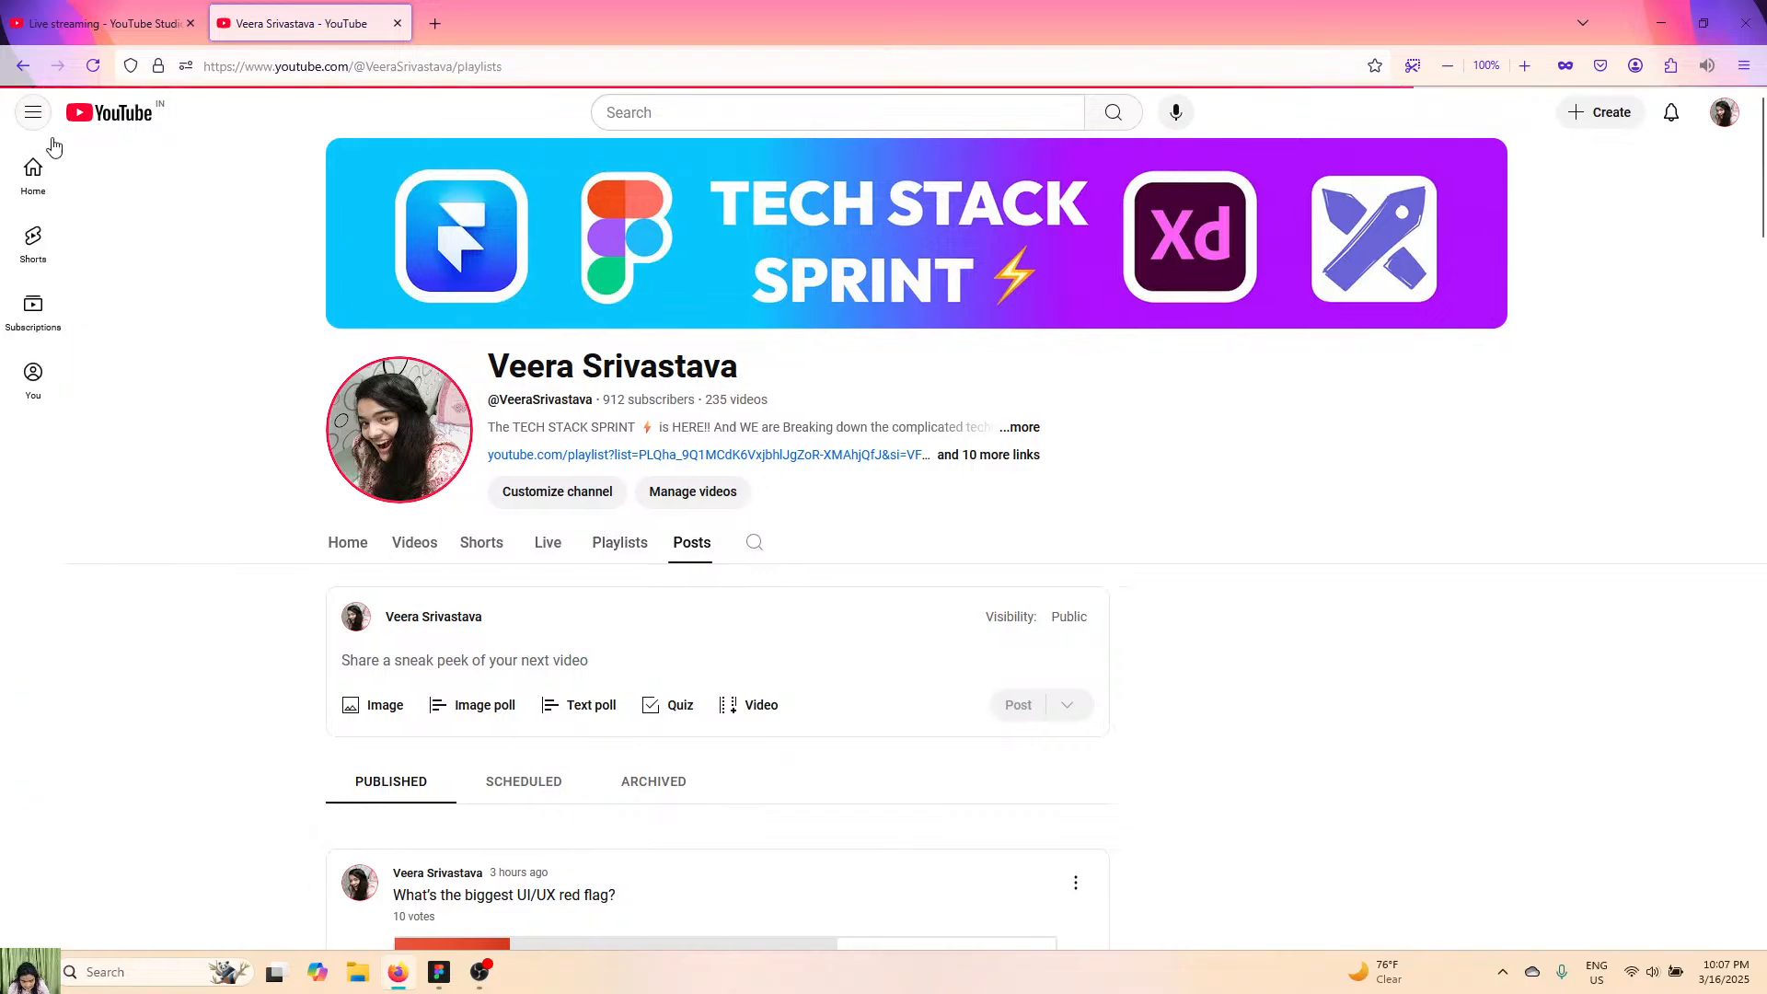
Examine the channel's created playlists from first to last with the page enlarged to 110%.
{"action": "scroll", "coordinate": [631, 589], "scroll_direction": "down", "scroll_amount": 5}
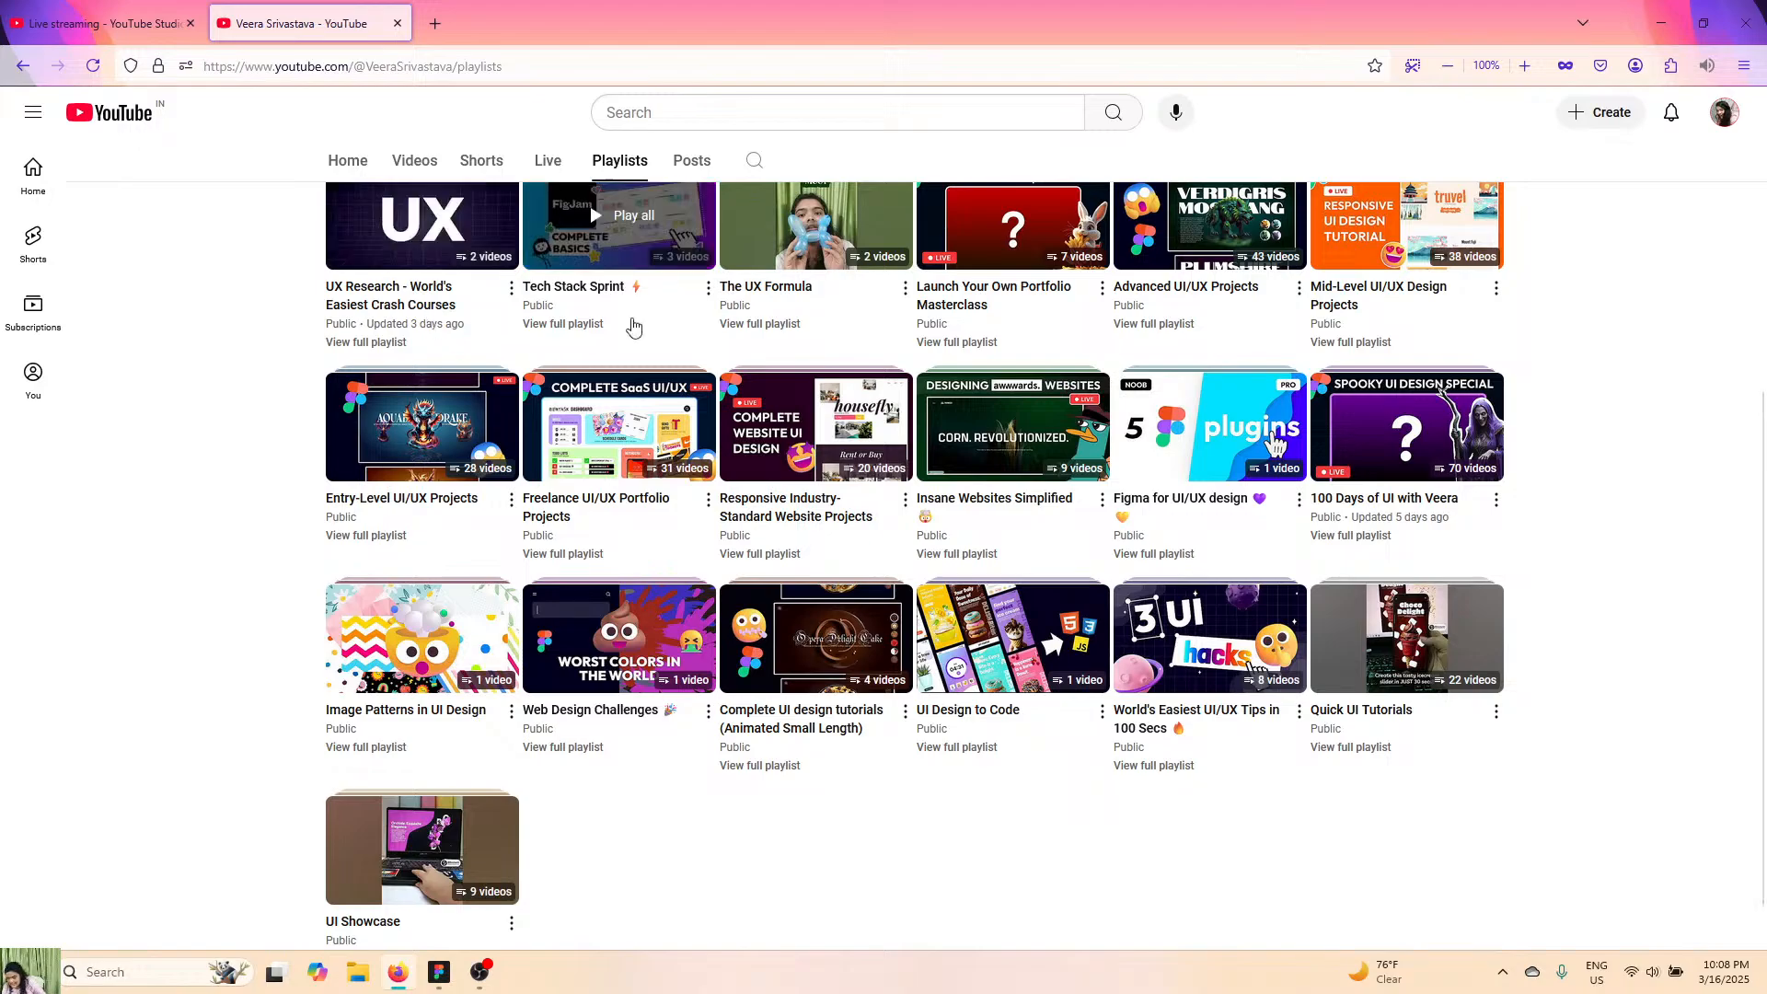
{"action": "scroll", "coordinate": [1182, 314], "scroll_direction": "up", "scroll_amount": 1}
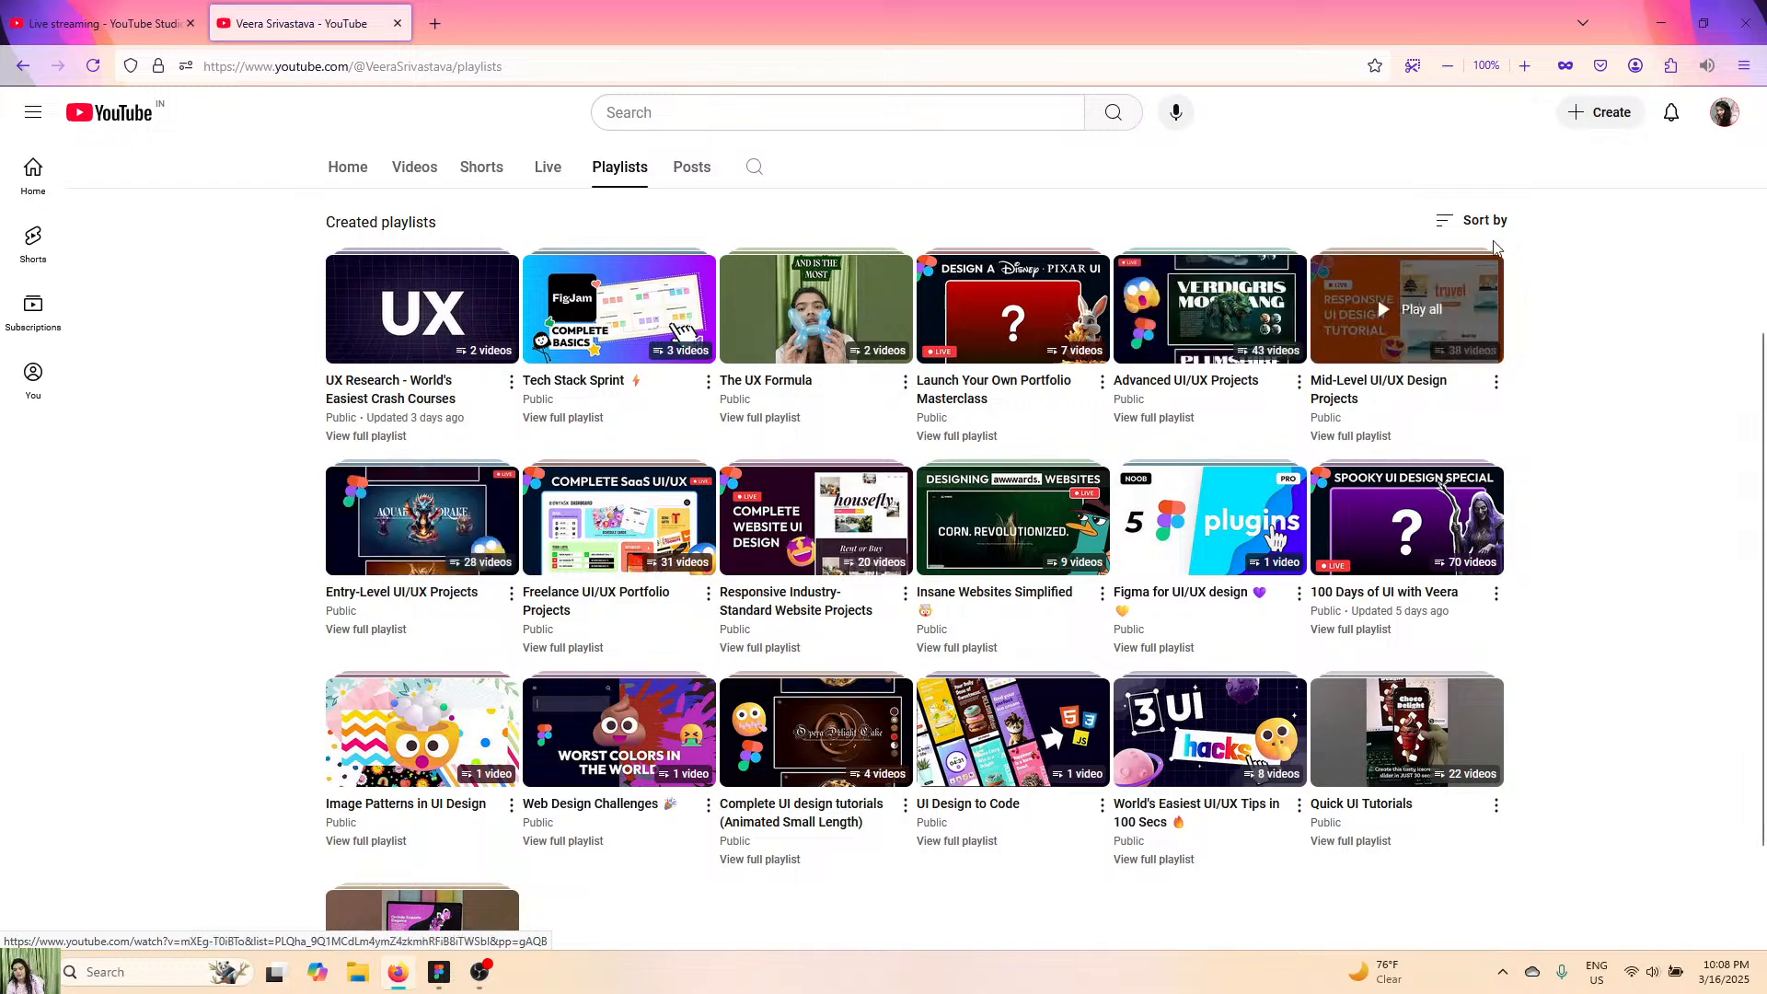
{"action": "left_click", "coordinate": [1522, 65]}
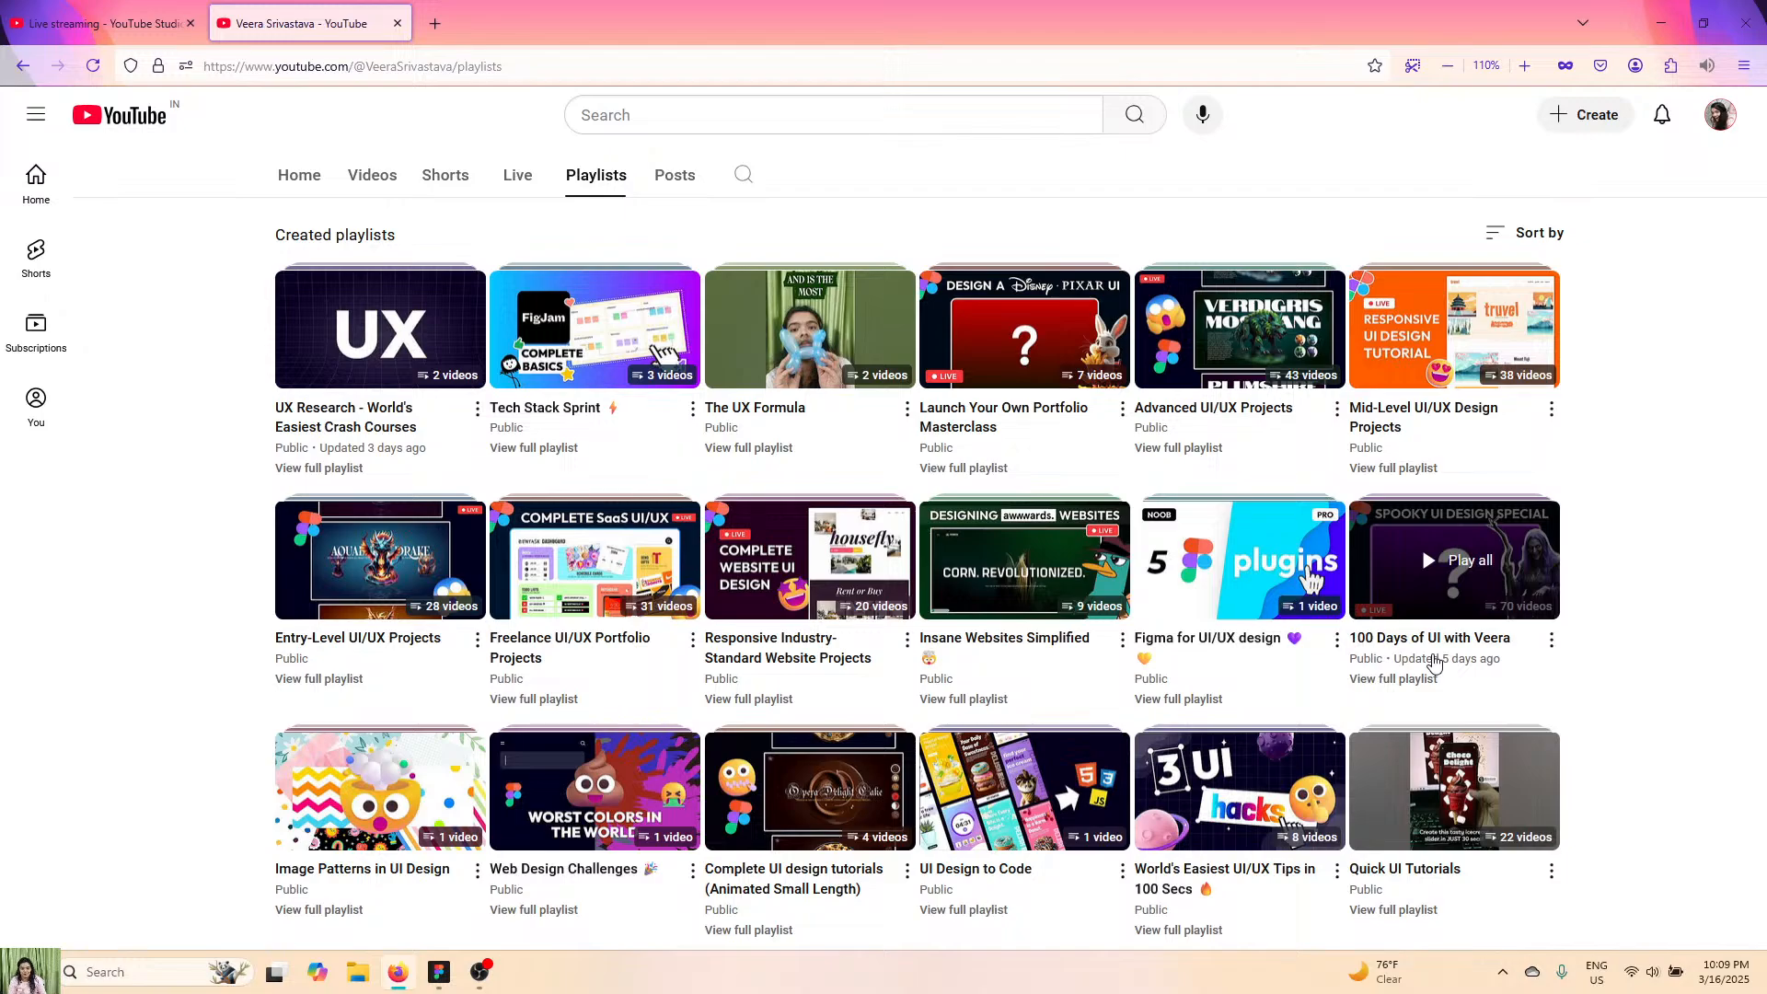
{"action": "scroll", "coordinate": [510, 870], "scroll_direction": "down", "scroll_amount": 2}
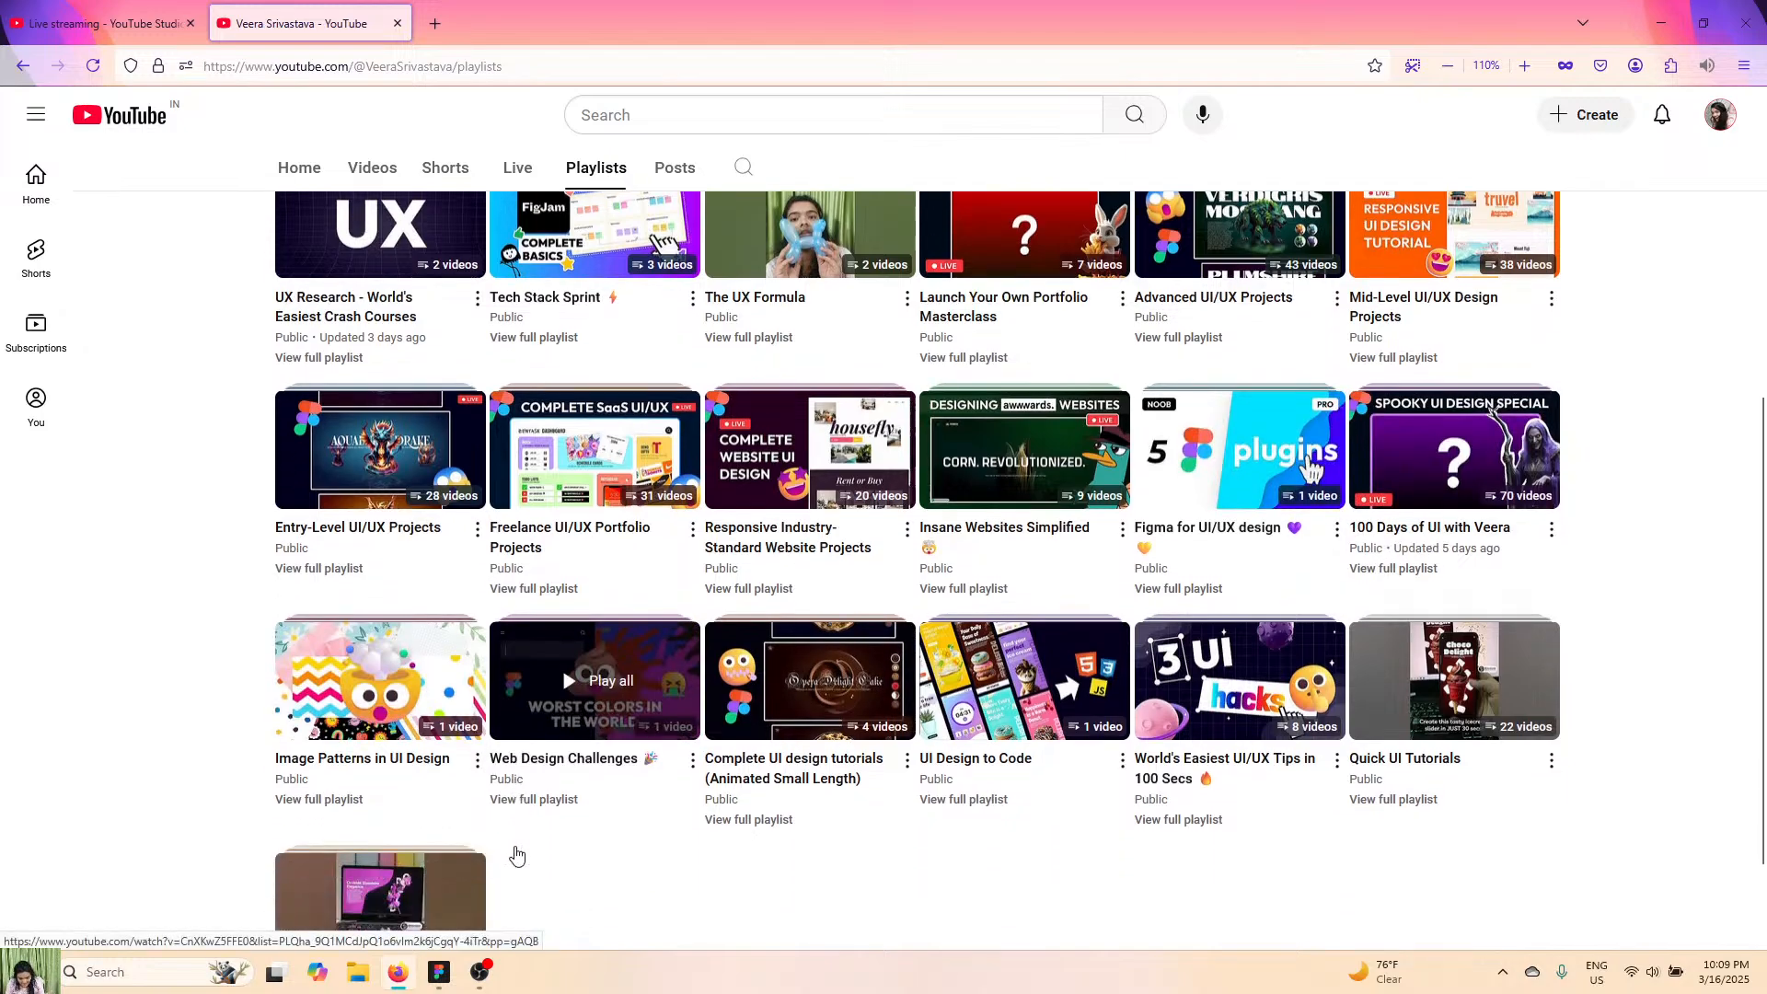
{"action": "scroll", "coordinate": [517, 856], "scroll_direction": "down", "scroll_amount": 2}
{"action": "scroll", "coordinate": [1168, 822], "scroll_direction": "down", "scroll_amount": 1}
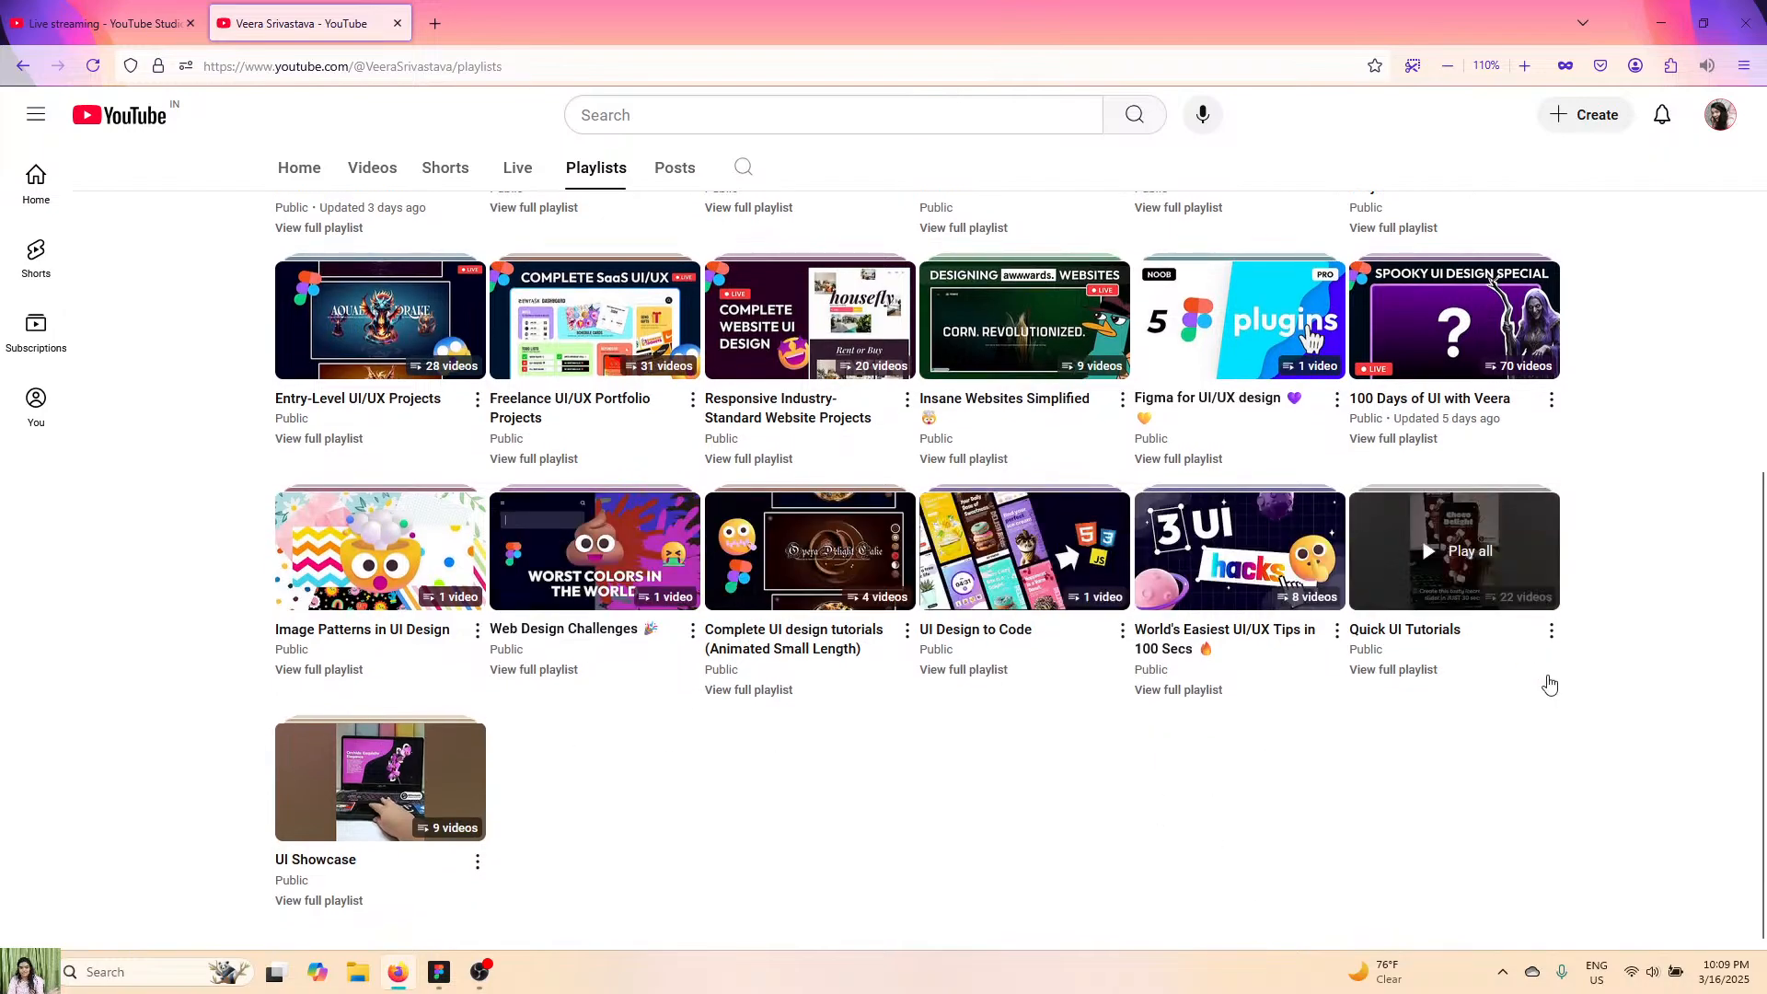
{"action": "scroll", "coordinate": [1550, 686], "scroll_direction": "up", "scroll_amount": 5}
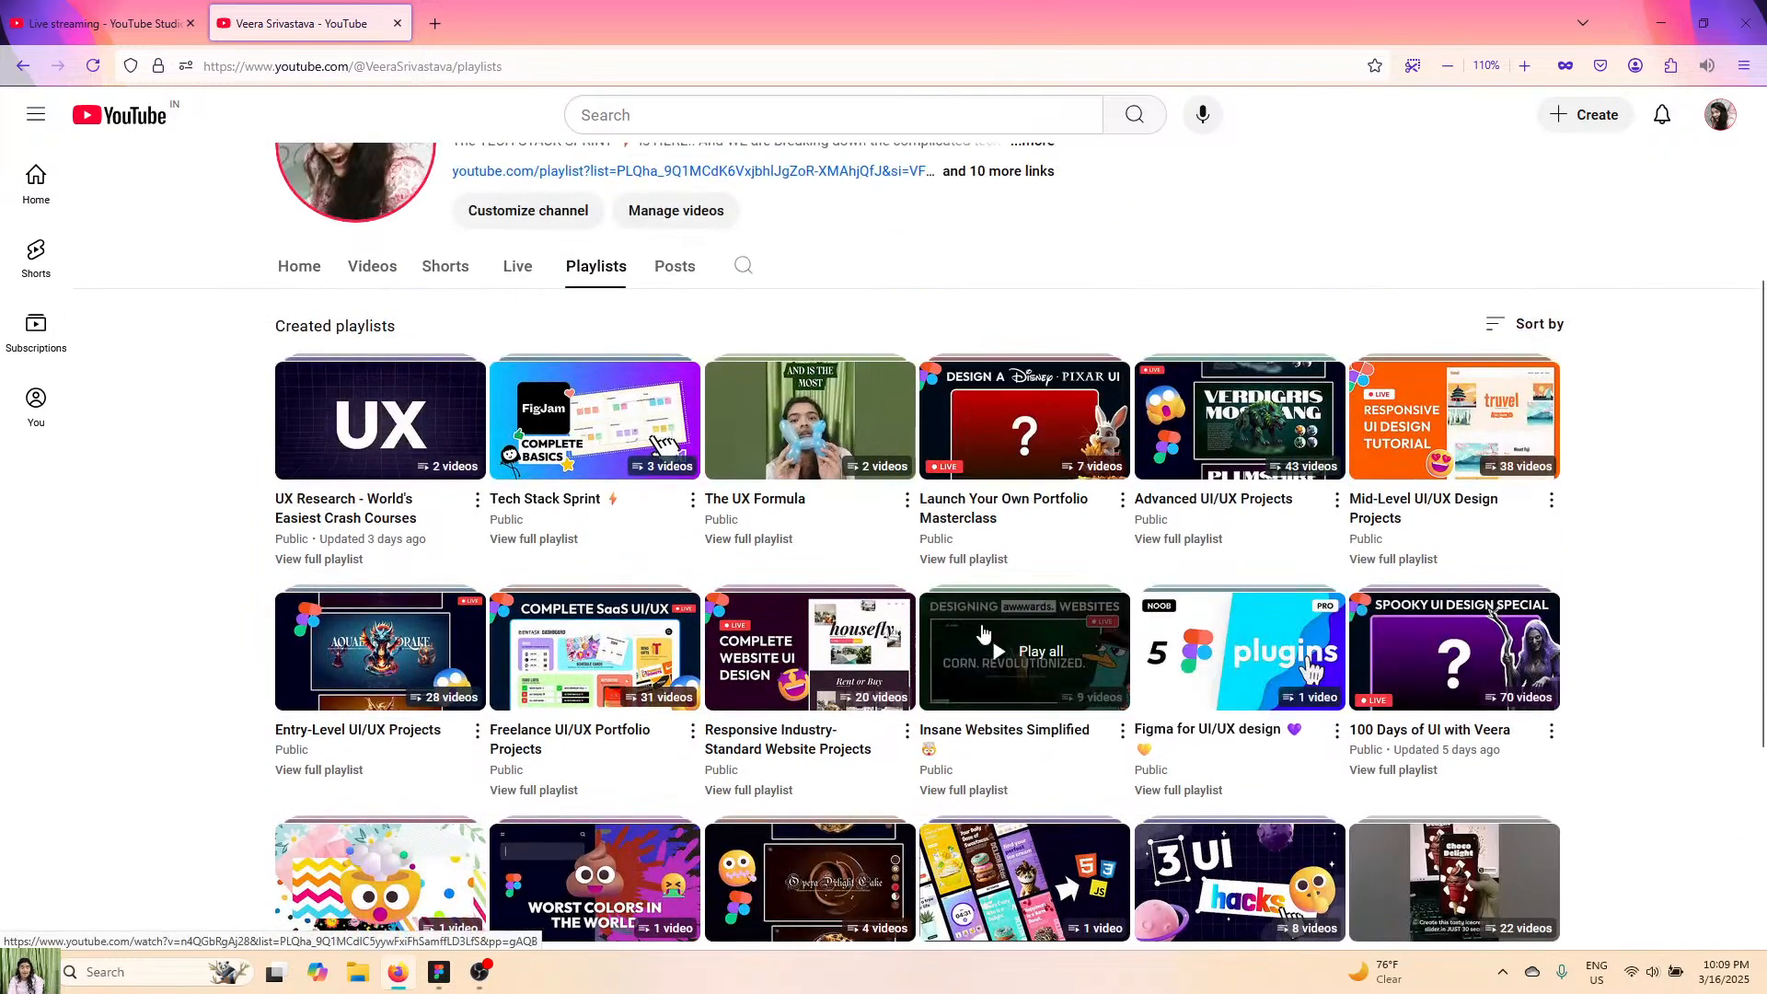
{"action": "scroll", "coordinate": [635, 552], "scroll_direction": "up", "scroll_amount": 5}
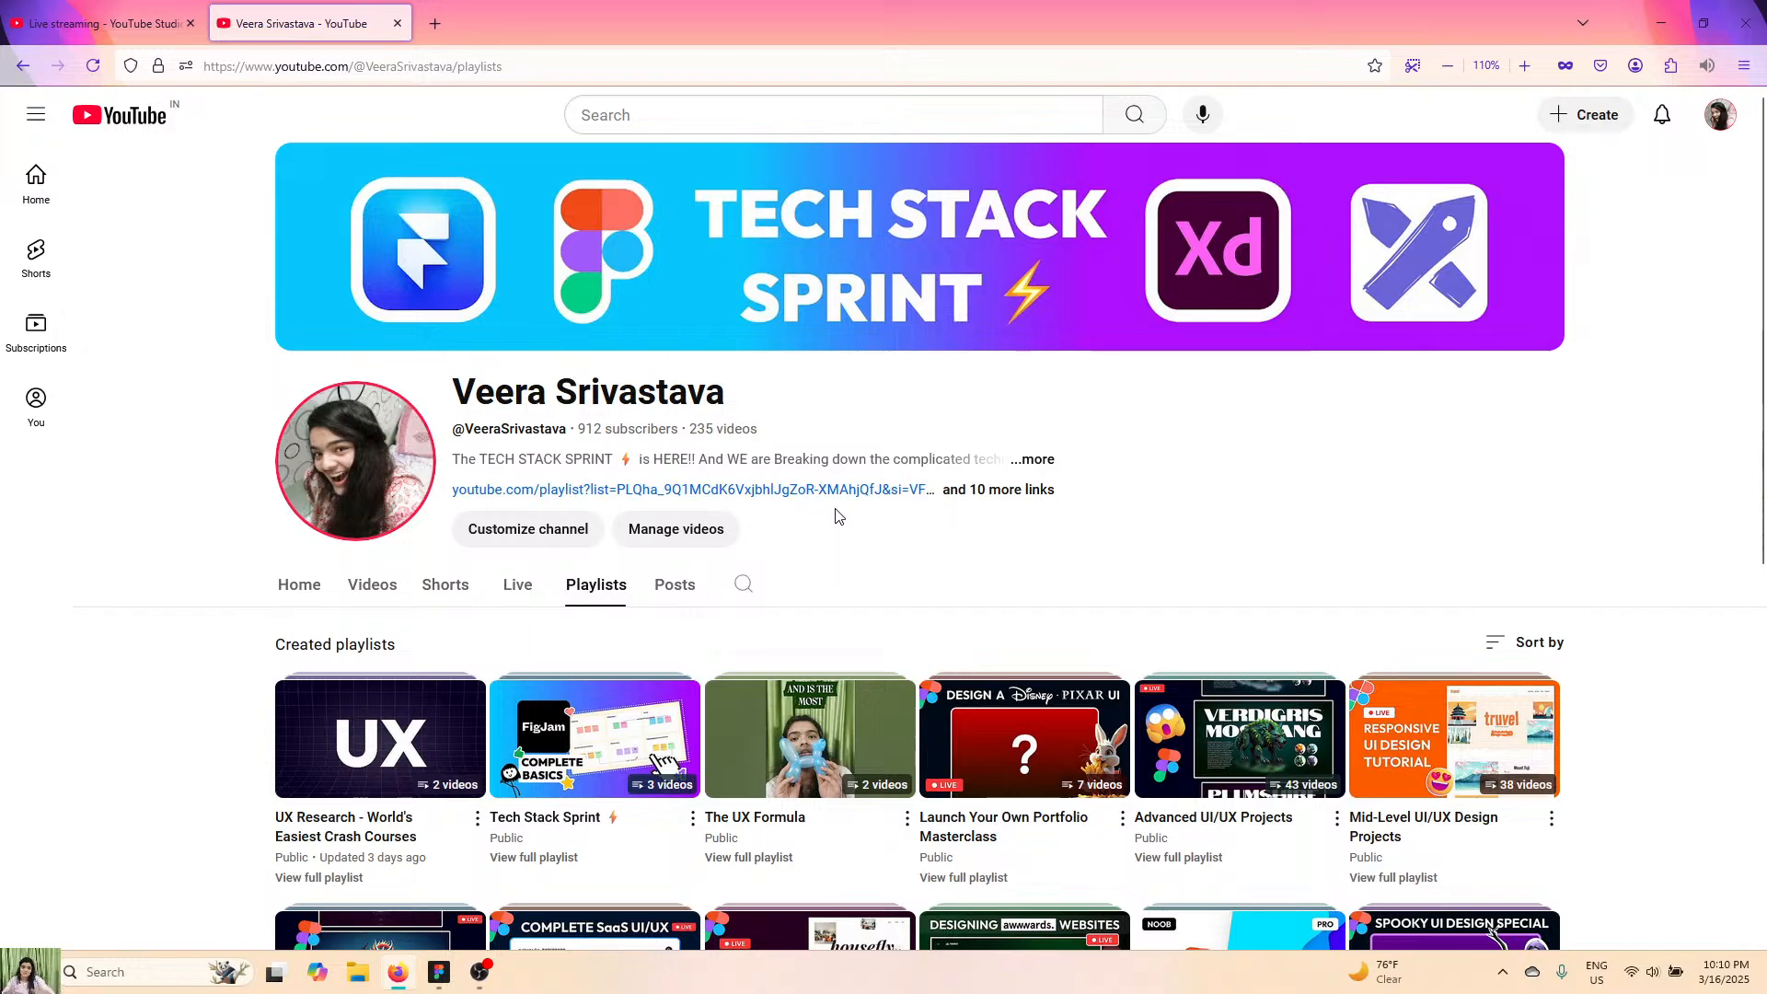
{"action": "scroll", "coordinate": [836, 516], "scroll_direction": "down", "scroll_amount": 7}
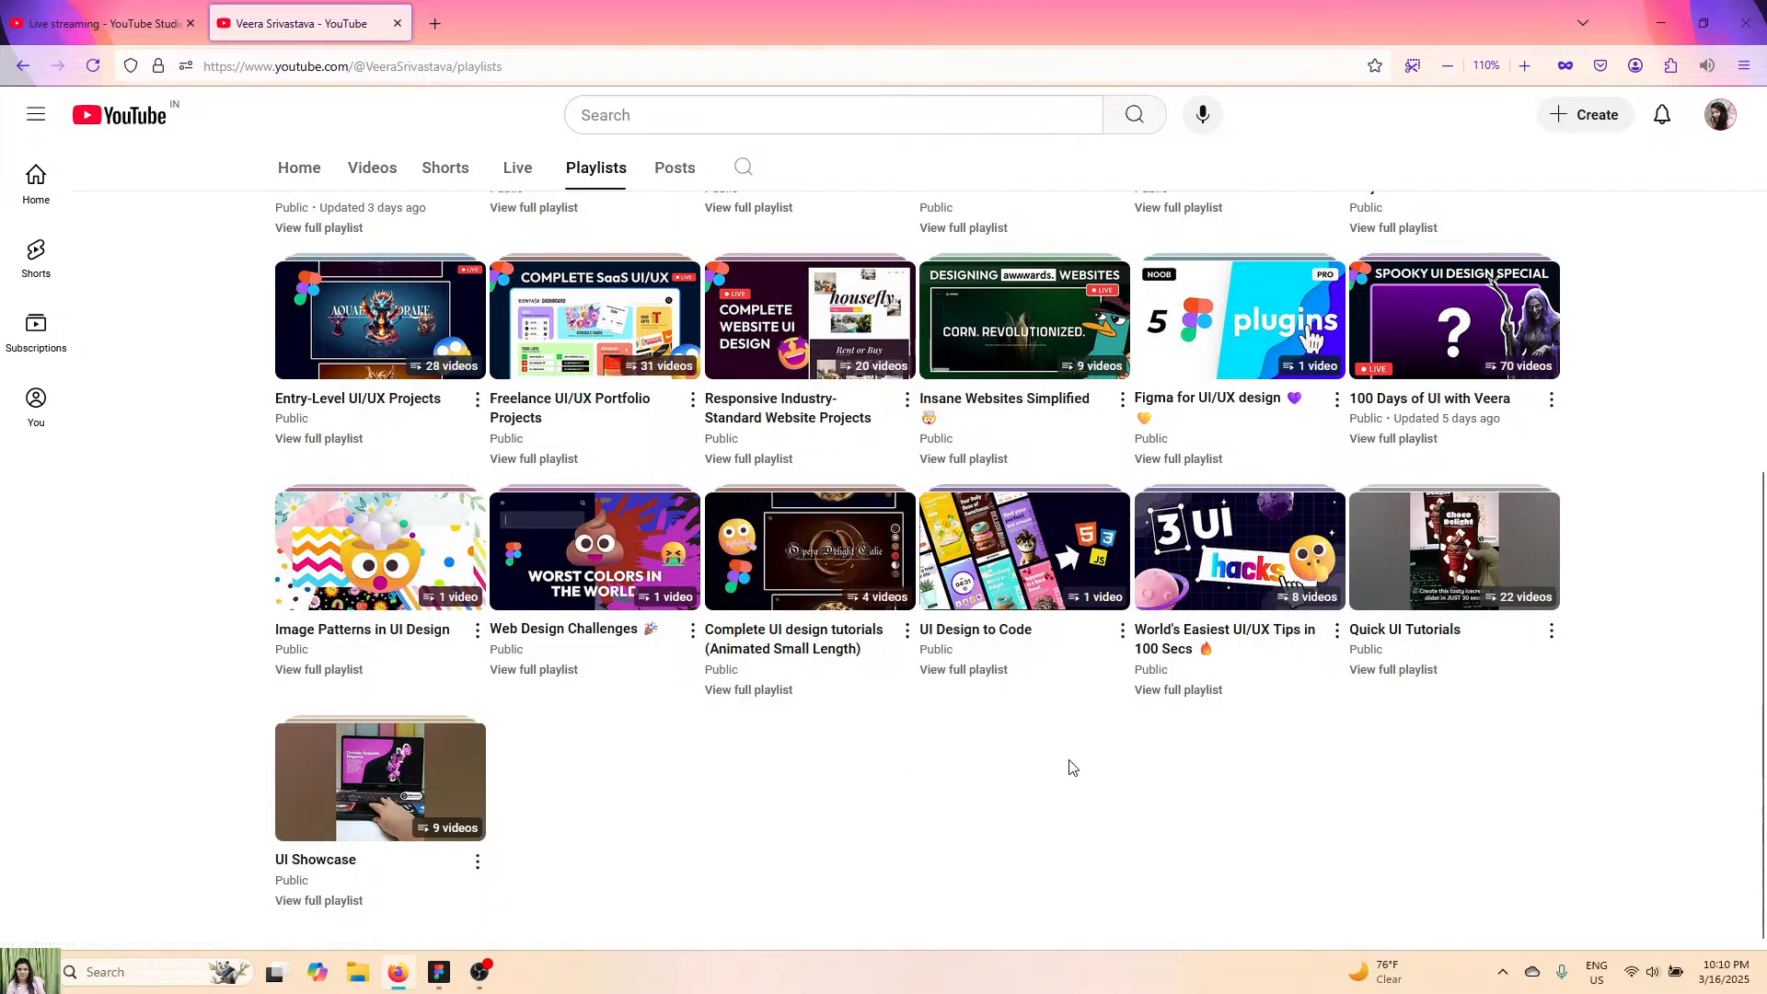
{"action": "scroll", "coordinate": [1068, 765], "scroll_direction": "up", "scroll_amount": 7}
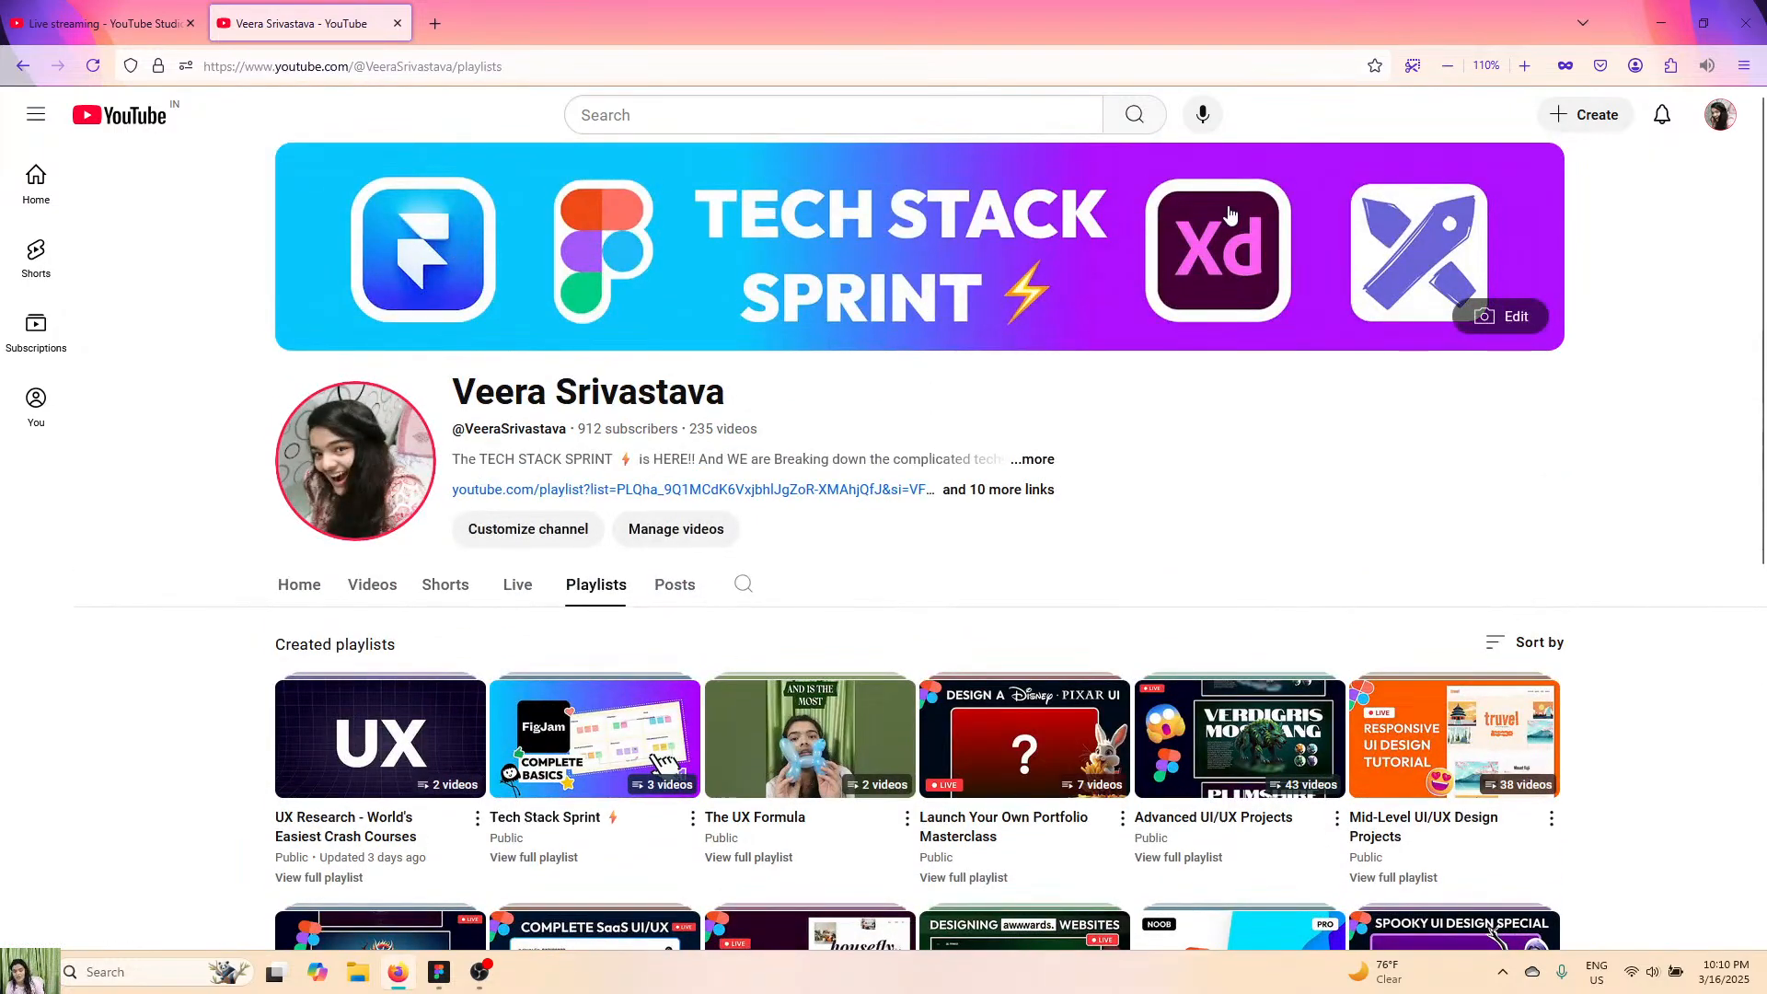
{"action": "scroll", "coordinate": [1234, 264], "scroll_direction": "down", "scroll_amount": 6}
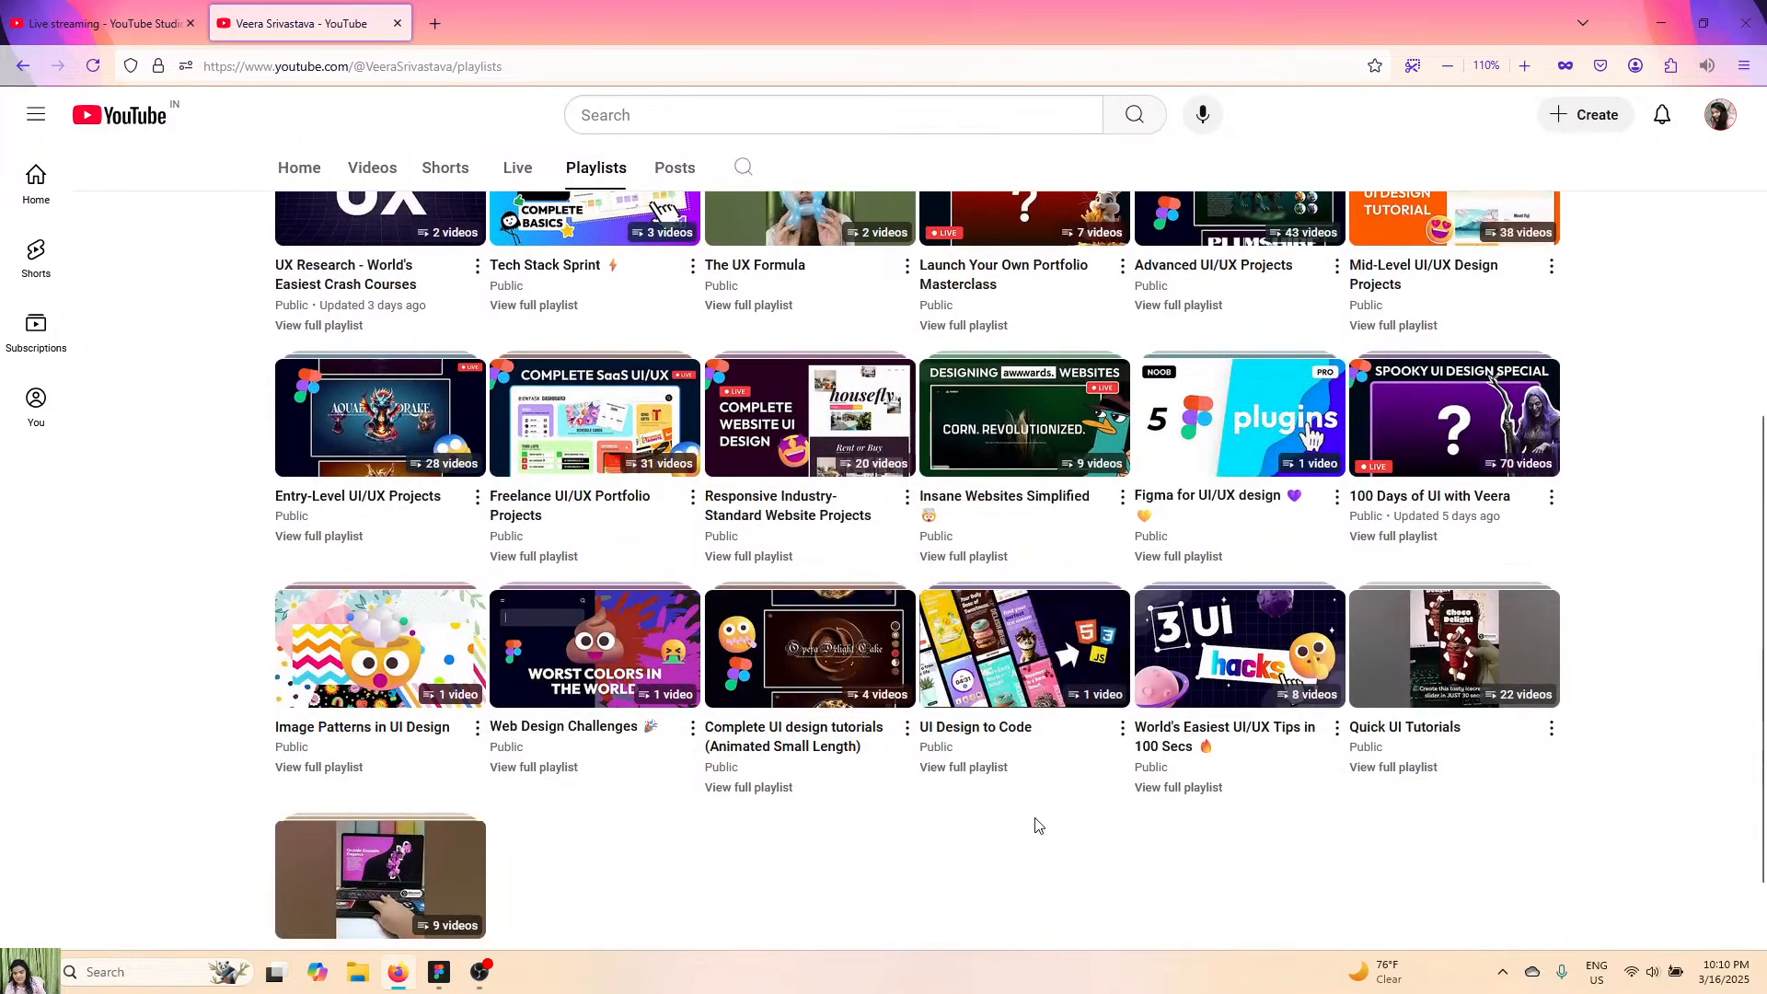